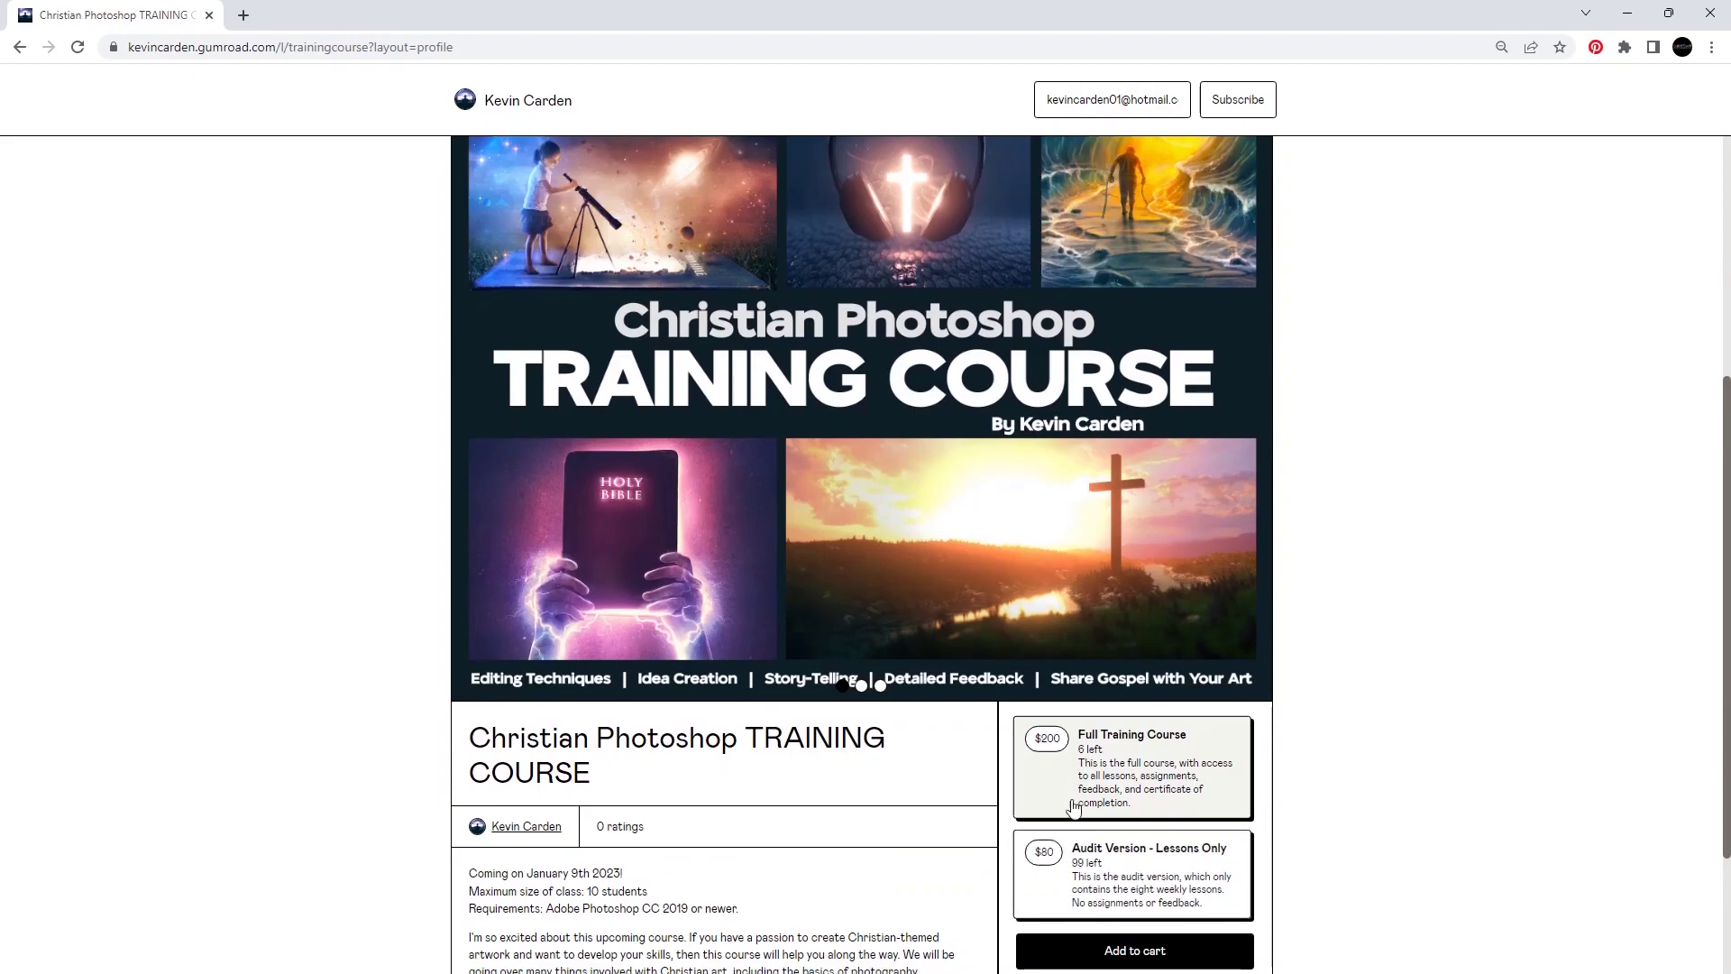
- Review the Christian Photoshop Training Course page, including the course details image in its gallery
scroll(1361, 632, "up", 1)
scroll(974, 552, "up", 2)
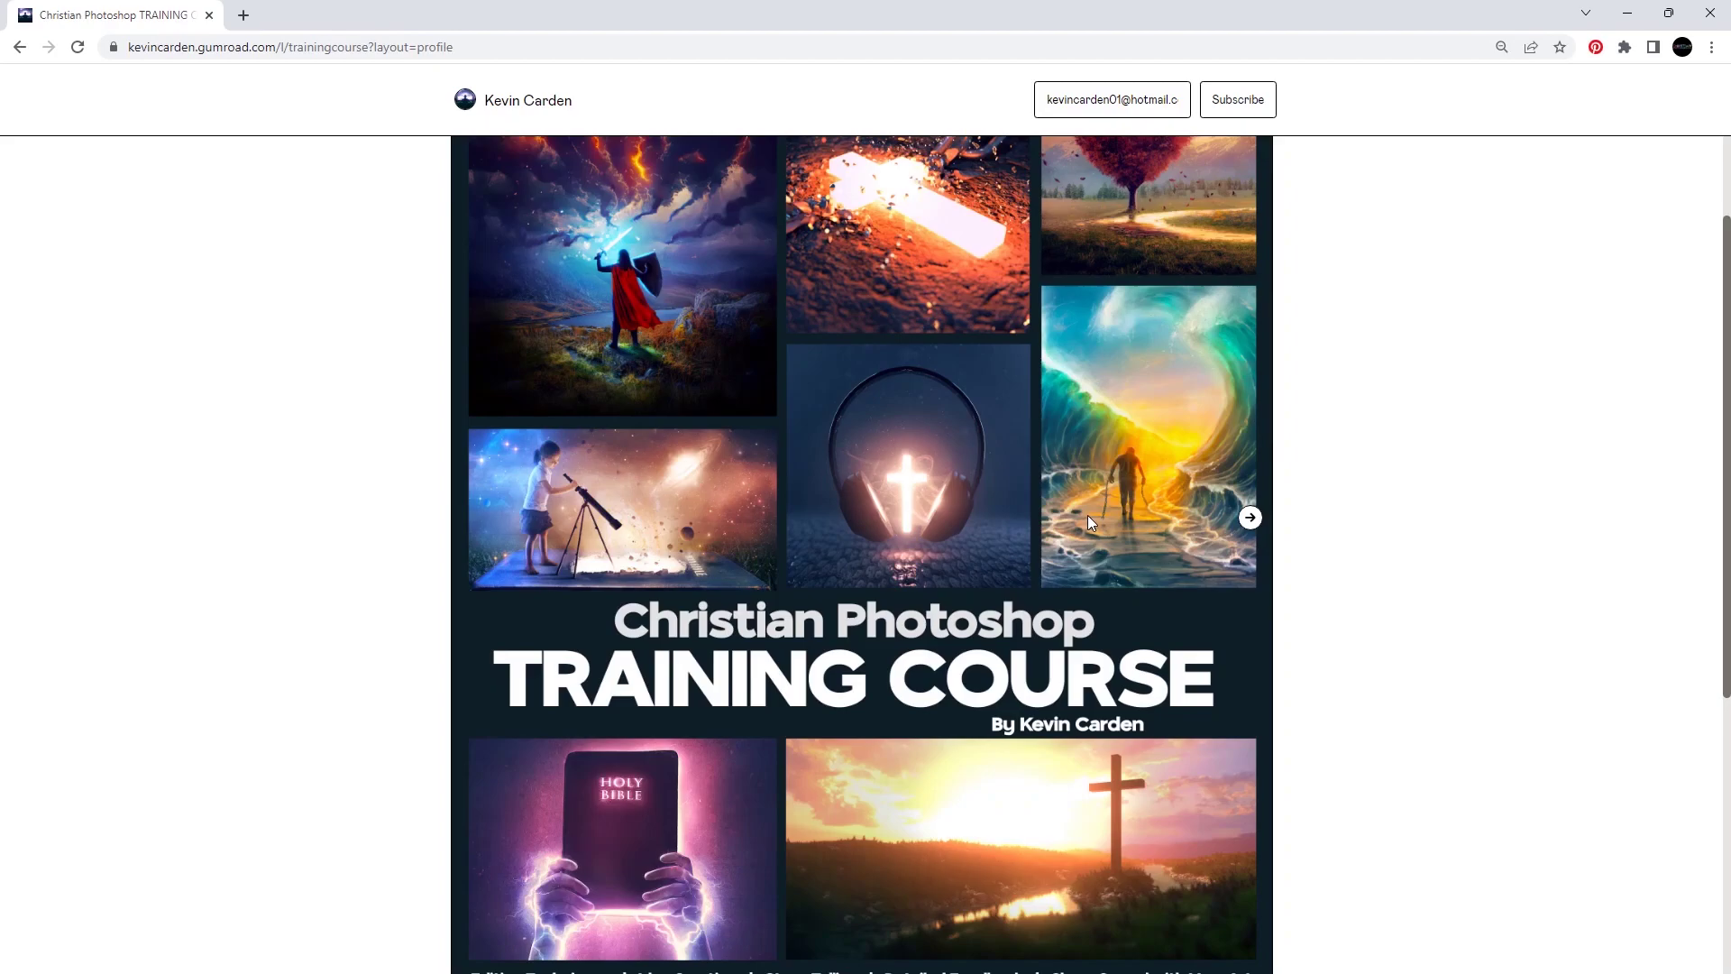
left_click(1251, 521)
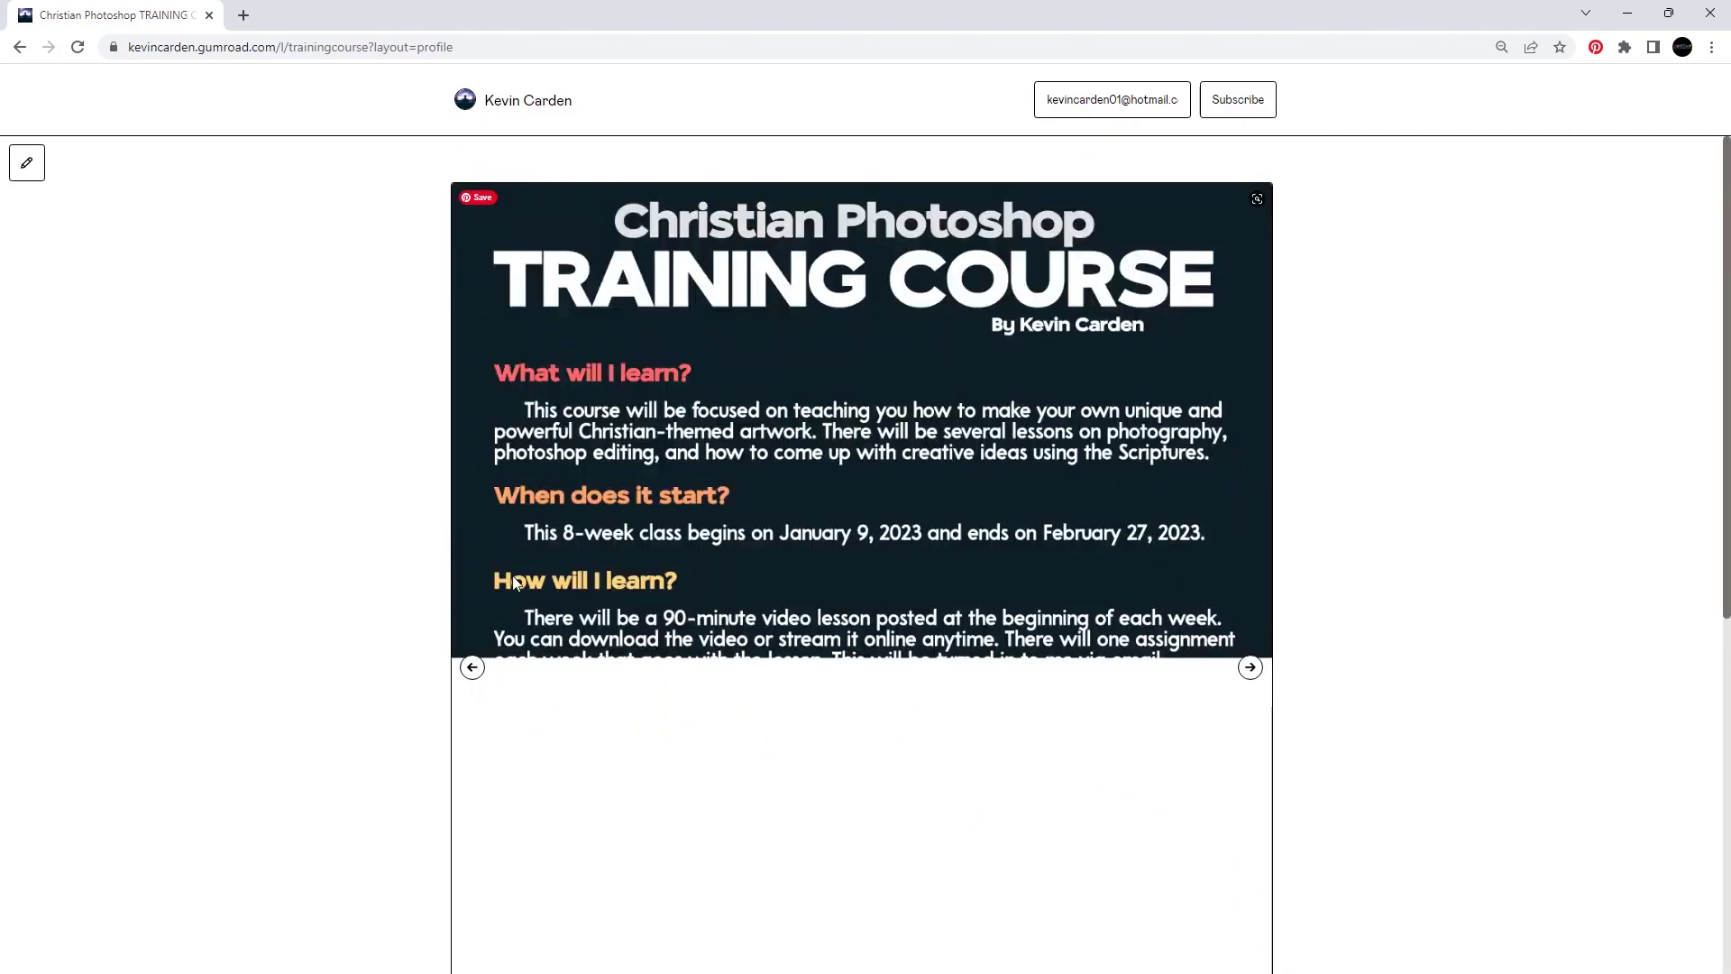
scroll(1390, 572, "down", 2)
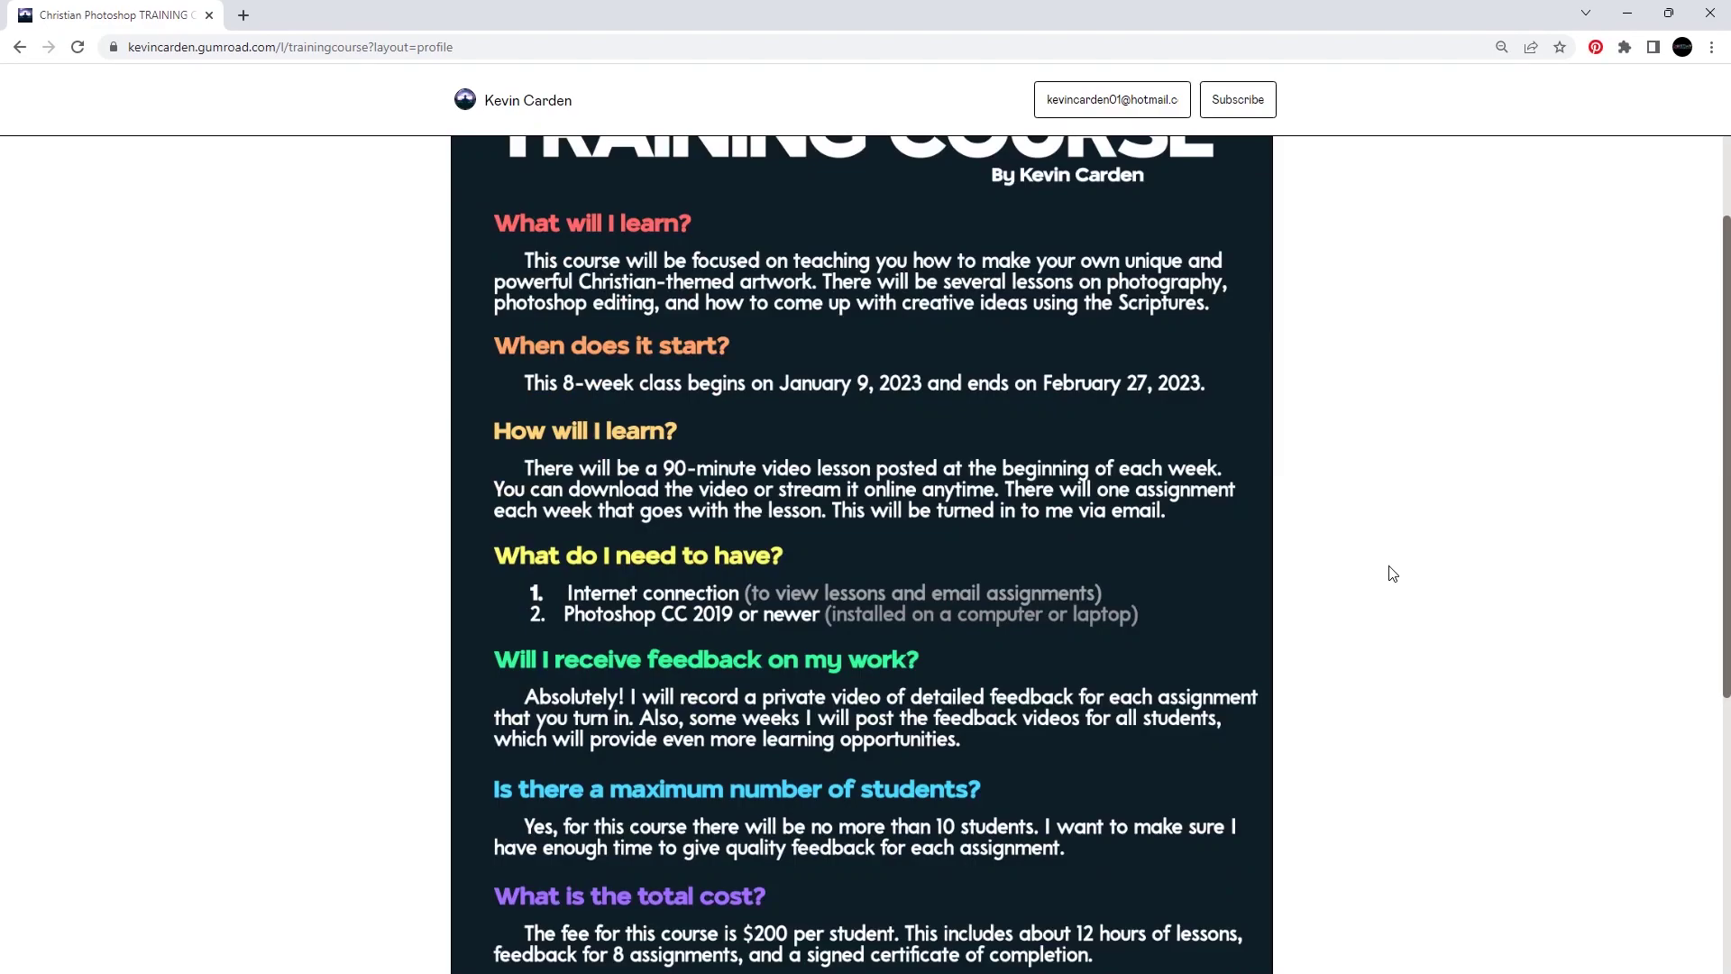
scroll(839, 404, "down", 2)
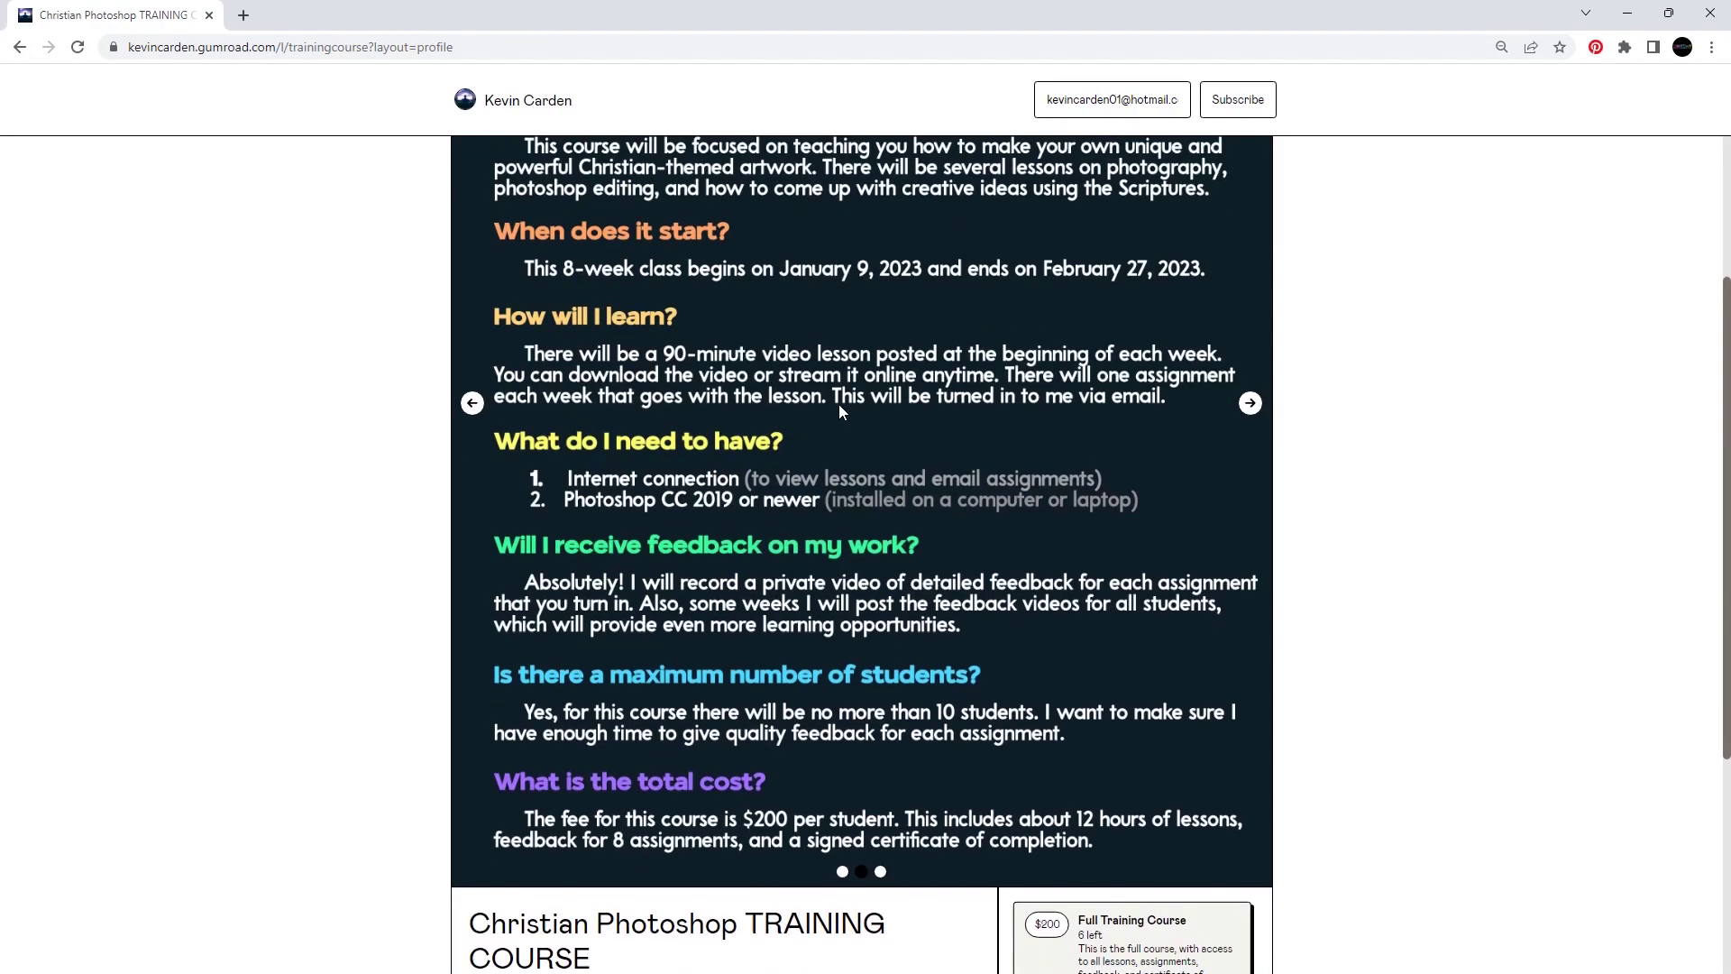
scroll(838, 404, "up", 4)
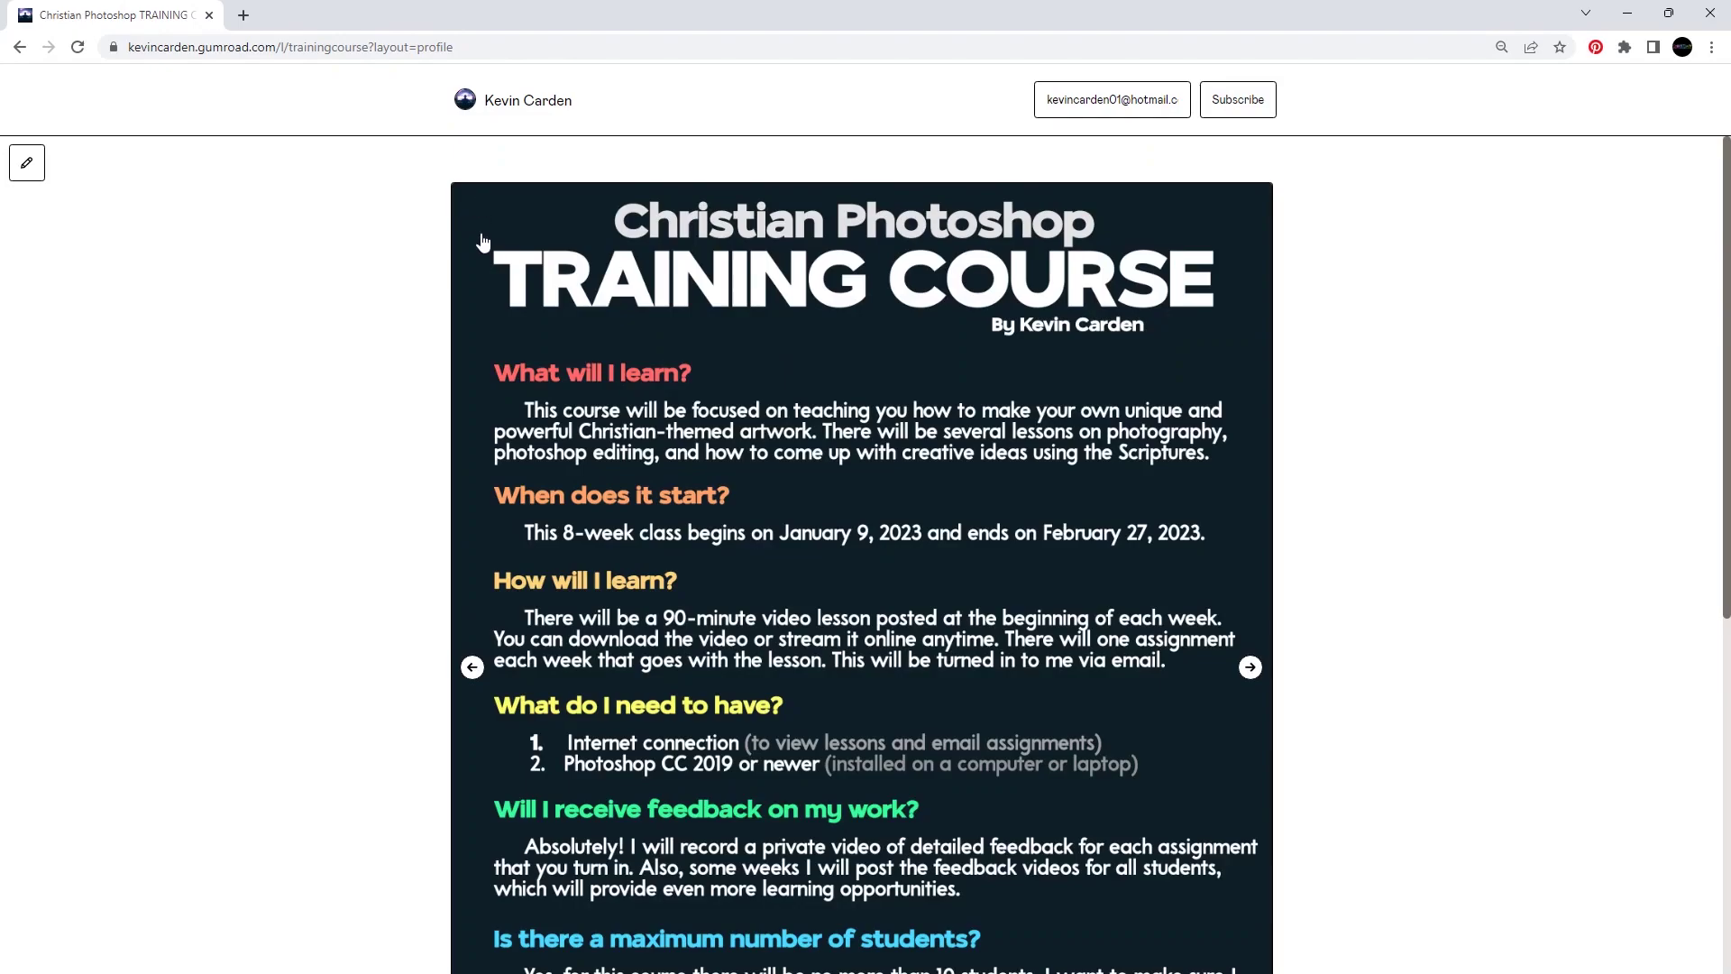
left_click(472, 667)
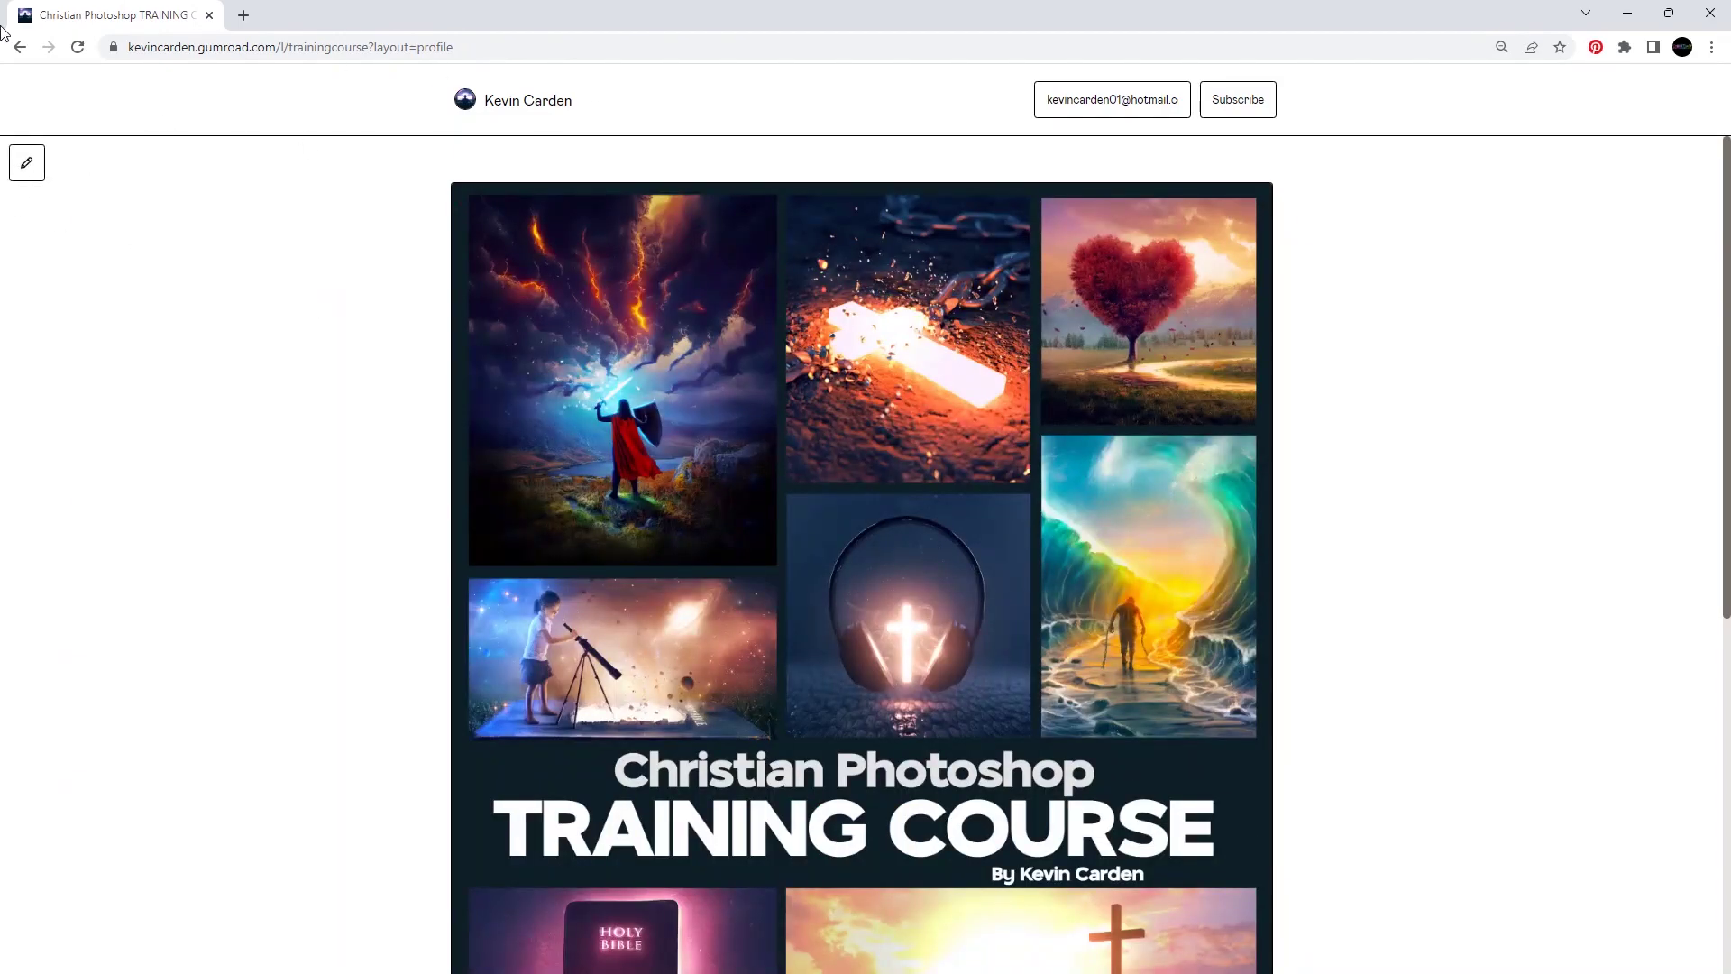
- Switch to Photoshop and show the Layer 4 reference image in rapture.psd
left_click_drag(64, 18, 1729, 212)
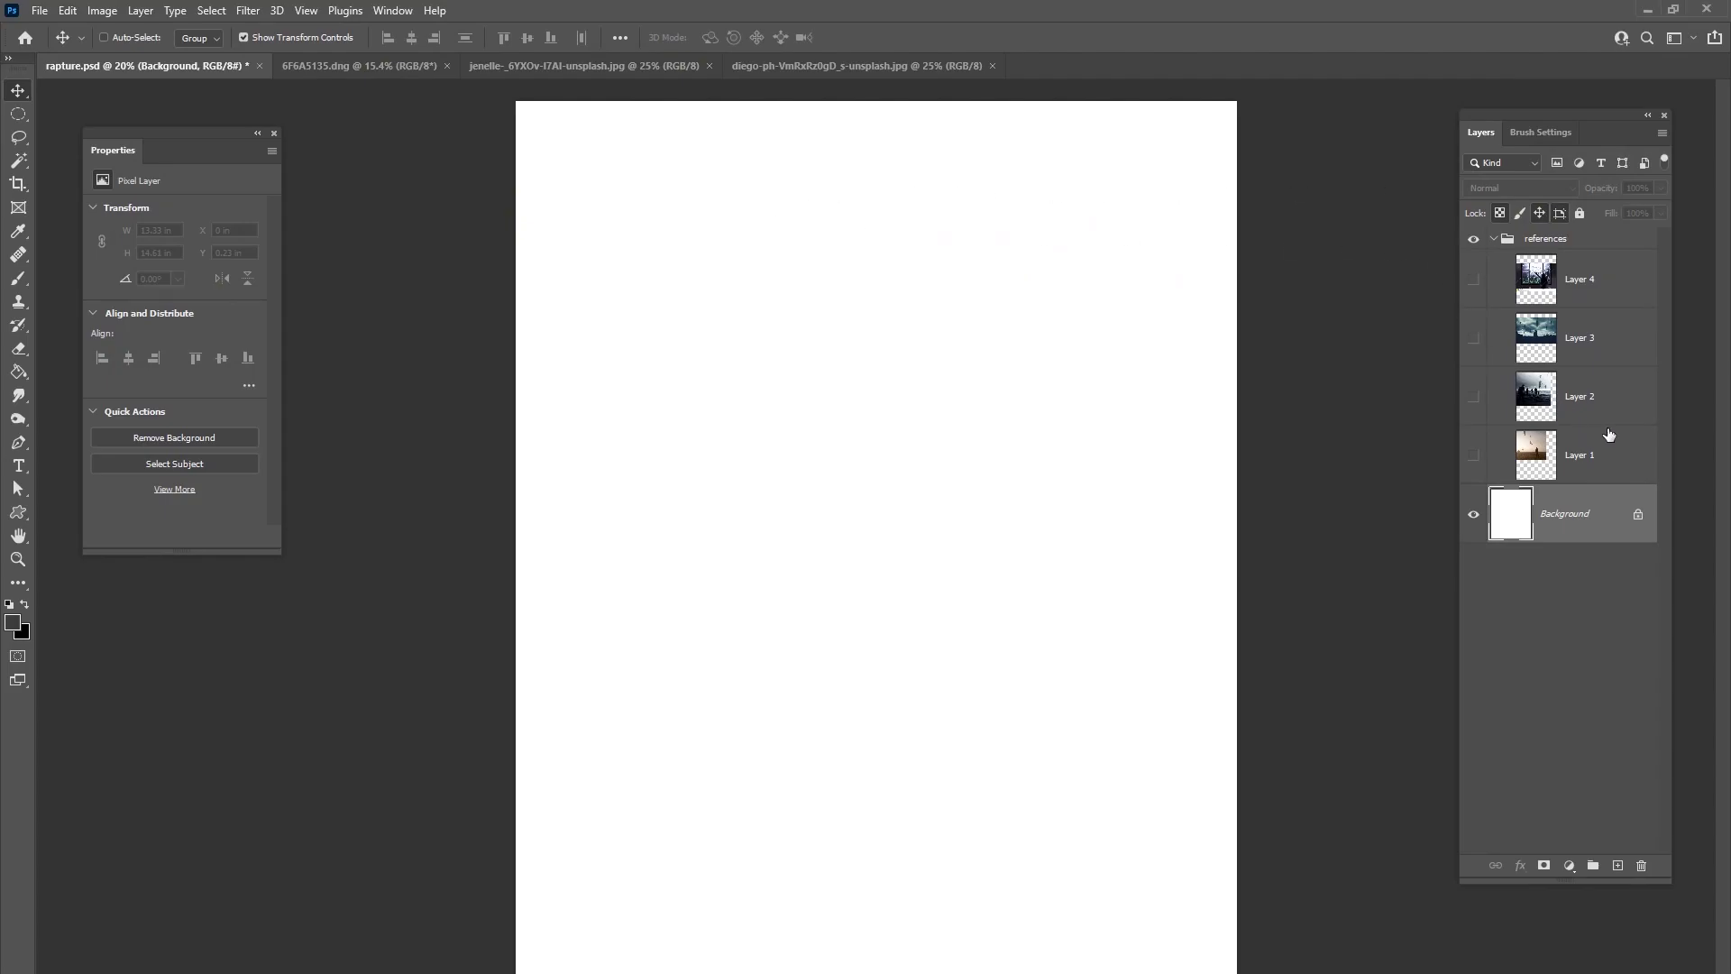
left_click(1573, 243)
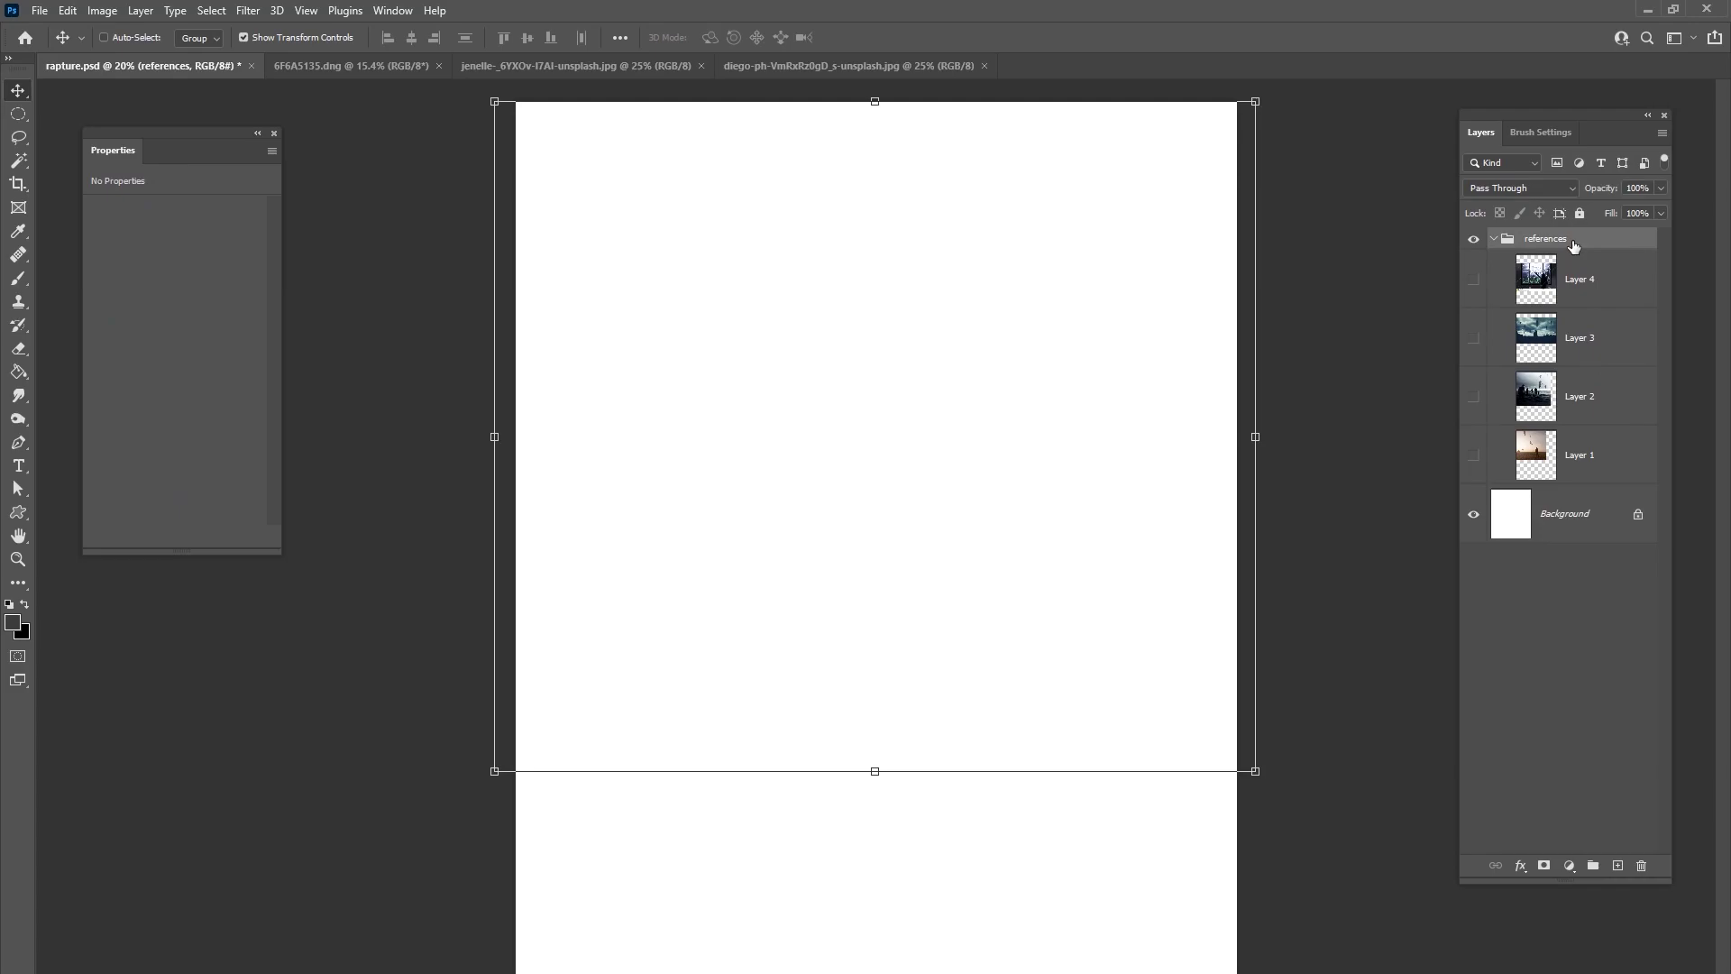
left_click(1573, 532)
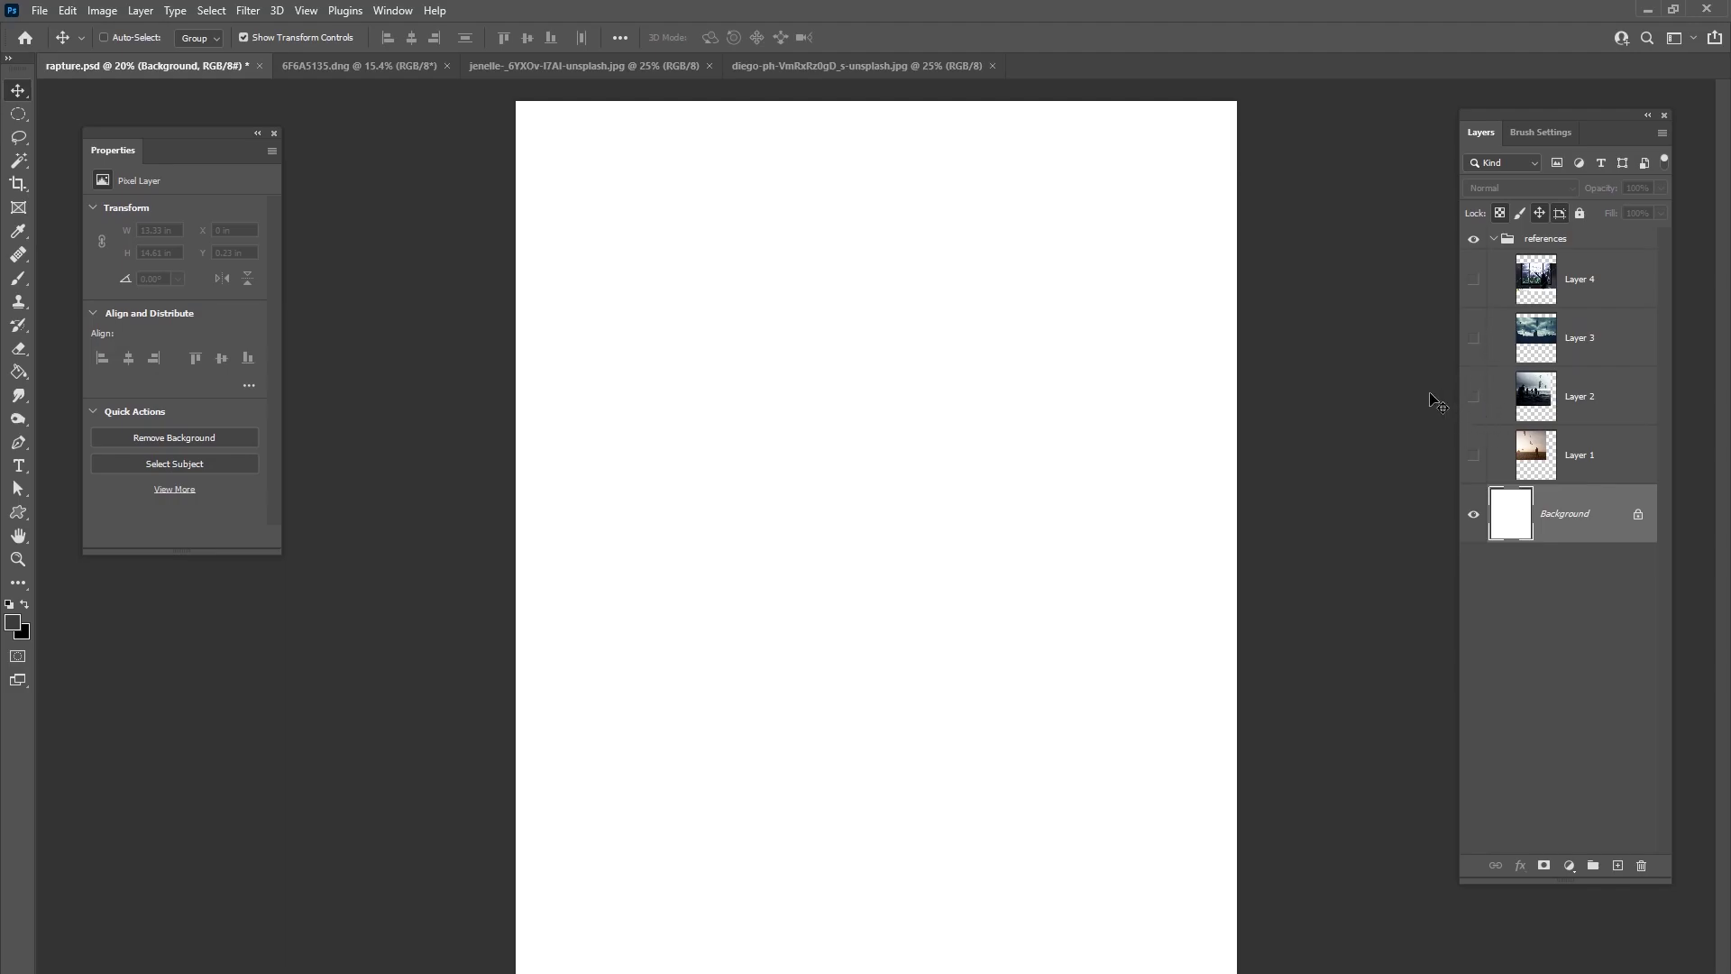
left_click(1566, 294)
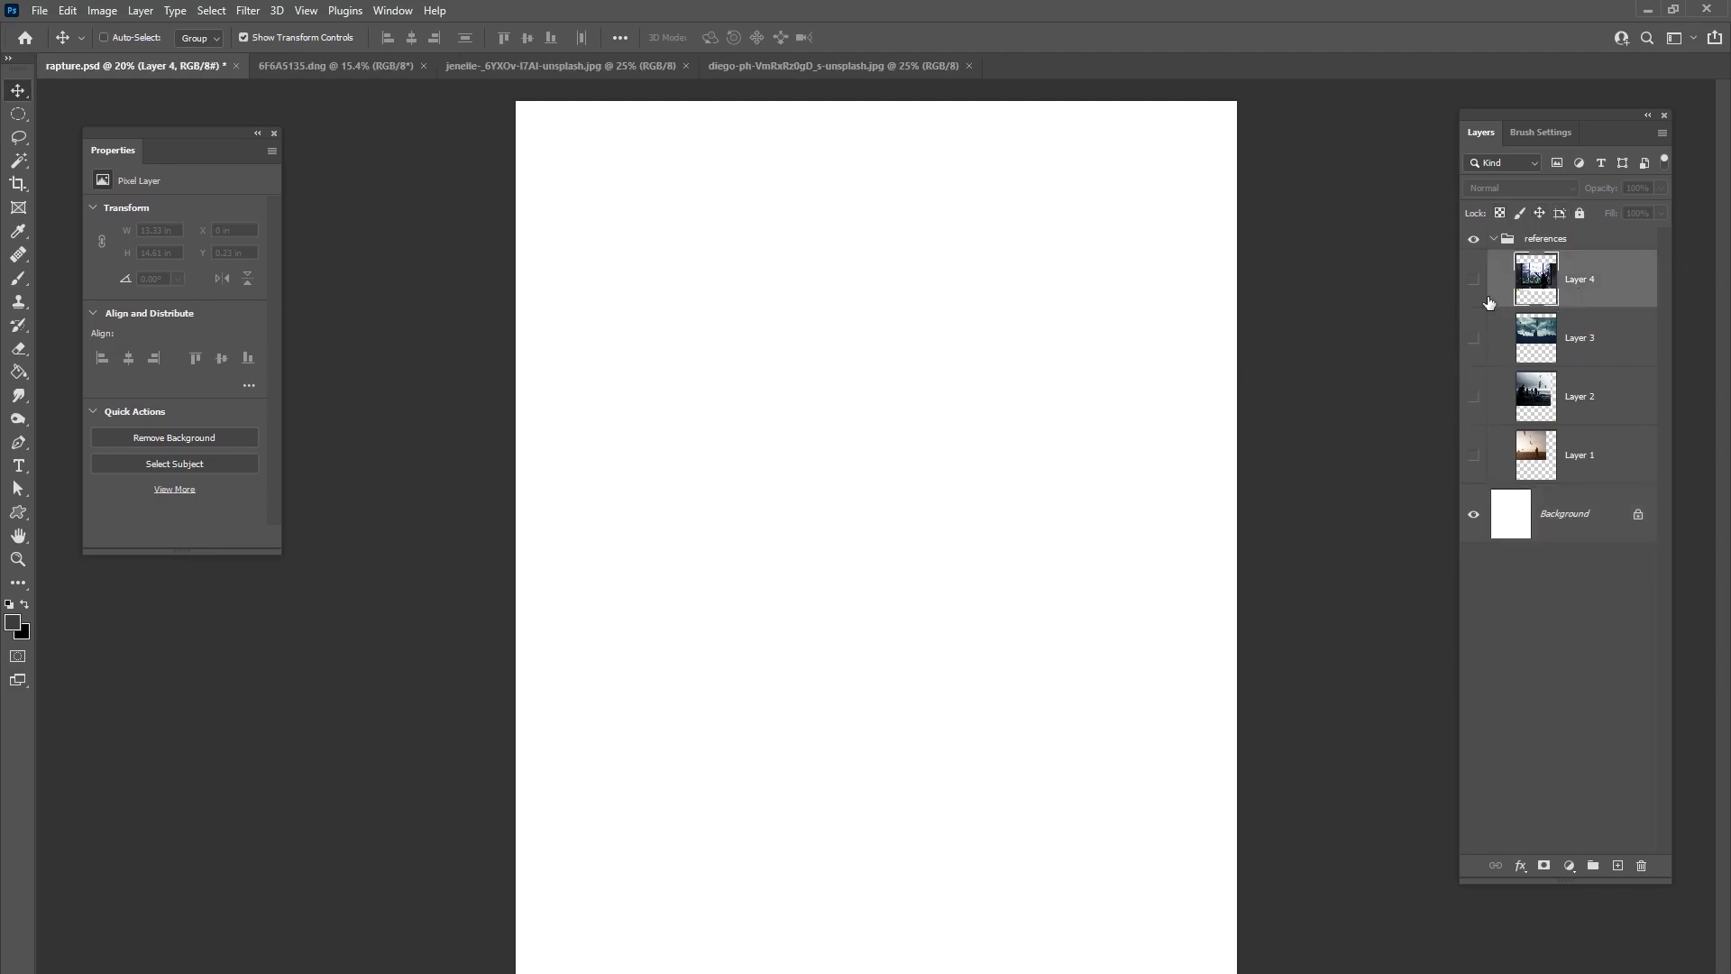
left_click(1474, 284)
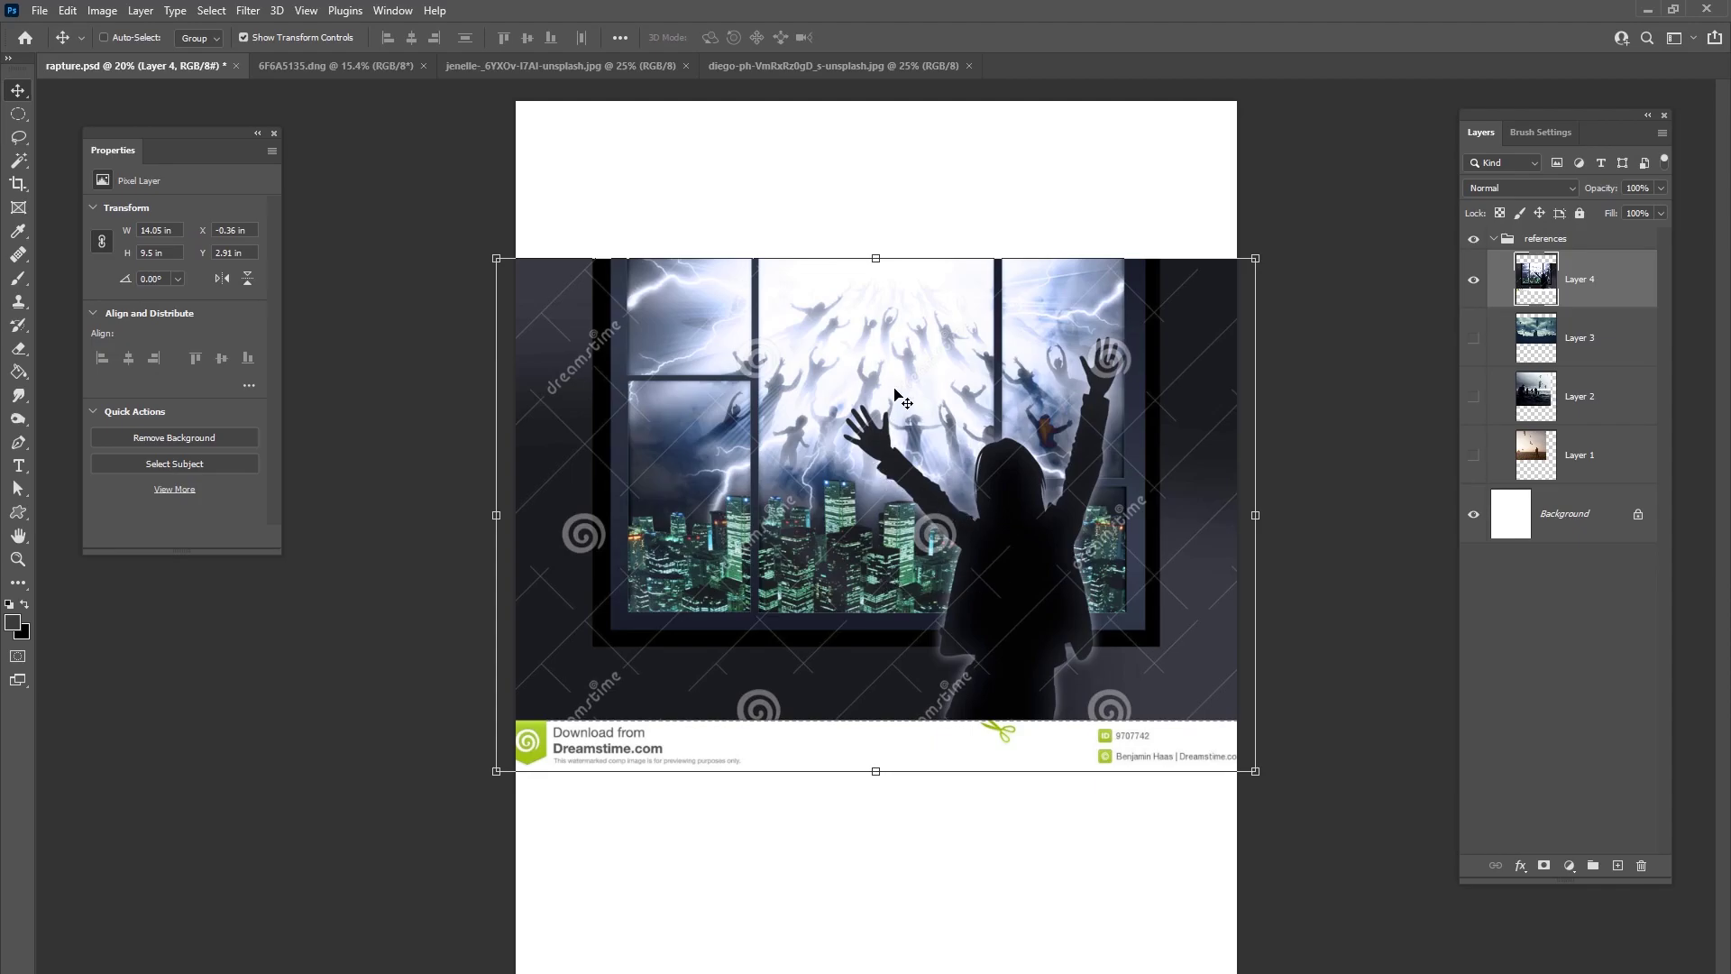
- Show Layer 3 instead of Layer 4 and move its cloudy sky reference slightly down the canvas
left_click(1473, 338)
left_click(1472, 280)
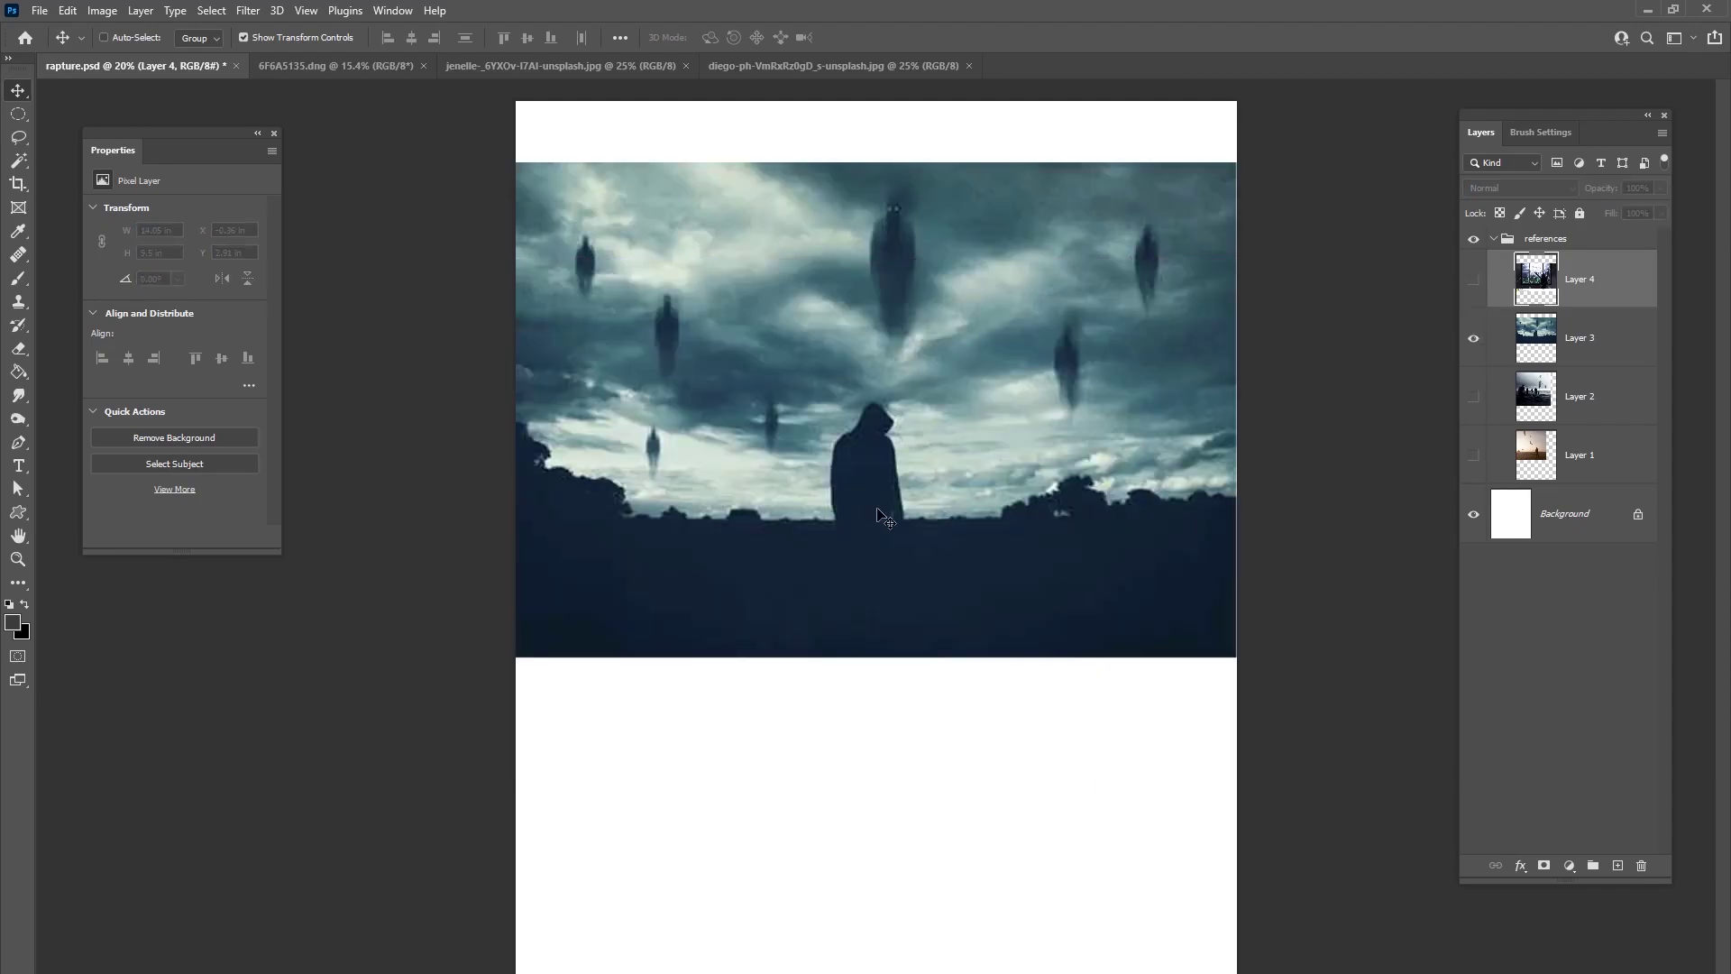
left_click(1596, 342)
left_click_drag(911, 435, 903, 472)
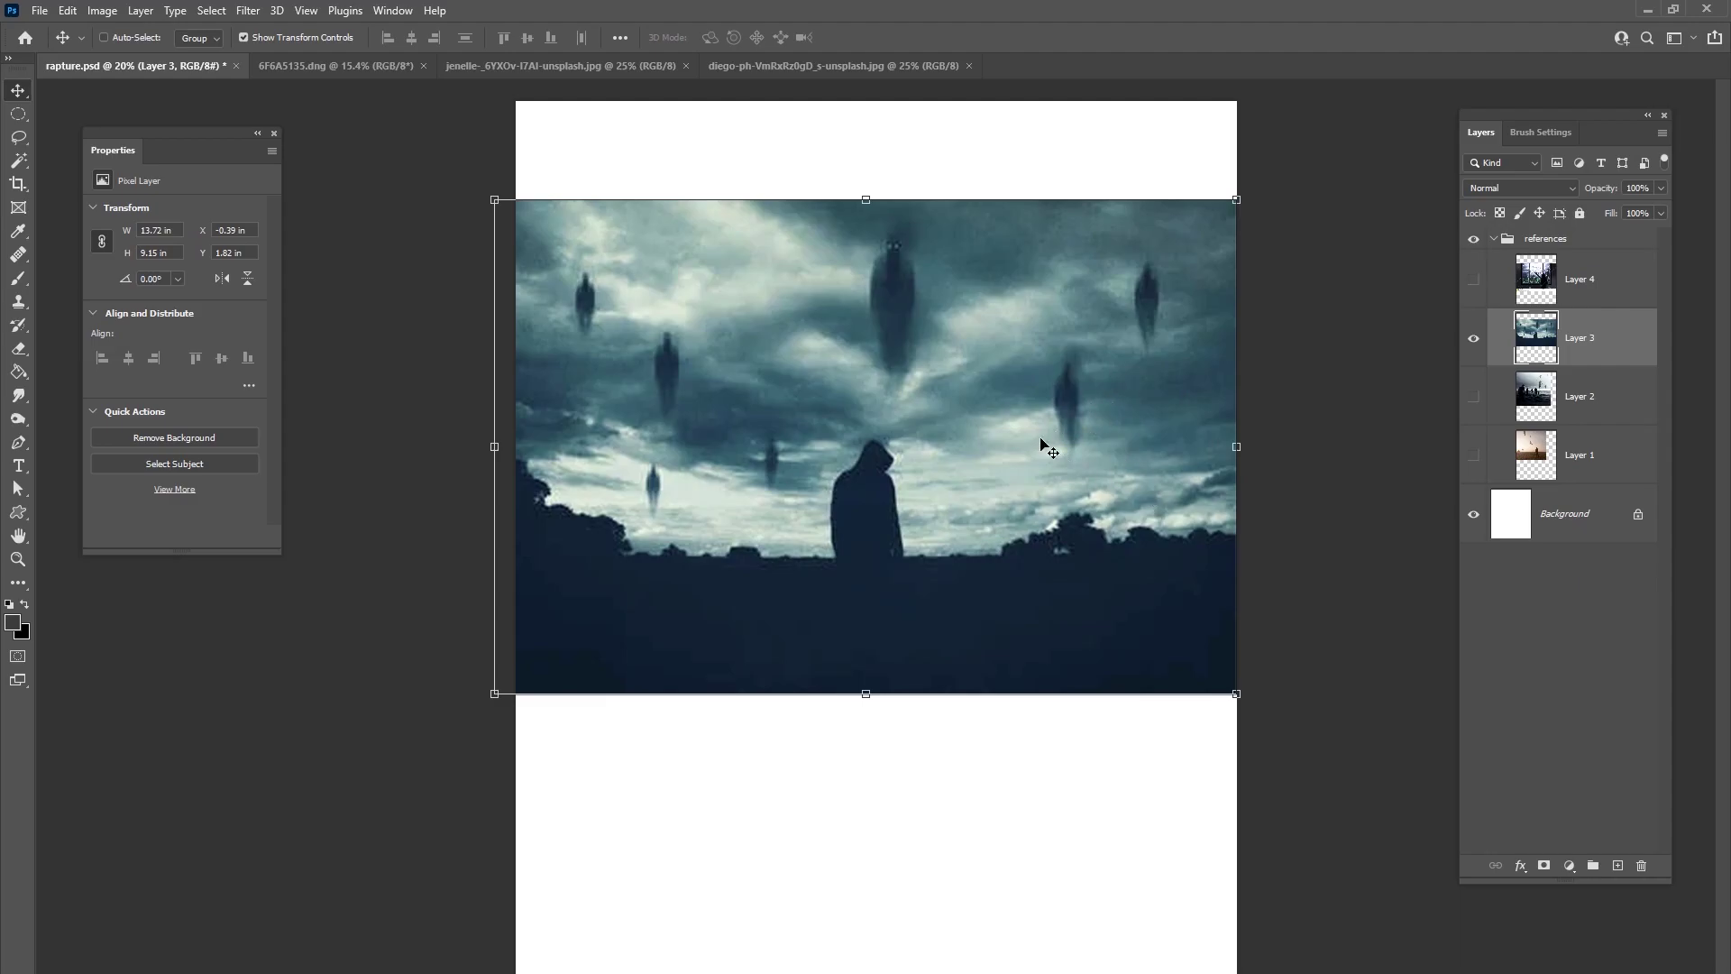
- Show Layer 2 instead of Layer 3 and move its floating men reference toward the middle of the canvas
left_click(1473, 338)
left_click(1473, 397)
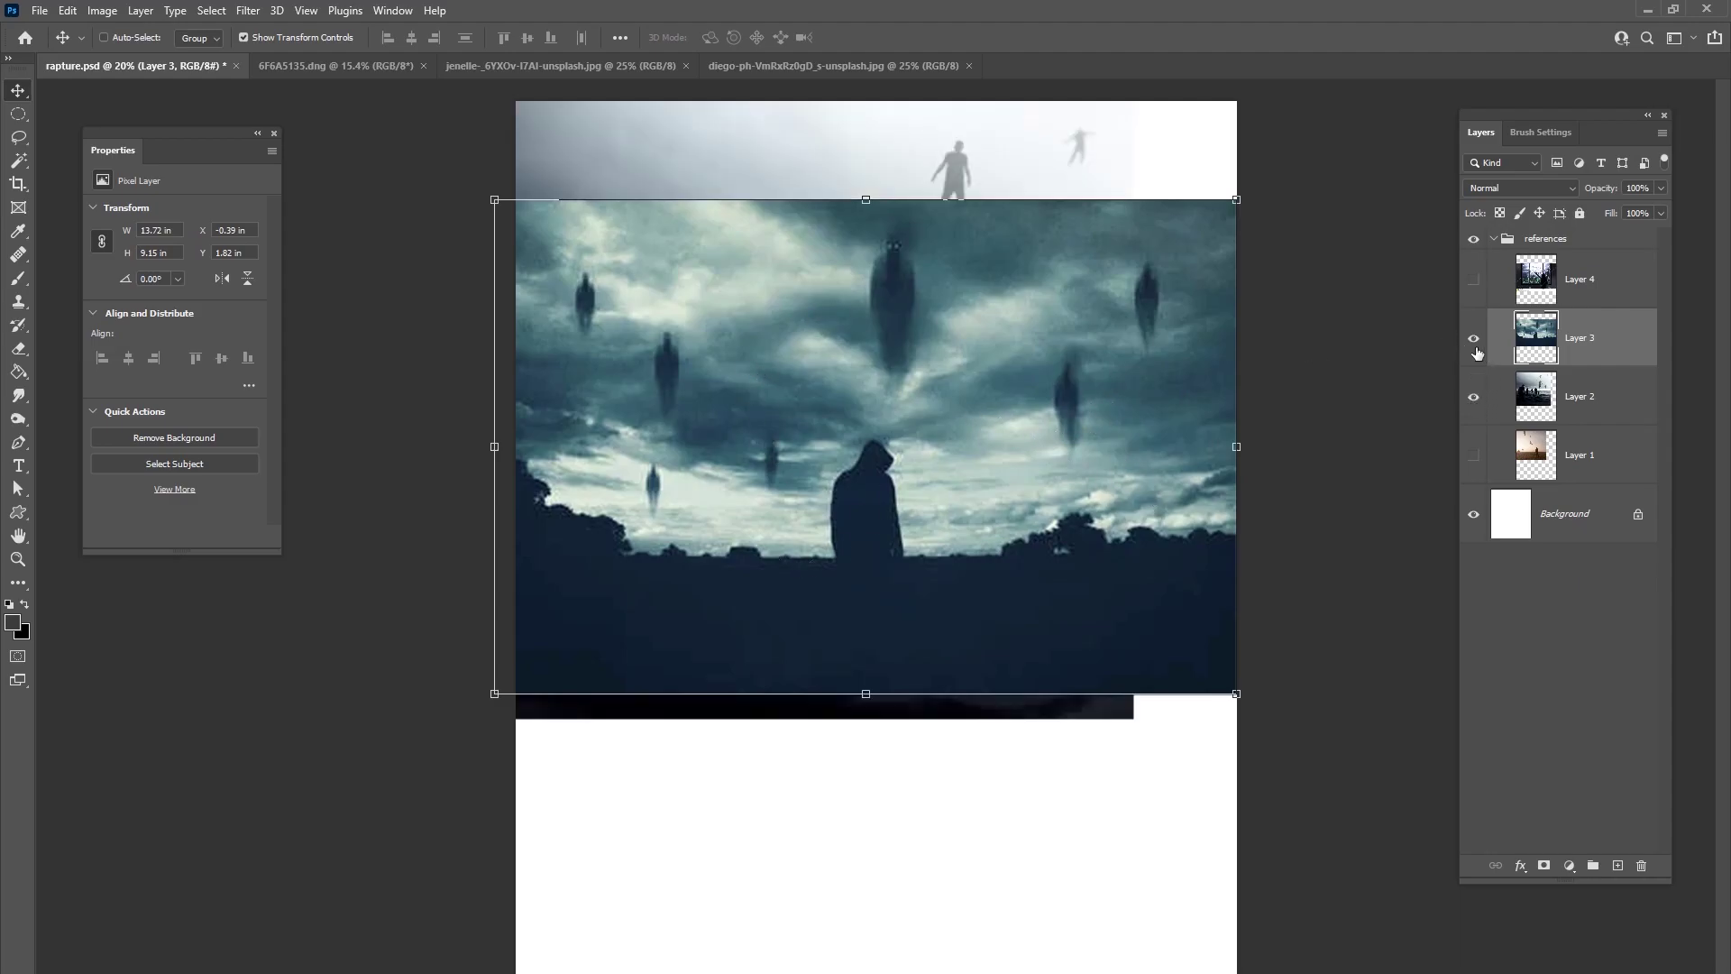
left_click(1563, 401)
left_click_drag(991, 437, 1027, 497)
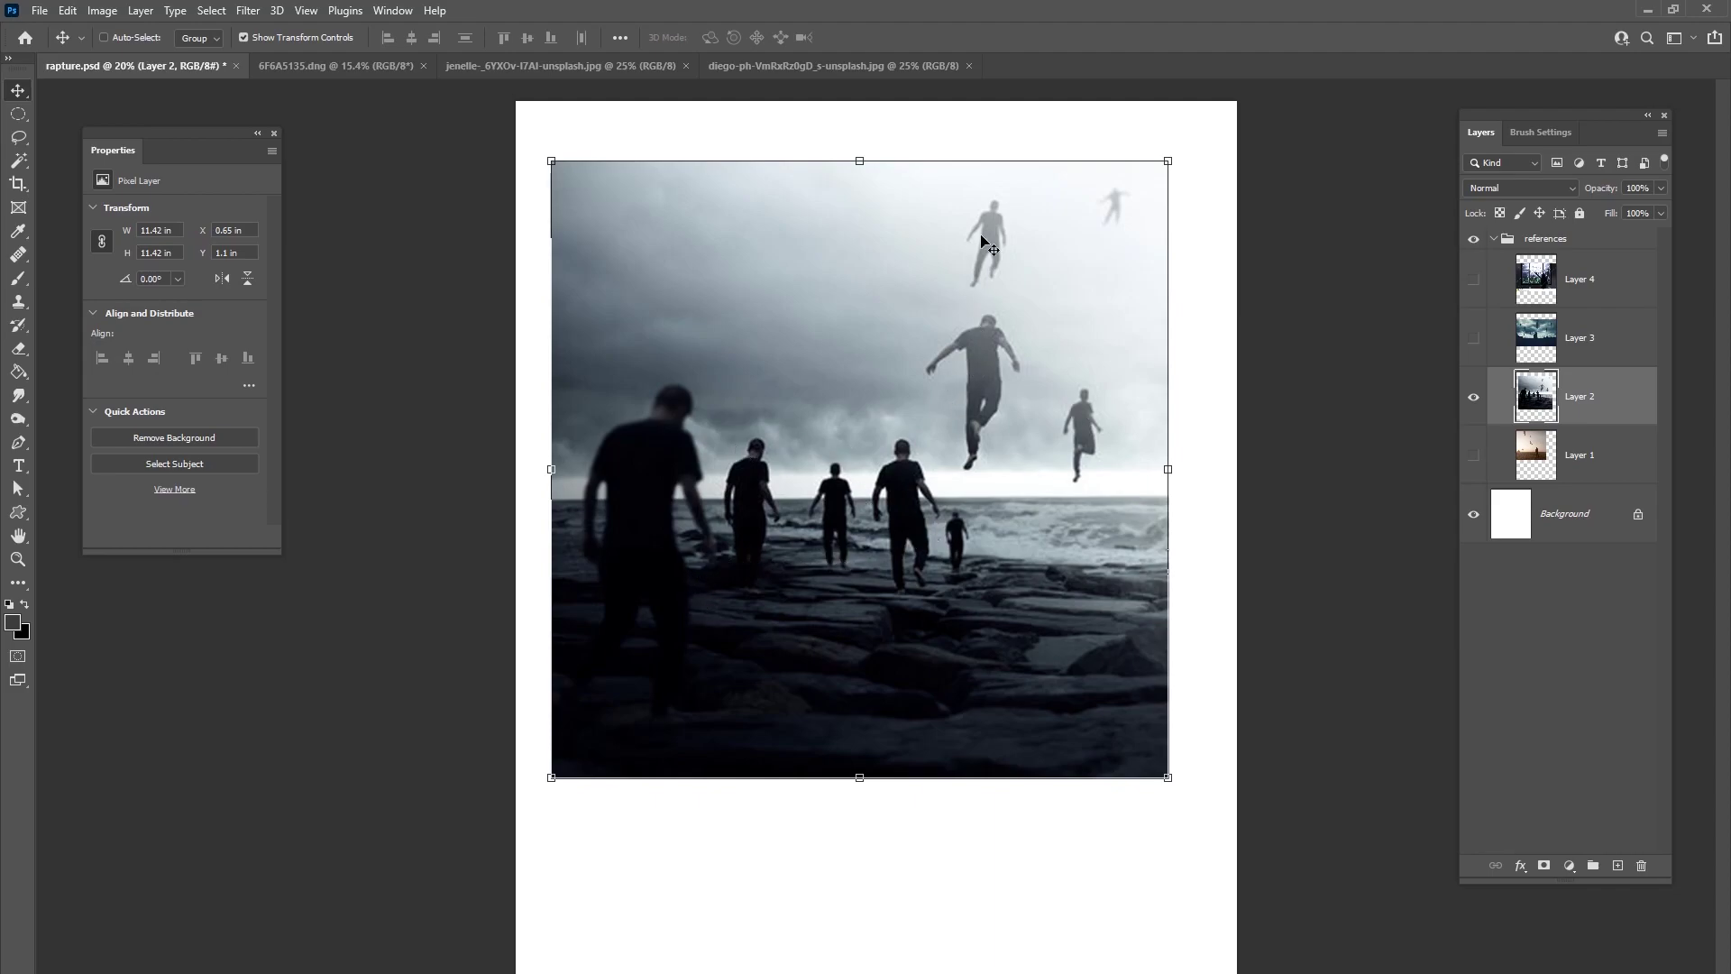
- Show the Layer 1 field reference instead of Layer 2 and select that layer
left_click(1473, 397)
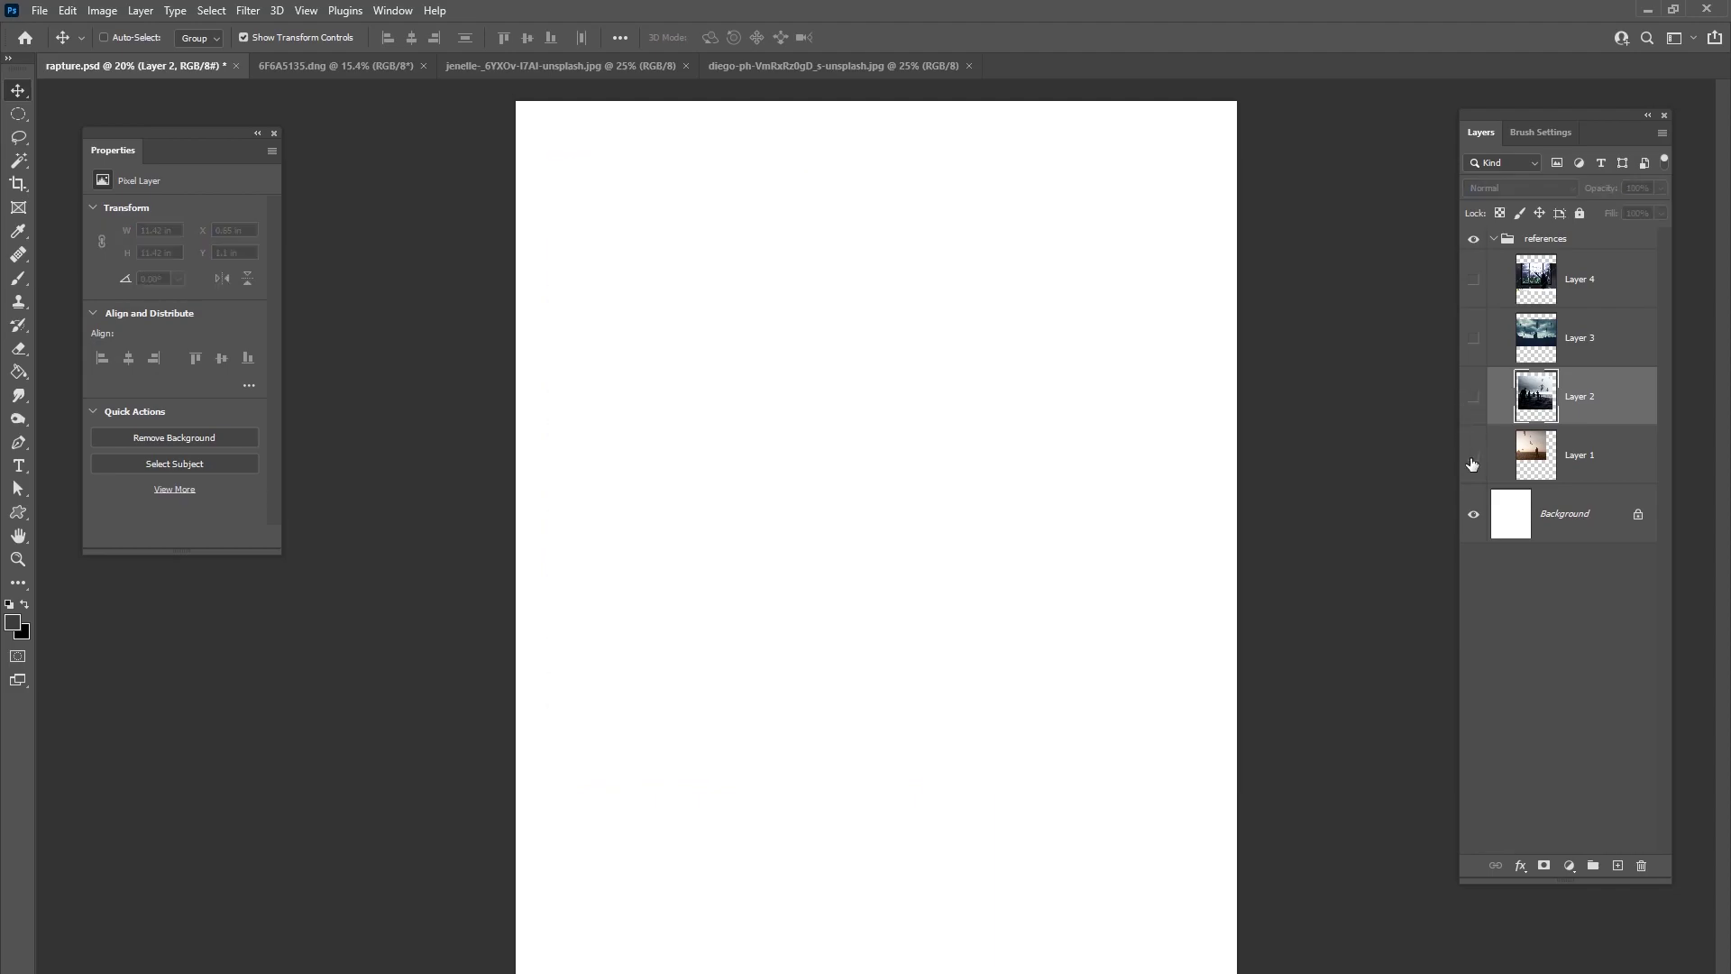
left_click(1473, 455)
left_click(1586, 456)
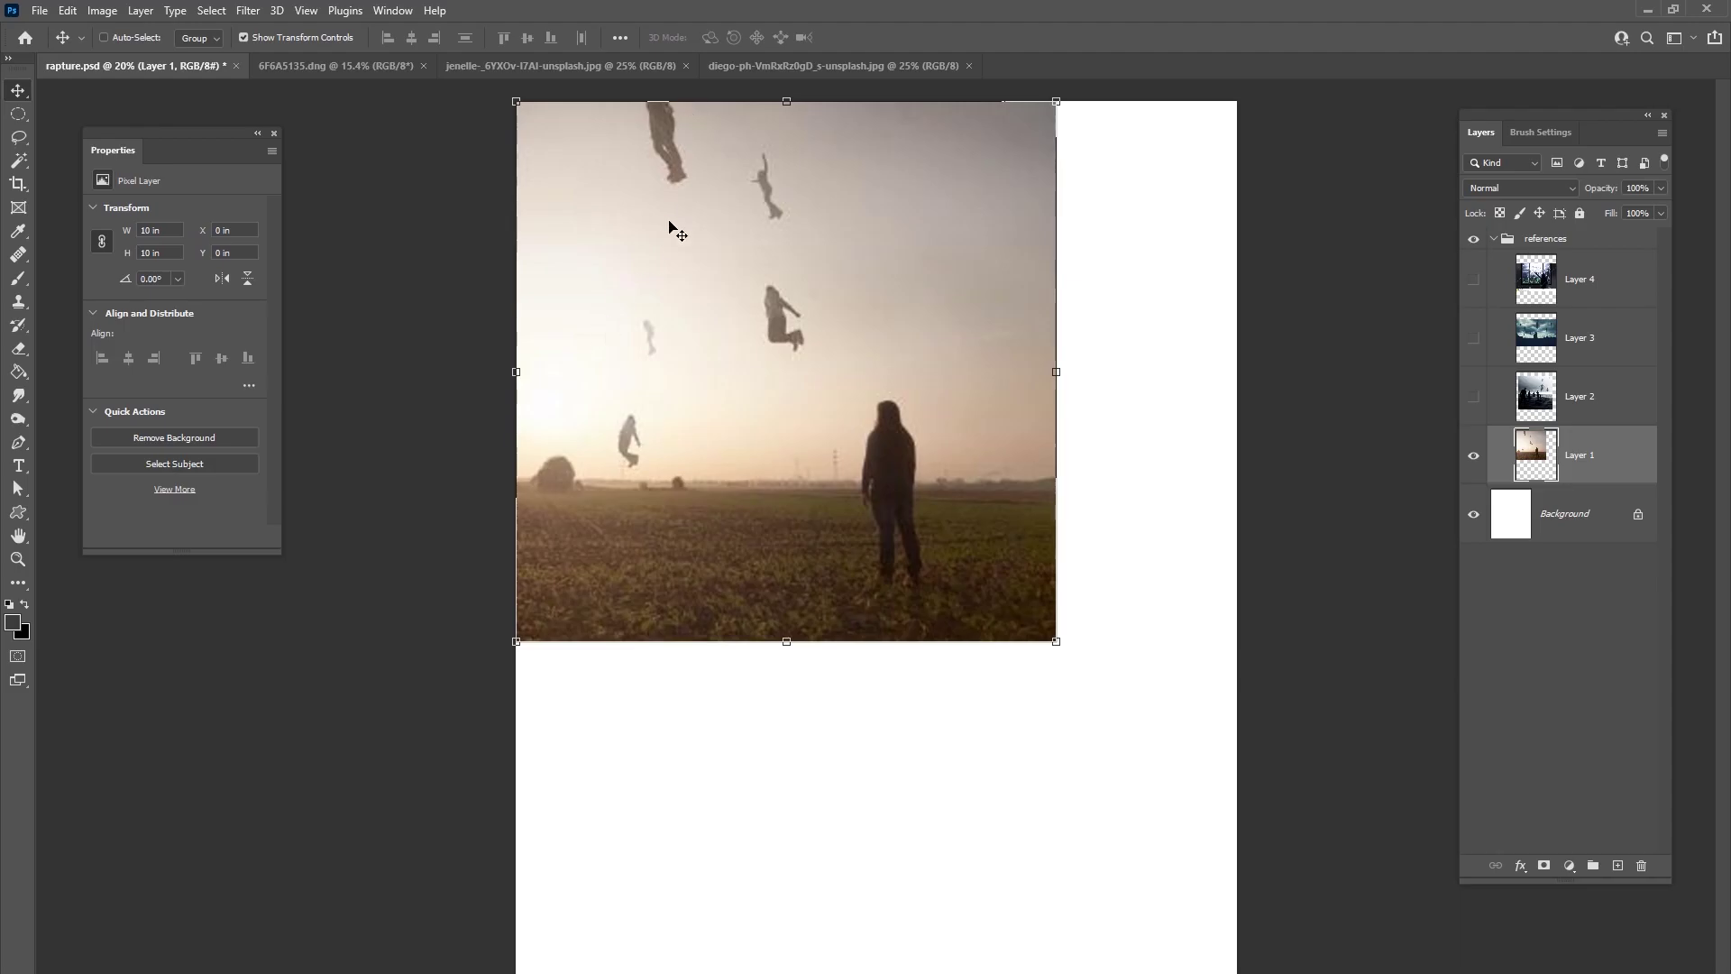
- Make all four reference layers visible, then collapse and hide the references group
left_click(1473, 280)
left_click(1473, 338)
left_click(1470, 398)
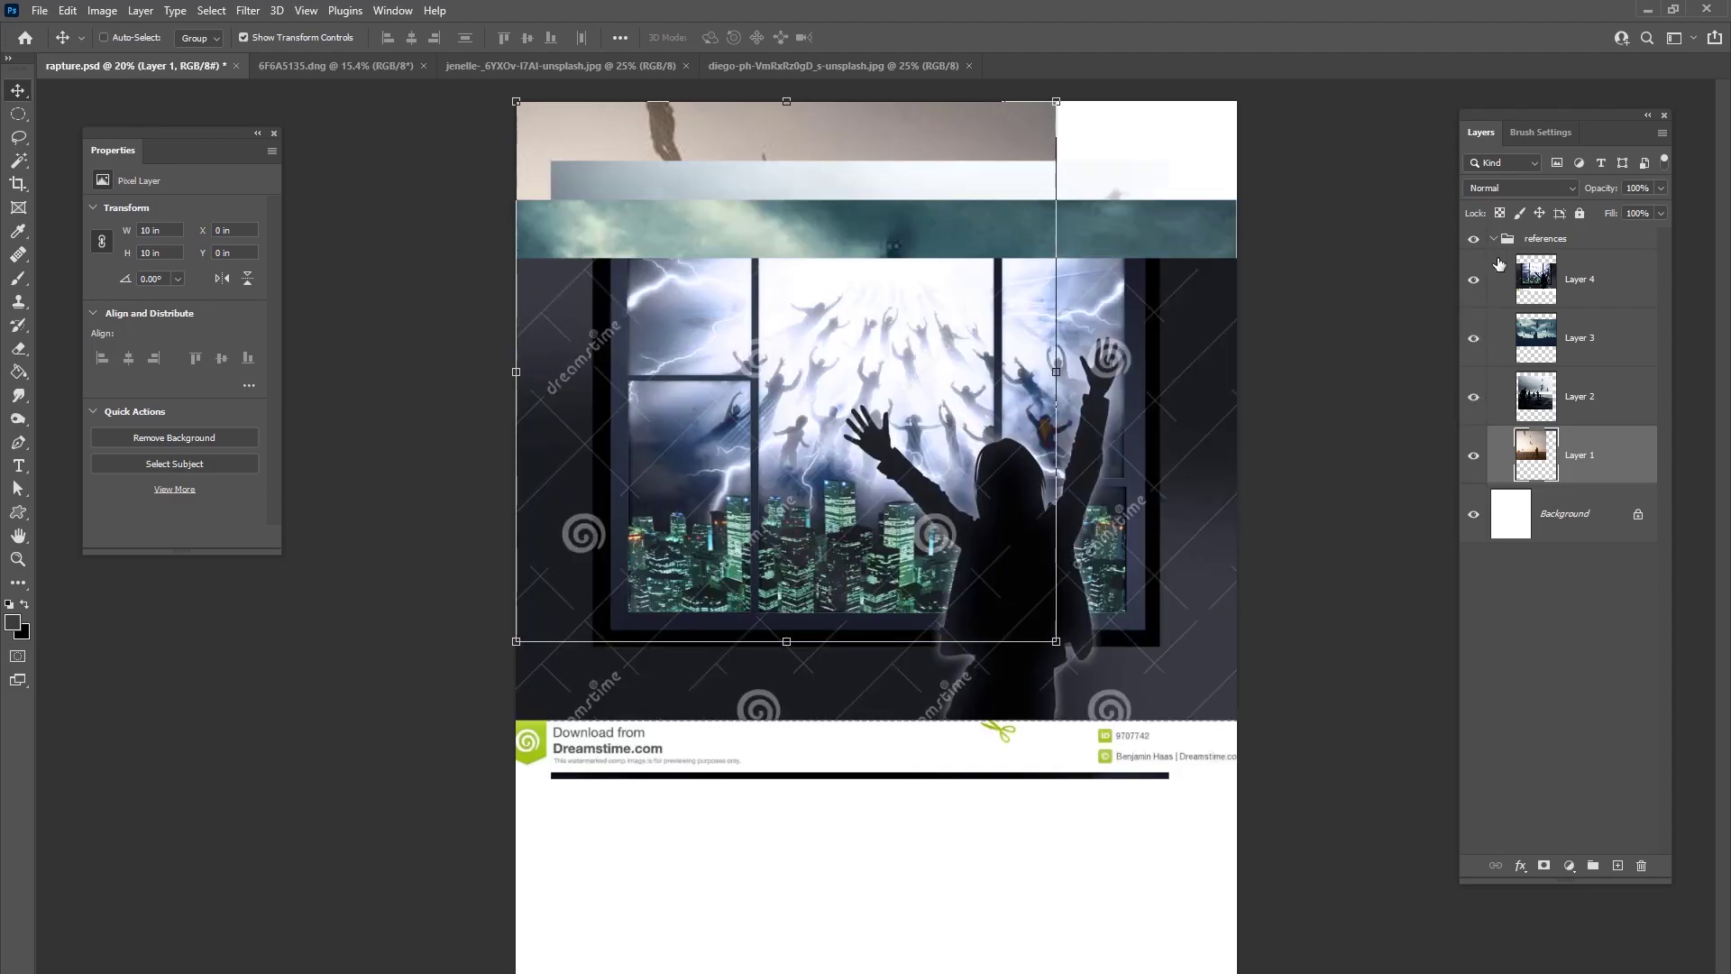
left_click(1499, 239)
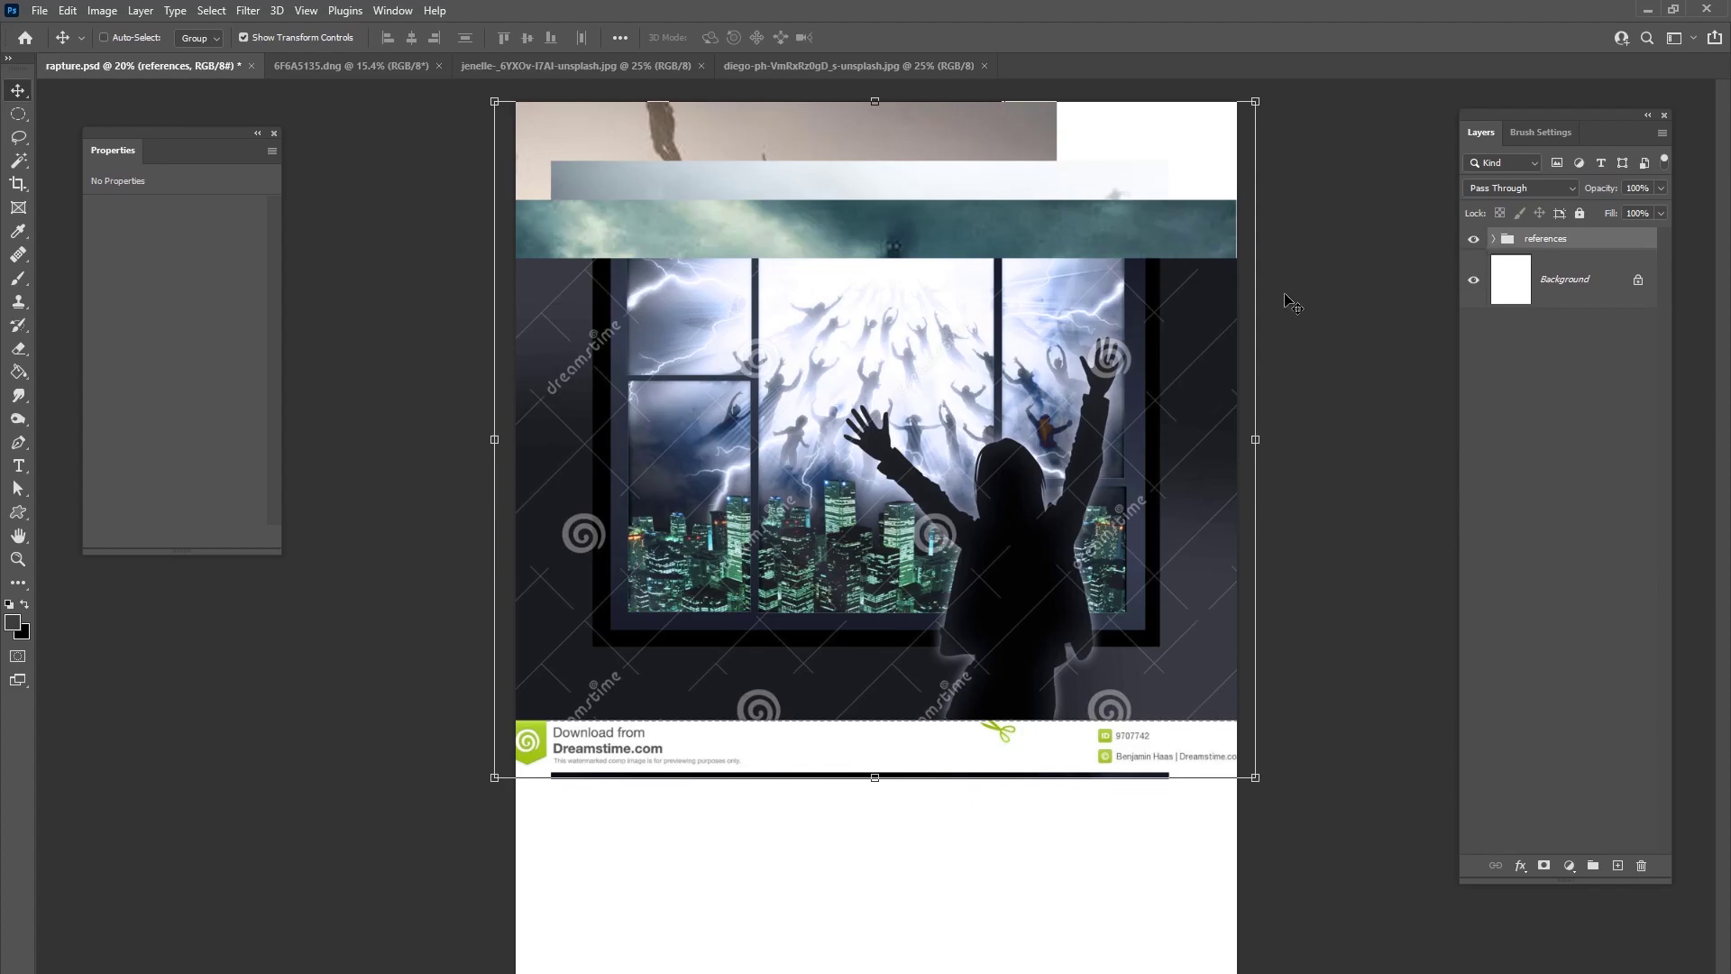
left_click(1473, 239)
- Add a new layer above the Background and ready the Brush with foreground colour 3b3b3b
left_click(1572, 280)
left_click(1620, 864)
left_click(18, 277)
left_click(14, 623)
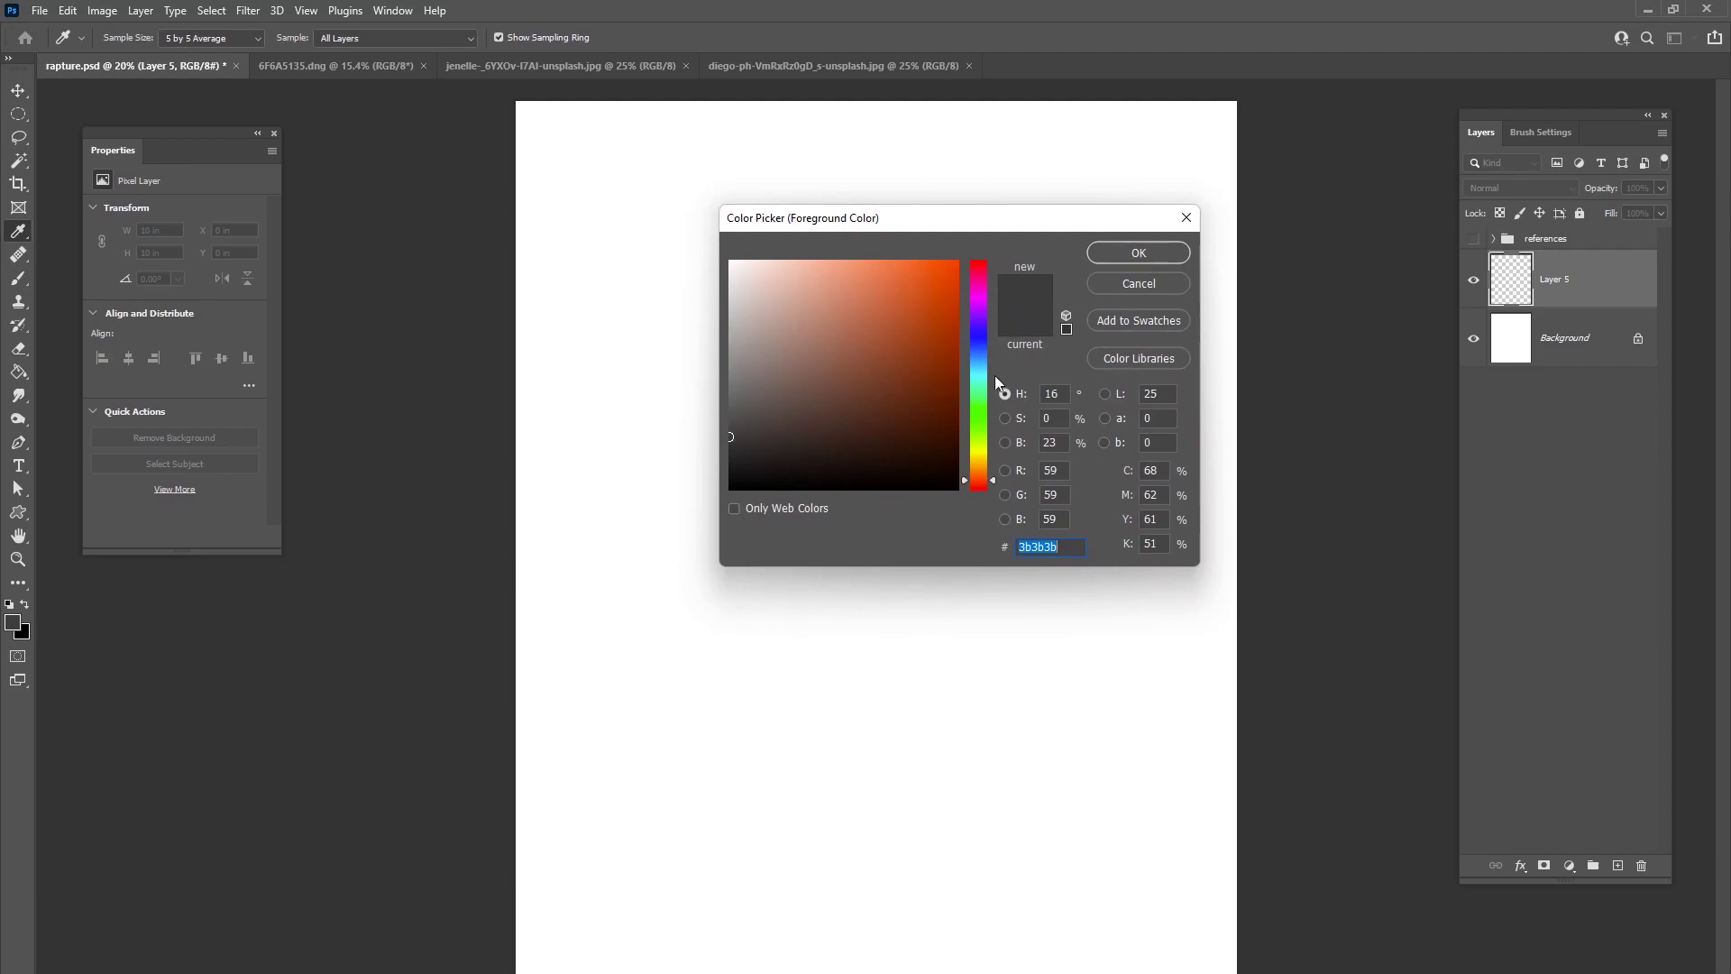
left_click(1123, 254)
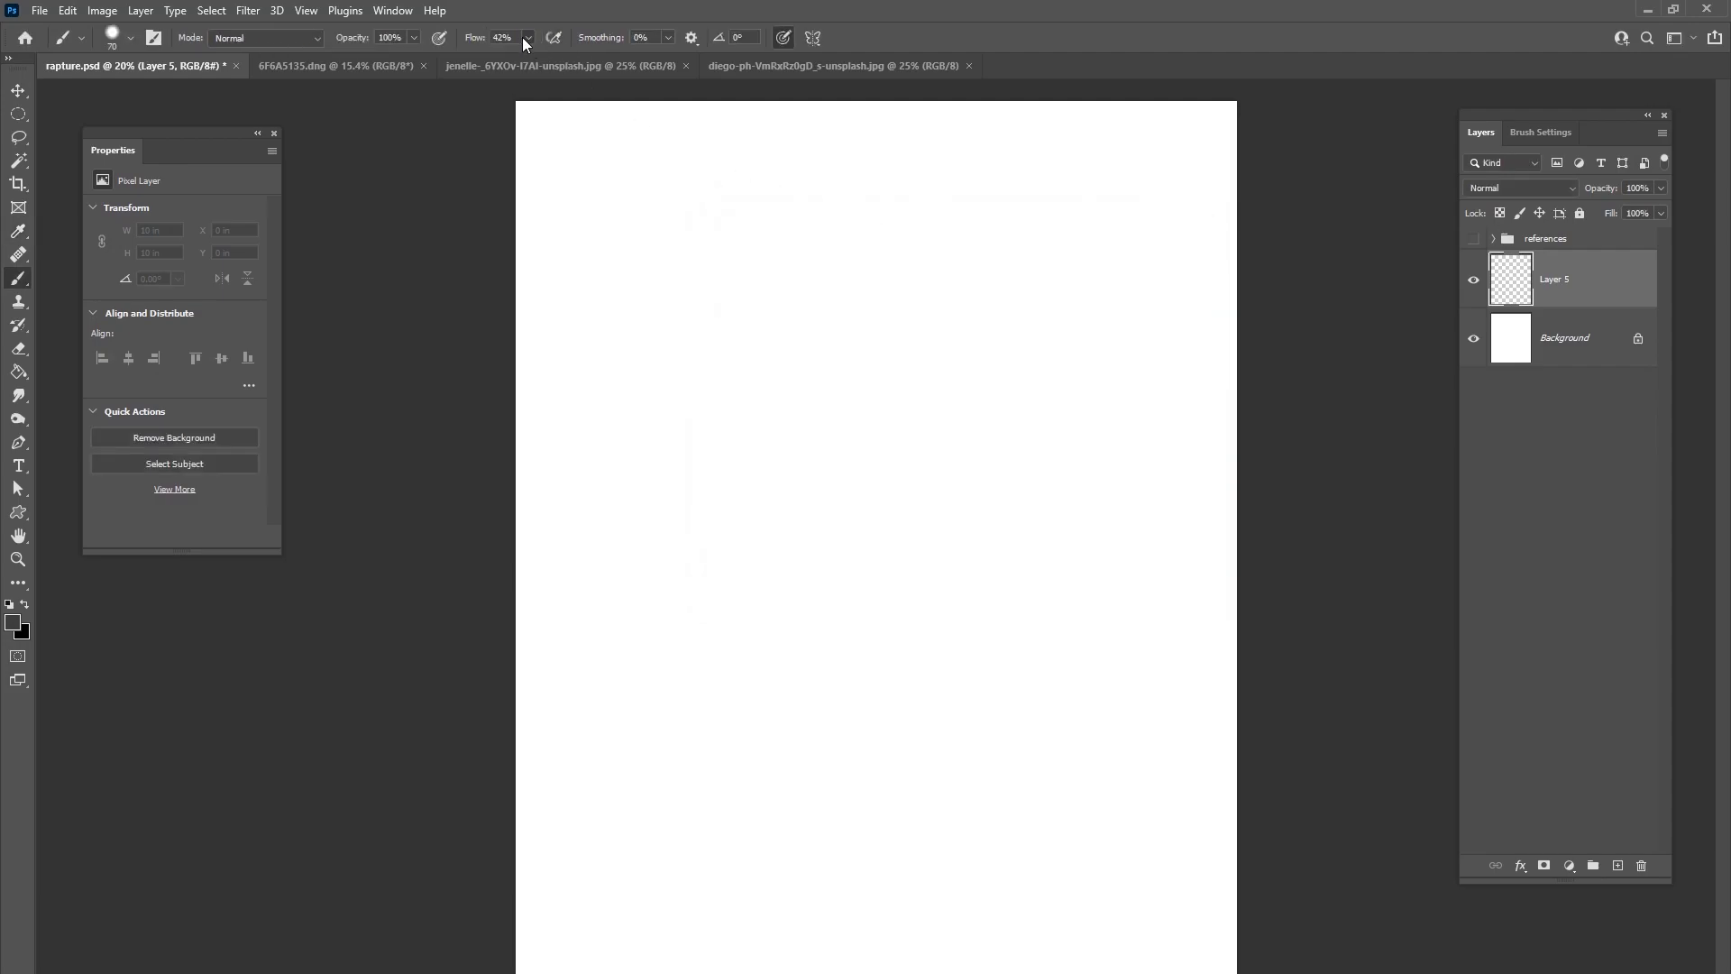
- Sketch a large stick figure with raised arms low on the canvas and a horizon line across it, using an 84 px brush
right_click(928, 570)
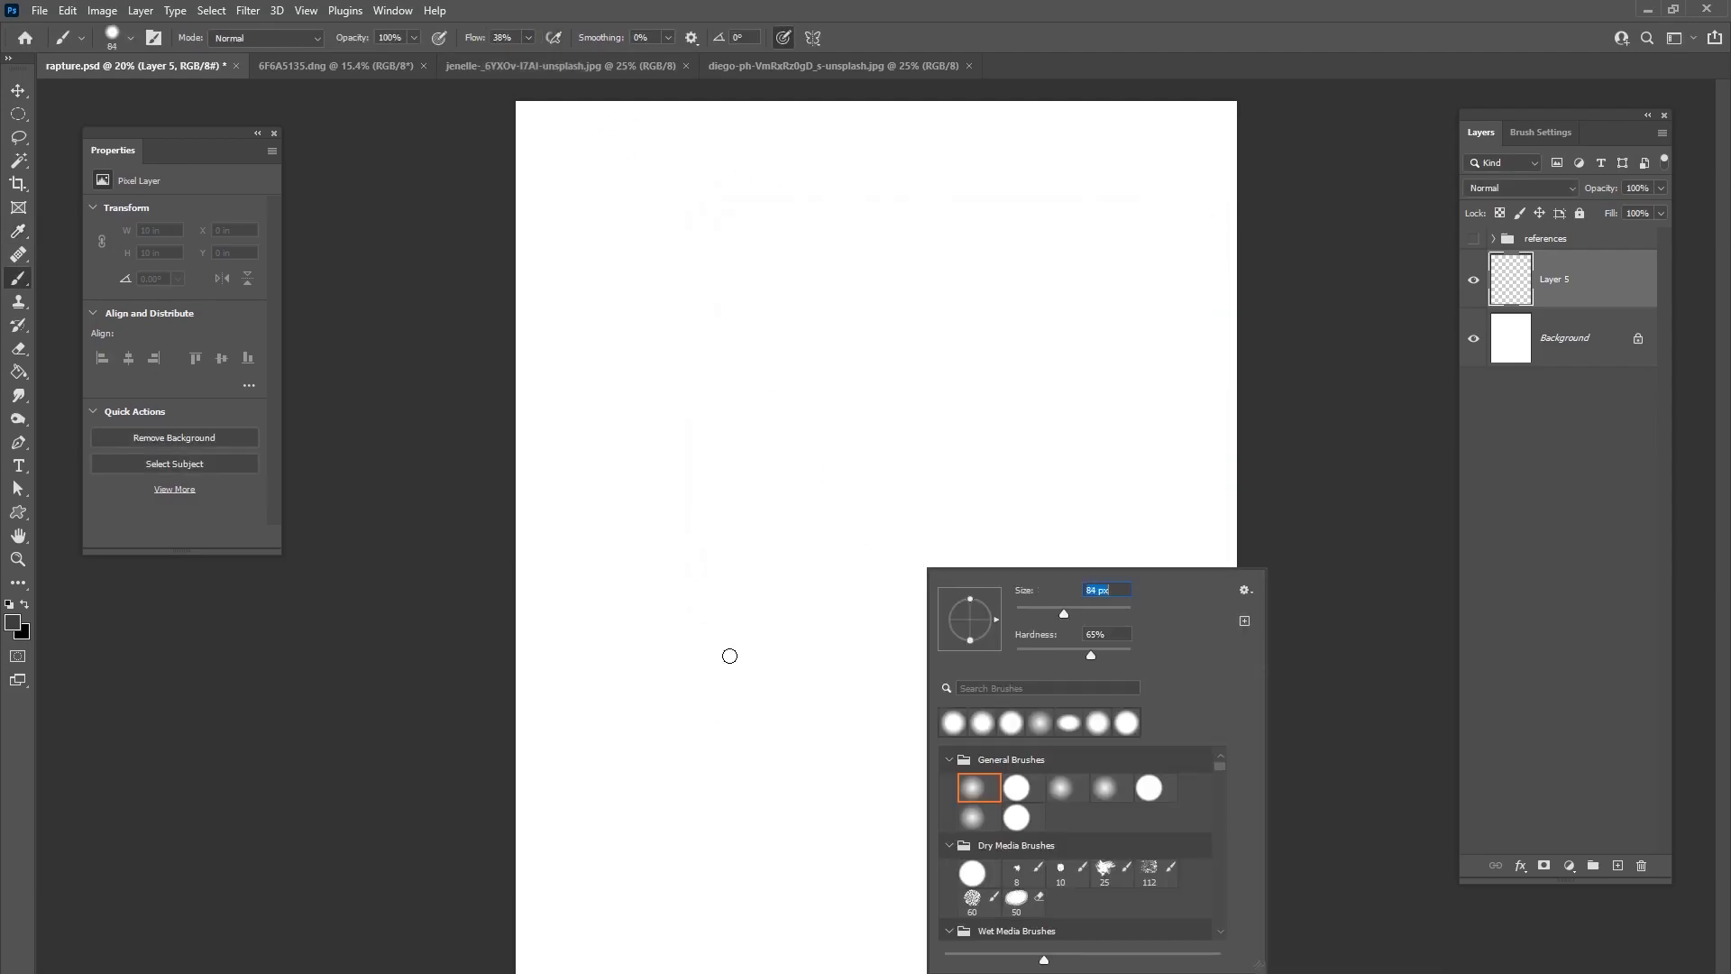
left_click(699, 684)
mouse_move(700, 684)
left_mouse_down()
mouse_move(722, 888)
mouse_move(708, 741)
mouse_move(723, 747)
mouse_move(748, 711)
mouse_move(634, 714)
left_mouse_up()
mouse_move(717, 860)
left_mouse_down()
mouse_move(690, 918)
mouse_move(710, 872)
mouse_move(755, 929)
left_mouse_up()
left_click_drag(509, 754, 1172, 741)
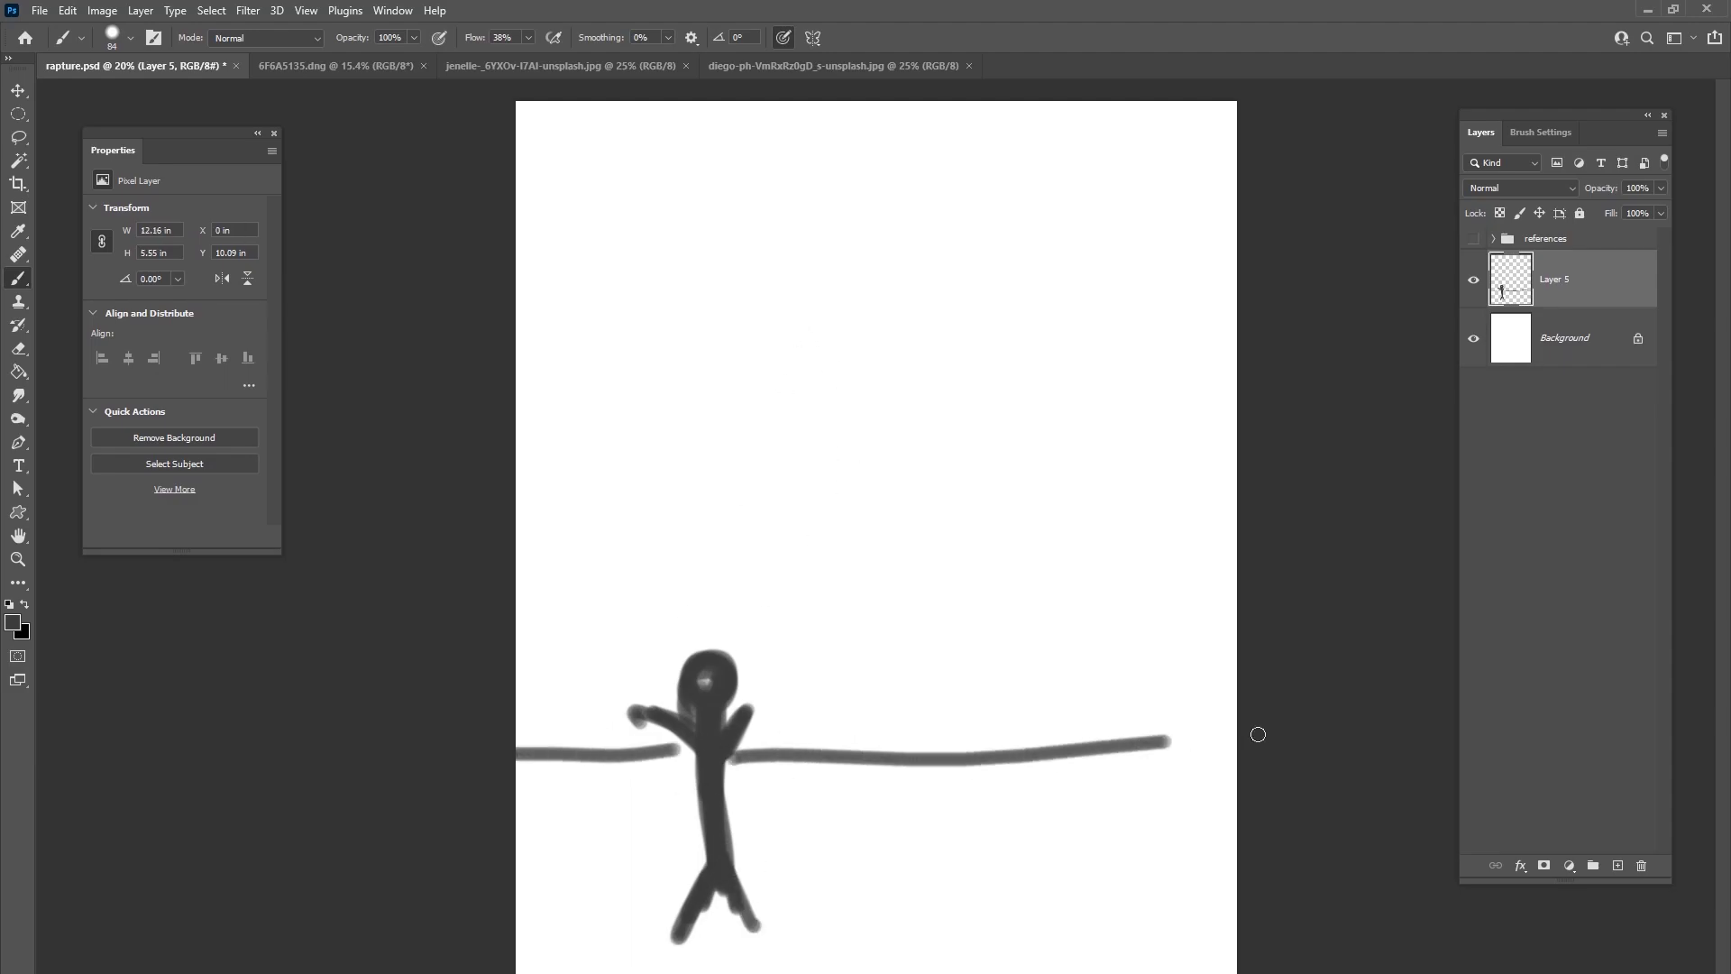
left_click_drag(1014, 750, 1284, 719)
- Reduce the brush size to 59 px and thicken the large figure's arms and legs
right_click(1055, 463)
key("Down")
key("Down")
key("Down")
key("Down")
key("Down")
key("Down")
key("Down")
key("Down")
key("Down")
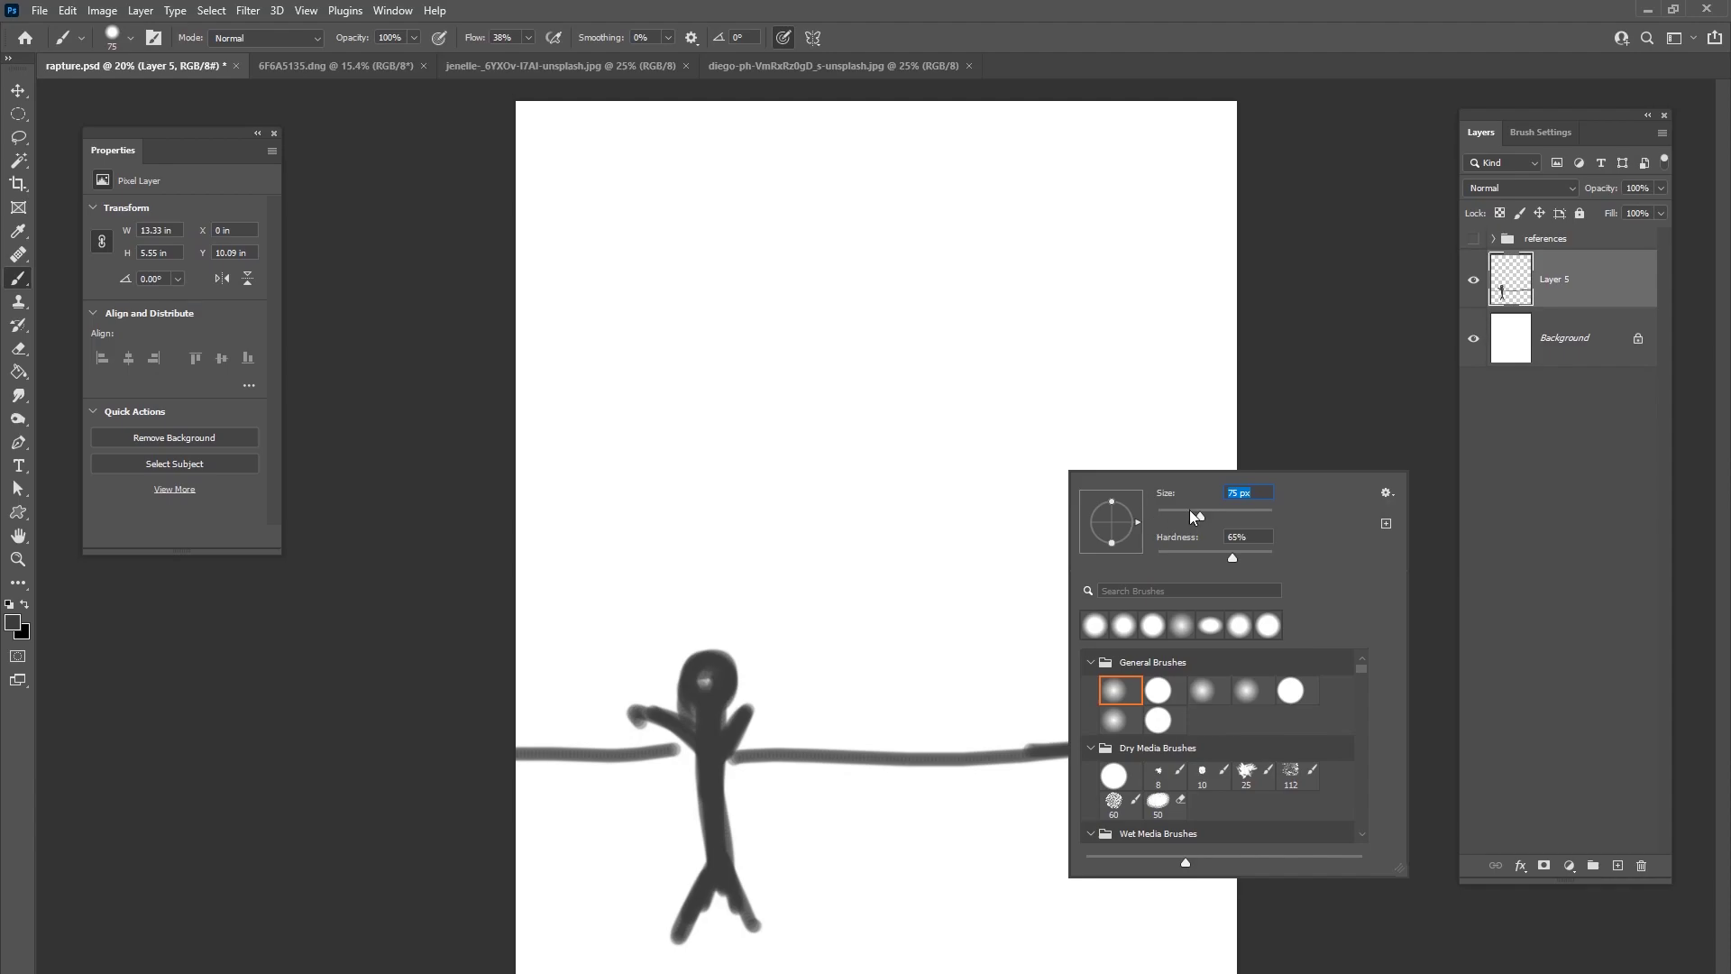
key("Down")
key("Down")
key("Down")
key("Down")
key("Down")
key("Down")
key("Down")
key("Down")
key("Down")
key("Down")
key("Down")
key("Down")
key("Down")
key("Down")
key("Down")
key("Down")
key("Return")
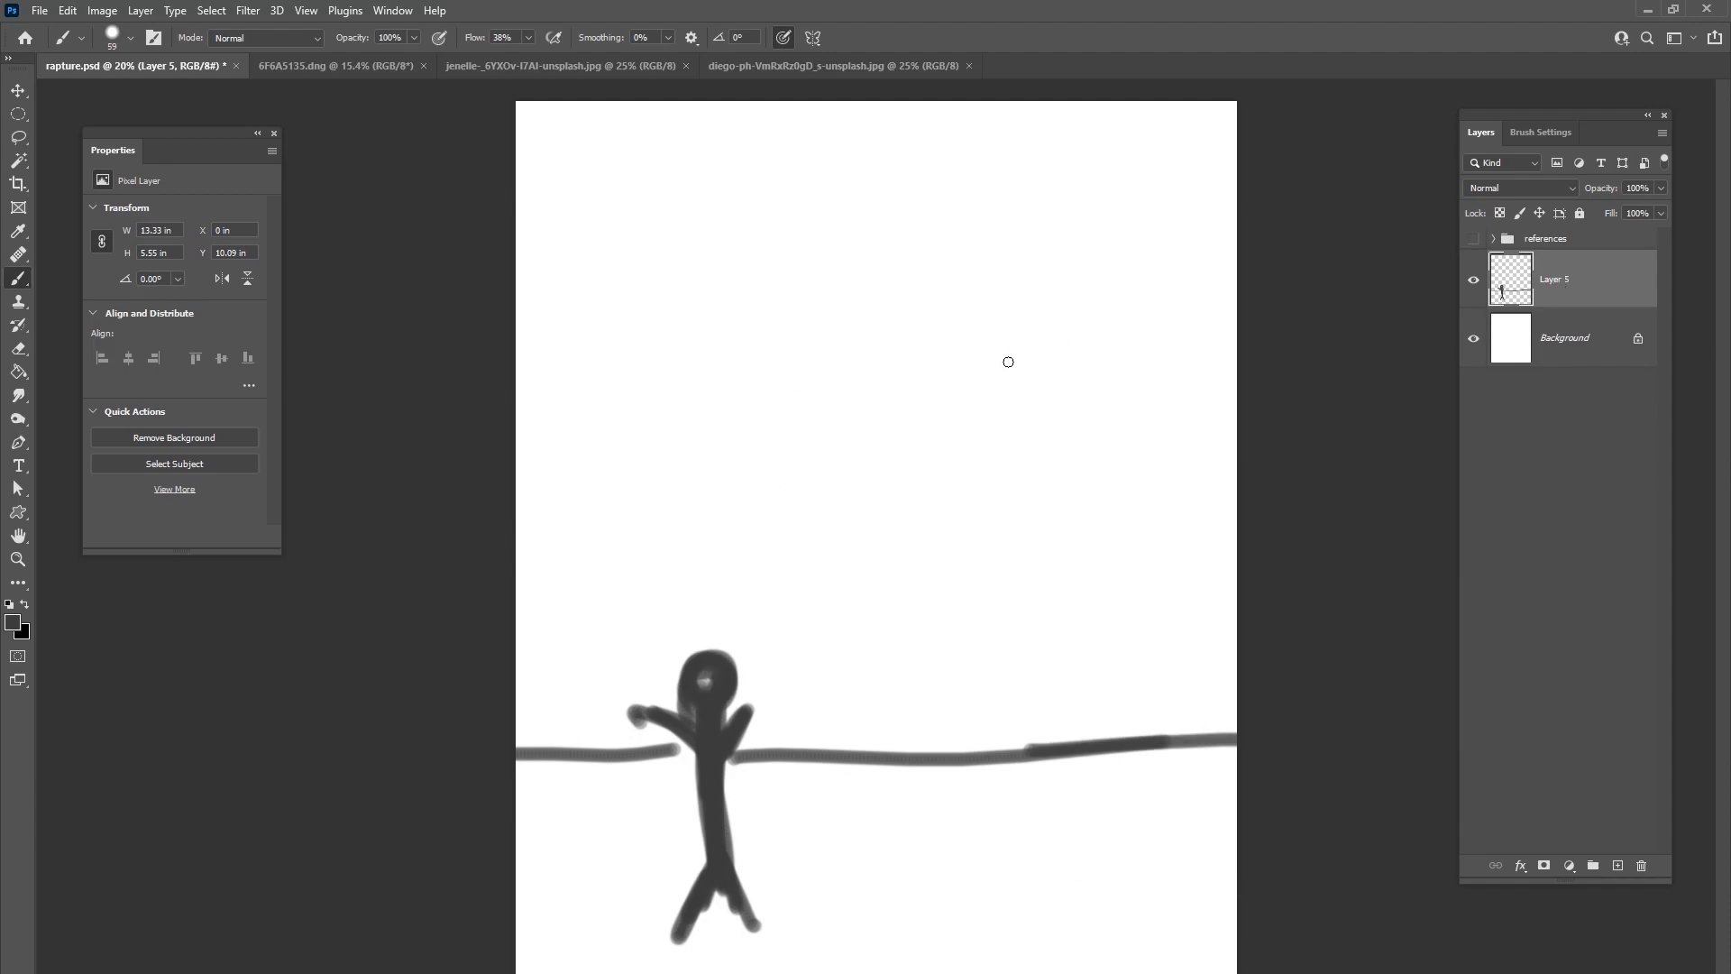
mouse_move(677, 716)
left_mouse_down()
mouse_move(731, 739)
mouse_move(750, 706)
left_mouse_up()
left_click_drag(730, 876, 732, 860)
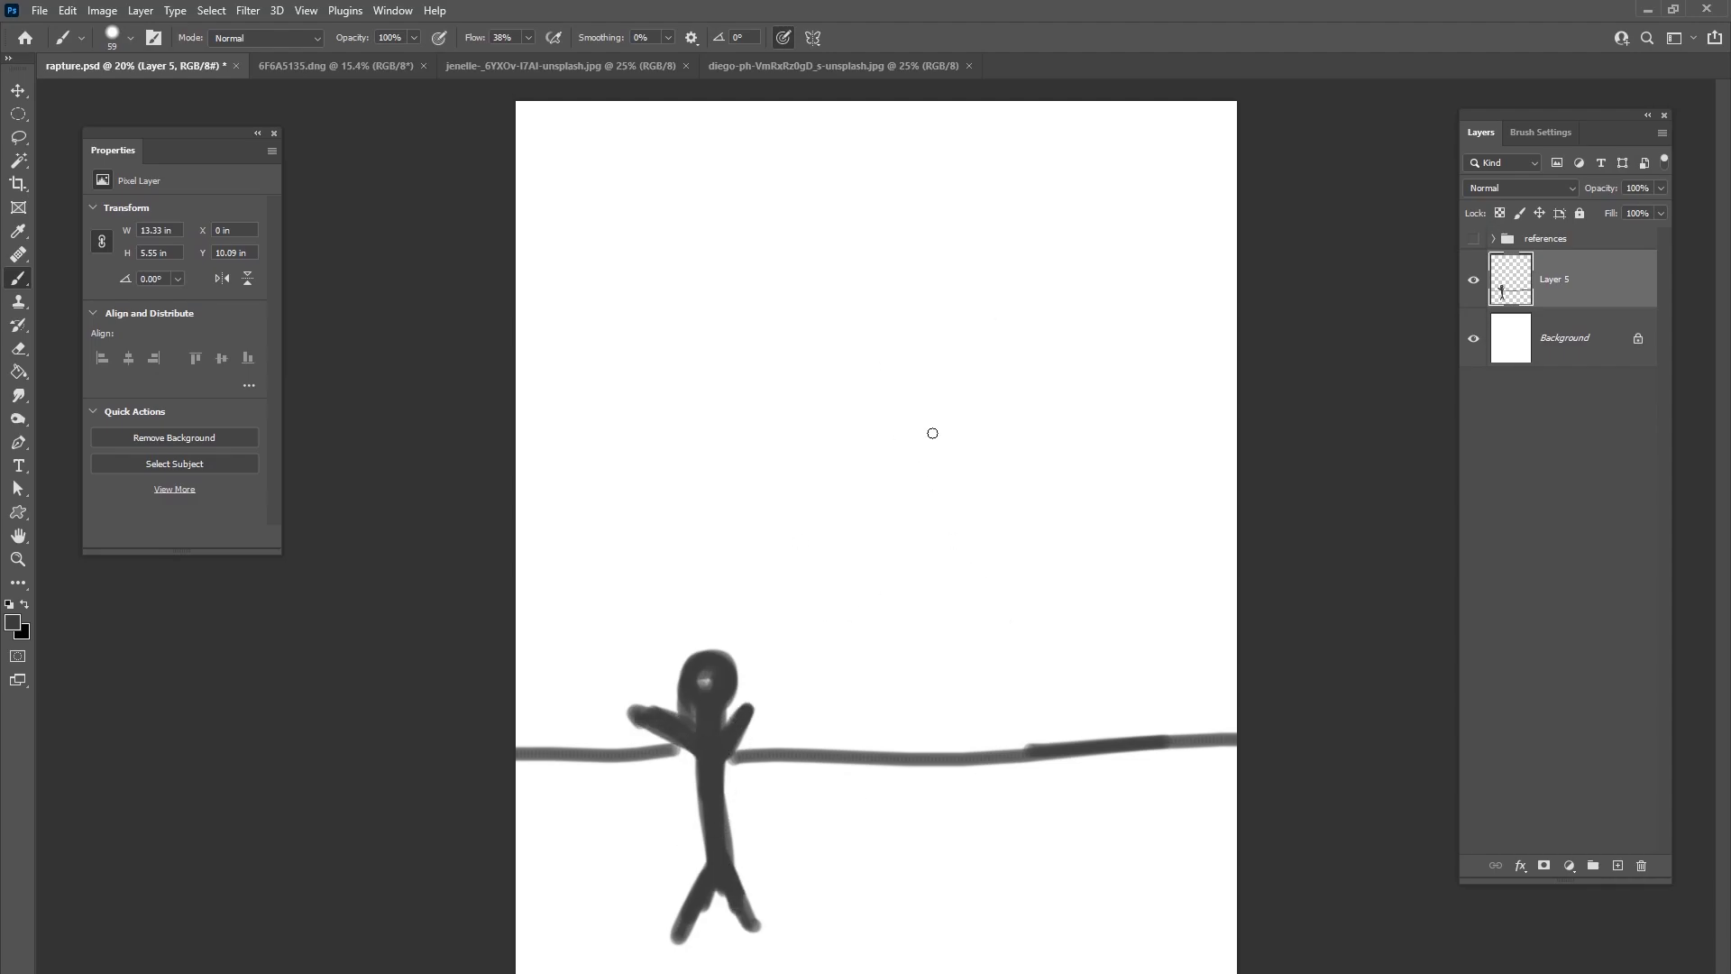
- Sketch six small stick figures floating at different heights in the sky above the horizon
left_click_drag(1015, 310, 1031, 387)
left_click_drag(931, 263, 935, 276)
mouse_move(938, 281)
left_mouse_down()
mouse_move(948, 355)
mouse_move(957, 256)
left_mouse_up()
left_click_drag(941, 299, 915, 274)
mouse_move(948, 344)
left_mouse_down()
mouse_move(944, 378)
mouse_move(979, 382)
left_mouse_up()
mouse_move(1034, 334)
left_mouse_down()
mouse_move(1042, 303)
mouse_move(1008, 348)
left_mouse_up()
mouse_move(1026, 368)
left_mouse_down()
mouse_move(1027, 408)
mouse_move(1043, 400)
left_mouse_up()
left_click(729, 241)
mouse_move(732, 257)
left_mouse_down()
mouse_move(735, 322)
mouse_move(750, 239)
left_mouse_up()
left_click_drag(732, 320, 732, 335)
left_click_drag(738, 302, 759, 331)
left_click(893, 164)
left_click_drag(896, 177, 906, 207)
left_click_drag(605, 367, 607, 451)
mouse_move(606, 393)
left_mouse_down()
mouse_move(620, 396)
mouse_move(595, 389)
left_mouse_up()
left_click_drag(606, 429, 614, 465)
left_click_drag(1095, 476, 1100, 597)
left_click_drag(1095, 525, 1081, 512)
left_click_drag(1100, 528, 1112, 515)
left_click_drag(1098, 586, 1098, 615)
left_click_drag(1102, 591, 1130, 617)
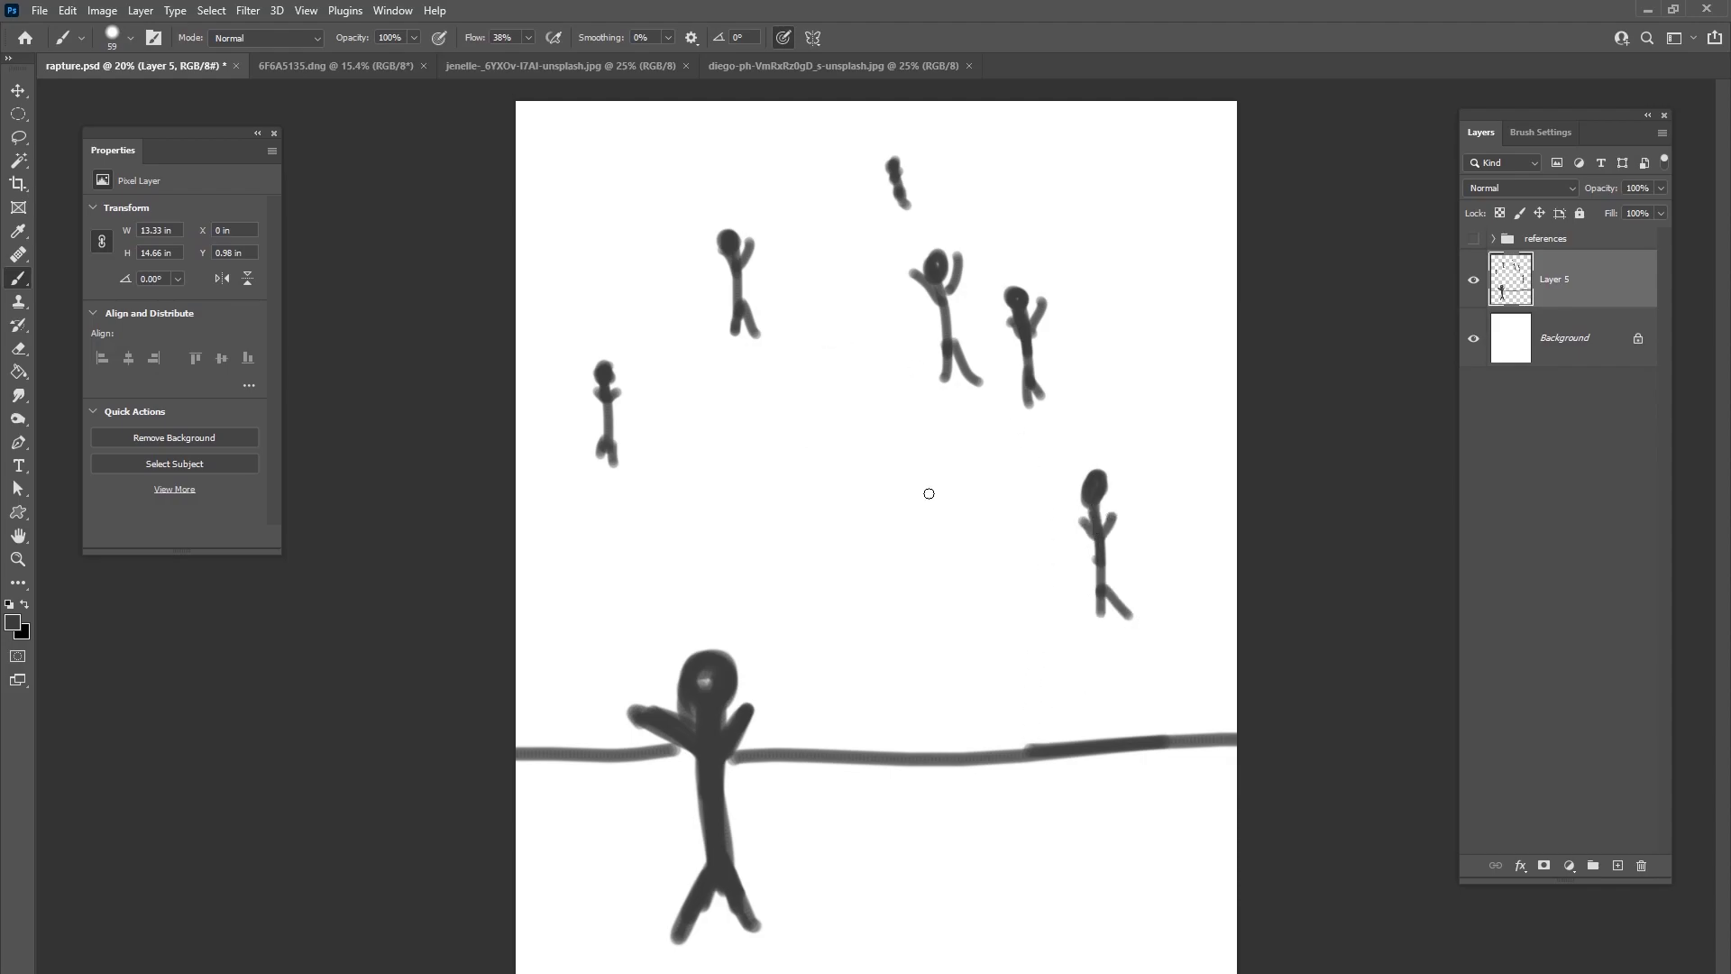
- Hide the sketch layer, show the references group, and hide its Layers 4, 3 and 2 to compare the reference images
left_click(1473, 238)
left_click(1473, 279)
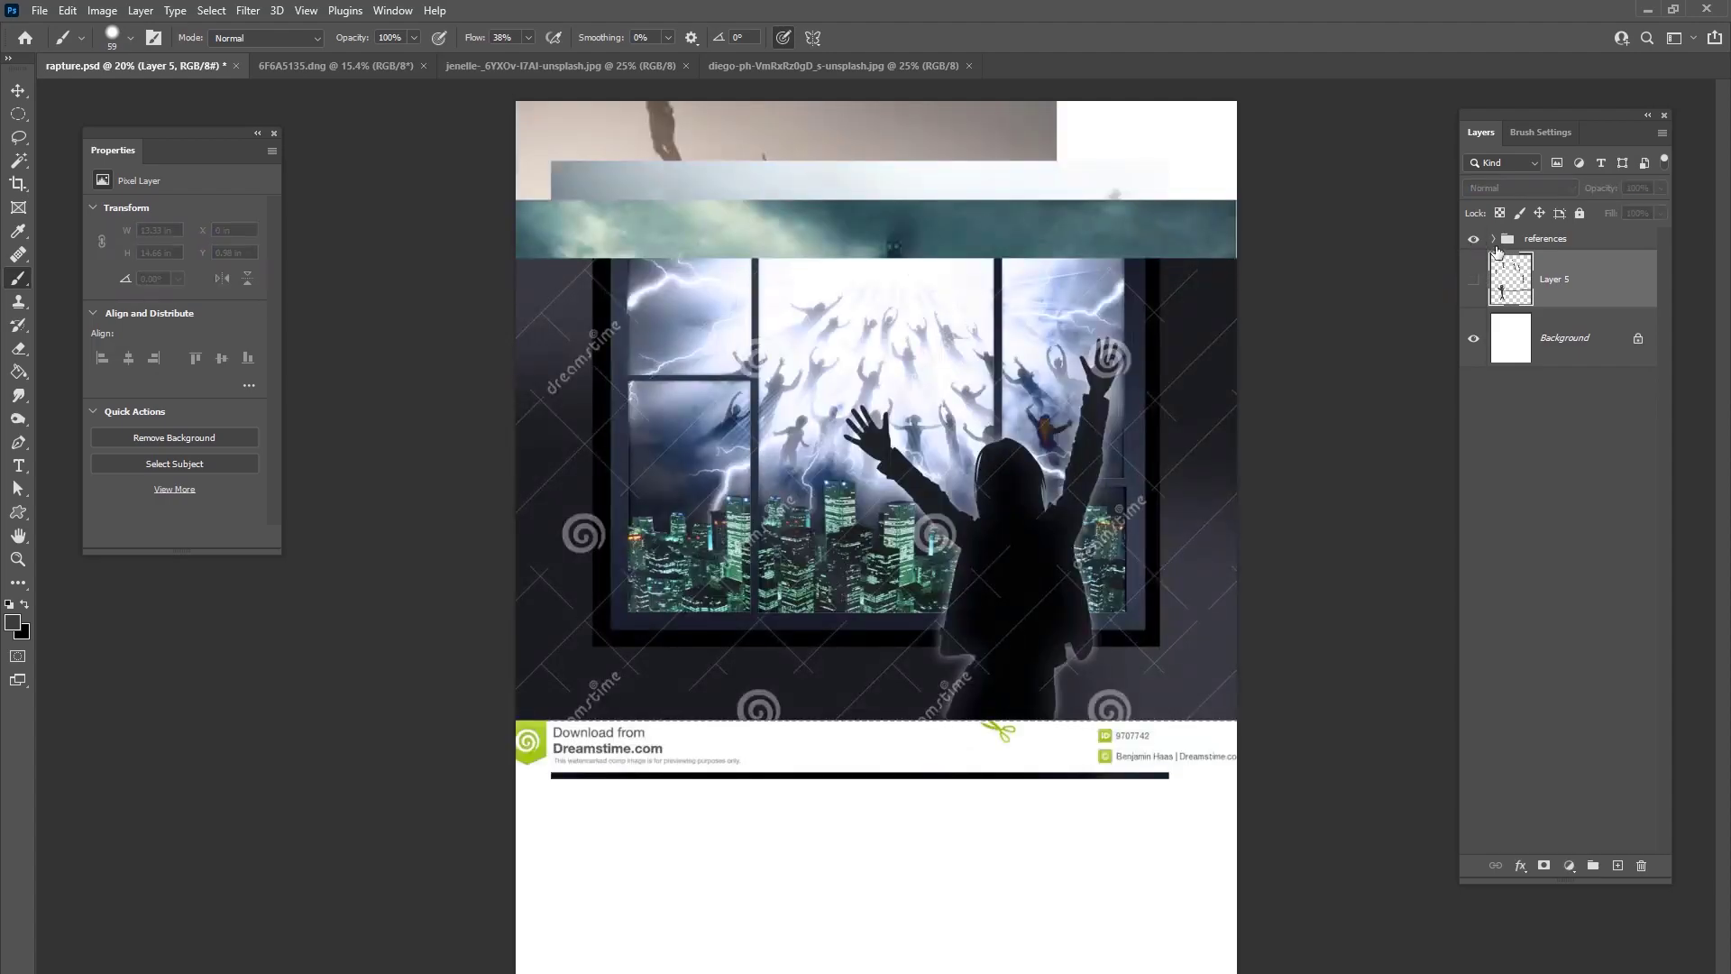
left_click(1493, 238)
left_click(1547, 284)
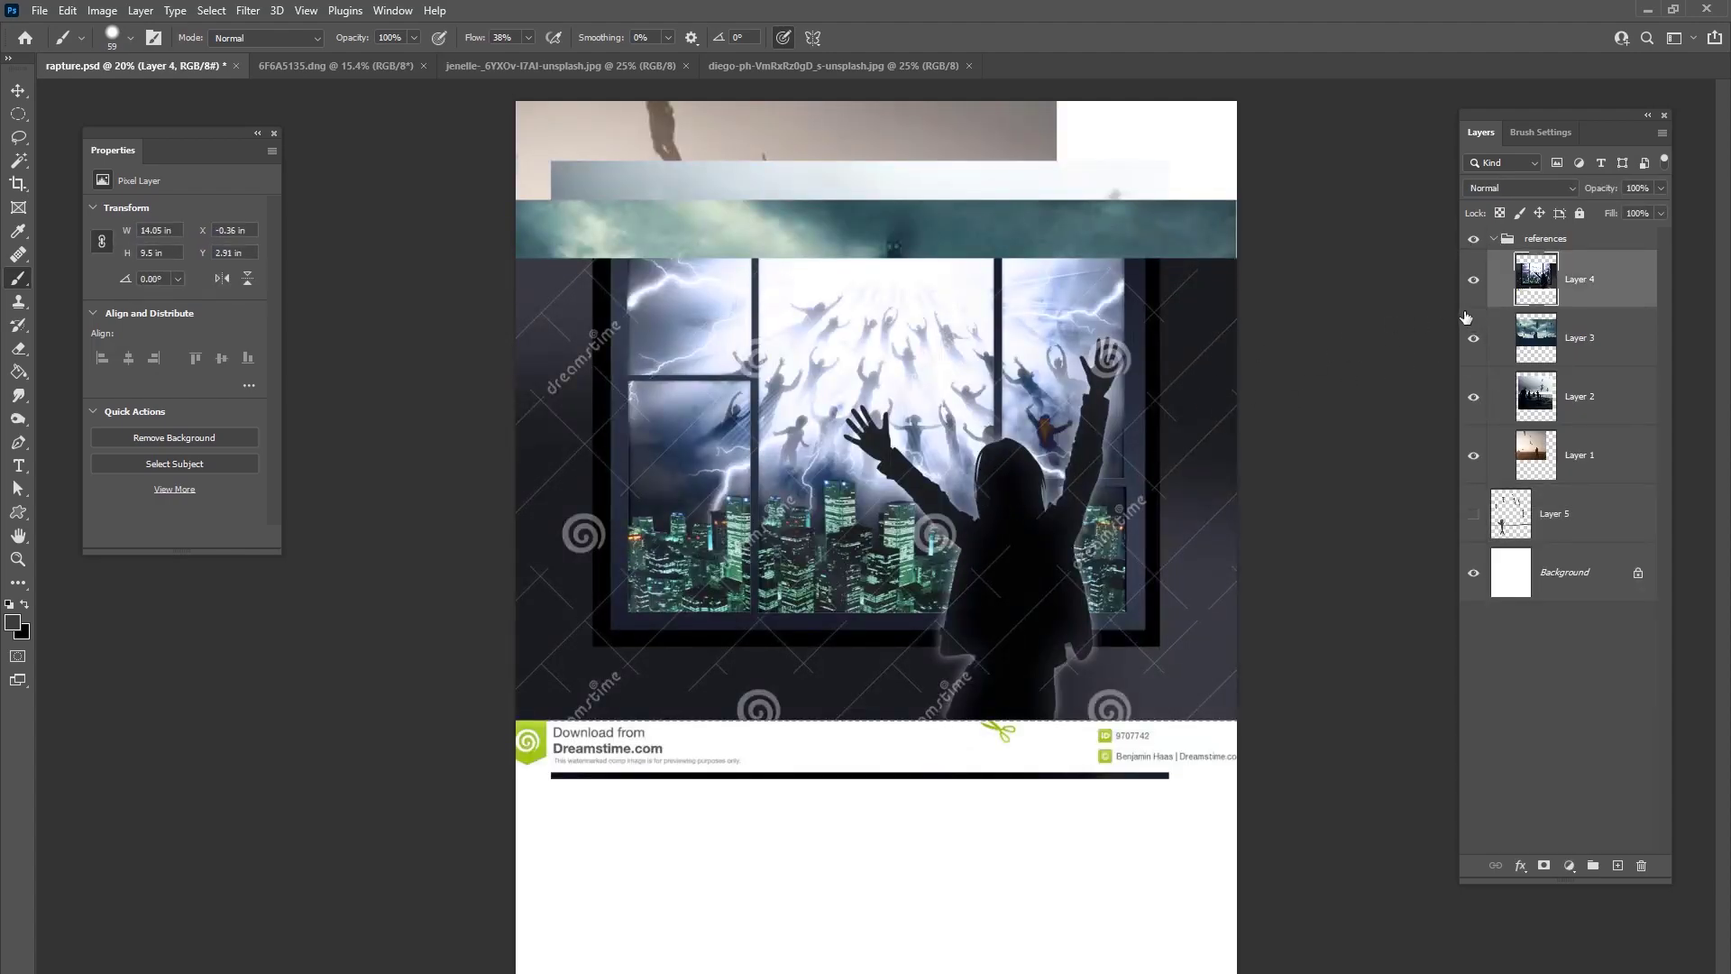
left_click(1473, 280)
left_click(1473, 338)
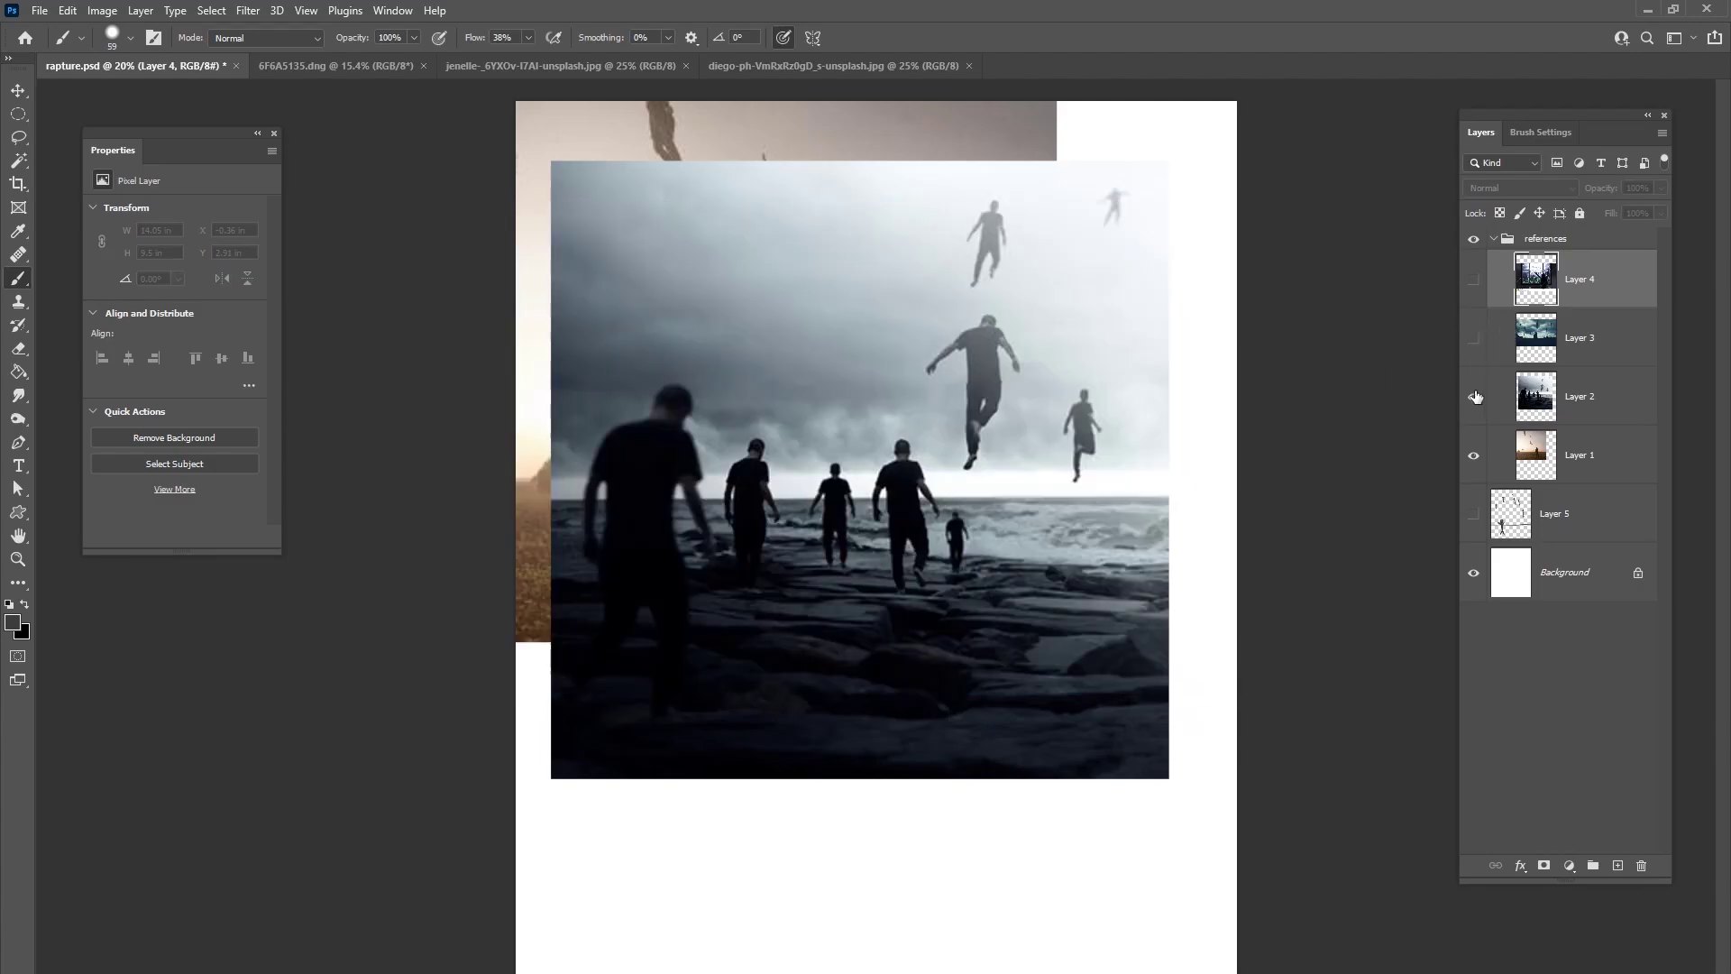
left_click(1475, 396)
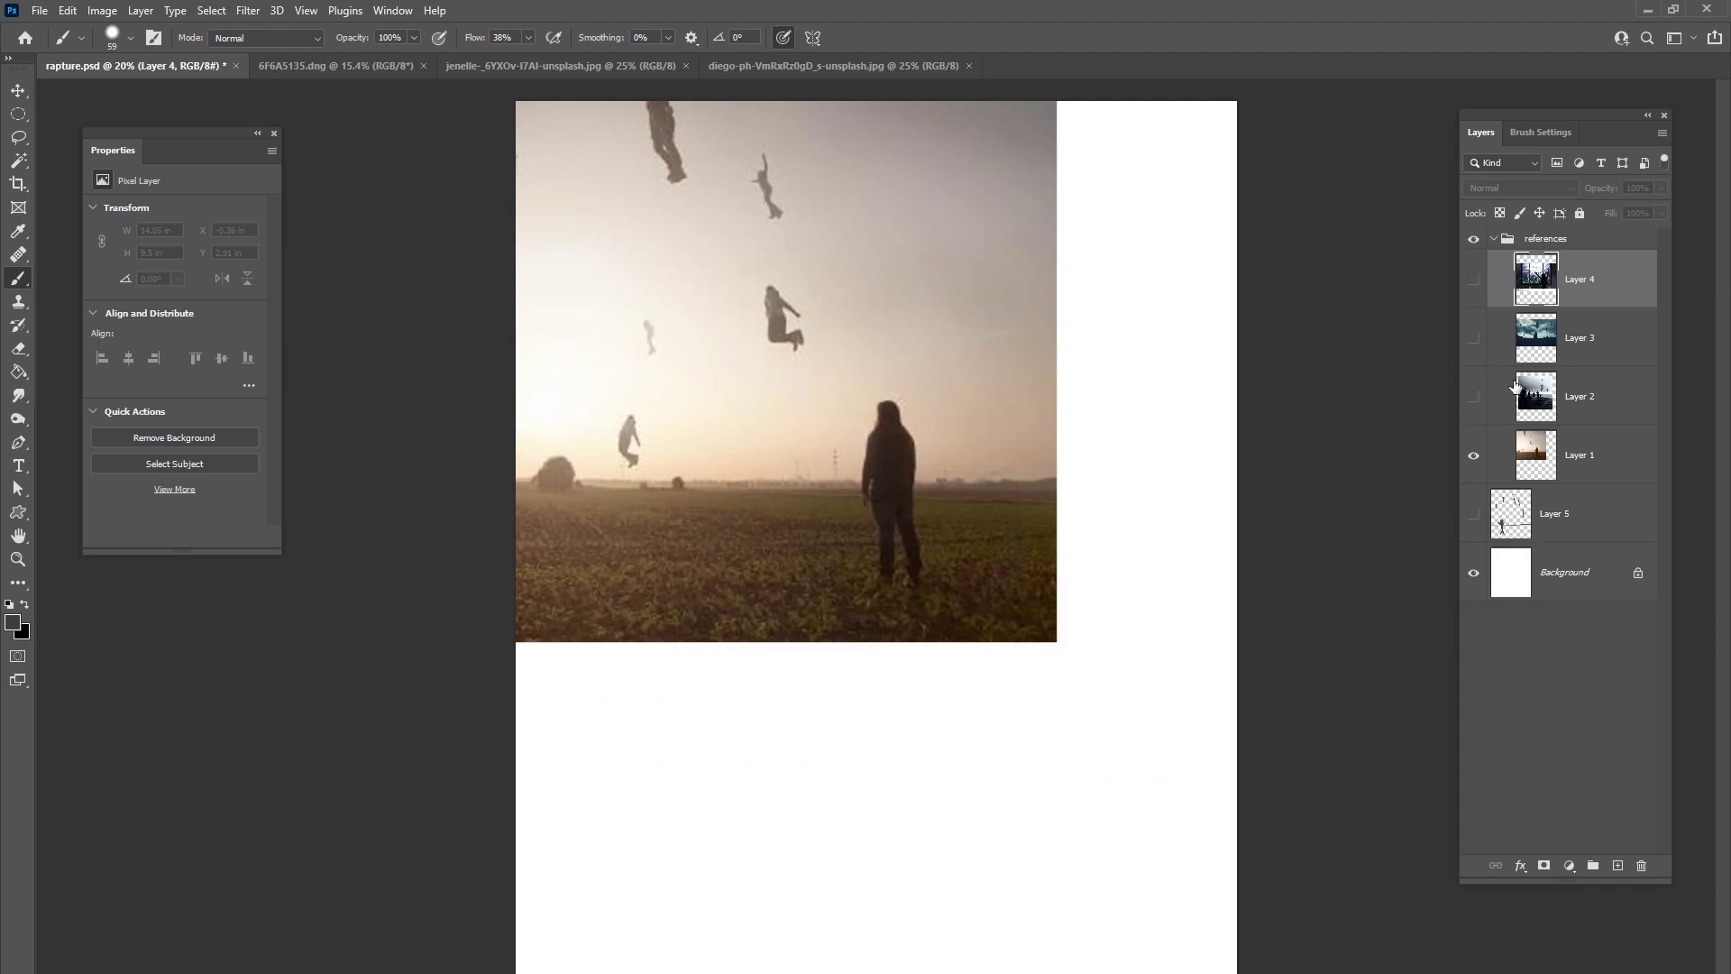
- Collapse and hide the references group, then show and select the sketch on Layer 5
left_click(1495, 240)
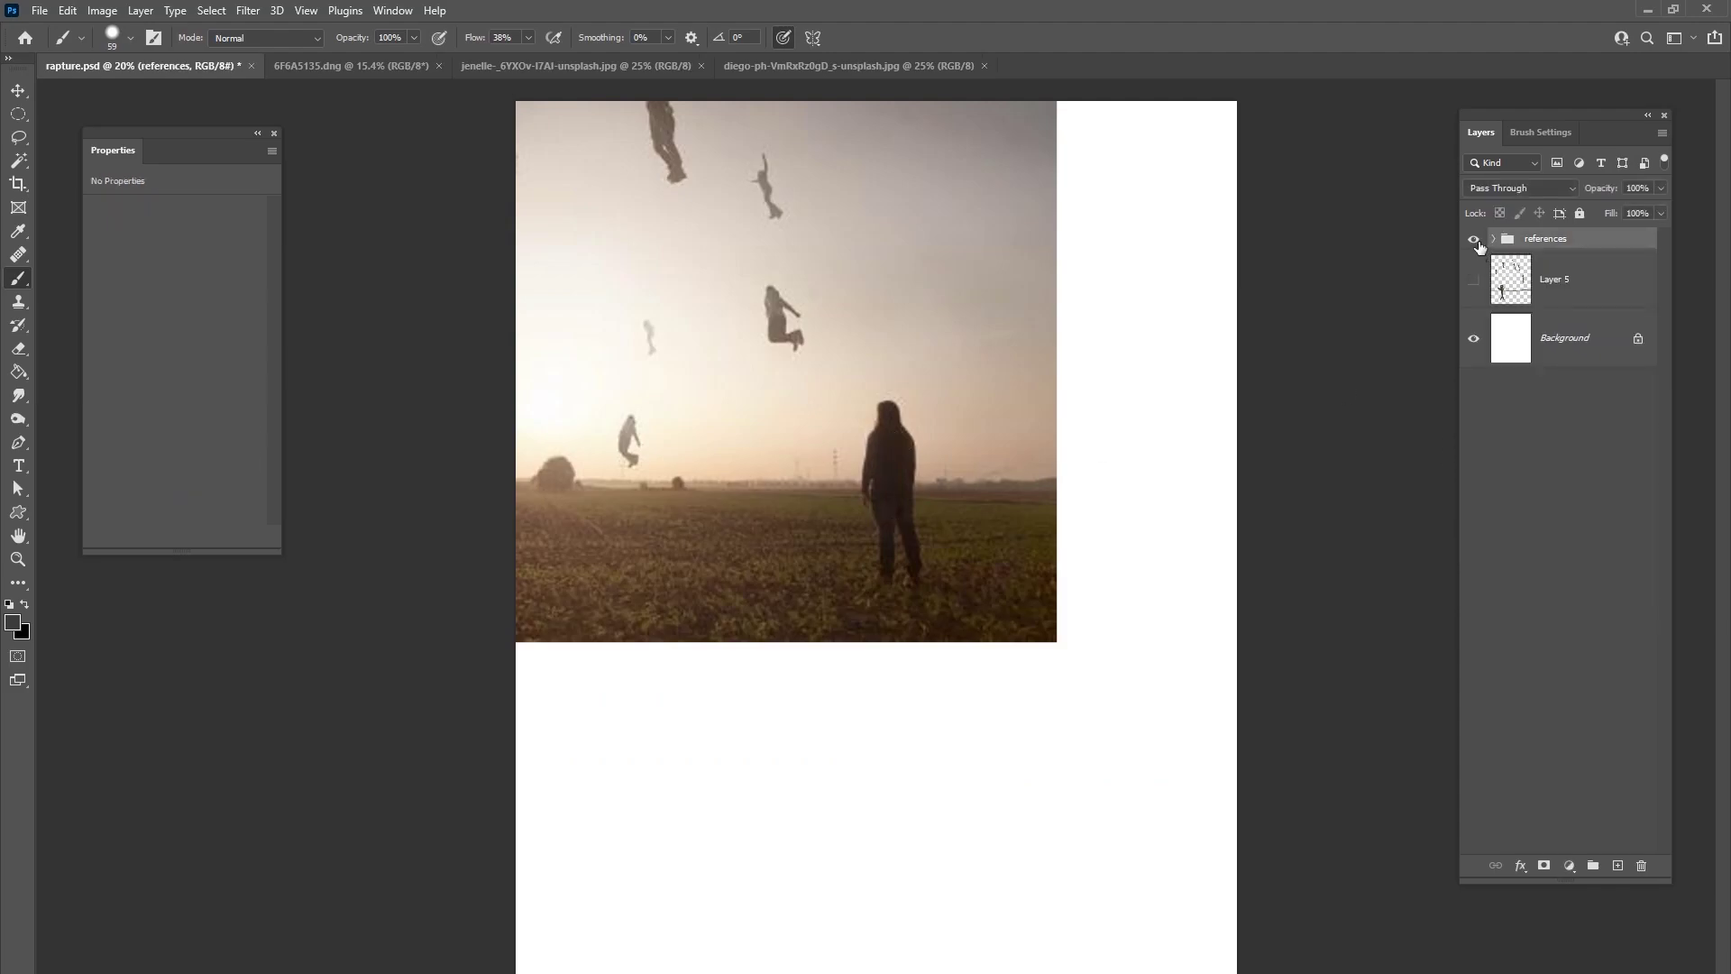
left_click(1473, 239)
left_click(1473, 279)
left_click(1587, 279)
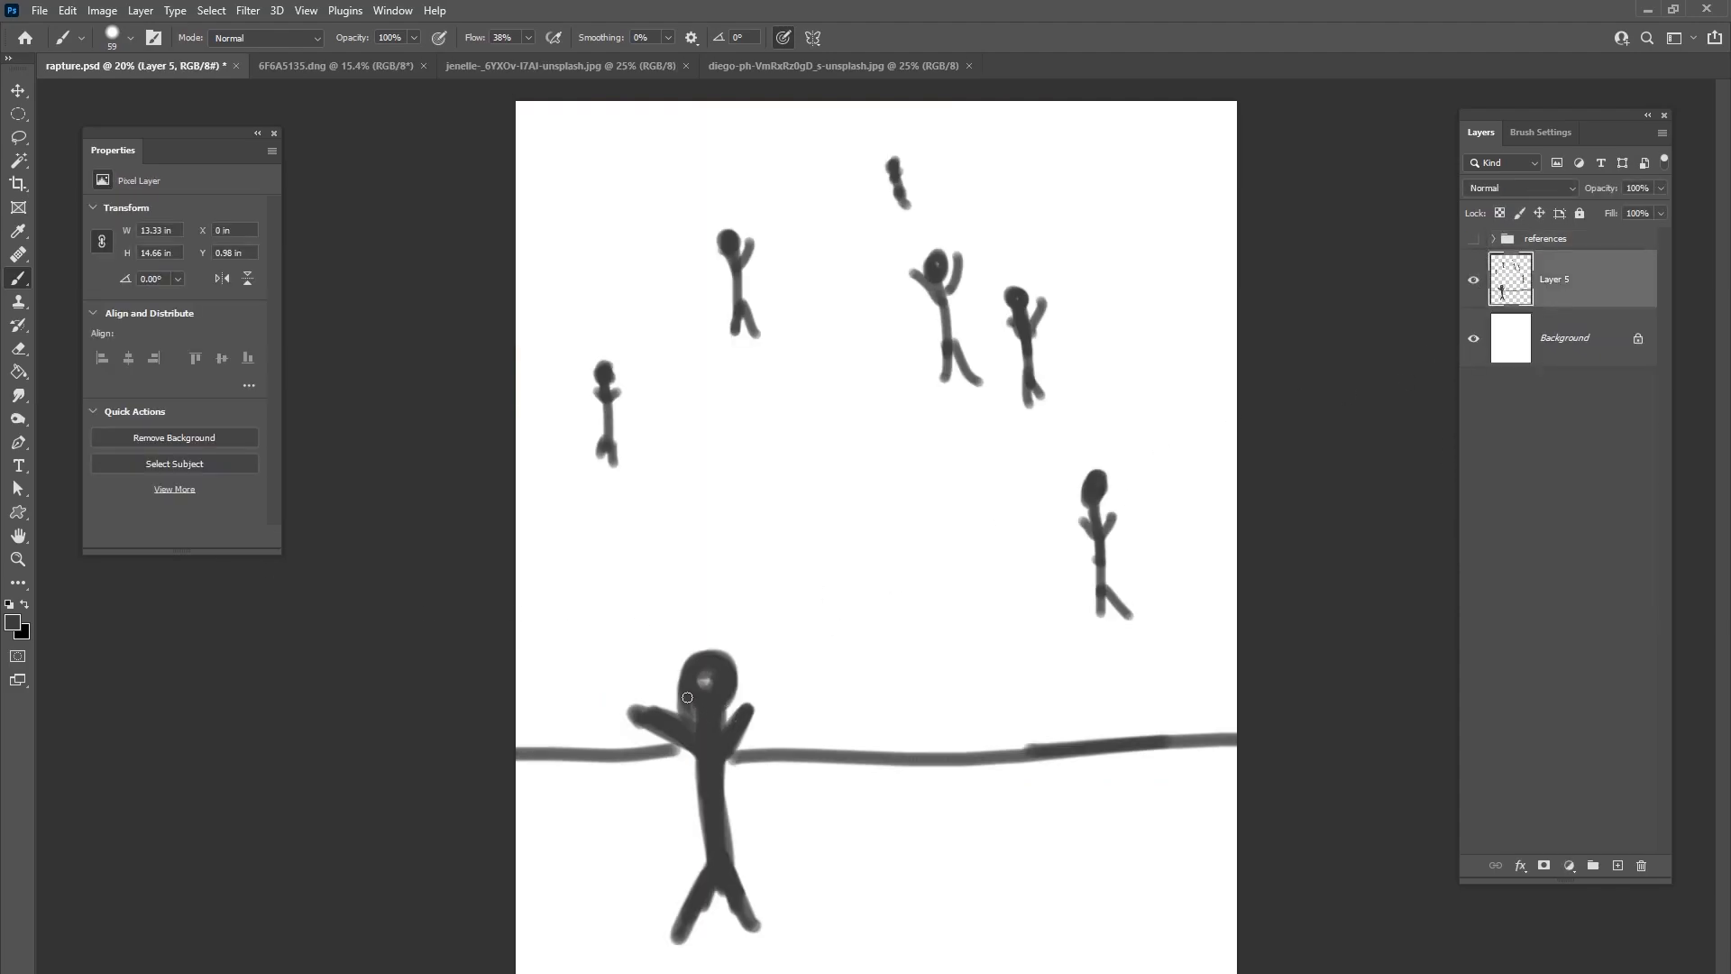
- With a 39 px brush, handwrite an underlined "emotional" note with an arrow pointing to the large figure's head
right_click(824, 640)
mouse_move(762, 667)
left_mouse_down()
mouse_move(868, 658)
mouse_move(873, 630)
mouse_move(910, 630)
mouse_move(898, 603)
mouse_move(937, 635)
left_mouse_up()
left_click_drag(823, 703, 908, 674)
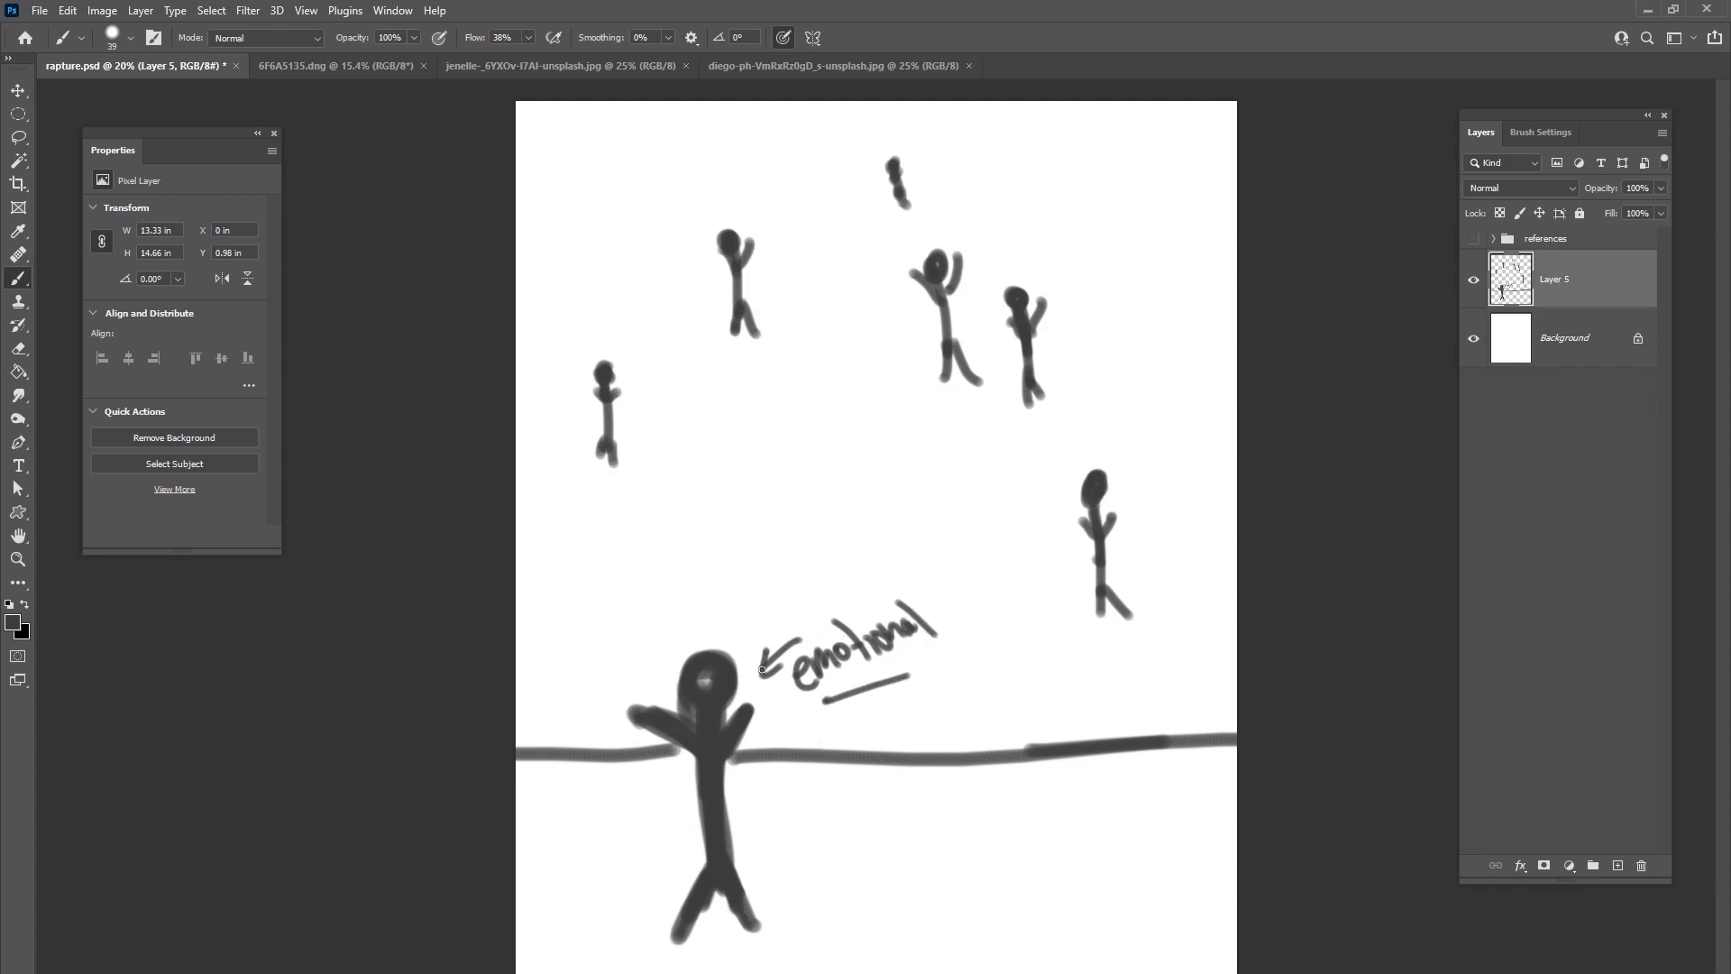
left_click_drag(764, 653, 760, 674)
- Set the brush size to 53 px
right_click(997, 483)
left_click_drag(1116, 532, 1124, 532)
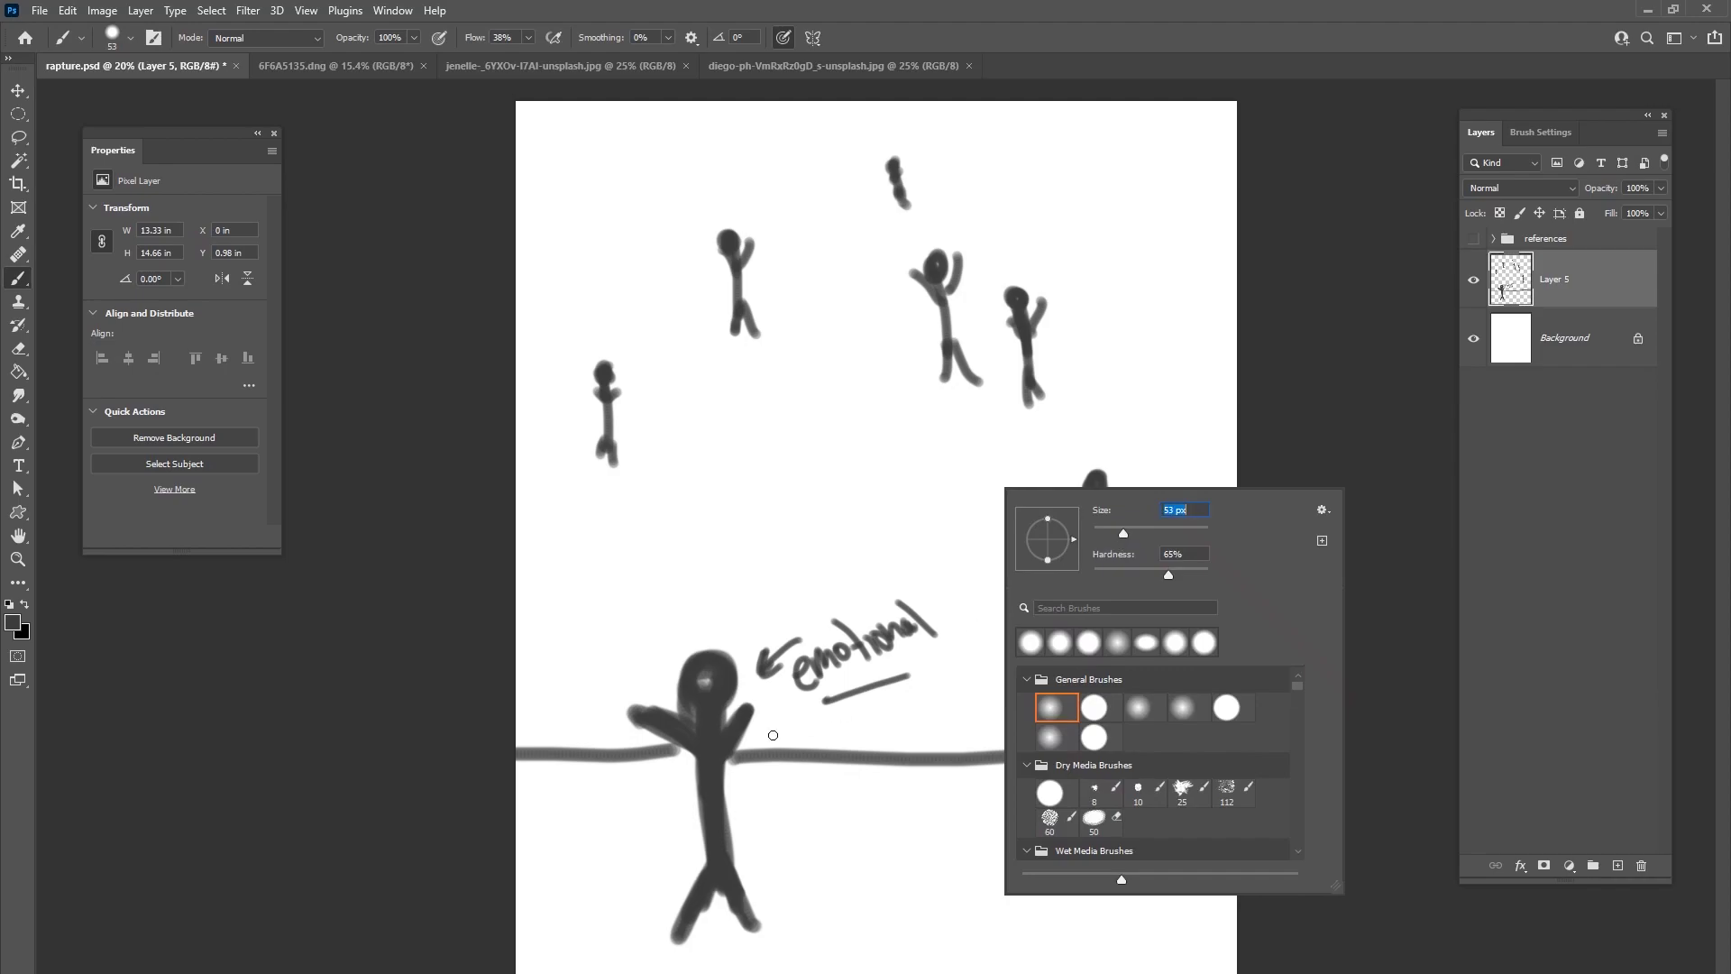
left_click(690, 746)
left_click_drag(689, 888, 702, 898)
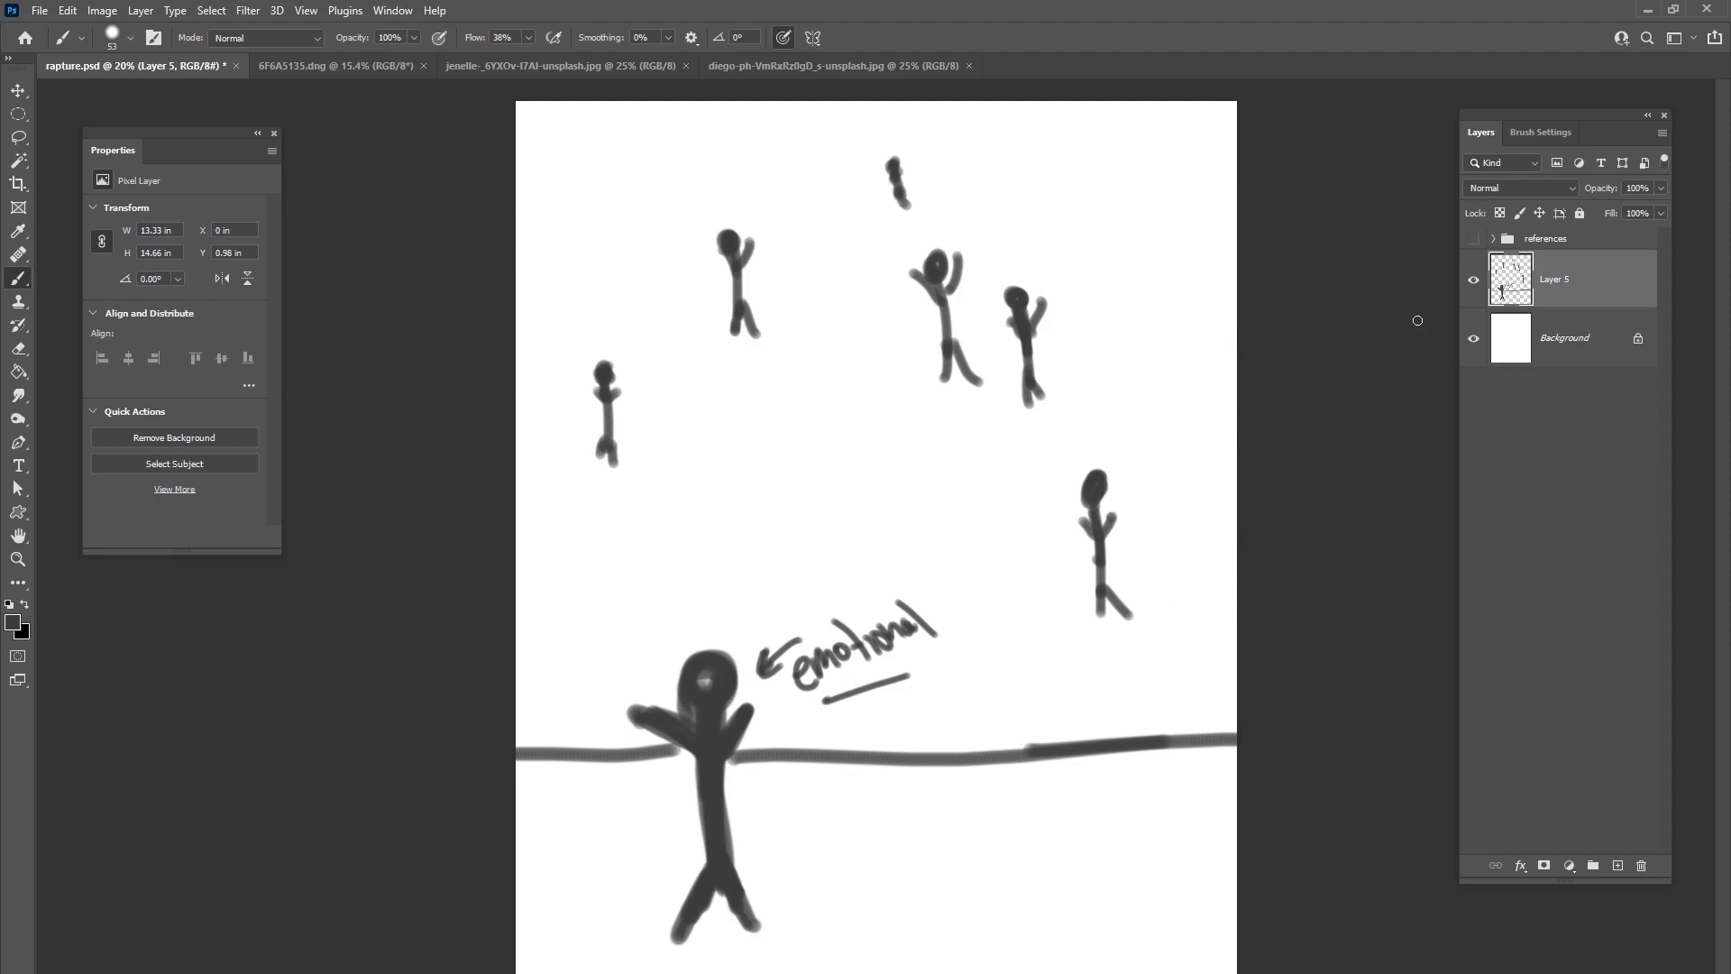
- Show the references group with the Layer 5 sketch hidden to review the reference image, and hide the group again
left_click(1472, 239)
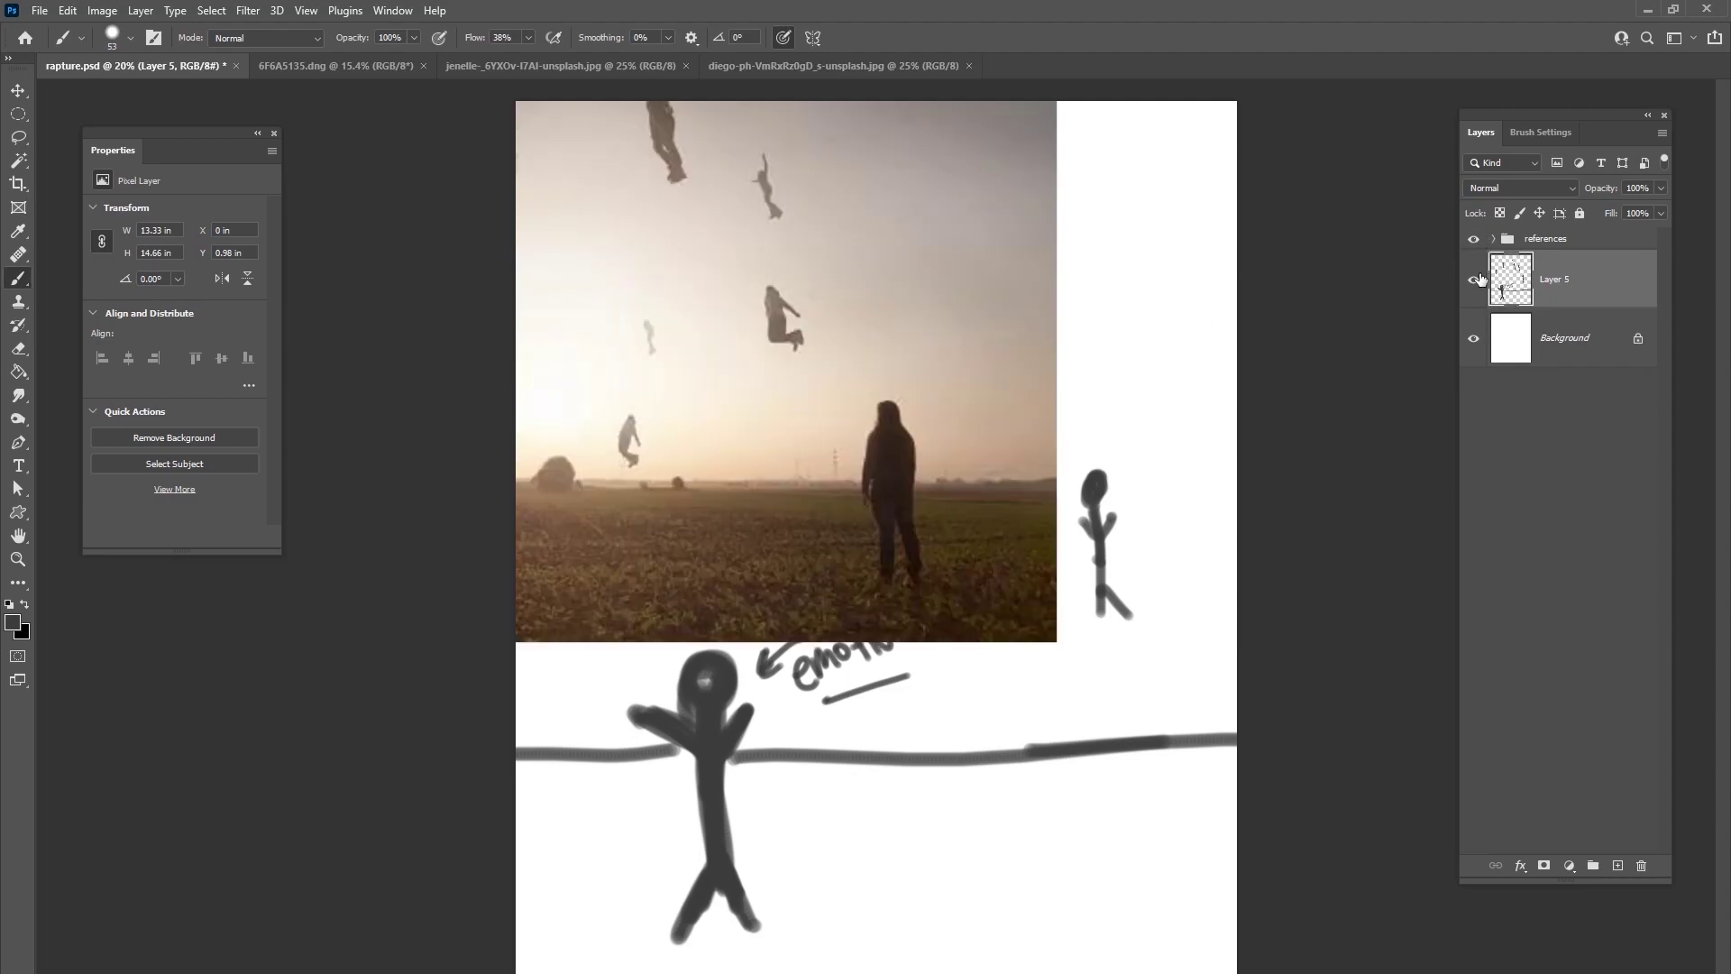
left_click(1474, 279)
left_click(1539, 241)
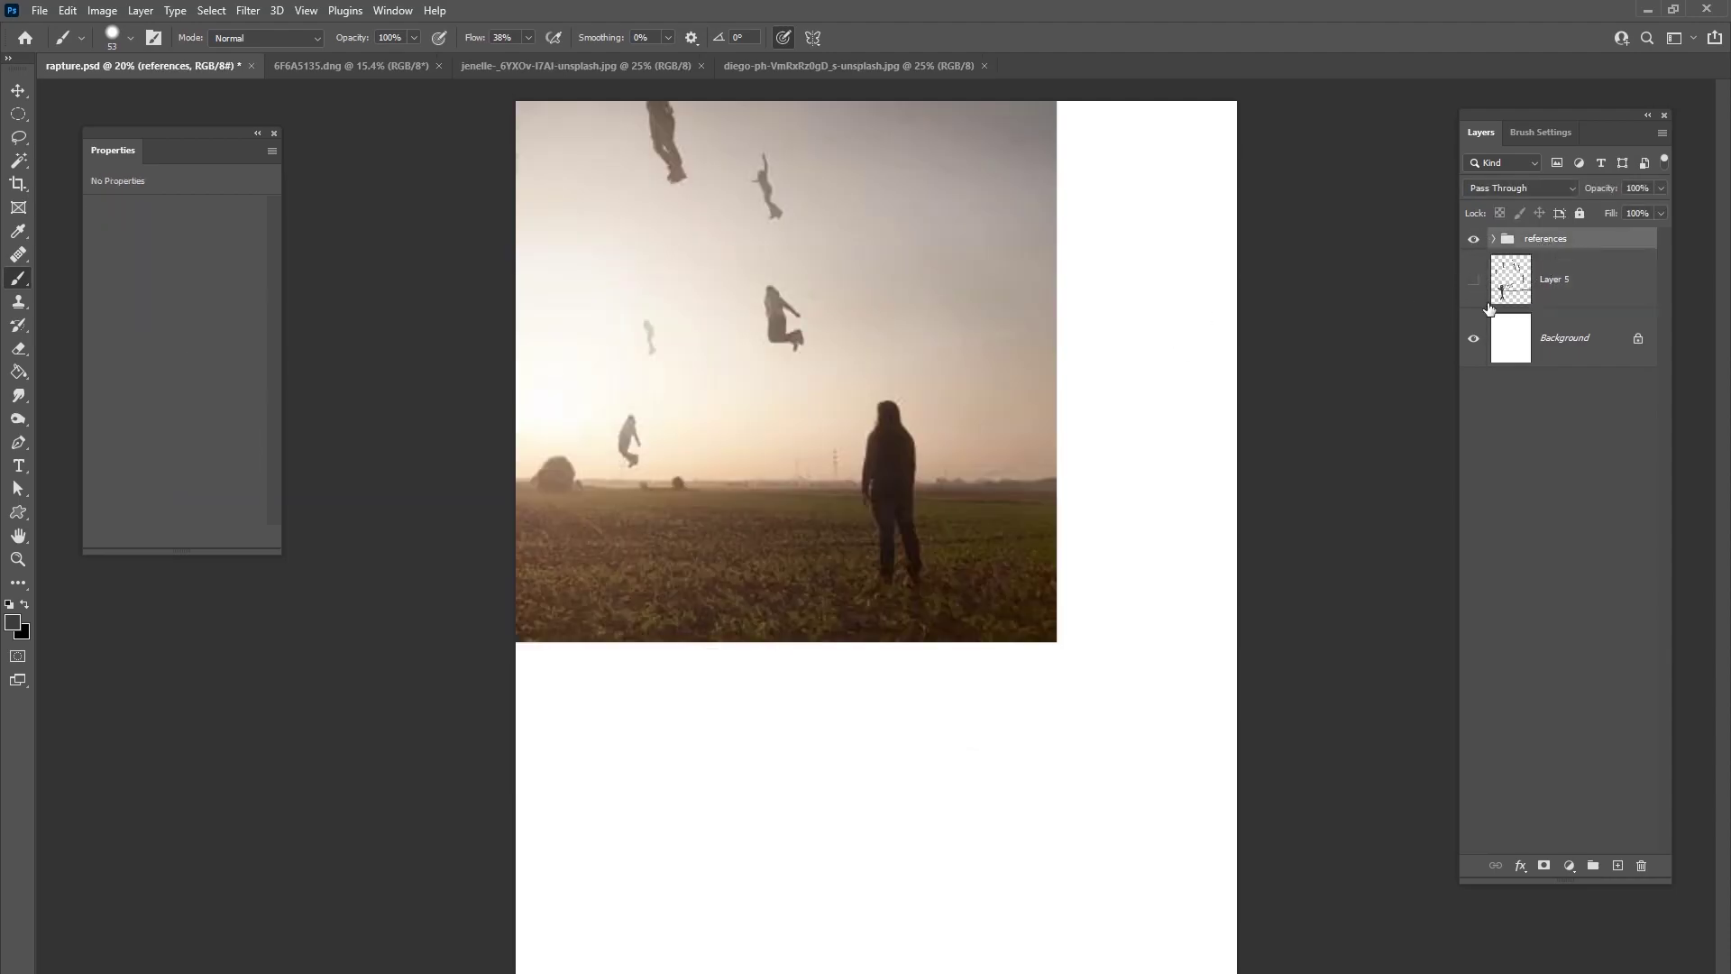
left_click(1473, 239)
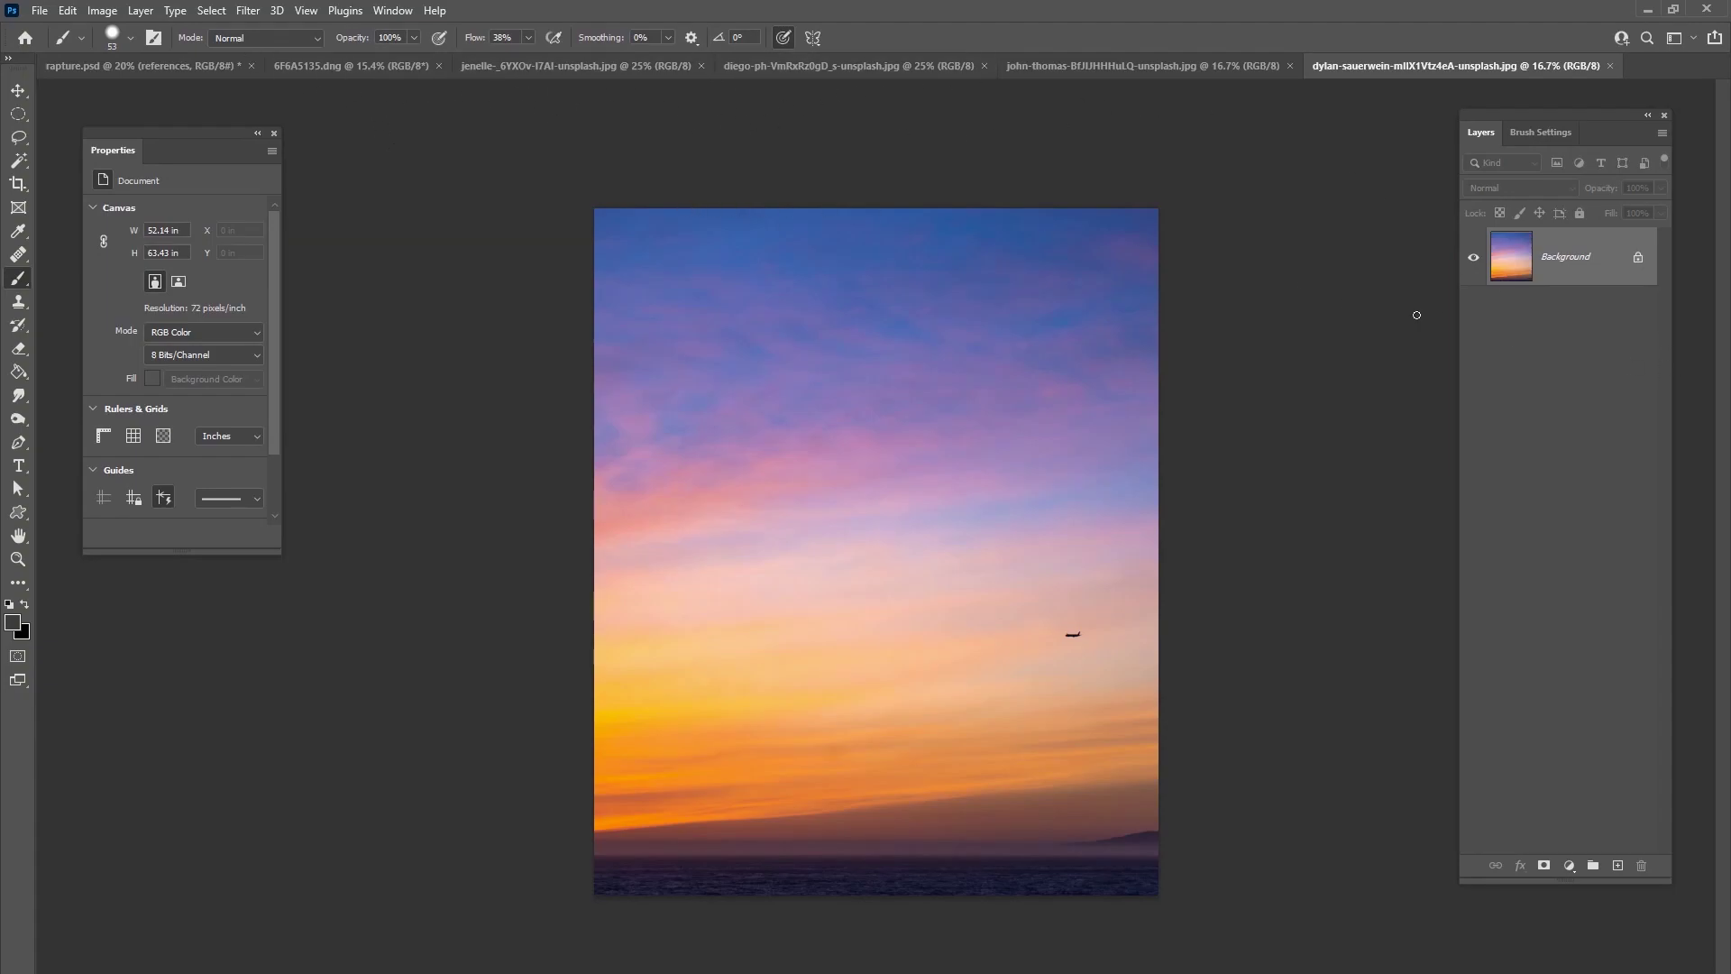
left_click(218, 67)
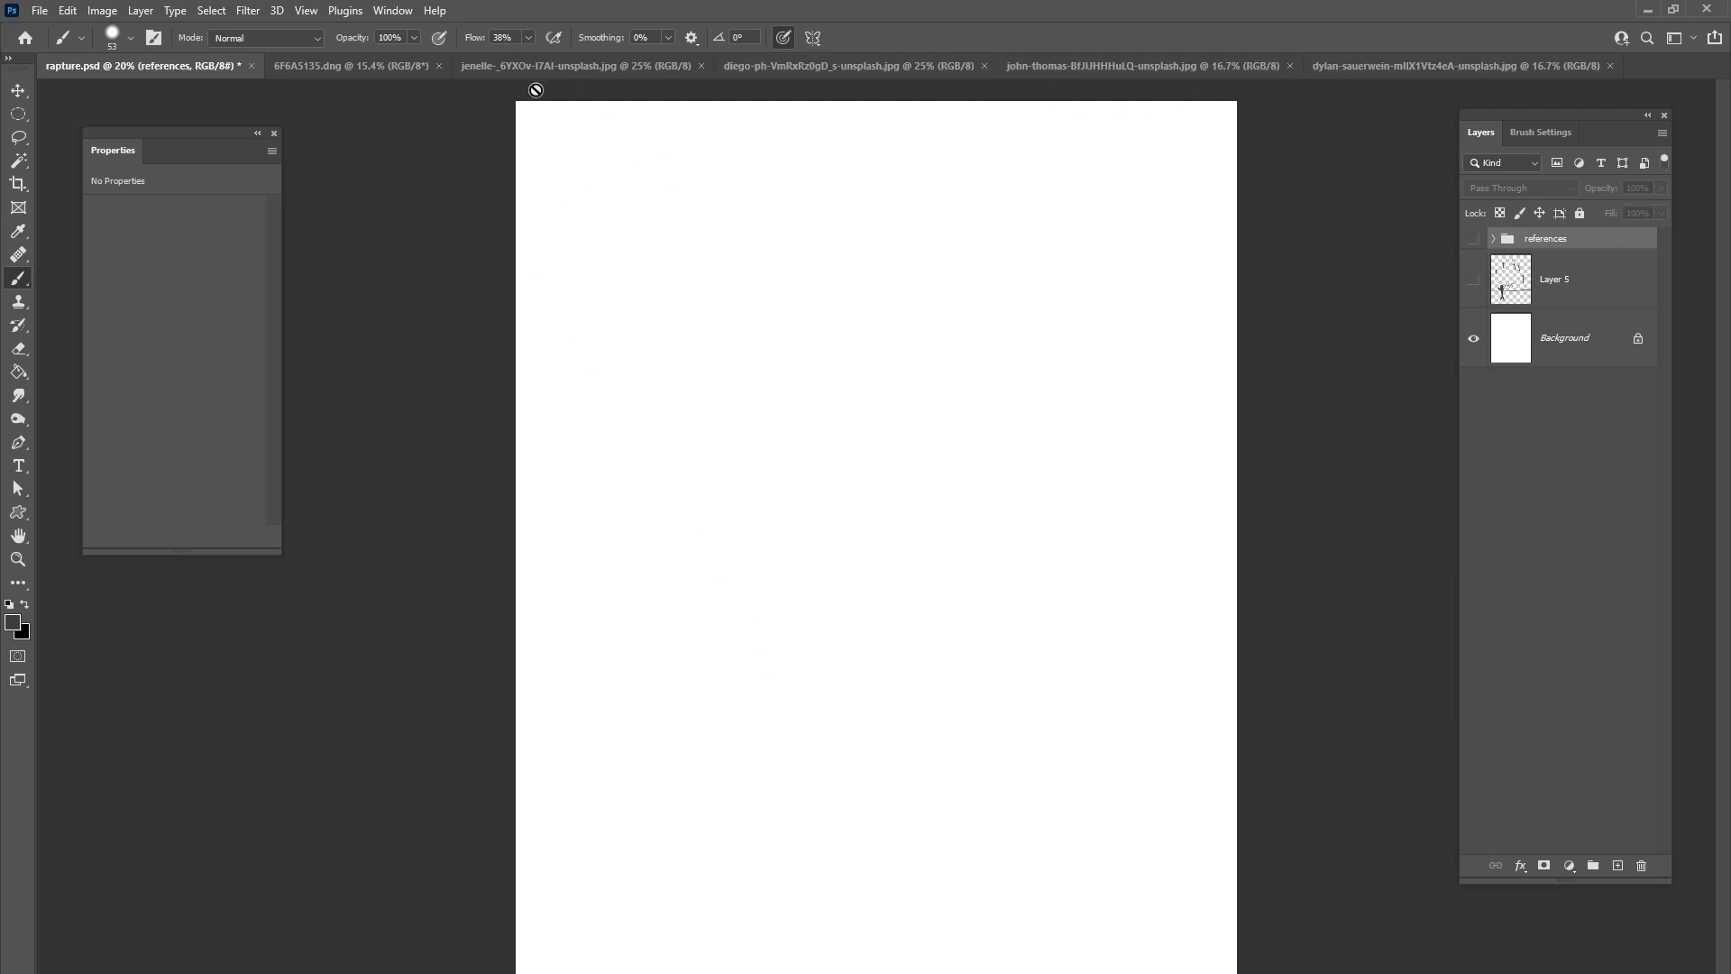
- Copy the selected bent-over man from 6F6A5135.dng and paste him into rapture.psd as a new layer
left_click(377, 65)
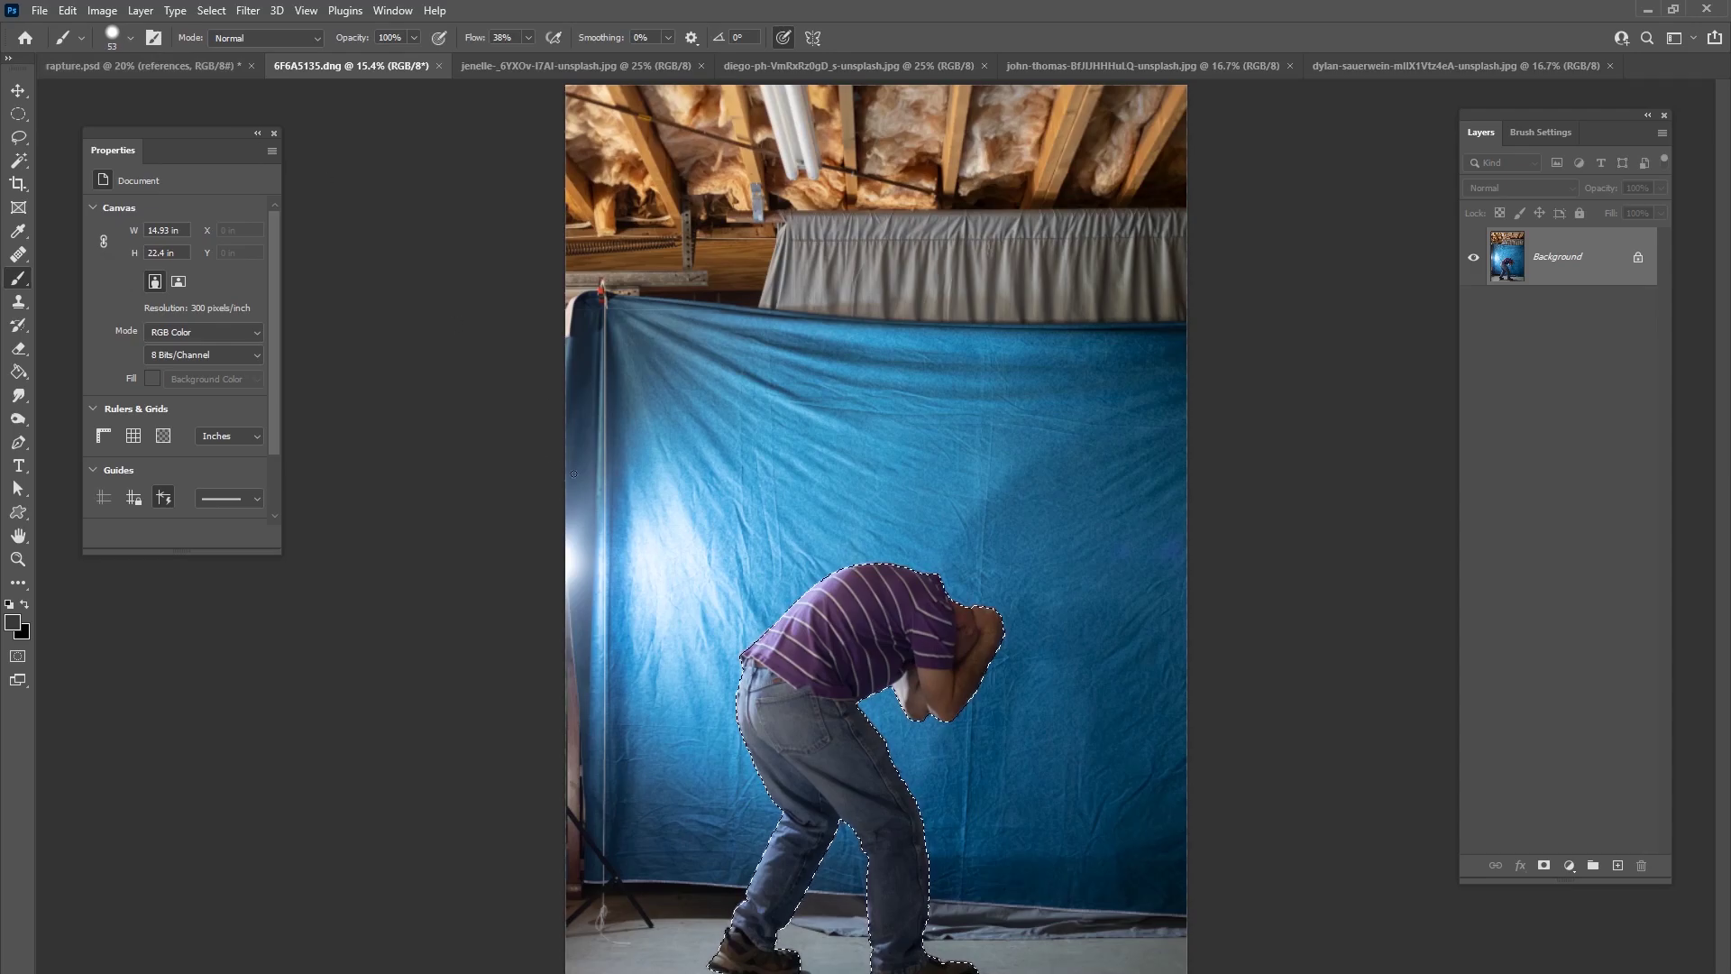
left_click(20, 161)
left_click(20, 163, "alt")
right_click(23, 169)
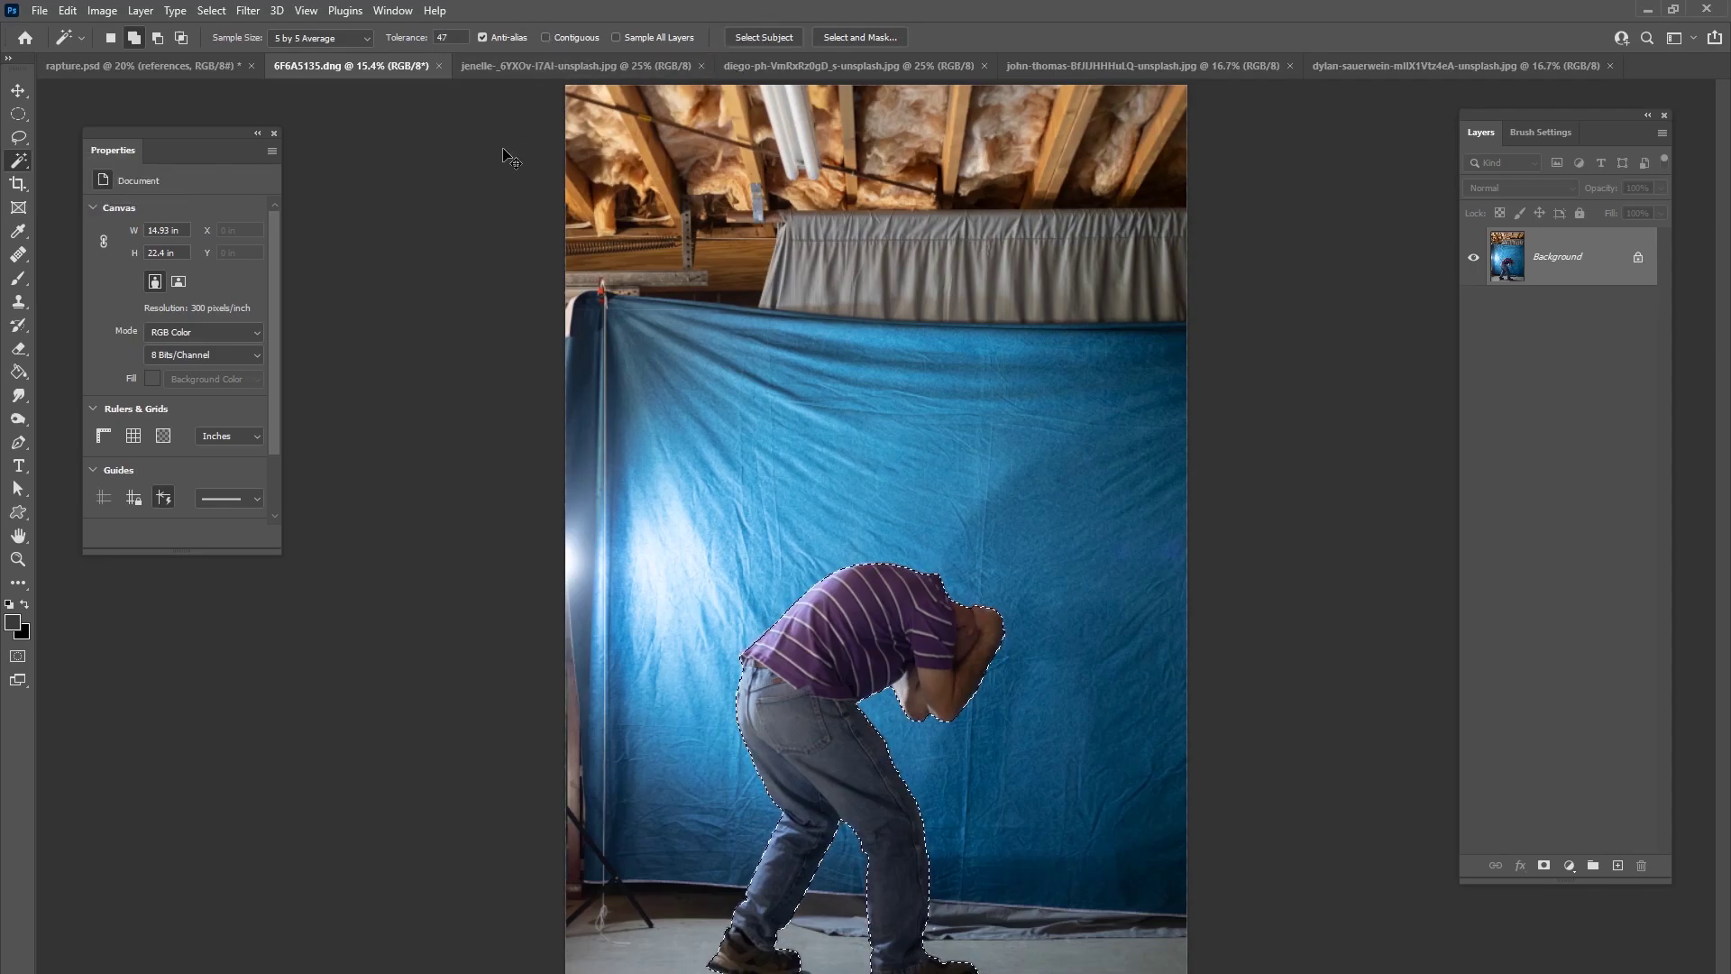
left_click(214, 67)
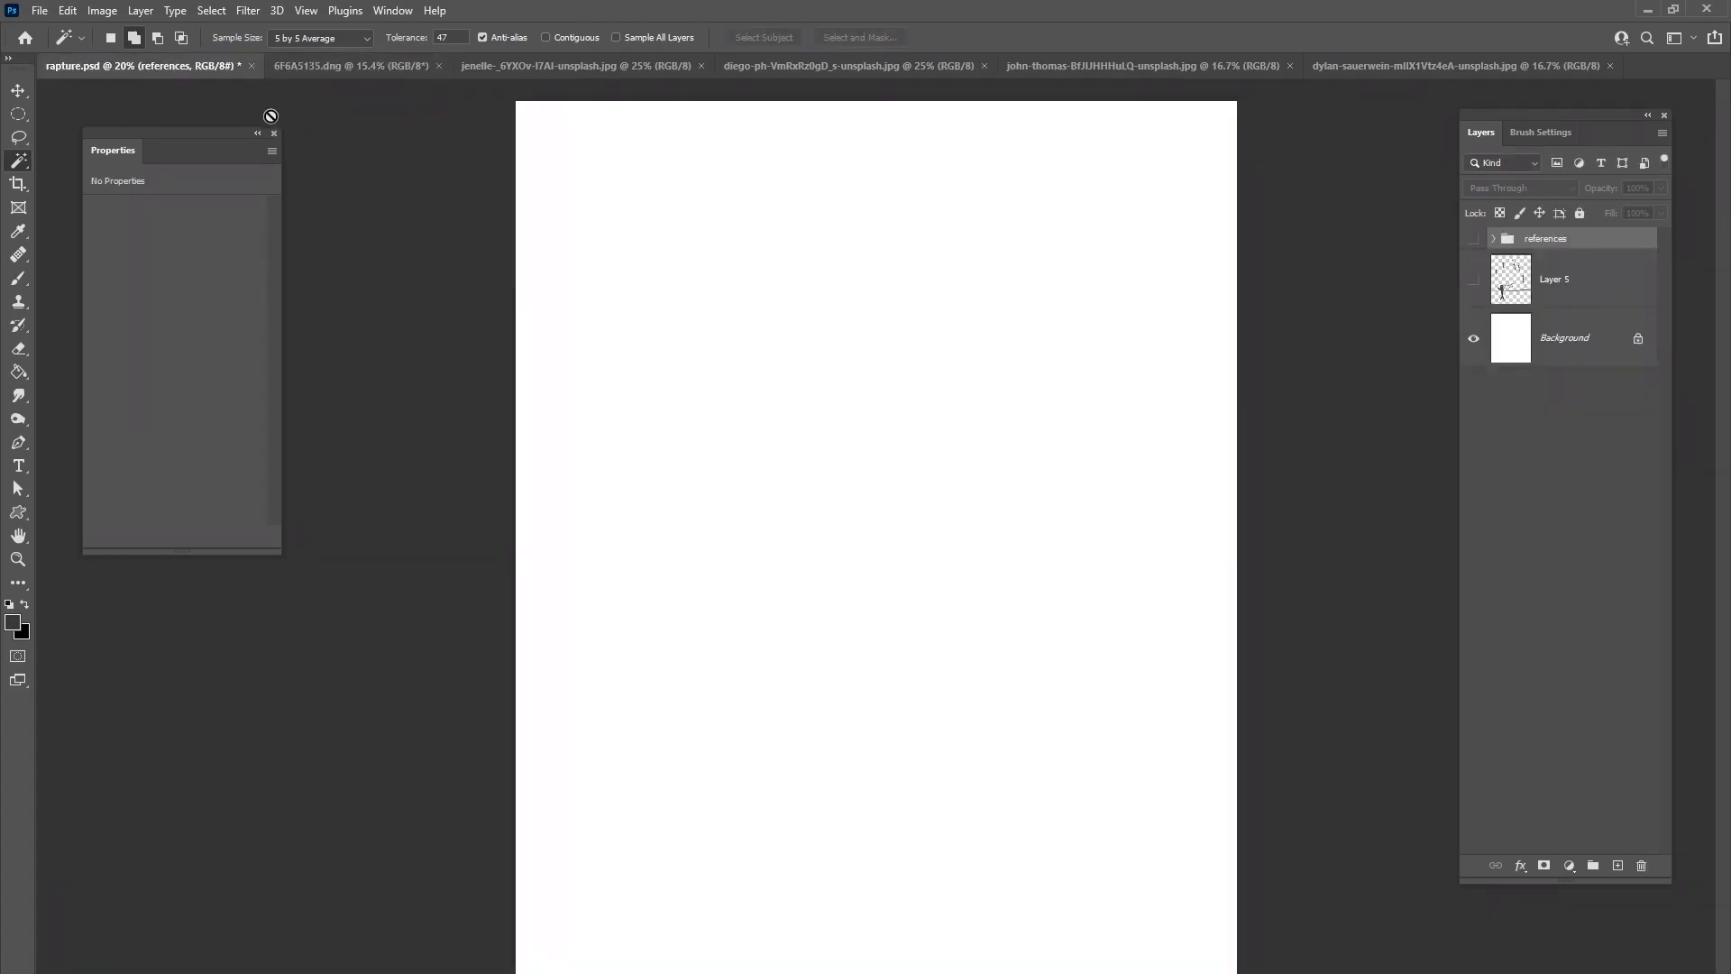
key("ctrl+v")
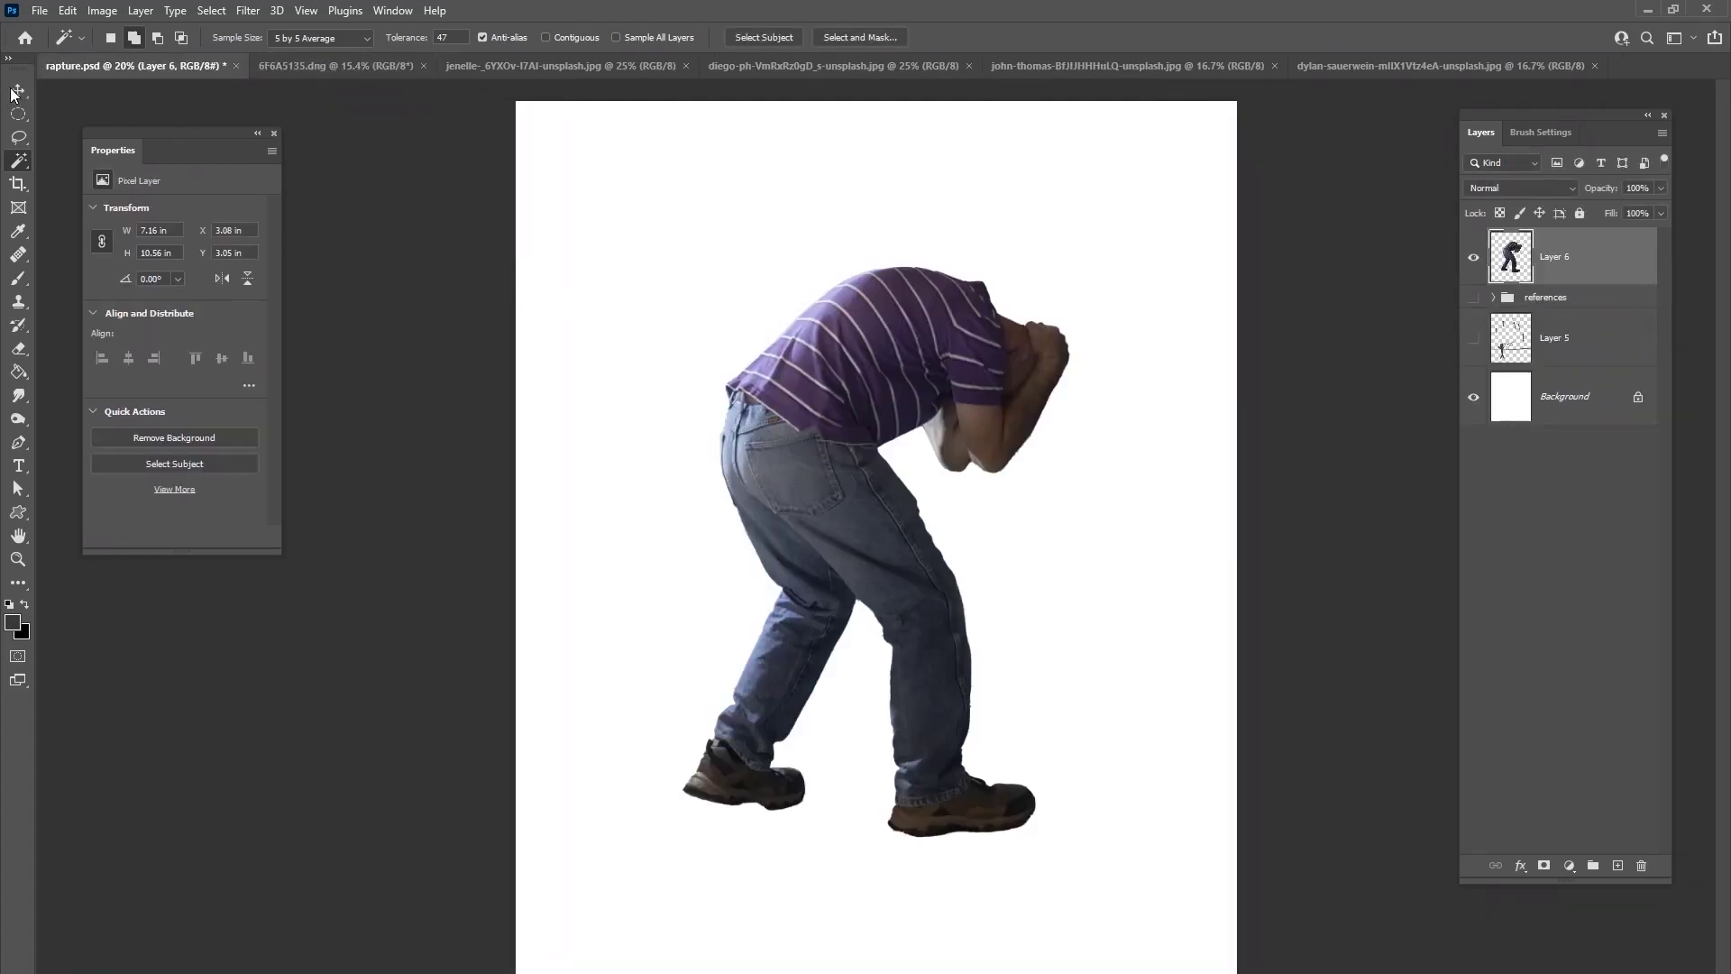
- Show the Layer 5 sketch behind the pasted man and switch to the Move tool
left_click(1474, 338)
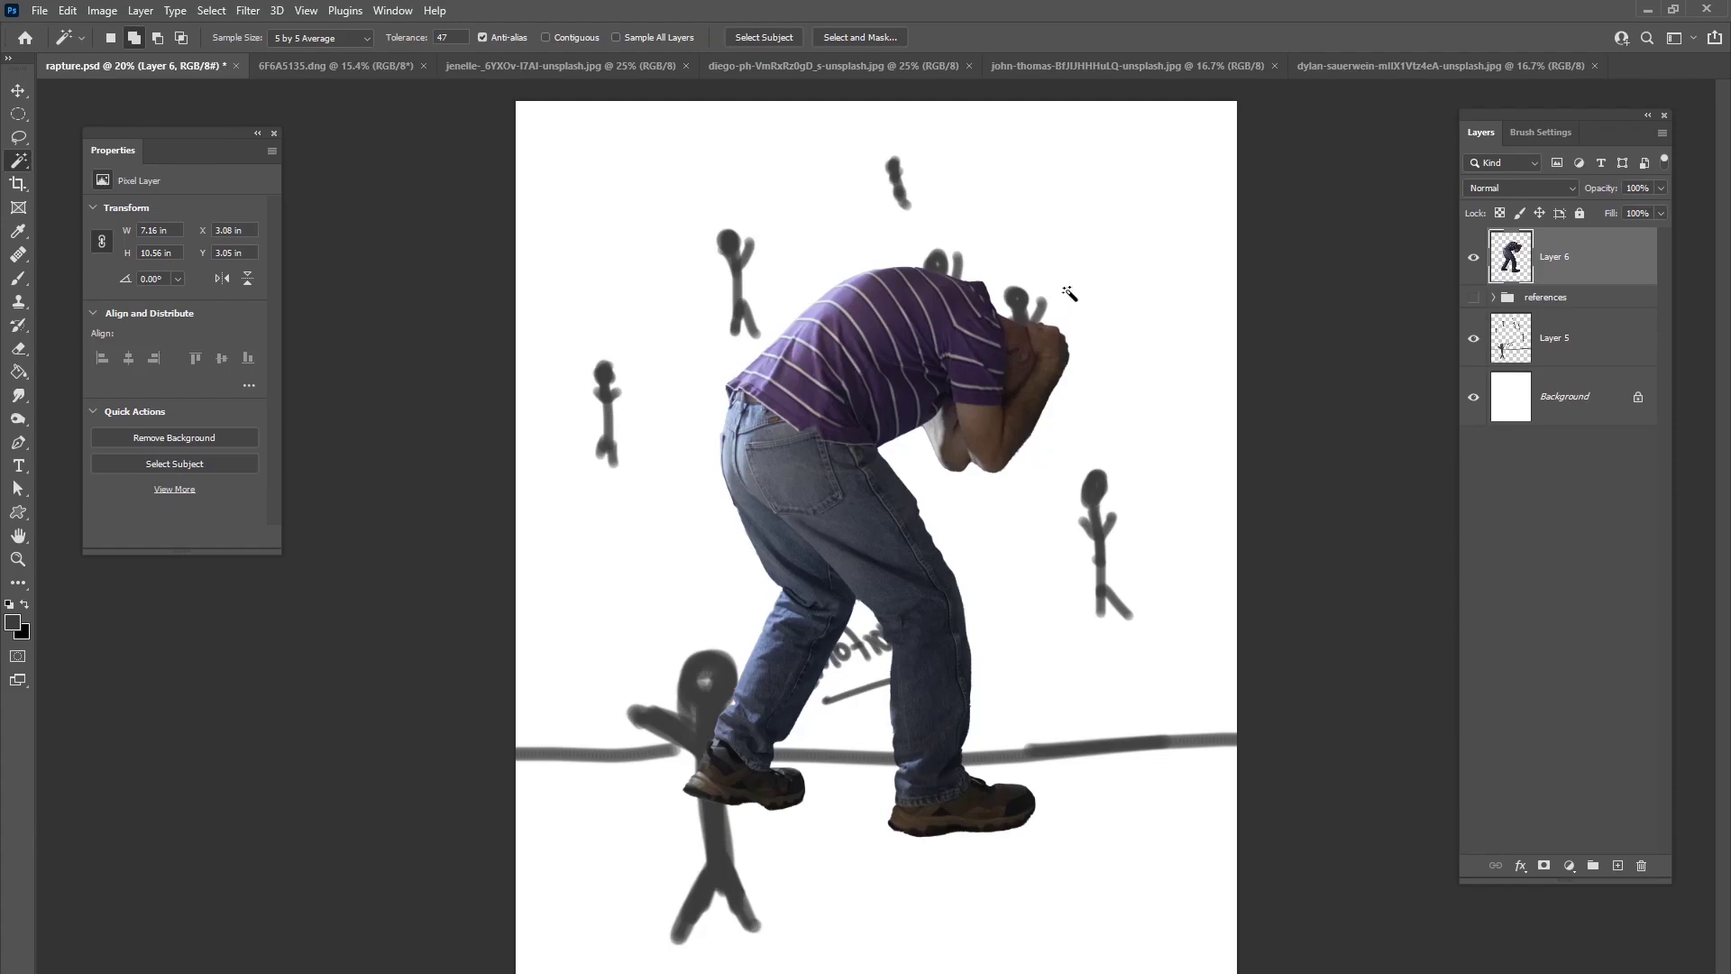
left_click(20, 91)
left_click_drag(1067, 269, 1011, 350)
key("Escape")
- Rename the pasted layer with the man's first name and convert it to a smart object
double_click(1554, 256)
type("kevin")
key("Return")
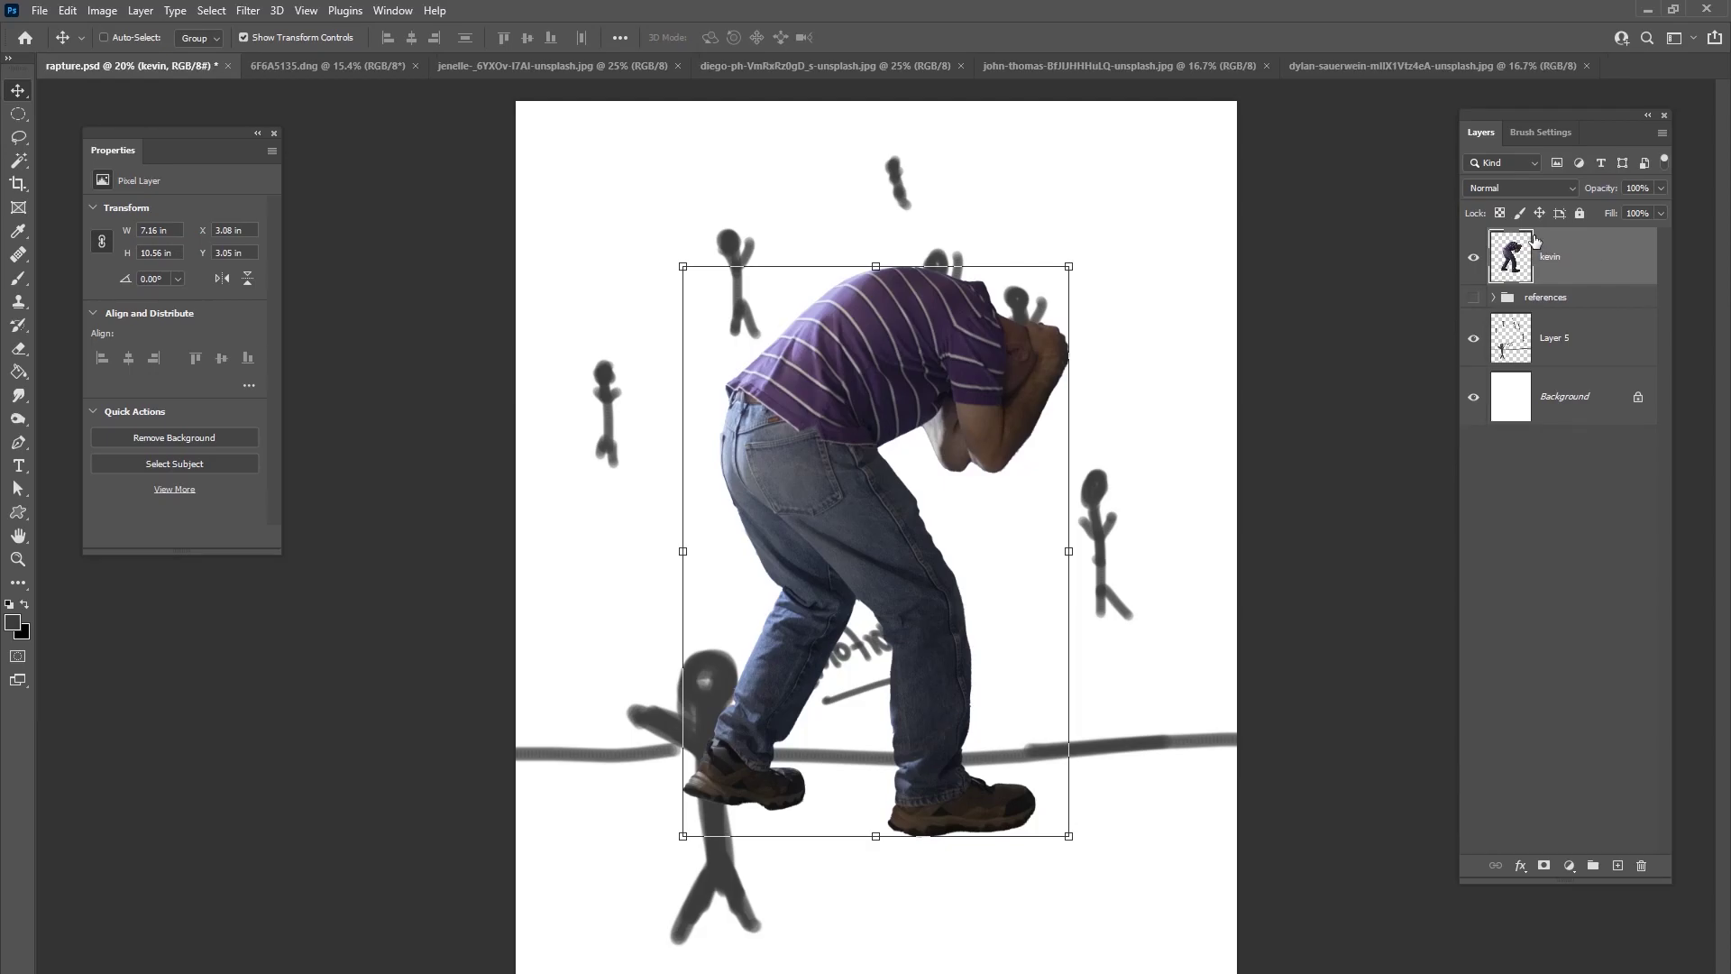
right_click(1542, 275)
left_click(1568, 501)
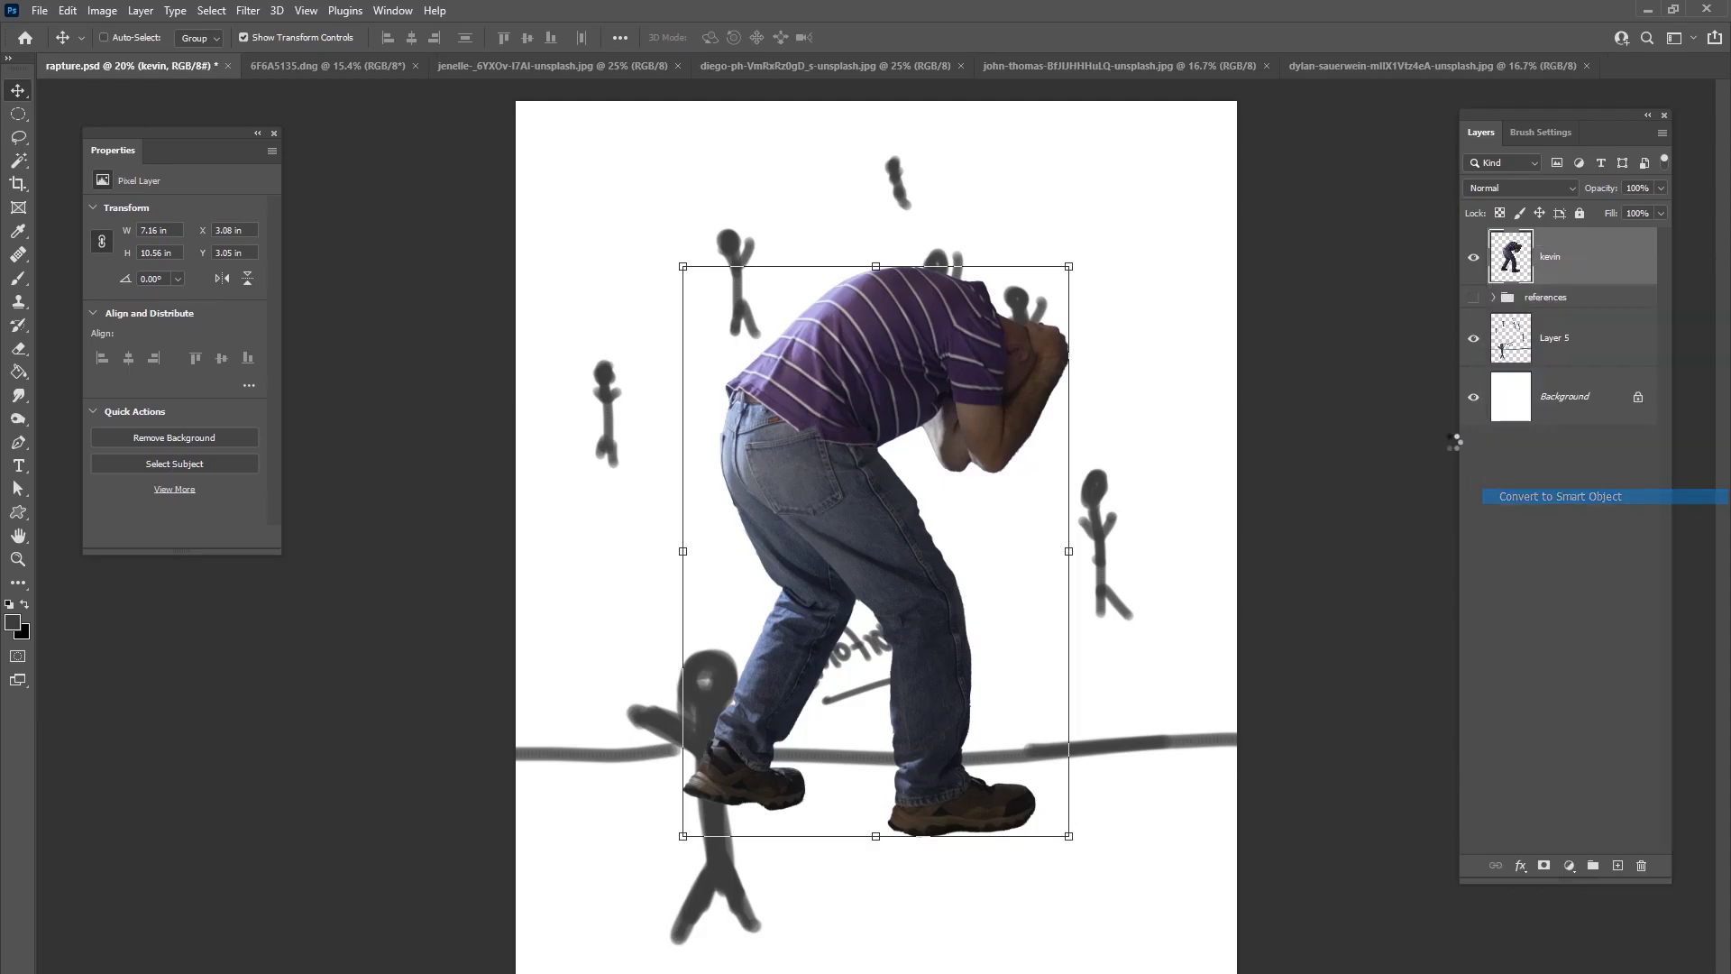
- Scale the man to about 4.29 by 6.43 in, tilt him about -0.8°, and place him over the large sketched figure
key("ctrl+t")
left_click_drag(1068, 267, 989, 386)
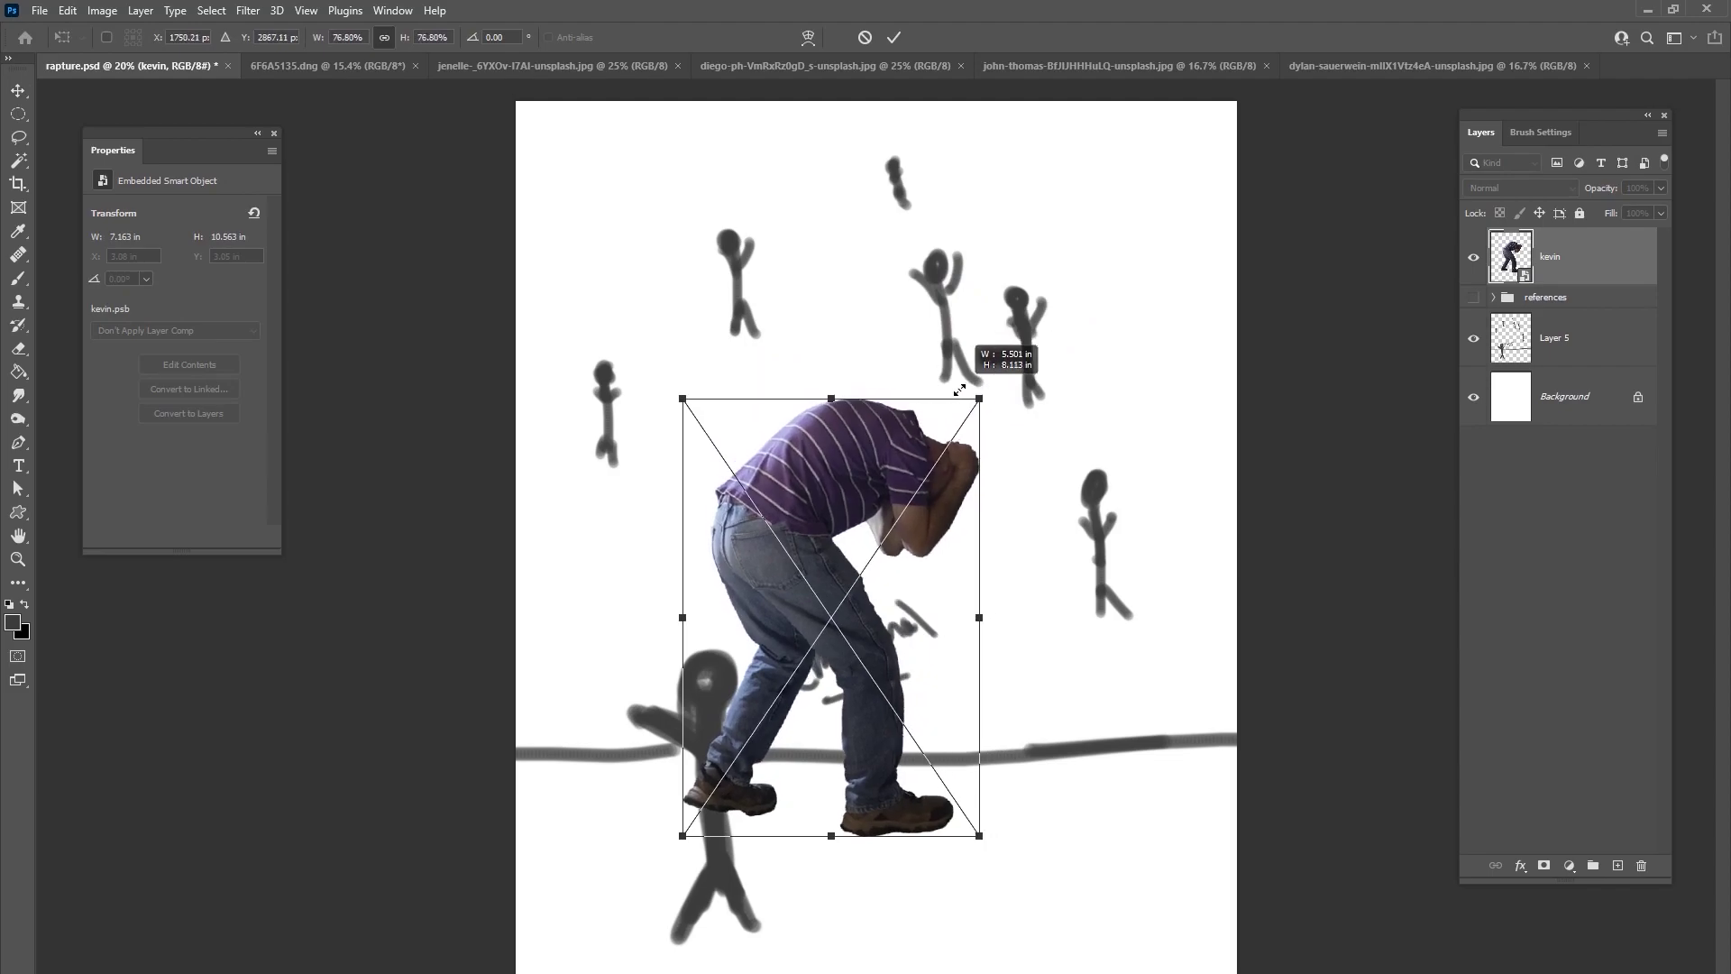
left_click_drag(909, 482, 845, 600)
left_click_drag(917, 503, 880, 569)
left_click(893, 37)
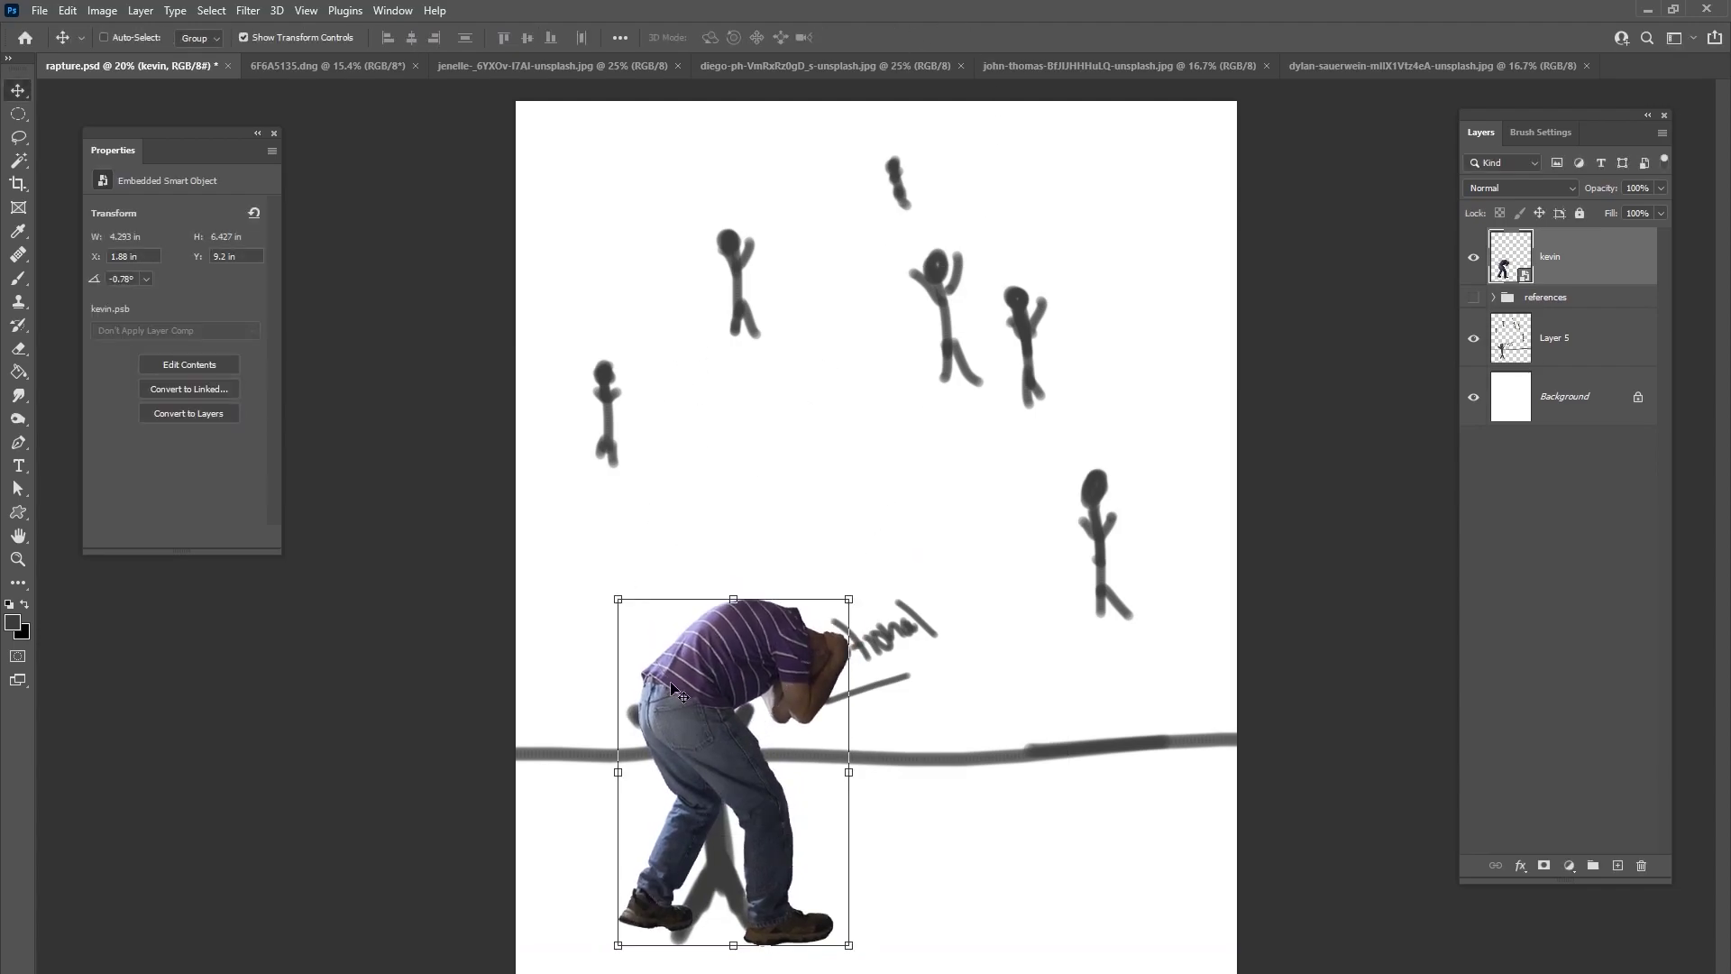
- Apply a crop at the full canvas bounds with Delete Cropped Pixels off
left_click(18, 183)
left_click(1232, 545)
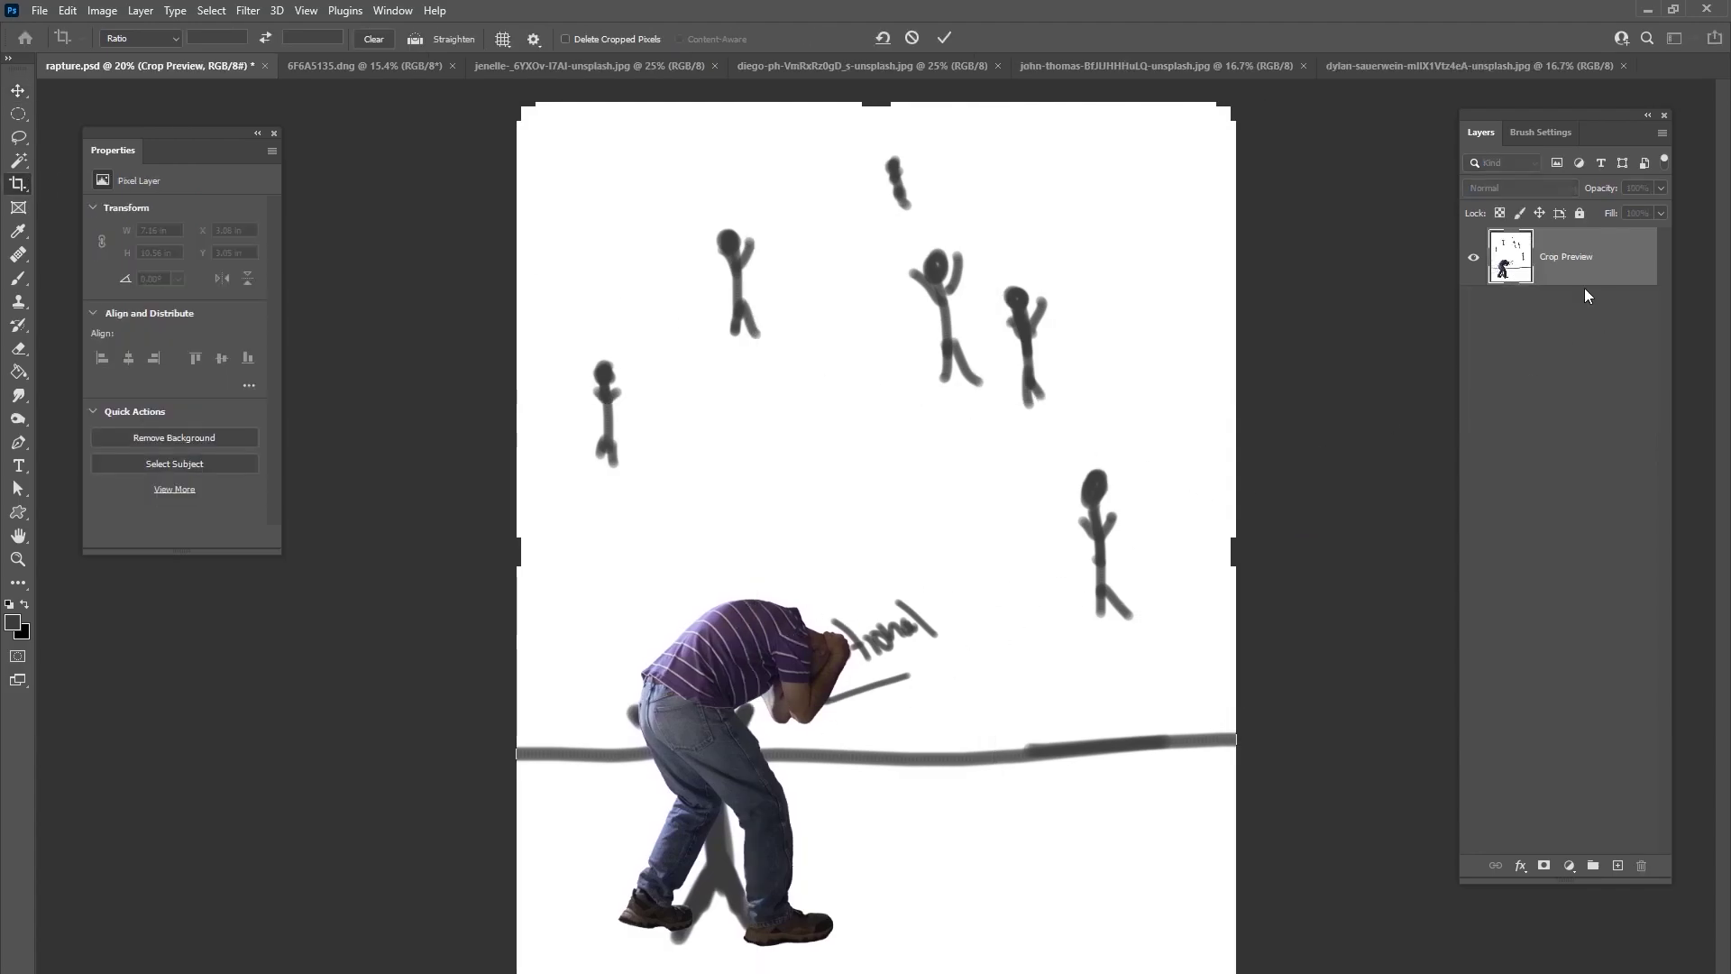
key("Return")
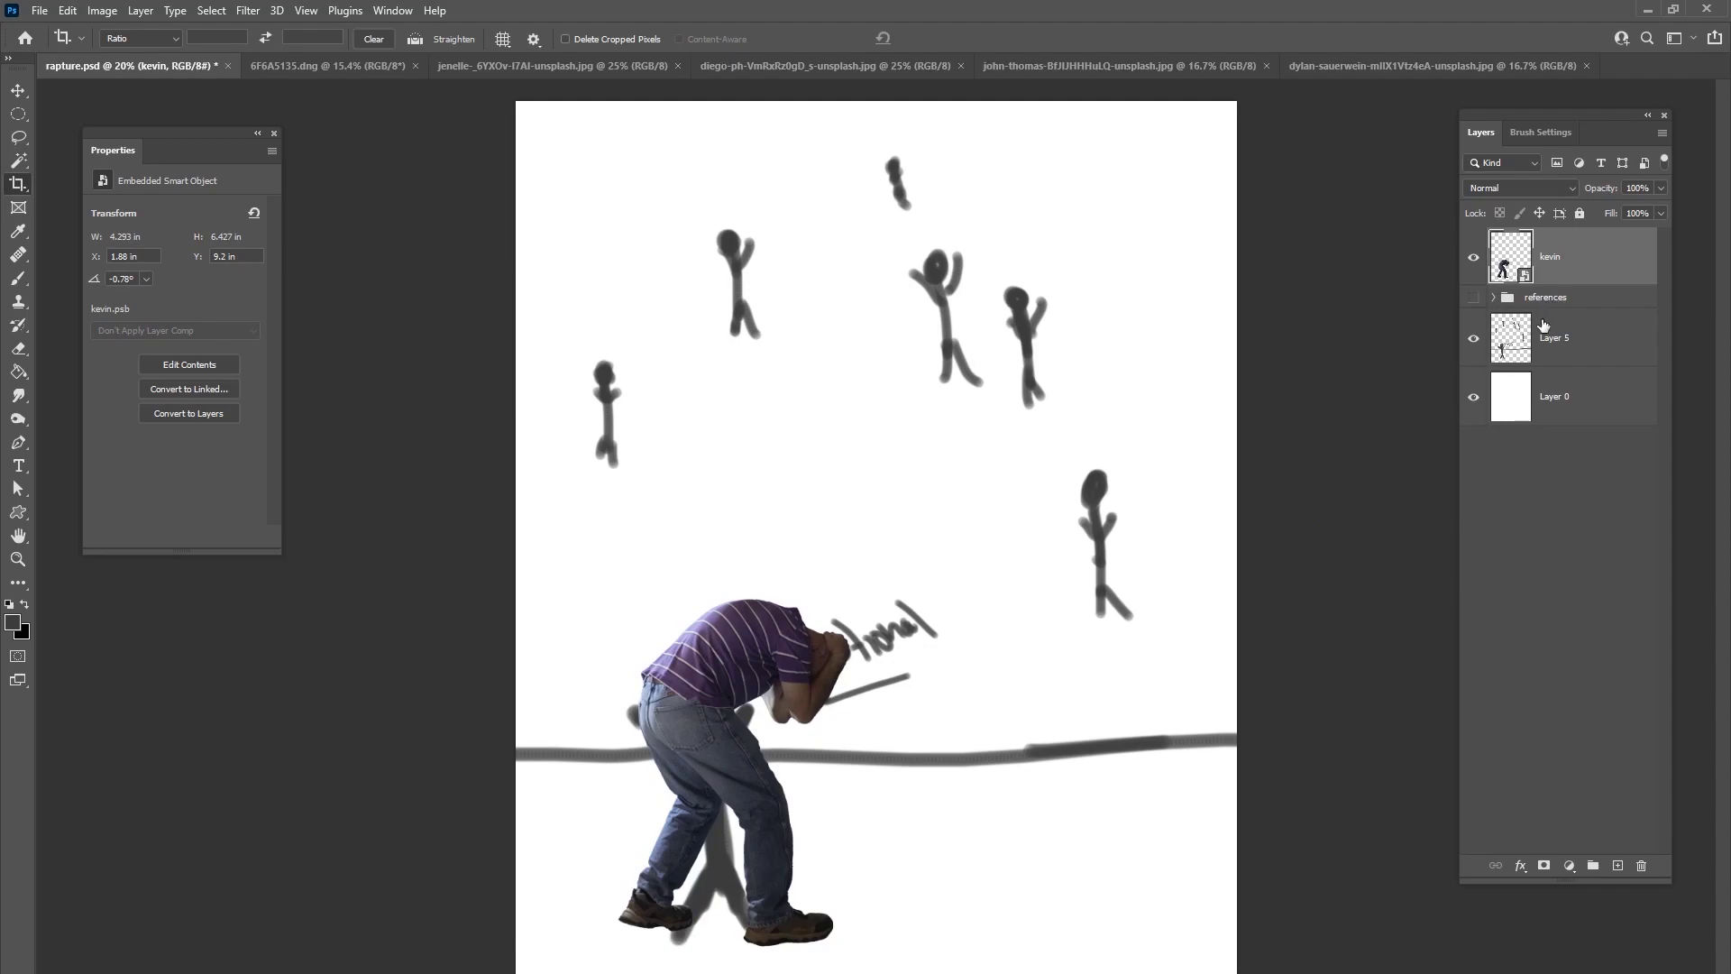
- Copy the hay bale field photo and paste it into rapture.psd directly above the Layer 5 sketch
left_click(1522, 336)
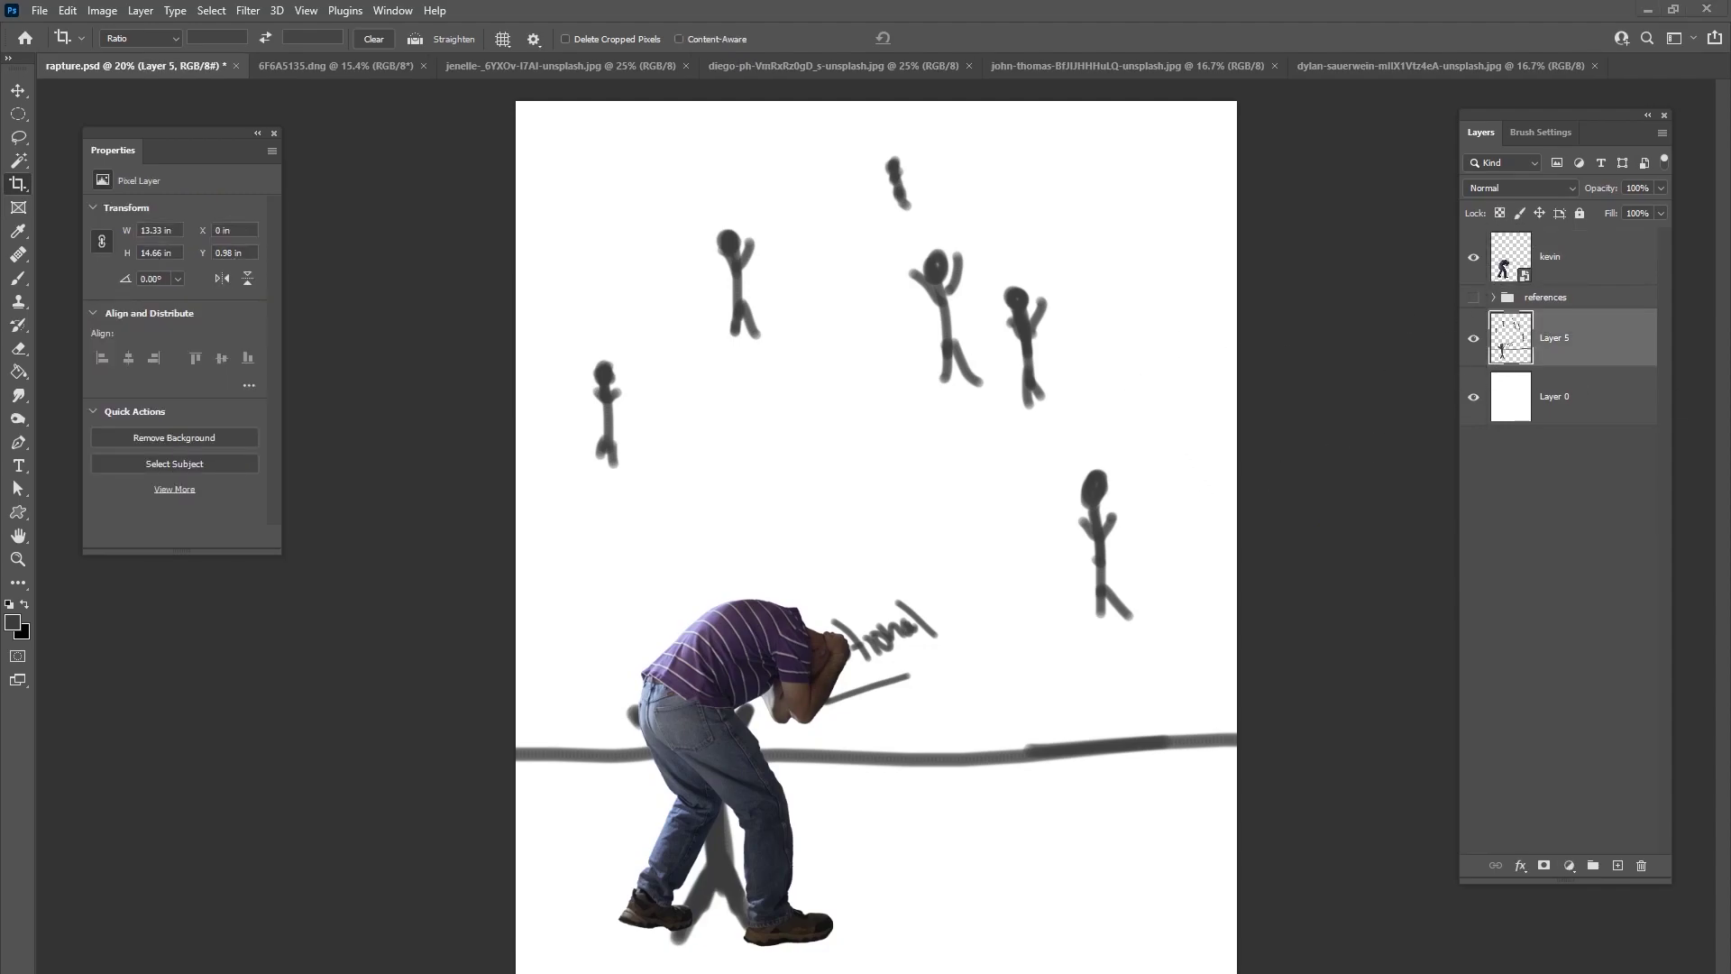
left_click(559, 66)
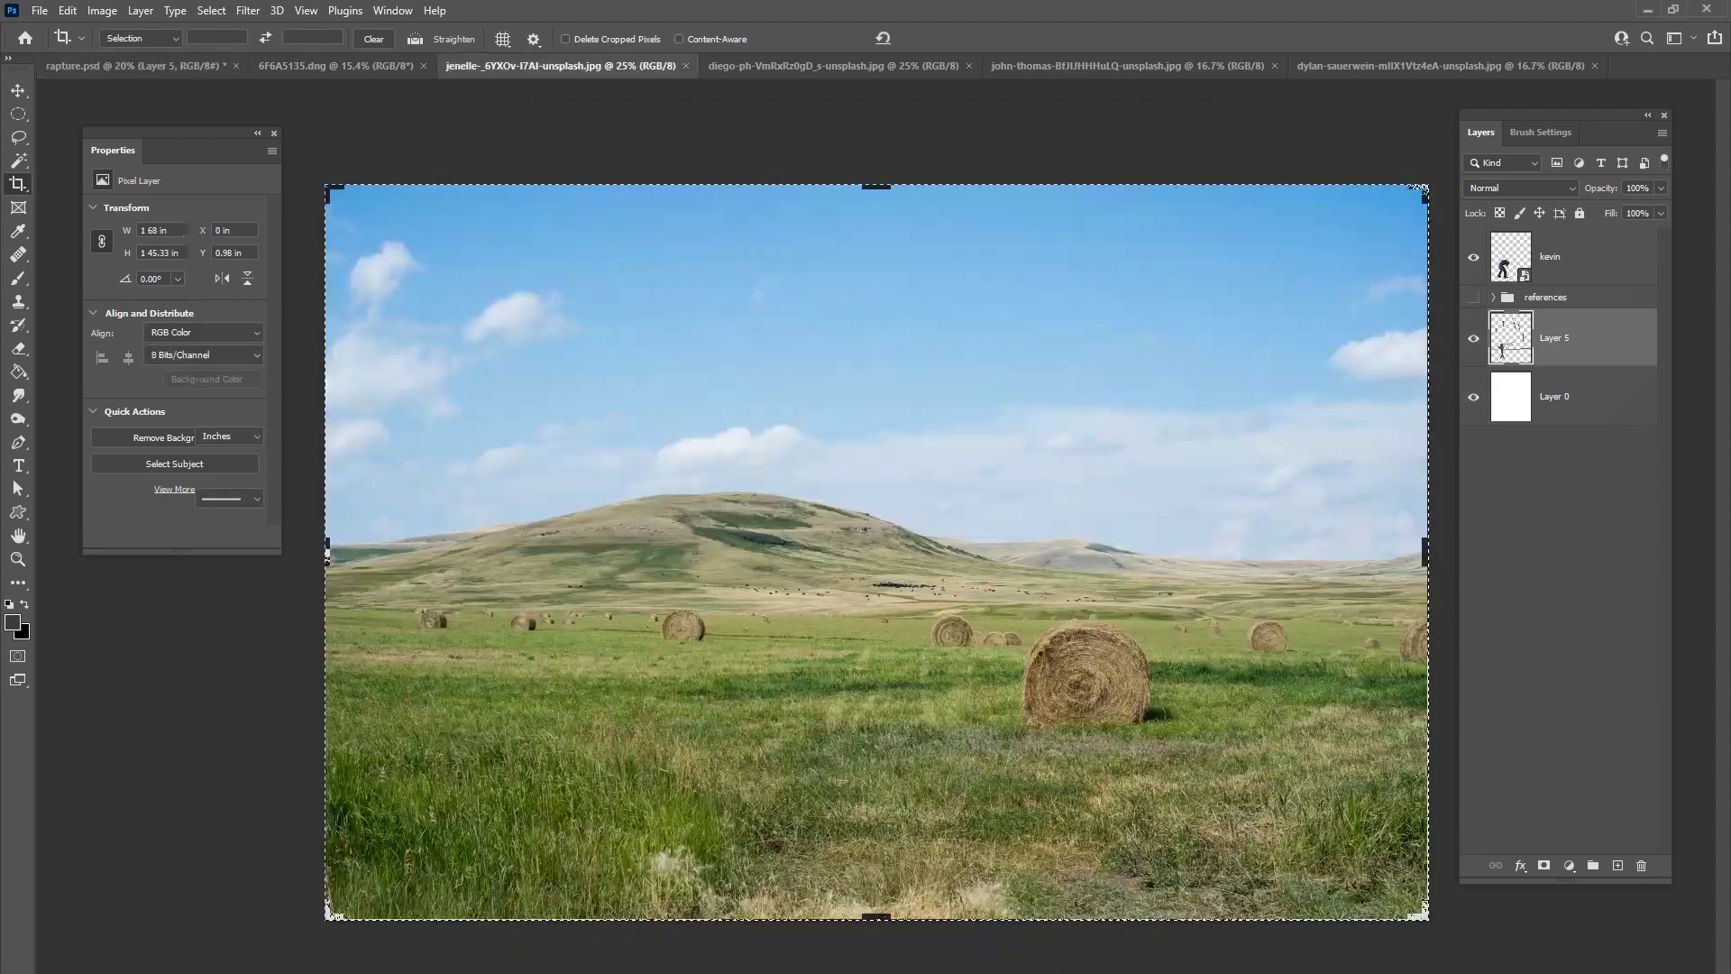
left_click(15, 91)
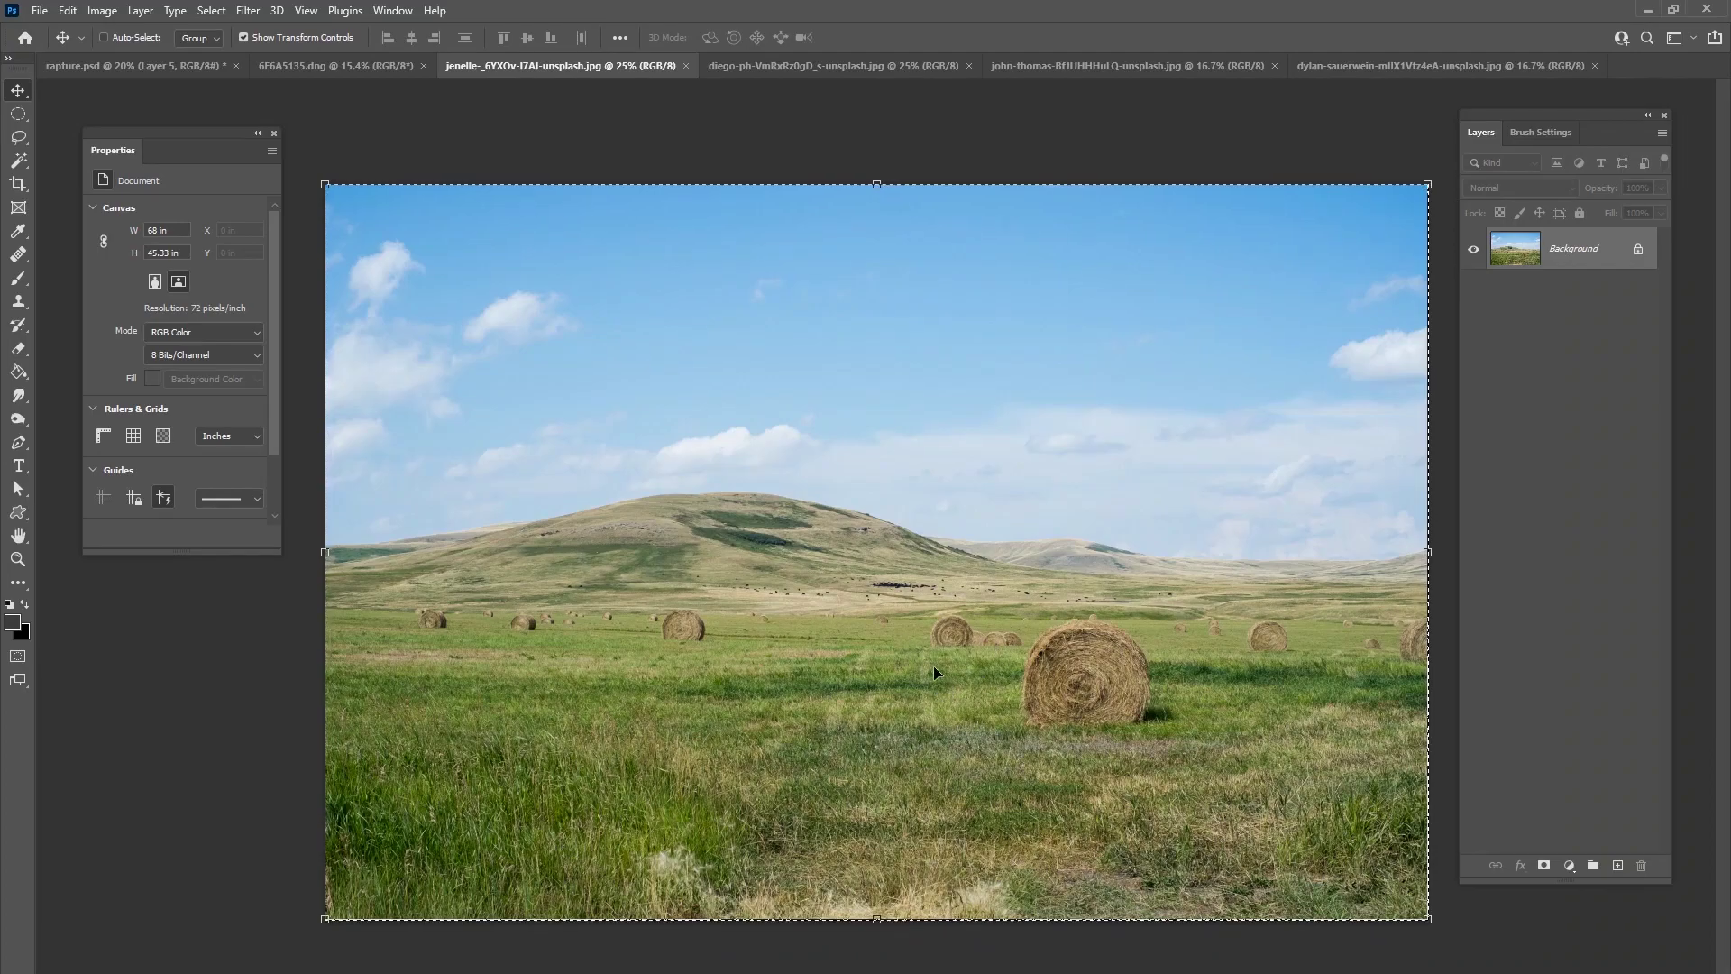
left_click(166, 73)
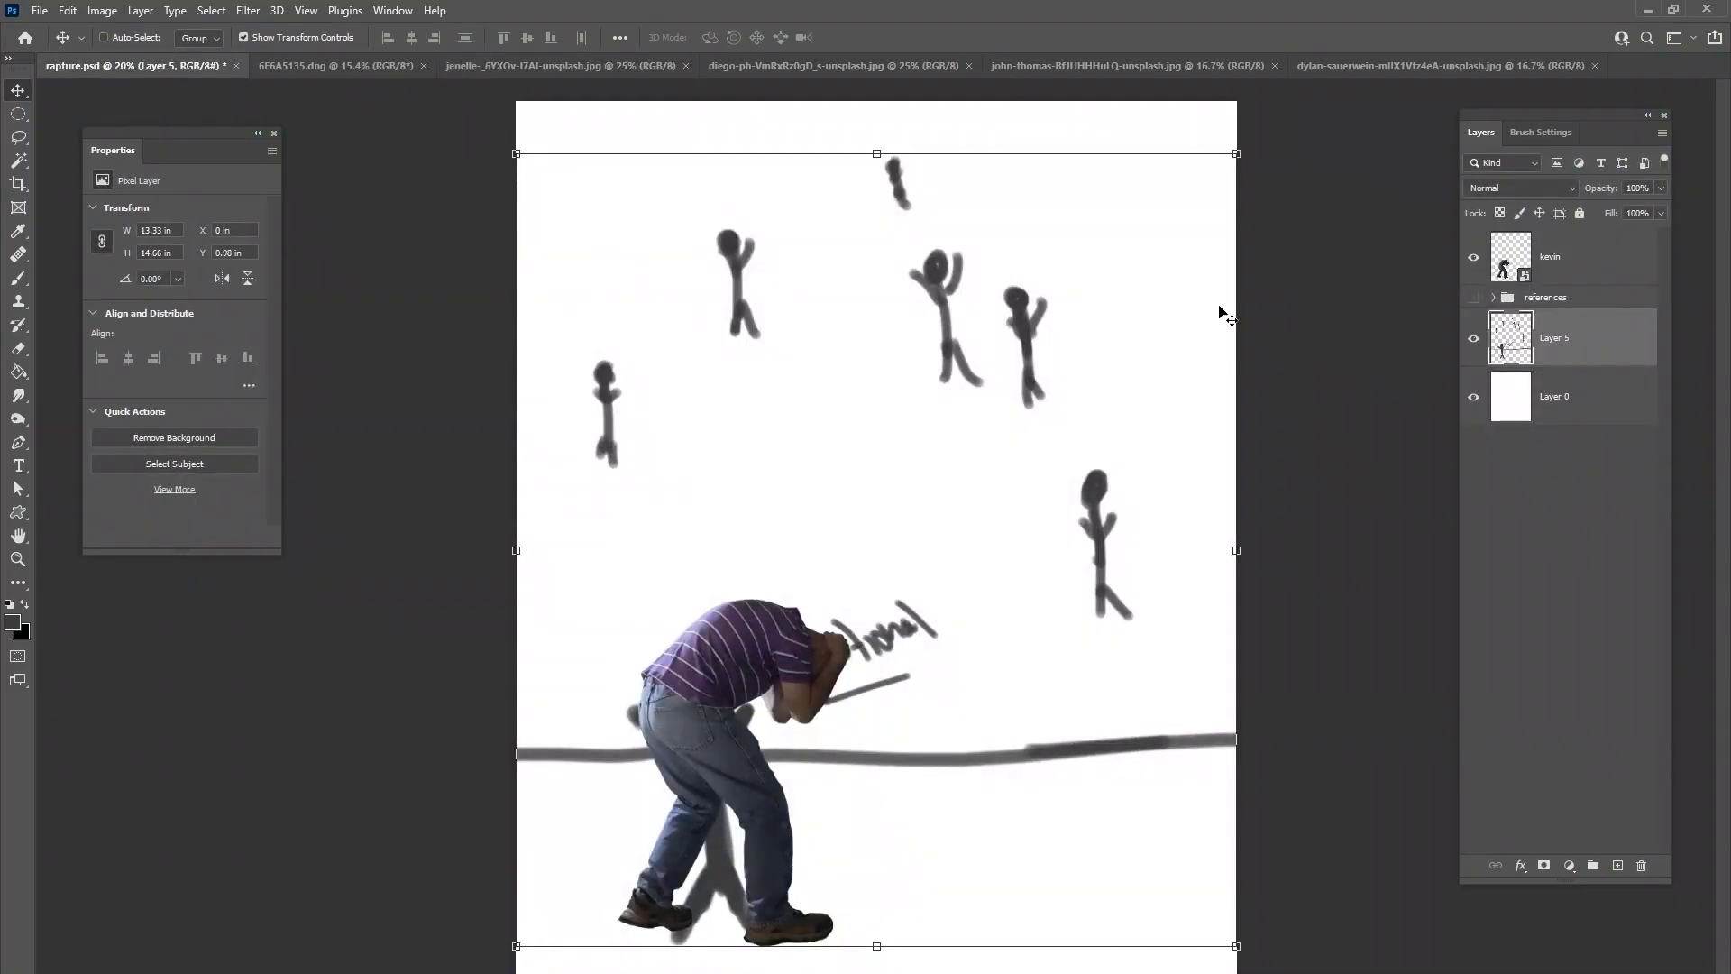
key("ctrl+v")
- Scale the field photo to about 16.32 by 11.18 in and position it across the lower part of the canvas
left_click_drag(1144, 577, 1117, 717)
mouse_move(866, 417)
left_mouse_down()
mouse_move(865, 375)
mouse_move(865, 397)
left_mouse_up()
left_click(892, 37)
mouse_move(992, 696)
left_mouse_down()
mouse_move(1074, 700)
mouse_move(997, 700)
left_mouse_up()
- Scale the man to about 52%, rotate him to about -3°, and stand him in the grass in front of the hill
left_click(1547, 253)
key("ctrl+t")
mouse_move(846, 606)
left_mouse_down()
mouse_move(805, 677)
mouse_move(855, 619)
left_mouse_up()
left_click_drag(804, 681, 768, 687)
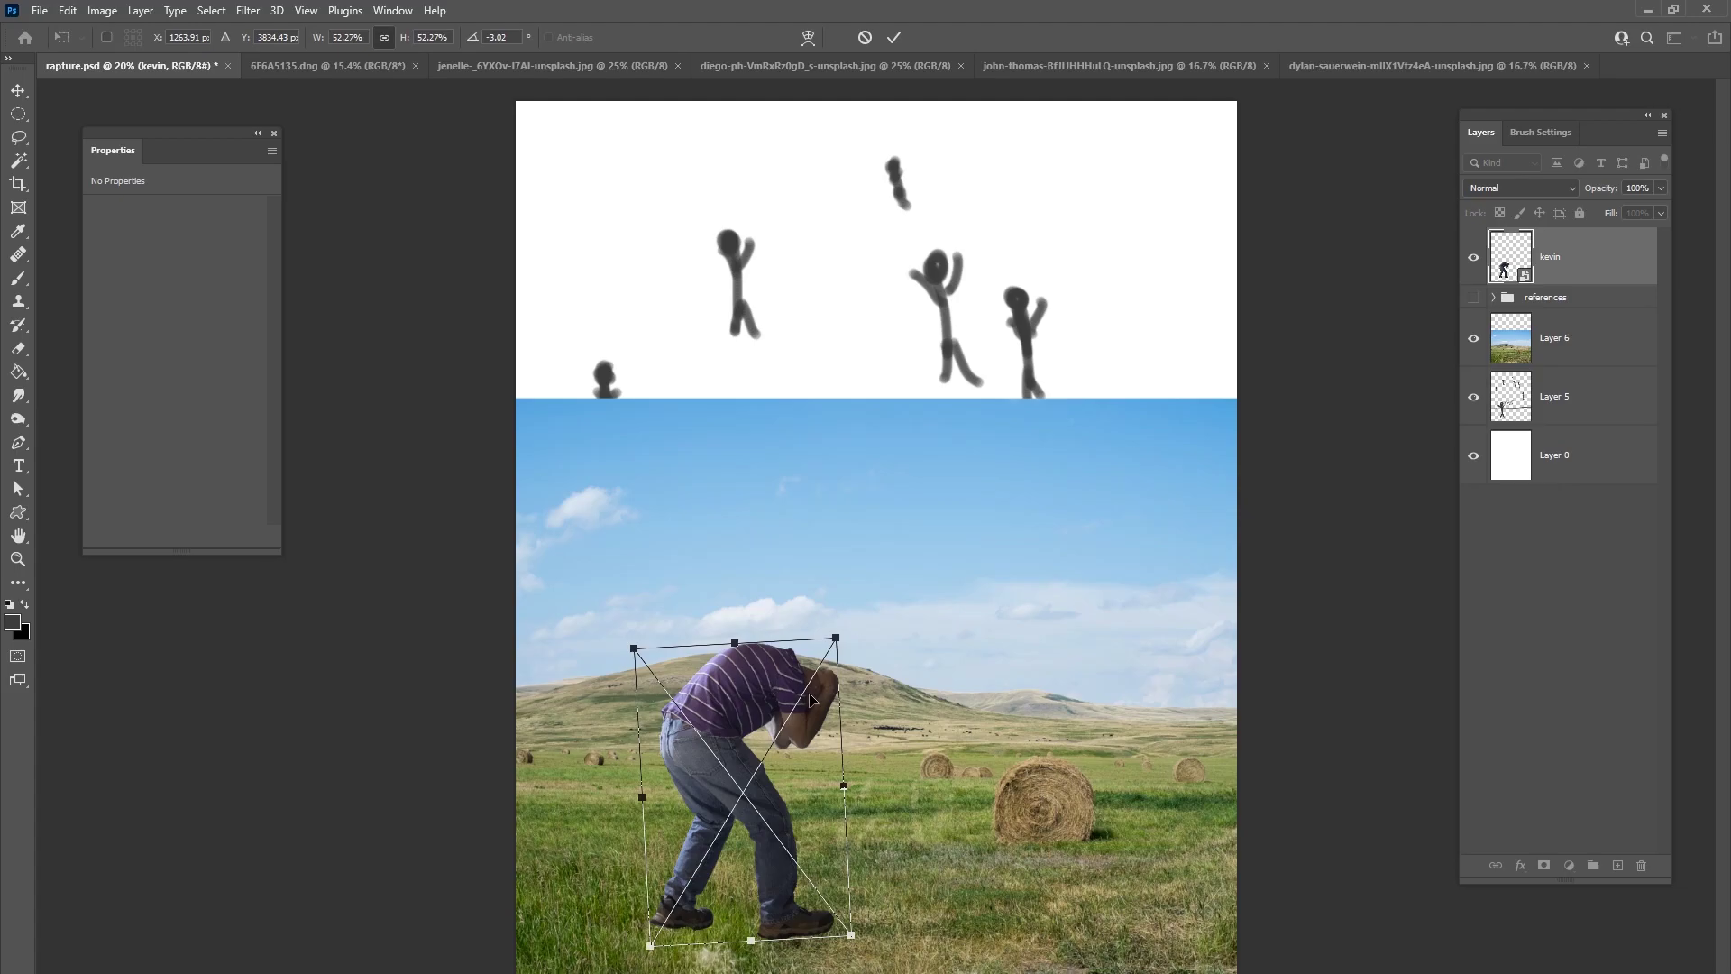
key("Return")
- Try a horizontal flip of the field photo on Layer 6
left_click(1573, 347)
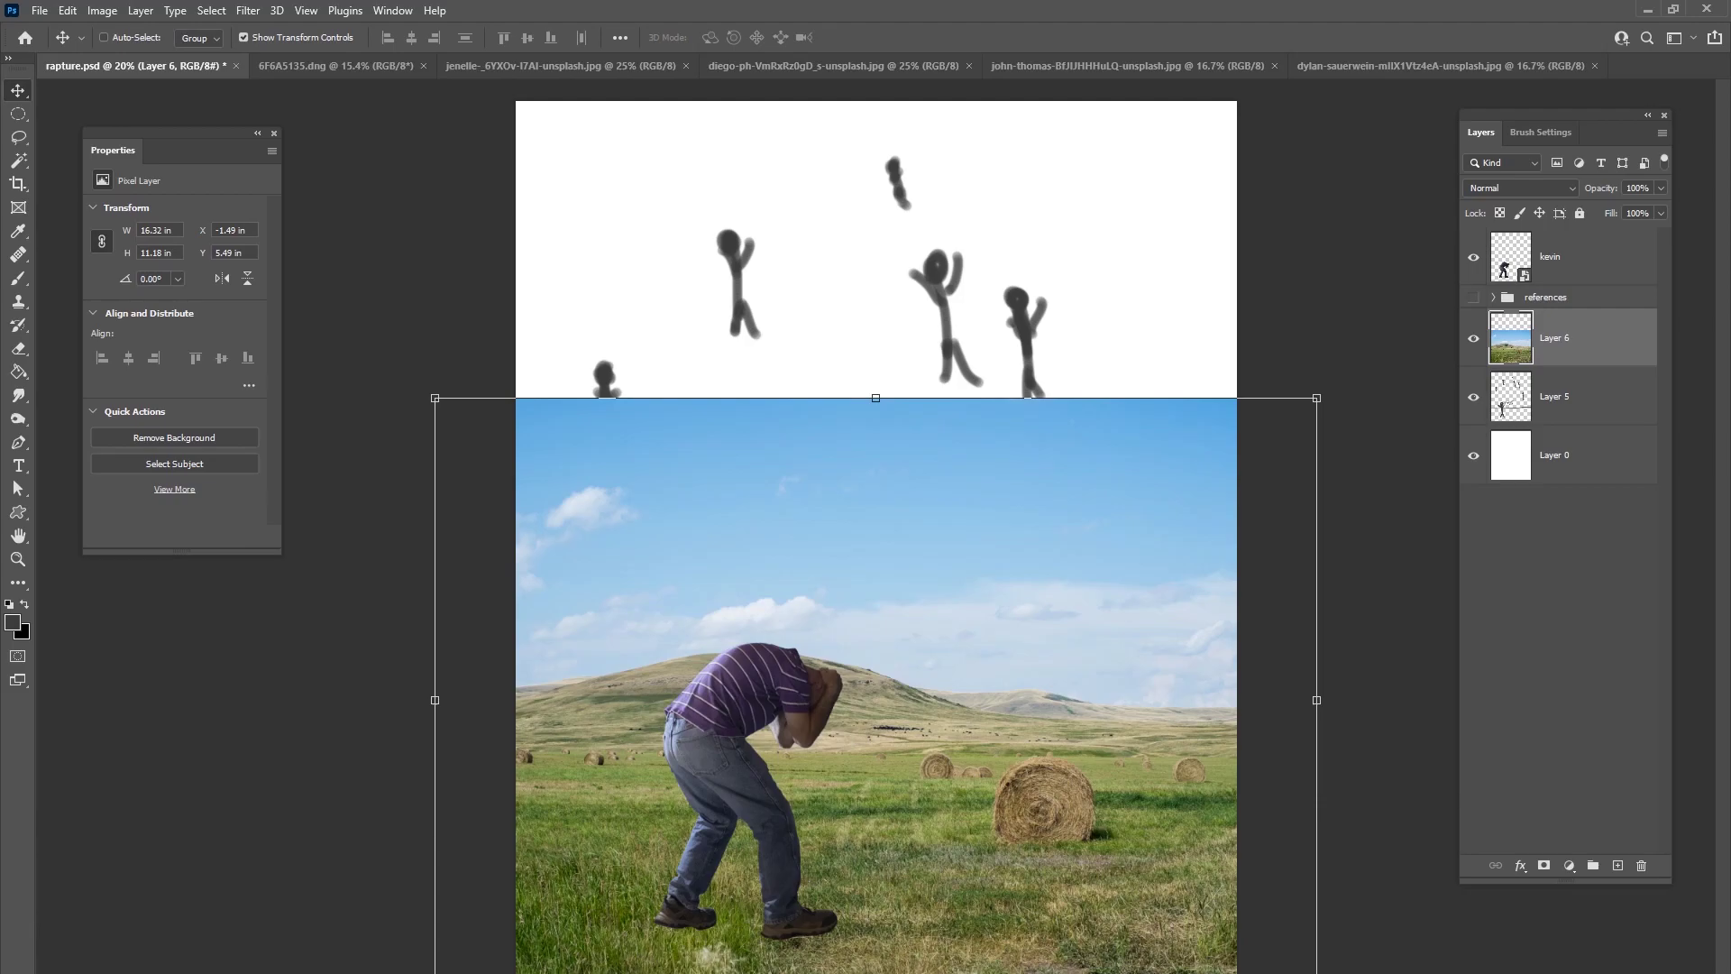
left_click(68, 10)
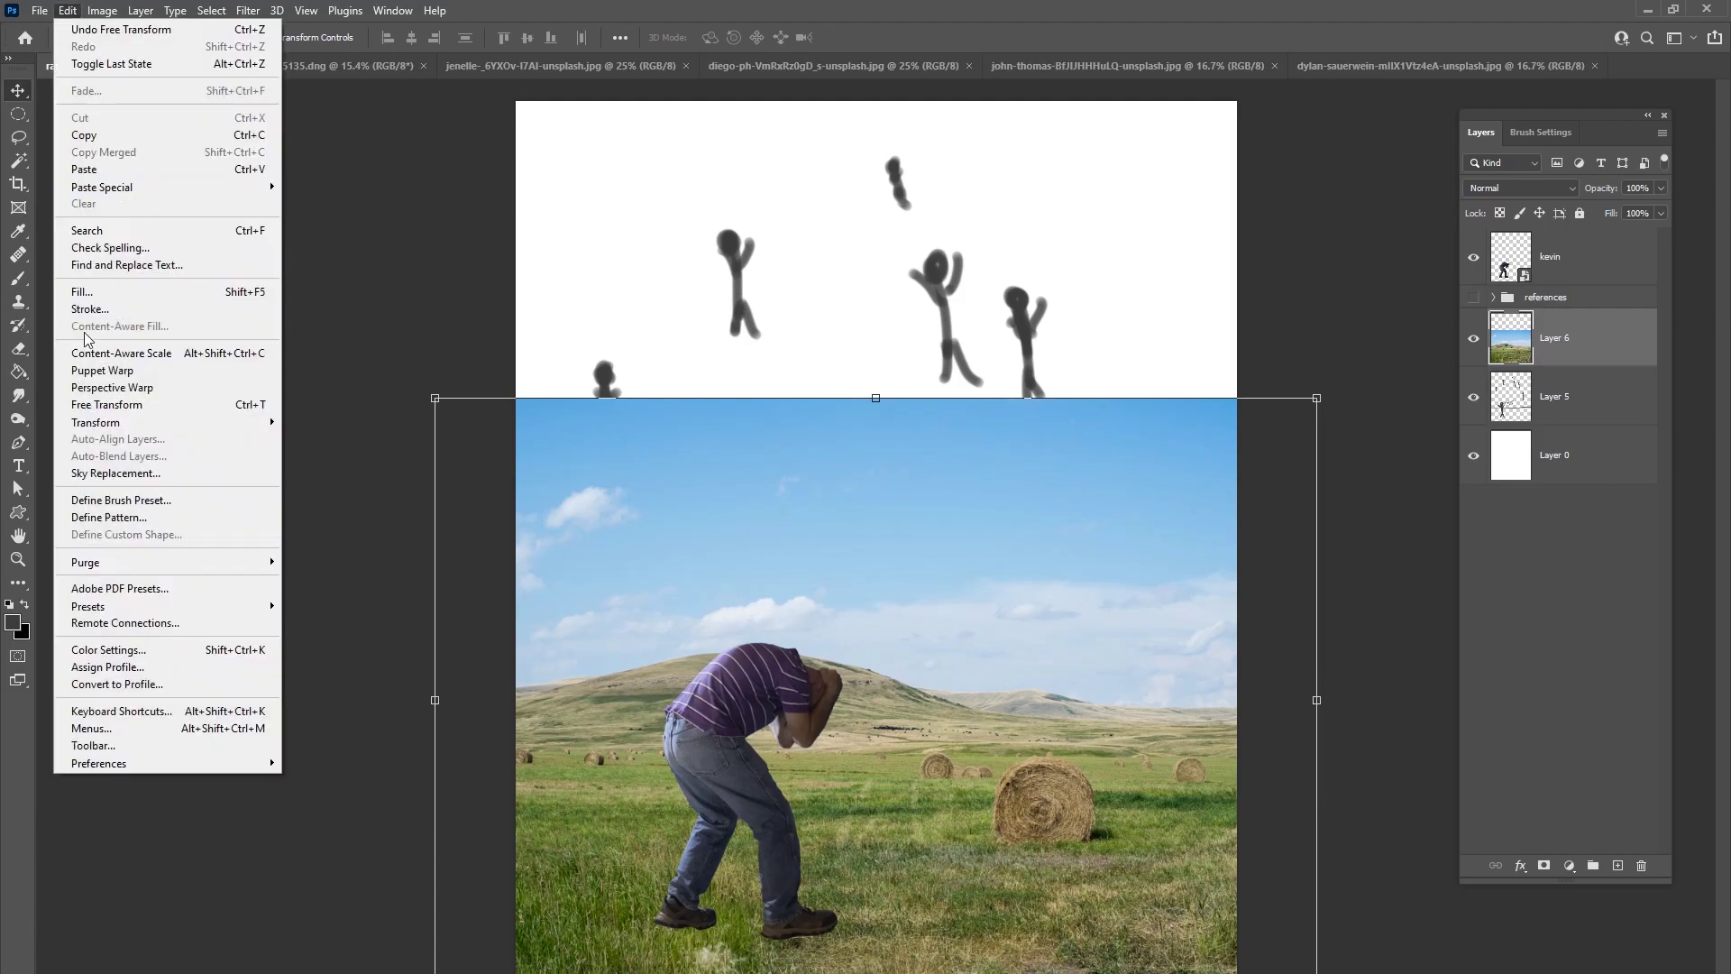
mouse_move(162, 422)
left_click(357, 755)
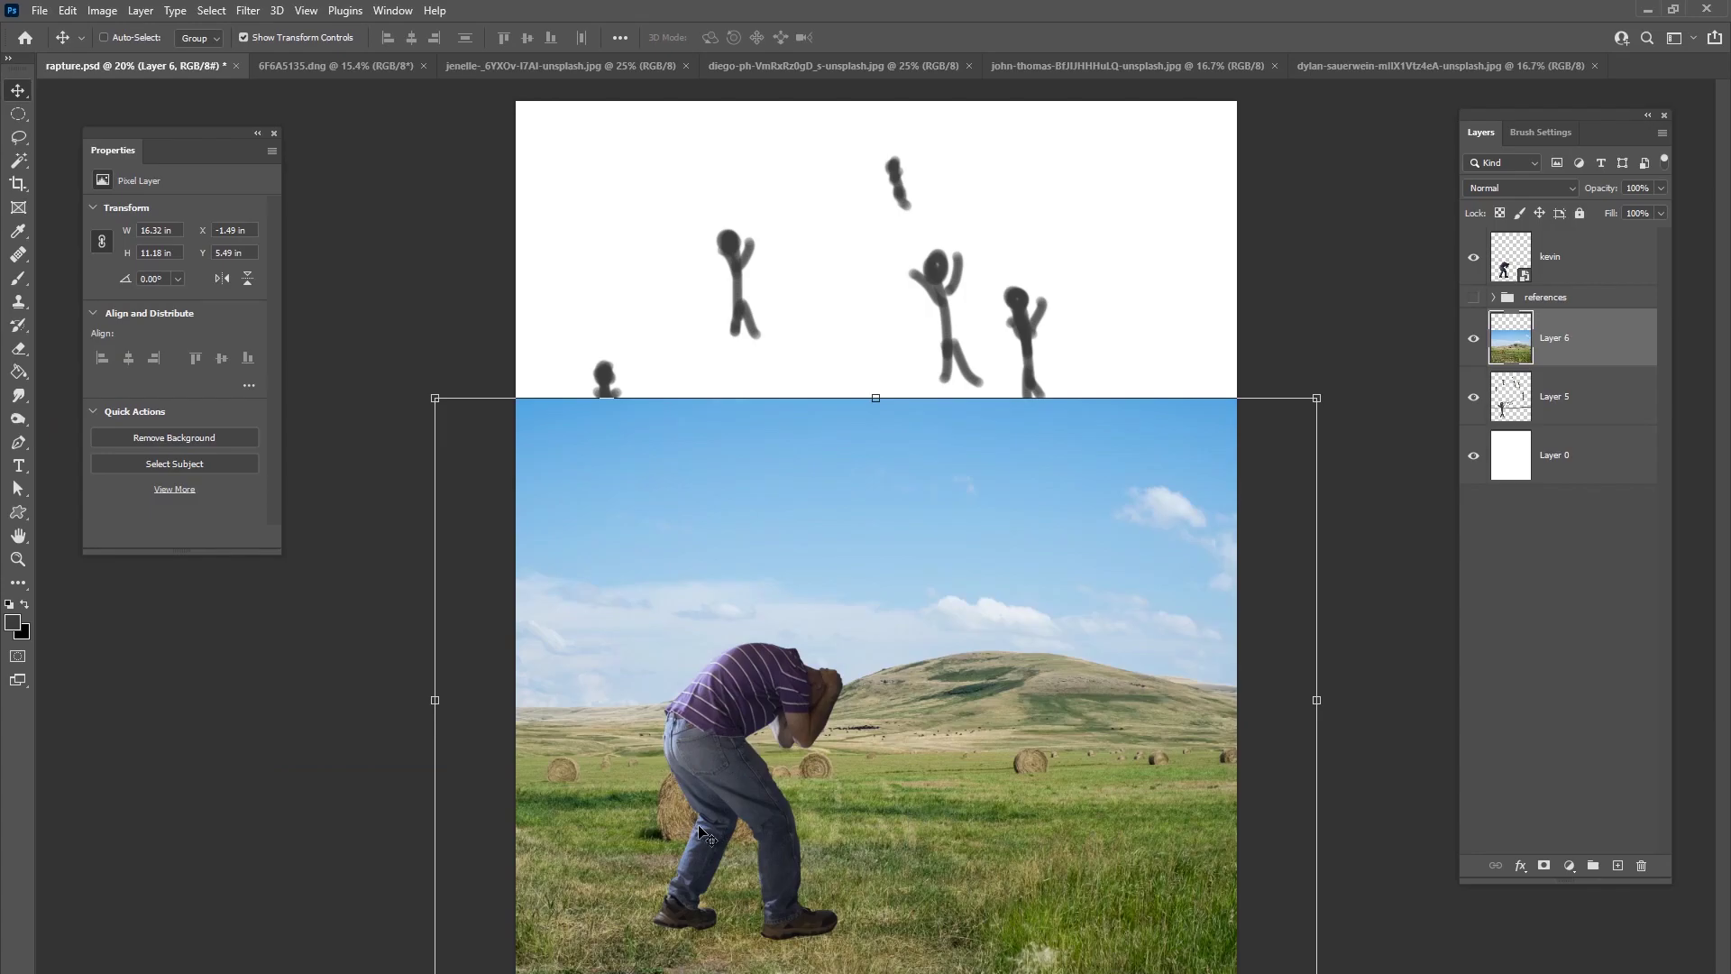
key("ctrl+z")
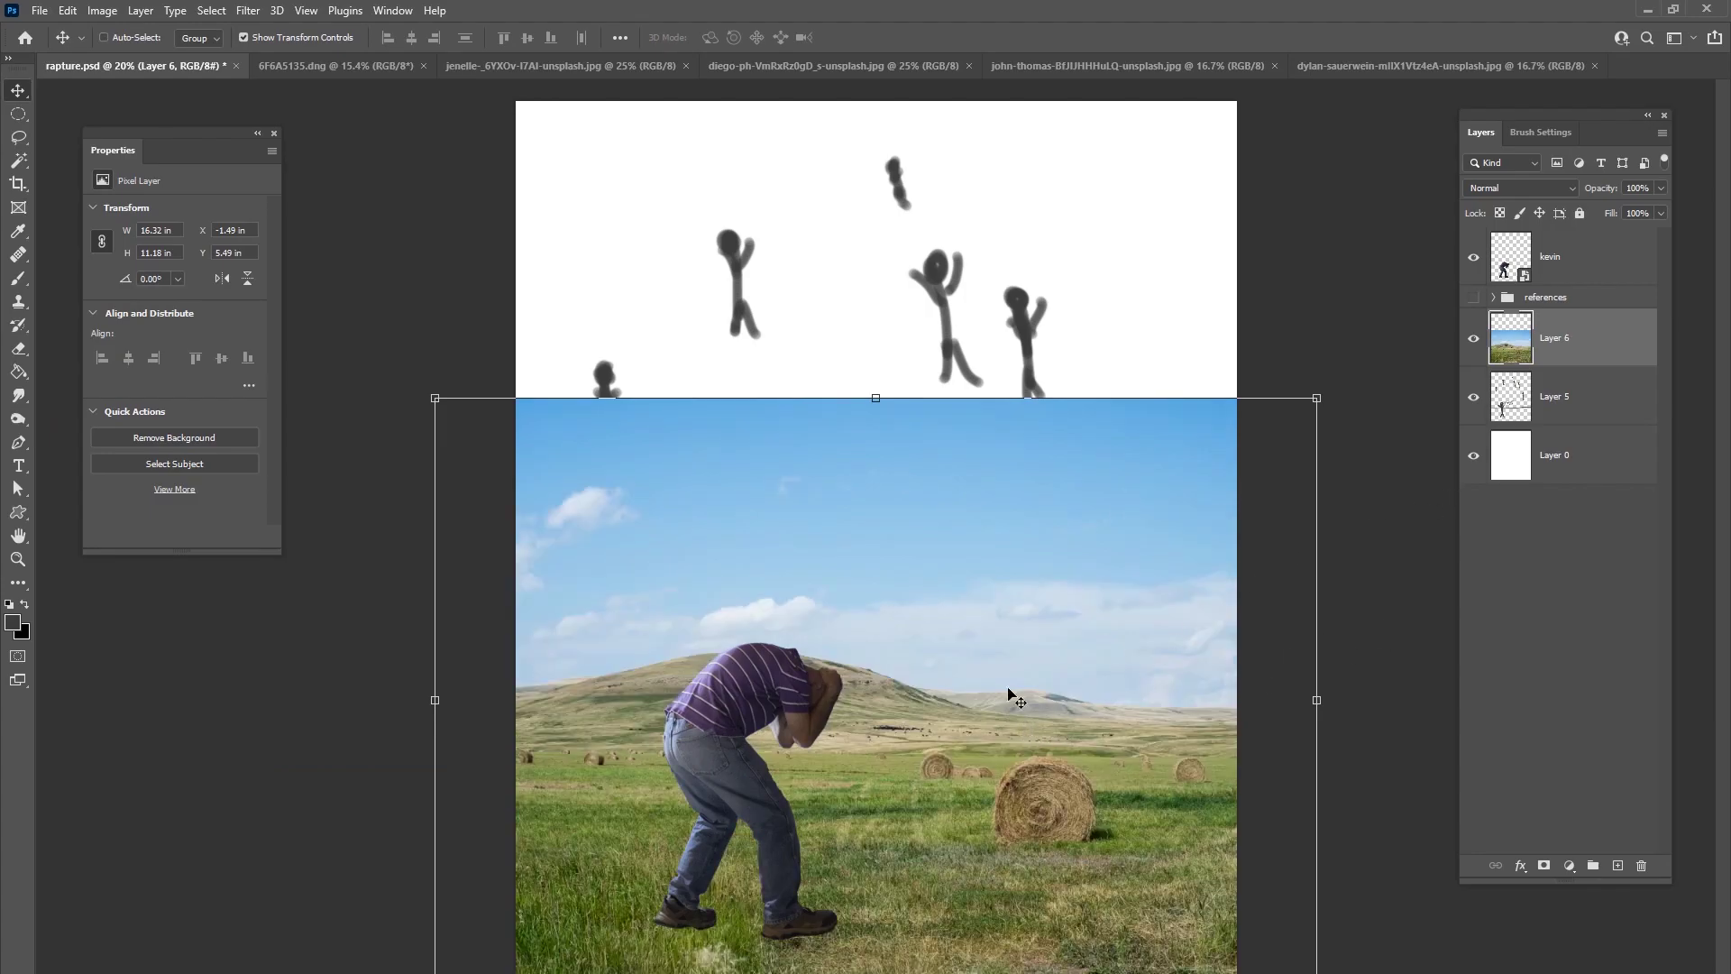
- Lower the man in the field to about X 2.31 in, Y 10.72 in and shrink him to about 3.47 by 5.43 in
left_click(1557, 271)
left_click_drag(750, 768, 762, 760)
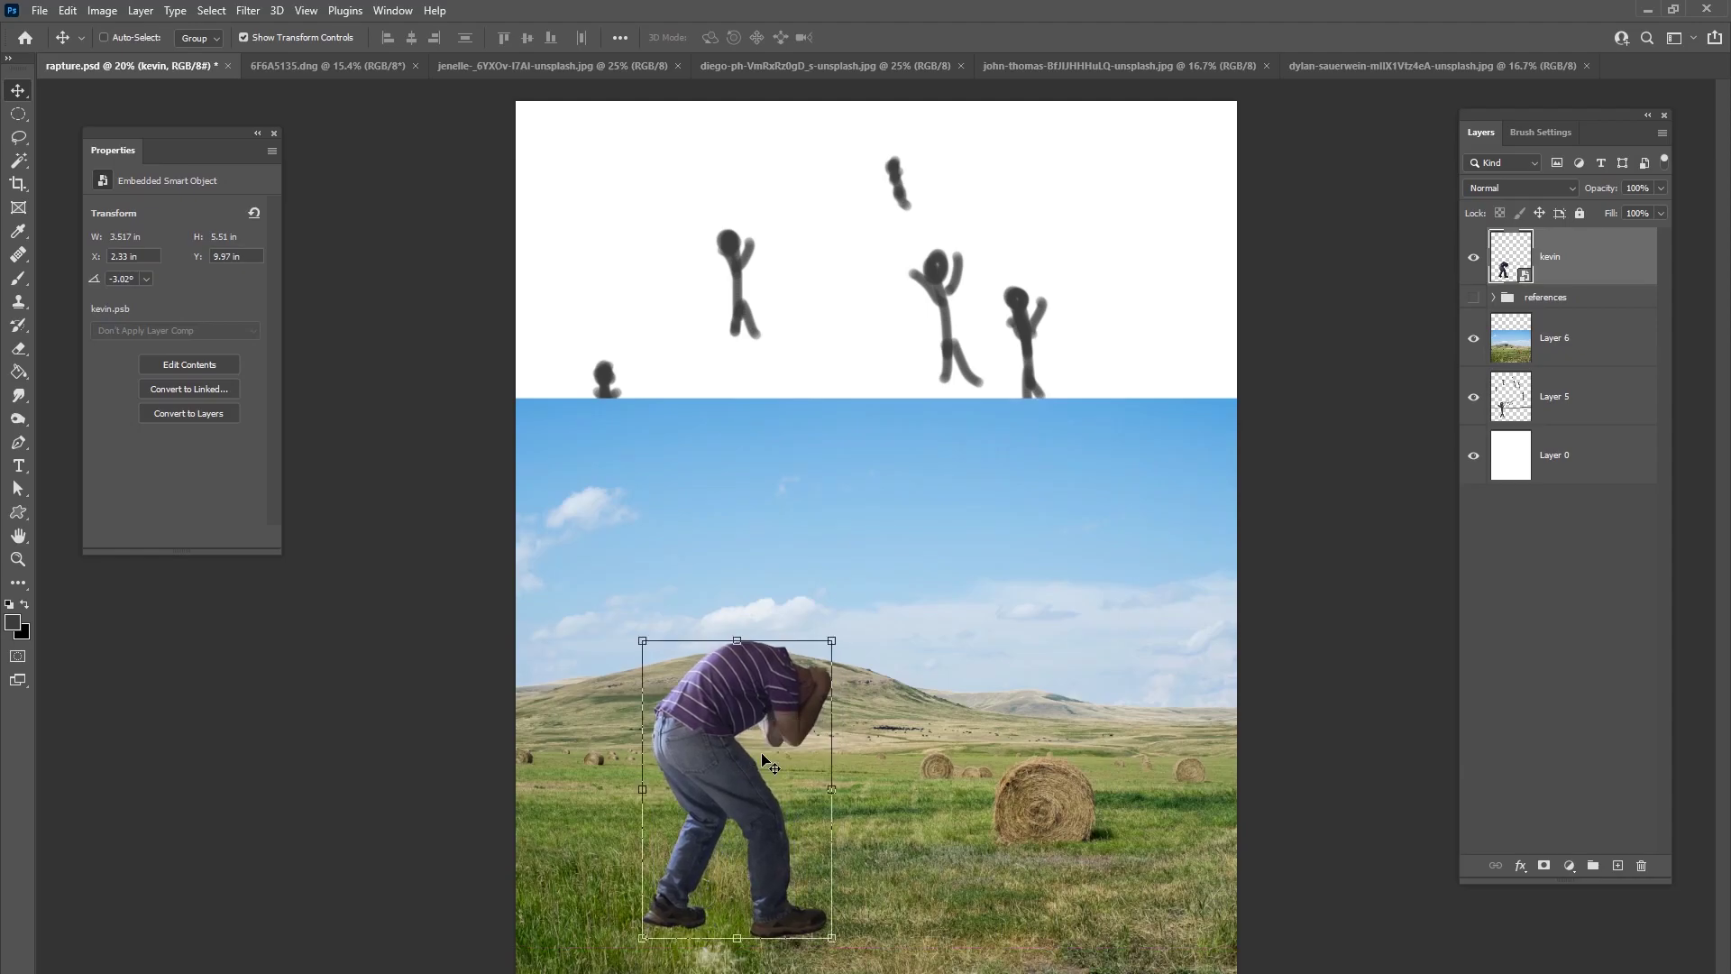
left_click_drag(756, 779, 754, 787)
mouse_move(831, 649)
left_mouse_down()
mouse_move(802, 712)
mouse_move(832, 670)
left_mouse_up()
left_click(893, 38)
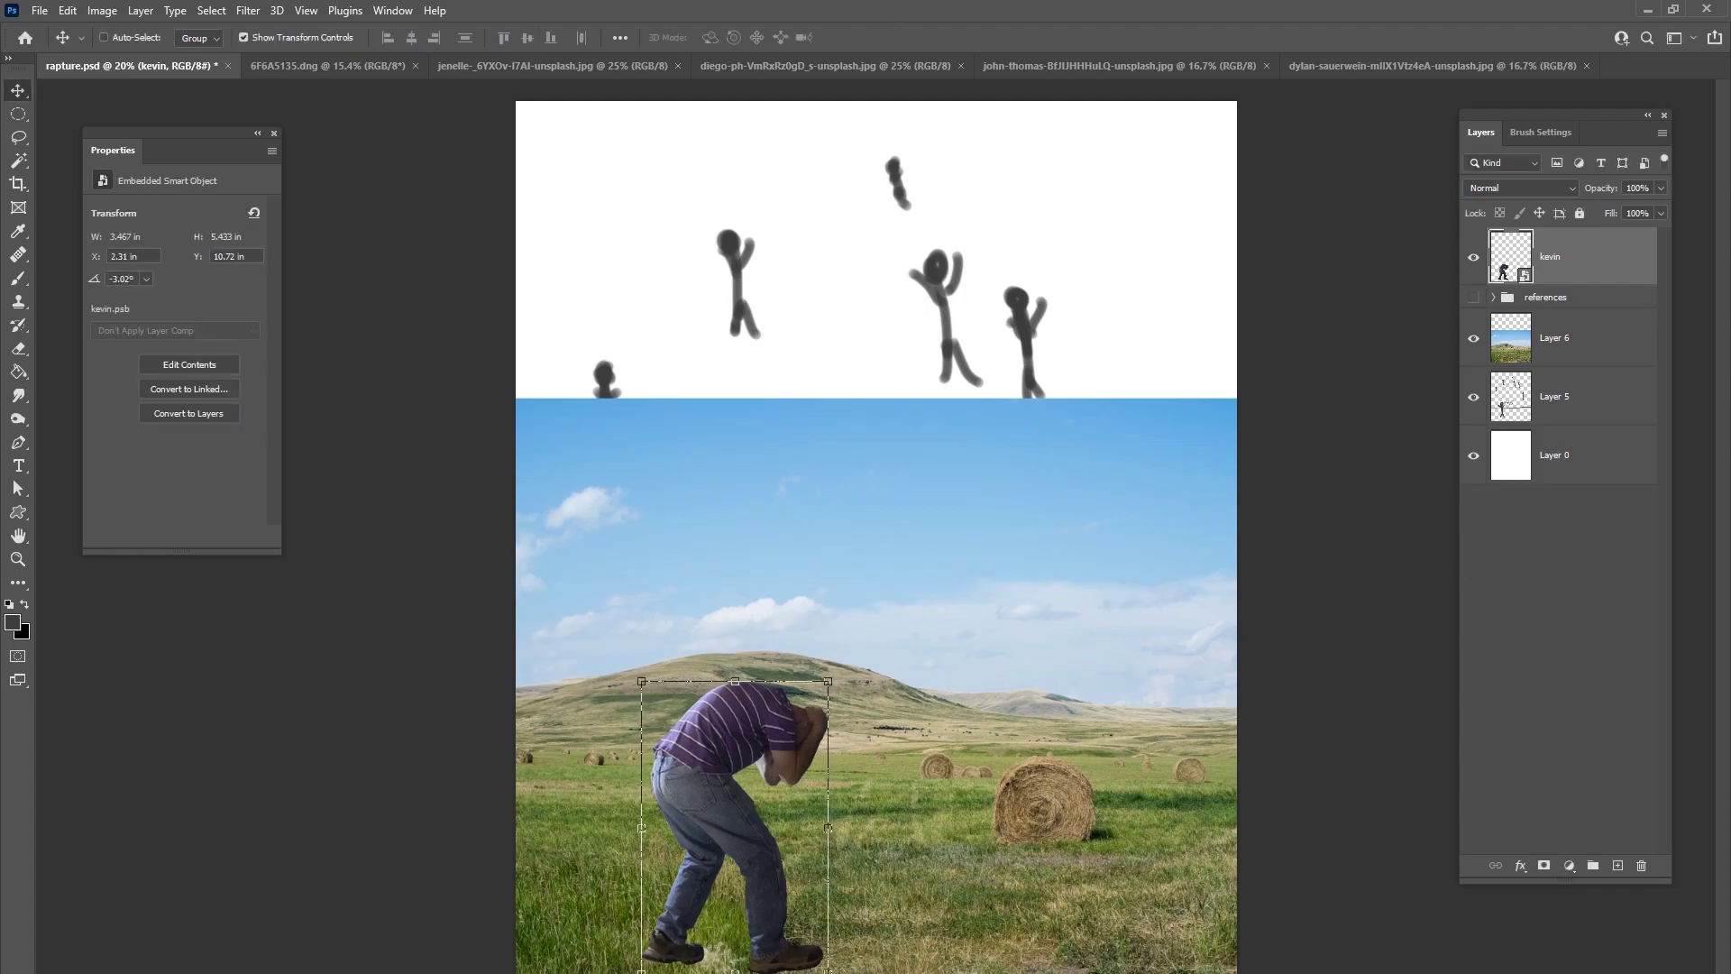
- Copy the pink sunset sky photo with mountains and paste it into rapture.psd above the field photo's layer
left_click(825, 66)
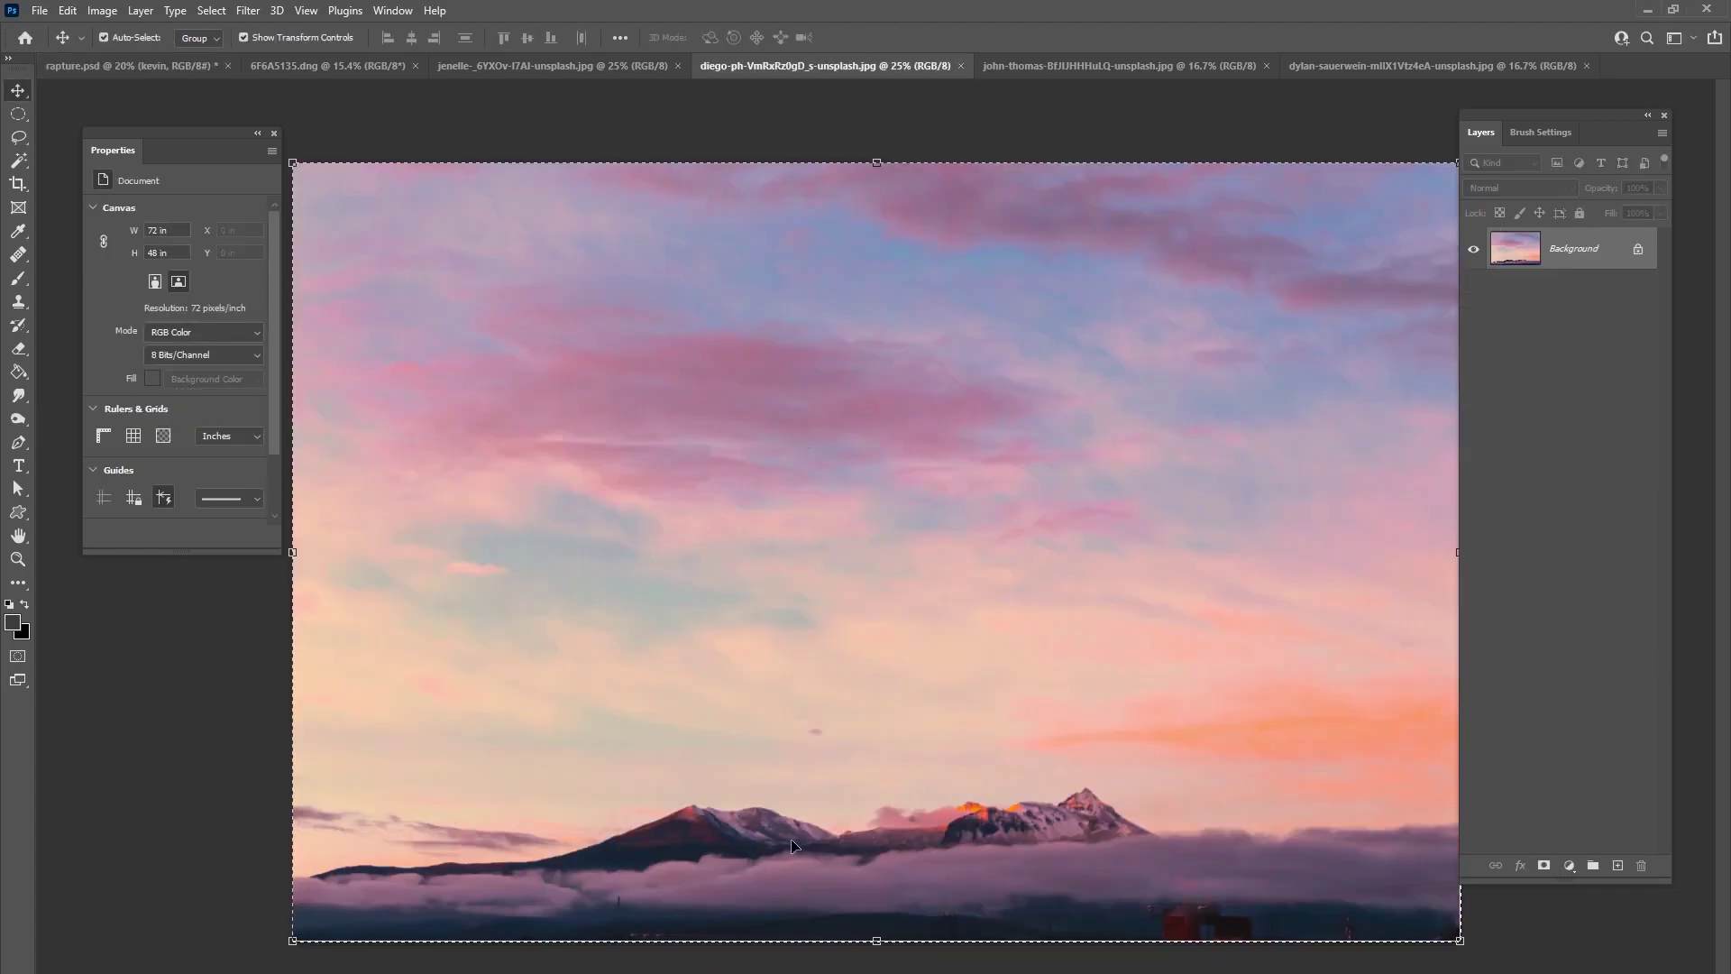
left_click(195, 63)
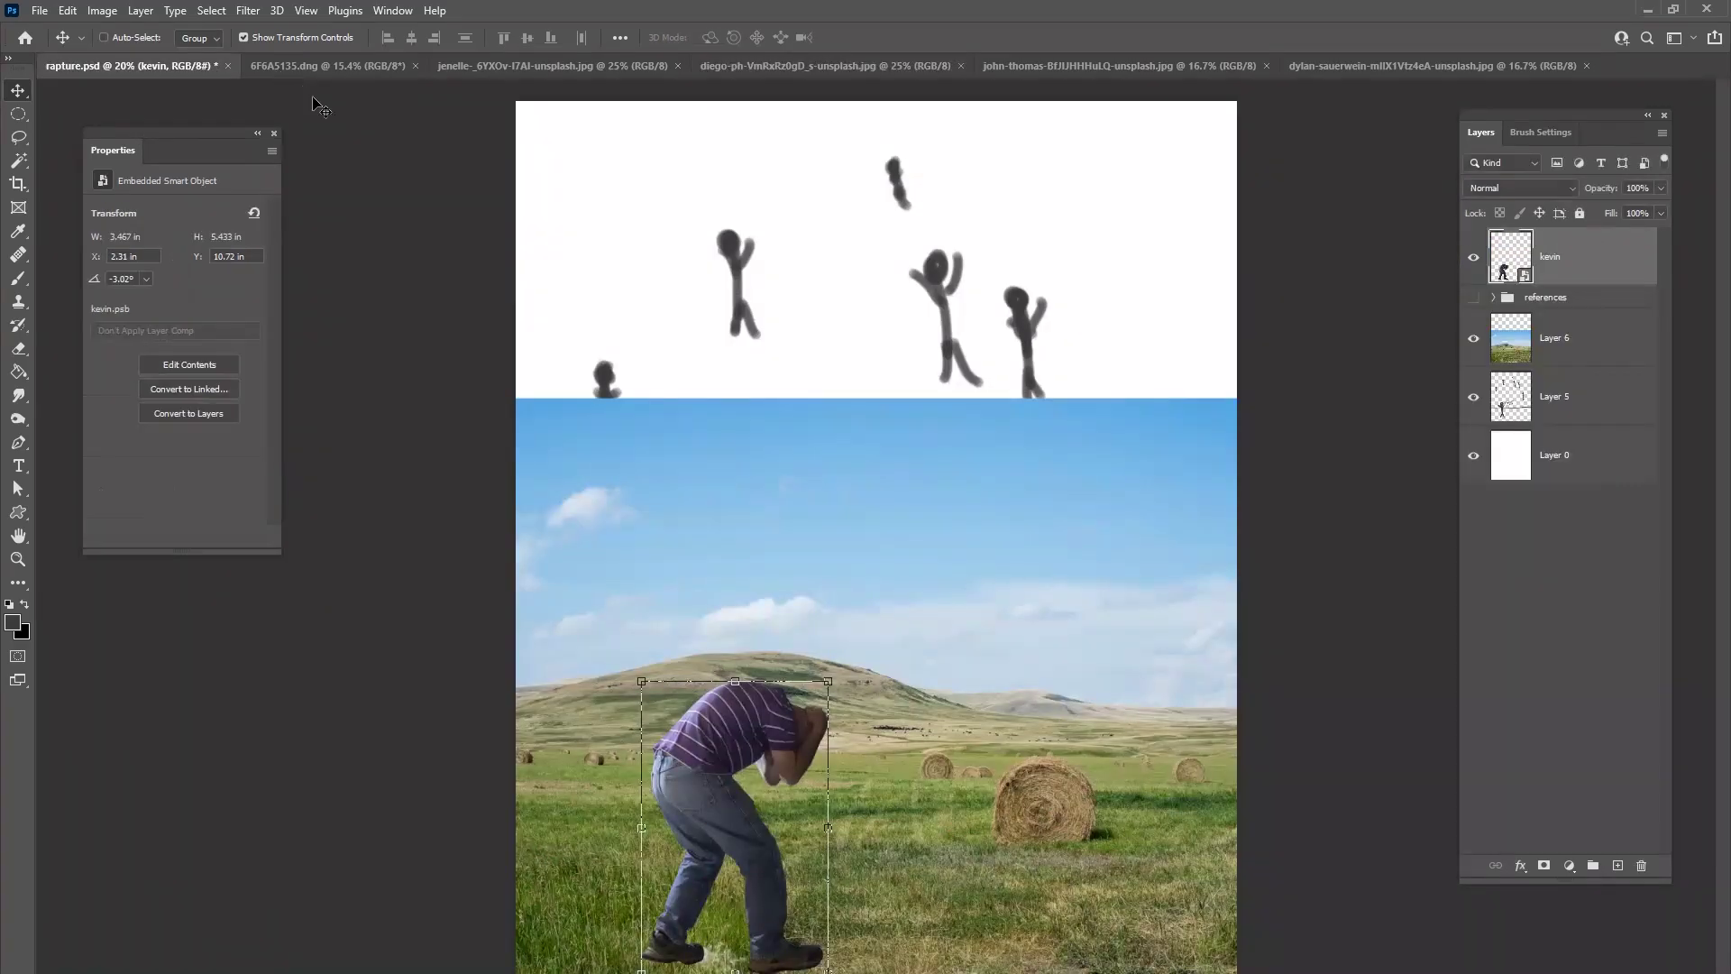
left_click(1562, 364)
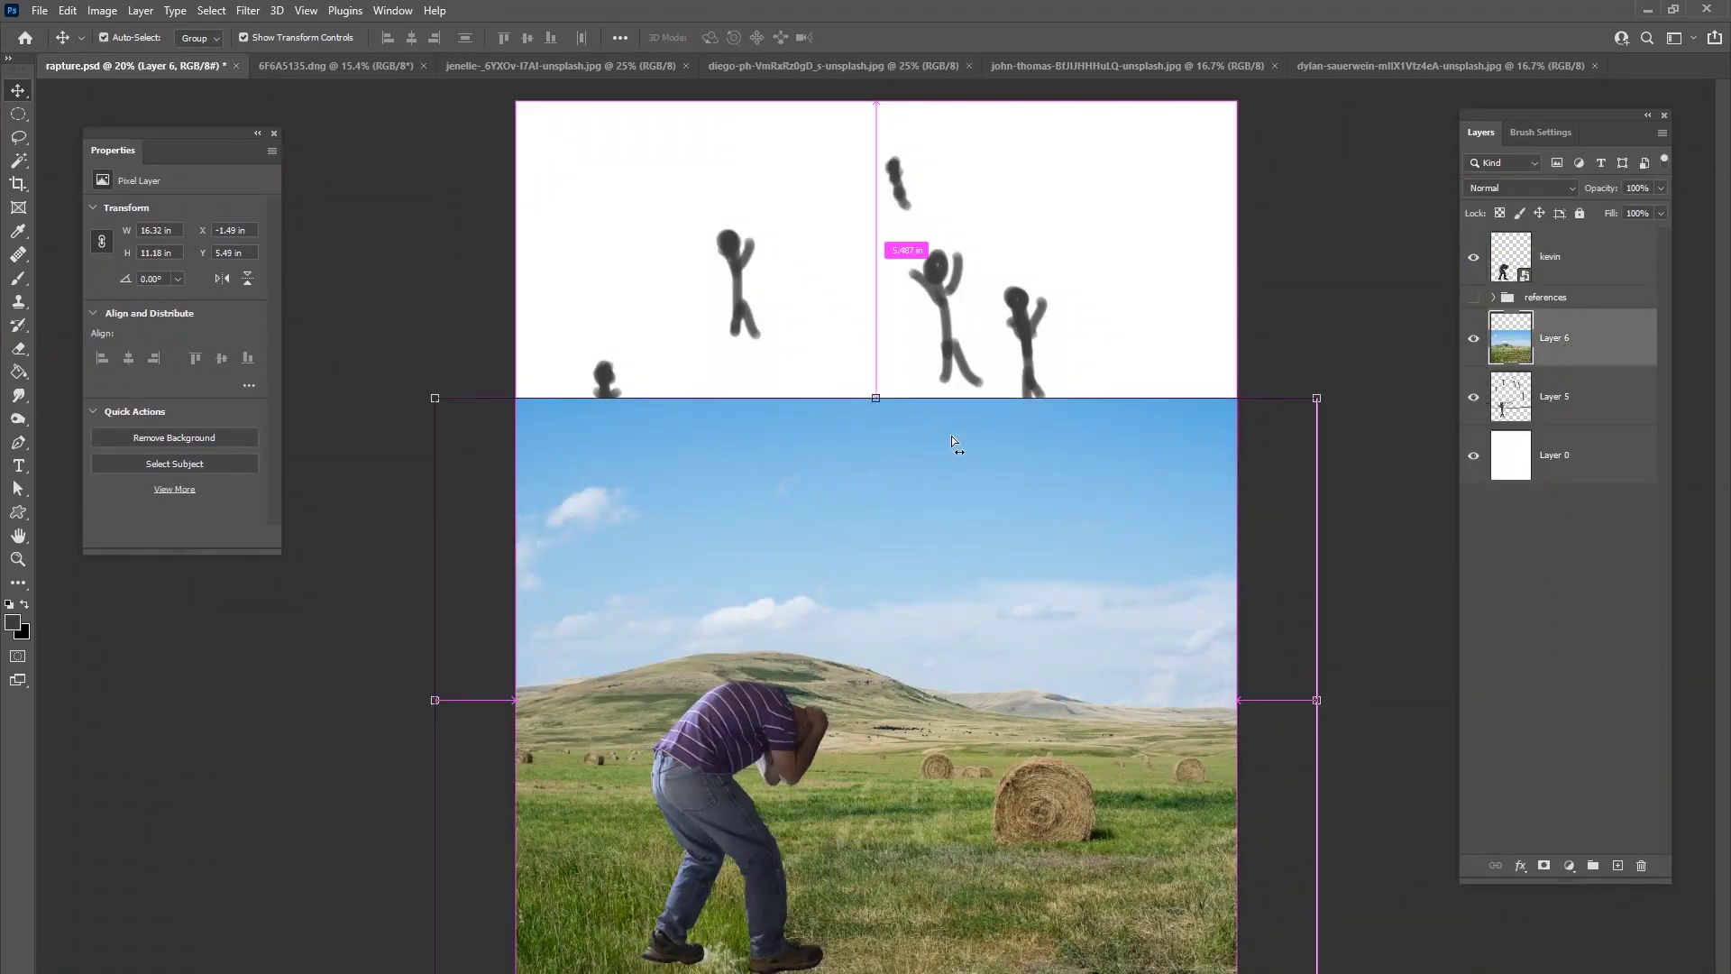
key("ctrl+v")
- Scale the sunset photo to about 17.28 by 11.78 in and position it to cover the sky down to the field's horizon
left_click_drag(1036, 671, 891, 591)
key("ctrl+t")
left_click_drag(829, 137, 828, 106)
mouse_move(914, 694)
left_mouse_down()
mouse_move(906, 541)
mouse_move(916, 679)
left_mouse_up()
left_click_drag(839, 734, 839, 708)
mouse_move(884, 625)
left_mouse_down()
mouse_move(891, 669)
mouse_move(905, 645)
left_mouse_up()
left_click(893, 39)
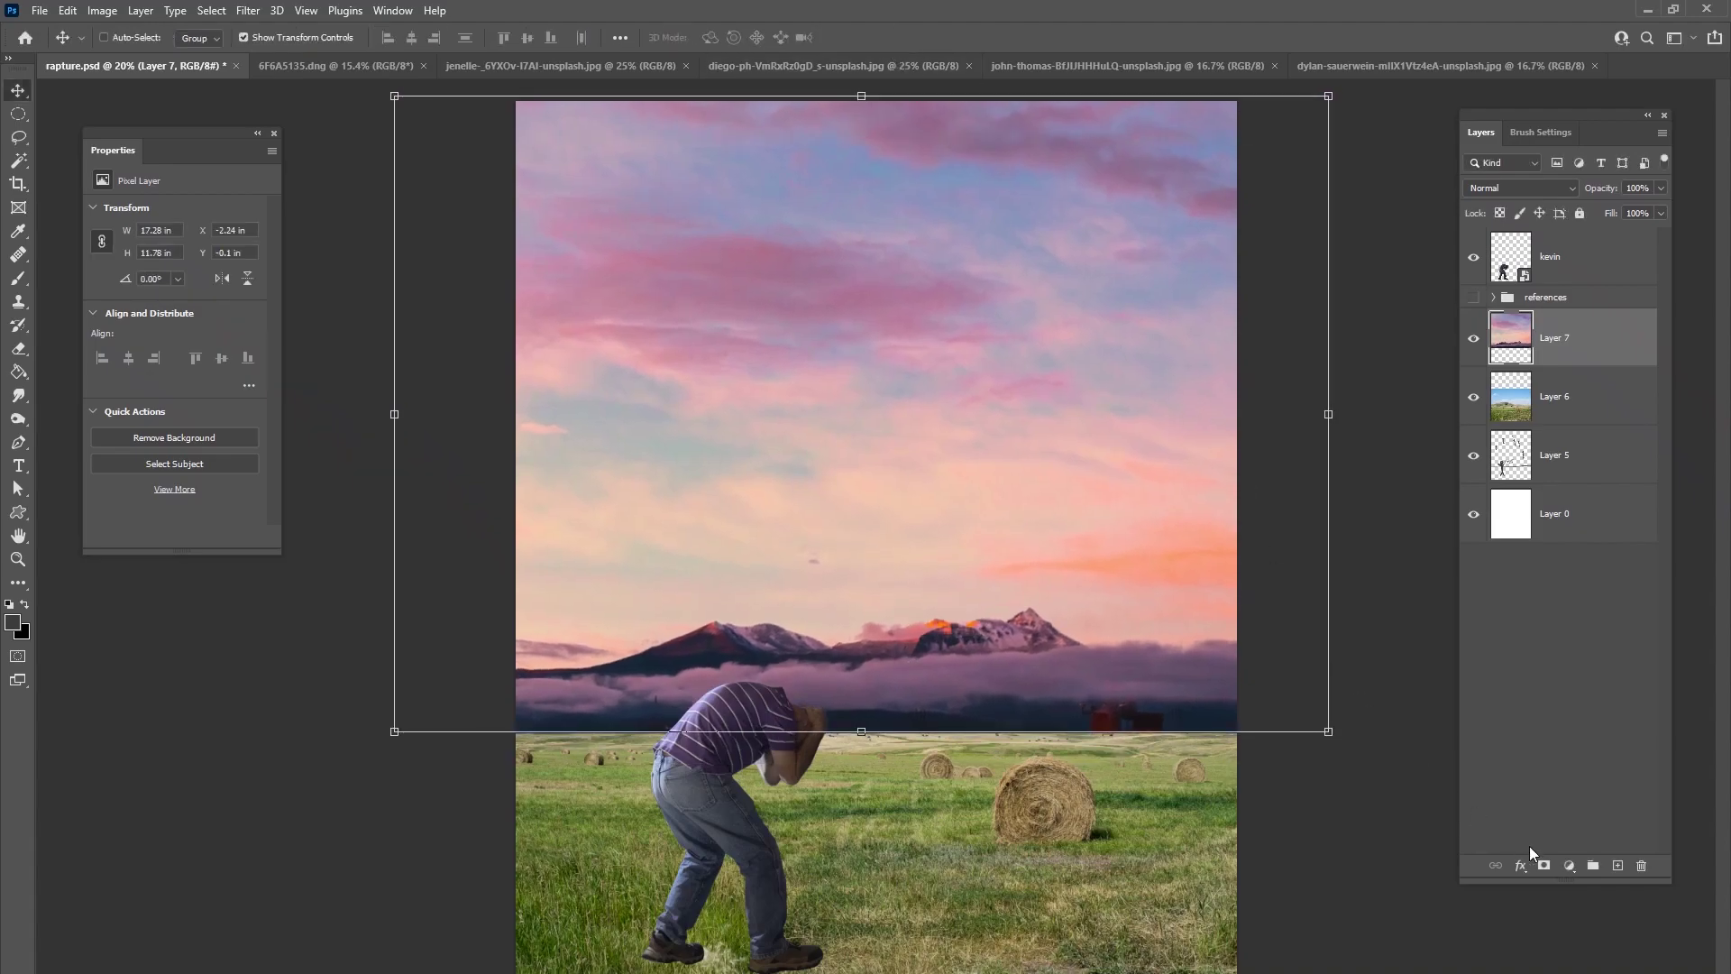
- Add a layer mask to the sunset photo and fade its lower part into the field with a vertical black-to-white gradient
left_click(1543, 867)
left_click_drag(18, 372, 63, 372)
left_click_drag(896, 722, 896, 492)
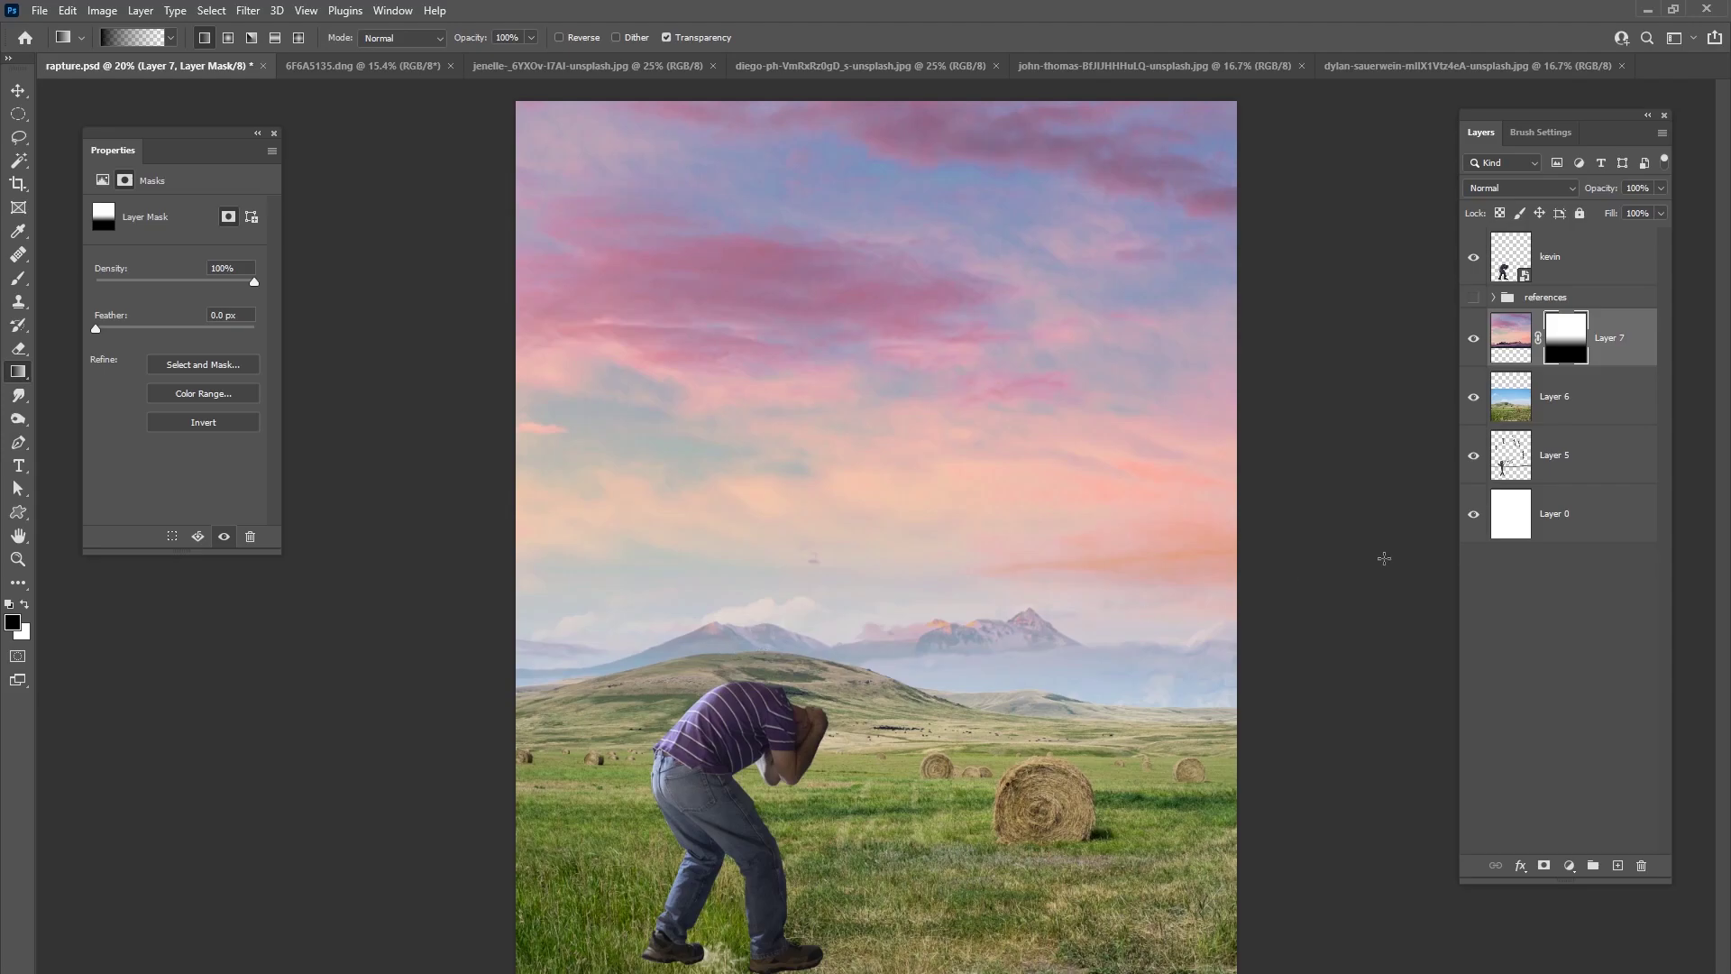
- Flatten the large hill on the horizon of the hay bale field layer with the Liquify filter's warp brush
left_click(1552, 418)
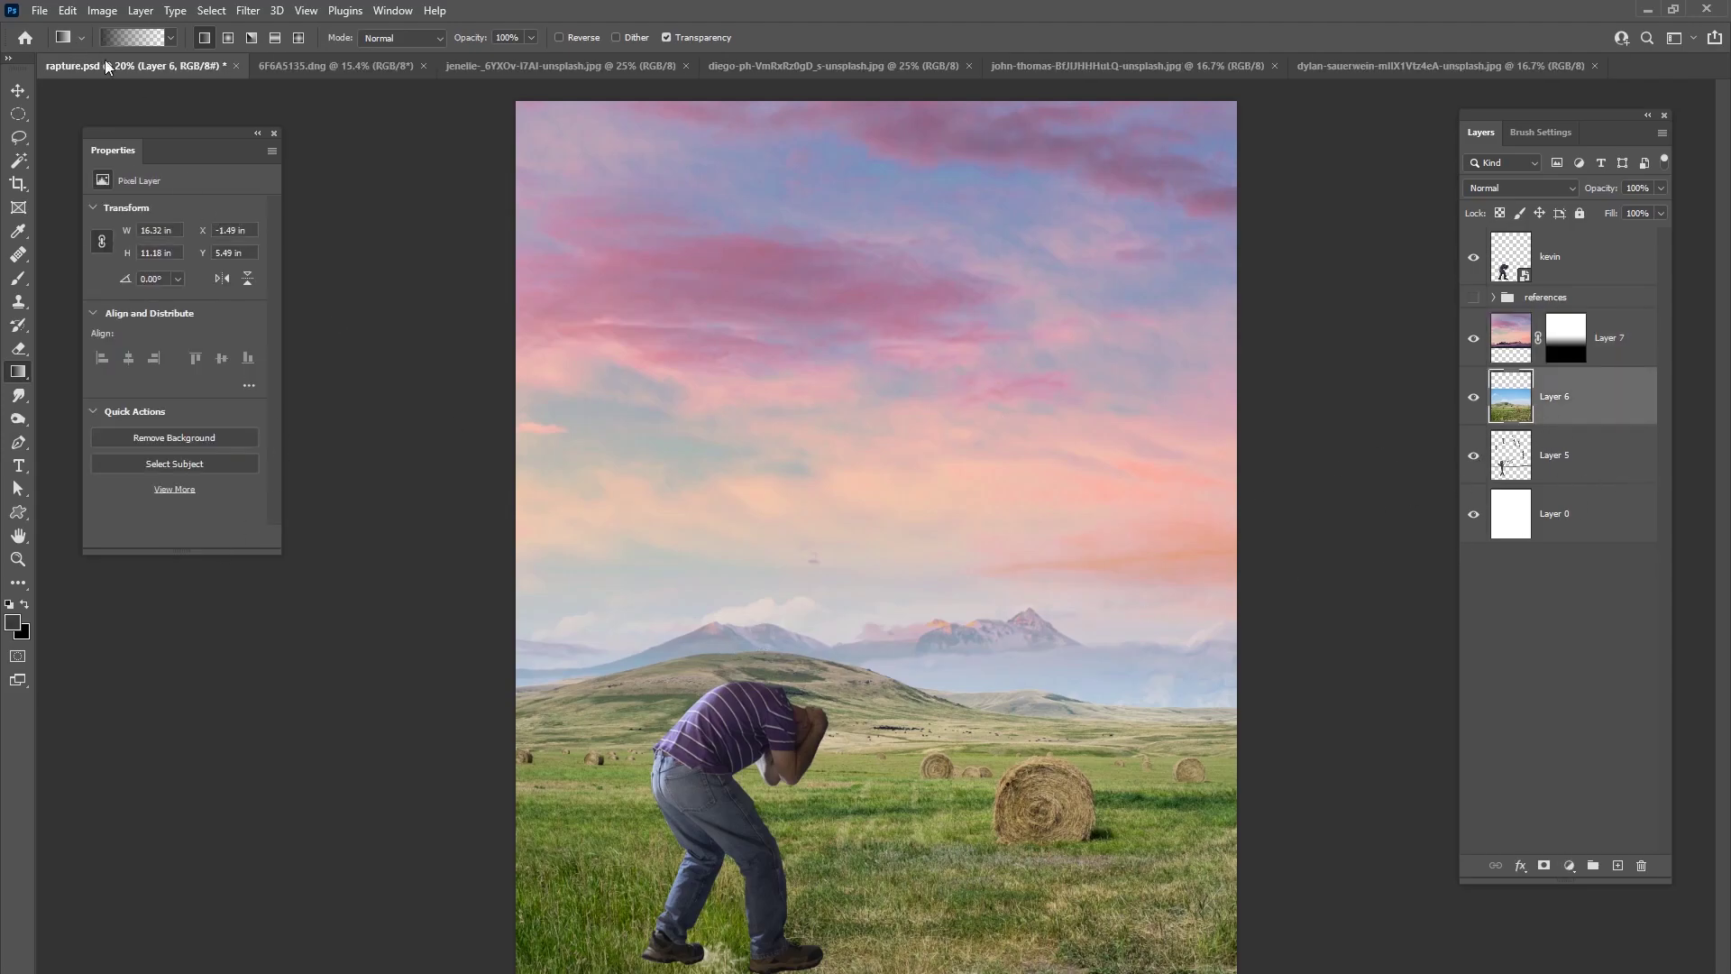
left_click(70, 11)
mouse_move(248, 10)
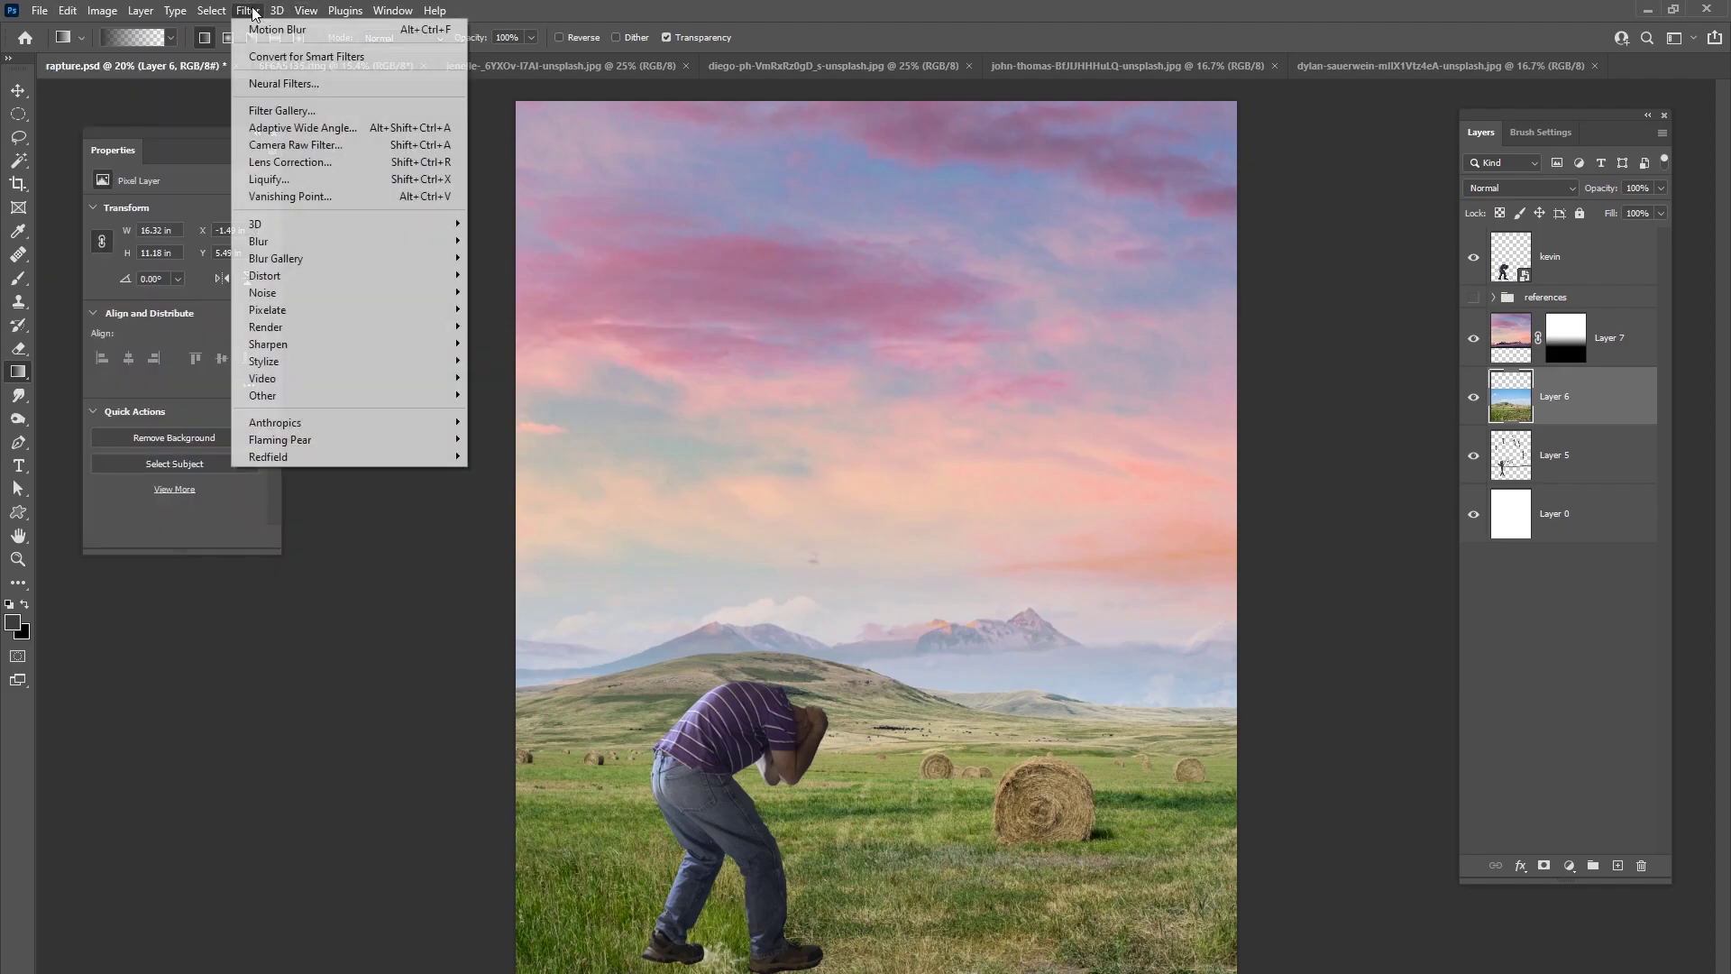
left_click(264, 180)
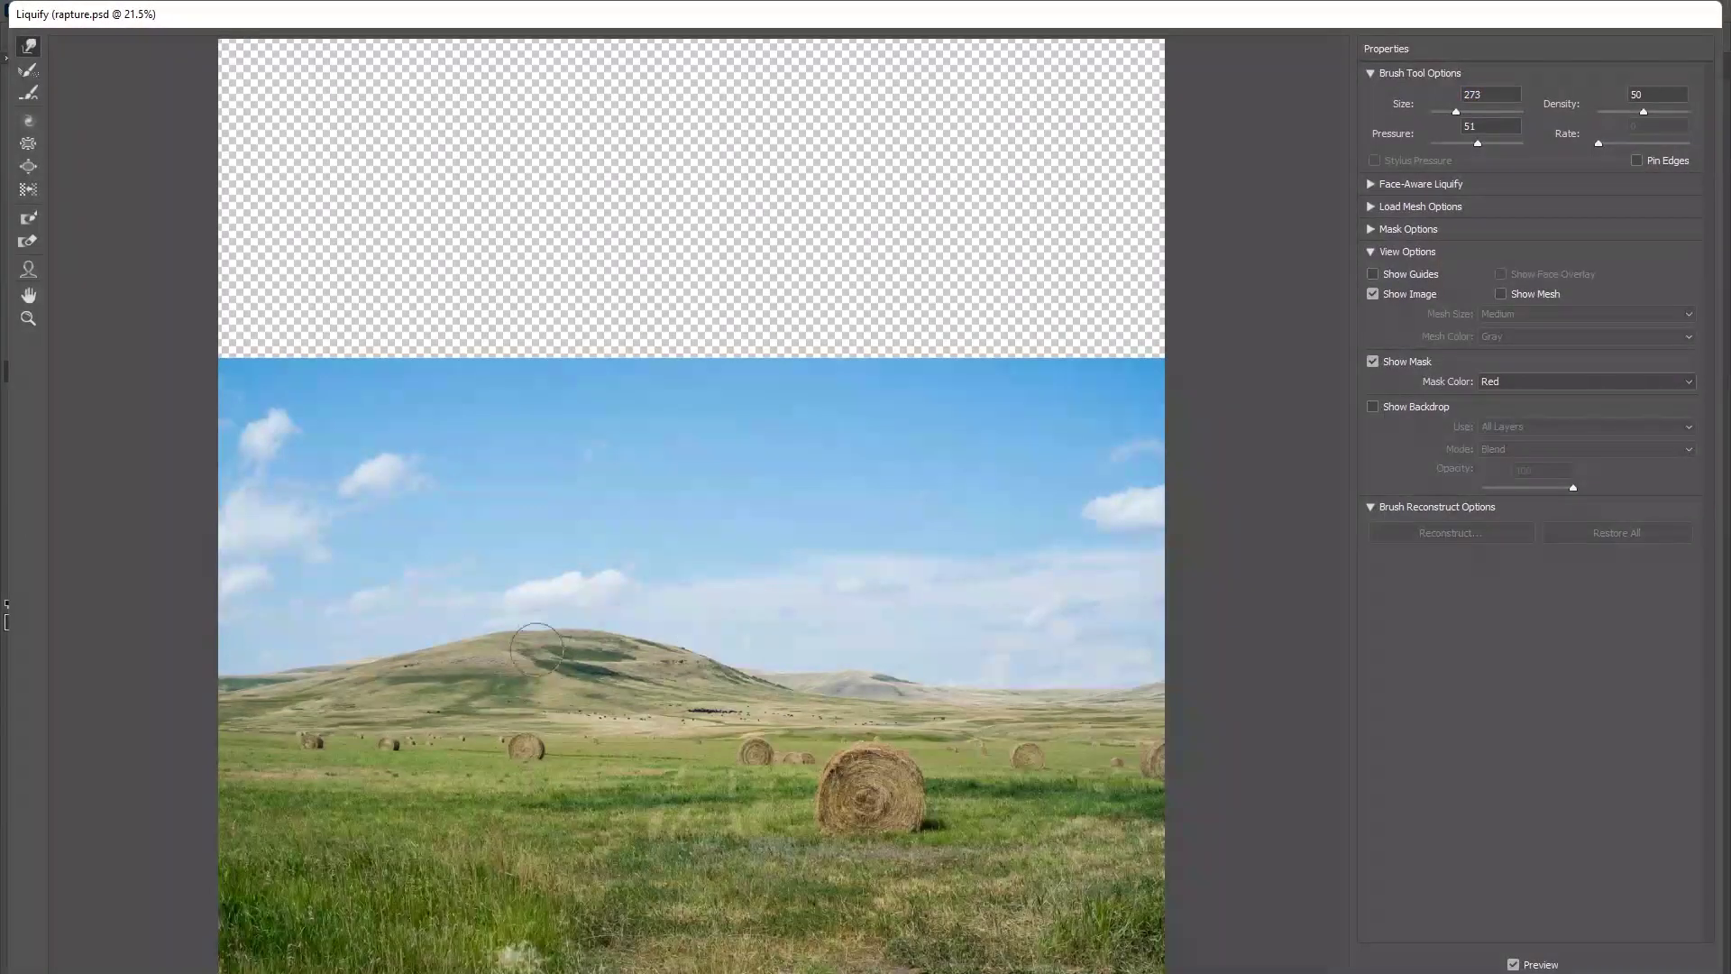
mouse_move(598, 637)
left_mouse_down()
mouse_move(583, 619)
mouse_move(475, 625)
mouse_move(537, 603)
mouse_move(685, 637)
mouse_move(409, 637)
mouse_move(388, 653)
mouse_move(582, 633)
mouse_move(680, 649)
mouse_move(493, 640)
left_mouse_up()
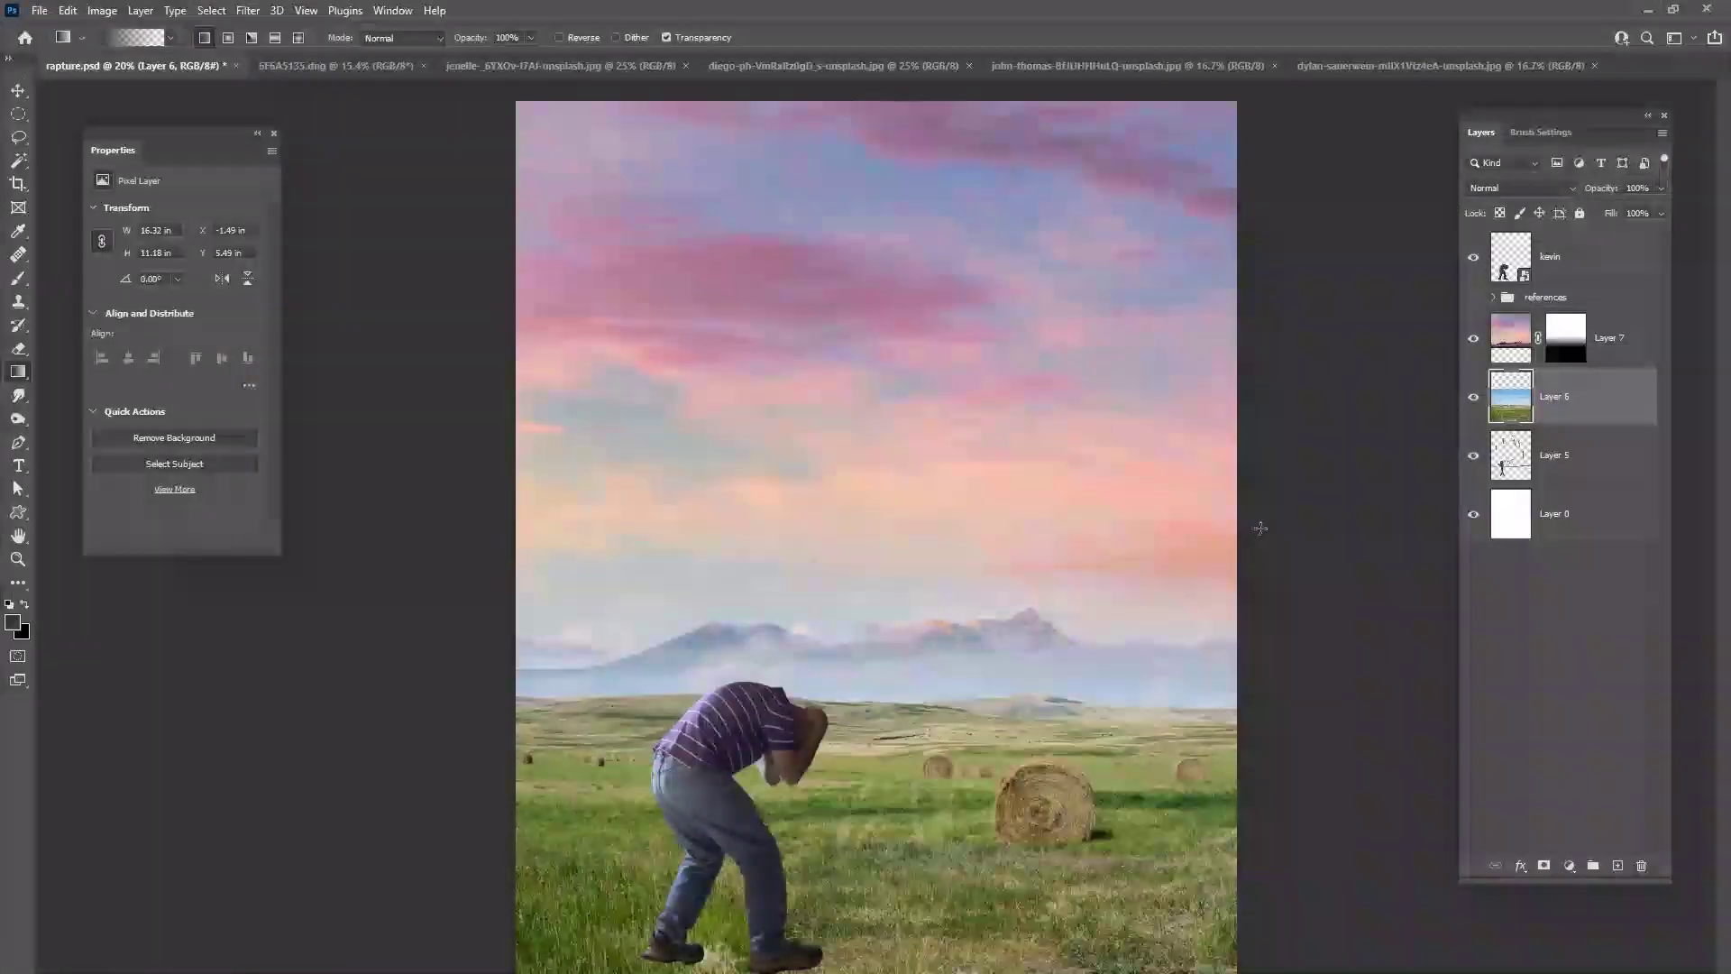
- Lower the sunset sky photo to the flattened horizon and stretch its height to about 12.41 in so it reaches the canvas's upper edge
left_click(1598, 333)
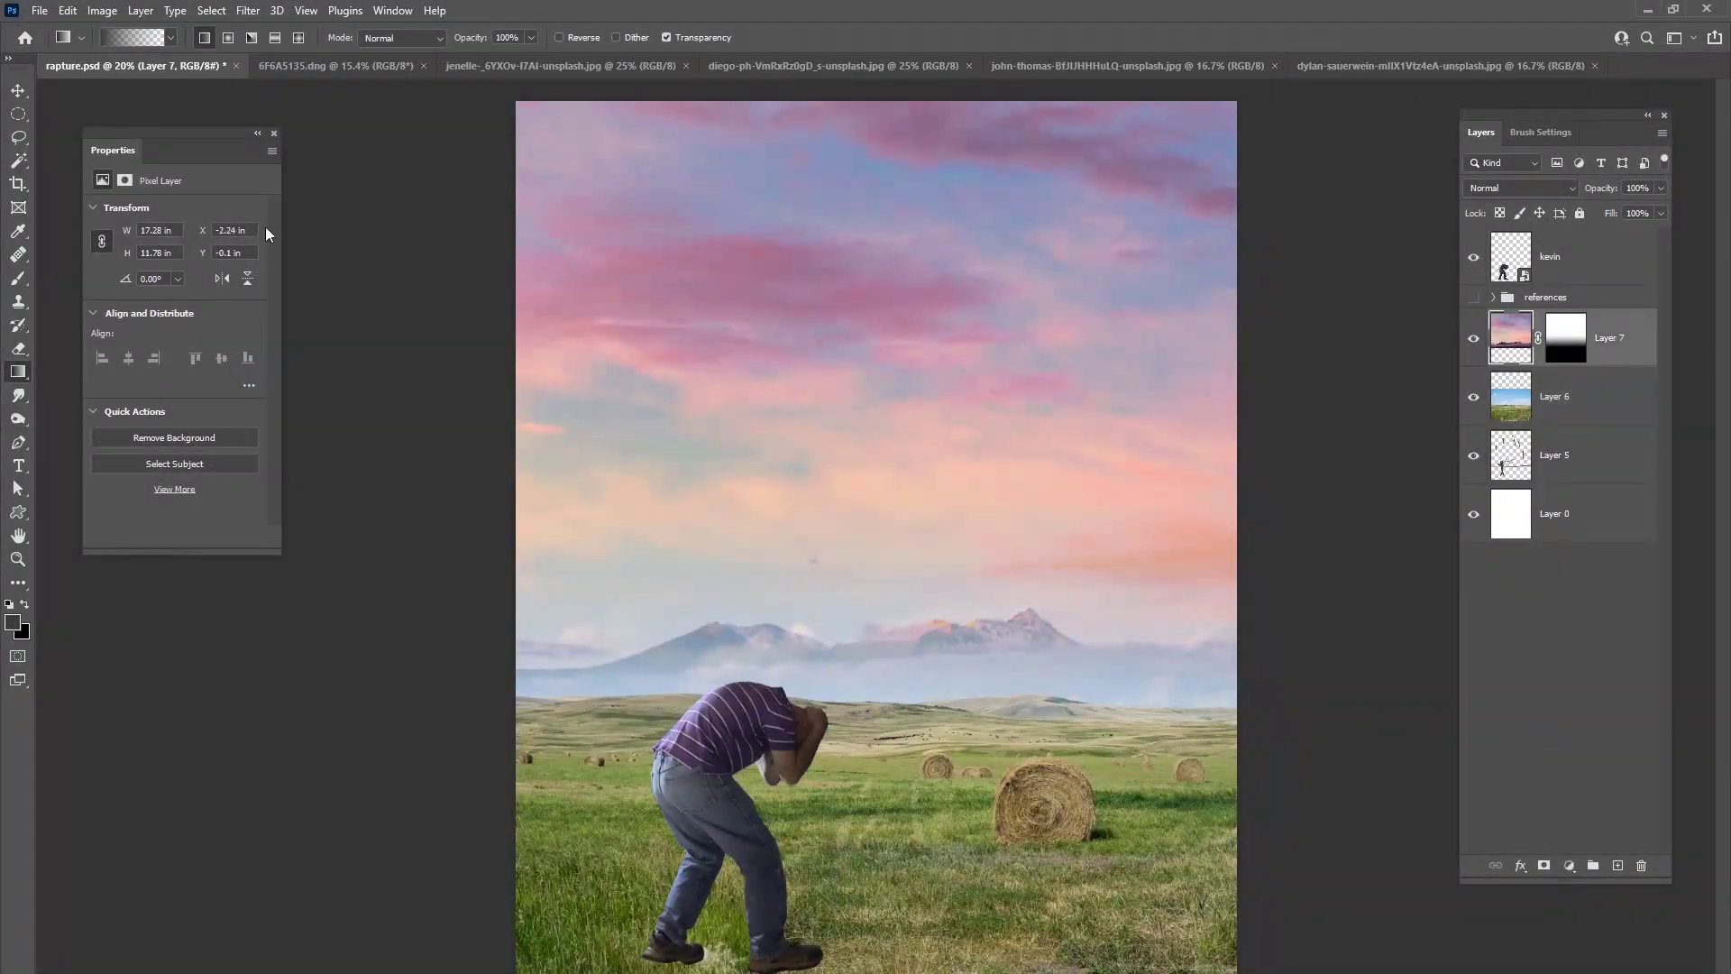
left_click(18, 90)
left_click_drag(858, 479, 869, 517)
left_click_drag(857, 137, 856, 102)
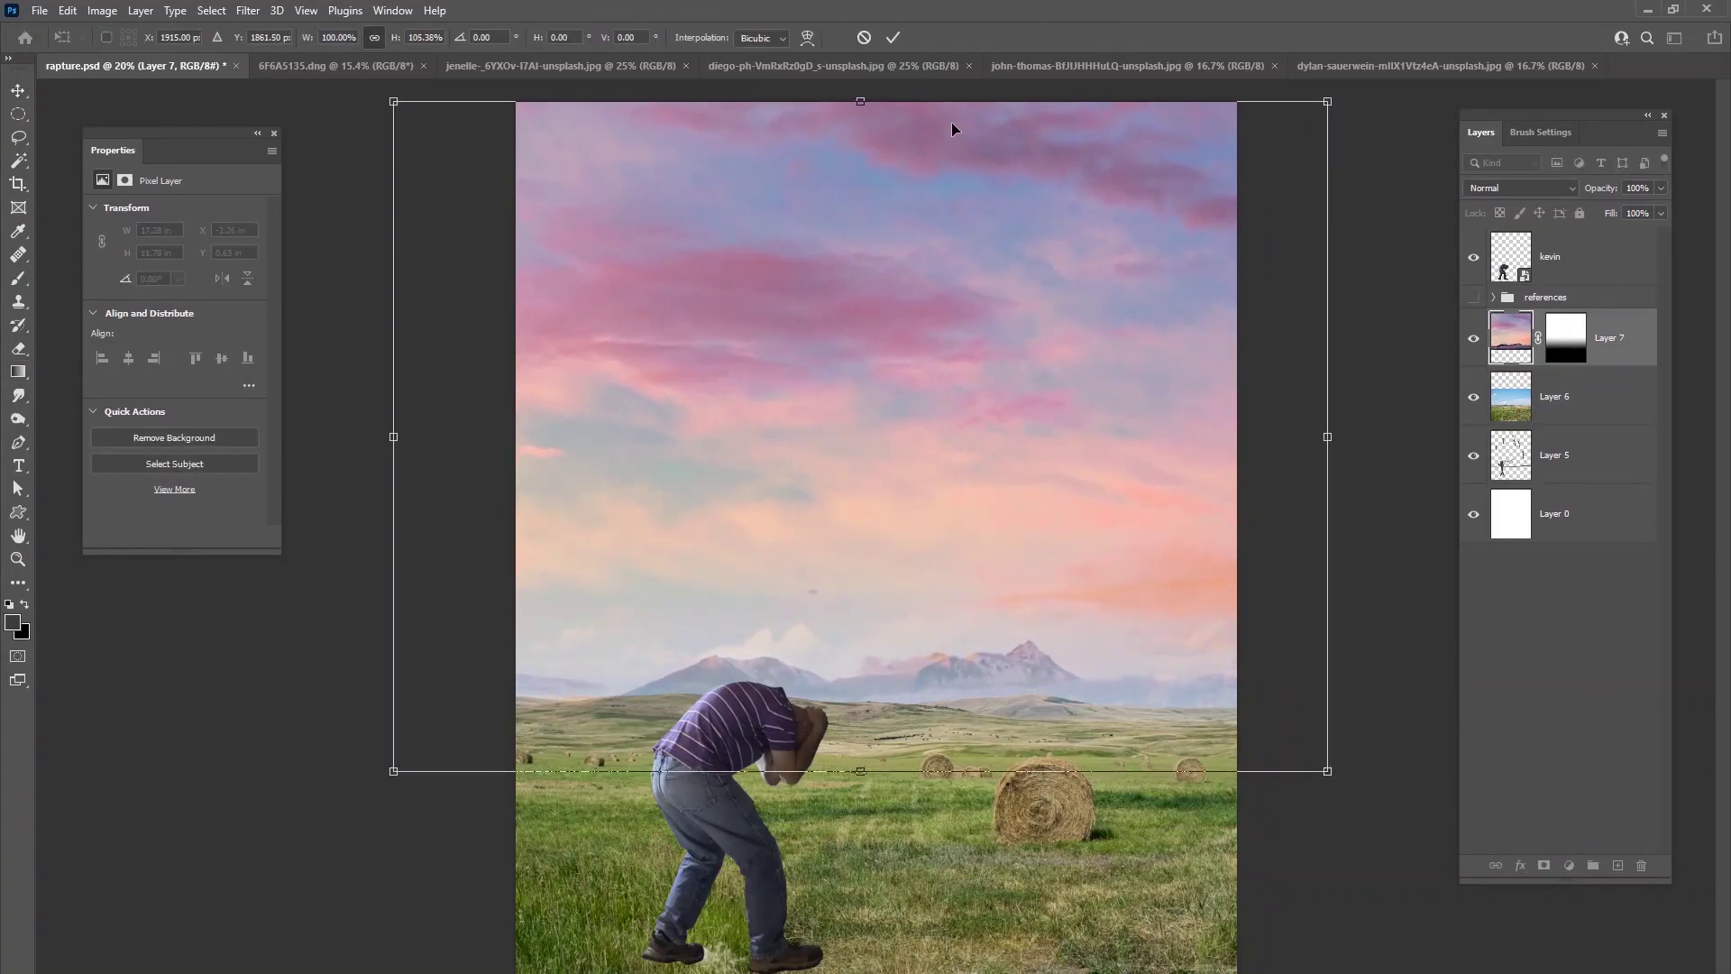
left_click(893, 37)
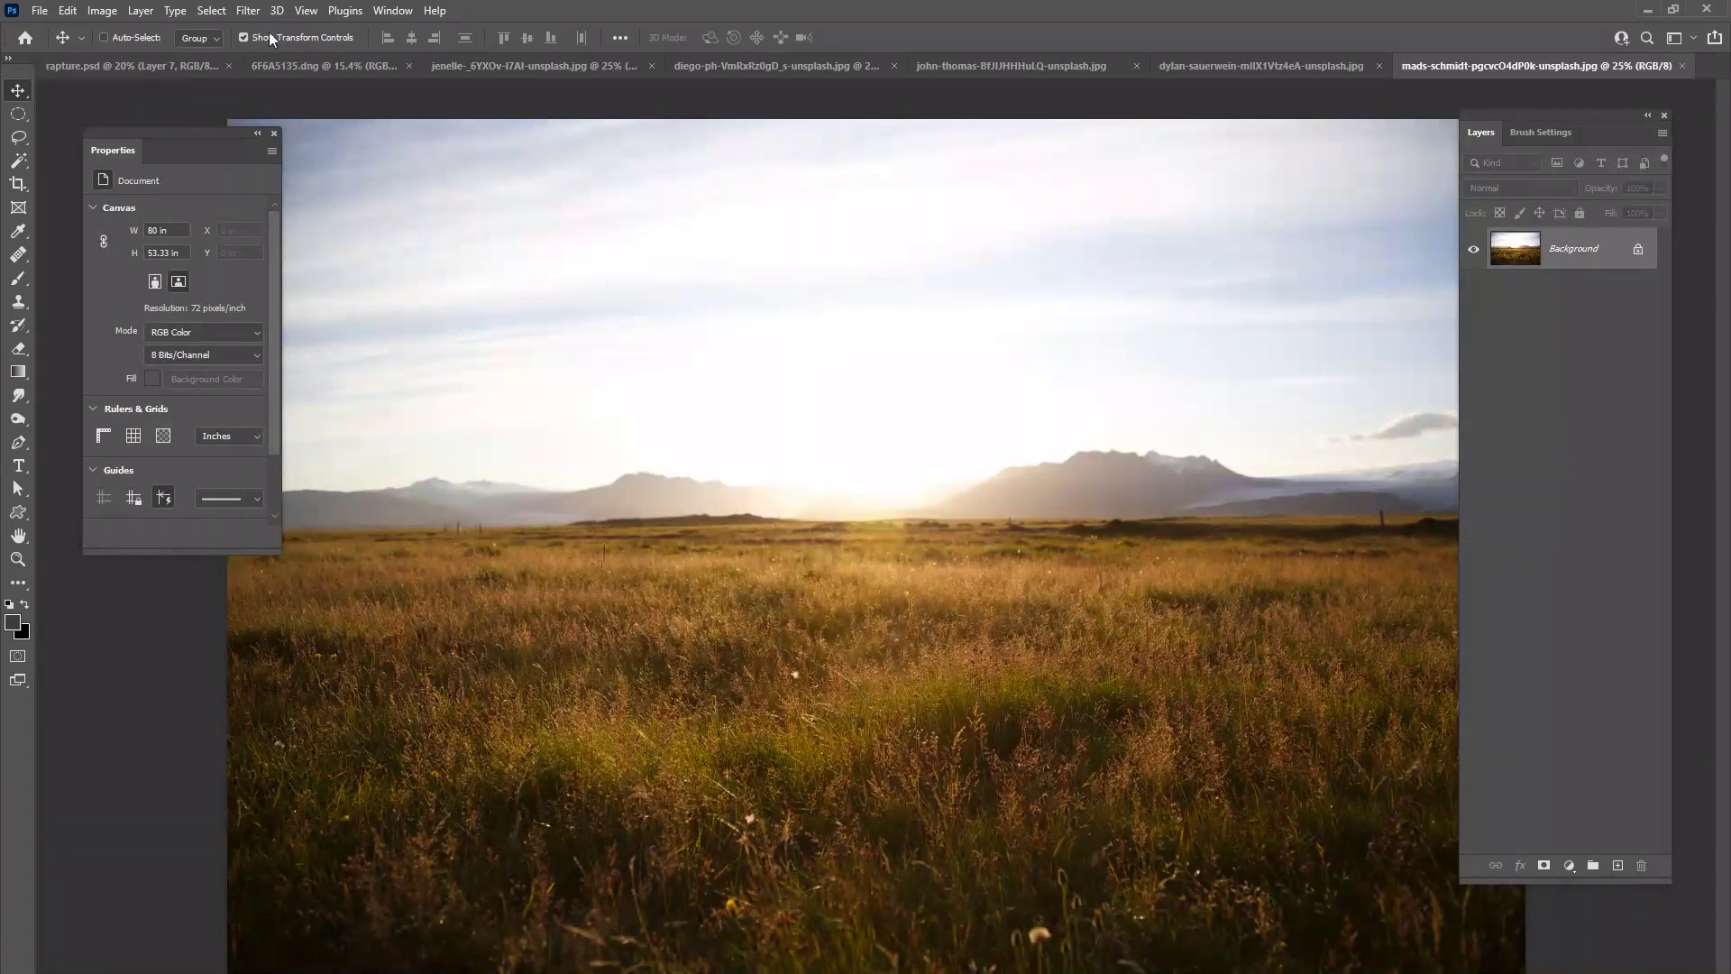
- Copy the golden sunlit grass field photo into rapture.psd directly above the hay bale field layer
left_click(171, 66)
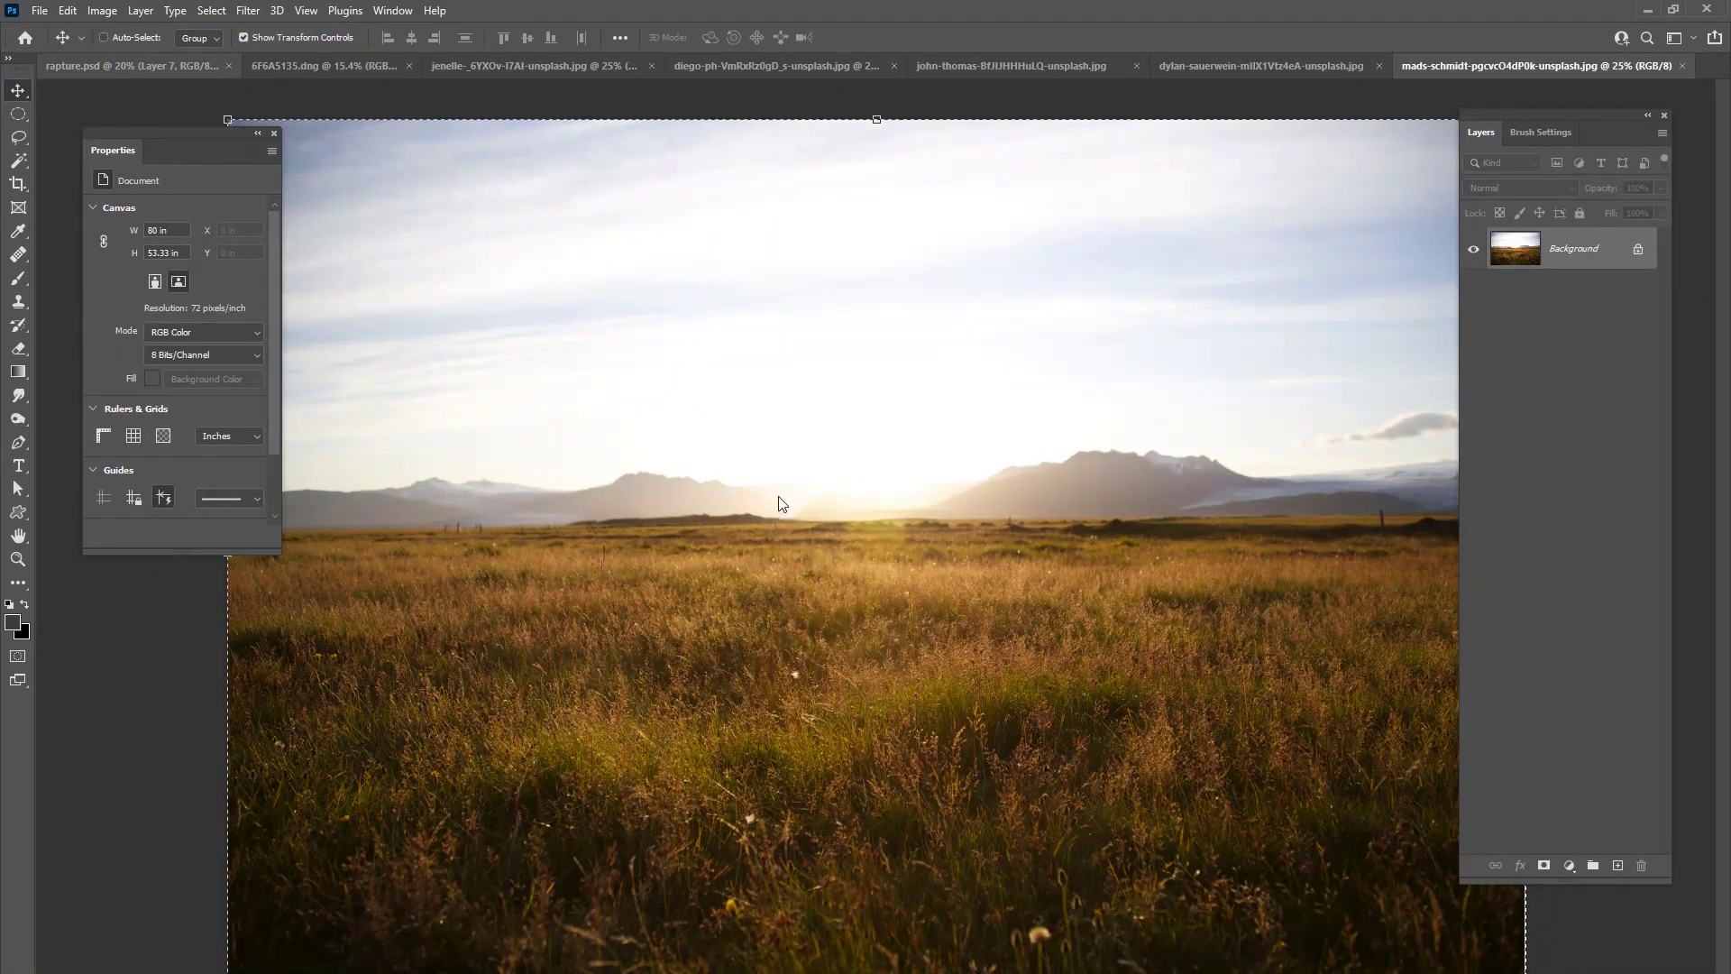
left_click(1574, 409)
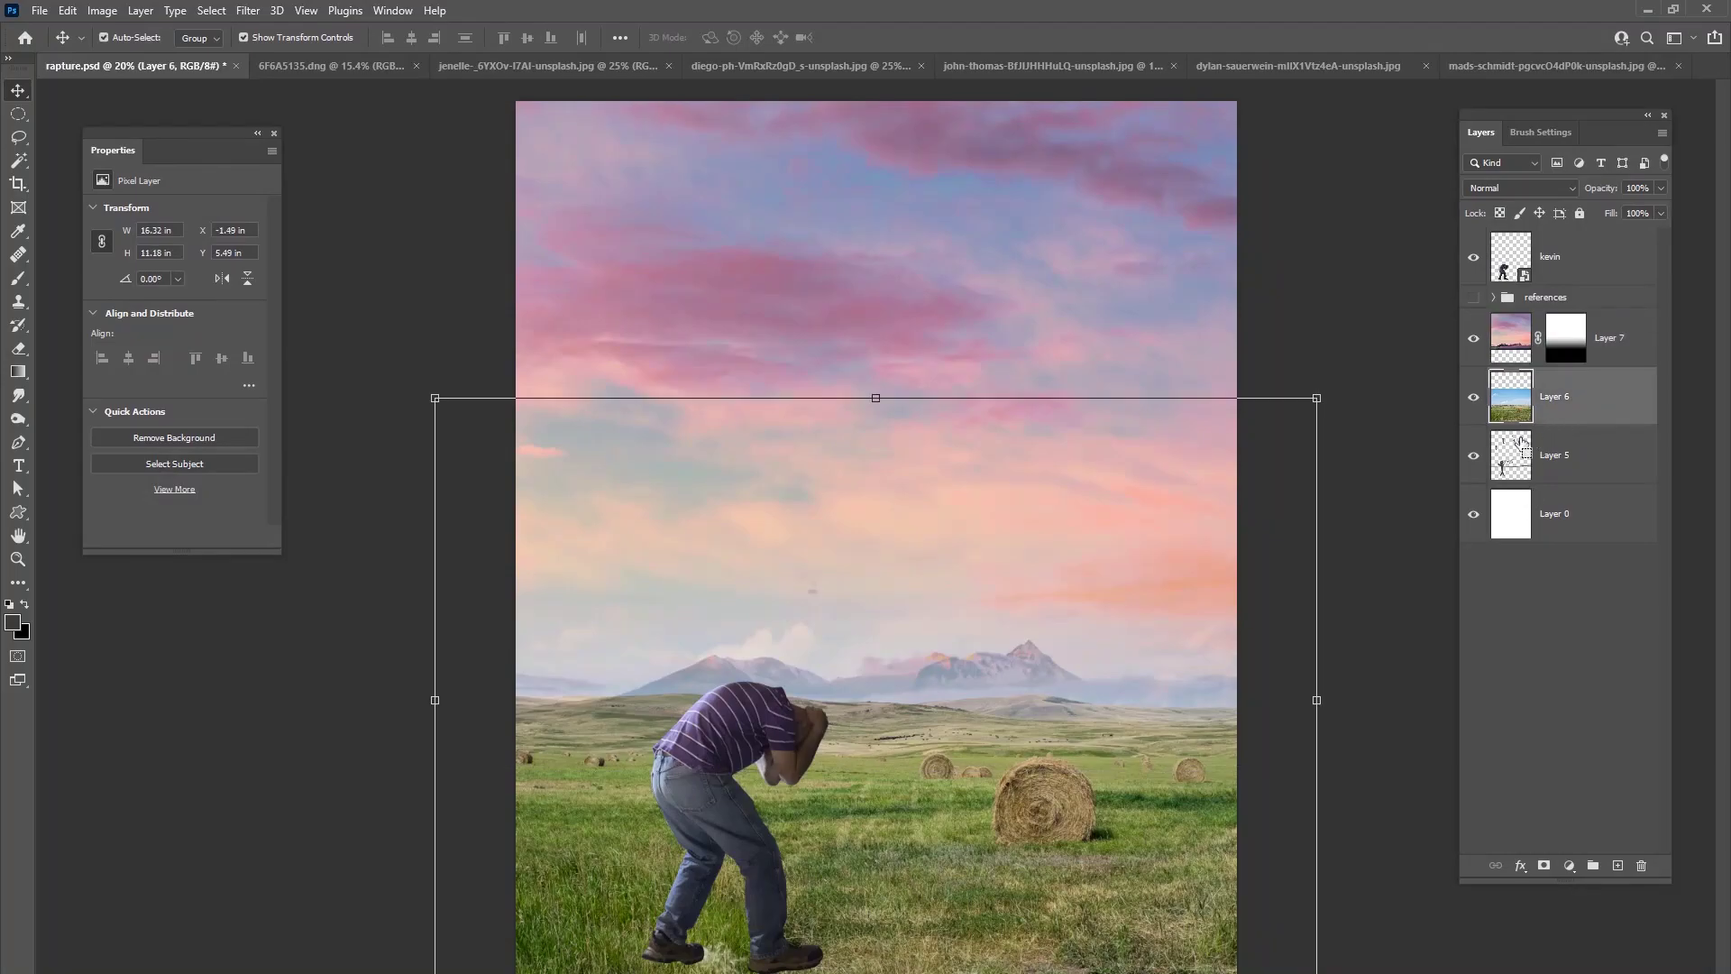
key("ctrl+v")
- Scale the golden field photo to about 15.57 by 10.38 in and place it at about X -2 in, Y 6.96 in
left_click_drag(1067, 665, 942, 789)
left_click_drag(1065, 708, 1026, 728)
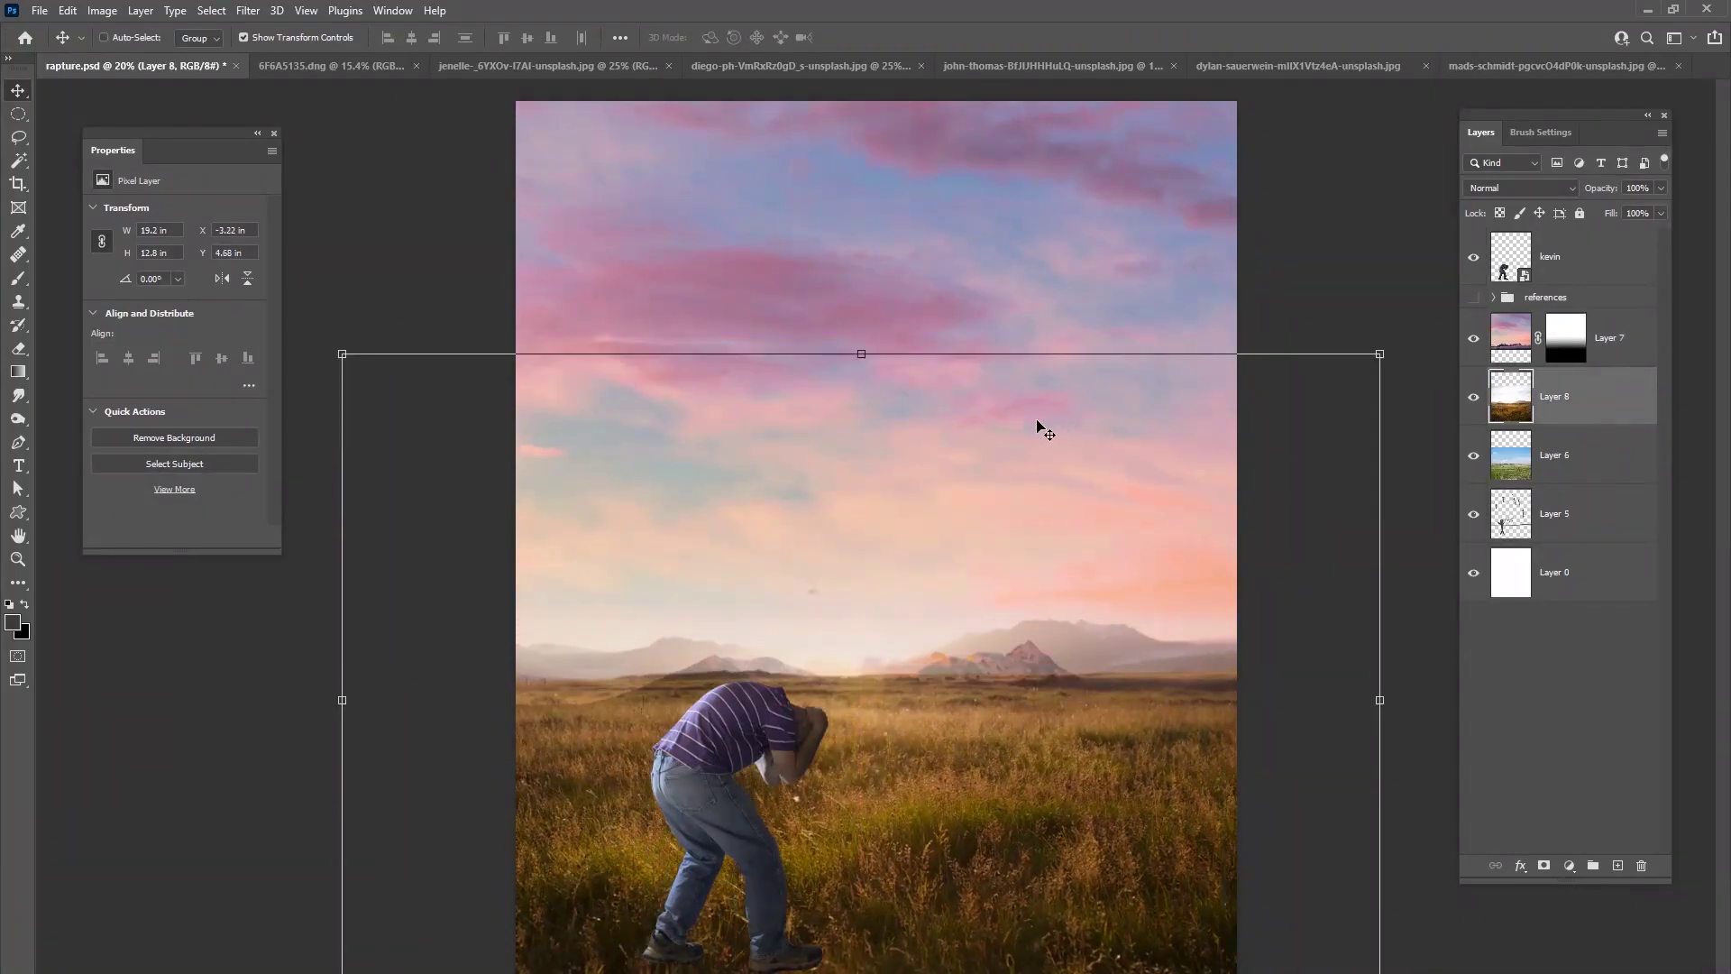
left_click_drag(1337, 365, 1177, 548)
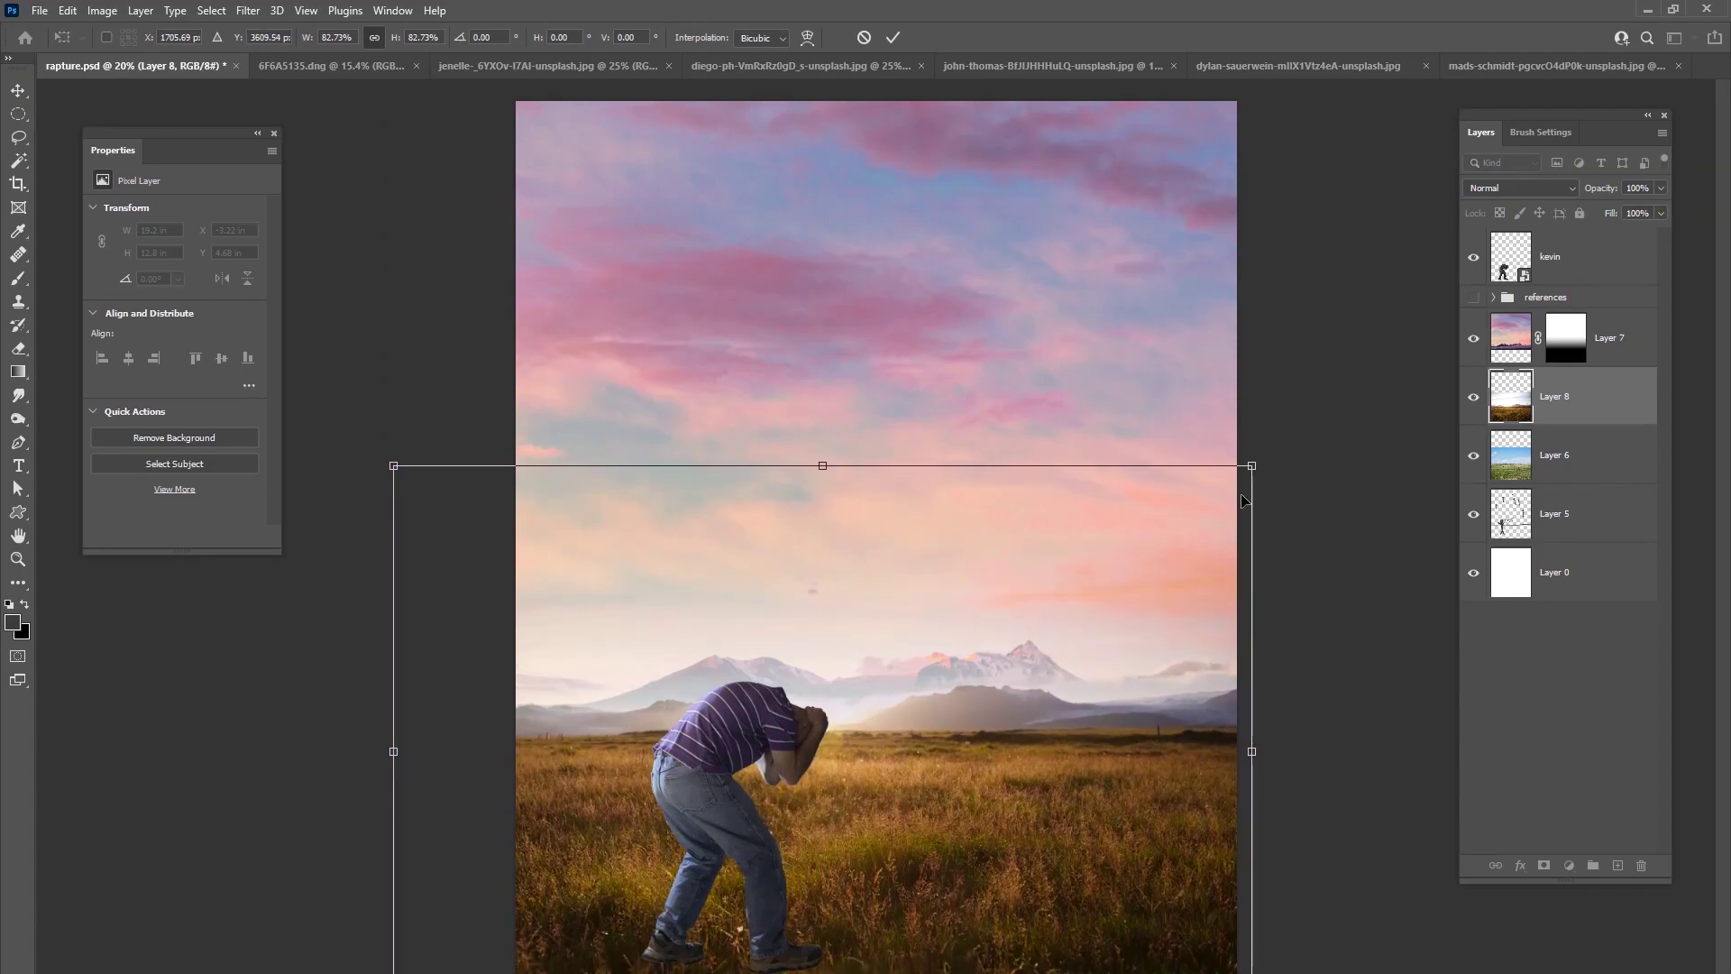
left_click_drag(1251, 466, 1230, 512)
left_click_drag(1112, 520, 1115, 523)
left_click(893, 36)
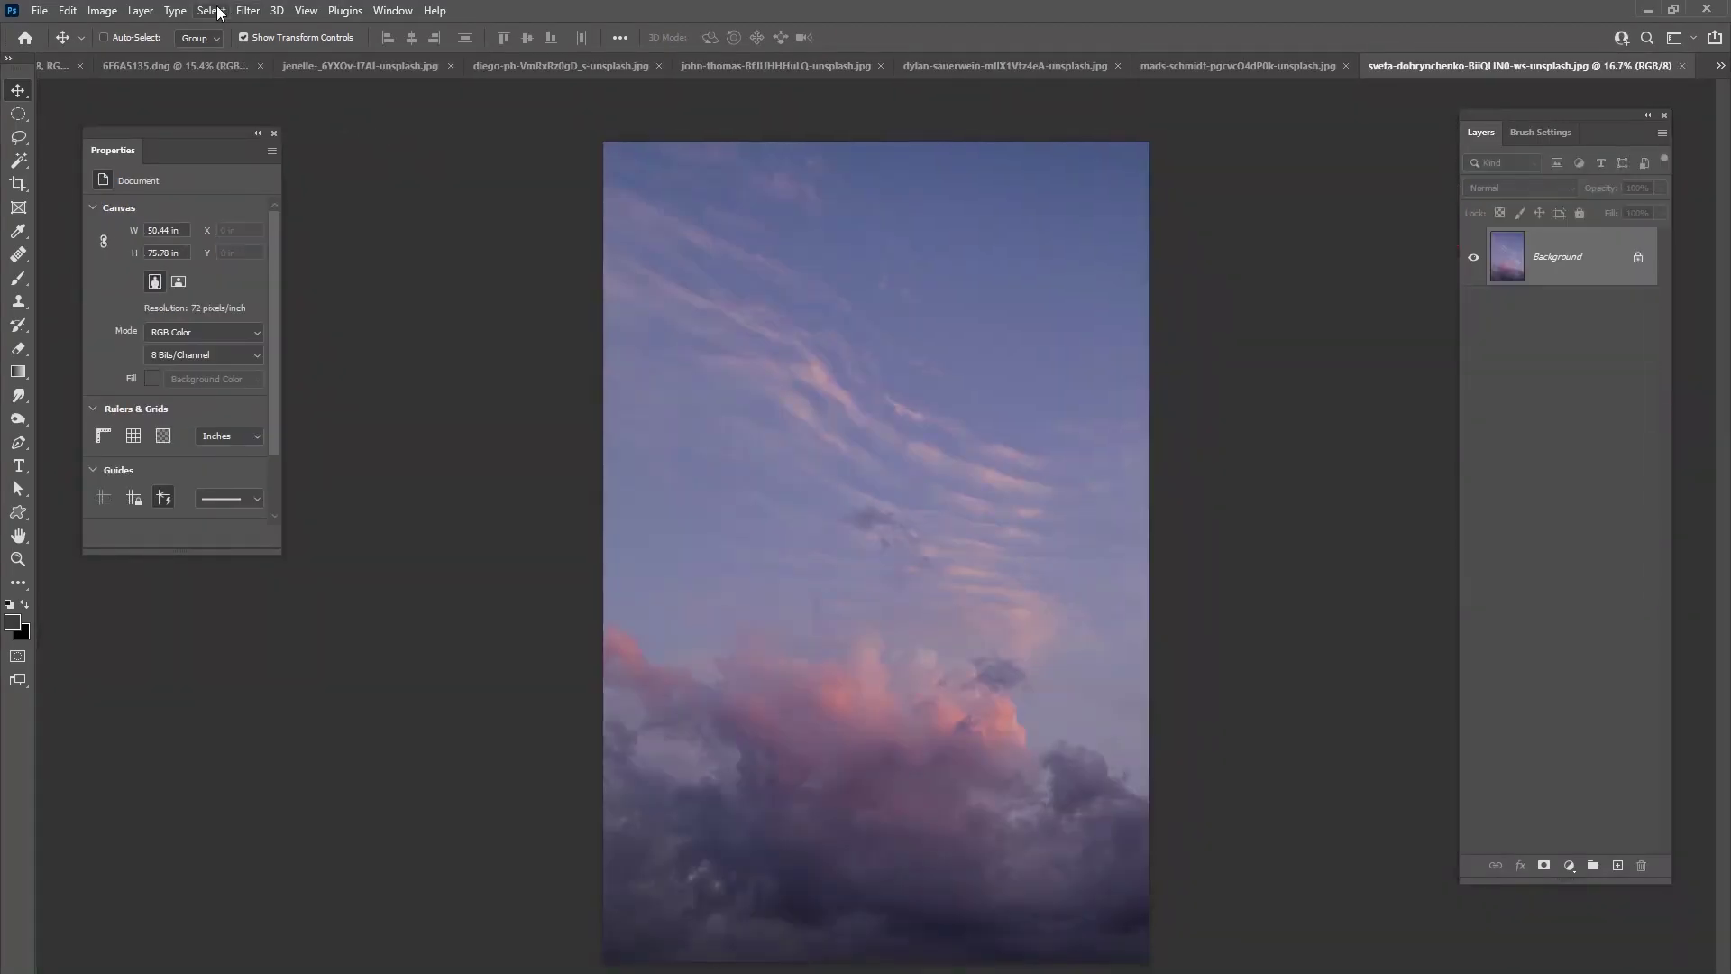
- Copy the purple storm cloud sky photo and paste it into rapture.psd above the pink sunset layer
left_click(217, 11)
left_click(220, 28)
left_click(57, 69)
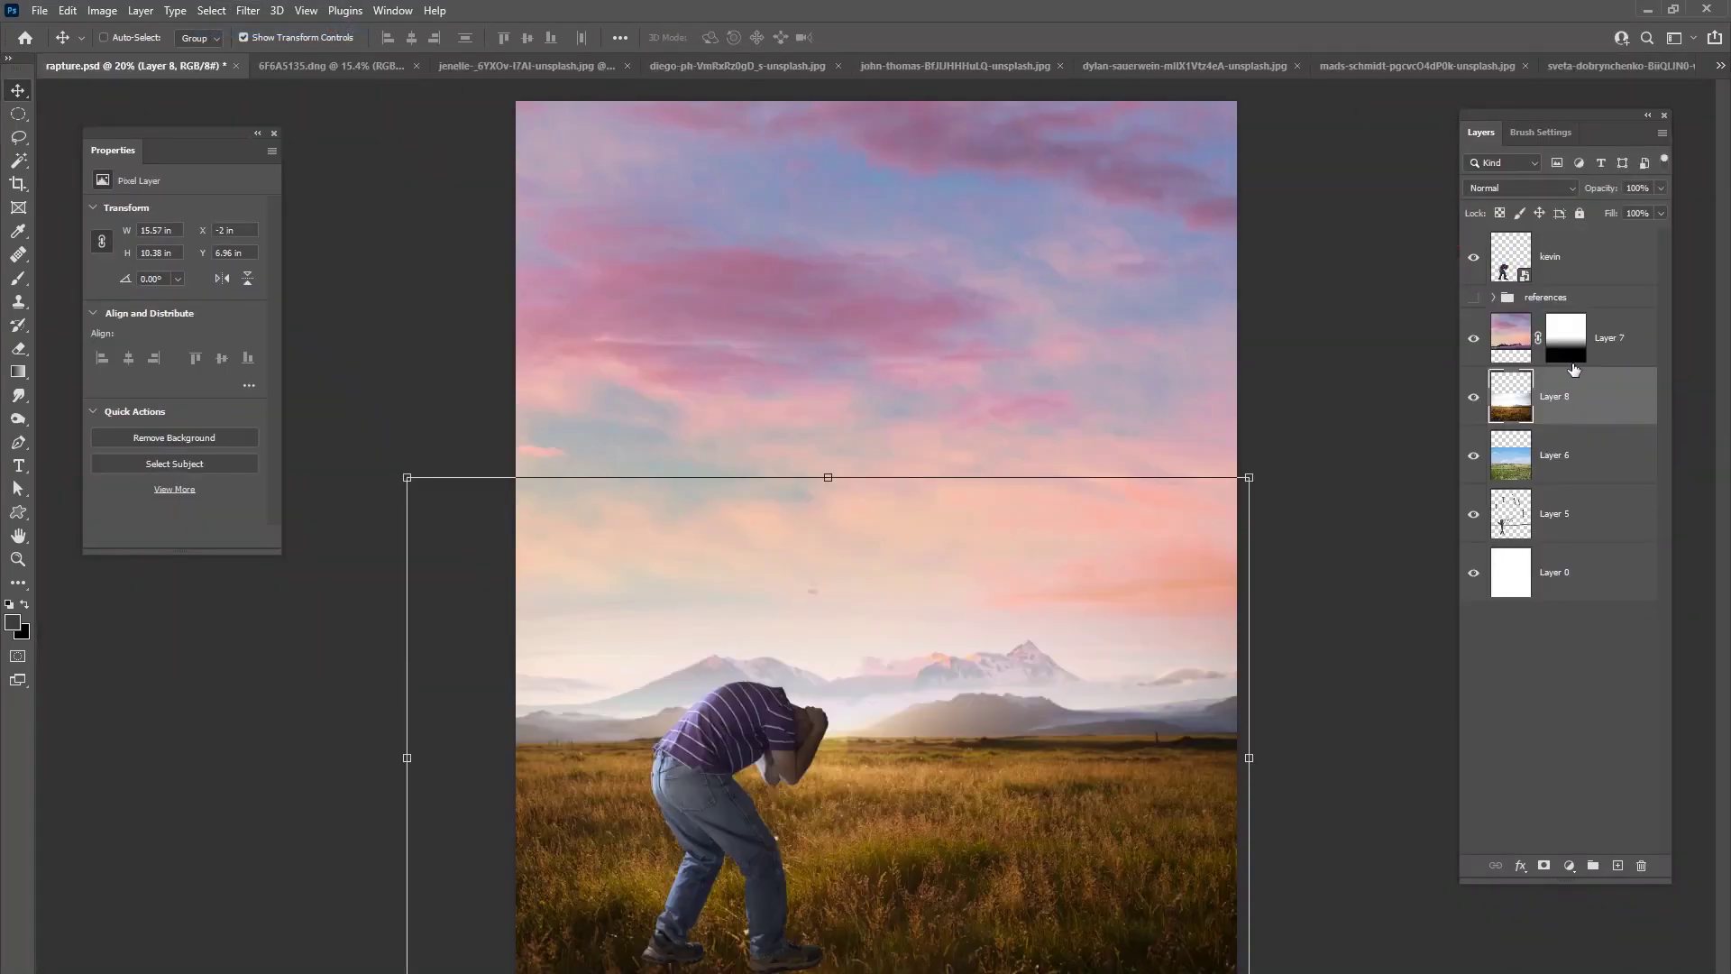
left_click(1570, 339)
key("ctrl+v")
- Enlarge the purple cloud photo to about 14 by 21.04 in and position it over the full width of the sky
left_click_drag(1028, 545, 1008, 436)
key("ctrl+t")
left_click_drag(1140, 468, 1235, 471)
left_click_drag(1138, 529, 1166, 442)
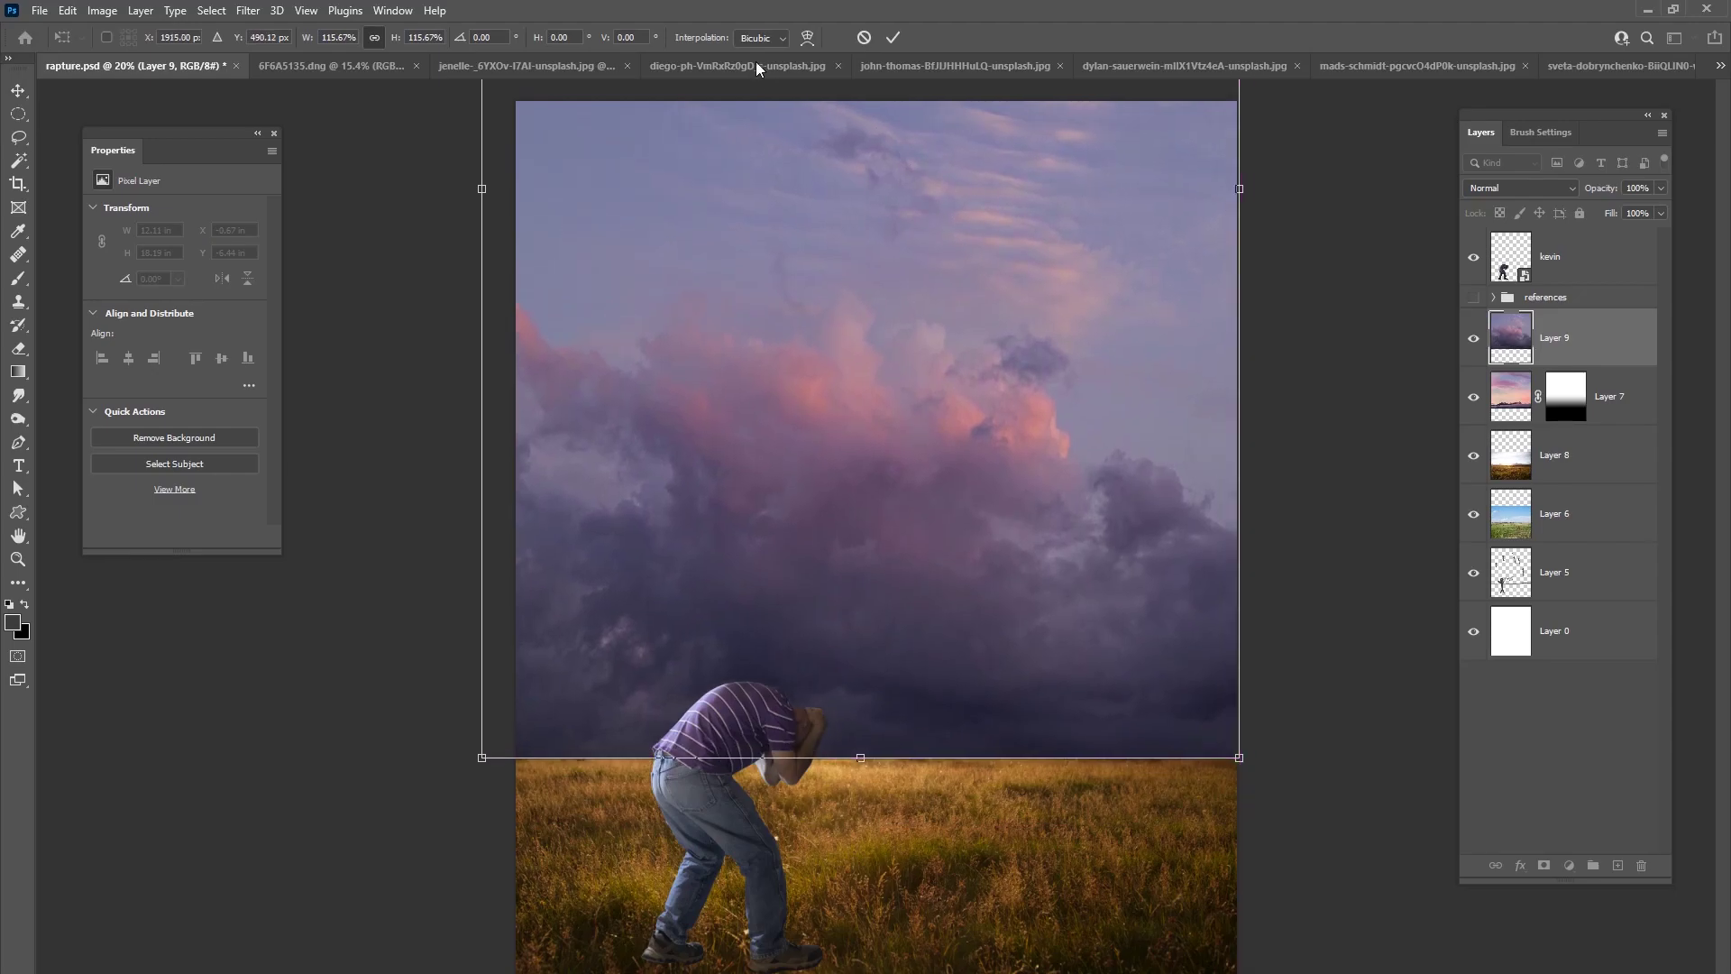
left_click(892, 37)
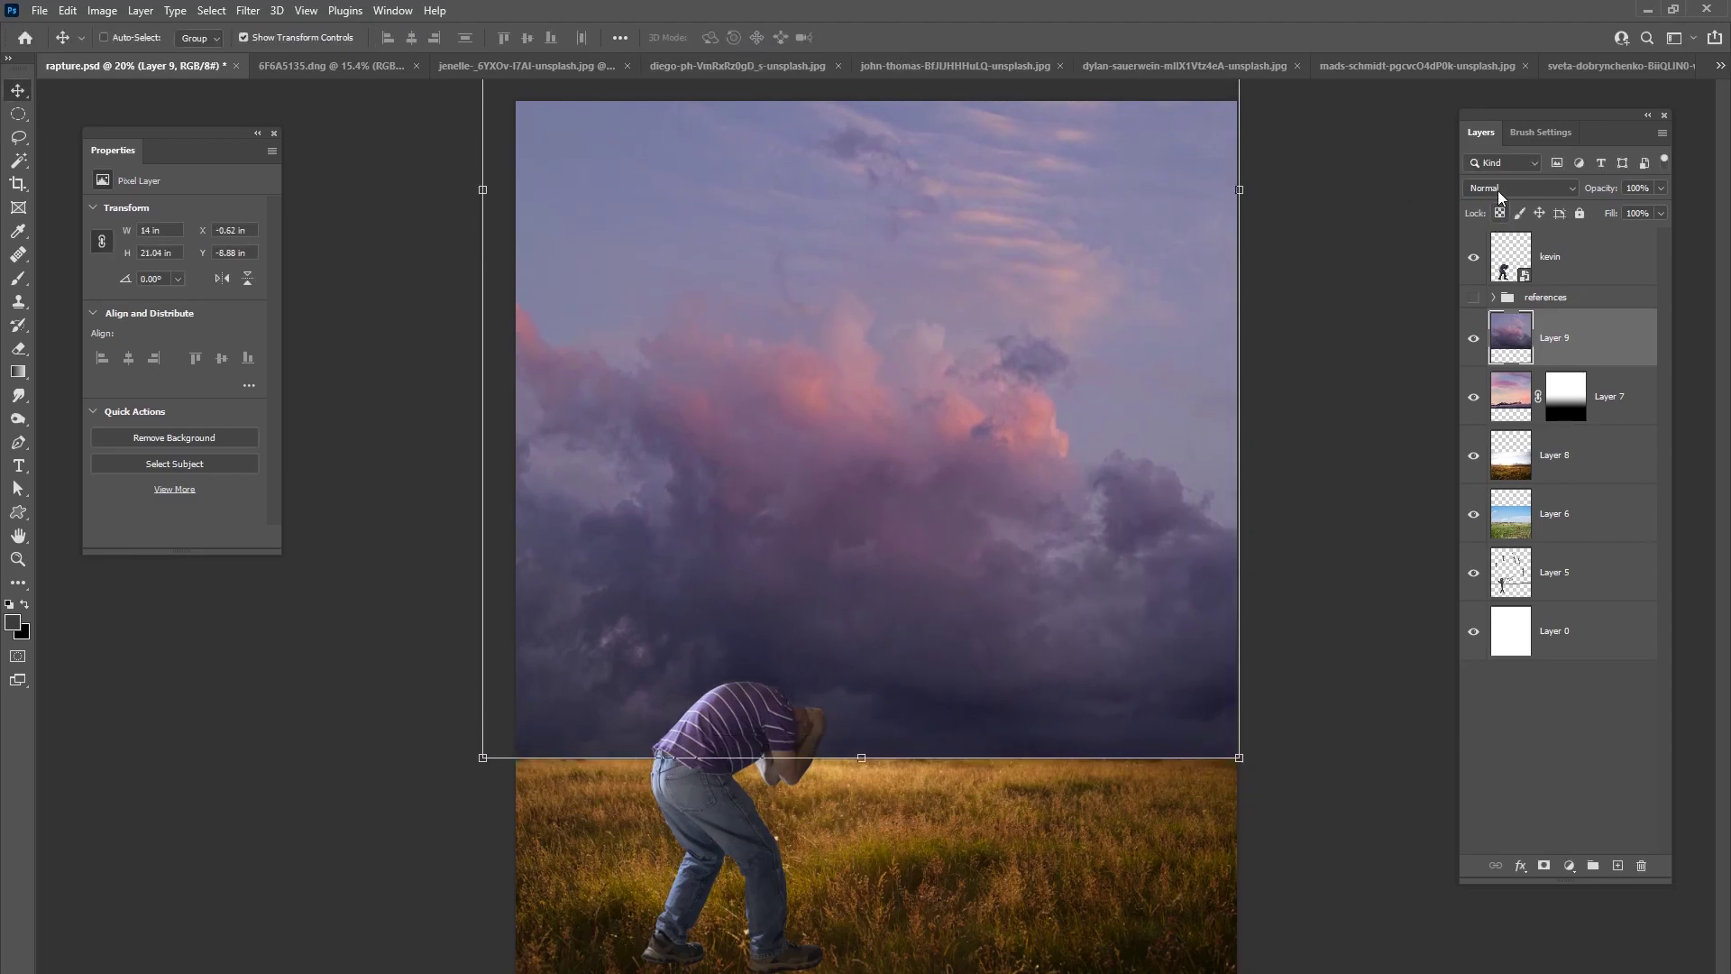
- Try the Multiply and Darken blend modes on the purple cloud layer
left_click(1519, 188)
left_click(1489, 261)
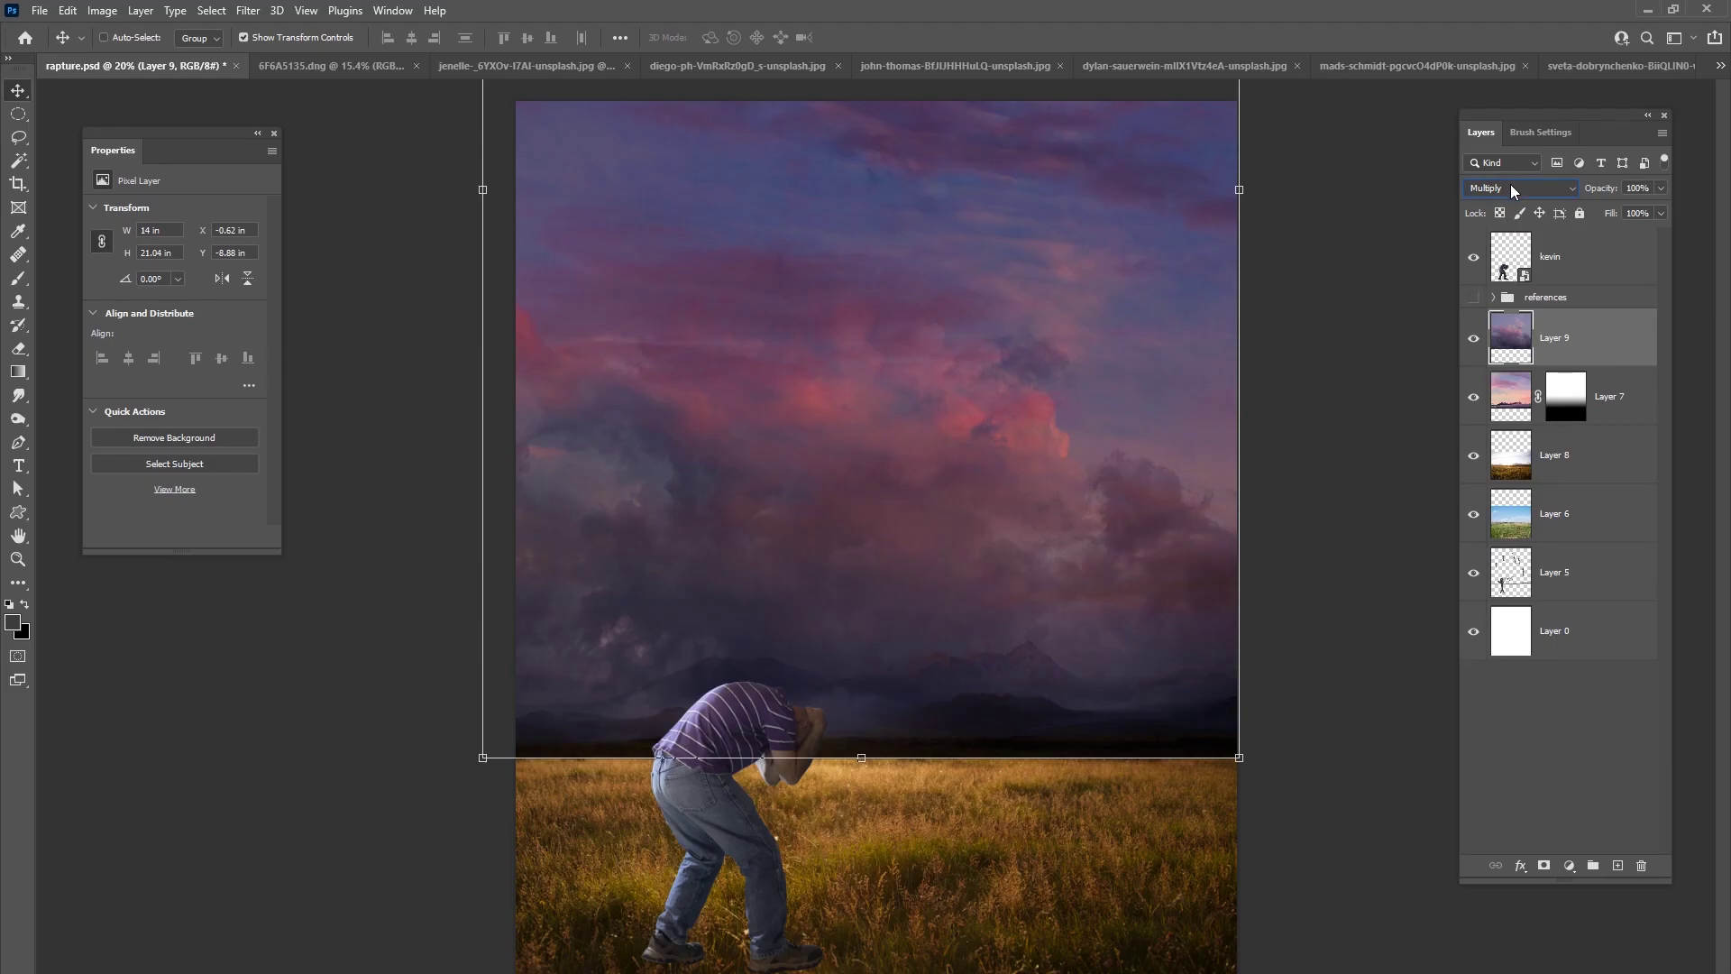
left_click(1515, 187)
left_click(1488, 249)
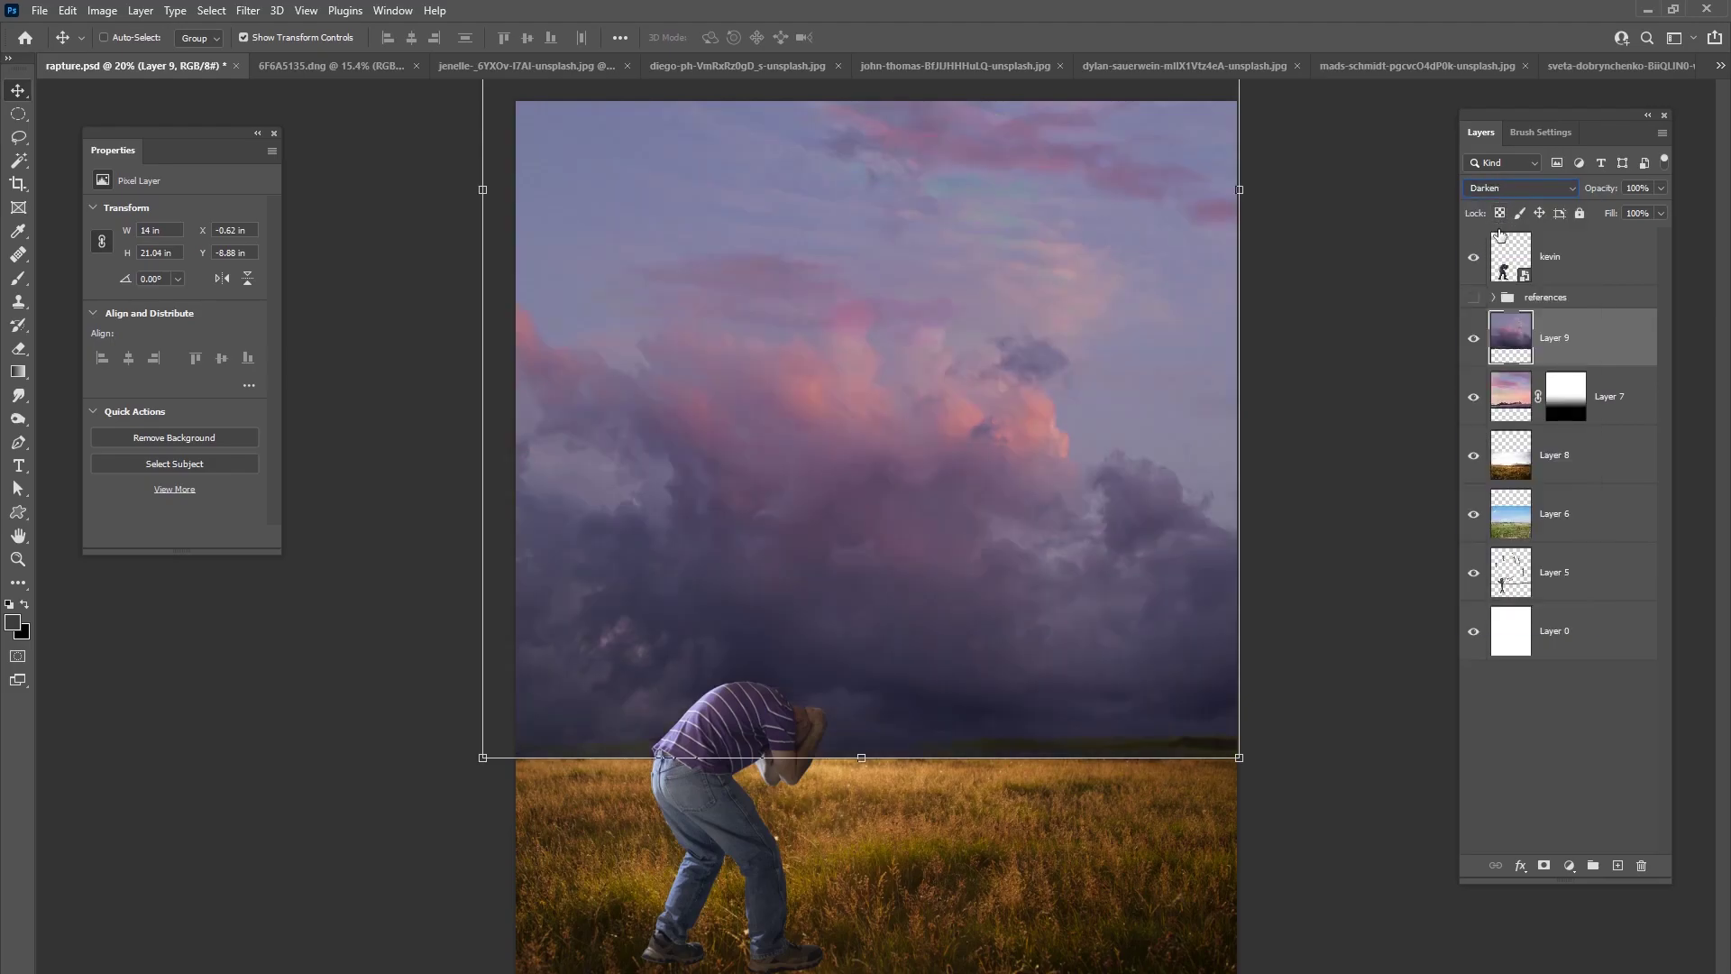
- Try the purple clouds at different heights over the sky, checking them with the golden field layer hidden
left_click_drag(1067, 549, 1065, 427)
left_click_drag(1015, 541, 1018, 628)
left_click(1473, 397)
left_click(1473, 397)
left_click(1474, 456)
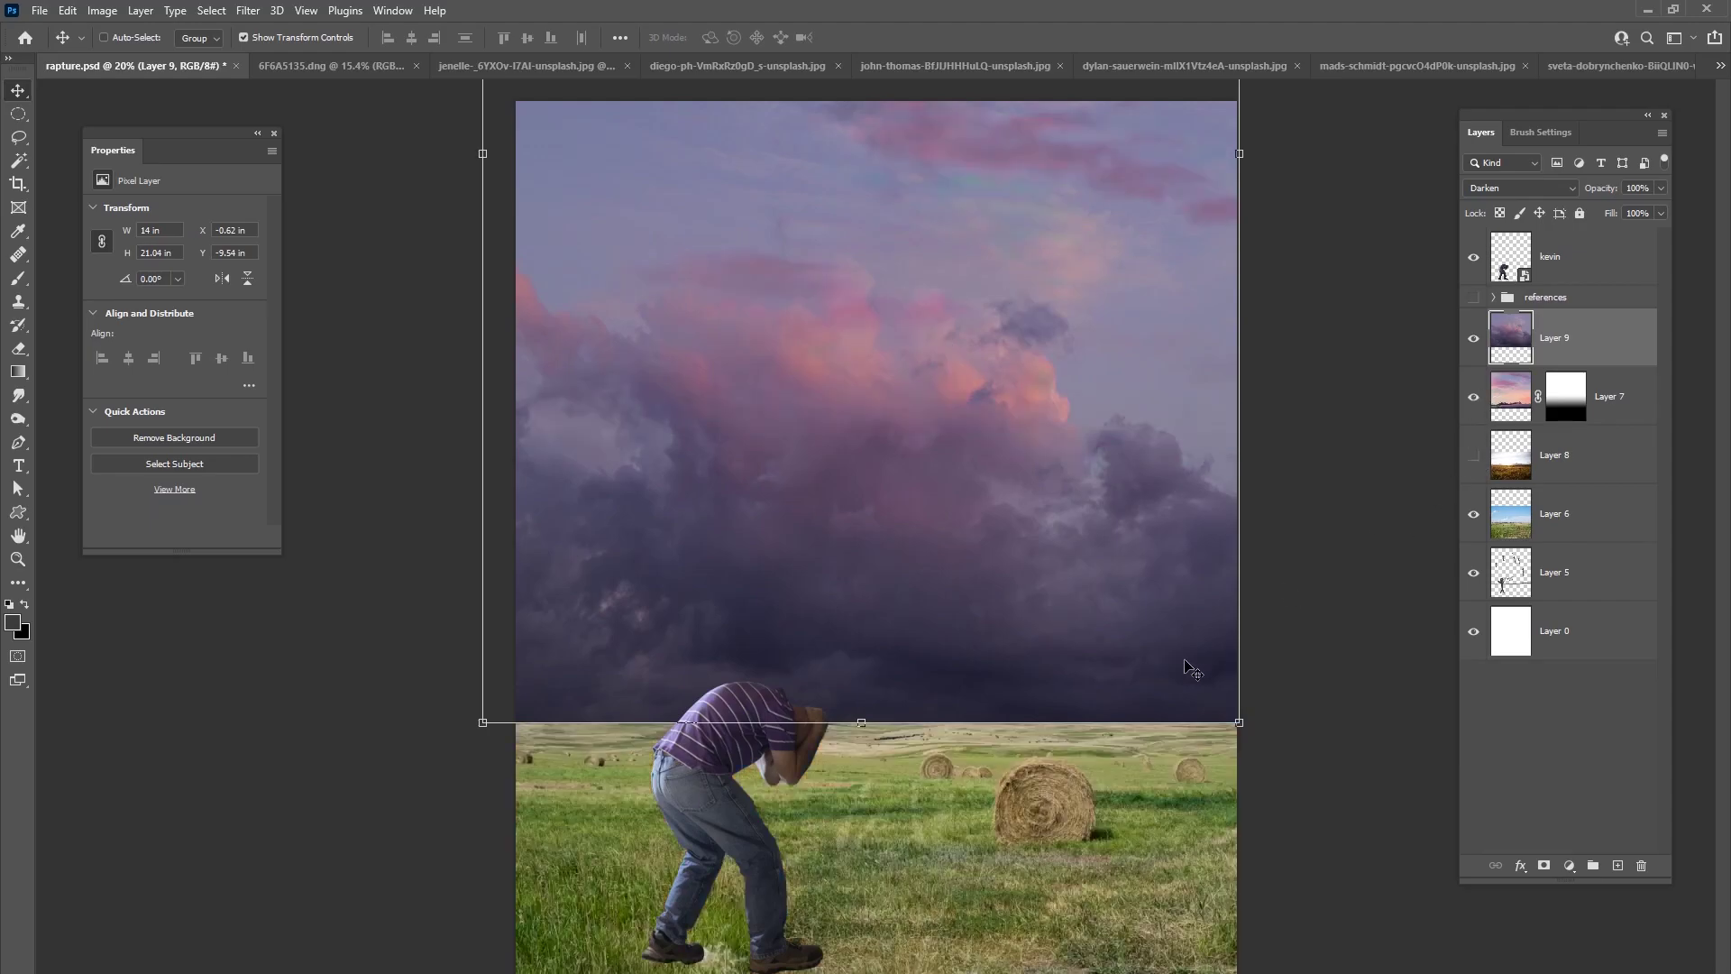
mouse_move(1148, 606)
left_mouse_down()
mouse_move(1136, 456)
mouse_move(1140, 563)
mouse_move(1110, 626)
mouse_move(1114, 815)
mouse_move(1090, 734)
mouse_move(1116, 614)
left_mouse_up()
- Hide the pink sunset layer, show the golden field, and raise the purple clouds above the horizon in Normal blend mode
left_click(1473, 338)
left_click(1474, 456)
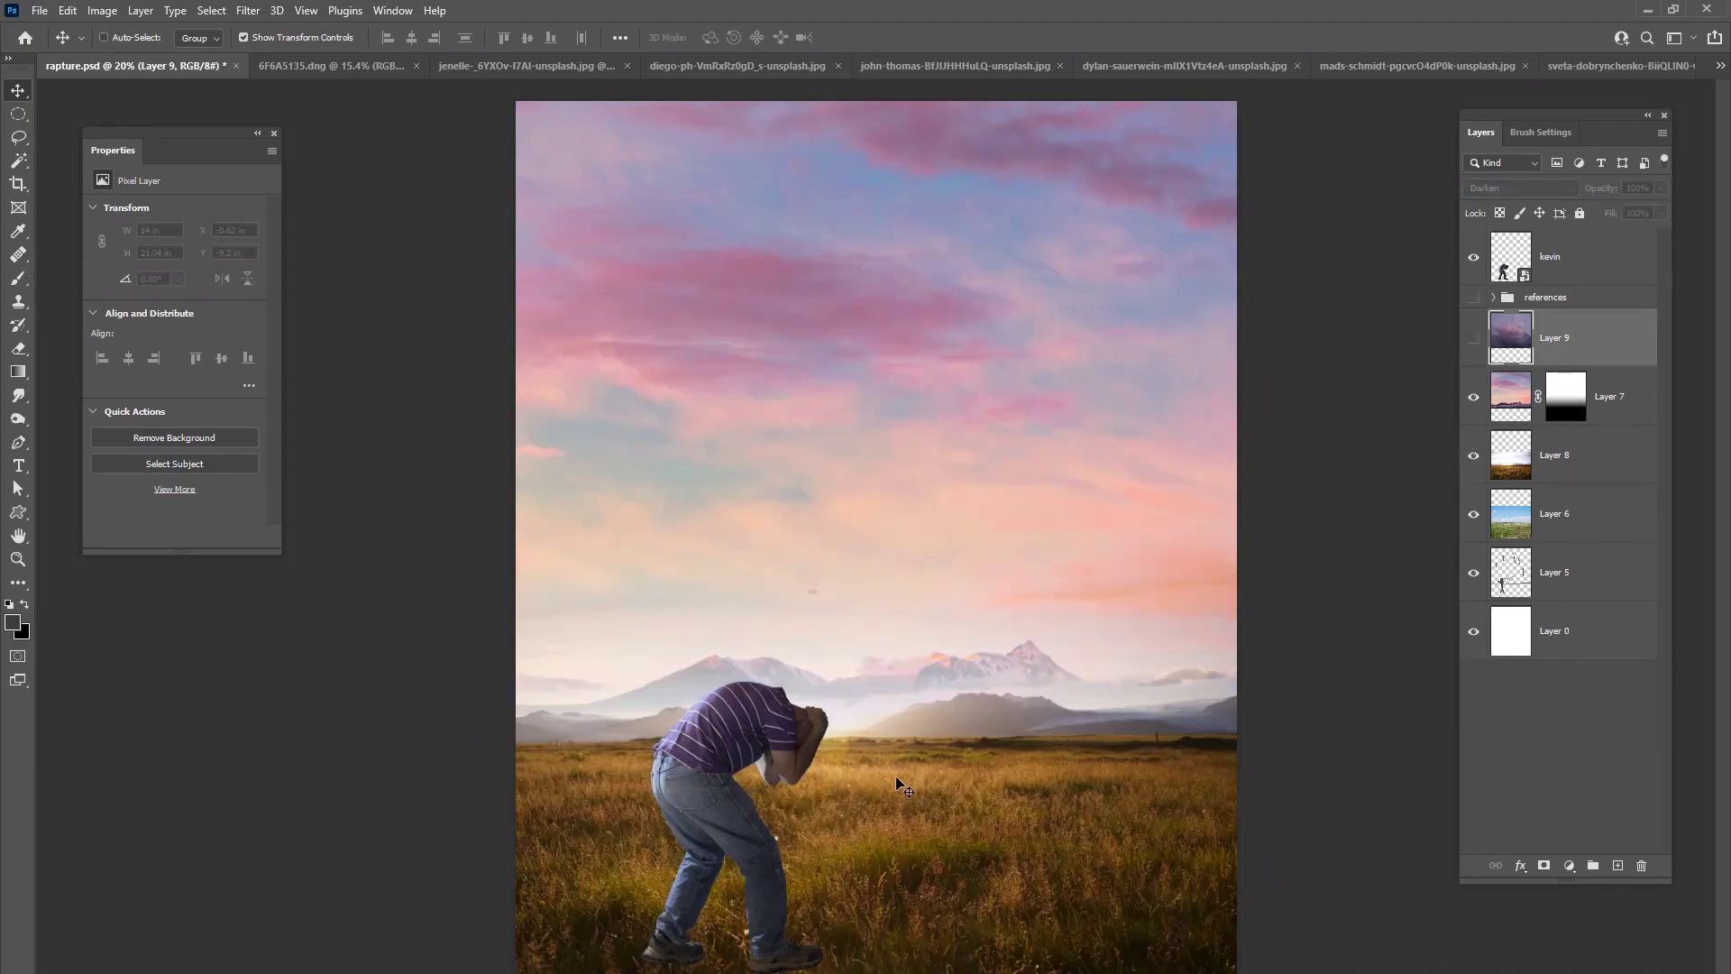
left_click(1474, 397)
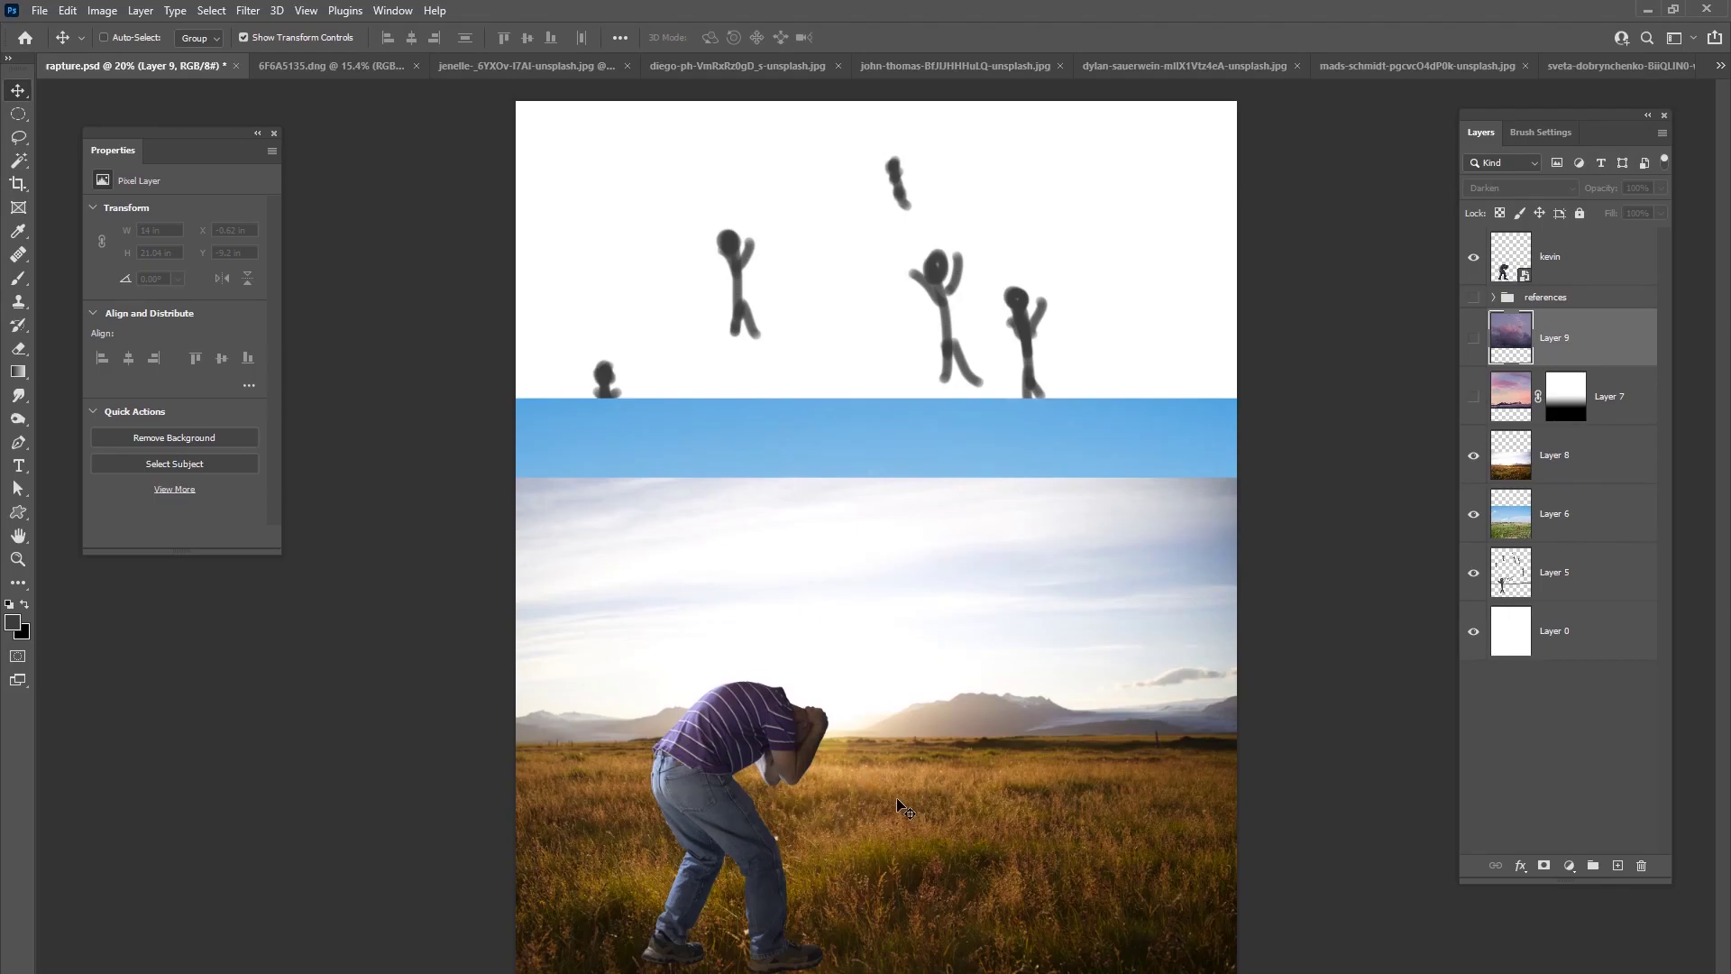
left_click(1474, 338)
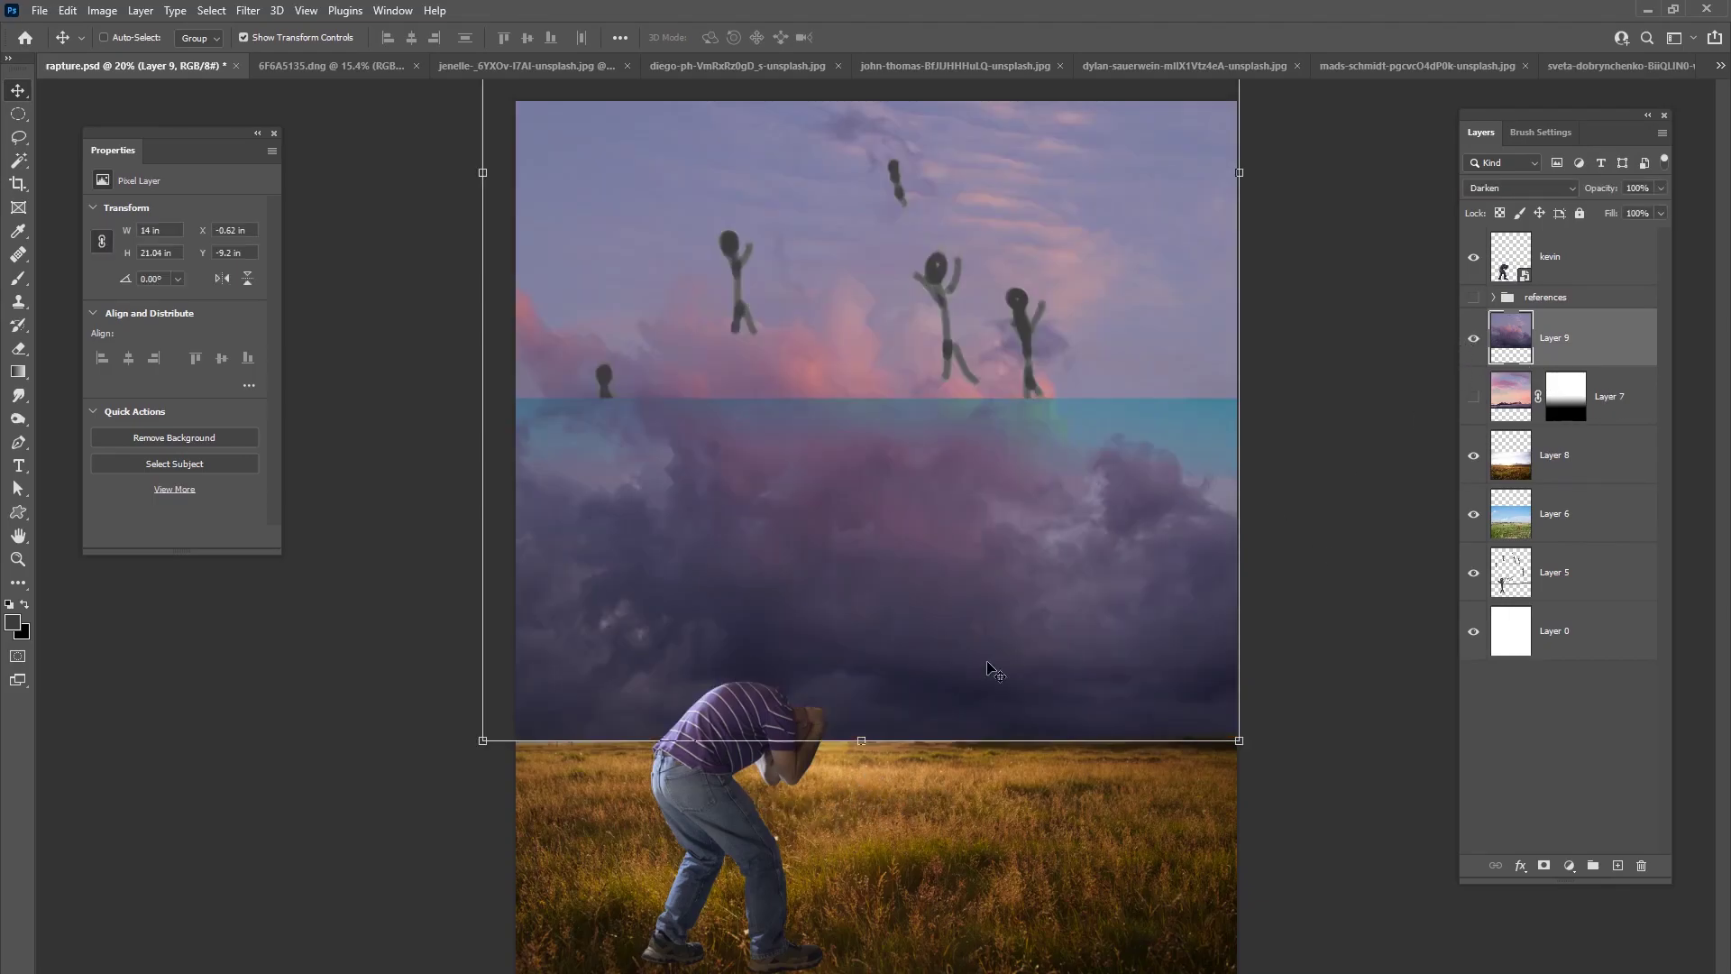
scroll(1493, 196, "up", 2)
mouse_move(1030, 671)
left_mouse_down()
mouse_move(1031, 586)
mouse_move(1032, 640)
left_mouse_up()
- Flip the purple cloud photo vertically and move it down to cover the canvas
left_click(72, 11)
mouse_move(217, 425)
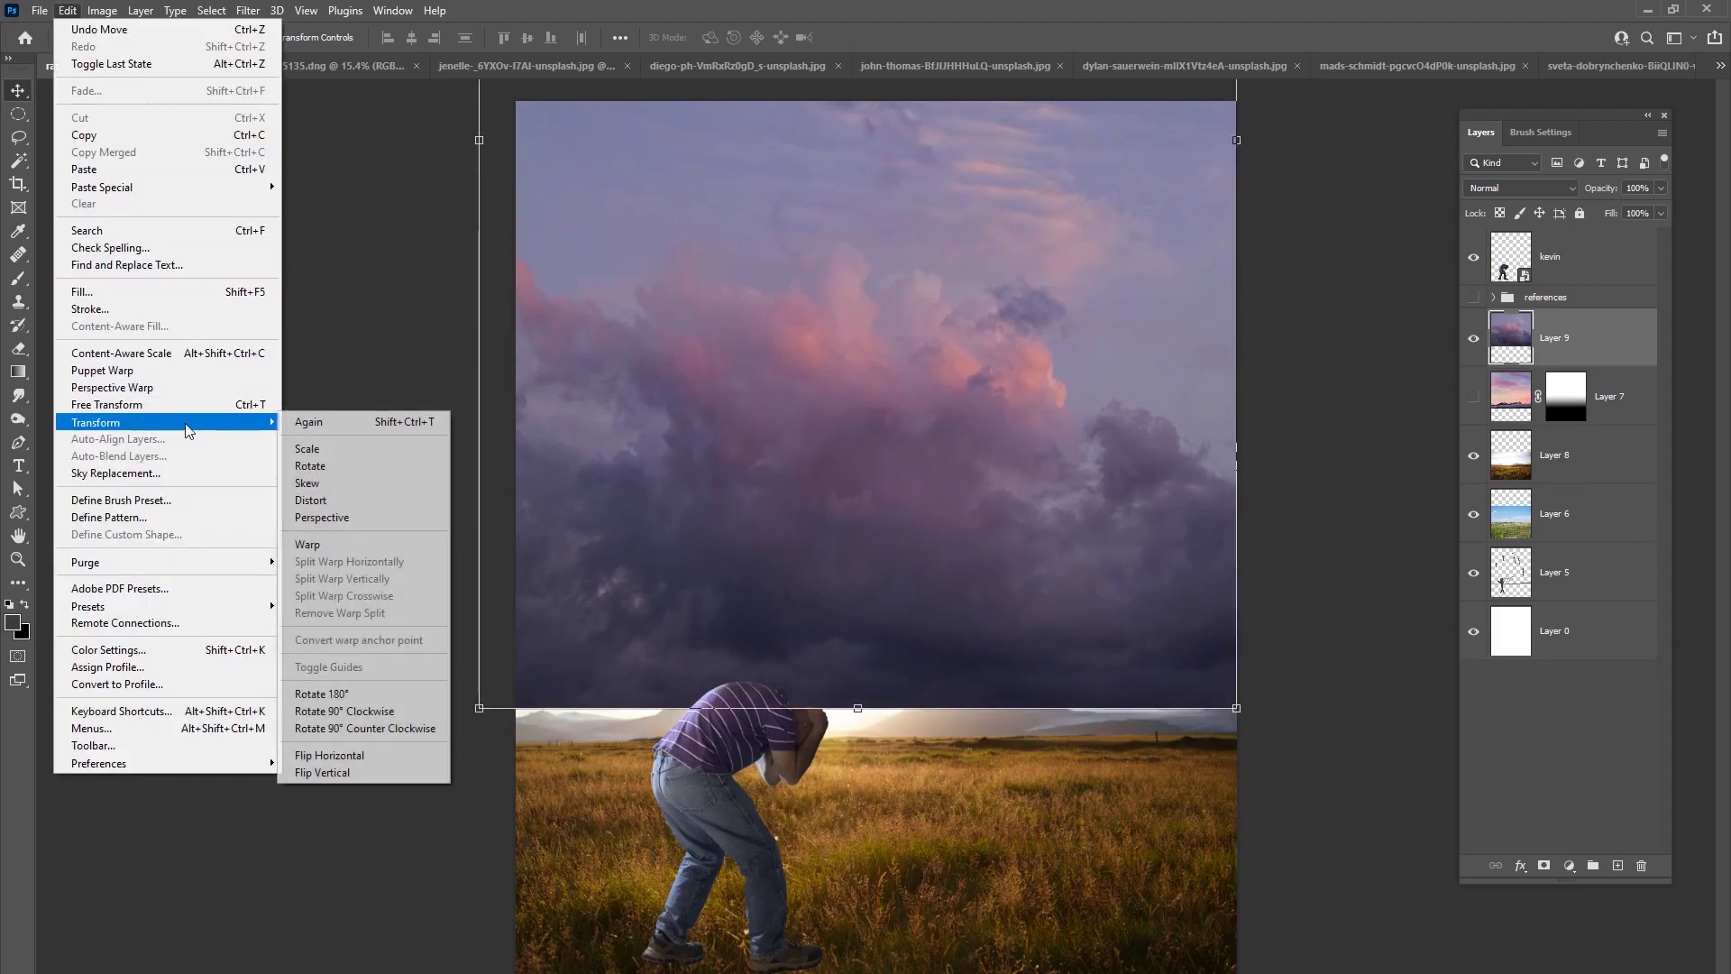
left_click(432, 772)
left_click_drag(1046, 576, 1054, 616)
- Add a layer mask to the flipped cloud photo and fade out its lower part with a vertical black-to-white gradient
left_click(1544, 865)
key("g")
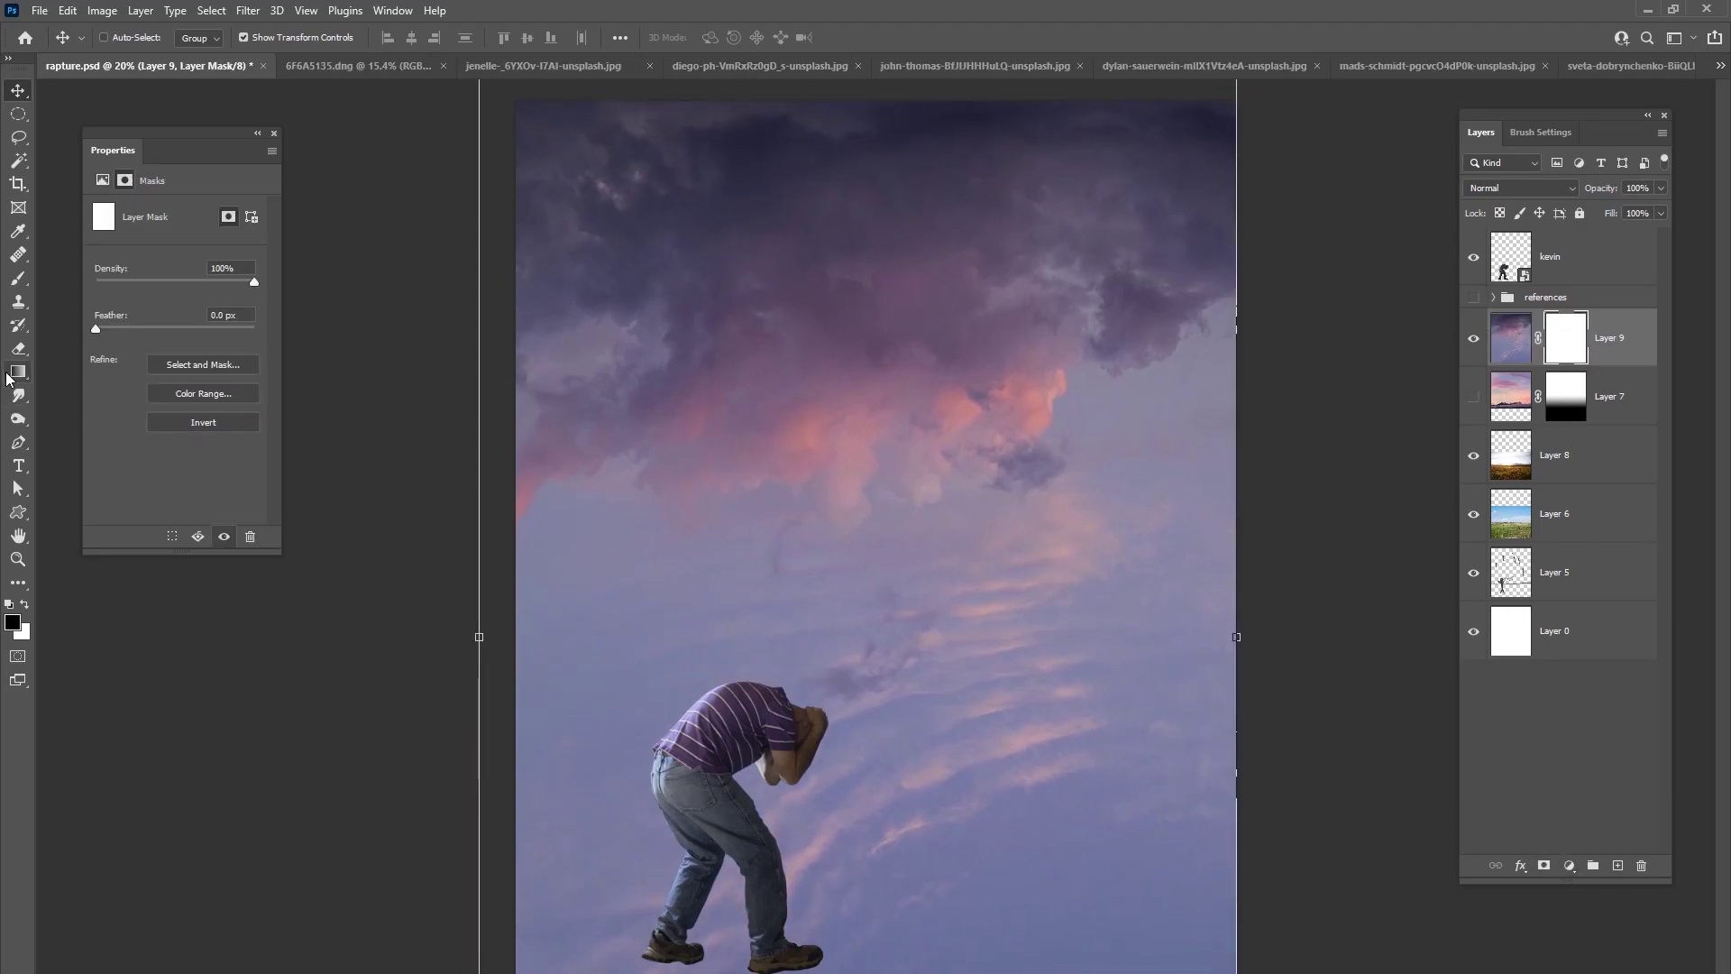
left_click_drag(804, 644, 822, 414)
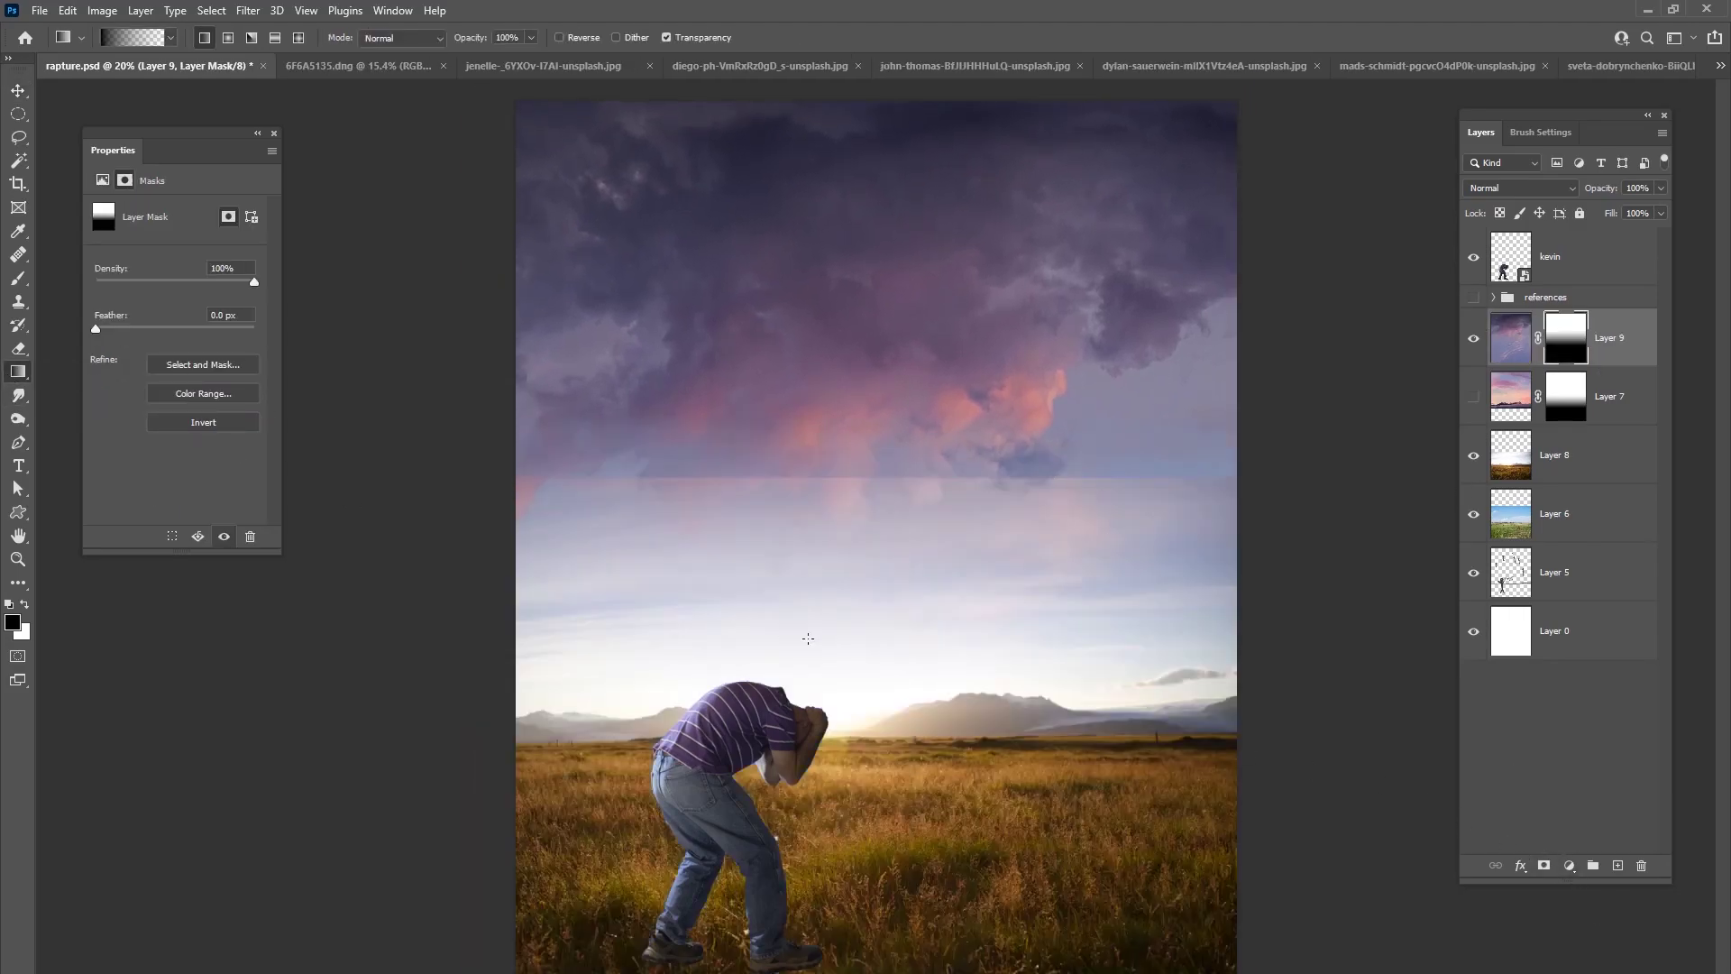
key("ctrl+z")
left_click_drag(860, 703, 856, 468)
- Show the pink sunset layer again and try the Overlay and Lighten blend modes on the flipped cloud layer
left_click(1473, 398)
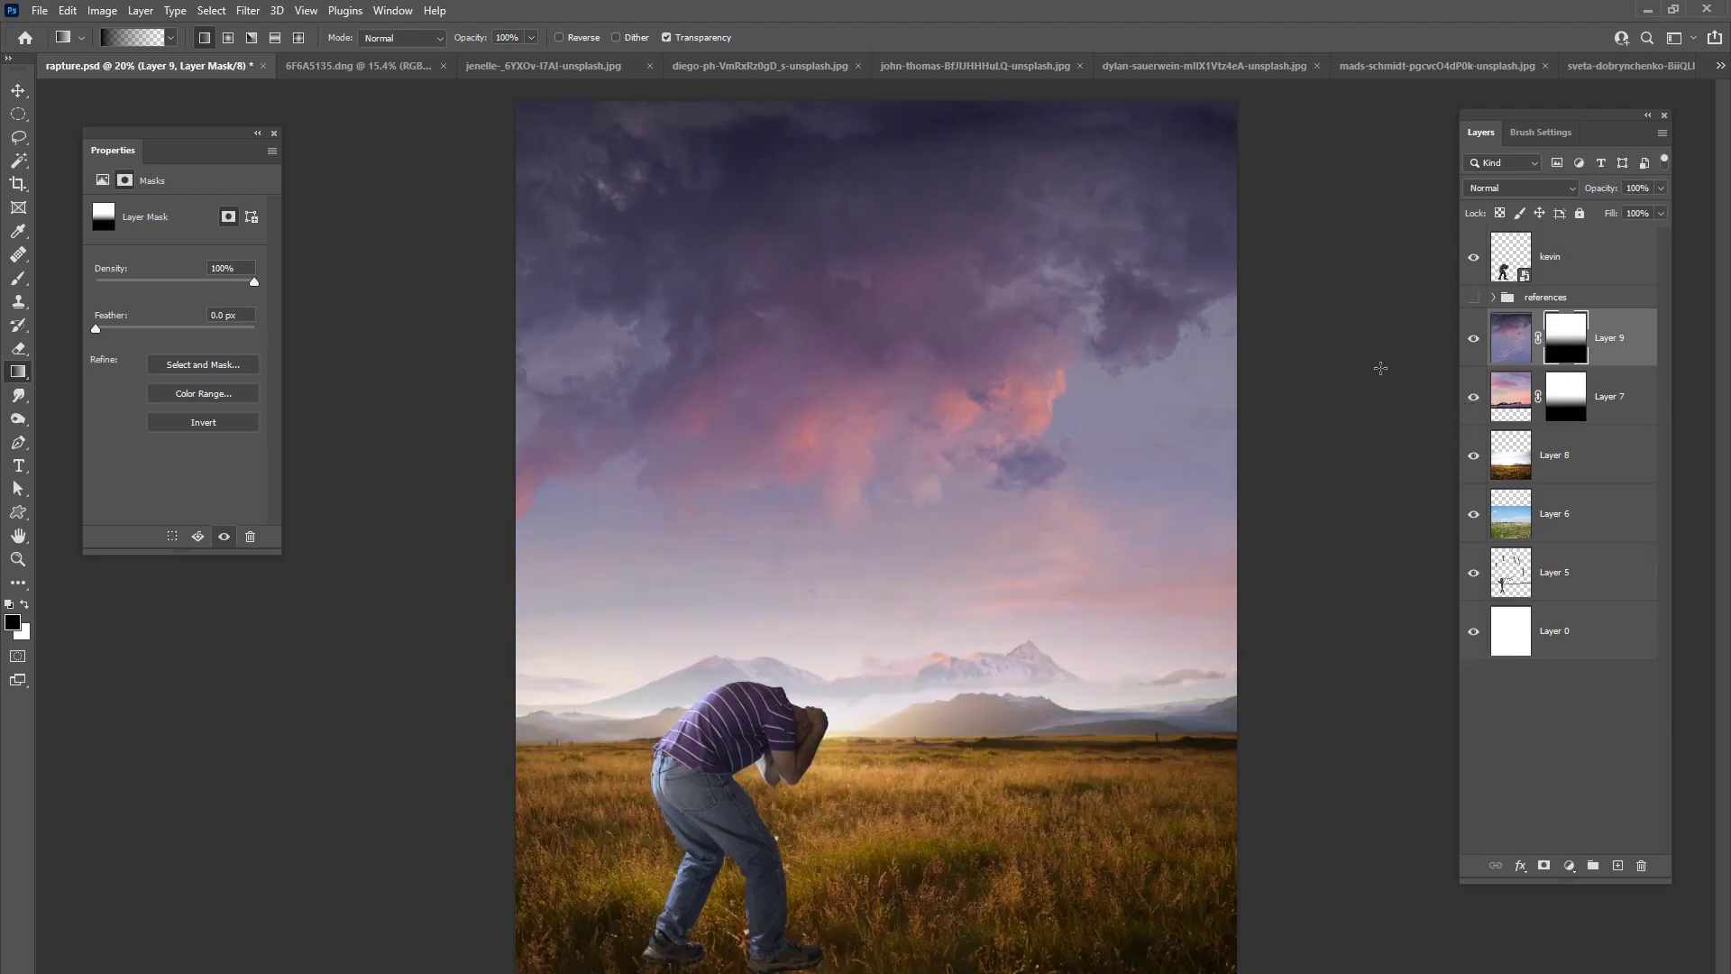
left_click(1521, 188)
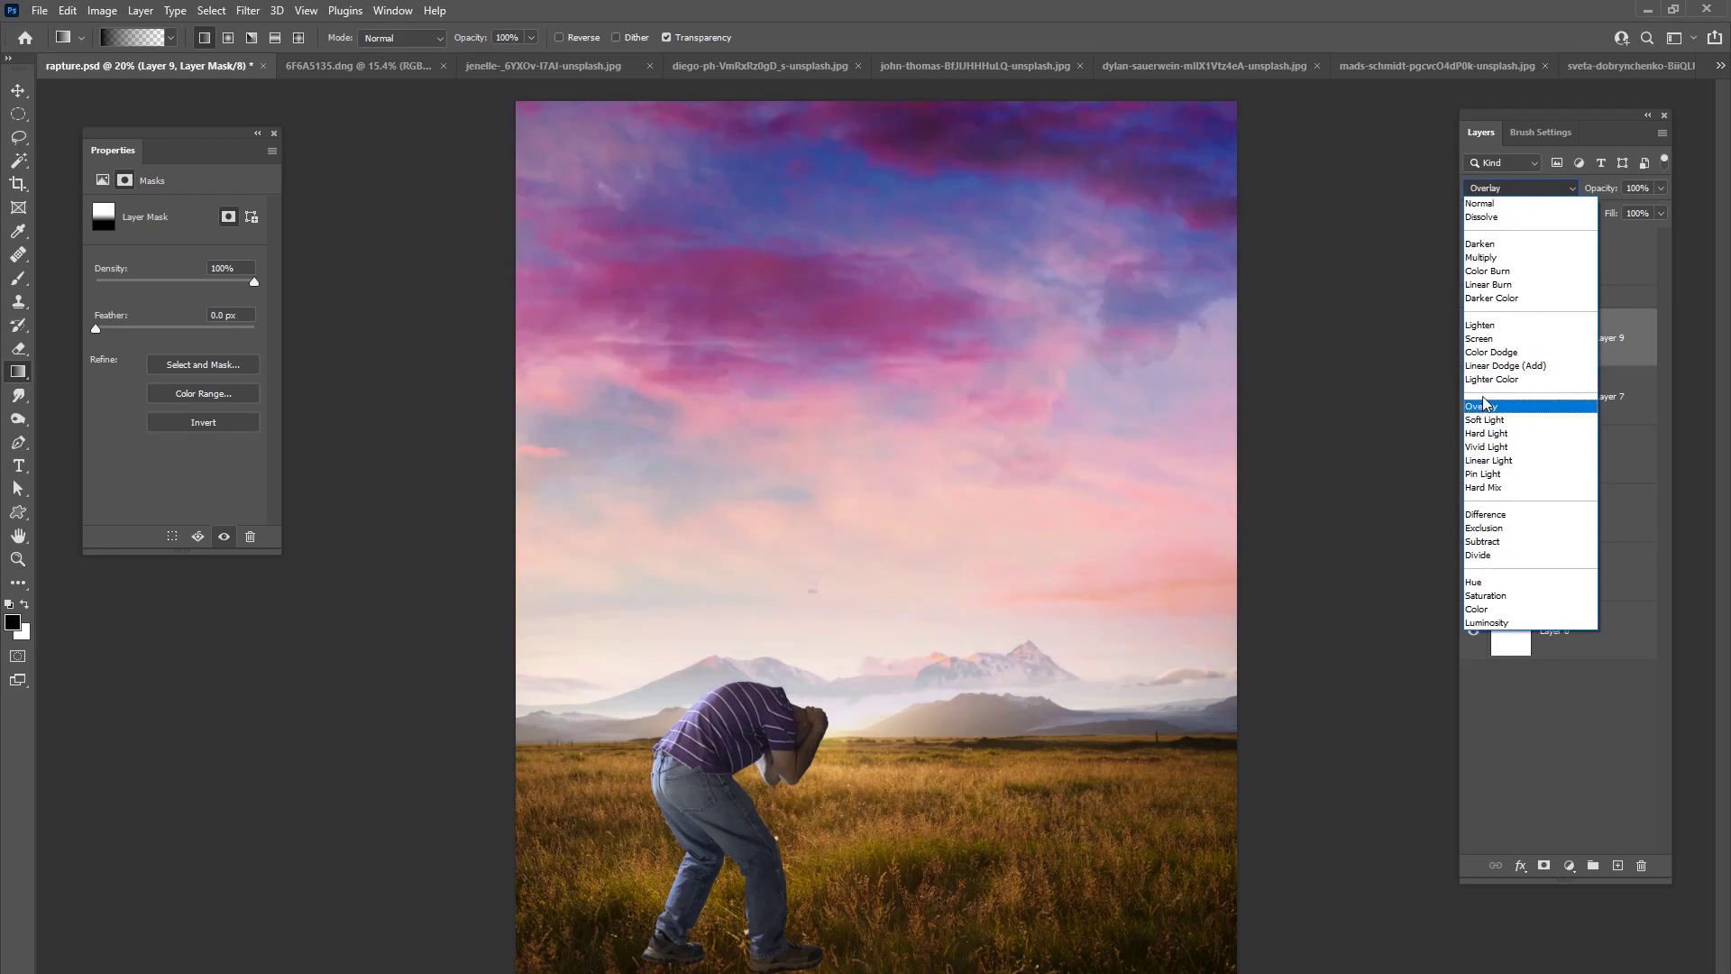
left_click(1479, 325)
- Hide the flipped purple cloud layer, then delete its mask and the layer itself
left_click(1473, 337)
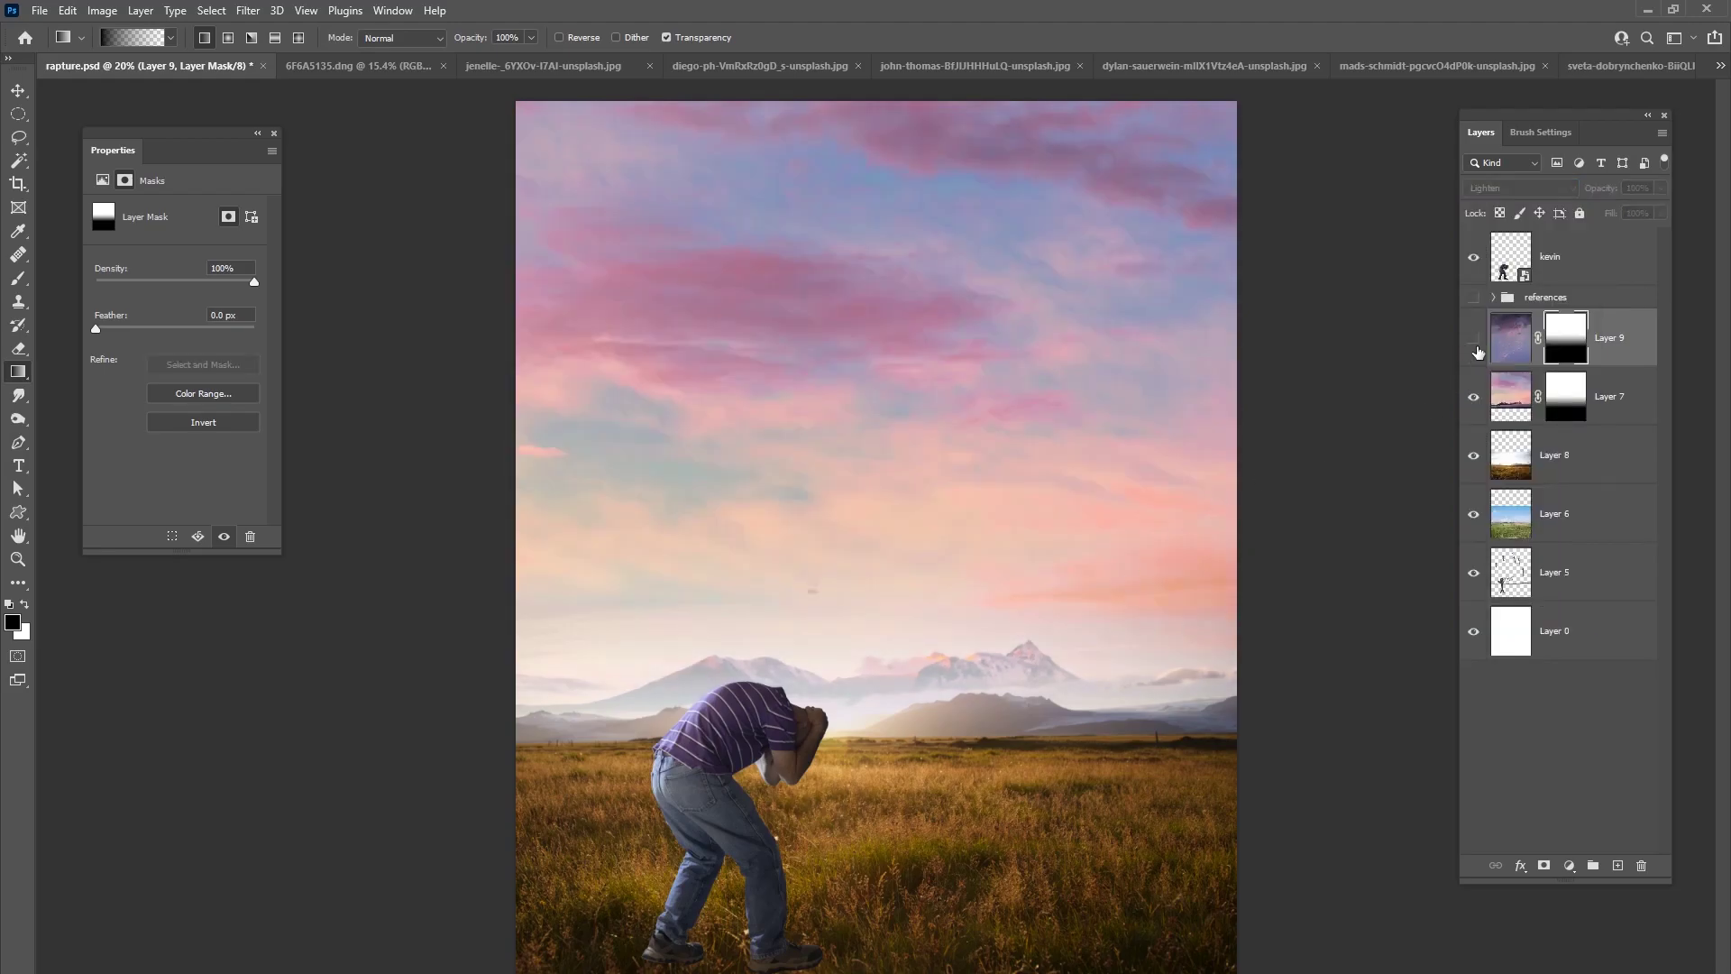
left_click(1604, 332)
key("Delete")
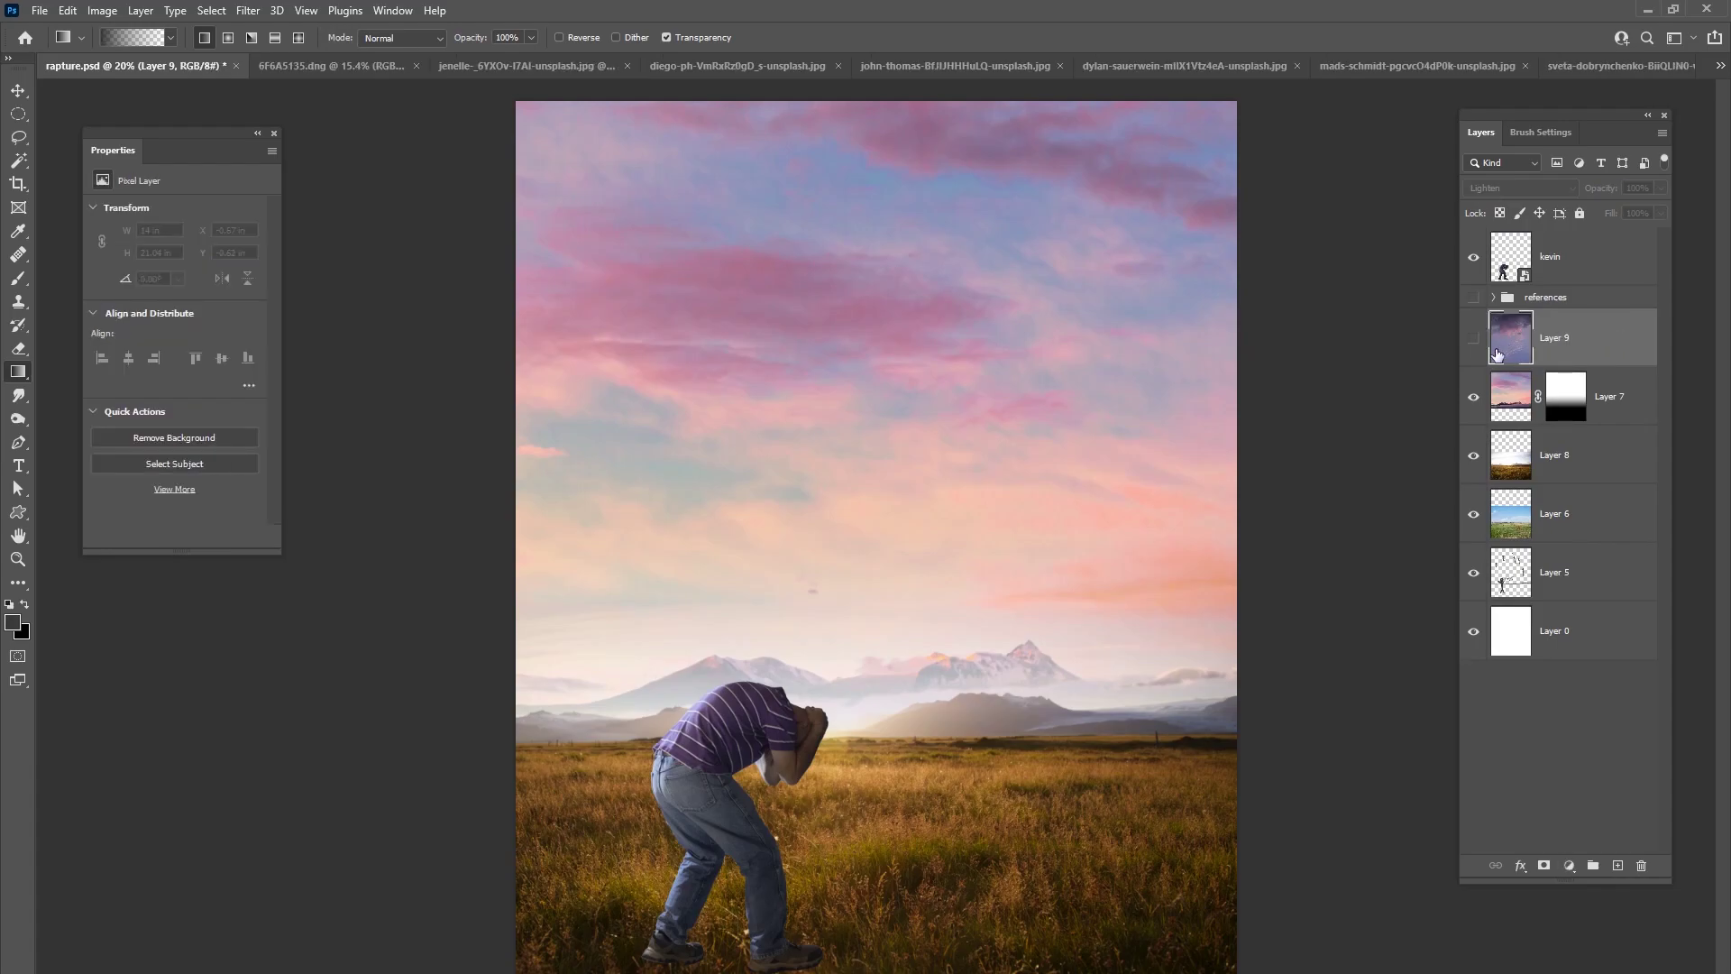
key("Delete")
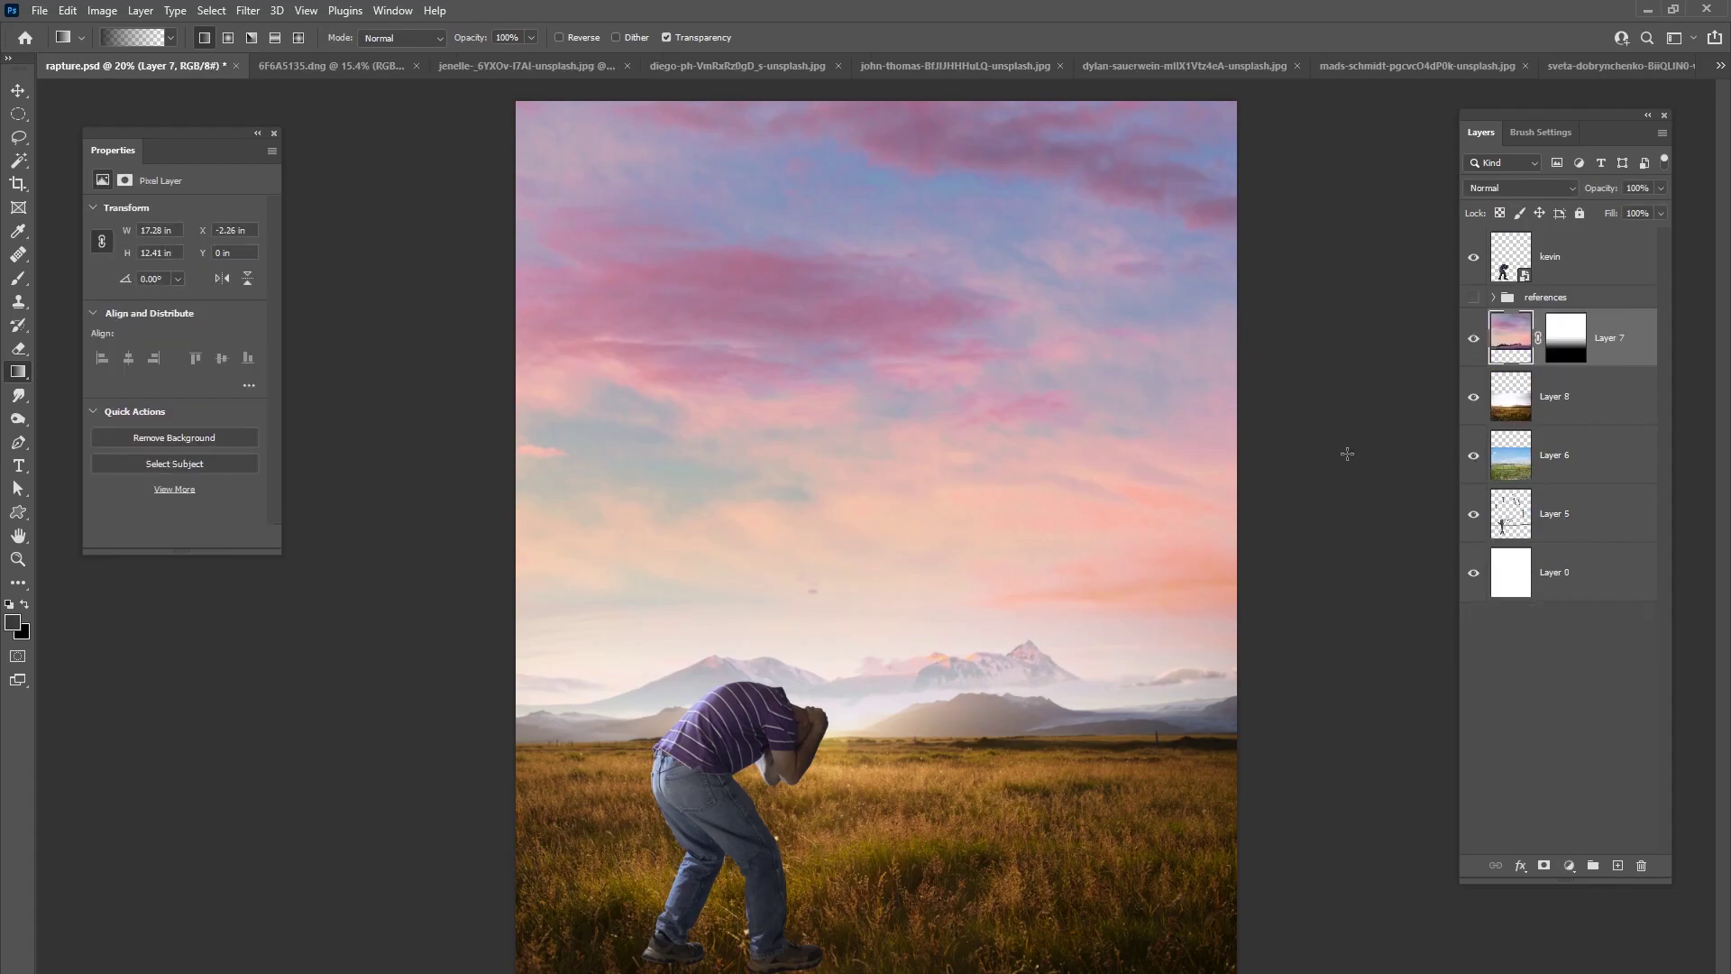
- Compare the golden field with the hay bale field and try the golden field layer in Overlay blend mode
left_click(1472, 400)
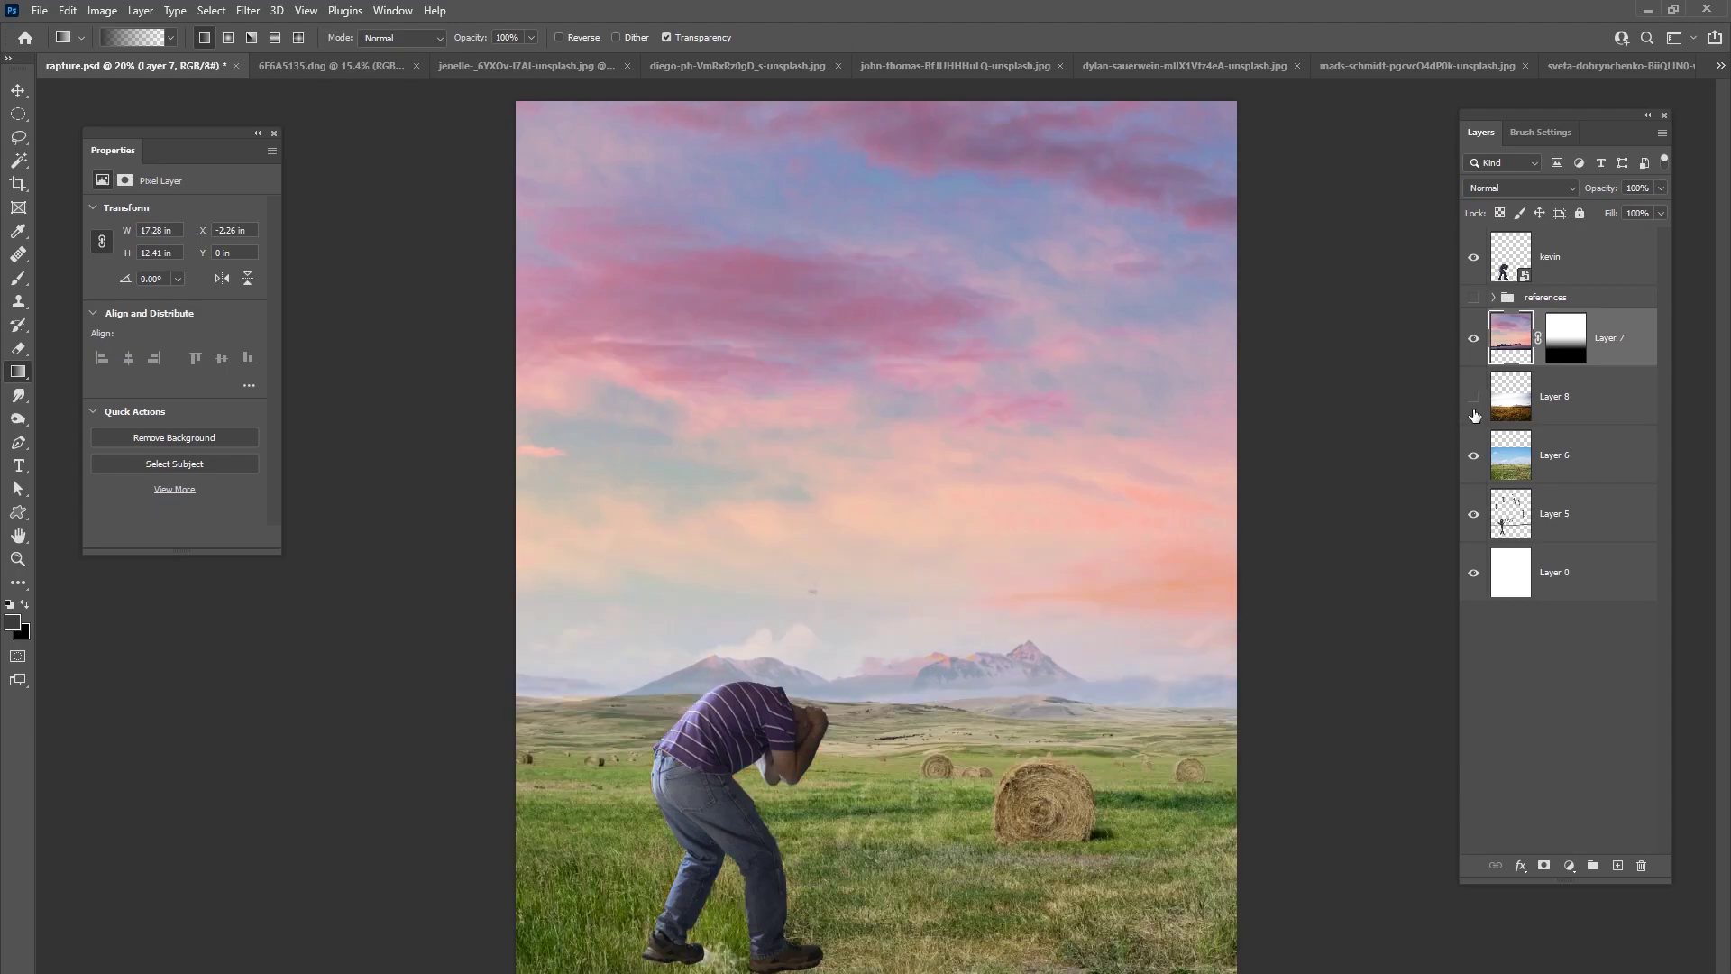
left_click(1472, 398)
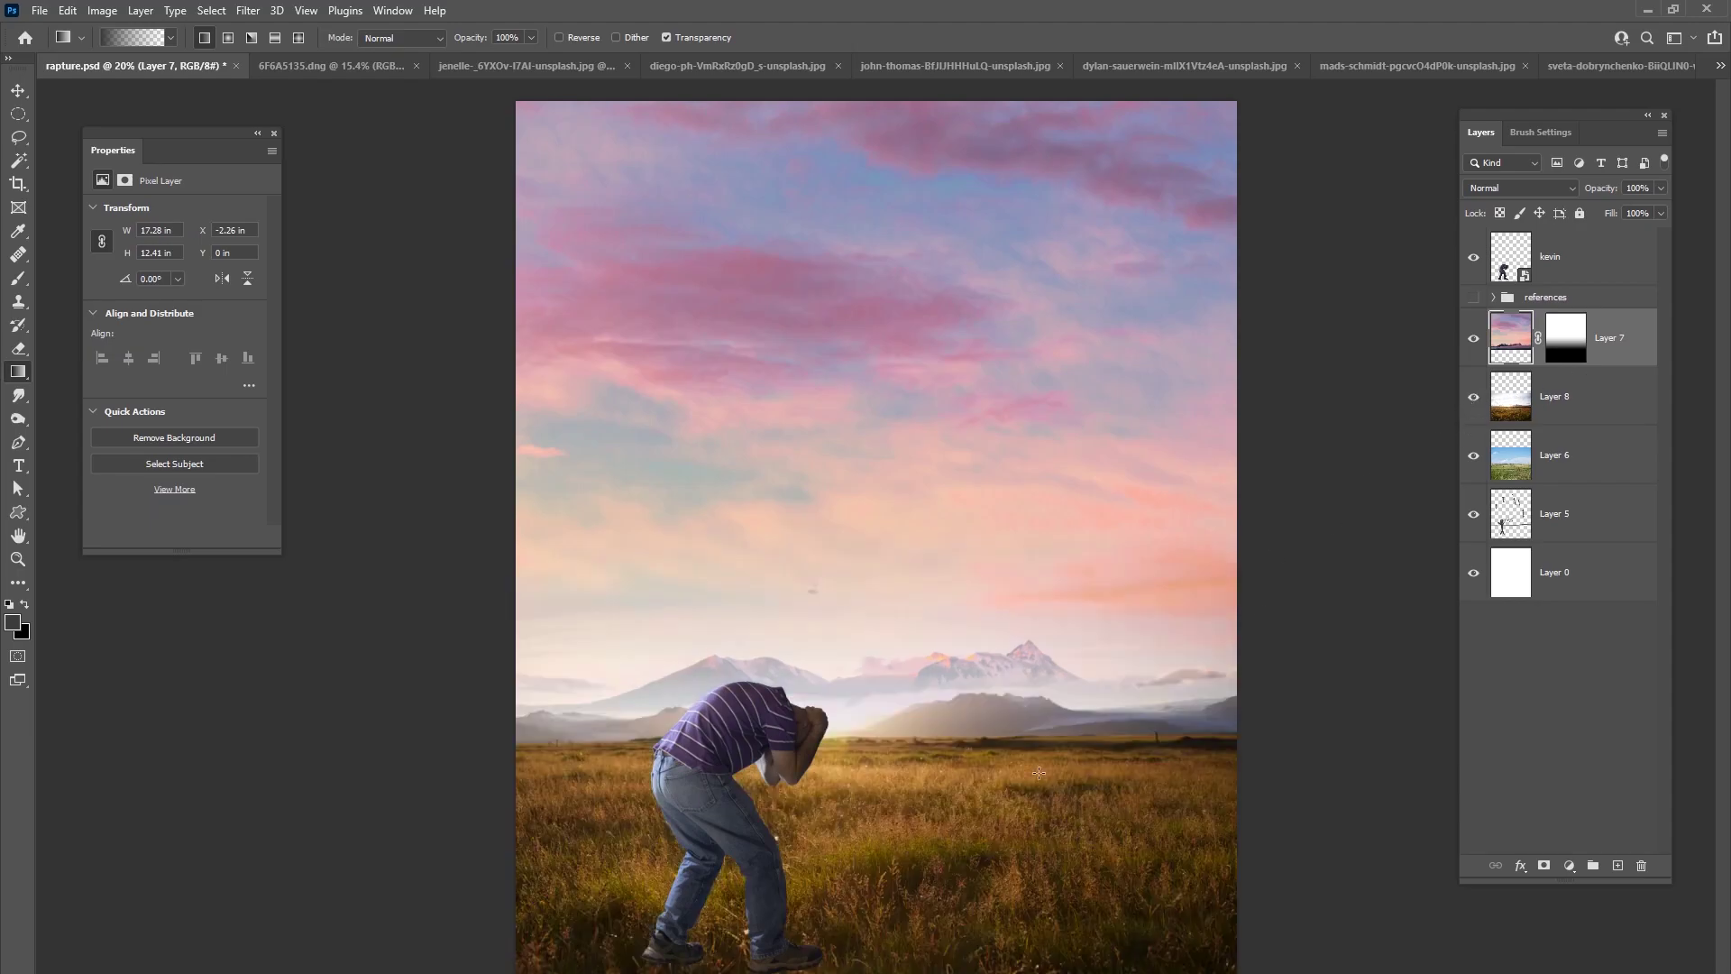
left_click(1475, 400)
left_click(1475, 399)
left_click(1522, 427)
left_click(18, 92)
left_click(1031, 693)
left_click(1520, 188)
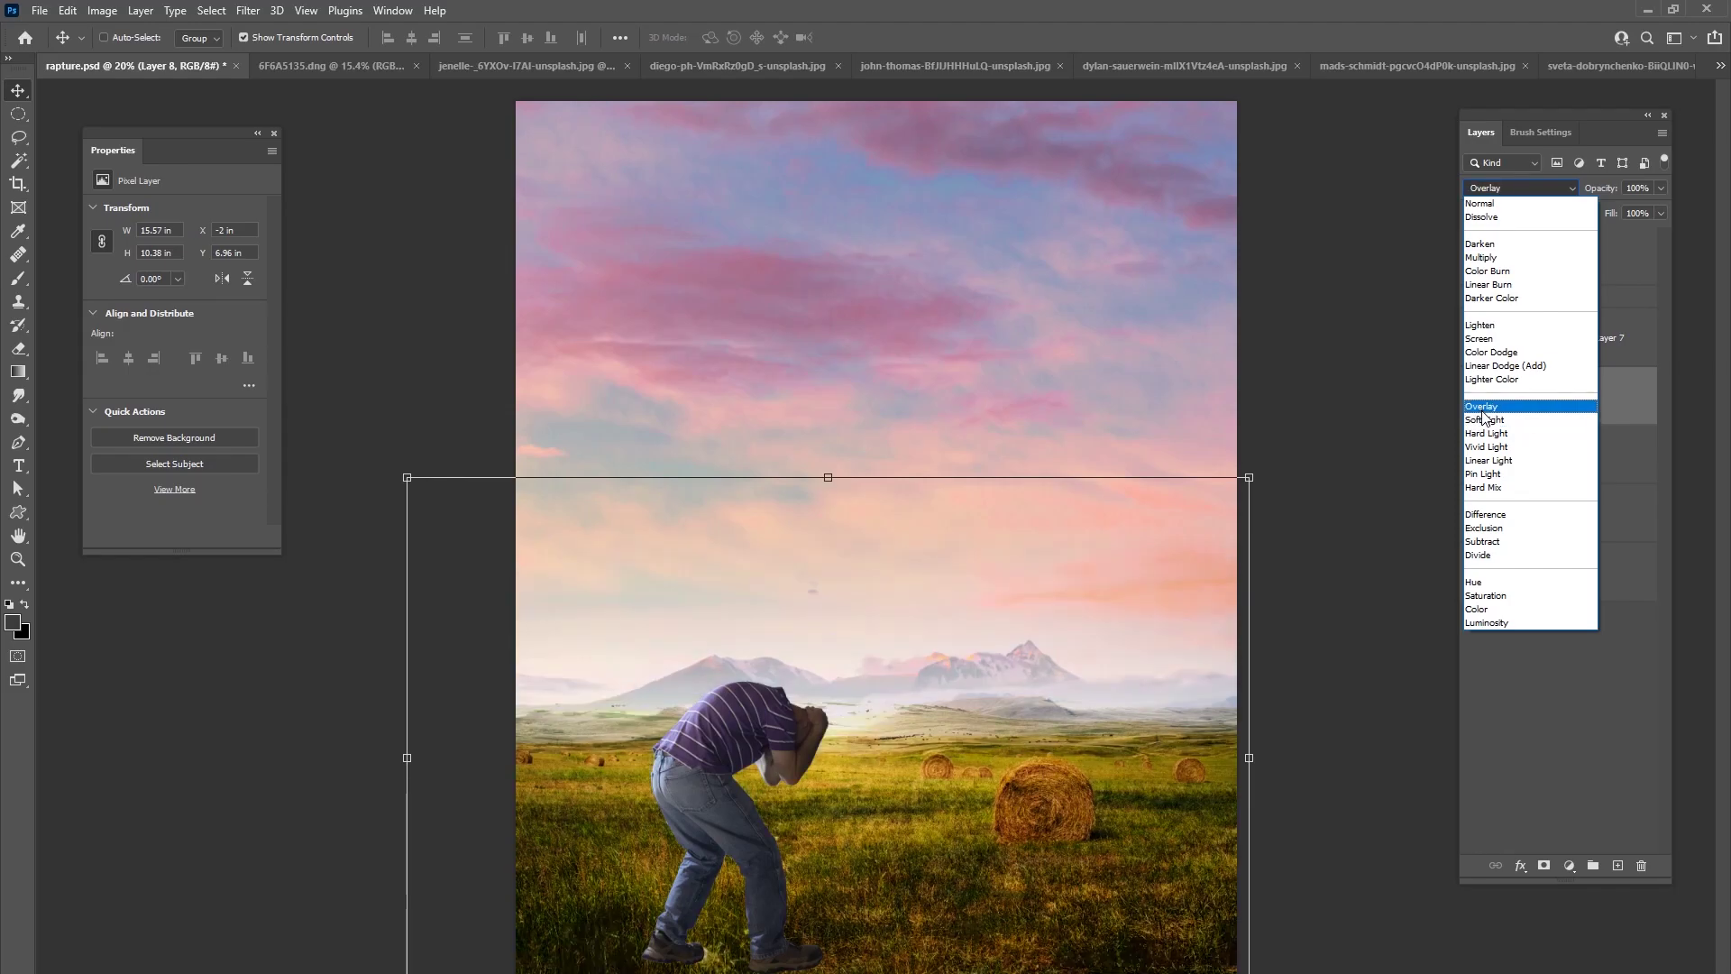
left_click(1370, 513)
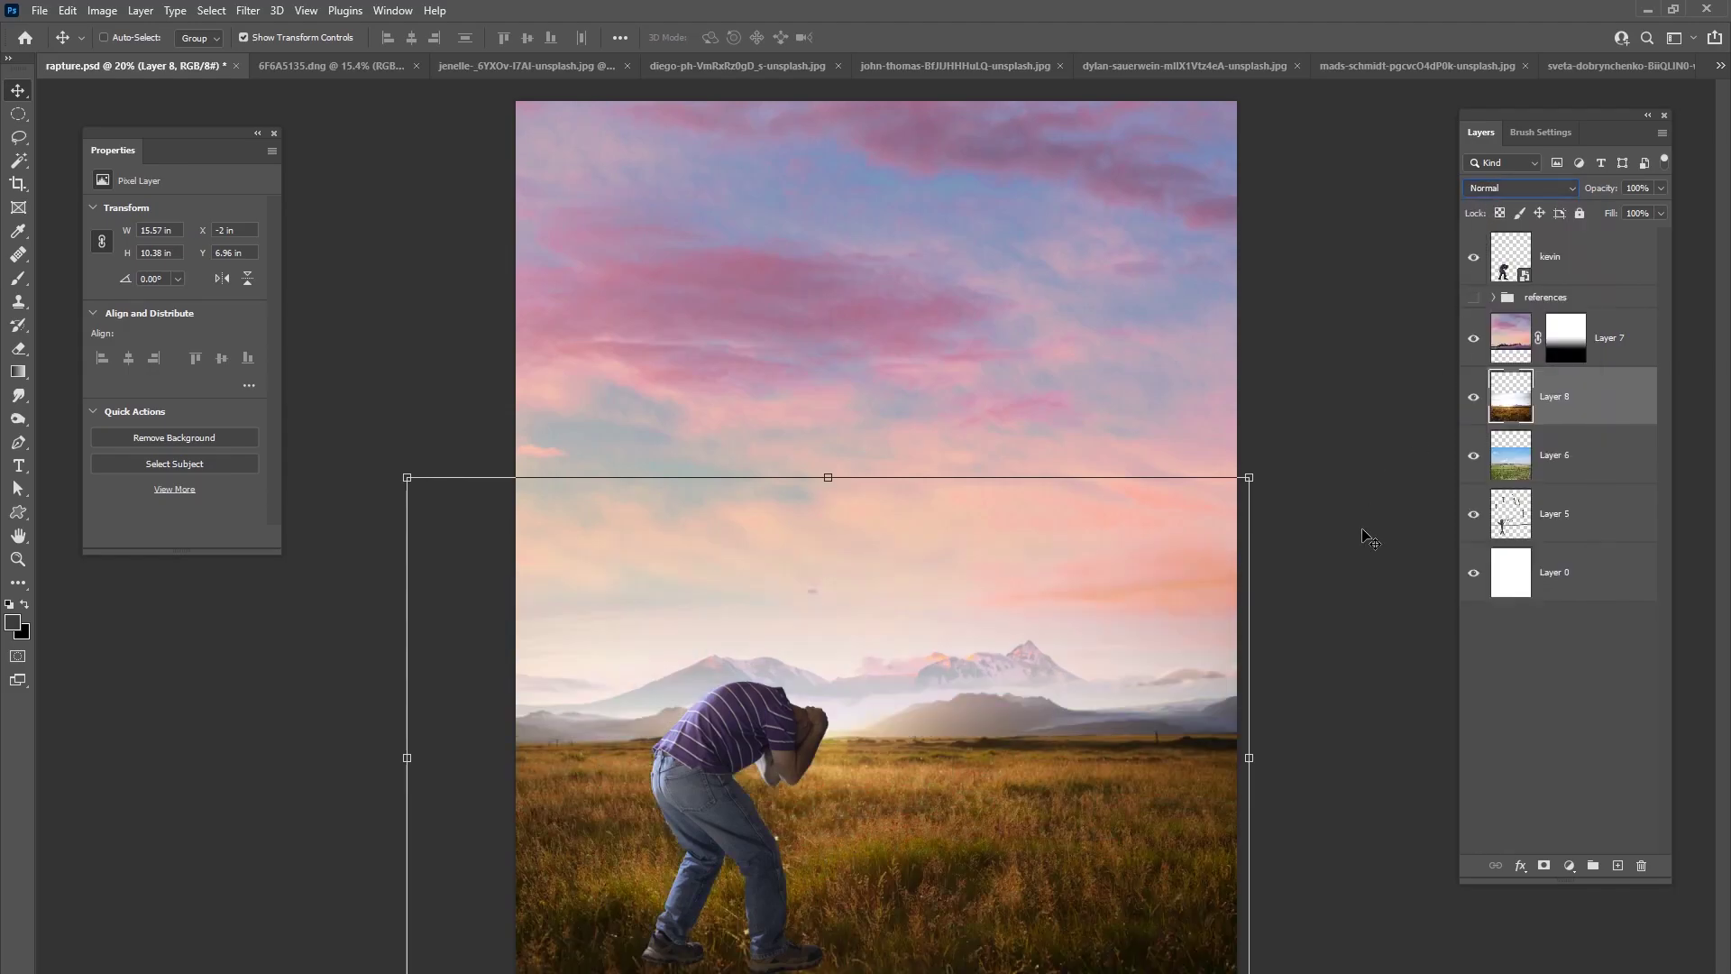
- Move the hay bale field layer above the golden field layer and hide it
left_click_drag(1540, 443, 1539, 369)
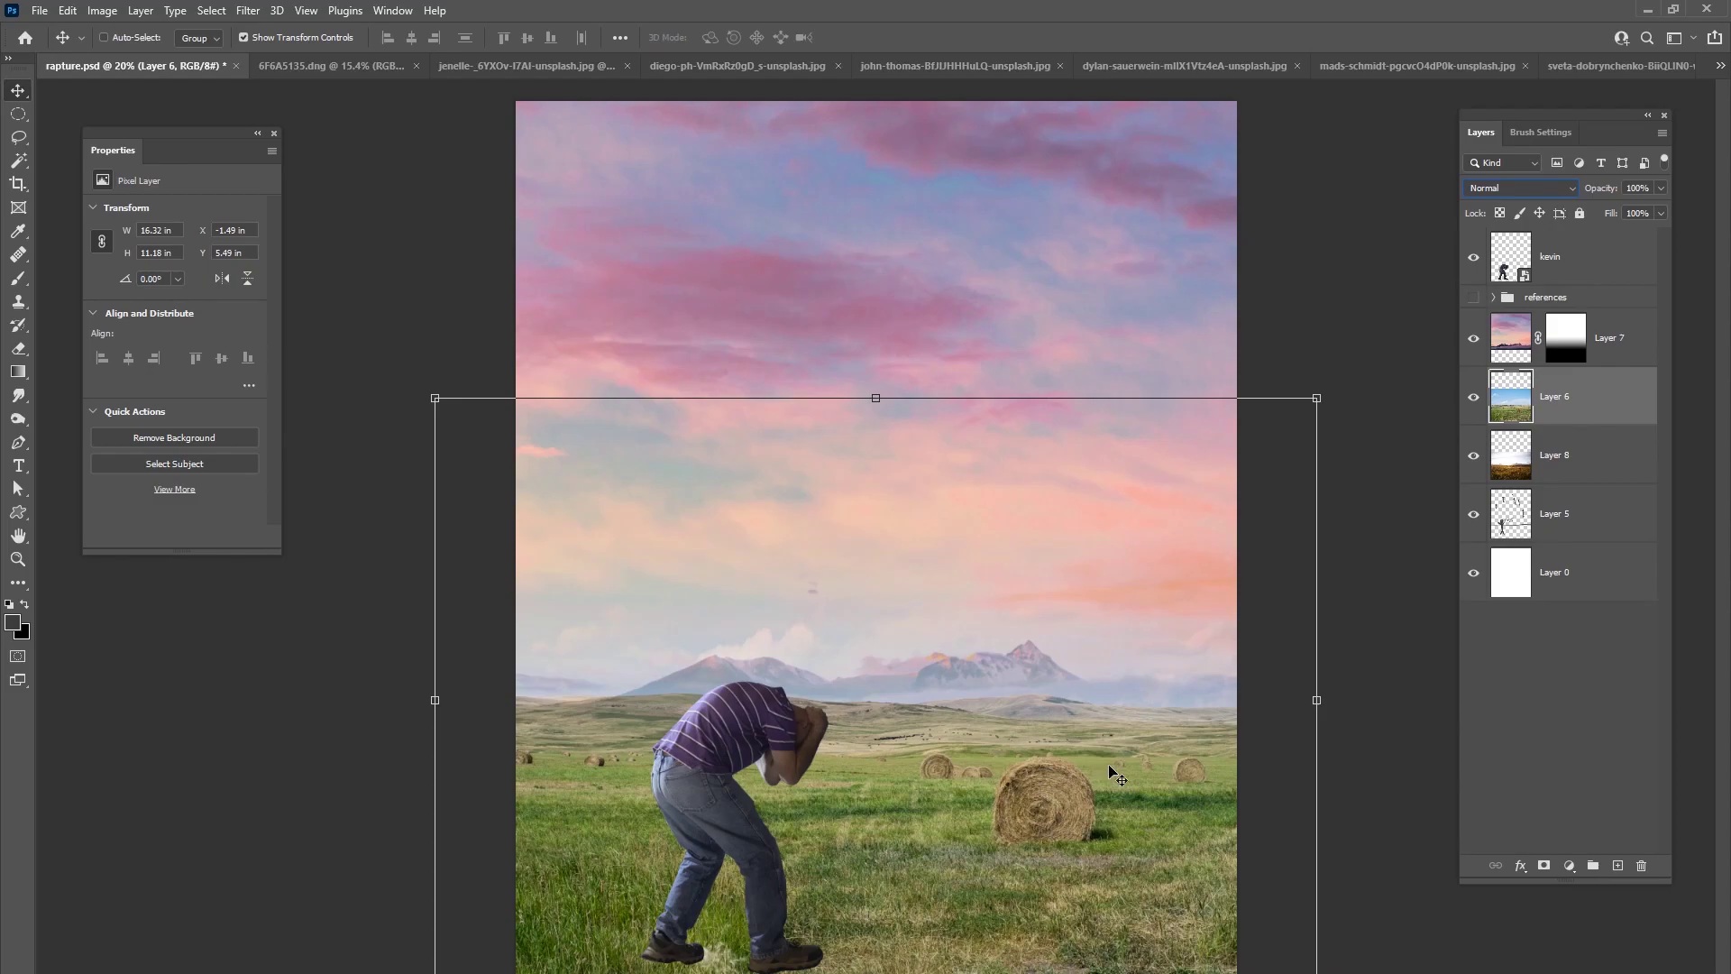
left_click(1473, 396)
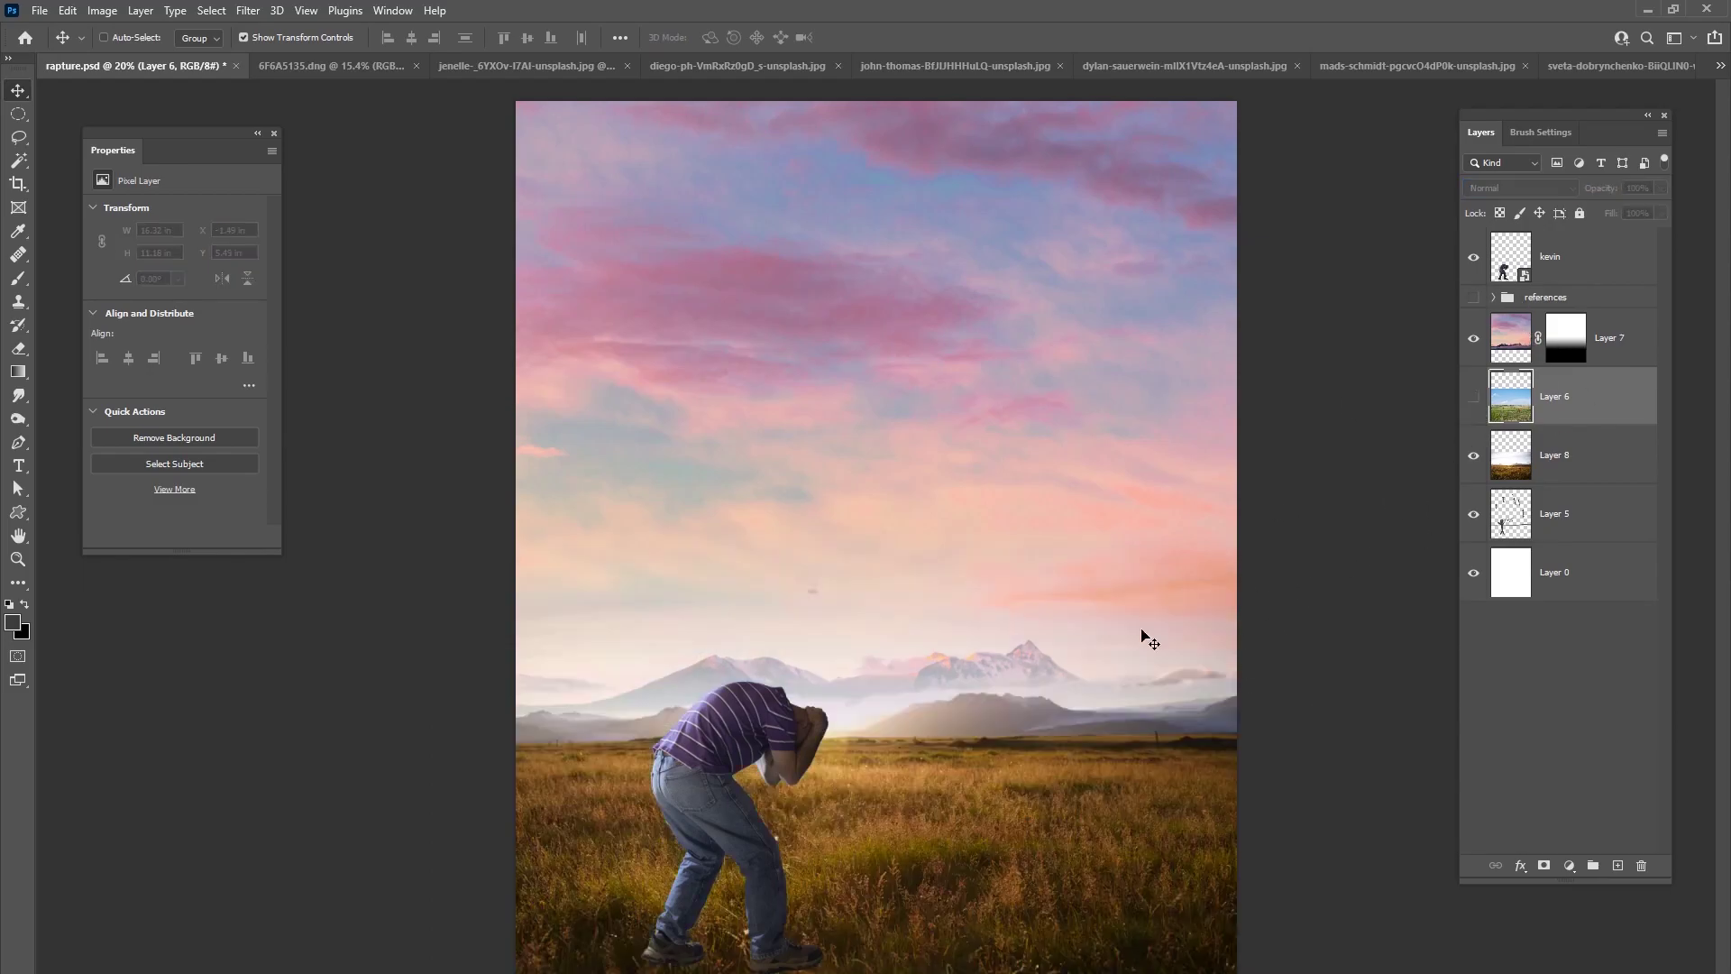
- Compare the golden field background with and without the pink sunset layer
left_click(1584, 458)
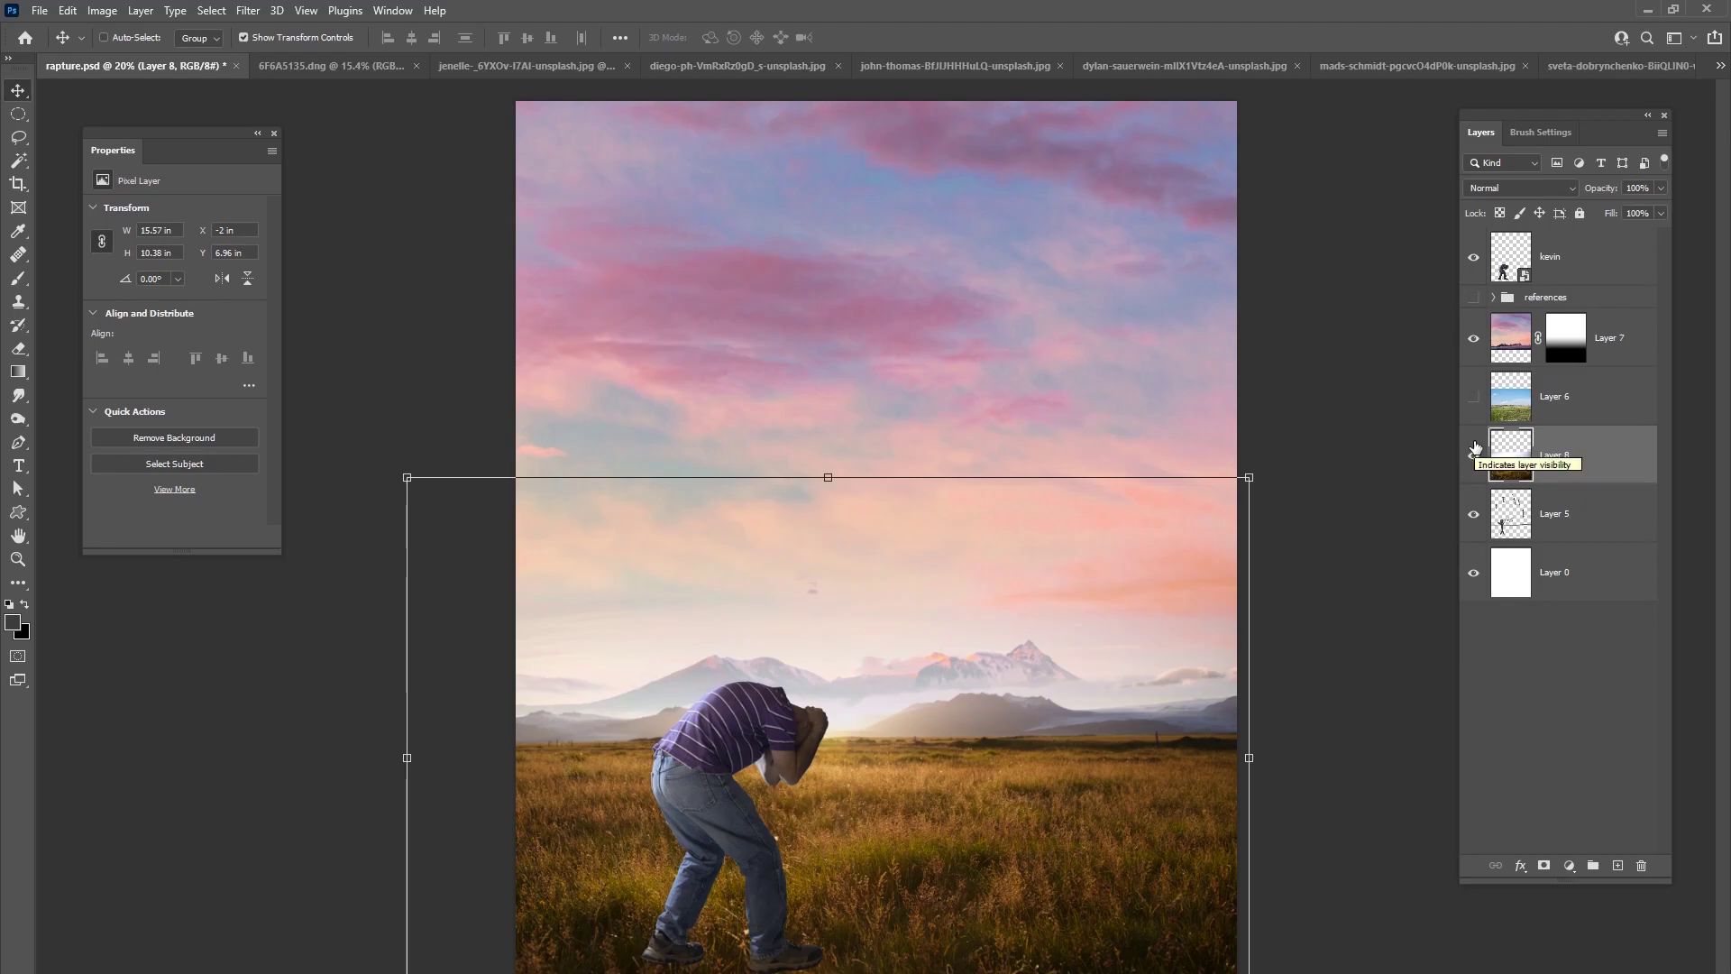
left_click(1511, 338)
left_click(1473, 338)
left_click(1473, 338)
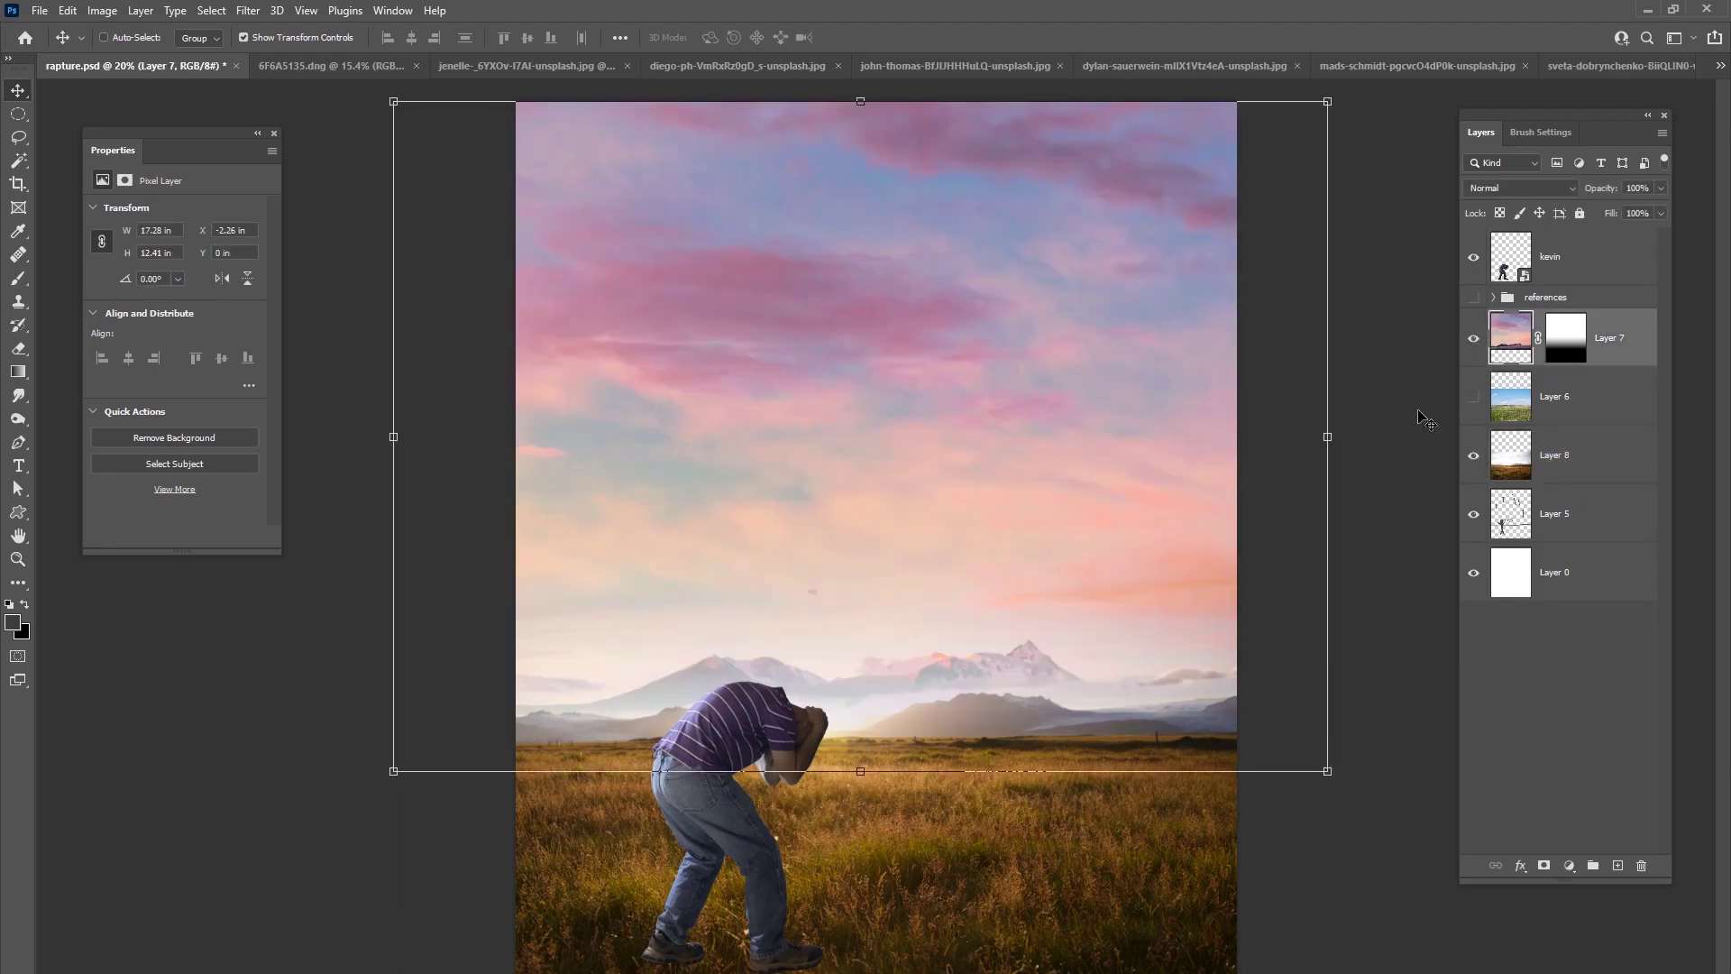
- Enlarge the distraught man to about 54.5% scale and nudge him into place in the field
left_click(1543, 258)
left_click_drag(765, 822, 768, 816)
left_click_drag(827, 682, 836, 660)
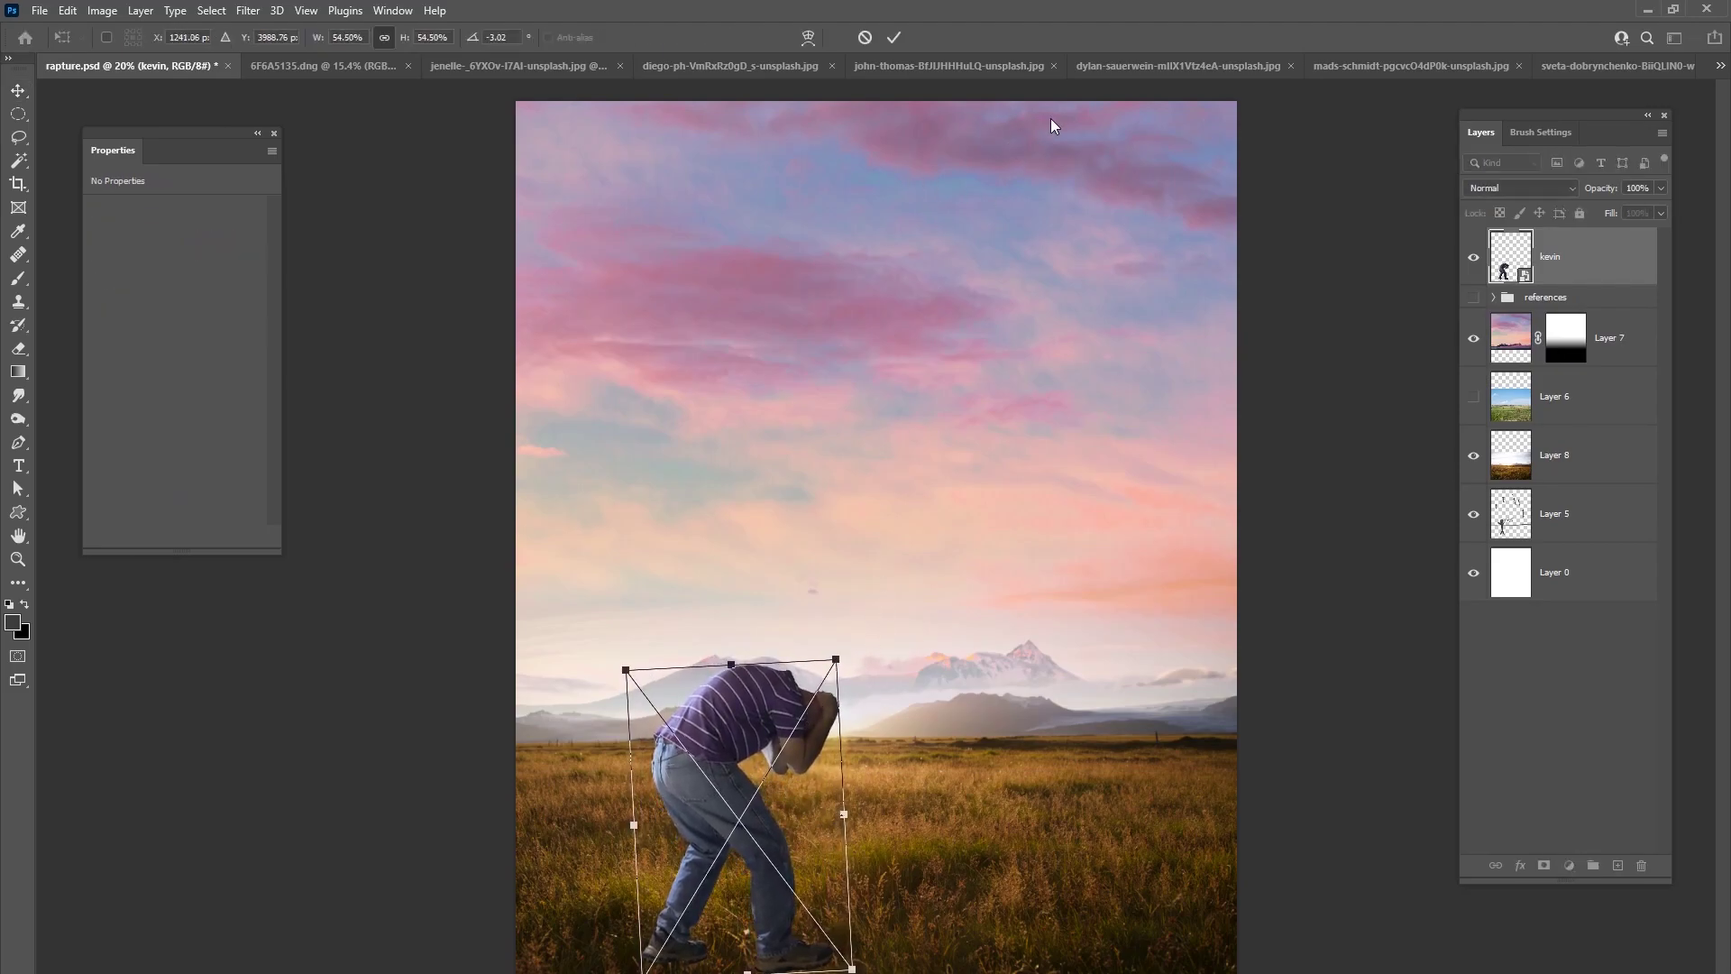
left_click(893, 39)
left_click_drag(807, 759, 810, 759)
- Add a Selective Color adjustment layer clipped to the pink sunset layer
left_click(1602, 344)
left_click(1473, 338)
left_click(1473, 338)
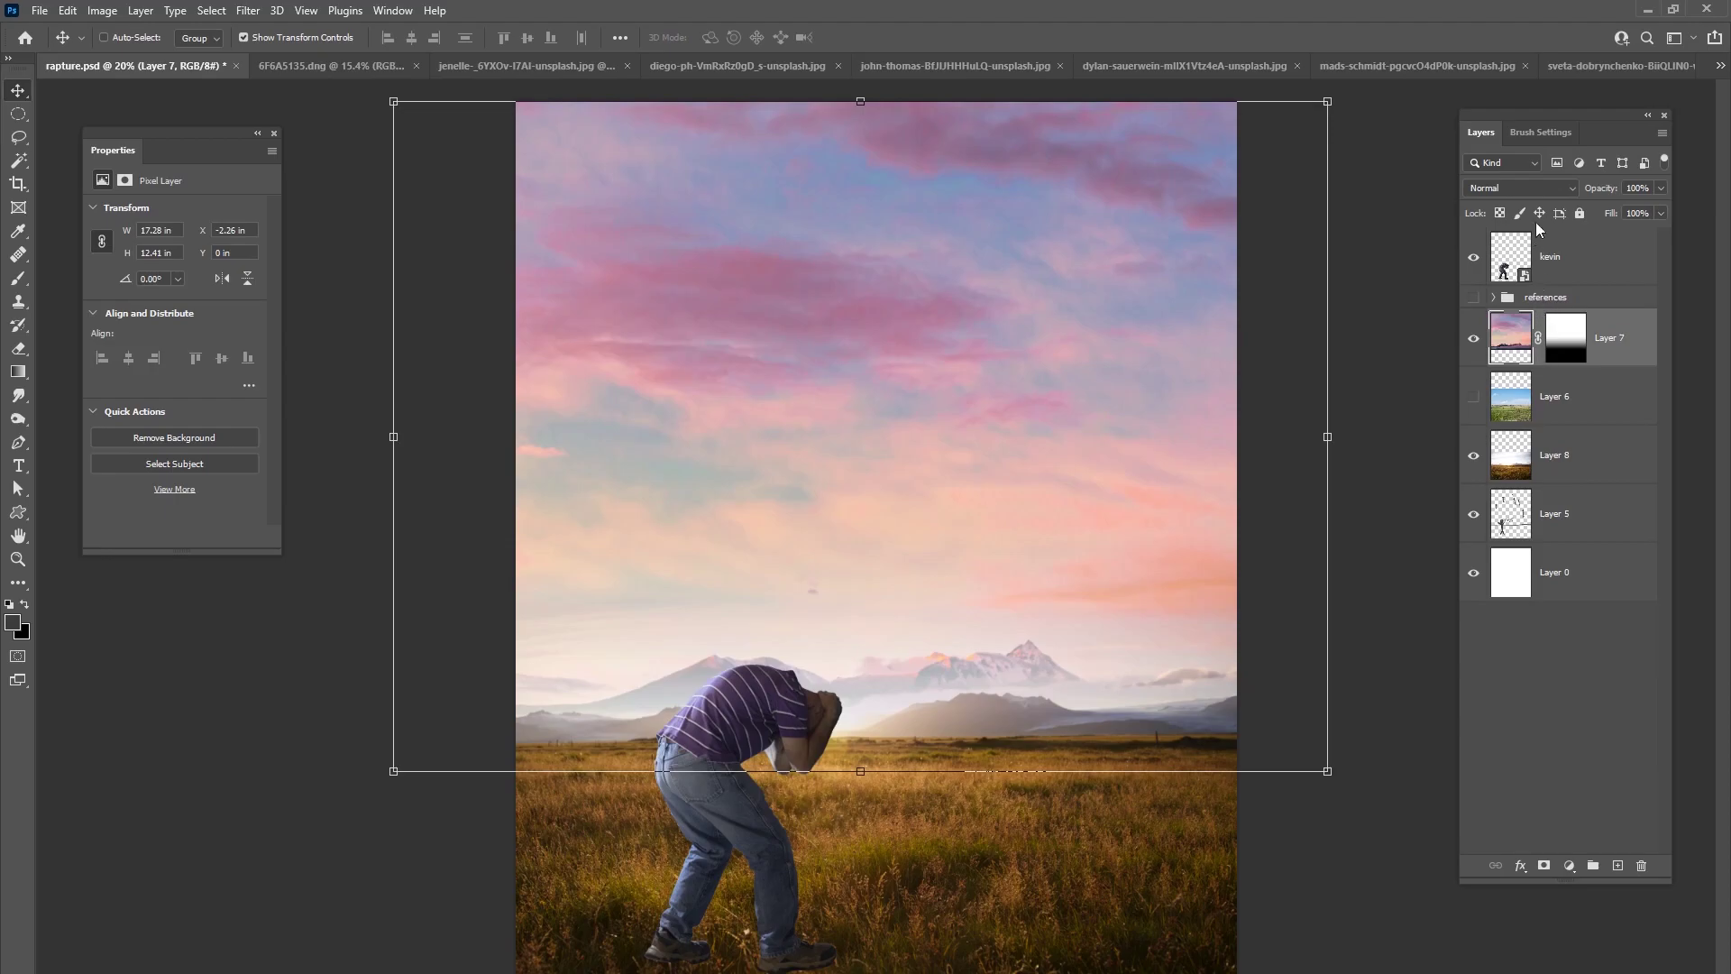
left_click(1569, 863)
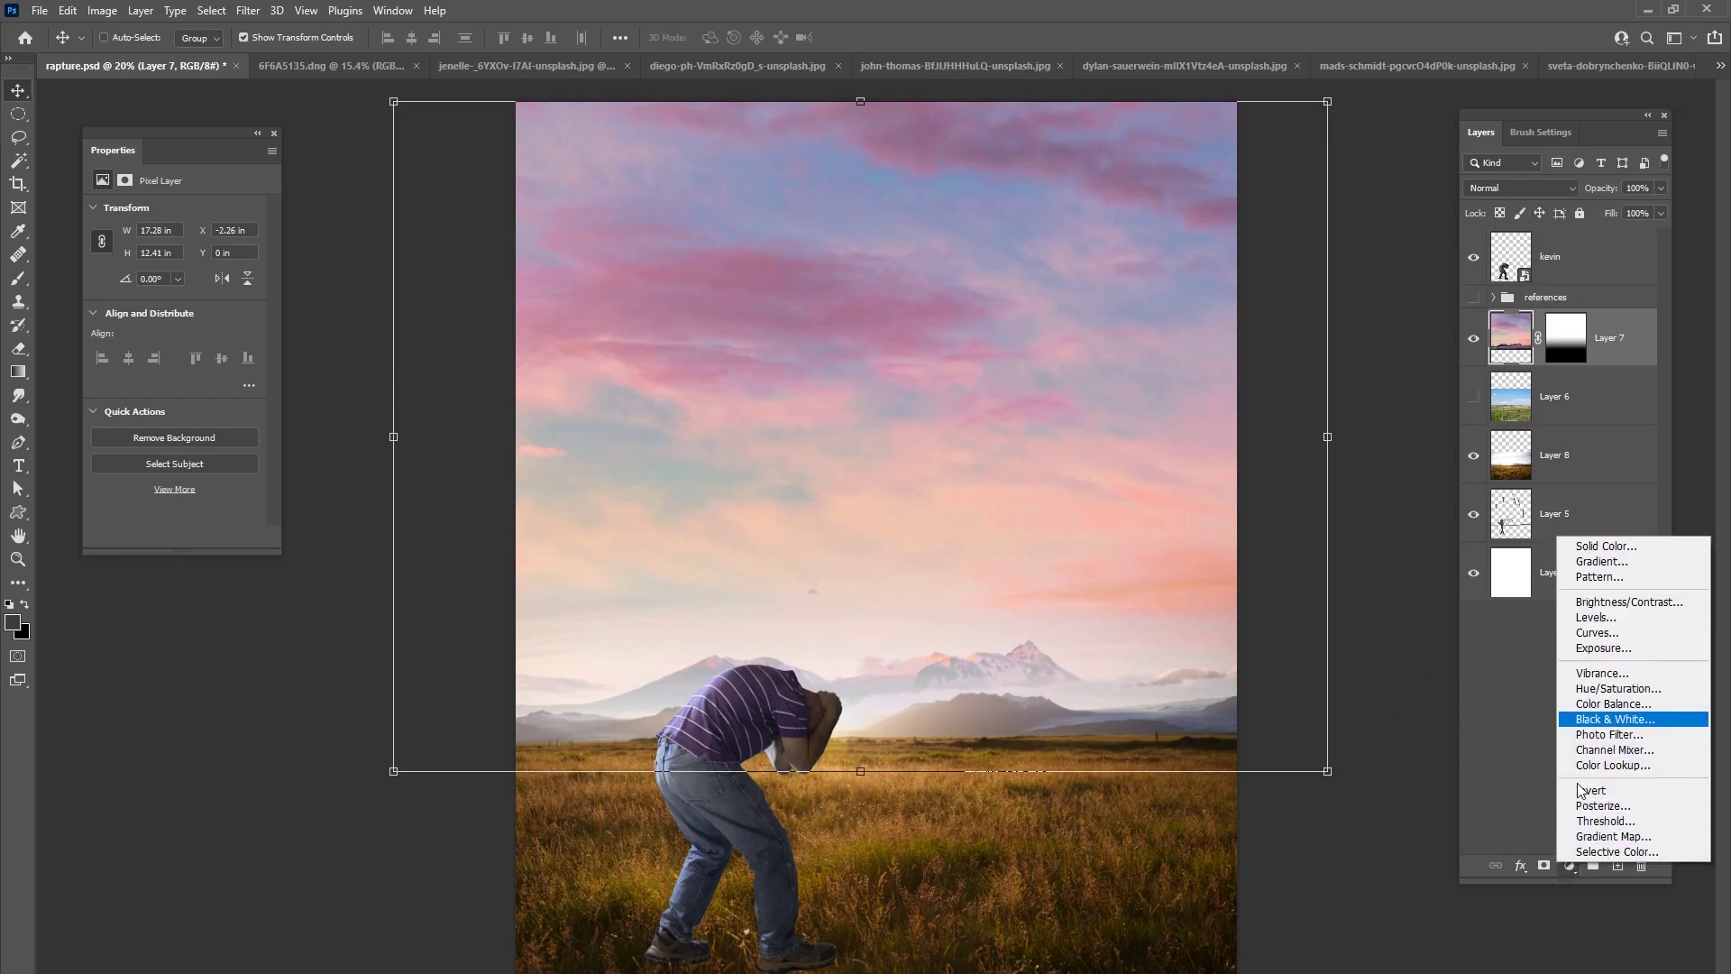
left_click(1588, 851)
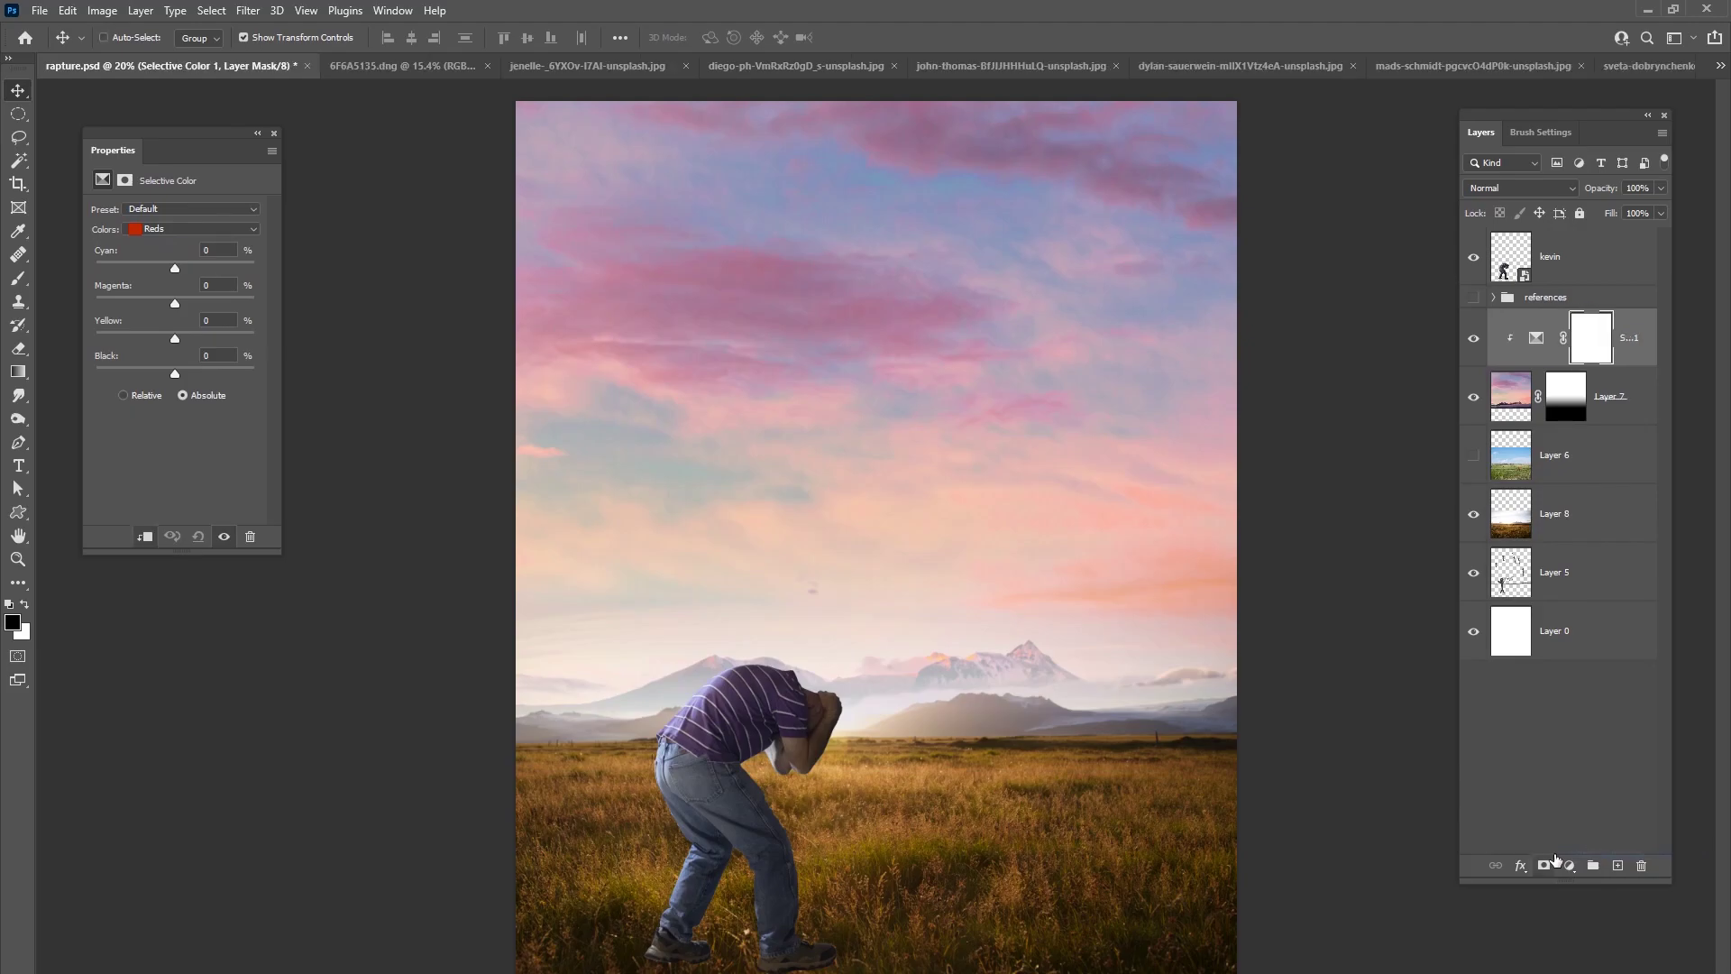
- Set the Neutrals of the sky's Selective Color adjustment to magenta -10% and yellow -2%
left_click(182, 235)
left_click(200, 354)
left_click_drag(175, 267, 166, 334)
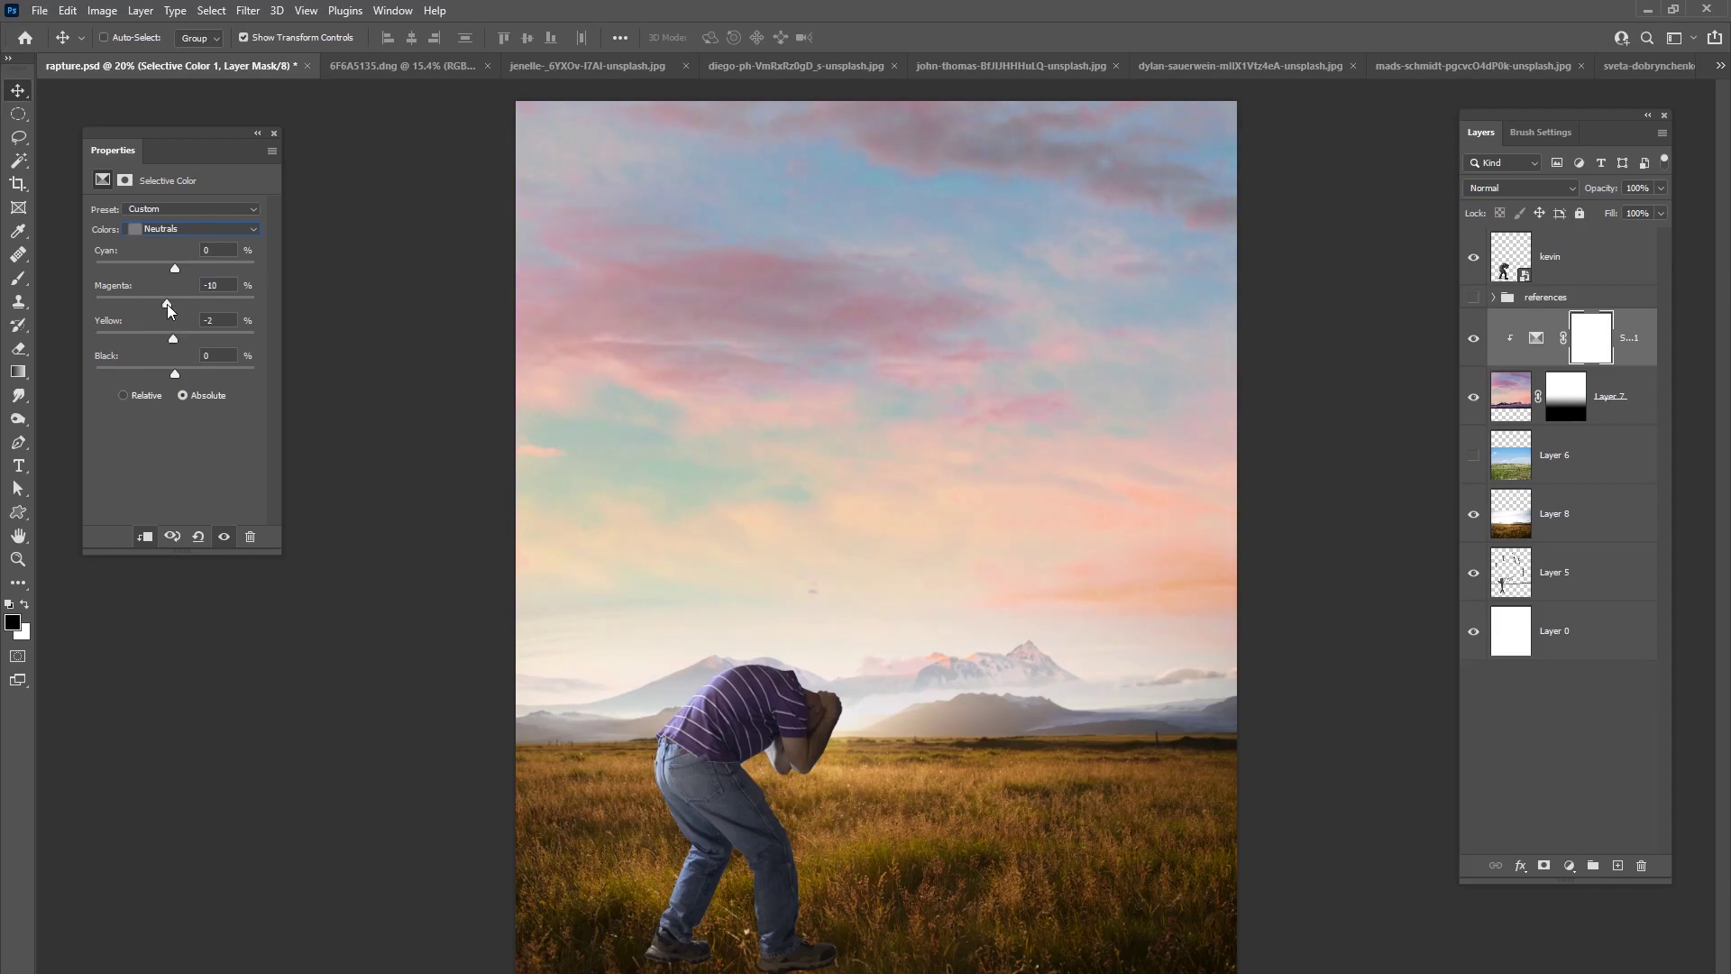
- Fine-tune the black amount in the sky's Selective Color adjustment, setting the Whites to +11% black
left_click(186, 229)
left_click(175, 359)
left_click_drag(157, 370, 210, 373)
left_click(192, 231)
left_click(177, 329)
mouse_move(180, 371)
left_mouse_down()
mouse_move(164, 373)
mouse_move(214, 375)
mouse_move(186, 375)
left_mouse_up()
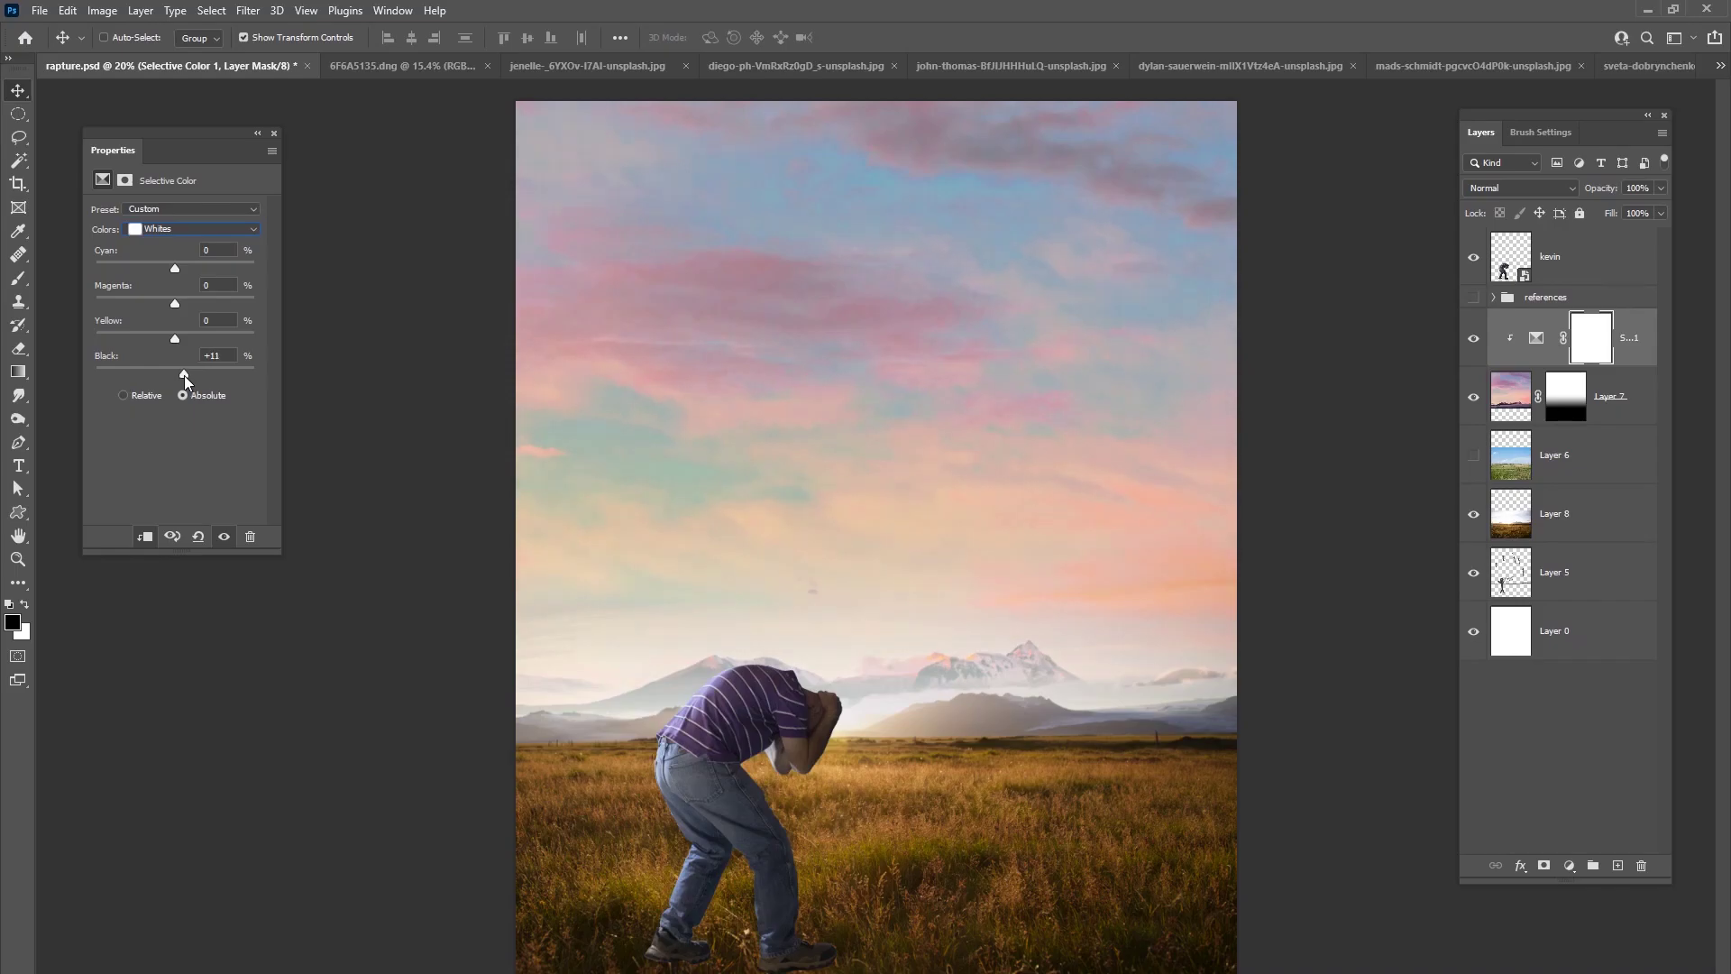
- Compare the sky with and without the Selective Color adjustment
left_click(1473, 338)
left_click(1473, 338)
left_click(1473, 338)
left_click(1472, 338)
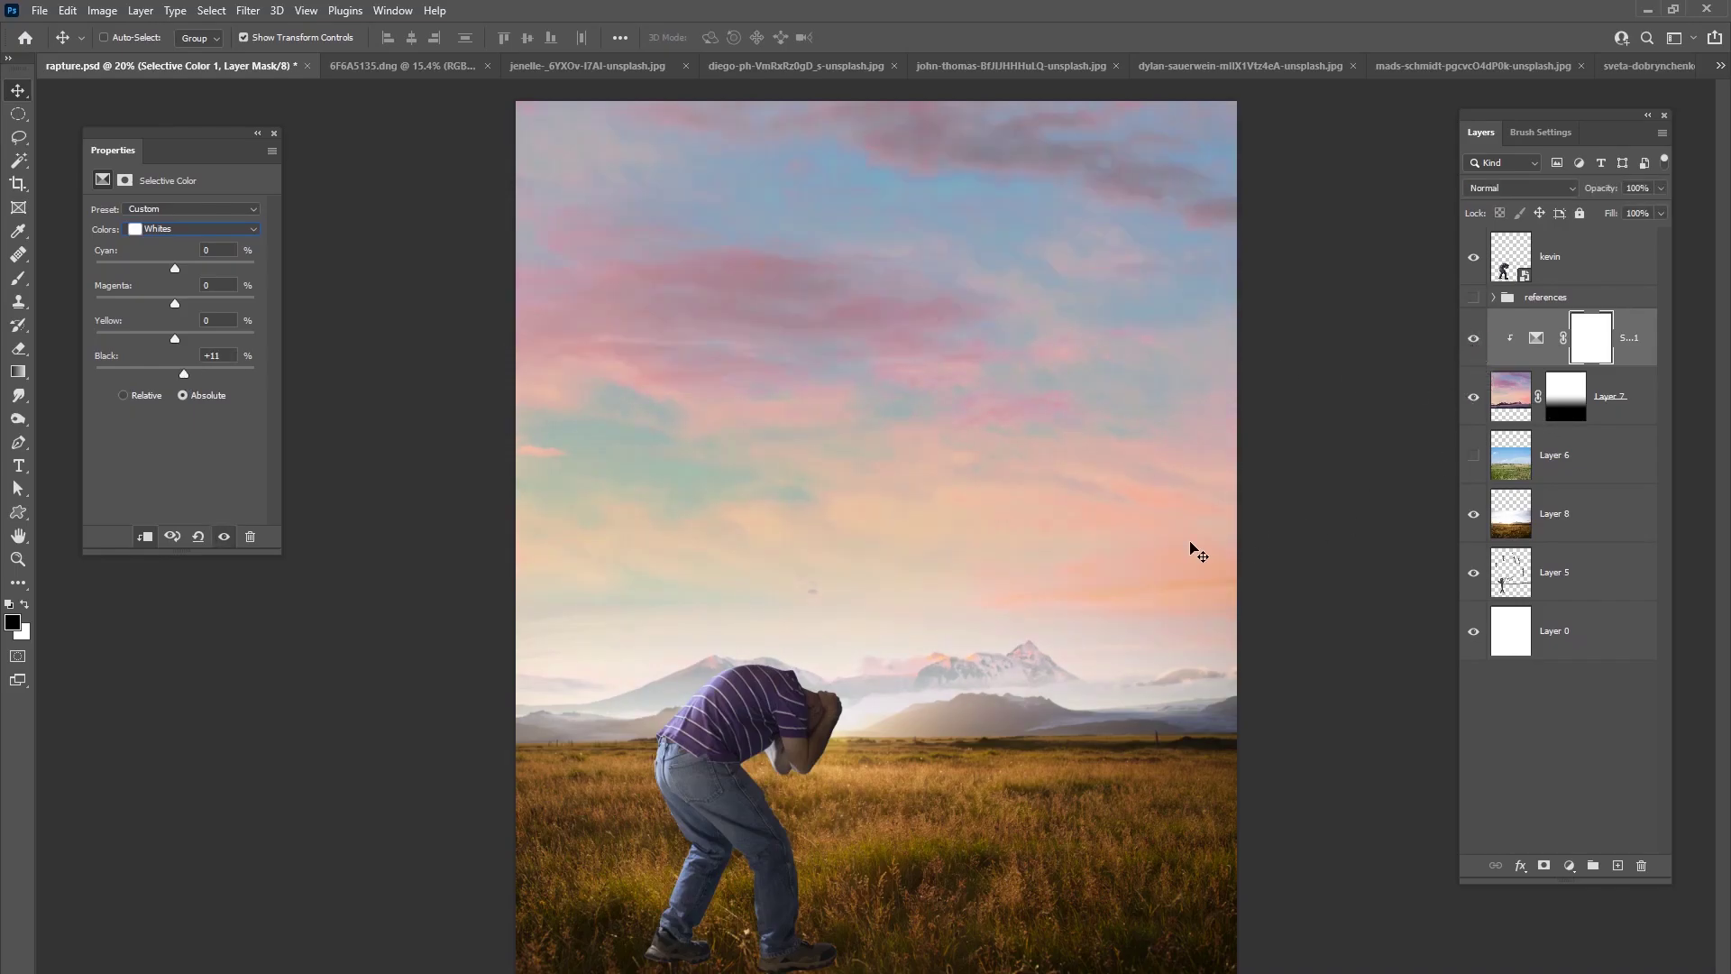
- Examine how the sunset layer and the golden field layer blend at the horizon by toggling their visibility
left_click(1473, 396)
left_click(1473, 396)
left_click(1474, 515)
left_click(1474, 514)
left_click(1474, 514)
left_click(1474, 514)
left_click(1539, 521)
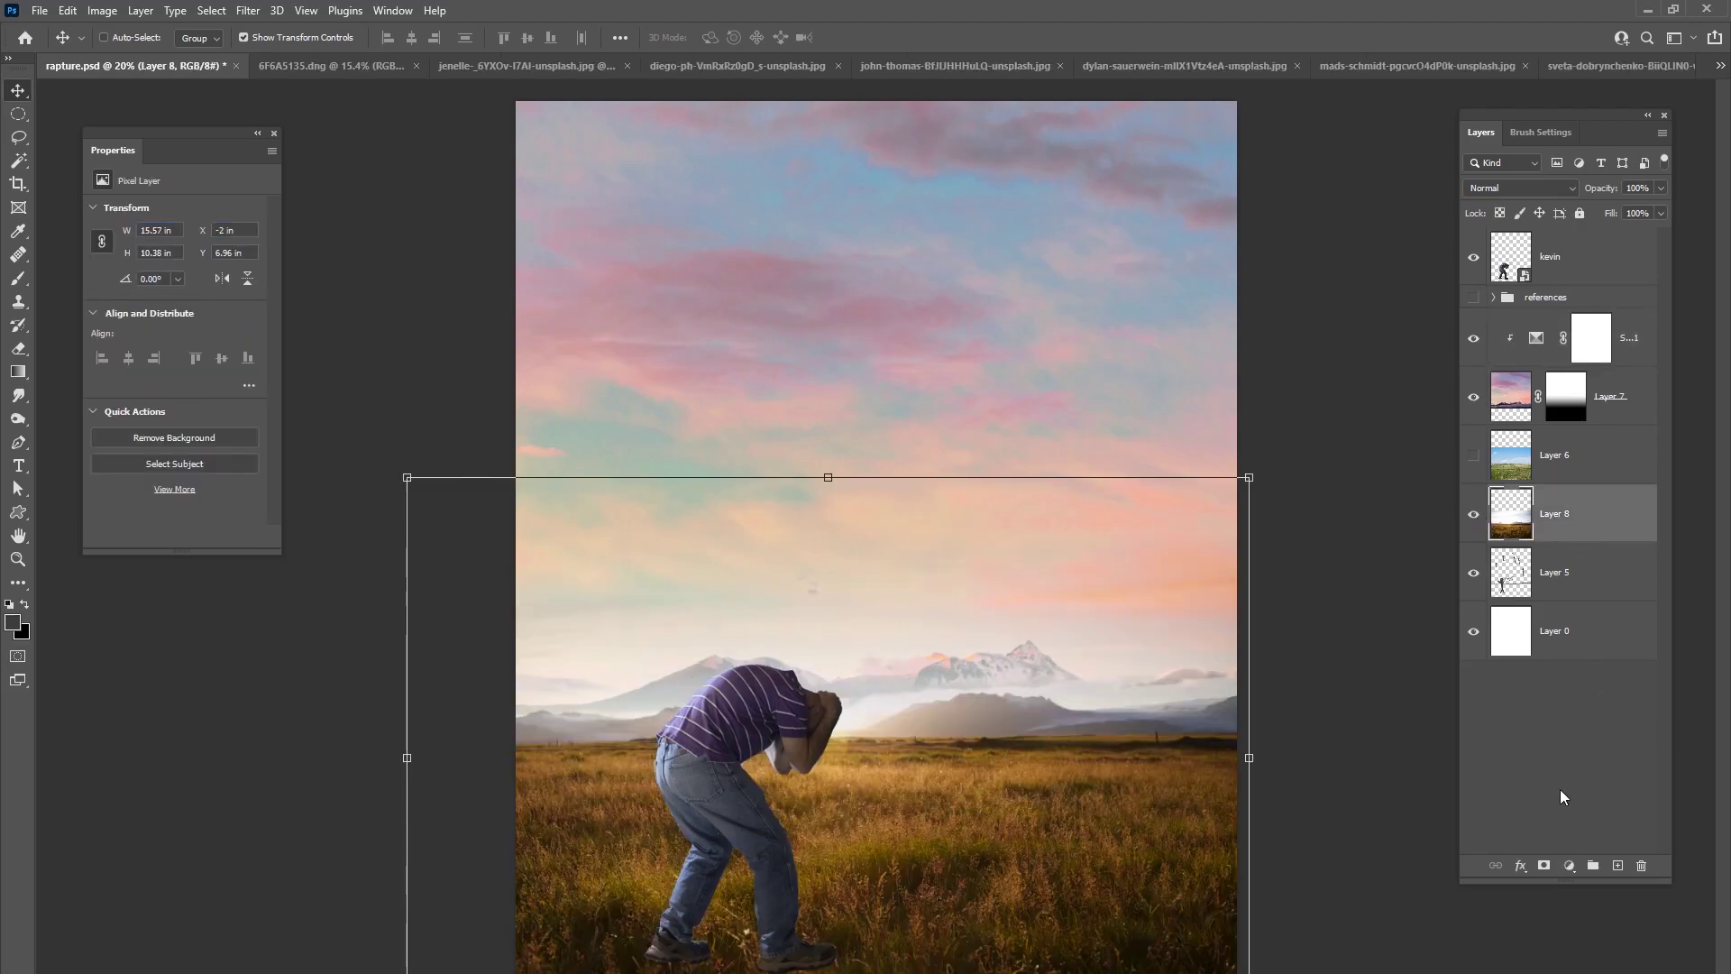
left_click(1476, 408)
left_click(1482, 417)
left_click(1482, 419)
left_click(1483, 419)
left_click(1467, 411)
left_click(1470, 407)
left_click(1563, 406)
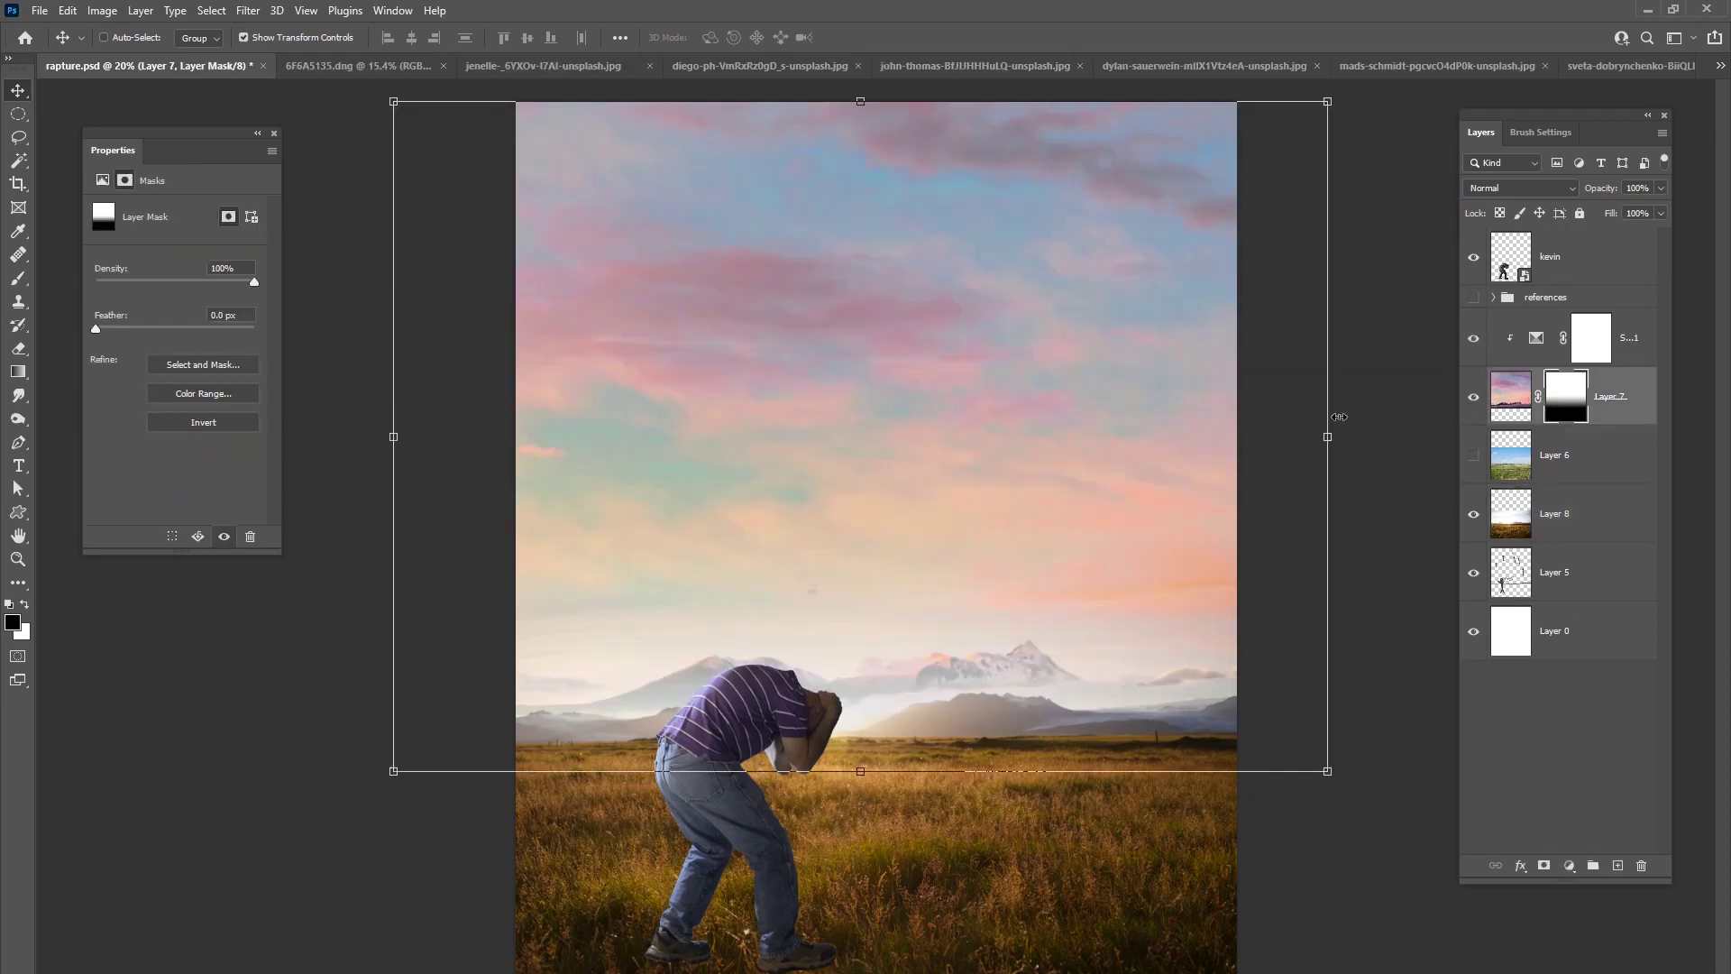
- Nudge the golden field layer to about X -1.97 in and Y 6.93 in
left_click(1577, 515)
mouse_move(1051, 764)
left_mouse_down()
mouse_move(1048, 735)
mouse_move(1046, 760)
left_mouse_up()
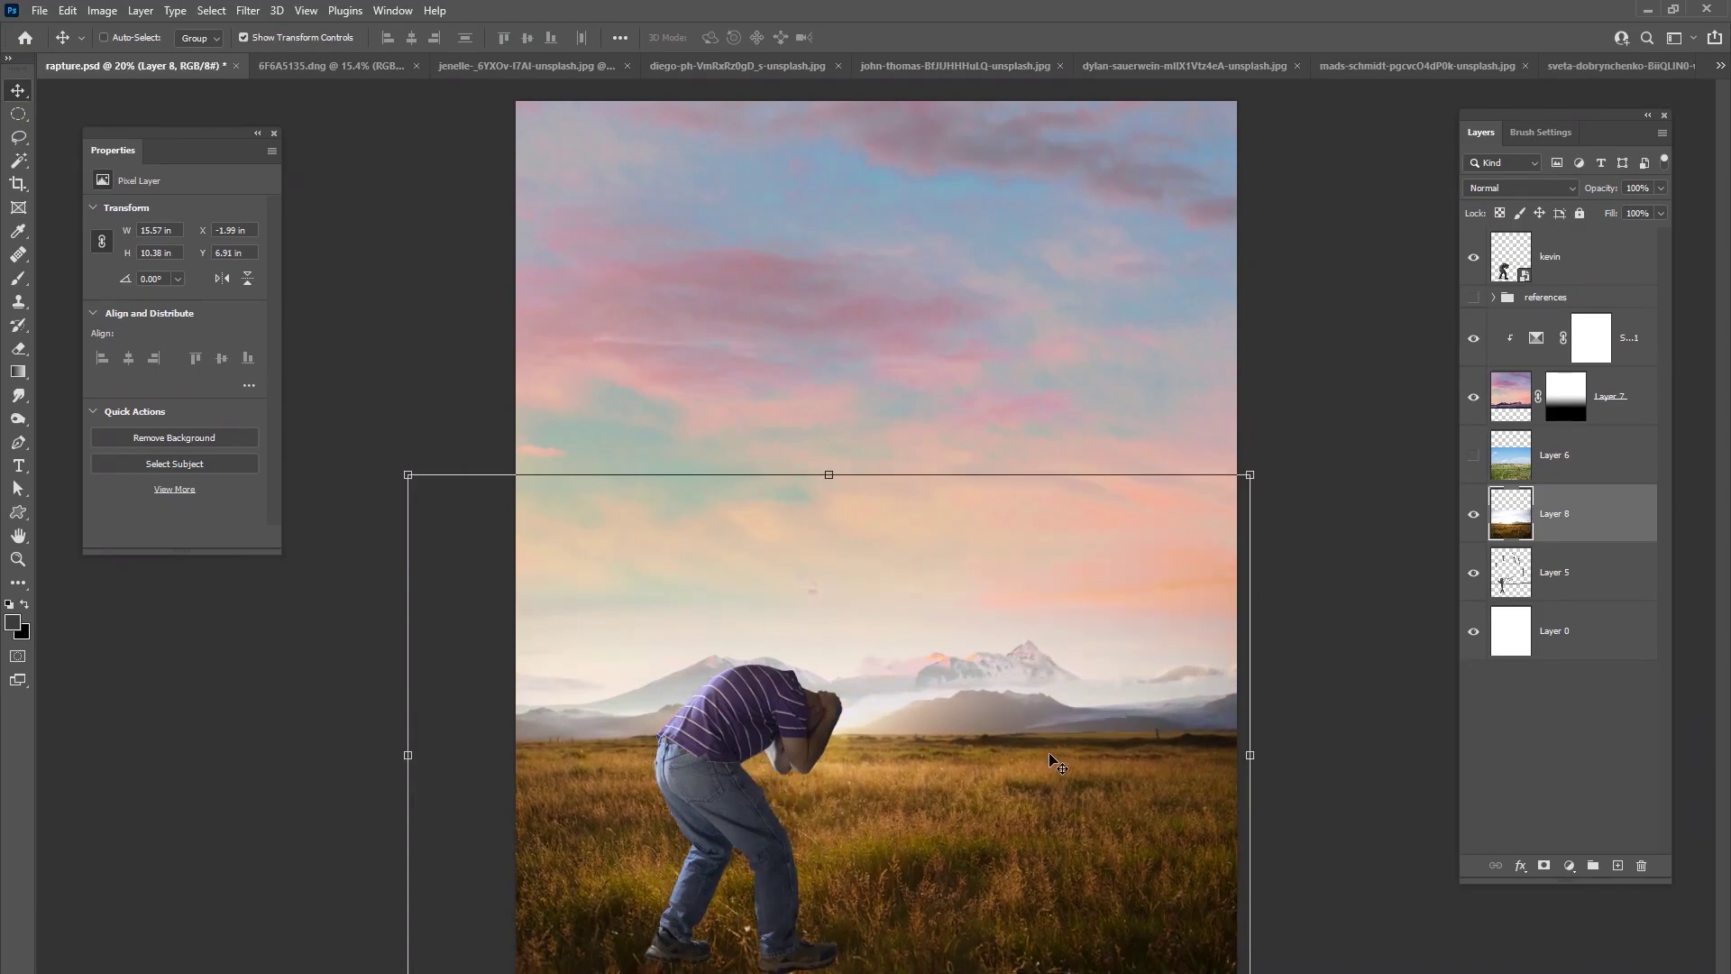
left_click_drag(1056, 753, 1057, 755)
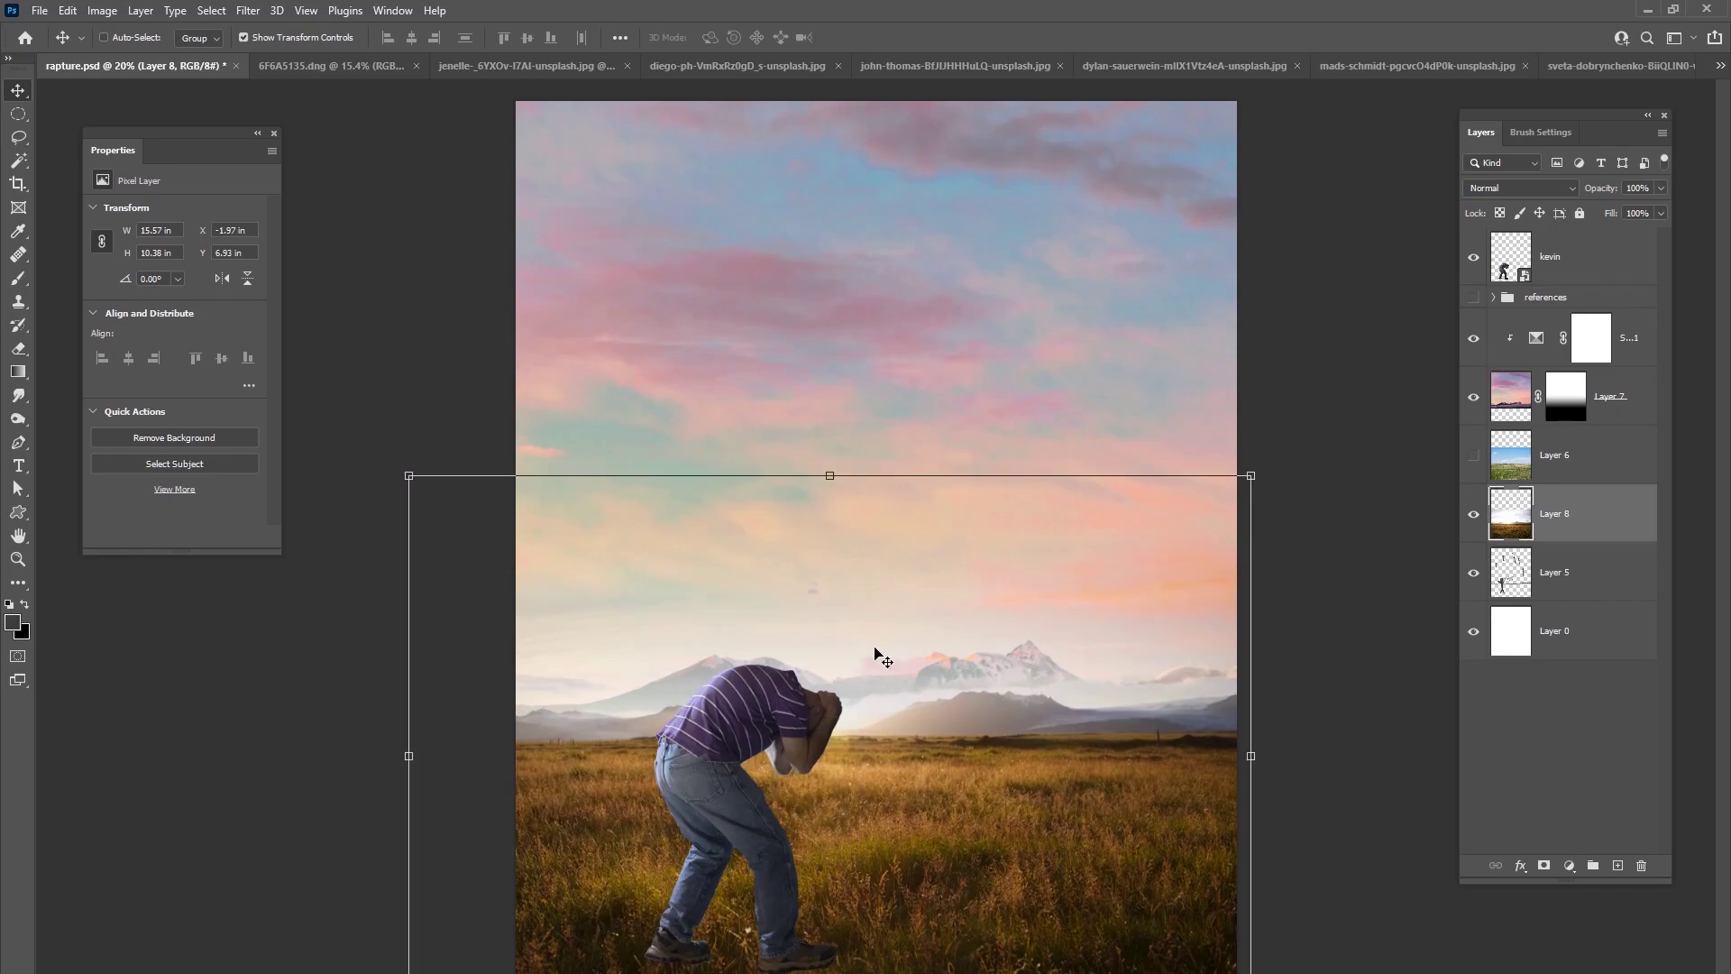
left_click(66, 11)
mouse_move(42, 11)
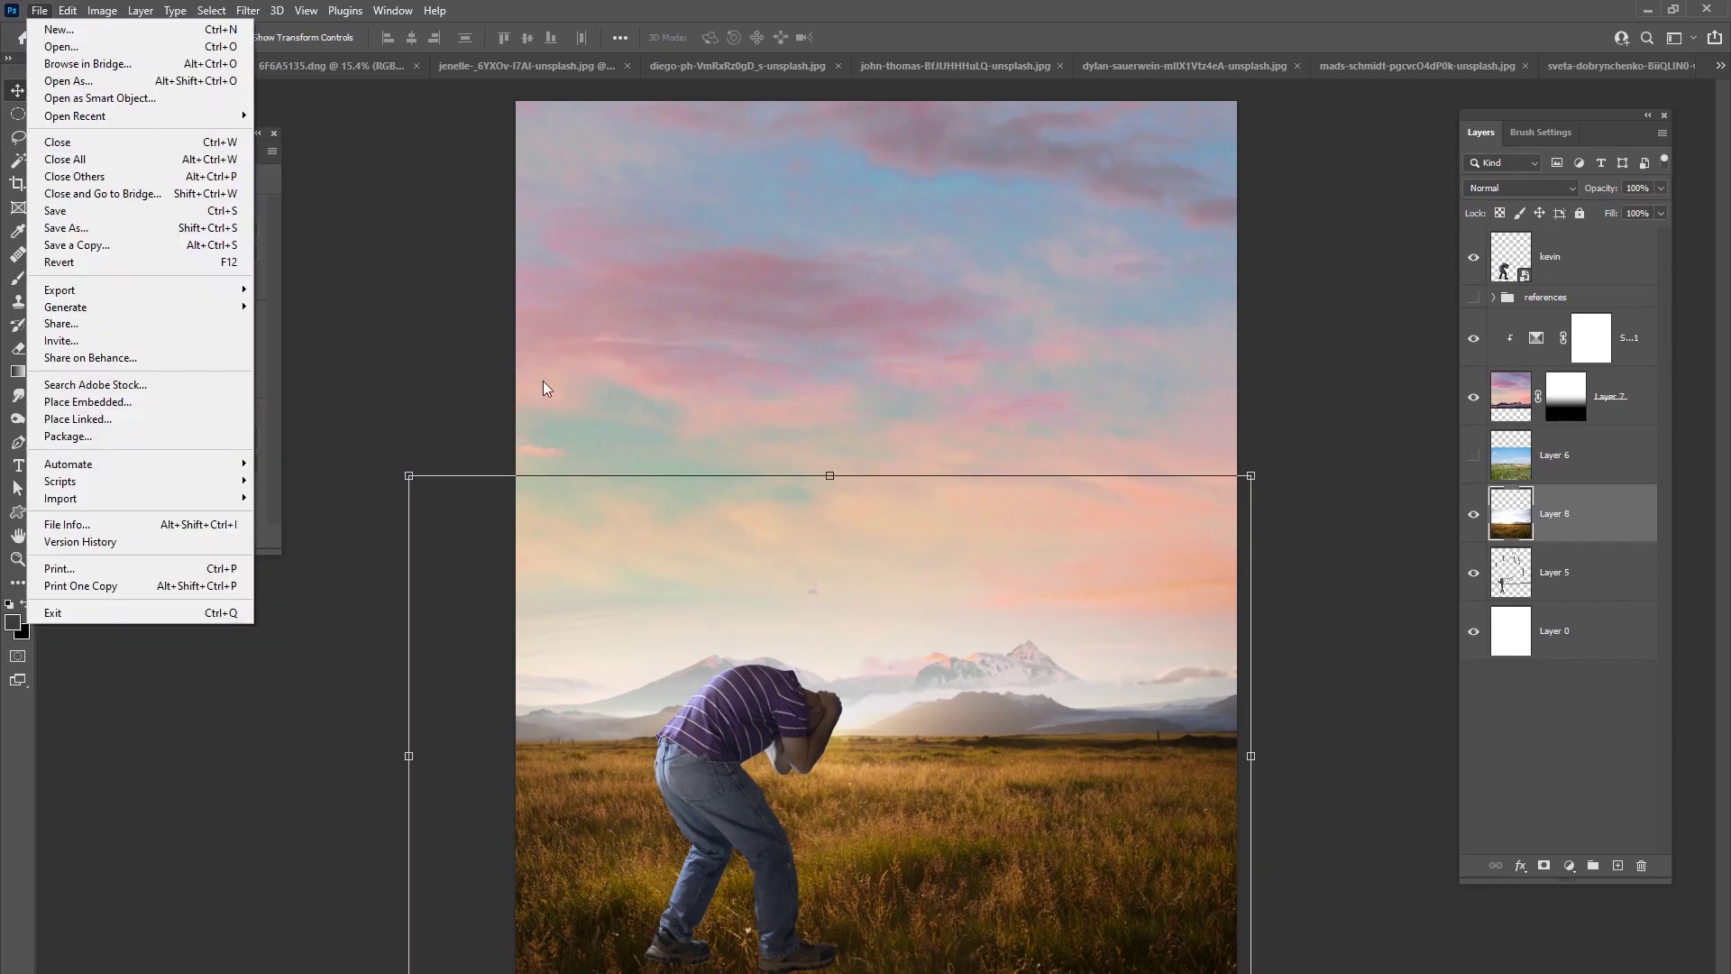
left_click(166, 958)
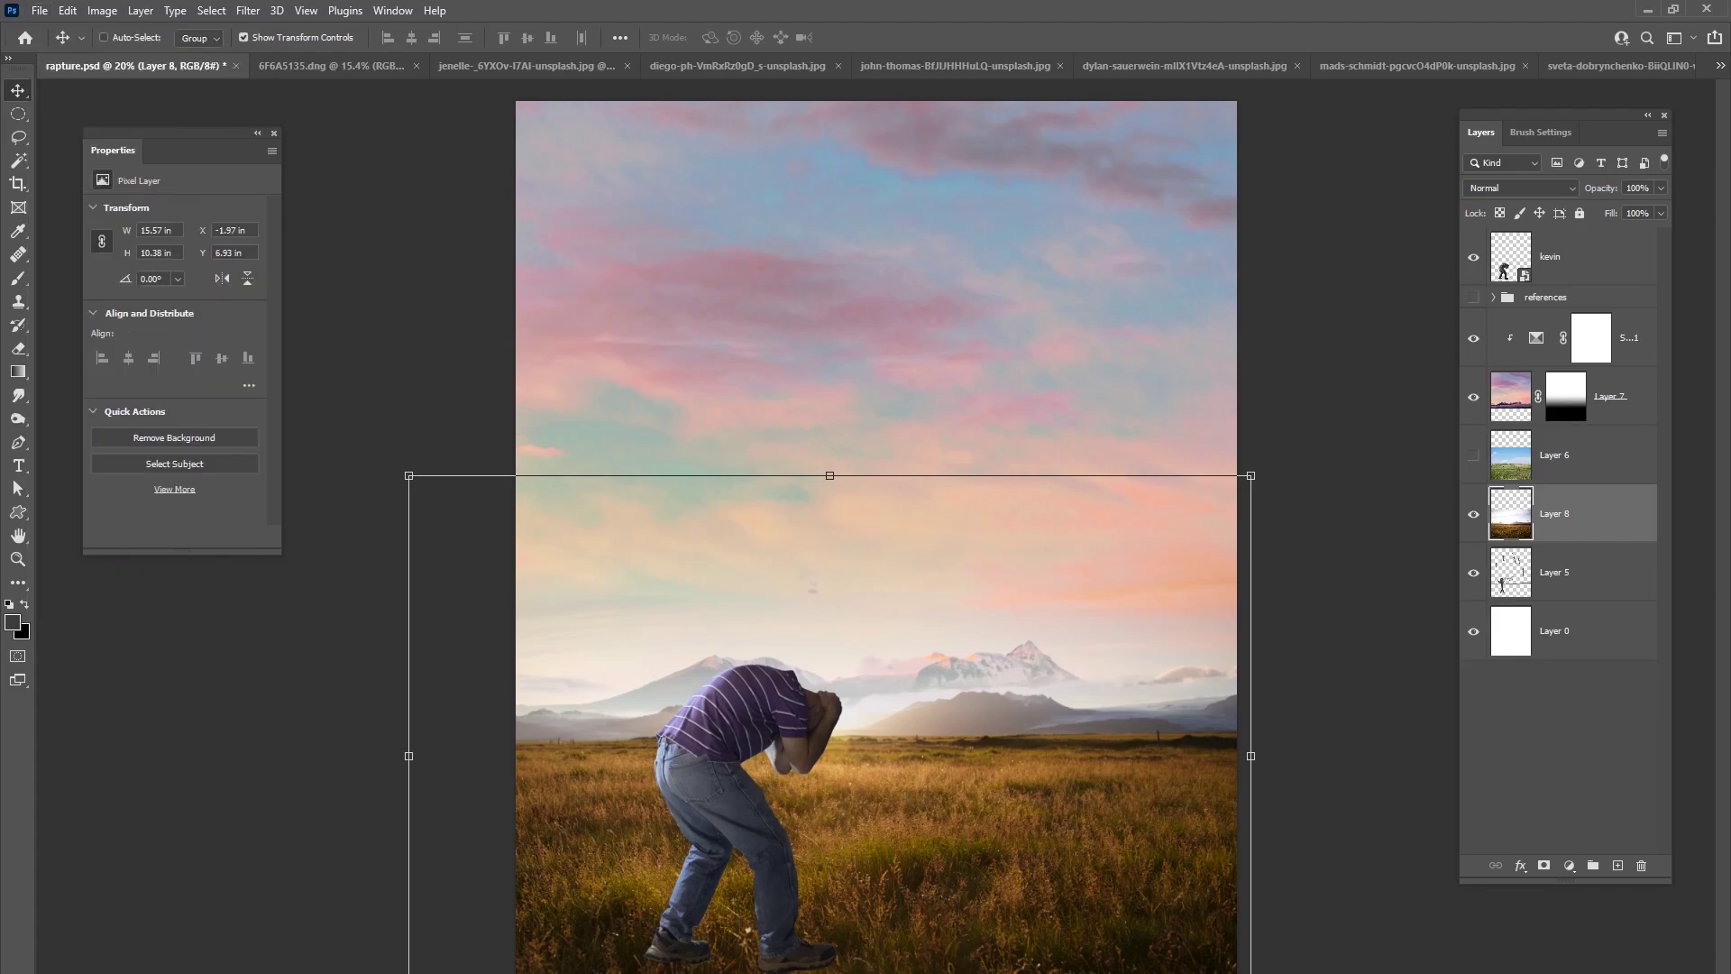
- Add a Levels adjustment layer above the man's layer
scroll(877, 551, "down", 1)
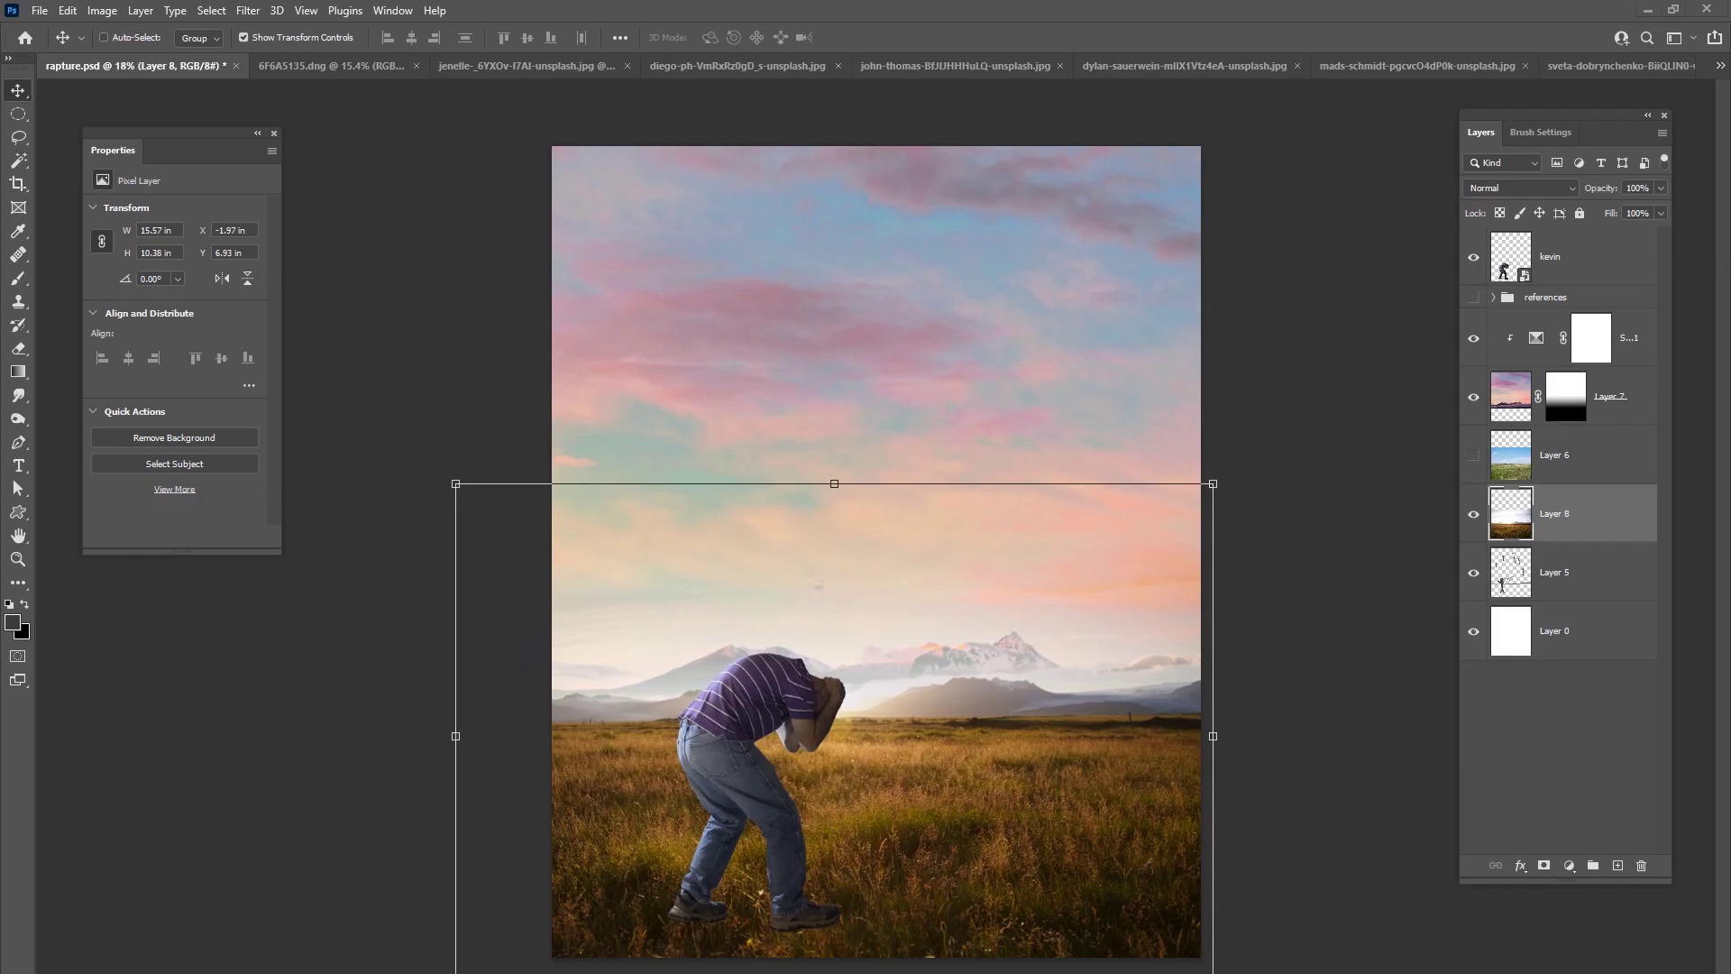
left_click(1623, 266)
left_click(1569, 866)
left_click(1592, 618)
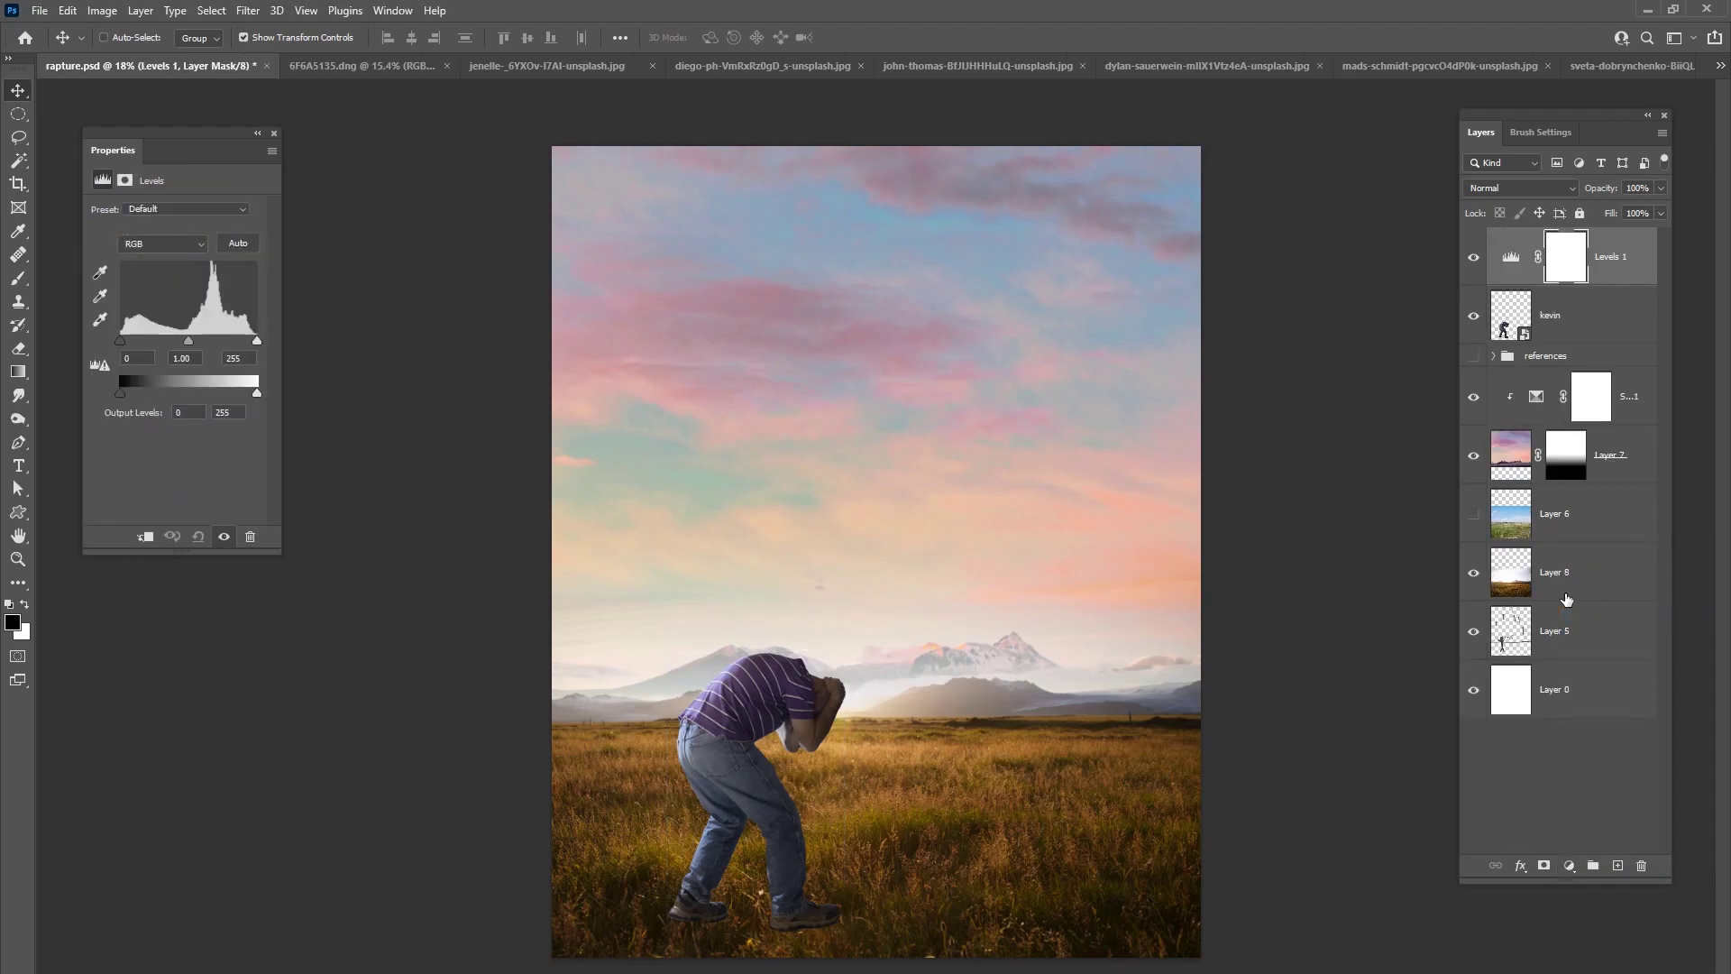
- Rasterize the man's smart object layer
key("ctrl+plus")
key("ctrl+plus")
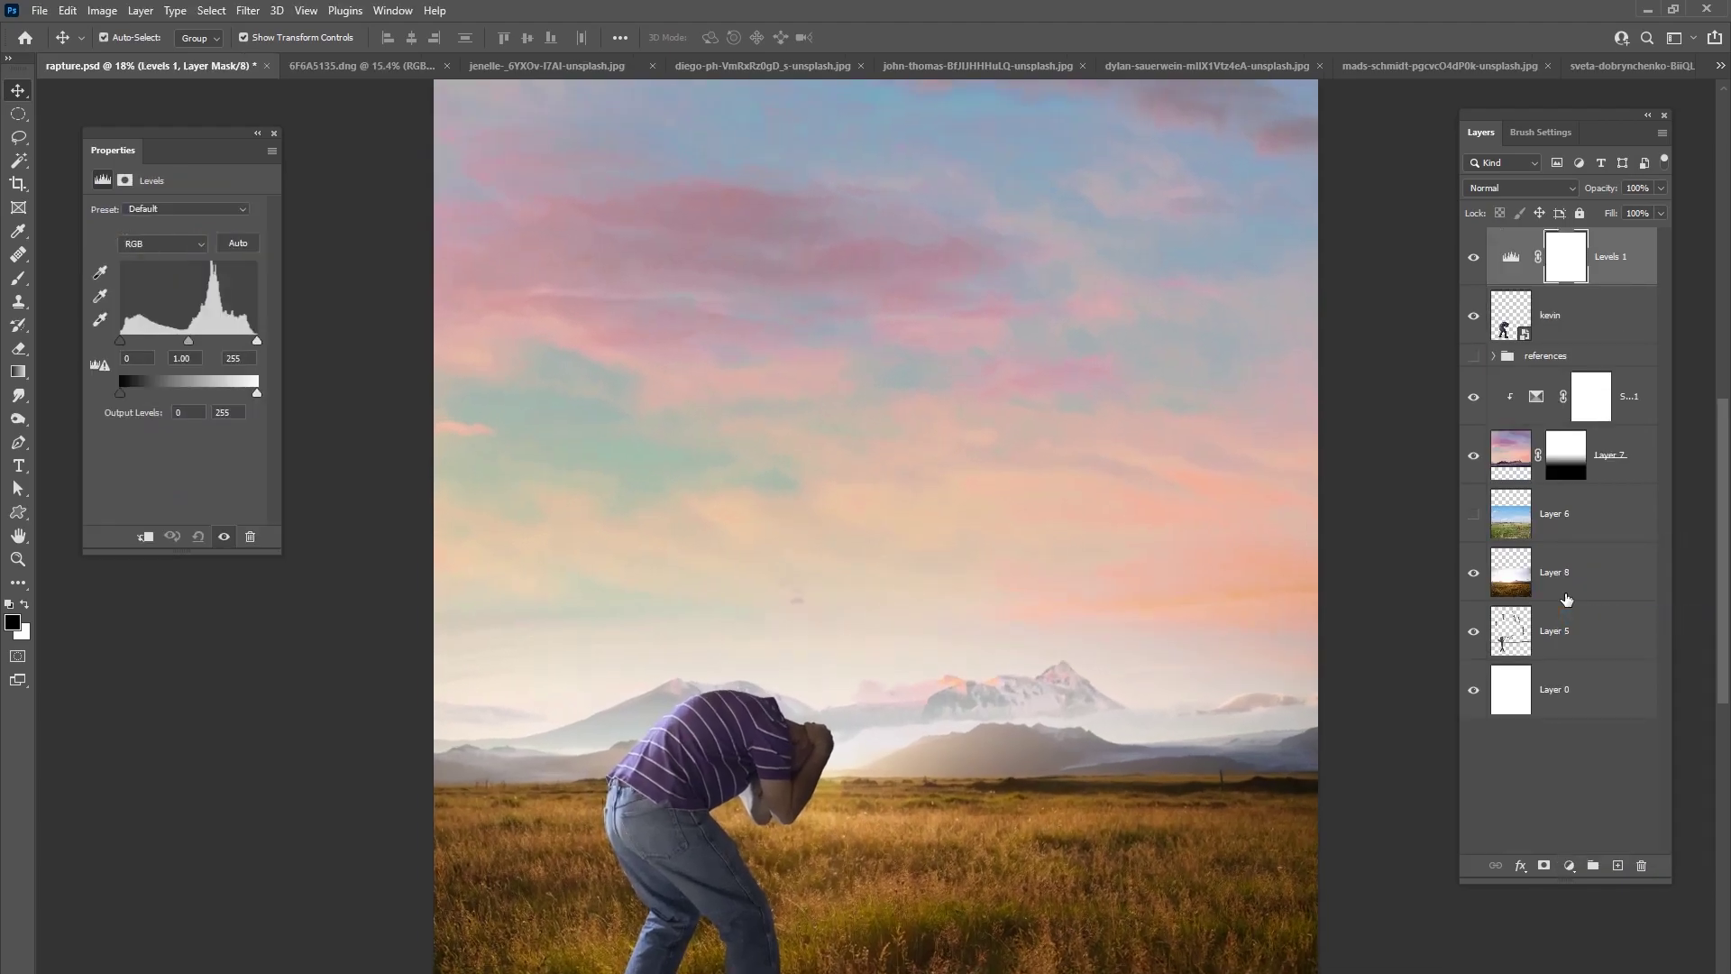
left_click_drag(621, 657, 825, 349)
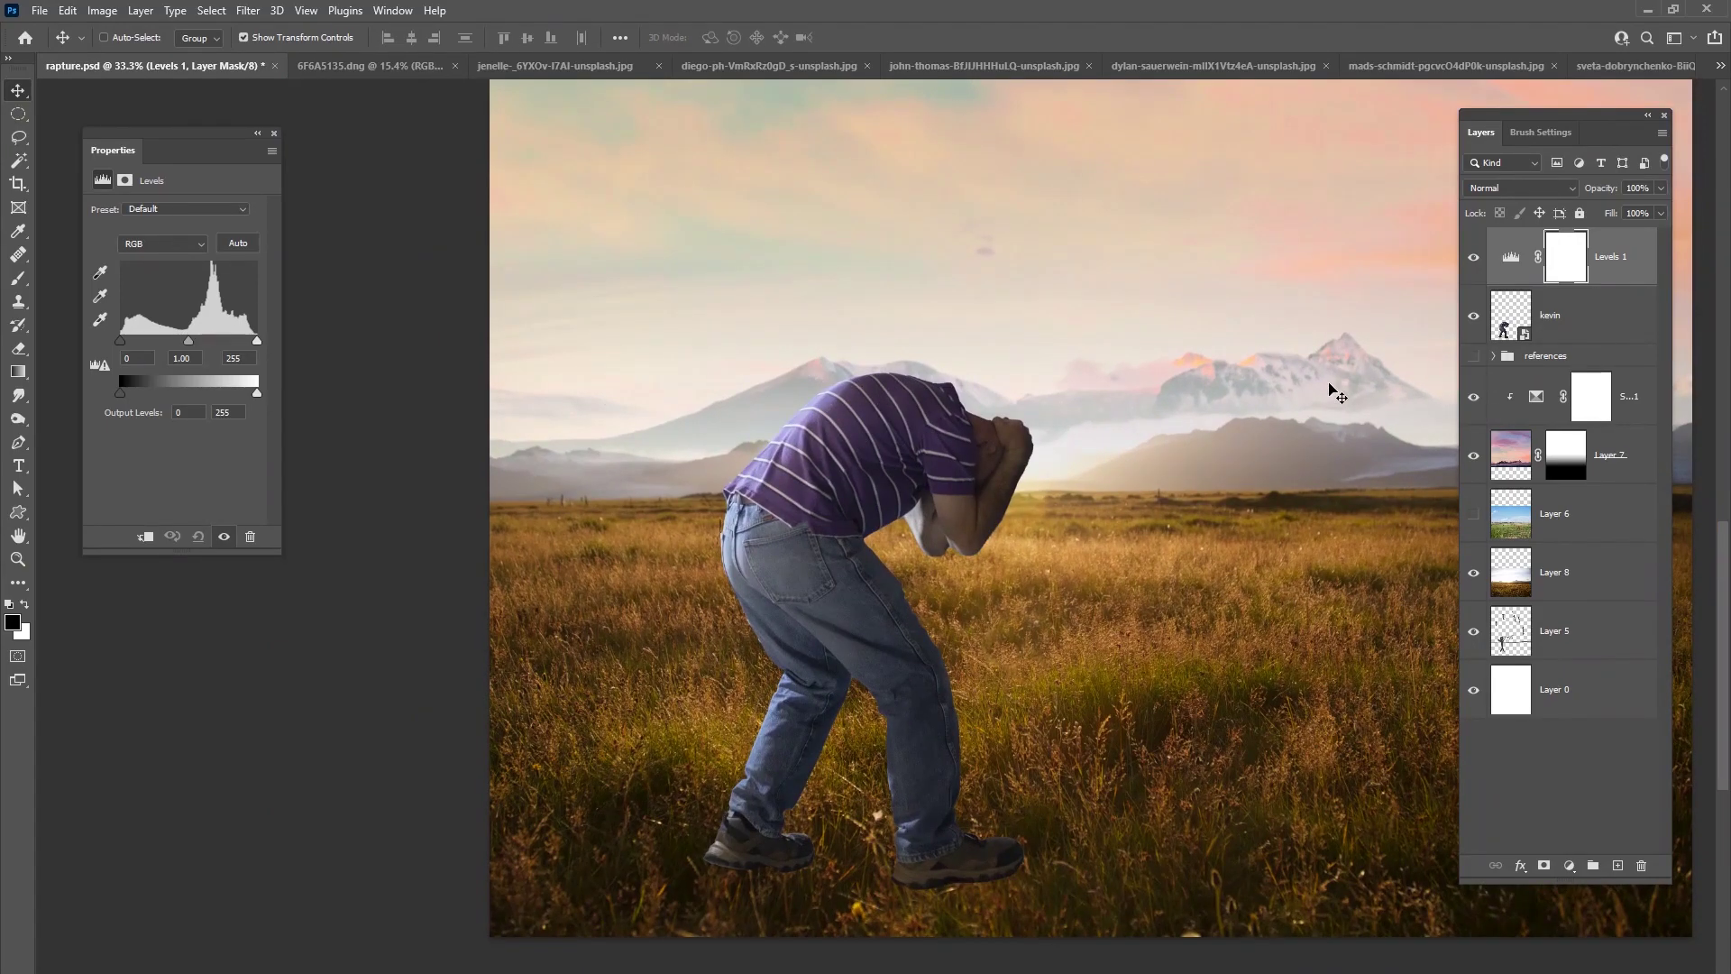
left_click(1559, 318)
right_click(1559, 318)
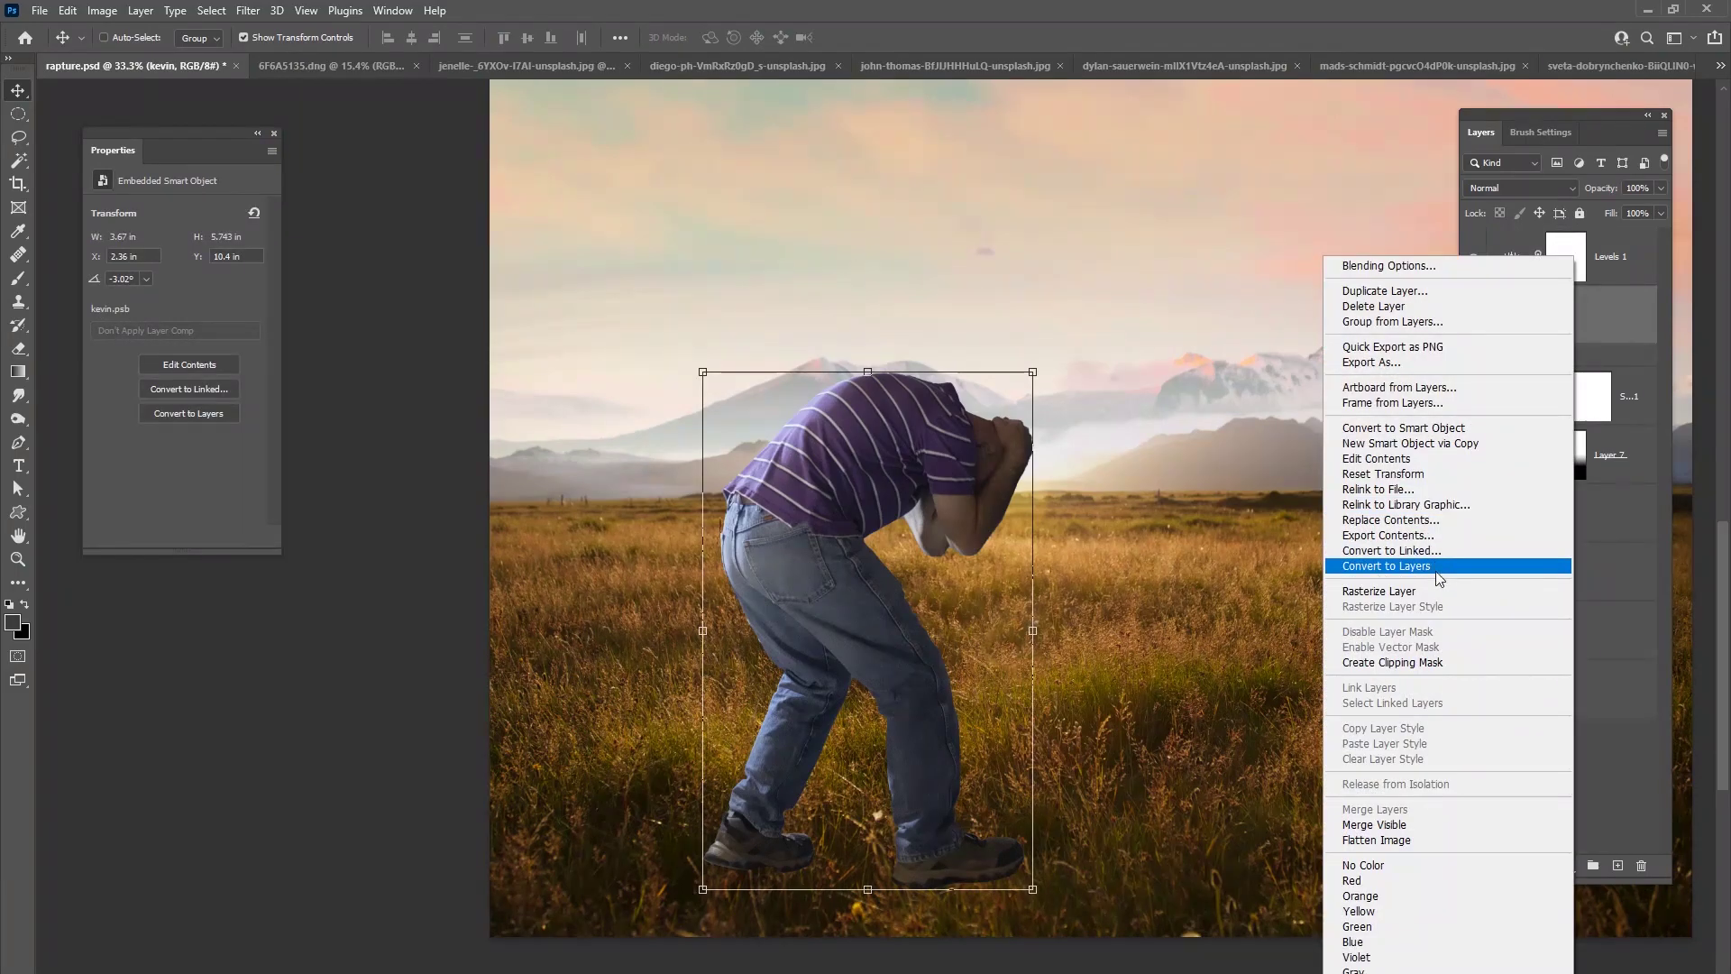
left_click(1394, 592)
- Open the man's layer in Liquify and flatten the hump of his upper back with a size 462 brush
left_click(248, 12)
left_click(324, 181)
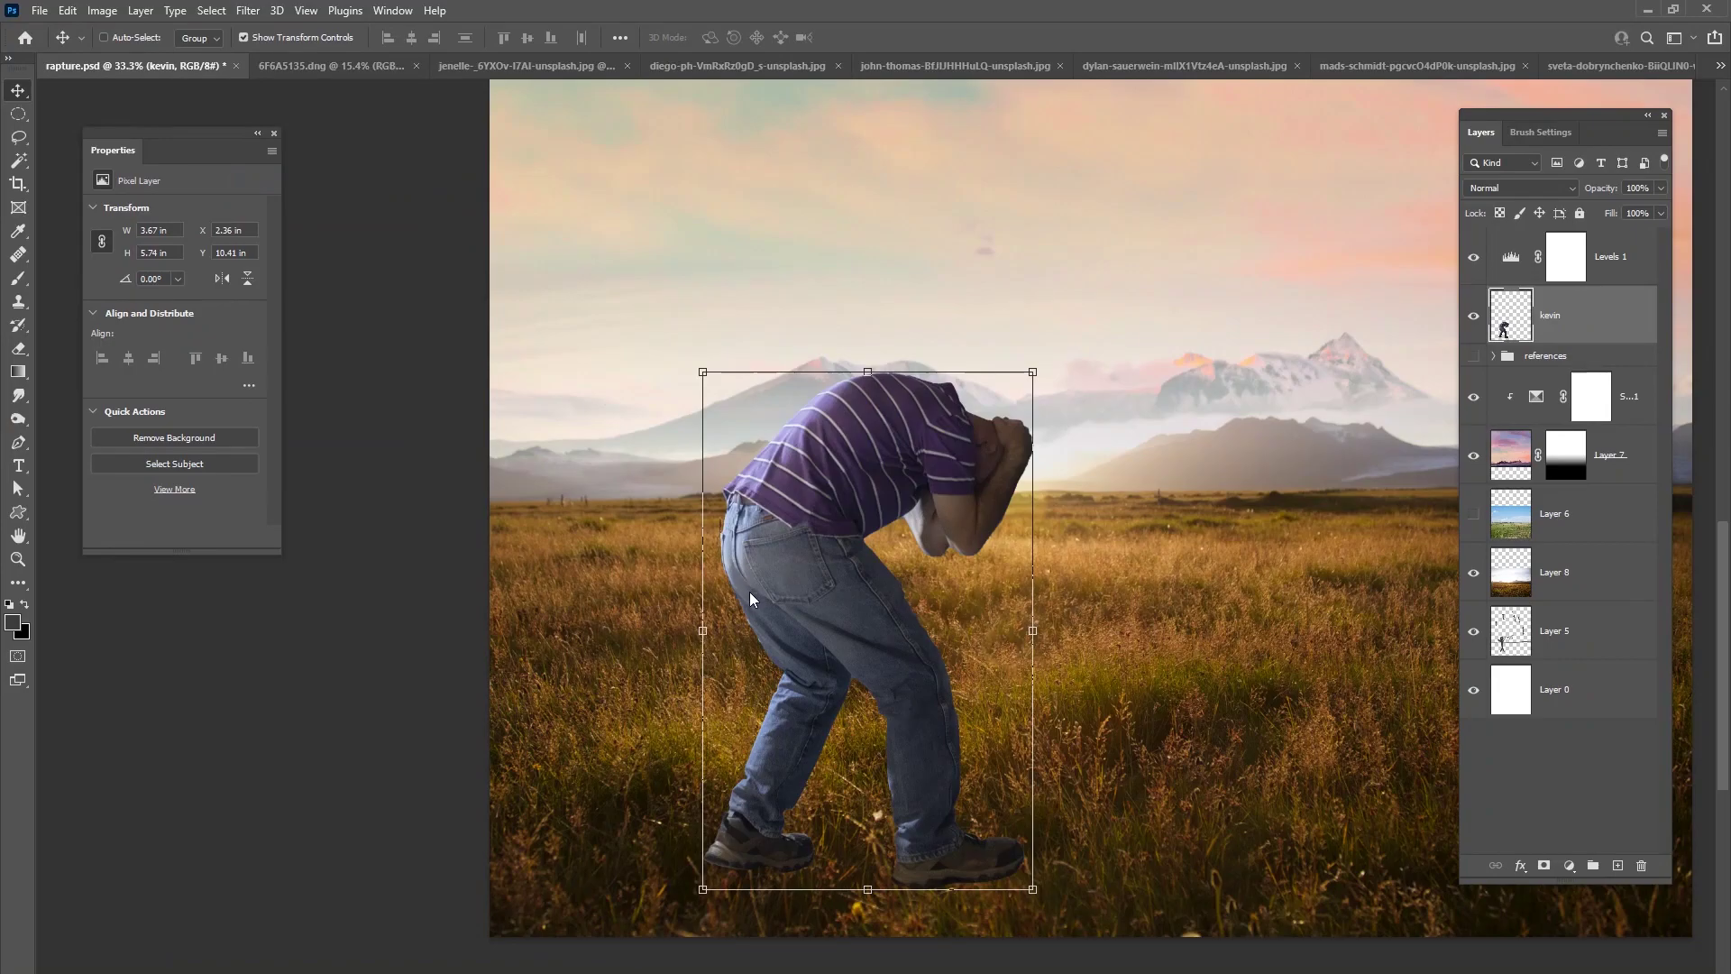
key("ctrl+plus")
key("ctrl+plus")
key("ctrl+plus")
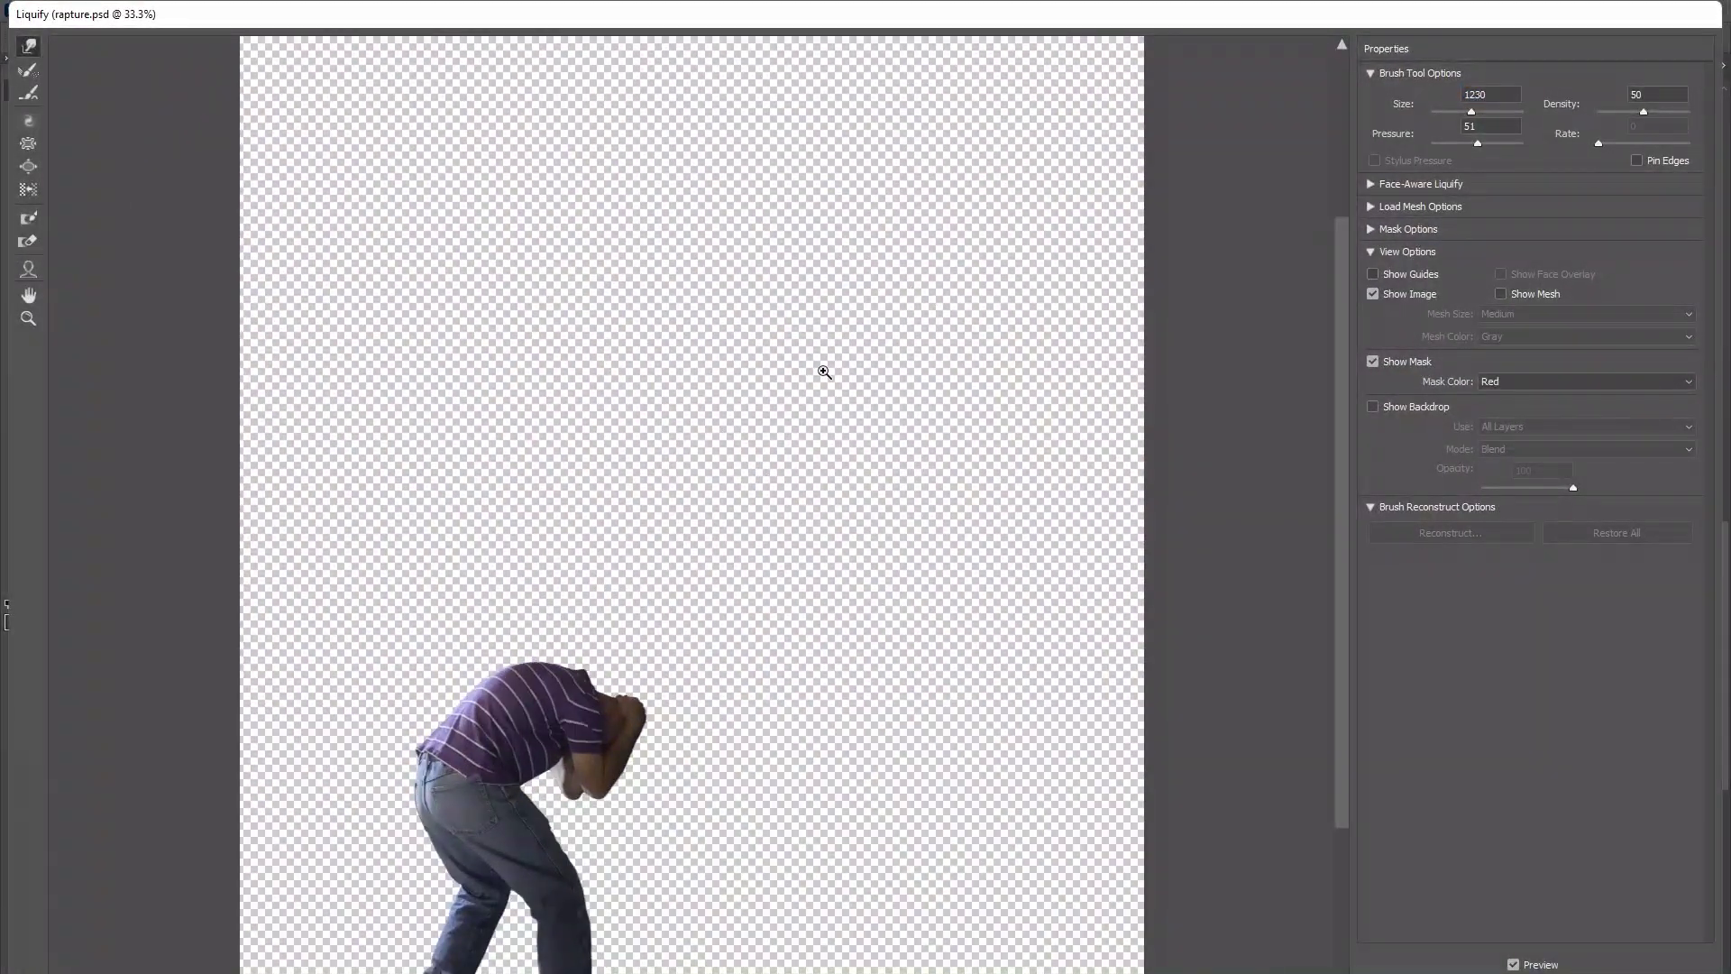
scroll(824, 371, "down", 8)
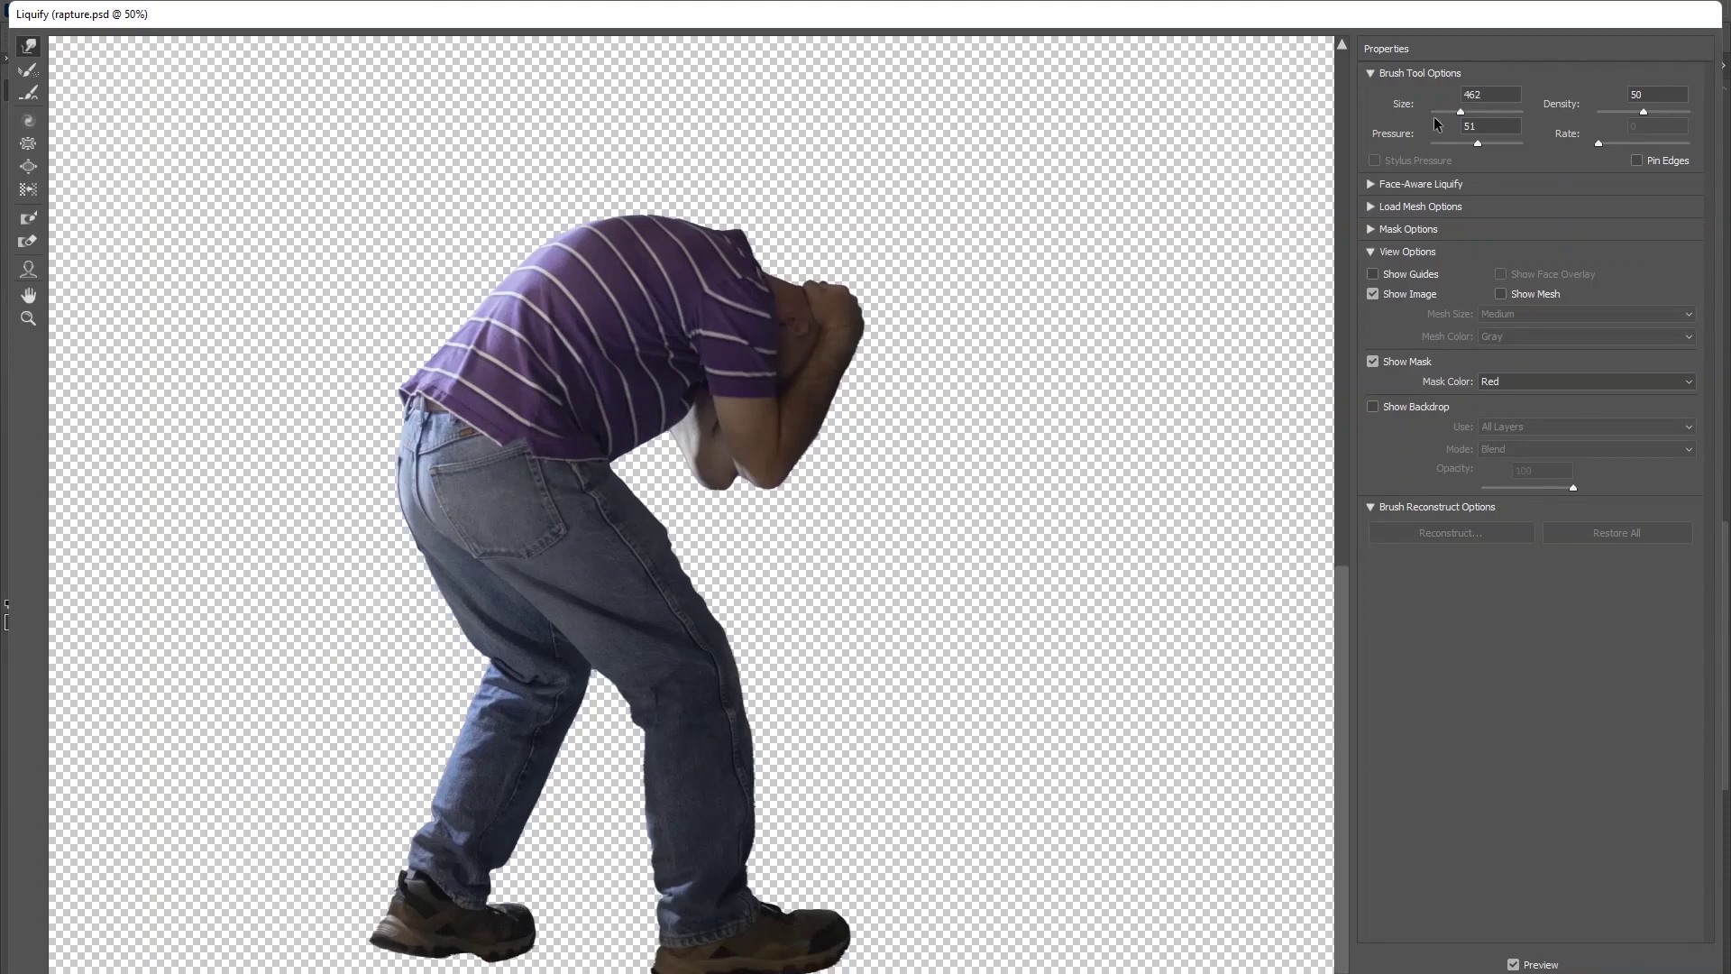
left_click_drag(560, 174, 529, 193)
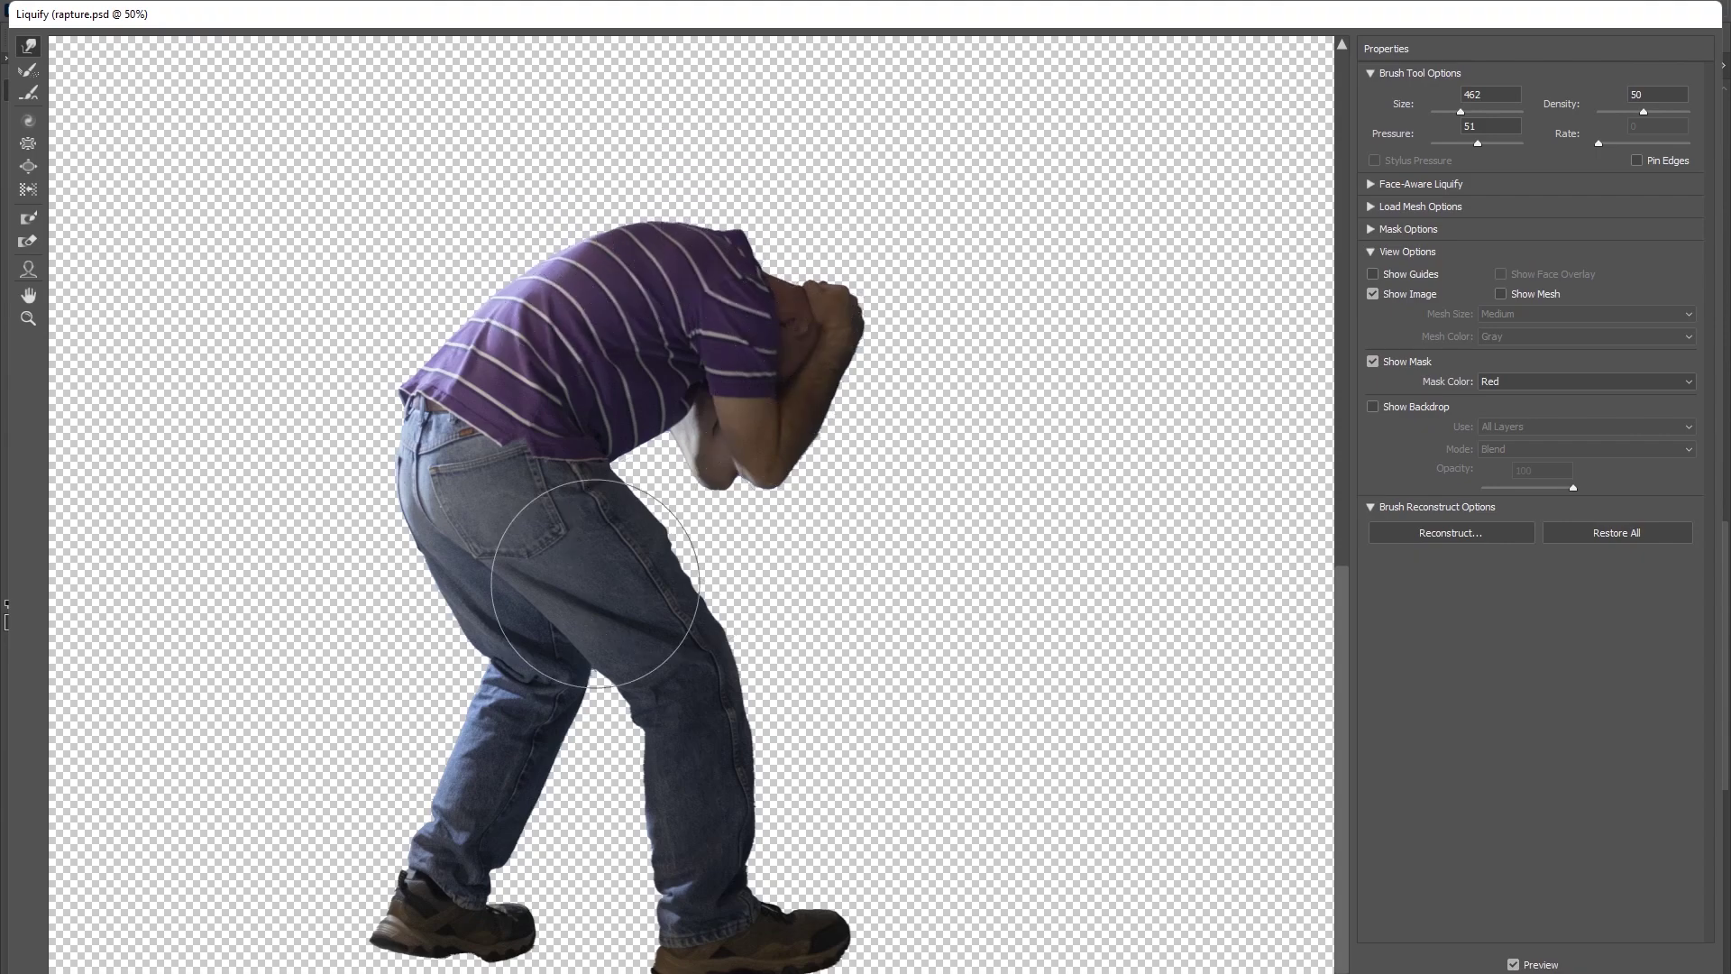
- Push in the seat of the jeans with a size 418 Liquify brush, refine the legs at size 243, and apply the filter
left_click_drag(1453, 110, 1450, 110)
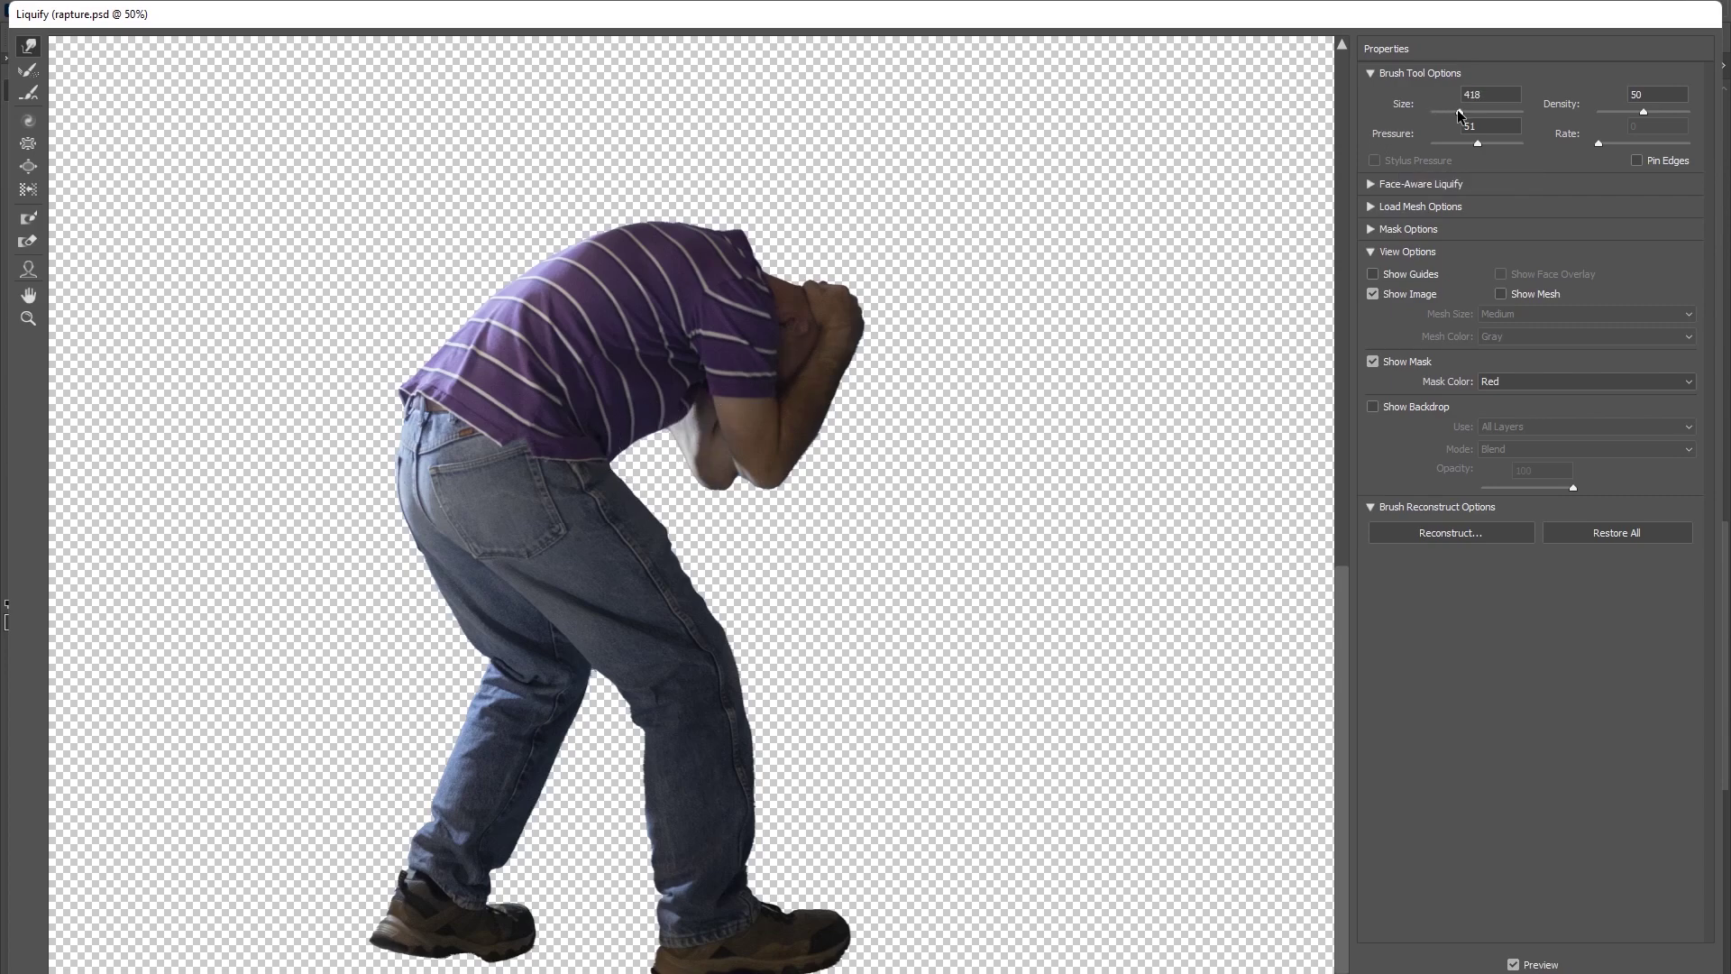
mouse_move(428, 629)
left_mouse_down()
mouse_move(568, 624)
mouse_move(495, 546)
mouse_move(401, 476)
left_mouse_up()
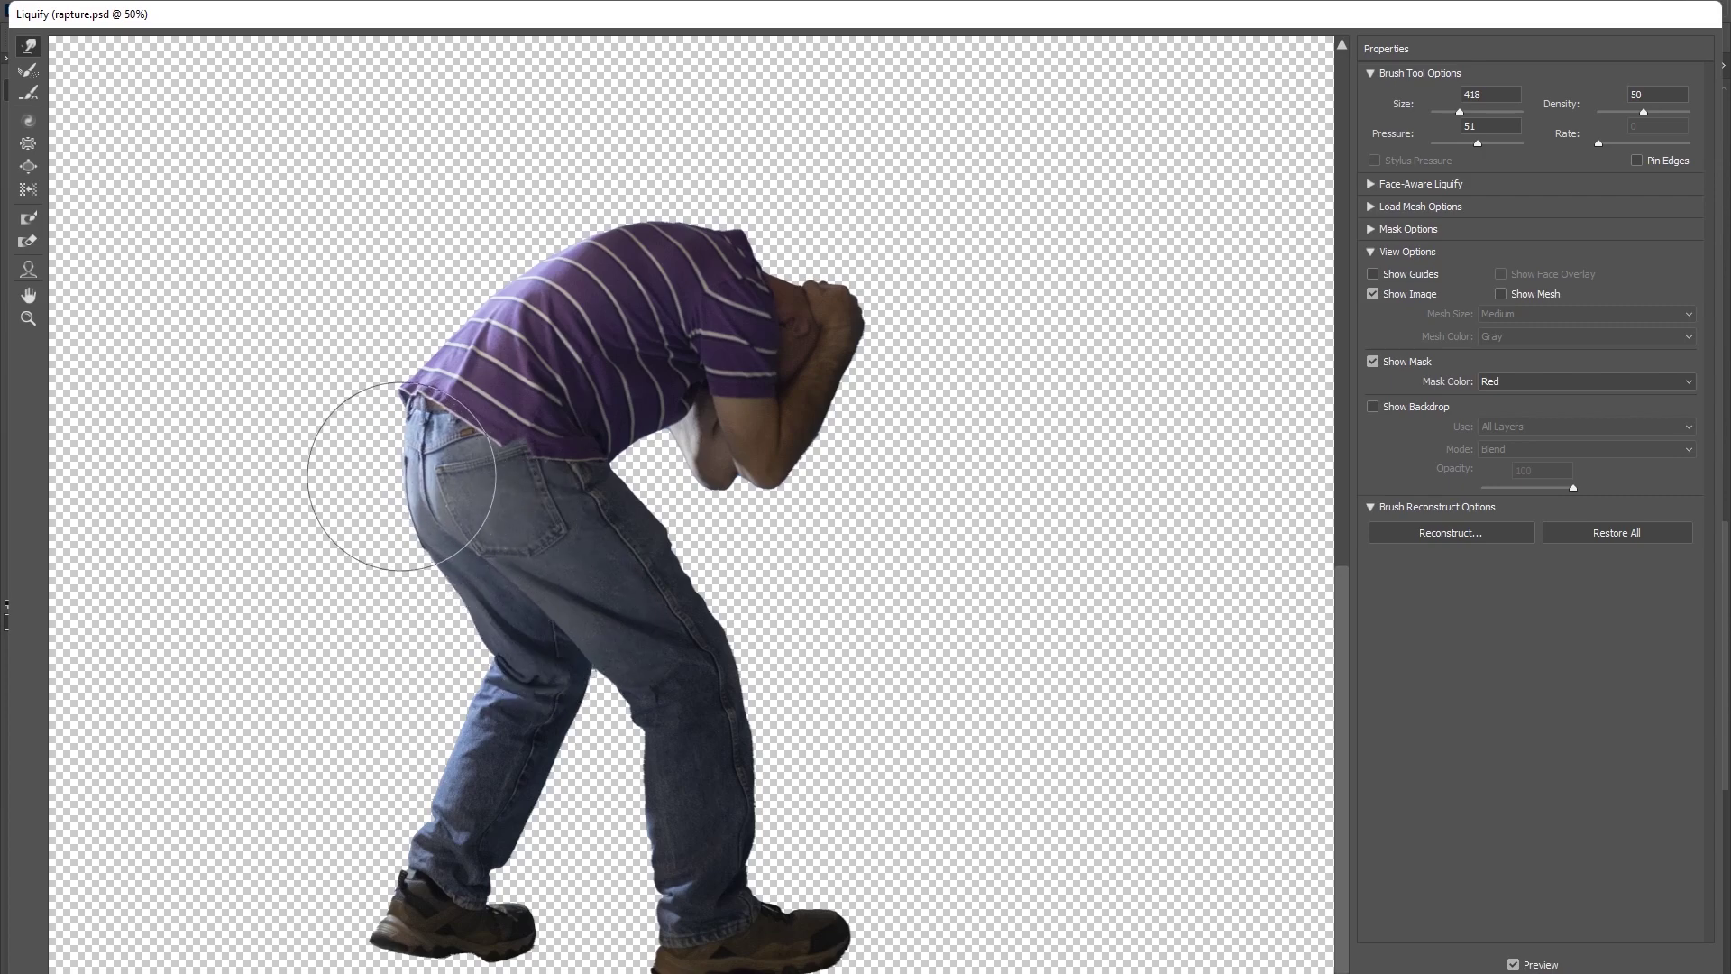
left_click_drag(1457, 110, 1453, 111)
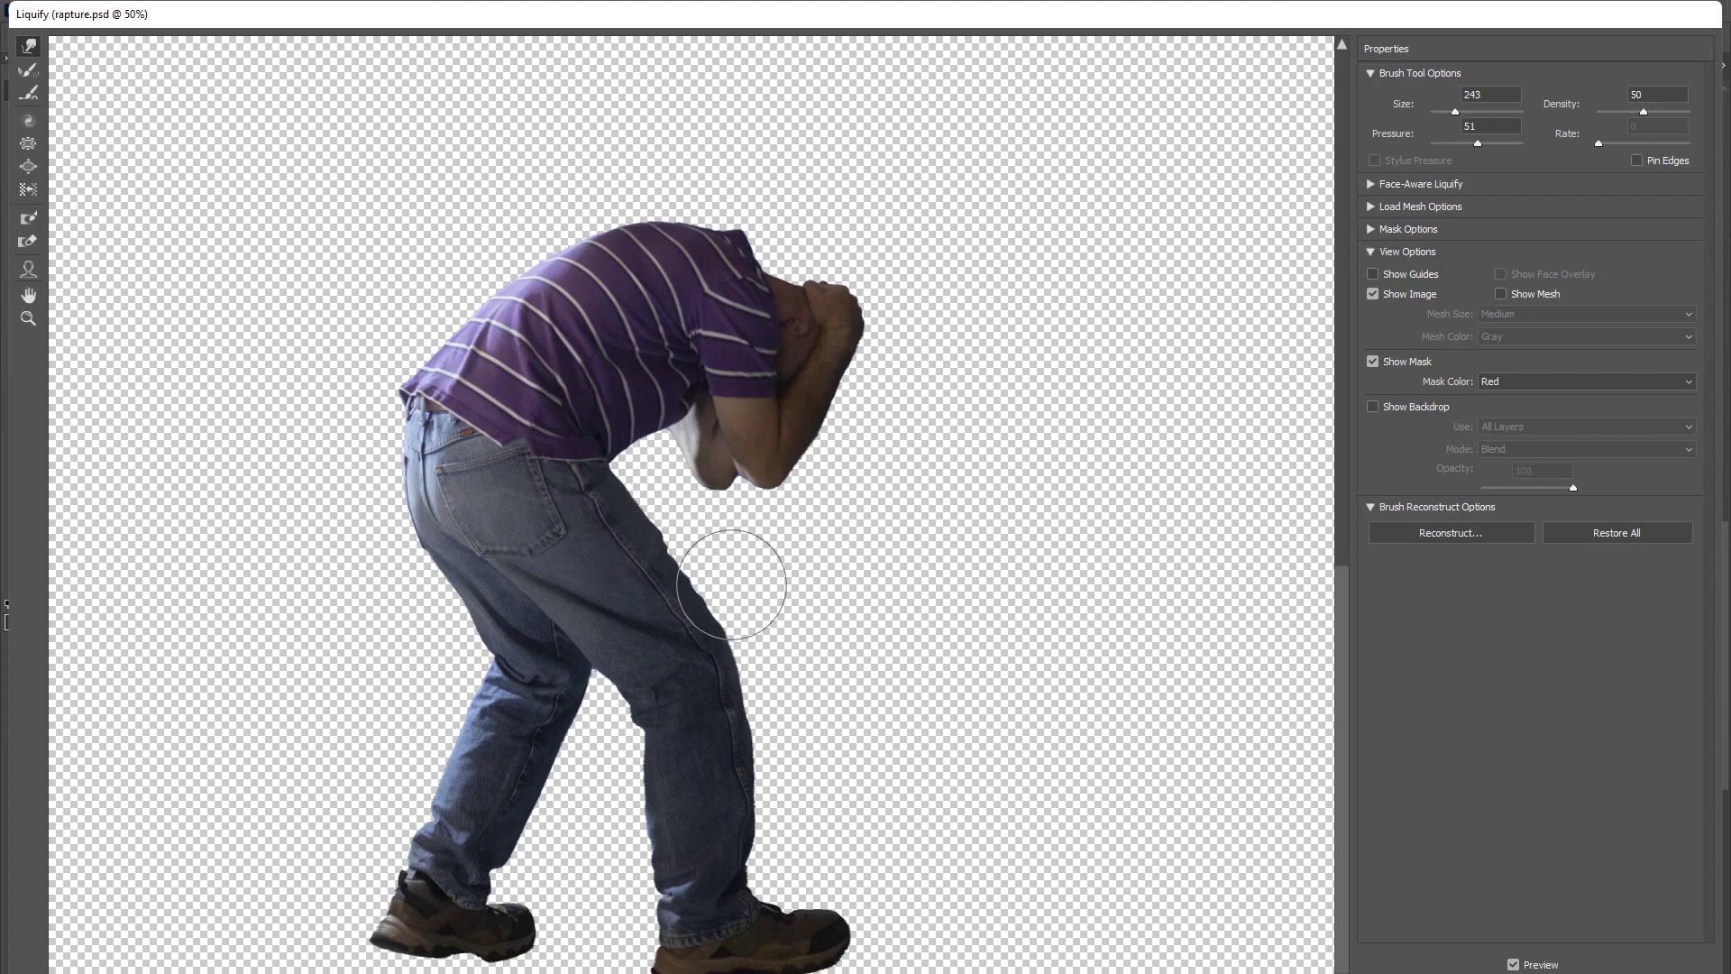
mouse_move(630, 718)
left_mouse_down()
mouse_move(676, 734)
mouse_move(630, 753)
mouse_move(642, 801)
left_mouse_up()
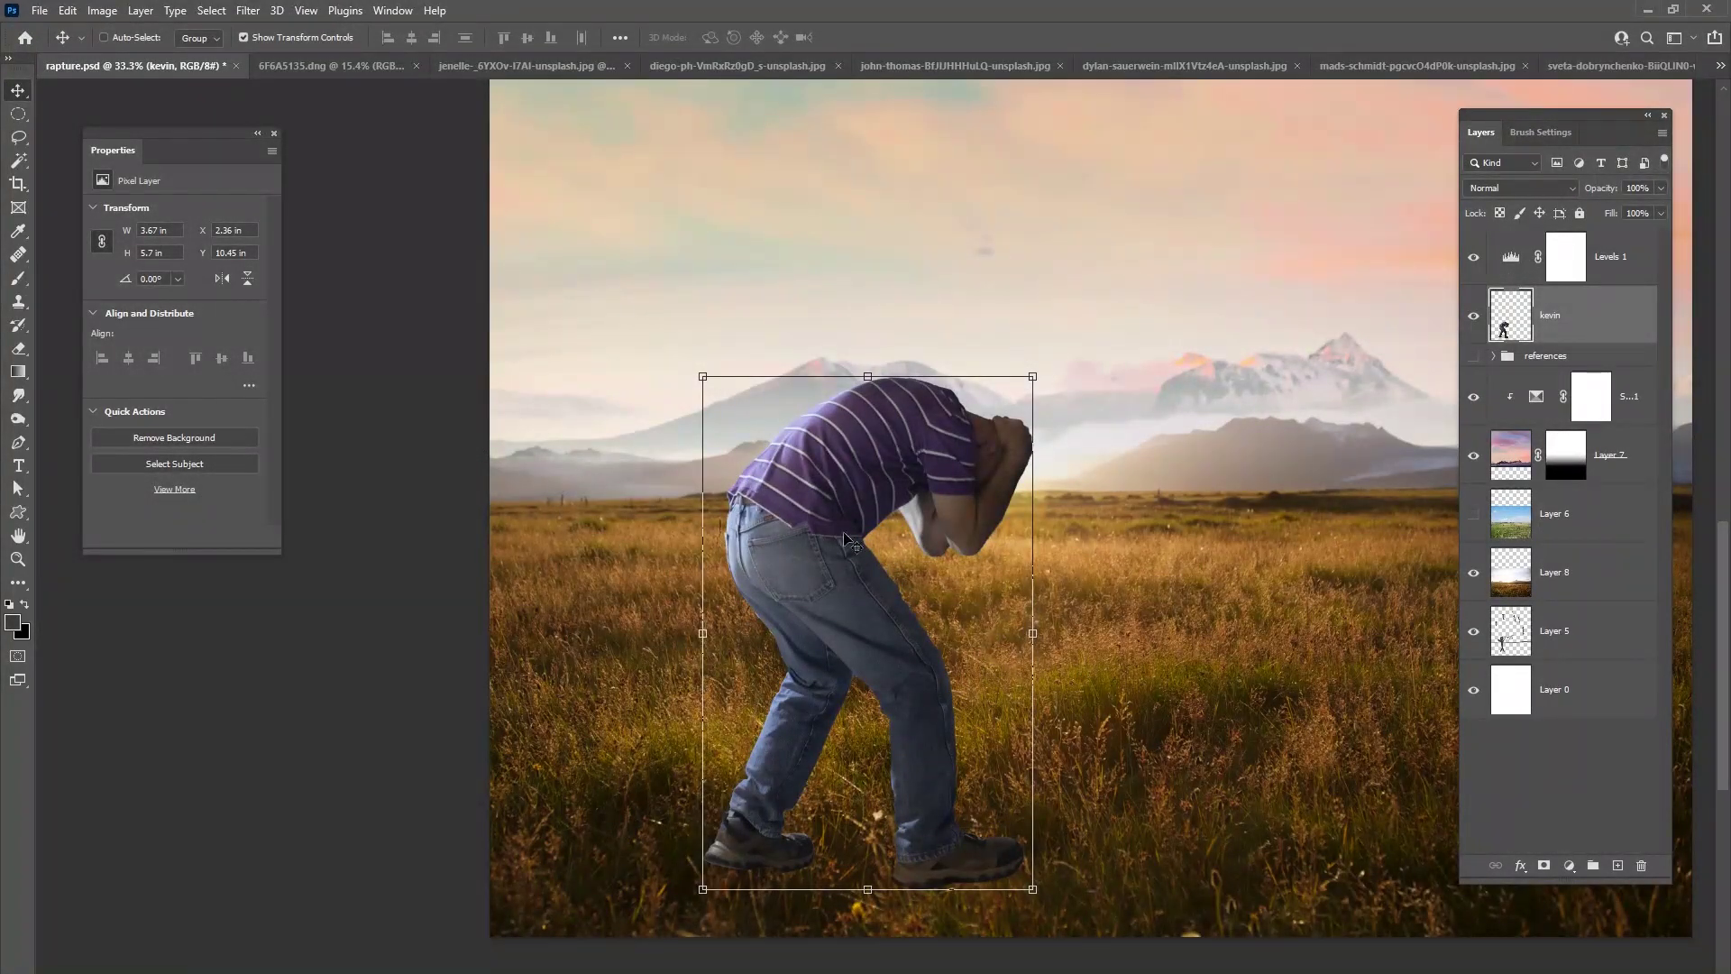
- Add a second Levels adjustment and clip it to the man's layer
left_click(1559, 871)
left_click(1595, 622)
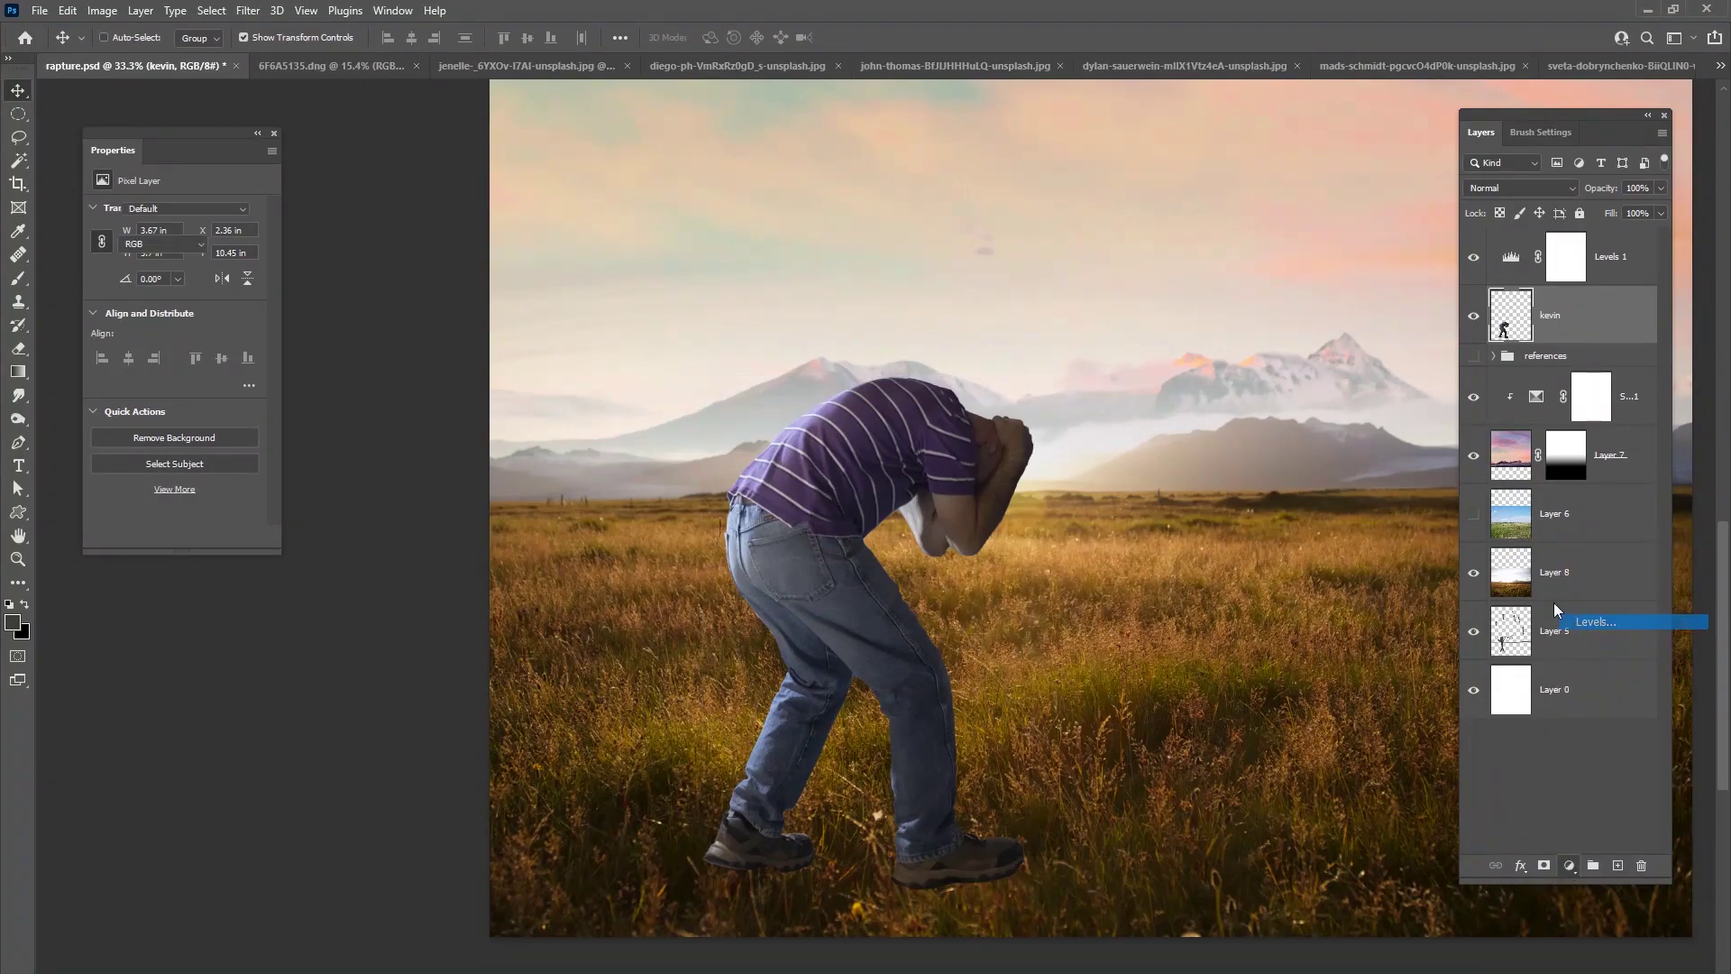
key("ctrl+alt+g")
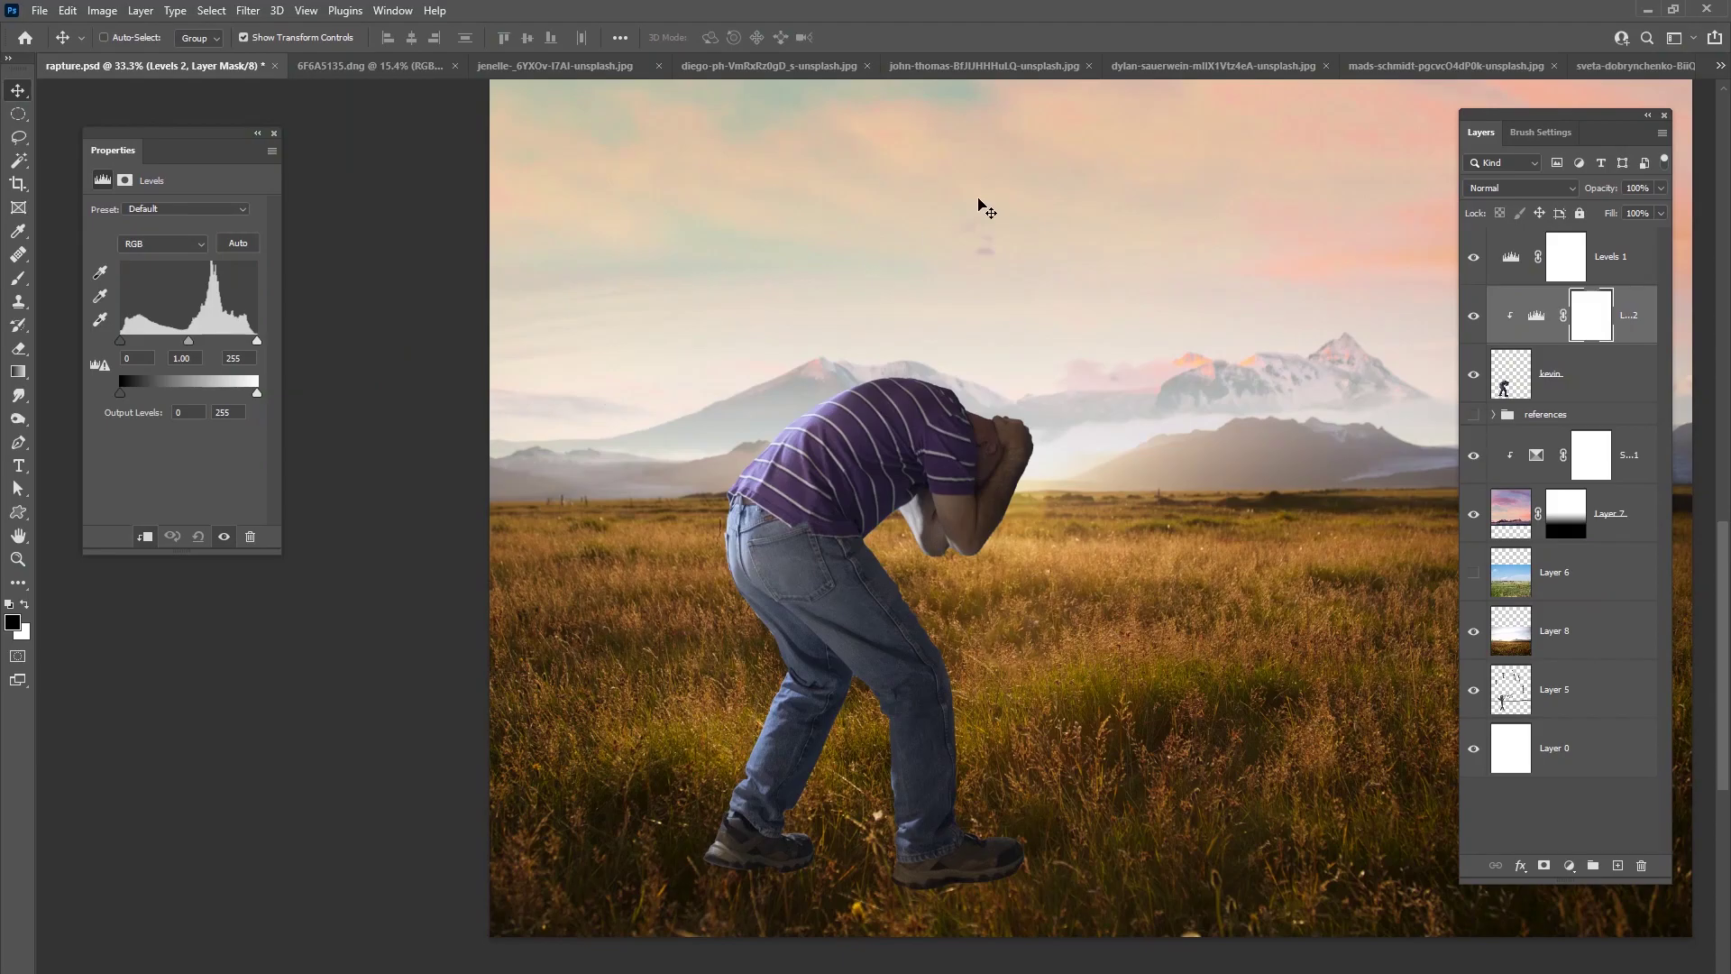
- Darken the man by setting the clipped Levels adjustment's output levels to 12 and 148
key("ctrl+minus")
key("ctrl+minus")
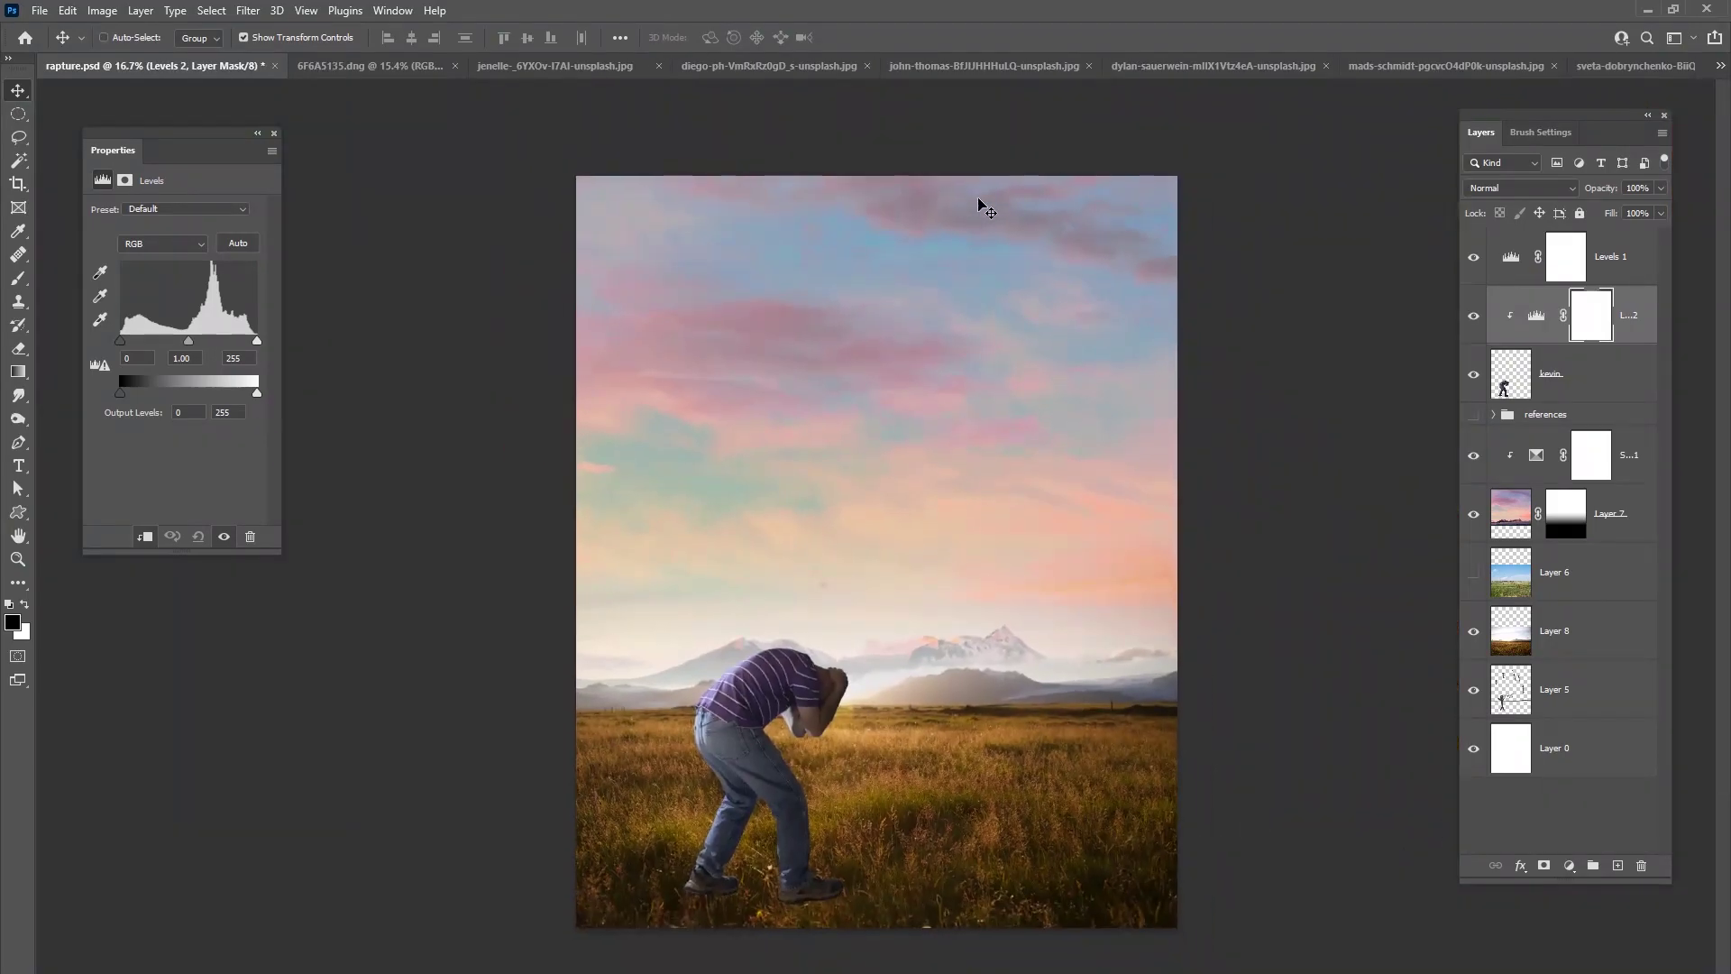
left_click_drag(191, 144, 395, 198)
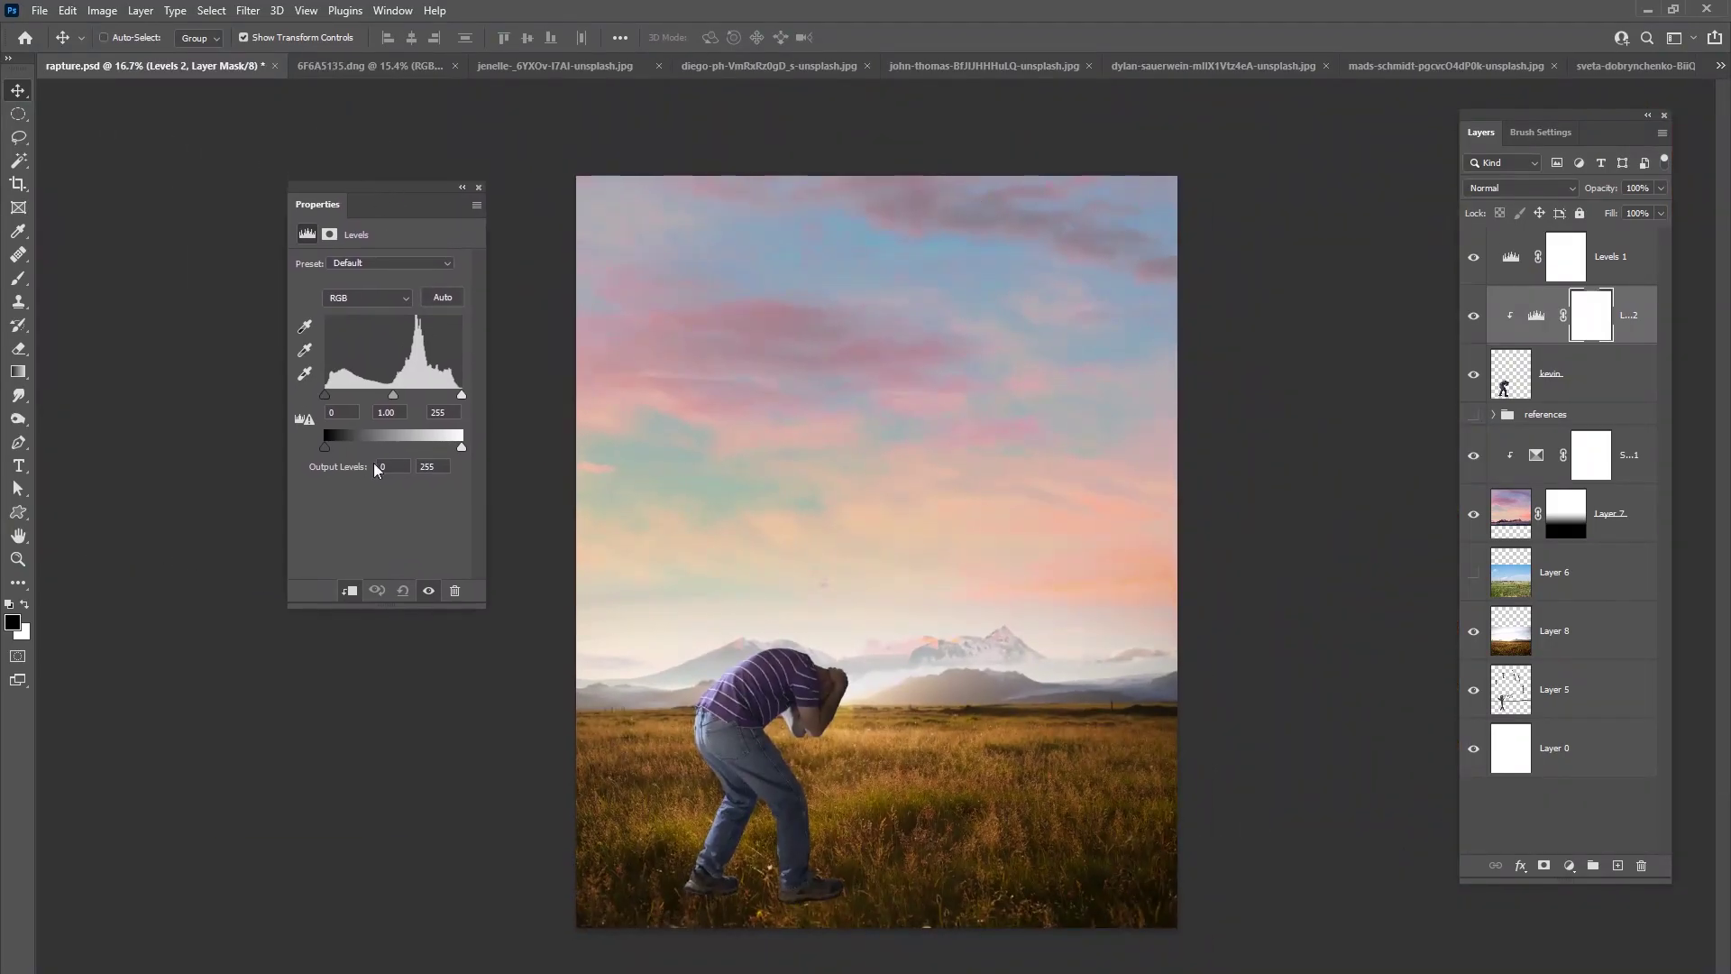
left_click_drag(462, 449, 402, 440)
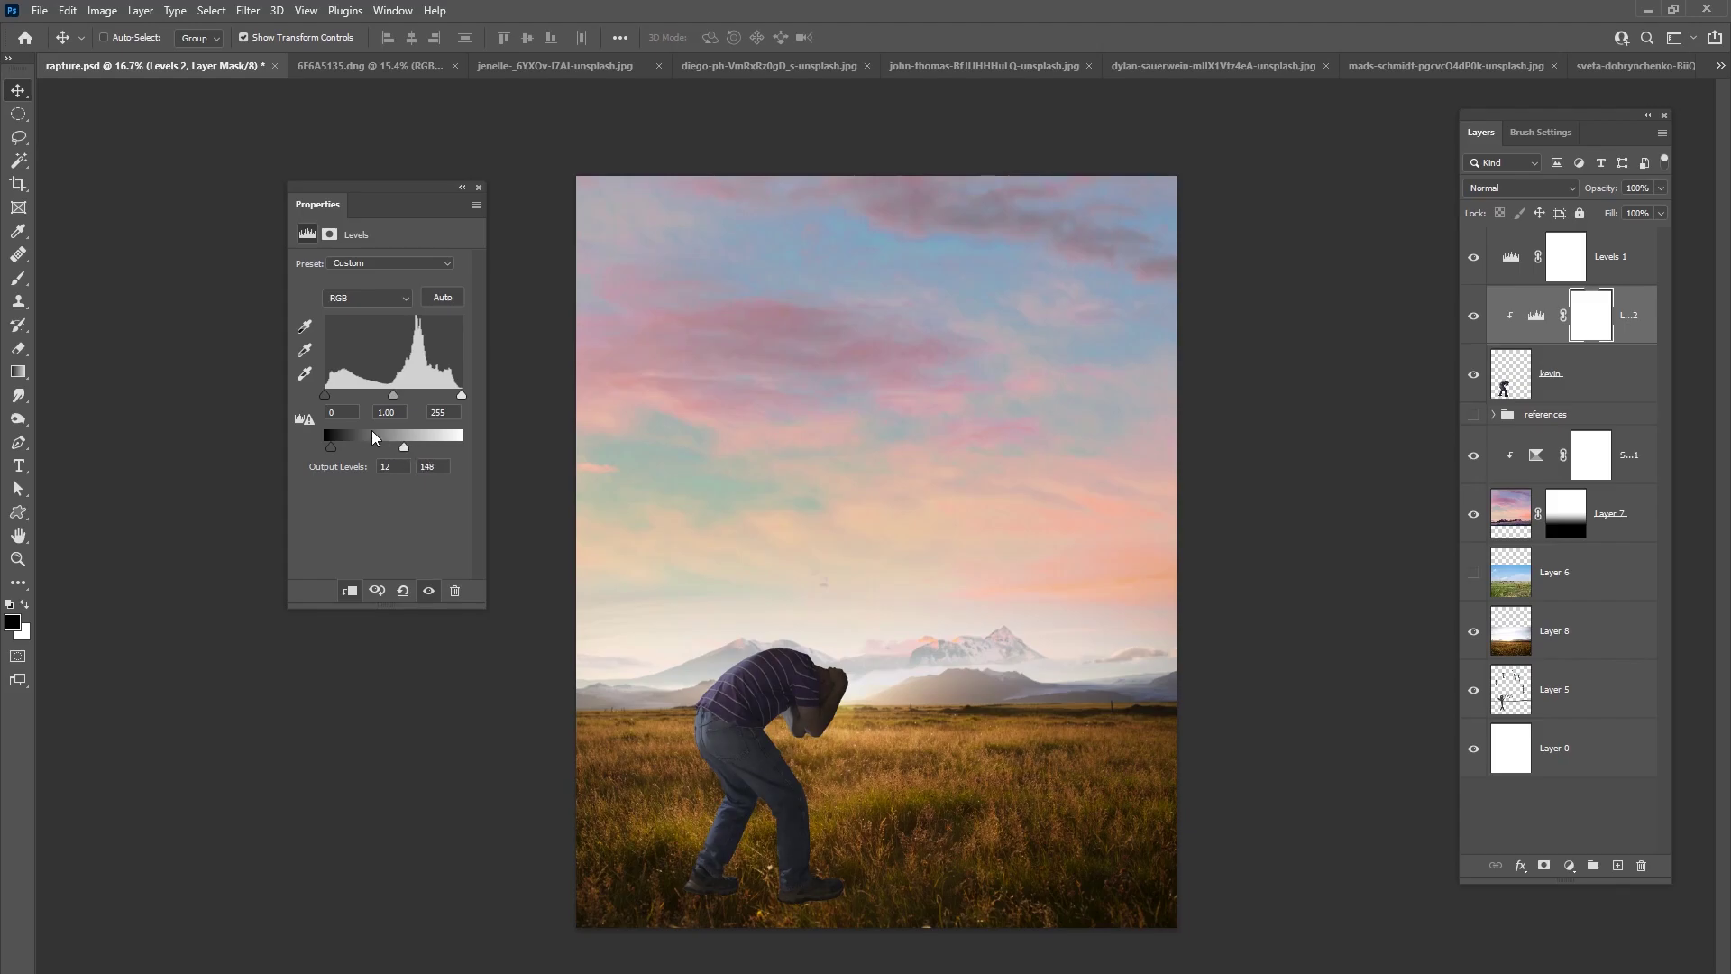
- Paint black on the clipped Levels mask along the man's back with a soft 149 px brush at 23% flow
key("ctrl+plus")
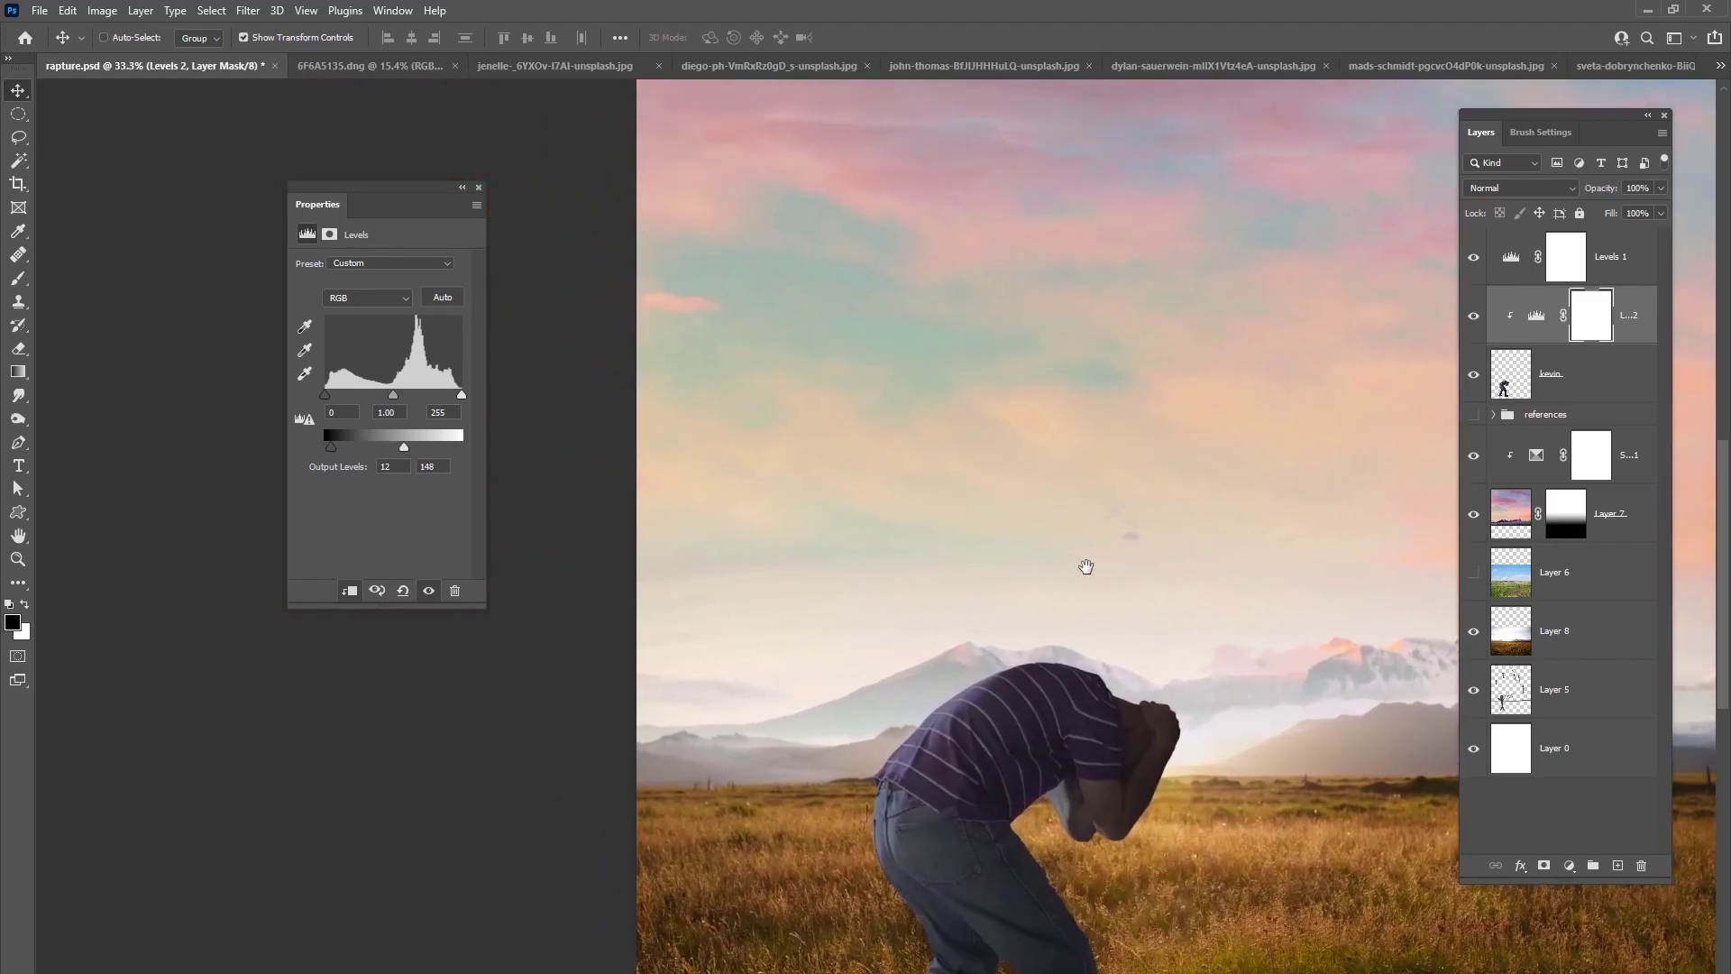
left_click(18, 278)
right_click(1108, 582)
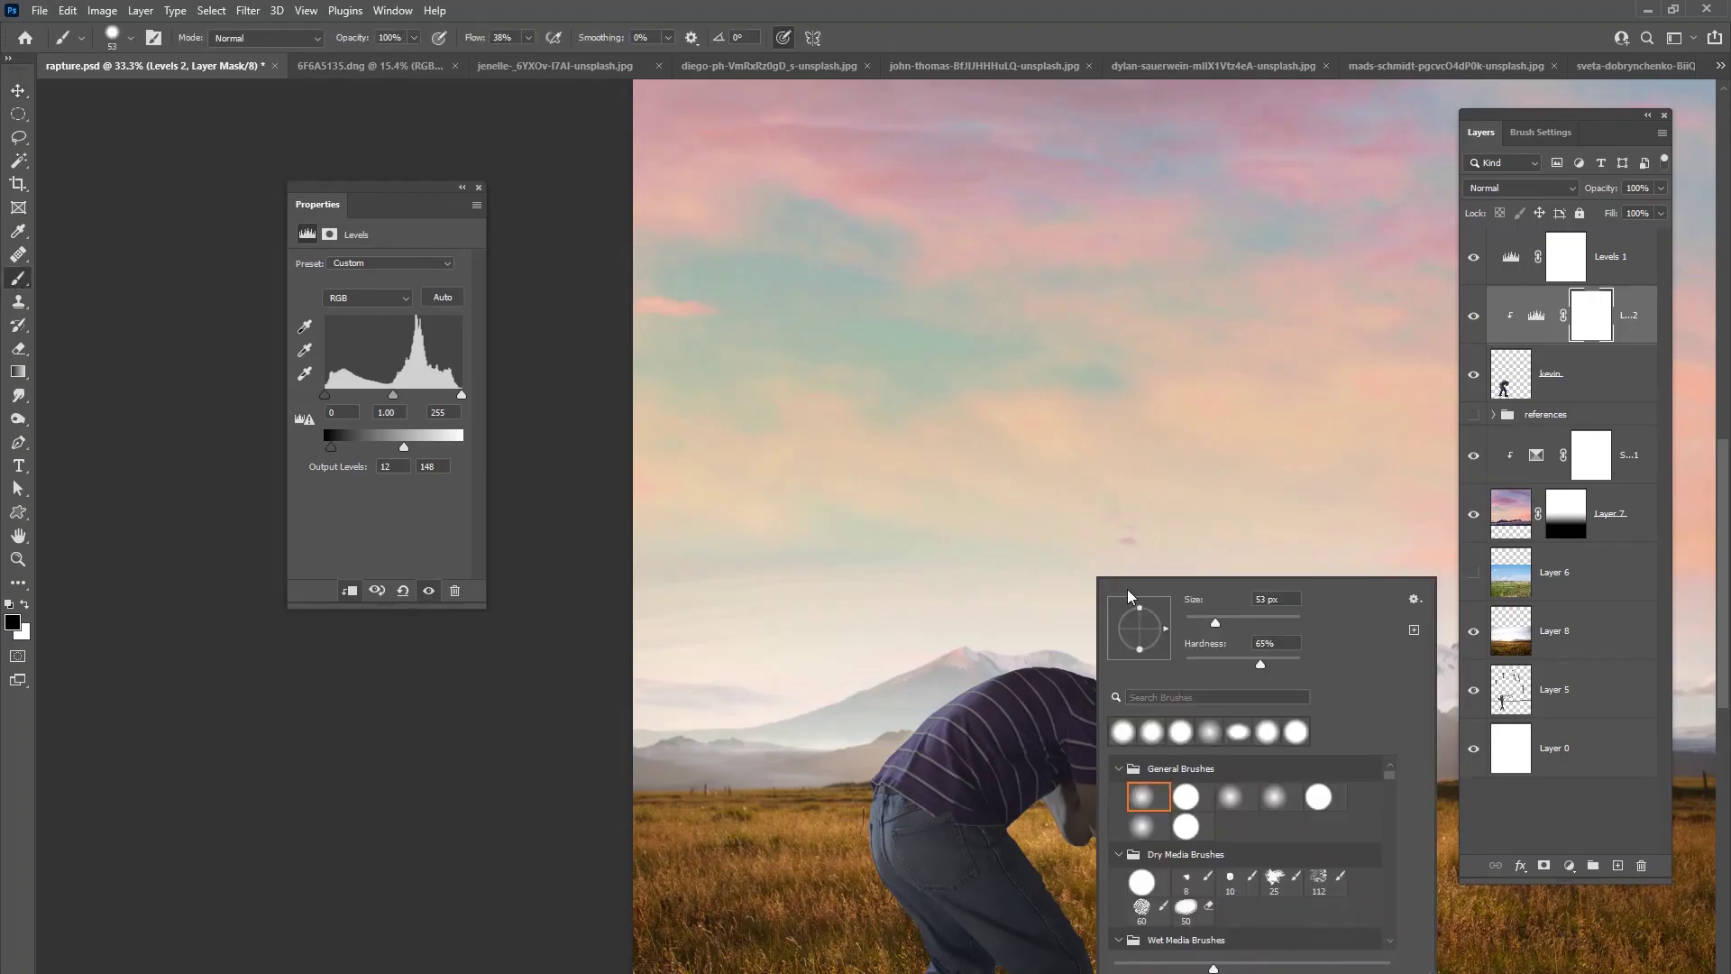
key("Return")
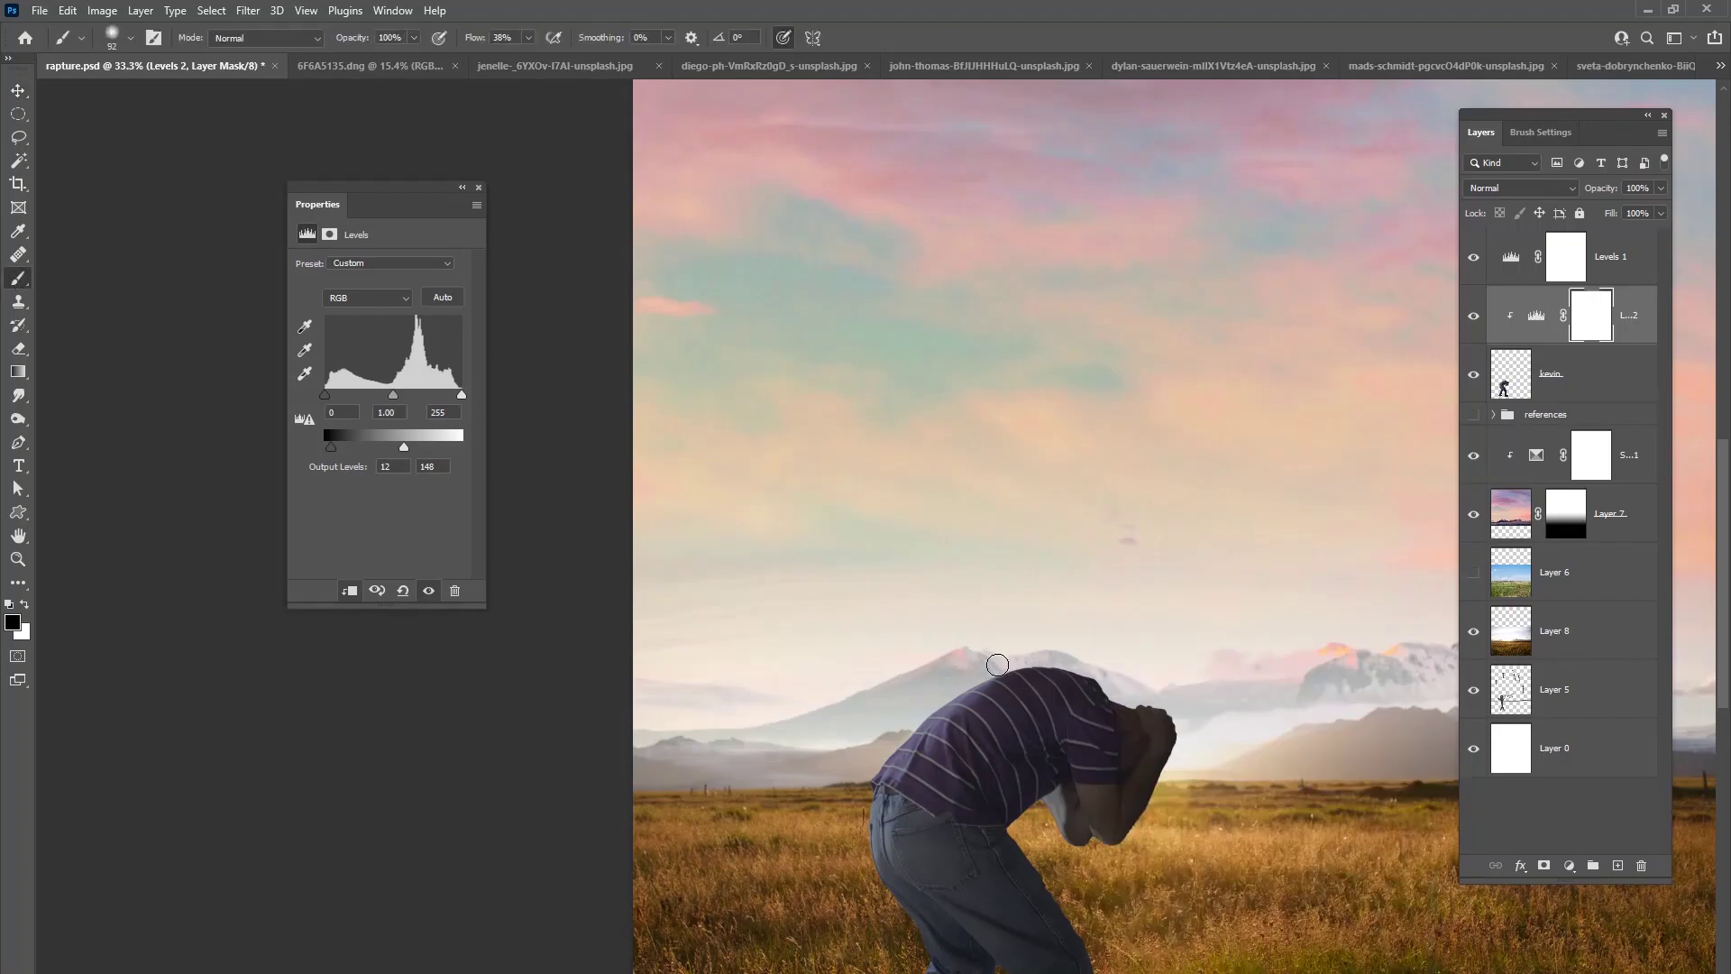
right_click(1137, 581)
left_click_drag(1140, 580, 1177, 581)
key("Return")
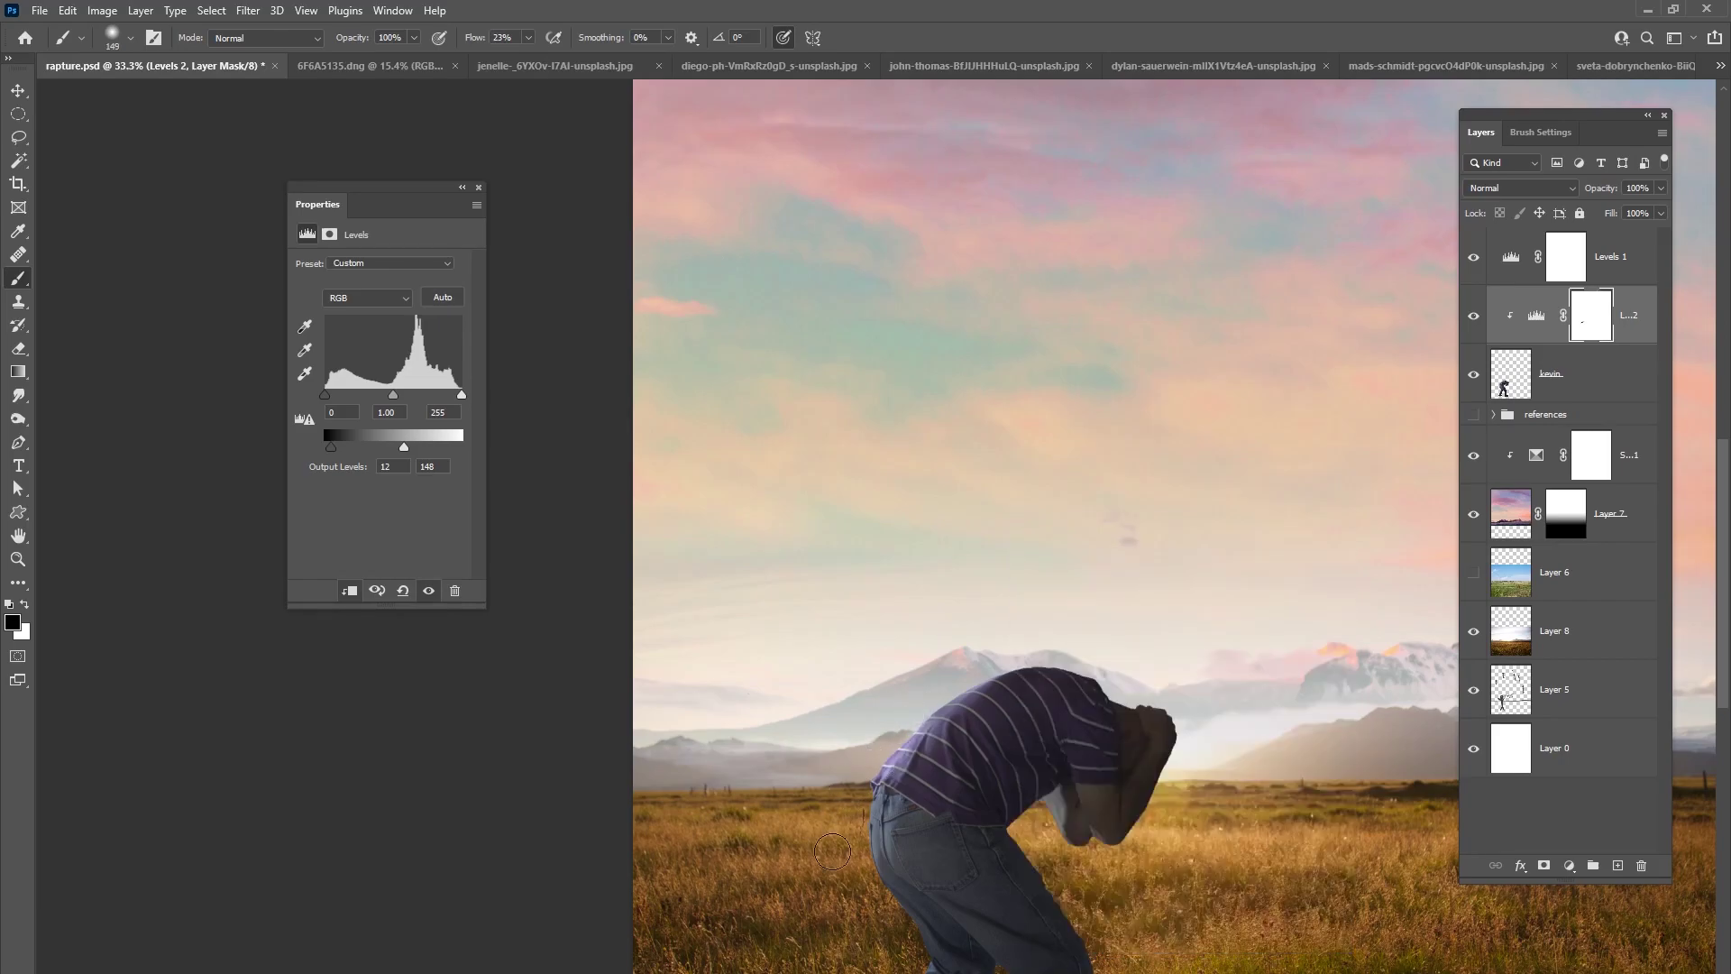
left_click_drag(851, 836, 975, 681)
left_click_drag(1088, 657, 909, 598)
mouse_move(870, 771)
left_mouse_down()
mouse_move(778, 758)
mouse_move(764, 814)
left_mouse_up()
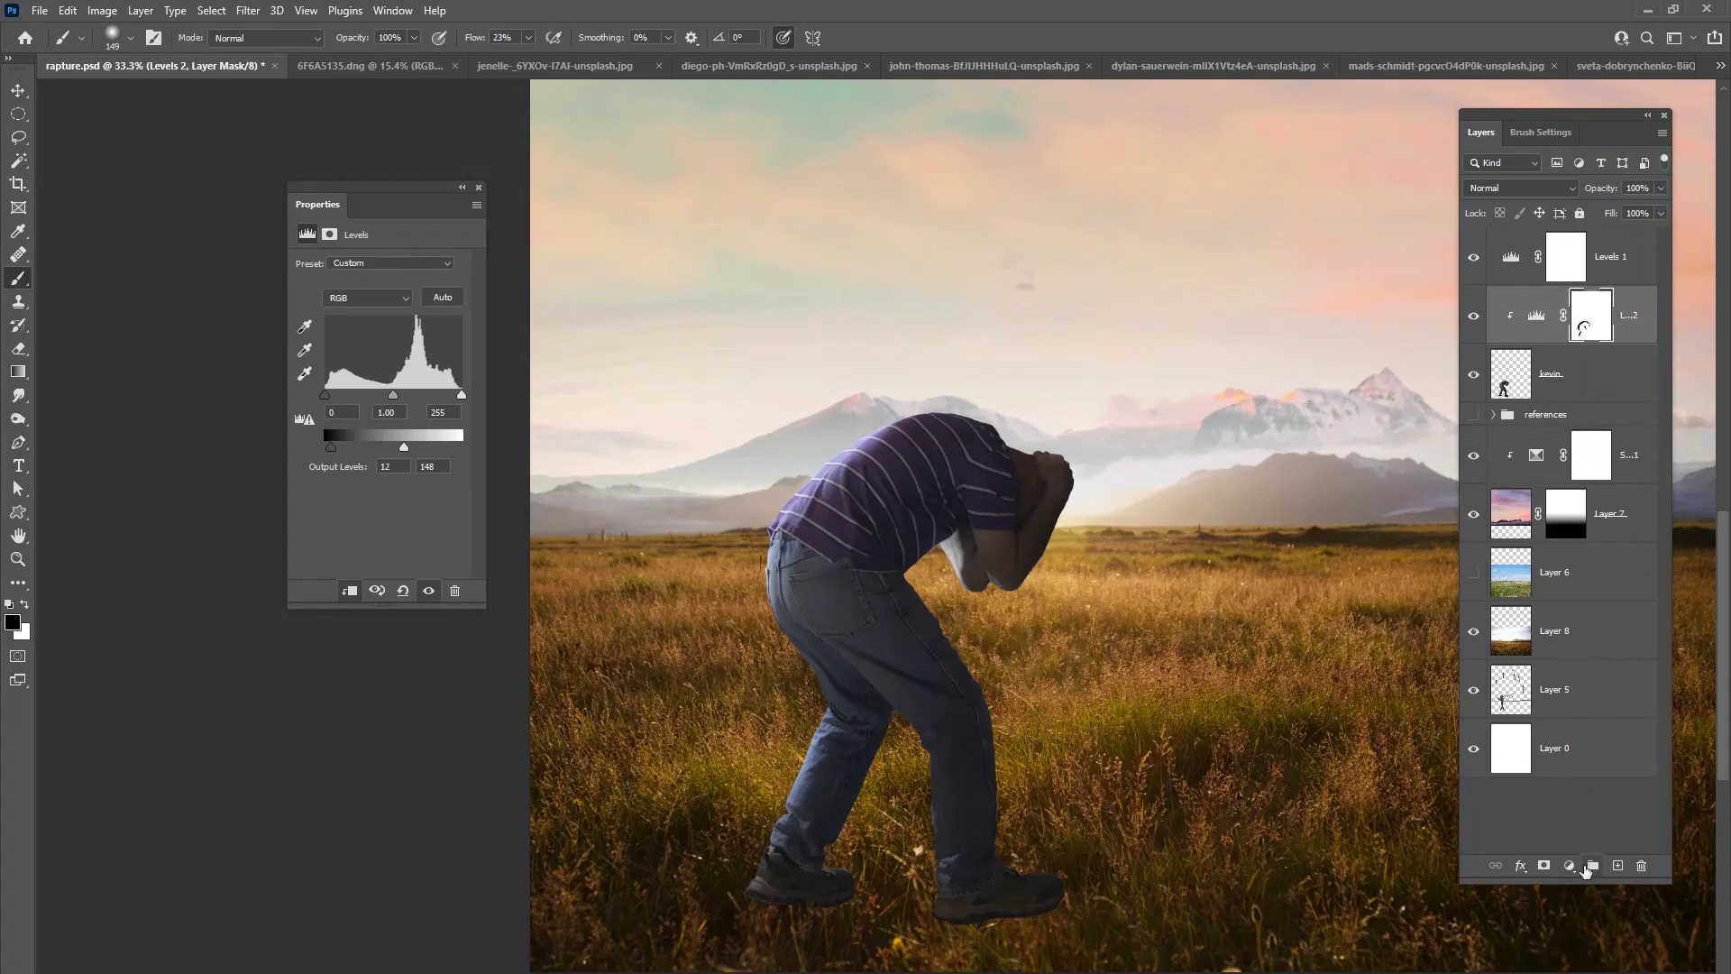
- Add a Photo Filter adjustment clipped to the man's layer, using Warming Filter (85) at 40% density
left_click(1570, 865)
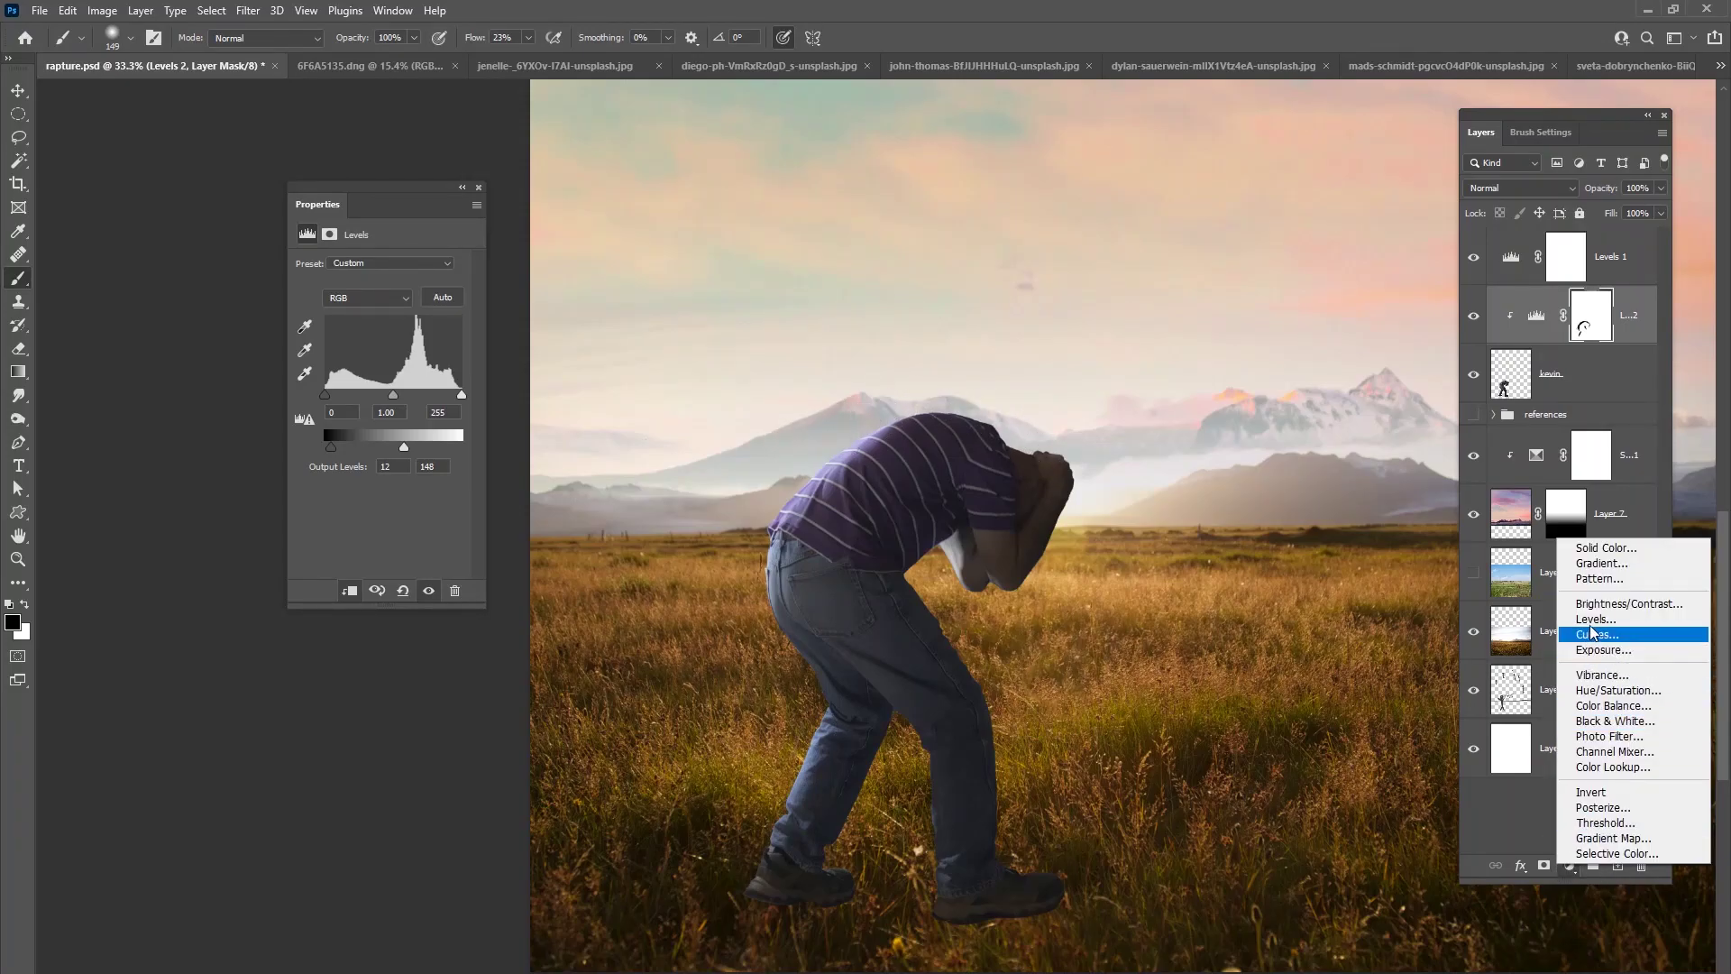
left_click(1591, 735)
key("ctrl+alt+g")
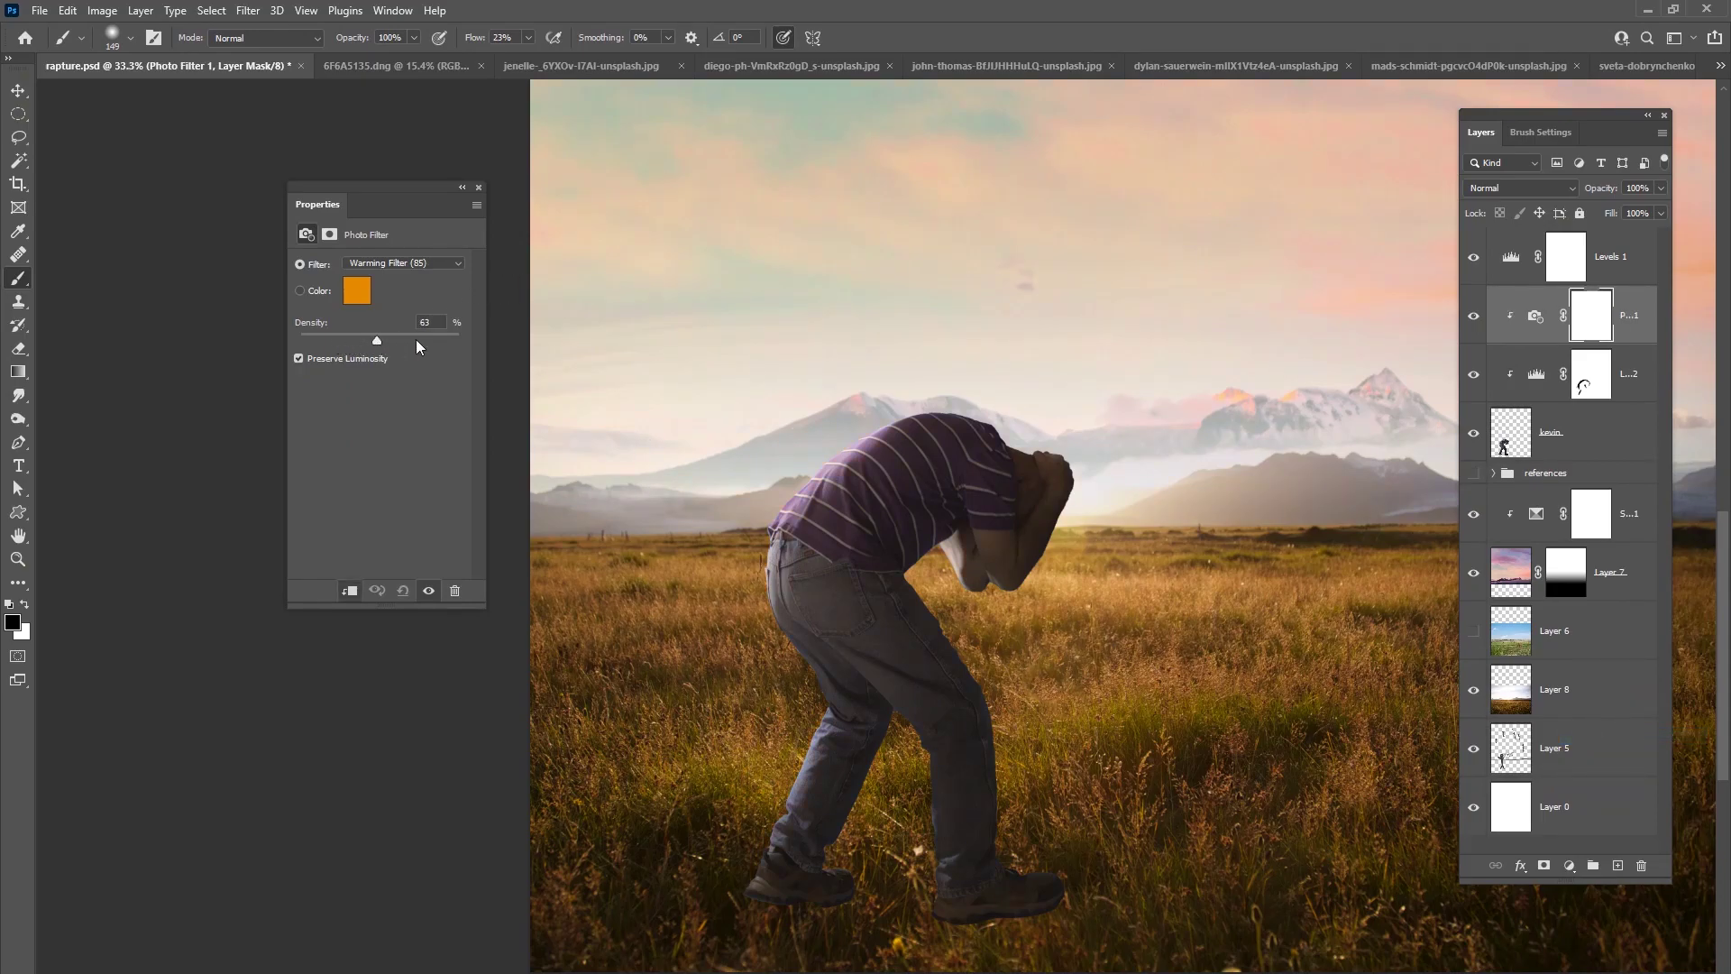
left_click_drag(360, 339, 365, 339)
- Add a layer mask to the man's layer and hide his shoes with a 200 px grass brush at 100% flow
left_click_drag(1147, 619, 987, 490)
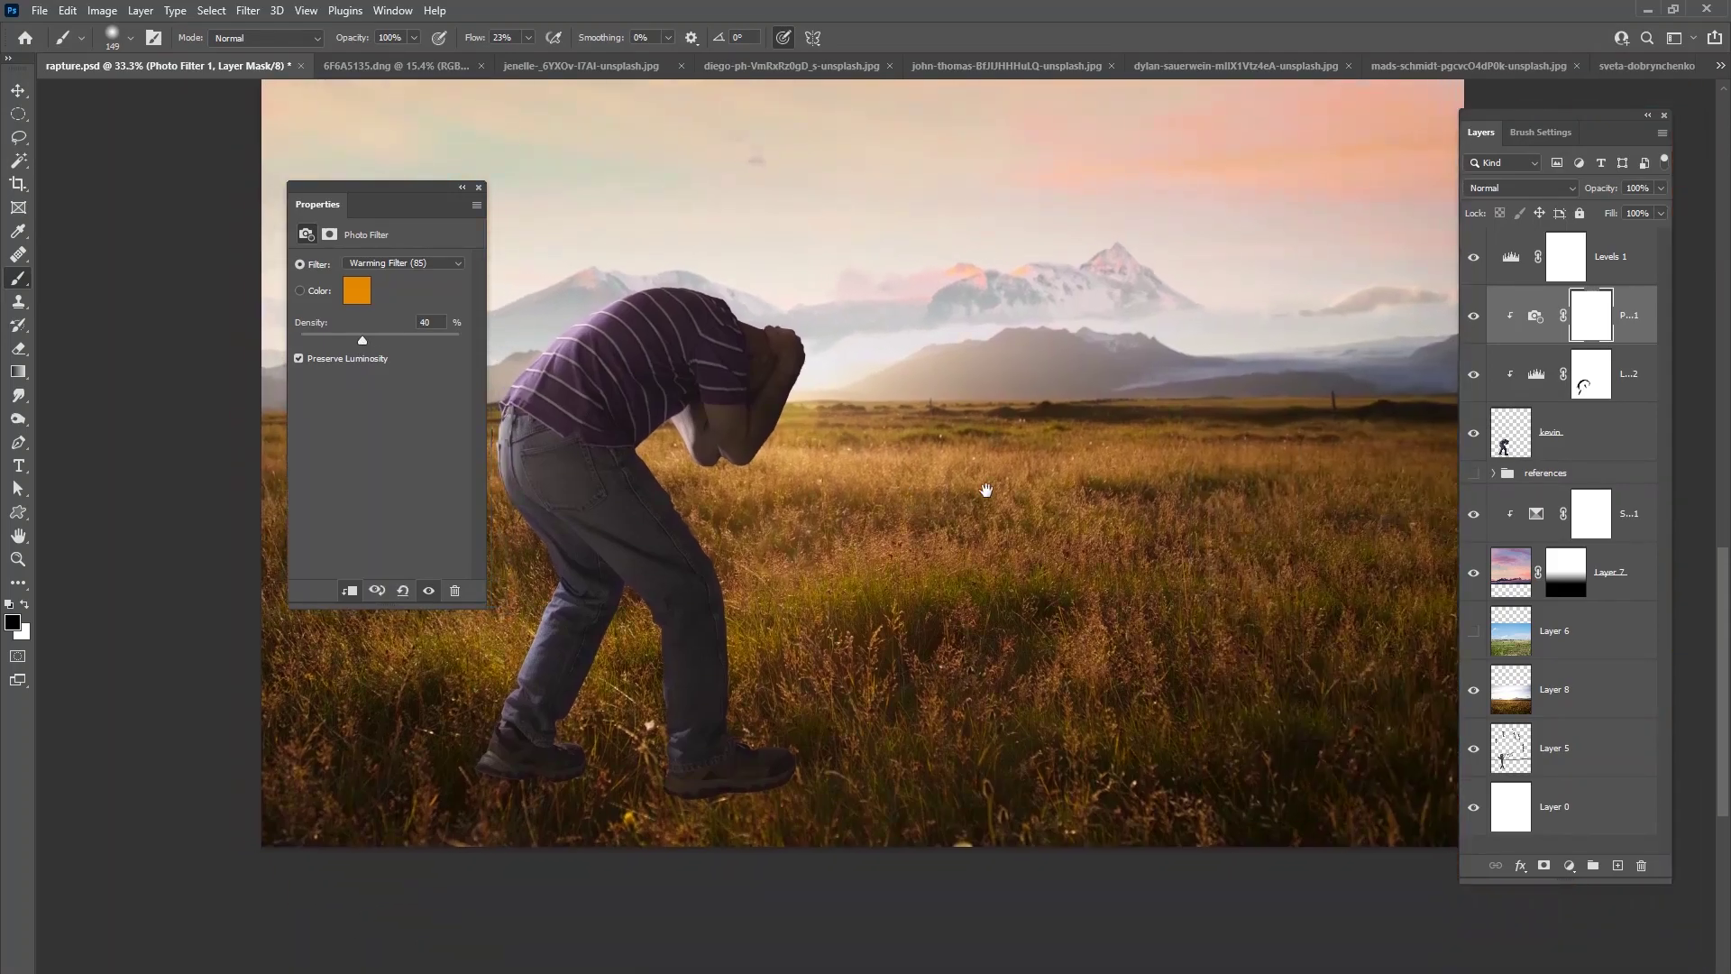
left_click(1620, 459)
left_click(1543, 866)
left_click_drag(601, 615, 932, 510)
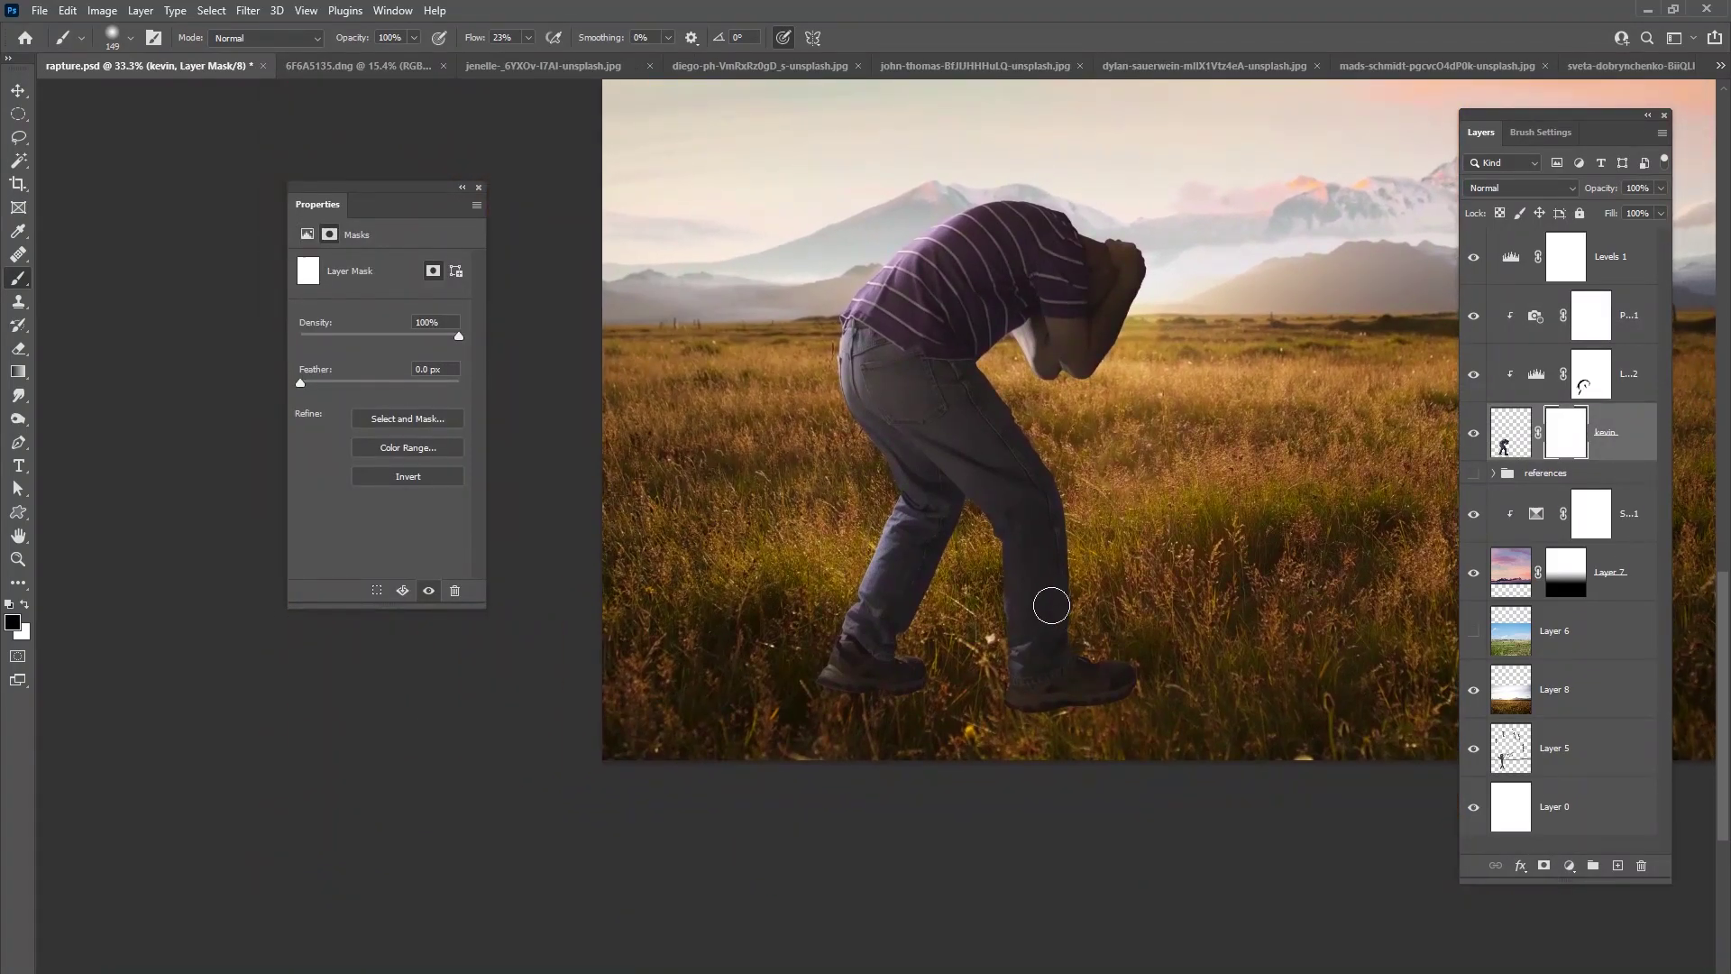
right_click(1057, 606)
mouse_move(1345, 820)
left_mouse_down()
mouse_move(1366, 934)
mouse_move(1360, 914)
left_mouse_up()
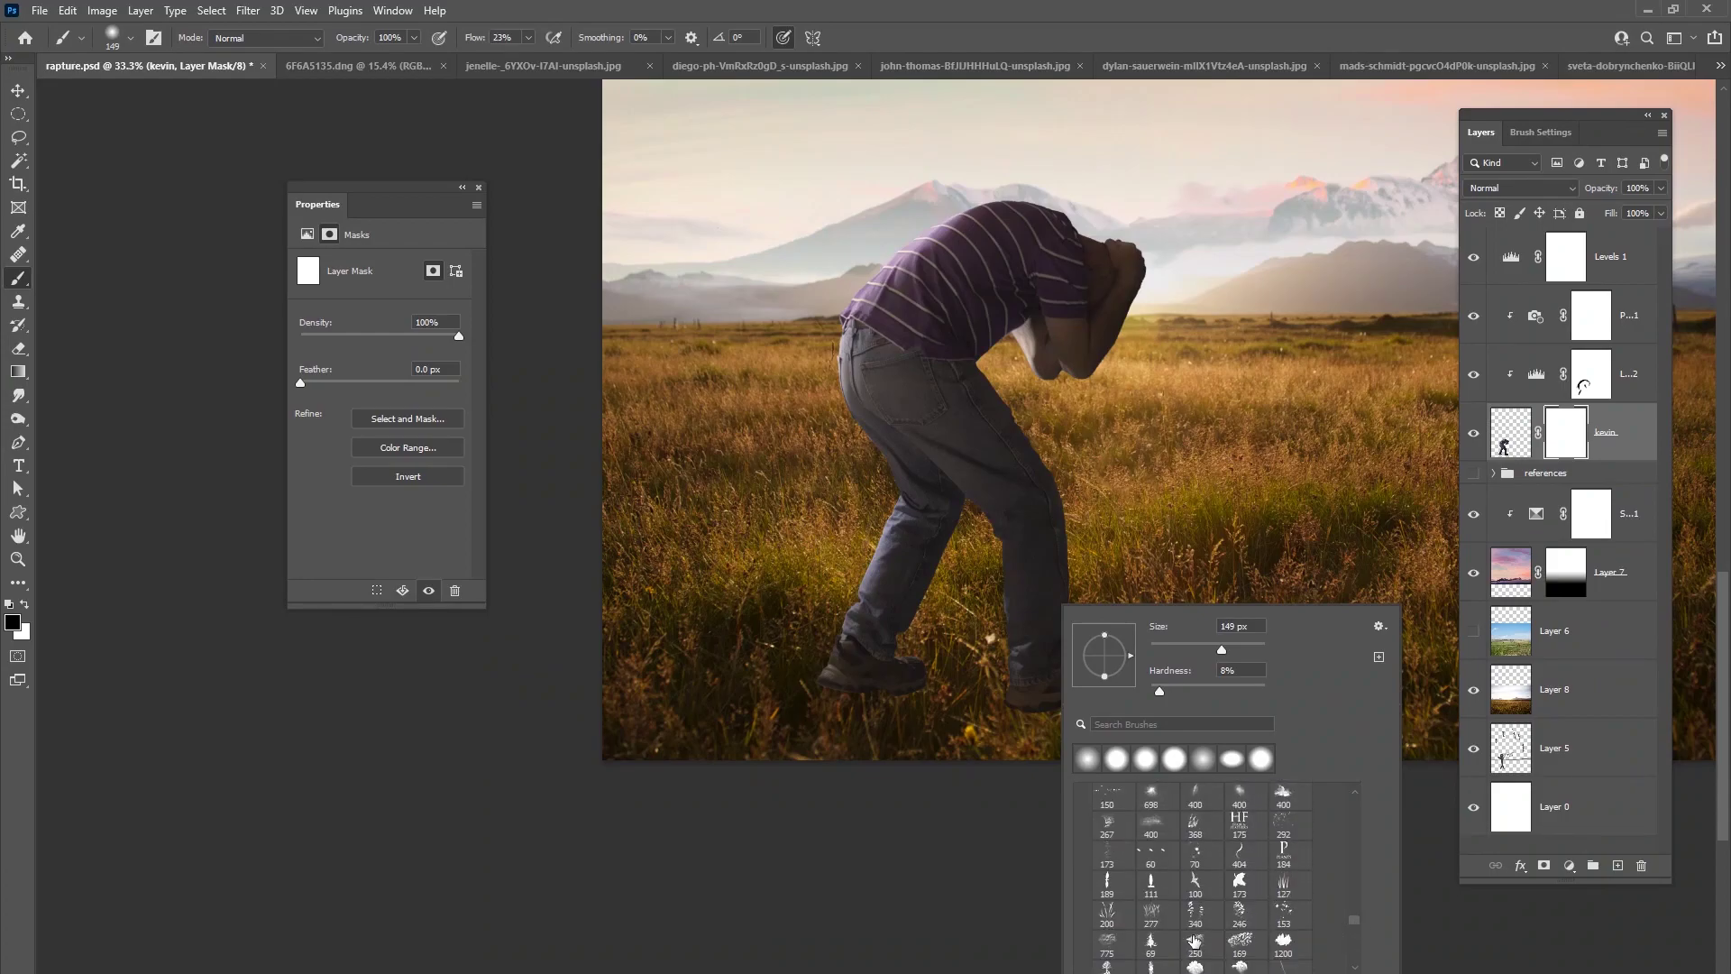
left_click(1109, 914)
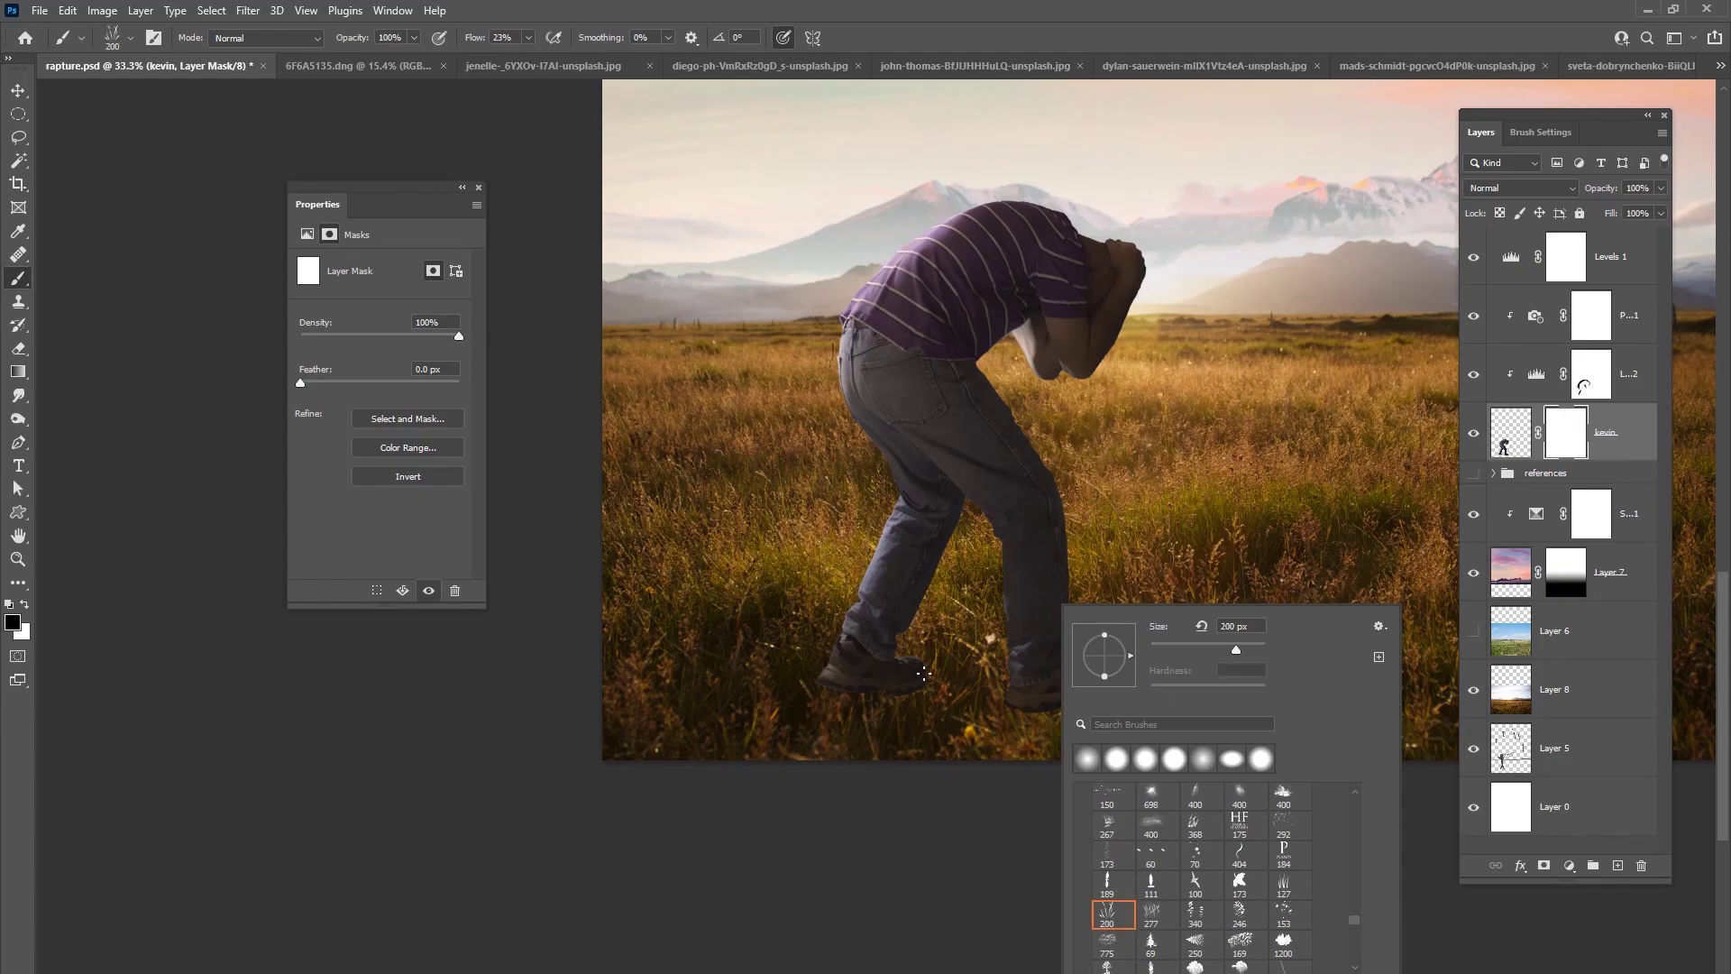
left_click(519, 37)
left_click_drag(528, 37, 714, 68)
left_click(851, 684)
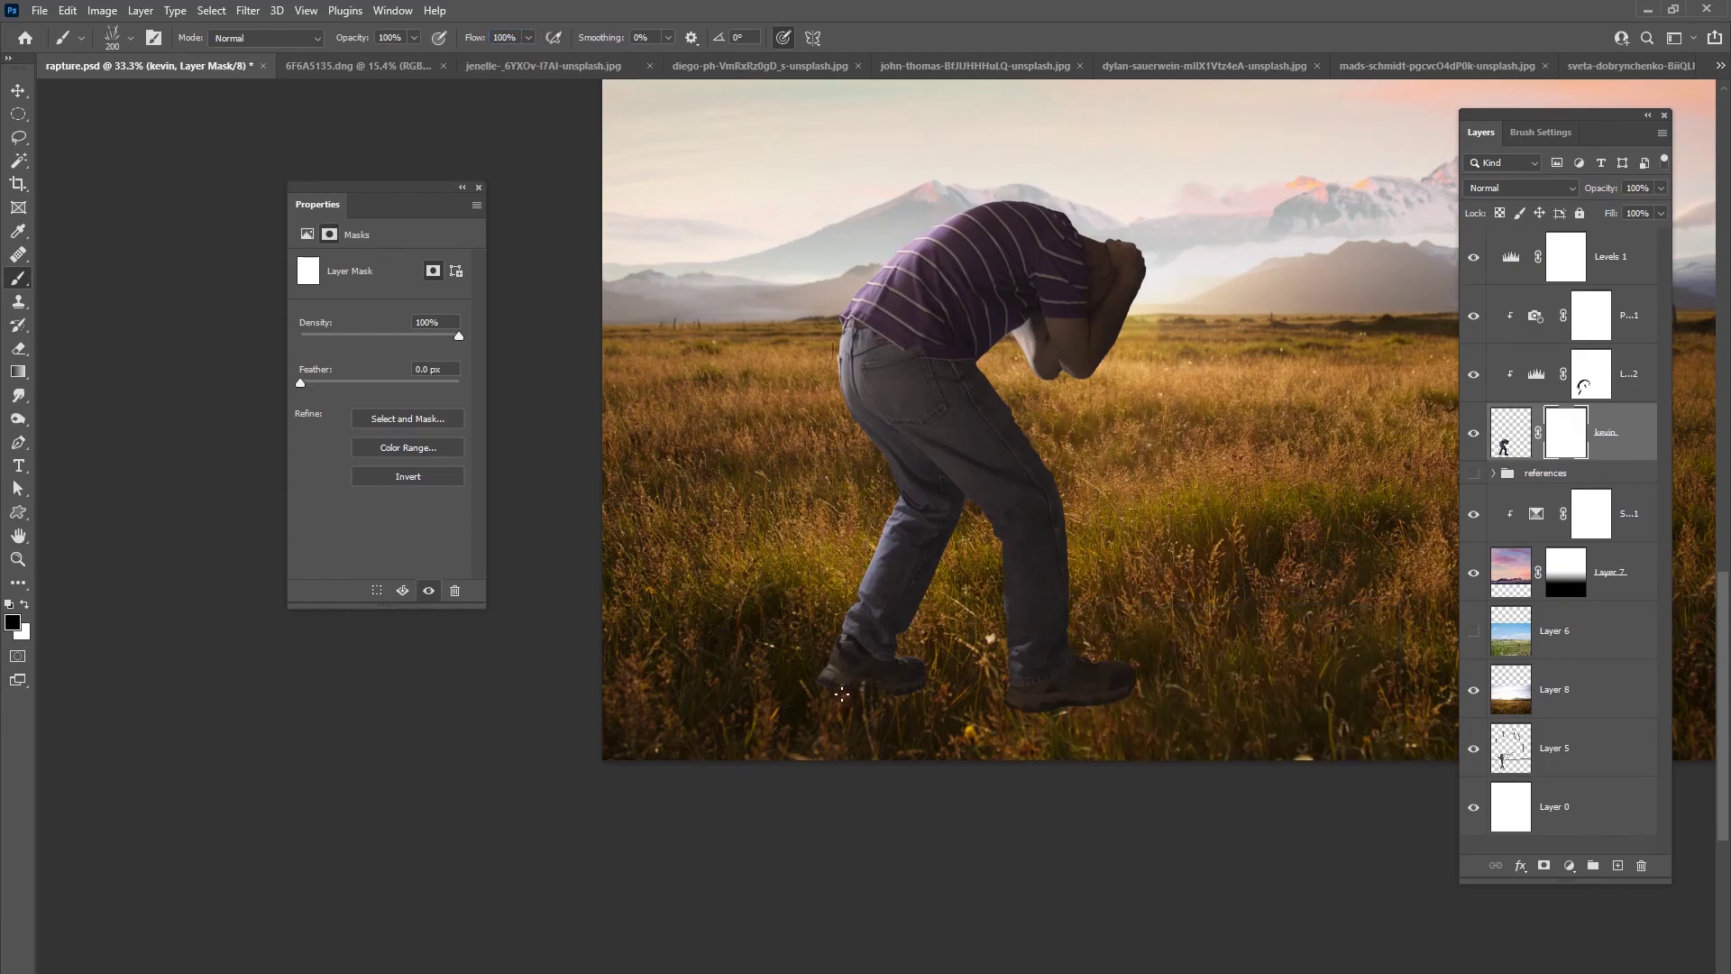
left_click_drag(850, 684, 896, 705)
mouse_move(1036, 706)
left_mouse_down()
mouse_move(1050, 657)
mouse_move(1068, 690)
mouse_move(1124, 702)
mouse_move(1037, 678)
left_mouse_up()
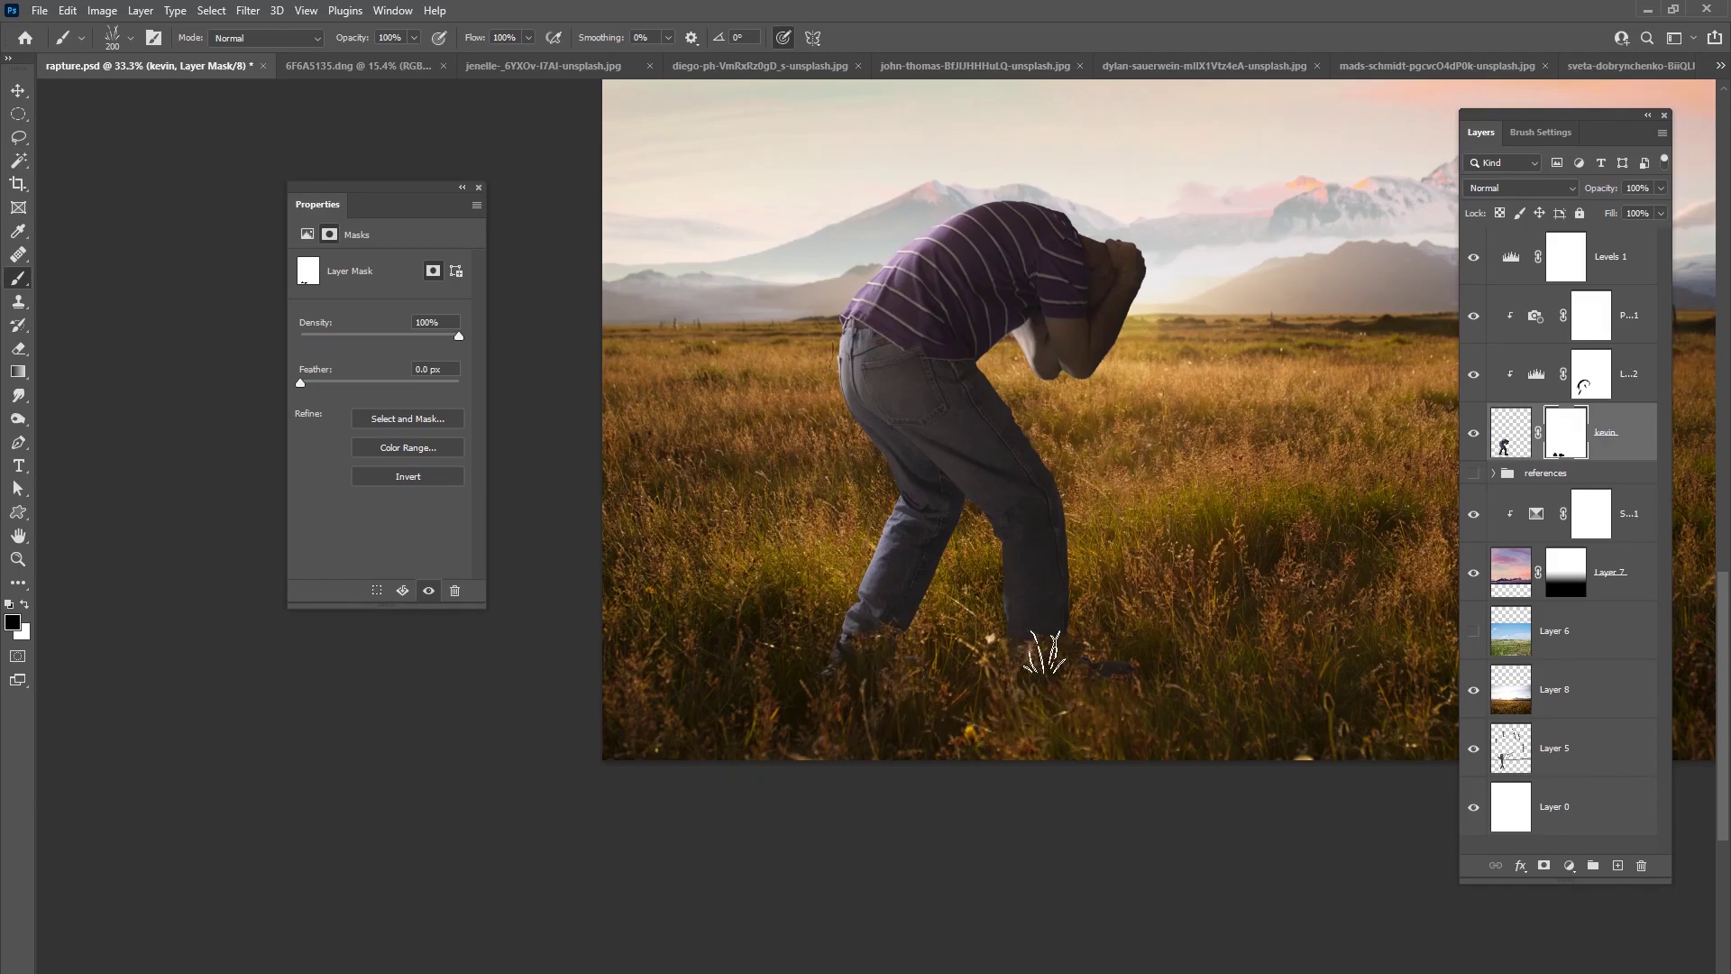
- Break up the trouser hems on the man's mask with the 127 px grass brush tip enlarged to 199 and 259 px
right_click(939, 620)
left_click(1167, 898)
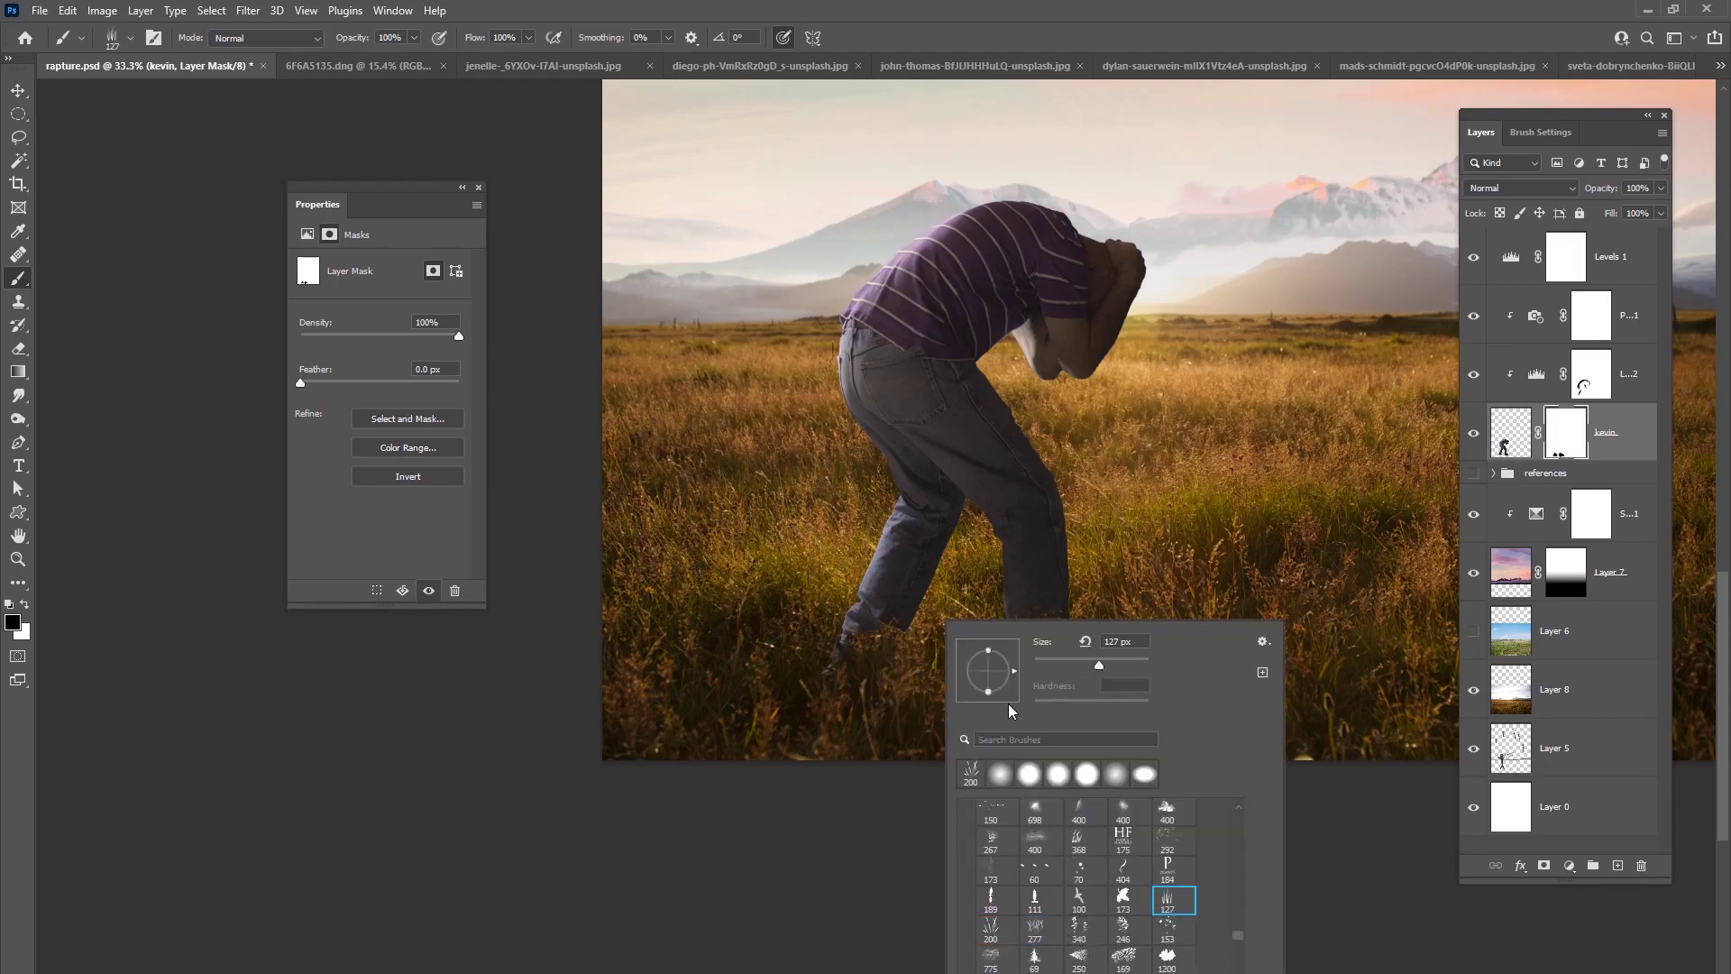
left_click_drag(1124, 668, 1127, 668)
left_click(861, 667)
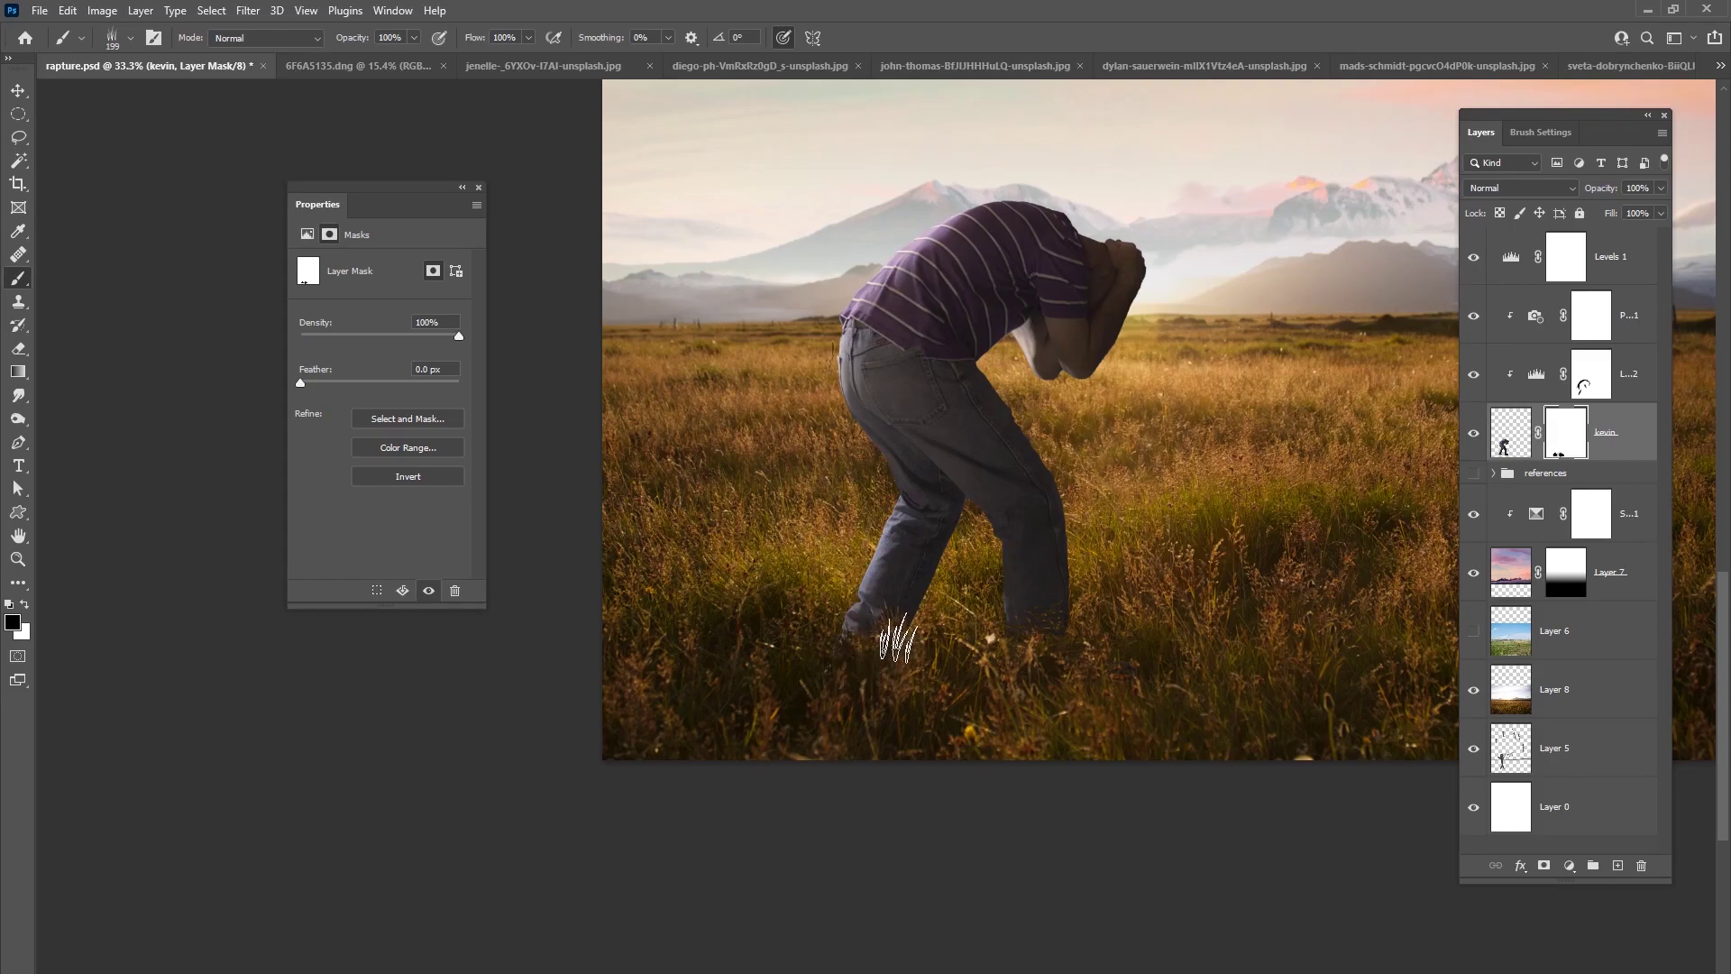
right_click(1060, 611)
left_click_drag(1243, 647, 1253, 647)
left_click(1009, 653)
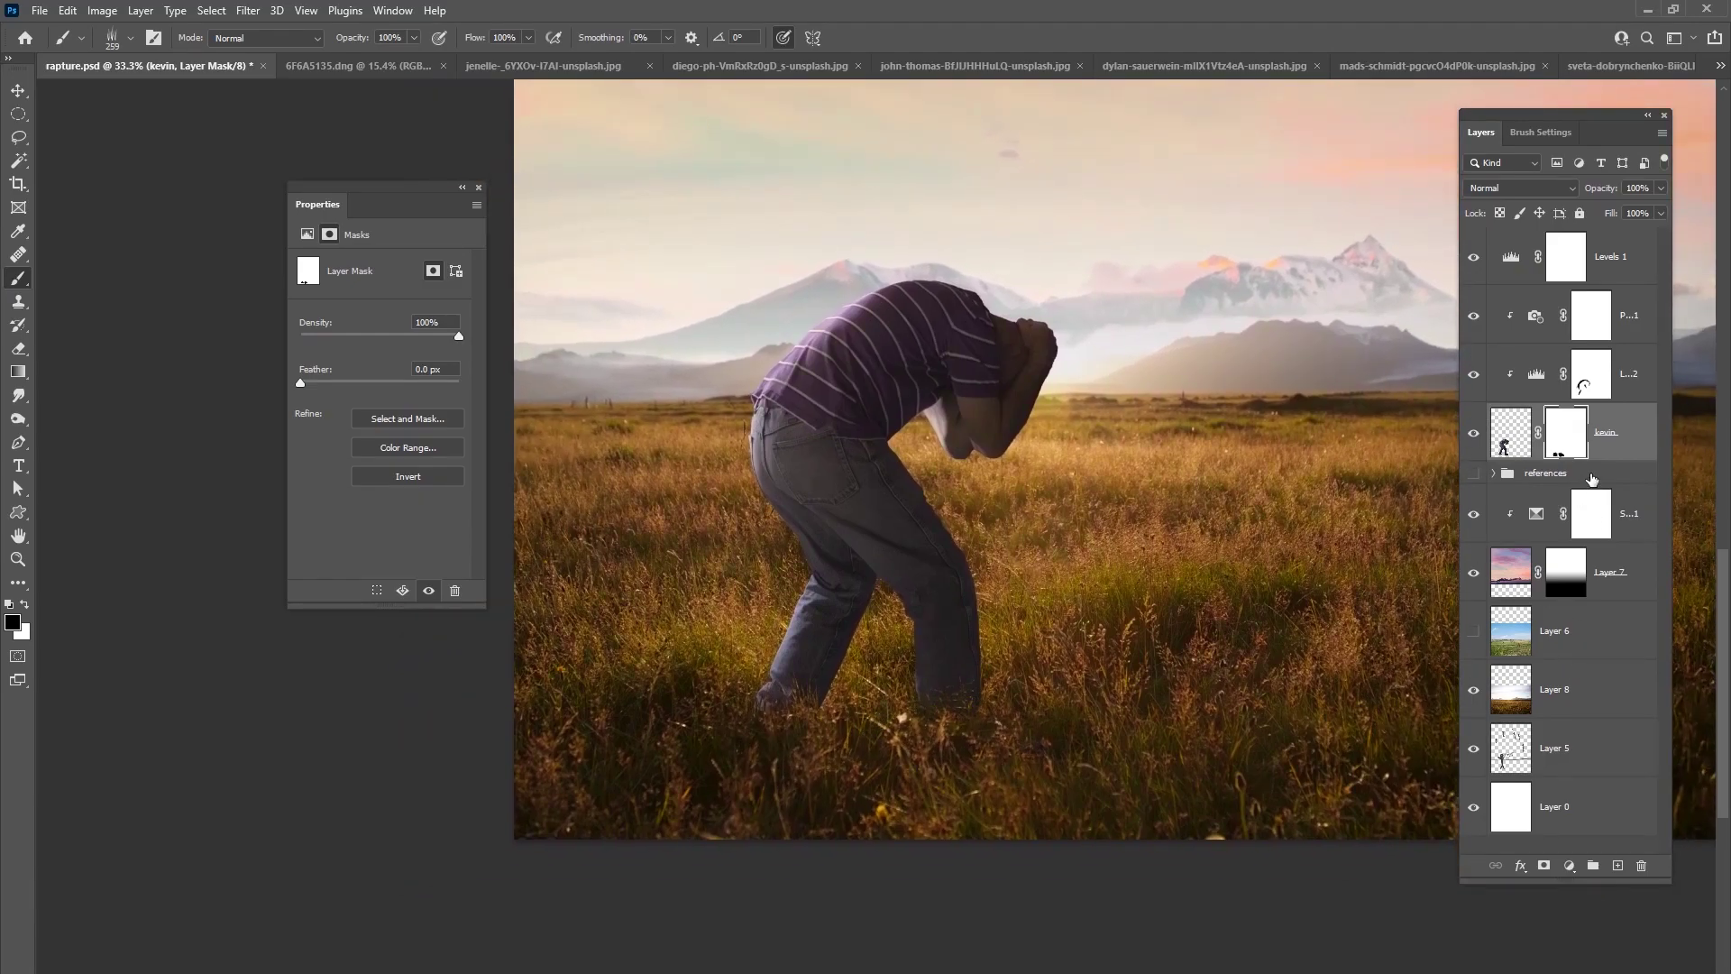
- Create a Multiply layer beneath the man and sample a dark brown from the grass for a soft brush at 4% flow
left_click(1617, 866)
right_click(952, 410)
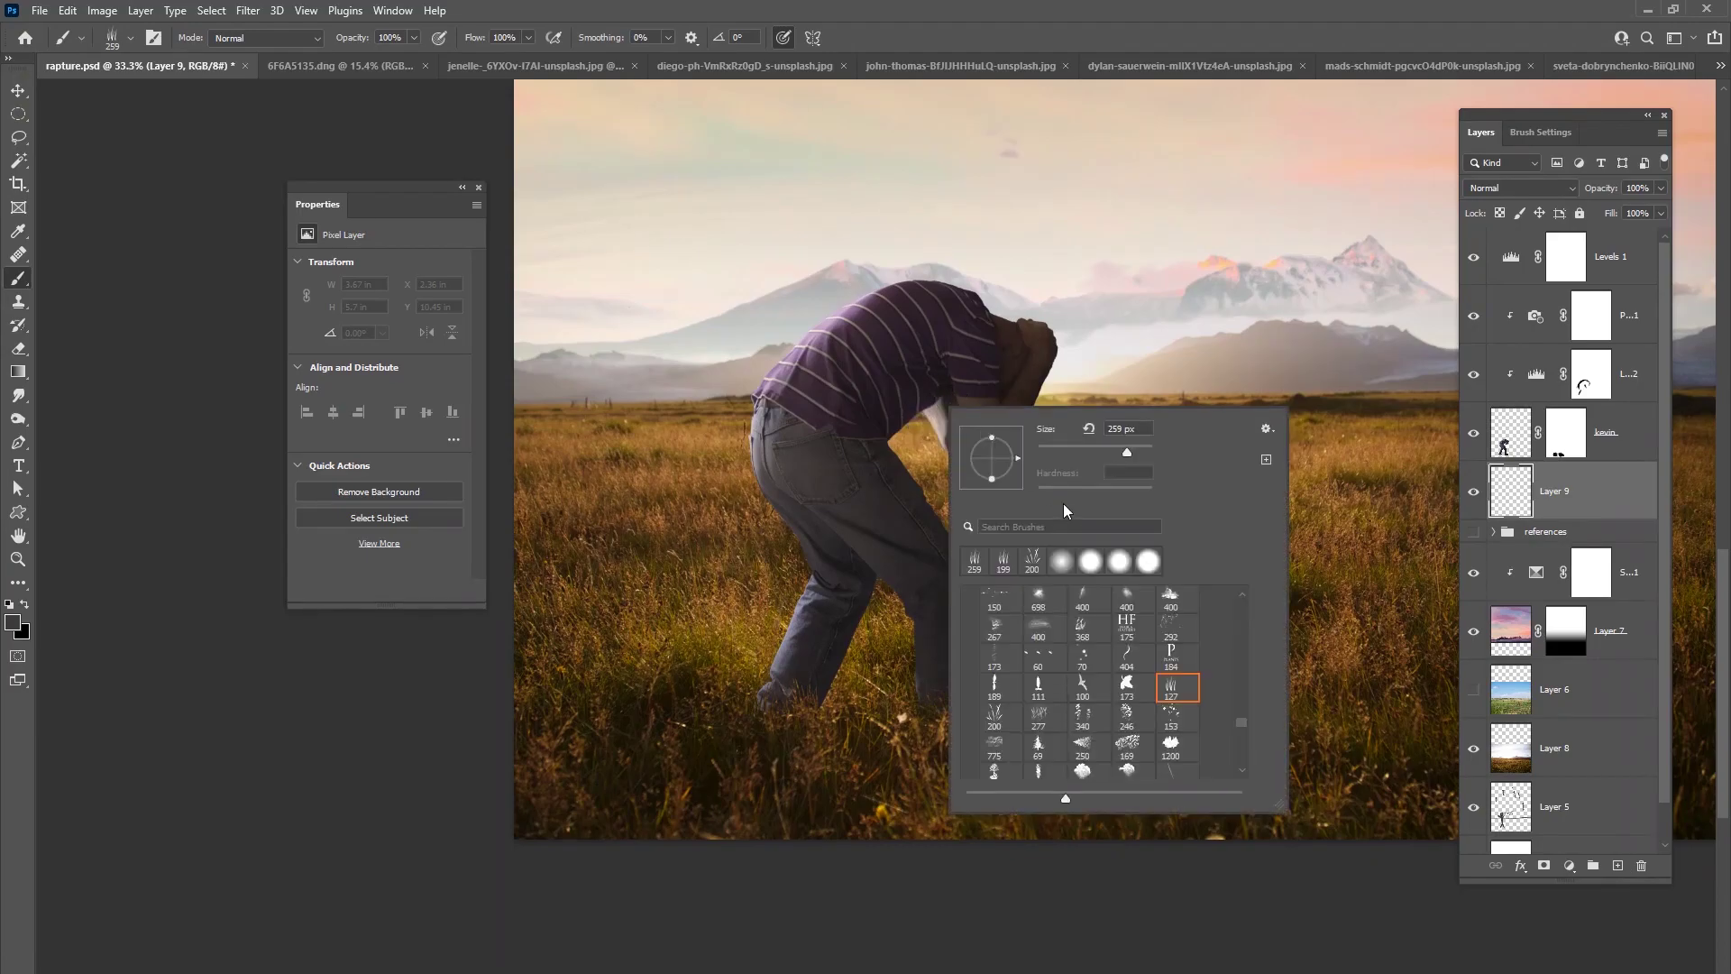
left_click(1064, 561)
left_click(529, 38)
left_click_drag(532, 58, 440, 67)
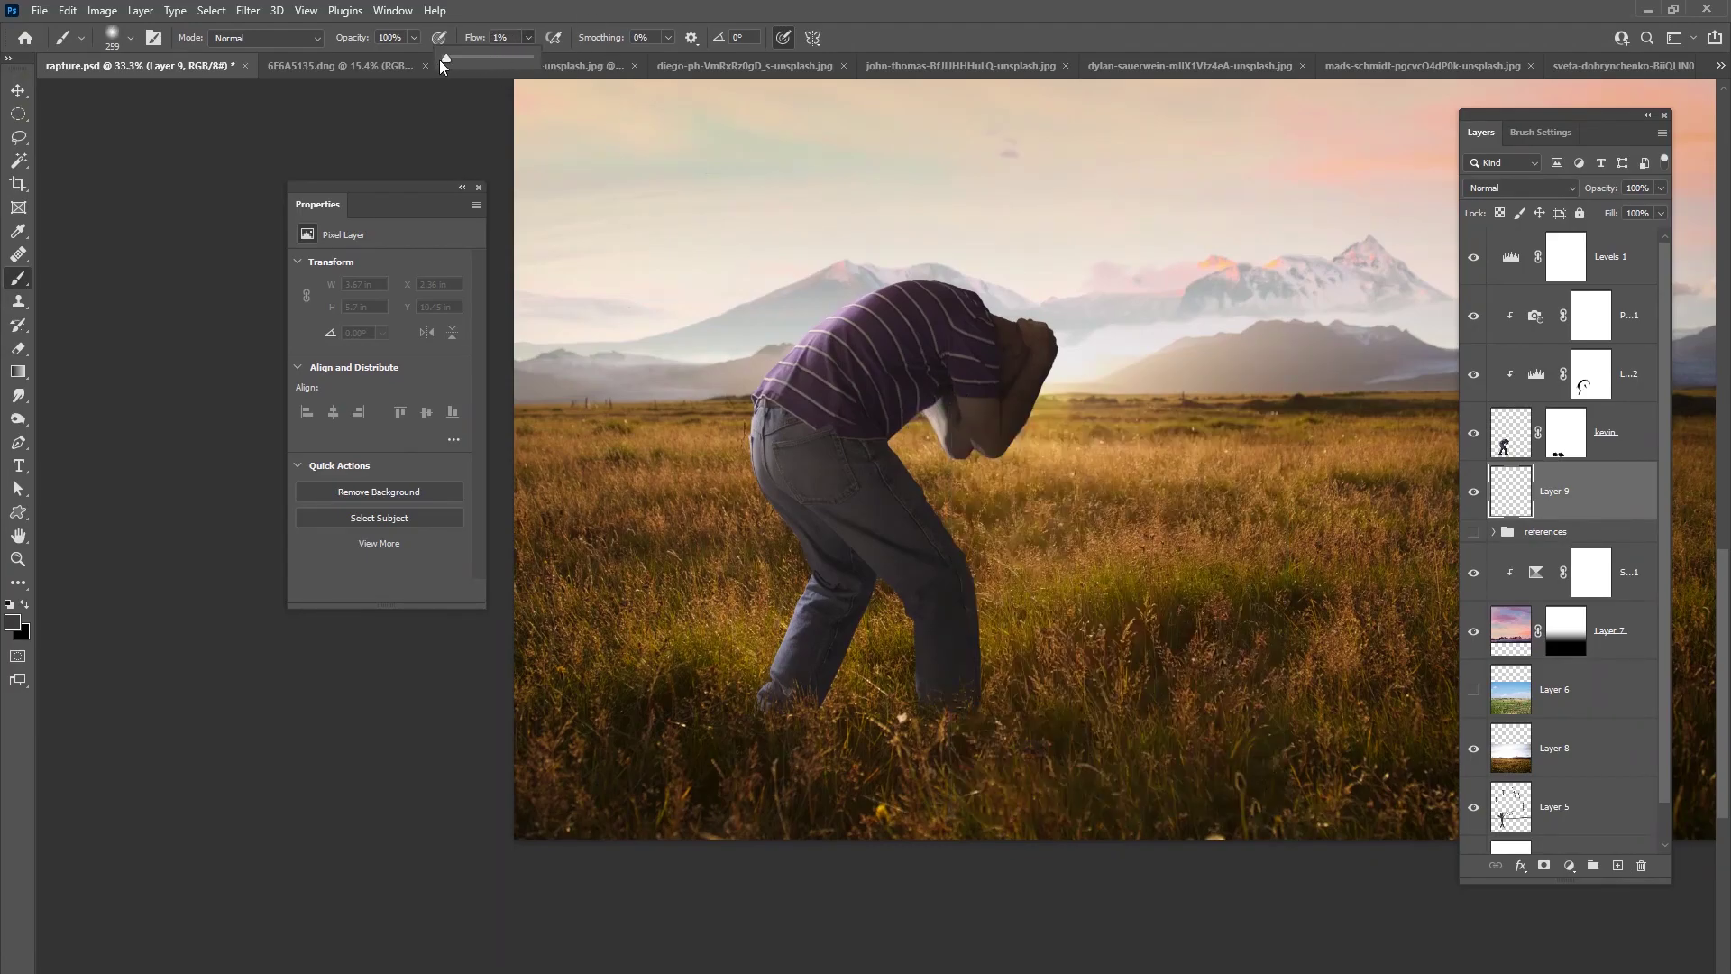
left_click(750, 690, "alt")
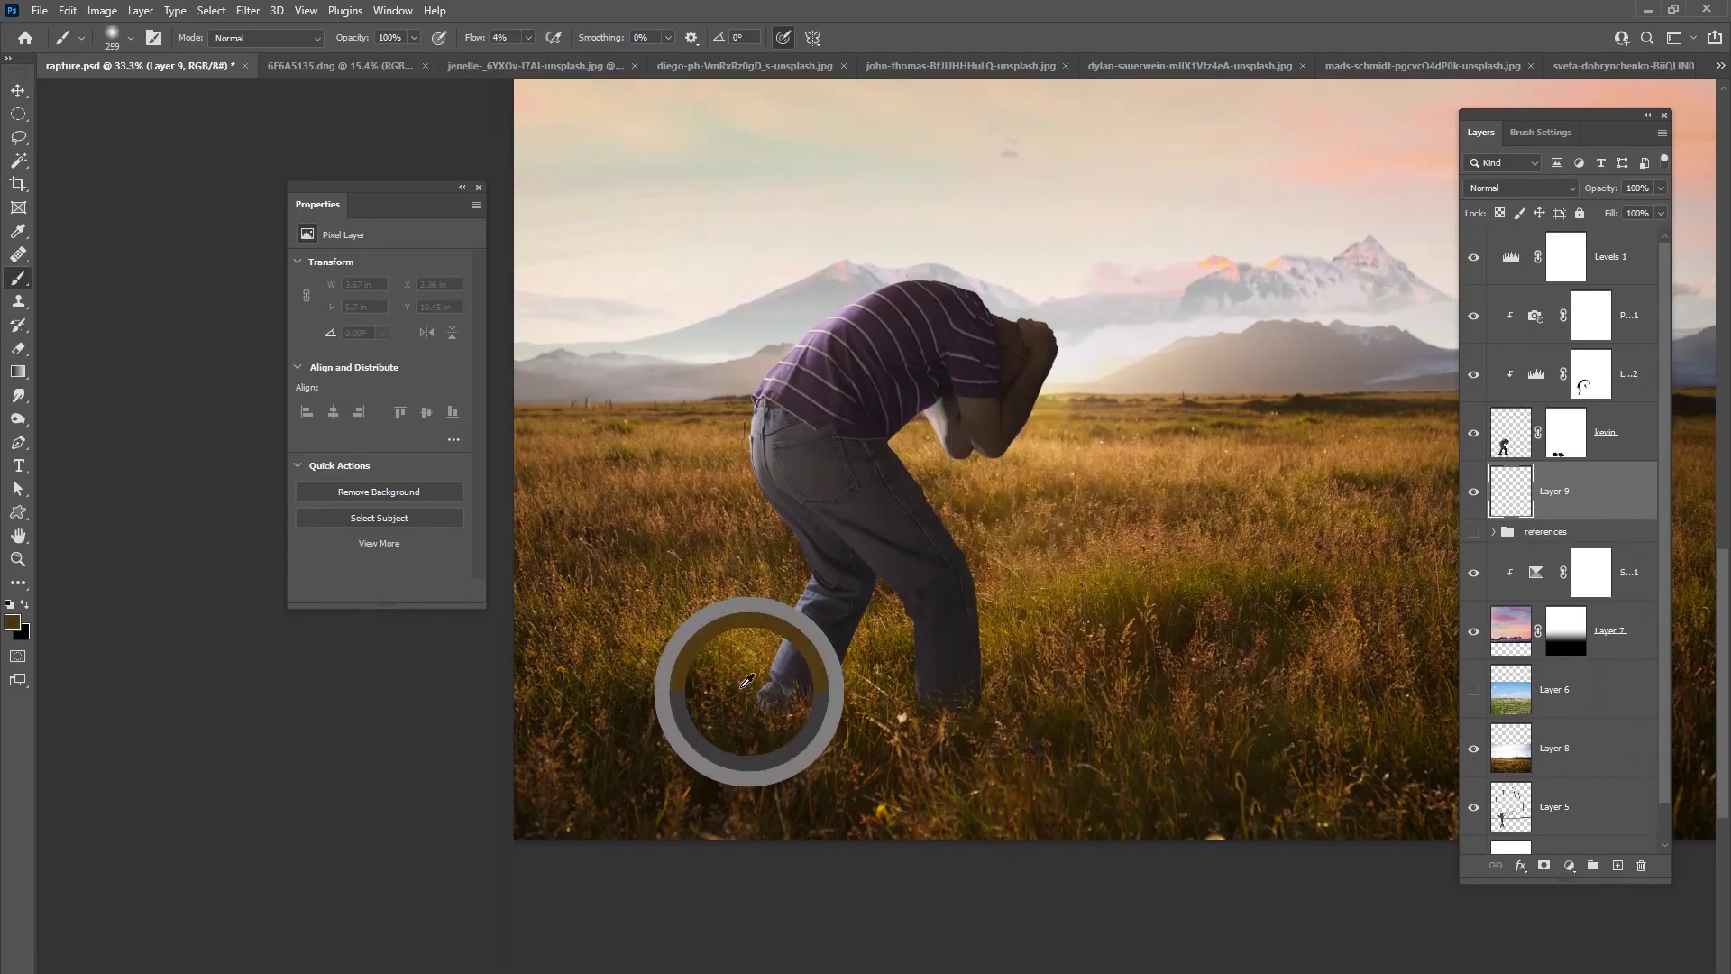
left_click(1520, 188)
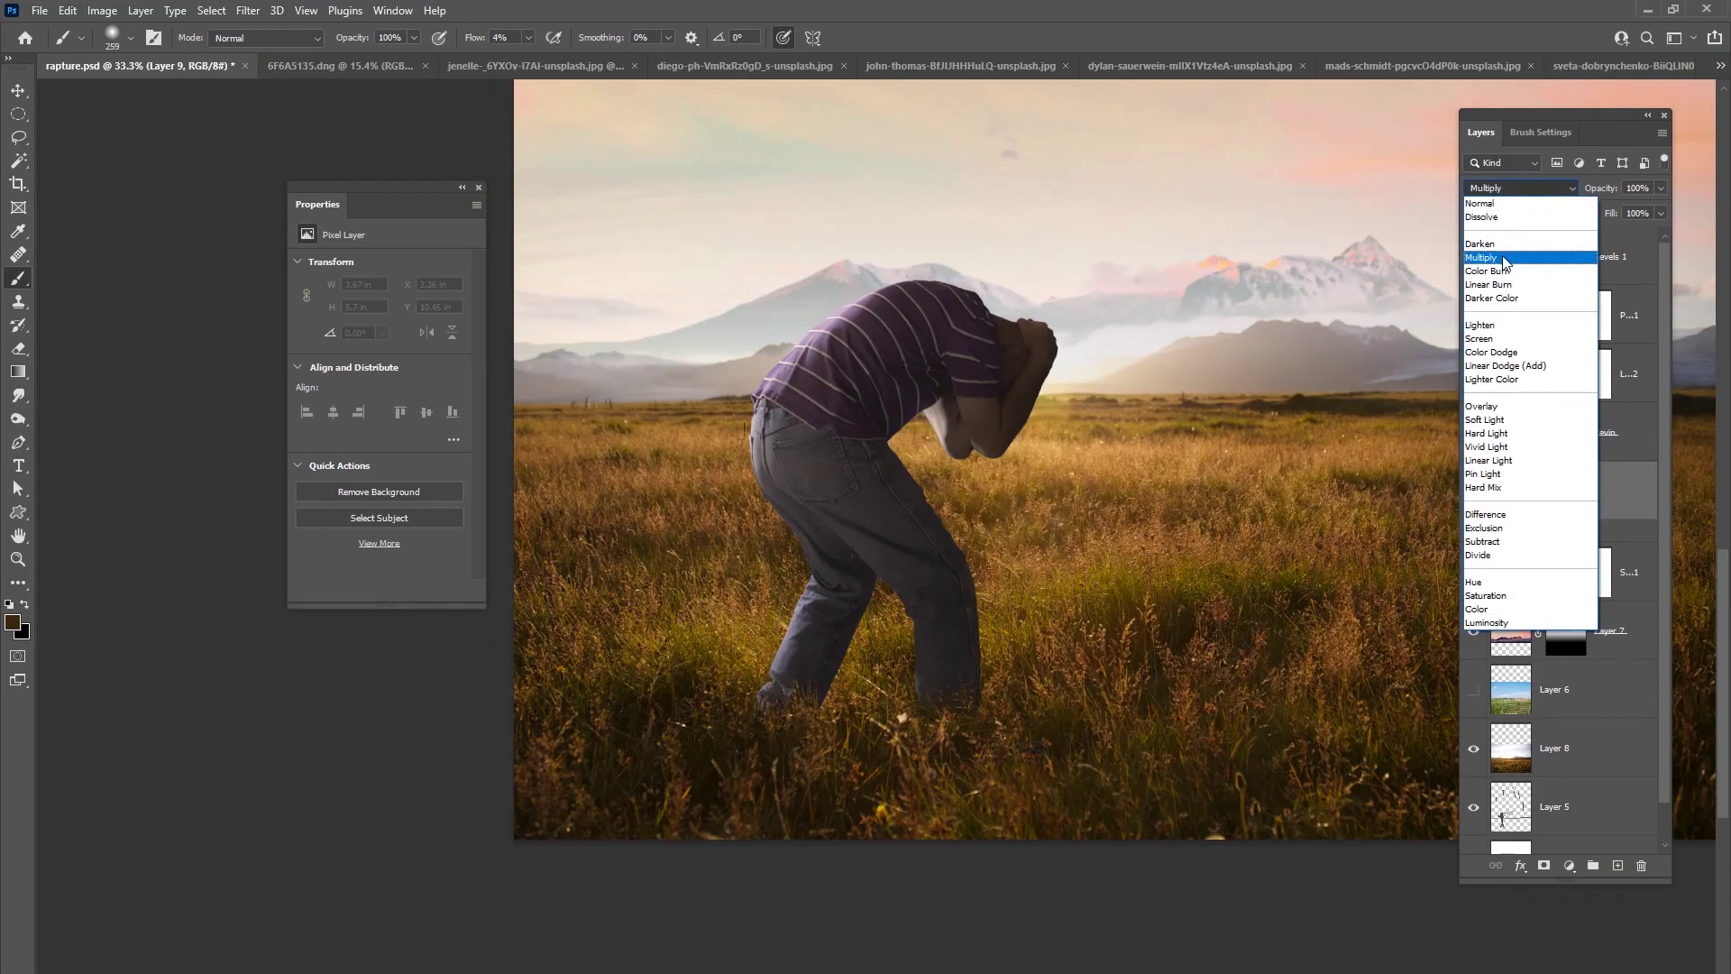
left_click(1502, 257)
- Paint soft shadows in the grass around both of the man's feet with a 158 px brush
mouse_move(918, 697)
left_mouse_down()
mouse_move(938, 680)
mouse_move(952, 726)
left_mouse_up()
right_click(951, 726)
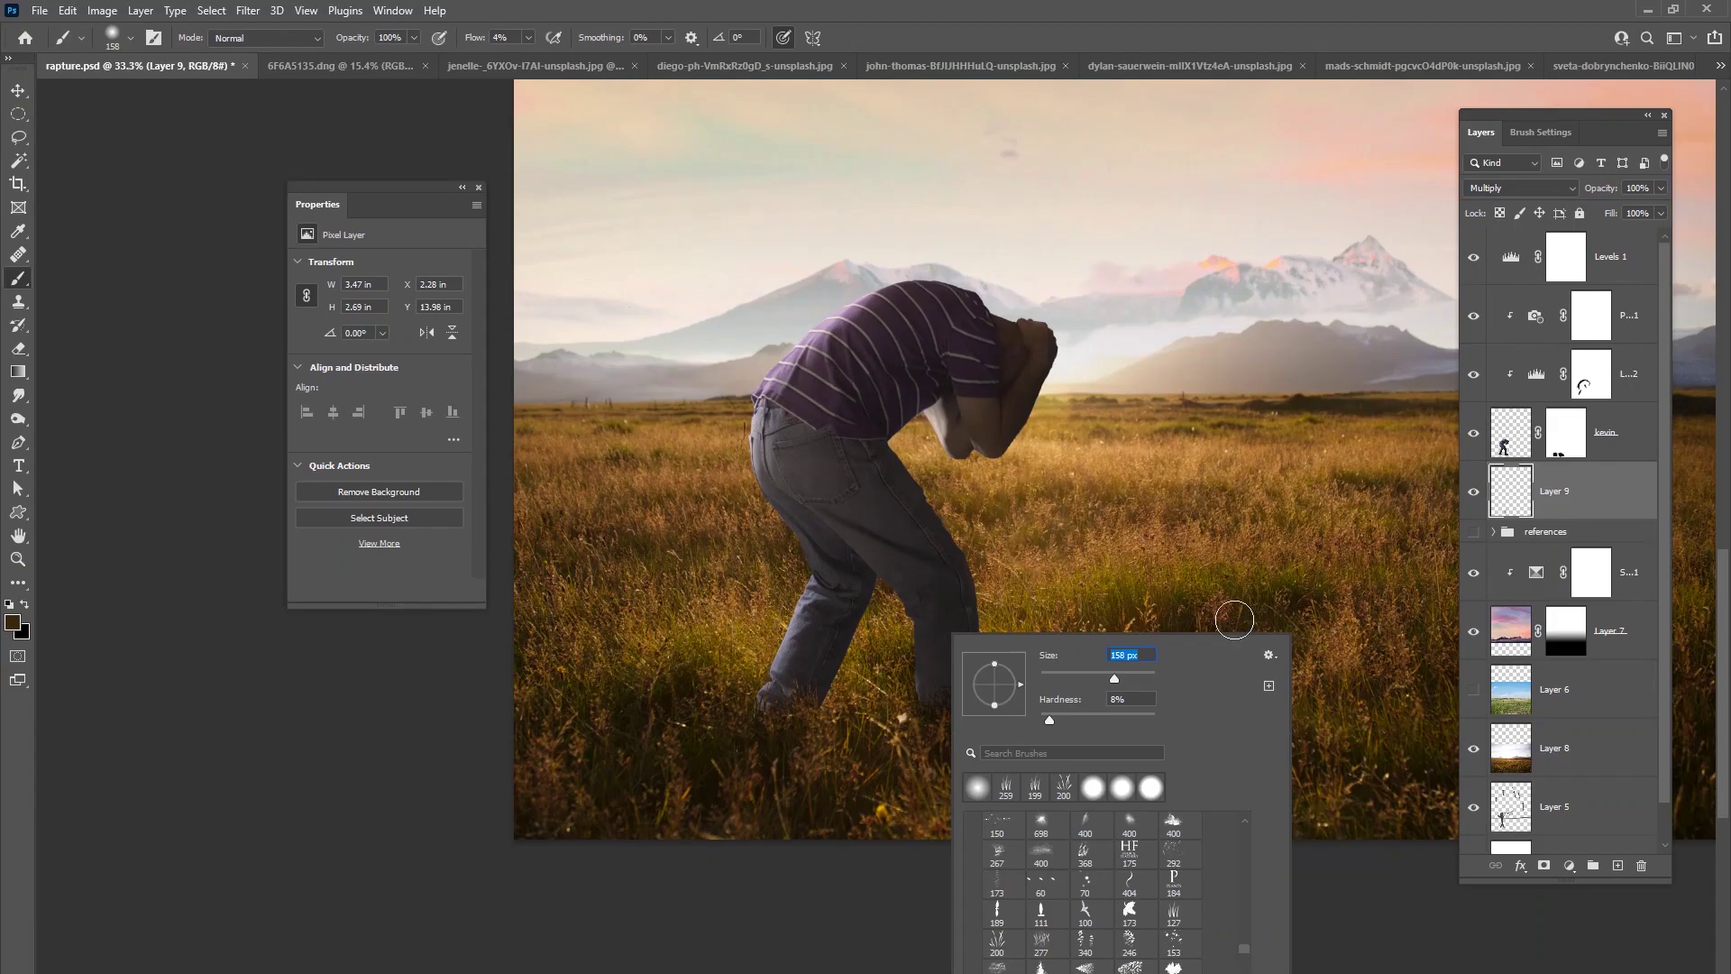
left_click_drag(1244, 621, 1156, 681)
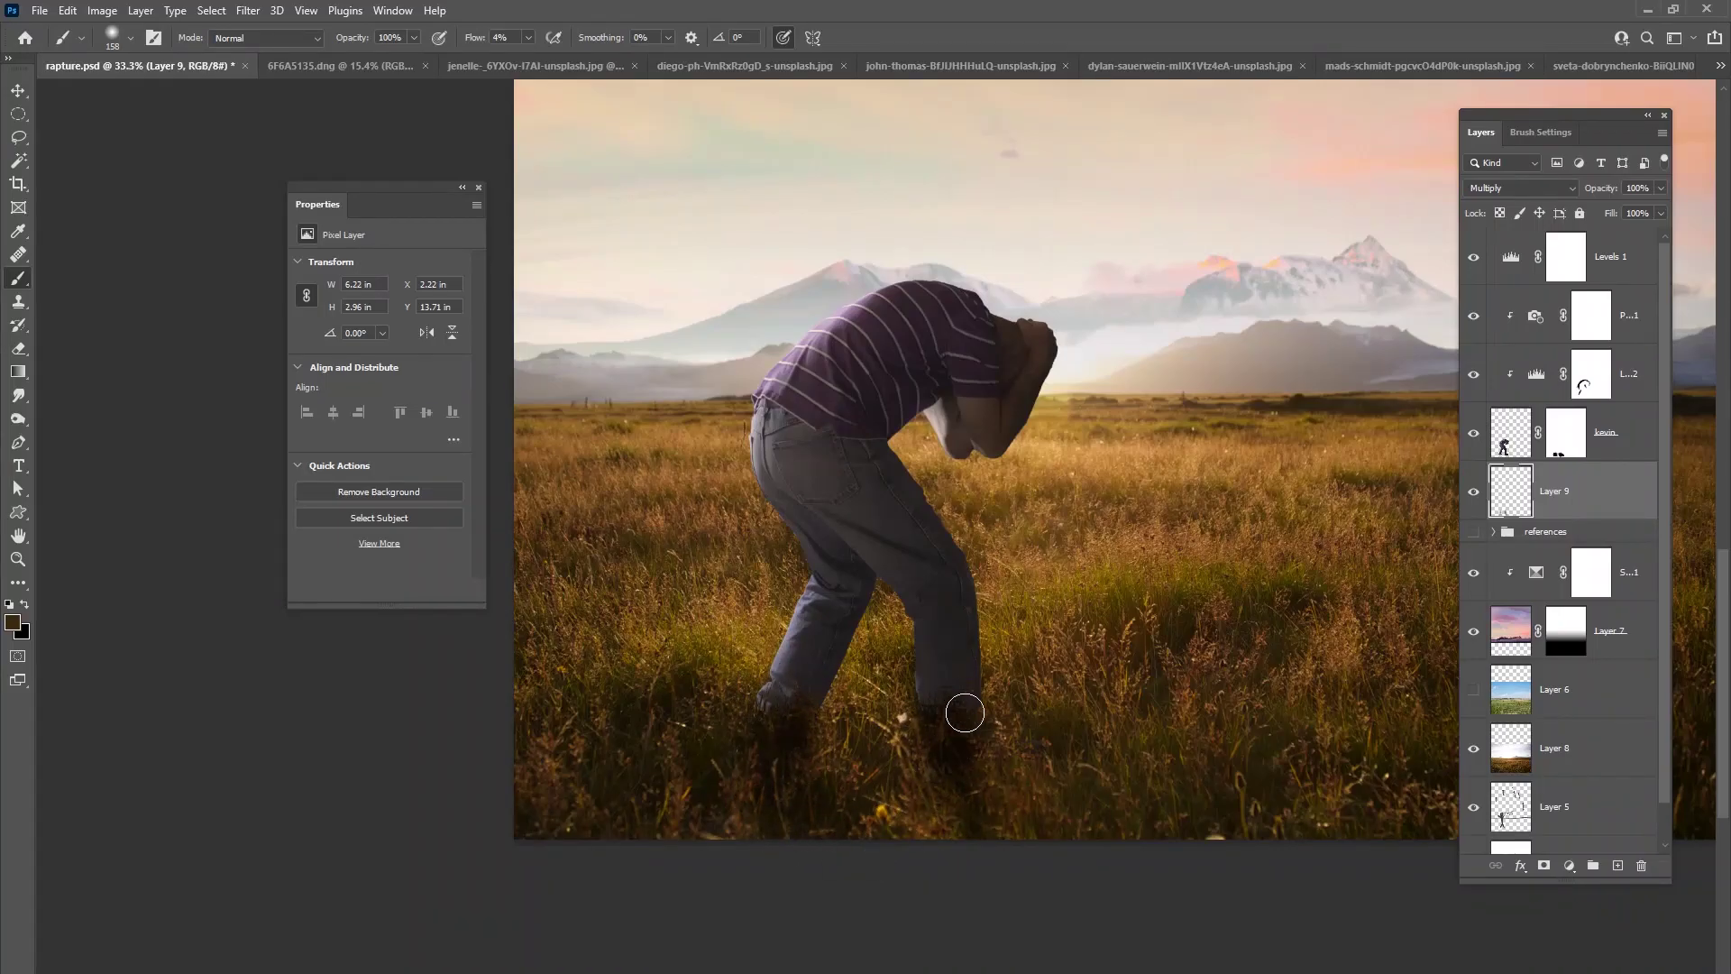
mouse_move(918, 717)
left_mouse_down()
mouse_move(930, 670)
mouse_move(936, 741)
mouse_move(920, 751)
mouse_move(934, 780)
mouse_move(971, 738)
mouse_move(997, 786)
mouse_move(935, 666)
mouse_move(759, 743)
mouse_move(782, 686)
mouse_move(807, 781)
mouse_move(772, 723)
left_mouse_up()
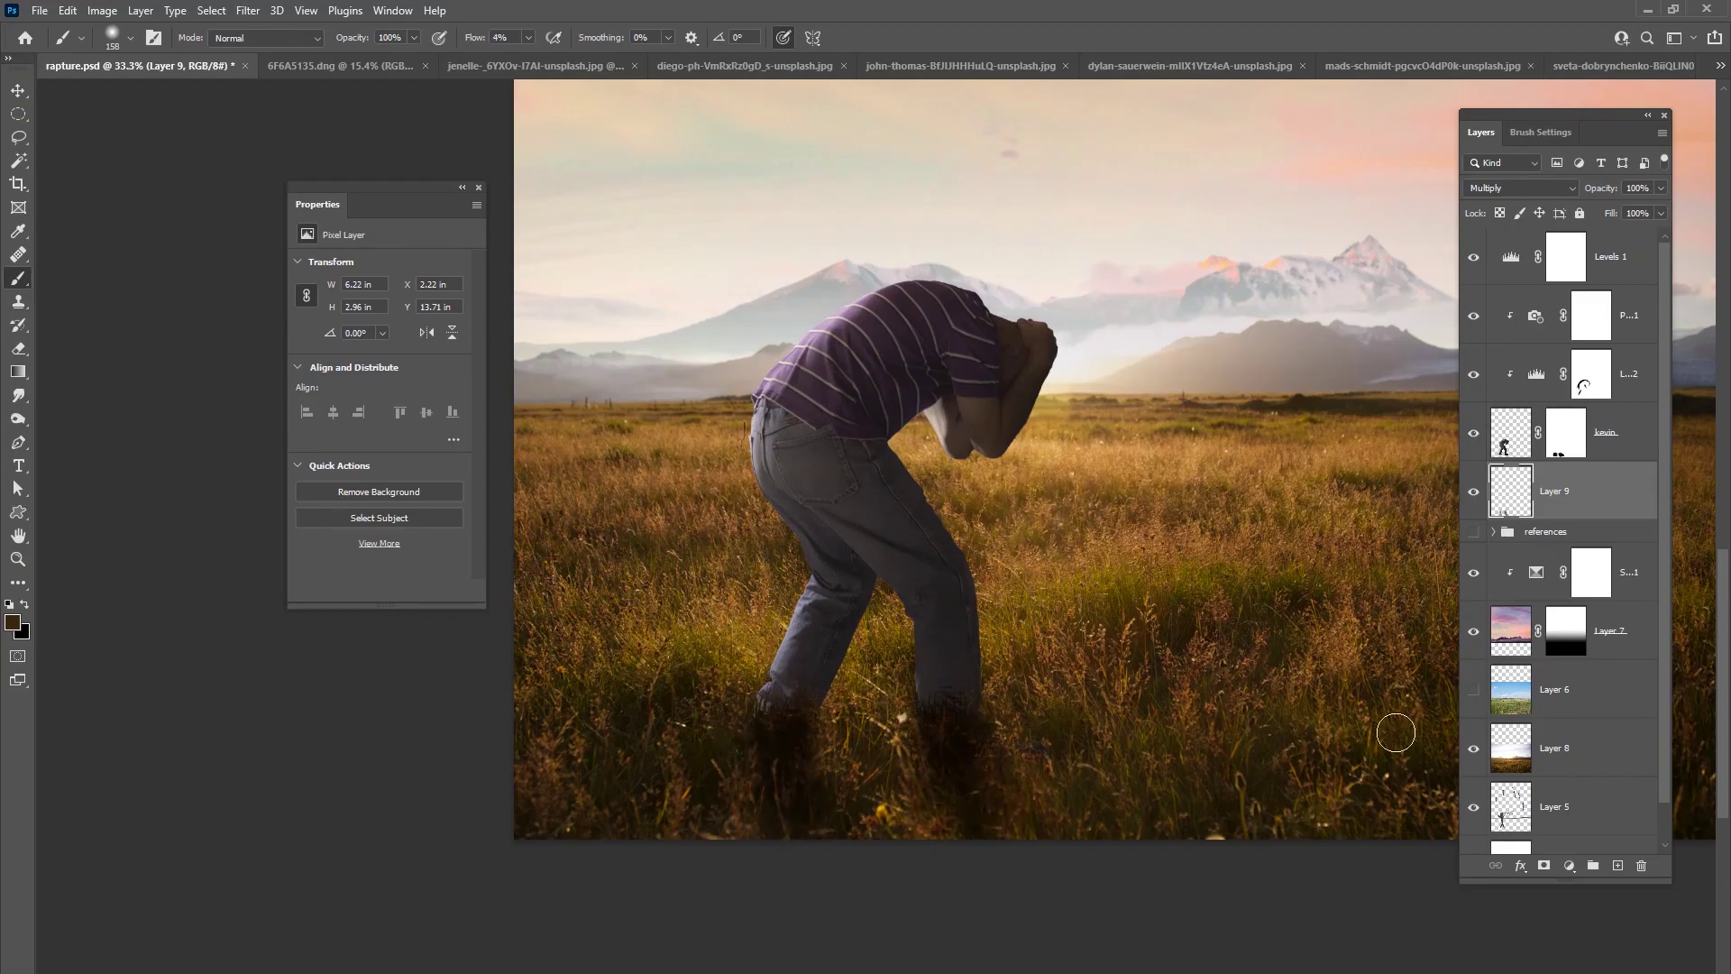
- Add a mask to the shadow layer and break up the shadow with the 199 px grass brush at 27% flow
left_click(1544, 866)
right_click(919, 761)
left_click(1055, 786)
left_click(529, 38)
left_click(544, 60)
left_click(921, 791)
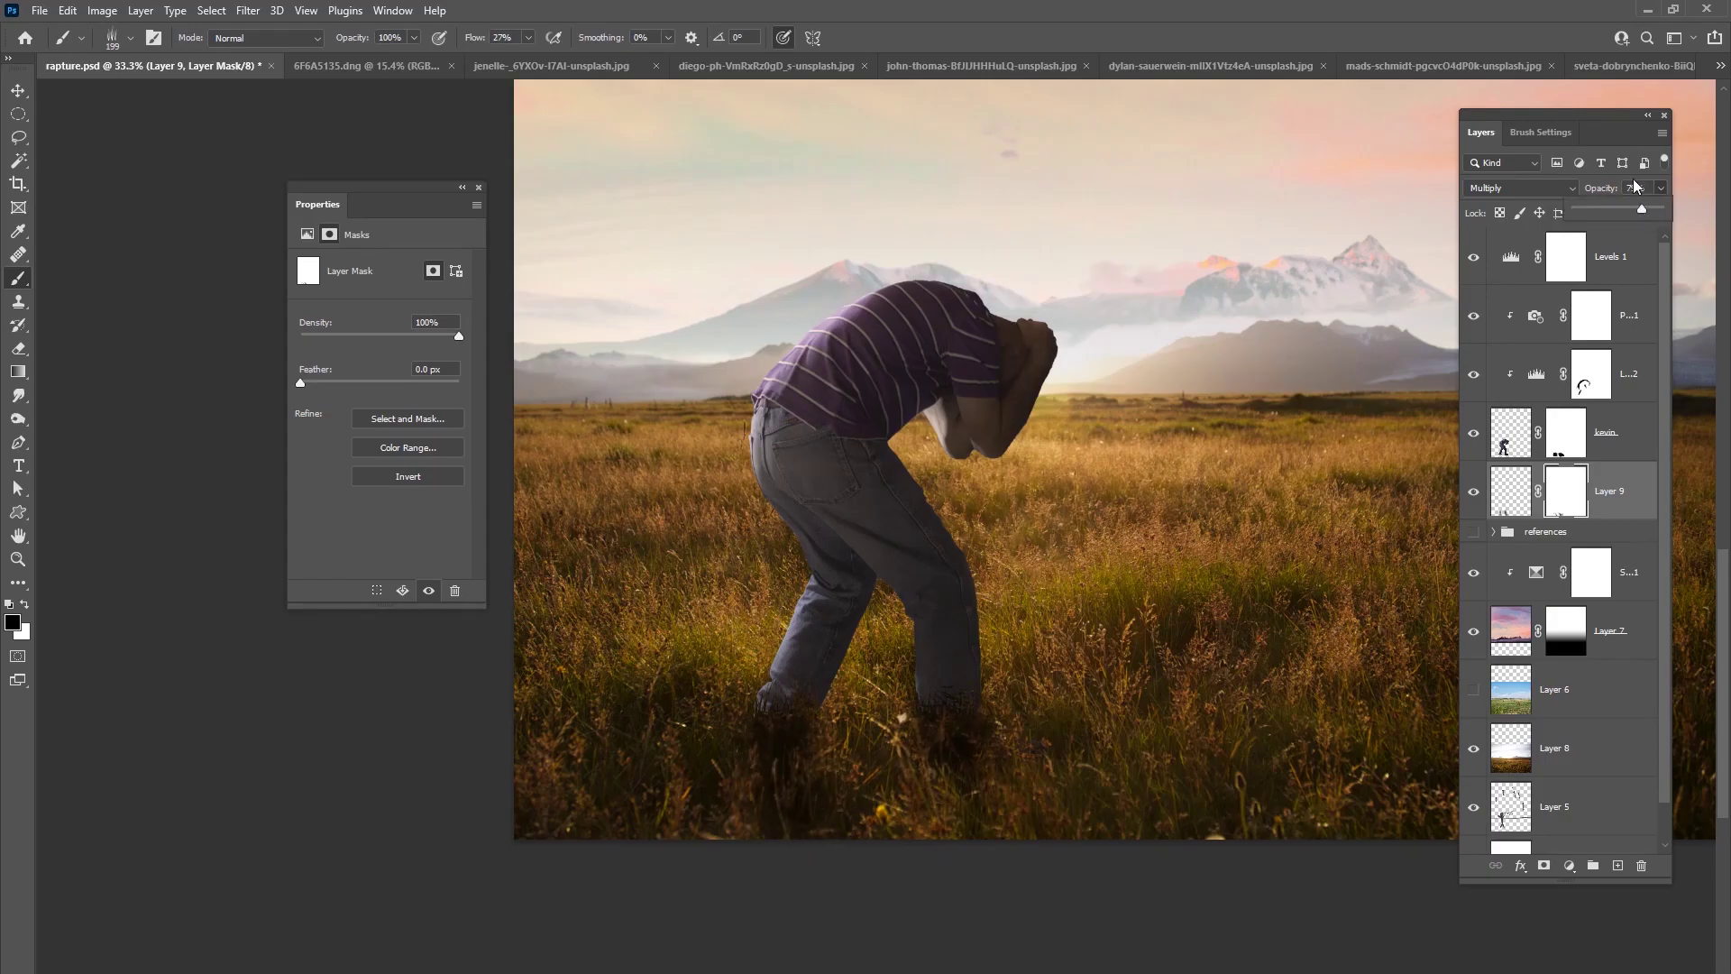
- Compare the image with and without the foot shadows and lower the shadow layer's opacity to about 48%
key("ctrl+minus")
key("ctrl+minus")
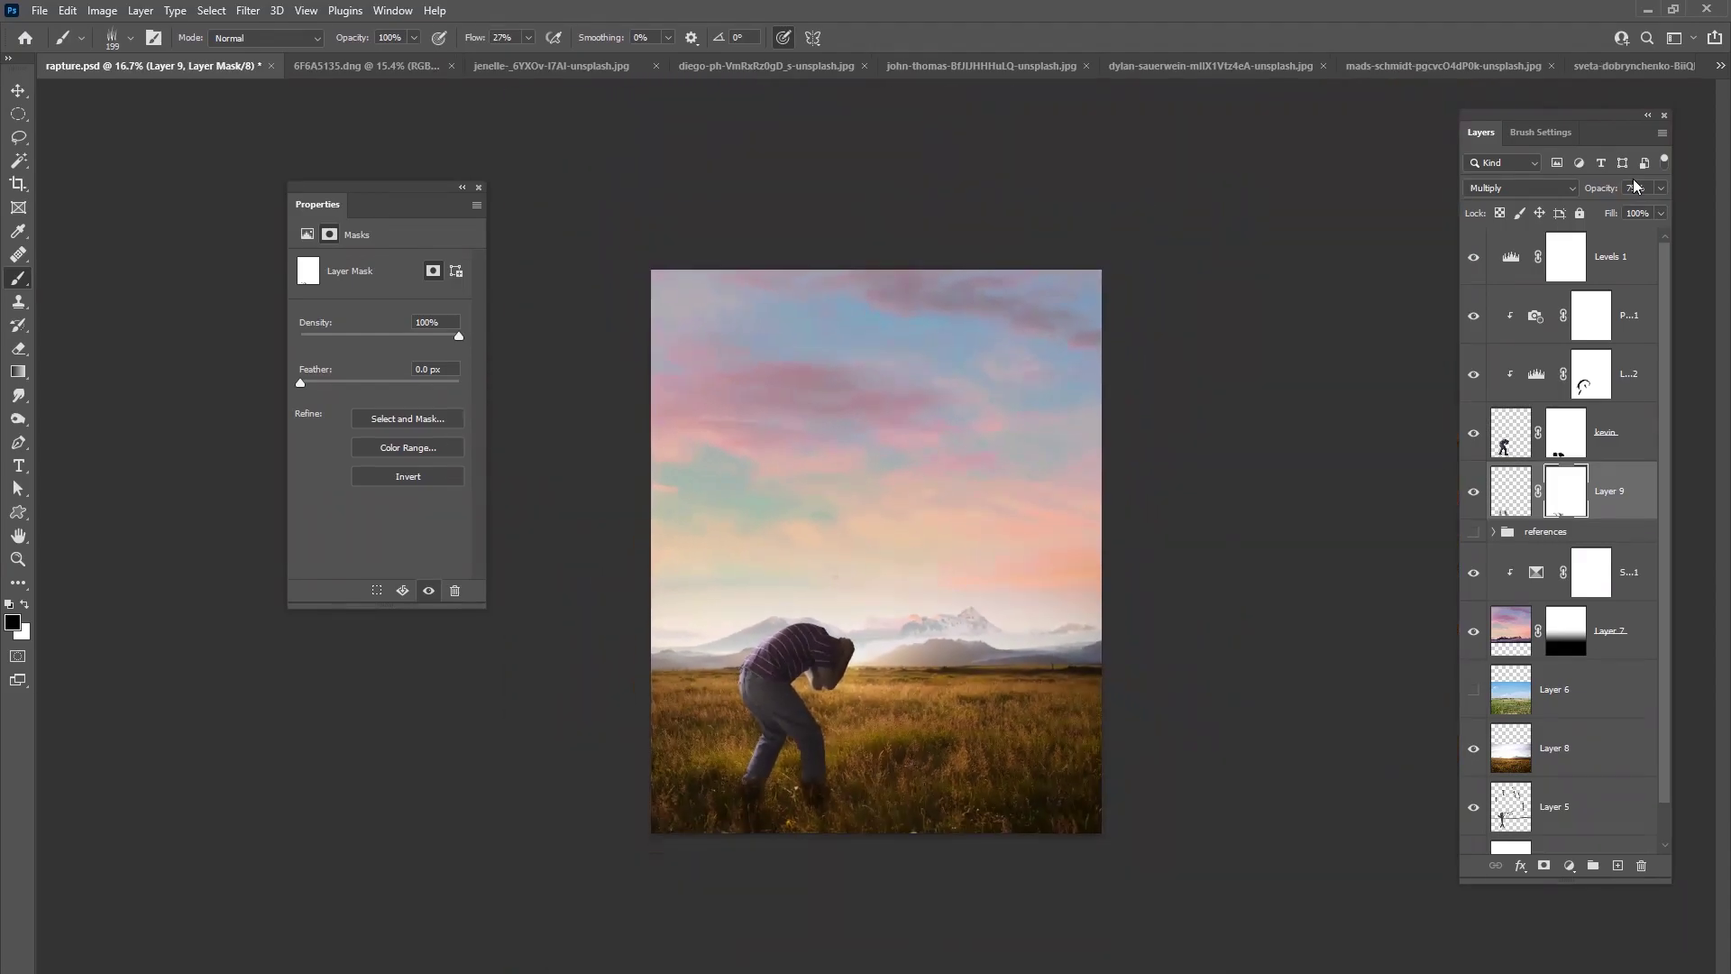
key("ctrl+plus")
key("ctrl+plus")
left_click_drag(789, 796, 900, 555)
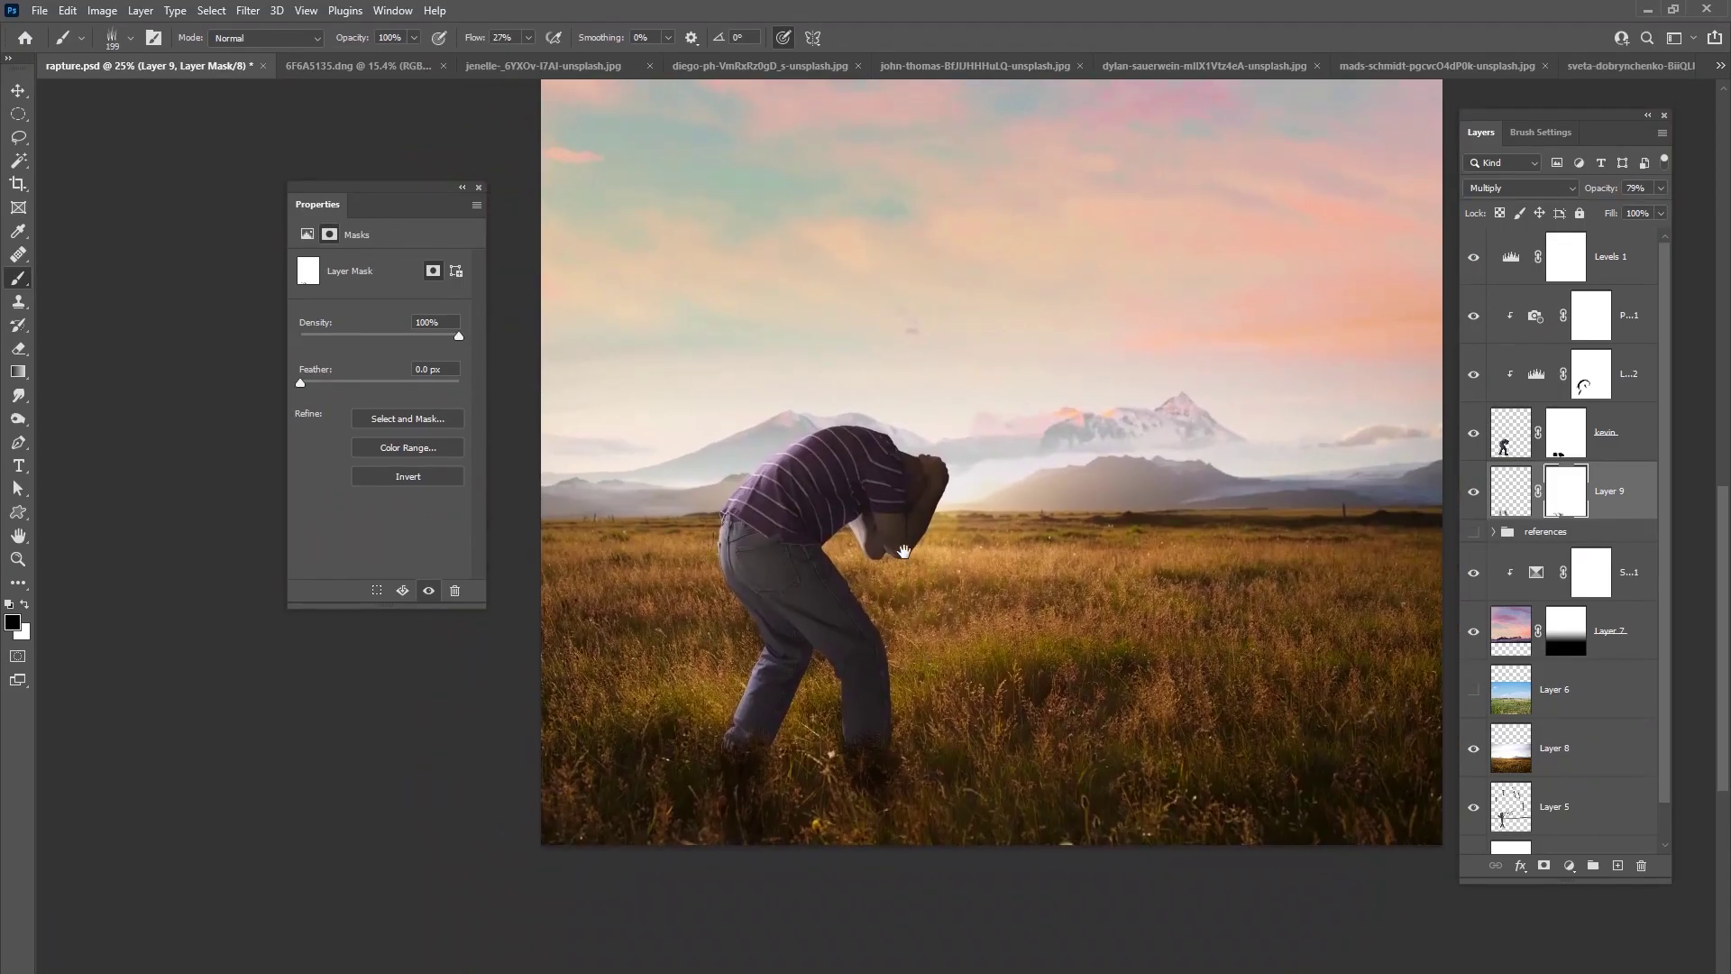
left_click(1474, 489)
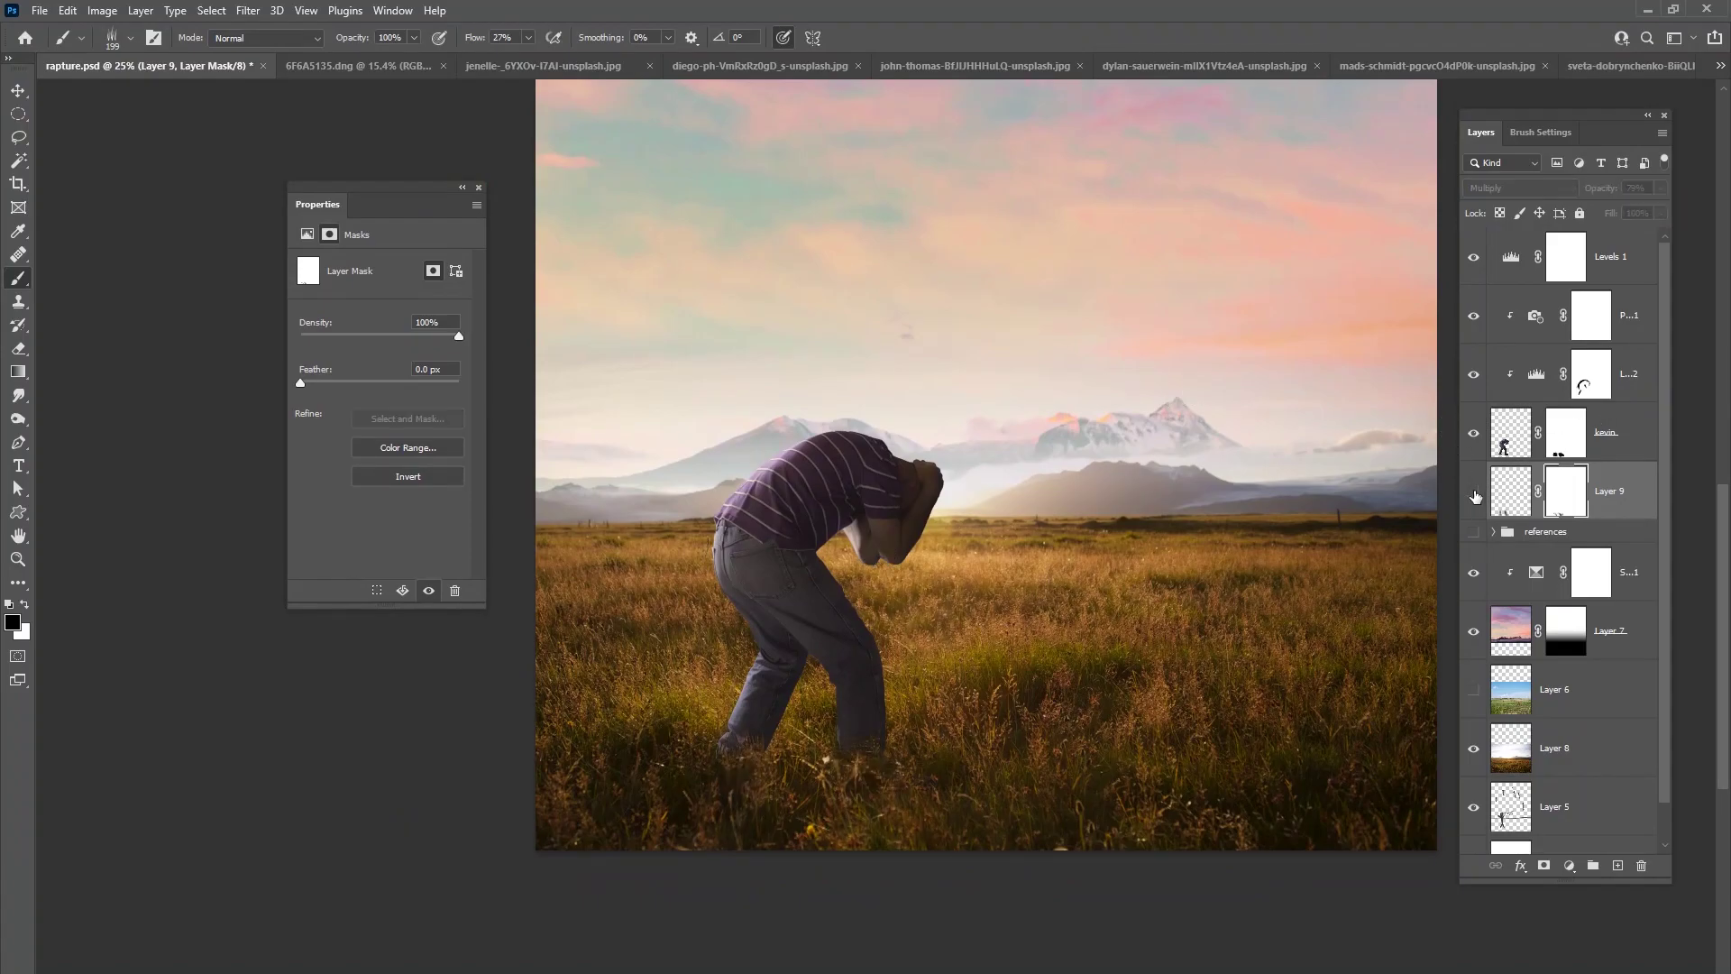
left_click(1473, 492)
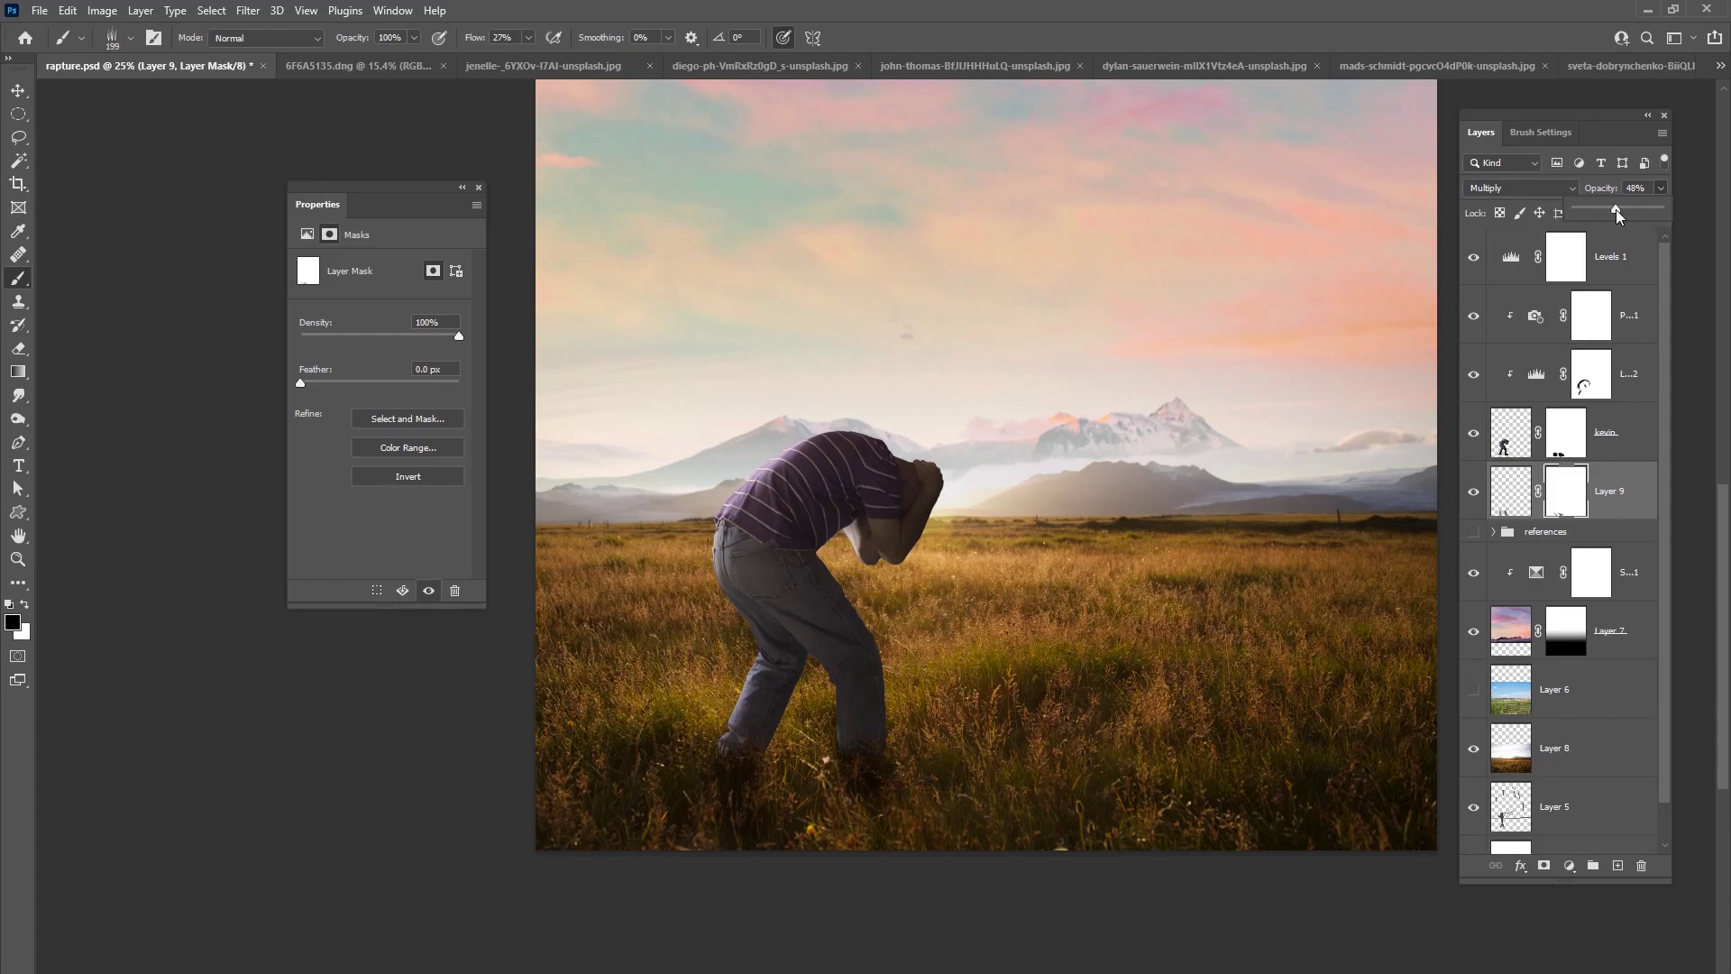
left_click_drag(1617, 210, 1614, 210)
- Add a new layer clipped to the man above the Photo Filter and set the foreground colour to white
left_click_drag(1061, 558, 1039, 668)
left_click_drag(1613, 314, 1614, 405)
key("ctrl+z")
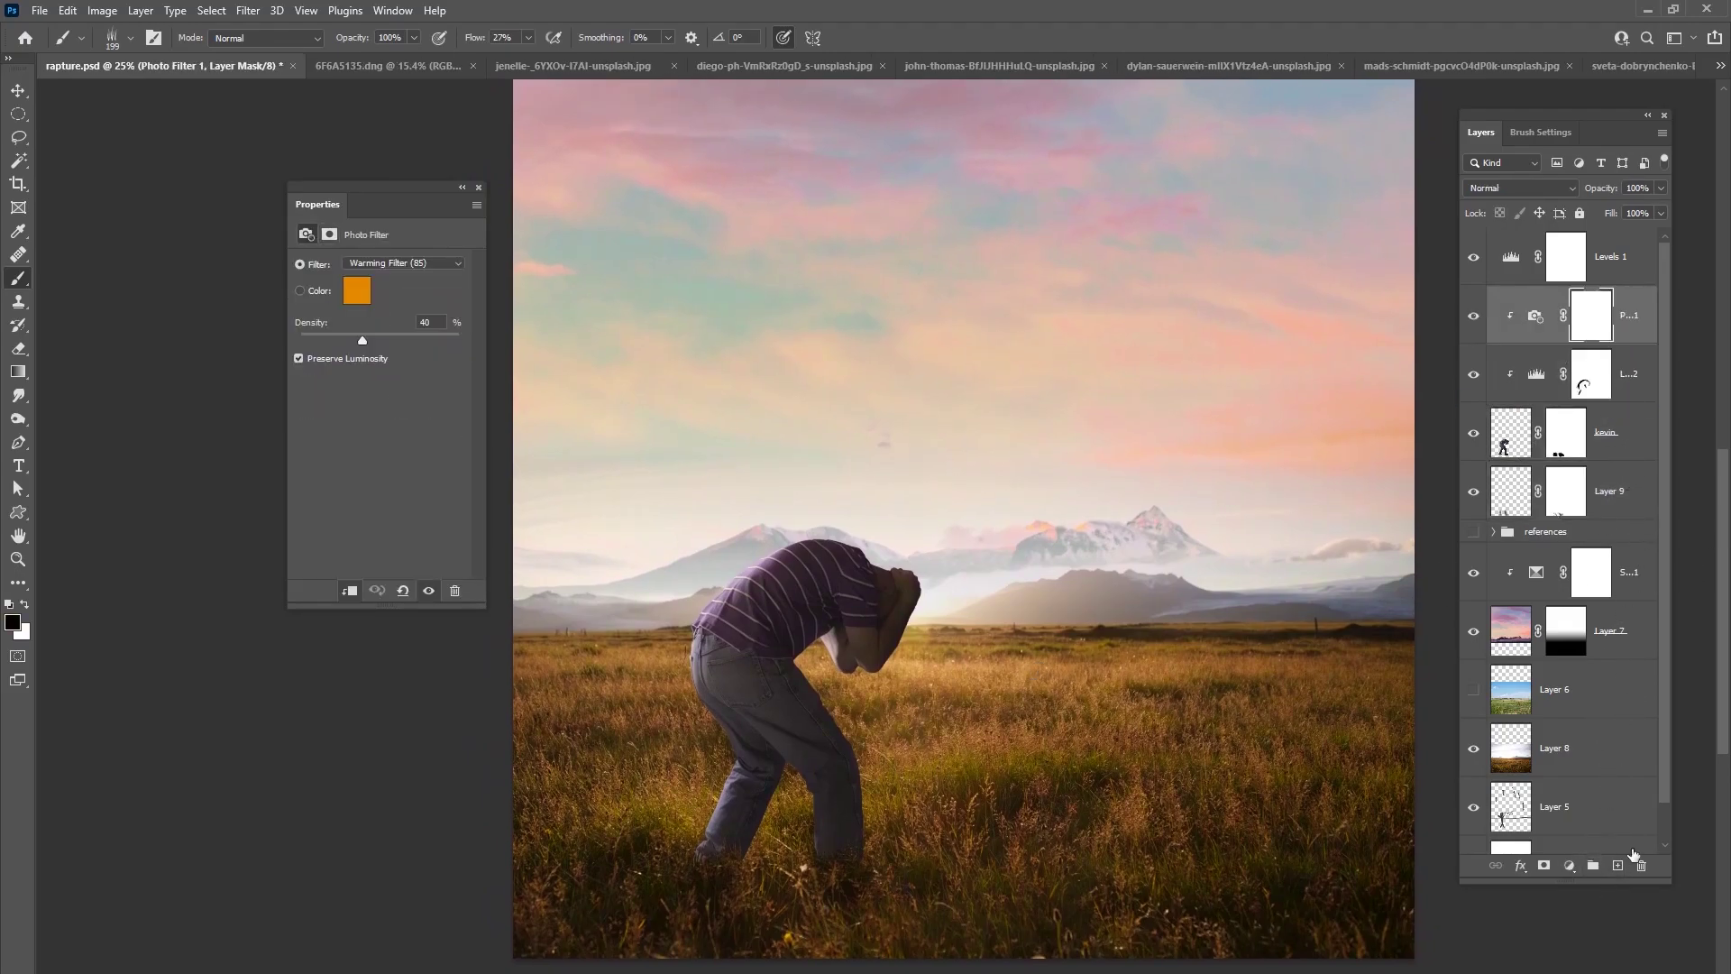
left_click(1618, 866)
key("ctrl+alt+g")
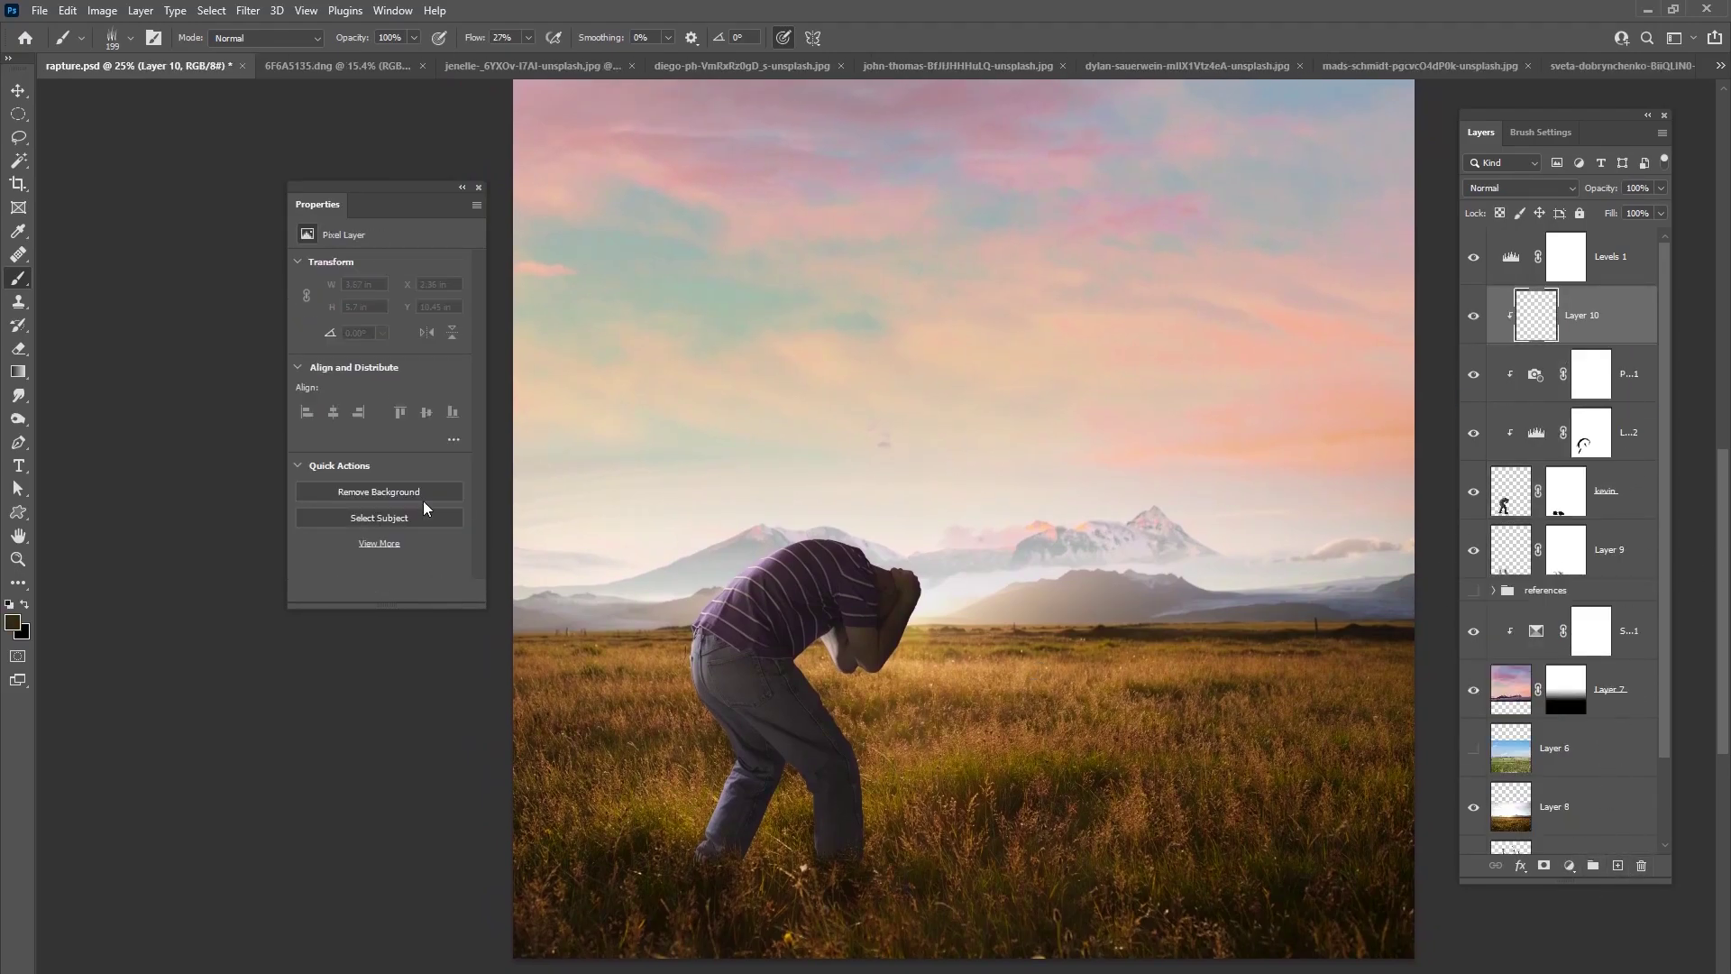
left_click(13, 622)
left_click_drag(775, 405, 664, 224)
left_click(1139, 252)
- Paint a faint white highlight along the man's upper back with a soft 149 px brush at 4% flow
key("b")
right_click(907, 437)
left_click(942, 581)
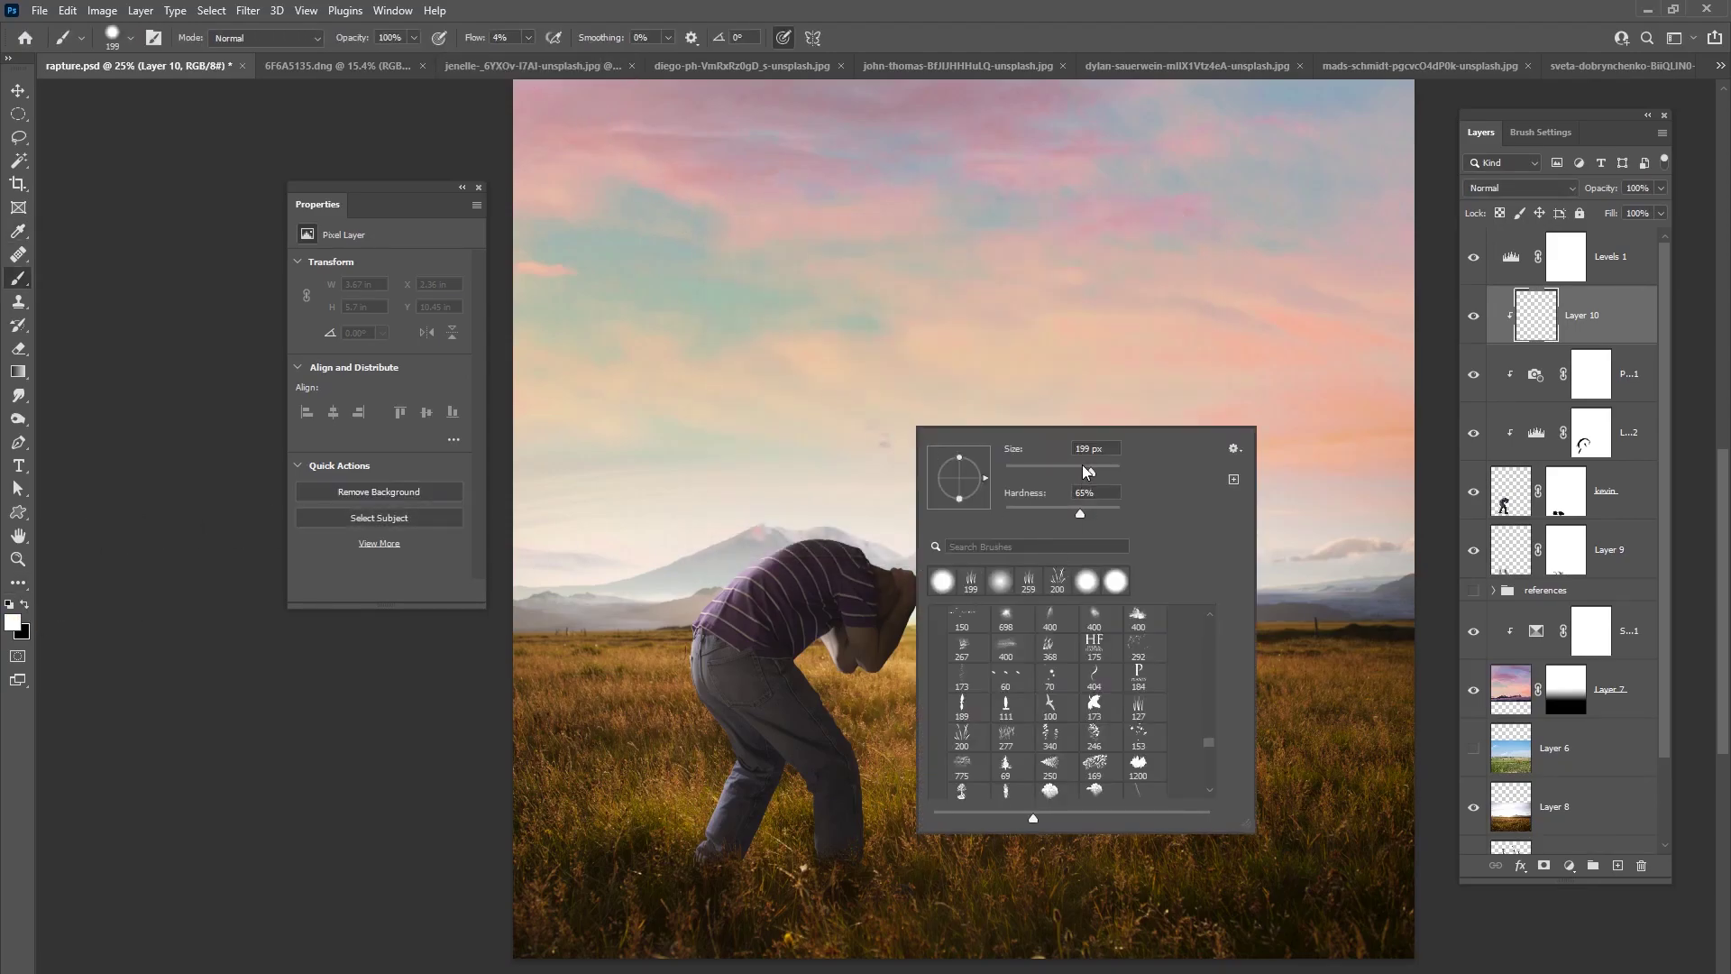
left_click(828, 523)
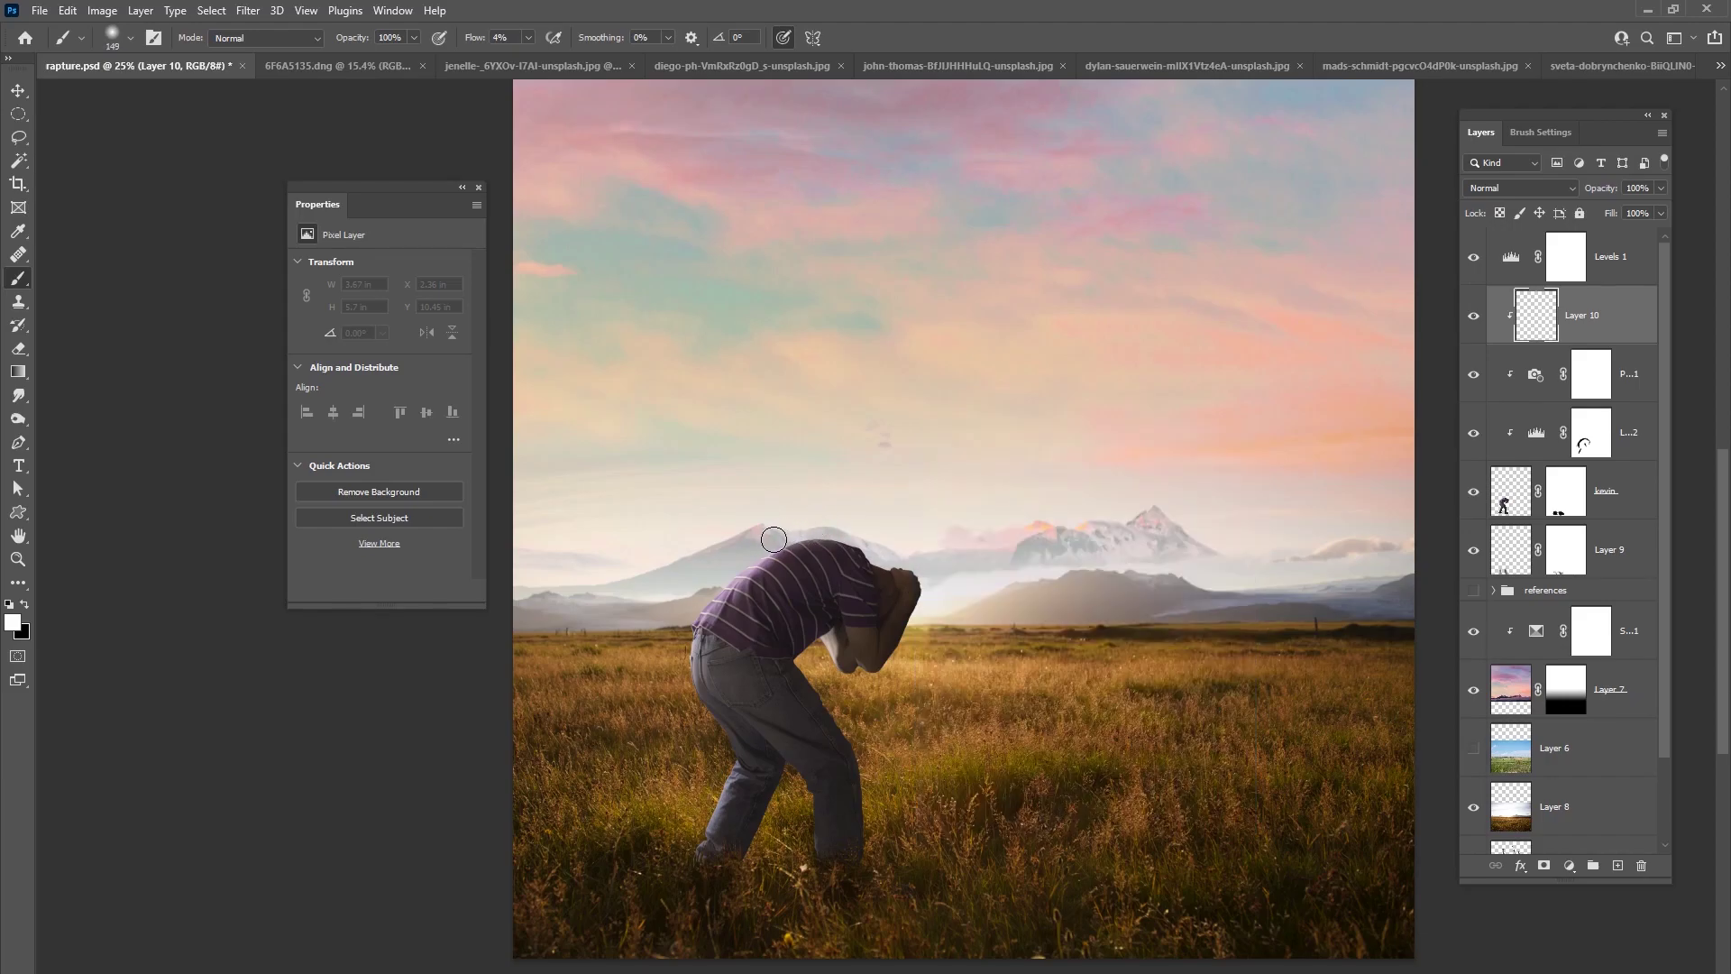
left_click_drag(866, 538, 888, 543)
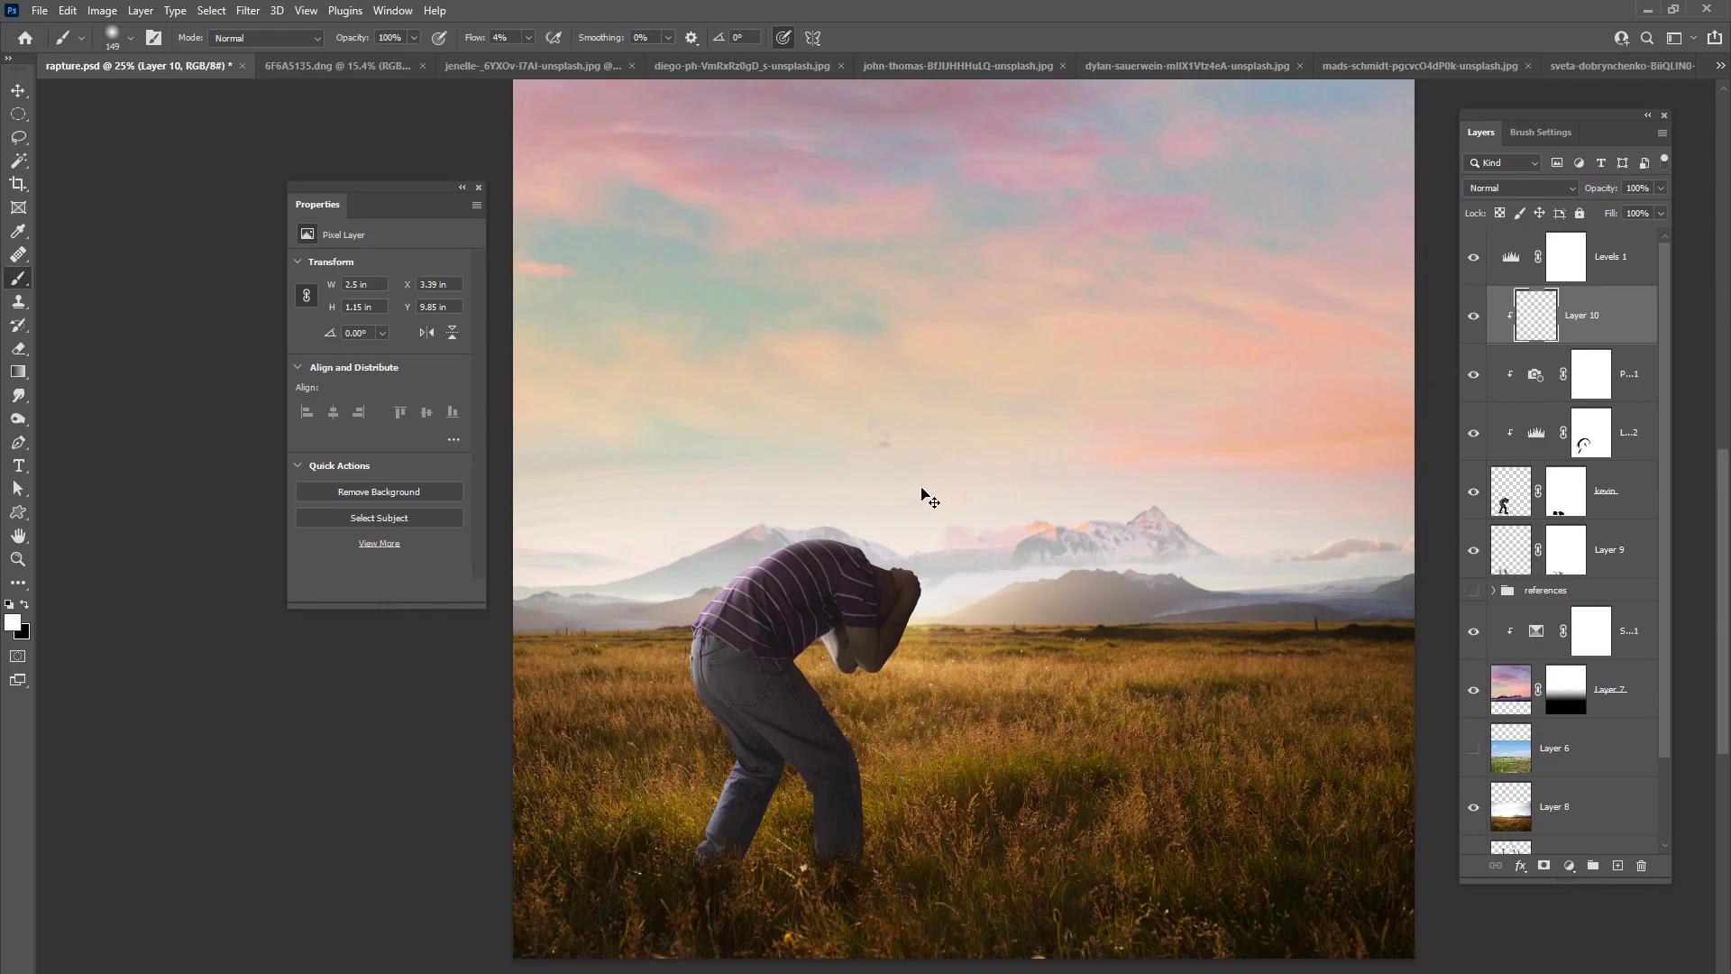
- Paint a thin white highlight along the man's shoulder and neck edge with a soft 39 px brush at 4% flow
key("ctrl+plus")
key("ctrl+plus")
key("ctrl+plus")
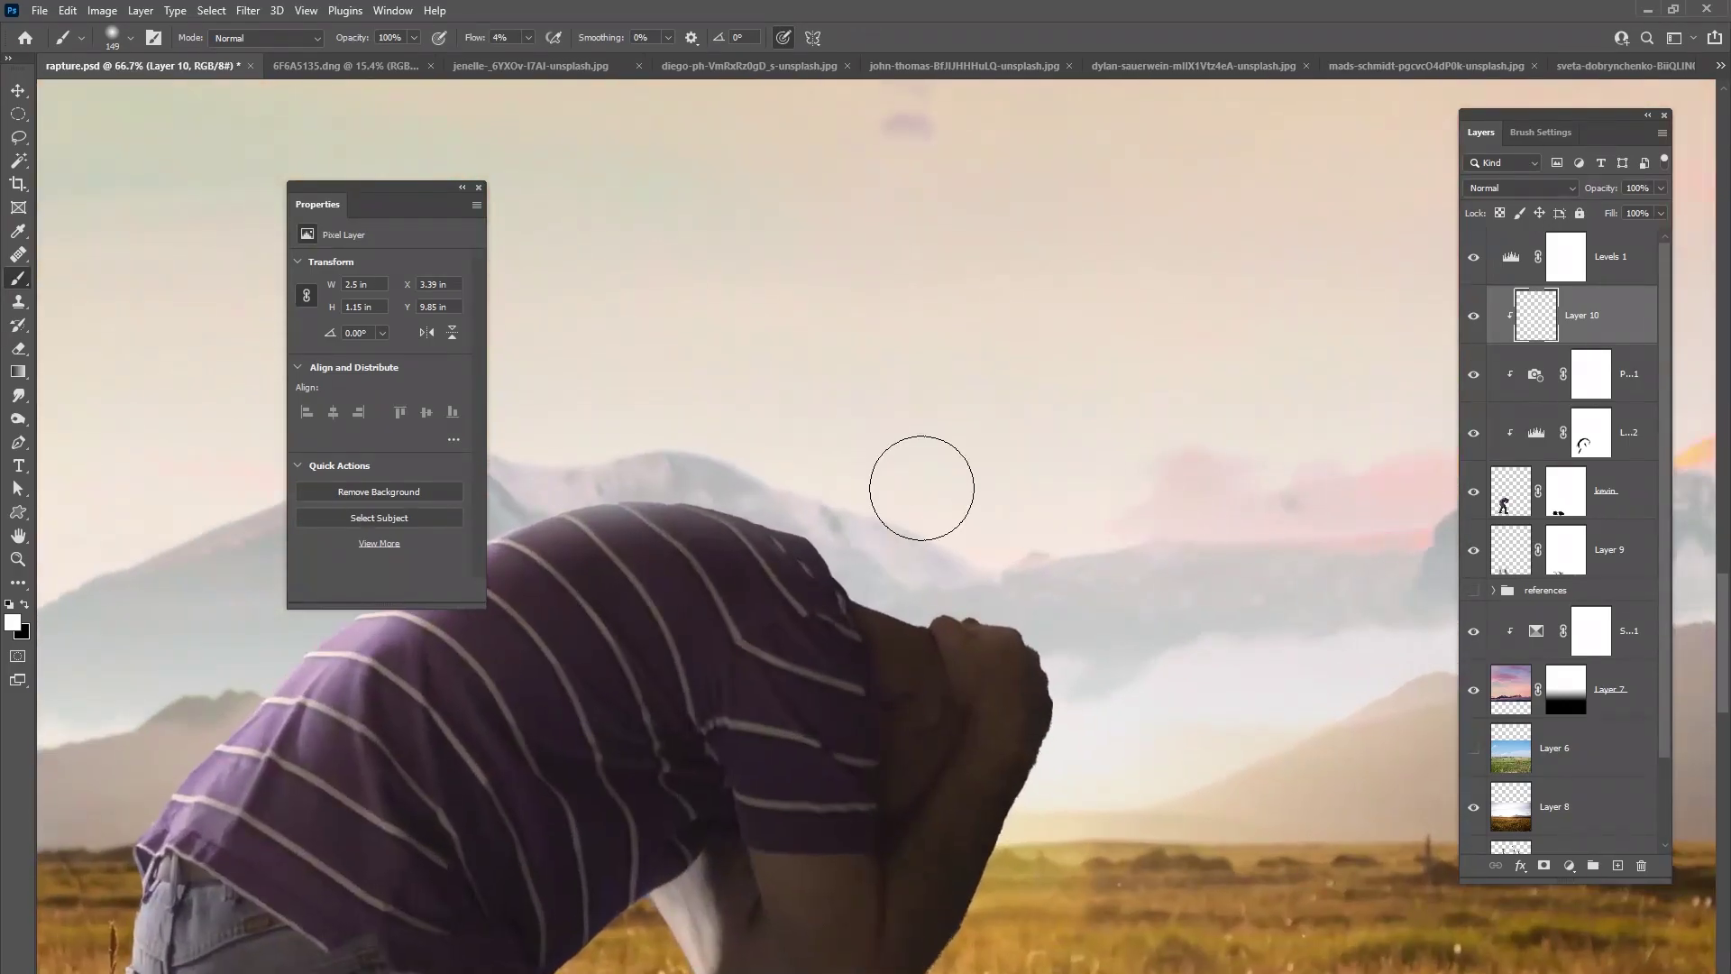
key("ctrl+plus")
right_click(1102, 481)
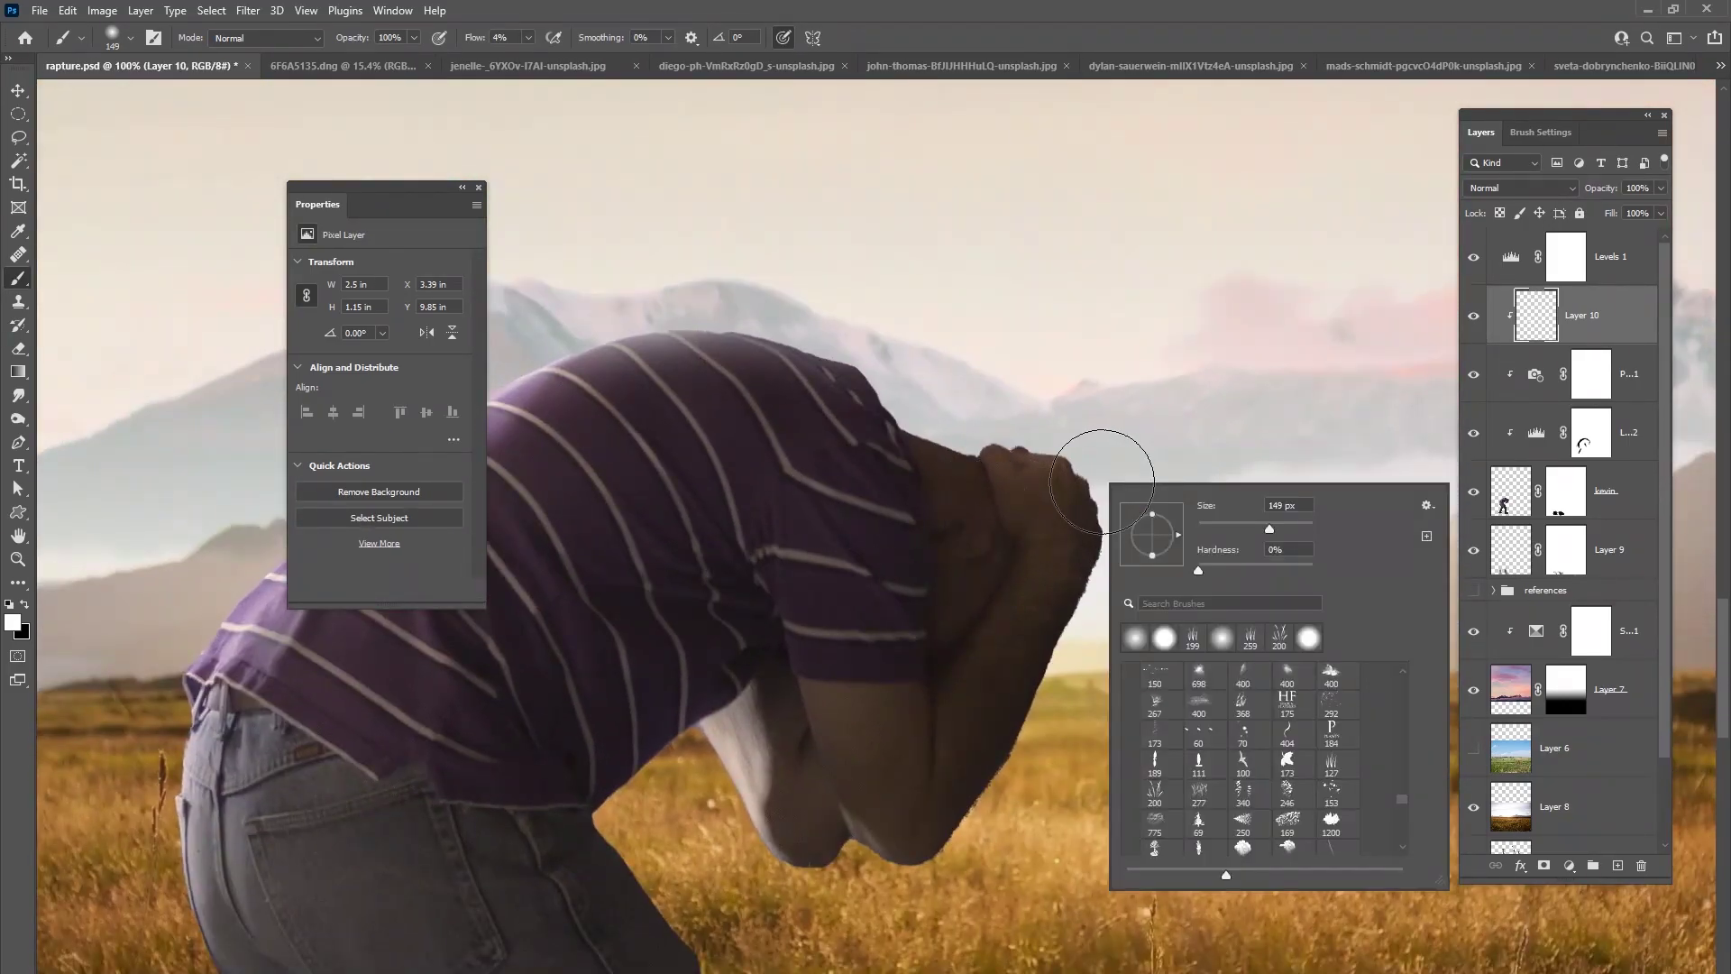
left_click(1228, 526)
left_click(914, 432)
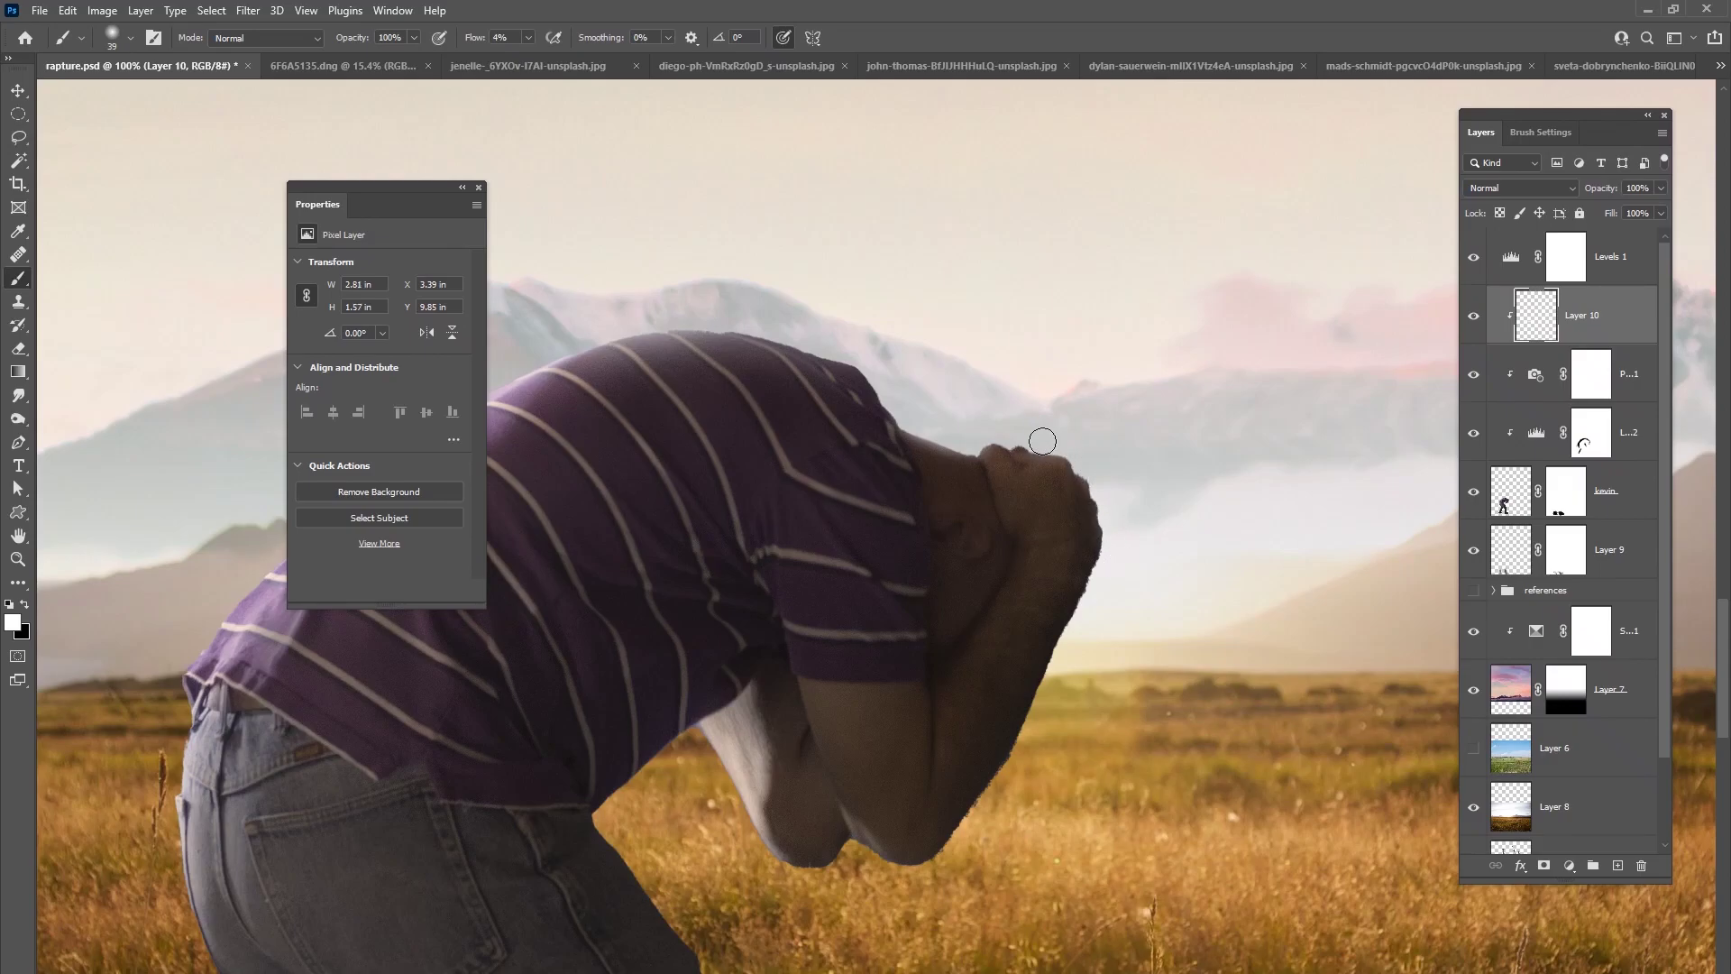
left_click_drag(929, 437, 981, 450)
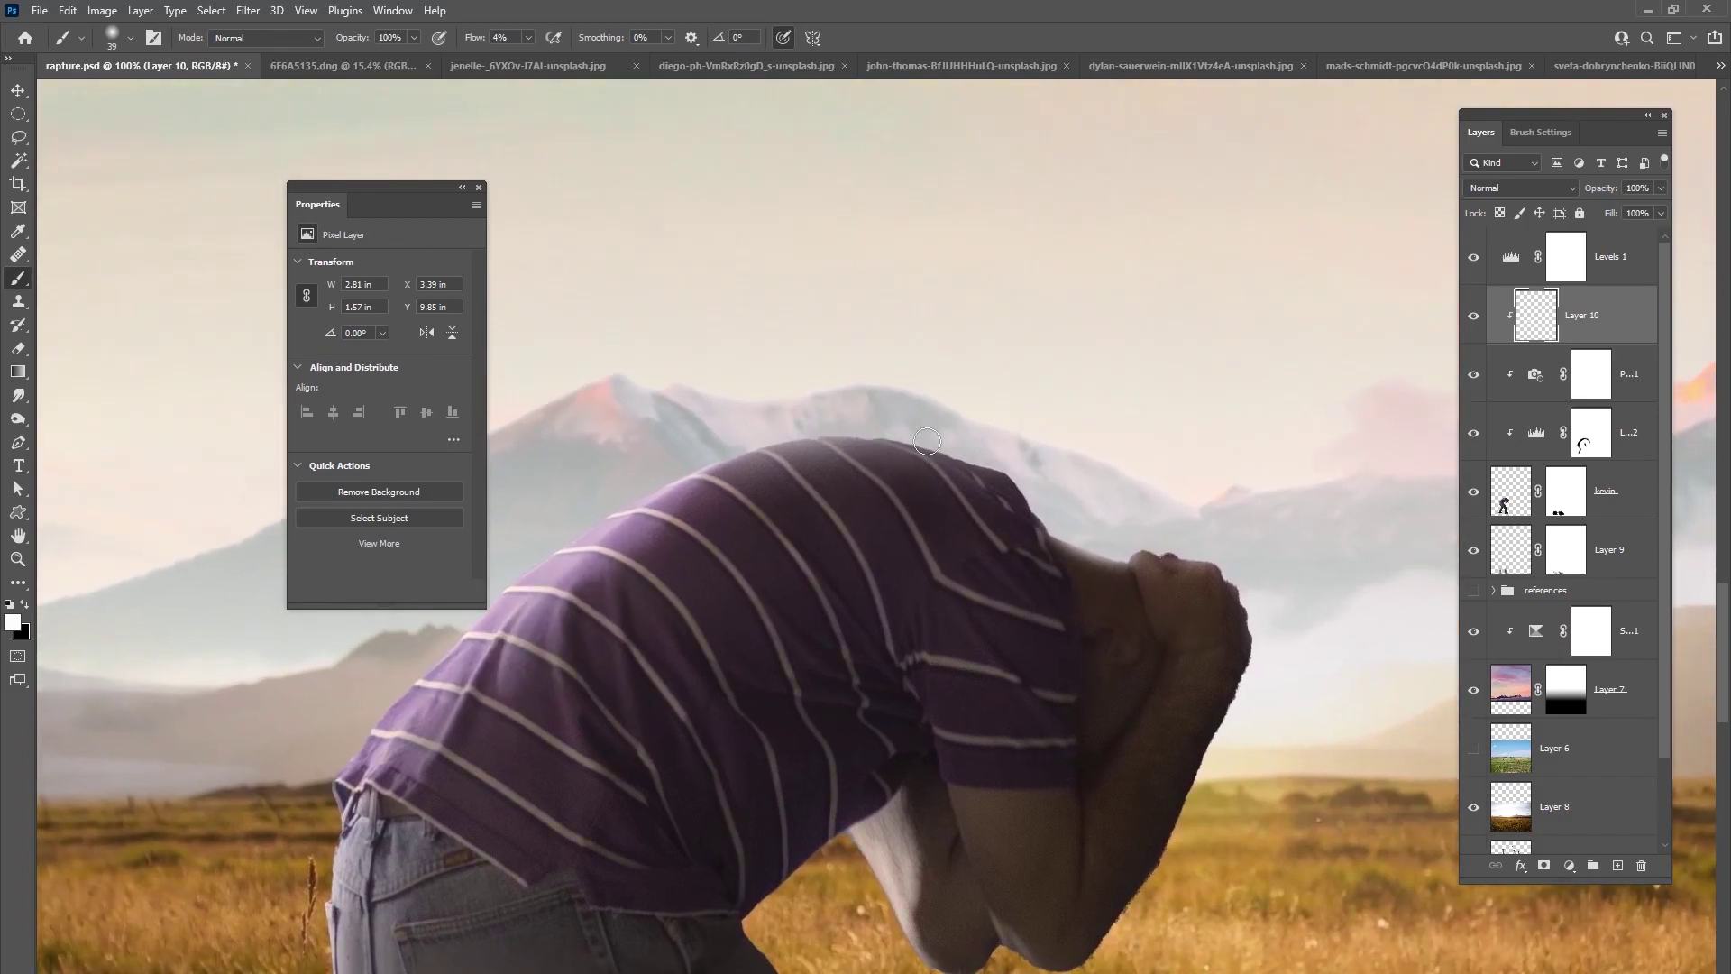
left_click_drag(982, 456, 987, 463)
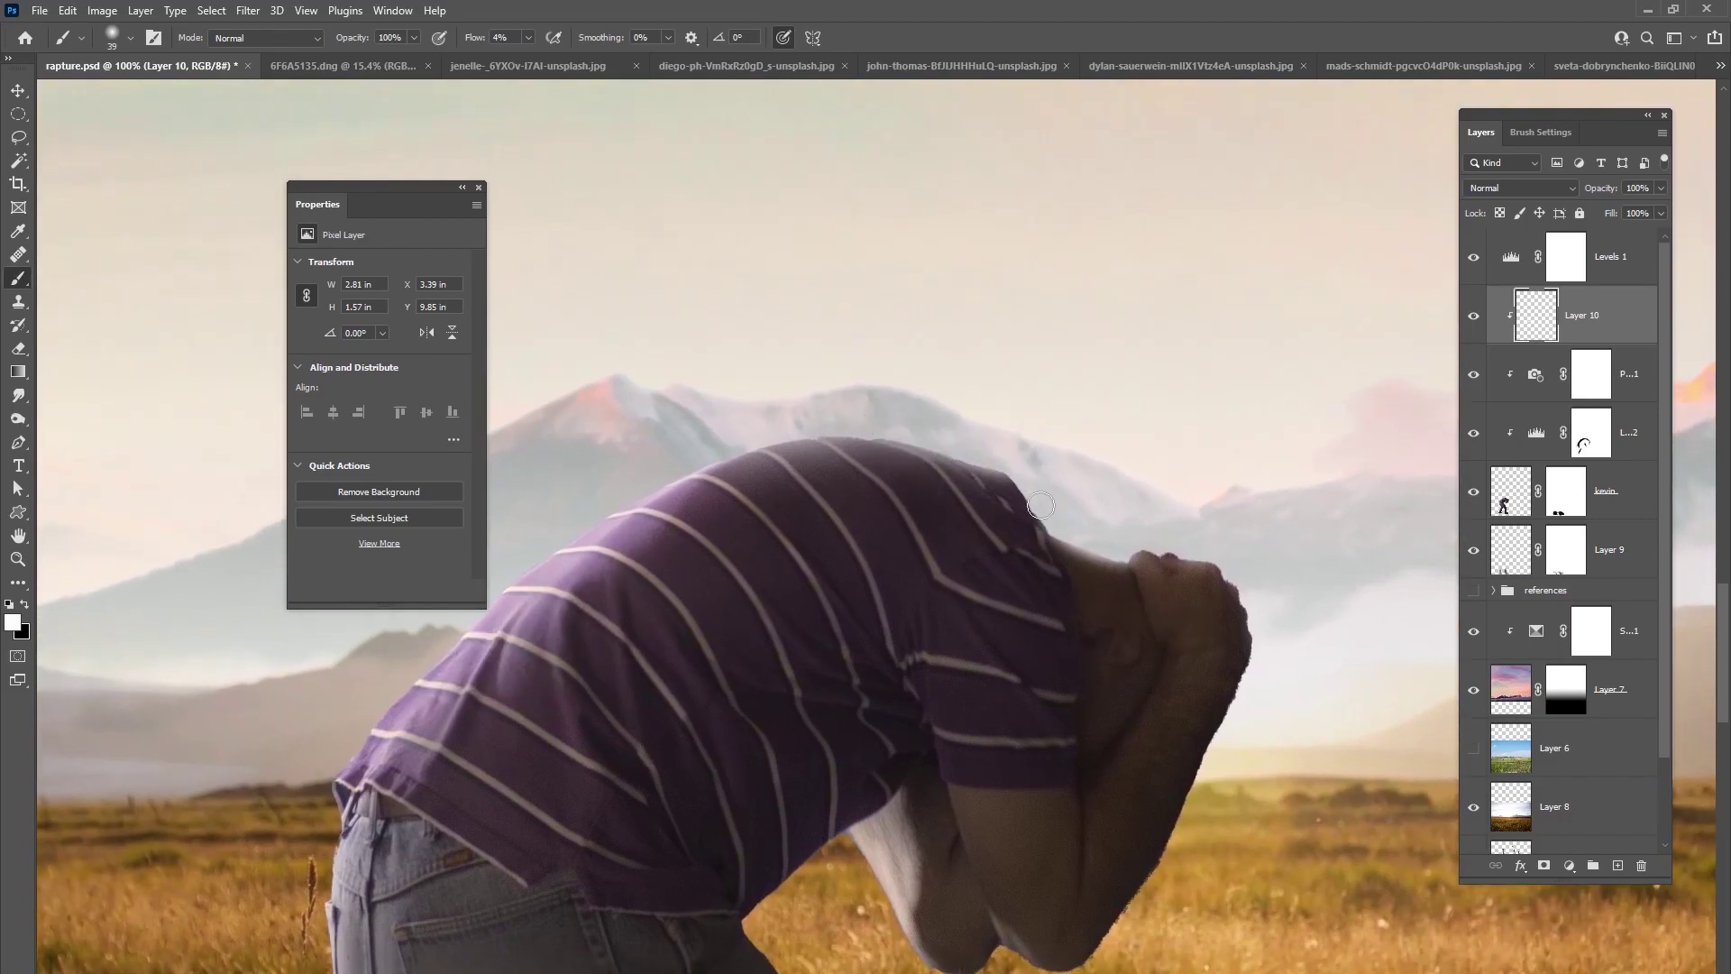
- Extend the highlight along the man's shirt back and lower back with a 25 px brush, raising the flow to 15%
right_click(1064, 550)
key("Return")
left_click_drag(995, 625, 941, 622)
mouse_move(870, 782)
left_mouse_down()
mouse_move(1036, 742)
mouse_move(1212, 891)
left_mouse_up()
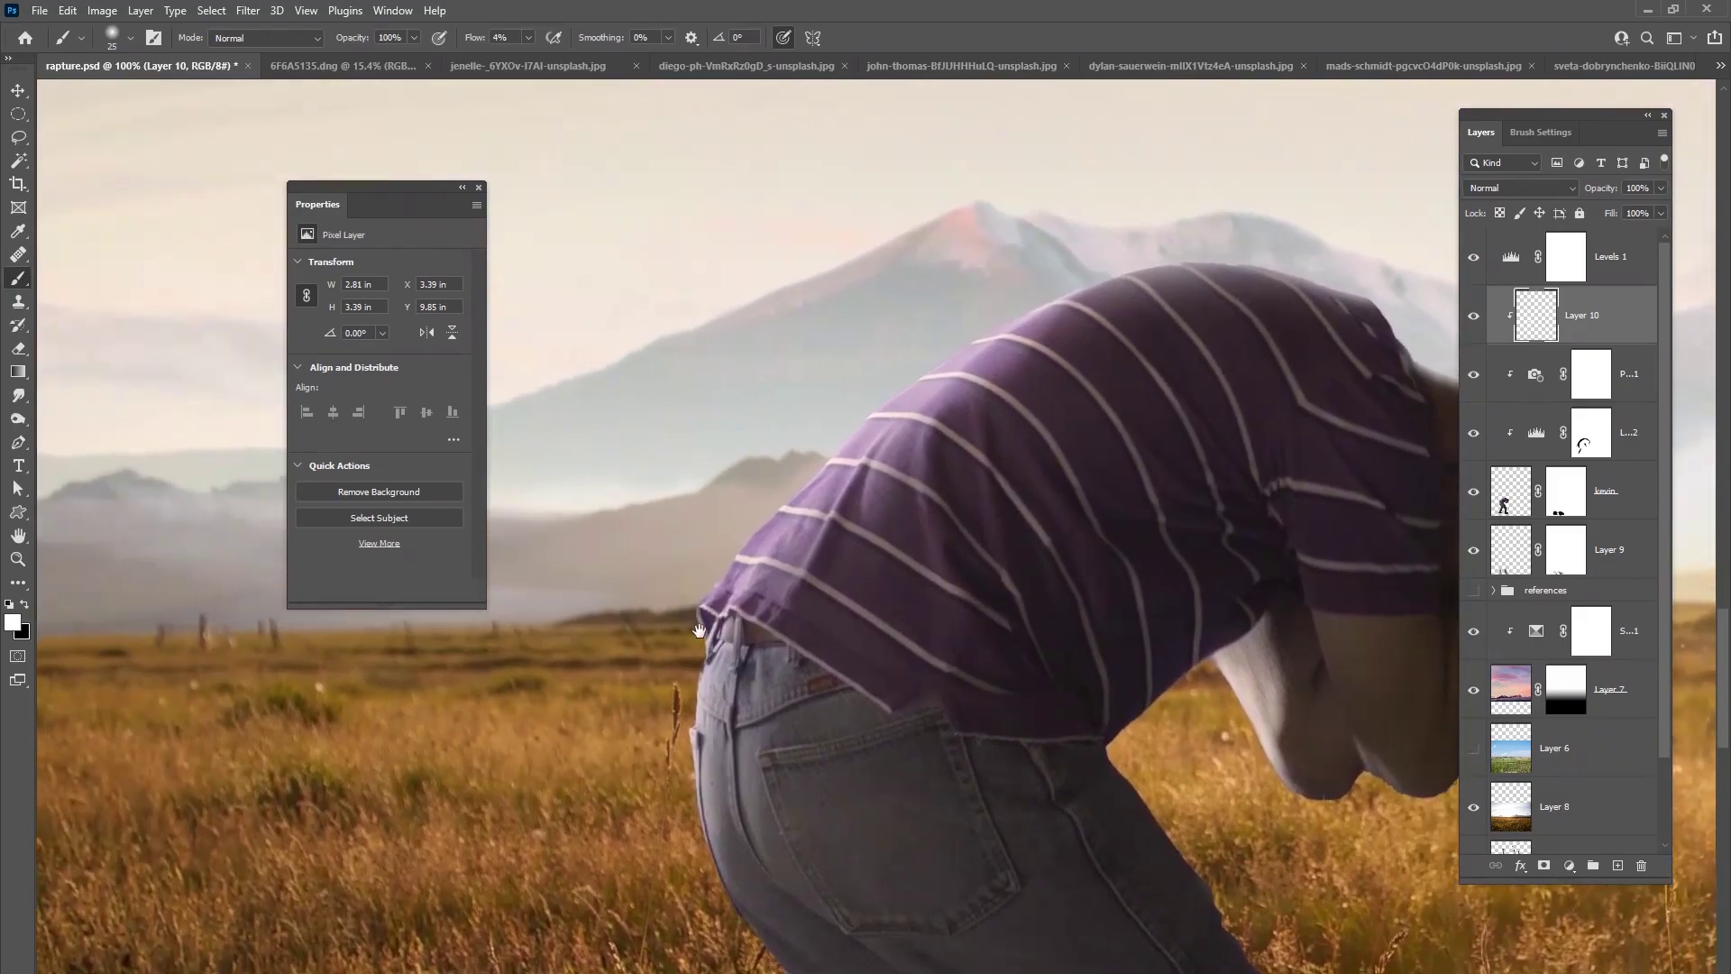
left_click_drag(723, 542, 580, 295)
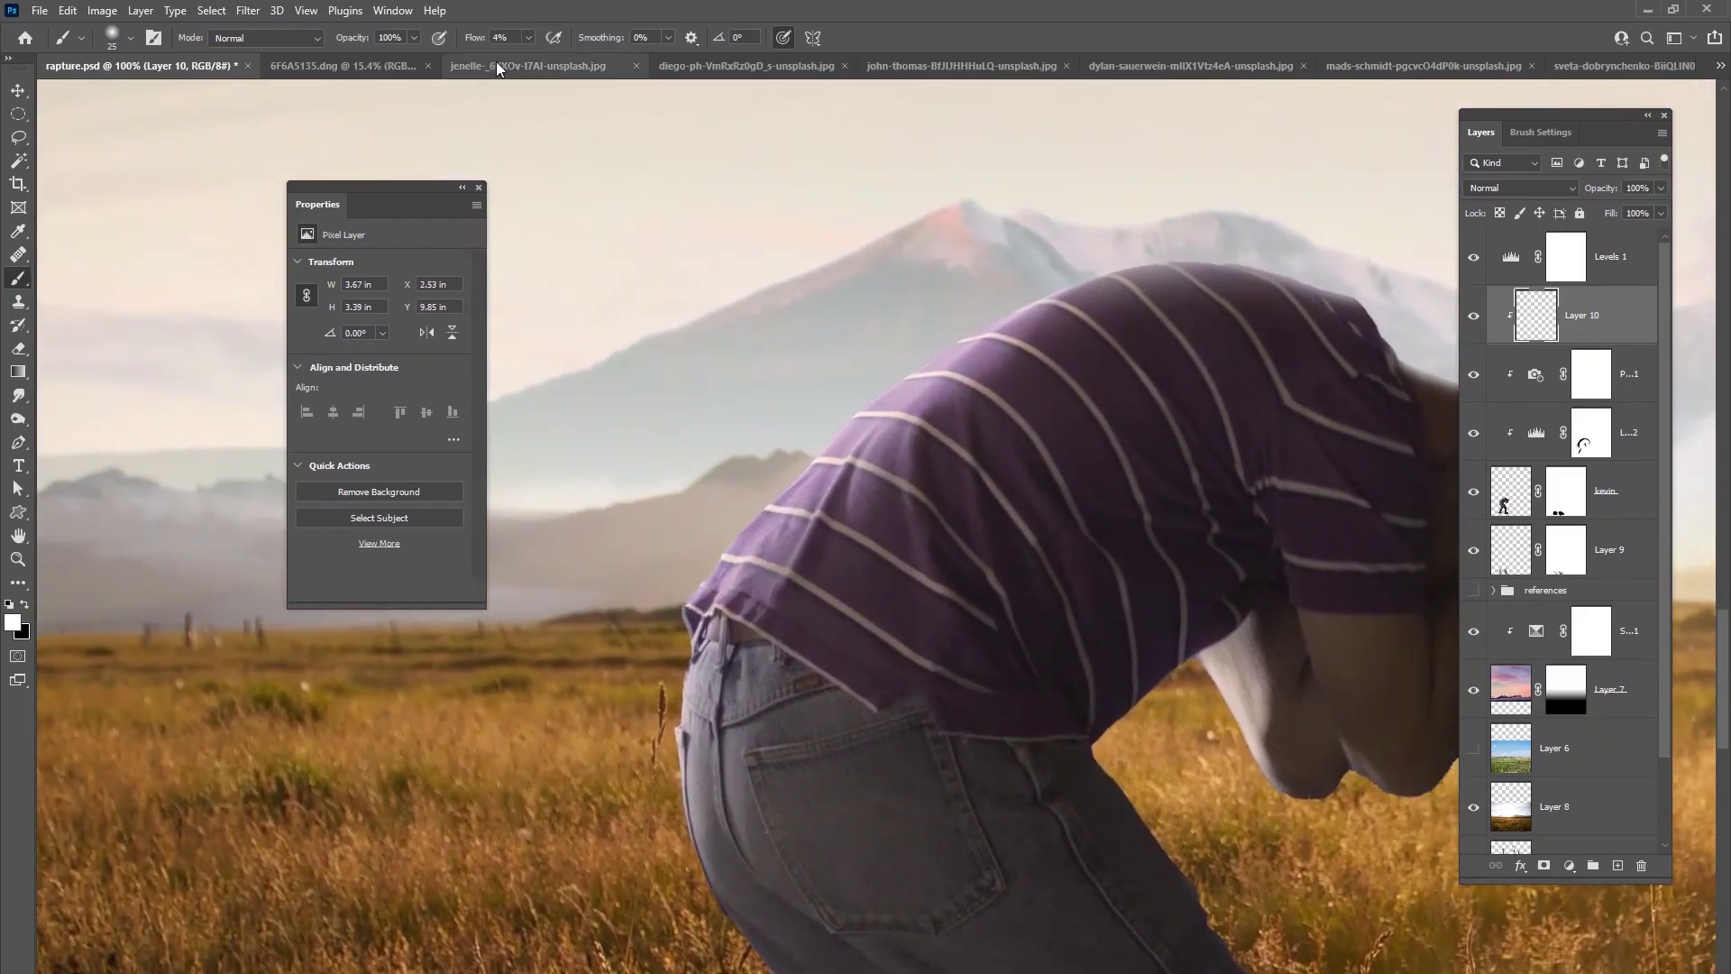
left_click(777, 340)
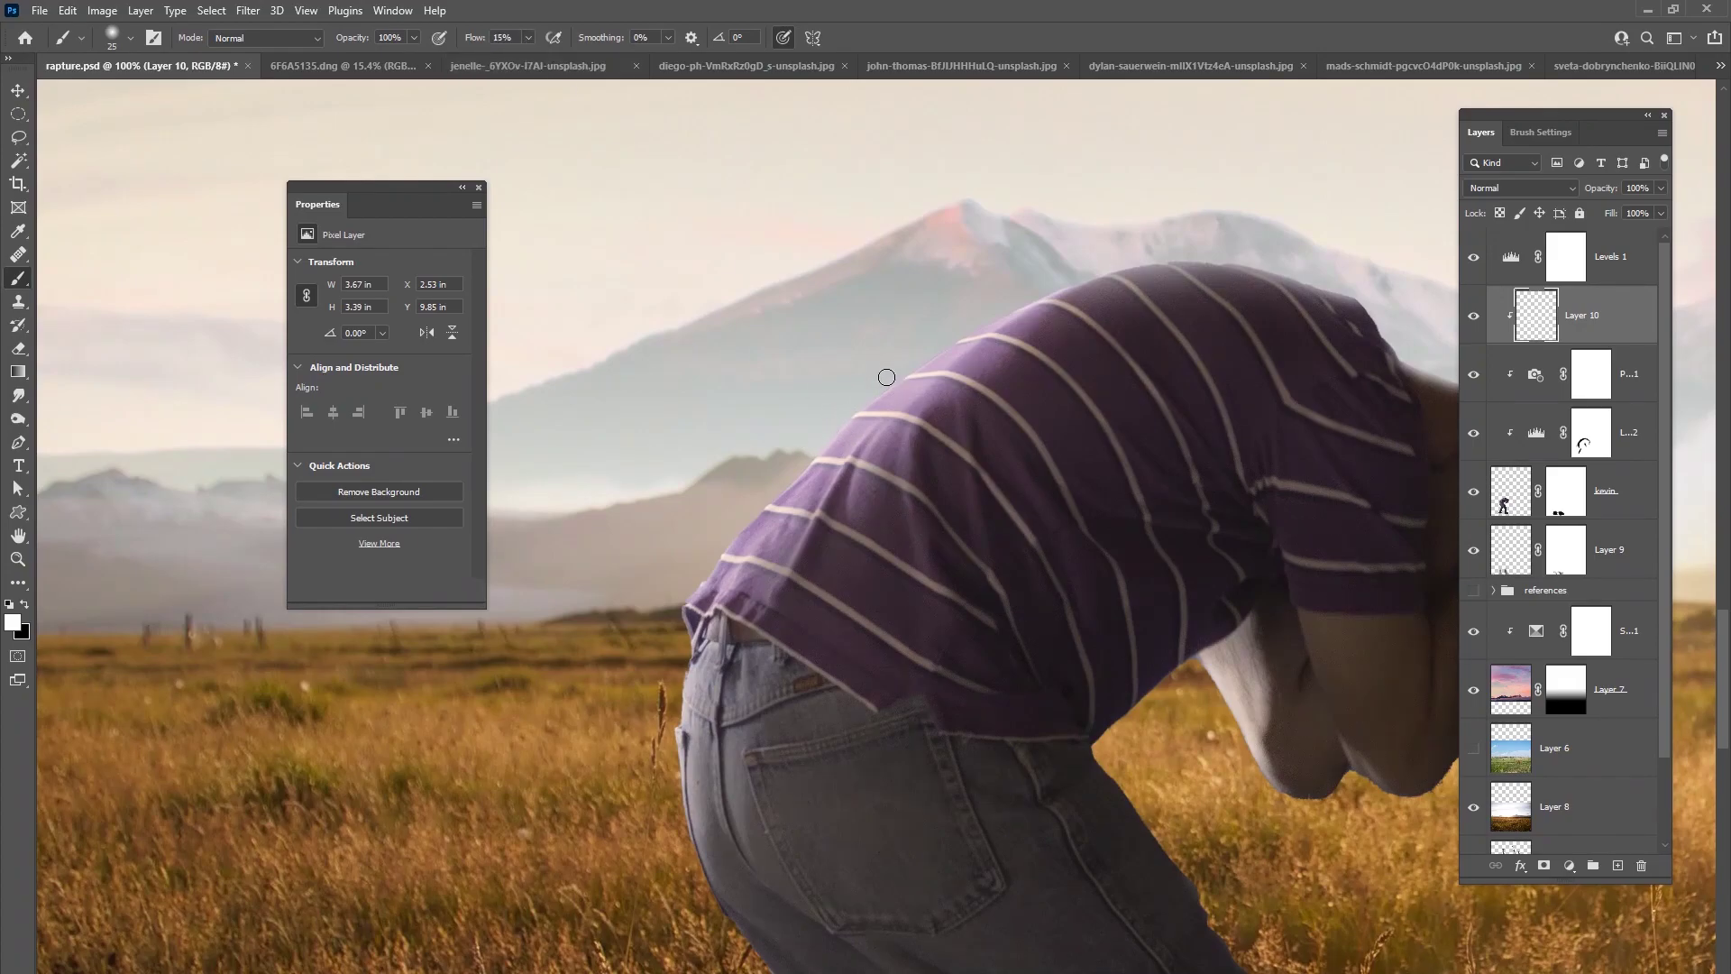
left_click_drag(1159, 300, 850, 467)
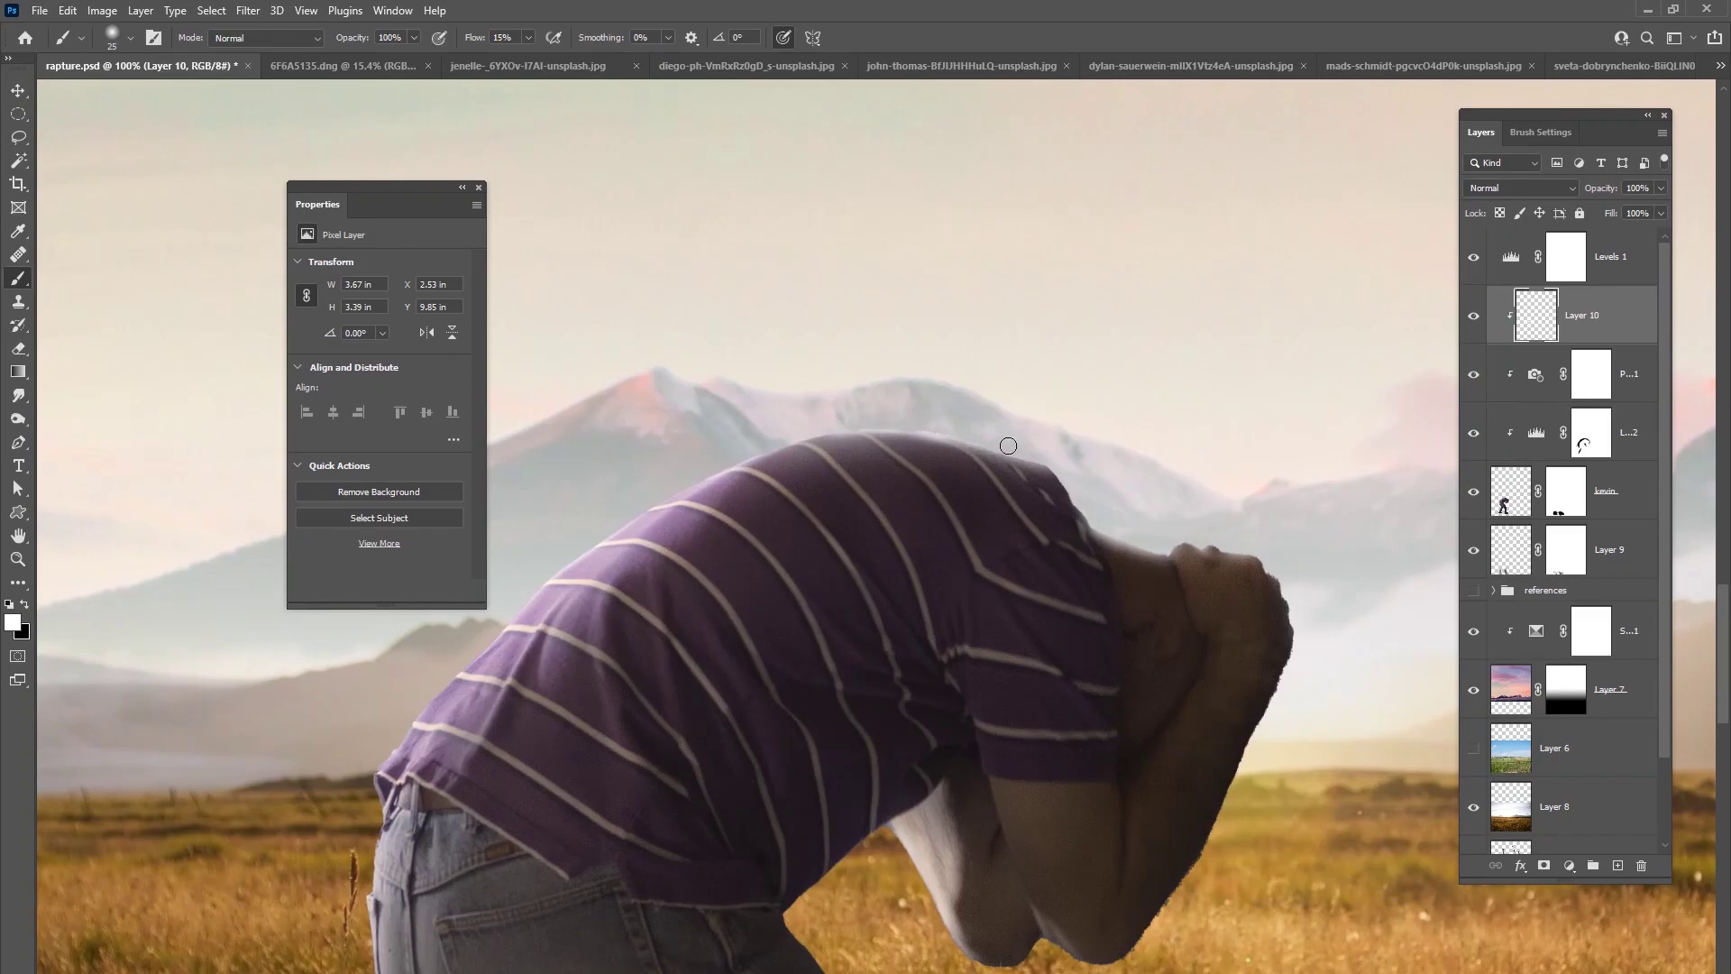
key("ctrl+0")
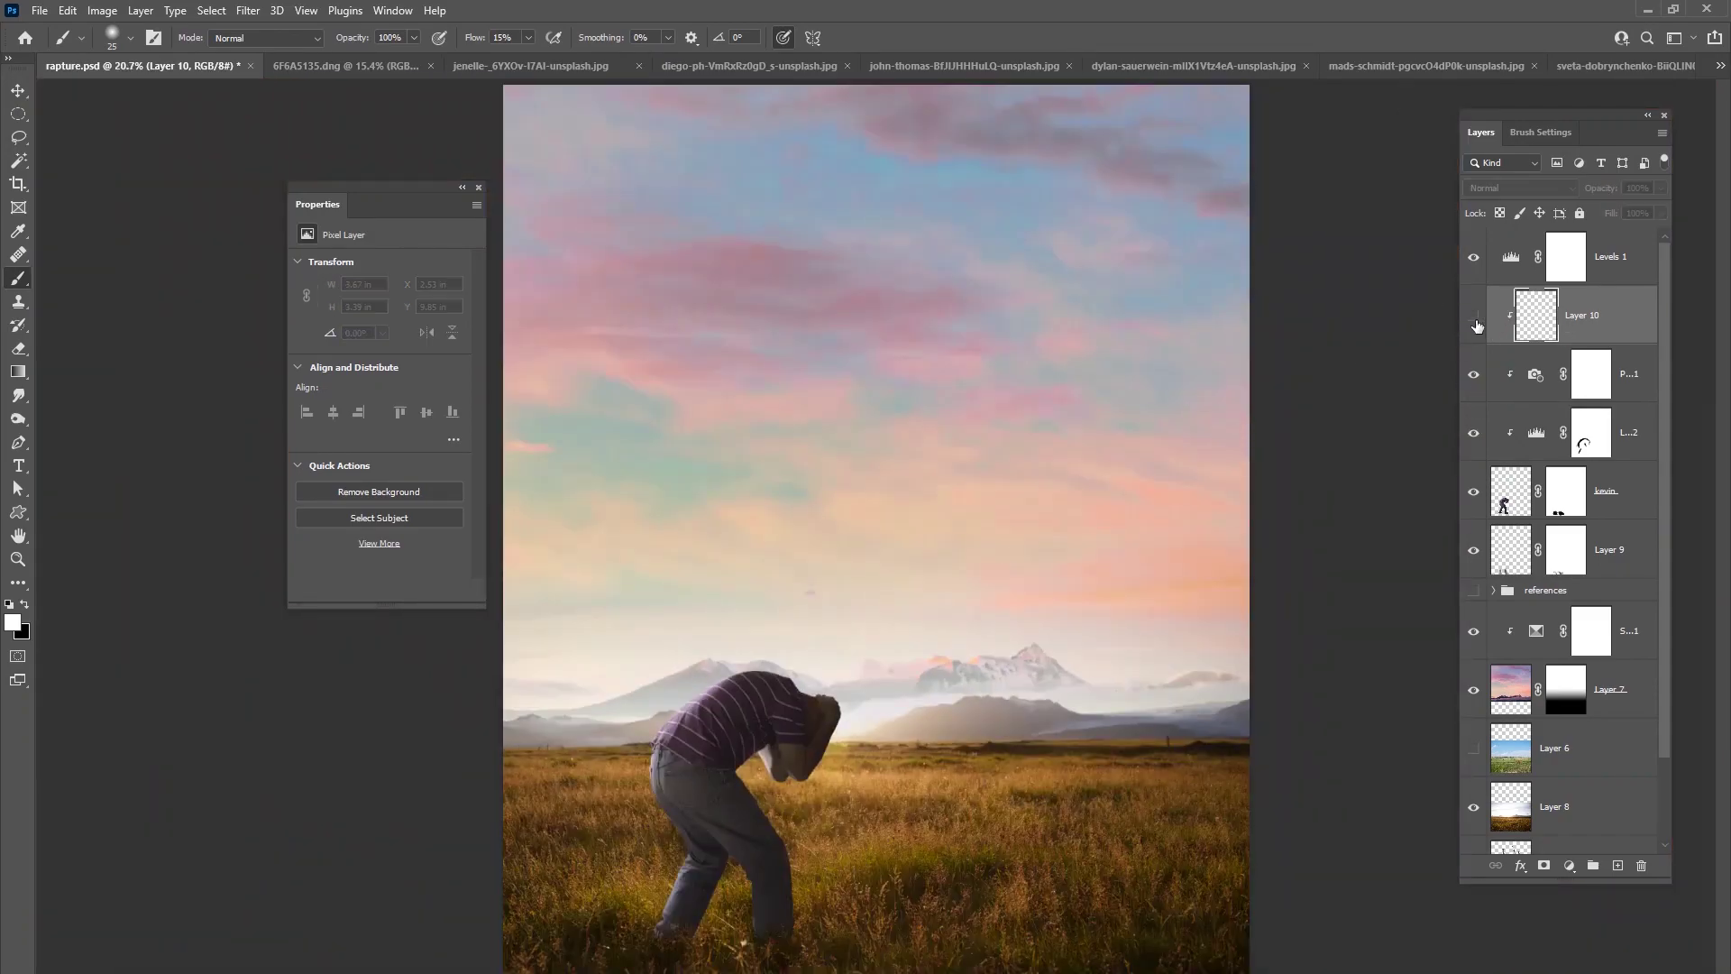
- Add a new layer above the sky's Selective Color adjustment and sample the pale peach haze colour near the mountains for the brush
left_click(1572, 622)
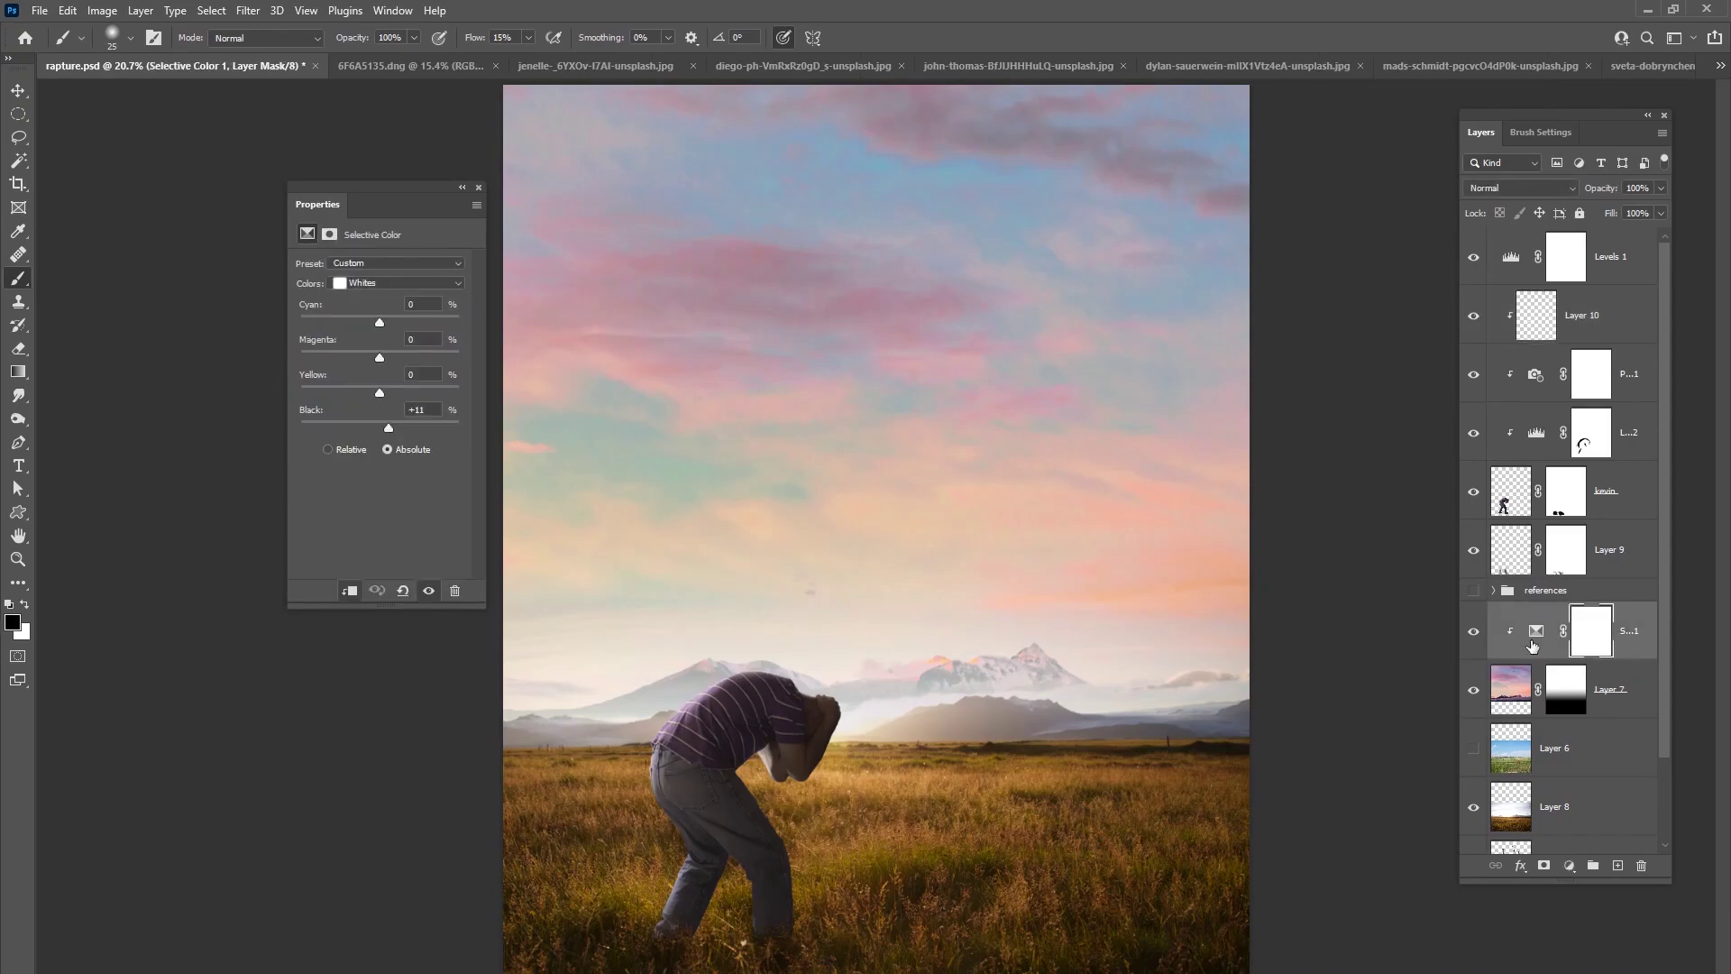
left_click(1473, 633)
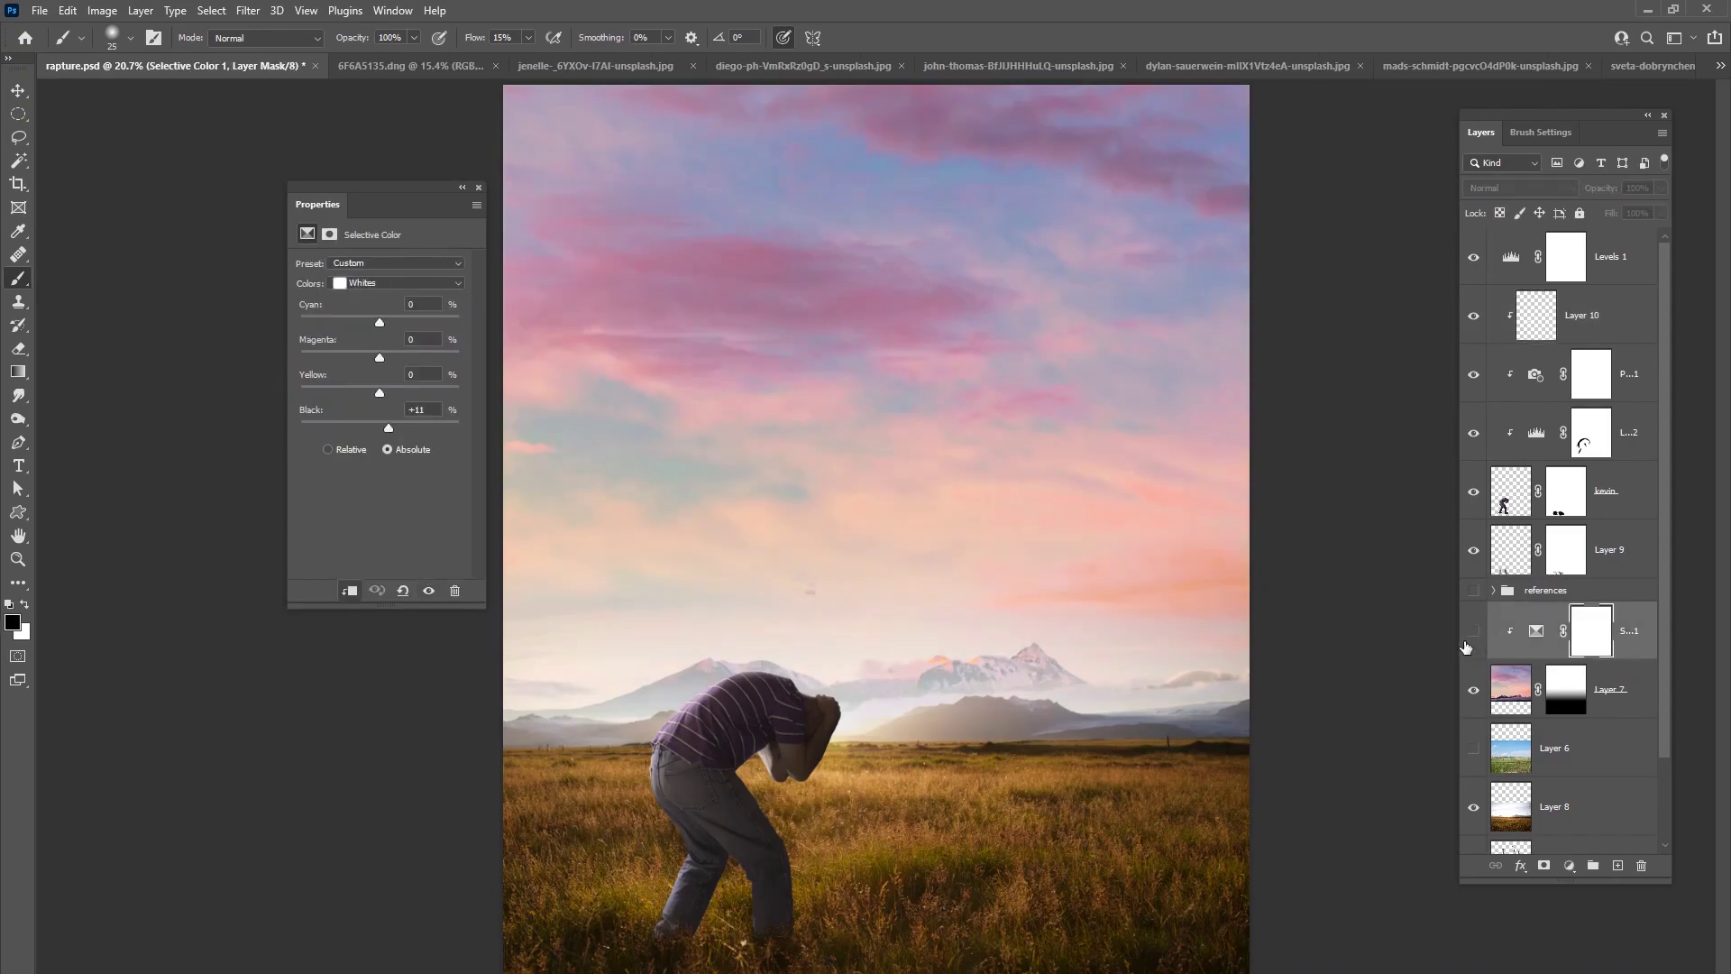
left_click(1611, 864)
right_click(942, 563)
left_click_drag(1112, 603, 1143, 609)
left_click(517, 70)
key("shift+0")
key("shift+5")
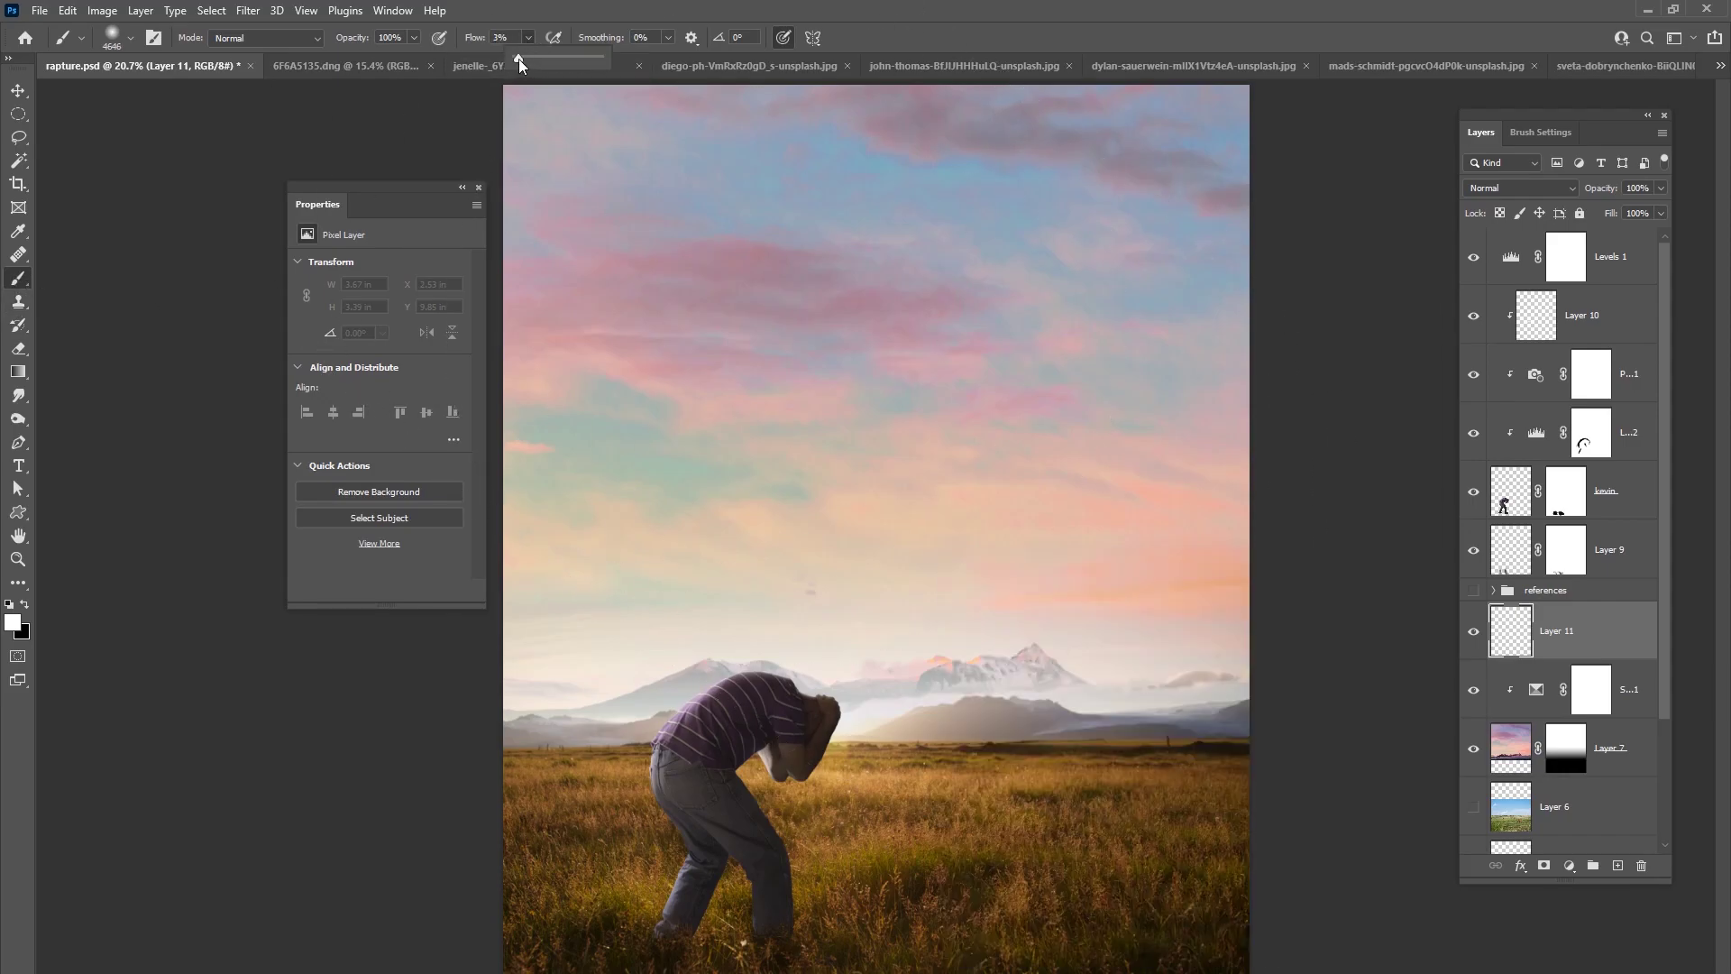
left_click(921, 715, "alt")
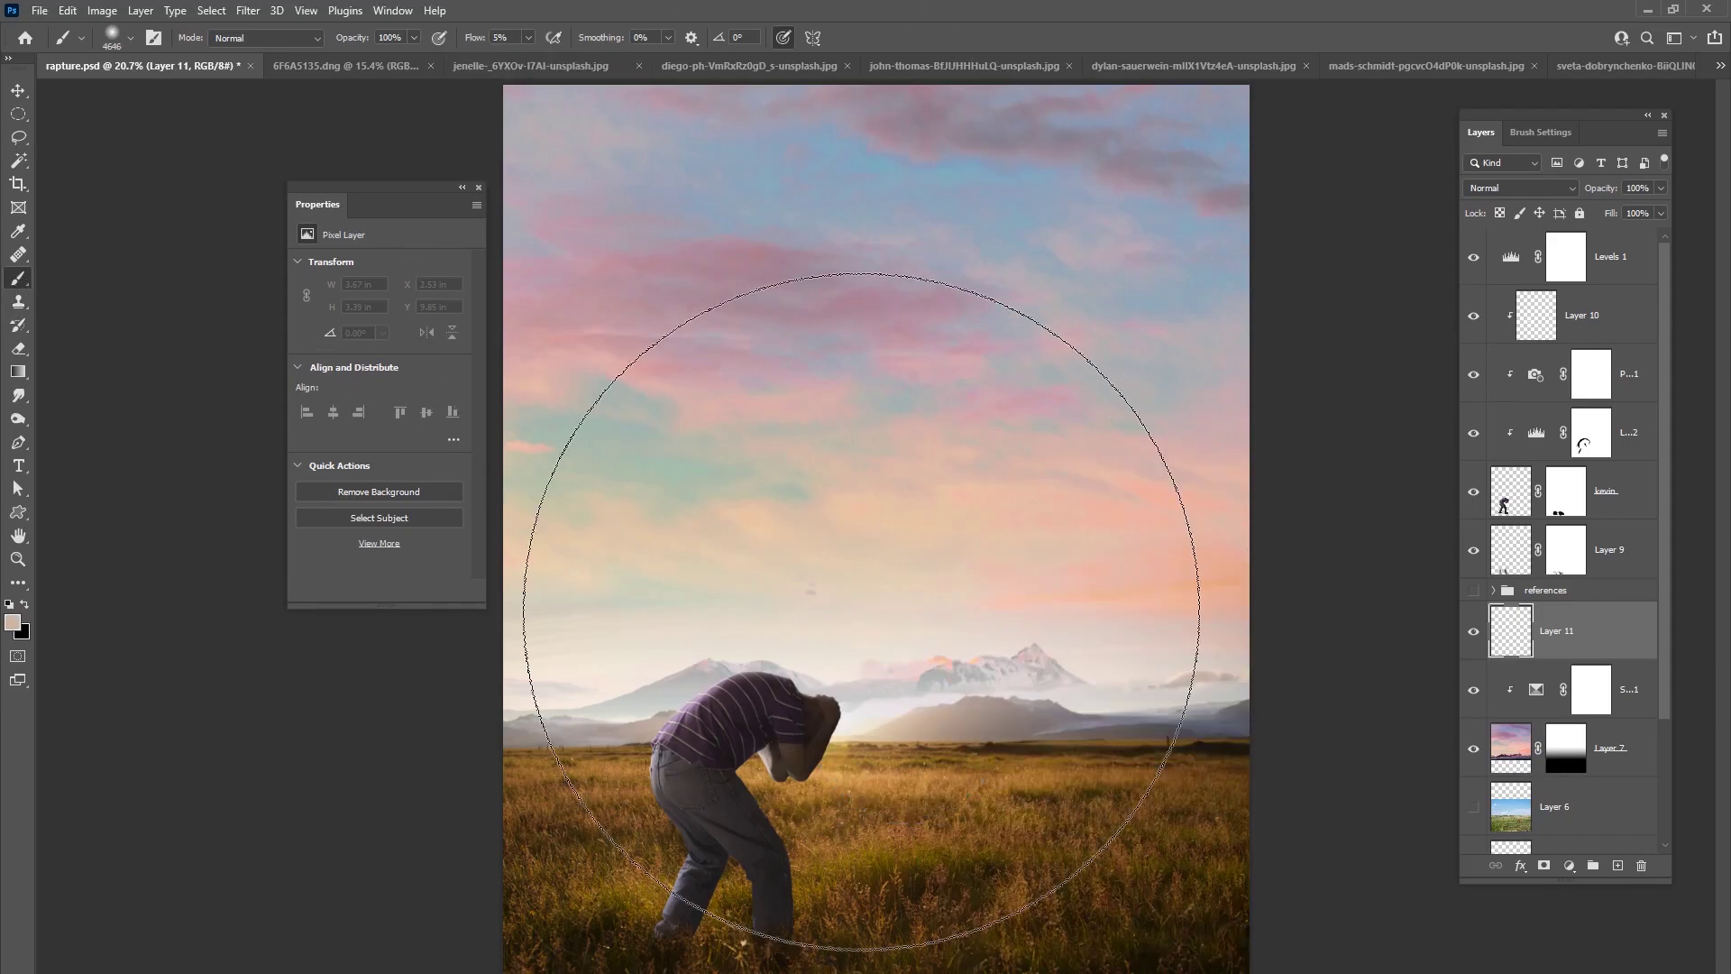
- Paint soft haze over the horizon, mountains and field with a soft 1457 px brush at 4% flow, and compare with it hidden
left_click(529, 38)
left_click_drag(528, 56, 525, 56)
key("period")
right_click(906, 492)
left_click(932, 643)
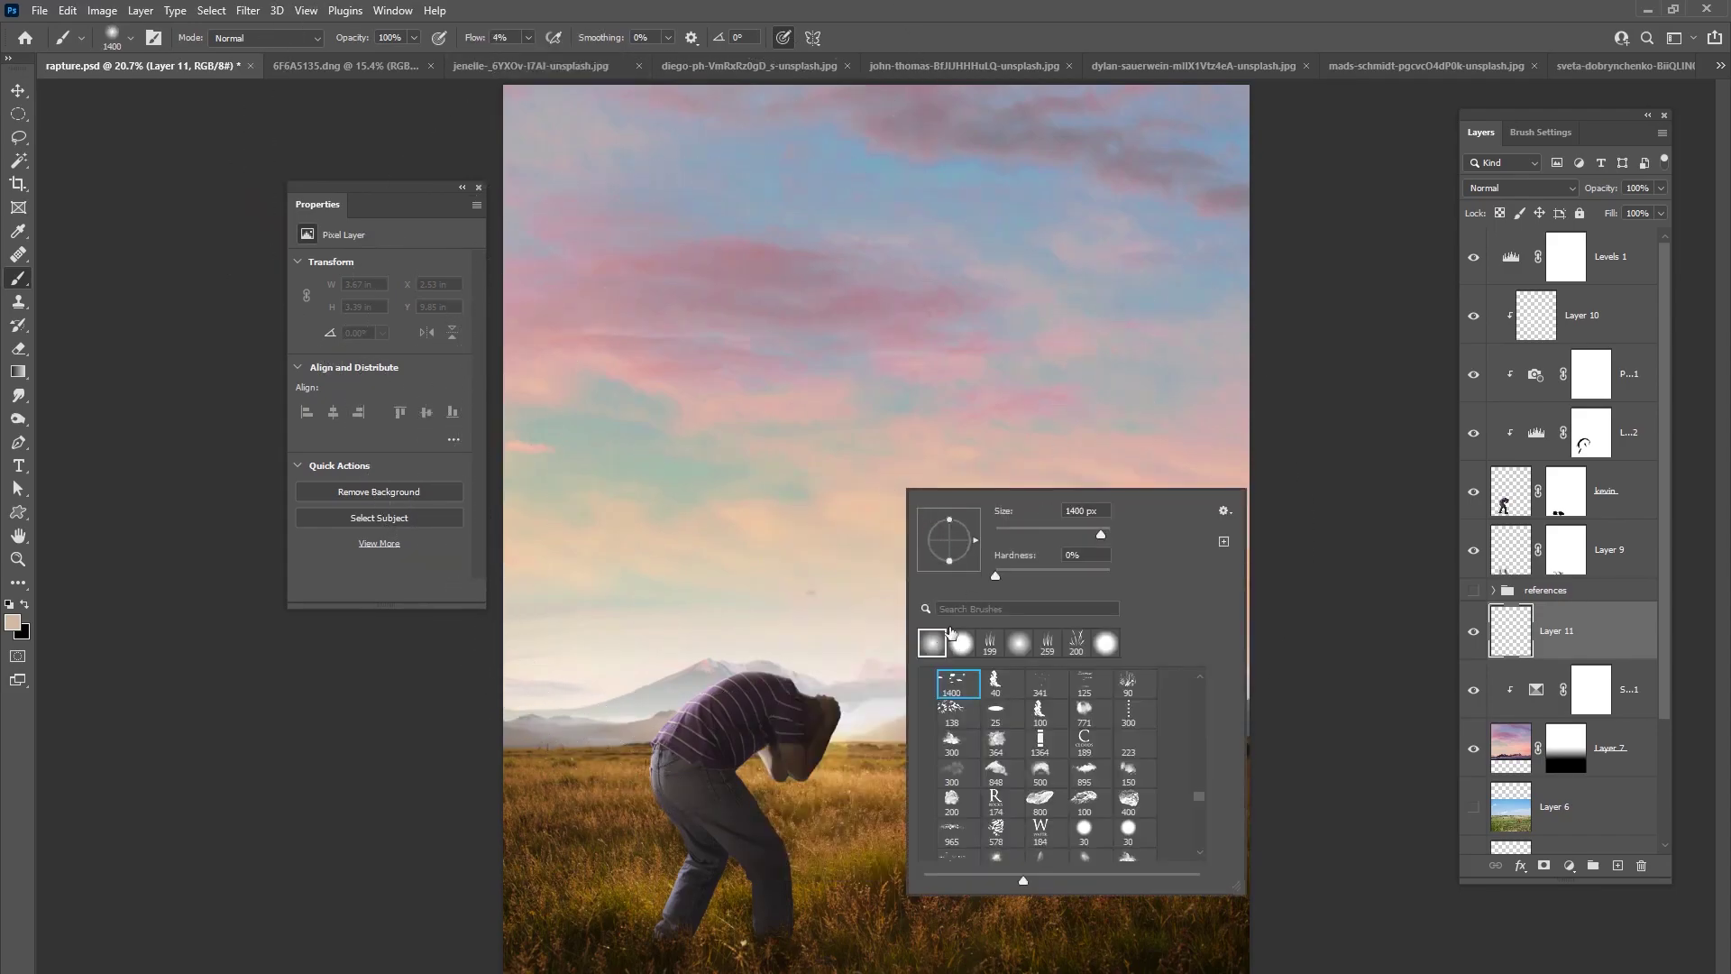
left_click_drag(1099, 532, 1103, 532)
key("Return")
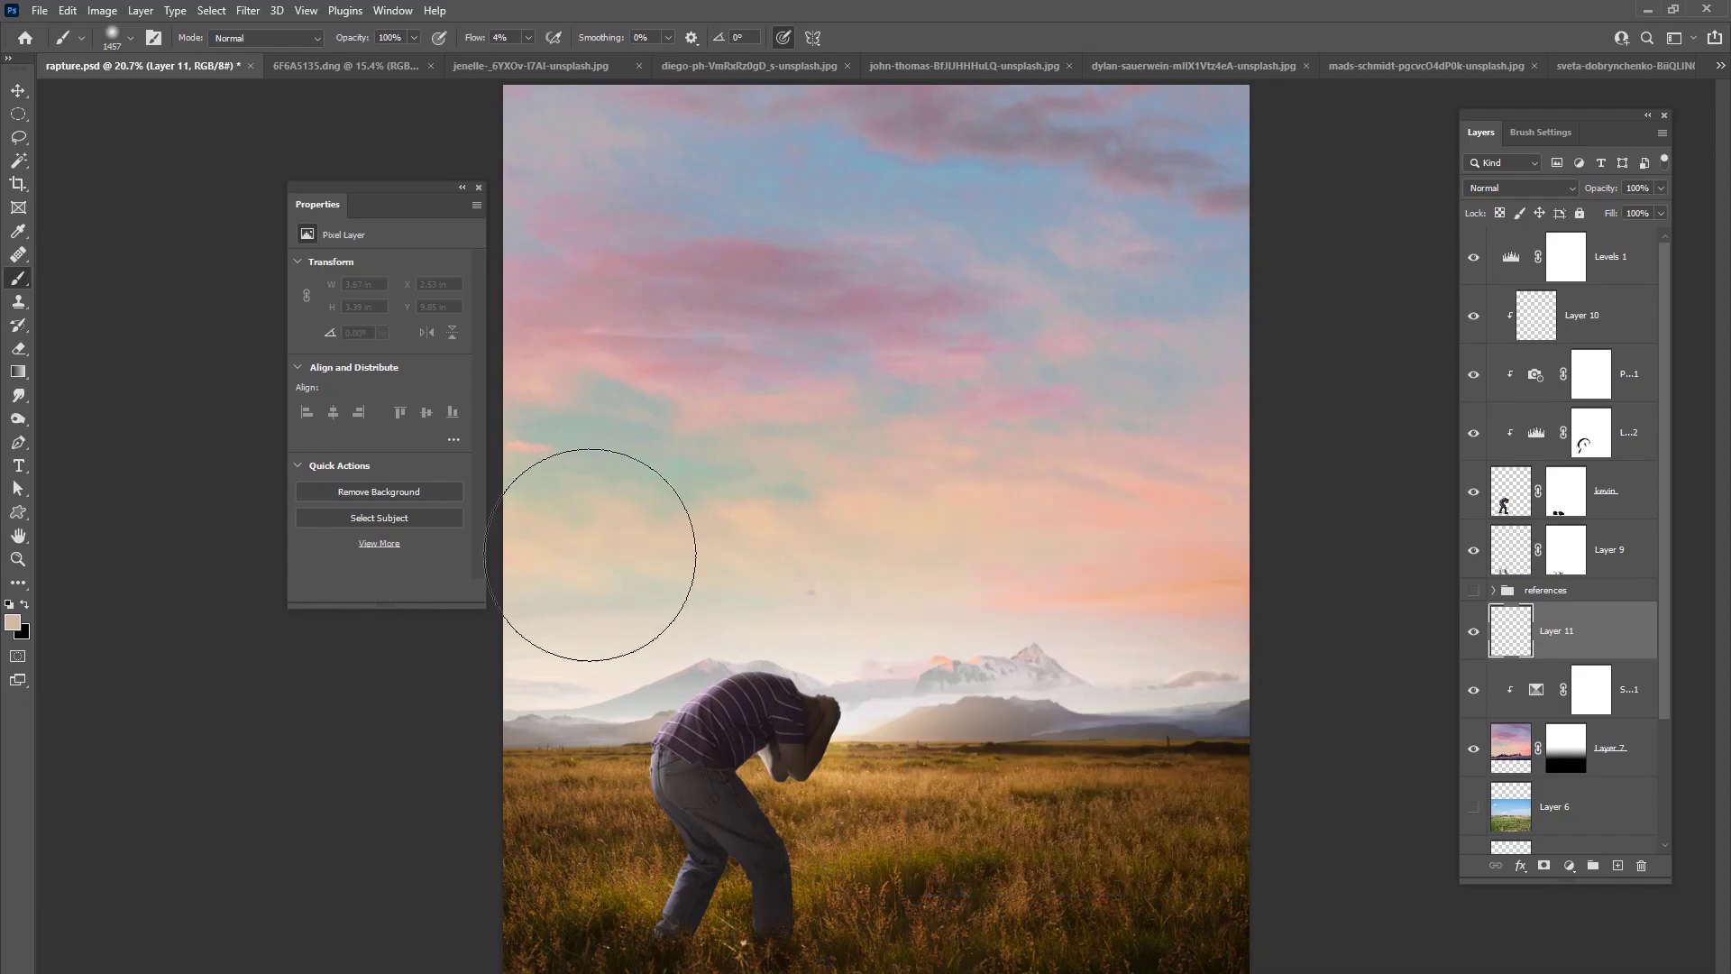
mouse_move(877, 769)
left_mouse_down()
mouse_move(1198, 509)
mouse_move(872, 377)
mouse_move(718, 363)
mouse_move(891, 259)
mouse_move(536, 326)
mouse_move(821, 258)
mouse_move(1031, 117)
mouse_move(866, 107)
mouse_move(1190, 295)
mouse_move(1174, 711)
mouse_move(1208, 713)
mouse_move(750, 747)
mouse_move(505, 719)
mouse_move(759, 781)
mouse_move(1168, 748)
mouse_move(1101, 790)
mouse_move(674, 693)
mouse_move(776, 737)
mouse_move(629, 730)
mouse_move(602, 760)
mouse_move(650, 823)
mouse_move(993, 838)
mouse_move(1313, 785)
mouse_move(1228, 682)
mouse_move(1175, 725)
mouse_move(879, 695)
mouse_move(712, 652)
left_mouse_up()
left_click(1474, 634)
left_click(1474, 634)
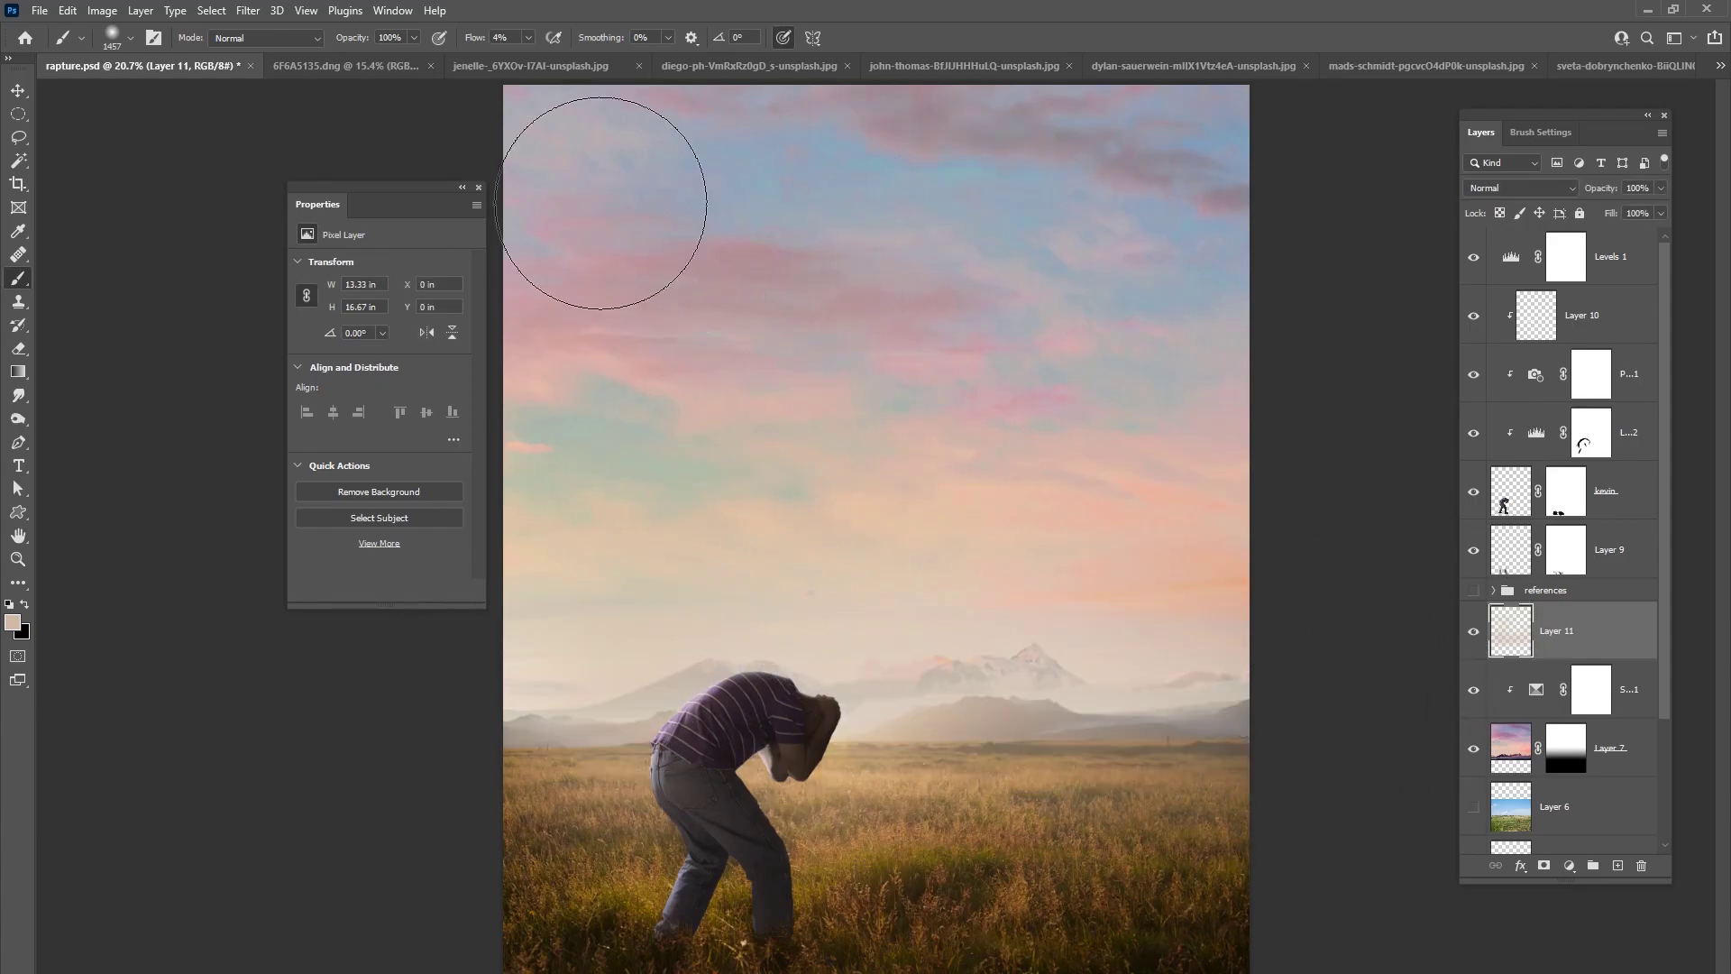
- Apply Add Noise to the haze layer twice at 5%, Gaussian and monochromatic, and check the layer's visibility
left_click(248, 11)
mouse_move(311, 293)
left_click(520, 291)
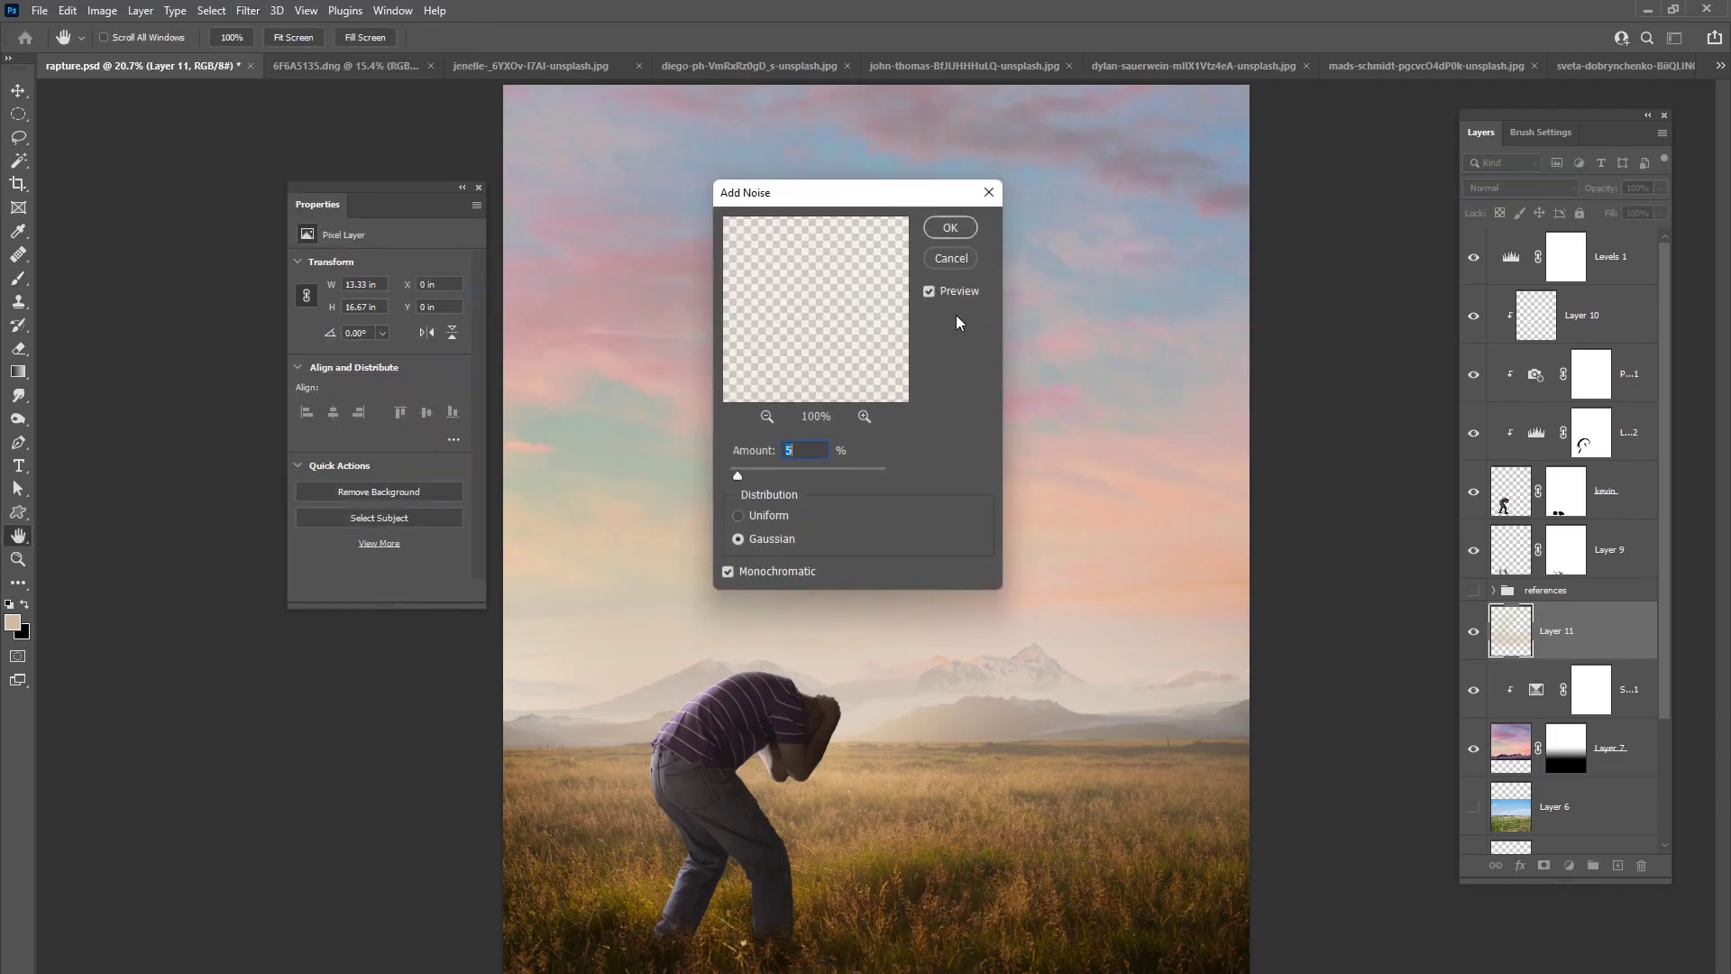
left_click(949, 228)
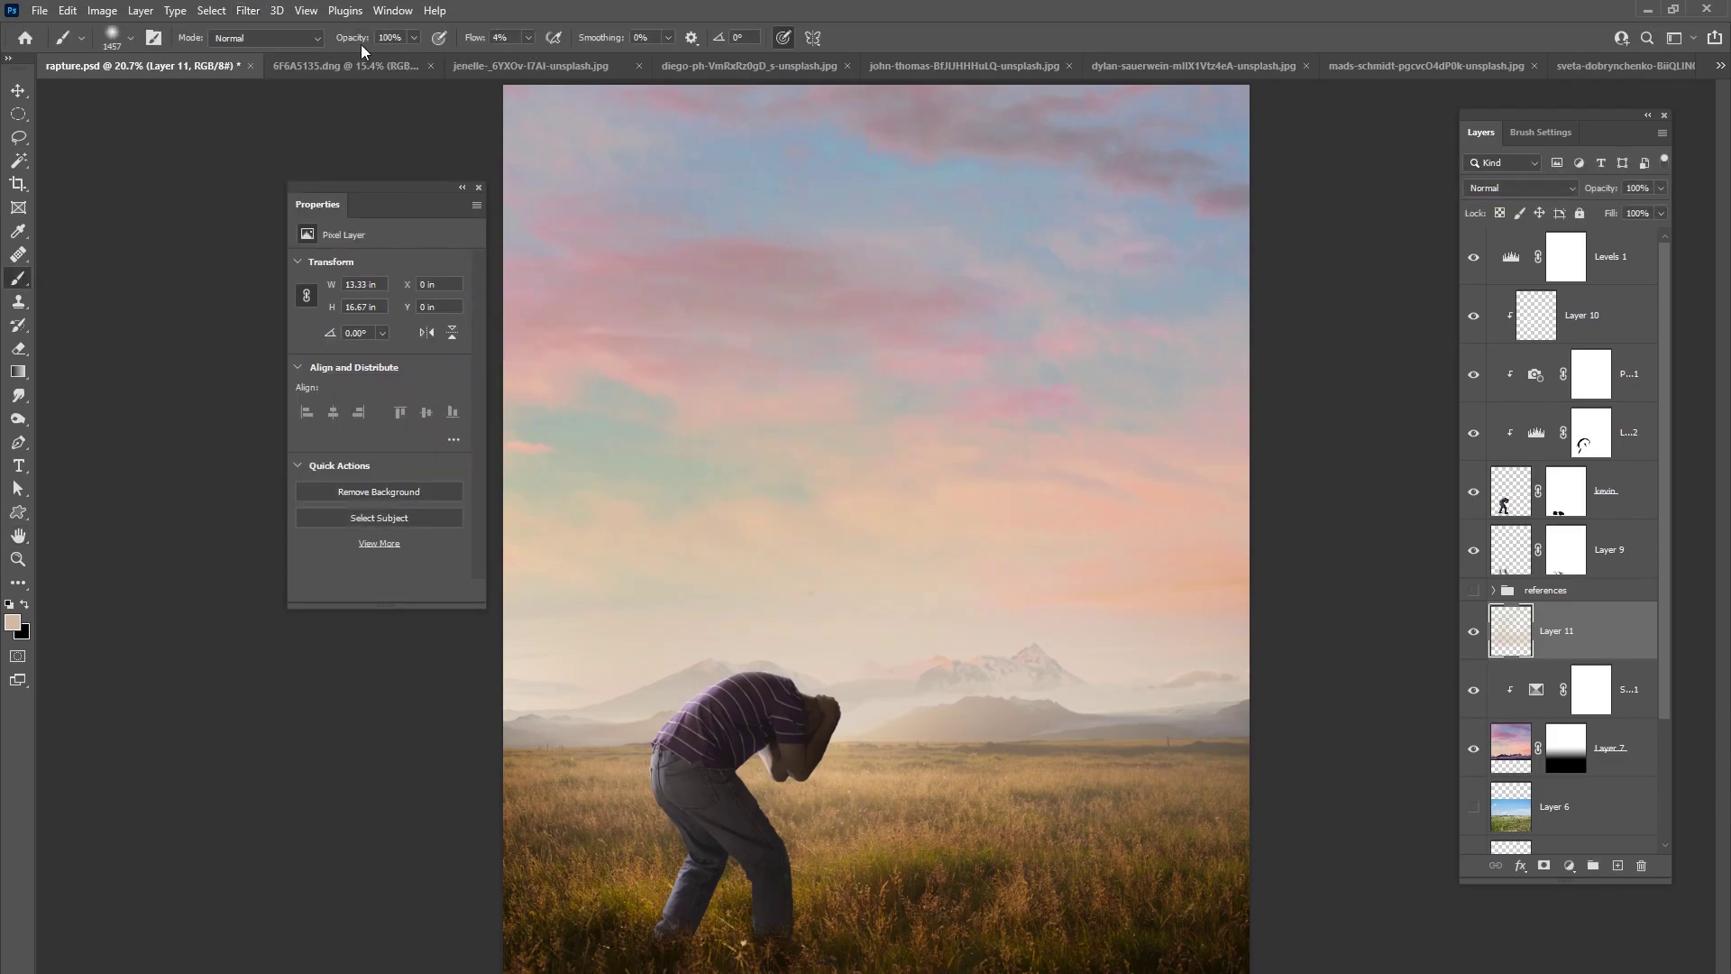
left_click(247, 11)
mouse_move(288, 276)
left_click(505, 285)
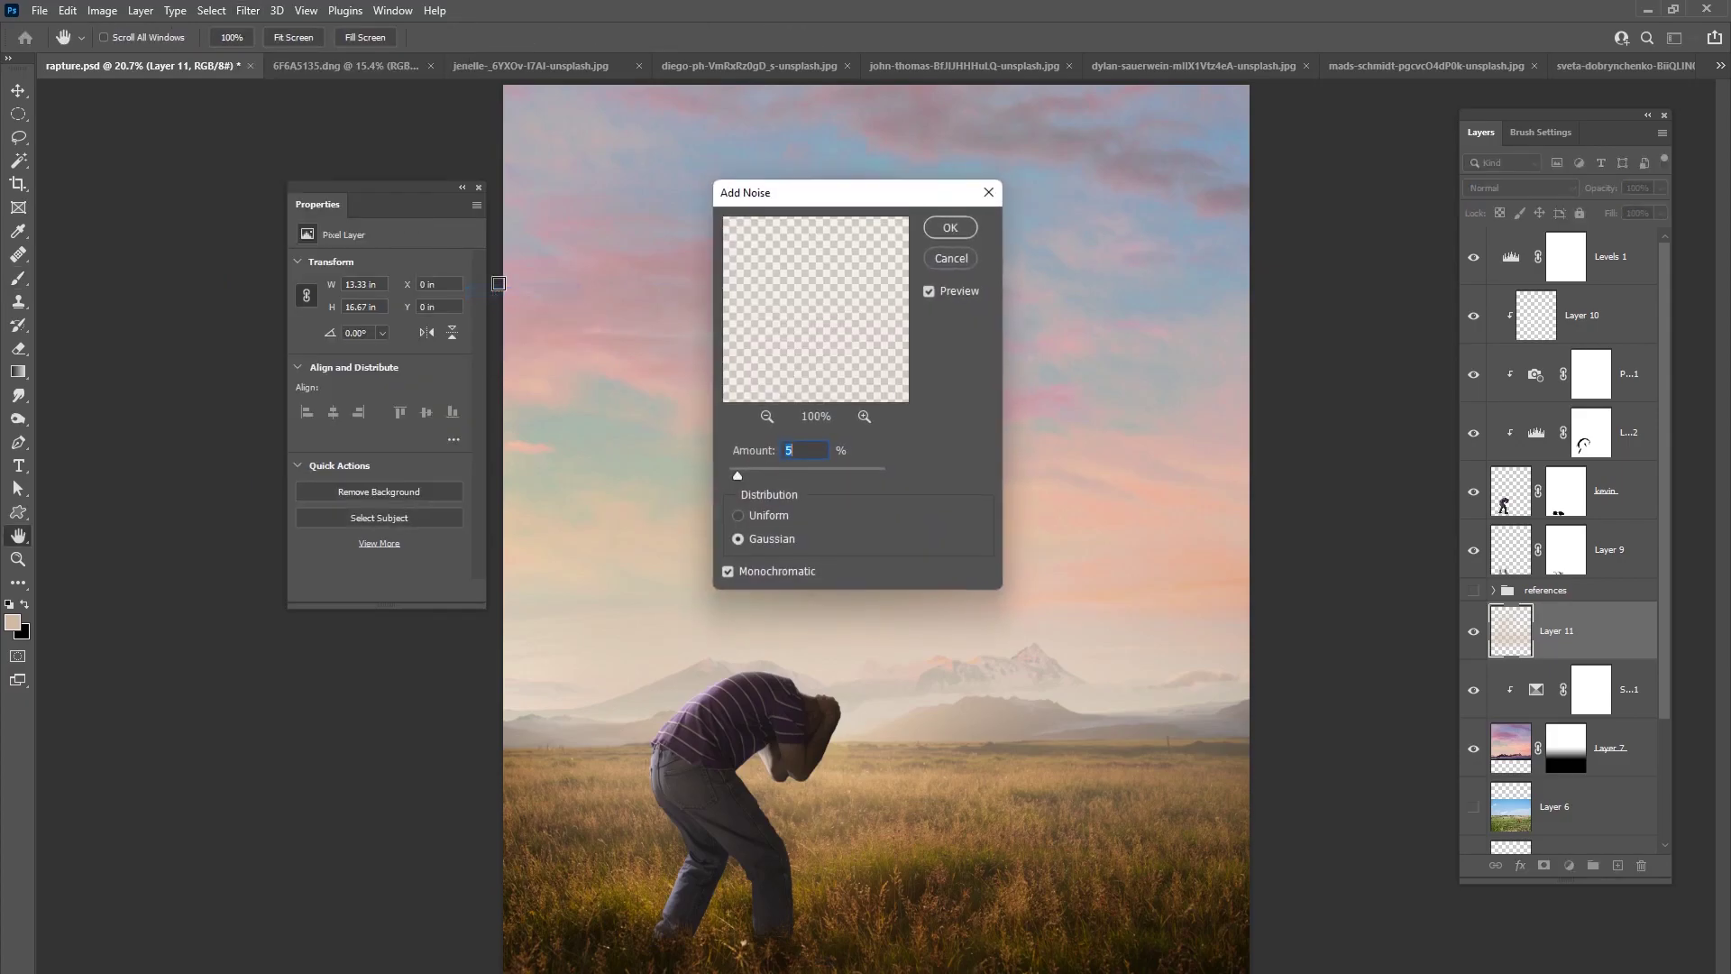
key("Return")
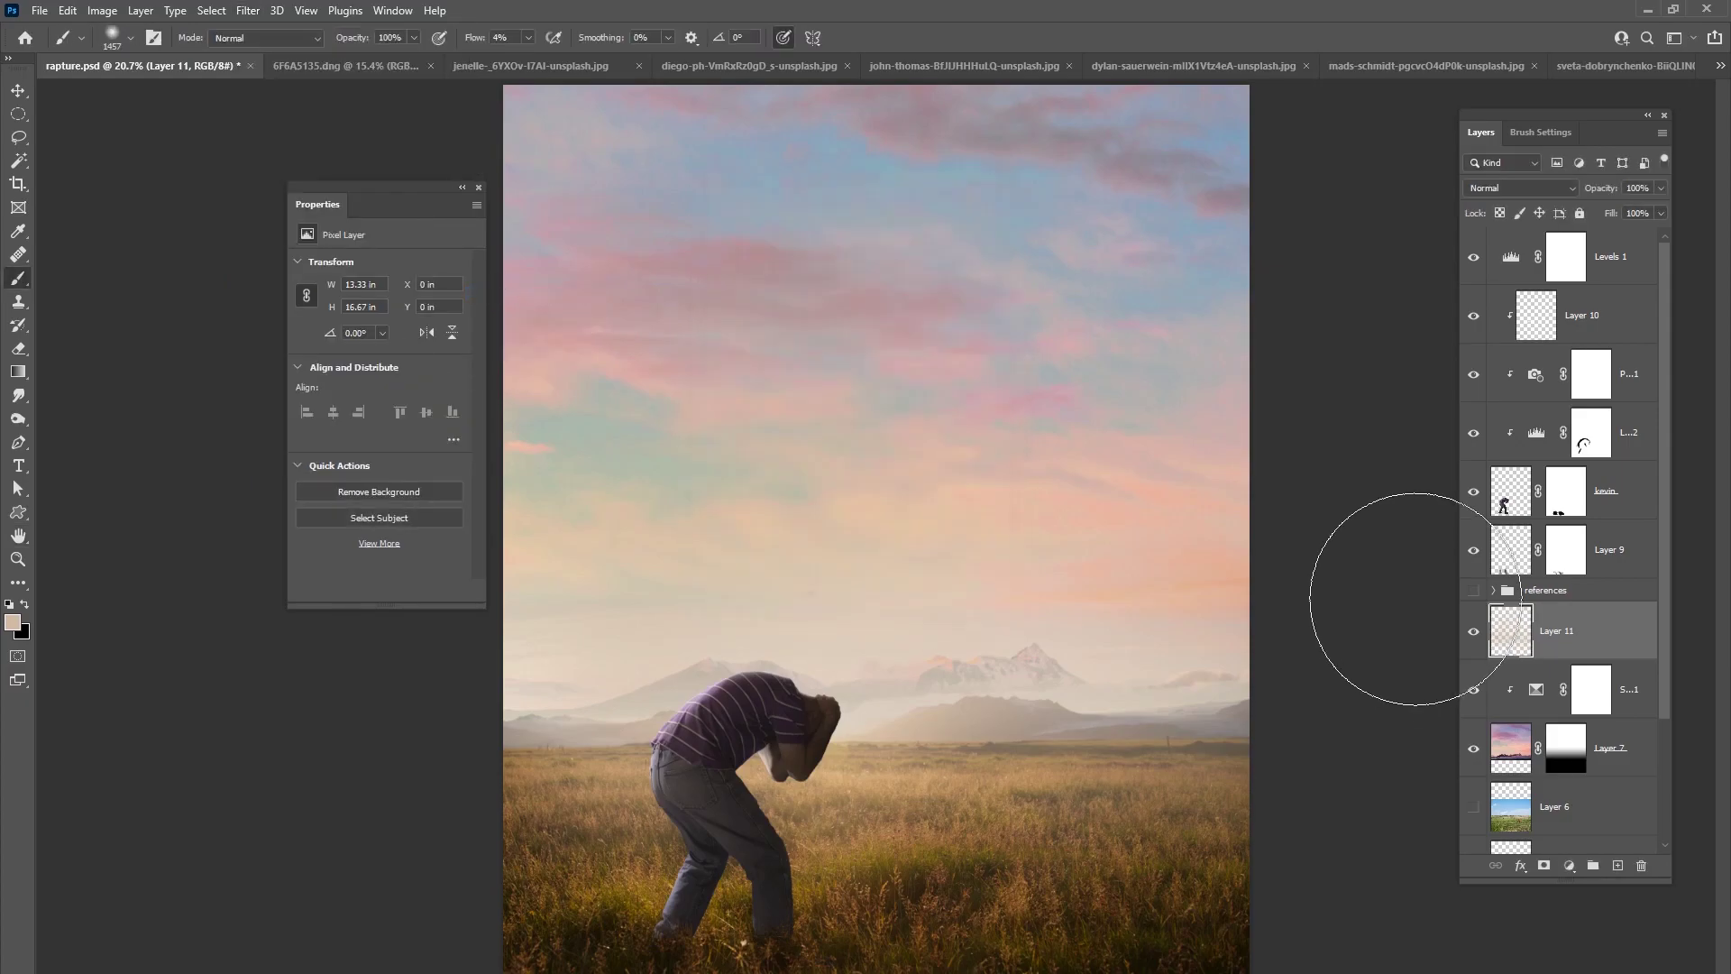
left_click(1473, 631)
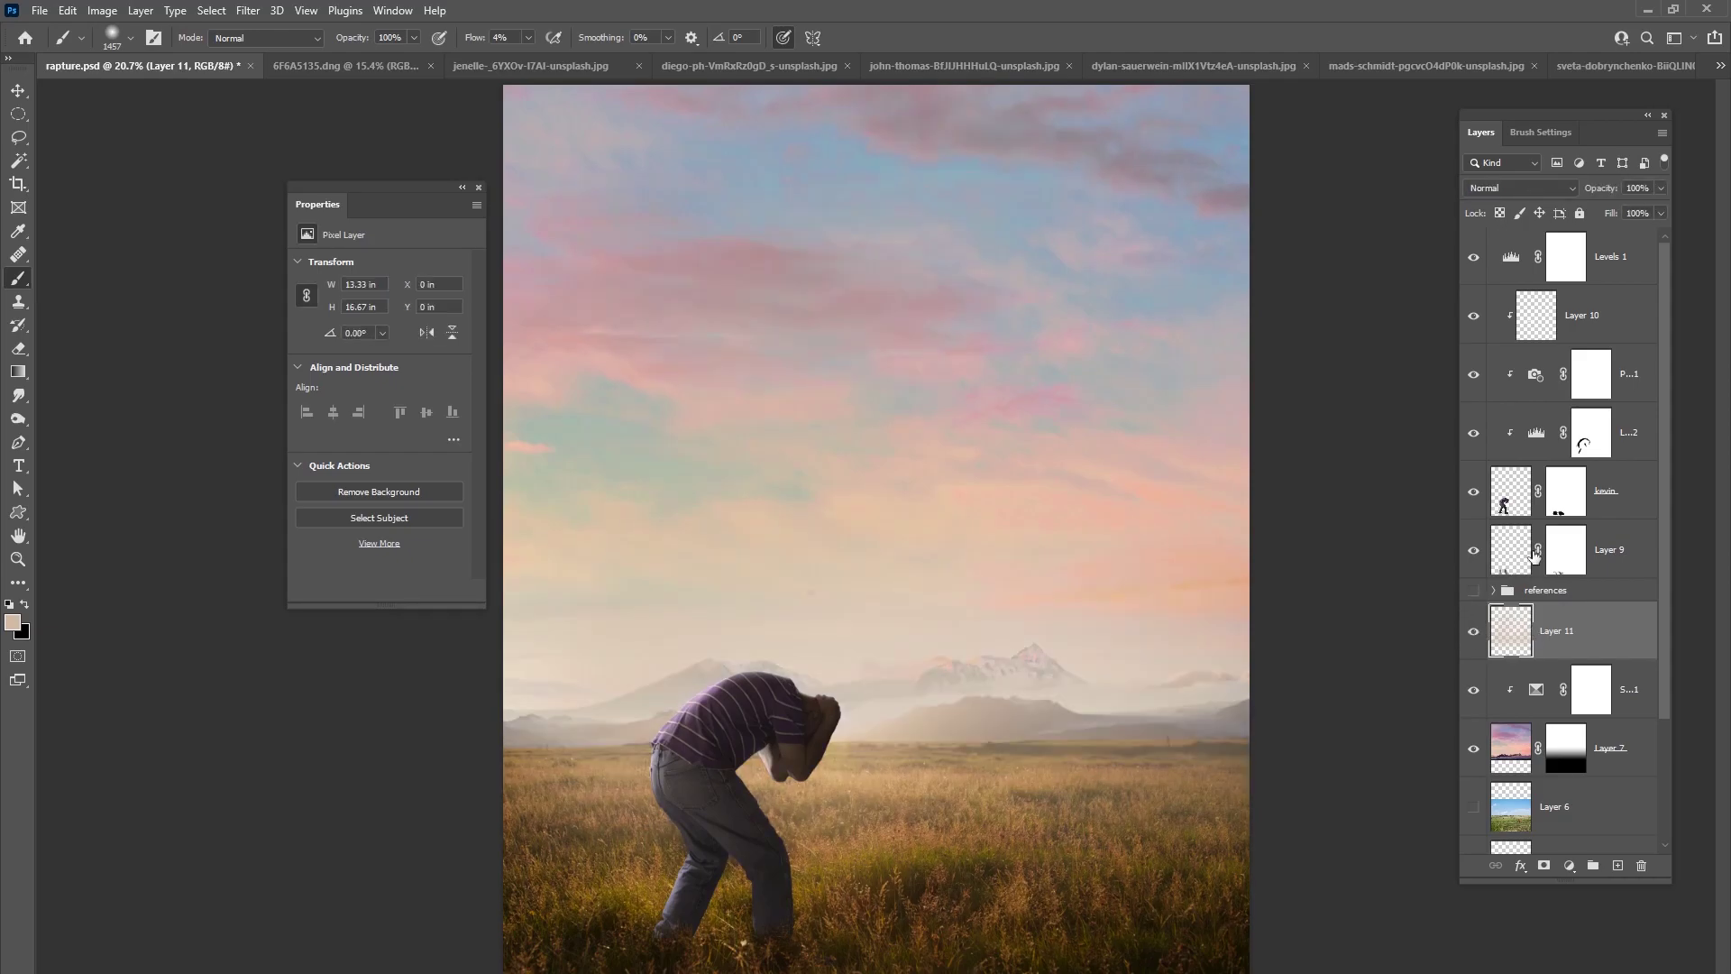
- Set the haze layer's blending mode to Lighten and compare the image with and without it
left_click(1514, 188)
left_click(1486, 323)
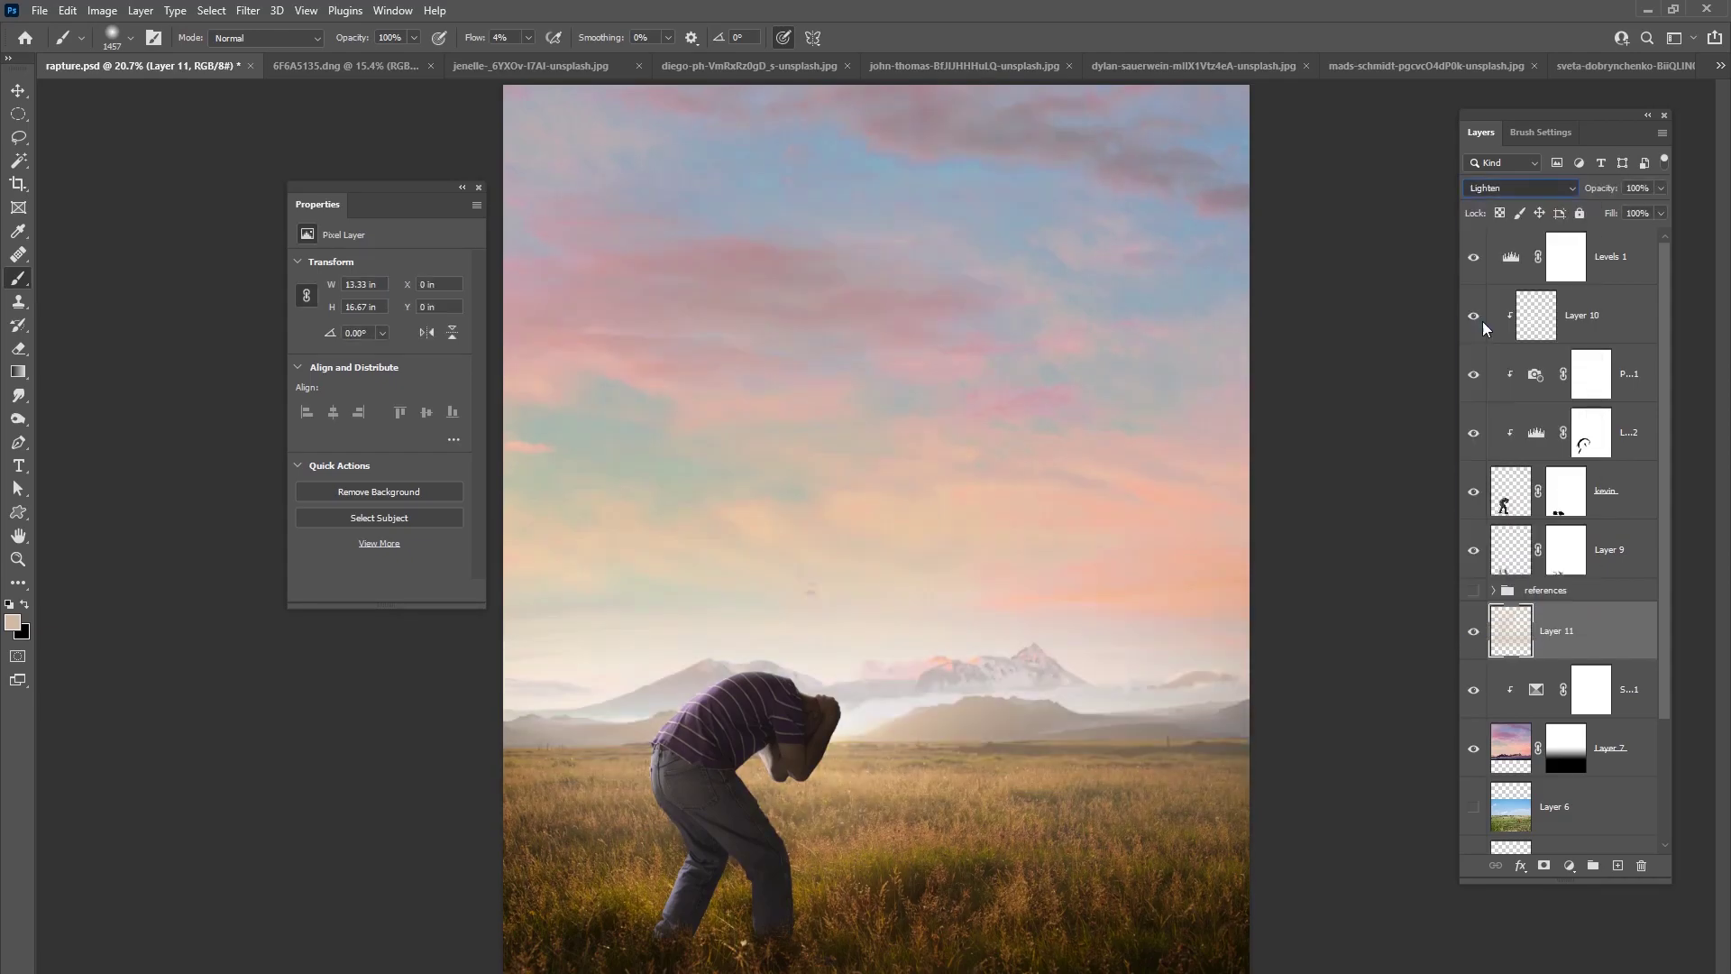
left_click(1474, 632)
left_click(1474, 633)
left_click(1477, 635)
left_click(1477, 635)
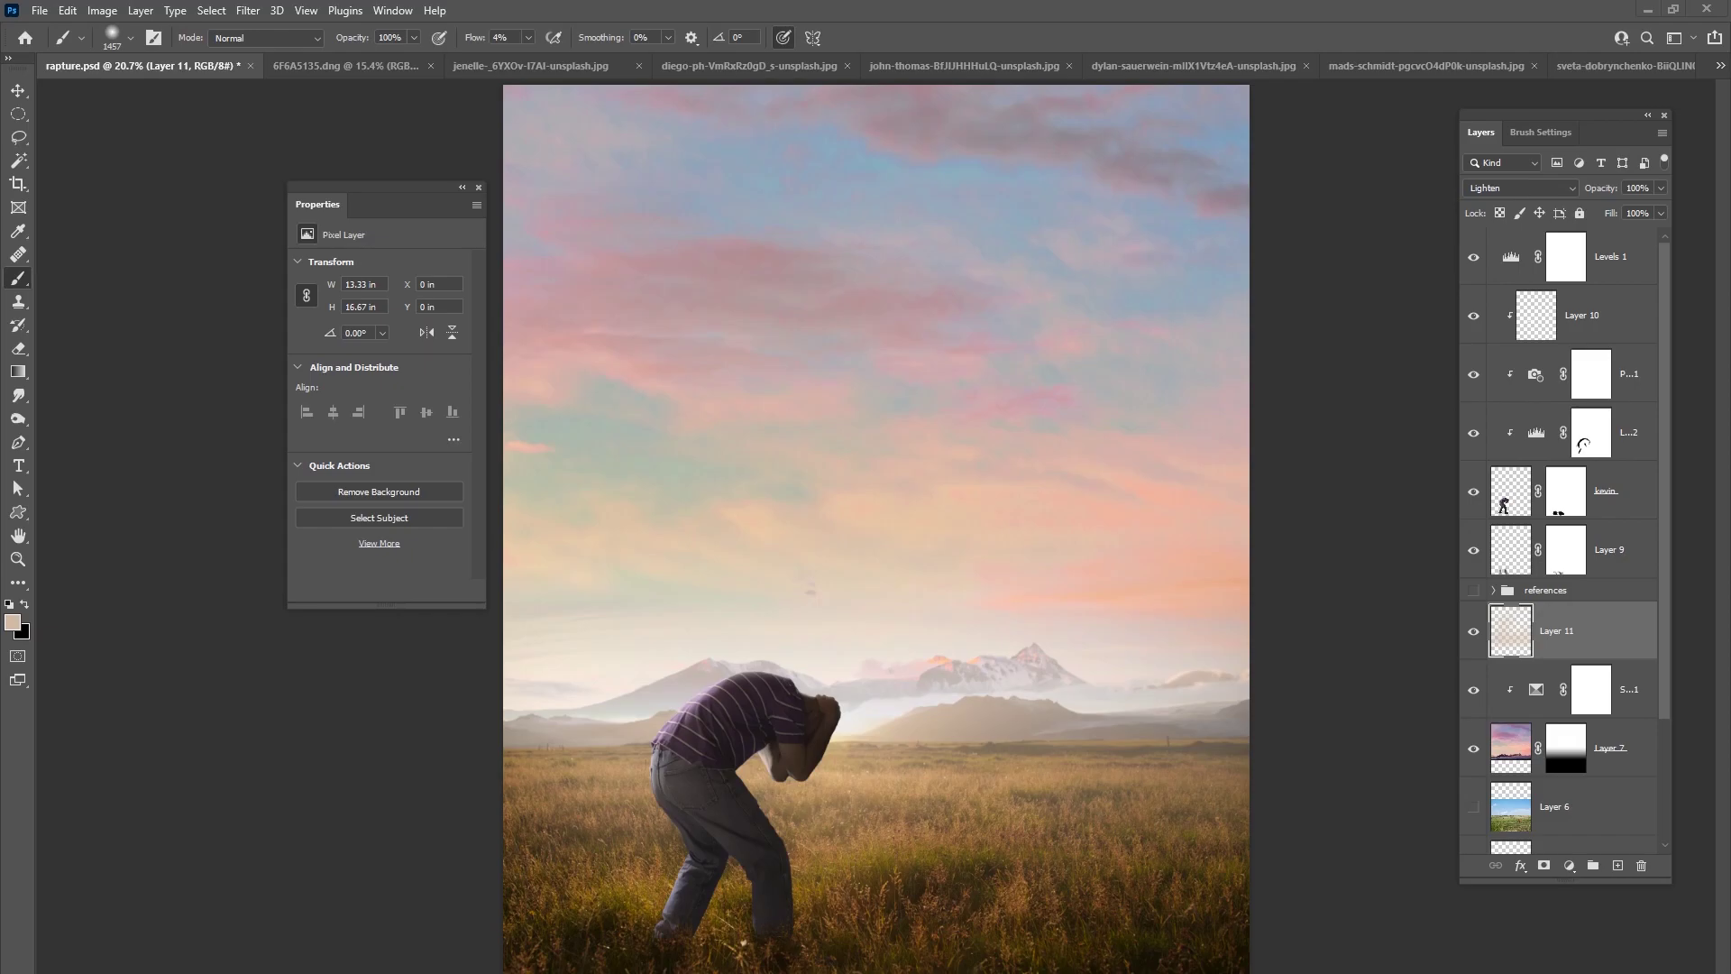
- Switch to the Pixabay jumping results in the browser and open the photo of a man and woman jumping against a blue sky
left_click_drag(1730, 59, 570, 106)
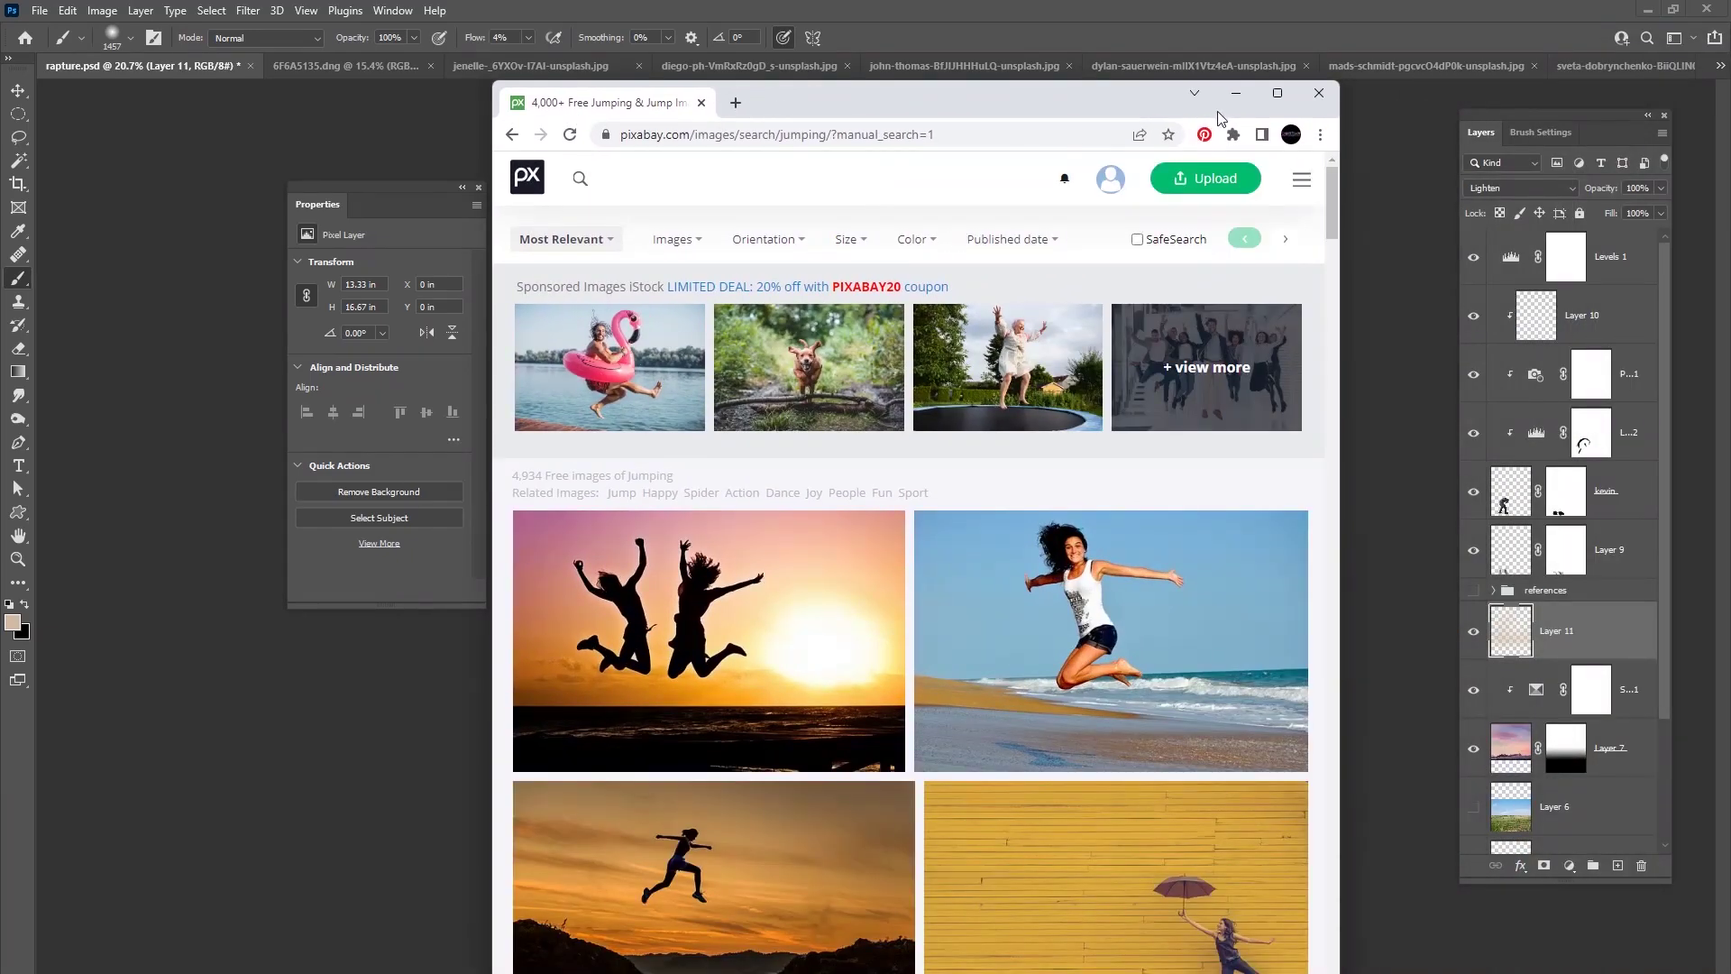
left_click(1281, 95)
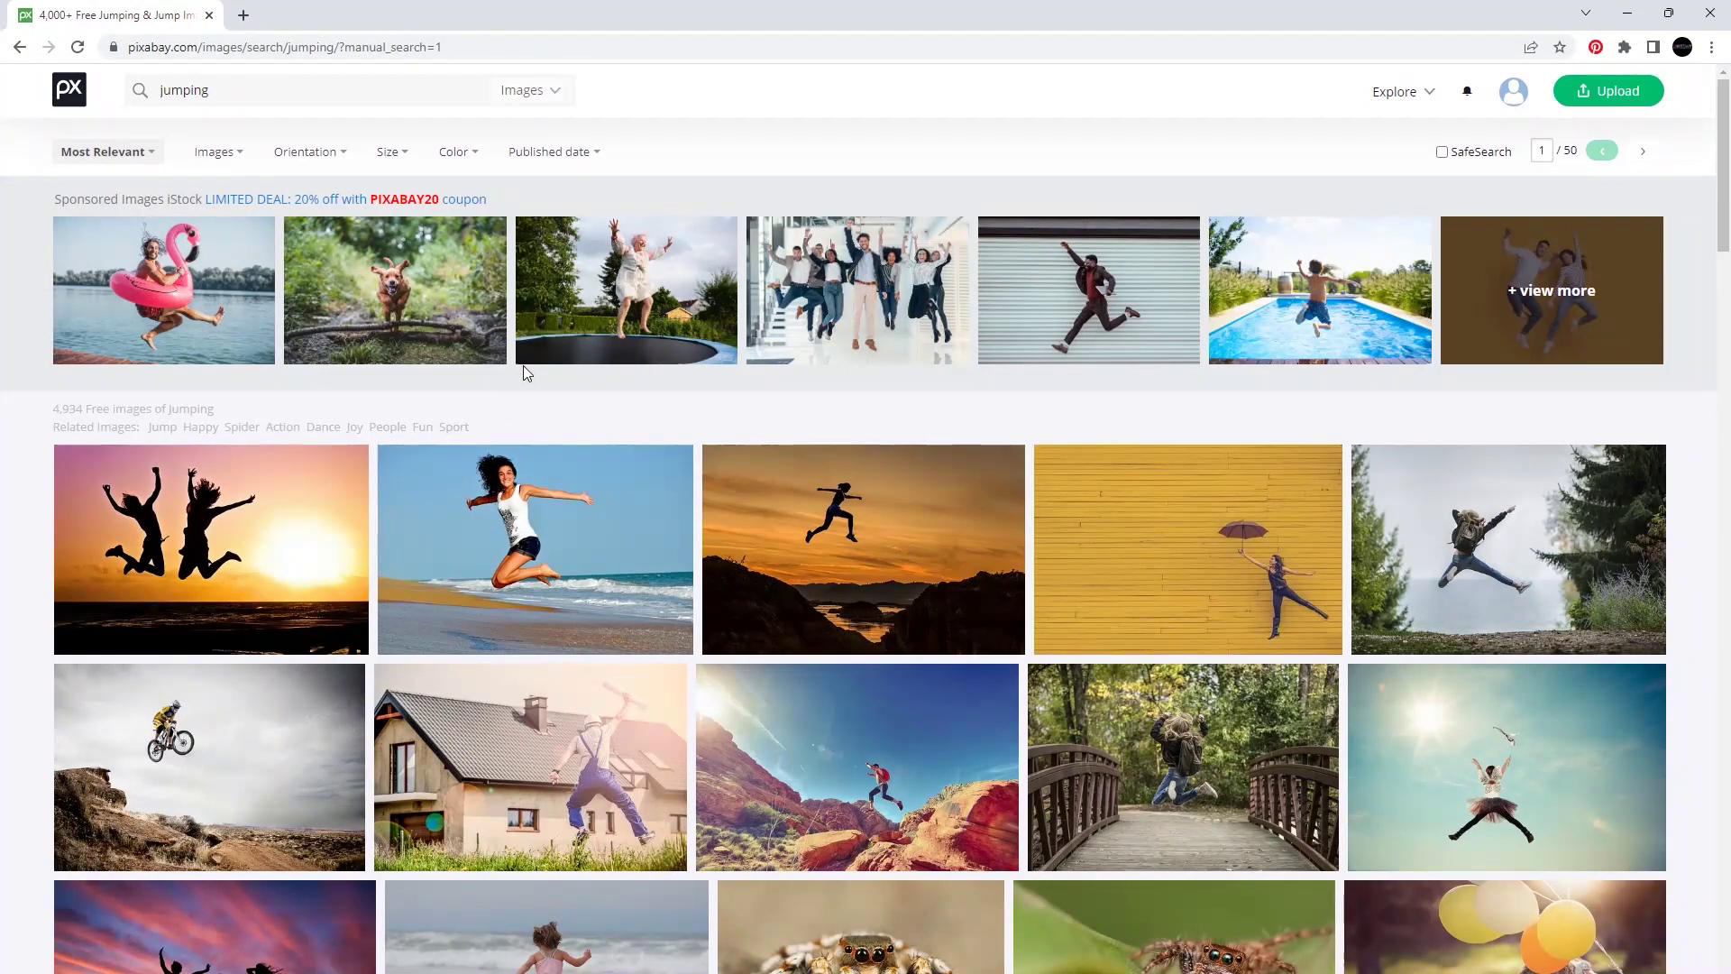
scroll(523, 374, "down", 2)
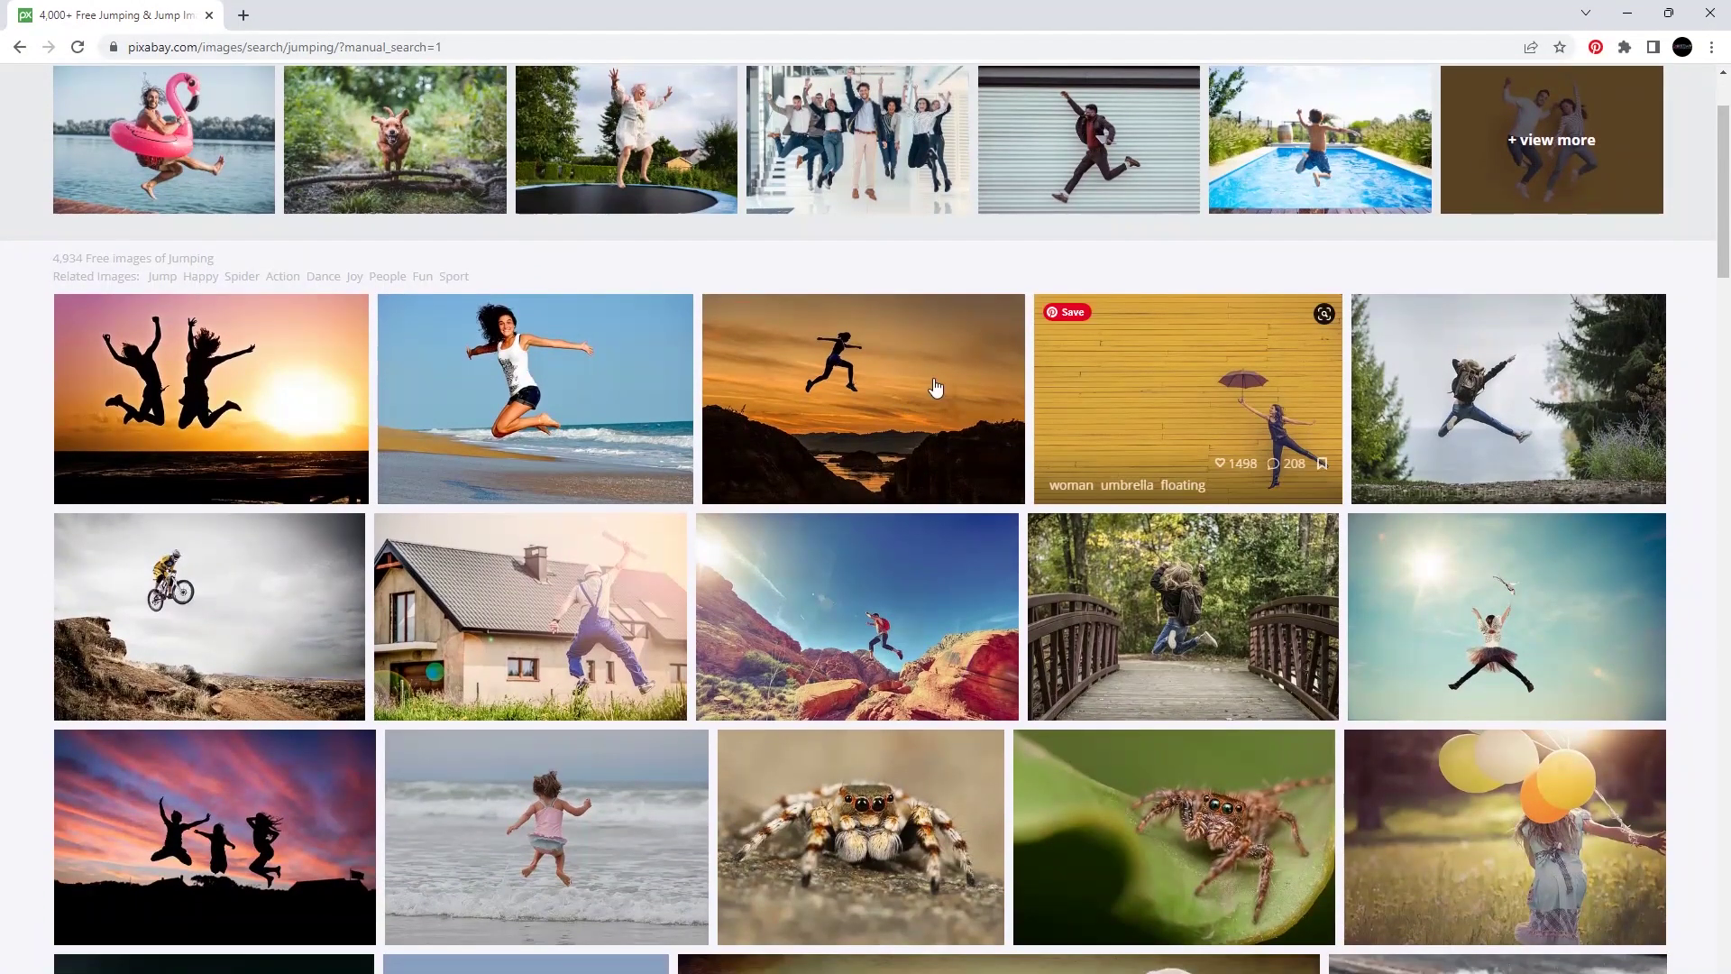
scroll(671, 357, "down", 2)
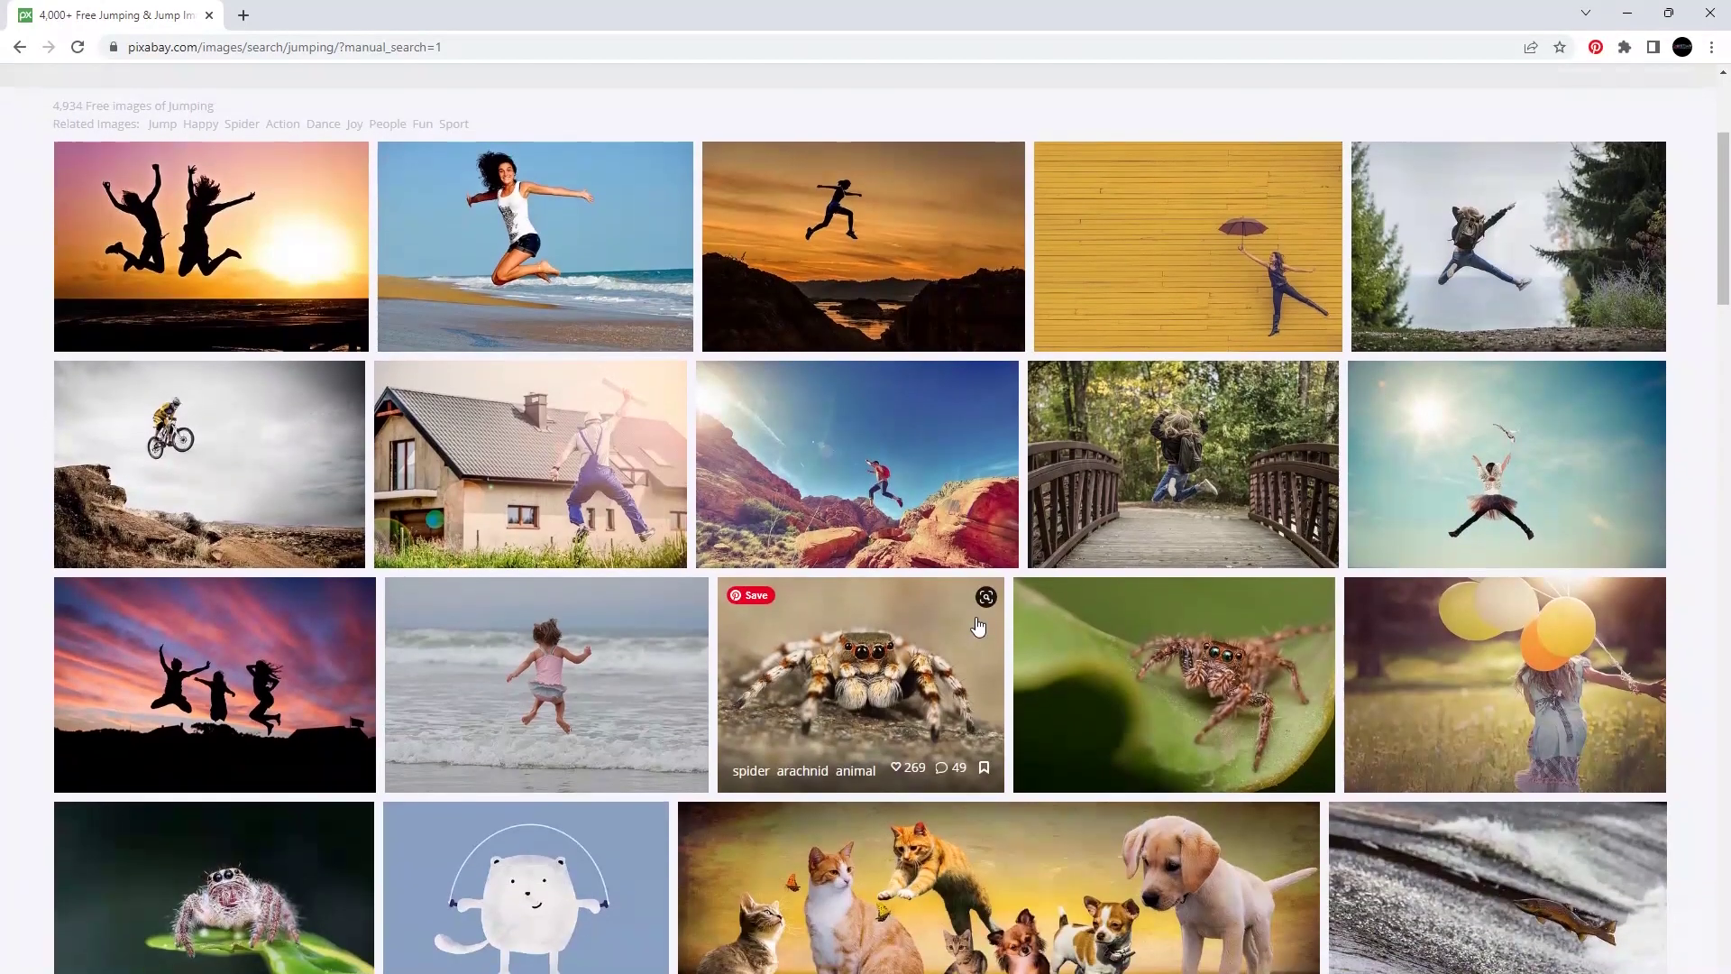
scroll(978, 625, "down", 8)
scroll(978, 625, "up", 1)
left_click(451, 534)
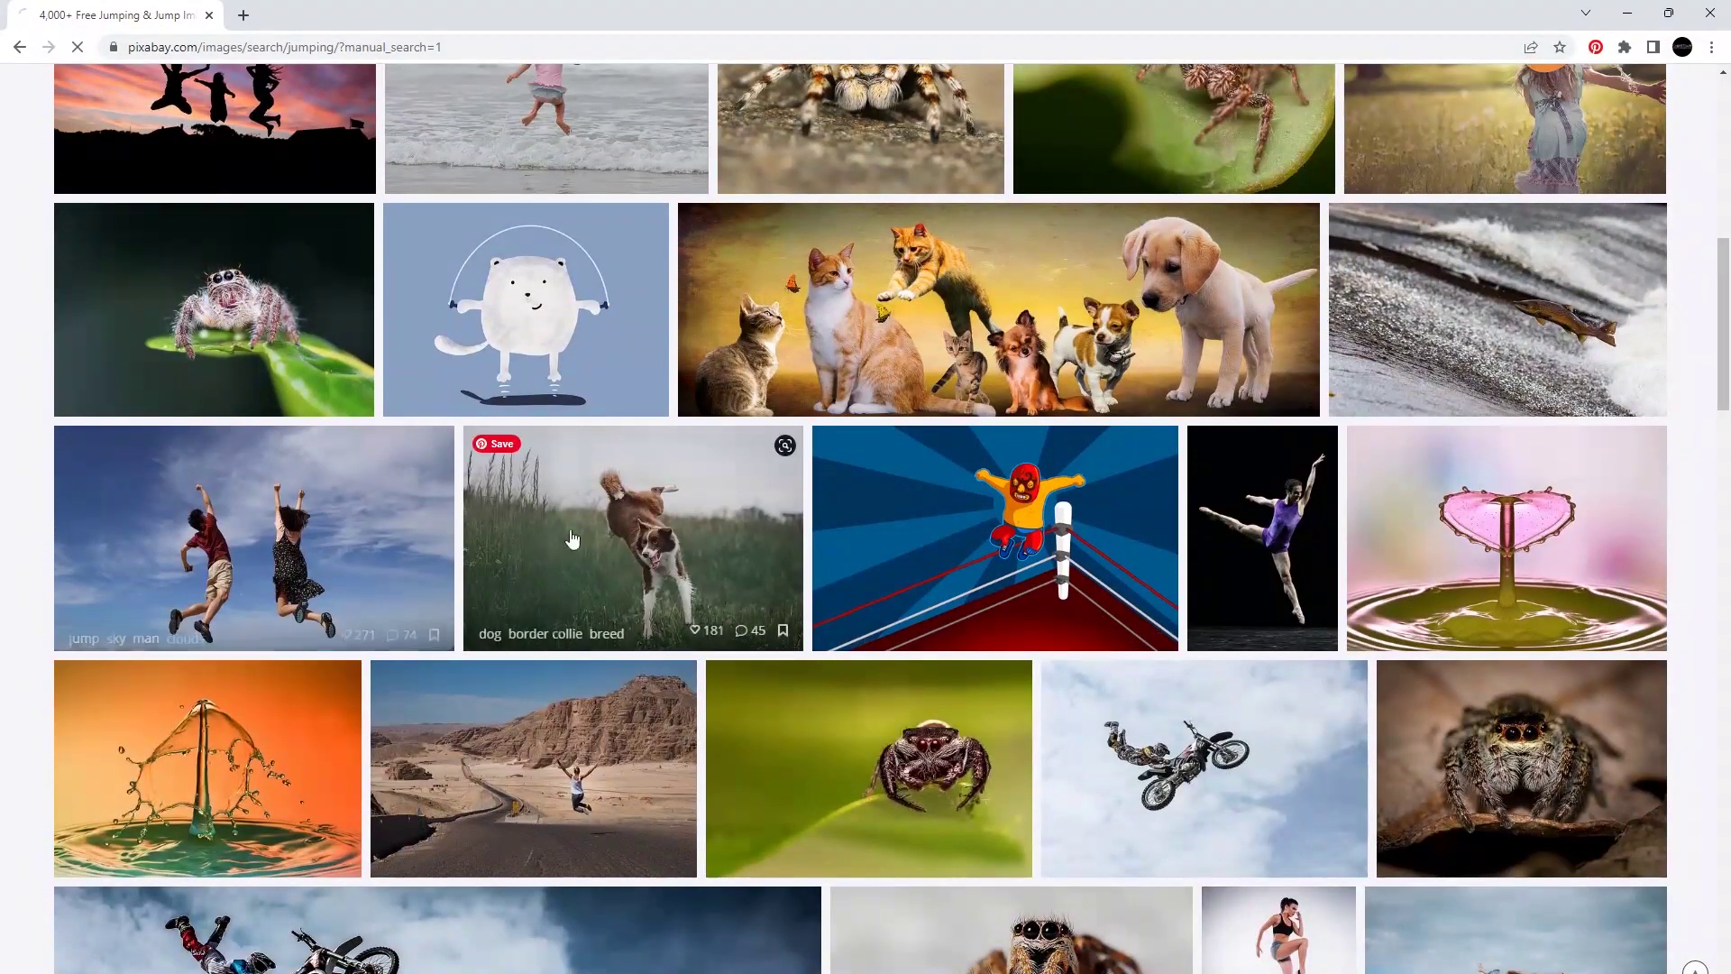
- Download the jumping couple photo as a 5472×3078 JPG and bring it into Photoshop
left_click(1273, 438)
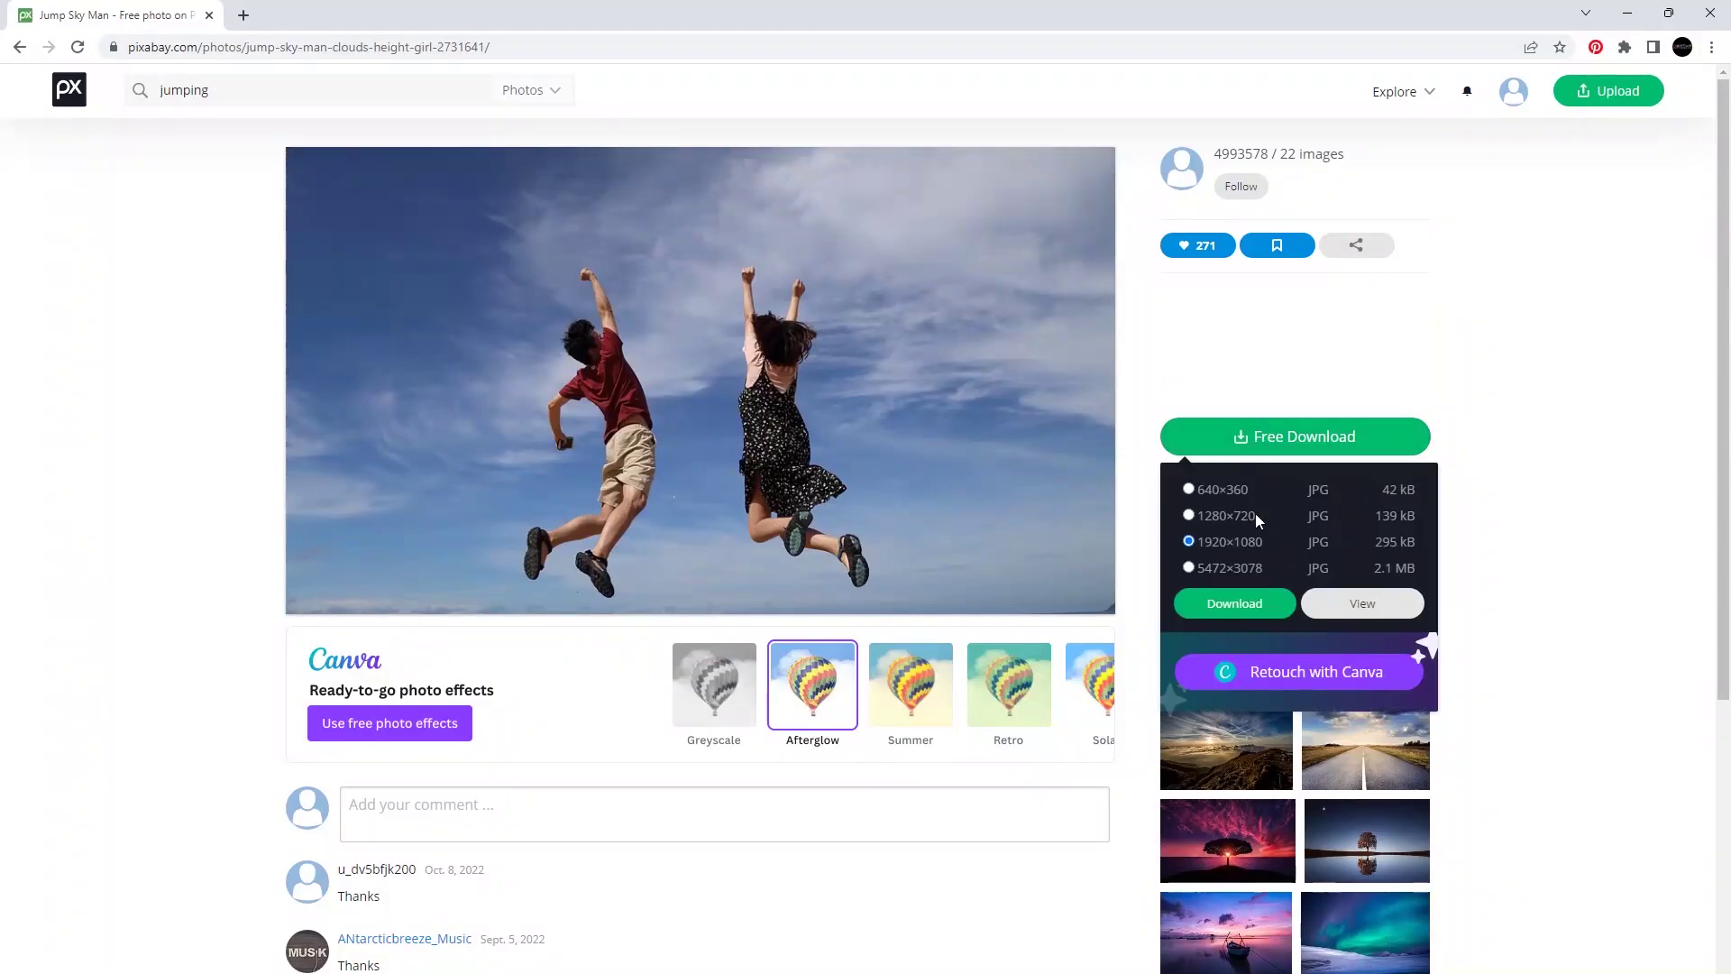
left_click(1253, 573)
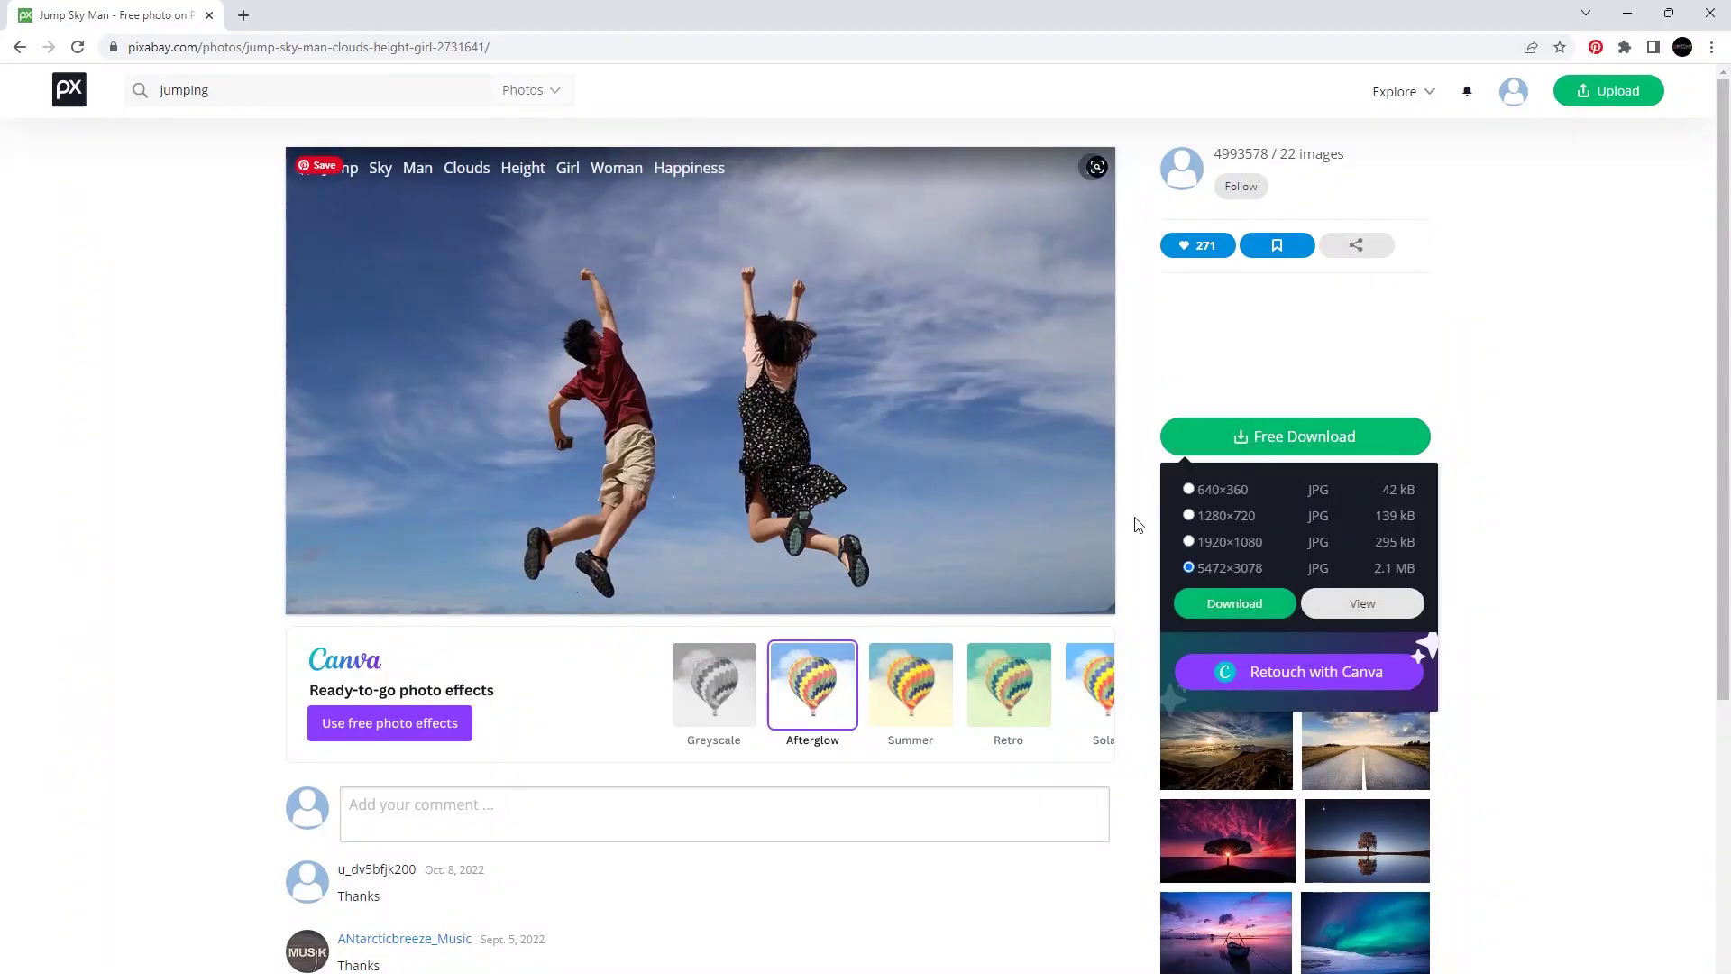
left_click(1243, 603)
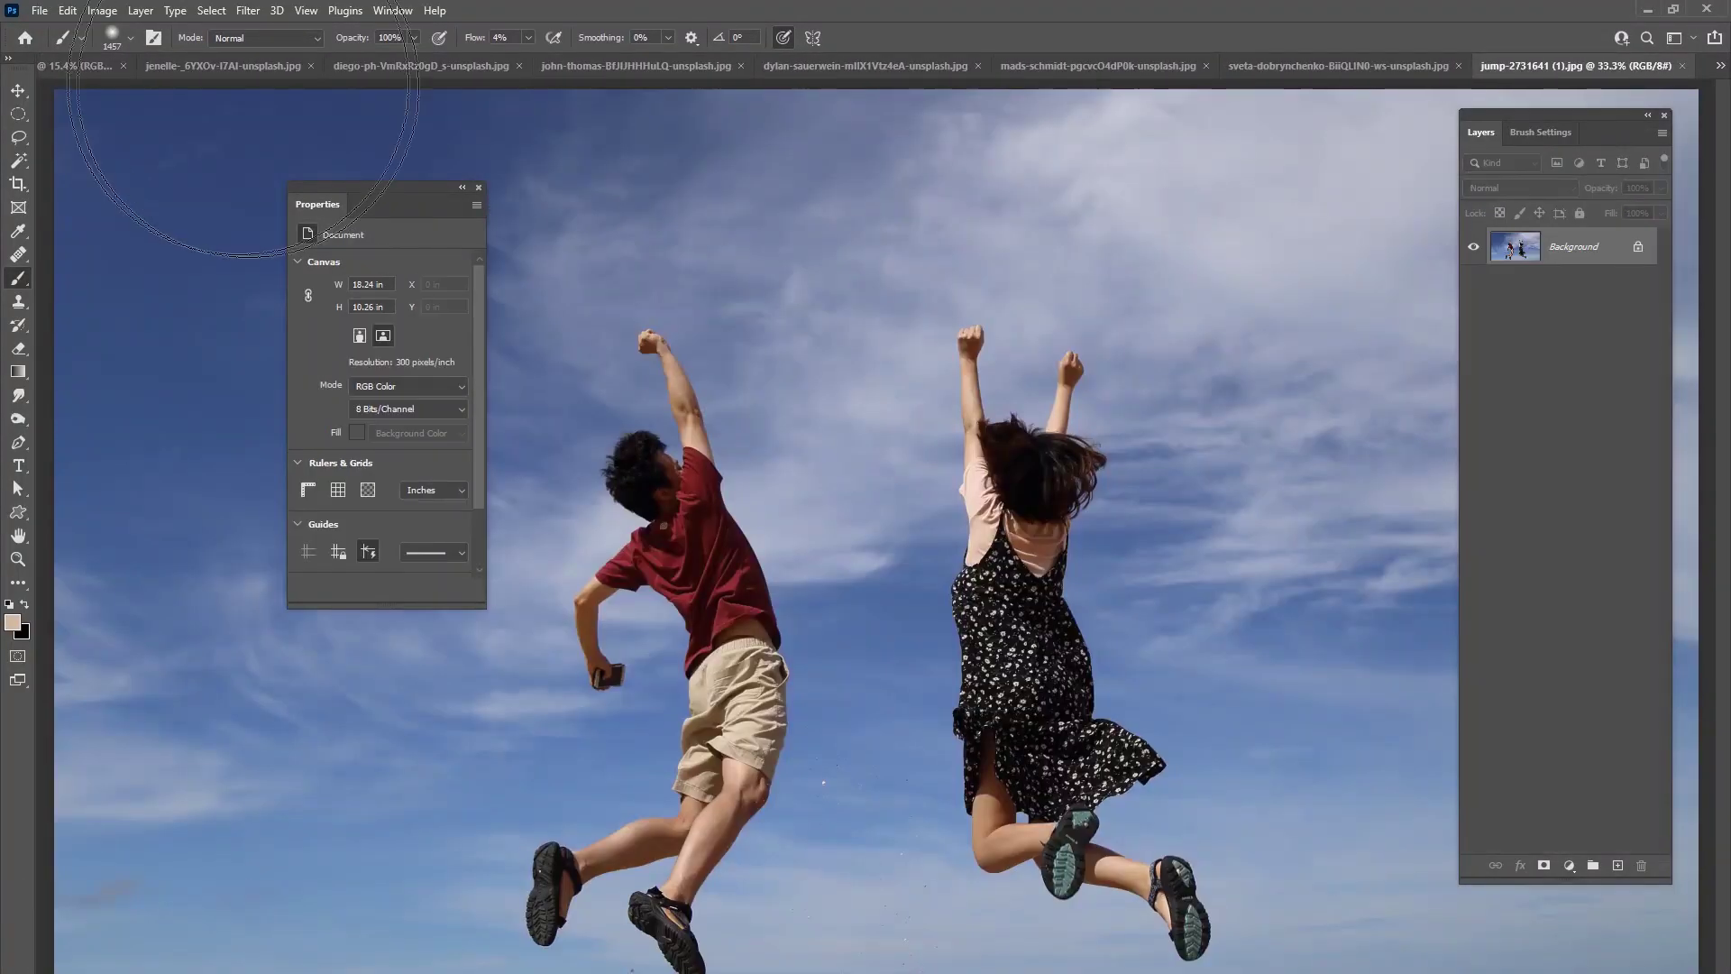
- Select both jumping people with Select Subject and inspect the selection edge around the woman's hair and sleeve
left_click(18, 160)
left_click(747, 37)
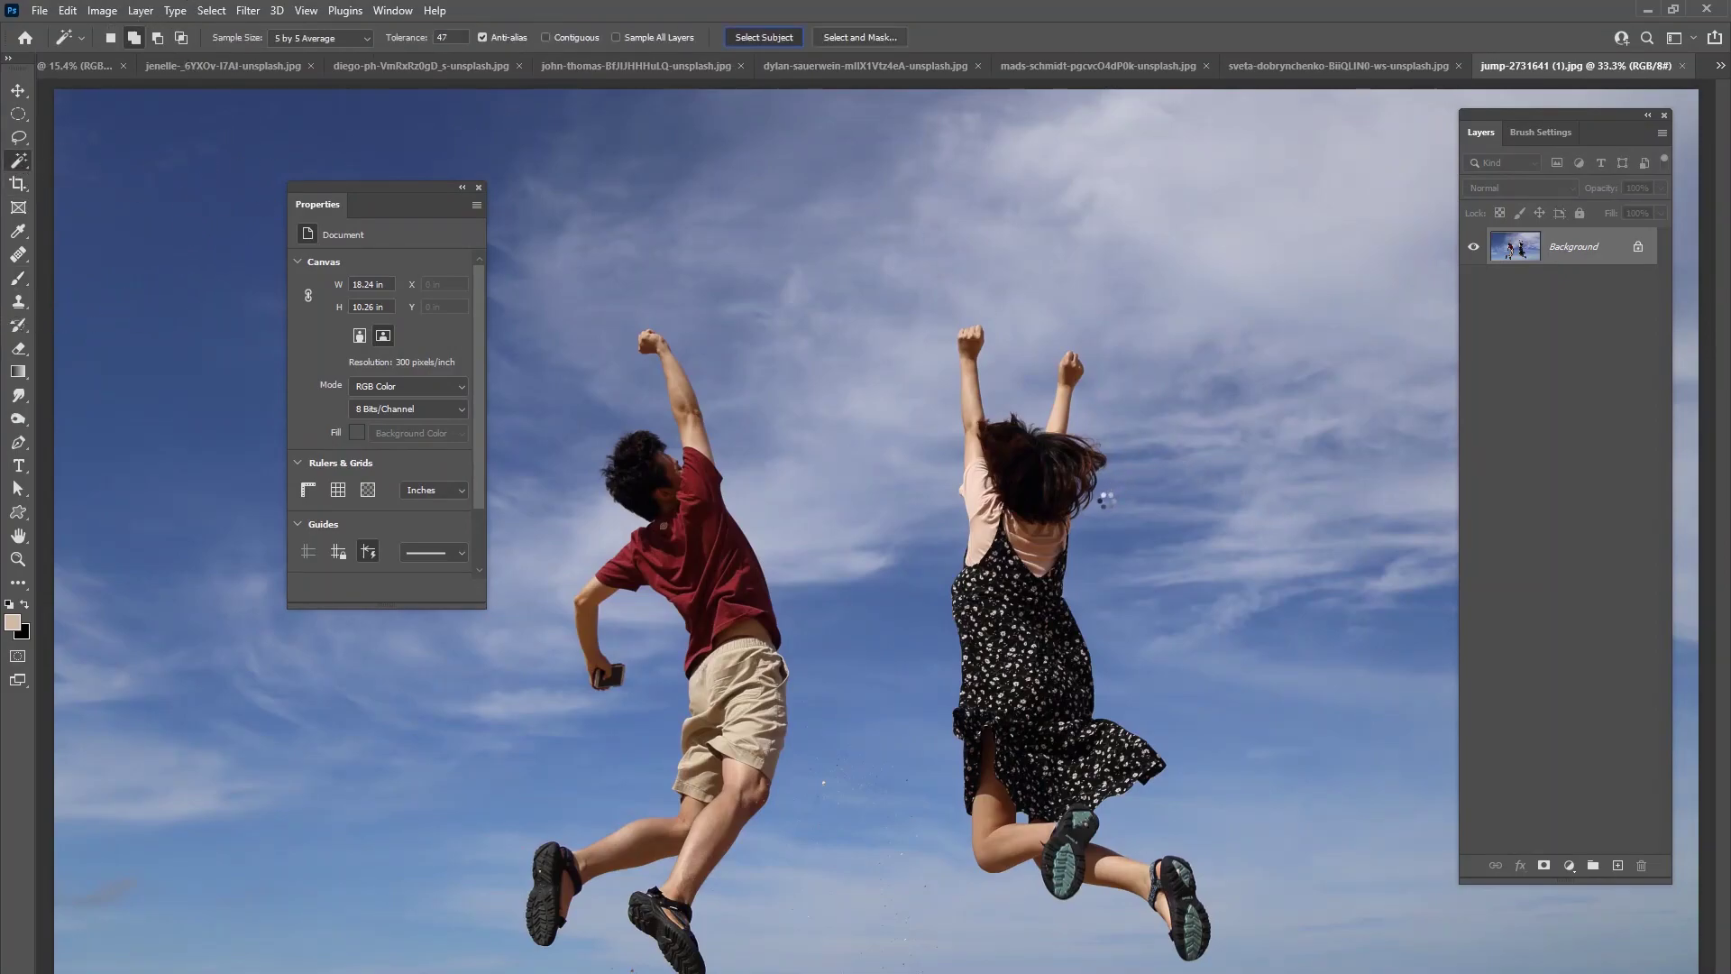
key("ctrl+plus")
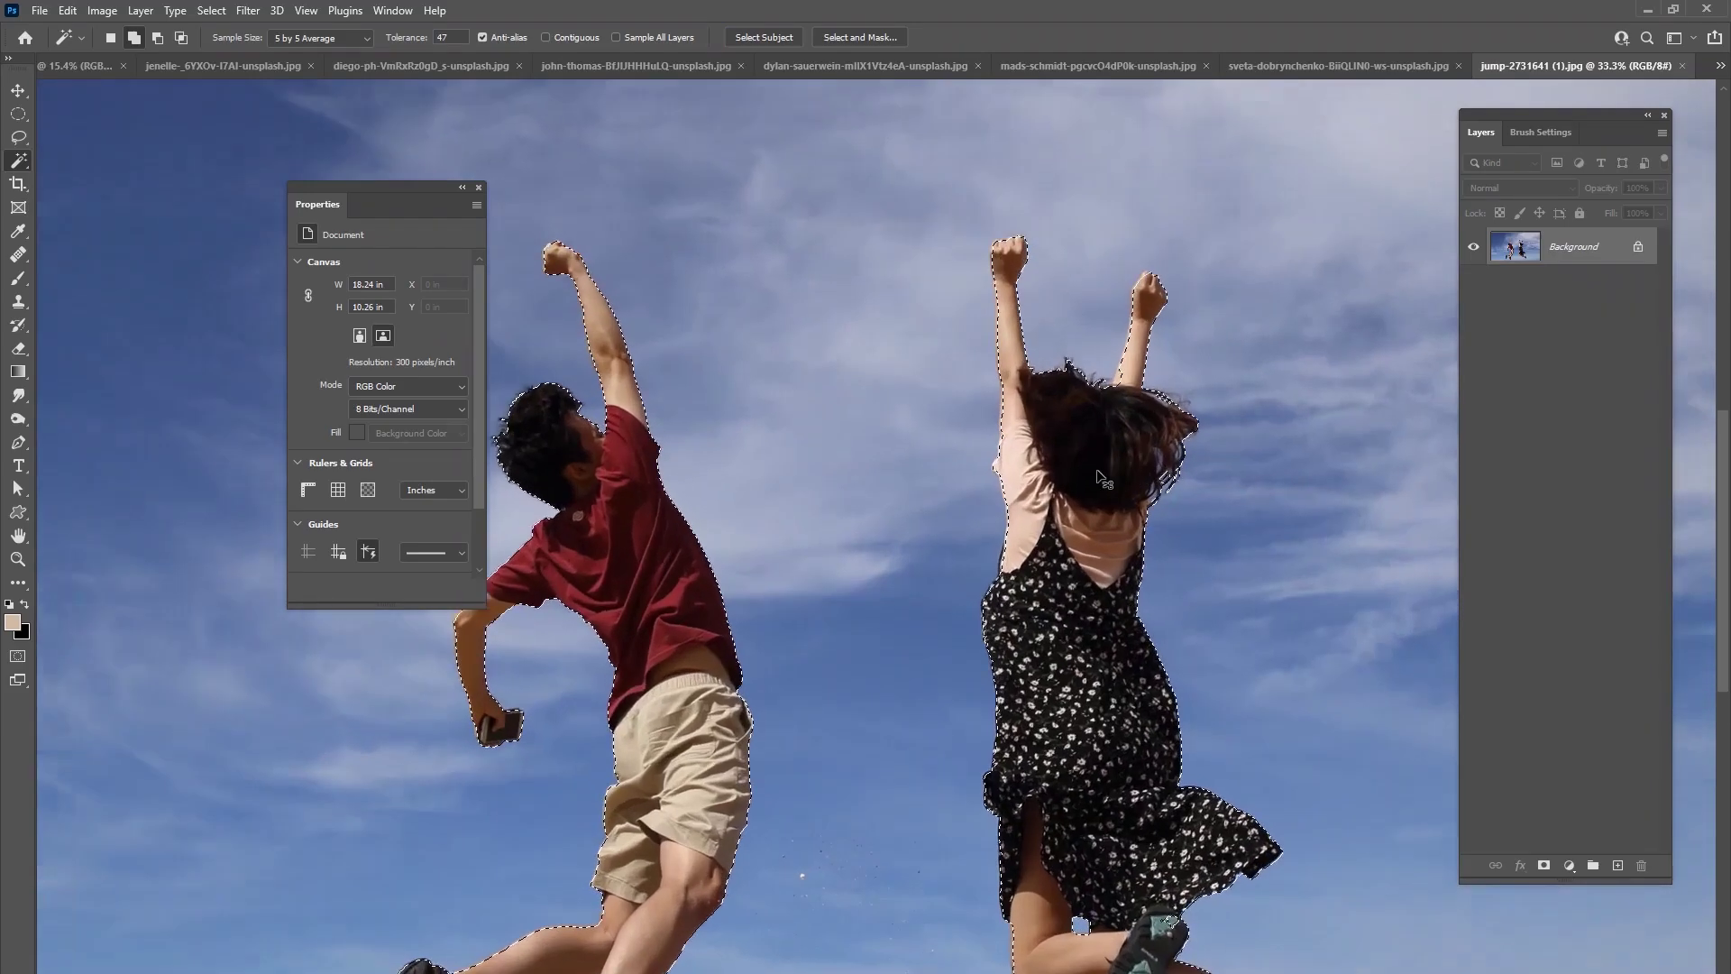
key("ctrl+plus")
key("ctrl+plus")
key("ctrl+plus")
key("ctrl+plus")
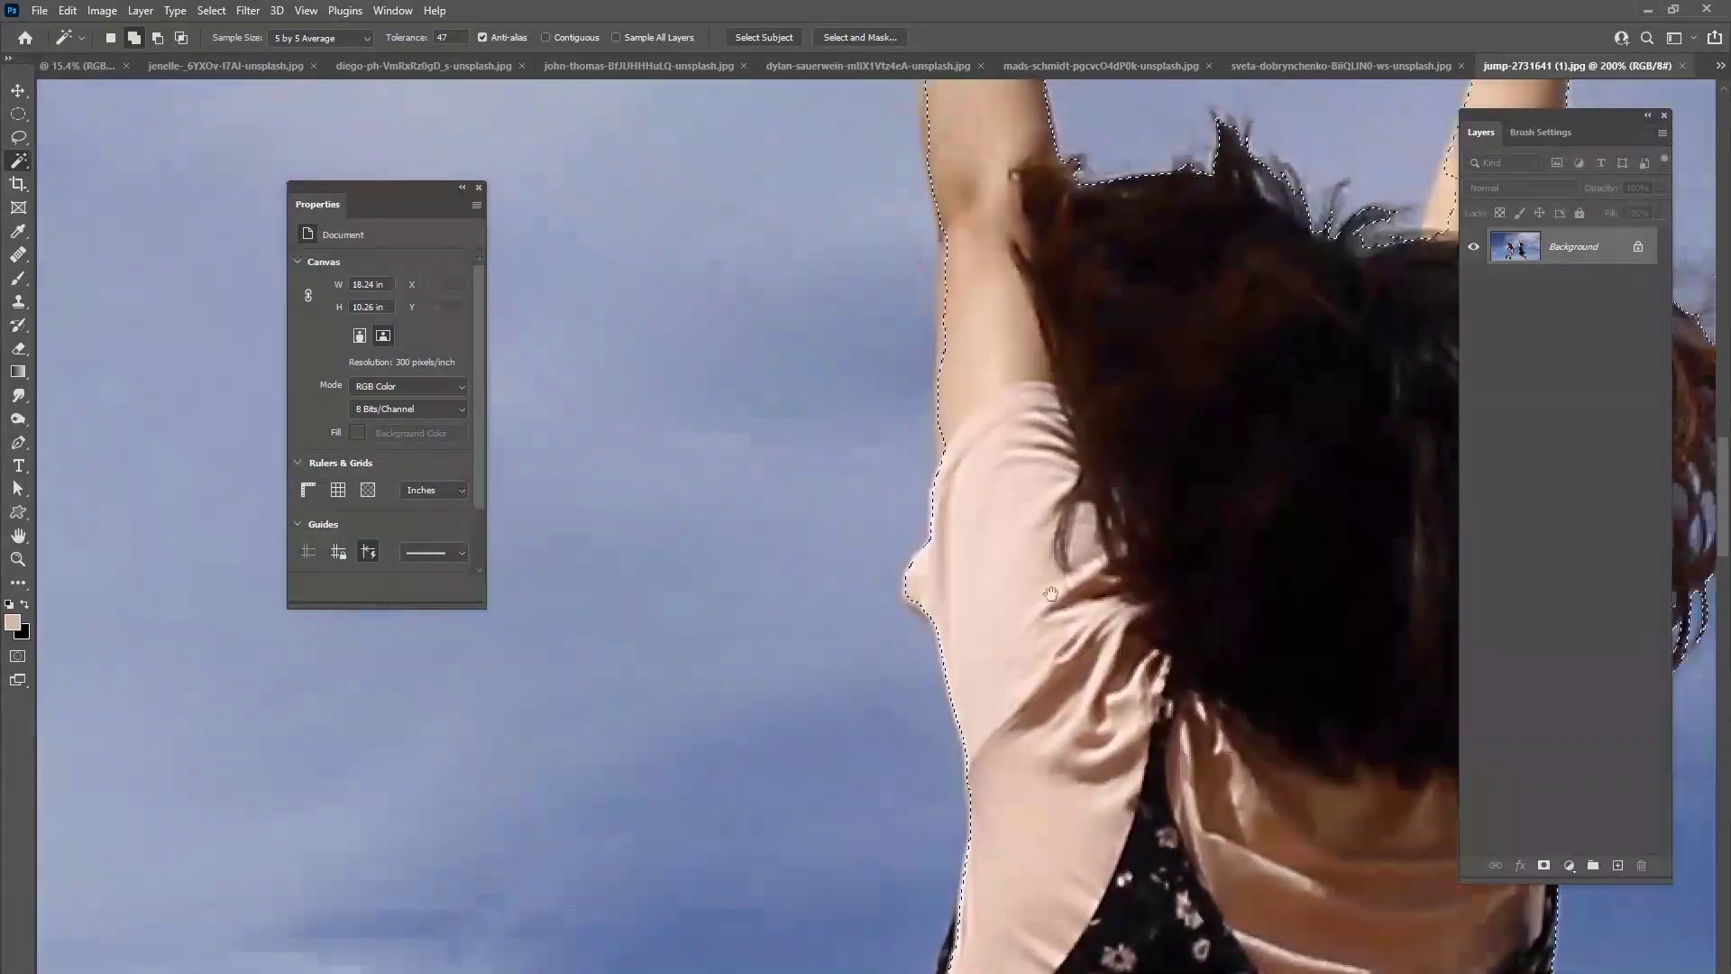
- Add the missed knuckle and wrist edges of the woman's raised left fist to the selection with the Lasso tool
left_click_drag(1051, 599, 1000, 745)
left_click_drag(939, 551, 1016, 776)
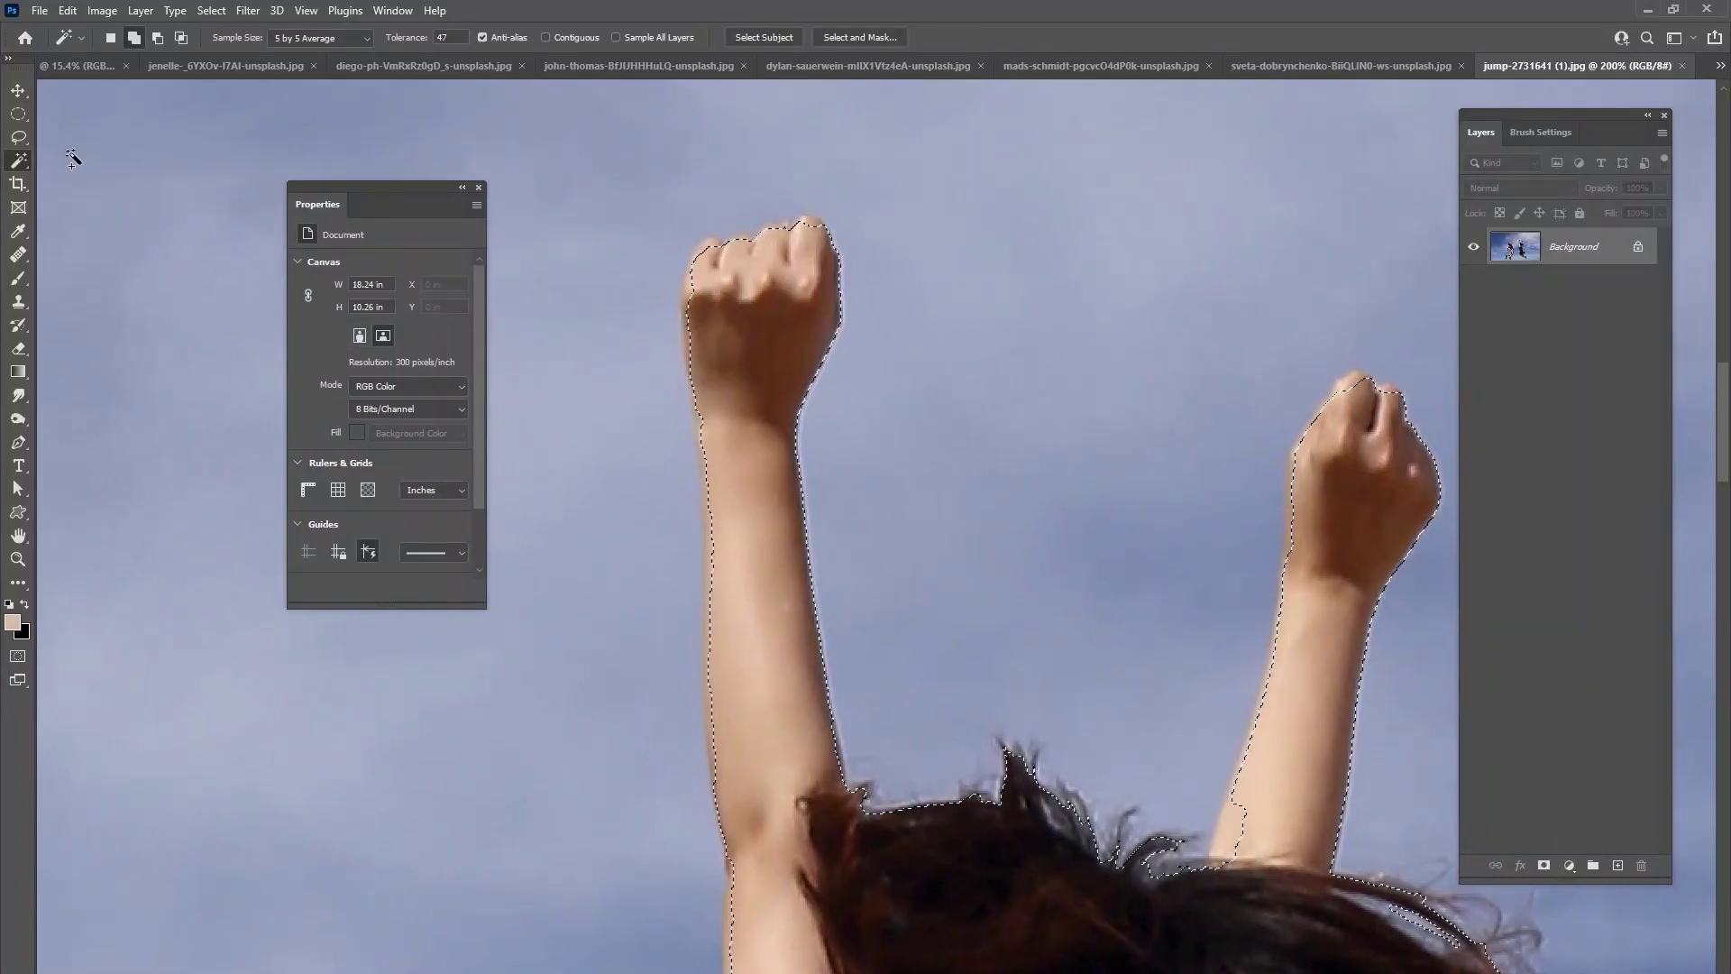
left_click_drag(19, 137, 48, 141)
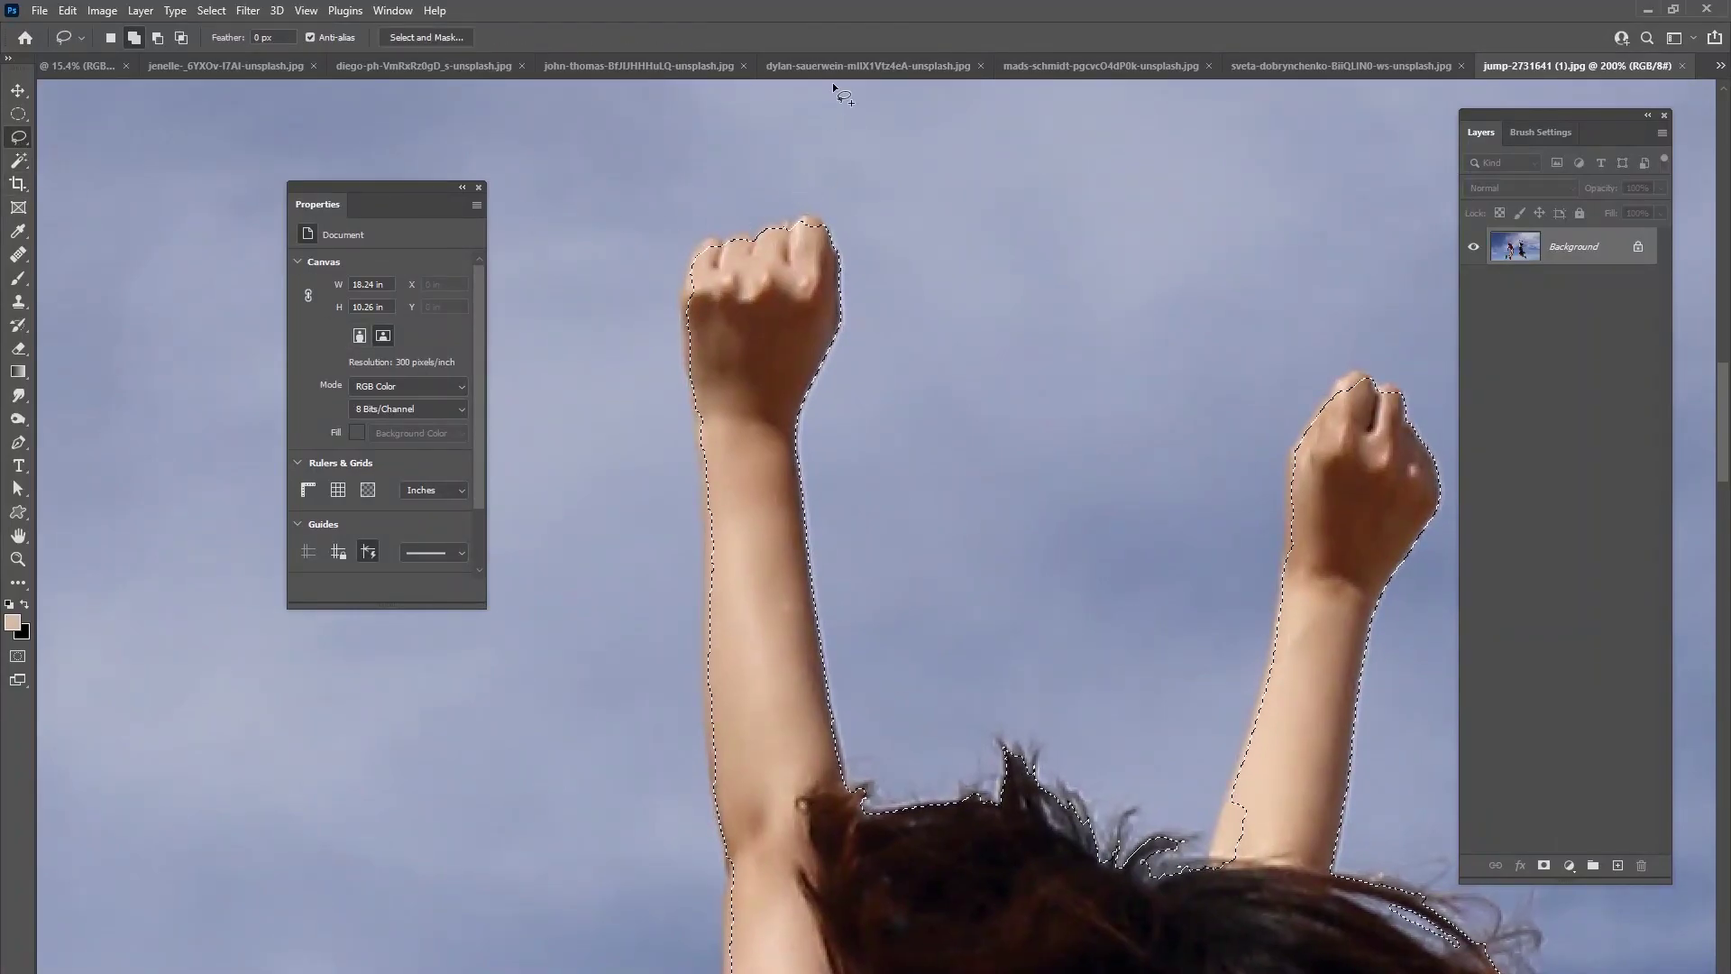
key("ctrl+plus")
left_click_drag(857, 532, 969, 764)
left_click_drag(904, 363, 898, 358)
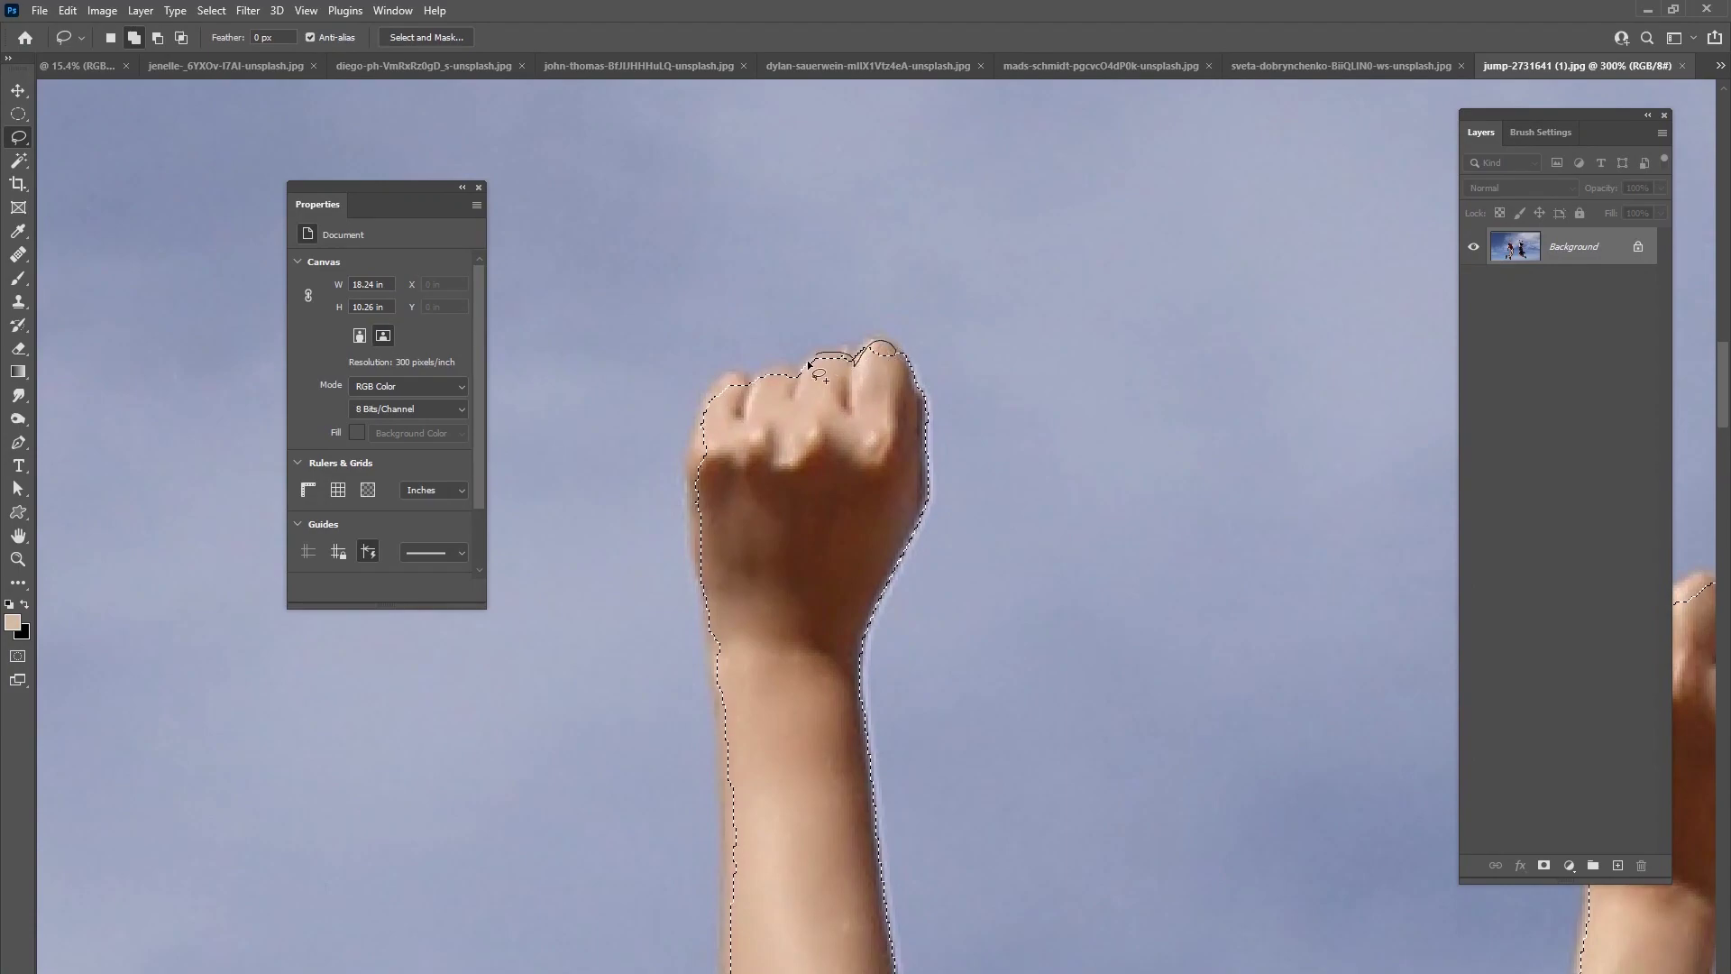
left_click_drag(745, 537, 746, 541)
left_click_drag(712, 654, 765, 558)
left_click_drag(747, 393, 740, 426)
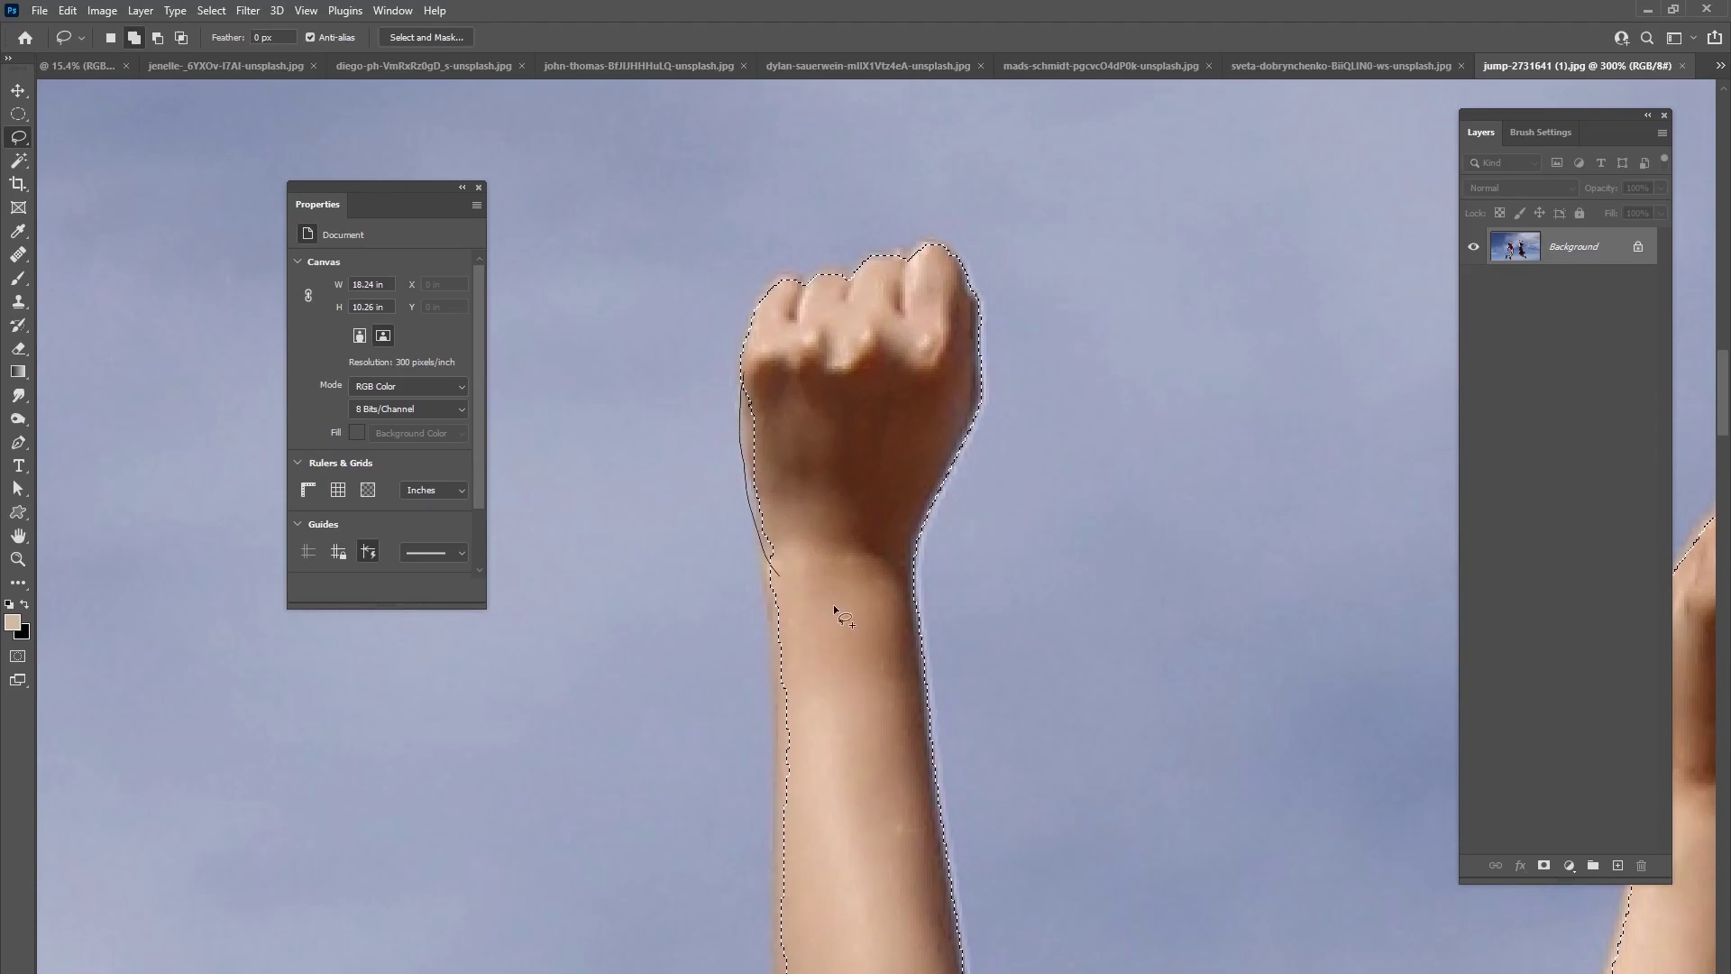
left_click_drag(826, 600, 826, 600)
- Extend the selection along the missed outer edge of the woman's left forearm down to the elbow
scroll(826, 600, "down", 5)
left_click_drag(774, 379, 777, 458)
left_click_drag(780, 602, 786, 667)
scroll(842, 803, "down", 4)
left_click_drag(811, 746, 865, 843)
- Add the missed inner edge of the woman's right forearm near her hair to the selection
scroll(881, 680, "right", 5)
scroll(919, 831, "up", 4)
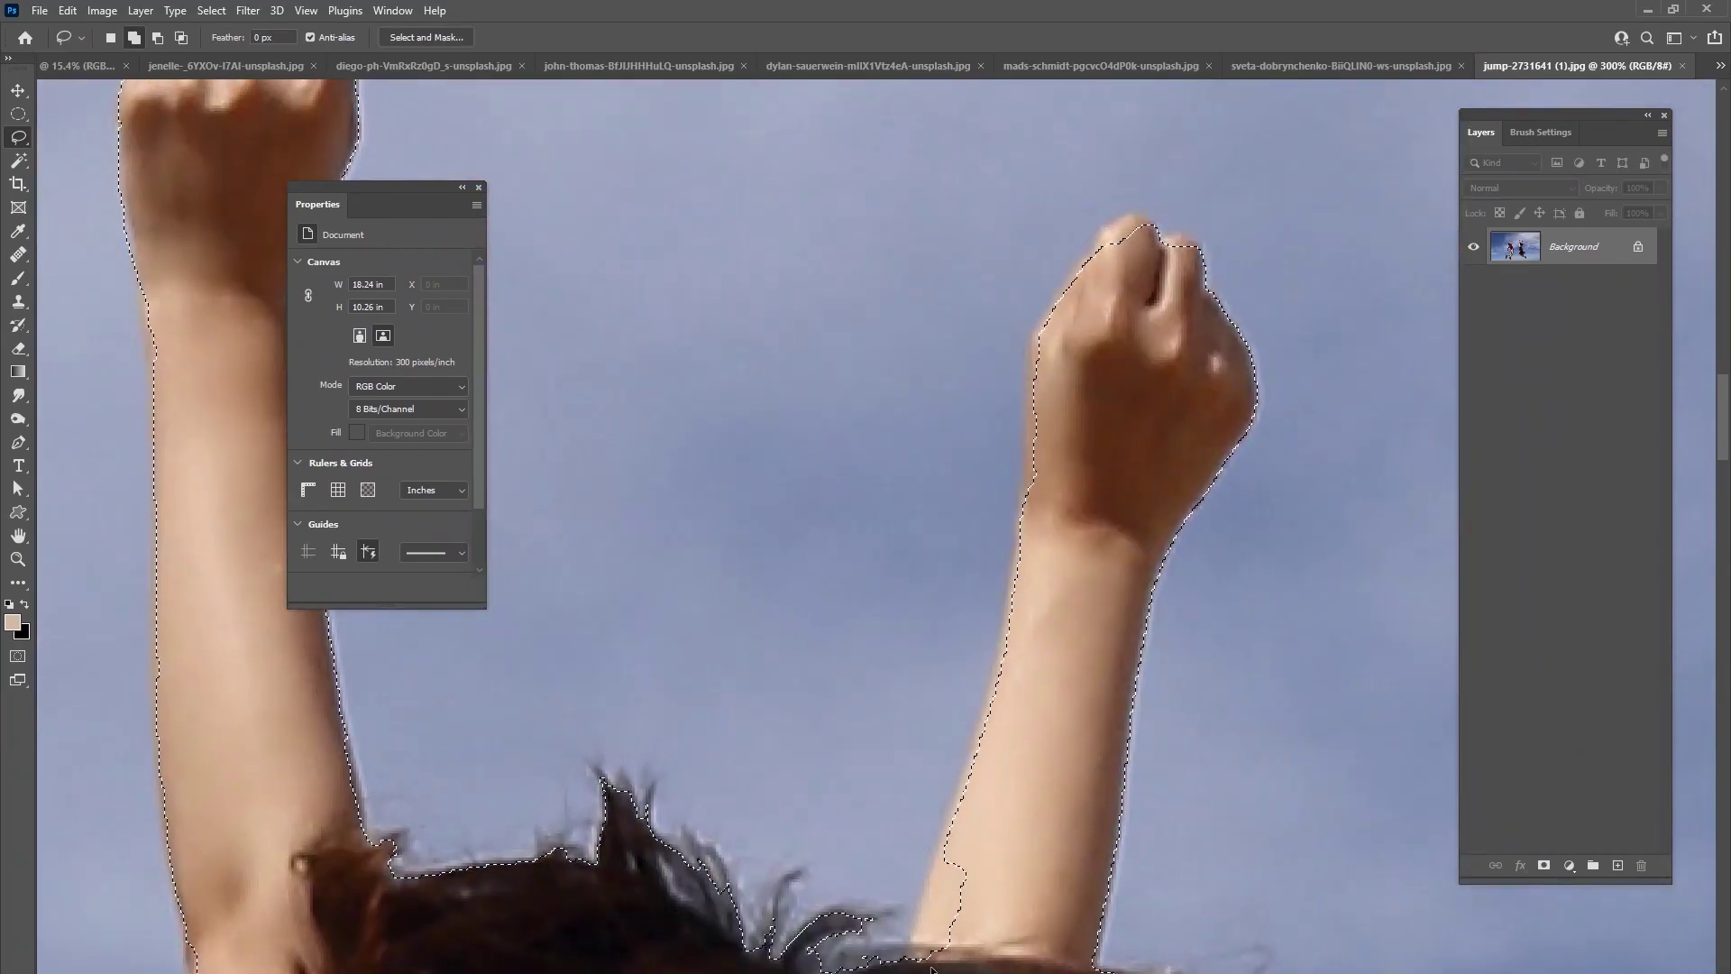
left_click_drag(941, 861, 1050, 747)
left_click_drag(1016, 845, 990, 412)
left_click_drag(866, 587, 942, 242)
mouse_move(780, 919)
left_mouse_down()
mouse_move(857, 568)
mouse_move(1012, 340)
left_mouse_up()
- Add the missed dark dress edge at the woman's waist to the selection and check the outline down her dress and legs
left_click_drag(559, 451, 740, 349)
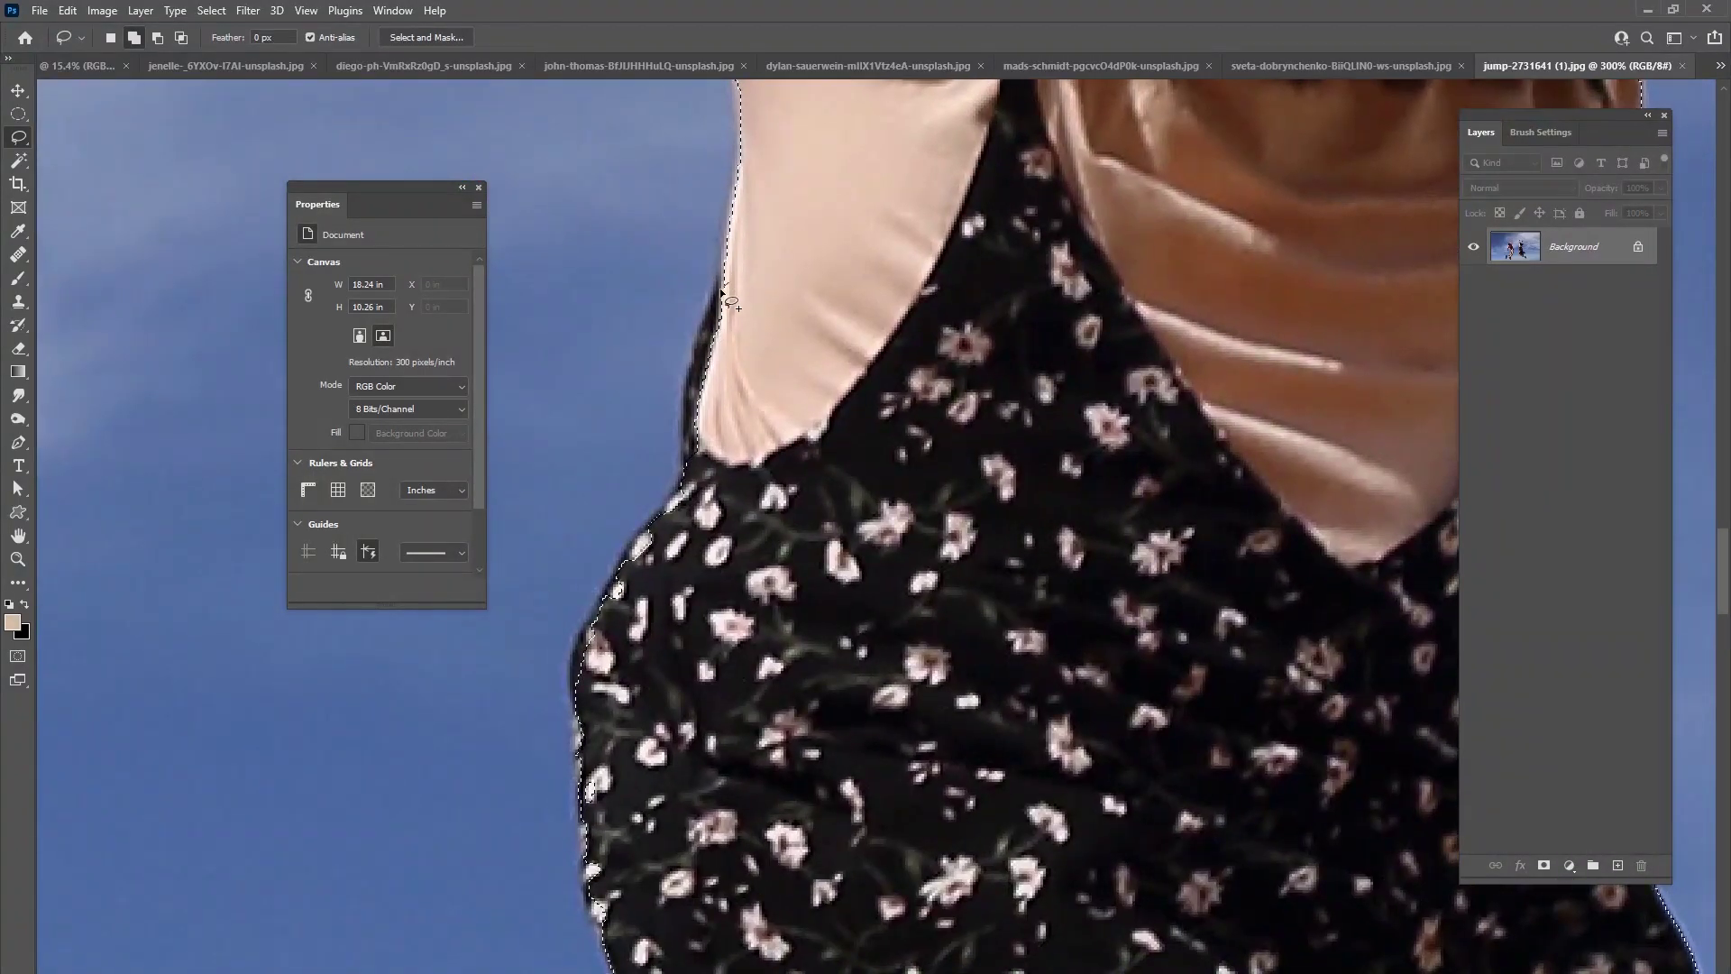
left_click_drag(877, 744, 505, 343)
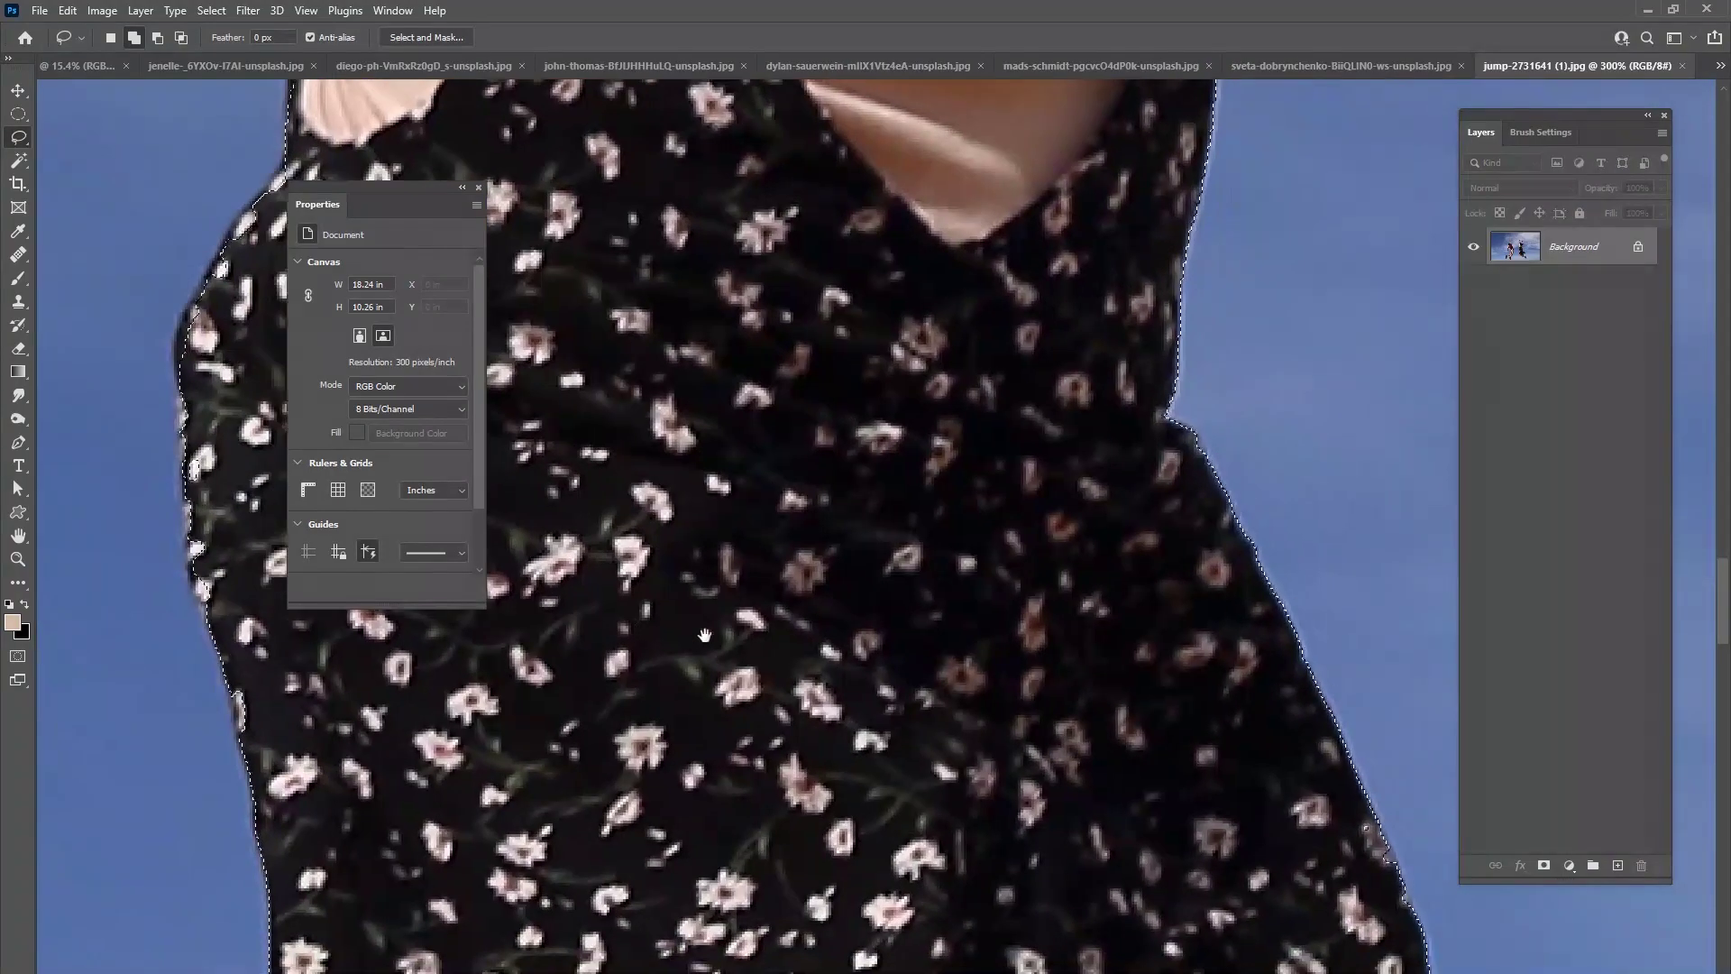
left_click_drag(956, 748, 775, 477)
left_click_drag(947, 784, 817, 458)
left_click_drag(821, 542, 577, 298)
left_click_drag(973, 775, 613, 464)
mouse_move(421, 918)
left_mouse_down()
mouse_move(873, 601)
mouse_move(852, 592)
left_mouse_up()
left_click_drag(811, 694, 1231, 548)
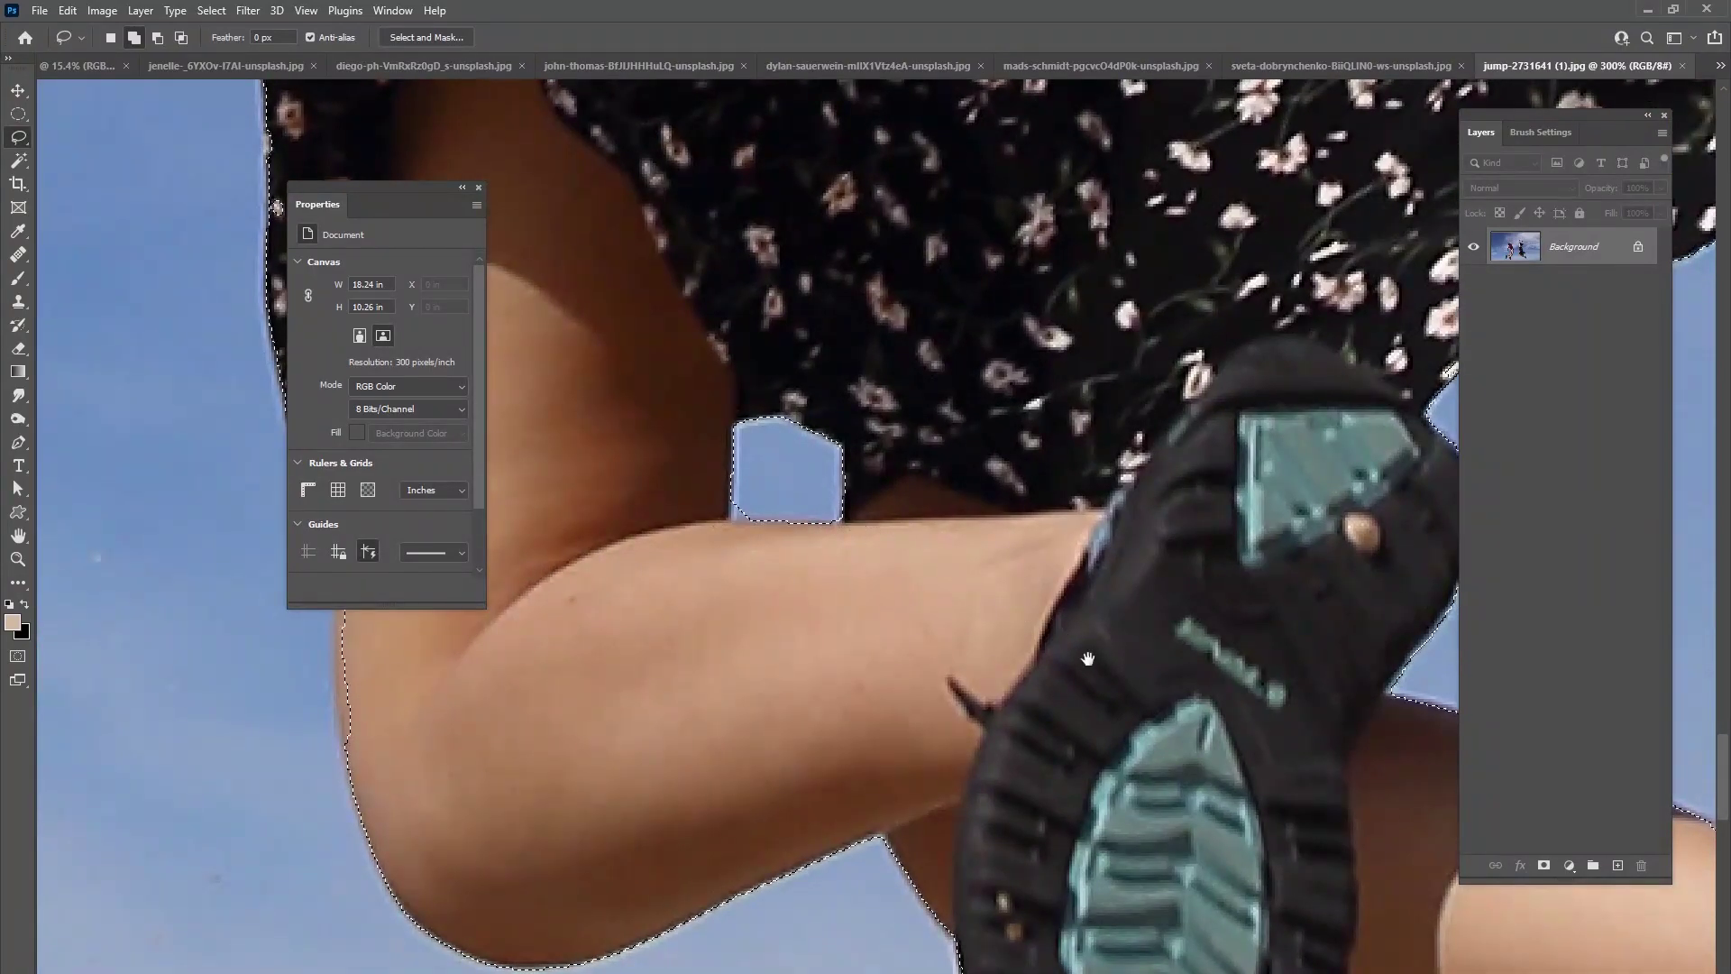
left_click_drag(1078, 642, 784, 386)
left_click_drag(1112, 686, 793, 559)
left_click_drag(1280, 631, 965, 580)
- Add the missed edge of the man's lower leg above his sandal to the selection
mouse_move(1020, 720)
left_mouse_down()
mouse_move(908, 520)
mouse_move(997, 360)
mouse_move(1073, 587)
mouse_move(1059, 697)
mouse_move(1263, 568)
mouse_move(1288, 166)
mouse_move(1005, 560)
mouse_move(1182, 286)
left_mouse_up()
left_click_drag(784, 811, 1144, 499)
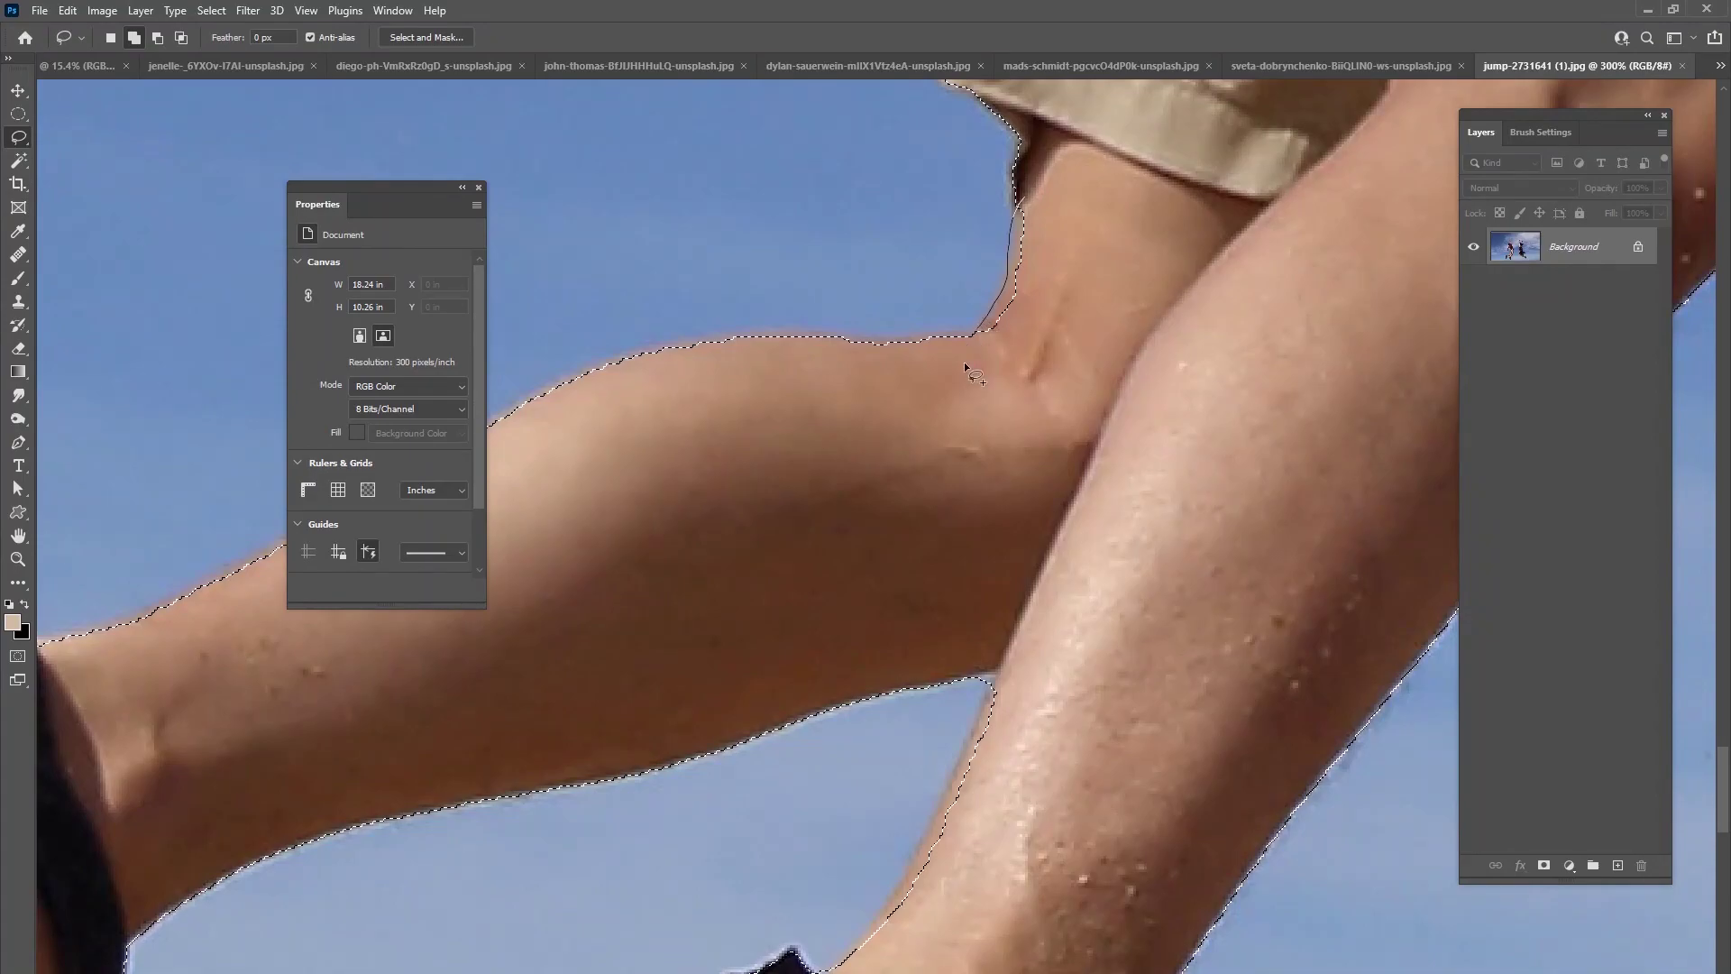
mouse_move(867, 341)
left_mouse_down()
mouse_move(1106, 340)
mouse_move(955, 463)
mouse_move(1201, 321)
mouse_move(792, 675)
mouse_move(552, 764)
left_mouse_up()
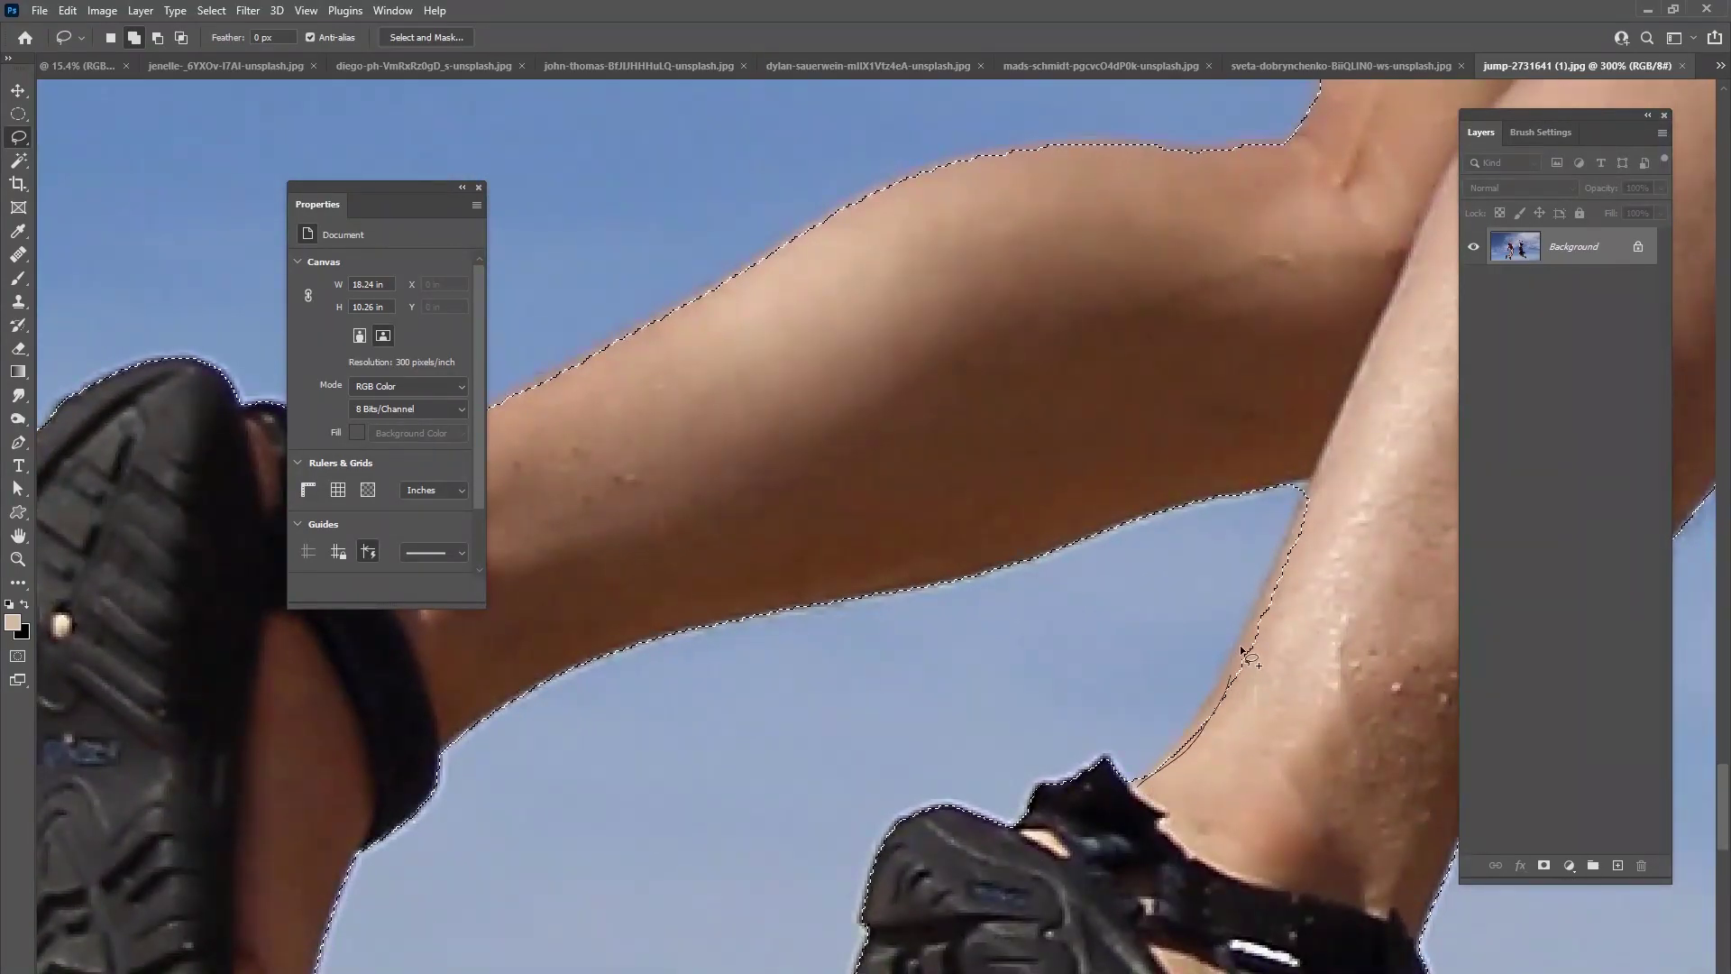
mouse_move(1362, 462)
left_mouse_down()
mouse_move(1213, 479)
mouse_move(1178, 830)
mouse_move(1062, 684)
mouse_move(1325, 781)
mouse_move(958, 637)
mouse_move(1063, 823)
mouse_move(607, 434)
mouse_move(626, 457)
left_mouse_up()
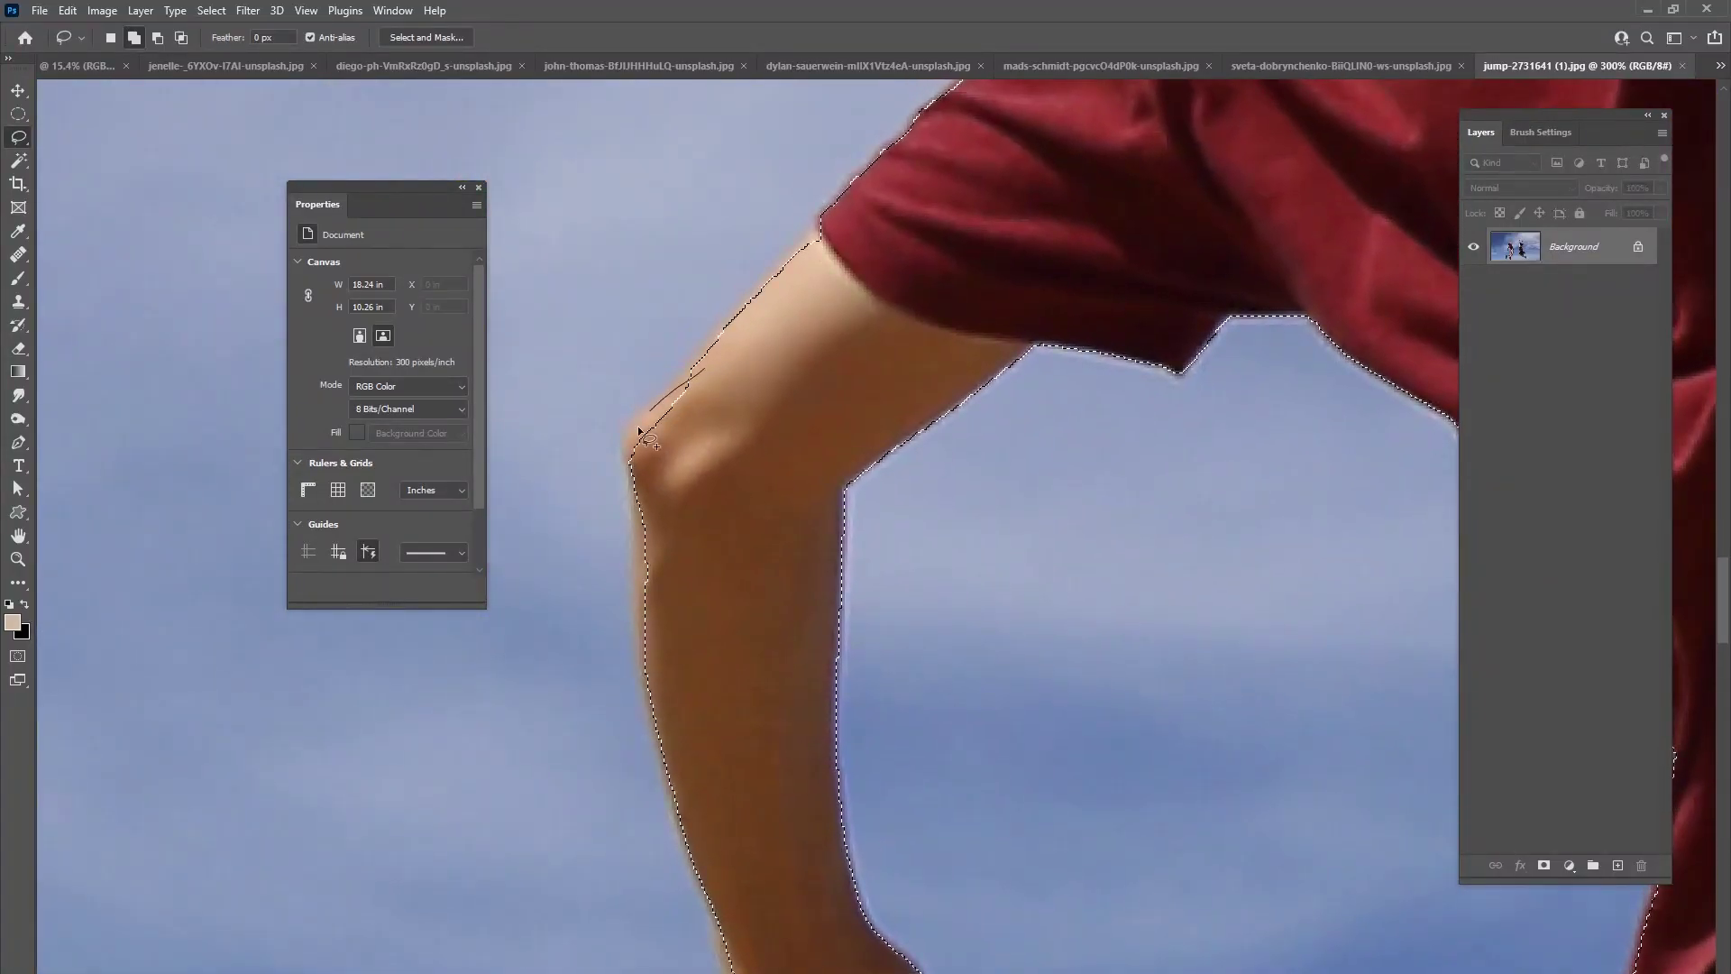
- Include the missed edge around the man's bent elbow in the selection and follow his outline up to the raised fist
left_click_drag(716, 683, 793, 407)
left_click_drag(797, 438, 773, 726)
left_click_drag(1289, 270, 766, 687)
left_click_drag(881, 558, 945, 911)
left_click_drag(845, 426, 769, 857)
left_click_drag(1029, 361, 915, 901)
mouse_move(854, 108)
left_mouse_down()
mouse_move(927, 545)
mouse_move(945, 524)
left_mouse_up()
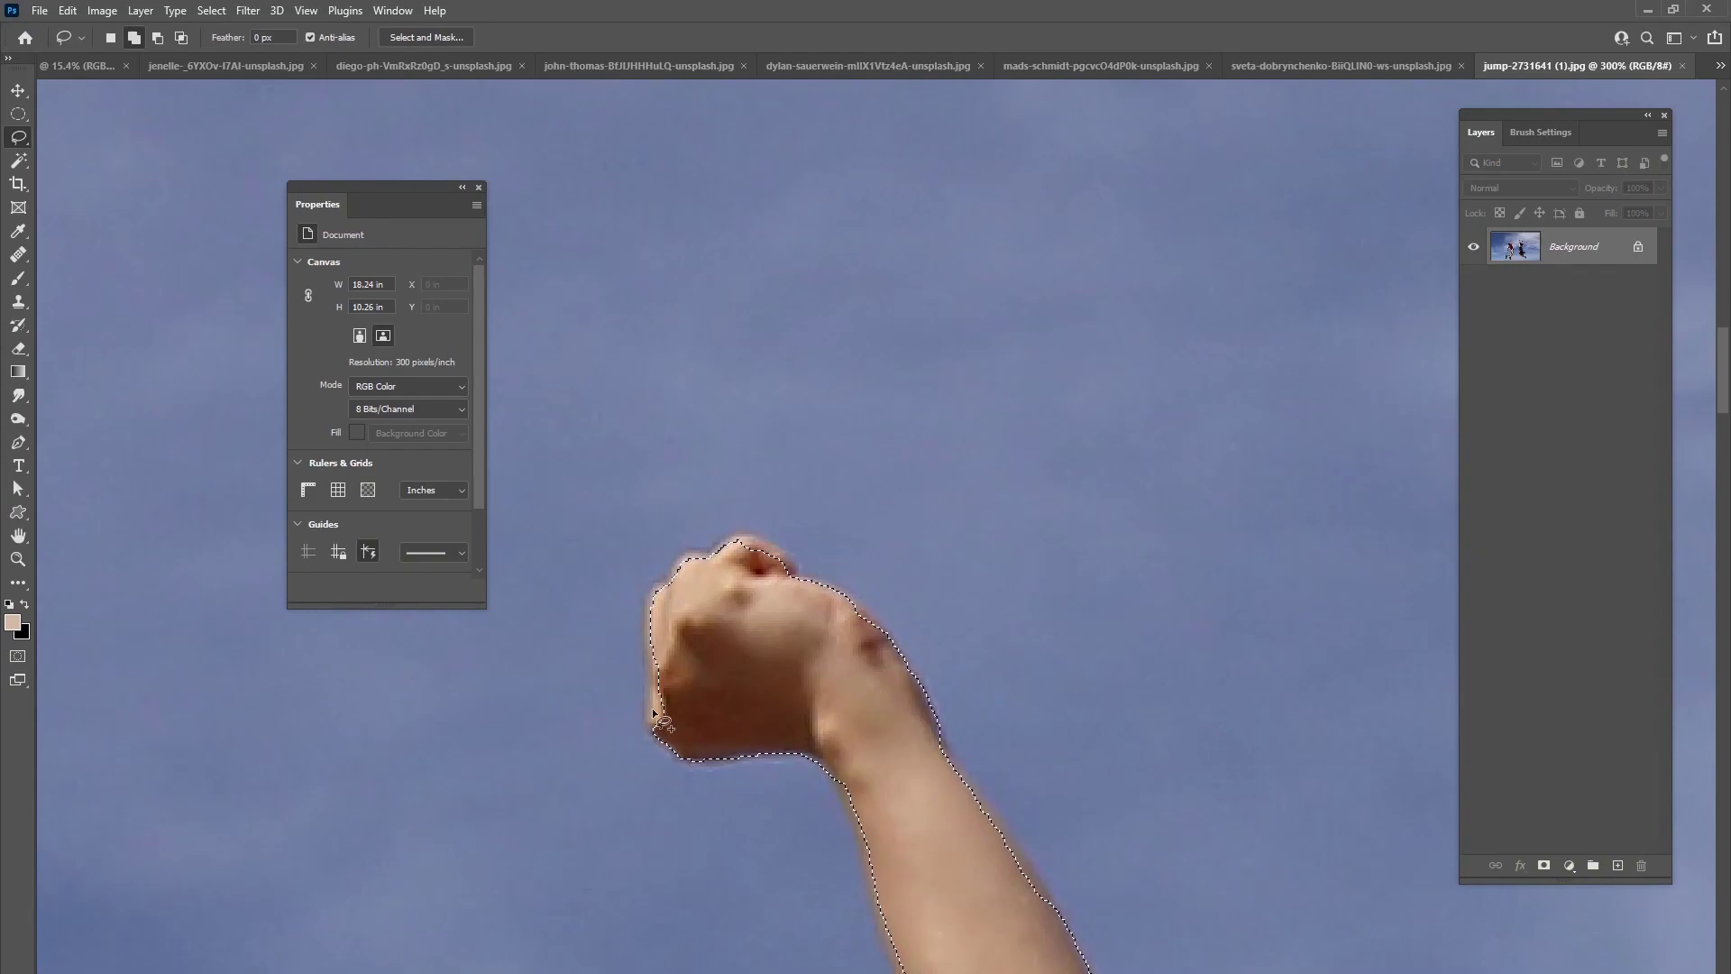
- Add the missed edges of the man's raised fist to the selection
left_click_drag(824, 646, 822, 668)
left_click_drag(816, 676, 762, 387)
mouse_move(1014, 874)
left_mouse_down()
mouse_move(919, 591)
mouse_move(912, 333)
left_mouse_up()
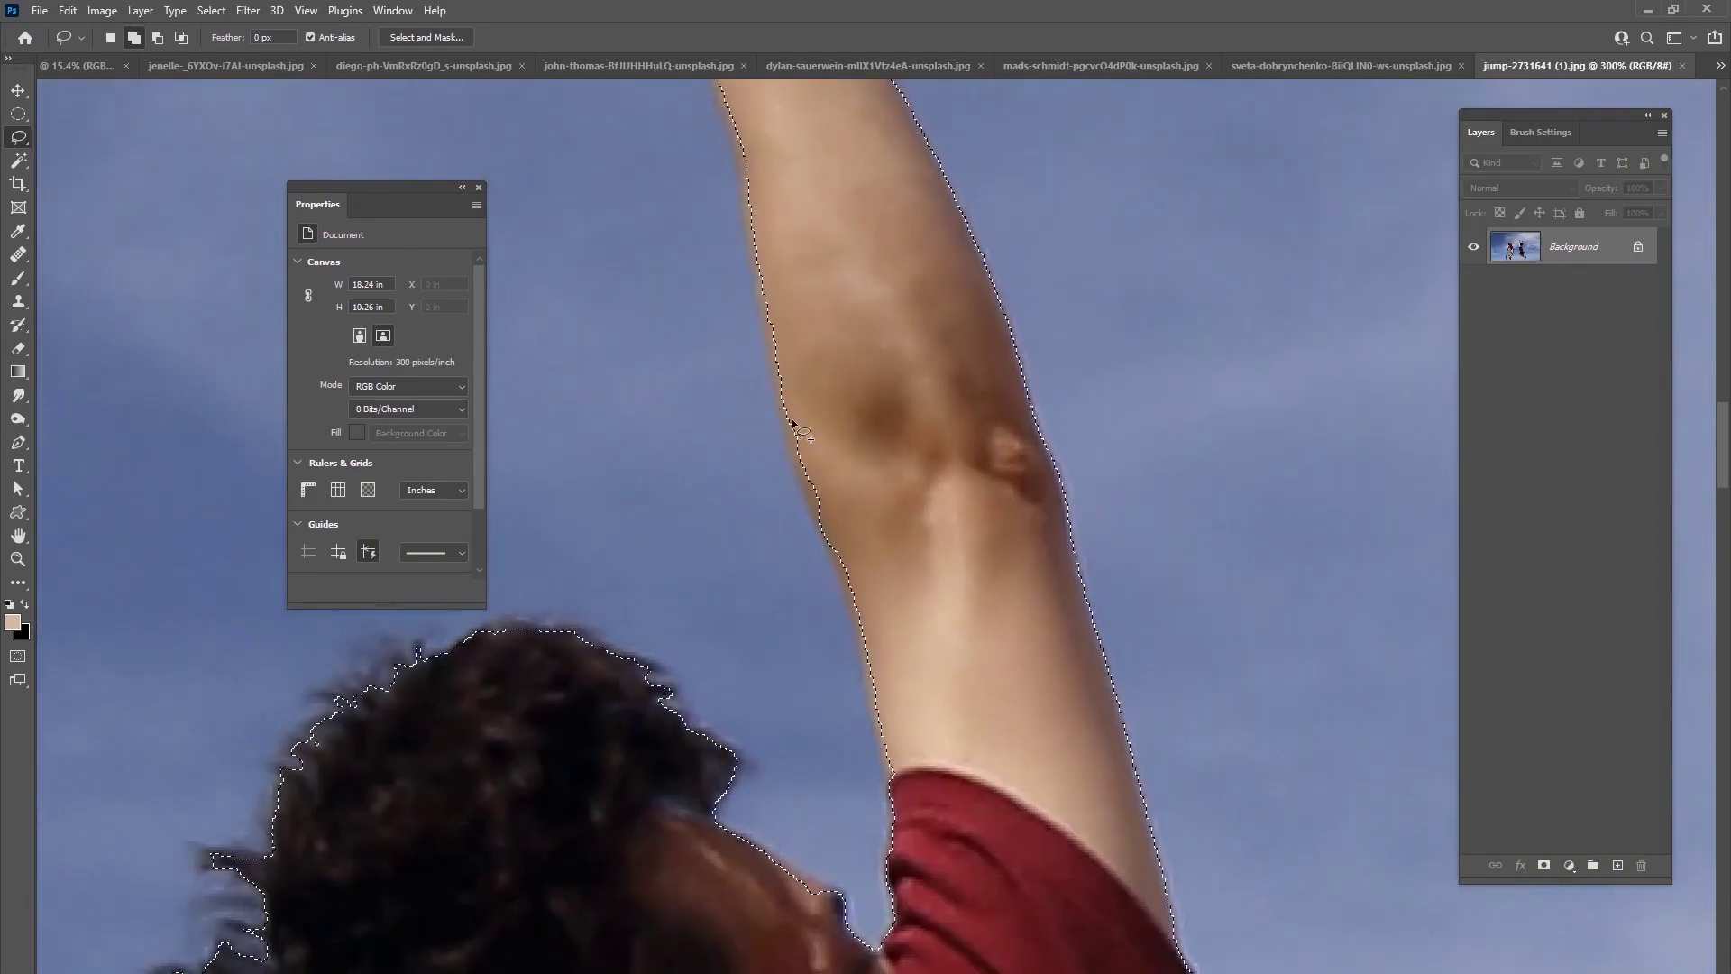
- Inspect the selection edge from the man's raised arm down his body, and check the whole selection at full view
mouse_move(1089, 884)
left_mouse_down()
mouse_move(830, 370)
mouse_move(798, 261)
left_mouse_up()
mouse_move(946, 866)
left_mouse_down()
mouse_move(780, 522)
mouse_move(748, 297)
left_mouse_up()
mouse_move(946, 847)
left_mouse_down()
mouse_move(784, 494)
mouse_move(721, 198)
left_mouse_up()
left_click_drag(1000, 928, 814, 669)
left_click_drag(732, 883, 834, 307)
left_click_drag(766, 901, 883, 234)
left_click_drag(766, 748, 1099, 207)
left_click_drag(451, 928, 851, 513)
key("ctrl+minus")
key("ctrl+minus")
key("ctrl+0")
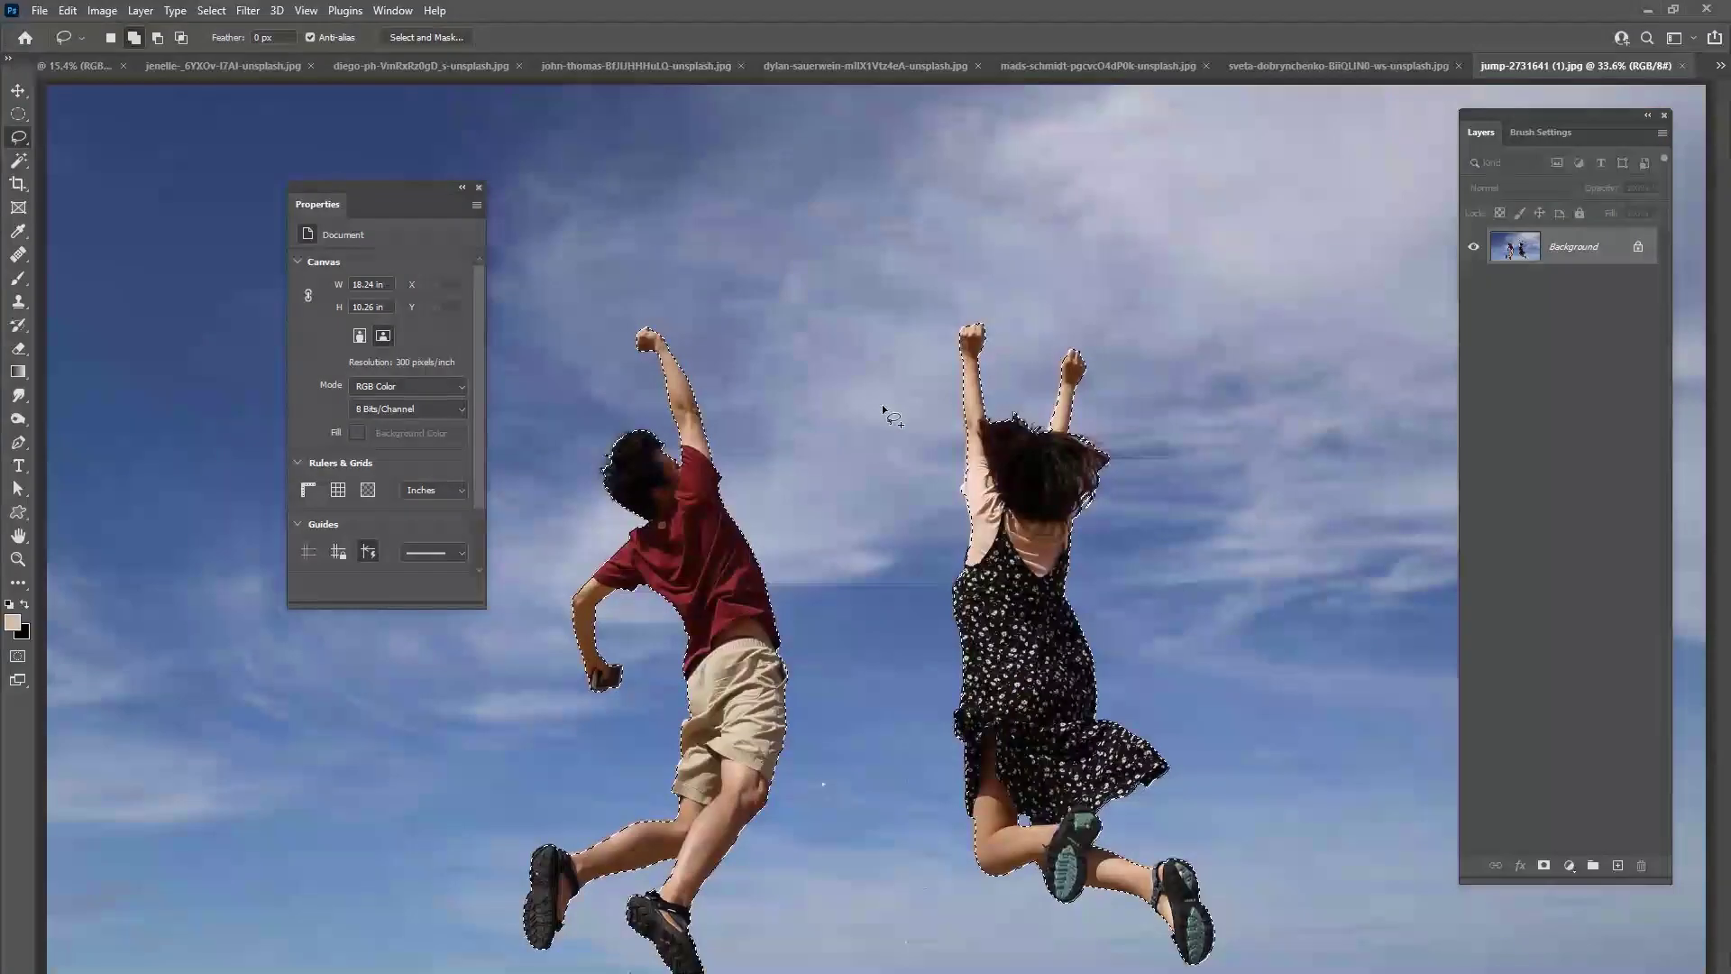
- Copy the selected jumpers to a new layer with the Background hidden, and lasso loosely around the woman
key("ctrl+j")
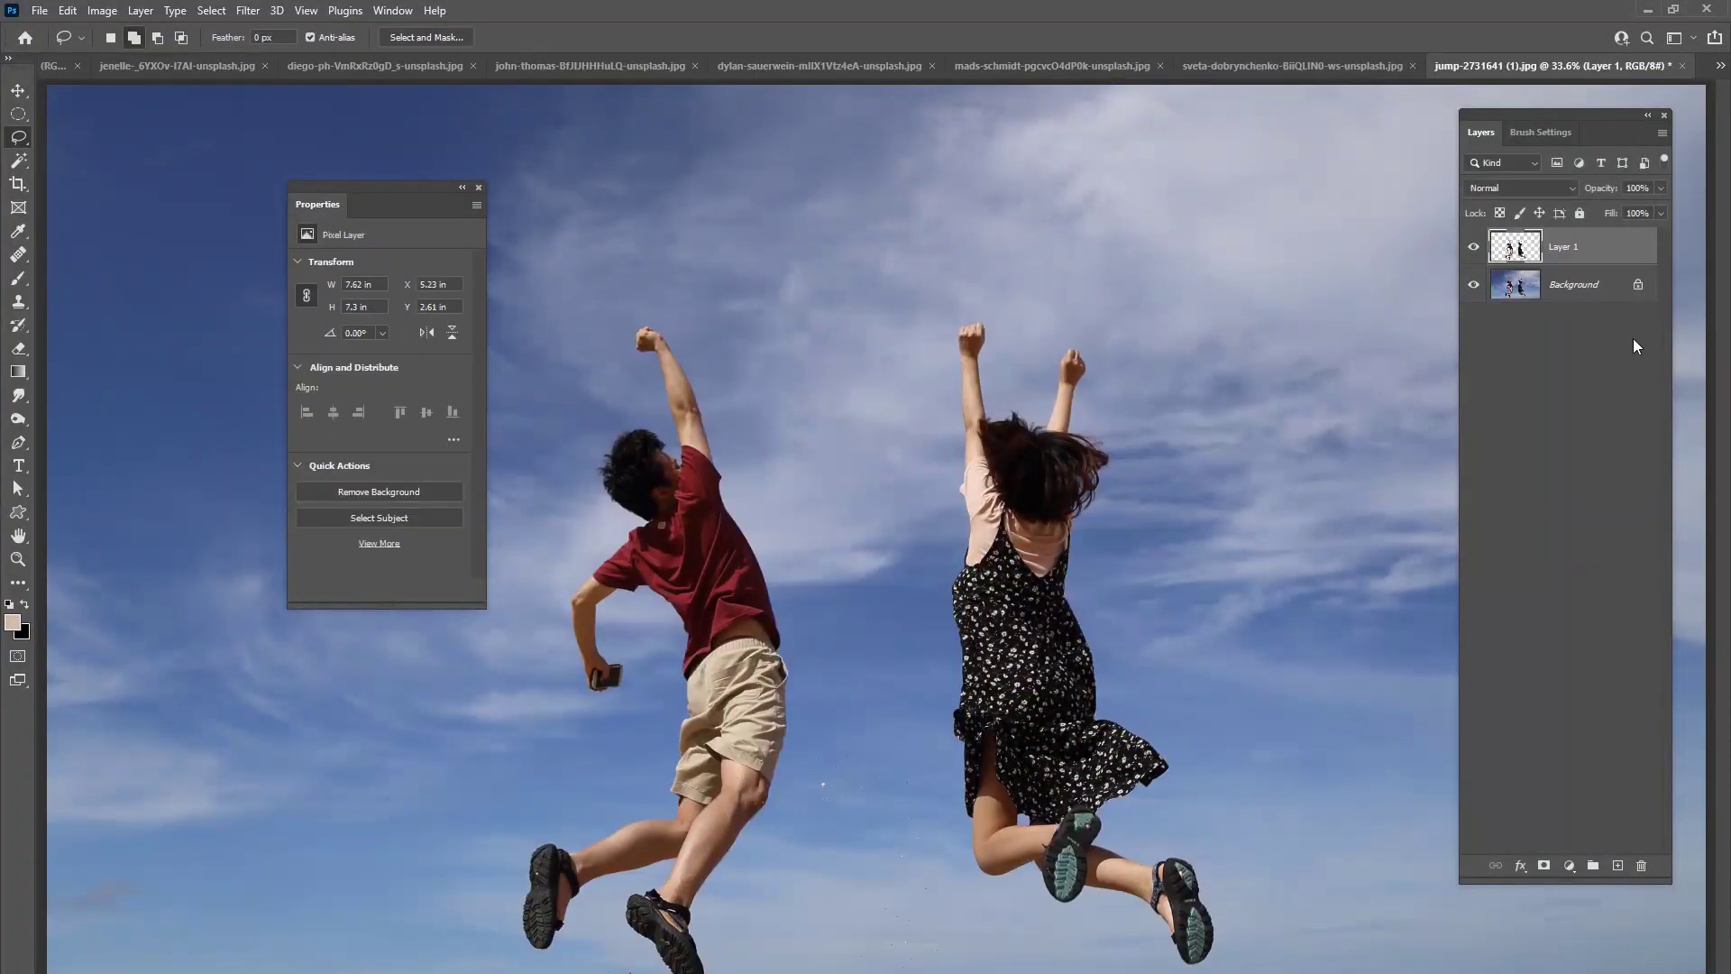
left_click(1473, 287)
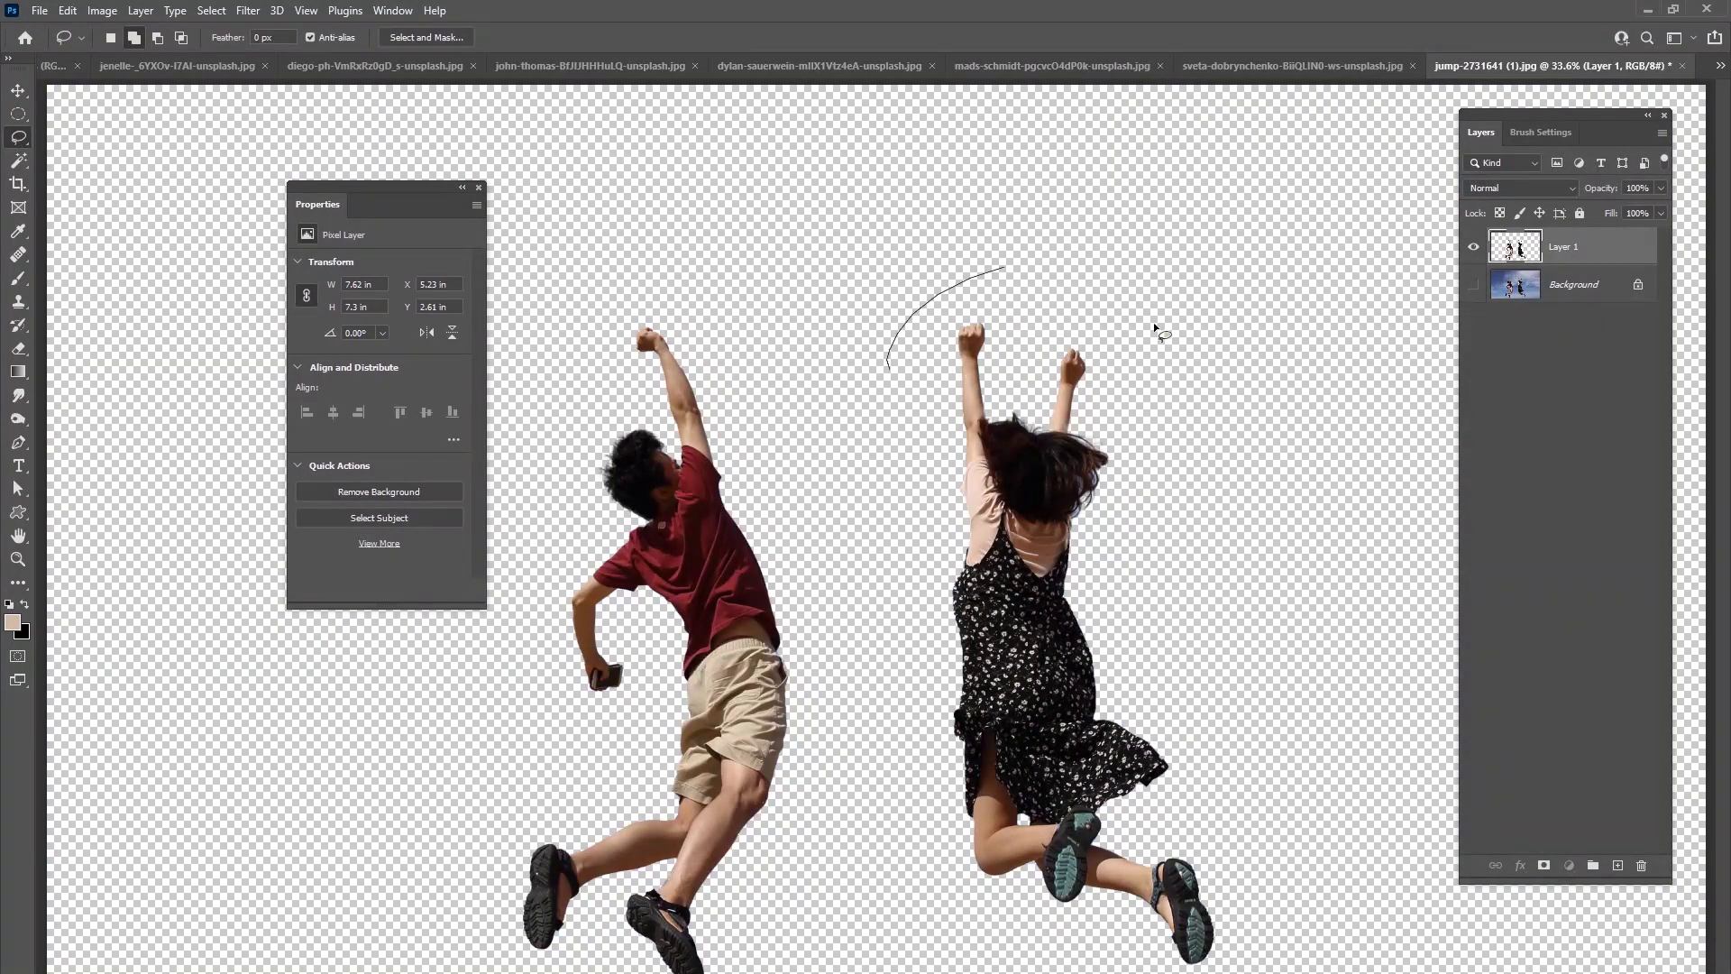
left_click_drag(918, 757, 891, 407)
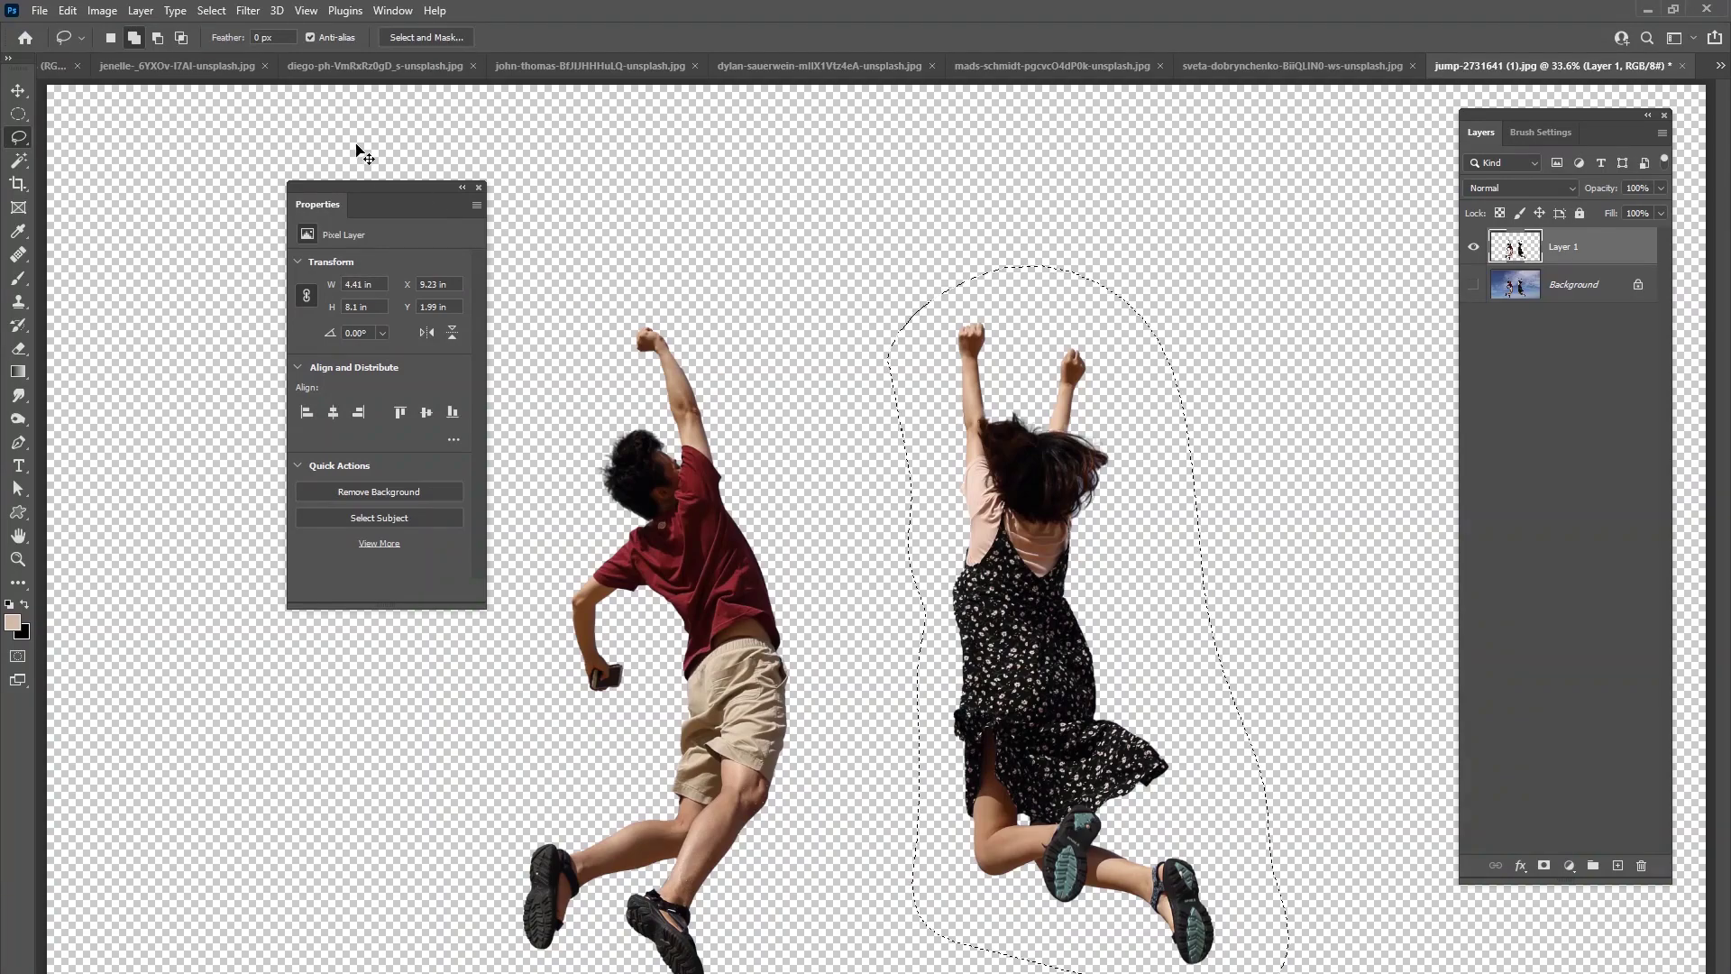
- Close the 6F6A5135.dng document and save the rapture.psd composite
left_click(54, 66)
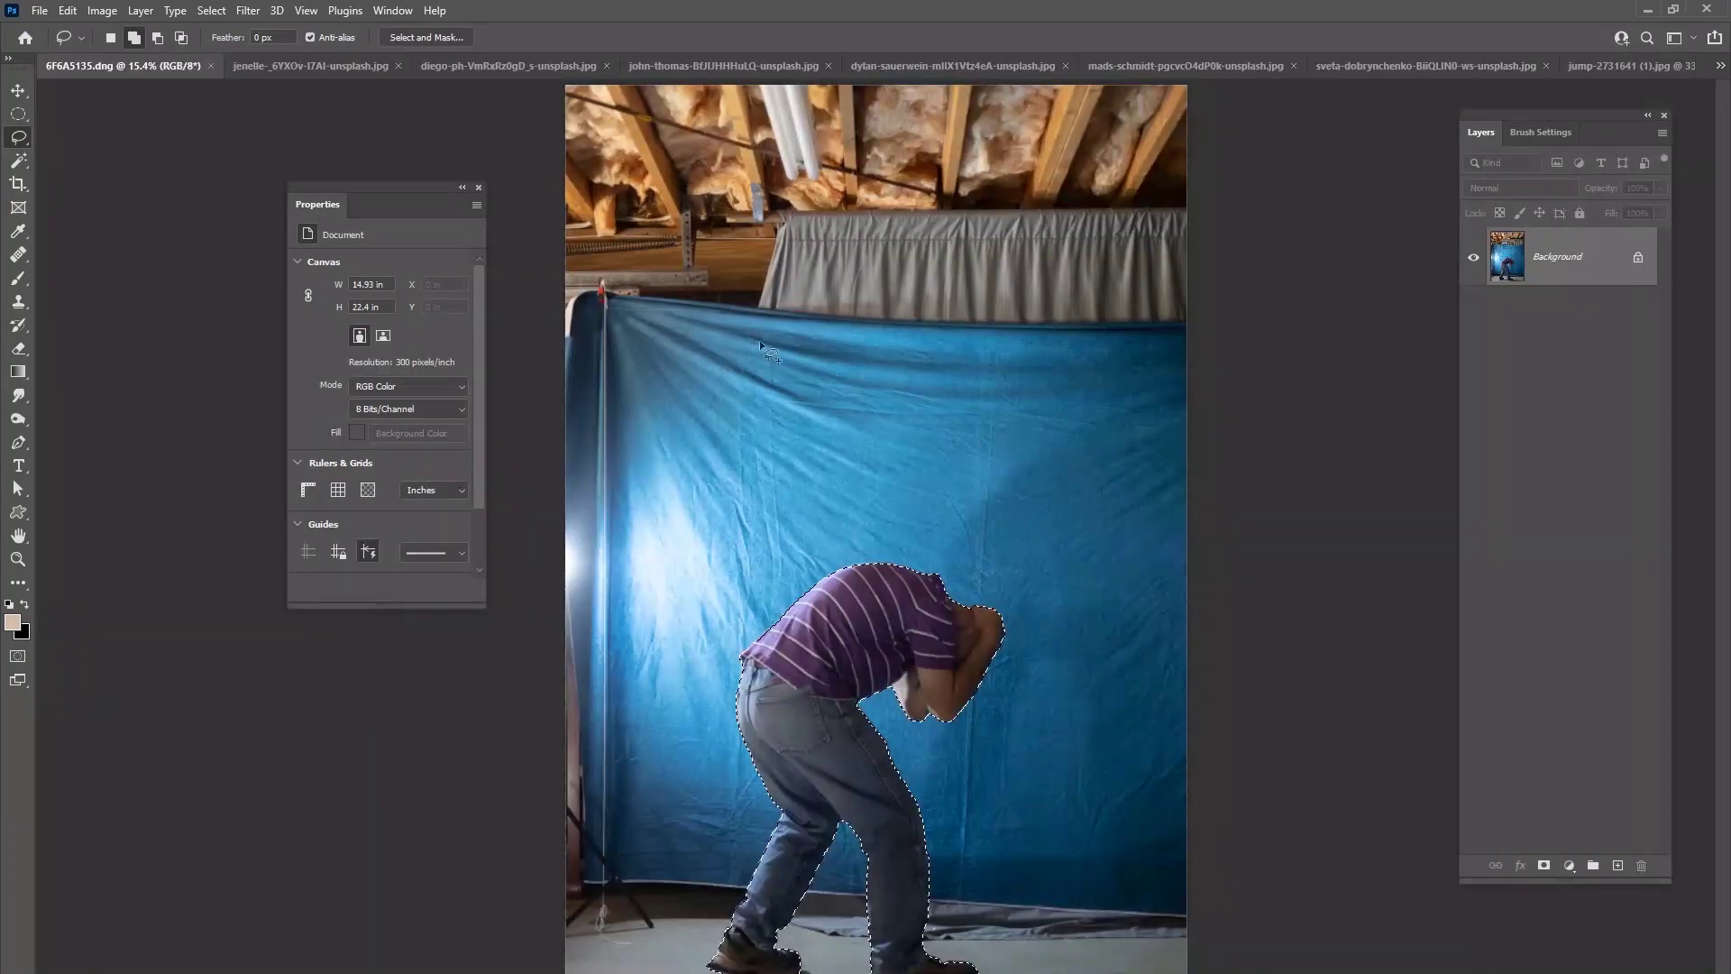
left_click(212, 66)
left_click(846, 388)
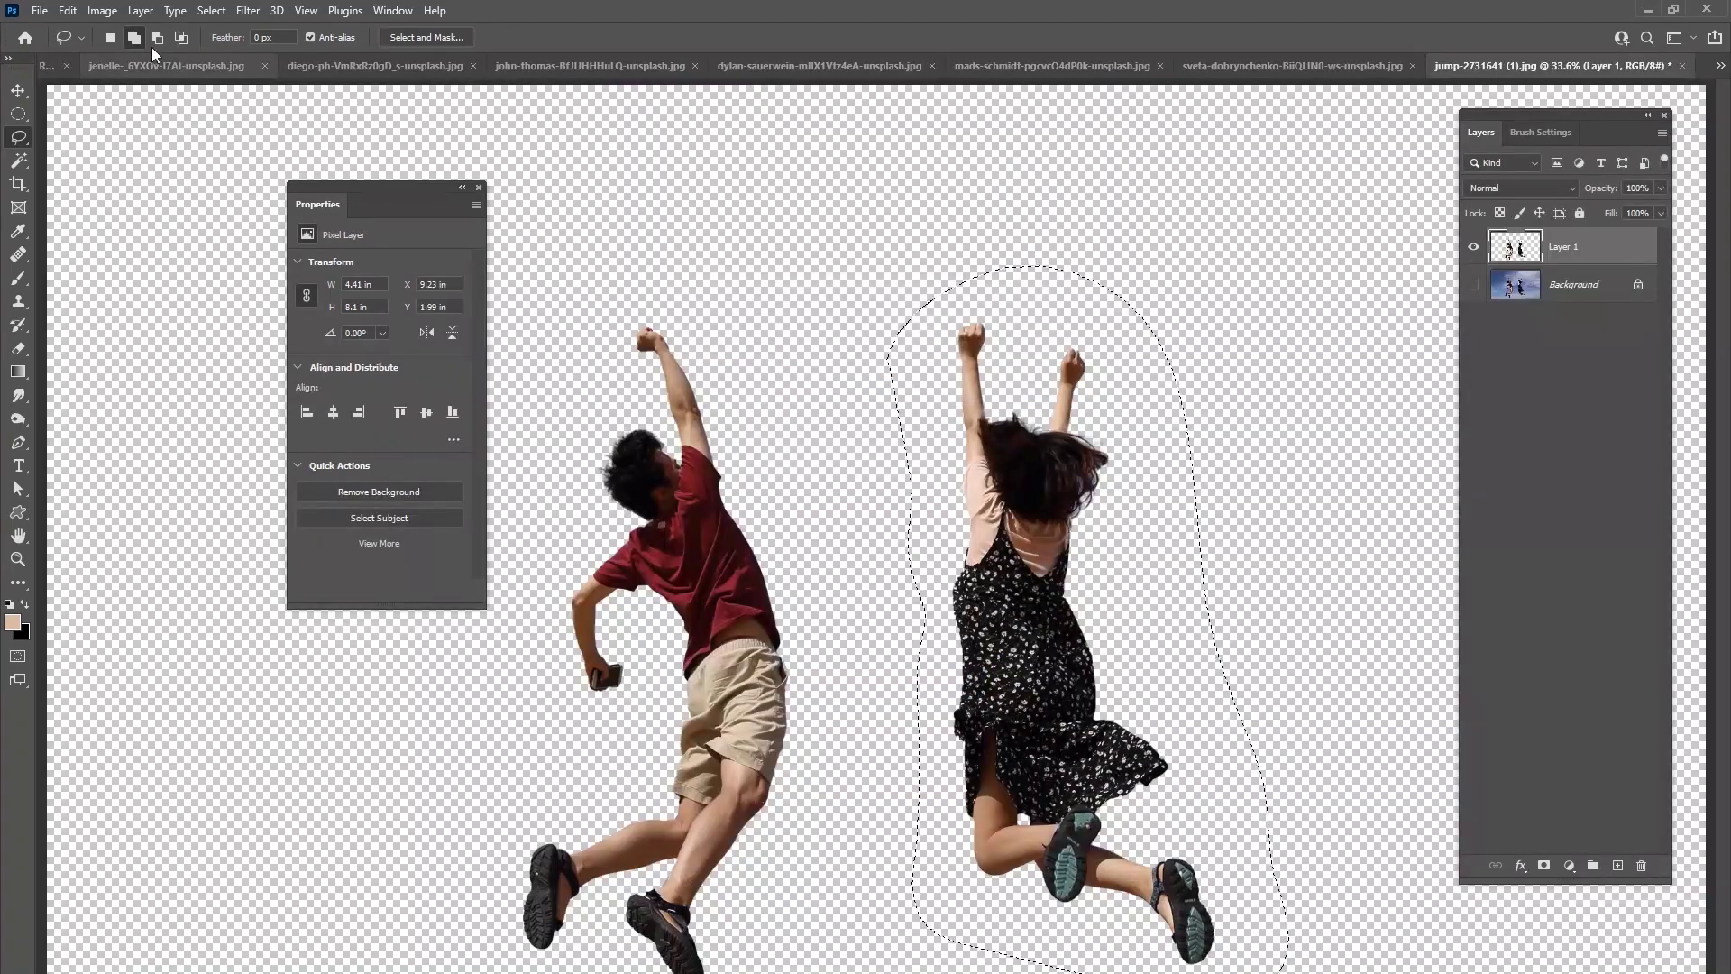
left_click(54, 70)
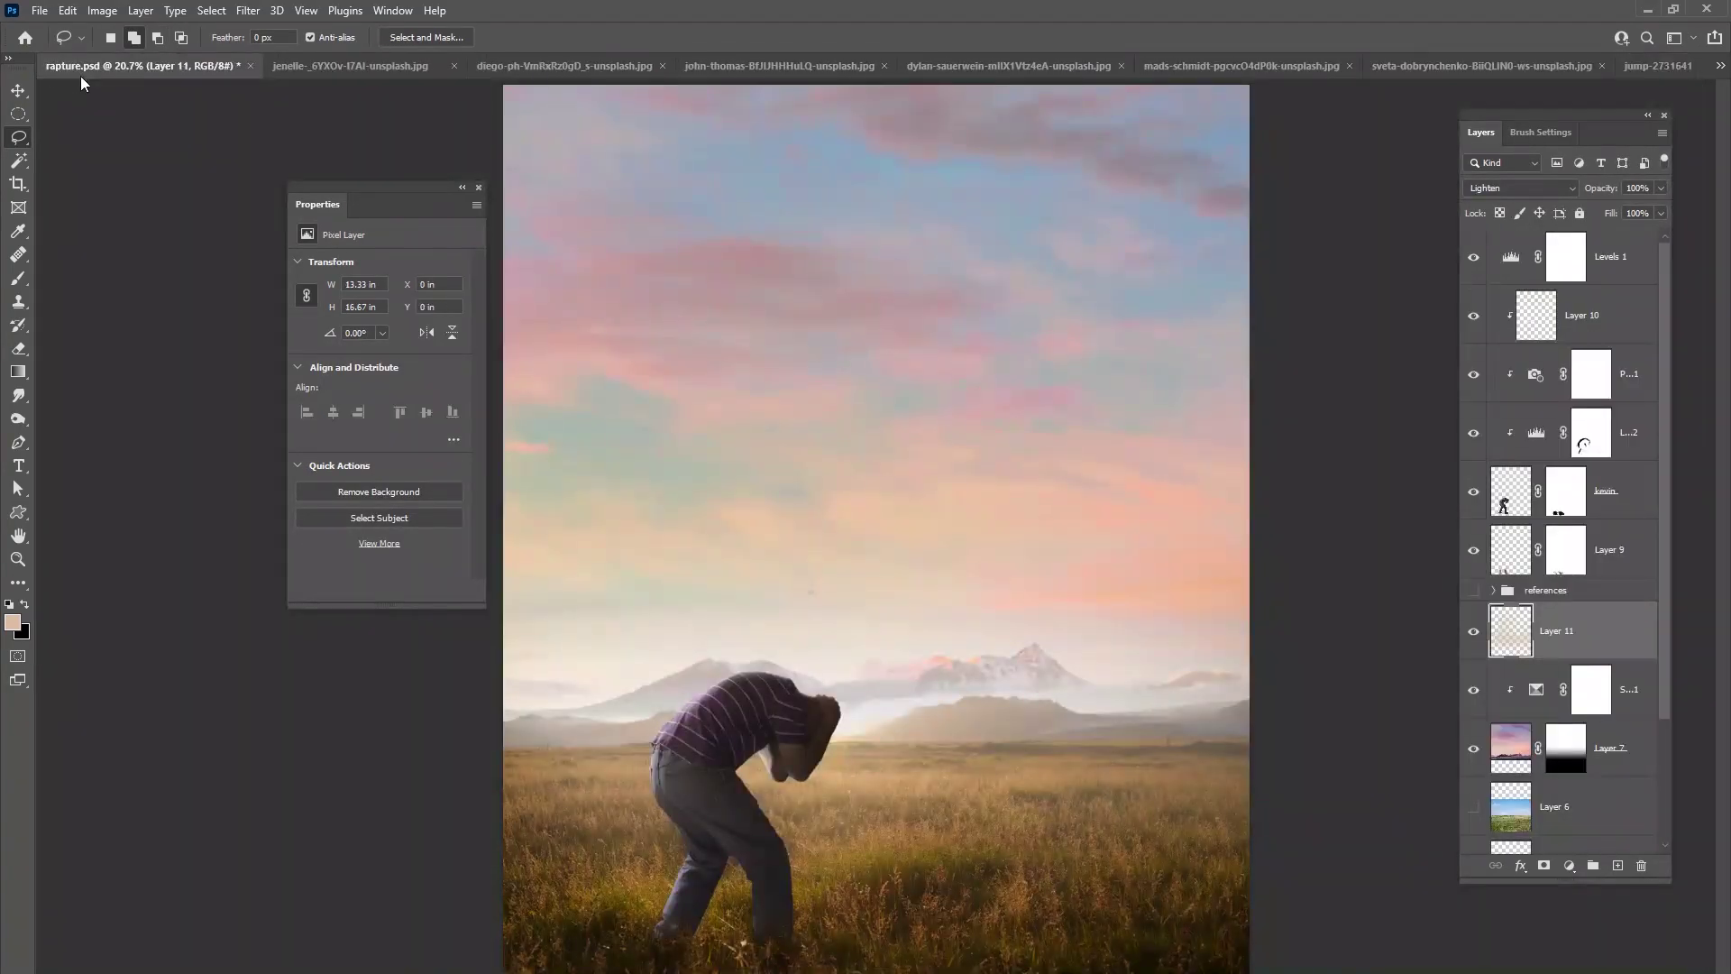
left_click(40, 10)
left_click(63, 220)
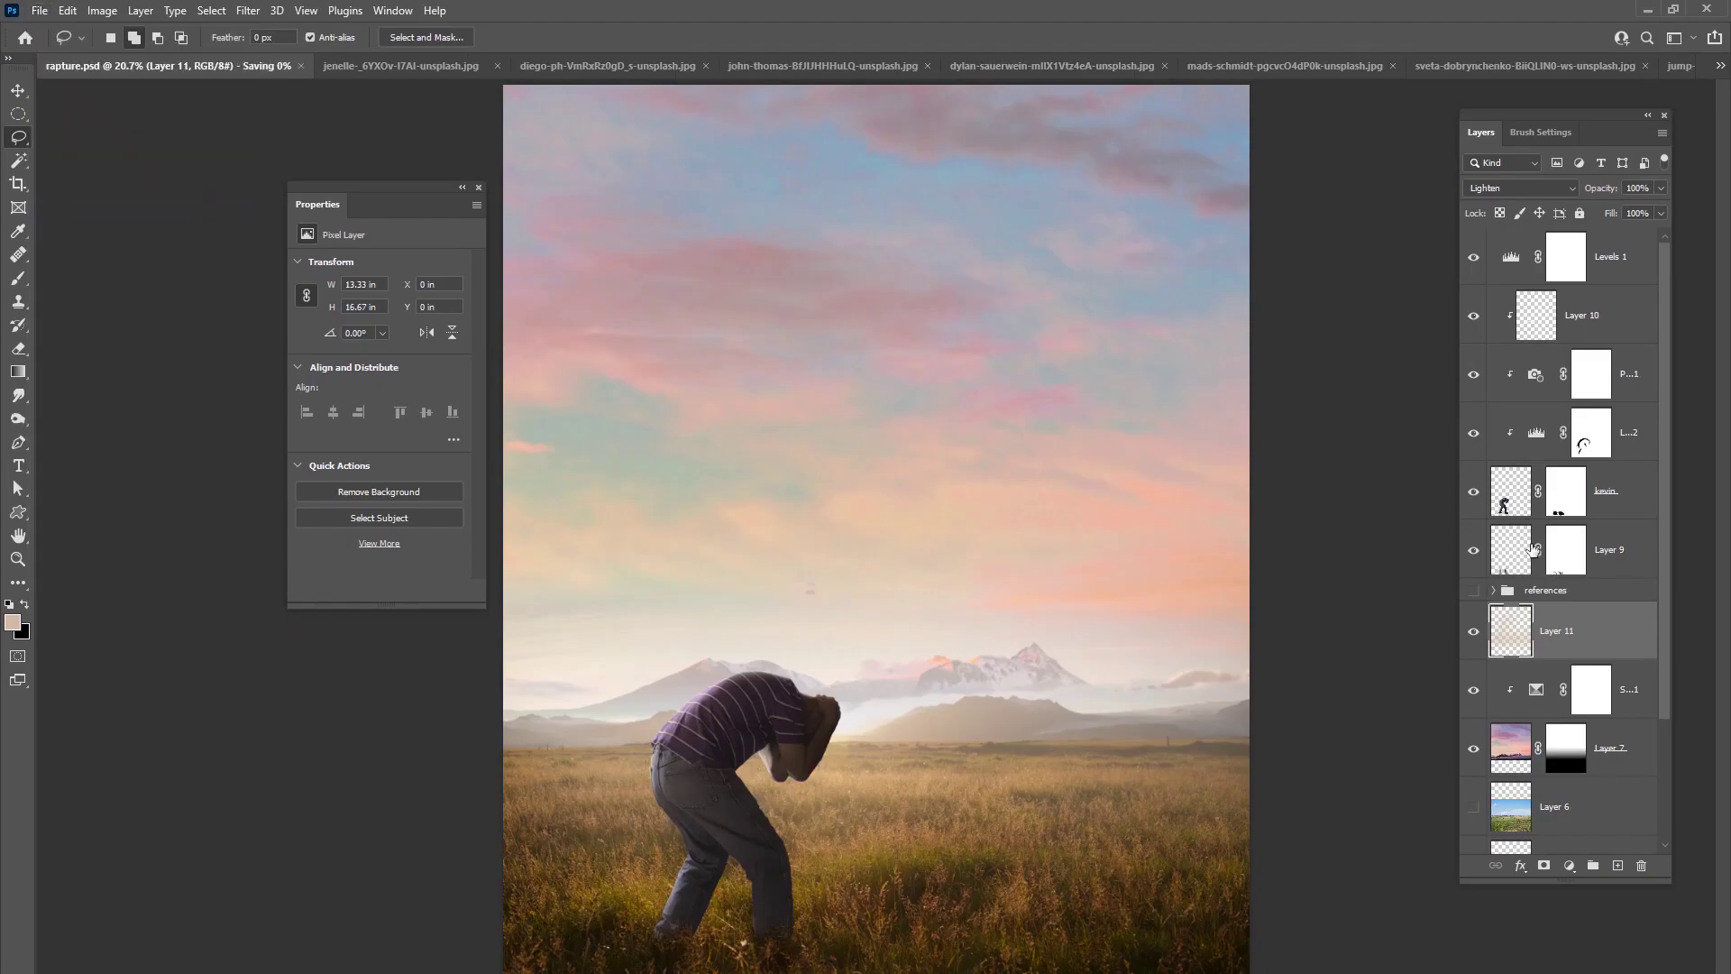
- Delete the Levels 1 adjustment layer and paste the cut-out woman directly above Layer 11
left_click(1617, 236)
key("Delete")
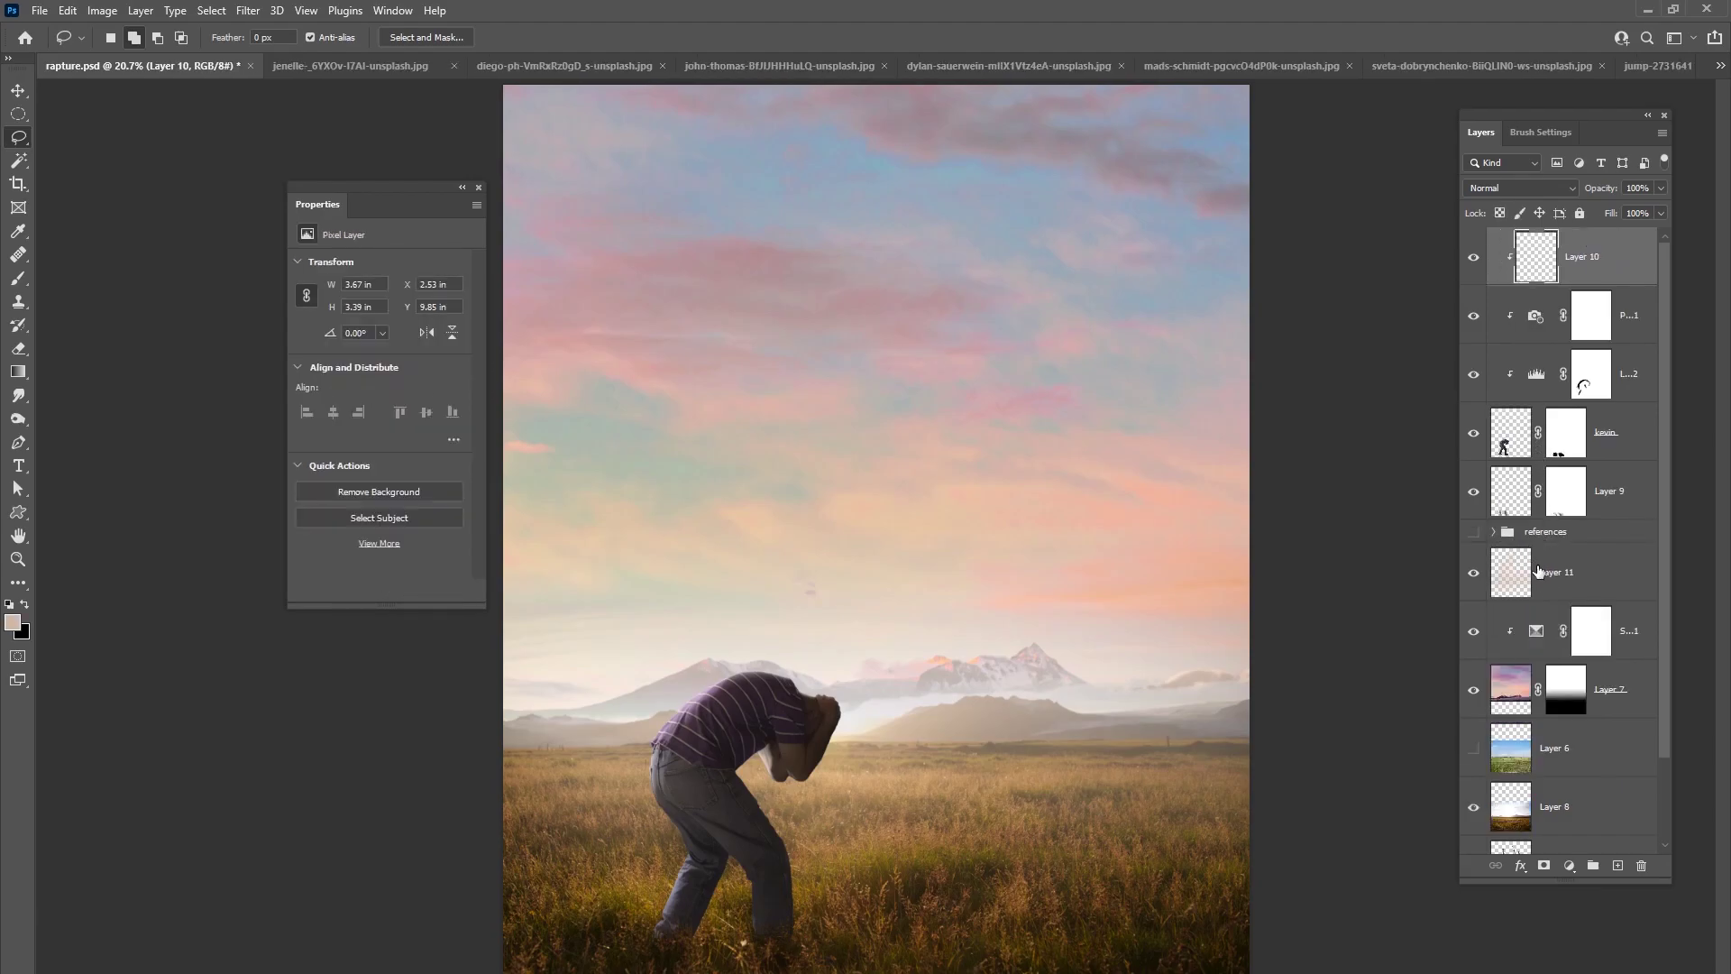
left_click(1532, 566)
key("ctrl+v")
key("v")
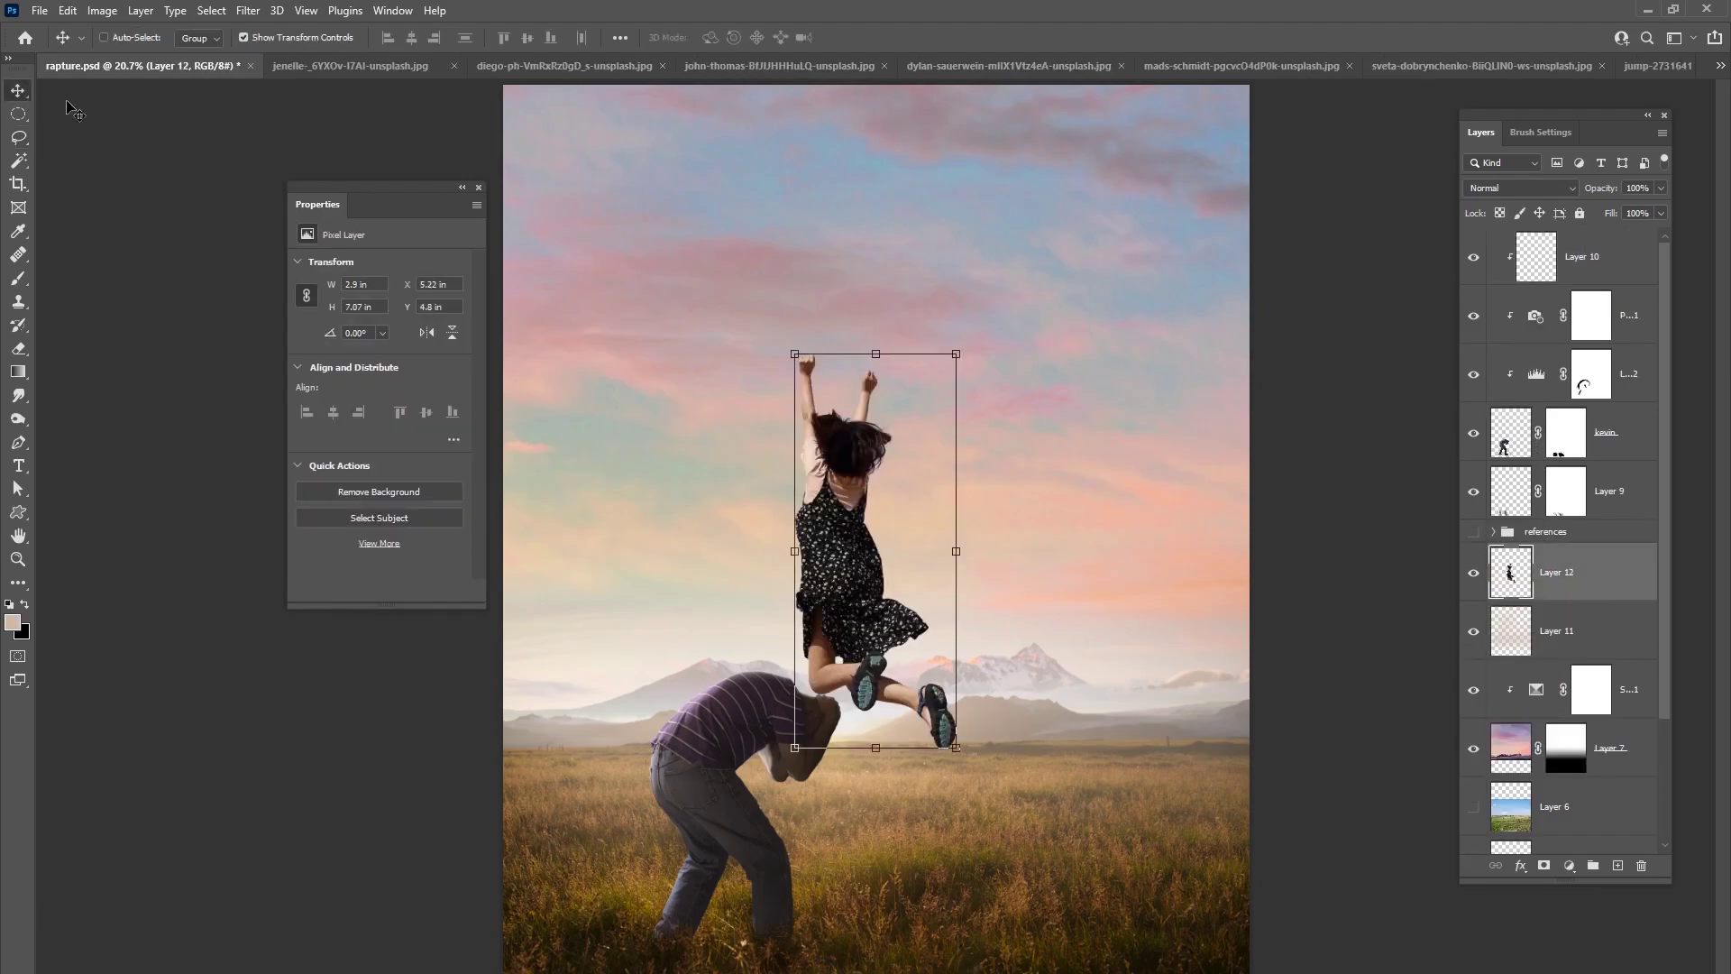
- Place the jumping woman high in the sky to the right of the man, scaled to about 84% and rotated about -0.27°
mouse_move(926, 633)
left_mouse_down()
mouse_move(1080, 554)
mouse_move(1037, 492)
mouse_move(976, 479)
left_mouse_up()
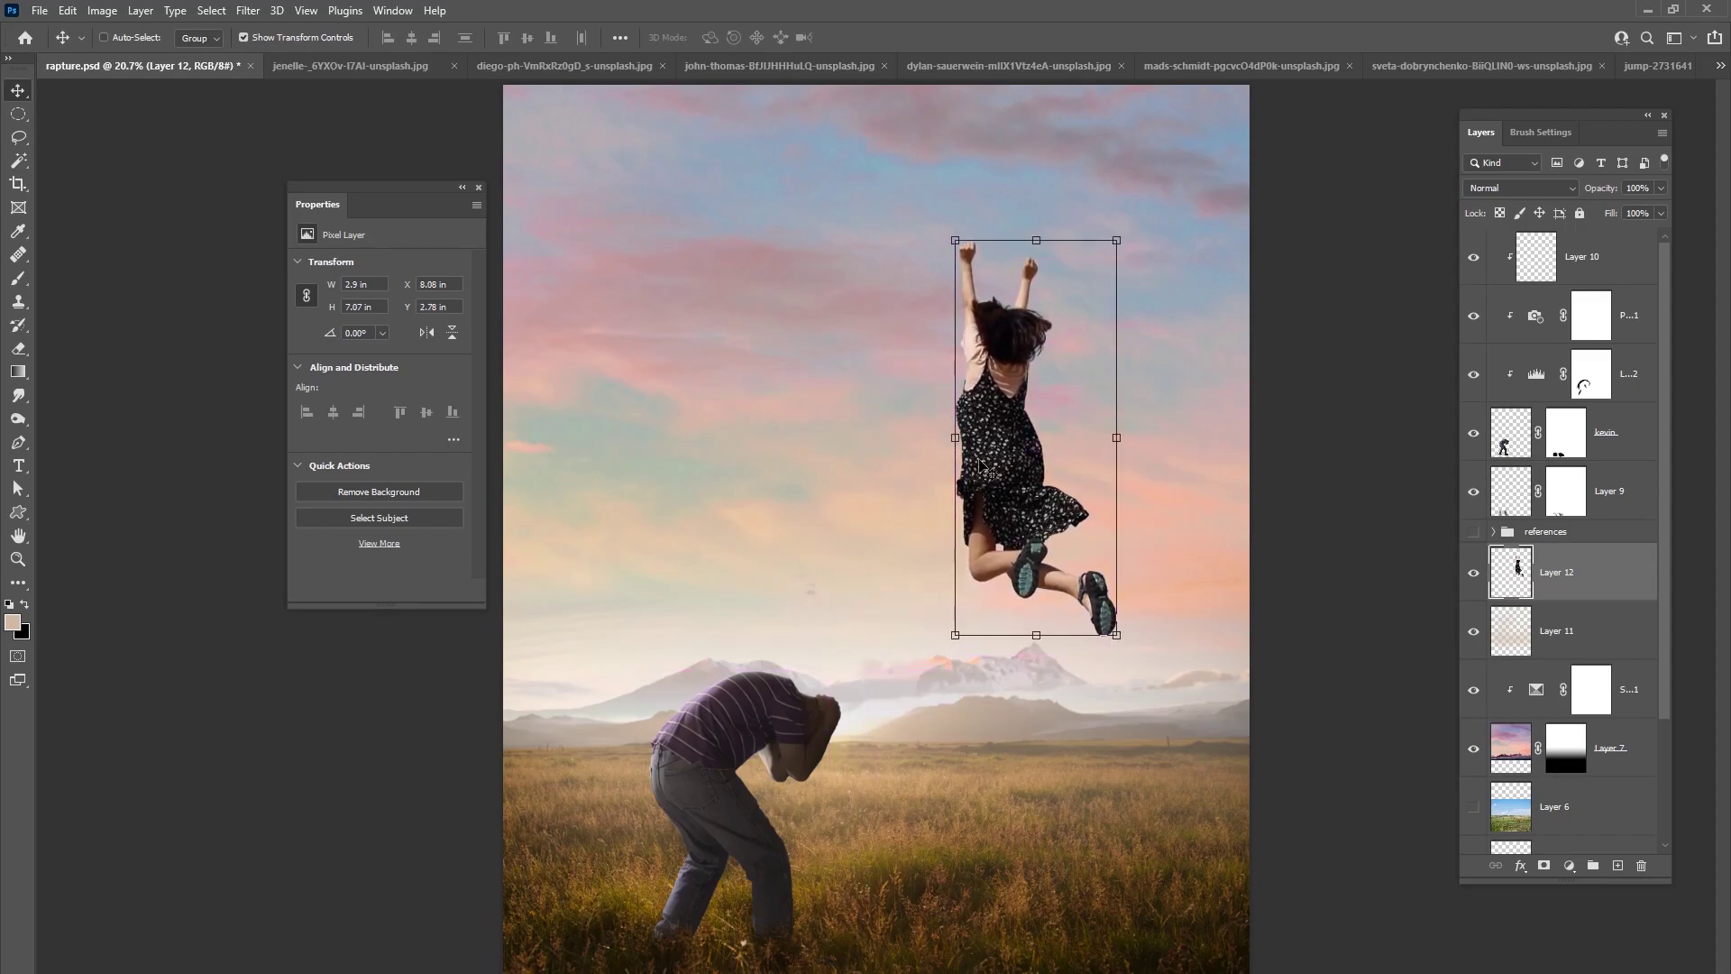
mouse_move(1024, 566)
left_mouse_down()
mouse_move(1014, 519)
mouse_move(997, 591)
mouse_move(1040, 540)
left_mouse_up()
left_click_drag(1092, 630, 1121, 571)
left_click_drag(1030, 537, 1038, 502)
left_click_drag(1097, 631, 1091, 606)
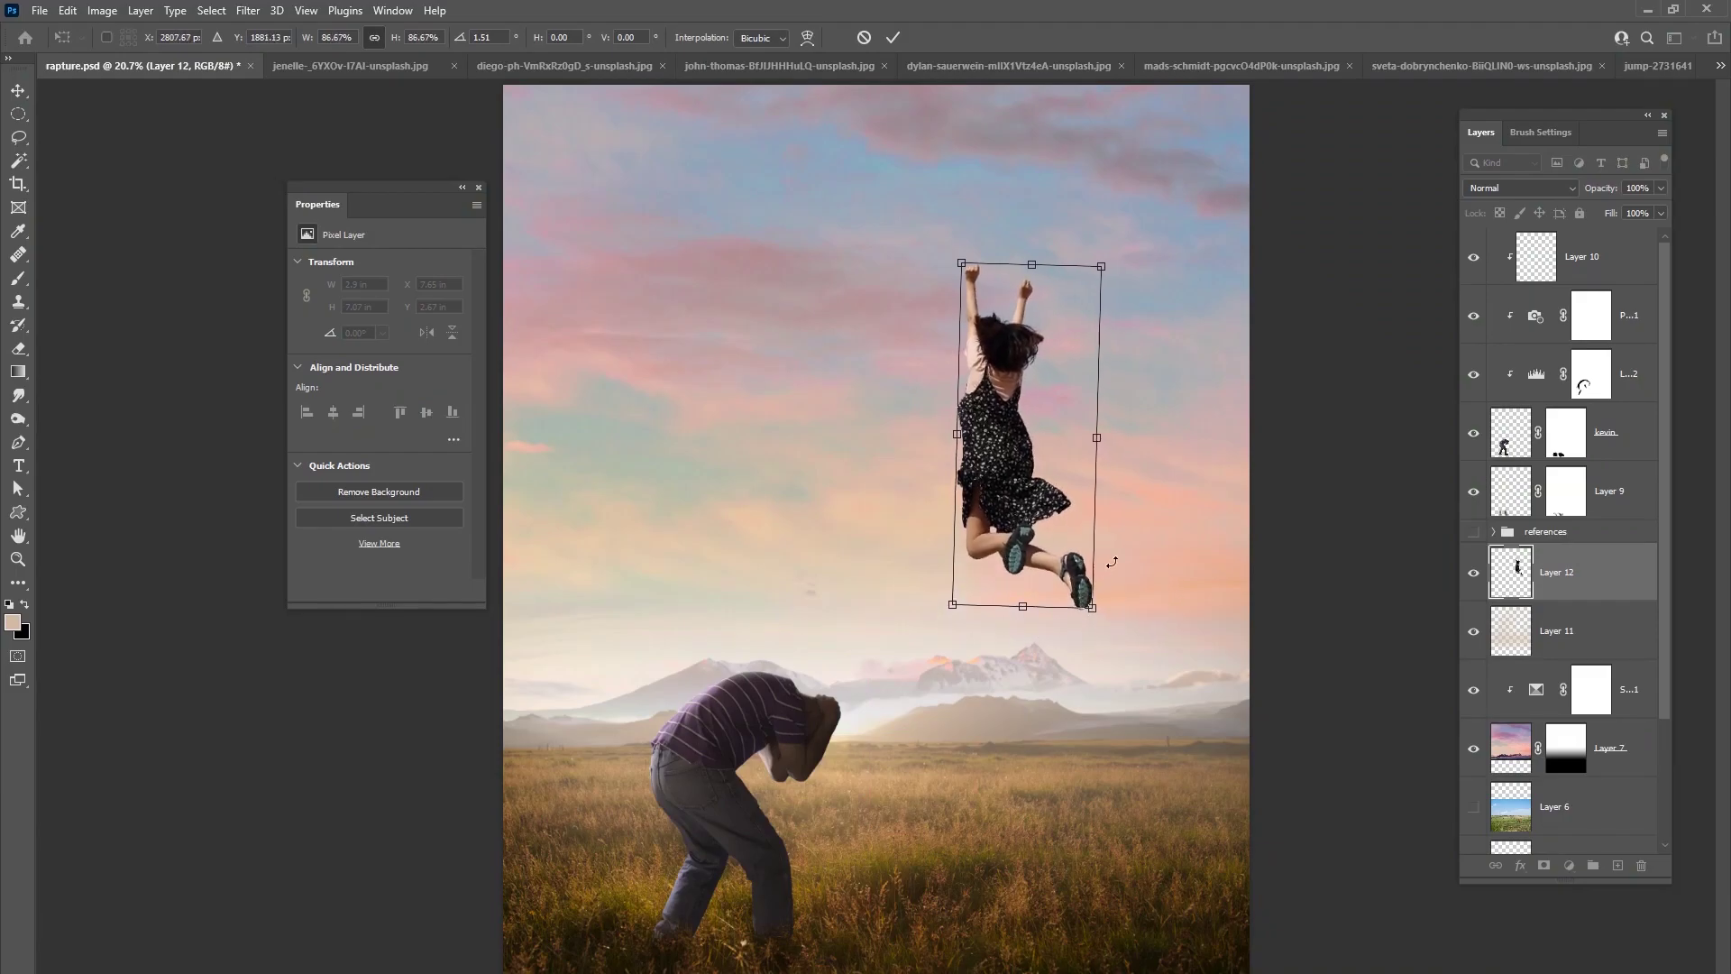
left_click_drag(1117, 494, 1148, 456)
left_click_drag(1024, 492, 1057, 469)
left_click_drag(1133, 581, 1115, 575)
left_click_drag(1149, 559, 1155, 516)
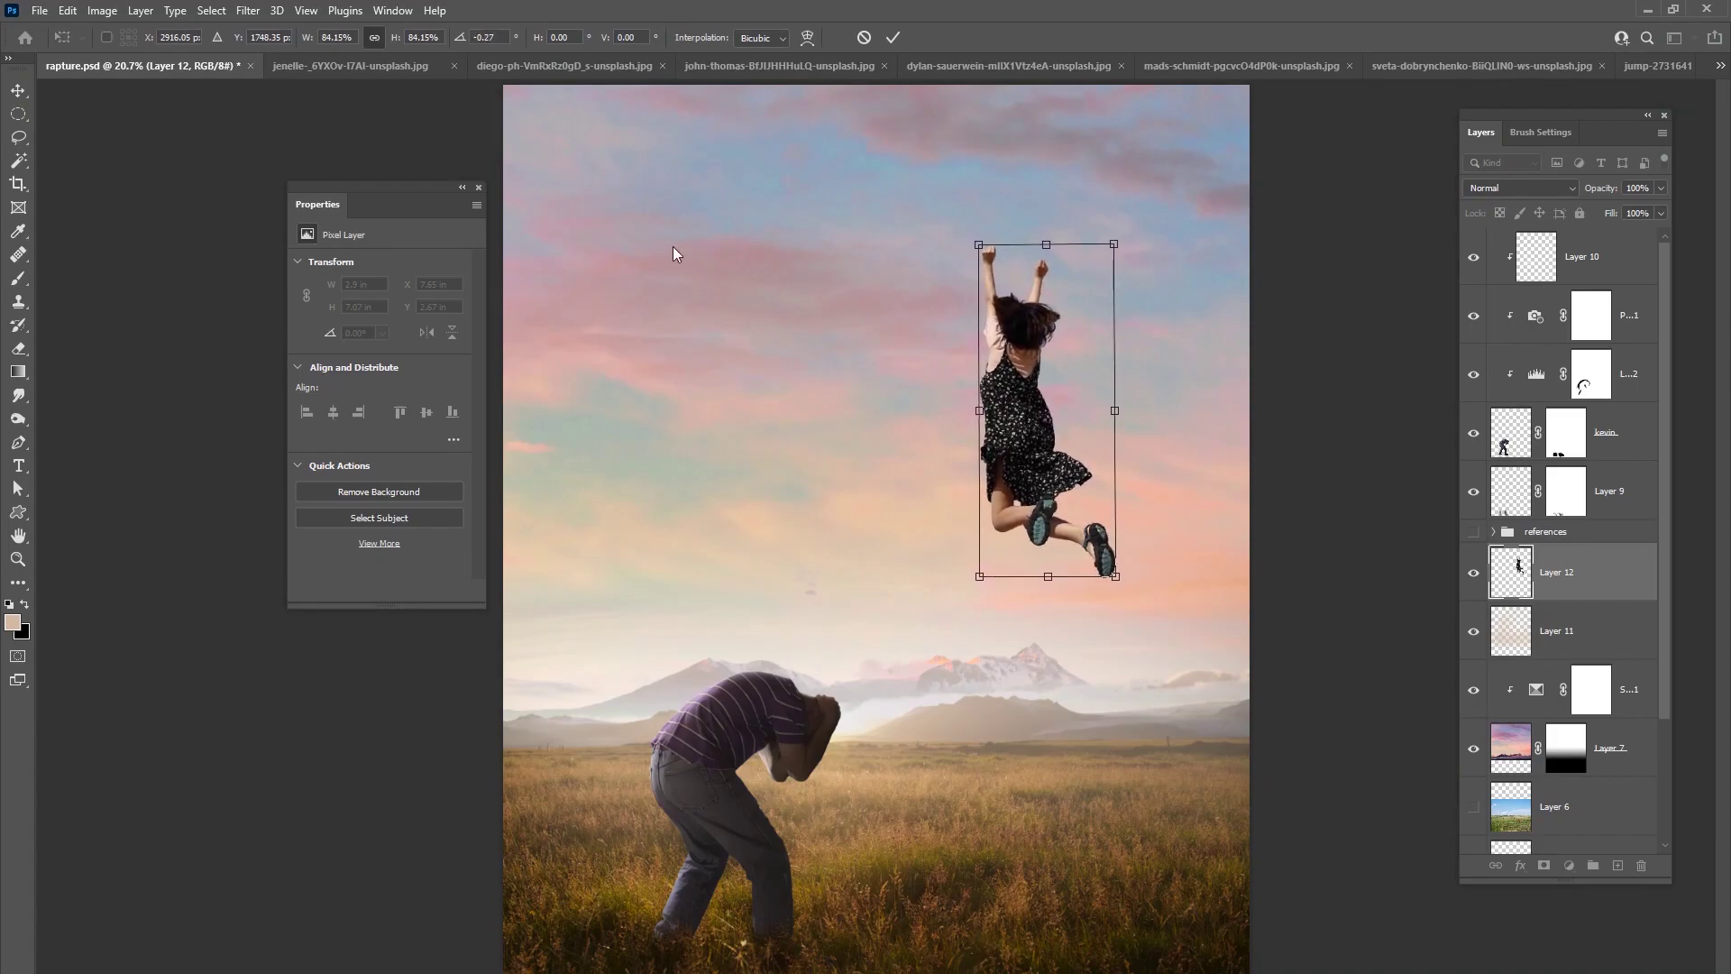
left_click(892, 37)
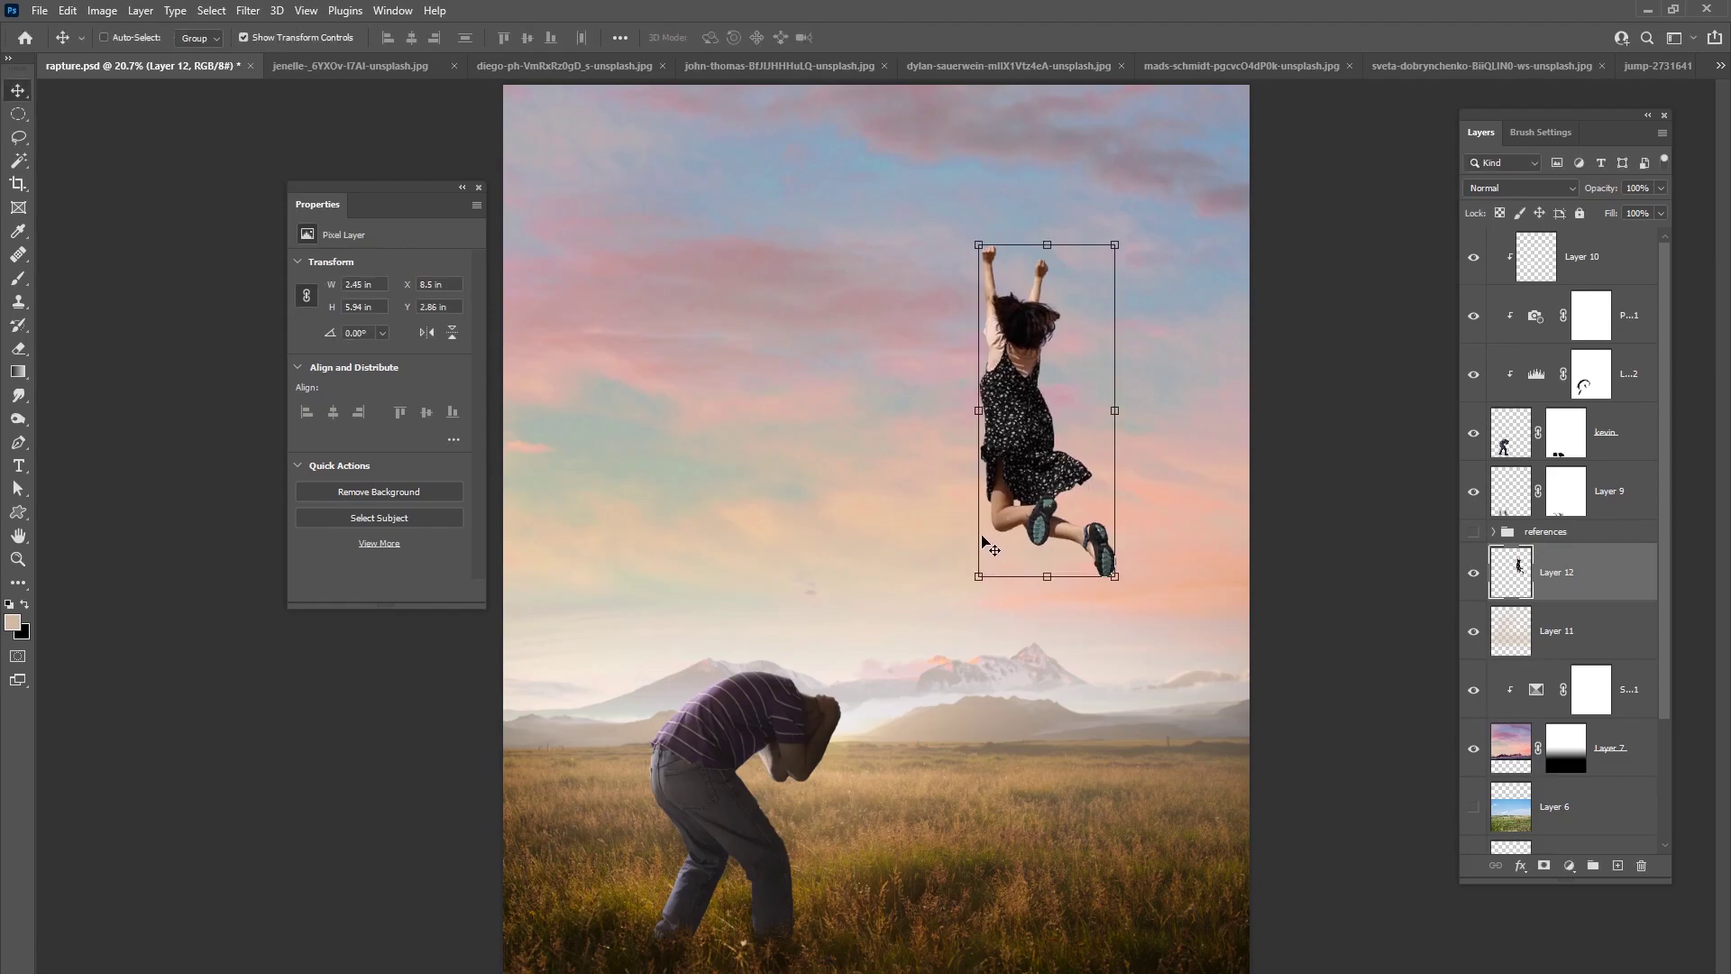
left_click_drag(1027, 460, 1024, 457)
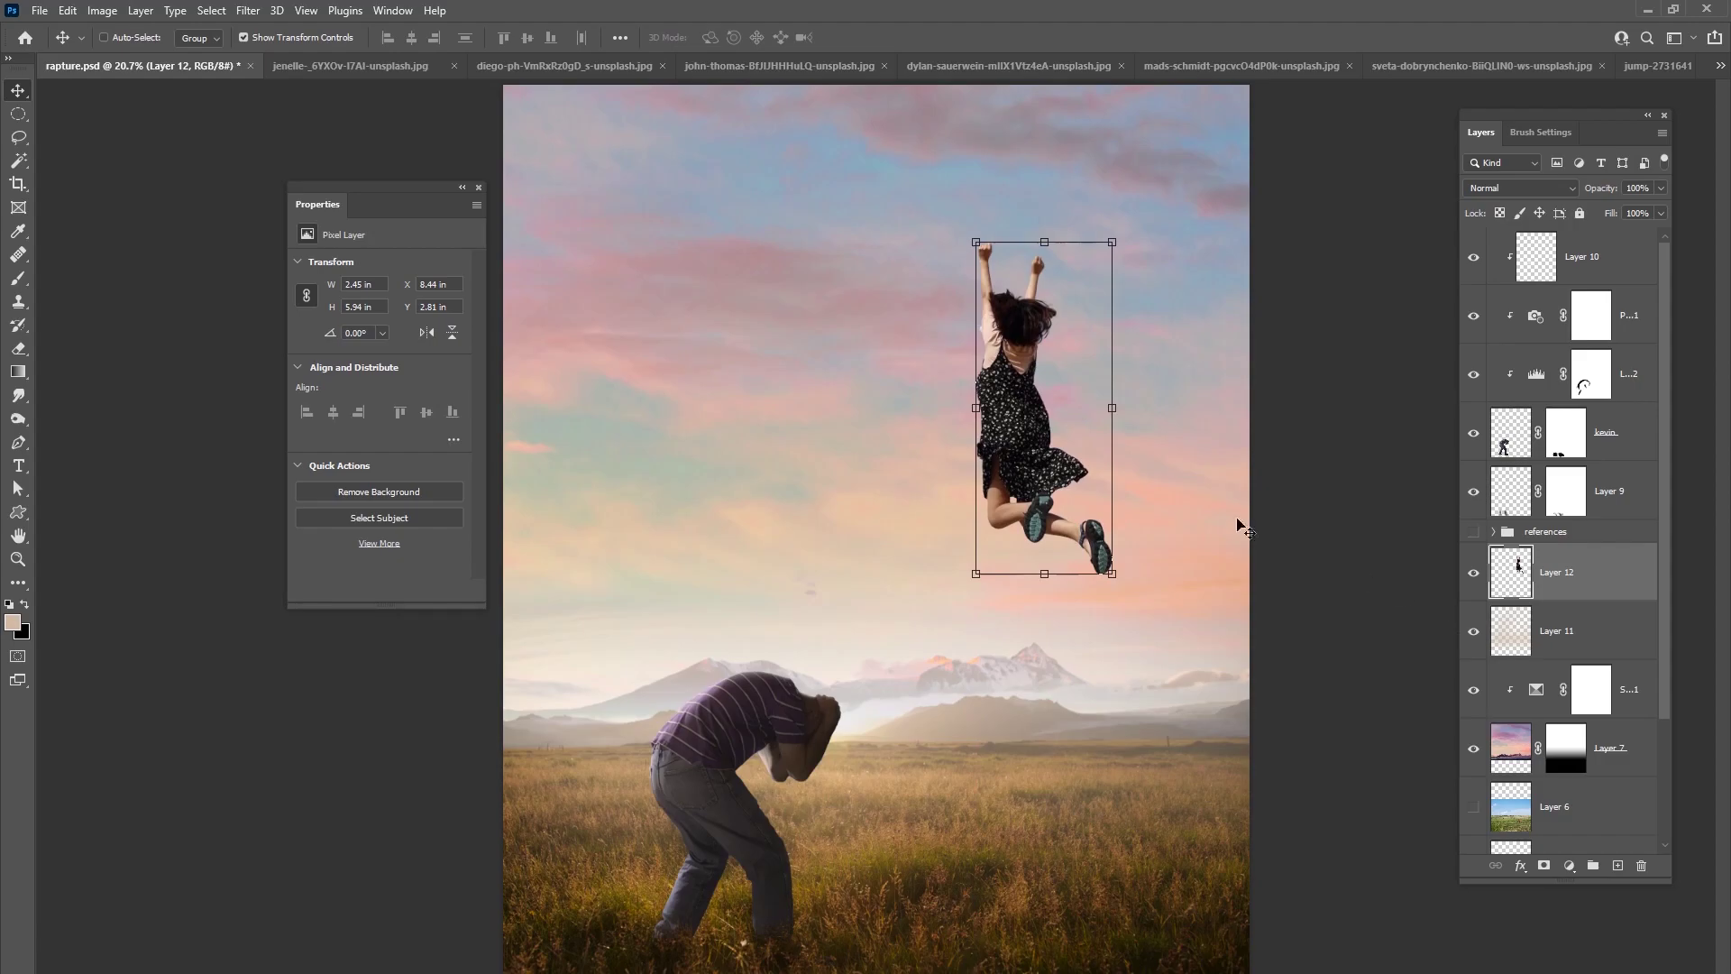
- Return to the jumping couple document, clear the selection around the woman and lasso loosely around the man in the red shirt
left_click(1643, 65)
left_click(211, 10)
left_click(227, 46)
key("l")
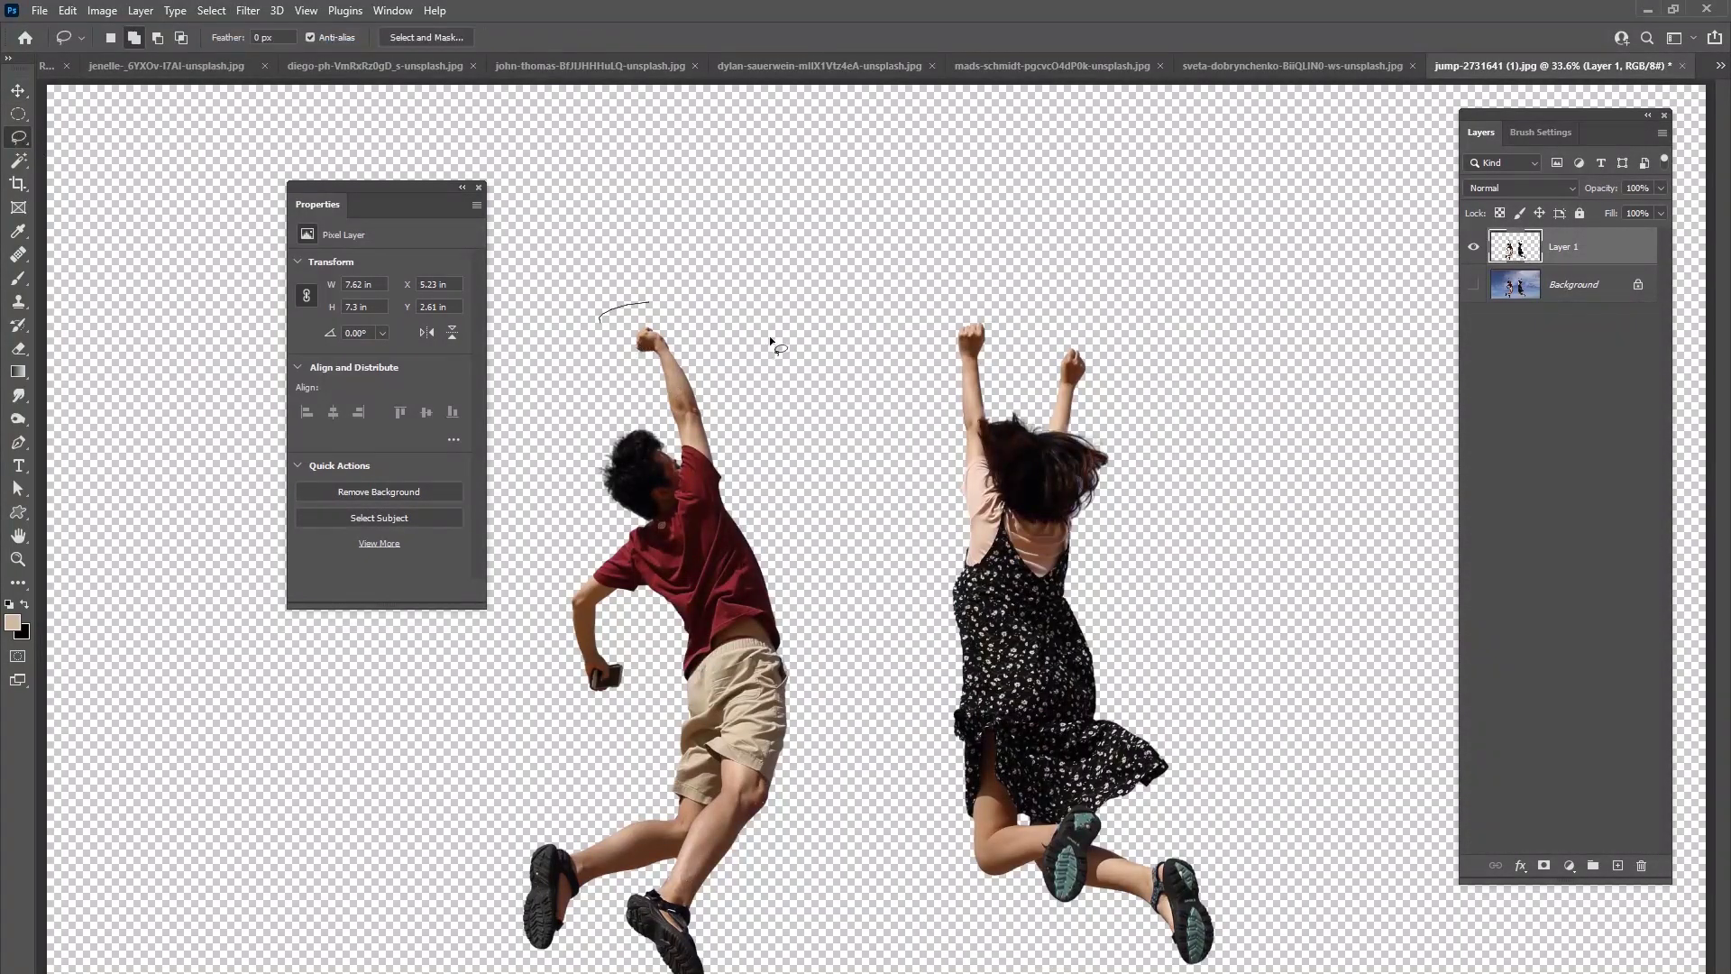
left_click_drag(780, 933, 671, 973)
key("ctrl+z")
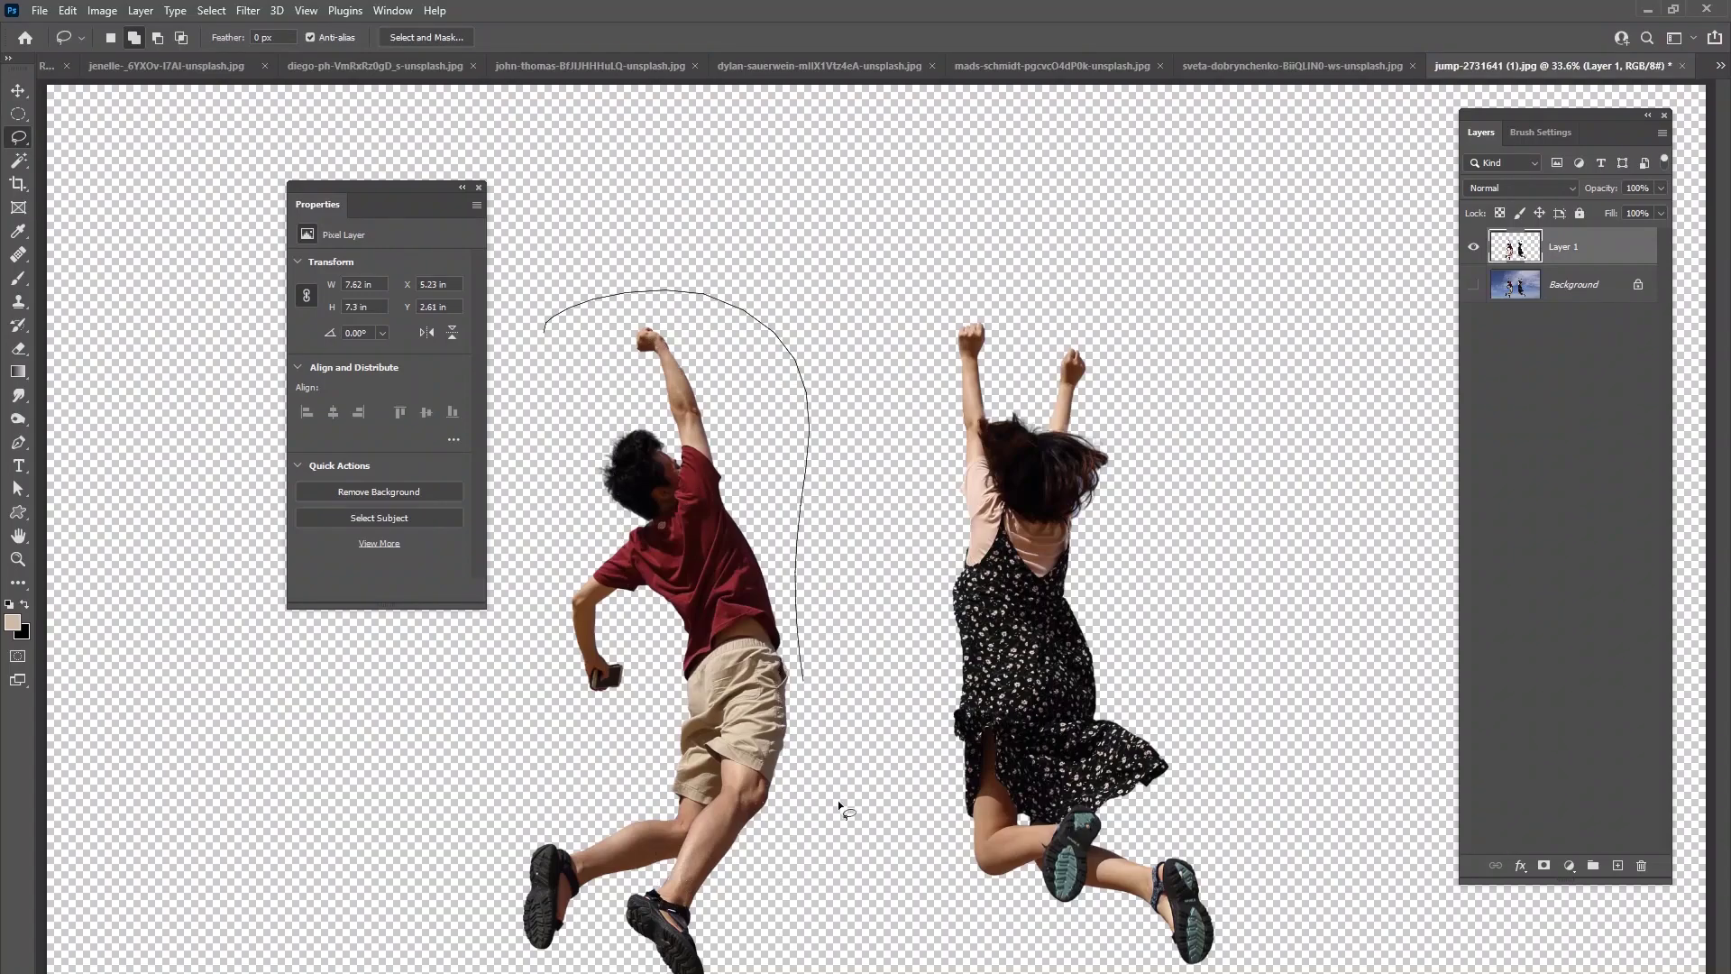
left_click_drag(469, 933, 507, 554)
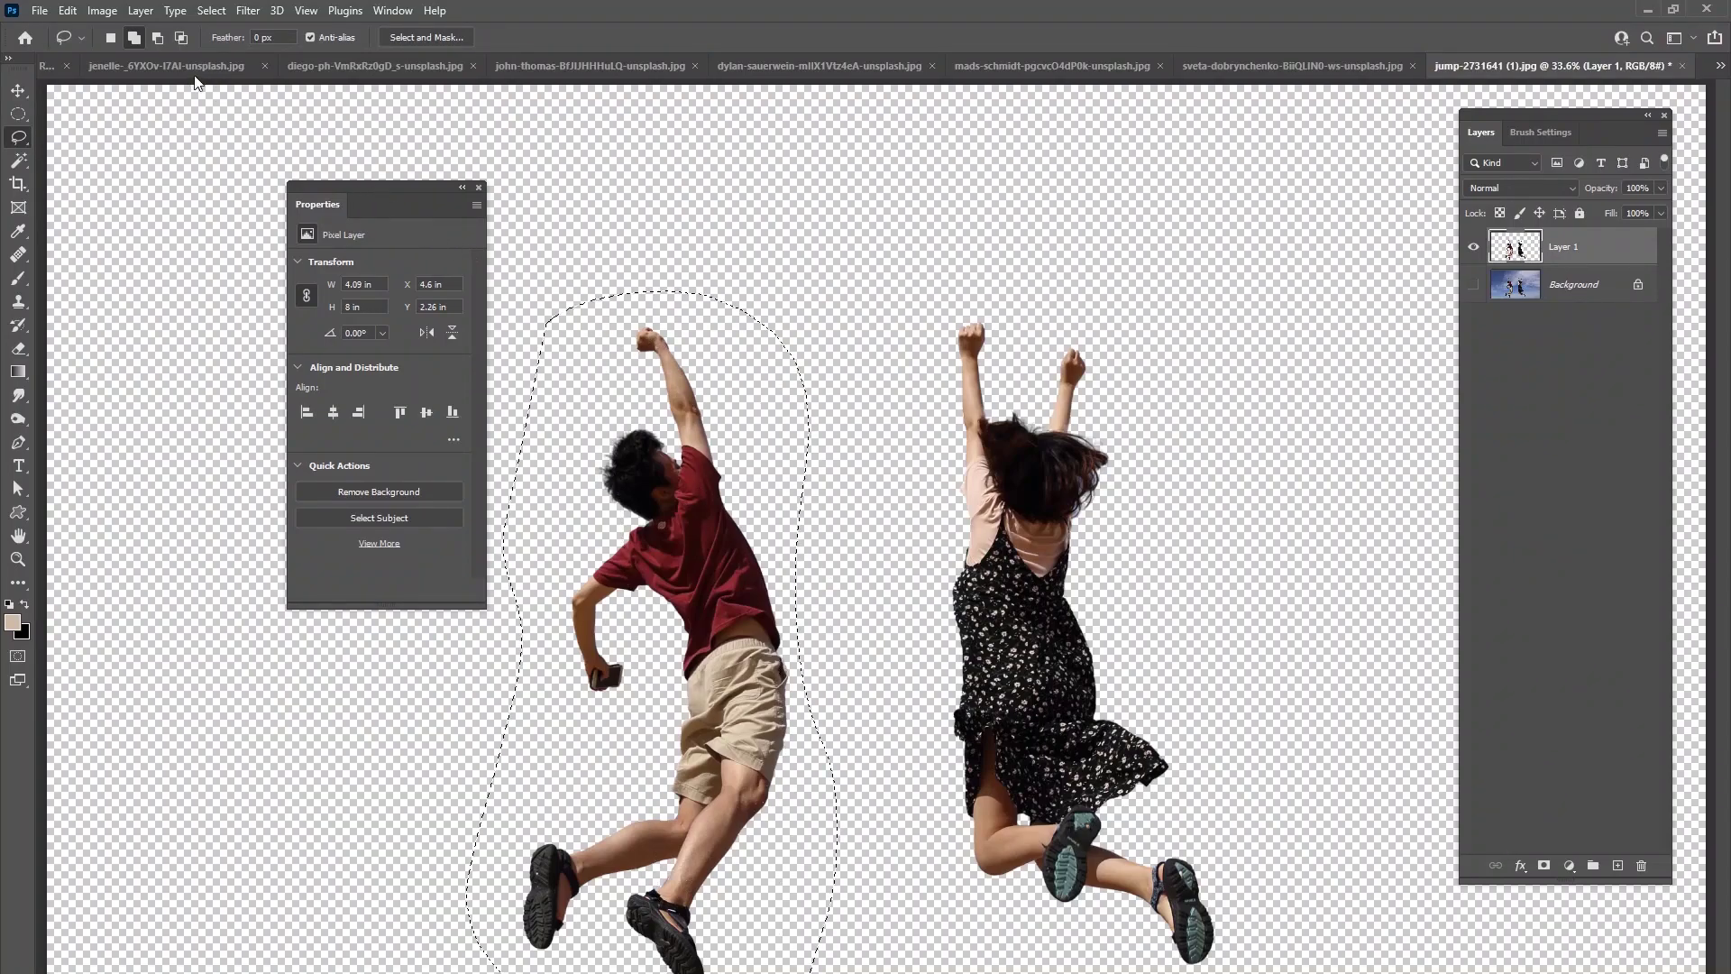
- Close the Unsplash photo next to rapture.psd and paste the cut-out man into the composite above Layer 12
left_click(263, 65)
left_click(149, 67)
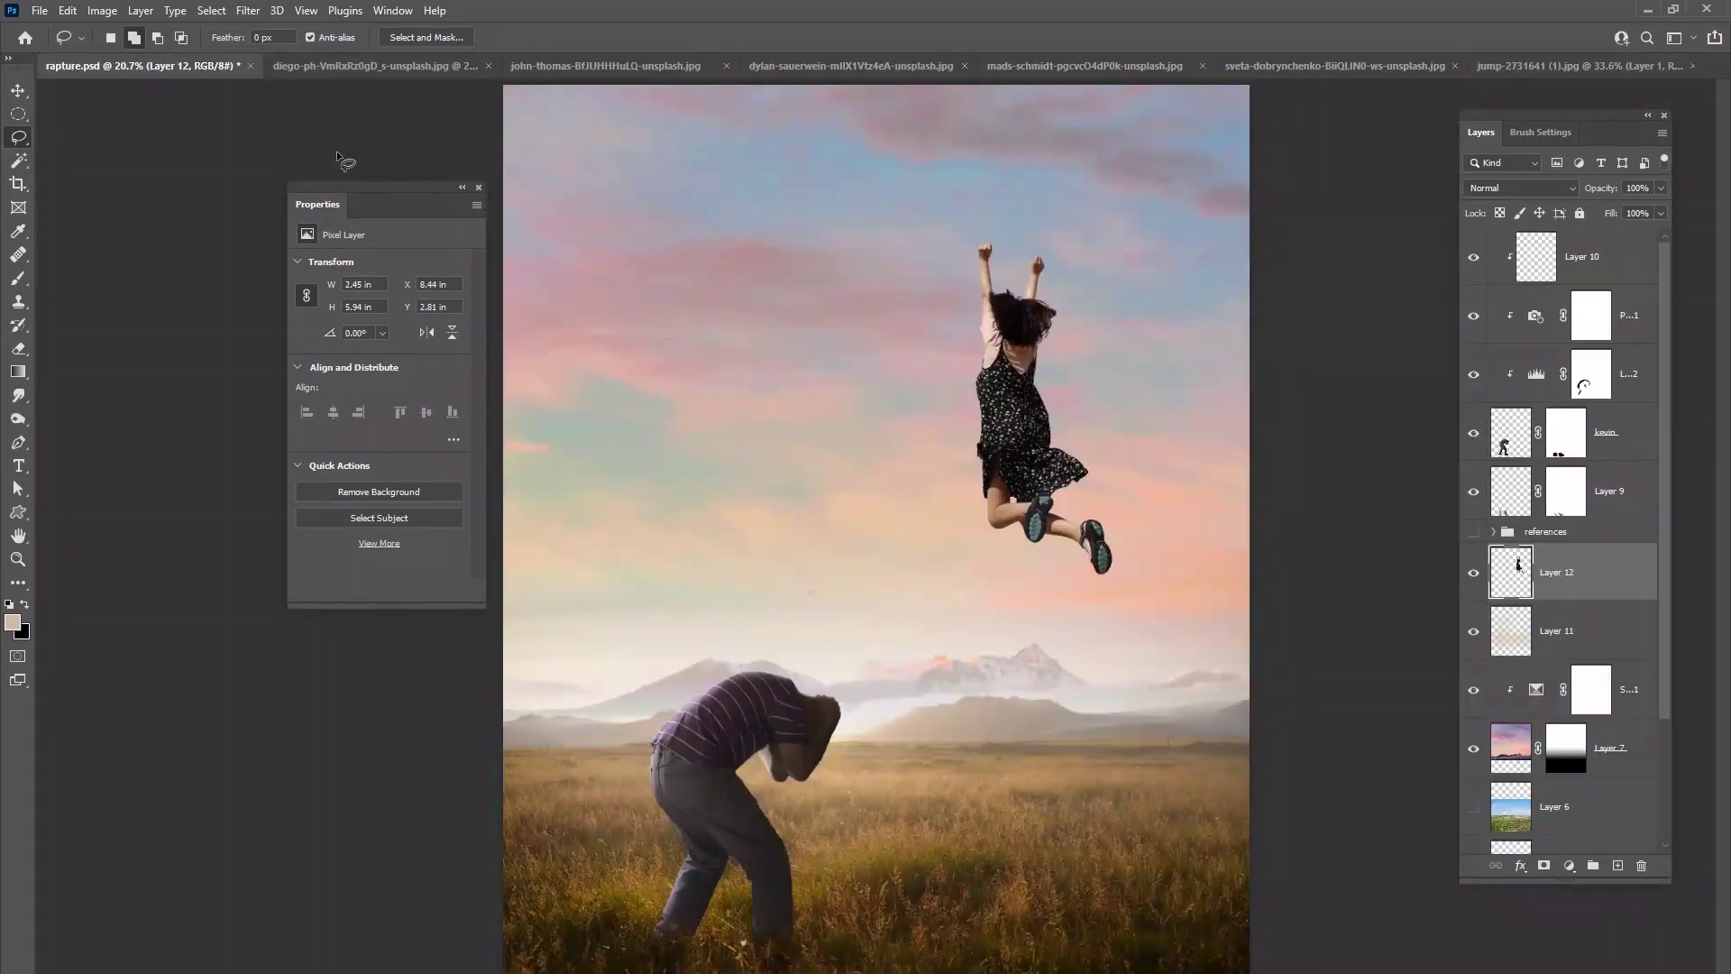
key("ctrl+v")
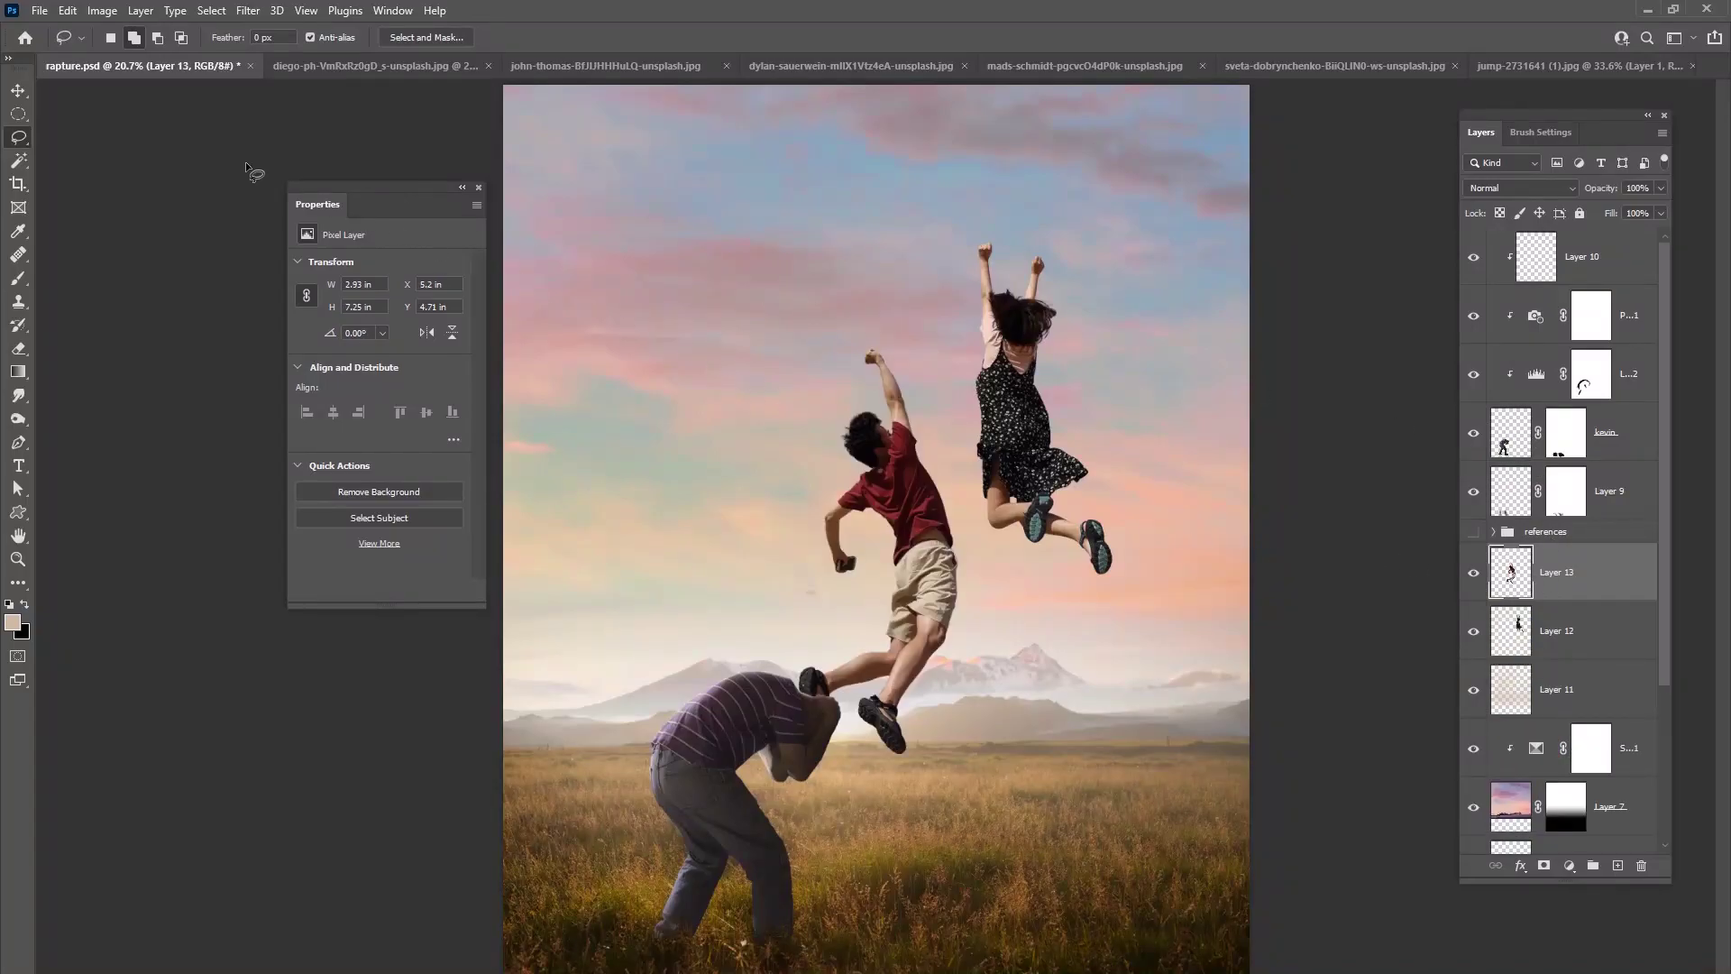
- Defringe the edges of the pasted jumping man's layer
left_click(16, 93)
left_click(140, 10)
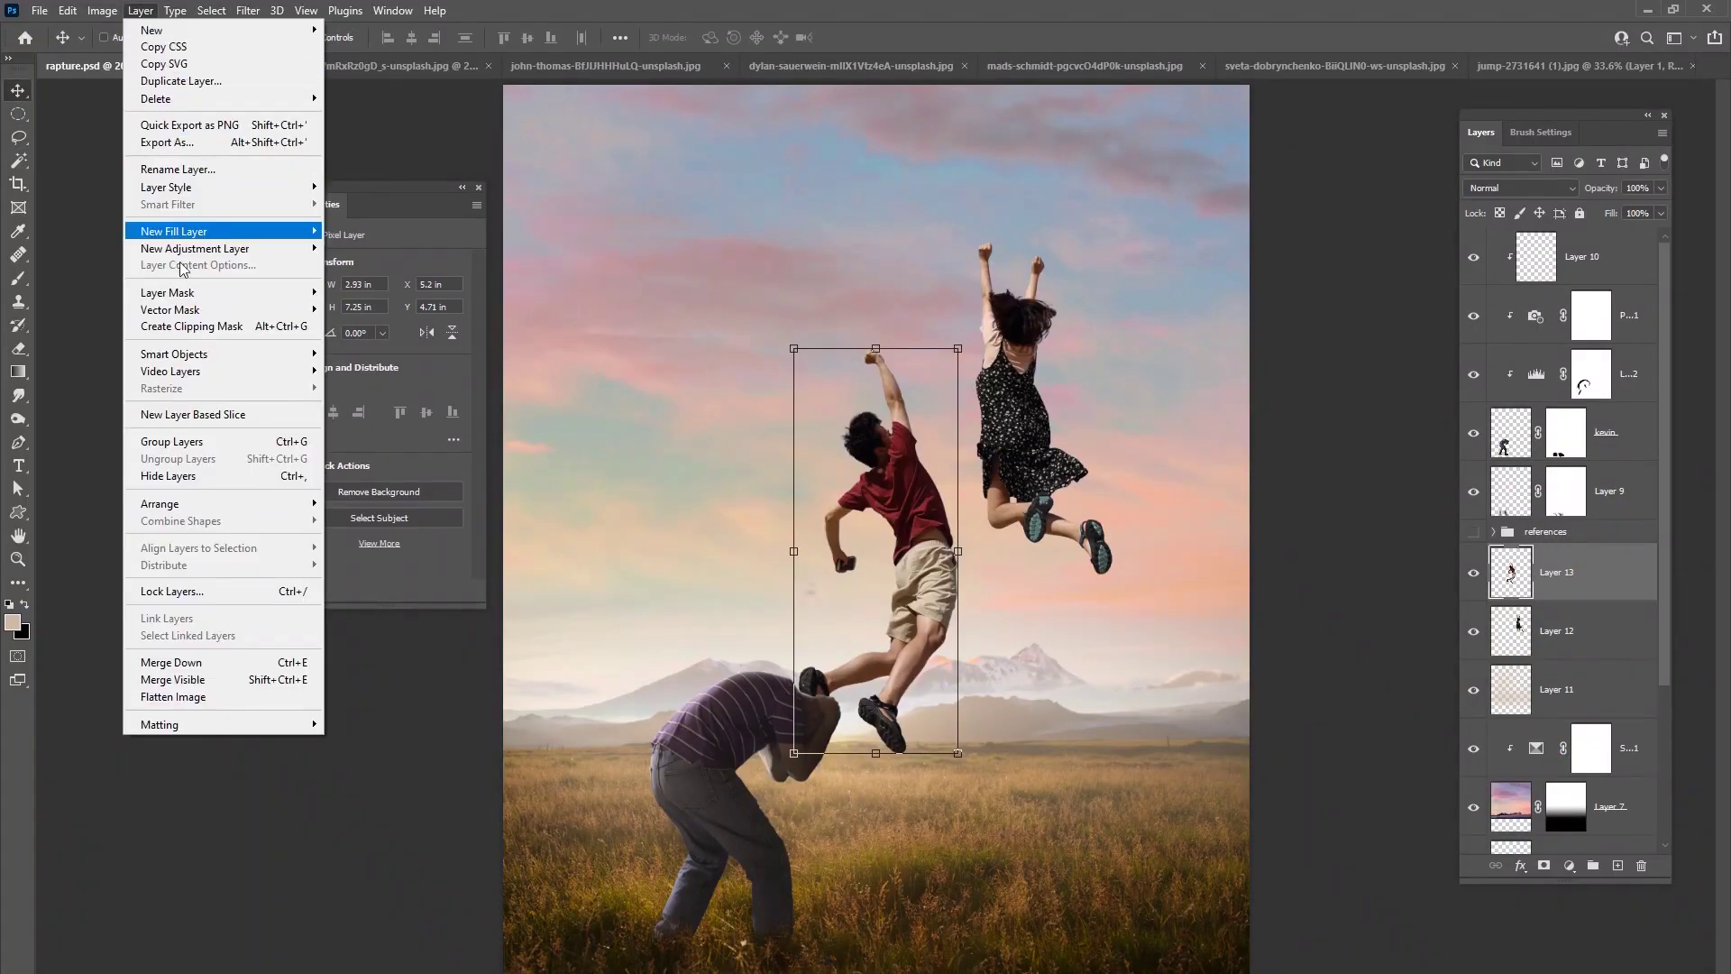
mouse_move(253, 726)
left_click(360, 740)
left_click(938, 356)
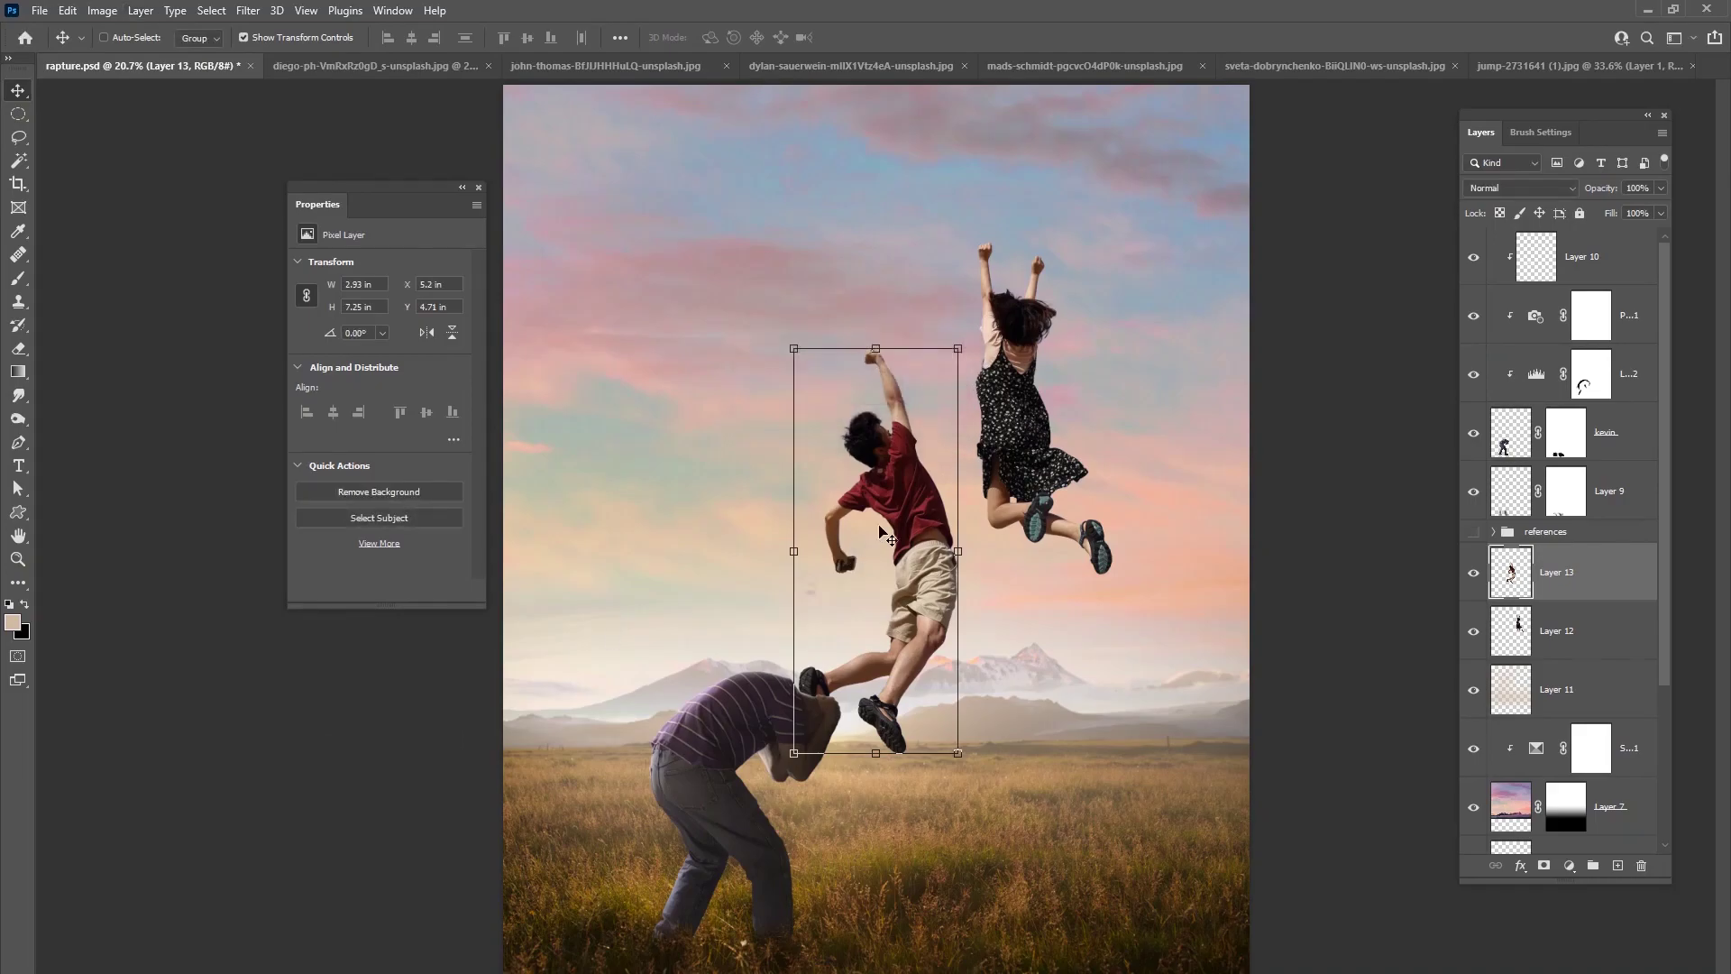
- Defringe the edges of the jumping woman's layer, Layer 12
left_click(1504, 634)
left_click(140, 9)
mouse_move(102, 10)
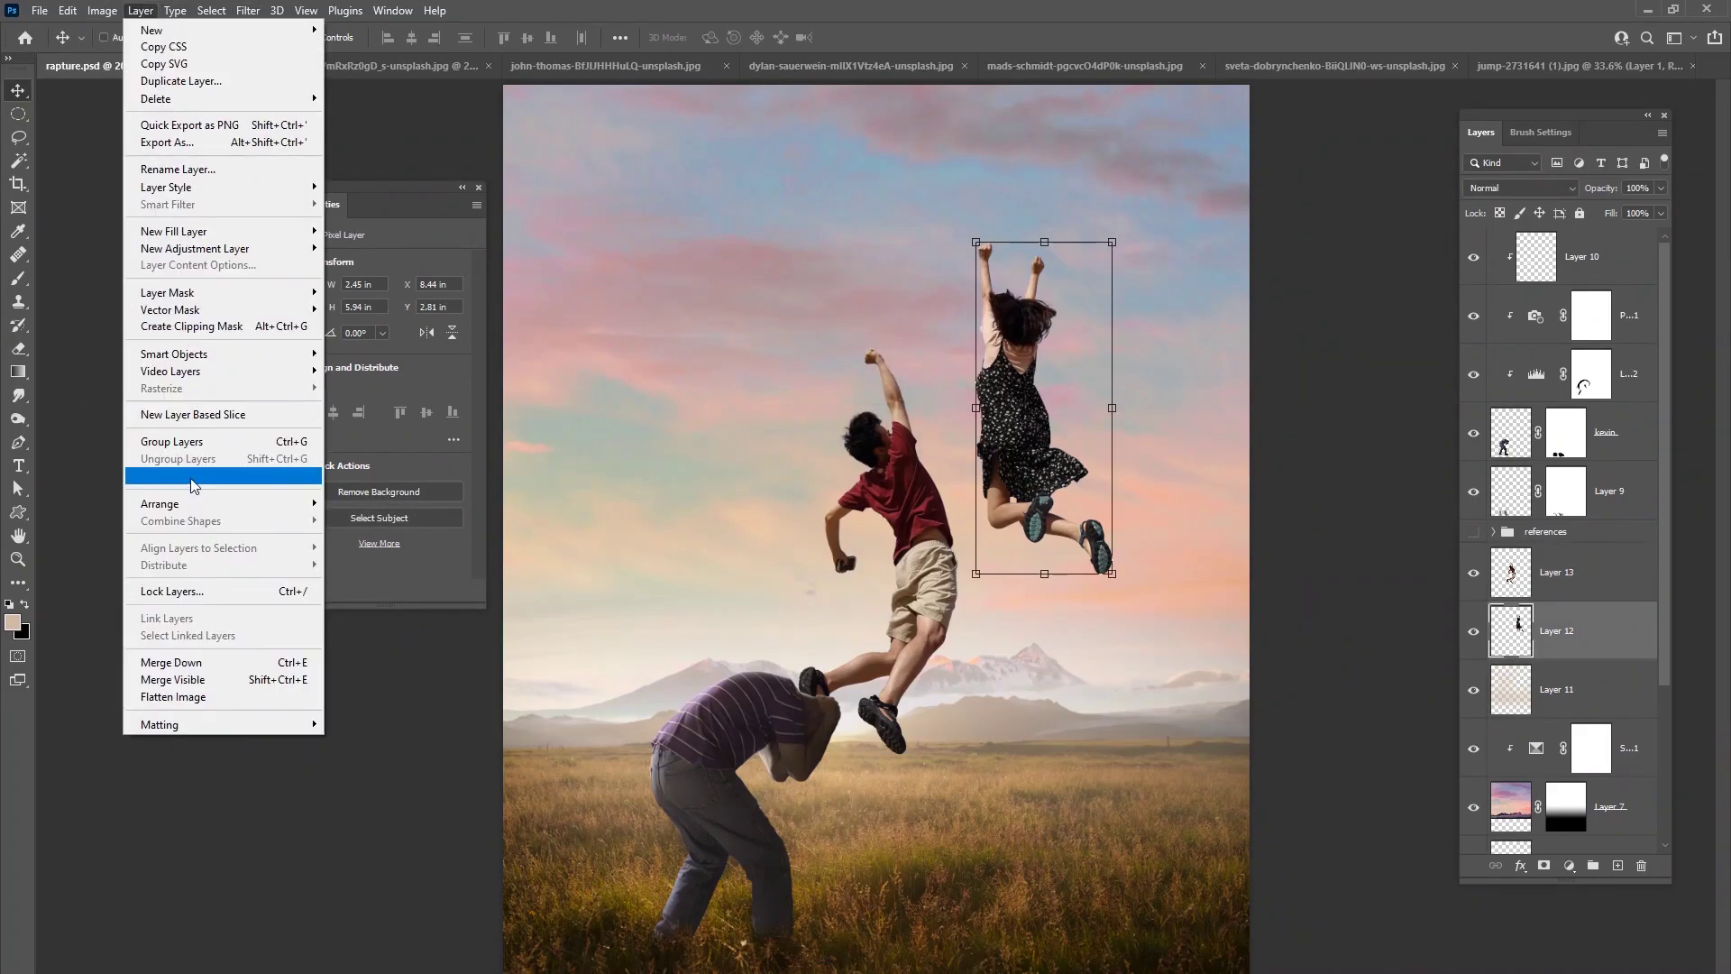
mouse_move(243, 725)
left_click(369, 738)
left_click(959, 357)
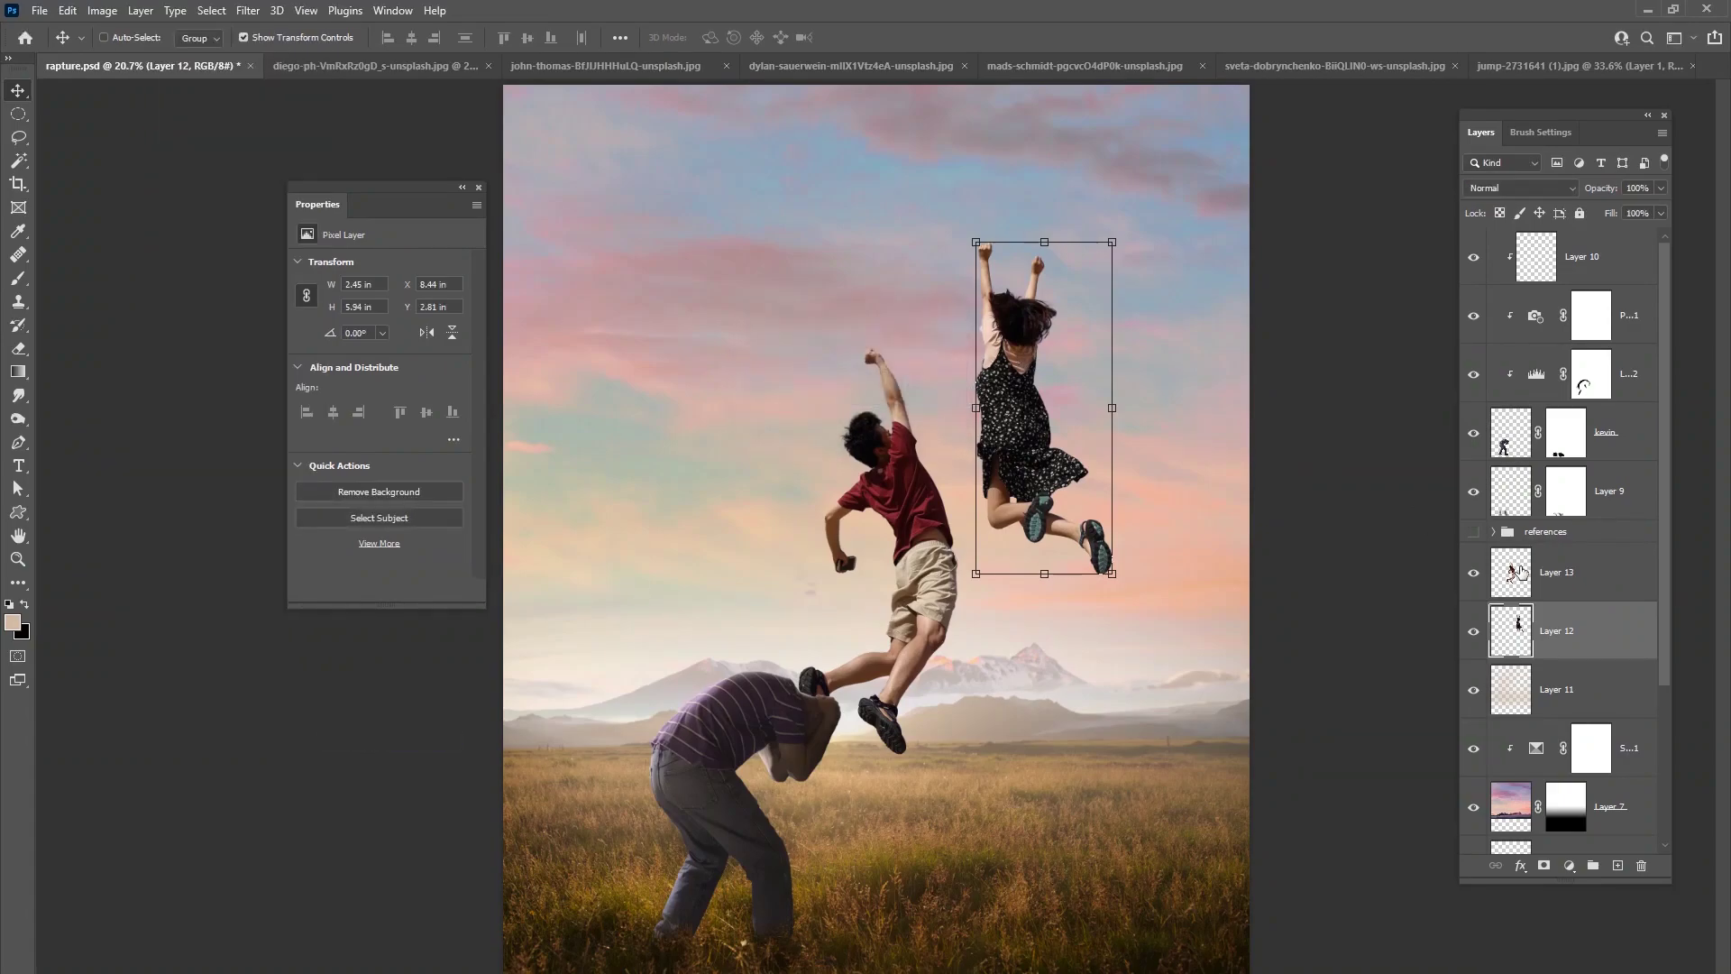
- Scale the red-shirted man on Layer 13 to about 39%, rotate him about 4.65° and place him high in the sky above the distraught man
left_click(1511, 573)
left_click_drag(890, 451, 767, 213)
left_click_drag(793, 433, 805, 529)
left_click_drag(838, 624, 707, 219)
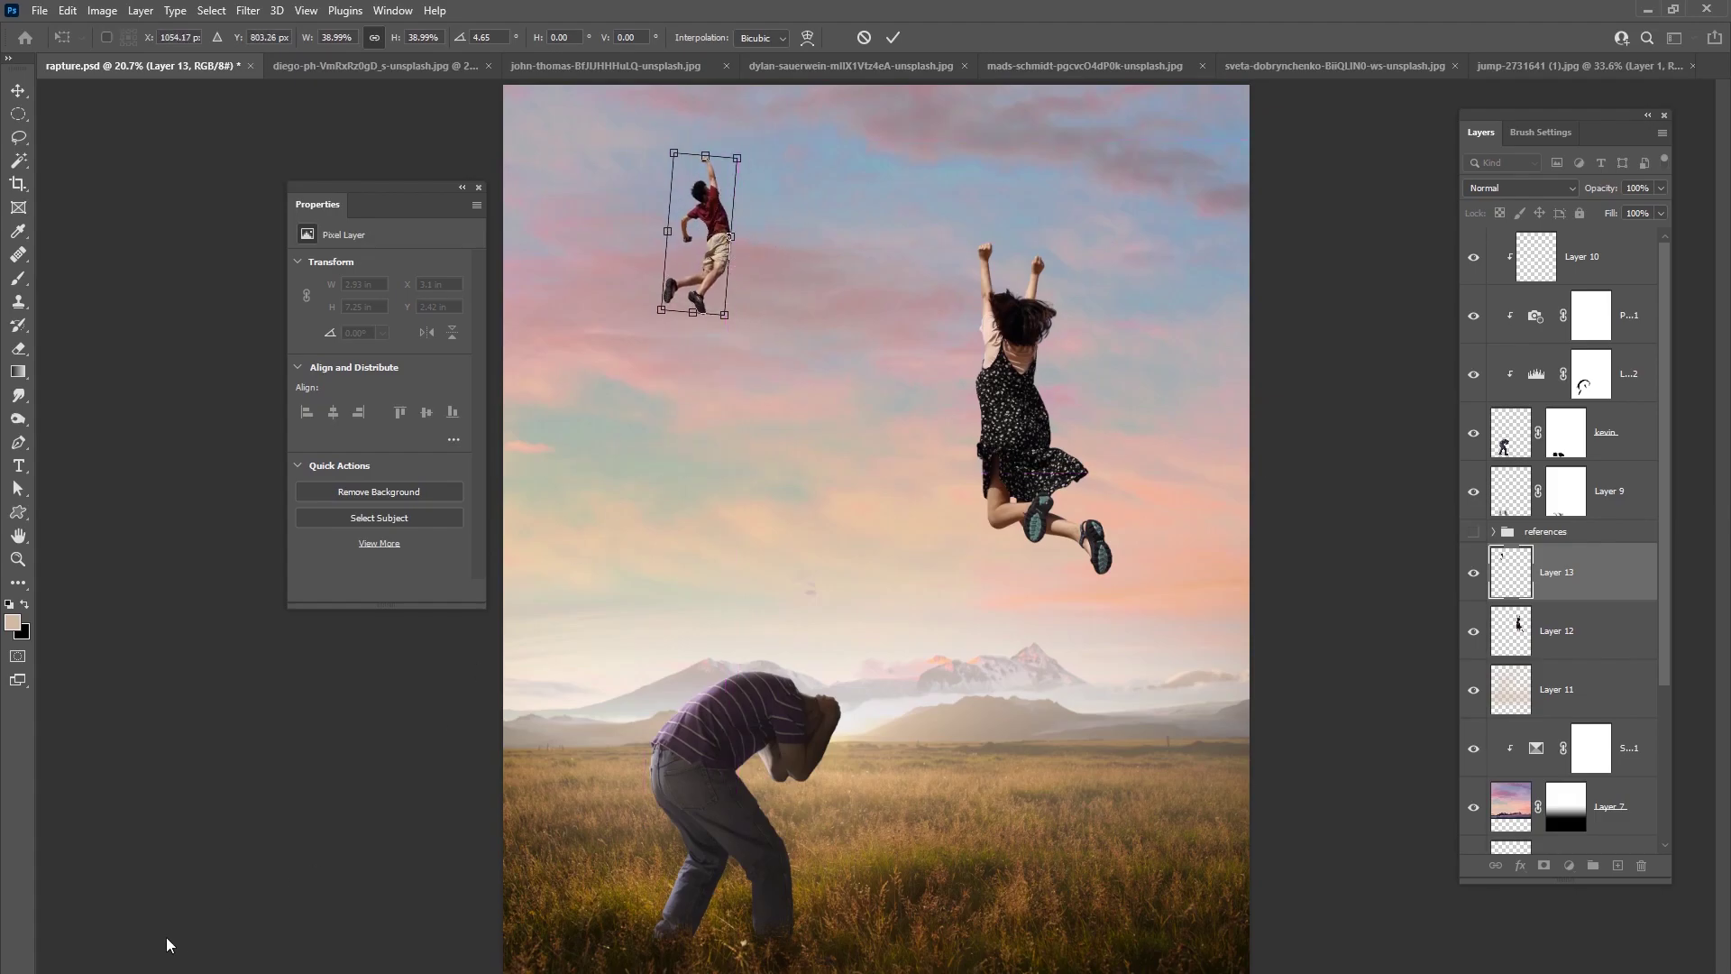
key("Return")
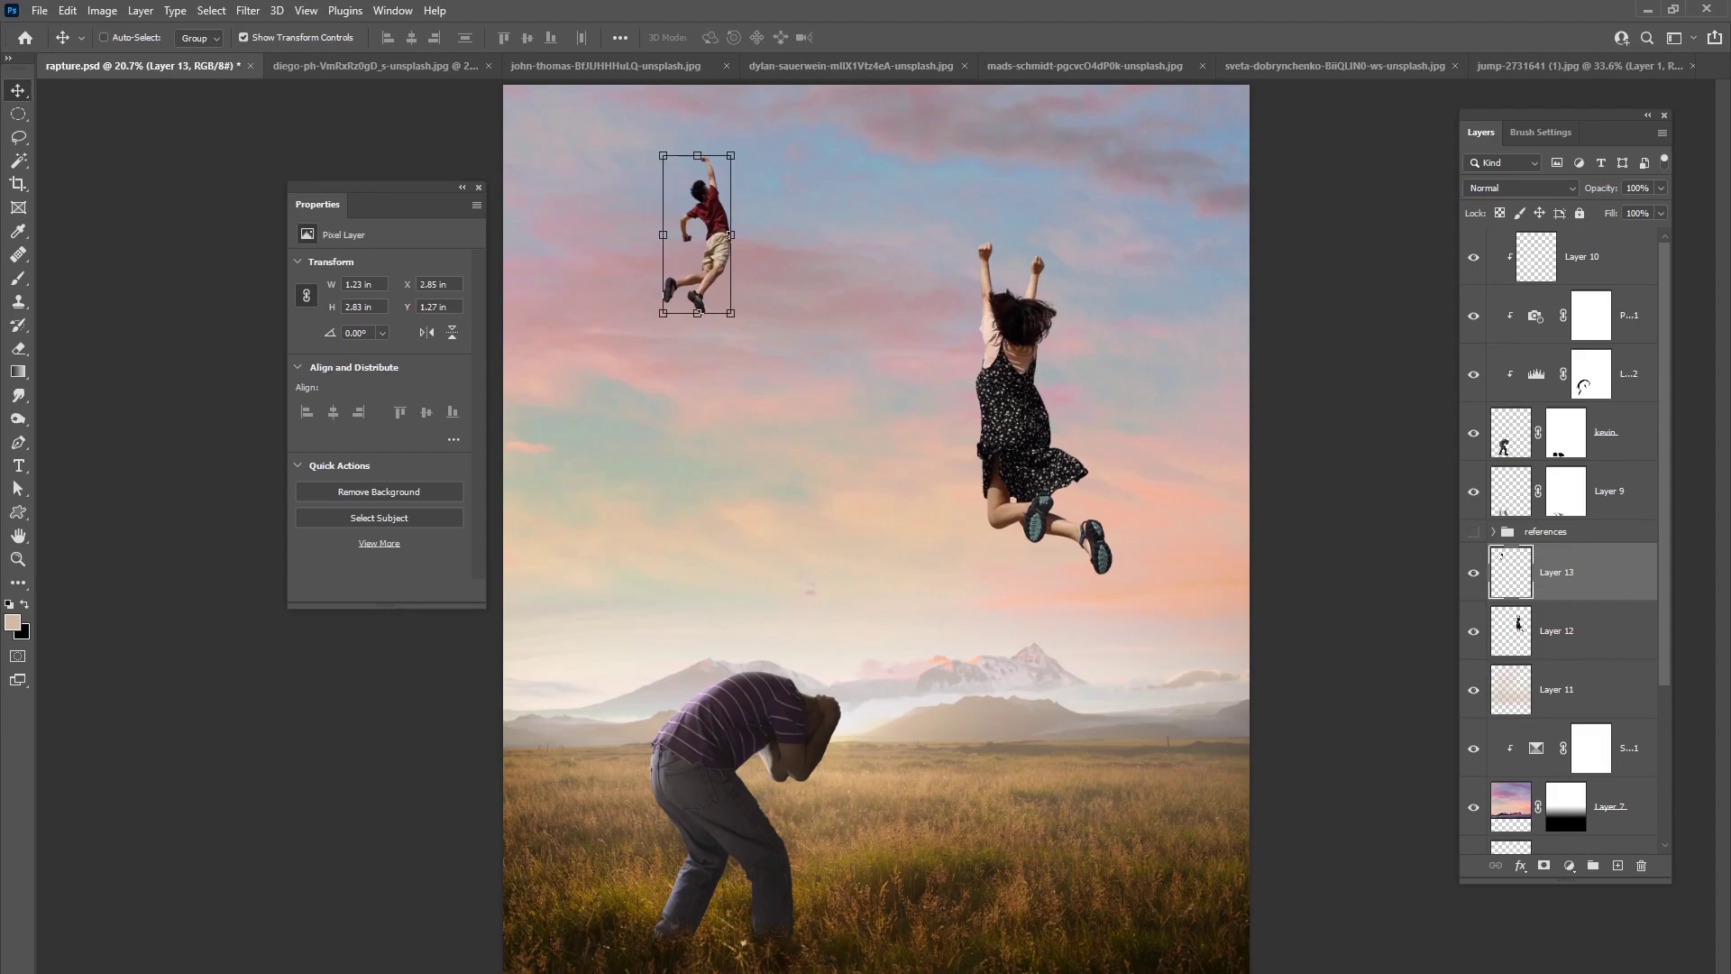
key("ctrl+minus")
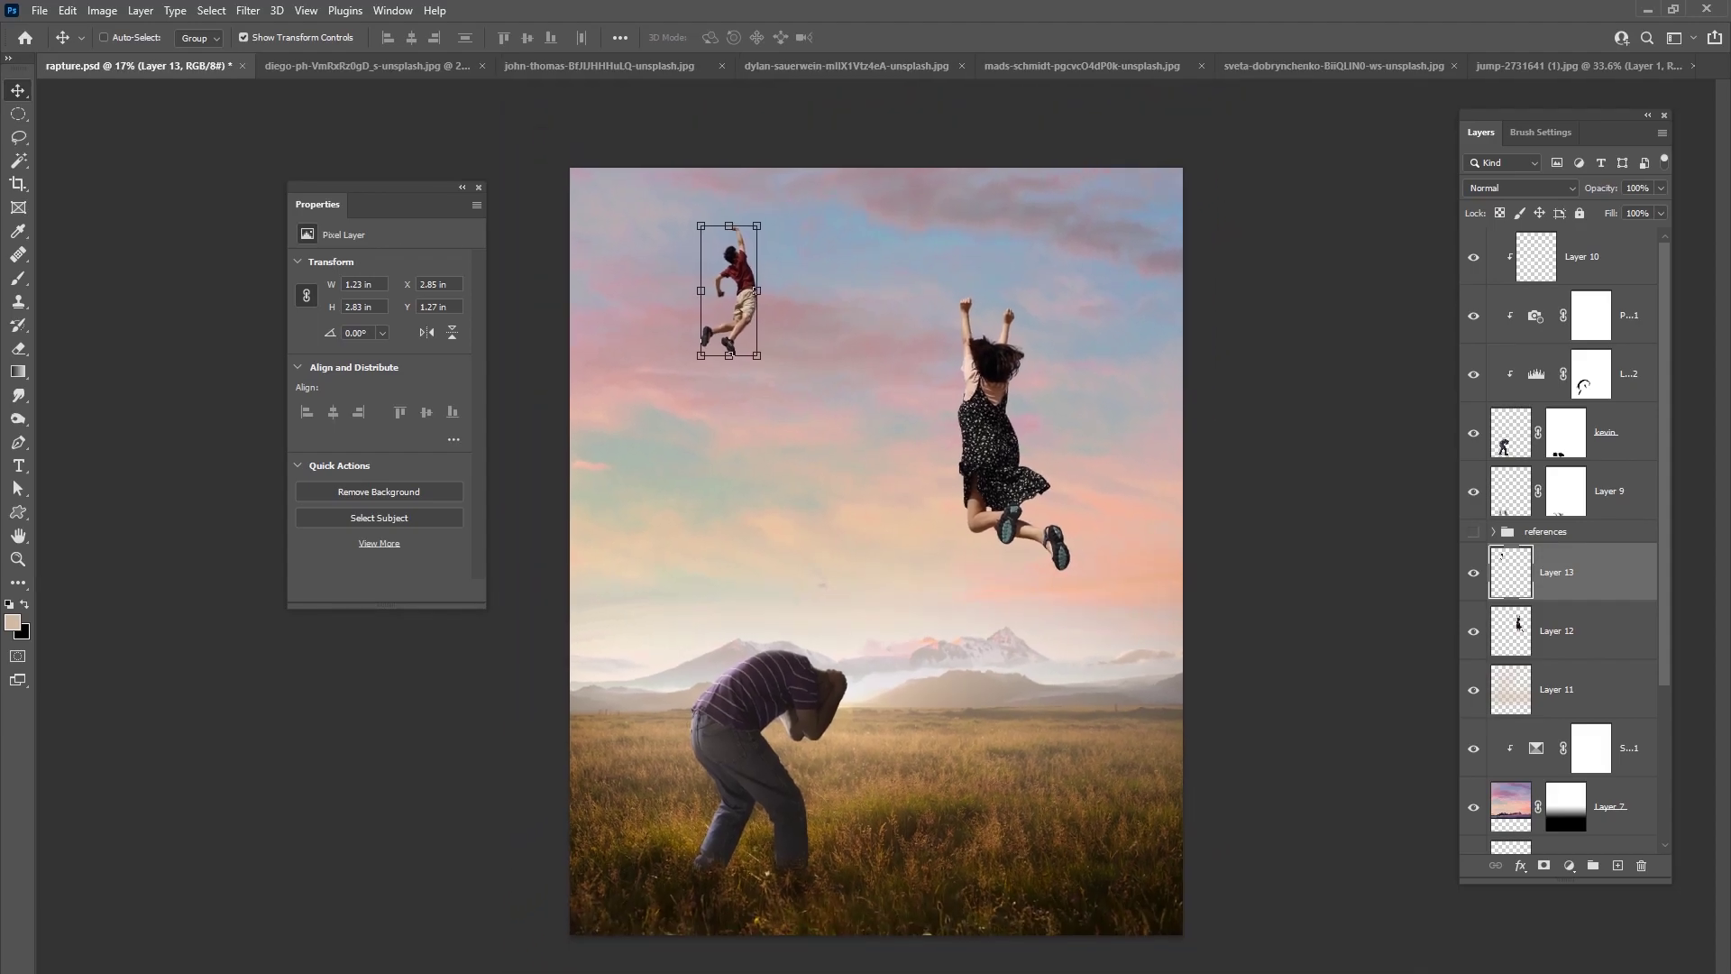
left_click_drag(726, 282, 773, 238)
left_click(892, 37)
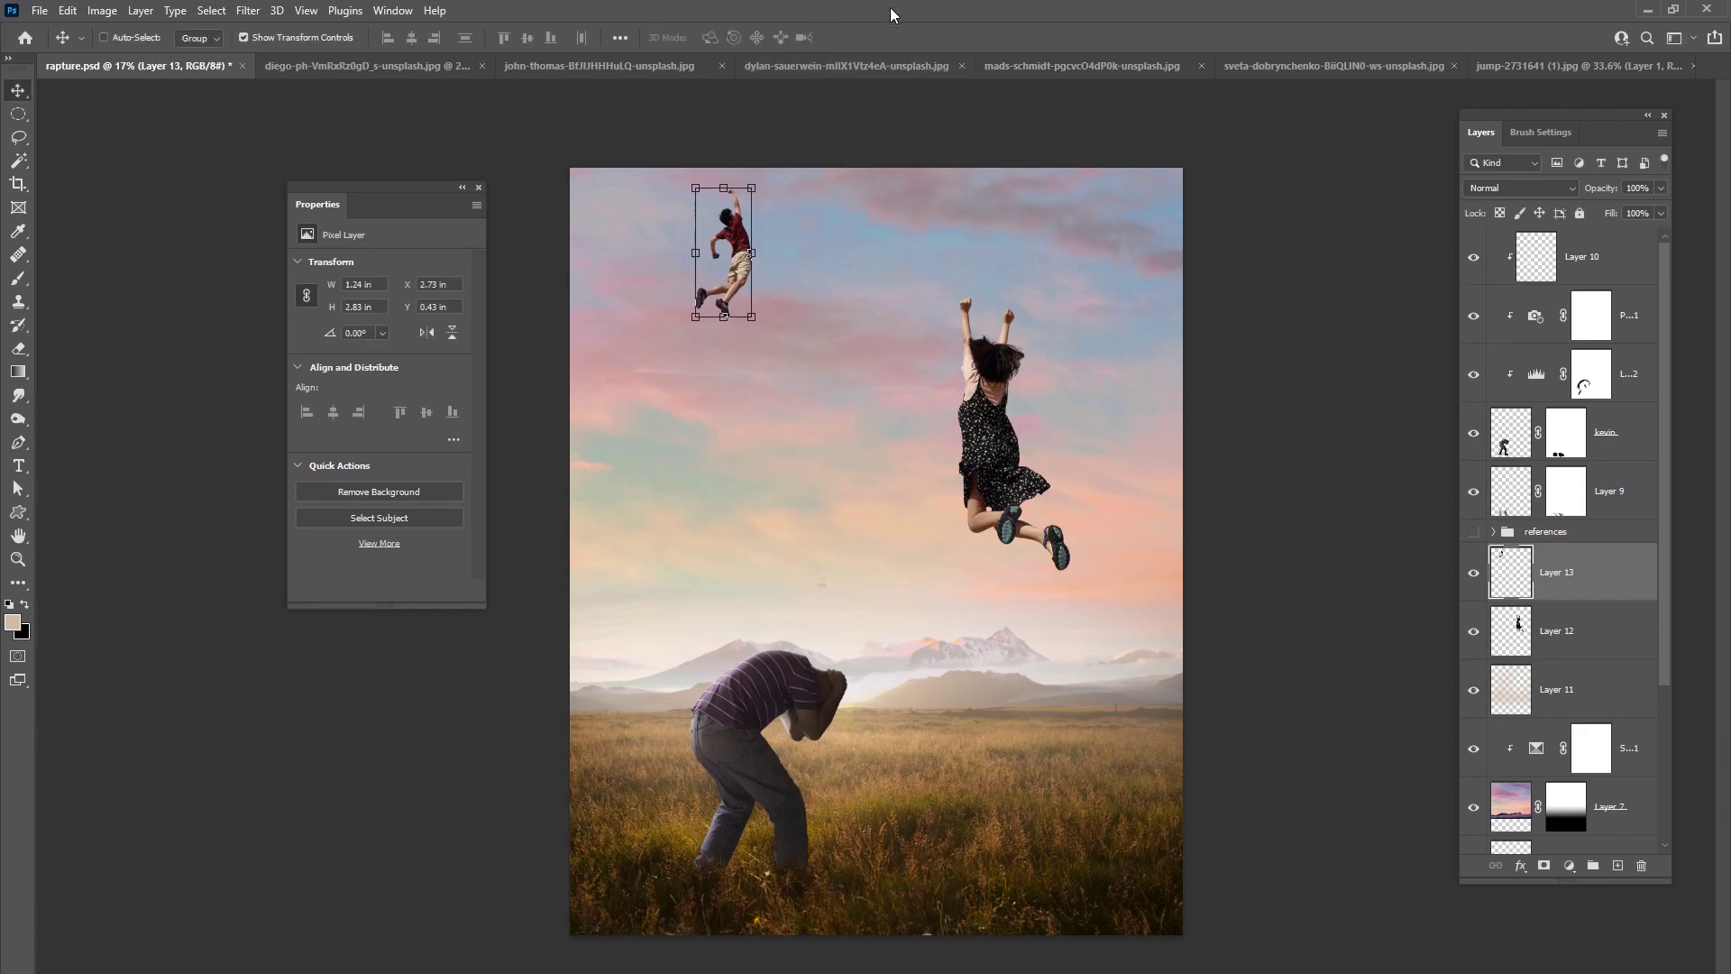
- Start Puppet Warp on the jumping man in the red shirt
key("ctrl+plus")
left_click_drag(839, 397, 1016, 712)
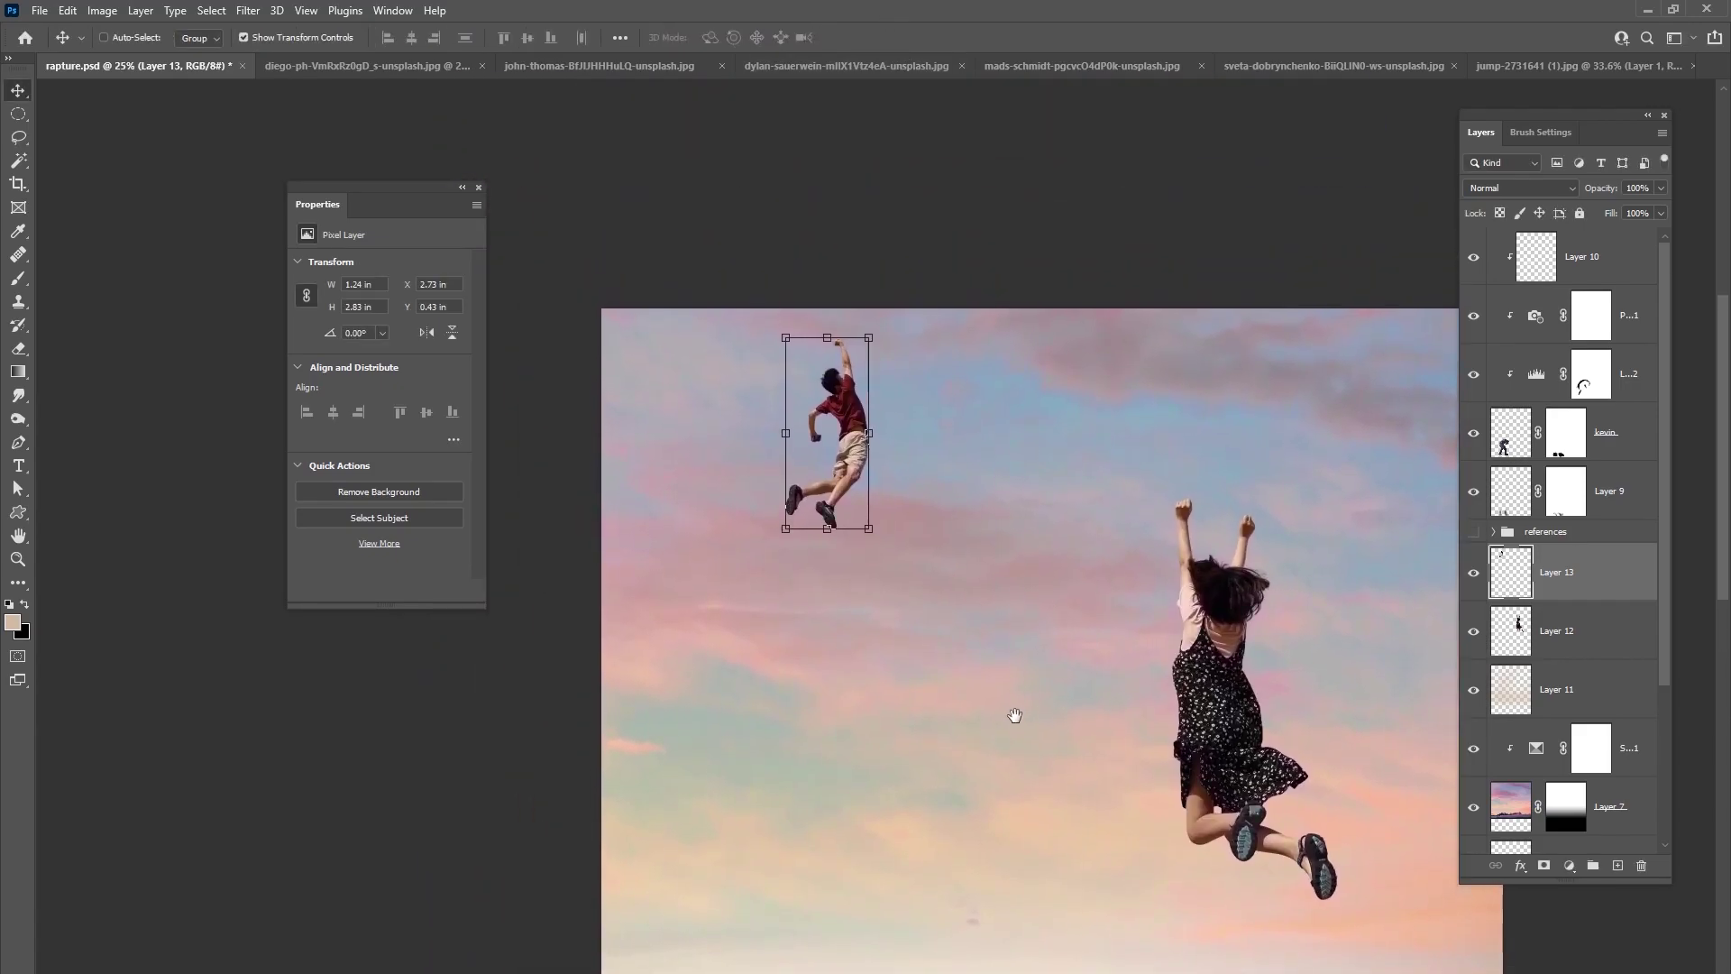
key("ctrl+plus")
key("ctrl+plus")
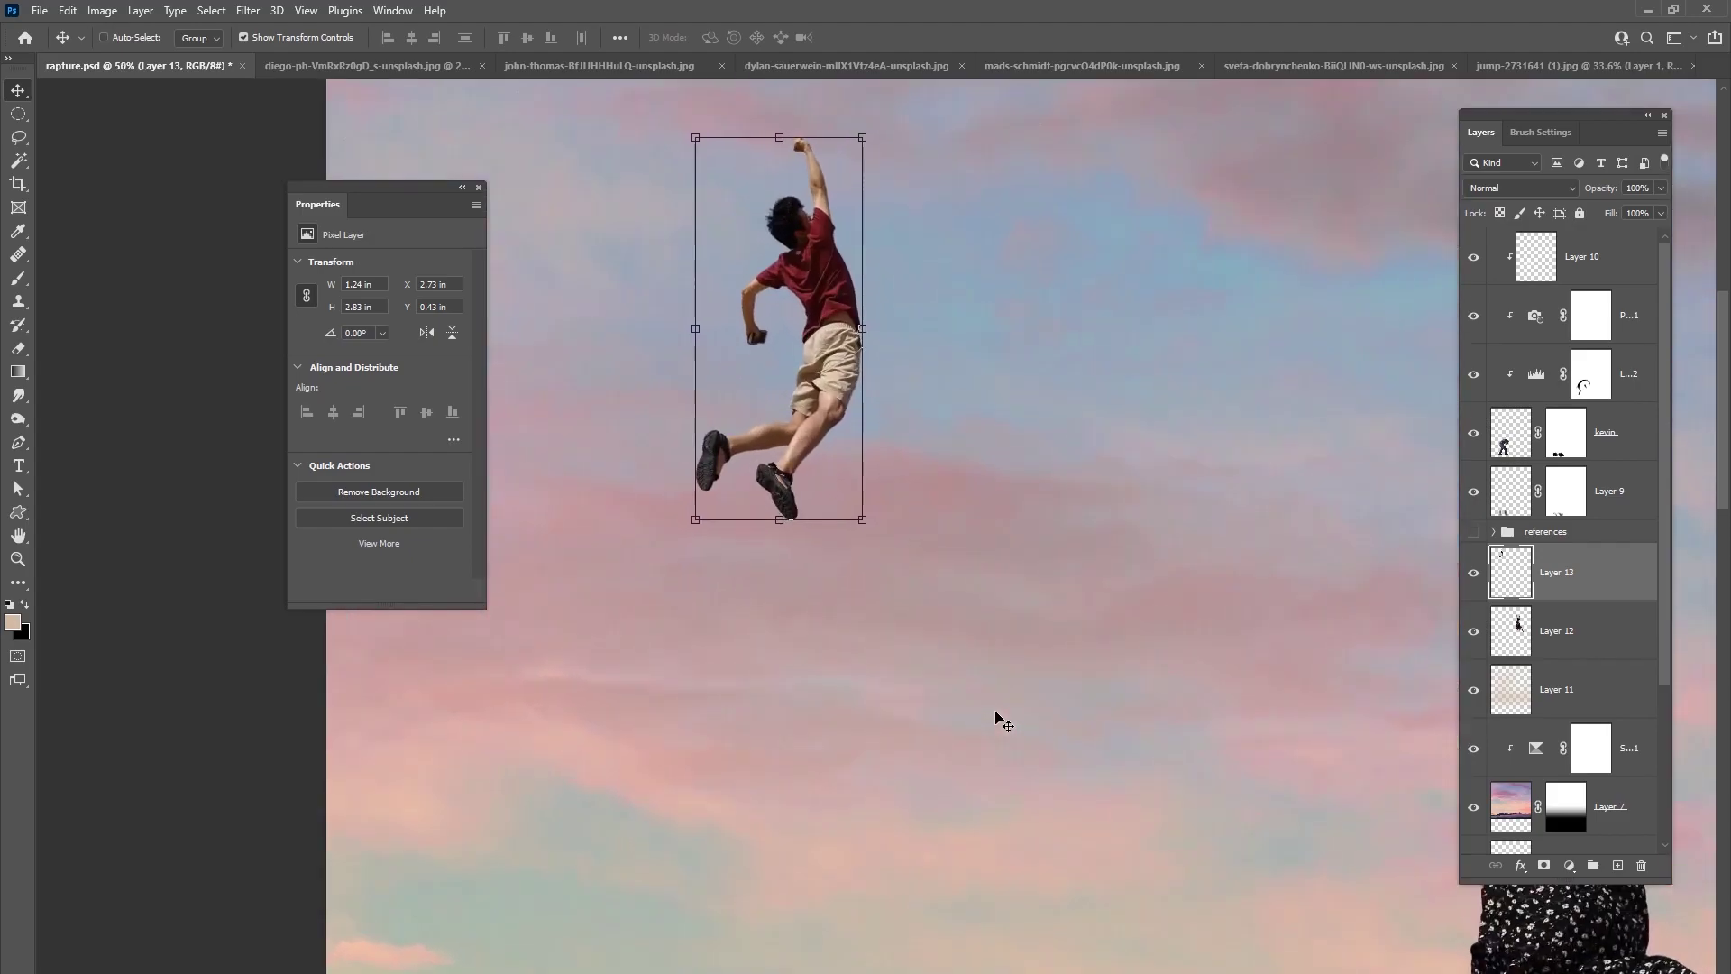
left_click_drag(1007, 412, 1115, 639)
left_click(70, 10)
left_click(136, 369)
left_click(905, 462)
left_click_drag(951, 584, 879, 678)
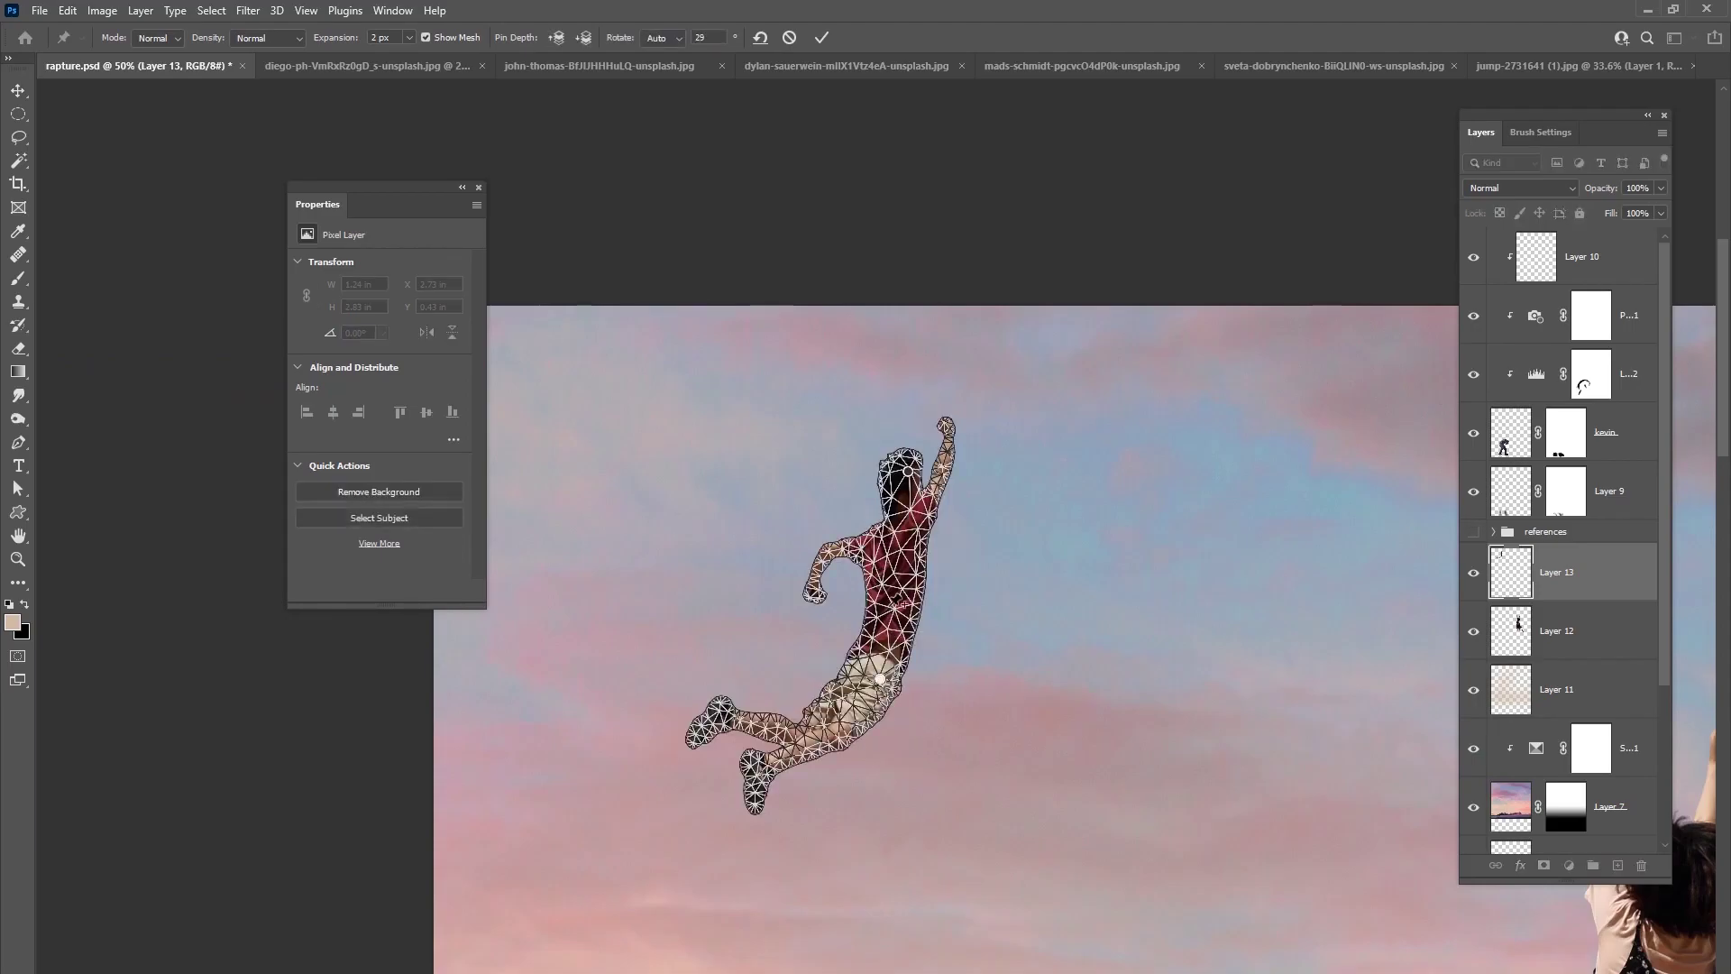
left_click(760, 37)
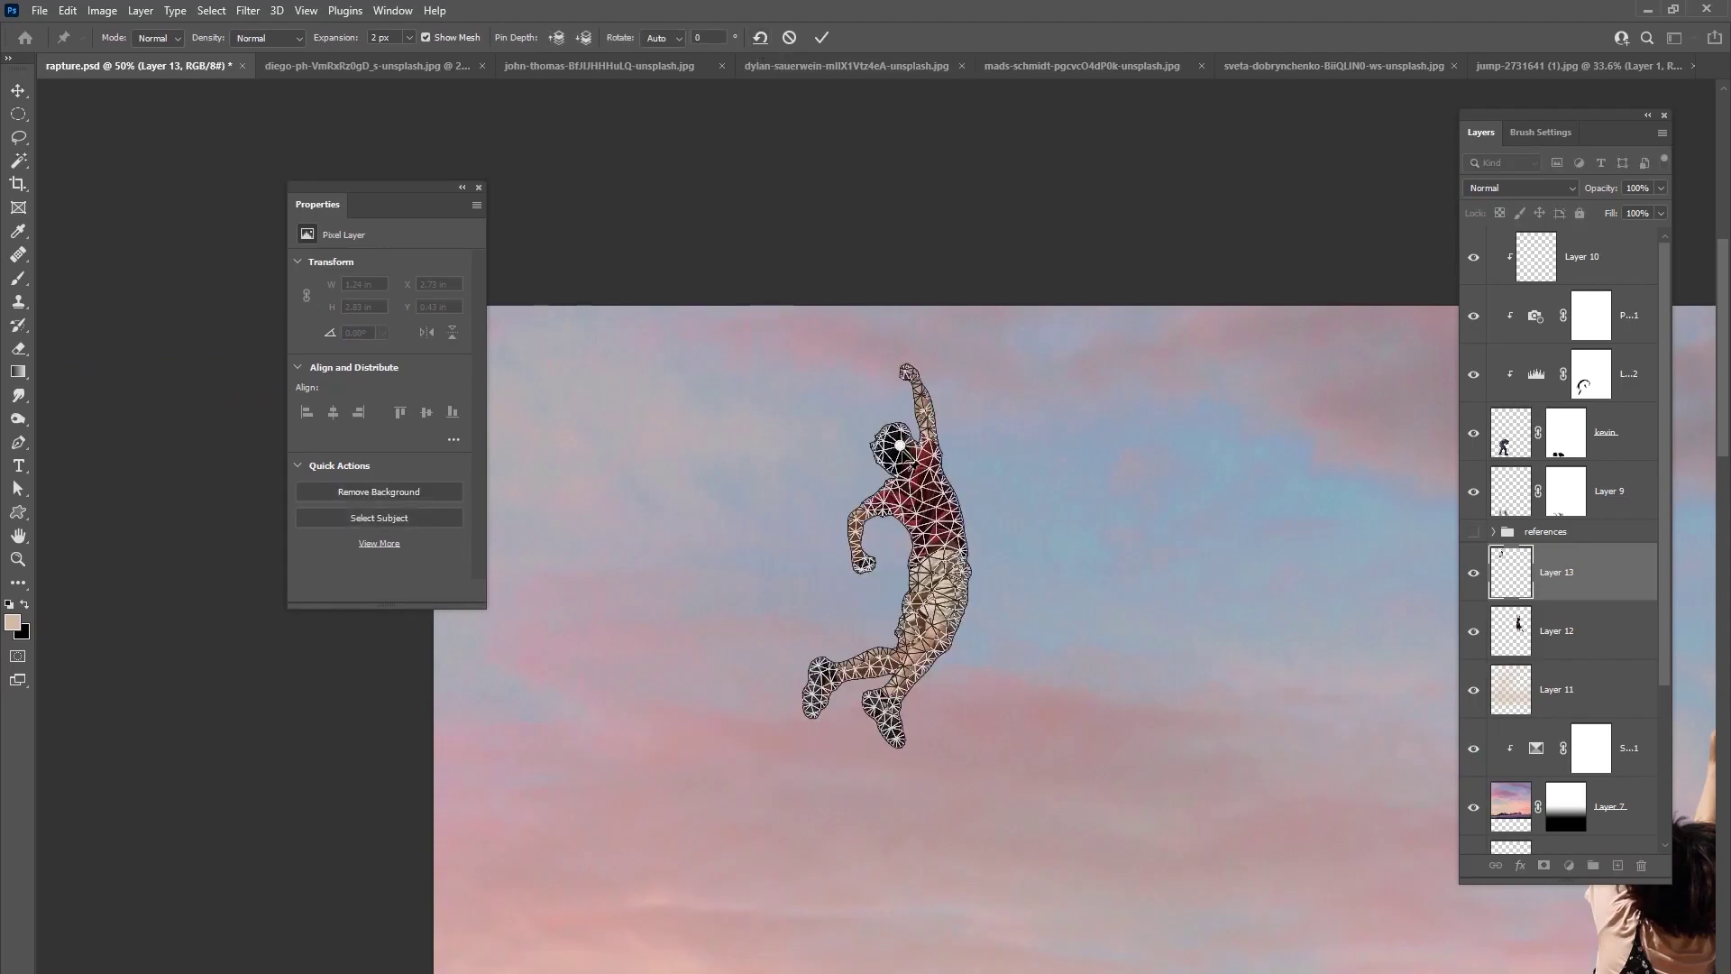
- Puppet-warp the red-shirted man by pinning his body and slightly reposing his lowered hand, leg and raised arm, and fine-tune his position in the sky
left_click(939, 557)
left_click_drag(862, 567, 872, 538)
left_click_drag(890, 696, 915, 715)
left_click_drag(919, 370, 918, 372)
left_click(821, 37)
key("ctrl+0")
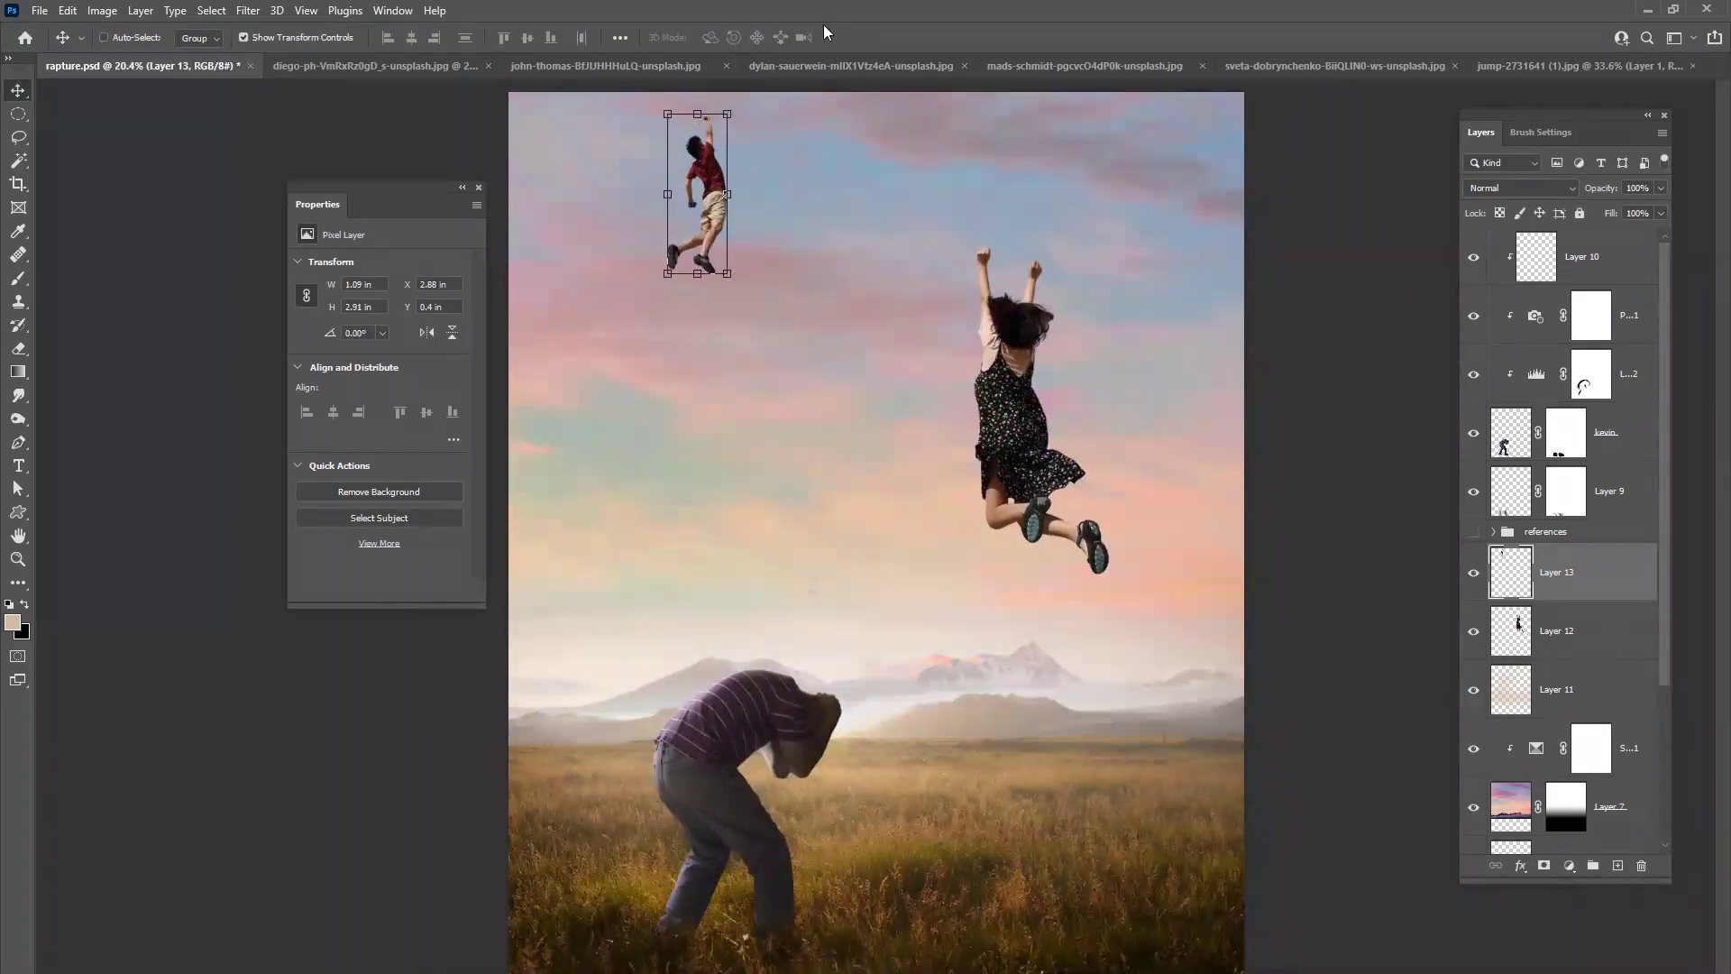
left_click_drag(693, 191, 709, 198)
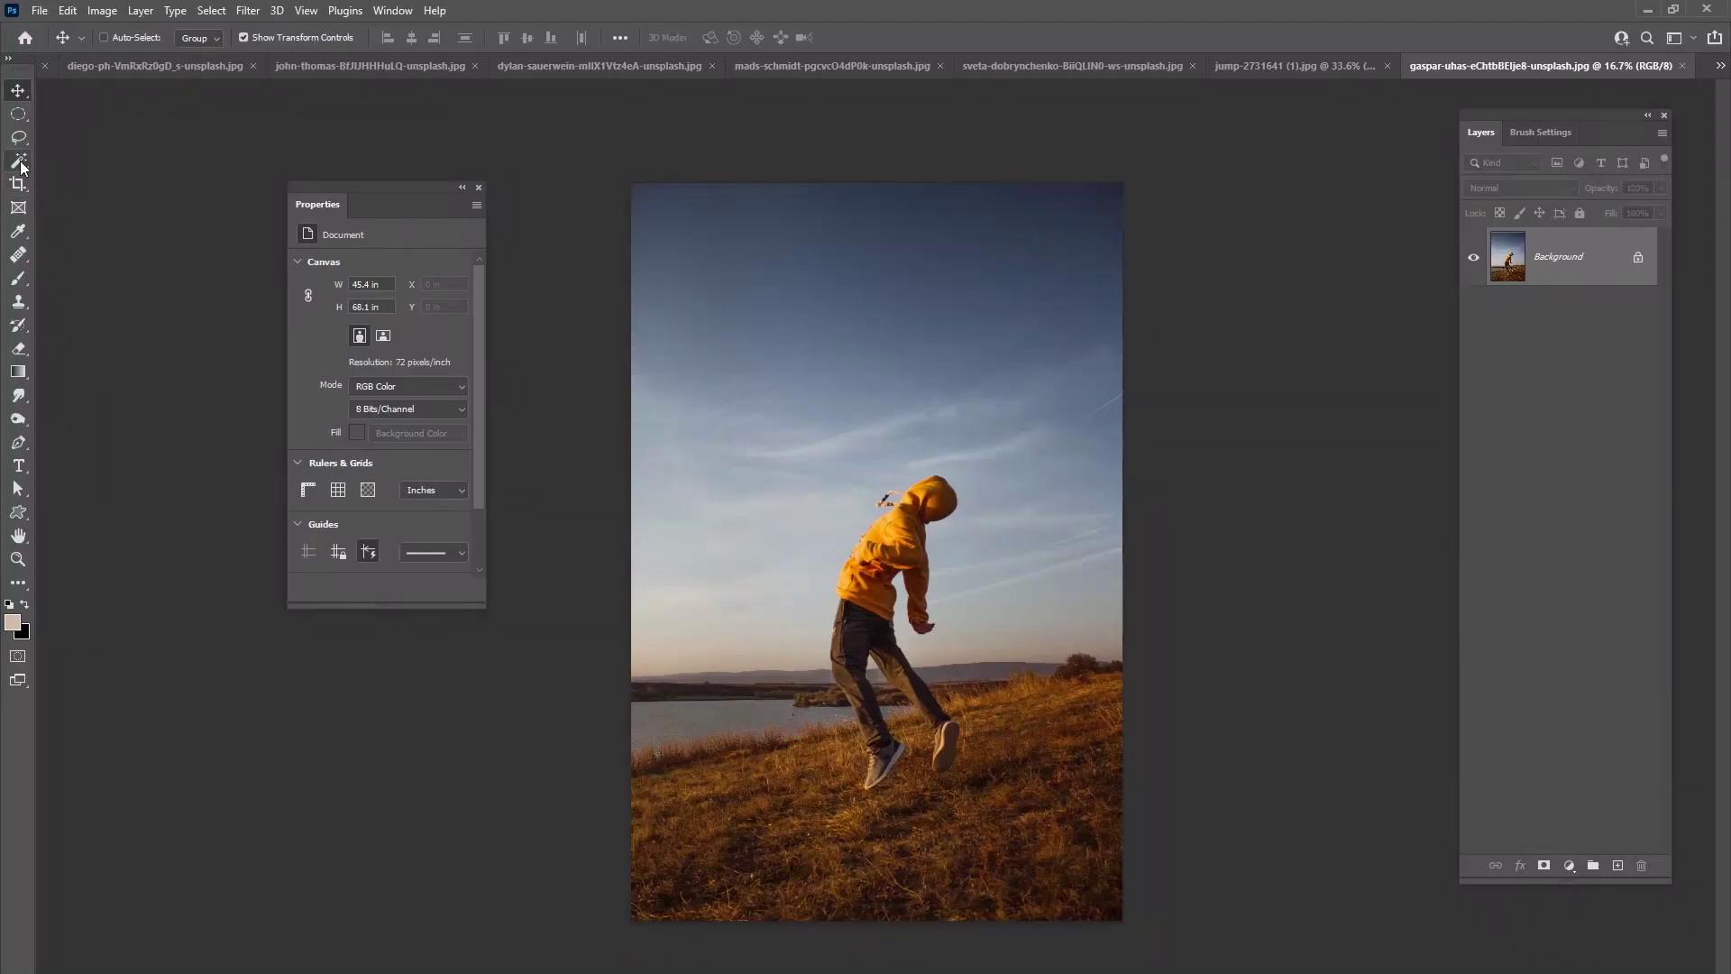
- Select the man in the yellow hoodie and paste him into rapture.psd above Layer 13, closing the Unsplash photo next to the composite
left_click(18, 161)
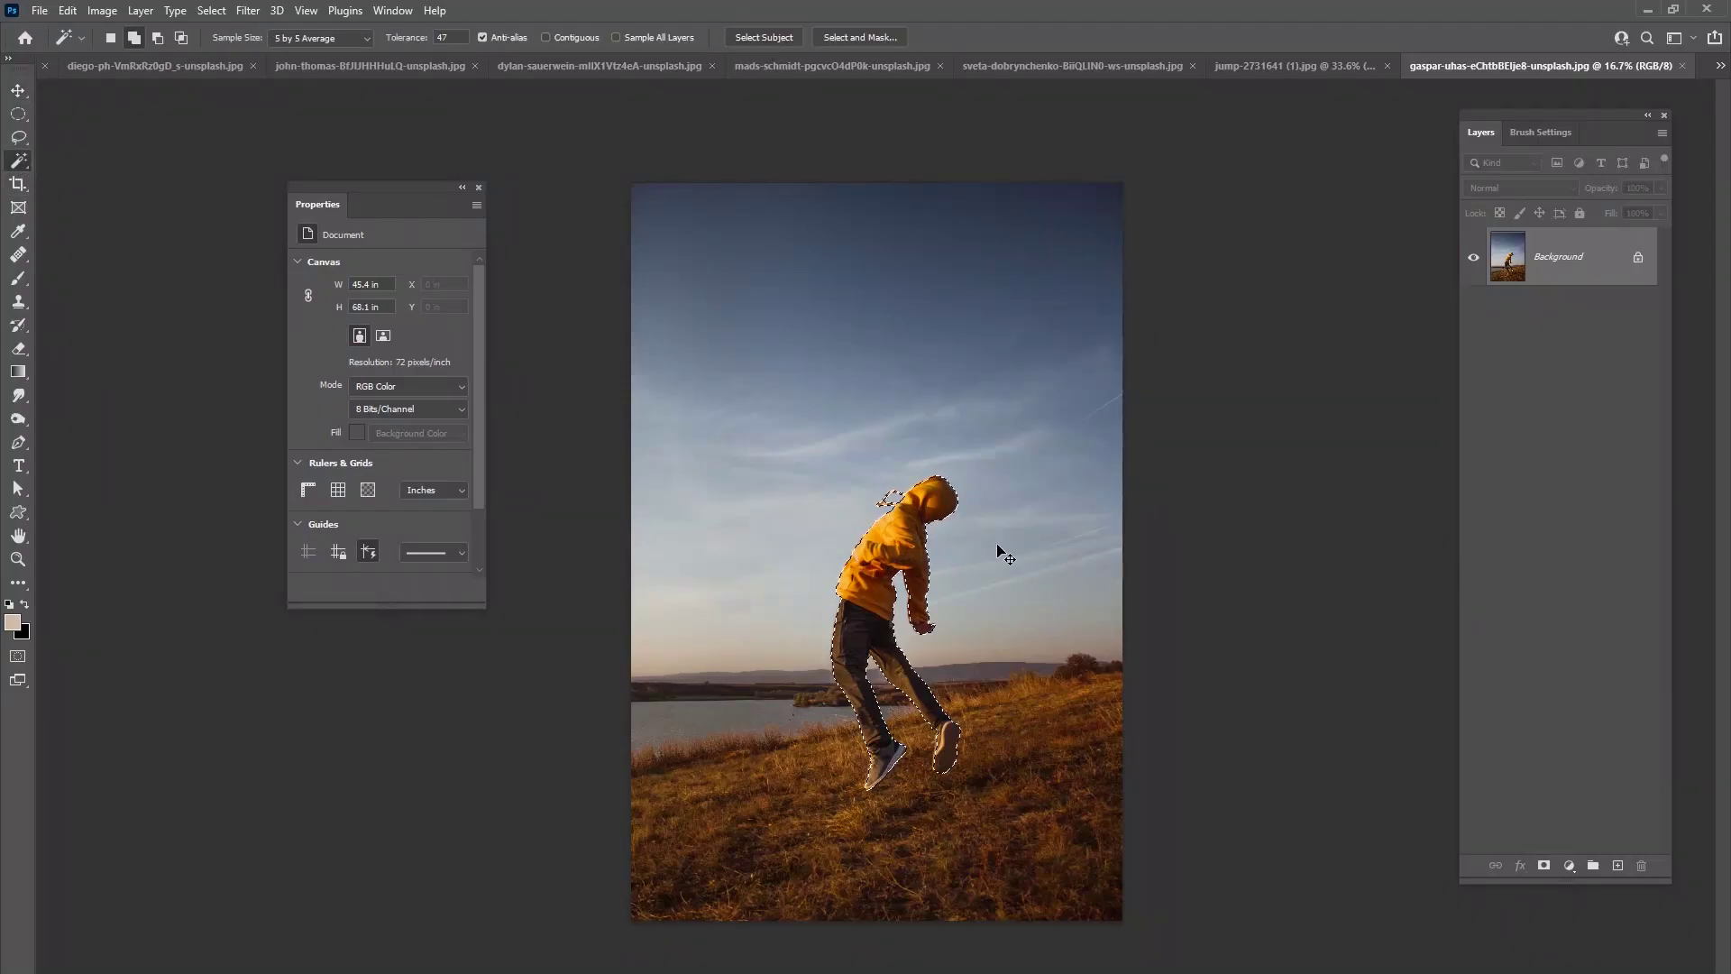
left_click(254, 65)
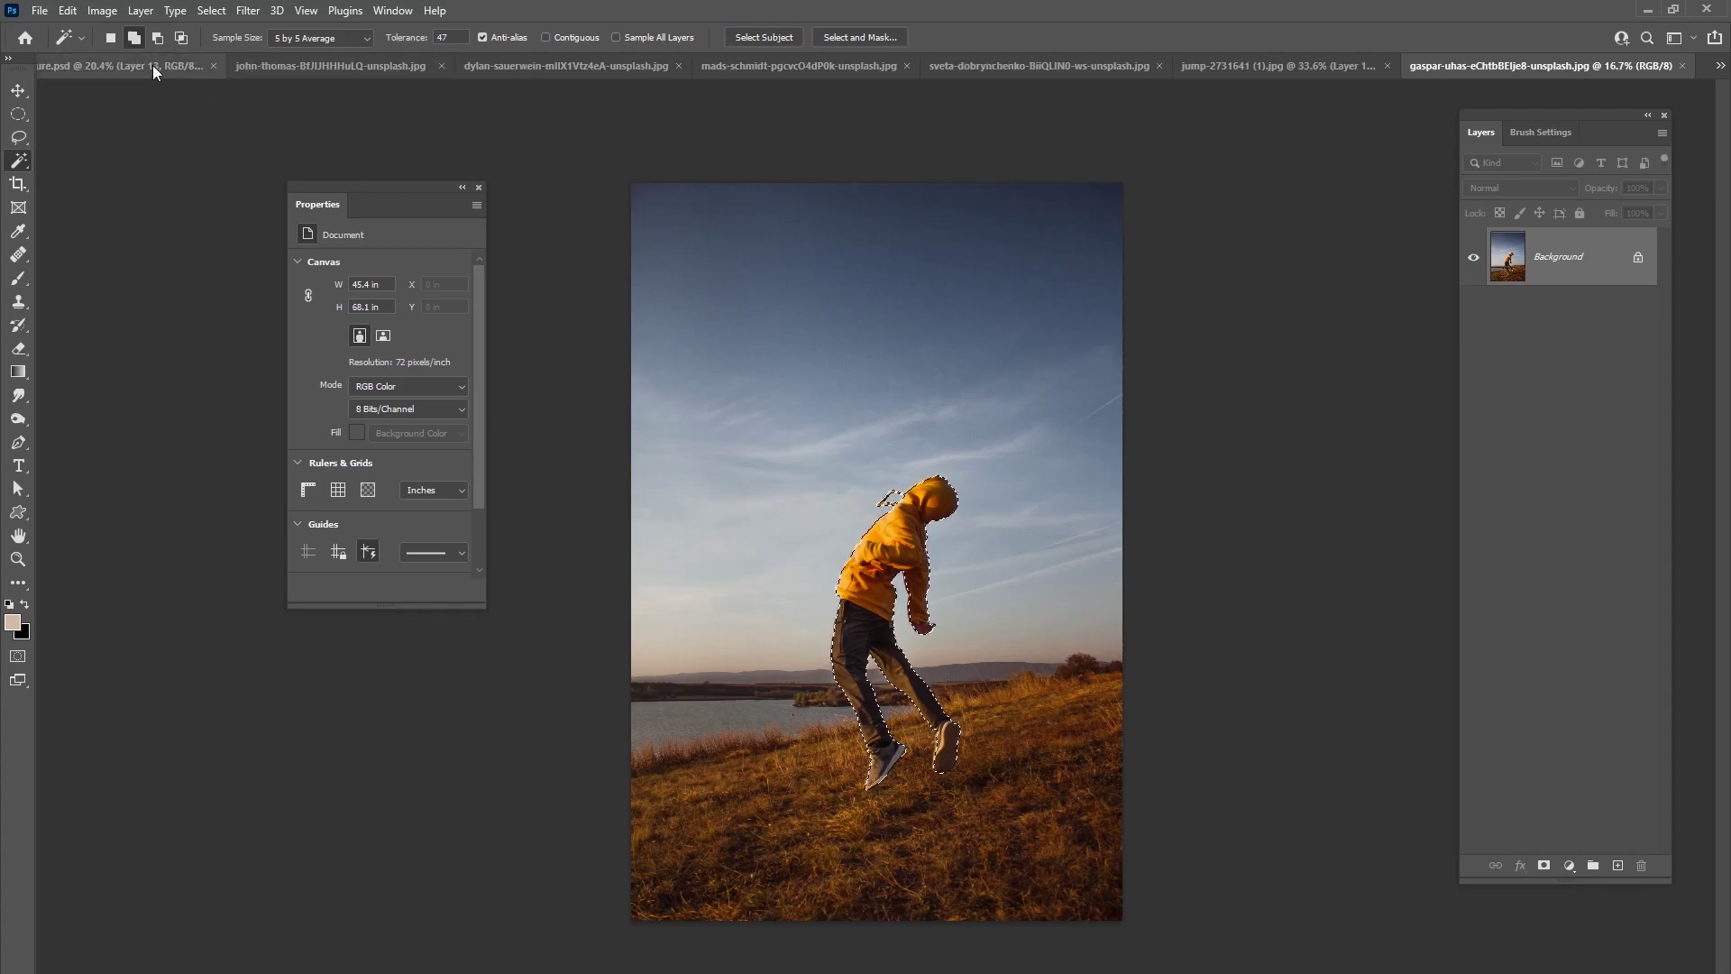
left_click(155, 66)
left_click_drag(644, 419, 557, 360)
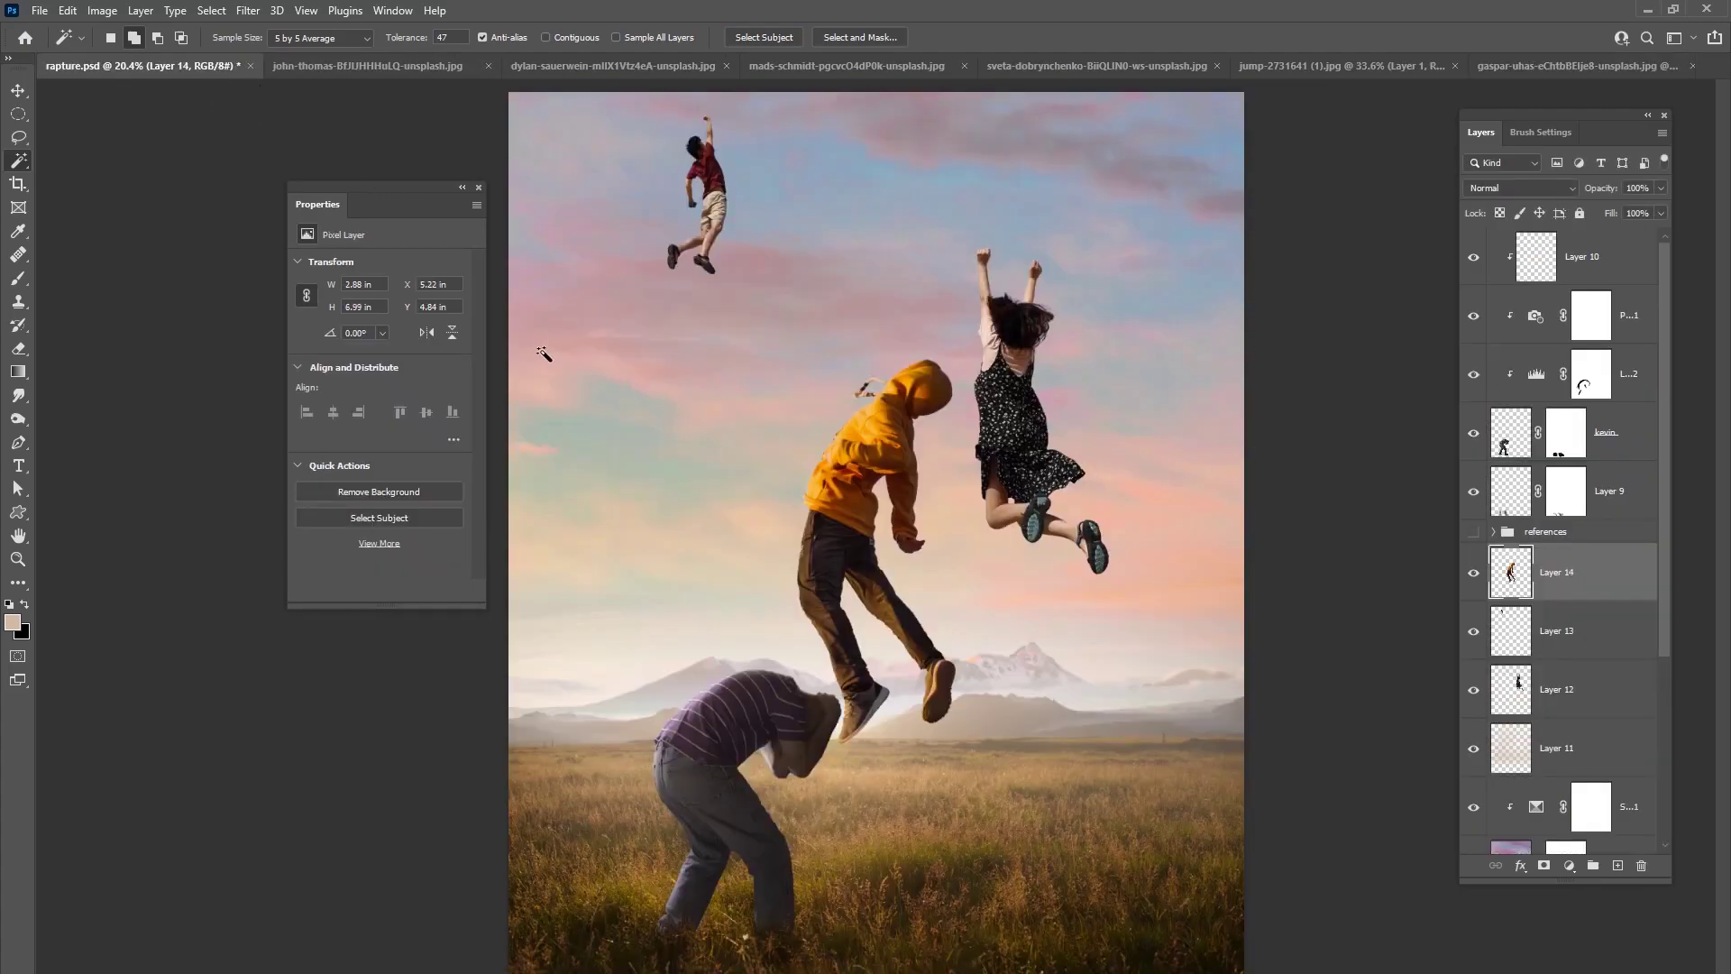
- Defringe the edges of the pasted hooded man's layer
left_click(139, 10)
mouse_move(227, 724)
left_click(391, 742)
key("Return")
- Shrink the hooded man and place him high in the sky between the red-shirted man and the jumping woman
key("ctrl+t")
left_click_drag(925, 492, 924, 418)
left_click_drag(956, 259, 930, 140)
left_click_drag(915, 204, 908, 245)
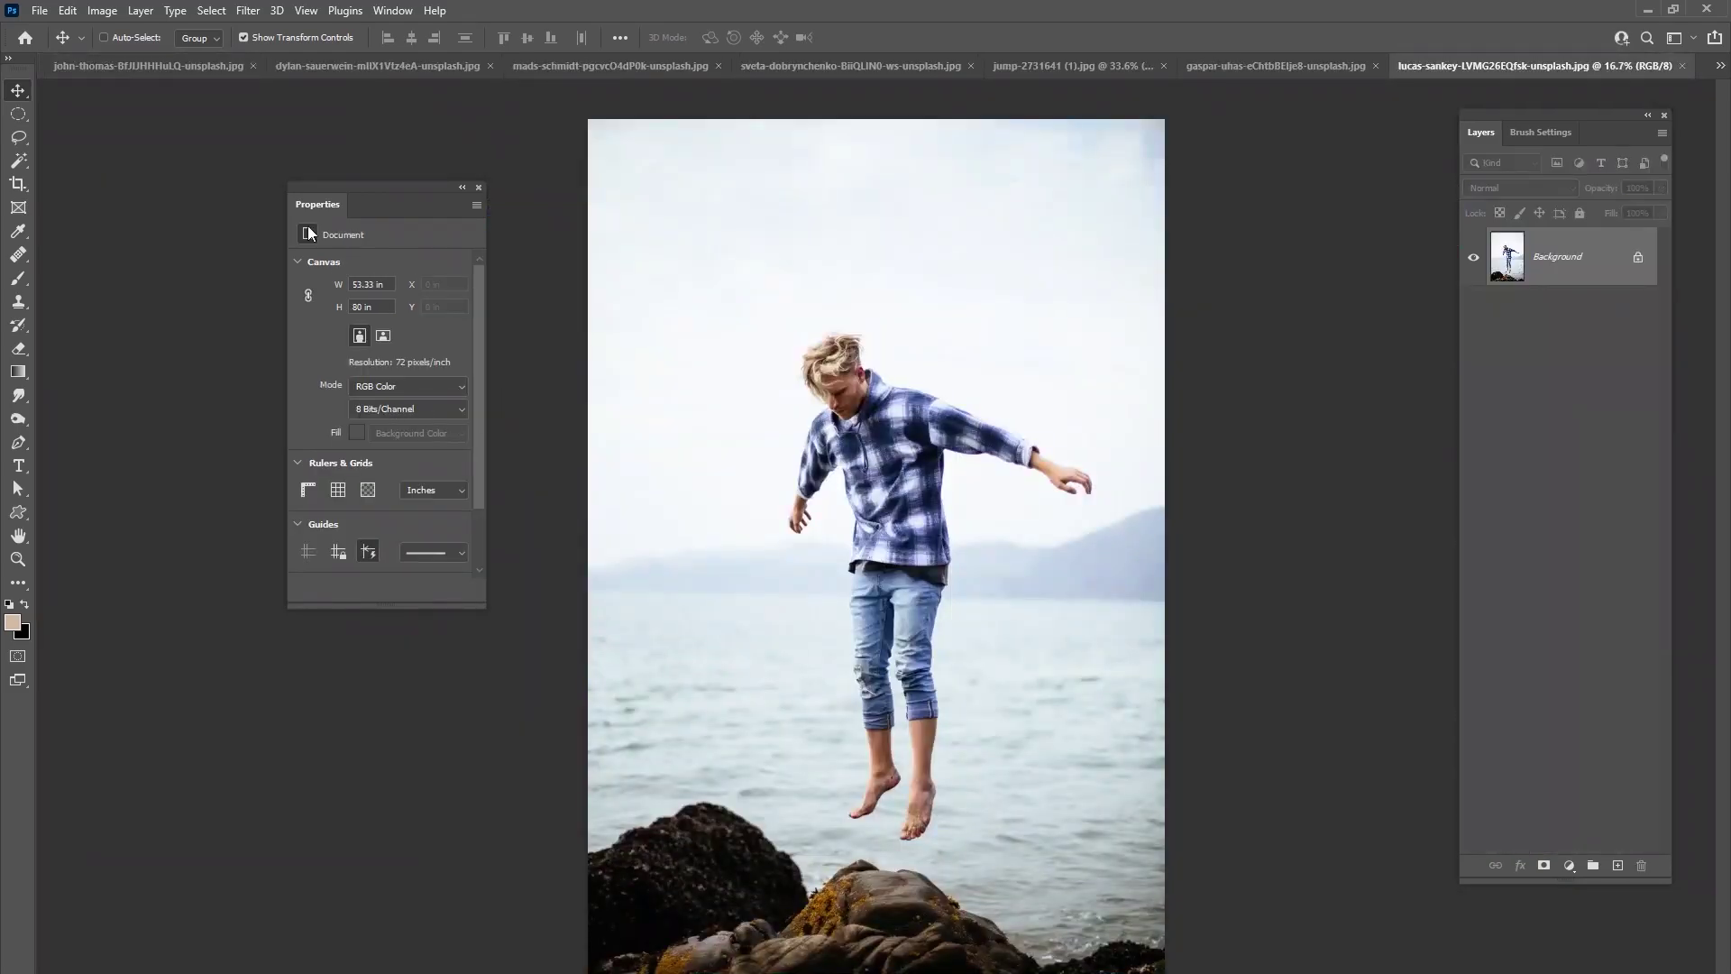
- Select the man in the plaid shirt as the subject and paste him into rapture.psd above Layer 14, closing the Unsplash photo beside the composite
left_click(16, 162)
left_click(752, 37)
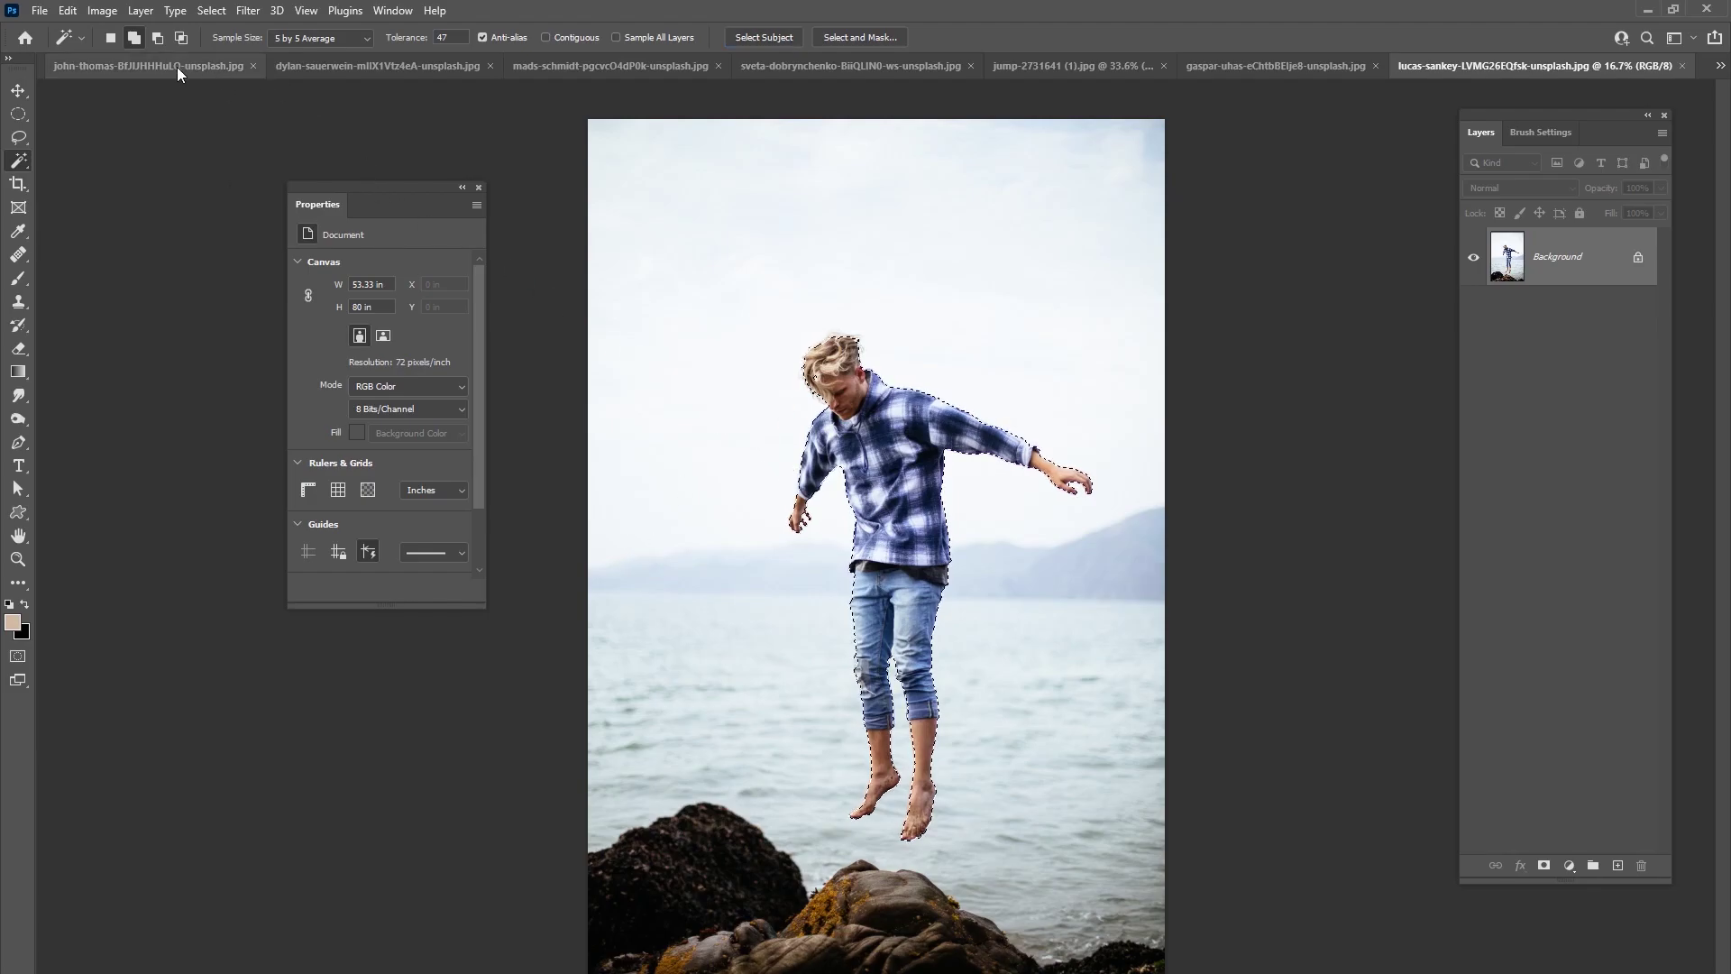
left_click(268, 72)
left_click(521, 66)
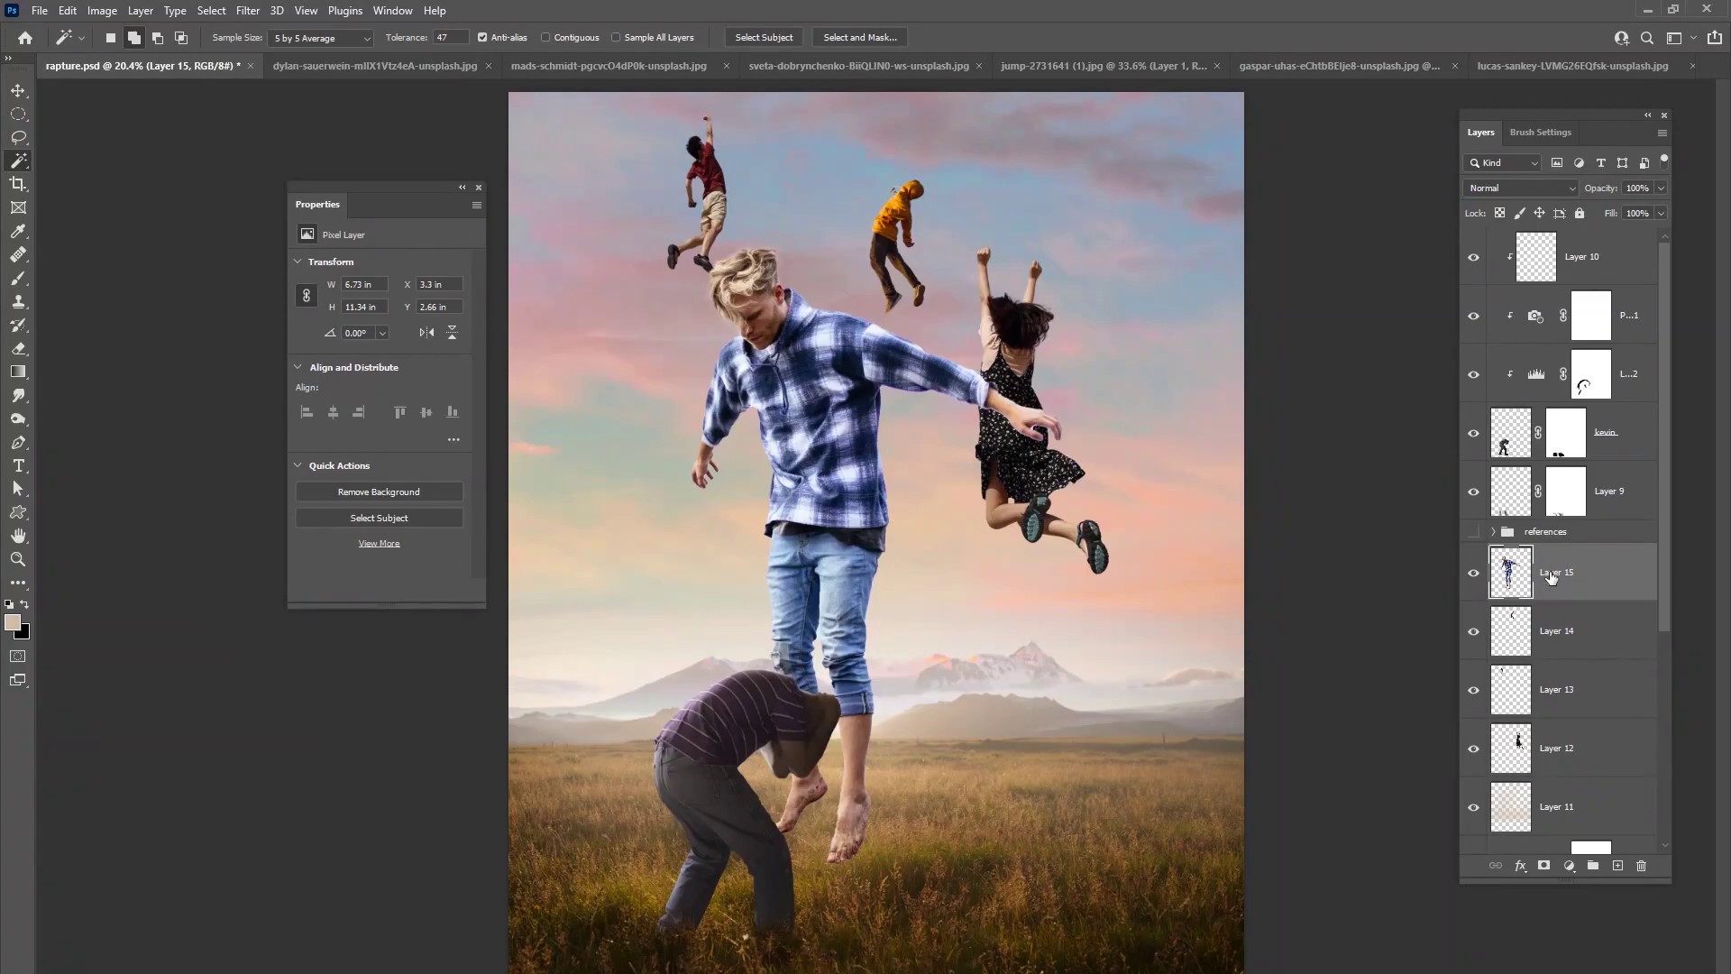
- Shrink the plaid-shirted man at the right of the sky and move his layer, Layer 15, below Layer 12
key("v")
left_click_drag(1061, 239, 1174, 411)
left_click(893, 37)
left_click_drag(1557, 572, 1556, 777)
- Scale the plaid-shirted man to about 76.5% and place him in the sky to the right of the jumping woman
left_click_drag(1149, 487, 1166, 512)
key("ctrl+t")
left_click_drag(1211, 452, 1175, 360)
left_click_drag(1214, 306, 1172, 309)
left_click_drag(1217, 242, 1172, 299)
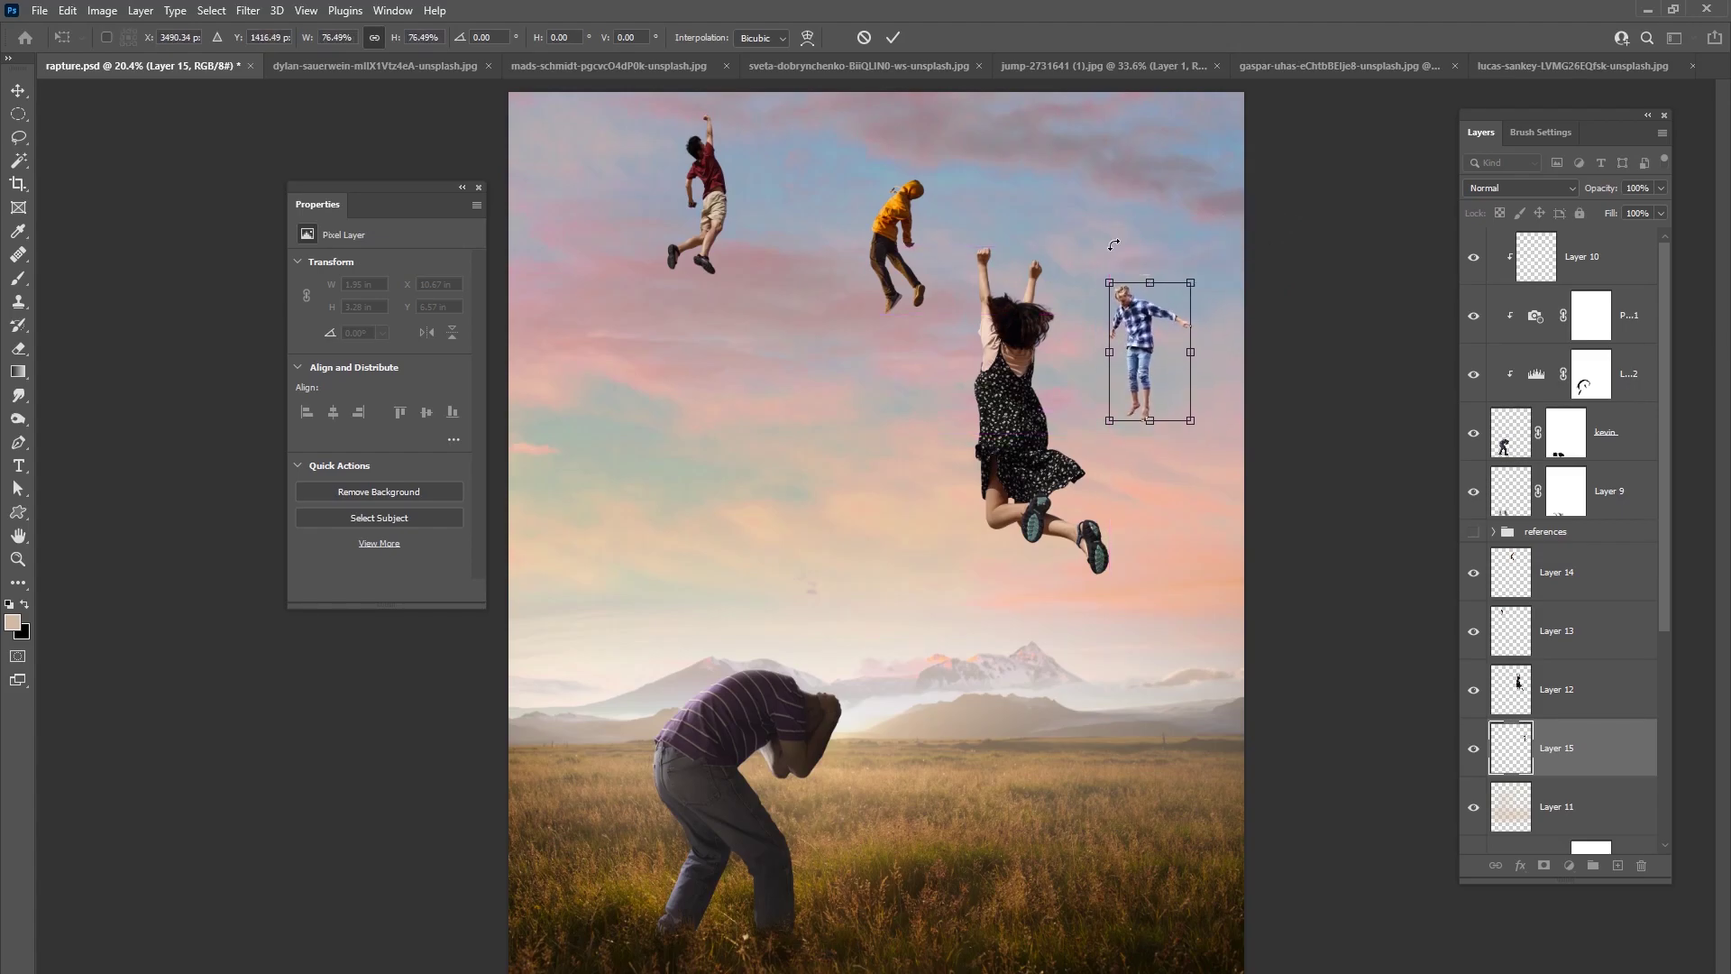
left_click(893, 37)
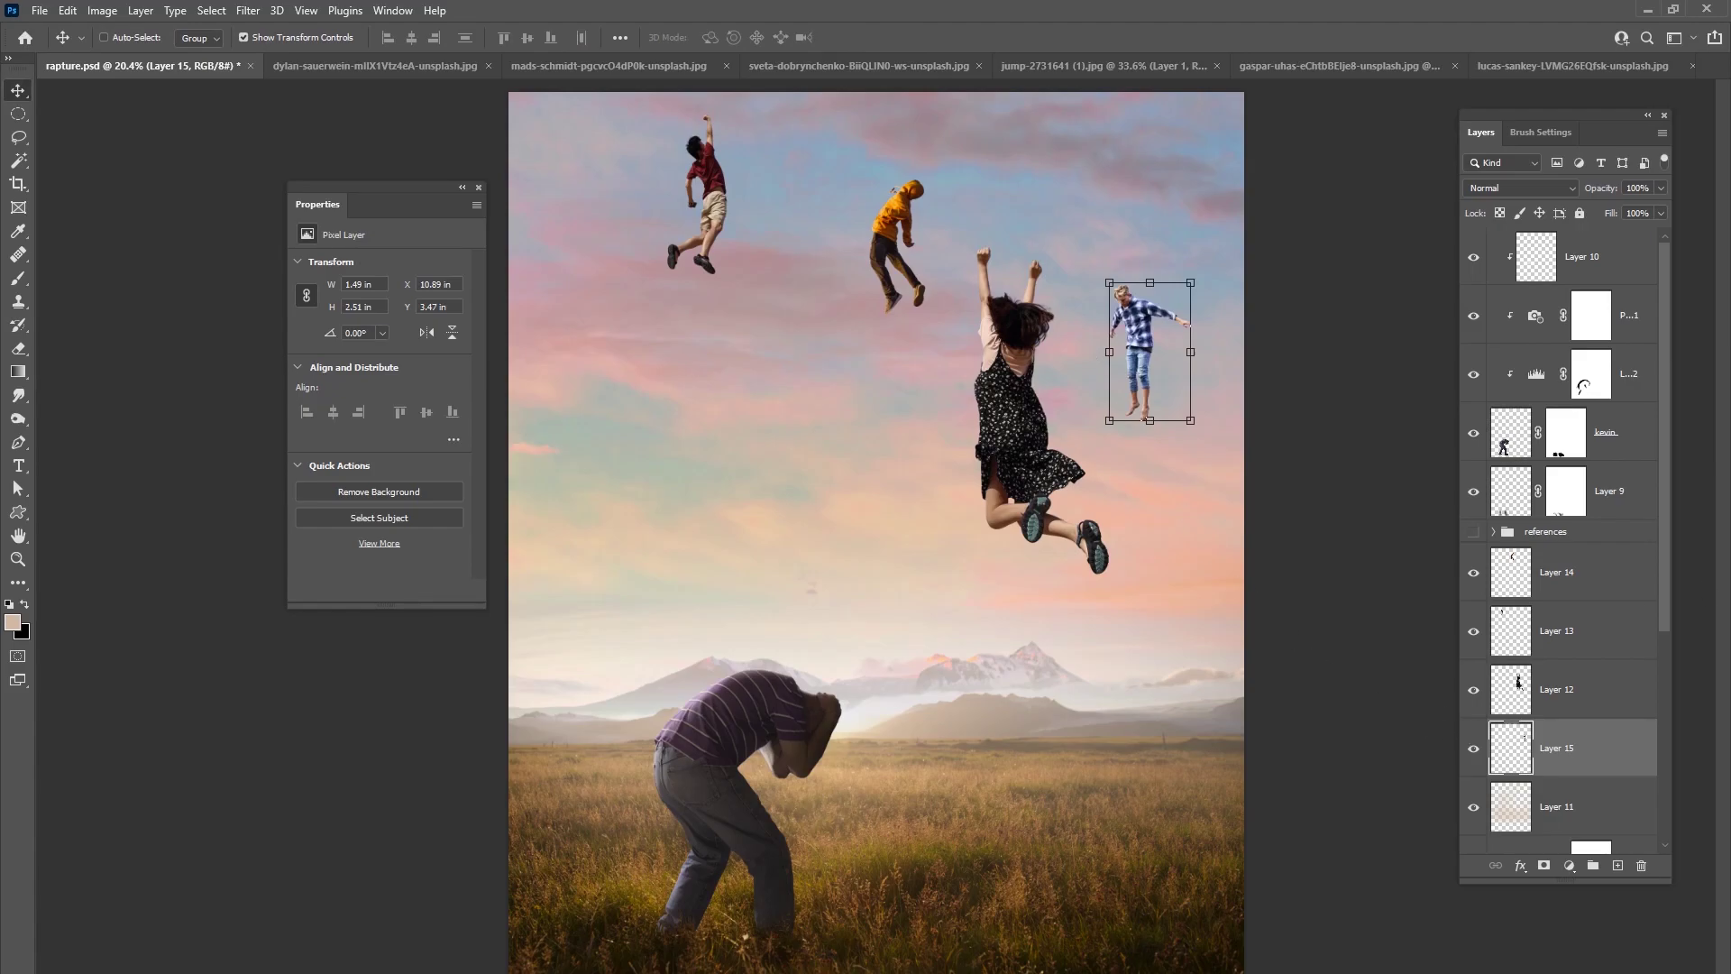
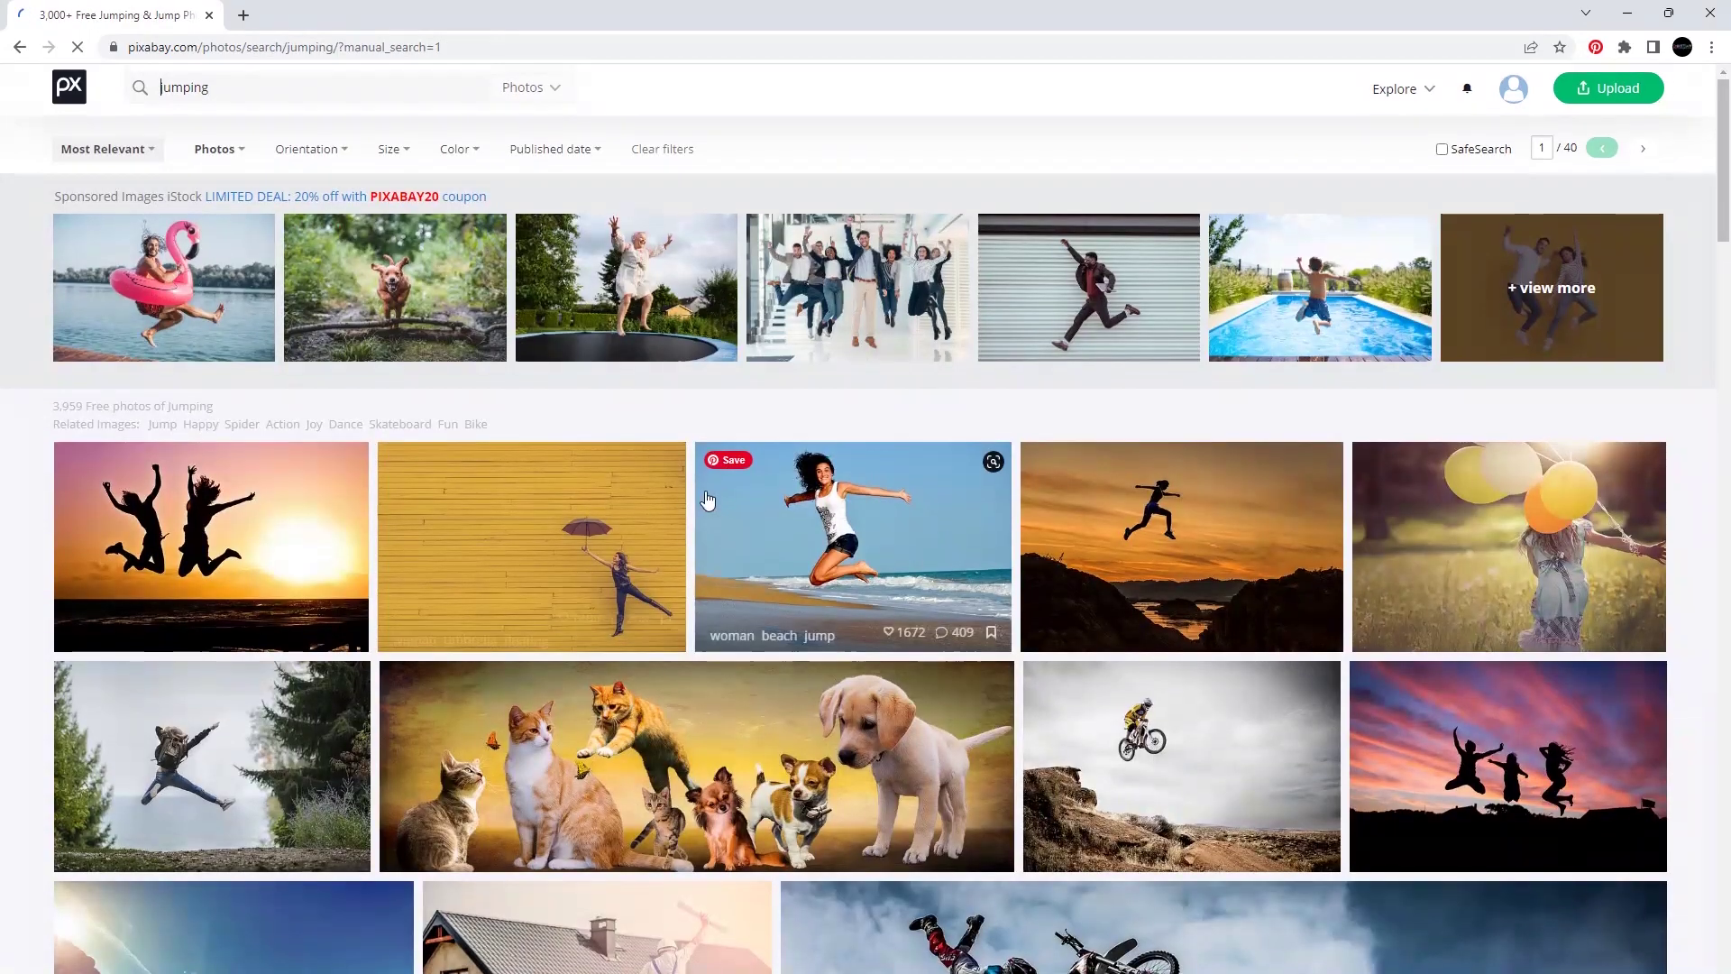
- Browse the Pixabay results for jumping in the browser and view the photo of the girl jumping at the beach
scroll(702, 493, "down", 10)
scroll(702, 493, "down", 5)
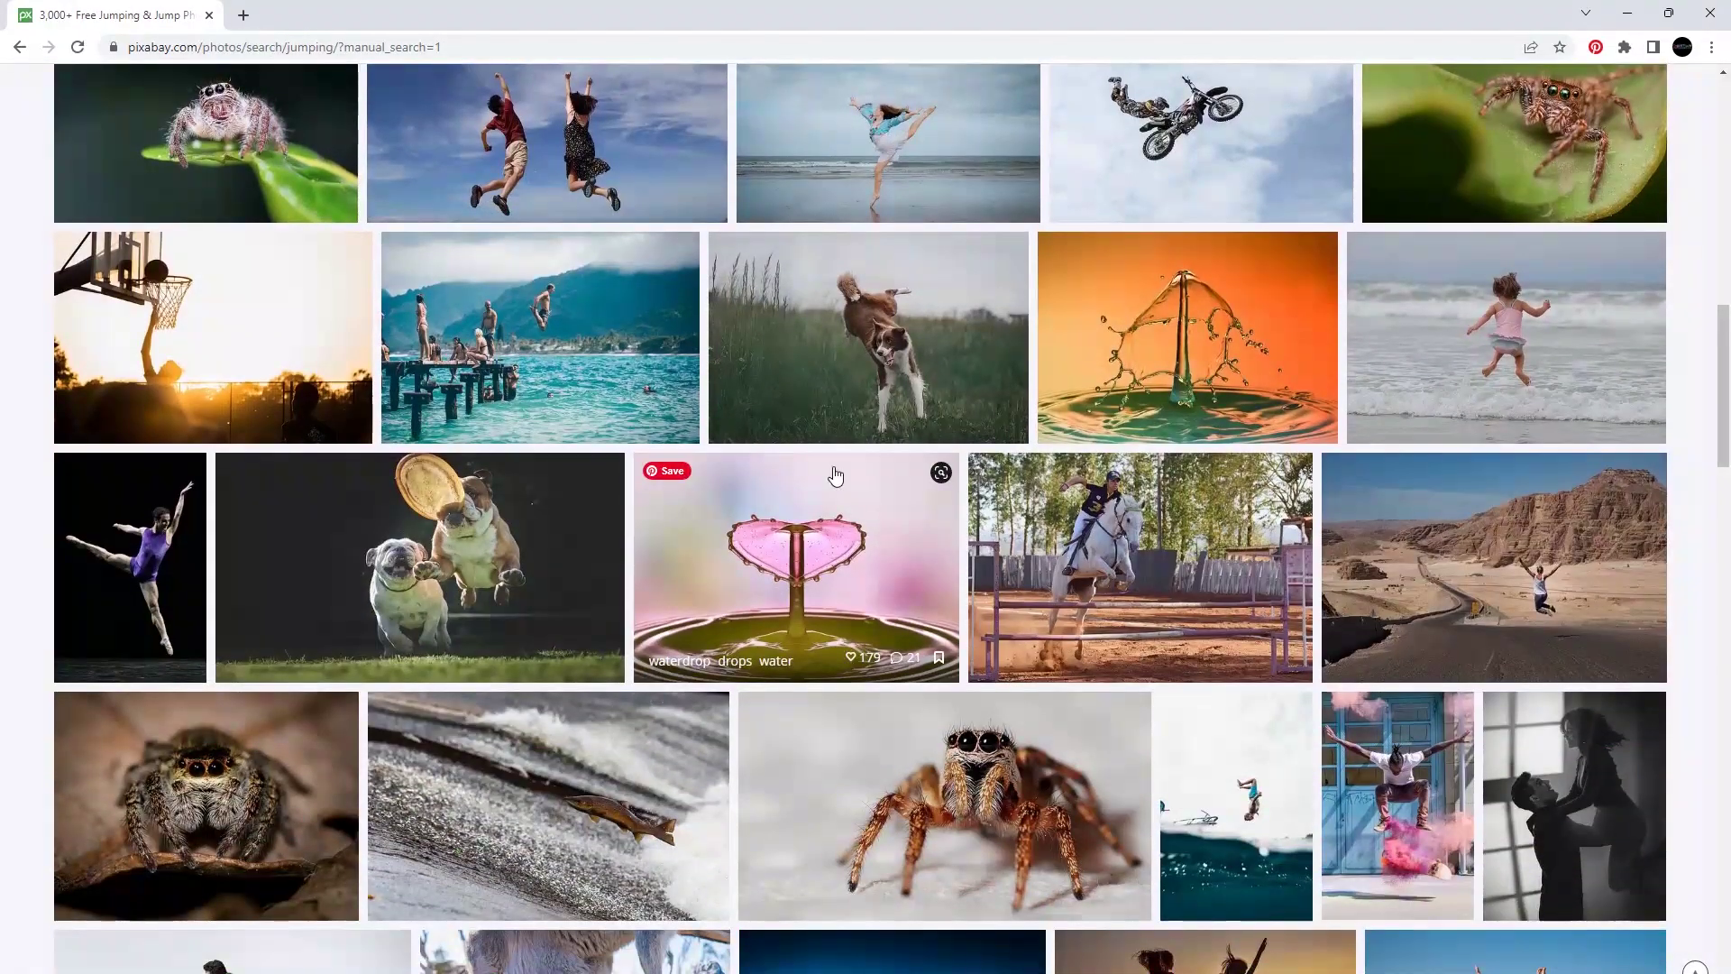
left_click(1495, 359)
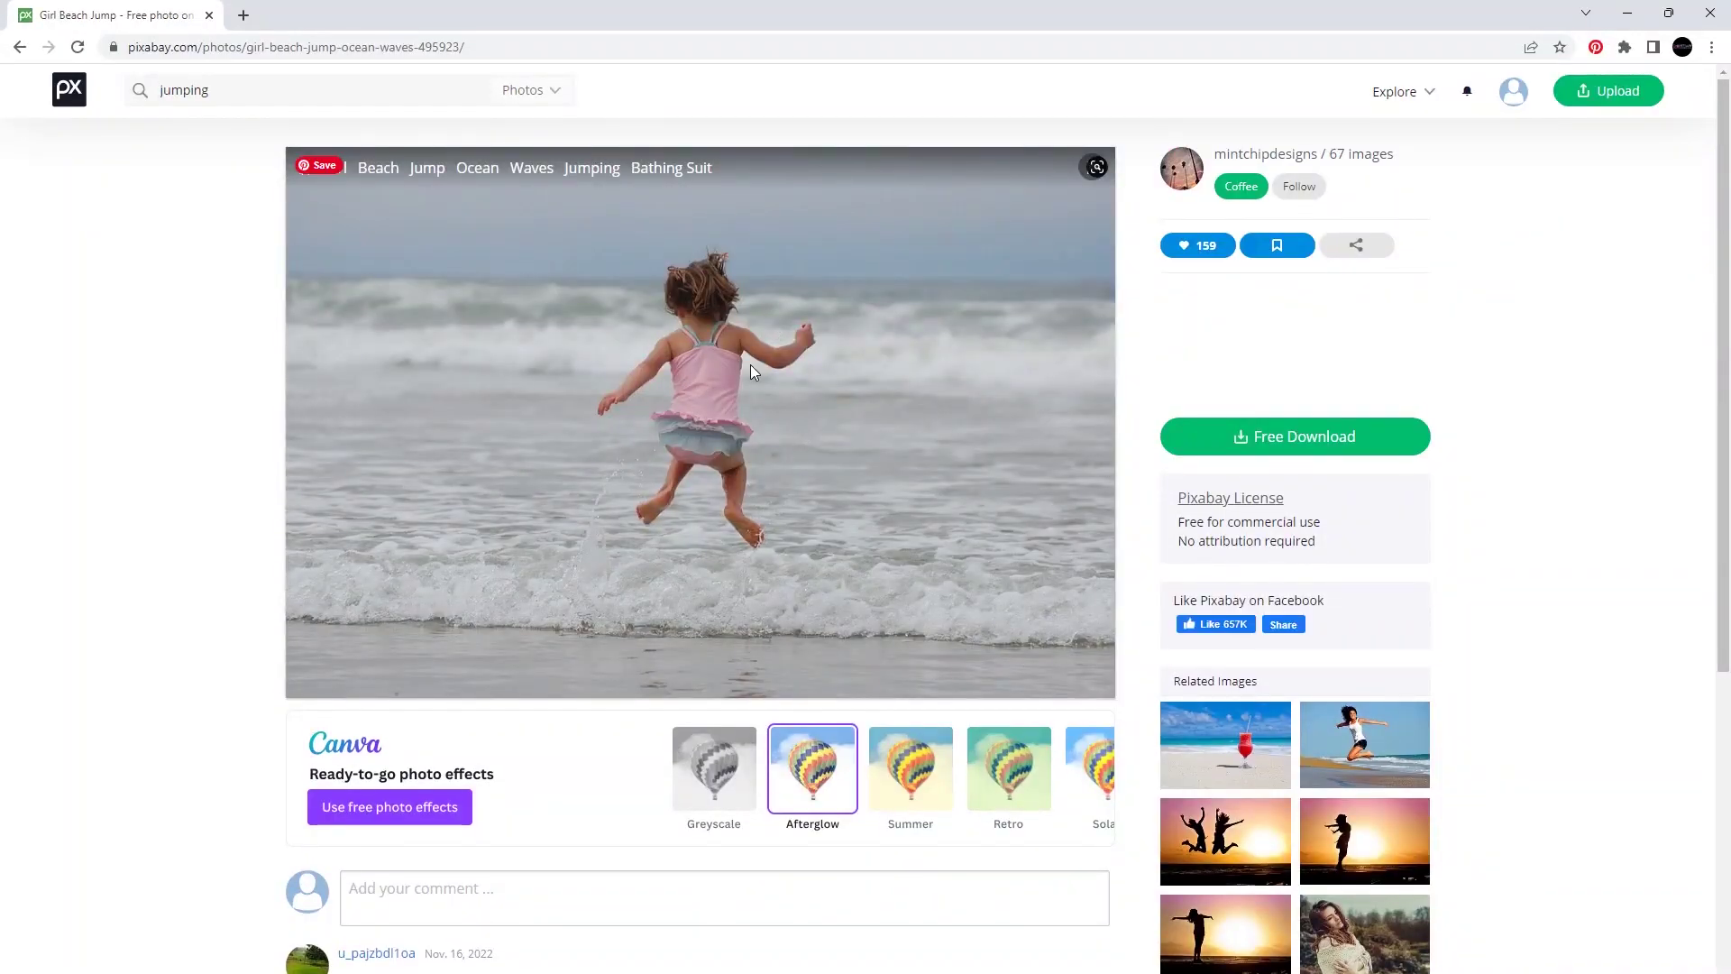
left_click(20, 47)
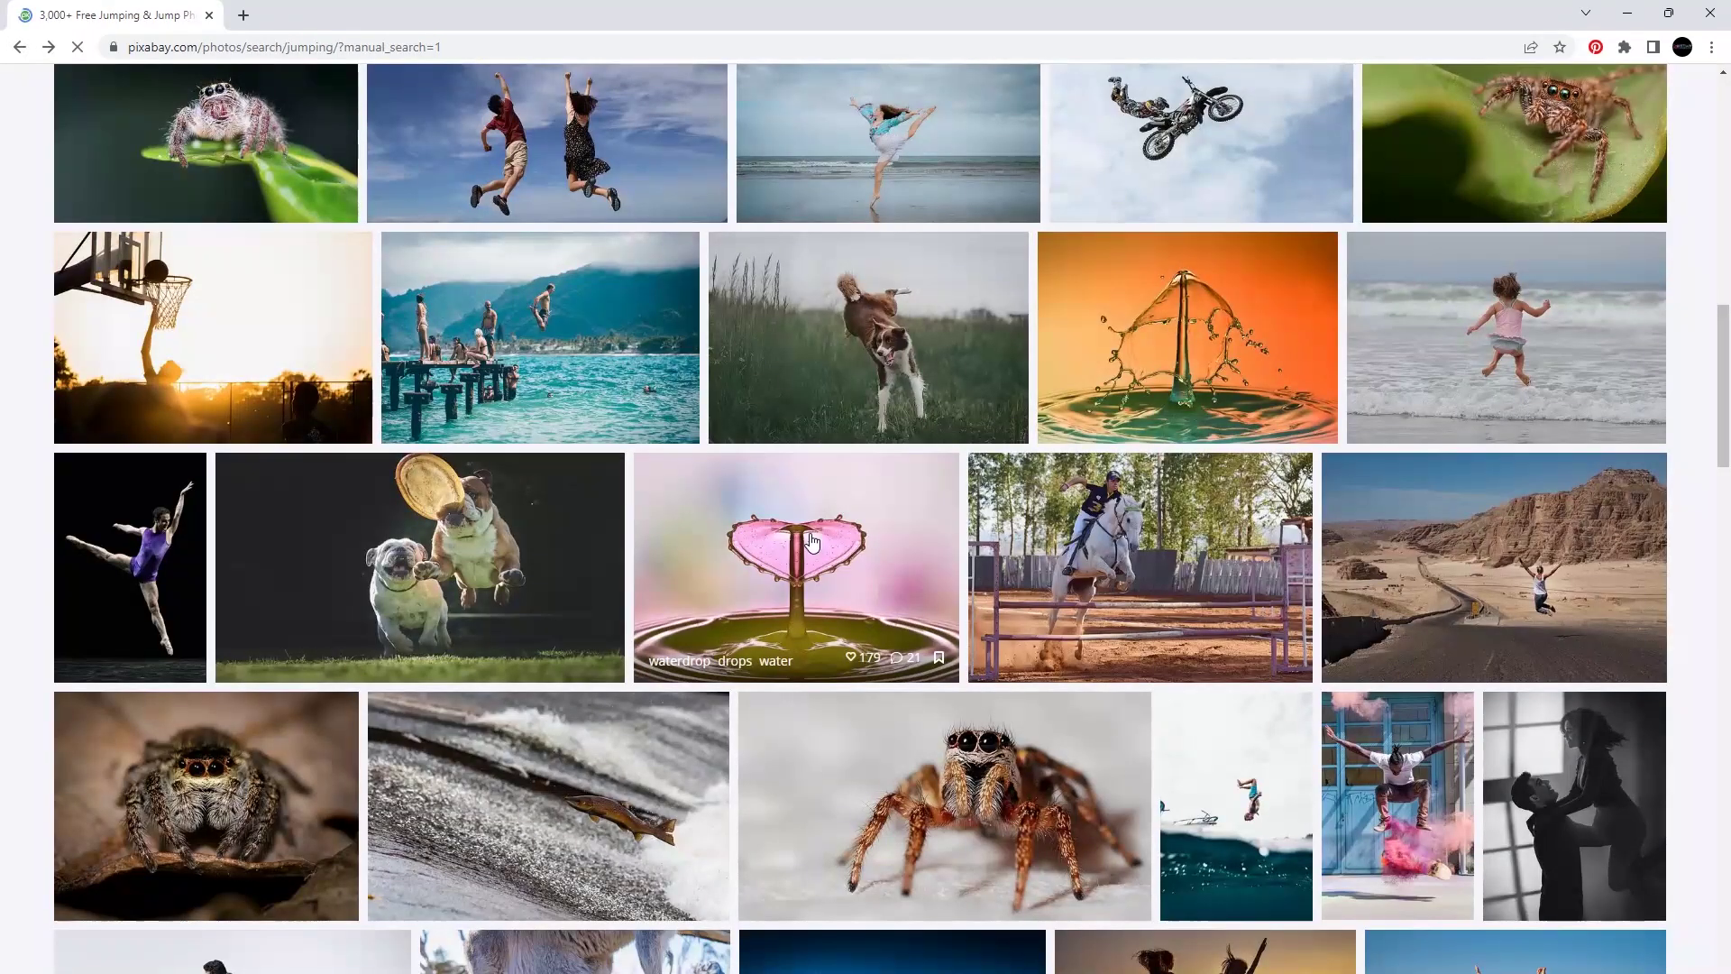
- Look further through the jumping photos and view the male ballet dancer in purple before returning to the results
scroll(948, 542, "down", 5)
scroll(955, 469, "down", 2)
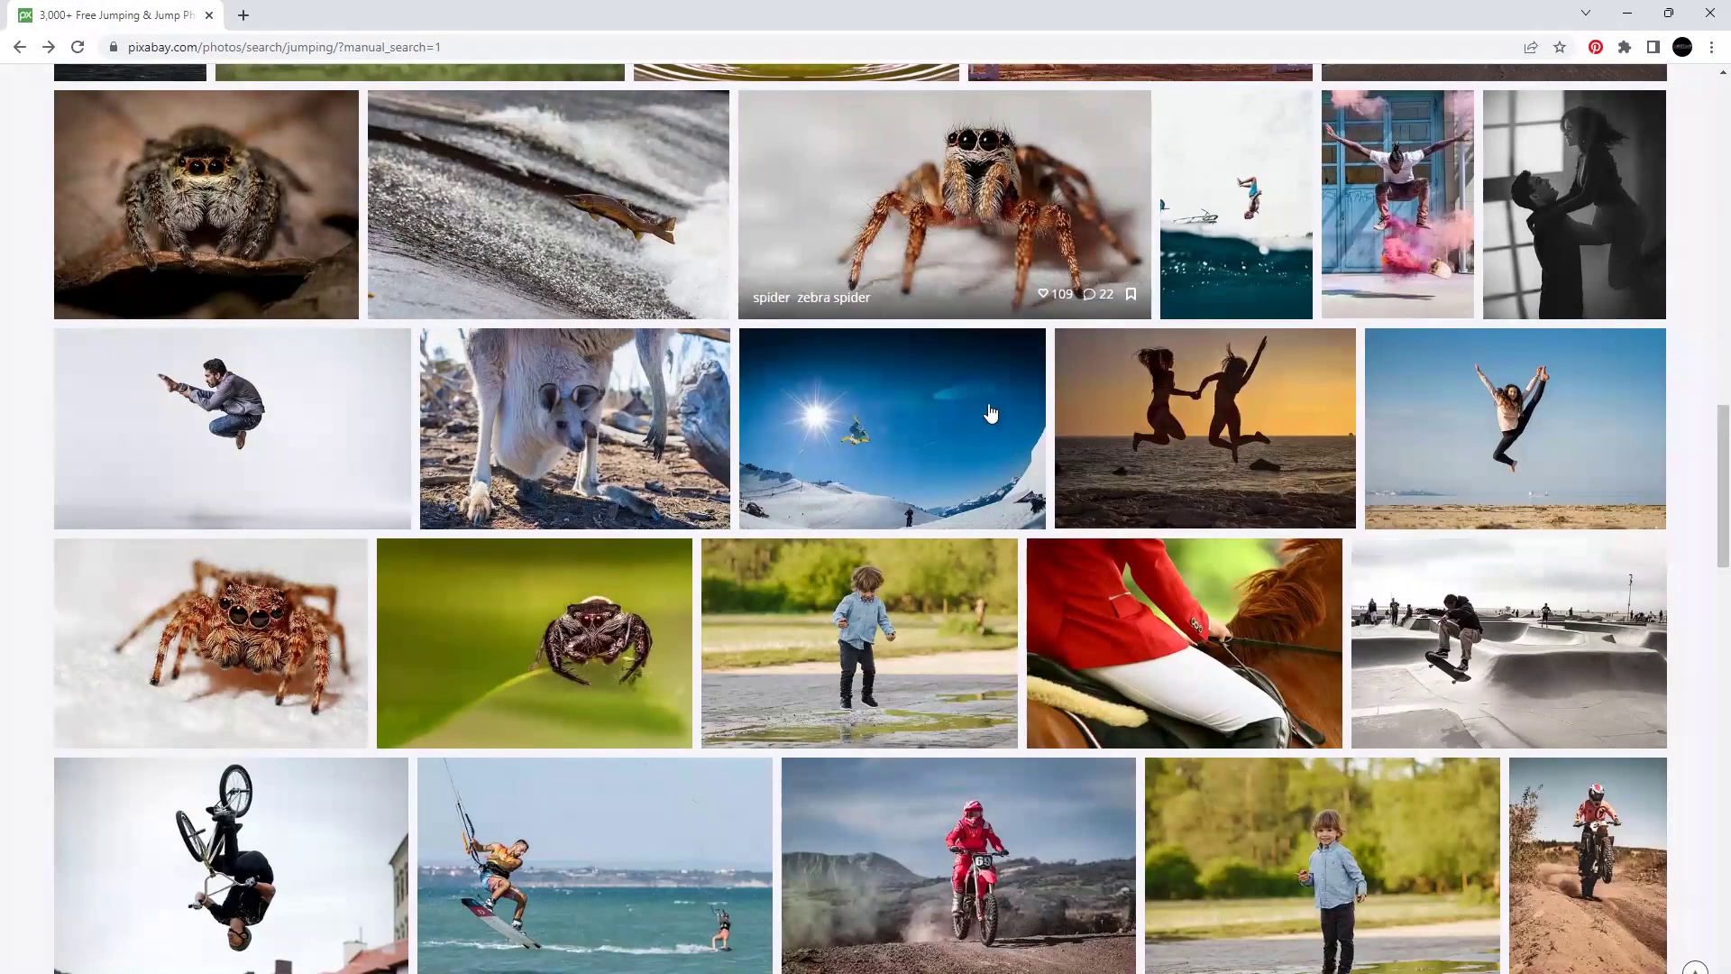
scroll(1037, 496, "down", 2)
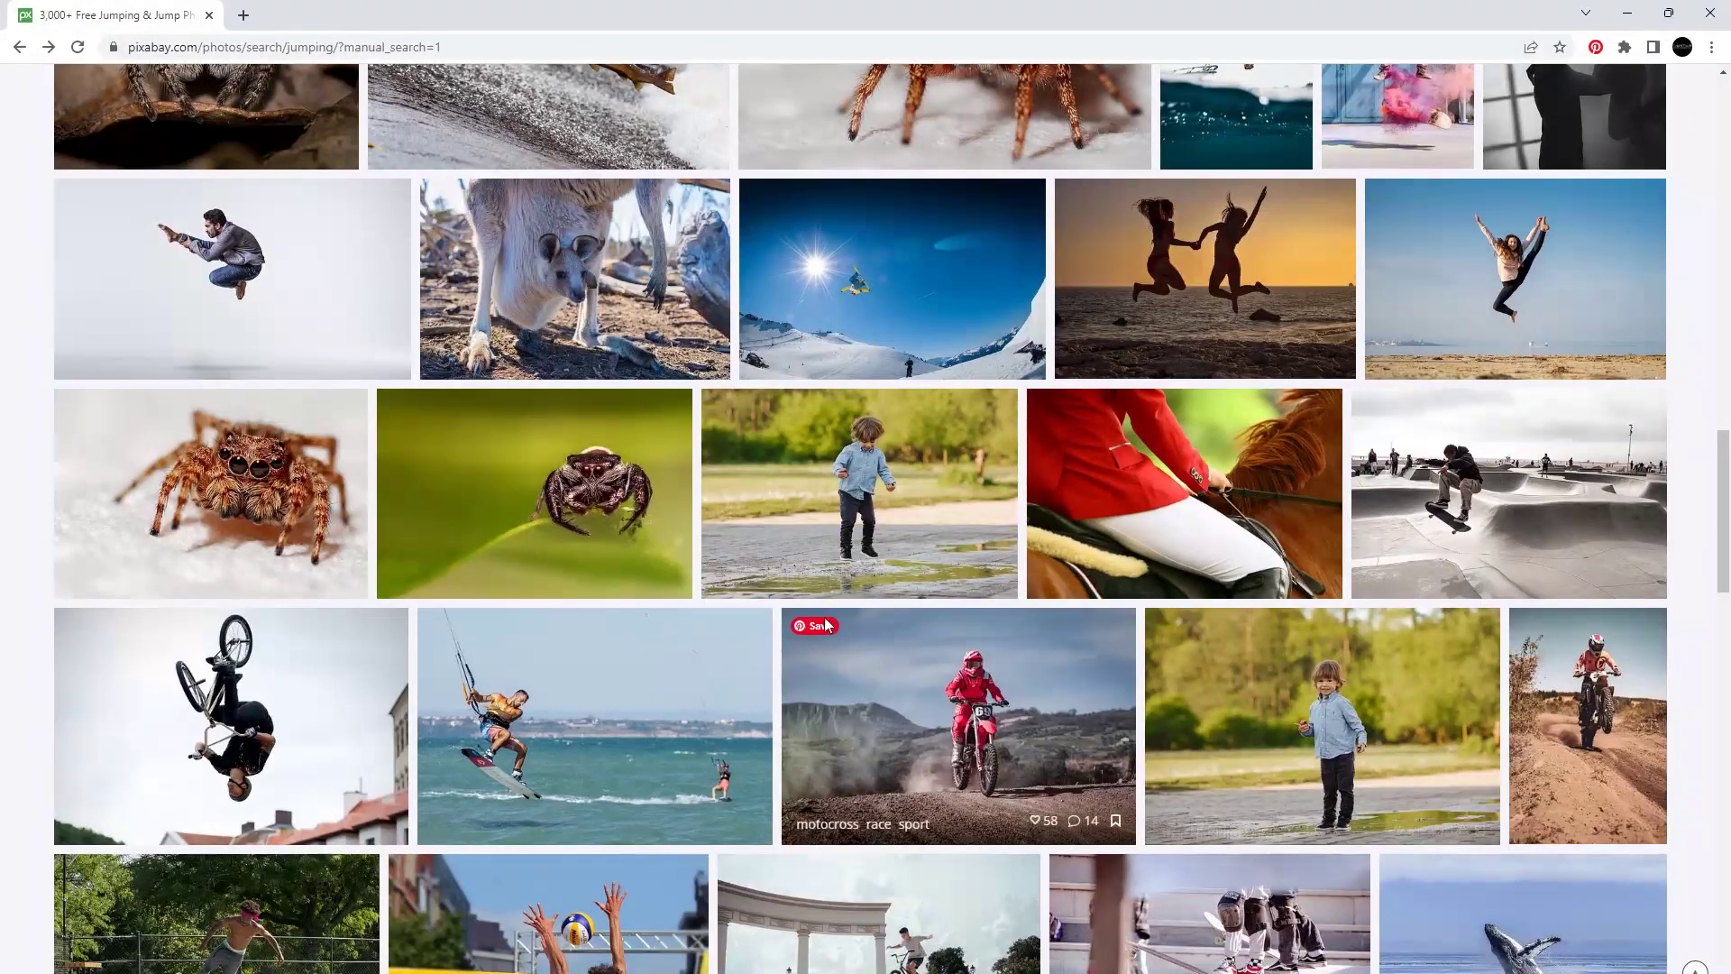
scroll(722, 586, "up", 5)
left_click(158, 250)
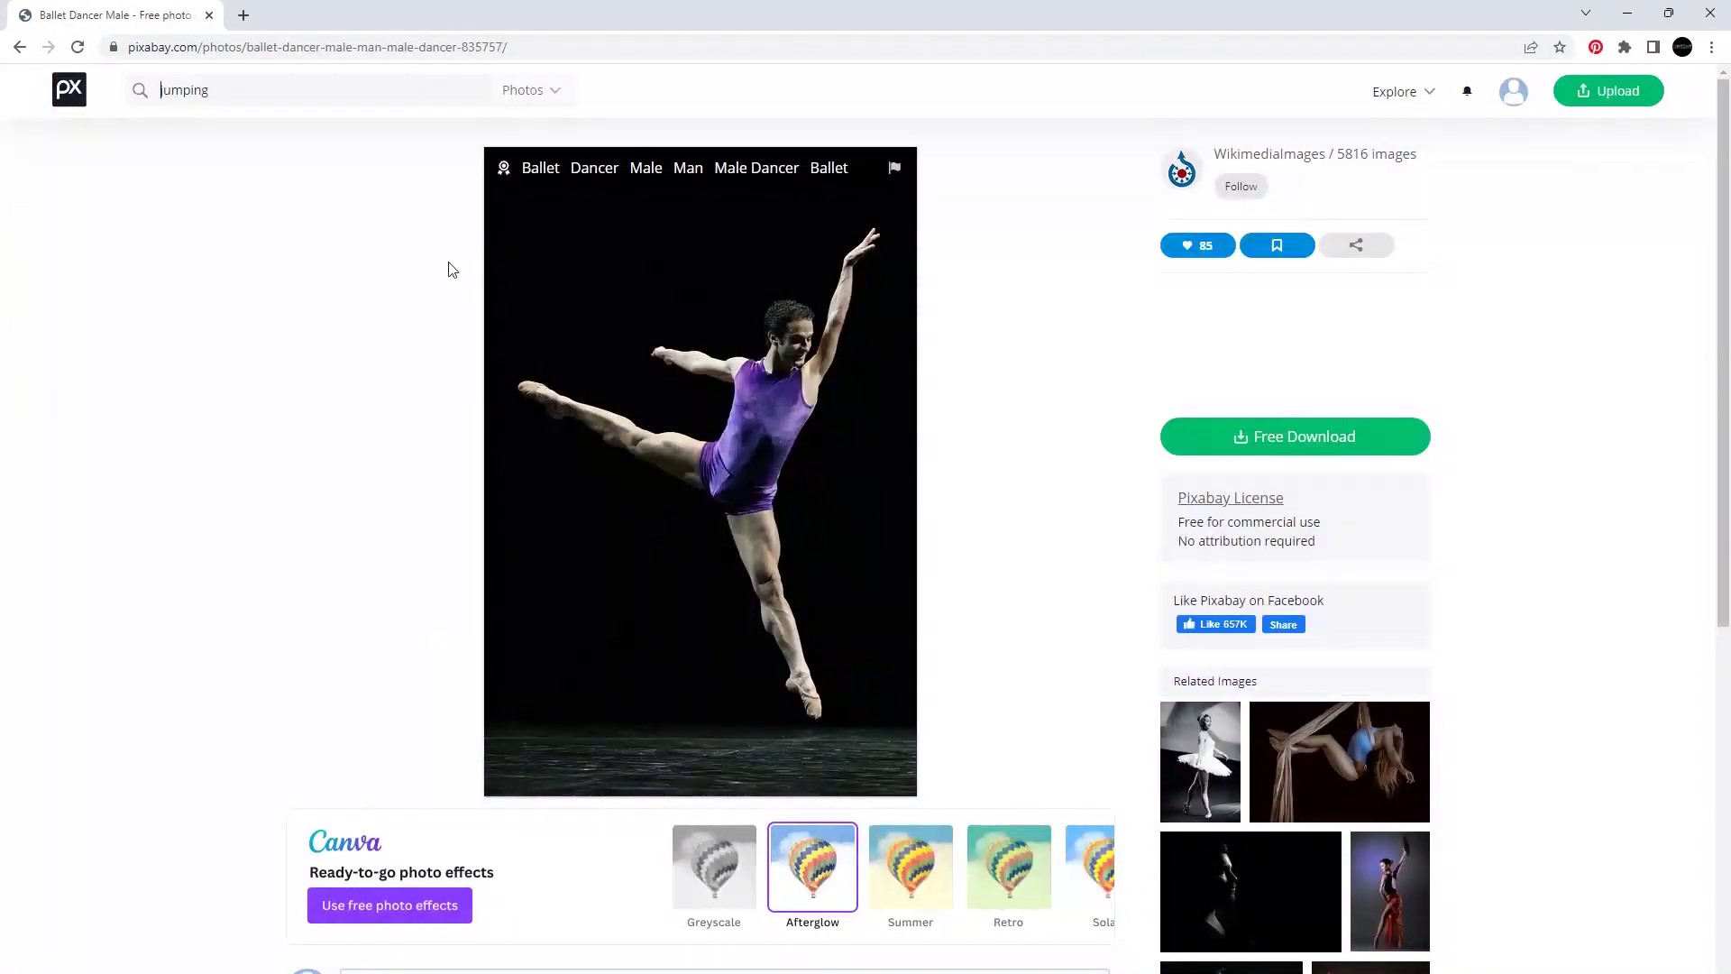
left_click(21, 47)
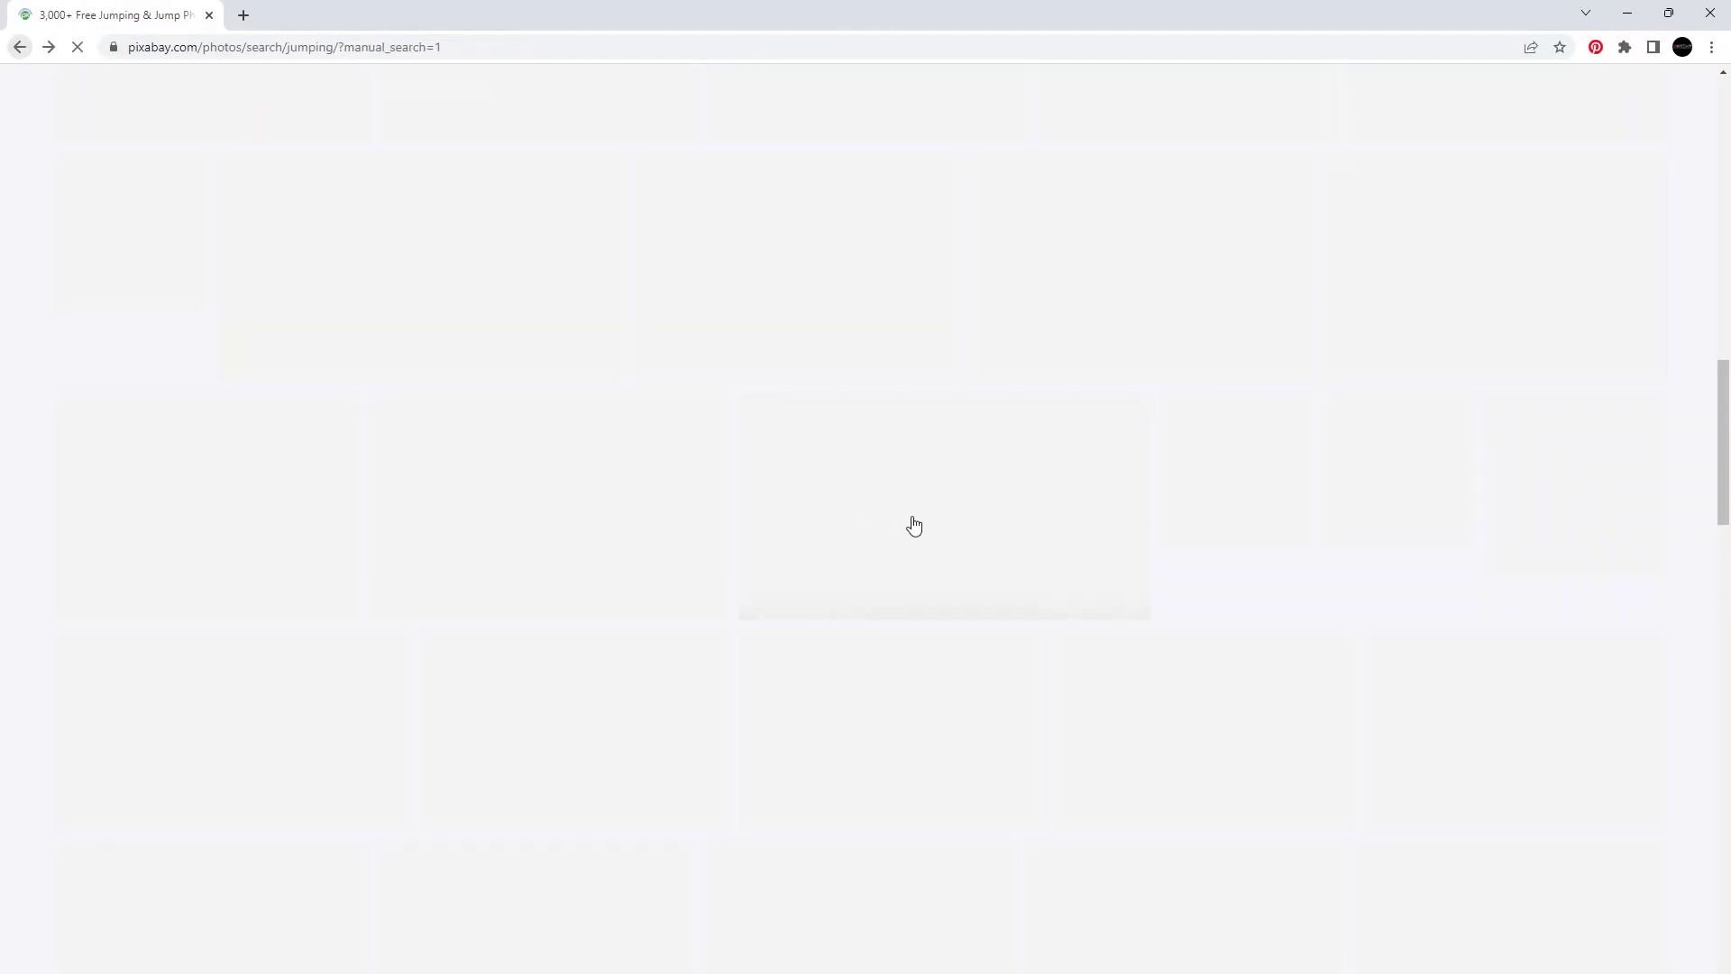
- Look further down the jumping photos and view the man leaping over an alarm clock before returning to the results
scroll(946, 532, "down", 3)
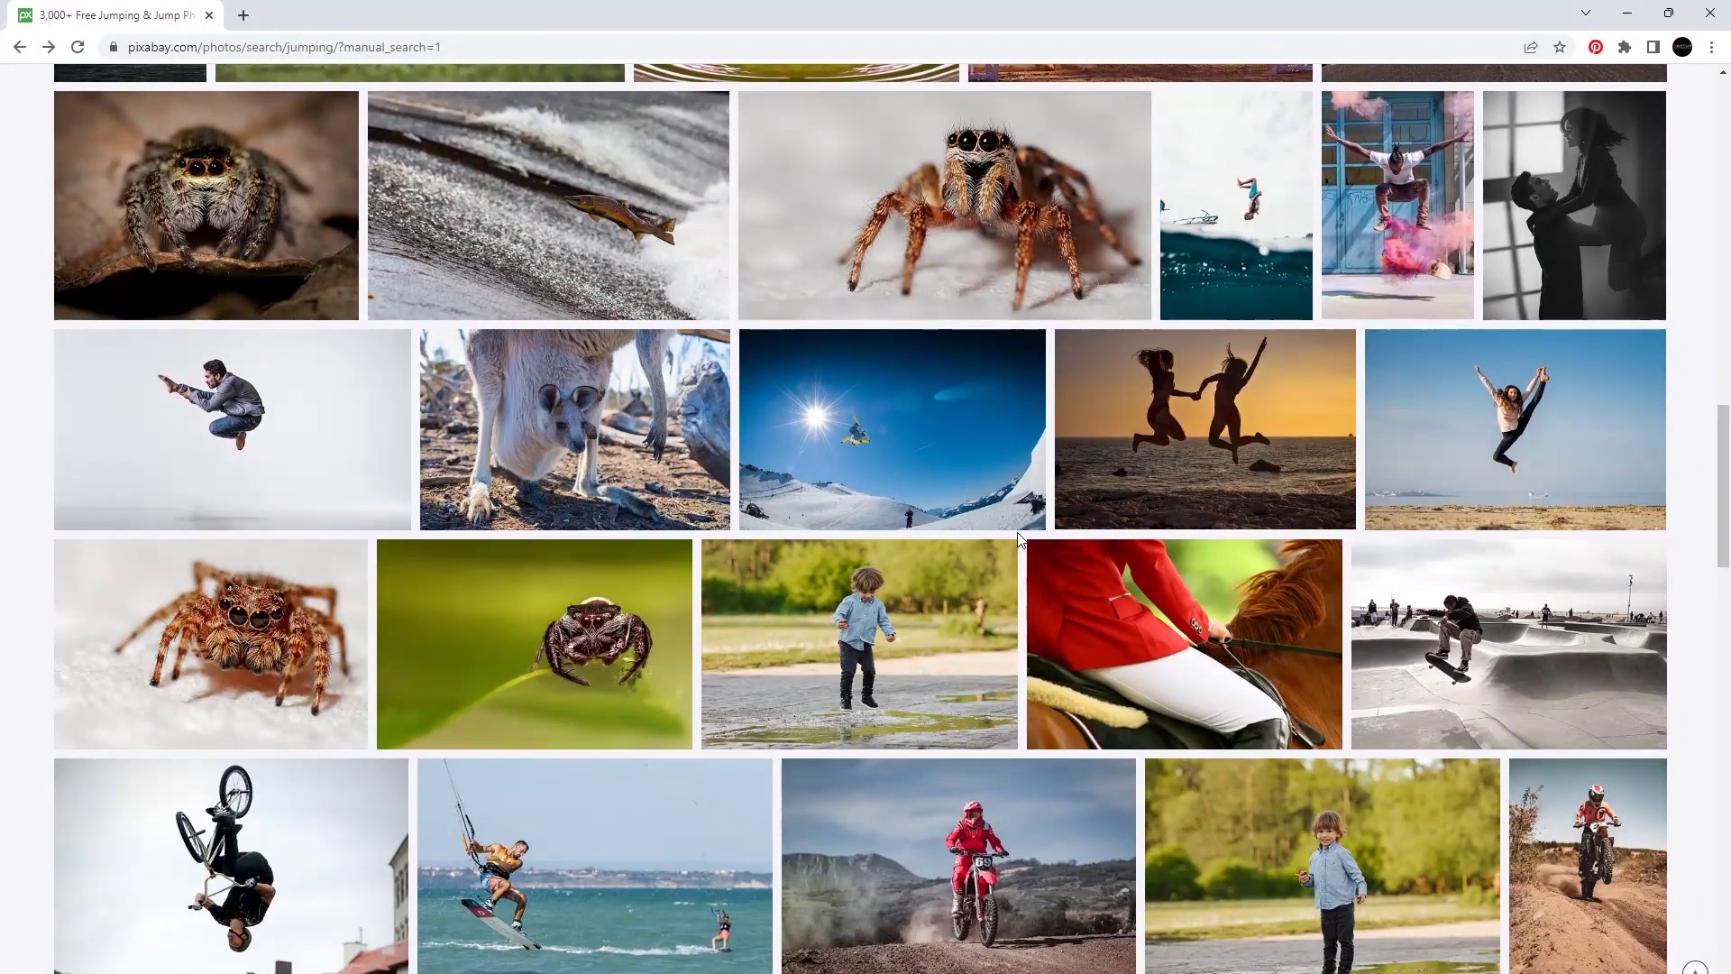
scroll(914, 531, "down", 2)
scroll(946, 554, "down", 5)
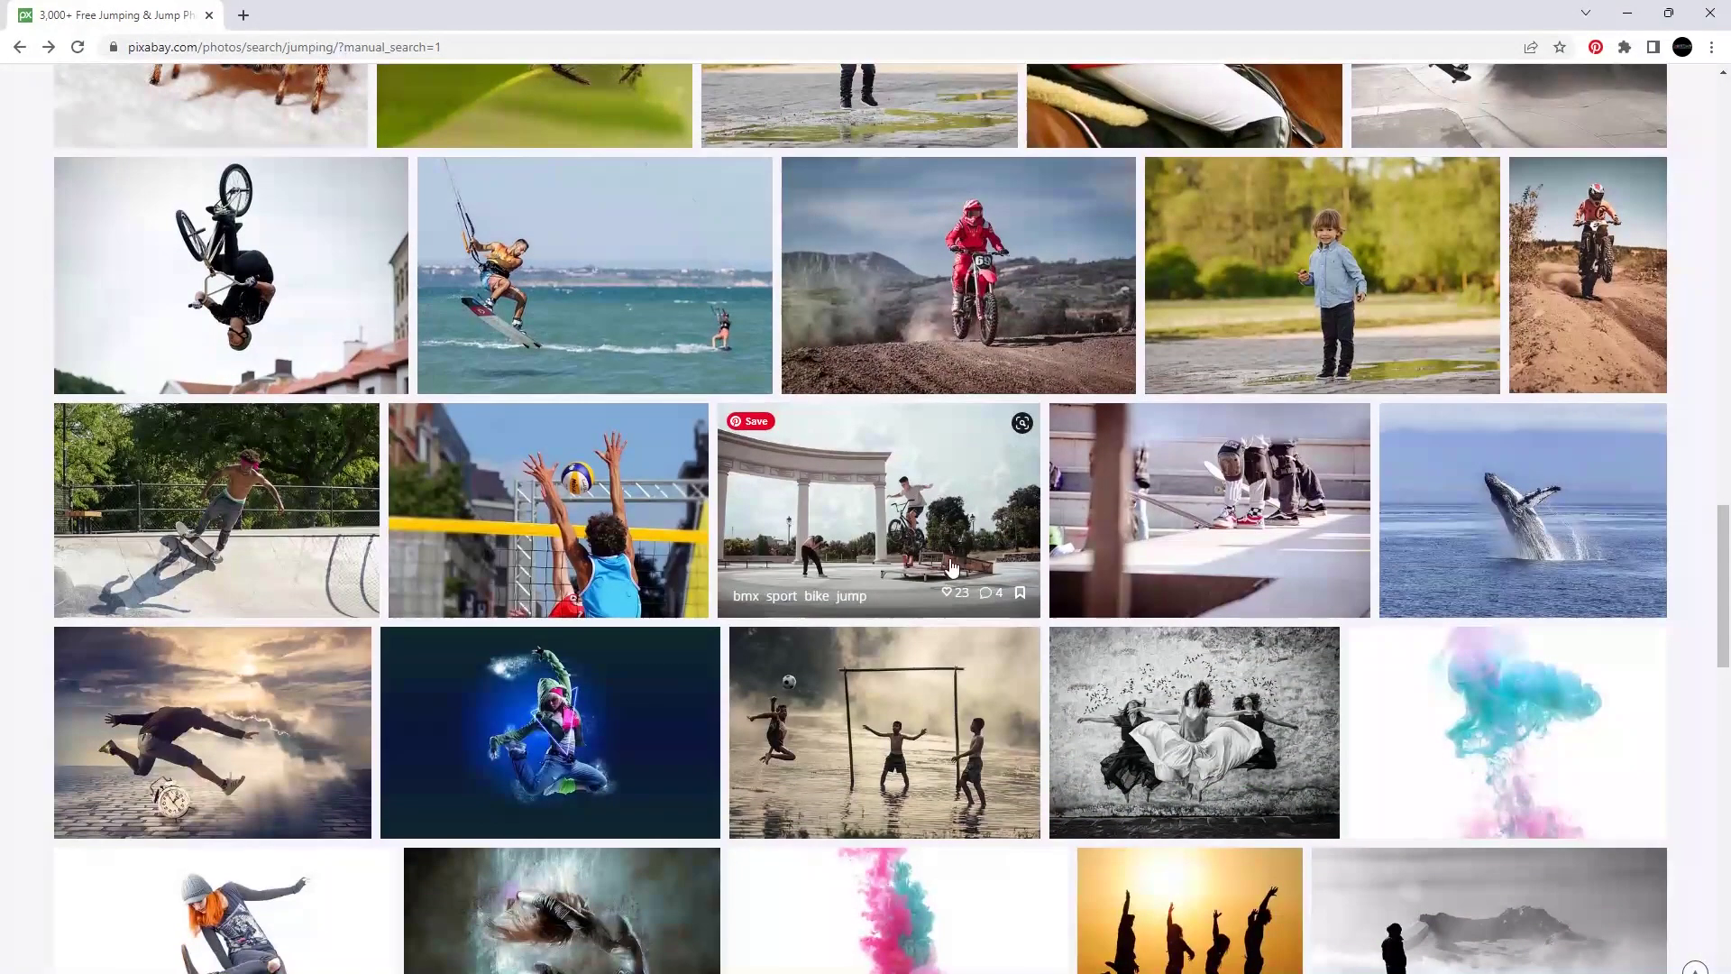
scroll(951, 565, "down", 2)
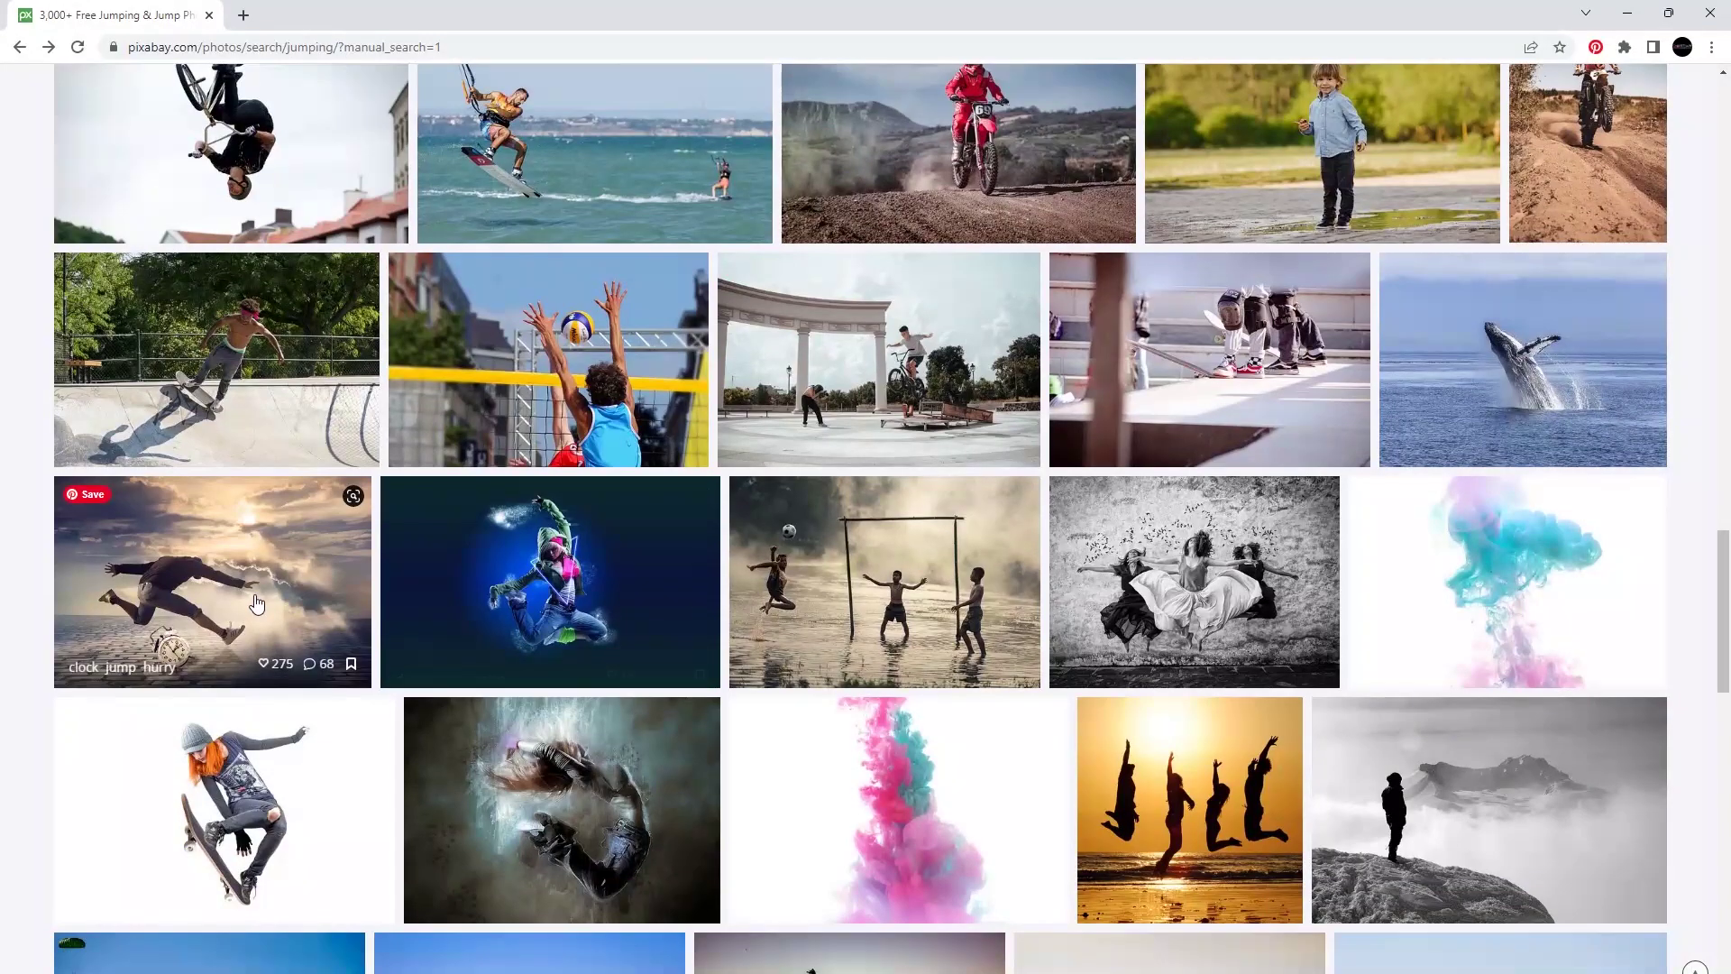
left_click(216, 577)
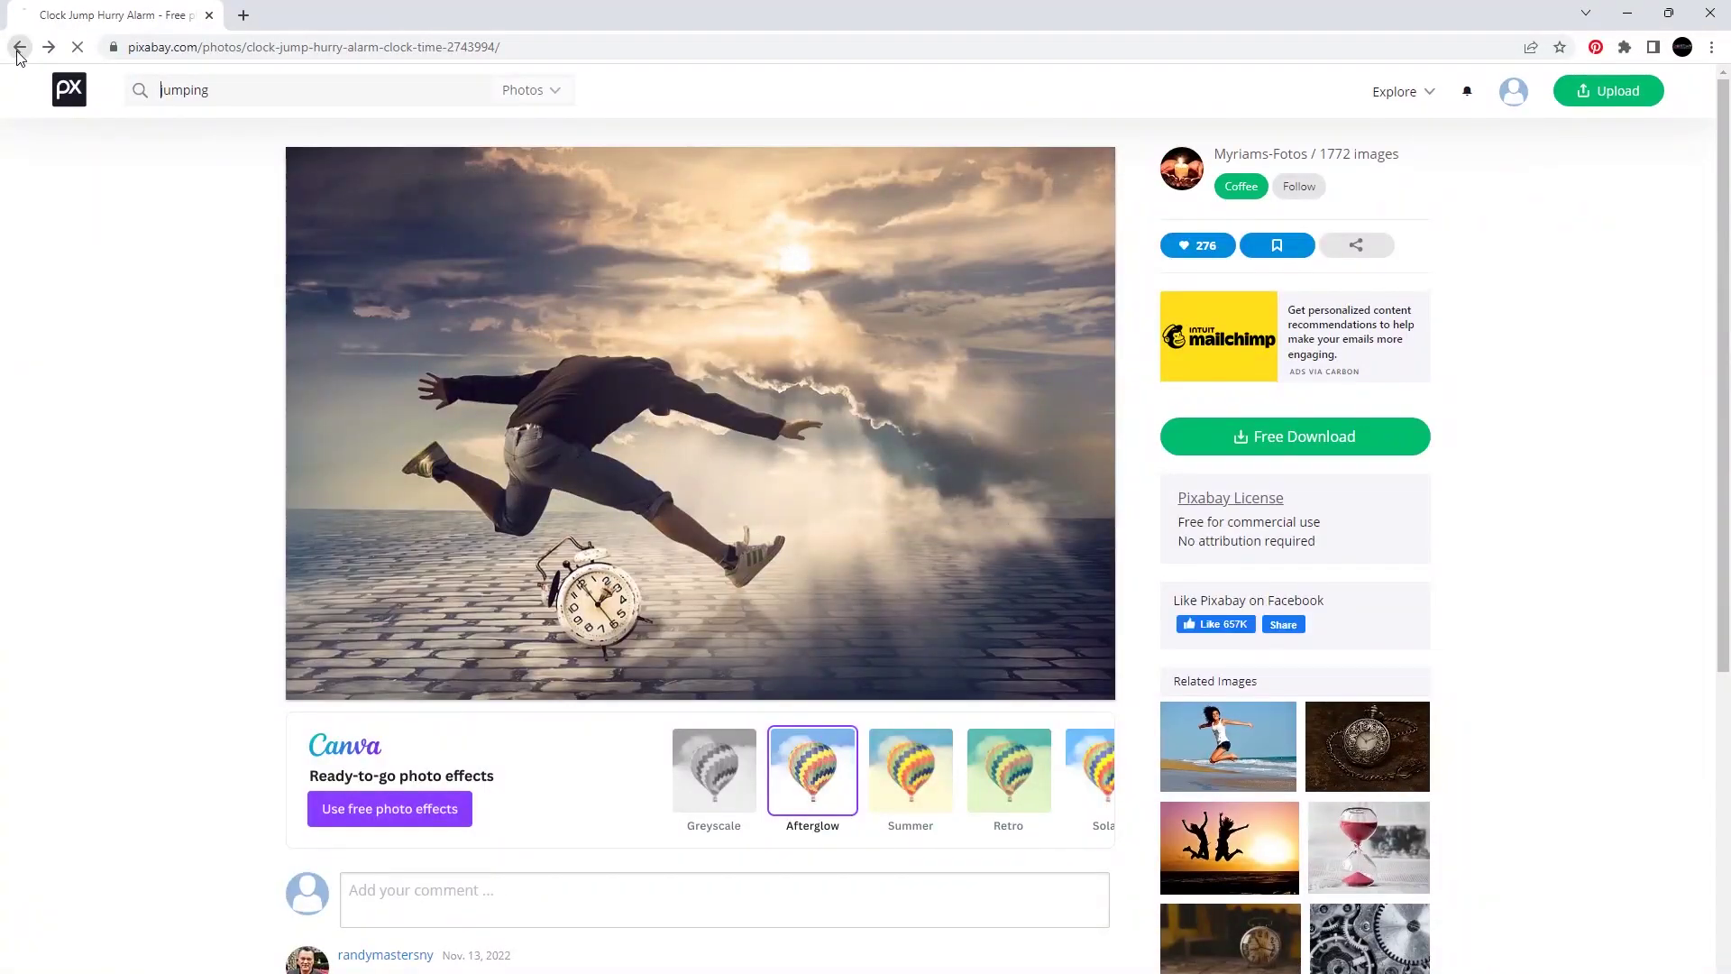
left_click(20, 47)
- Go back up the results and open the photo of the child in a blue shirt jumping over a puddle
scroll(1085, 595, "up", 3)
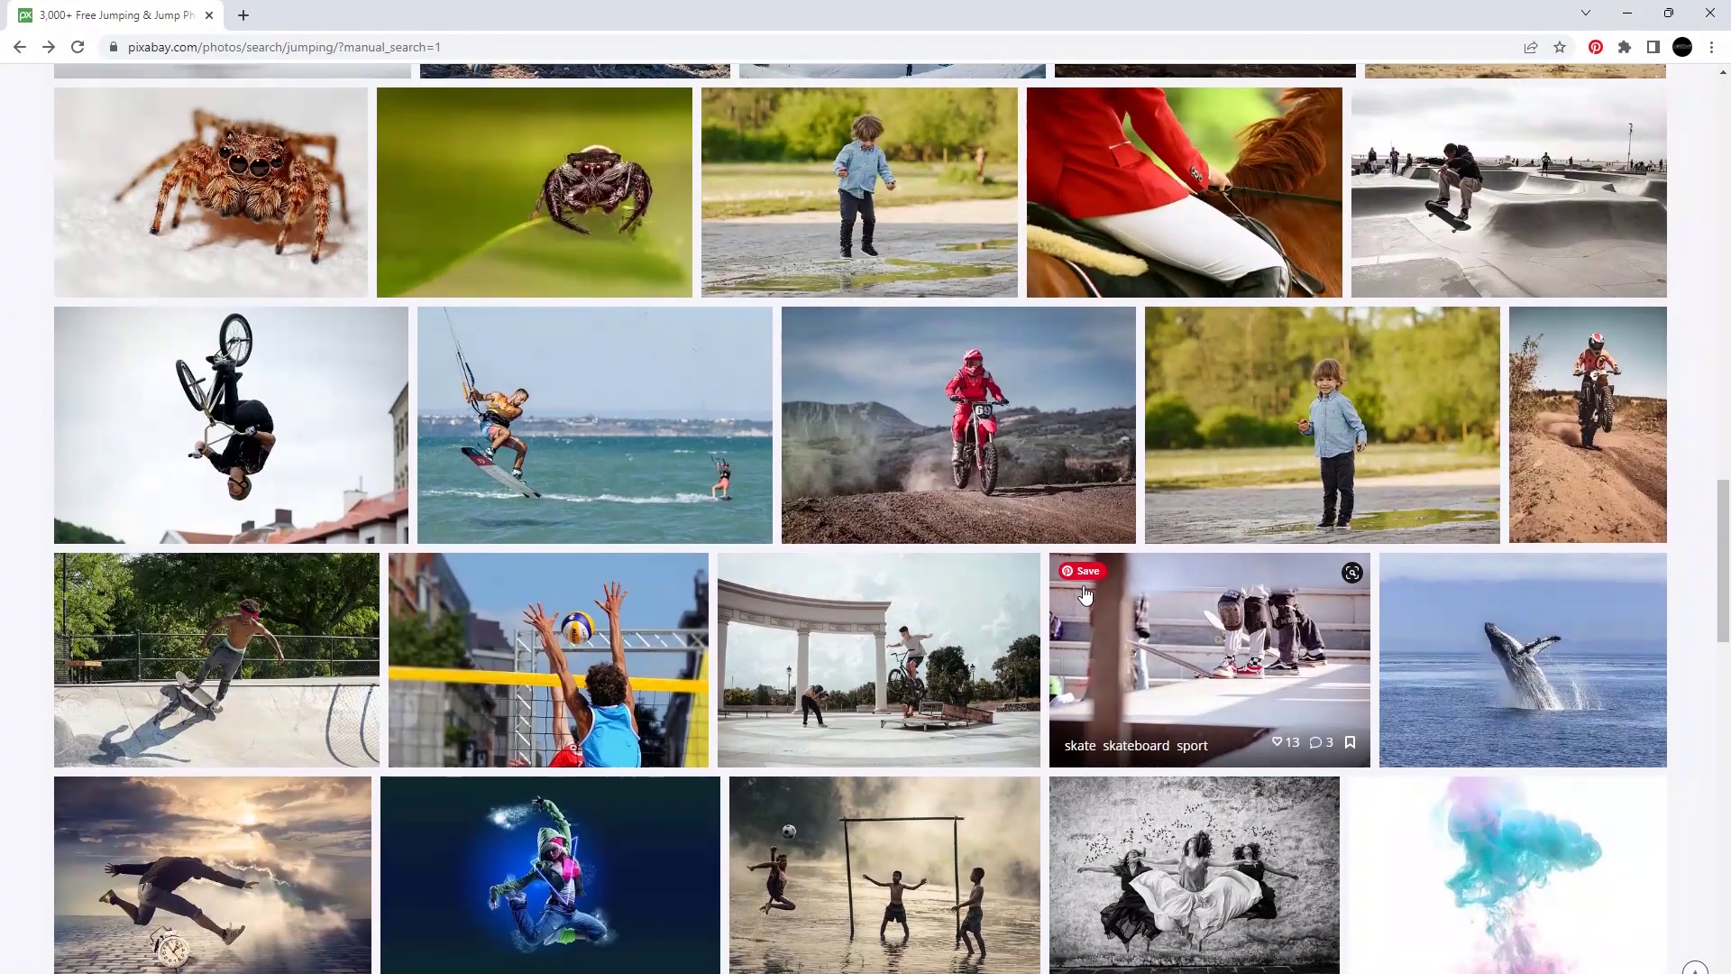
scroll(1086, 595, "up", 2)
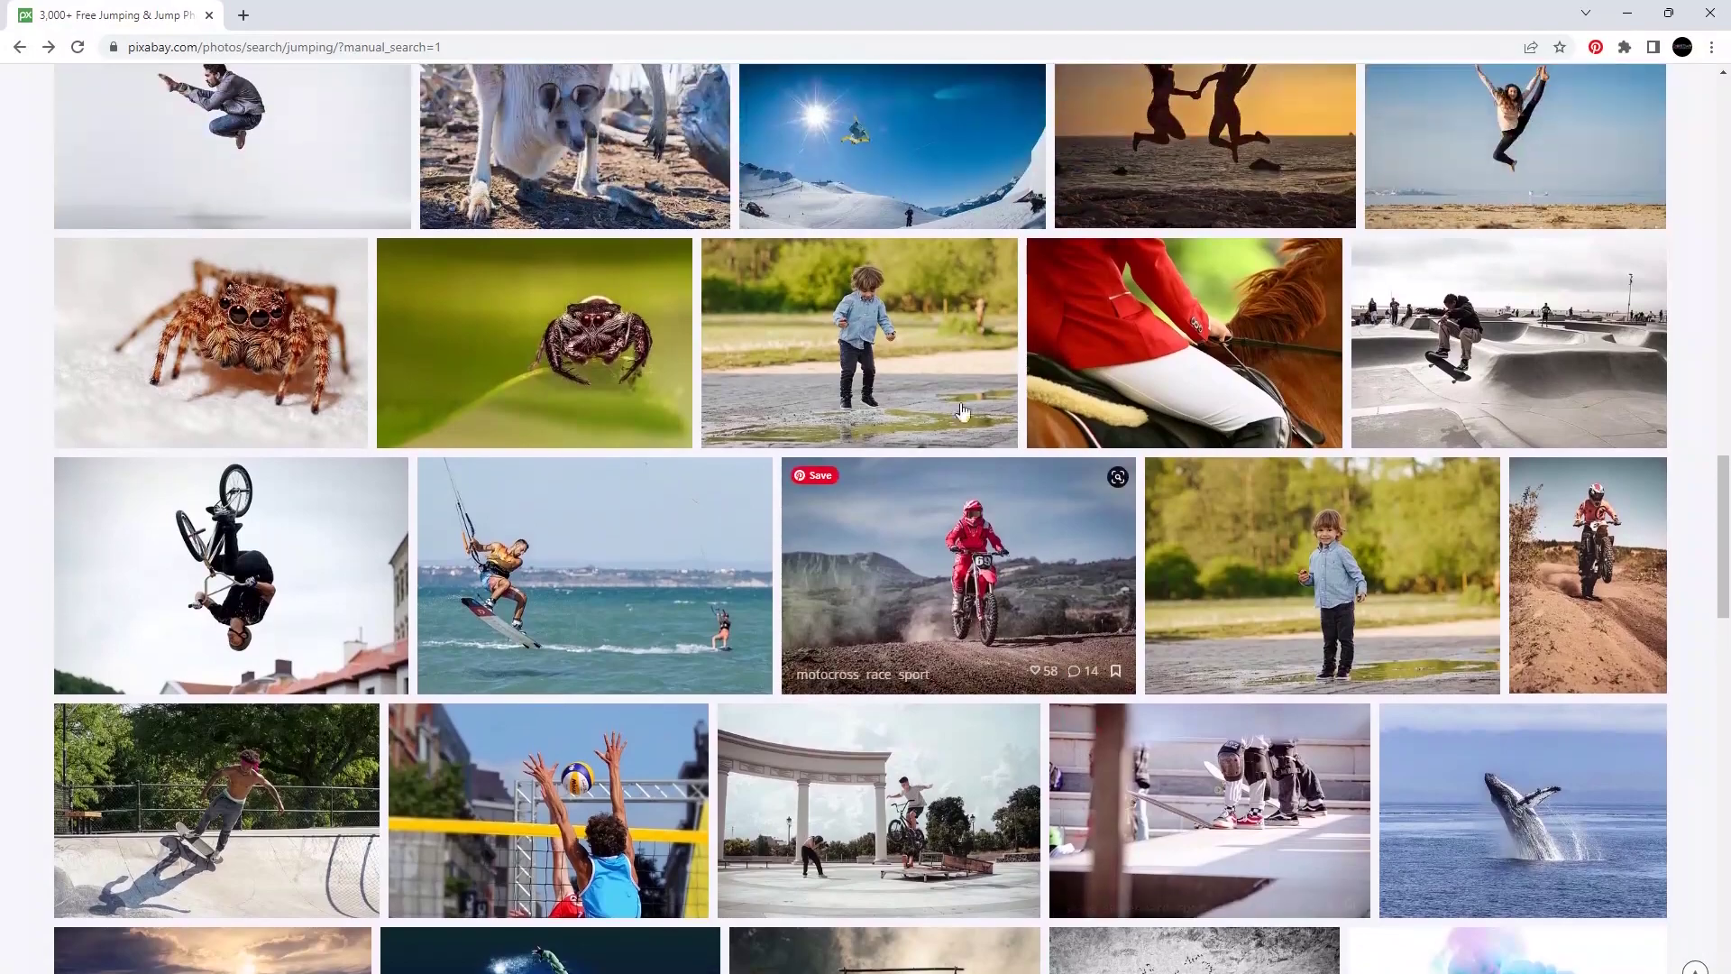
left_click(890, 341)
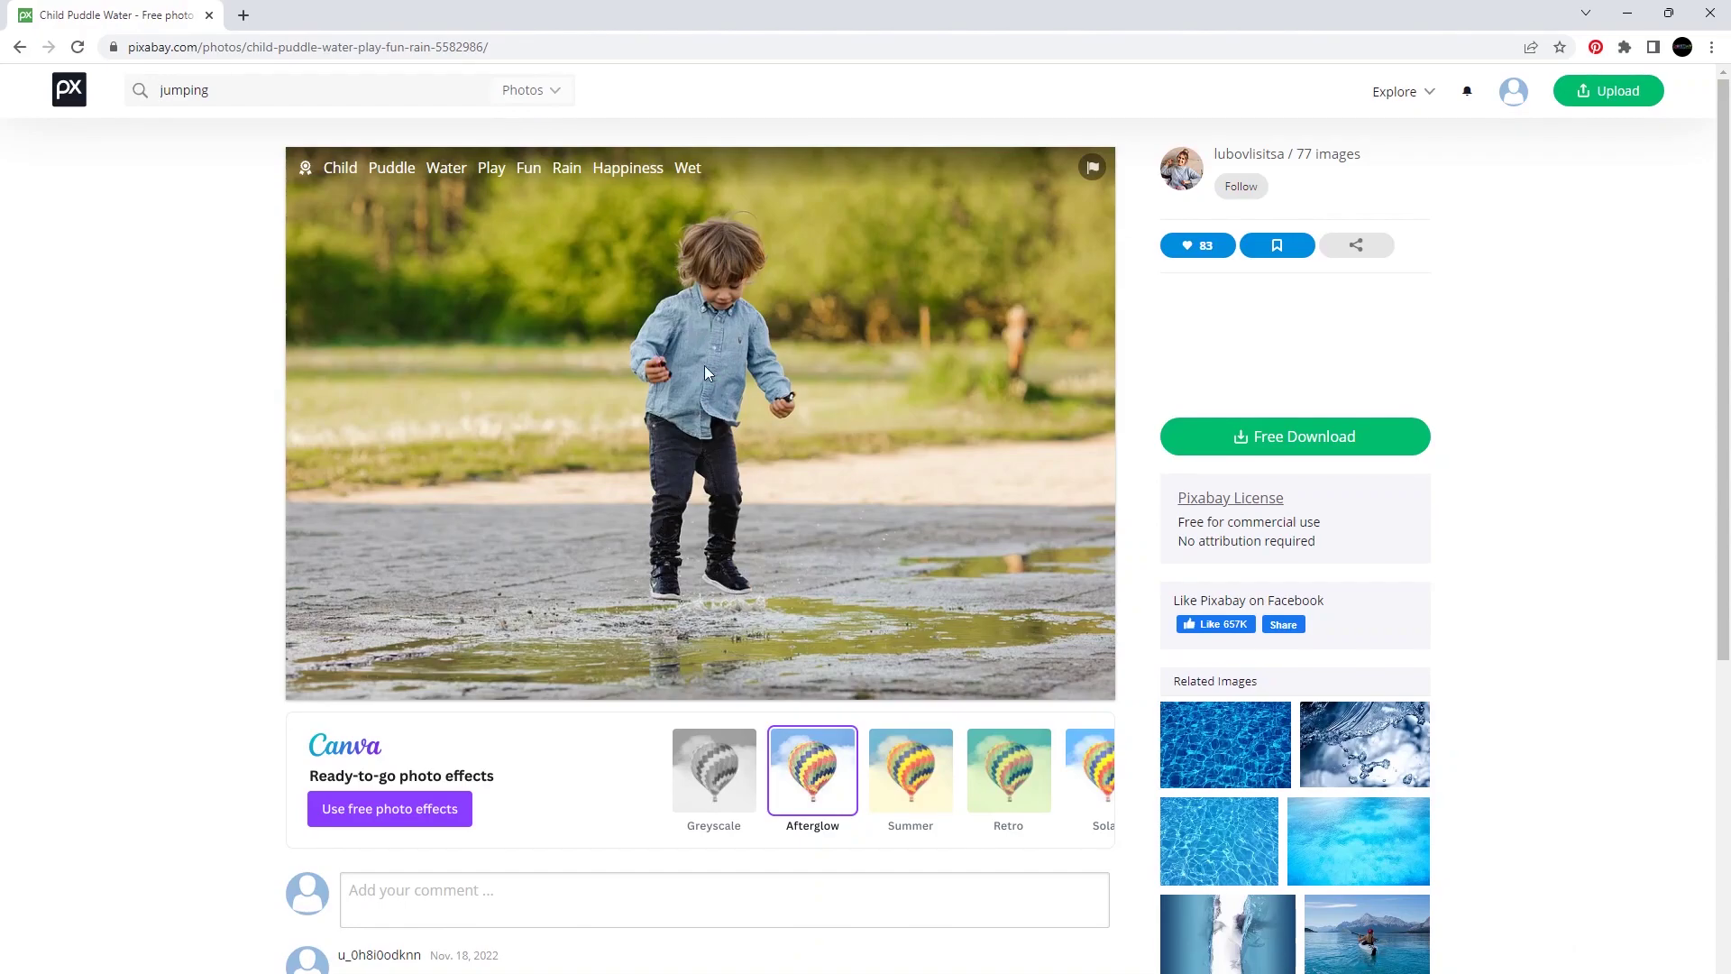
- Download the puddle-jumping child photo at 5468×3645 and select the boy in it in Photoshop
left_click(1188, 444)
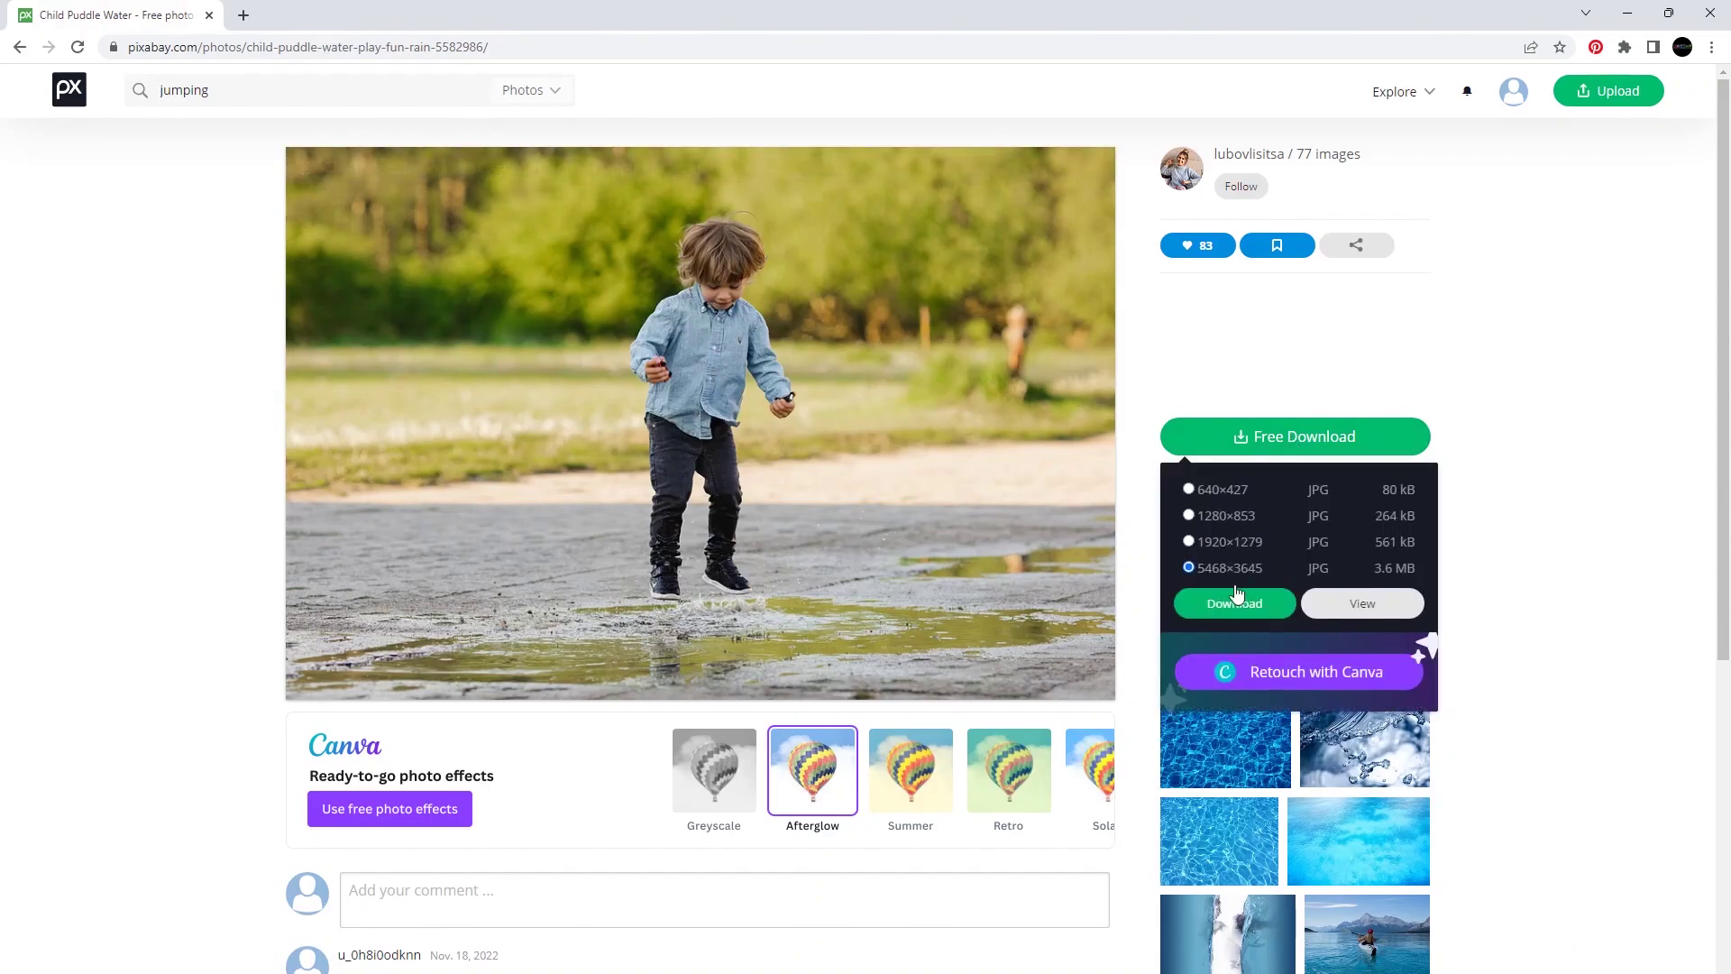
left_click(1235, 602)
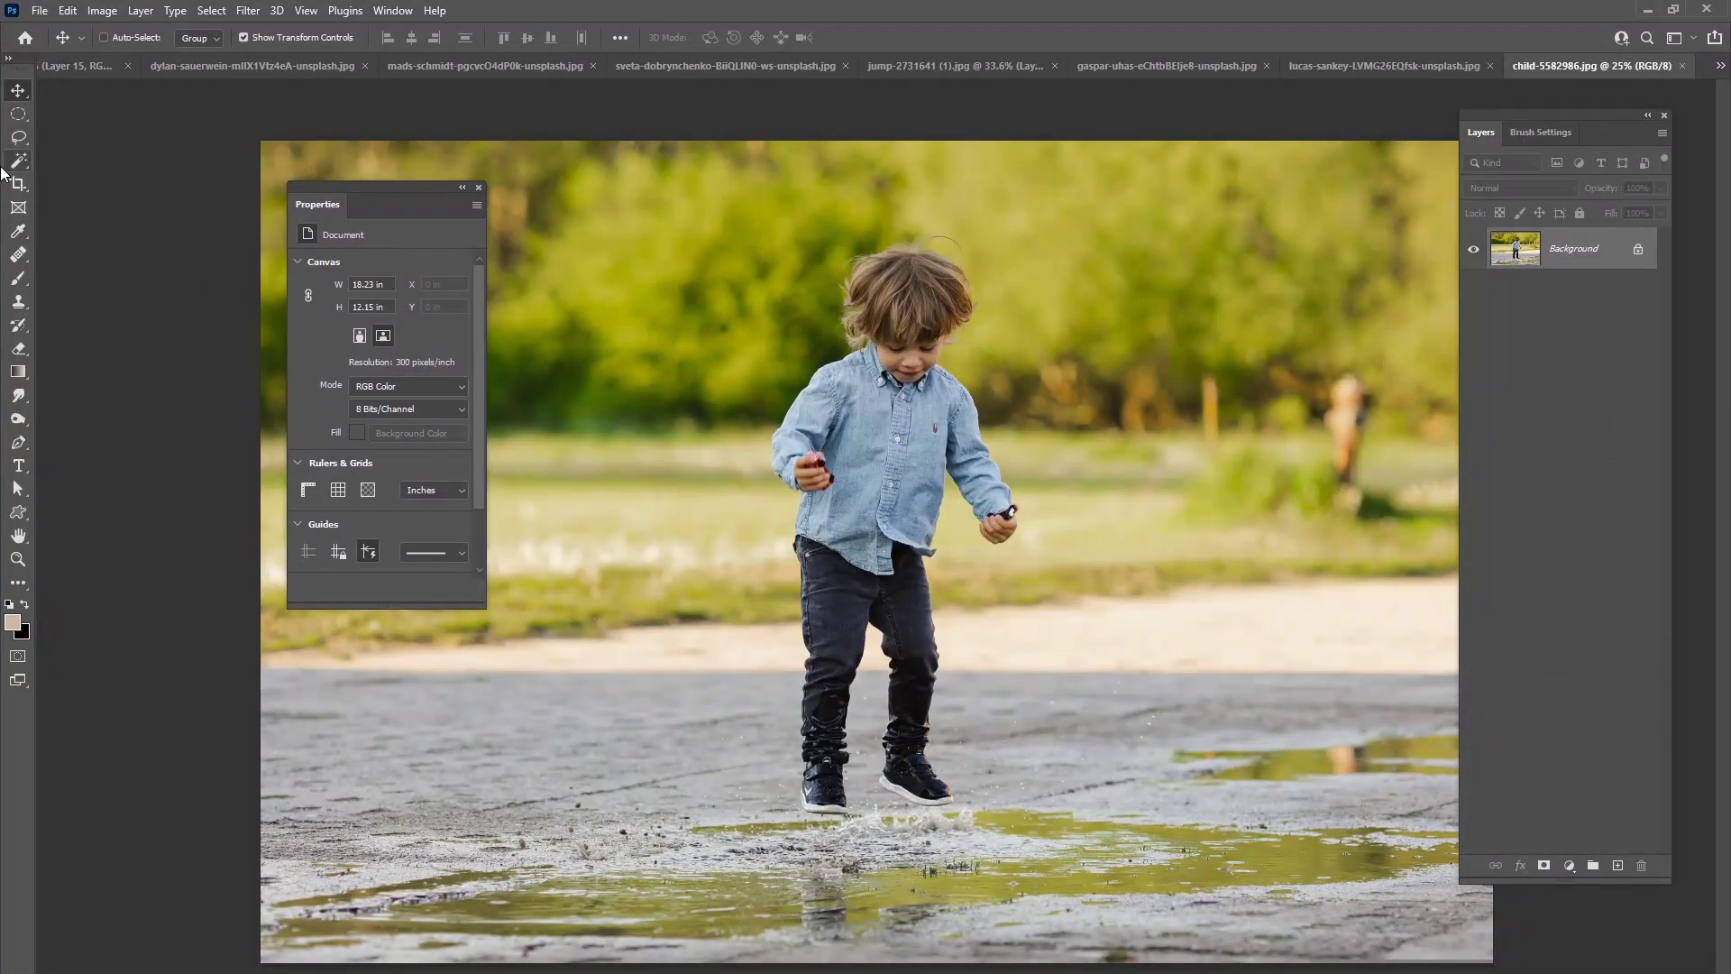
left_click(17, 161)
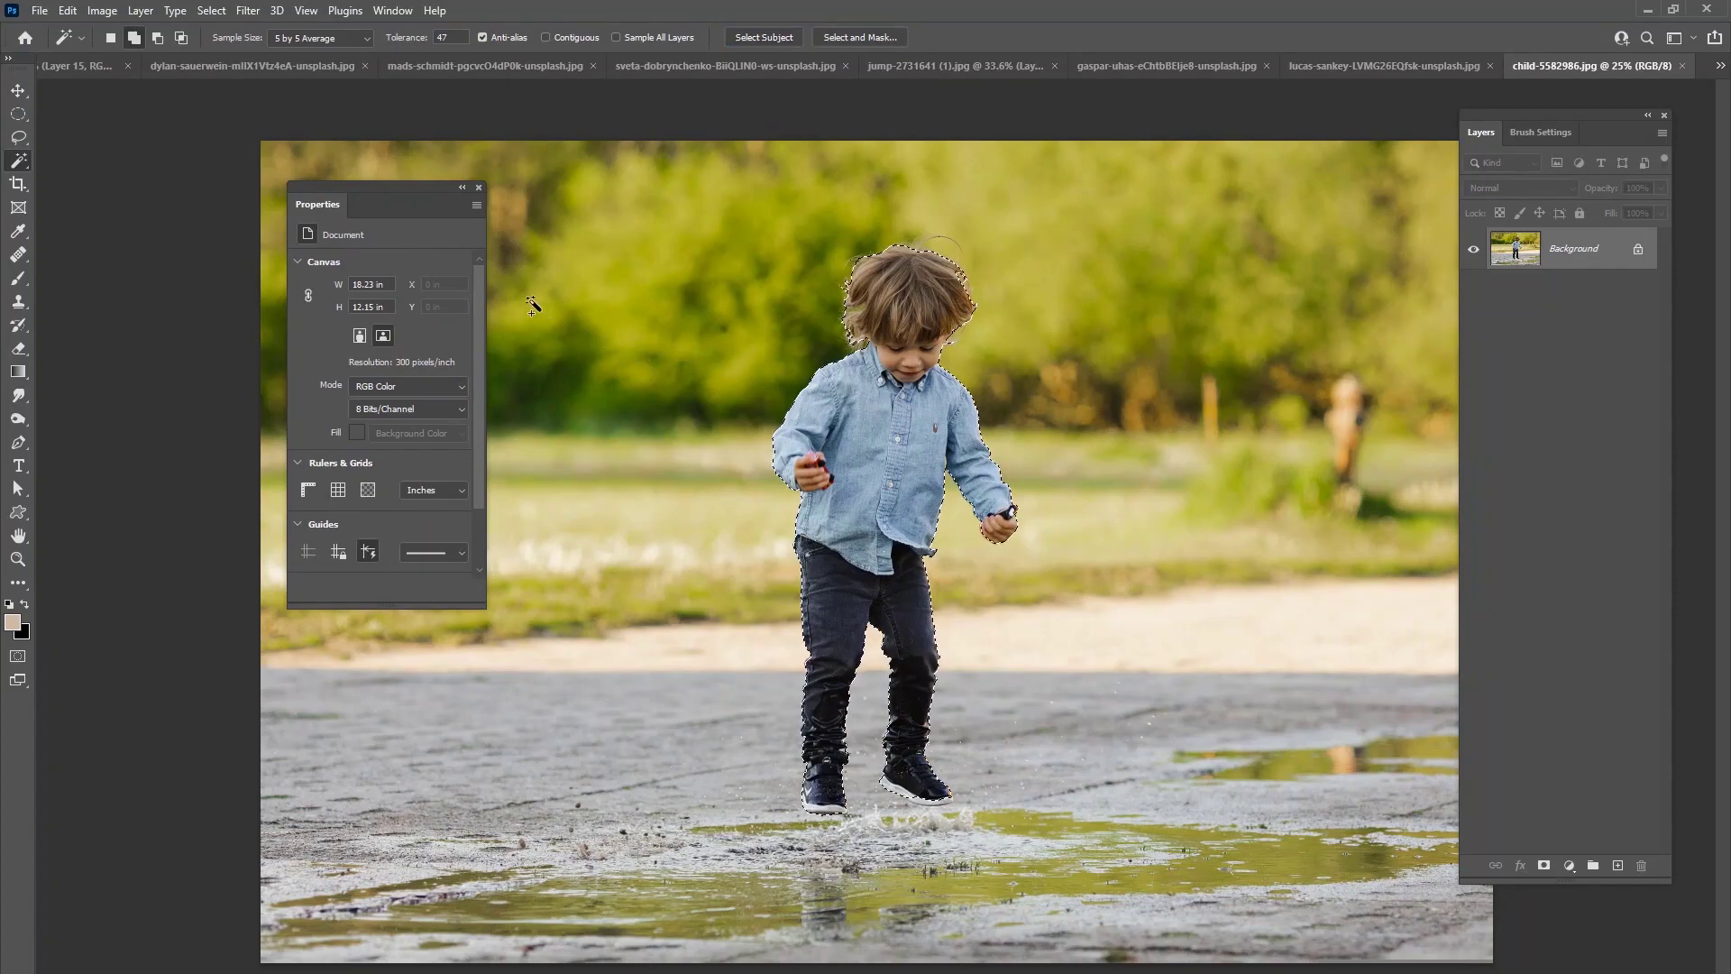
left_click(18, 137)
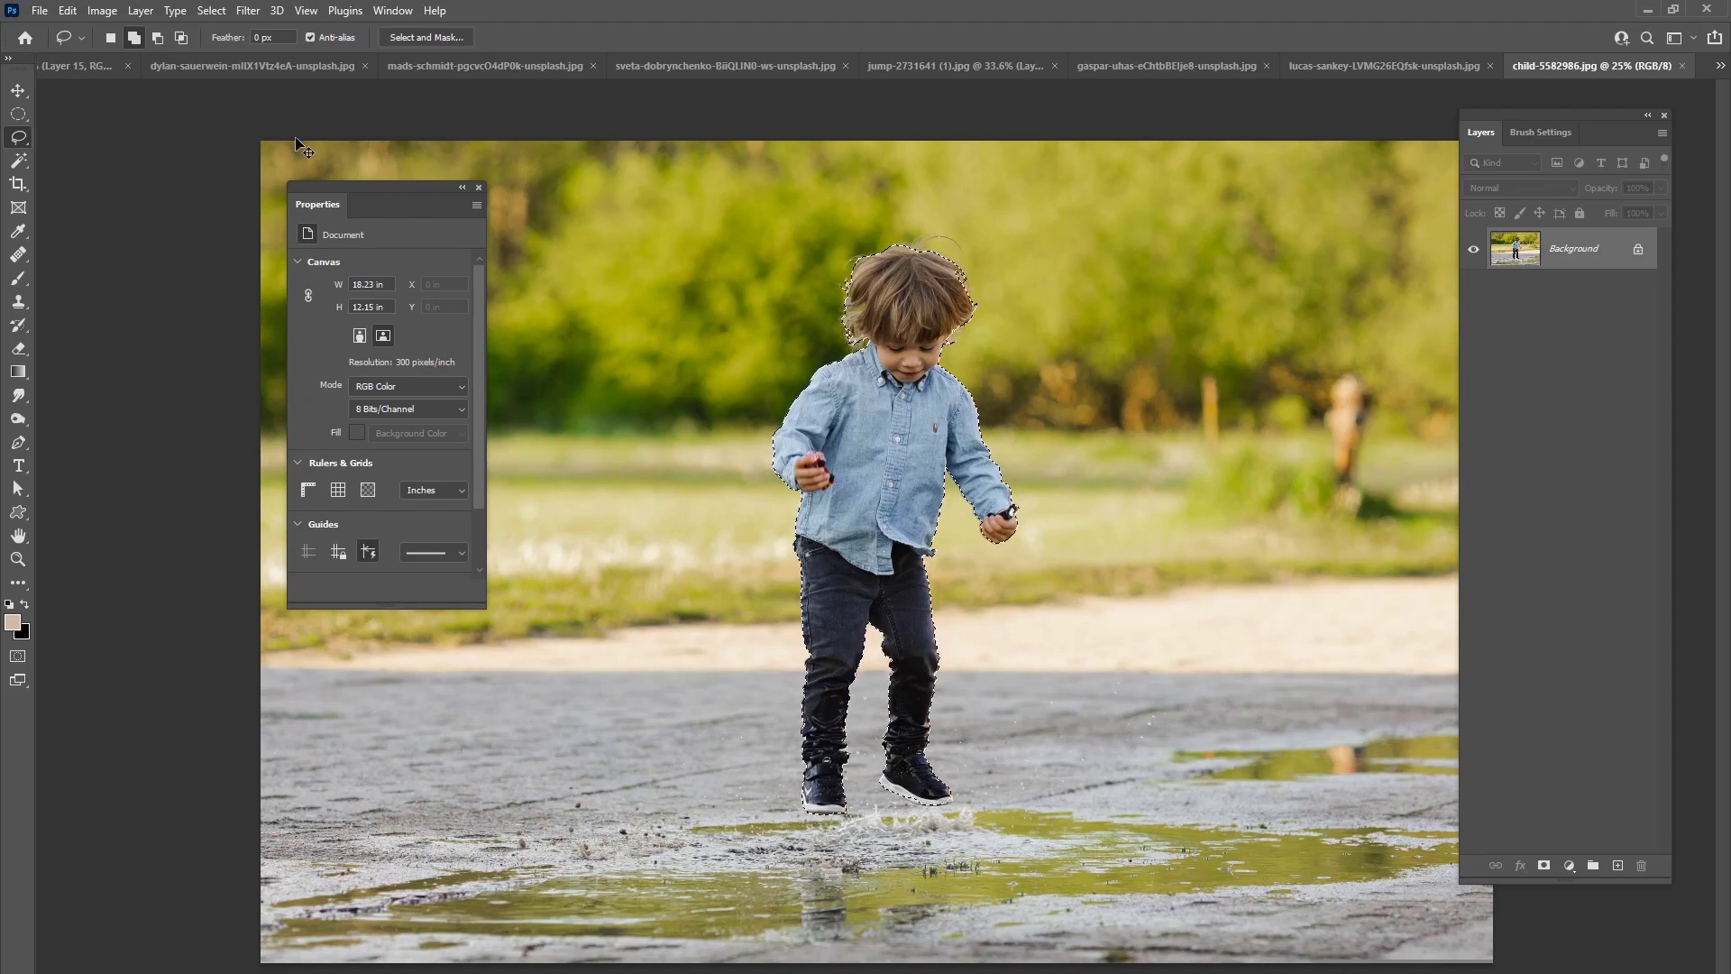
- Paste the selected boy into rapture.psd, scale him to about 3.12 × 7.38 in and place him in the sky above the crouching man
left_click(366, 66)
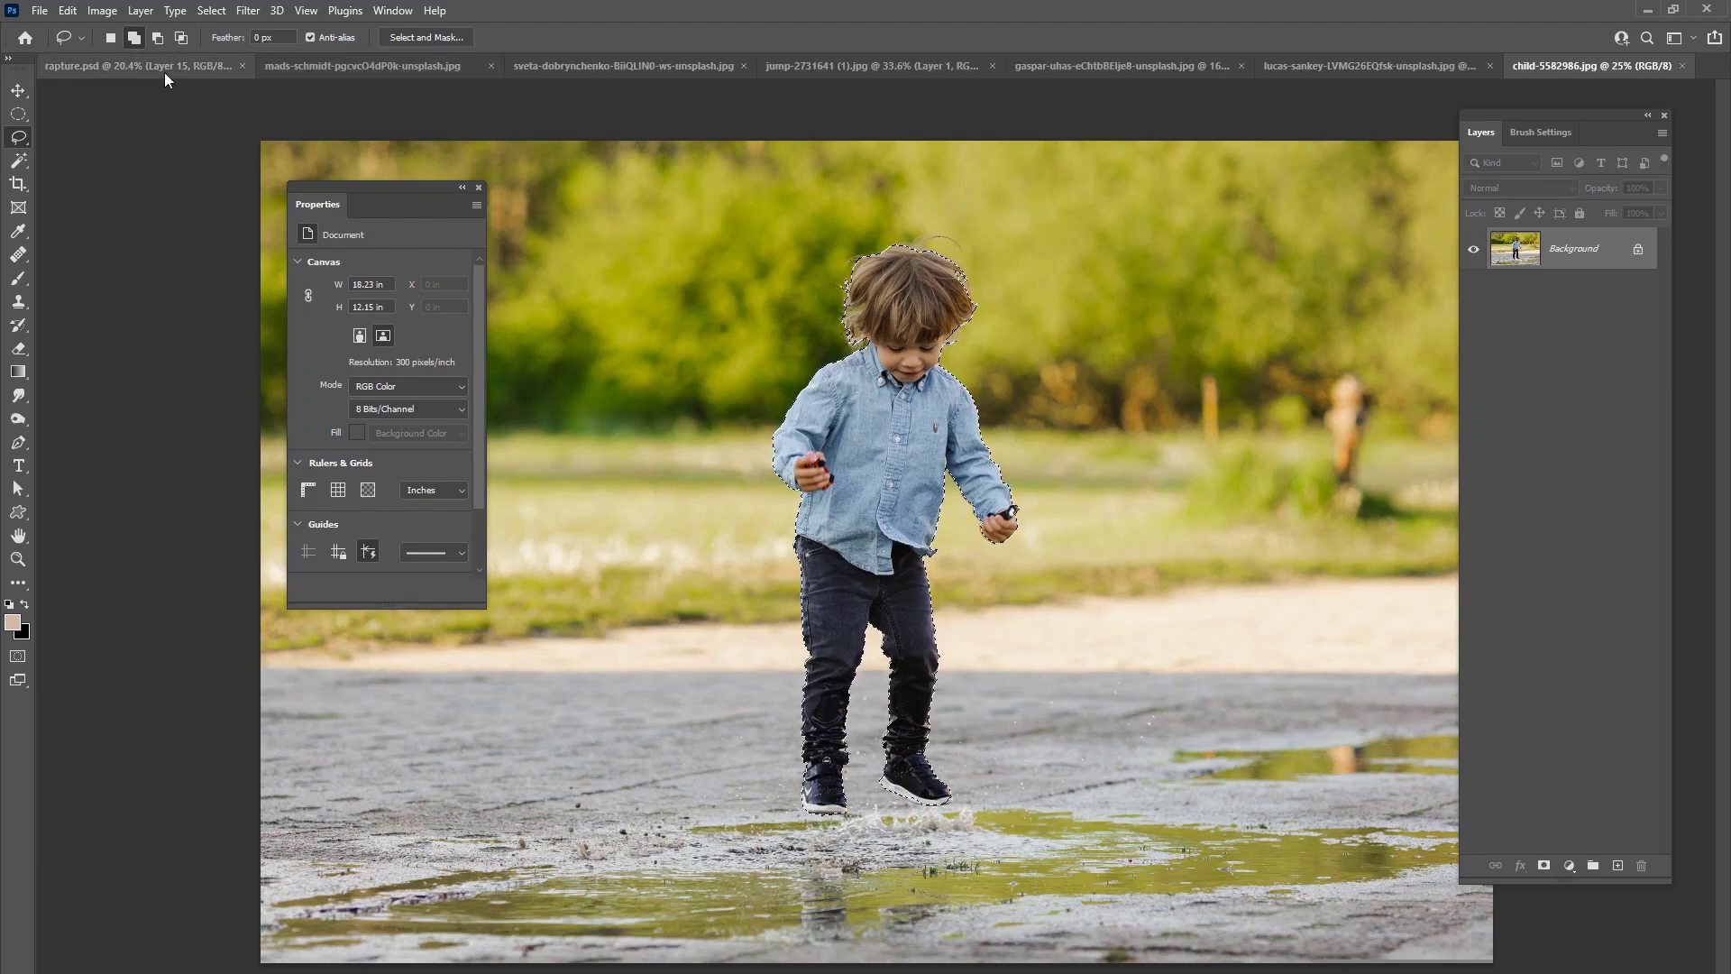
left_click(166, 70)
key("ctrl+v")
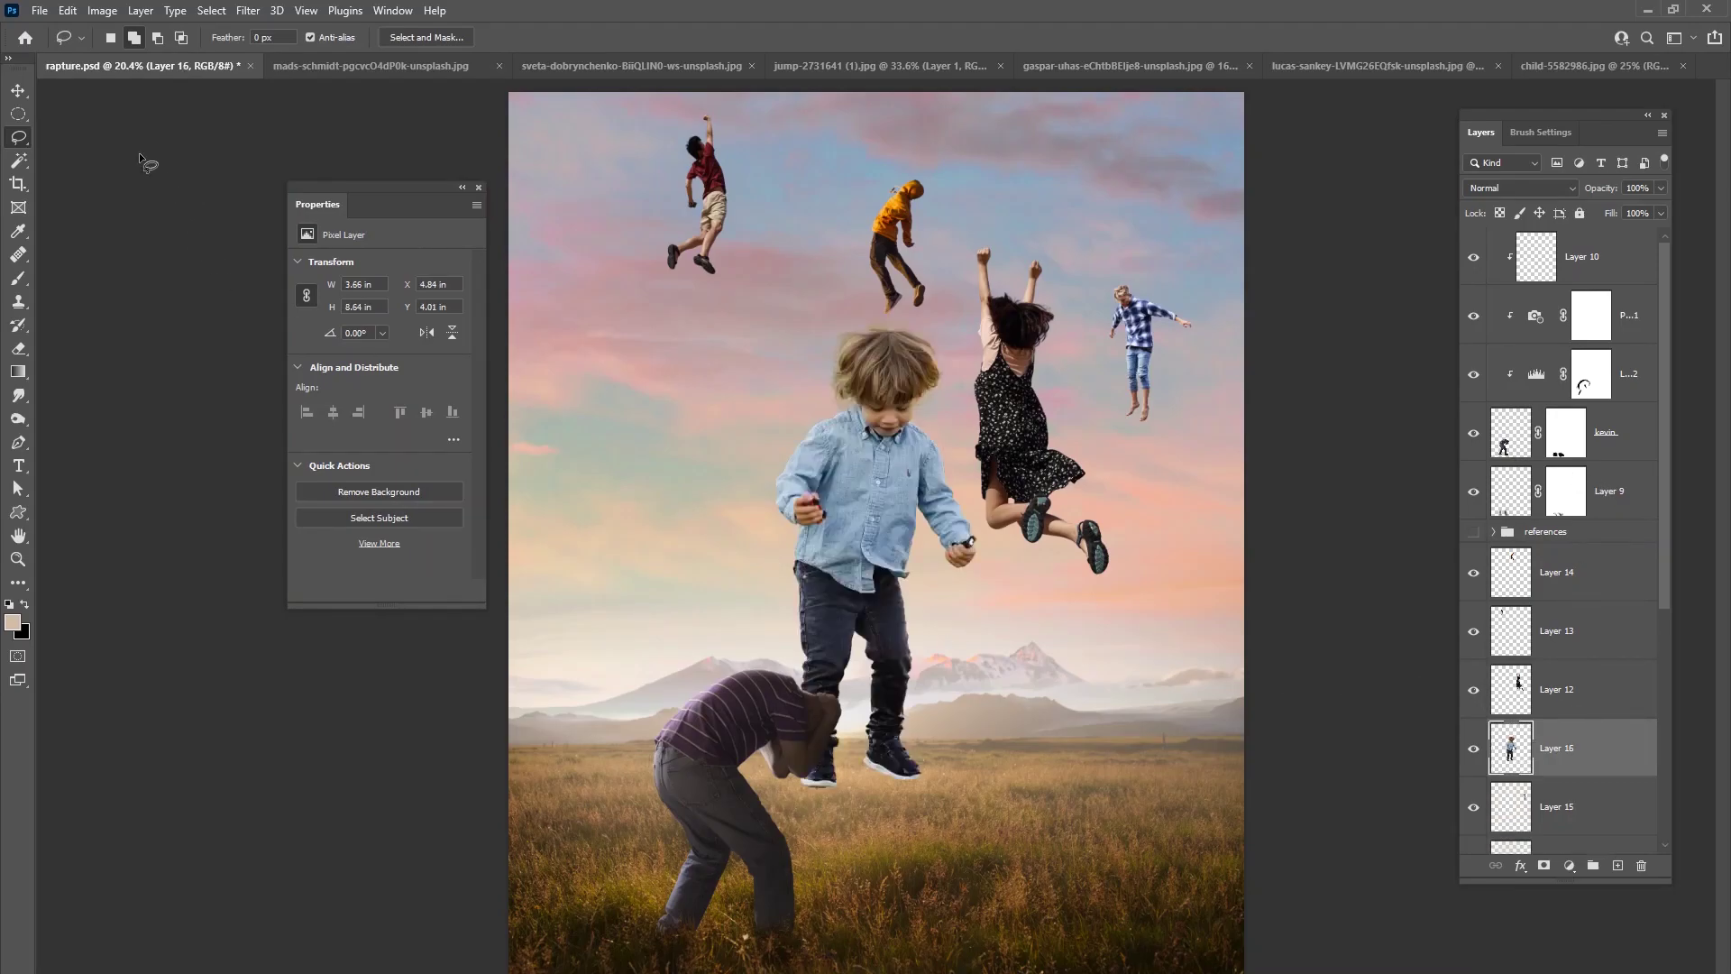
left_click(18, 91)
mouse_move(962, 765)
left_mouse_down()
mouse_move(802, 678)
mouse_move(781, 630)
left_mouse_up()
left_click(894, 39)
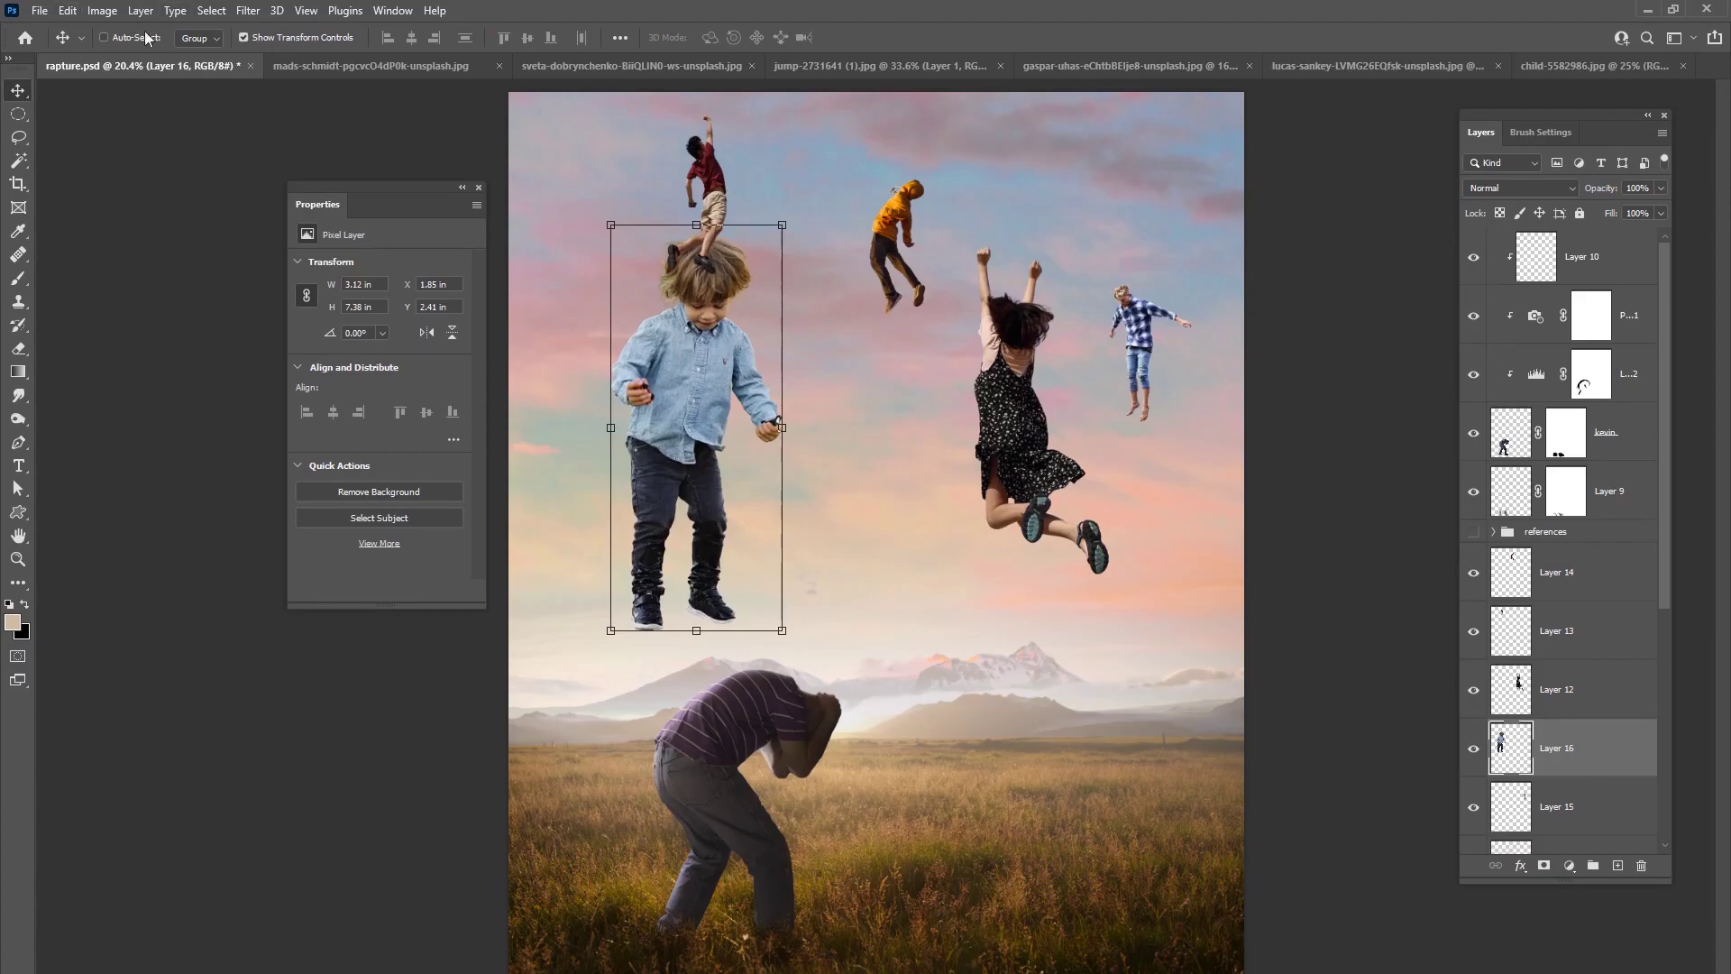
- Reshape the boy's shoes with Liquify so that his toes point downward
left_click(68, 11)
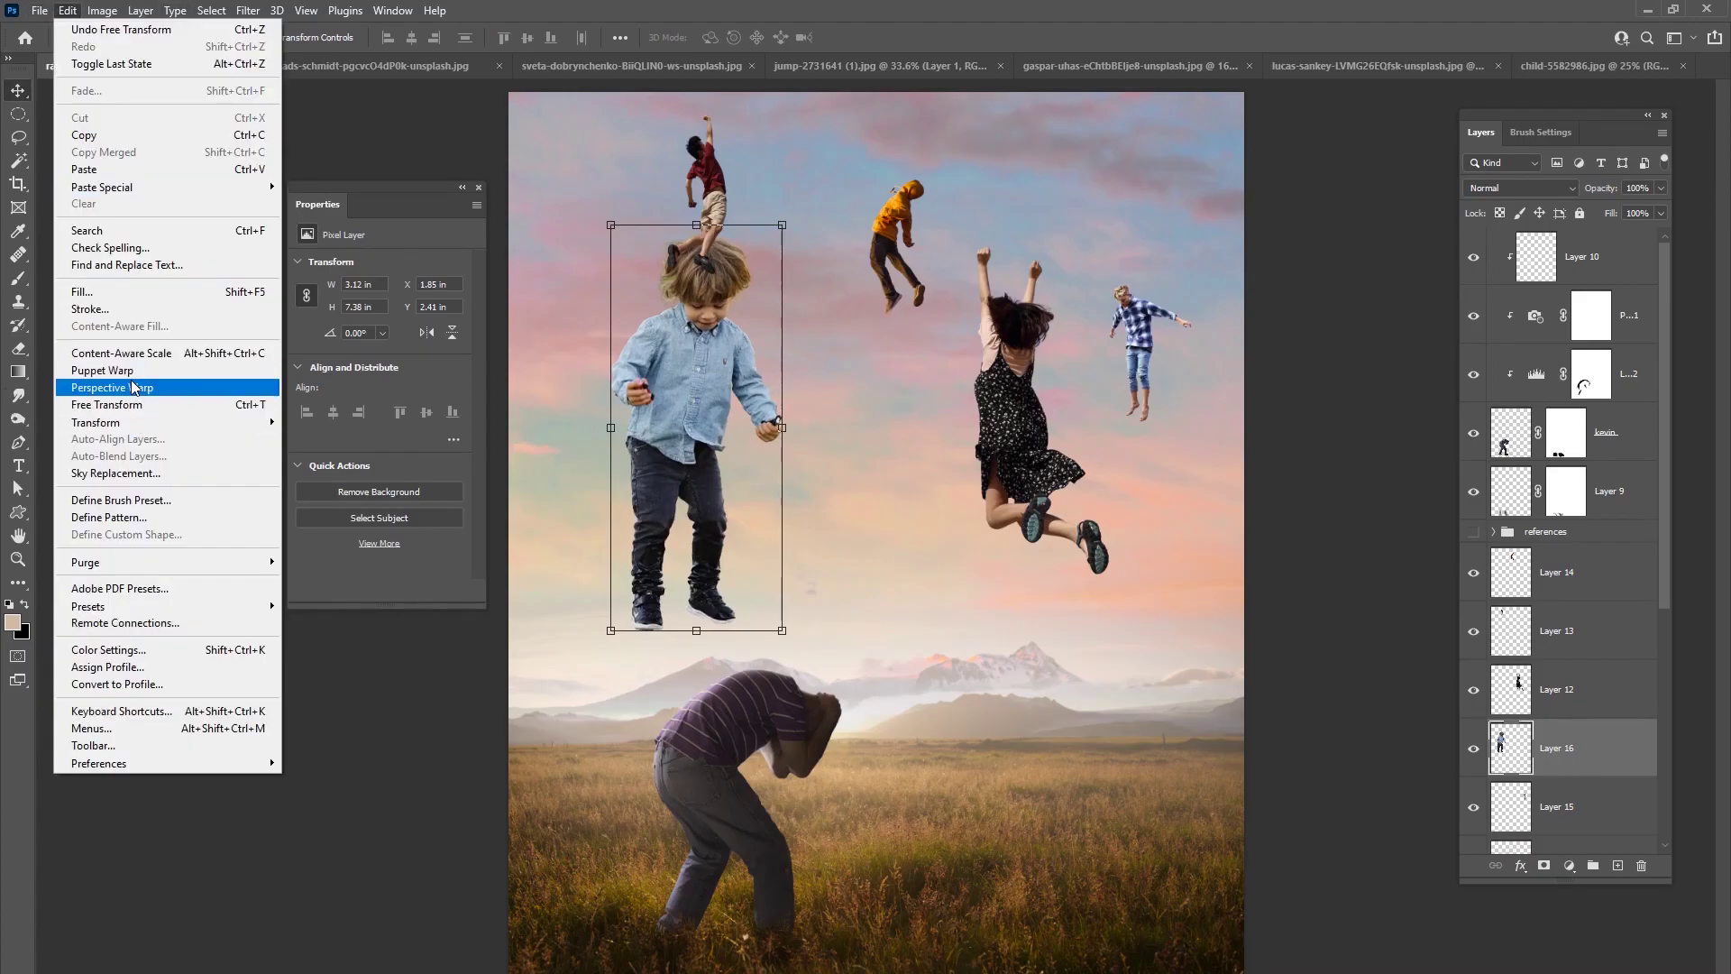
key("Escape")
left_click(247, 10)
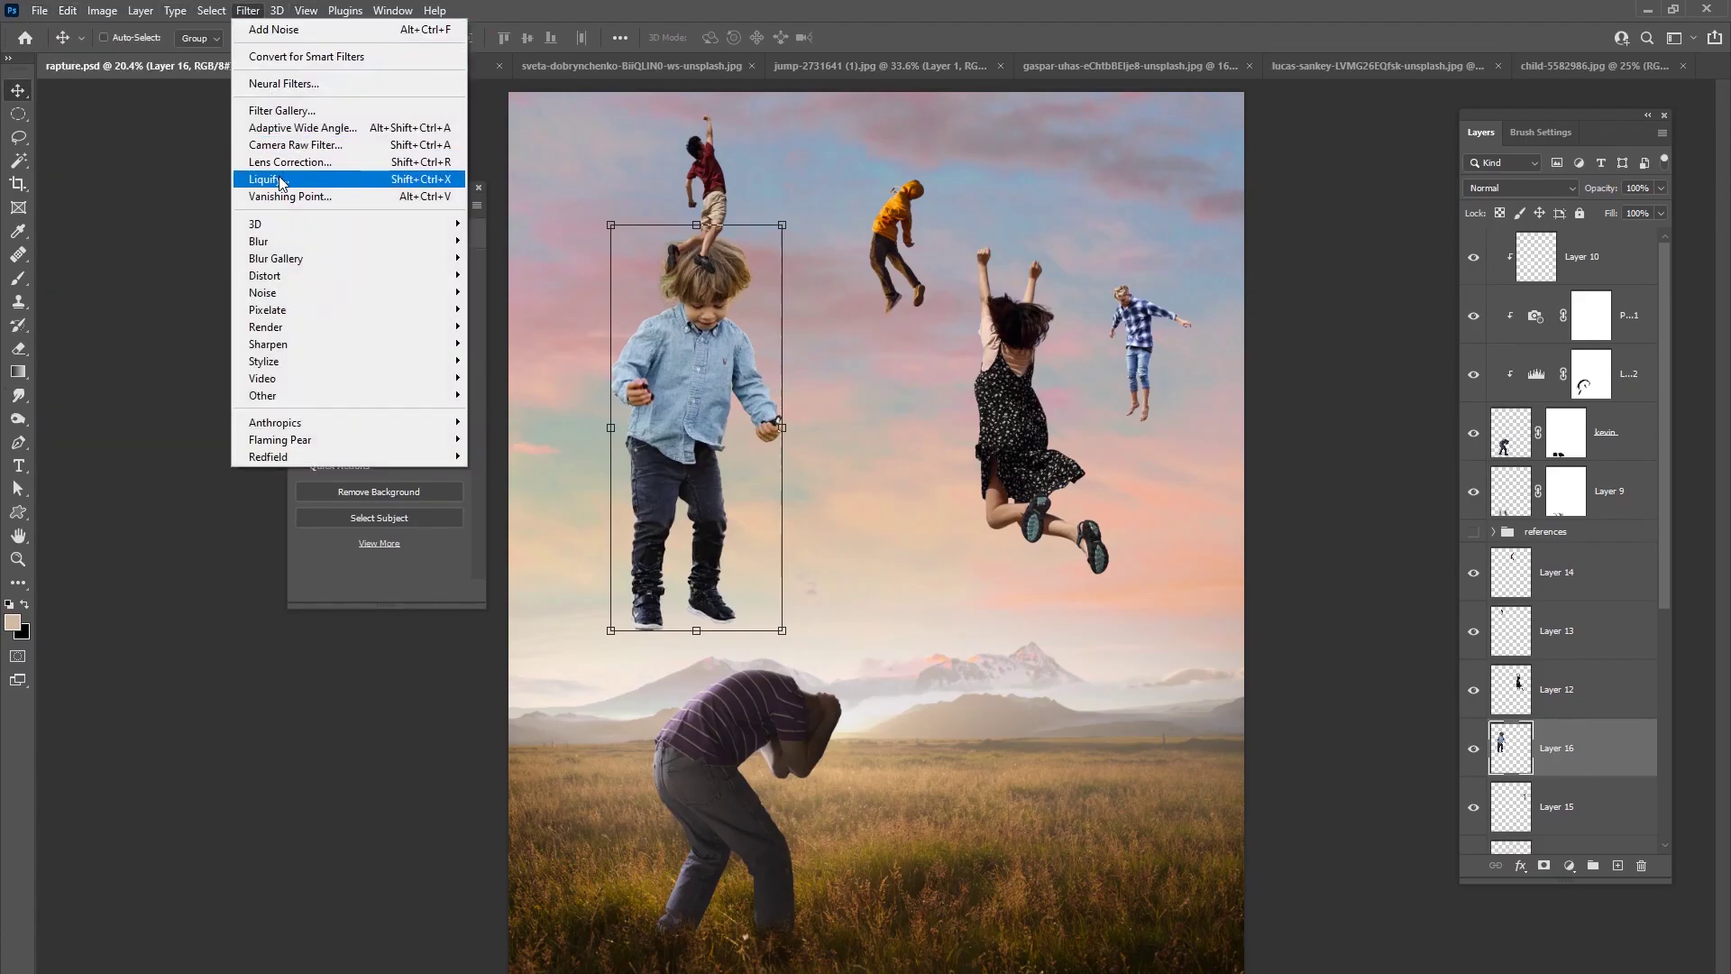
left_click(571, 556)
key("ctrl+shift+x")
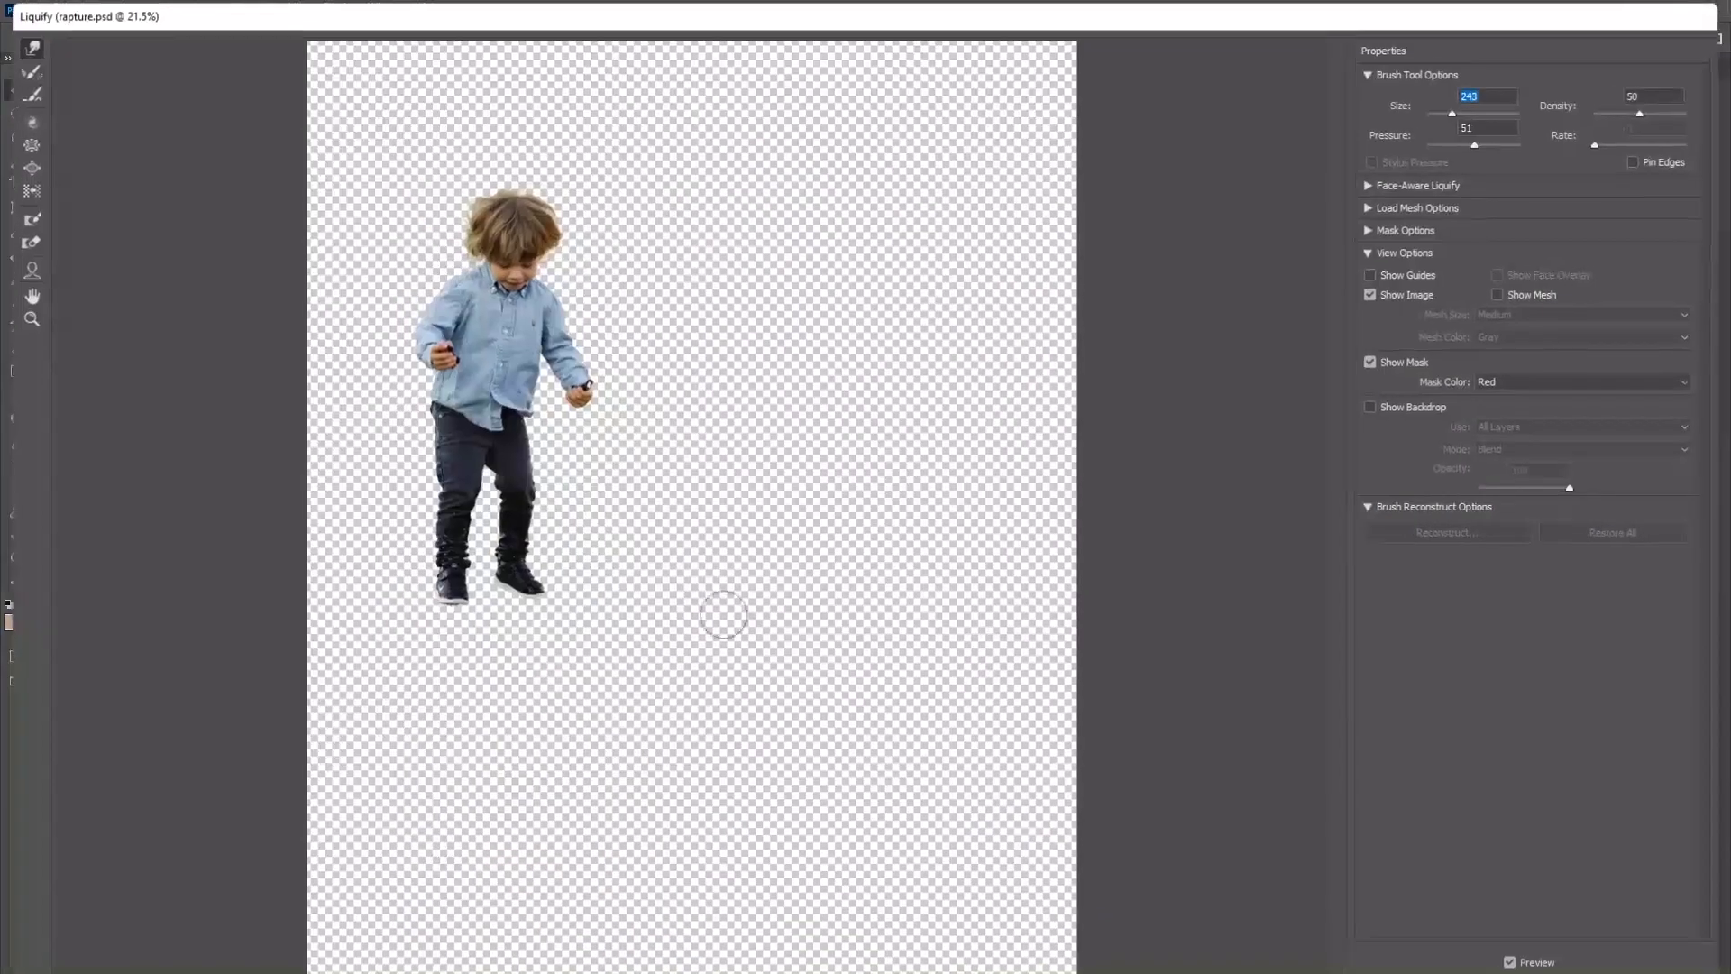
mouse_move(542, 582)
left_mouse_down()
mouse_move(544, 594)
mouse_move(447, 611)
mouse_move(546, 593)
mouse_move(447, 615)
mouse_move(521, 600)
mouse_move(507, 611)
mouse_move(509, 605)
left_mouse_up()
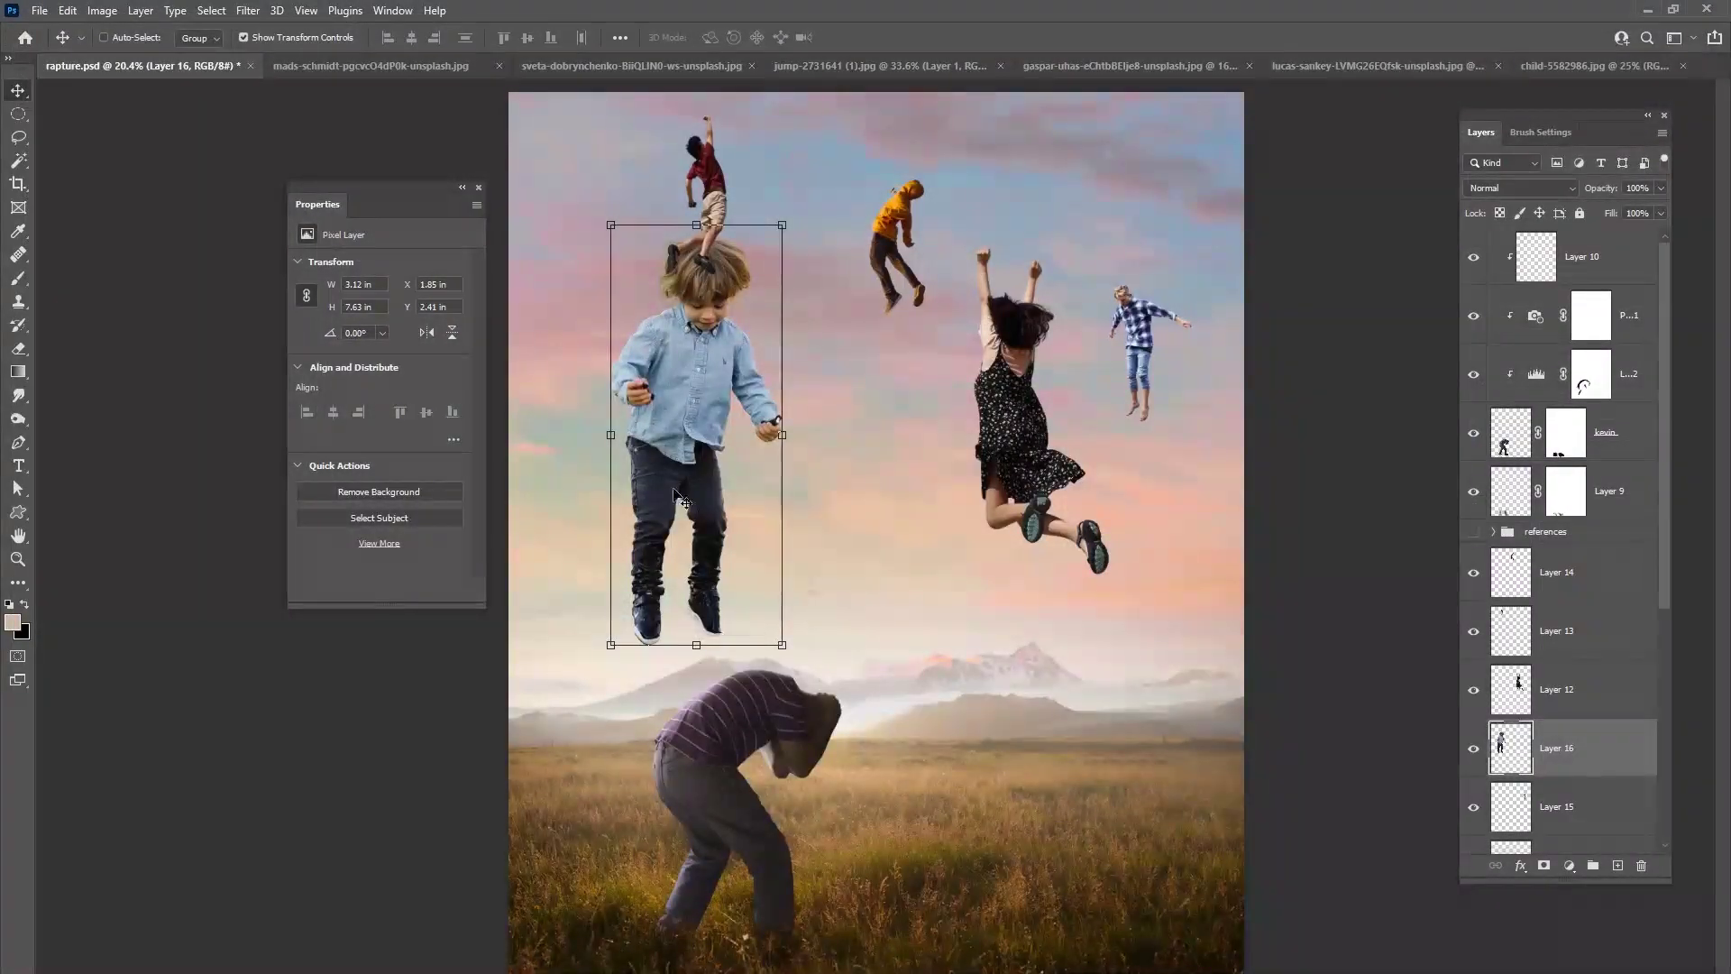
- Scale the boy down to about 1.26 × 3.07 in and place him in the sky left of the jumping woman
left_click_drag(747, 546, 789, 544)
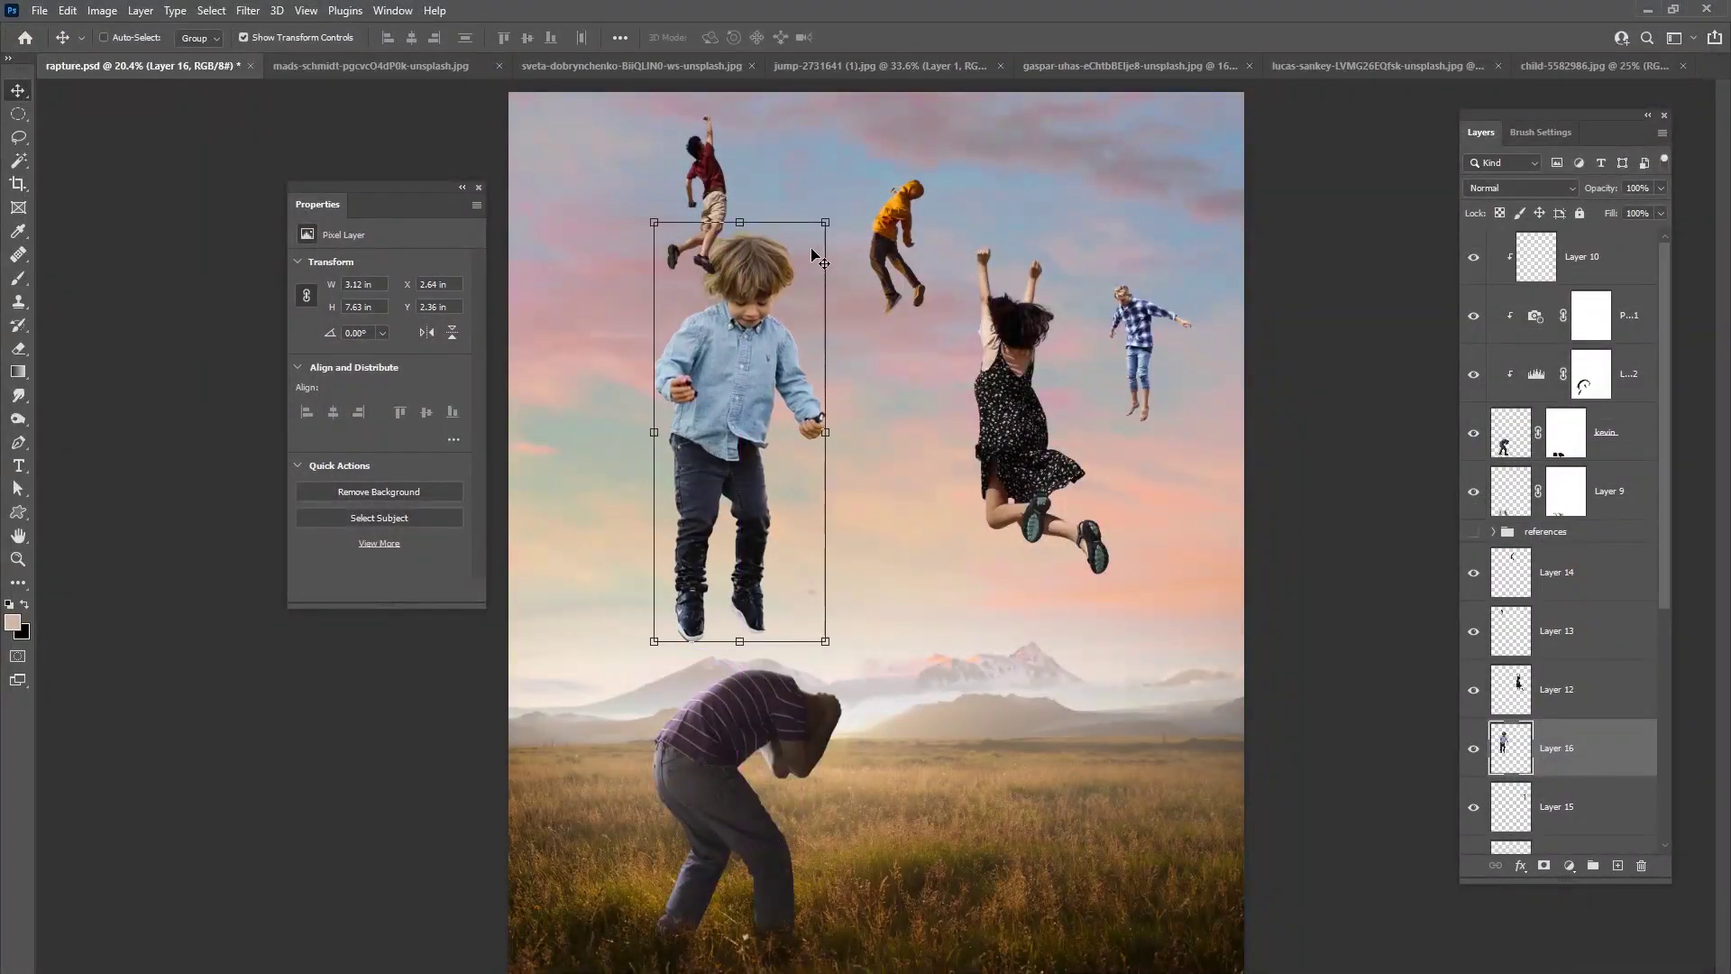
left_click_drag(824, 221, 680, 356)
left_click_drag(660, 378, 694, 386)
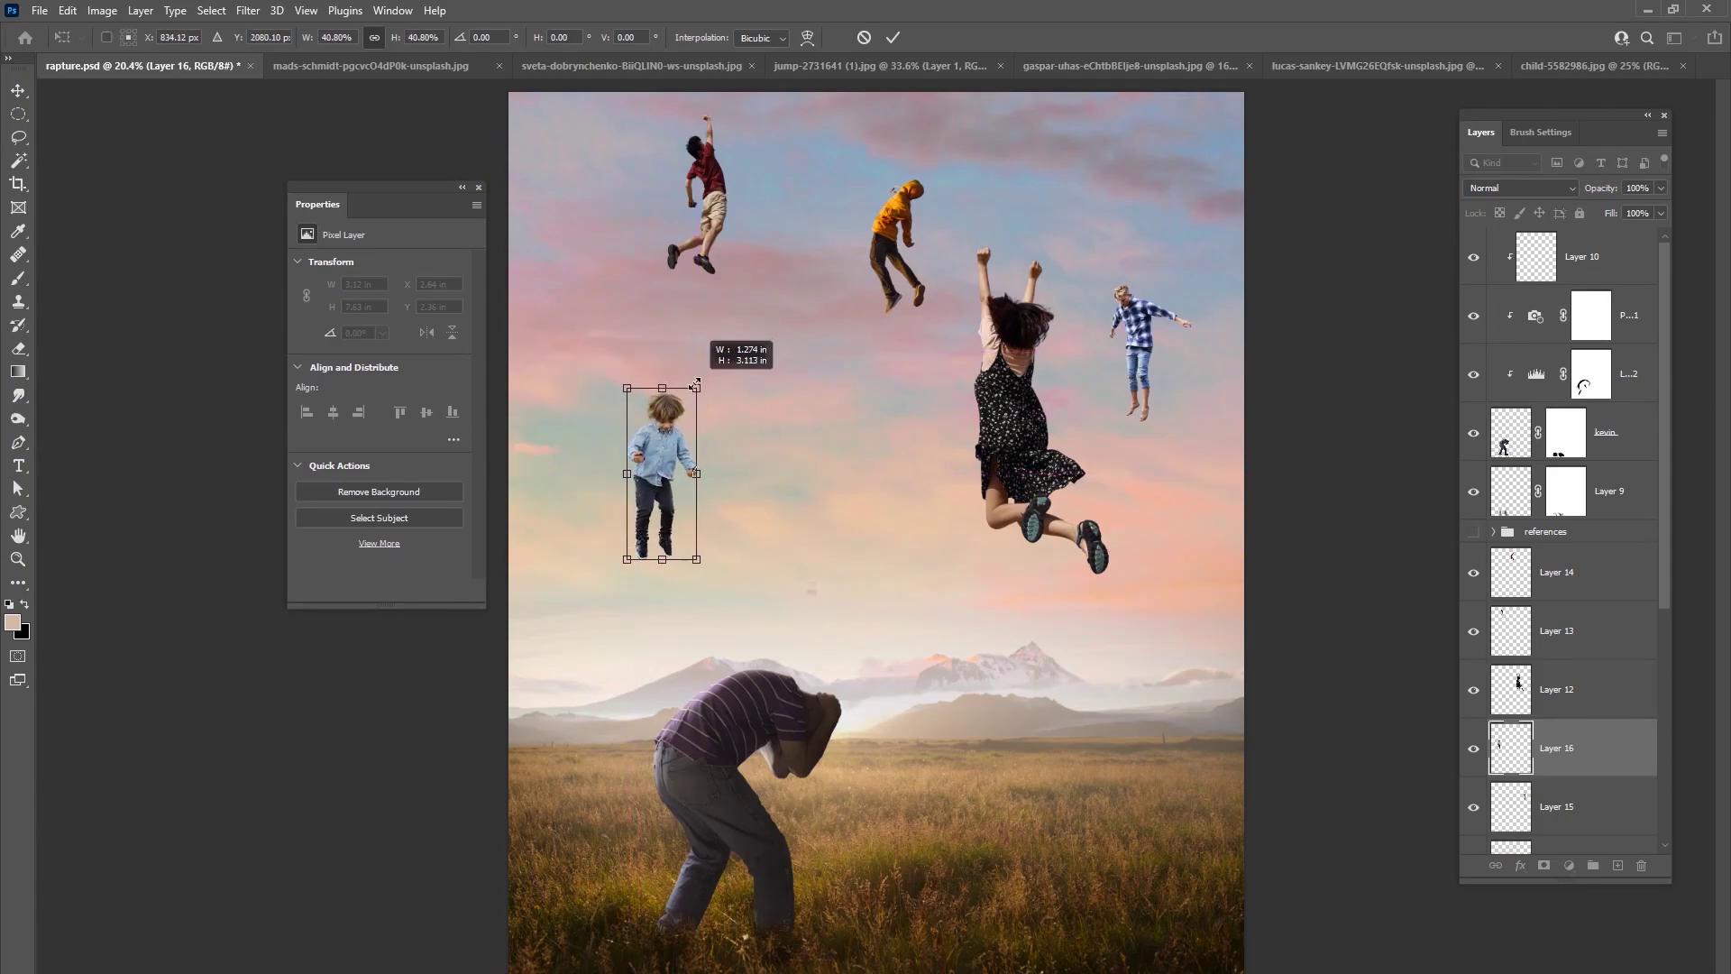
left_click_drag(661, 469, 661, 488)
left_click(893, 38)
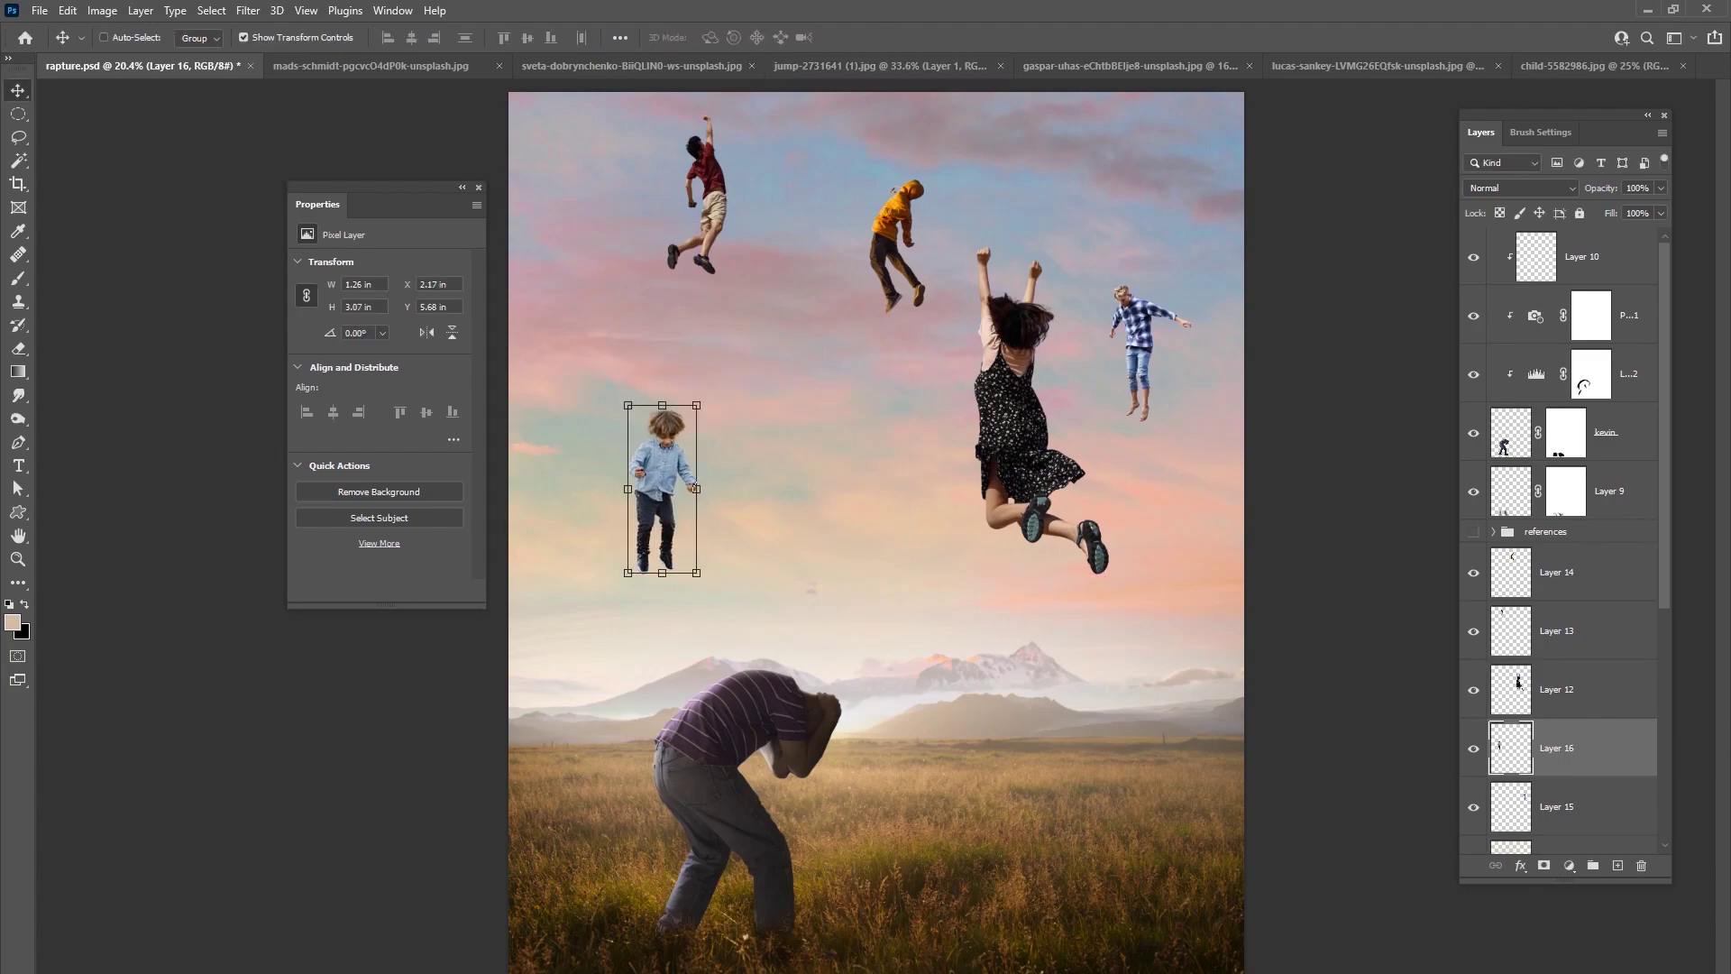
- Switch to the browser, return to the jumping results and view the photo of the boy in the yellow shirt
left_click(992, 972)
left_click(799, 942)
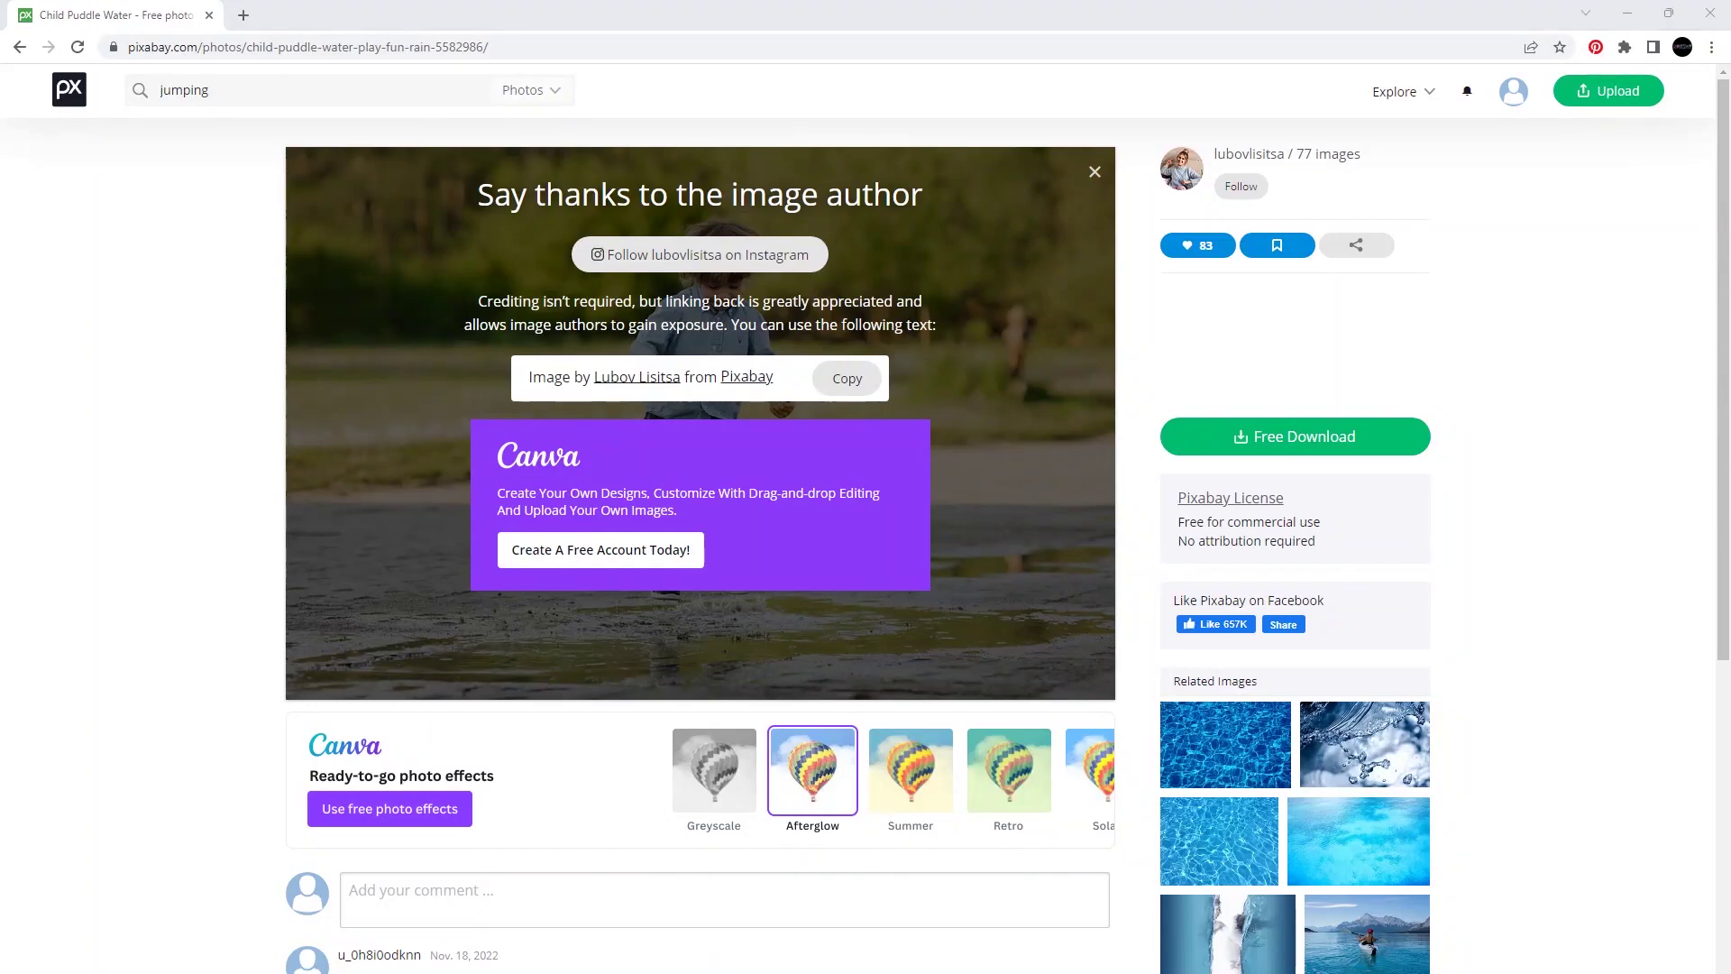
left_click(982, 443)
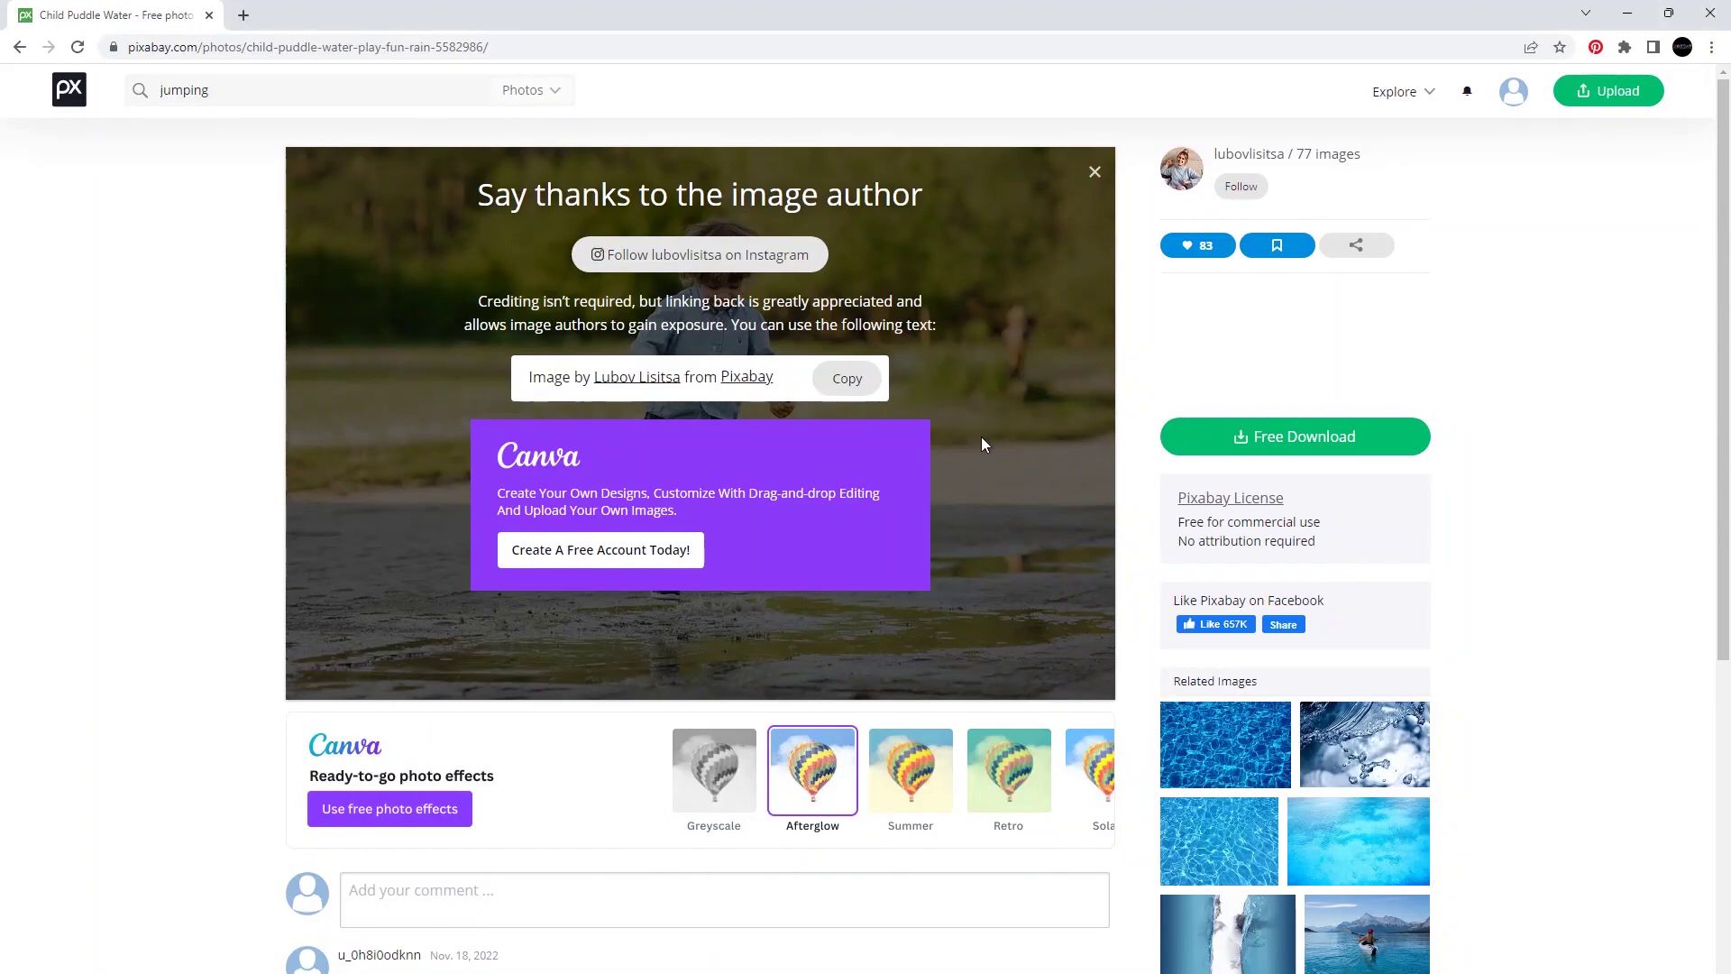
left_click(19, 47)
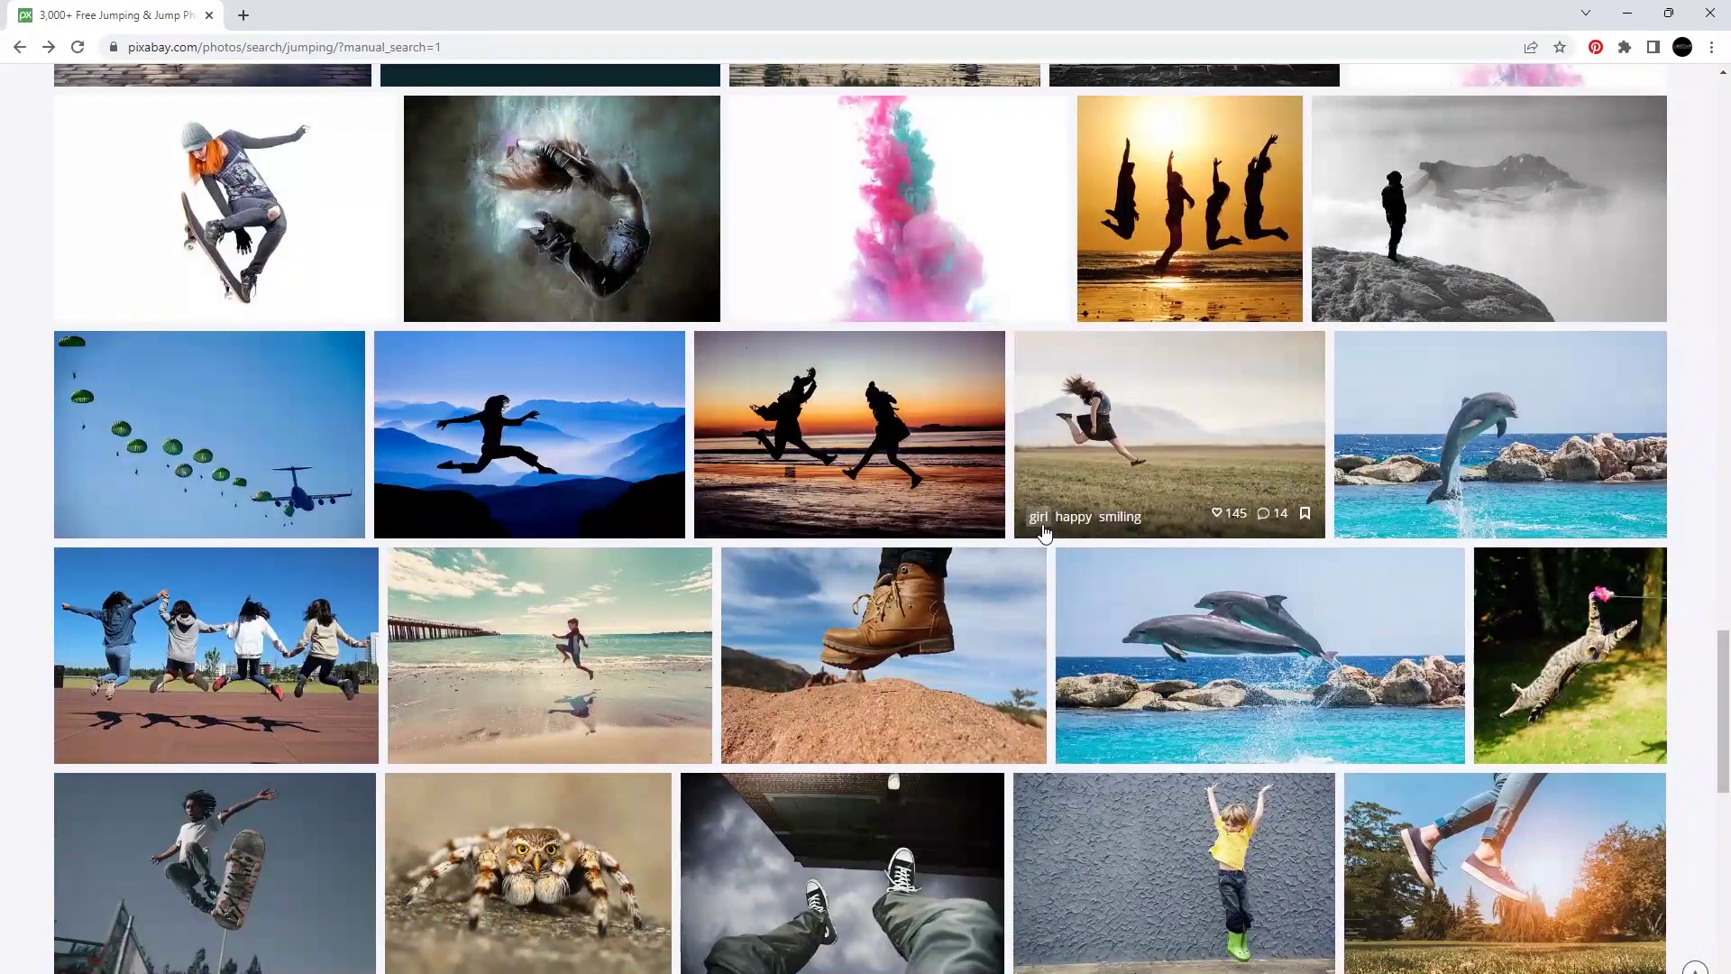
scroll(1043, 533, "down", 3)
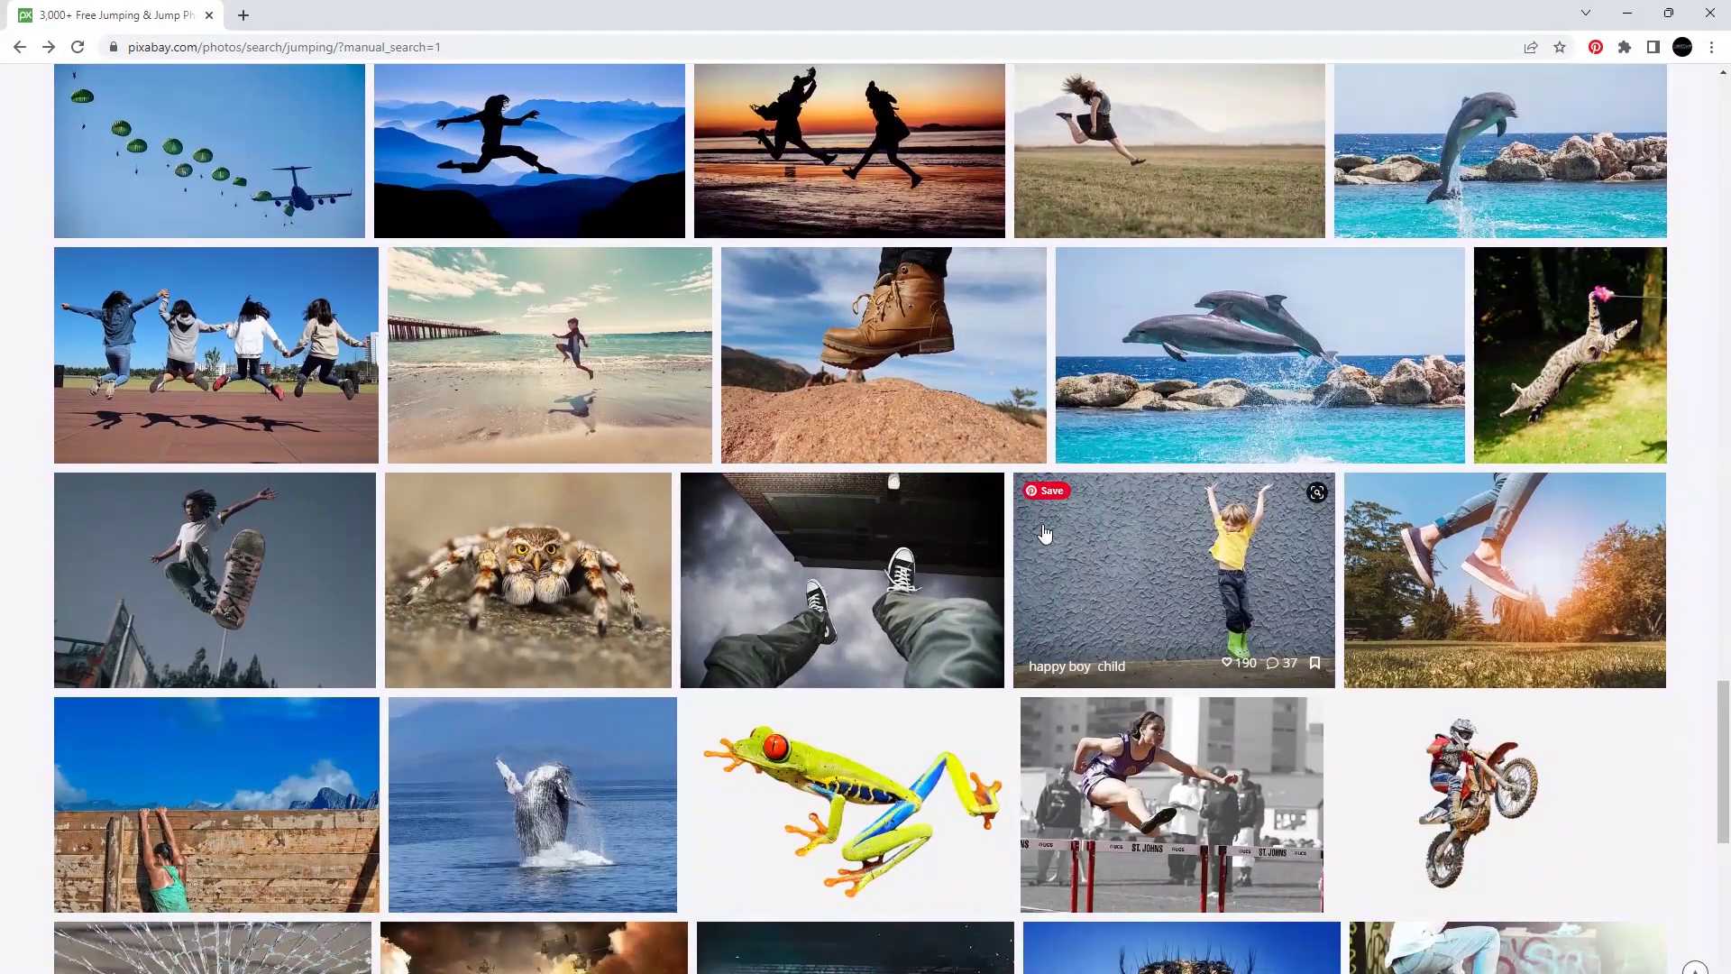
left_click(1246, 595)
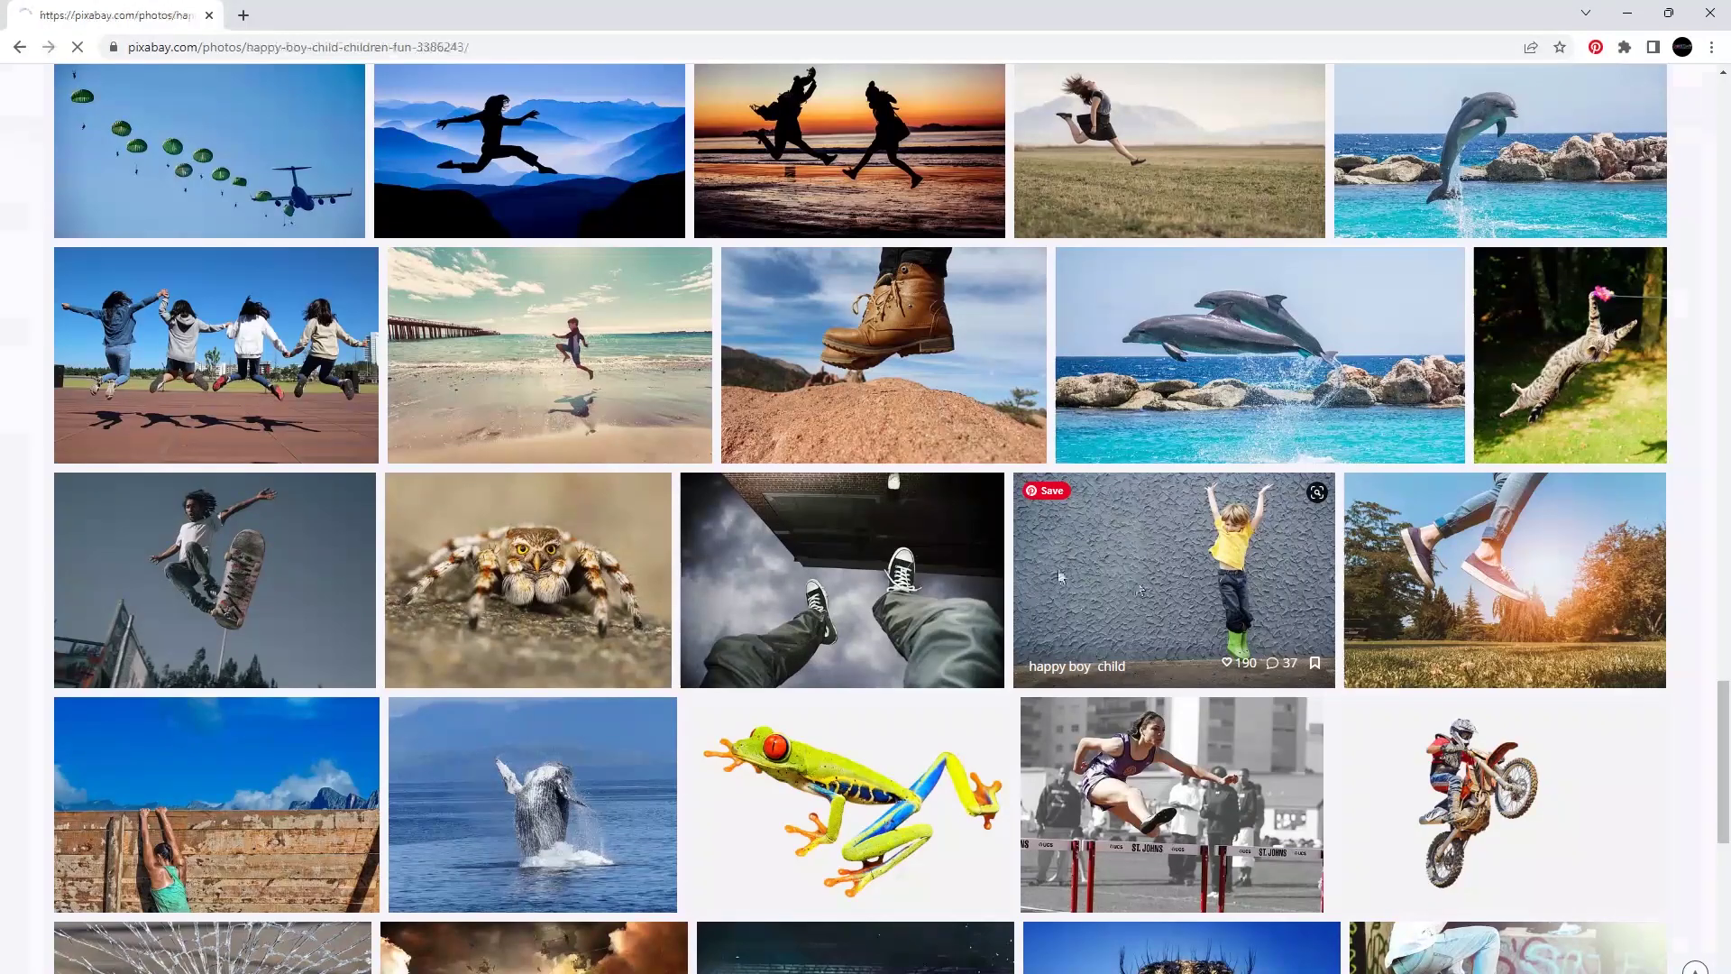
left_click(20, 48)
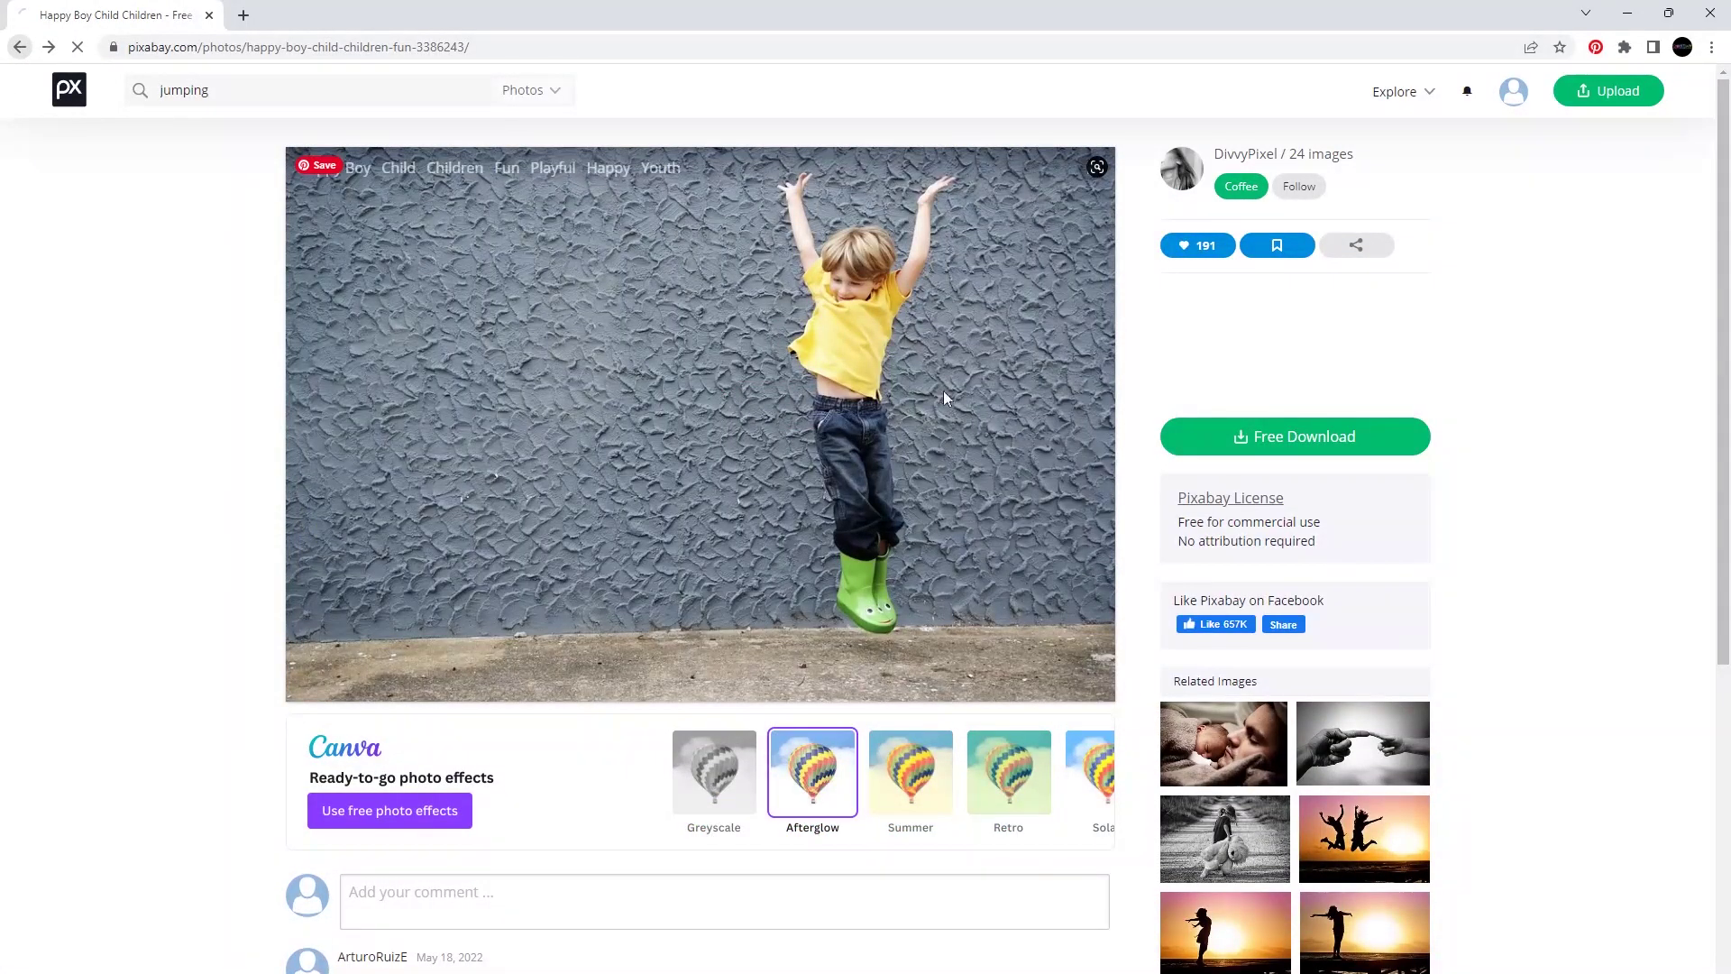
- Look further down the jumping results and view the photo of the levitating man before returning to the results
scroll(944, 400, "down", 4)
scroll(945, 400, "down", 2)
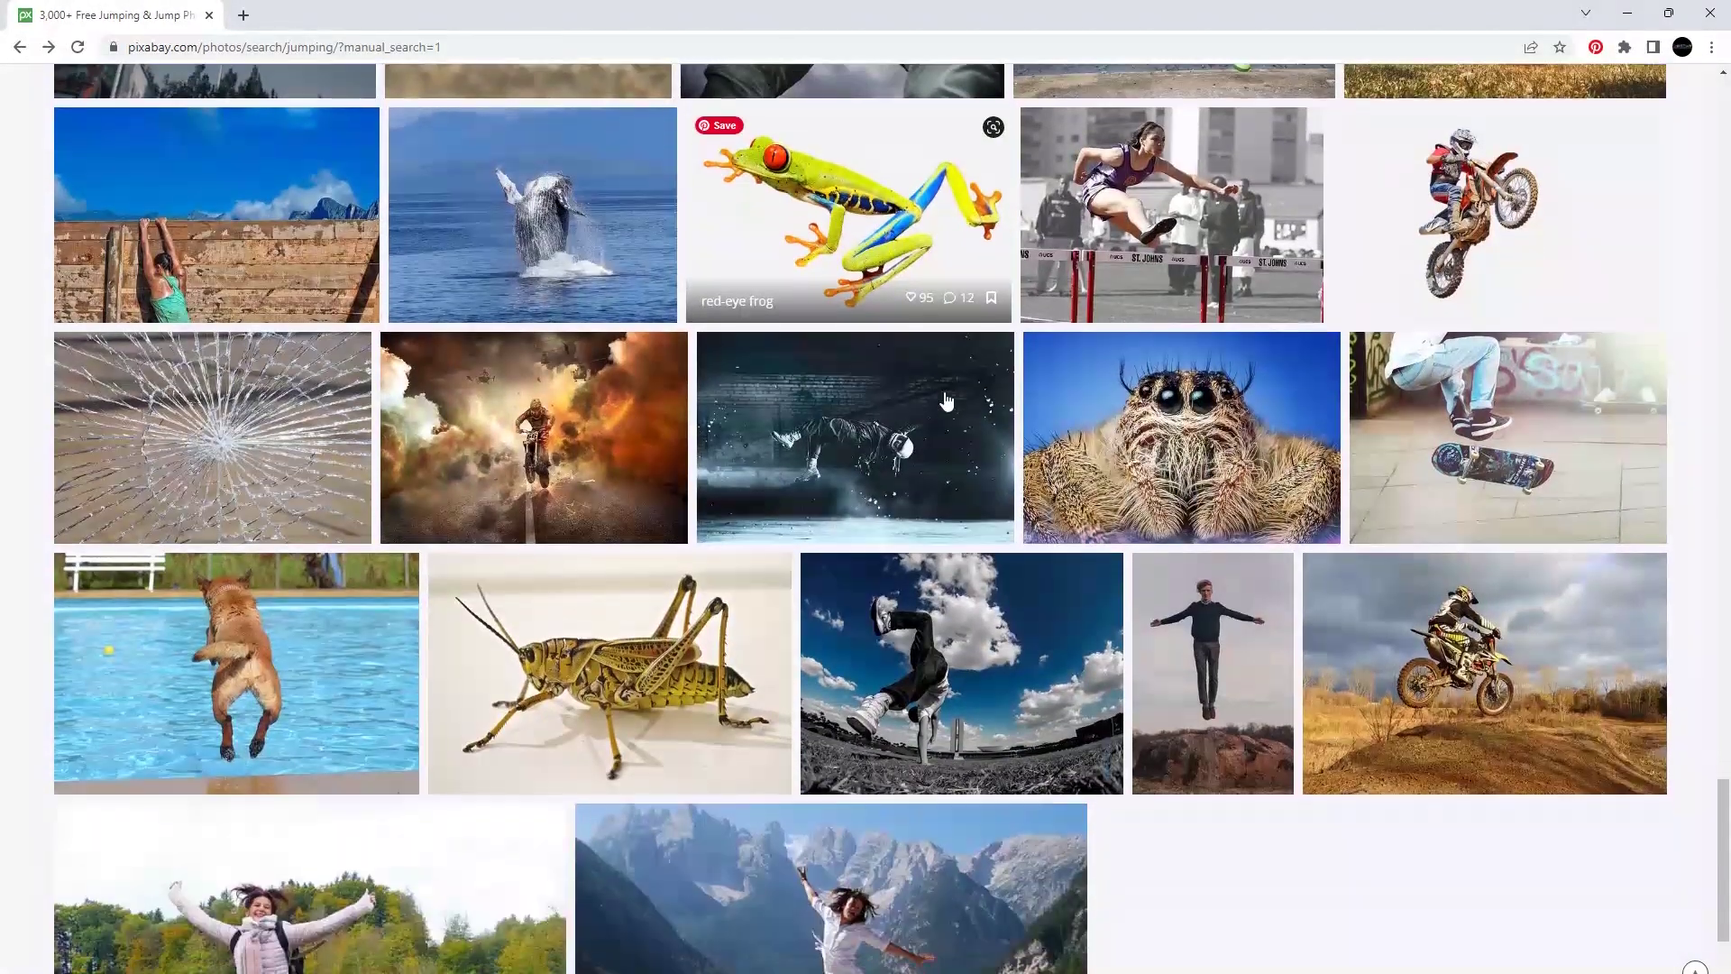
left_click(1217, 622)
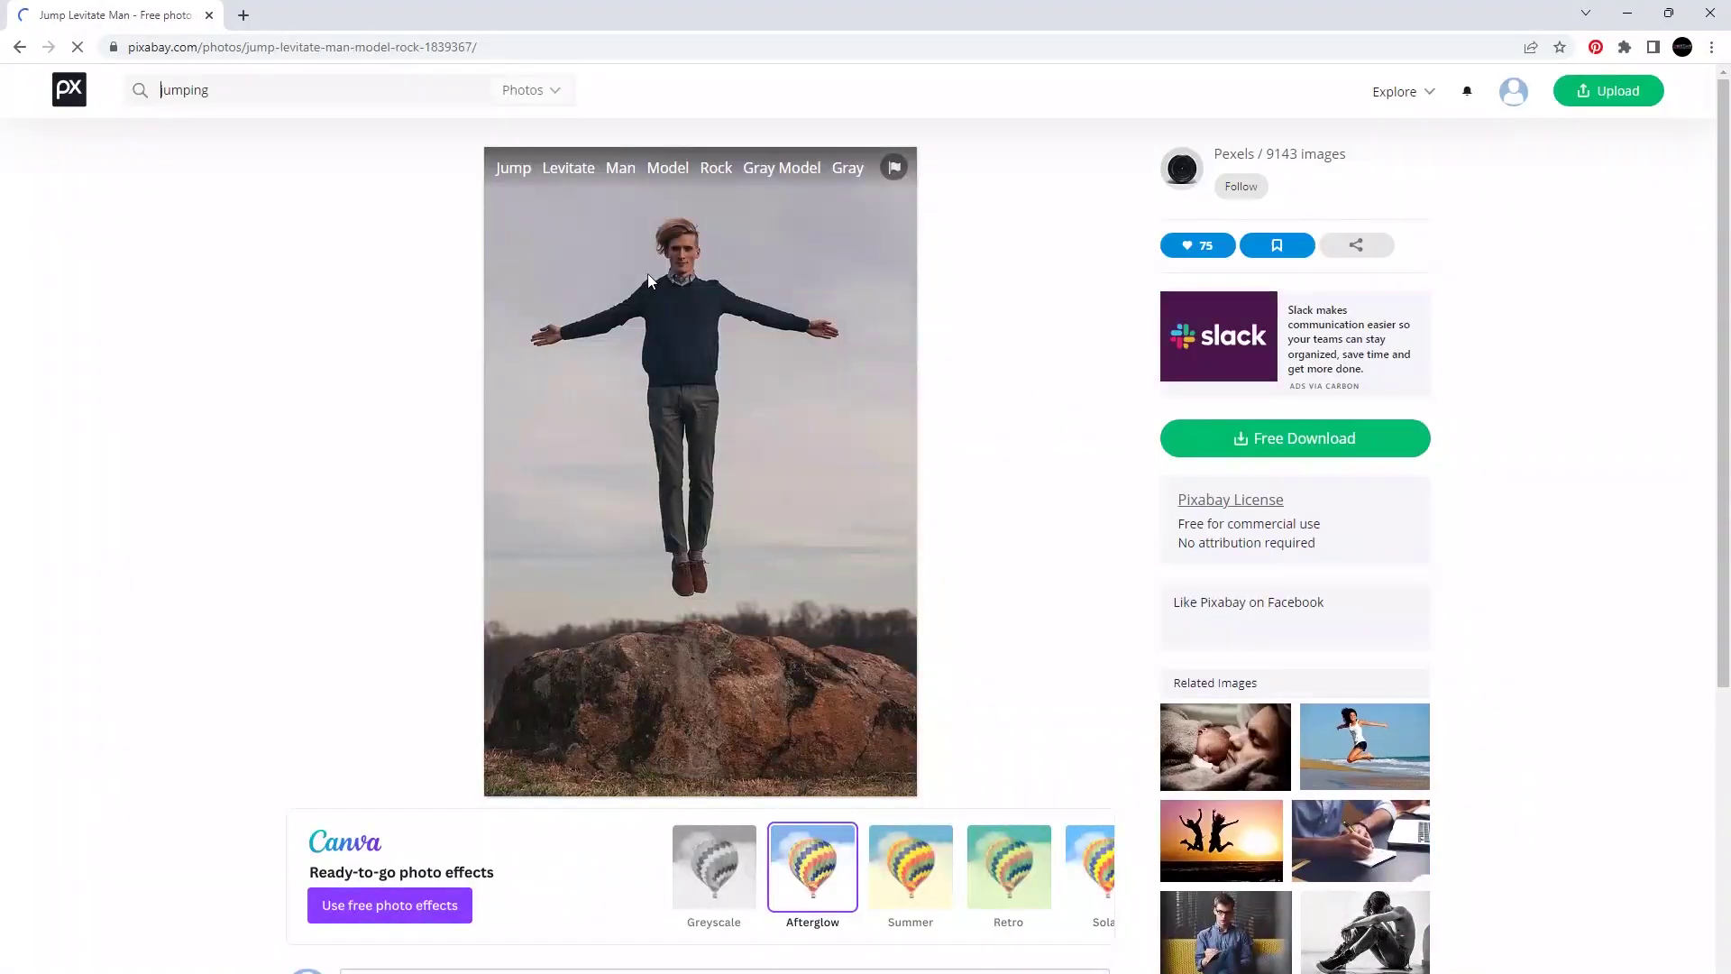
left_click(18, 48)
- Go to the second page of jumping results and open the photo of the three women jumping by the water
scroll(874, 793, "down", 3)
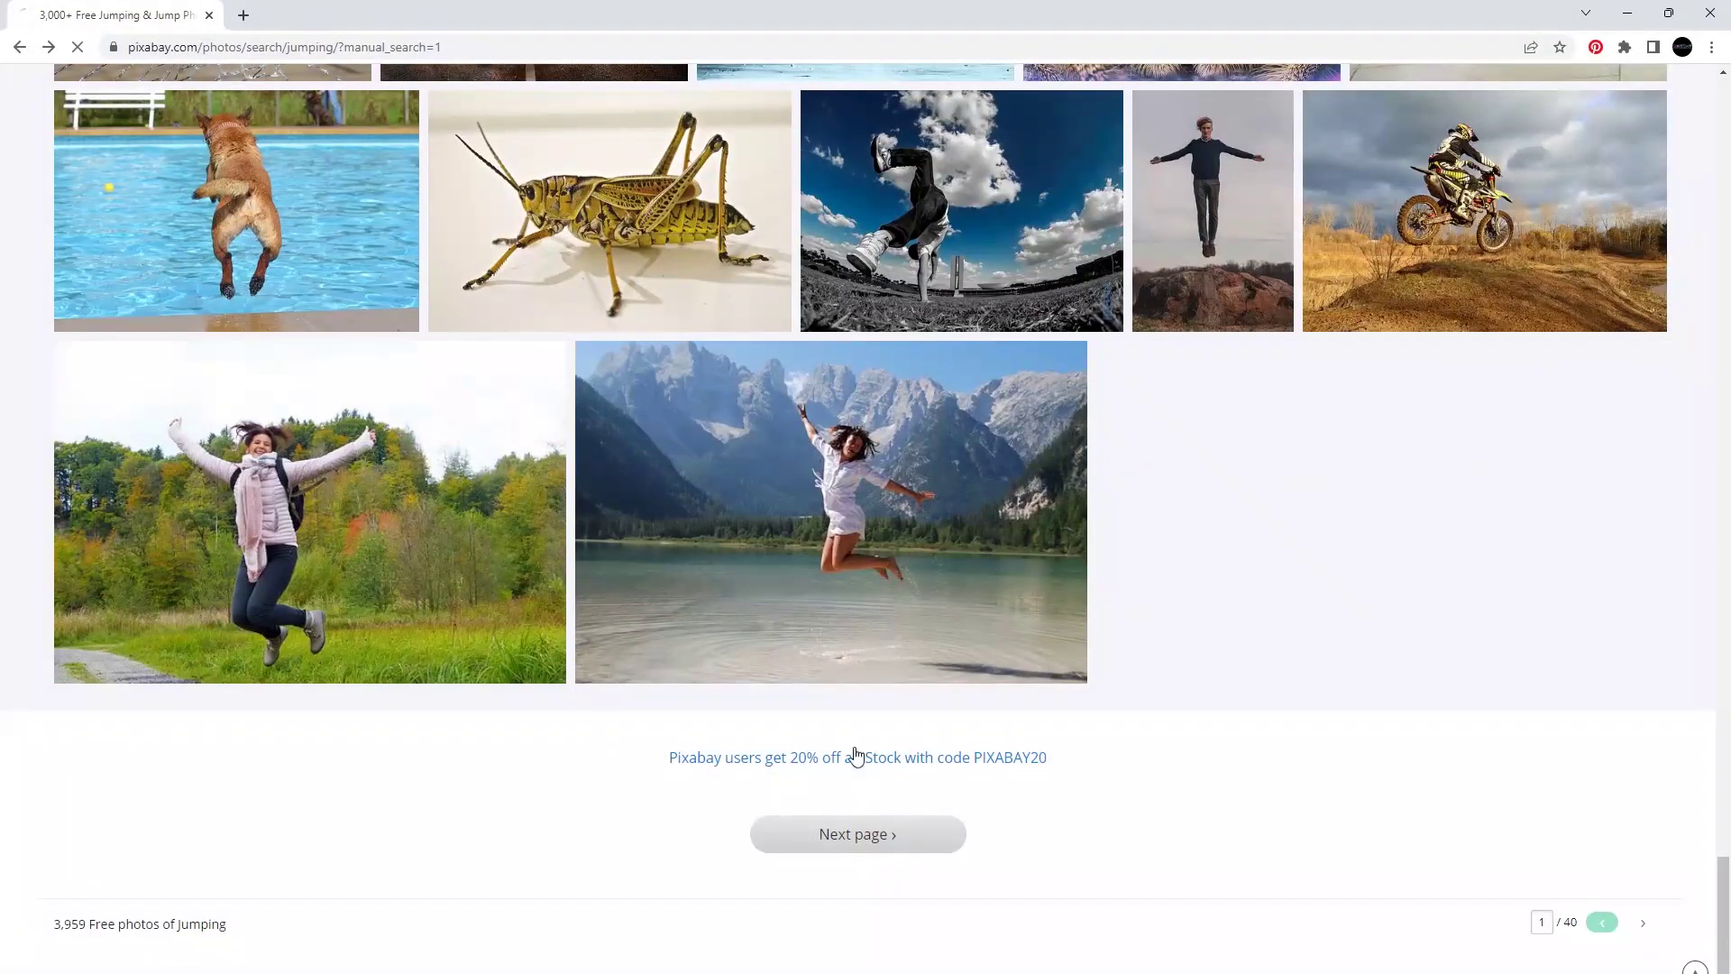
left_click(857, 834)
scroll(819, 666, "down", 5)
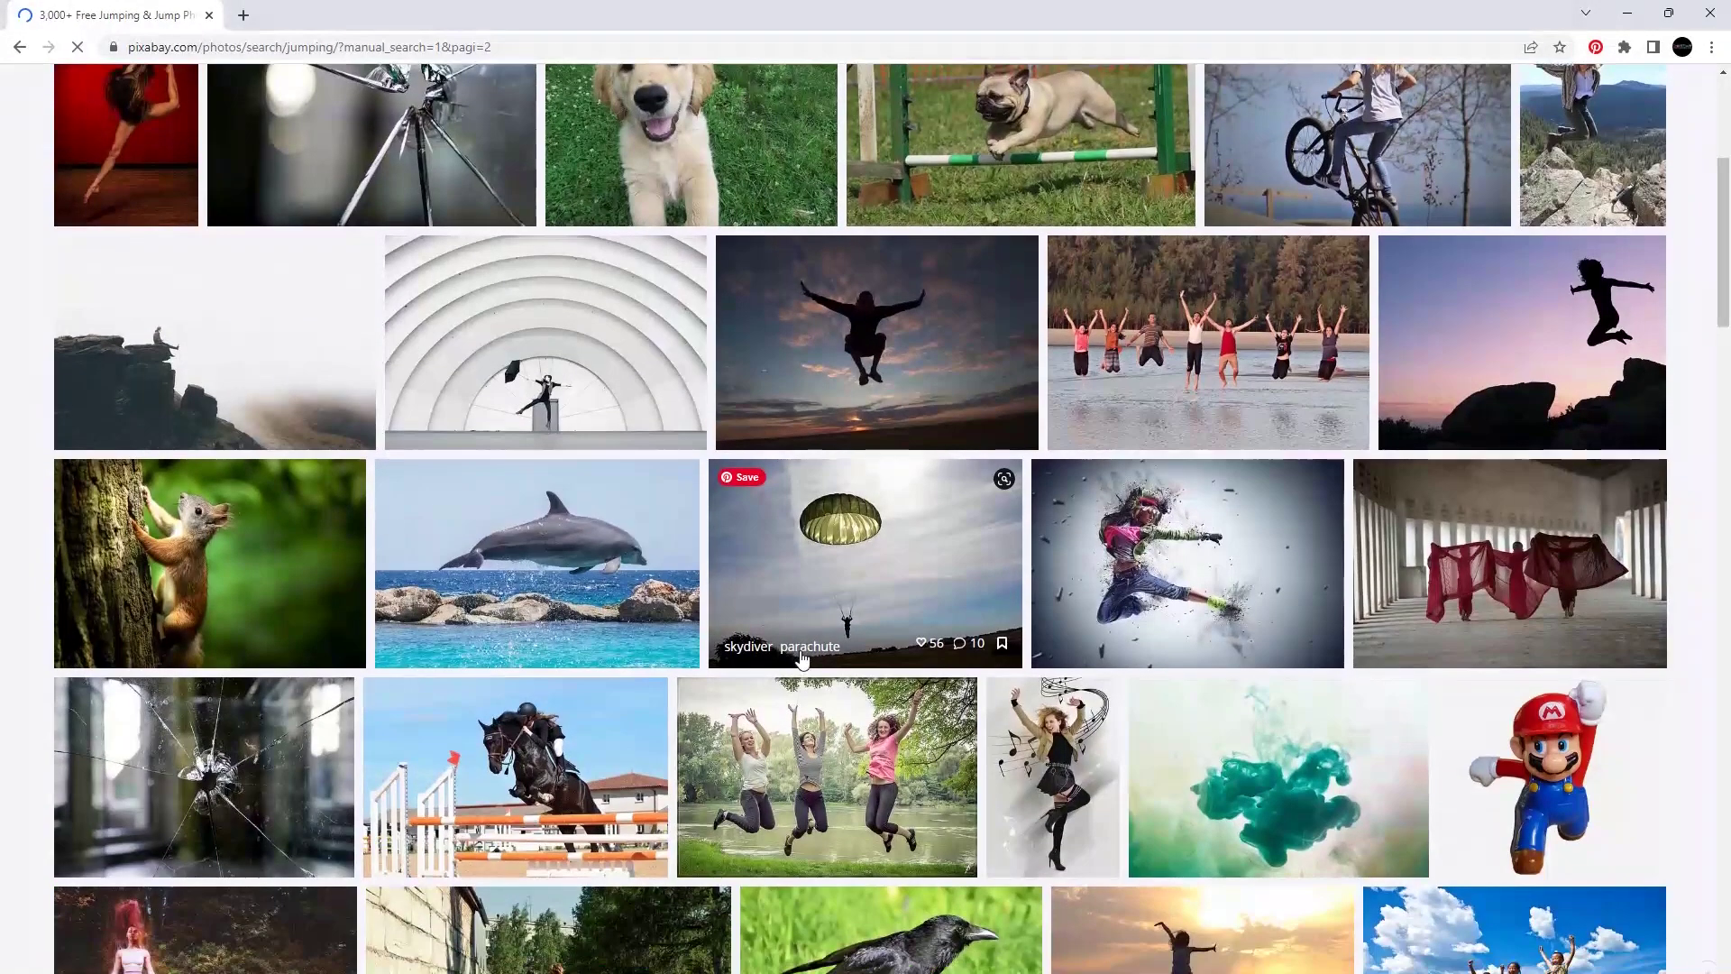
scroll(801, 658, "down", 2)
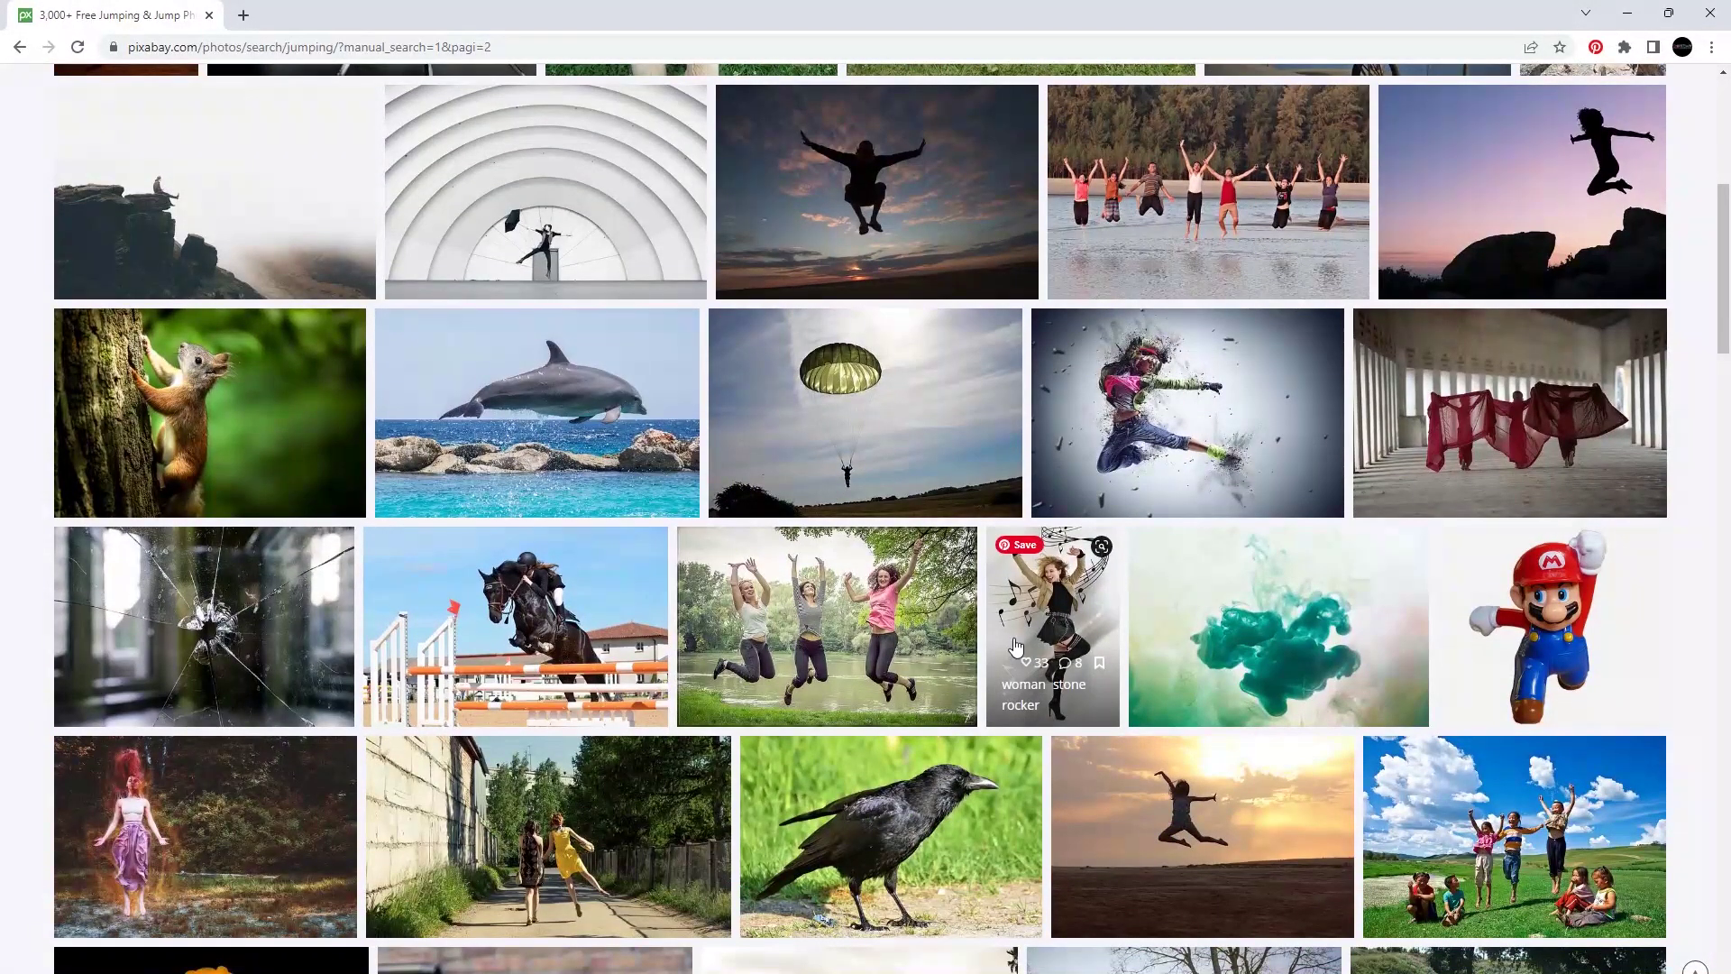
left_click(928, 611)
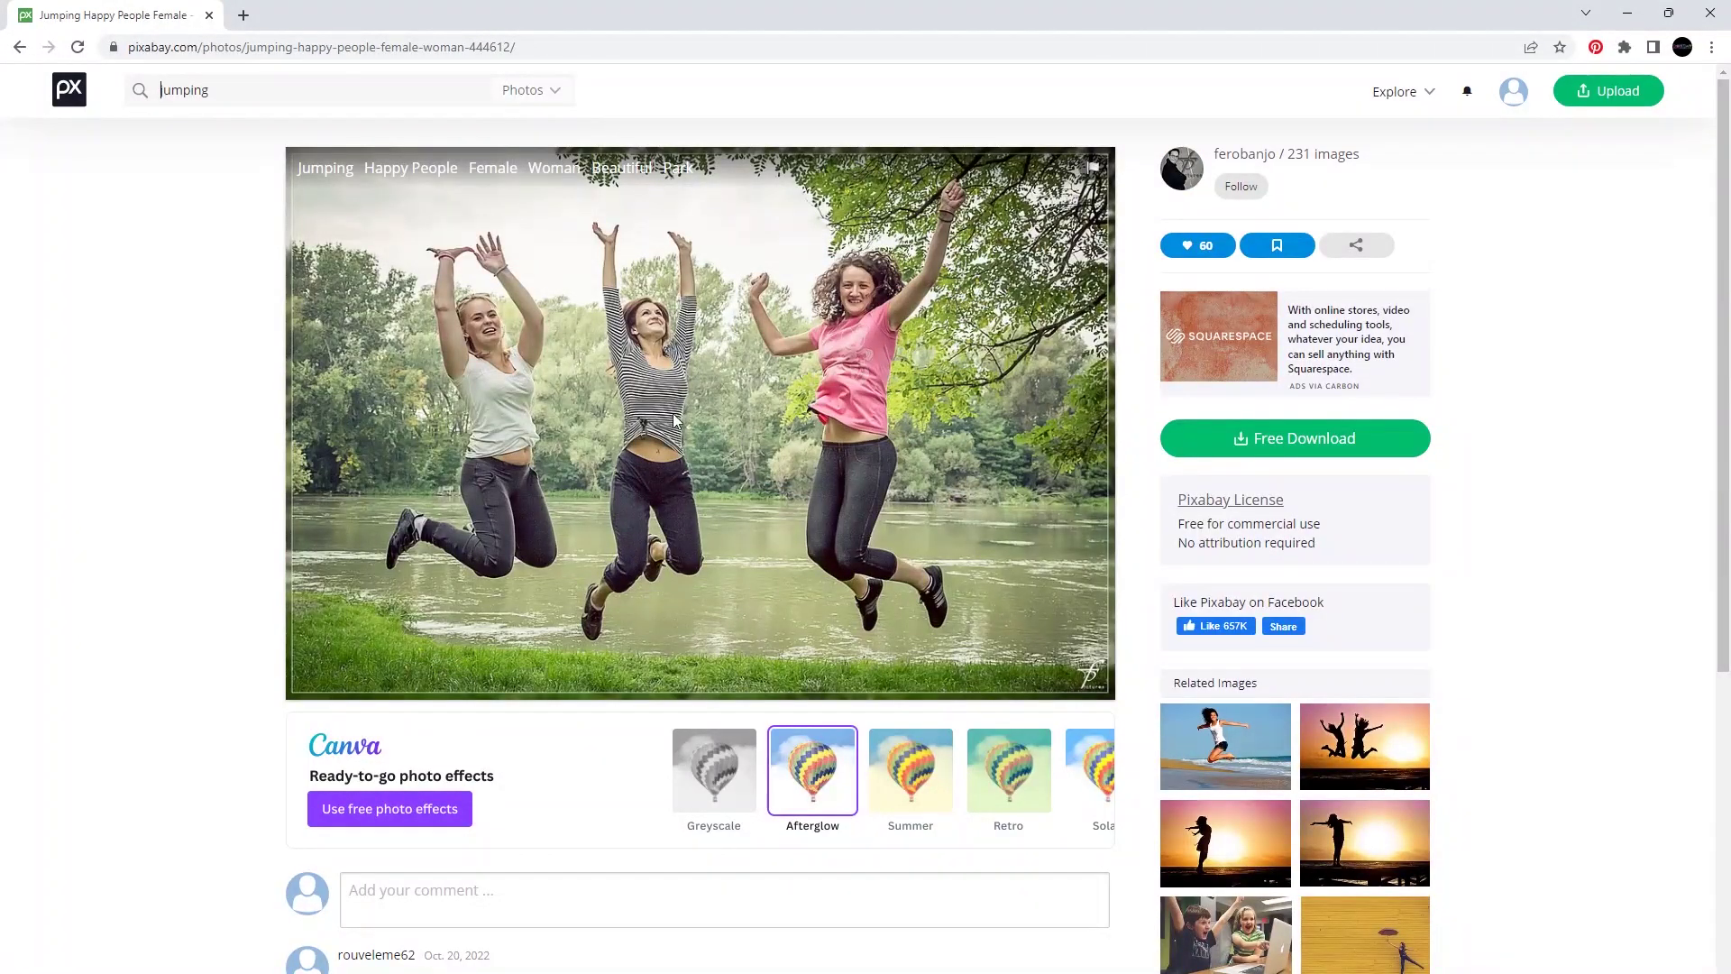
- Download the photo of the three women at 4528×3019 and select the women in it in Photoshop
left_click(1289, 439)
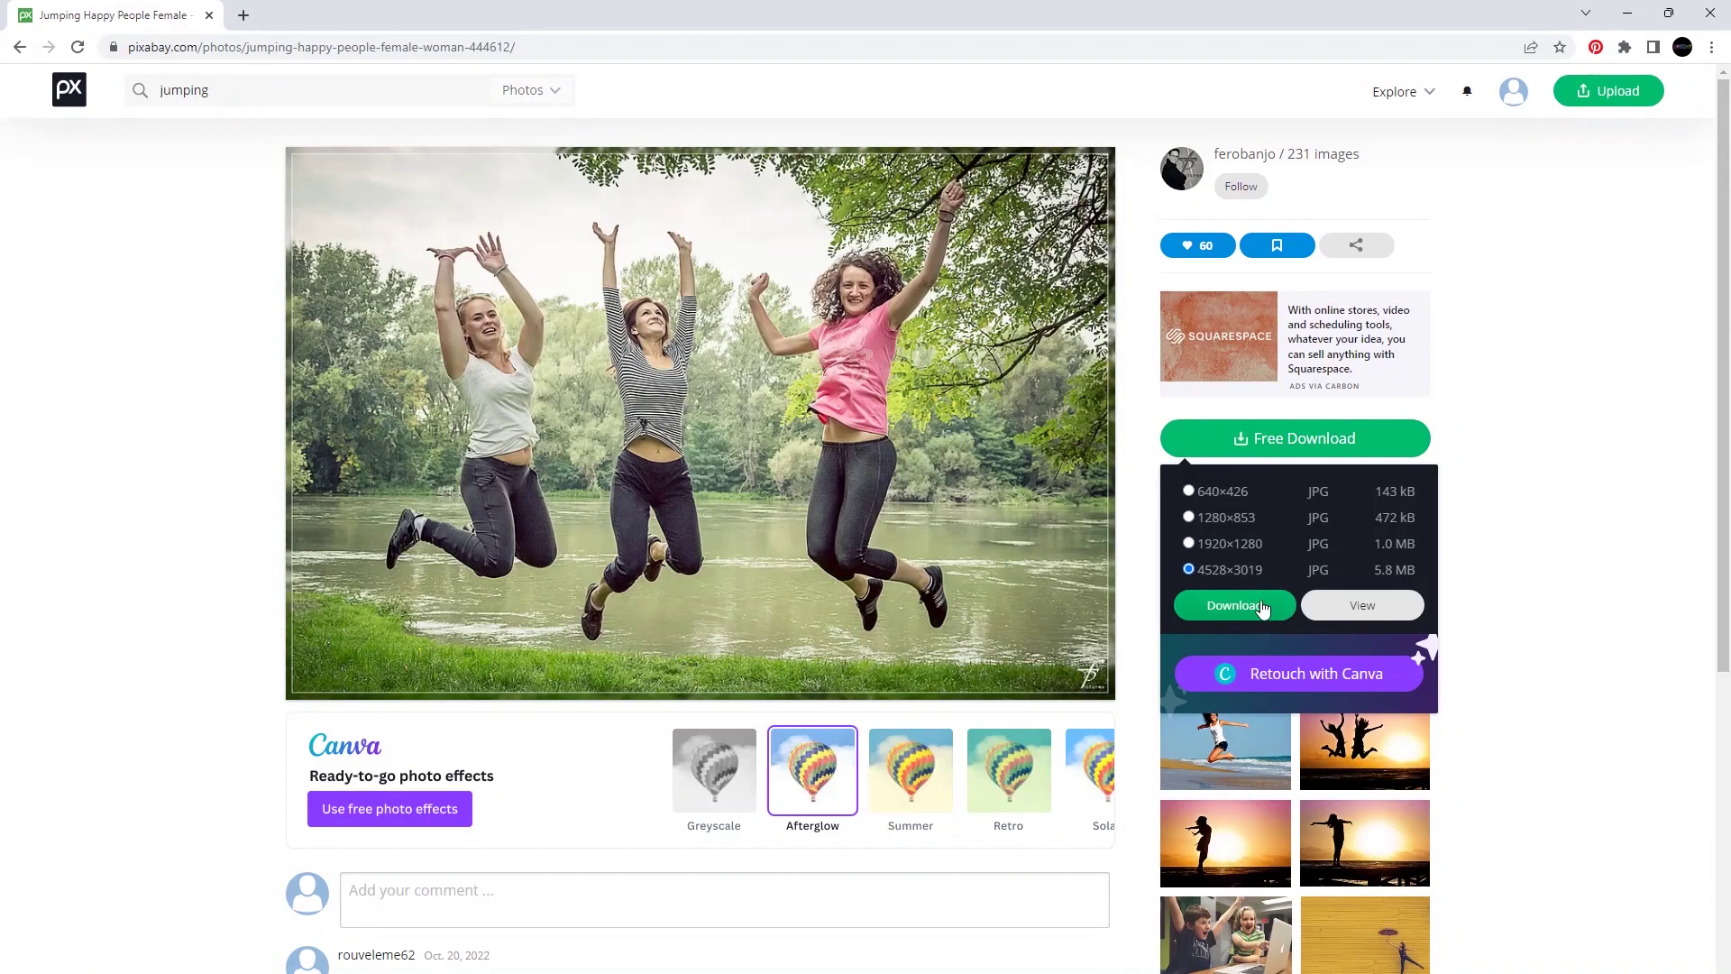
left_click(1262, 606)
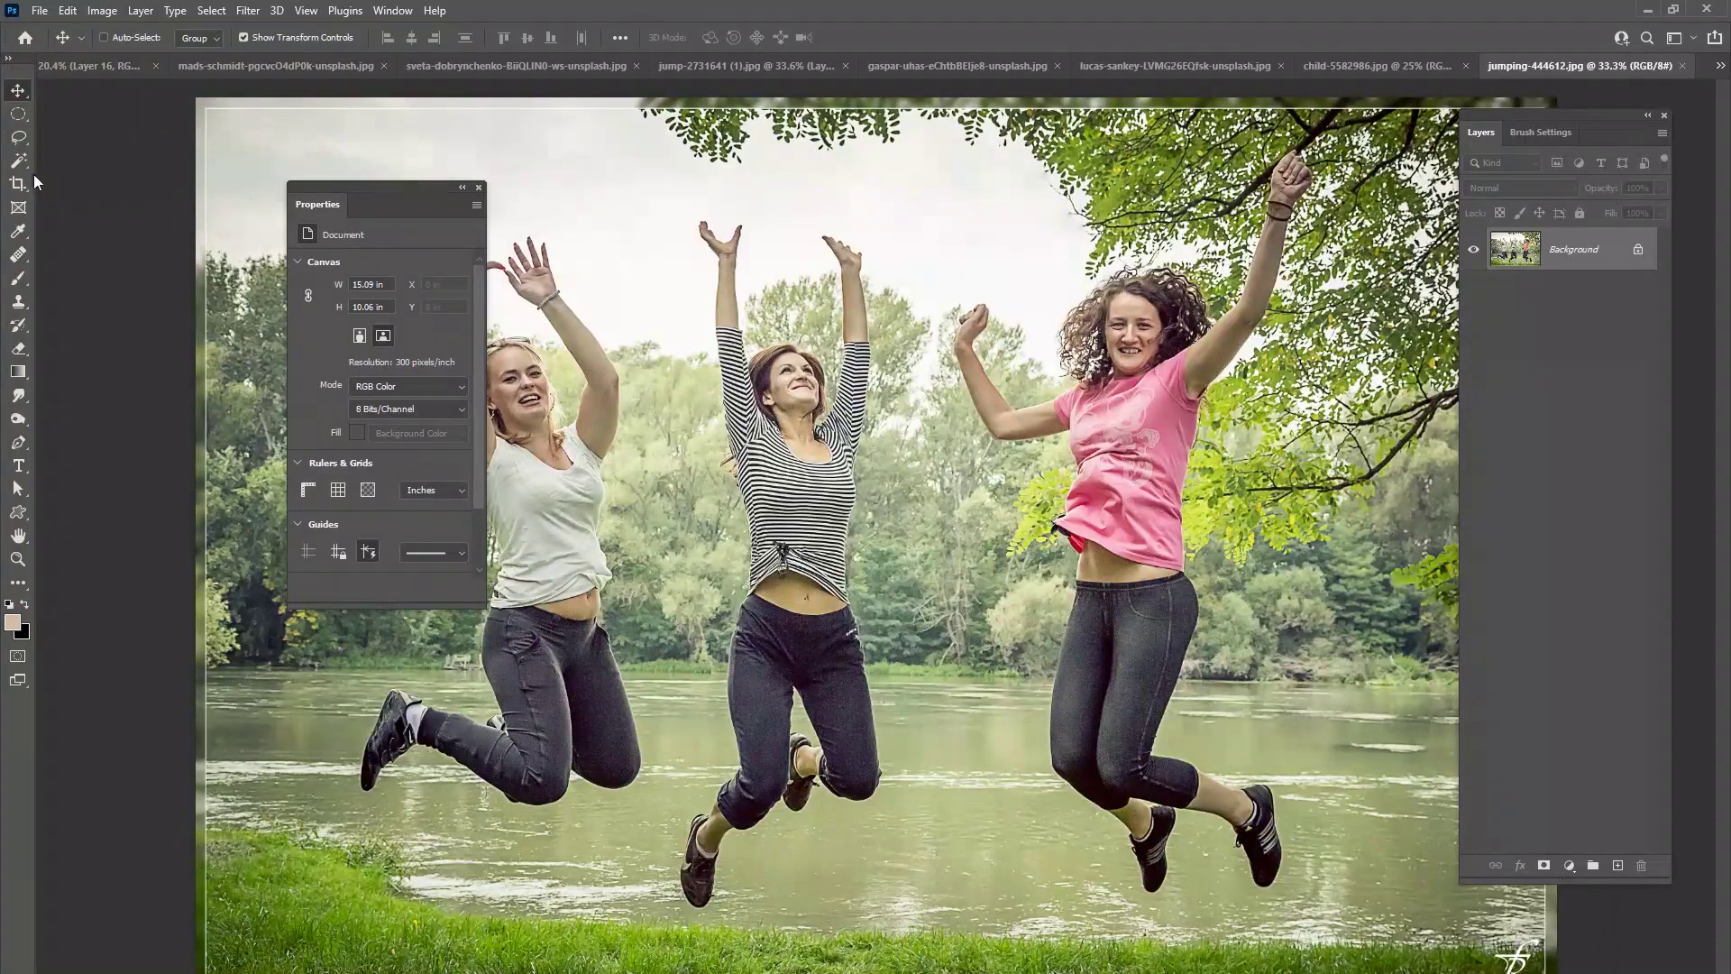
left_click(29, 169)
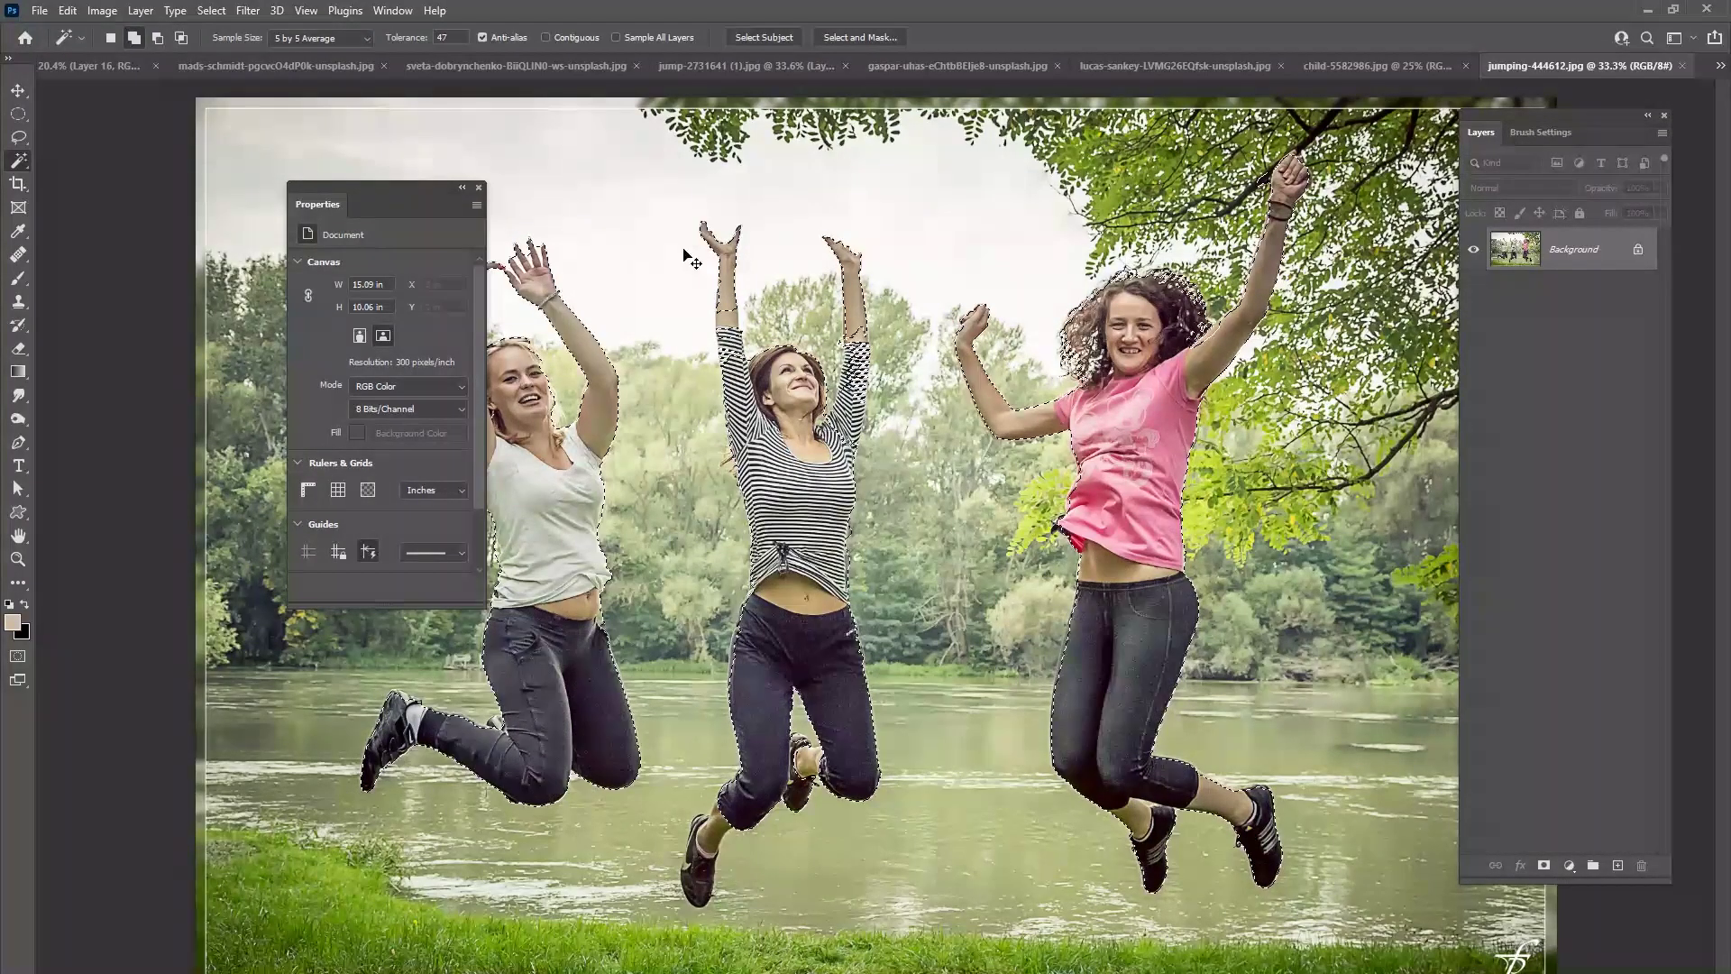
- Add the missing part of the striped-shirt woman's arm and sleeve on the image's left side to the selection with the Lasso tool
key("ctrl+plus")
key("ctrl+plus")
key("ctrl+plus")
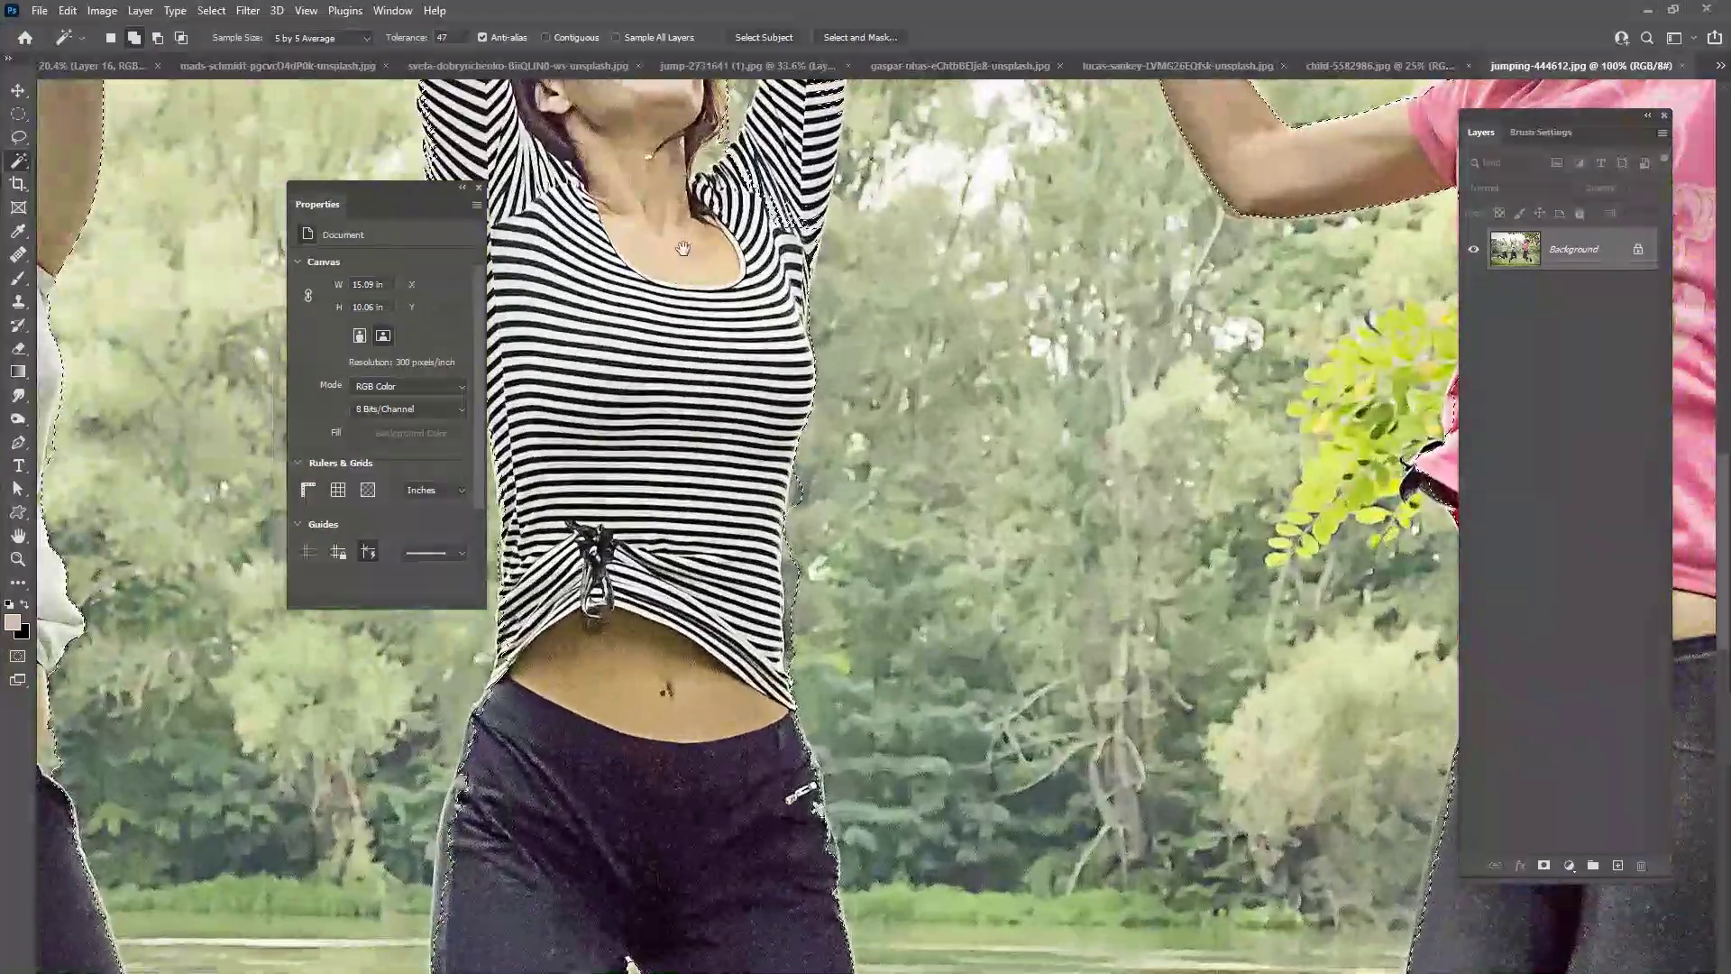
left_click_drag(682, 248, 866, 613)
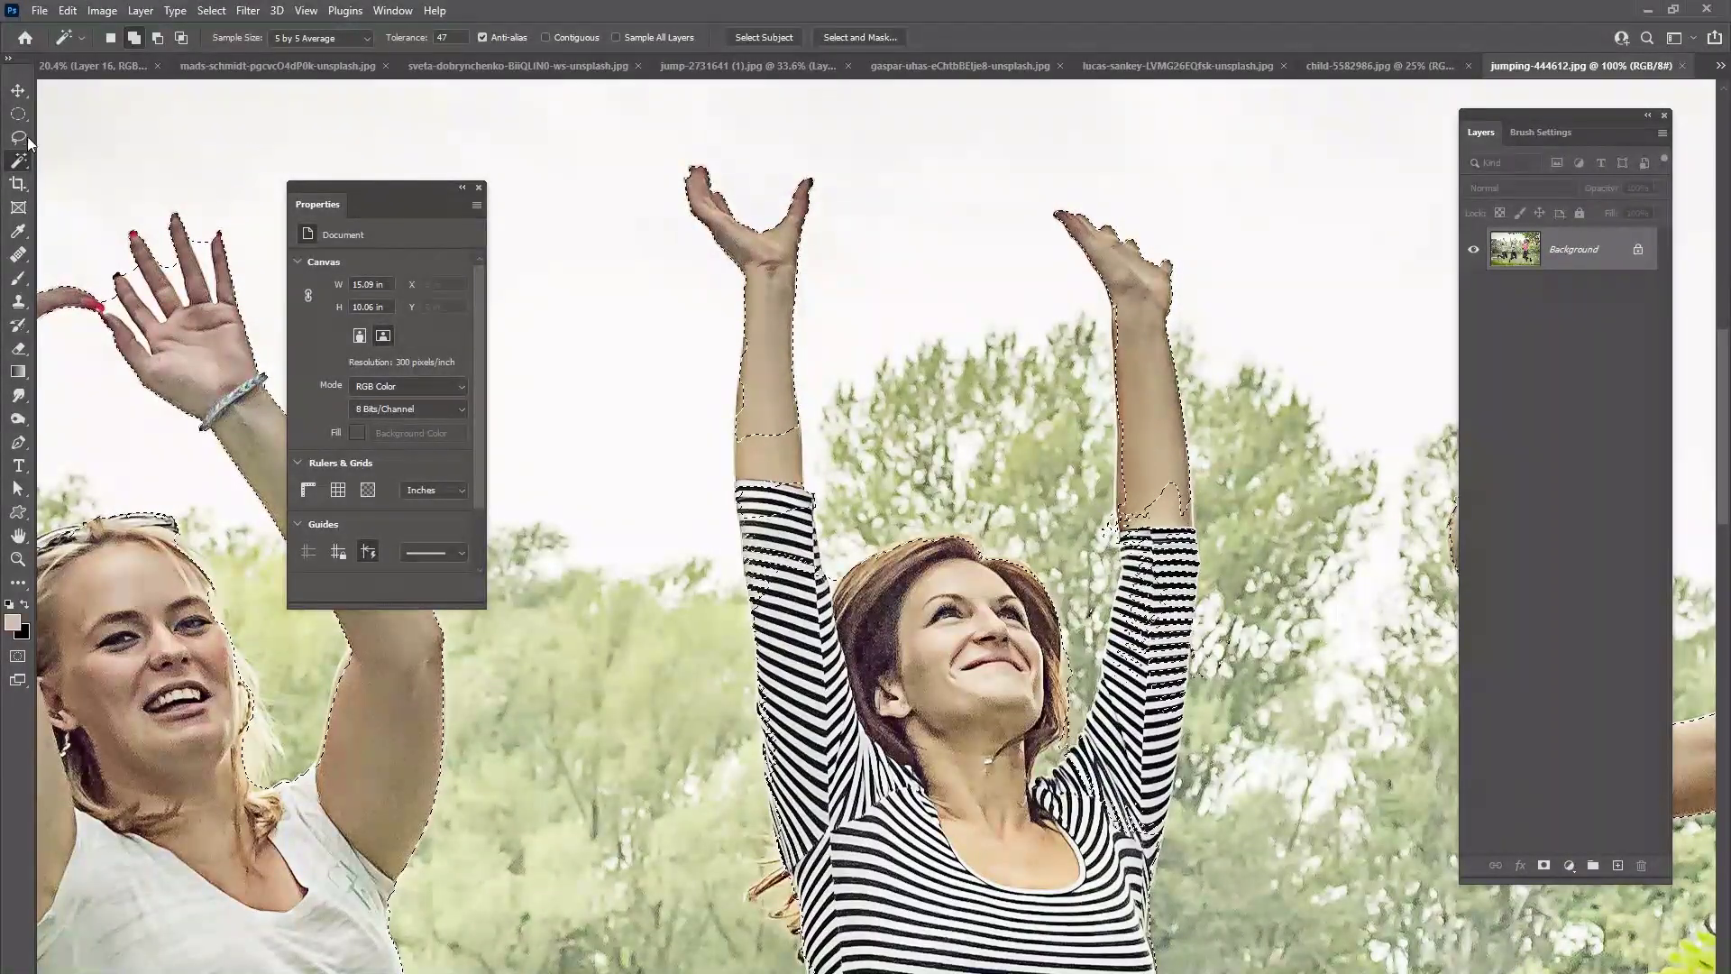
key("l")
left_click_drag(729, 510, 758, 609)
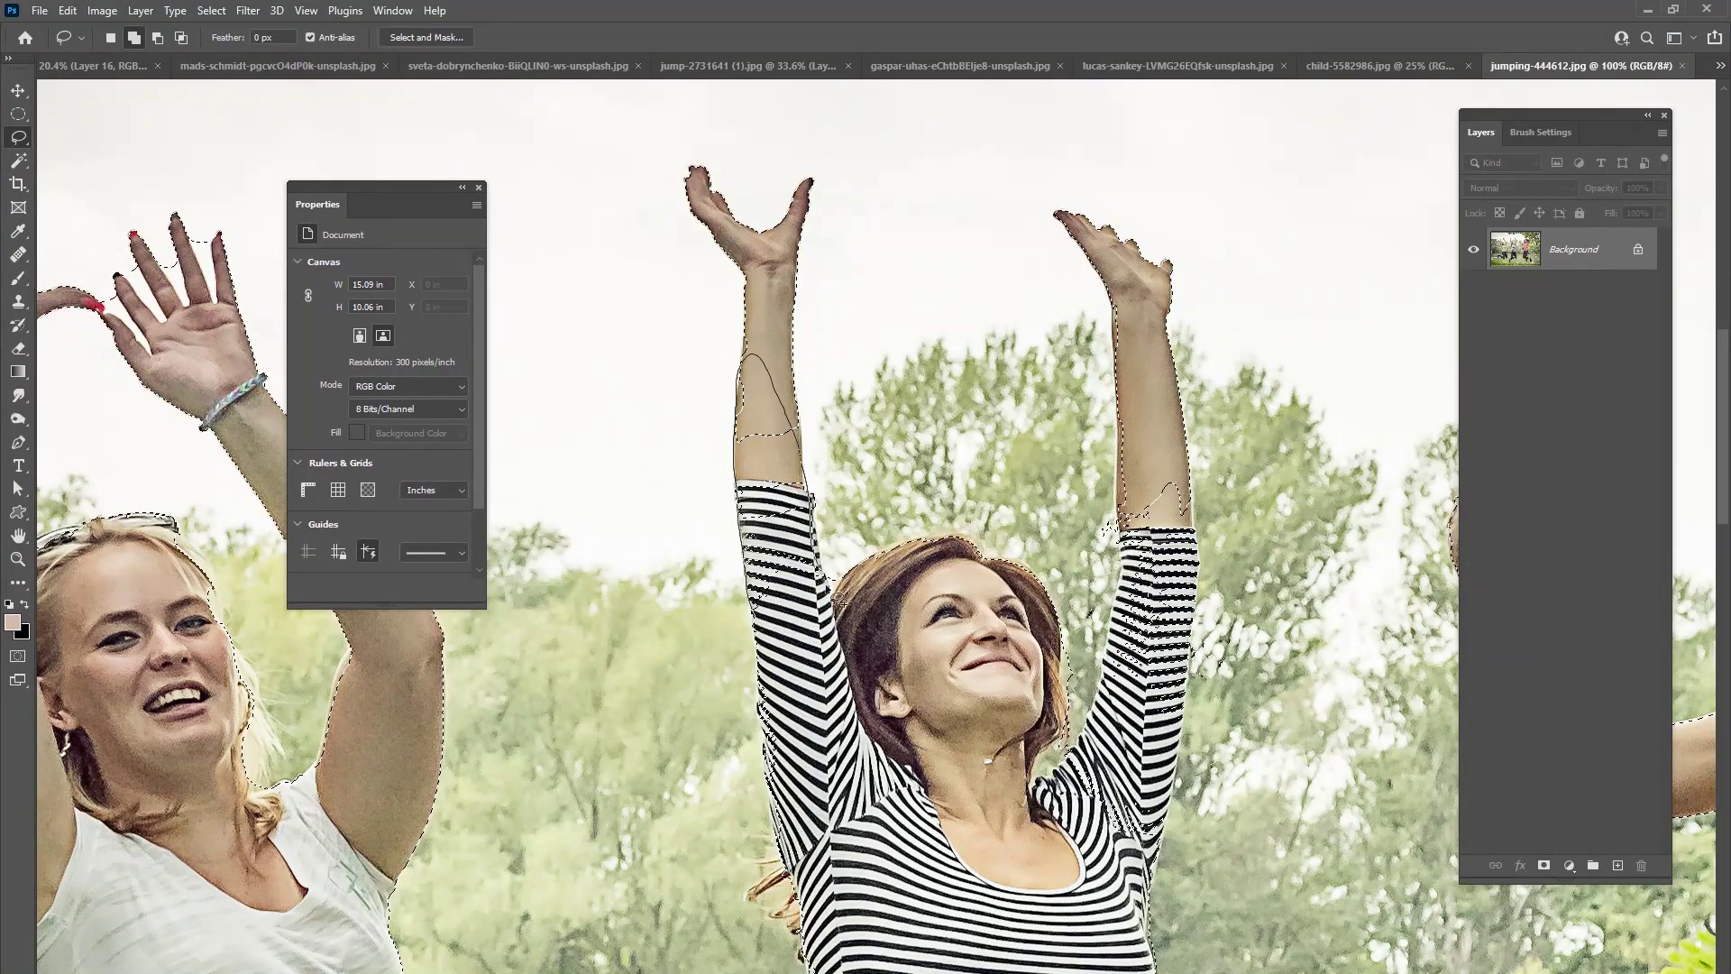
left_click_drag(775, 683, 773, 687)
left_click_drag(787, 409, 808, 499)
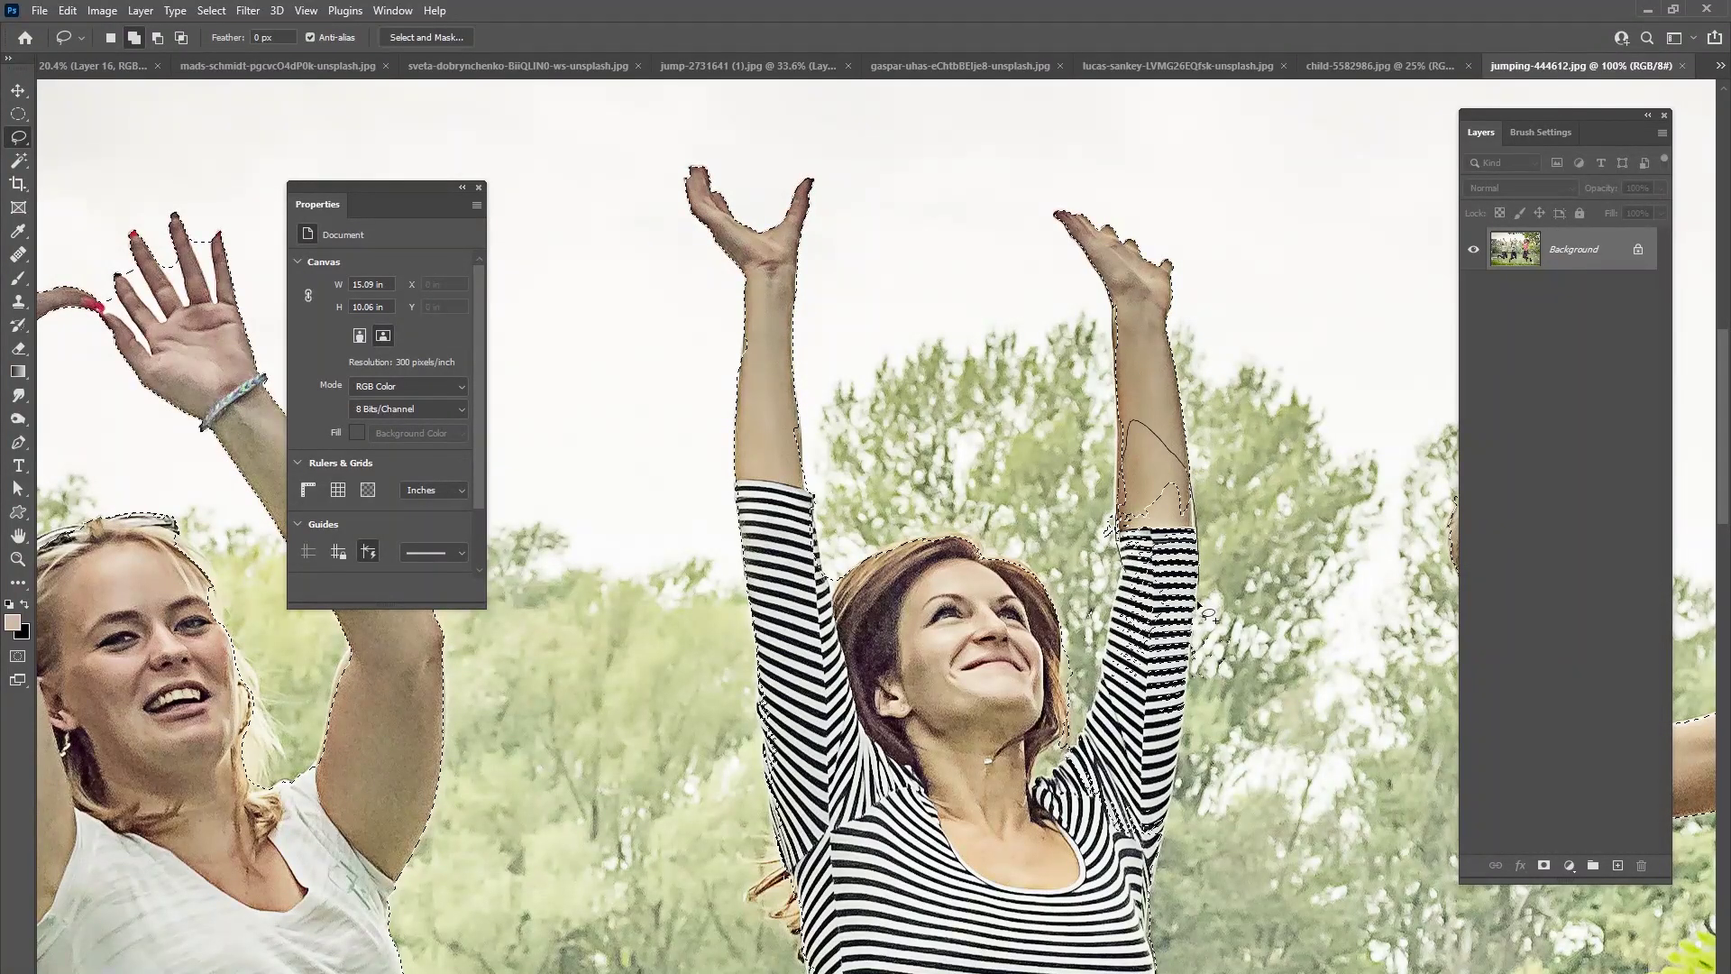
- Add the missing parts of the striped-shirt woman's arm, sleeve and armpit on the image's right side to the selection with the Lasso tool
left_click_drag(1124, 595, 1120, 579)
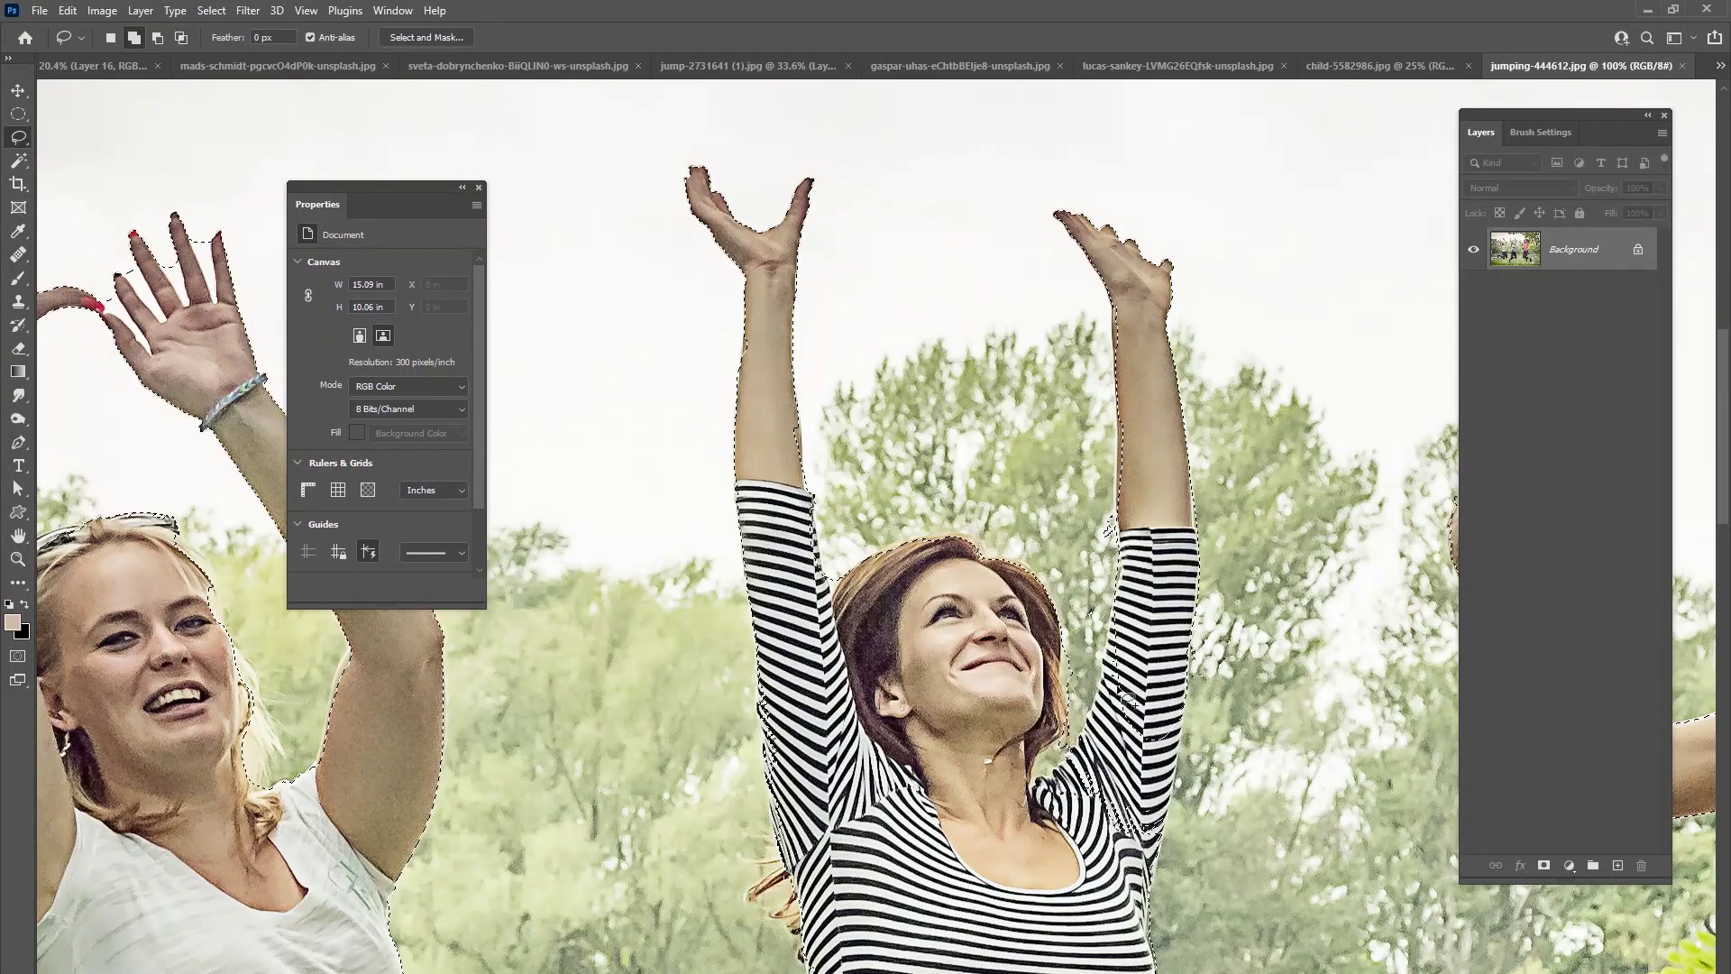
left_click_drag(1131, 816, 1148, 636)
left_click_drag(1148, 463, 1141, 456)
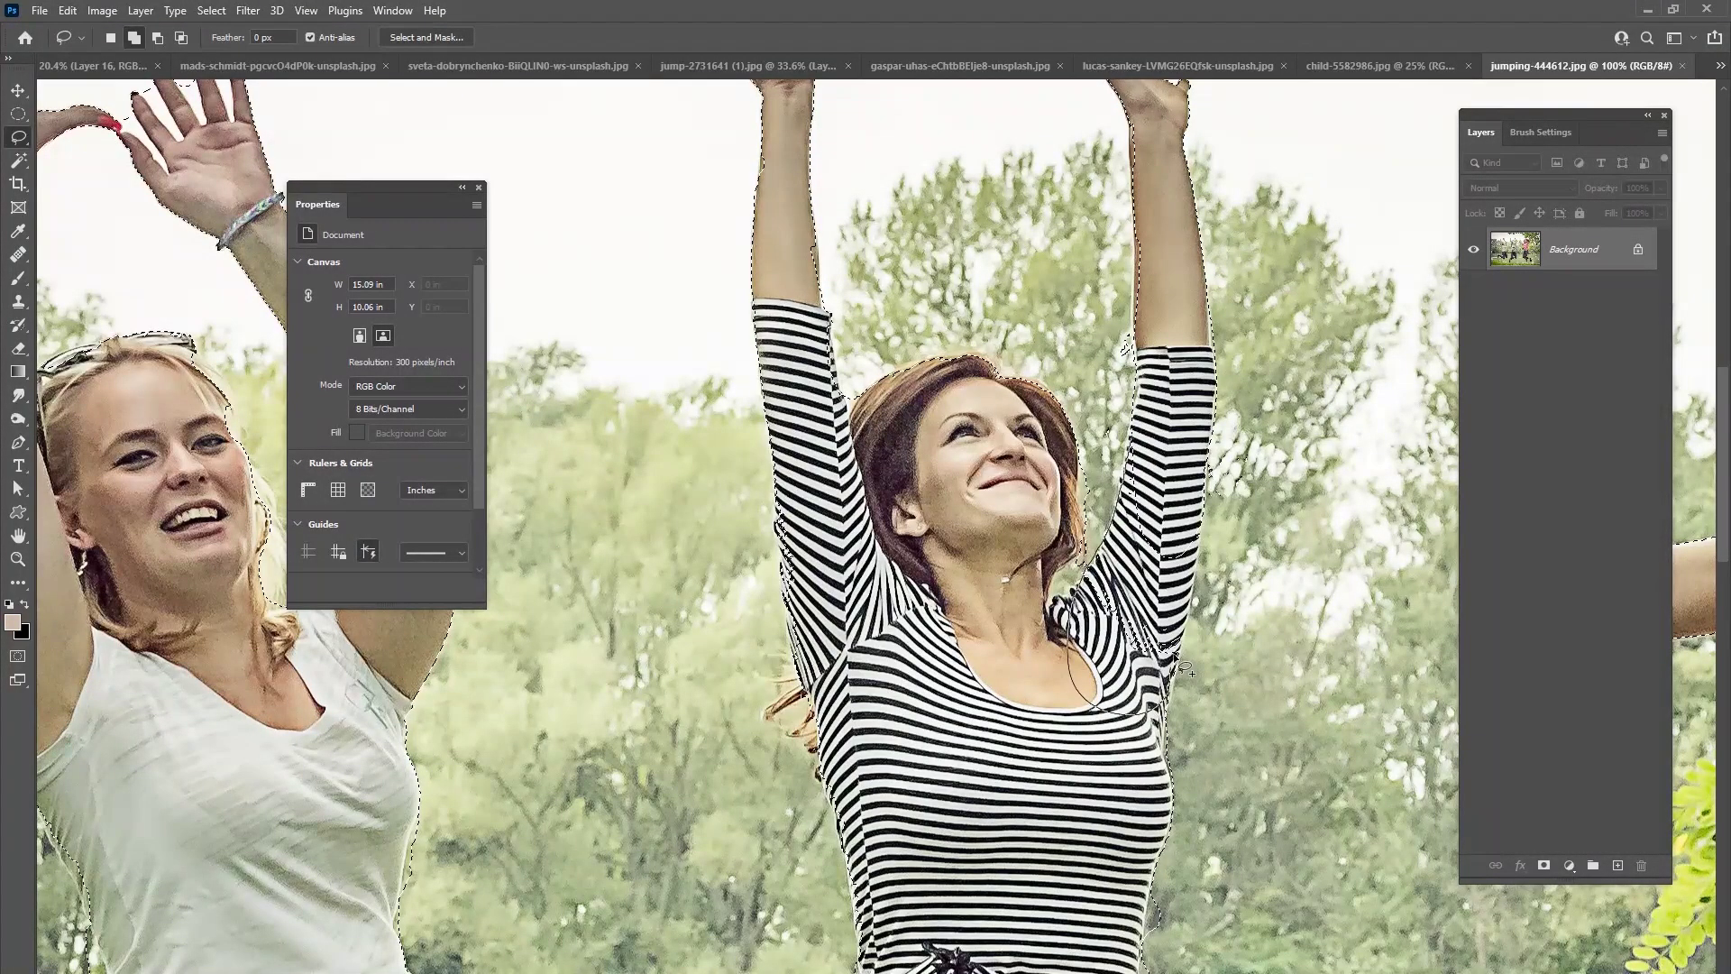
left_click_drag(1195, 448, 1197, 452)
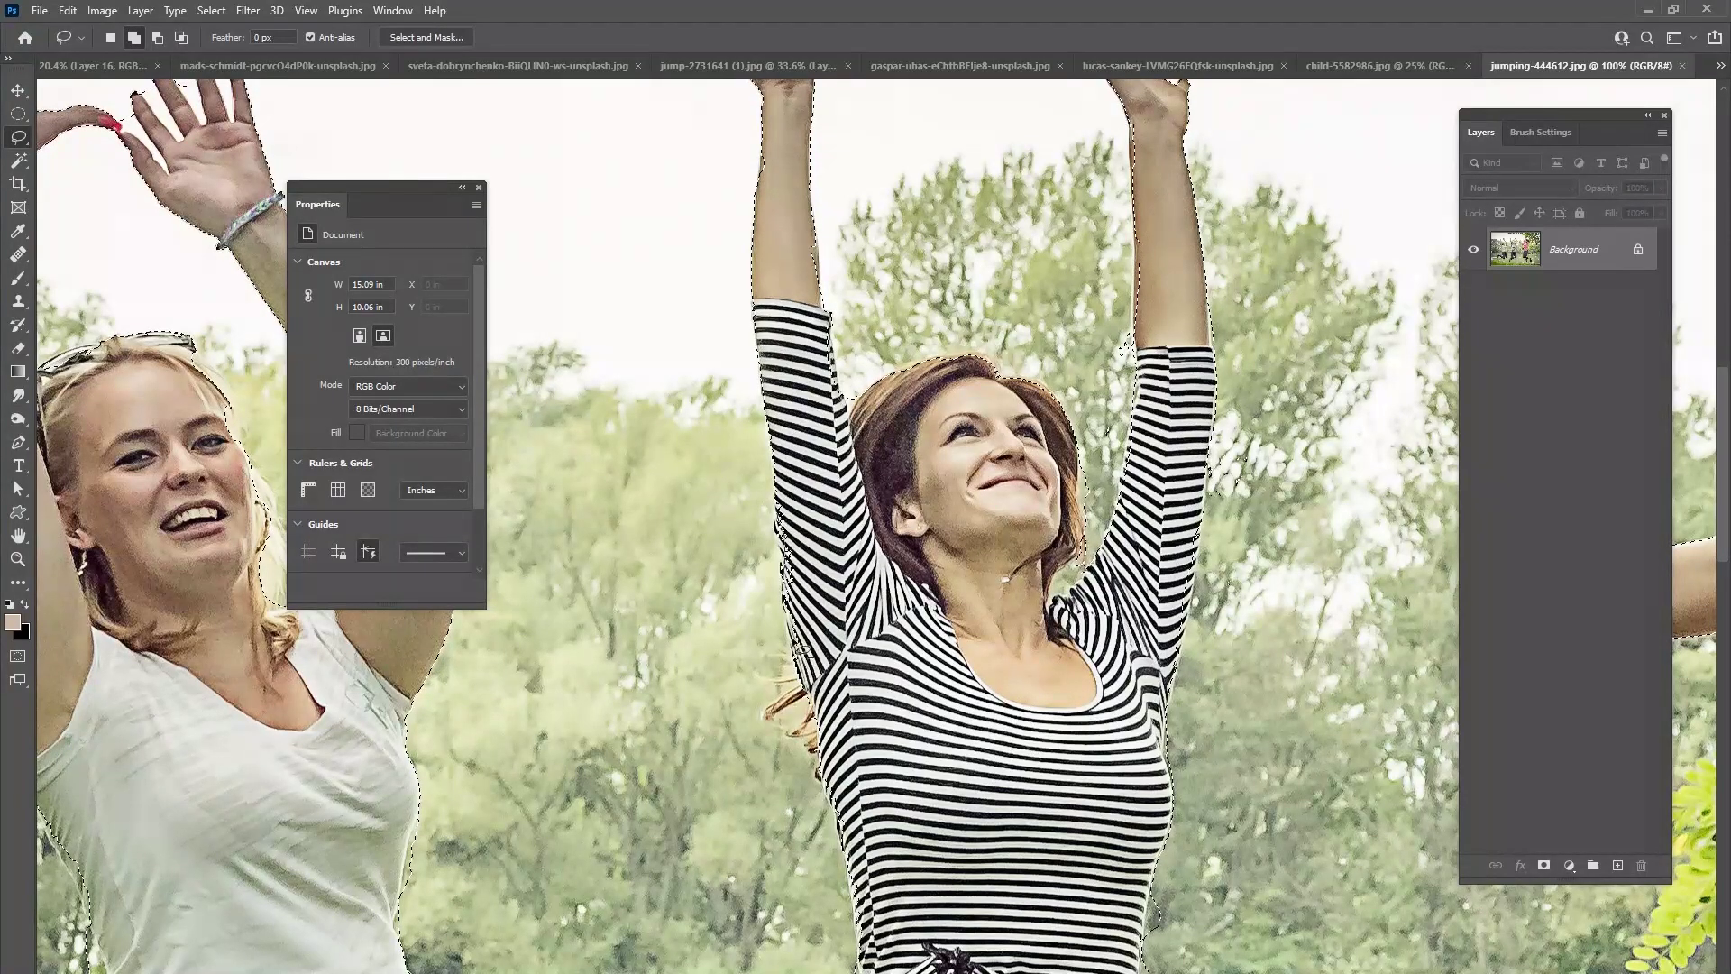
- Add the striped-shirt woman's bare ankles and dark shoes to the selection with the Lasso tool
mouse_move(874, 544)
left_mouse_down()
mouse_move(888, 735)
mouse_move(860, 469)
left_mouse_up()
left_click_drag(857, 712, 873, 495)
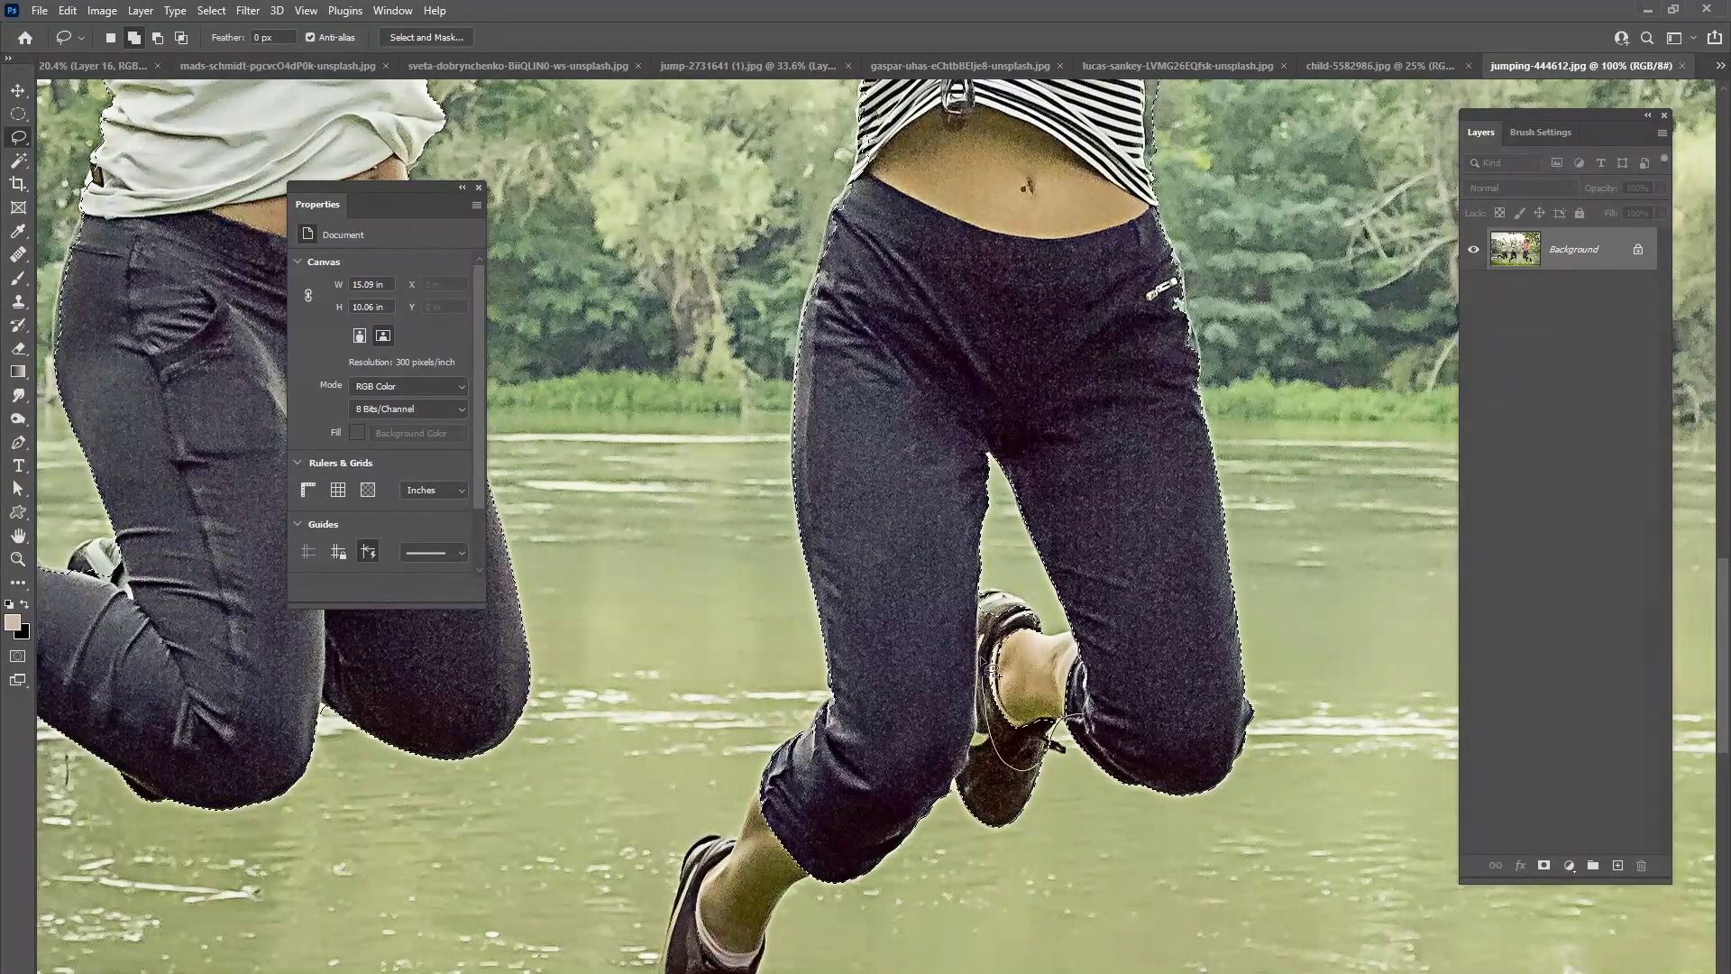
left_click_drag(1061, 638, 1046, 624)
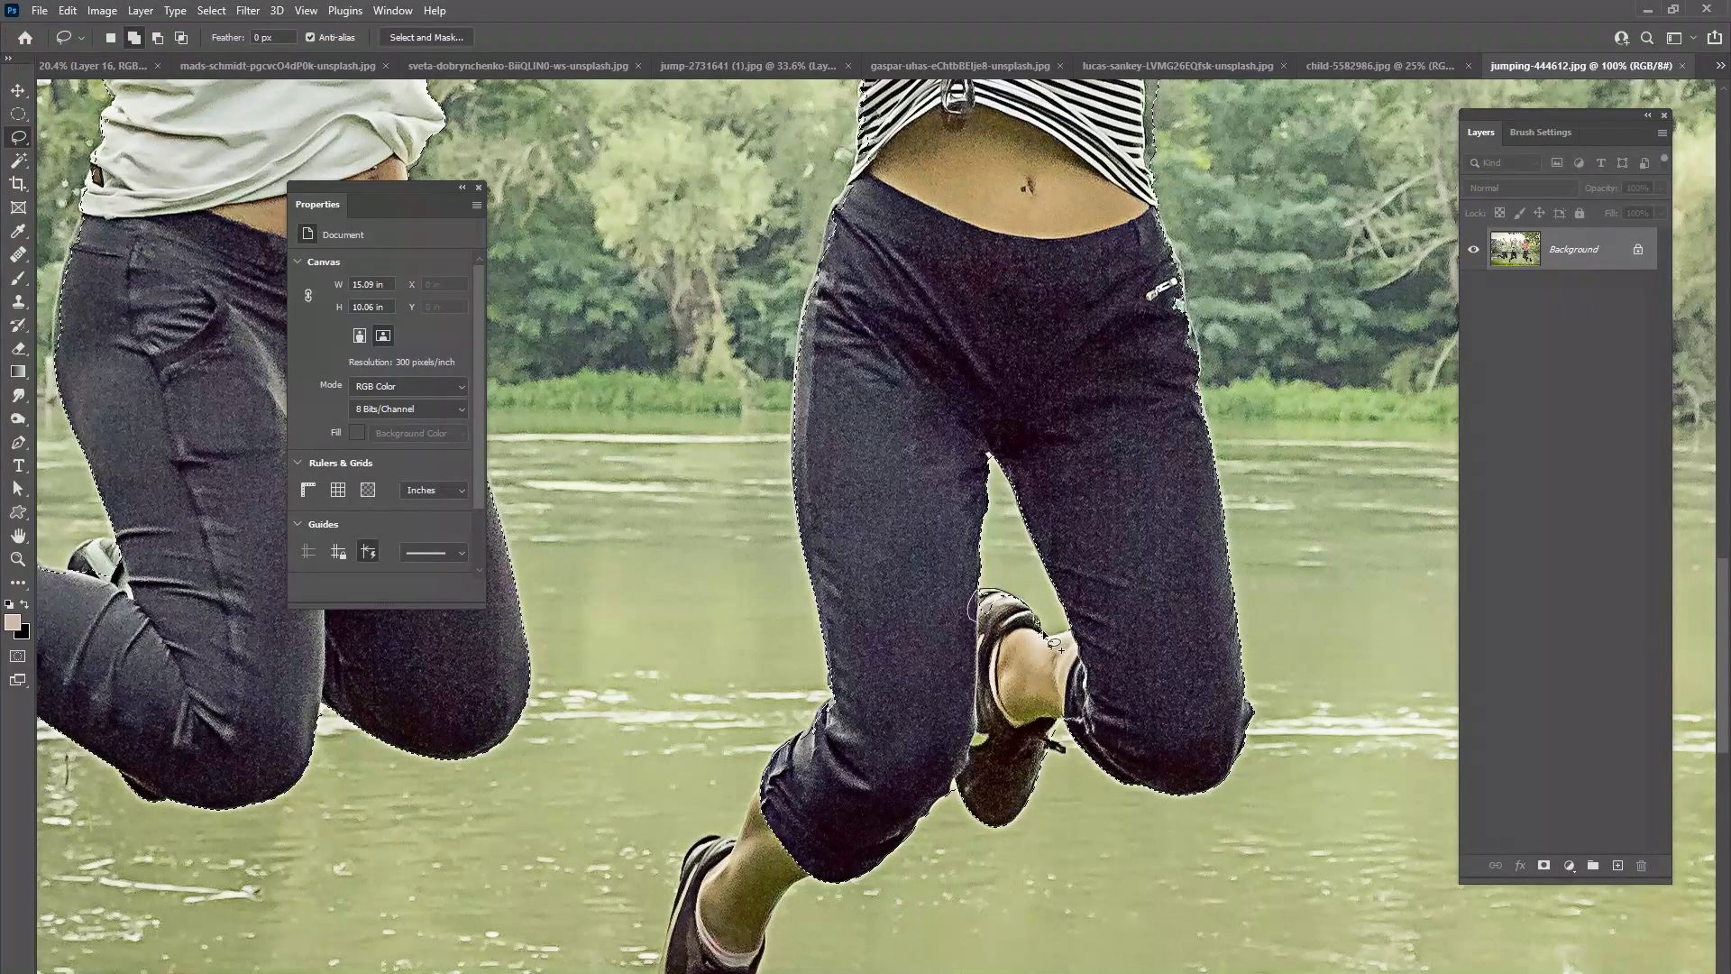
left_click_drag(1093, 676, 1044, 717)
left_click_drag(805, 845, 1013, 595)
left_click_drag(976, 533, 957, 556)
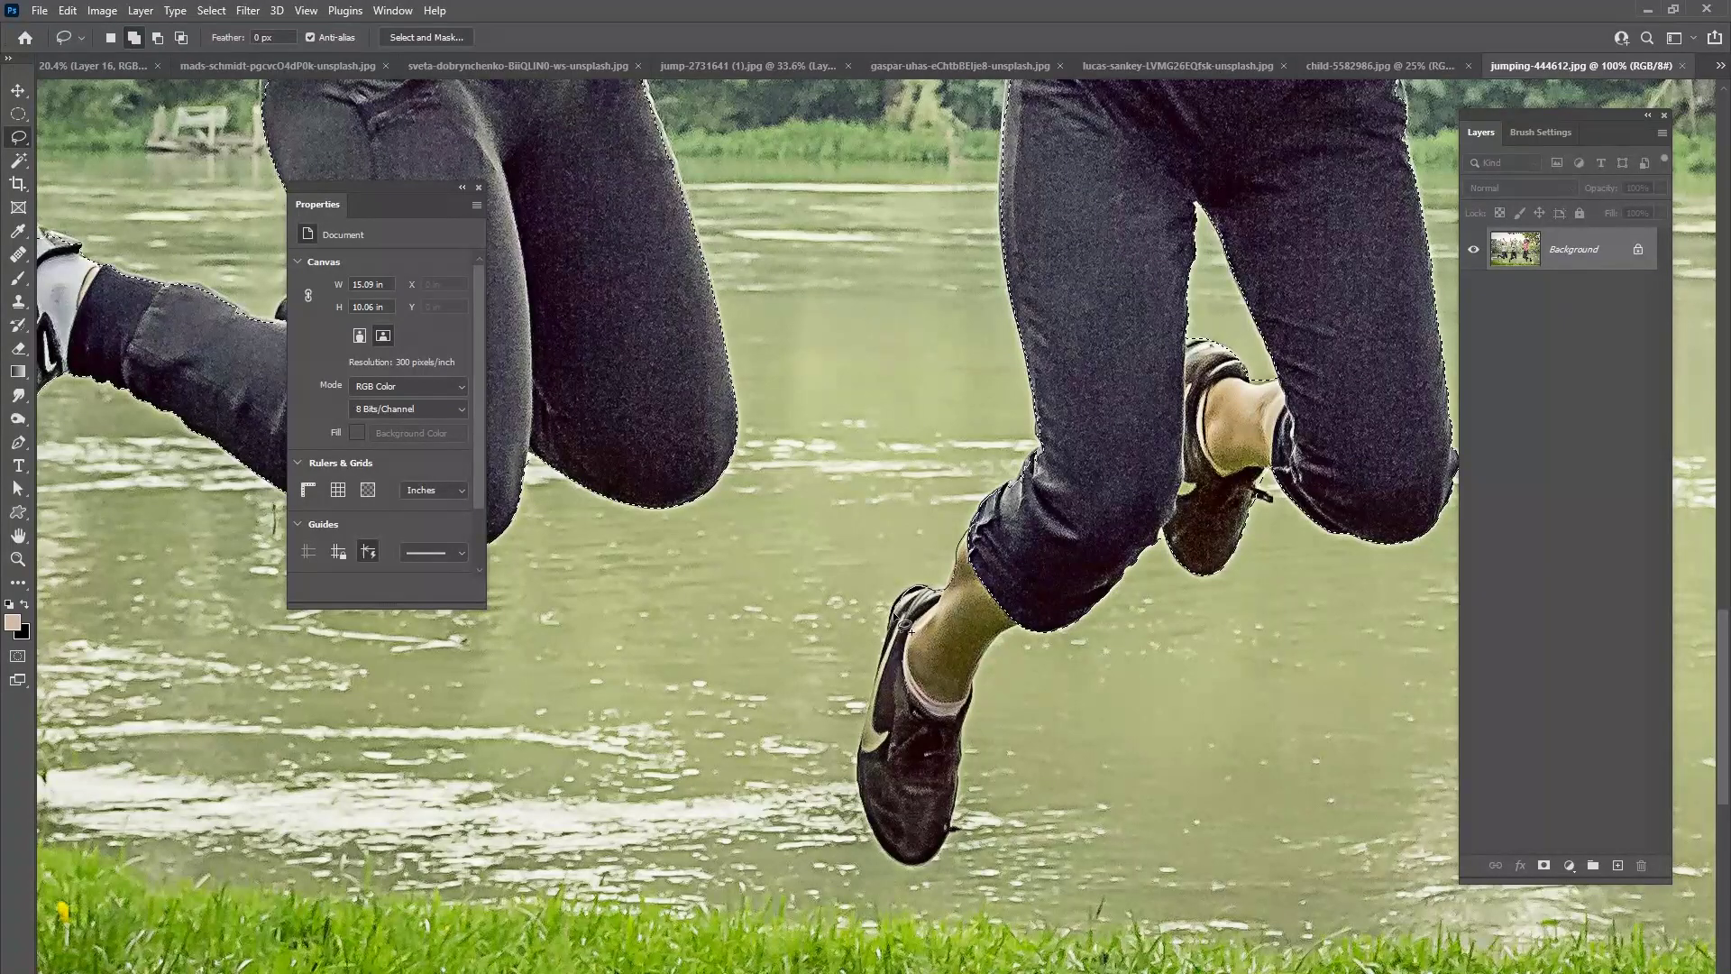
mouse_move(933, 655)
left_mouse_down()
mouse_move(877, 721)
mouse_move(880, 678)
left_mouse_up()
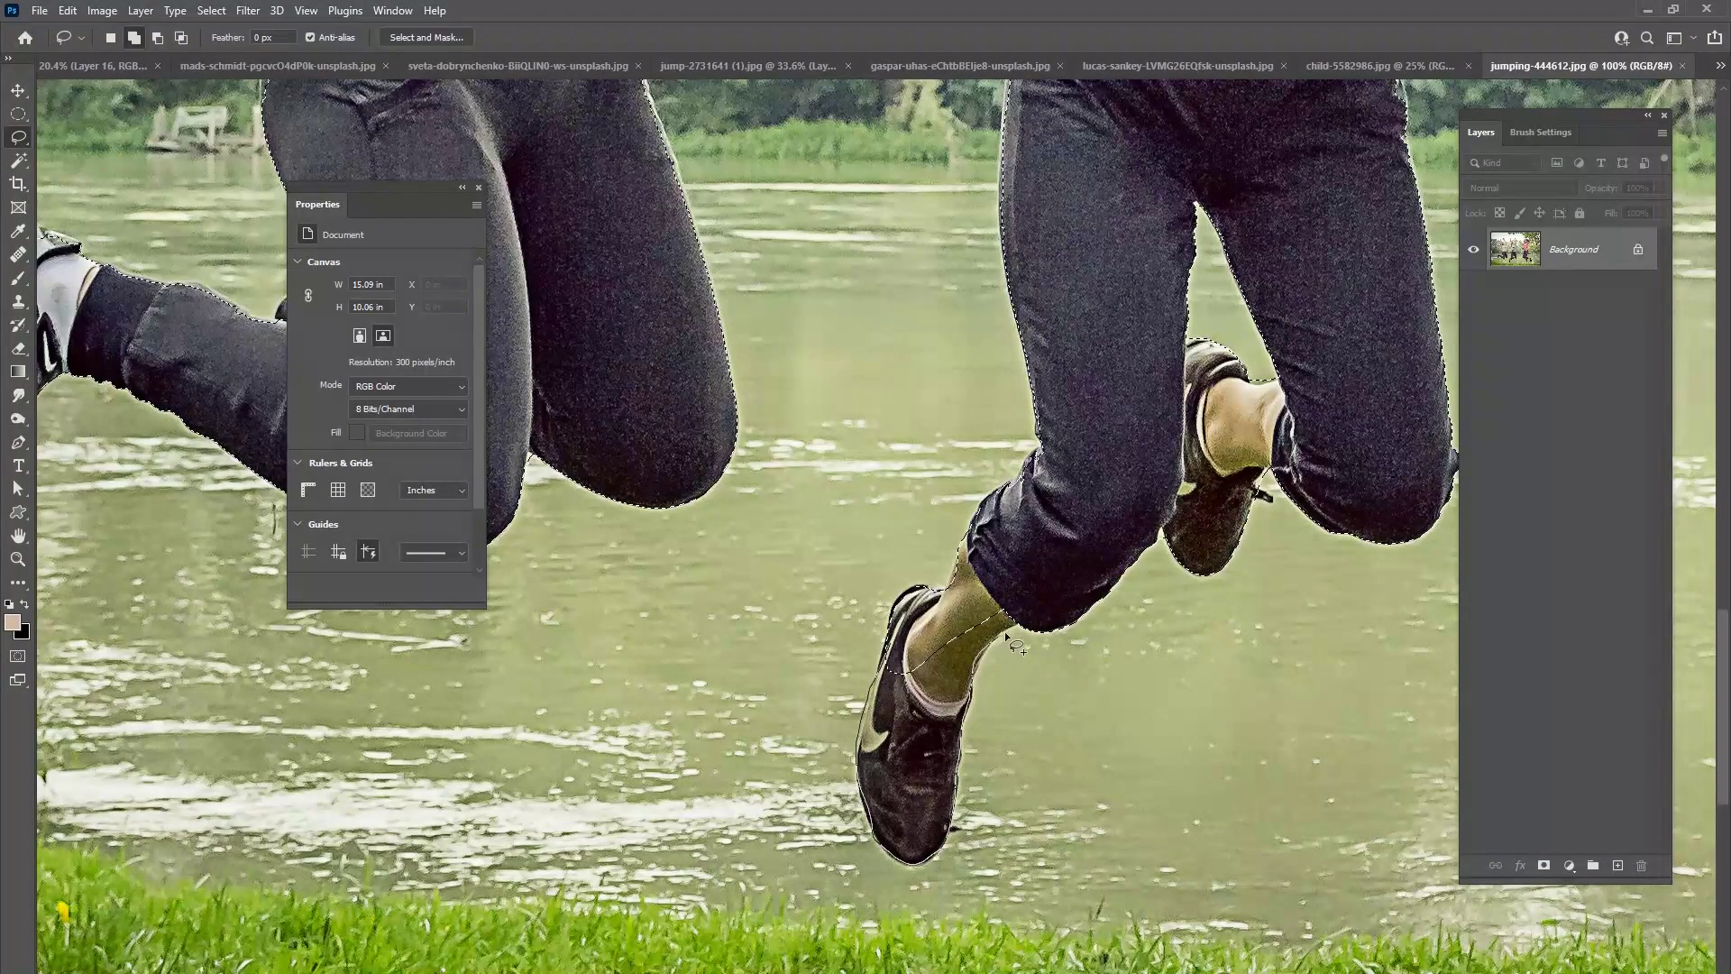
left_click_drag(992, 573, 990, 577)
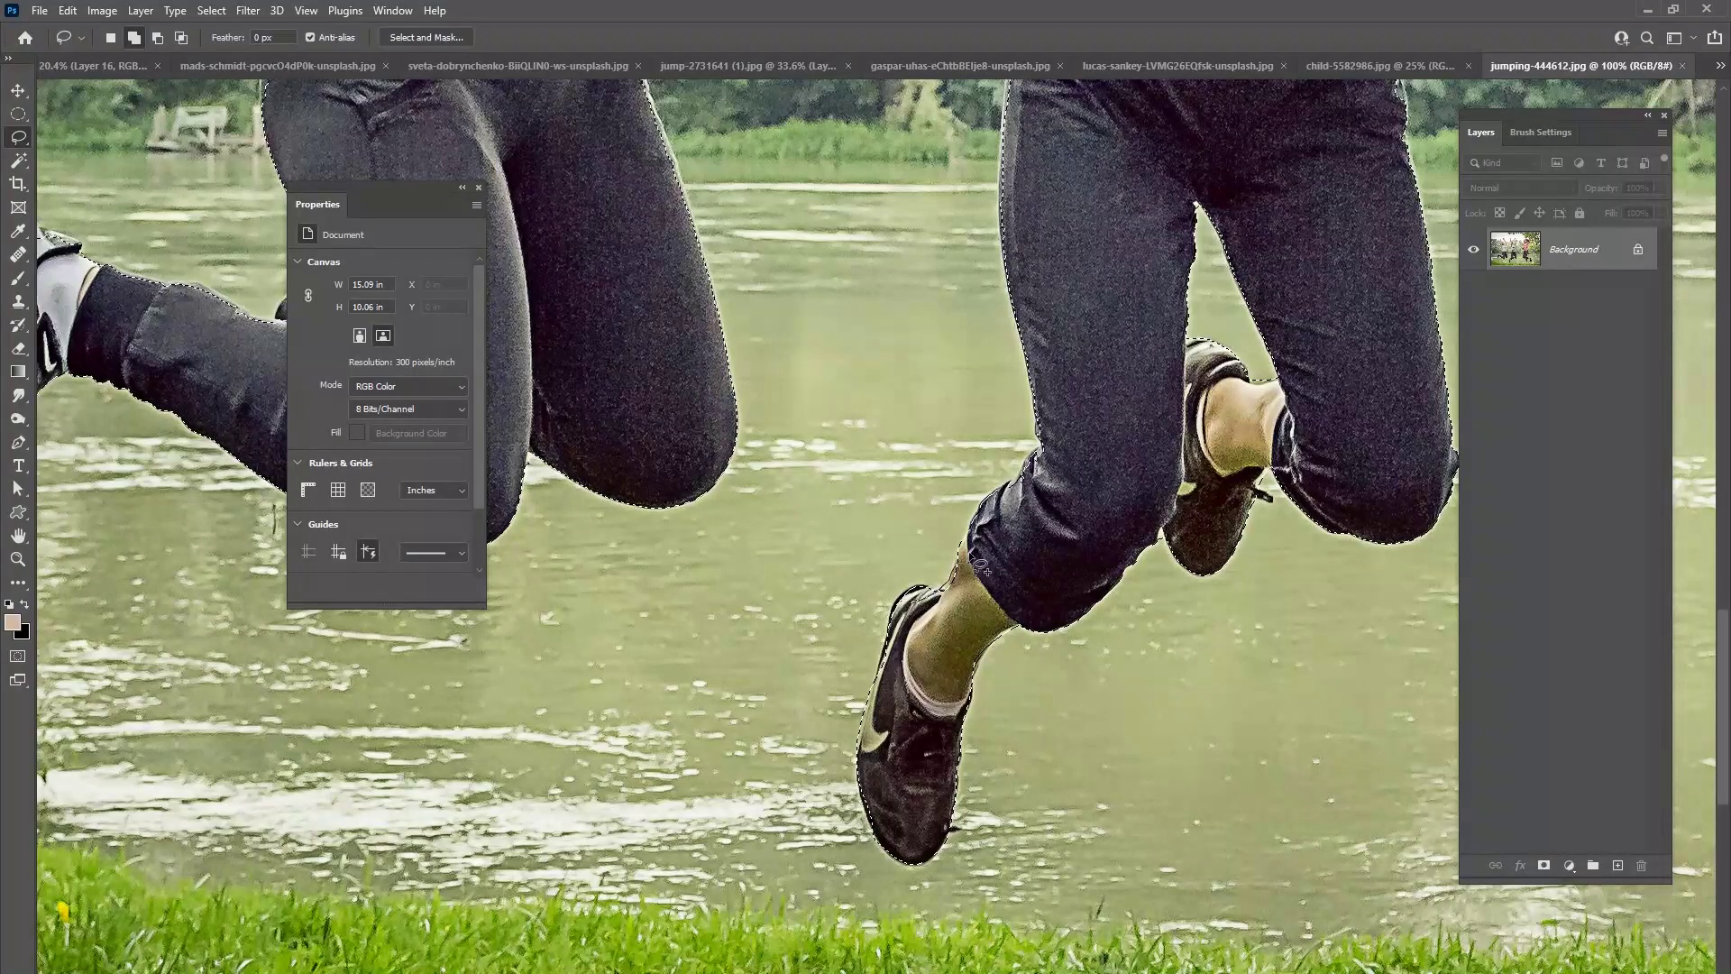
- Subtract the stray background between the striped-shirt woman's hair and her sleeve on the image's right side from the selection
left_click_drag(1134, 458, 958, 657)
mouse_move(961, 193)
left_mouse_down()
mouse_move(919, 248)
mouse_move(872, 489)
mouse_move(851, 858)
left_mouse_up()
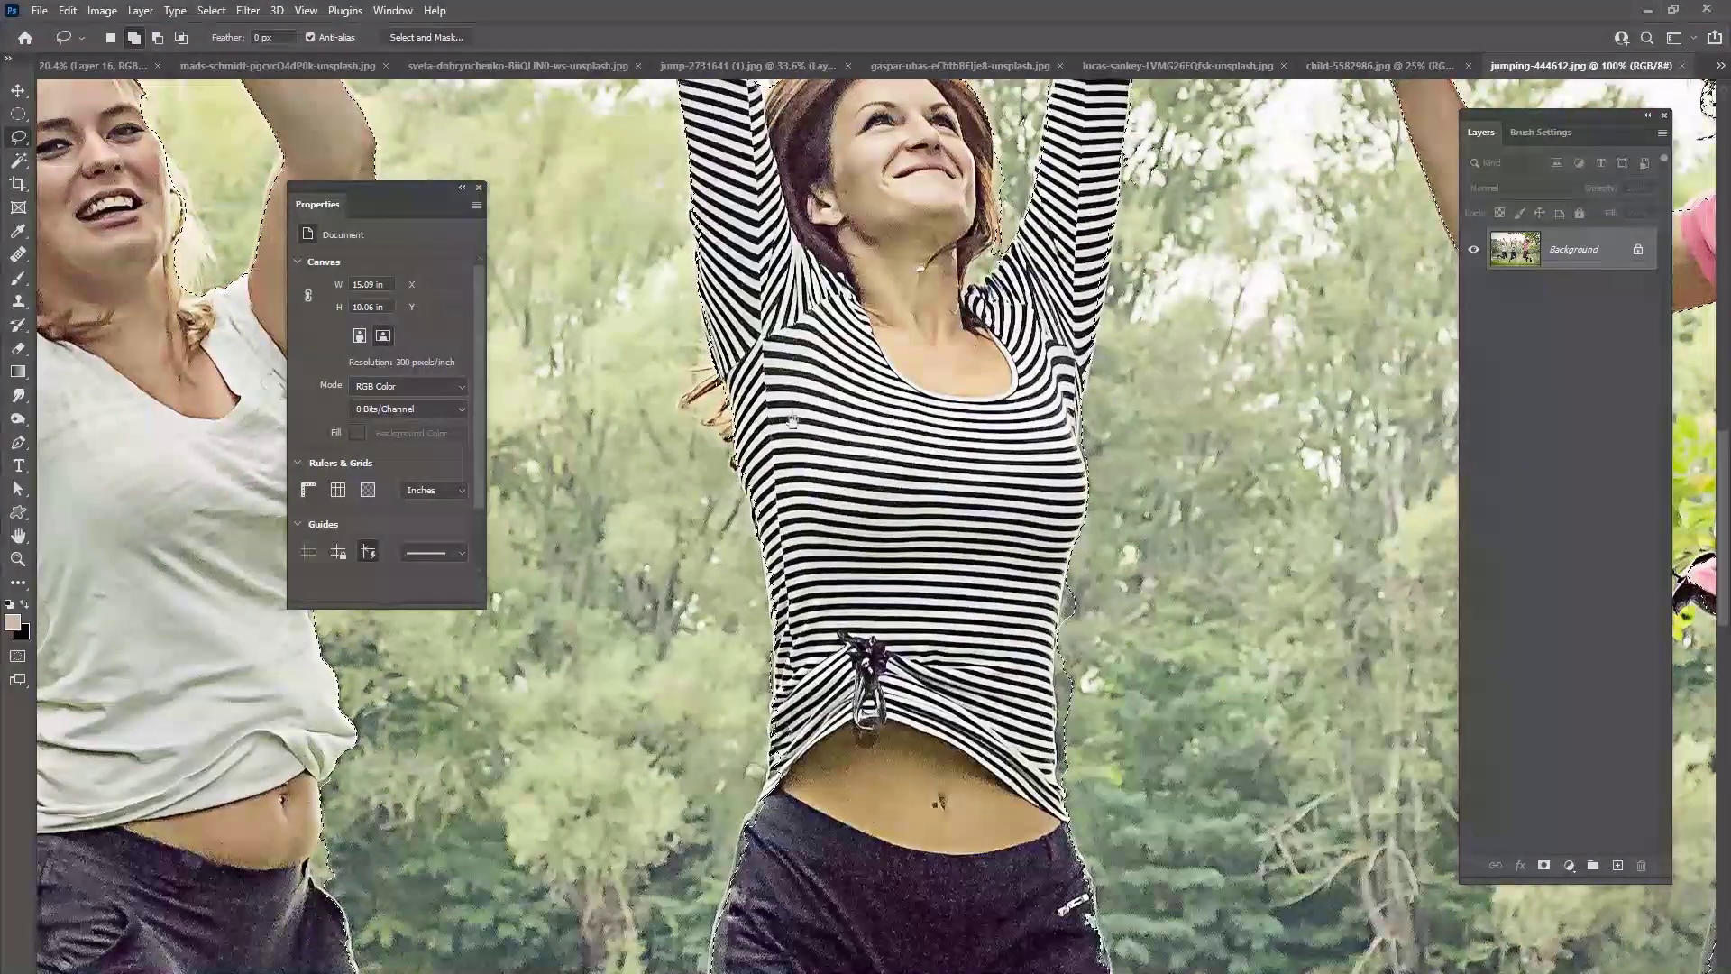
left_click_drag(746, 389, 793, 664)
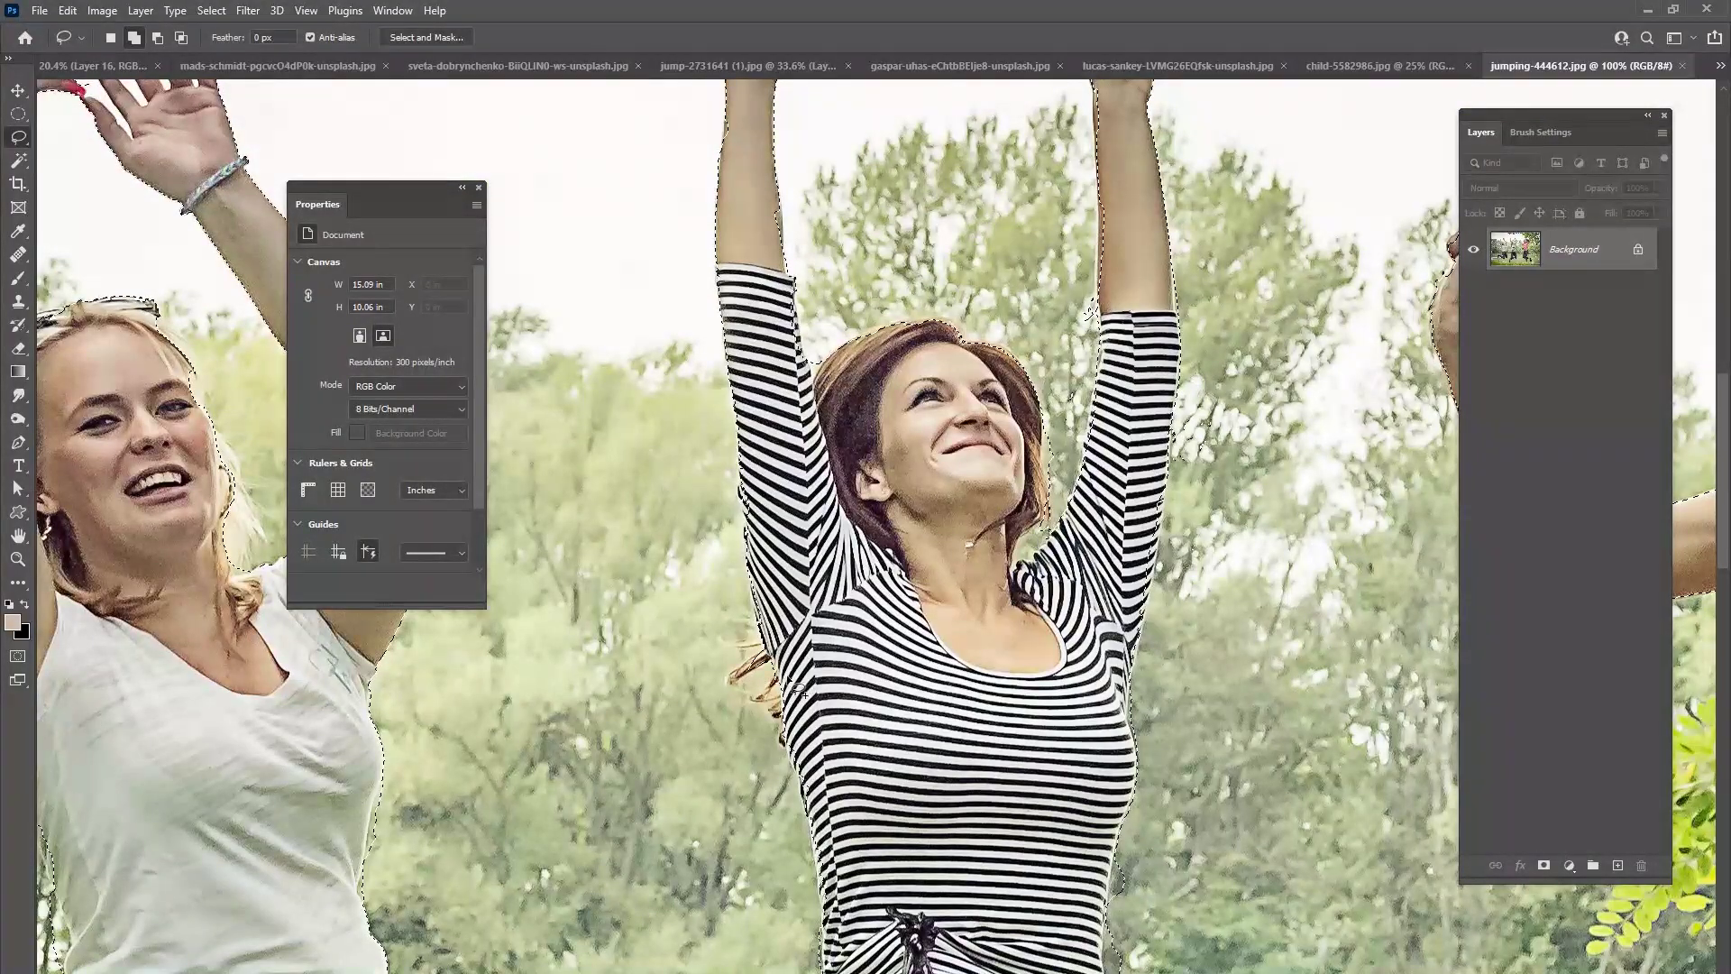
scroll(825, 697, "up", 5)
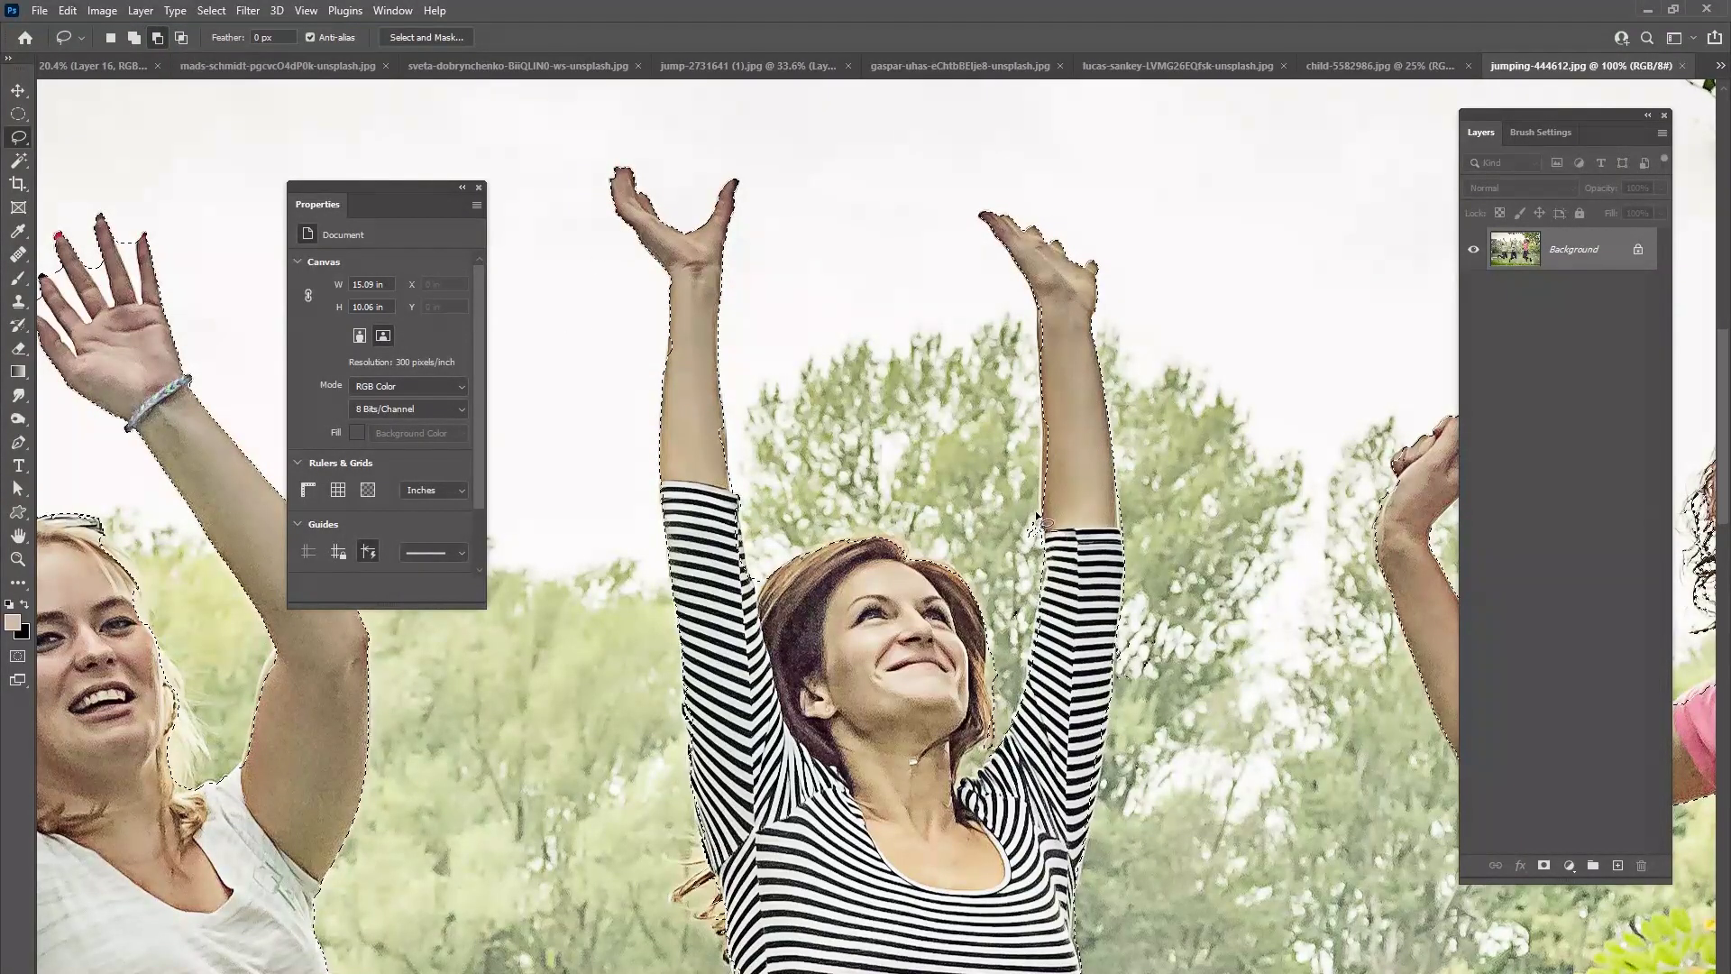
left_click_drag(1028, 566, 1013, 517)
left_click_drag(1017, 602, 1022, 675)
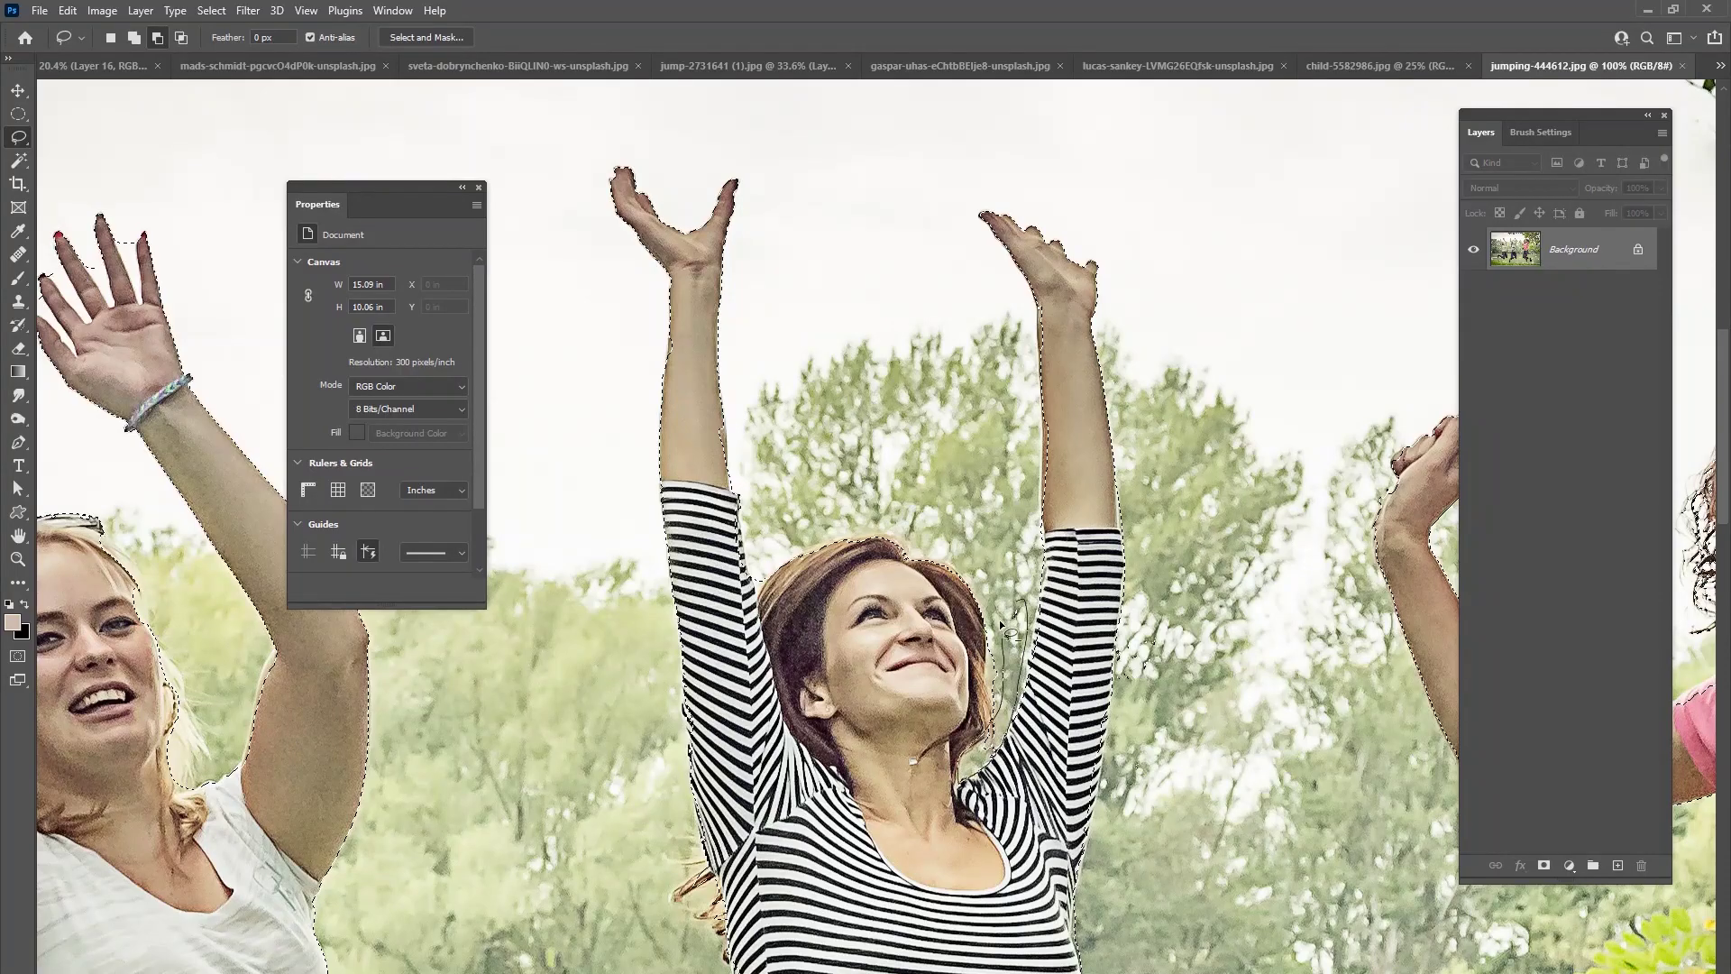
left_click_drag(1017, 647, 1020, 625)
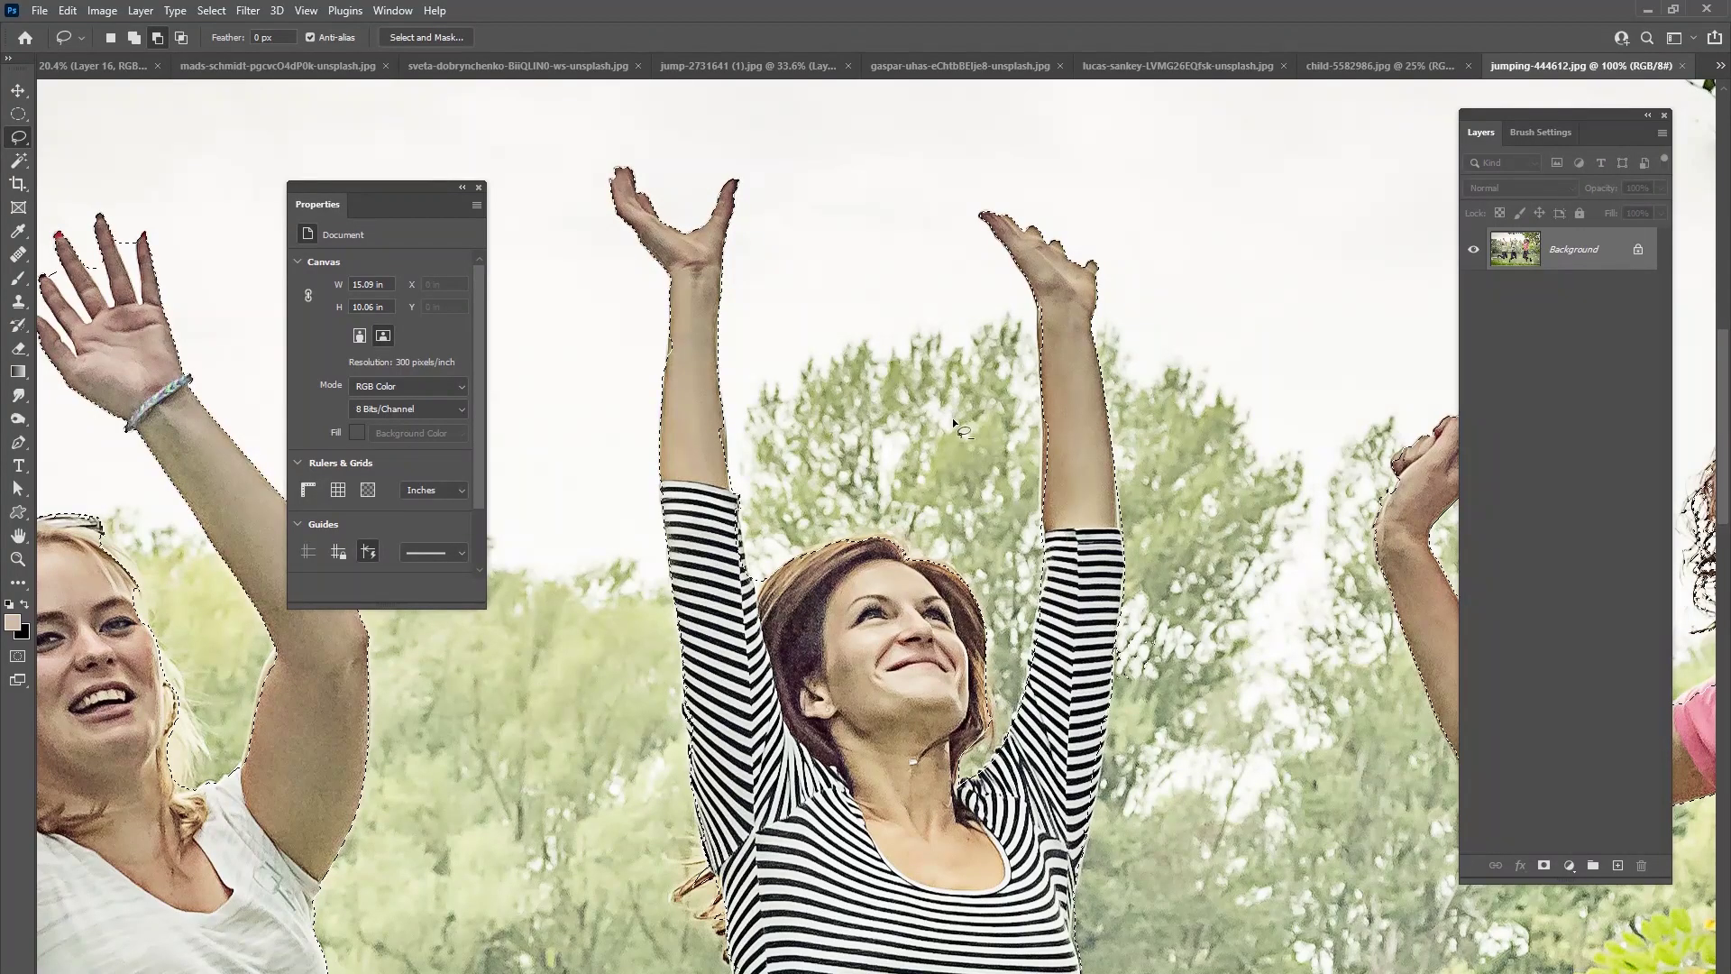
- Set the Lasso back to adding, copy the selected women onto a new layer, and hide the Background layer
left_click(134, 36)
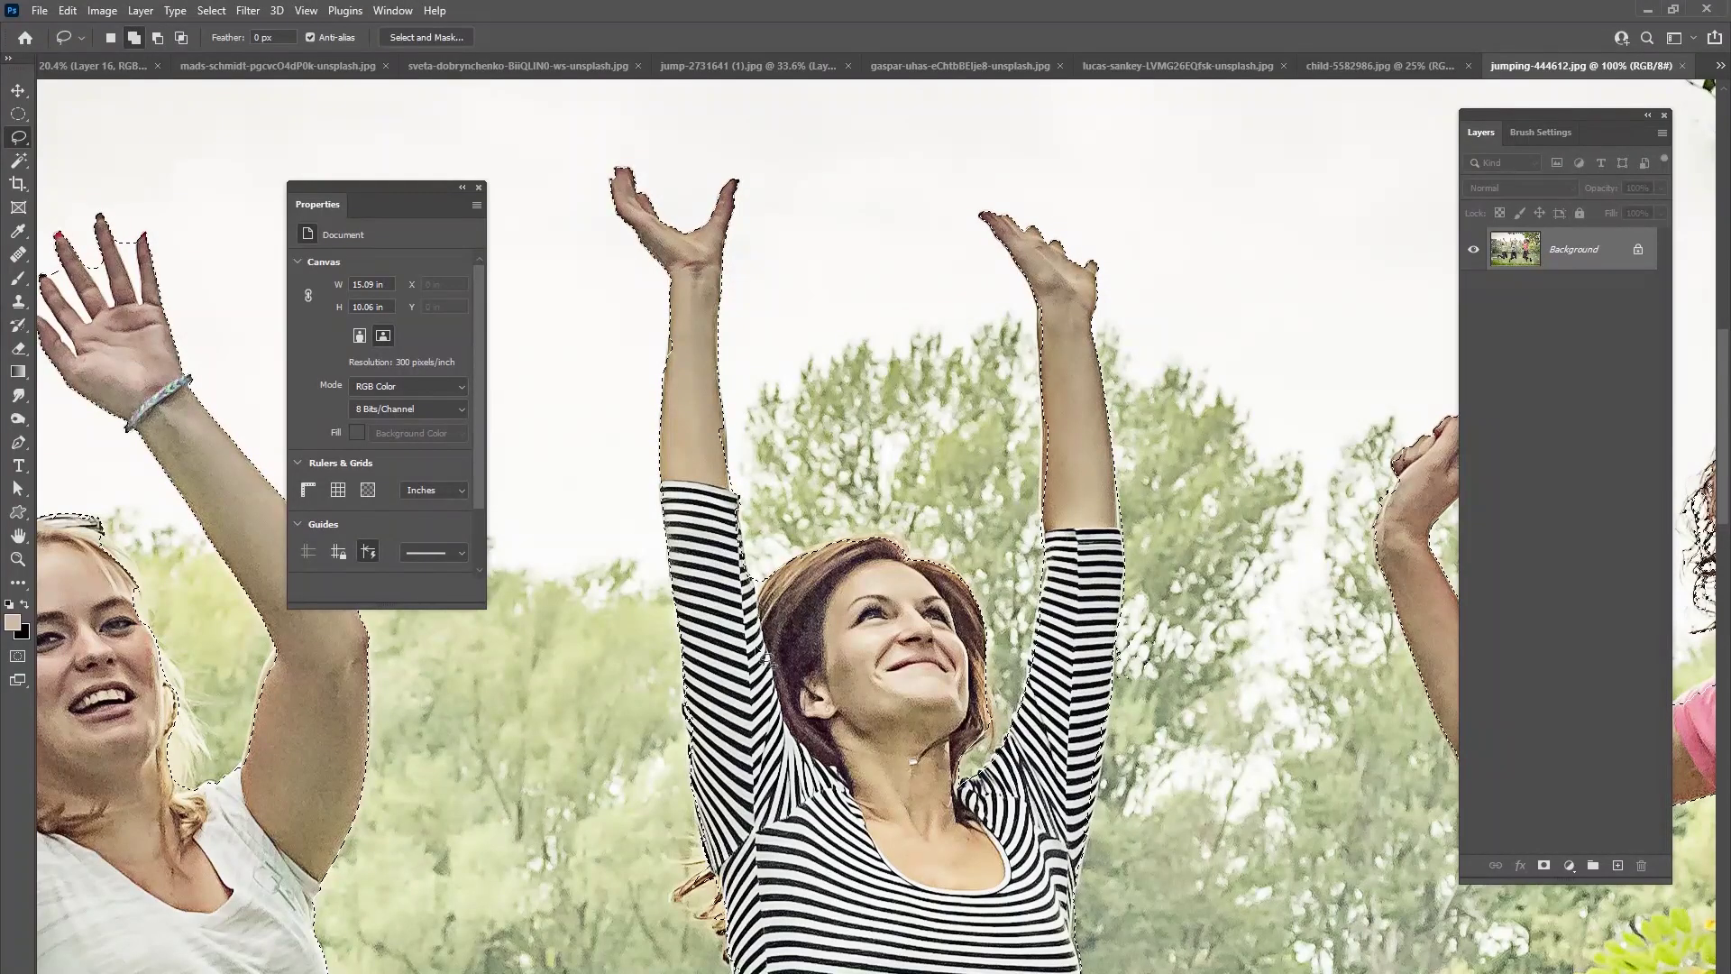
left_click_drag(720, 418, 728, 438)
scroll(904, 230, "down", 3)
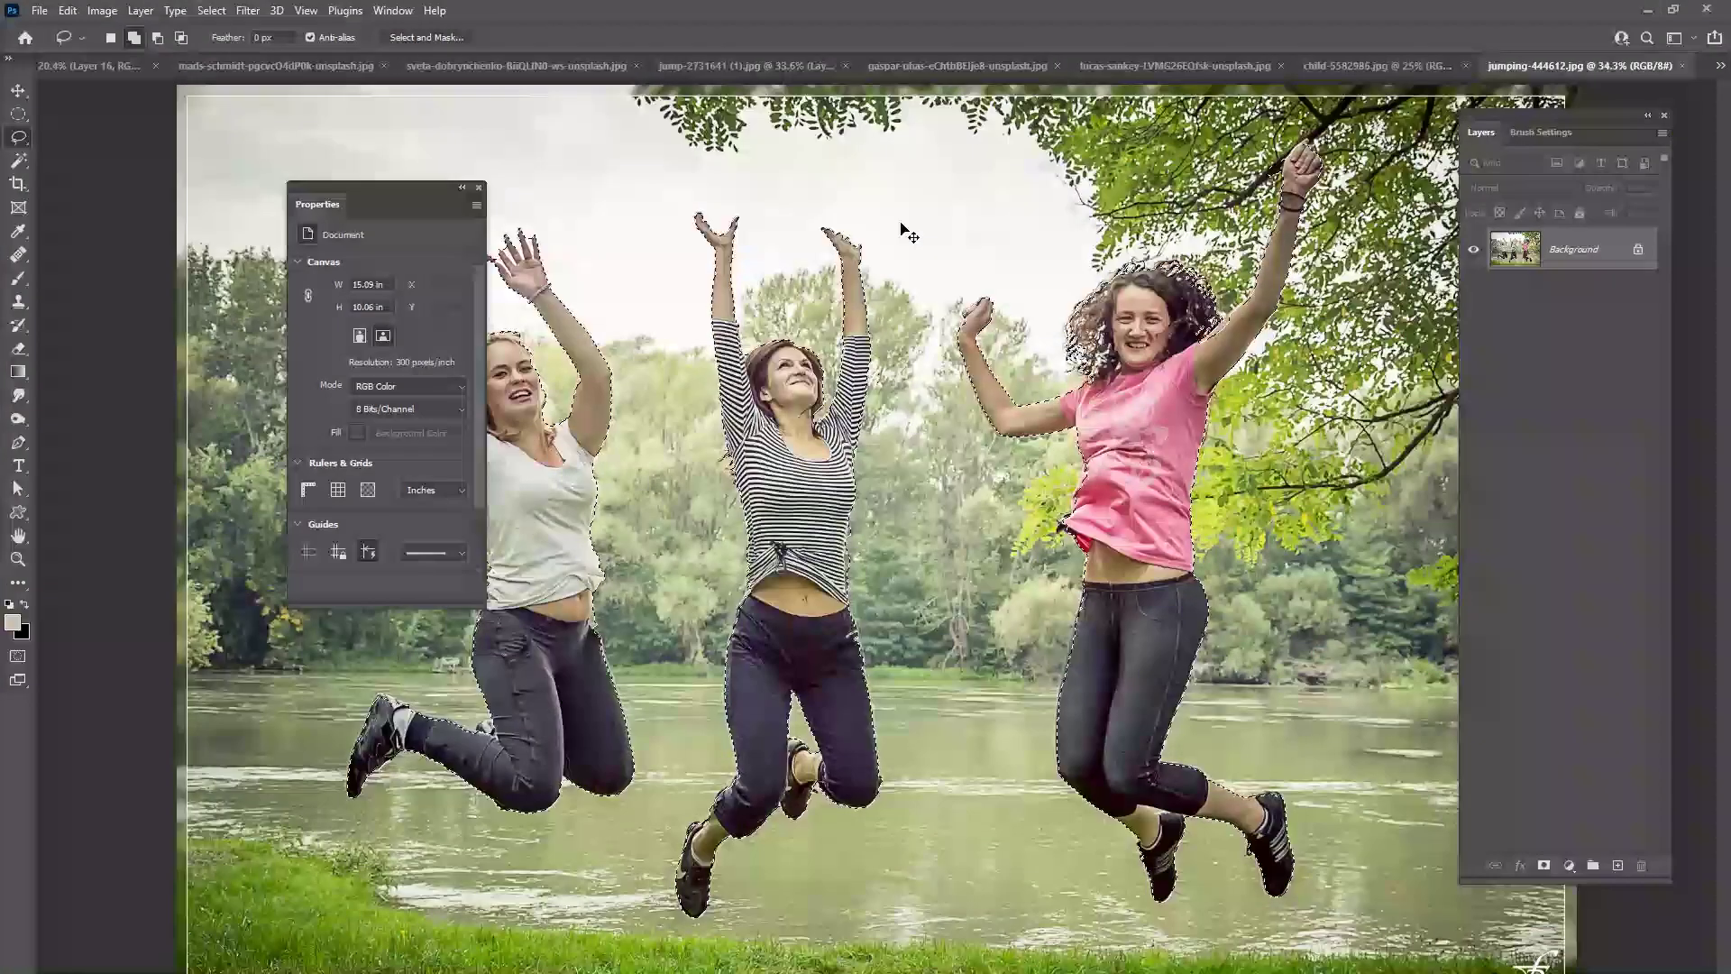
key("ctrl+j")
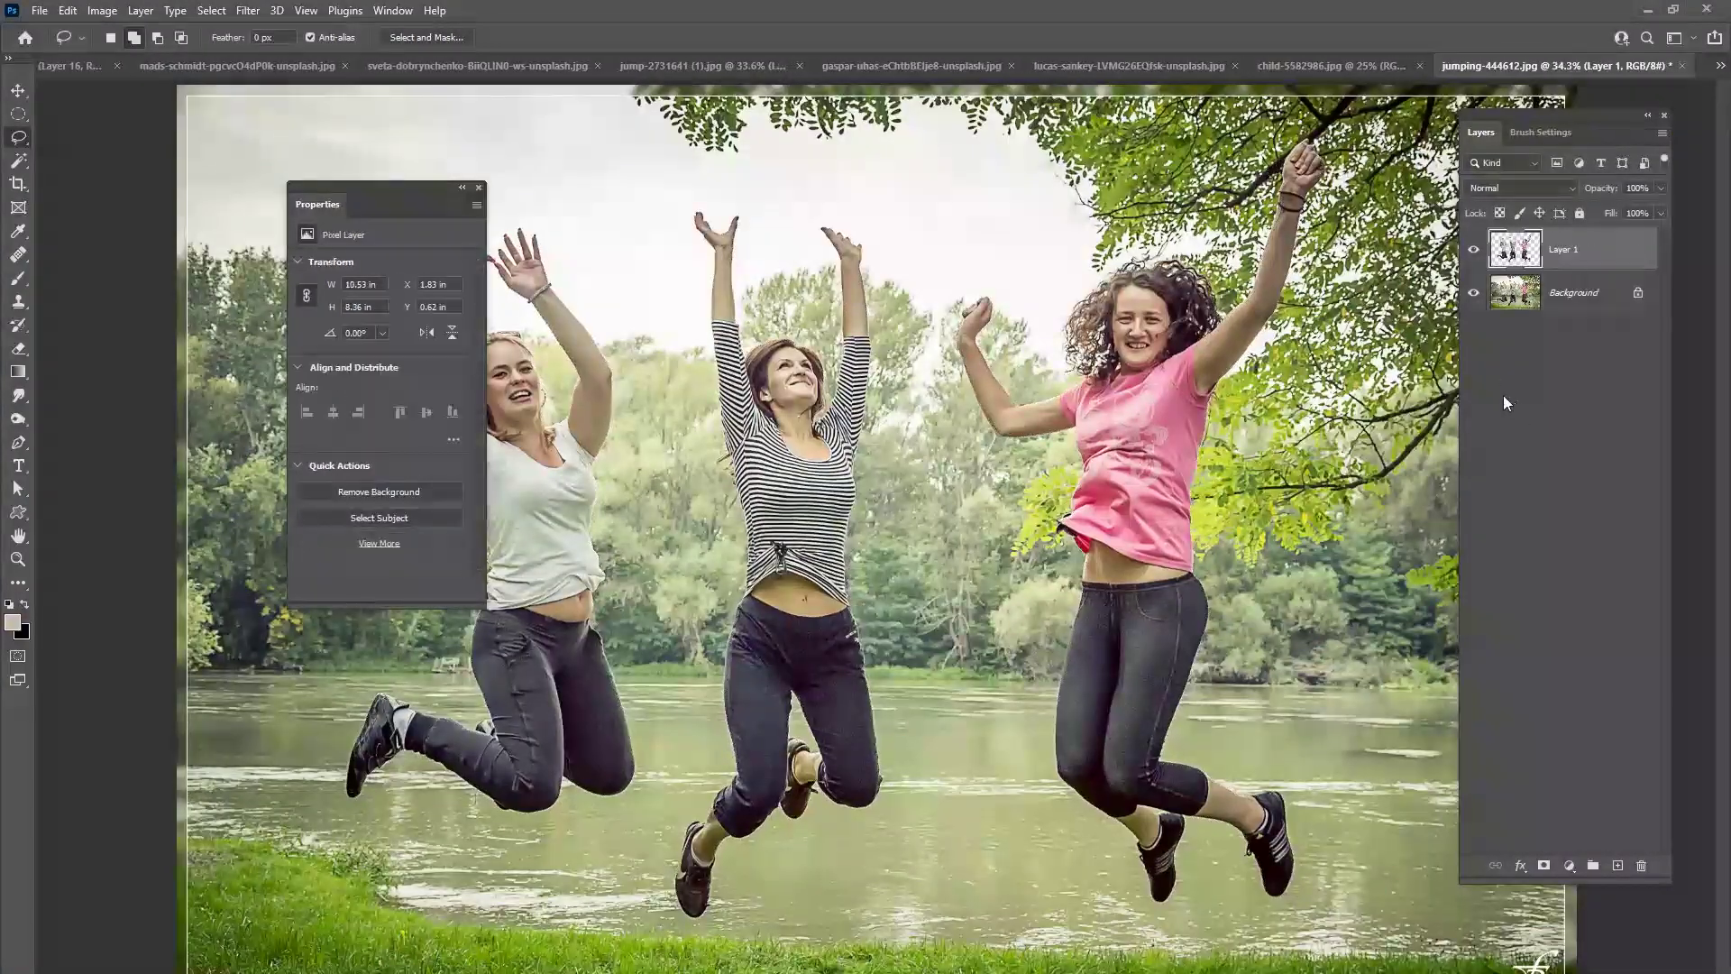
left_click(1474, 293)
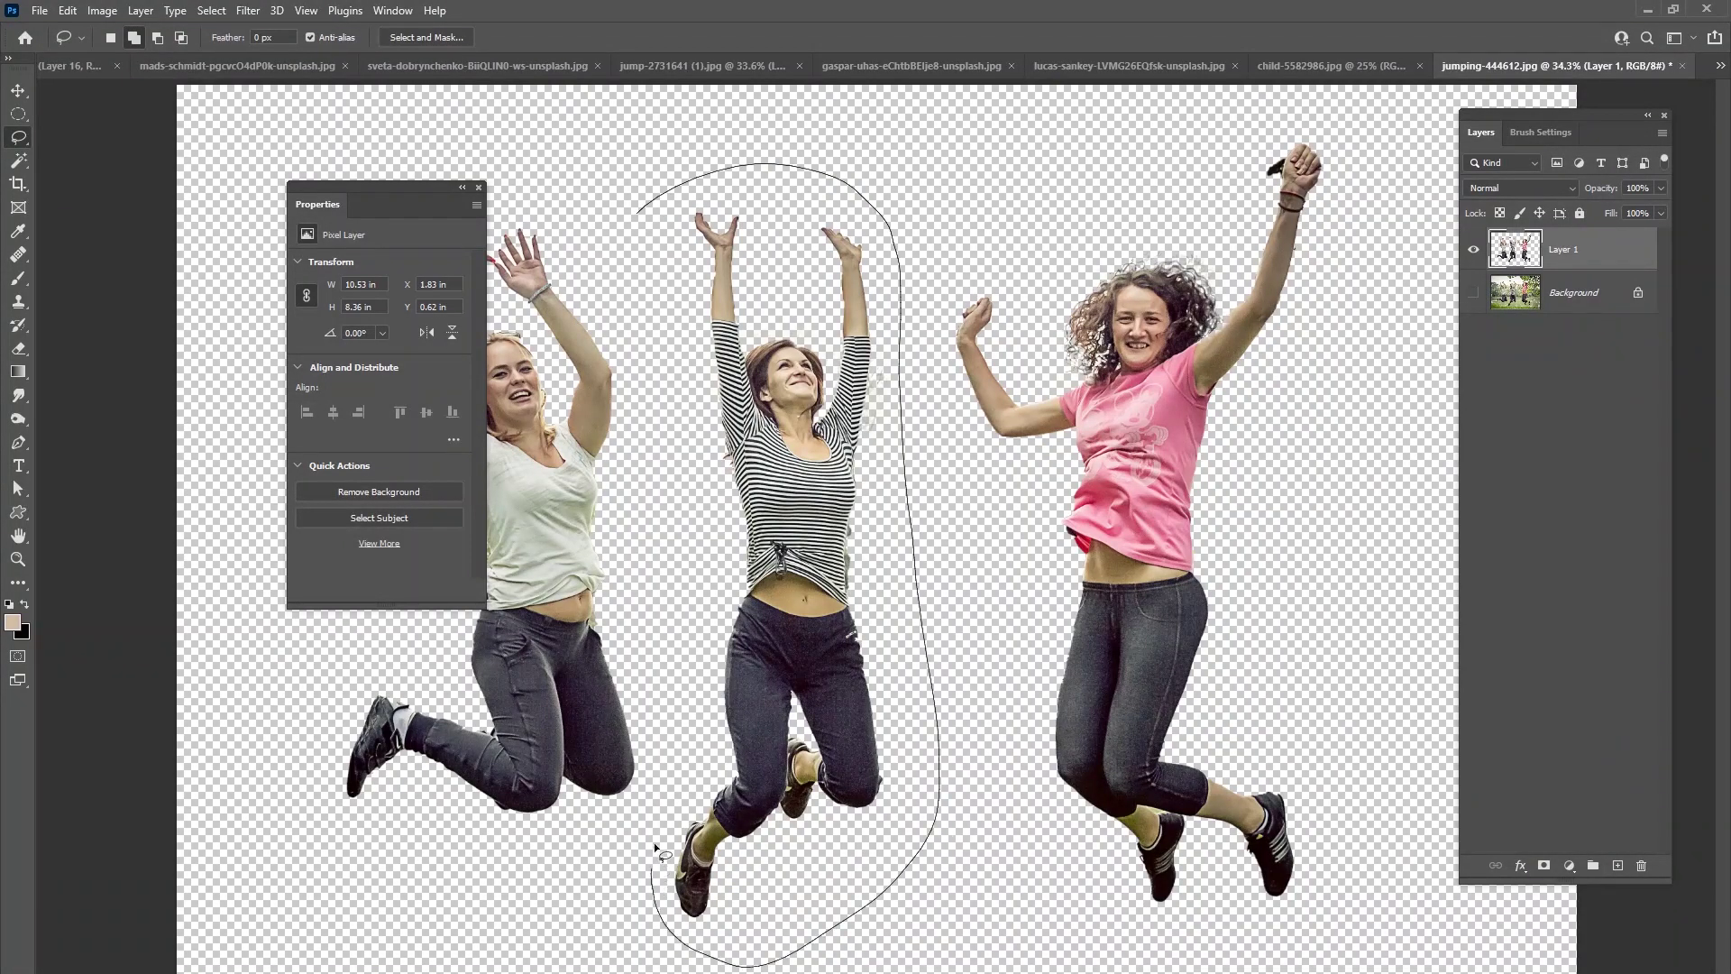
- Lasso the middle woman, paste her into rapture.psd, and scale her down in the sky between the small boy and the black-dress woman
left_click_drag(665, 543, 684, 356)
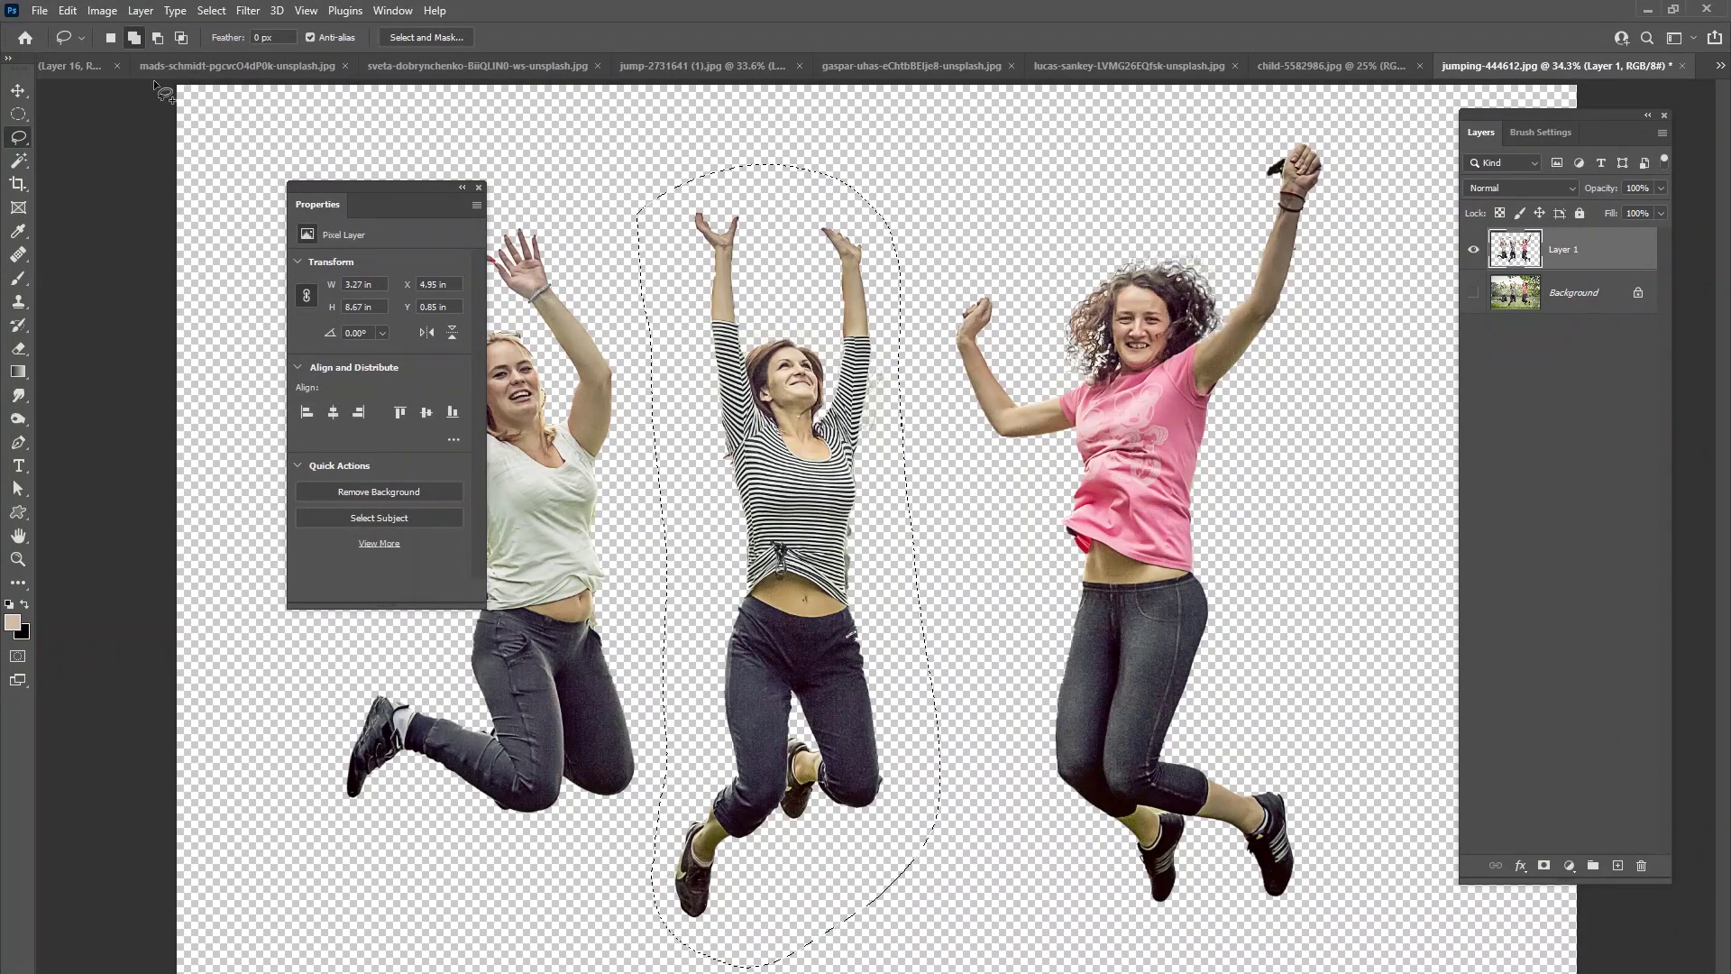
left_click(95, 70)
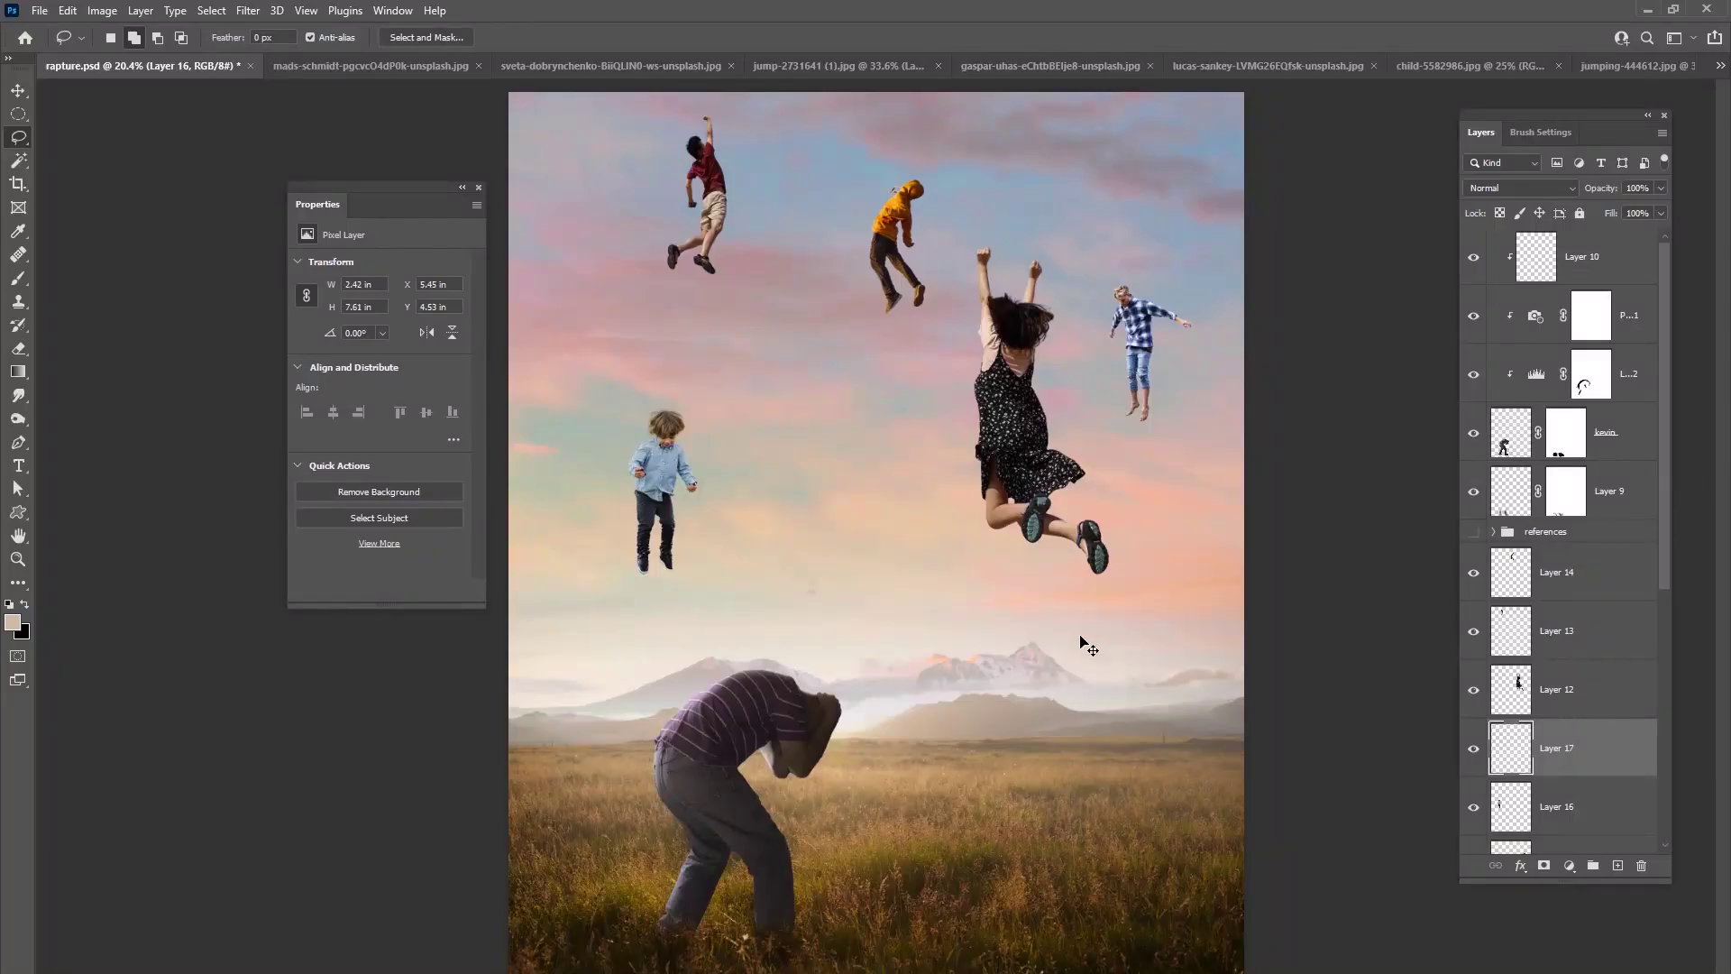
key("ctrl+v")
key("ctrl+t")
left_click_drag(944, 338, 813, 313)
key("Return")
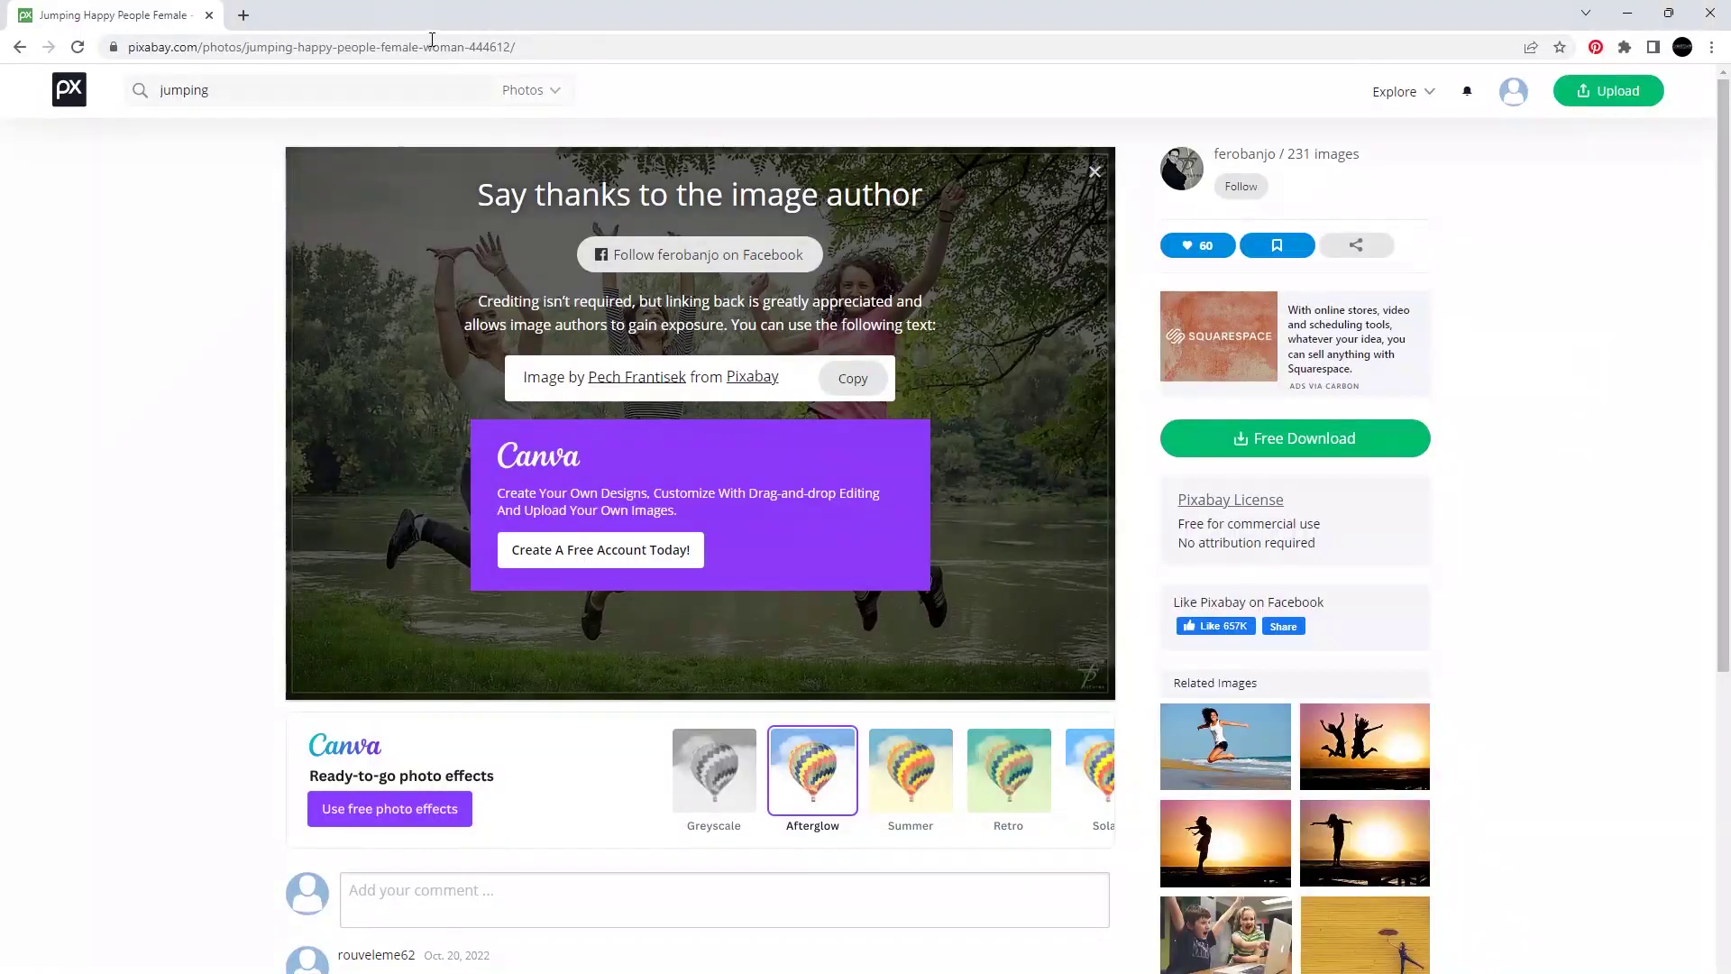
- Switch to the browser, go to unsplash.com and search for "jumping"
left_click(432, 40)
type("unsplash.com")
key("Return")
left_click(843, 491)
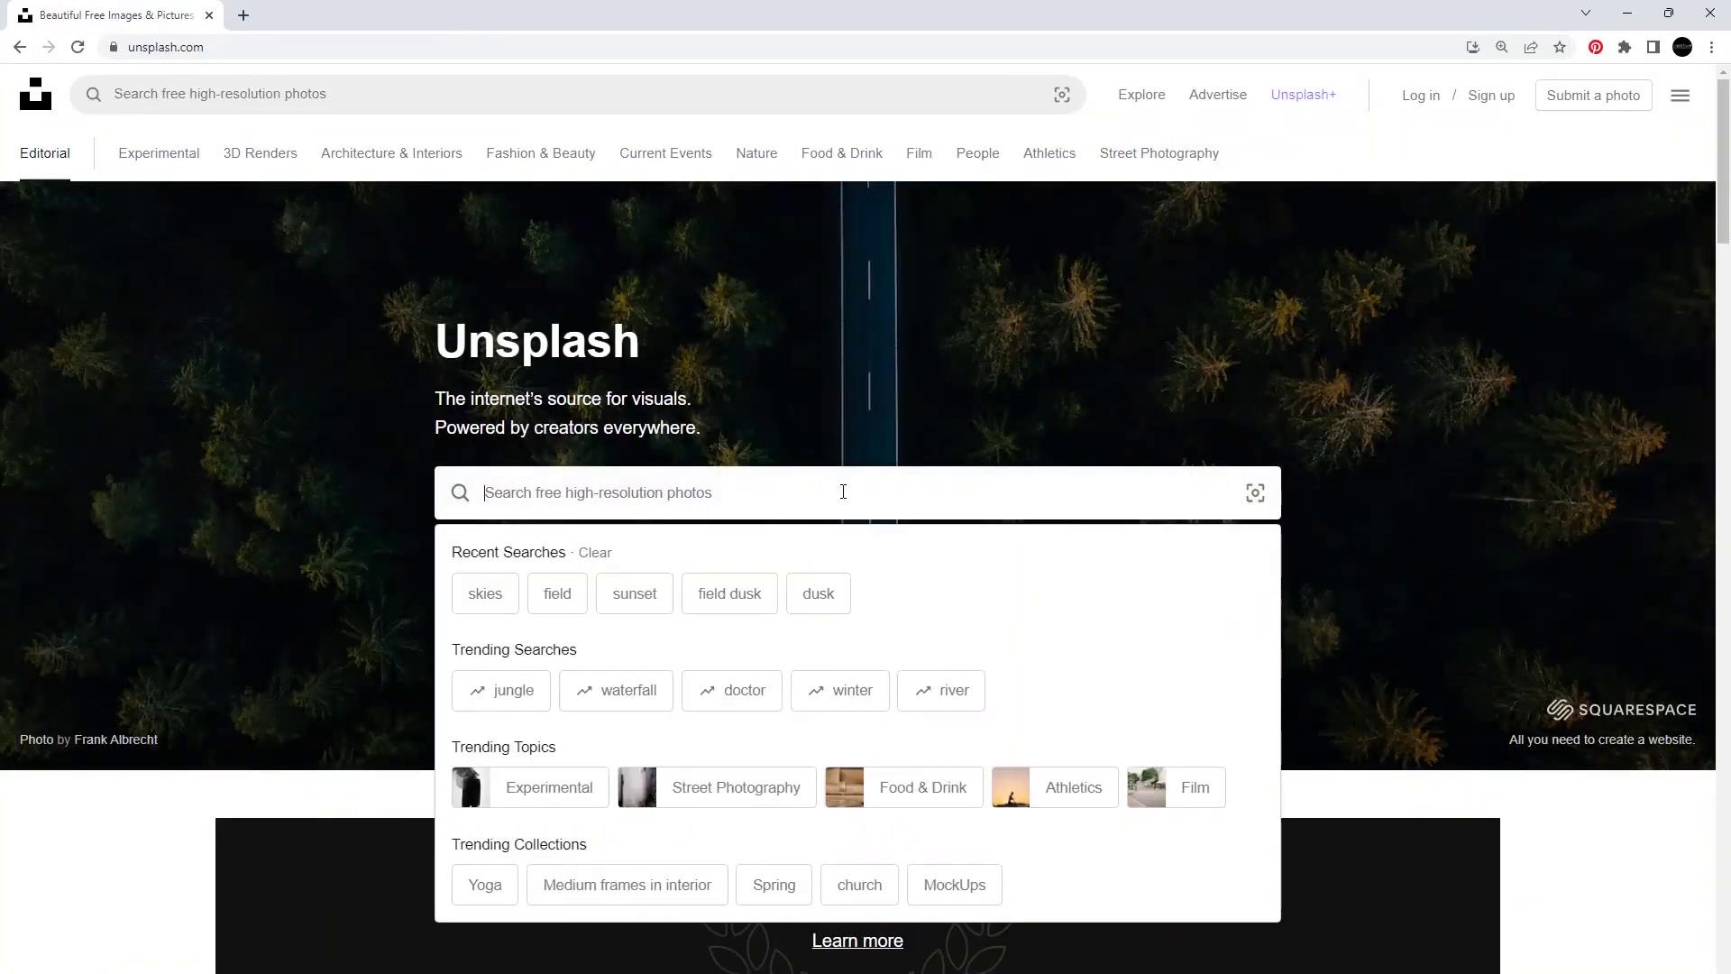
type("jumping")
key("Return")
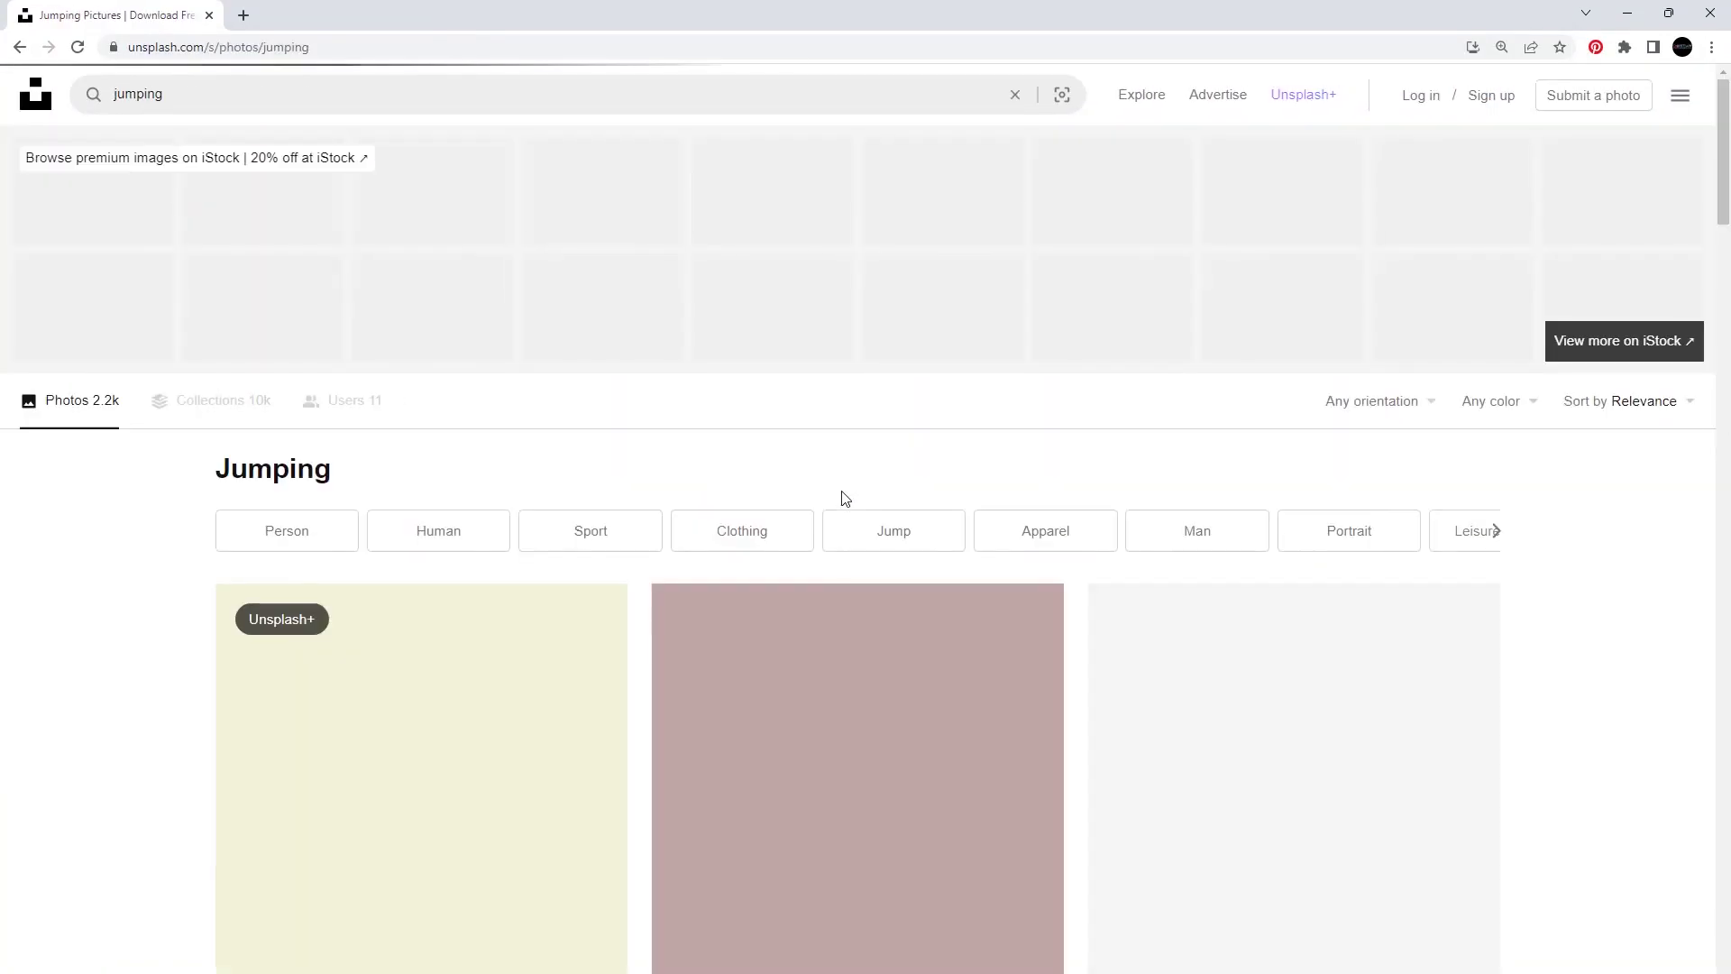
- Find the photo of the leaping woman in olive overalls and white sneakers against the sky and download it
scroll(901, 494, "down", 8)
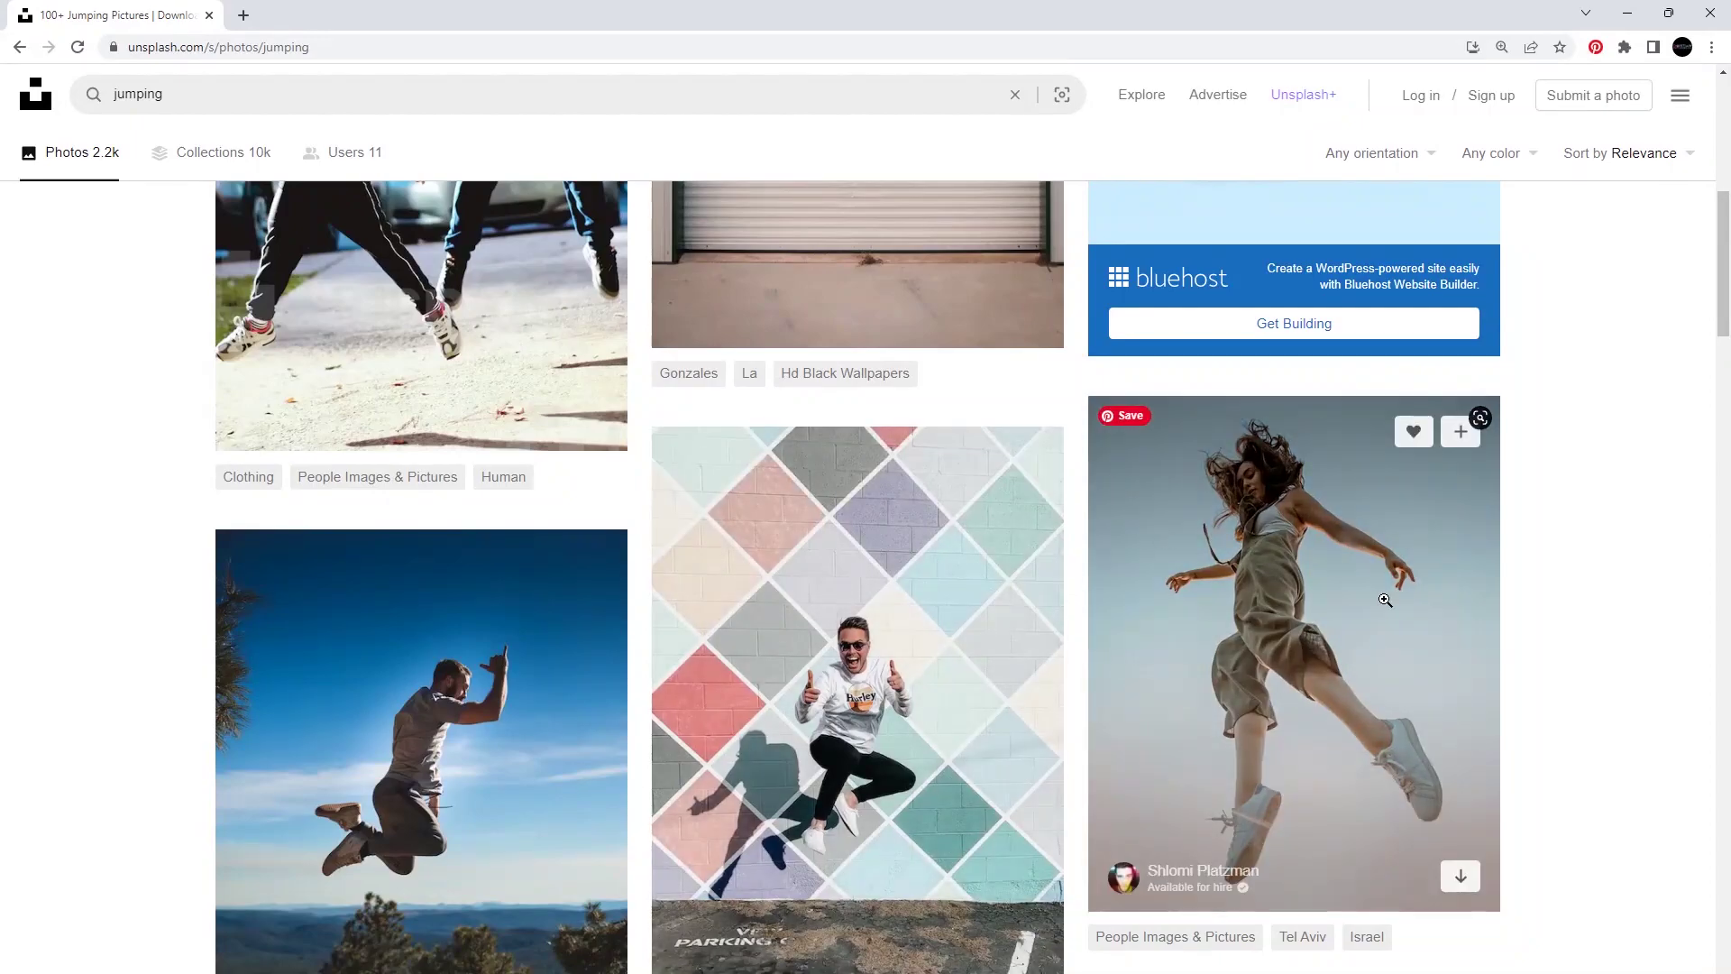
scroll(1307, 559, "down", 2)
left_click(1248, 563)
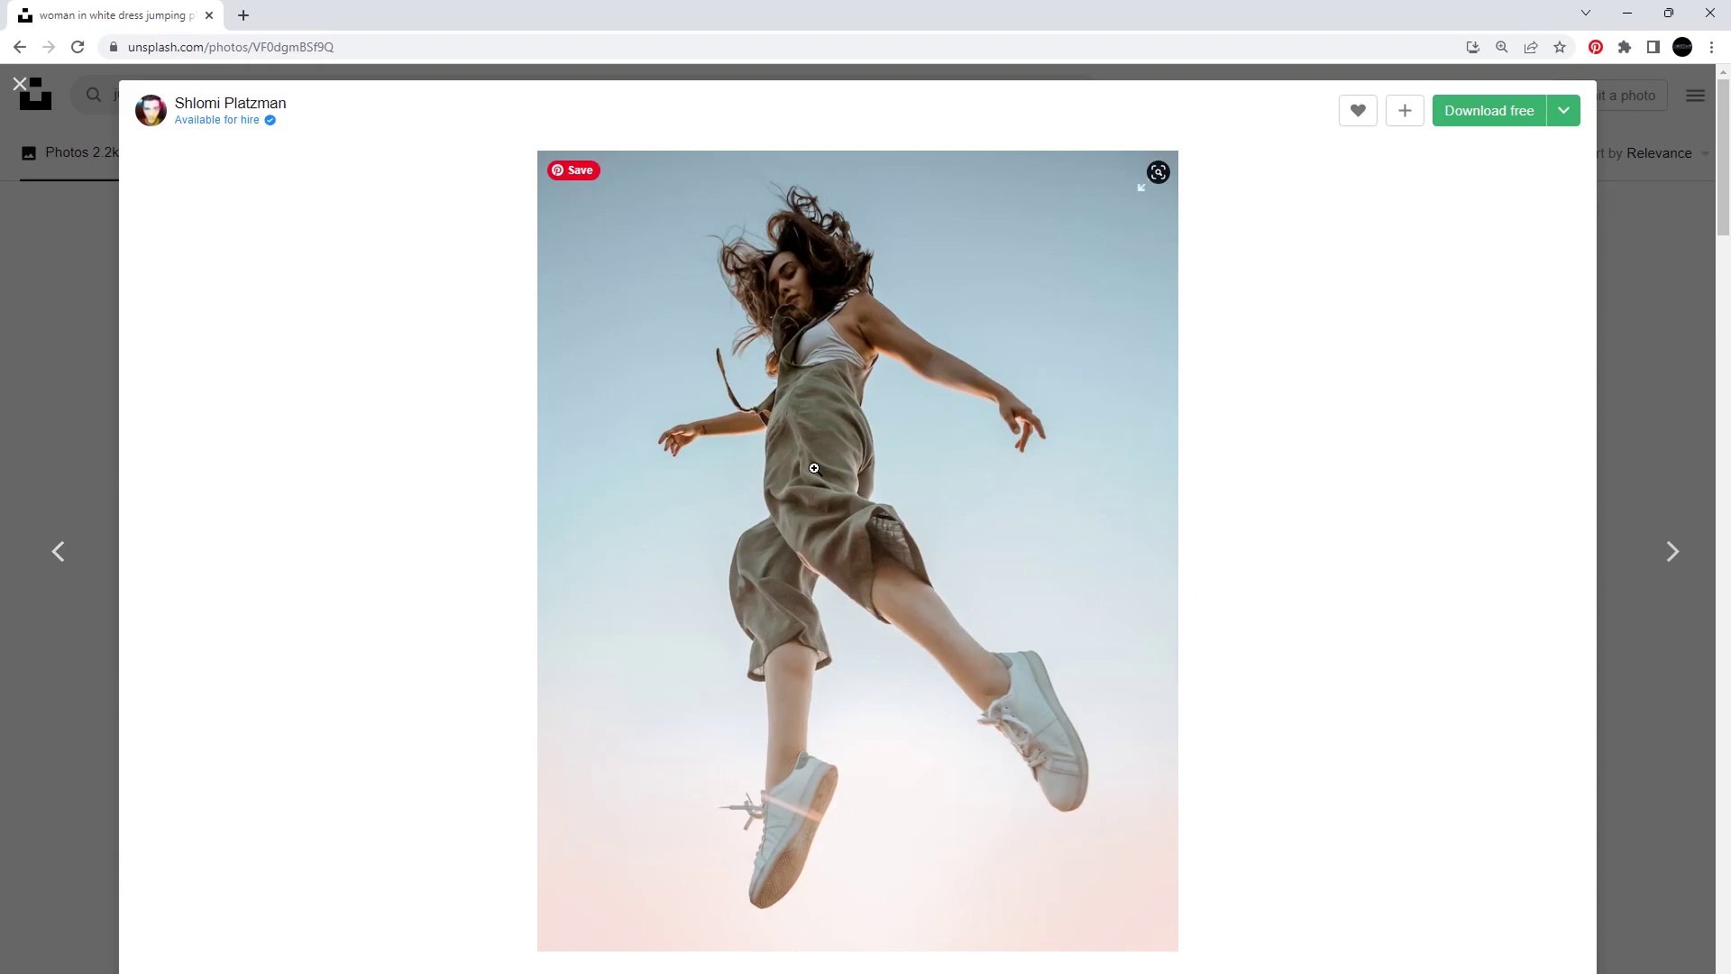
left_click(1479, 126)
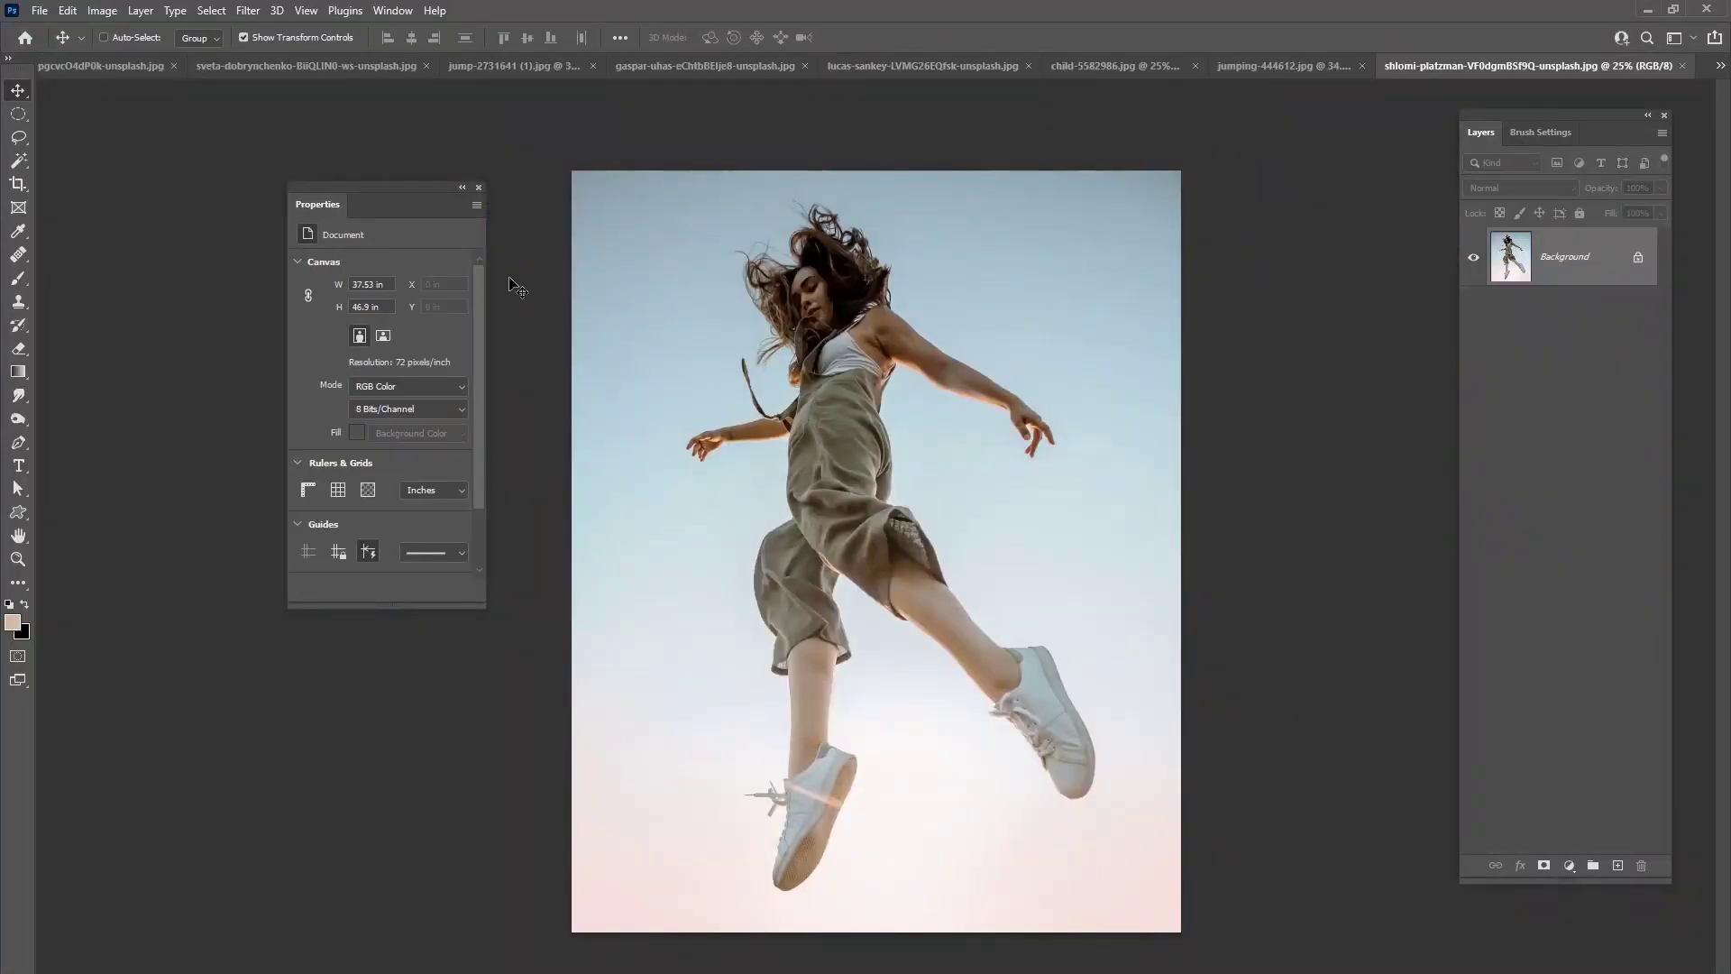
- Select the woman in the downloaded photo, close two other open photo documents, and paste her into rapture.psd
left_click(17, 162)
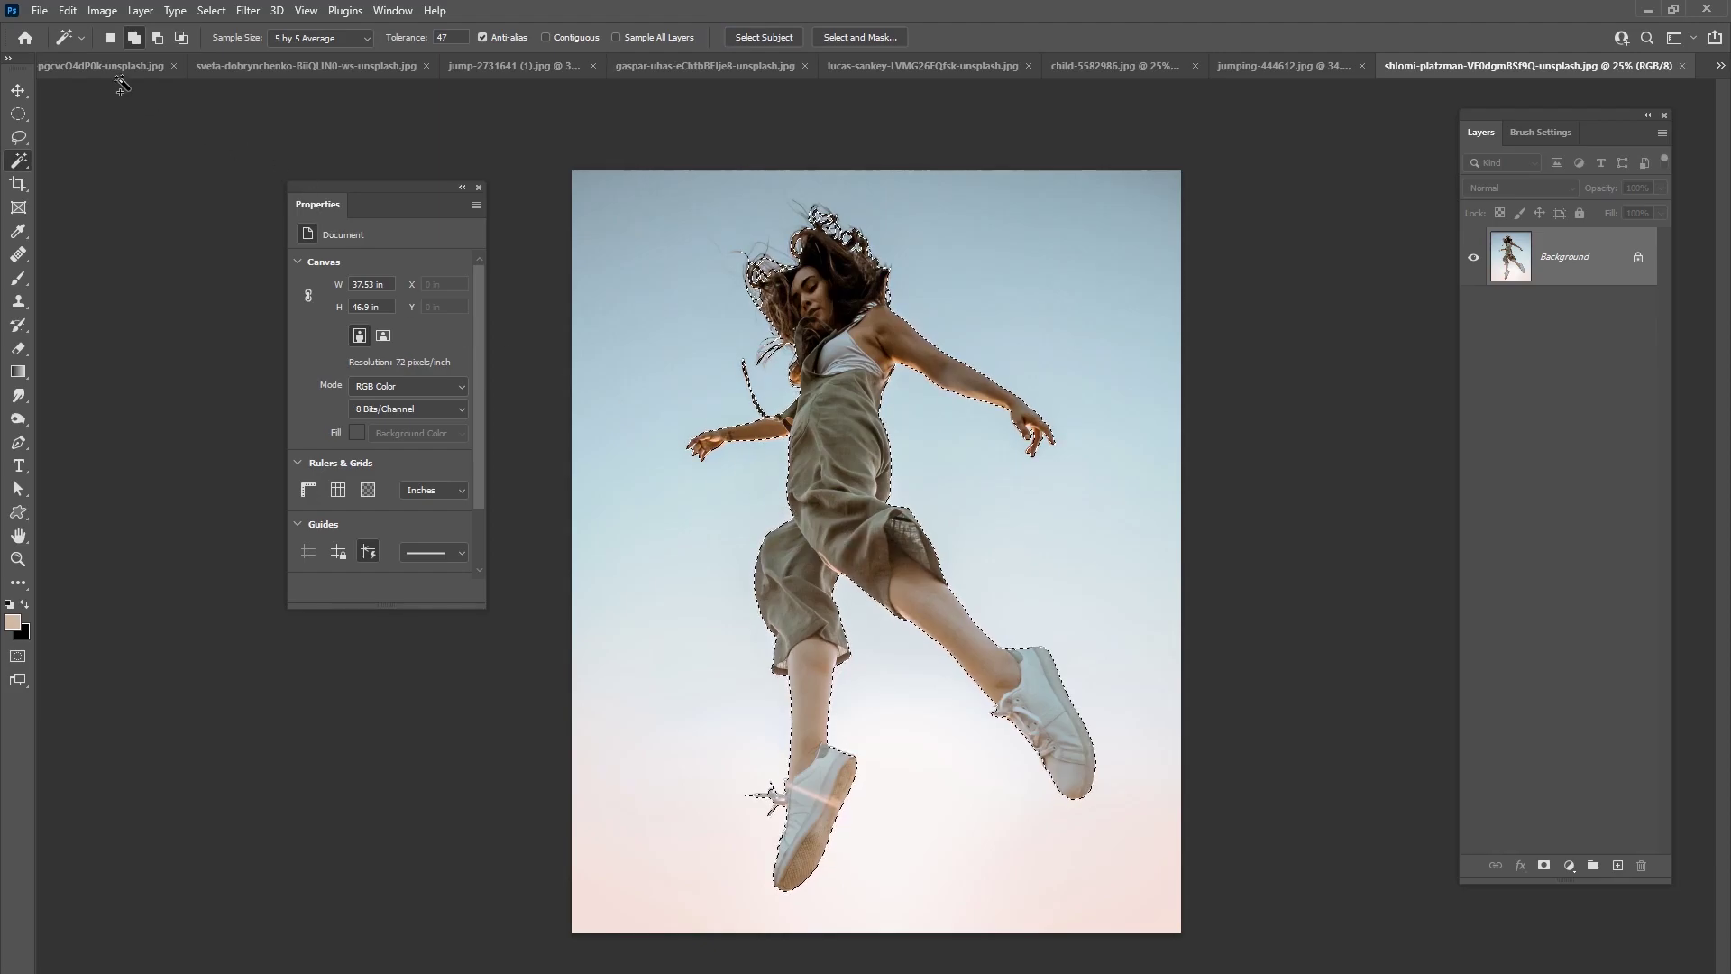
left_click(126, 67)
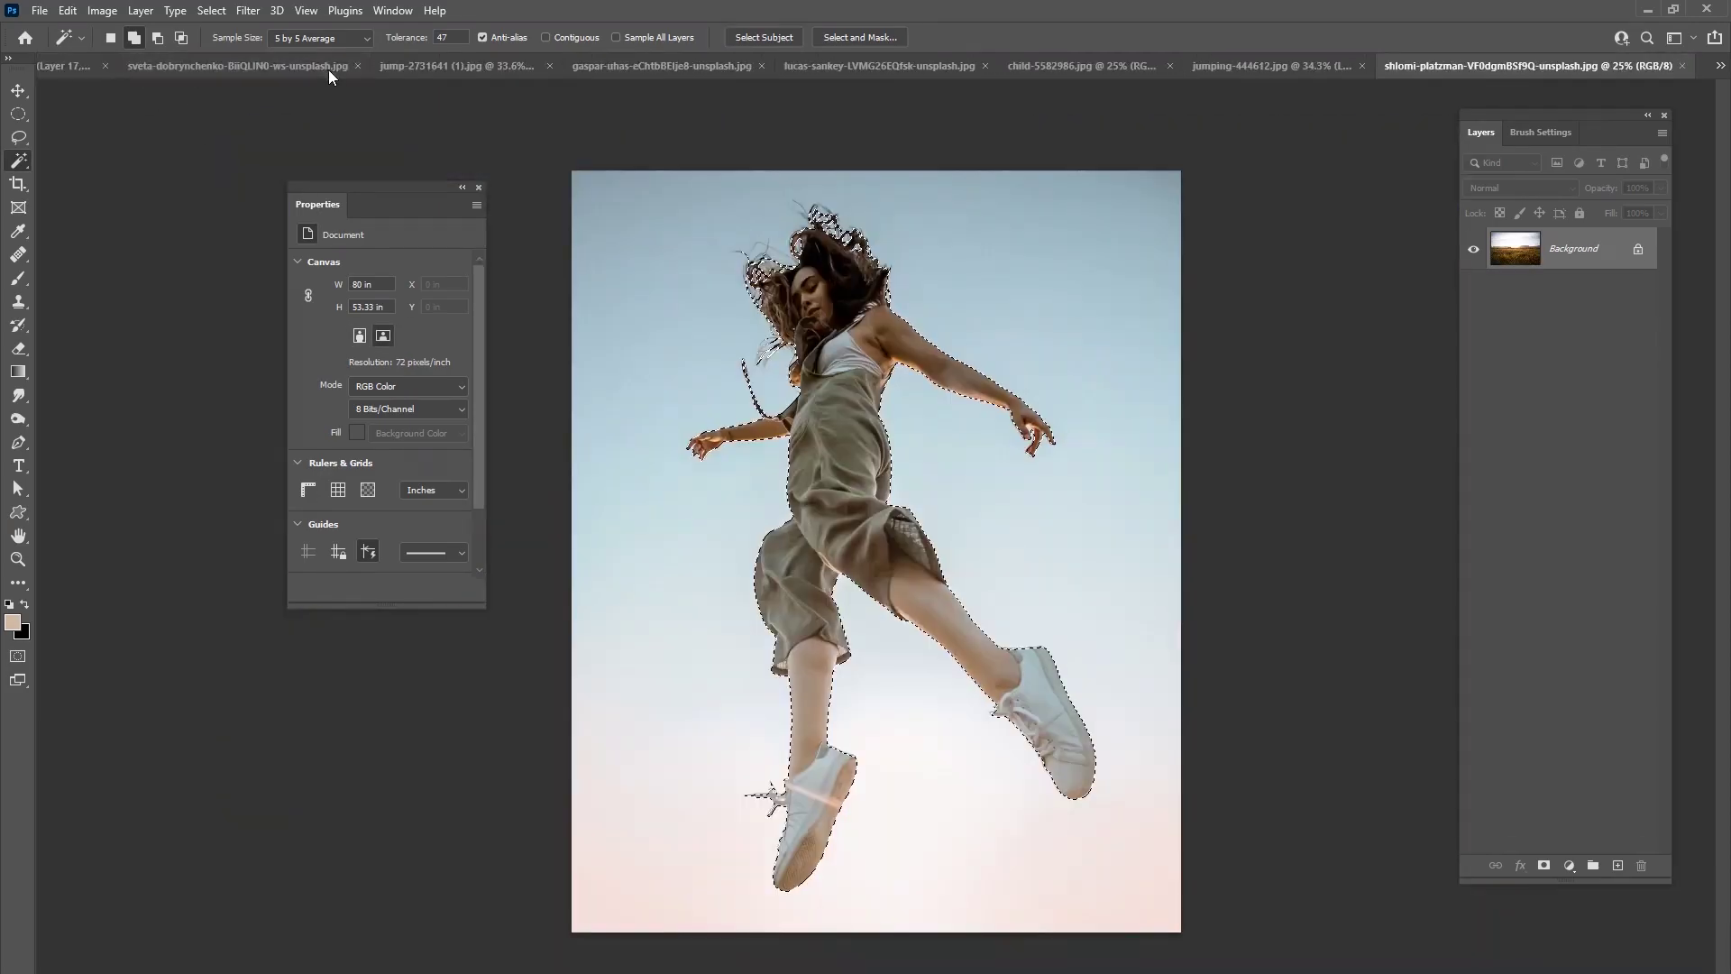
left_click(356, 66)
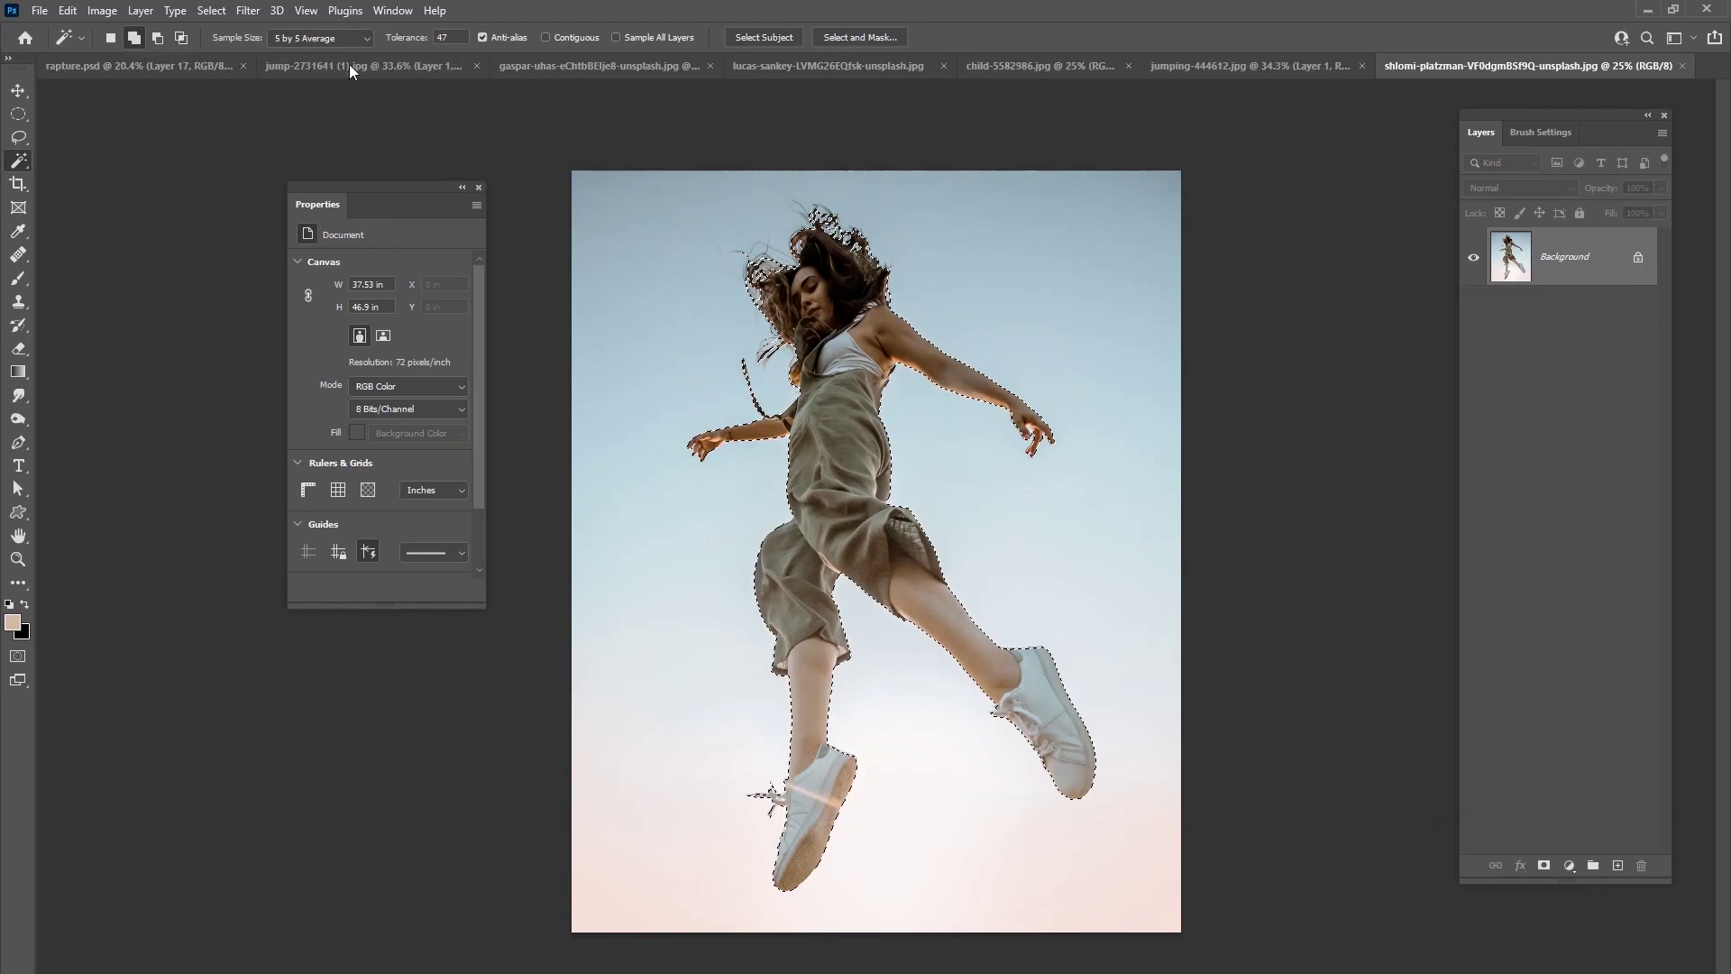
left_click(110, 68)
key("ctrl+v")
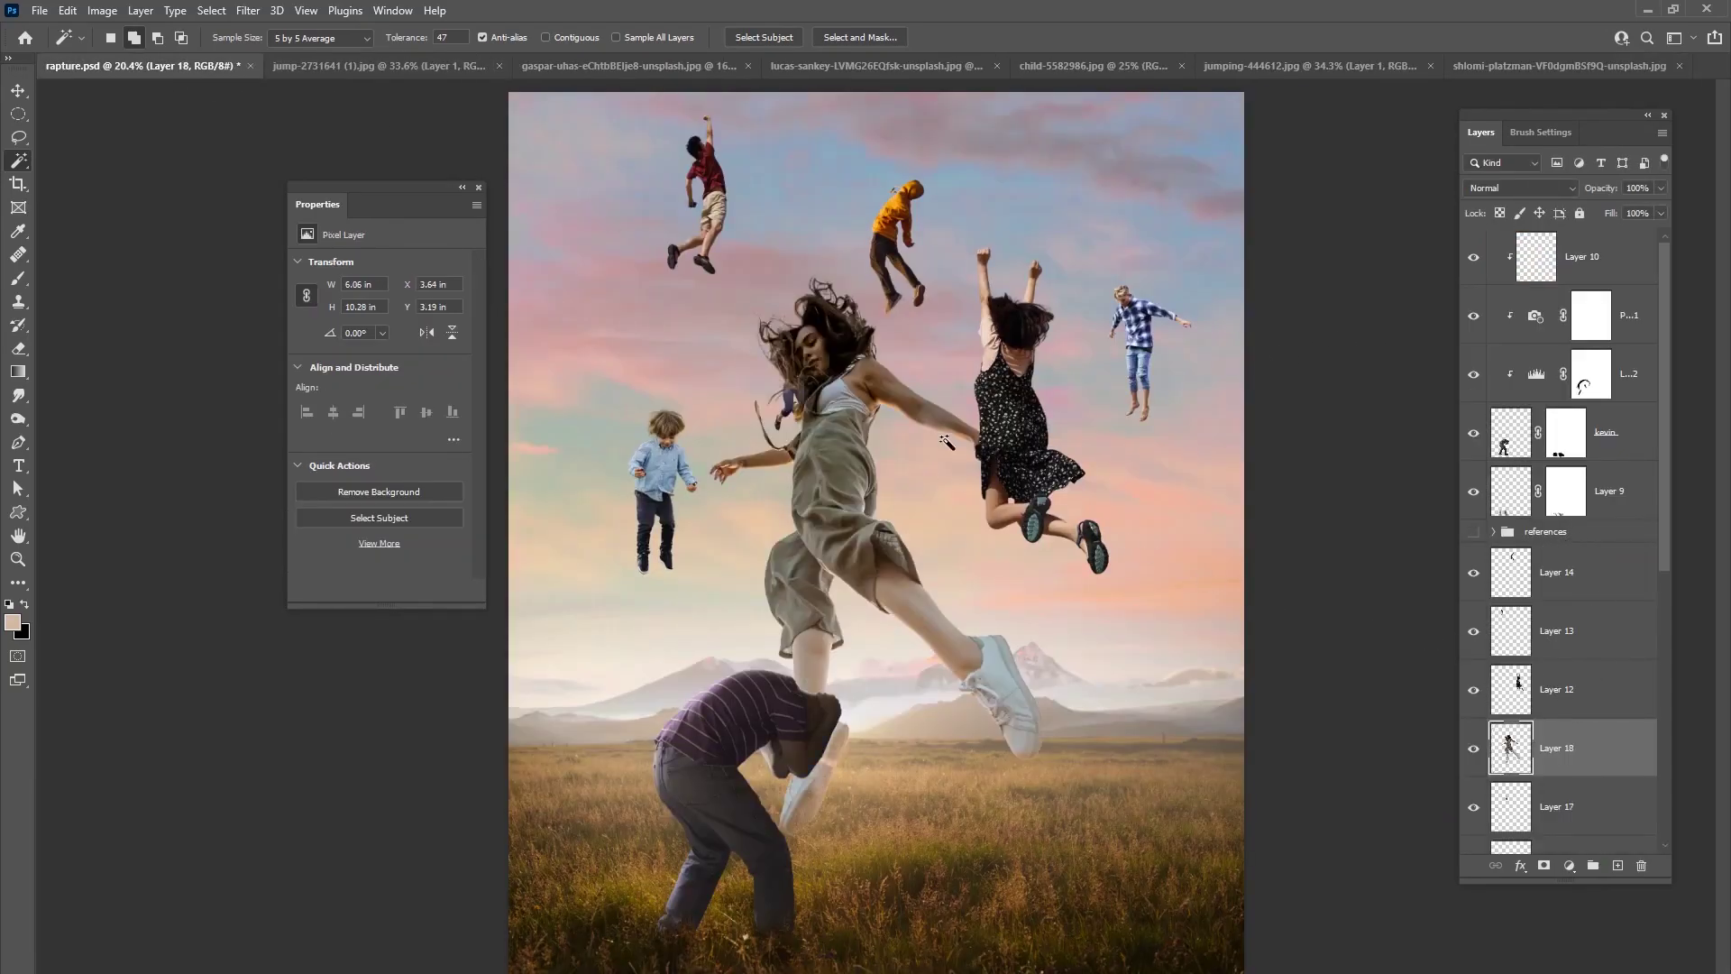
- Scale the pasted woman to about 4.22 × 7.71 in, mirror her, and place her in the canvas's upper-left corner, cropped by the top edge
key("ctrl+t")
left_click_drag(1043, 264, 896, 508)
left_click_drag(830, 597, 1081, 229)
left_click_drag(1151, 448, 1119, 253)
left_click_drag(1072, 172, 894, 503)
left_click_drag(938, 411, 945, 403)
left_click_drag(906, 500, 1167, 195)
left_click_drag(1188, 271, 1042, 456)
left_click_drag(1088, 311, 597, 155)
left_click_drag(651, 272, 668, 308)
left_click_drag(603, 258, 608, 295)
left_click_drag(639, 368, 647, 407)
left_click_drag(622, 307, 620, 369)
left_click_drag(662, 270, 768, 251)
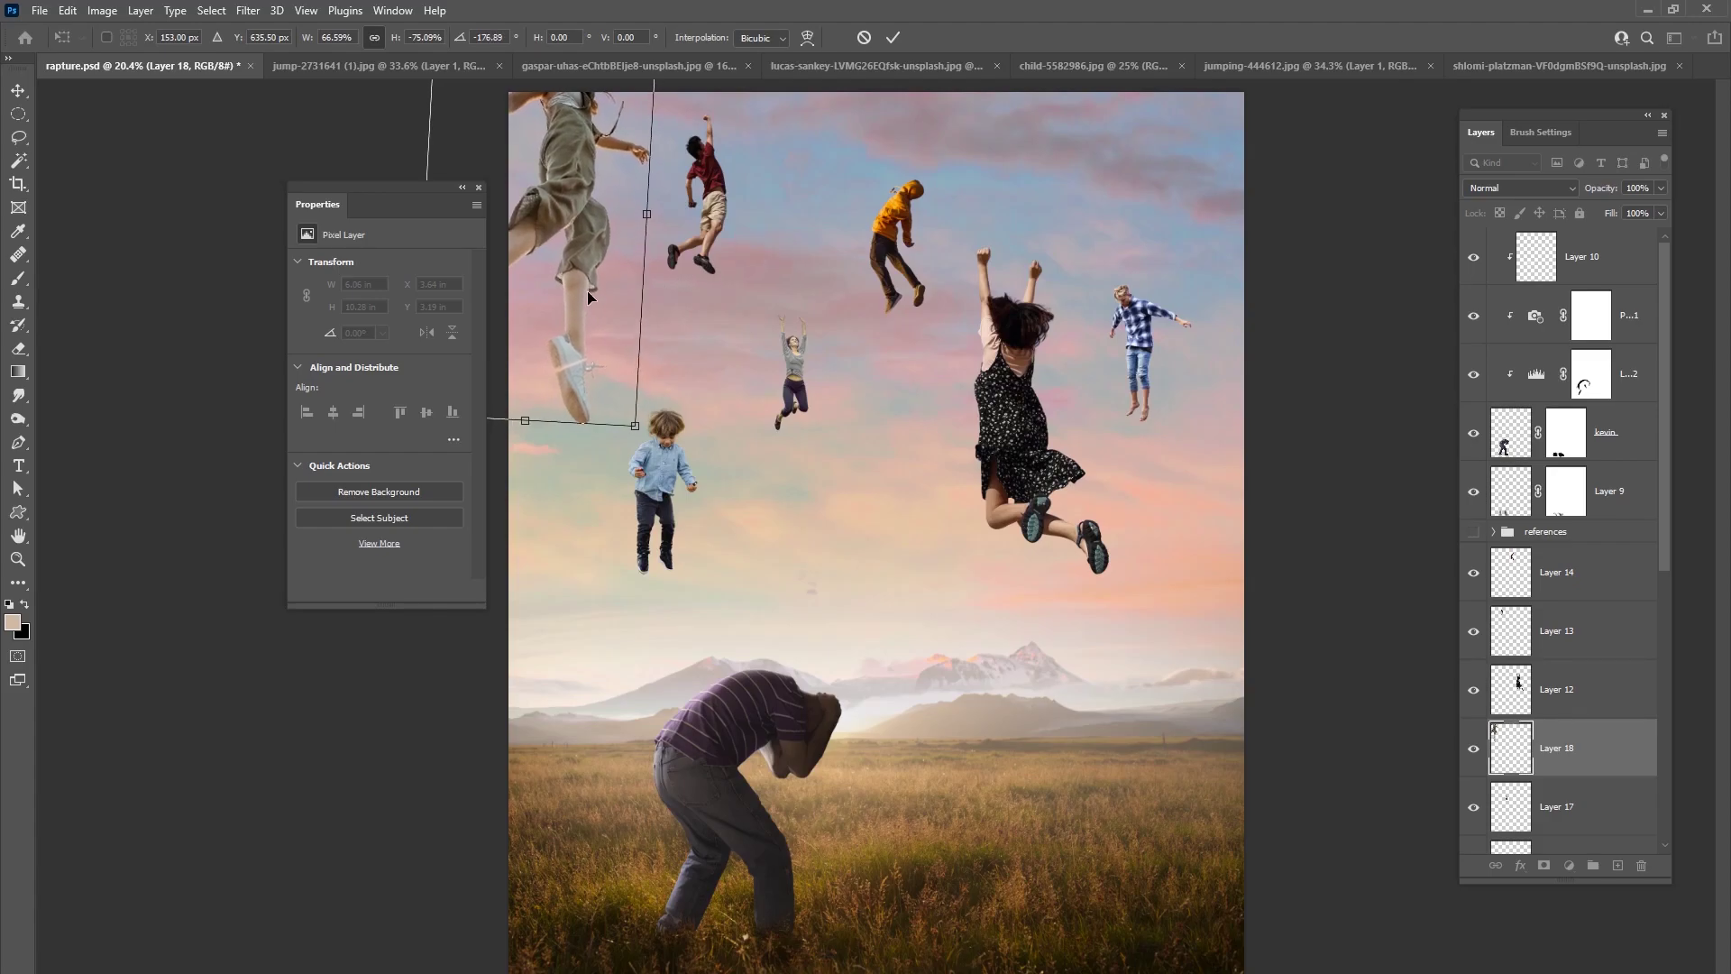
left_click(893, 38)
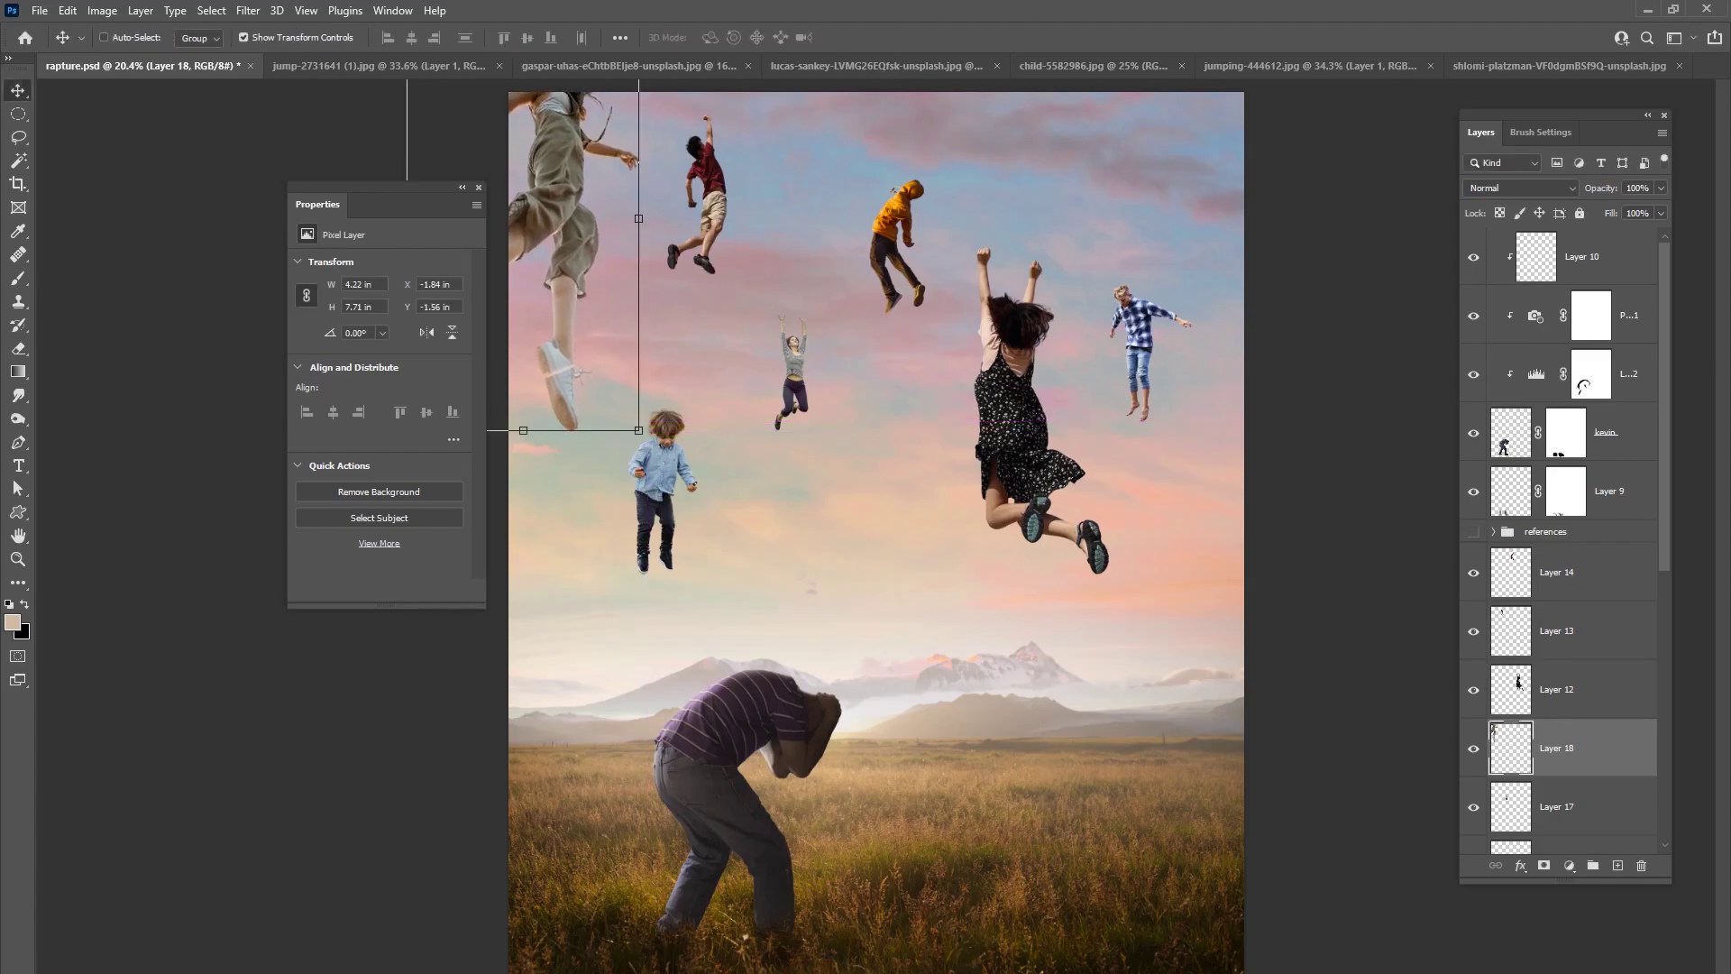
- Move the overalls woman's layer above Layer 14 and reposition her in the canvas's upper-left corner at about X -1.42, Y -1.93 in
scroll(876, 559, "down", 2)
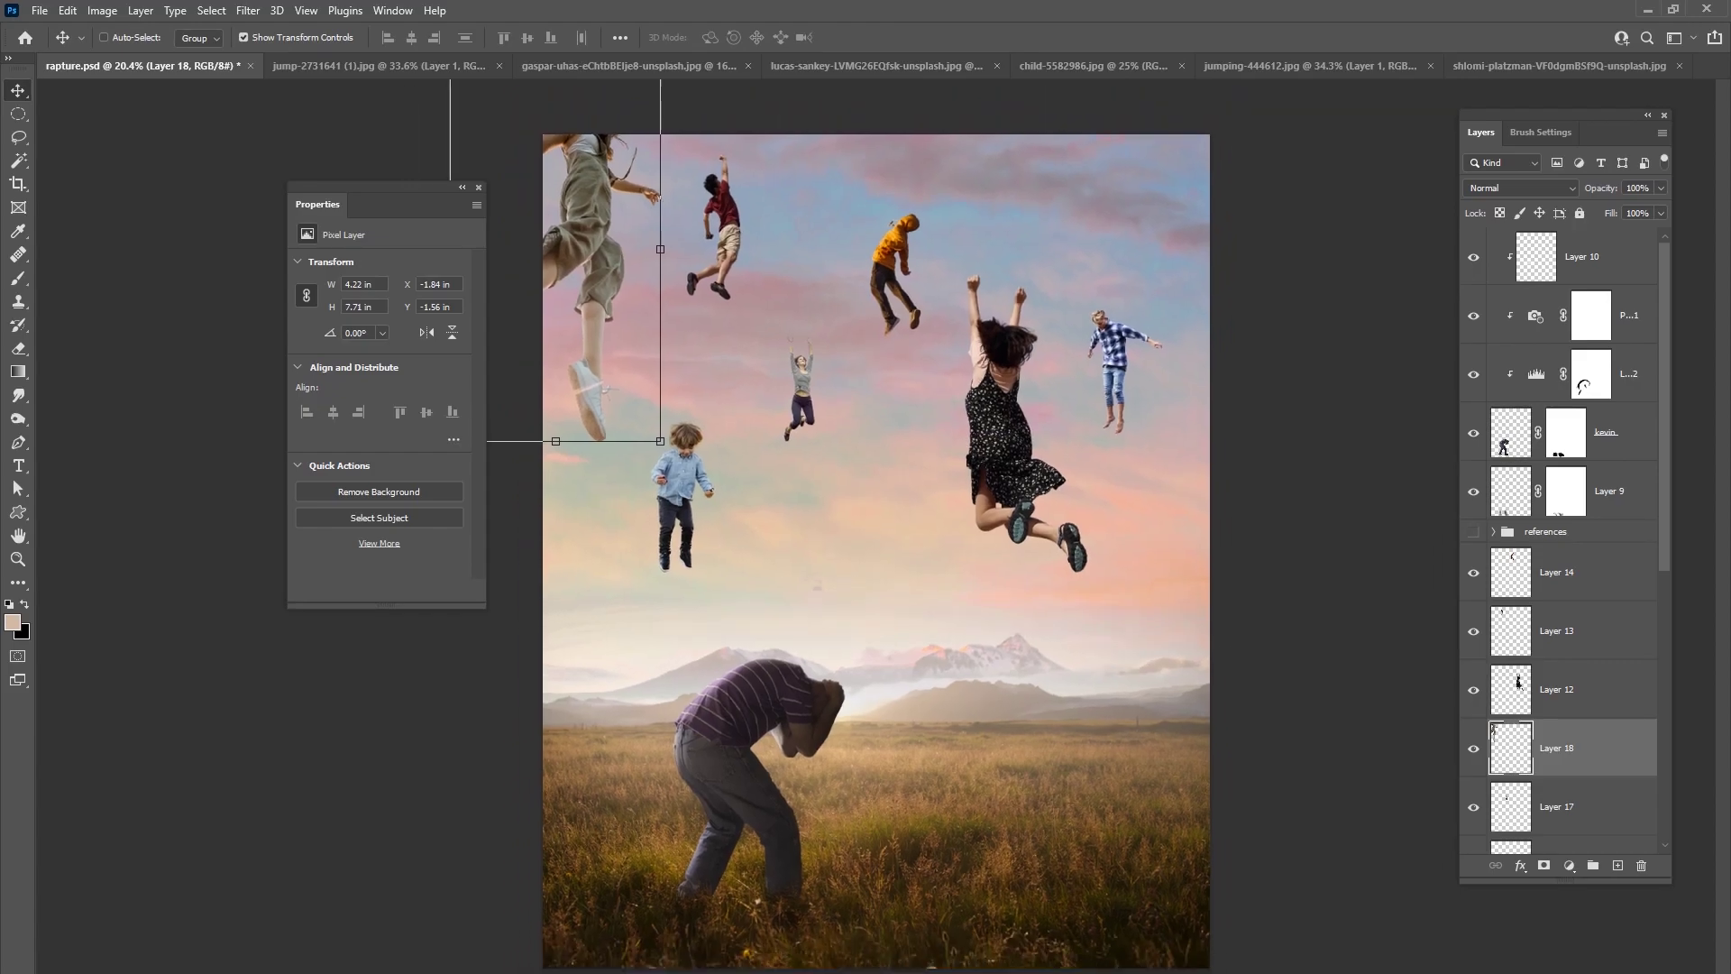
left_click_drag(601, 287, 972, 289)
left_click_drag(1588, 705, 1573, 544)
left_click_drag(967, 328, 649, 269)
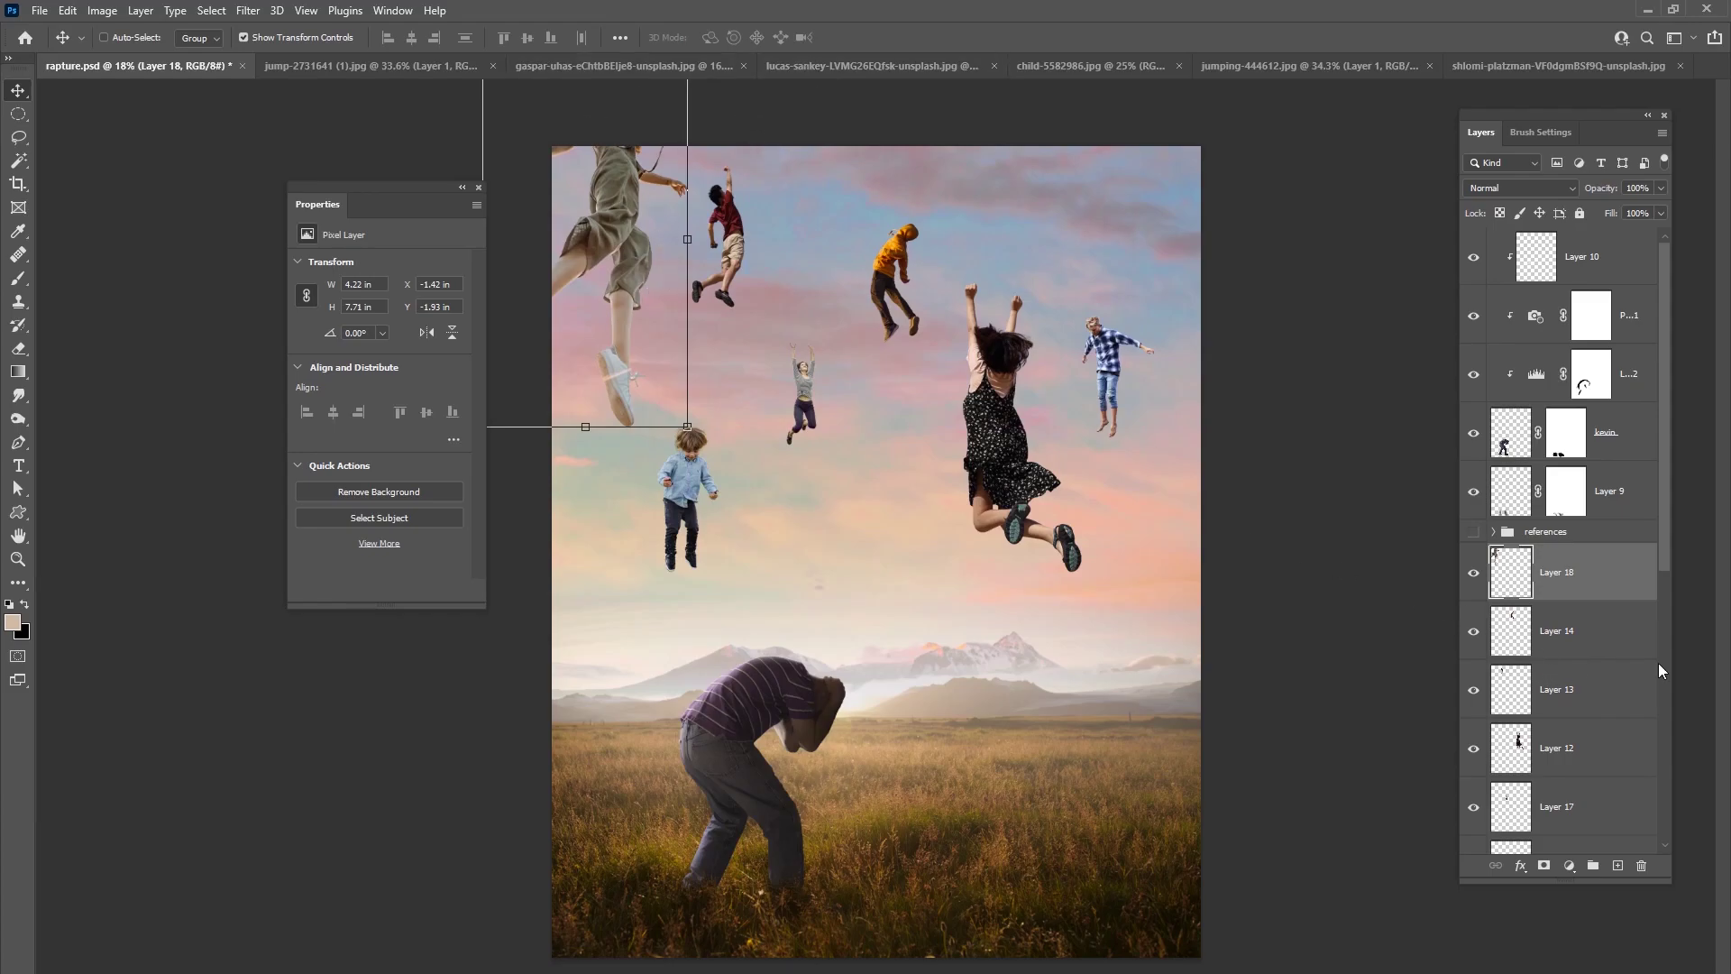
- Switch to the browser, find the photo of the barefoot woman in a black jacket leaping beside a window, and download it
mouse_move(1010, 969)
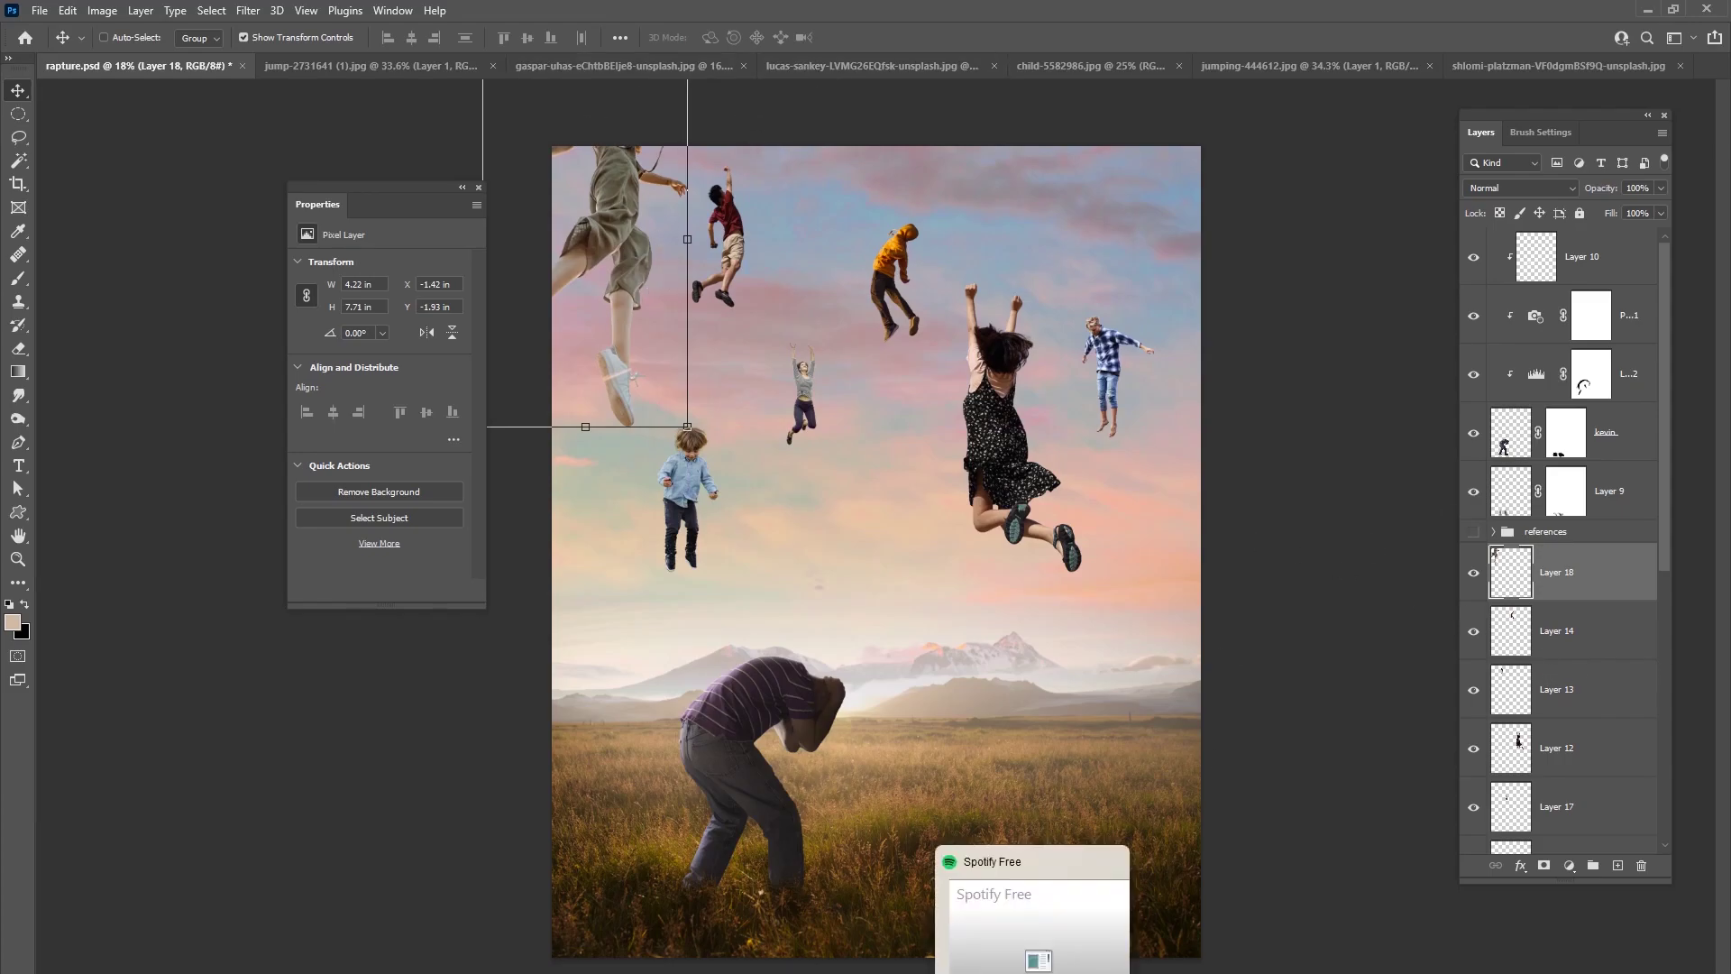
left_click(794, 937)
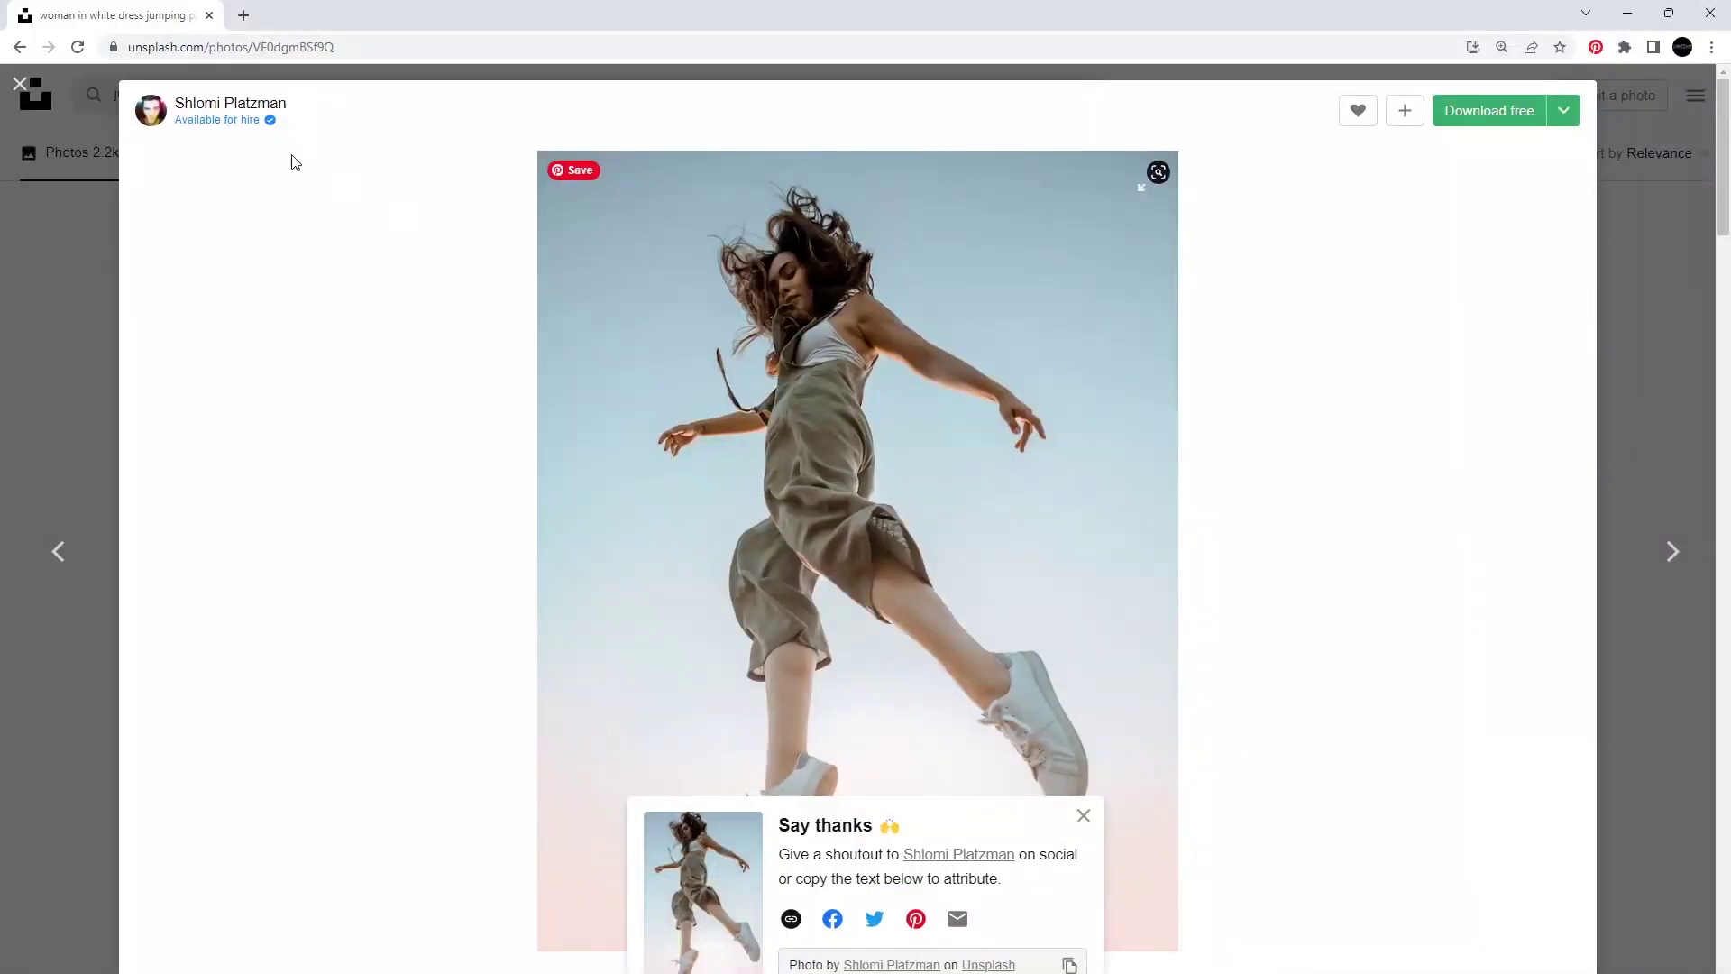
left_click(27, 98)
scroll(856, 496, "down", 7)
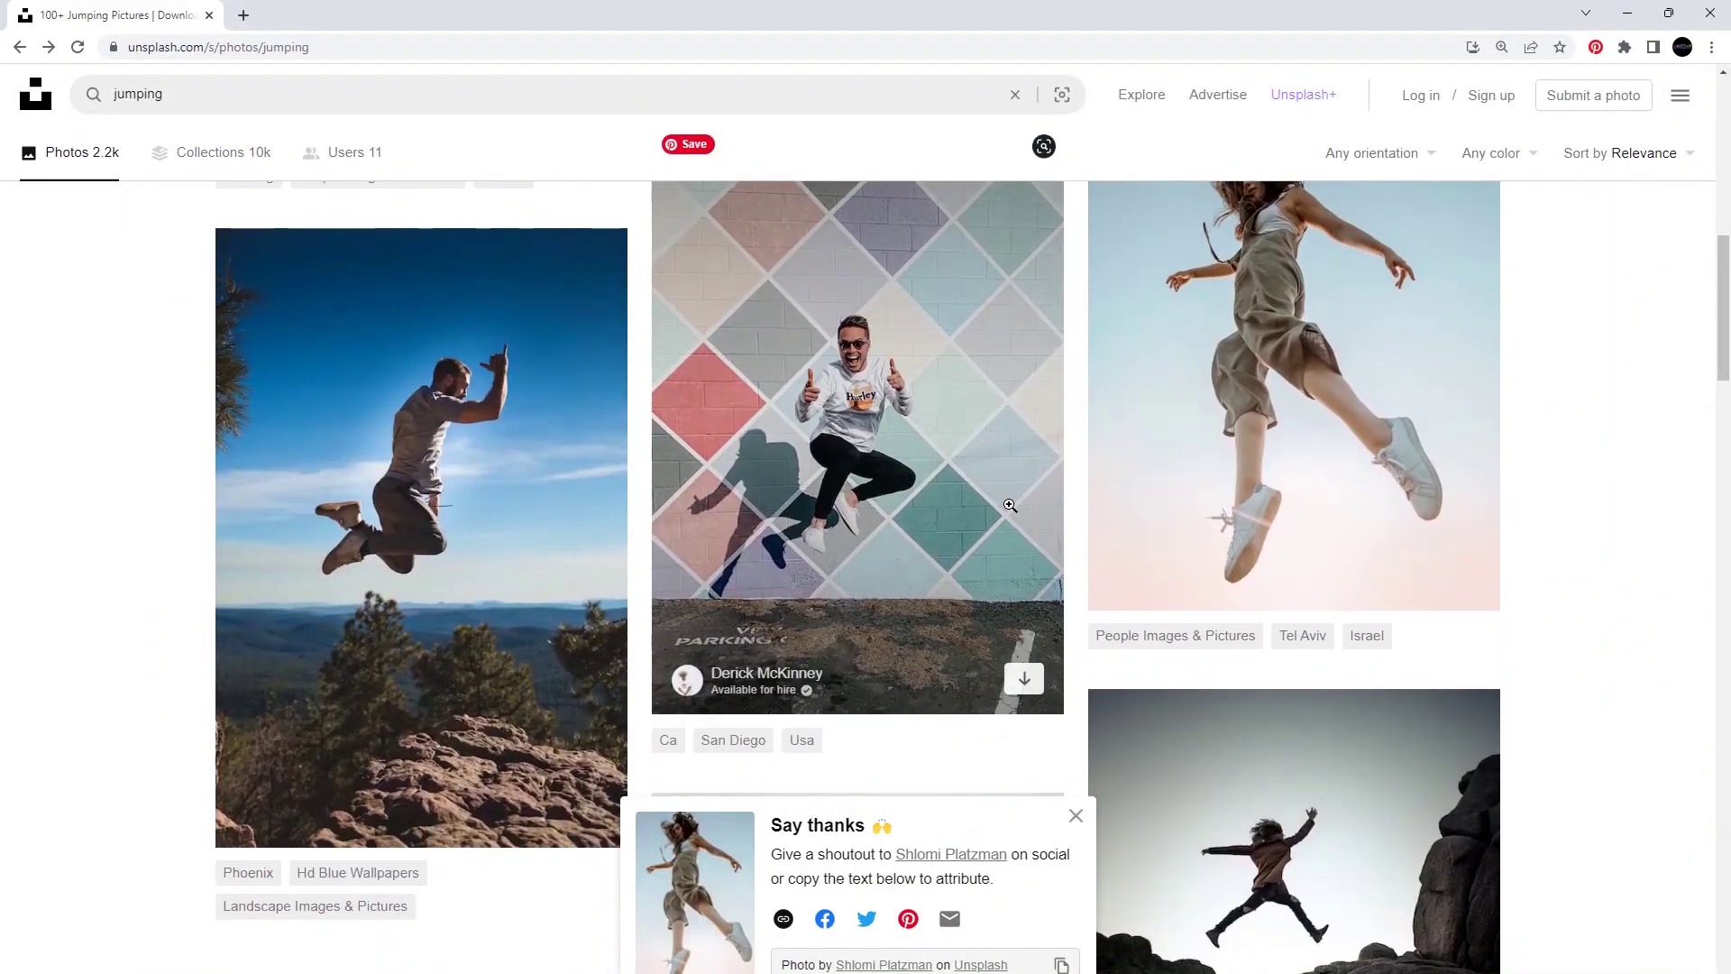
scroll(1075, 563, "down", 7)
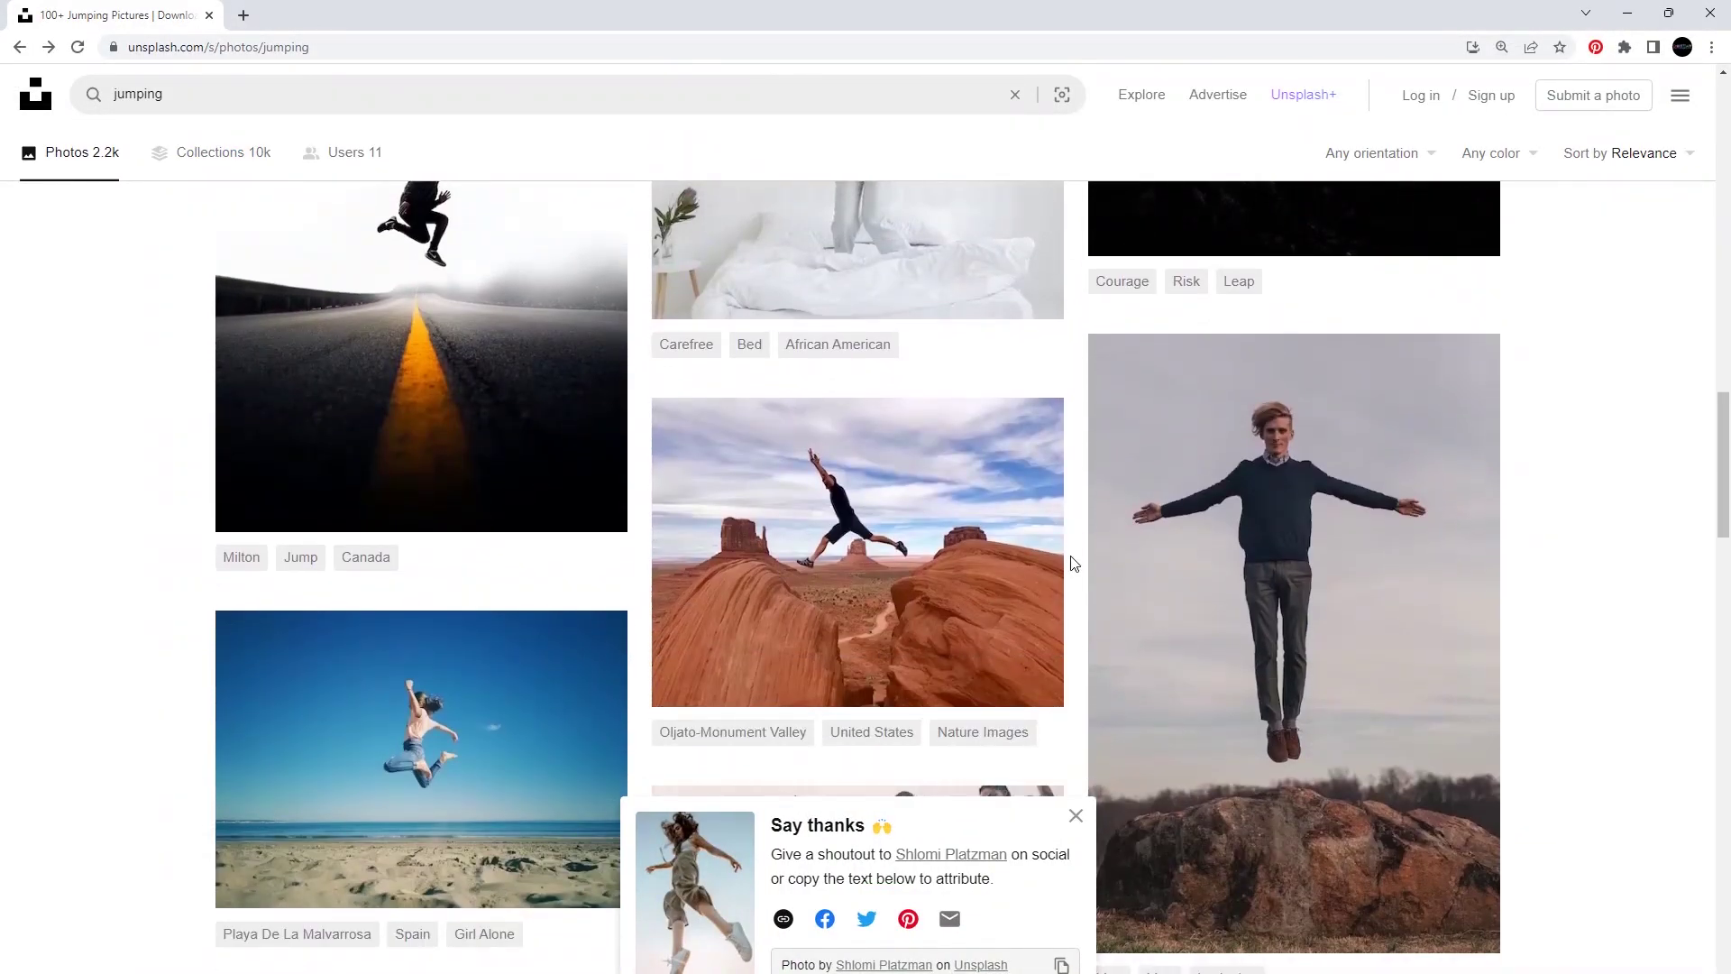
scroll(1327, 542, "down", 12)
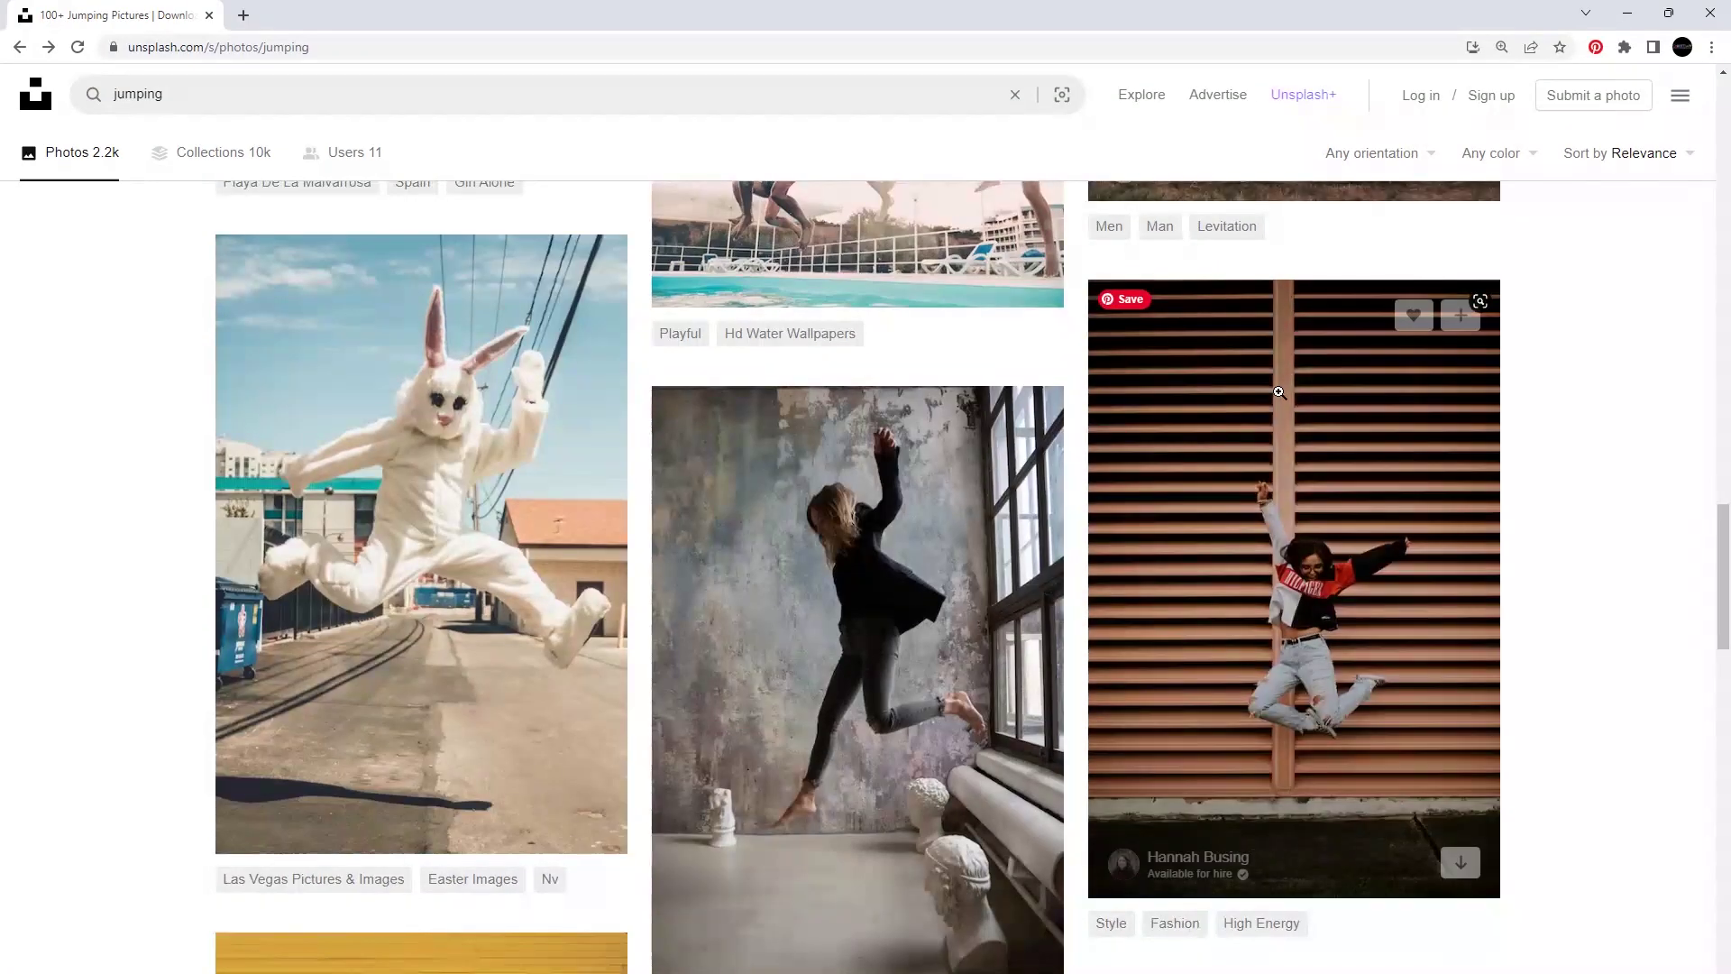
scroll(813, 413, "up", 2)
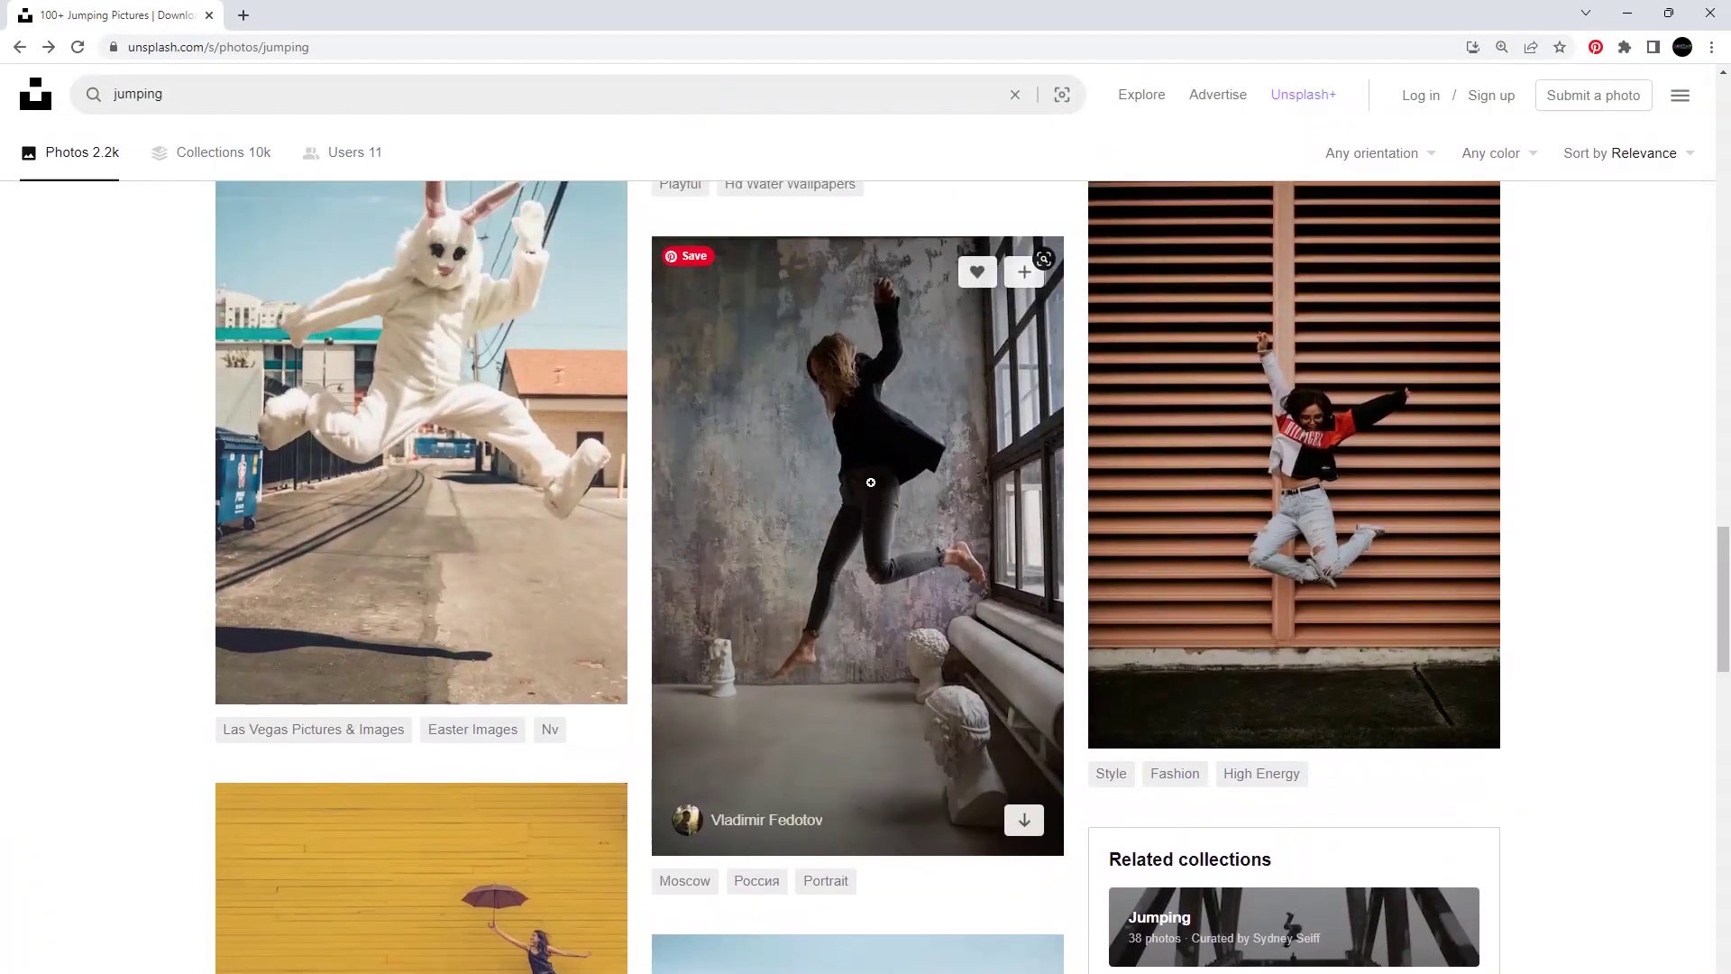
left_click(904, 547)
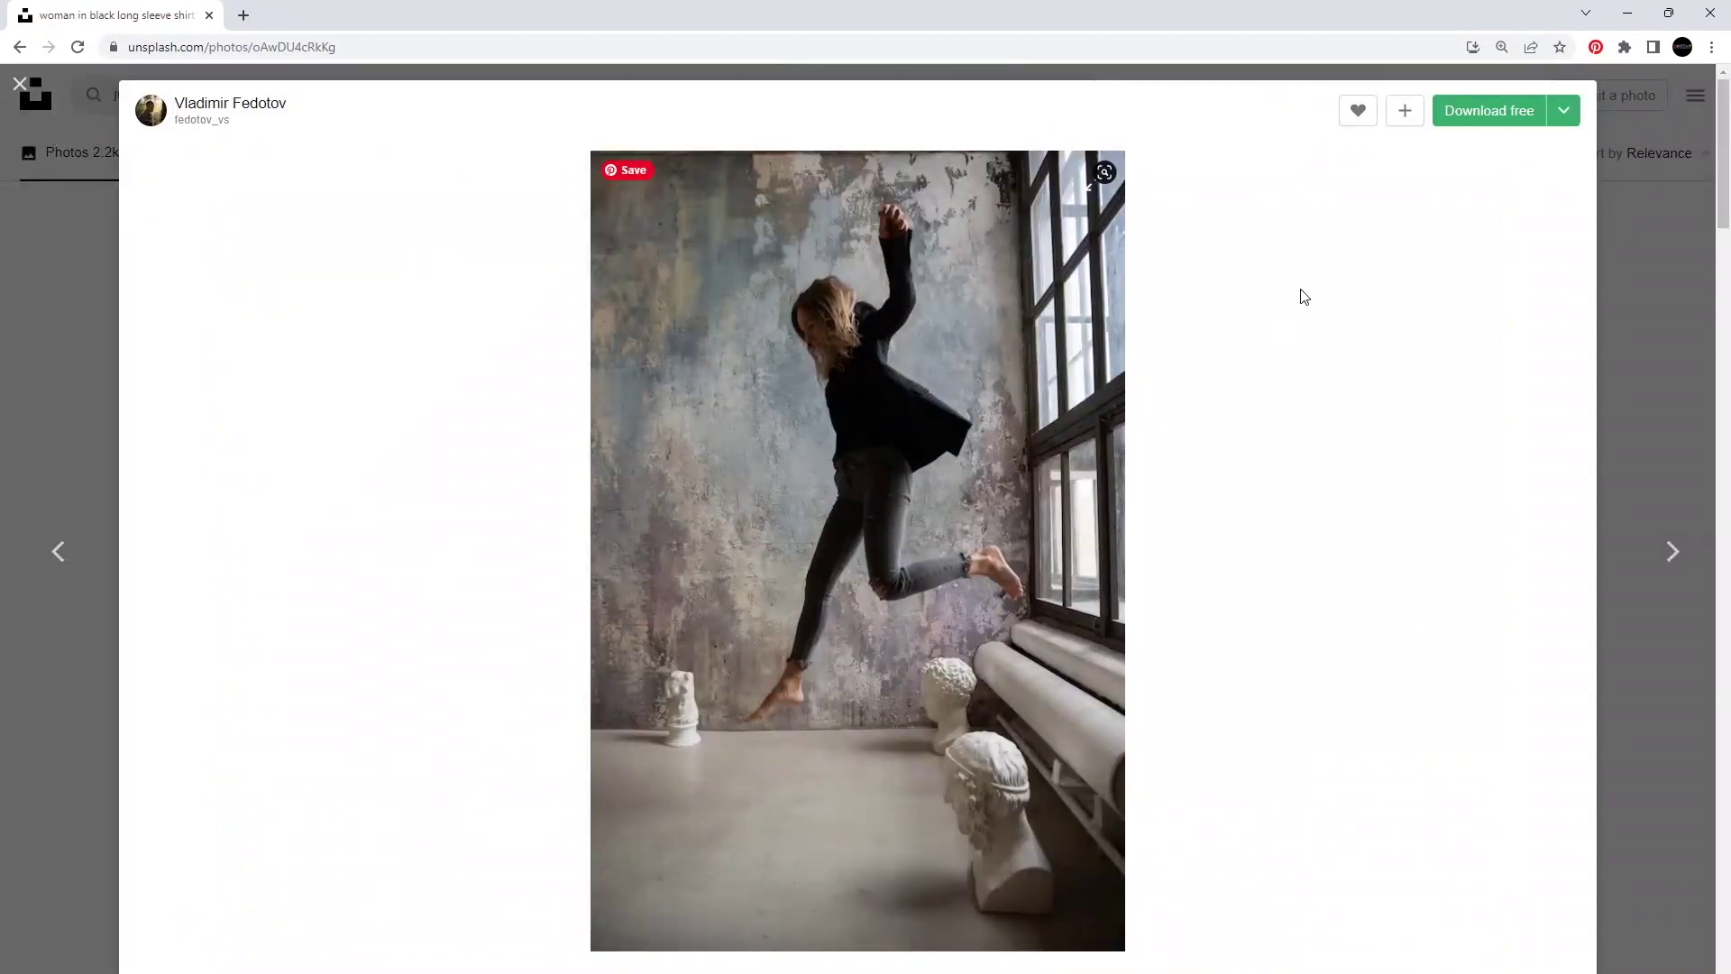
left_click(1499, 127)
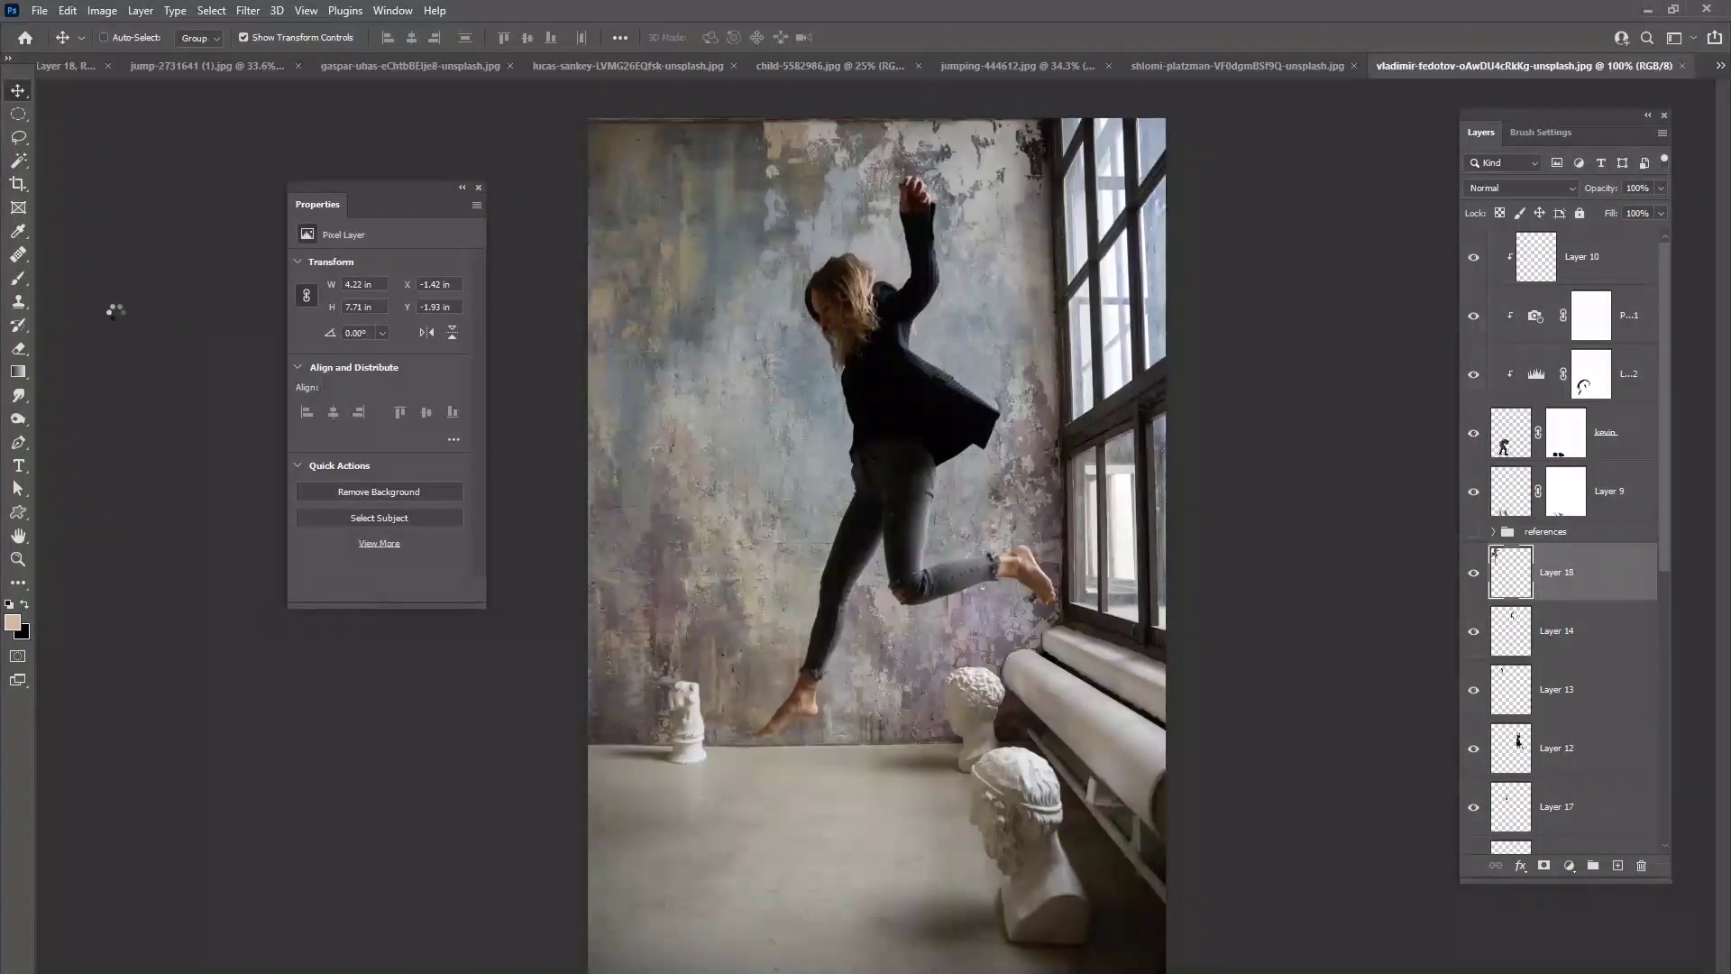
- Select the leaping woman as the subject of the downloaded photo and close the jump-2731641 (1).jpg document without saving
left_click(18, 160)
left_click(763, 37)
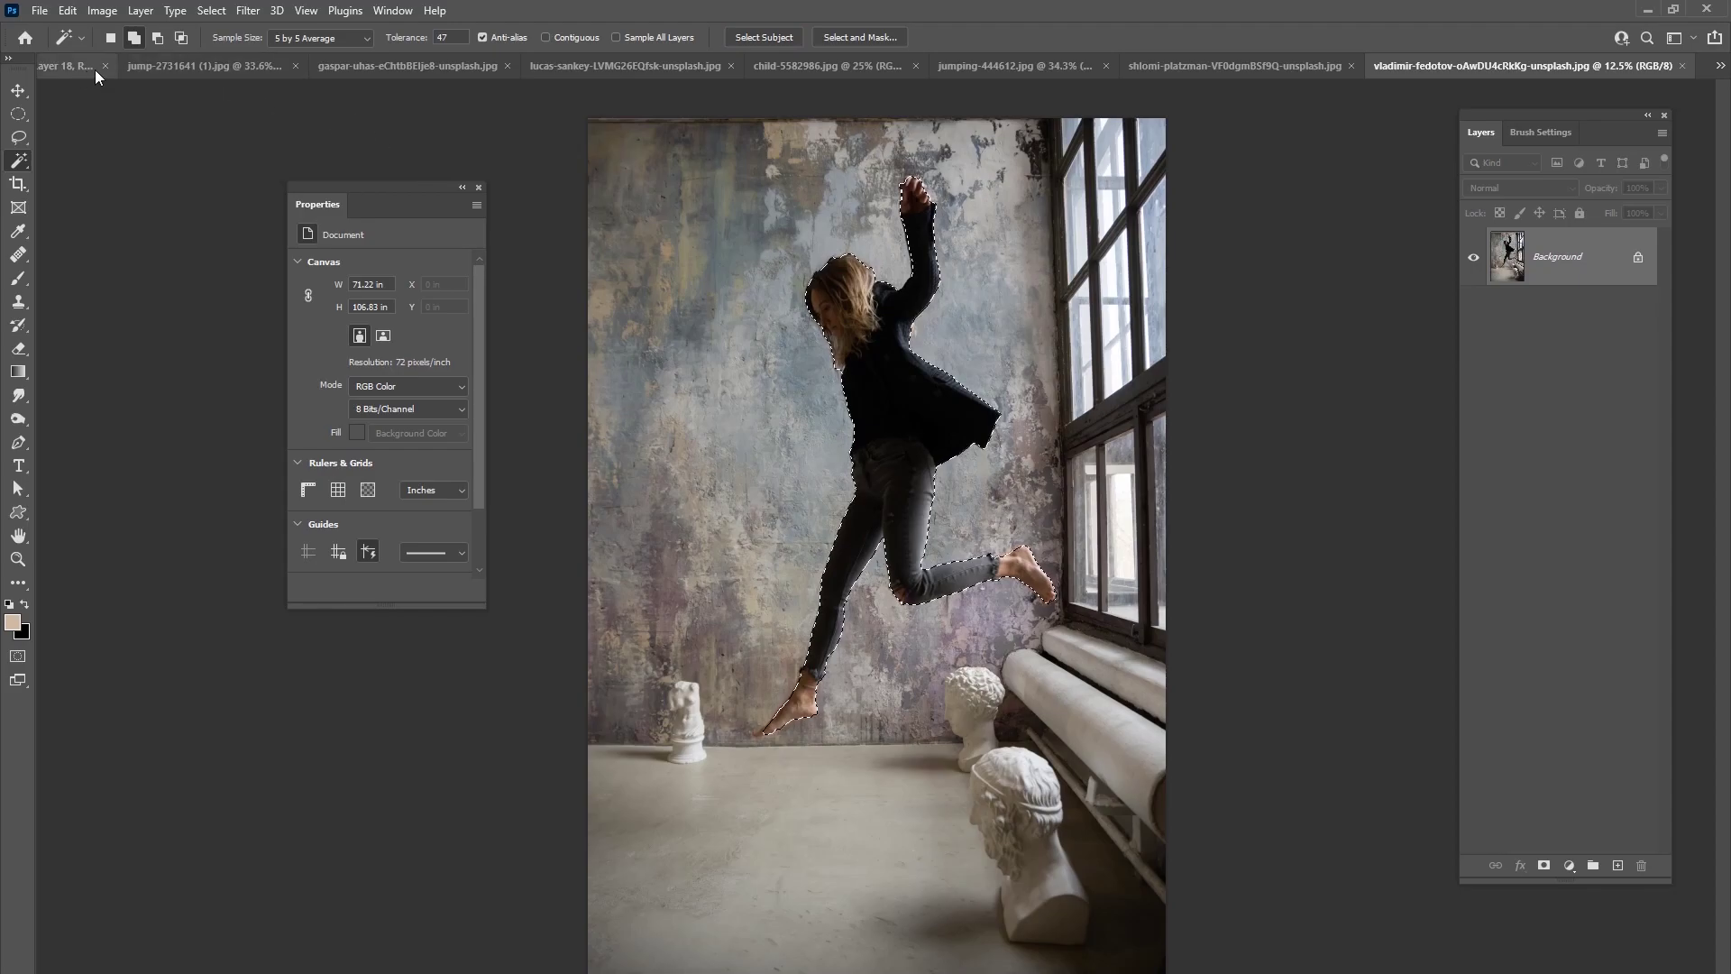
left_click(295, 66)
left_click(856, 388)
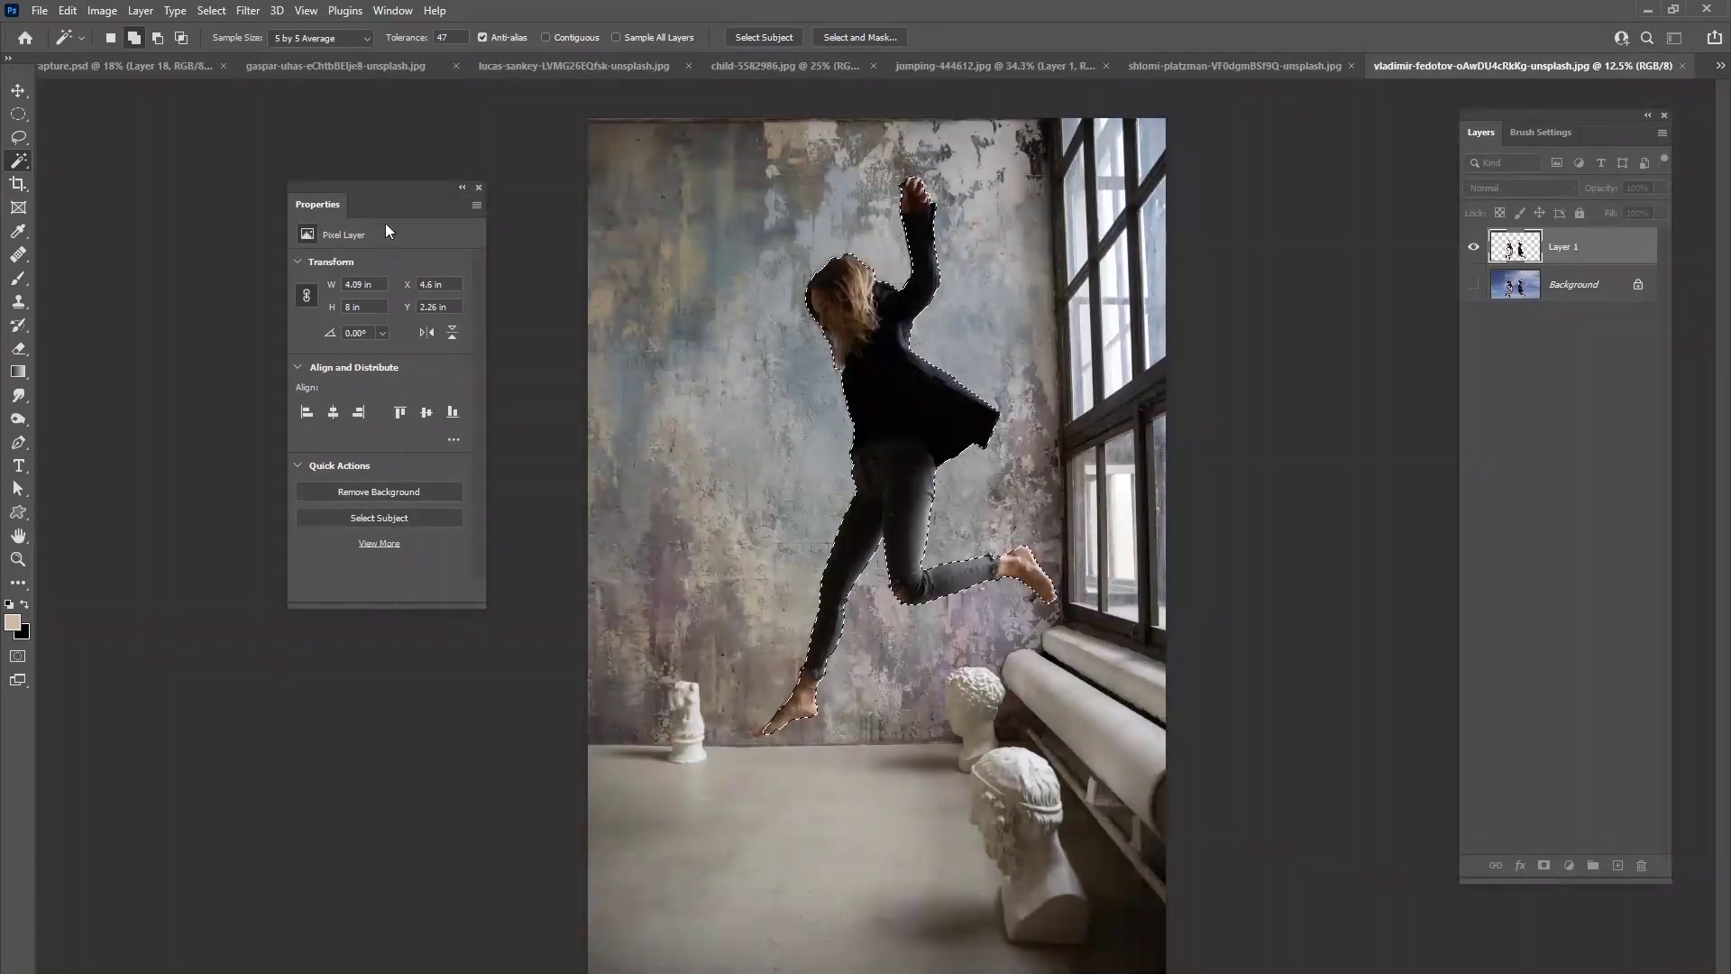
- Paste the black-jacket woman into rapture.psd and place her layer between Layer 13 and Layer 12
left_click(108, 65)
left_click_drag(1556, 573, 1507, 766)
left_click(18, 90)
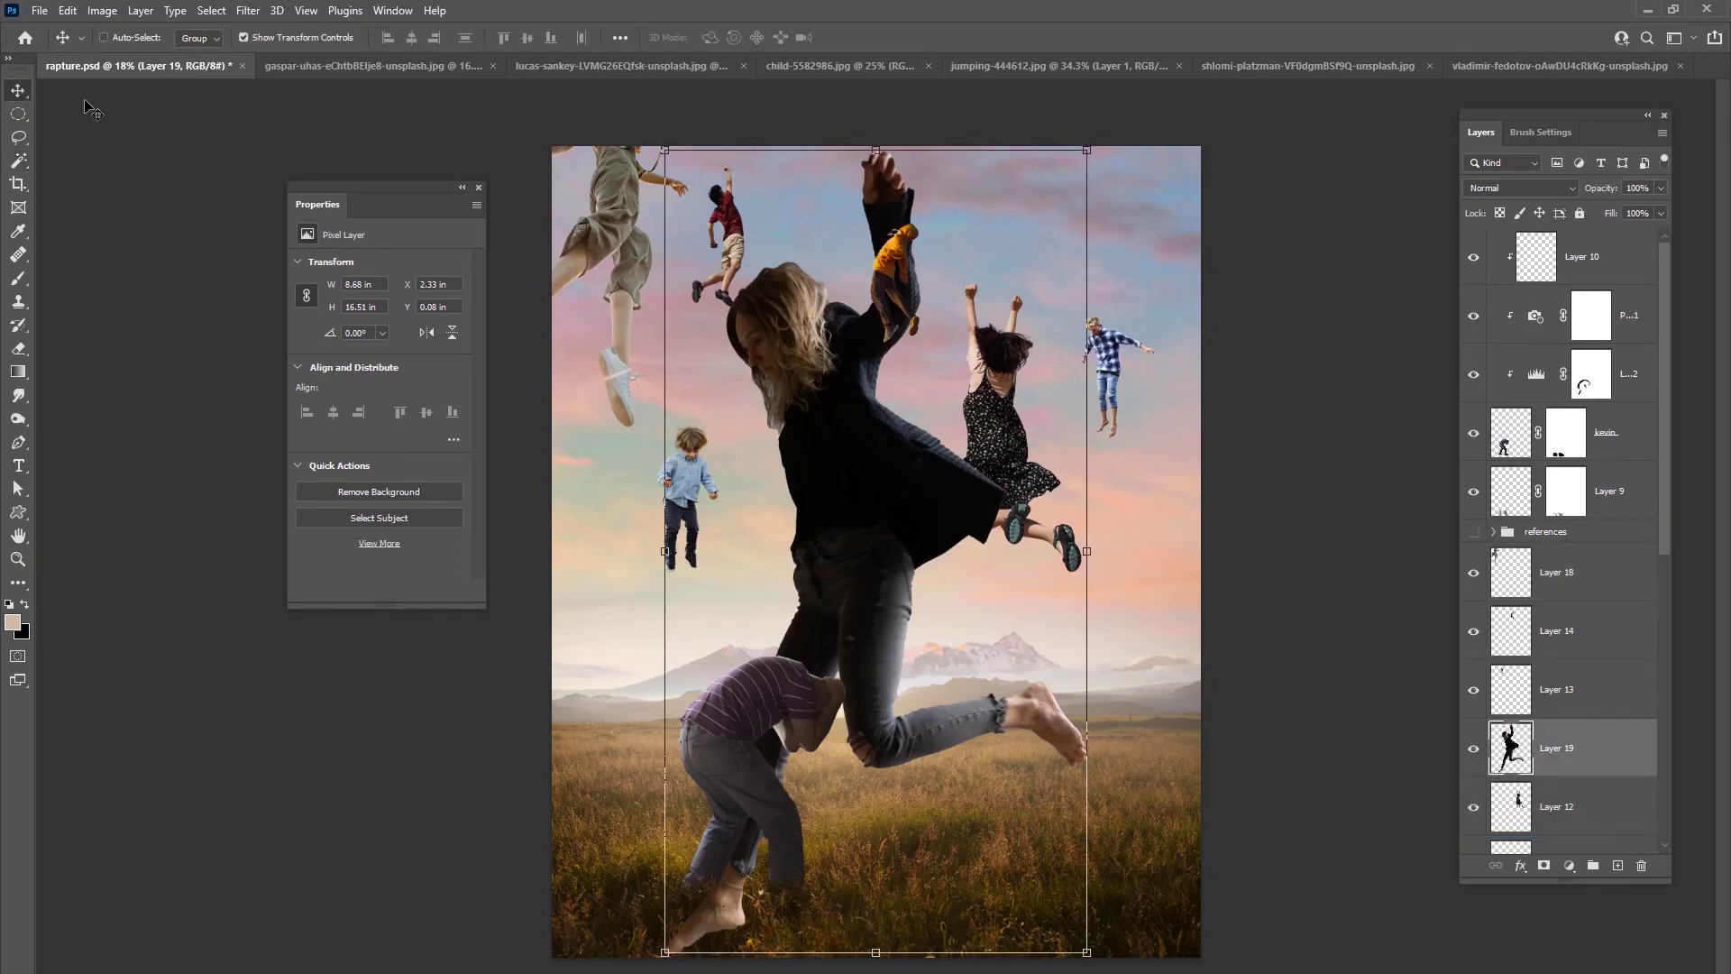
- Scale the black-jacket woman to about 1.03 × 2.08 in, rotate her about -5.9°, and place her in the sky above the mountains
left_click_drag(1085, 151, 777, 666)
left_click_drag(783, 769, 1083, 299)
left_click_drag(1101, 209, 1031, 353)
left_click_drag(1007, 394, 915, 548)
left_click_drag(934, 507, 925, 518)
left_click_drag(959, 494, 943, 485)
left_click_drag(914, 560, 924, 492)
left_click_drag(929, 447, 932, 440)
left_click_drag(968, 419, 908, 509)
left_click_drag(926, 493, 920, 489)
left_click_drag(887, 547, 888, 532)
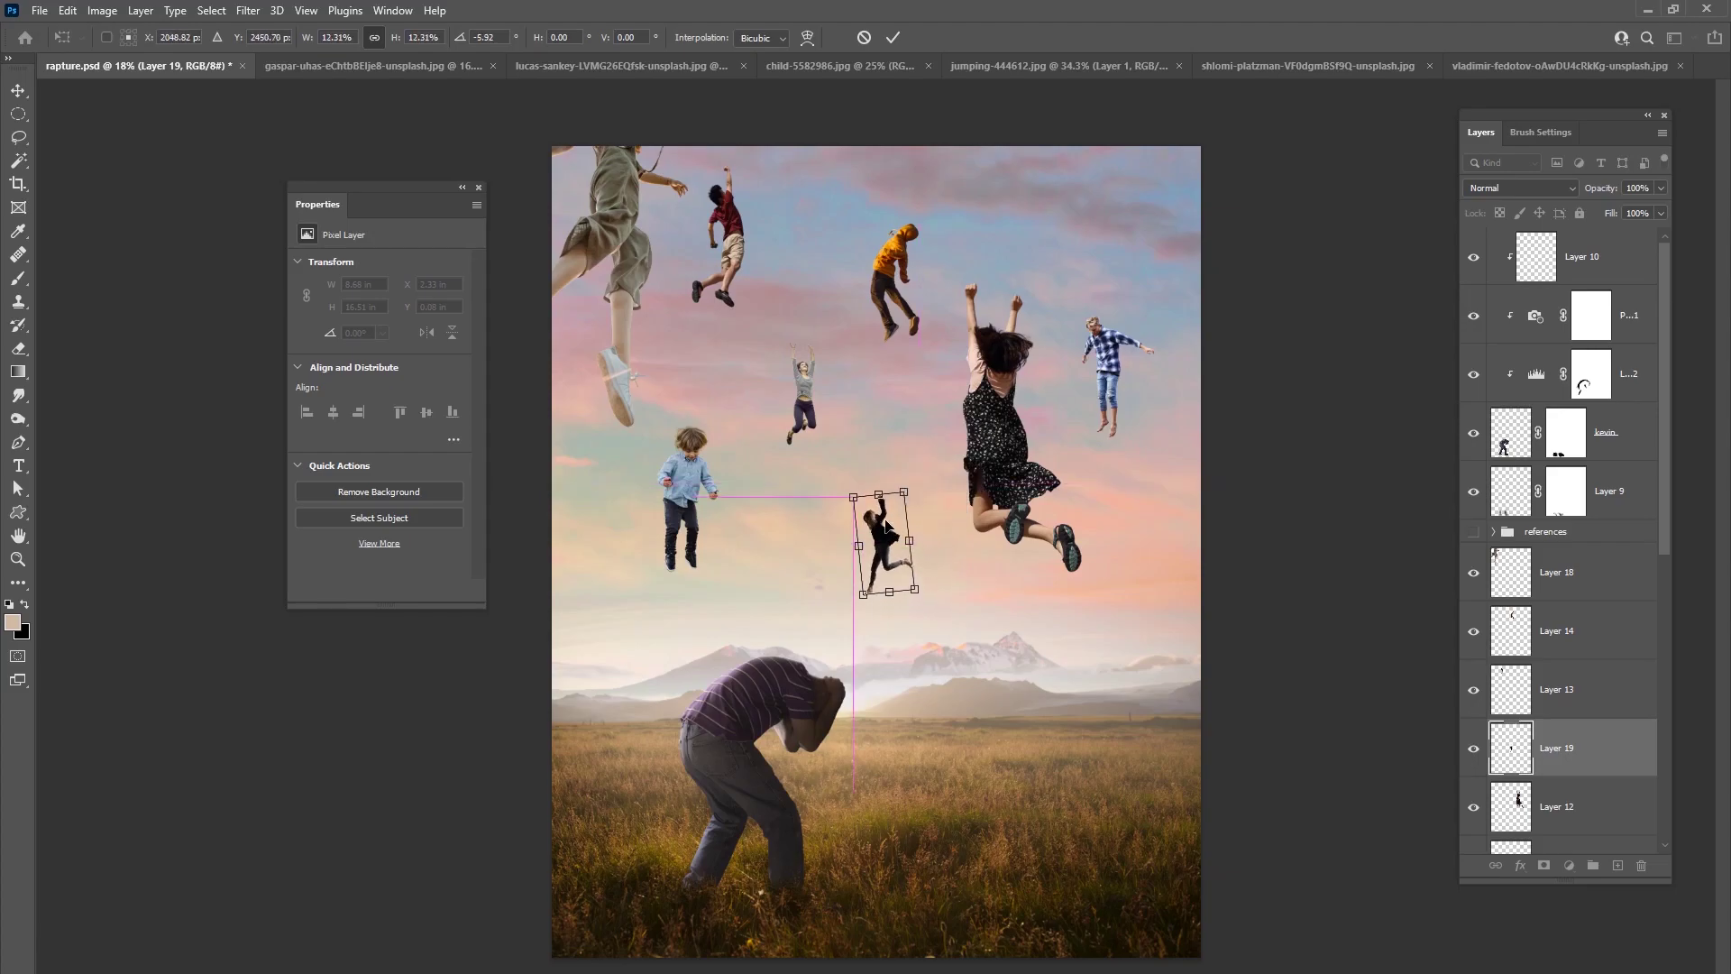
left_click(892, 37)
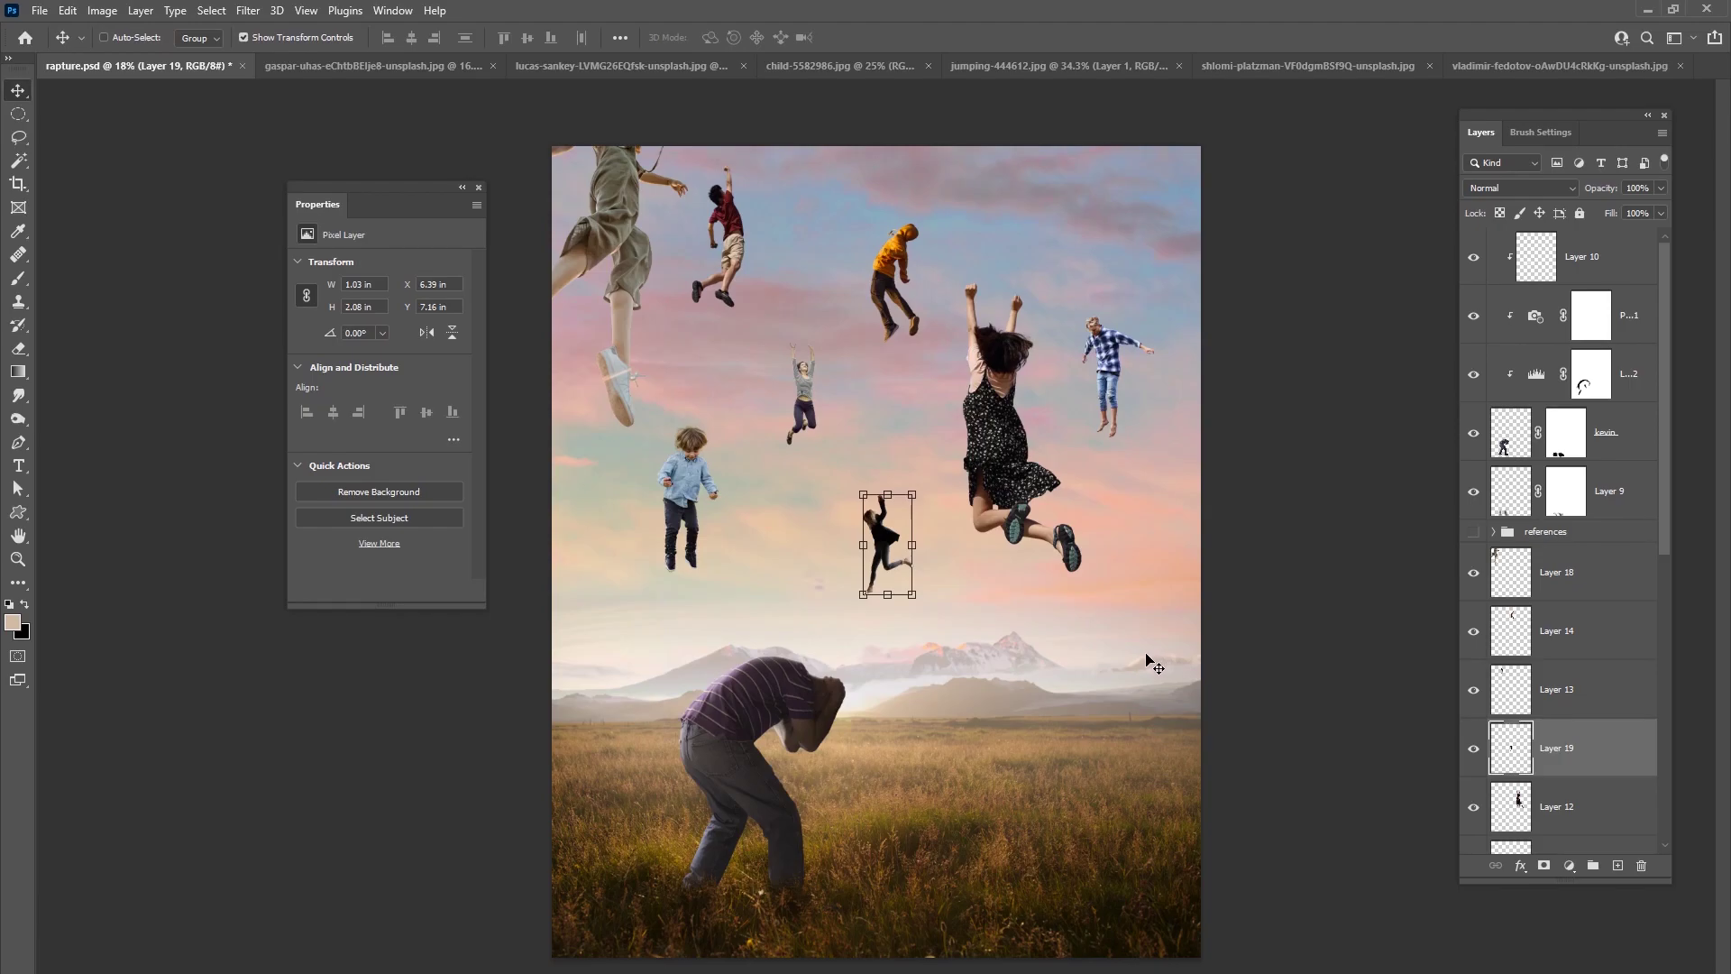
- Shrink the black-jacket woman further to about 0.81 × 1.64 in and reposition her at about X 6.26, Y 7.1 in
mouse_move(899, 535)
left_mouse_down()
mouse_move(897, 556)
mouse_move(906, 535)
left_mouse_up()
left_click_drag(891, 561, 909, 472)
left_click_drag(903, 493, 886, 514)
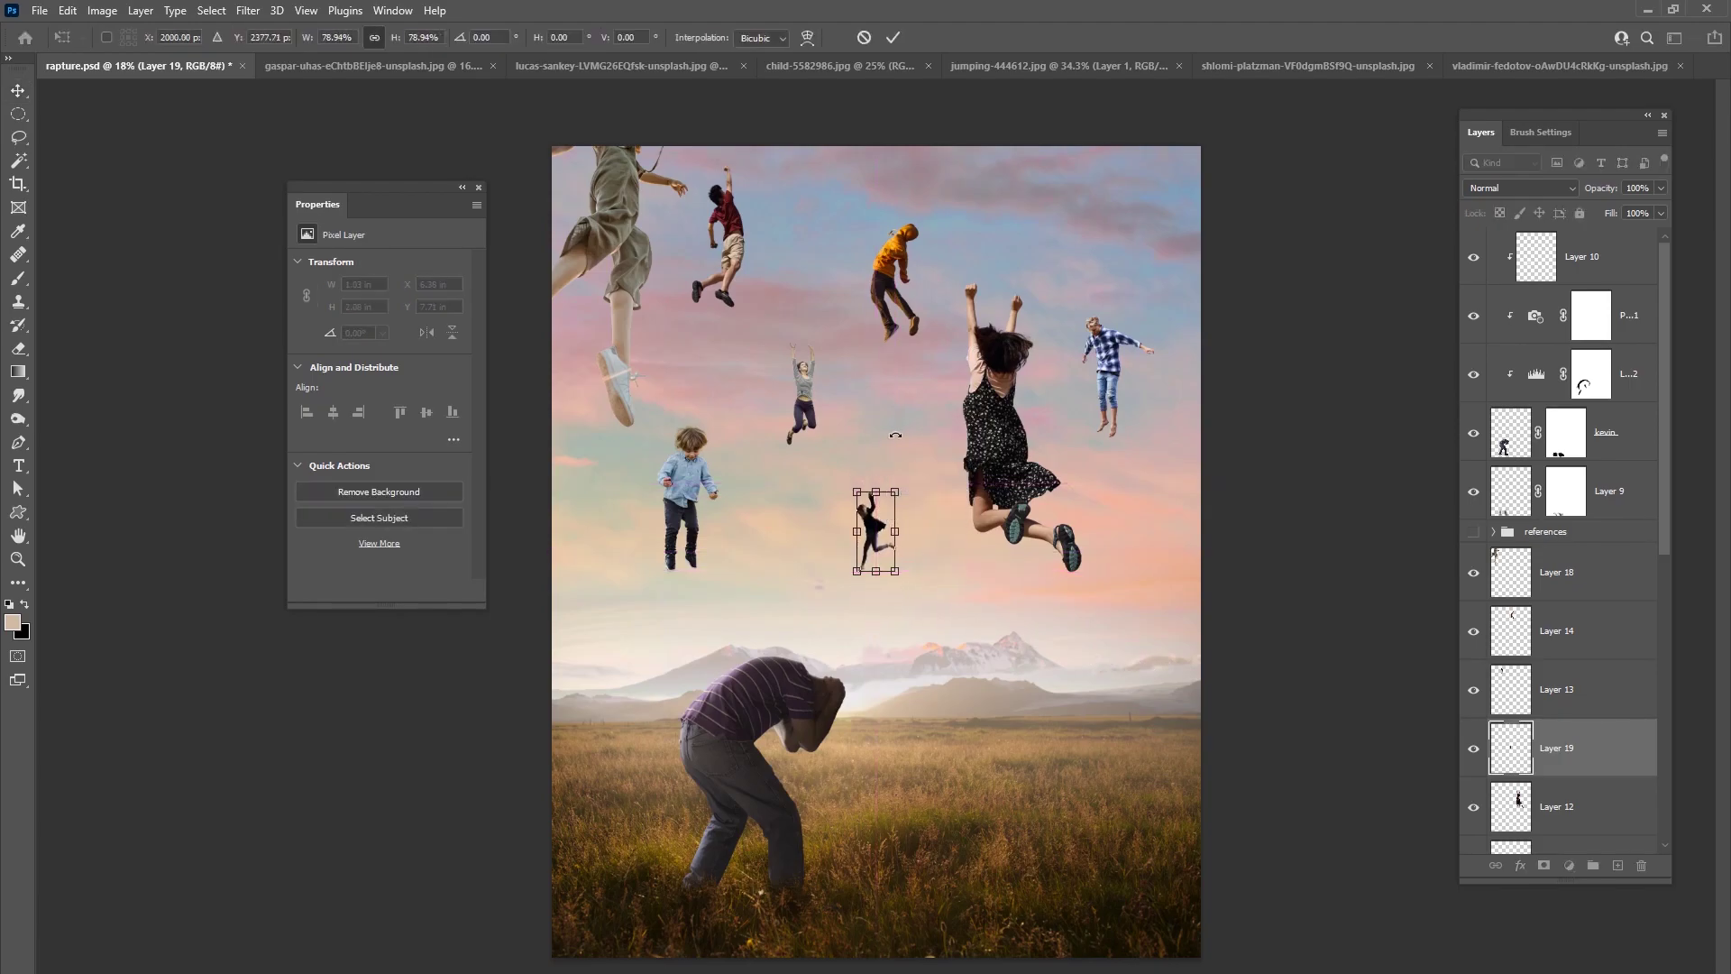
left_click(893, 38)
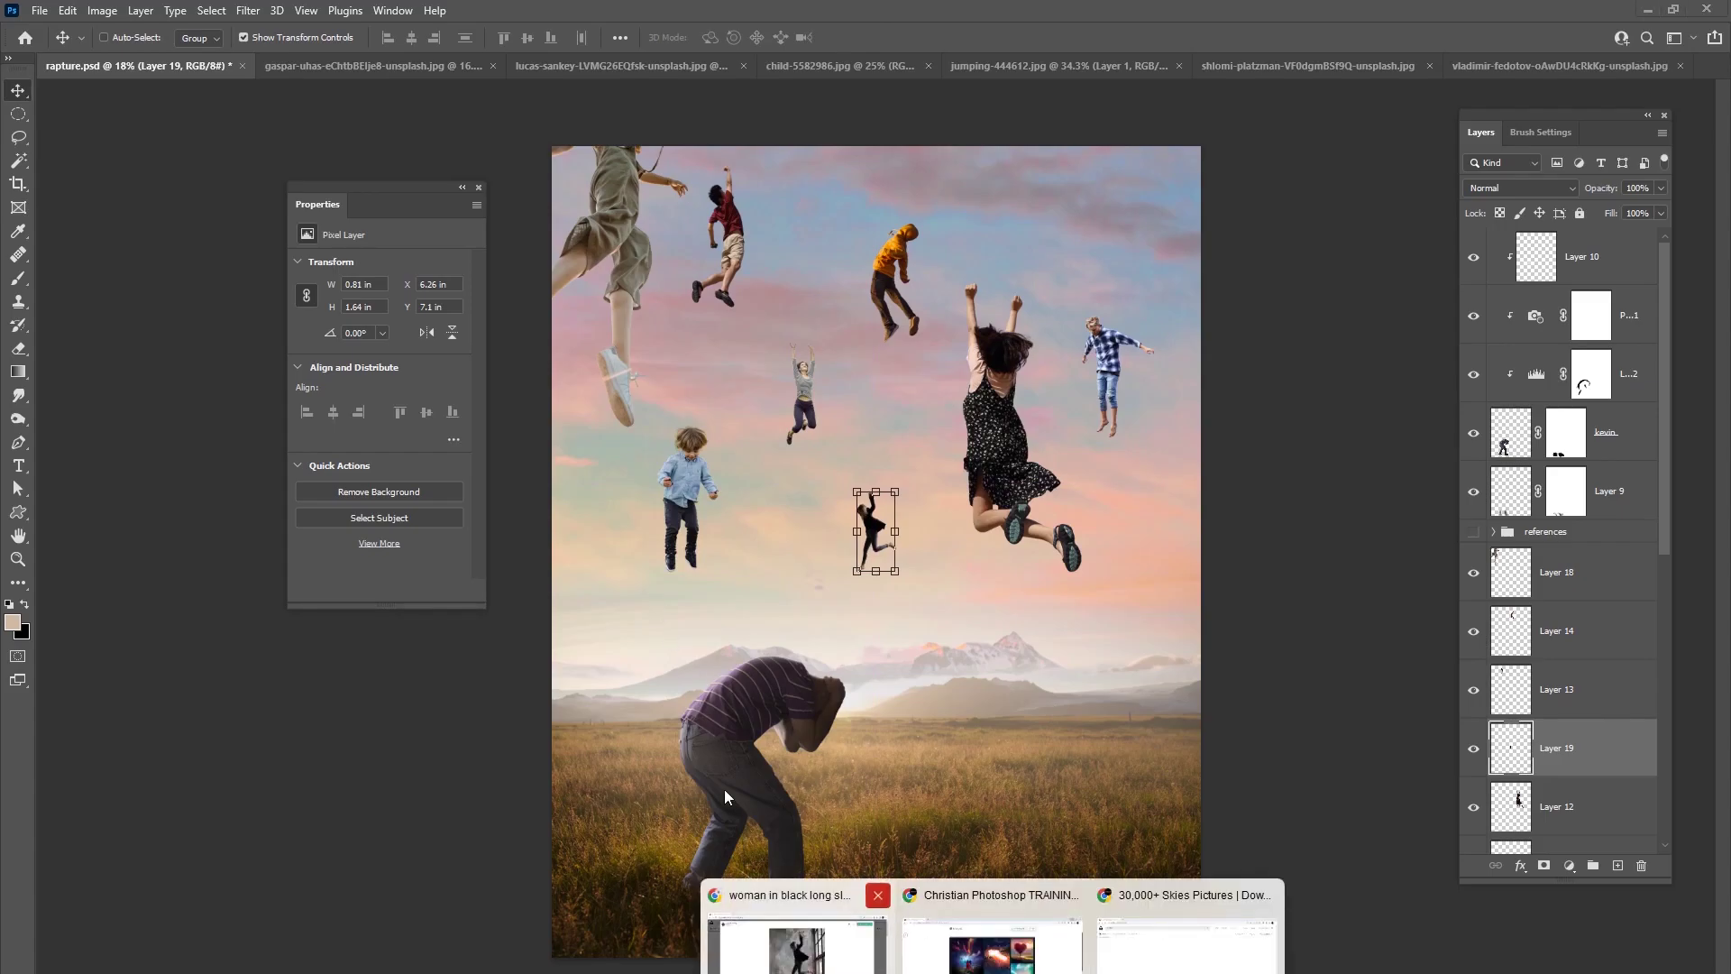
- Switch to the Unsplash jumping results in the browser and open the photo of the man in black leaping backward
left_click(790, 940)
left_click(59, 315)
scroll(946, 514, "down", 8)
scroll(946, 514, "down", 2)
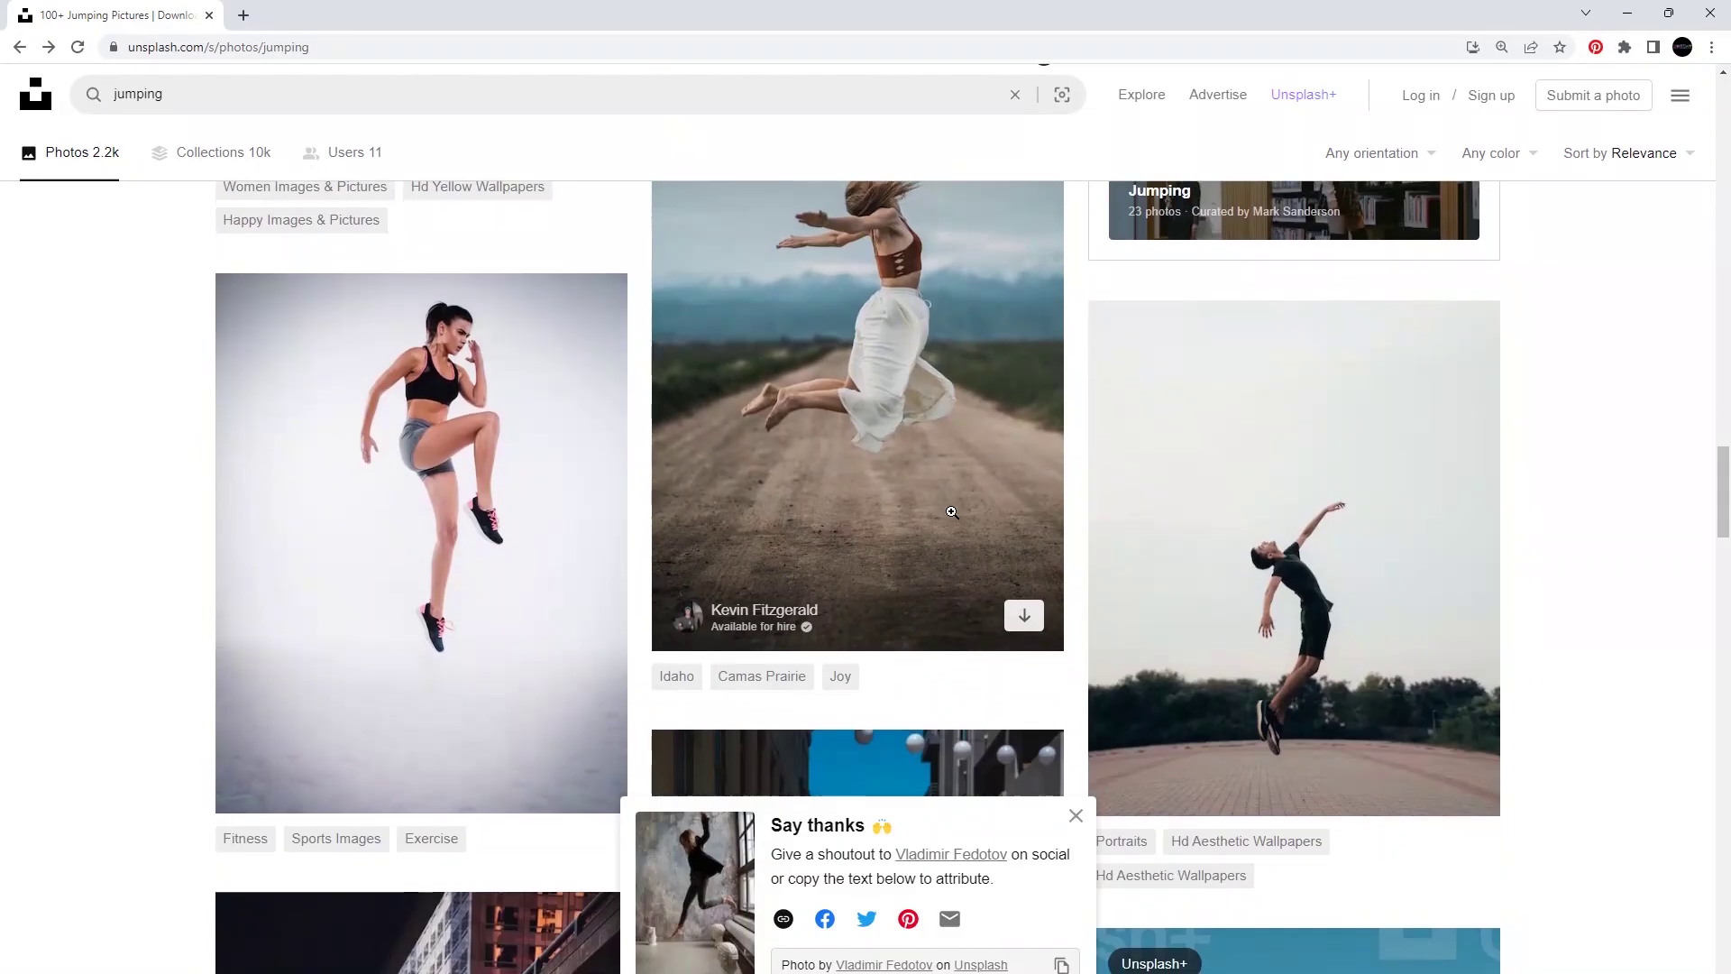
left_click(1289, 587)
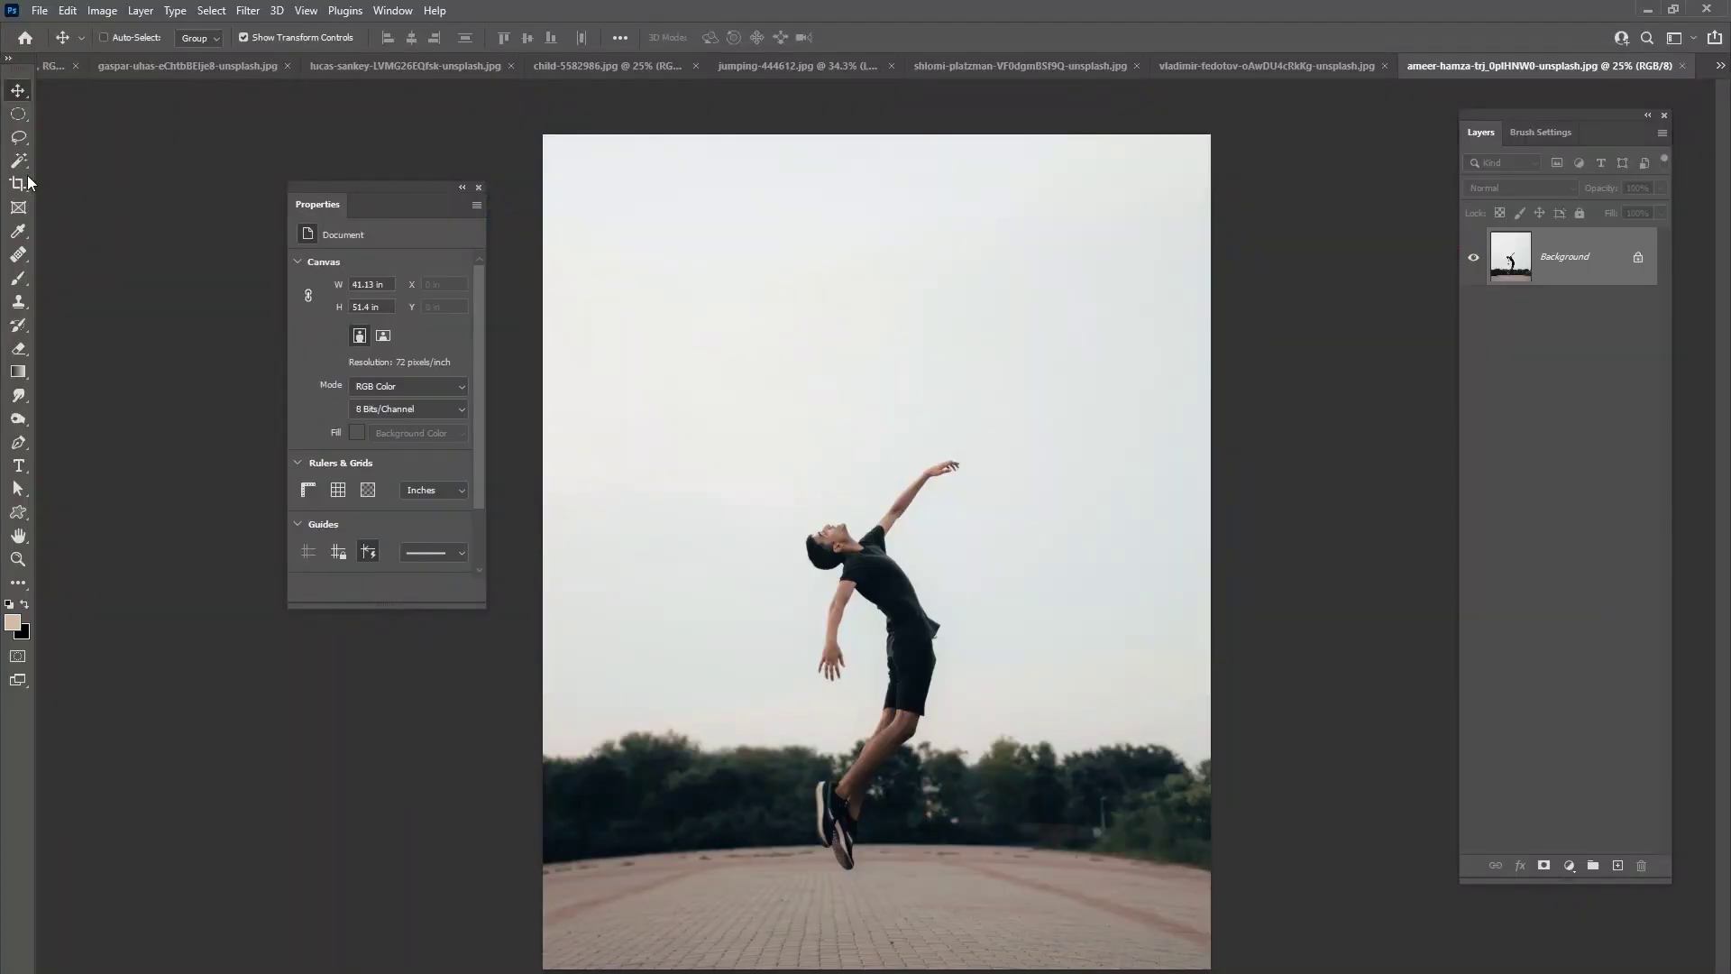
- Select the leaping man in the photo, copy him into rapture.psd above the mountains, and adjust his position
left_click(18, 161)
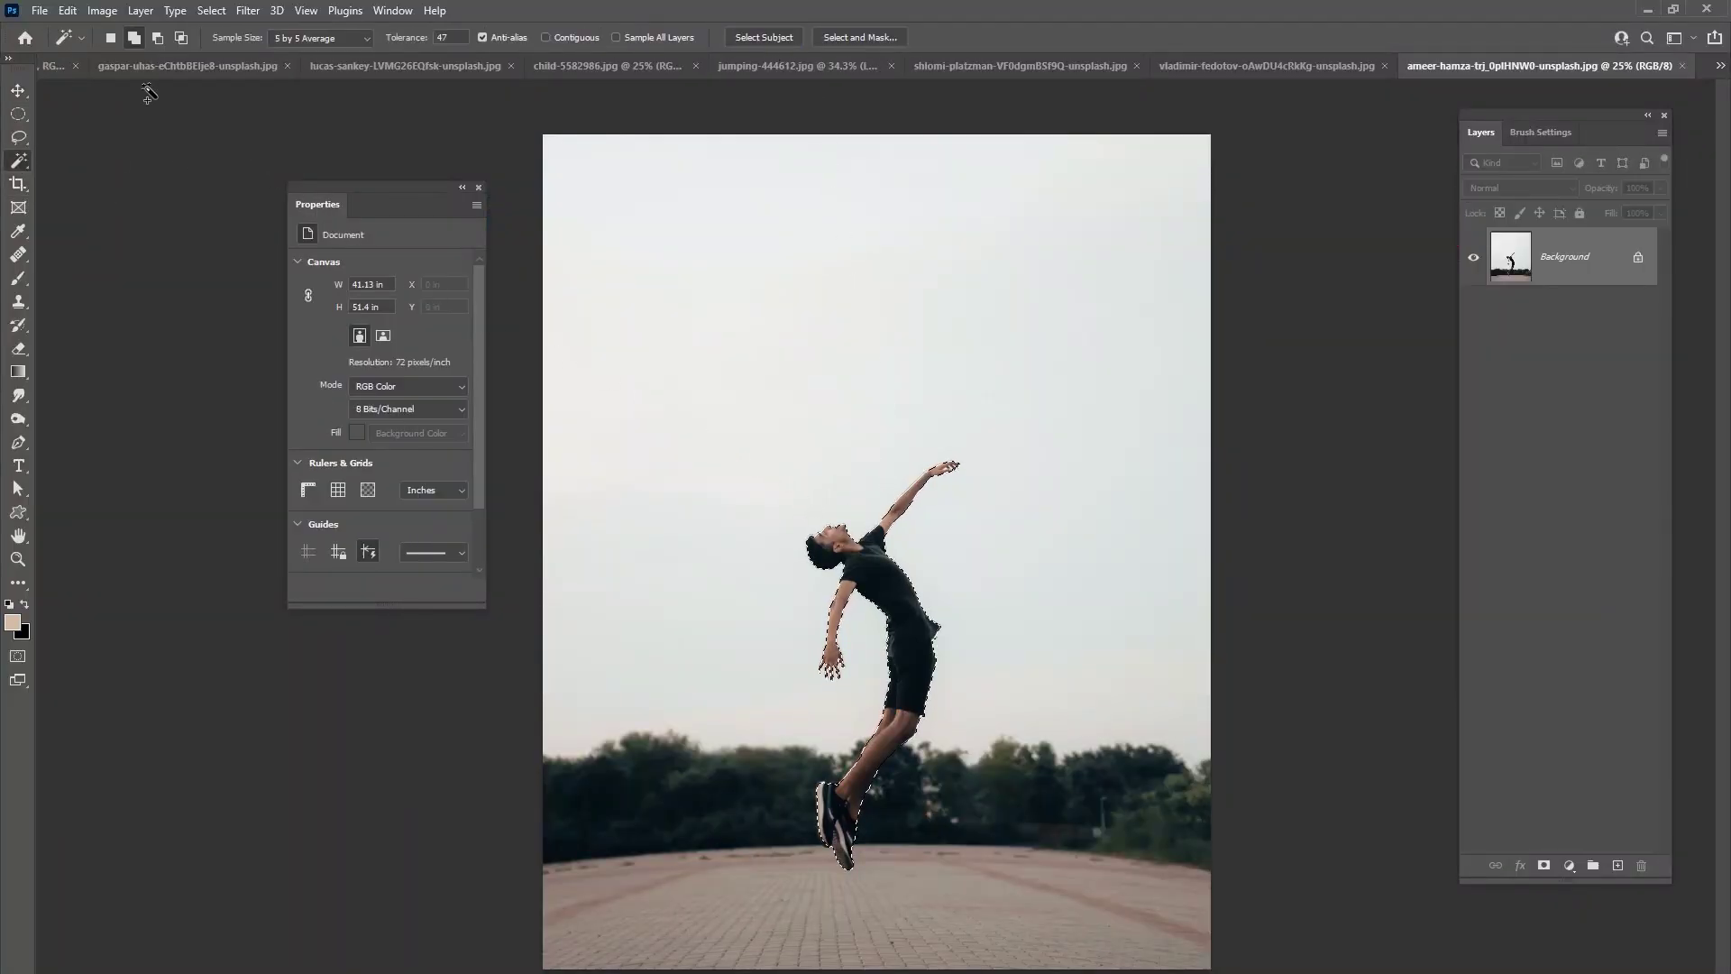
key("ctrl+Tab")
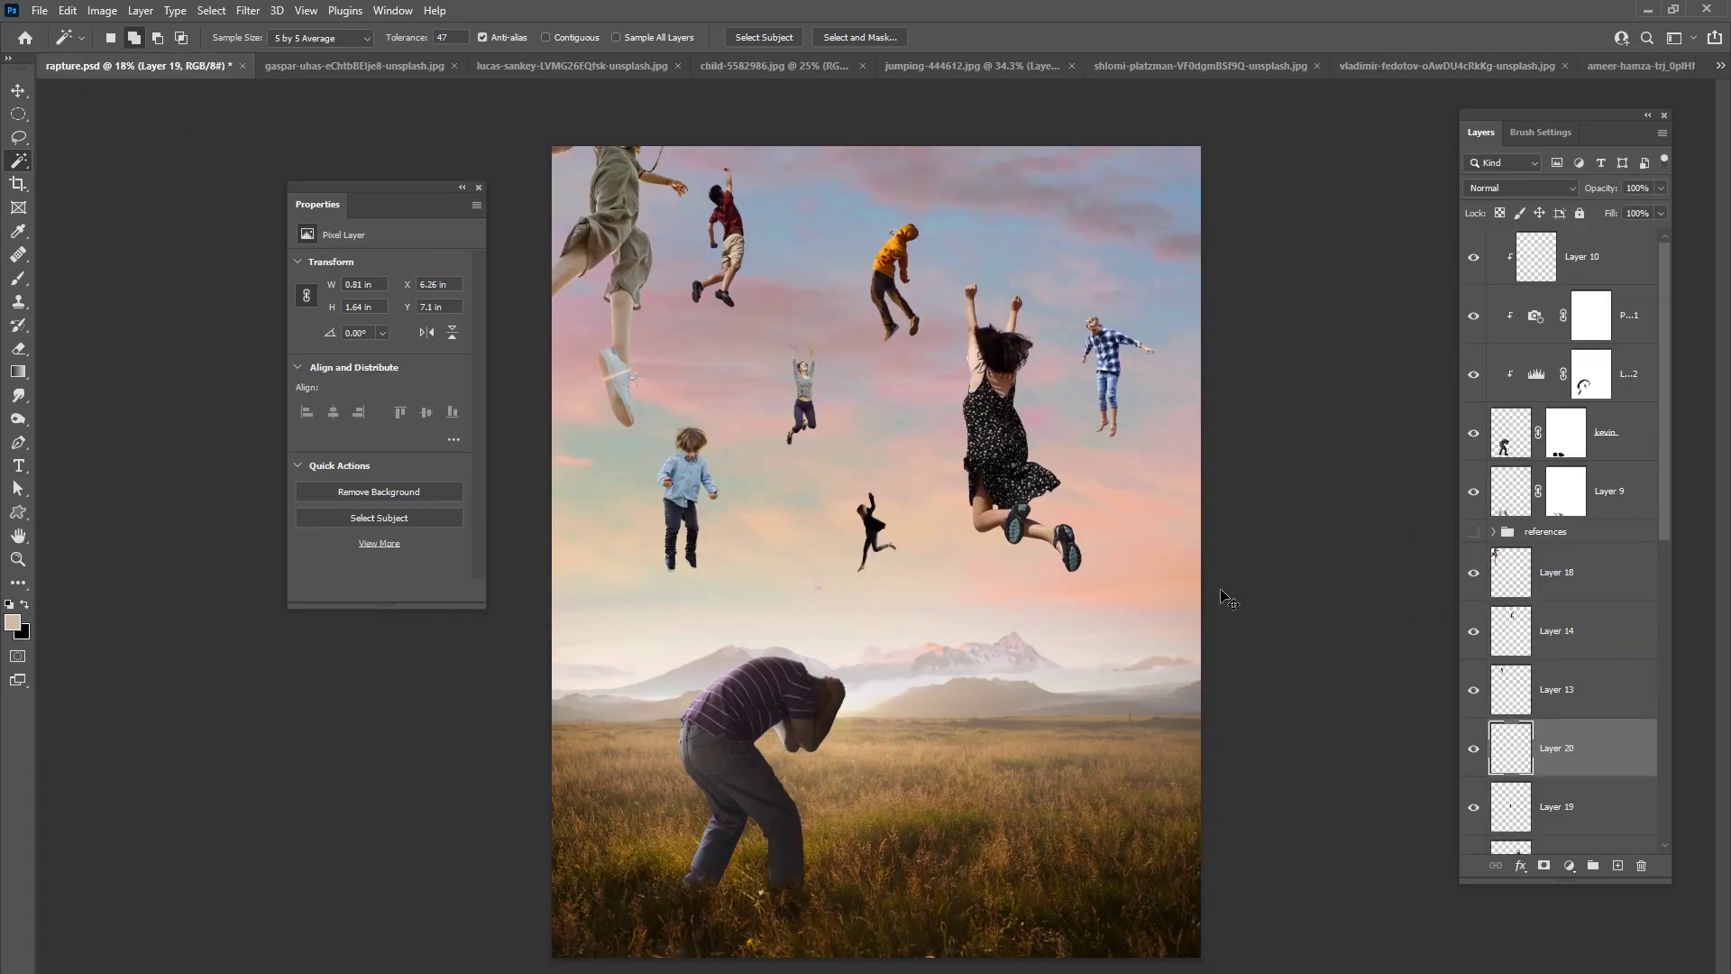
key("ctrl+v")
left_click(23, 91)
mouse_move(897, 505)
left_mouse_down()
mouse_move(909, 479)
mouse_move(887, 494)
left_mouse_up()
- Use Puppet Warp on the pasted man to reshape the pose of his head, arm and feet
left_click(68, 11)
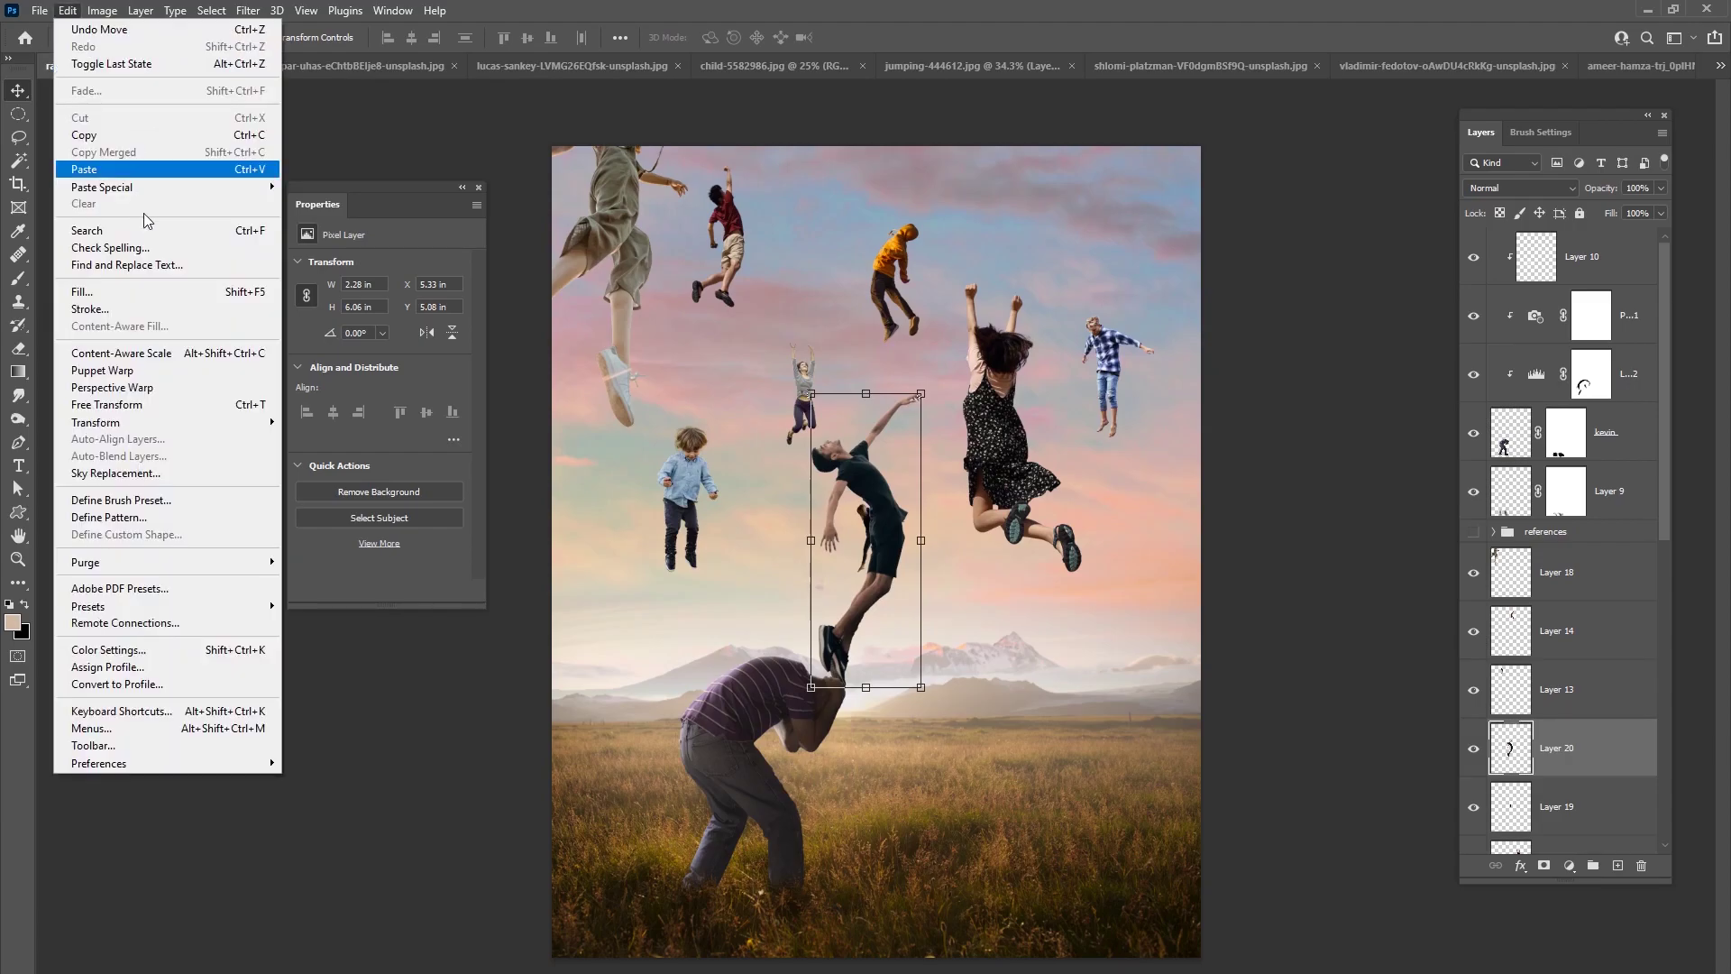
left_click(108, 371)
left_click(855, 471)
left_click(825, 456)
mouse_move(825, 456)
left_mouse_down()
mouse_move(903, 379)
mouse_move(838, 425)
left_mouse_up()
left_click_drag(806, 525, 817, 525)
left_click_drag(837, 659, 858, 665)
left_click(821, 37)
- Transform the man into a narrower shape and place him over the woman in the black dress
left_click_drag(891, 491, 915, 466)
left_click_drag(930, 347, 915, 399)
left_click_drag(874, 531, 1014, 437)
key("Return")
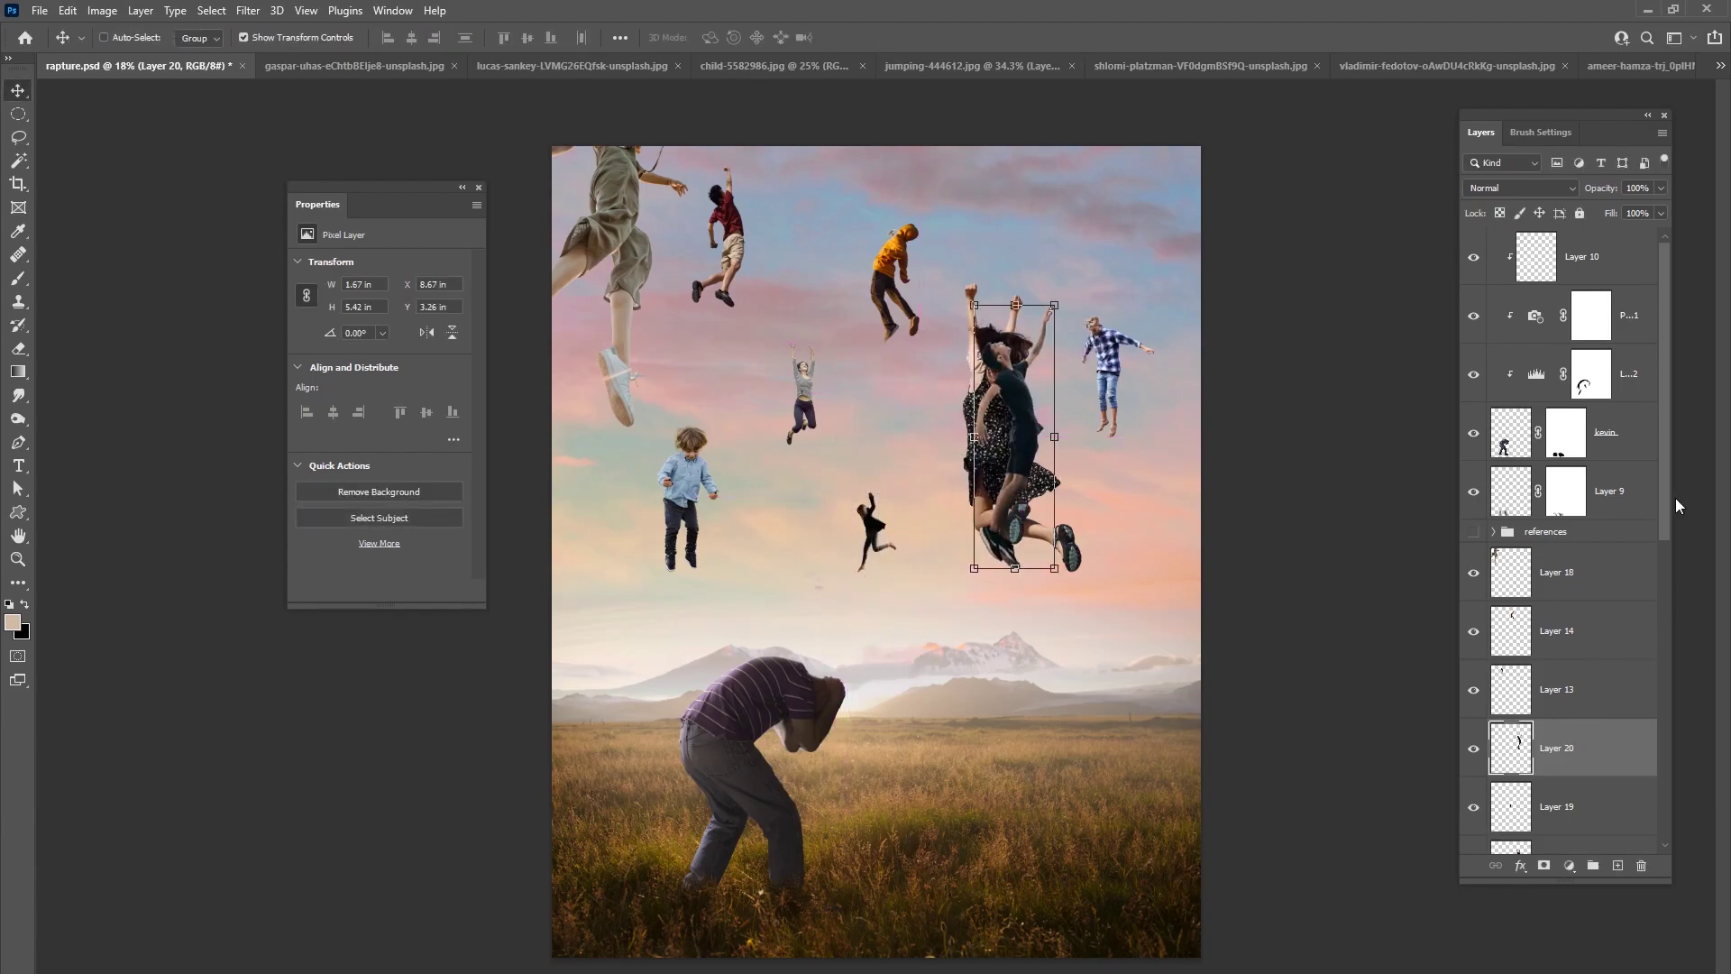
- Place the man's layer below Layer 16, shrink and flip him to about 0.59 × 1.31 in, and position him above the woman in the dress
scroll(1664, 577, "down", 4)
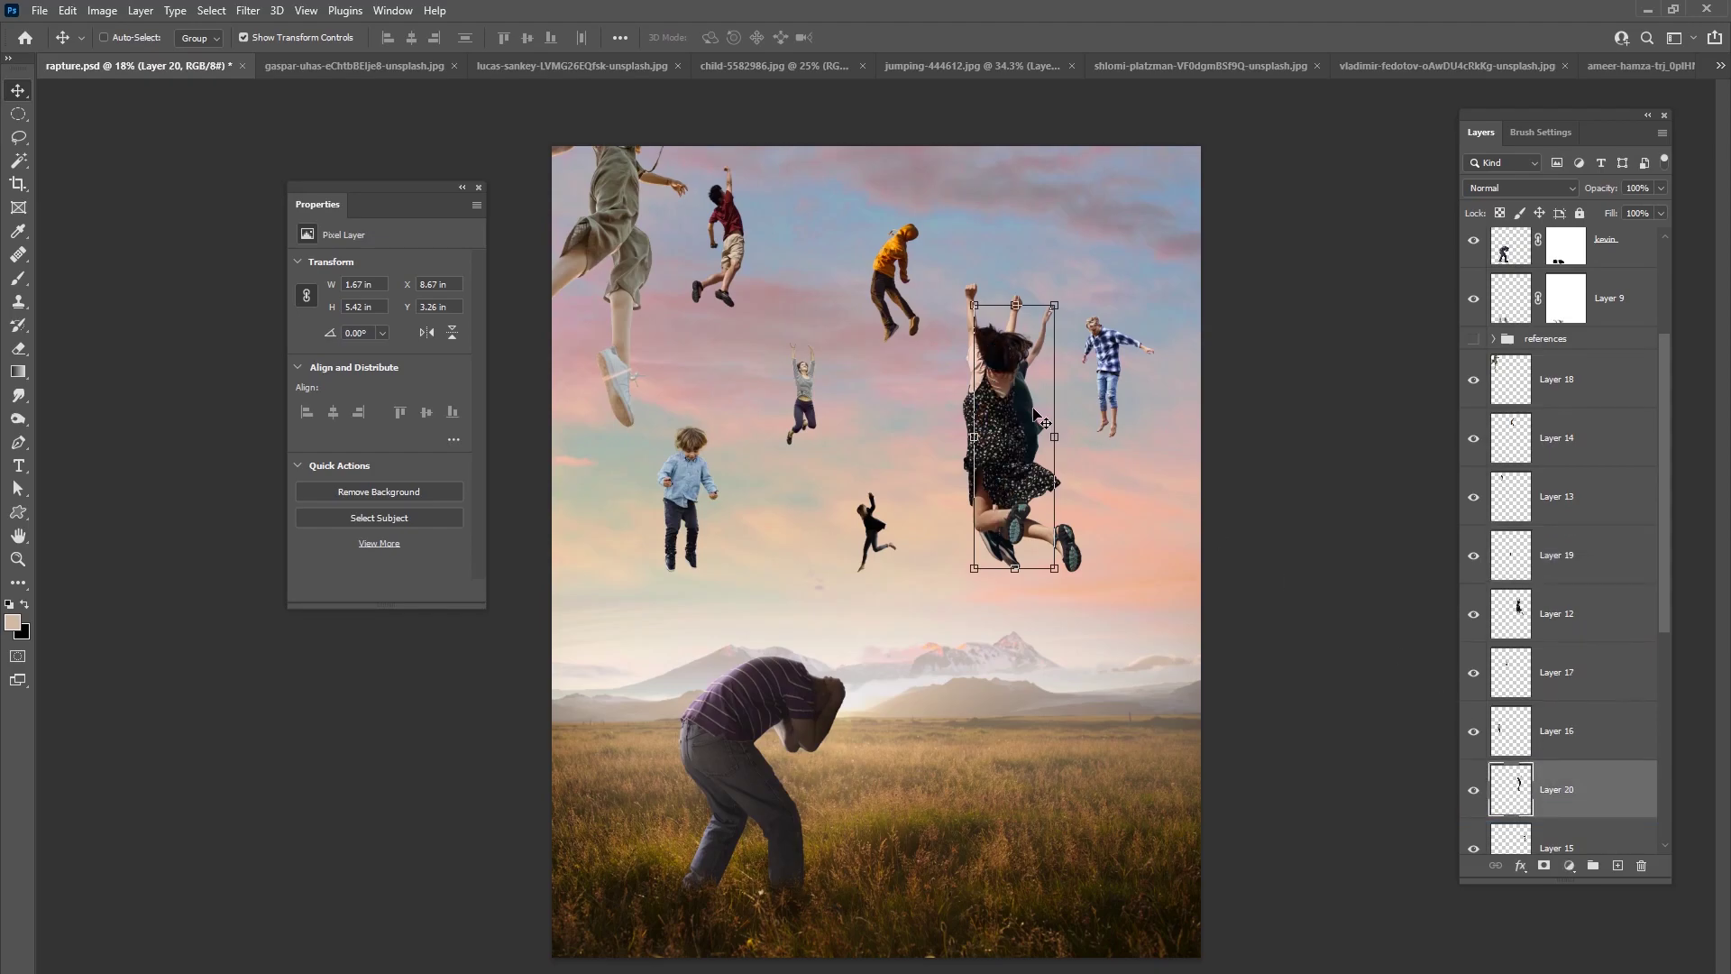
left_click_drag(1039, 408, 1047, 296)
left_click_drag(1062, 193, 1007, 269)
left_click_drag(995, 313, 1021, 178)
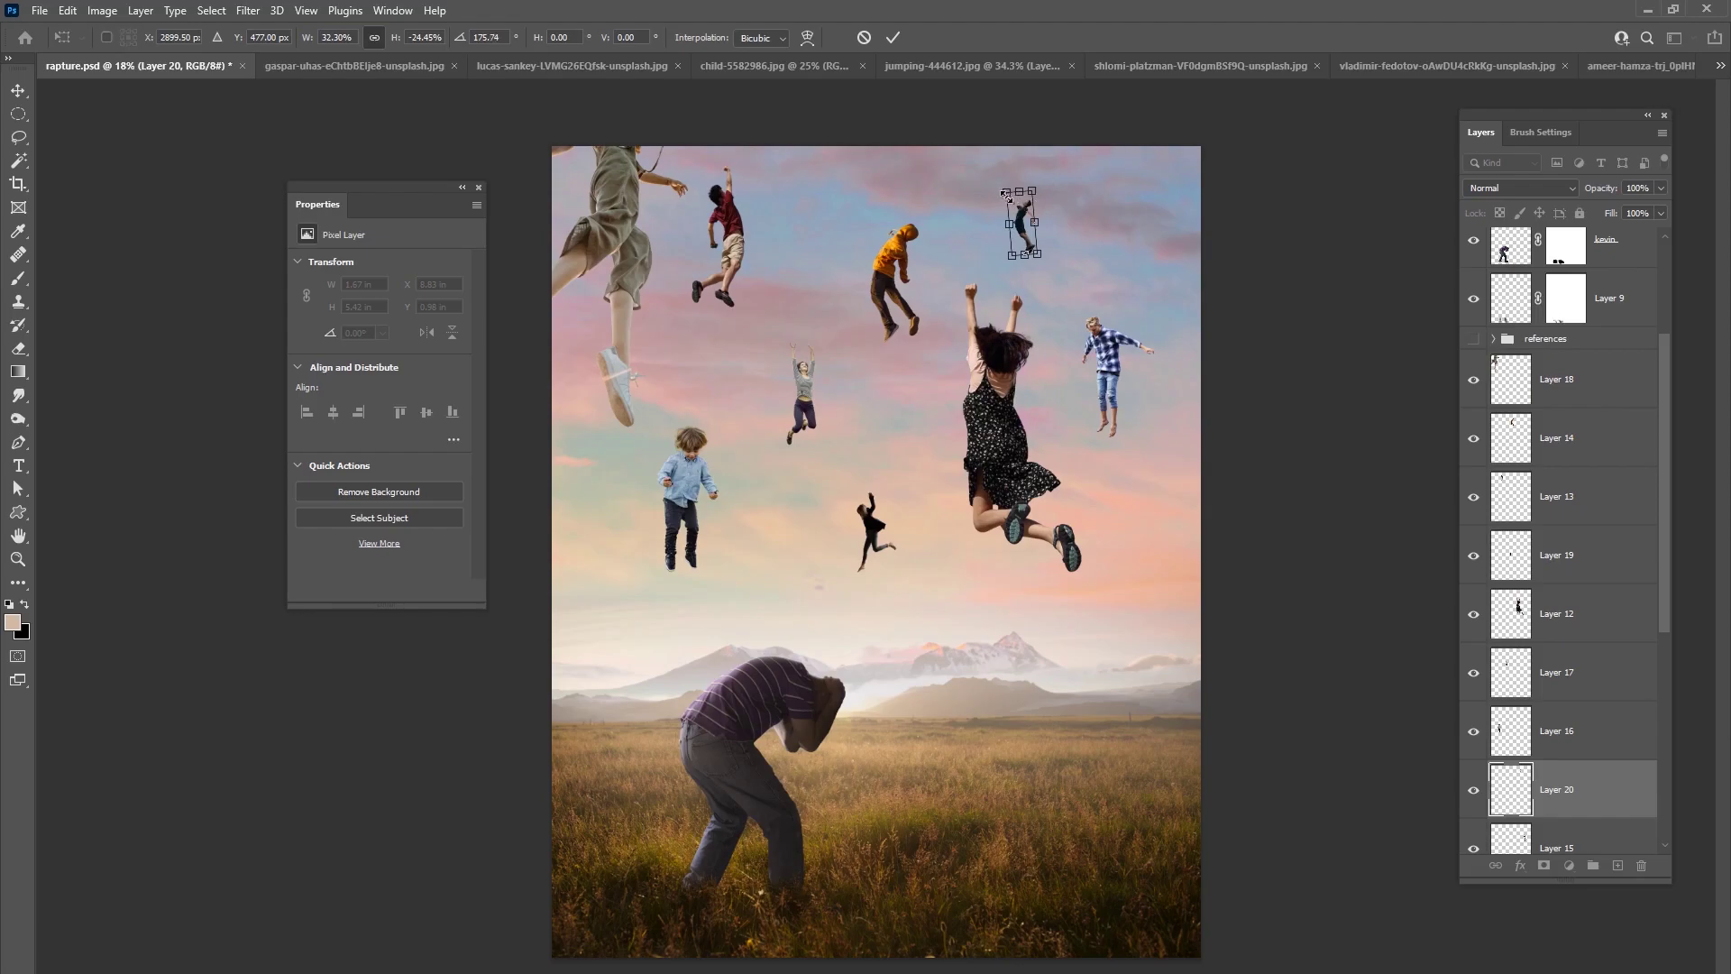
left_click(892, 37)
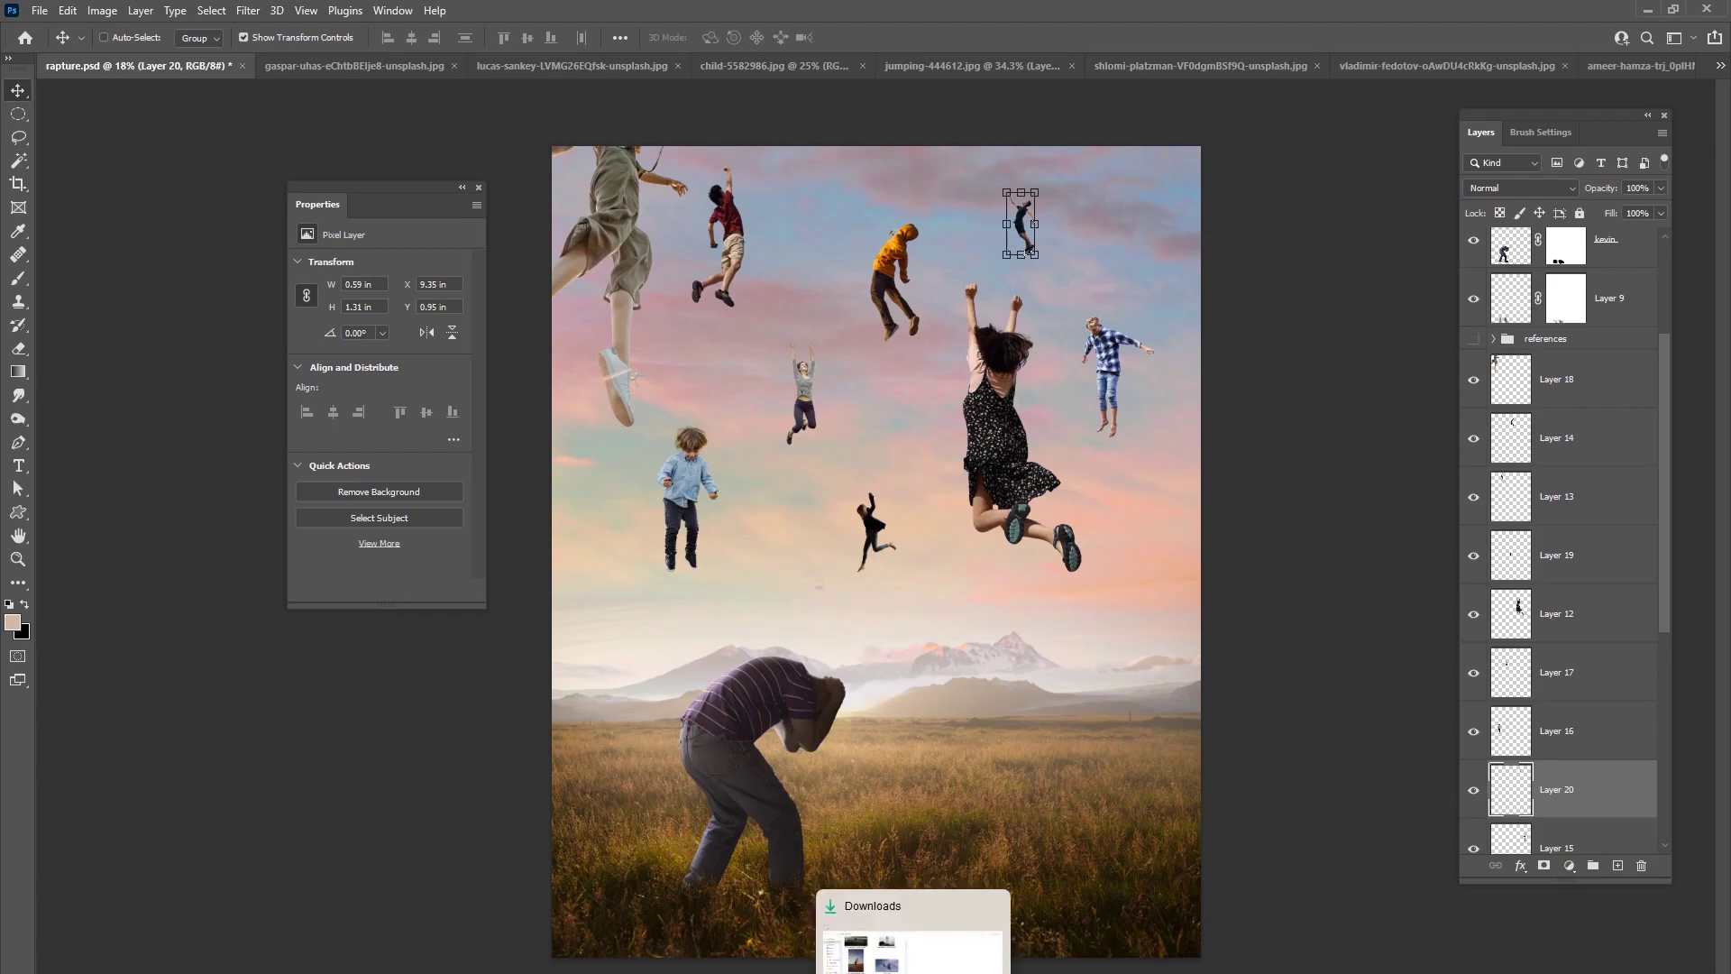
- Return to the Unsplash jumping results in the browser and examine further photos for another usable jumping figure
left_click(745, 938)
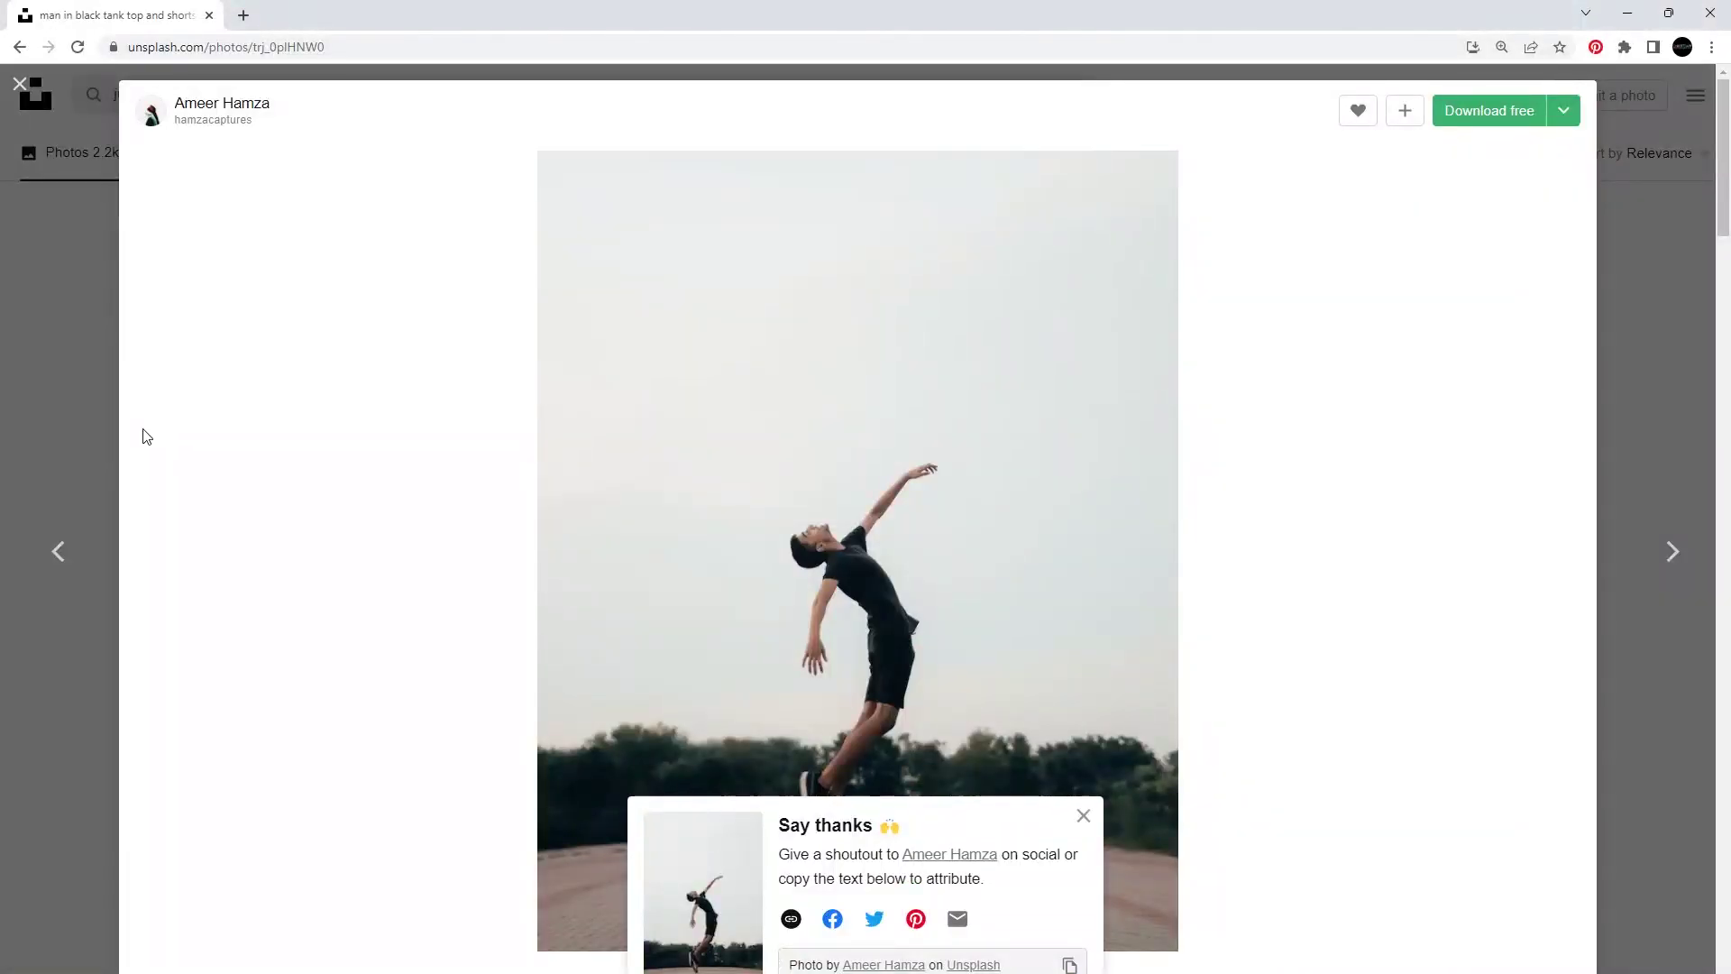
left_click(105, 428)
scroll(950, 530, "down", 6)
scroll(950, 530, "down", 2)
scroll(950, 530, "down", 6)
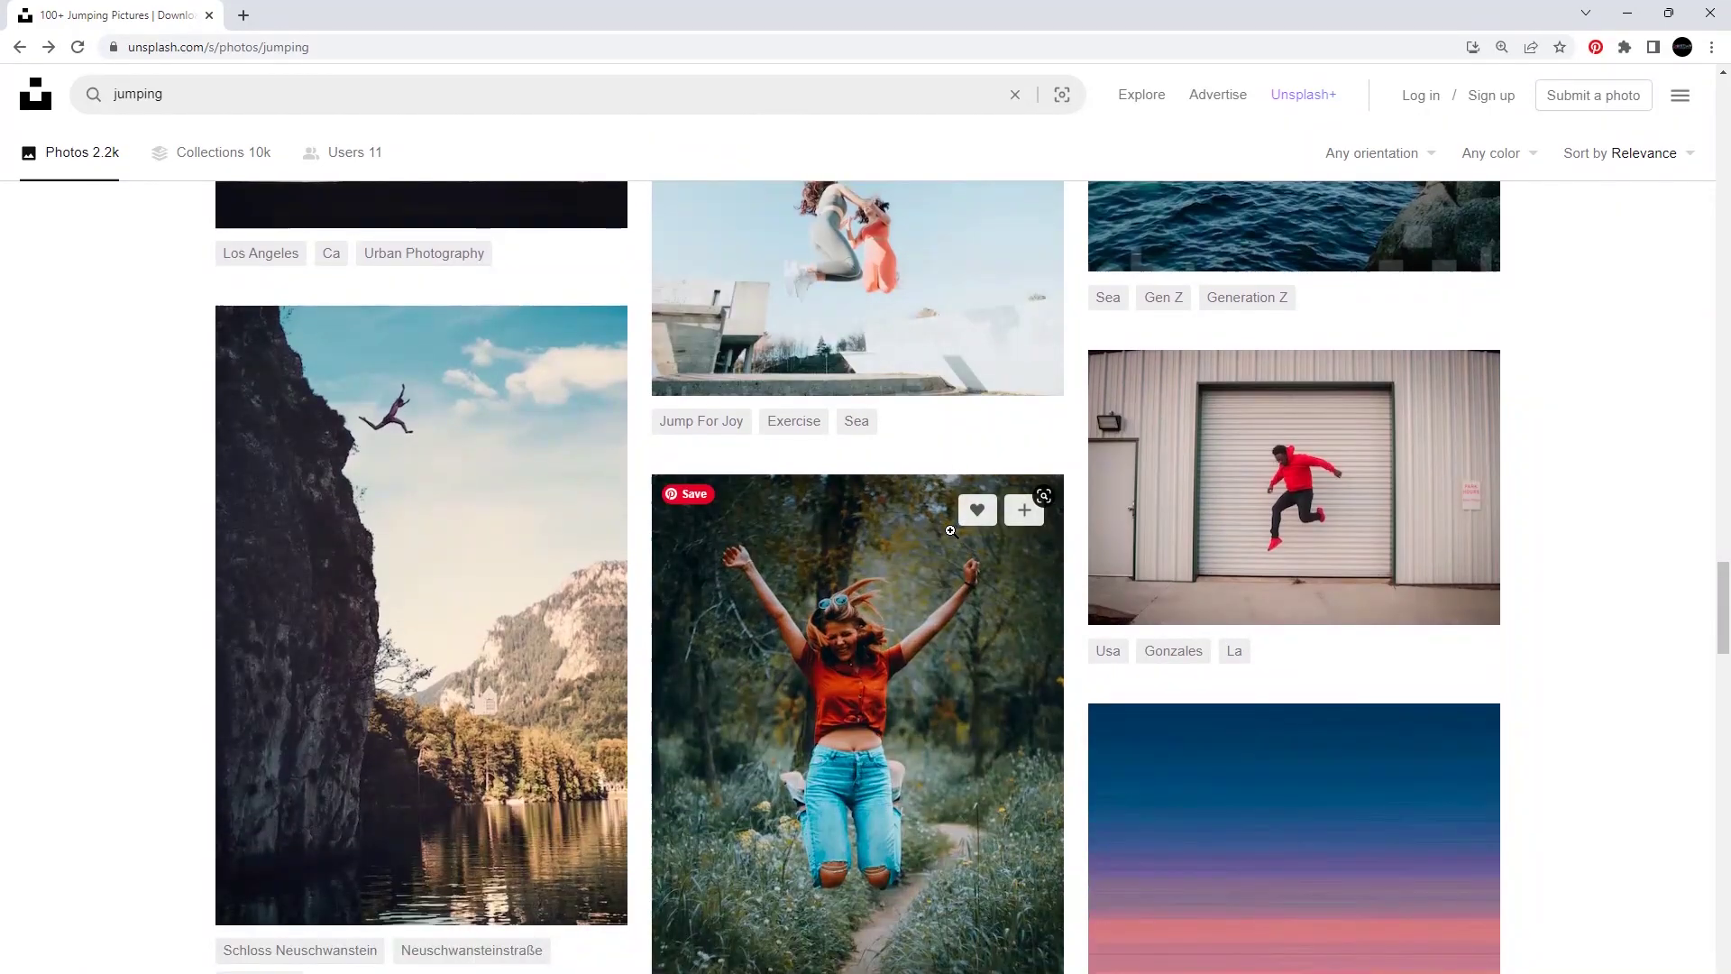
scroll(950, 530, "down", 10)
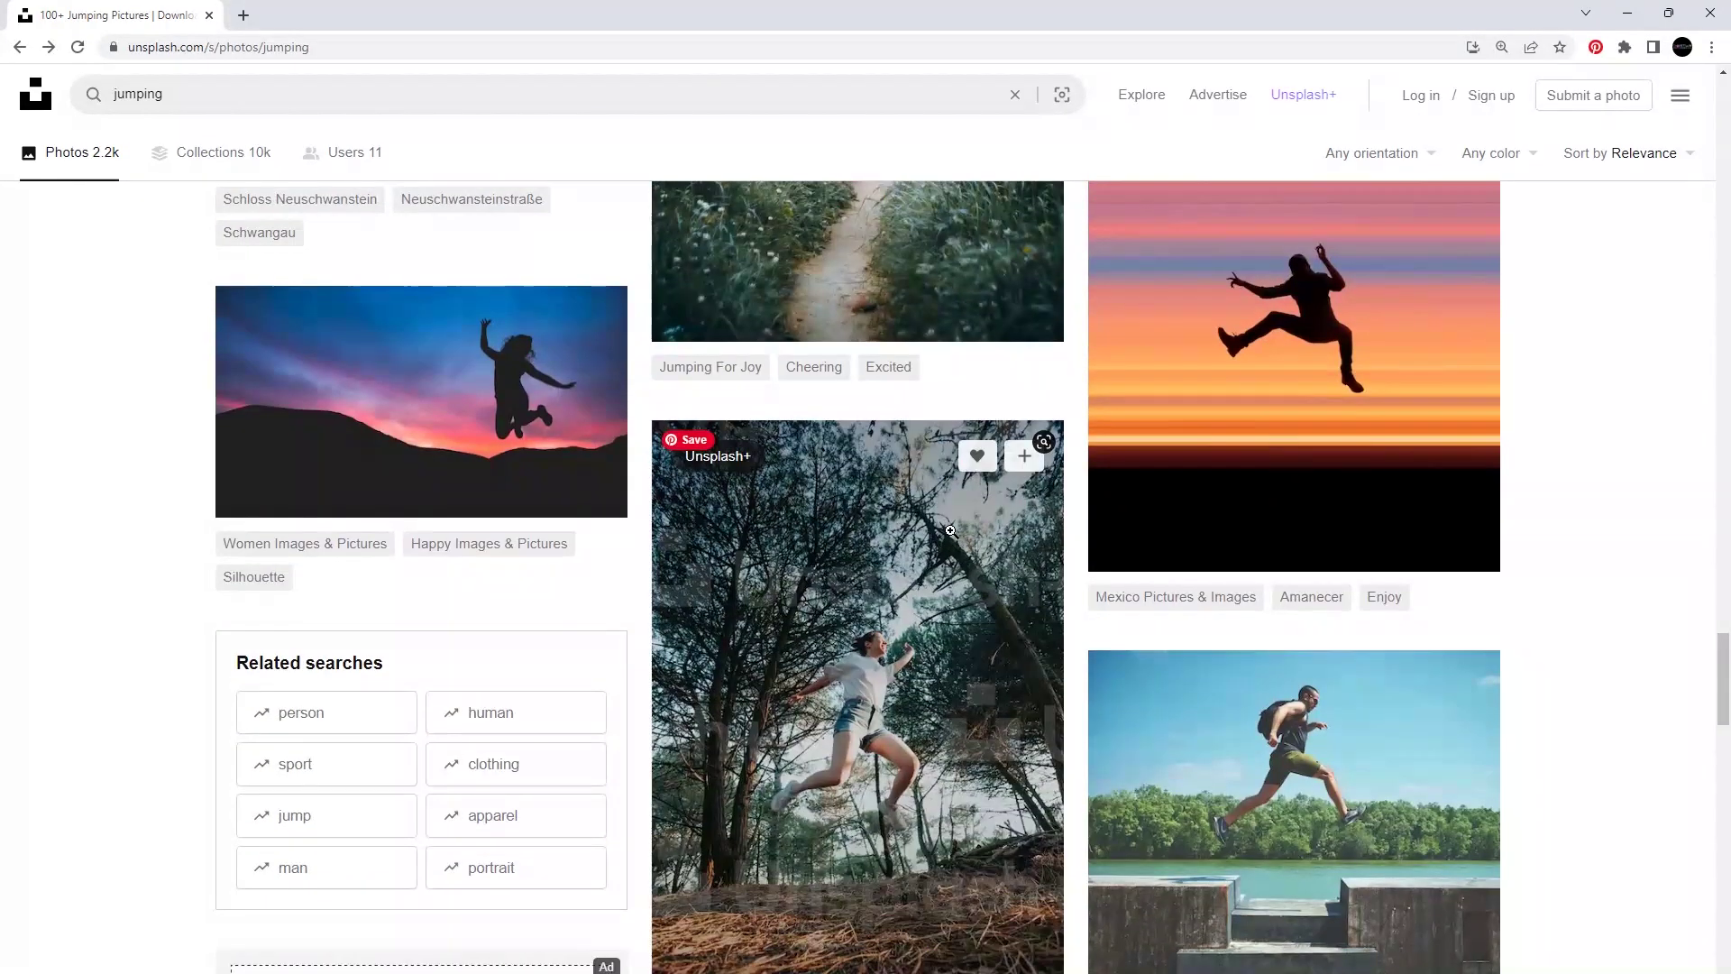
scroll(950, 530, "down", 6)
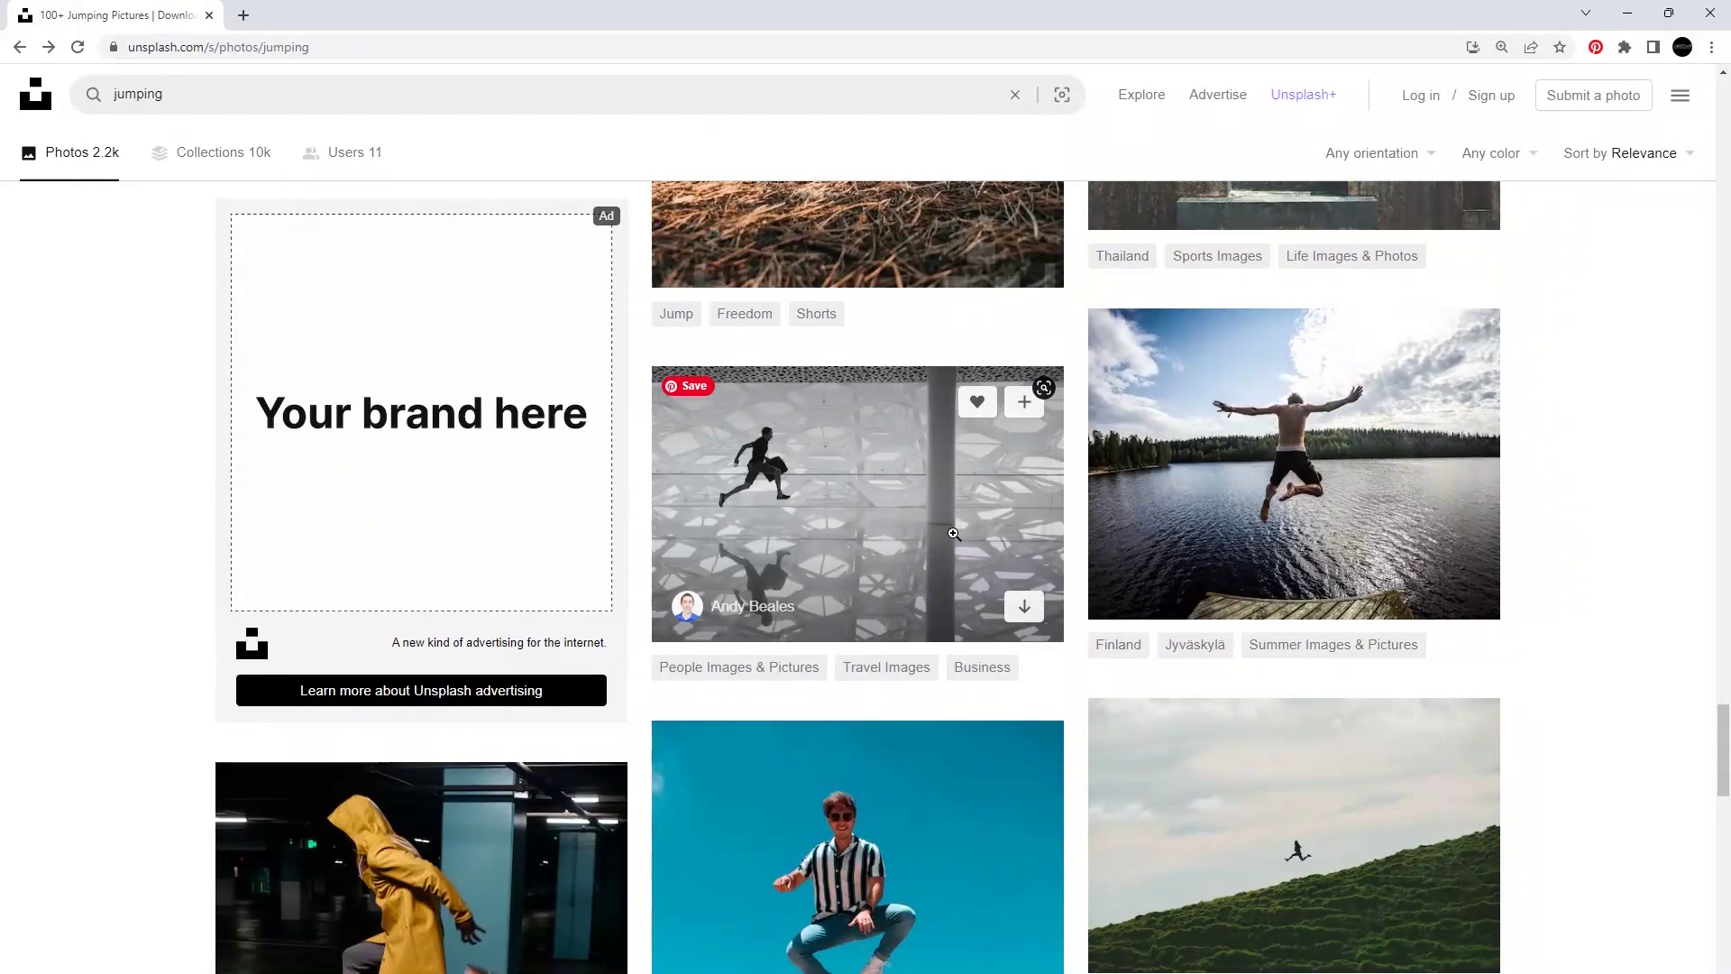
scroll(953, 533, "down", 12)
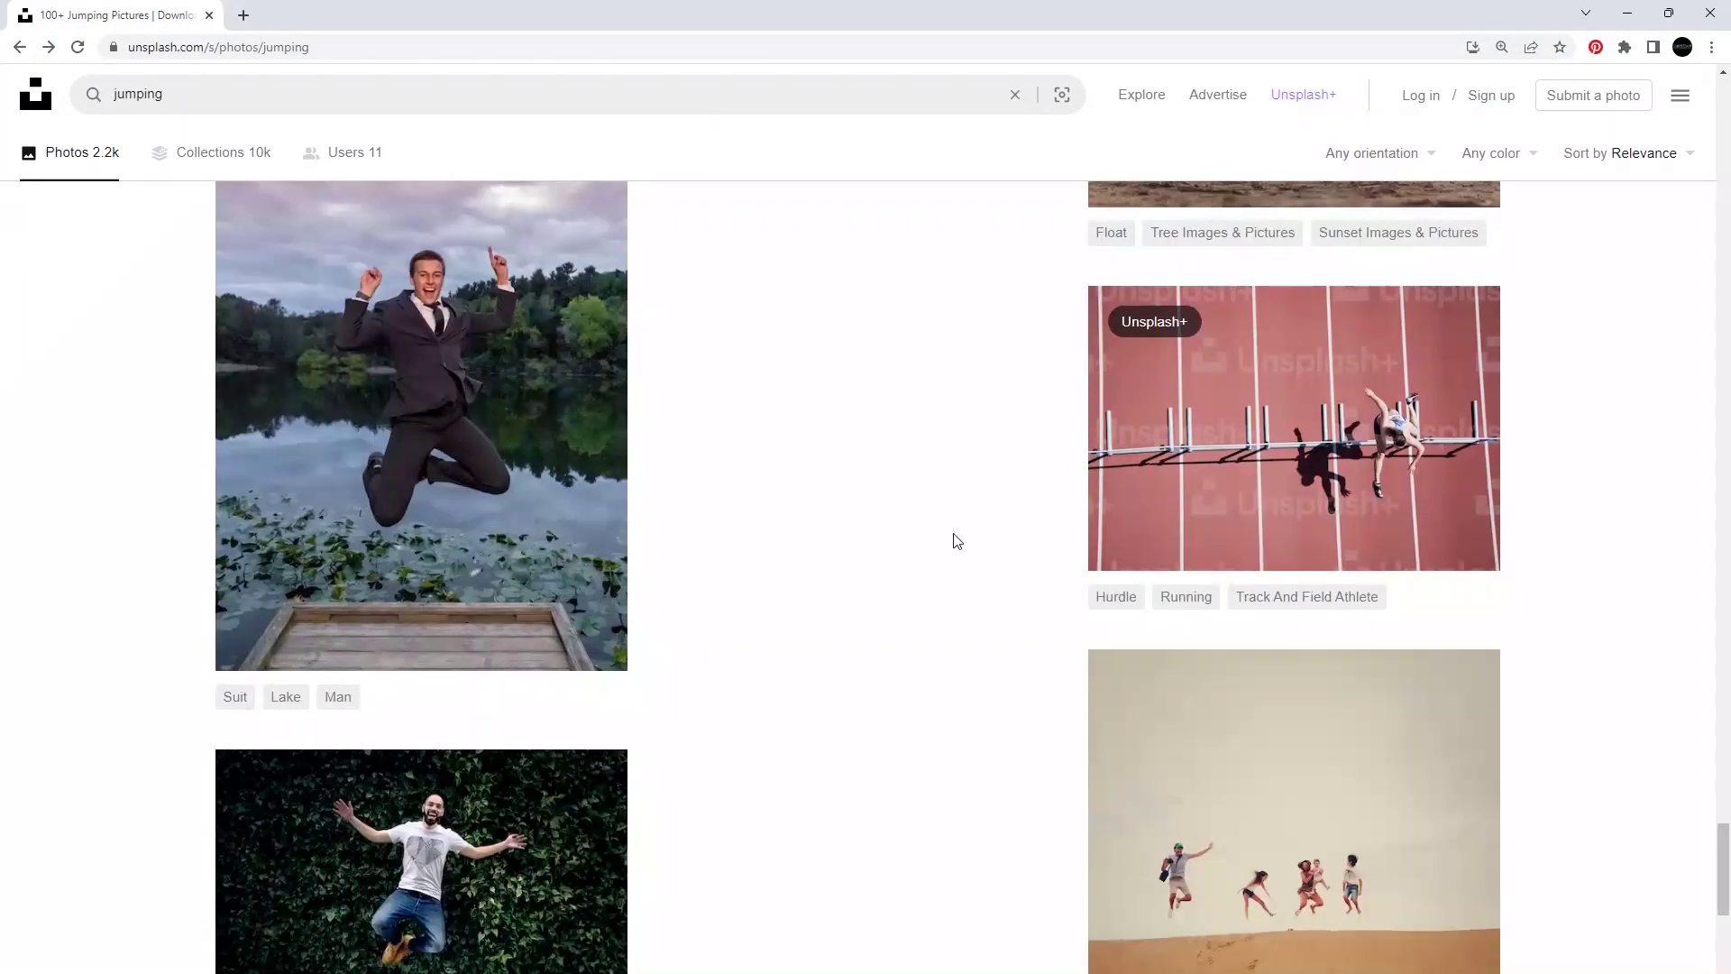
scroll(953, 537, "down", 8)
- Search Unsplash for "child jumping"
left_click_drag(176, 97, 15, 87)
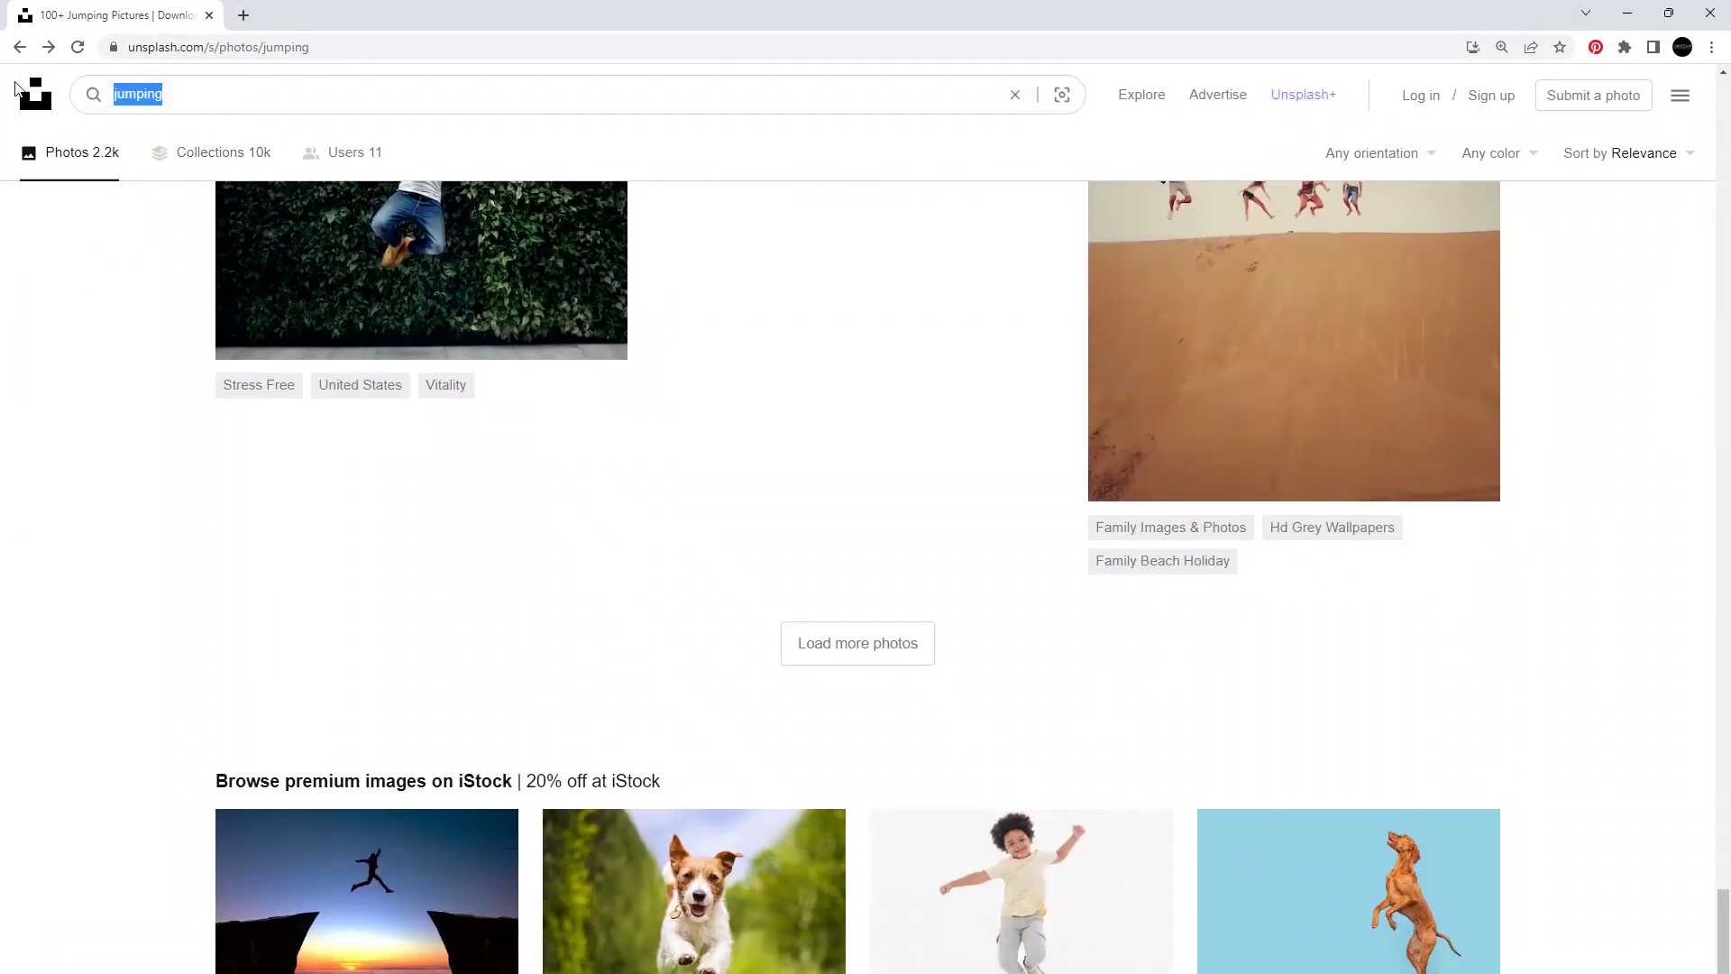
type("child jumping")
key("Return")
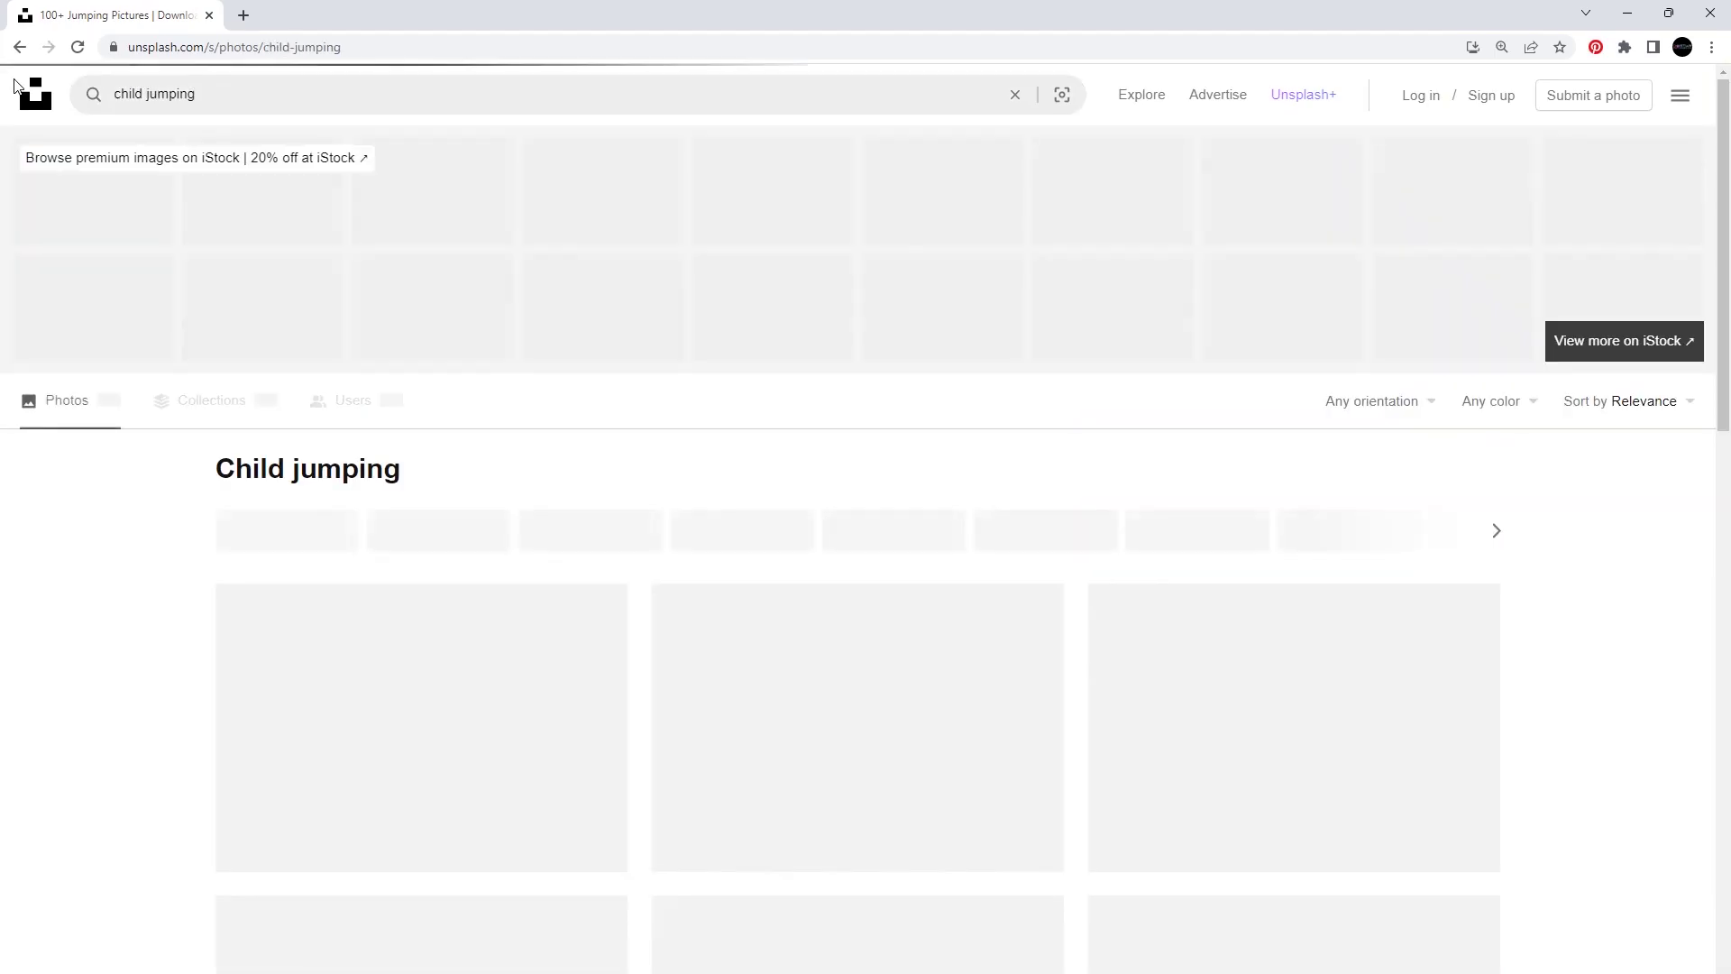
- Look through the child jumping photos for a suitable figure and load more results
scroll(969, 567, "down", 3)
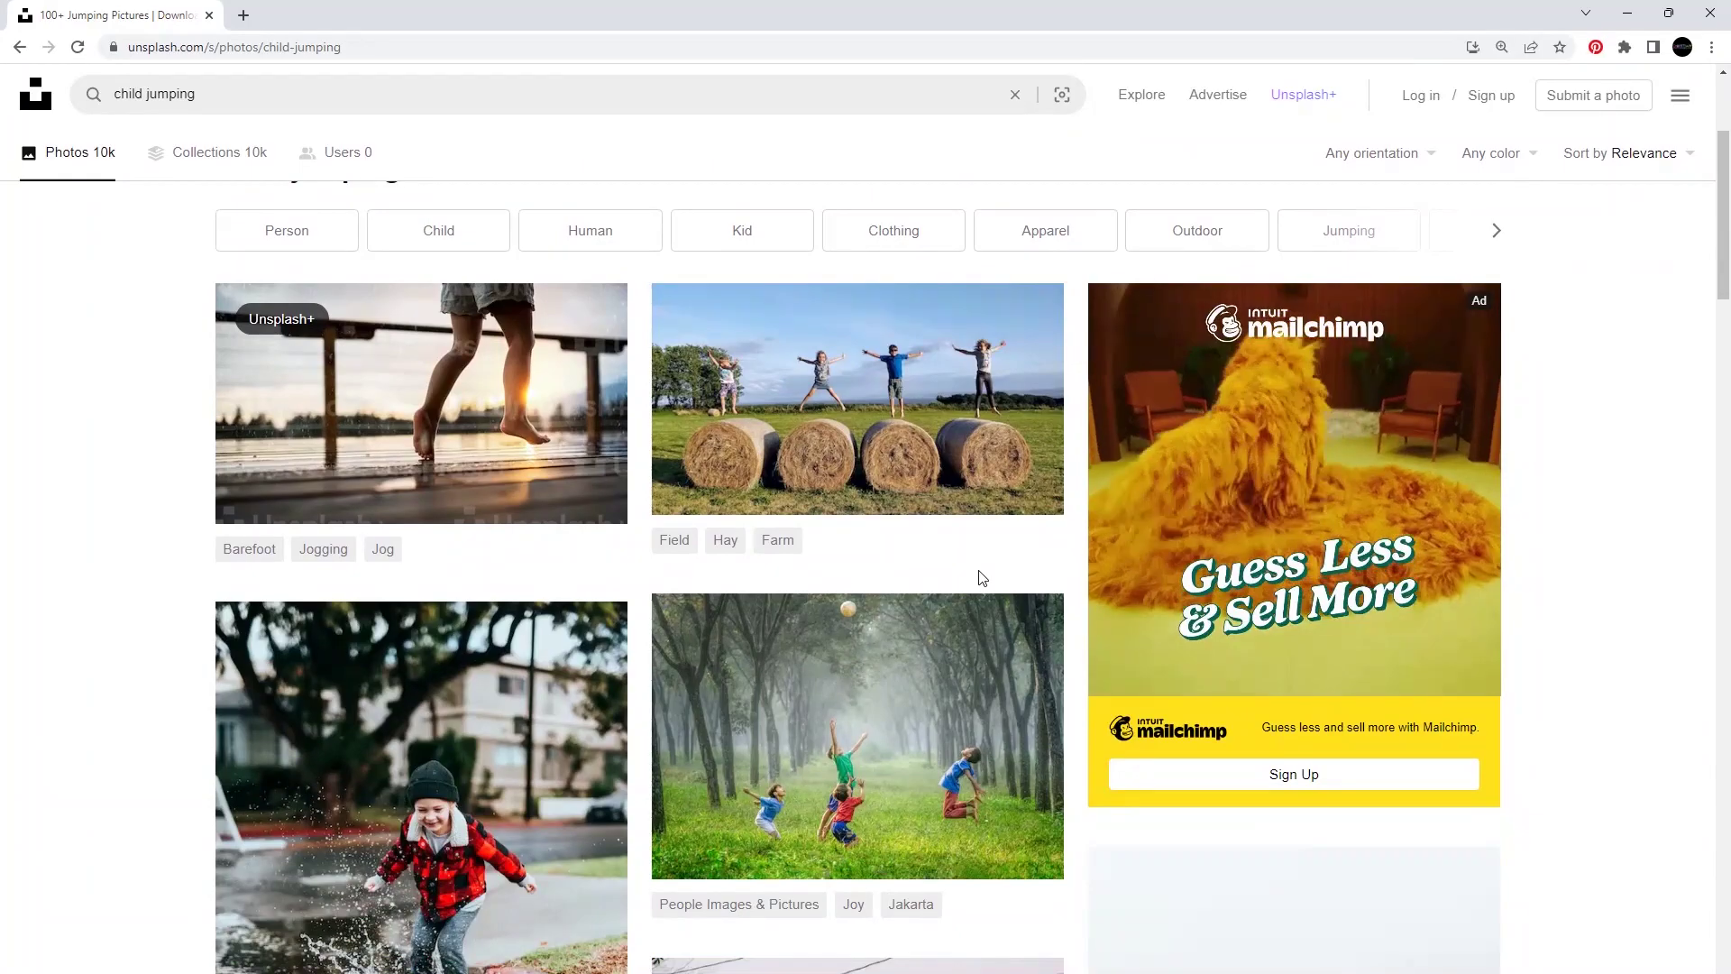
scroll(970, 567, "down", 2)
scroll(978, 571, "down", 5)
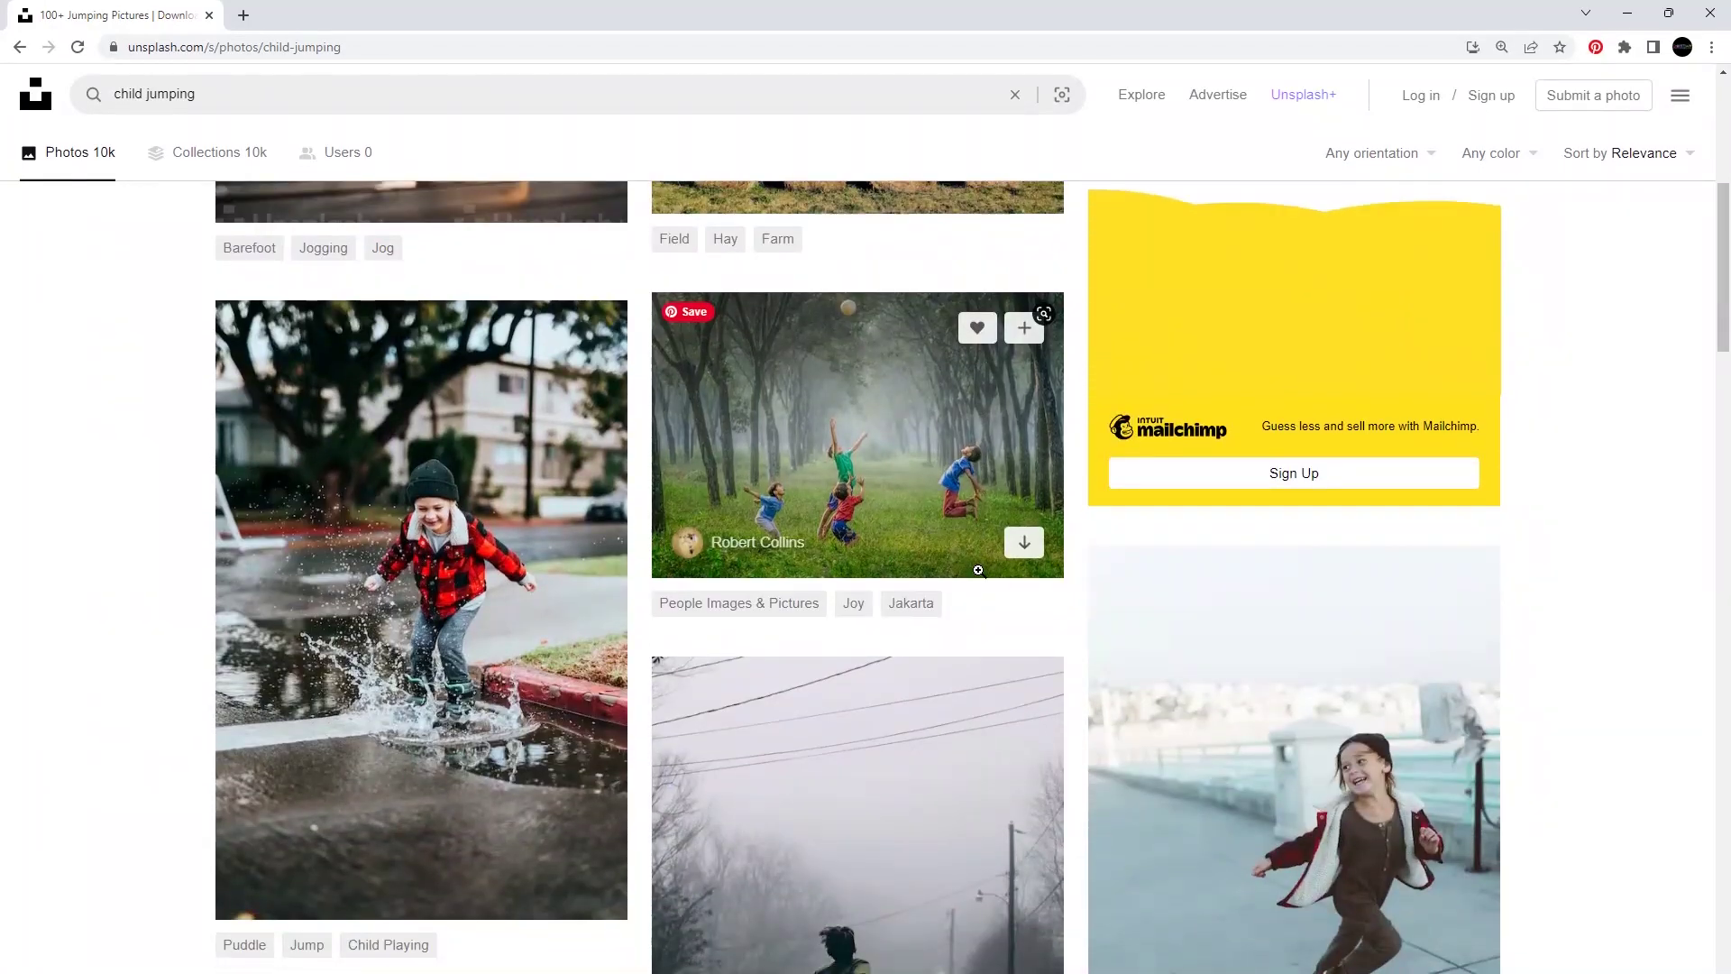
scroll(979, 570, "down", 5)
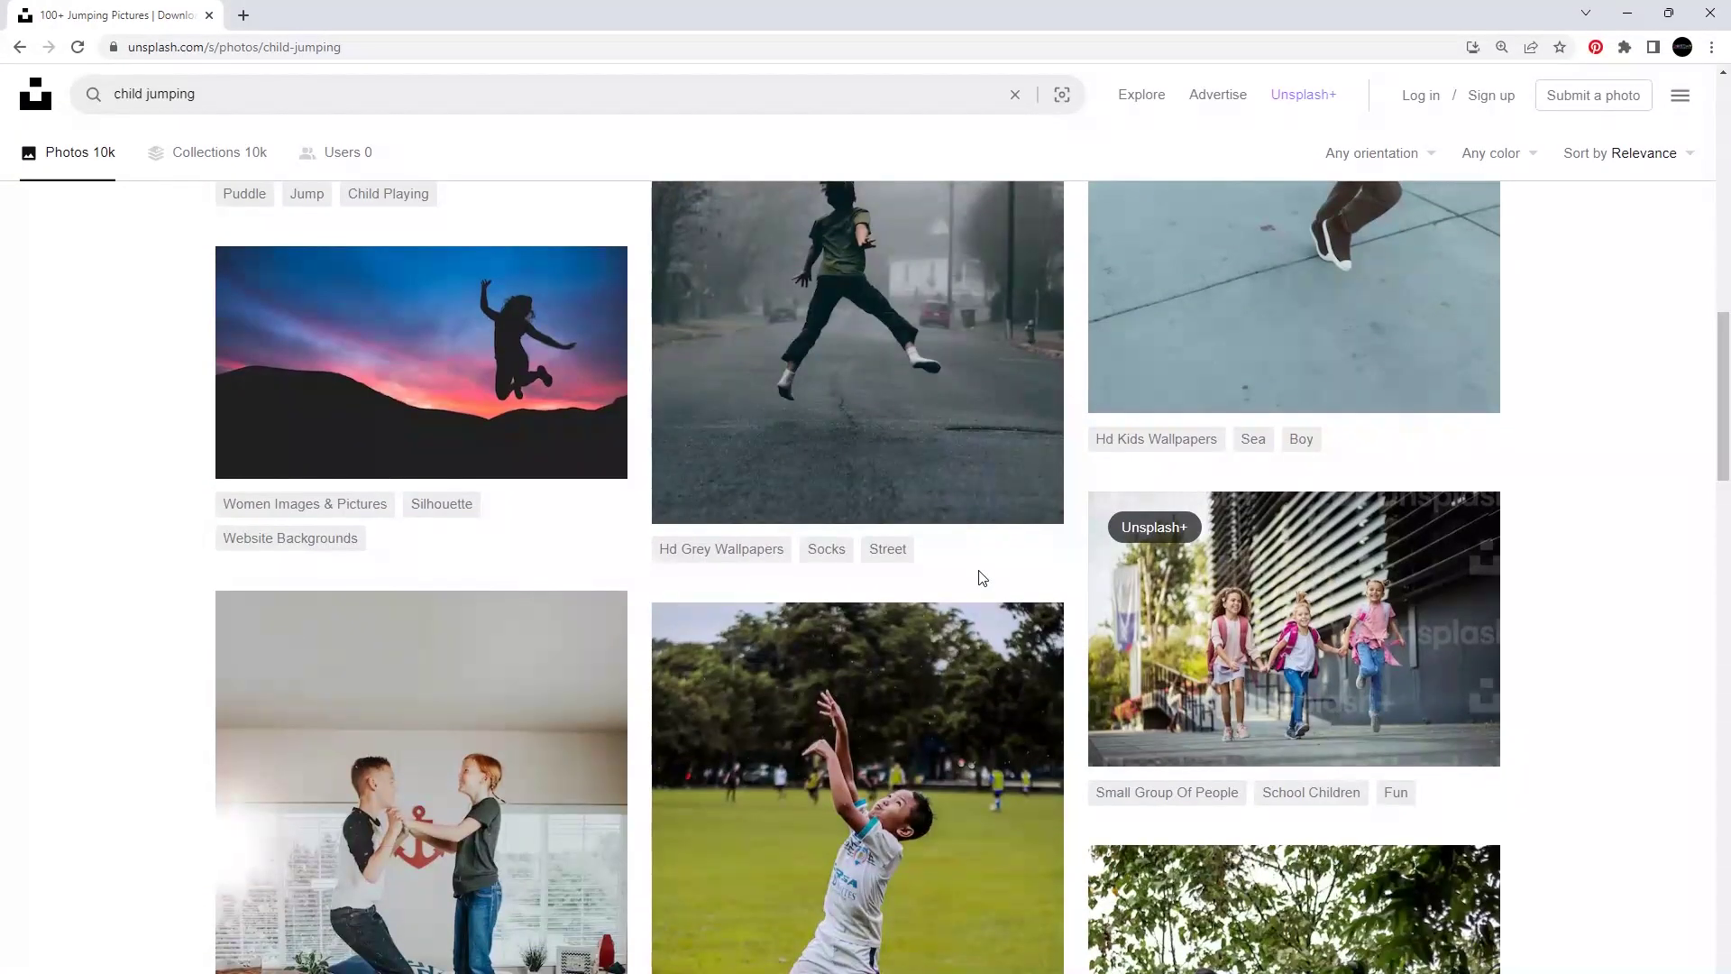
scroll(982, 577, "down", 5)
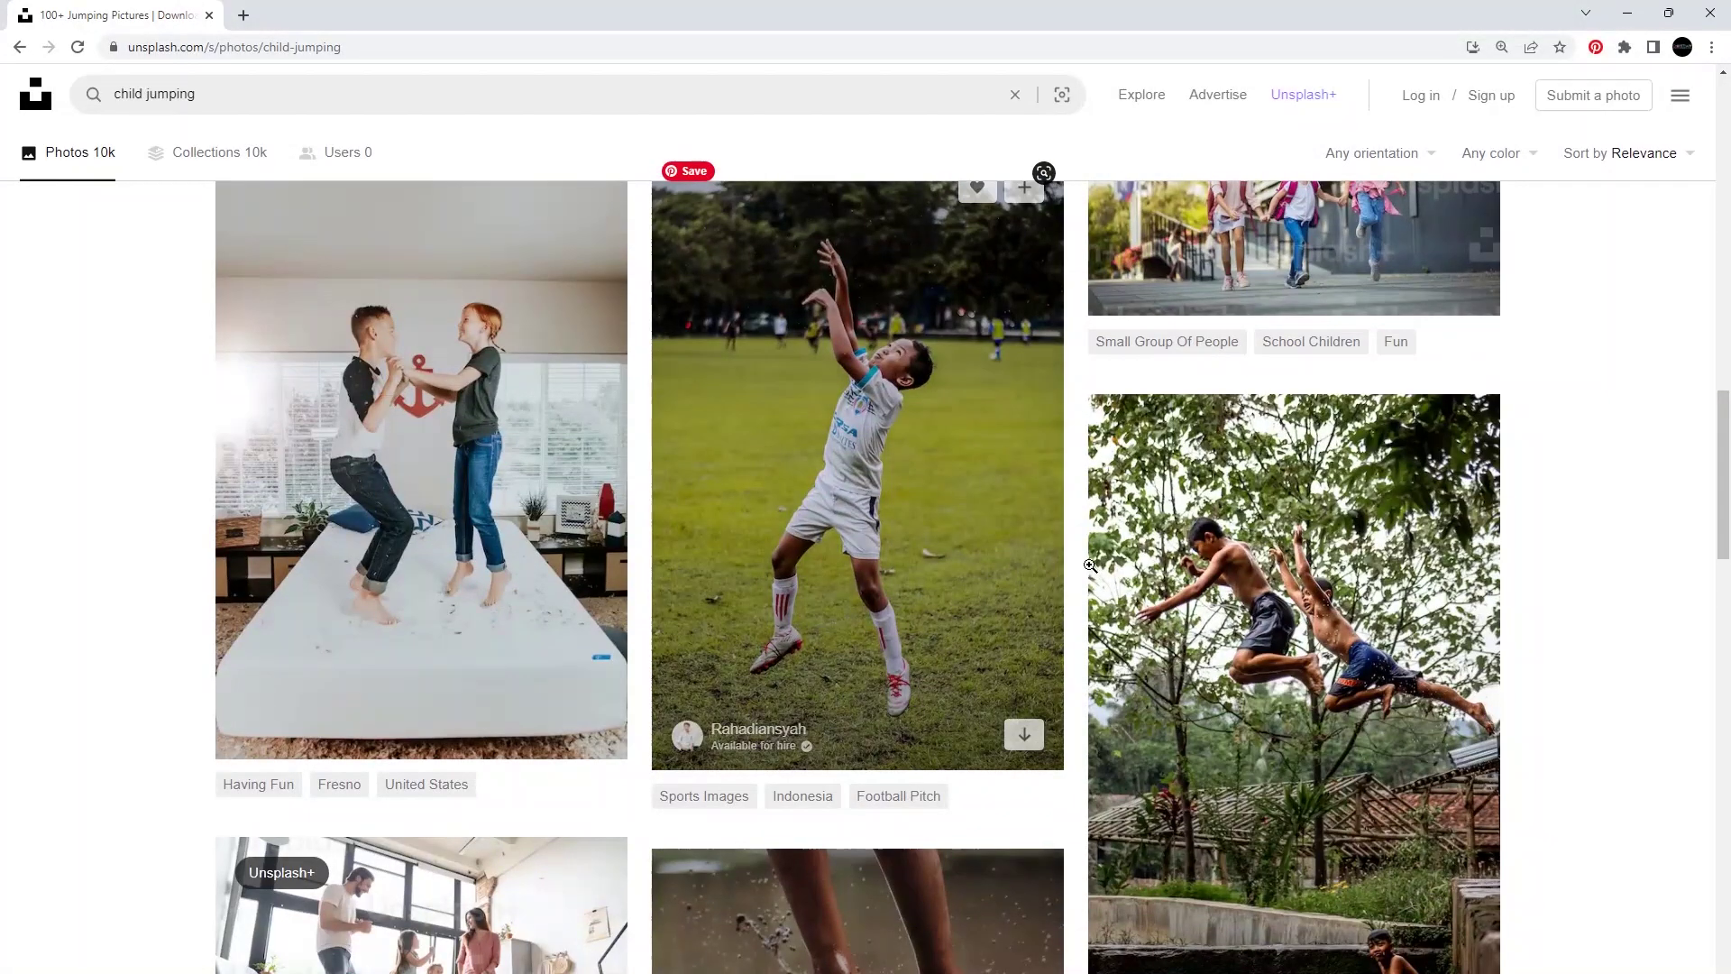
scroll(910, 568, "down", 5)
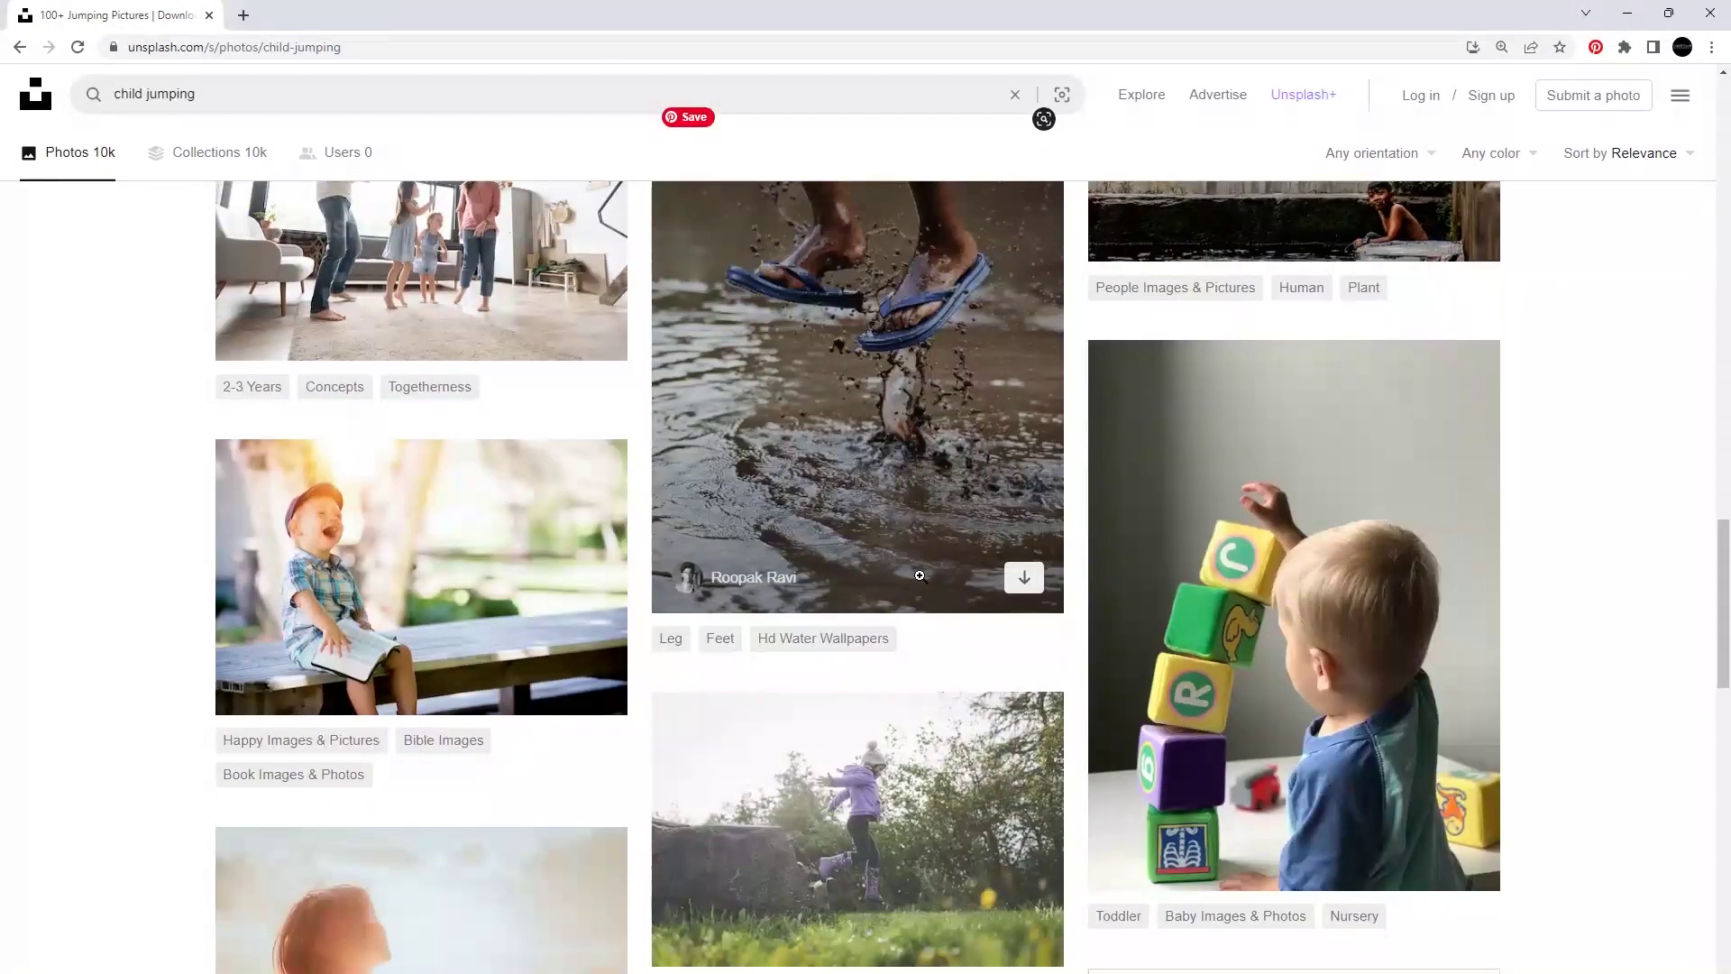
scroll(920, 575, "down", 10)
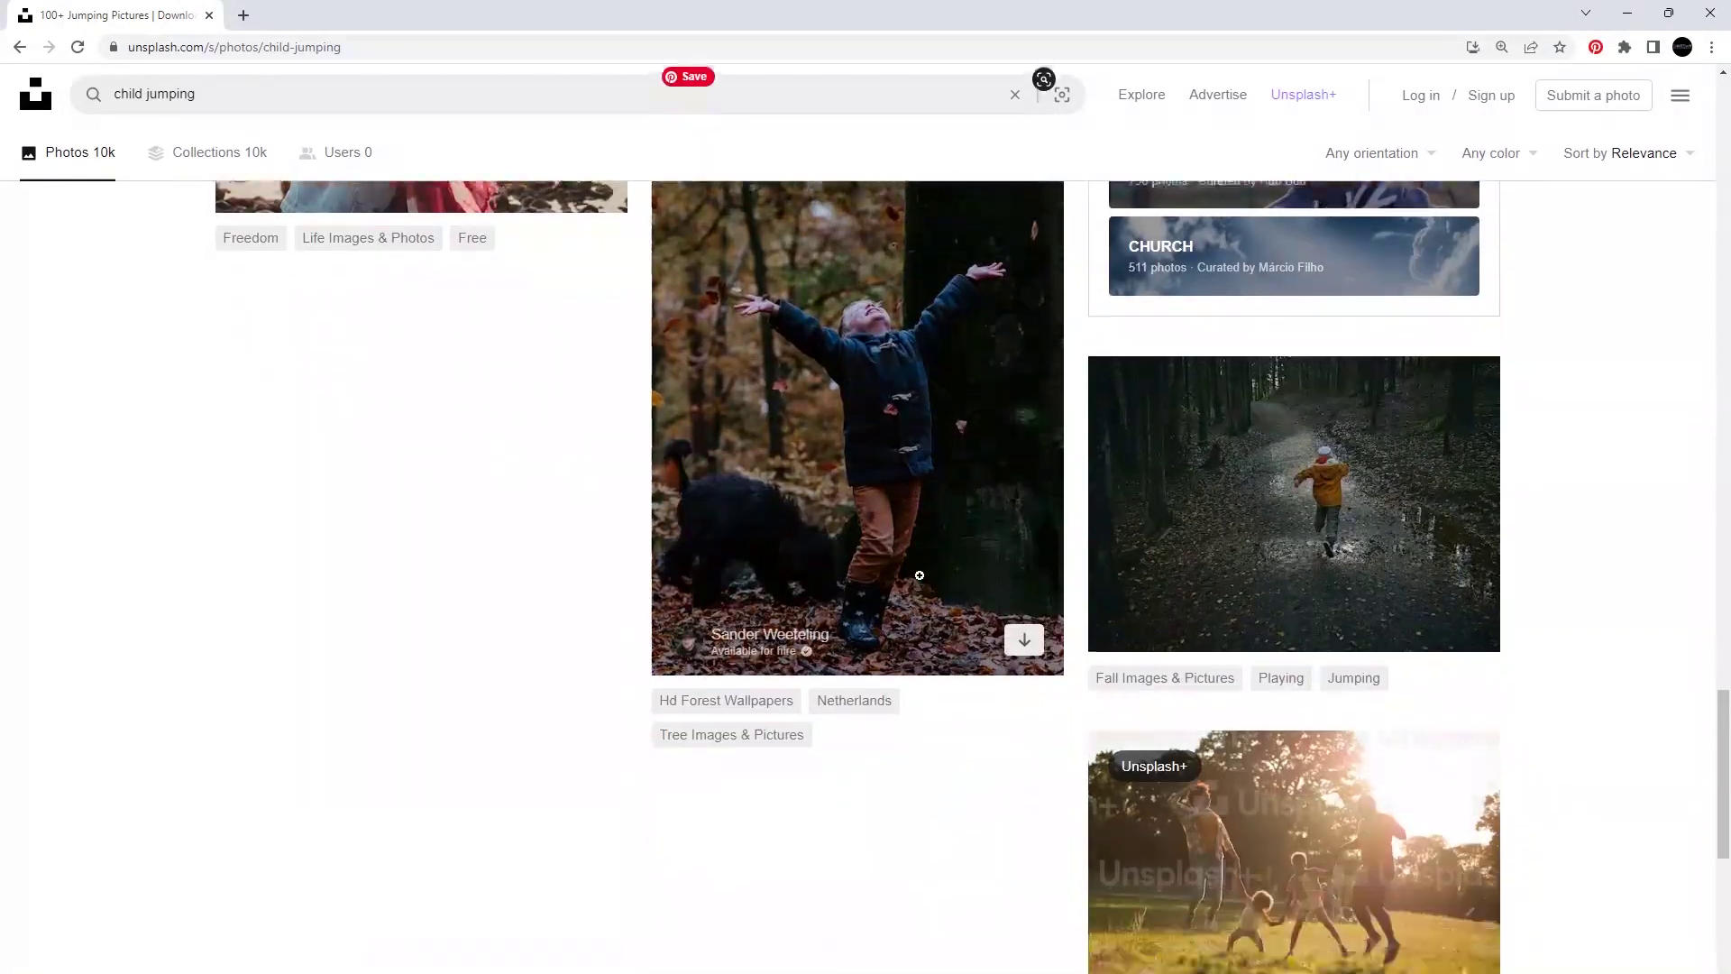
scroll(1101, 729, "down", 2)
left_click(924, 954)
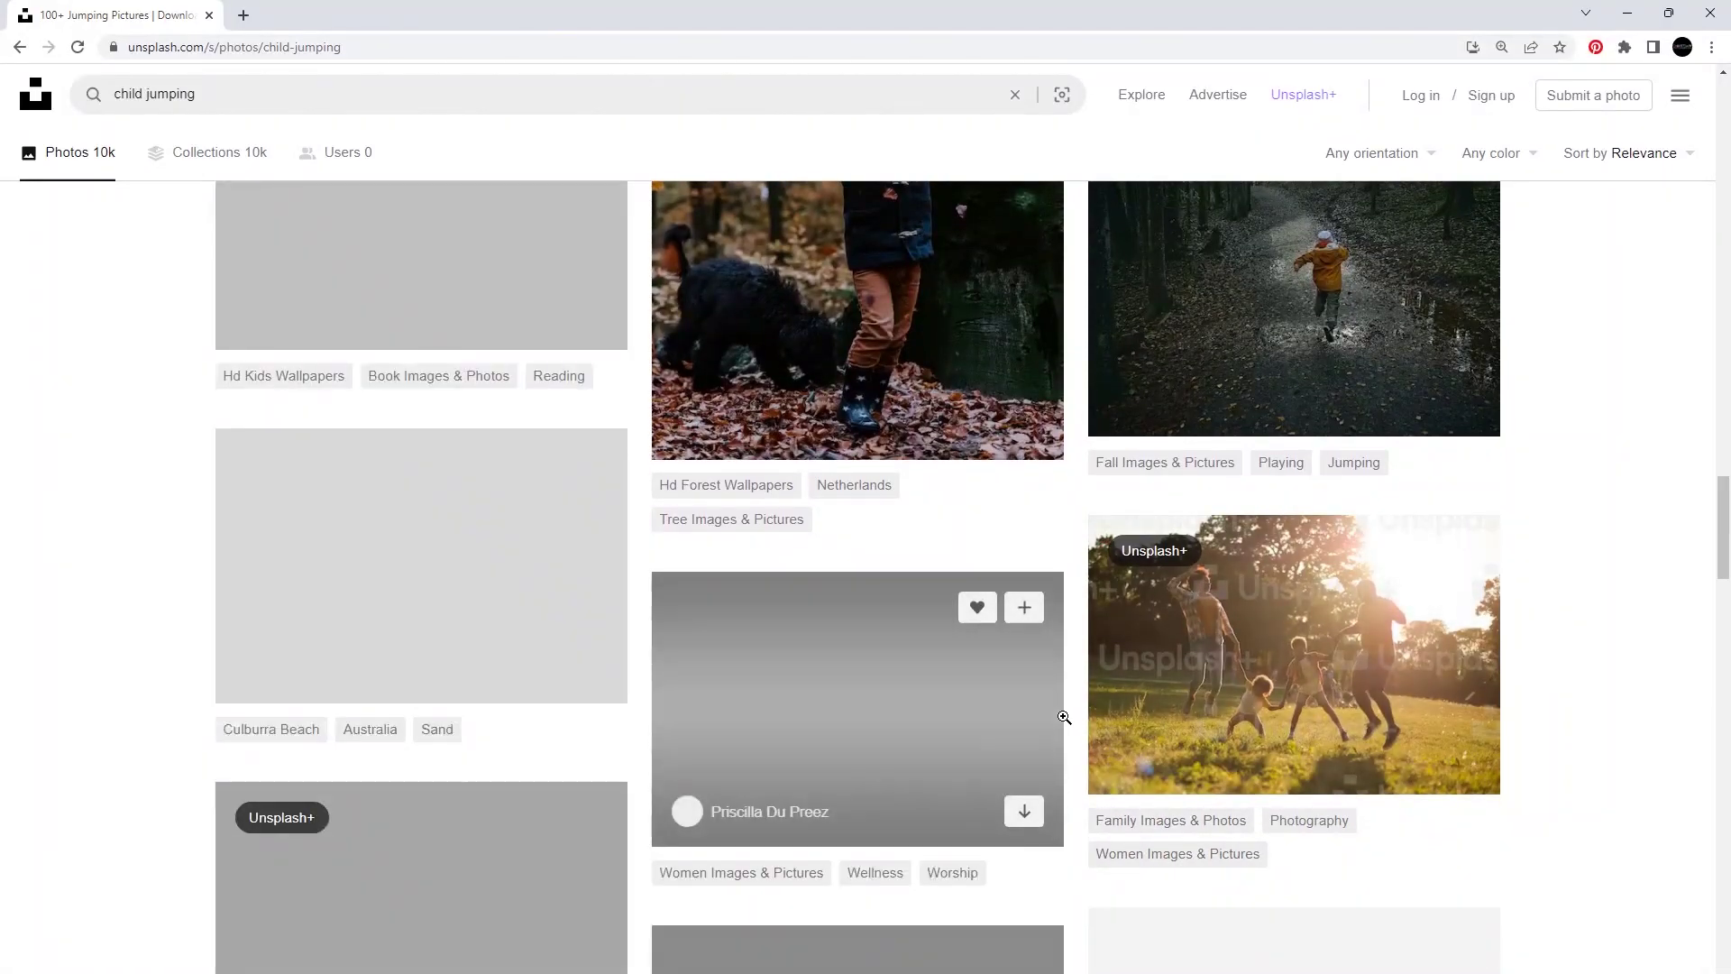
- Examine the additional child jumping results for a child in mid-air that can be cut out
scroll(831, 619, "down", 3)
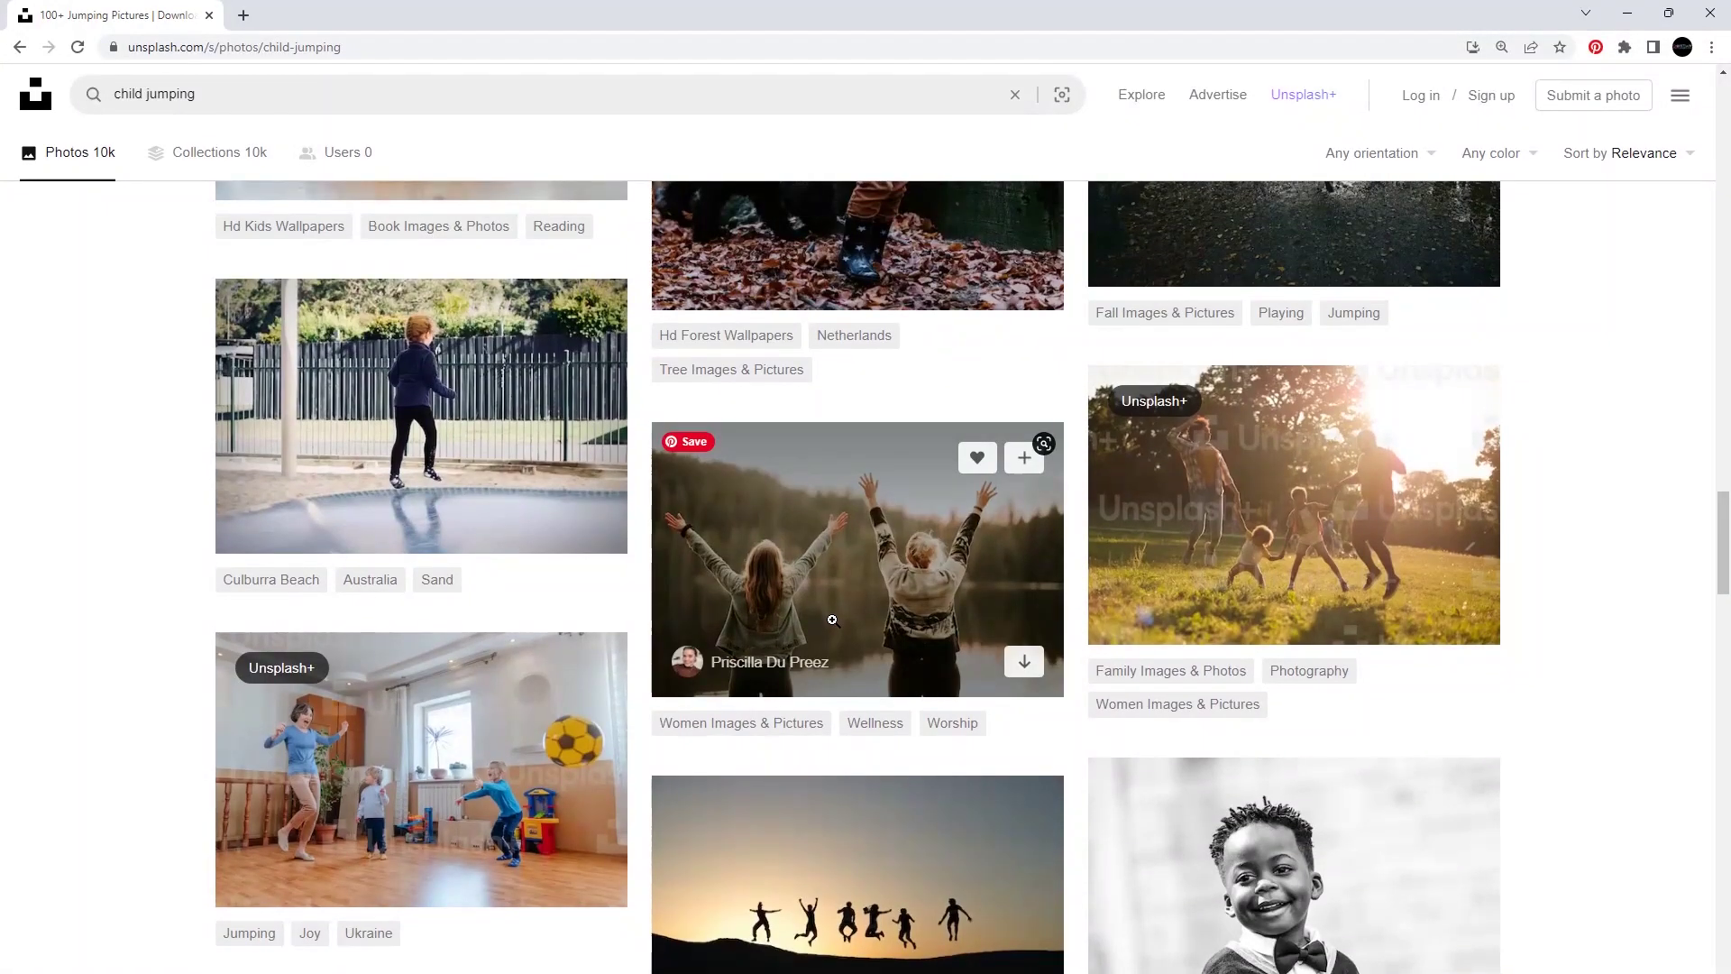
scroll(835, 623, "down", 5)
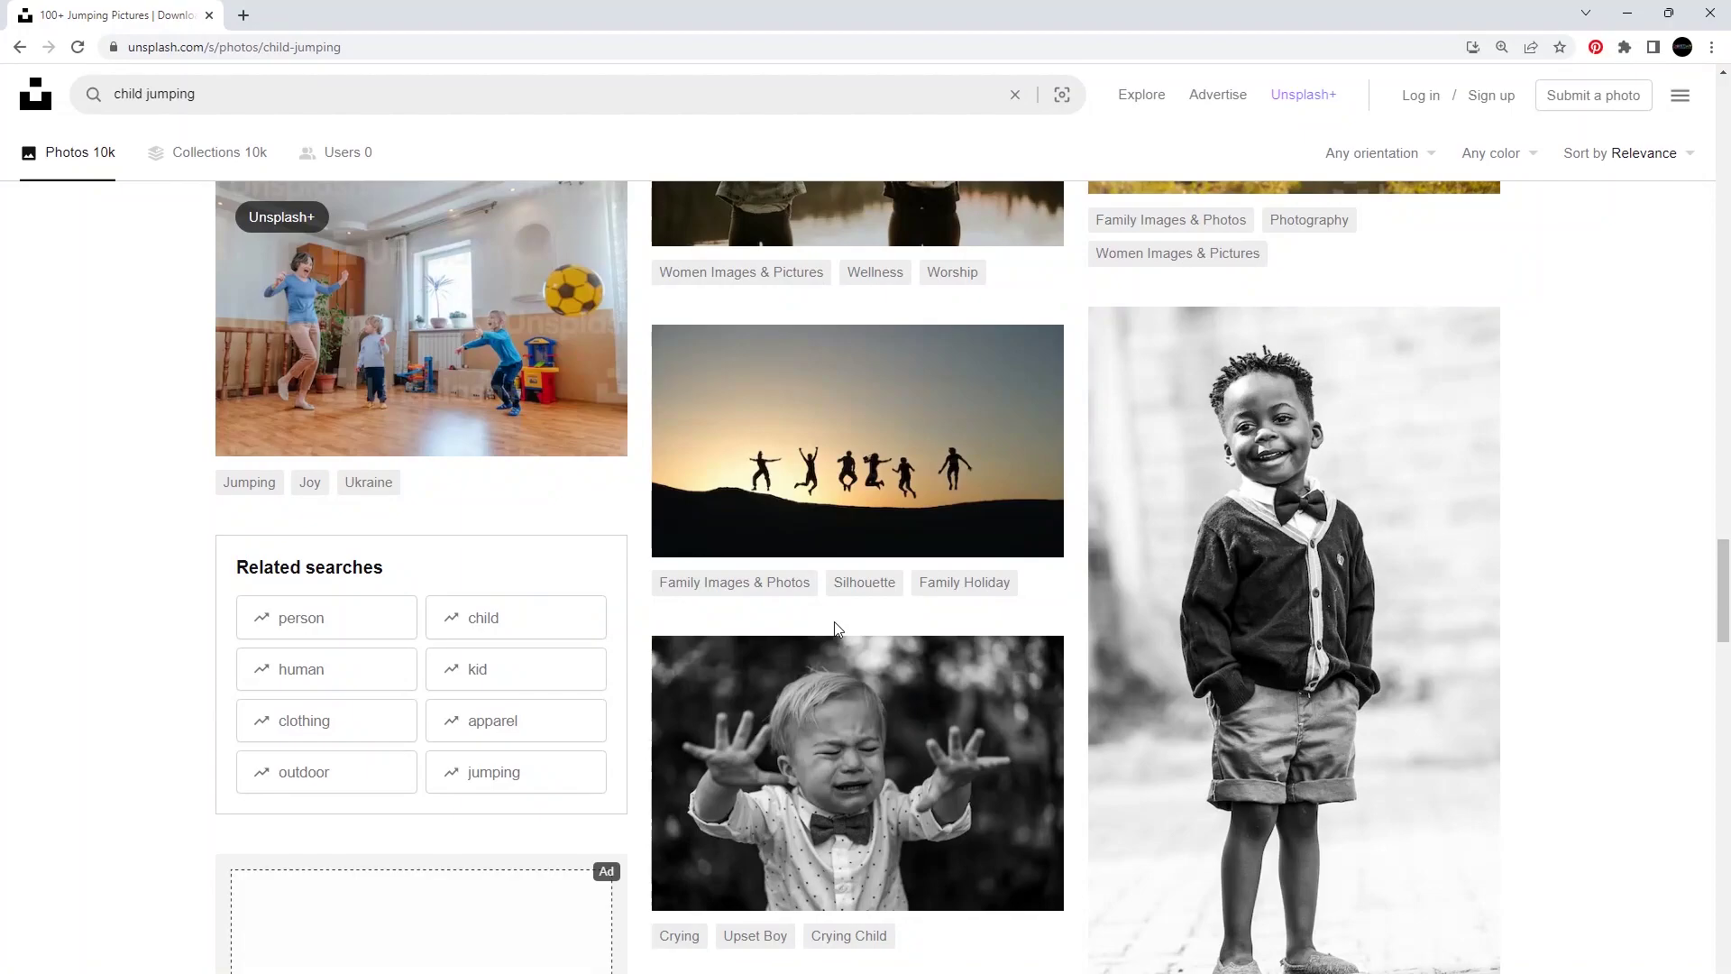
scroll(834, 628, "down", 7)
scroll(1355, 634, "up", 7)
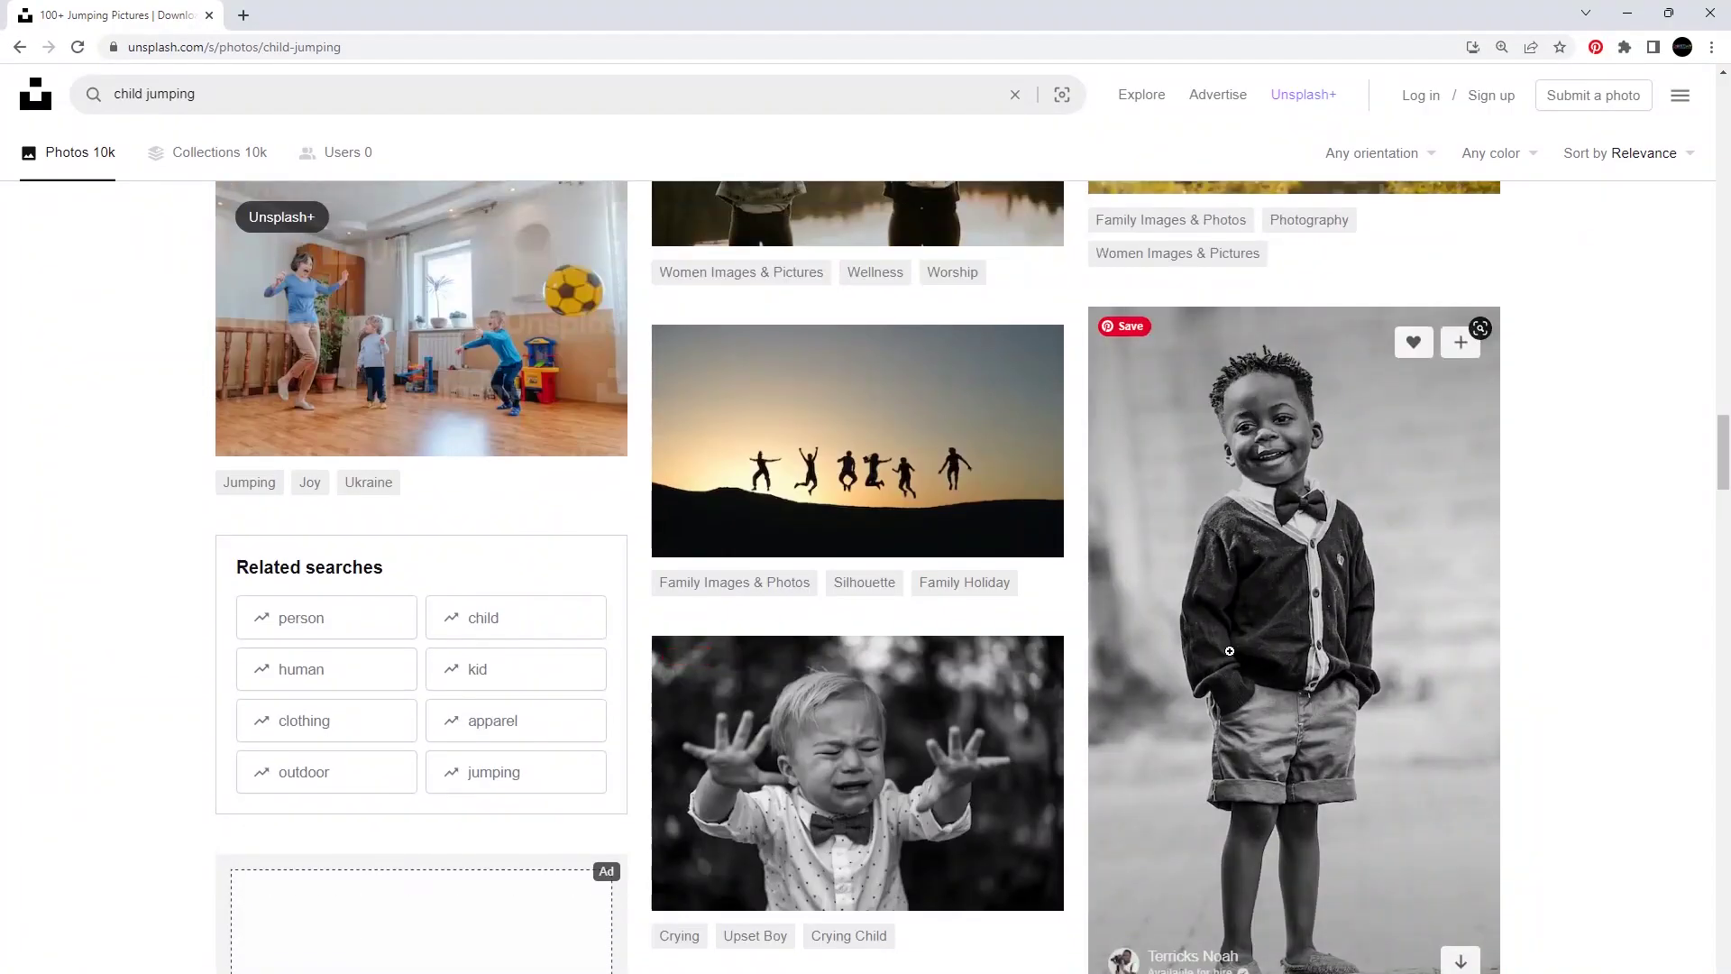
scroll(1230, 651, "down", 12)
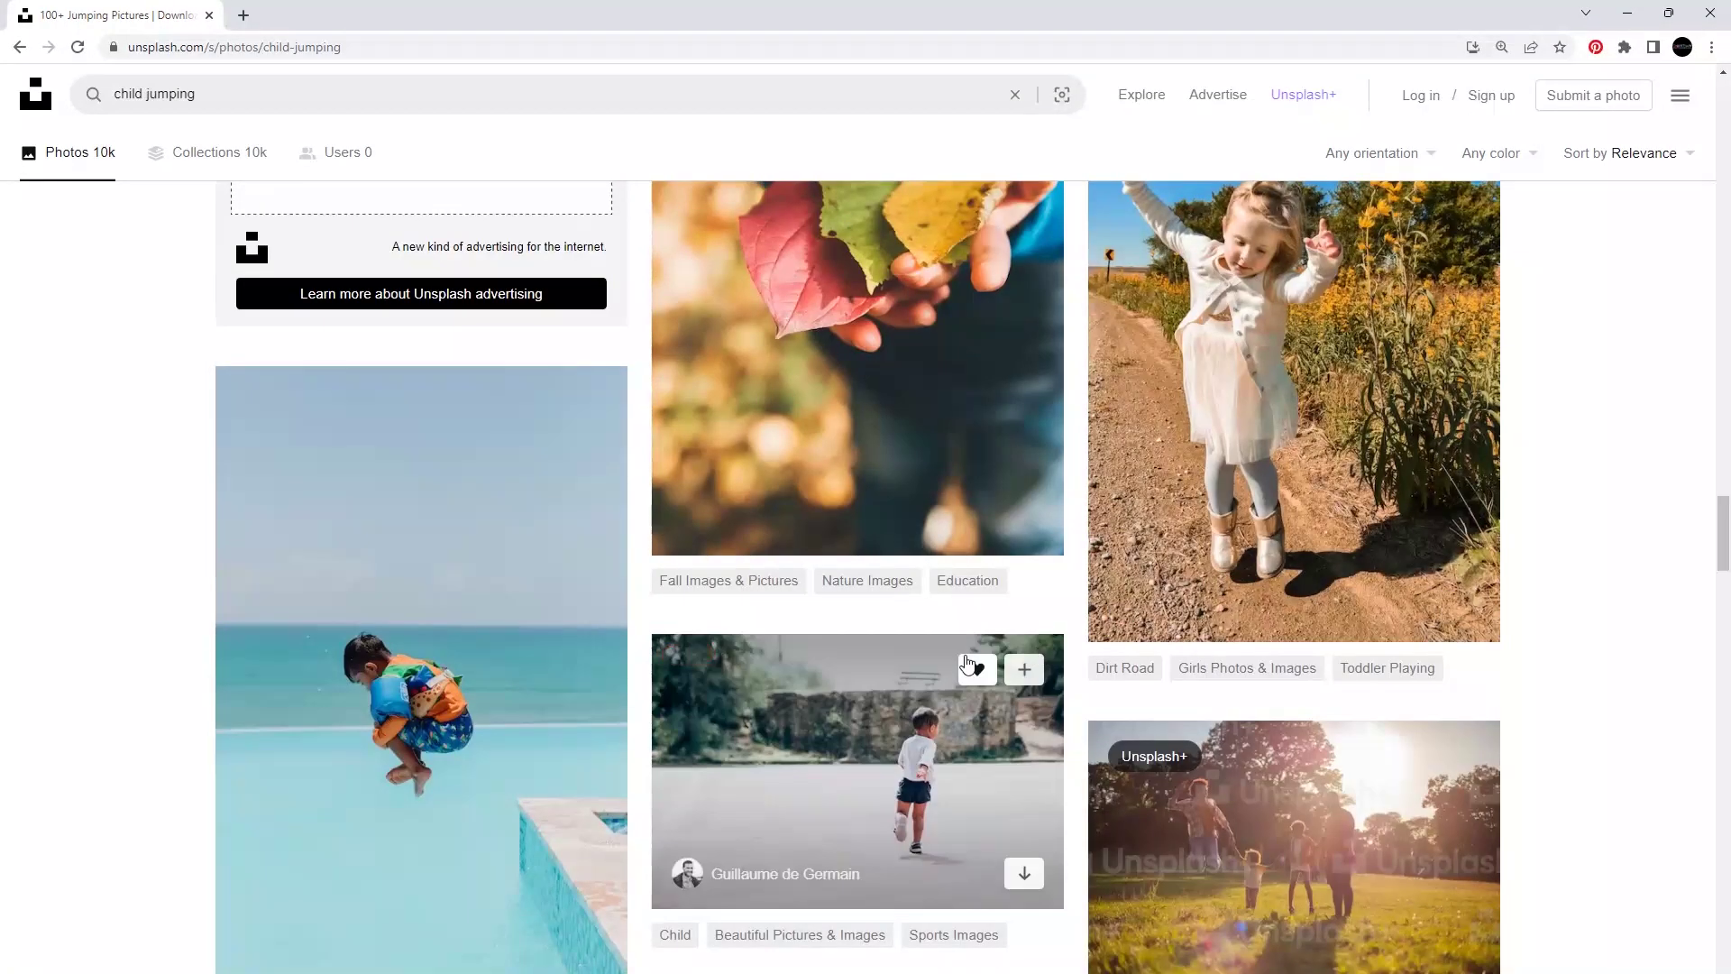
scroll(966, 663, "down", 5)
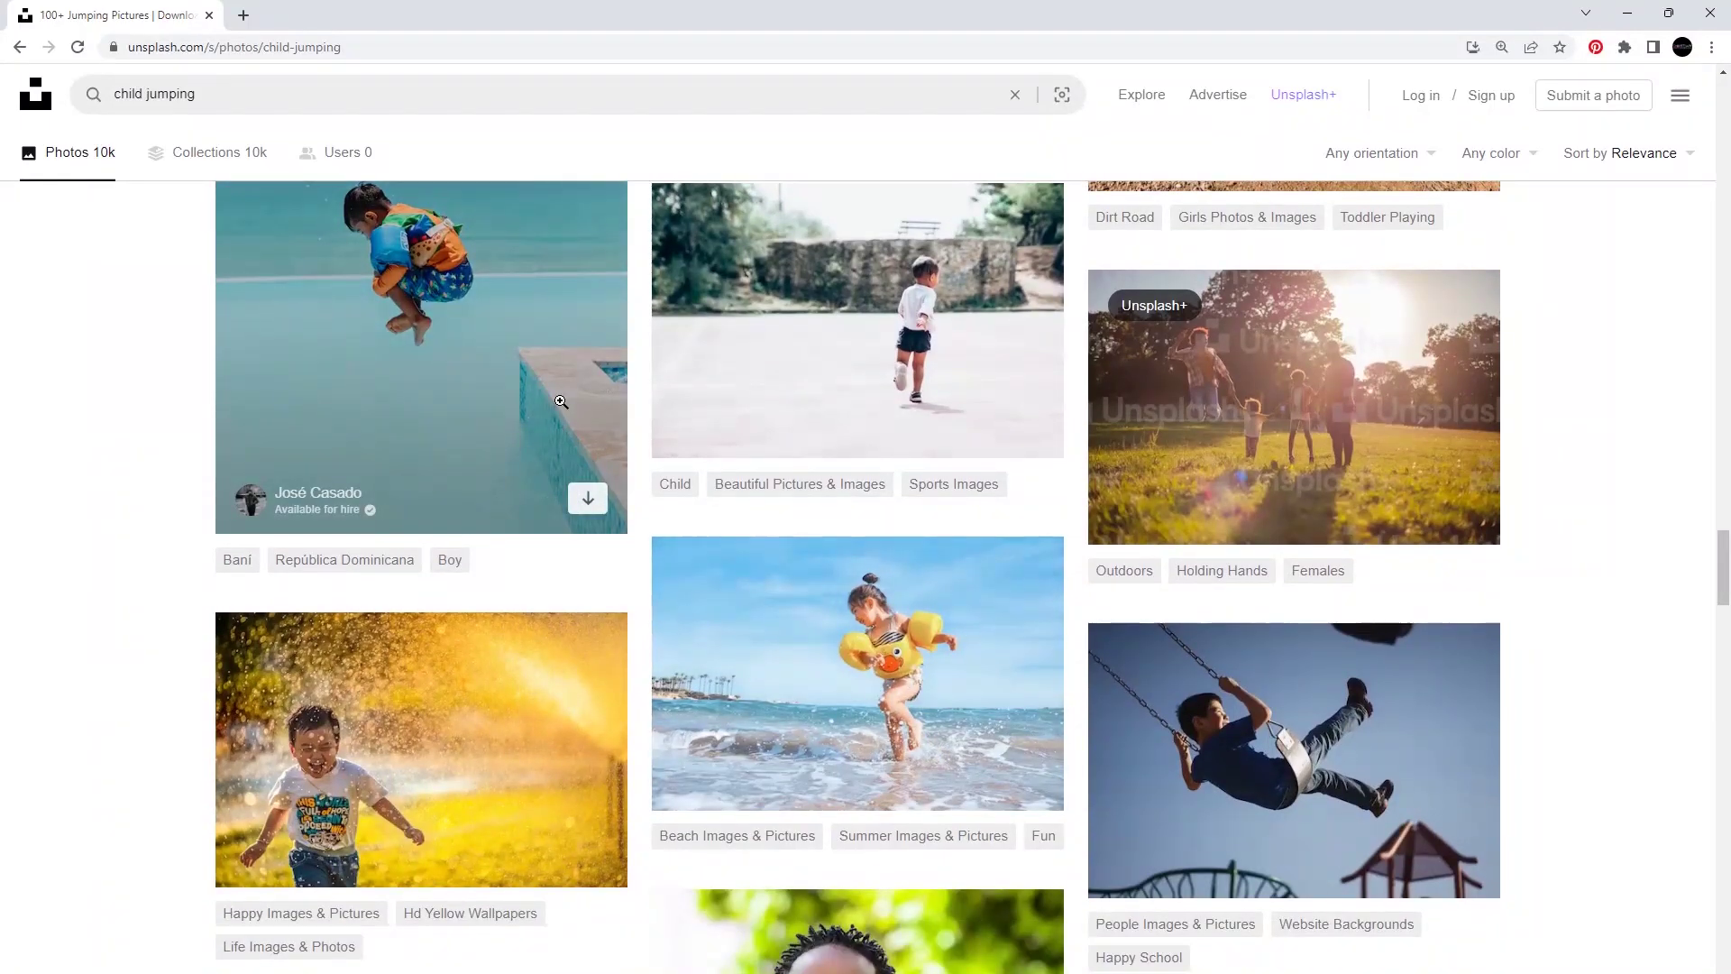
scroll(561, 401, "down", 15)
scroll(886, 530, "down", 8)
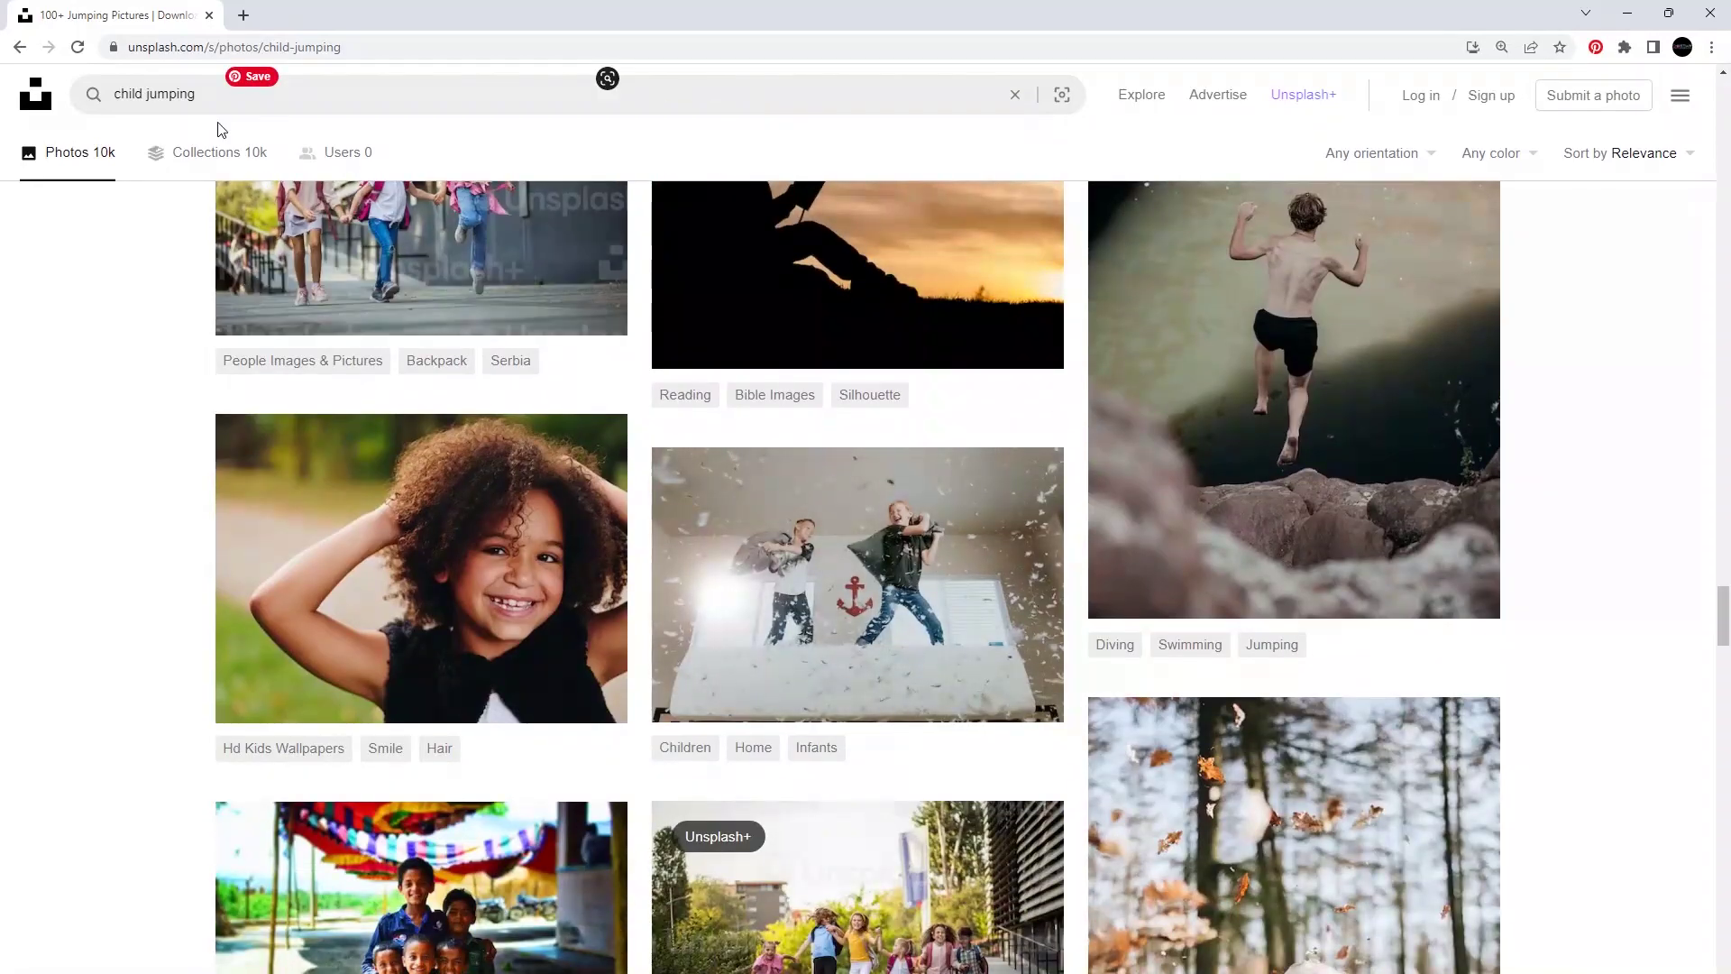
- Change the Unsplash search to "child jump" and check the first photos
left_click(213, 106)
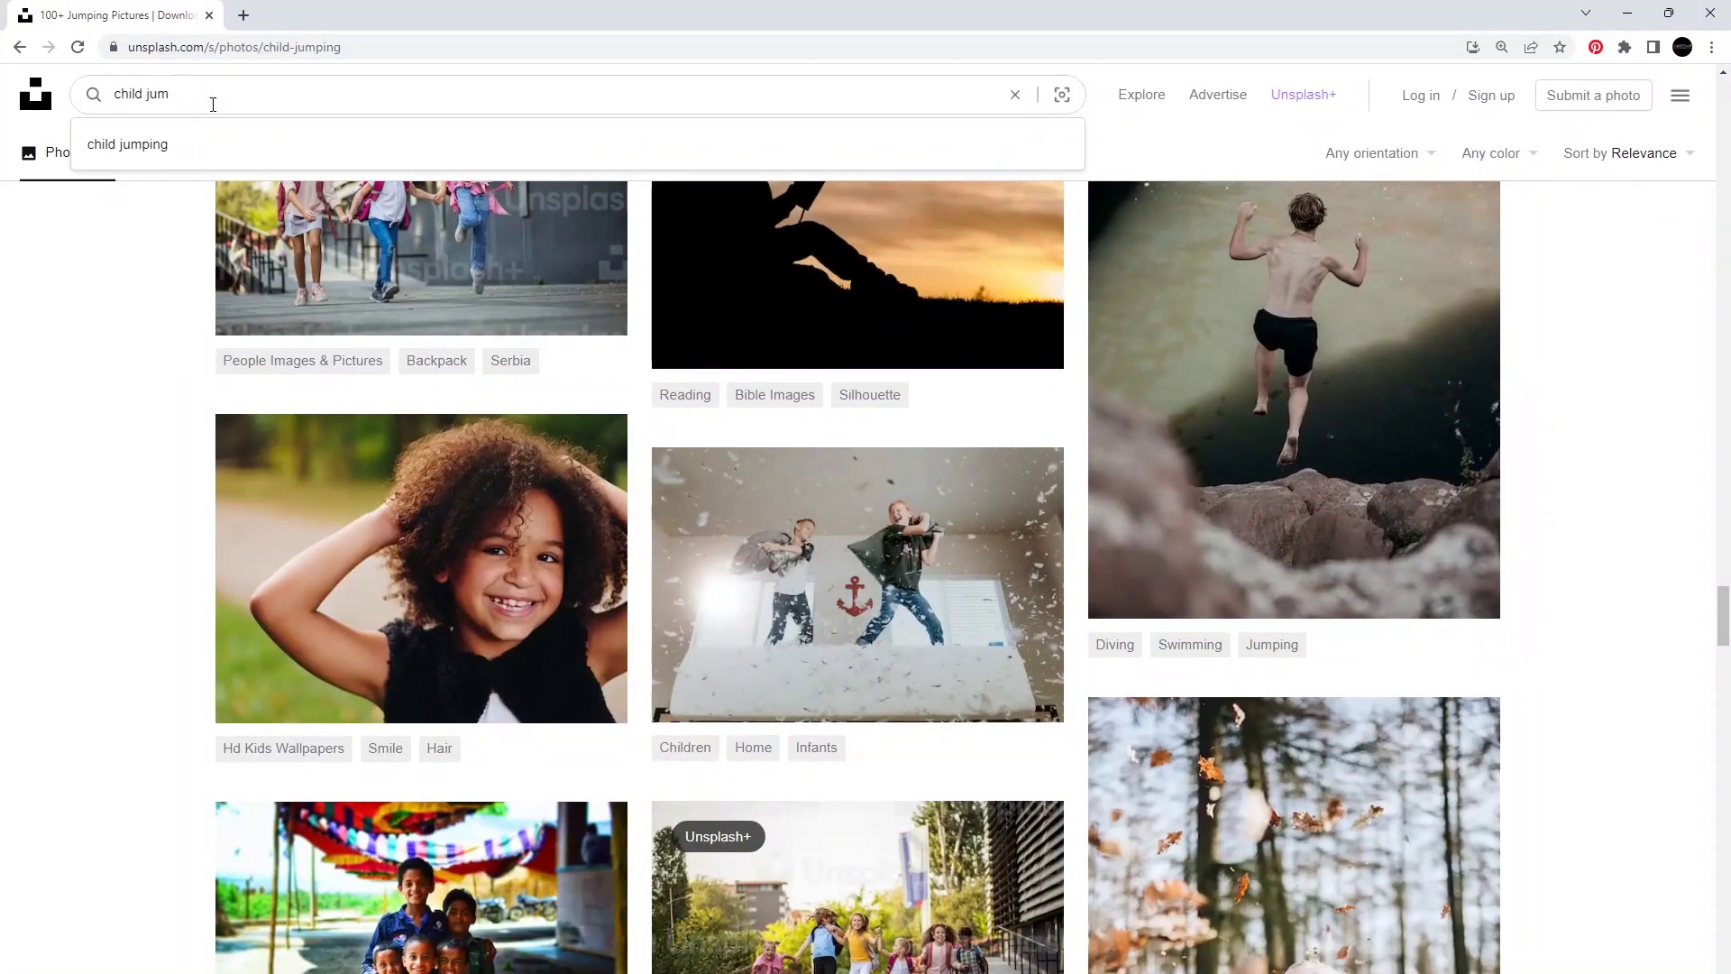
key("Return")
scroll(828, 463, "down", 3)
scroll(906, 397, "down", 3)
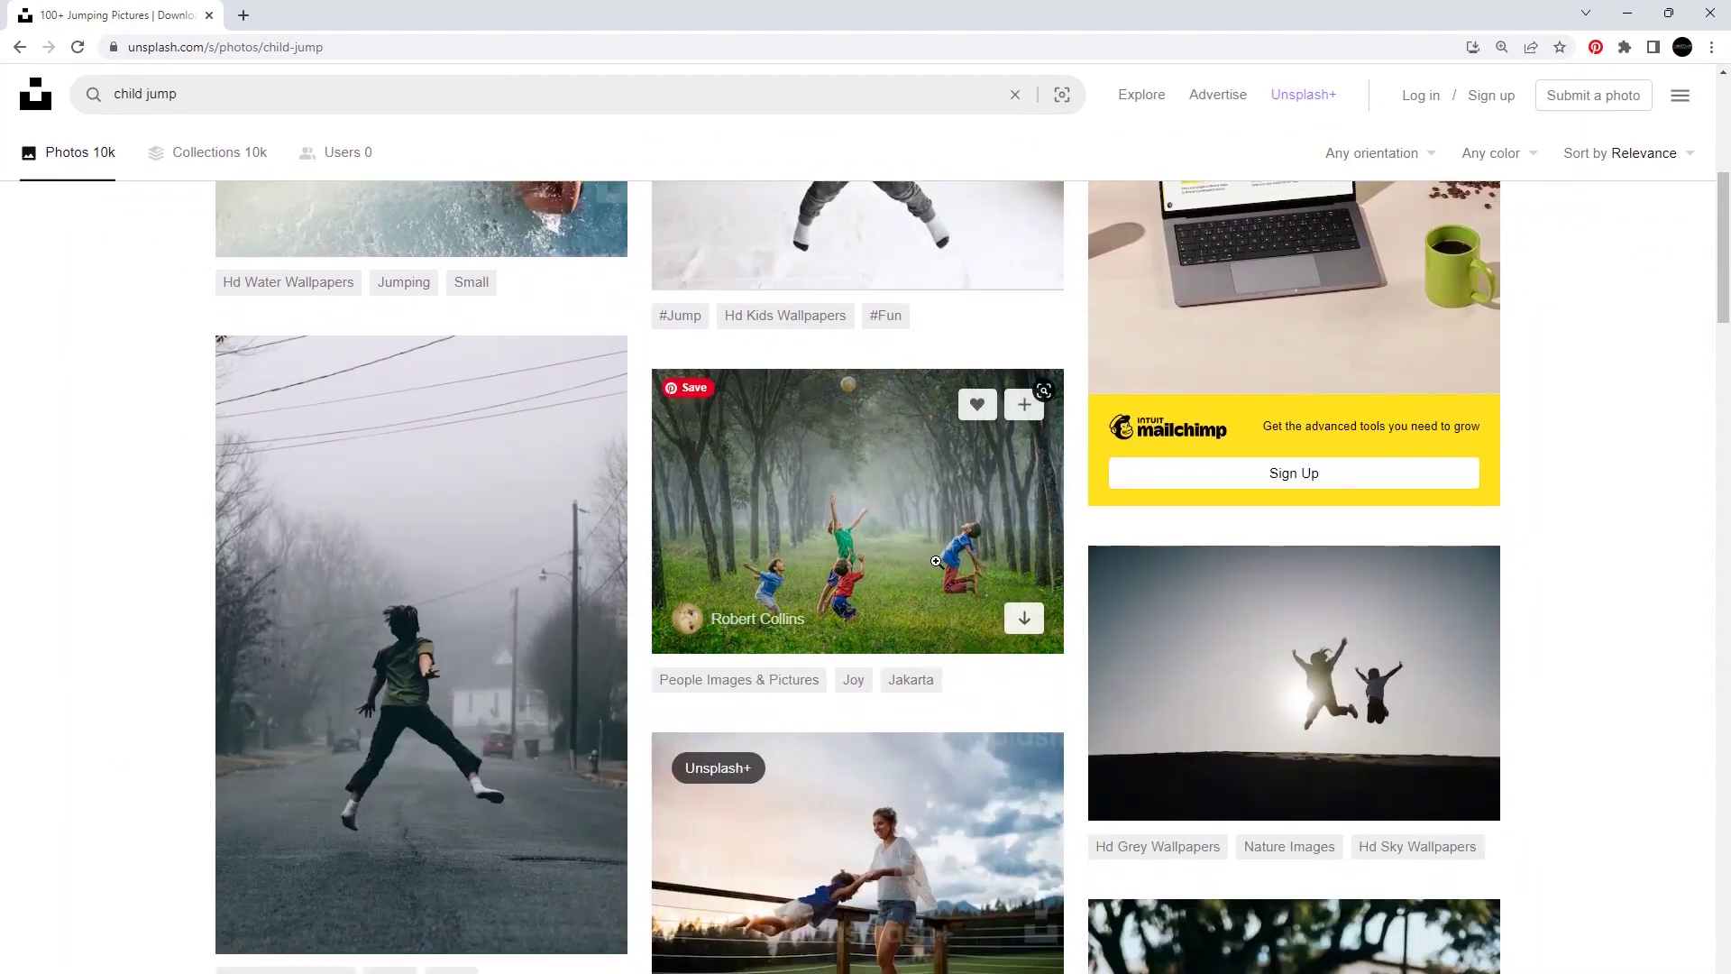
- Preview the photo of the kid jumping in the foggy street and return to the search results
scroll(951, 601, "down", 3)
scroll(952, 598, "down", 3)
scroll(953, 599, "up", 3)
left_click(395, 420)
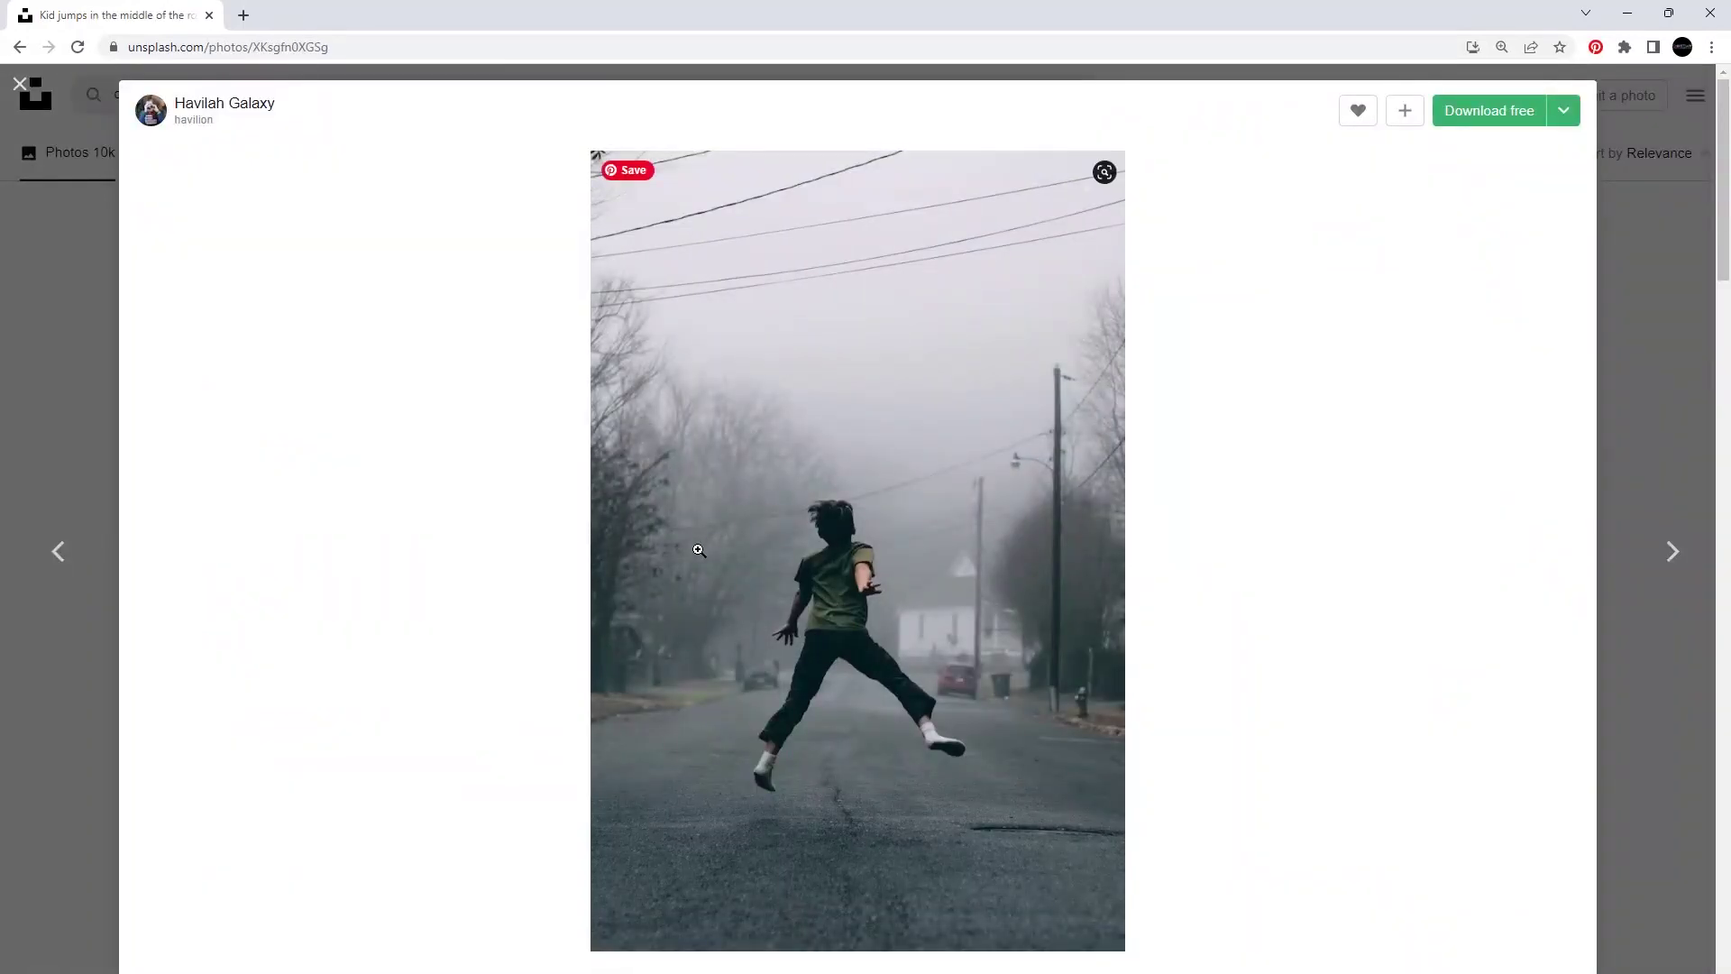
left_click(31, 427)
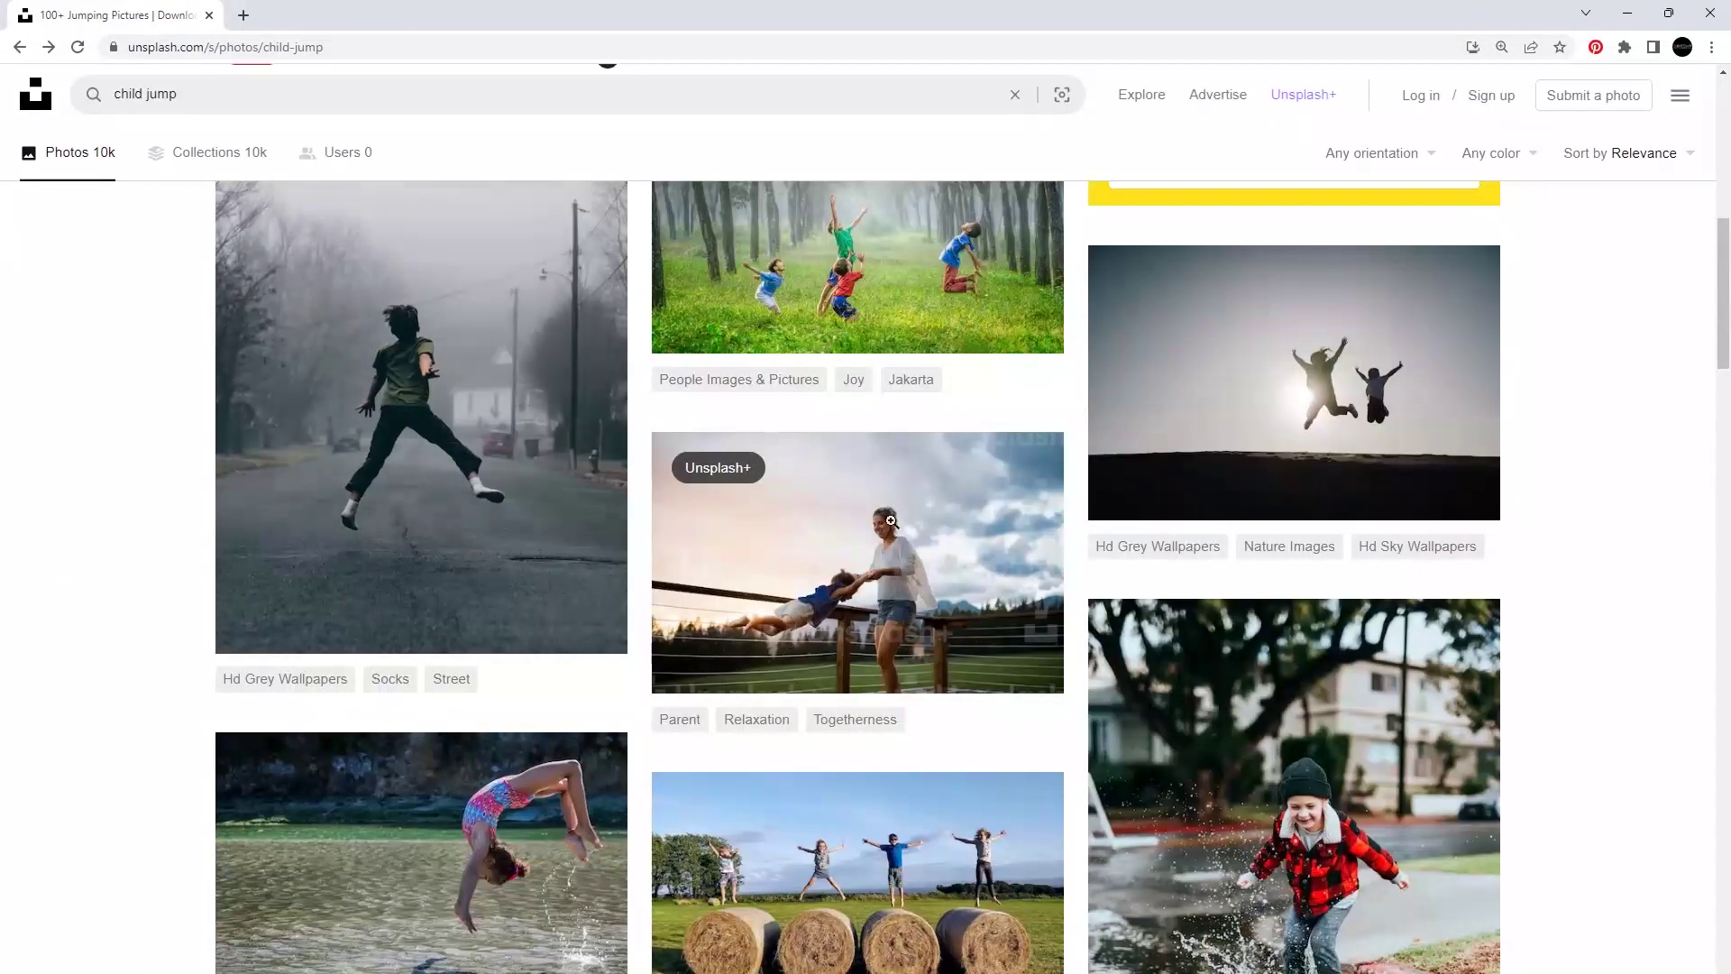
- Examine further "child jump" photos for a child in mid-air that can be cut out
scroll(1102, 521, "down", 12)
scroll(1101, 521, "down", 15)
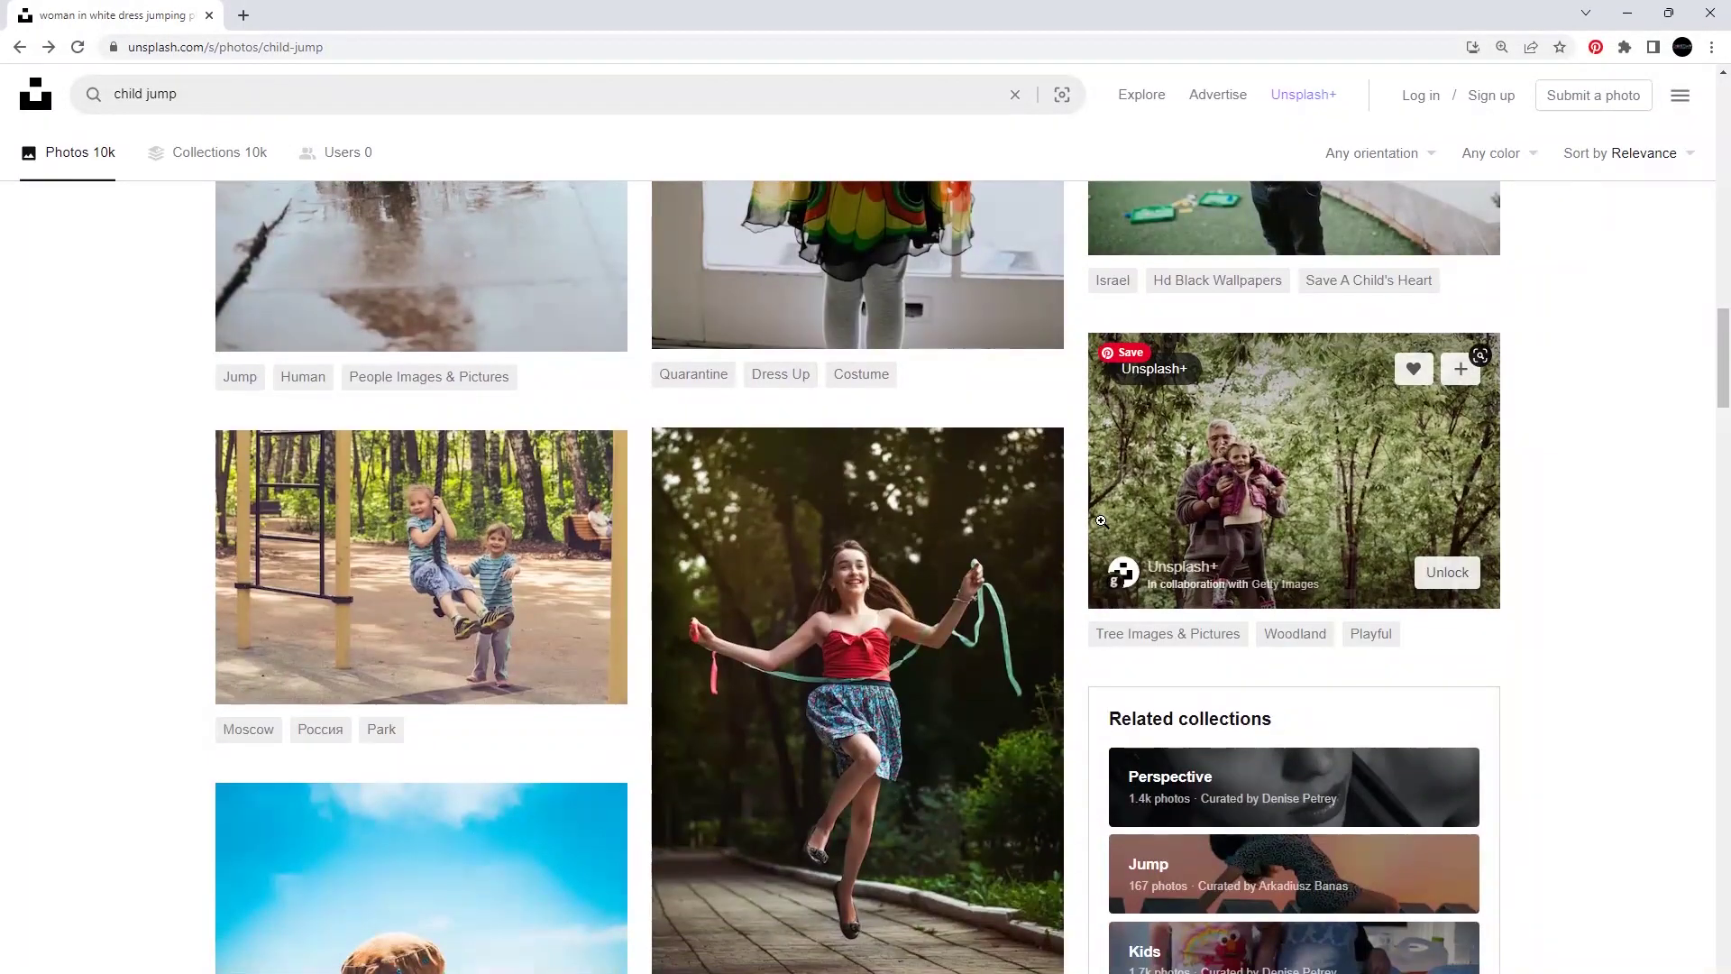
scroll(1101, 519, "down", 15)
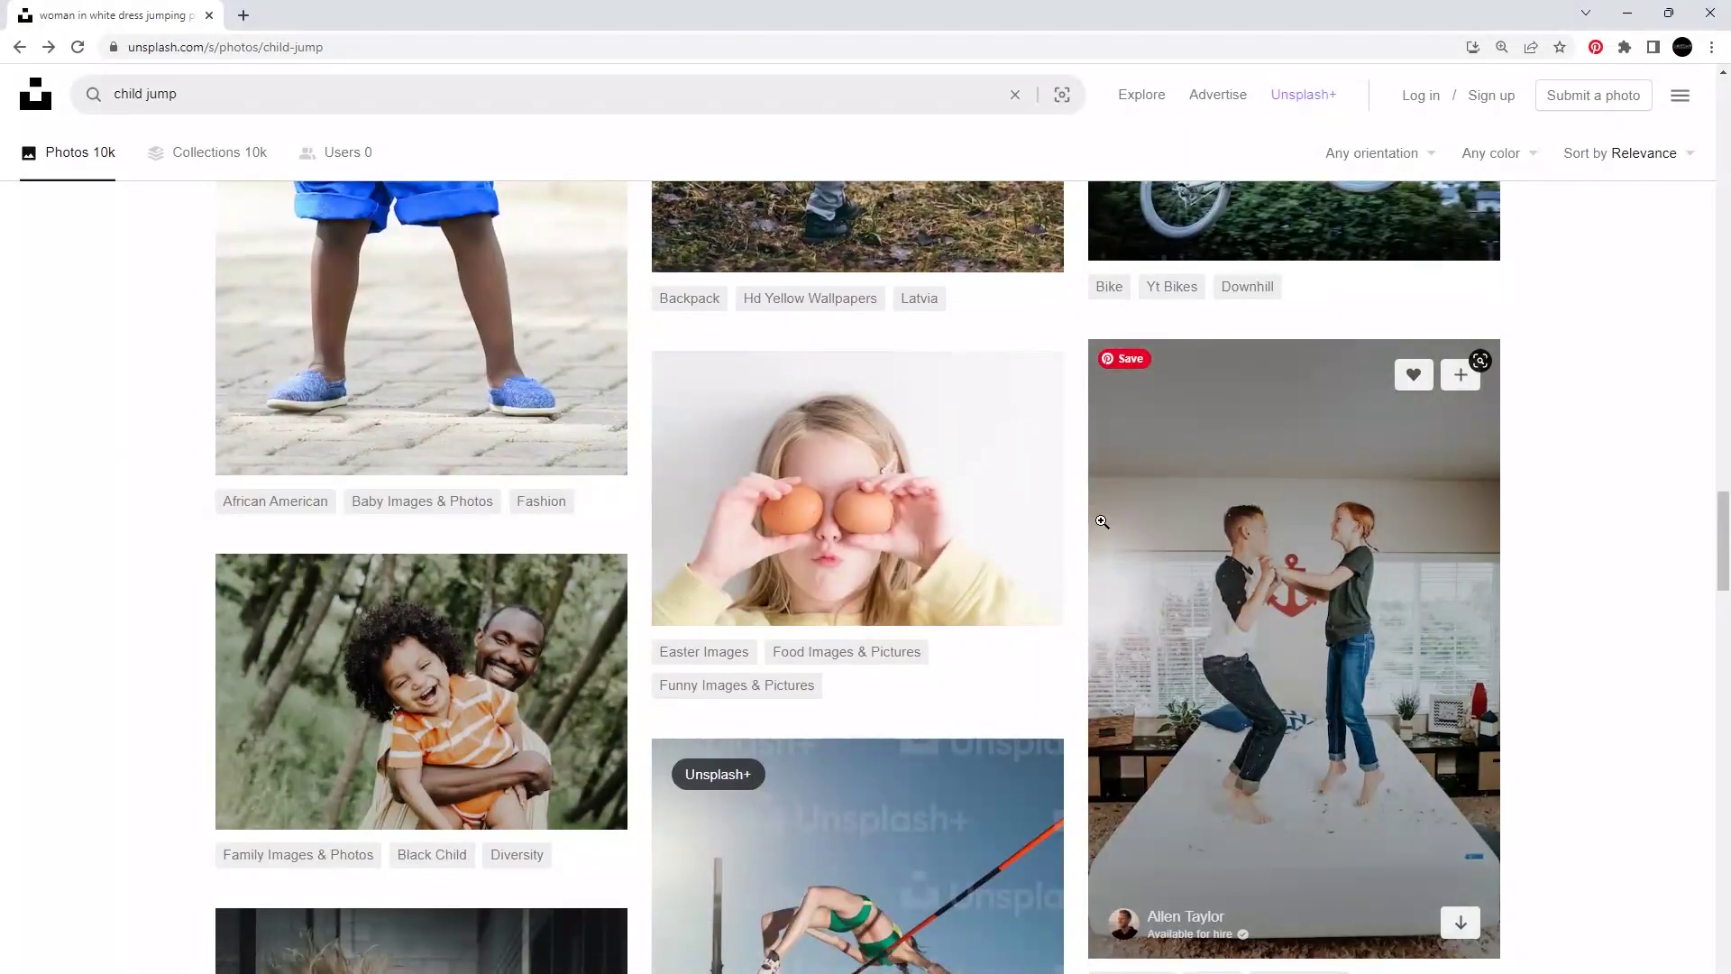
scroll(1101, 520, "down", 8)
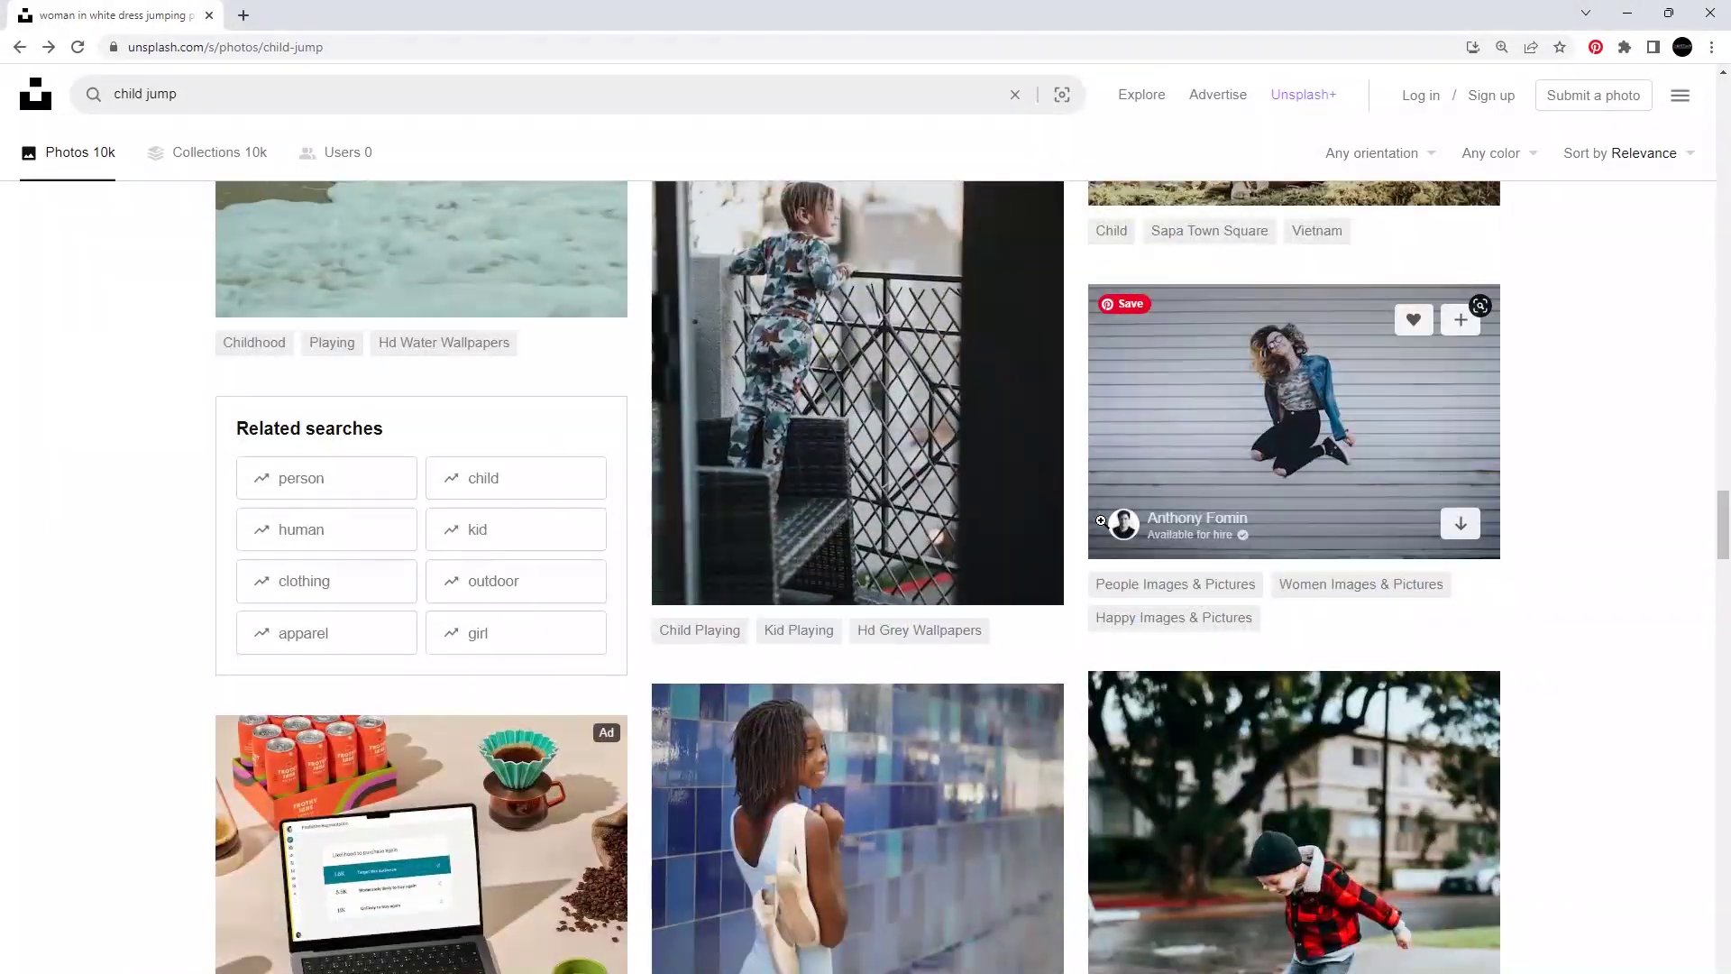
scroll(1101, 521, "down", 15)
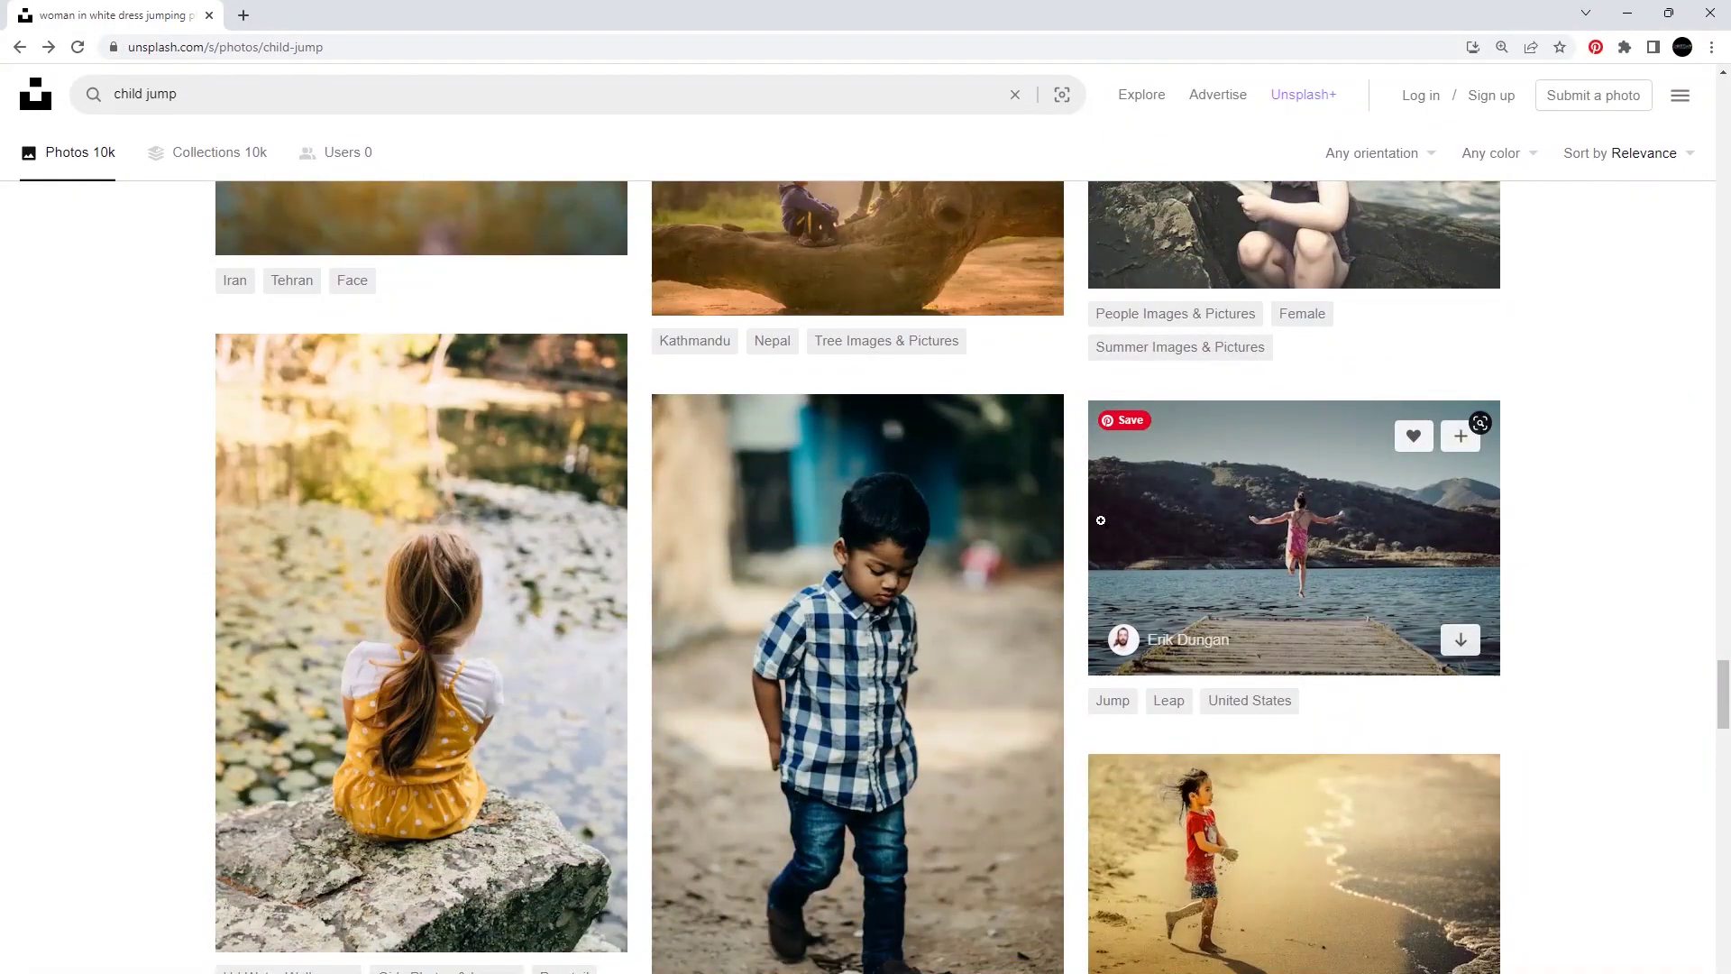
scroll(1101, 520, "down", 12)
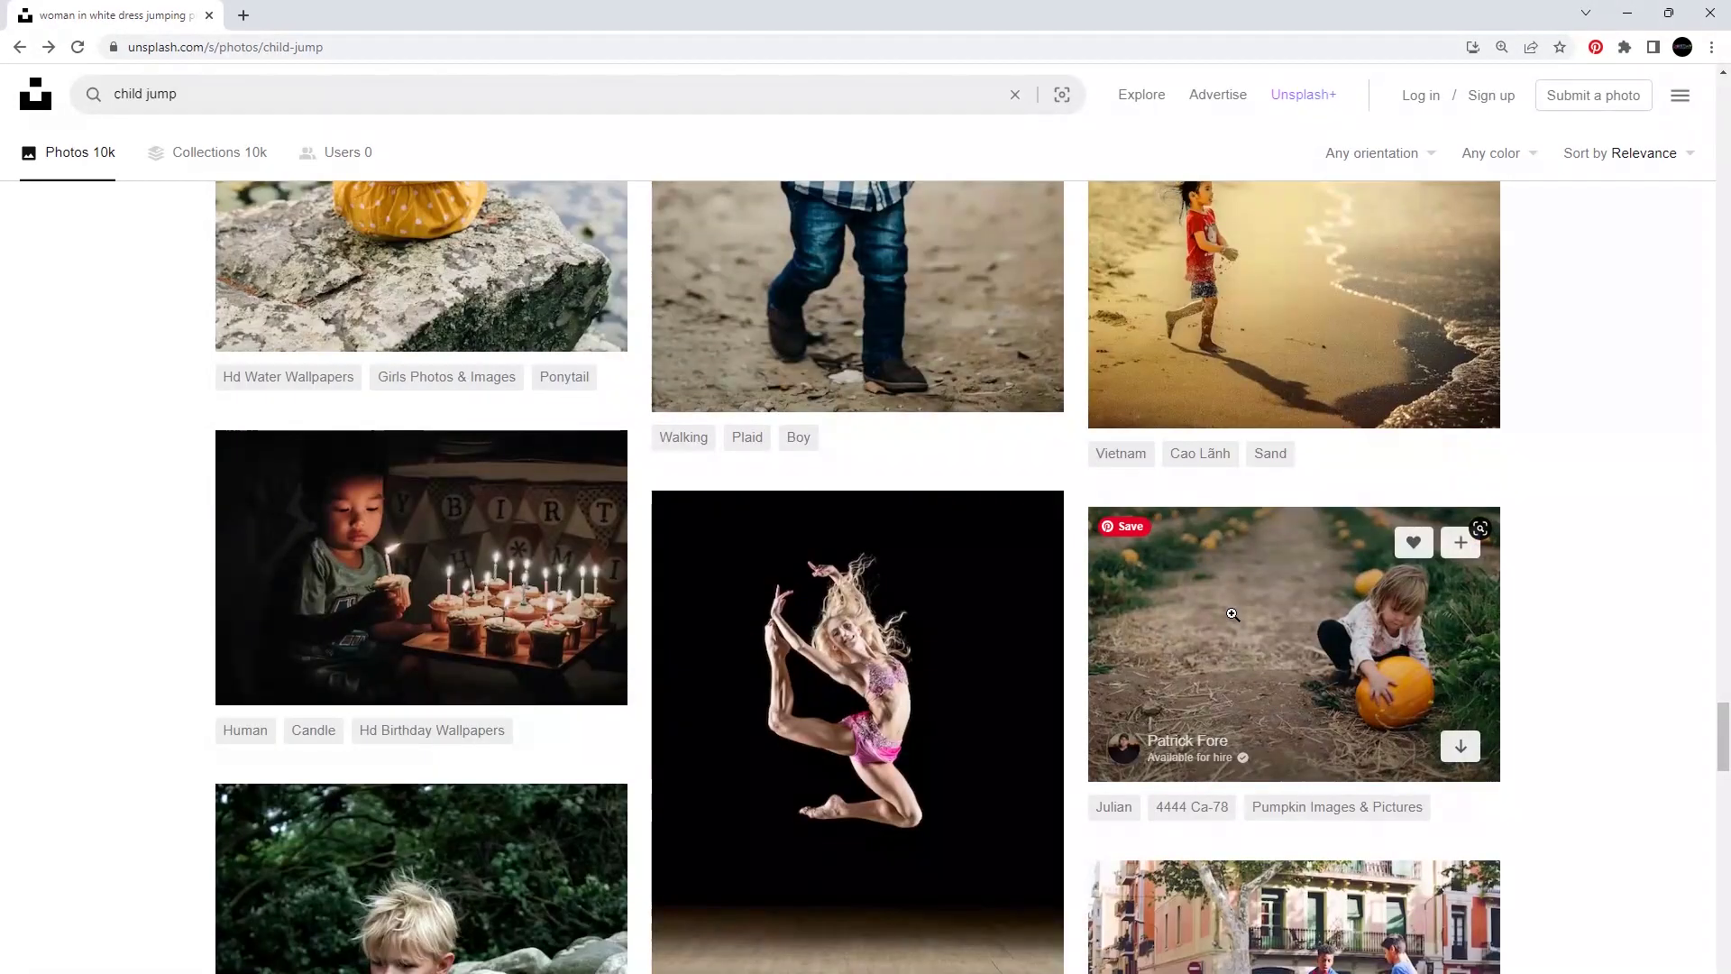
scroll(1184, 618, "down", 8)
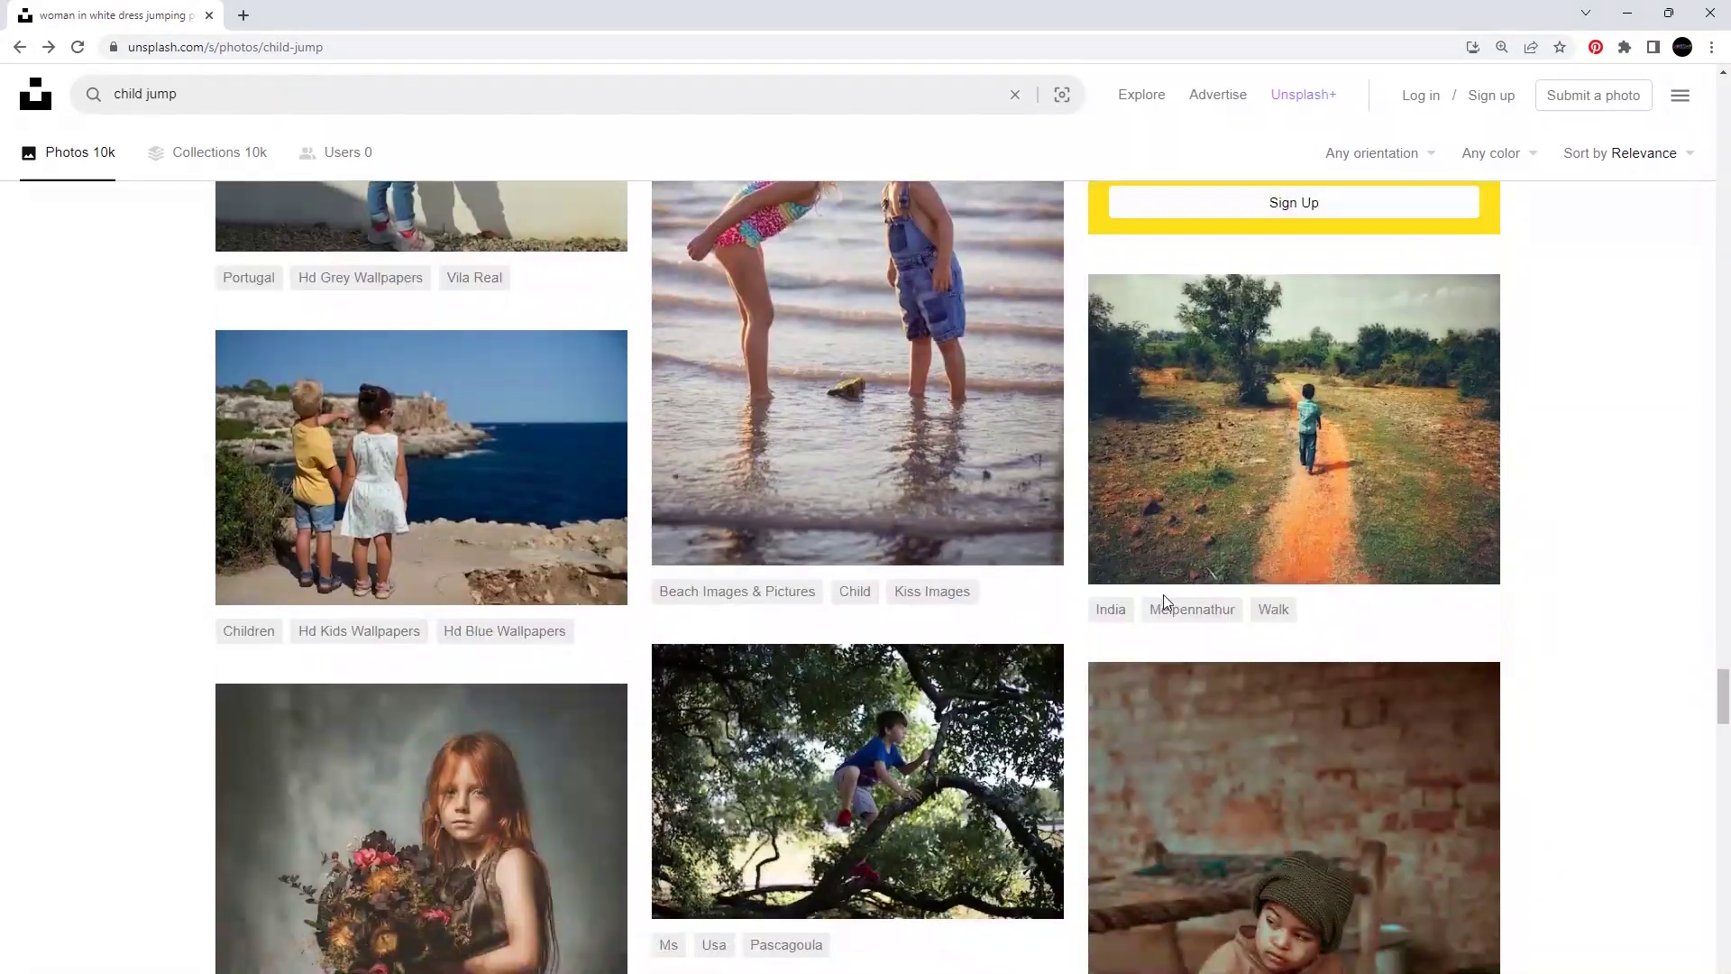
scroll(1163, 593, "down", 6)
- Change the Unsplash search to "kid jump"
left_click_drag(226, 94, 4, 95)
type("kid jum")
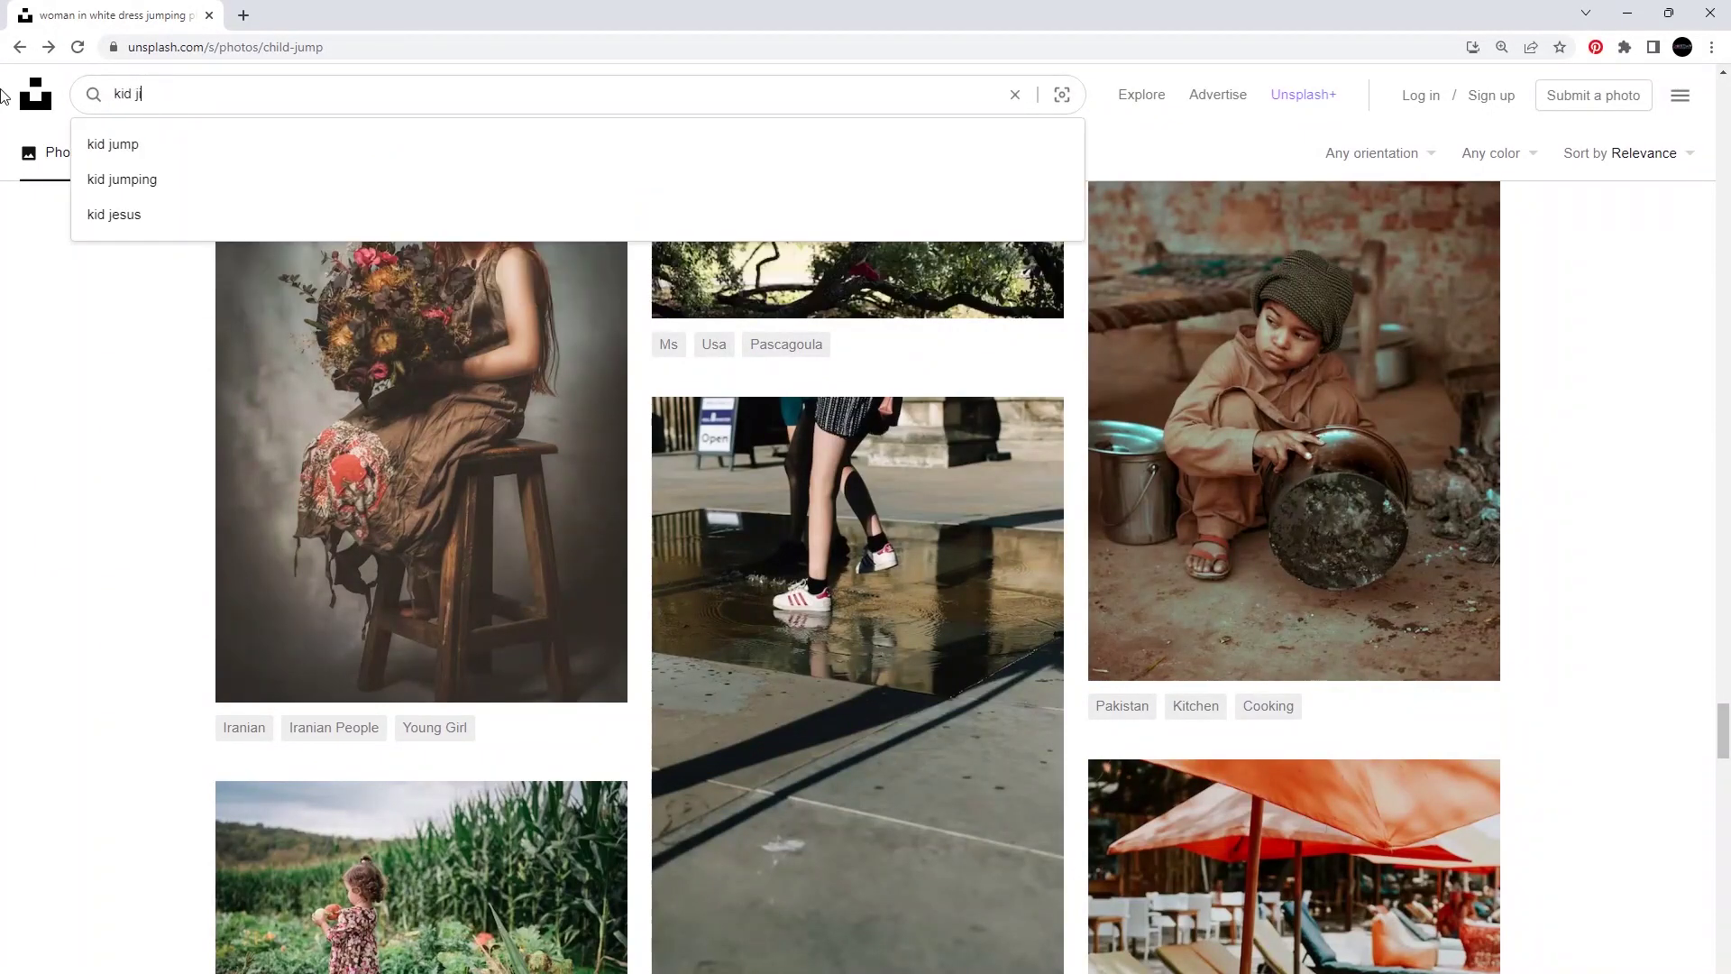
key("BackSpace")
key("BackSpace")
key("Return")
- Browse the "kid jump" results and open the photo of the boy and girl jumping on a white bed
scroll(806, 551, "down", 3)
scroll(809, 552, "down", 10)
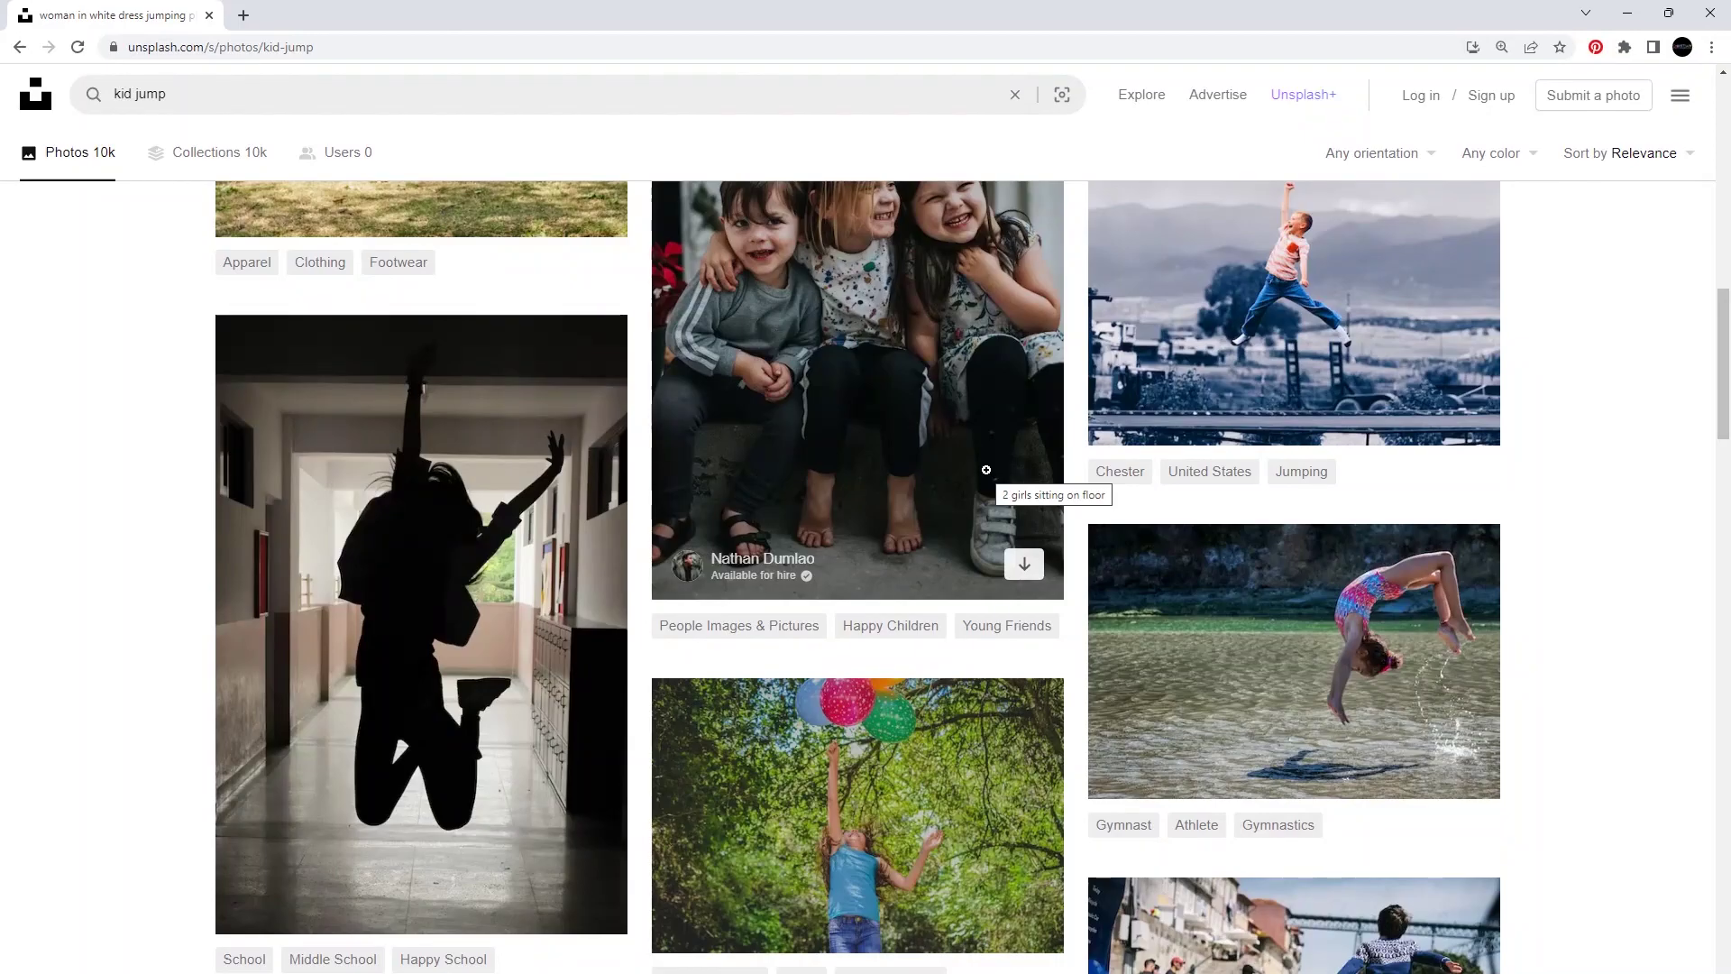
scroll(1484, 408, "down", 6)
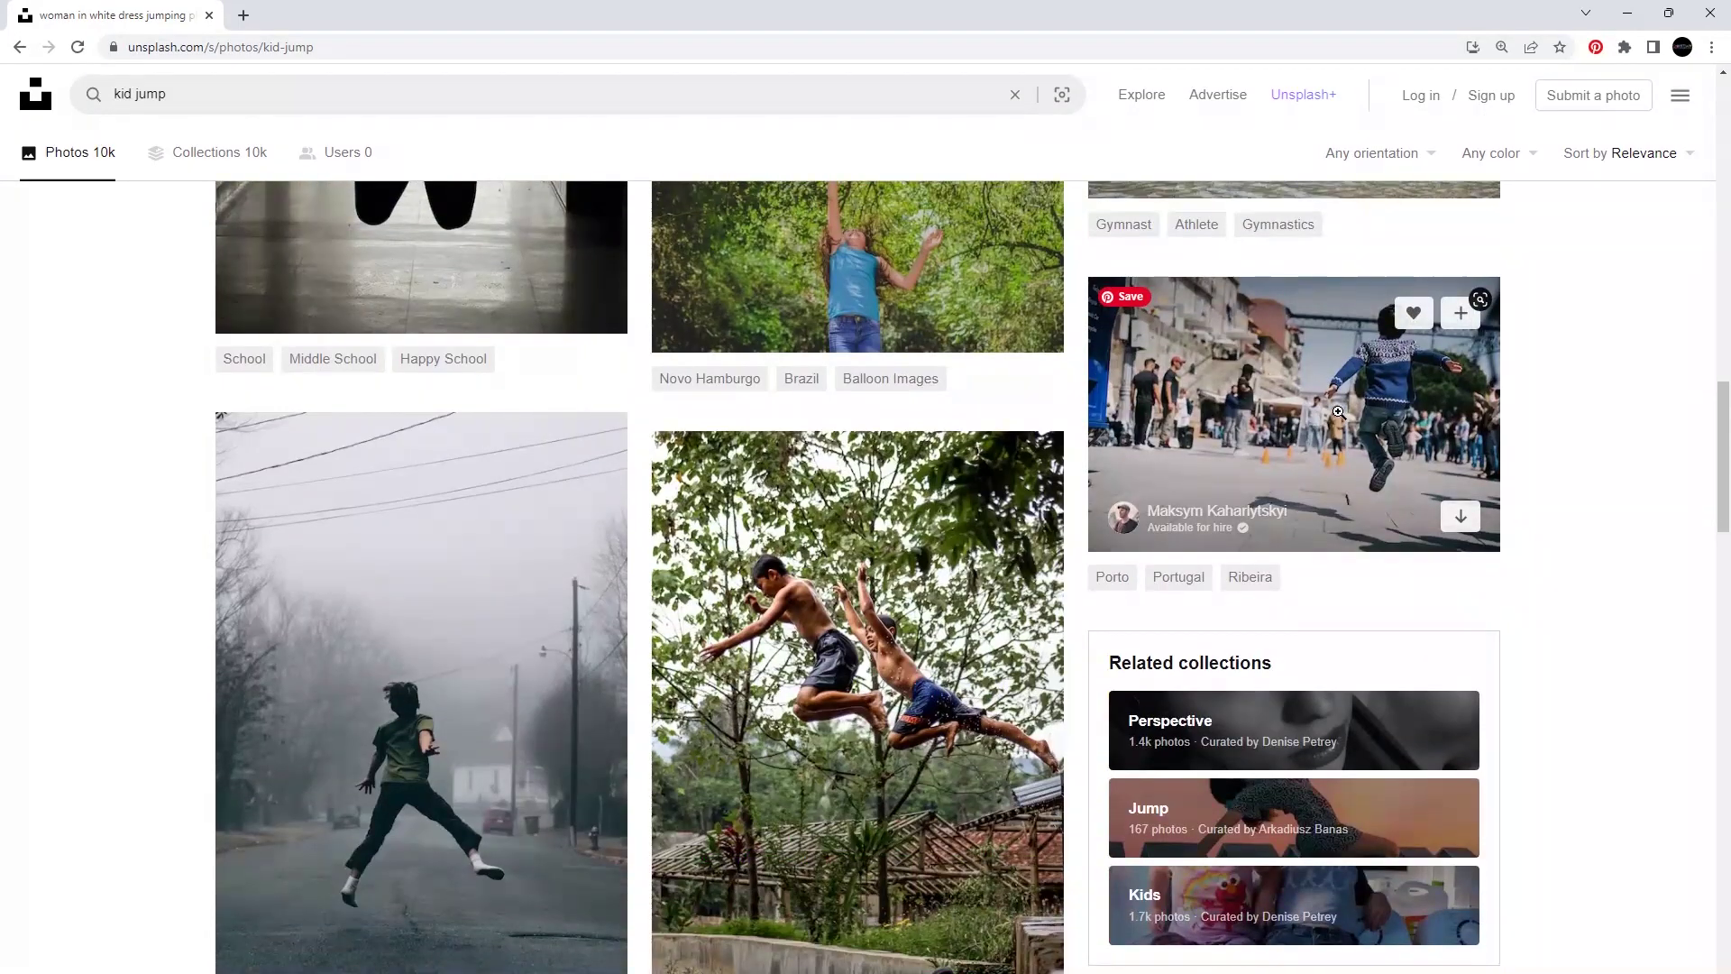
scroll(1337, 411, "down", 6)
scroll(1342, 418, "down", 3)
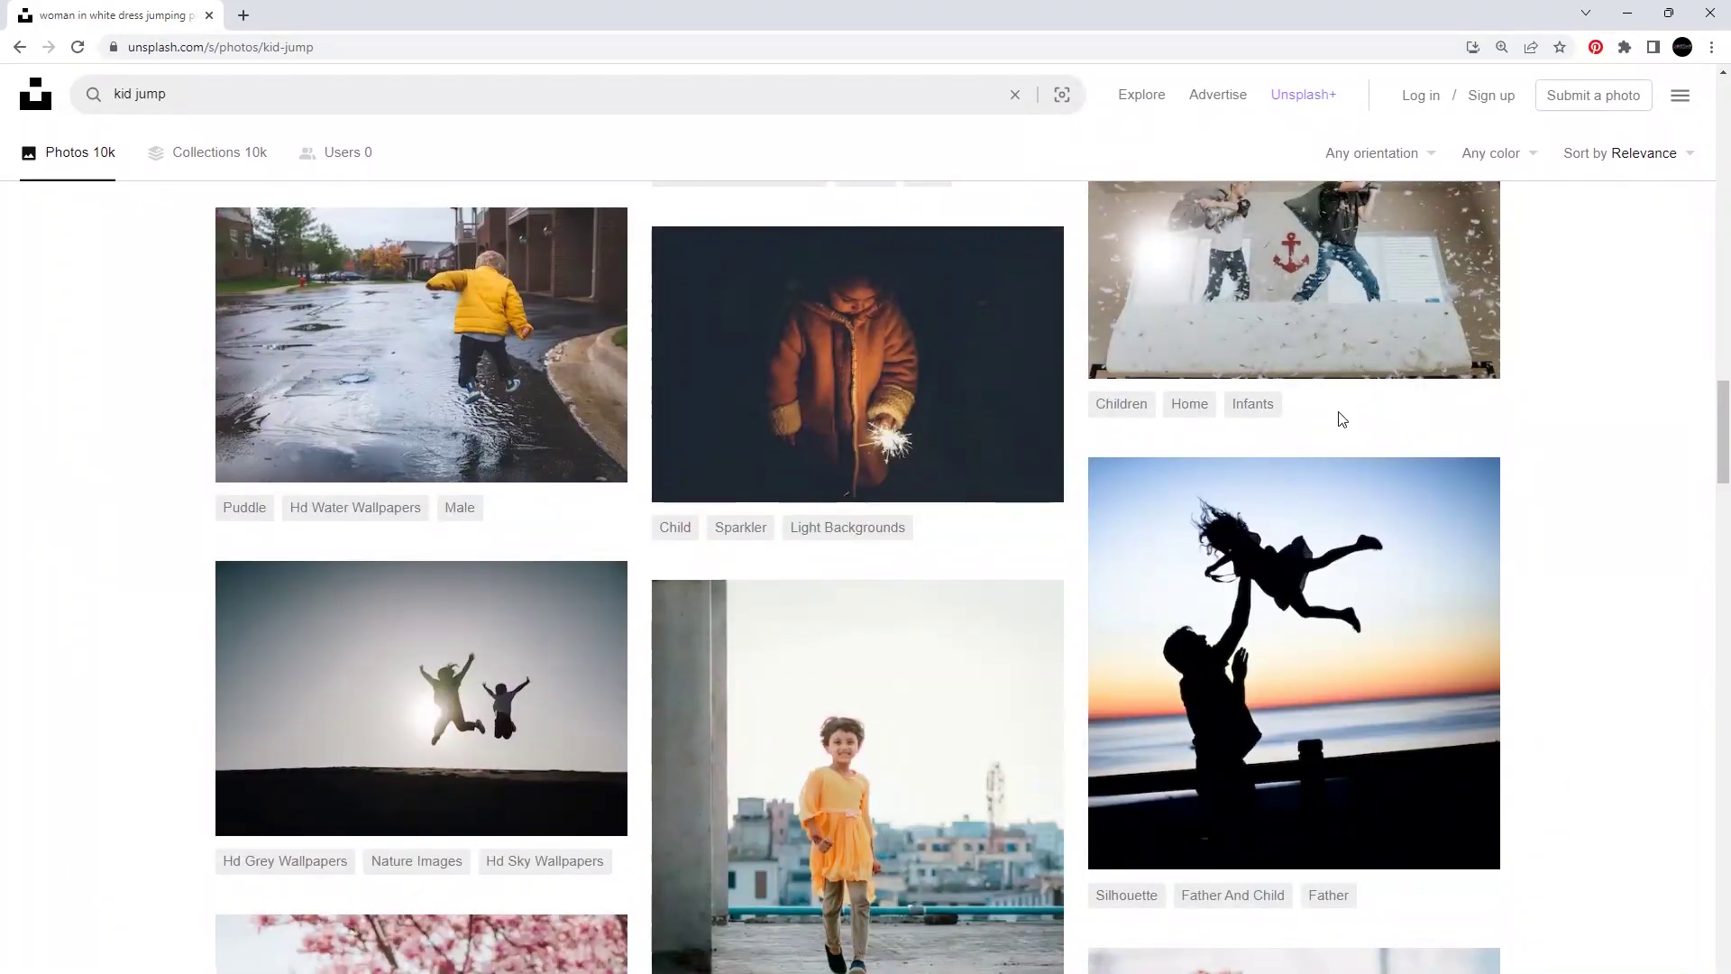
scroll(1341, 418, "down", 6)
scroll(1339, 413, "up", 2)
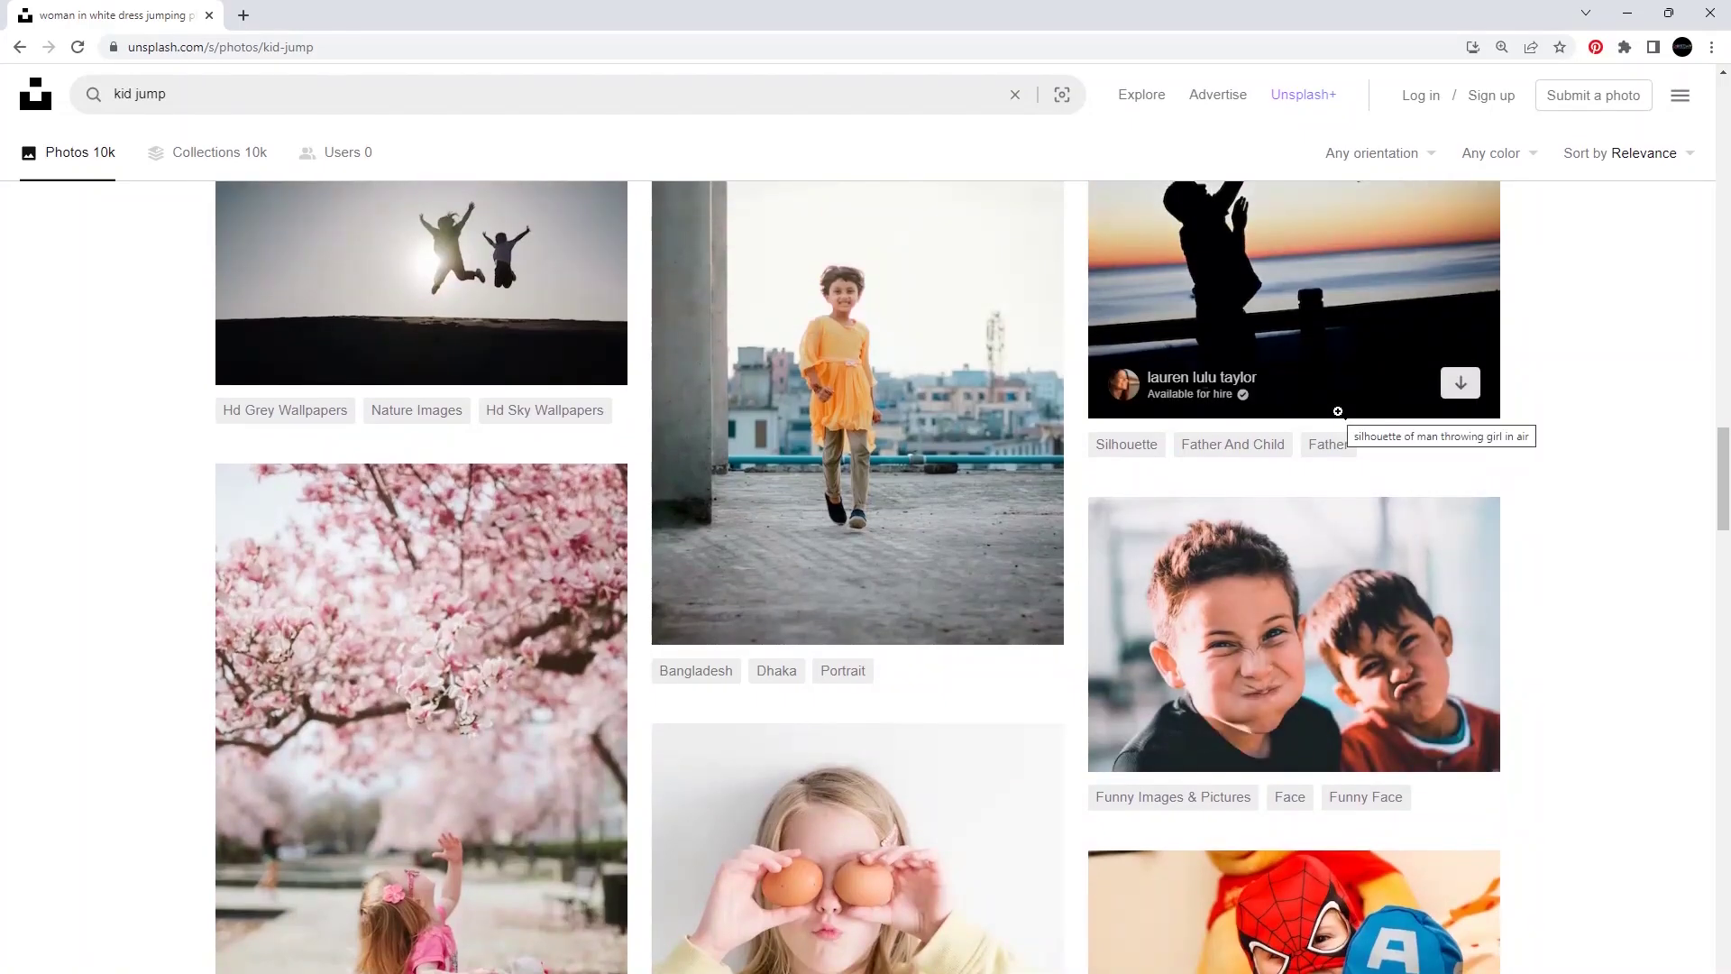
scroll(1338, 411, "down", 5)
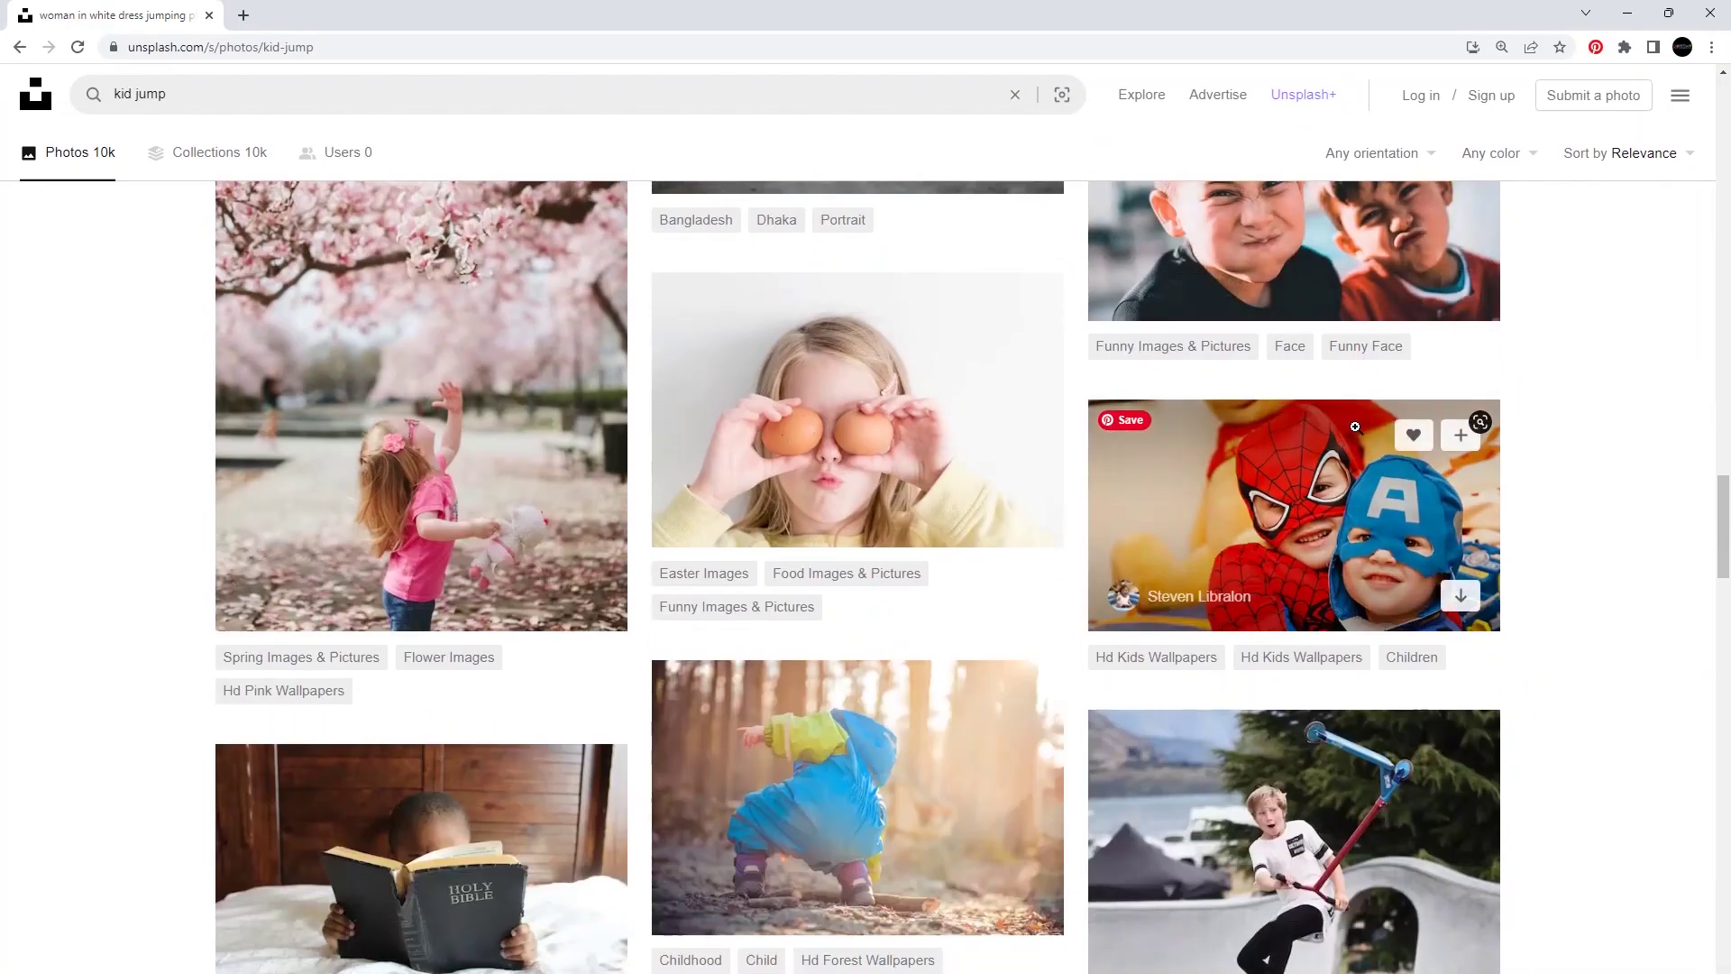
scroll(1344, 413, "down", 6)
scroll(1356, 427, "down", 5)
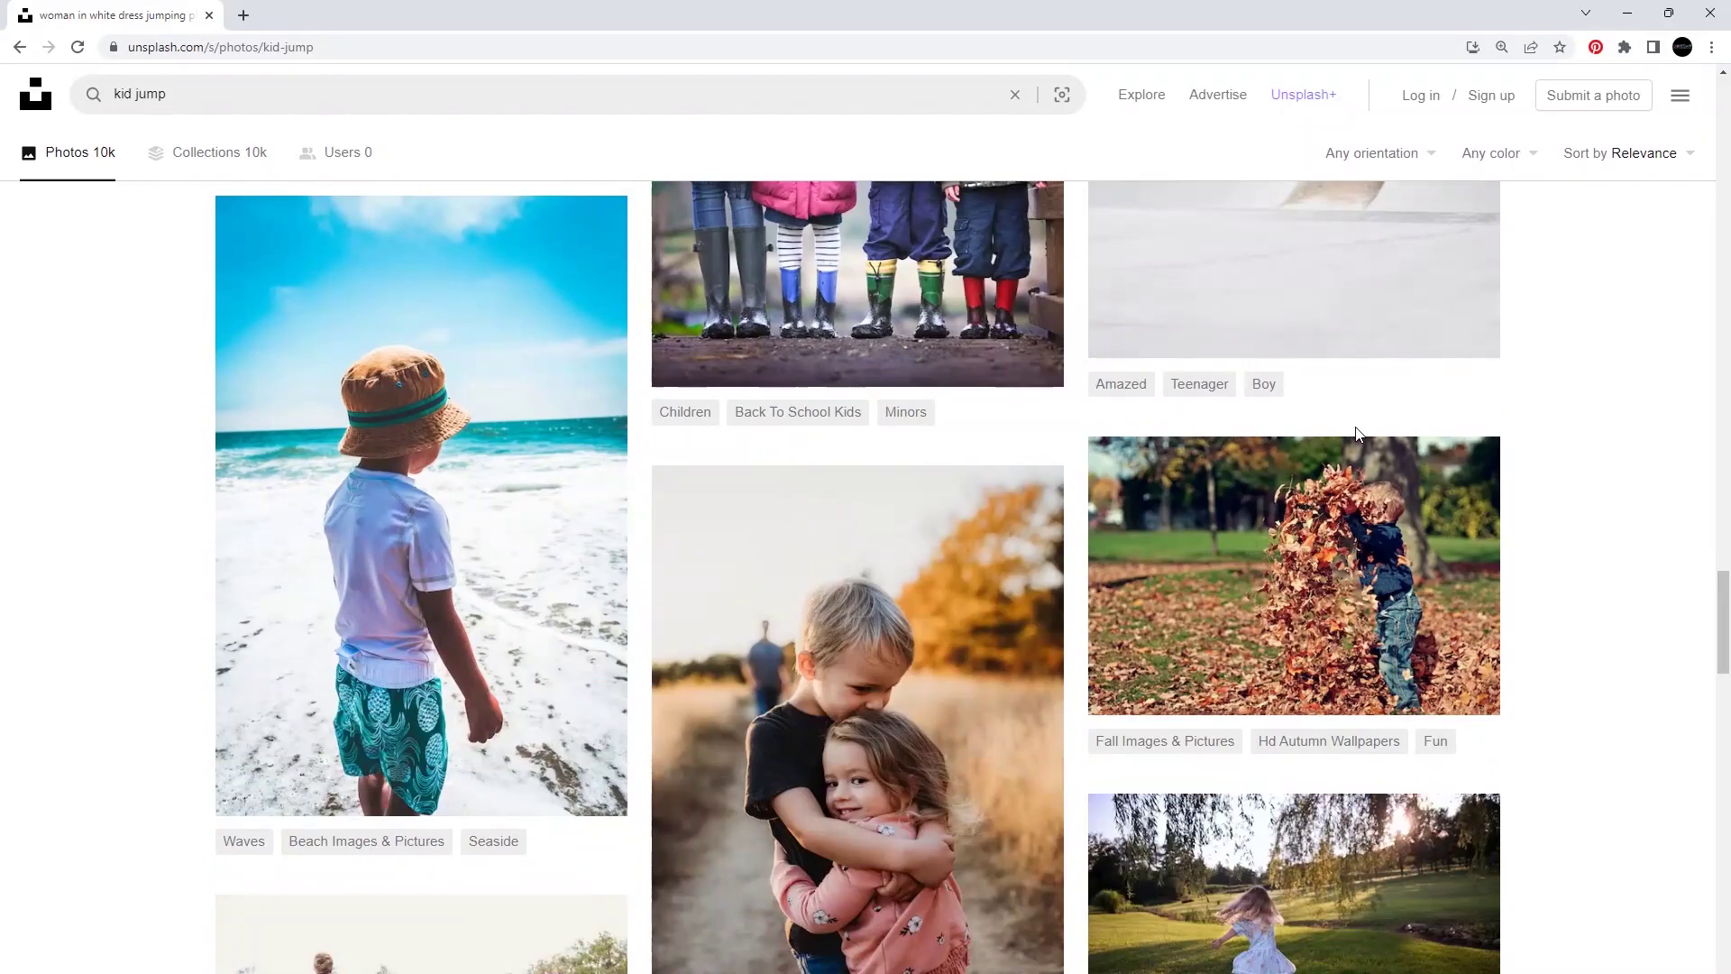
scroll(1359, 433, "down", 5)
scroll(1357, 433, "down", 12)
scroll(1360, 432, "up", 3)
scroll(1360, 432, "down", 5)
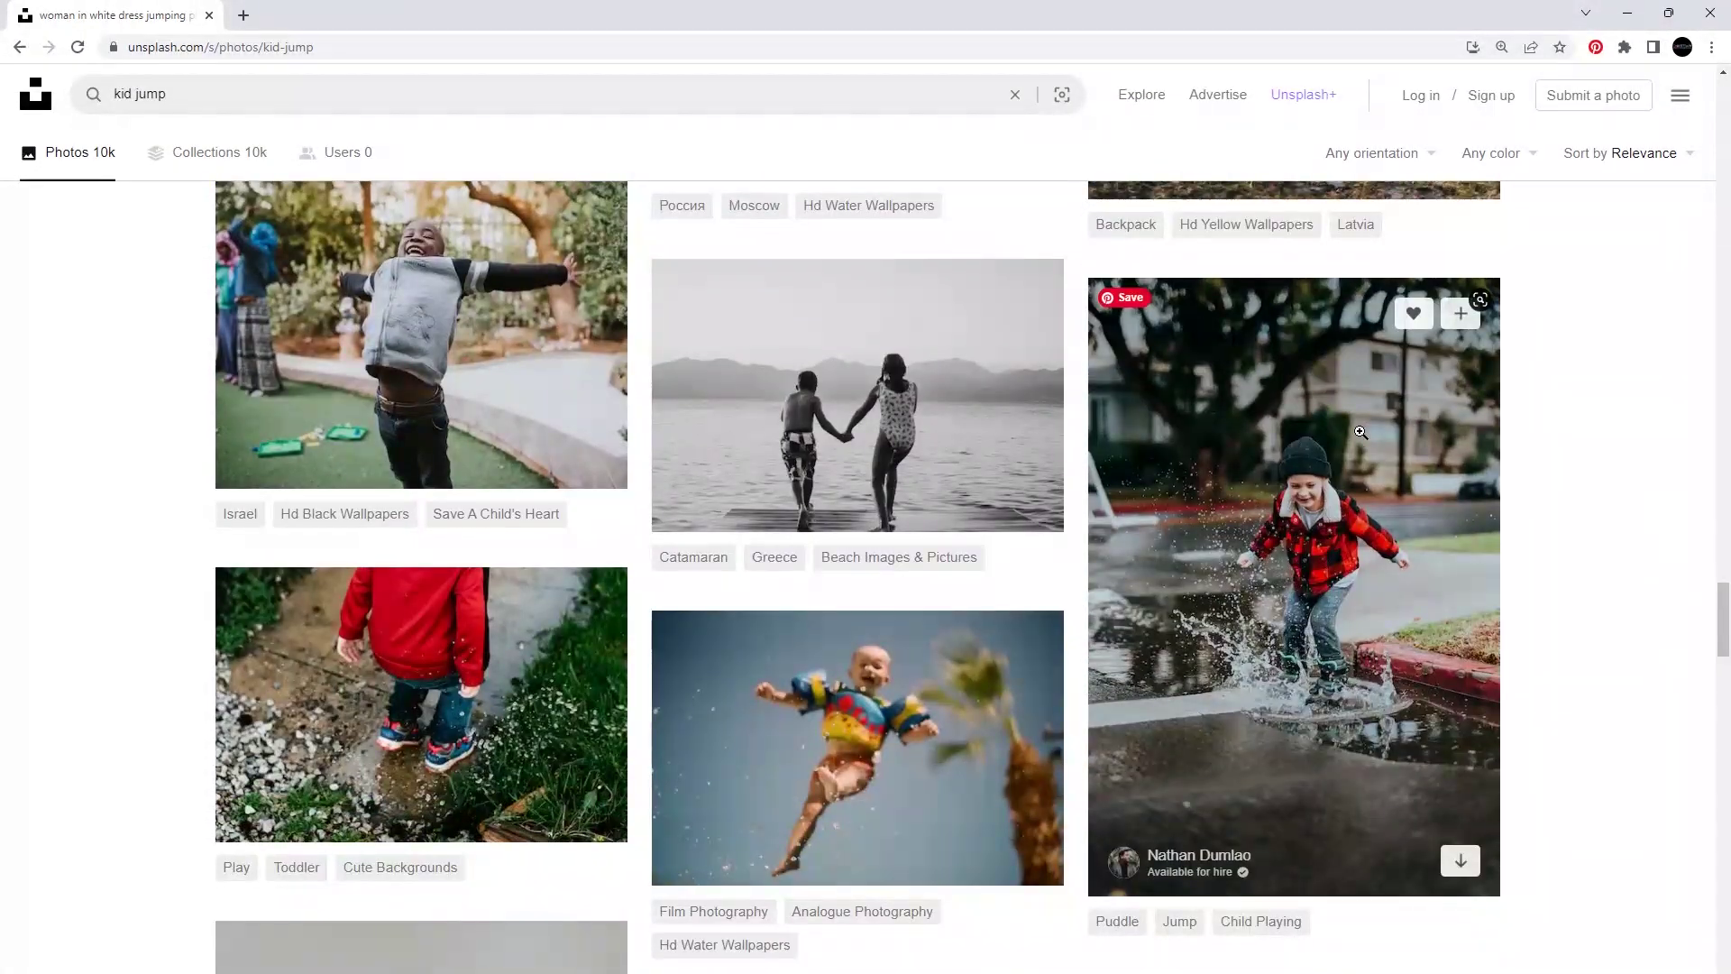
scroll(1360, 433, "down", 8)
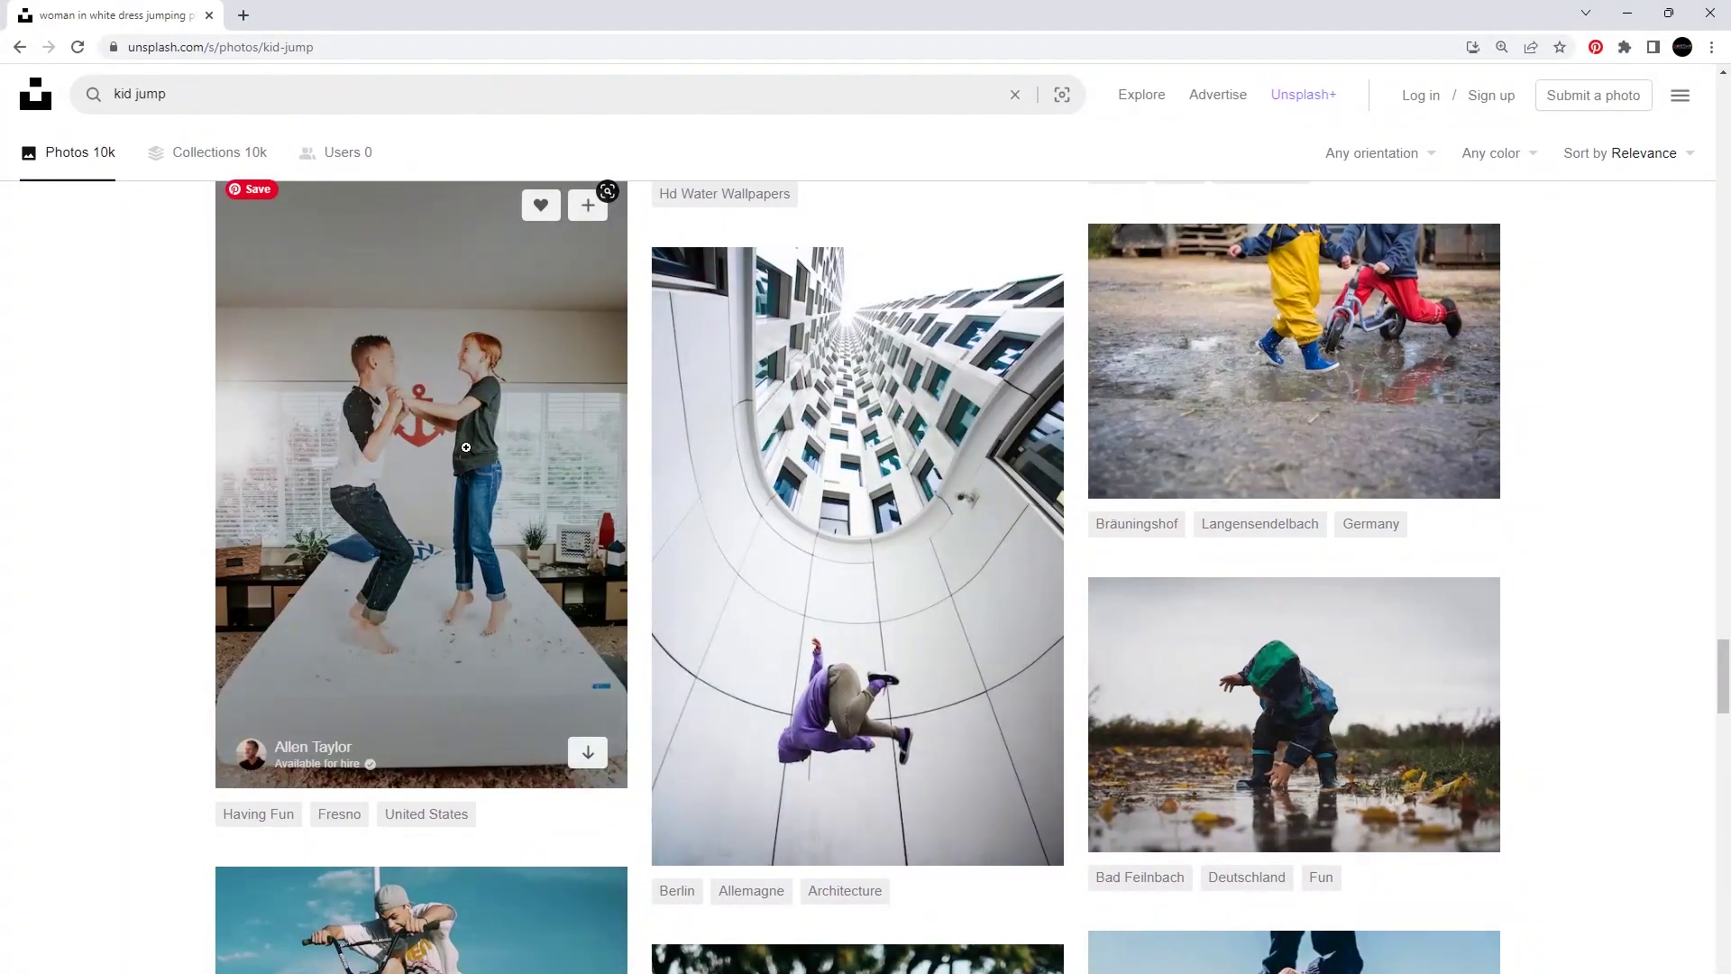
left_click(444, 475)
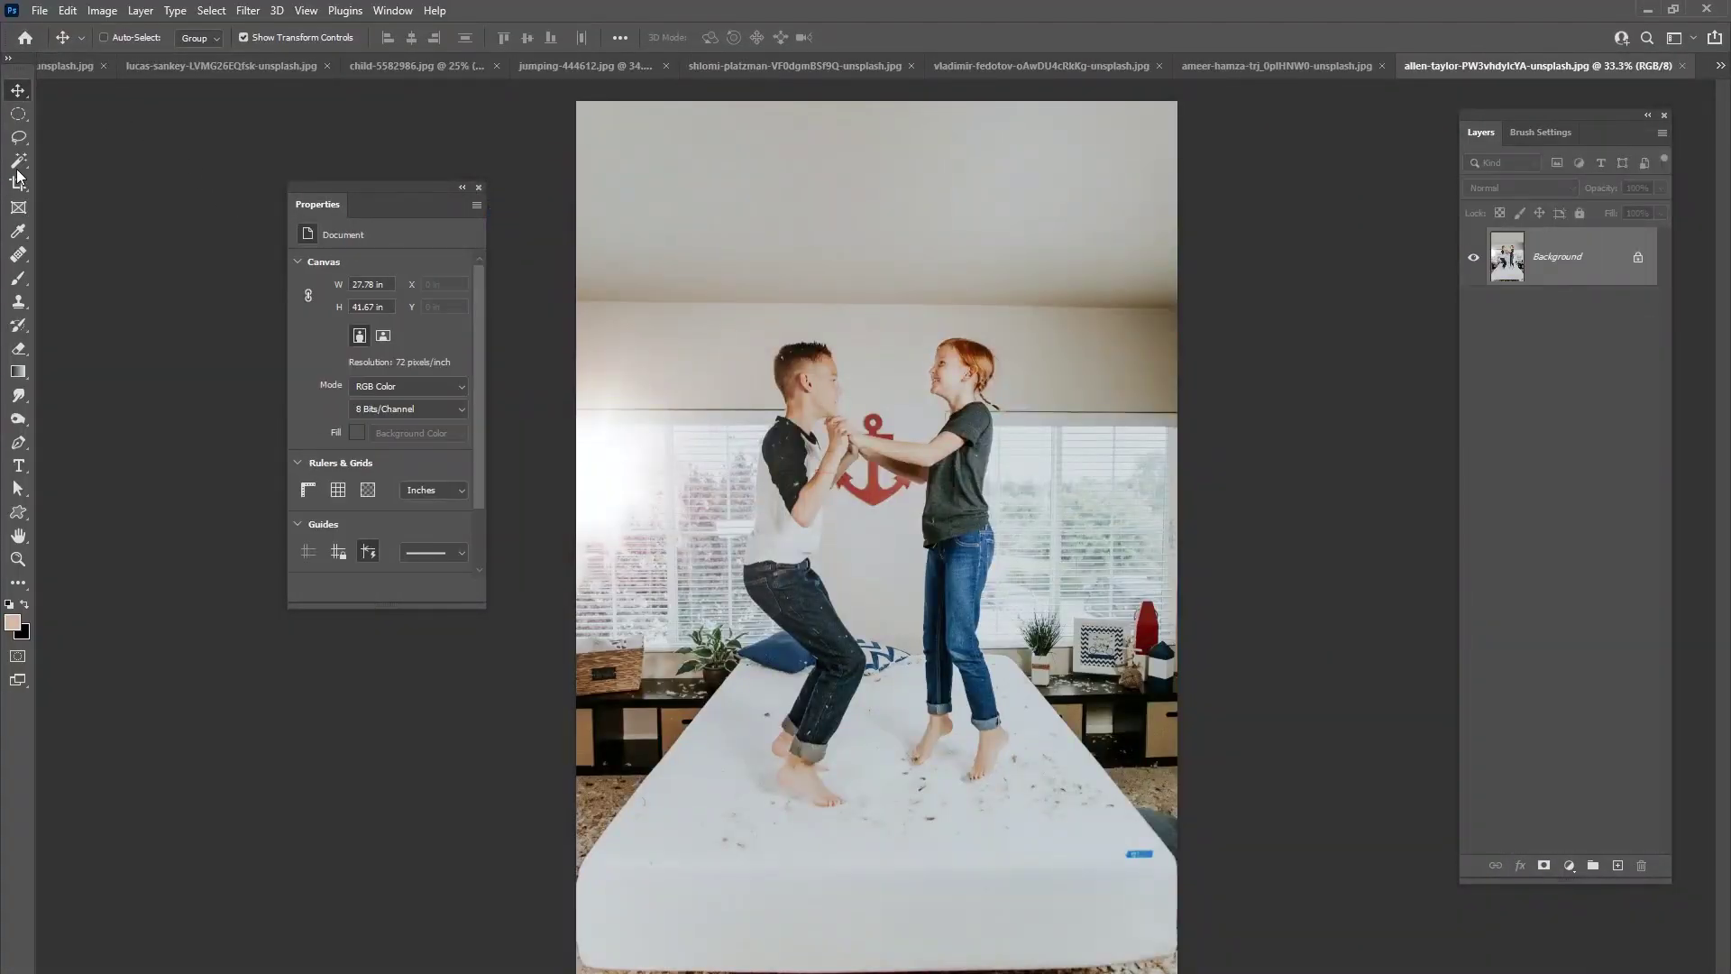
- Select the two jumping children with Select Subject and paste them into the rapture.psd composite
left_click(18, 164)
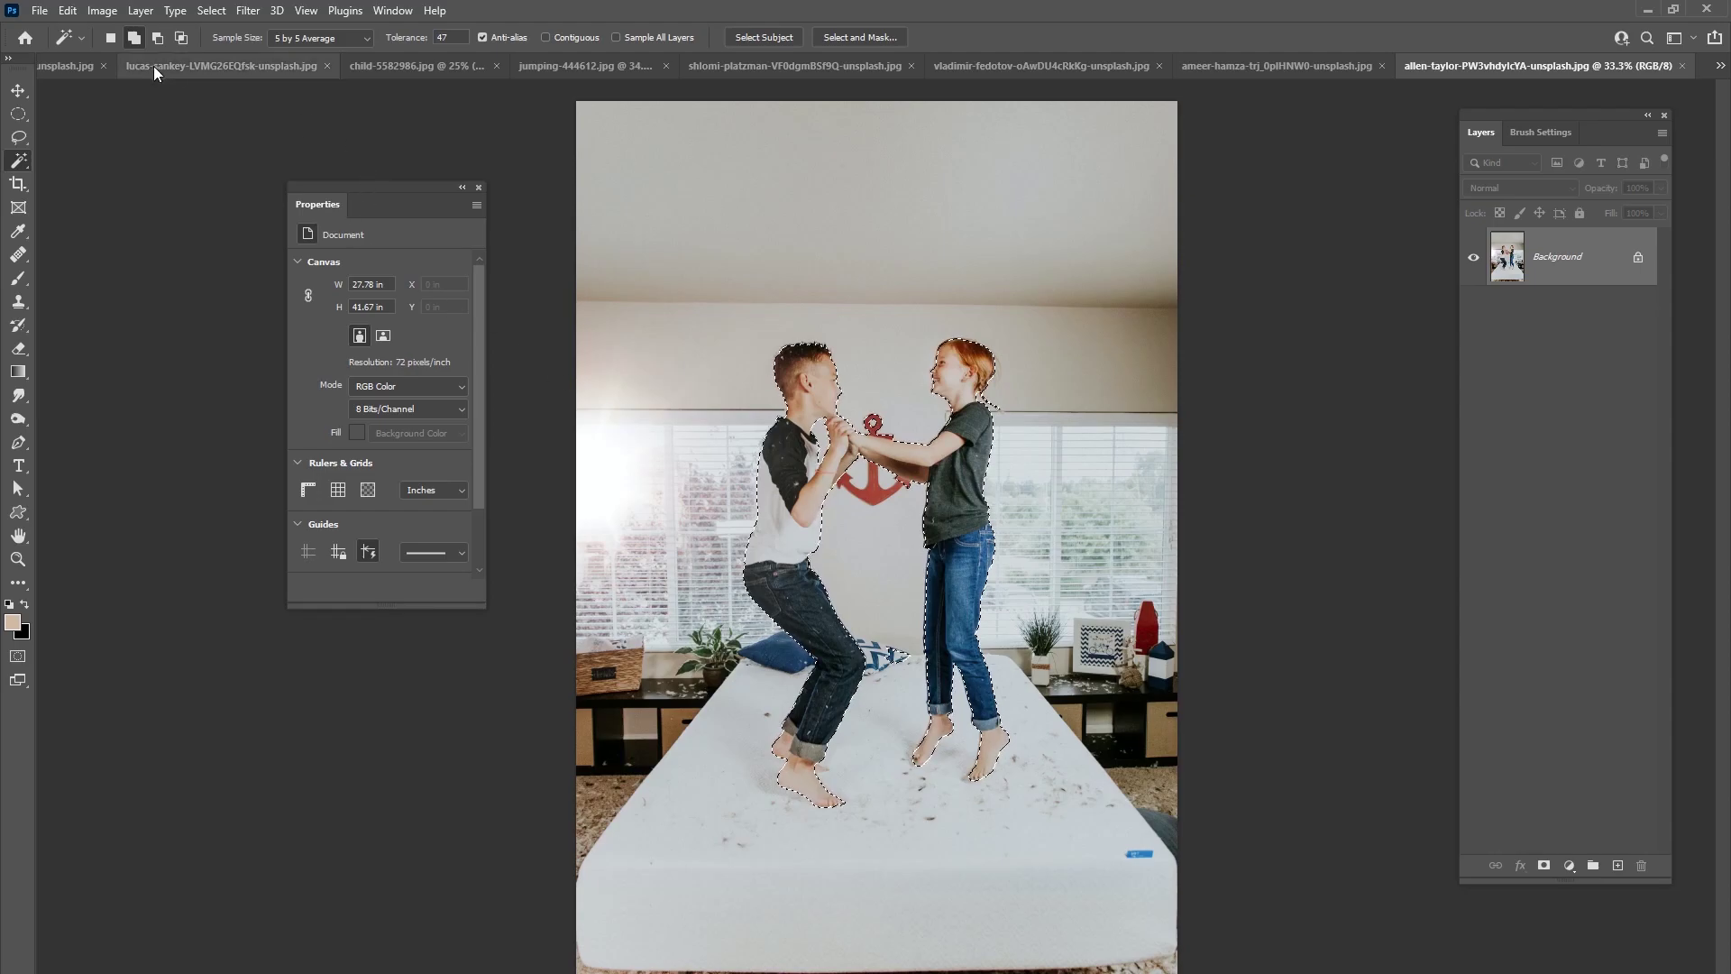
left_click(327, 67)
left_click(283, 65)
key("ctrl+Tab")
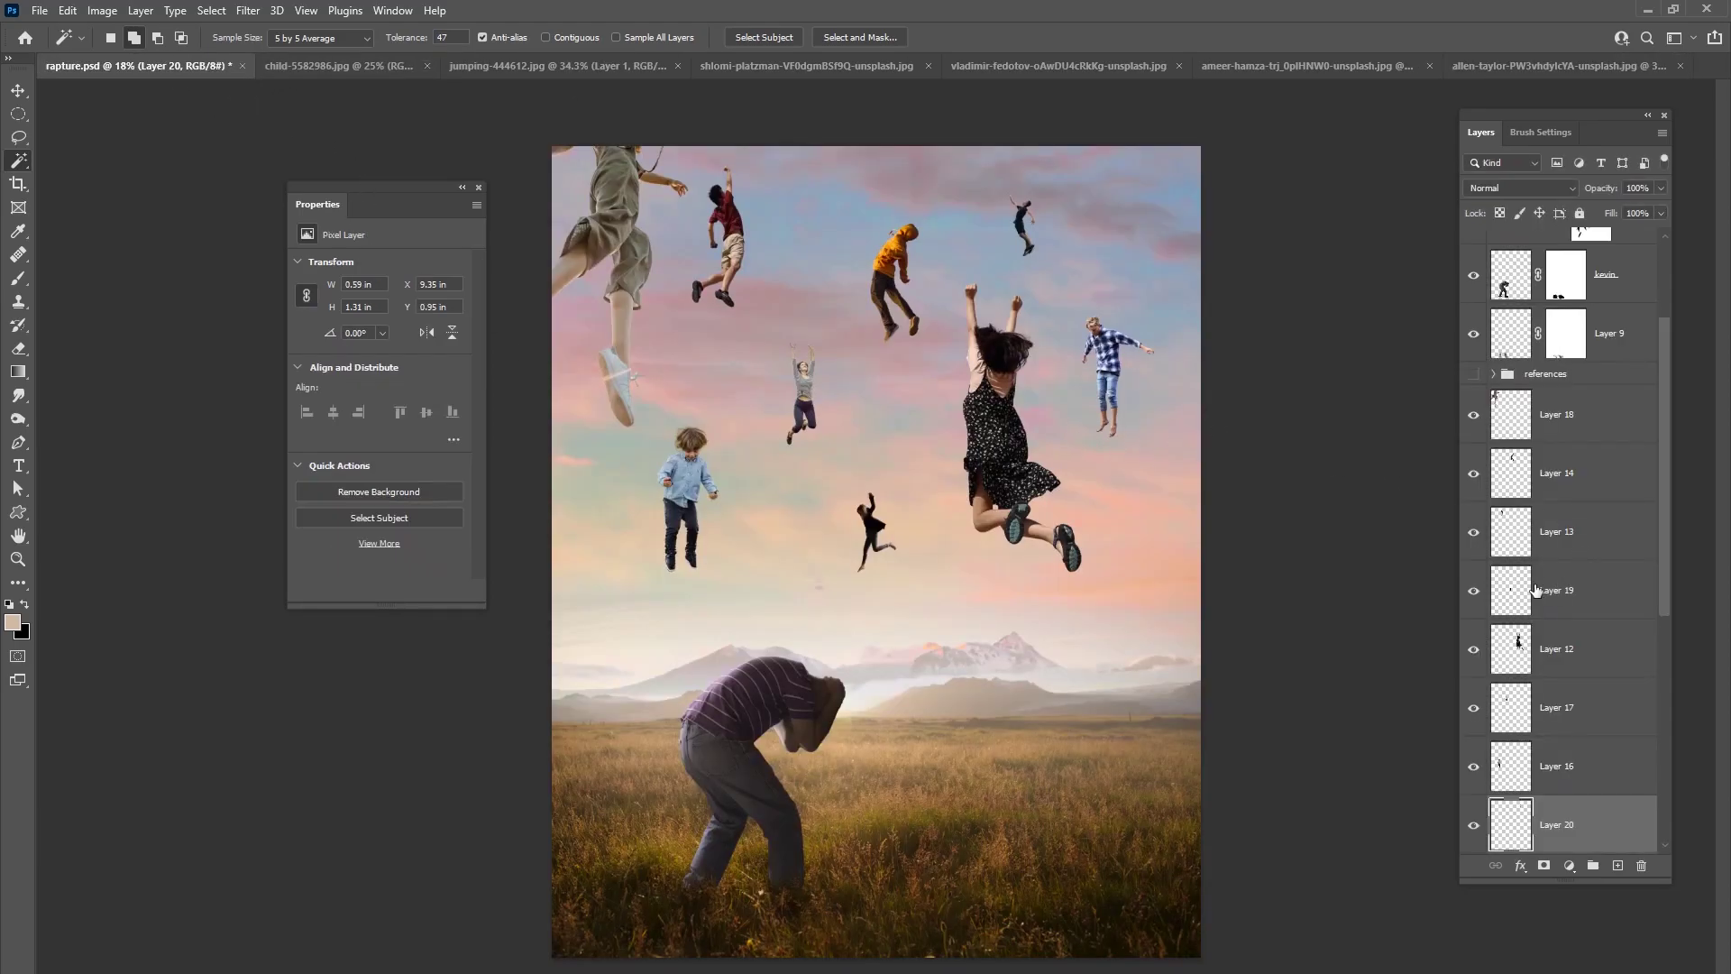
key("ctrl+v")
- Scale the pasted pair of children to about 43% and place them low in the sky above the hunched man
left_click(15, 94)
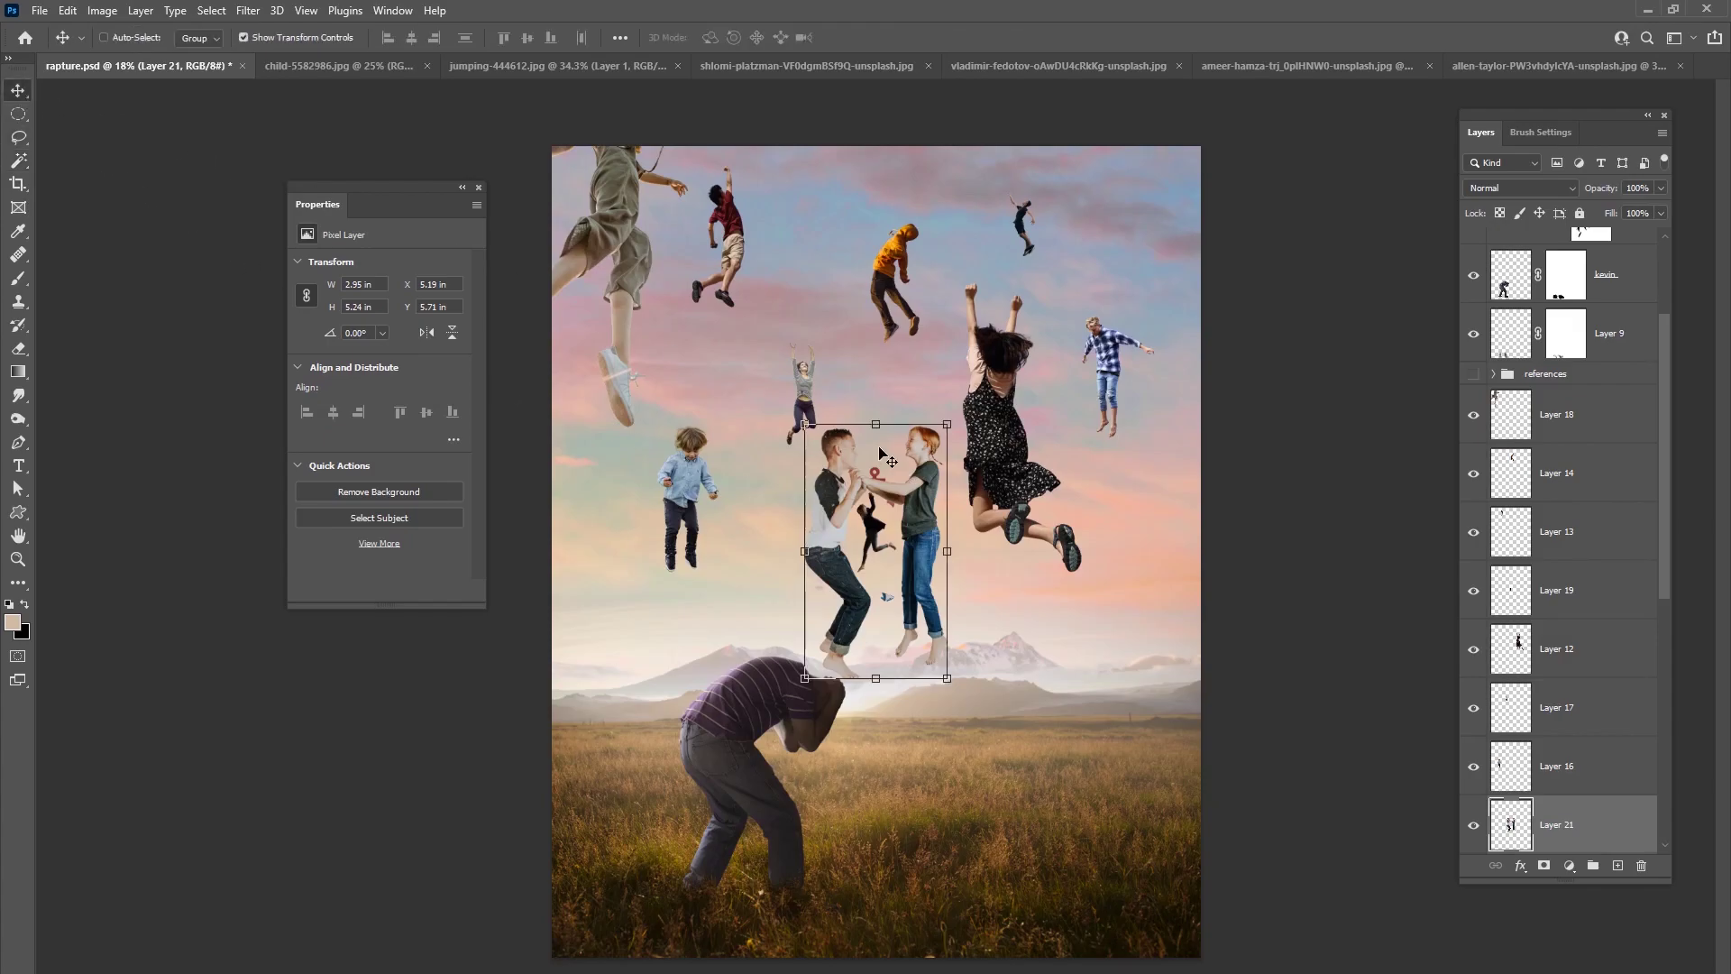
left_click_drag(947, 424, 810, 545)
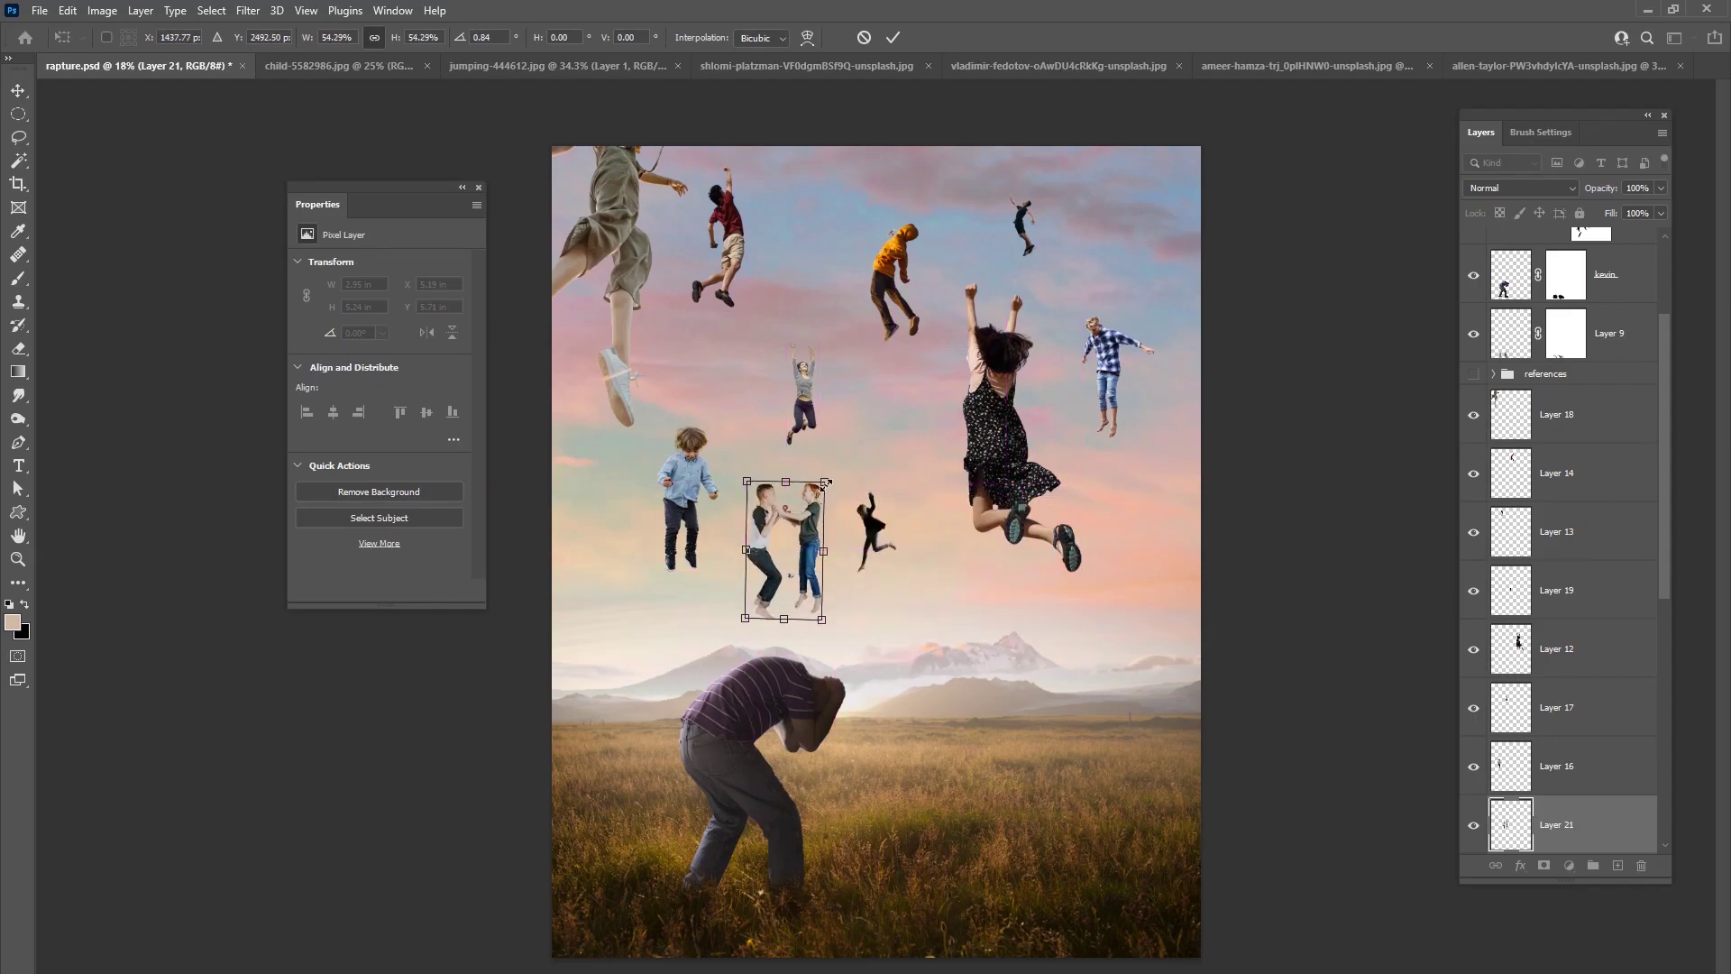
mouse_move(817, 487)
left_mouse_down()
mouse_move(752, 501)
mouse_move(1019, 521)
mouse_move(804, 524)
mouse_move(823, 465)
mouse_move(818, 491)
left_mouse_up()
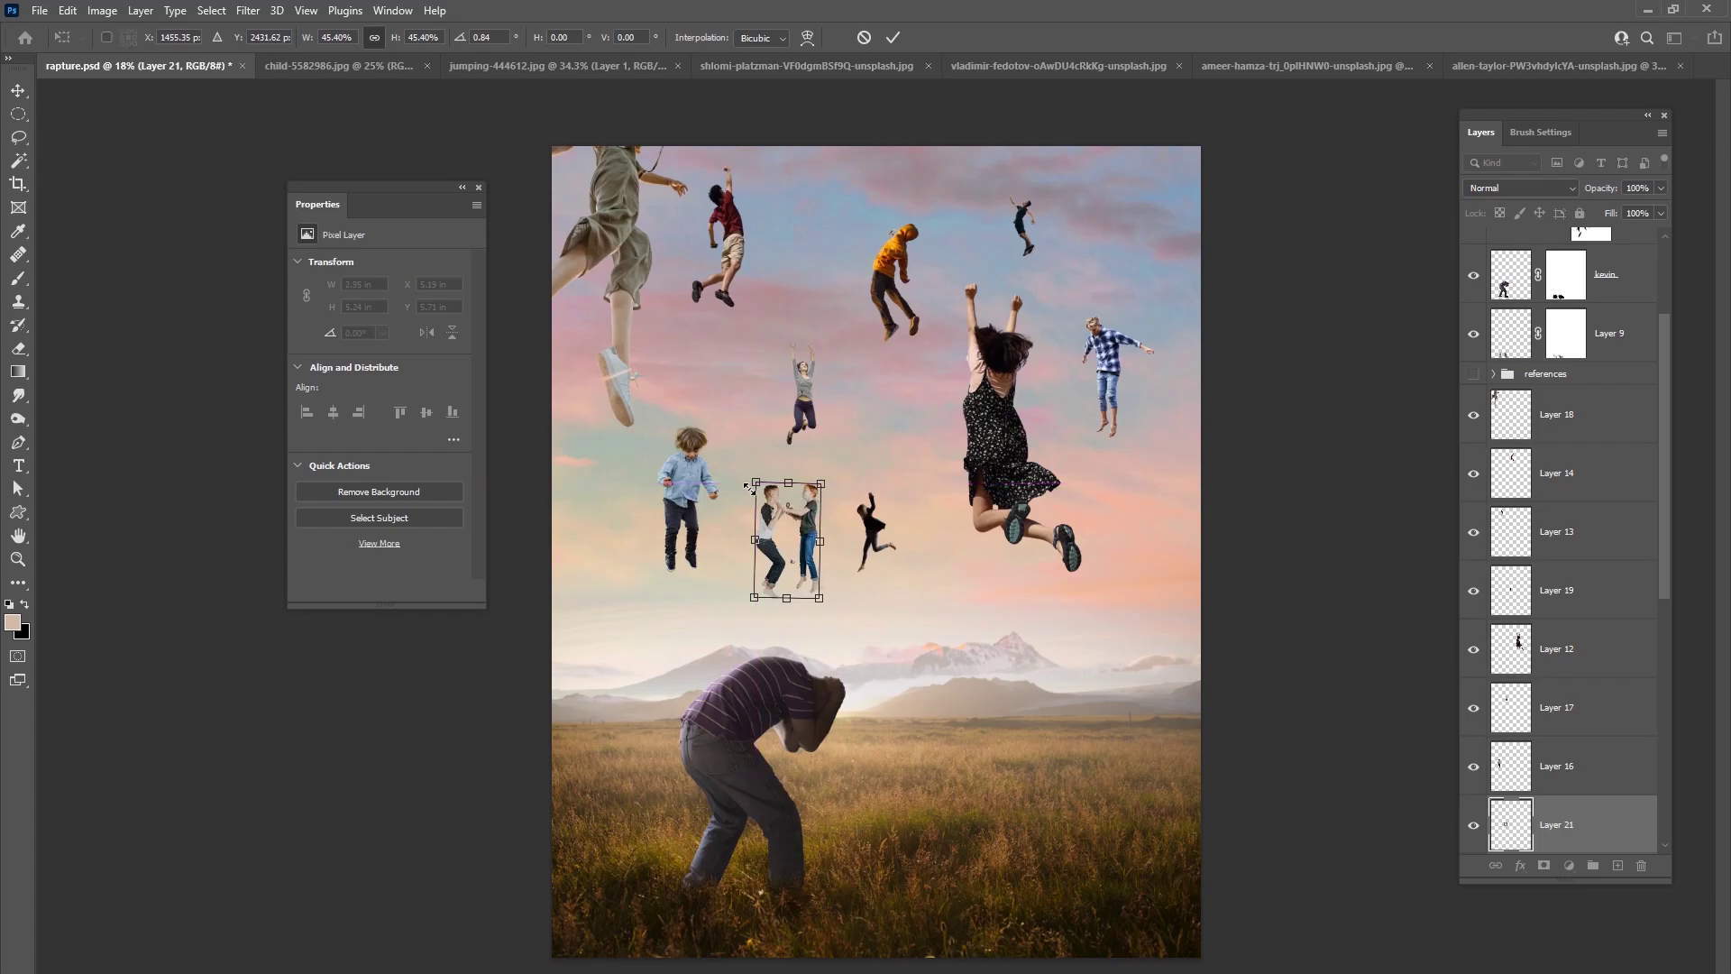
left_click_drag(799, 527, 827, 496)
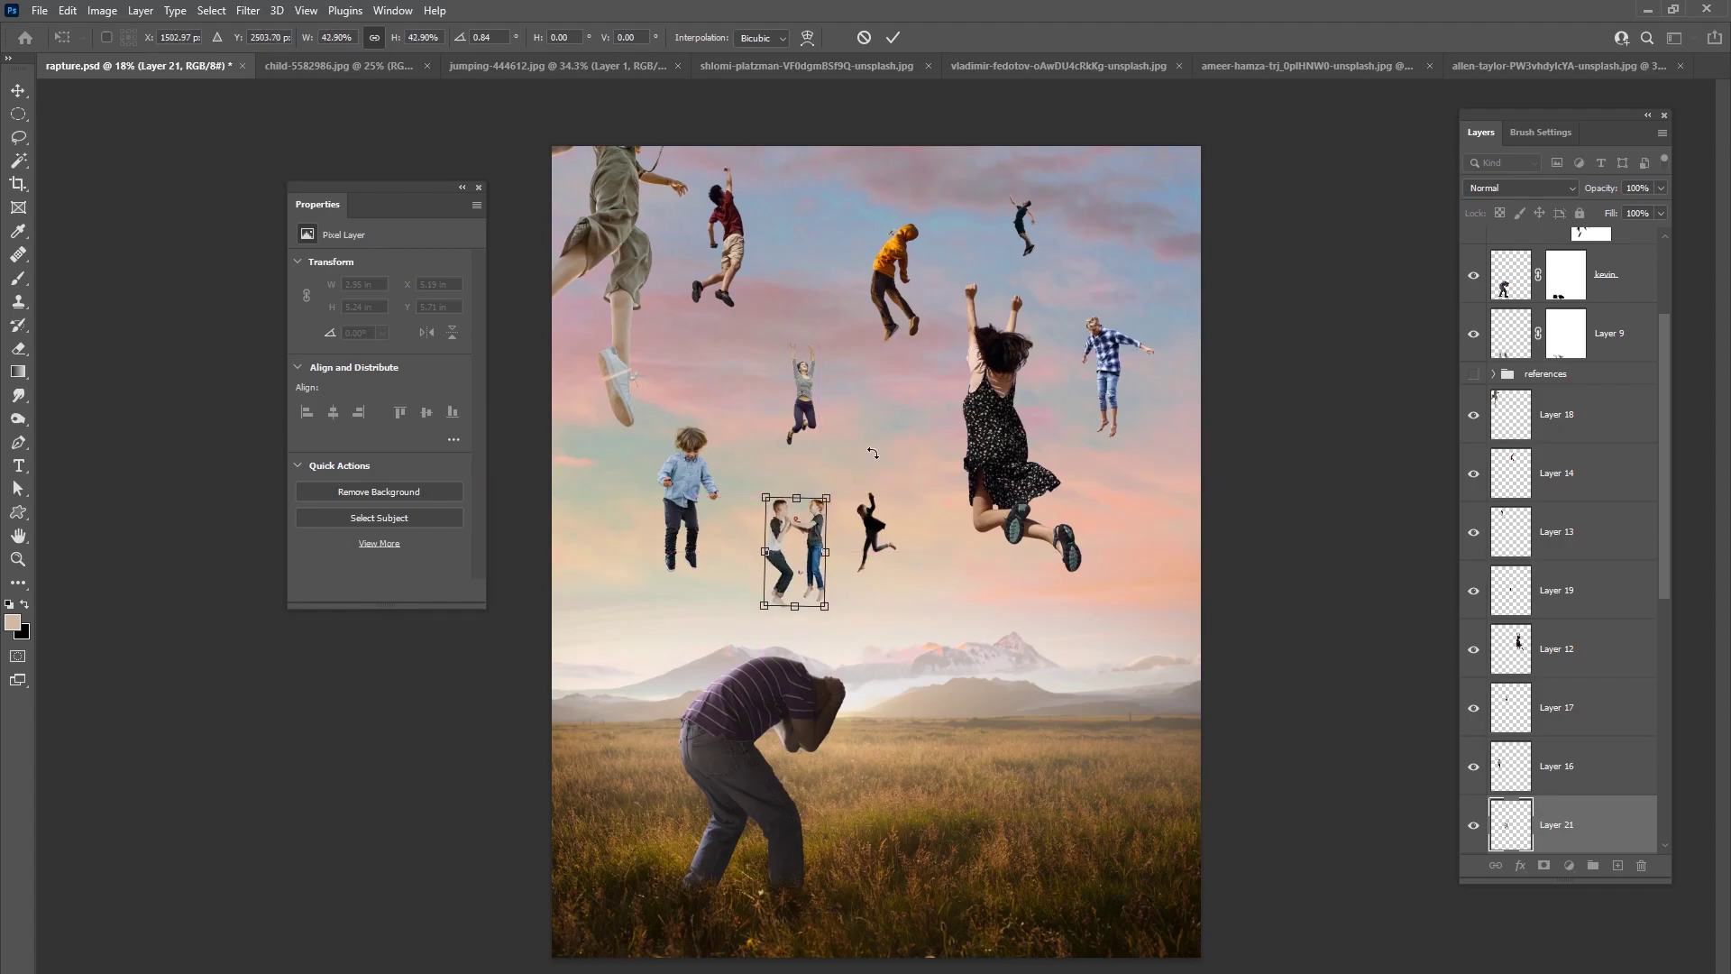
right_click(879, 527)
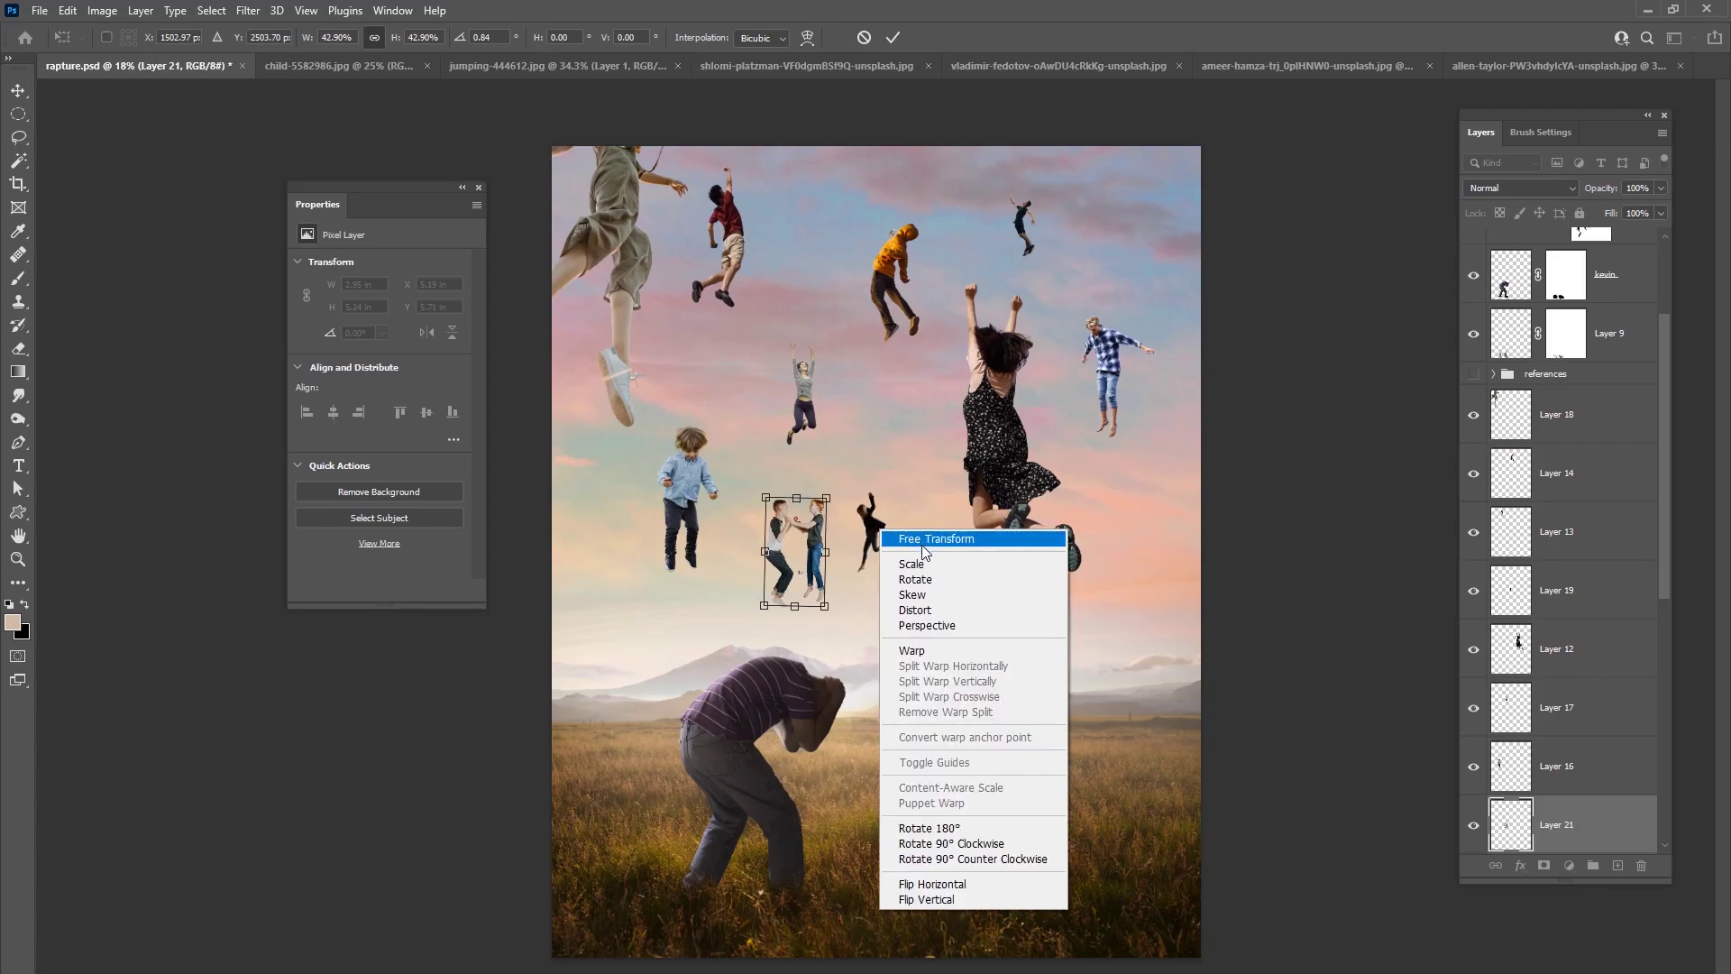
left_click(870, 275)
right_click(872, 525)
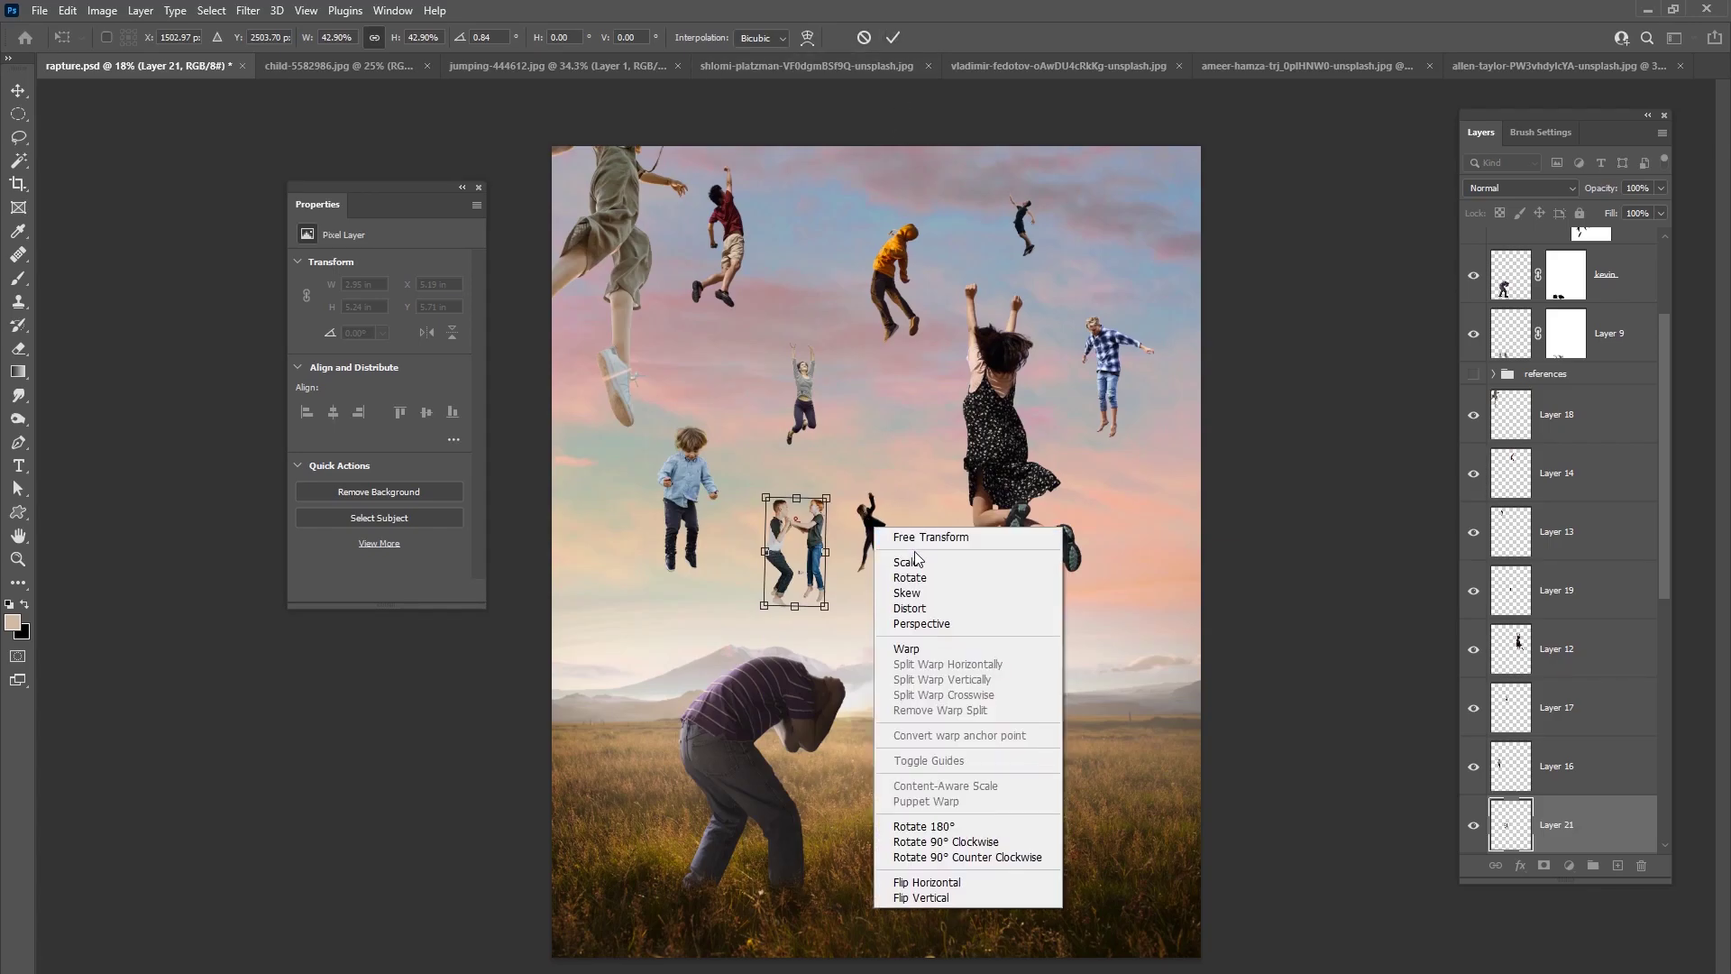
left_click(890, 41)
left_click(892, 37)
- Enlarge the small black-clothed figure near the two children to about 1.01 × 2.05 in and move it up beside the woman in the dress
right_click(871, 527)
left_click(909, 533)
left_click_drag(911, 534, 955, 434)
left_click(893, 37)
- Enlarge the figure in the blue plaid shirt on Layer 15 to about 123% and move it down beside the large woman's feet
right_click(1107, 360)
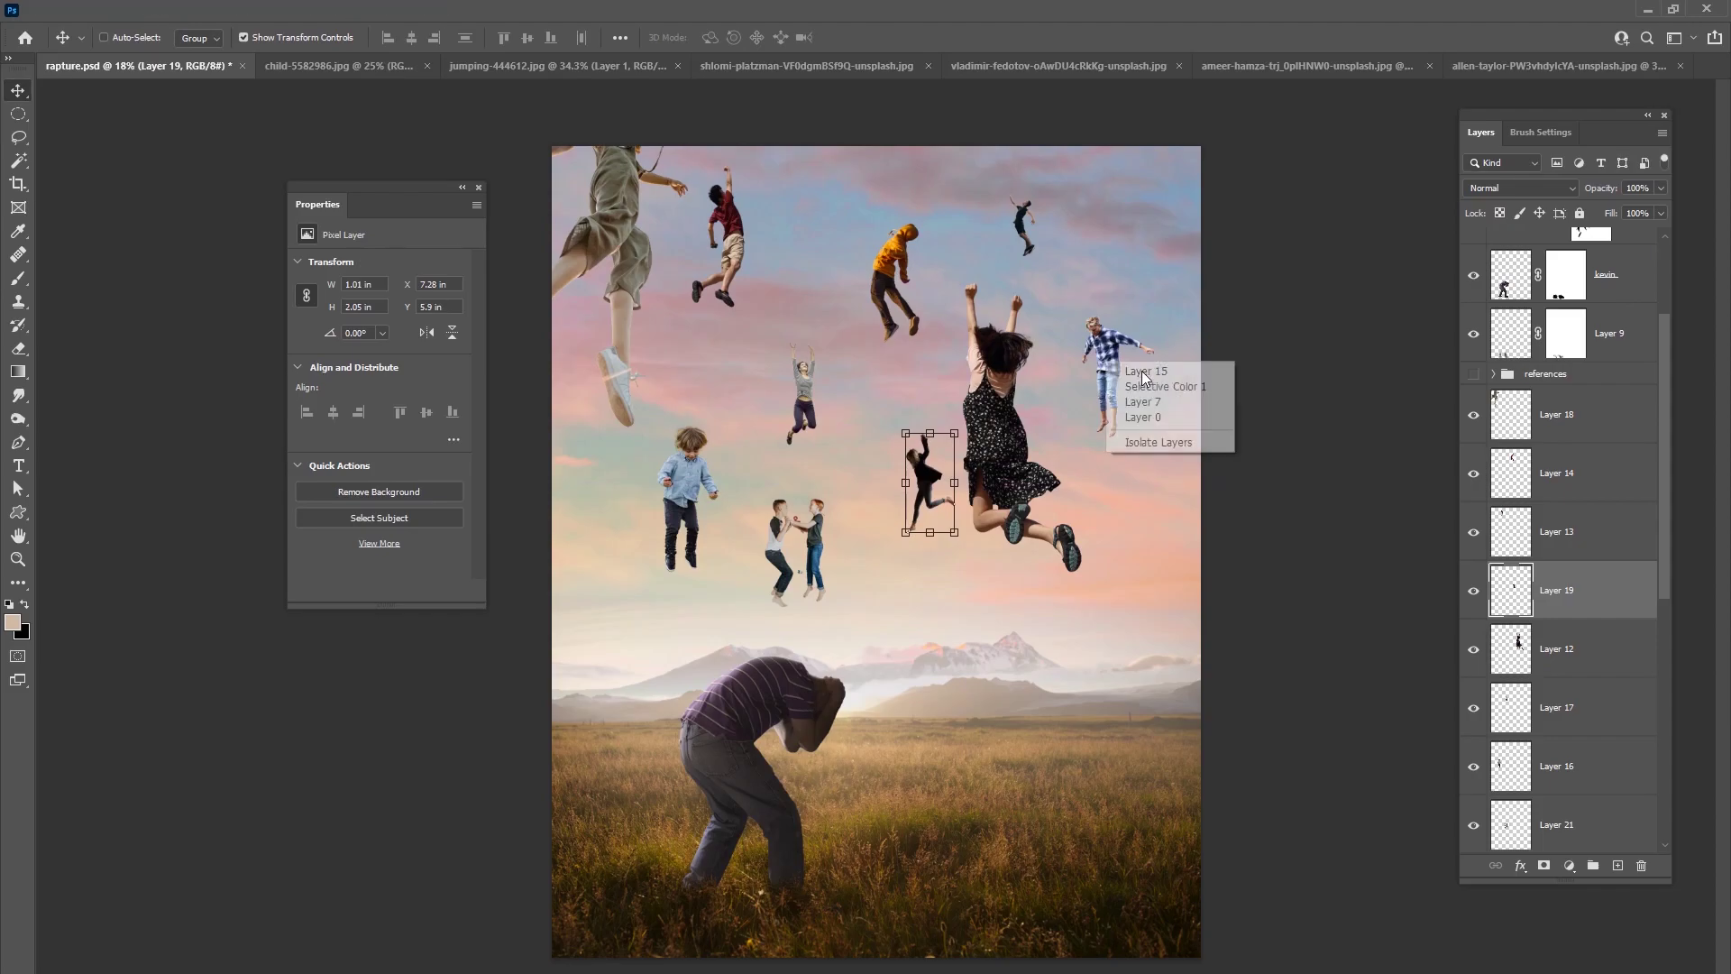
left_click(1117, 366)
left_click_drag(1110, 363, 1175, 462)
key("ctrl+t")
left_click_drag(1099, 515, 1152, 381)
left_click_drag(1091, 445, 1128, 462)
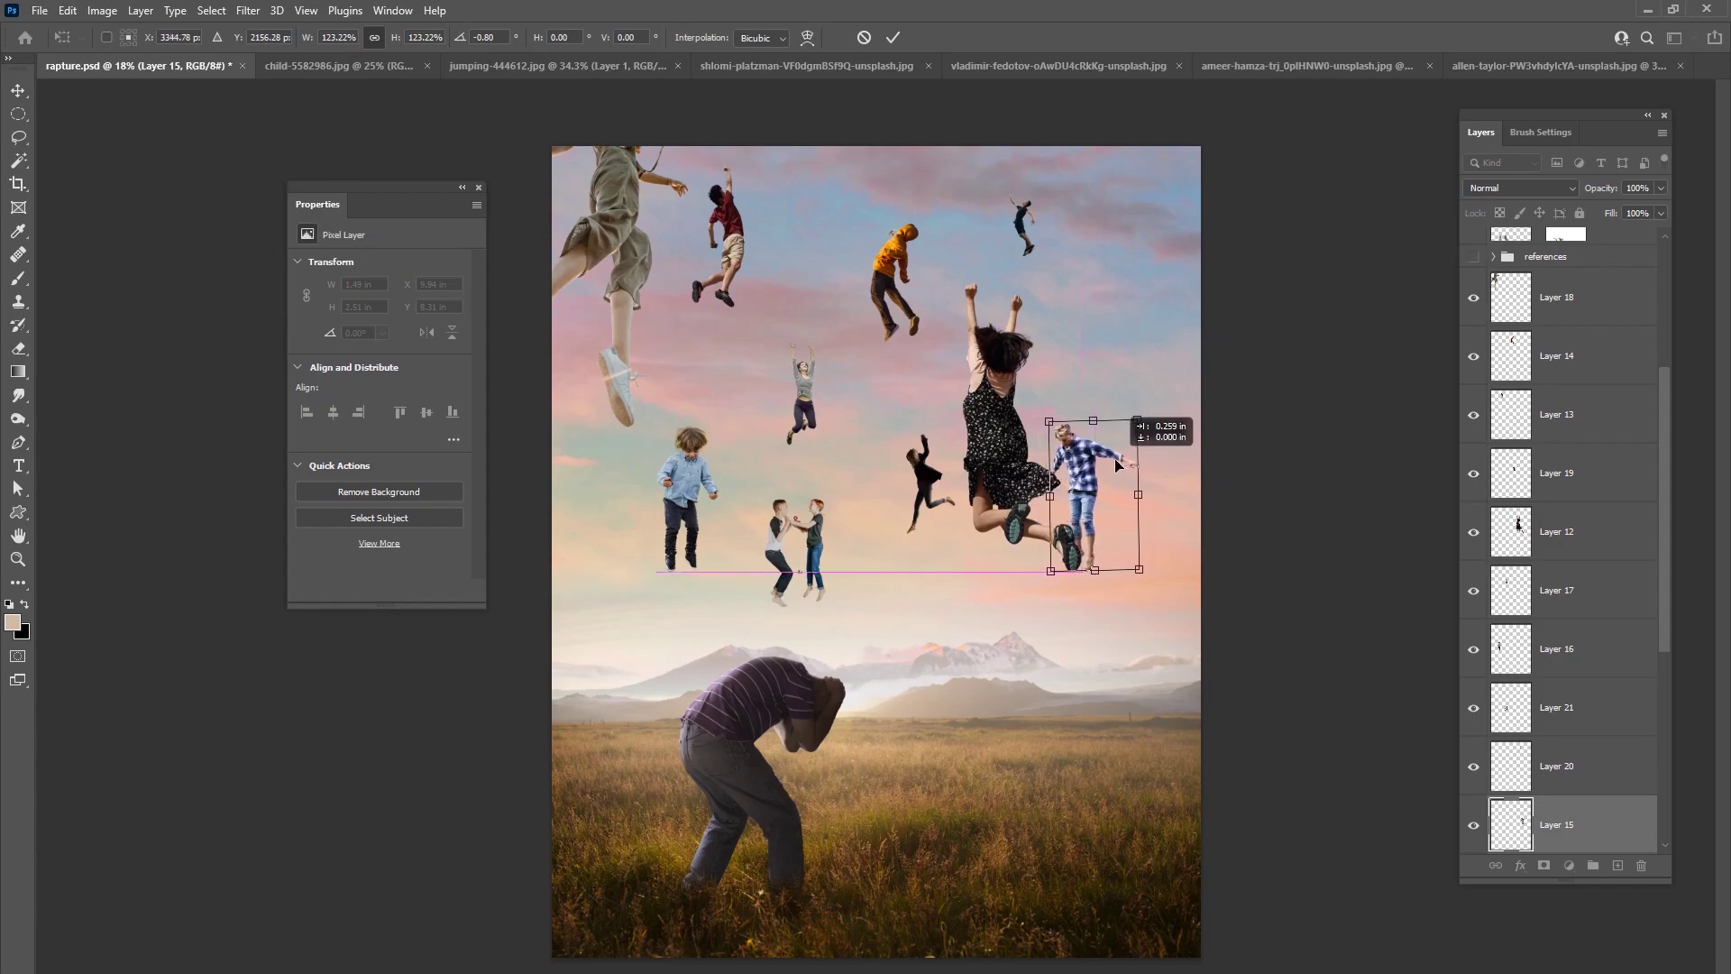
left_click(892, 37)
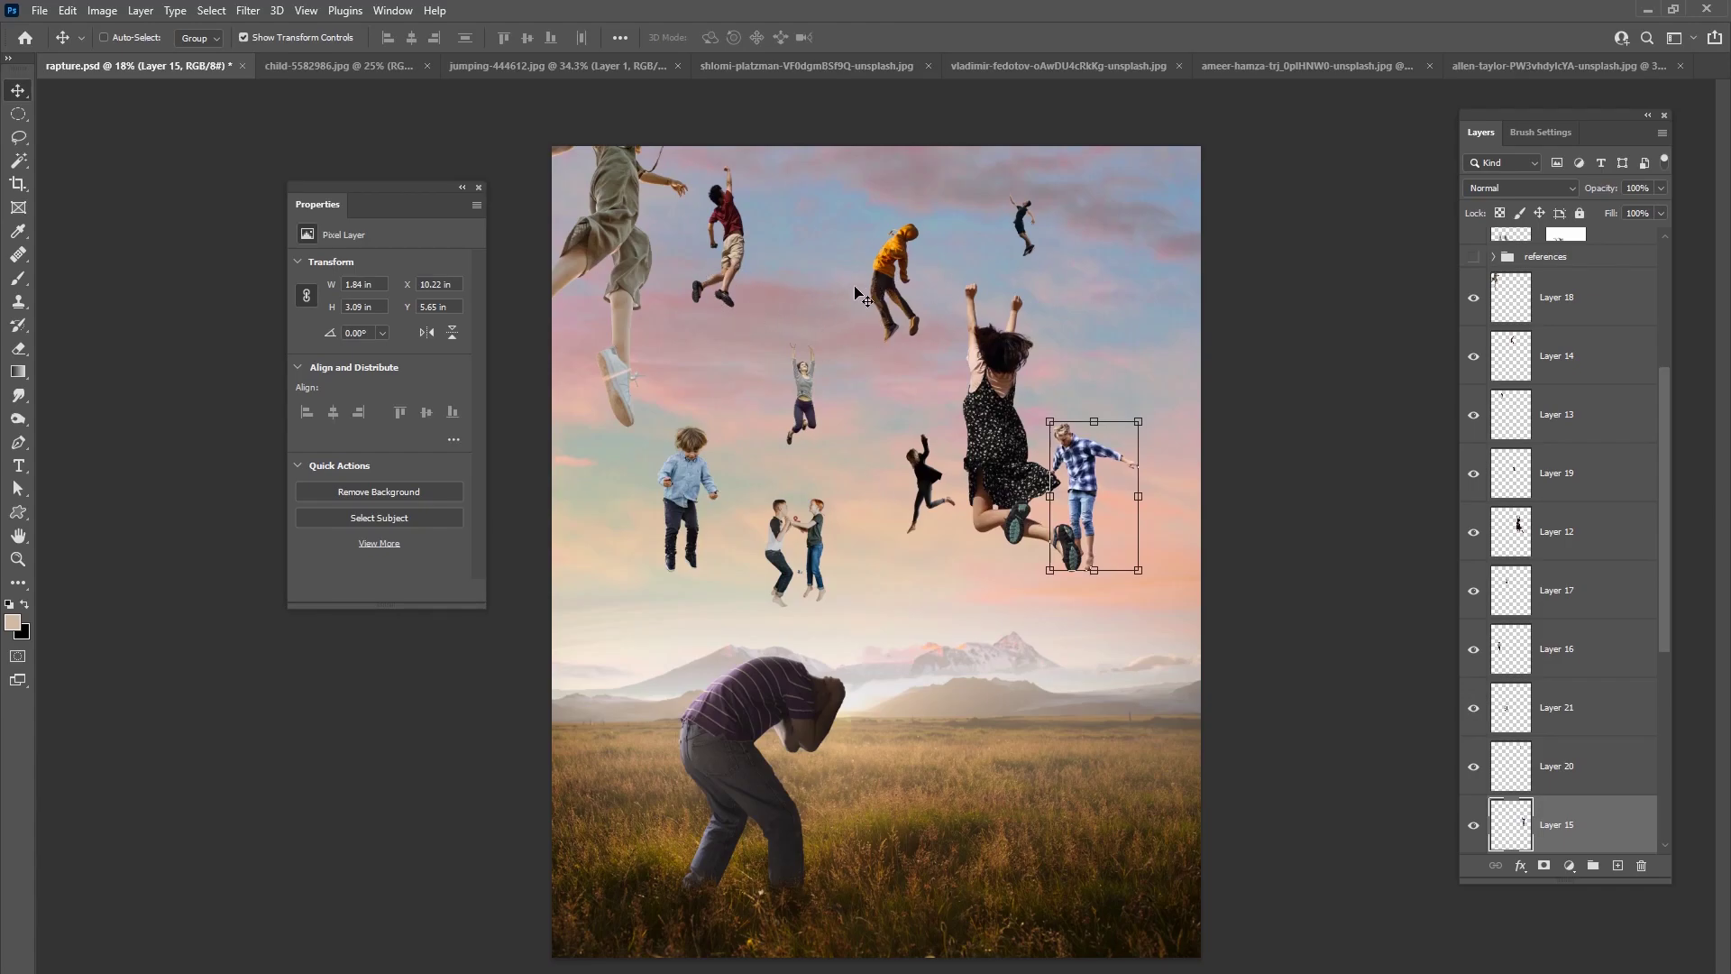
- Scale the boy in the light blue shirt to about 98% and move him slightly higher in the sky
right_click(683, 489)
left_click(707, 494)
mouse_move(719, 428)
left_mouse_down()
mouse_move(742, 366)
mouse_move(693, 384)
mouse_move(689, 415)
left_mouse_up()
left_click_drag(667, 440, 726, 377)
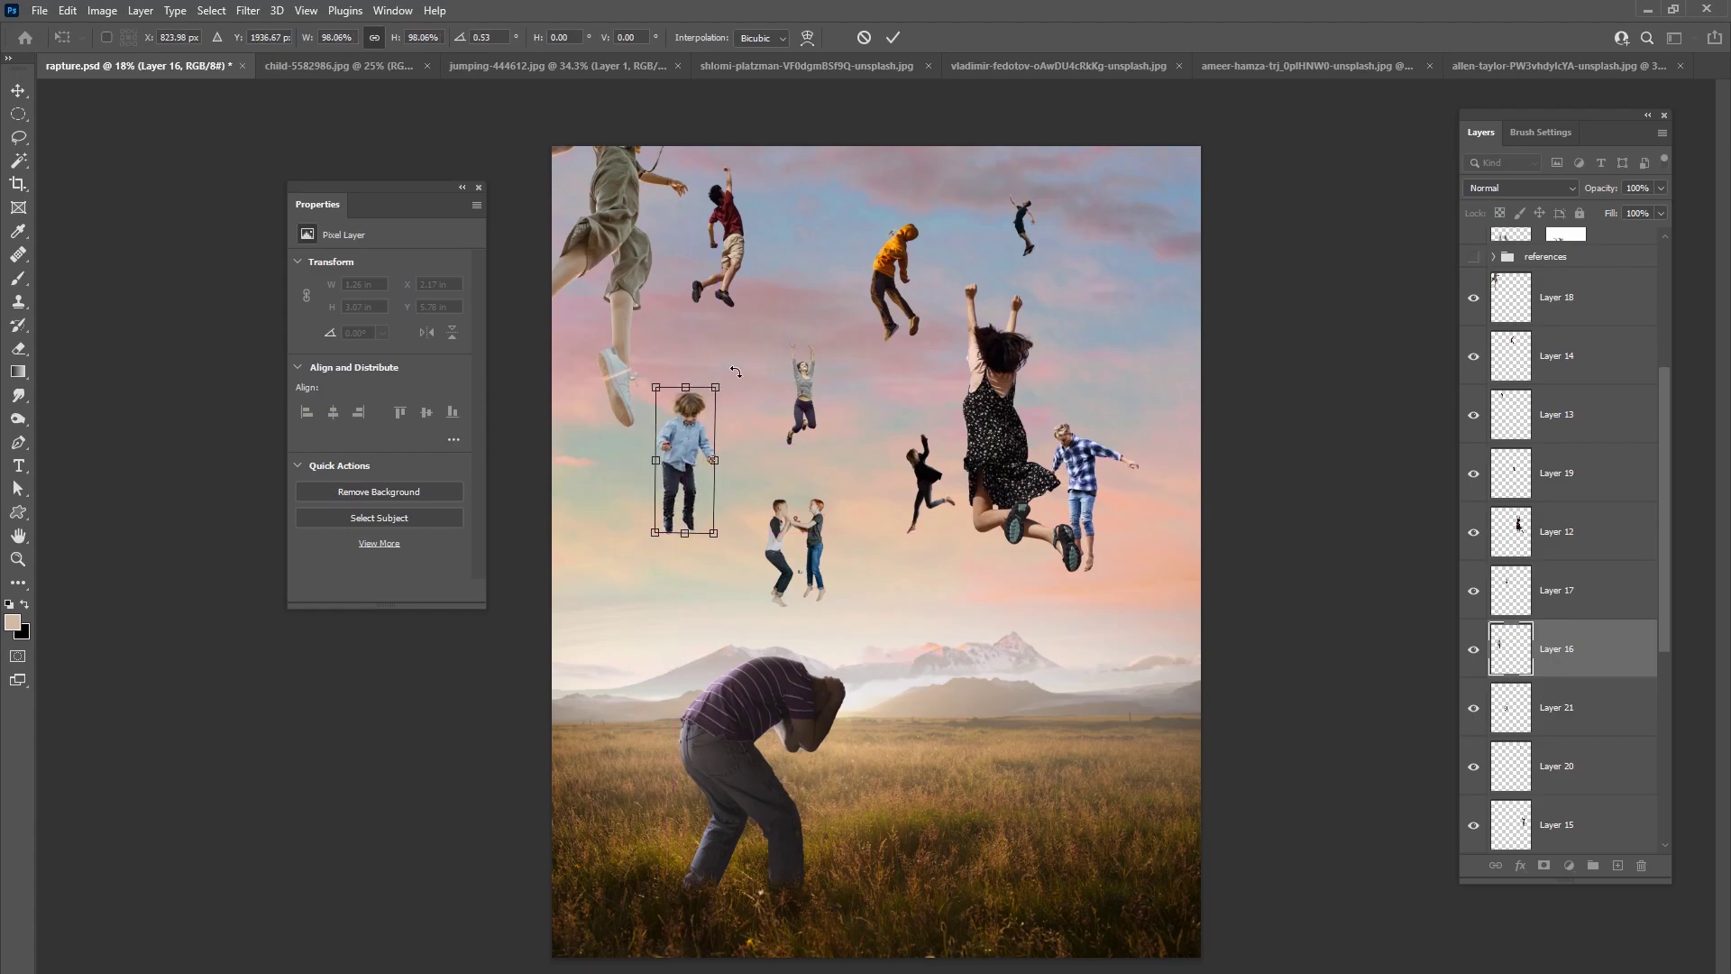
left_click(892, 37)
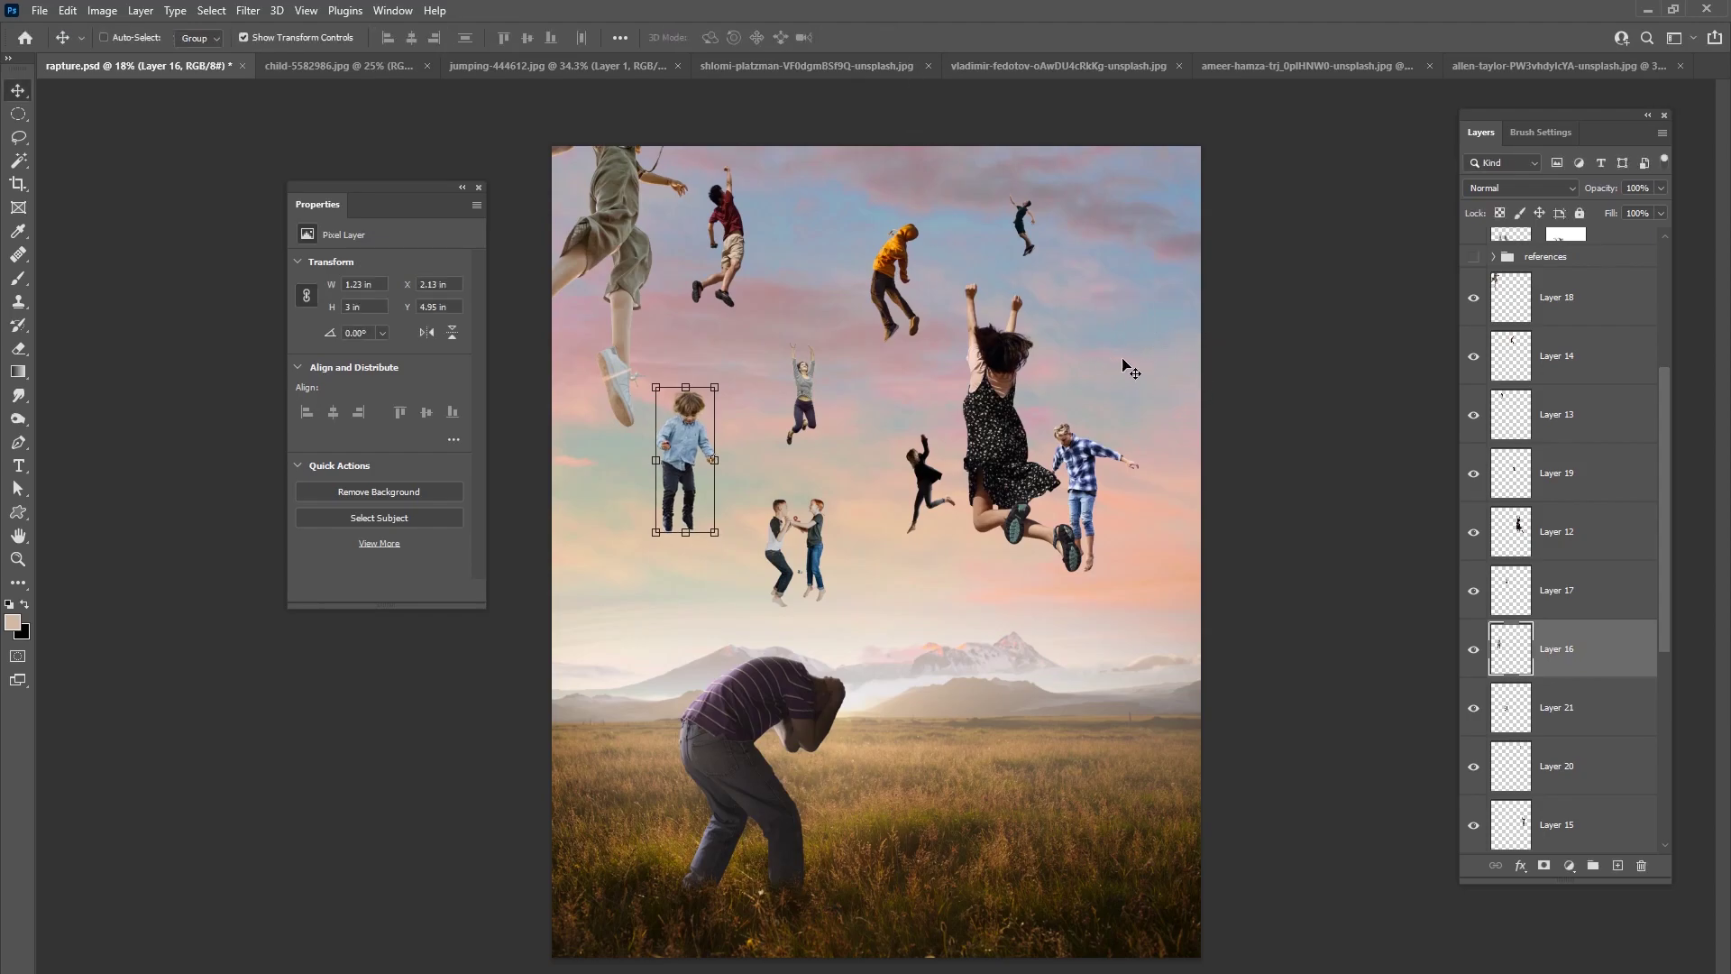
- Switch to the browser, look through the Unsplash kid jump photos, and pick the one of jeans-clad legs jumping above a puddle
mouse_move(992, 963)
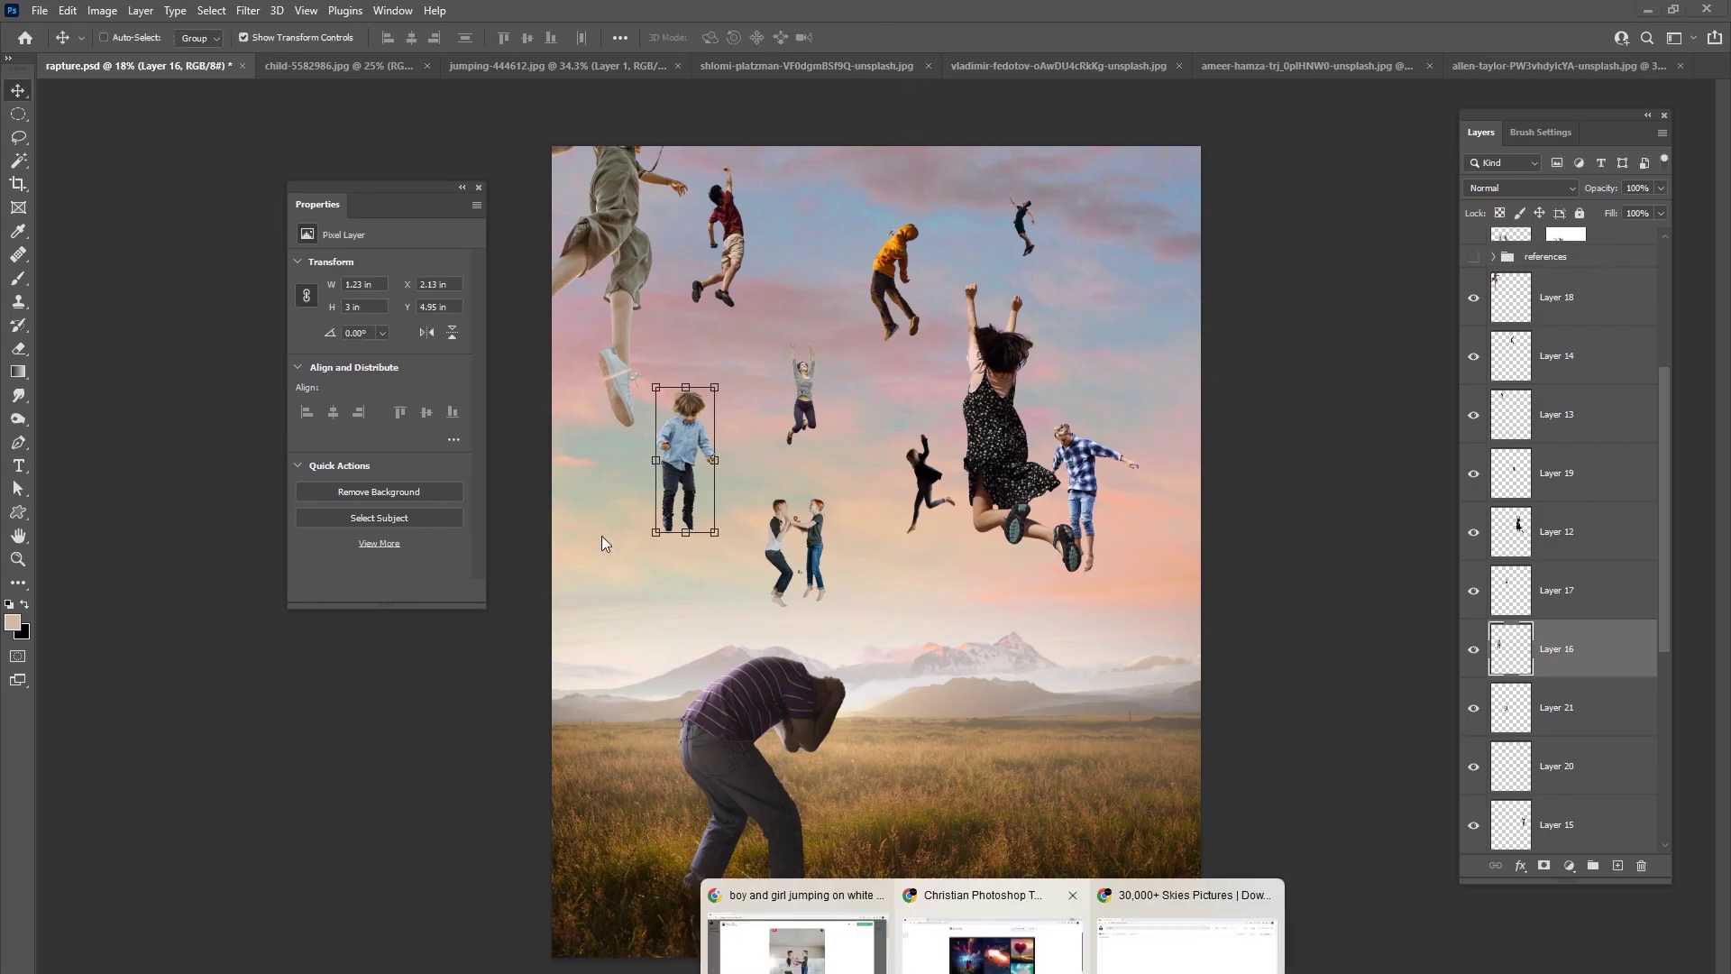
left_click(793, 928)
left_click(81, 117)
left_click_drag(274, 93, 4, 115)
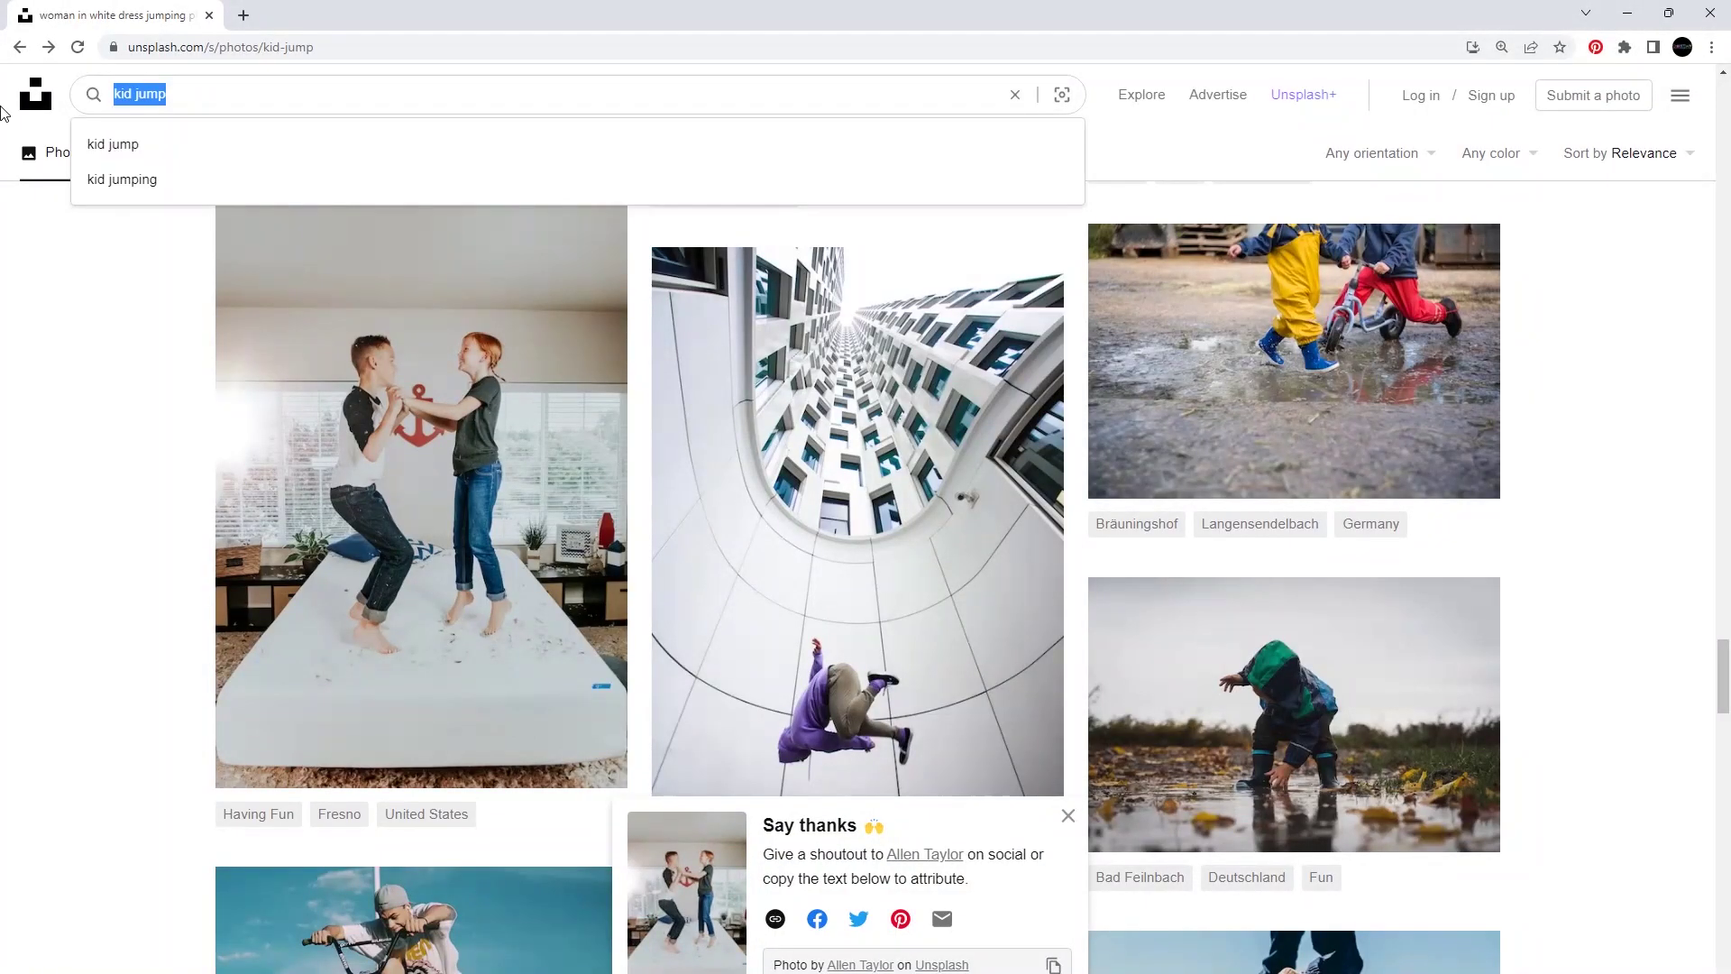
scroll(1724, 672, "down", 20)
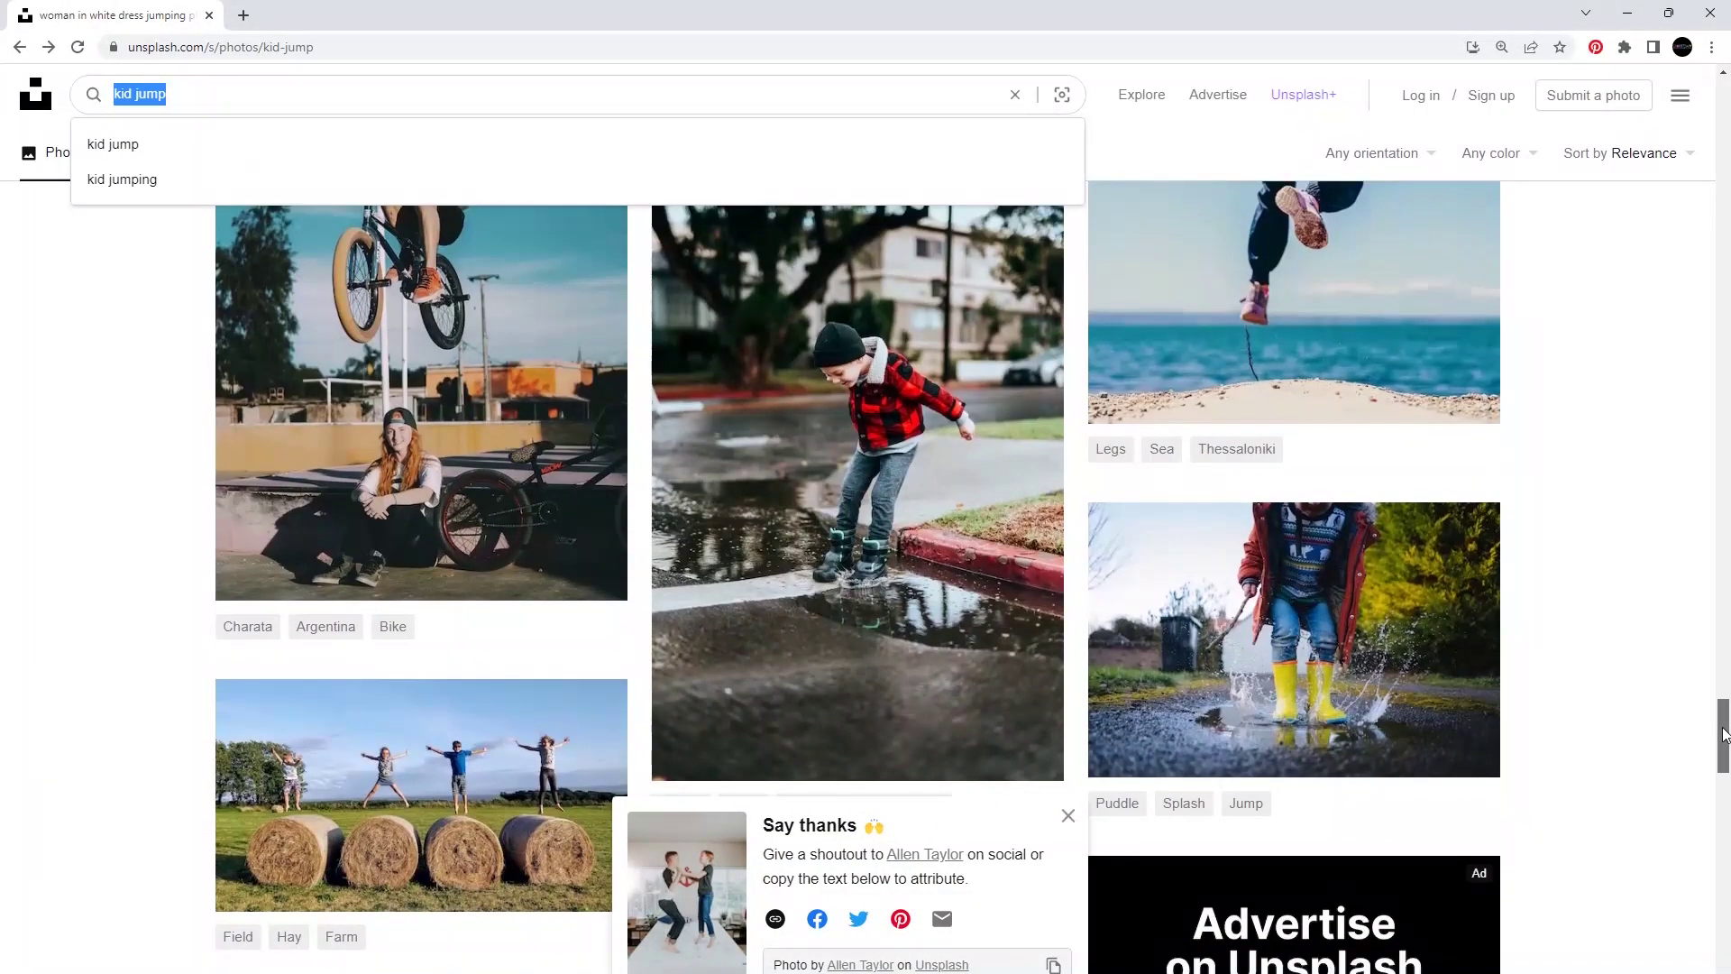
scroll(1724, 781, "down", 8)
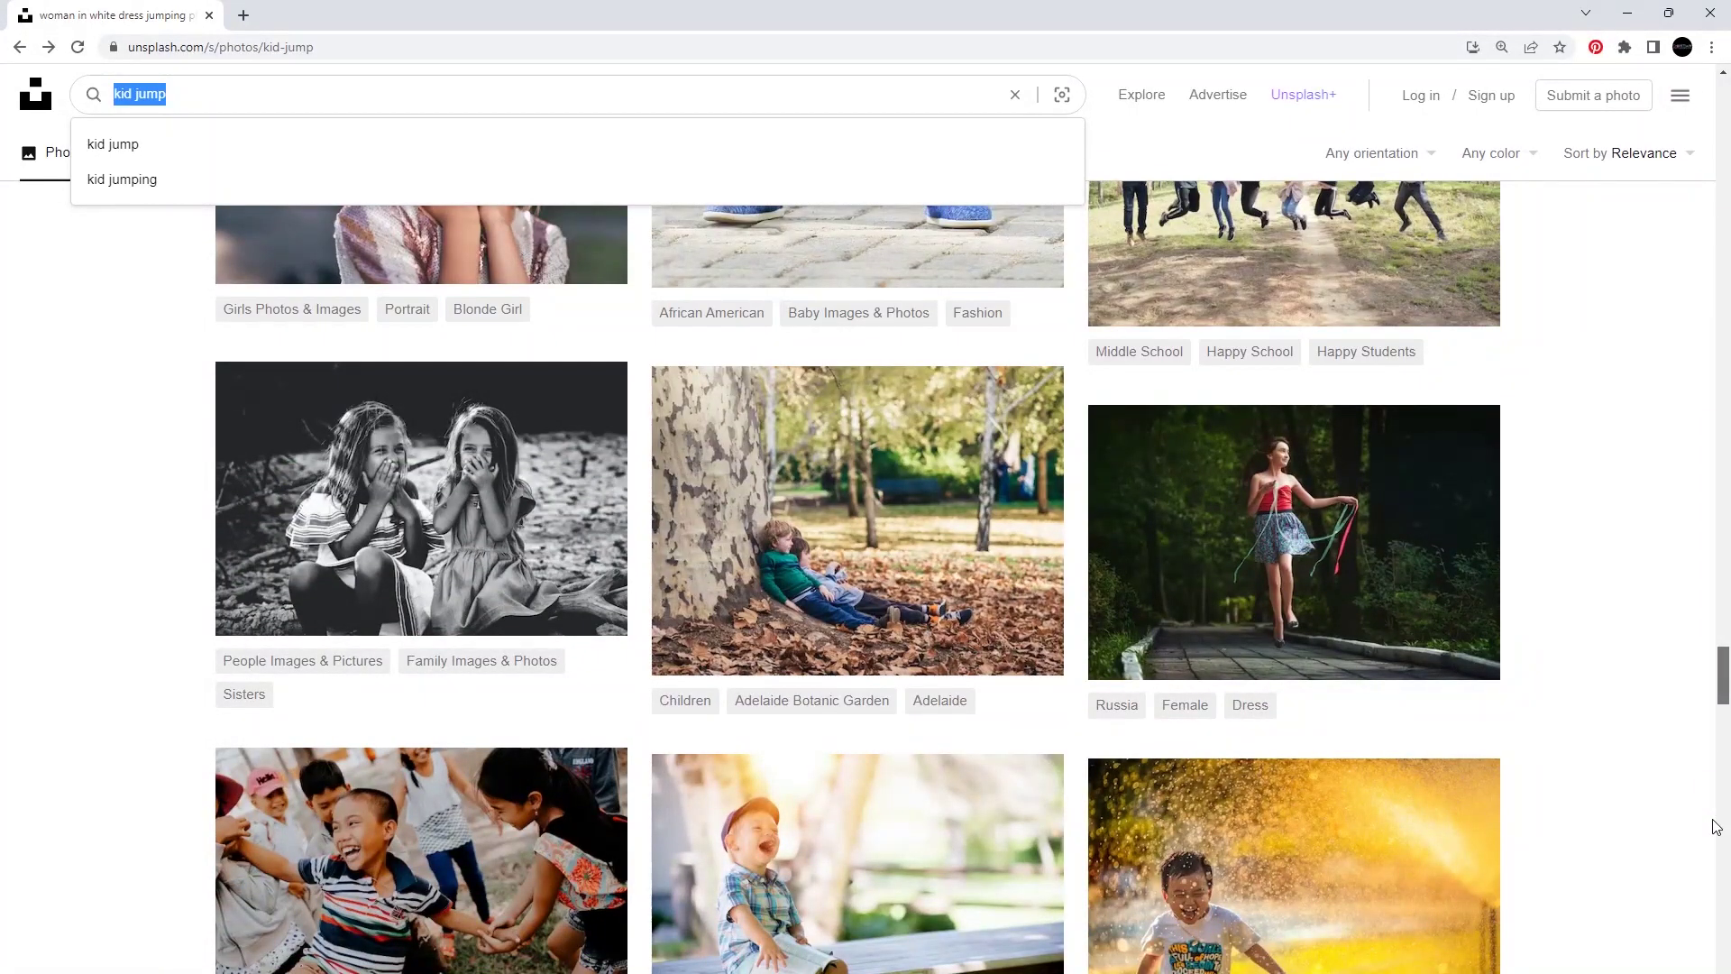
scroll(1715, 827, "down", 11)
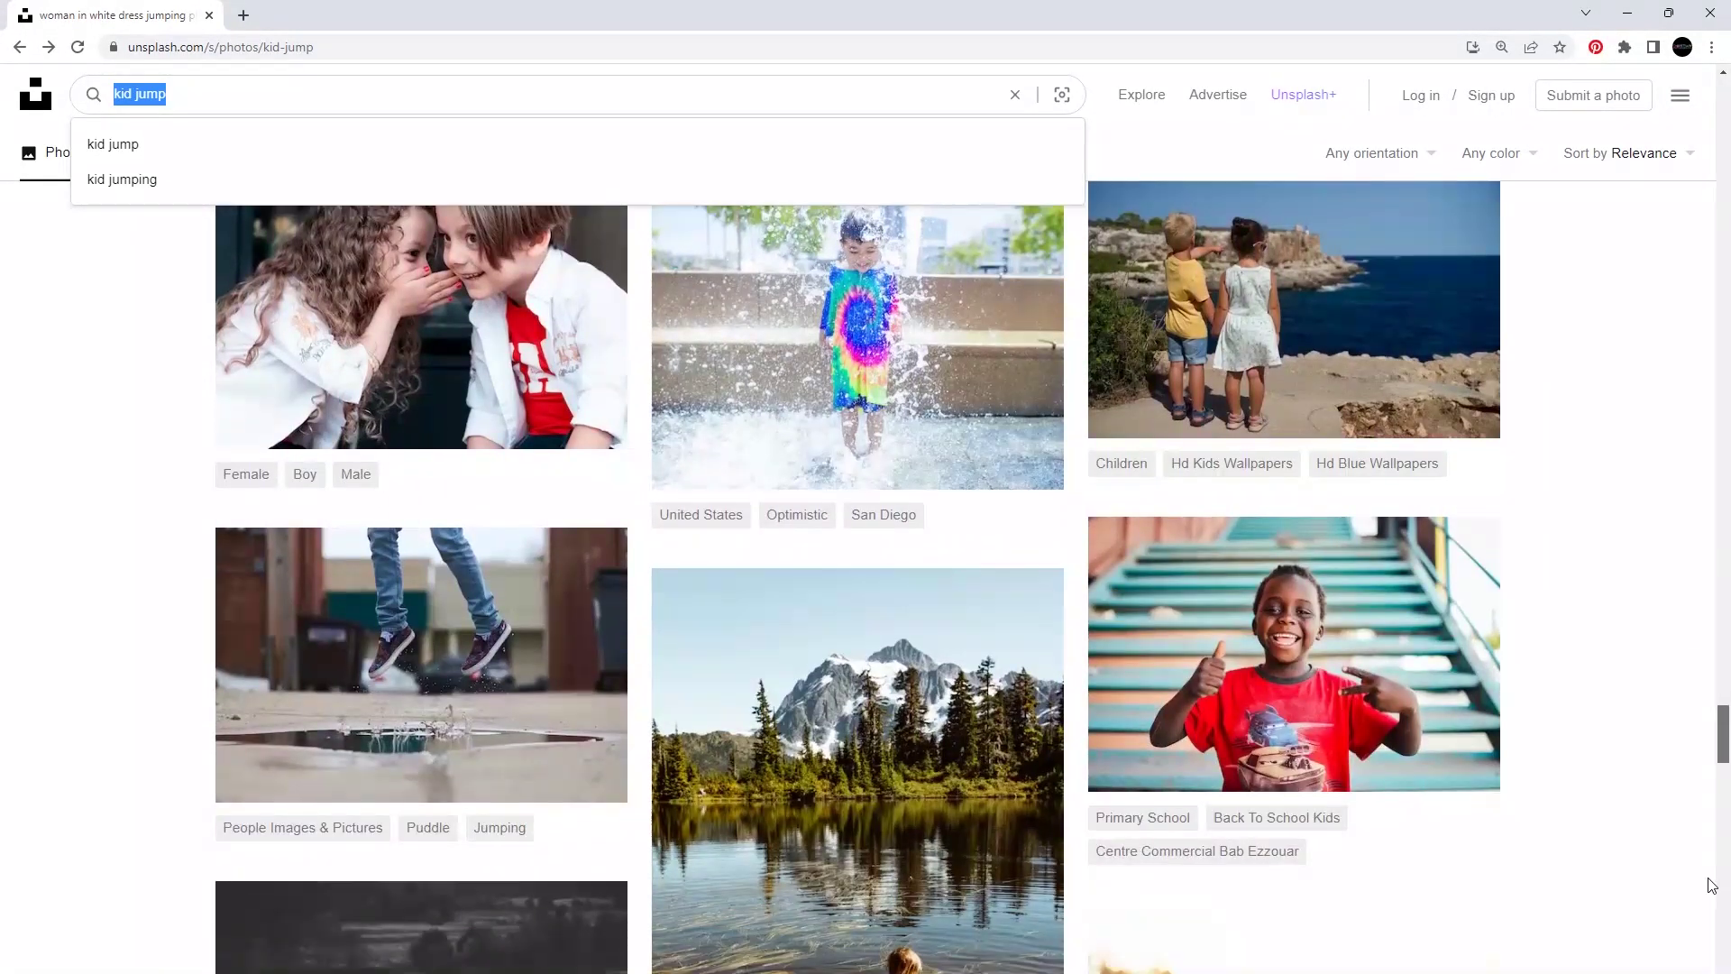
scroll(1711, 893, "down", 4)
scroll(1710, 904, "up", 2)
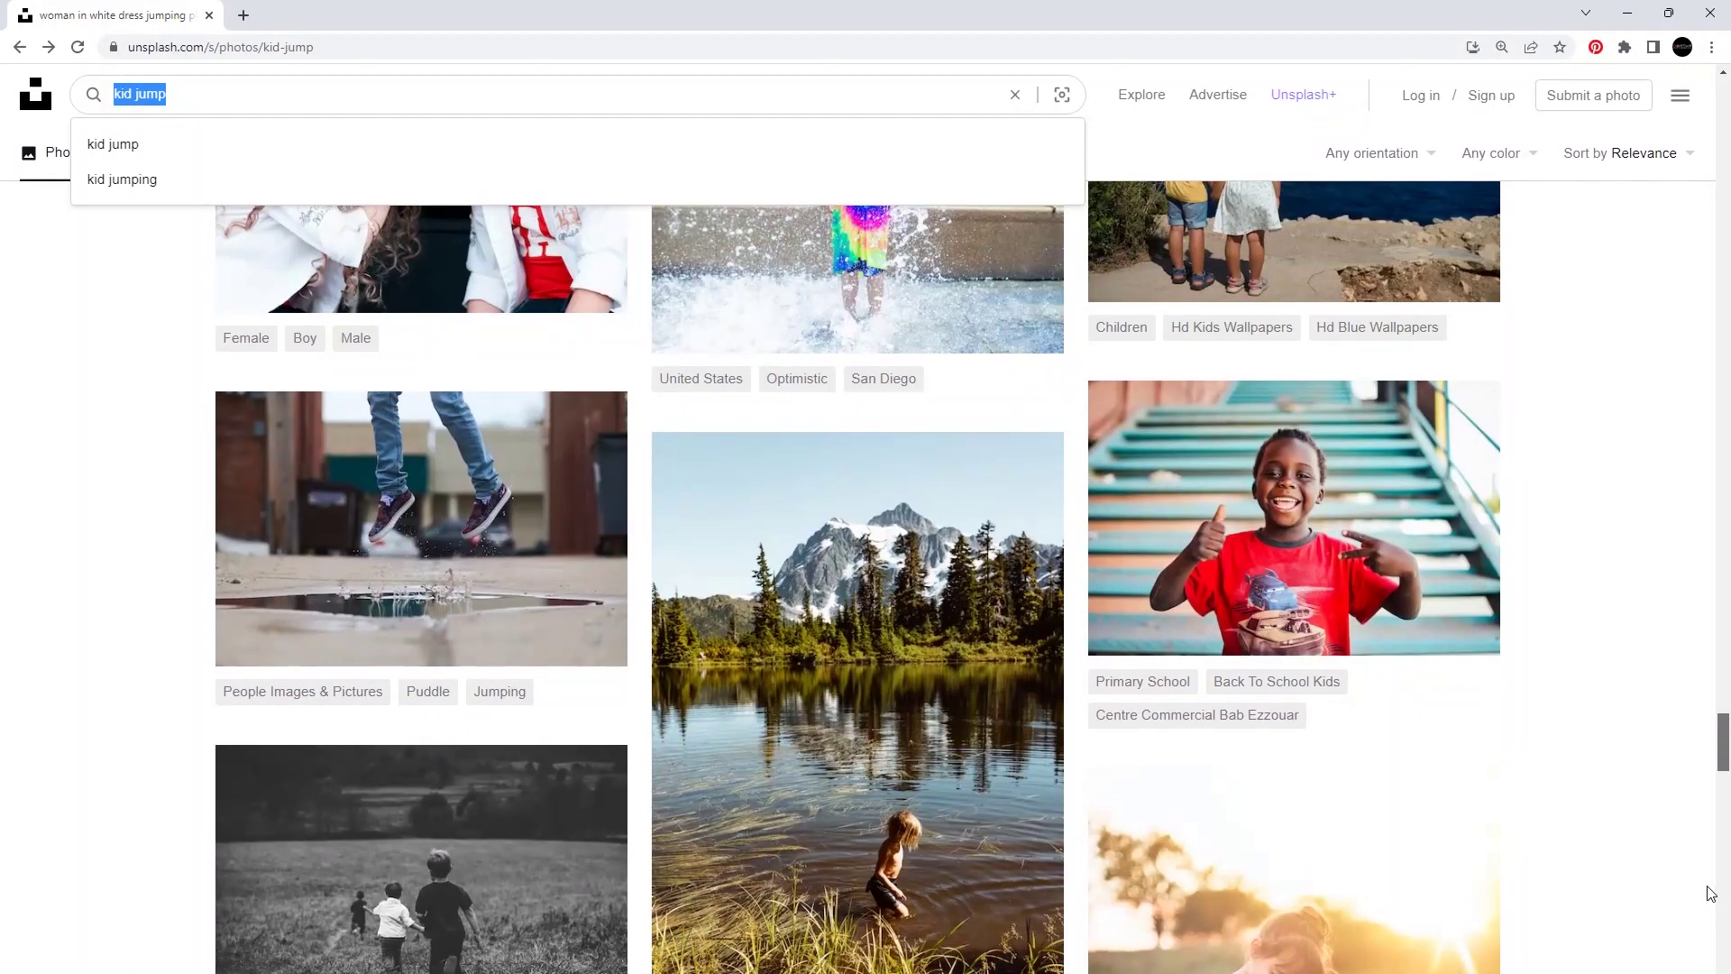
scroll(1711, 892, "down", 1)
left_click(505, 469)
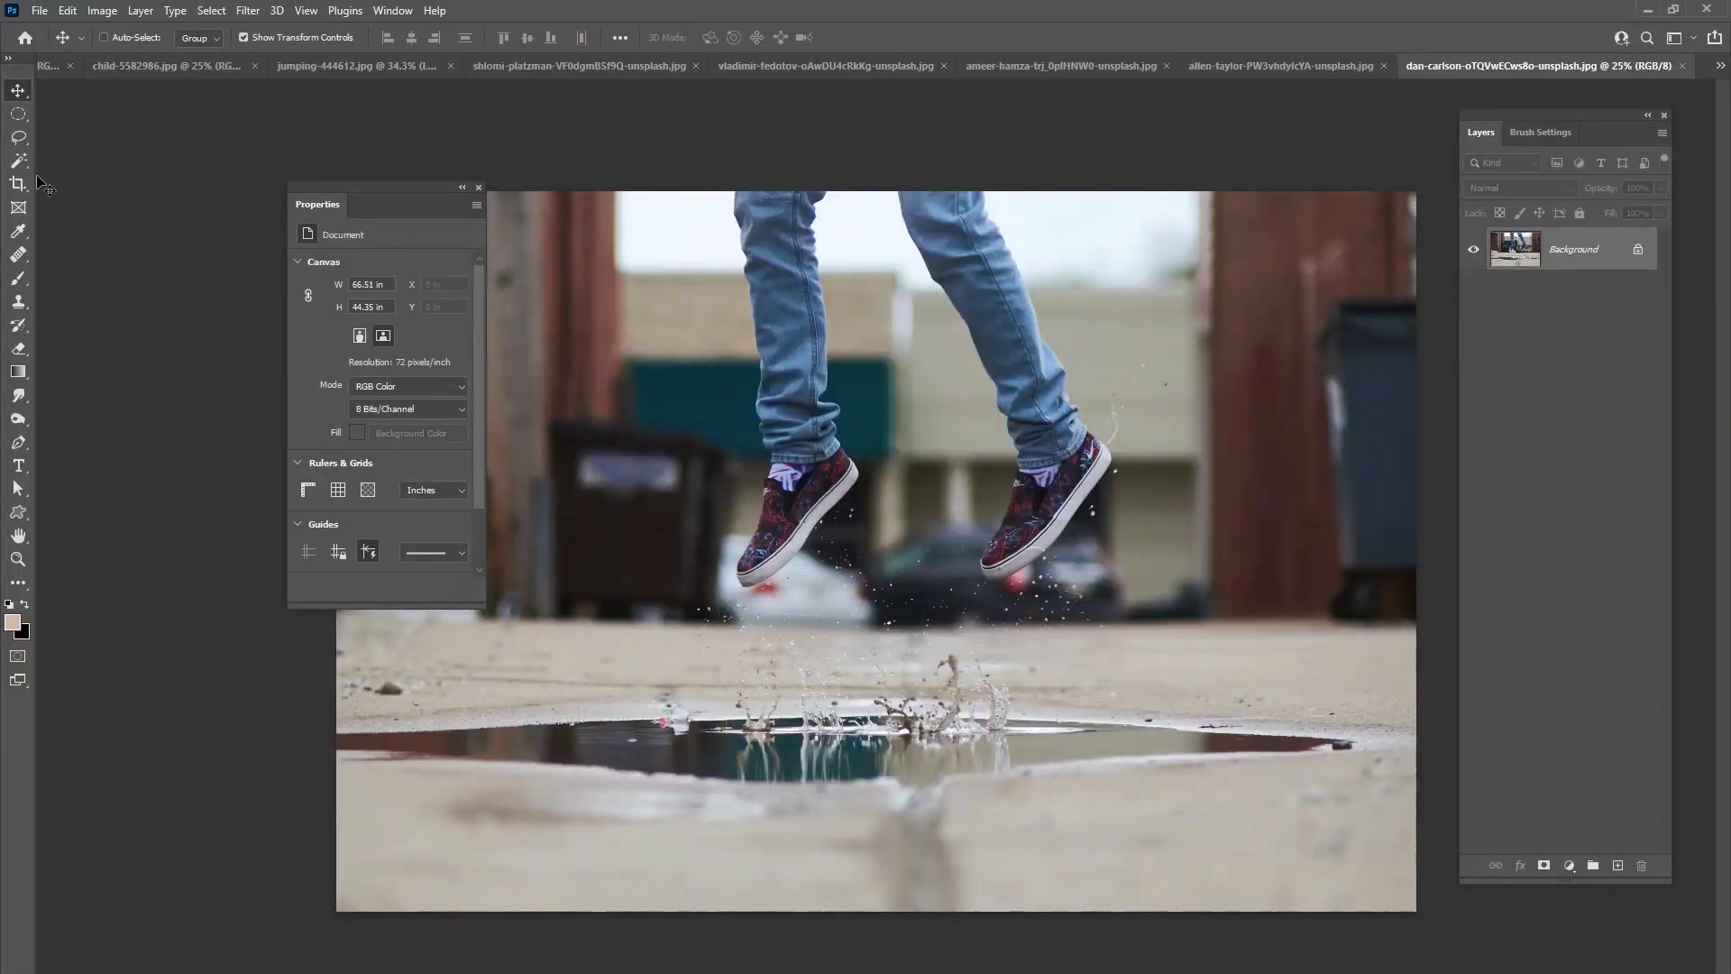
- Select the jumping legs and shoes as the subject and subtract the stray puddle areas from the selection with the Lasso tool
key("w")
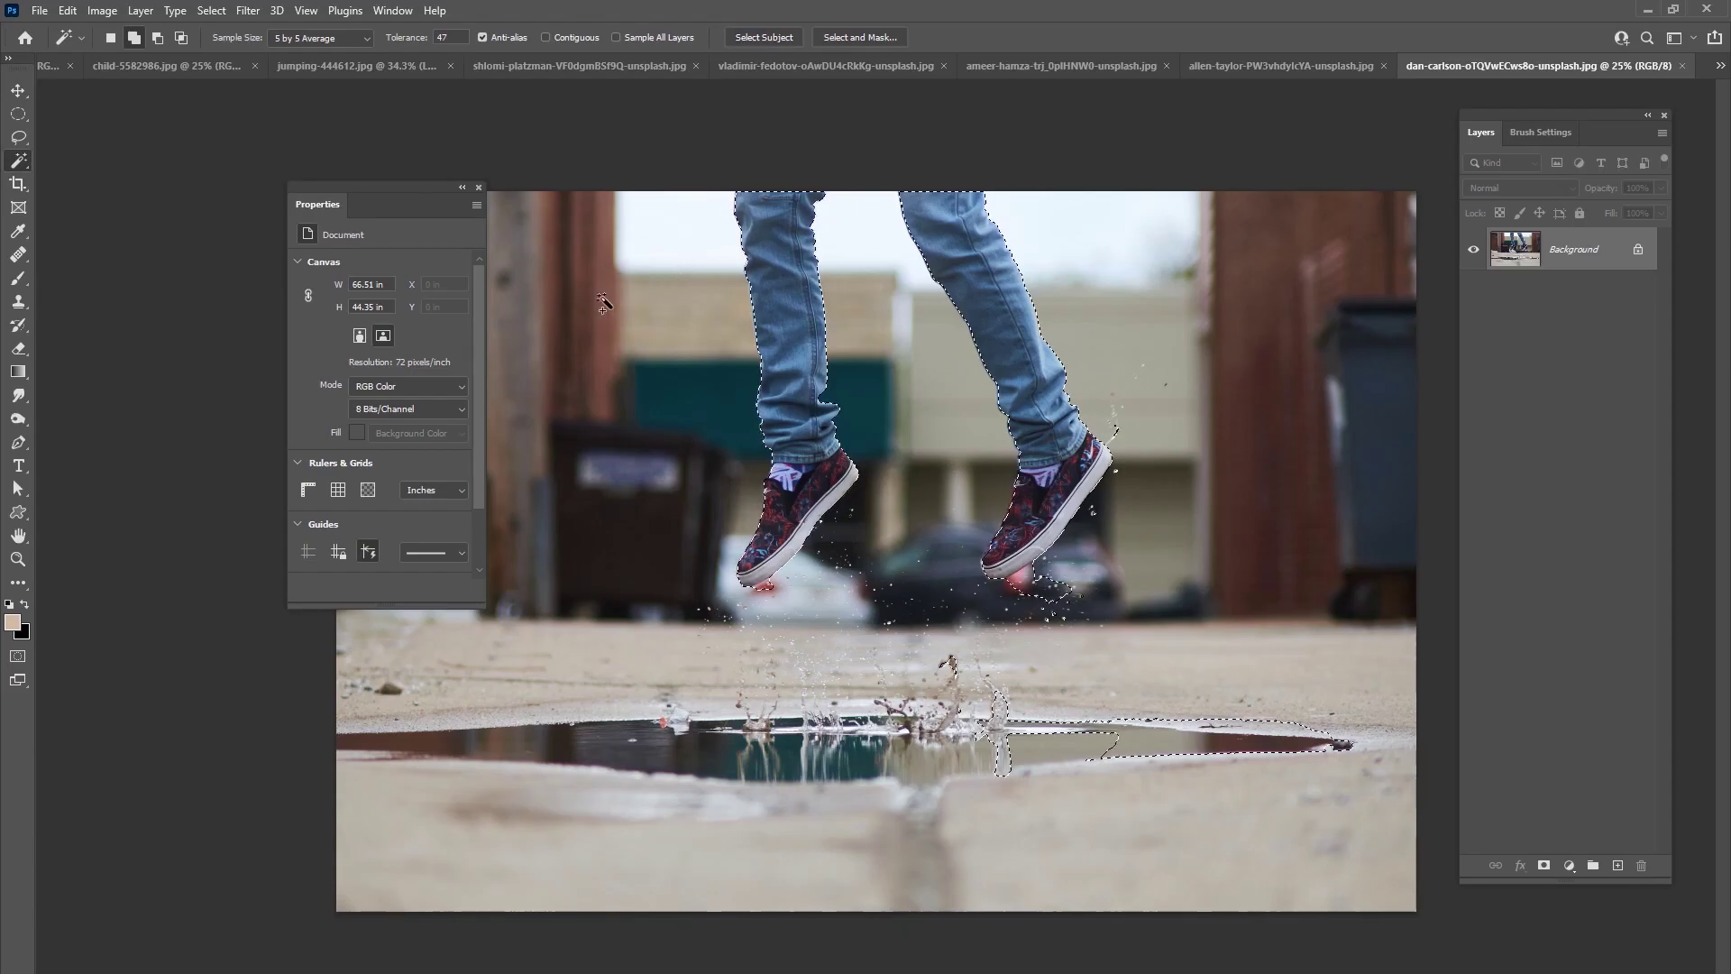
left_click_drag(18, 137, 81, 137)
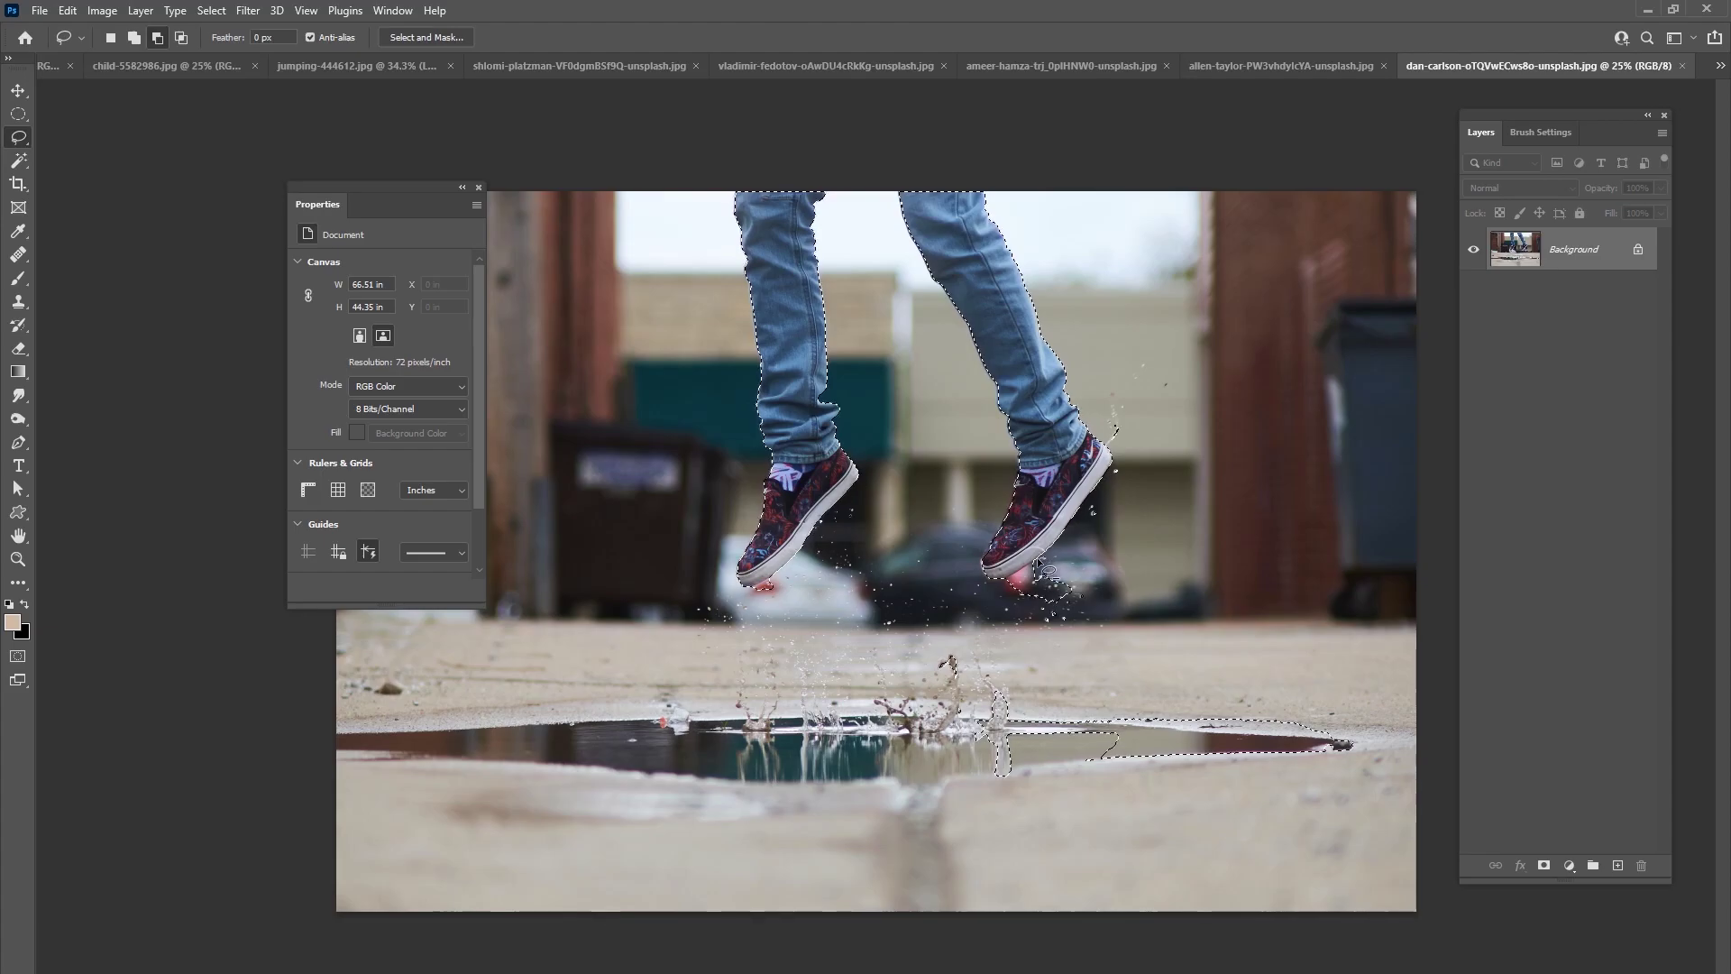
mouse_move(1039, 913)
left_mouse_down()
mouse_move(1158, 532)
mouse_move(1152, 555)
left_mouse_up()
left_click_drag(1099, 393, 1105, 450)
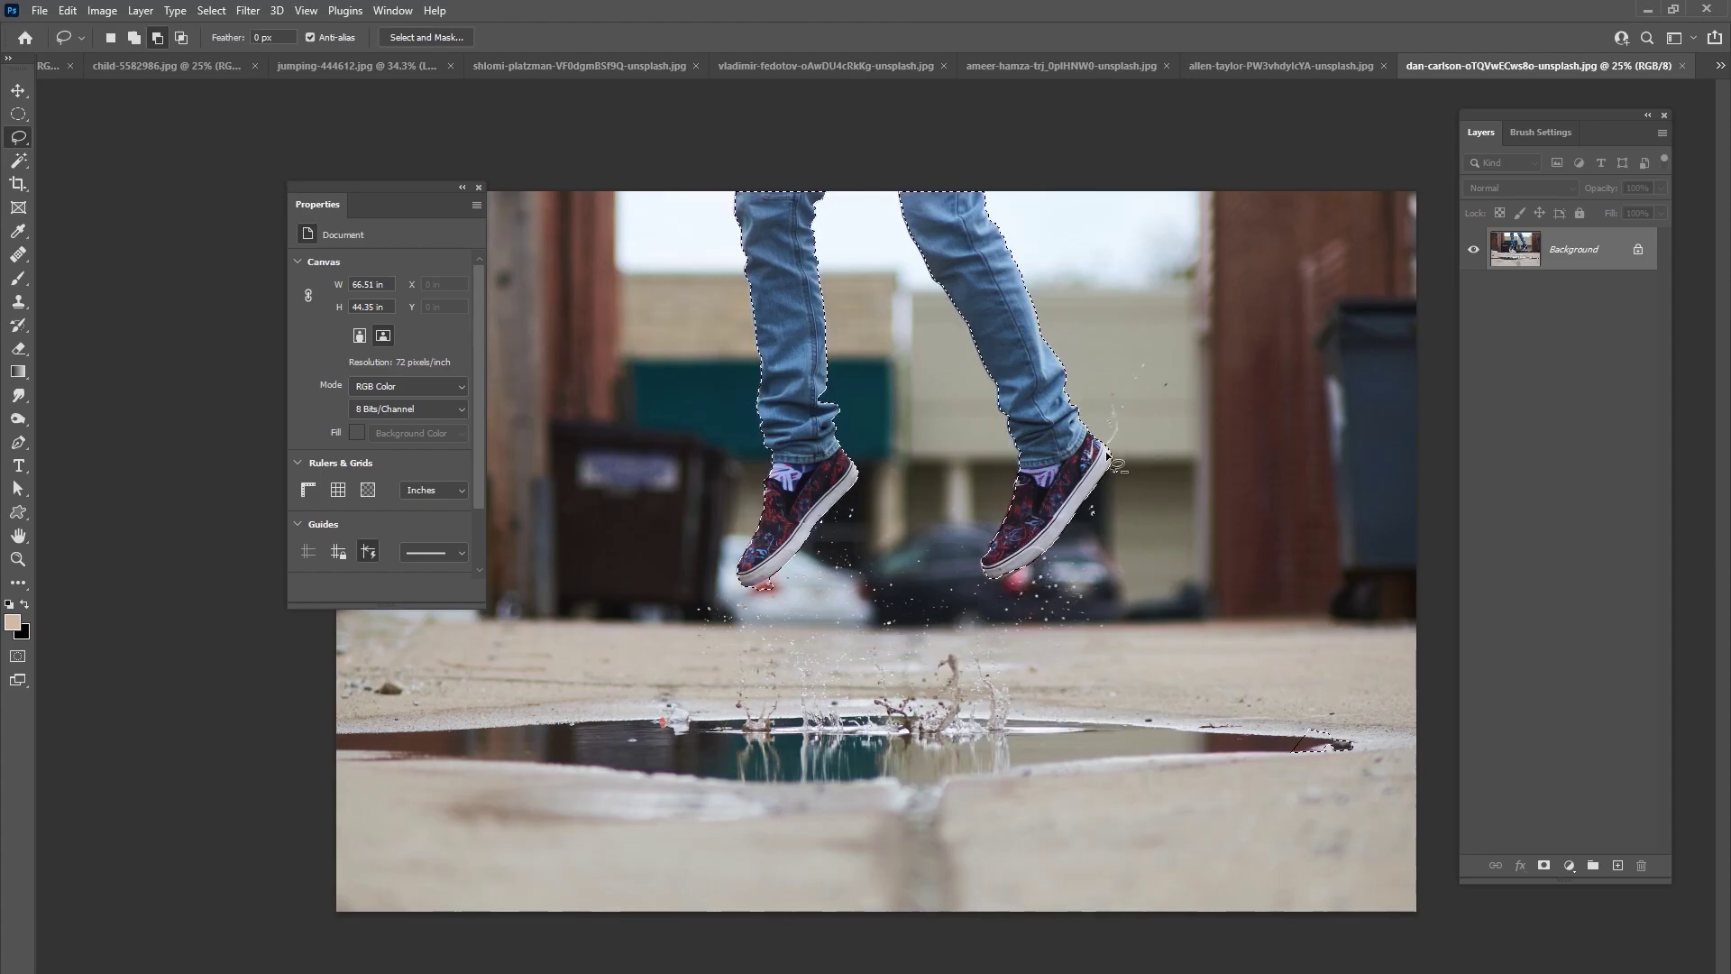
- Close the child-5582986.jpg document and paste the cut-out legs into rapture.psd
left_click(255, 65)
left_click(100, 68)
key("ctrl+v")
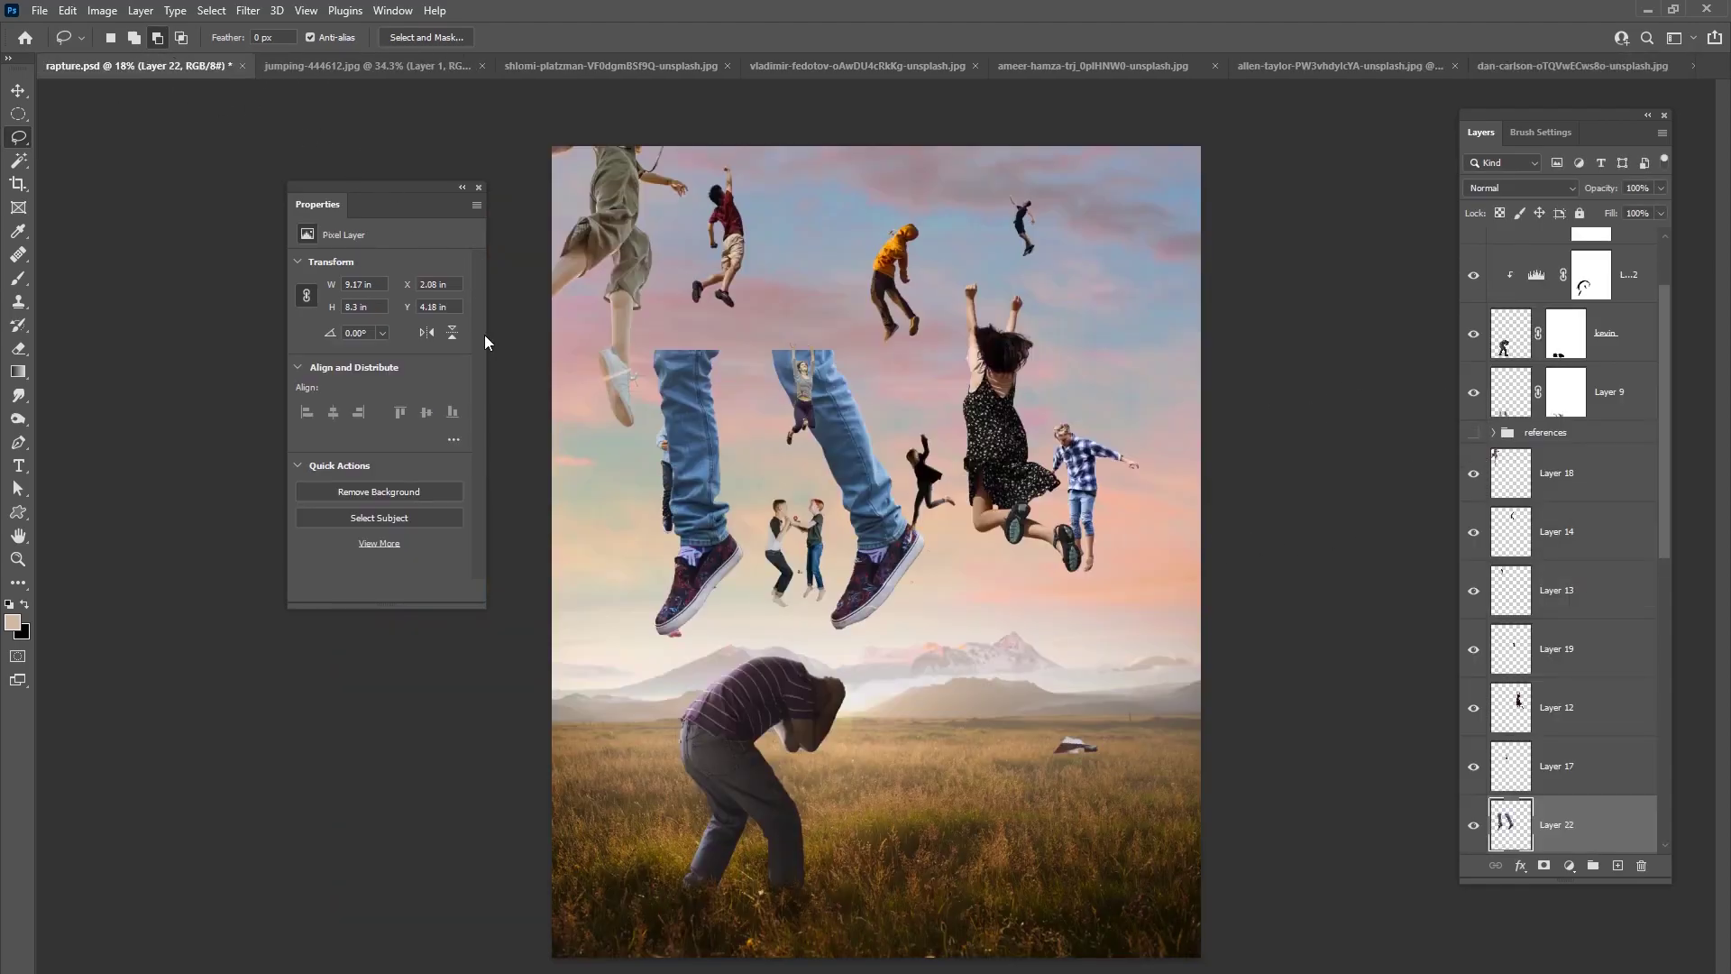
- Scale the pasted jeans legs to about 55% and place them in the sky's upper right corner, cut off by the canvas edge
left_click(13, 91)
mouse_move(719, 704)
left_mouse_down()
mouse_move(994, 499)
mouse_move(1170, 419)
left_mouse_up()
left_click_drag(1104, 467, 1203, 379)
left_click_drag(1257, 298, 1103, 352)
left_click_drag(1051, 436, 1070, 419)
left_click_drag(1128, 356, 1094, 348)
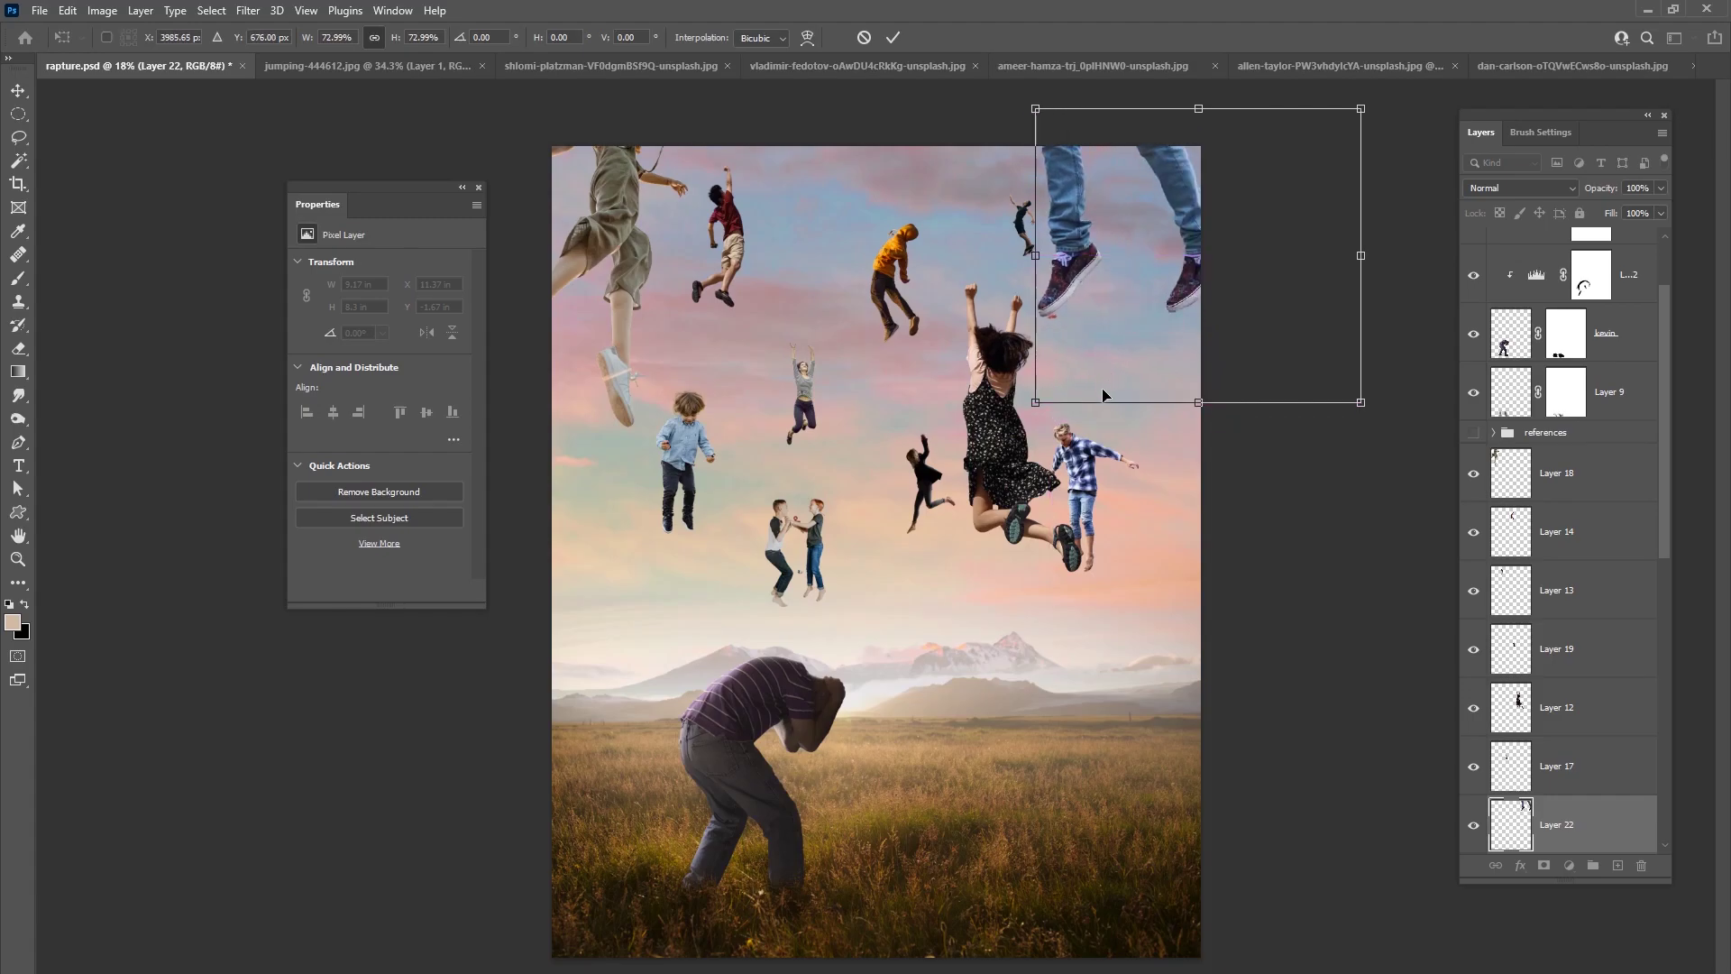
left_click_drag(1051, 416, 1094, 356)
left_click_drag(1125, 294, 1089, 301)
left_click_drag(1051, 356, 1122, 341)
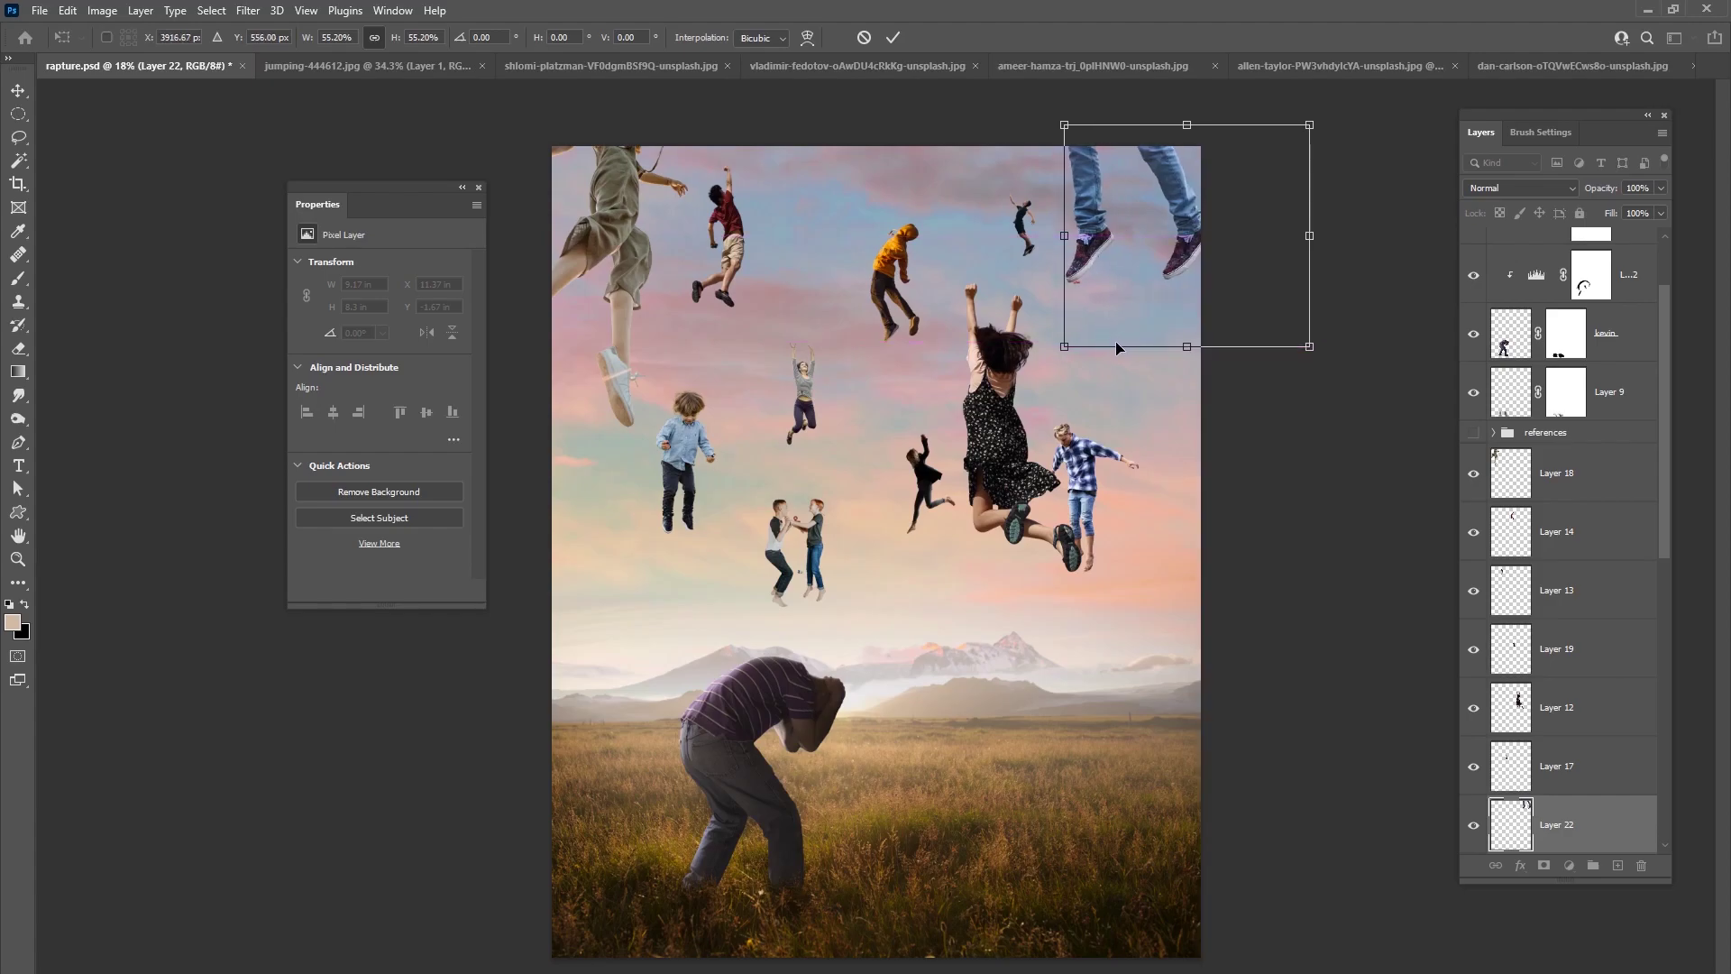
left_click(893, 37)
- Enlarge the woman in the black dress on Layer 12 to about 110%
right_click(992, 396)
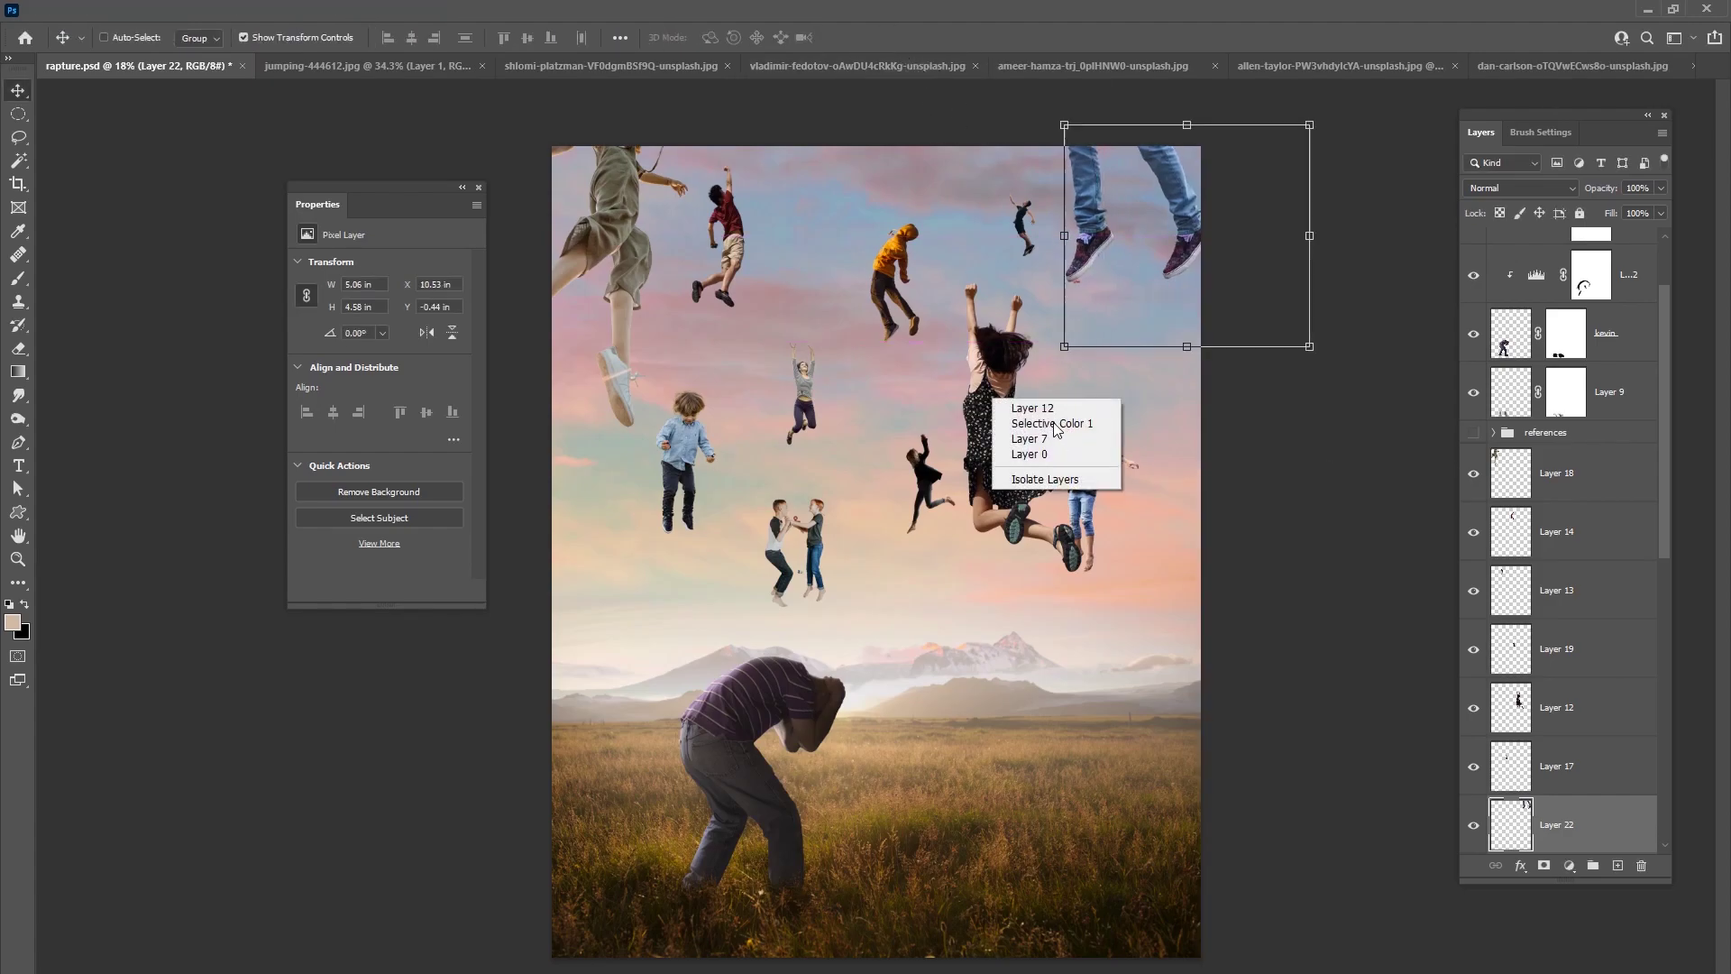
left_click(1053, 410)
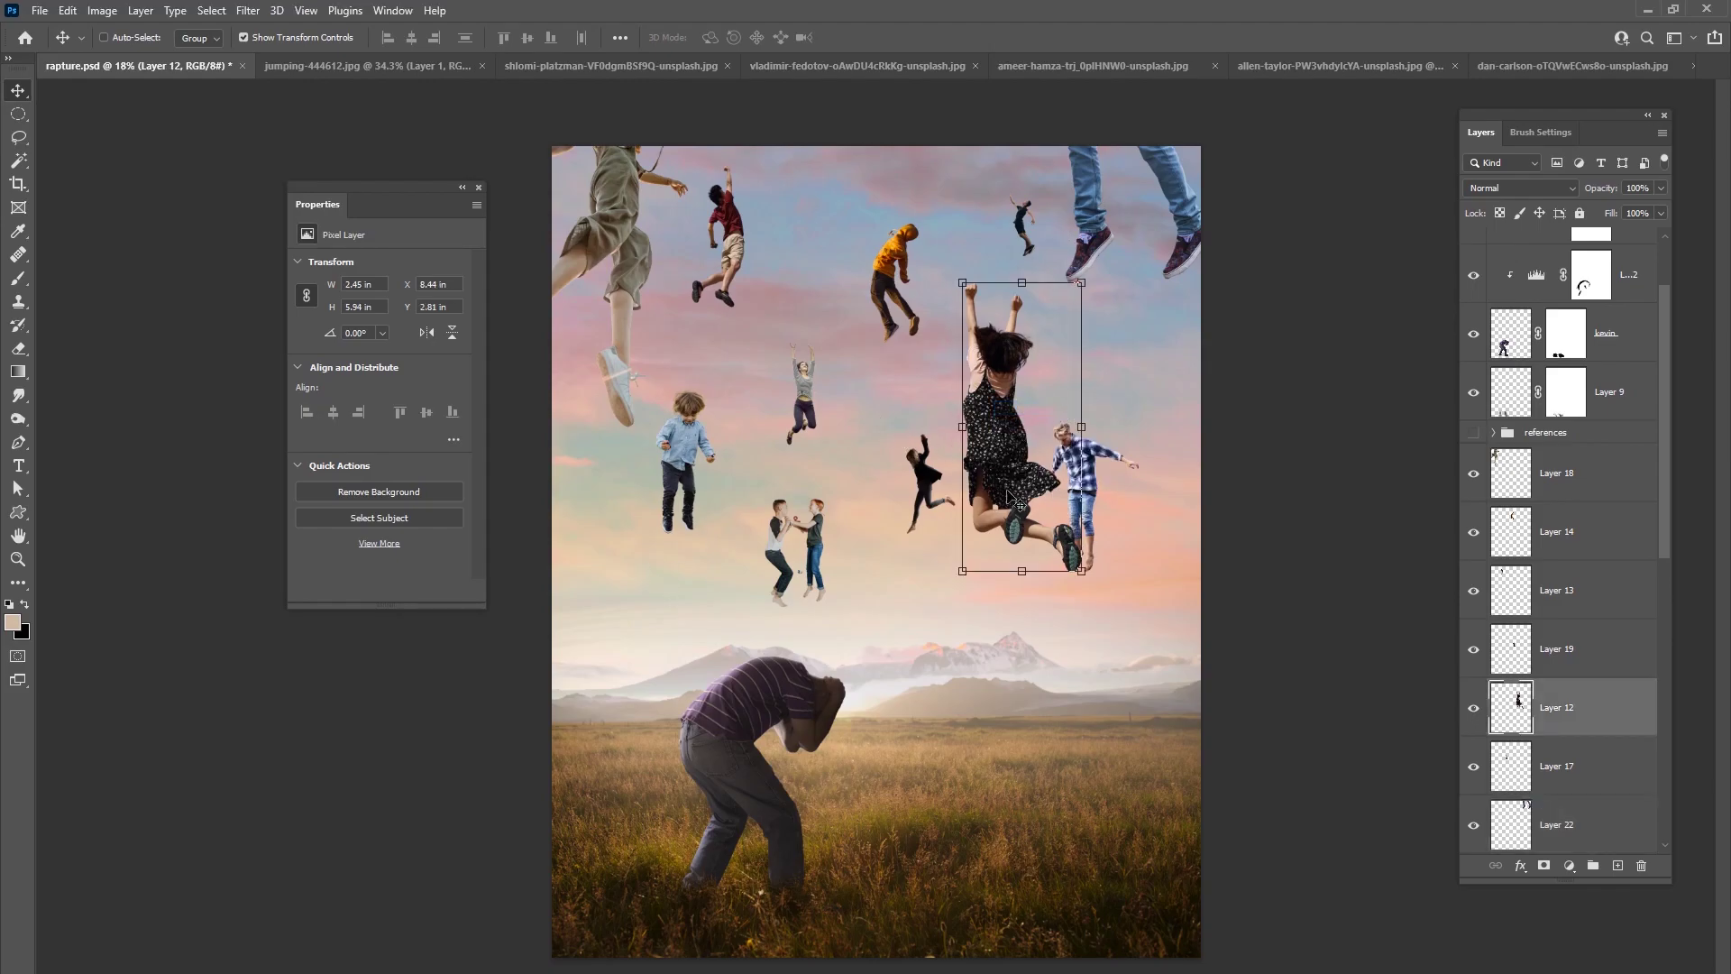
left_click_drag(1081, 570, 1094, 599)
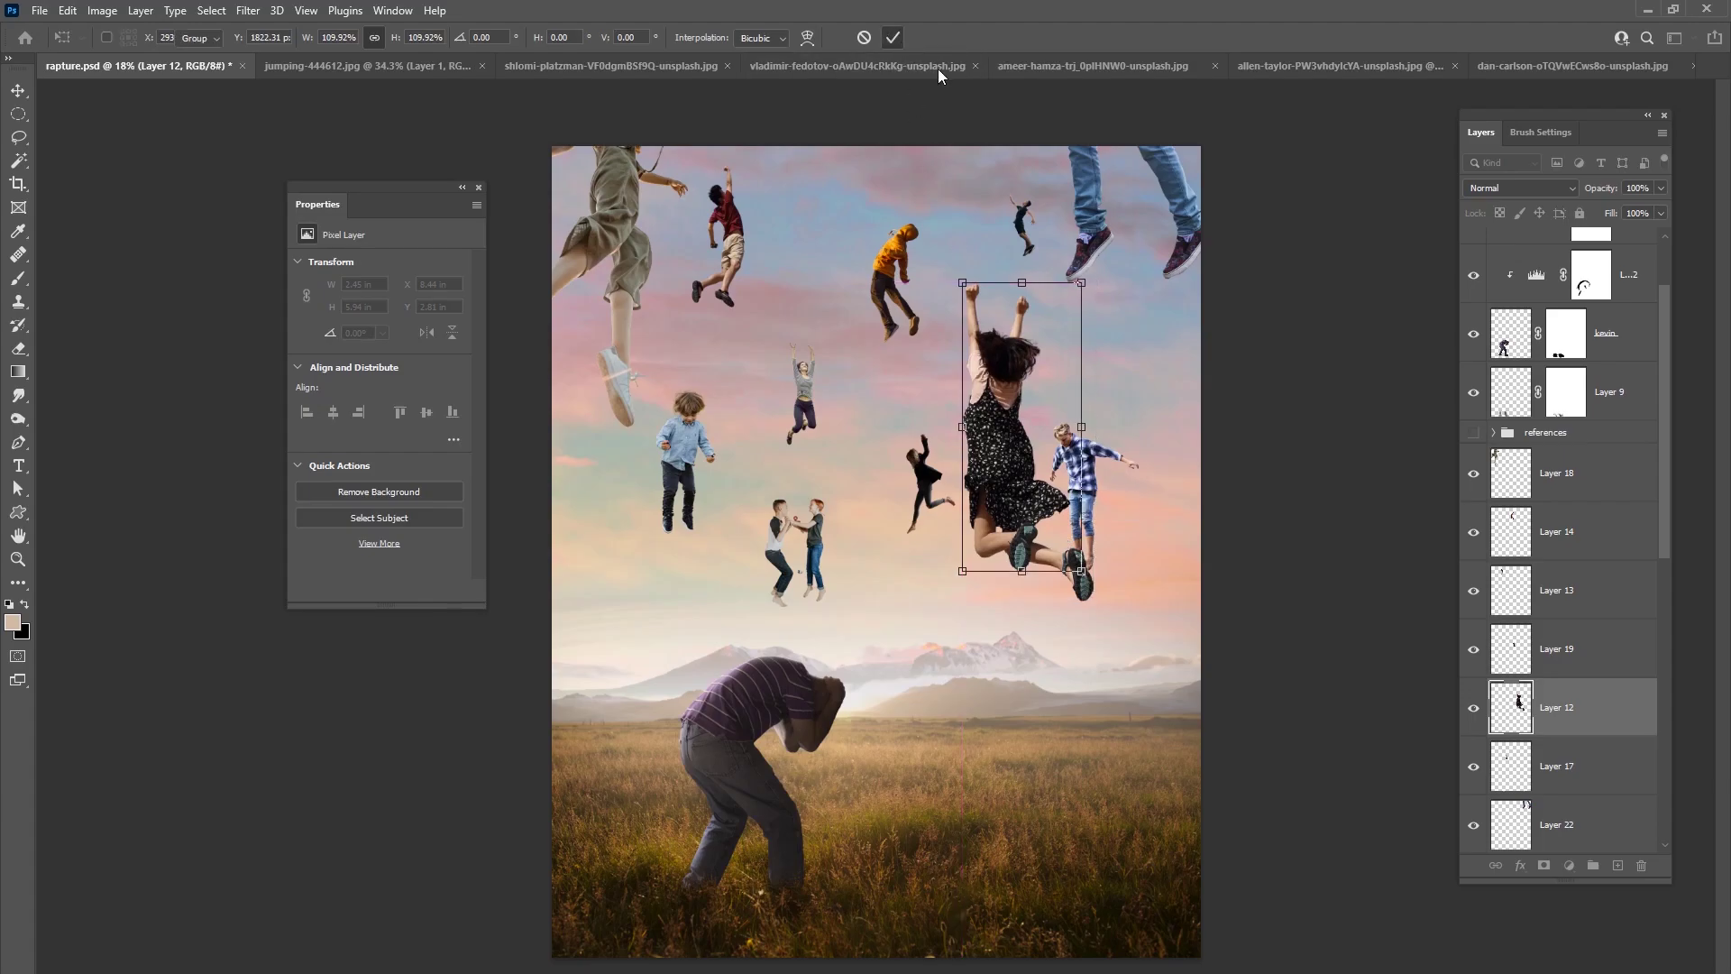
left_click(892, 37)
- Select the jeans legs on Layer 22 and touch up the area below the shoes with the Eraser tool
right_click(1100, 249)
left_click(1134, 246)
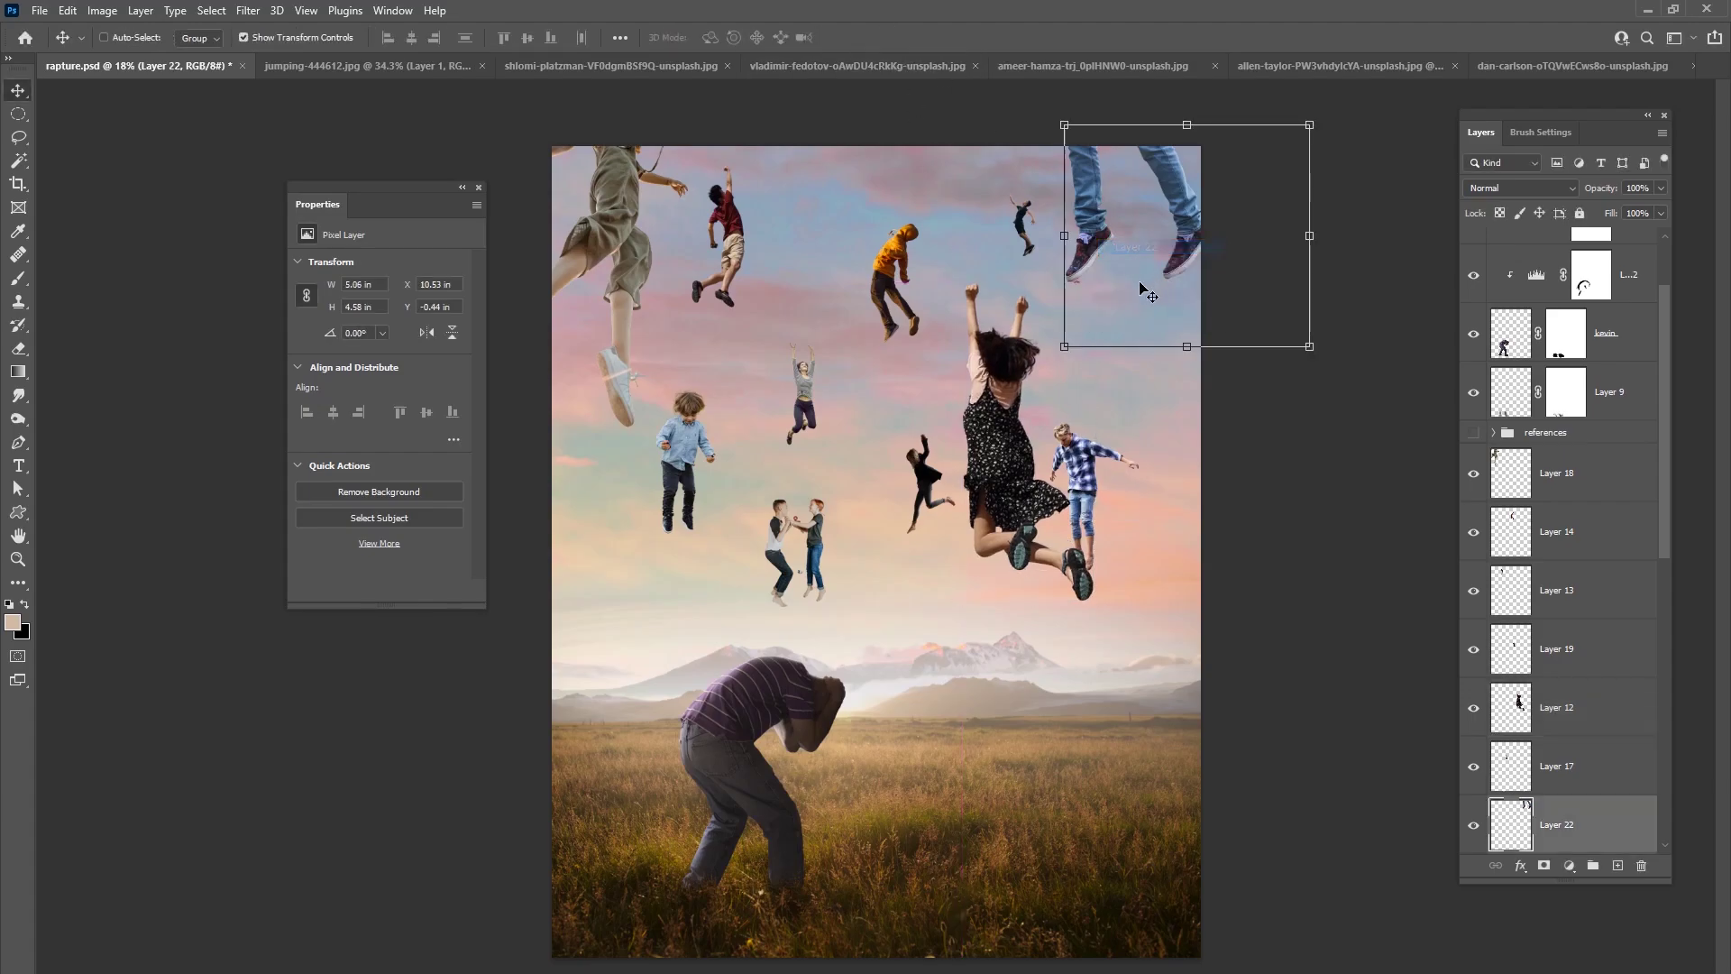
left_click(26, 351)
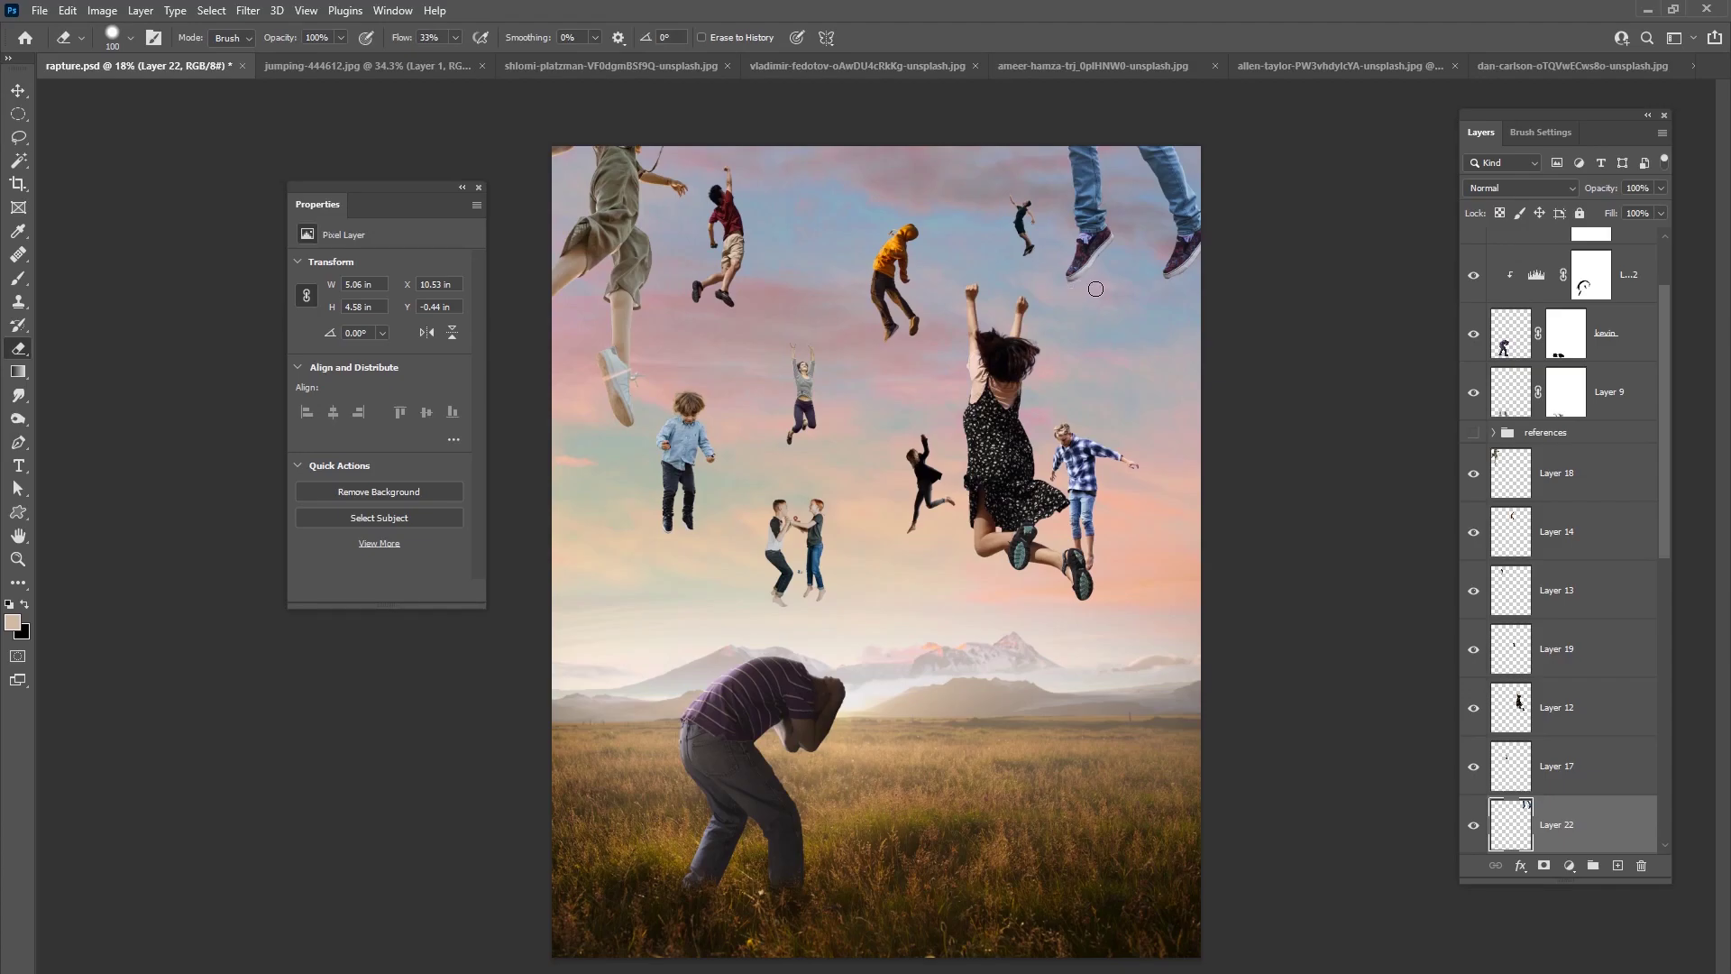
key("v")
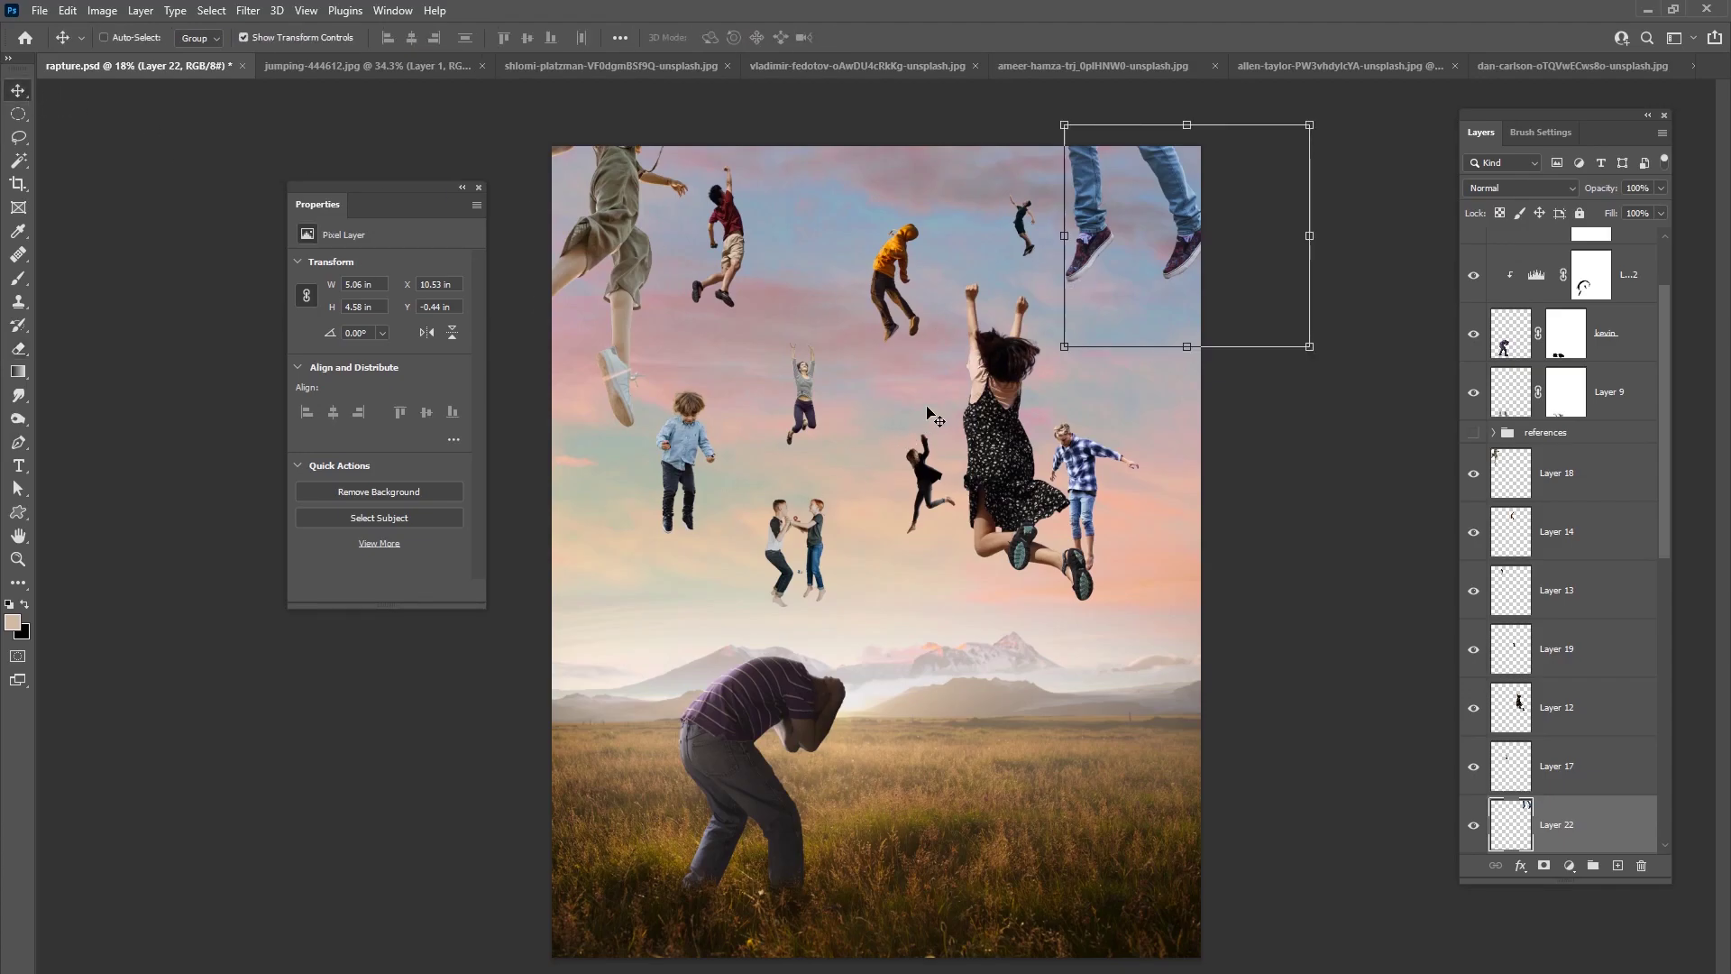
- Duplicate the blue plaid figure, shrink and flip the copy to about 0.64 × 1.02 in, and place it below the light blue shirt boy
right_click(1093, 484)
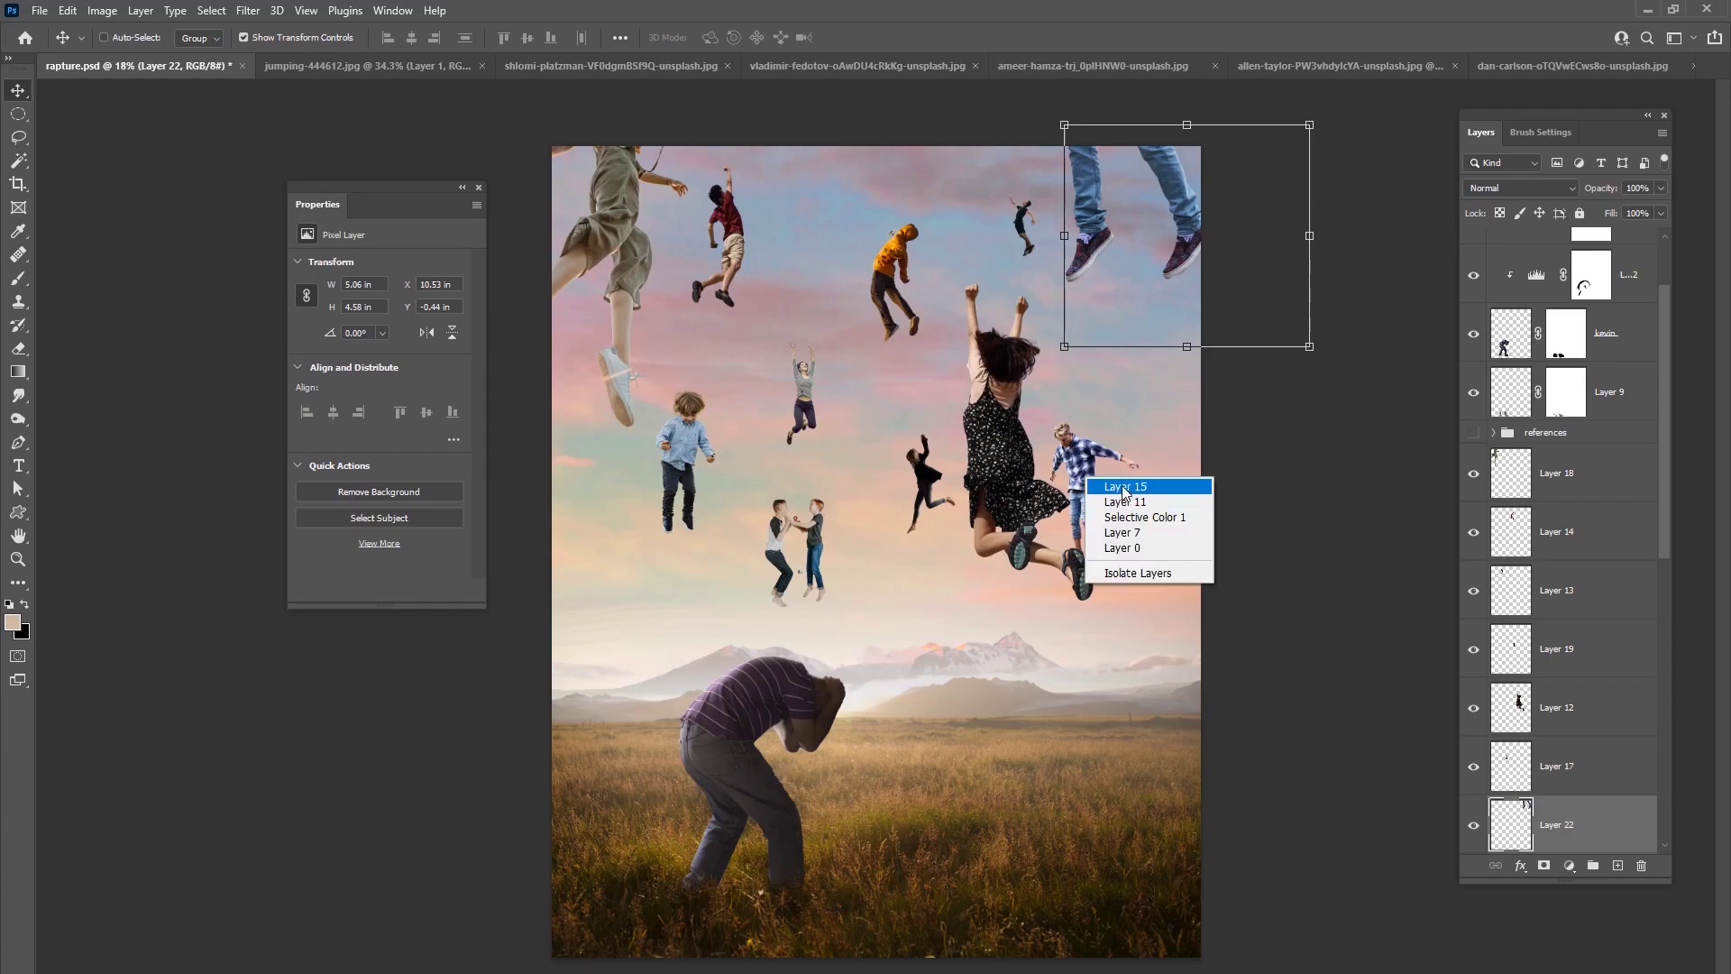
left_click(1122, 489)
left_click_drag(1070, 465, 633, 521)
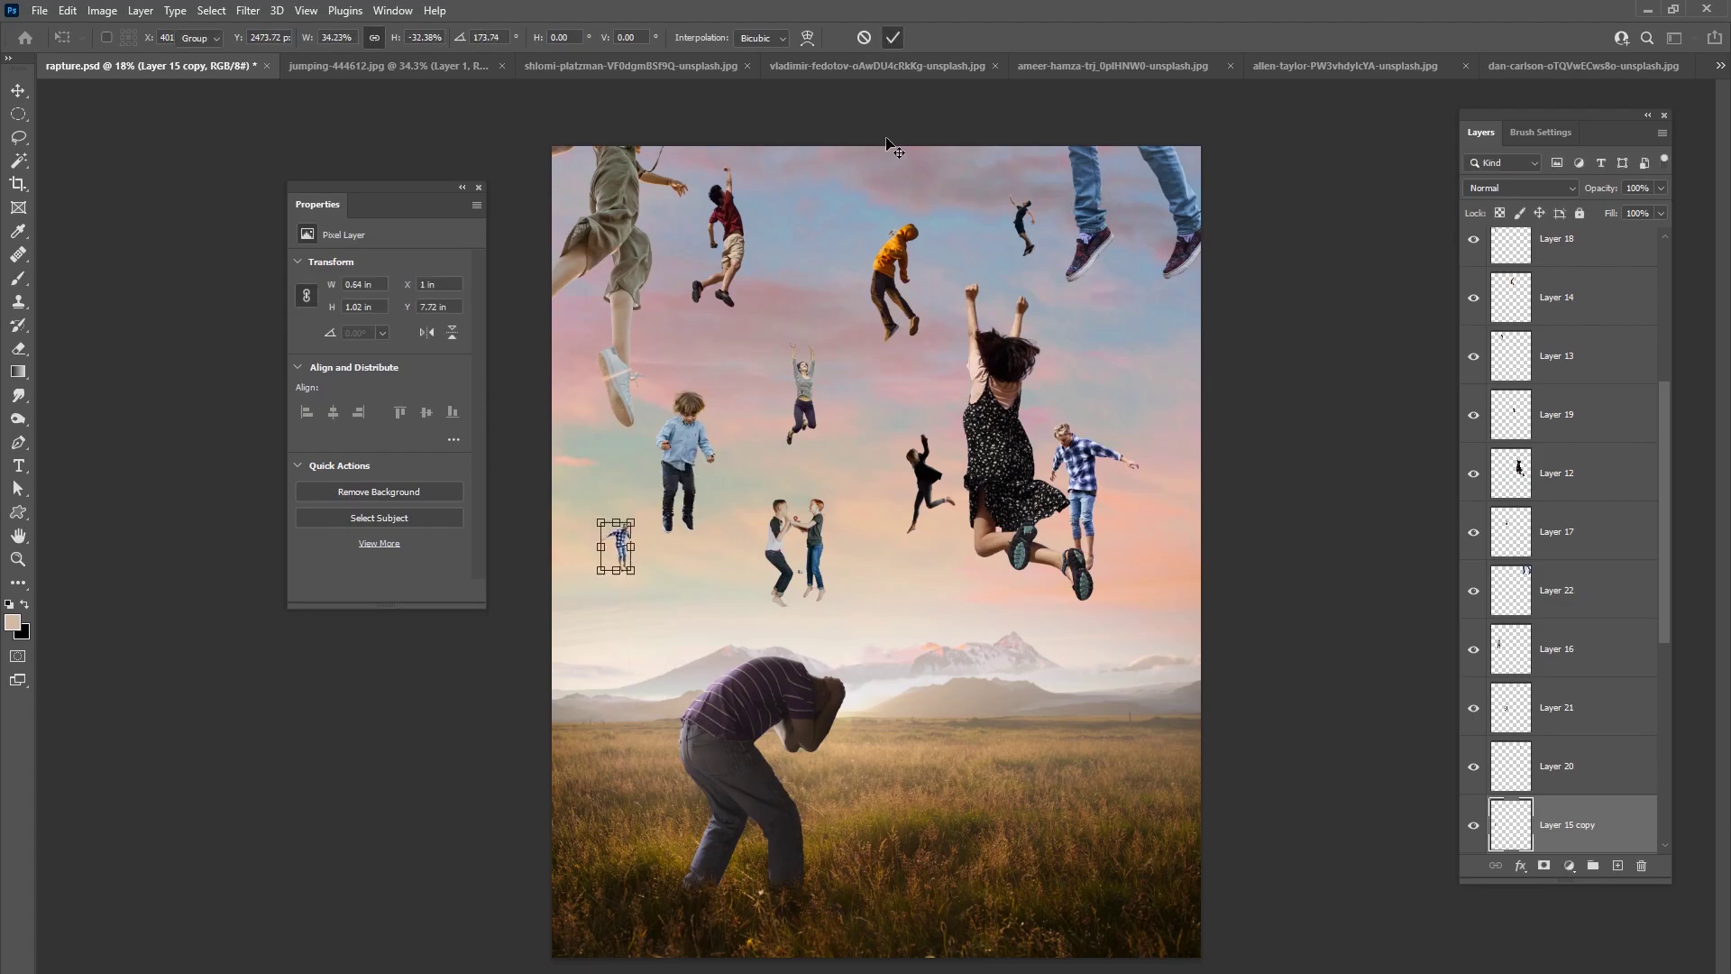
left_click(893, 37)
right_click(811, 400)
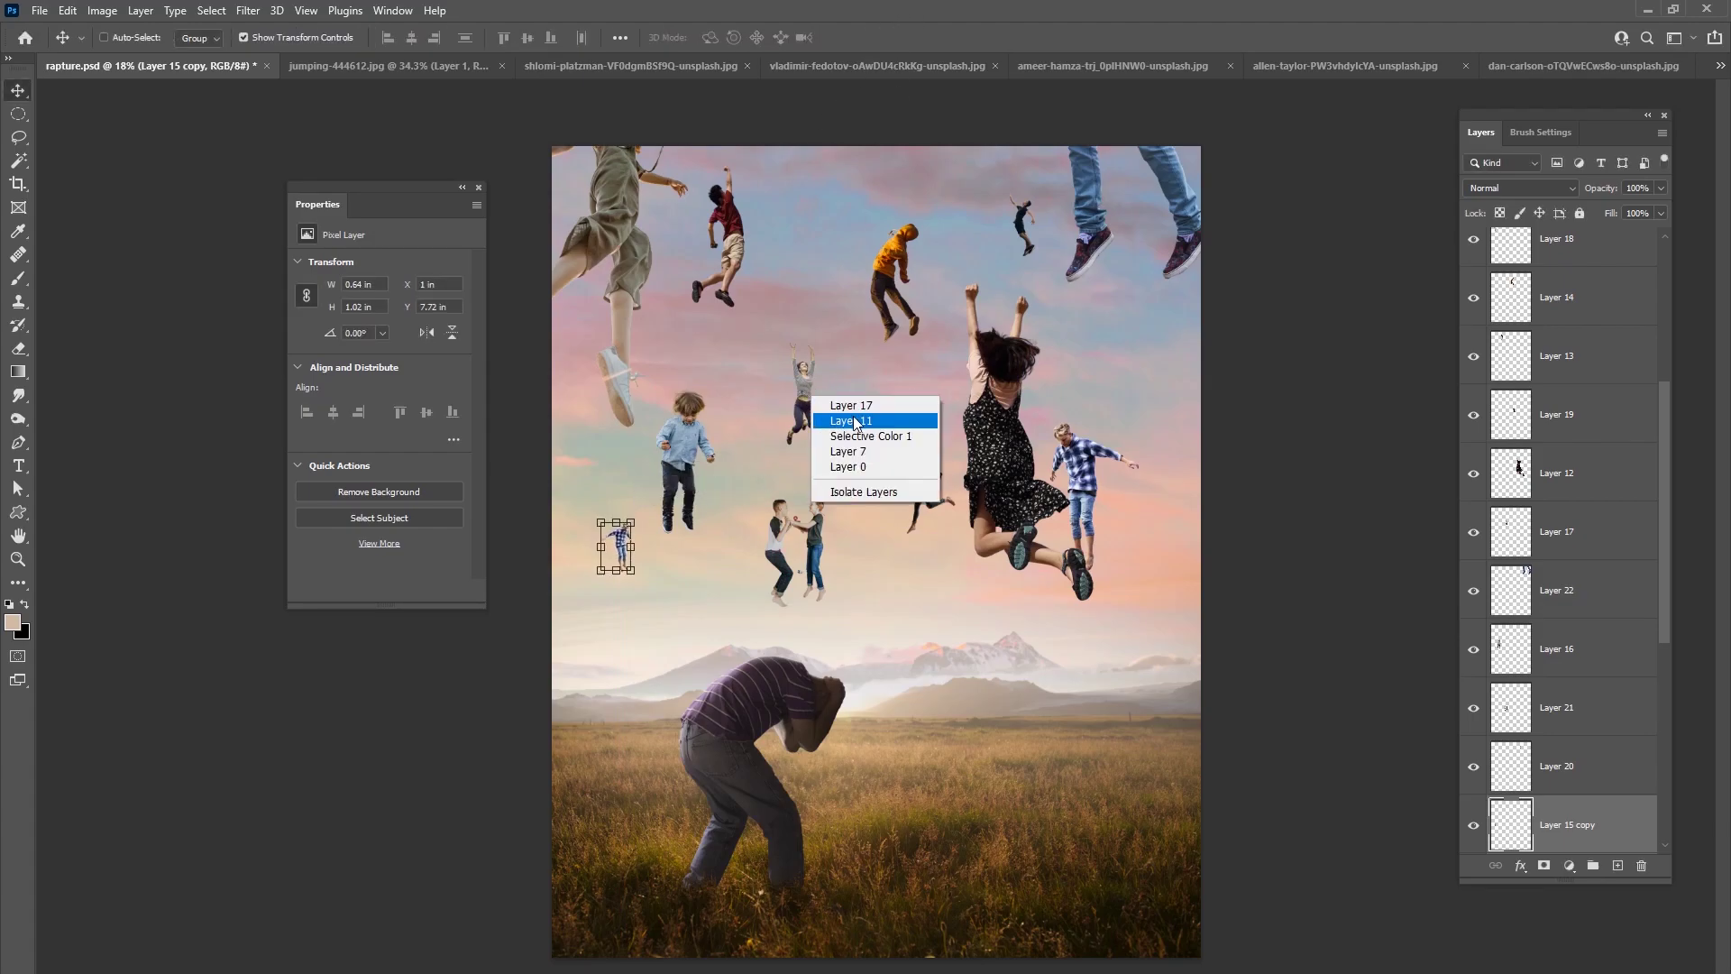
right_click(728, 239)
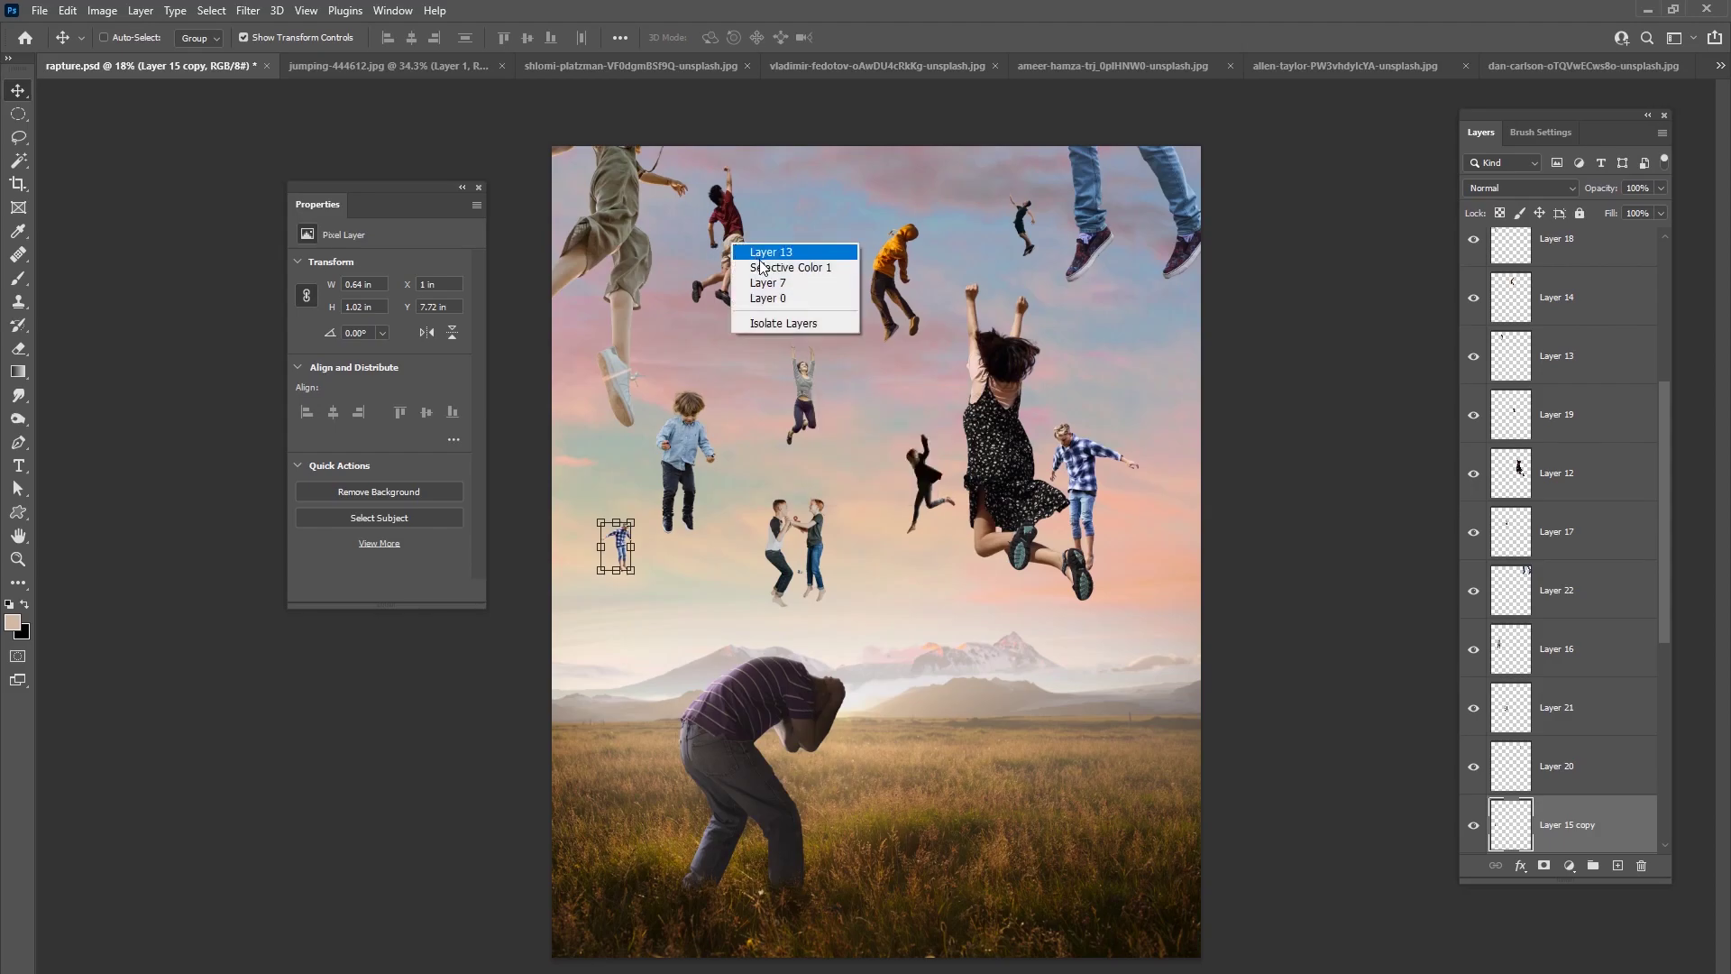
right_click(887, 259)
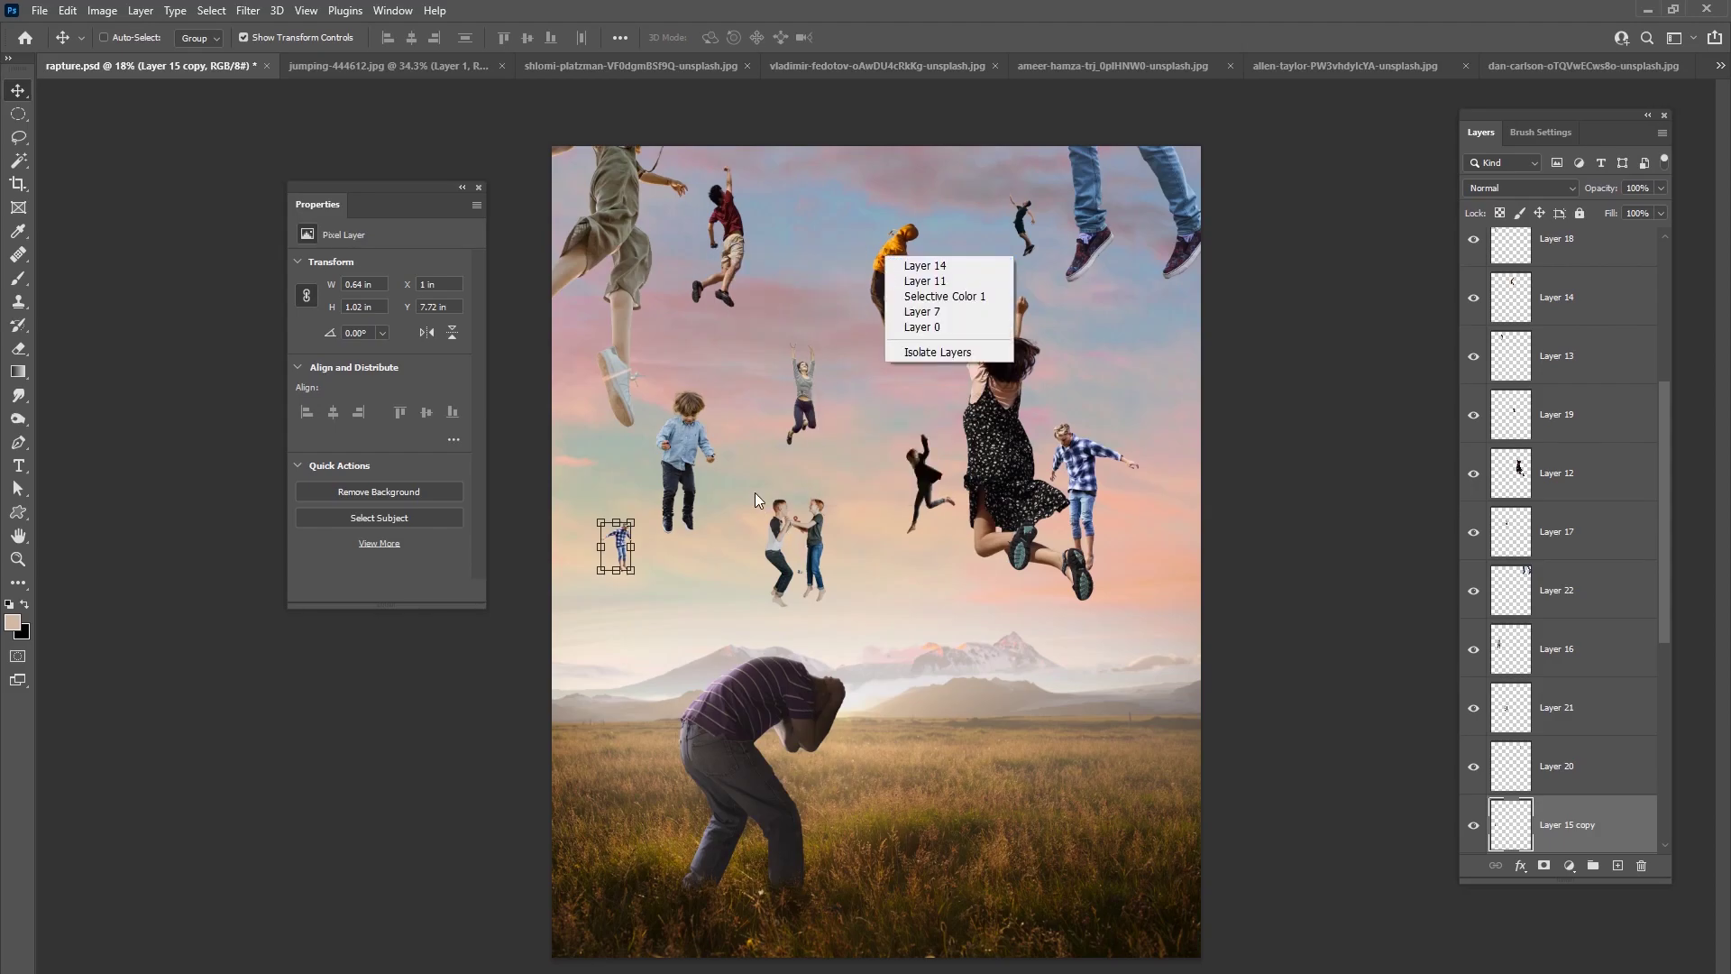
left_click(875, 253)
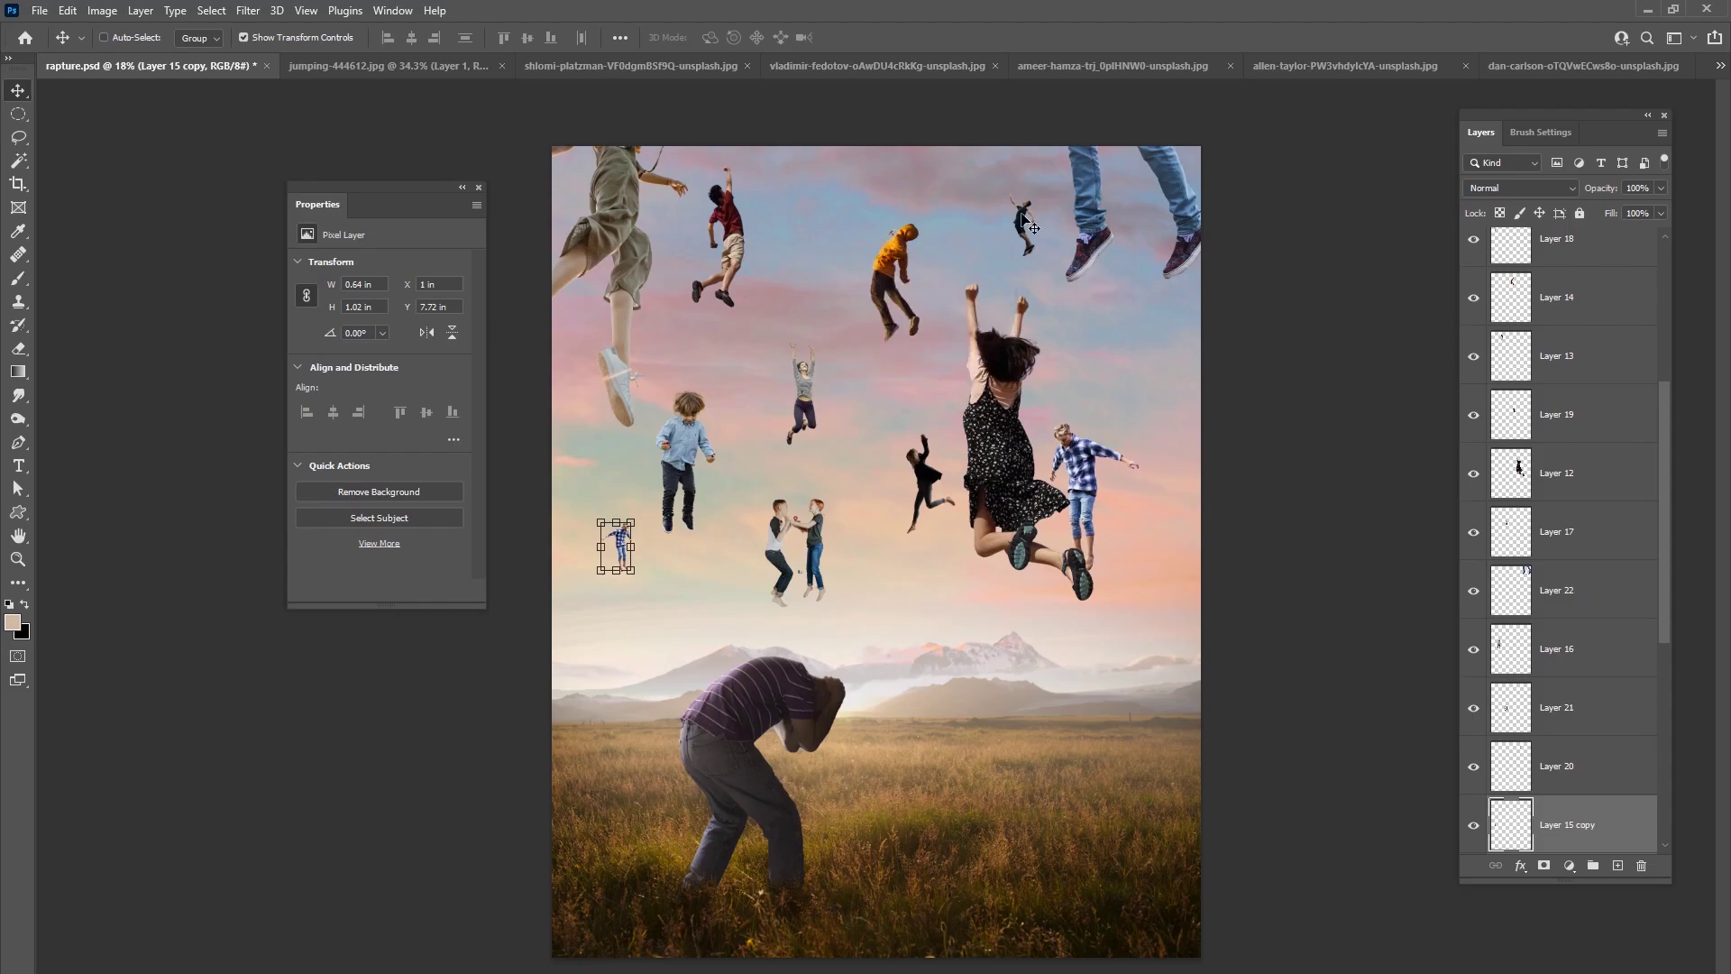
- Duplicate the boy in the orange shirt, shrink and flip the copy to about 0.39 × 1.12 in, and place it beside the blue plaid figure
right_click(898, 288)
left_click(911, 307)
right_click(905, 263)
left_click(933, 270)
left_click_drag(883, 262, 1181, 401)
key("ctrl+t")
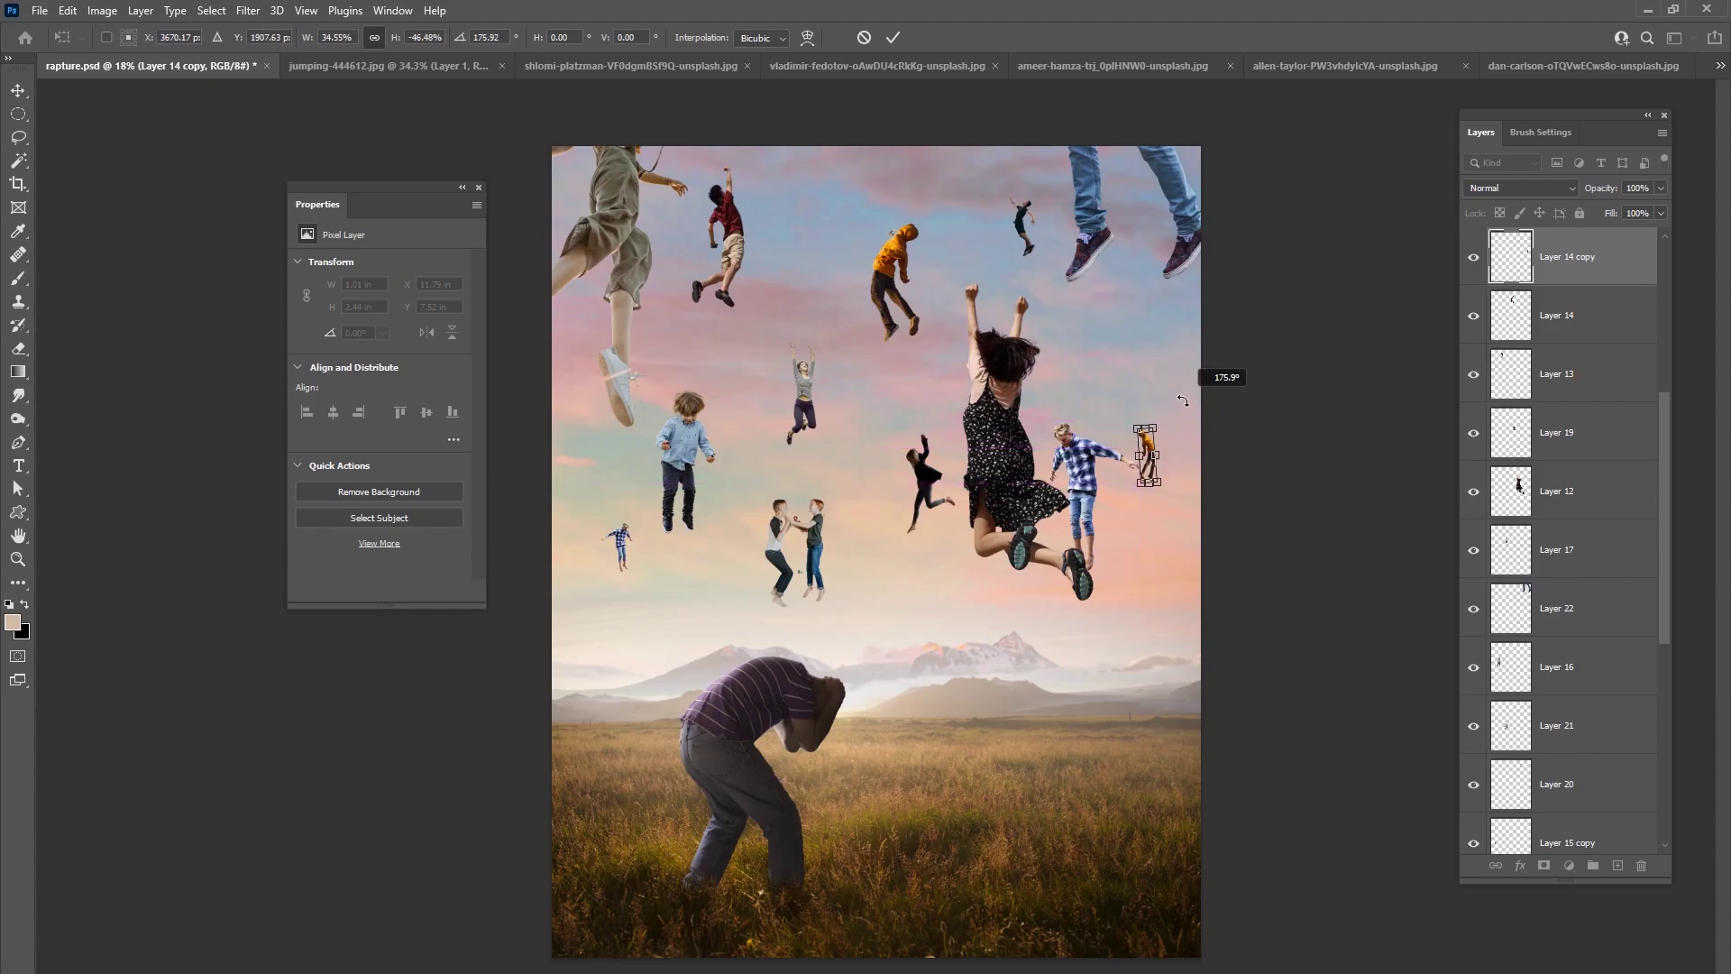
left_click(891, 39)
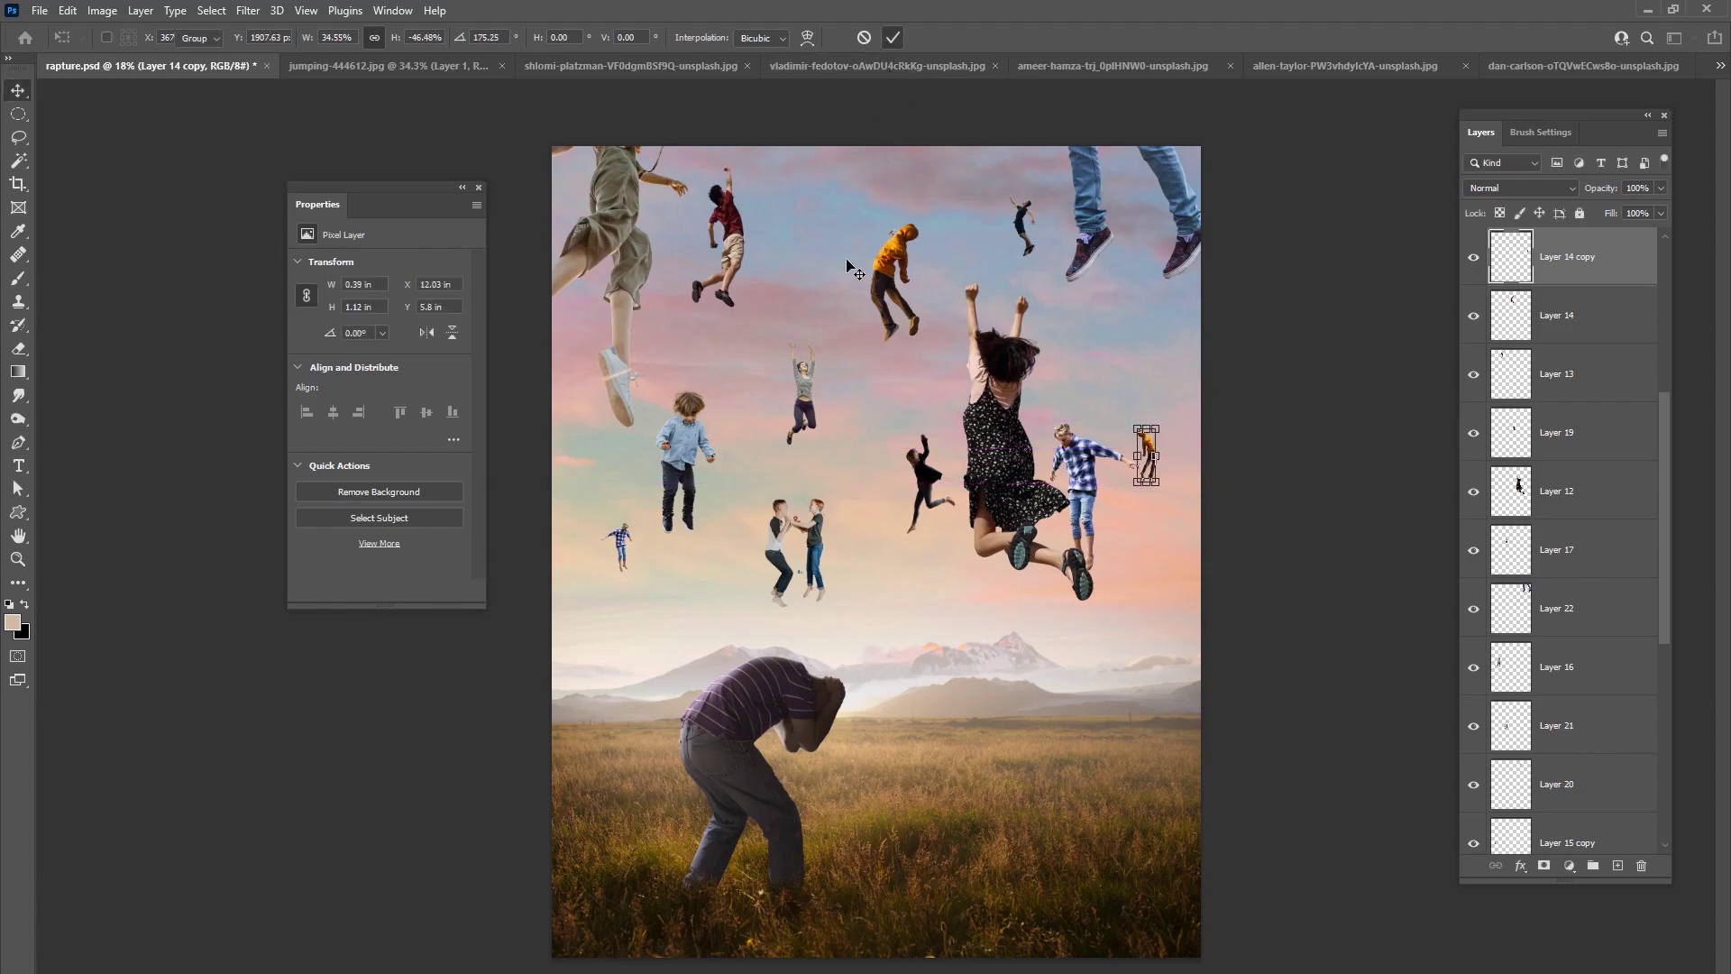
- Shrink the figure with raised arms on Layer 17 to about 0.52 × 1.64 in
right_click(802, 402)
left_click(845, 411)
left_click_drag(819, 343, 810, 365)
left_click(891, 39)
- Move the boy in the red plaid shirt on Layer 13 up and right so the canvas's upper edge crops him
right_click(745, 220)
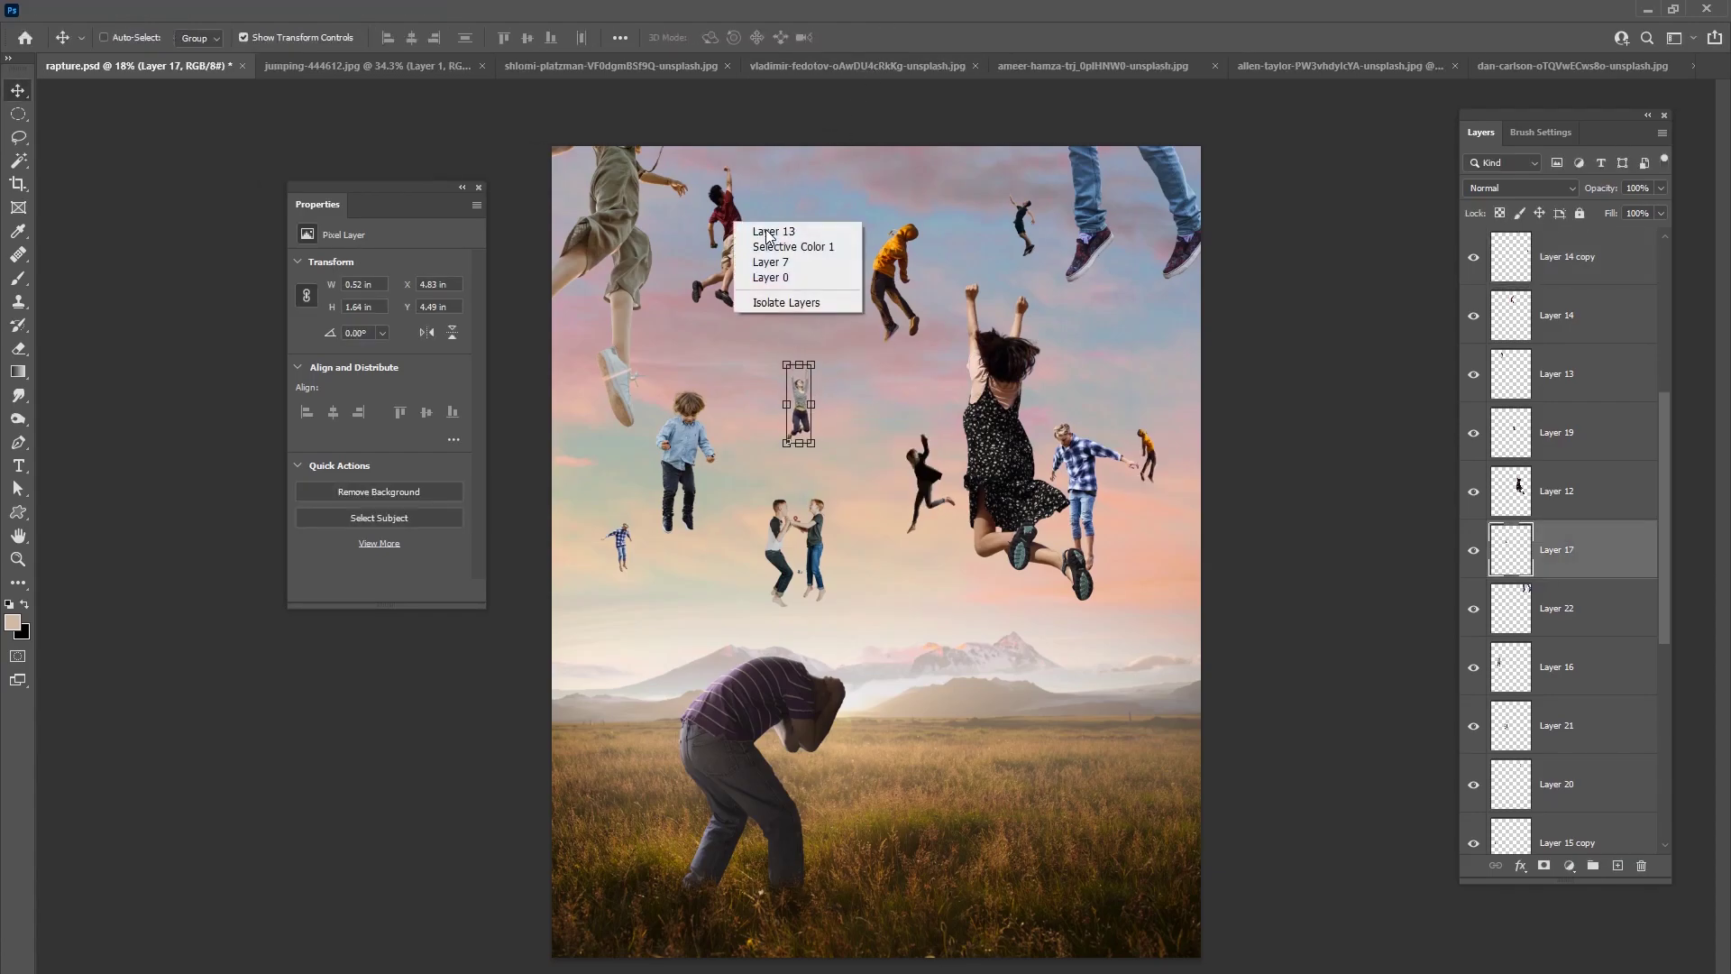
left_click(762, 225)
left_click_drag(762, 225, 795, 183)
- Move the boy in the light blue shirt and the small raised-arms figure slightly up and to the right in the sky
right_click(707, 435)
left_click(721, 452)
left_click_drag(688, 437, 822, 379)
right_click(690, 438)
left_click(712, 462)
right_click(800, 400)
left_click(807, 406)
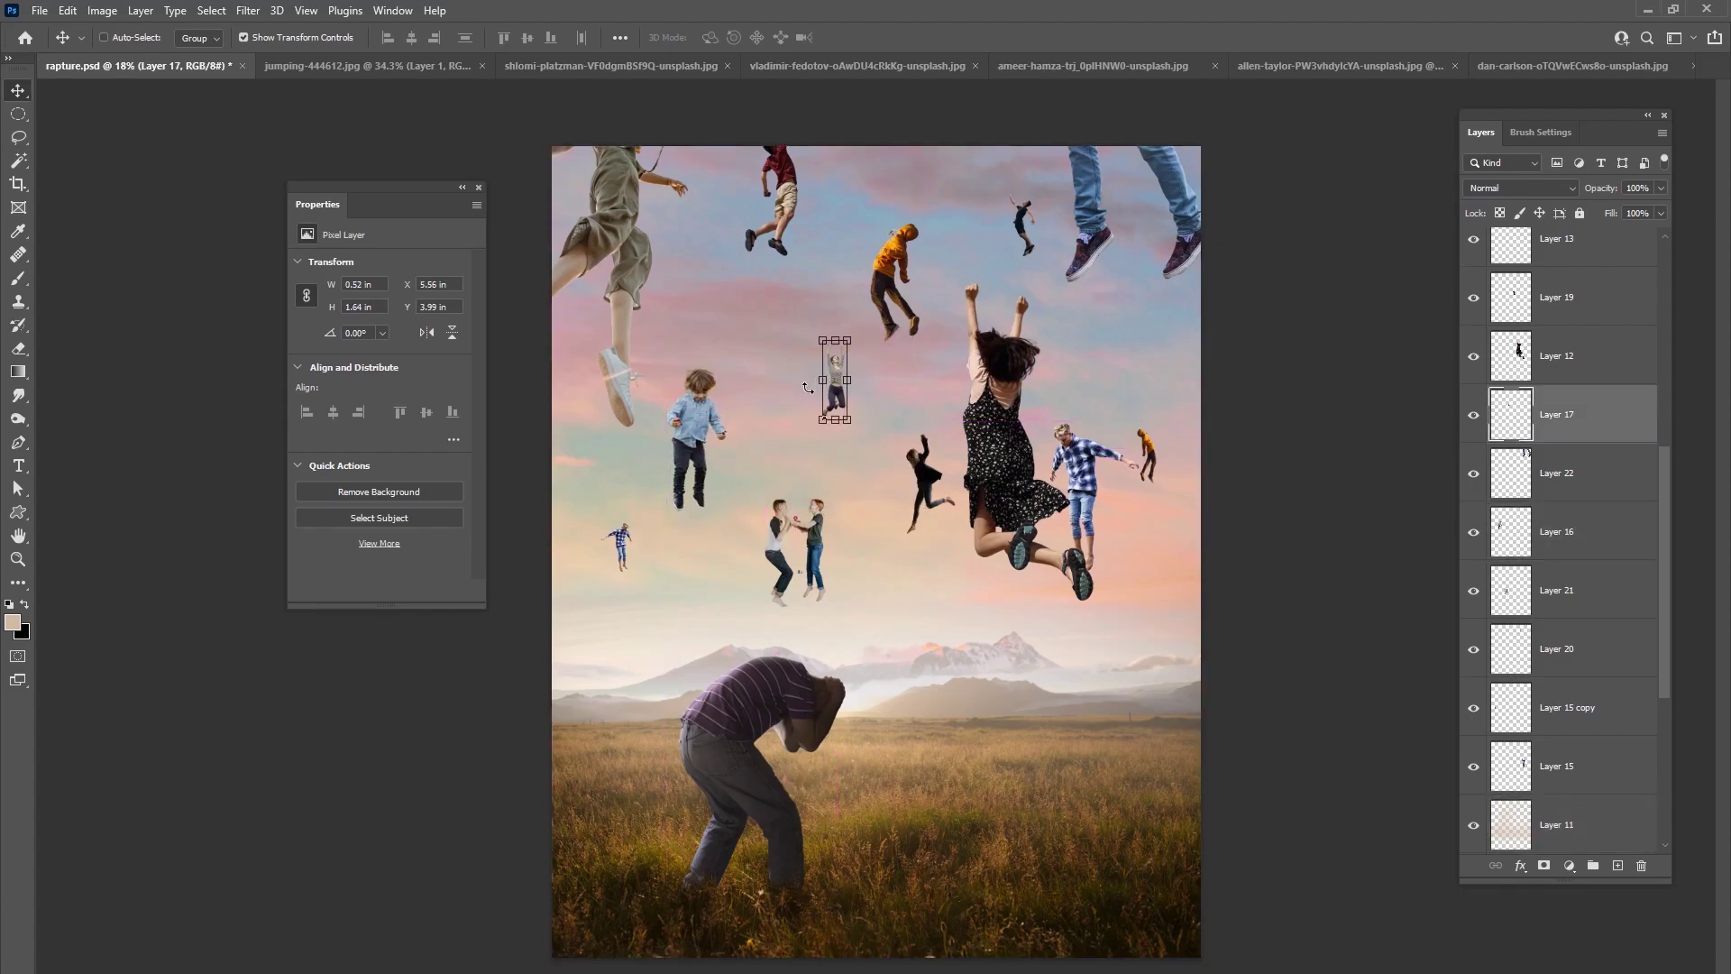
- Scale the pair of children on Layer 21 to about 75%, tilt them about -3.4°, and settle them above the hunched man
right_click(820, 546)
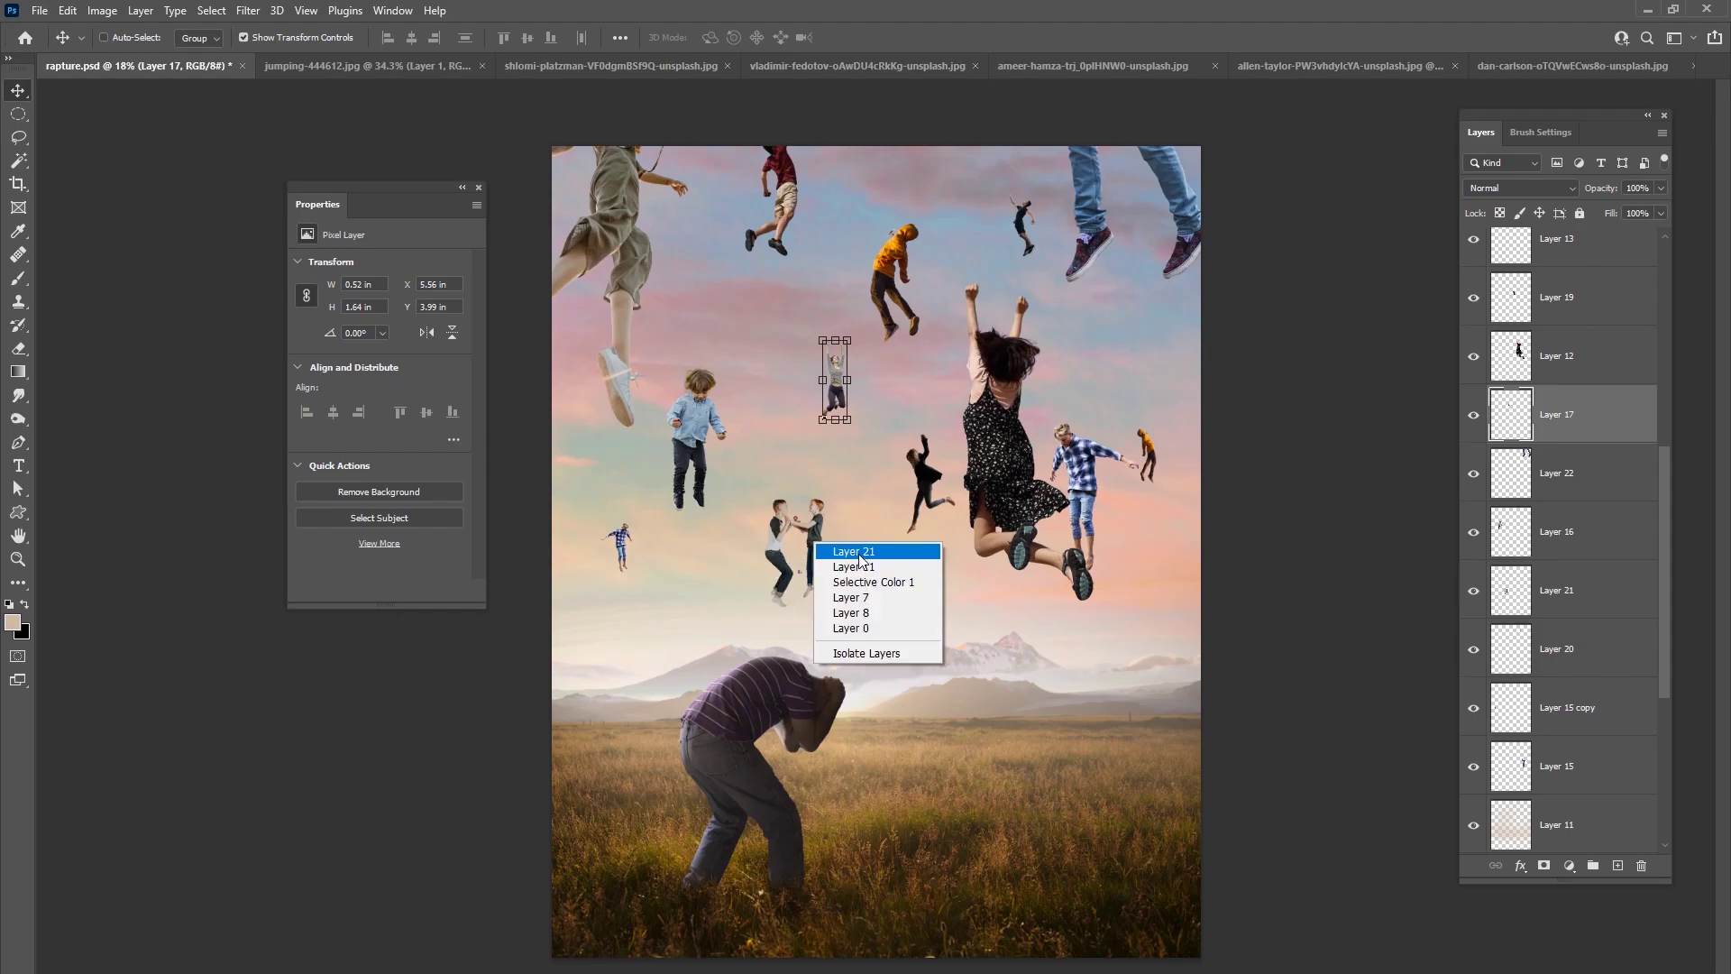
left_click(831, 552)
left_click_drag(826, 499, 806, 529)
left_click_drag(788, 547, 821, 503)
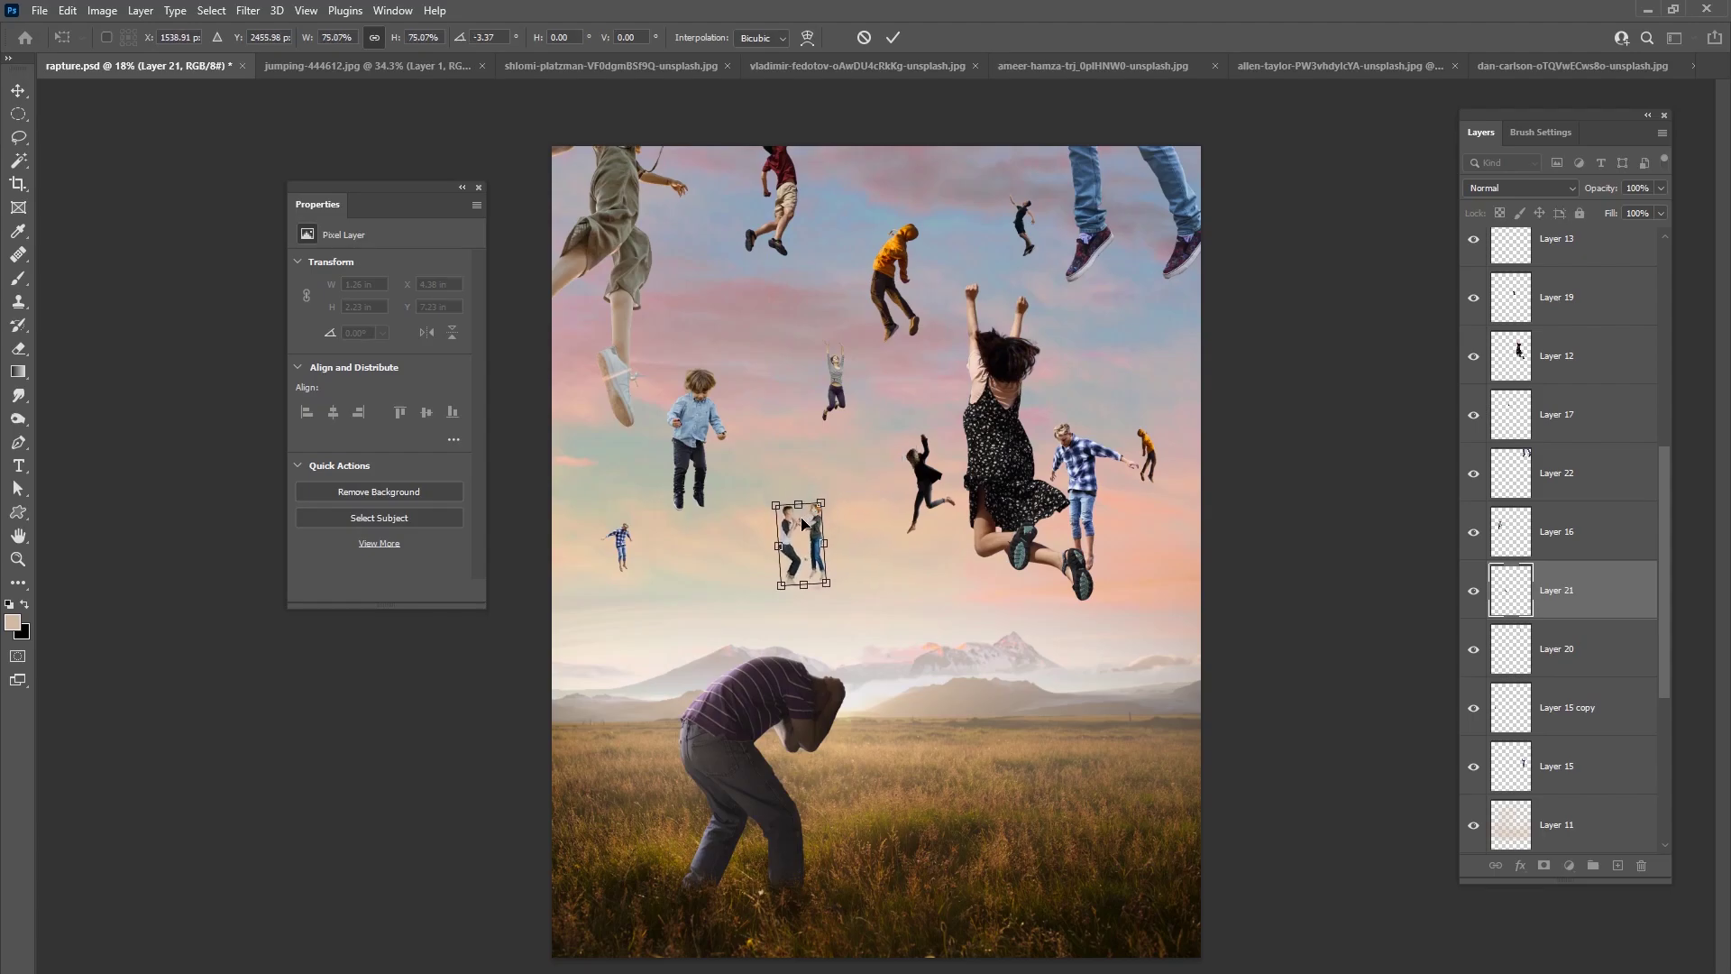
left_click(894, 38)
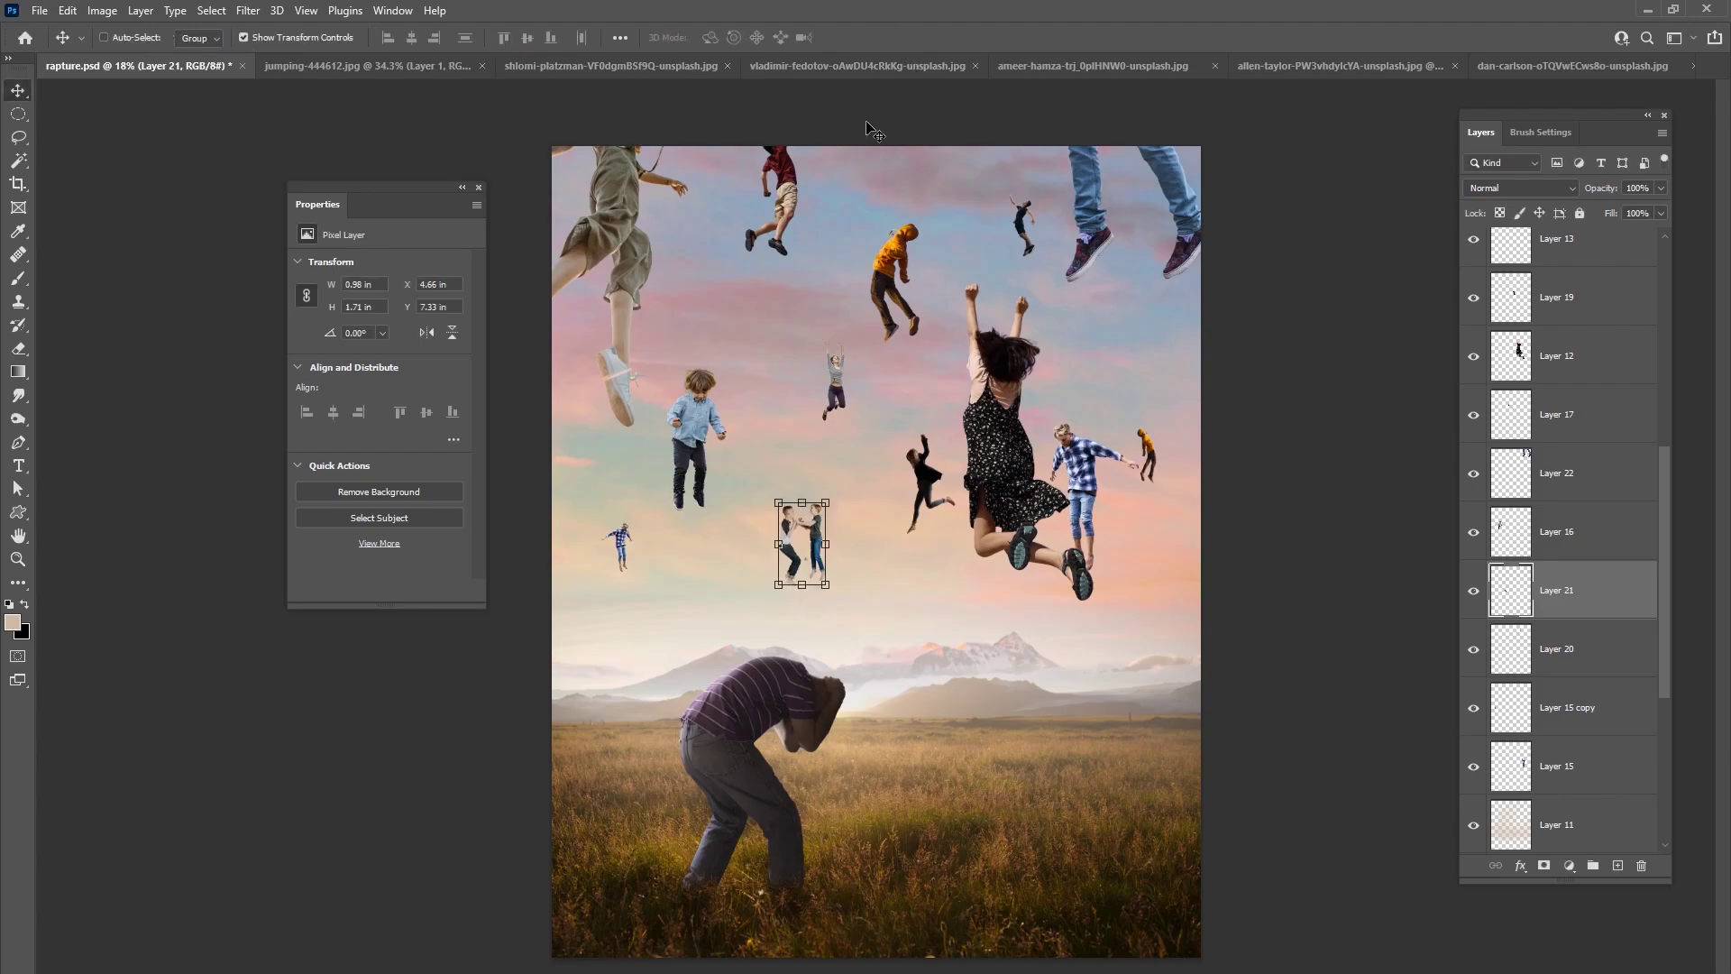
- Save the rapture.psd document
left_click(67, 10)
mouse_move(40, 10)
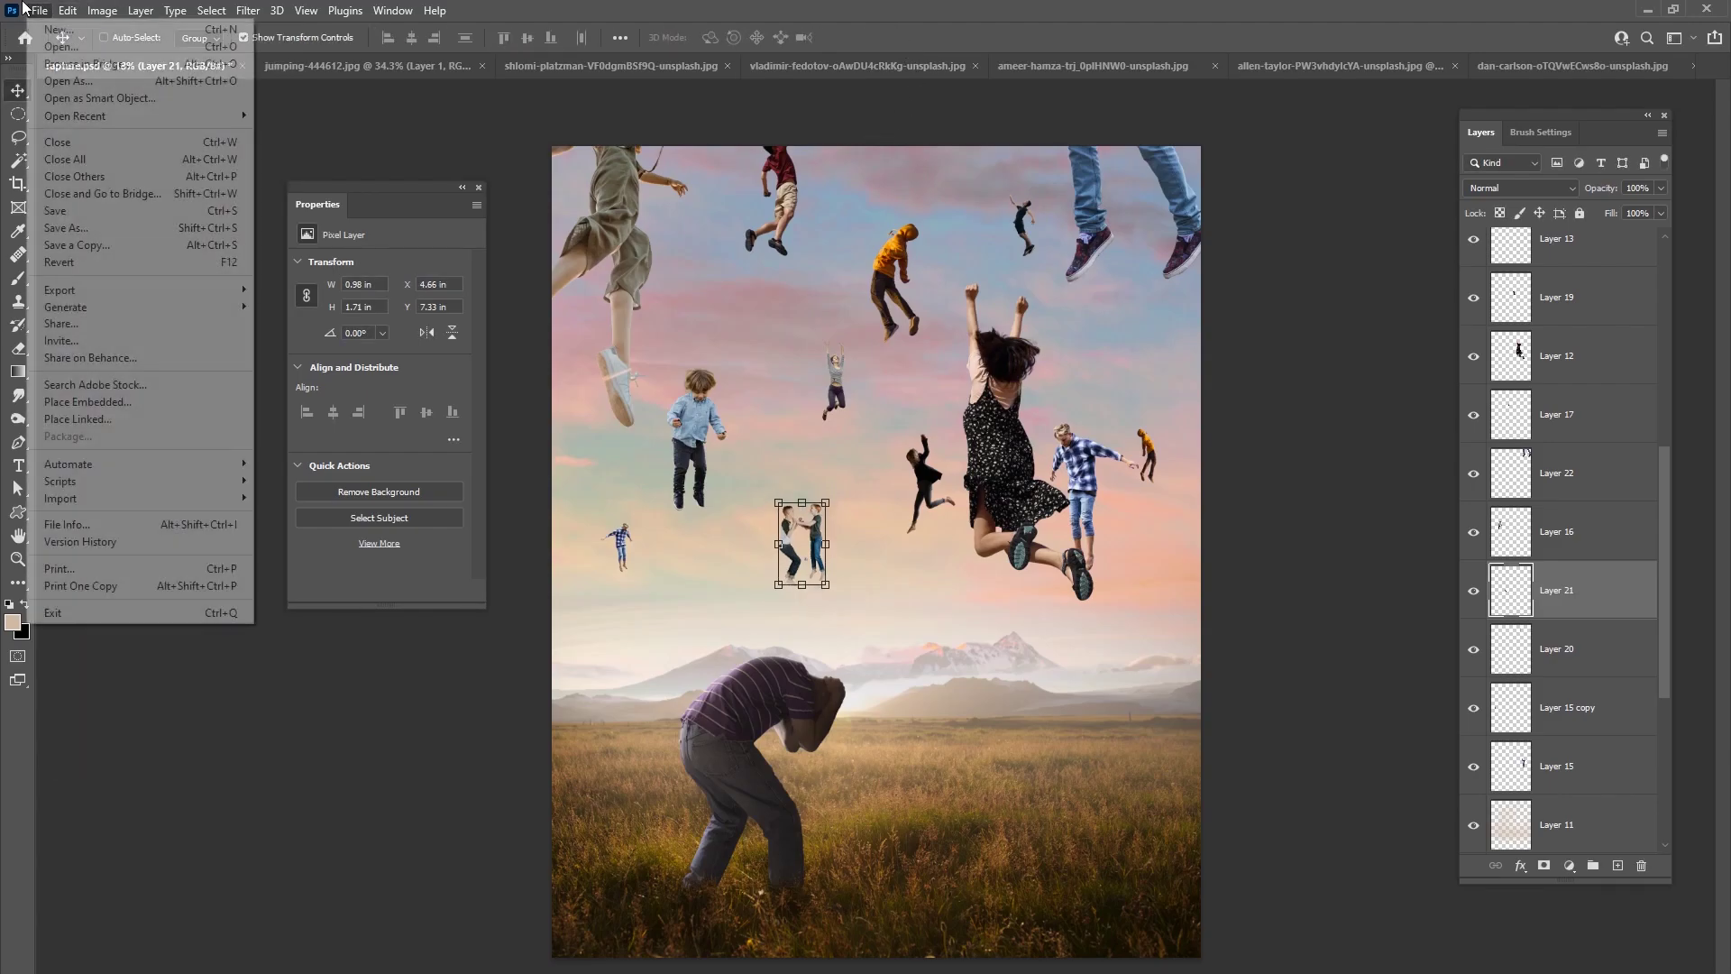
left_click(72, 210)
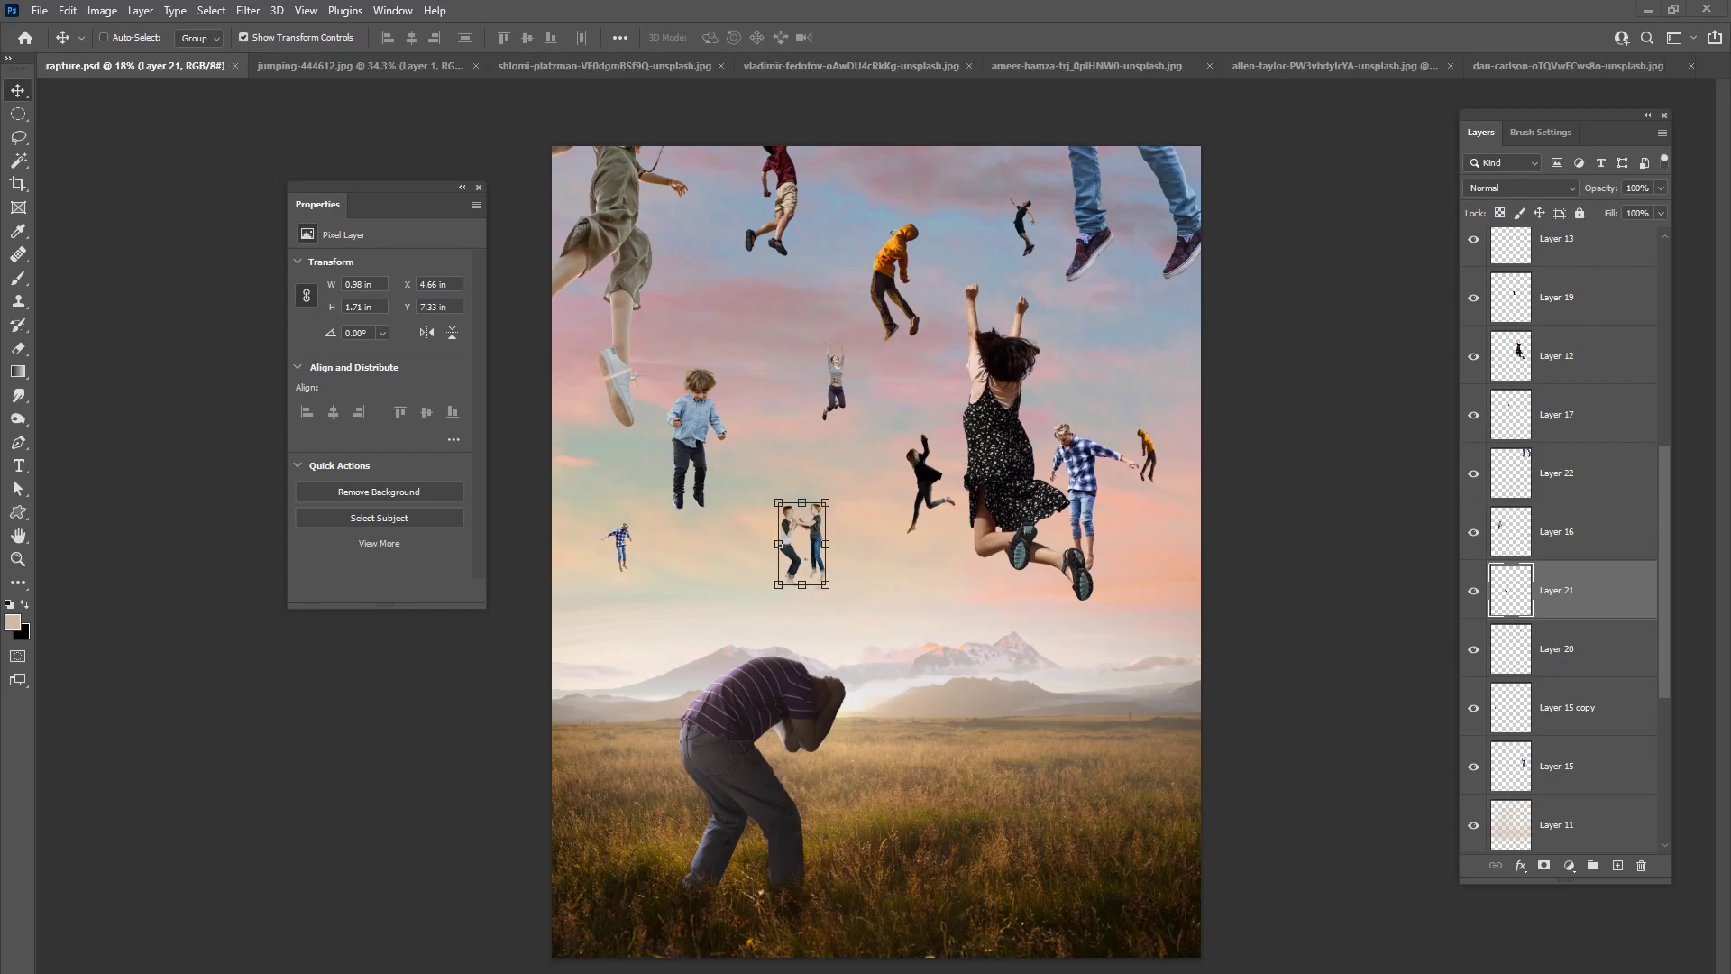
- Add a layer mask to Layer 21, the pair of children above the hunched man
left_click(1577, 543)
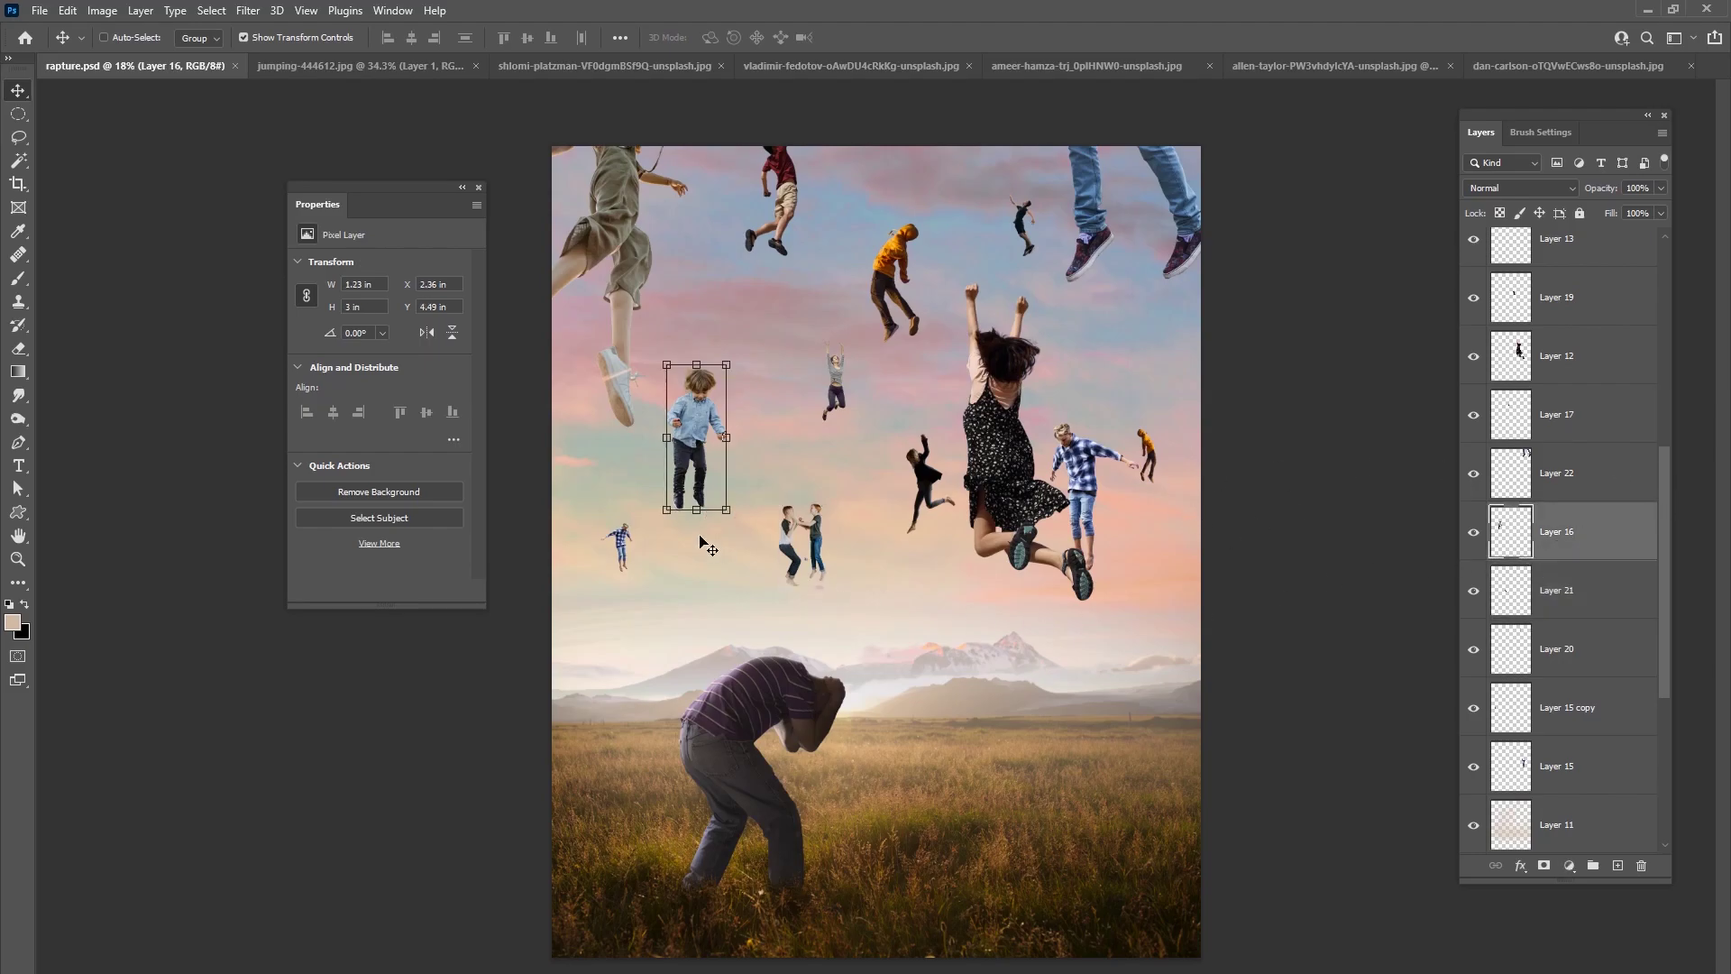
scroll(857, 503, "up", 5)
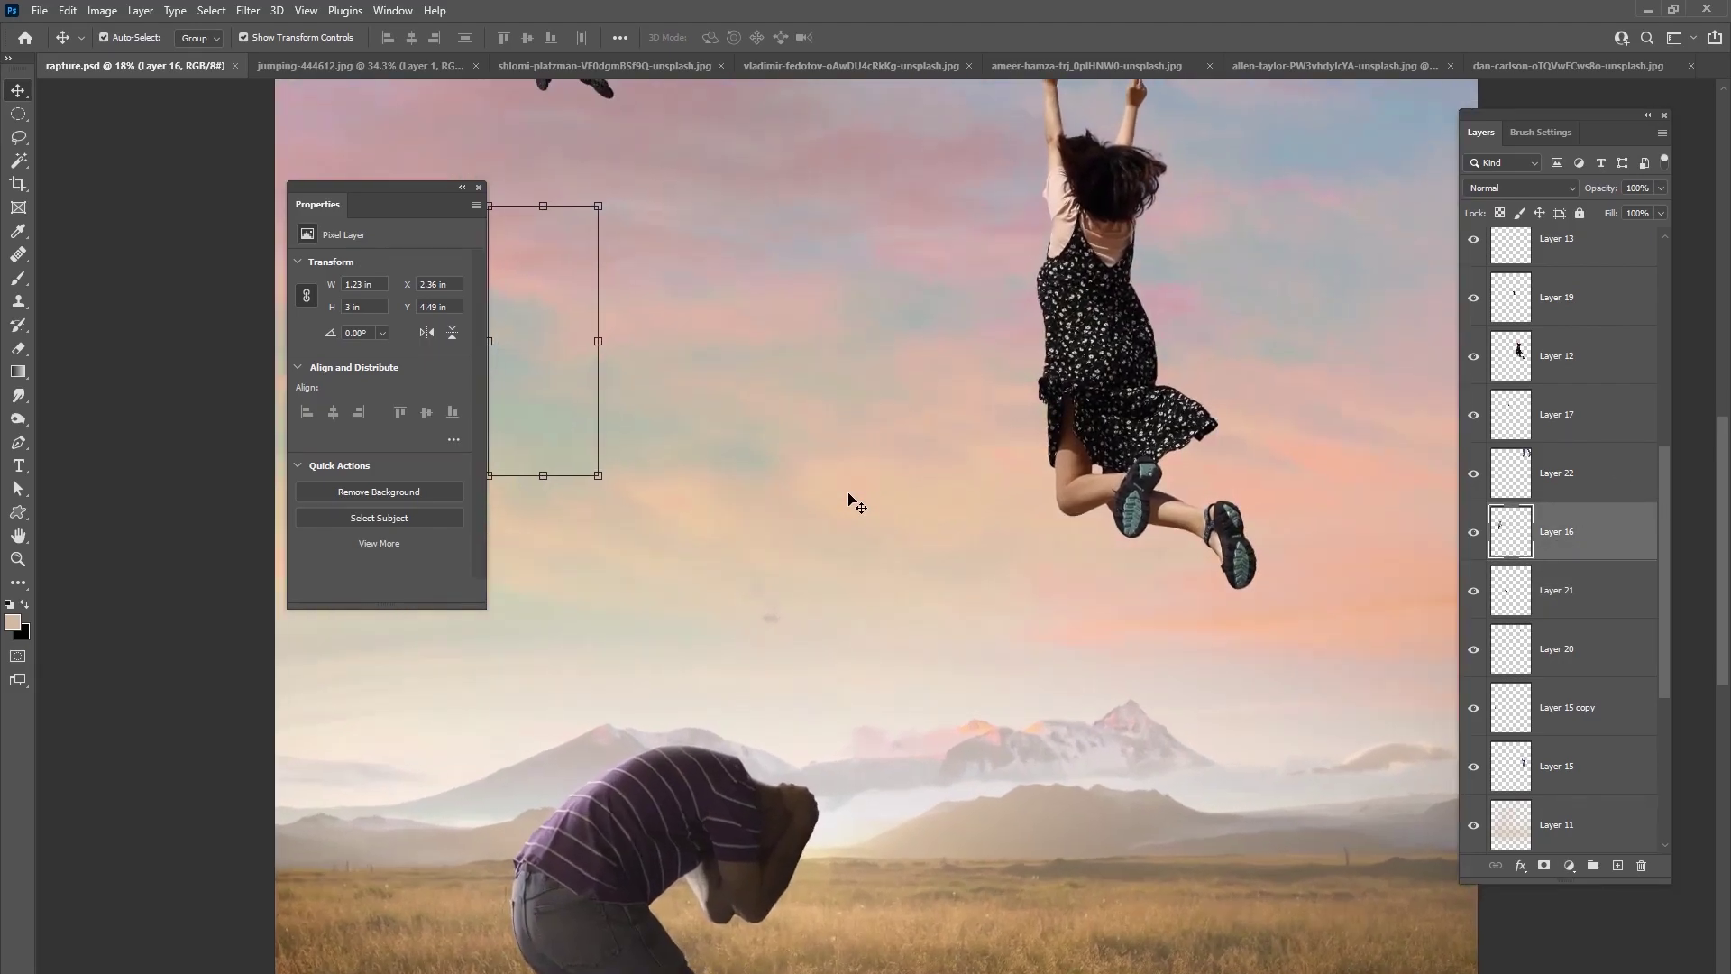
scroll(850, 499, "up", 2)
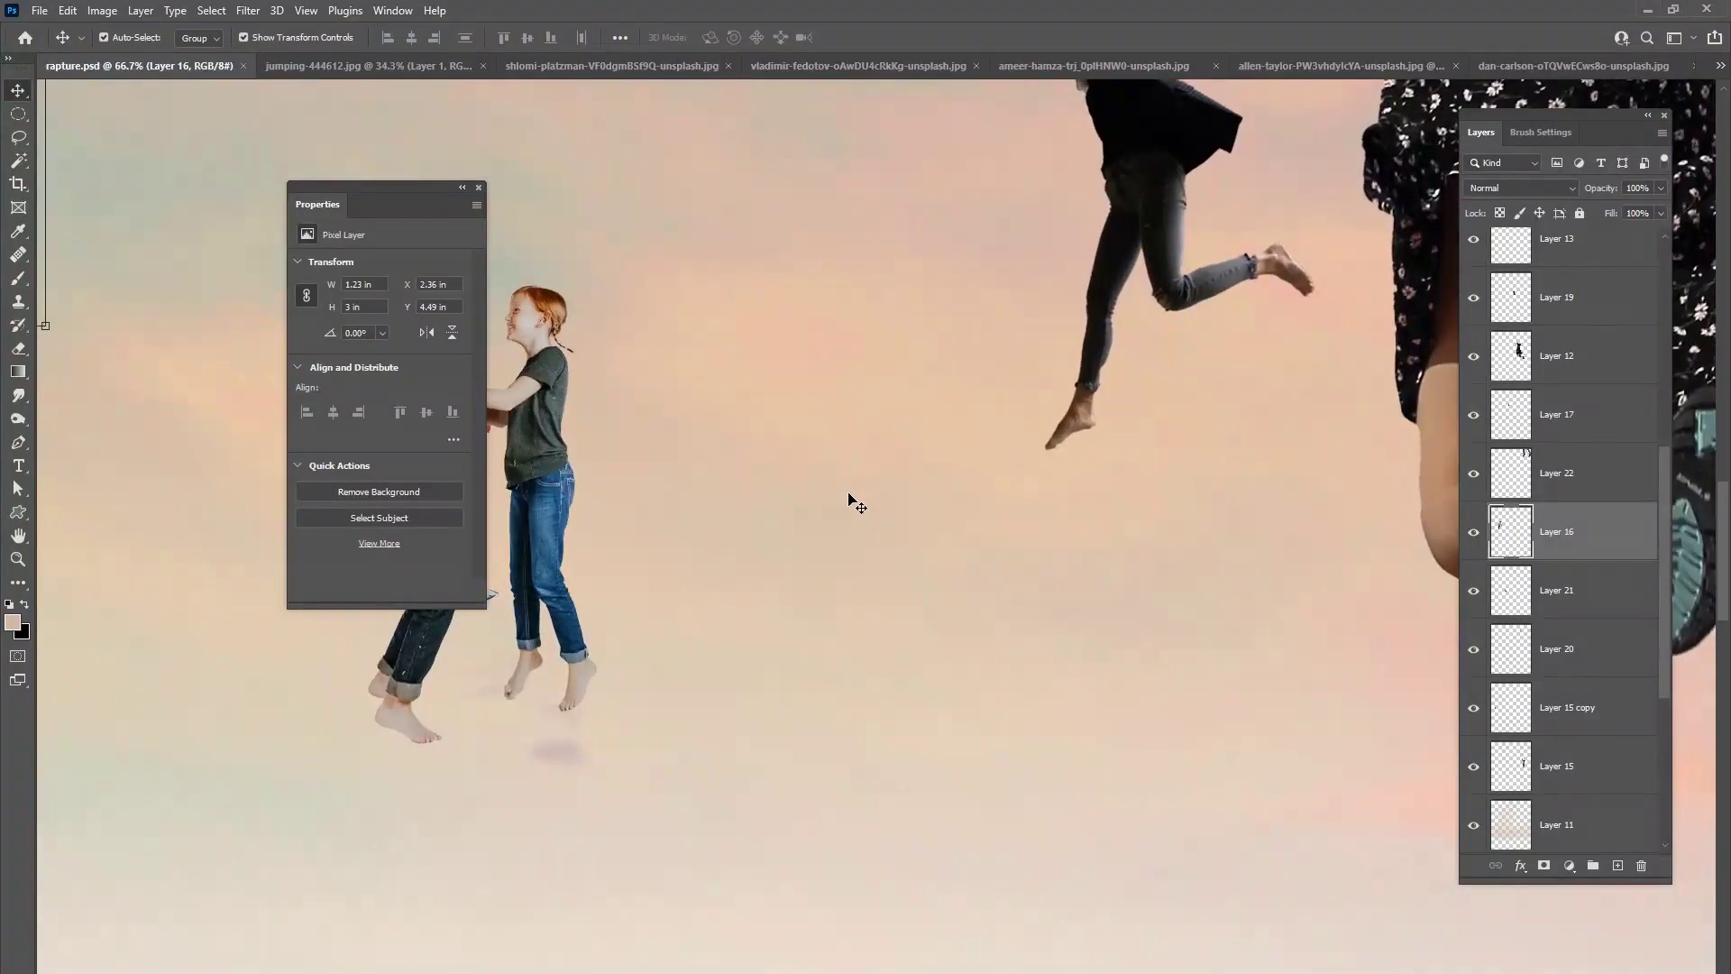
left_click_drag(888, 591, 1244, 657)
right_click(887, 505)
left_click(955, 519)
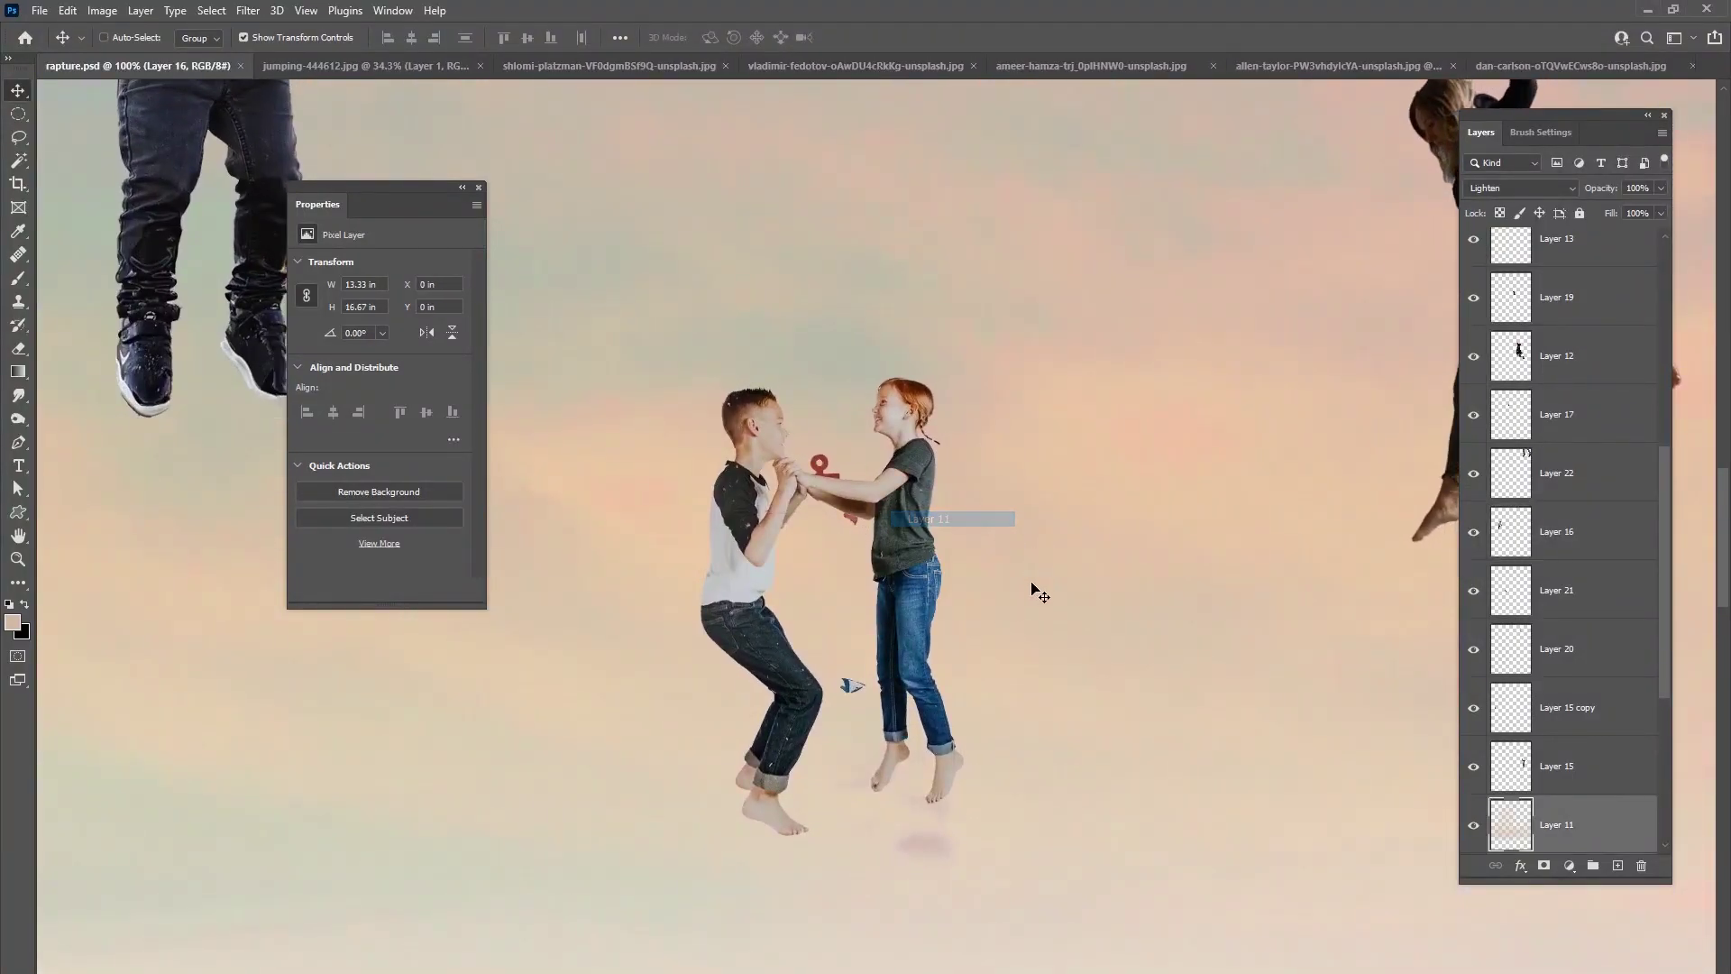
right_click(887, 512)
left_click(956, 510)
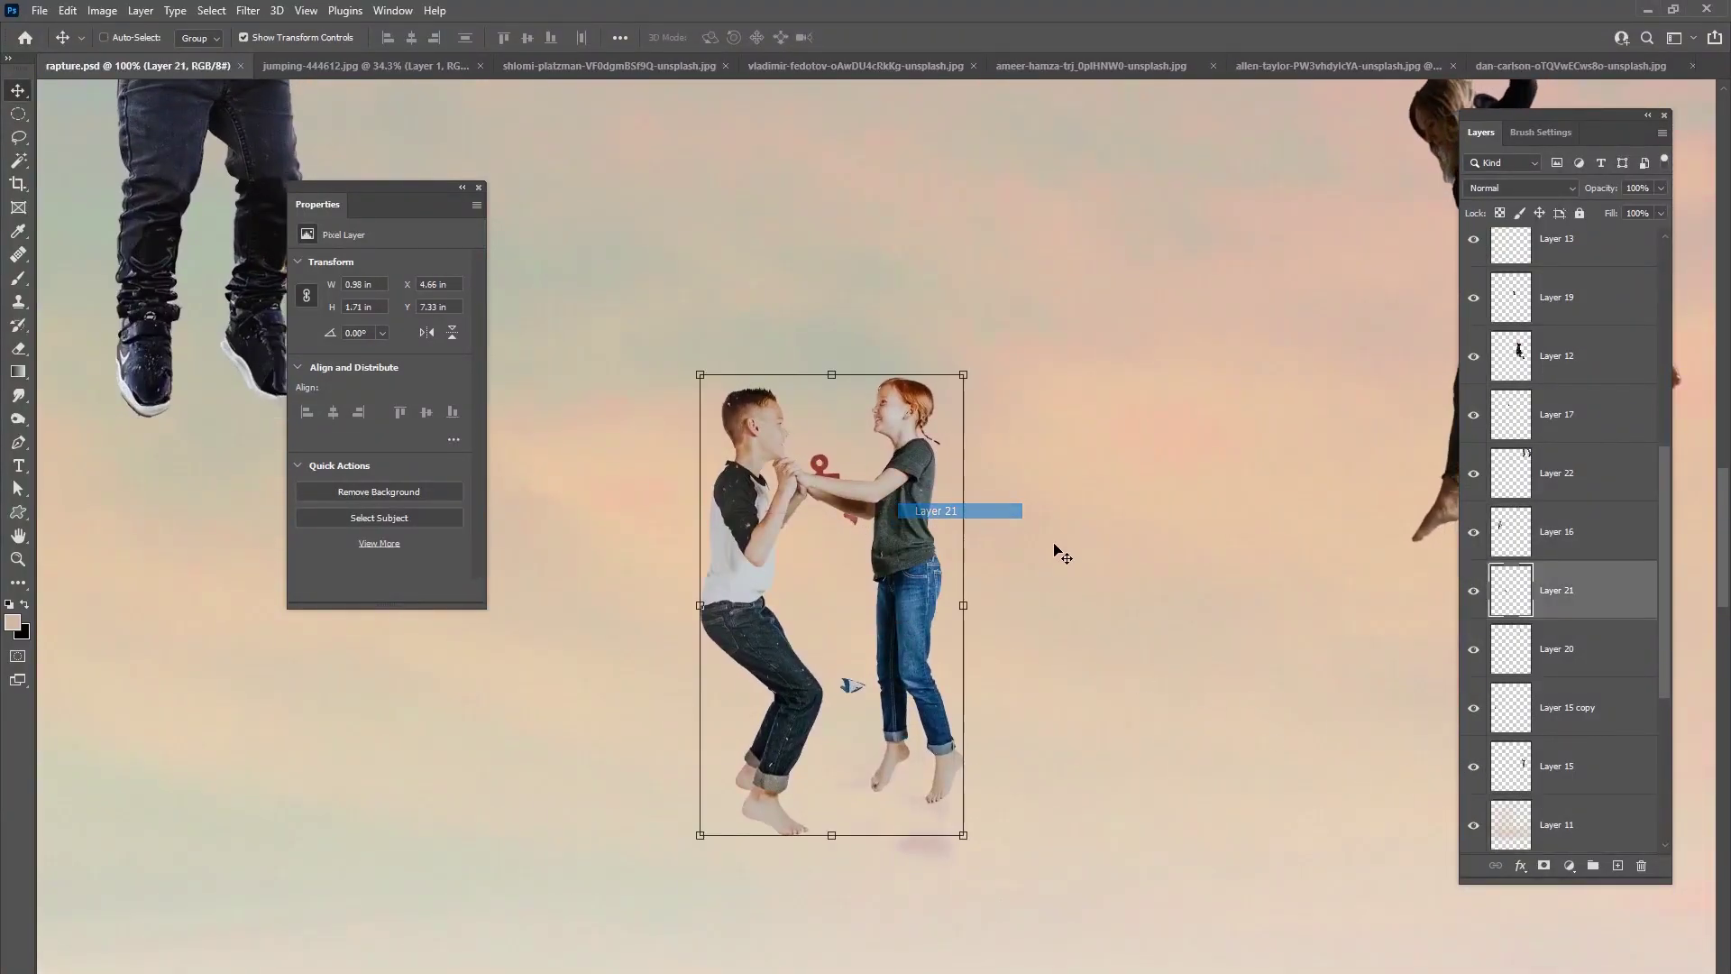
left_click(1543, 865)
- Mask out the stray red and blue remnants between the children using a 10 px, 63% hardness brush at 100% flow, and apply the mask
left_click(19, 279)
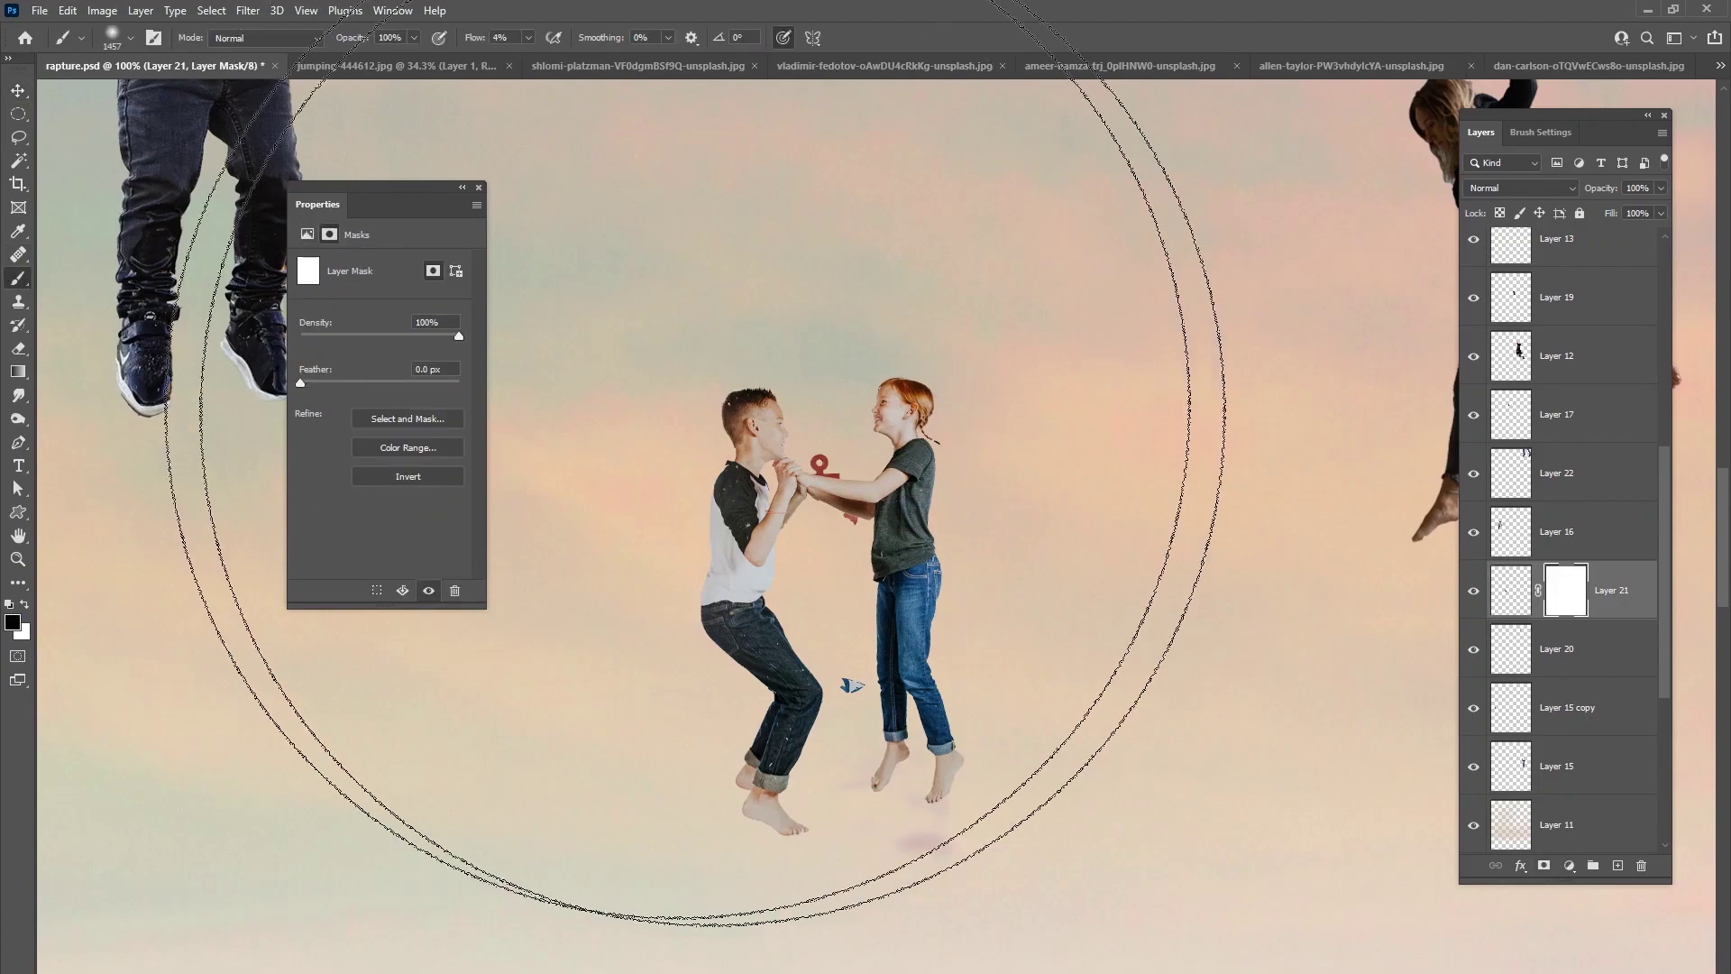
right_click(957, 467)
left_click(1054, 517)
left_click(1119, 553)
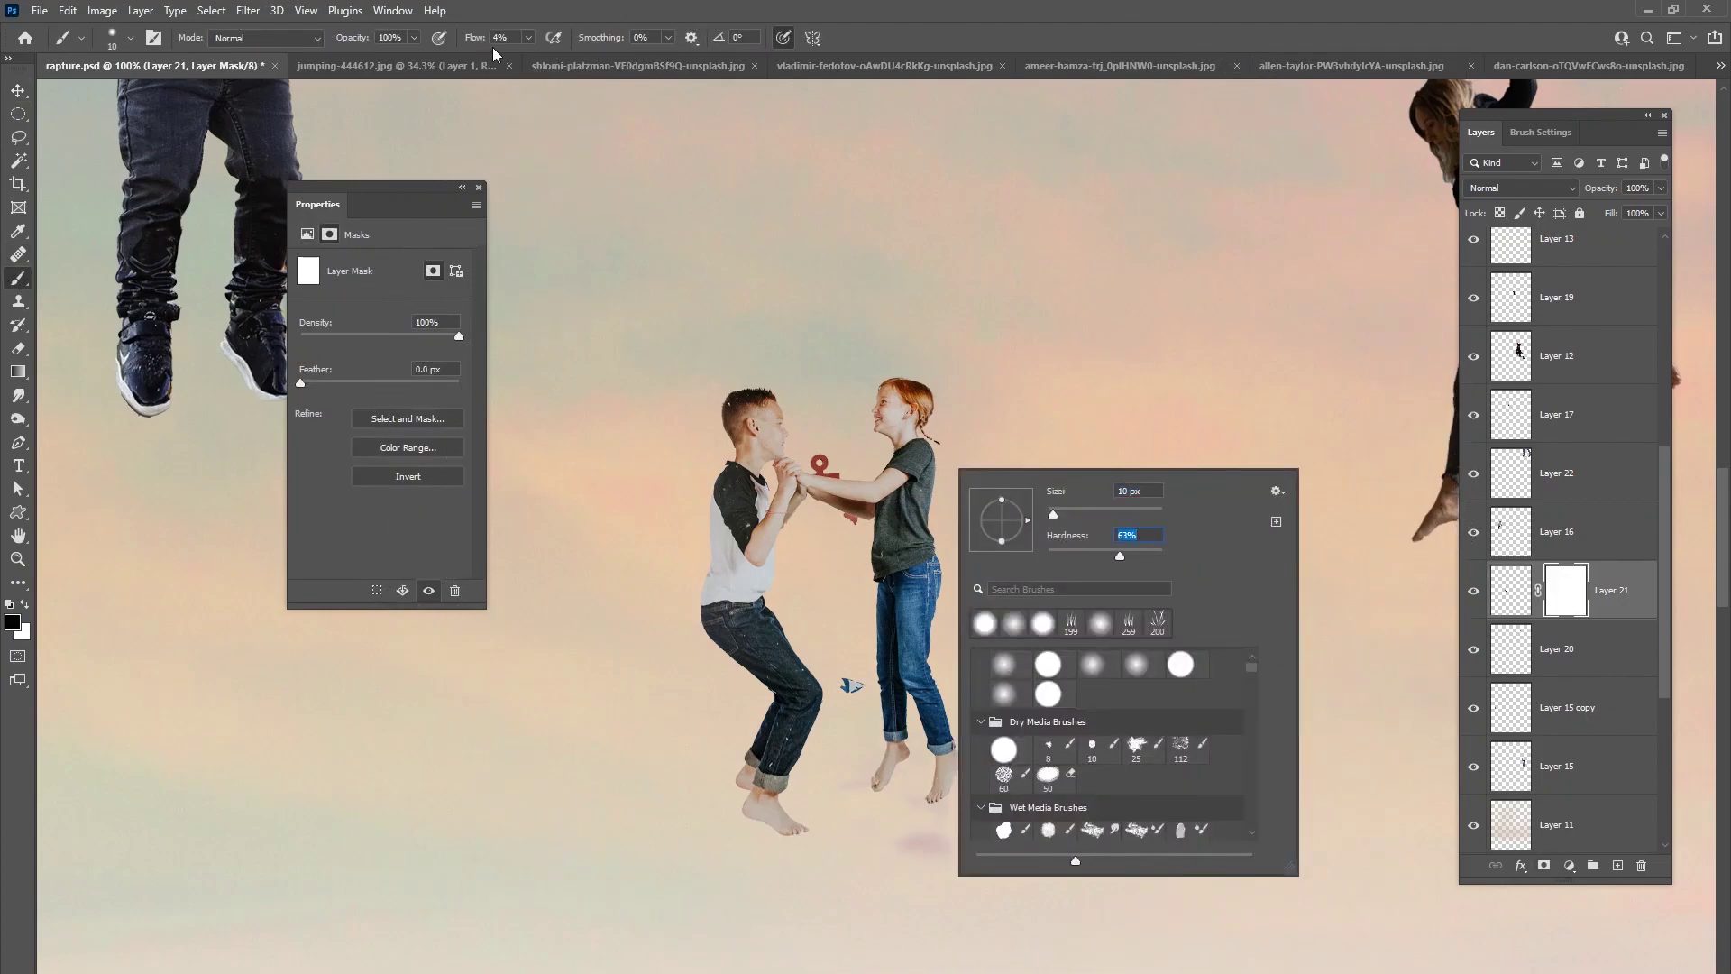
left_click(529, 37)
mouse_move(523, 56)
left_mouse_down()
mouse_move(601, 60)
mouse_move(805, 418)
mouse_move(781, 451)
mouse_move(832, 467)
left_mouse_up()
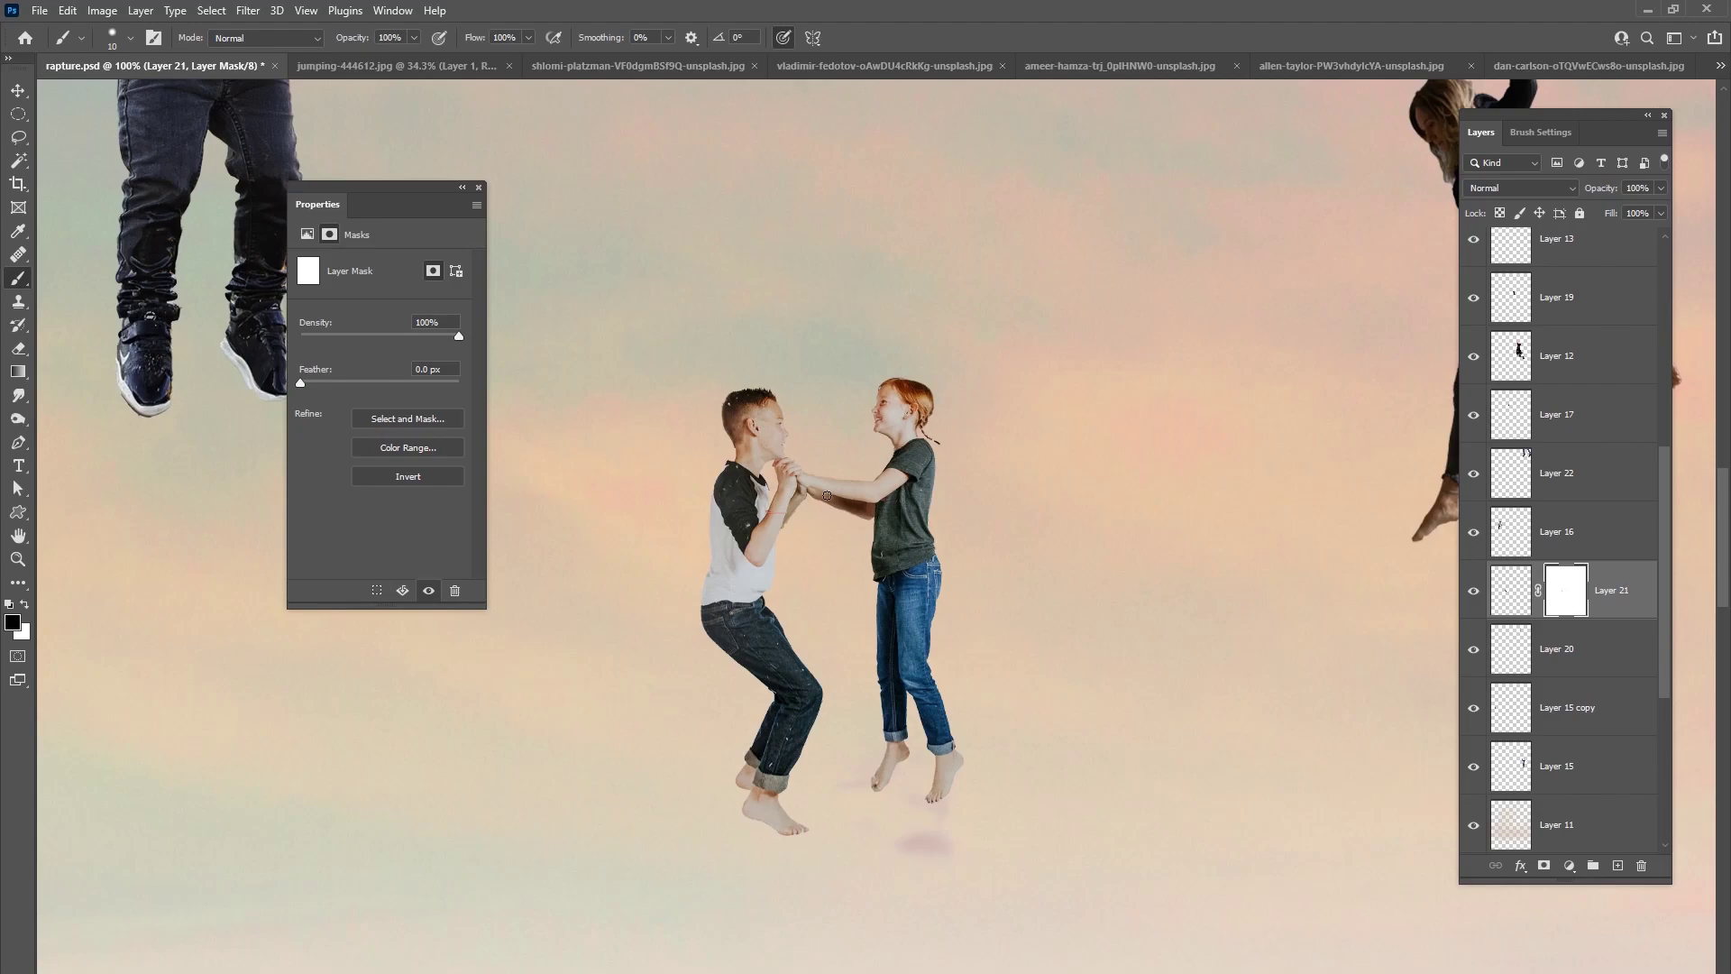
left_click_drag(1566, 597, 1568, 646)
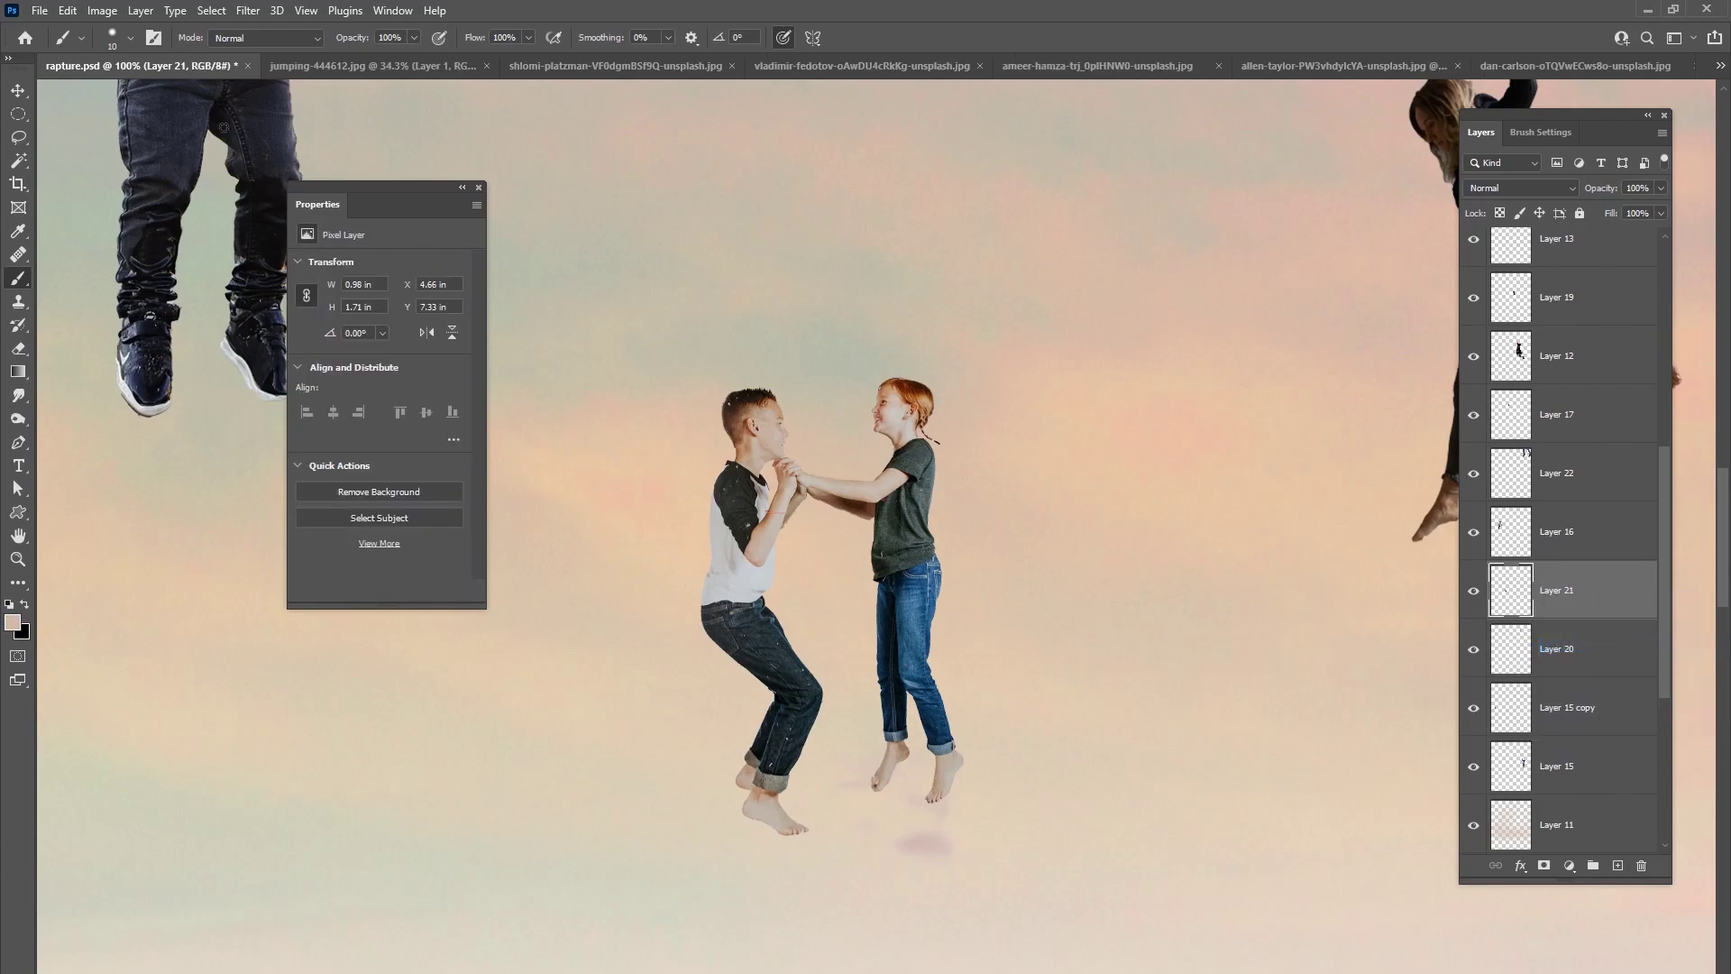
- Start a Puppet Warp on the pair of children and pin their heads, torsos and legs, straightening the boy's crouched body
left_click(67, 11)
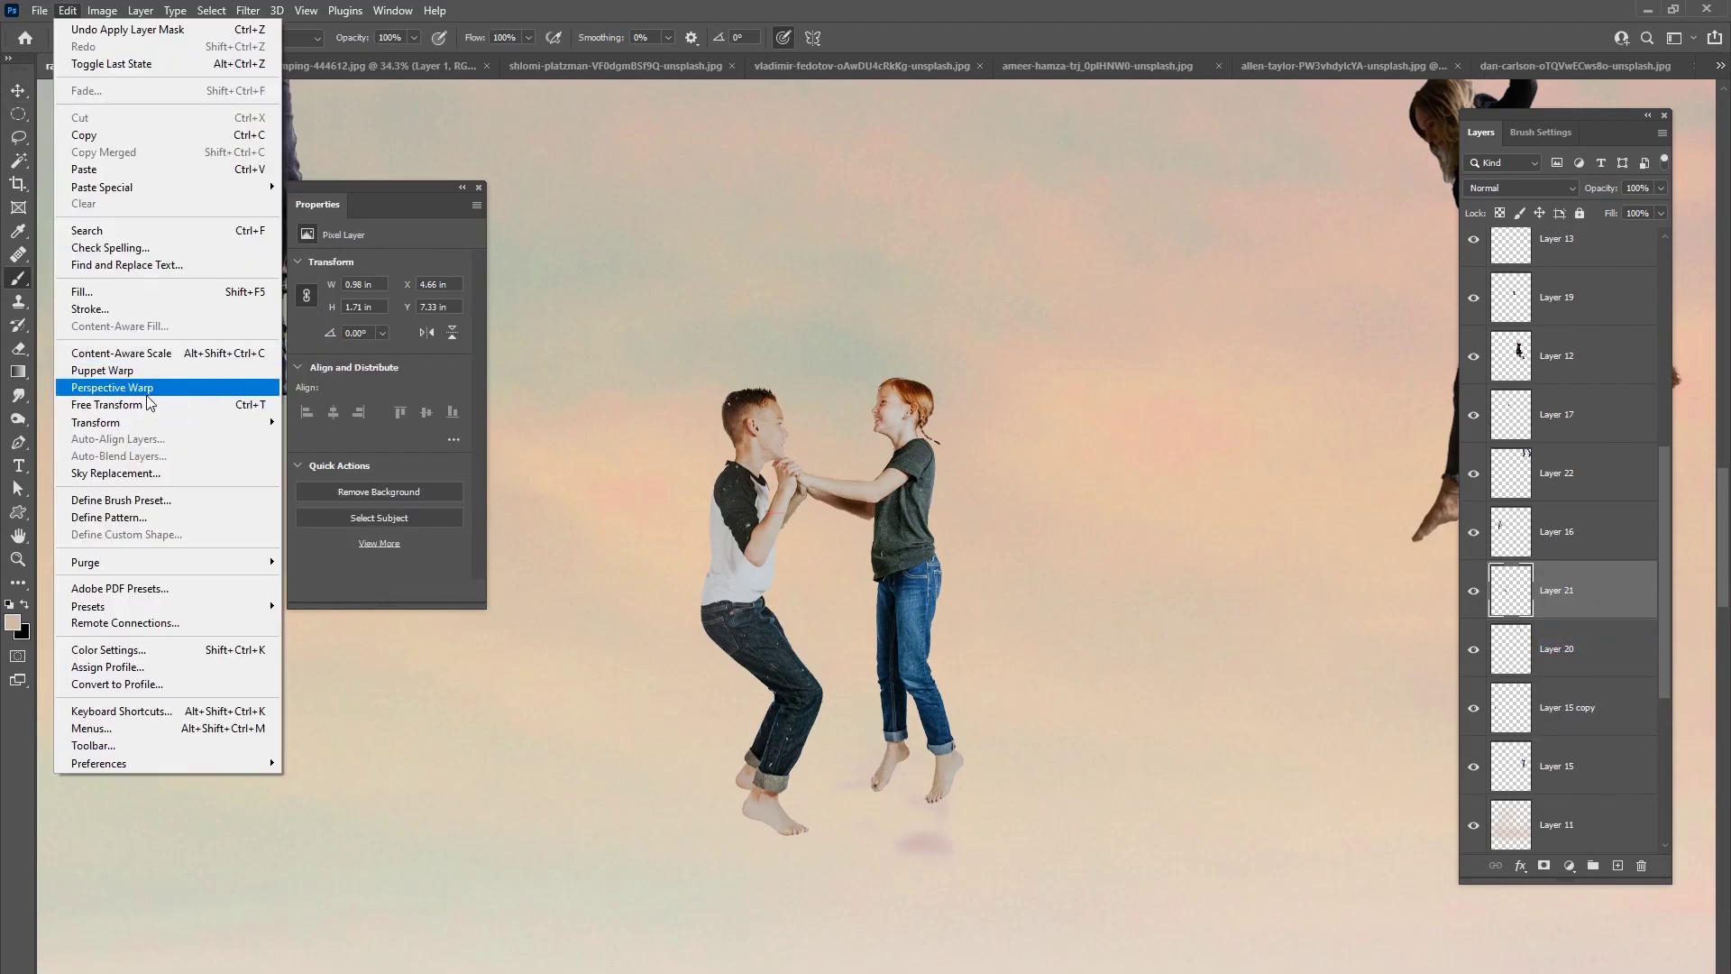
left_click(135, 371)
left_click(762, 425)
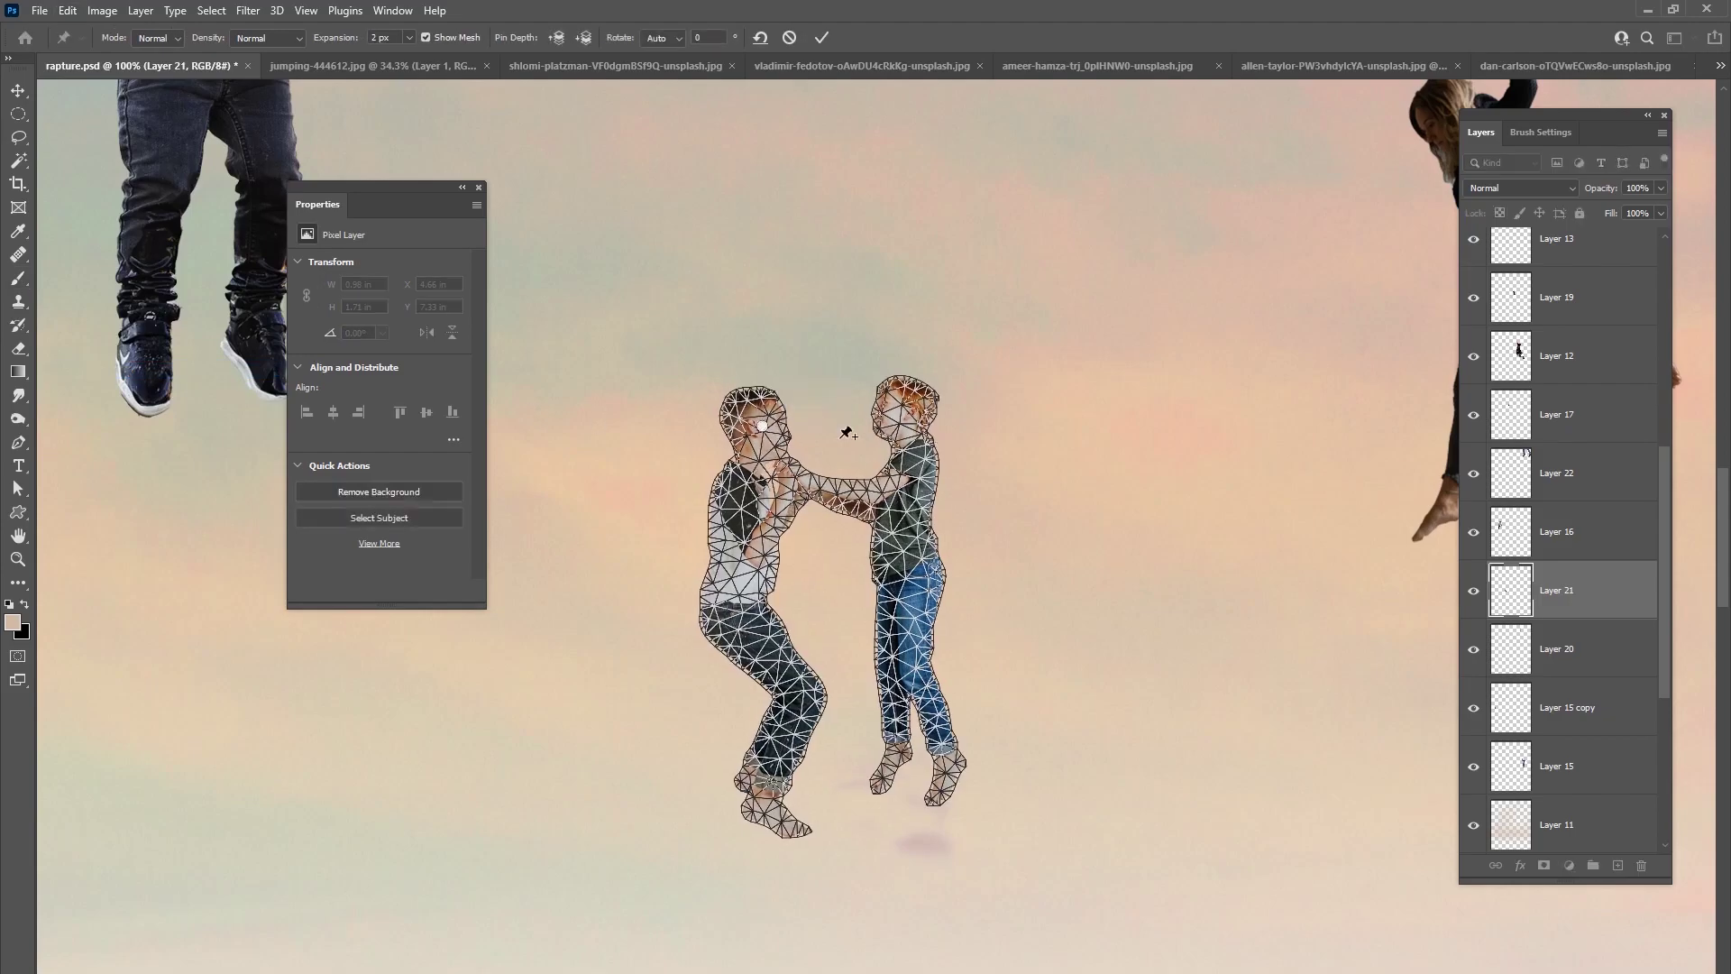
left_click(906, 415)
left_click_drag(916, 682, 911, 684)
left_click_drag(787, 697, 779, 686)
left_click_drag(775, 559, 788, 540)
left_click(909, 502)
- Tilt both children's heads back with the Puppet Warp pins and commit the warp
left_click_drag(912, 492, 924, 412)
left_click_drag(763, 431, 745, 421)
left_click(916, 449)
left_click_drag(925, 412, 929, 412)
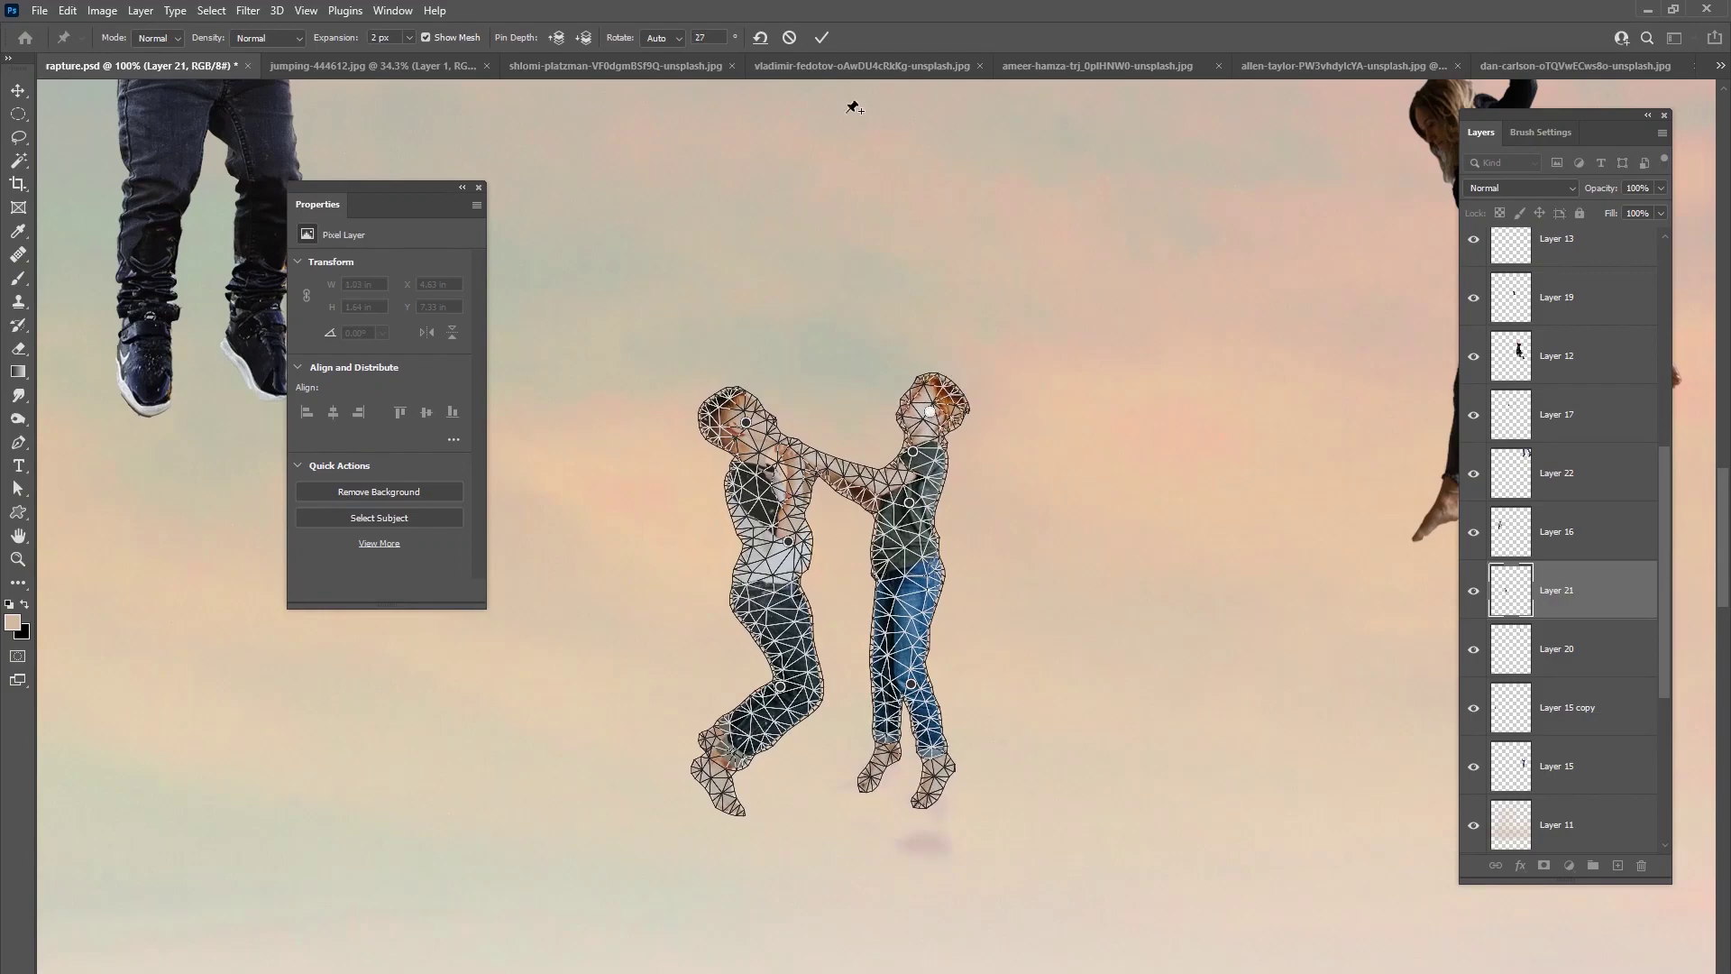
left_click(821, 37)
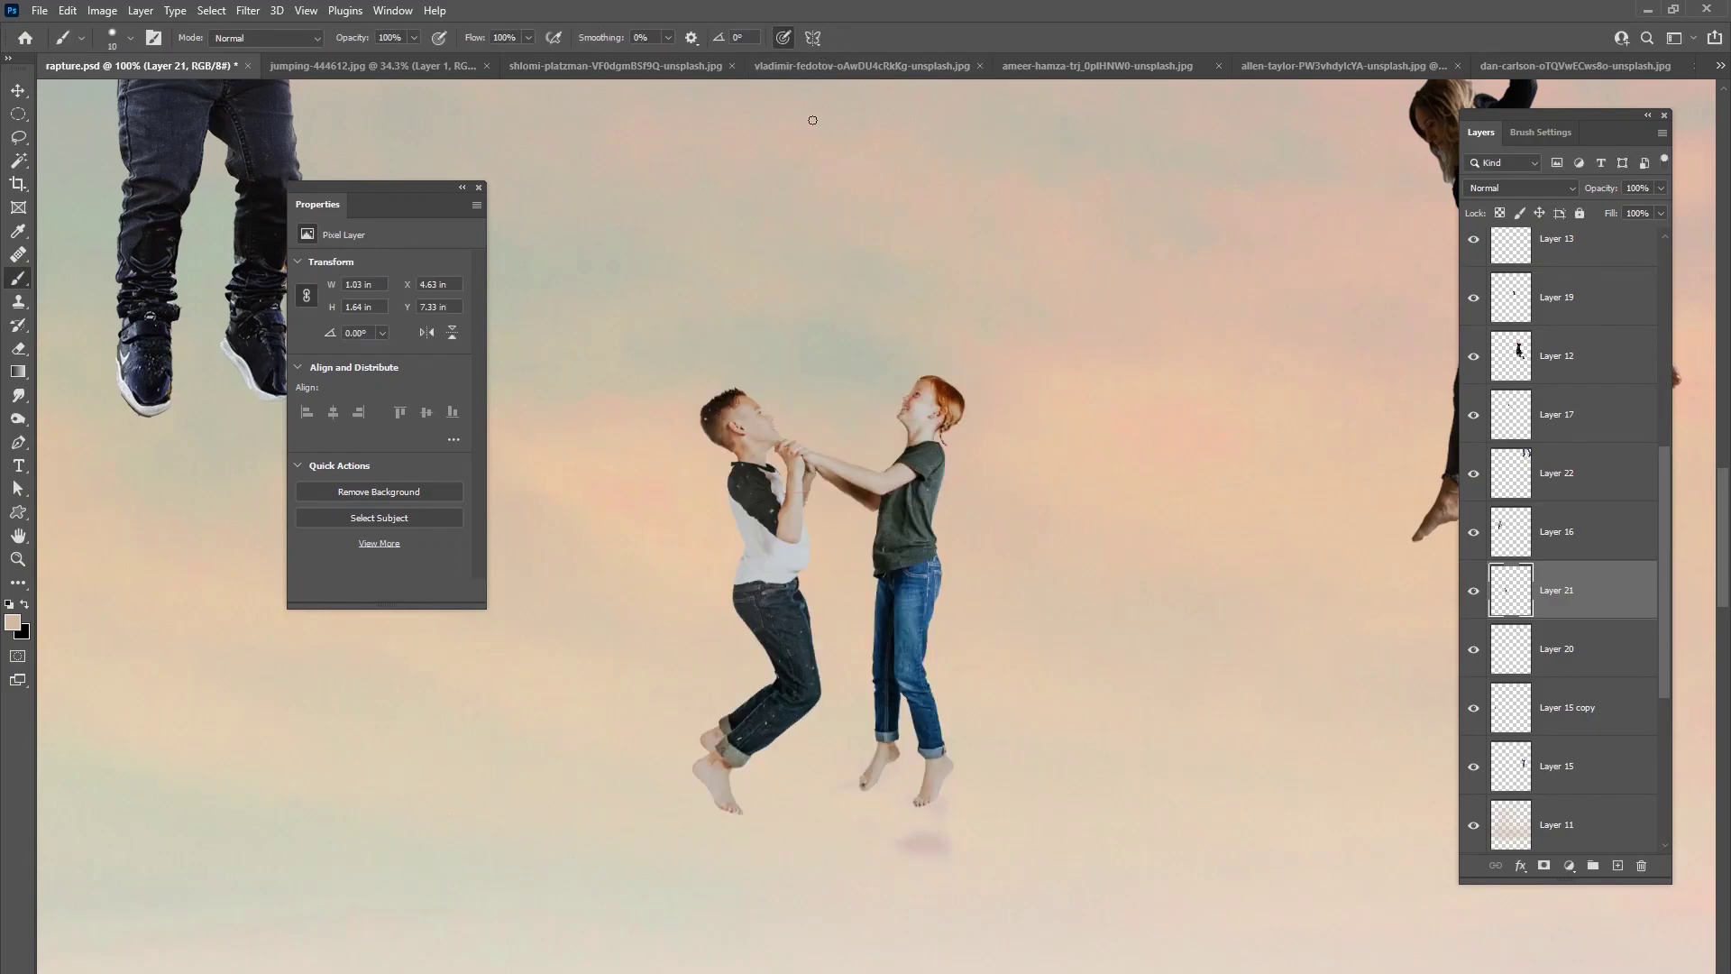
- Scale the pair of children on Layer 21 to about 86% and shift them slightly to the right in the sky
key("ctrl+0")
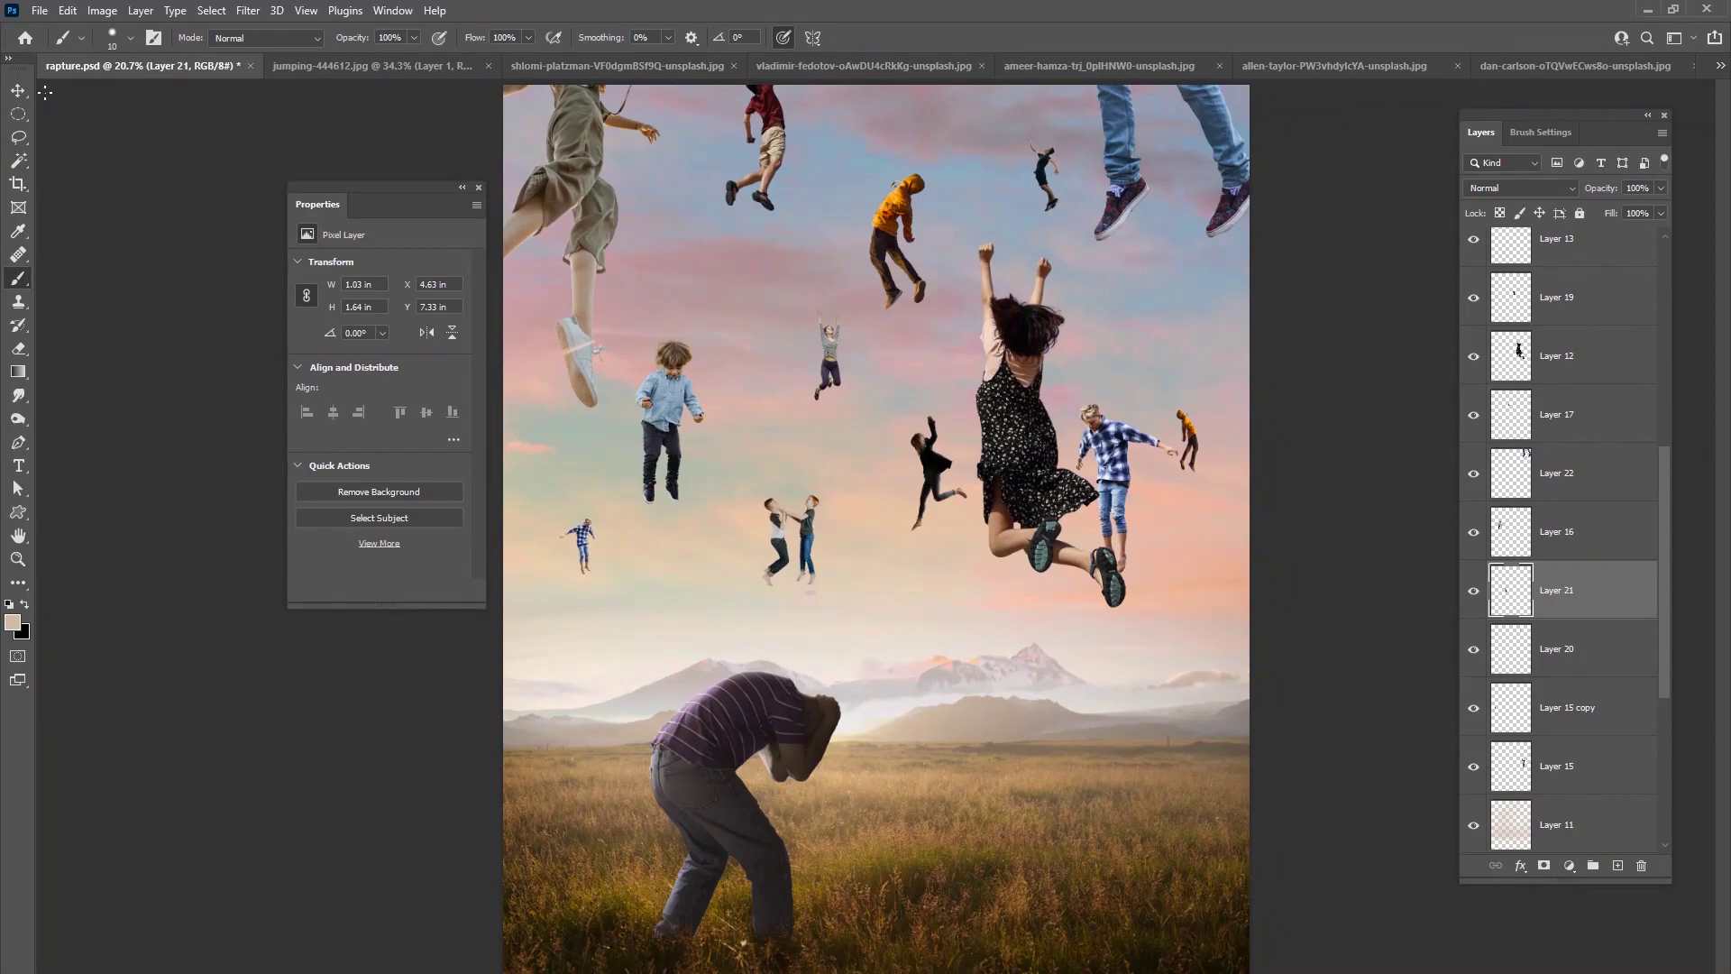
left_click(18, 90)
left_click_drag(793, 544, 827, 507)
left_click_drag(808, 532, 806, 516)
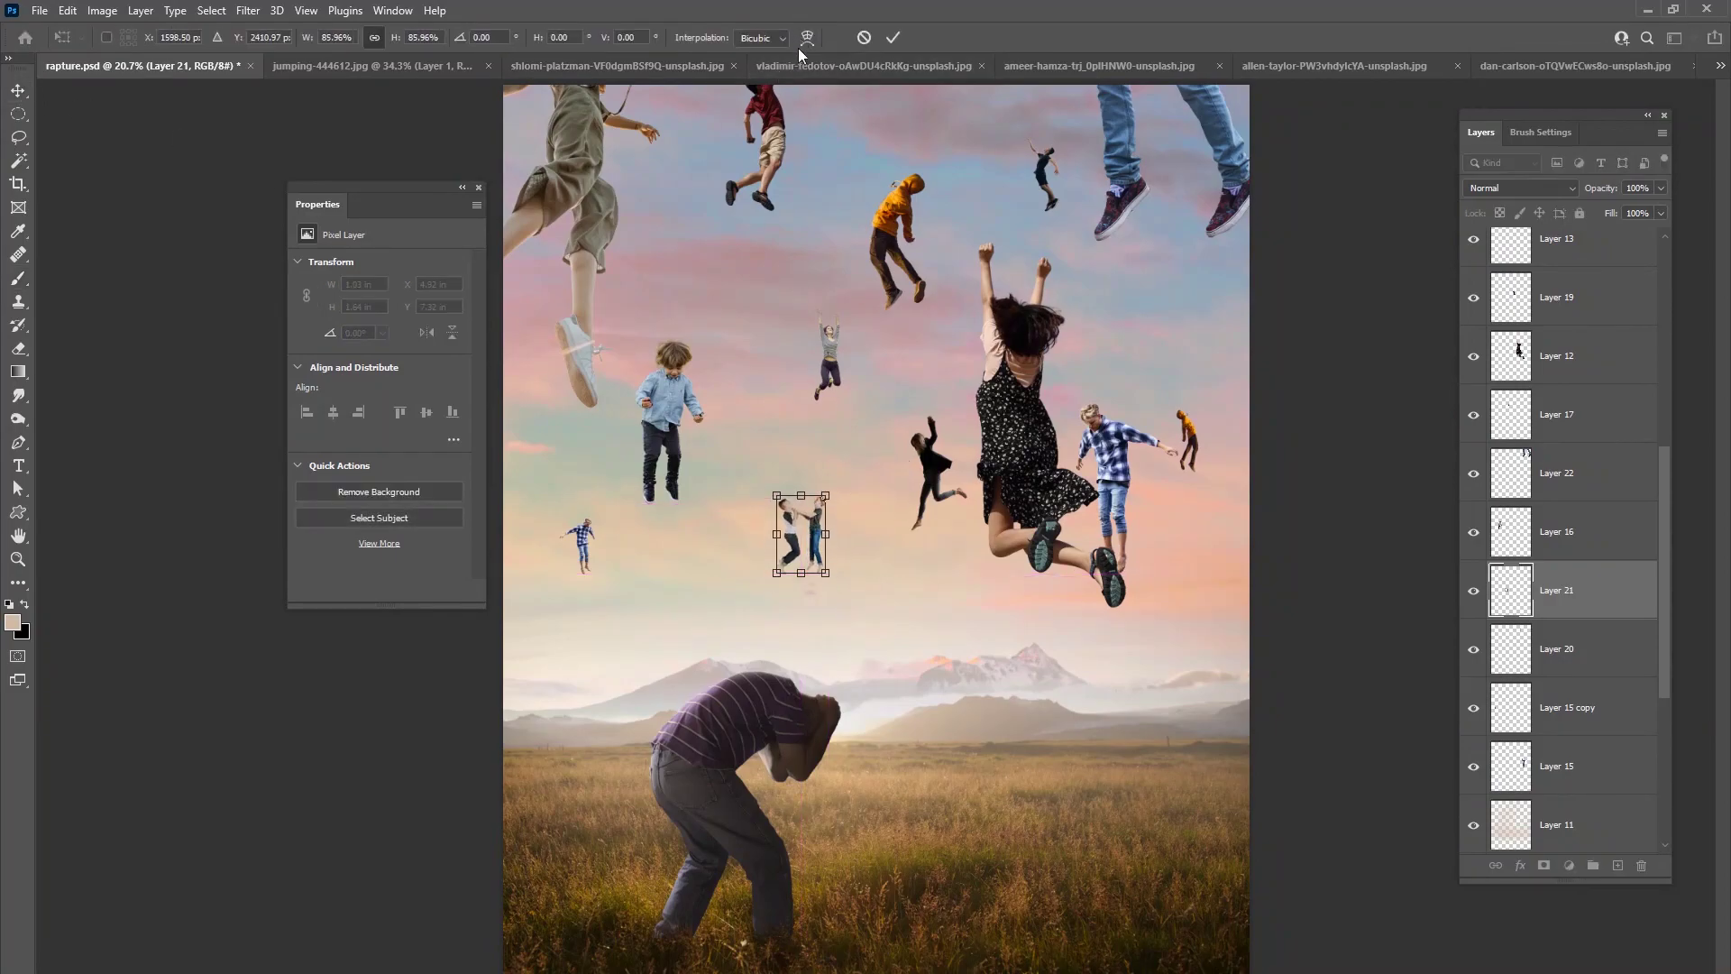
left_click(892, 37)
- Scale the boy in the light blue shirt on Layer 16 down to about 60%
right_click(658, 417)
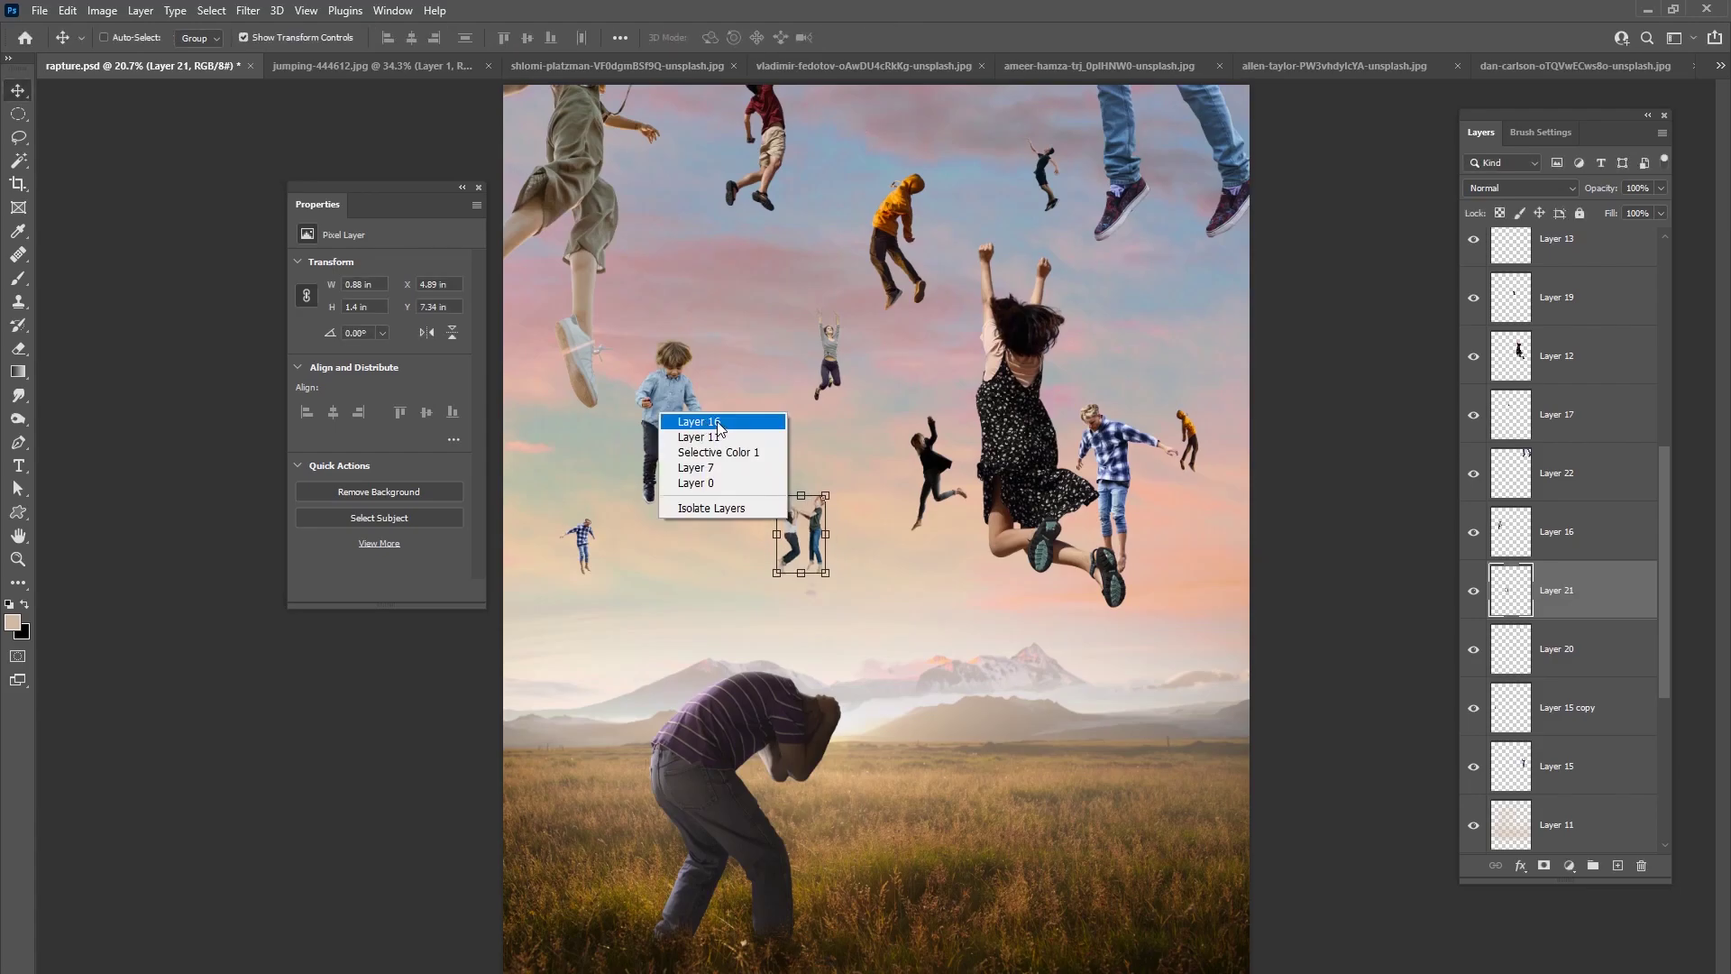
left_click(717, 425)
key("ctrl+t")
left_click_drag(704, 336, 701, 383)
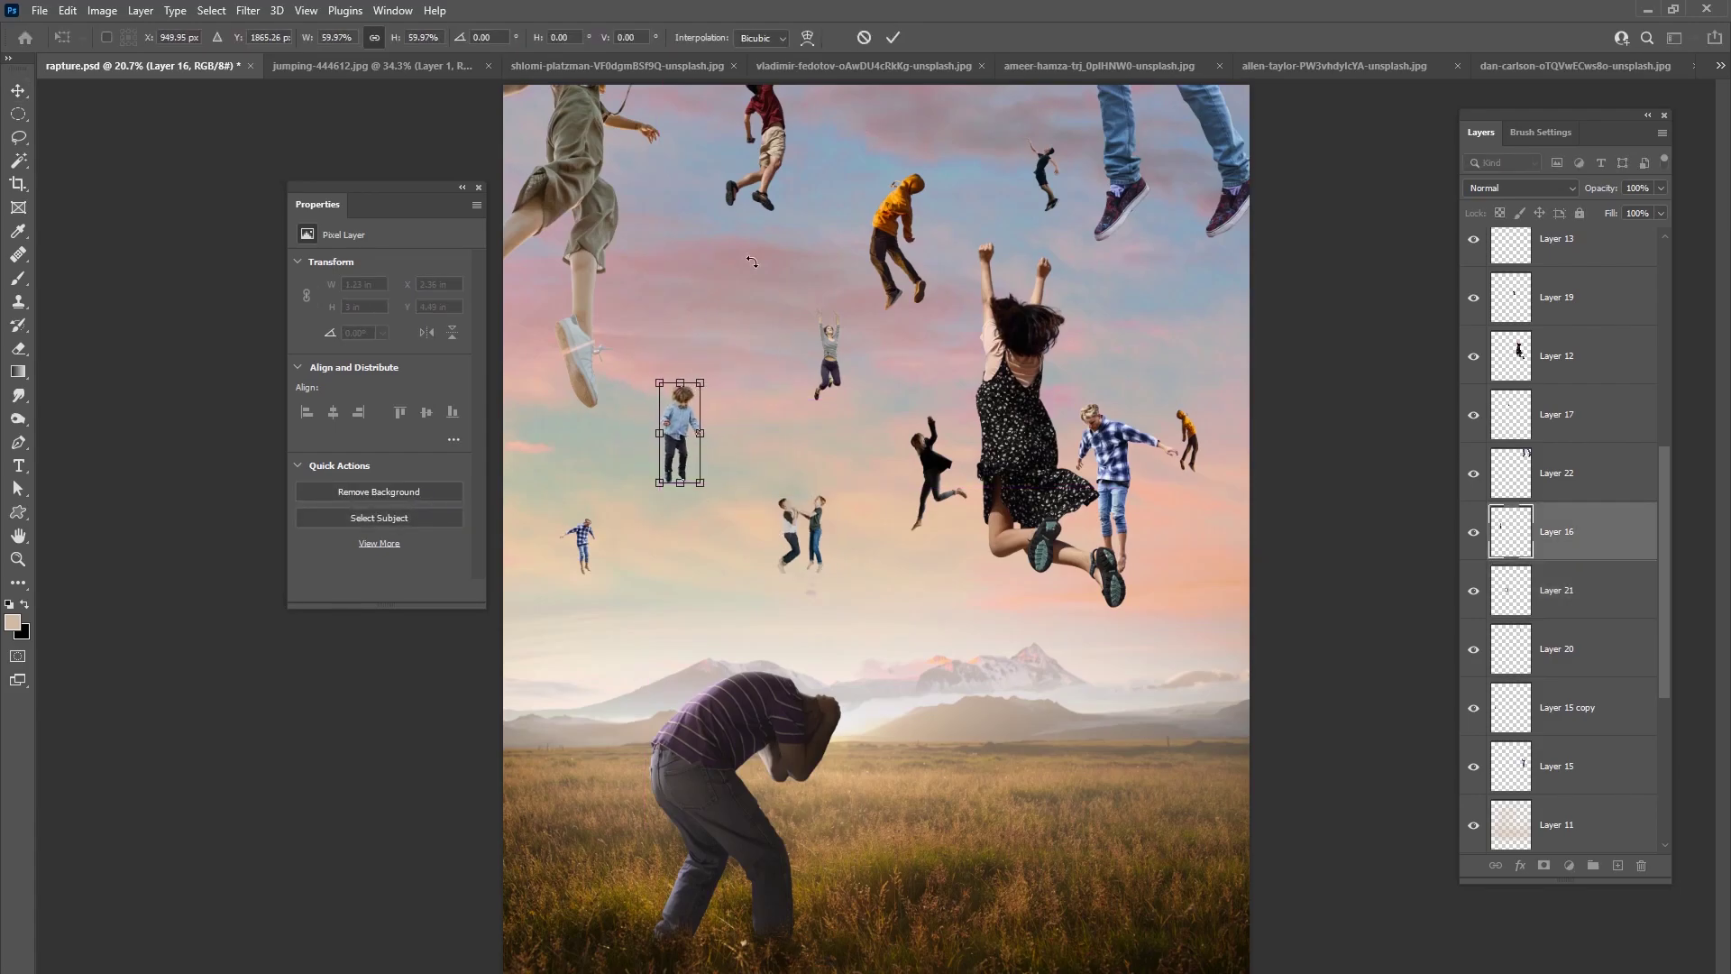
left_click(894, 36)
right_click(895, 224)
left_click(937, 233)
left_click_drag(903, 218, 902, 212)
- Move the dark-clothed figure on Layer 20 up and left so the canvas's upper edge crops it, and enlarge it to 0.66 in wide
right_click(1046, 171)
left_click(1078, 178)
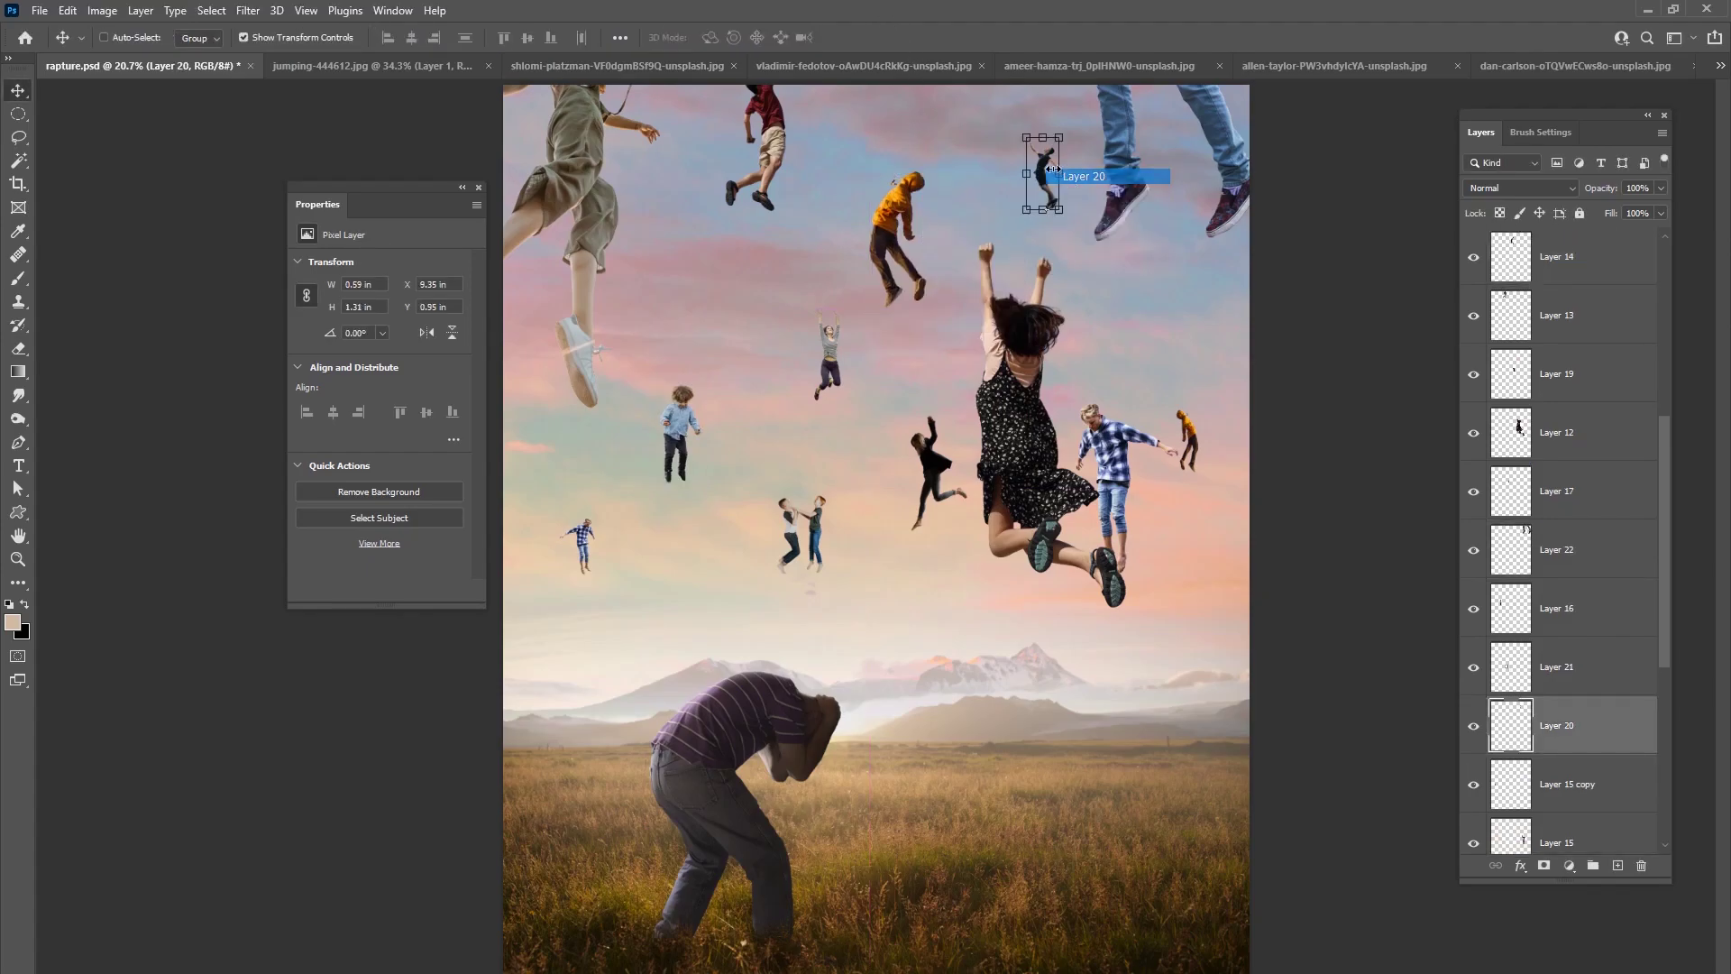
left_click_drag(1046, 172, 966, 141)
key("ctrl+t")
left_click(895, 38)
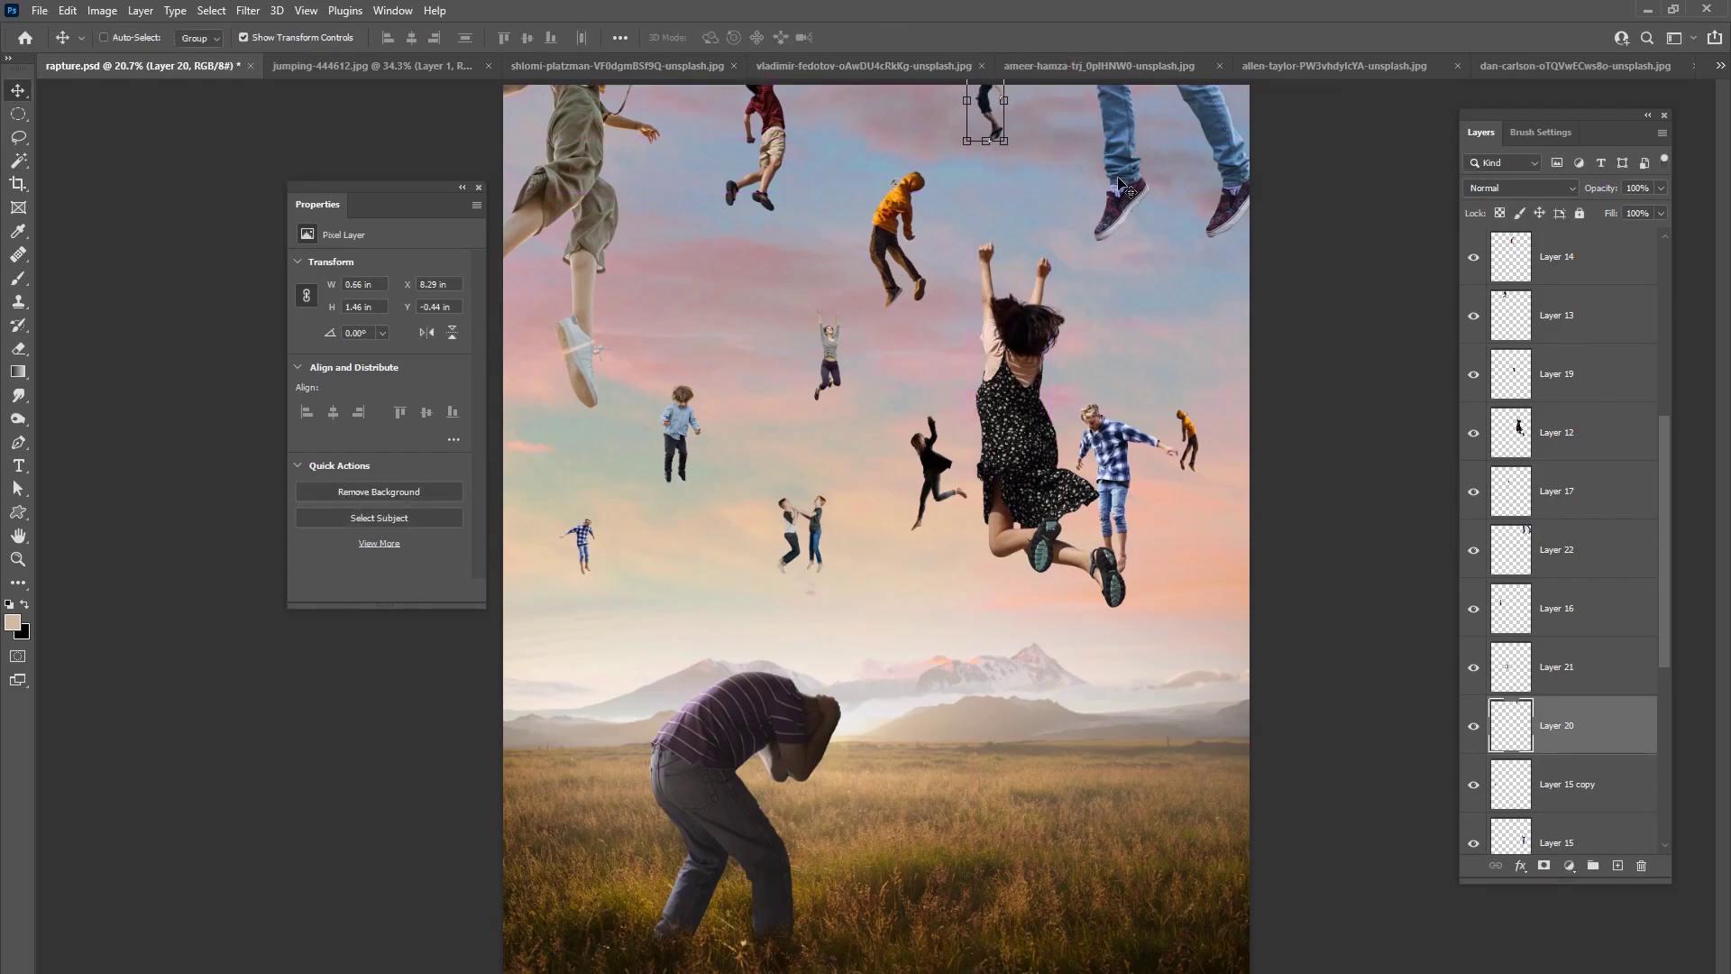
- Scale the jeans-clad legs on Layer 22 to about 74% and place them in the canvas's upper-right corner
right_click(1120, 180)
left_click(1149, 189)
key("ctrl+t")
left_click_drag(1097, 310, 1209, 164)
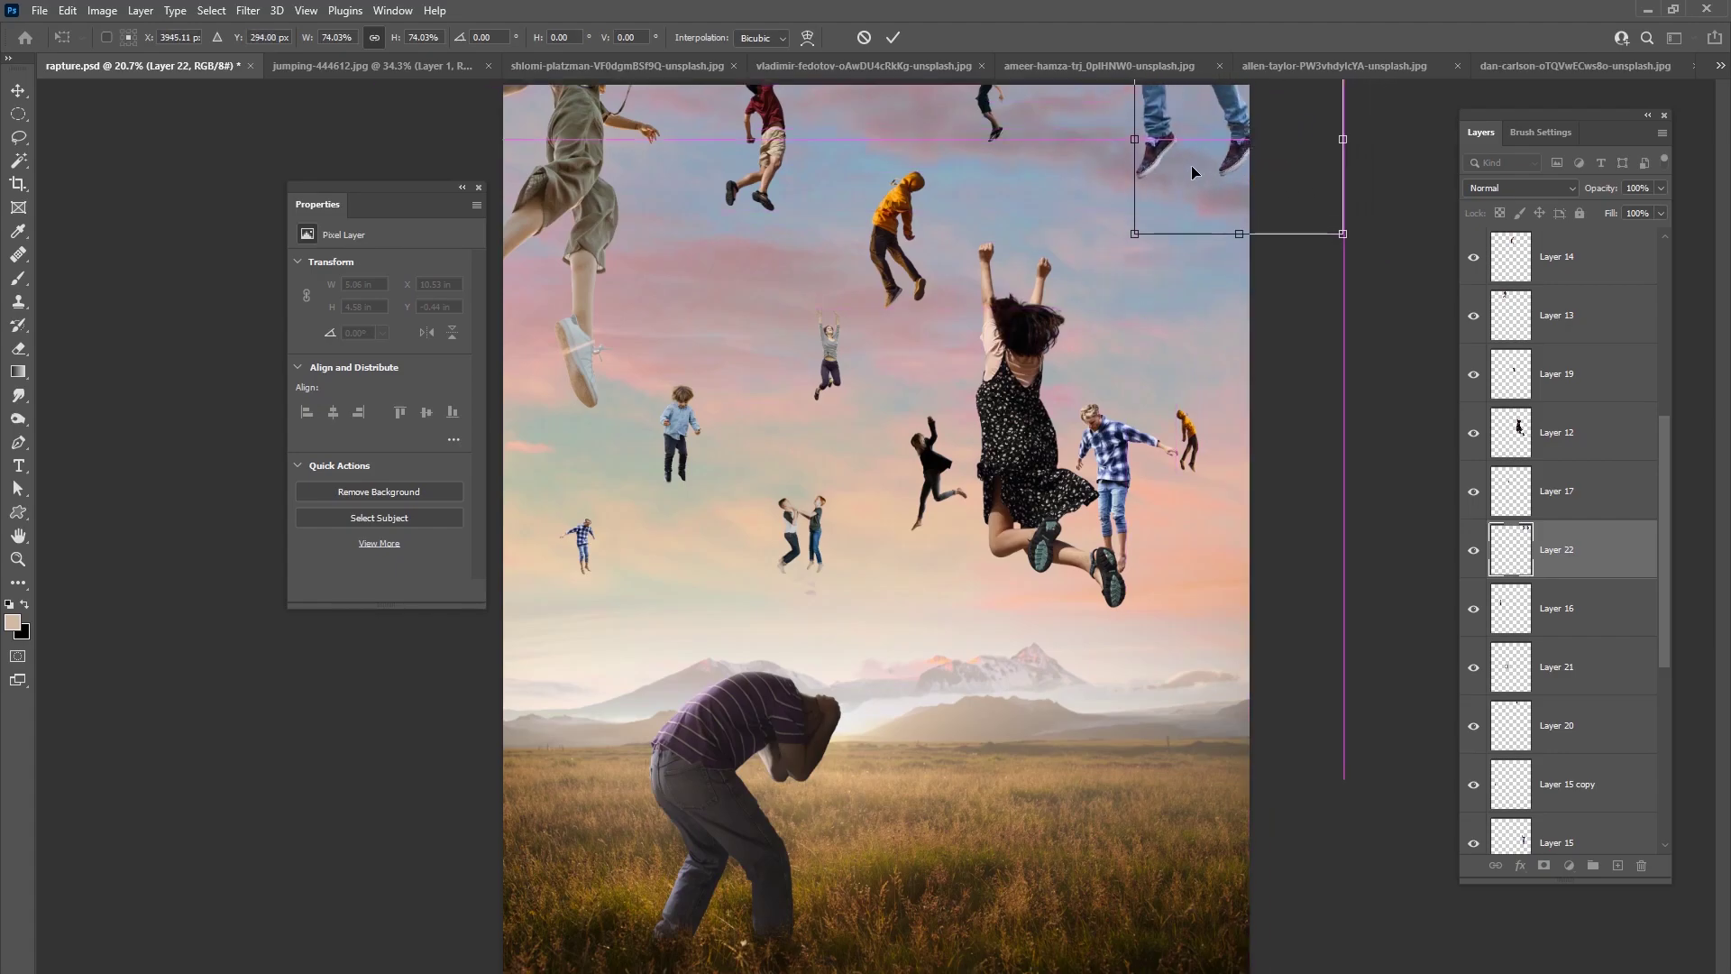
key("Return")
- Scale the large figure in khaki shorts on Layer 18 to about 94.5% and shift it up and left
right_click(614, 199)
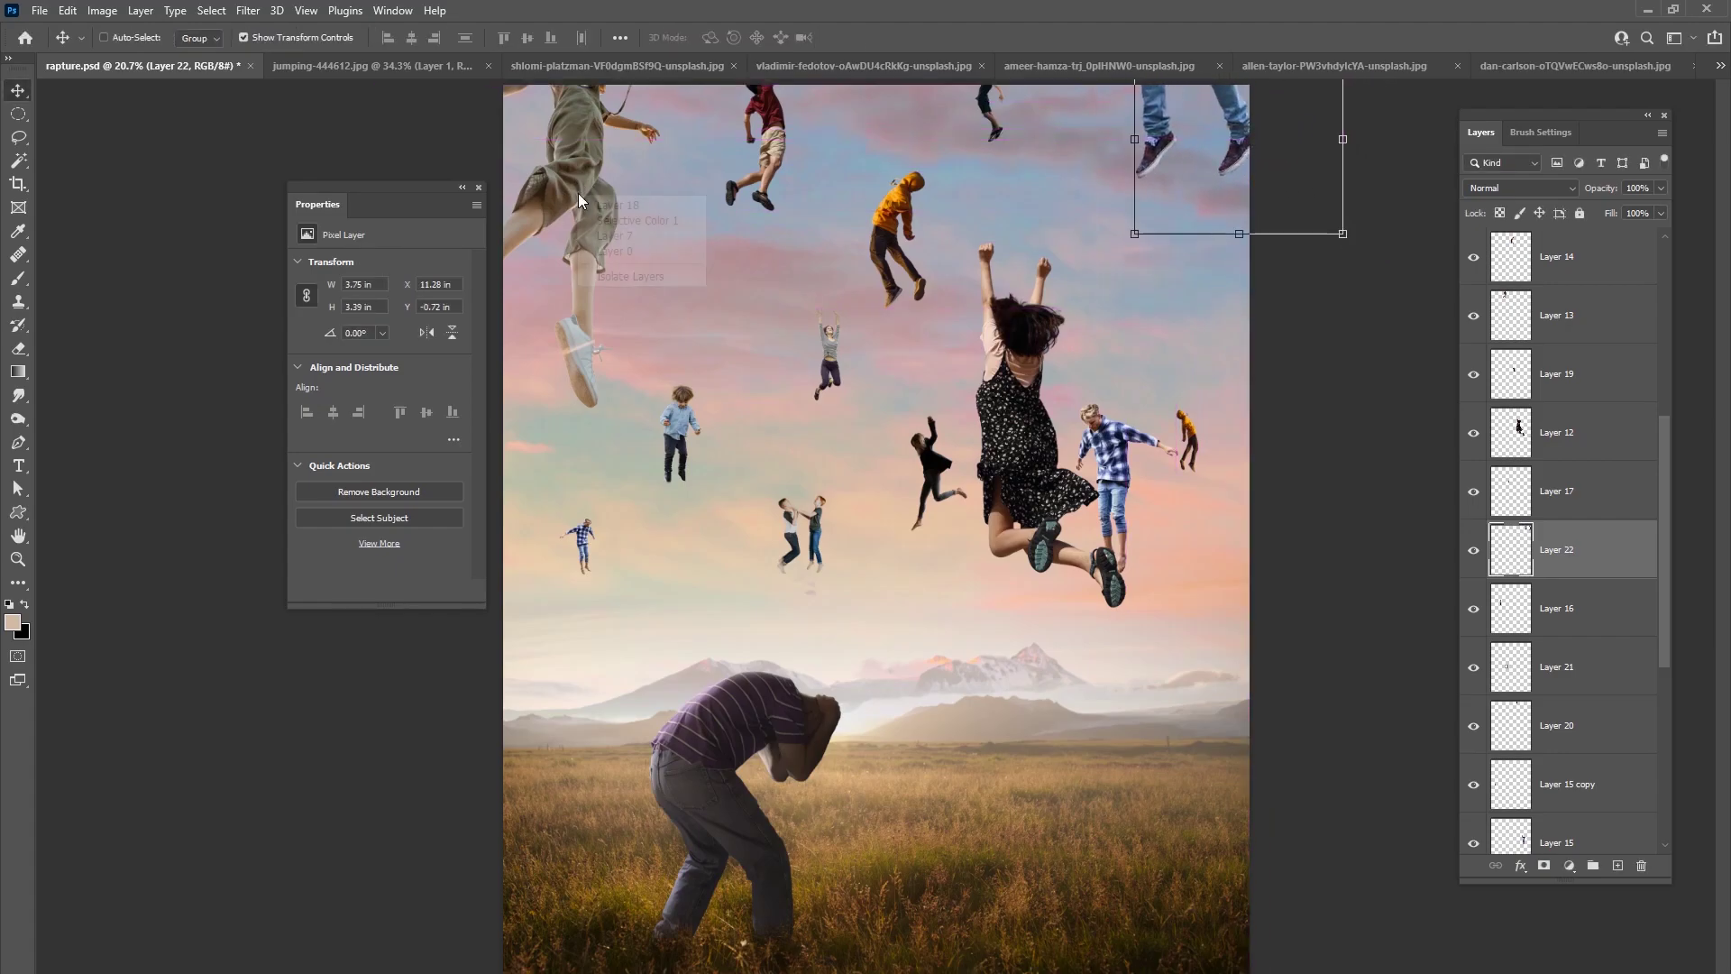
left_click(631, 213)
key("ctrl+t")
left_click_drag(653, 406, 640, 385)
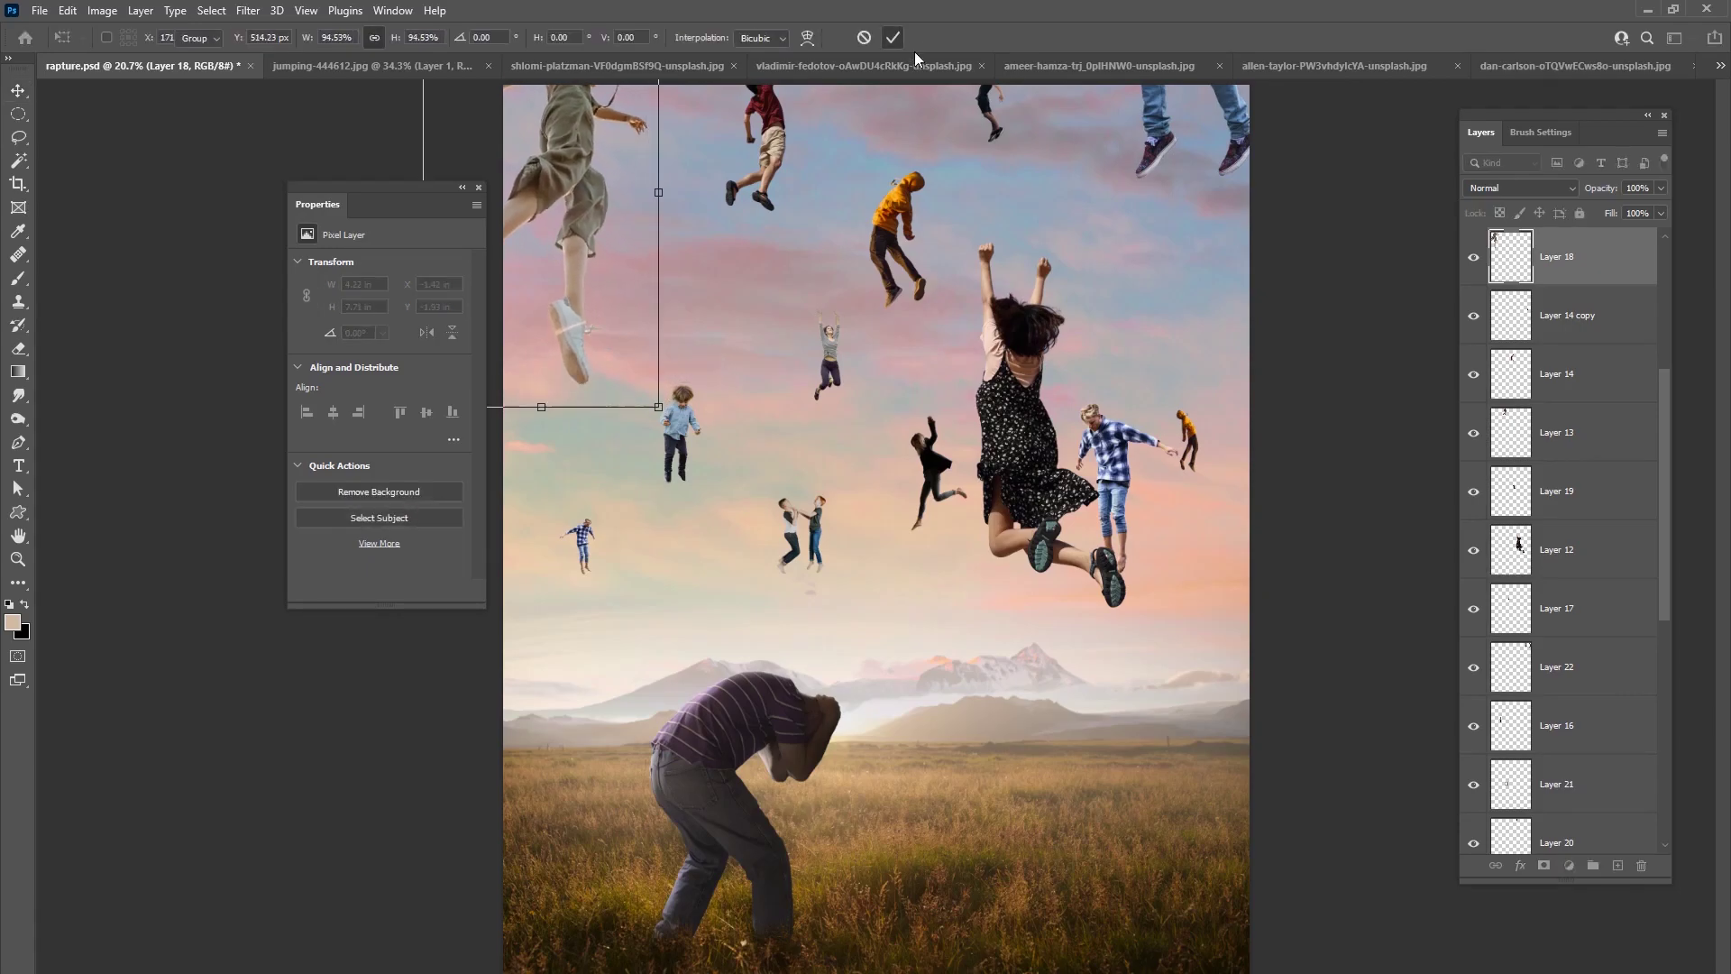
key("Return")
- Move the woman in the black floral dress on Layer 12 slightly up and scale her to about 101.8%
right_click(997, 412)
left_click(1061, 435)
right_click(1037, 416)
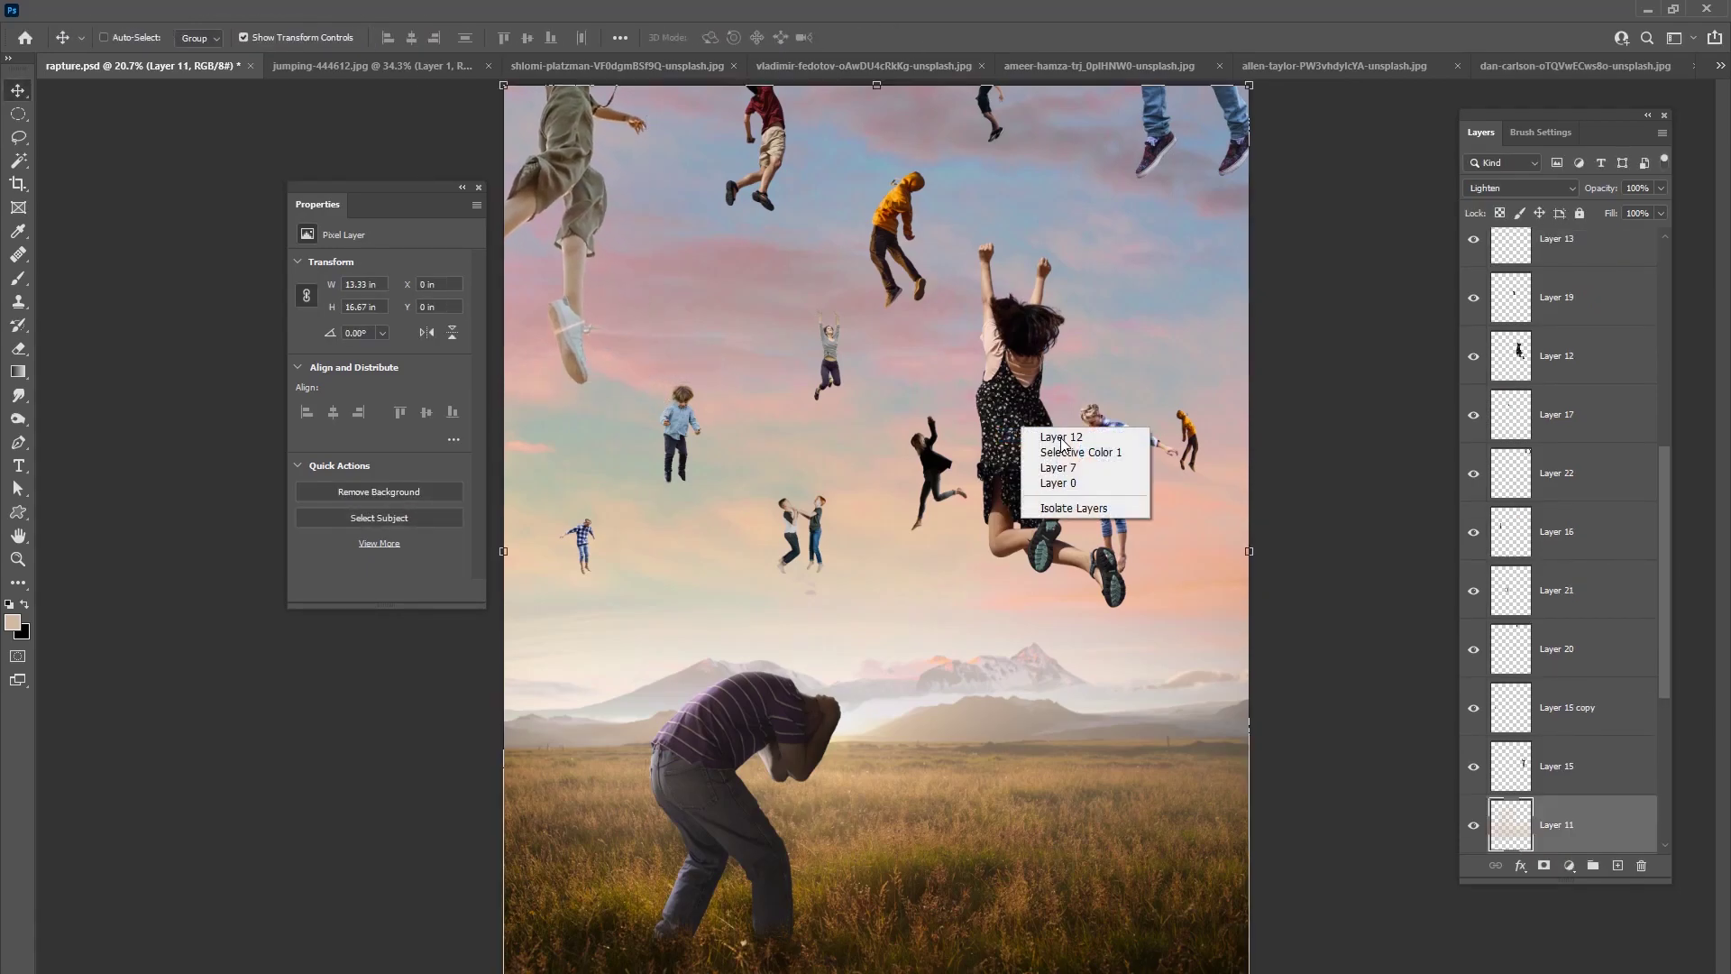
left_click(1059, 428)
left_click_drag(1046, 449, 1048, 436)
key("ctrl+t")
left_click_drag(1126, 240, 1130, 229)
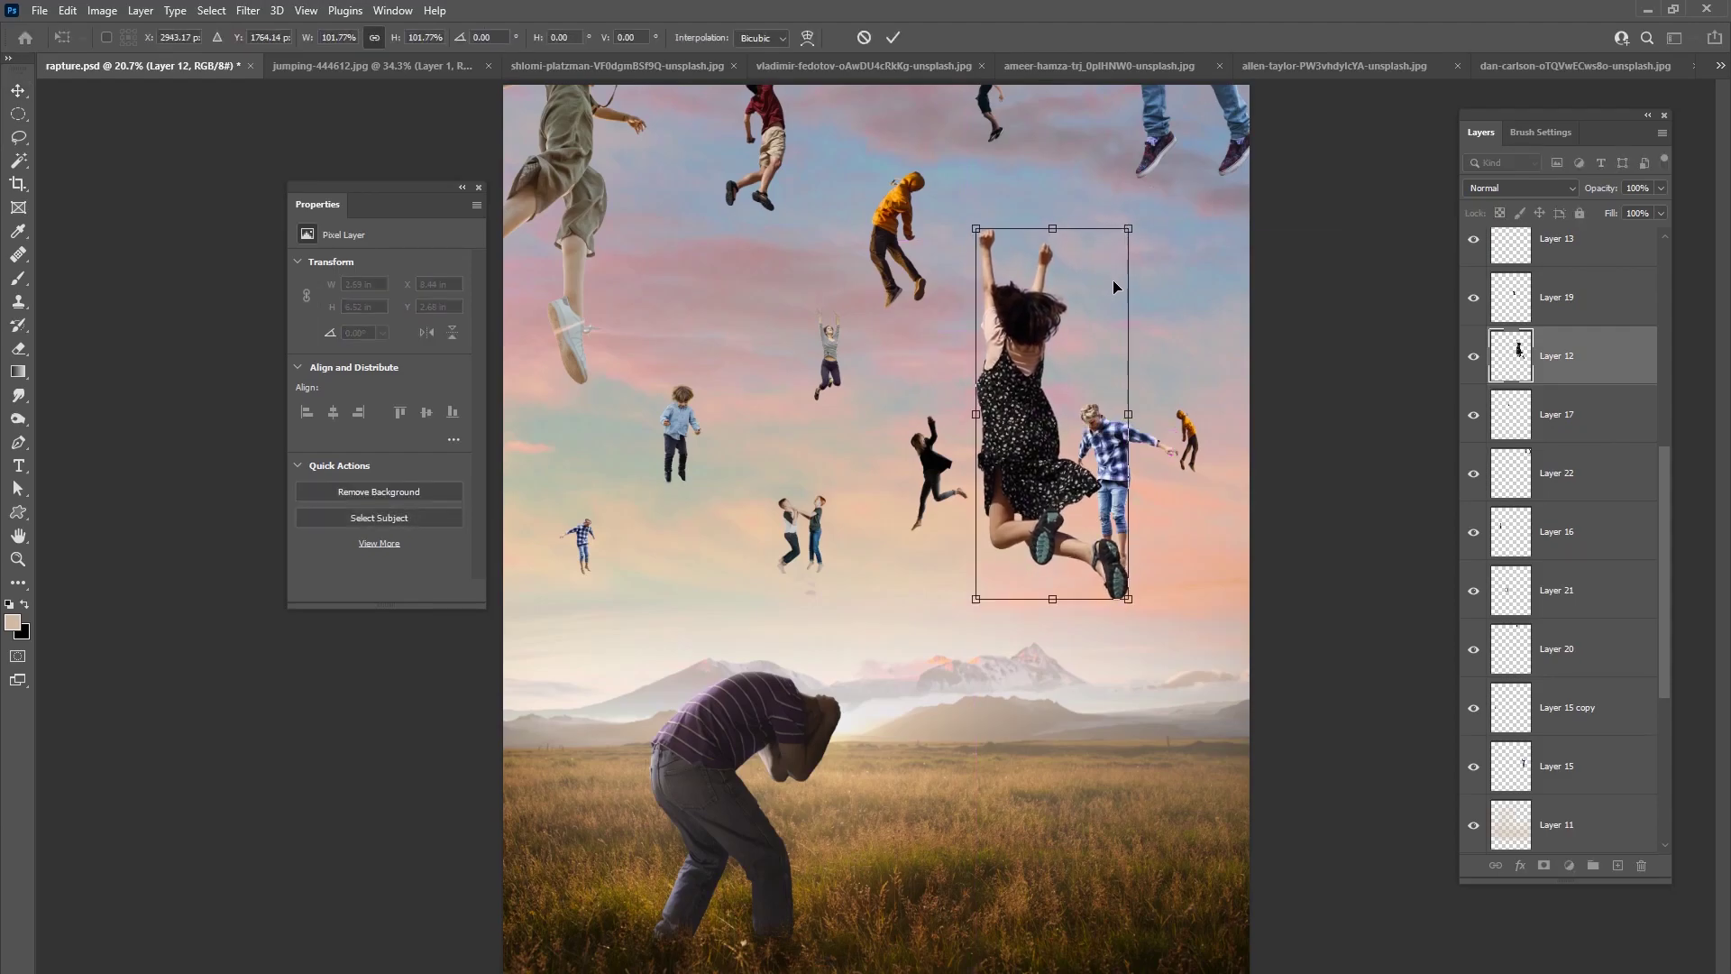
left_click(894, 36)
- Move Layer 12 above Layer 18 in the layer stack, and check which figures Layer 18 and Layer 14 copy hold
scroll(1665, 429, "up", 5)
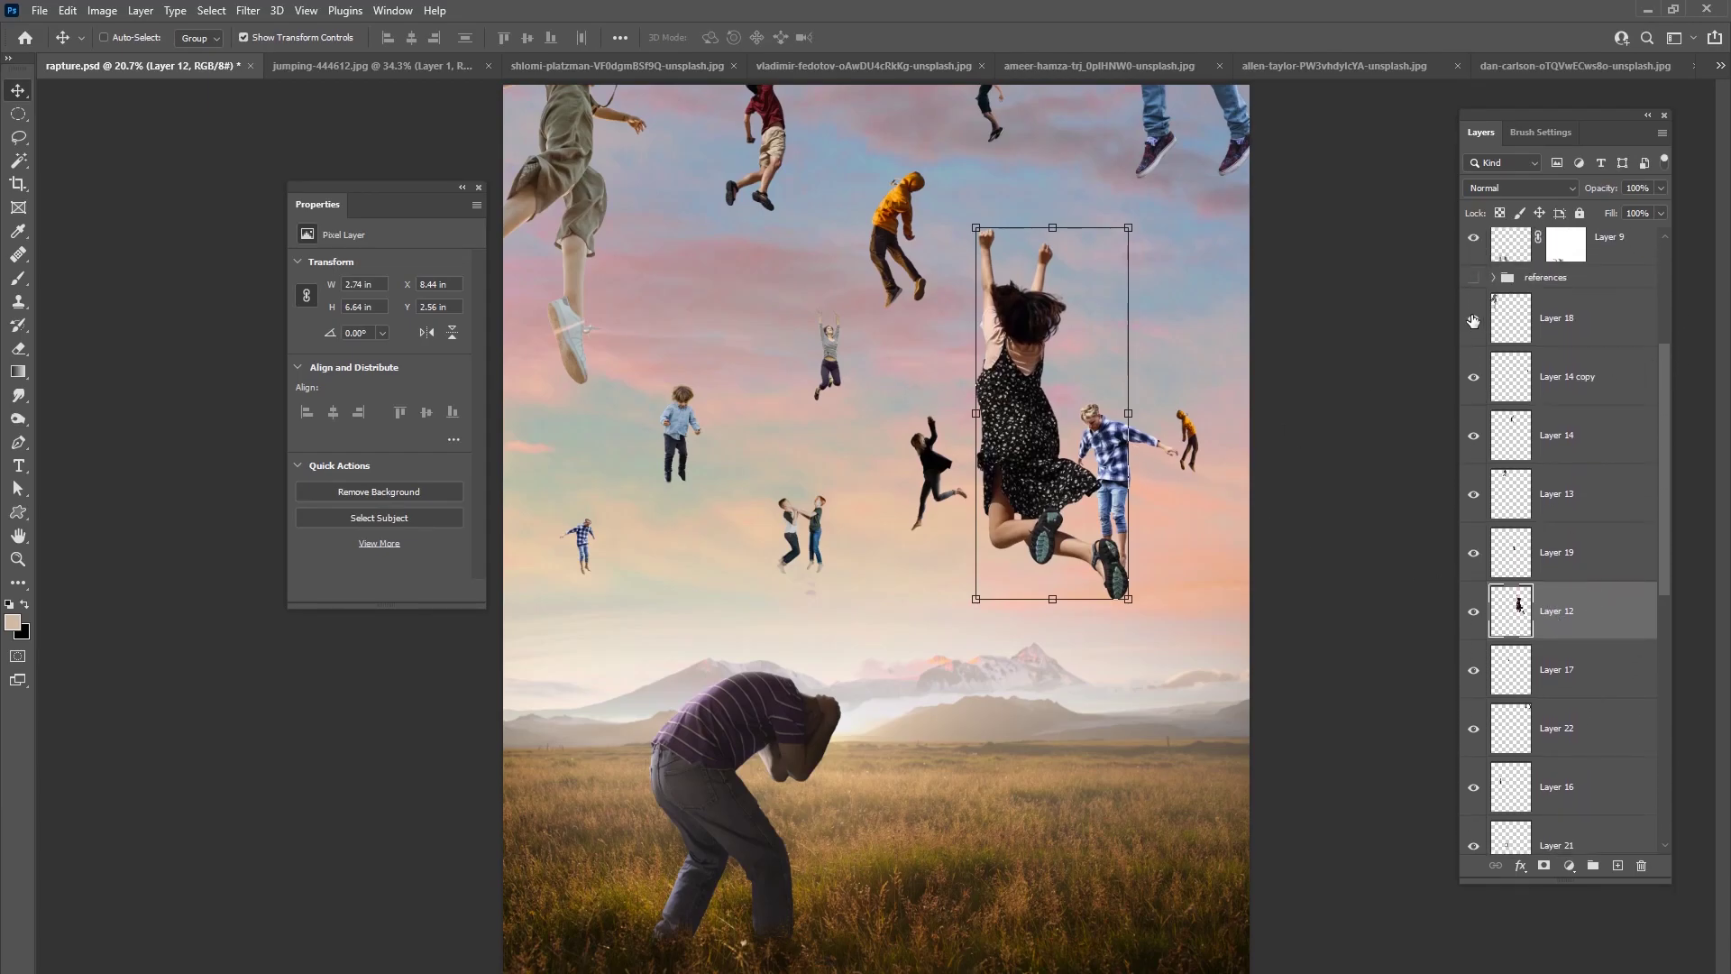
left_click_drag(1570, 604, 1549, 302)
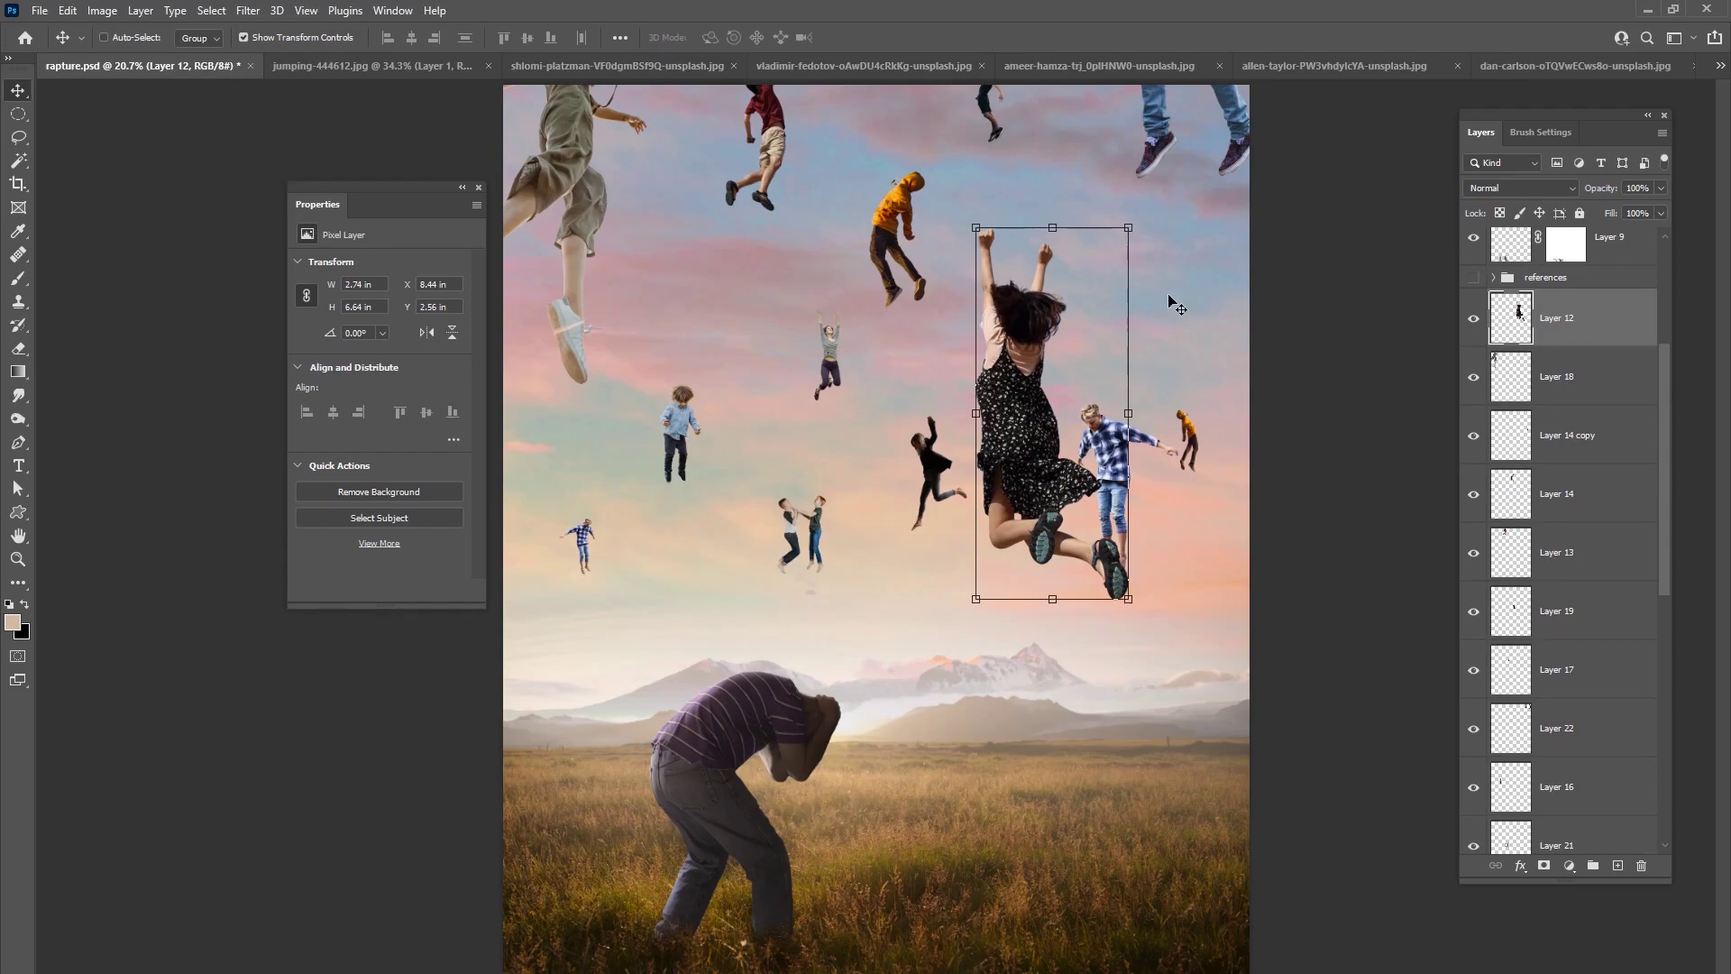
right_click(570, 177)
left_click(642, 189)
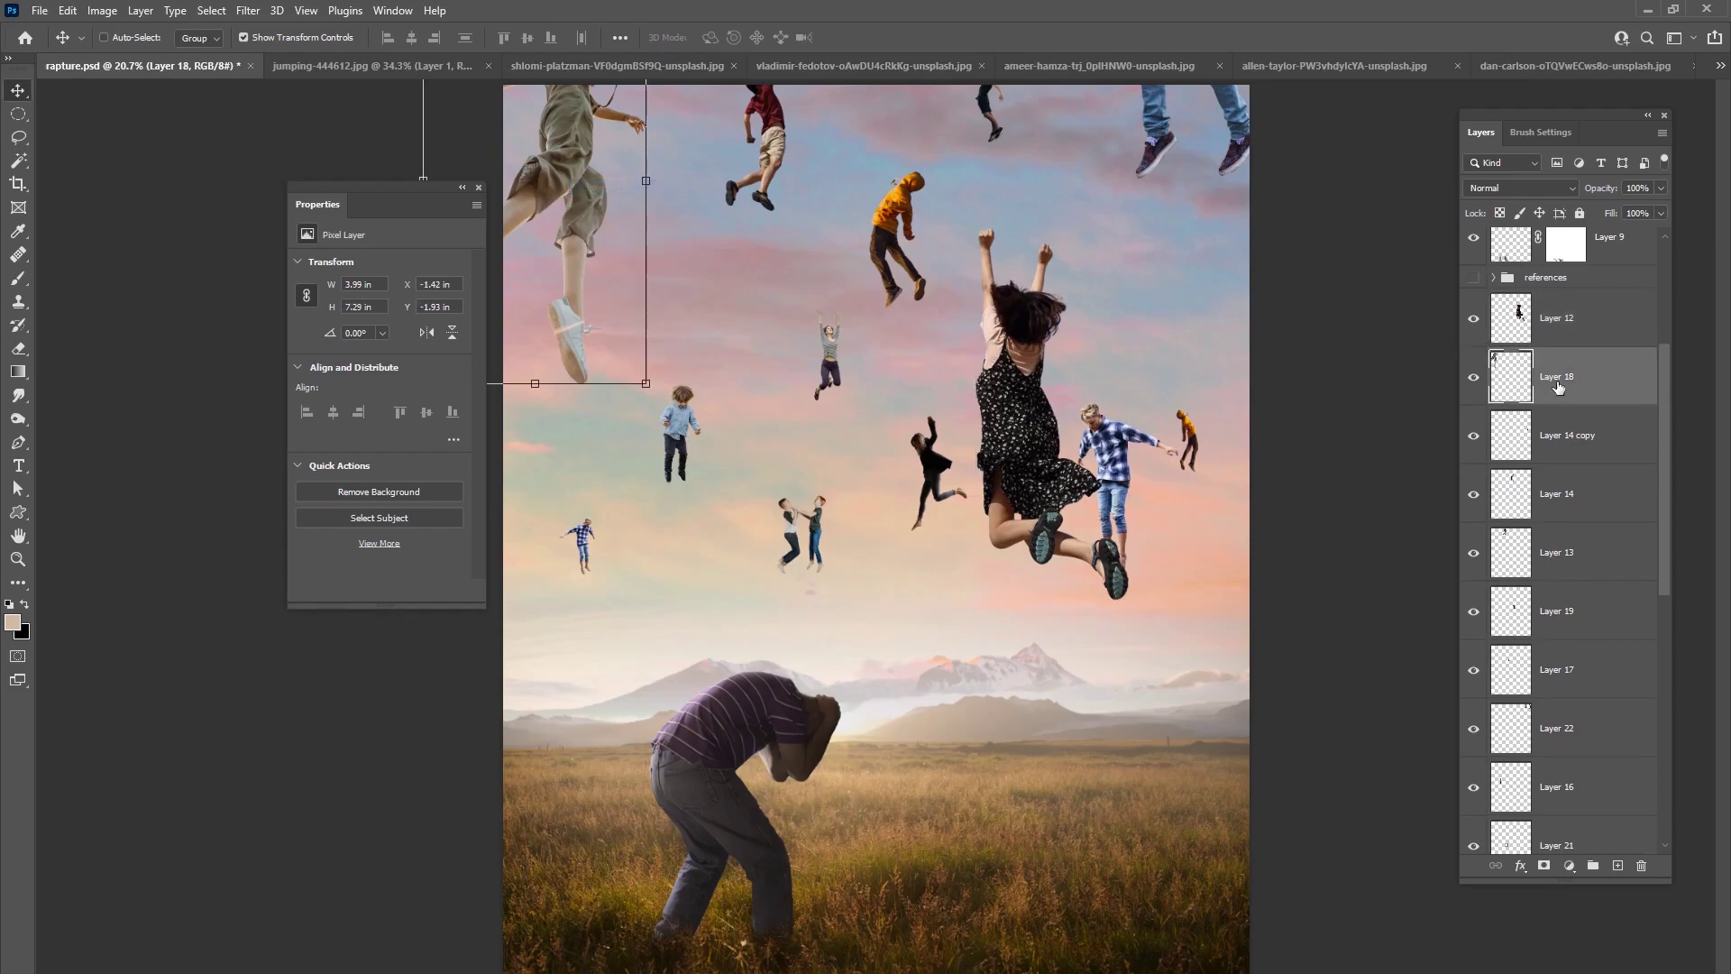
left_click(1474, 437)
left_click(1474, 438)
- Move Layer 15, the boy in the blue plaid shirt, up the stack to between Layer 14 copy and Layer 14
right_click(1124, 453)
left_click(1138, 487)
left_click_drag(1555, 818, 1573, 336)
scroll(1664, 392, "up", 3)
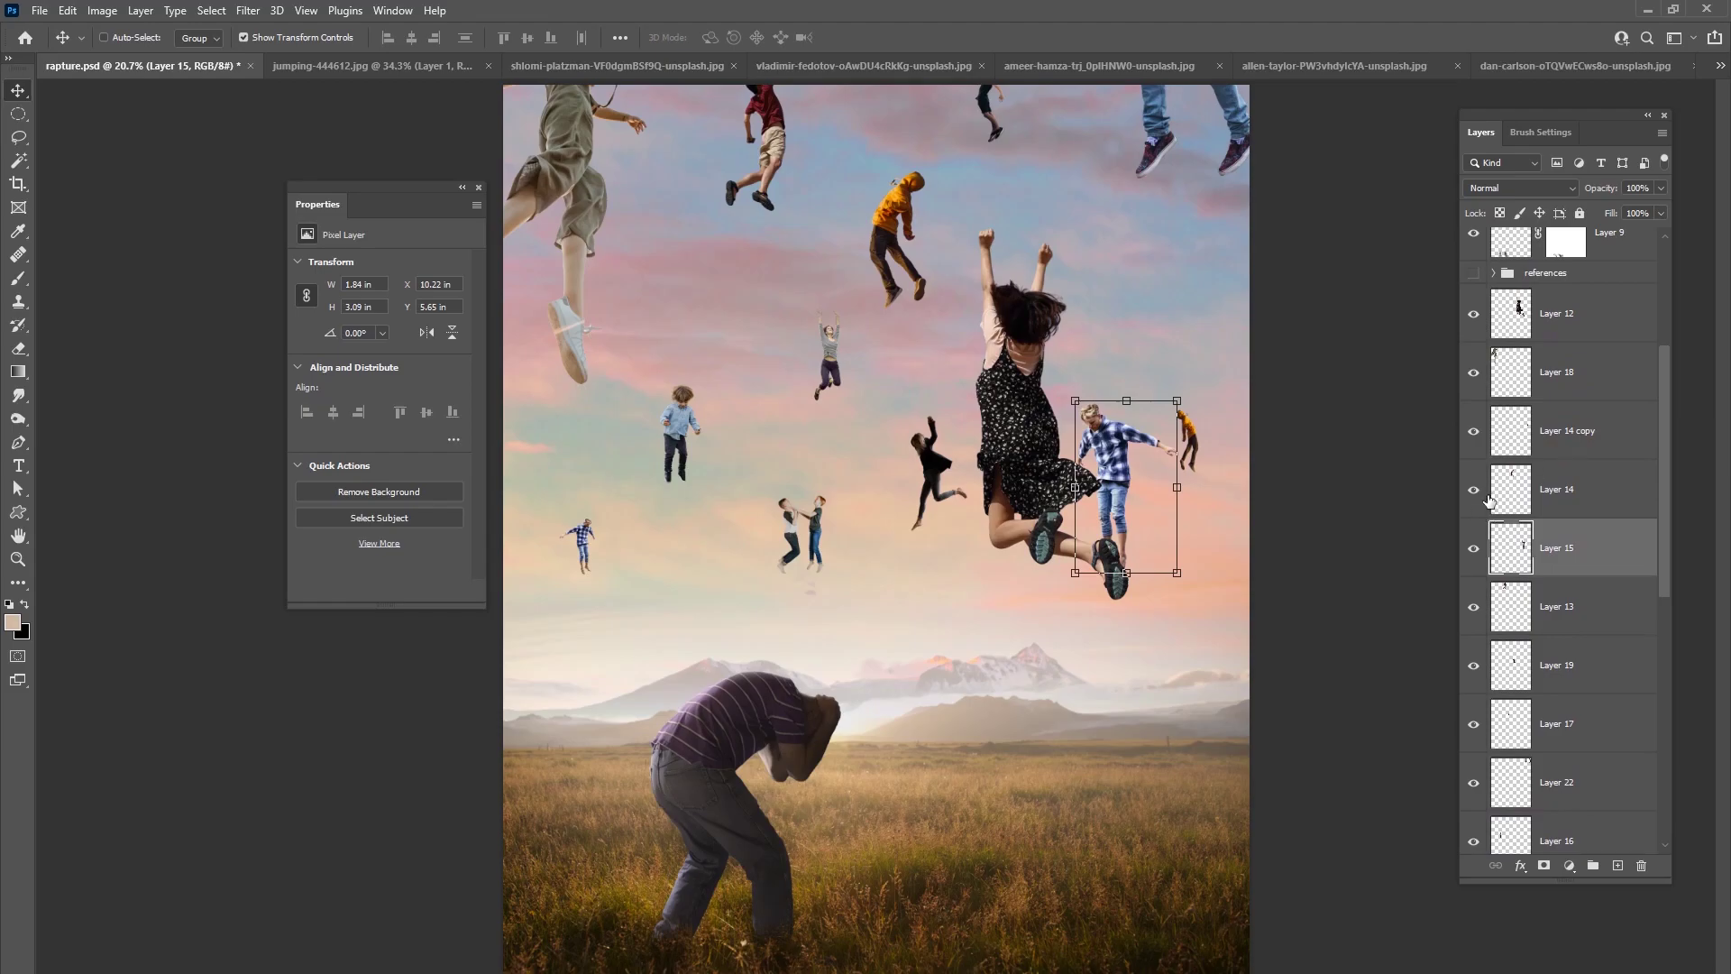
mouse_move(1497, 545)
left_mouse_down()
mouse_move(1492, 505)
mouse_move(1487, 520)
left_mouse_up()
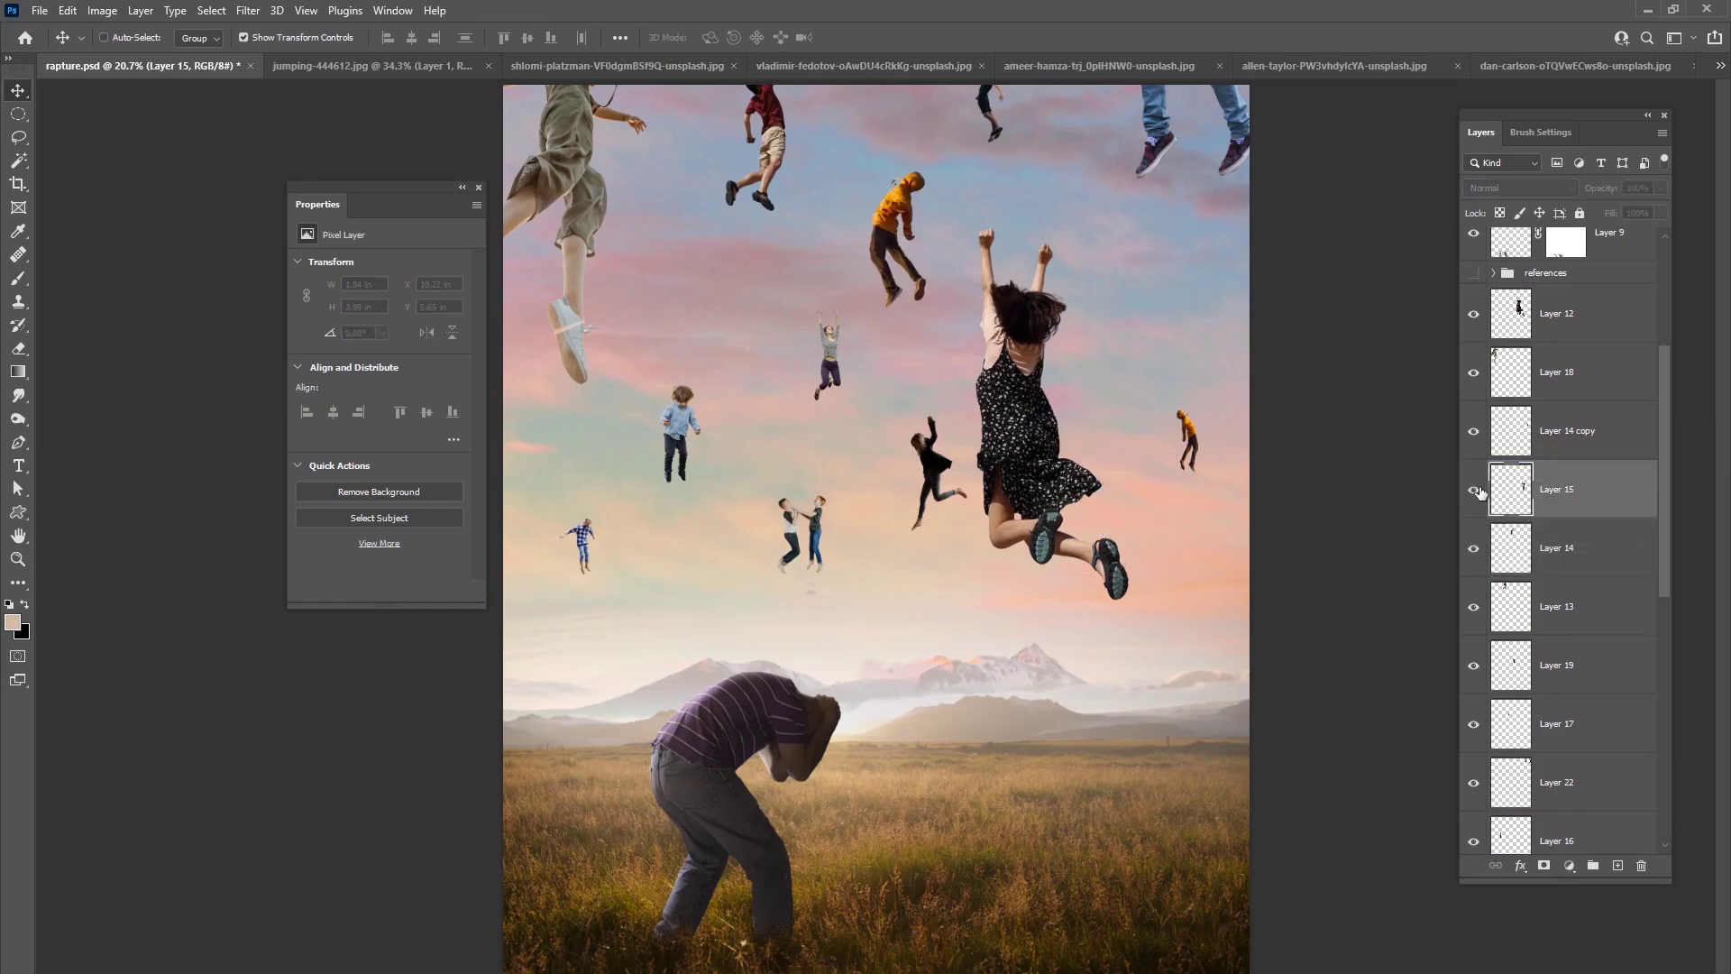
- Move Layer 14 copy, the small figure in the yellow hoodie, below Layer 13 in the layer stack
right_click(898, 228)
left_click(937, 236)
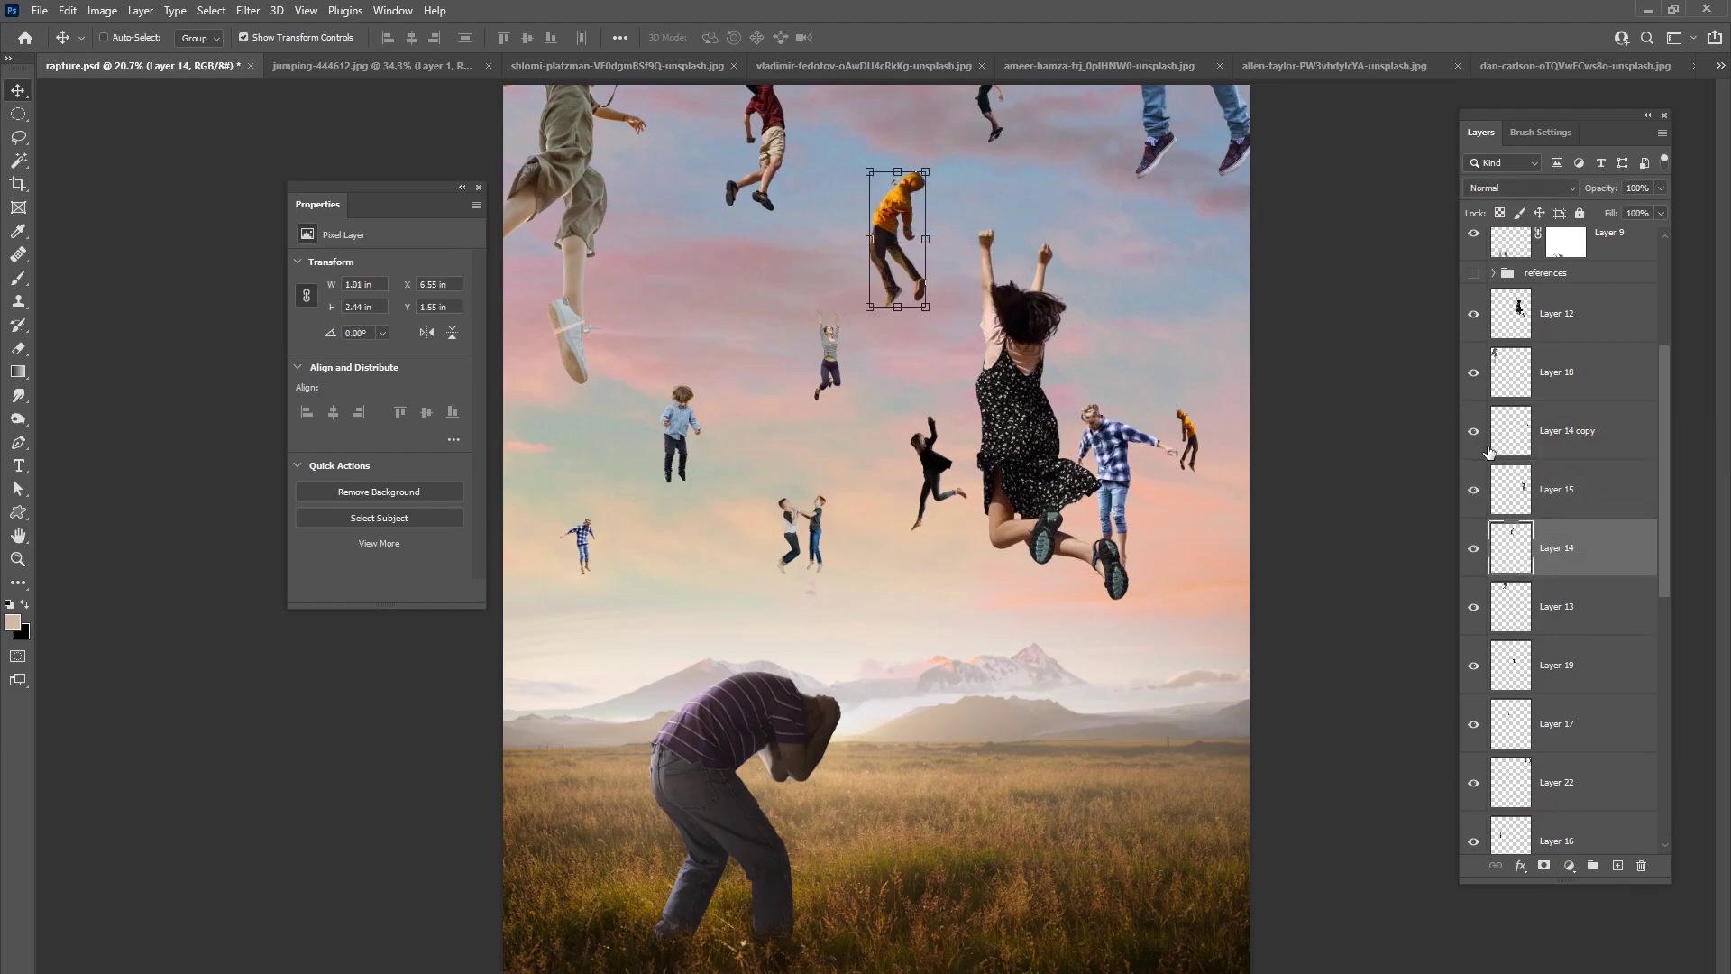
left_click_drag(1558, 456, 1569, 629)
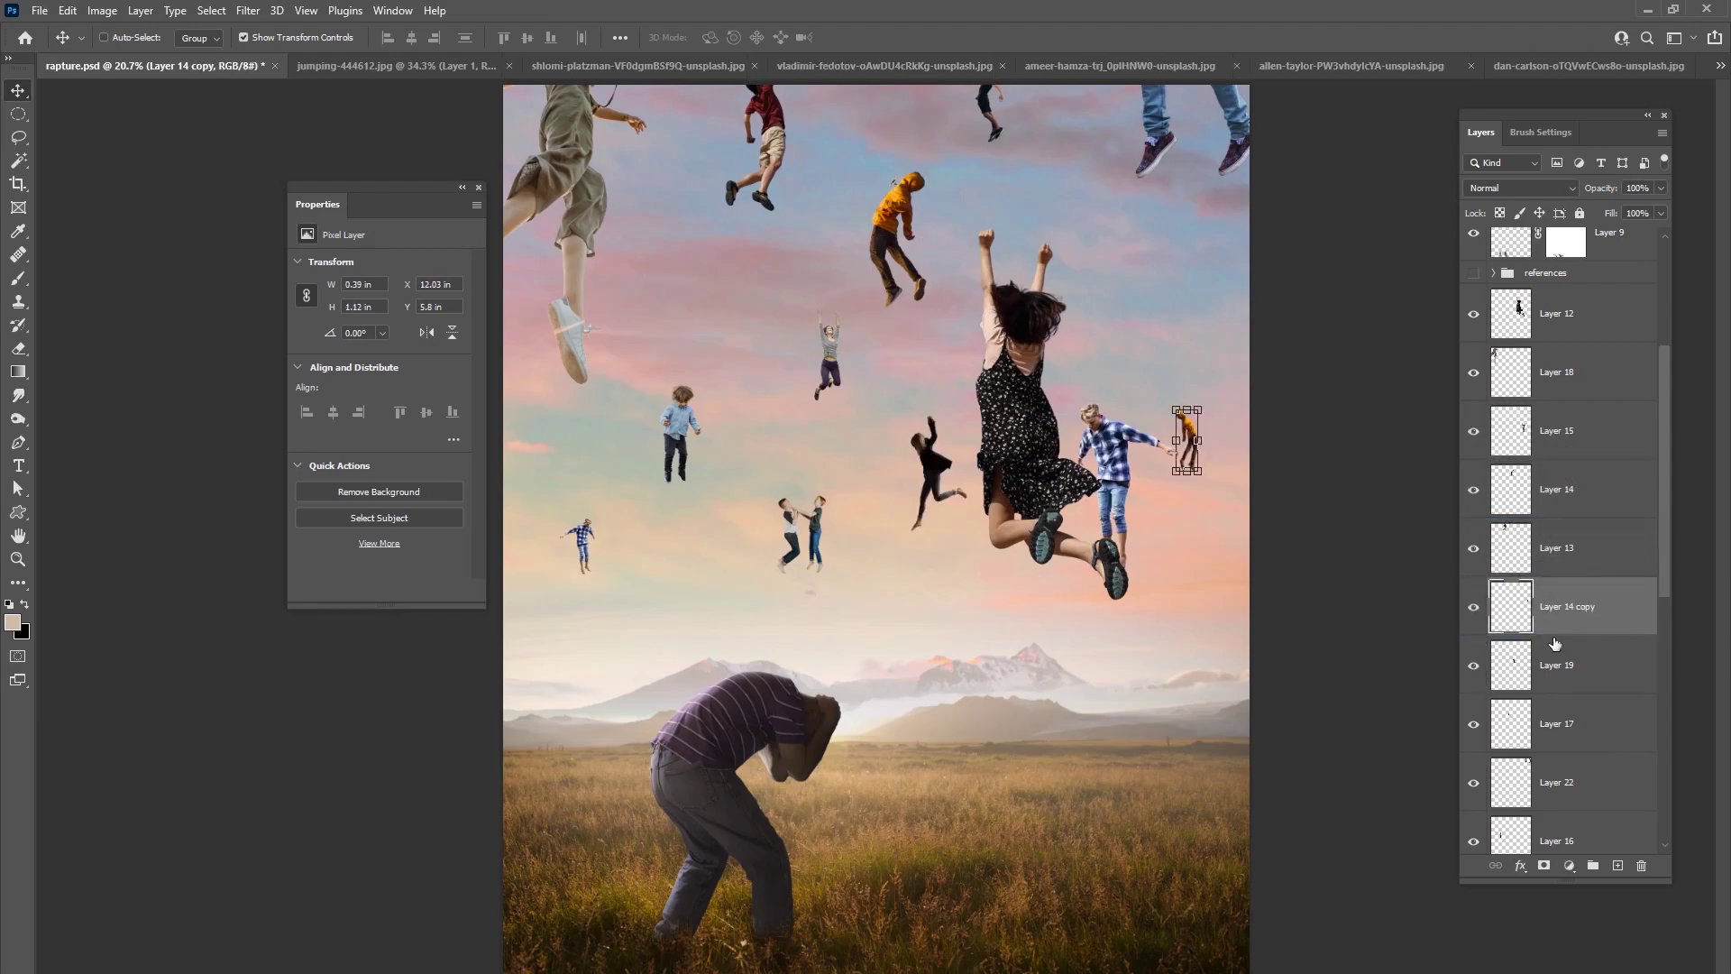
- Check which figures Layer 20 and Layer 15 copy hold by hiding and showing them
left_click_drag(1664, 575, 1646, 397)
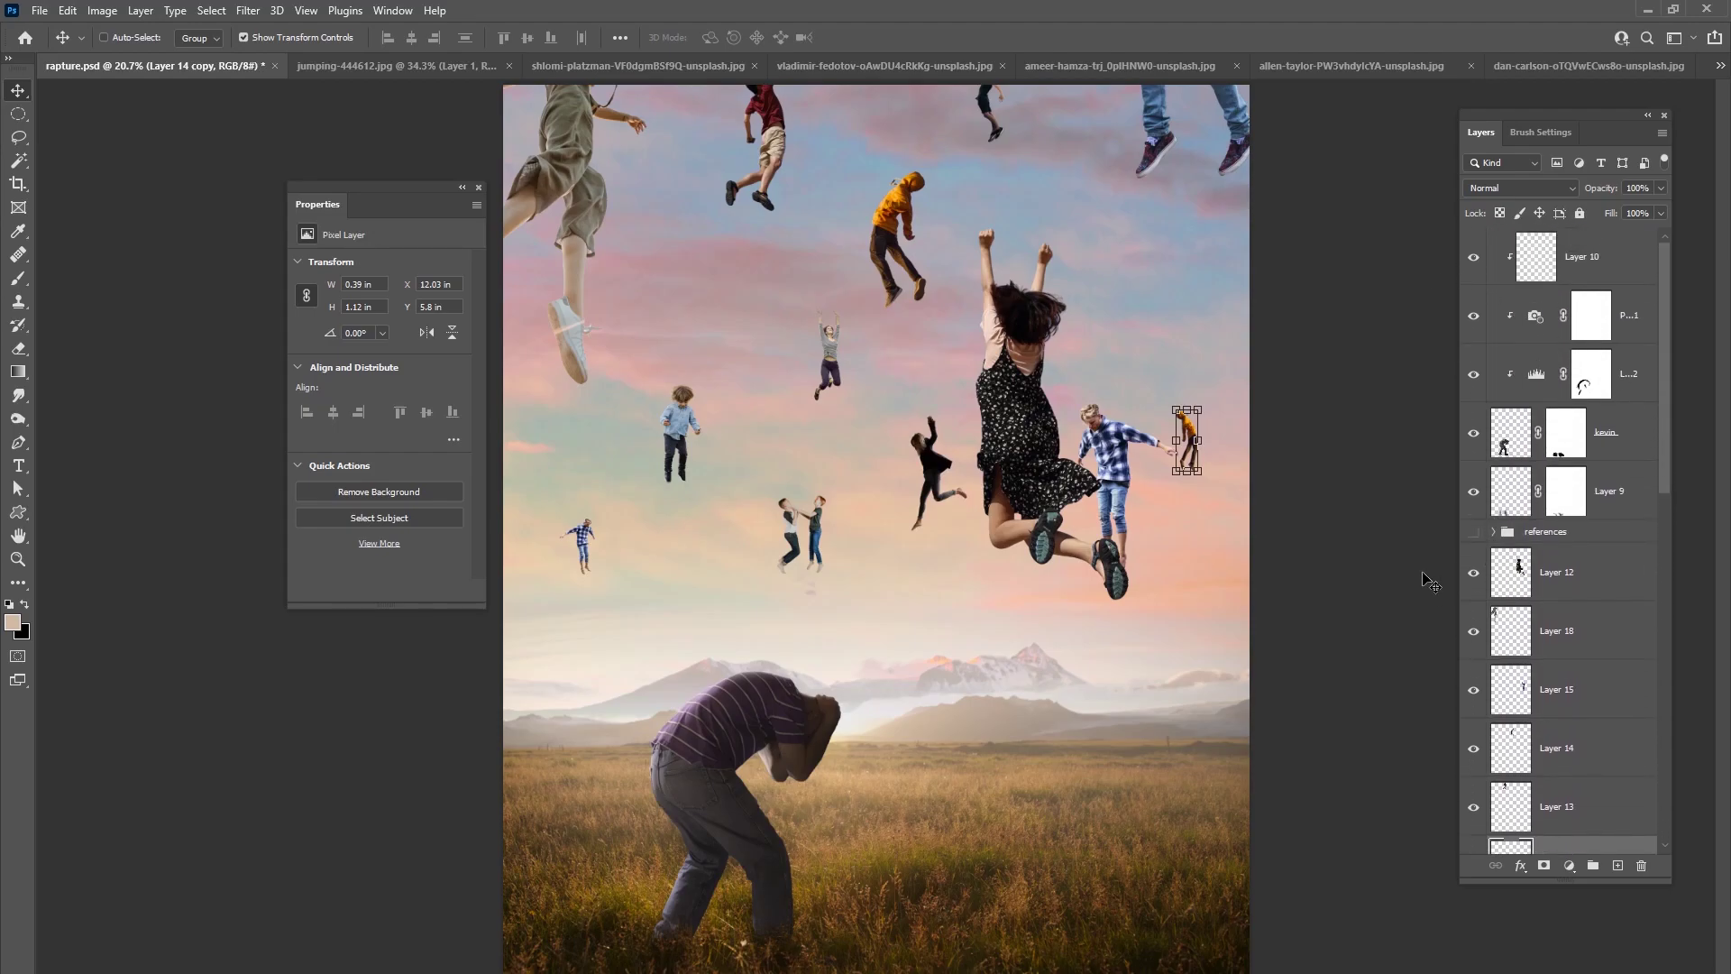
left_click(1537, 577)
left_click_drag(1664, 462, 1651, 690)
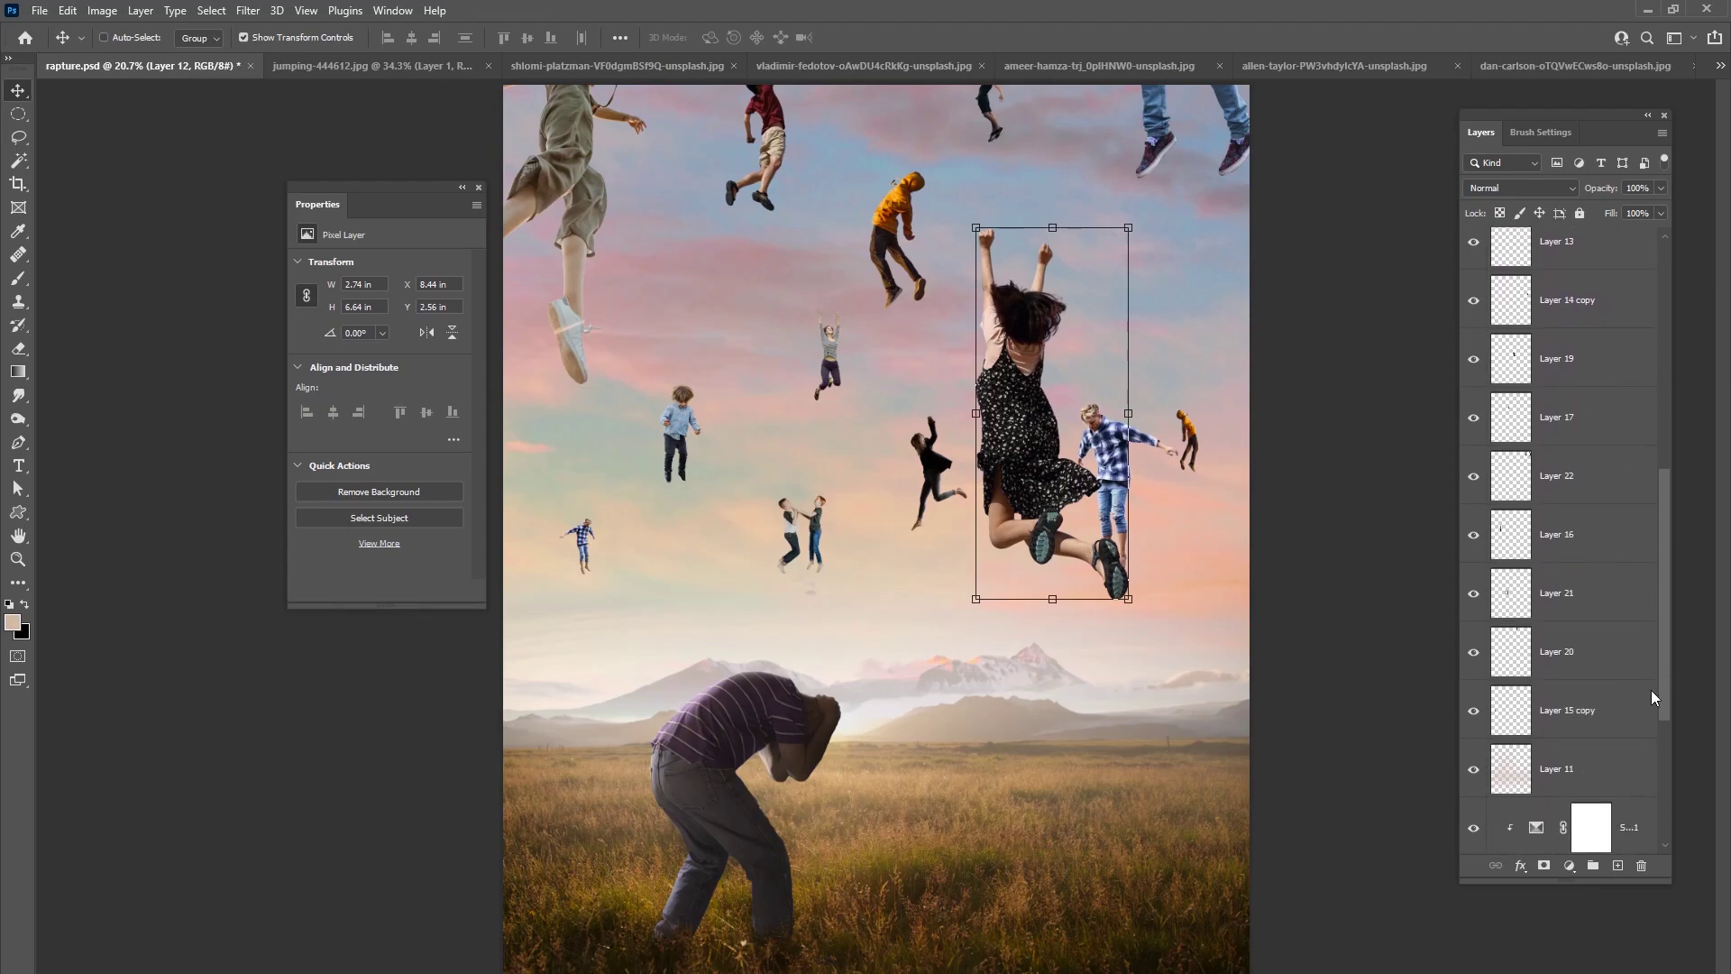
left_click(1474, 650)
left_click(1474, 650)
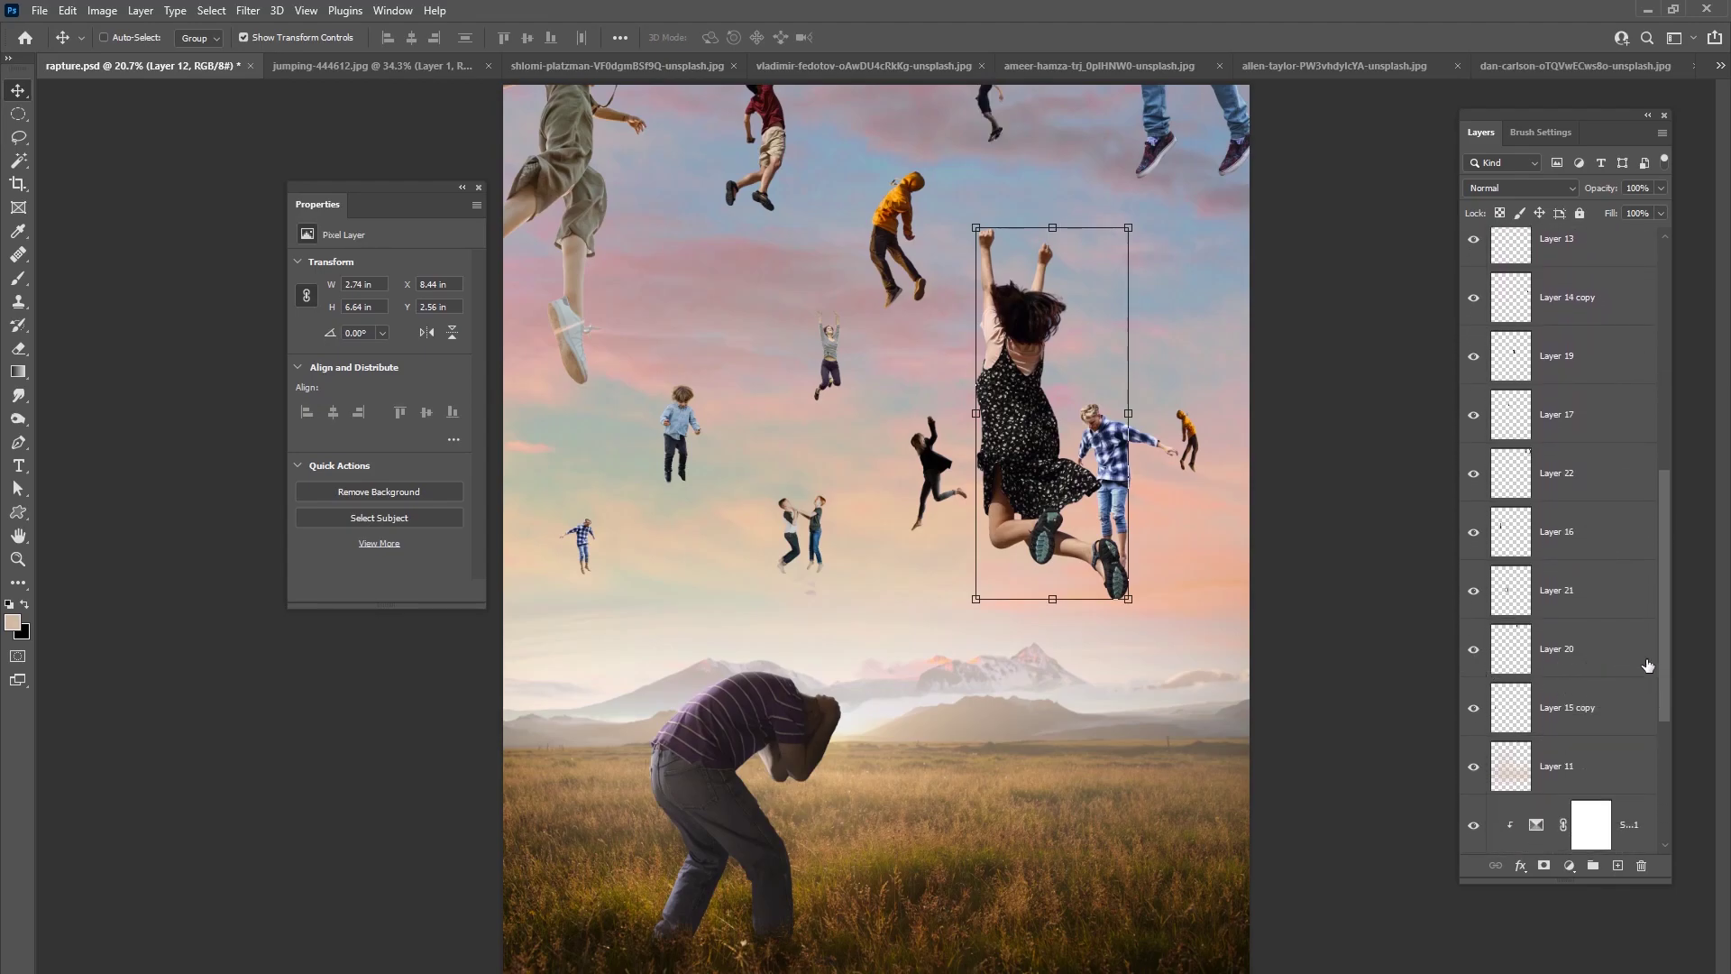
left_click(1474, 707)
left_click(1474, 708)
- Group the figure layers from Layer 15 copy up to Layer 12 and name the group people
left_click(1550, 707)
left_click_drag(1664, 667, 1655, 492)
left_click(1555, 440, "shift")
key("ctrl+g")
left_click(1472, 433)
left_click(1473, 433)
double_click(1541, 433)
type("deople")
key("Return")
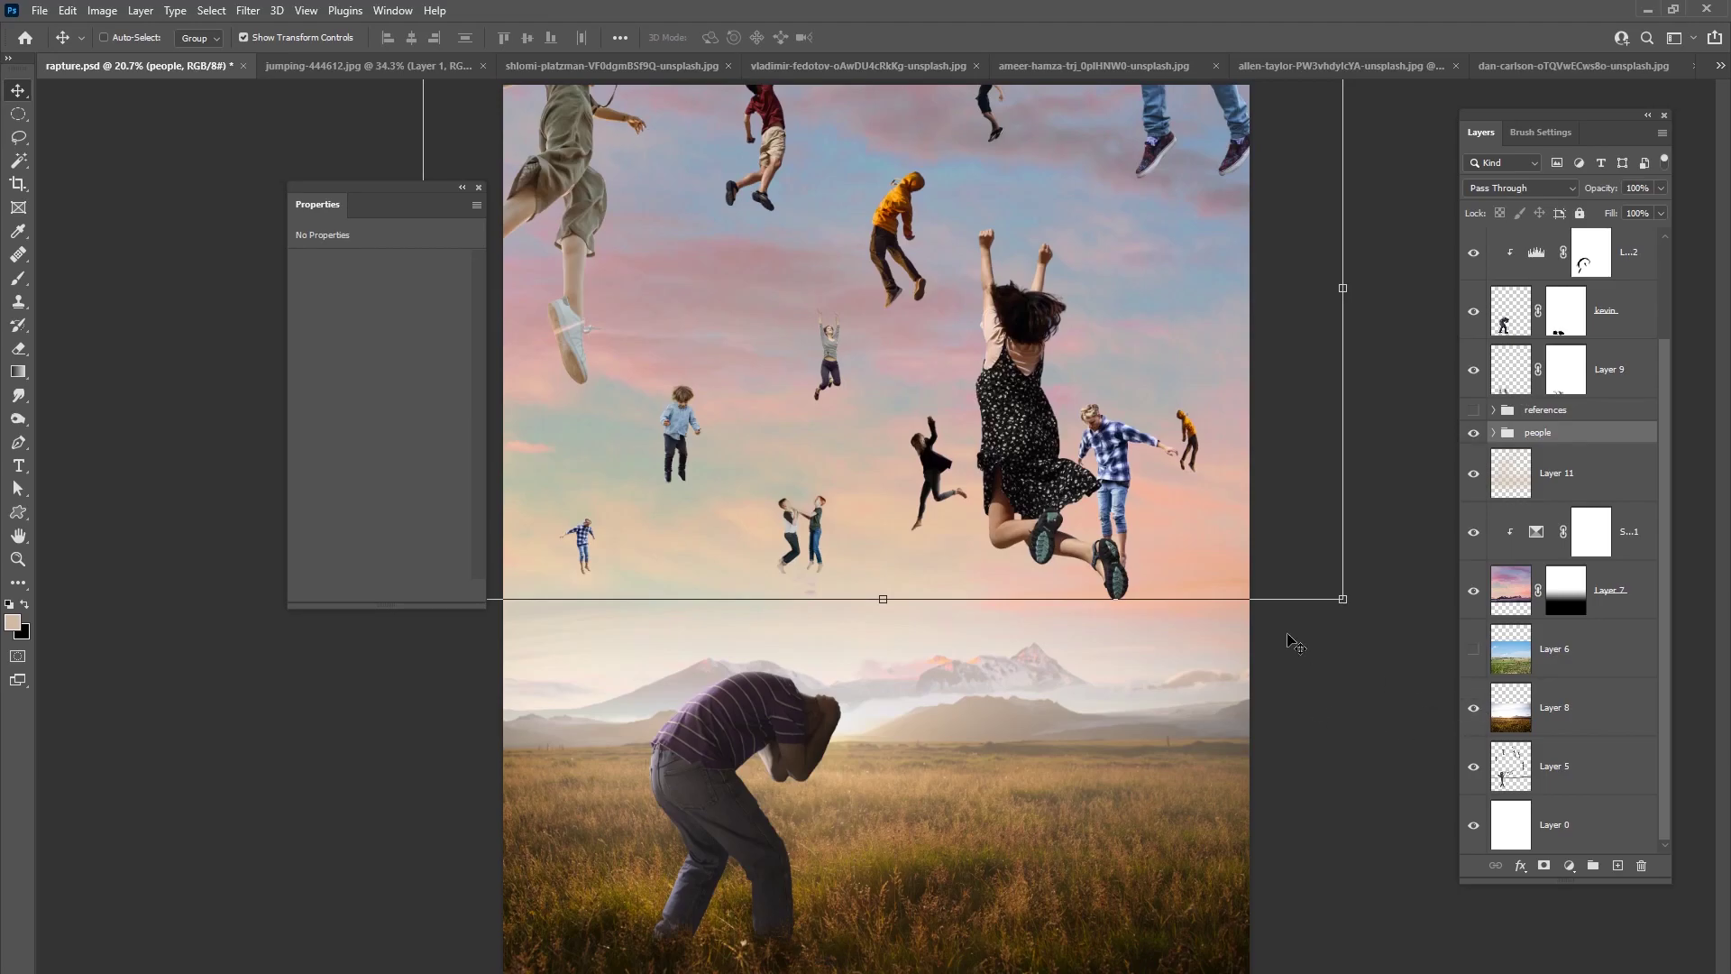
- Add a Levels adjustment clipped to the people group and set its output levels to 39 and 89
left_click(1568, 865)
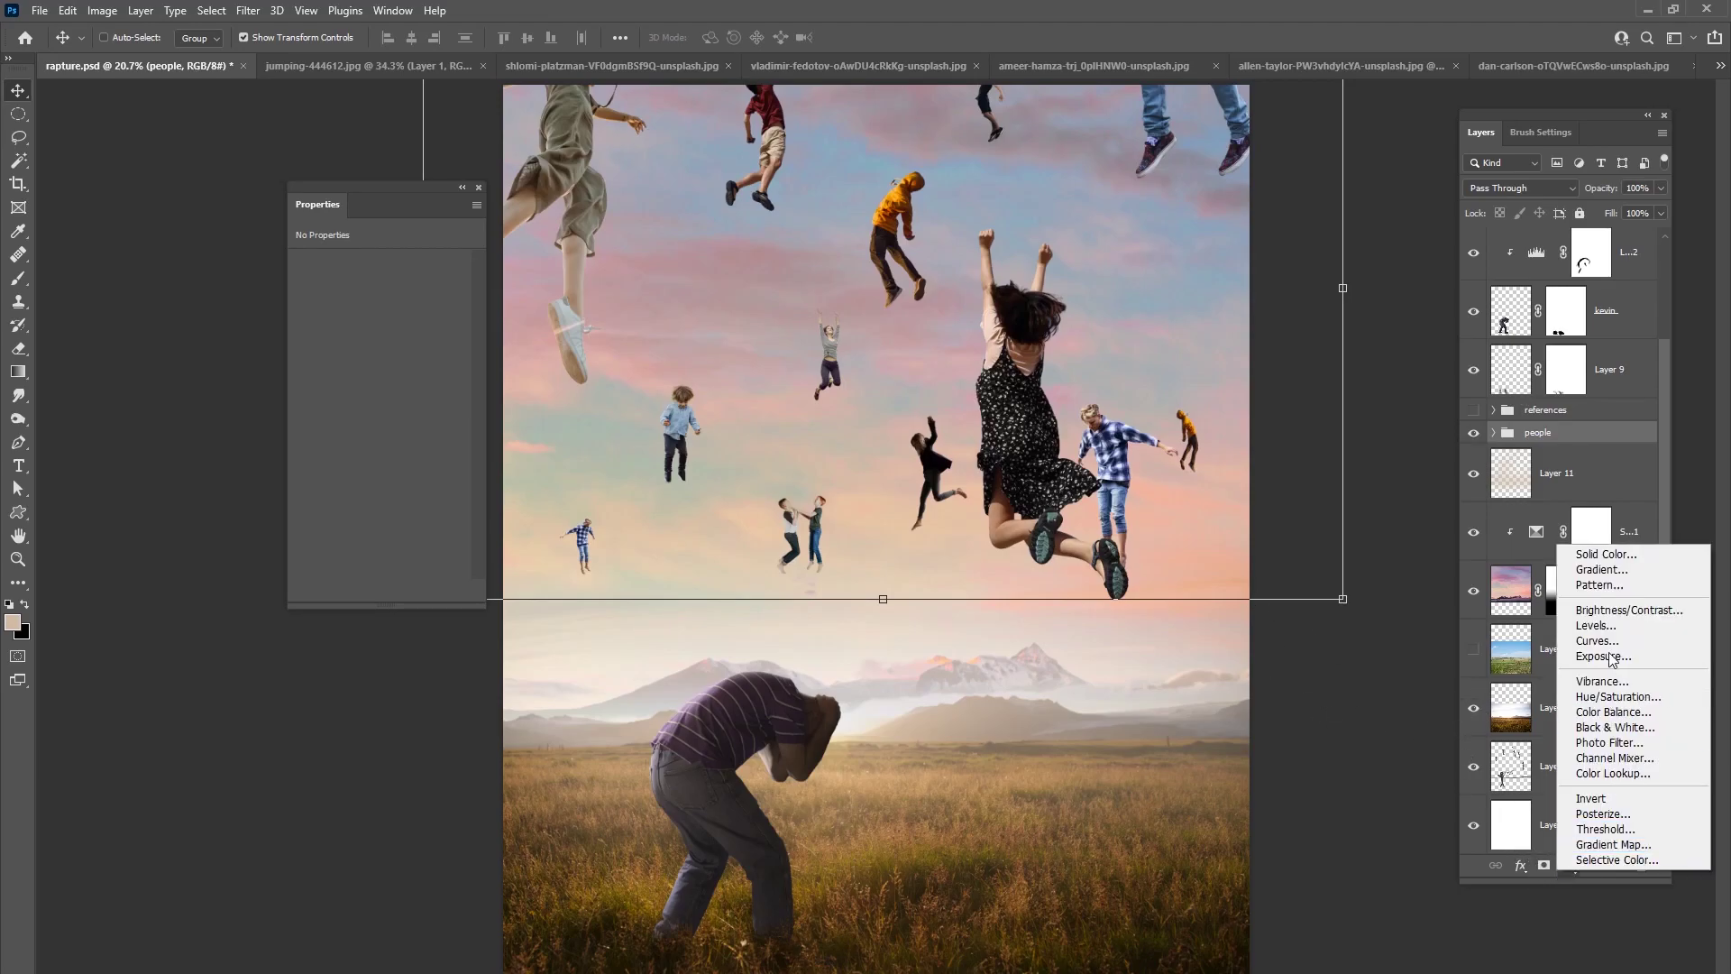
left_click(1583, 624)
key("ctrl+alt+g")
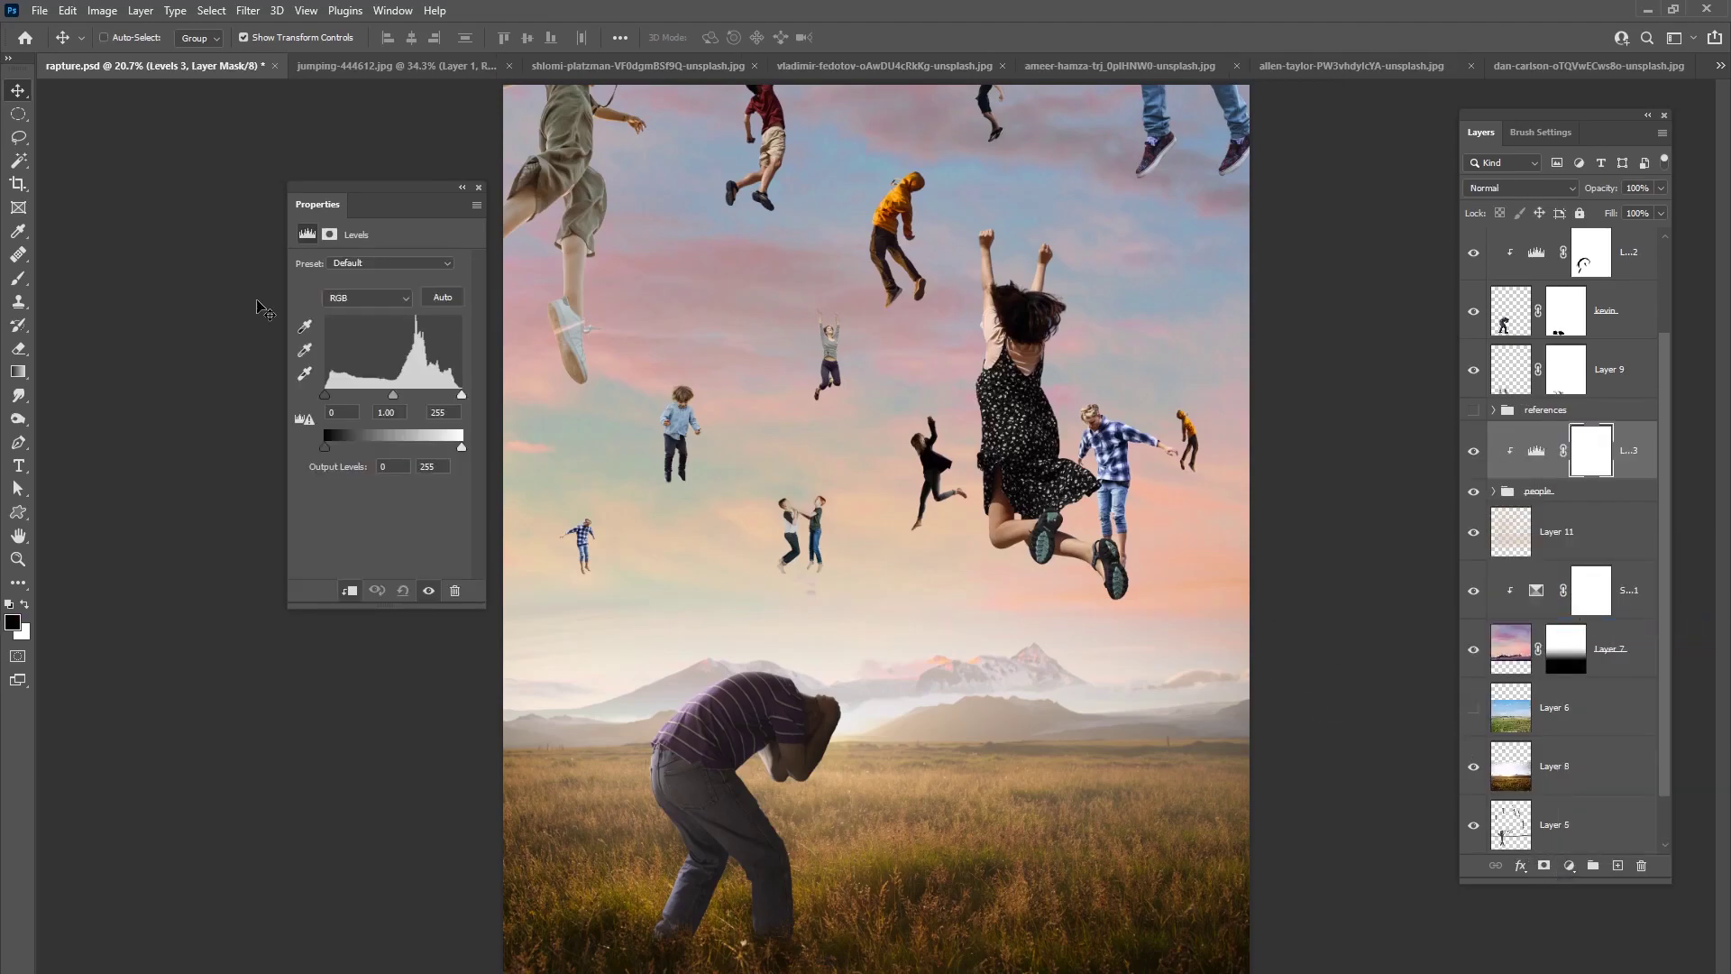
left_click_drag(461, 447, 367, 436)
left_click_drag(408, 196, 382, 171)
mouse_move(337, 426)
left_mouse_down()
mouse_move(301, 429)
mouse_move(353, 431)
left_mouse_up()
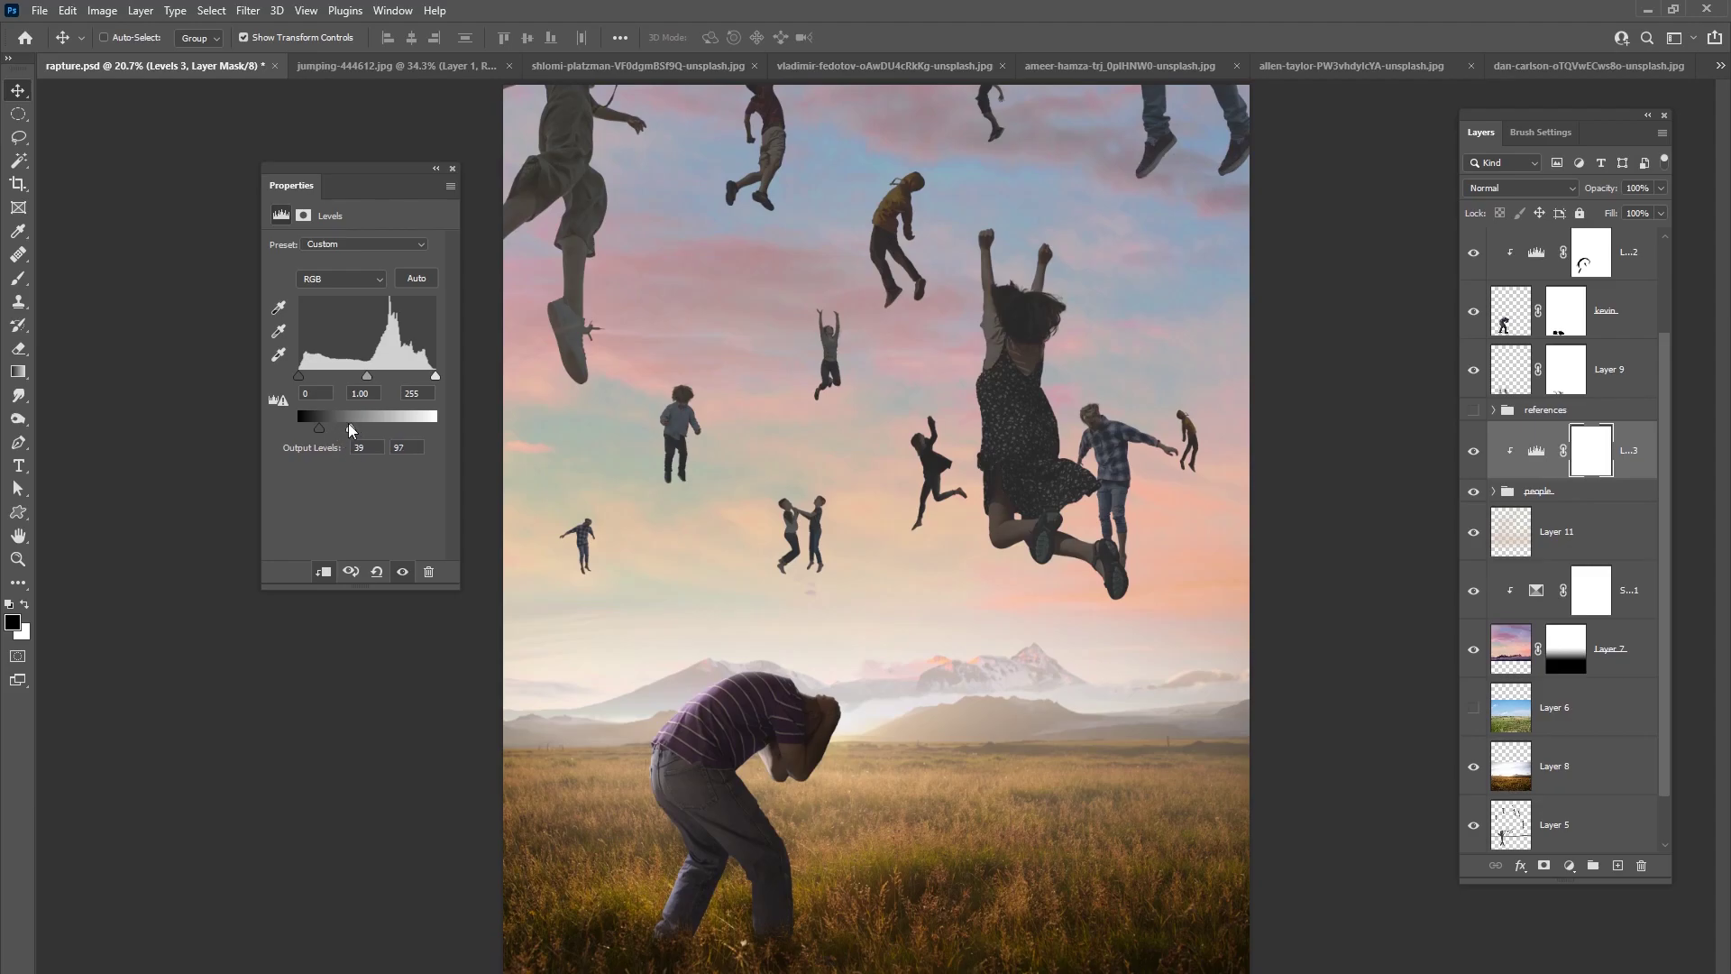
- Warm the figures in the clipped Levels adjustment by raising the Red midtones to about 2.10 and lowering the Blue midtones
left_click(347, 280)
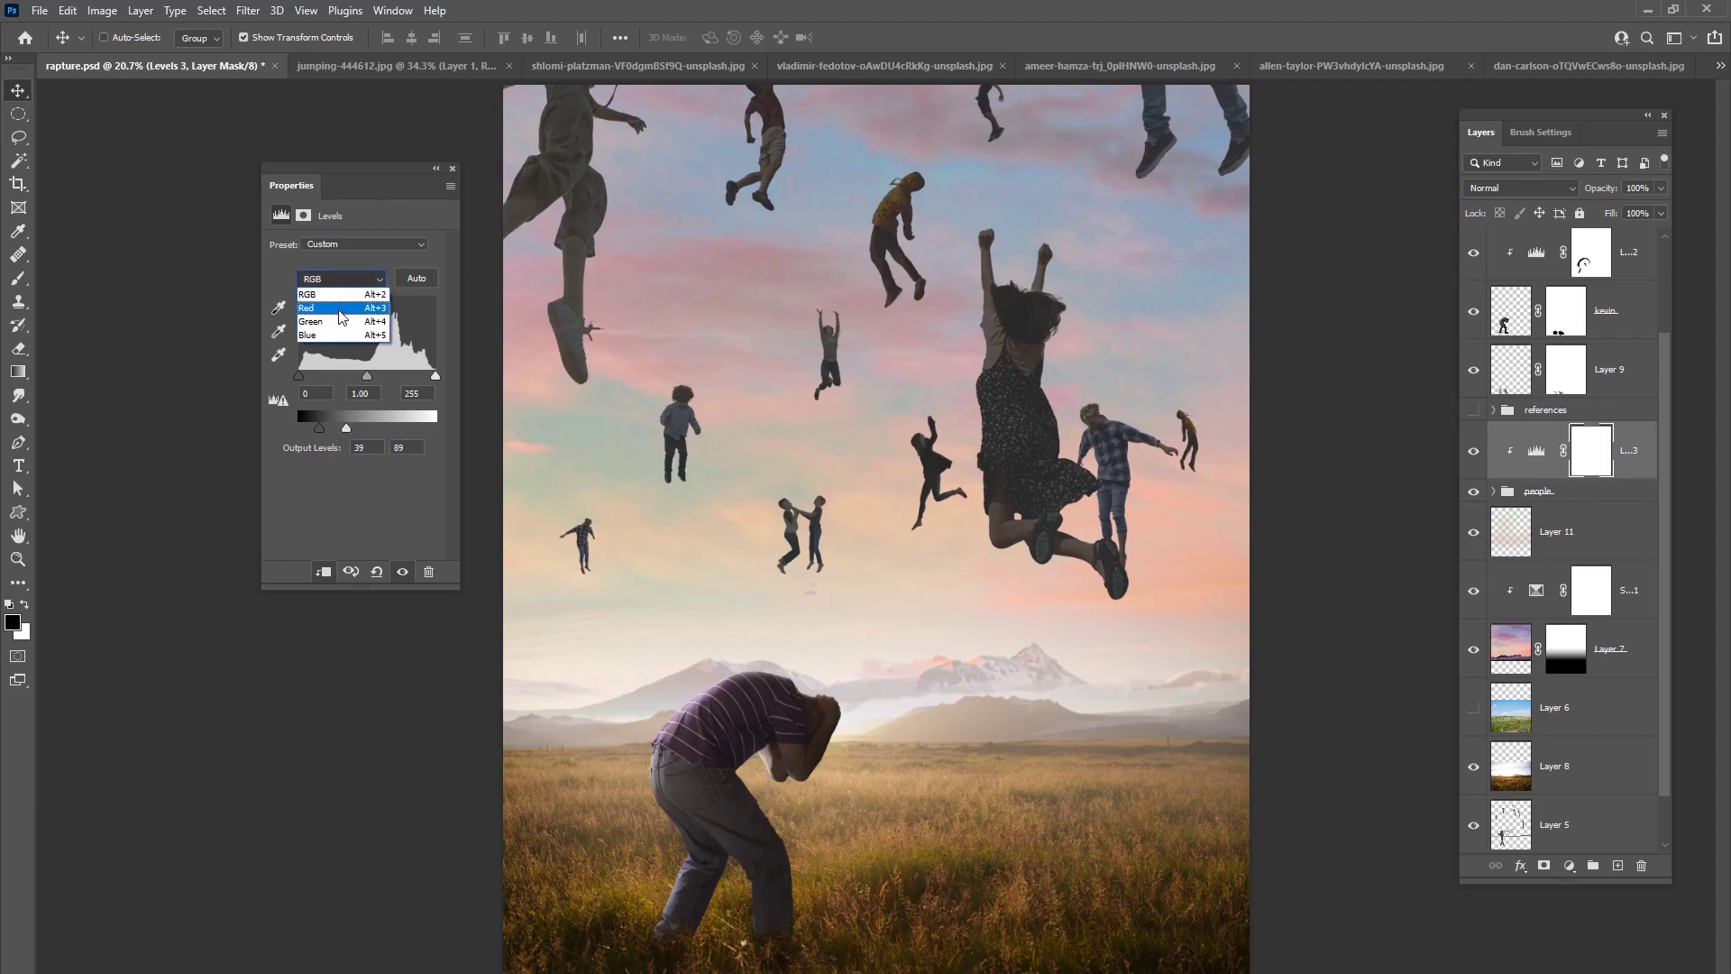
left_click(345, 296)
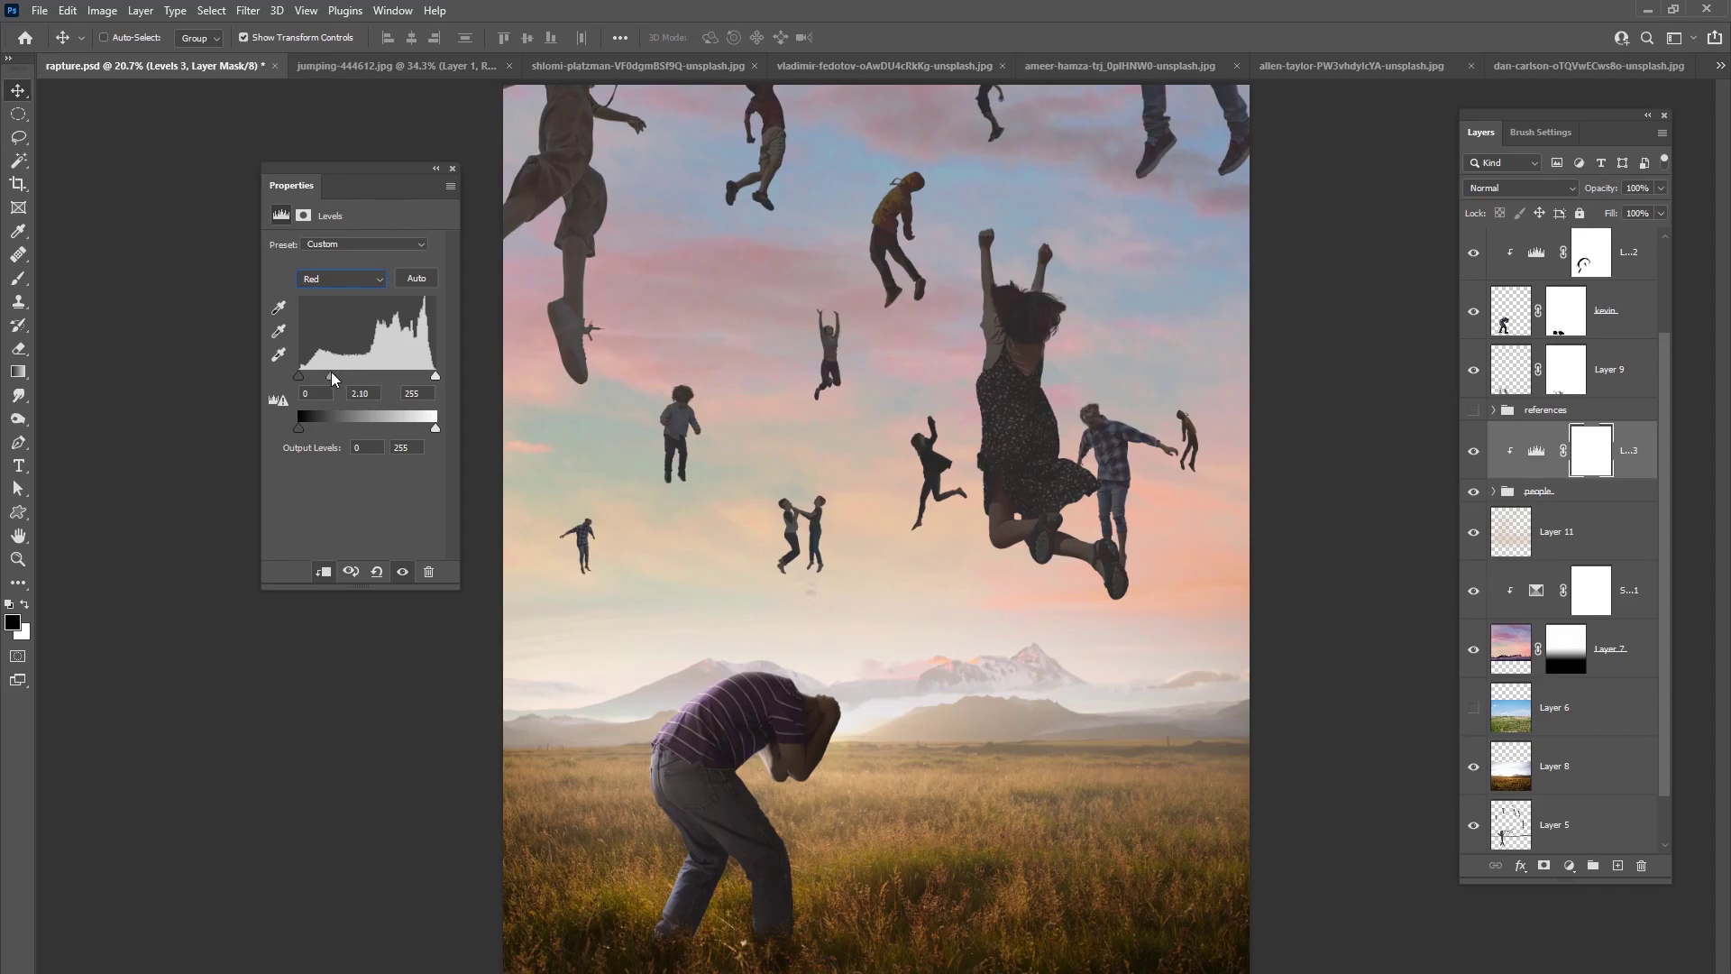
left_click(339, 280)
left_click(341, 336)
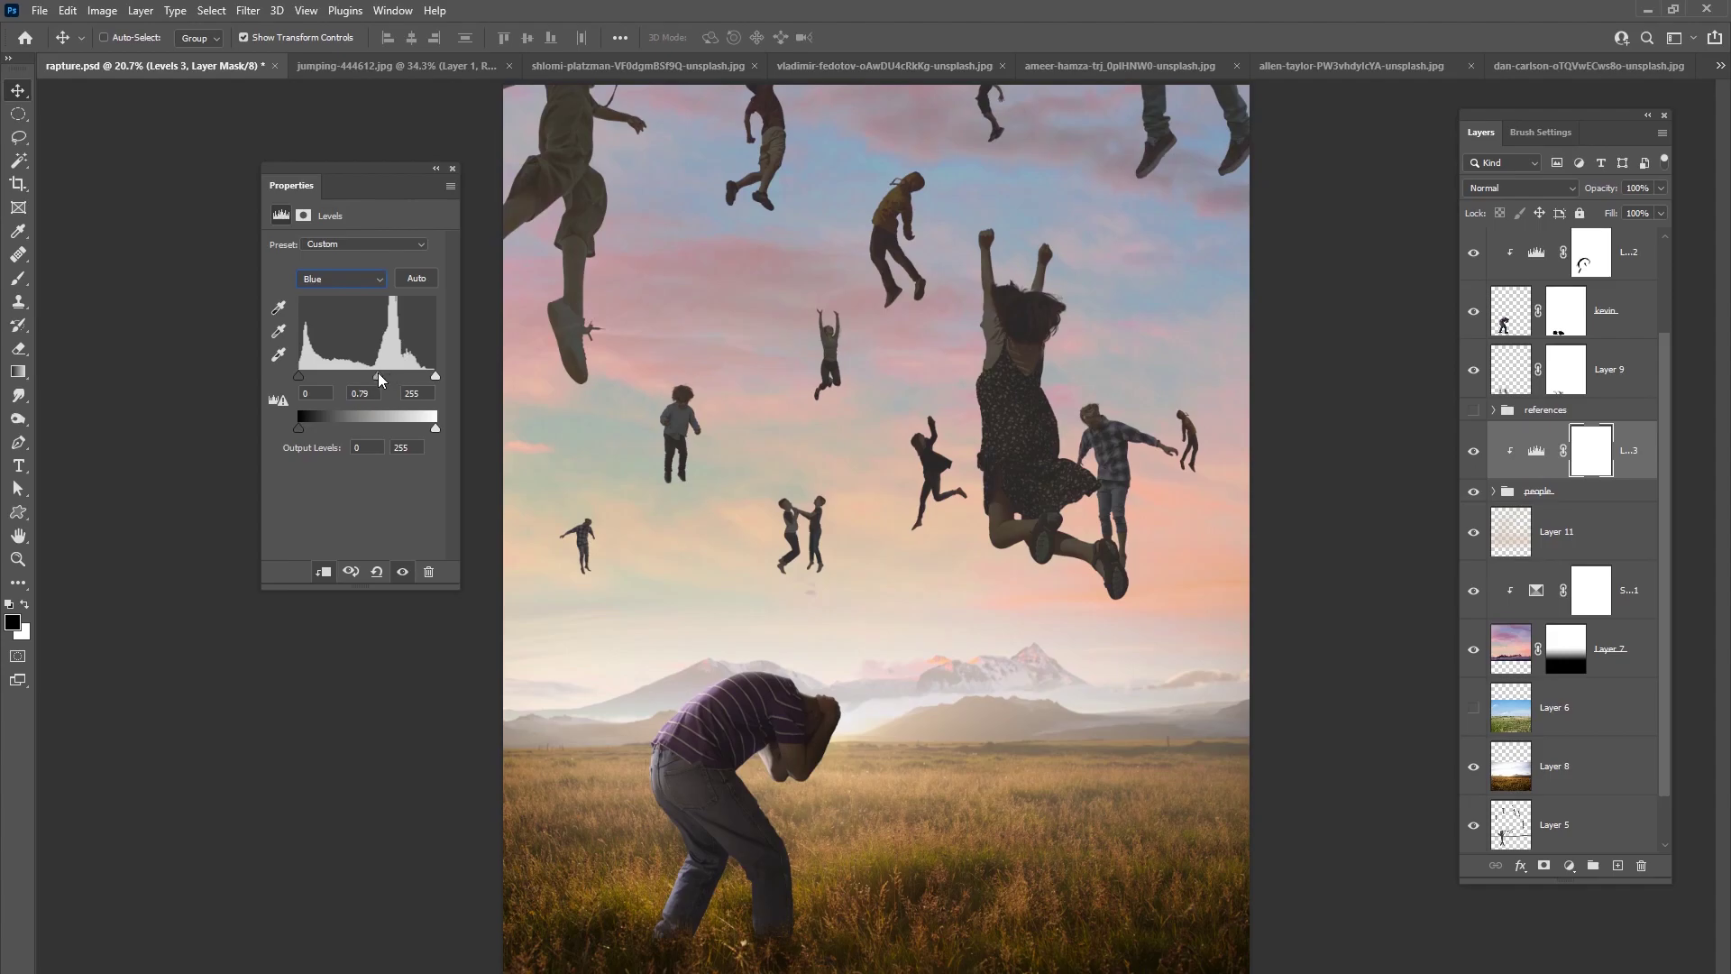
left_click_drag(375, 373, 371, 374)
left_click(1473, 451)
left_click(1473, 452)
- Add an Overlay layer clipped above the people group's Levels adjustment and set the brush to 5% flow
left_click(1614, 865)
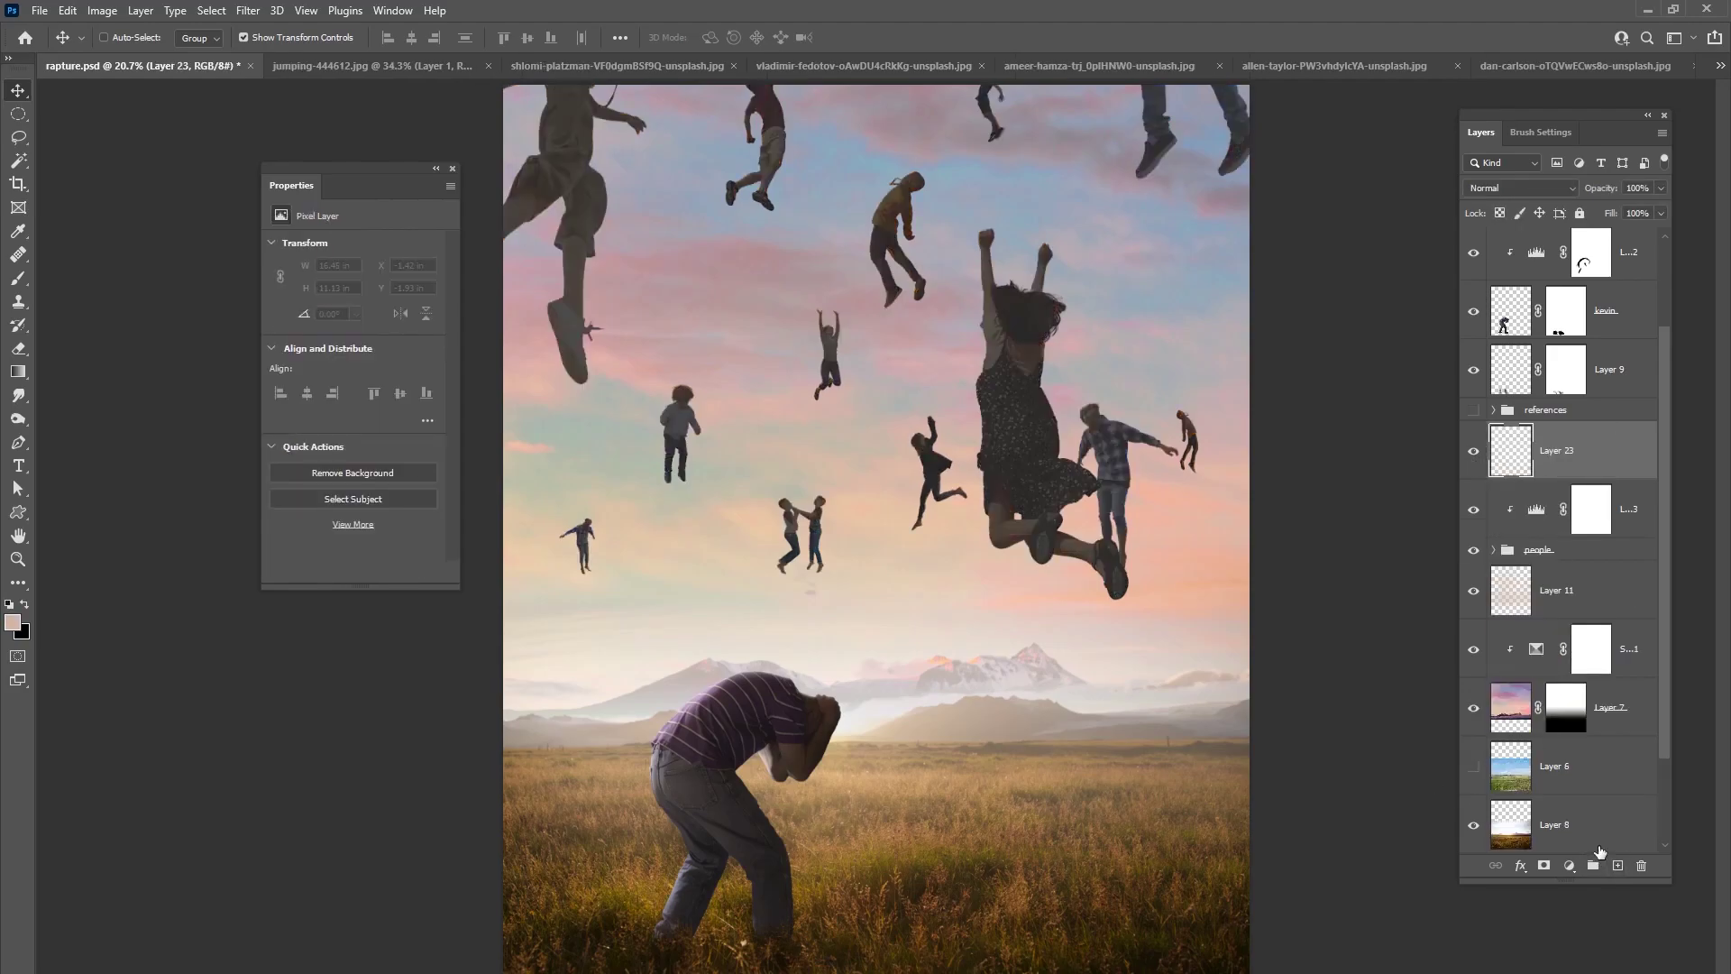
left_click(18, 254)
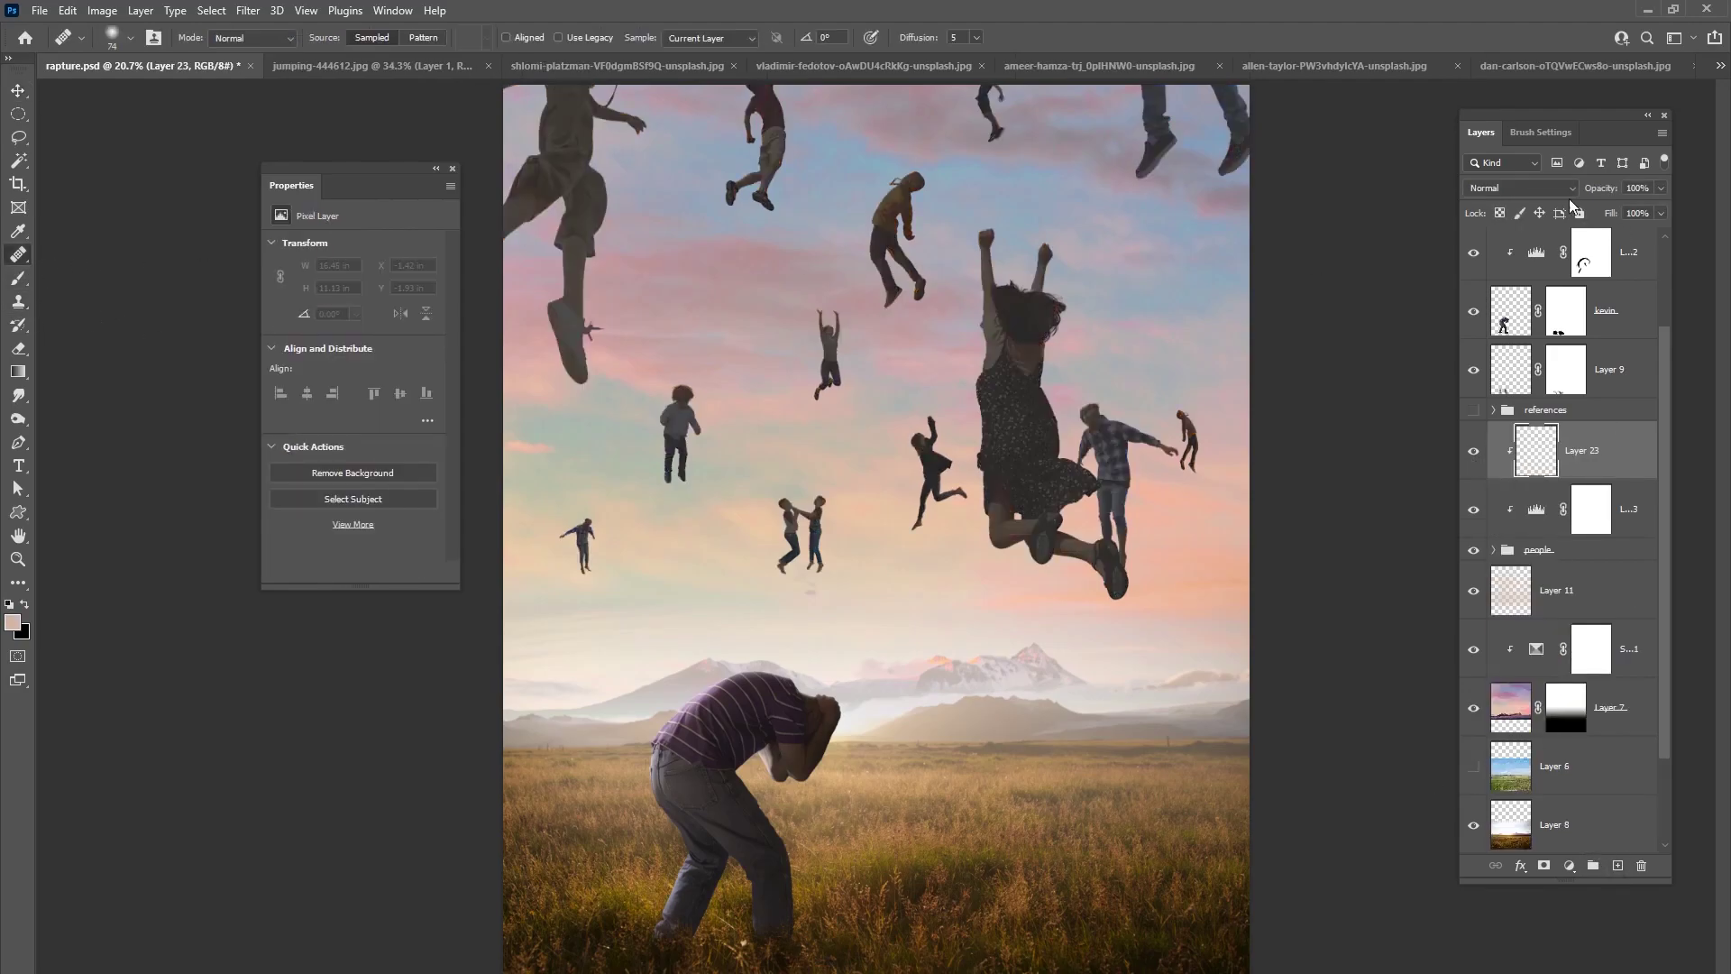
left_click(1532, 187)
left_click(1497, 407)
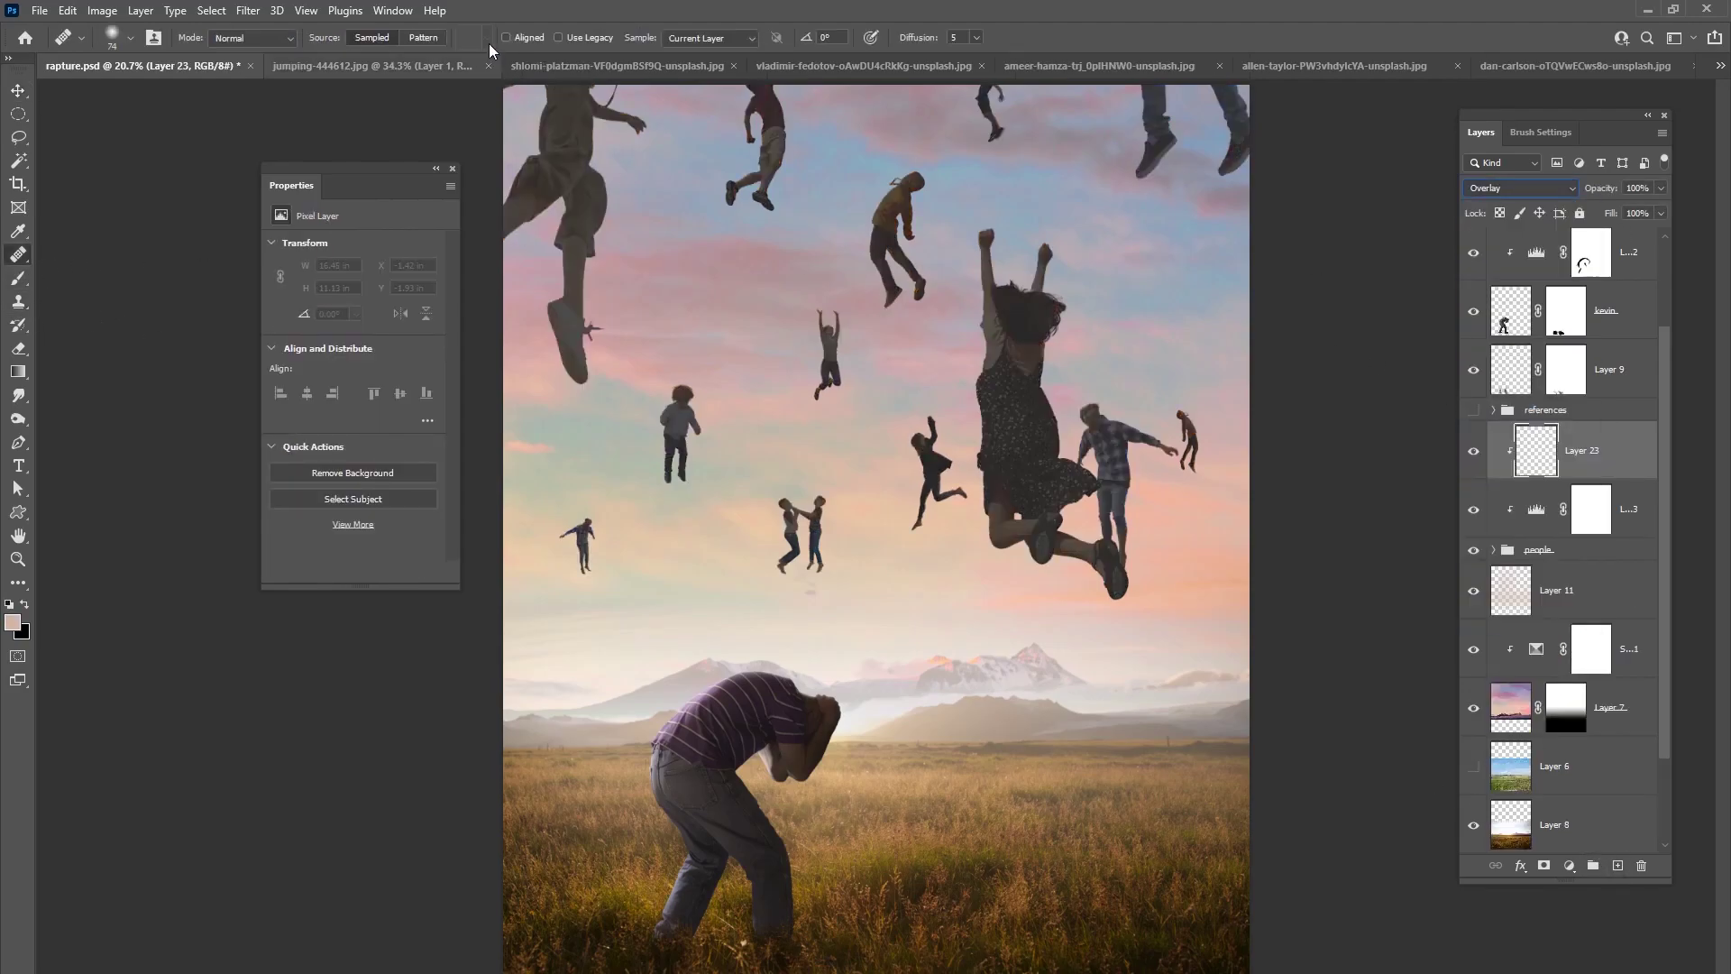
left_click(19, 277)
right_click(1030, 403)
left_click(1061, 385)
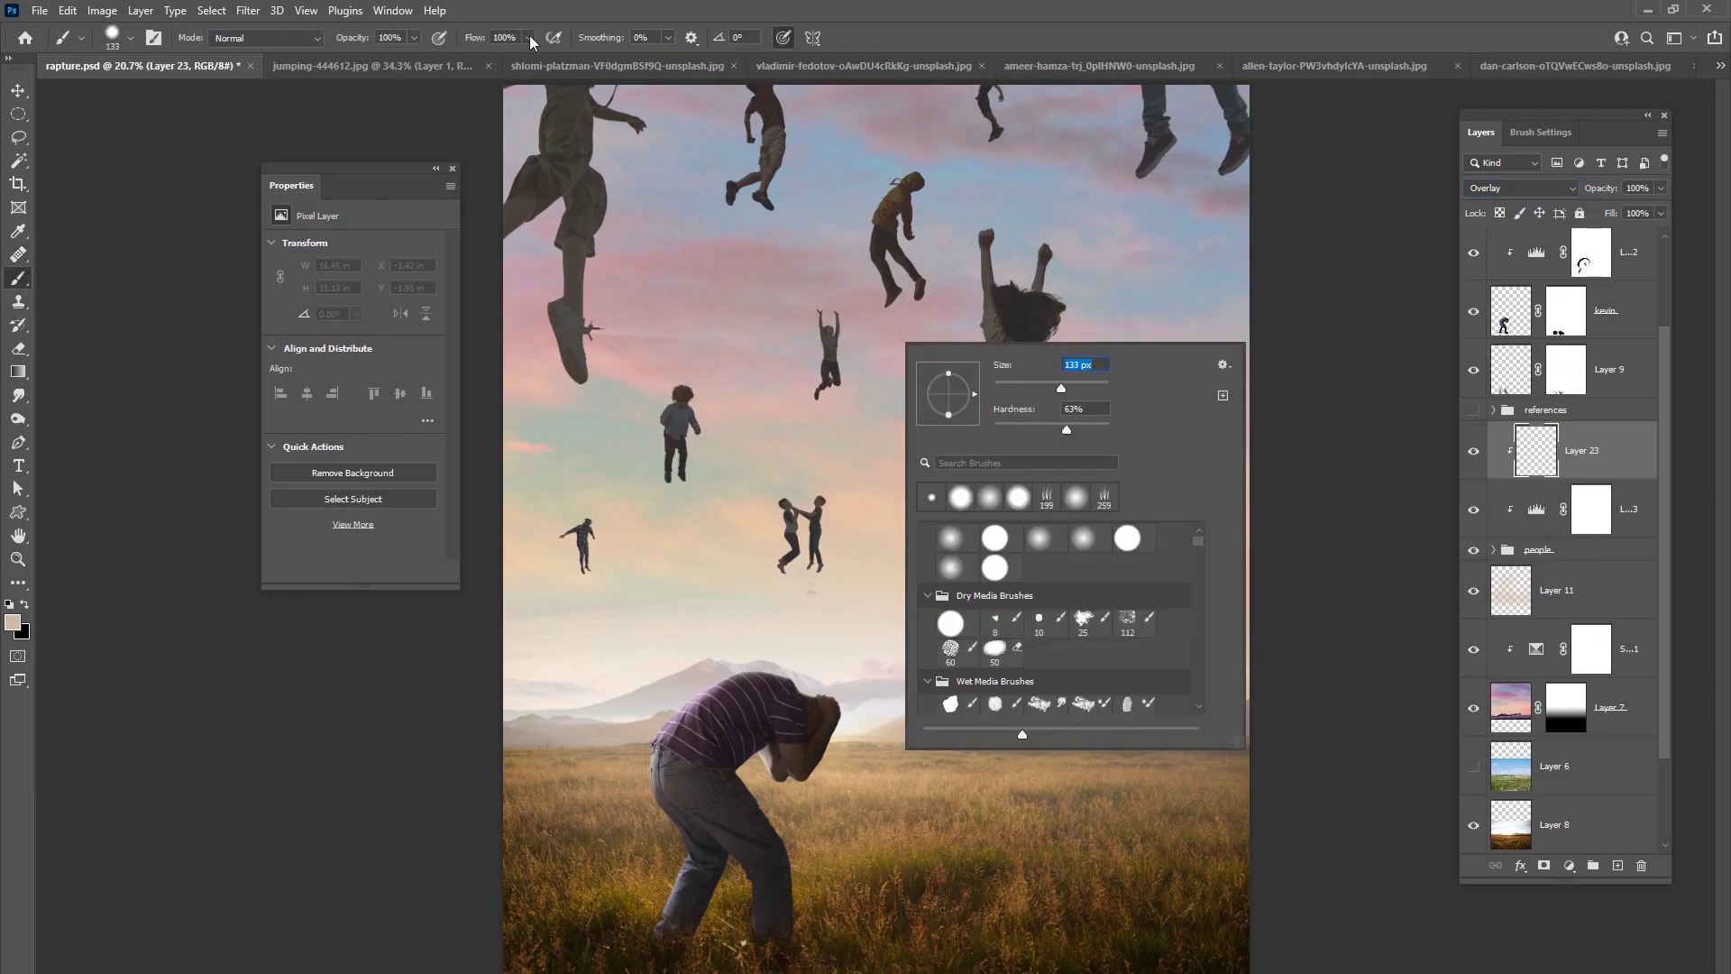
left_click_drag(530, 40, 448, 61)
left_click(1477, 452)
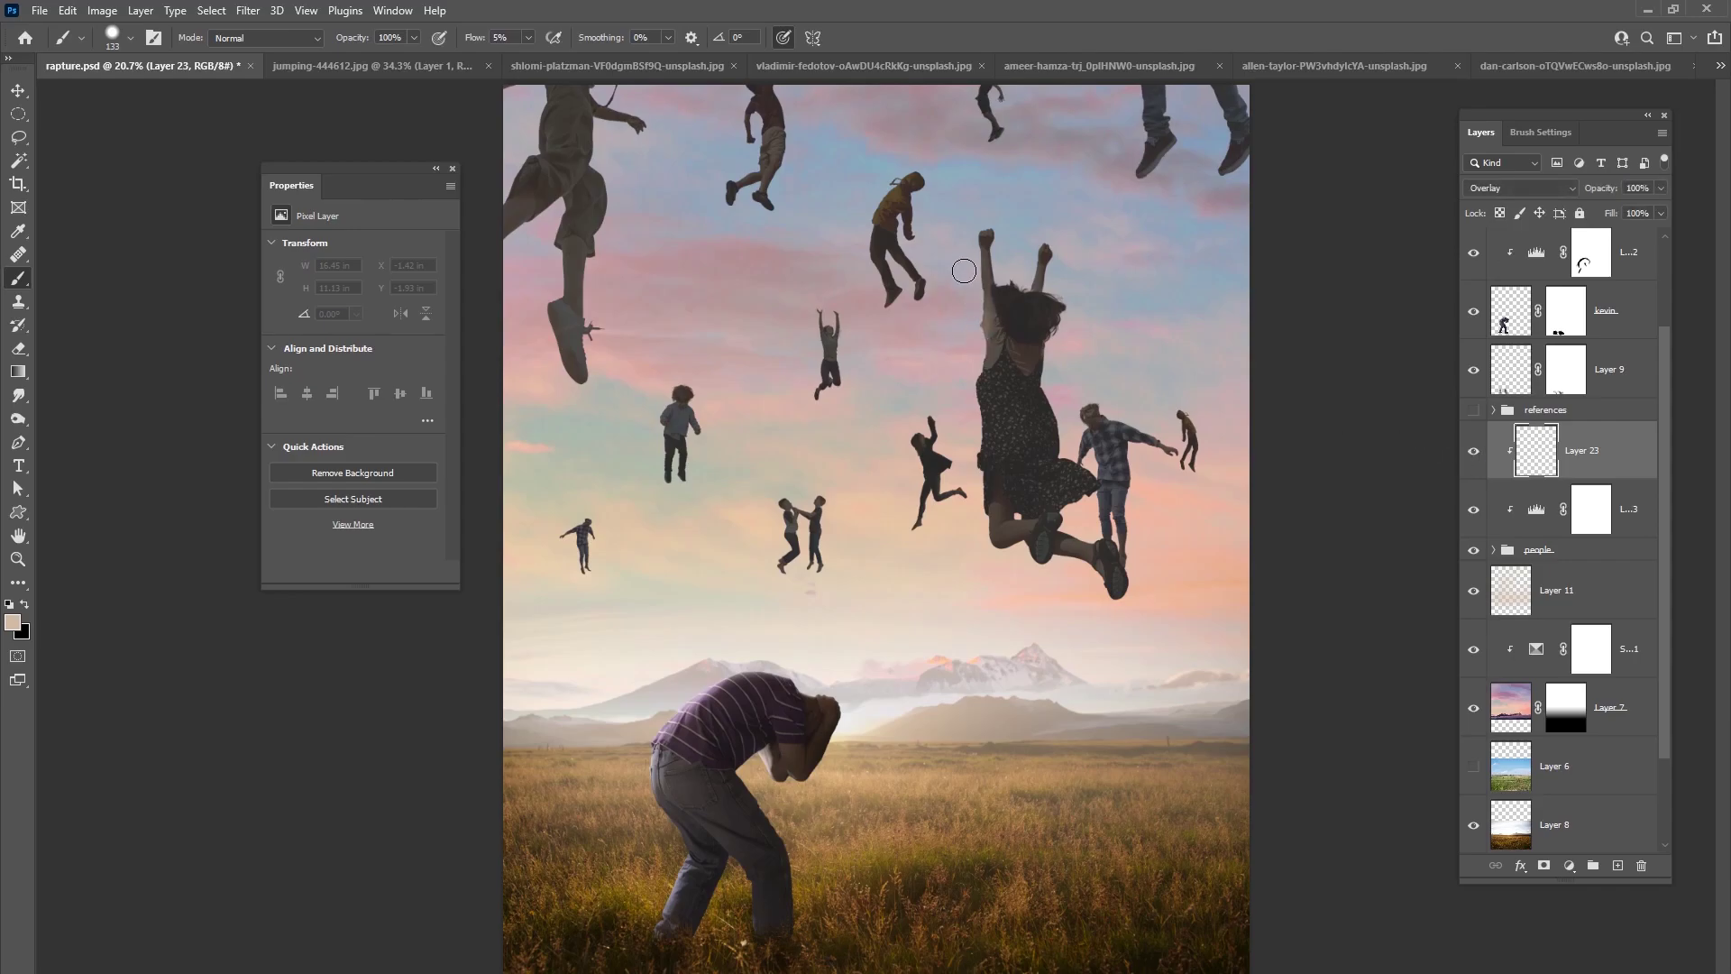
- Paint soft light on the edges of the large figures, including the girl in the dress, and compare with the effect hidden
left_click_drag(973, 271, 971, 387)
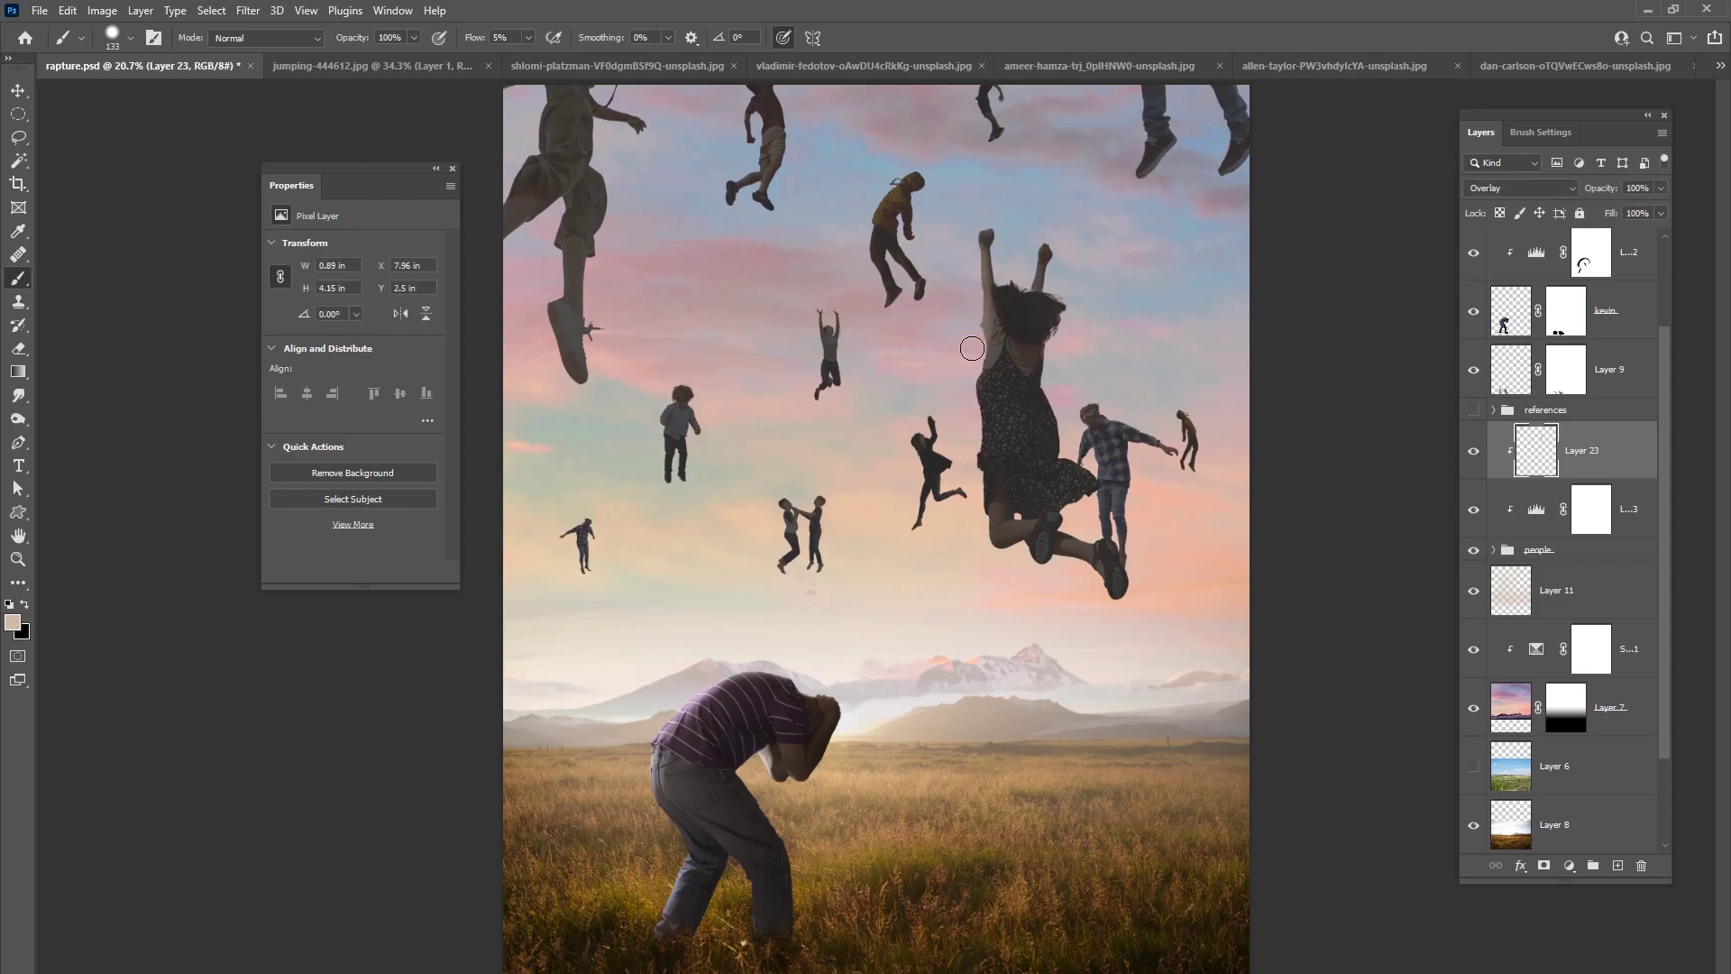
left_click_drag(1030, 242, 961, 385)
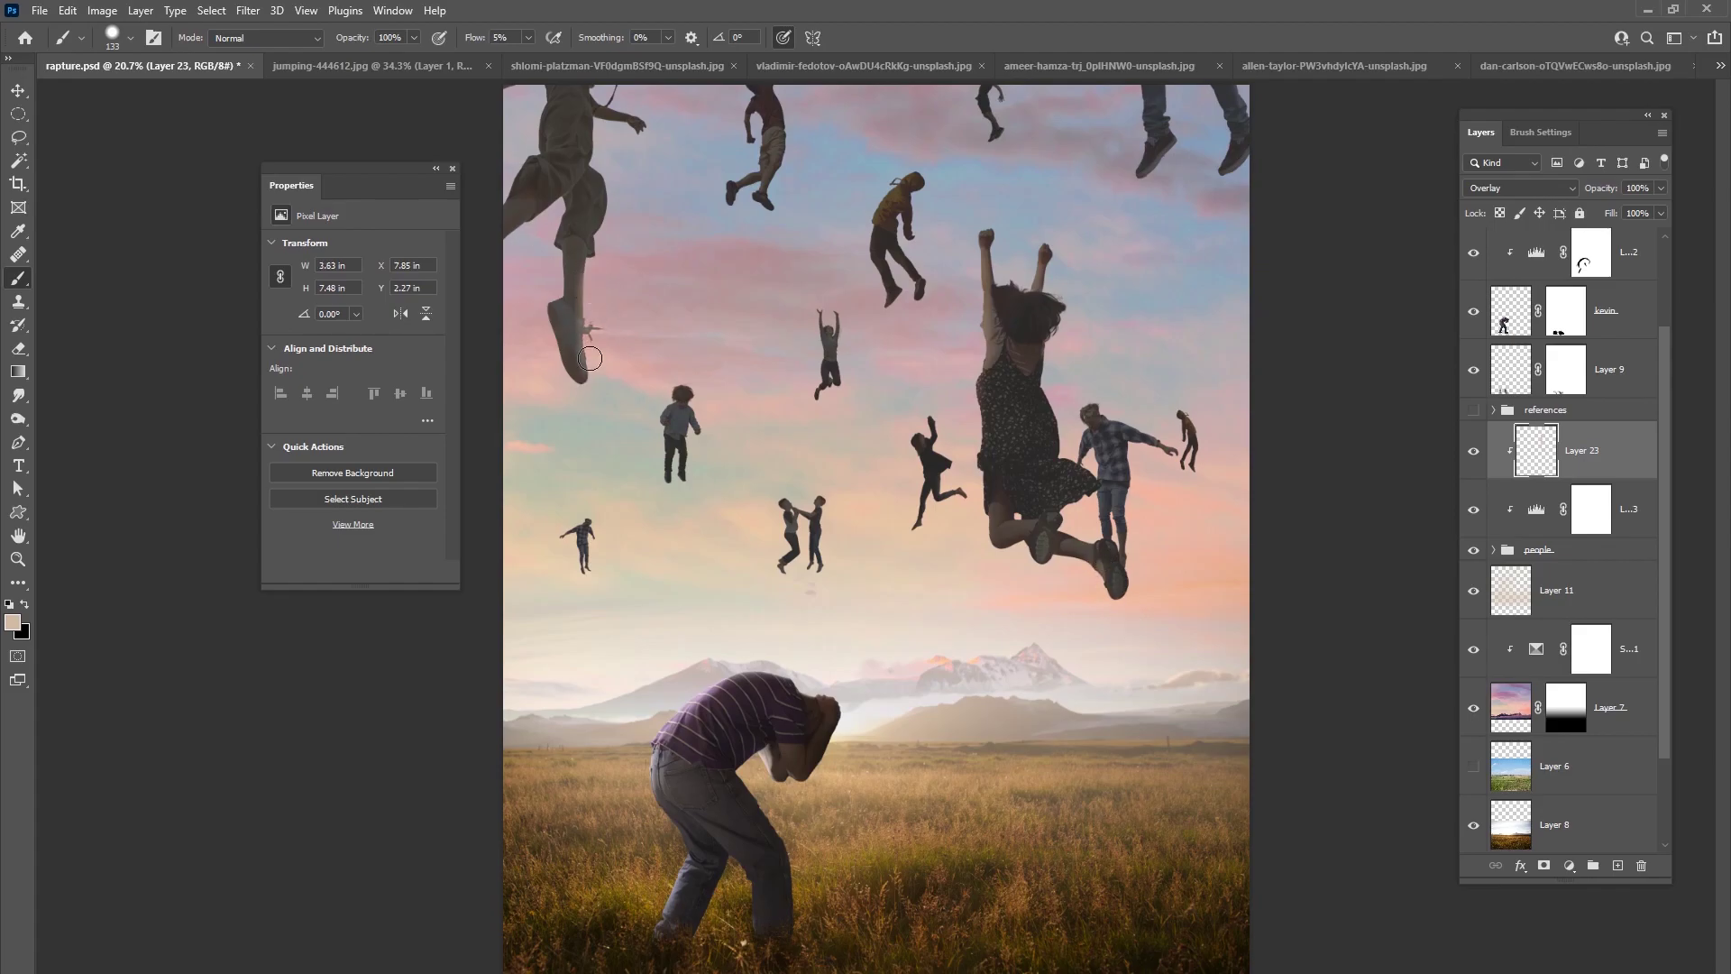
left_click_drag(599, 164, 602, 141)
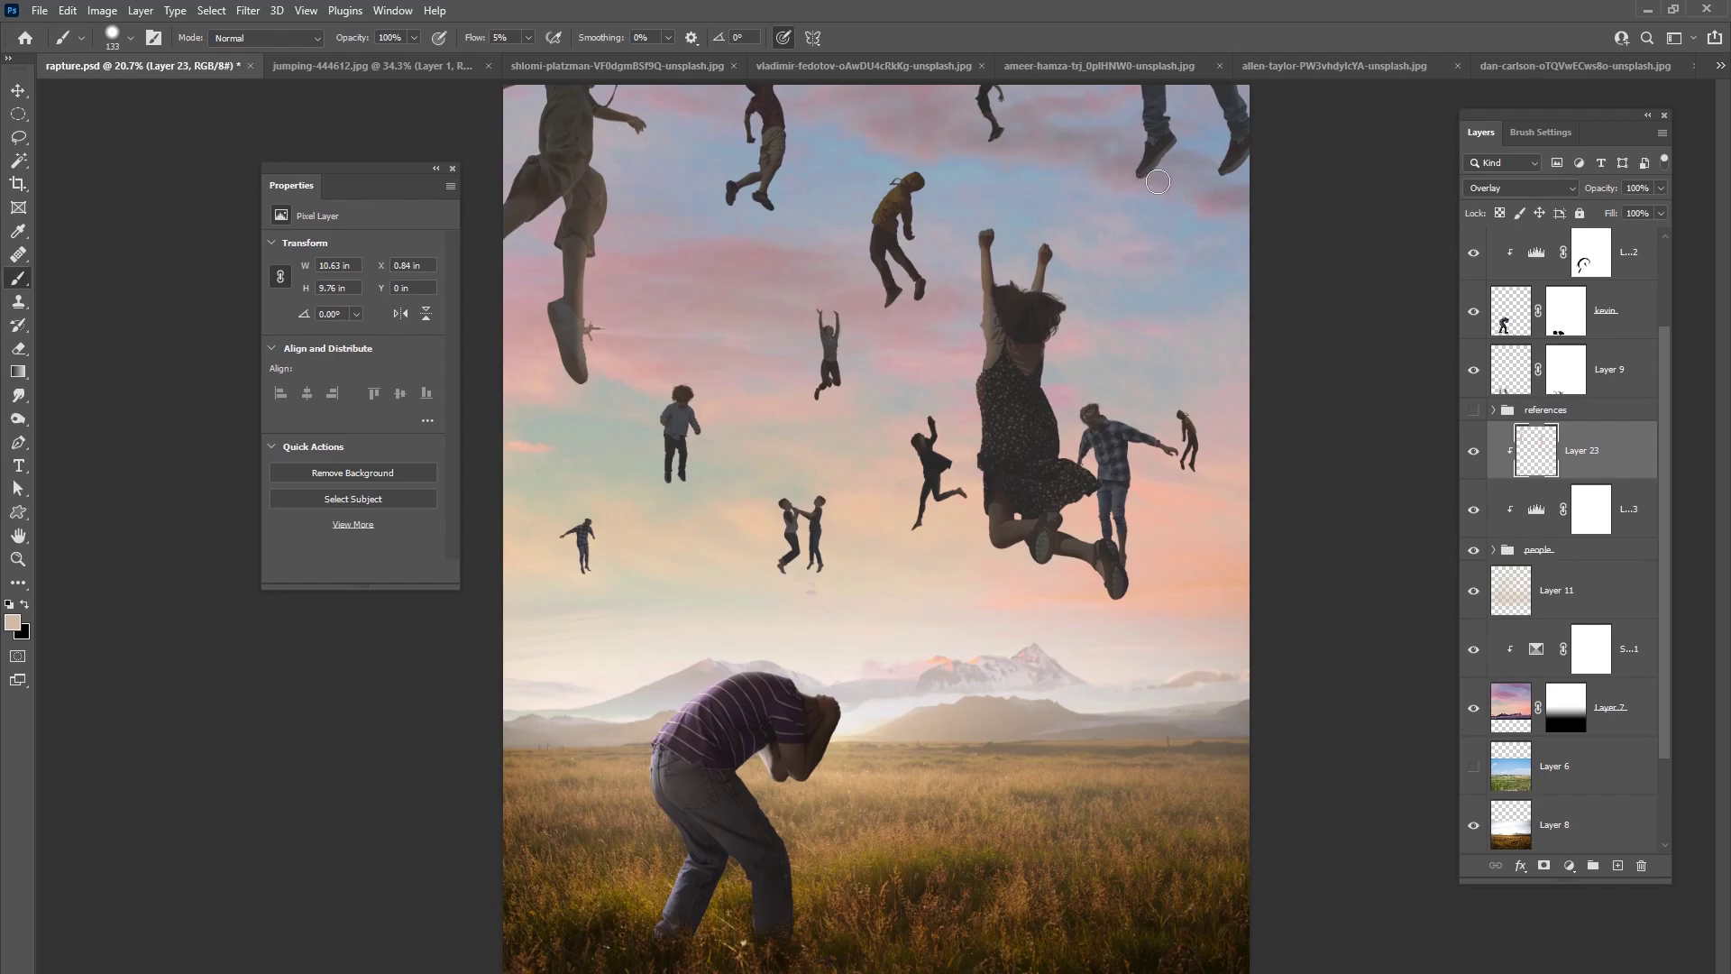
left_click(529, 37)
left_click(1128, 114)
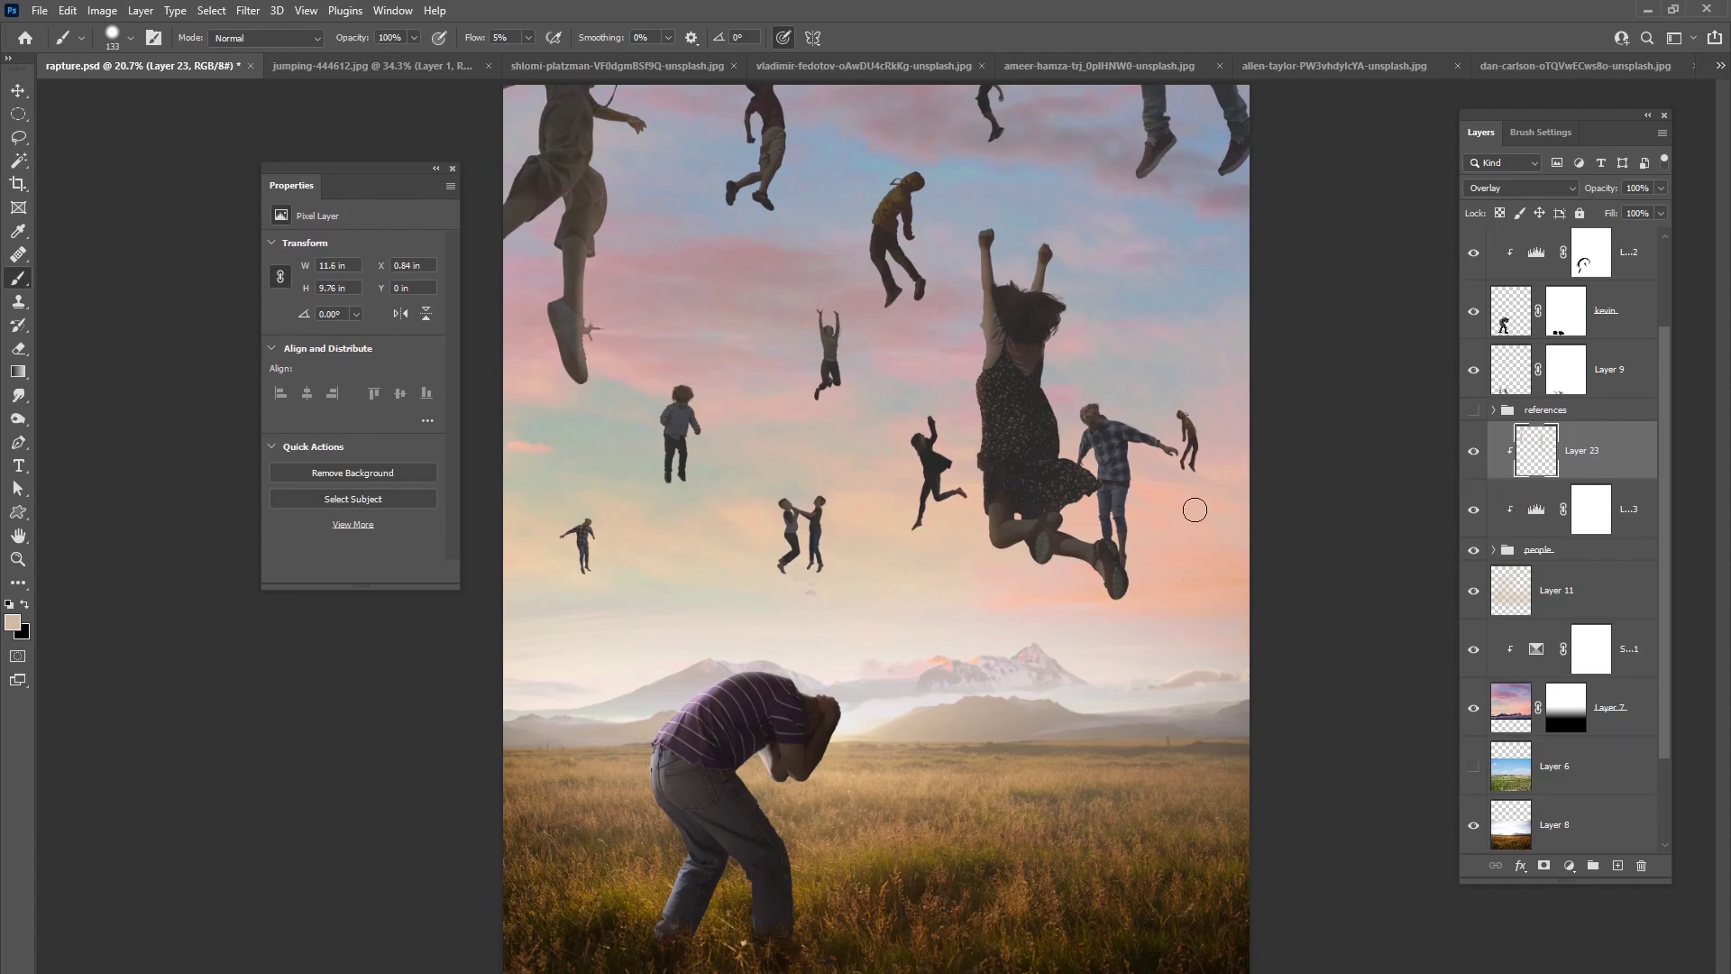
left_click_drag(1473, 511, 1472, 451)
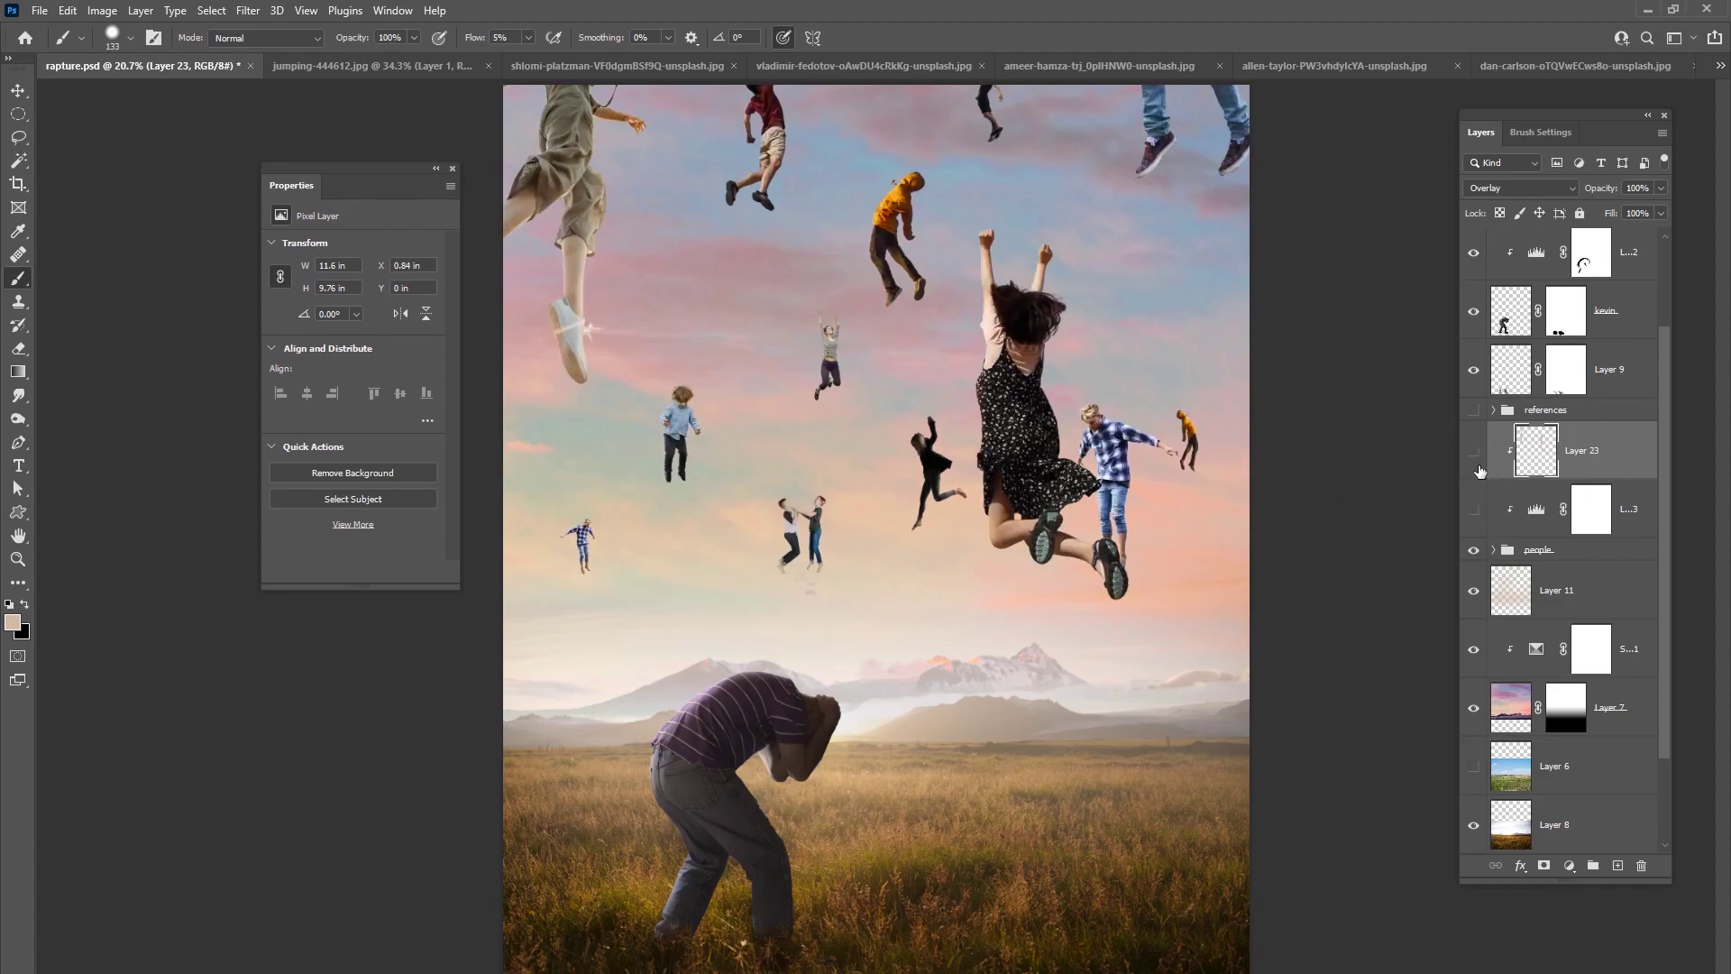
left_click_drag(1473, 513, 1473, 451)
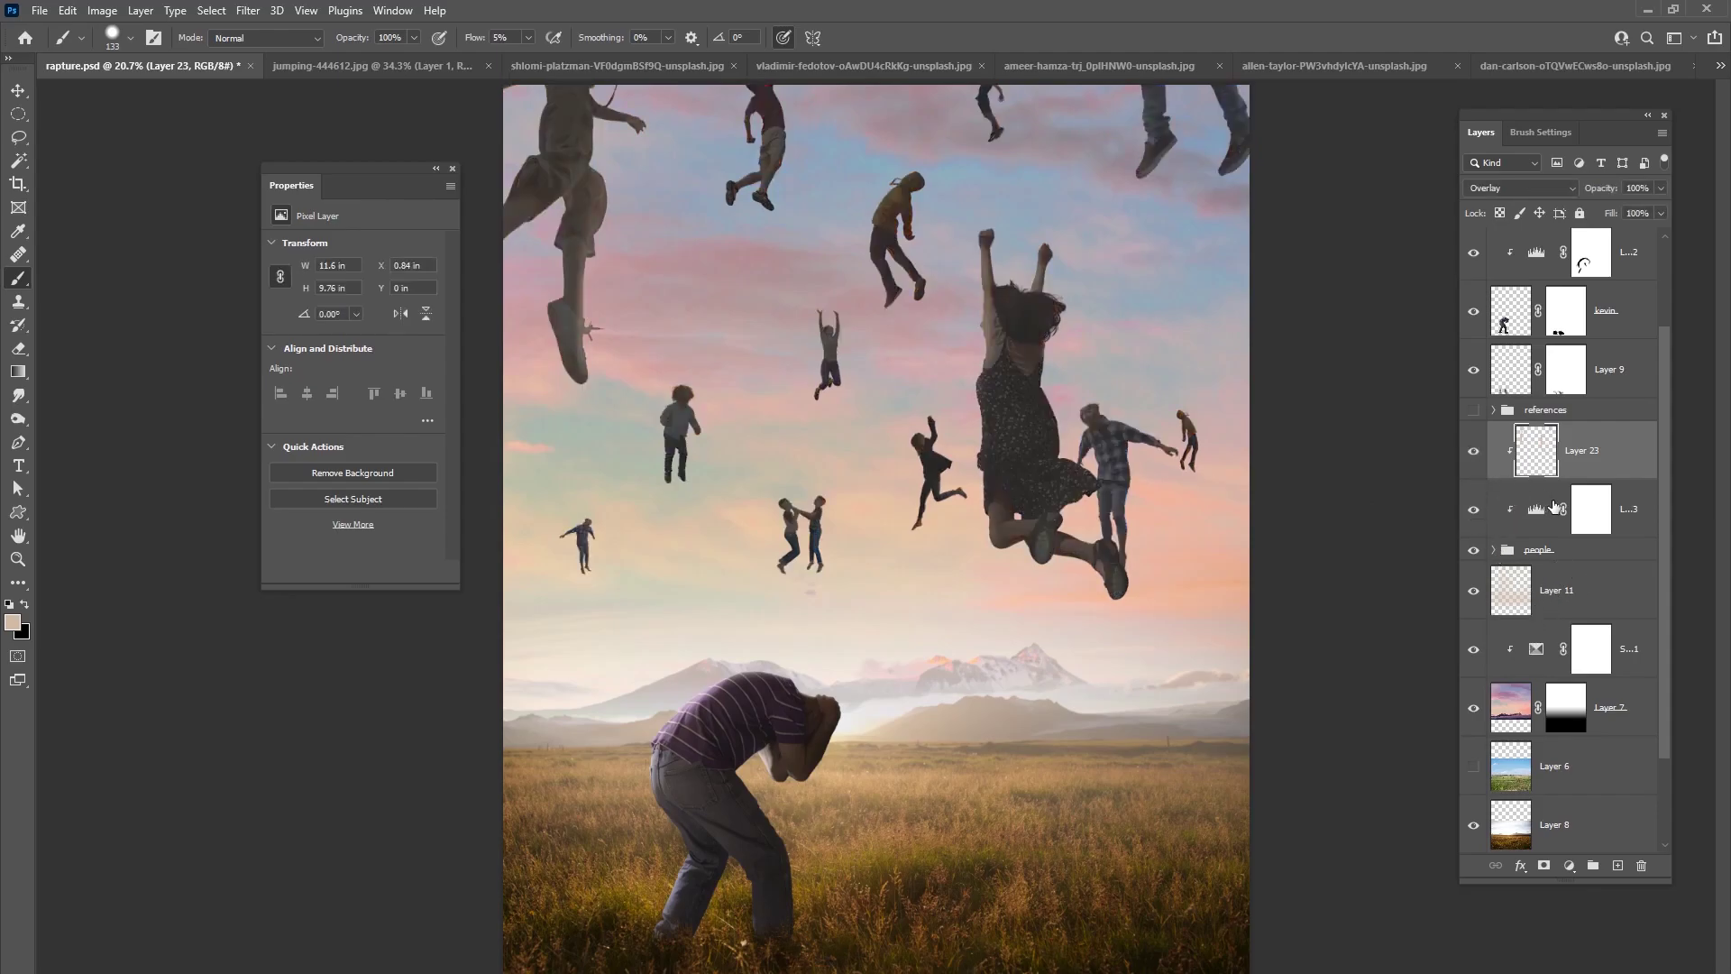
- Add another clipped layer above the Overlay layer and set up a soft brush of about 243 px at 4% flow
left_click_drag(1668, 494, 1667, 517)
left_click(1494, 511)
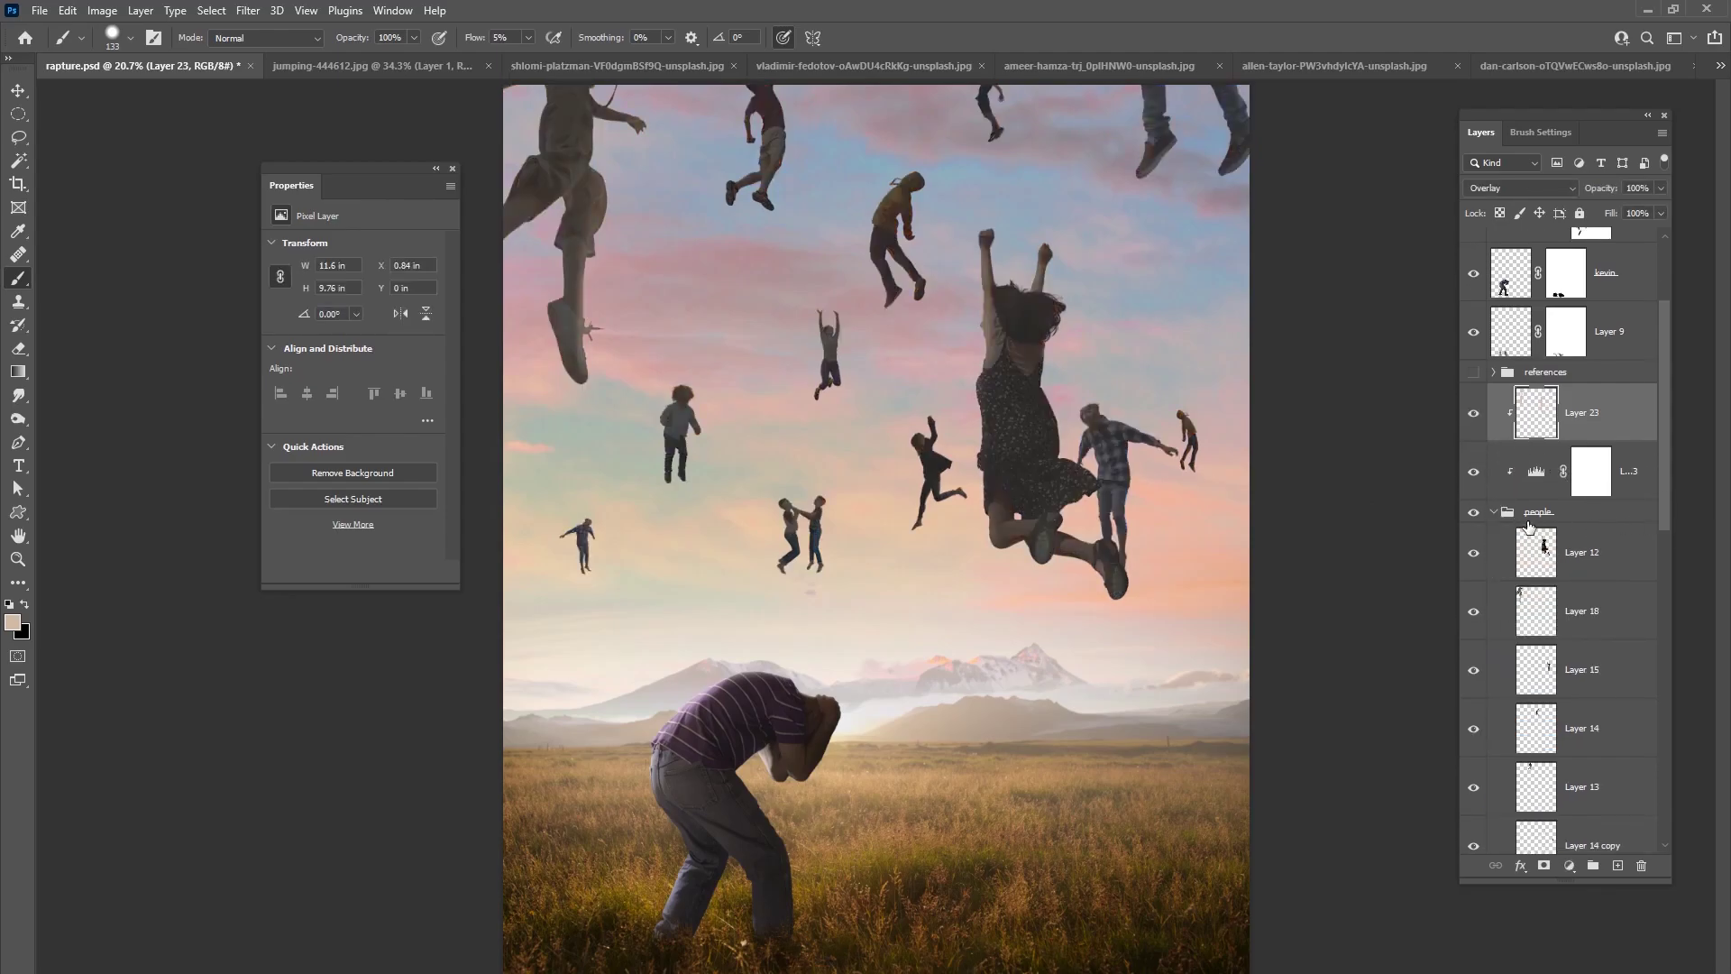
left_click(1494, 512)
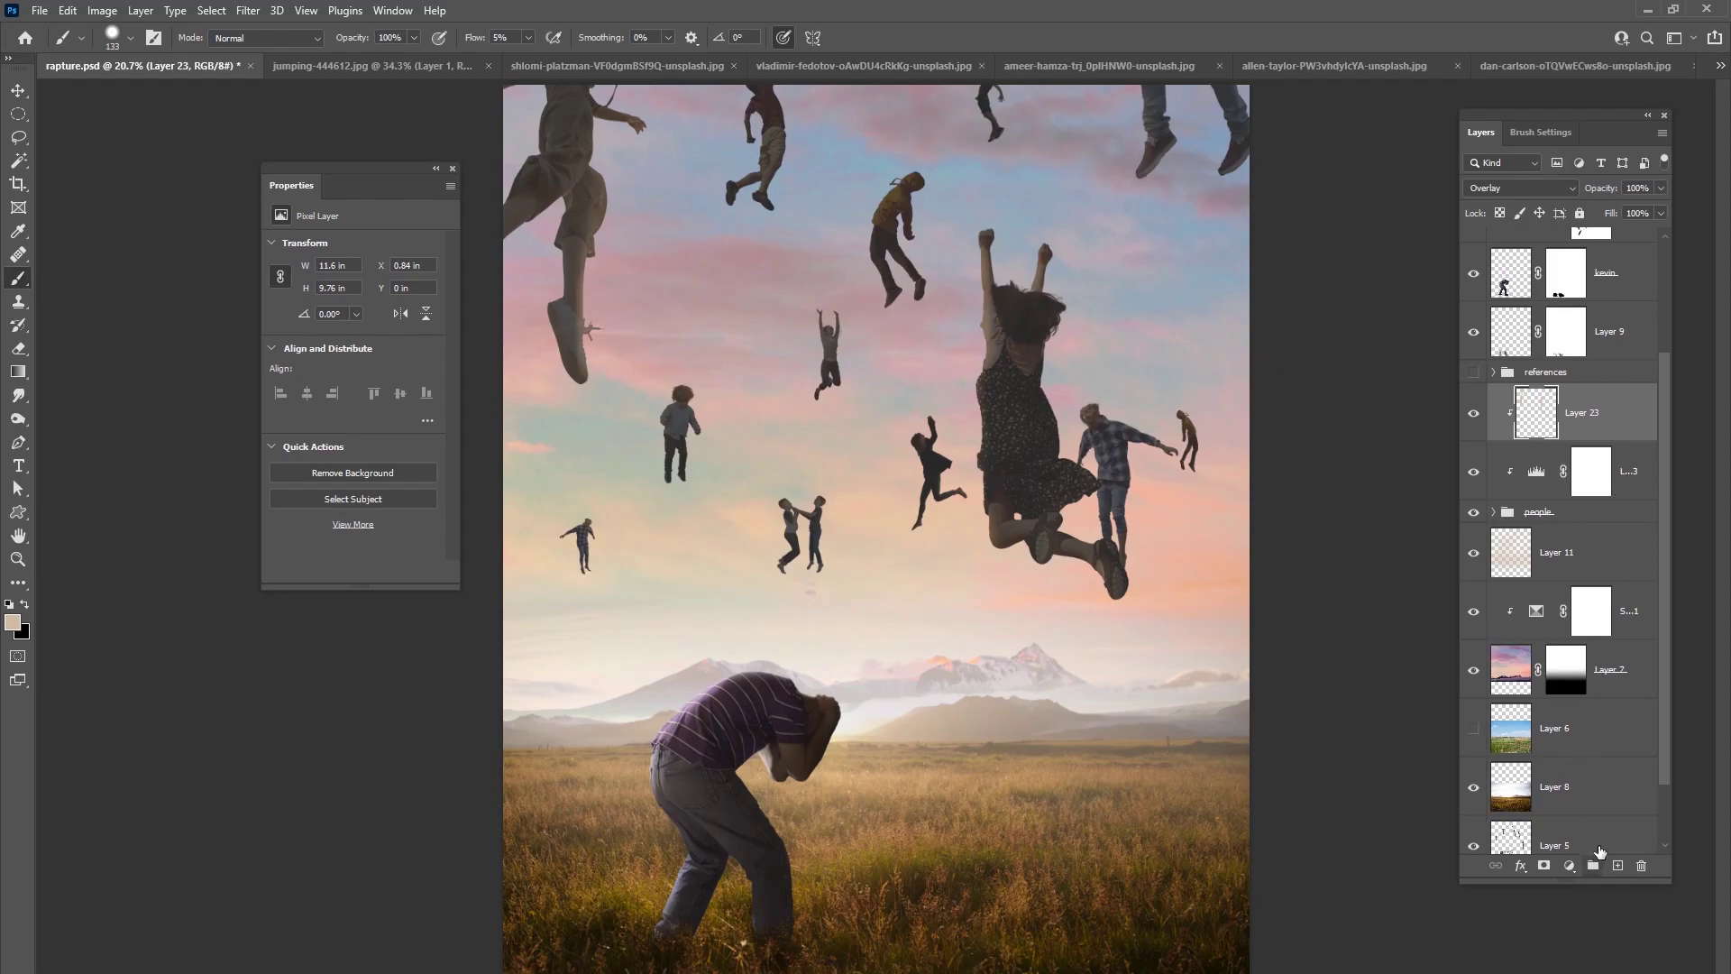
key("ctrl+shift+alt+n")
key("ctrl+alt+g")
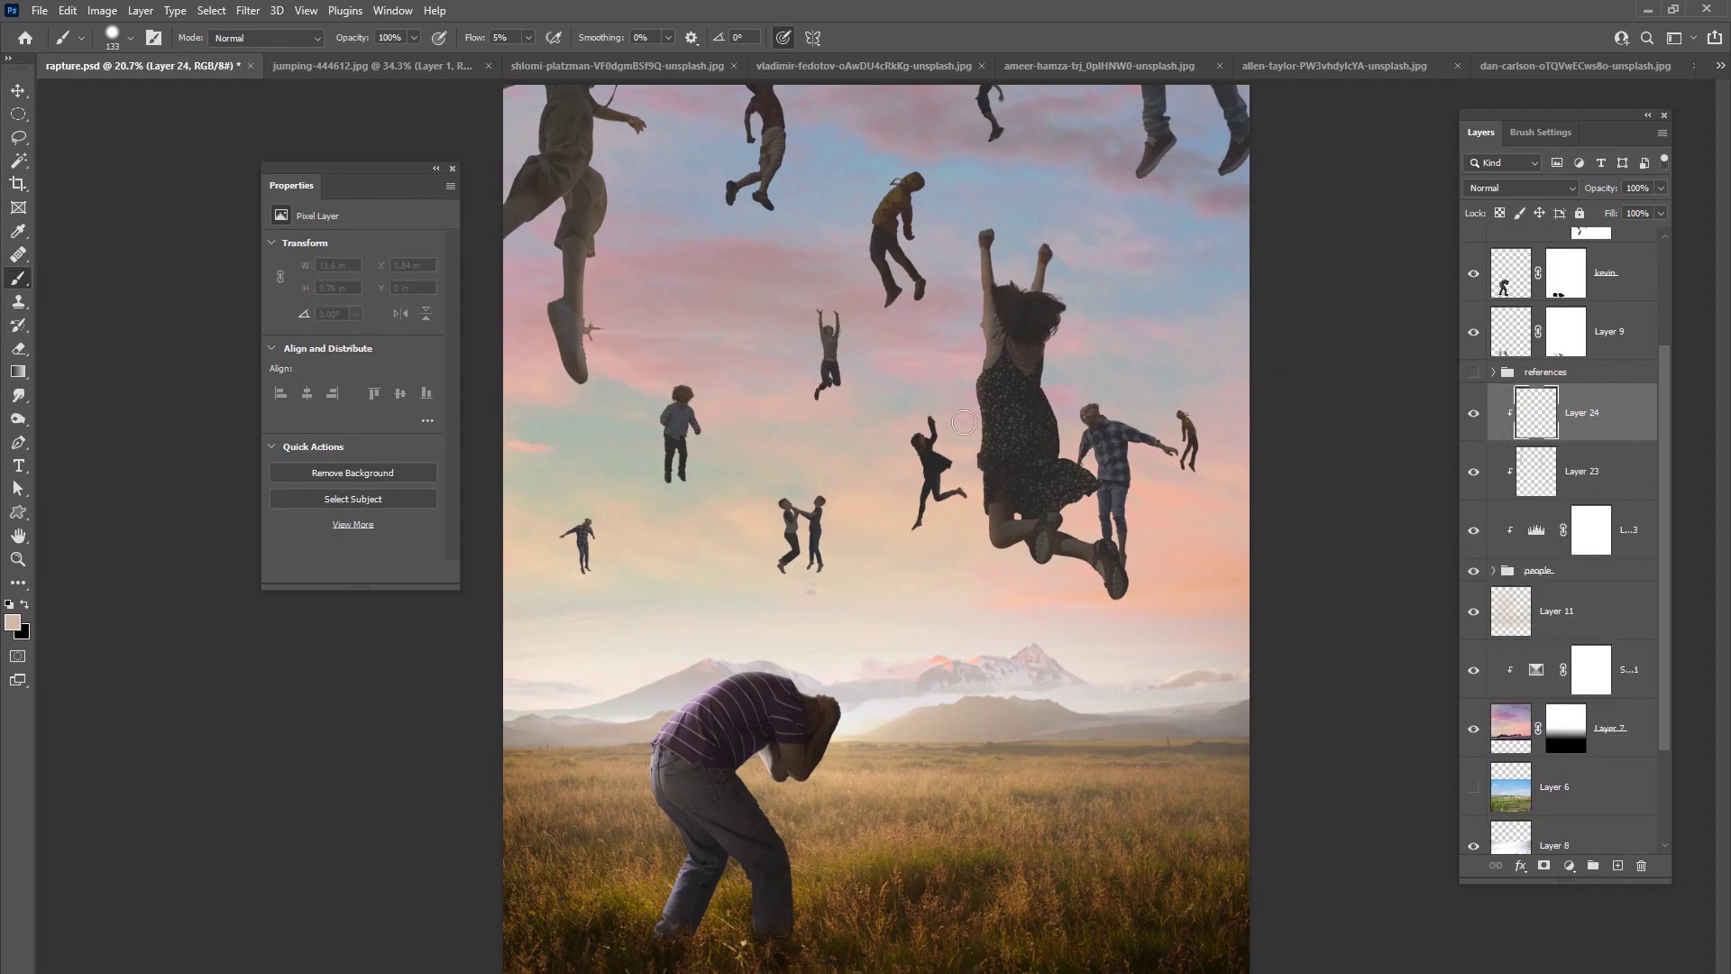
right_click(1071, 366)
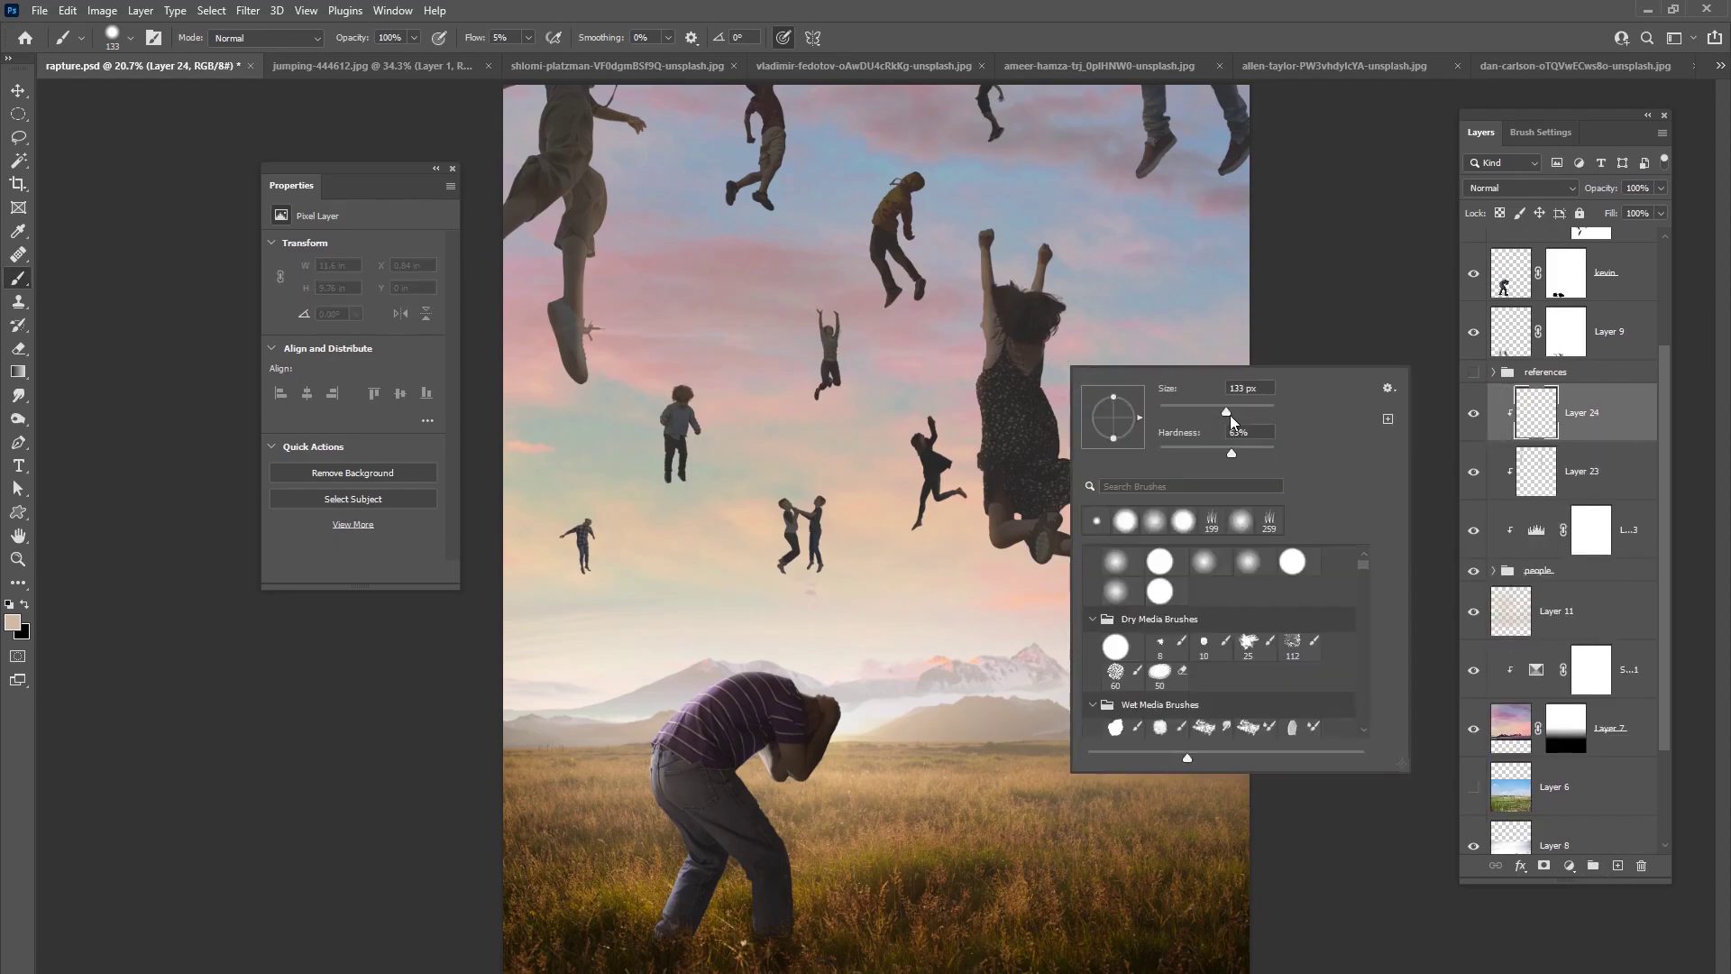
left_click(528, 38)
- Paint sampled sky colors as haze over the small arms-raised figure and the black-clad dancer beside the girl in the dress
left_click(866, 334, "alt")
left_click_drag(867, 335, 889, 322)
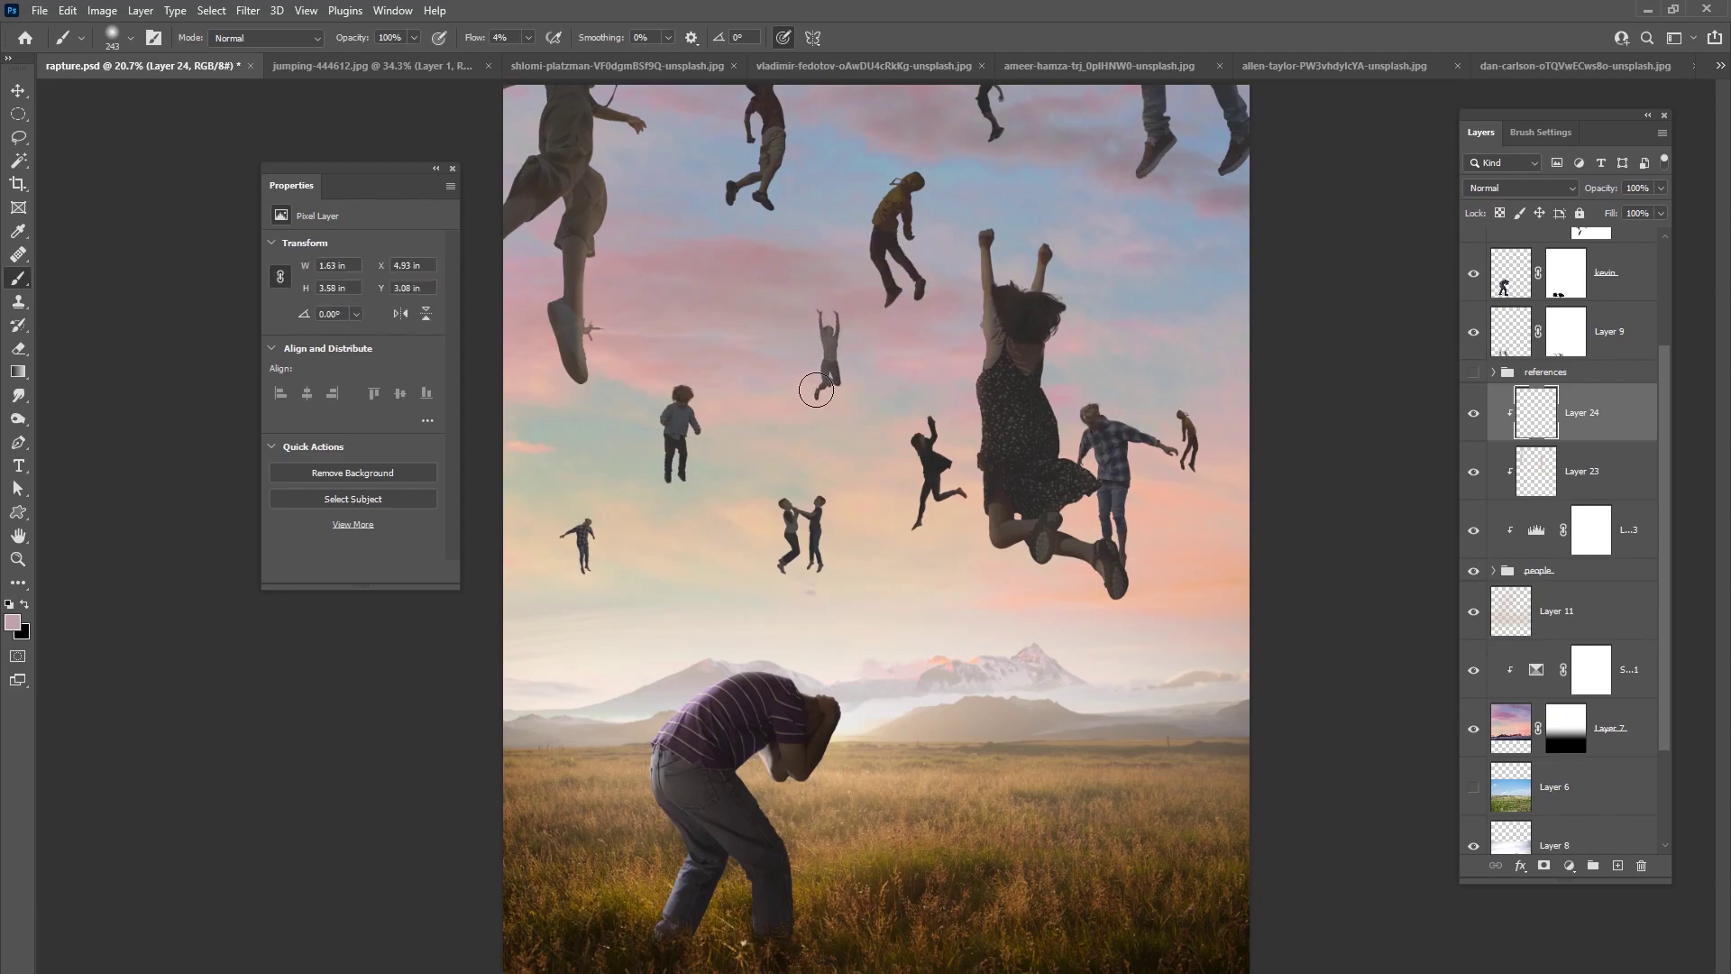
mouse_move(824, 318)
left_mouse_down()
mouse_move(851, 410)
mouse_move(814, 377)
mouse_move(886, 321)
mouse_move(846, 344)
mouse_move(831, 415)
mouse_move(831, 302)
mouse_move(810, 298)
mouse_move(807, 412)
mouse_move(843, 412)
left_mouse_up()
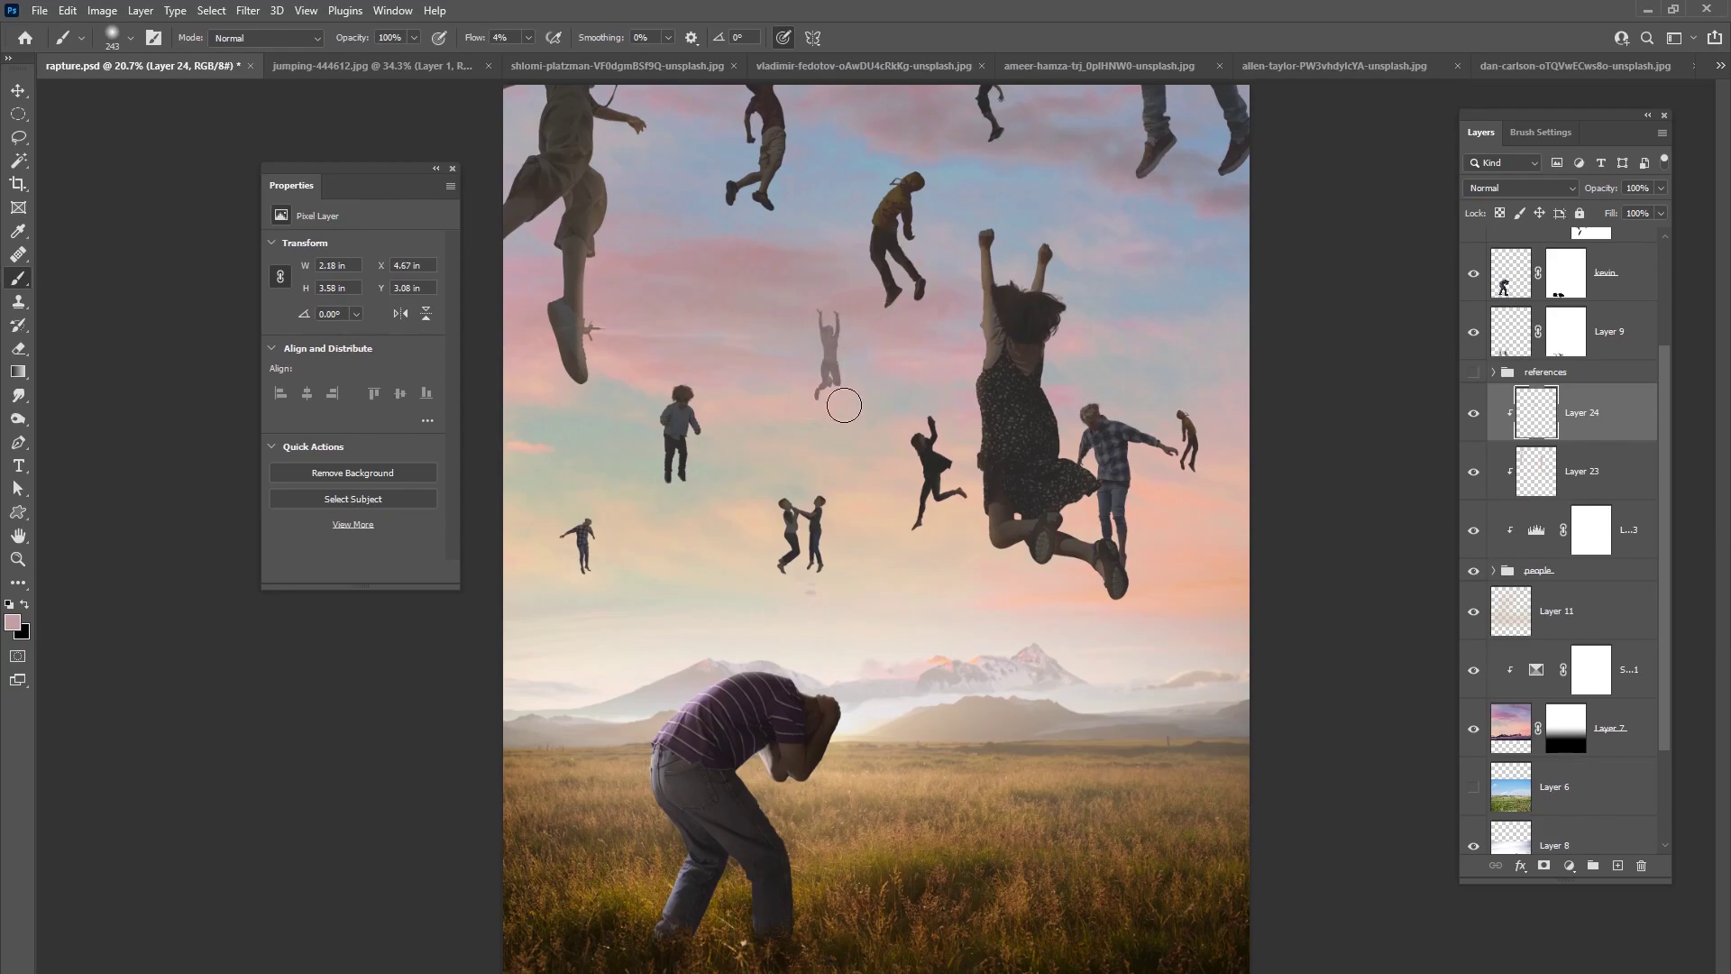
left_click(950, 434, "alt")
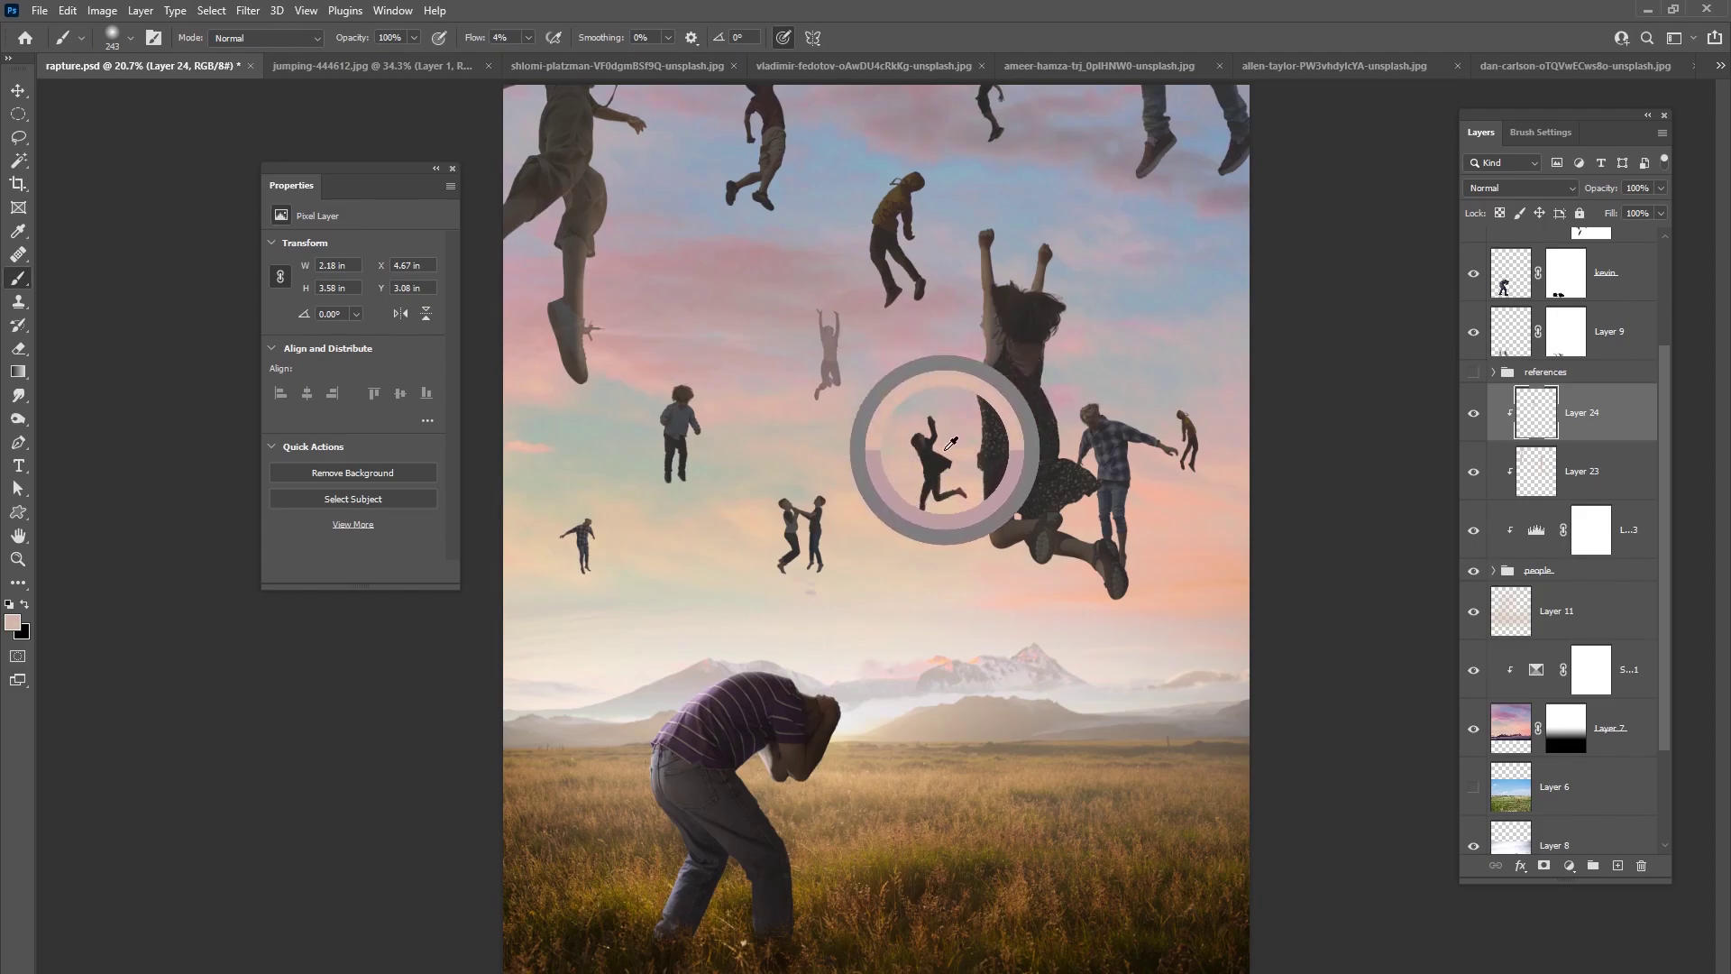
mouse_move(929, 428)
left_mouse_down()
mouse_move(908, 485)
mouse_move(946, 515)
mouse_move(943, 438)
left_mouse_up()
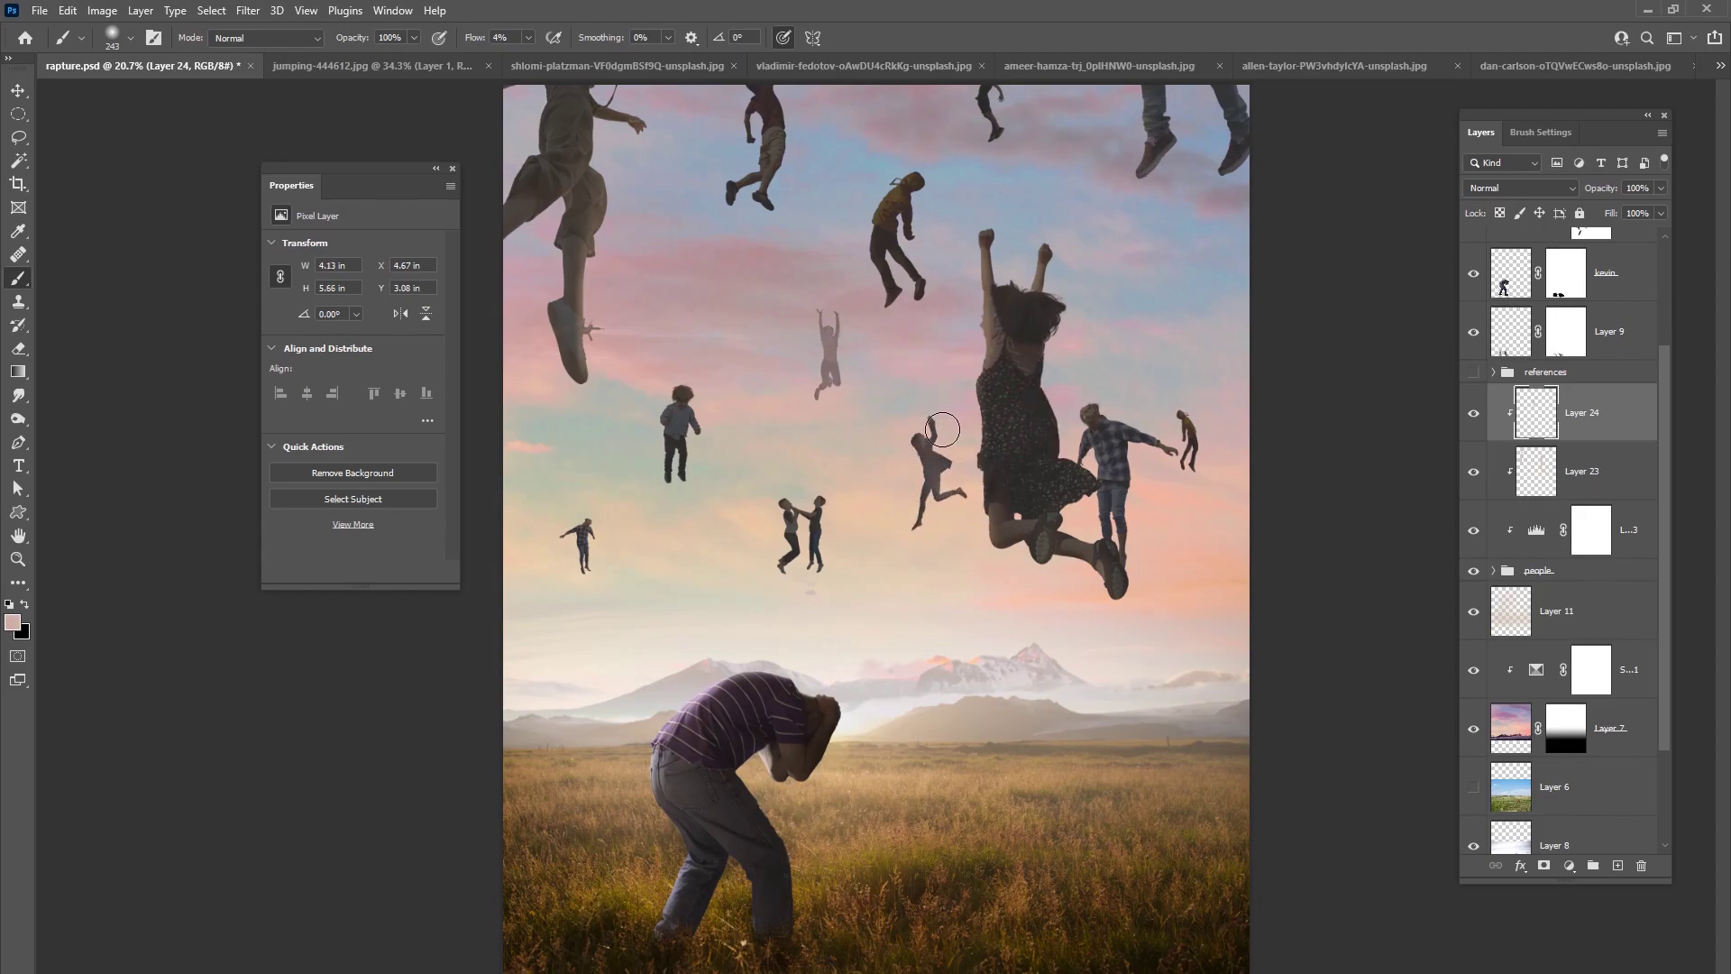
mouse_move(943, 498)
left_mouse_down()
mouse_move(930, 431)
mouse_move(916, 552)
mouse_move(921, 427)
left_mouse_up()
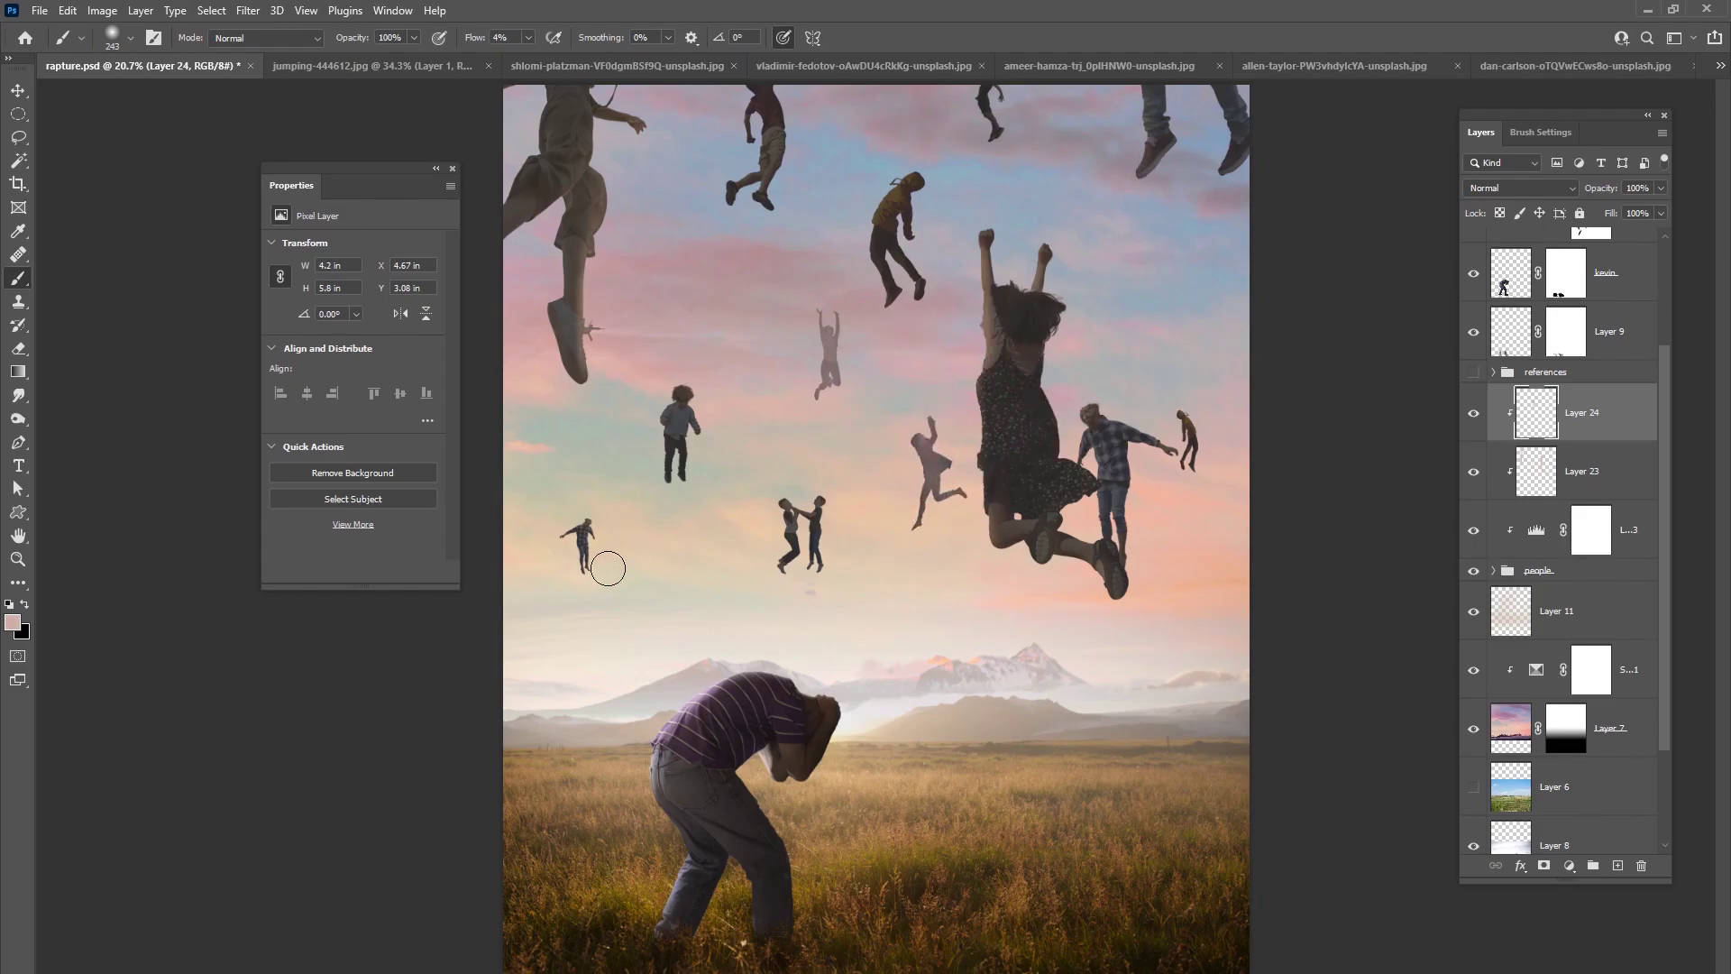
- Fade the tiny plaid-shirt figure above the mountains with haze in the sky color sampled beside it
left_click(604, 497, "alt")
mouse_move(584, 528)
left_mouse_down()
mouse_move(582, 575)
mouse_move(588, 530)
mouse_move(581, 551)
mouse_move(564, 532)
mouse_move(585, 509)
mouse_move(556, 535)
mouse_move(595, 614)
mouse_move(587, 495)
left_mouse_up()
left_click(603, 503, "alt")
left_click_drag(617, 581, 600, 523)
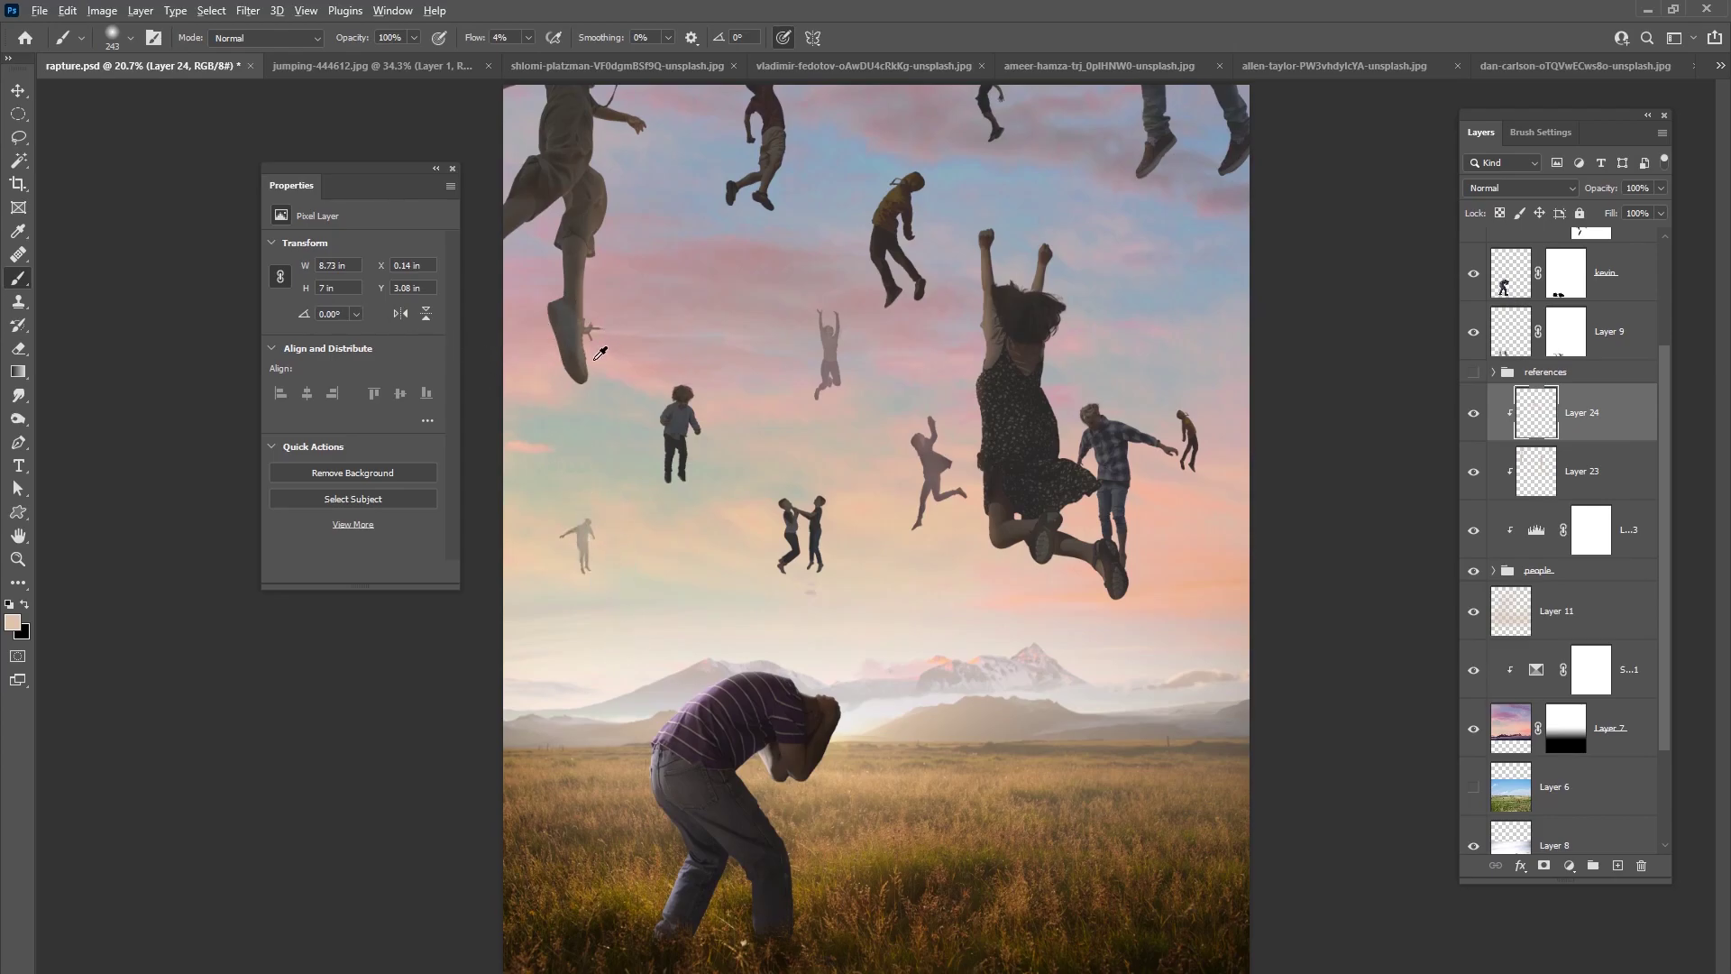
- Haze the figure in the red shirt, the small figure at the canvas's upper edge and the yellow-hoodie figure with sampled sky colors
left_click(773, 237, "alt")
right_click(773, 225)
mouse_move(779, 126)
left_mouse_down()
mouse_move(726, 166)
mouse_move(771, 167)
left_mouse_up()
mouse_move(993, 124)
left_mouse_down()
mouse_move(992, 110)
mouse_move(992, 154)
mouse_move(1003, 98)
left_mouse_up()
left_click(1025, 114, "alt")
mouse_move(885, 278)
left_mouse_down()
mouse_move(871, 231)
mouse_move(899, 203)
mouse_move(900, 282)
mouse_move(904, 200)
left_mouse_up()
- Blend the lower part of the arms-raised figure and the small hooded figure near the canvas's right edge into the sky
left_click(857, 385, "alt")
left_click_drag(838, 385, 830, 433)
left_click(1196, 475, "alt")
mouse_move(1199, 470)
left_mouse_down()
mouse_move(1185, 400)
mouse_move(1203, 467)
mouse_move(1168, 502)
mouse_move(1188, 521)
mouse_move(1185, 482)
left_mouse_up()
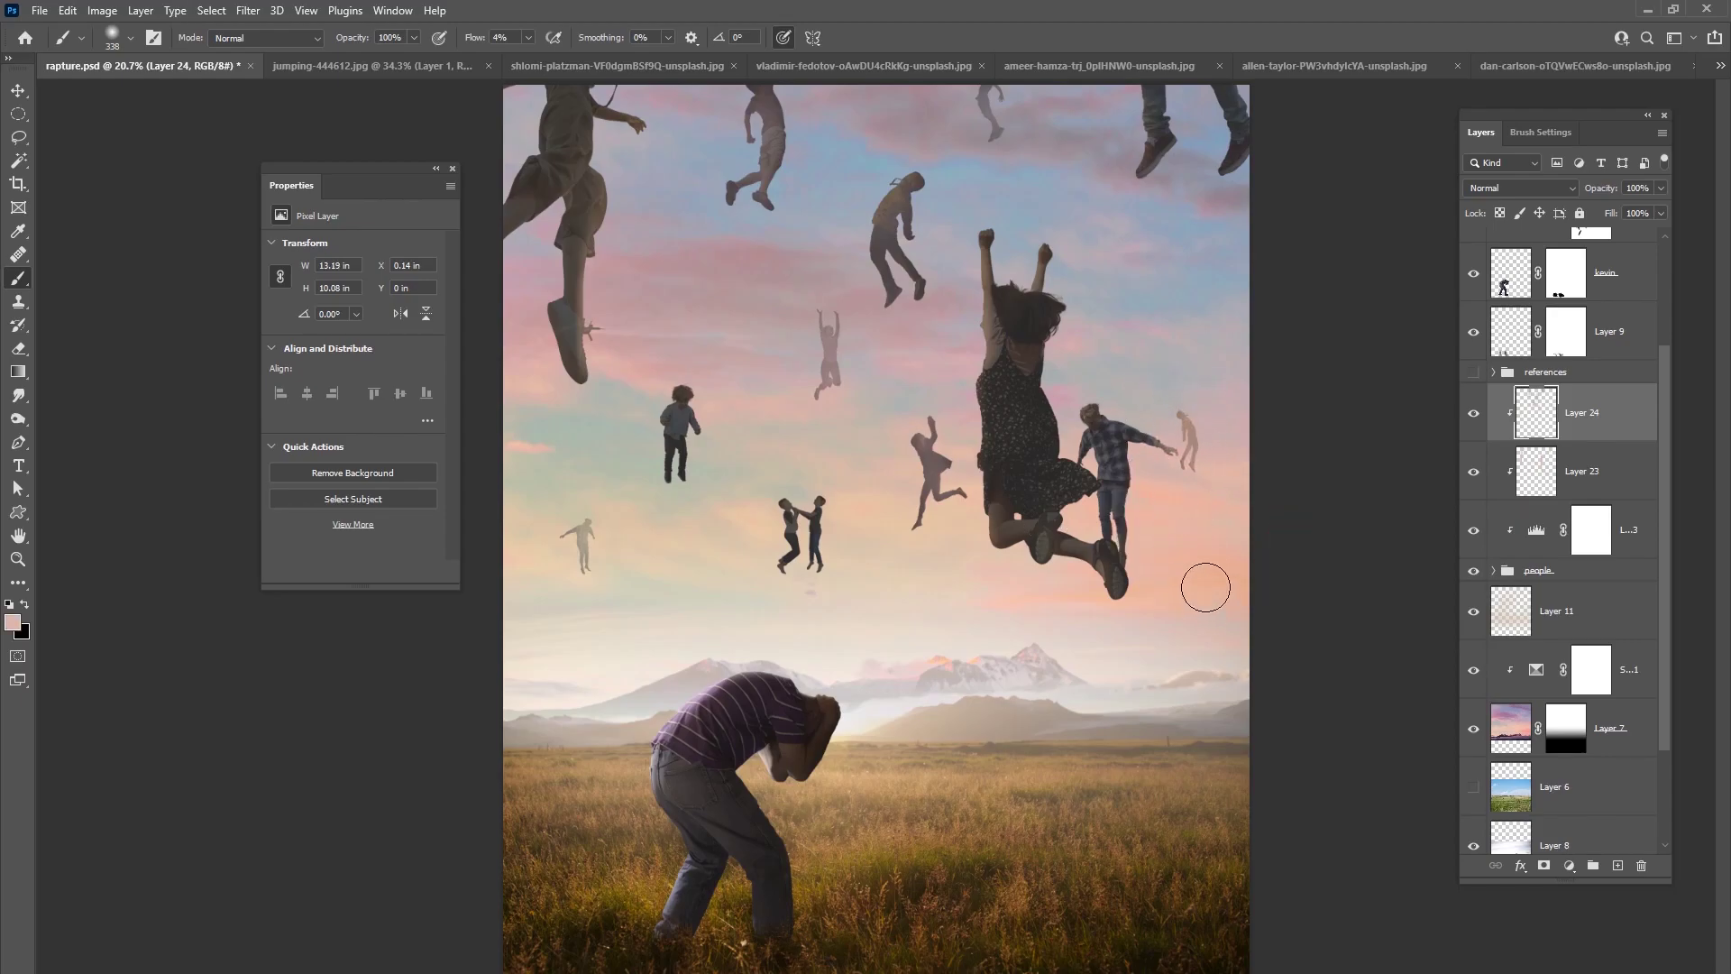
right_click(1176, 437)
left_click(1136, 436, "alt")
left_click(1188, 436, "alt")
- Enlarge the soft brush to about 385 px and haze the boy in the plaid shirt behind the girl with sampled pink sky
right_click(1187, 462)
key("Return")
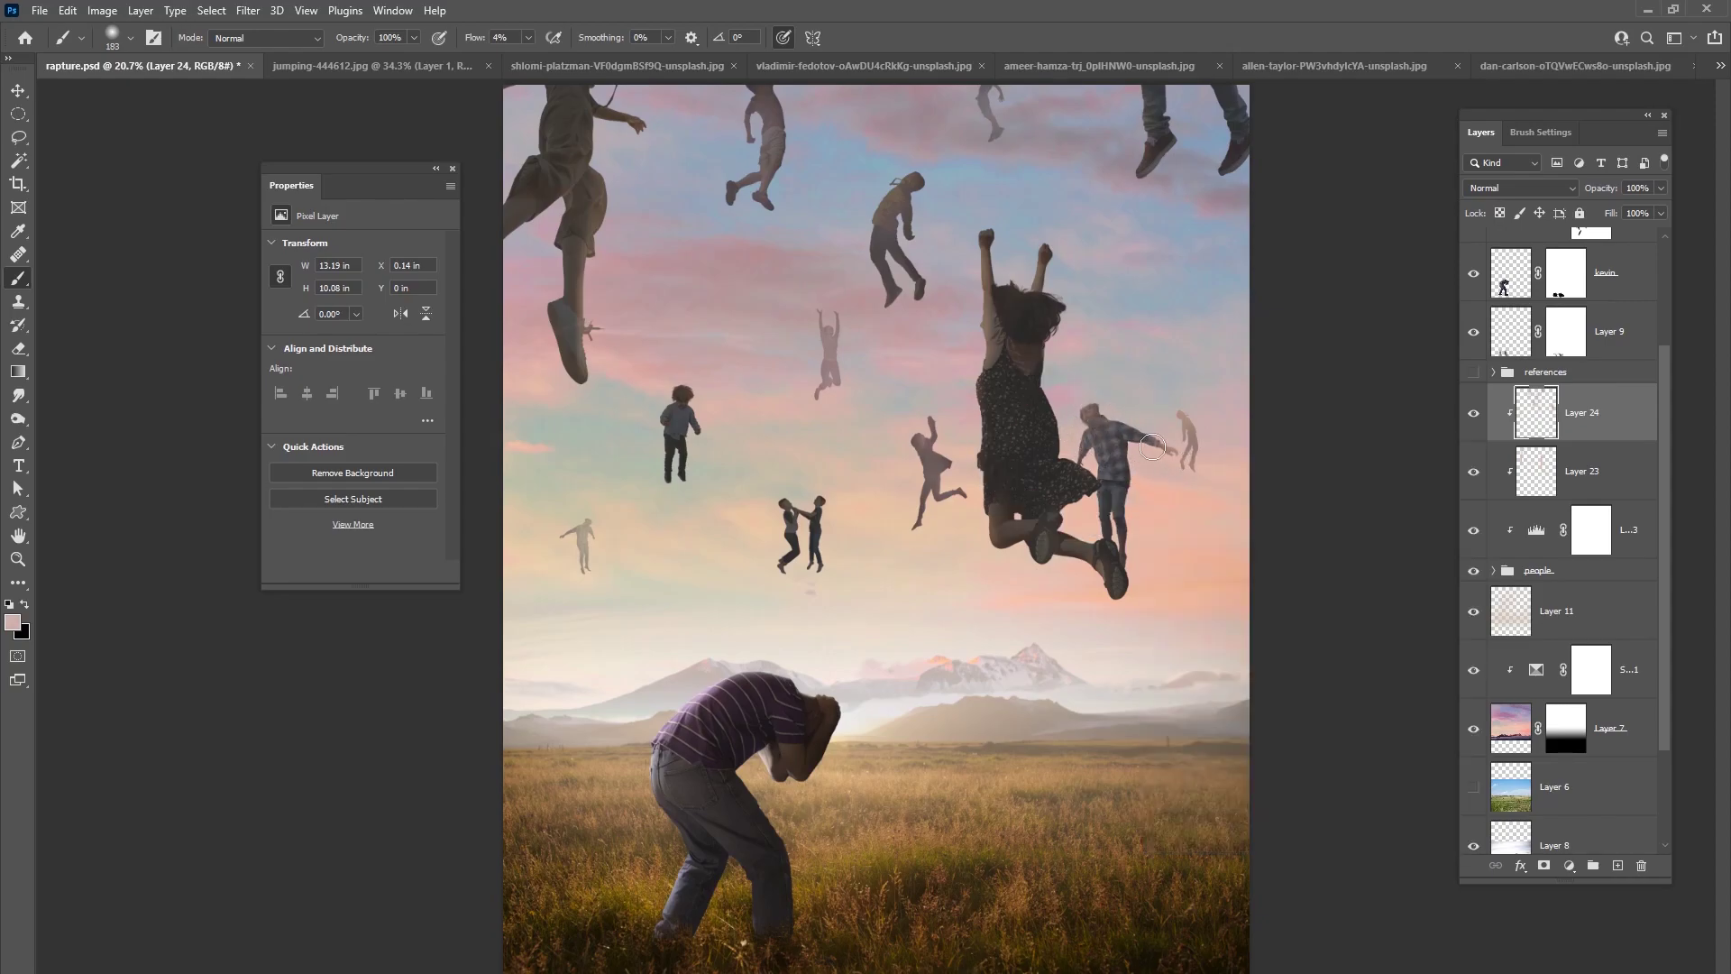
right_click(1260, 467)
key("Escape")
right_click(1230, 462)
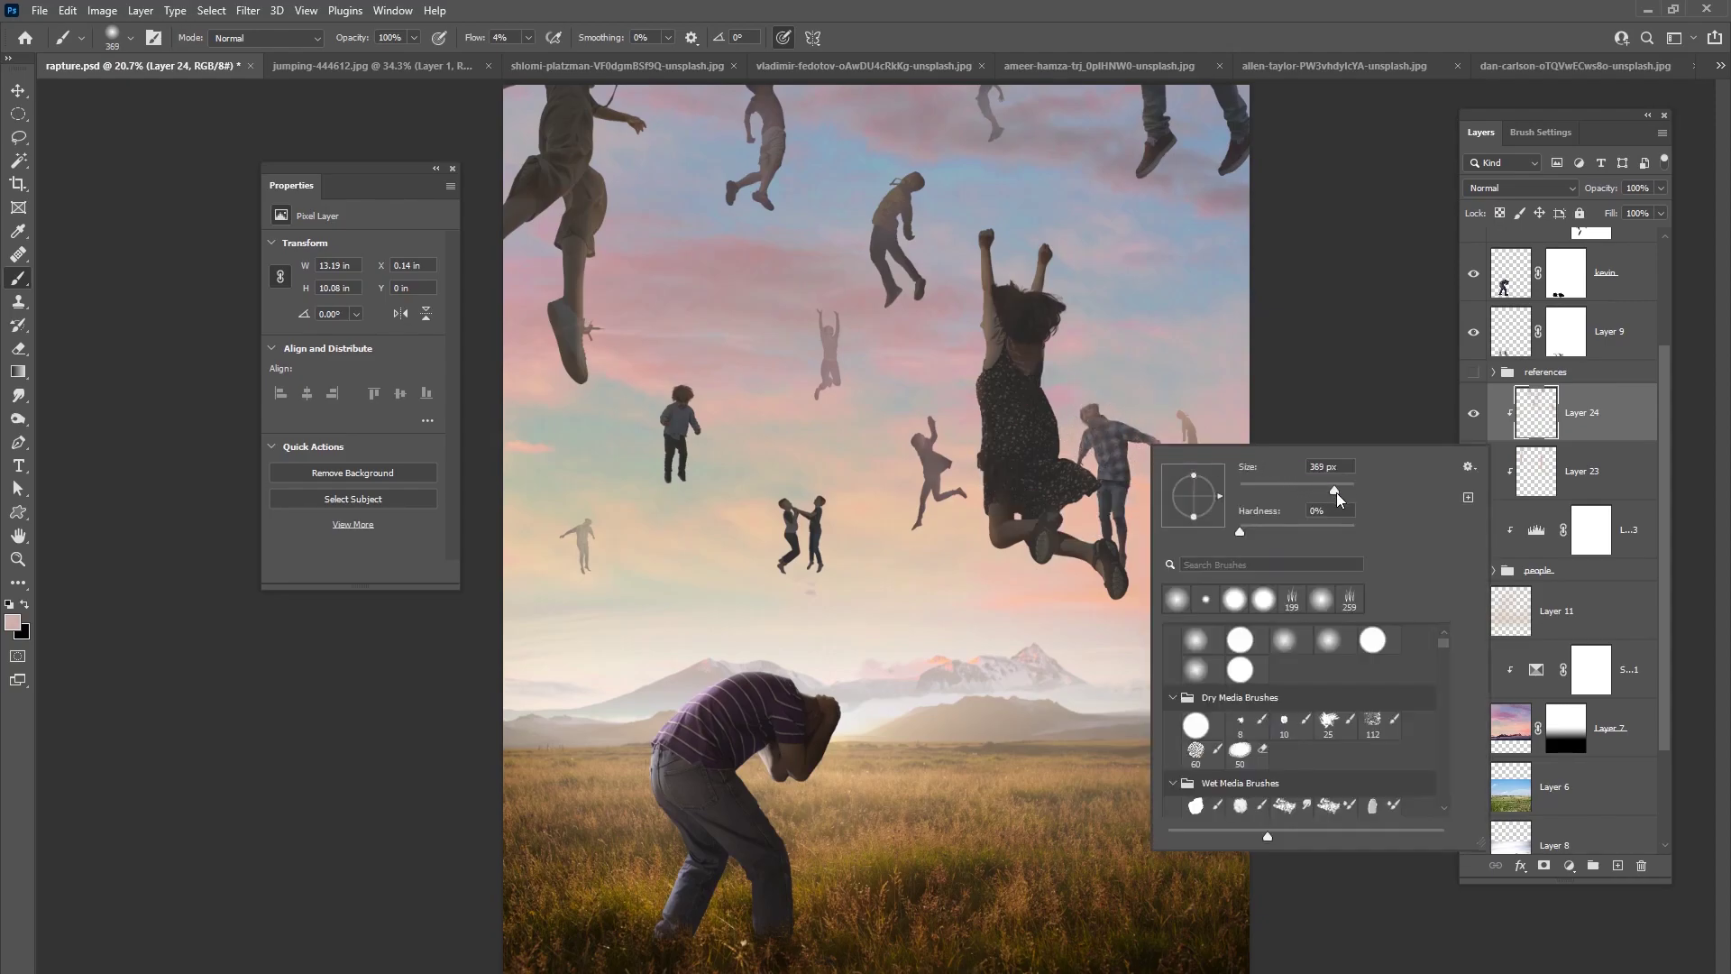
left_click_drag(1334, 492, 1339, 492)
key("Return")
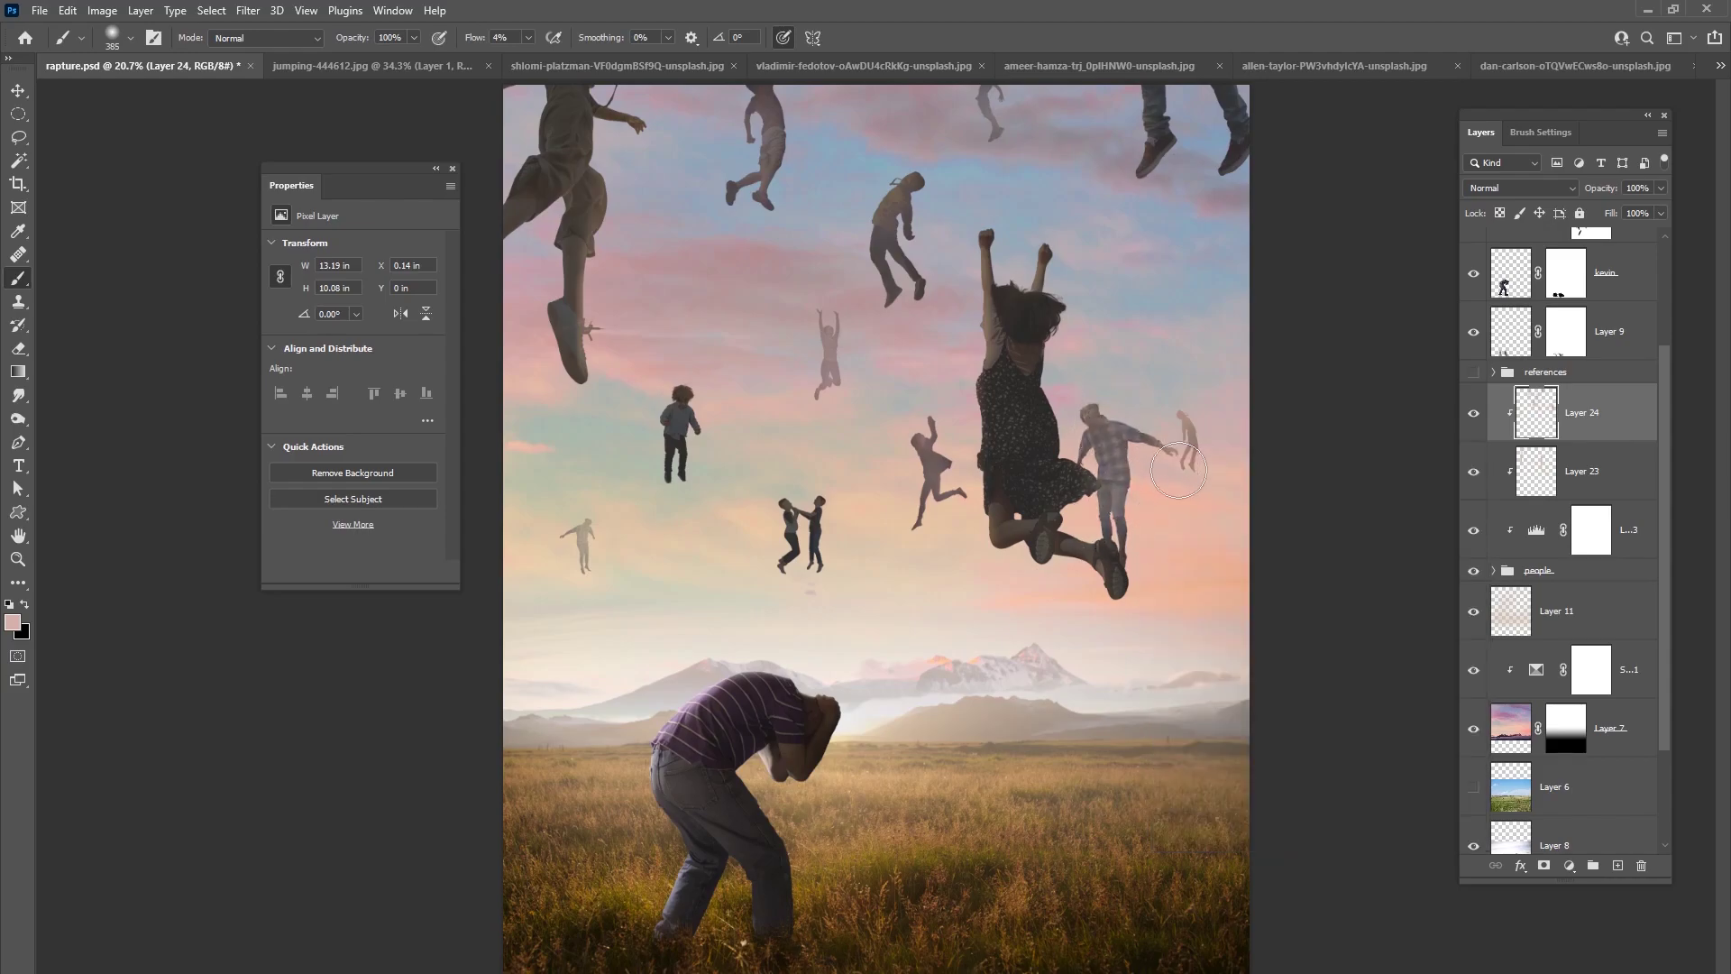
left_click(1150, 550, "alt")
mouse_move(1107, 523)
left_mouse_down()
mouse_move(1149, 584)
mouse_move(1103, 480)
mouse_move(1090, 386)
left_mouse_up()
left_click(1178, 586, "alt")
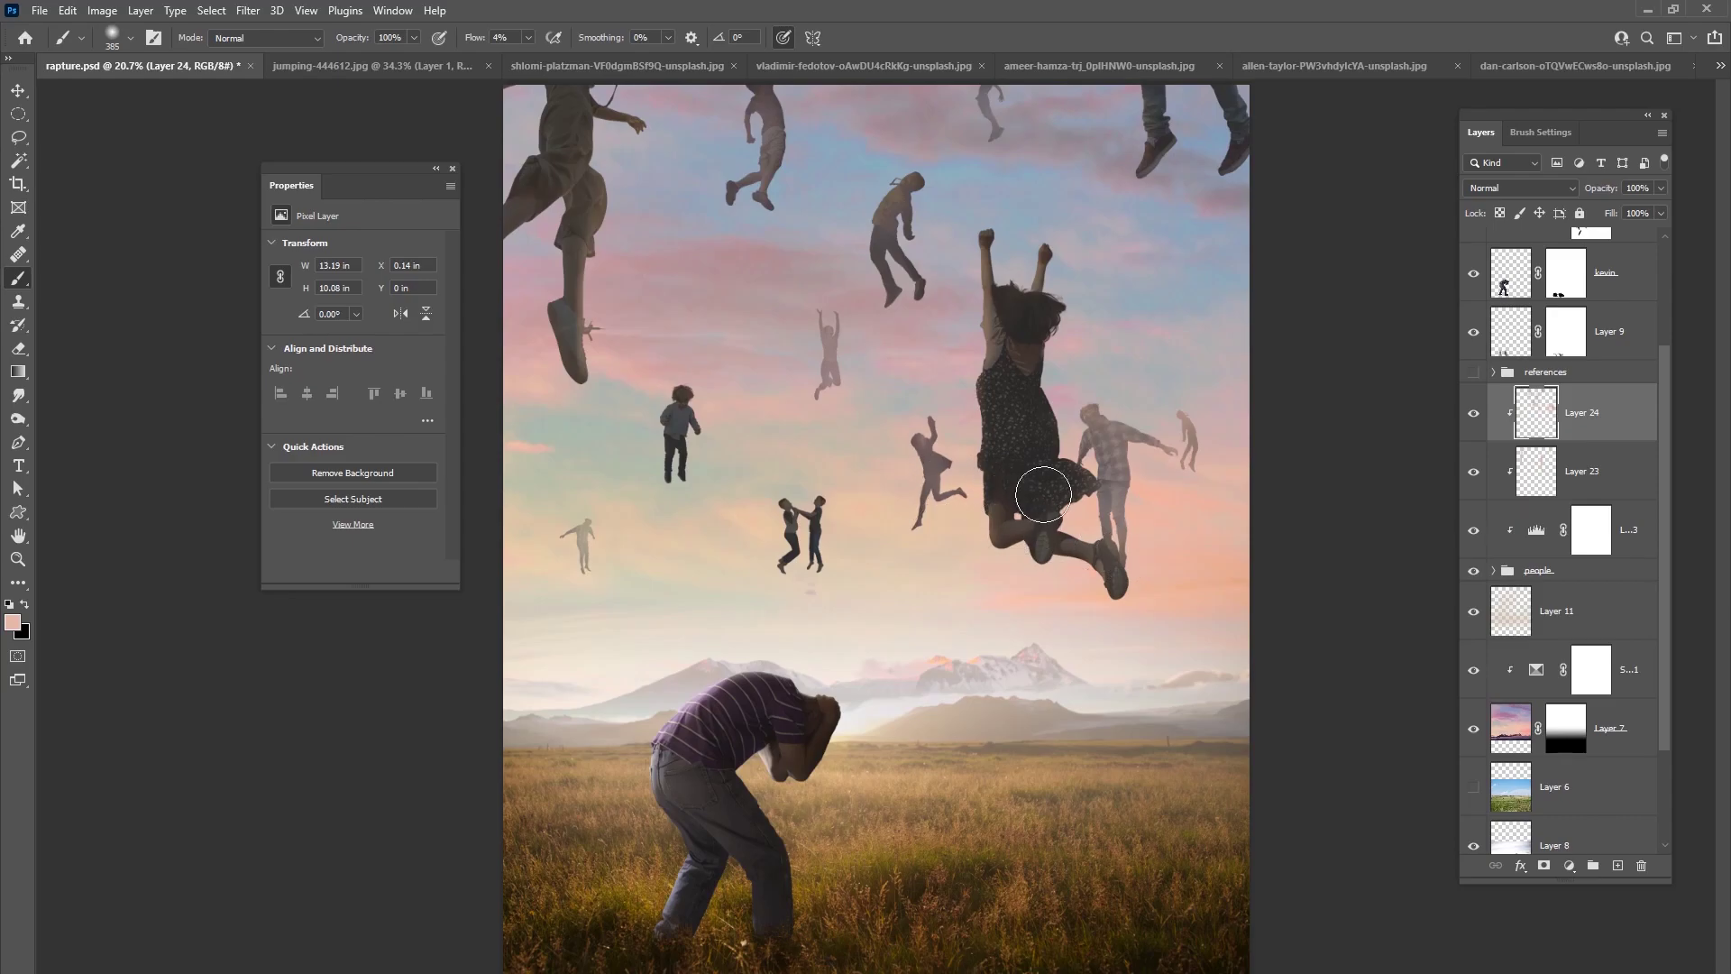
- Fade the pair holding each other and the curly-haired boy with haze in nearby sampled sky colors
left_click(850, 552, "alt")
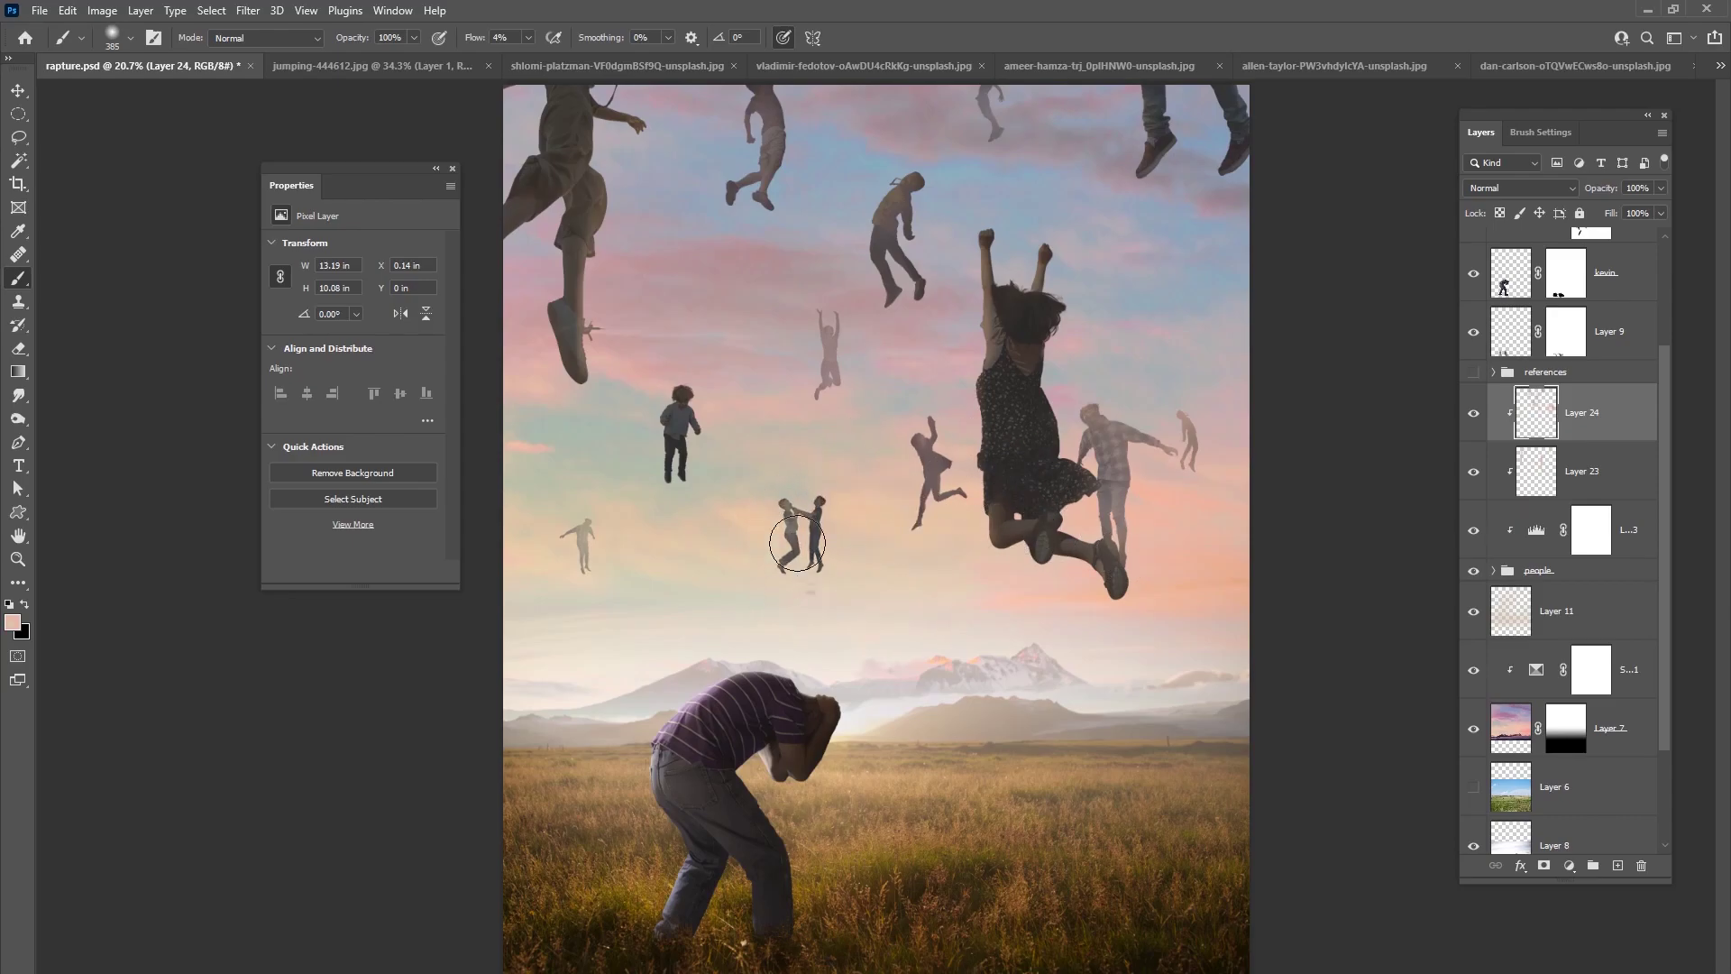
left_click_drag(678, 406, 678, 473)
left_click(671, 560, "alt")
left_click(879, 306, "alt")
left_click(727, 404, "alt")
left_click_drag(671, 406, 670, 436)
- Add light sampled-color haze to the large figure's hanging shoe and more haze over the black-clad dancer
left_click(611, 366, "alt")
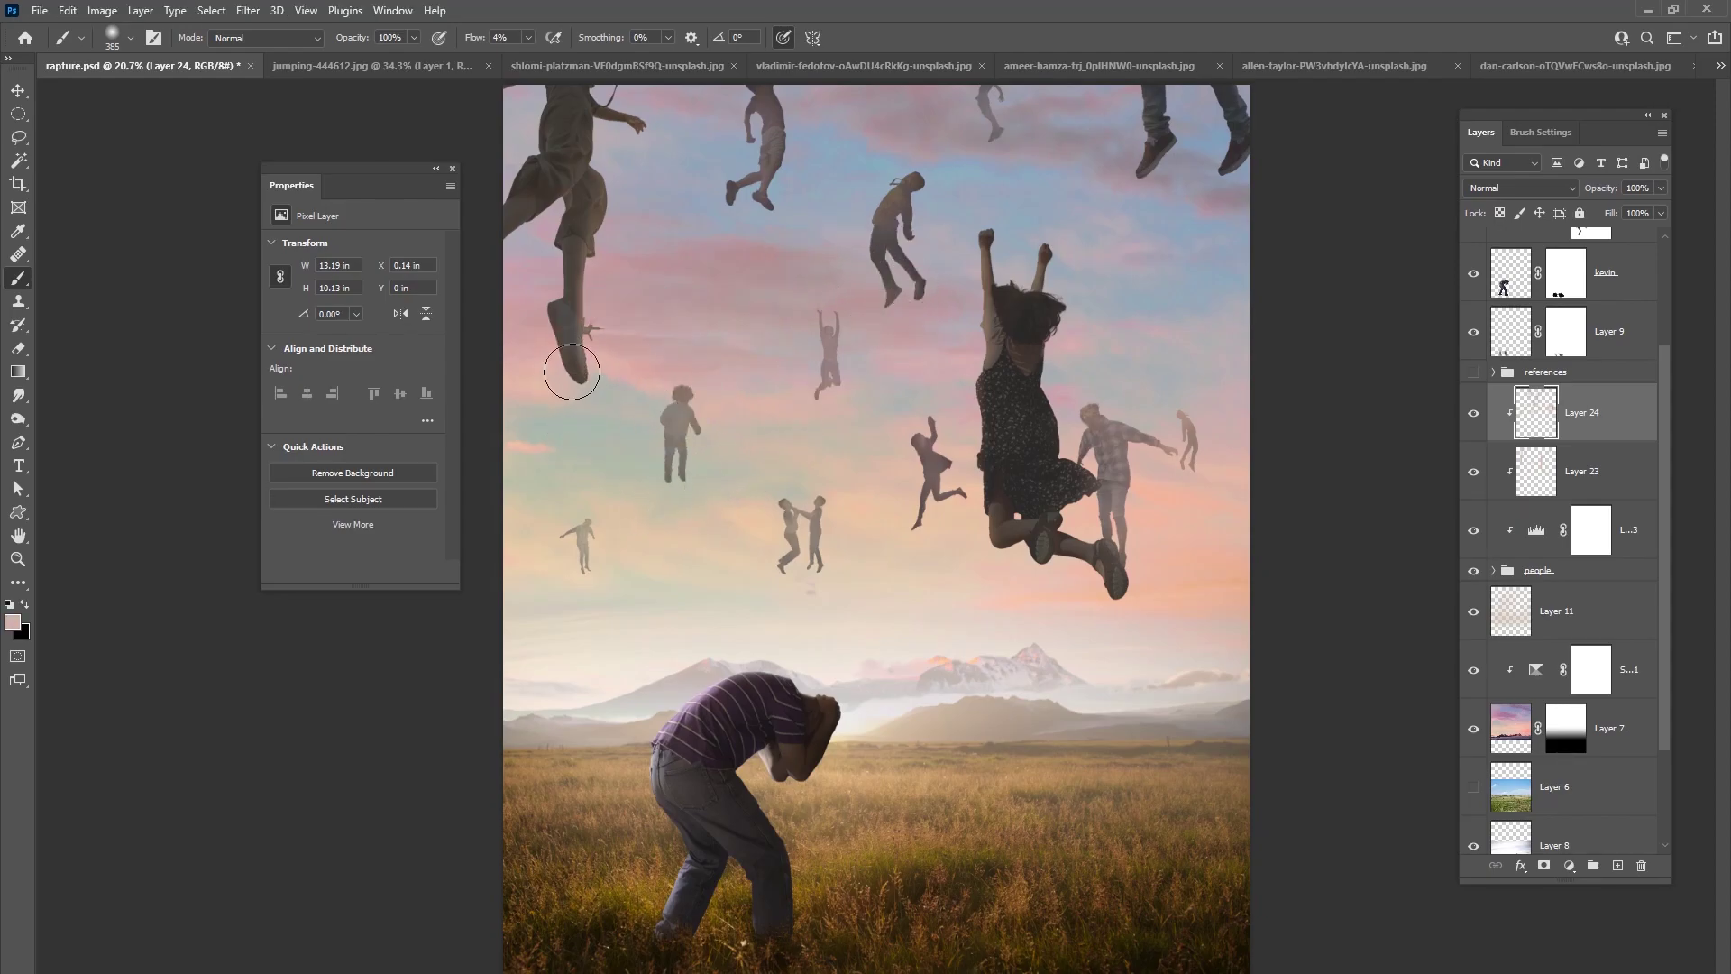
left_click_drag(571, 391, 589, 495)
left_click(888, 476, "alt")
left_click_drag(932, 458, 946, 491)
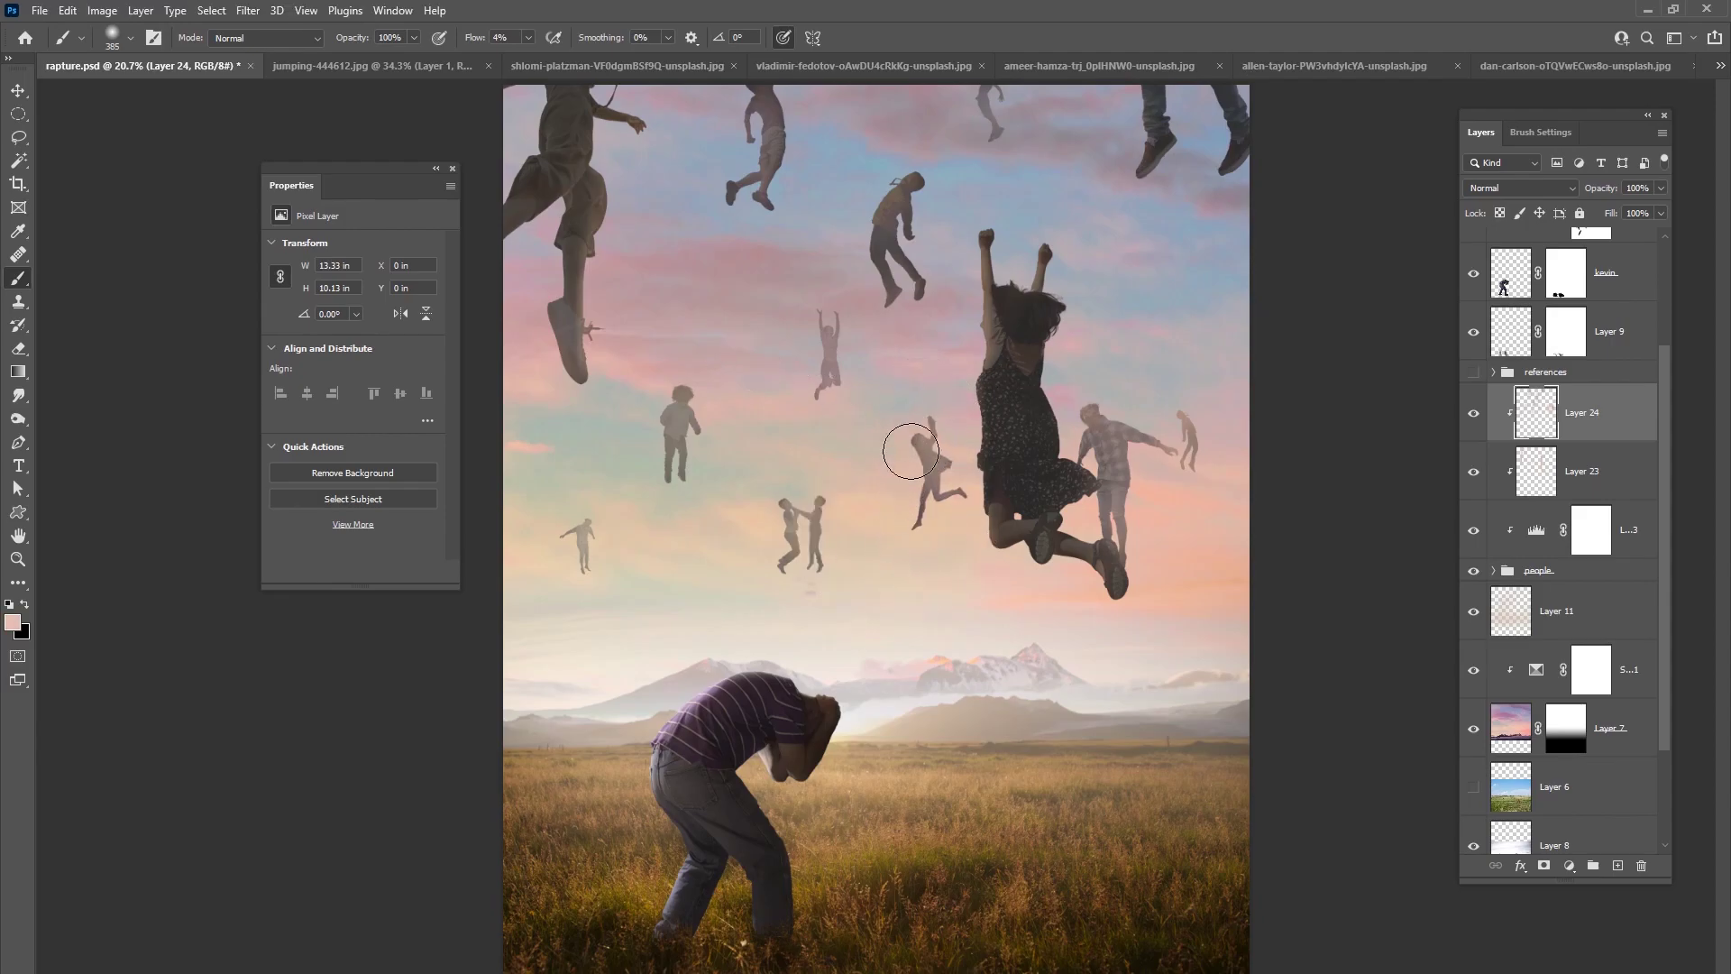
- Haze the hanging legs at the sky's upper right and the figure near the canvas's upper edge with sampled blue sky
right_click(1073, 374)
key("Escape")
left_click(1157, 184, "alt")
left_click_drag(1165, 155, 1242, 152)
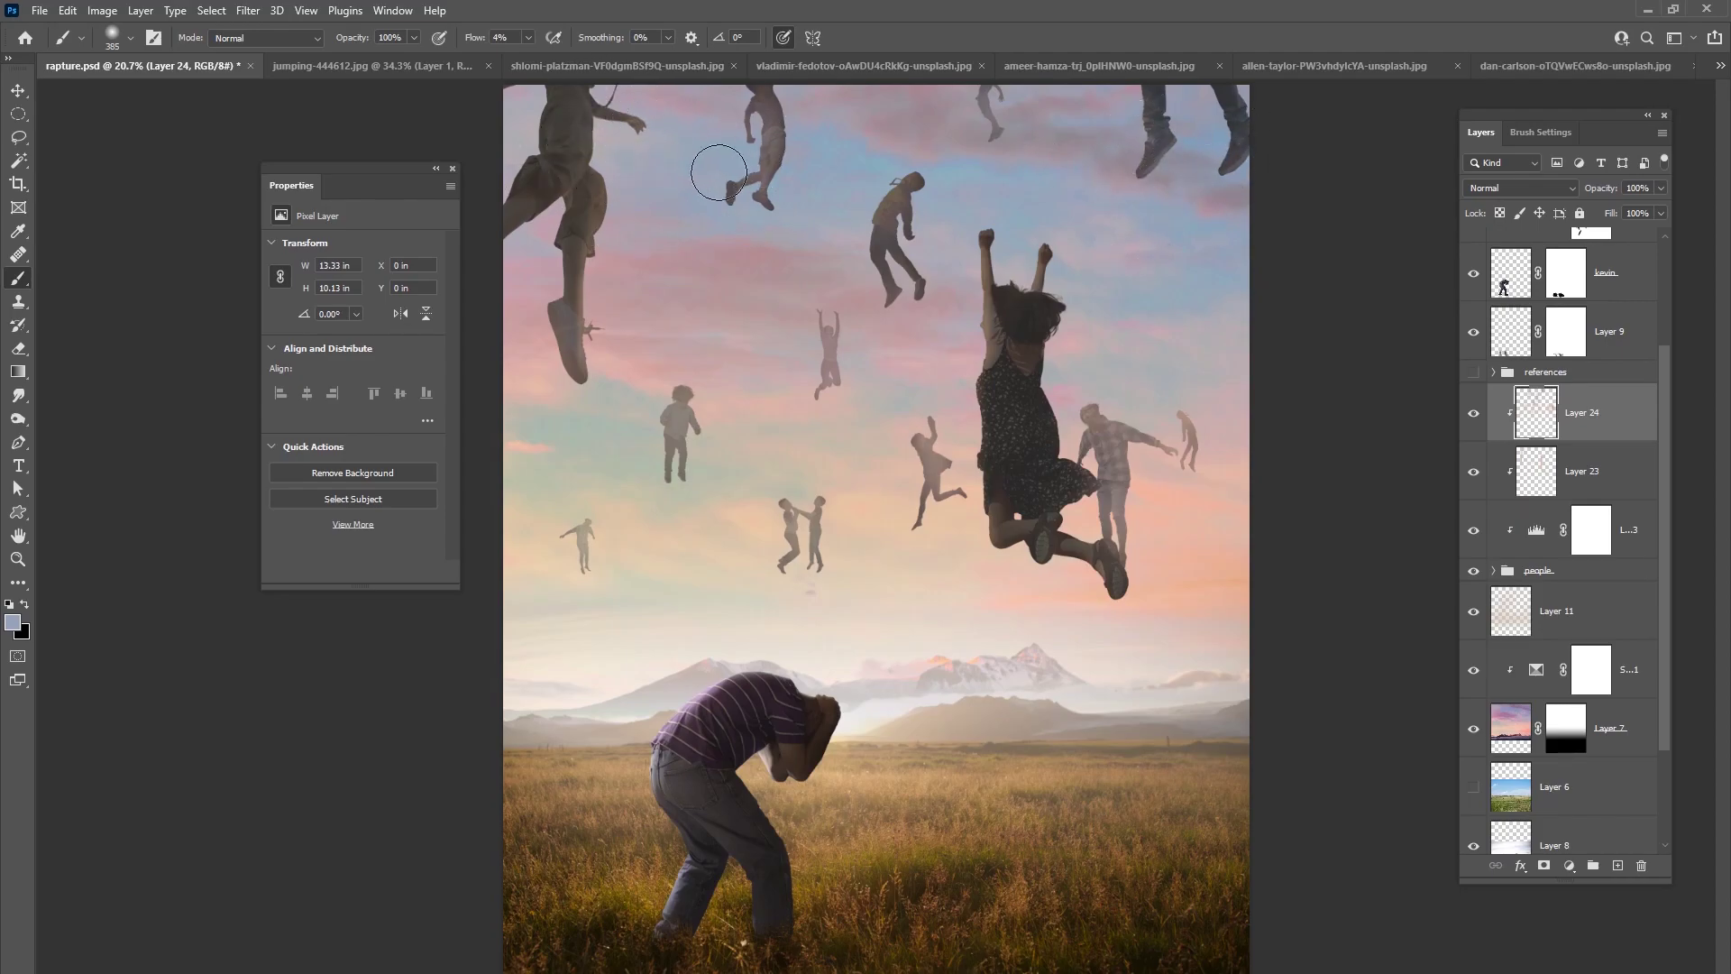
left_click_drag(727, 185, 775, 103)
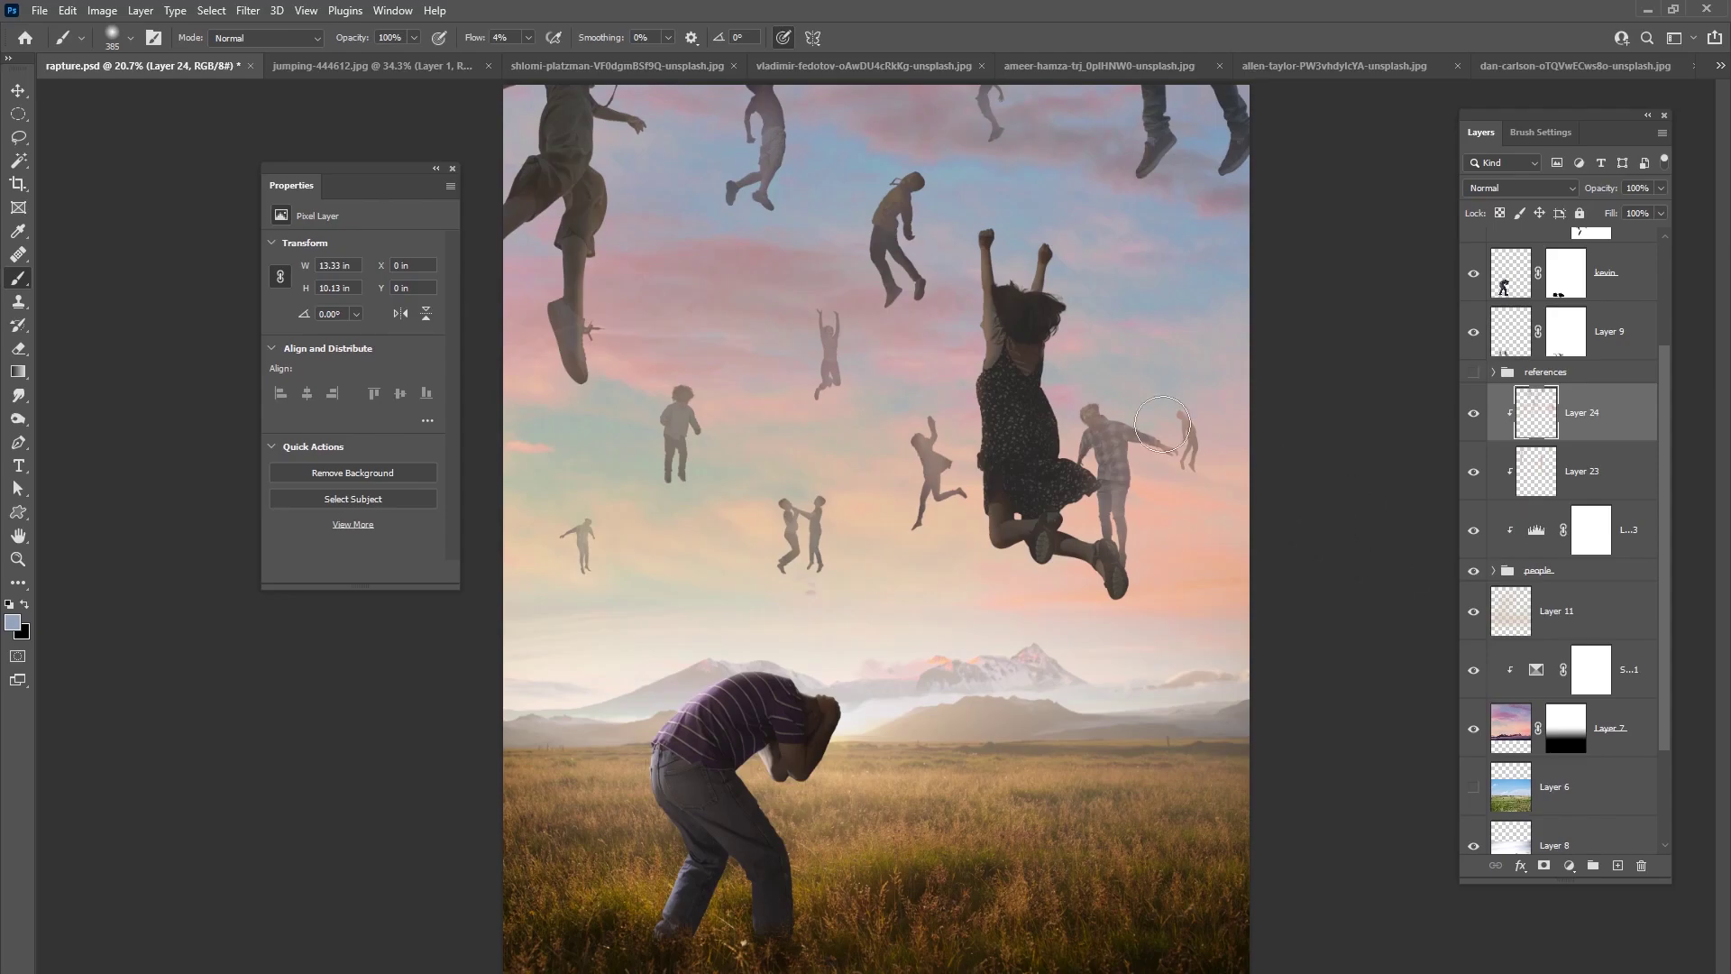
- Compare the floating figures with and without the painted haze of Layer 24
left_click(1474, 410)
left_click(1475, 412)
left_click(1474, 411)
left_click(1475, 412)
left_click(1475, 412)
left_click(1475, 412)
left_click(1474, 413)
left_click(1474, 413)
left_click(1475, 413)
left_click(1475, 413)
left_click(1474, 412)
left_click(1475, 413)
- Add an unclipped layer above Layer 24, set the brush flow to 1%, and haze the small arms-raised figure with sampled sky color
left_click(1617, 866)
left_click_drag(1664, 406, 1661, 306)
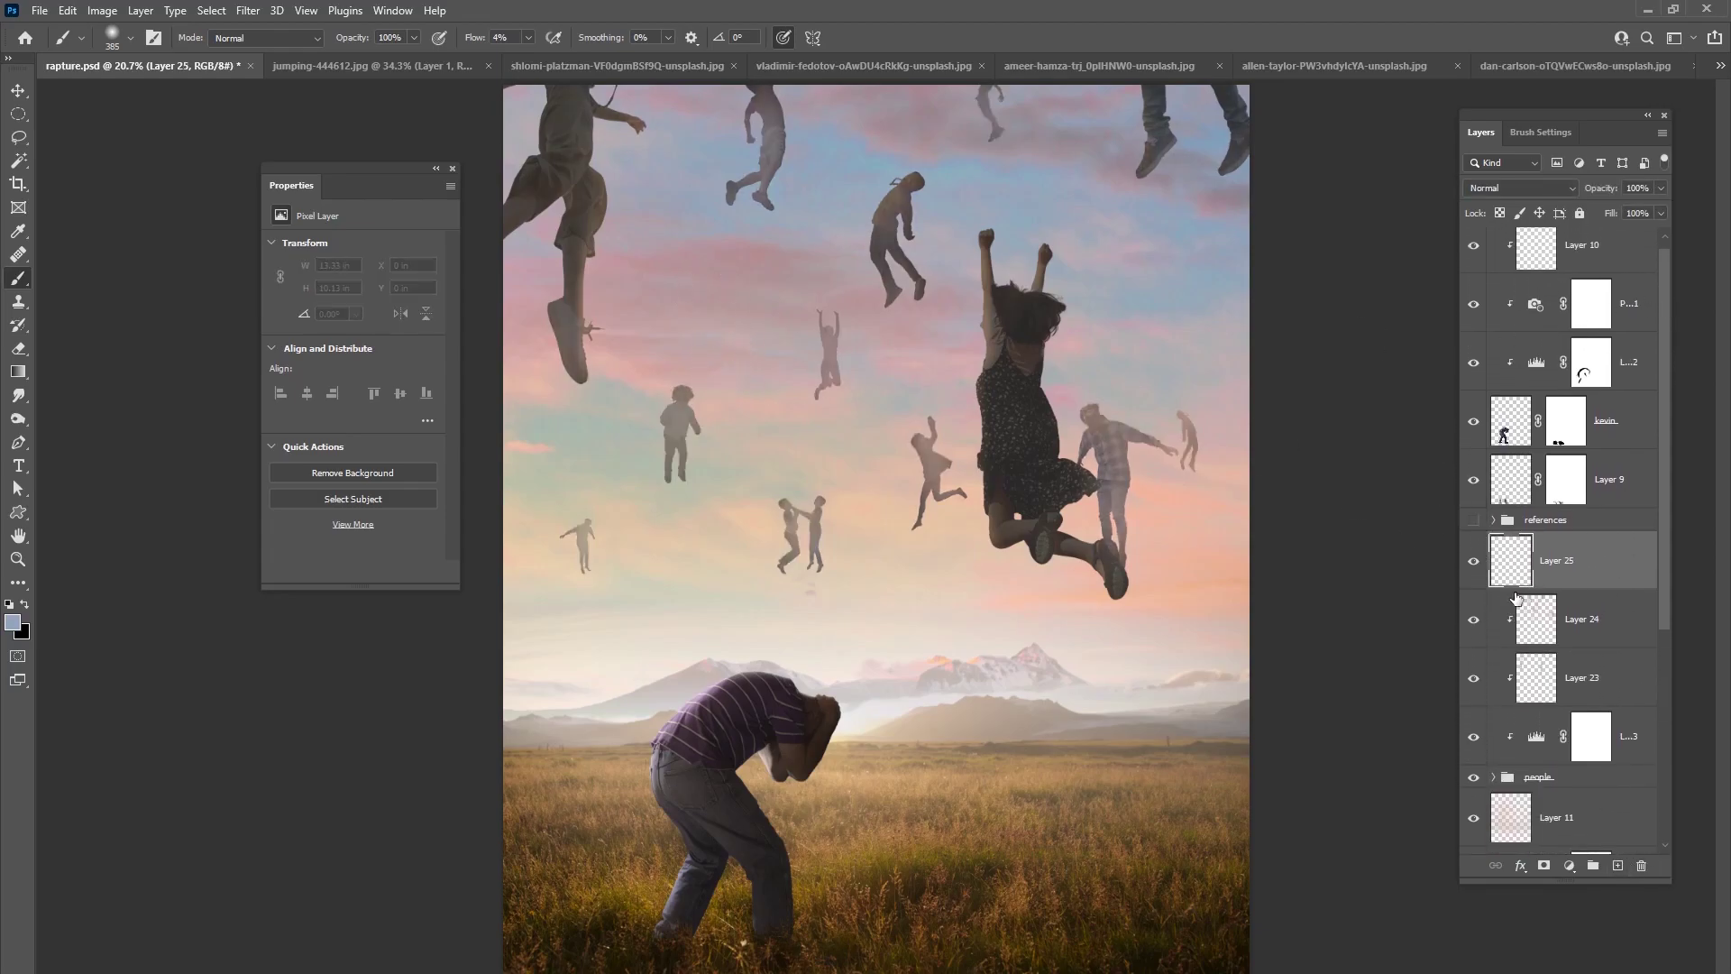
left_click(528, 37)
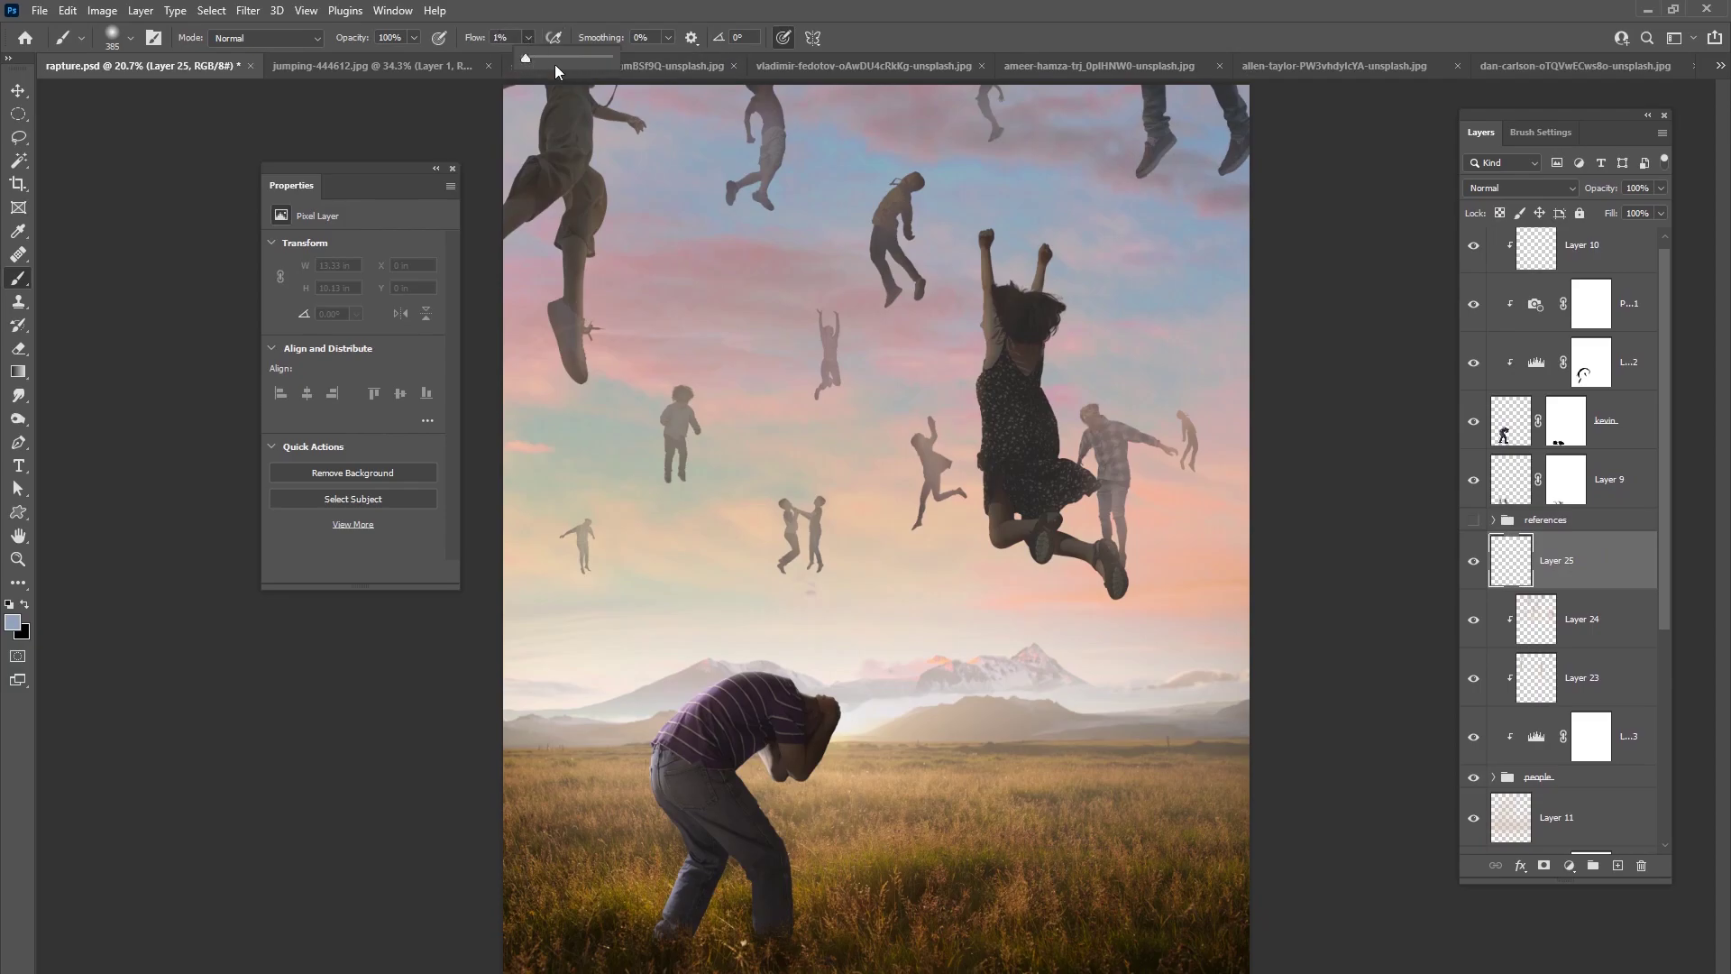
left_click(784, 327, "alt")
left_click_drag(824, 351, 847, 401)
- Haze the upper row of floating figures on Layer 25 with nearby sampled sky colors, adjusting the soft brush size
right_click(848, 325)
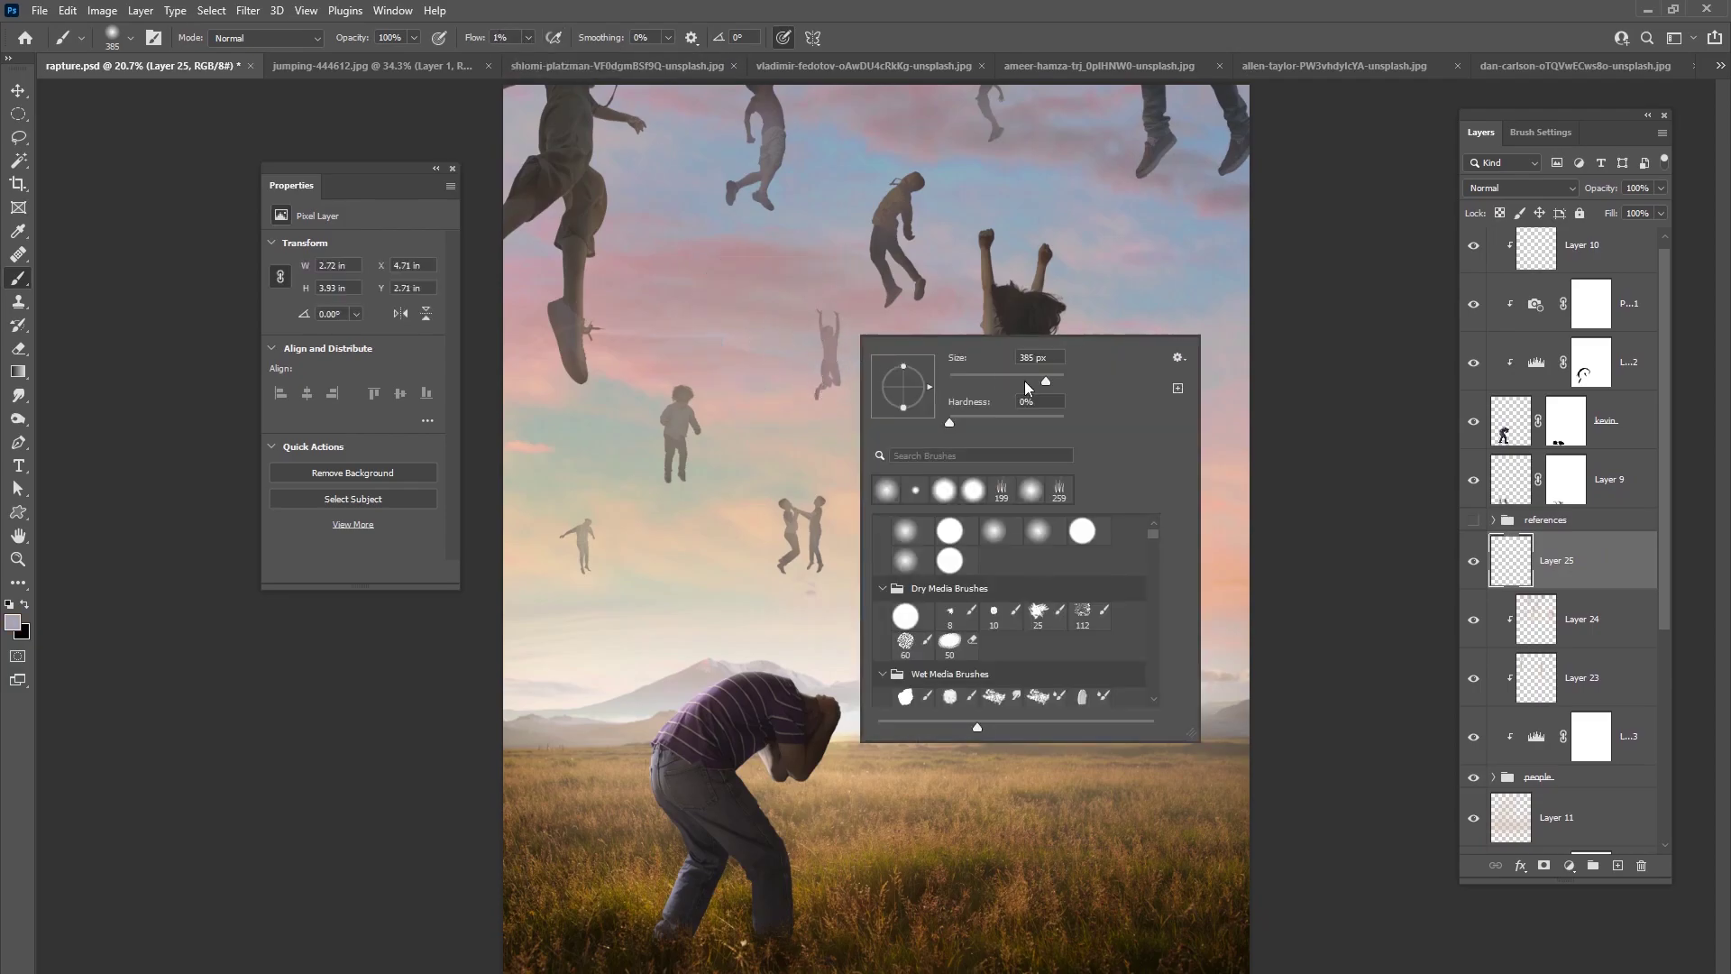
left_click(898, 315)
left_click(874, 310, "alt")
mouse_move(874, 309)
left_mouse_down()
mouse_move(908, 240)
mouse_move(889, 232)
mouse_move(946, 234)
mouse_move(869, 289)
mouse_move(741, 229)
mouse_move(750, 136)
mouse_move(736, 138)
left_mouse_up()
right_click(956, 262)
left_click(750, 280)
right_click(831, 216)
left_click(1021, 260)
left_click(995, 156)
mouse_move(995, 156)
left_mouse_down()
mouse_move(997, 113)
mouse_move(1215, 147)
mouse_move(1182, 117)
mouse_move(1202, 155)
left_mouse_up()
- Set the soft brush to about 401 px and haze the figures around the large jumping girl with sampled pink sky
right_click(1110, 361)
left_click(1278, 402)
left_click(1116, 354, "alt")
left_click(1193, 498, "alt")
mouse_move(1223, 449)
left_mouse_down()
mouse_move(1027, 542)
mouse_move(857, 471)
left_mouse_up()
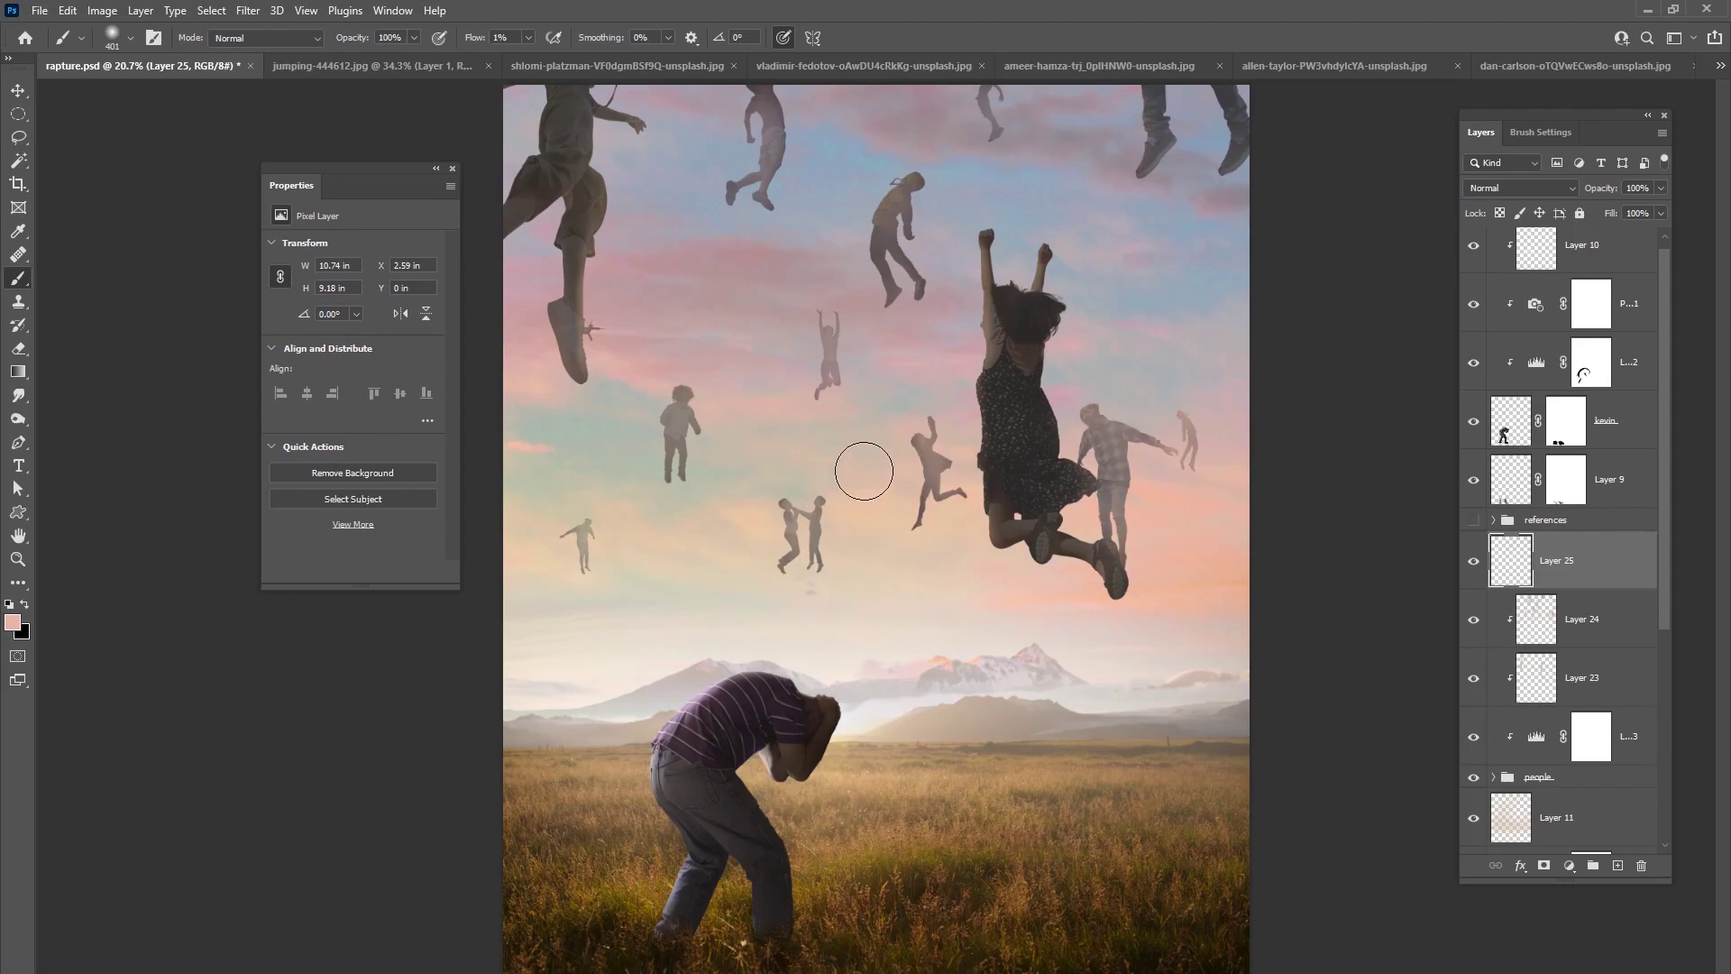
left_click_drag(953, 443, 899, 538)
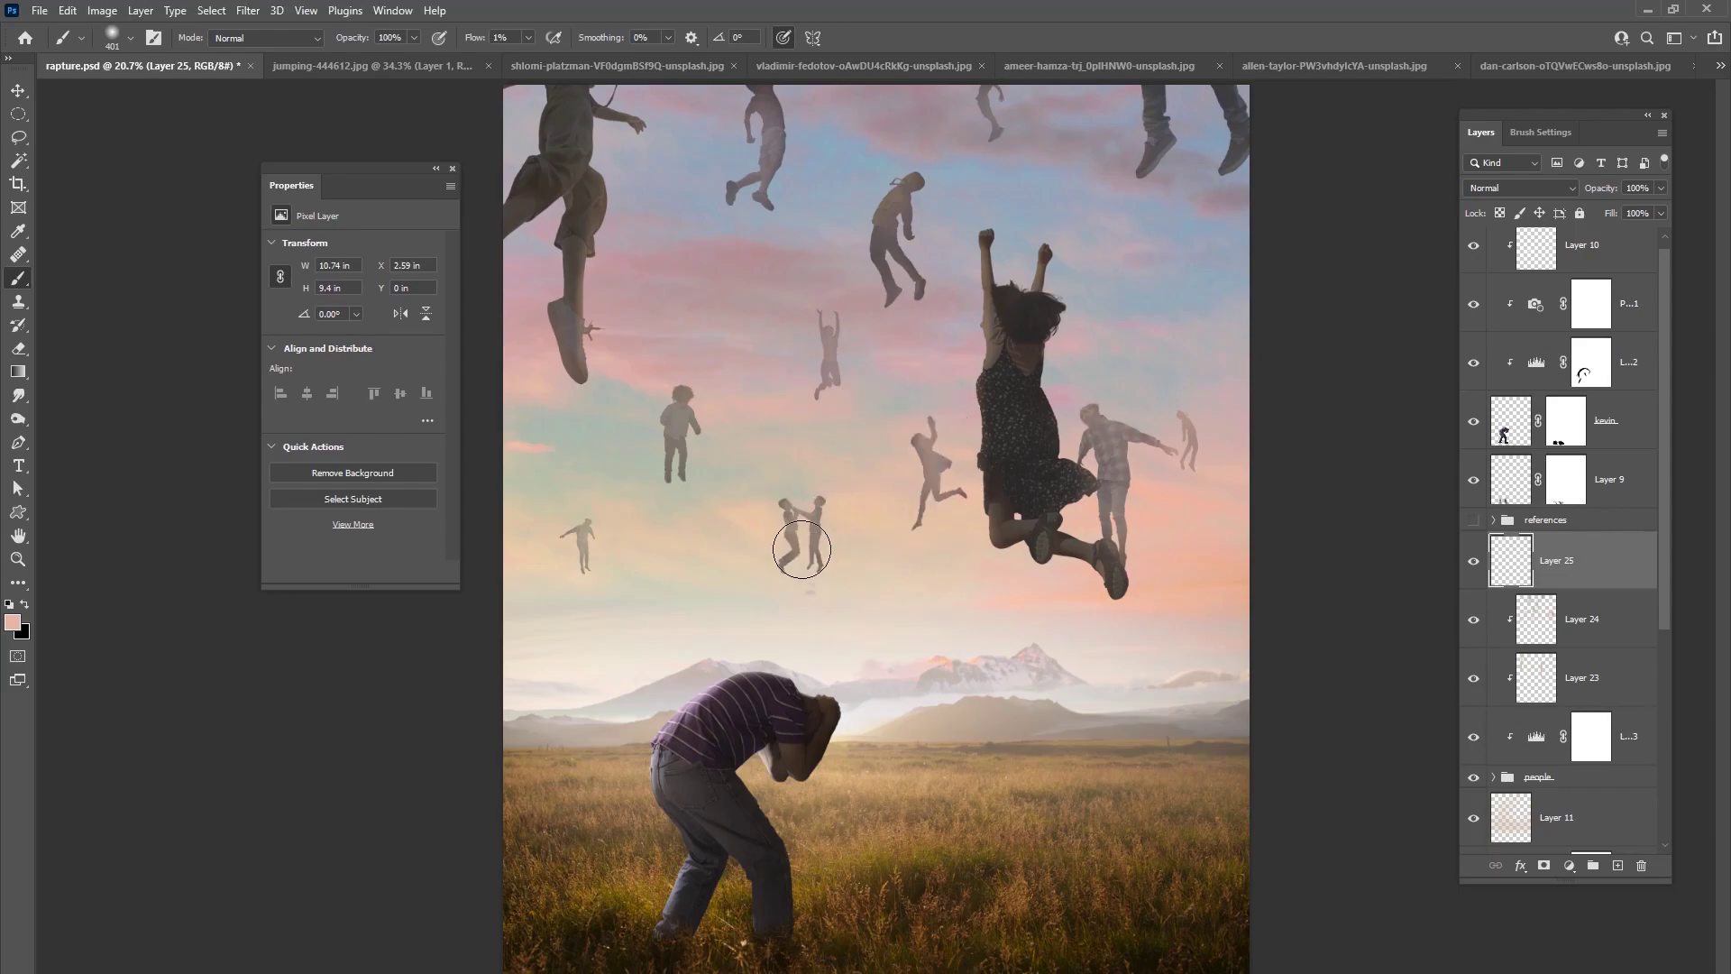
- Haze the small figure low at the sky's left and the area around the pair with sampled warm sky colors
left_click(690, 516, "alt")
mouse_move(634, 587)
left_mouse_down()
mouse_move(602, 526)
mouse_move(567, 576)
mouse_move(549, 510)
left_mouse_up()
left_click(557, 413, "alt")
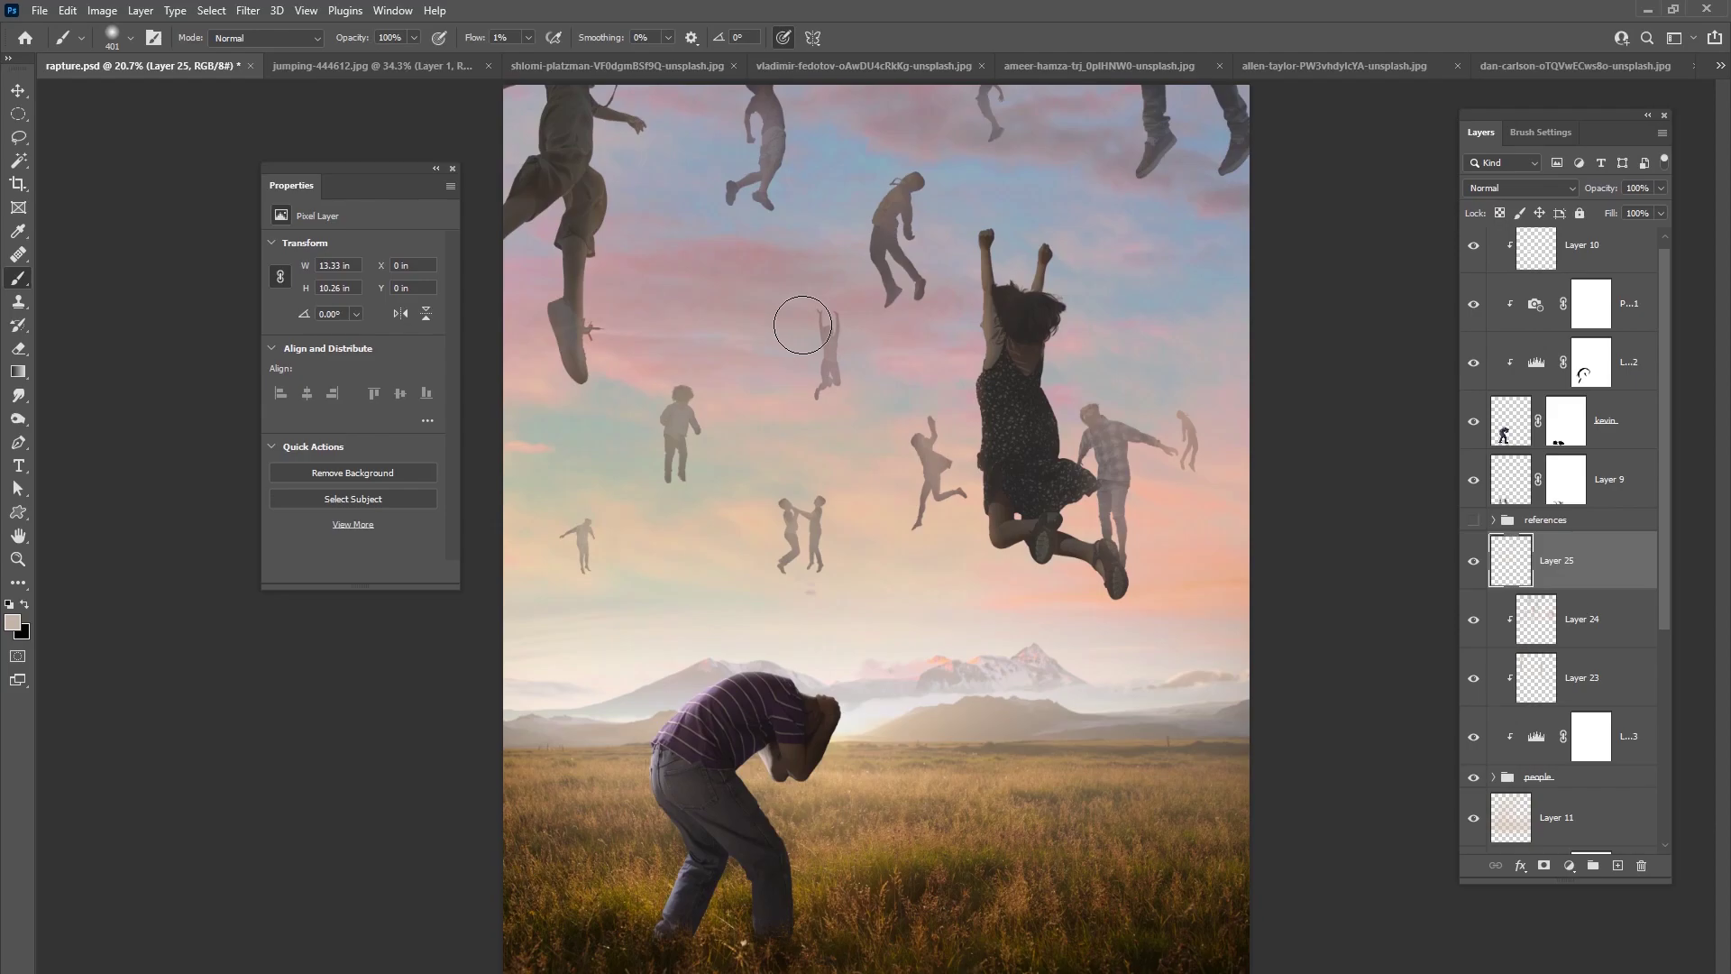
mouse_move(820, 487)
left_mouse_down()
mouse_move(792, 514)
mouse_move(811, 526)
mouse_move(792, 506)
mouse_move(850, 487)
left_mouse_up()
- Sample sky colors around the upper figures and haze the large figure's legs near the canvas's left edge
left_click(774, 309, "alt")
left_click(807, 285, "alt")
left_click(757, 180, "alt")
left_click(954, 175, "alt")
left_click(644, 199, "alt")
left_click_drag(585, 237, 572, 189)
left_click(656, 215, "alt")
mouse_move(616, 251)
left_mouse_down()
mouse_move(603, 167)
mouse_move(611, 268)
left_mouse_up()
- Enlarge the soft brush to about 1102 px and spread broad haze in sampled sky colors over the large jumping girl
left_click(908, 360, "alt")
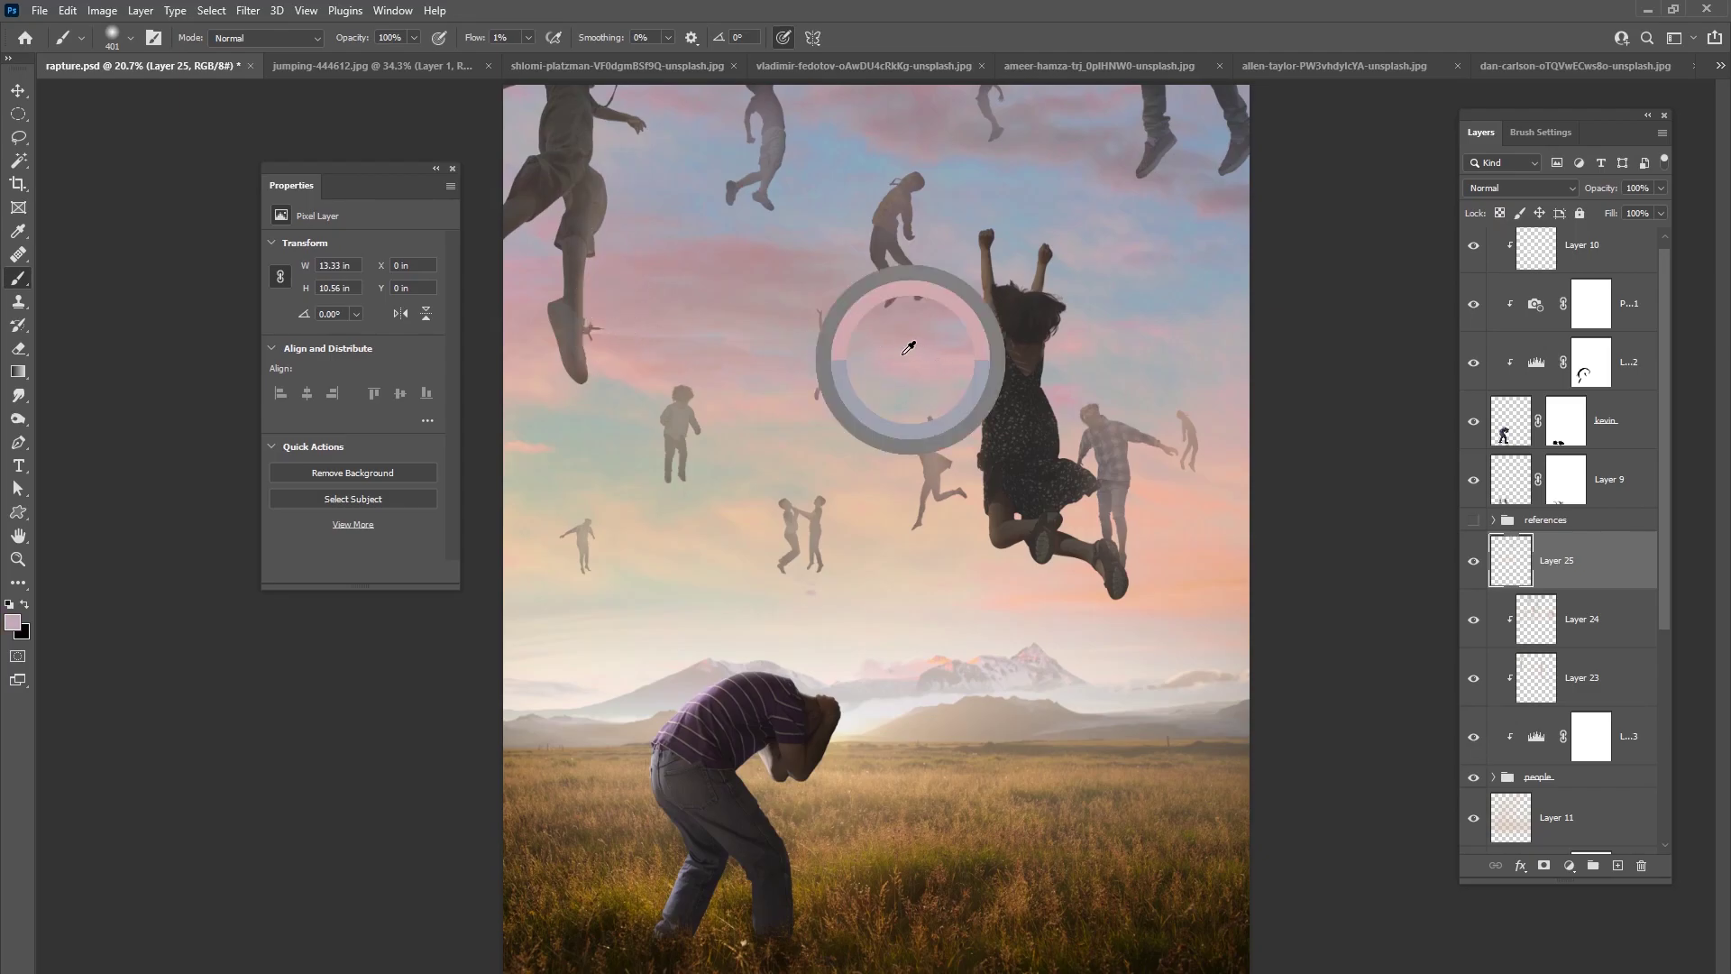
right_click(1013, 459)
left_click_drag(1198, 501, 1206, 502)
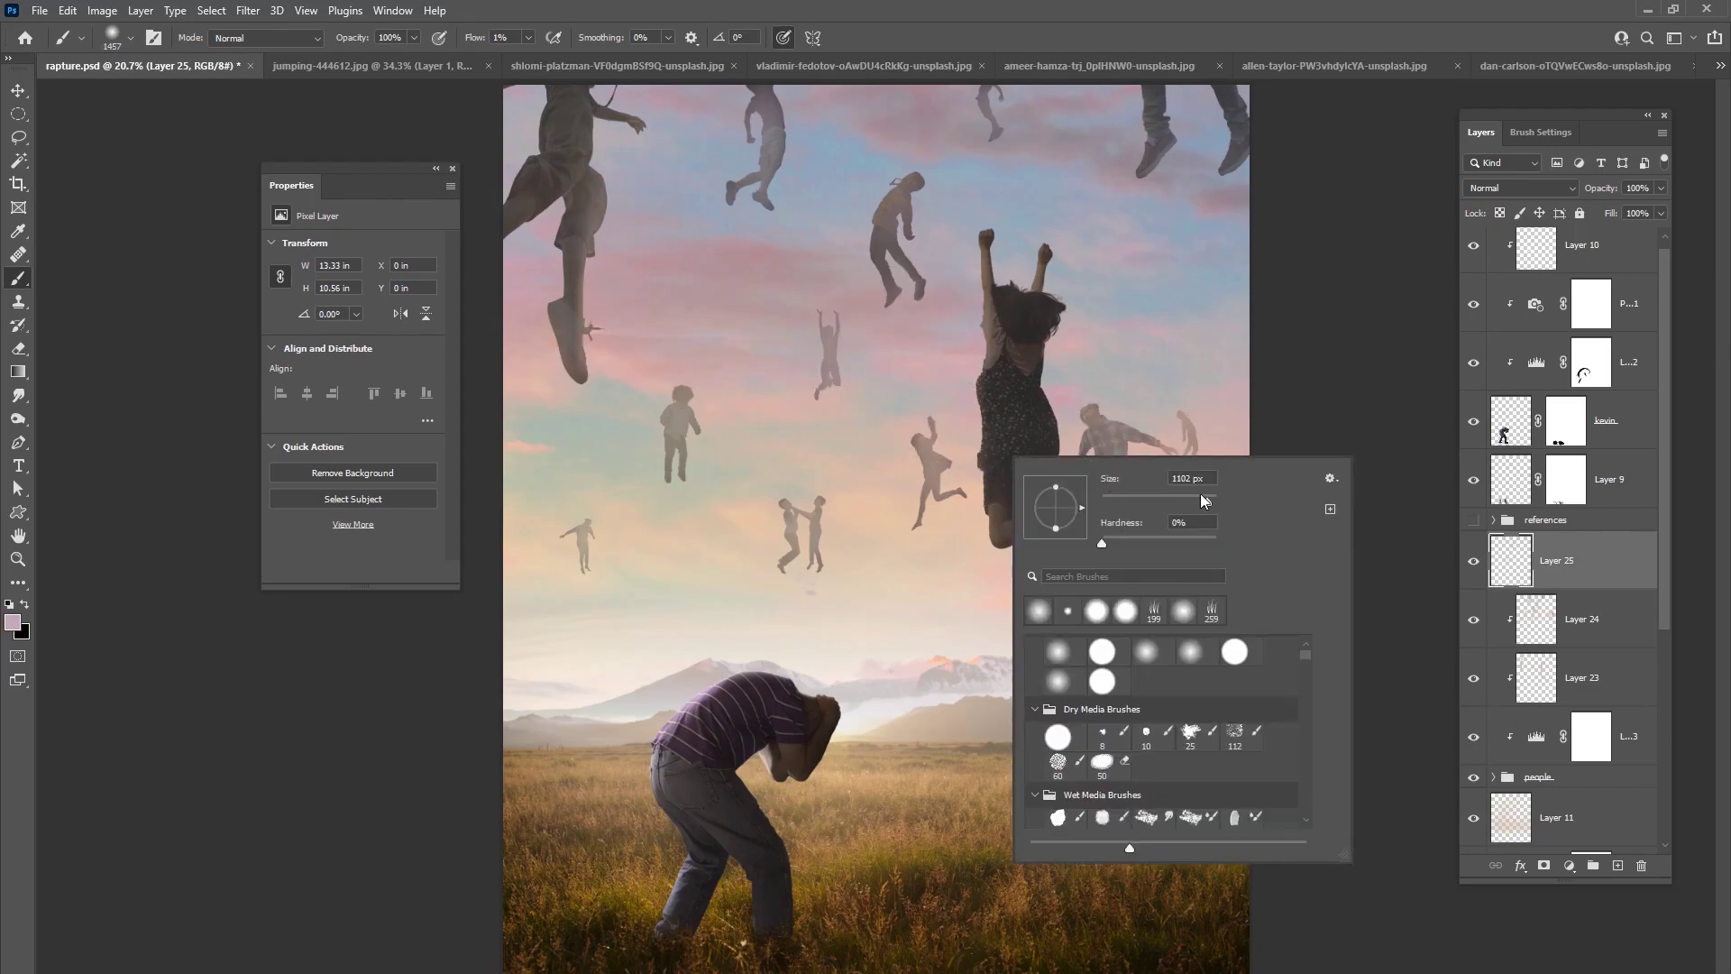
left_click(1095, 315, "alt")
left_click_drag(1073, 273, 978, 303)
left_click(978, 303, "alt")
mouse_move(1014, 491)
left_mouse_down()
mouse_move(1021, 464)
mouse_move(1039, 496)
mouse_move(989, 398)
mouse_move(1003, 613)
mouse_move(645, 475)
mouse_move(987, 508)
mouse_move(863, 360)
mouse_move(1197, 662)
mouse_move(1043, 664)
mouse_move(1024, 541)
mouse_move(1105, 568)
left_mouse_up()
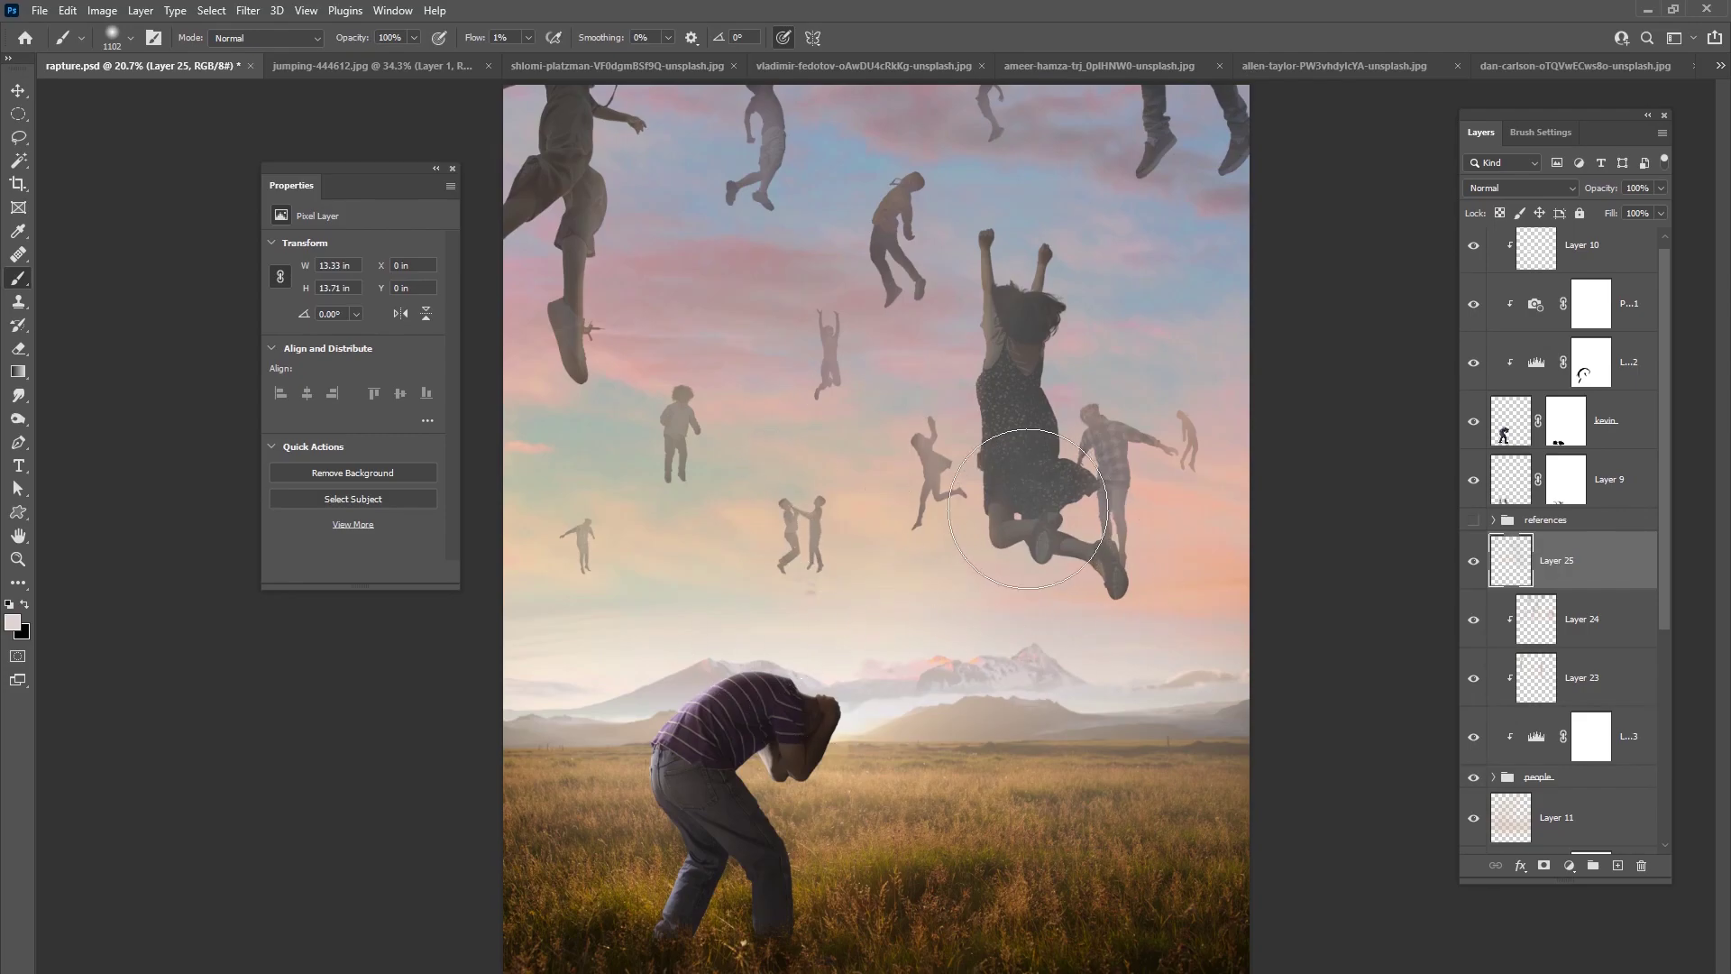
- Add a mask to Layer 25 and paint black with a brush of about 322 px to reduce the haze on the jumping girl
left_click(1543, 865)
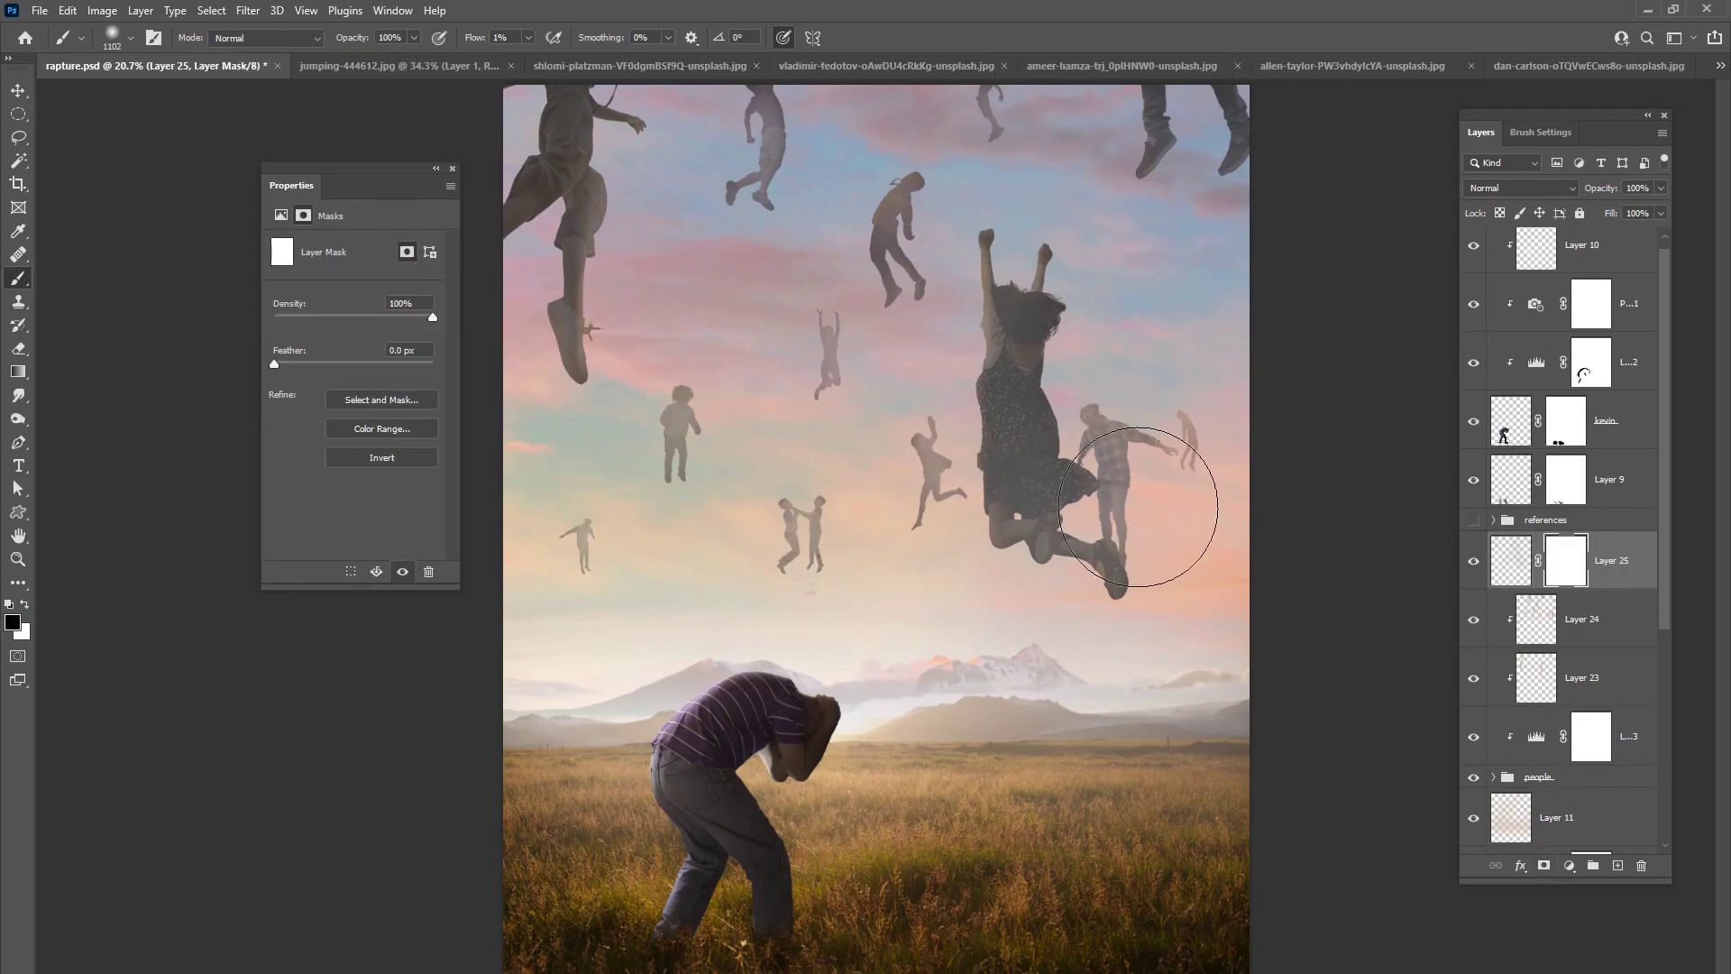
right_click(1011, 415)
left_click_drag(1197, 462, 1243, 442)
key("Return")
right_click(1024, 381)
key("Return")
mouse_move(996, 490)
left_mouse_down()
mouse_move(1064, 510)
mouse_move(1036, 343)
mouse_move(1023, 397)
mouse_move(1058, 533)
left_mouse_up()
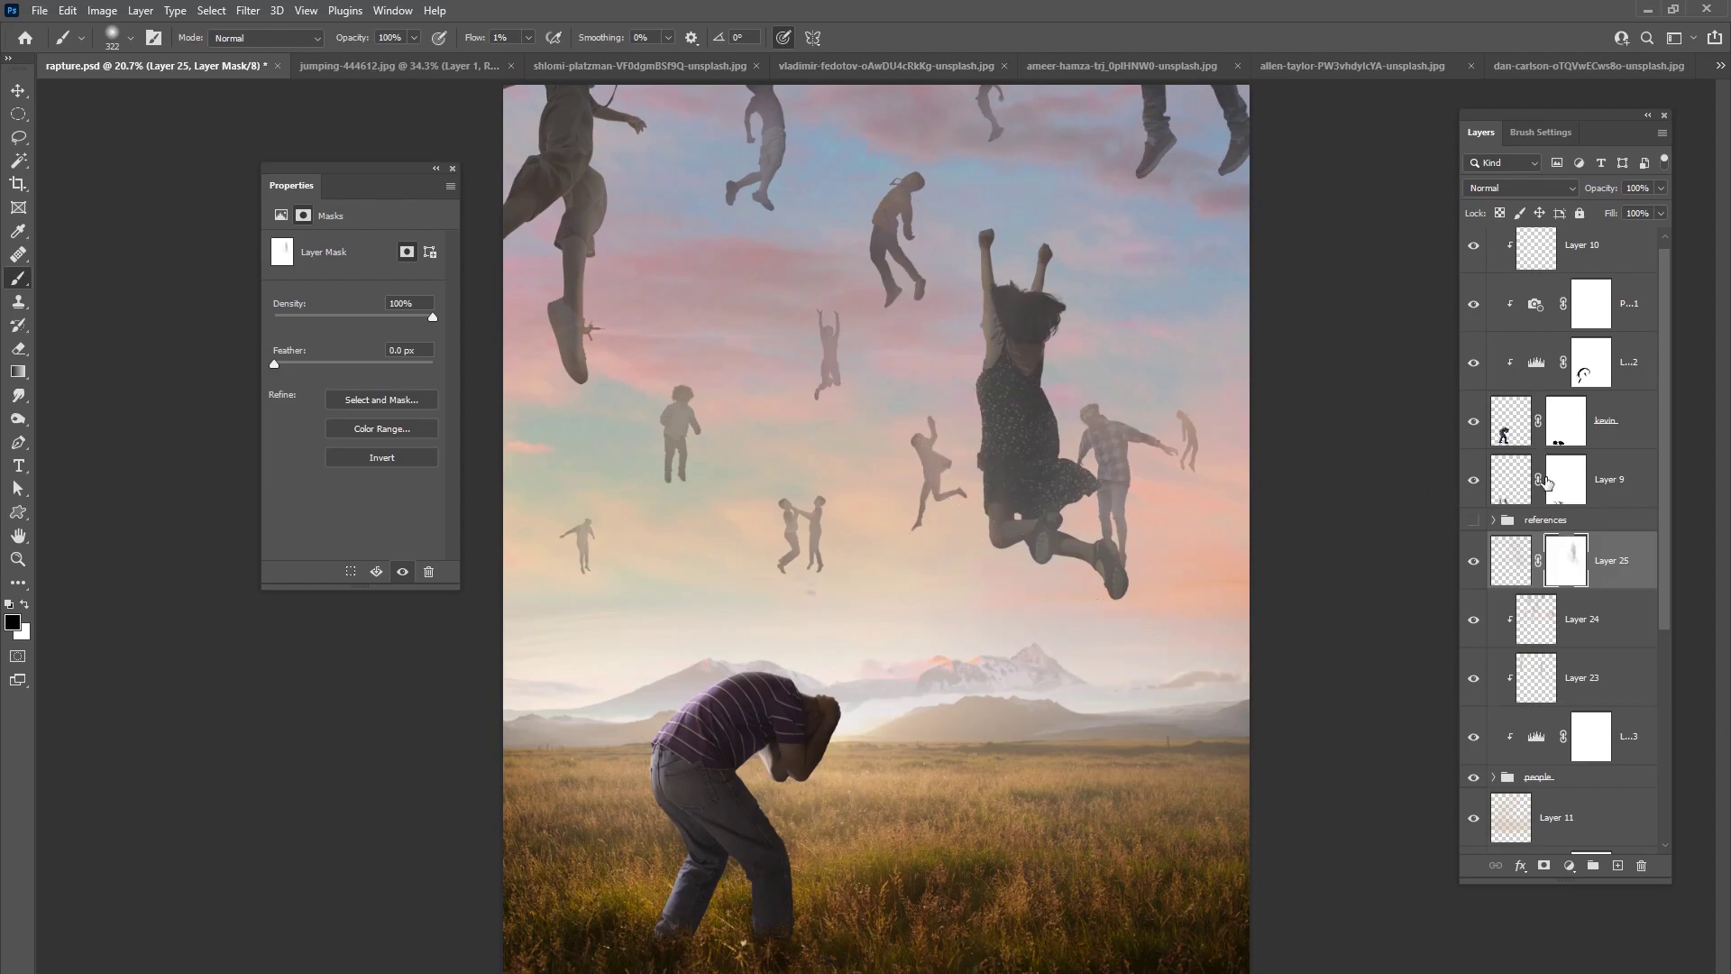
left_click_drag(1667, 455, 1660, 513)
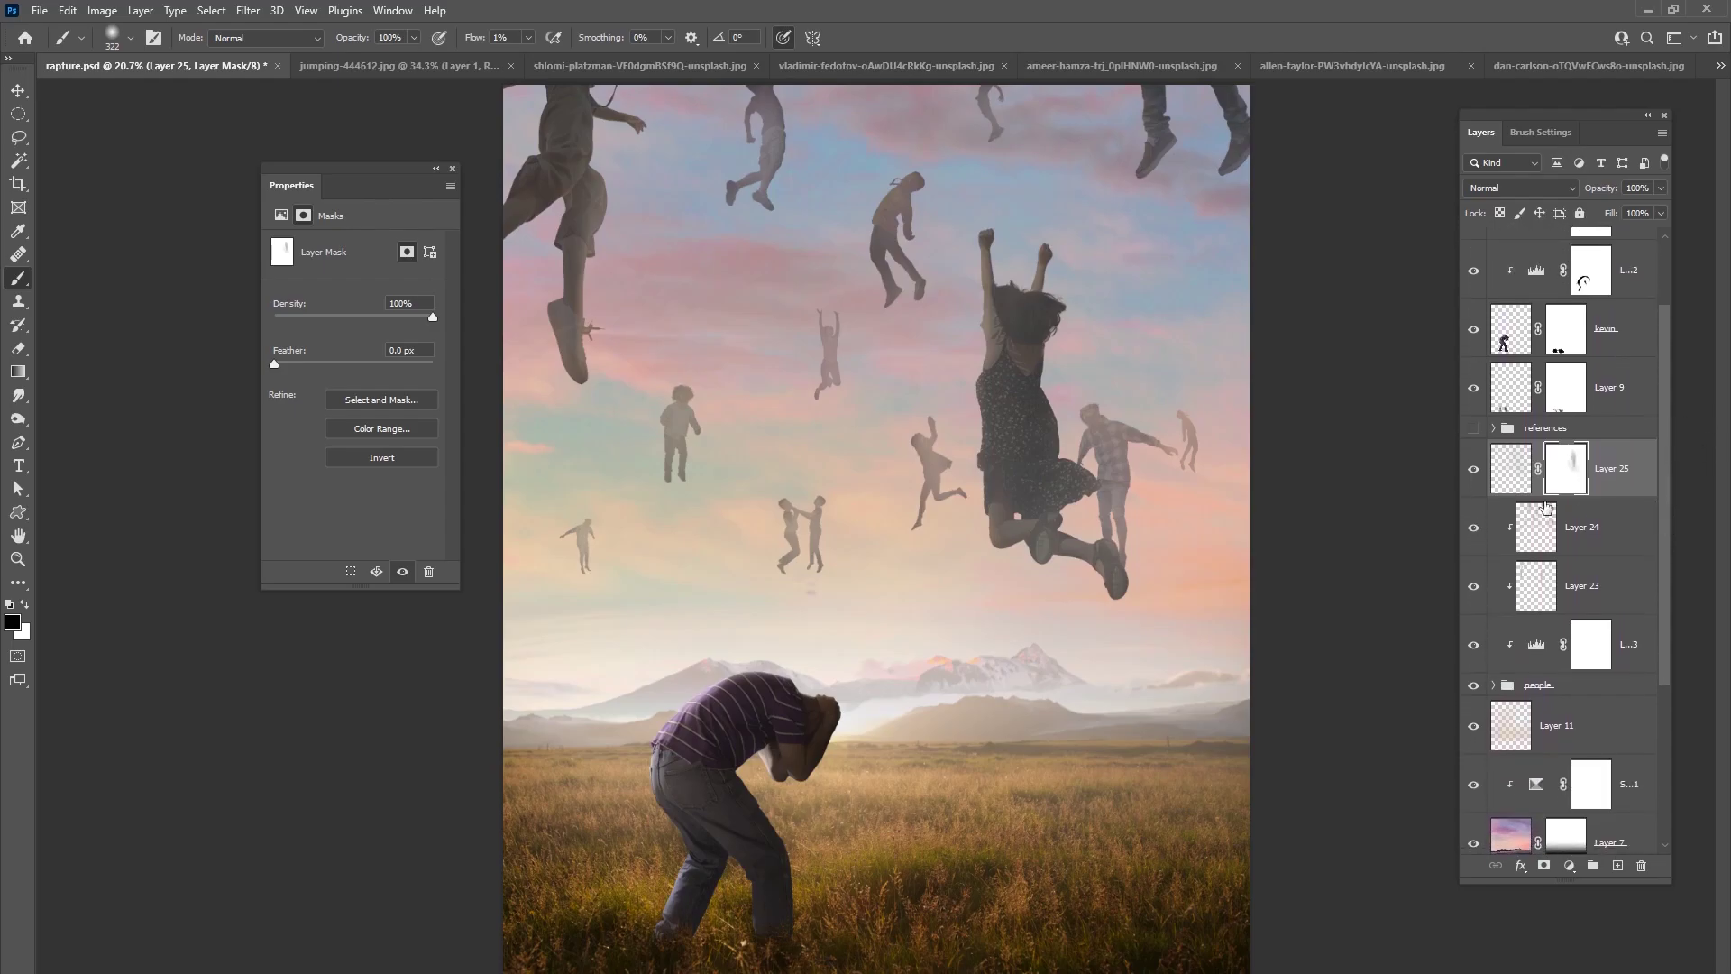
left_click(1473, 469)
left_click(1472, 469)
- Add a clipped layer above Layer 24, set it to Overlay, and make black the foreground color
left_click(1535, 527)
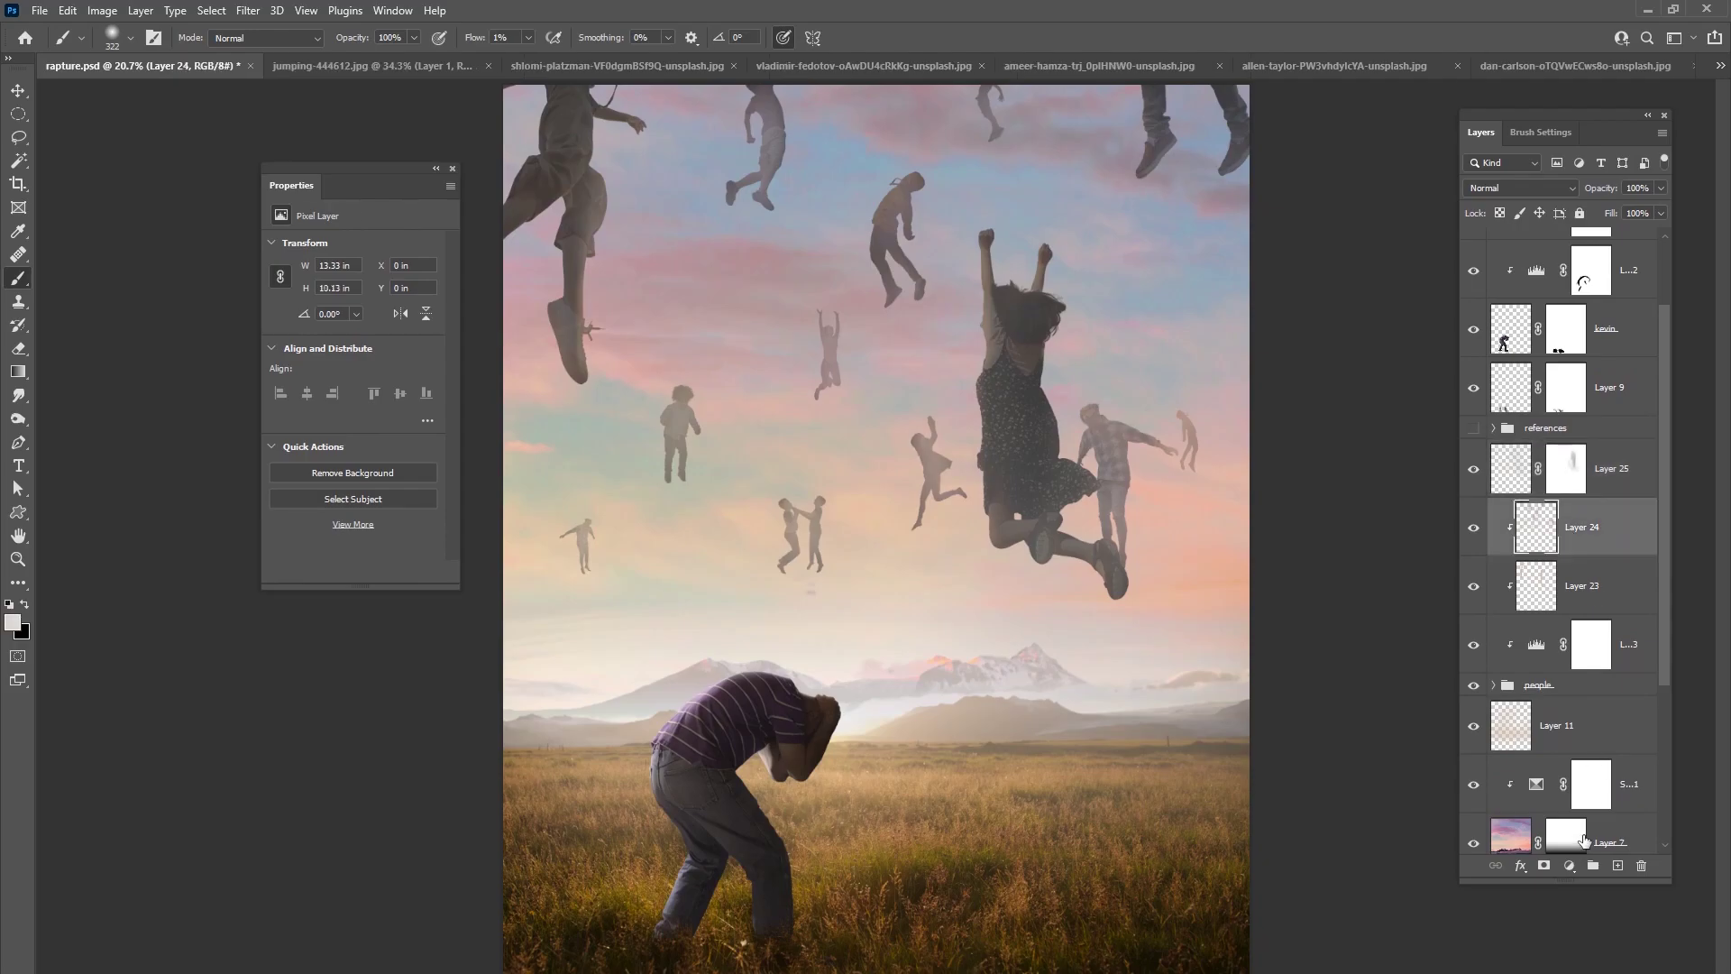
left_click(1616, 866)
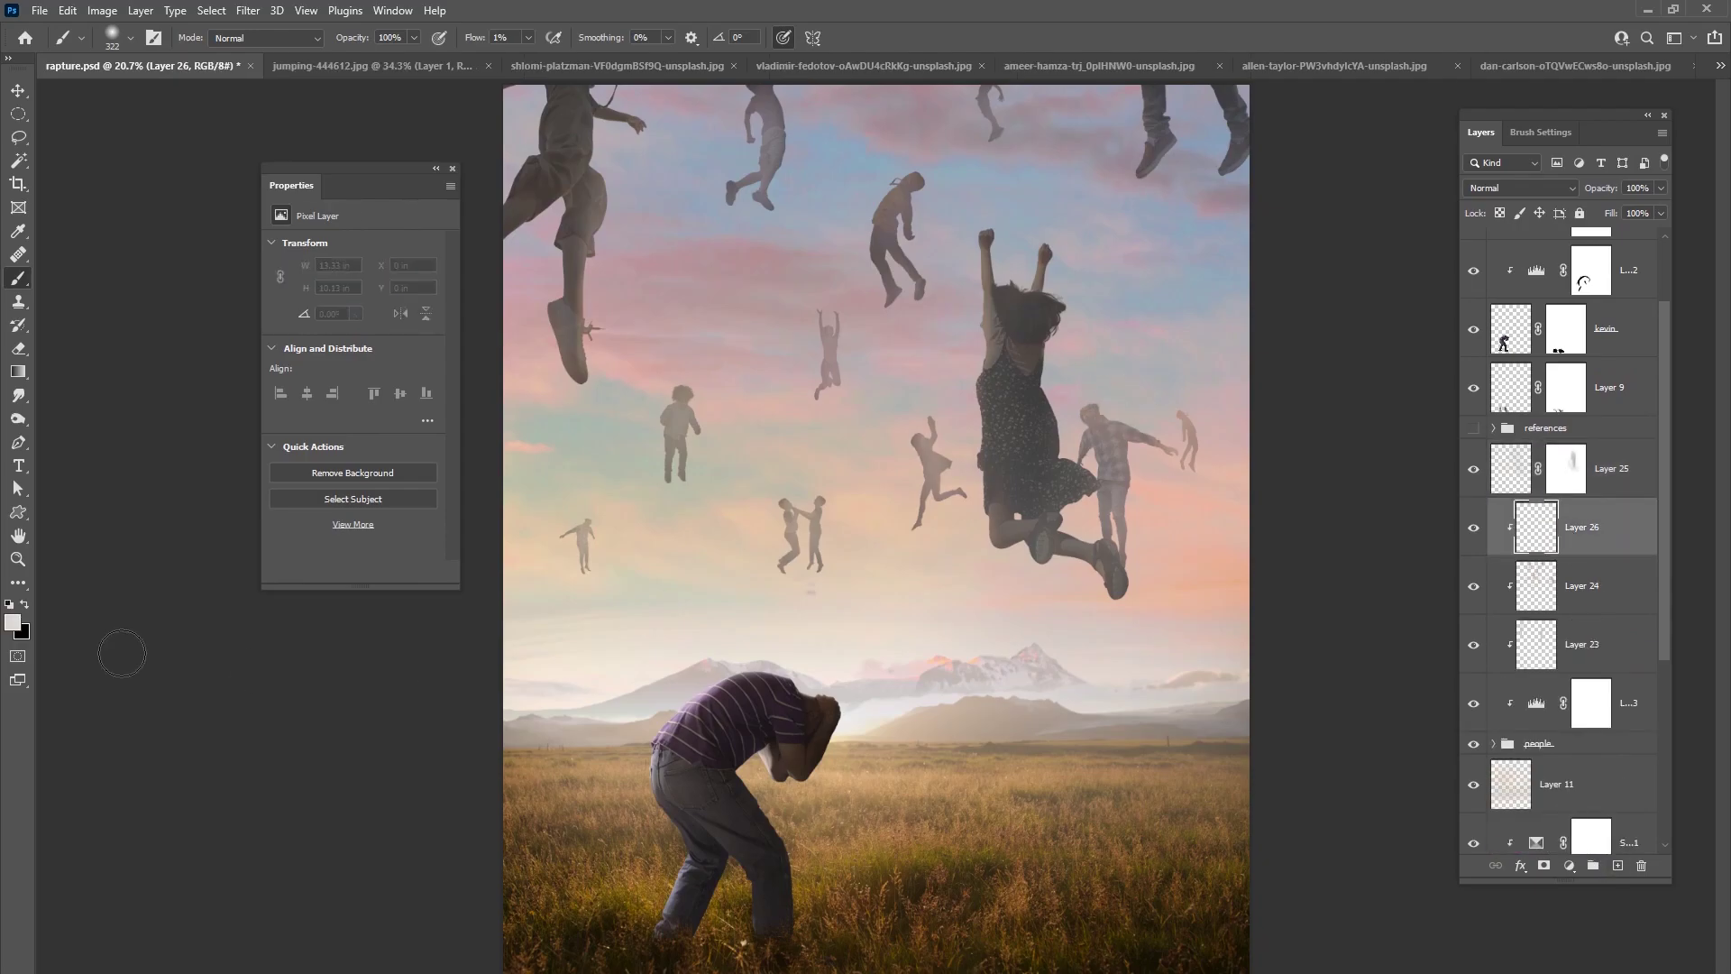
left_click(26, 604)
left_click(1520, 188)
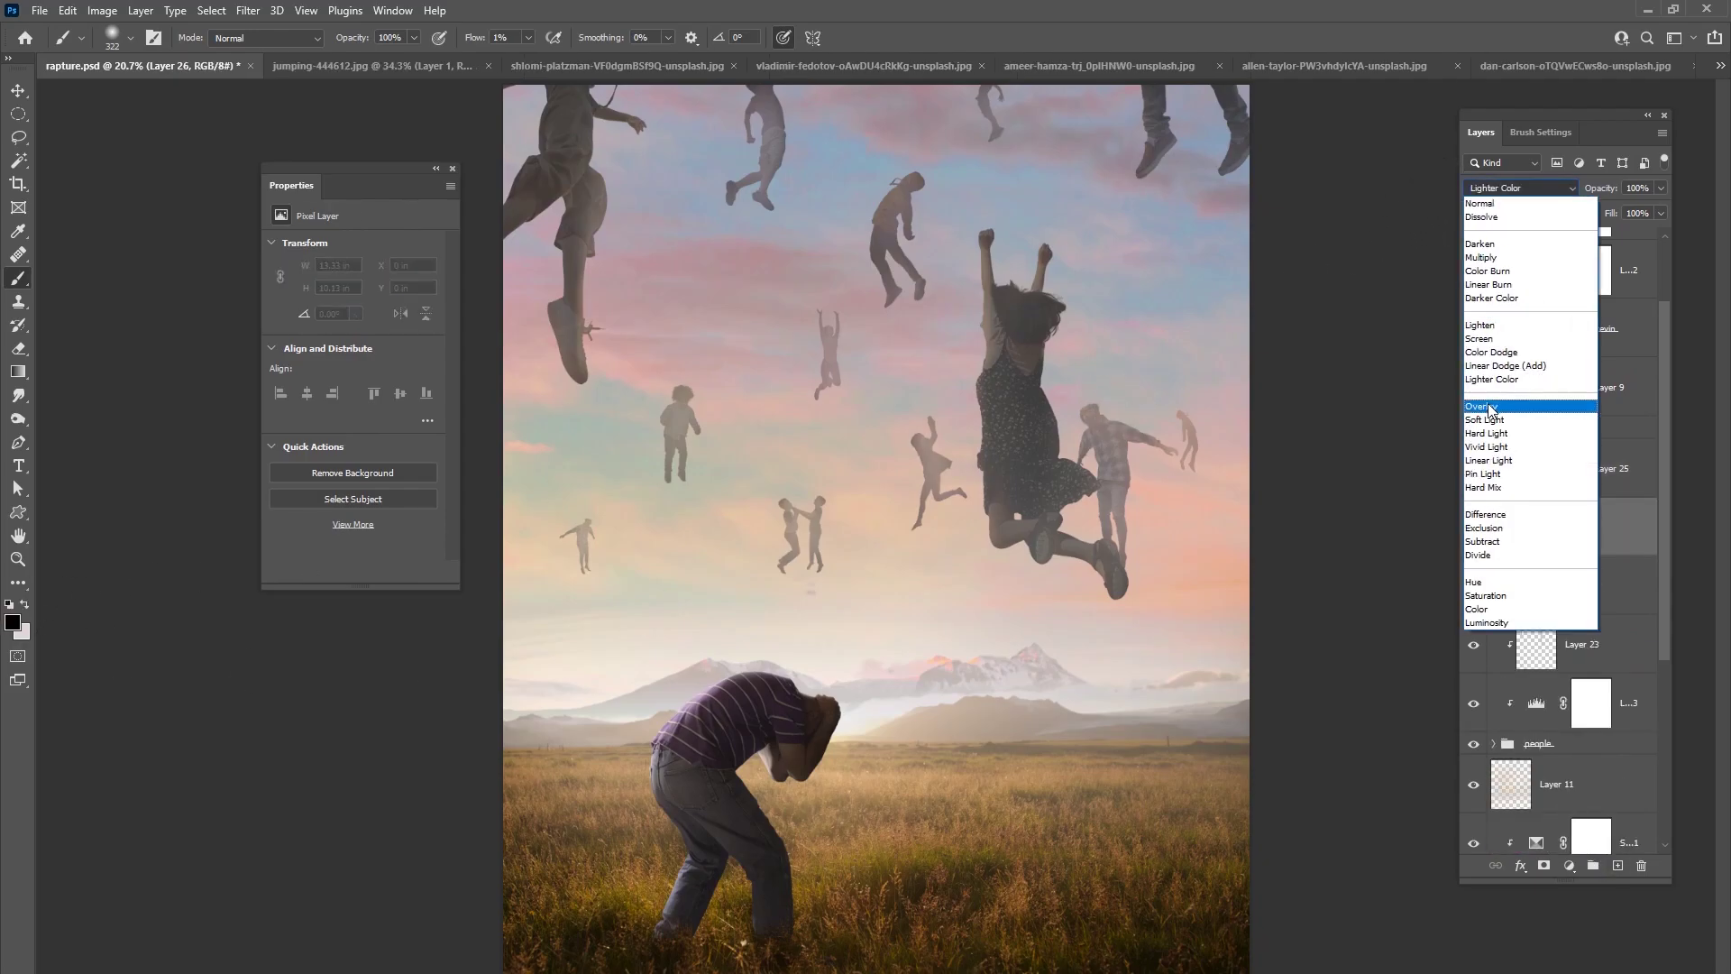
left_click(1496, 404)
- Darken the floating figures across the sky with black strokes on the Overlay layer
mouse_move(821, 498)
left_mouse_down()
mouse_move(774, 546)
mouse_move(809, 618)
mouse_move(797, 334)
mouse_move(843, 412)
mouse_move(806, 420)
mouse_move(865, 417)
left_mouse_up()
mouse_move(954, 521)
left_mouse_down()
mouse_move(998, 496)
mouse_move(1001, 356)
mouse_move(1012, 485)
mouse_move(1081, 564)
mouse_move(1003, 265)
left_mouse_up()
left_click_drag(887, 289, 908, 270)
mouse_move(1173, 135)
left_mouse_down()
mouse_move(1153, 162)
mouse_move(1256, 182)
left_mouse_up()
mouse_move(556, 274)
left_mouse_down()
mouse_move(594, 402)
mouse_move(1181, 525)
left_mouse_up()
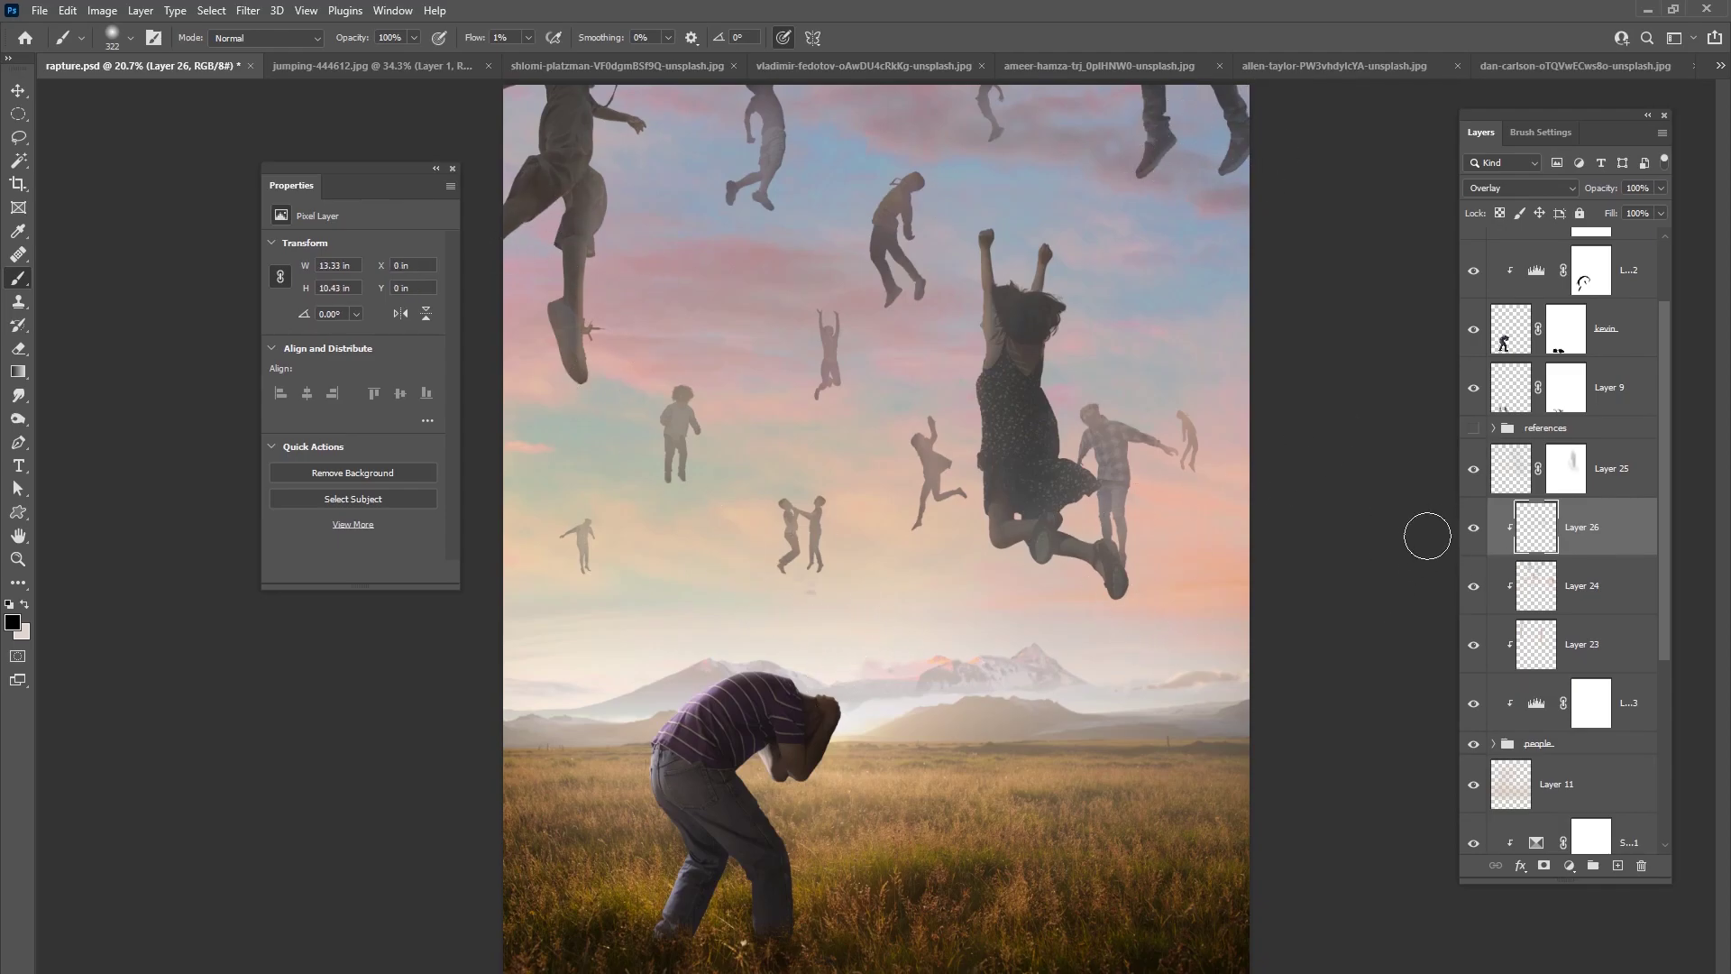
- Paint black on the Levels 3 mask over the jumping girl with the brush reduced to about 111 px
left_click(1631, 712)
left_click(1474, 704)
left_click(1475, 704)
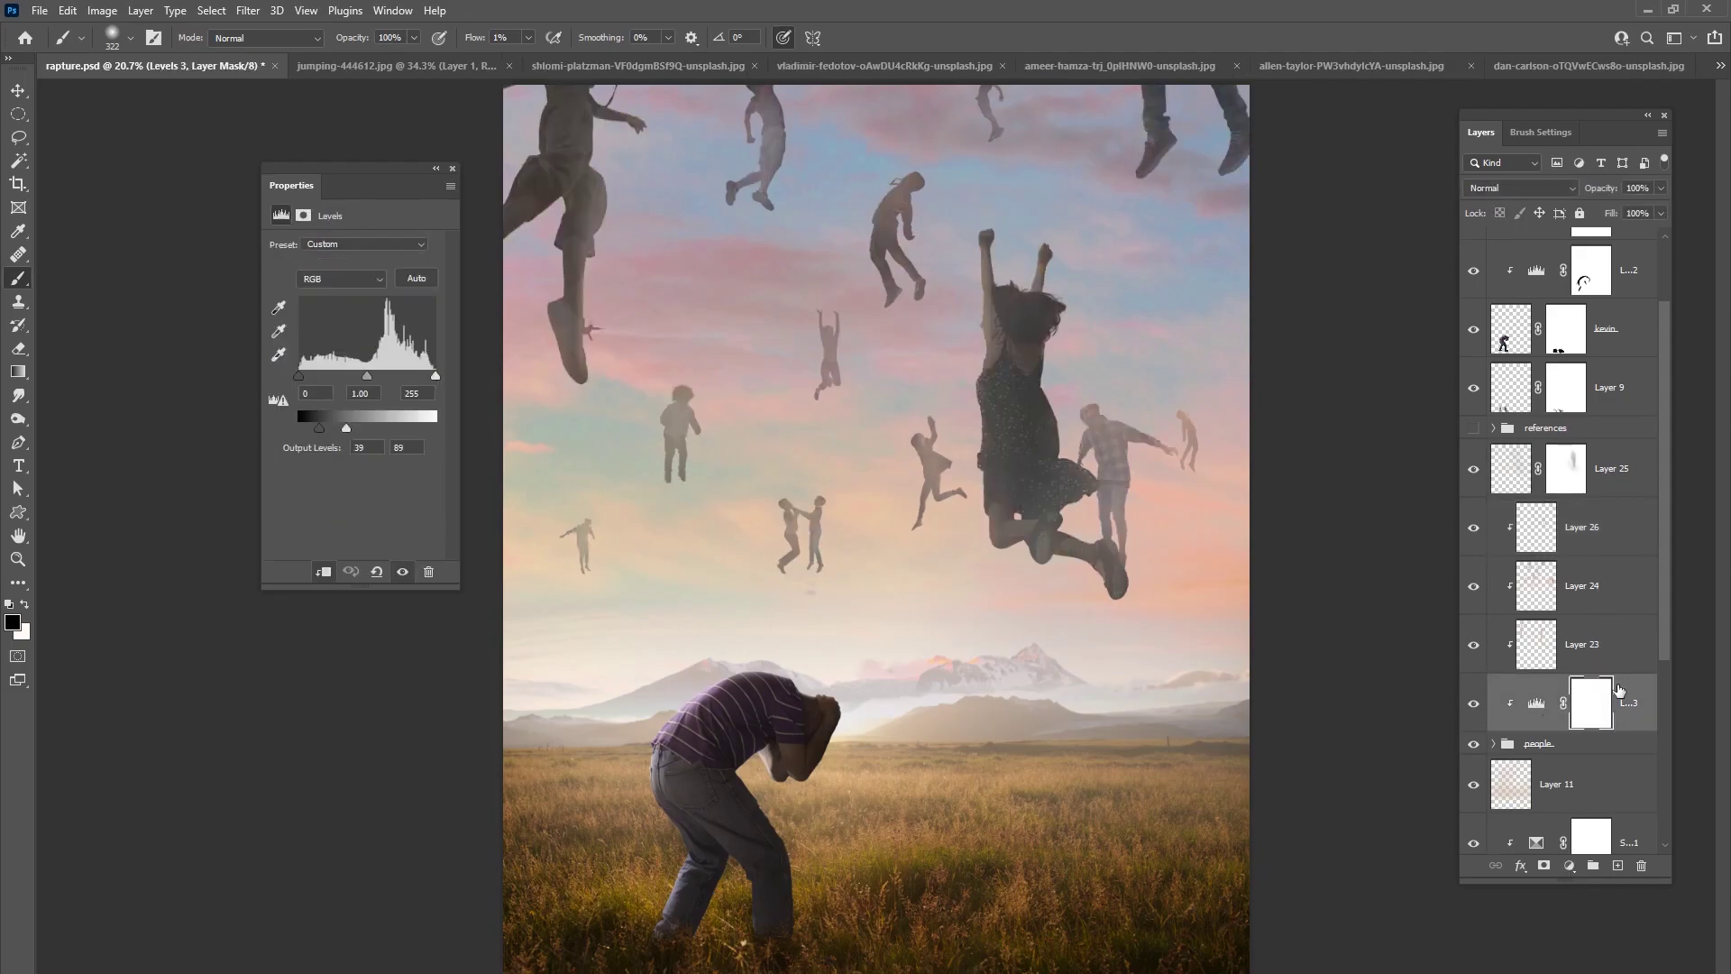
left_click(1598, 700)
right_click(933, 414)
left_click_drag(1114, 458, 1081, 459)
left_click(965, 306)
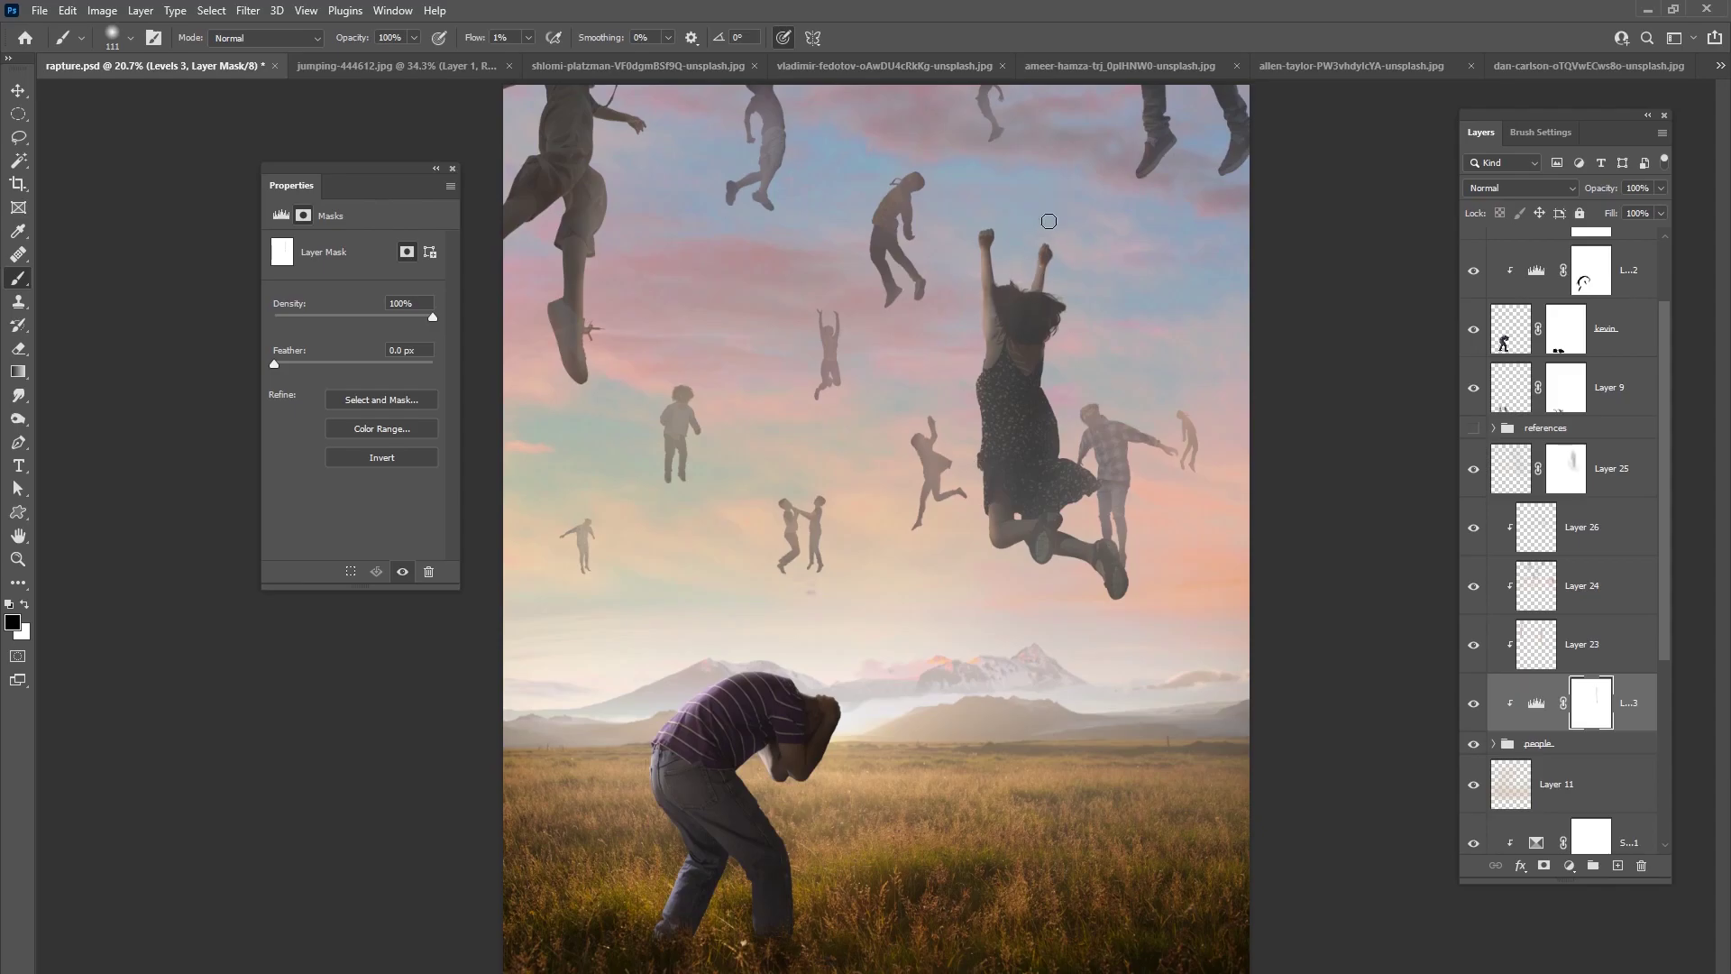
right_click(1591, 702)
left_click(1568, 709)
key("ctrl+z")
- Change Layer 23's blend mode to Soft Light and disable the Levels 3 layer mask
left_click(1473, 646)
left_click(1473, 645)
left_click(1570, 650)
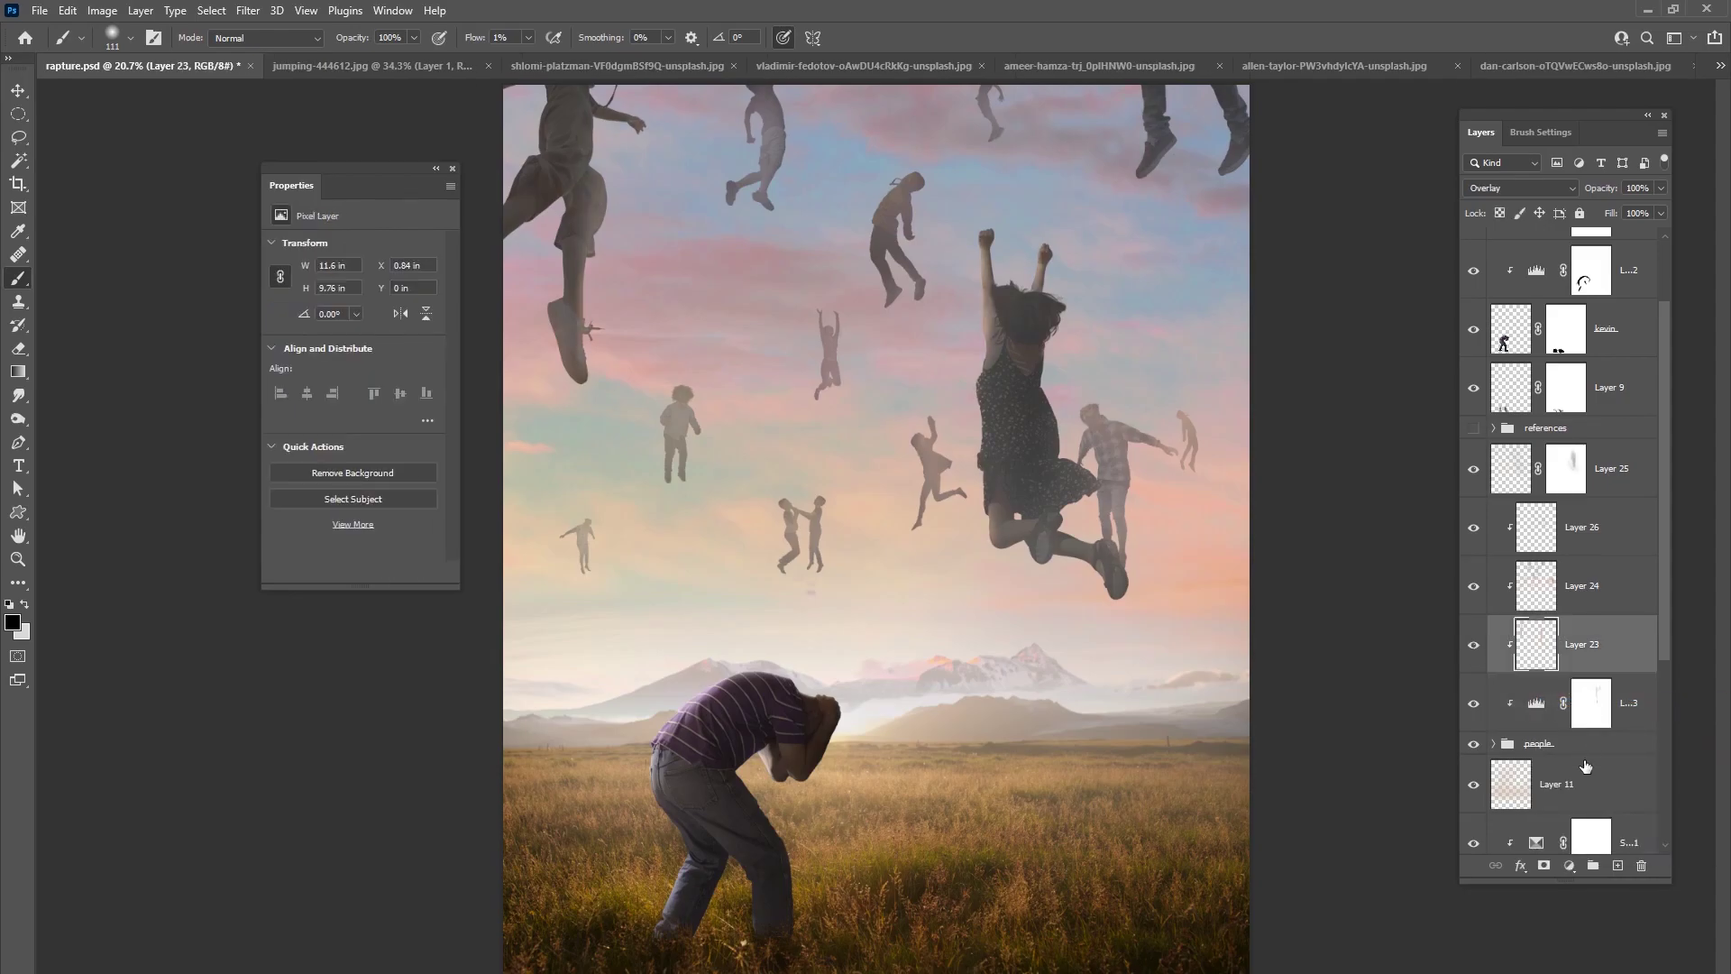
left_click(1477, 648)
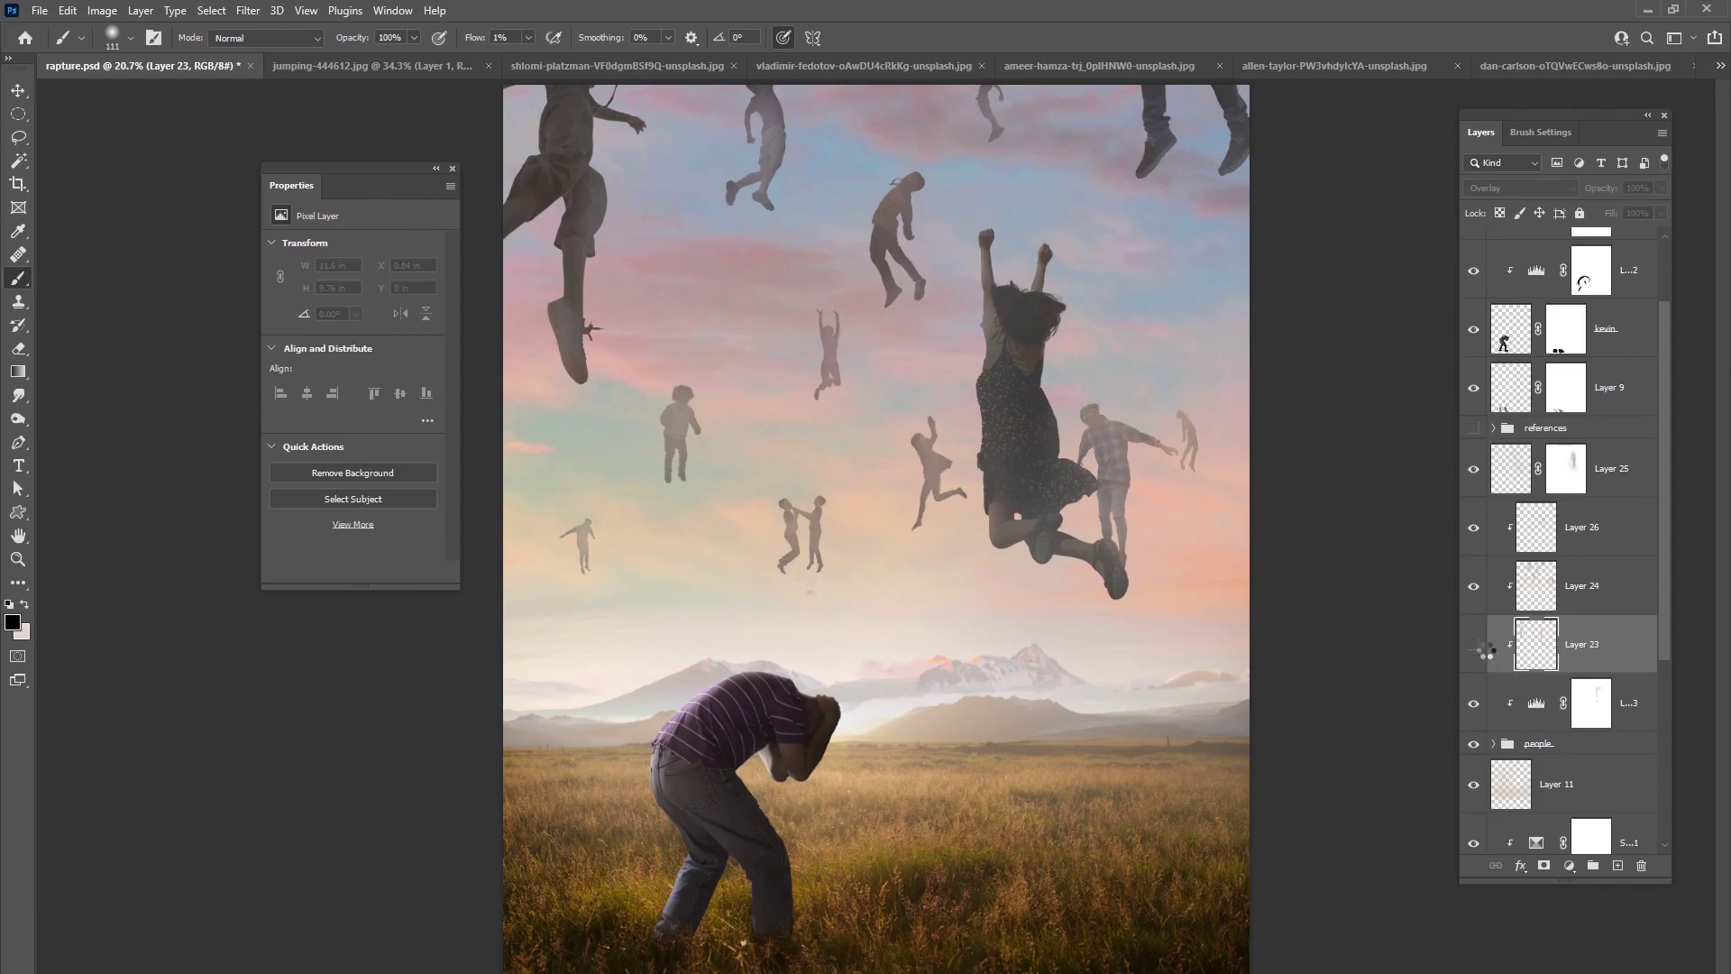
double_click(1483, 649)
left_click(645, 413)
left_click(1472, 646)
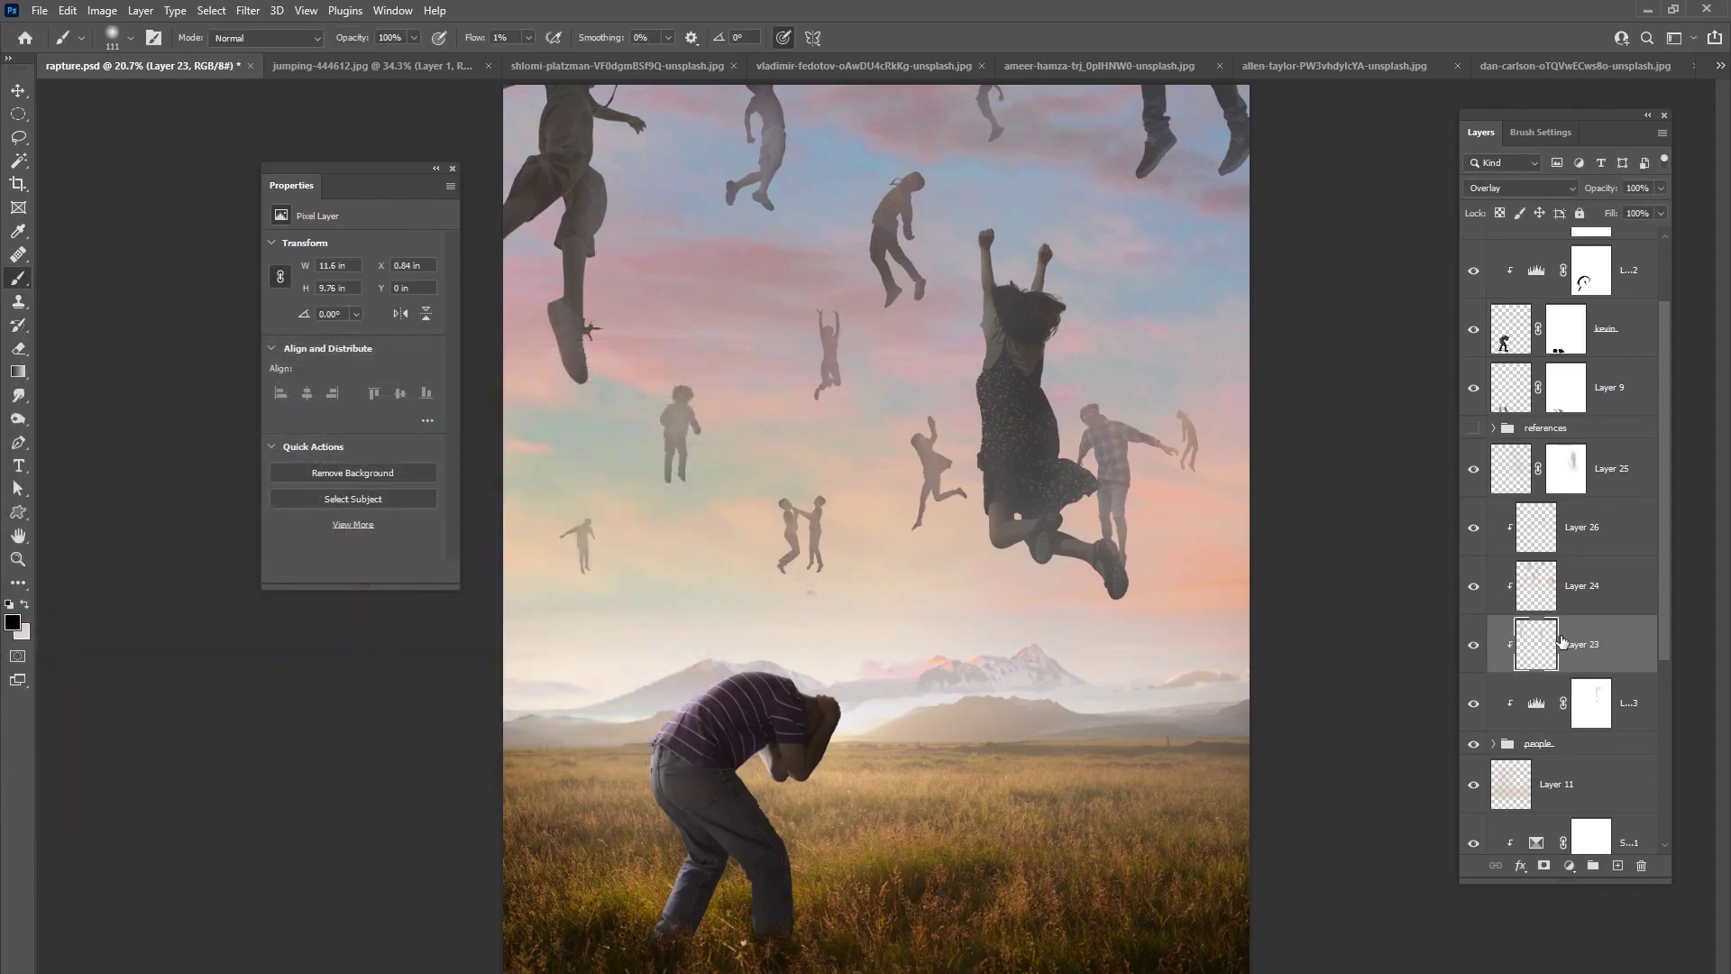
left_click(1519, 187)
left_click(1506, 419)
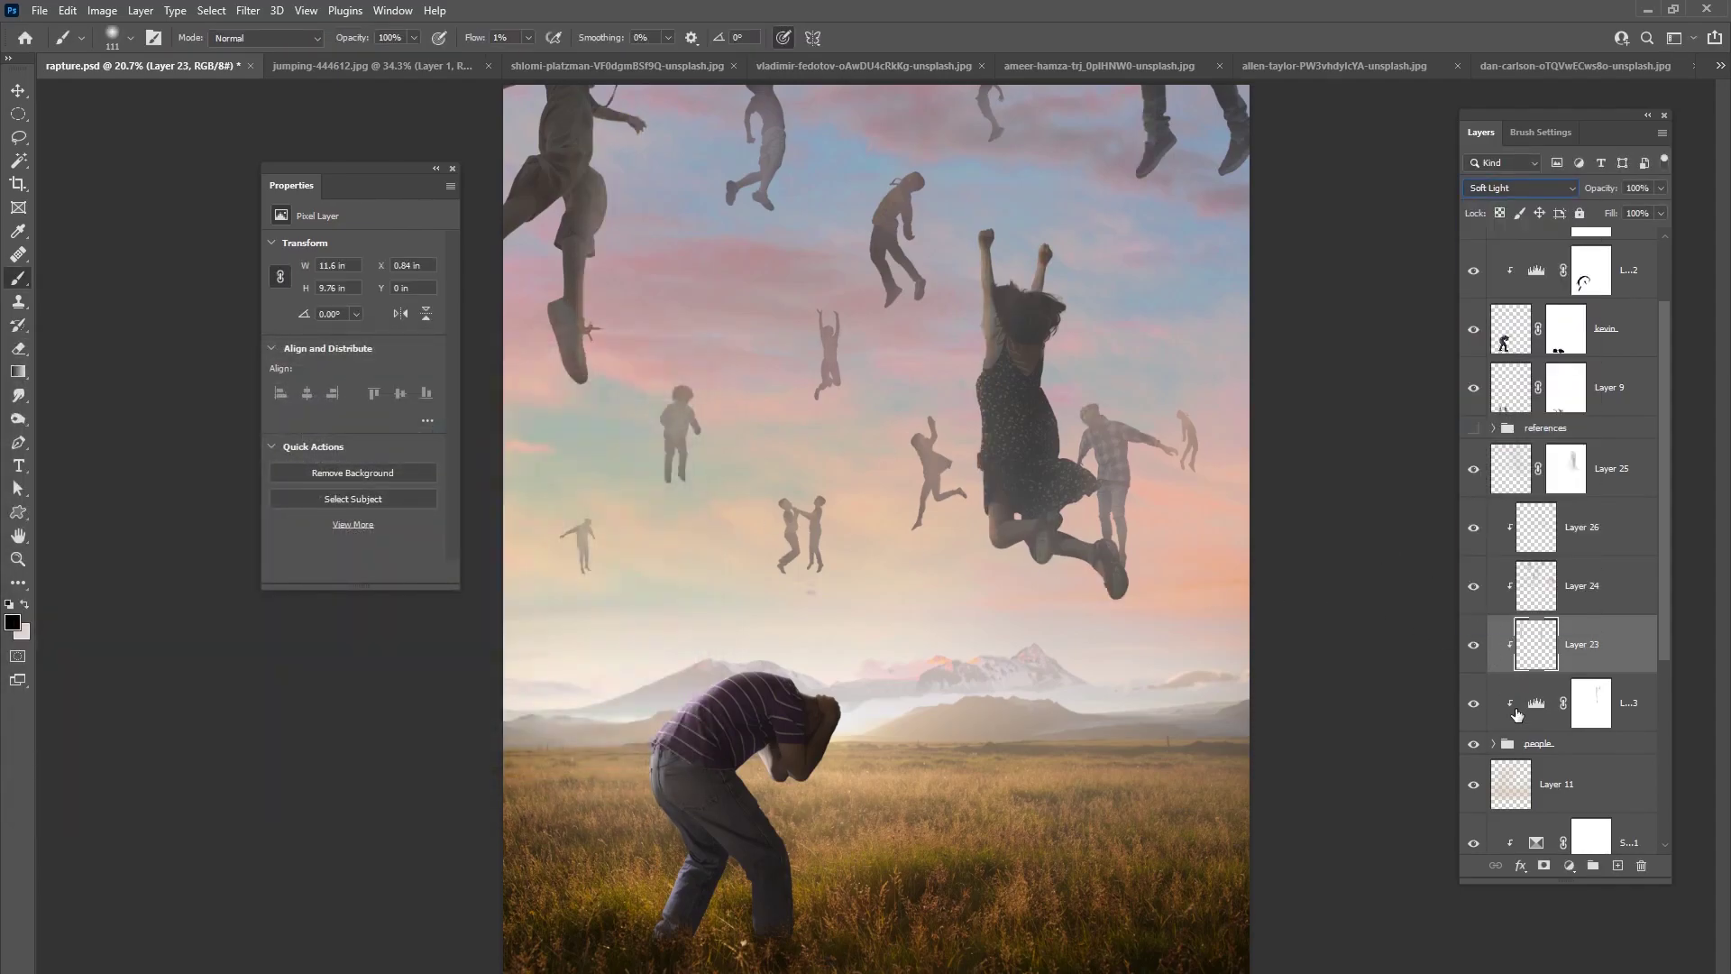
left_click(1591, 712, "shift")
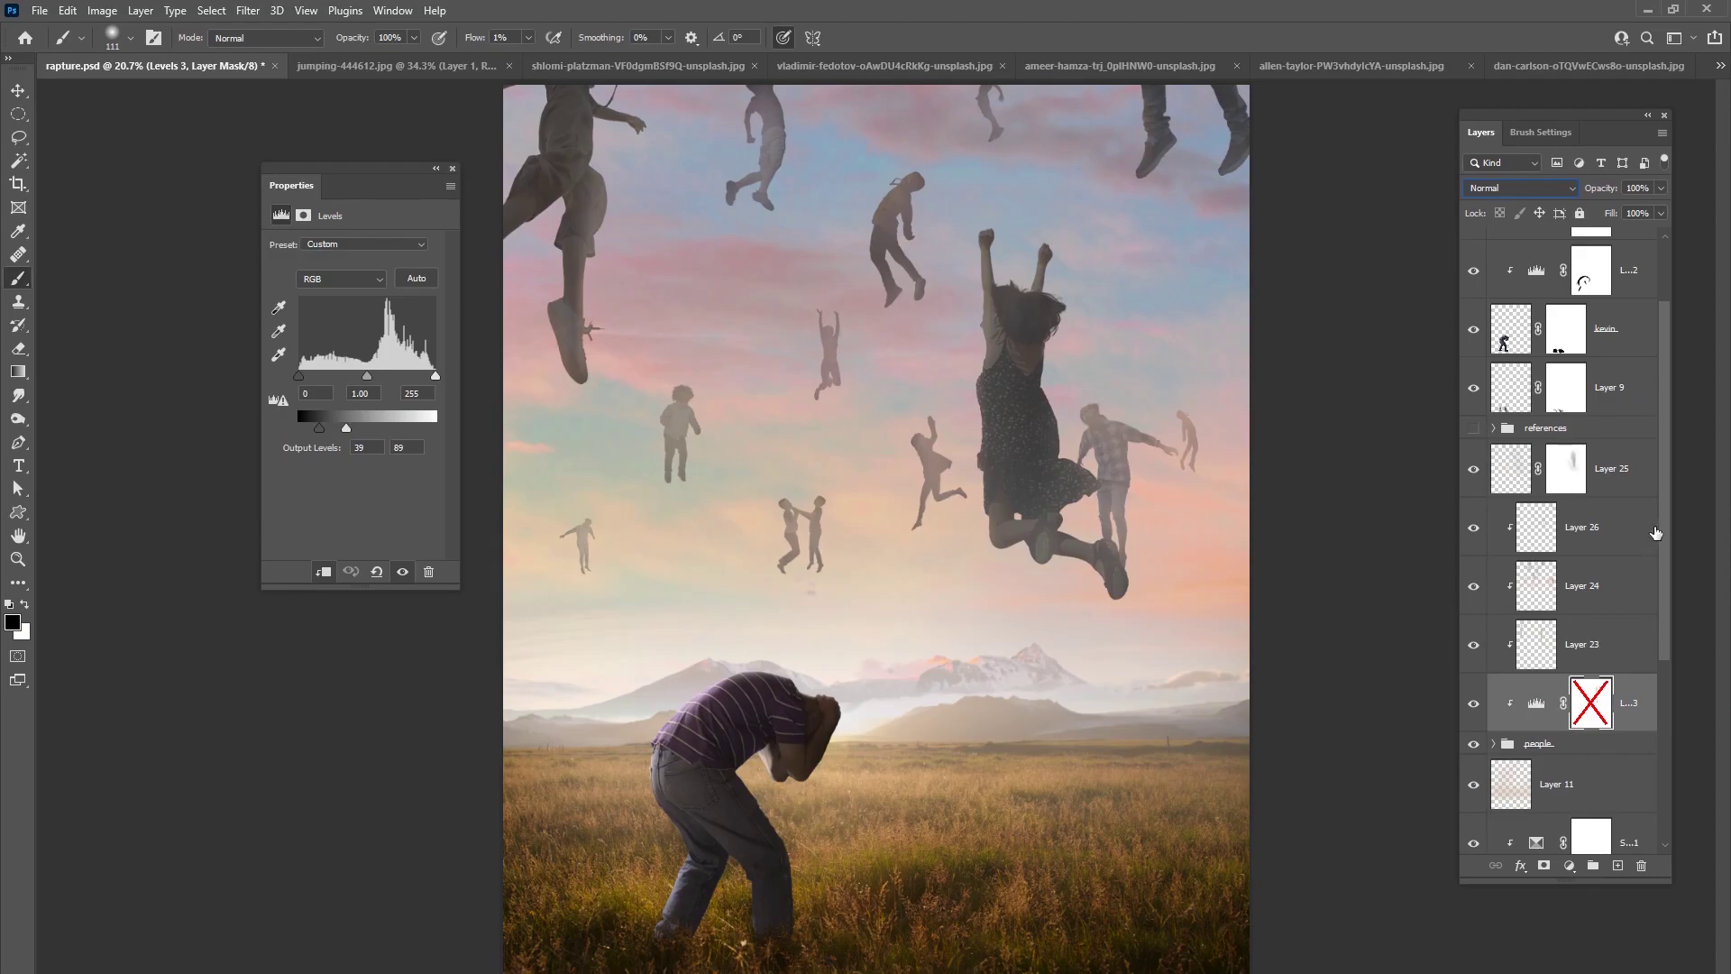
- Expand the people group and scale the pair on Layer 21 down to about 0.6 by 0.96 in
scroll(1653, 356, "up", 2)
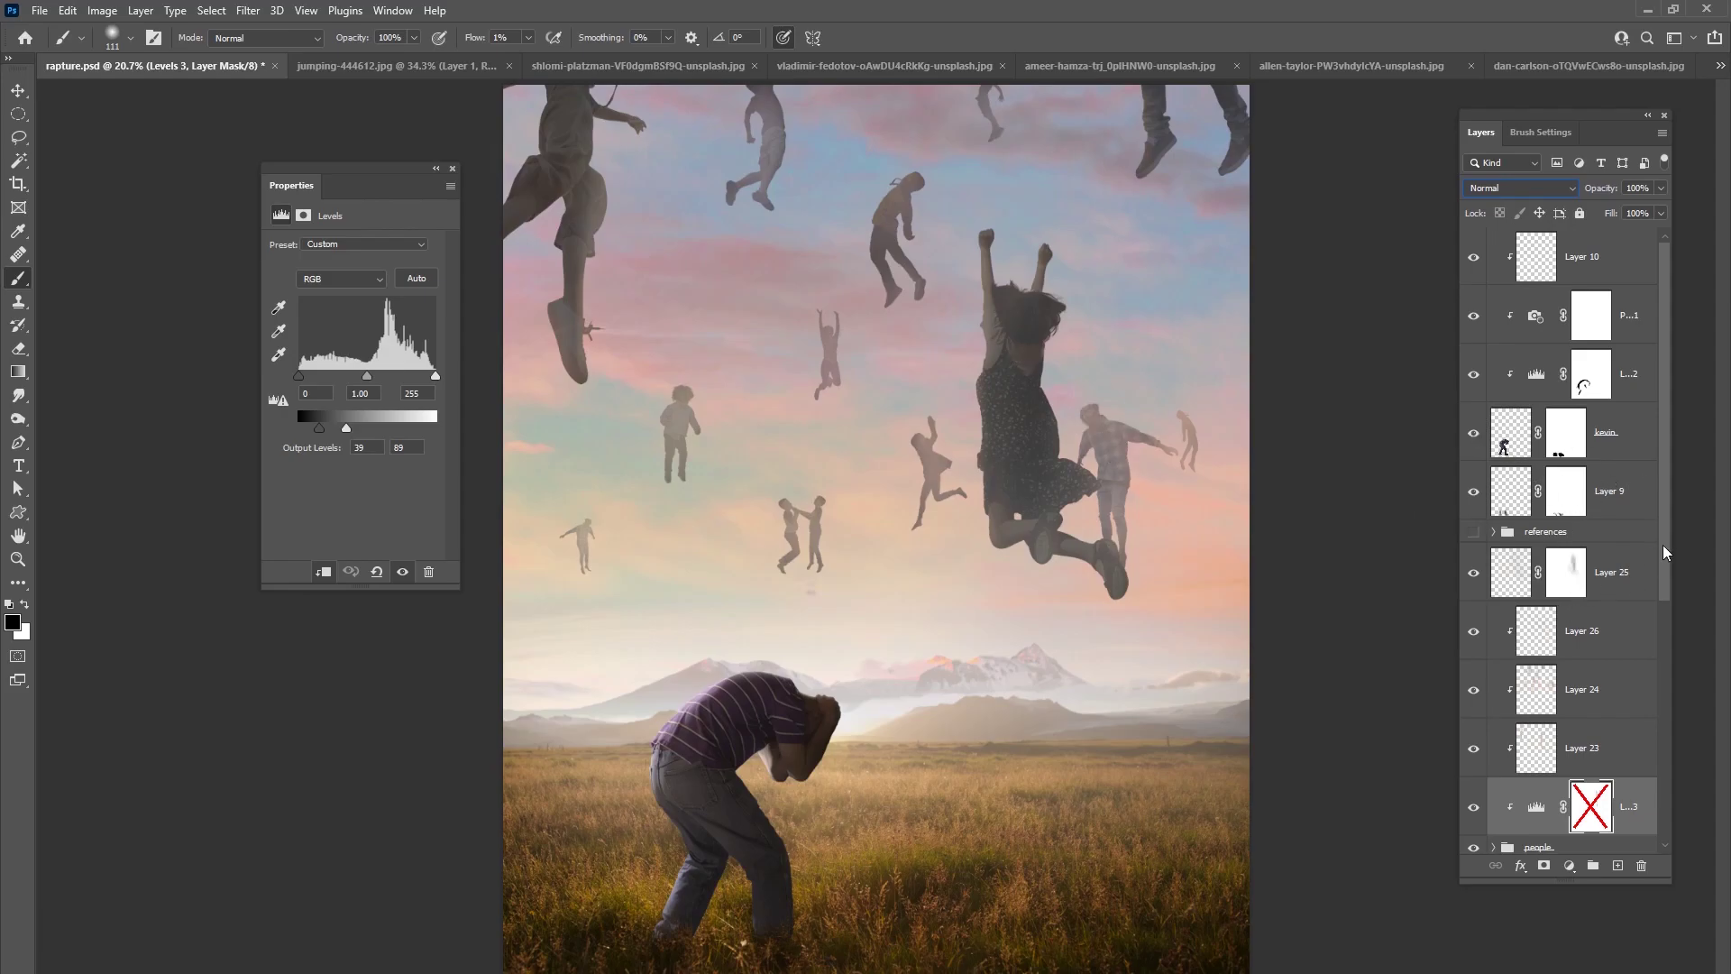
scroll(1655, 558, "down", 4)
left_click(1492, 622)
key("v")
right_click(792, 533)
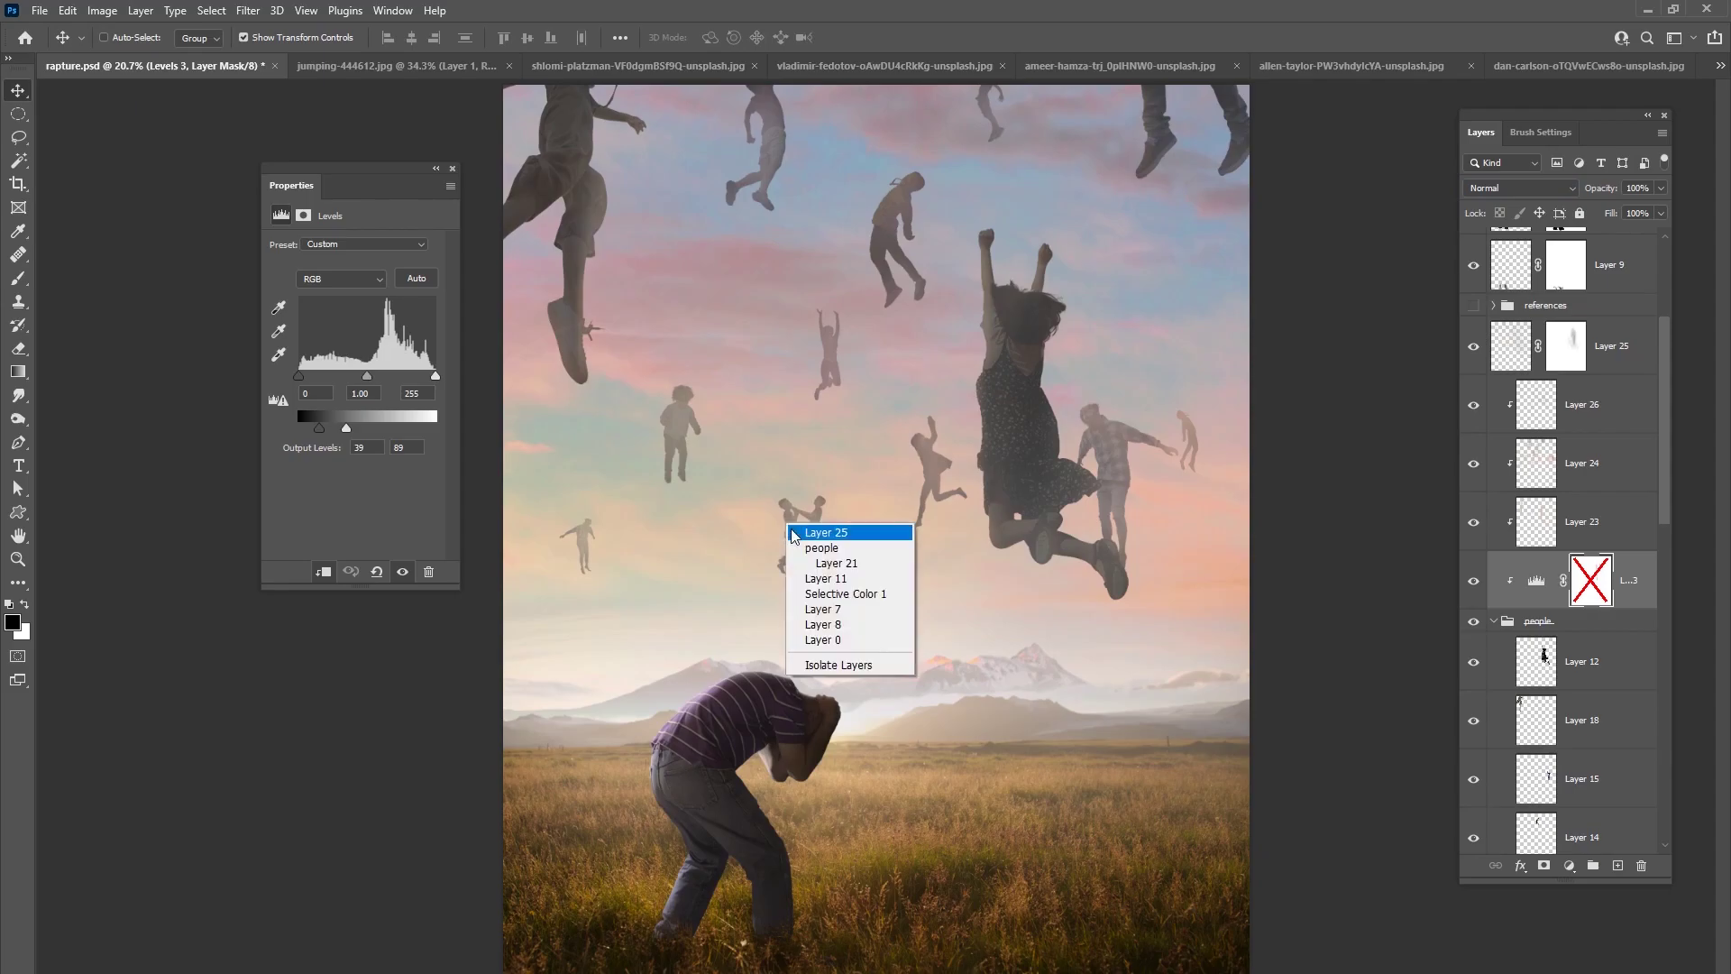
left_click(836, 562)
key("ctrl+t")
left_click_drag(826, 496, 814, 536)
left_click(892, 37)
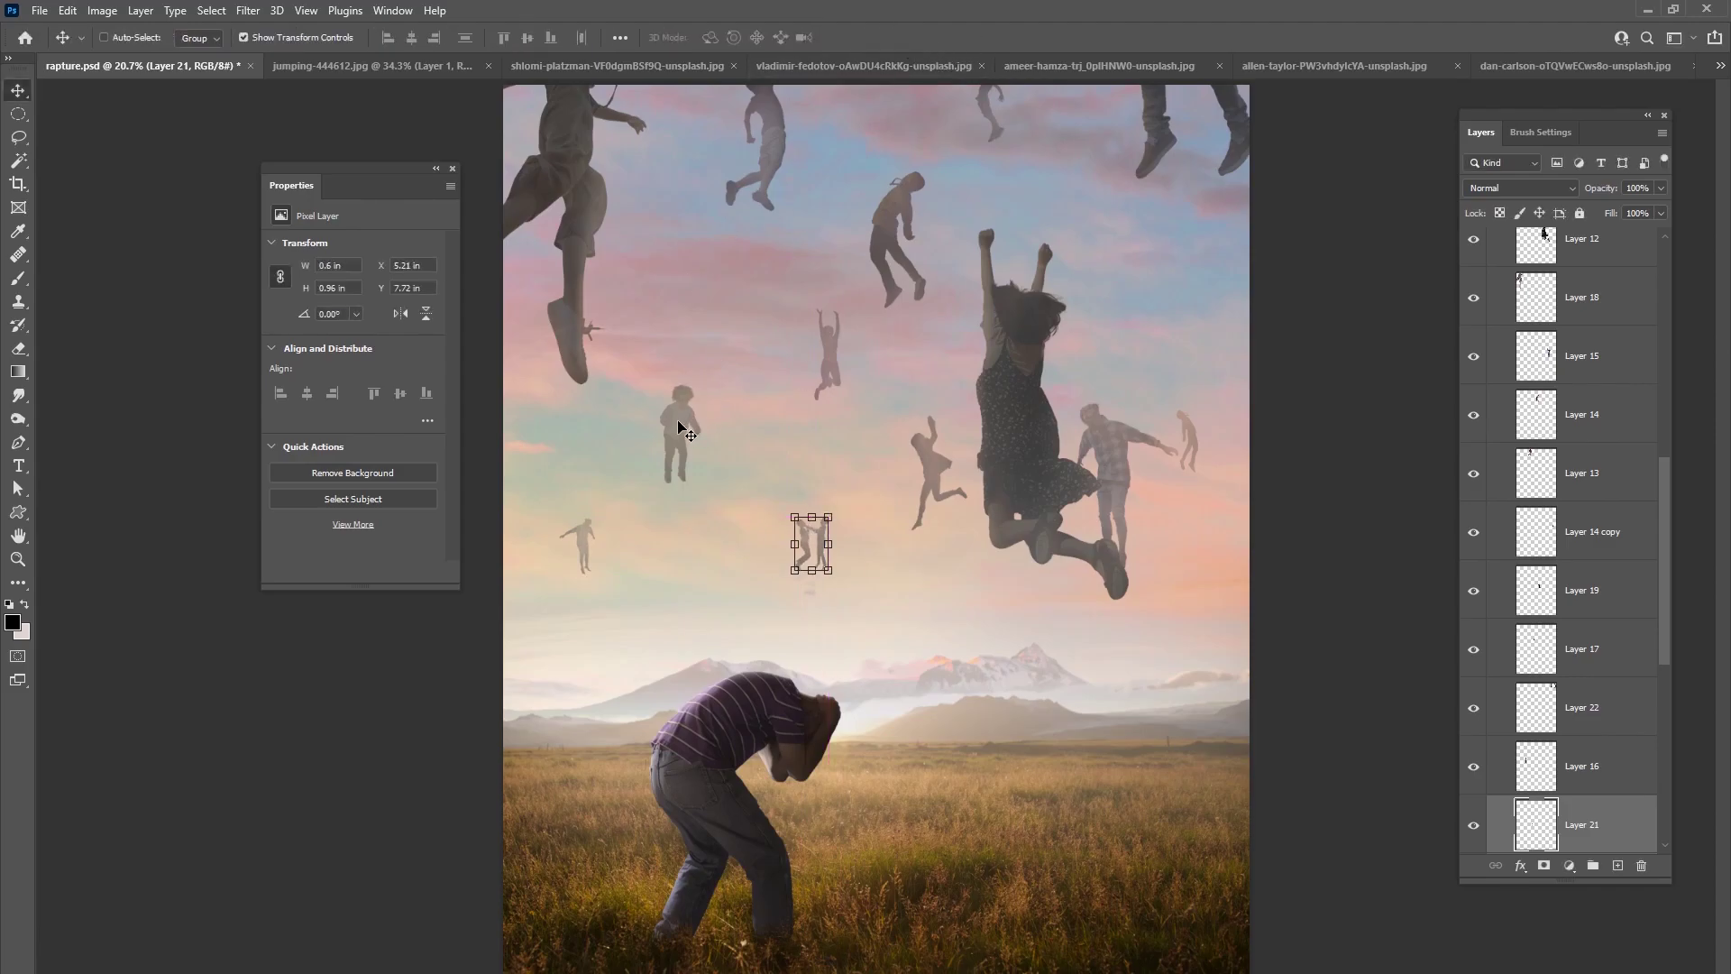
- Shrink the curly-haired boy on Layer 16 to about 0.44 by 1.07 in and move him slightly up toward the arms-raised figure
right_click(678, 424)
left_click(712, 464)
mouse_move(704, 388)
left_mouse_down()
mouse_move(690, 403)
mouse_move(724, 370)
left_mouse_up()
left_click(893, 37)
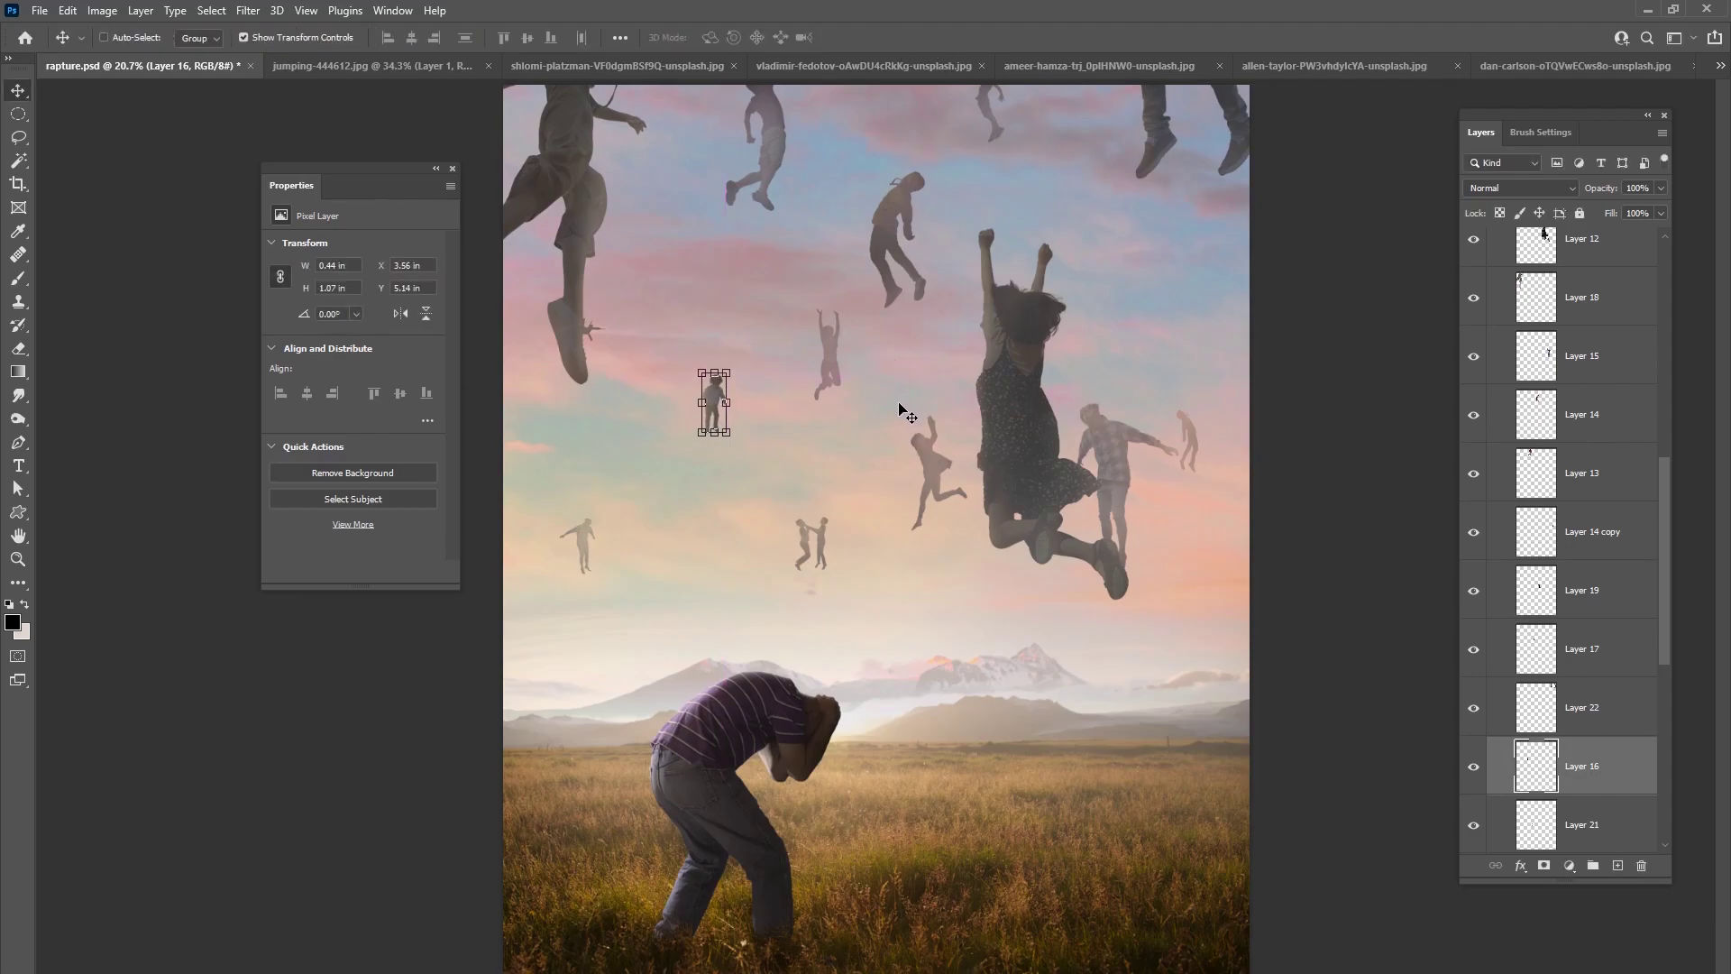
left_click_drag(728, 373, 726, 372)
left_click(900, 37)
- Duplicate the curly-haired boy, place the copy below the jumping girl, and scale it to about 0.22 by 0.52 in
key("ctrl+j")
left_click_drag(716, 397, 985, 550)
key("ctrl+t")
left_click(892, 37)
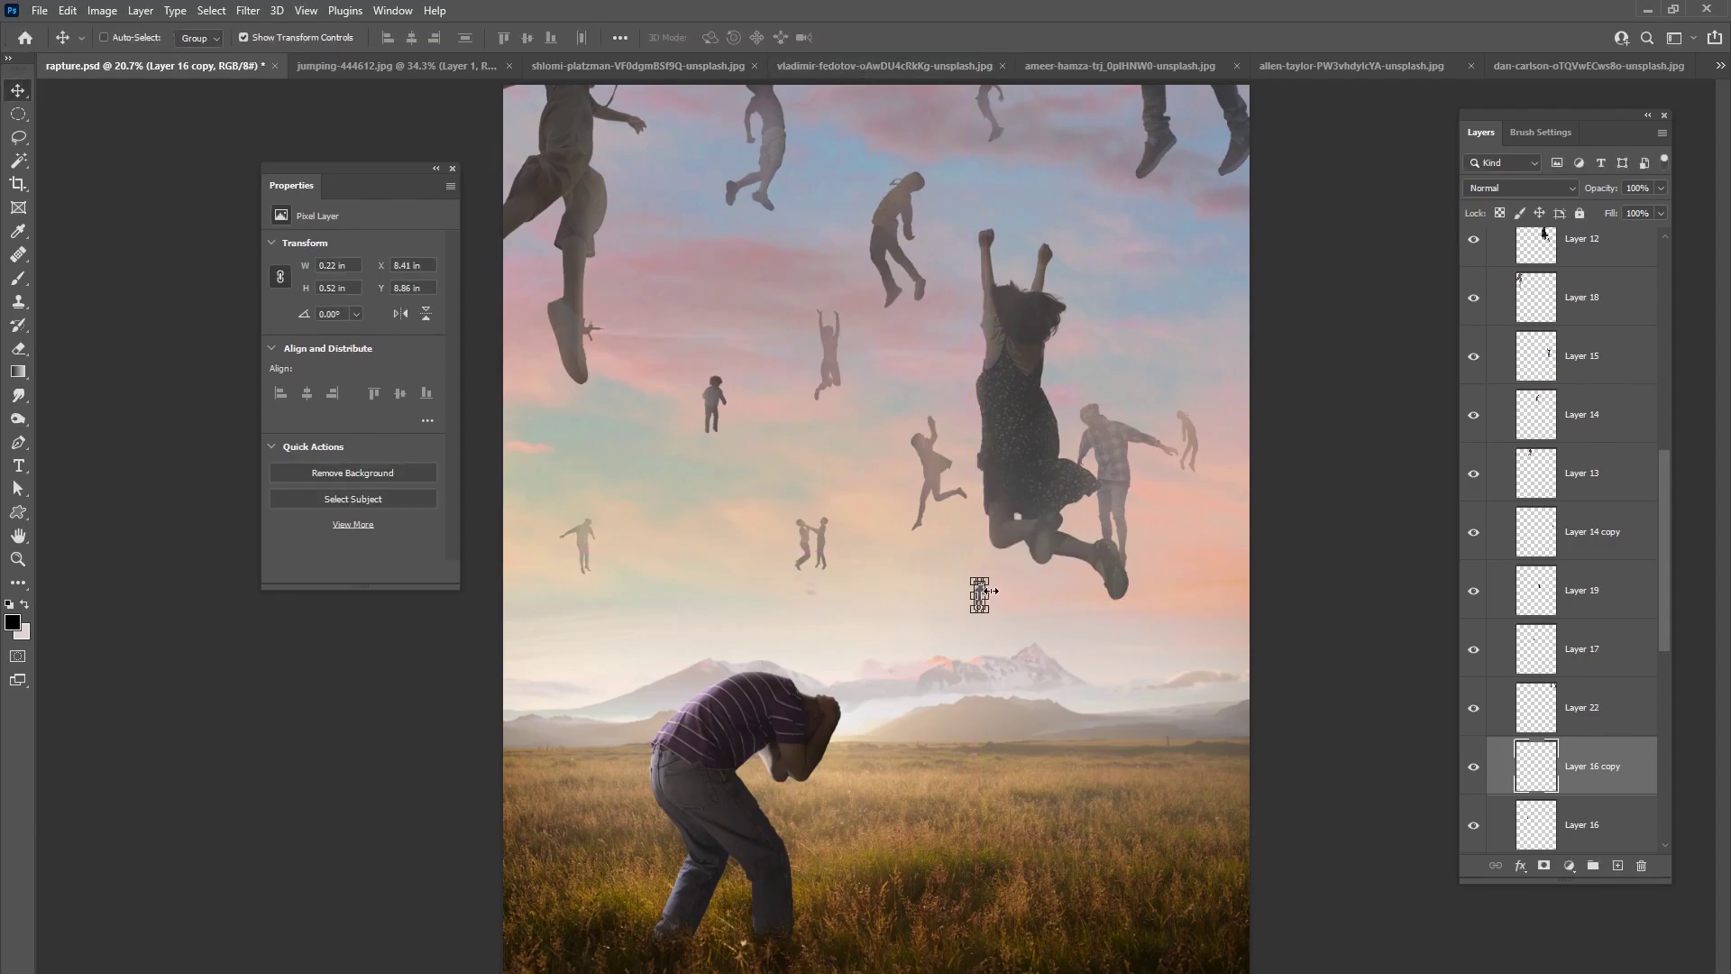
- Duplicate the arms-raised figure on Layer 17 and place the copy above the mountains beside the tiny boy, scaled to 35.63%
left_click(1553, 727)
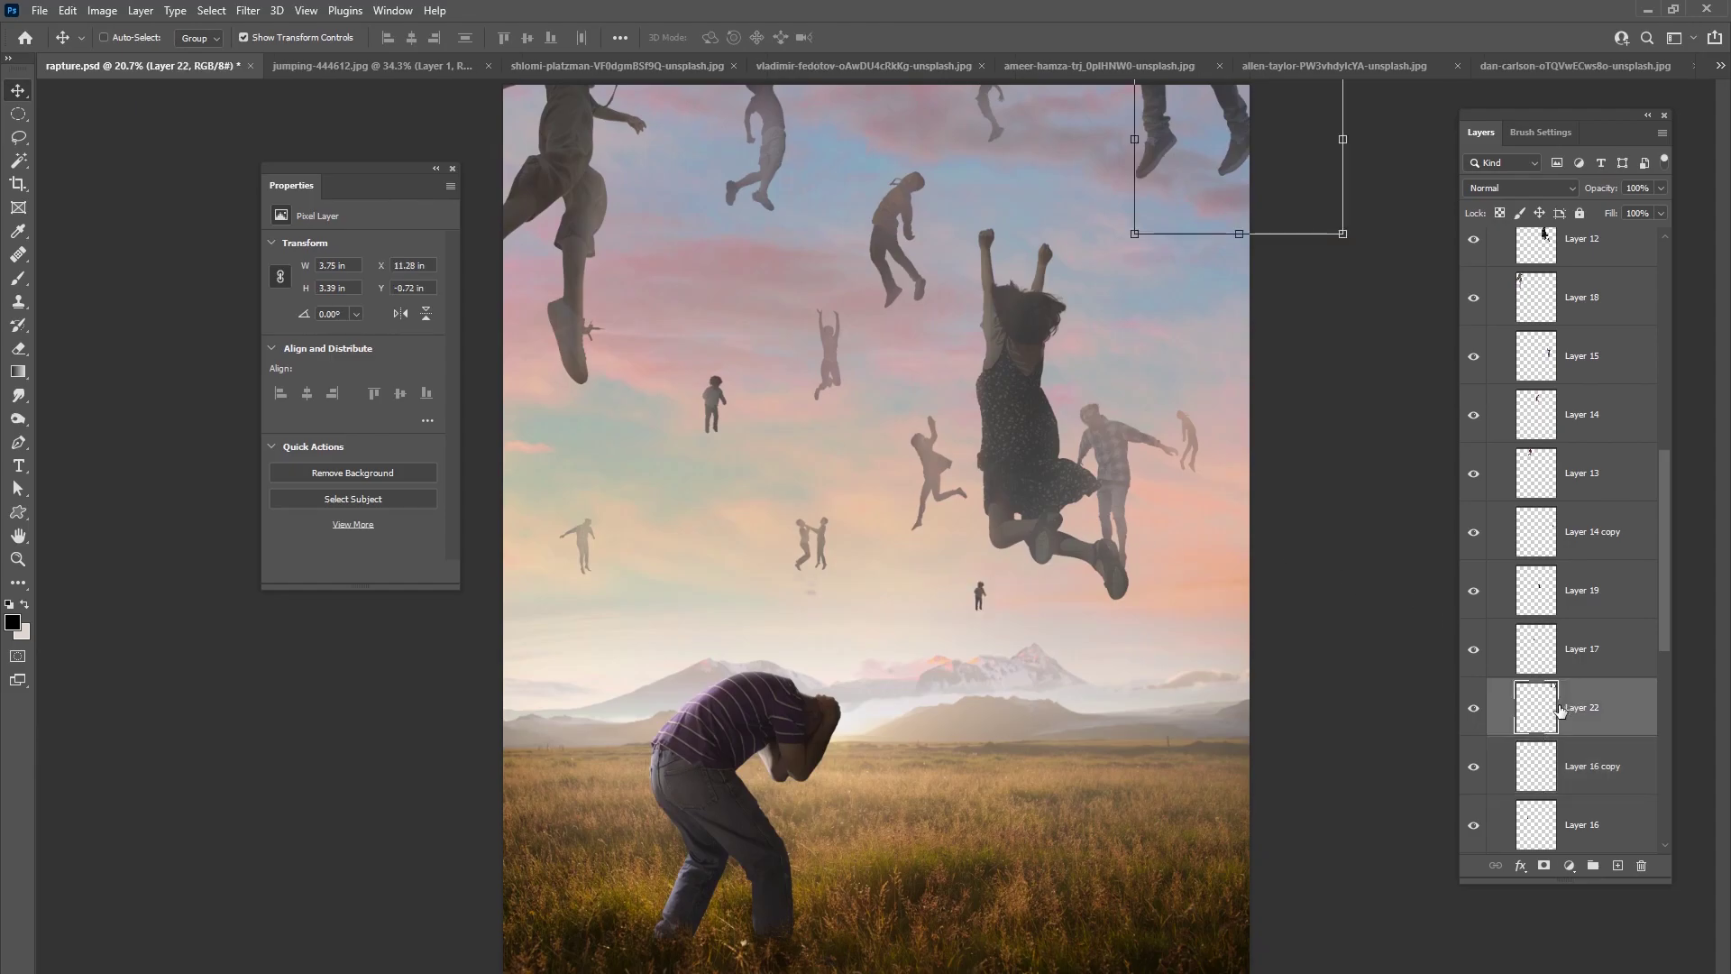
left_click(1583, 657)
key("ctrl+j")
left_click_drag(839, 371, 911, 618)
key("ctrl+t")
mouse_move(902, 555)
left_mouse_down()
mouse_move(903, 611)
mouse_move(916, 575)
left_mouse_up()
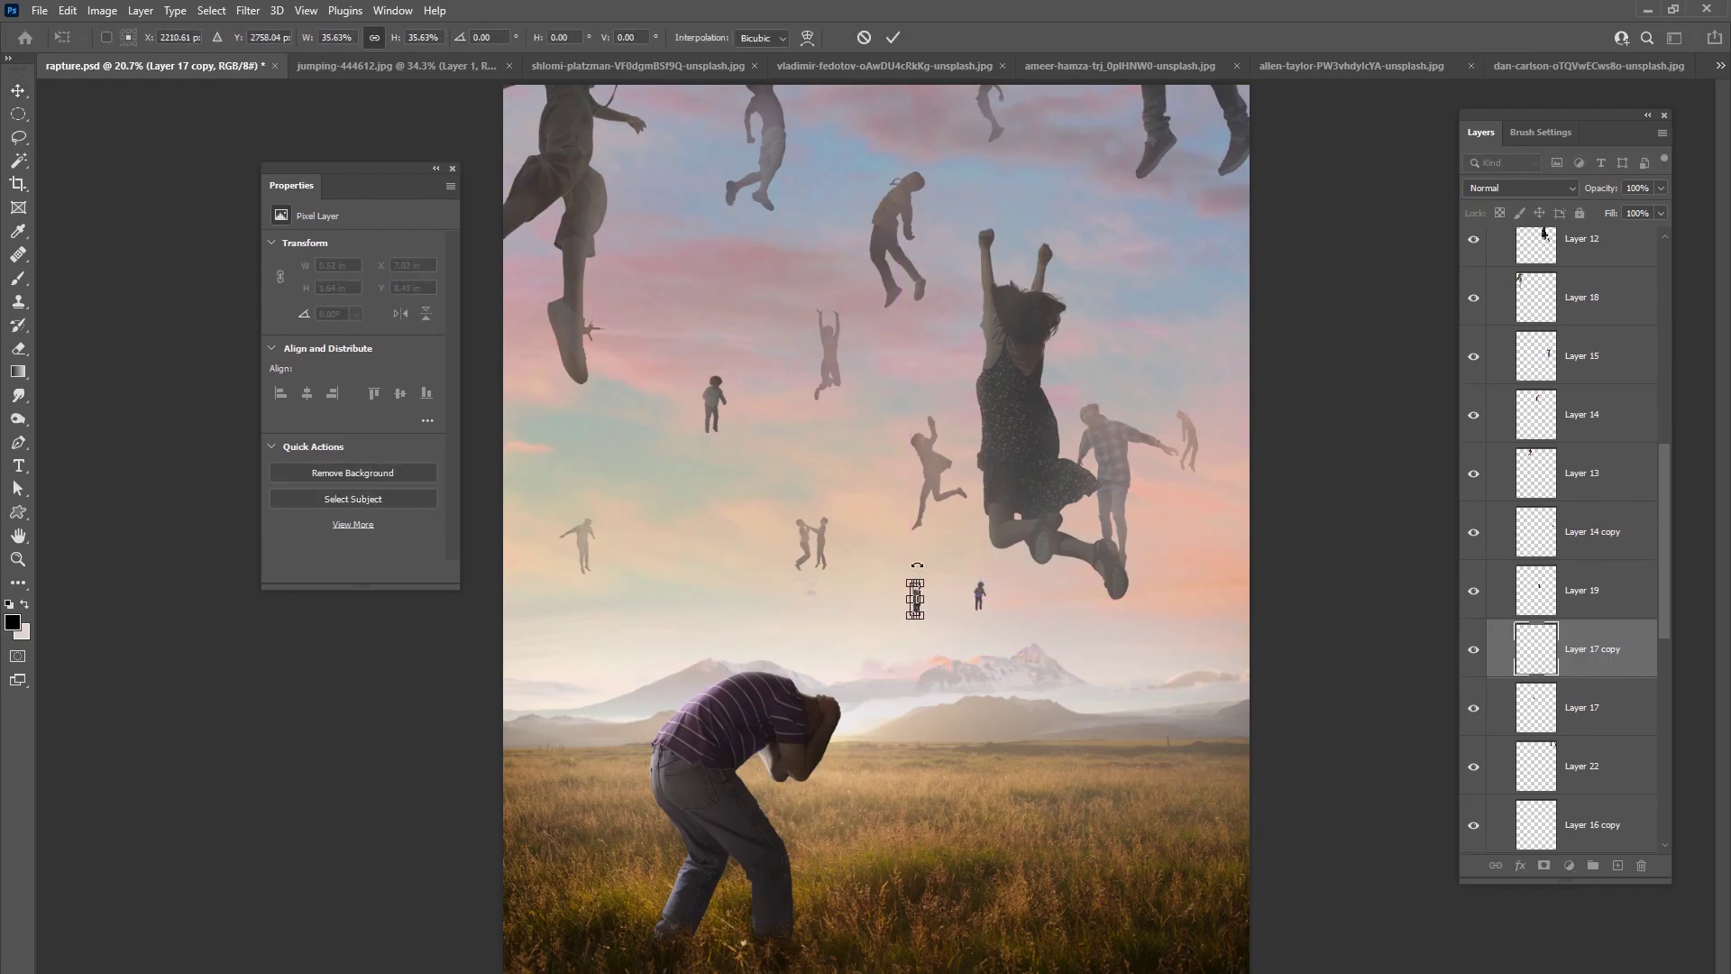
left_click(892, 37)
- Duplicate the dancing figure on Layer 19, place the copy above the bent-over man, and scale it to about 0.24 by 0.47 in
left_click(1584, 596)
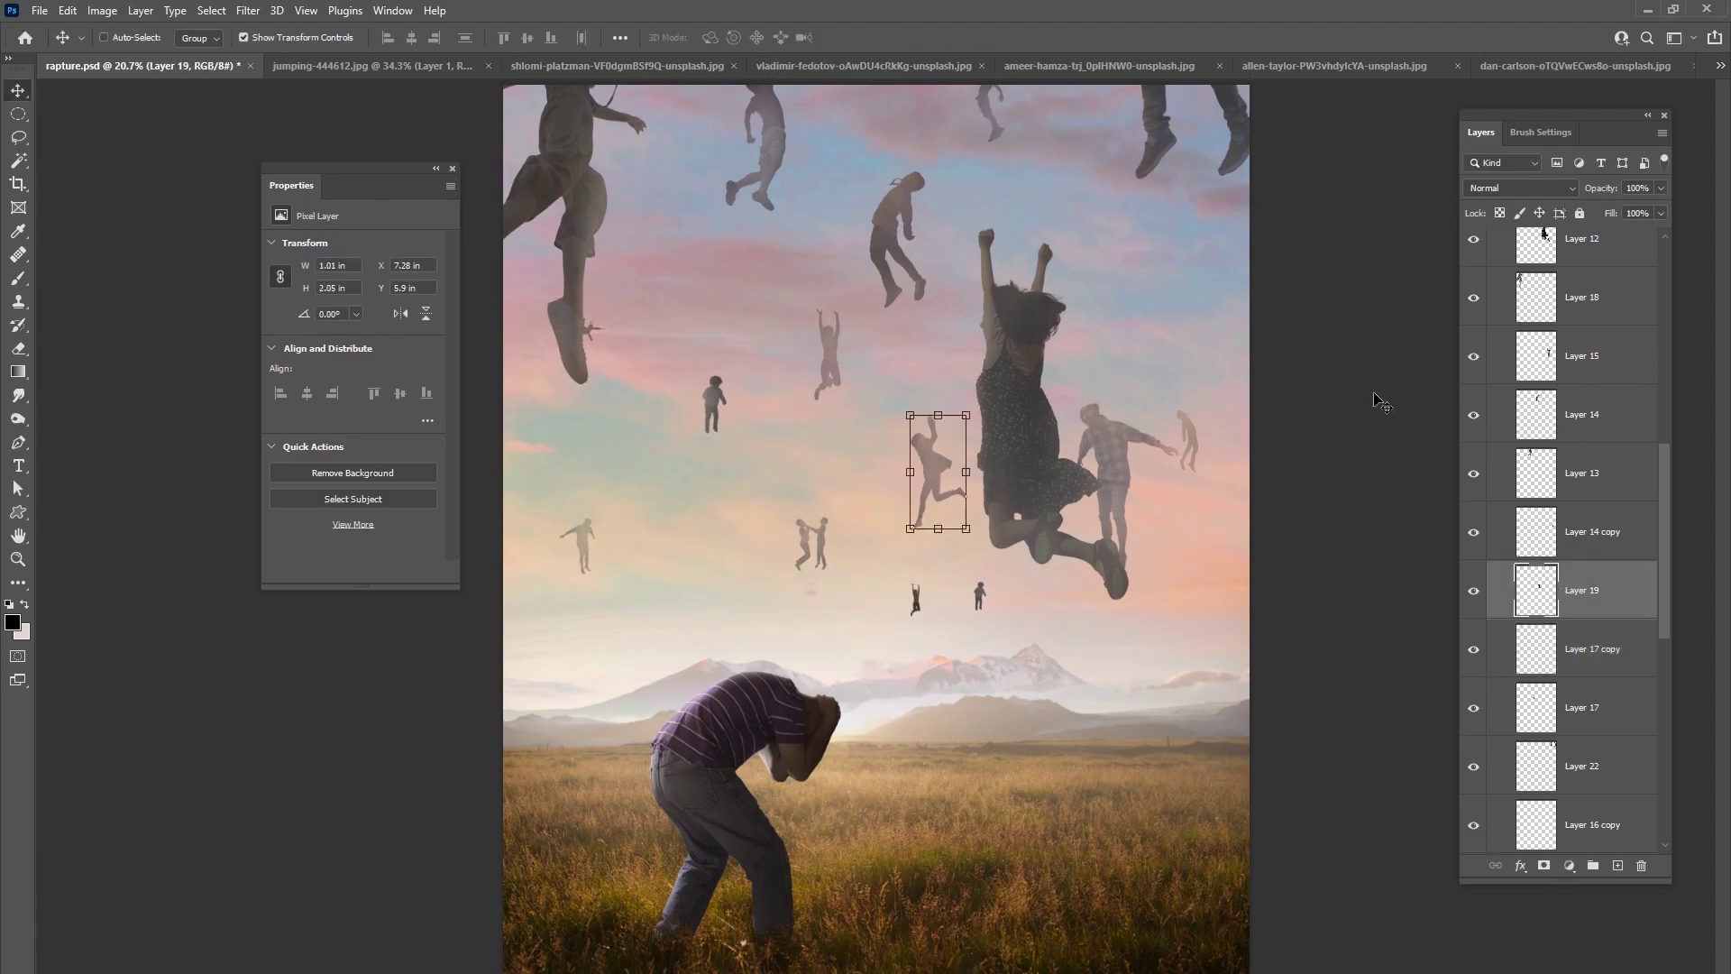
key("ctrl+j")
left_click_drag(959, 485, 757, 586)
left_click_drag(757, 519, 707, 583)
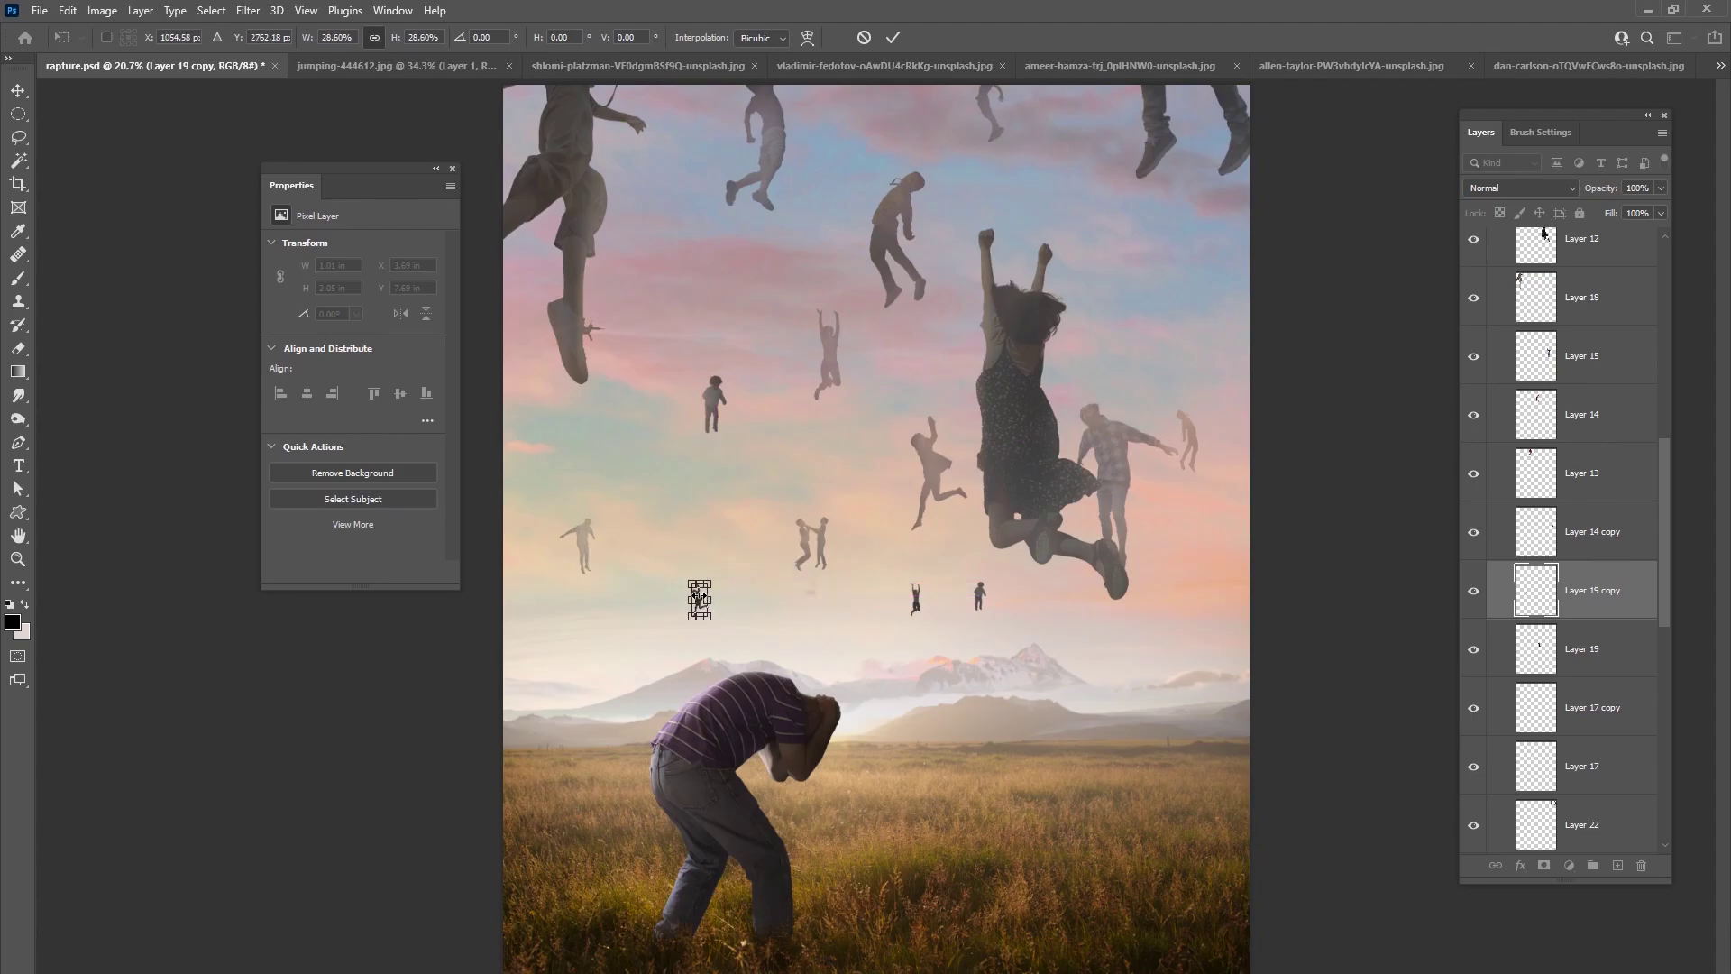
mouse_move(687, 604)
left_mouse_down()
mouse_move(732, 593)
mouse_move(716, 589)
left_mouse_up()
left_click(893, 37)
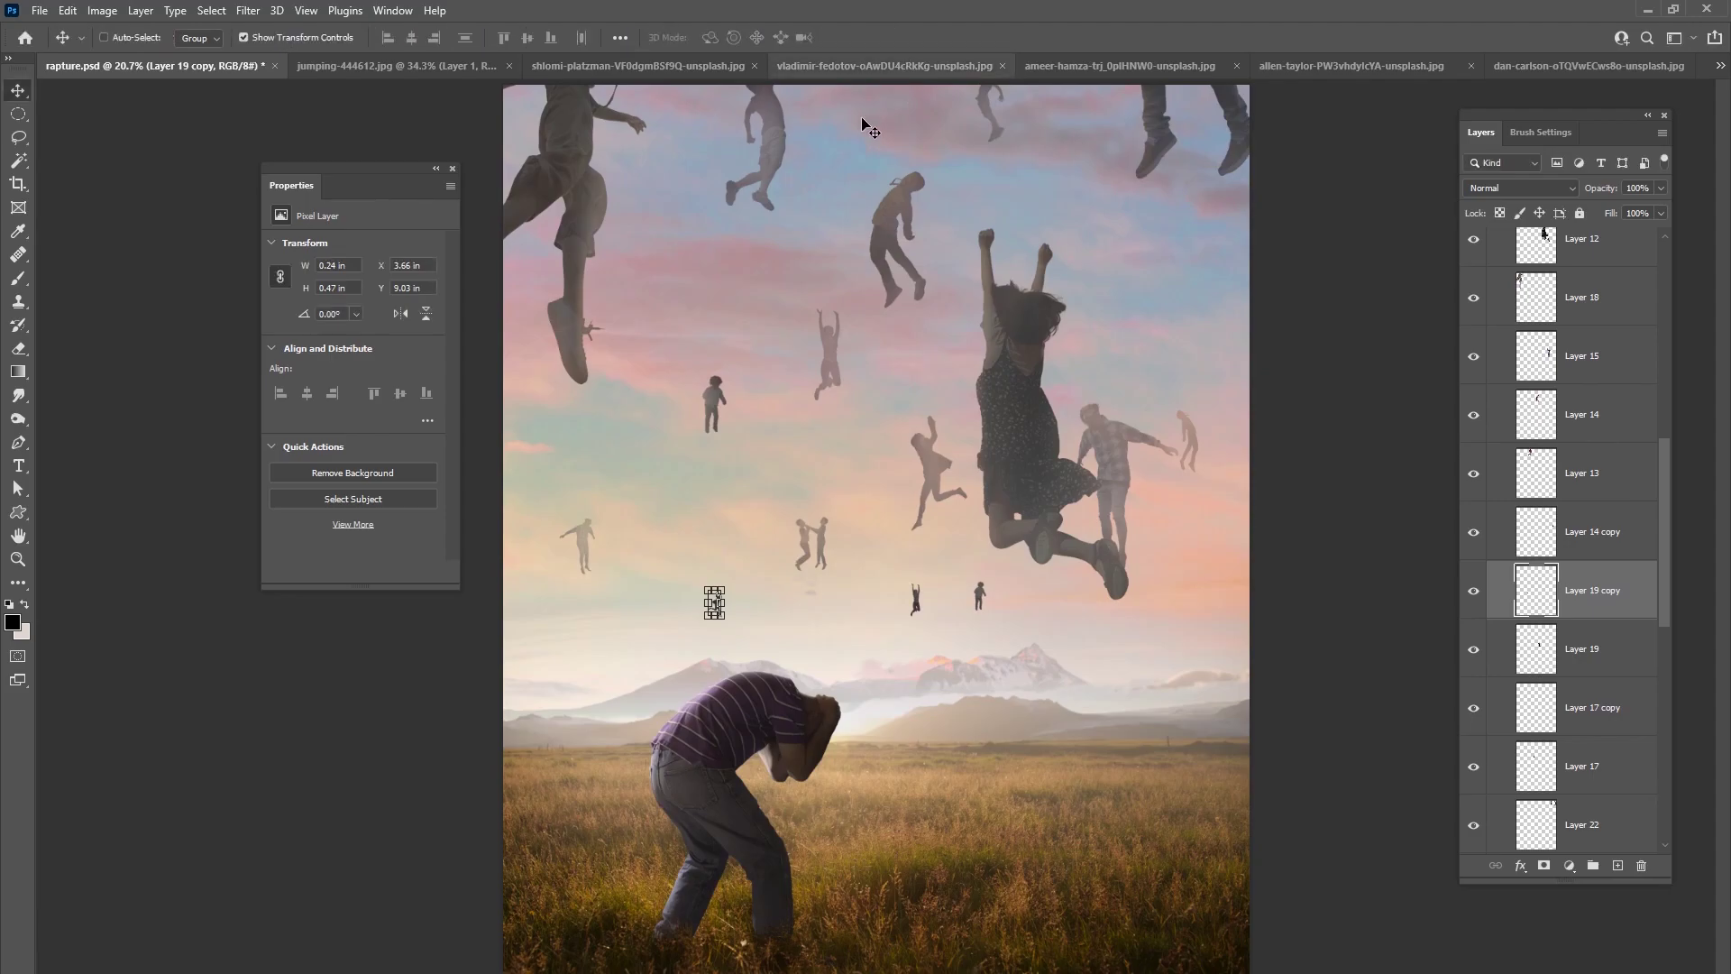
- Move the tiny dancing figure on Layer 19 copy slightly up and outward, away from the bent-over man
left_click_drag(708, 603, 699, 561)
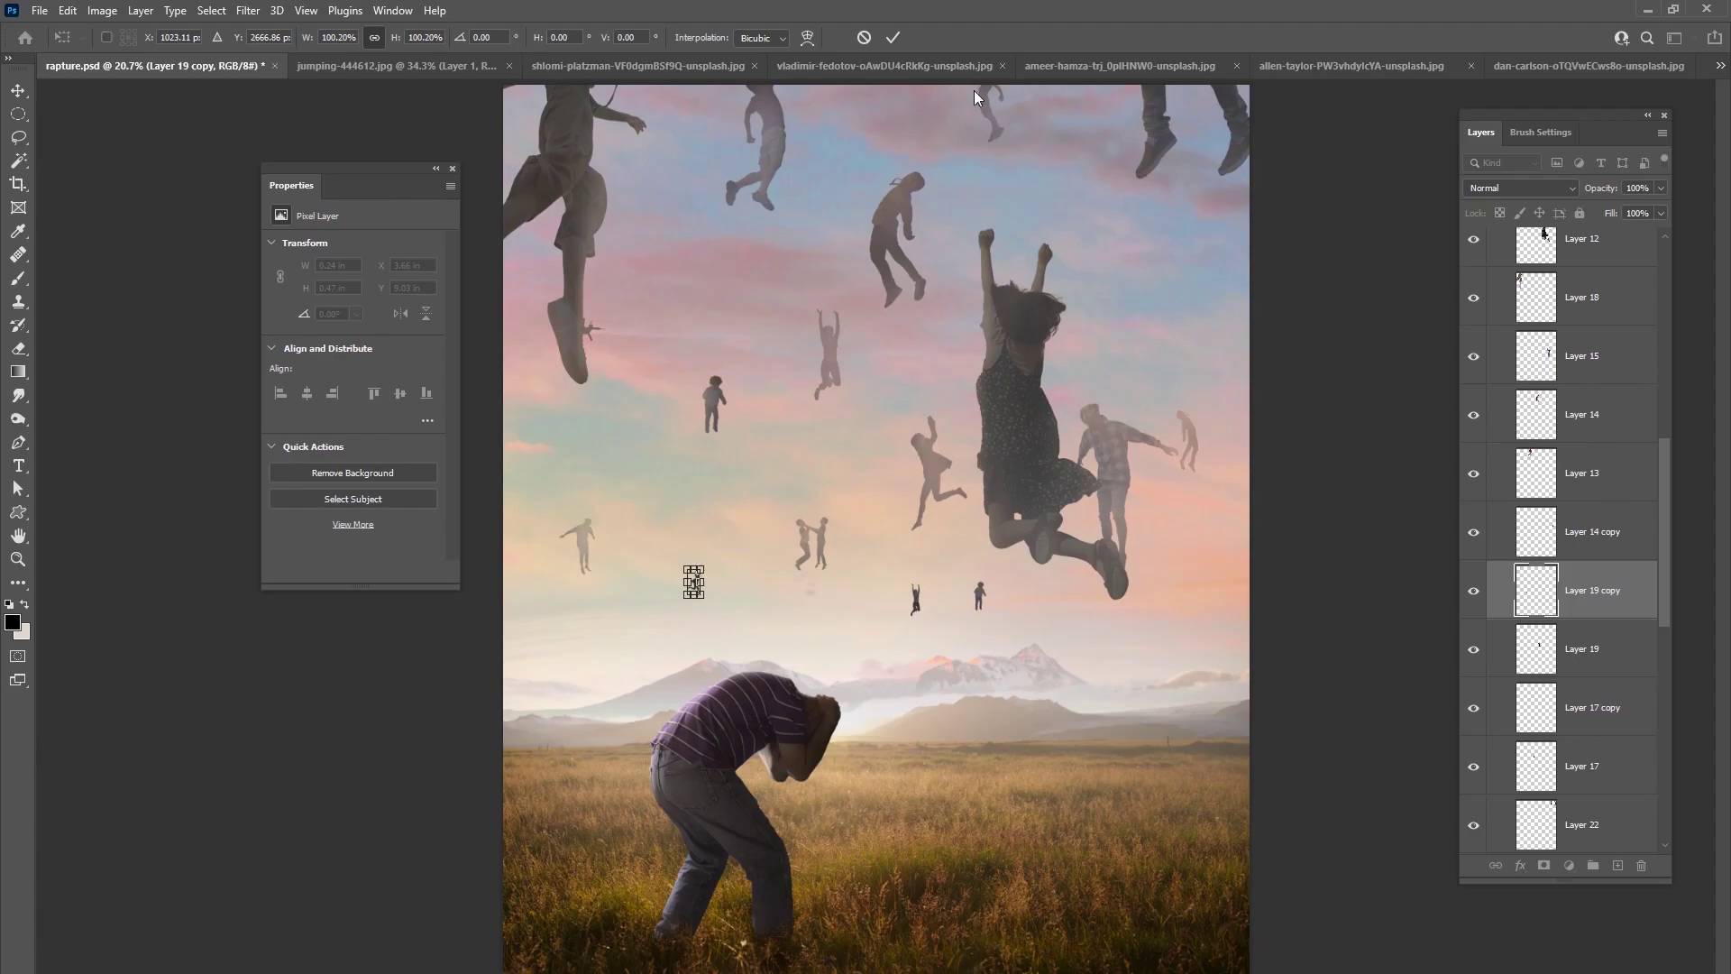
left_click(892, 37)
- On Layer 24, paint sampled pale sky colour at 8% flow over the two tiny figures above the mountains, and save the document
left_click_drag(1665, 478, 1653, 321)
left_click(1586, 507)
left_click(18, 277)
left_click(743, 577, "alt")
right_click(738, 563)
left_click_drag(886, 602, 901, 603)
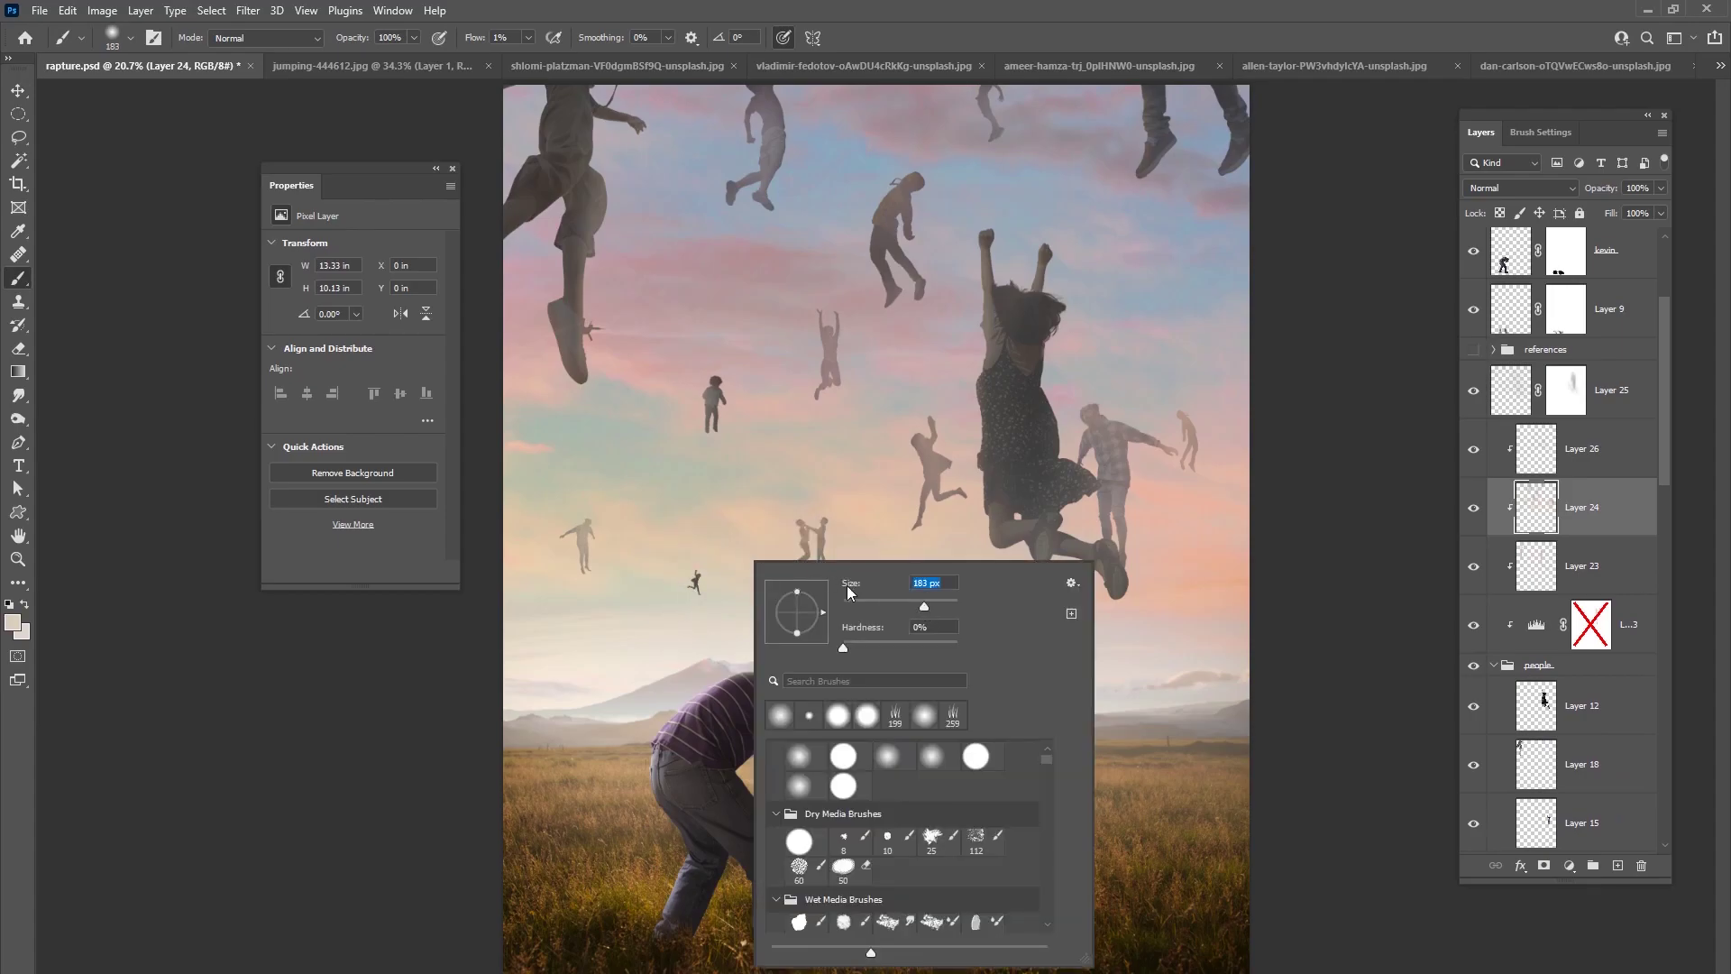
left_click(727, 568)
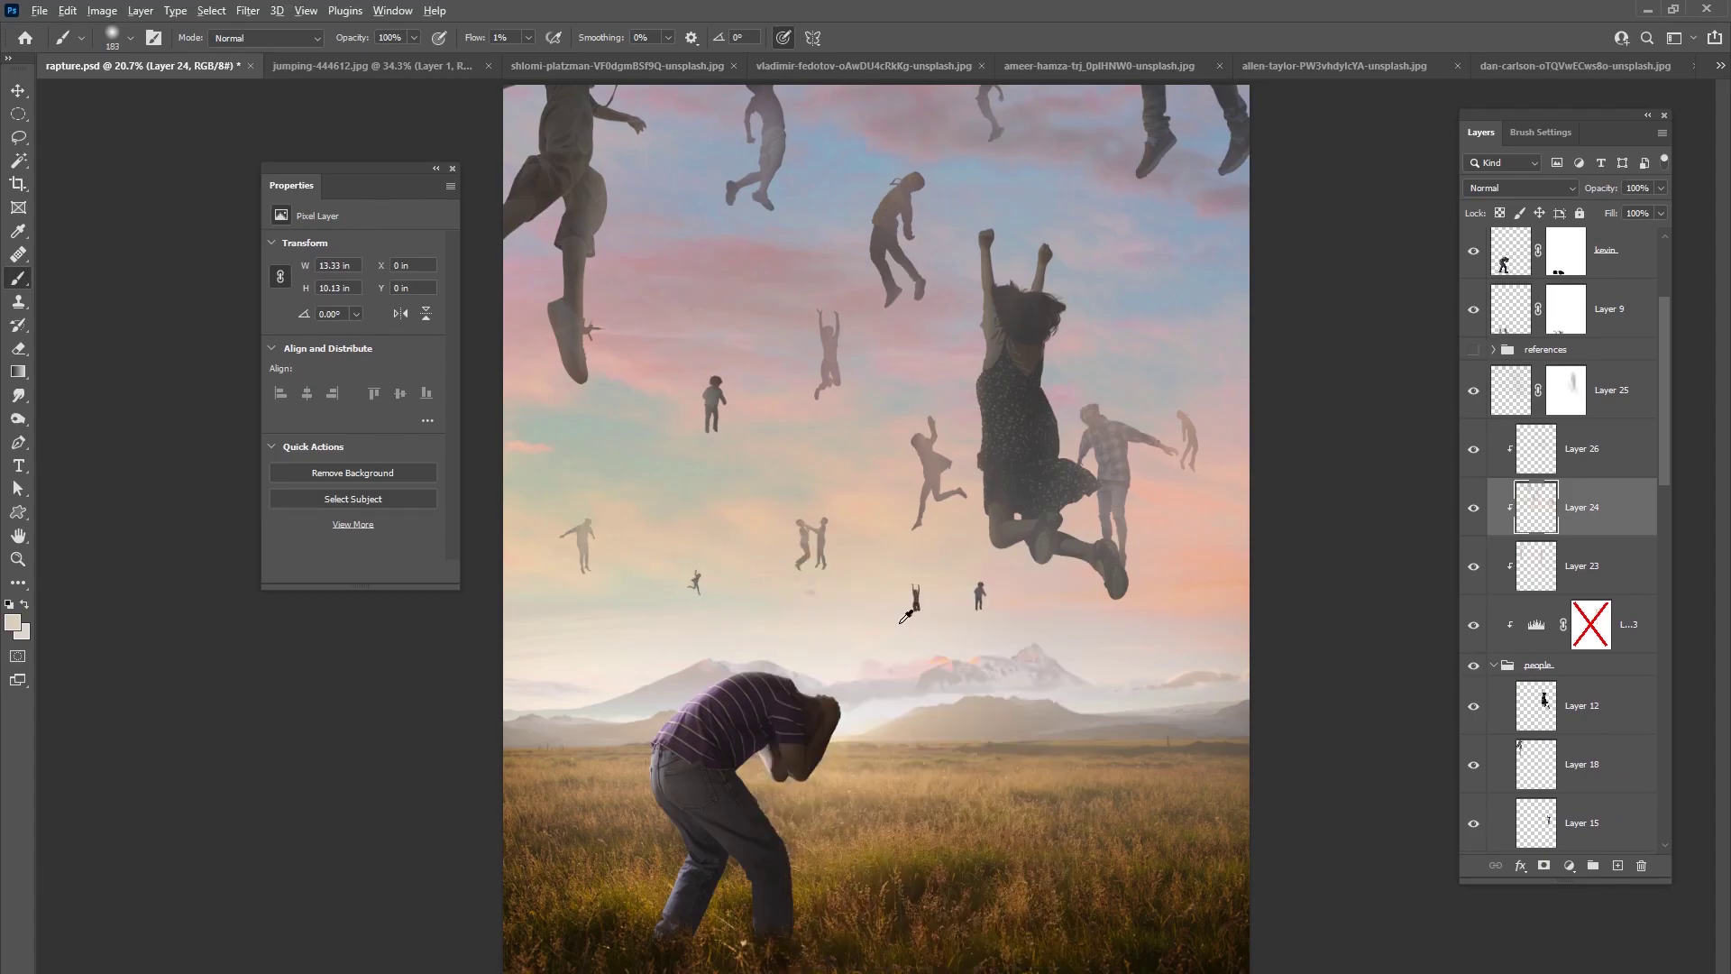
mouse_move(919, 585)
left_mouse_down()
mouse_move(908, 636)
mouse_move(912, 598)
left_mouse_up()
left_click(1022, 604, "alt")
left_click_drag(529, 37, 532, 63)
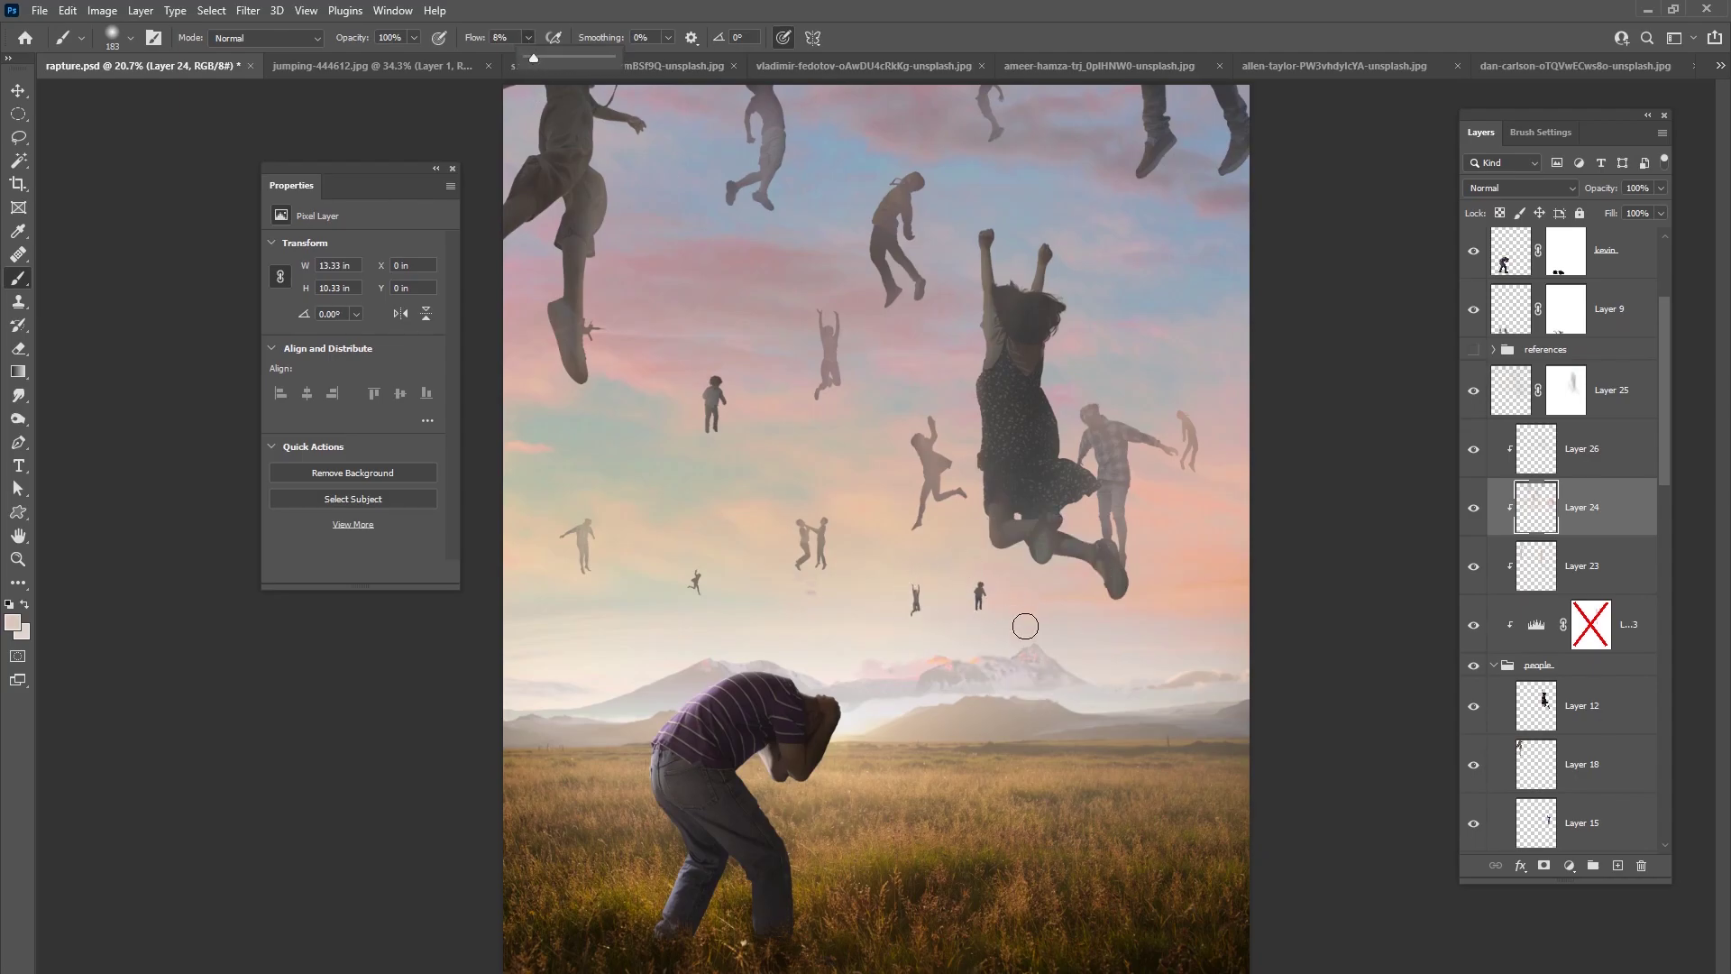
mouse_move(979, 575)
left_mouse_down()
mouse_move(972, 609)
mouse_move(975, 583)
mouse_move(1021, 617)
mouse_move(1031, 598)
mouse_move(919, 599)
mouse_move(907, 632)
mouse_move(1023, 591)
mouse_move(979, 608)
mouse_move(983, 579)
mouse_move(996, 666)
mouse_move(970, 614)
mouse_move(1021, 589)
mouse_move(919, 607)
left_mouse_up()
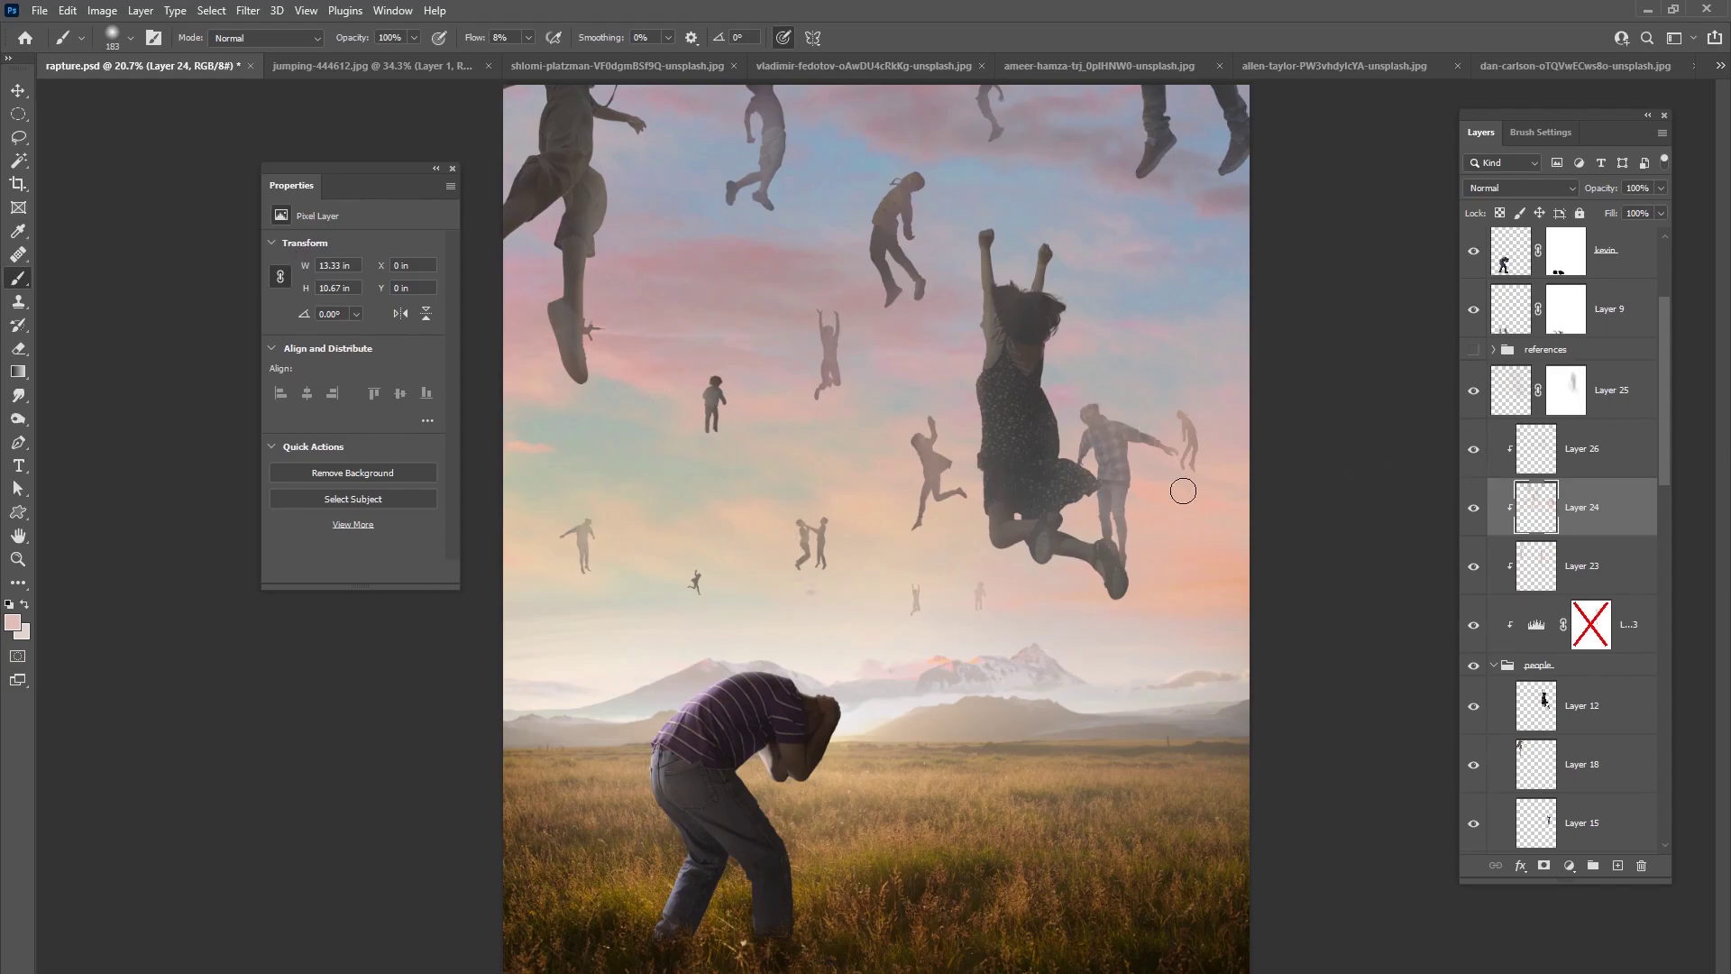
left_click(40, 10)
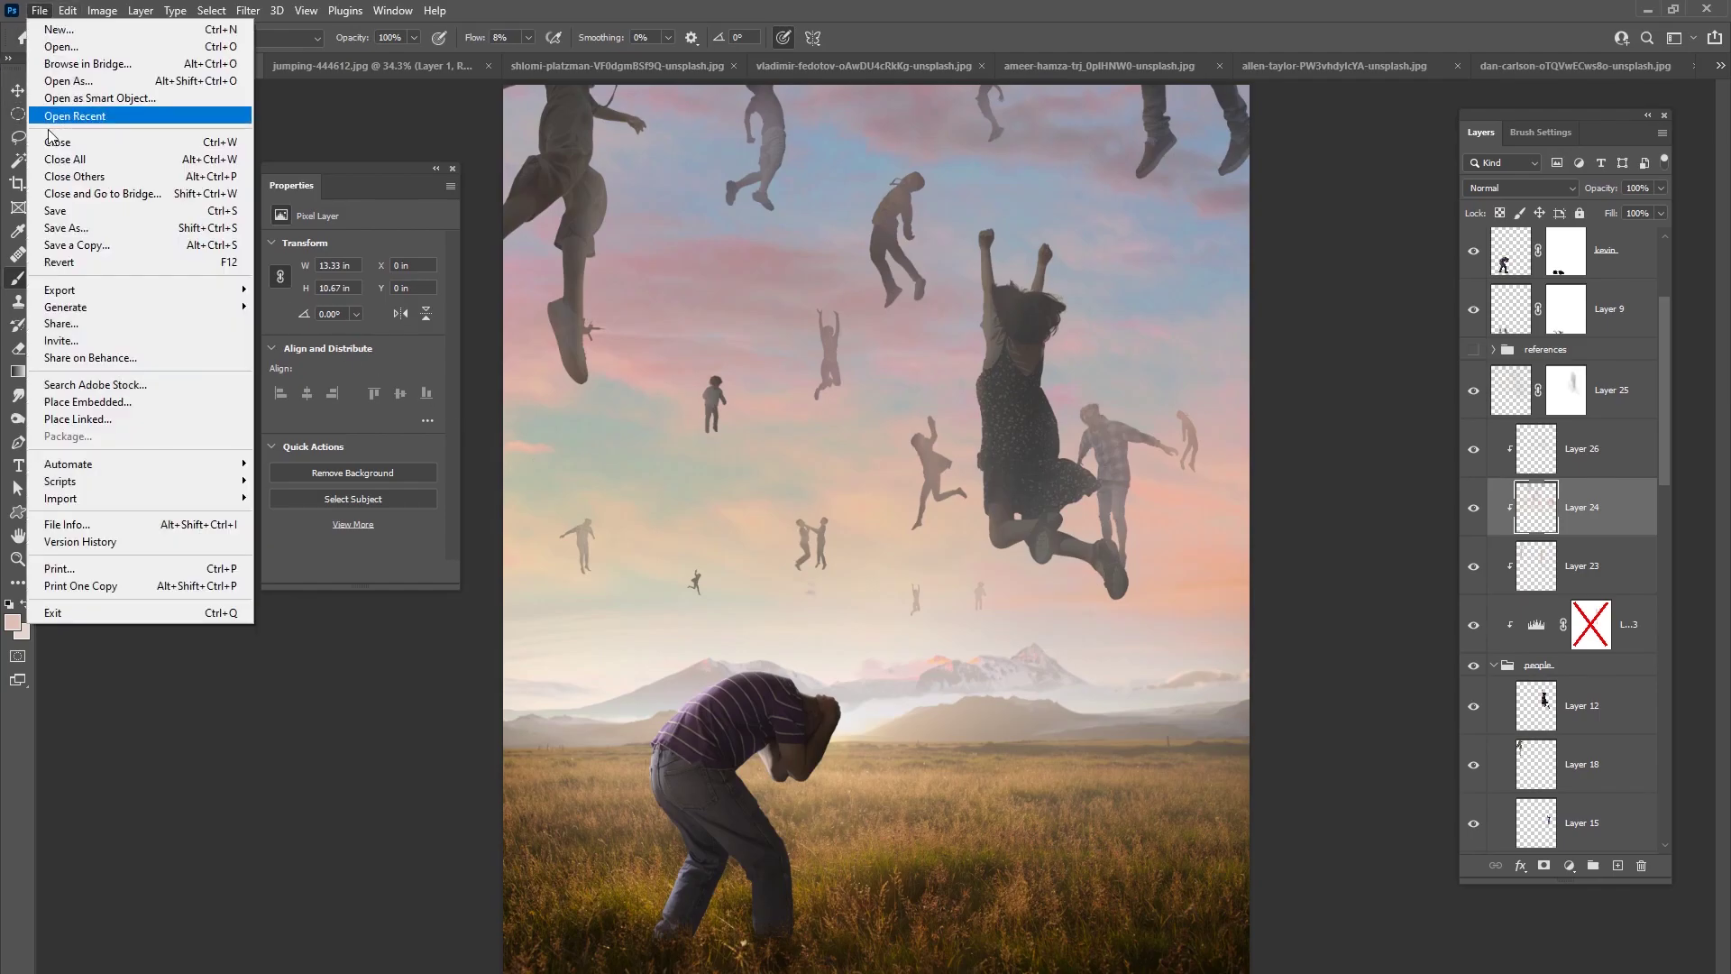
left_click(63, 211)
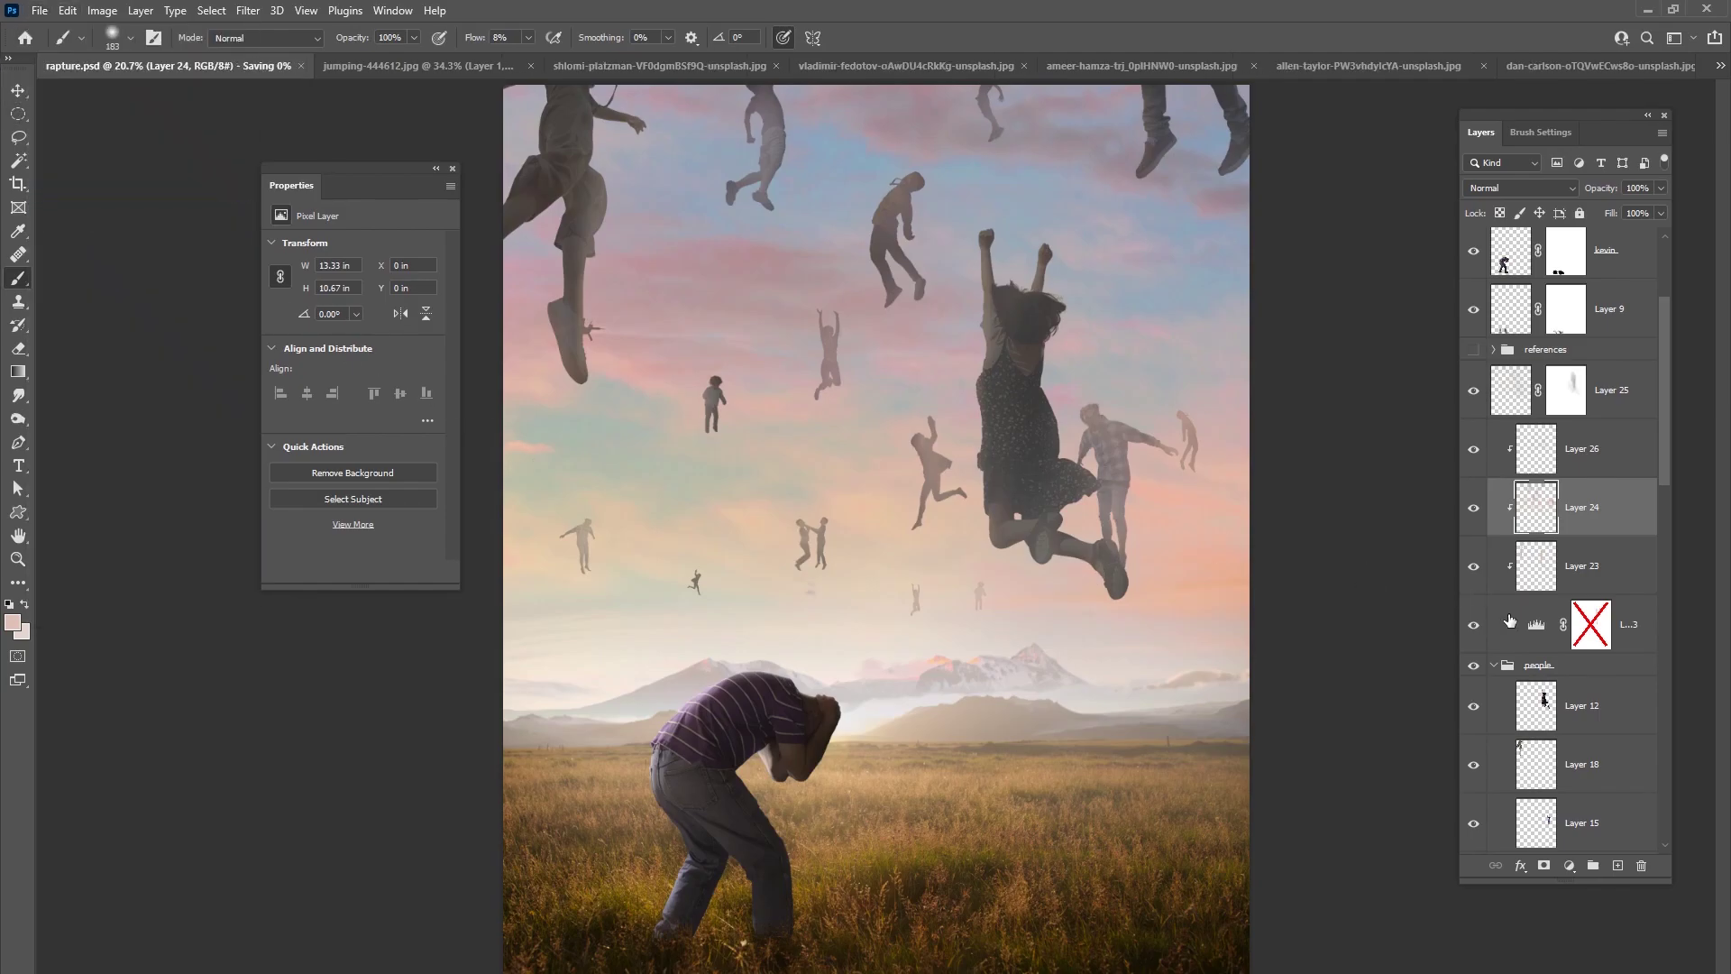
- Duplicate the large jumping girl's Layer 12 in the people group and hide the original
left_click(1509, 667)
left_click(1494, 665)
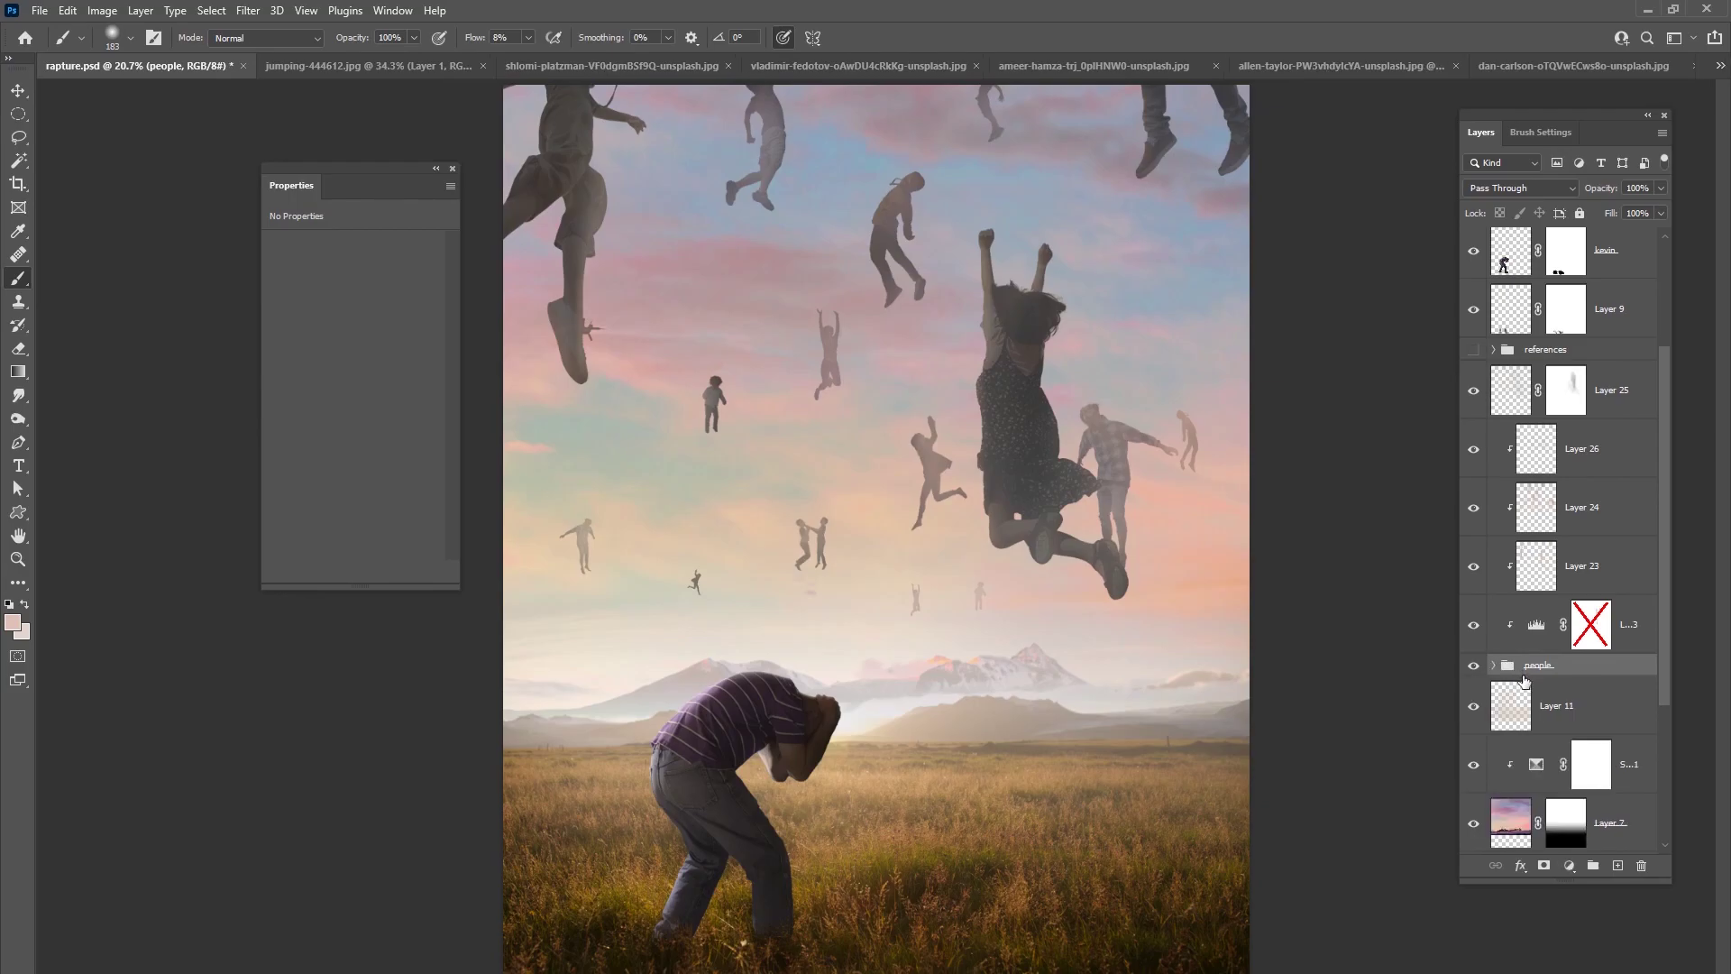
left_click(1494, 666)
left_click(1564, 689)
key("ctrl+j")
left_click(1473, 765)
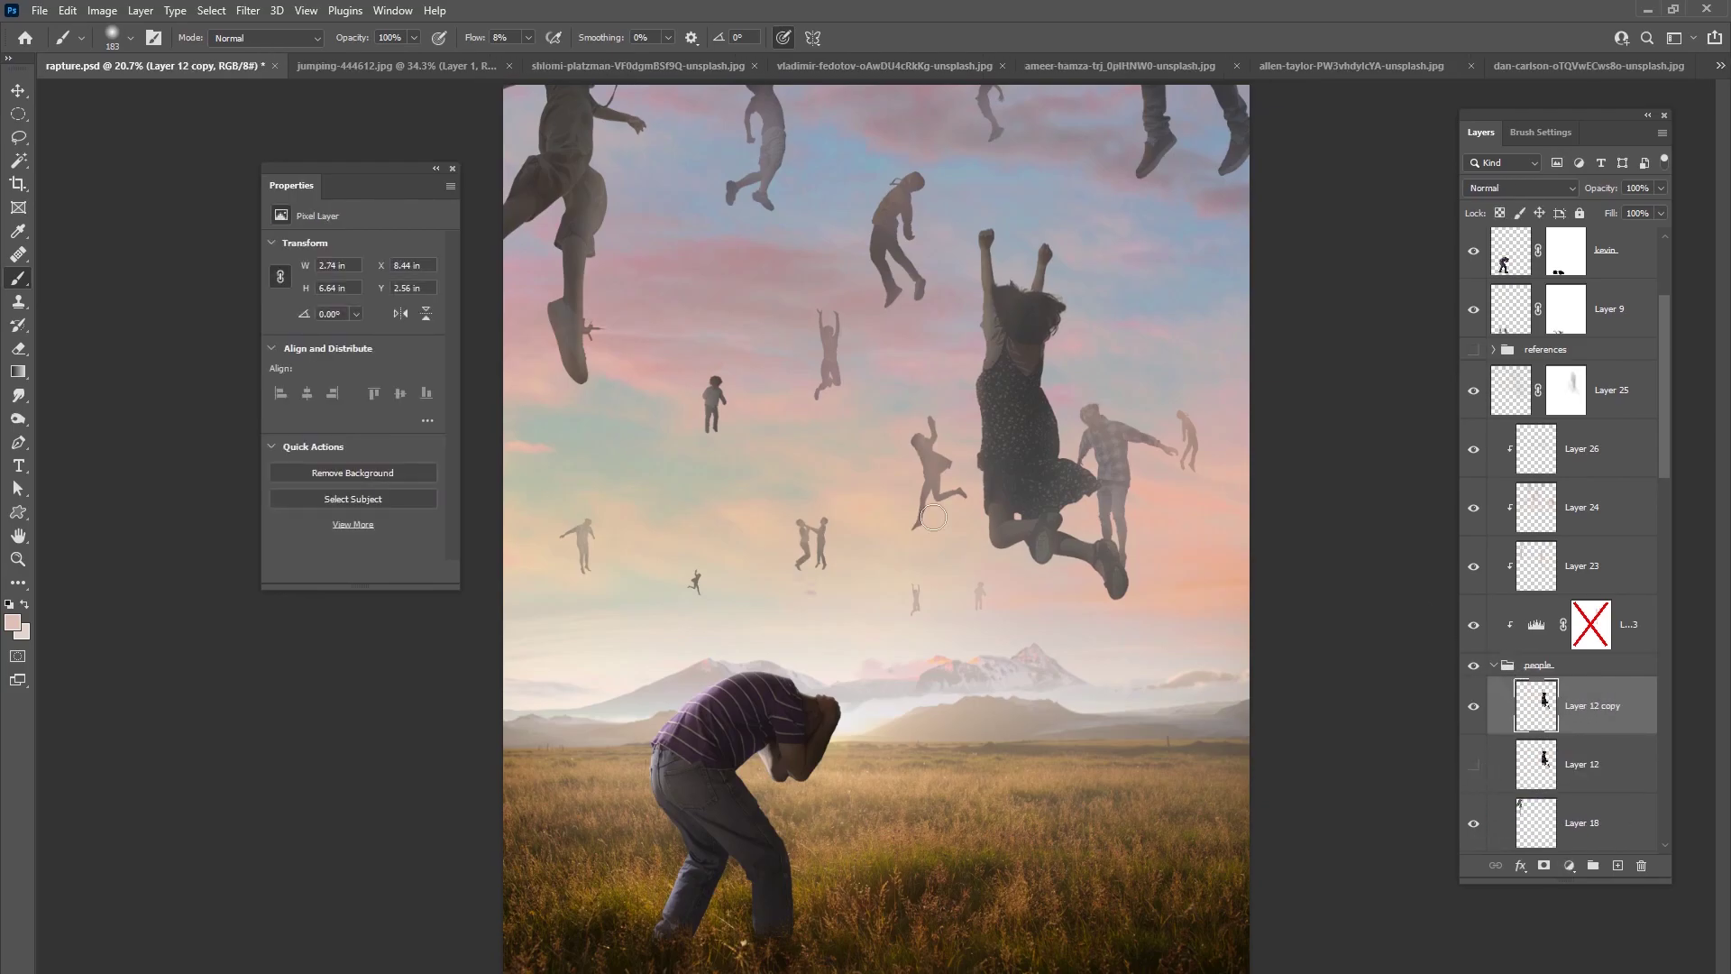
- Apply a near-vertical Motion Blur at about -85° to the jumping girl on Layer 12 copy
left_click(210, 15)
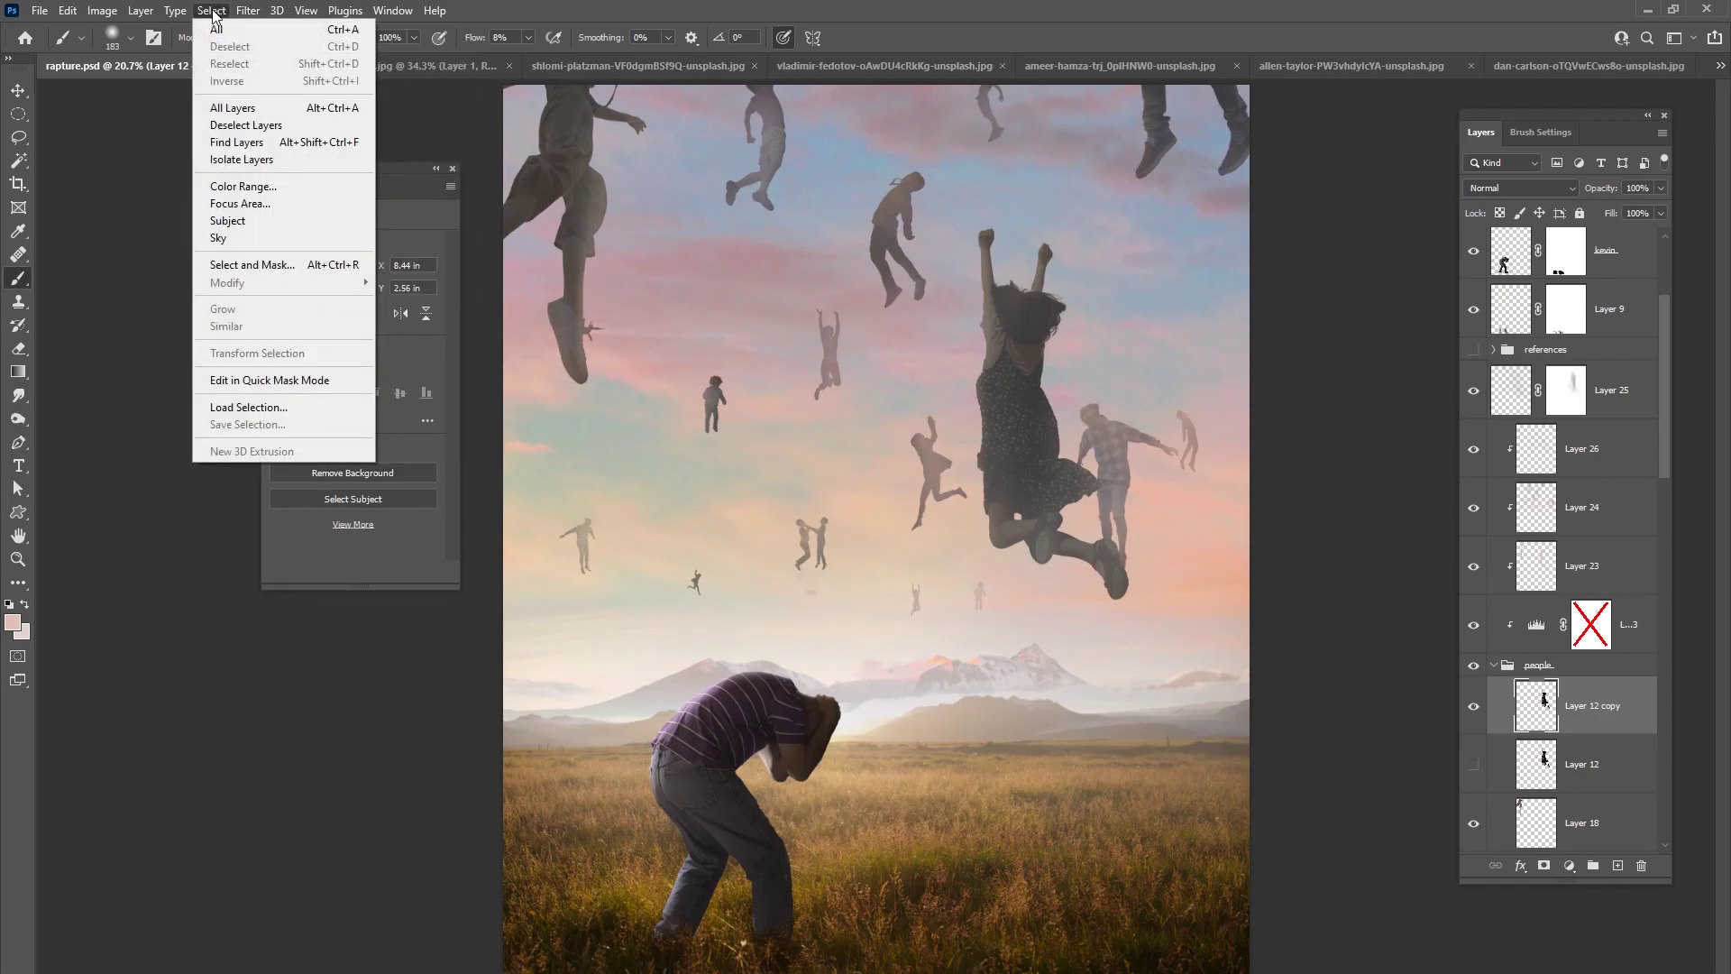
mouse_move(246, 17)
mouse_move(270, 241)
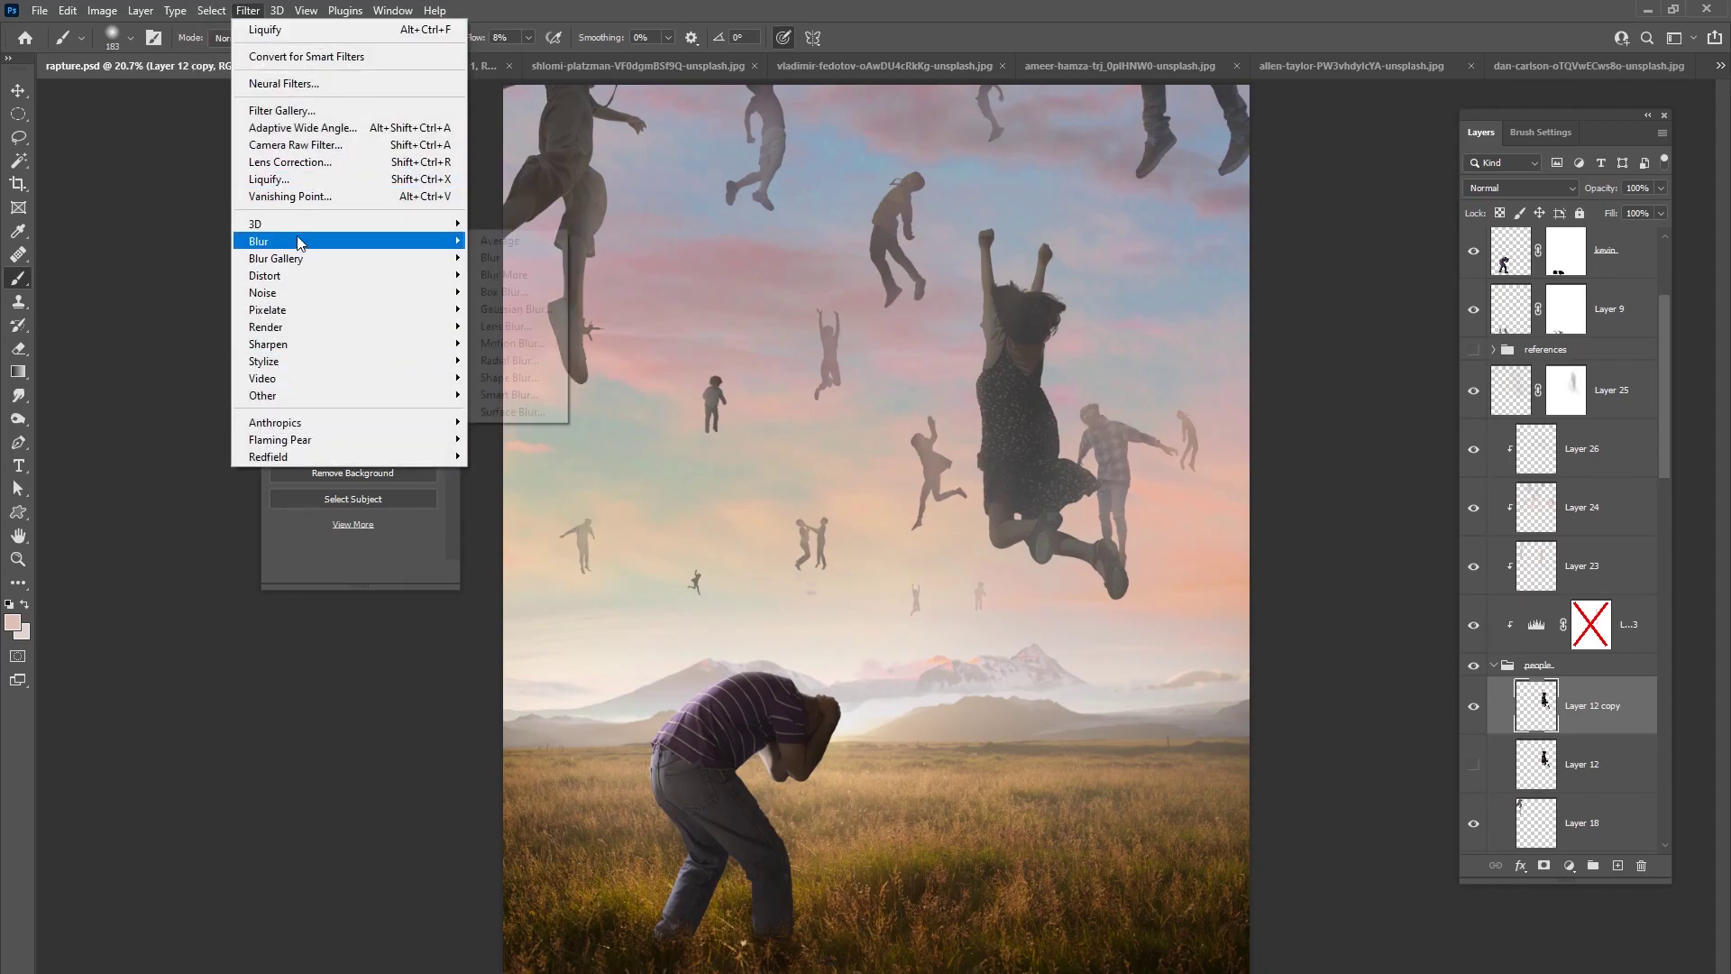
left_click(514, 343)
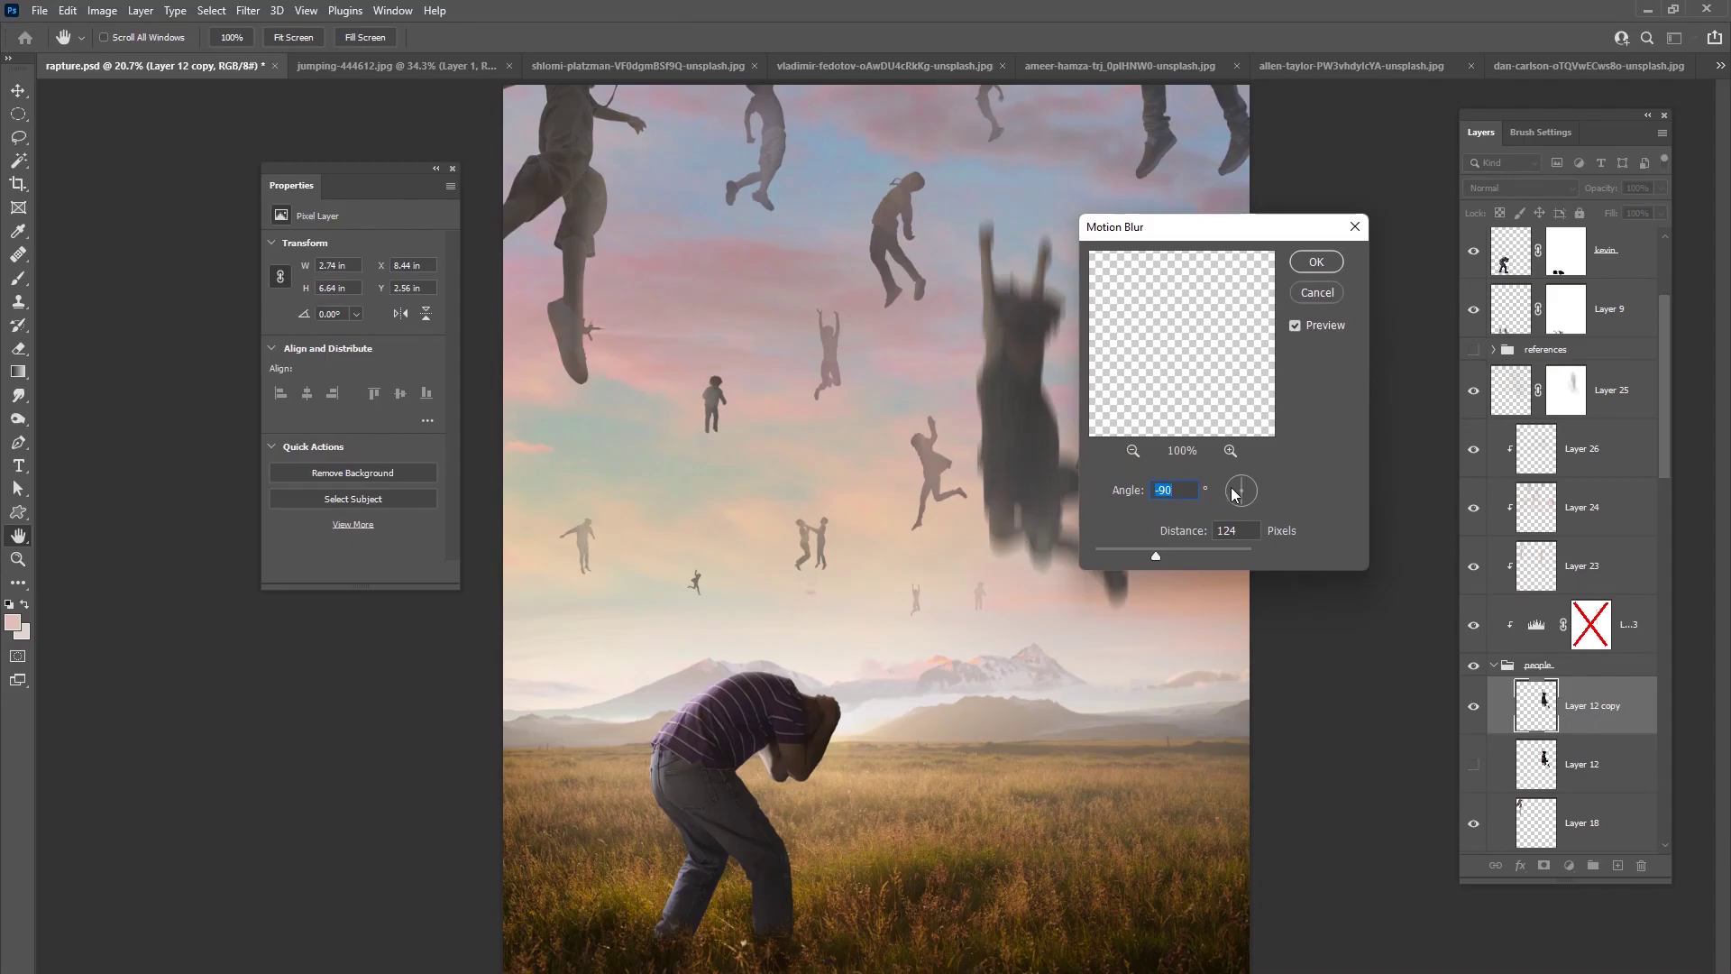
left_click_drag(1241, 473, 1241, 474)
left_click_drag(1170, 550, 1144, 550)
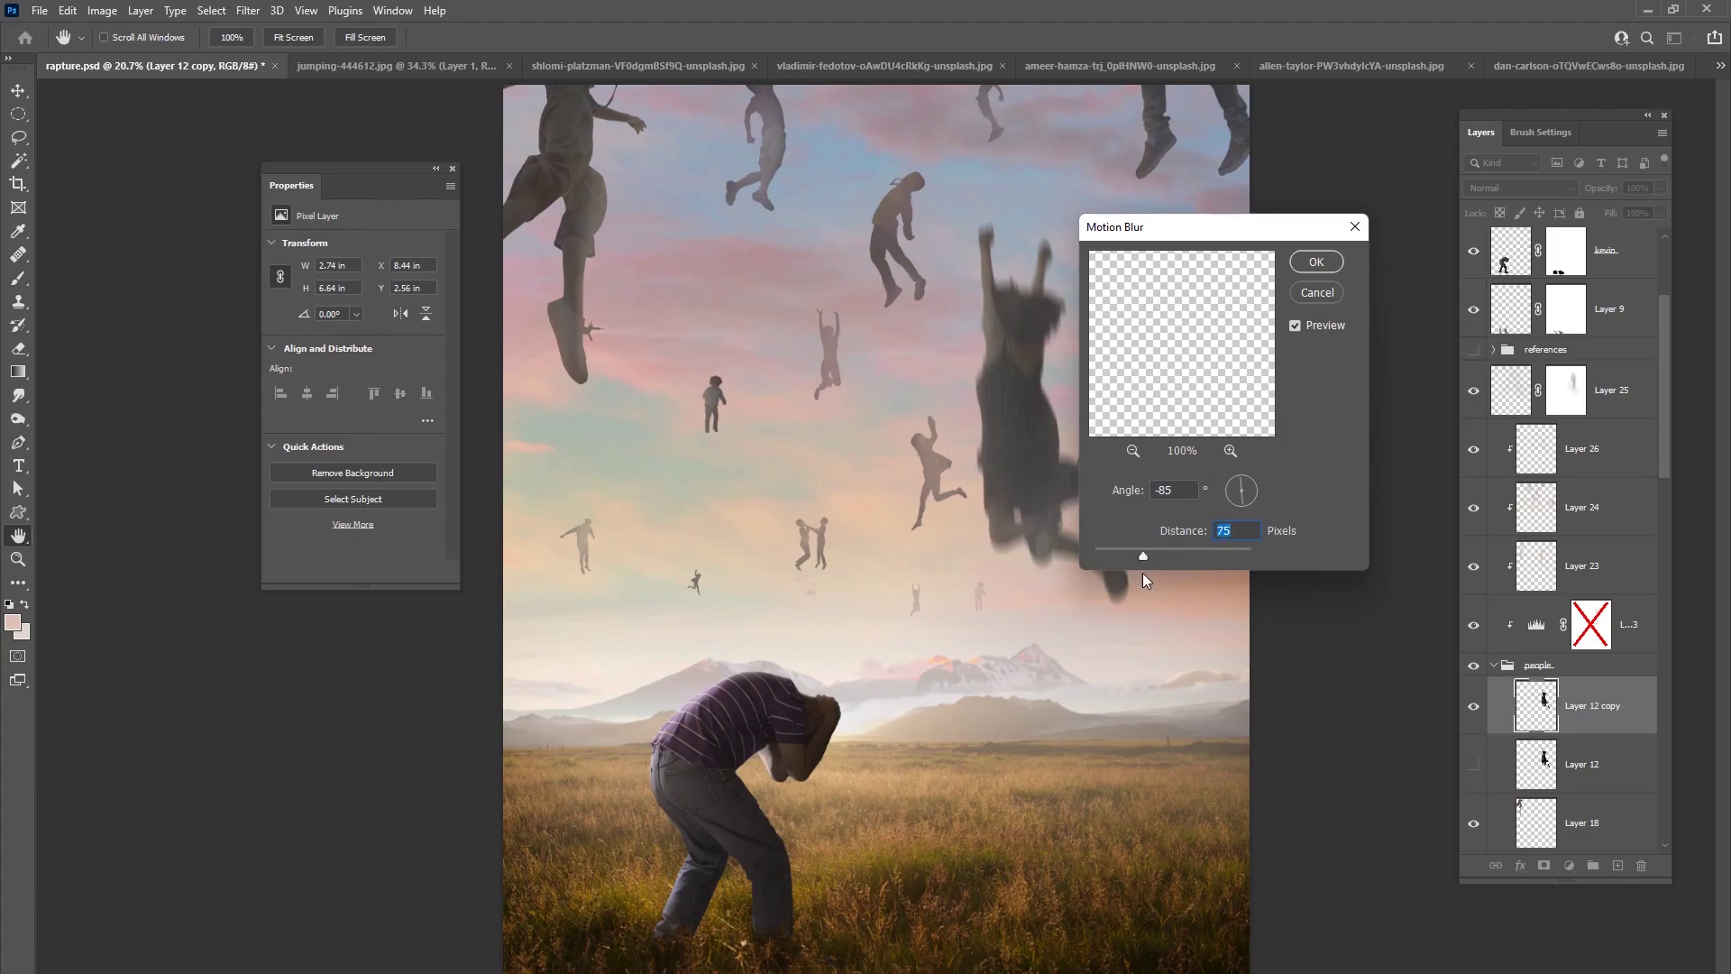
left_click_drag(1139, 554, 1133, 554)
left_click(1317, 265)
- Apply a near-vertical Motion Blur of about 27 pixels to the large figure in shorts on Layer 18
left_click_drag(1667, 470, 1668, 526)
left_click(1564, 634)
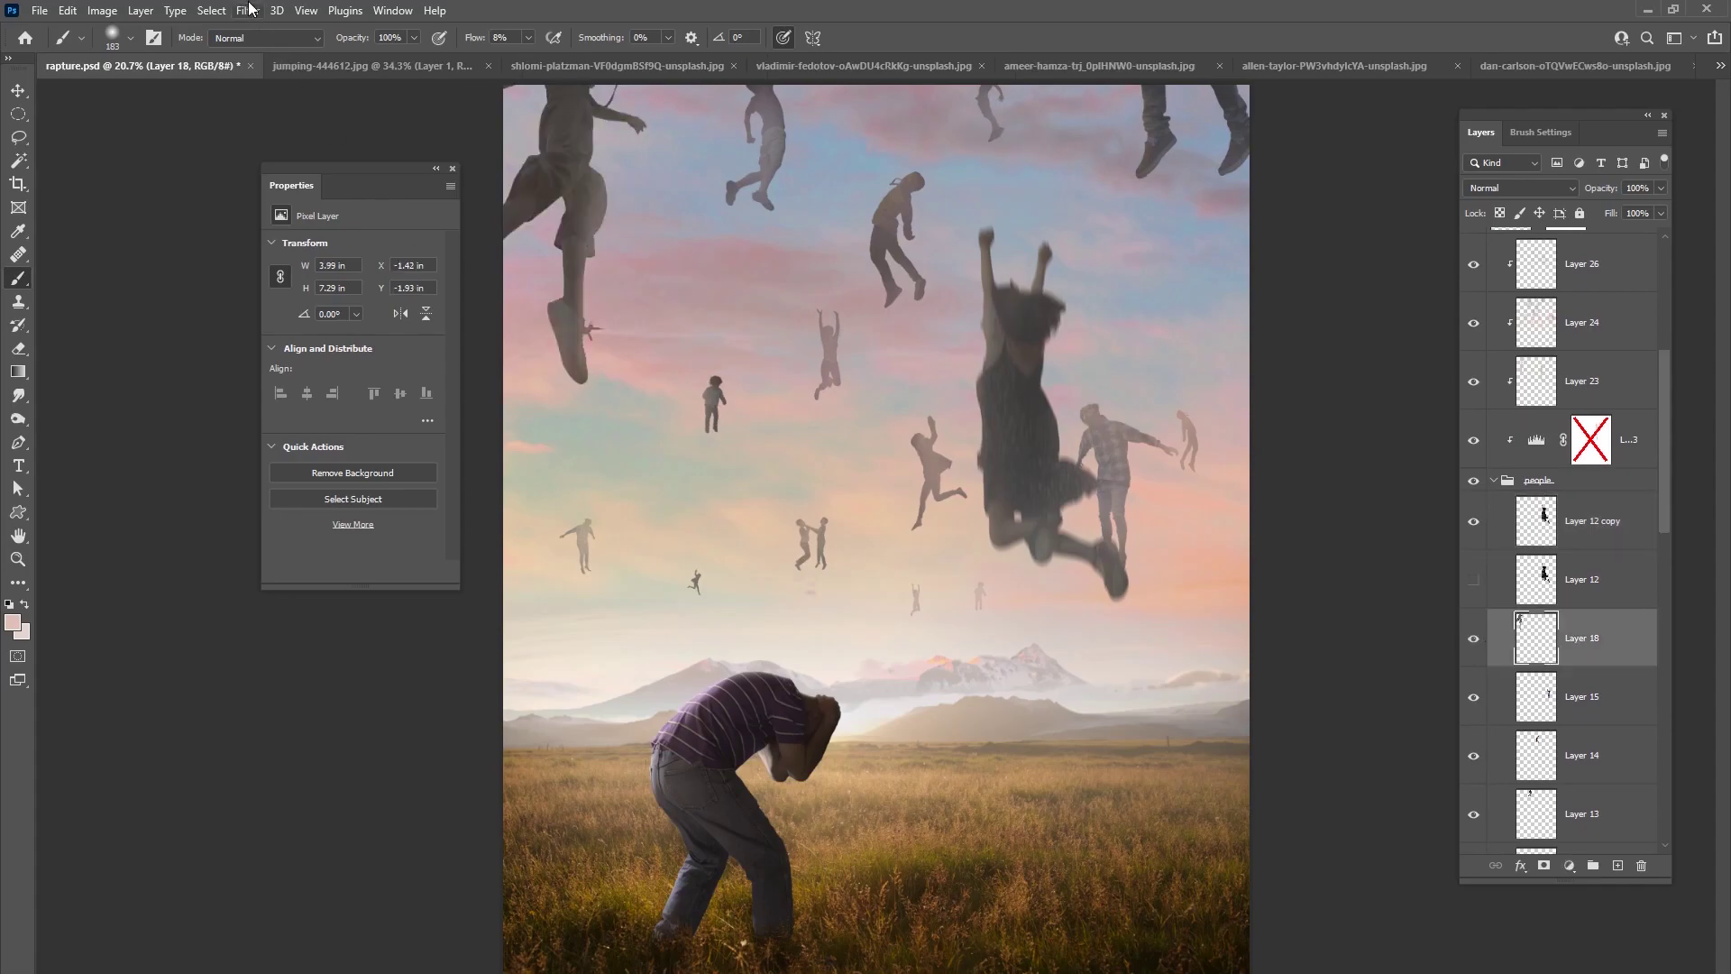
left_click(248, 10)
mouse_move(336, 248)
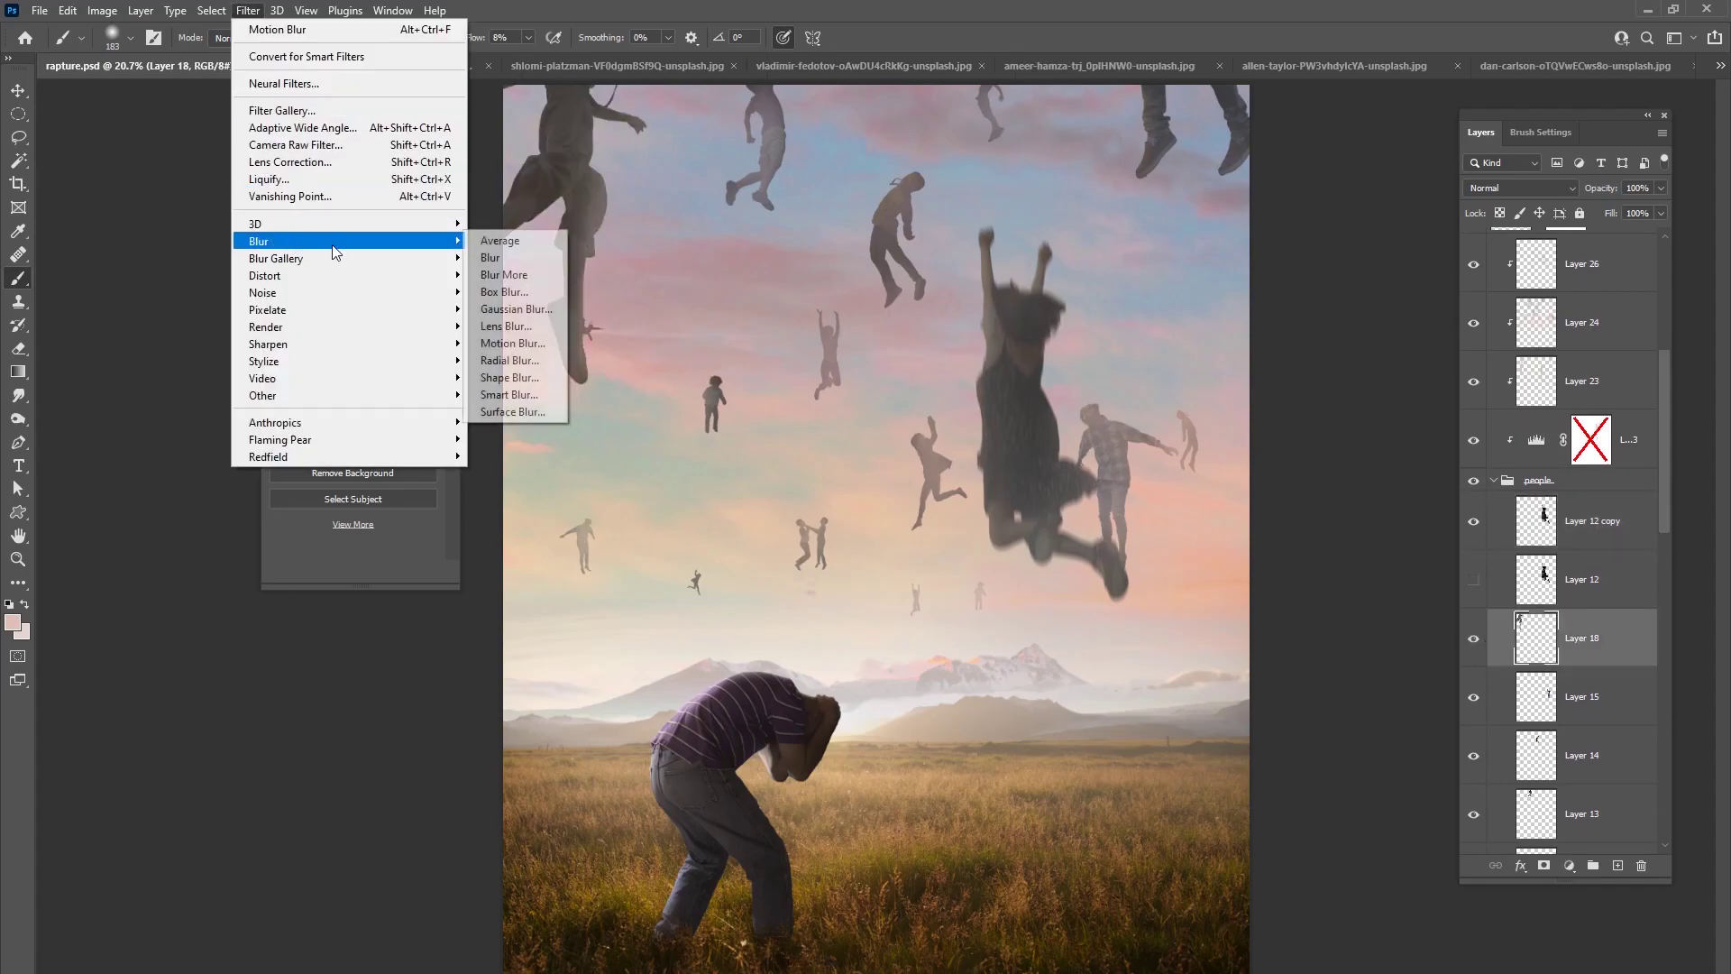
left_click(504, 343)
left_click_drag(1237, 473, 1244, 471)
left_click_drag(1138, 550, 1116, 551)
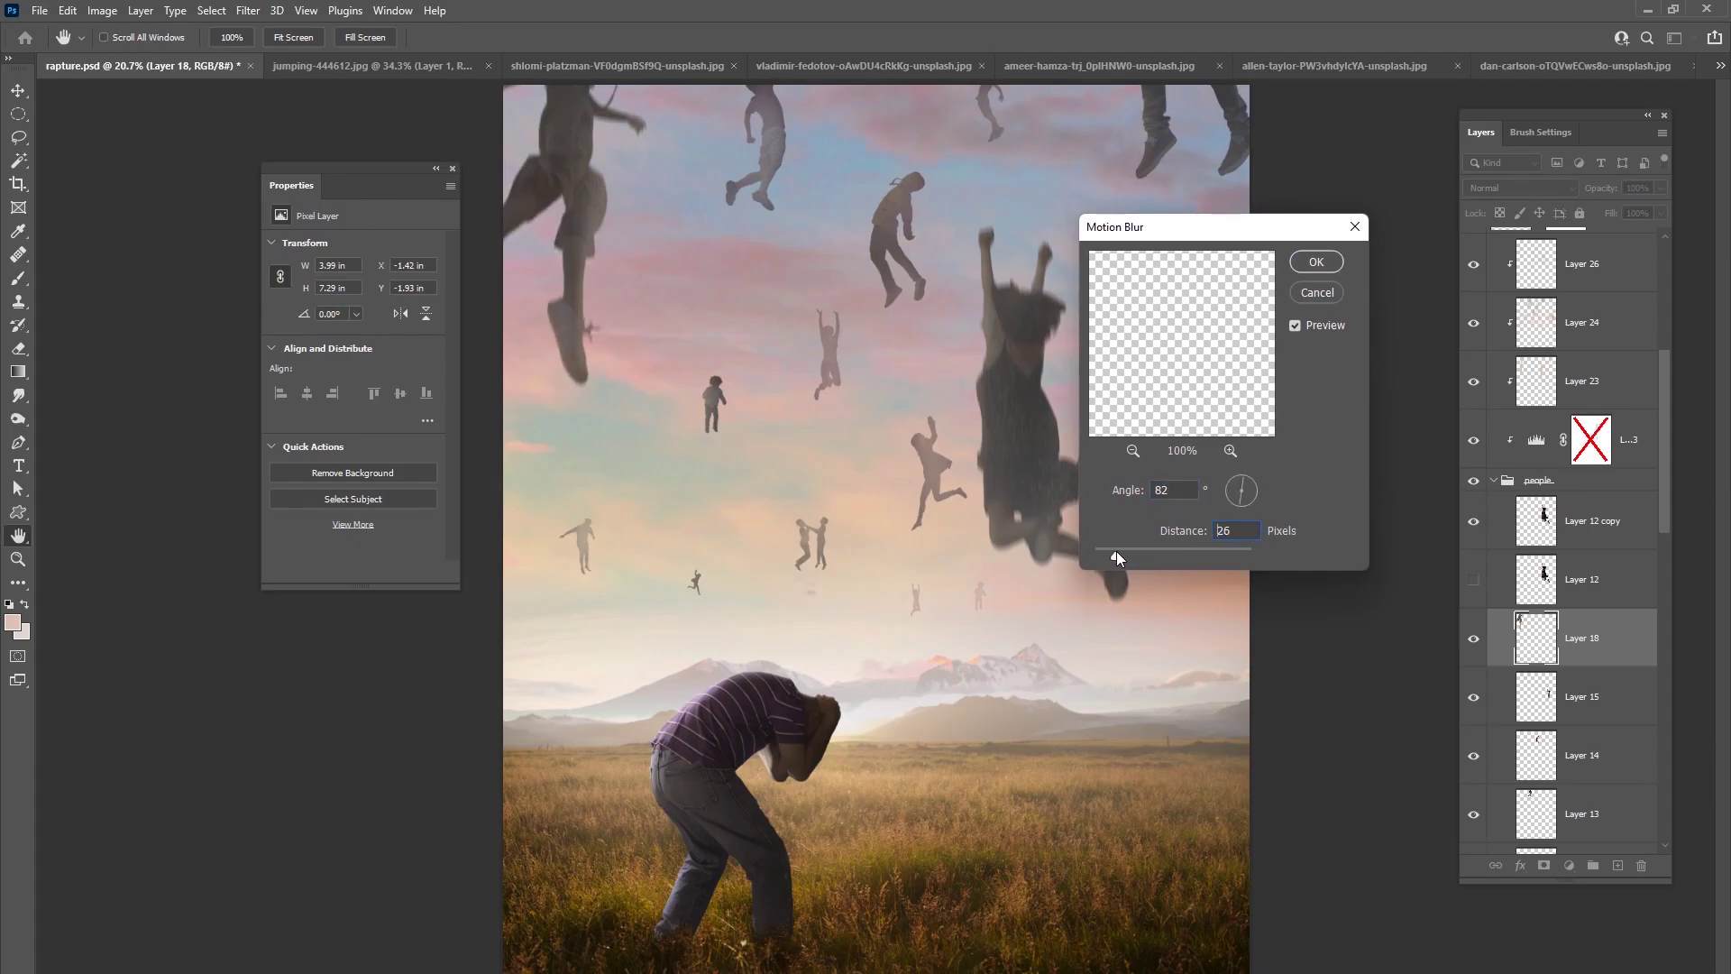
left_click(1316, 261)
key("b")
- Apply a Motion Blur to the plaid-shirted man on Layer 15 with an angle of 90° and a distance of 32 pixels
left_click(1487, 701)
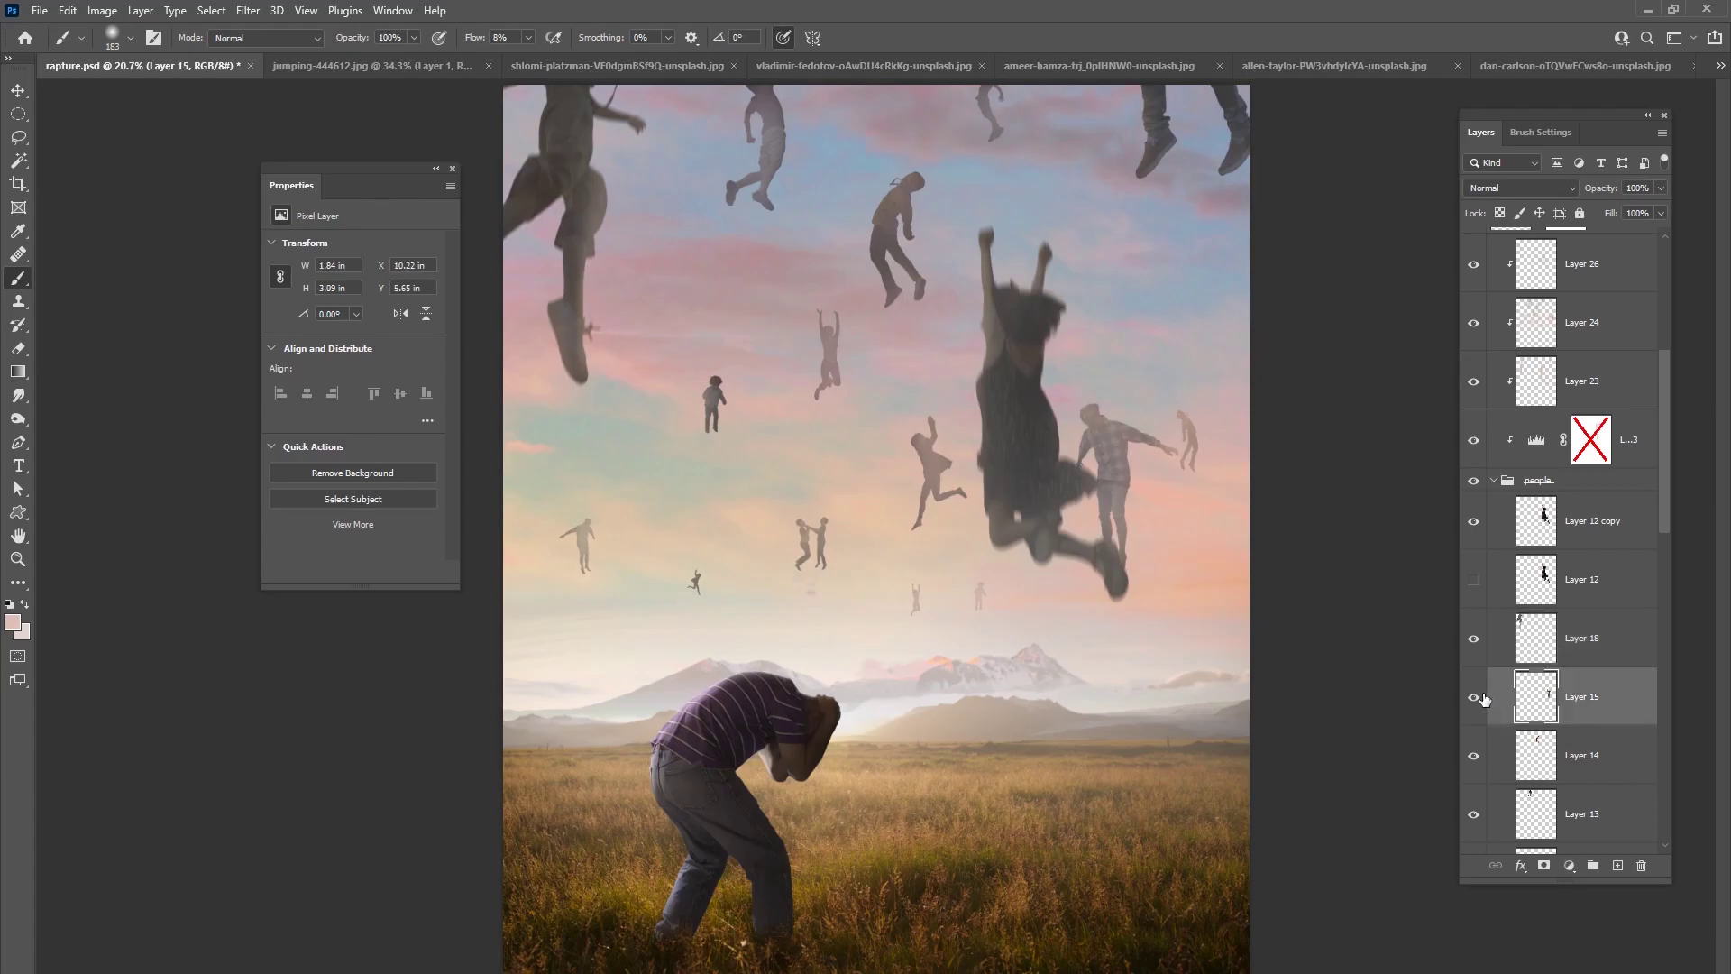
left_click(1474, 699)
left_click(1475, 701)
left_click(248, 13)
mouse_move(423, 241)
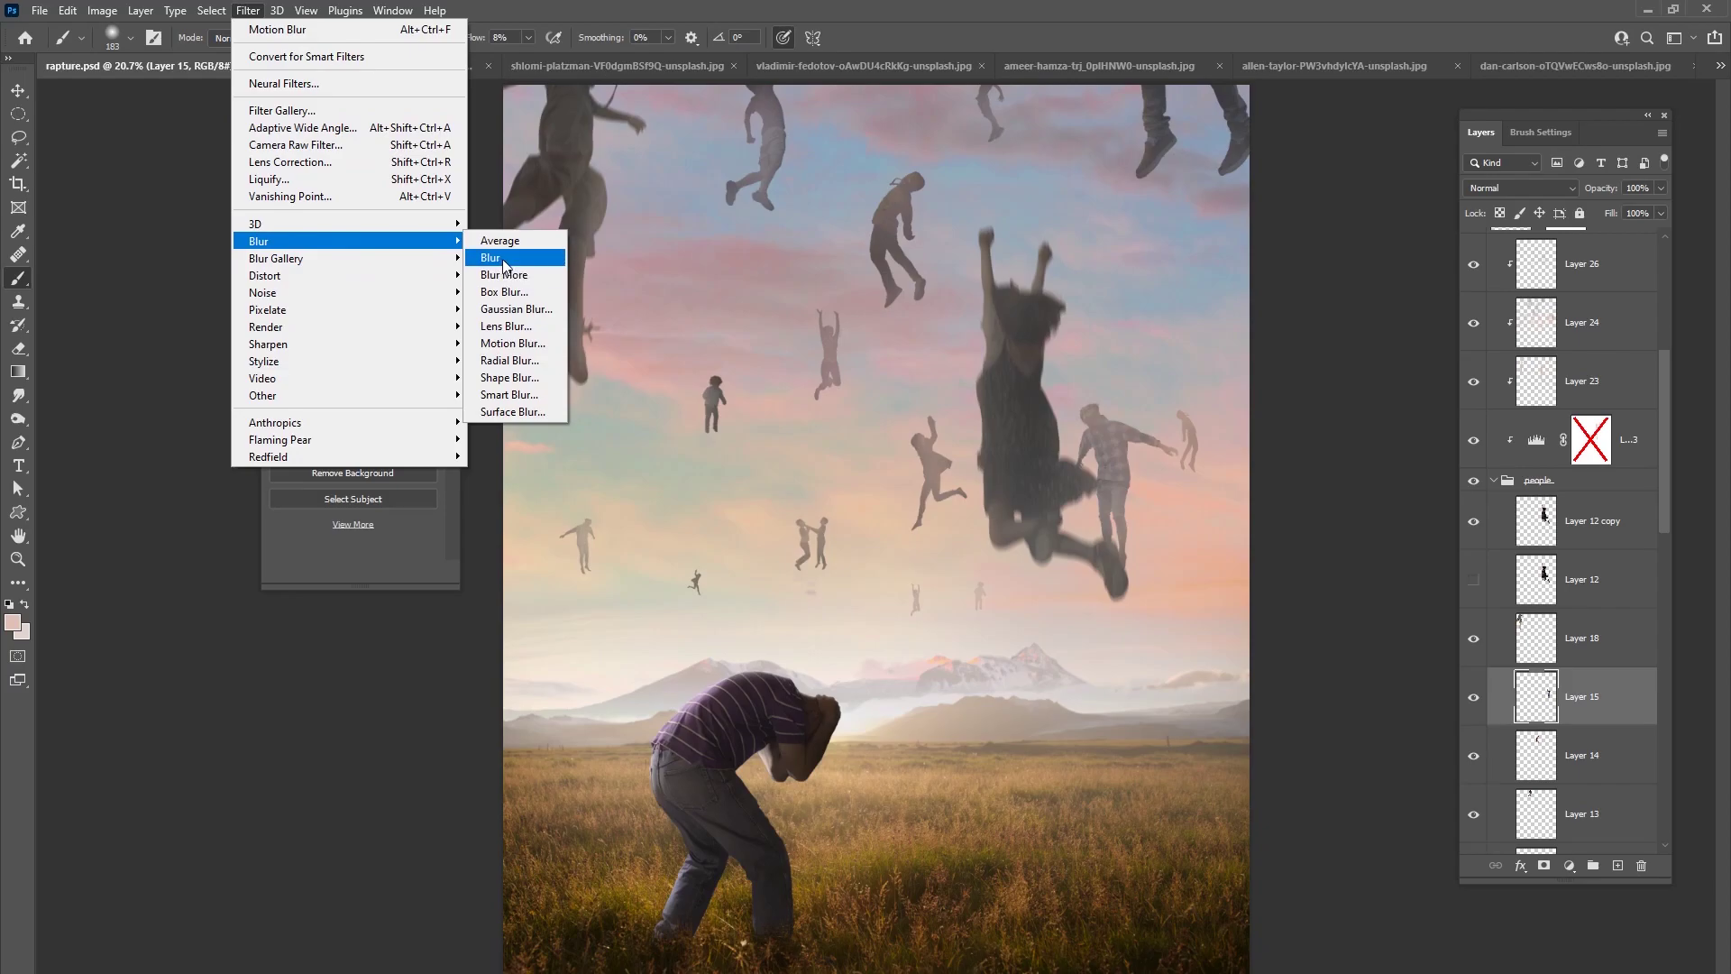
left_click(511, 343)
left_click_drag(1274, 232, 850, 386)
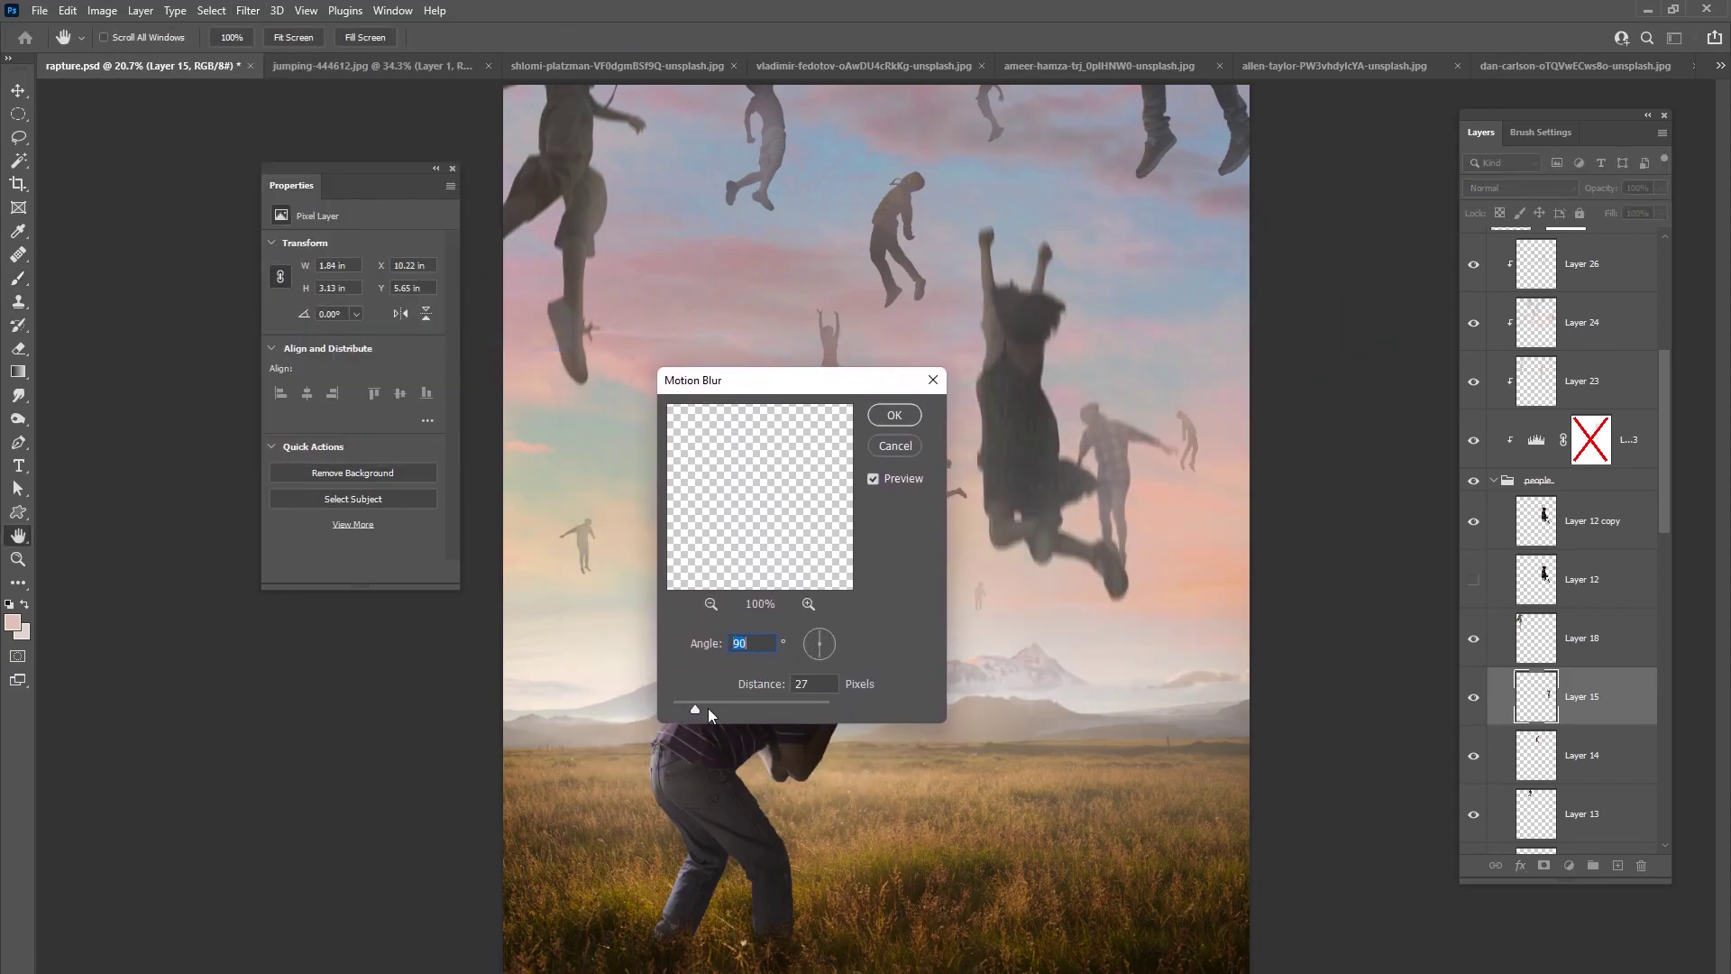
left_click_drag(696, 707, 701, 707)
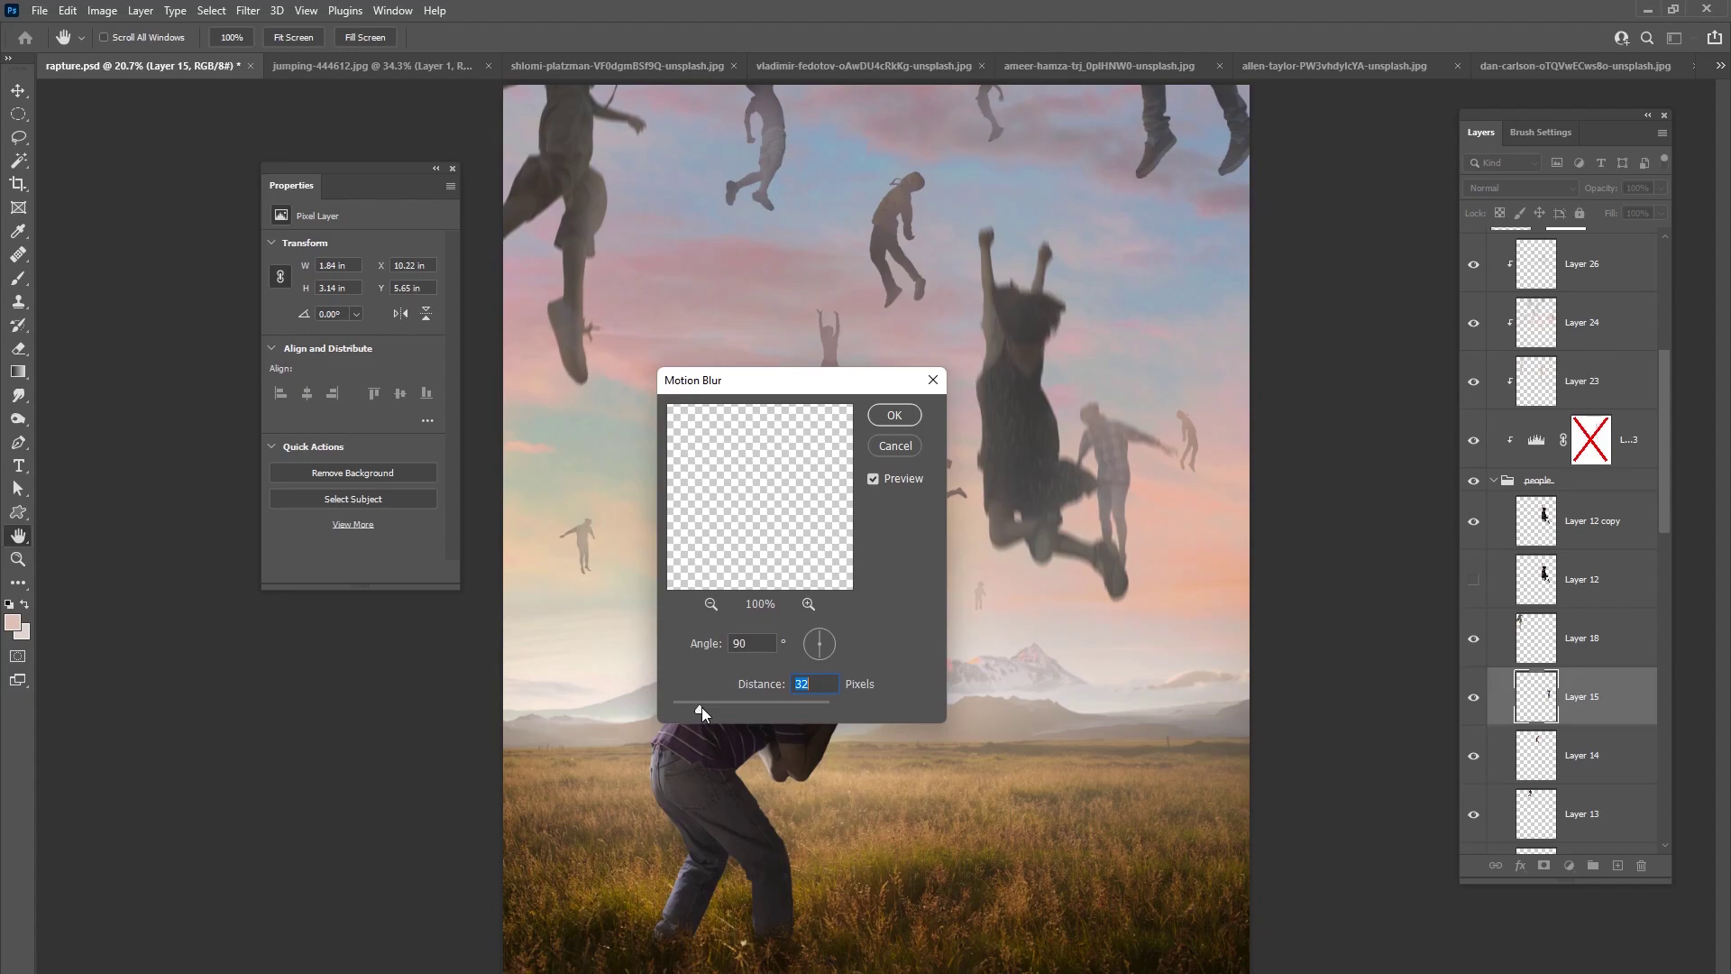
left_click(894, 415)
key("b")
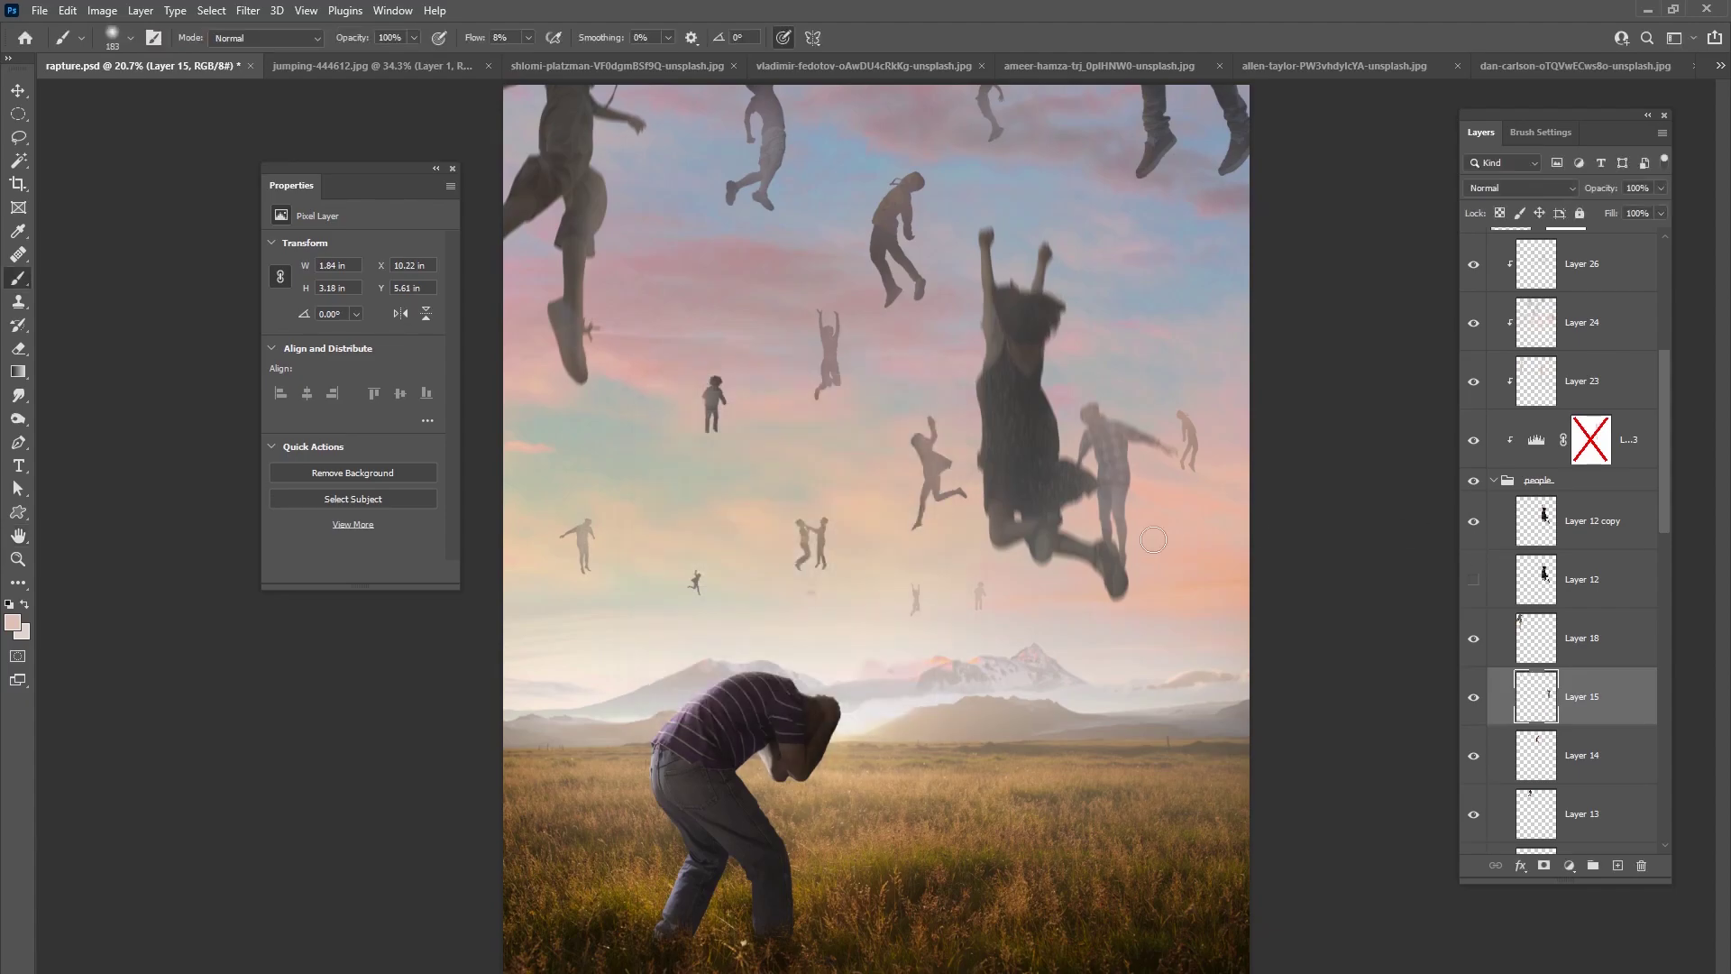
- Reapply the last Motion Blur to the upper floating figure on Layer 14
left_click(1489, 762)
left_click(248, 11)
left_click(277, 29)
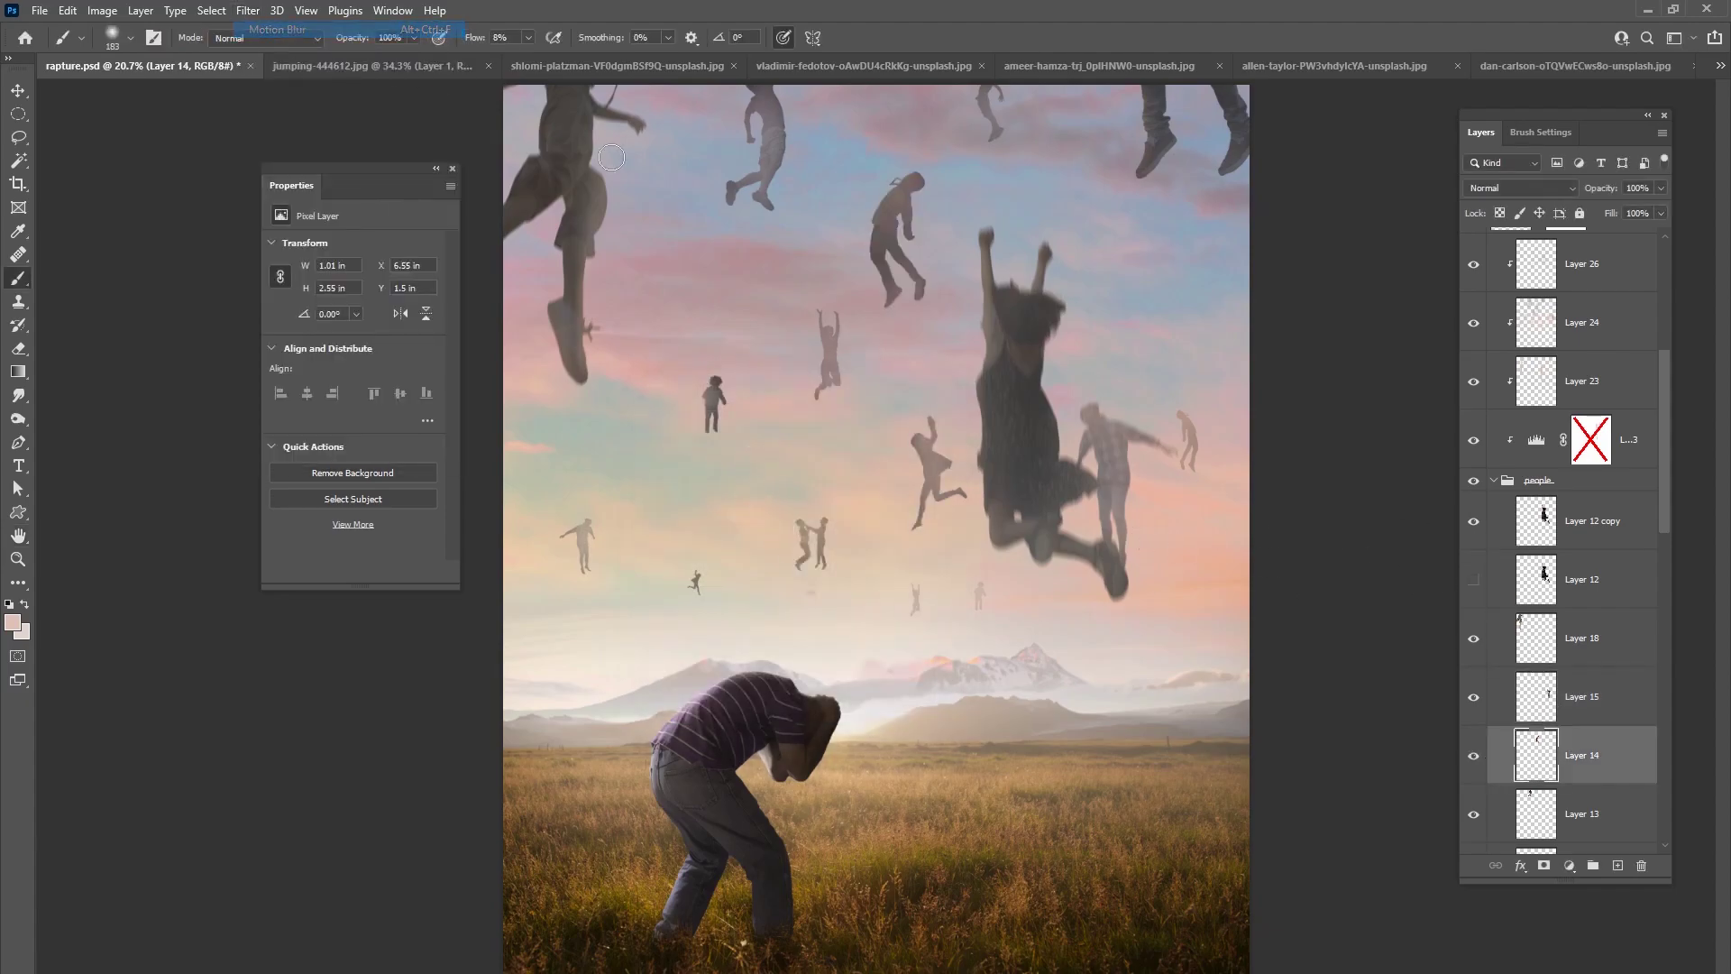
- Apply a stronger 90° Motion Blur of about 96 pixels to the figure cut off by the canvas edge on Layer 13
scroll(1668, 447, "down", 3)
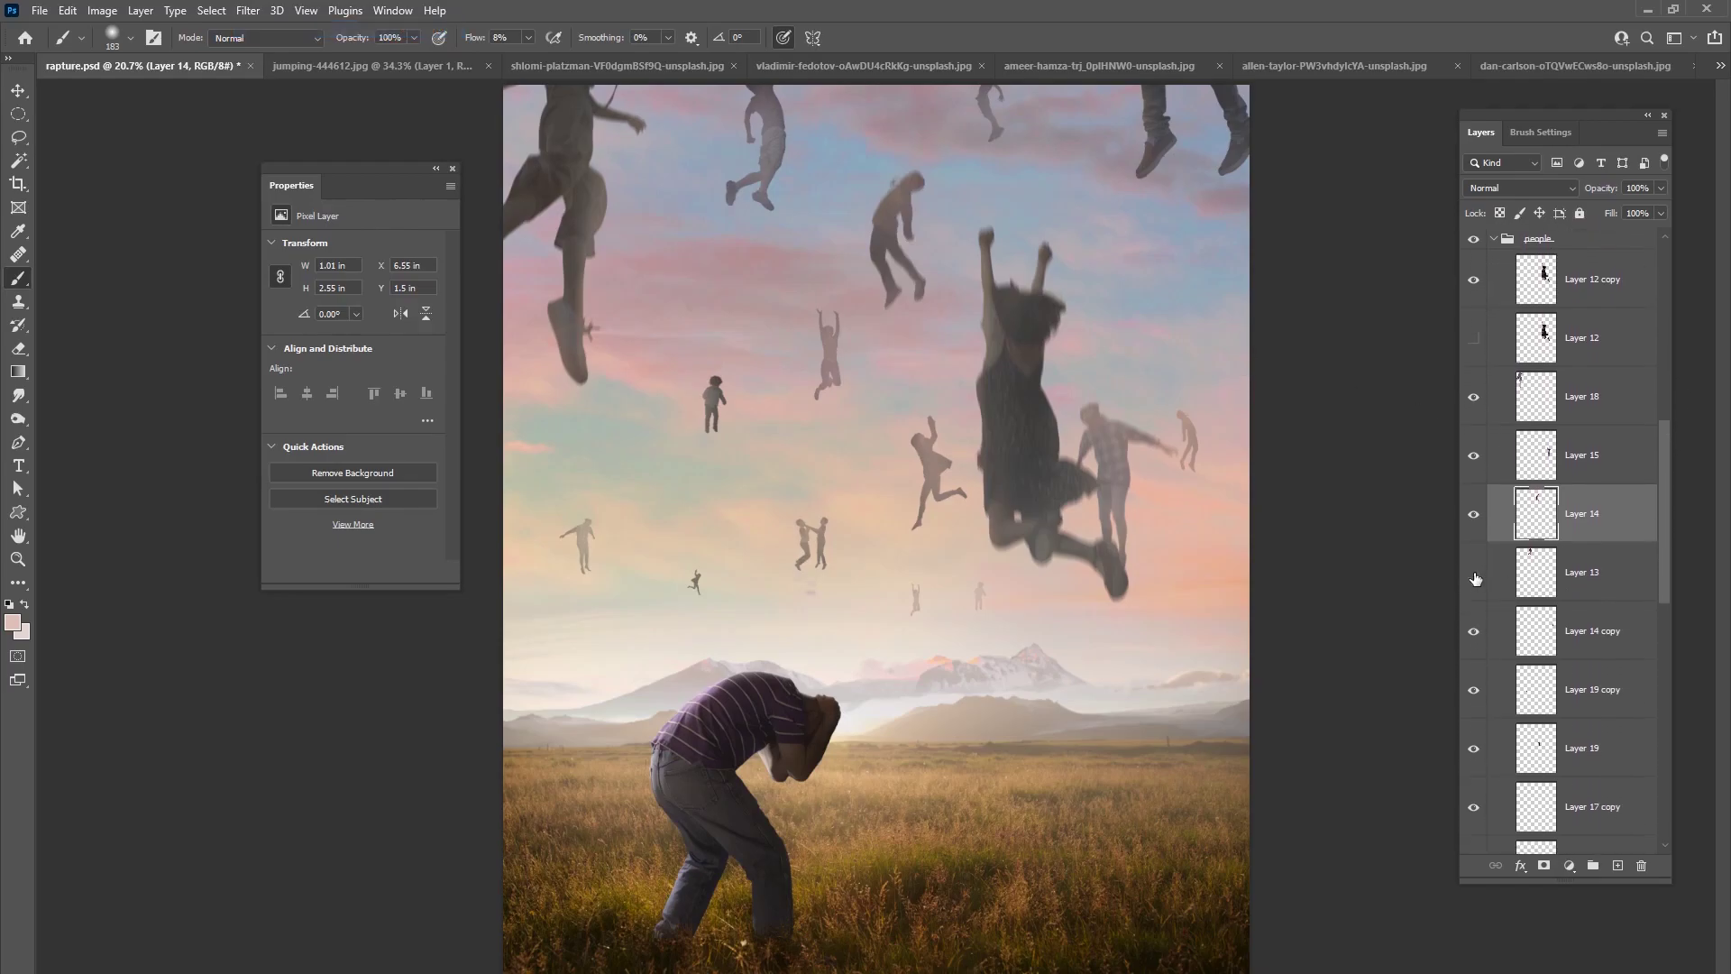
left_click(1532, 571)
left_click(248, 11)
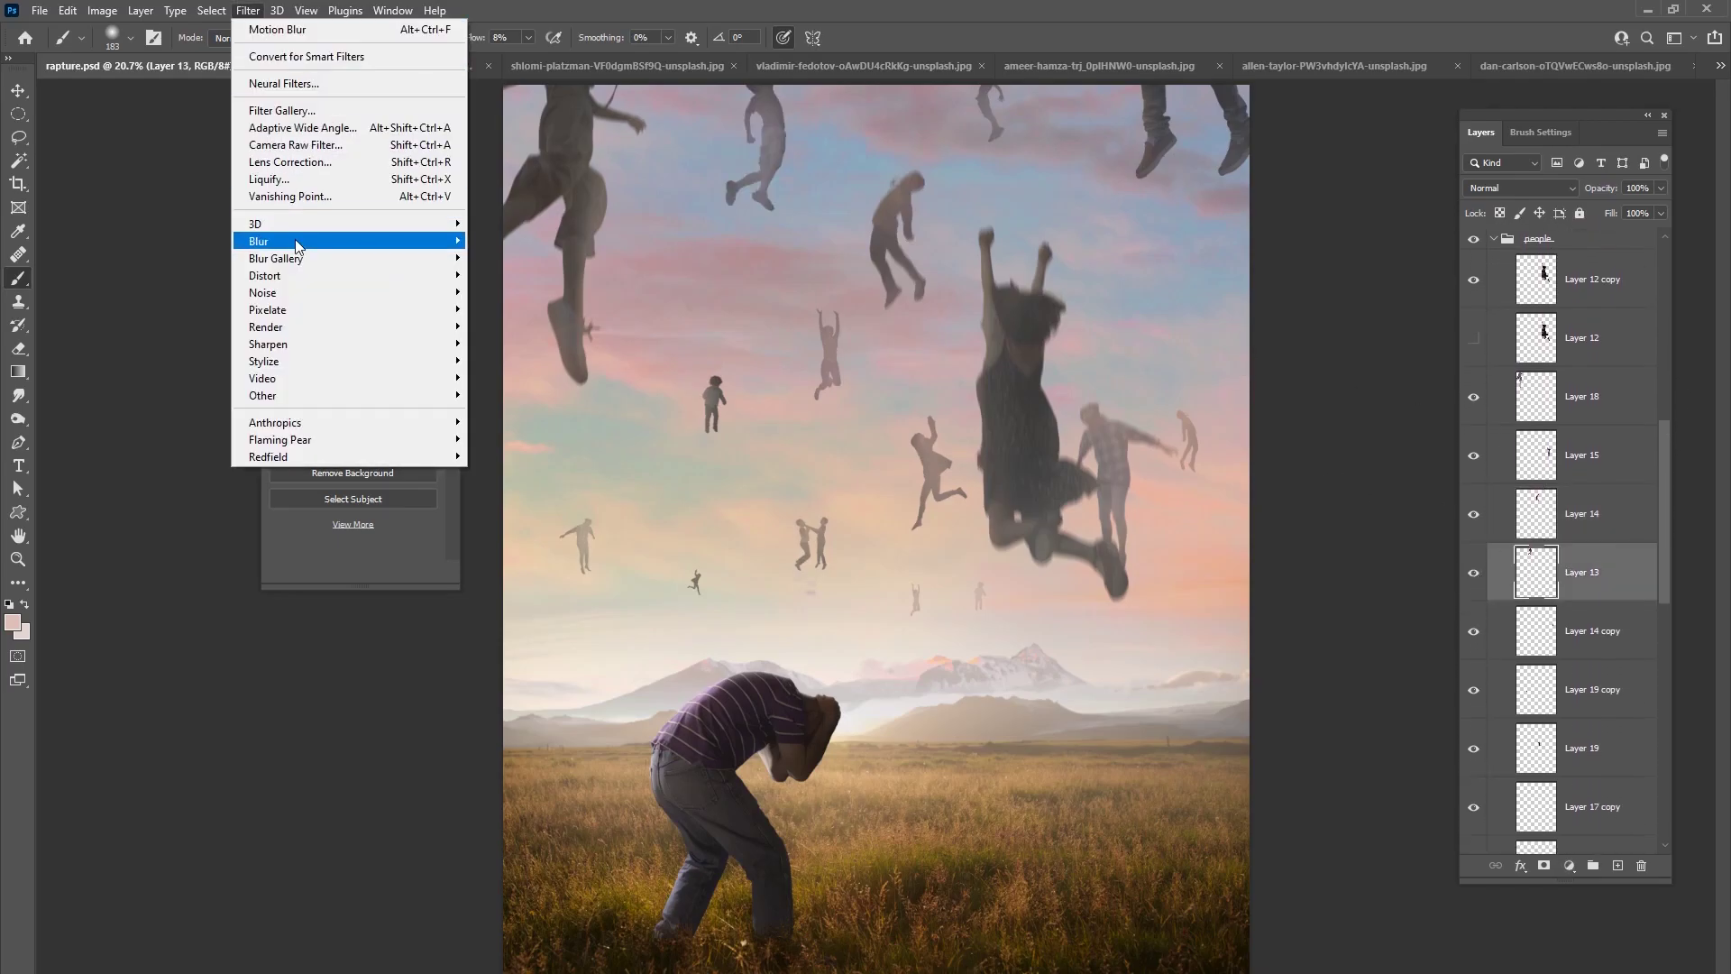
mouse_move(298, 246)
left_click(509, 344)
left_click_drag(720, 701, 732, 701)
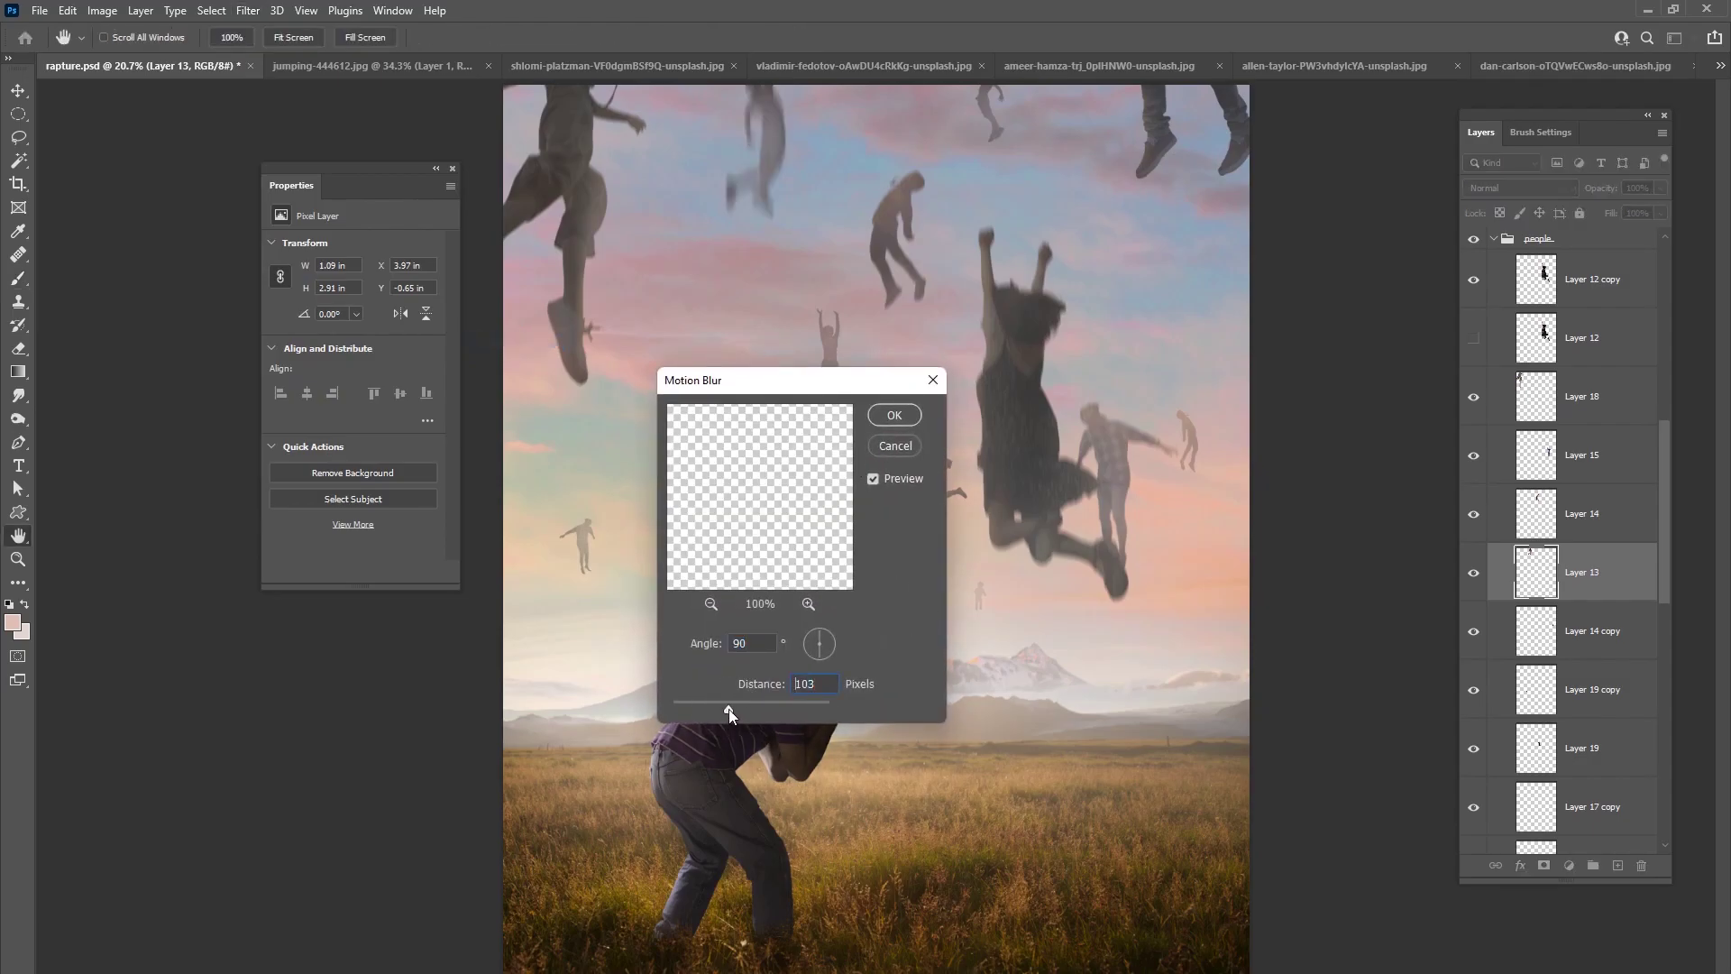
left_click(895, 446)
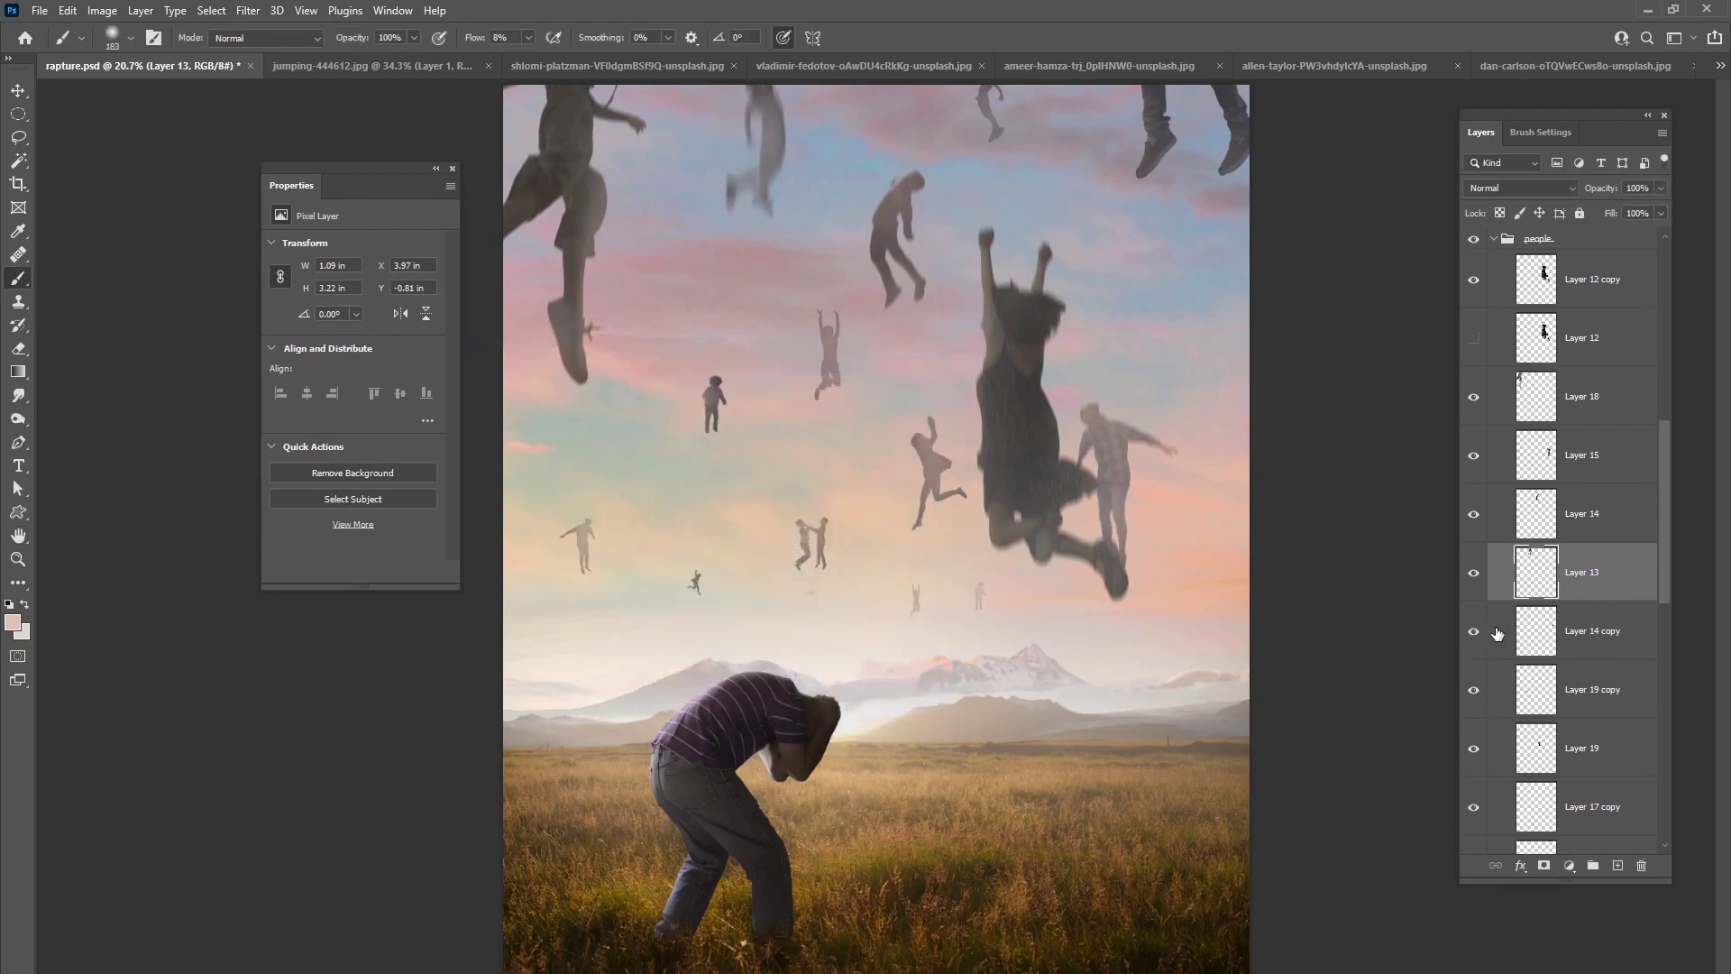
- Reapply the last Motion Blur to the small figures on Layer 14 copy and Layer 19 copy
left_click(1573, 622)
left_click(248, 11)
left_click(256, 30)
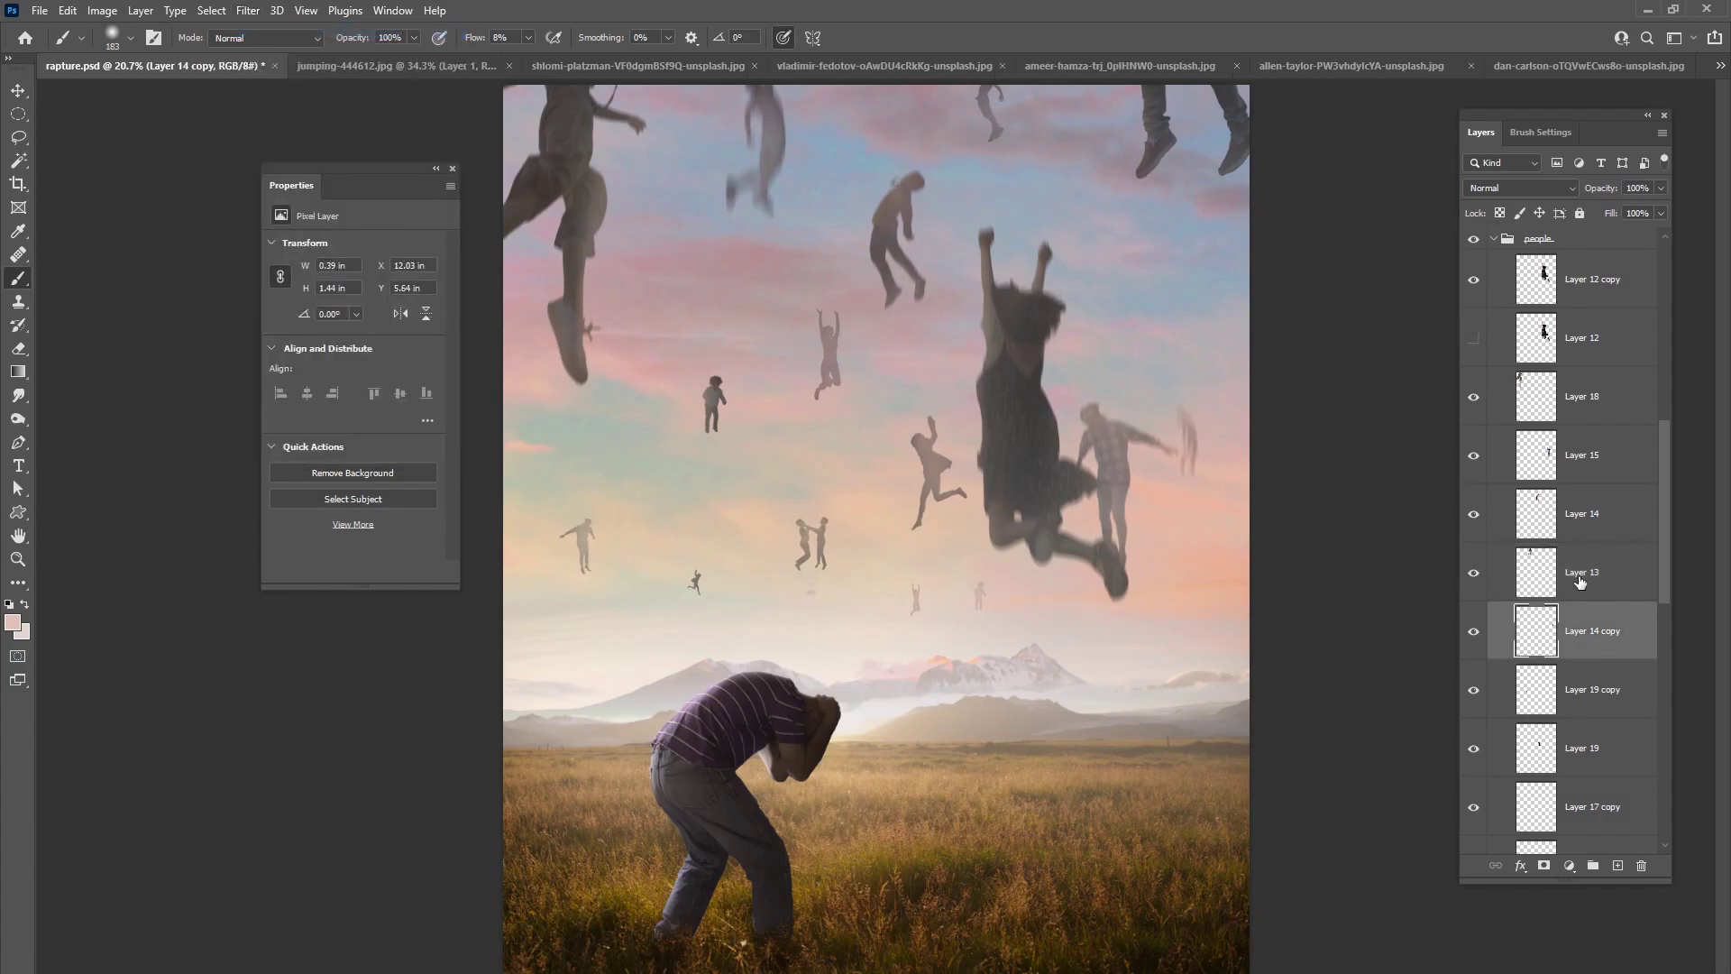
scroll(1646, 549, "down", 3)
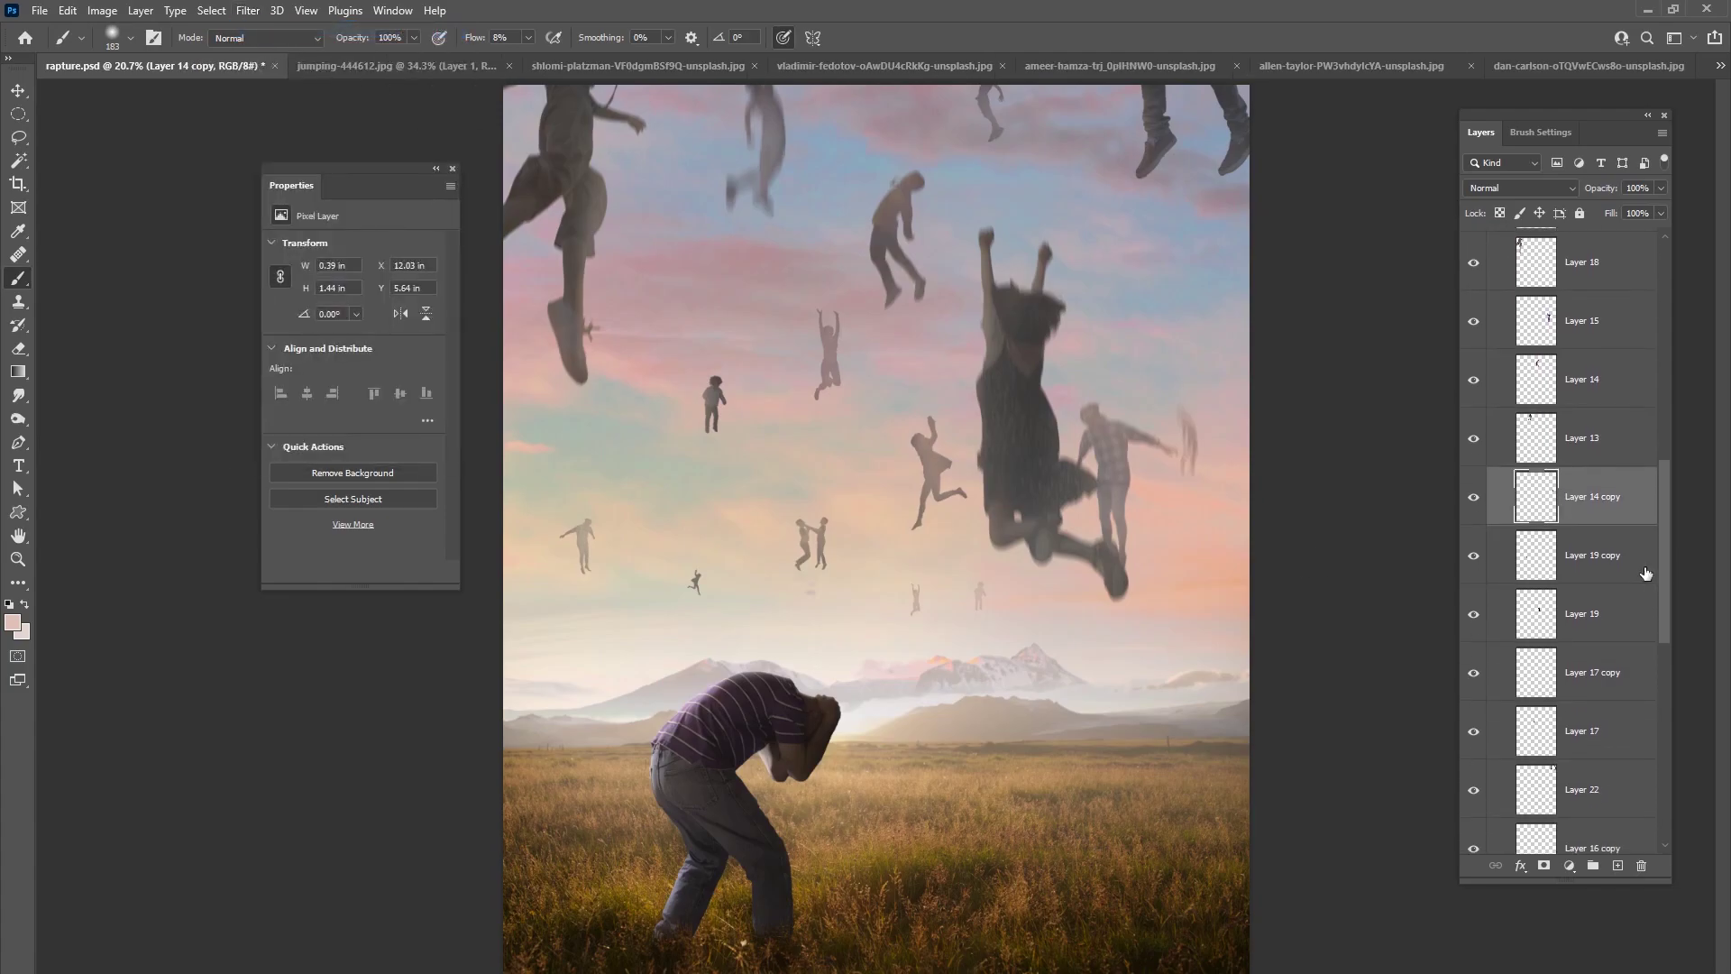
left_click(1543, 556)
left_click(248, 11)
left_click(256, 30)
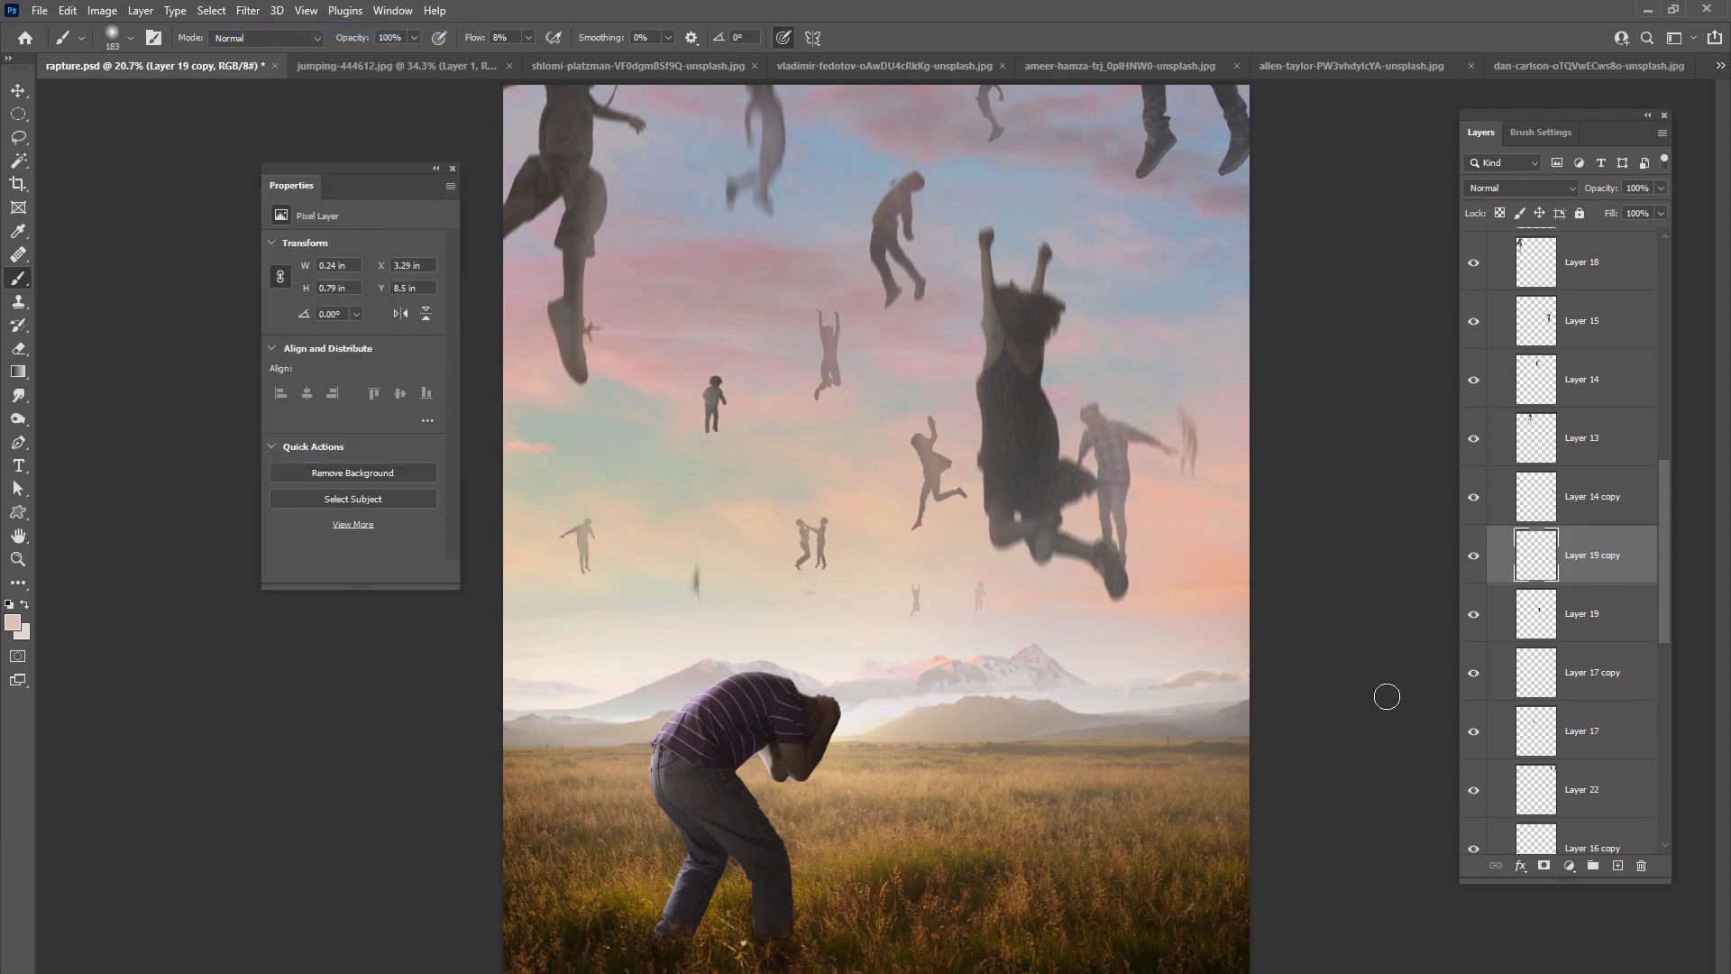
- Apply a Motion Blur with a slightly tilted angle and a shorter distance to the dancing figure on Layer 19
left_click(1564, 610)
left_click(248, 11)
mouse_move(271, 225)
left_click(532, 327)
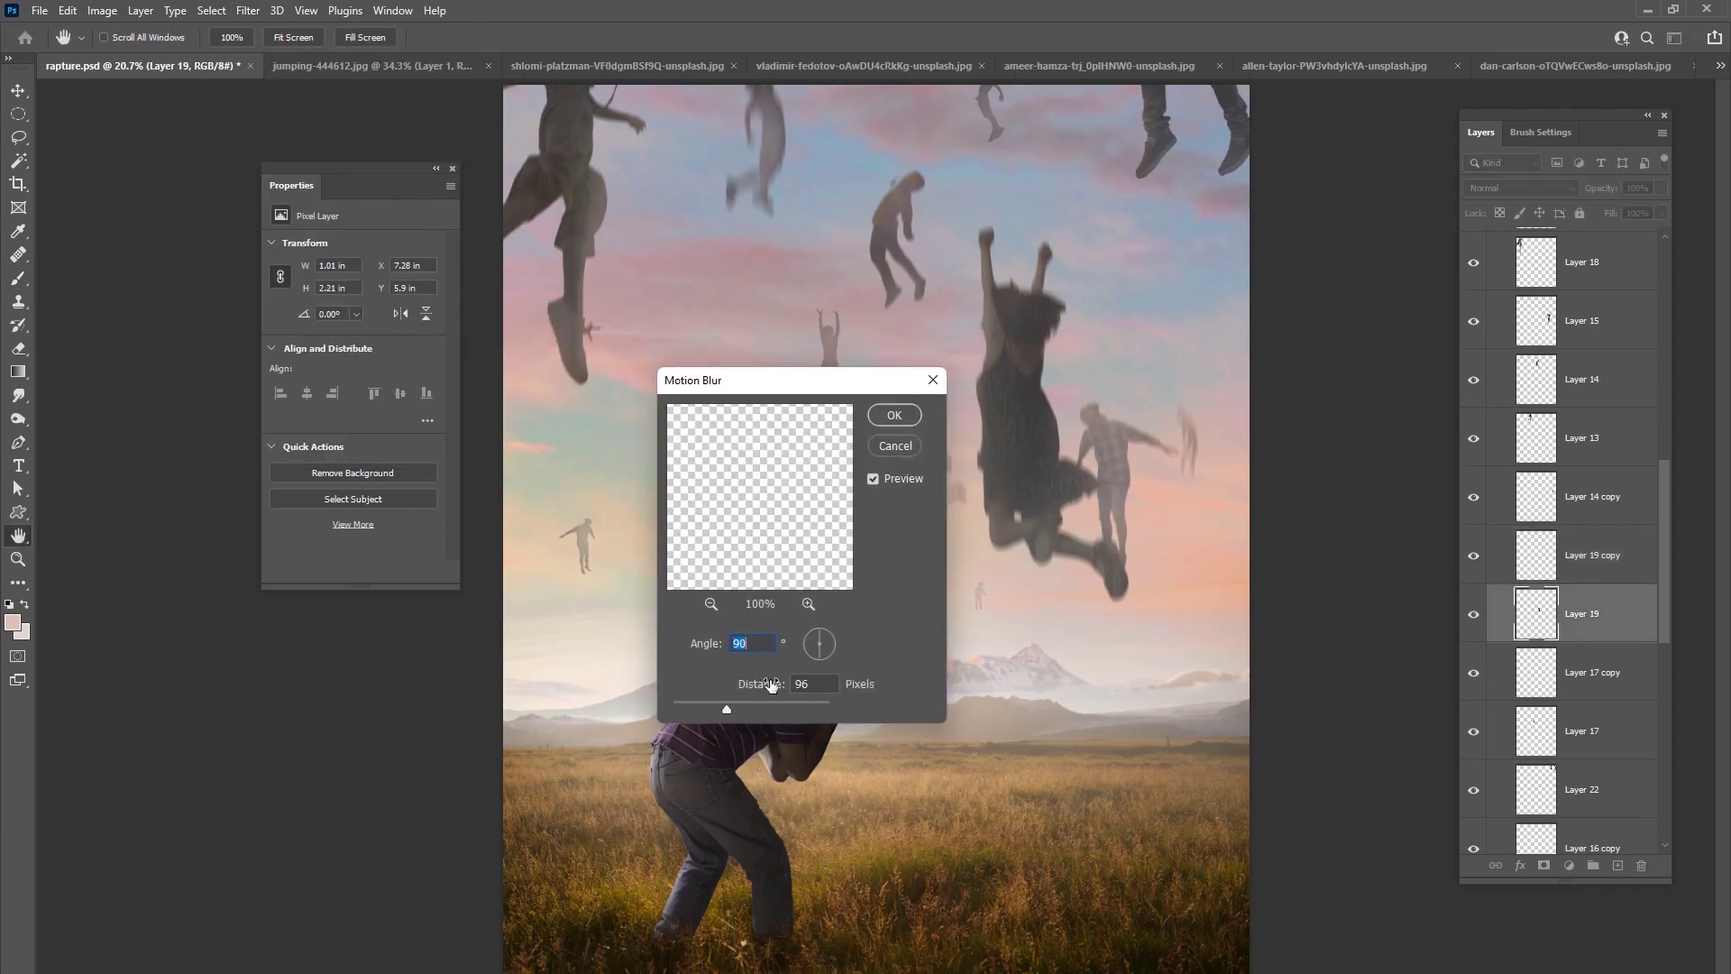
left_click_drag(823, 641, 820, 657)
left_click_drag(717, 709, 716, 709)
left_click_drag(840, 385, 646, 412)
left_click(709, 450)
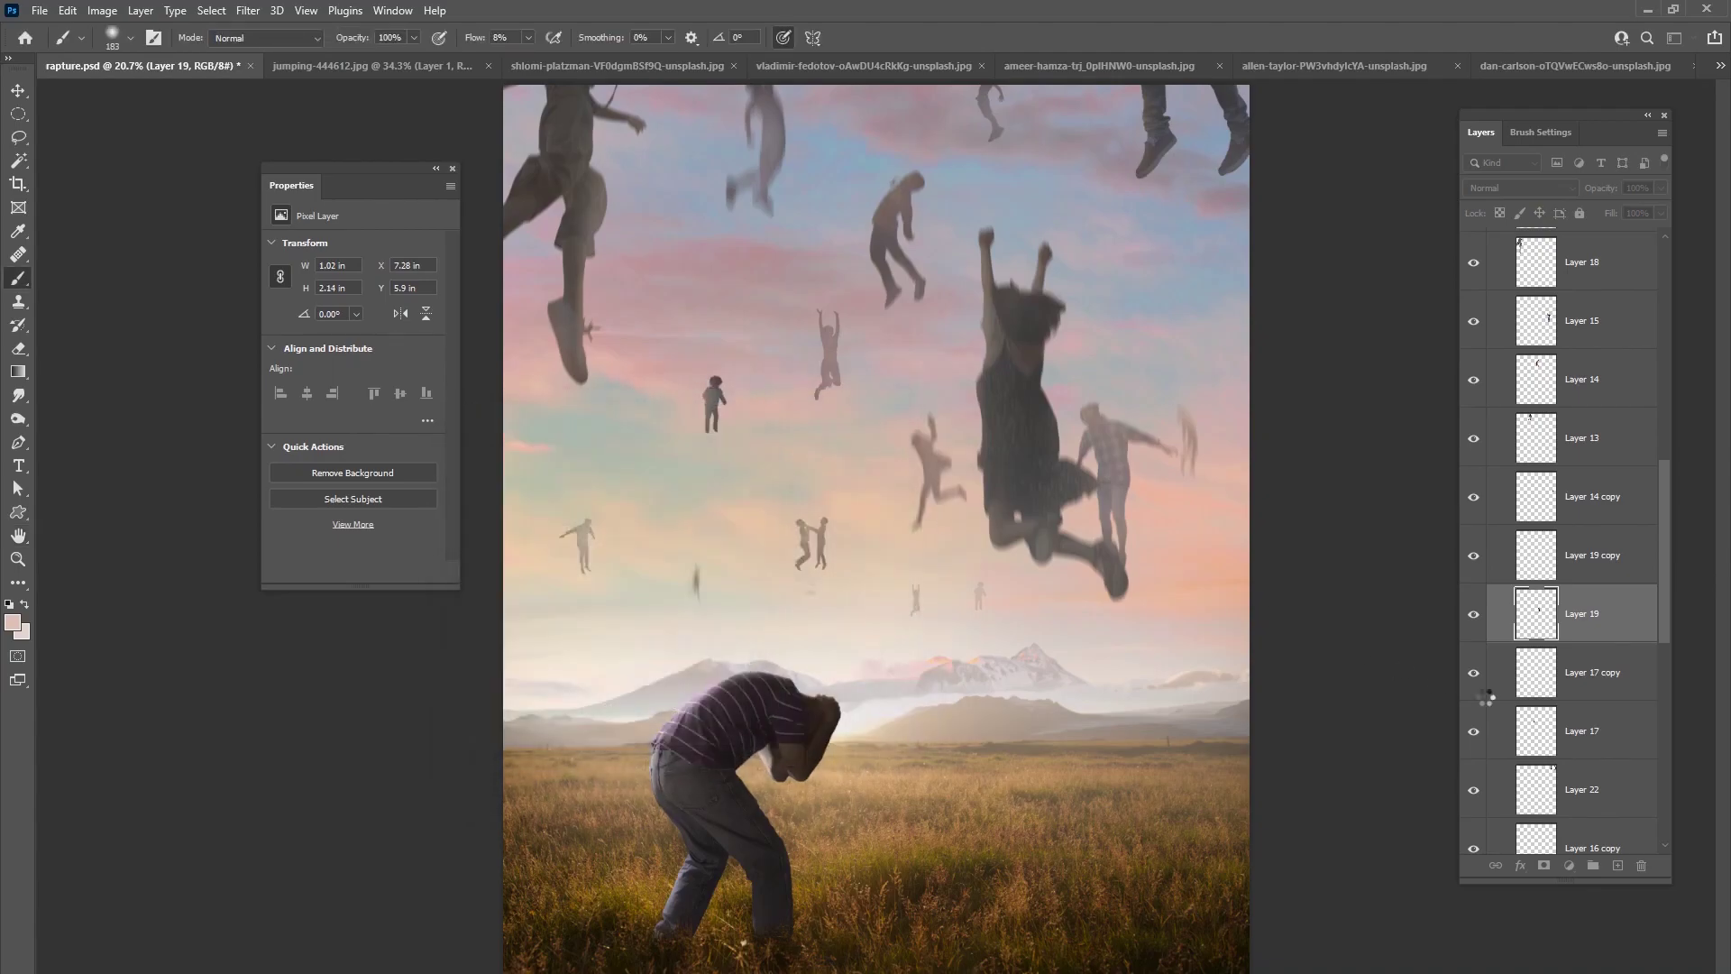
- Reapply the last Motion Blur to the arms-raised figures on Layer 17 copy and Layer 17
scroll(1532, 541, "down", 3)
left_click(1545, 539)
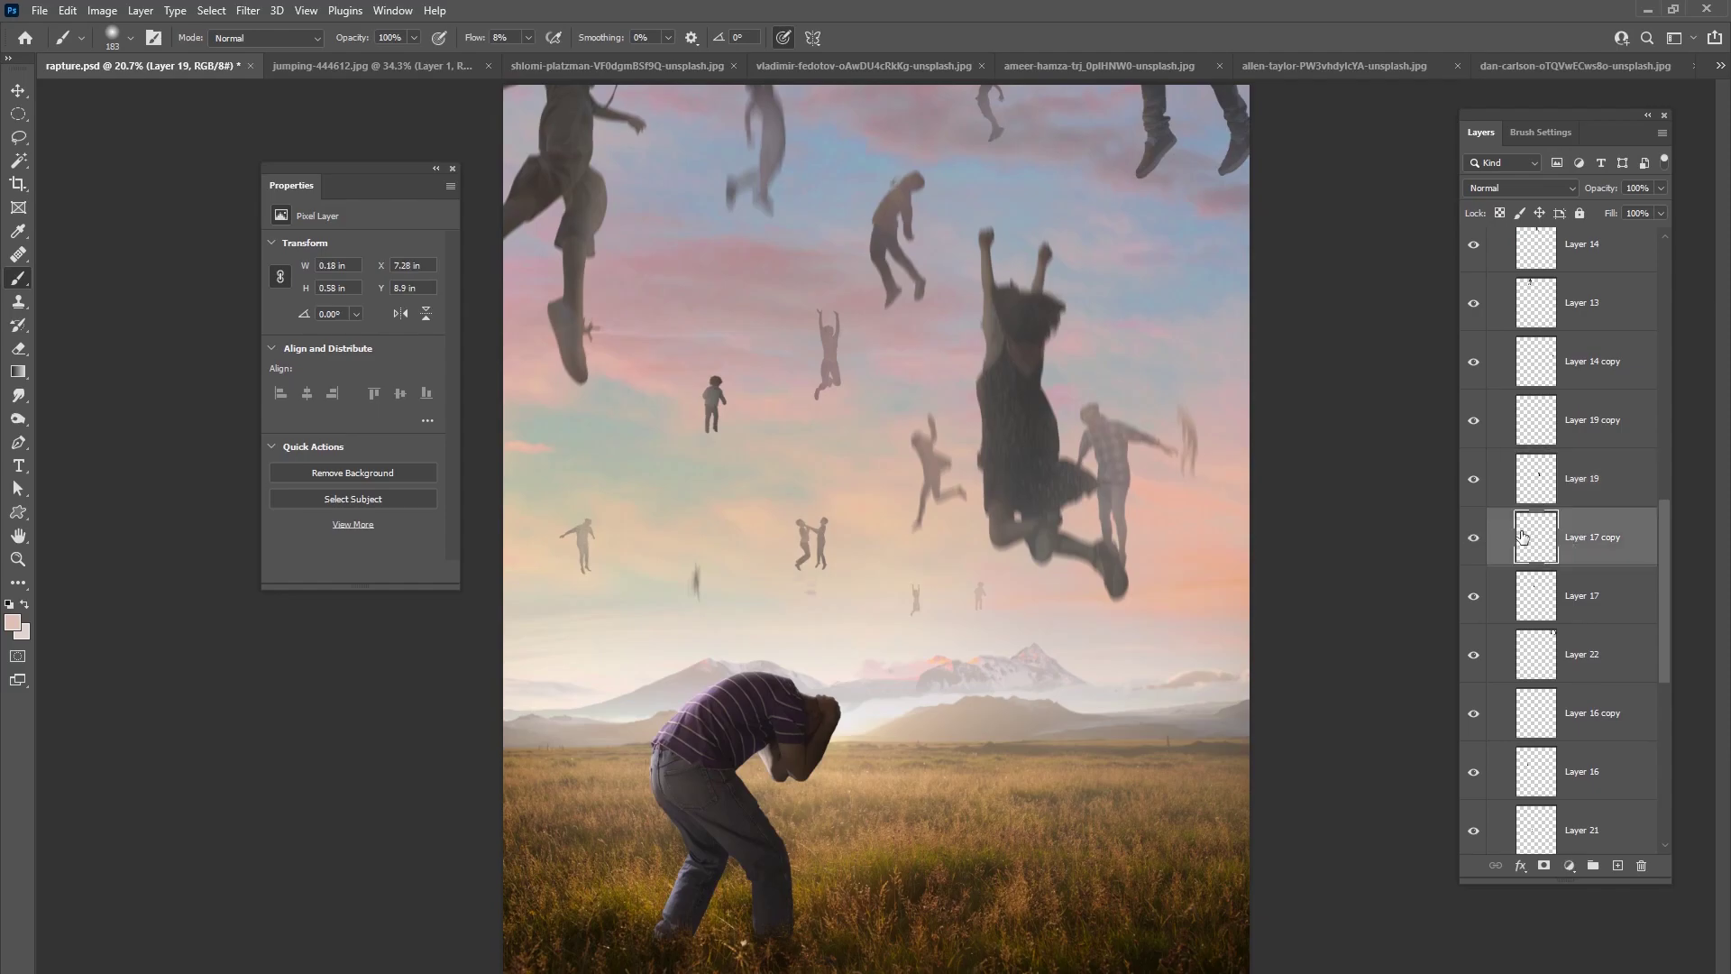
left_click(247, 10)
left_click(279, 23)
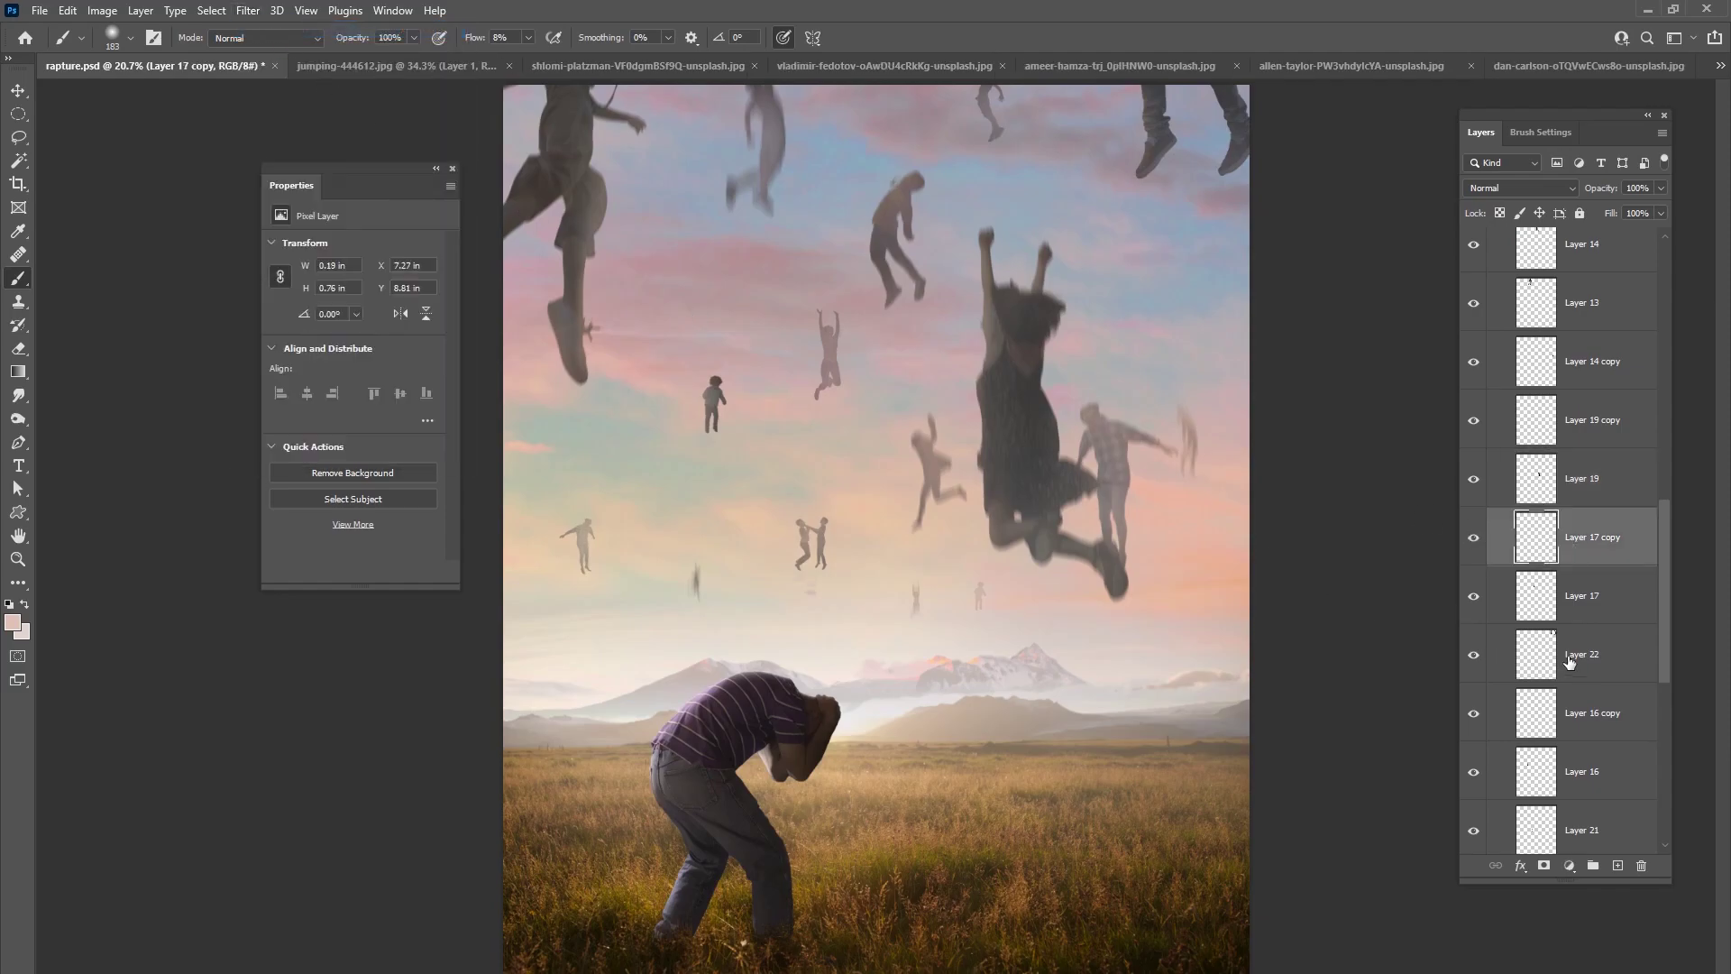
left_click(1555, 620)
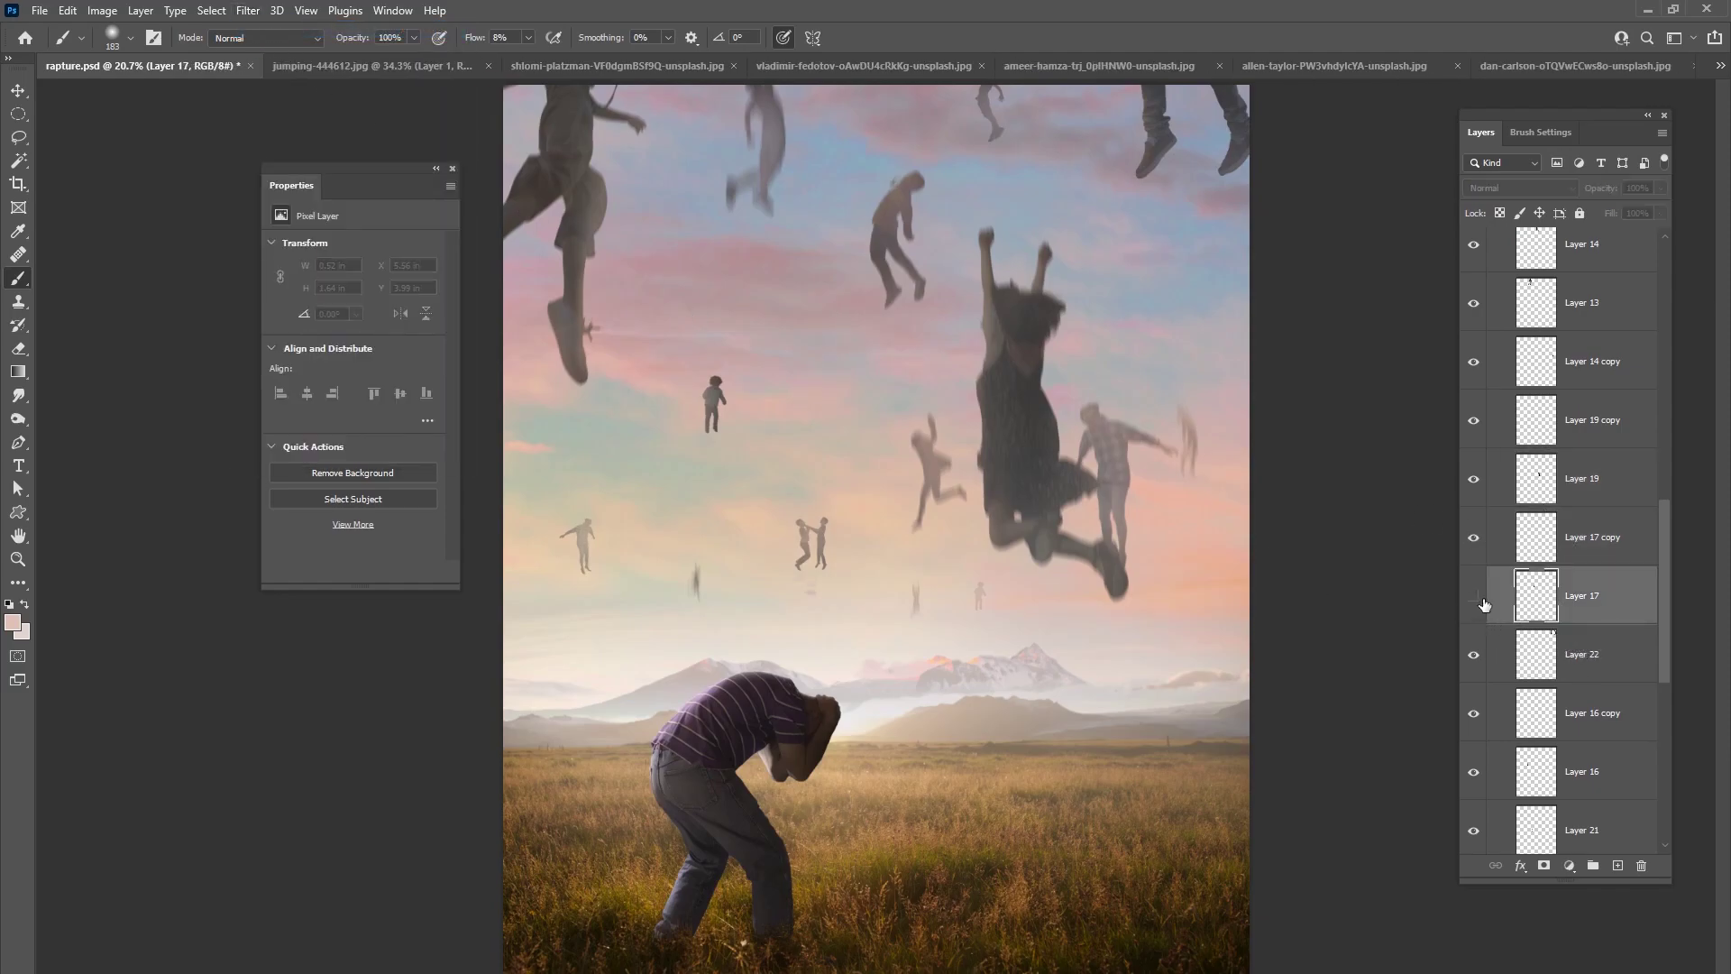
left_click(248, 10)
left_click(279, 25)
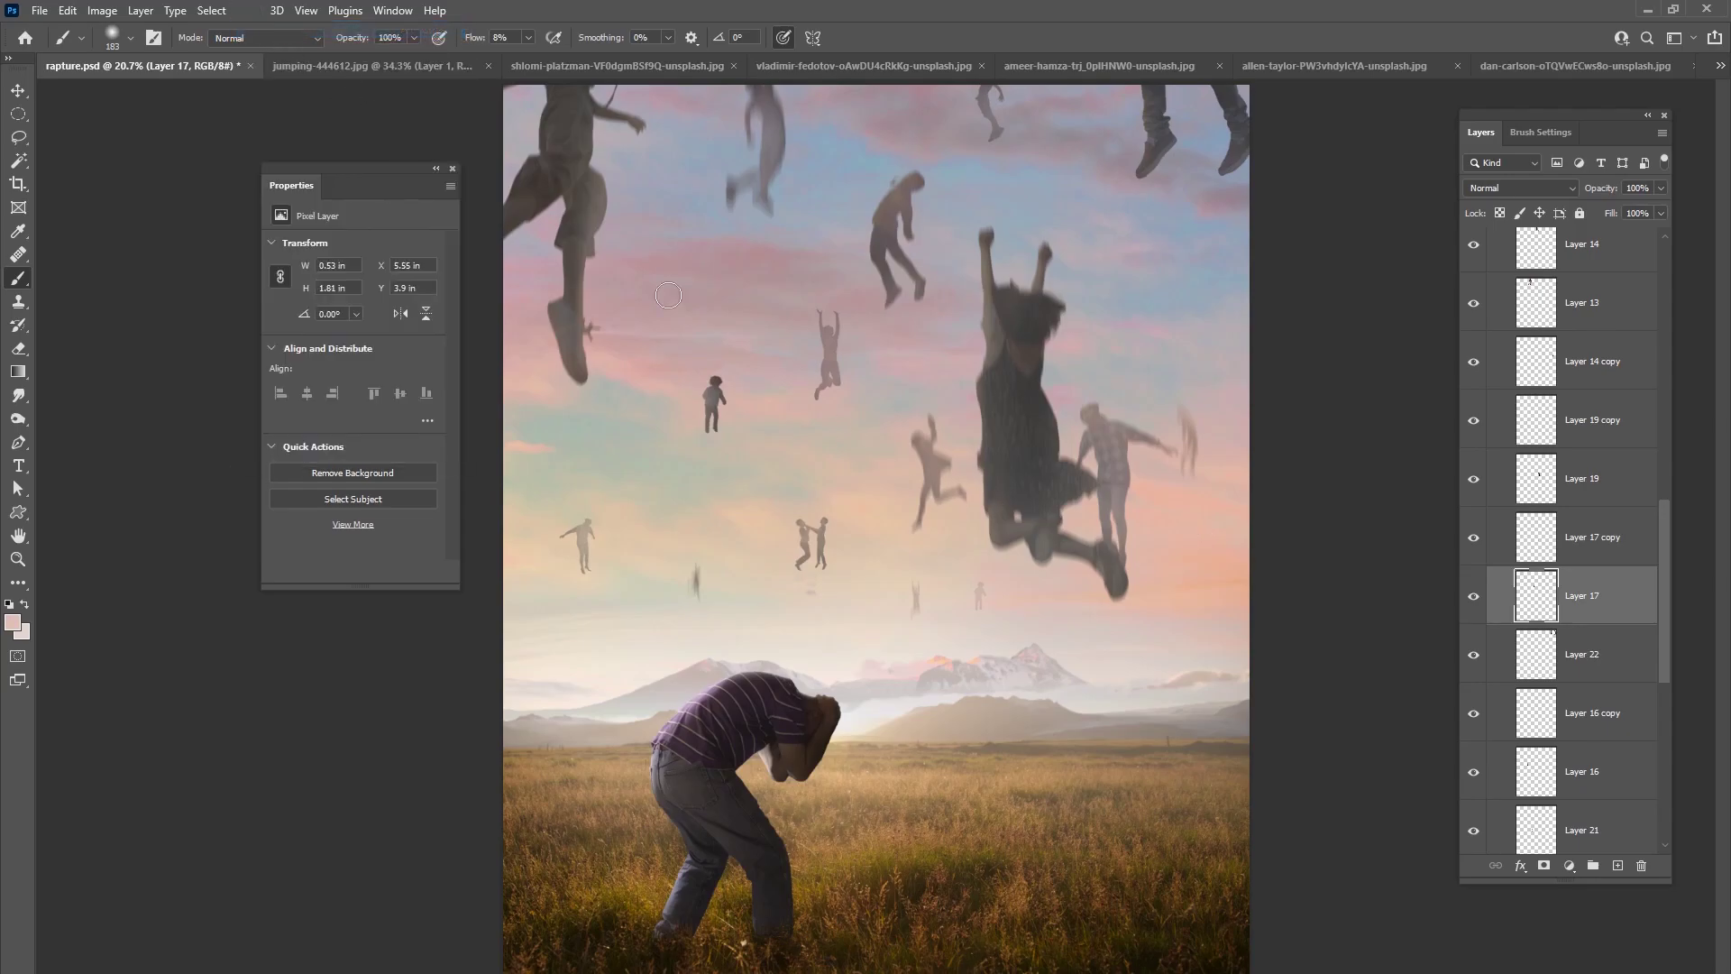
- Apply a Motion Blur at an 84° angle and 54 pixels distance to the figure on Layer 22
scroll(1651, 553, "down", 2)
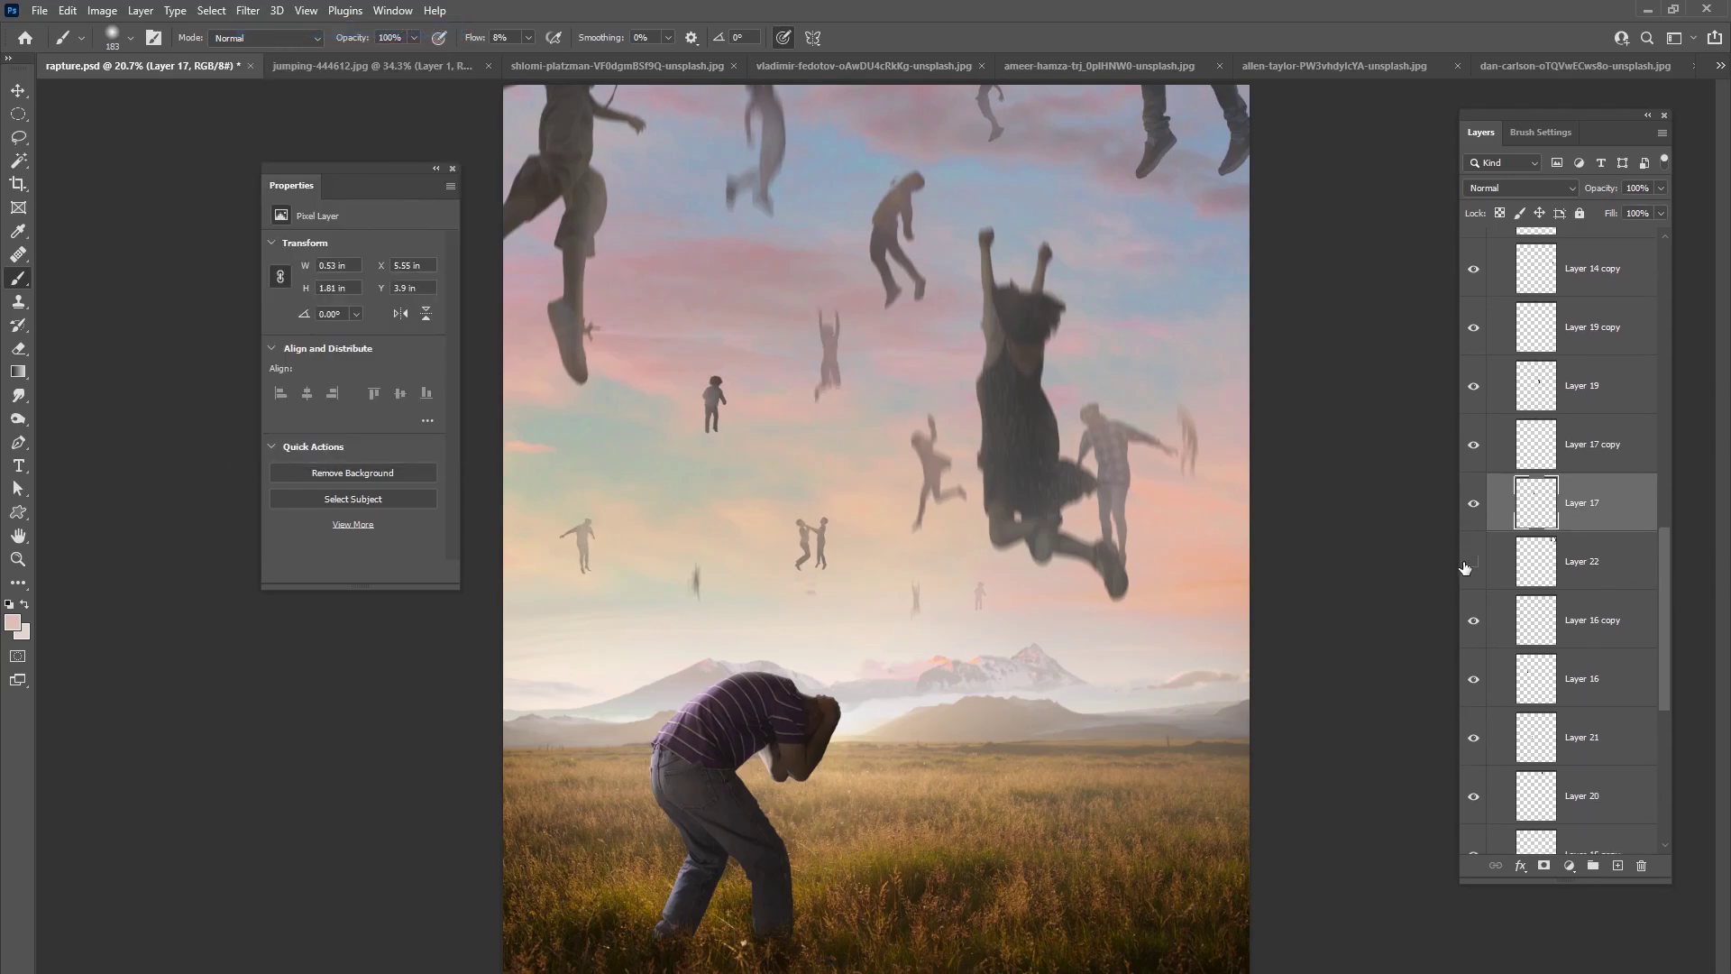
left_click(1537, 559)
left_click(248, 10)
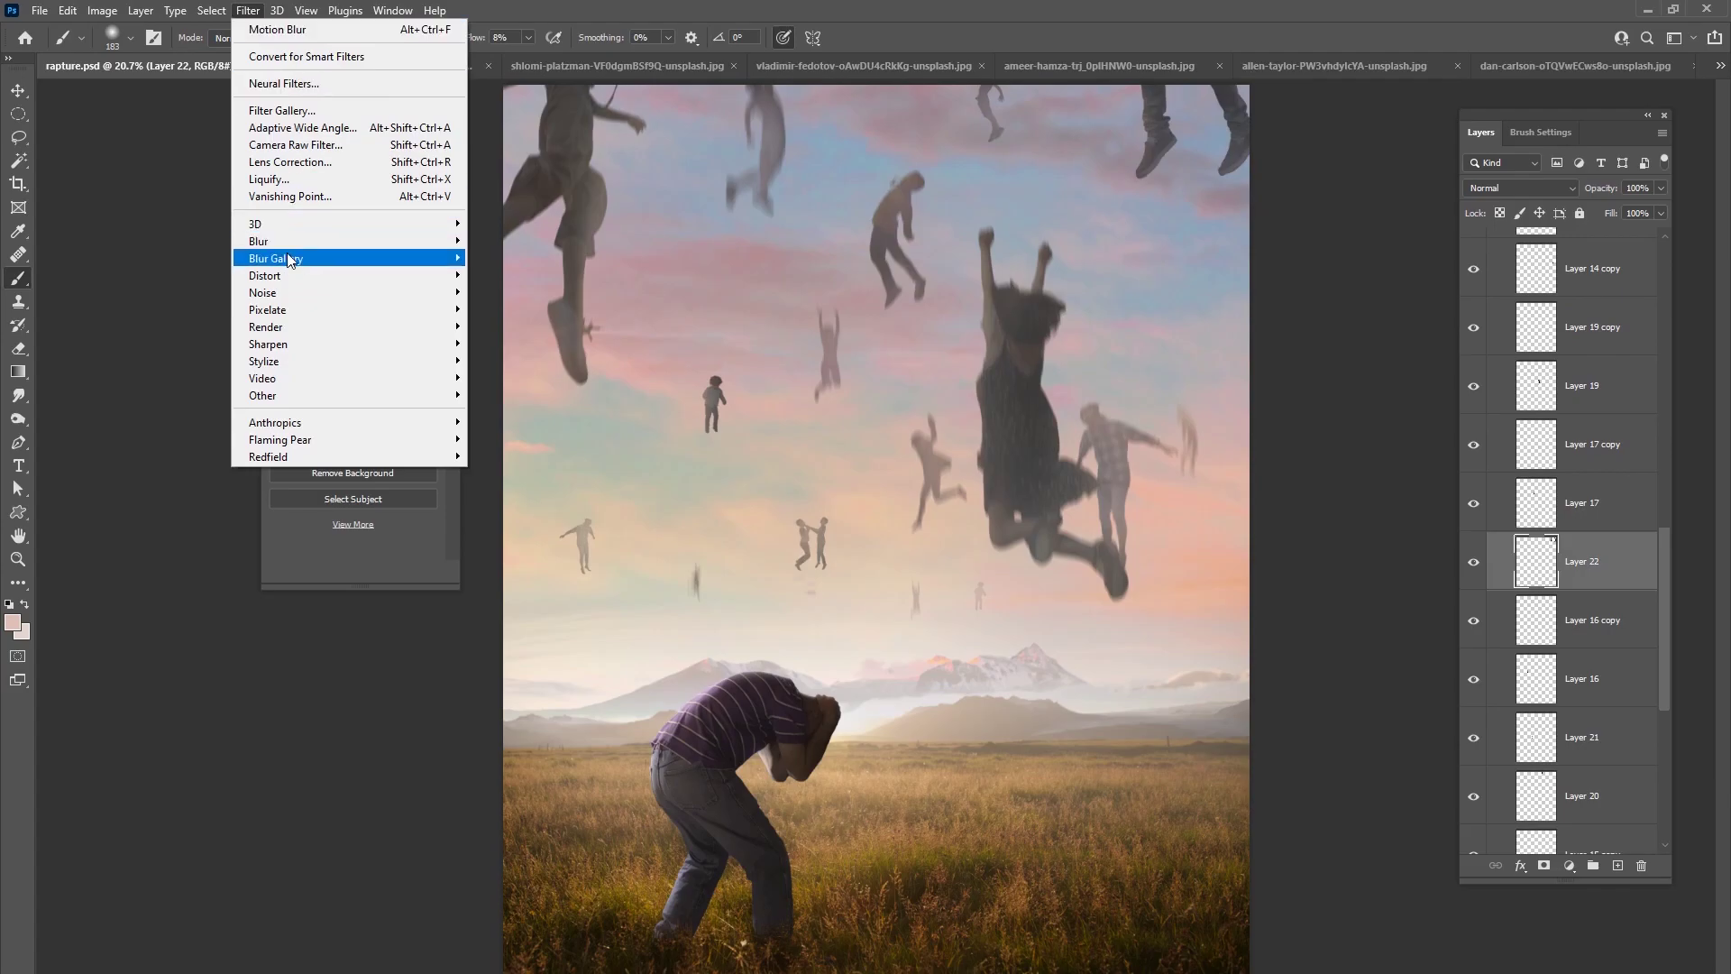
mouse_move(387, 243)
left_click(547, 346)
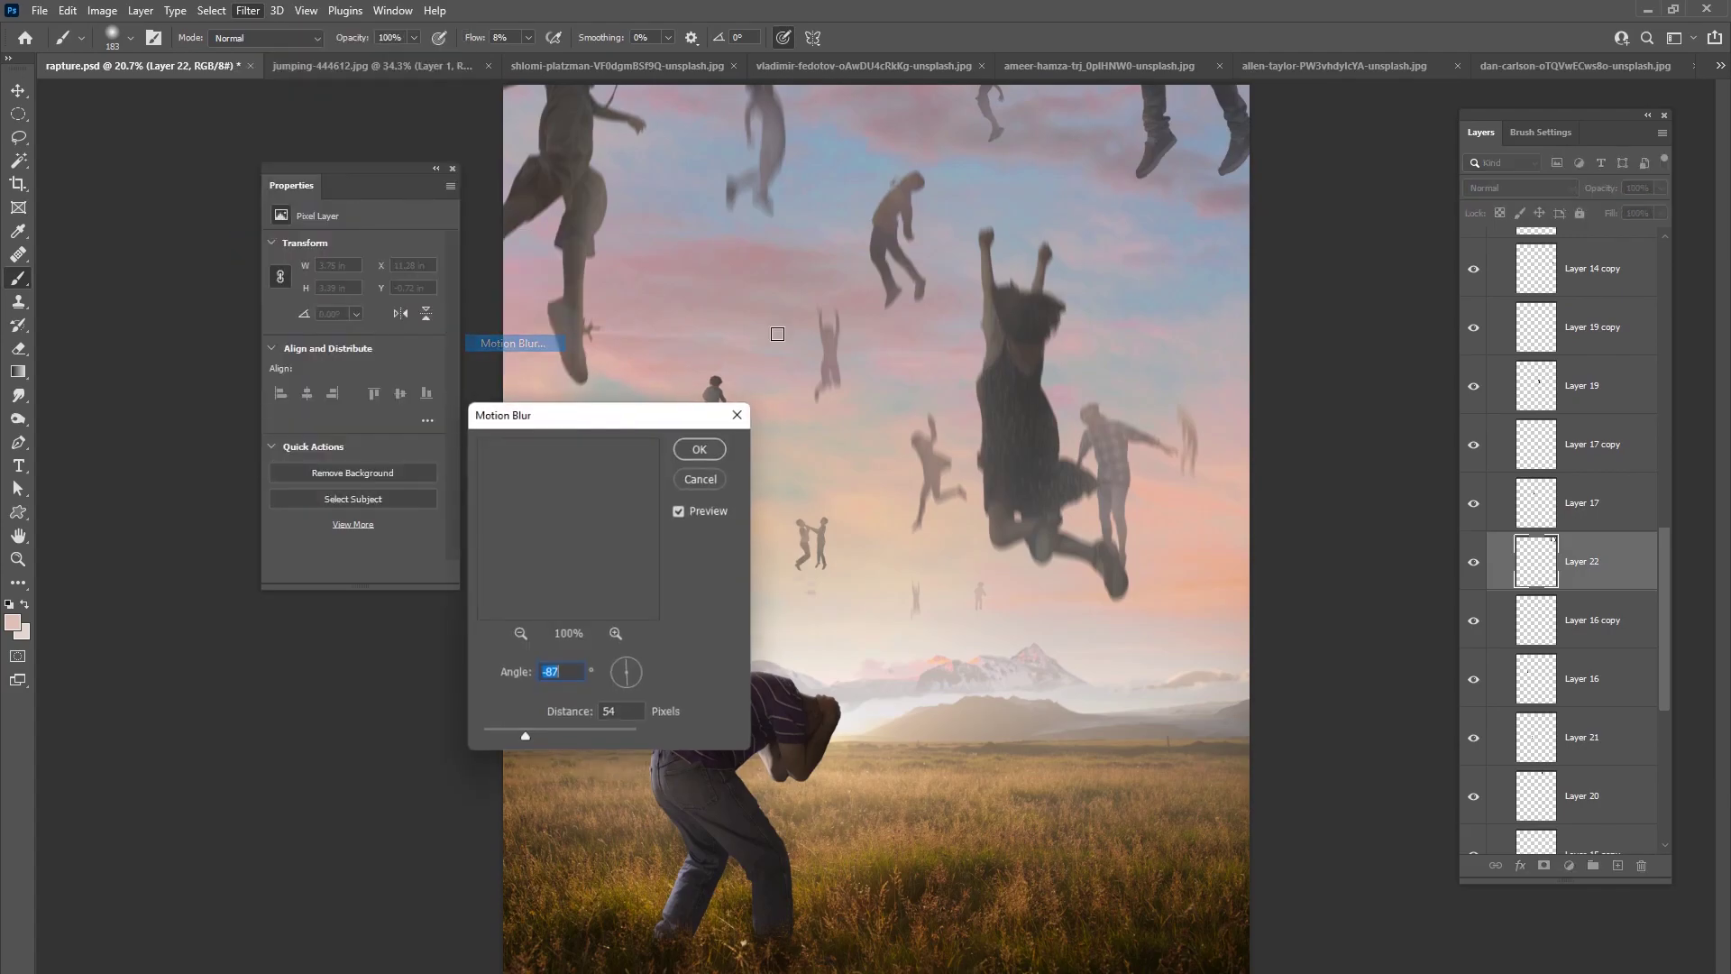
left_click_drag(629, 665, 629, 651)
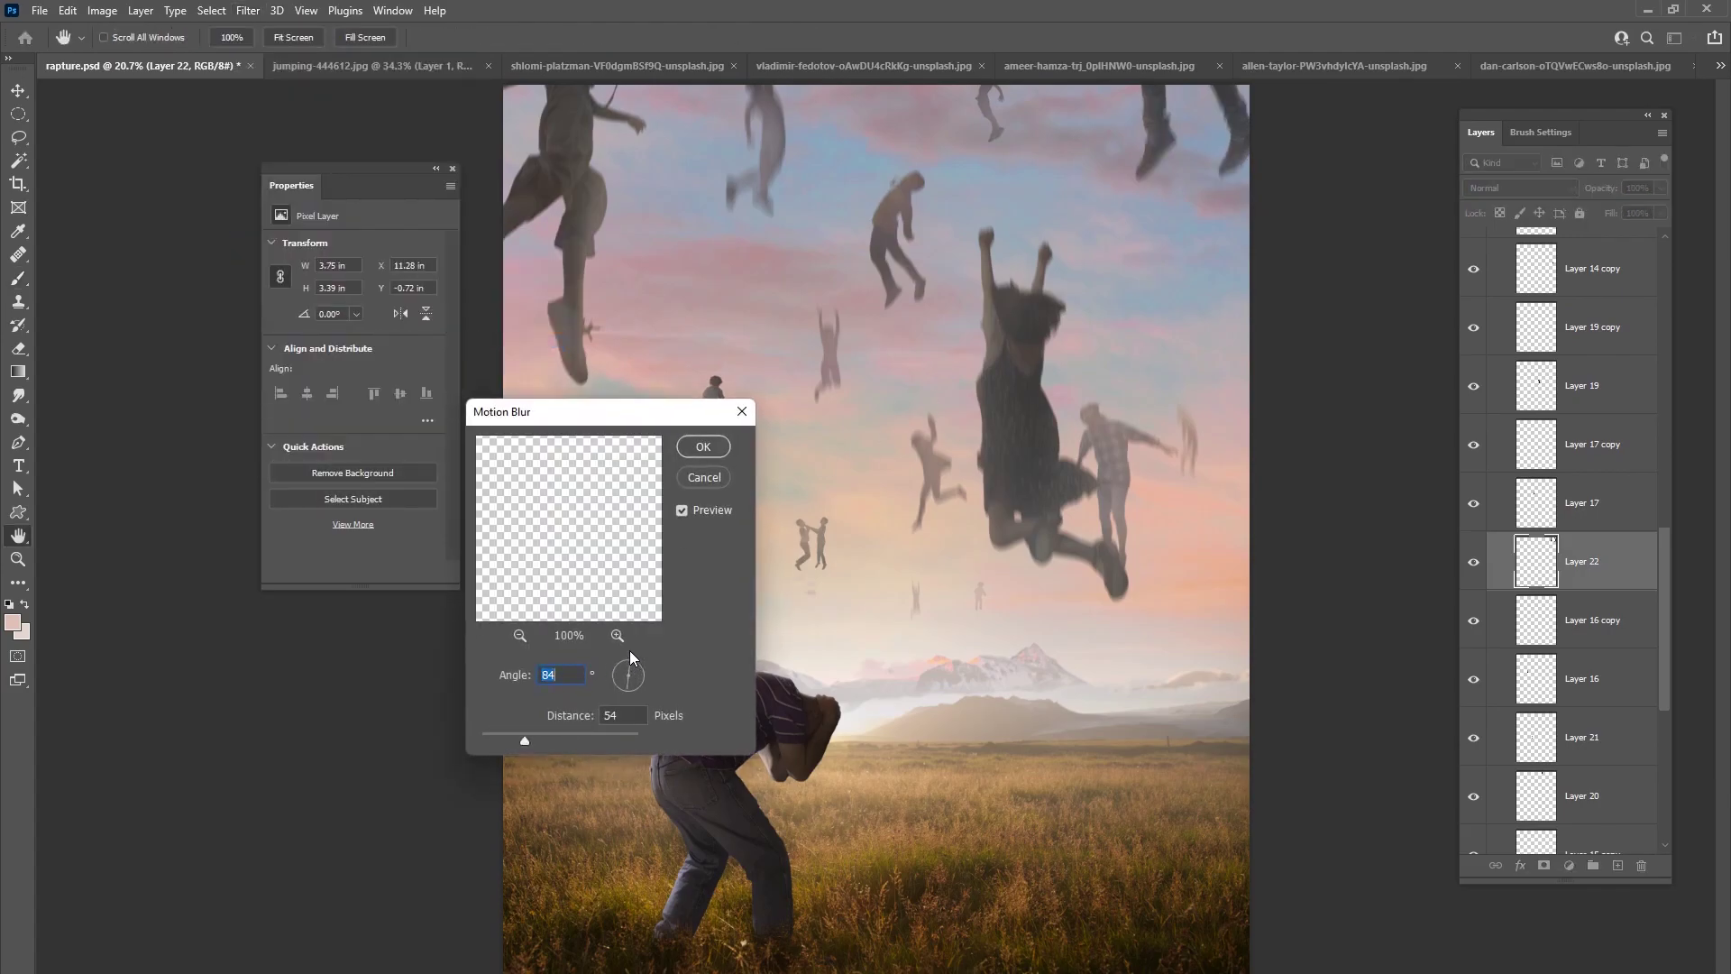
left_click(697, 449)
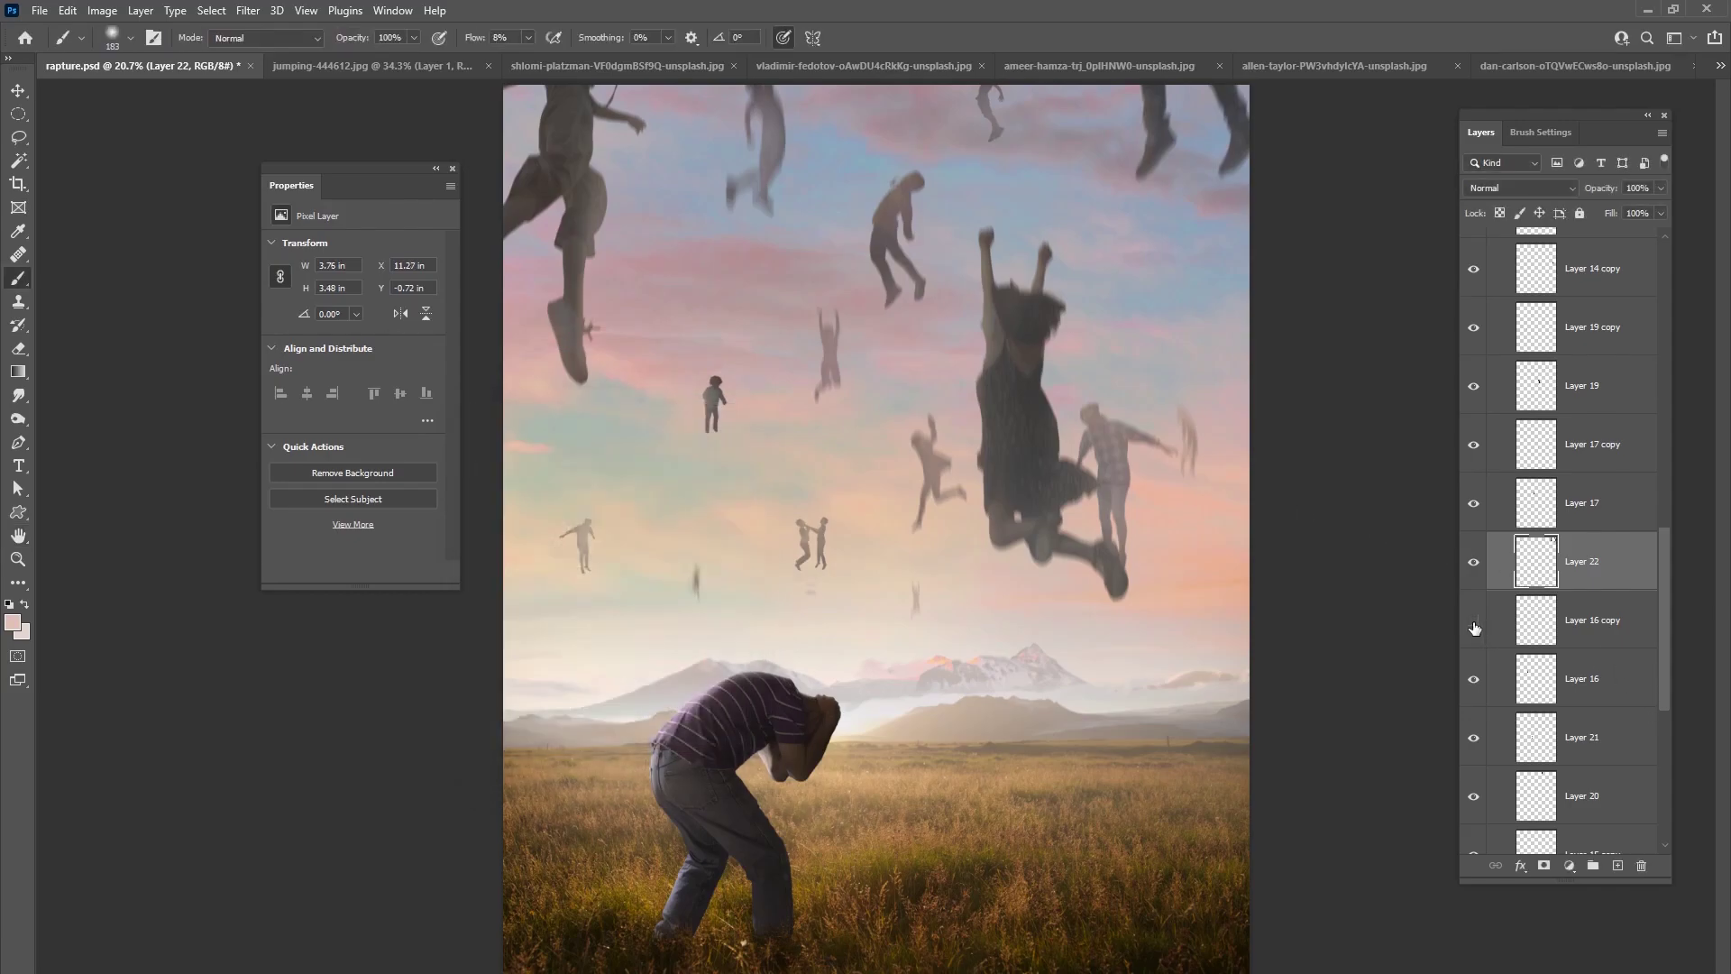
- Reapply the last Motion Blur to the tiny distant figures on Layer 16 copy and Layer 16
left_click(1578, 625)
left_click(248, 10)
left_click(270, 29)
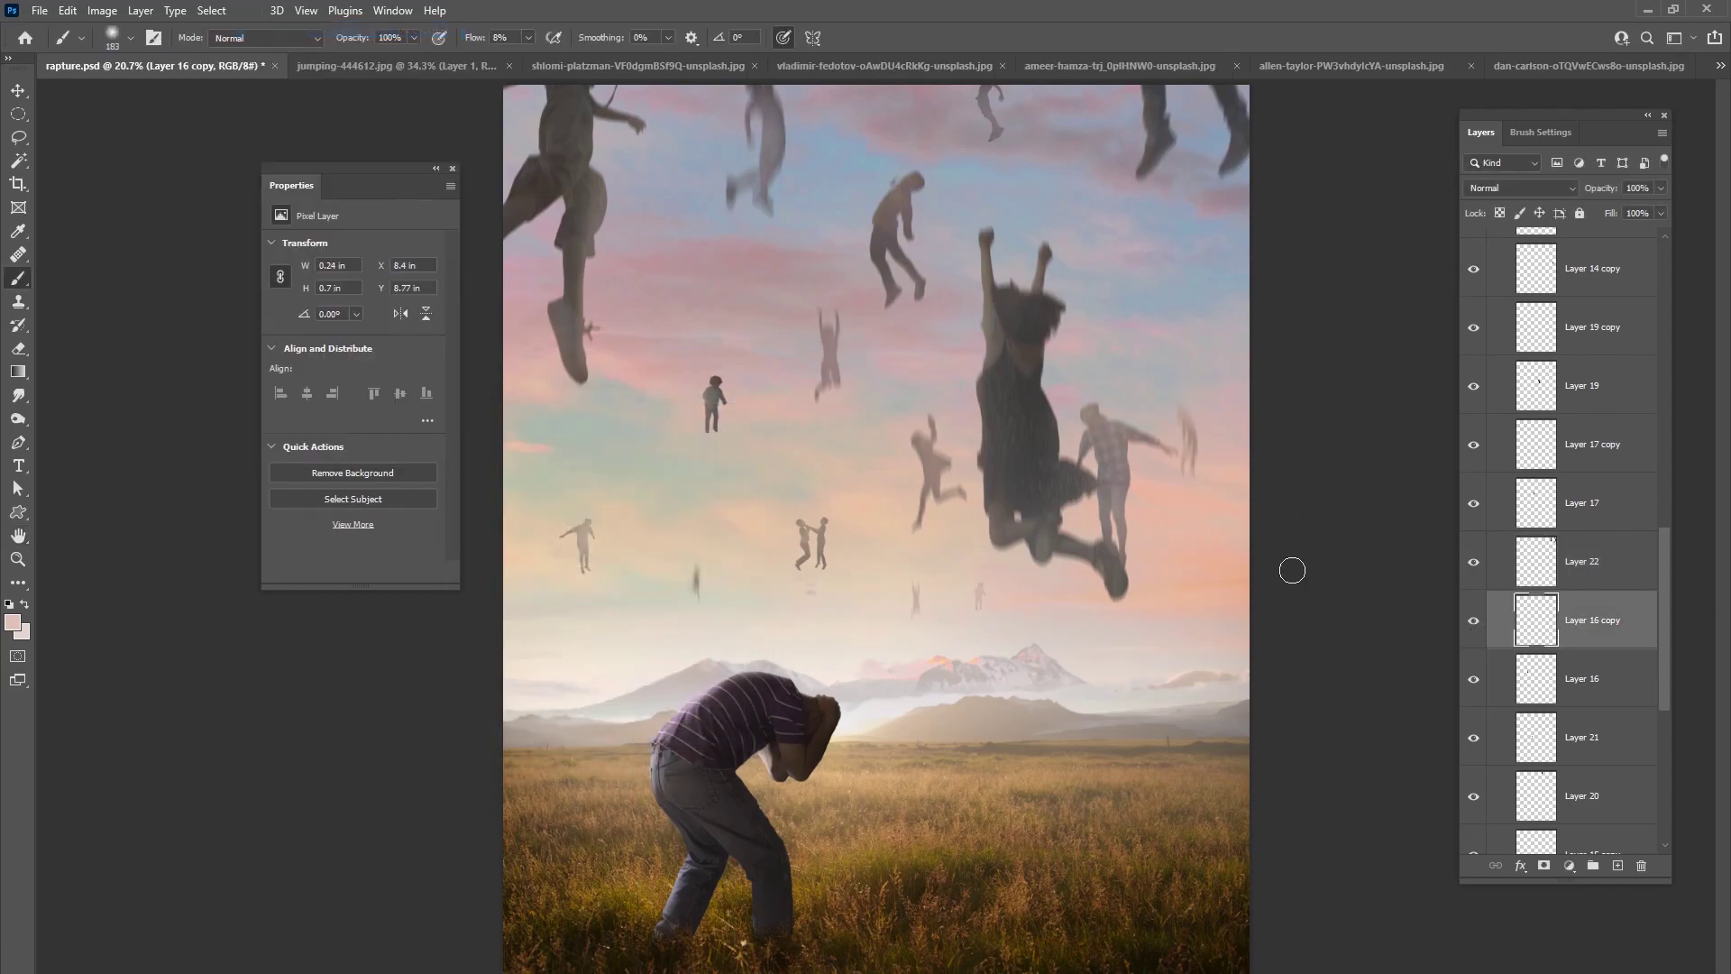
left_click(1510, 689)
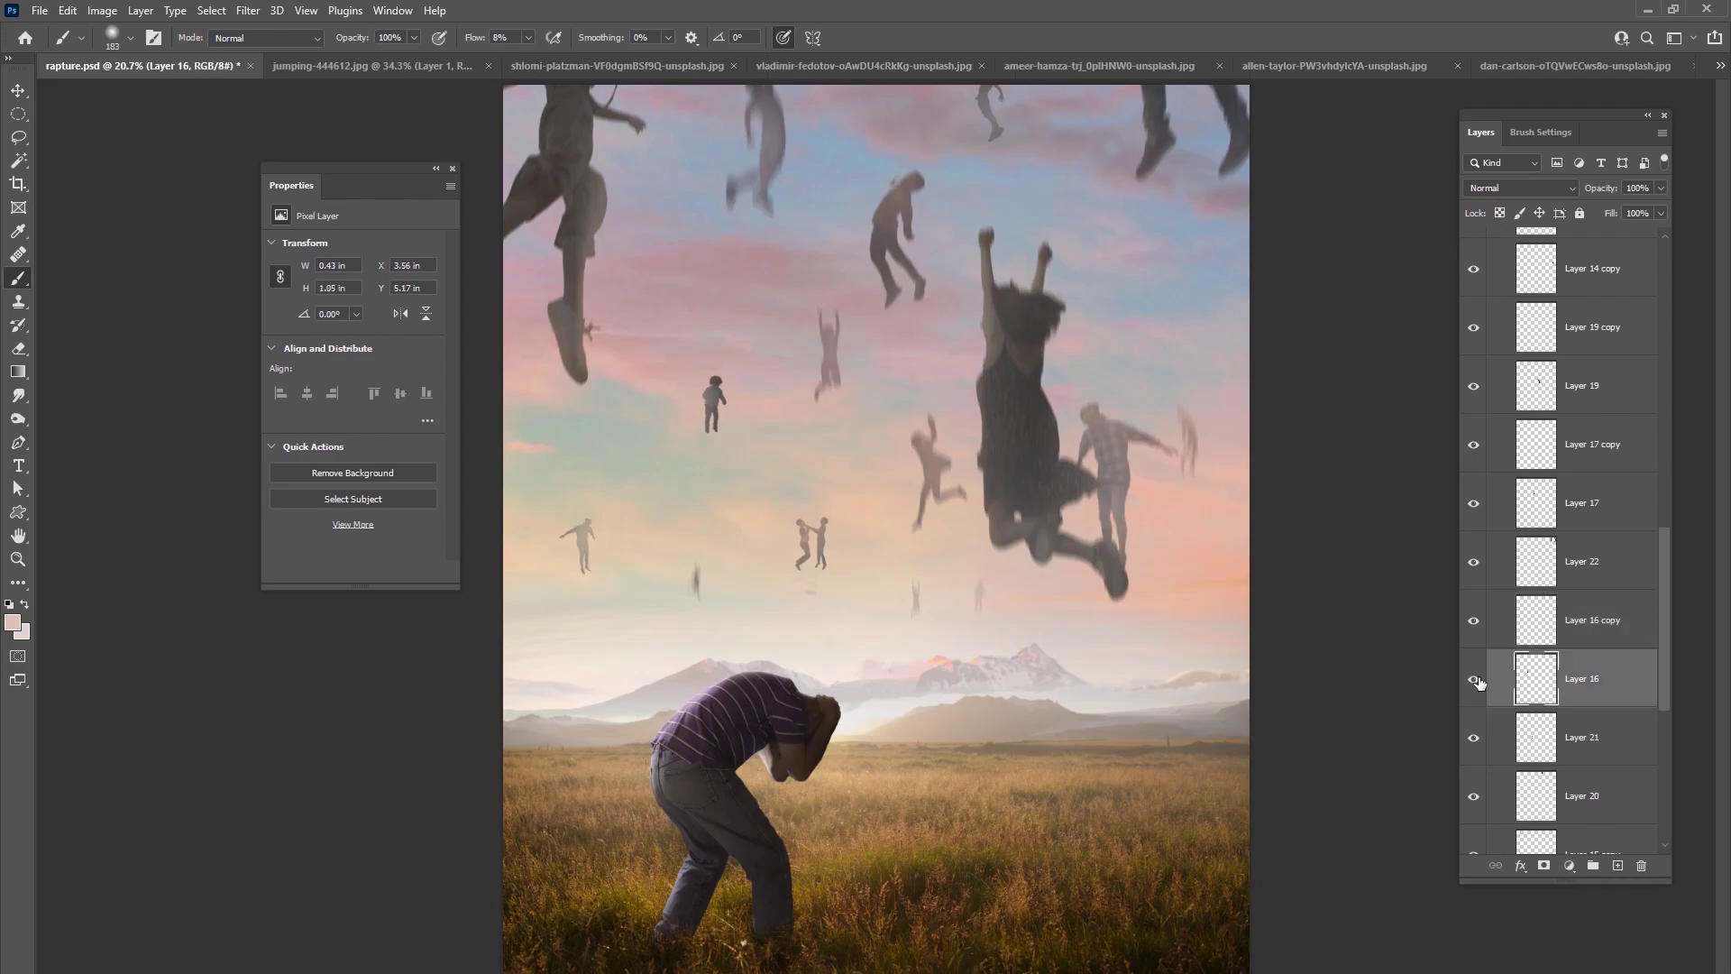
left_click(248, 10)
left_click(270, 30)
- Reapply the last Motion Blur to the figures on Layer 21 and Layer 20
scroll(1663, 590, "down", 2)
left_click(1521, 667)
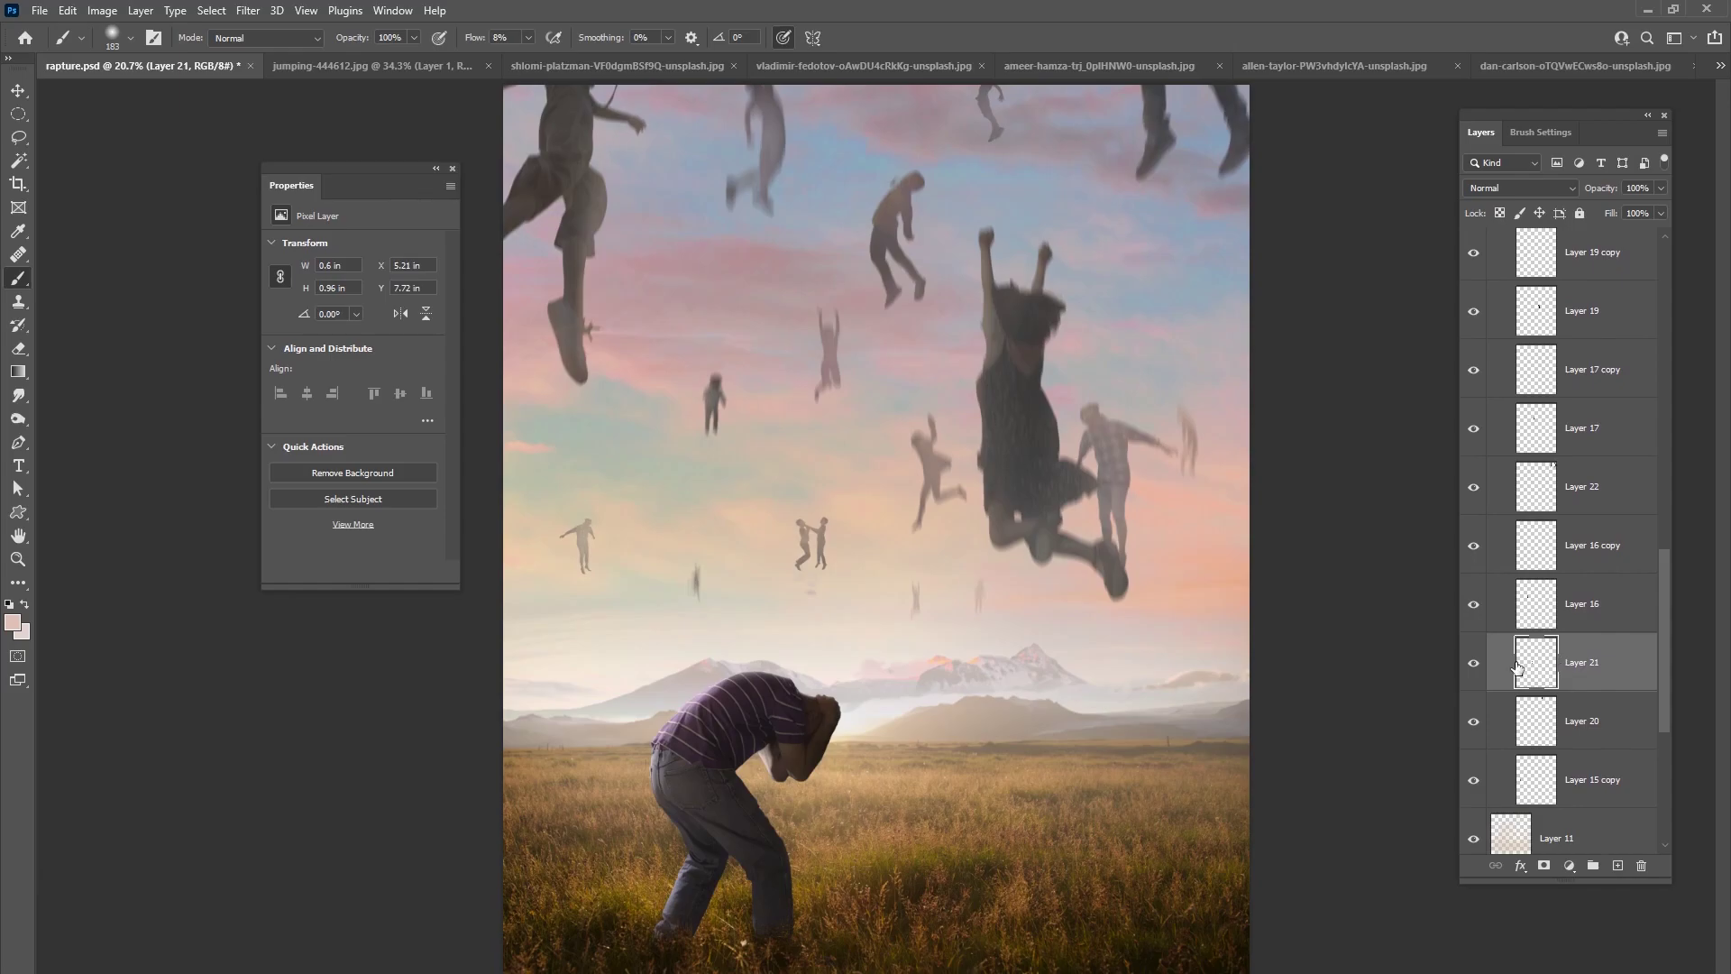
double_click(1479, 667)
left_click(631, 419)
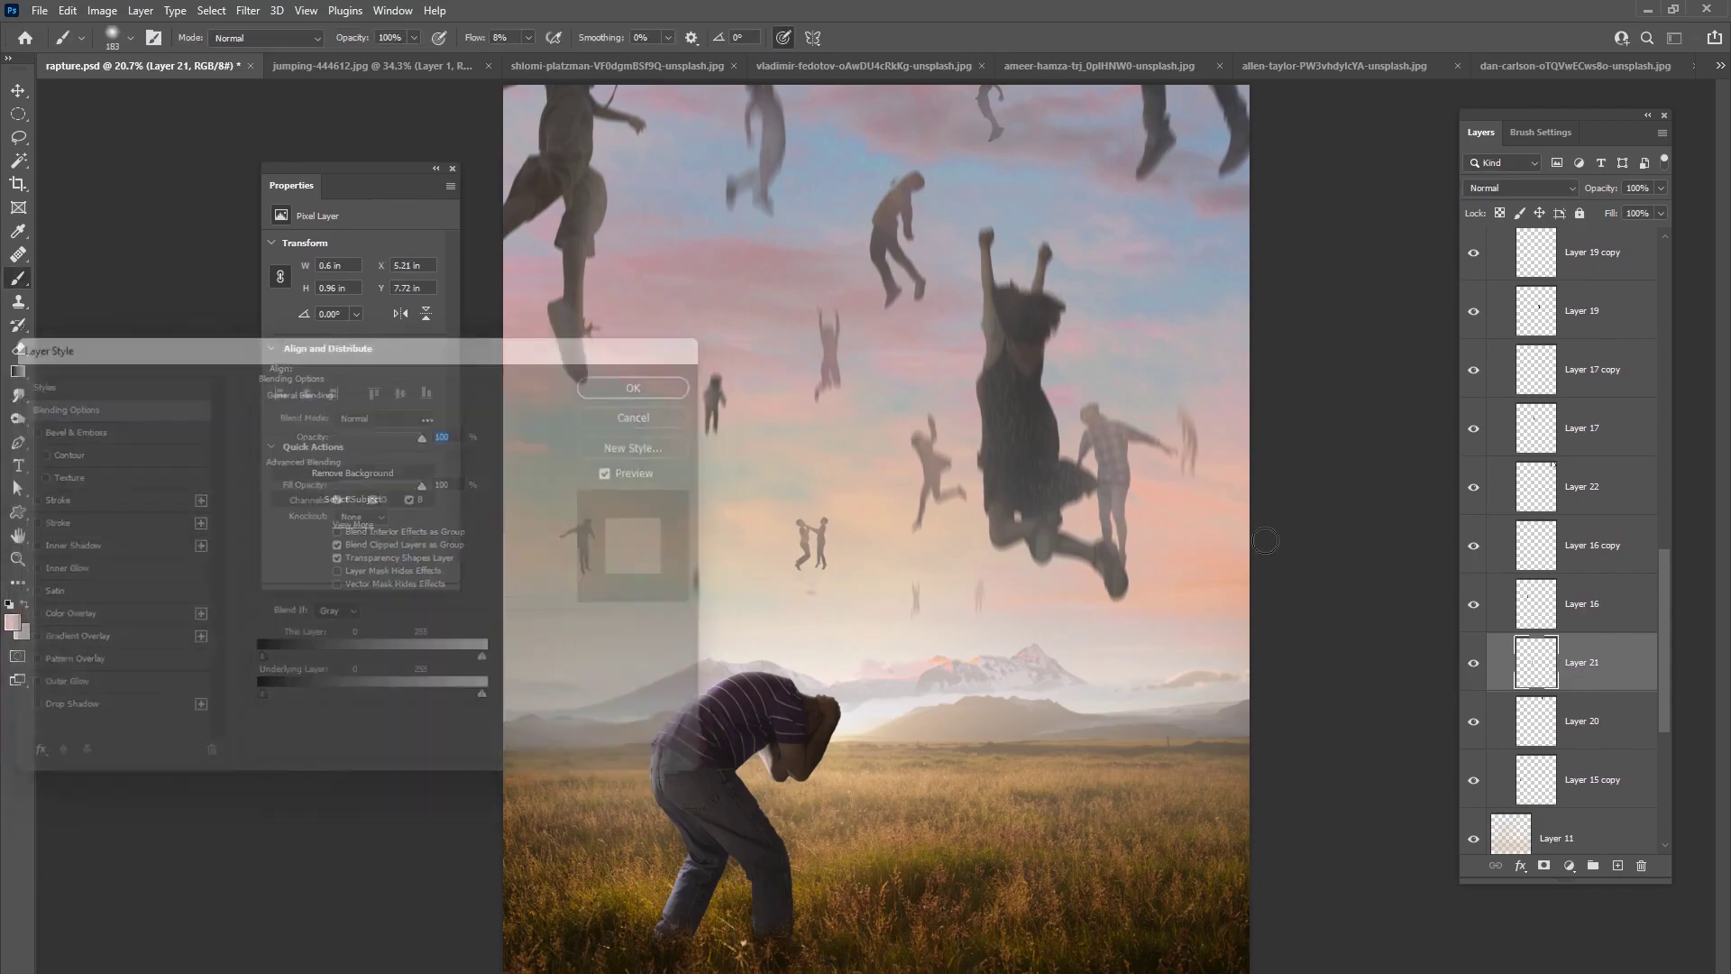
key("ctrl+f")
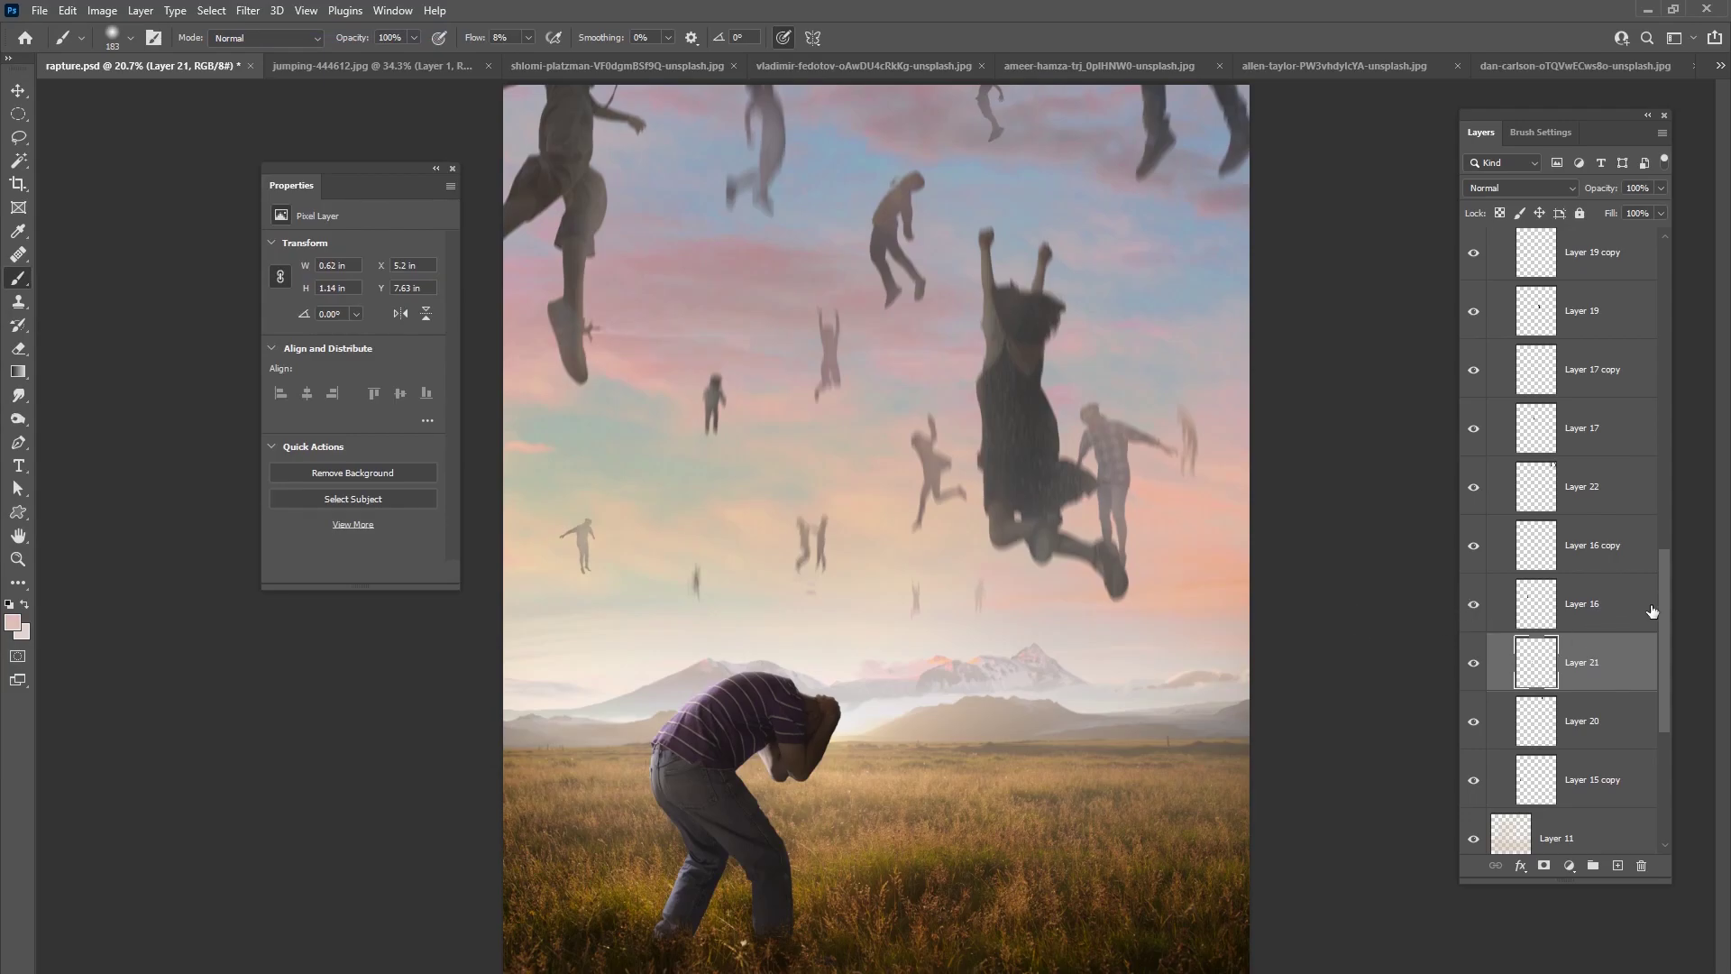
scroll(1664, 613, "down", 1)
scroll(1663, 618, "down", 2)
key("alt+bracketleft")
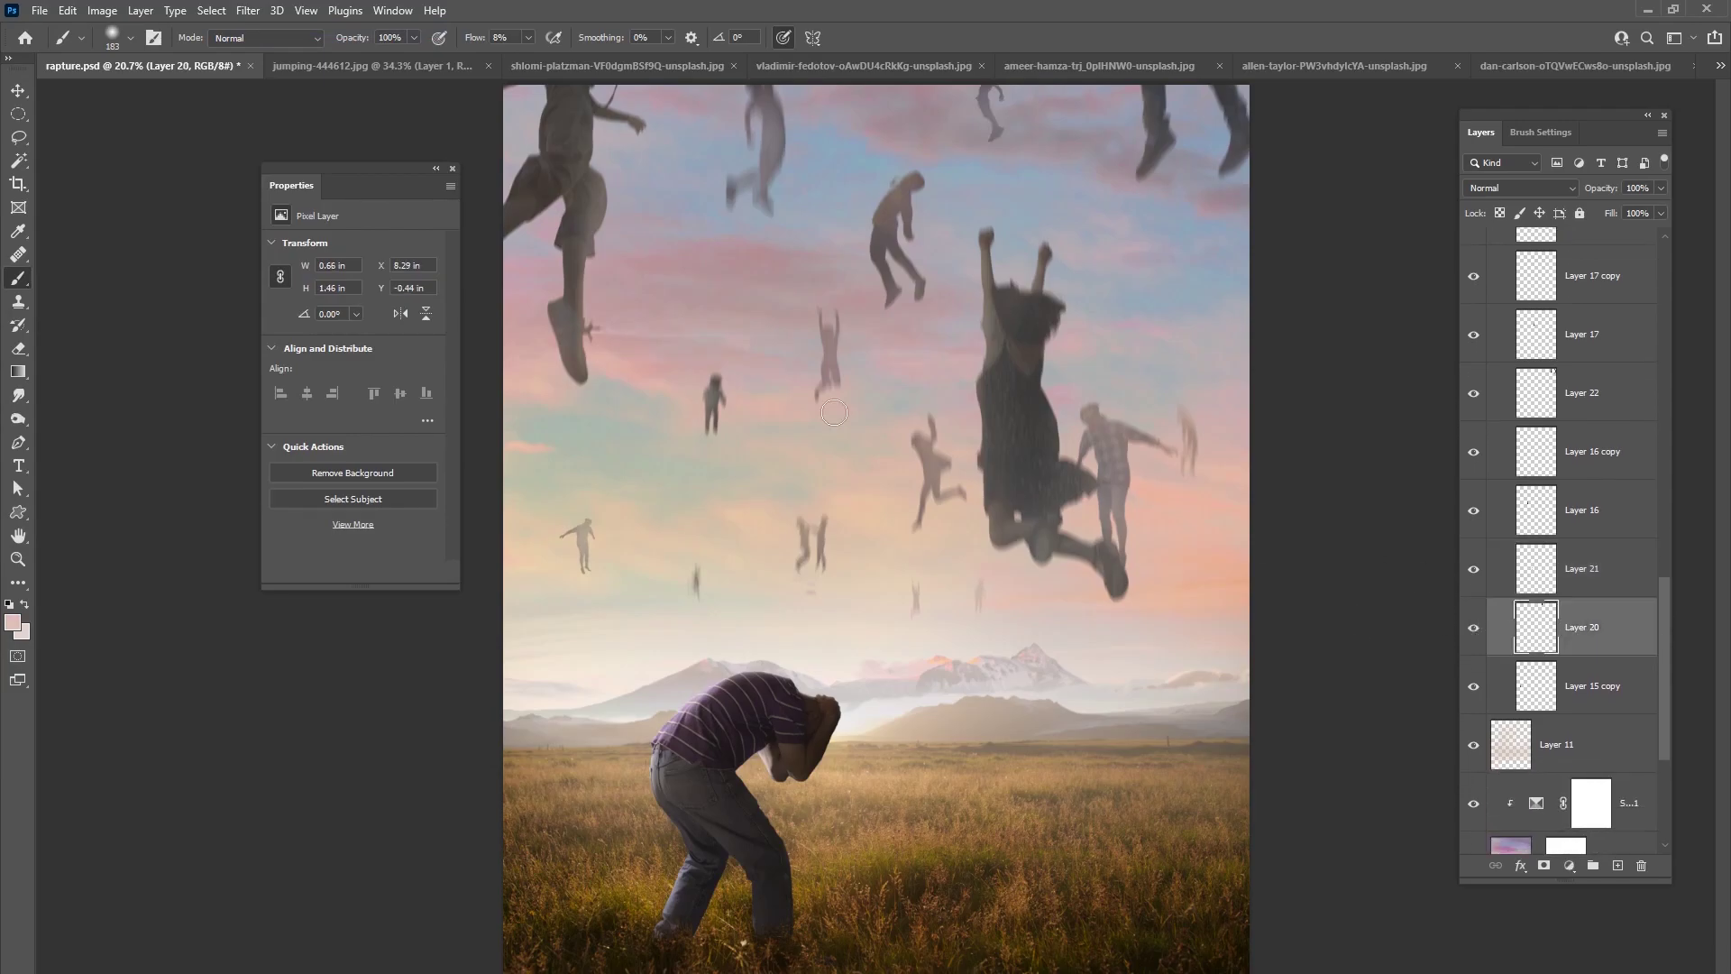
left_click(248, 10)
left_click(270, 31)
- Apply a stronger 84° Motion Blur of about 180 pixels to the small figure on Layer 15 copy, and save the document
left_click(1552, 696)
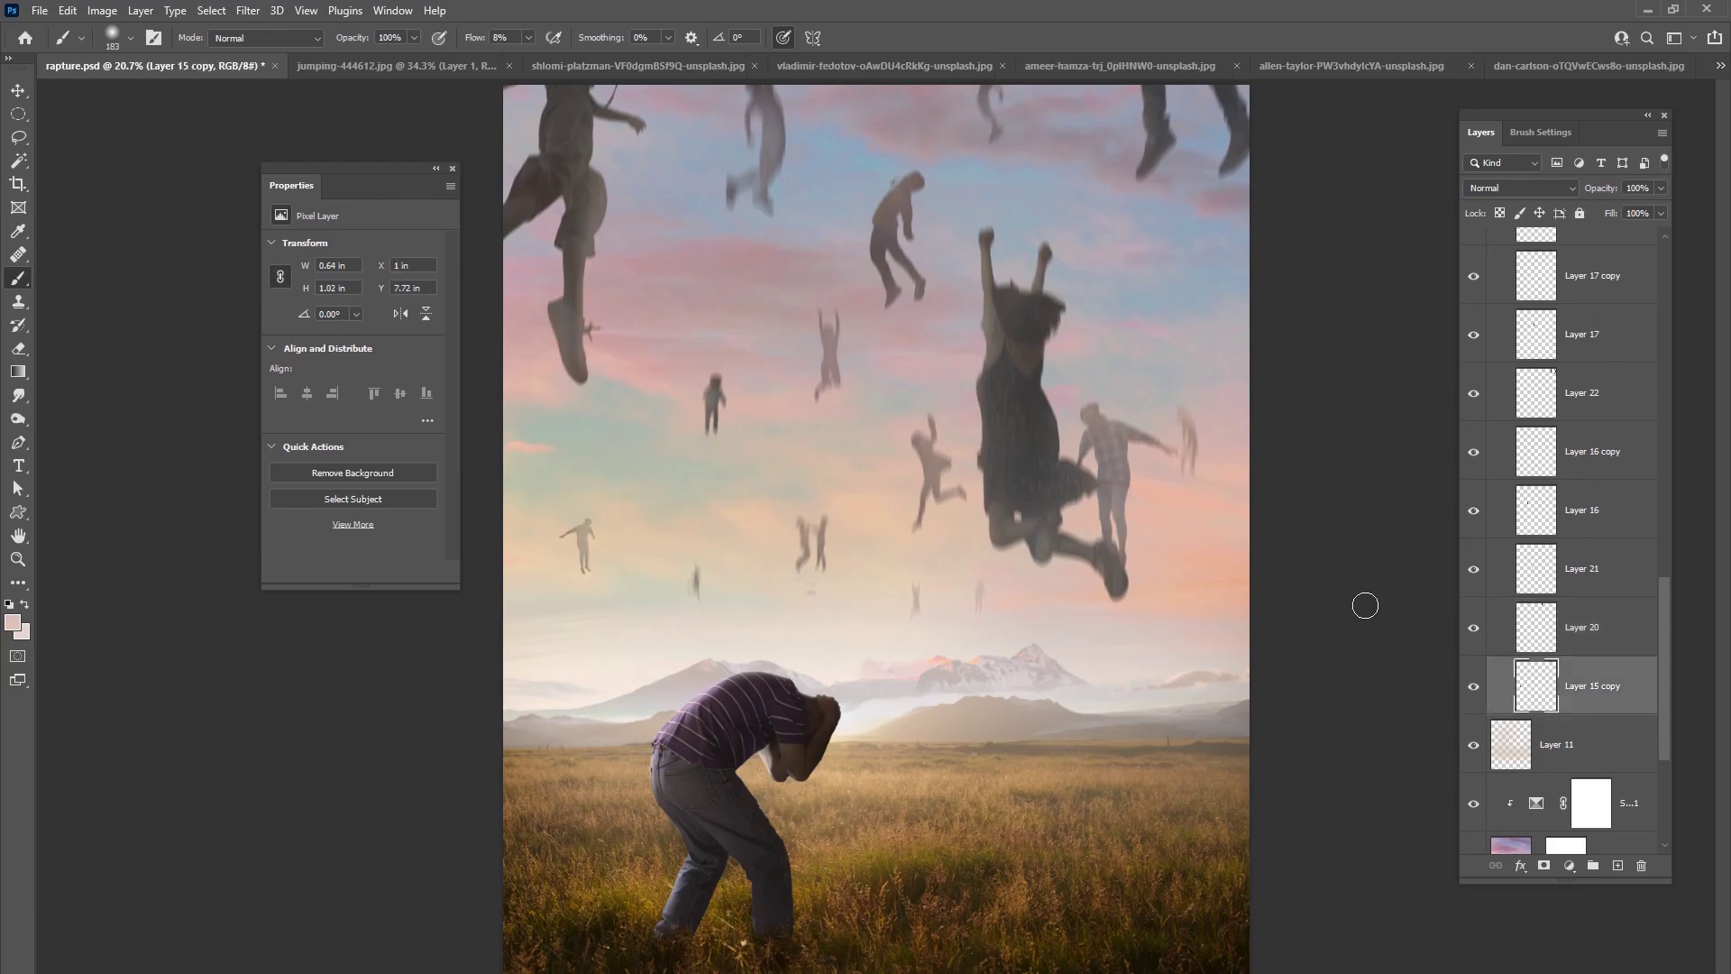
left_click(248, 10)
mouse_move(271, 240)
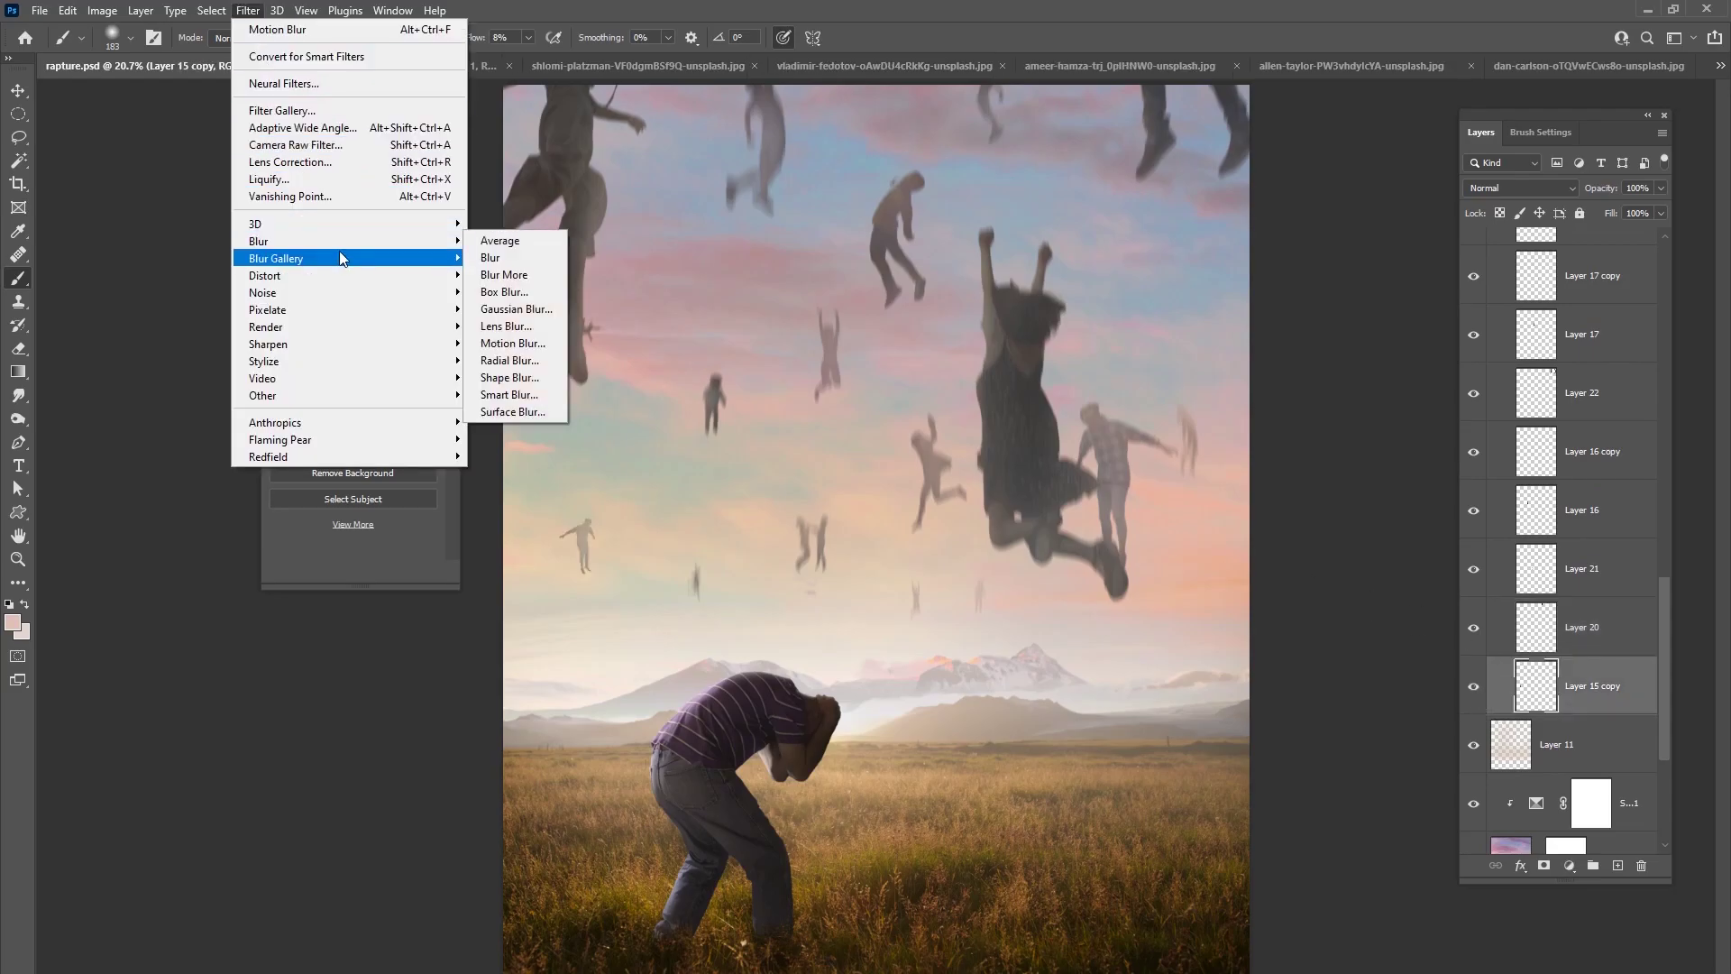
left_click(501, 343)
key("Tab")
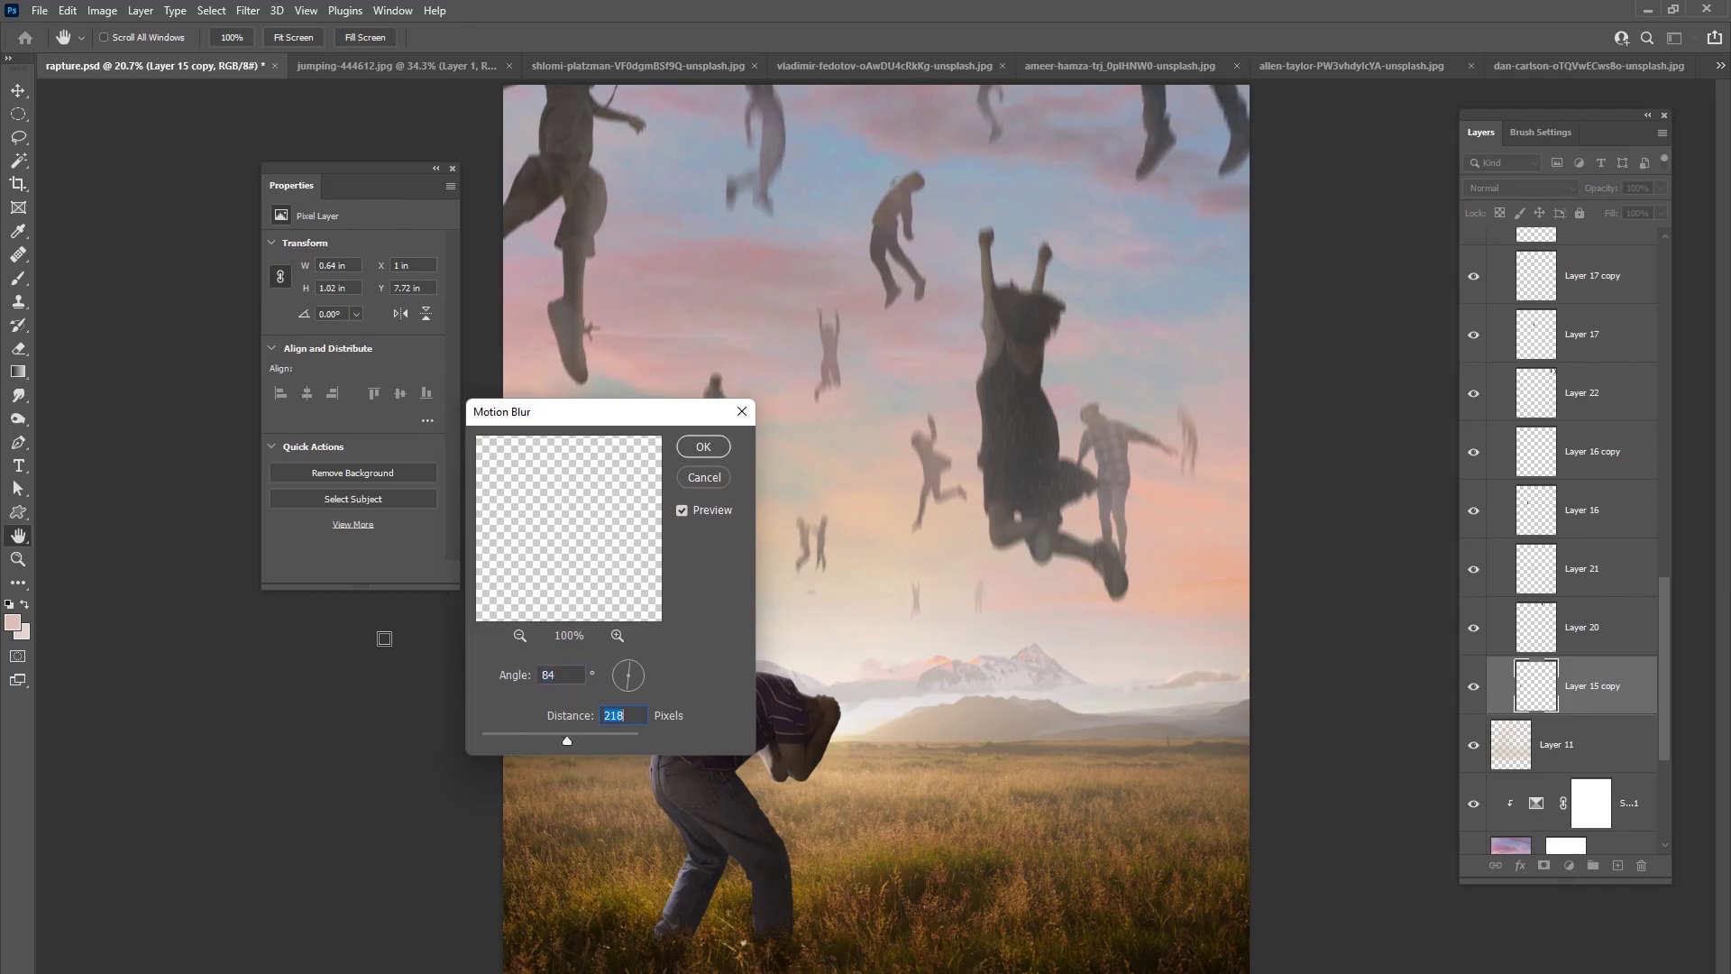
left_click_drag(649, 413, 1021, 375)
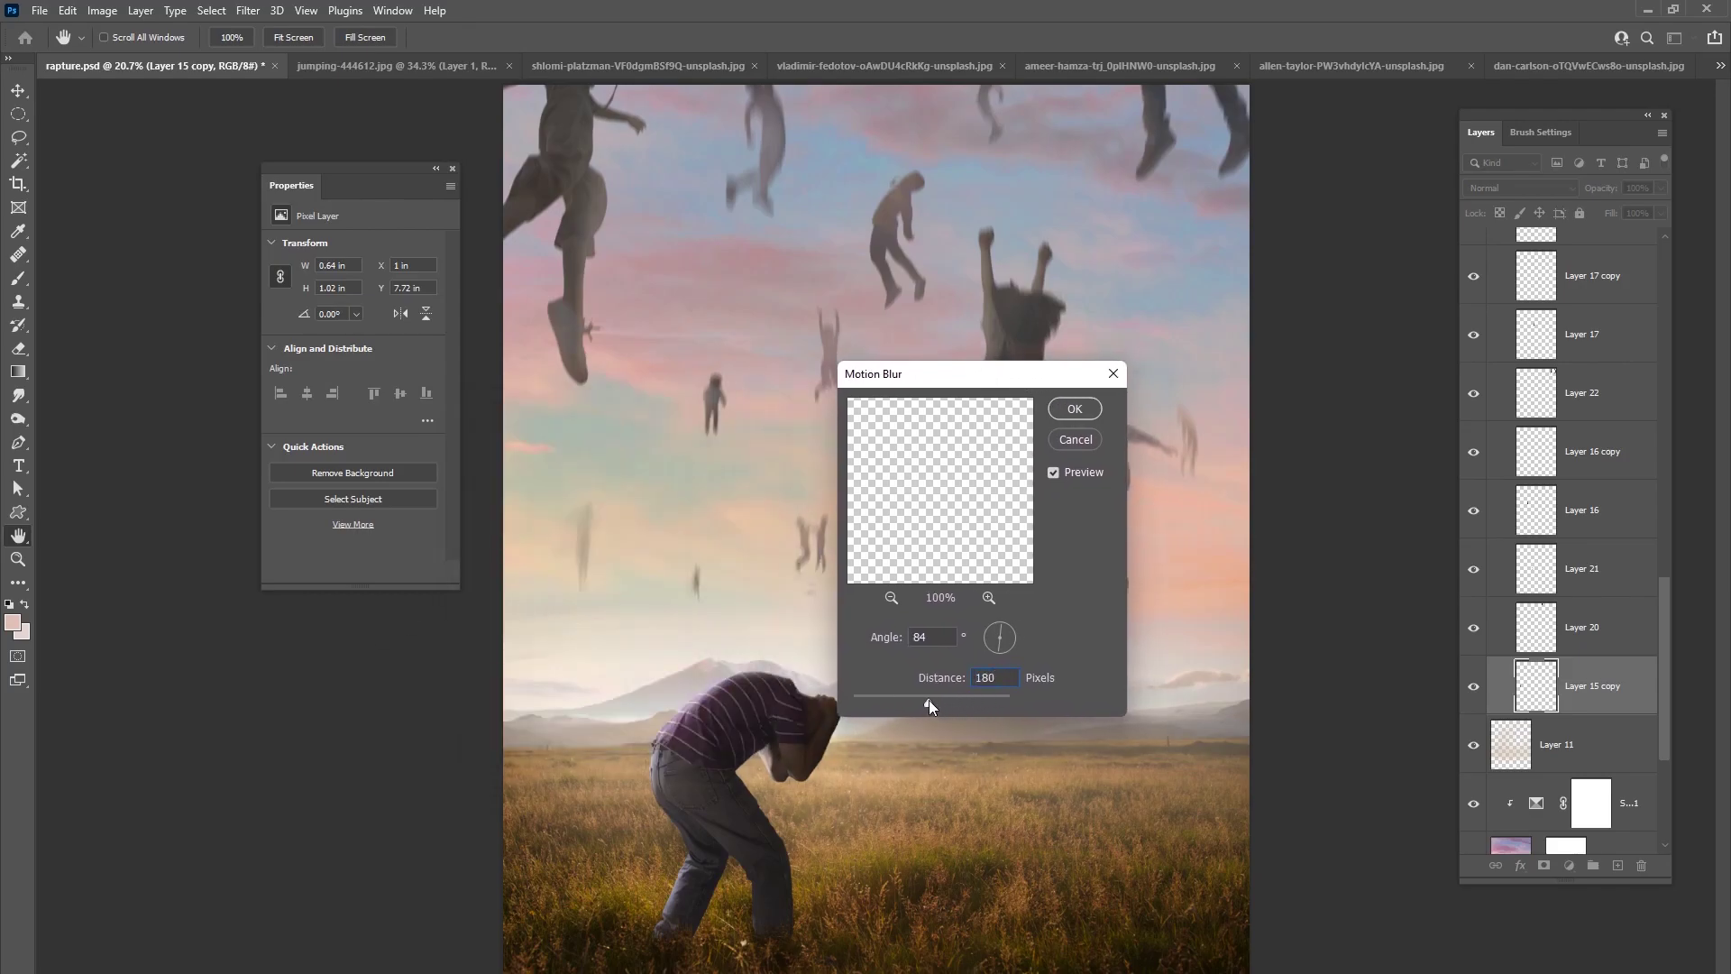
left_click(1068, 411)
key("b")
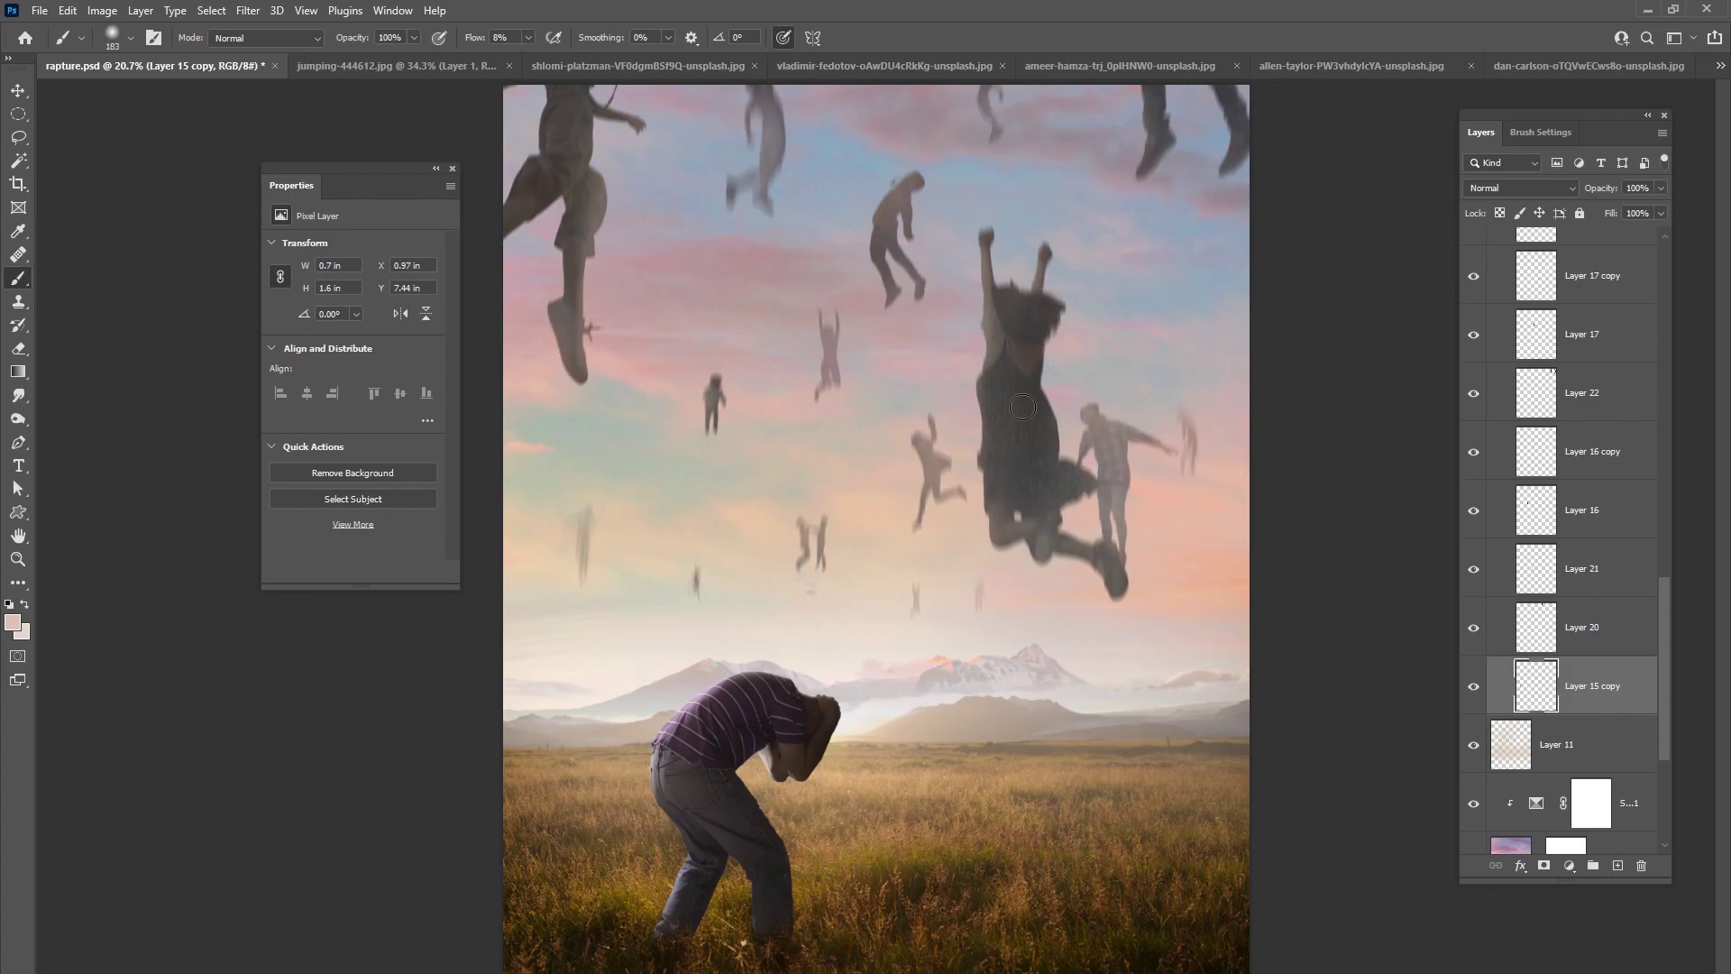
left_click(40, 11)
left_click(63, 214)
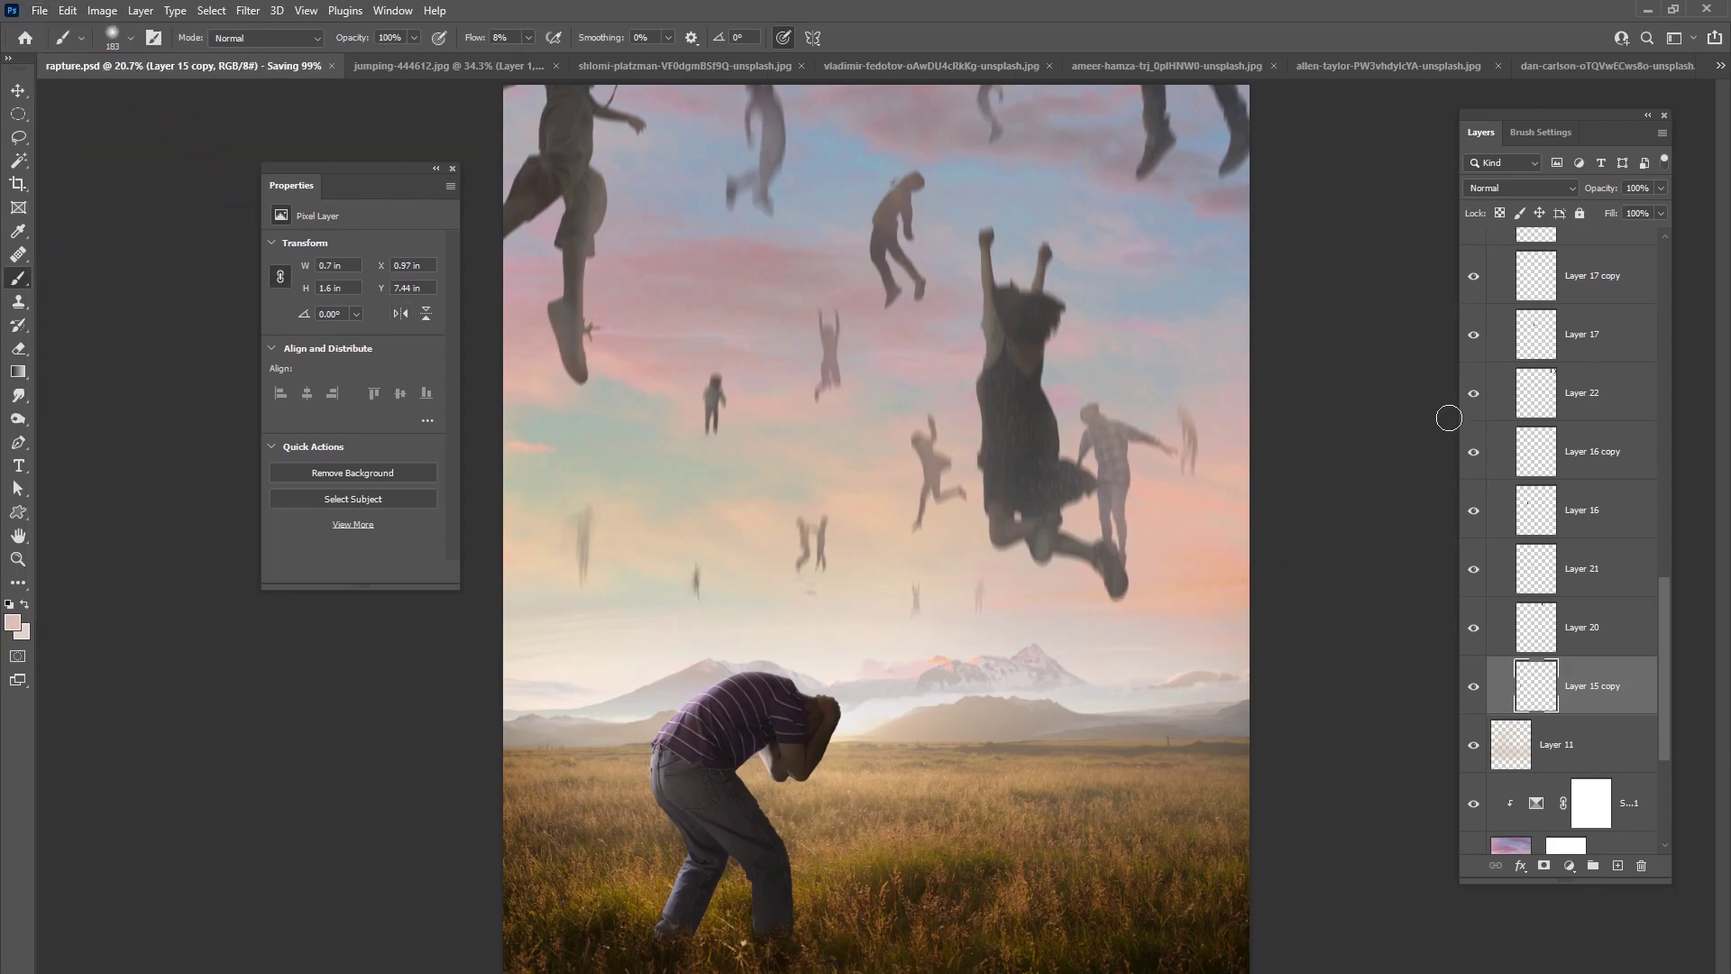
- Add a Brightness/Contrast adjustment layer above Layer 10 with Brightness 38 and Contrast 27
scroll(1664, 372, "up", 10)
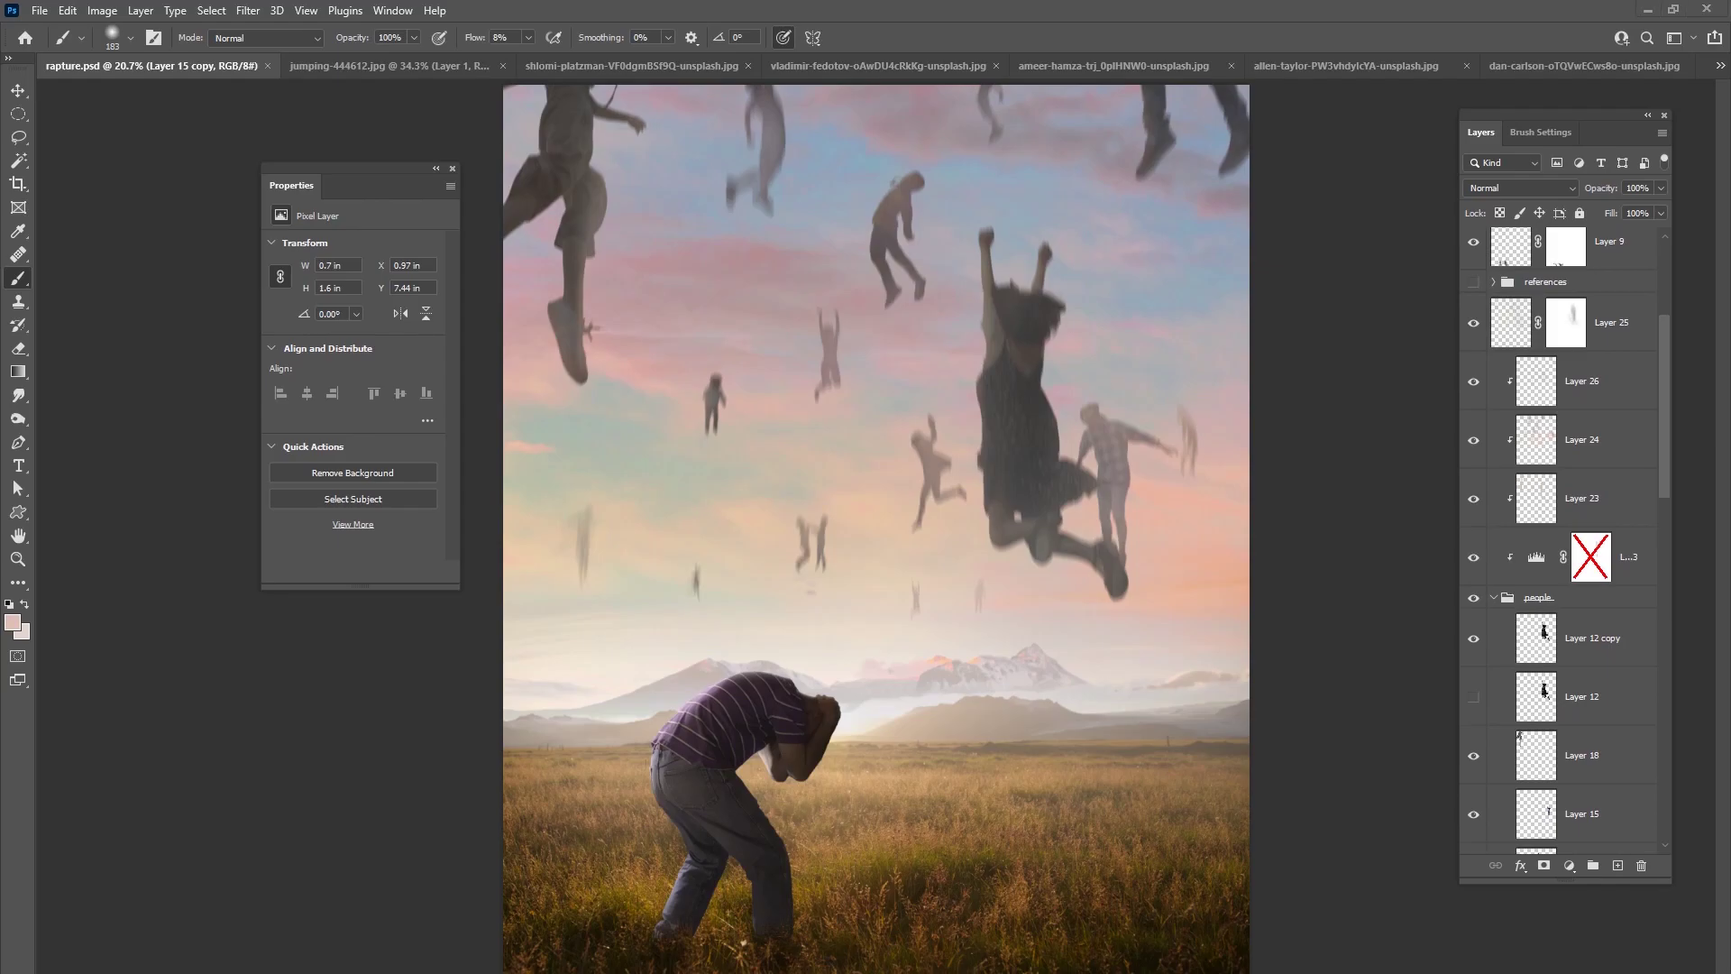
scroll(1668, 269, "up", 3)
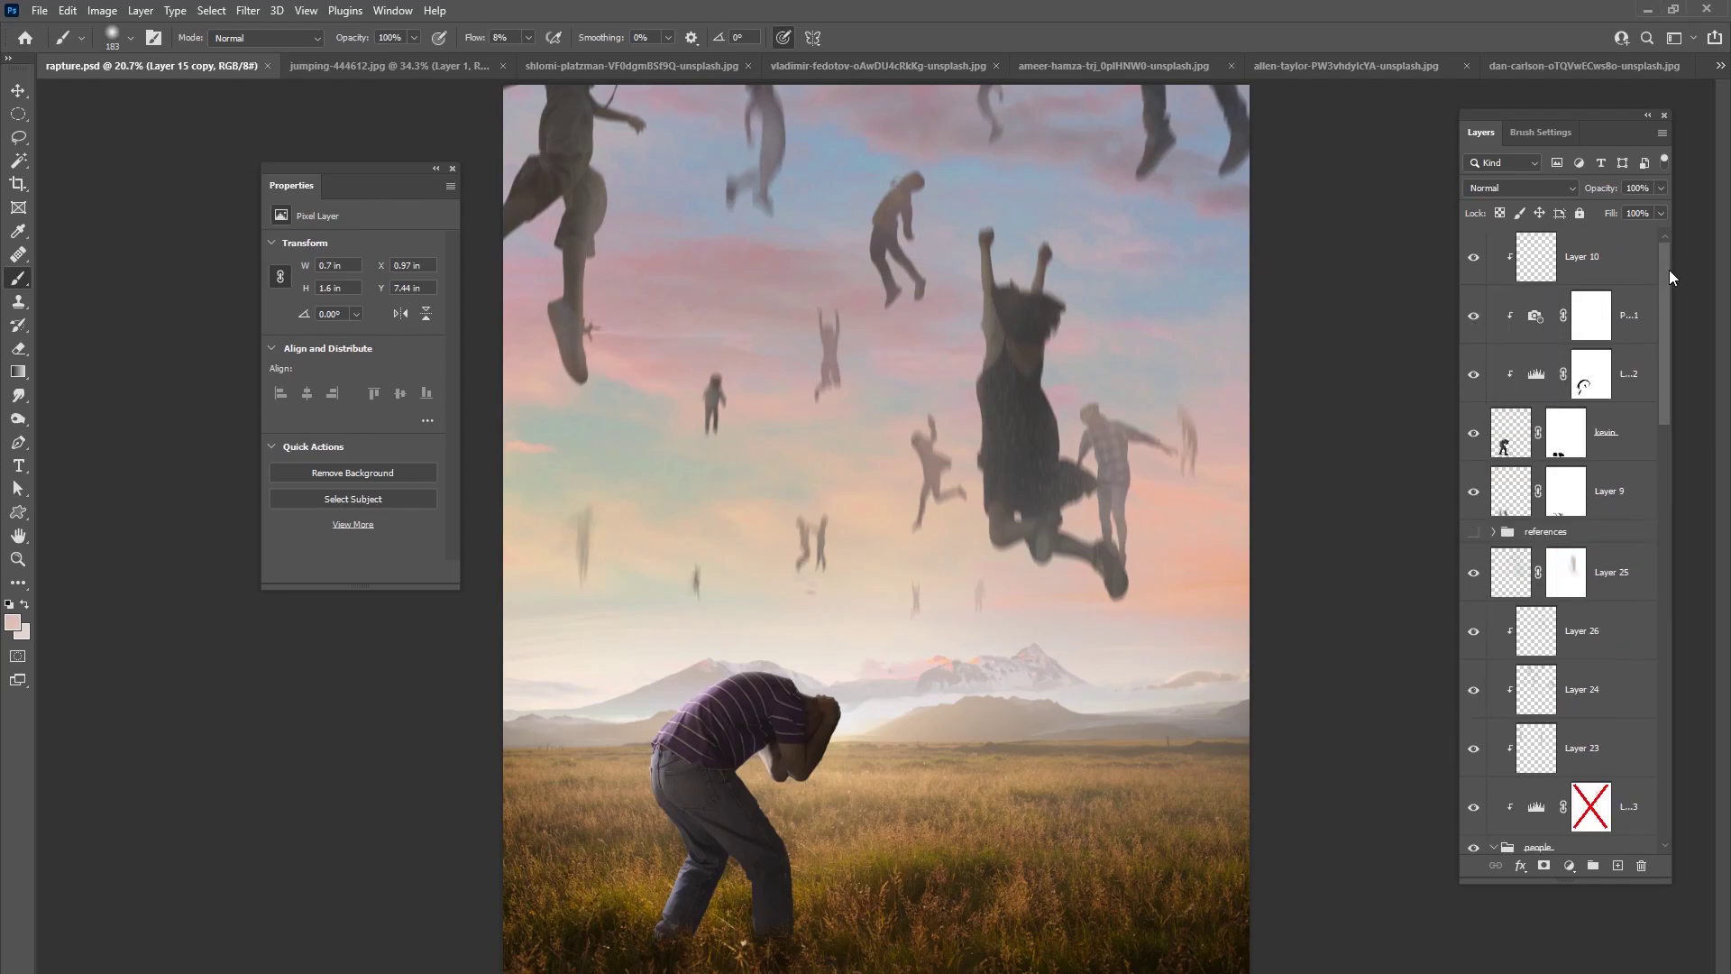
left_click(1474, 433)
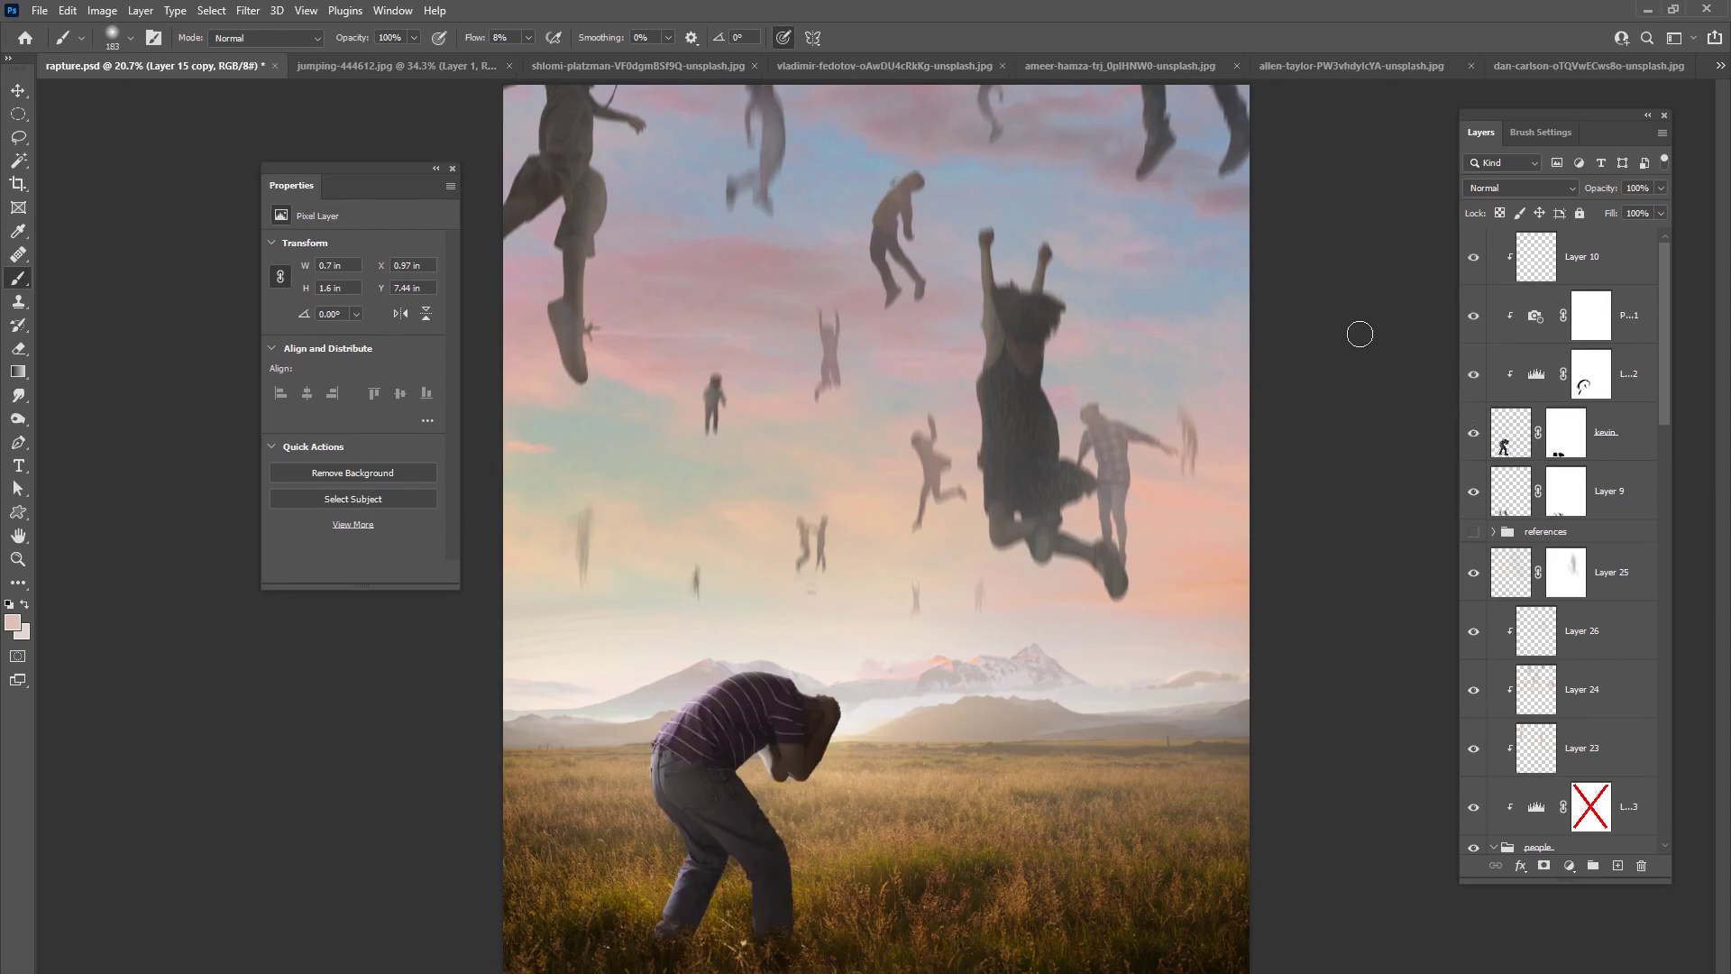
left_click(1596, 279)
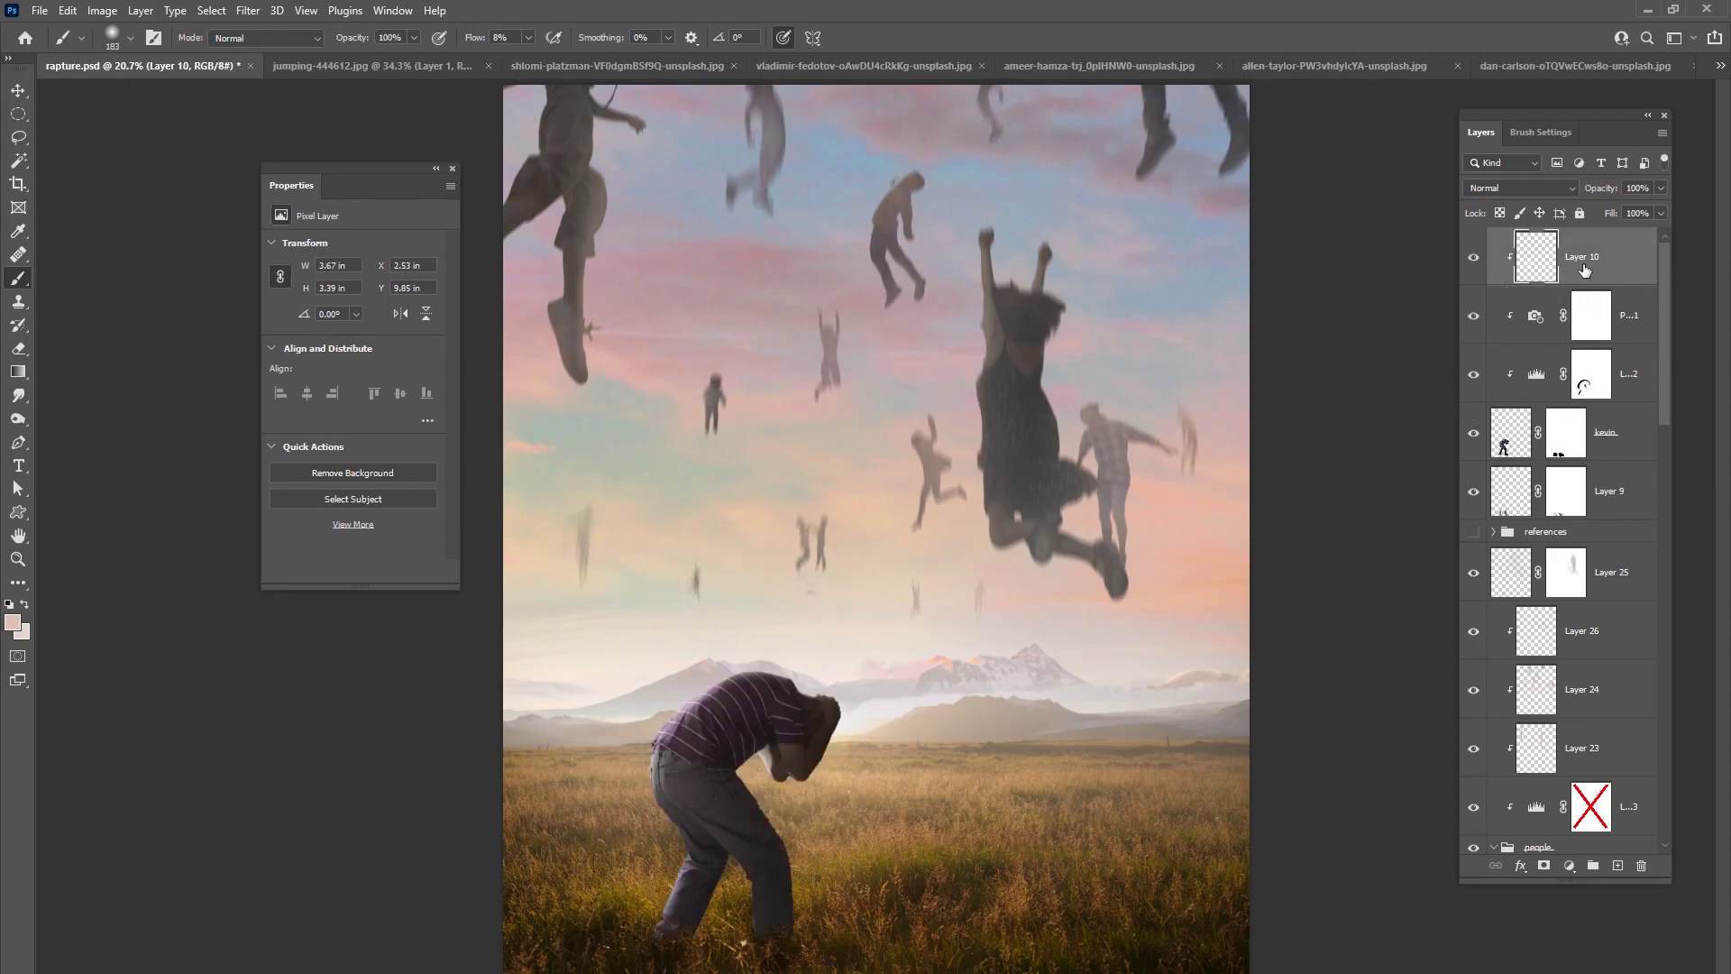
mouse_move(1668, 365)
left_mouse_down()
mouse_move(1664, 379)
mouse_move(1666, 354)
left_mouse_up()
left_click(1569, 865)
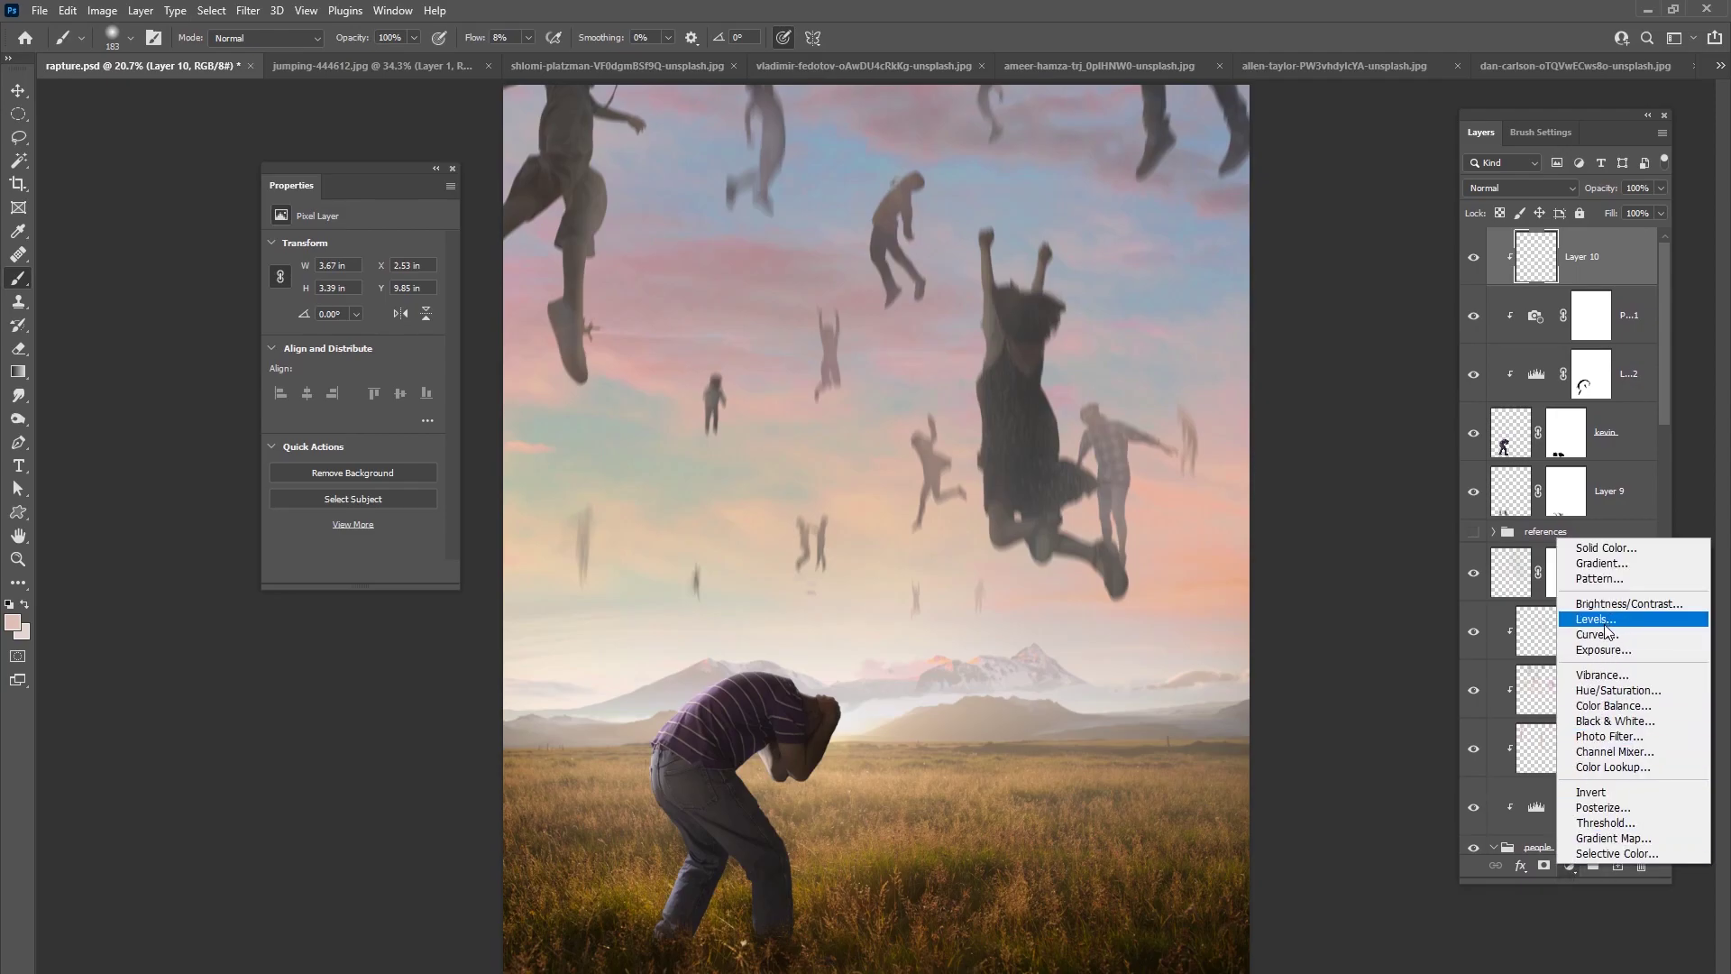
left_click(1628, 604)
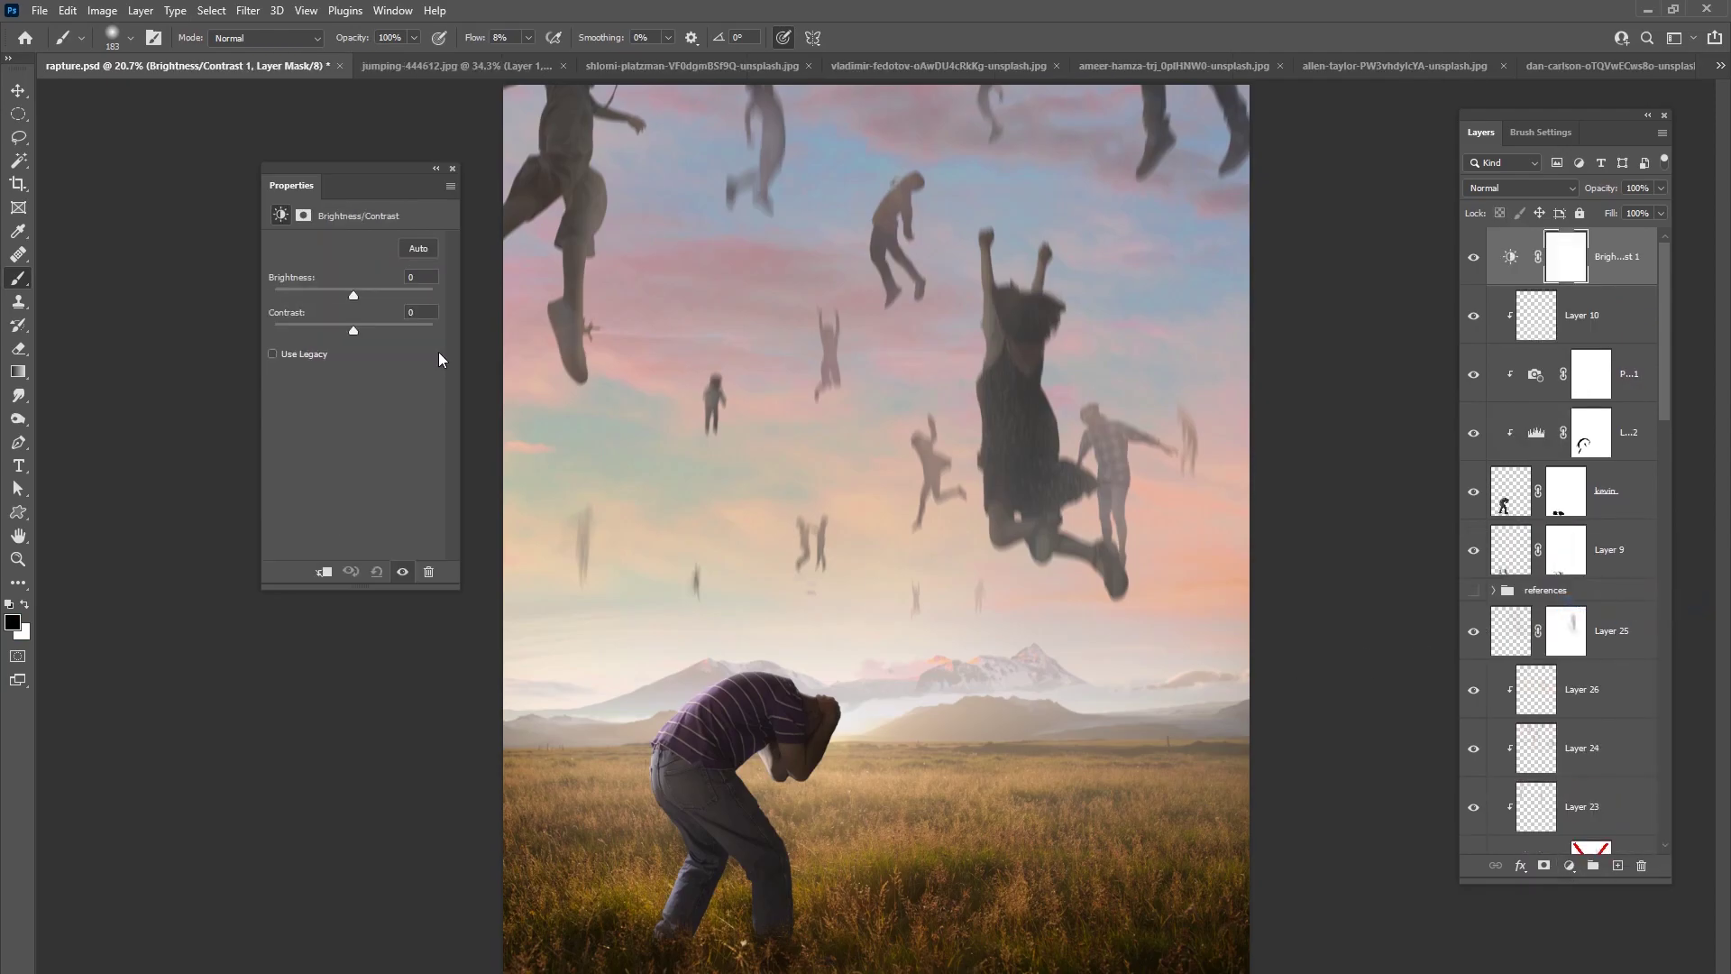
mouse_move(354, 295)
left_mouse_down()
mouse_move(392, 291)
mouse_move(377, 290)
mouse_move(420, 329)
mouse_move(375, 328)
mouse_move(372, 296)
left_mouse_up()
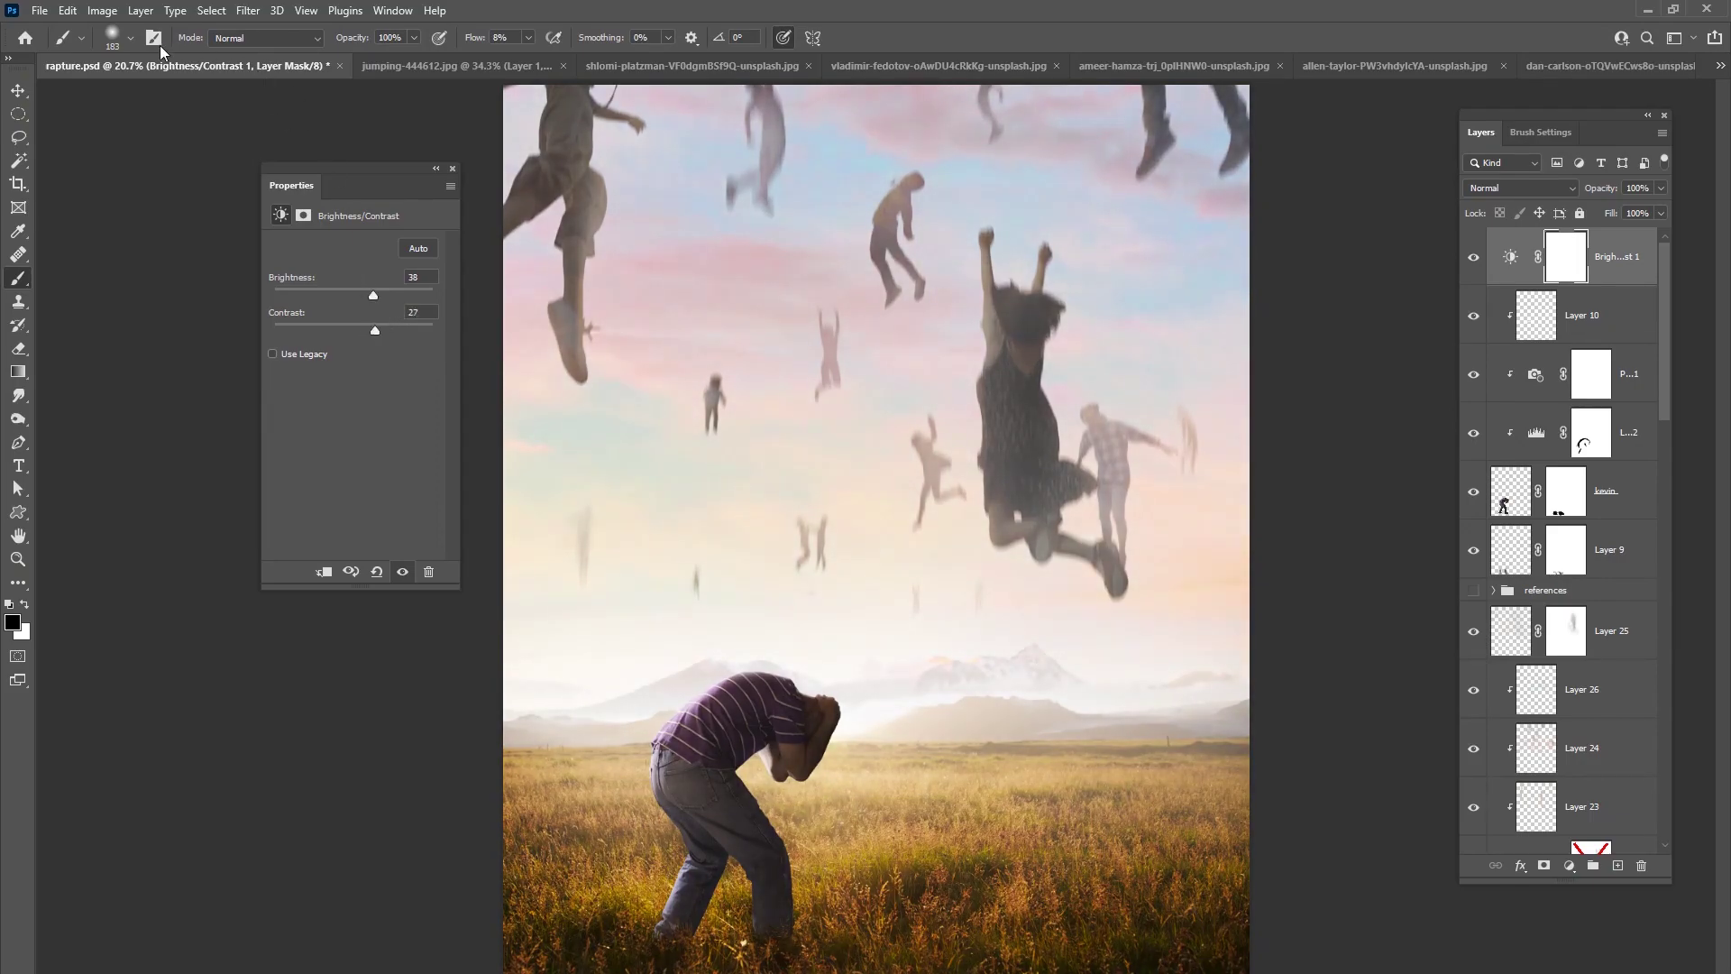
- Fill the Brightness/Contrast mask using Apply Image with the merged RGB image, Multiply blending and 100% opacity
left_click(102, 9)
left_click(144, 275)
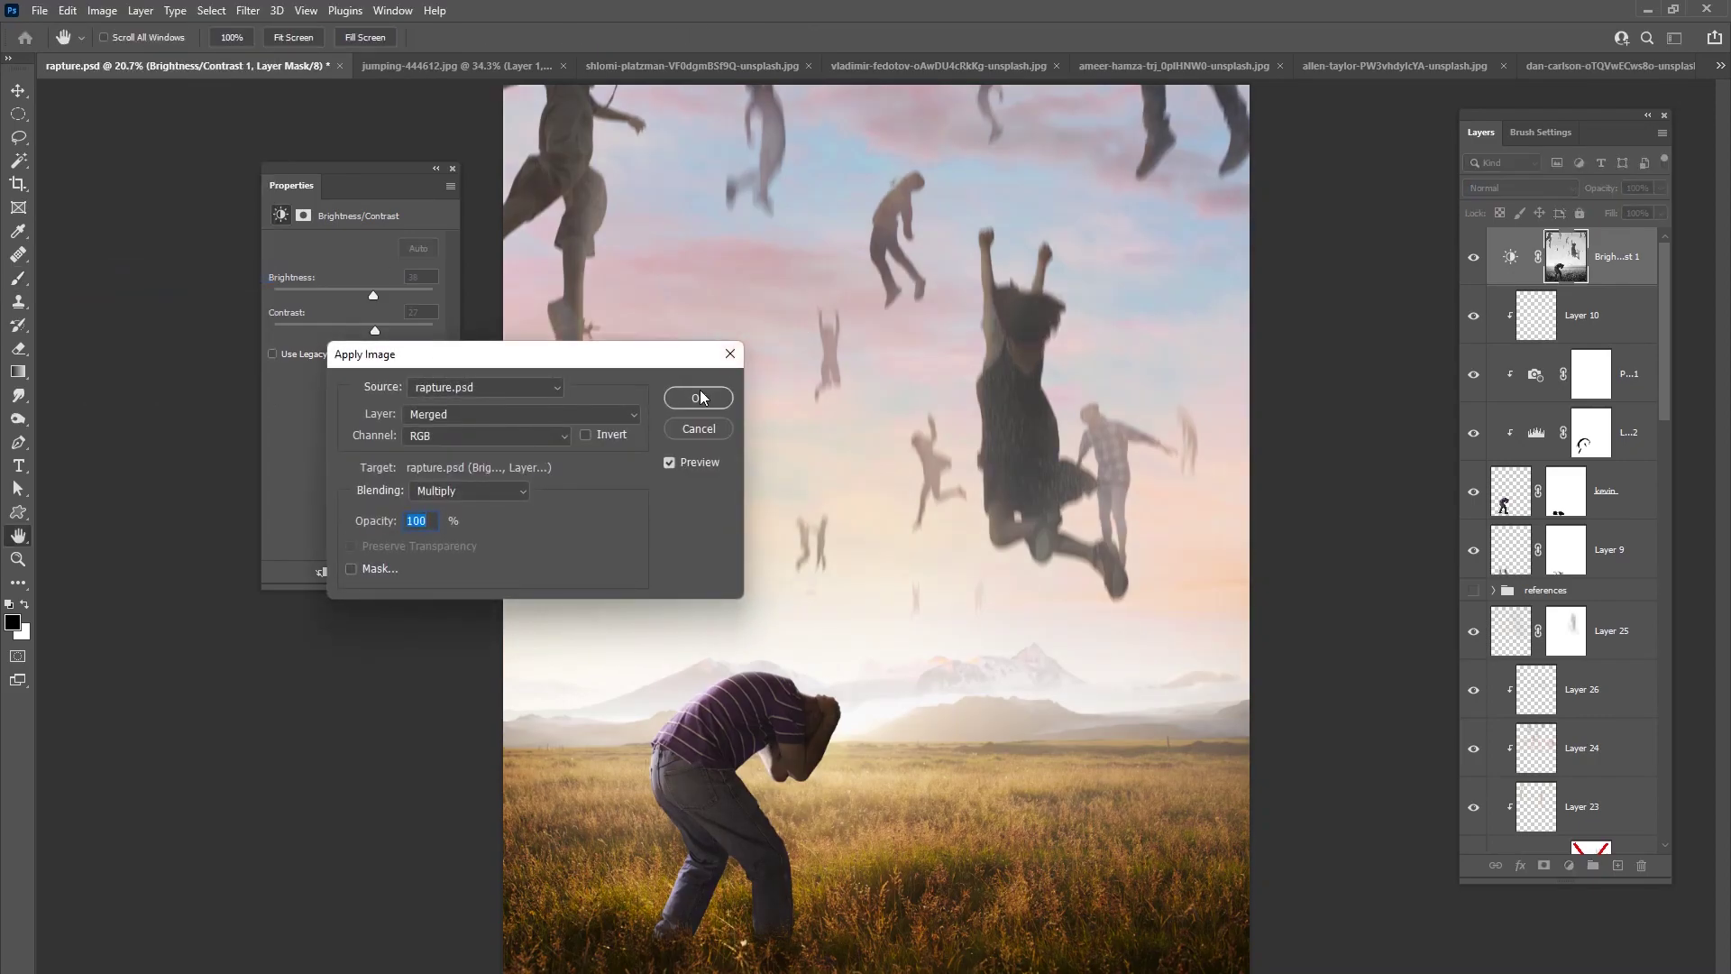
left_click(695, 394)
- Set the masked adjustment's Brightness to -46 and Contrast to 100, and compare the image with and without it
left_click_drag(379, 297, 431, 331)
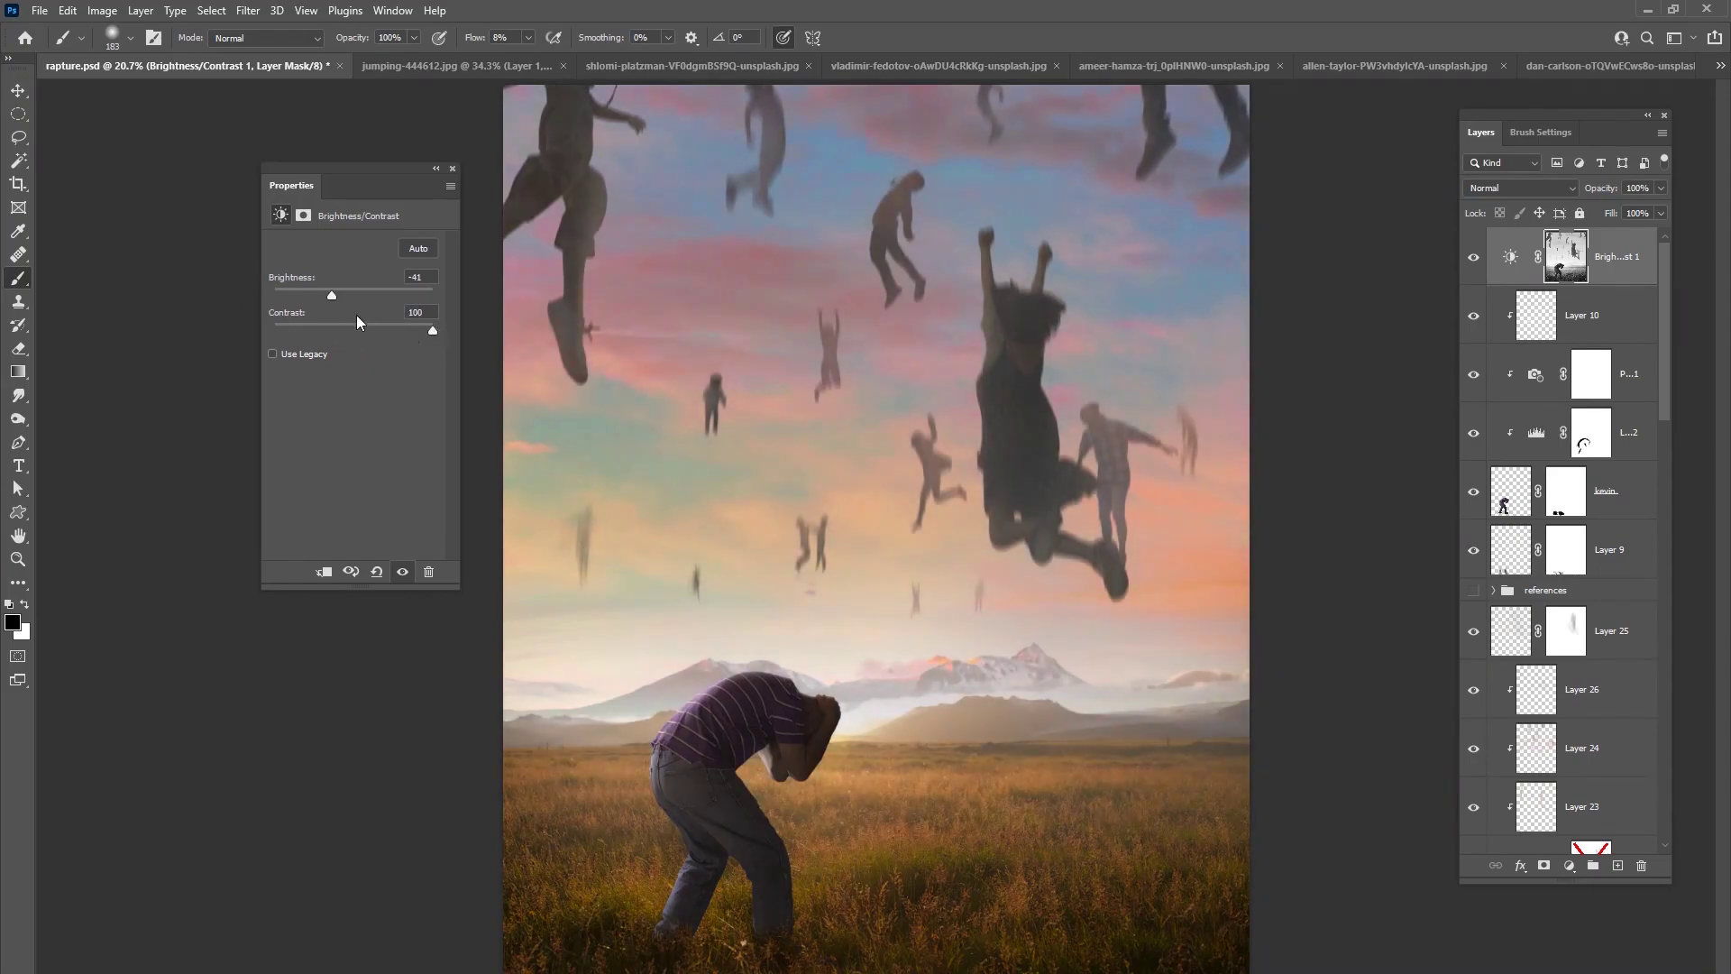
mouse_move(333, 295)
left_mouse_down()
mouse_move(295, 291)
mouse_move(329, 300)
left_mouse_up()
left_click(1472, 258)
left_click(1473, 257)
- Duplicate the Brightness/Contrast adjustment, invert the copy's mask, and set its Brightness to 41 and Contrast to 64
key("ctrl+j")
left_click_drag(356, 294, 388, 293)
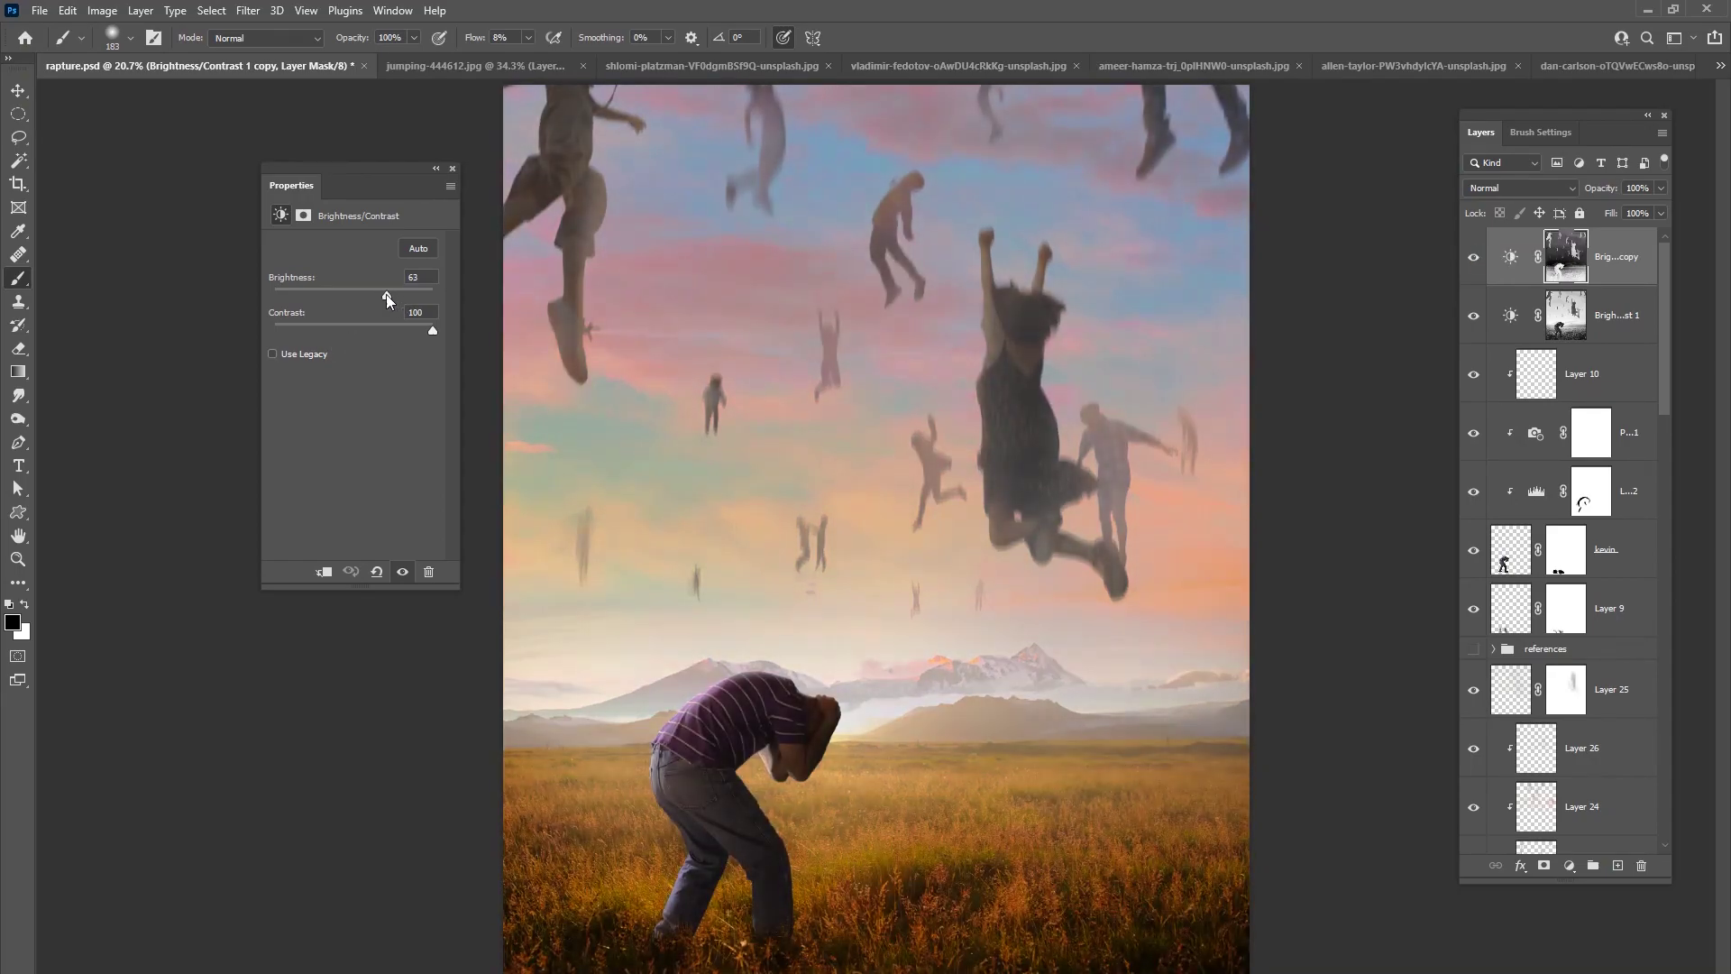
left_click_drag(376, 292, 405, 330)
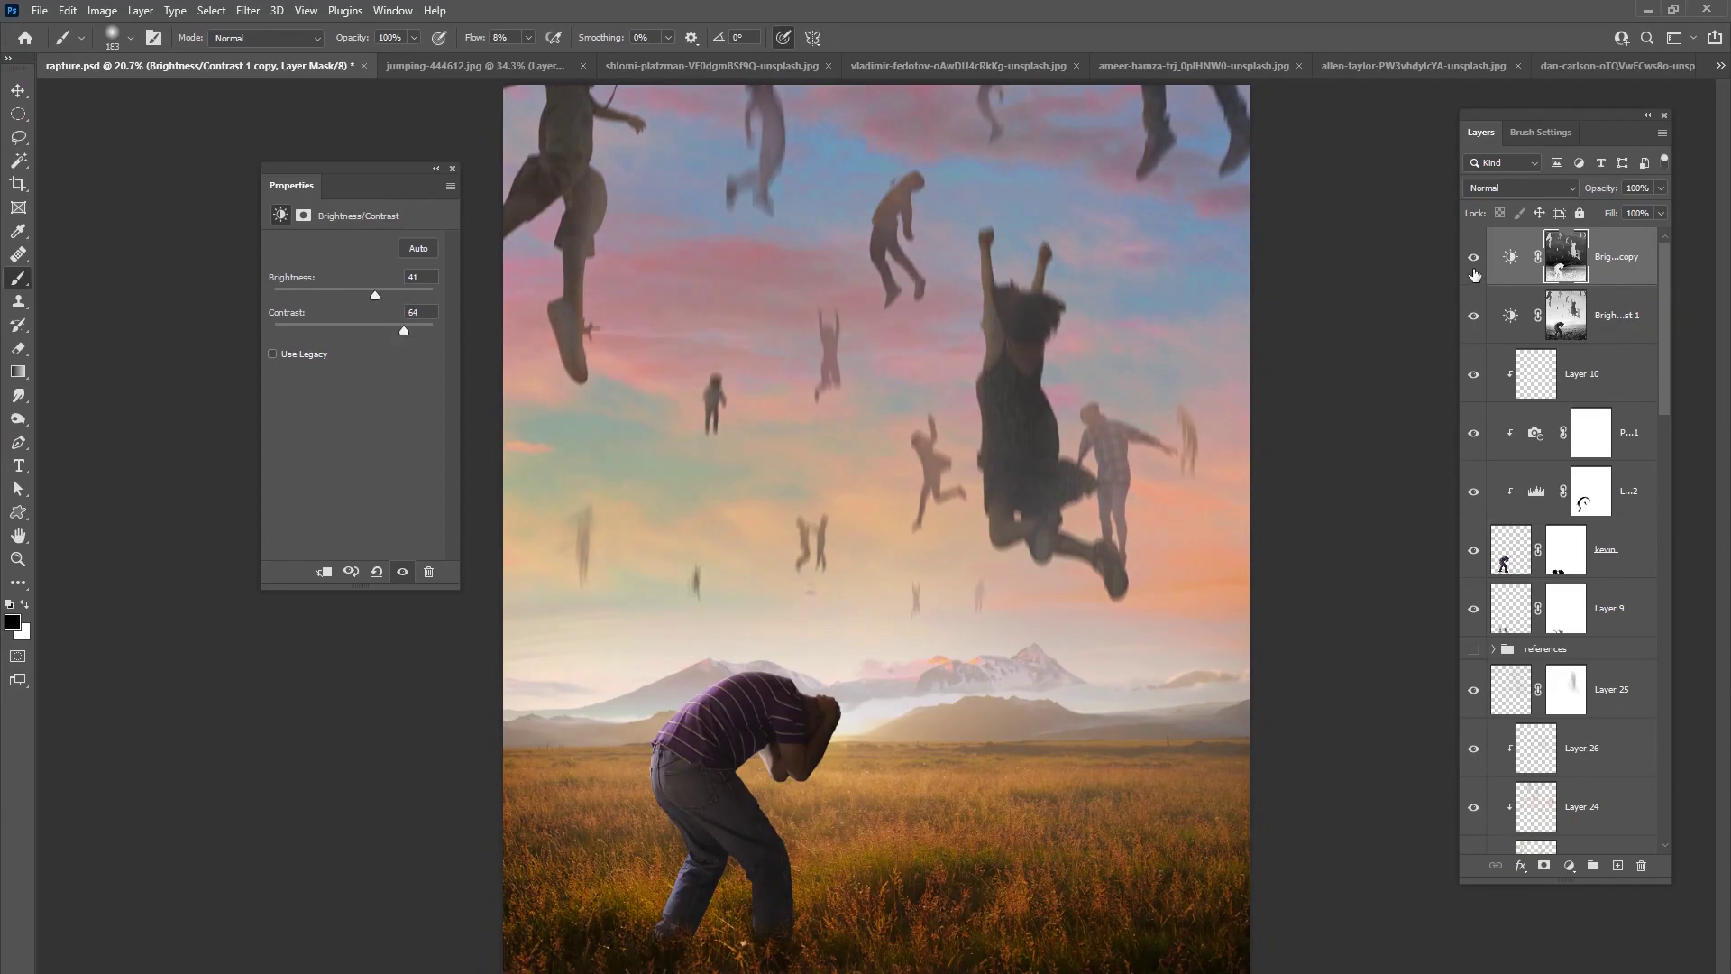
- Add a Vibrance adjustment layer above the original Brightness/Contrast layer with Vibrance +26 and Saturation +16
left_click(1585, 339)
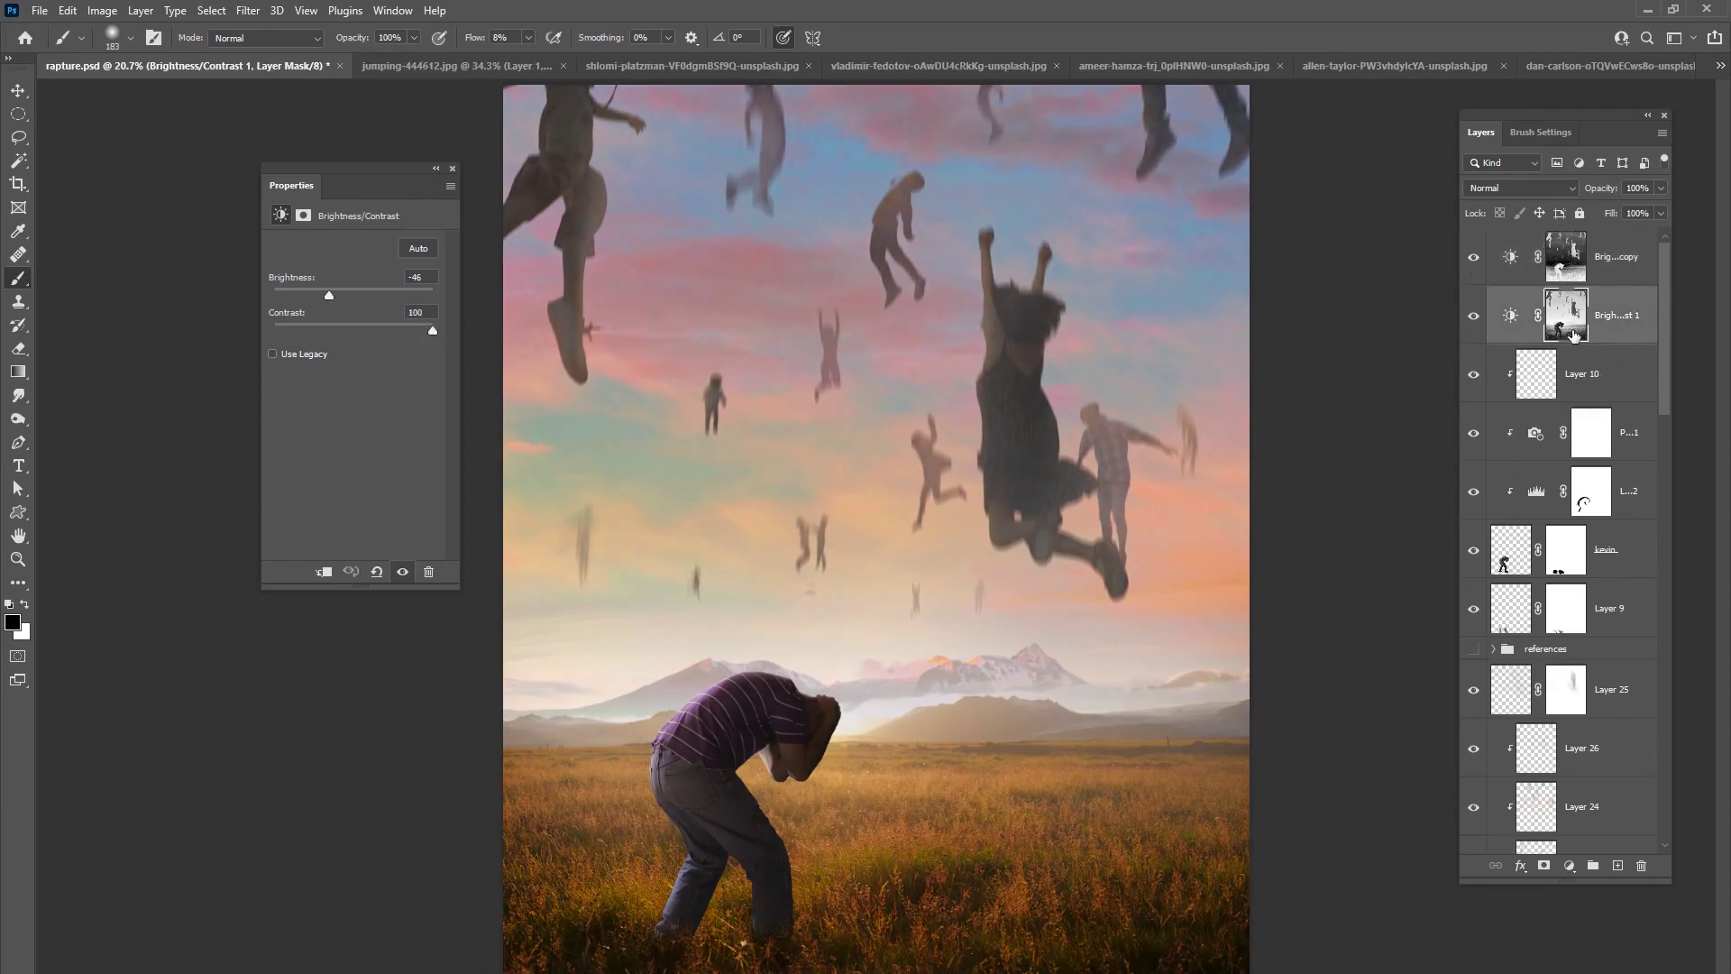
left_click(1473, 265)
left_click(1470, 322)
left_click(1472, 322)
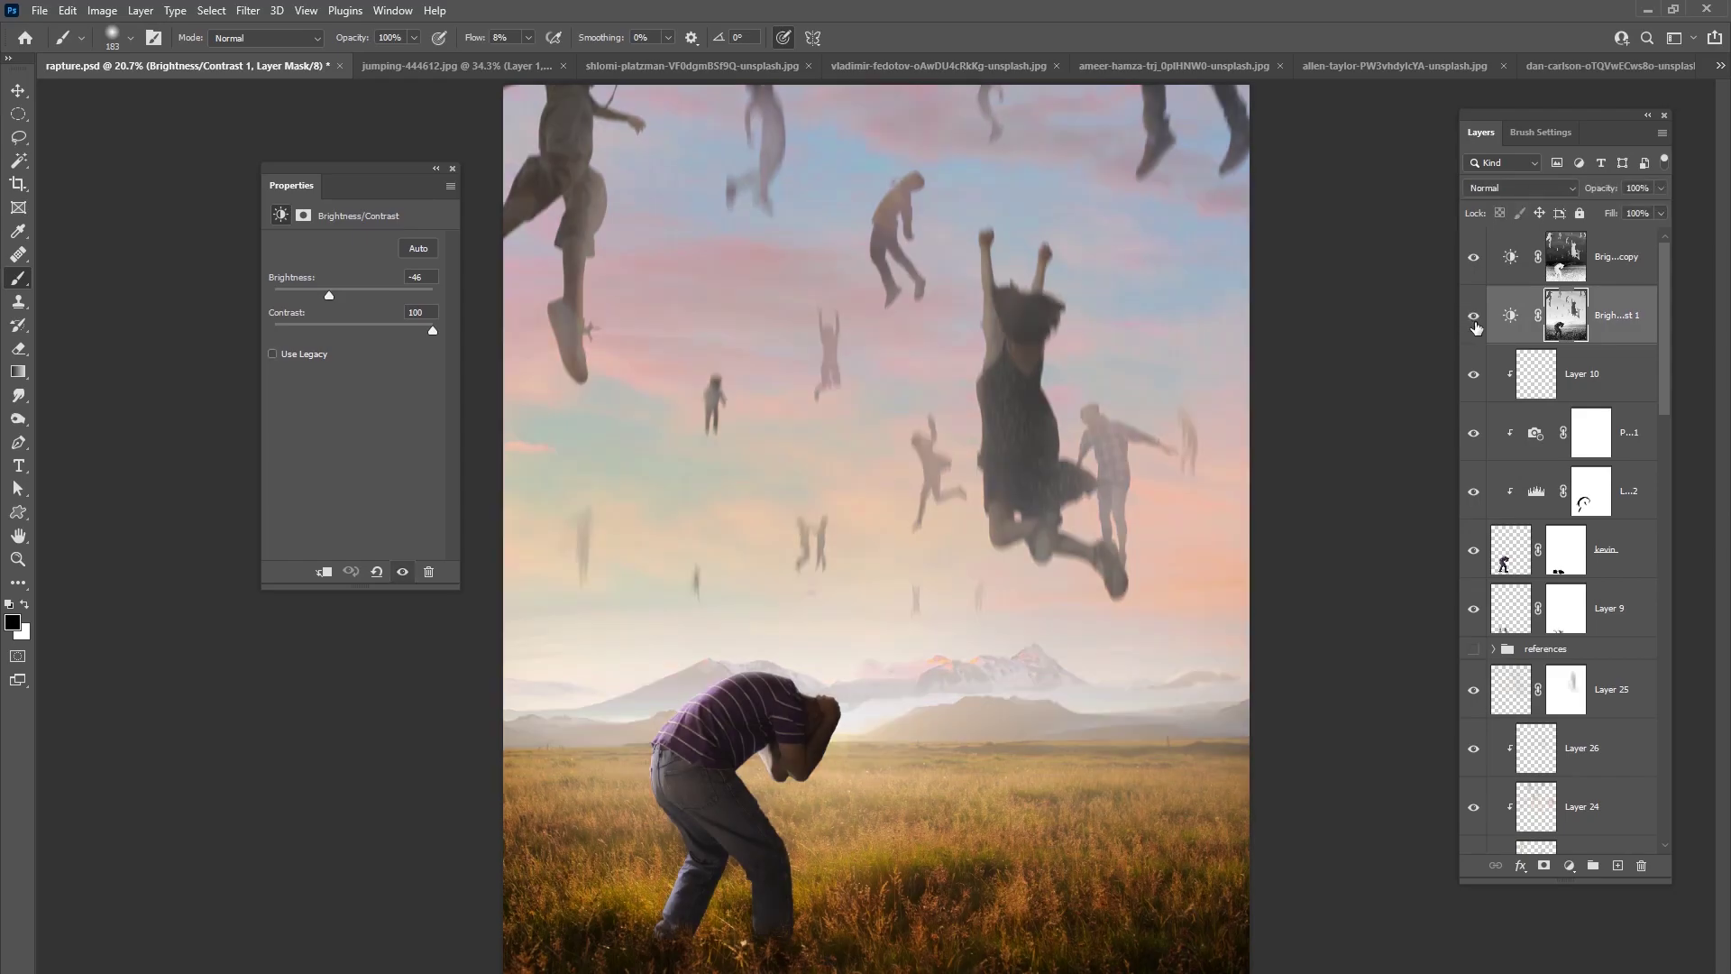
left_click(1564, 326)
scroll(1668, 397, "down", 3)
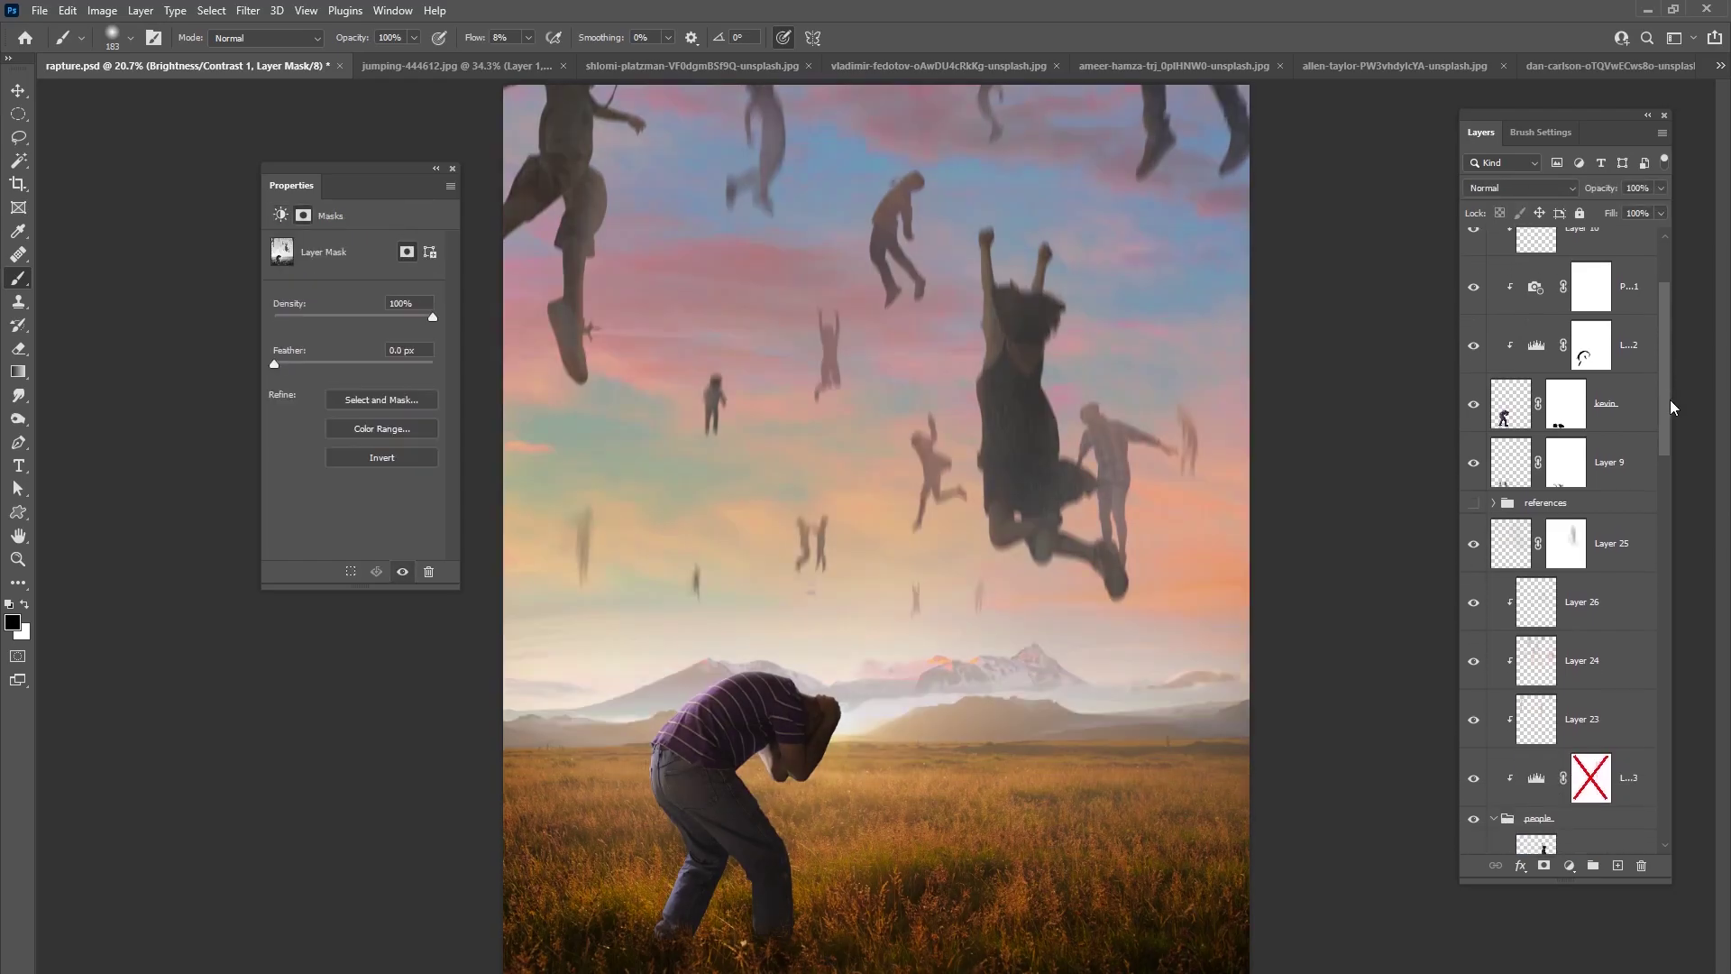
scroll(1667, 397, "up", 3)
left_click(1569, 865)
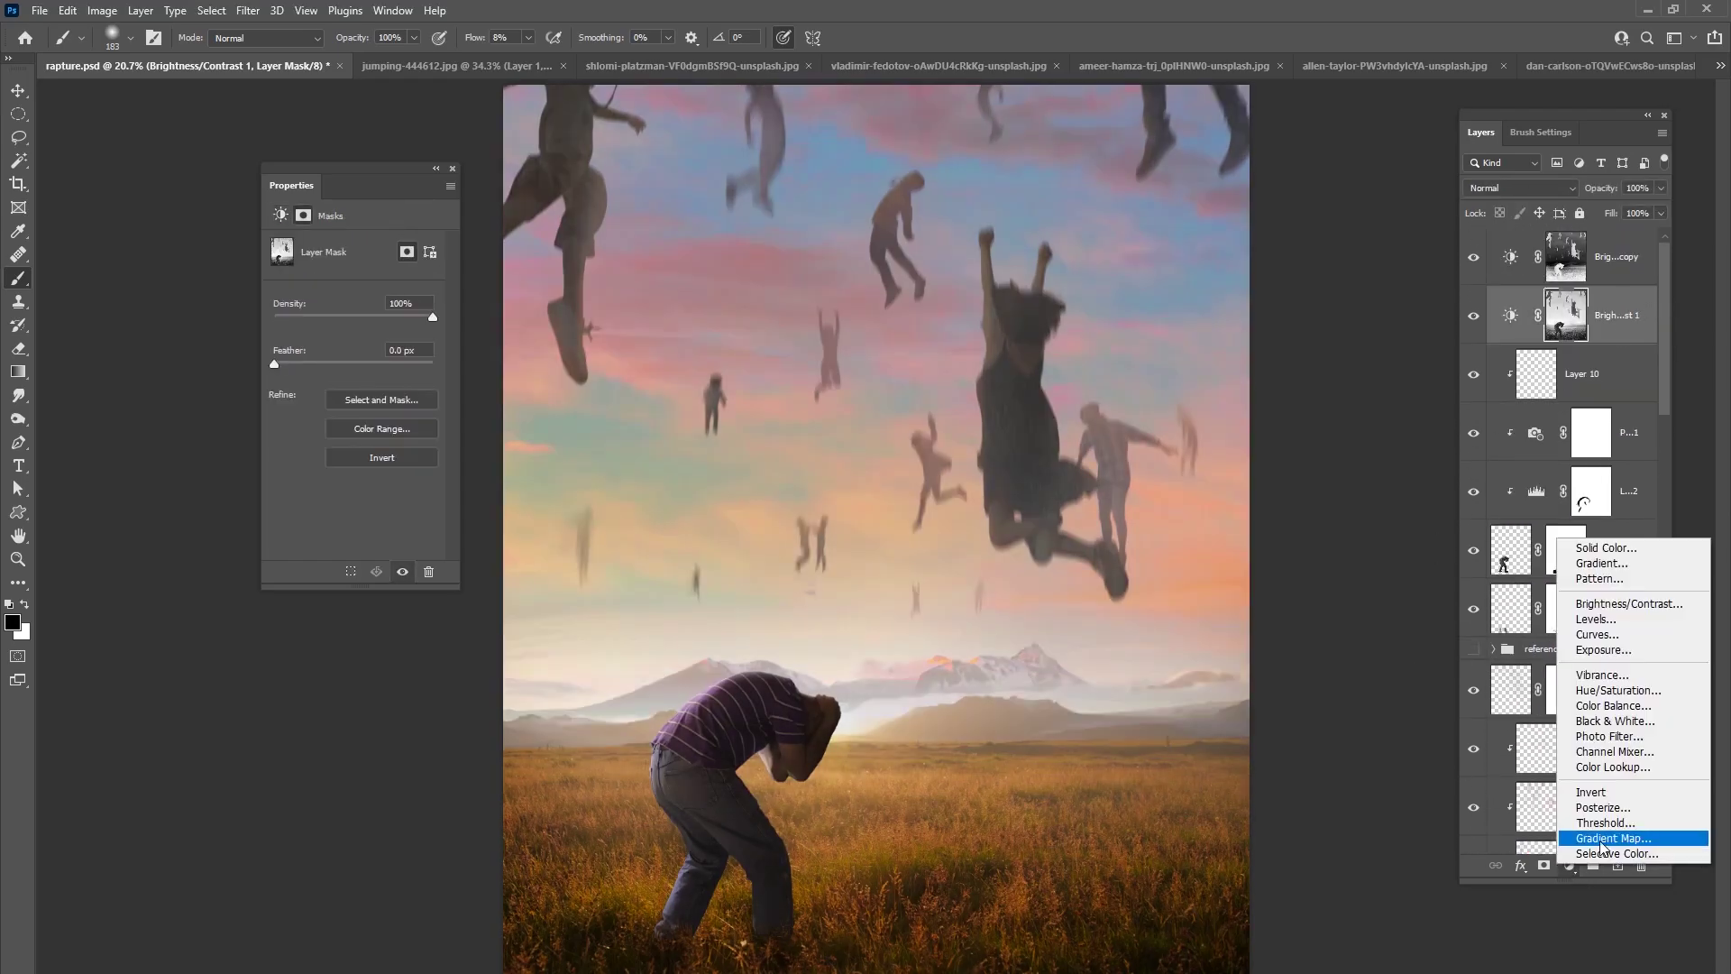
left_click(1609, 677)
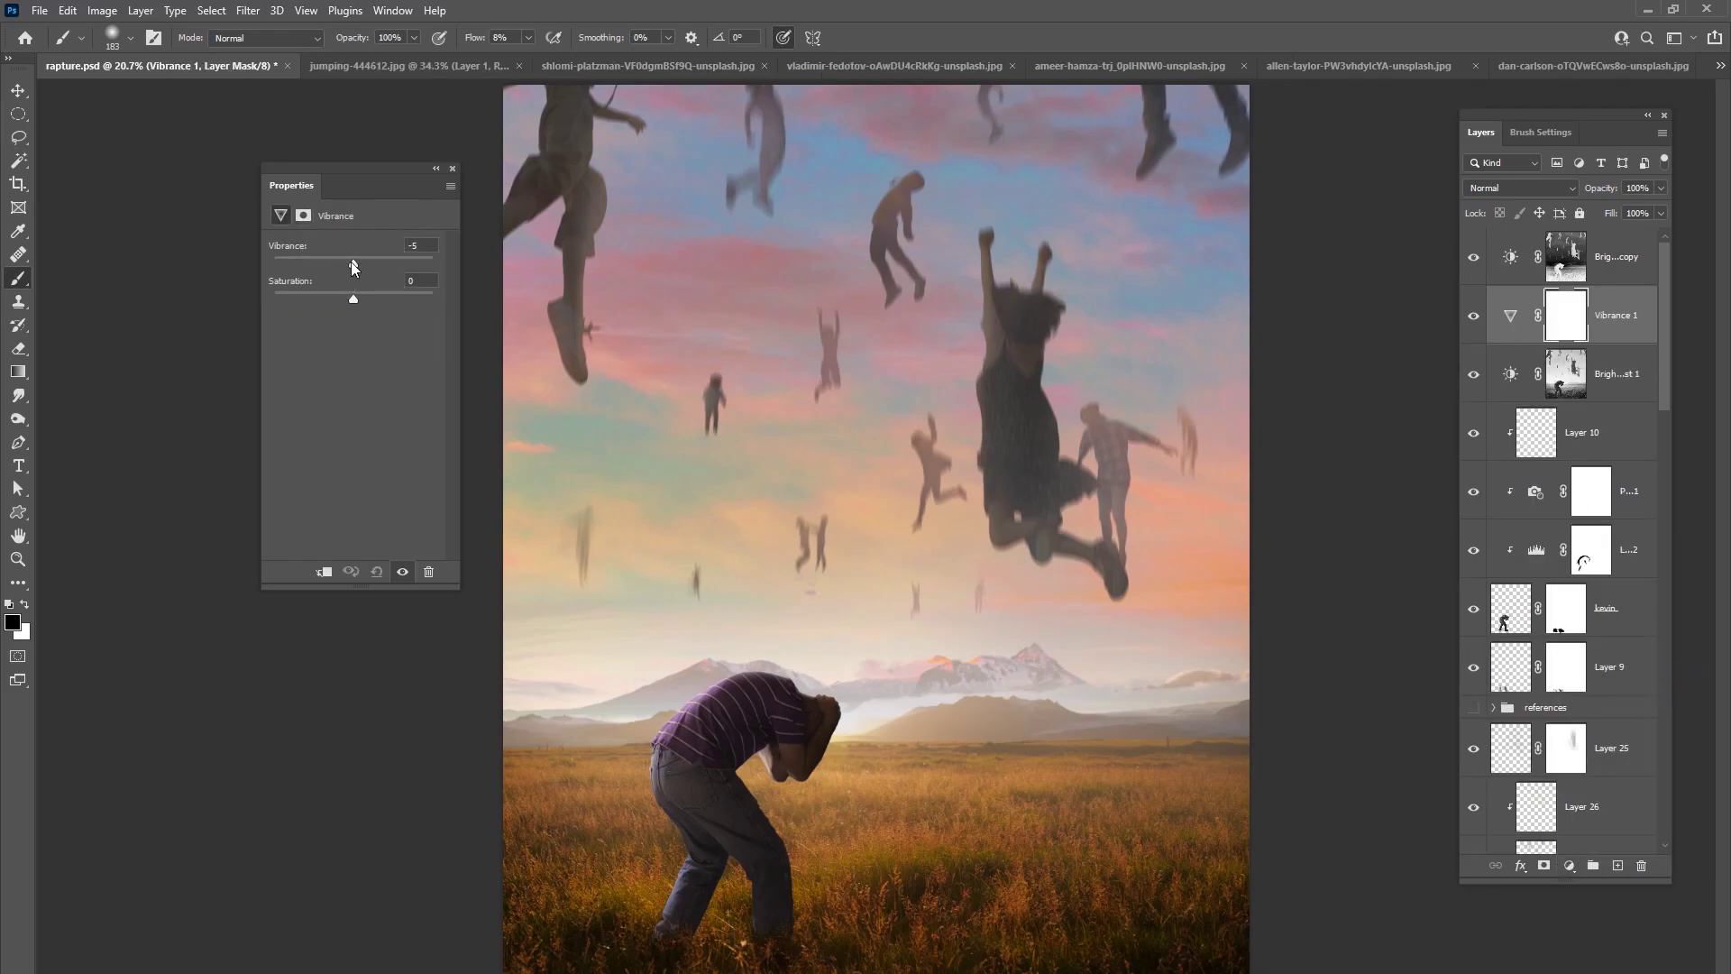
left_click_drag(408, 269, 391, 302)
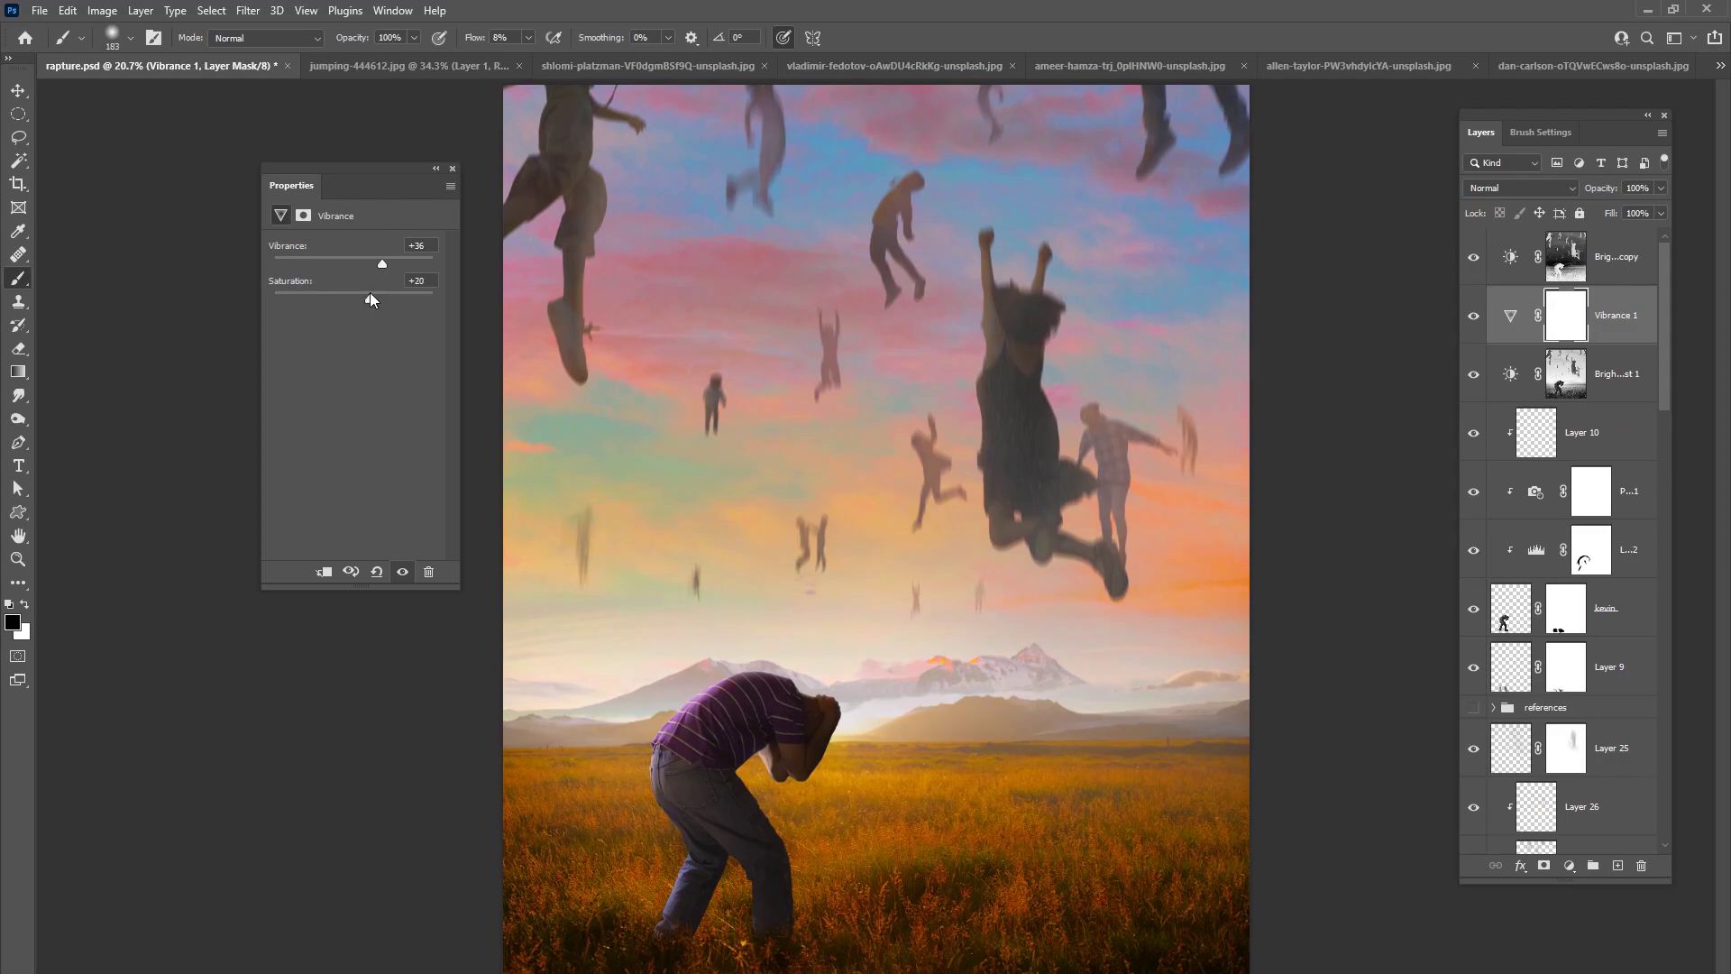
left_click_drag(375, 265, 371, 265)
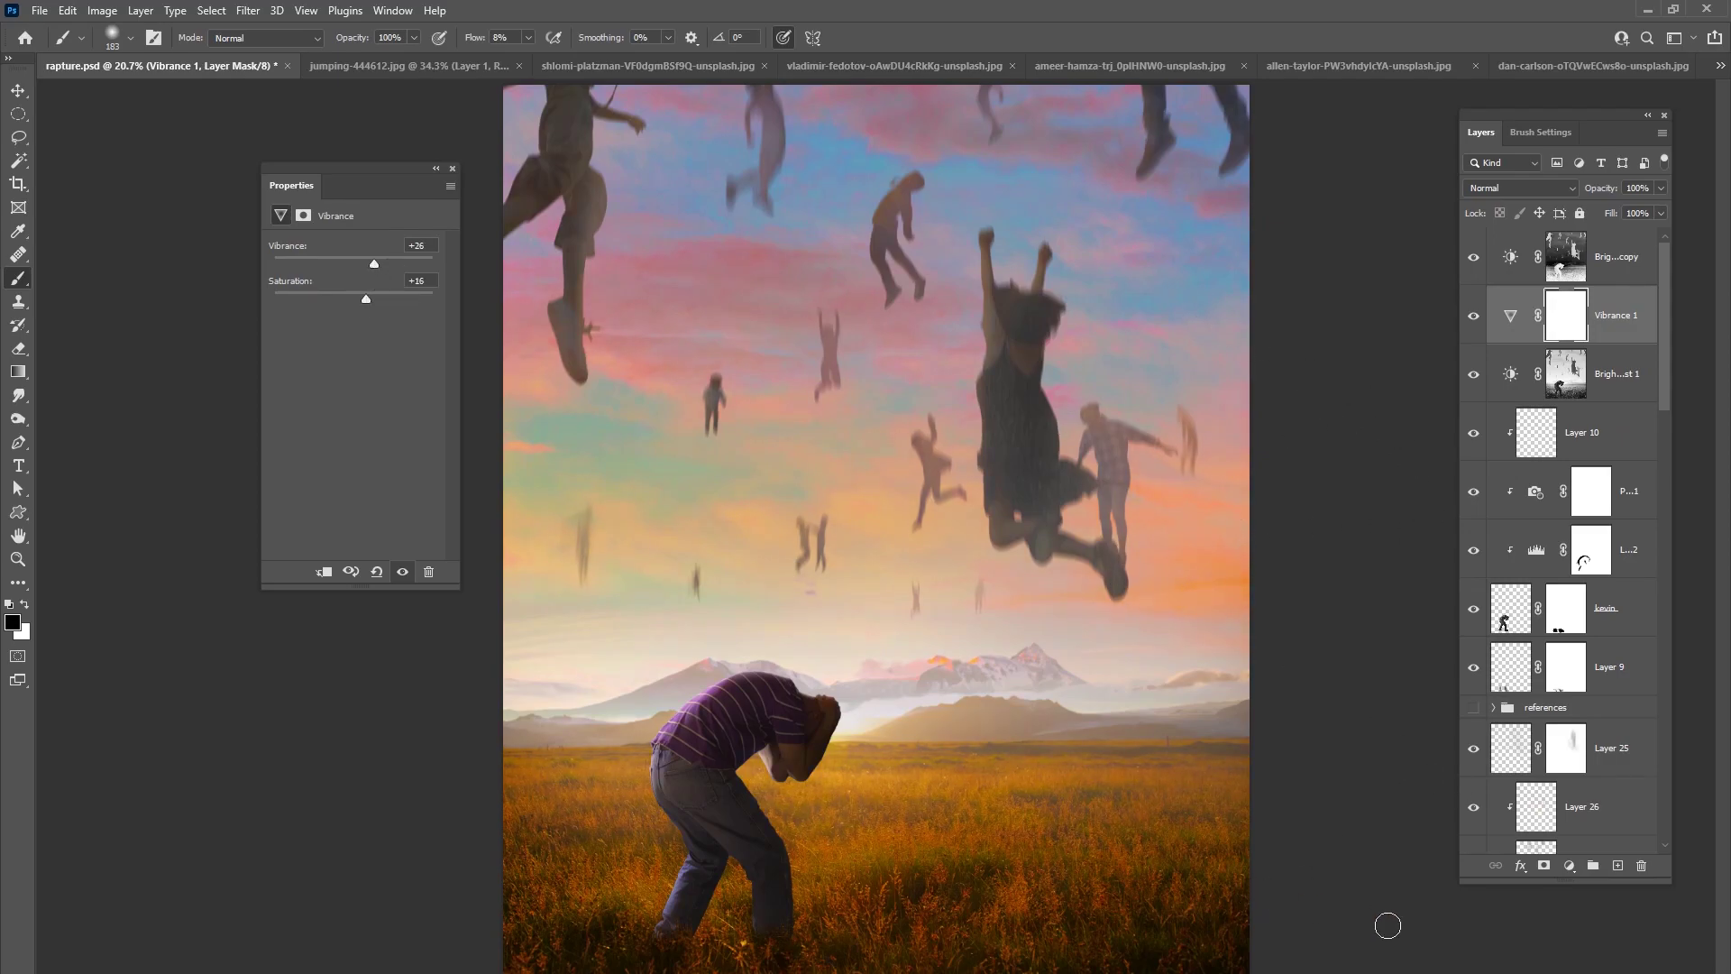
- Add a new empty layer directly above Layer 10
left_click(1569, 865)
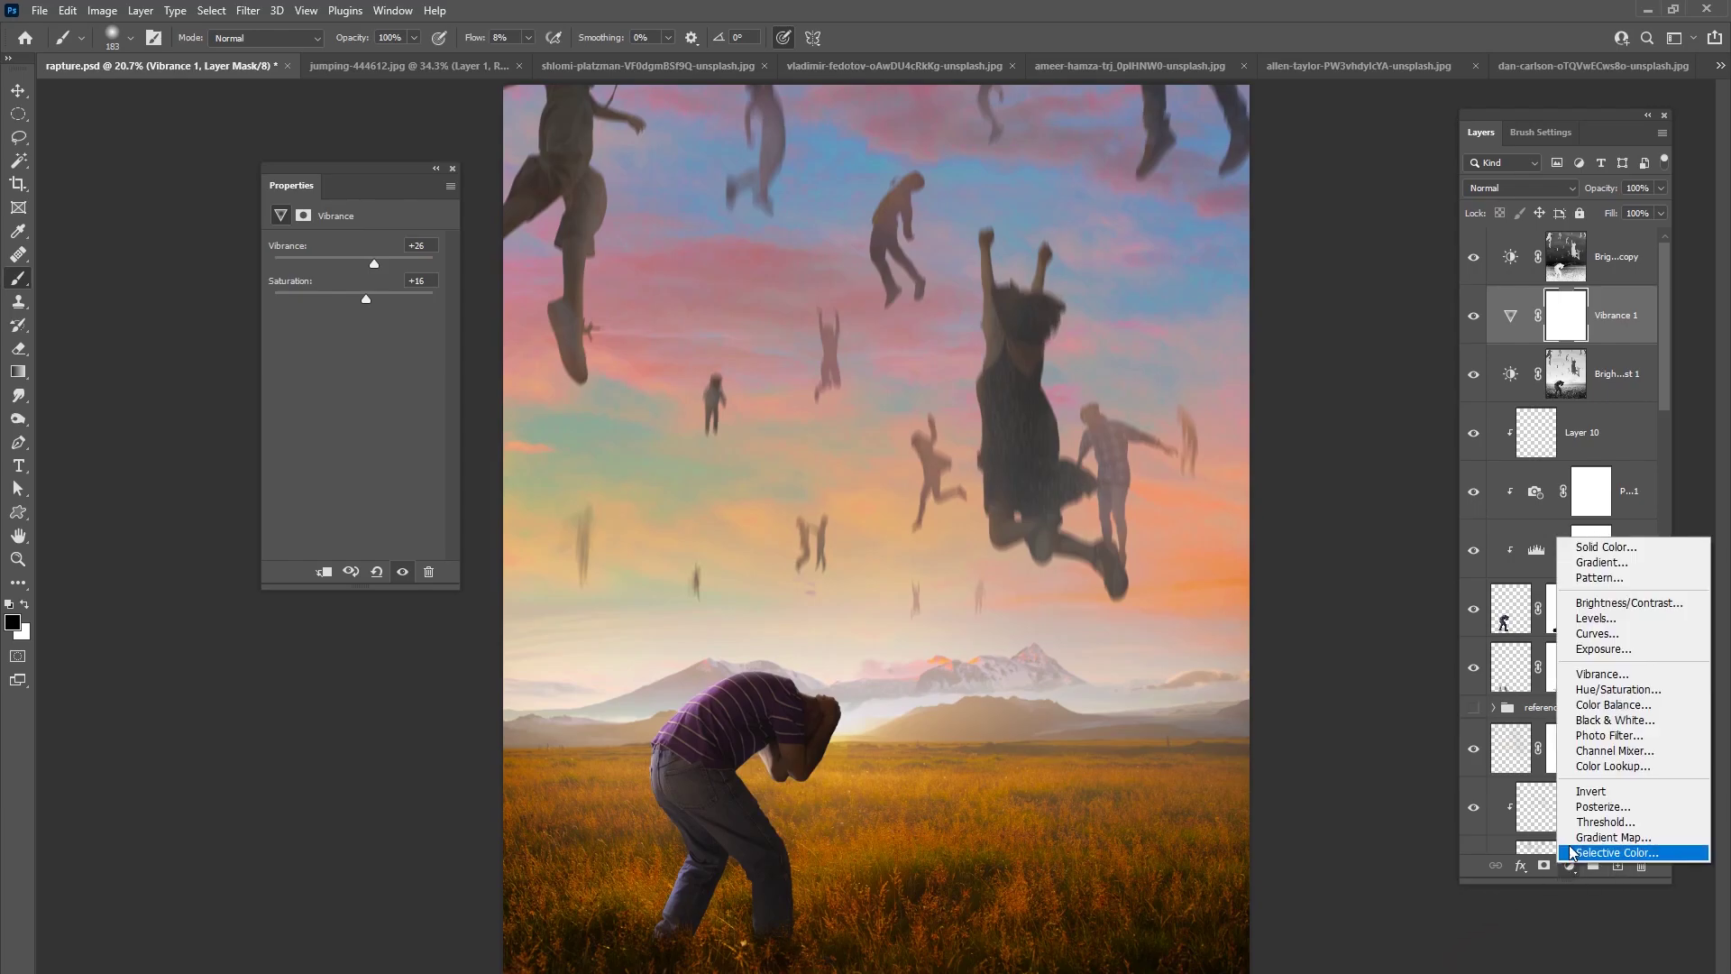
left_click(1602, 402)
left_click(1603, 431)
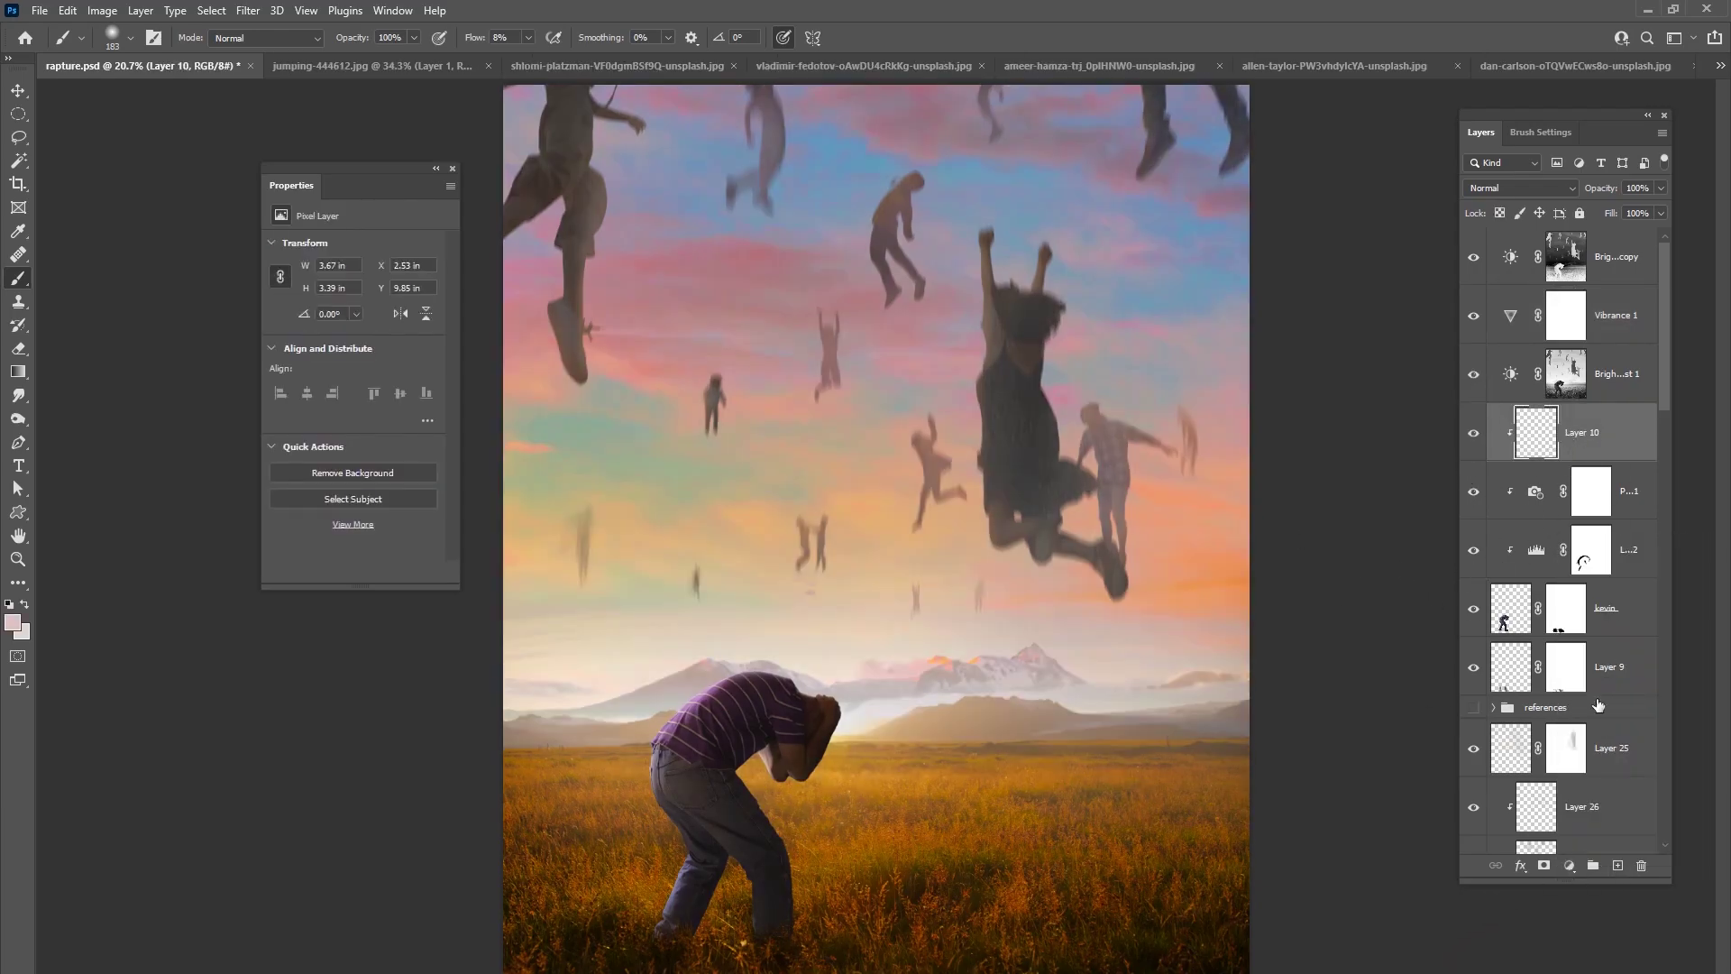
left_click(1617, 865)
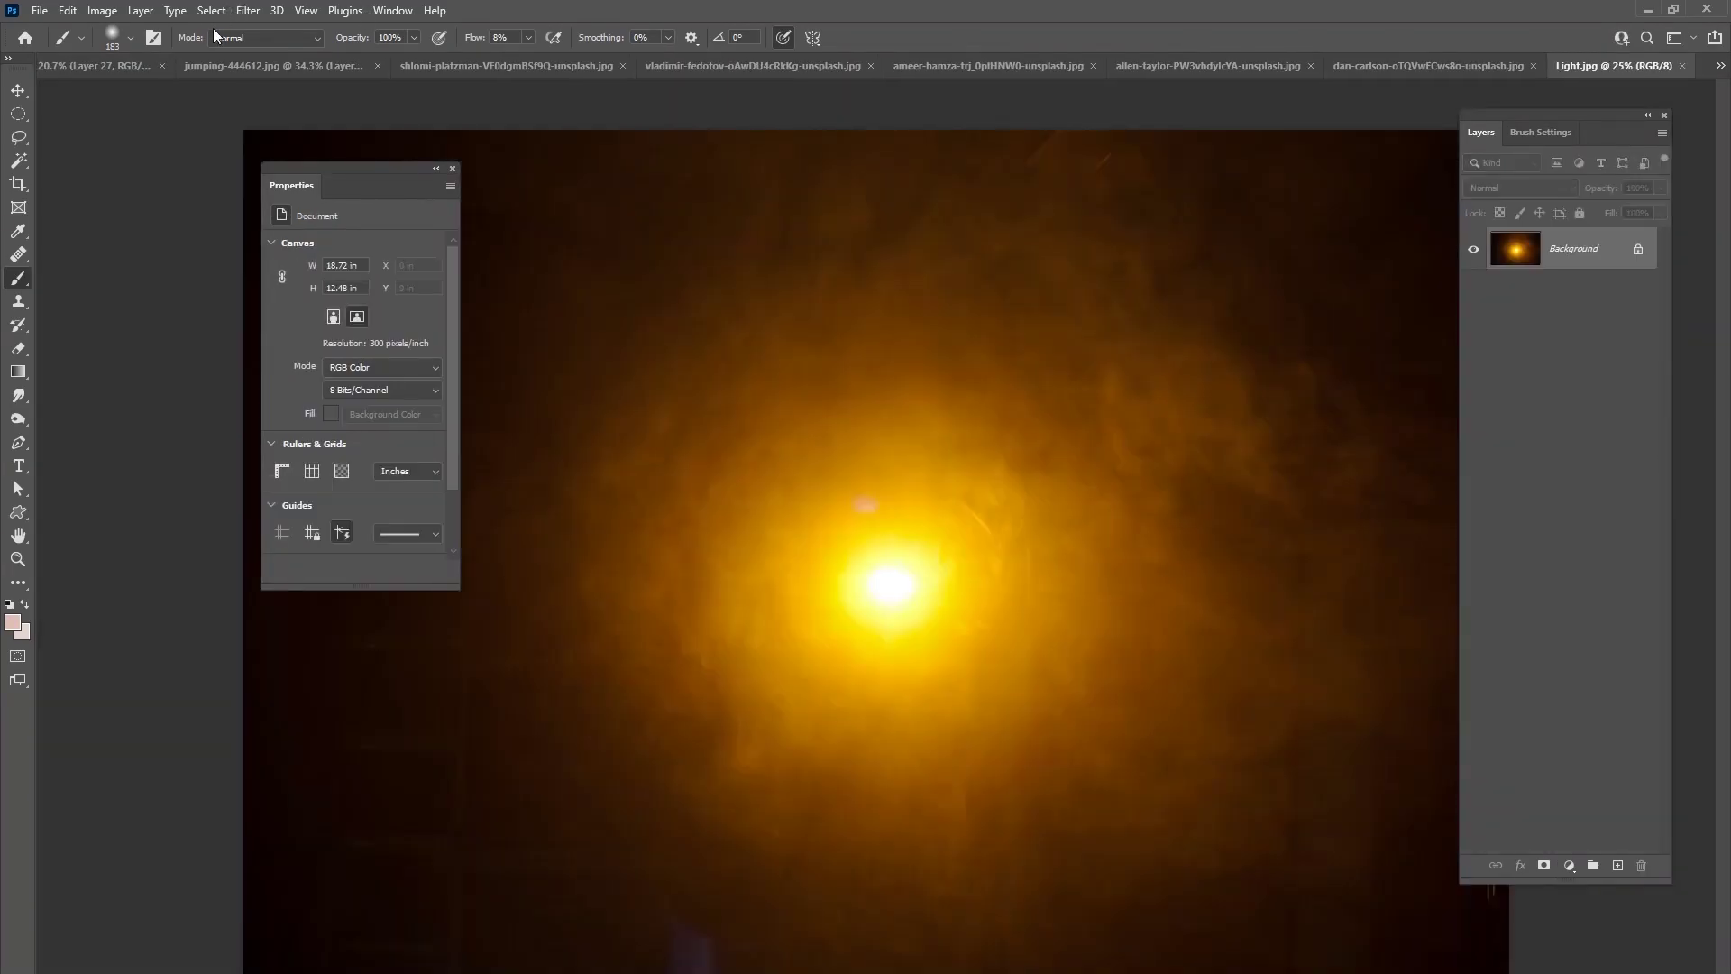
- Copy the whole Light.jpg image, close the jumping photo without saving, and paste the light into rapture.psd's new layer
left_click(211, 10)
left_click(220, 30)
left_click(377, 66)
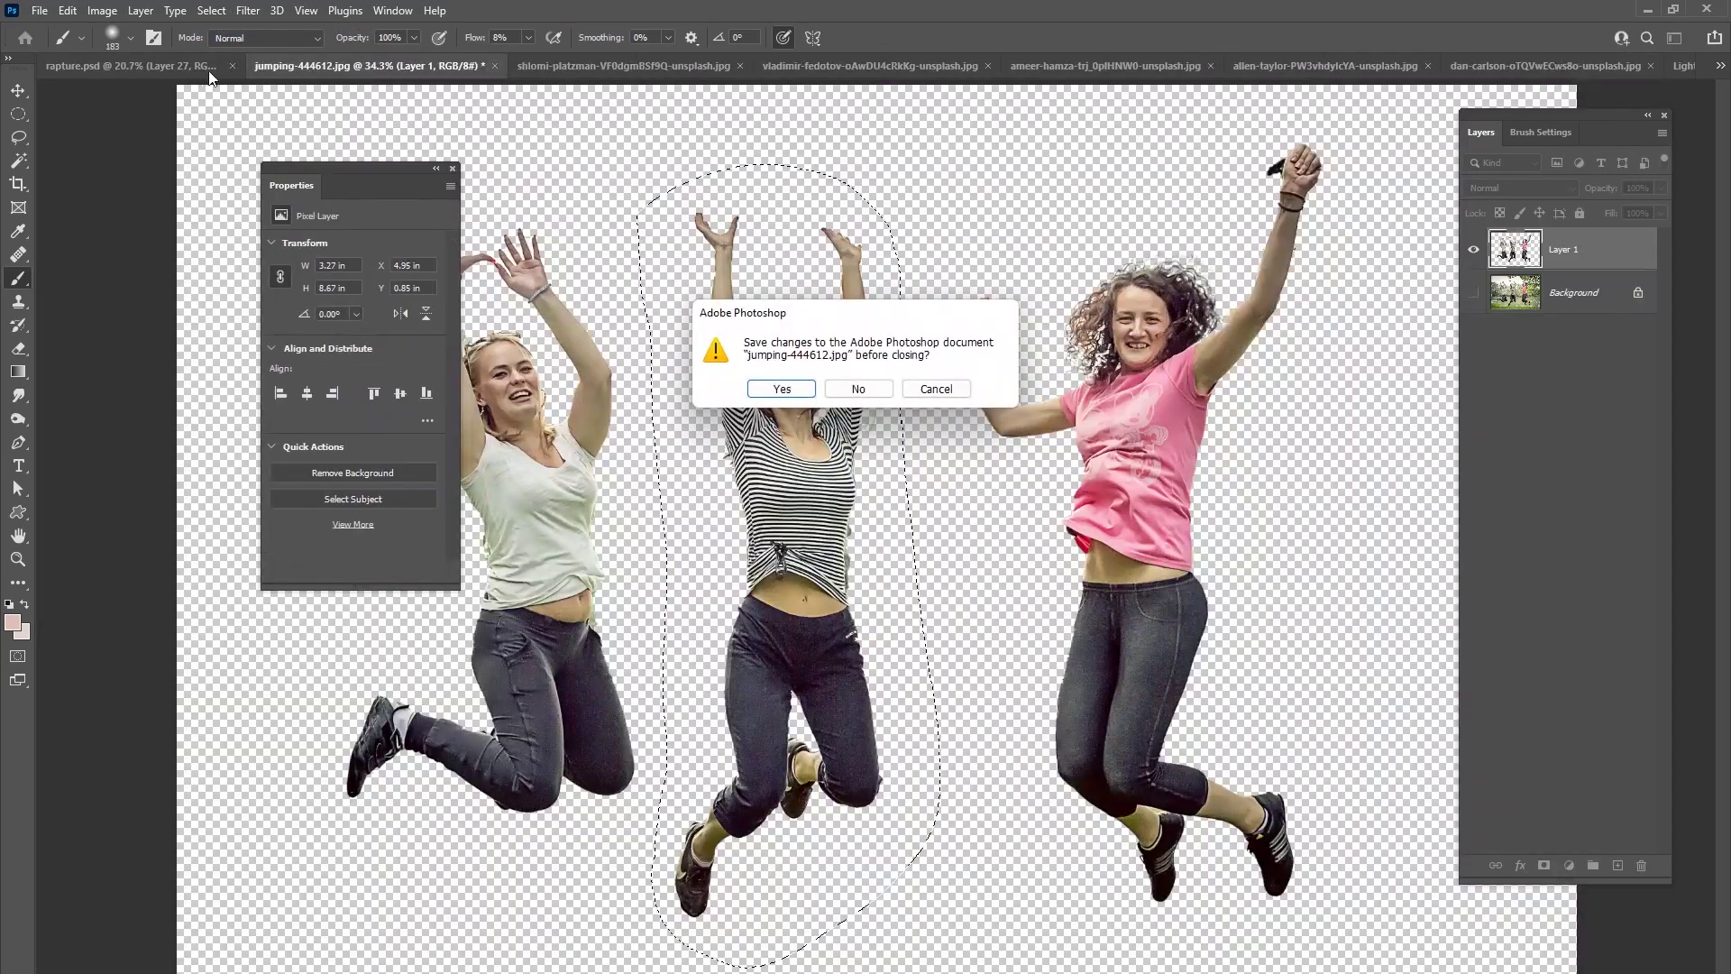
left_click(859, 389)
left_click(121, 66)
key("ctrl+v")
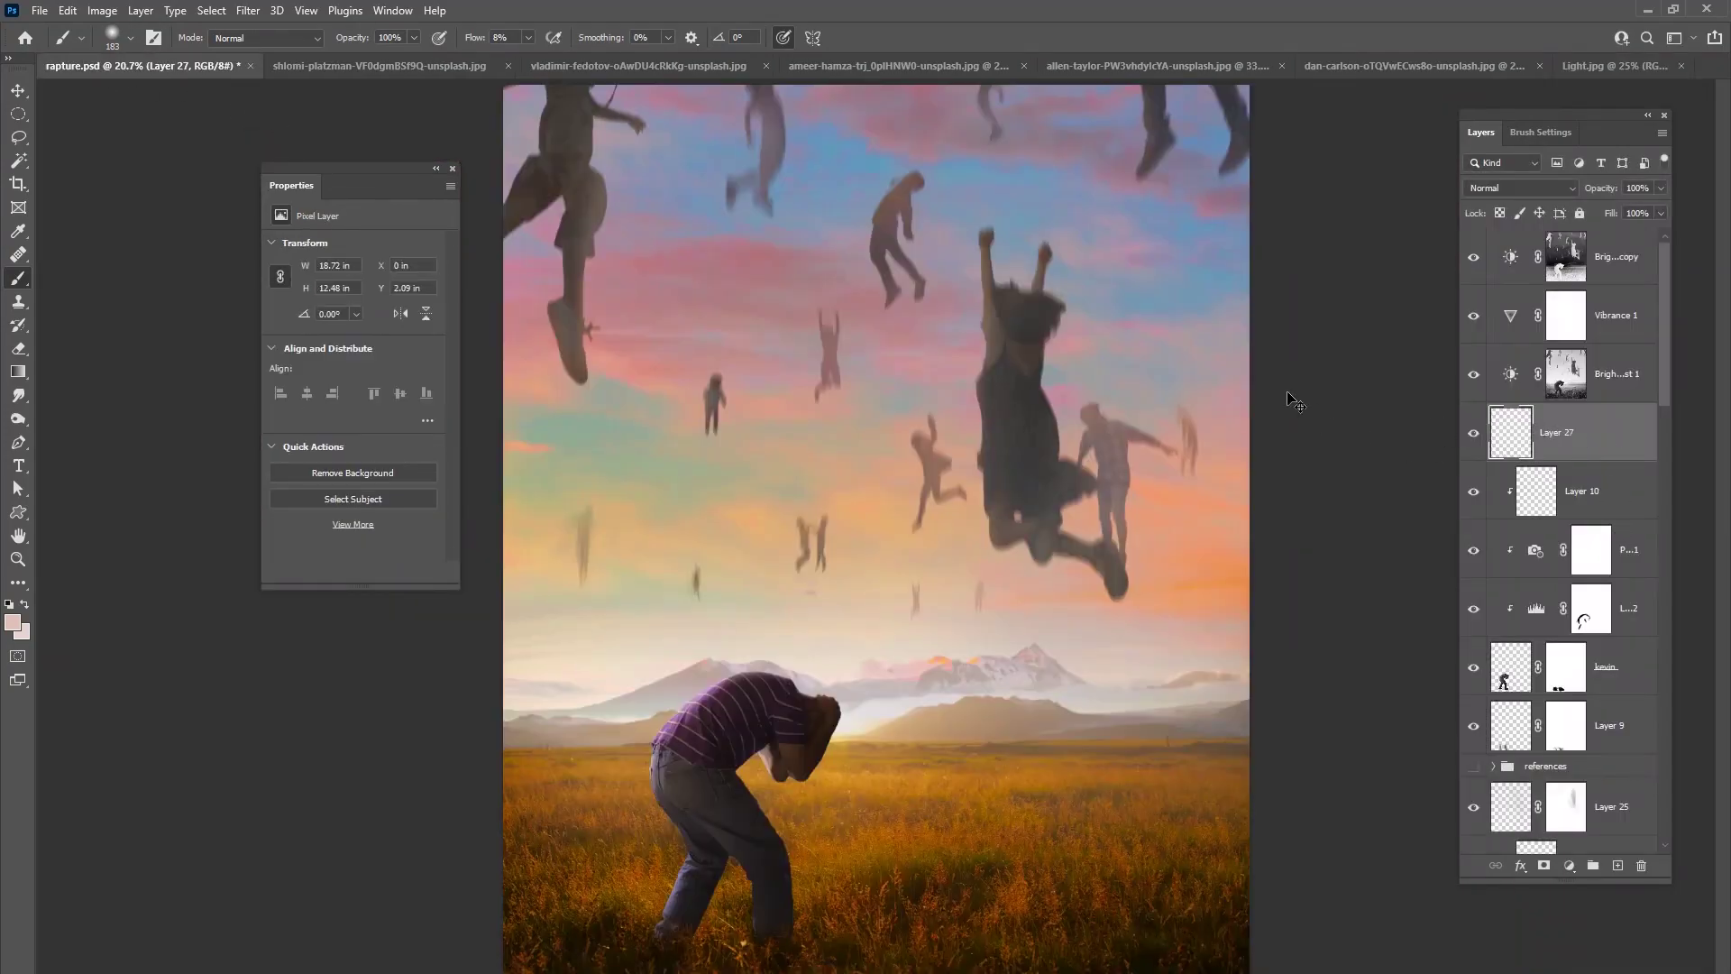
- Set the light layer's blending mode to Screen and move its glow to the horizon beside the bent-over man
left_click(1484, 187)
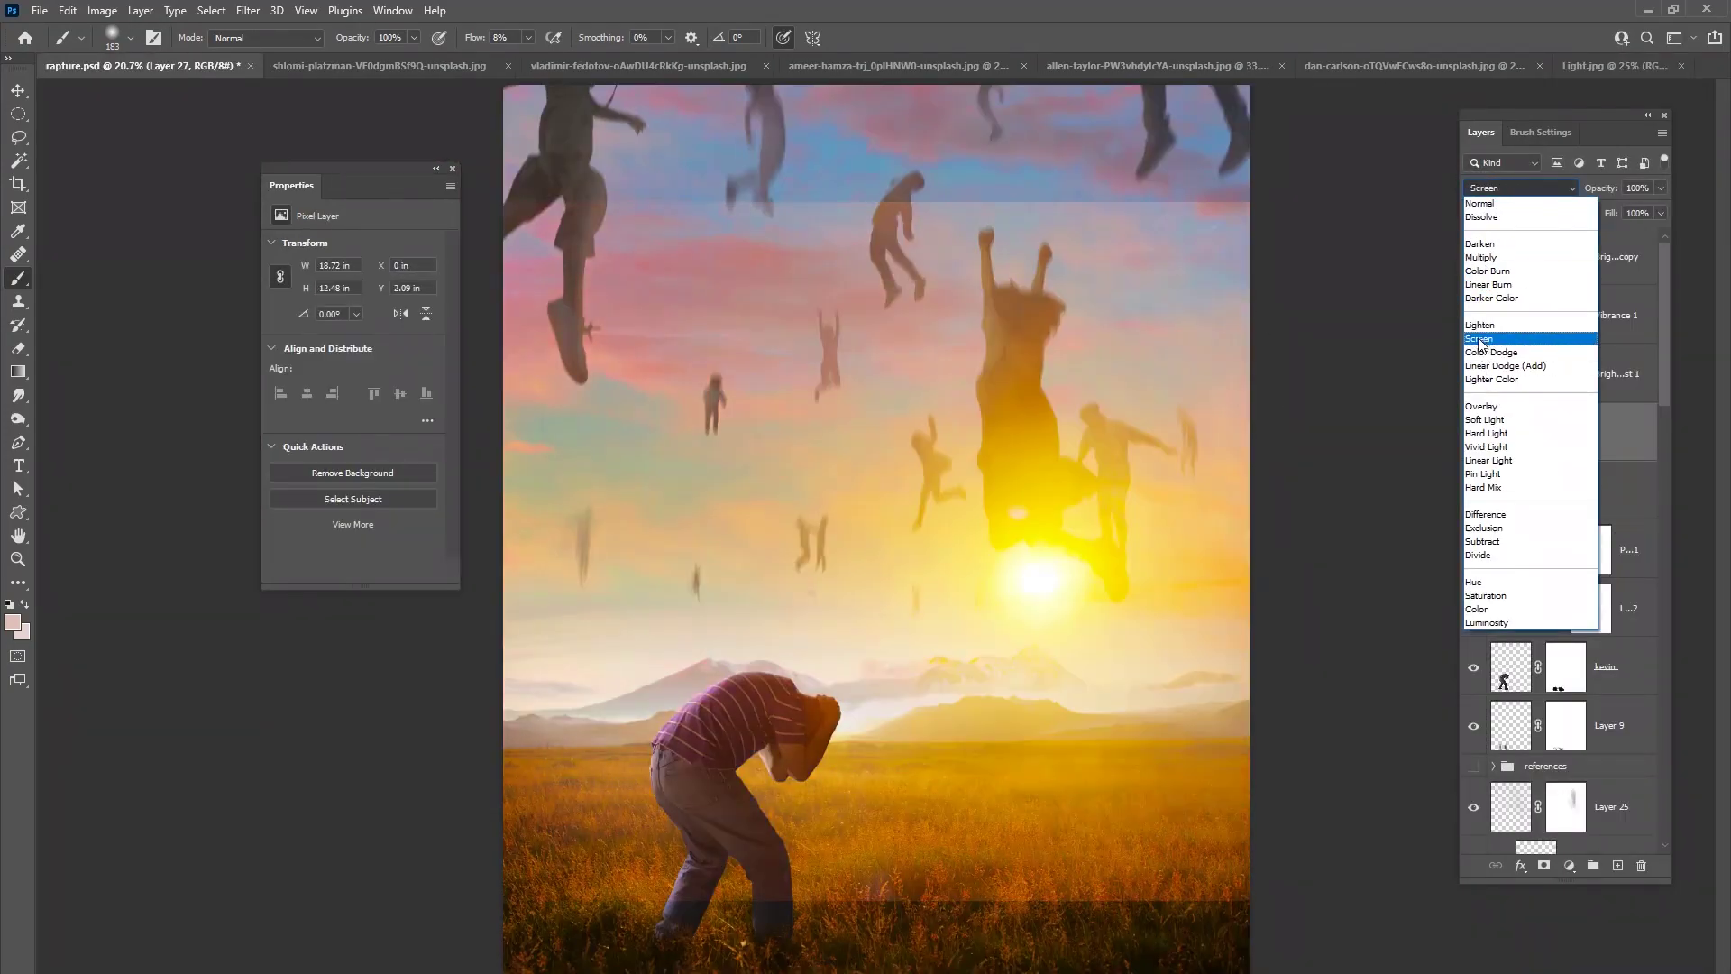
left_click(1496, 340)
left_click(29, 95)
left_click_drag(1072, 596, 865, 657)
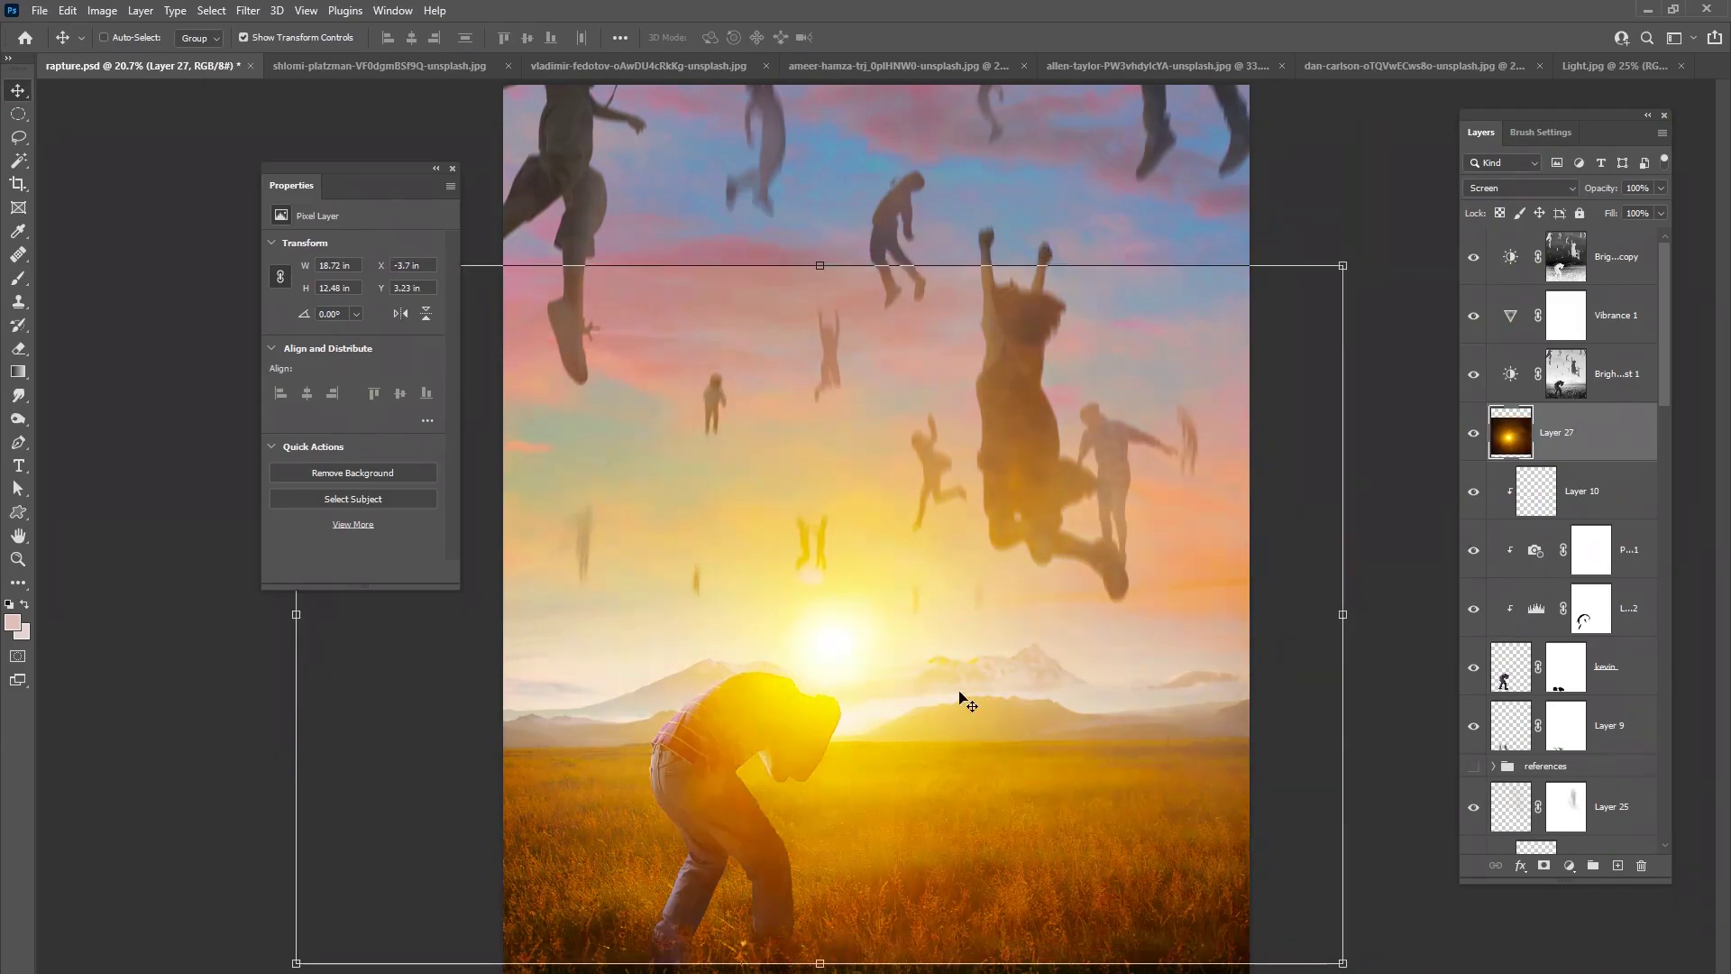
- Scale the light layer to about 53% with its bright centre above the mountains near the man's head
left_click_drag(1343, 963, 1138, 798)
left_click_drag(1146, 860, 1002, 764)
left_click_drag(951, 721, 1062, 807)
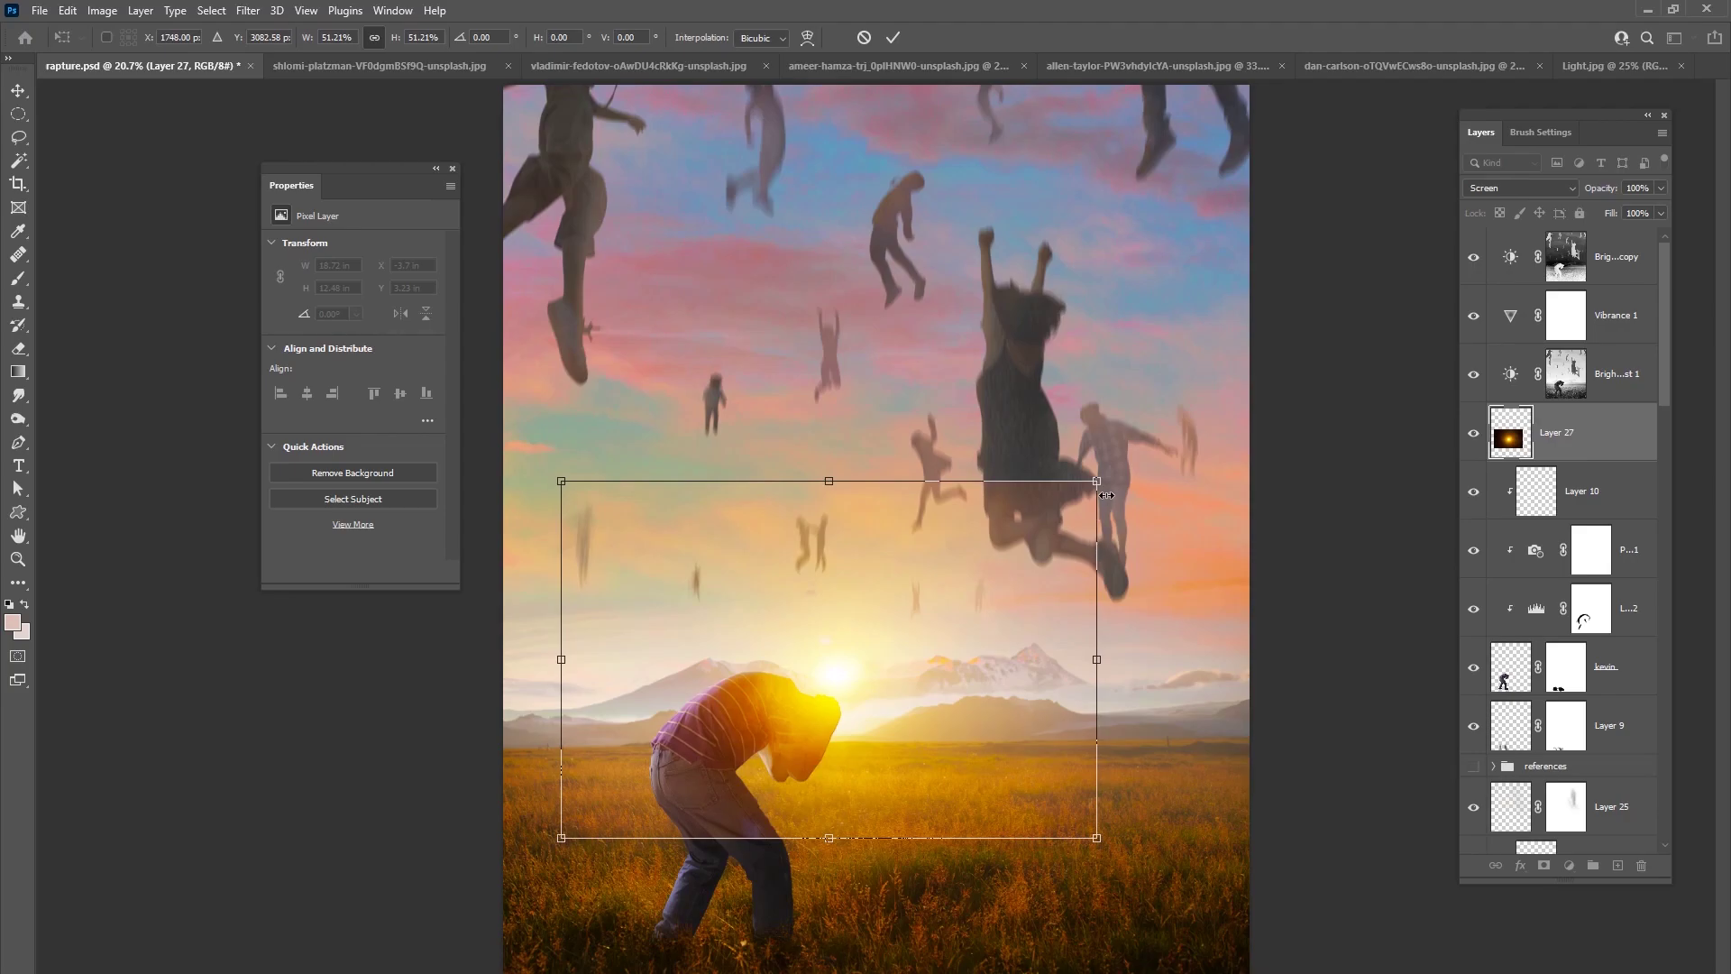
left_click_drag(1094, 484, 1118, 467)
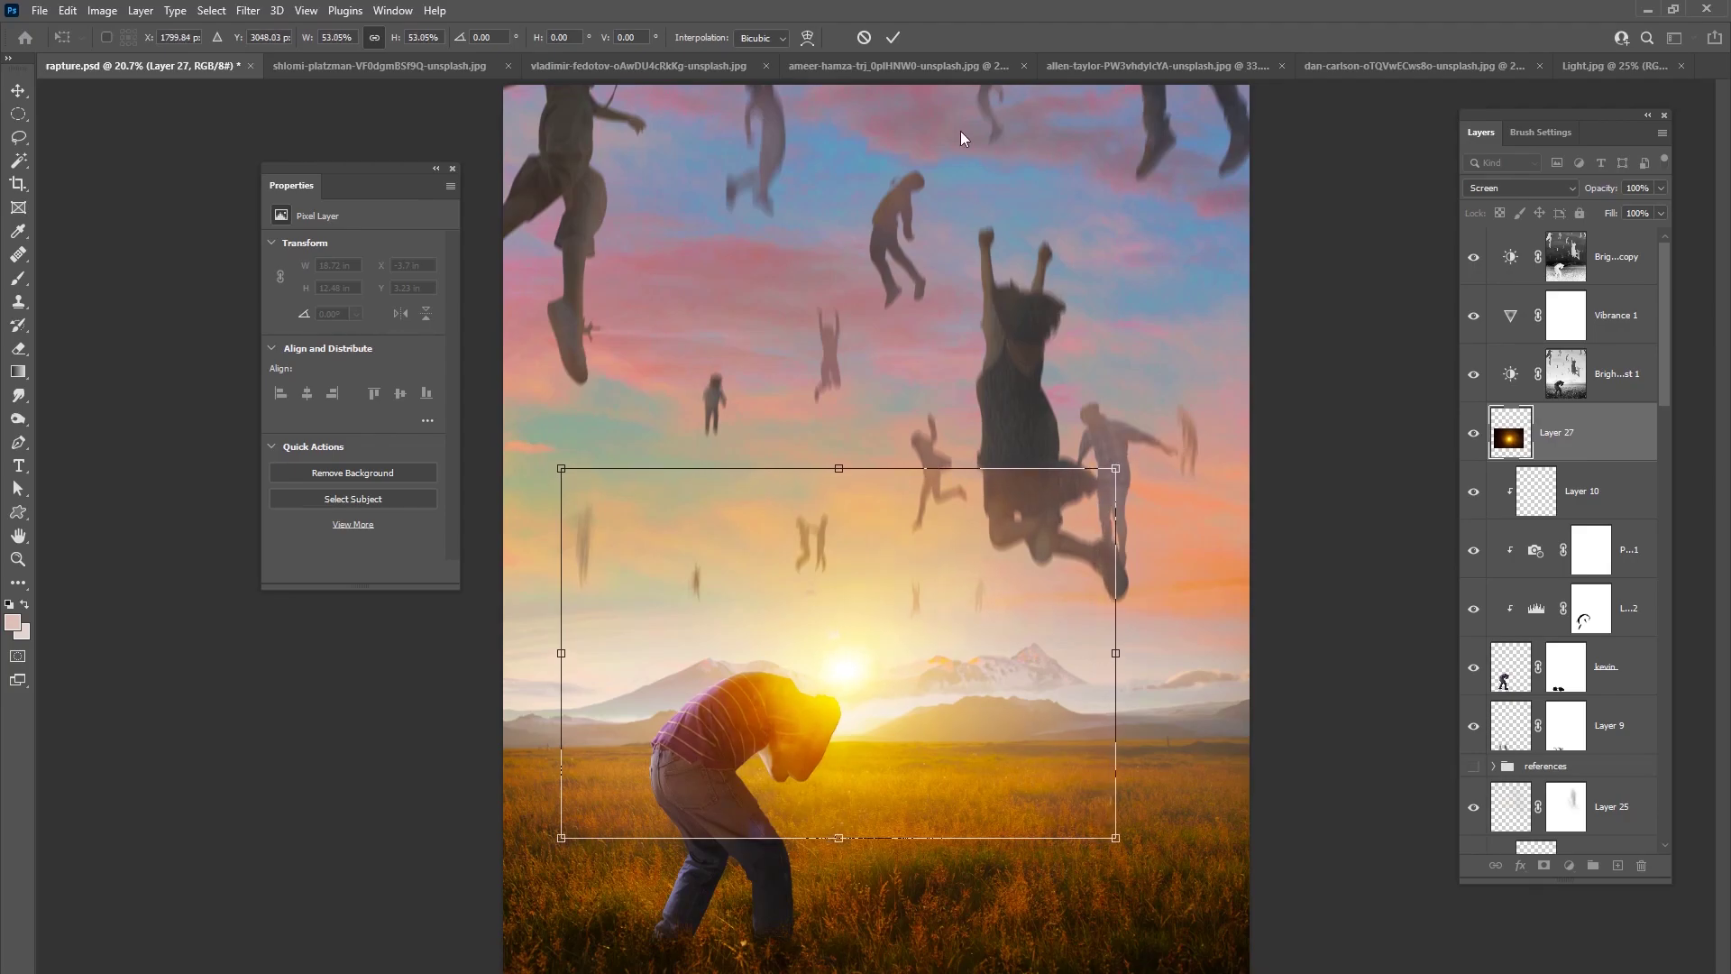
left_click(893, 38)
- Reposition the light near the man's head and scale it down further
left_click_drag(959, 697, 946, 691)
left_click_drag(906, 757, 930, 700)
key("ctrl+t")
left_click_drag(1112, 838, 940, 723)
left_click(892, 37)
- Move the light layer directly below the man's layer and enlarge it to 132.23%, centred on the horizon
left_click_drag(1549, 450, 1547, 703)
mouse_move(1032, 777)
left_mouse_down()
mouse_move(1130, 833)
mouse_move(998, 764)
mouse_move(1126, 851)
mouse_move(1026, 765)
left_mouse_up()
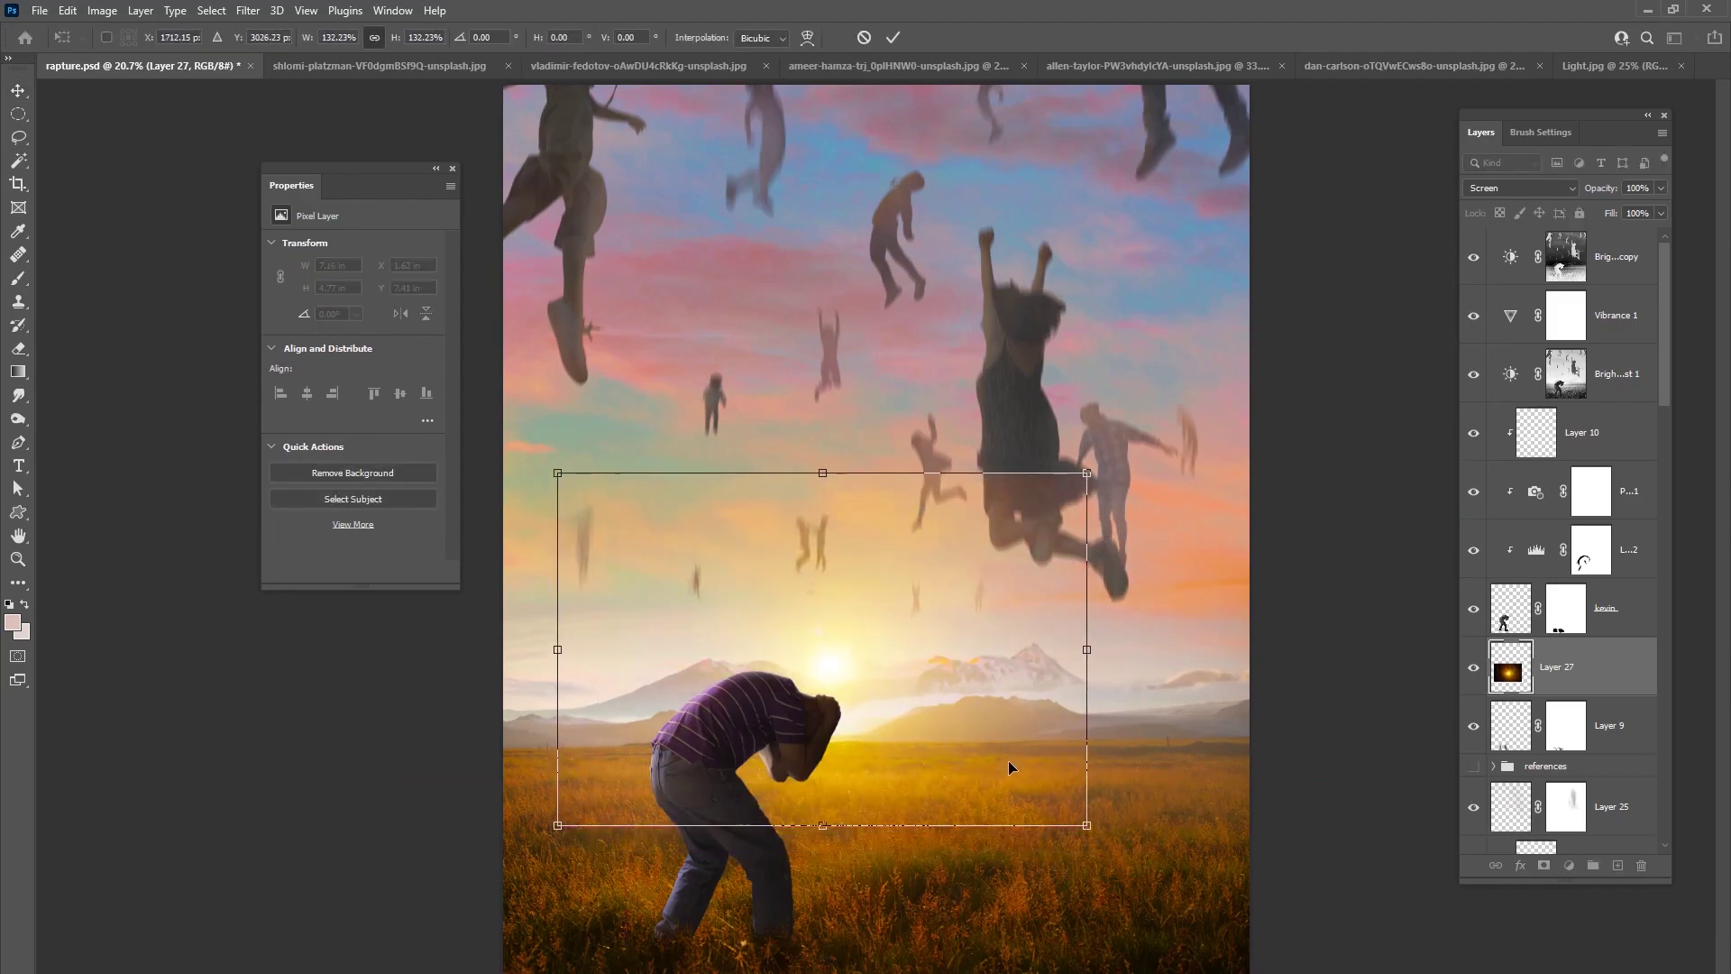
key("Return")
- Duplicate the light layer above Layer 10, keep the copy in Screen mode, and lower its opacity to 16%
key("ctrl+j")
left_click_drag(1559, 668, 1559, 406)
left_click(1519, 187)
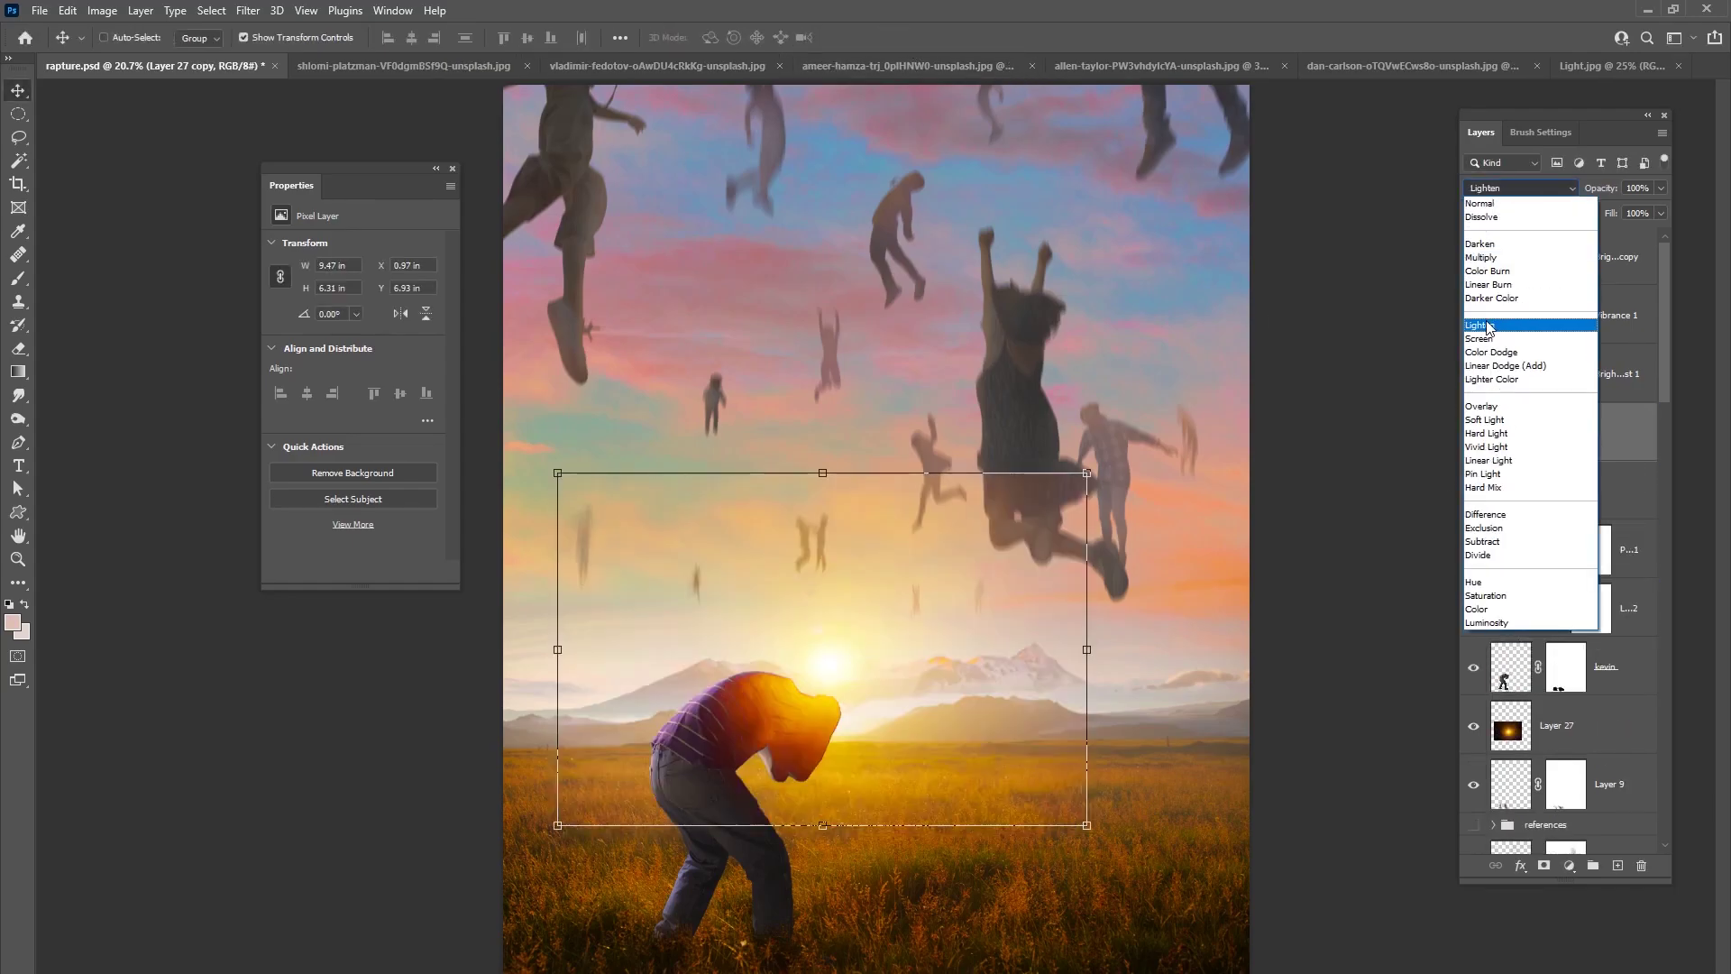
left_click(1483, 275)
left_click(1520, 188)
left_click(1482, 340)
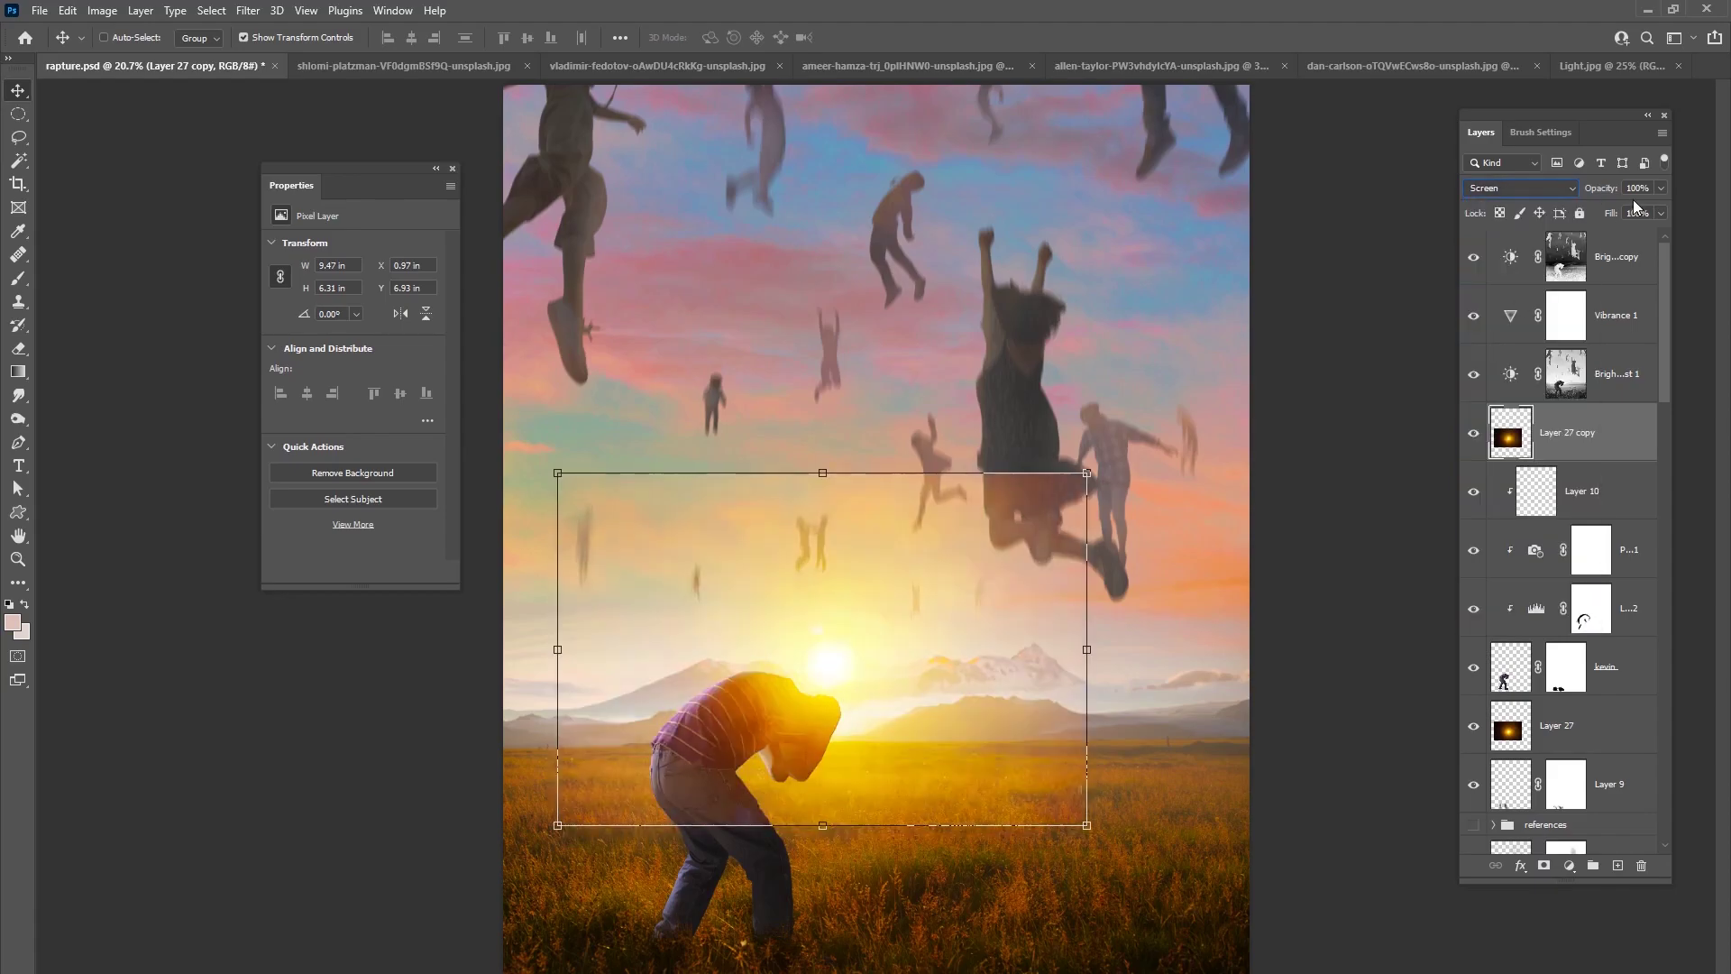
left_click_drag(1647, 209, 1594, 212)
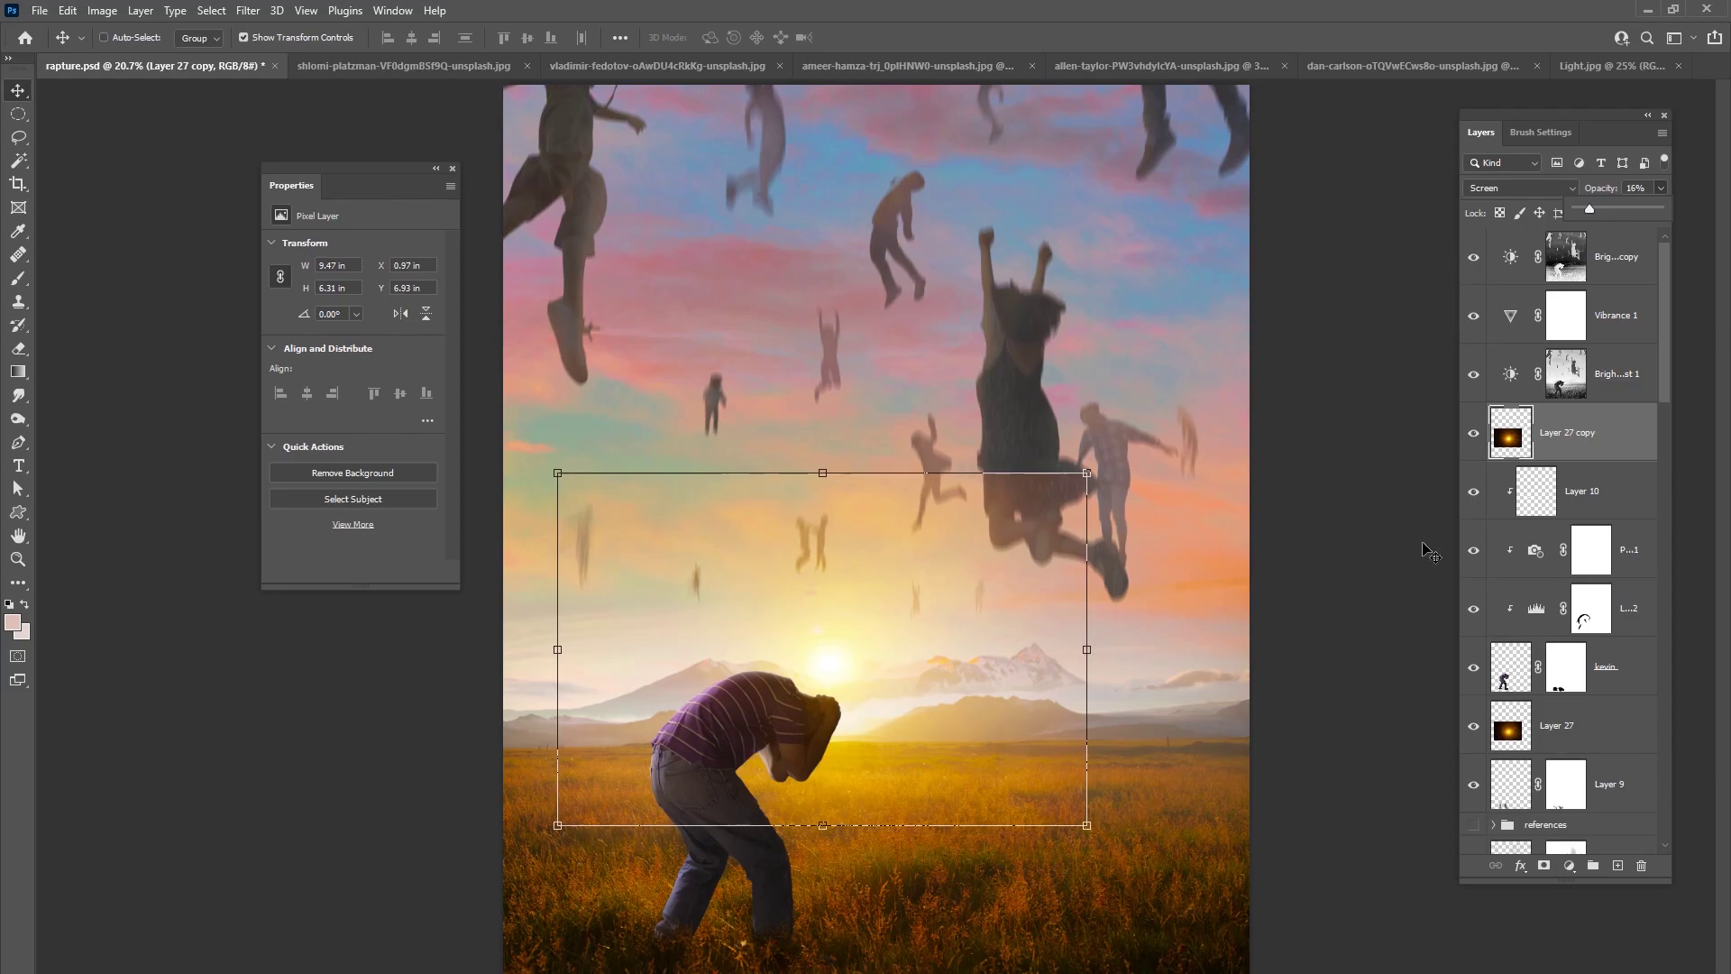
- Collapse the people group in the layer stack
left_click_drag(1663, 382, 1662, 441)
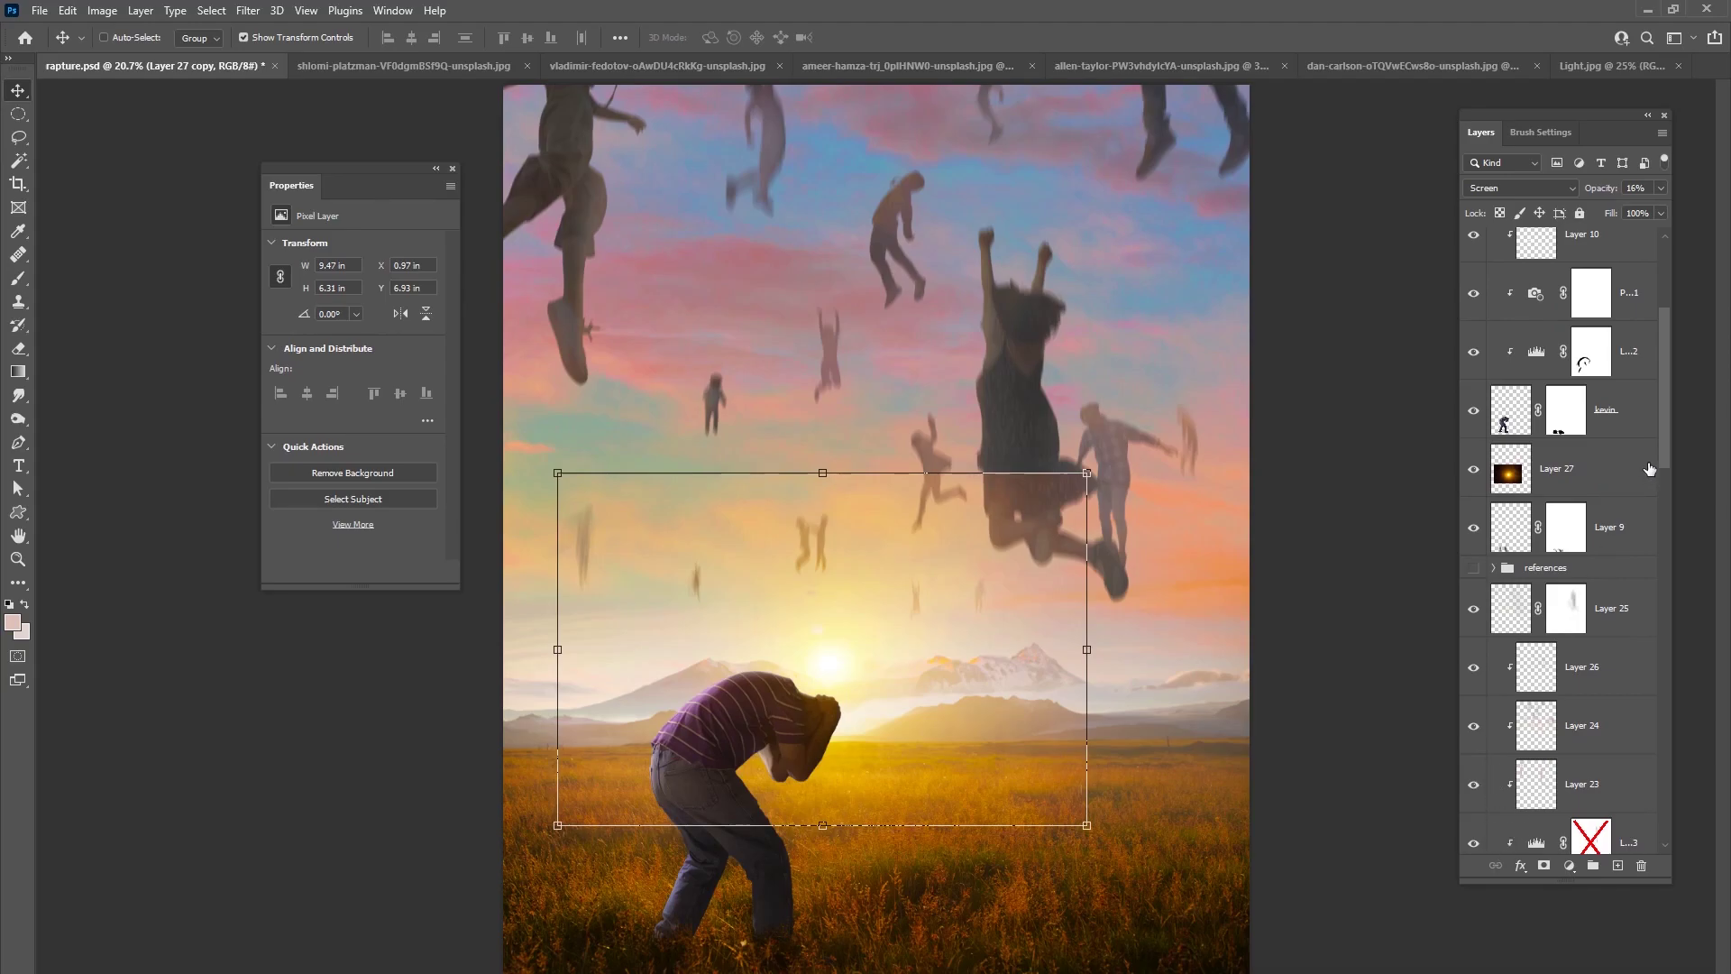
scroll(1658, 496, "down", 8)
scroll(1649, 590, "up", 2)
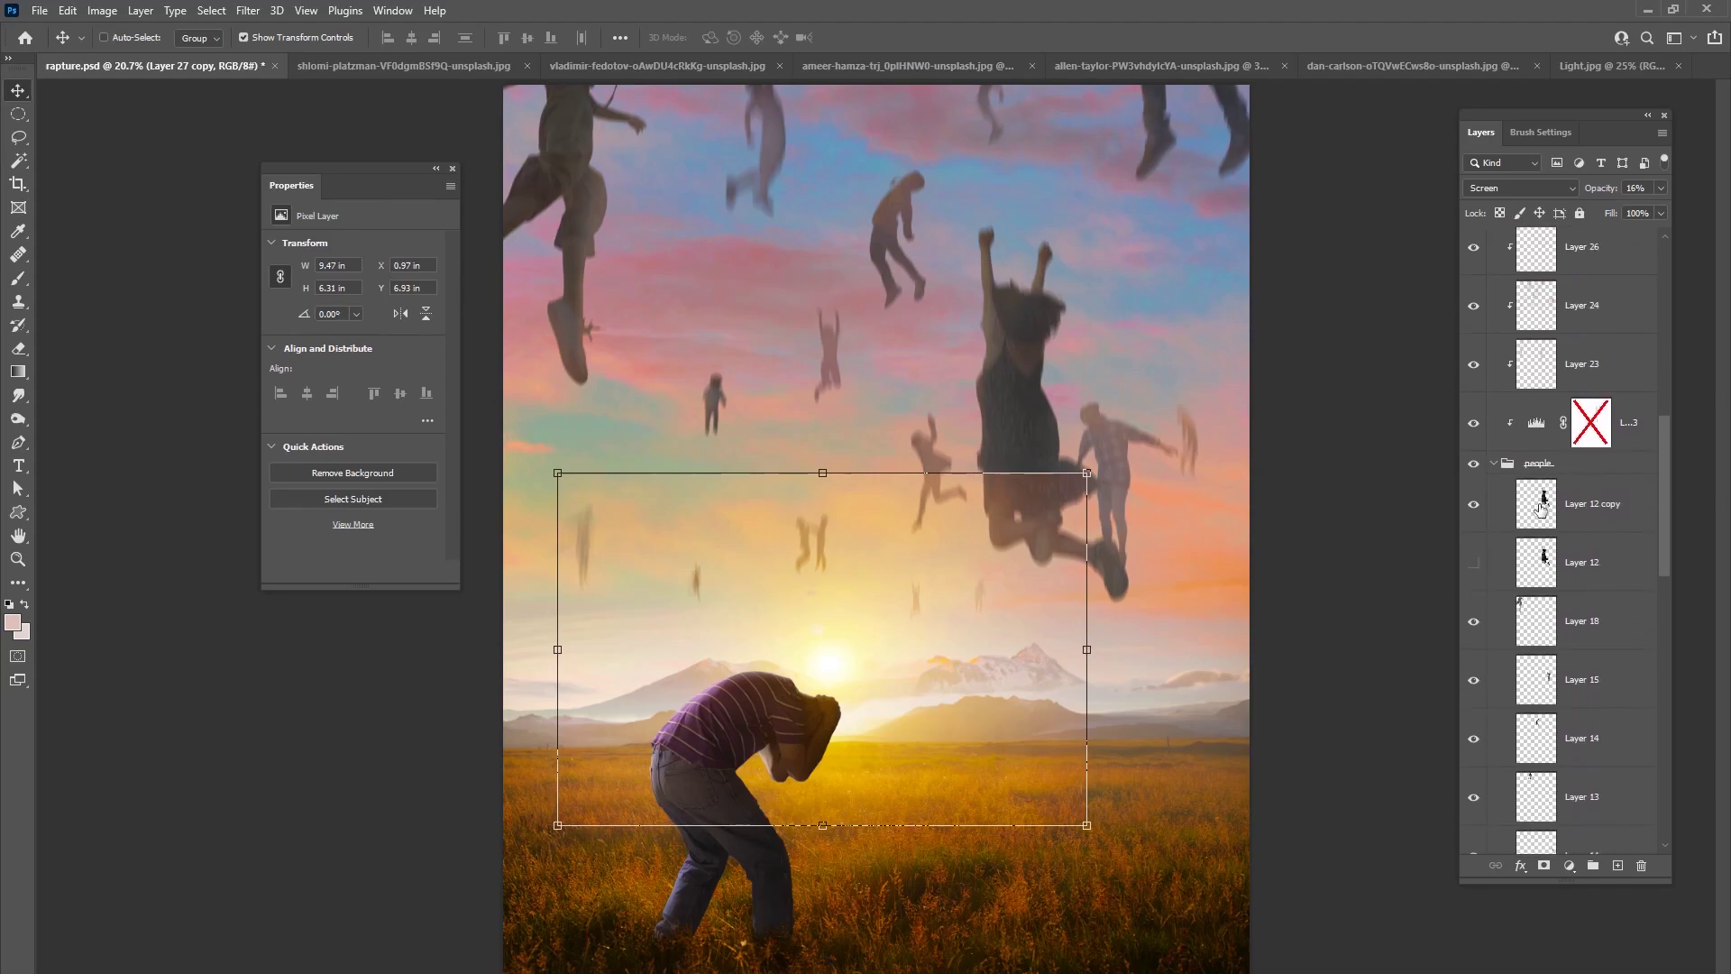
left_click(1503, 465)
left_click(1492, 464)
left_click_drag(1664, 568, 1665, 438)
- Compare the image with and without the light on Layer 27 and add a layer mask to it
left_click(1602, 482)
left_click(1500, 375)
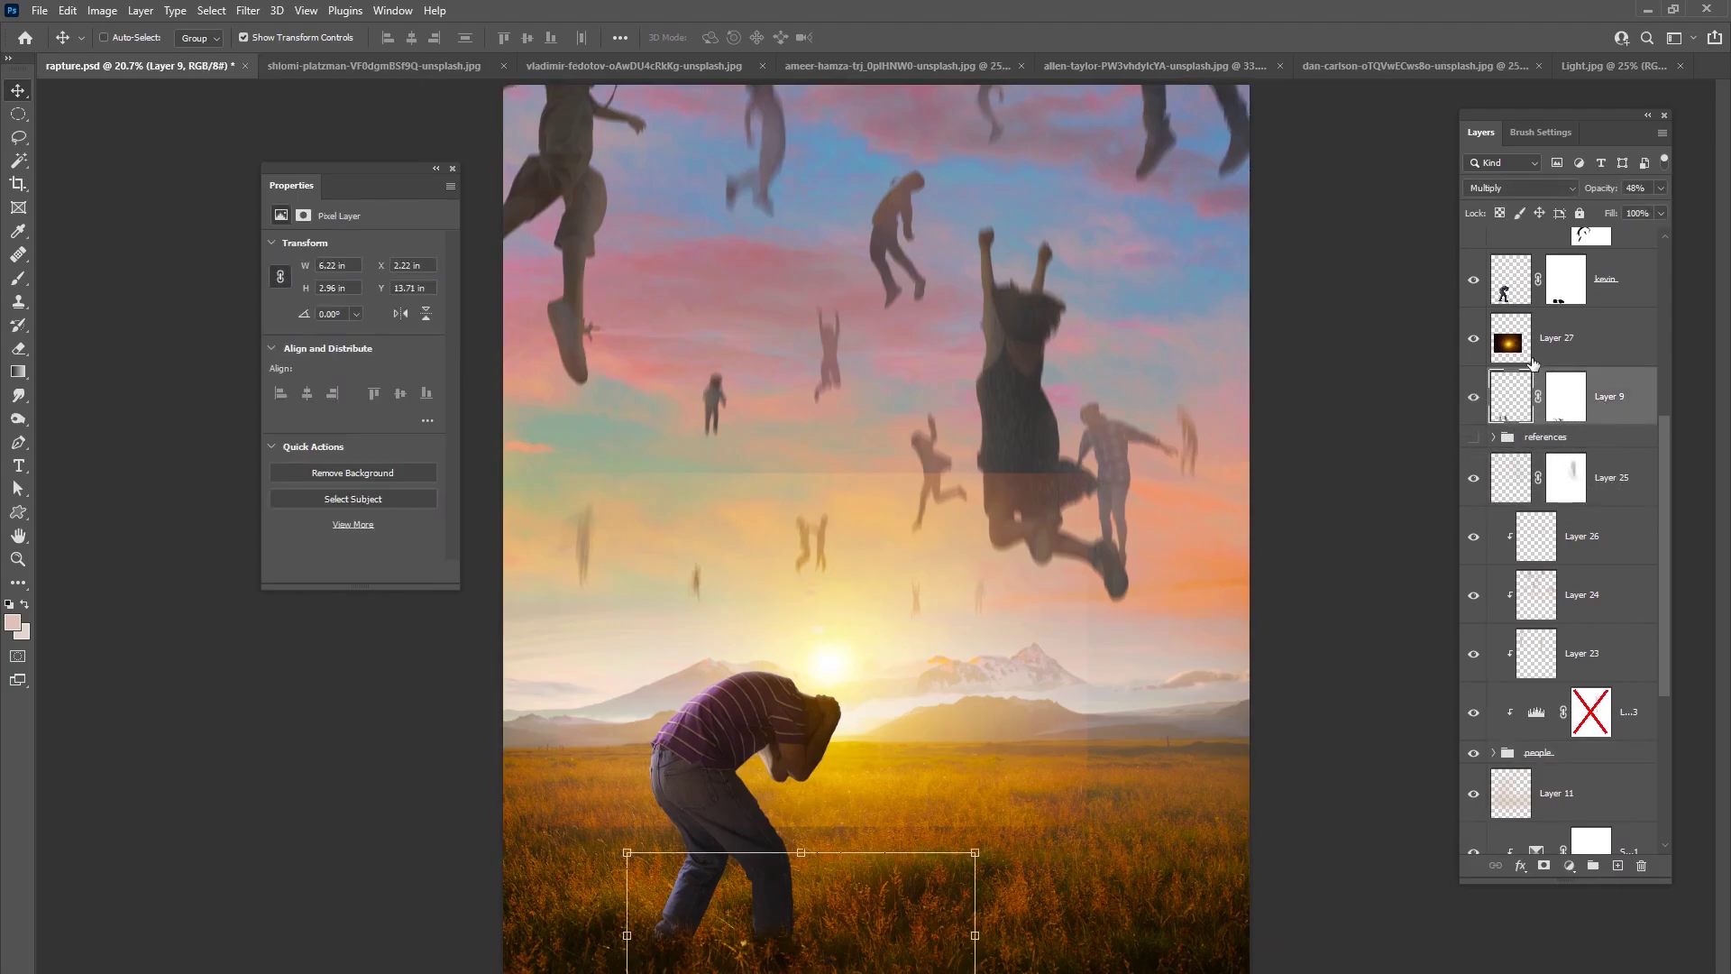
left_click(1524, 348)
left_click(1473, 337)
left_click(1473, 337)
left_click(1543, 866)
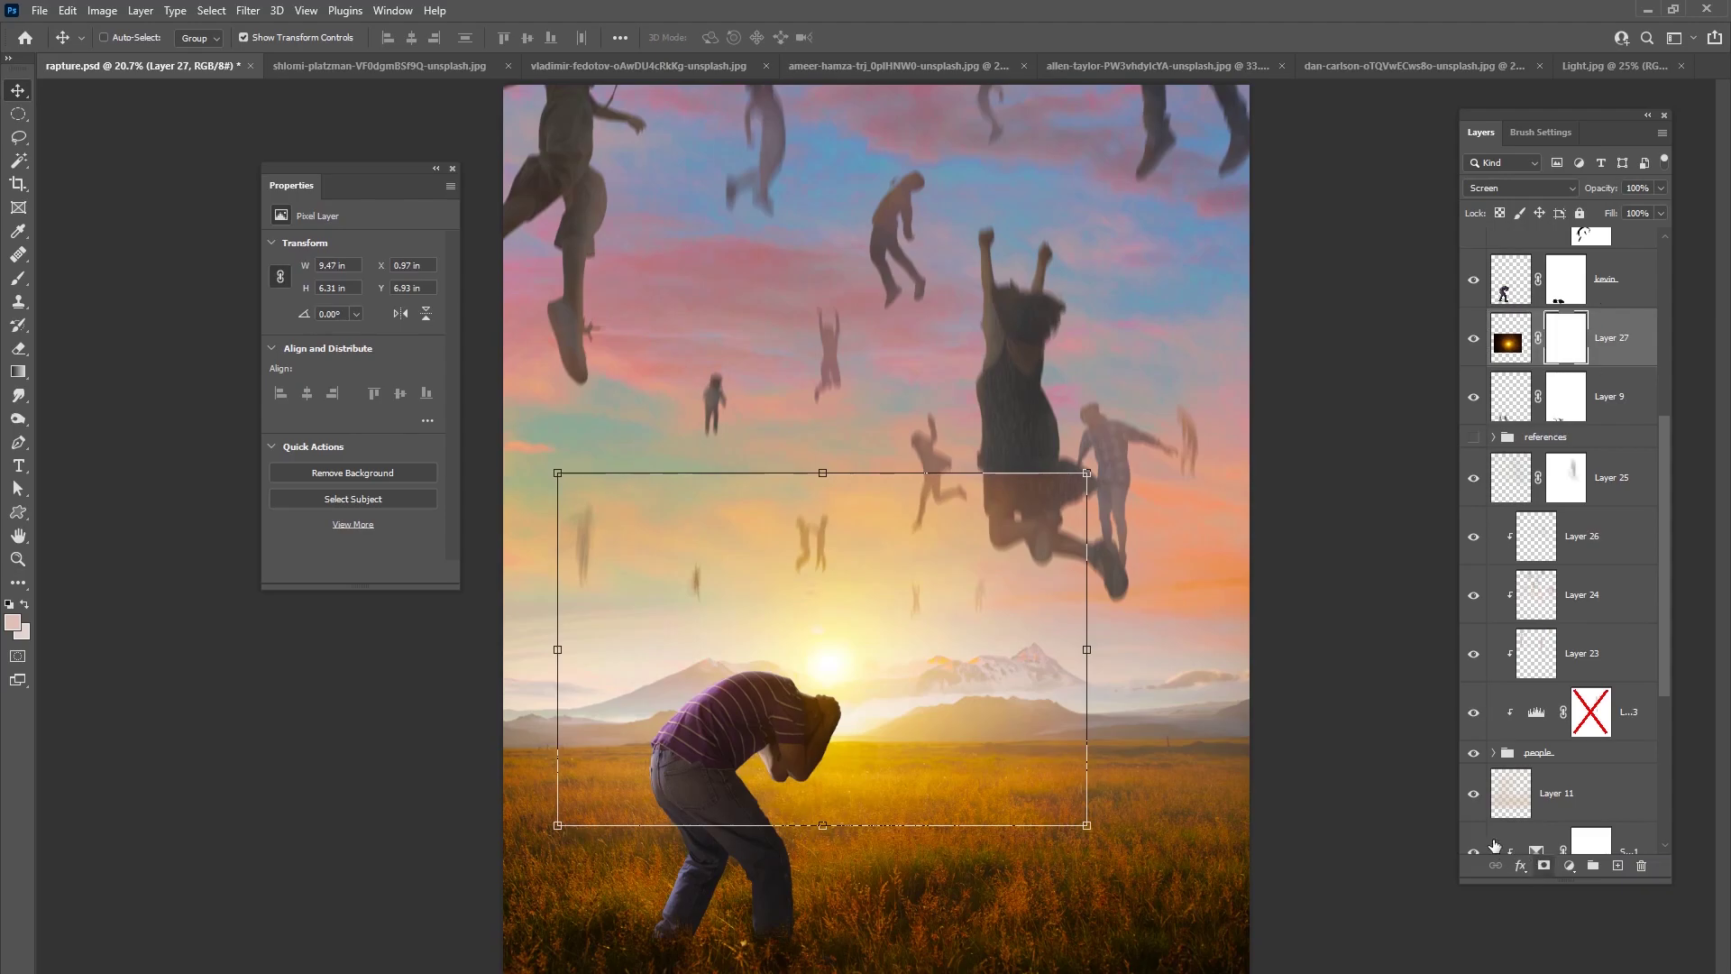
- Paint black around the light's outer edges on the Layer 27 mask with a soft 1102 px brush at 36% flow
left_click(18, 278)
right_click(1089, 541)
left_click_drag(1117, 496, 856, 487)
type("36")
right_click(1003, 443)
left_click_drag(1080, 463, 1083, 465)
key("Return")
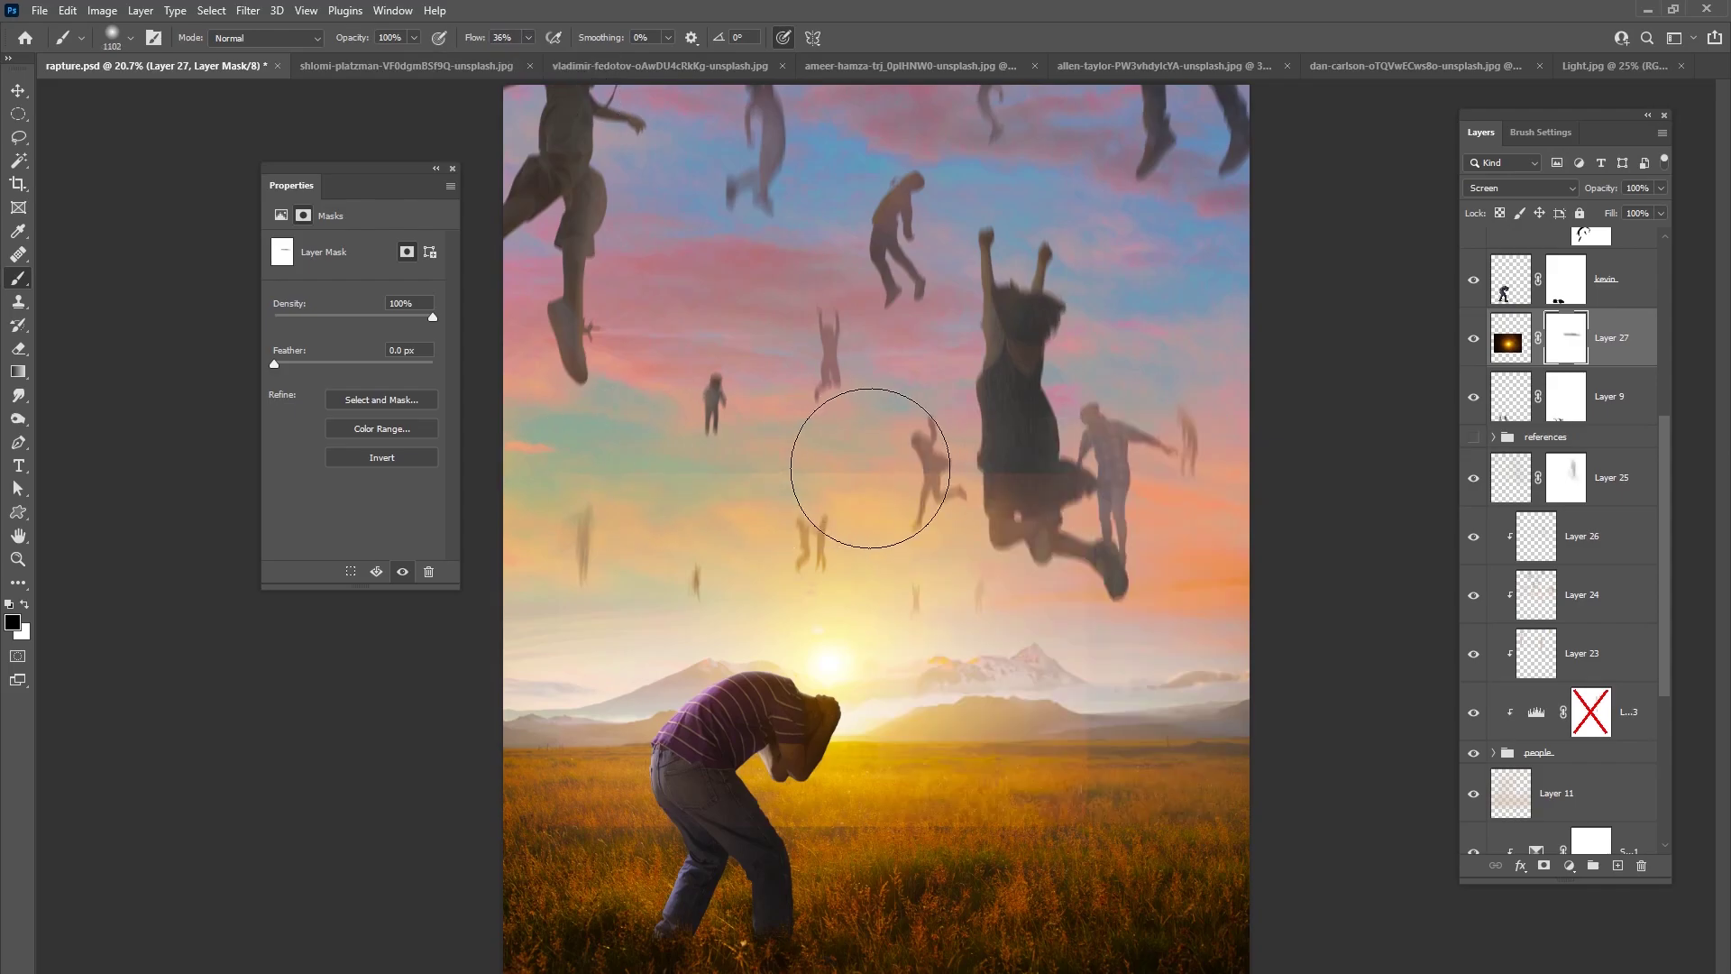
mouse_move(712, 874)
left_mouse_down()
mouse_move(1100, 748)
mouse_move(955, 361)
mouse_move(1217, 505)
left_mouse_up()
- Add a layer mask to the light copy and paint its outer edges away with the same soft black brush
mouse_move(1662, 517)
left_mouse_down()
mouse_move(1663, 604)
mouse_move(1652, 336)
left_mouse_up()
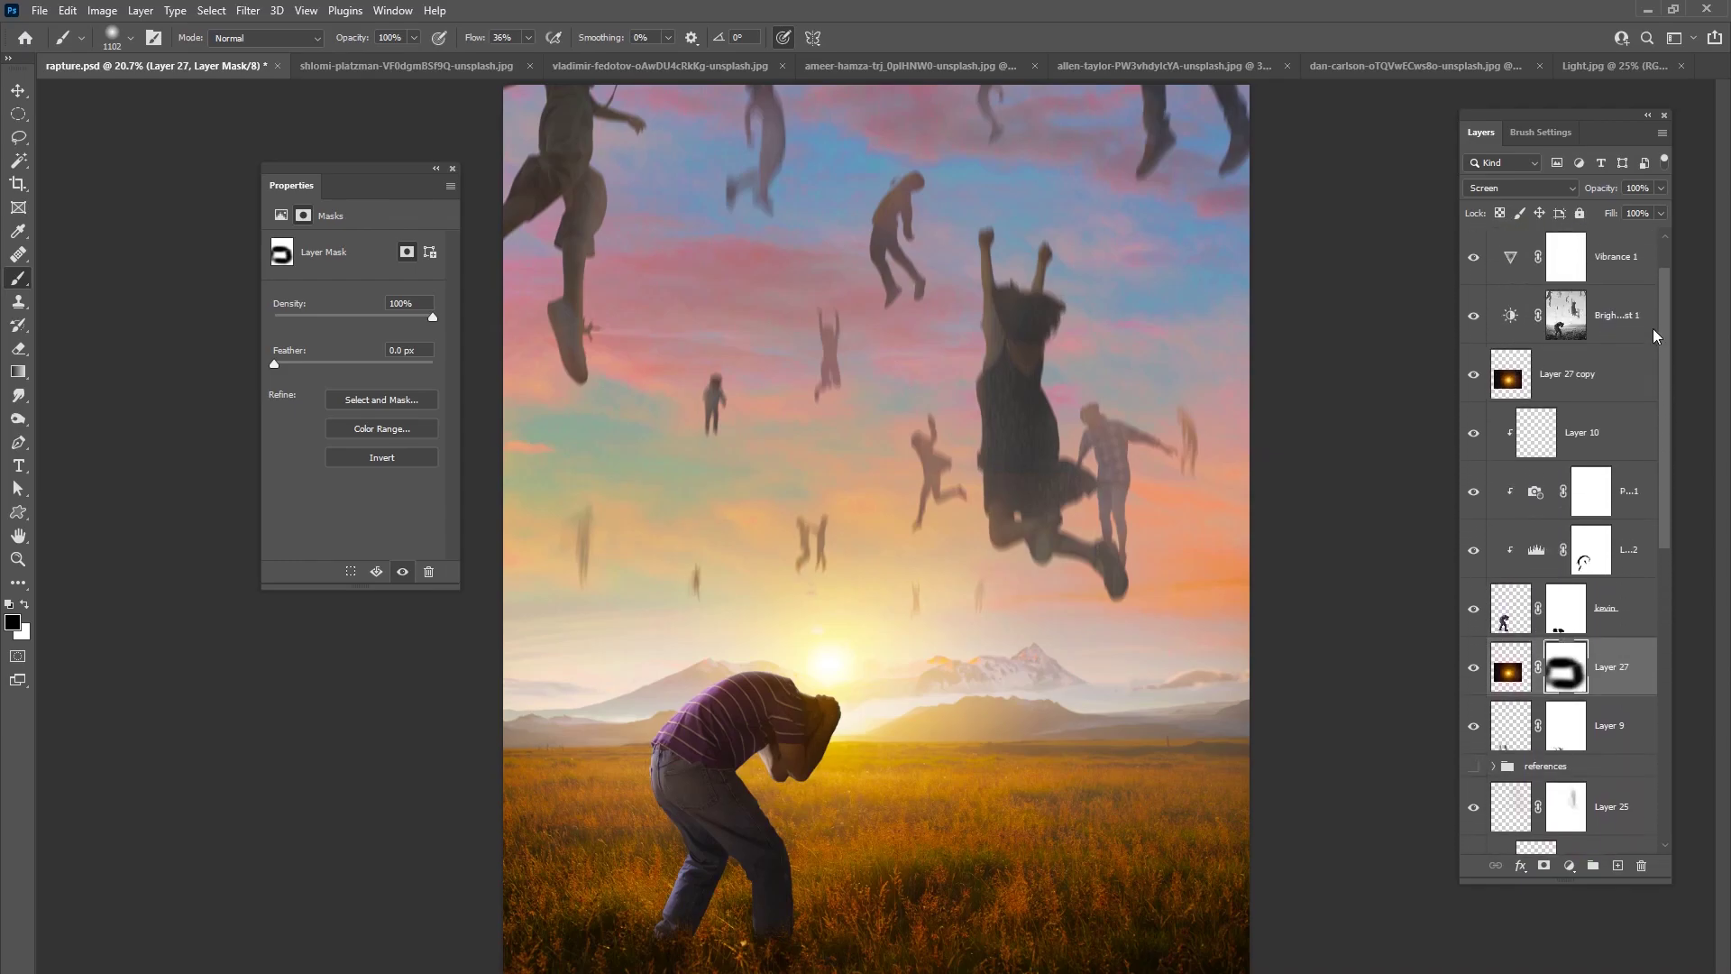
left_click(1507, 386)
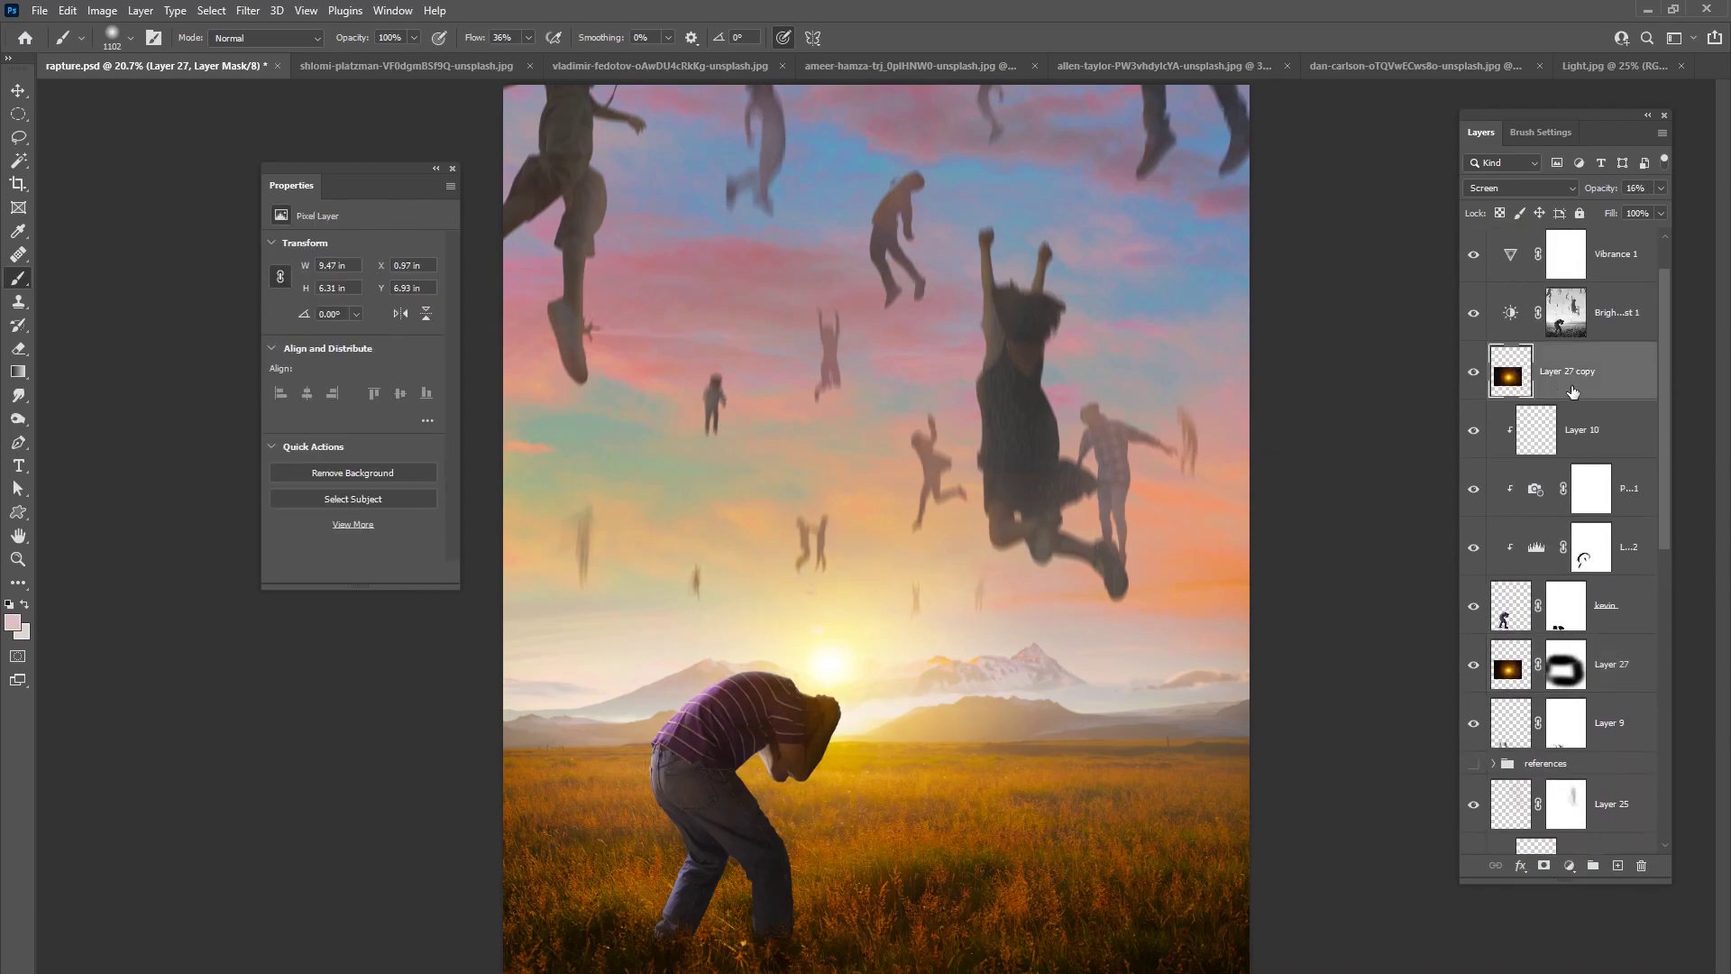
left_click(1545, 866)
mouse_move(717, 903)
left_mouse_down()
mouse_move(829, 439)
mouse_move(907, 386)
left_mouse_up()
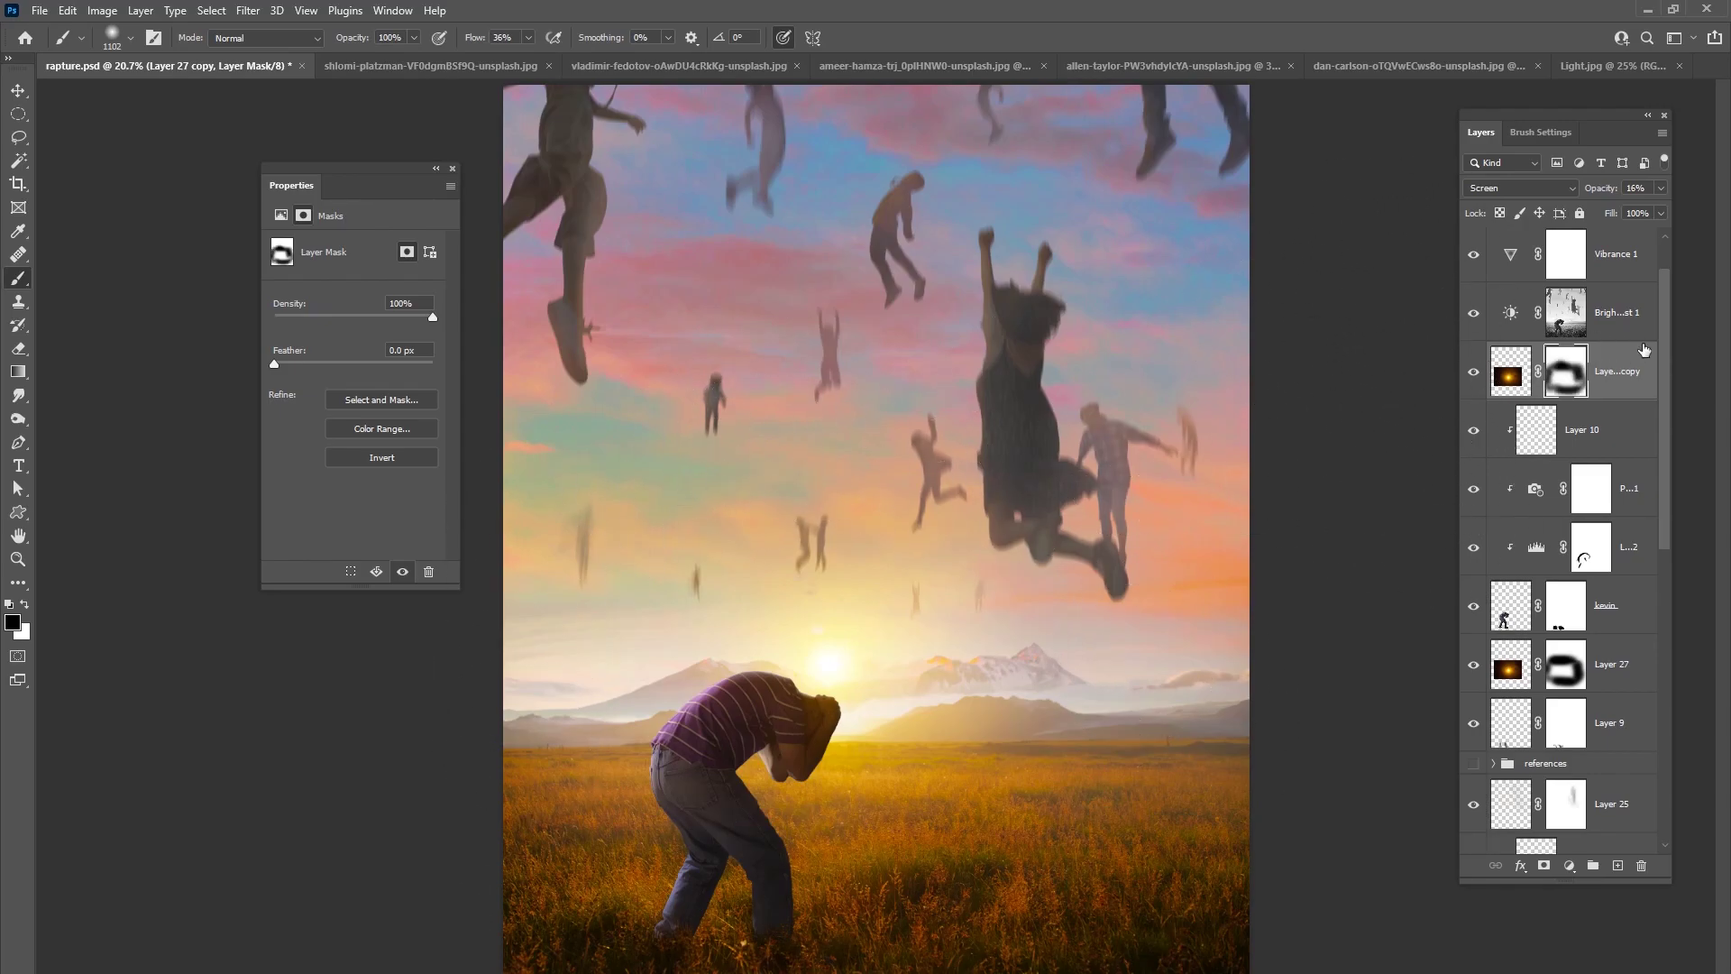
- Try a Levels adjustment layer above Layer 25 with the midtones at 0.56 and the output white level at 242
left_click(1605, 722)
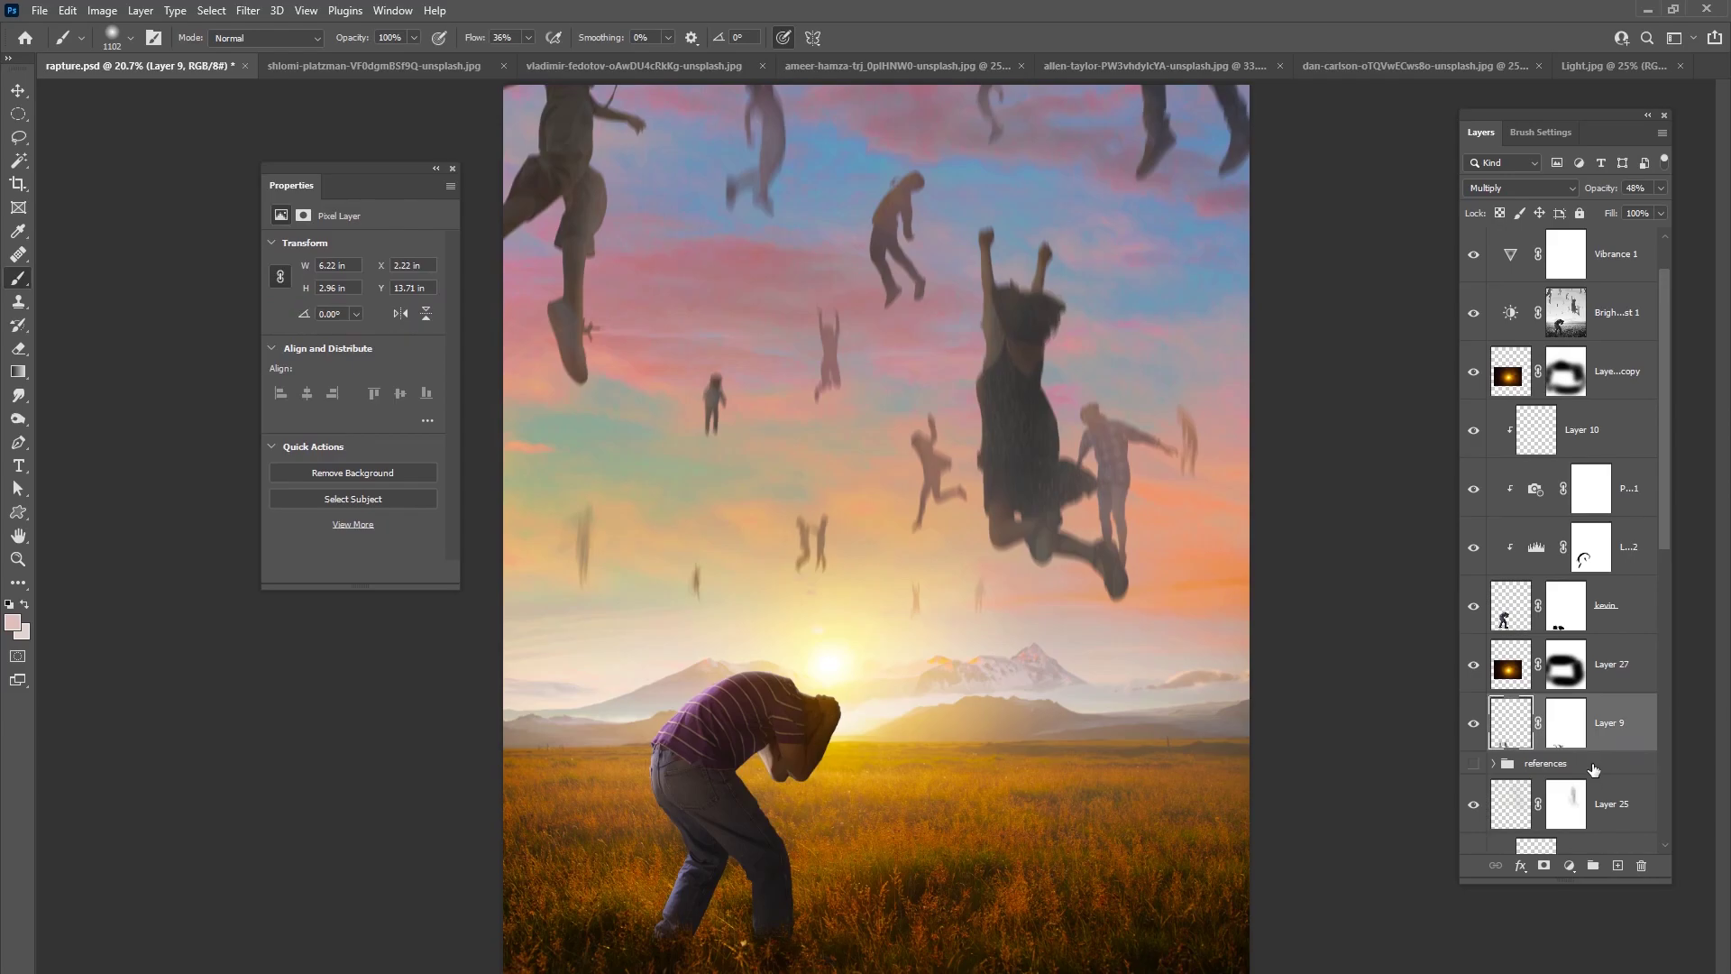
left_click(1594, 798)
left_click(1569, 866)
left_click(1596, 620)
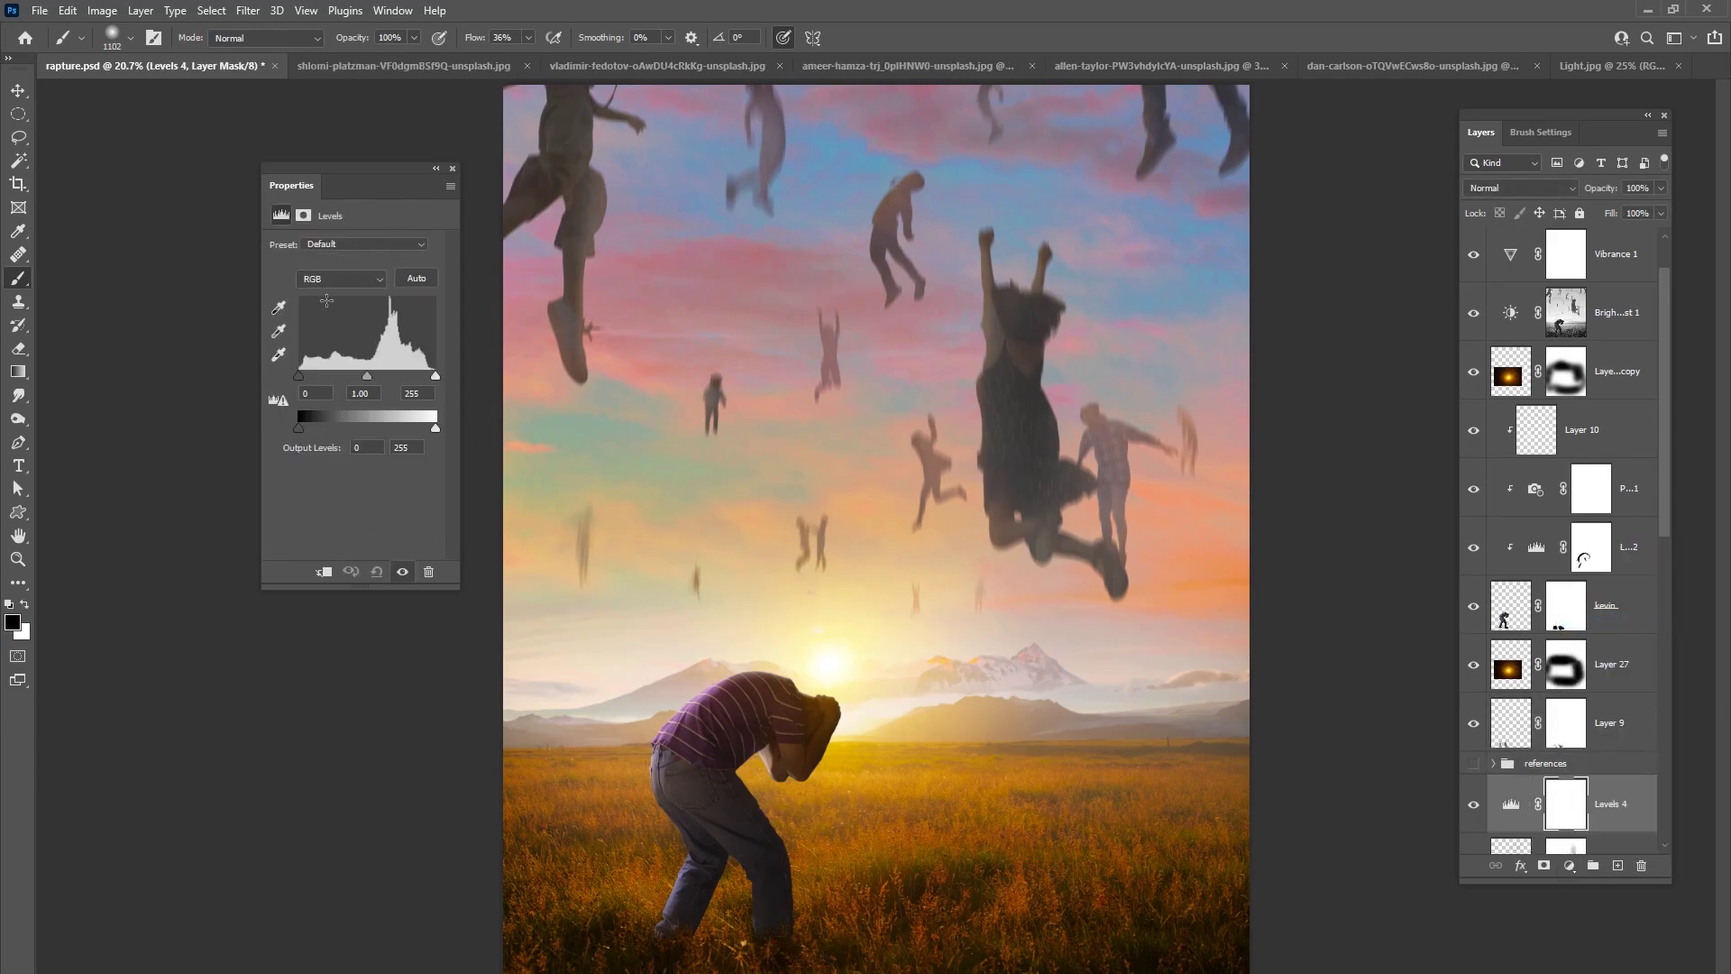
left_click_drag(370, 373, 392, 376)
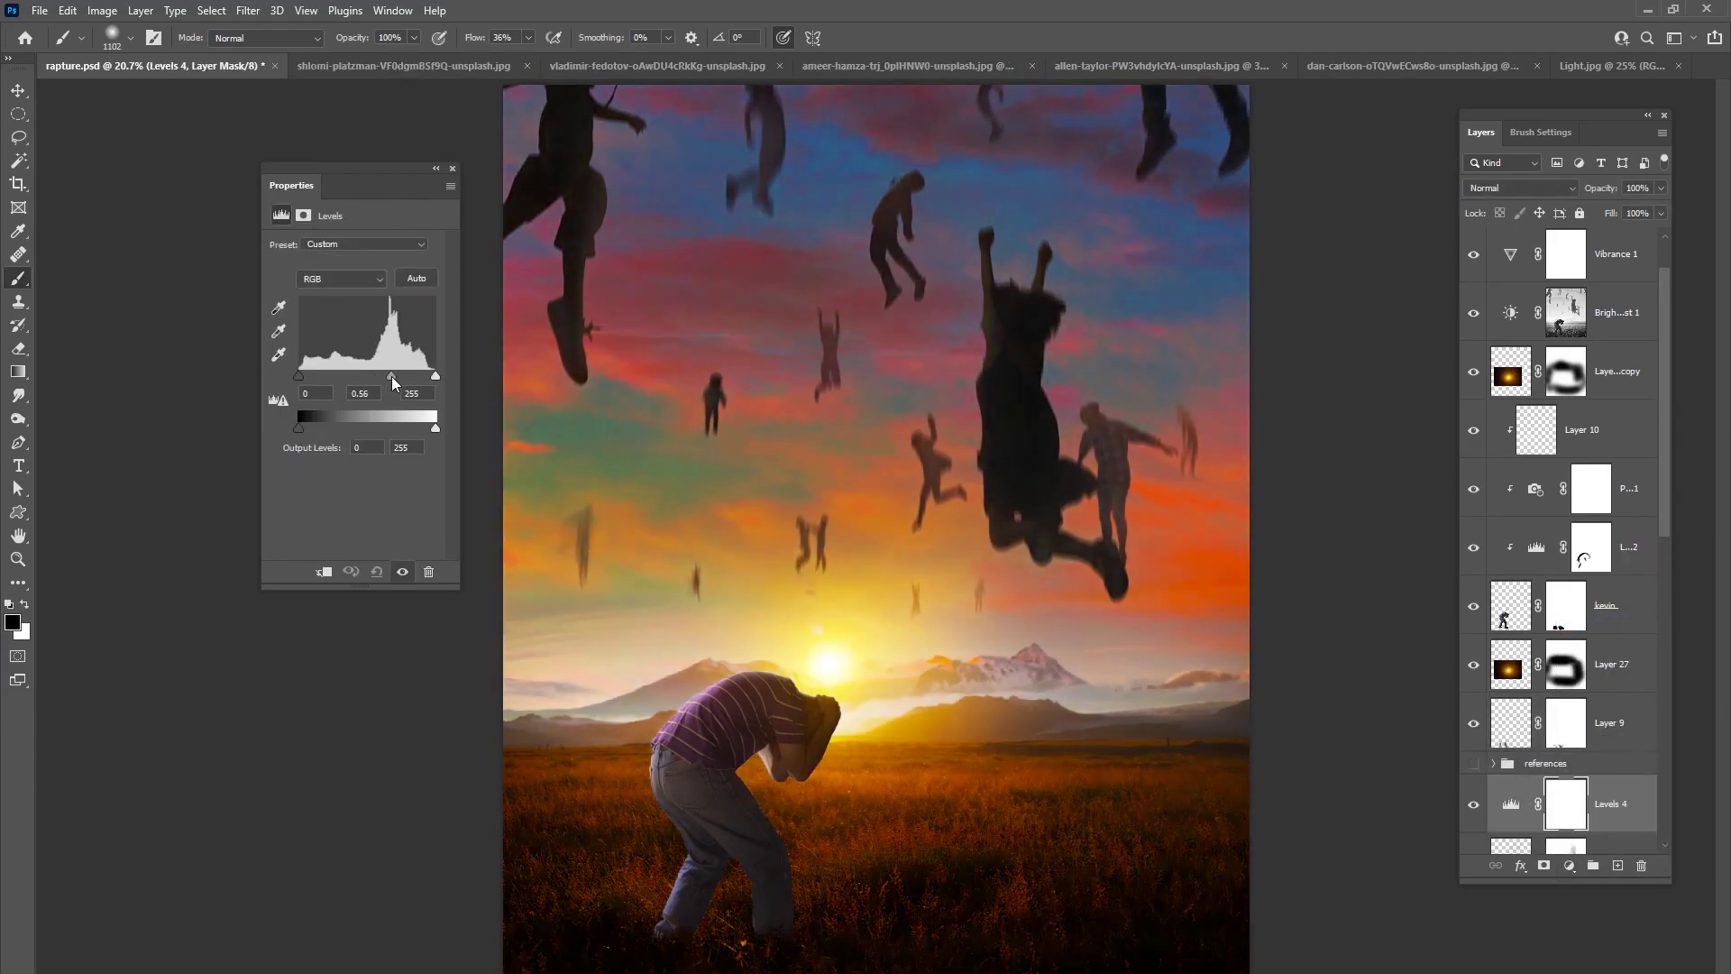
left_click_drag(437, 429, 429, 429)
- Paint black on the Levels mask over the sky beside the man with a soft 495 px brush at 4% flow
left_click(528, 38)
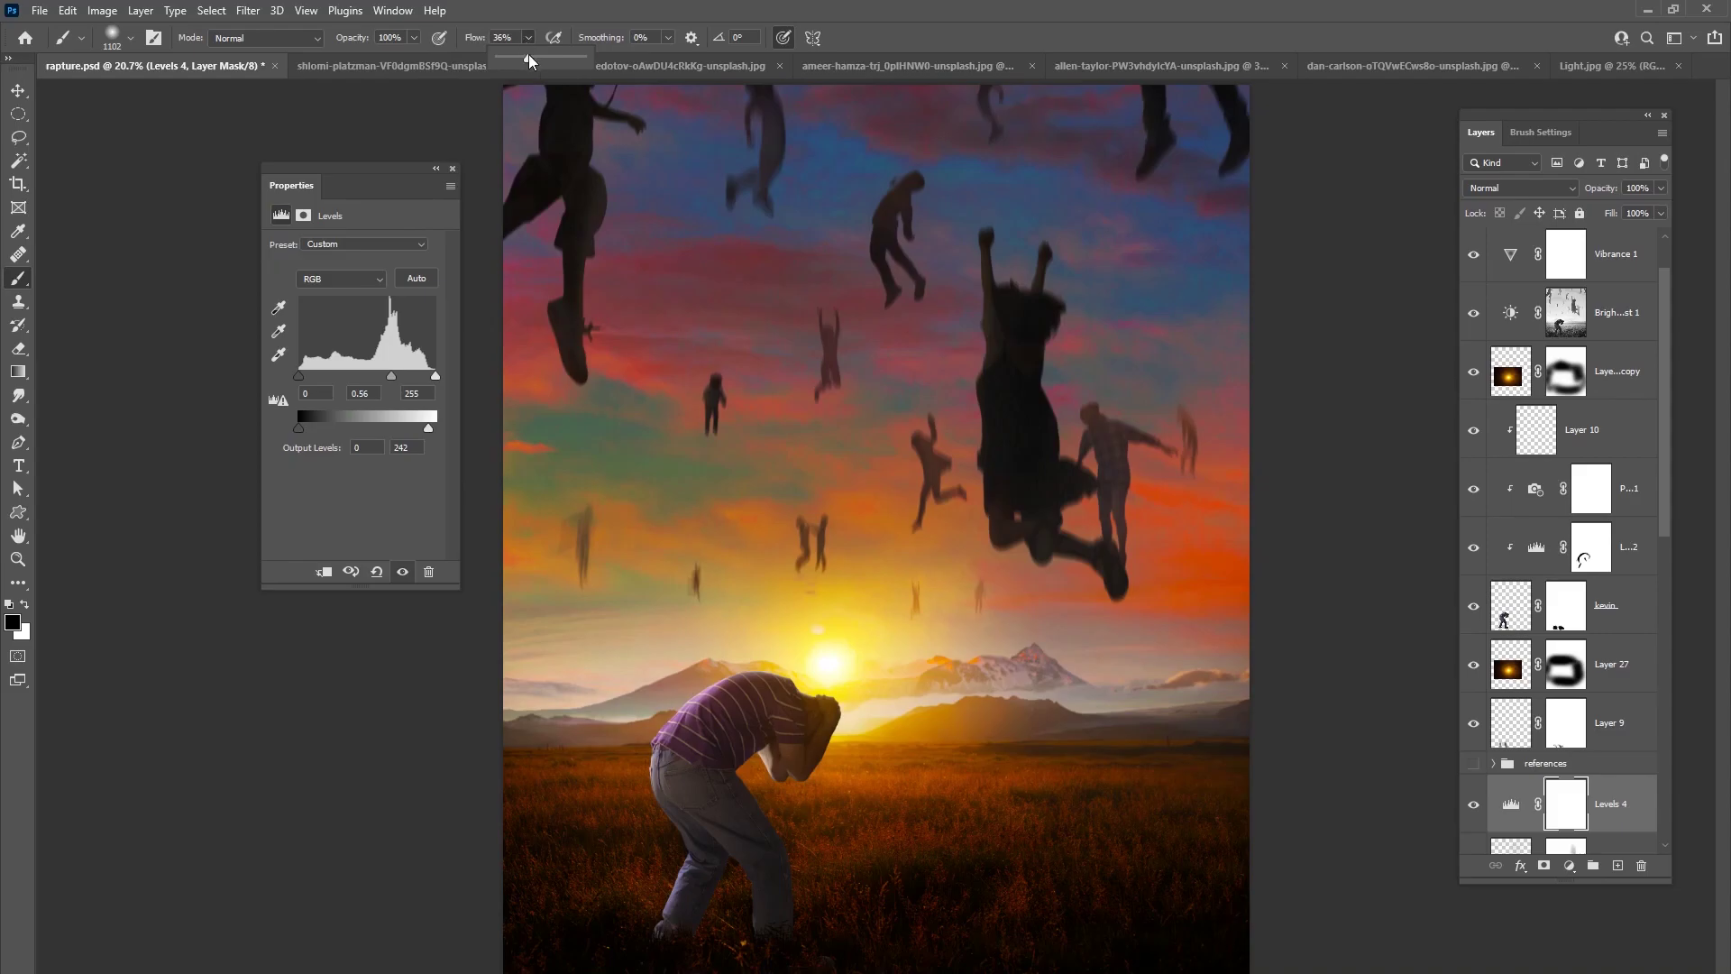
left_click_drag(500, 56, 503, 57)
right_click(753, 573)
left_click_drag(940, 612, 938, 612)
left_click_drag(593, 543, 589, 601)
right_click(700, 428)
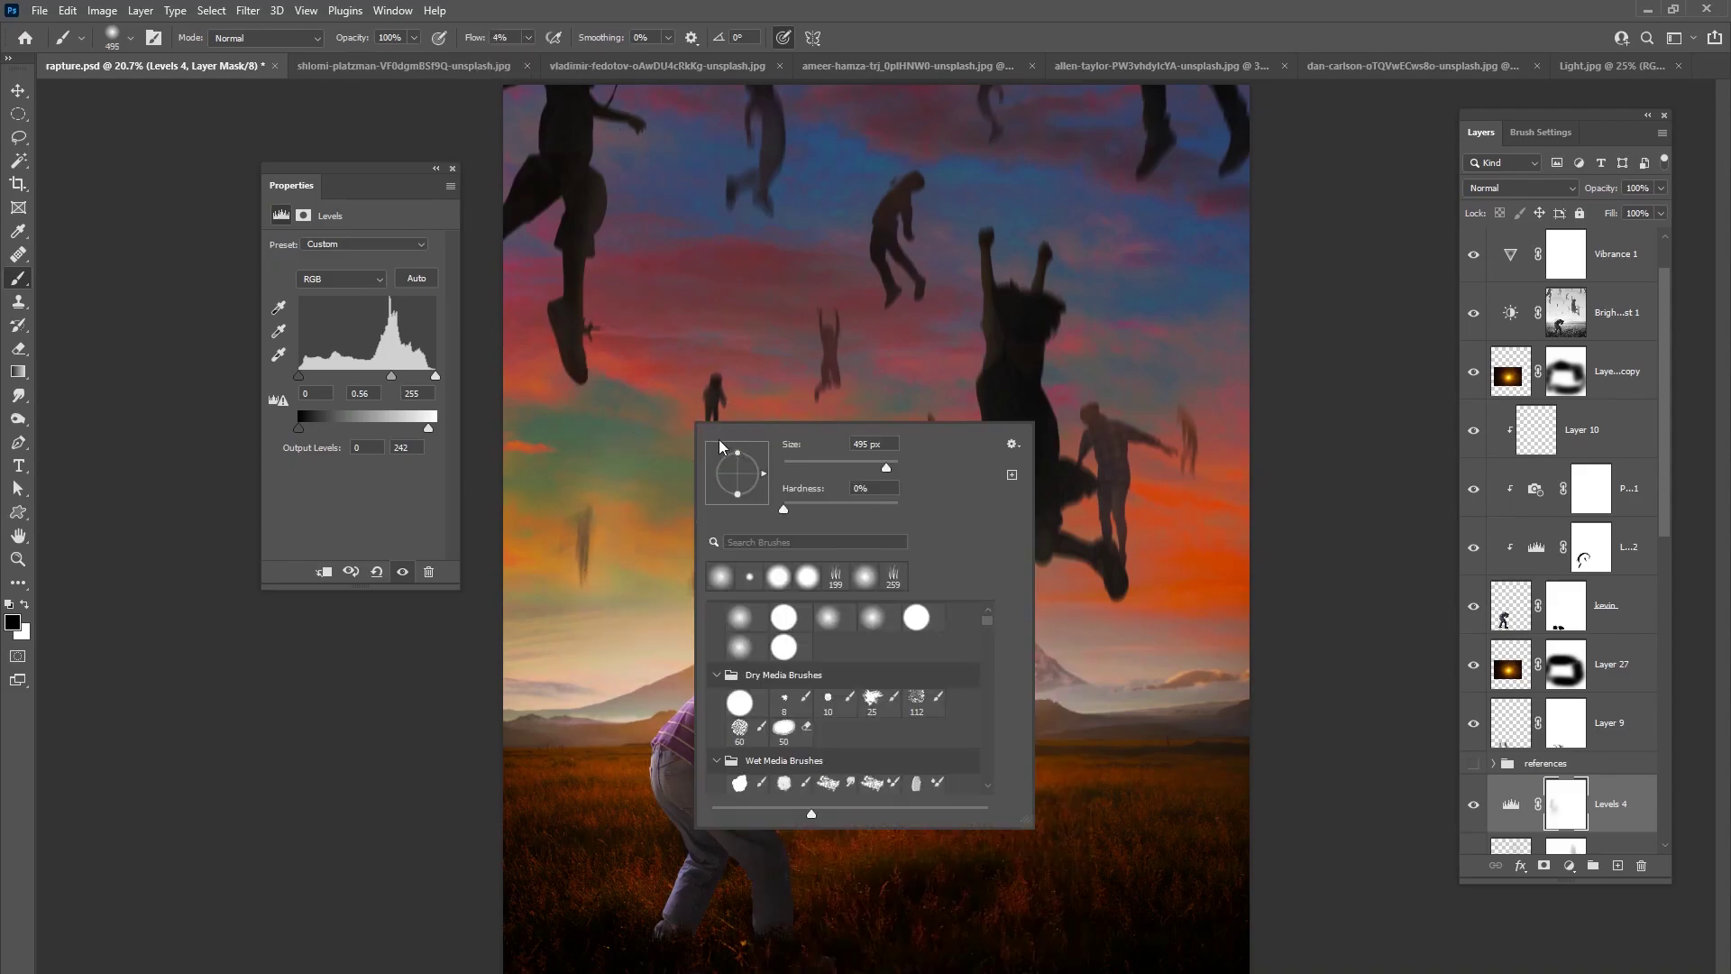
left_click(672, 474)
- Paint the darkening away from the central sky on the Levels mask with a soft 1811 px brush at 12% flow
right_click(747, 450)
left_click_drag(932, 489, 938, 489)
left_click(811, 388)
mouse_move(635, 464)
left_mouse_down()
mouse_move(577, 829)
mouse_move(516, 86)
mouse_move(536, 62)
left_mouse_up()
left_click(528, 38)
mouse_move(463, 715)
left_mouse_down()
mouse_move(867, 692)
mouse_move(989, 780)
mouse_move(830, 798)
mouse_move(1033, 674)
mouse_move(814, 781)
mouse_move(969, 571)
mouse_move(1092, 606)
mouse_move(758, 543)
mouse_move(586, 475)
mouse_move(986, 401)
mouse_move(1016, 353)
mouse_move(811, 288)
mouse_move(982, 475)
mouse_move(1028, 433)
left_mouse_up()
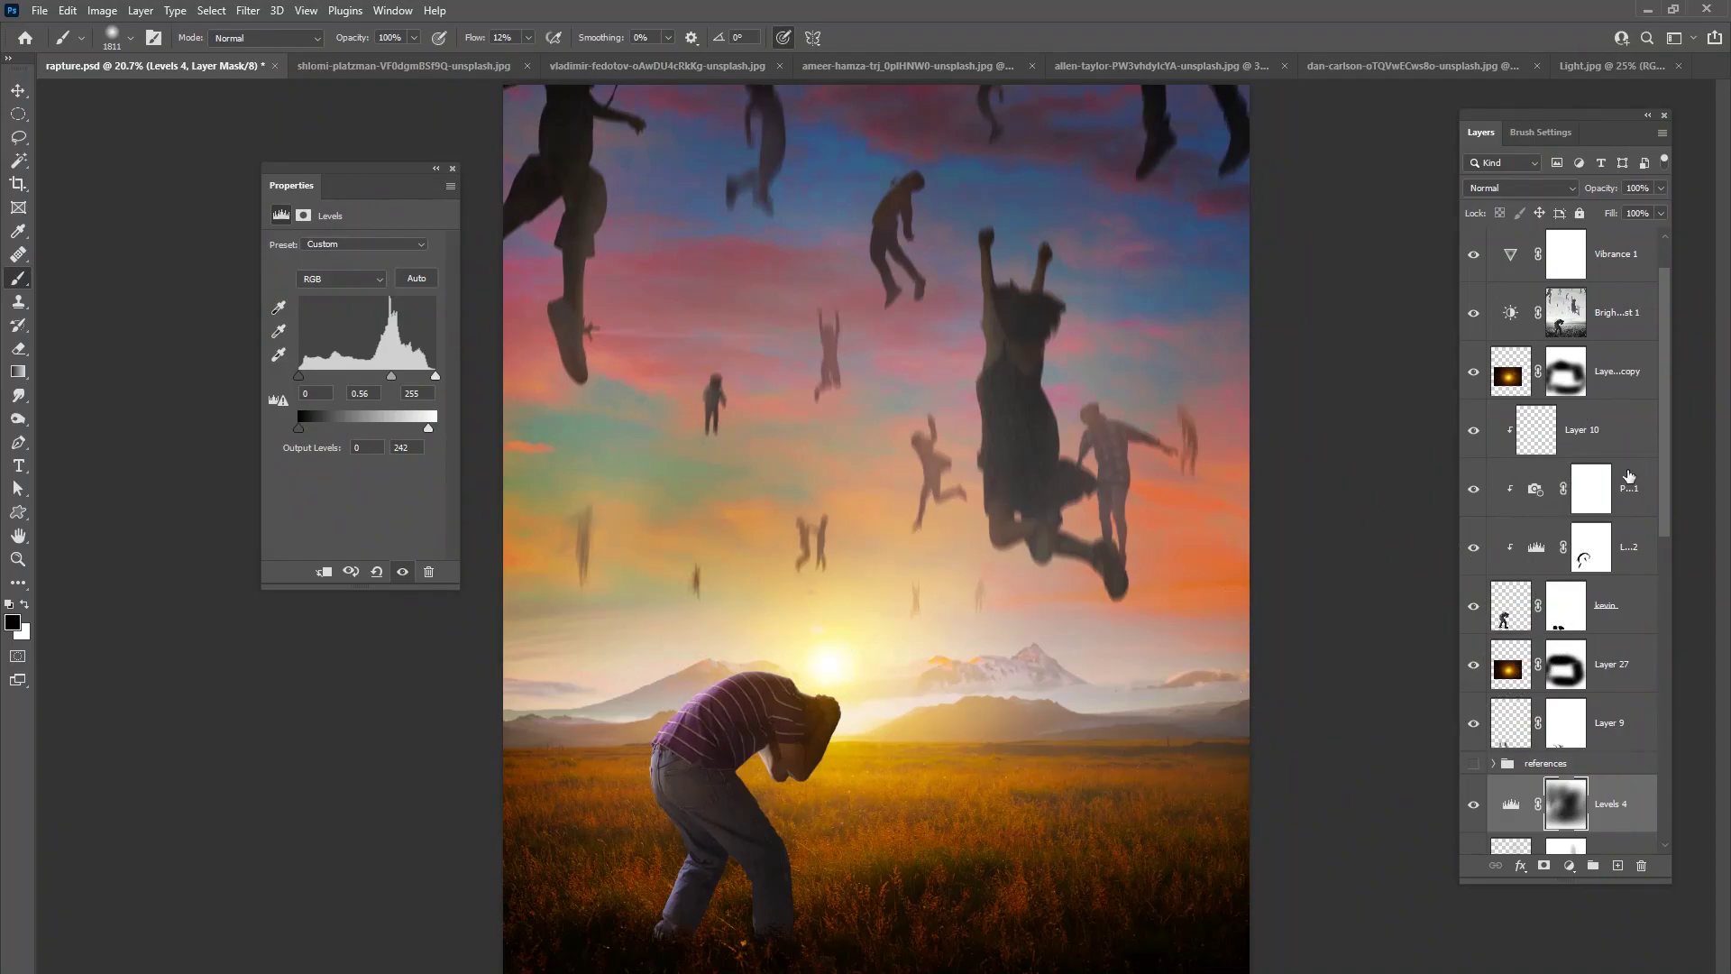
- Hide the new Levels adjustment to compare the image, then delete that adjustment layer
left_click(1473, 803)
left_click(1616, 765)
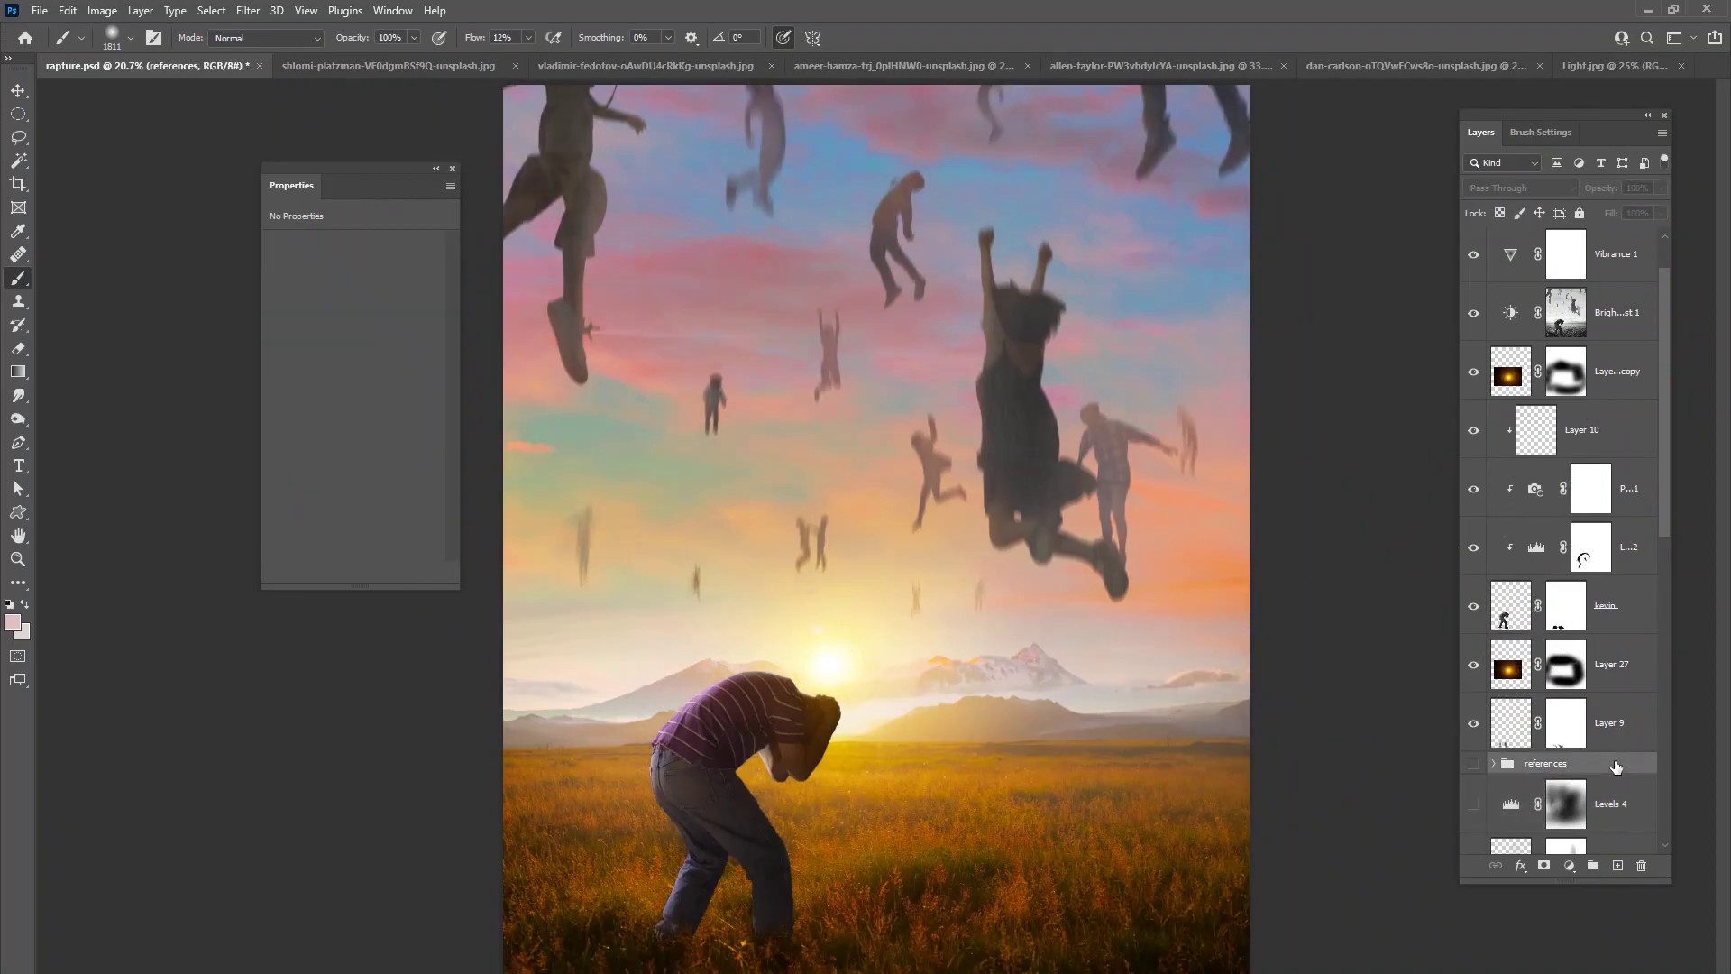
left_click(1605, 801)
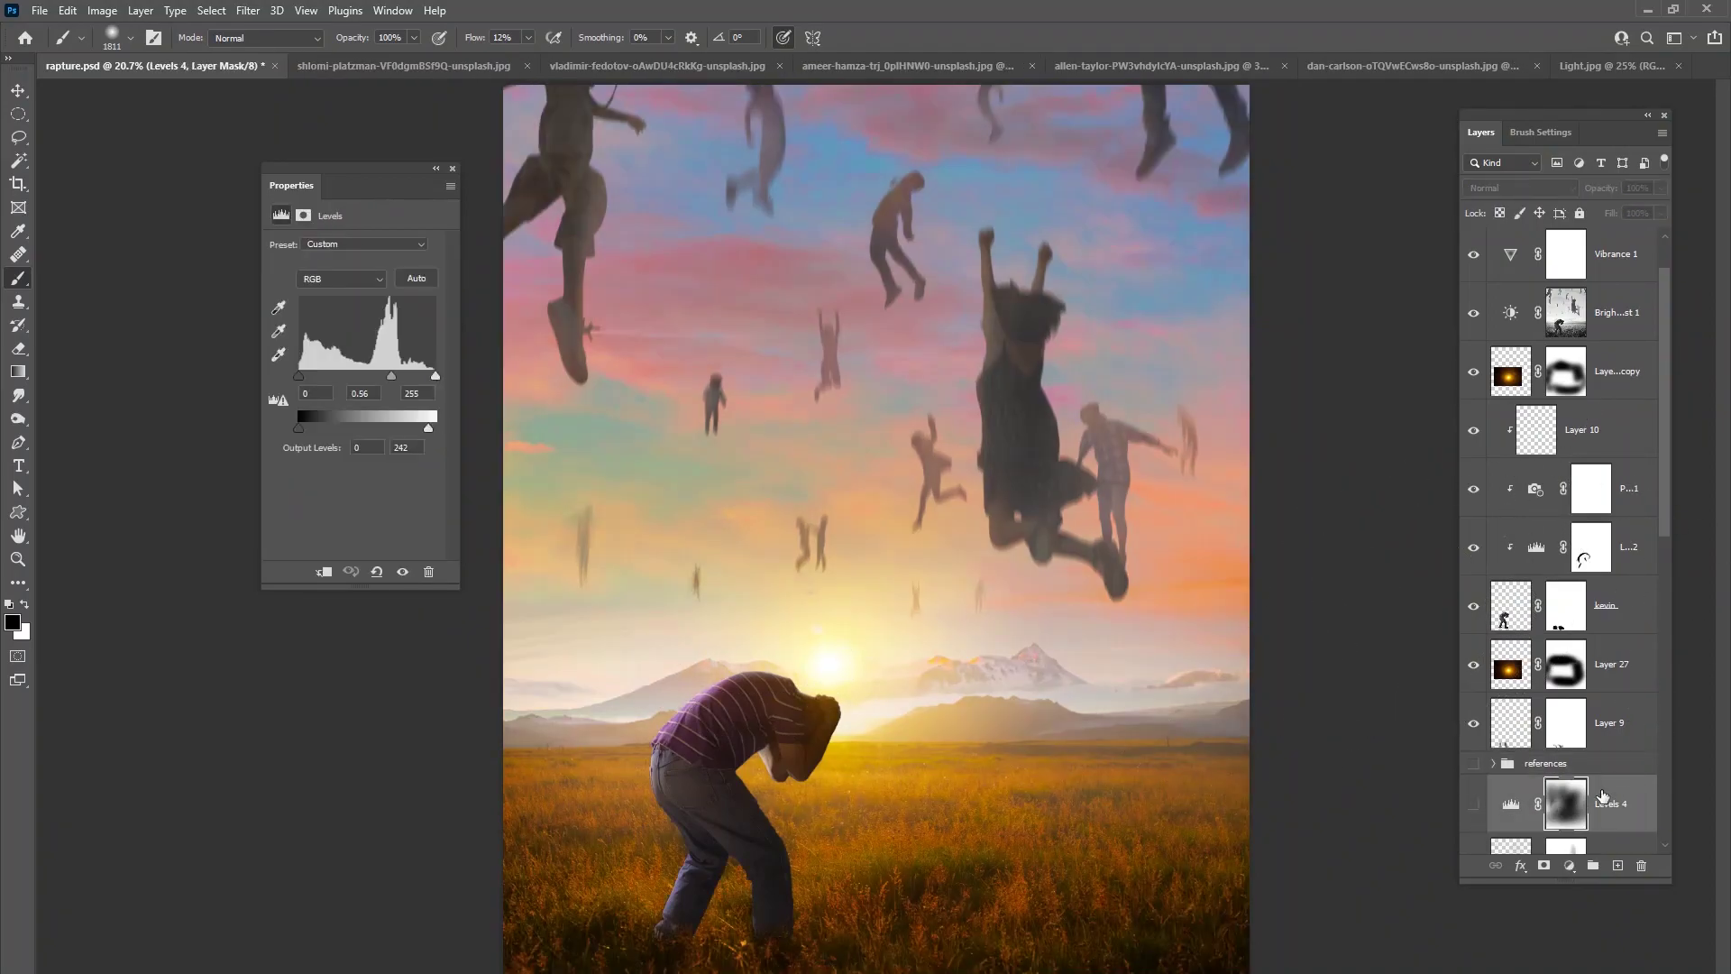
key("Delete")
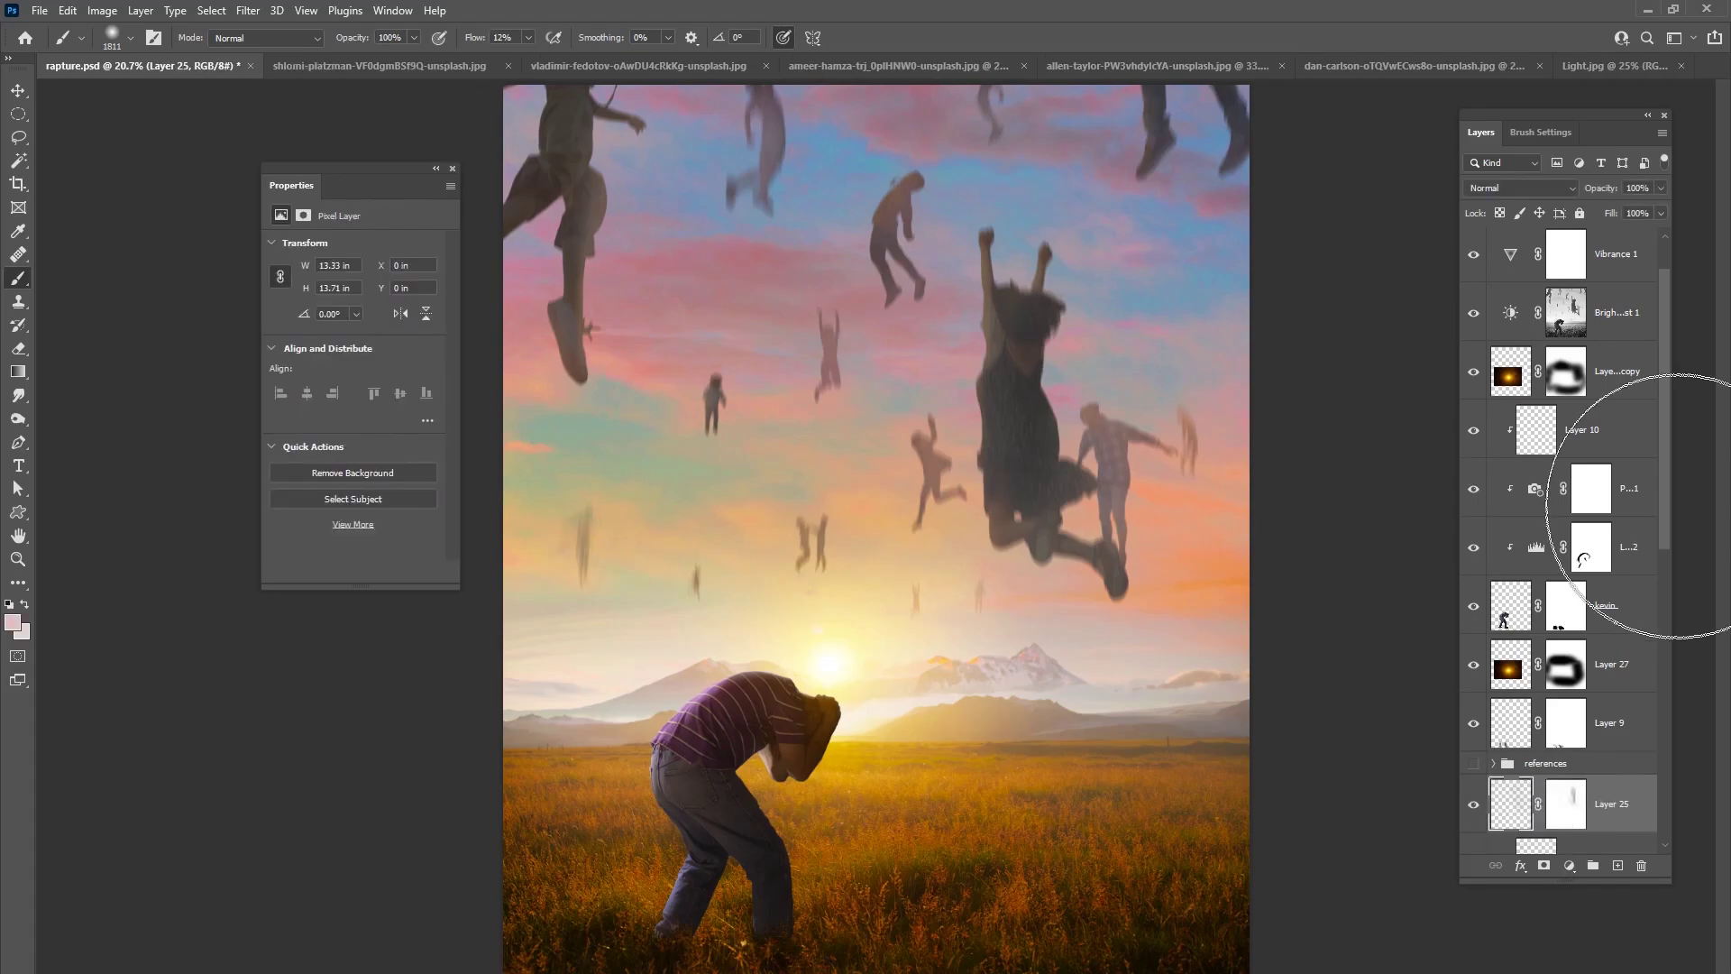
- Apply Shadows/Highlights to the bent-over man's layer with Shadows Amount 27%, Shadows Radius 34 px and Midtone +21
scroll(1662, 487, "down", 2)
left_click(1501, 568)
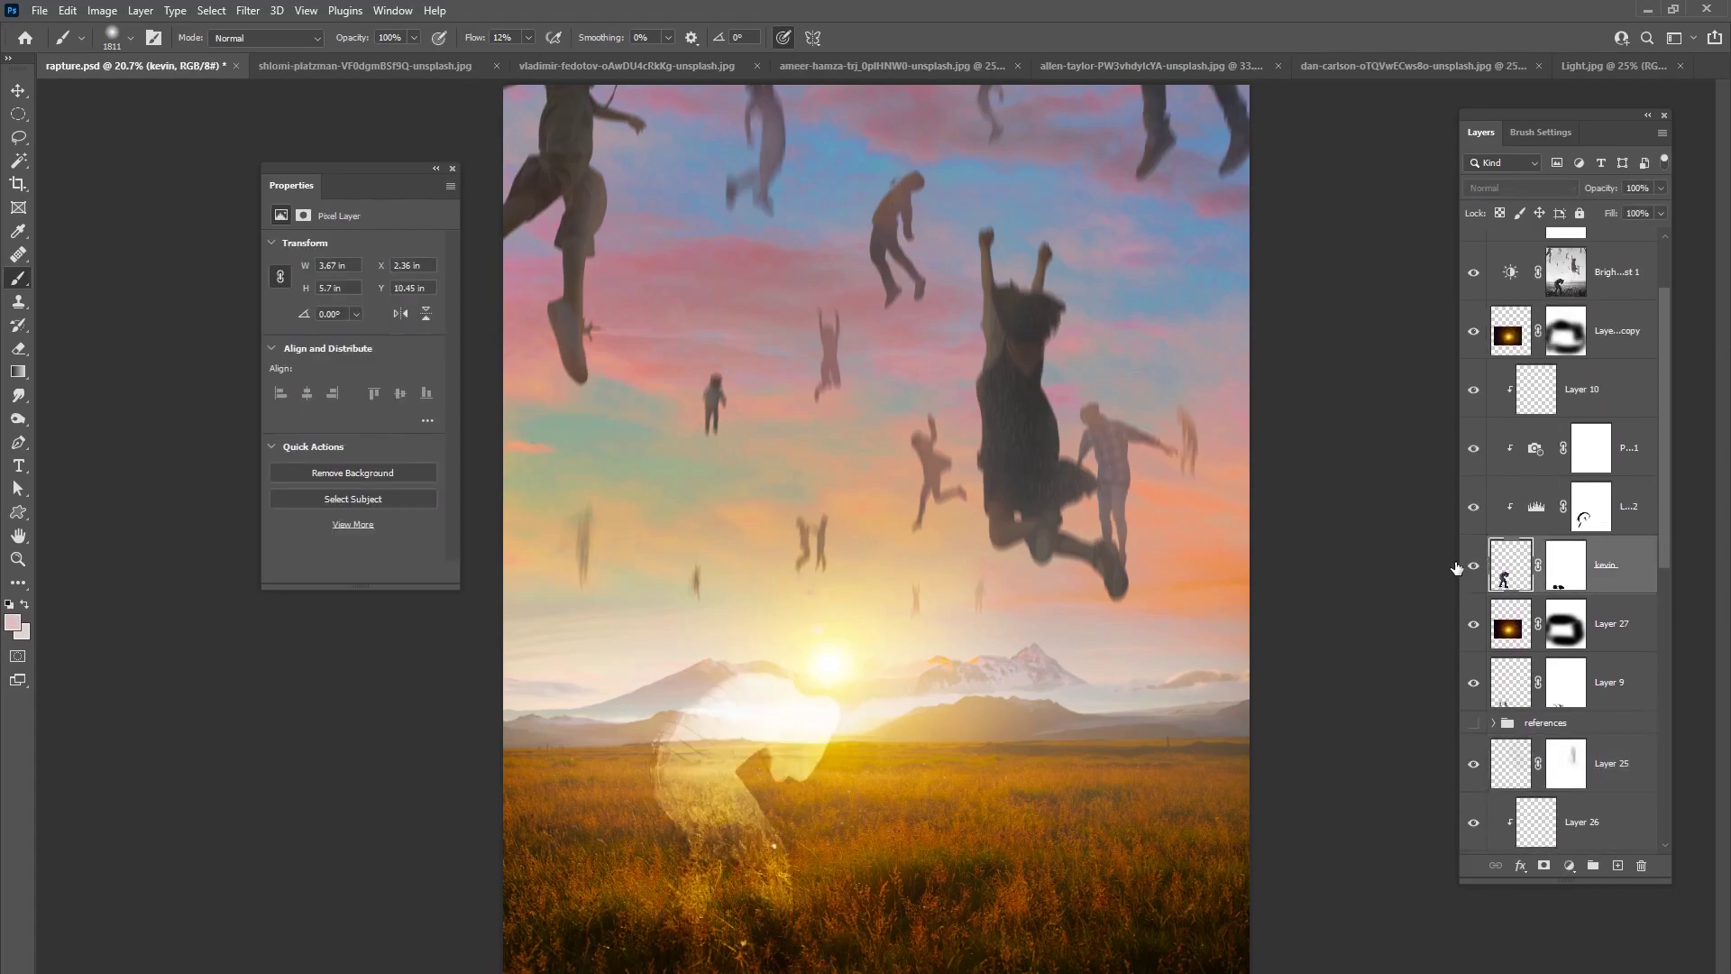
left_click(101, 10)
mouse_move(135, 51)
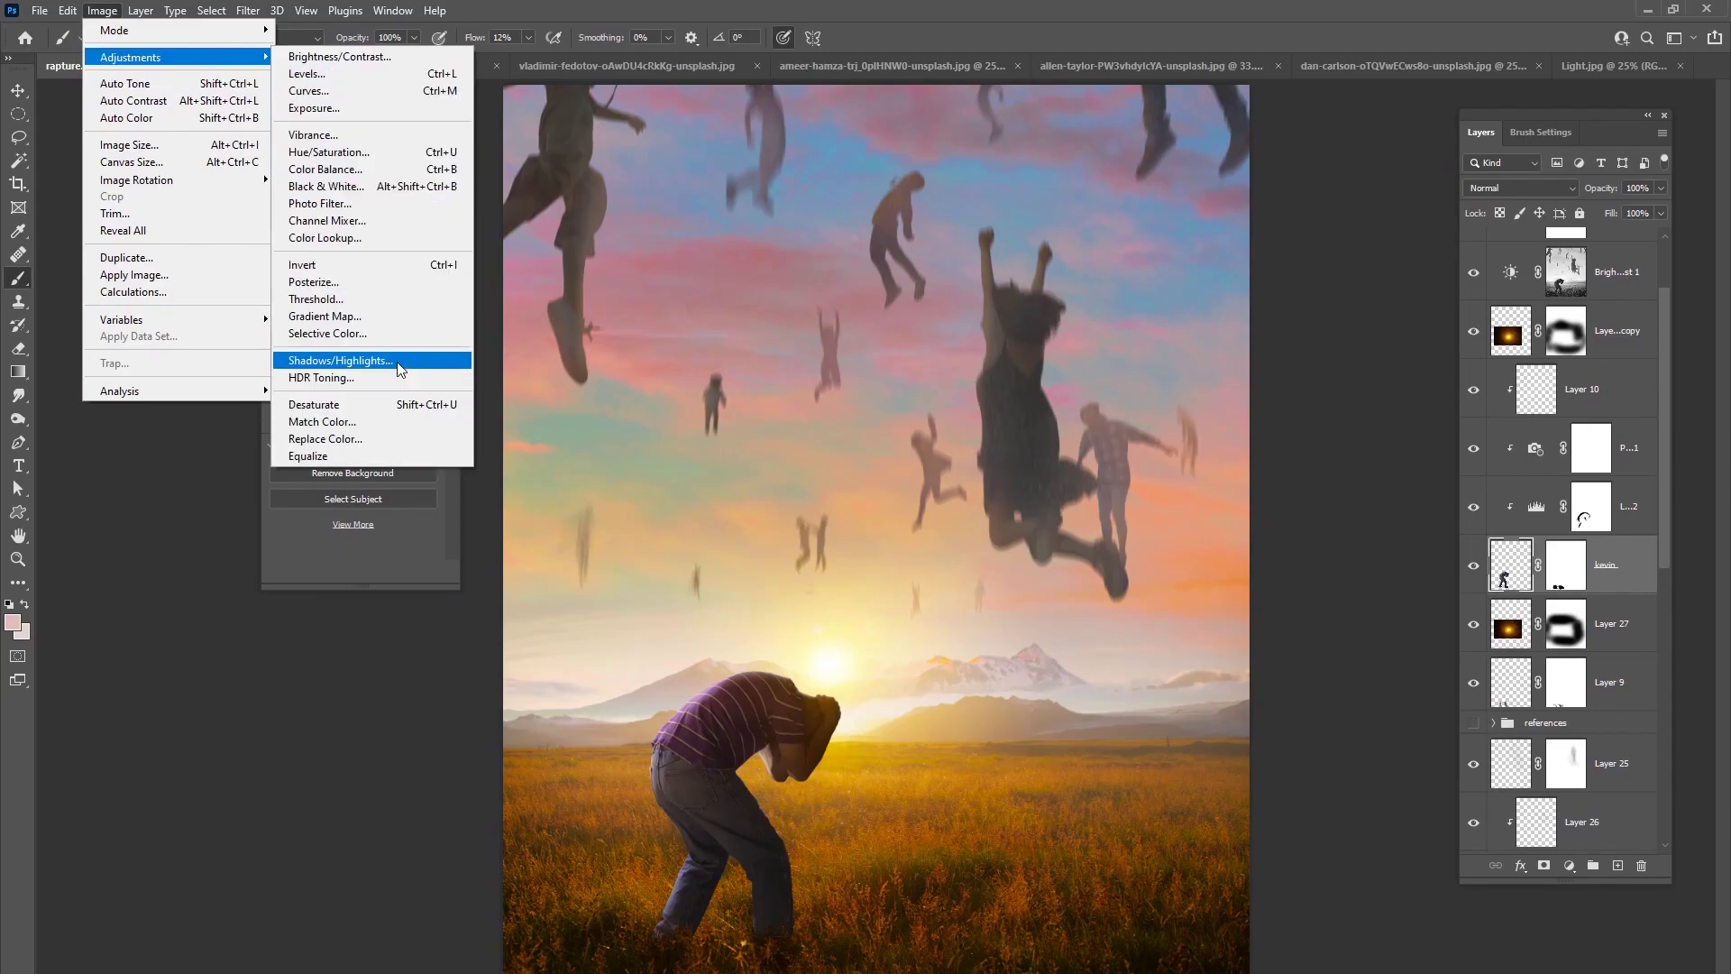
left_click(387, 357)
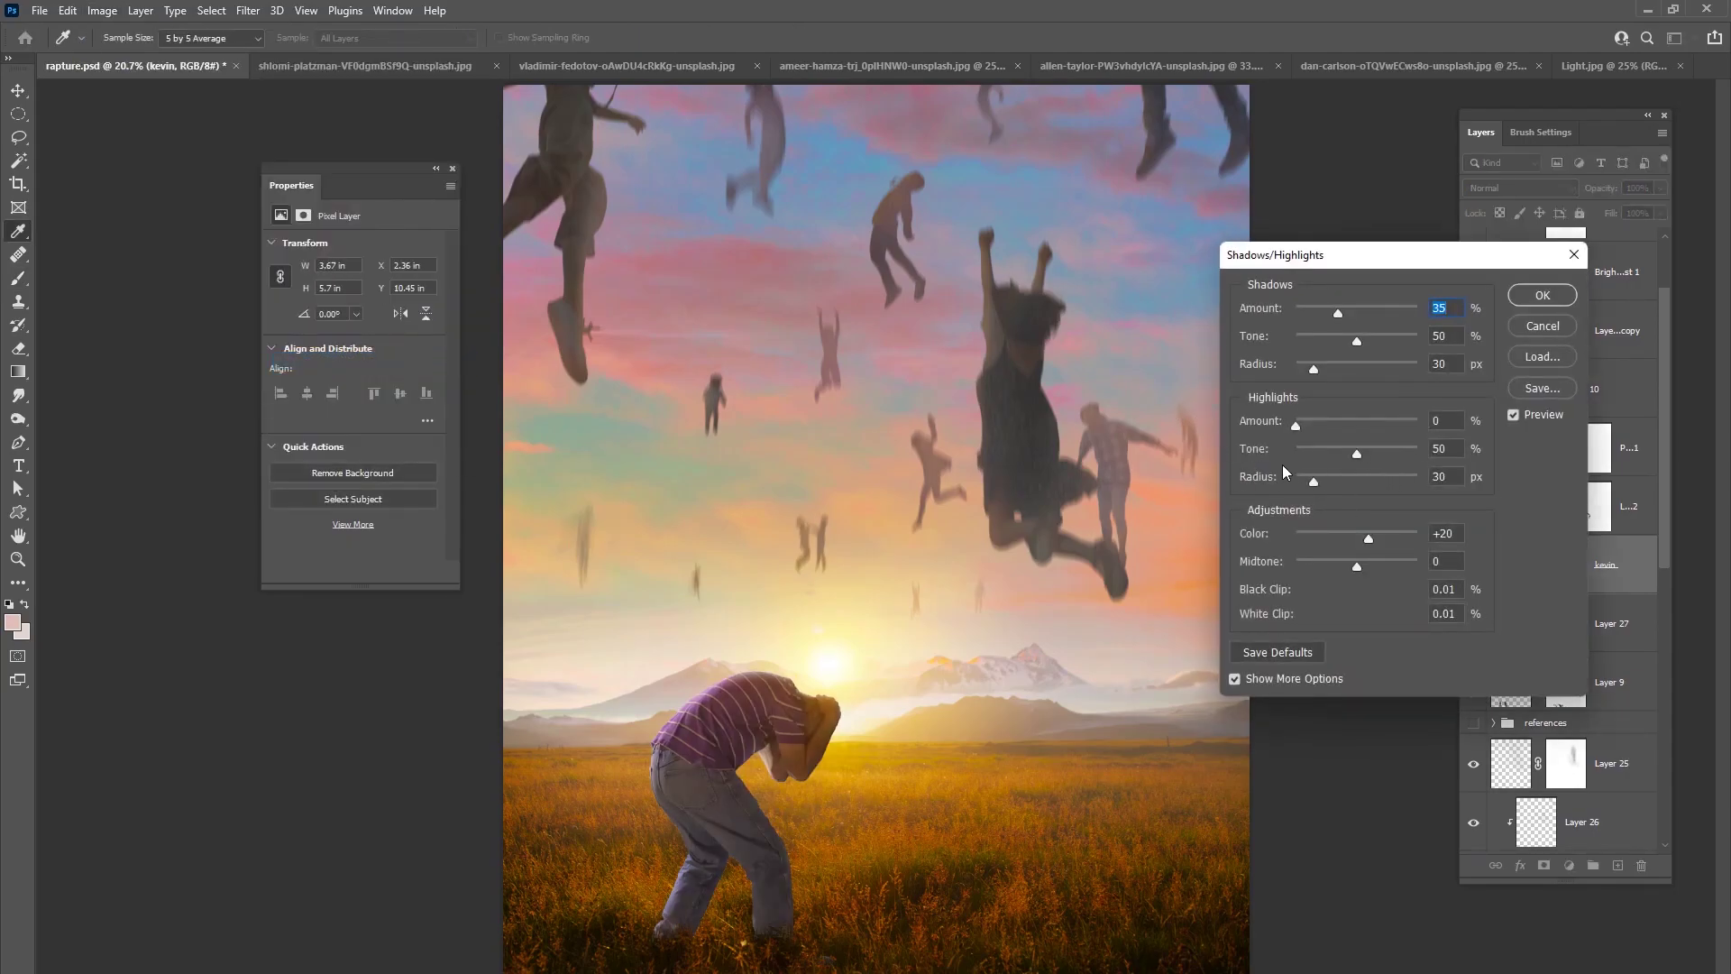
left_click(1300, 425)
left_click_drag(1338, 313, 1315, 369)
mouse_move(1358, 564)
left_mouse_down()
mouse_move(1389, 565)
mouse_move(1368, 564)
left_mouse_up()
left_click_drag(1324, 313, 1340, 314)
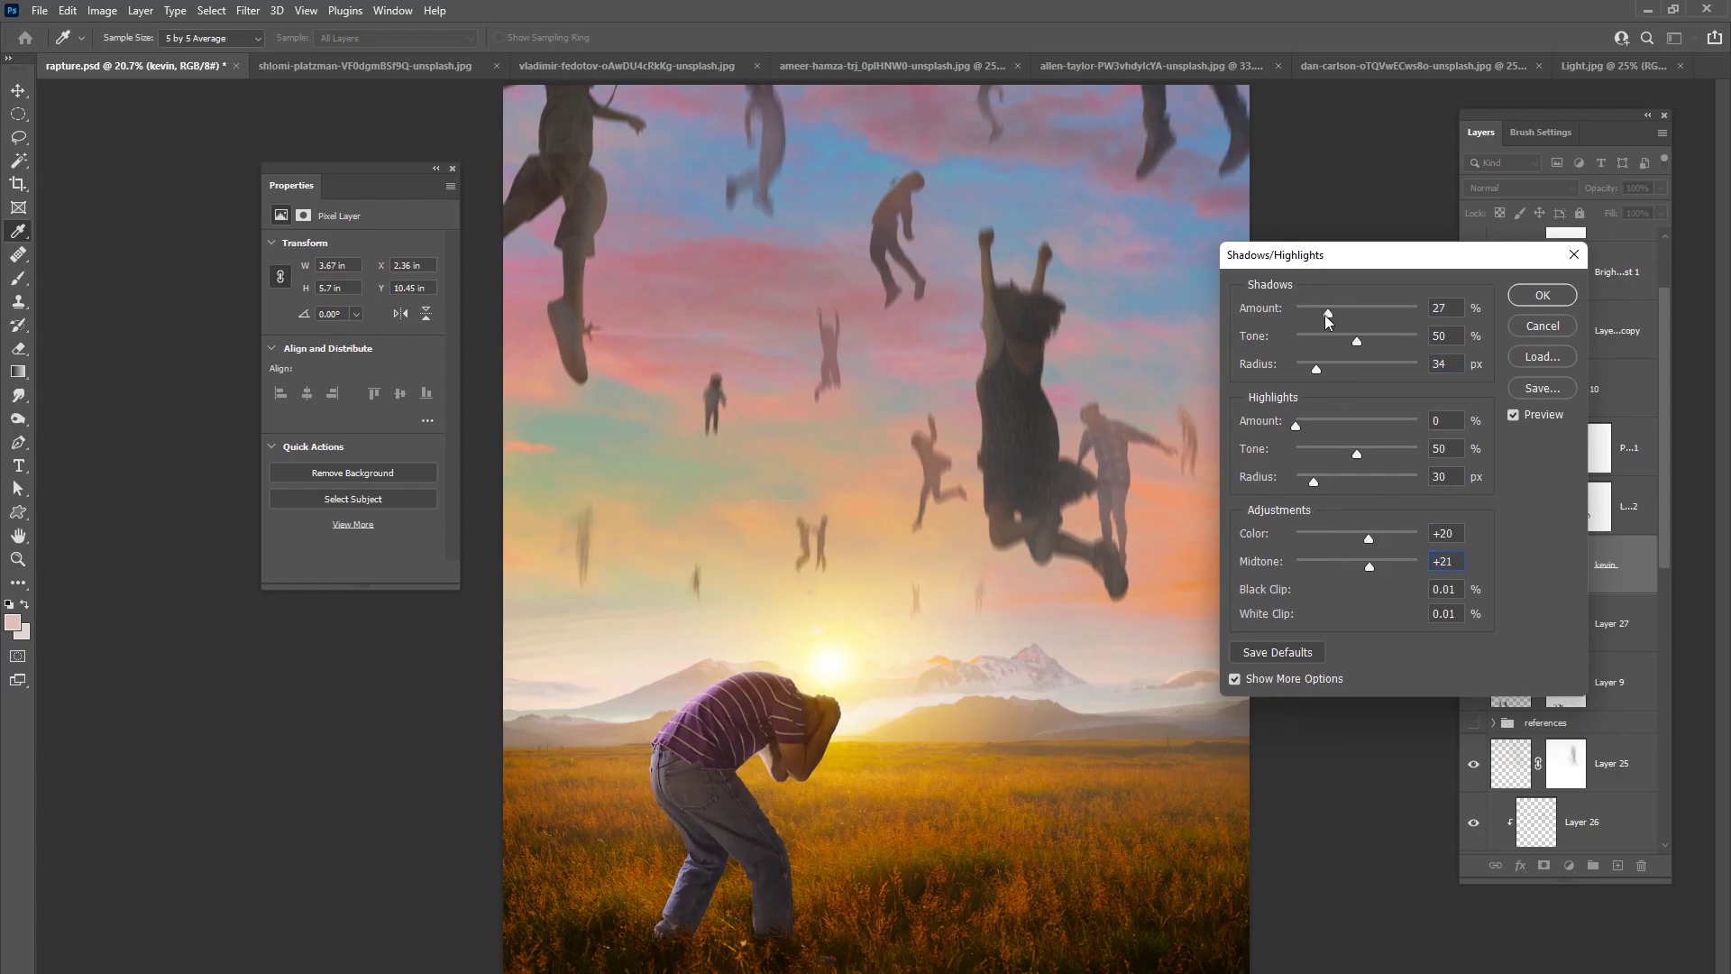
left_click(1560, 296)
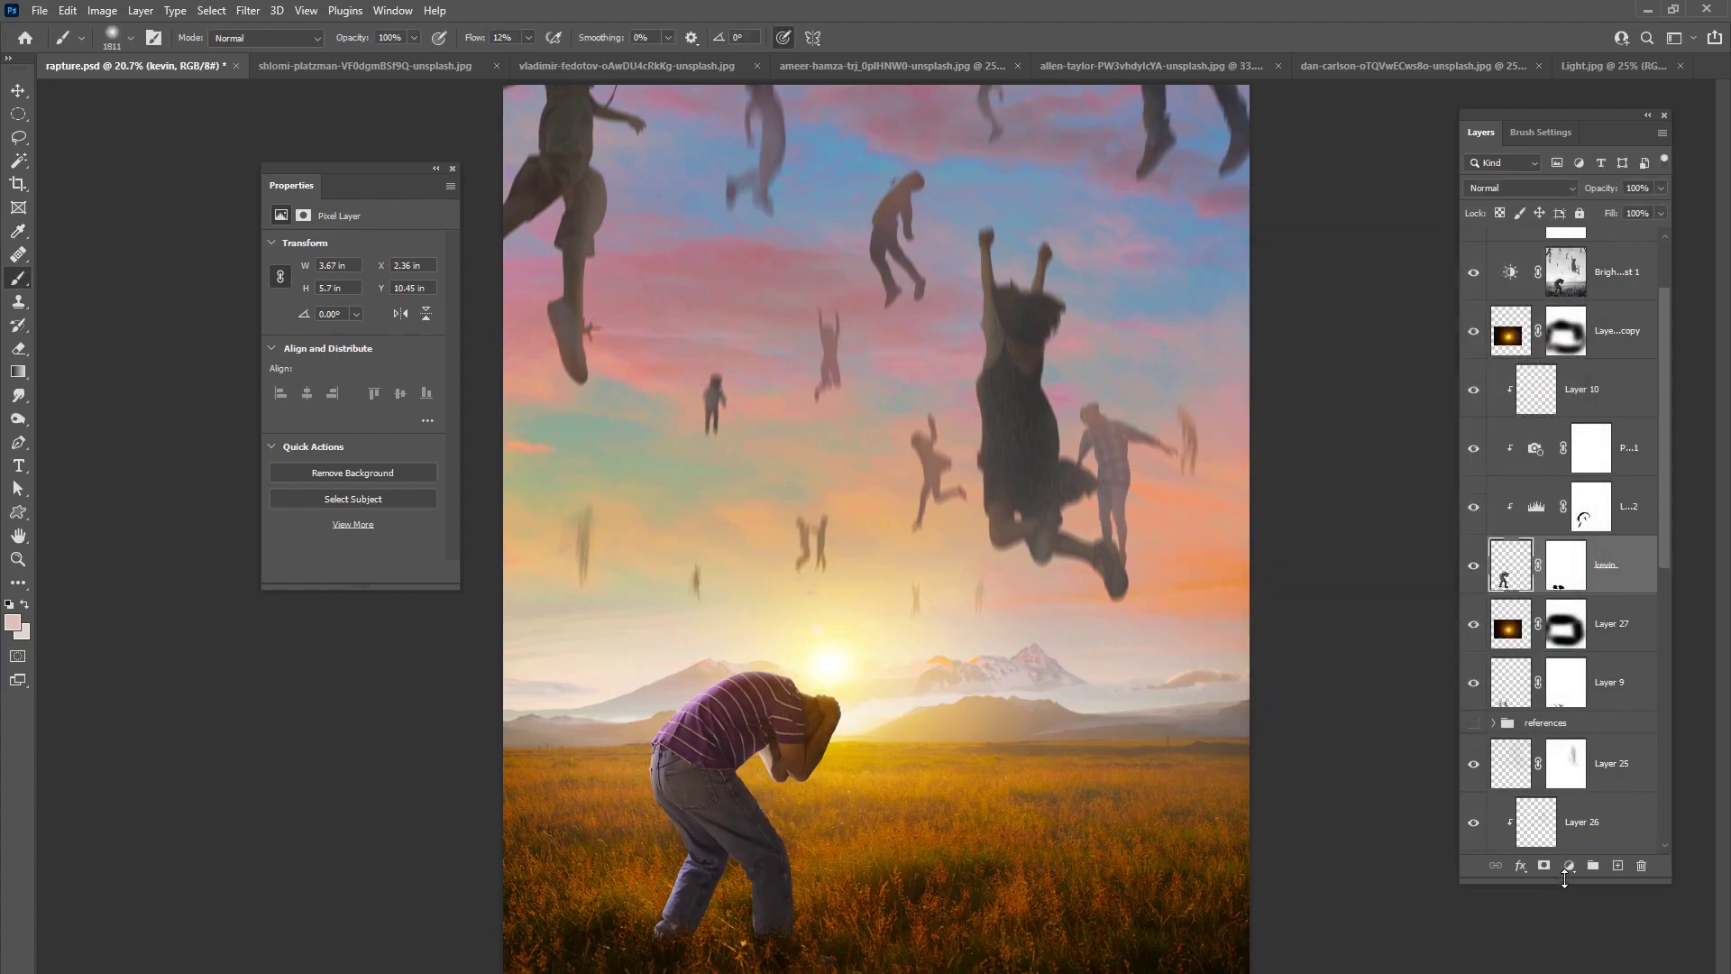
- Add a clipped Hue/Saturation adjustment above the bent-over man's layer, set the Magentas hue to -110 and adjust their saturation
left_click(1569, 865)
left_click(1614, 699)
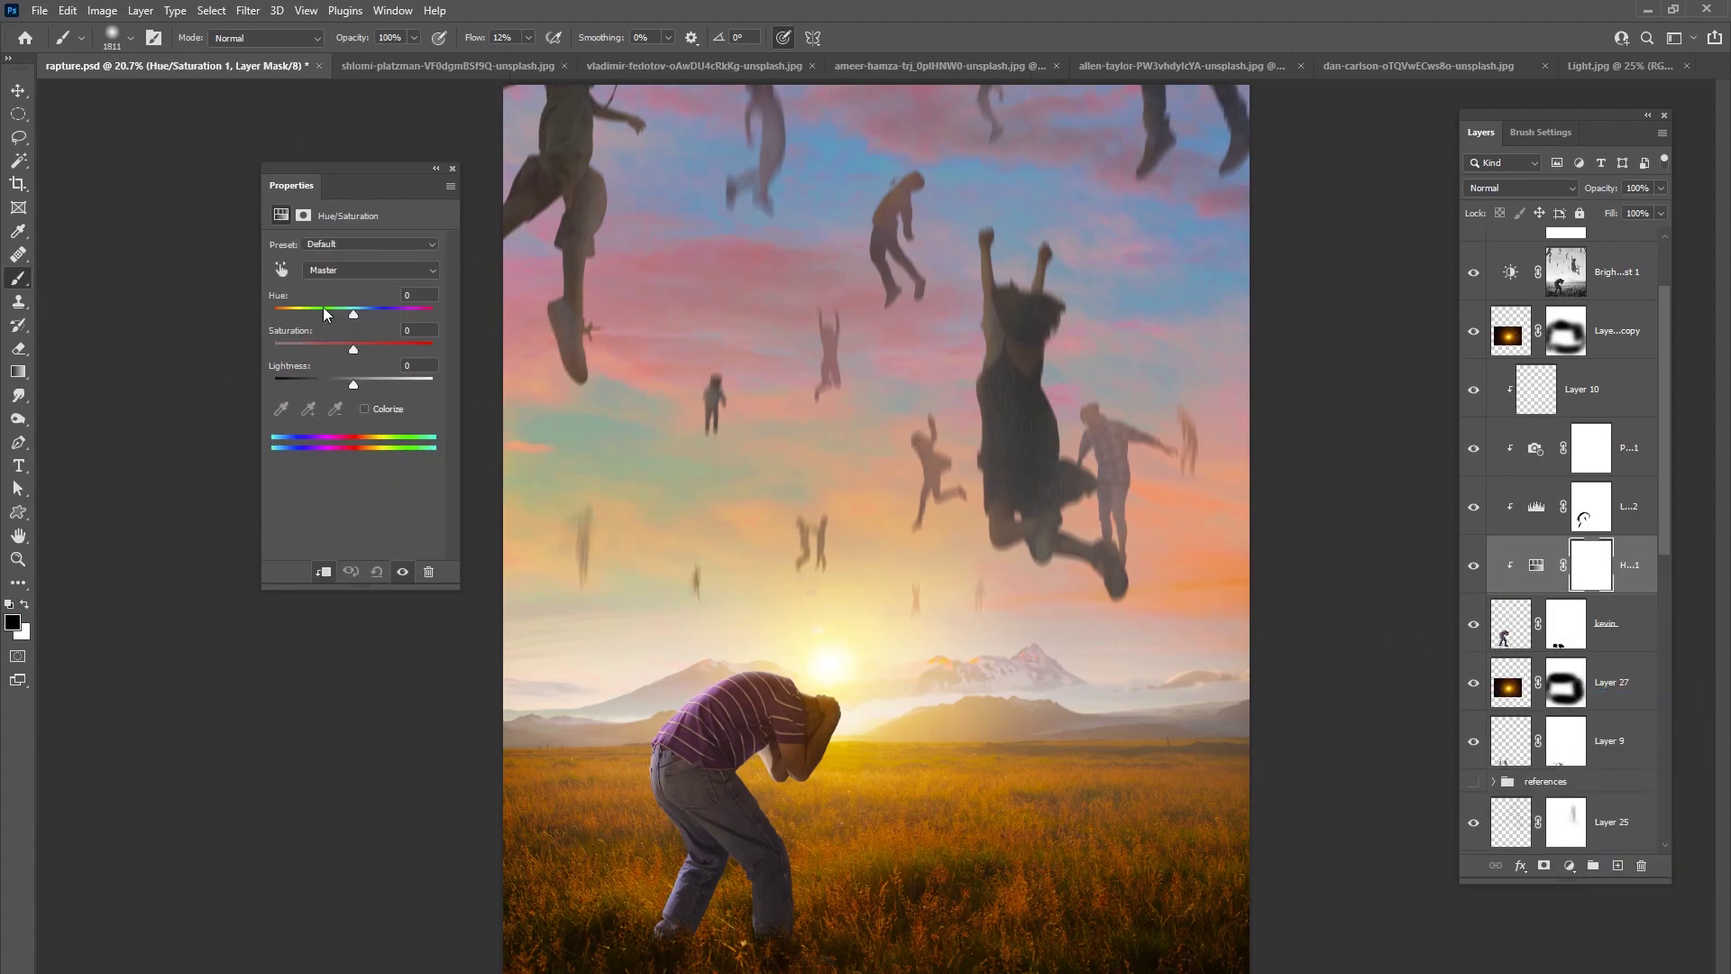
left_click(335, 271)
left_click(365, 364)
mouse_move(321, 313)
left_mouse_down()
mouse_move(287, 313)
mouse_move(338, 311)
left_mouse_up()
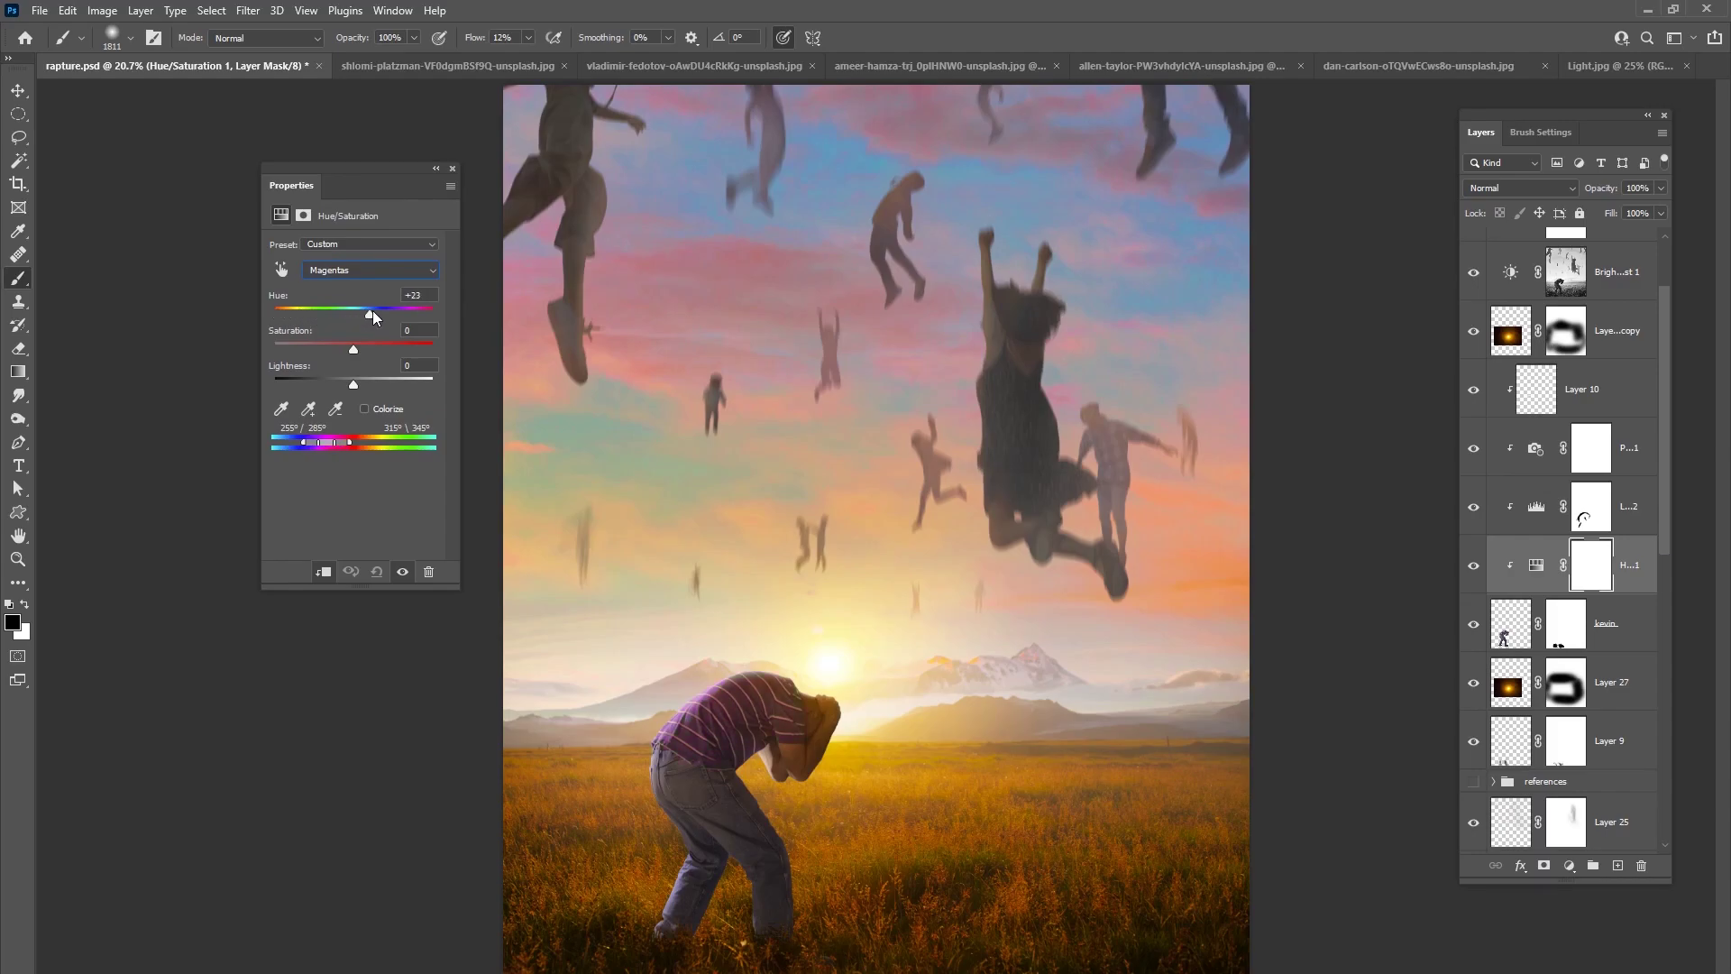
left_click_drag(317, 315, 295, 315)
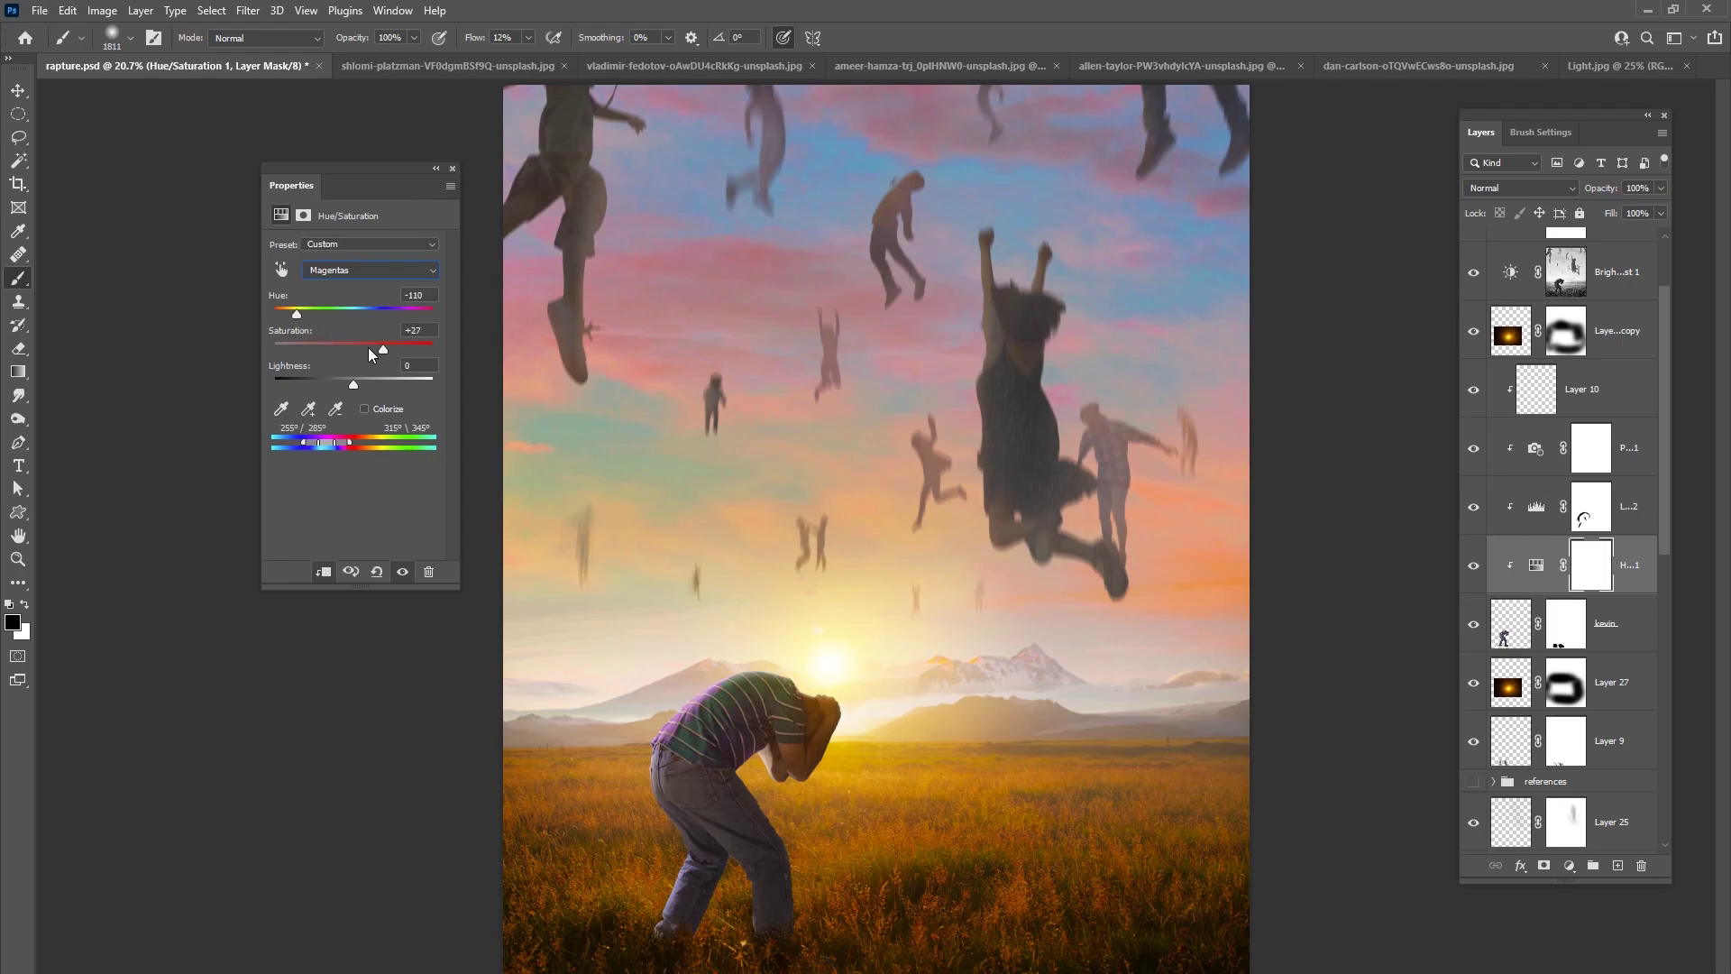
- Adjust the hue of the Blues range in the same Hue/Saturation adjustment, and toggle the adjustment to compare
left_click(344, 271)
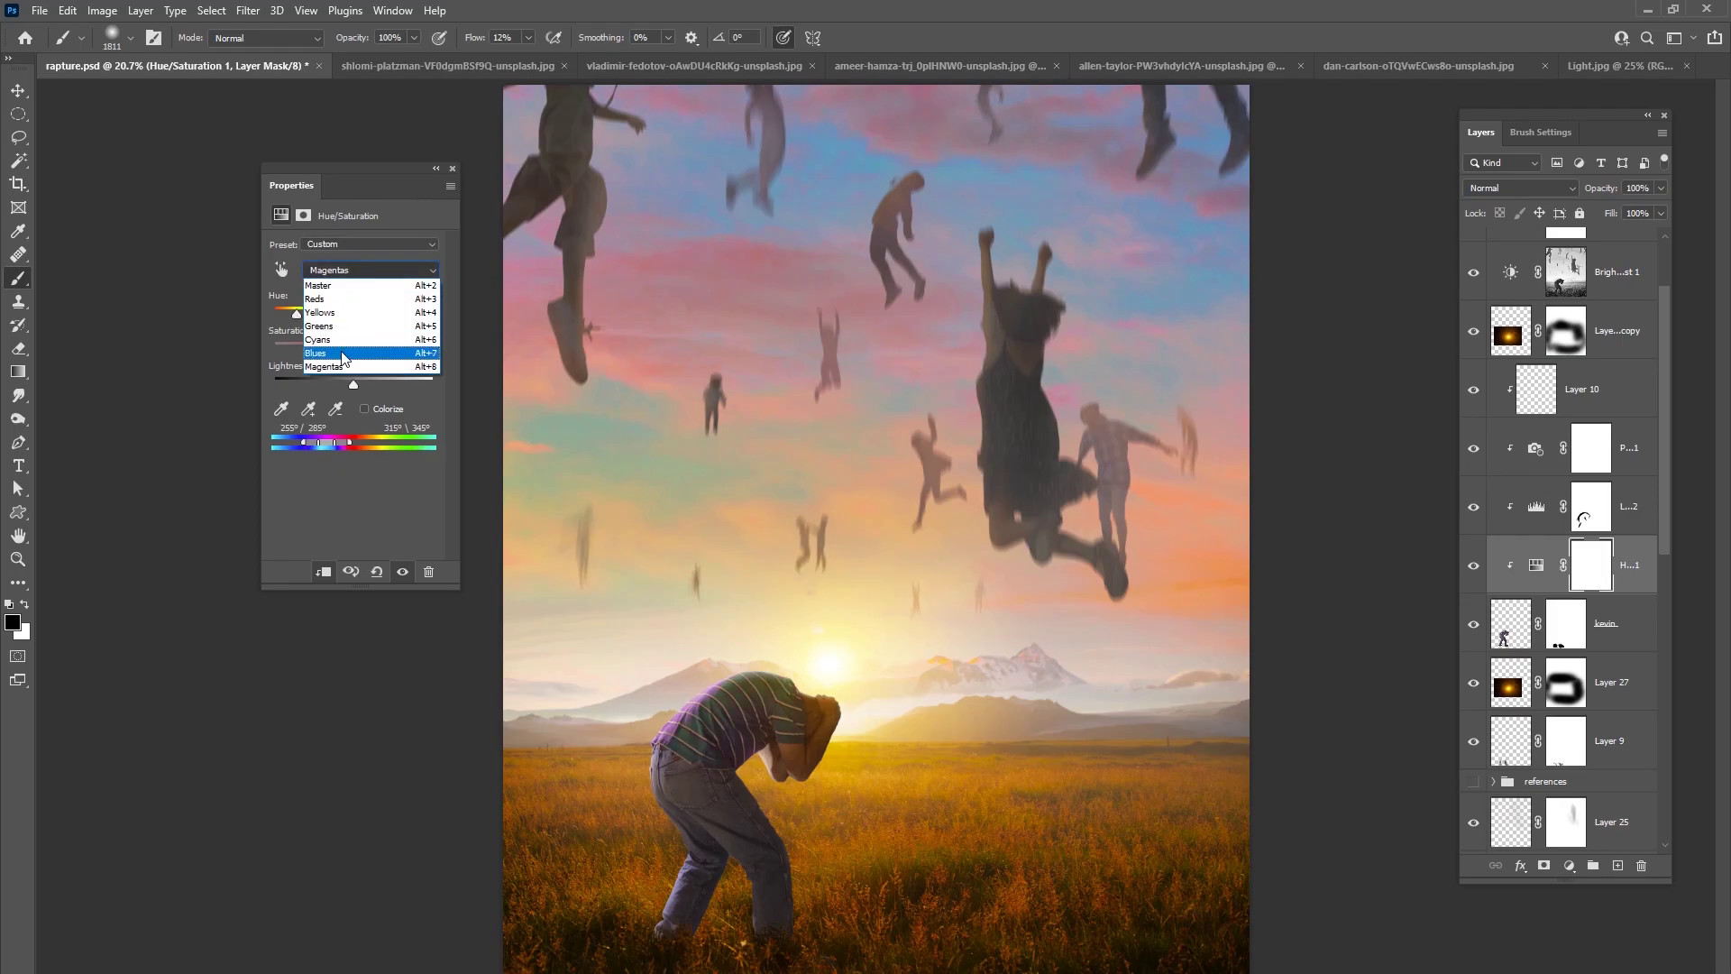
left_click(350, 351)
mouse_move(353, 315)
left_mouse_down()
mouse_move(312, 322)
mouse_move(353, 325)
left_mouse_up()
left_click(1475, 570)
left_click(1474, 570)
left_click(1593, 865)
key("ctrl+z")
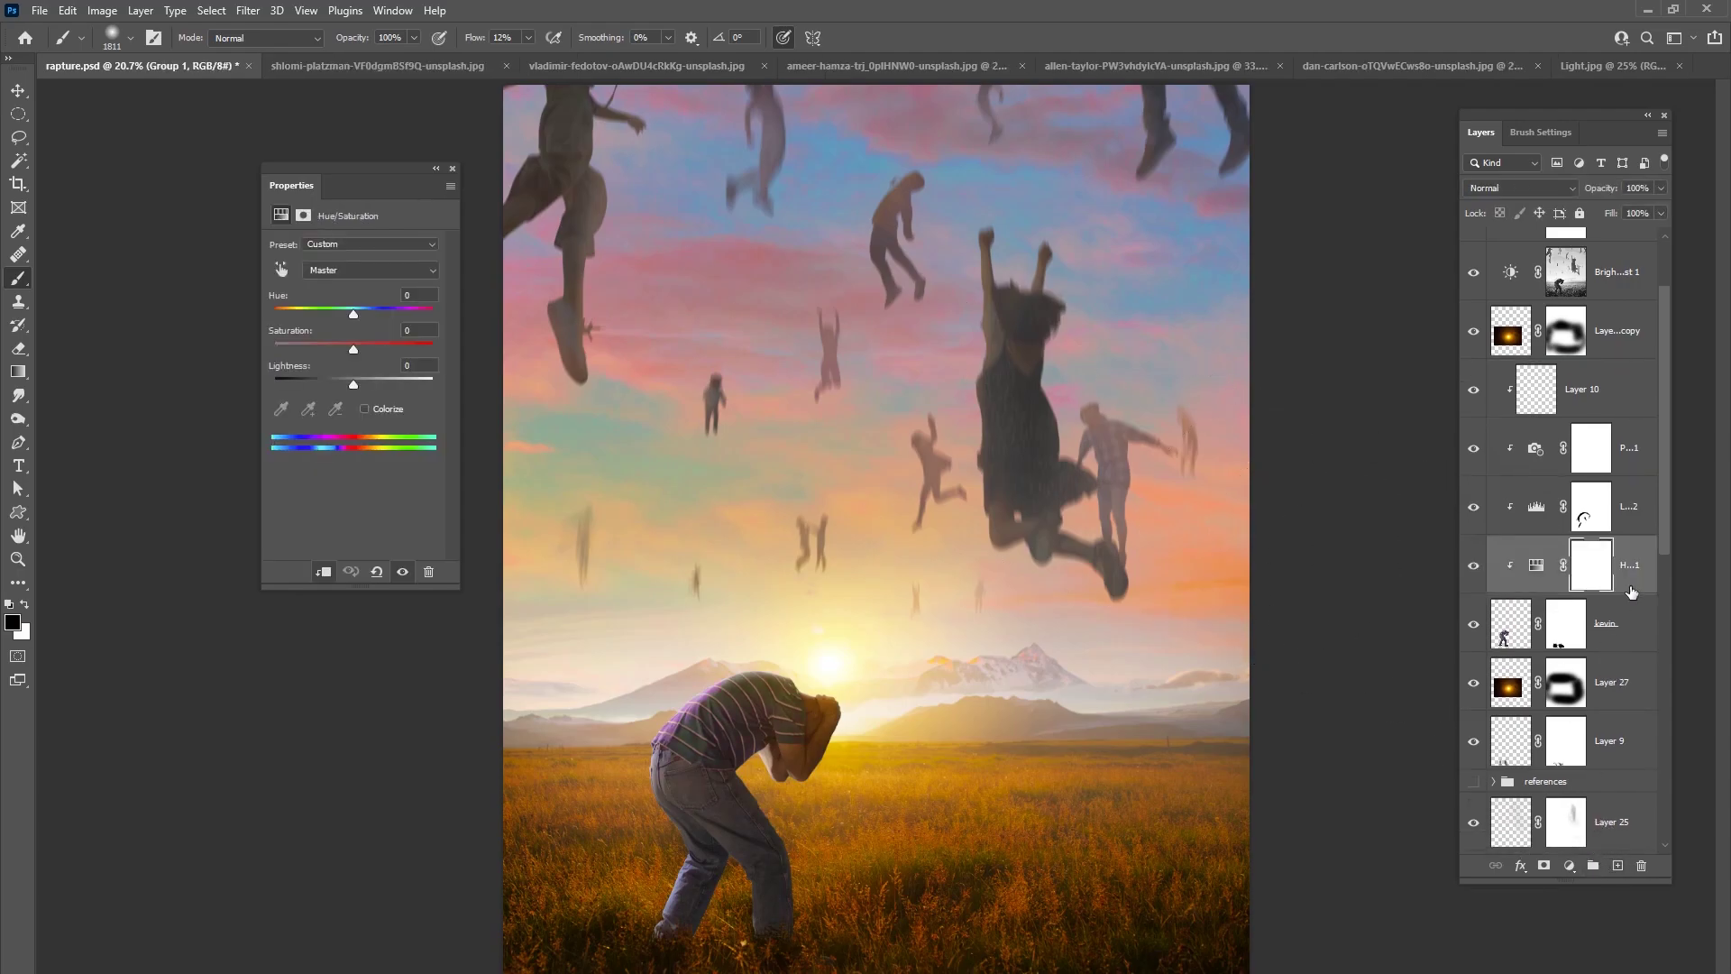
- Add a clipped layer above the Hue/Saturation adjustment and paint blue over the man's shirt with a soft 369 px brush
left_click(1617, 865)
left_click(11, 622)
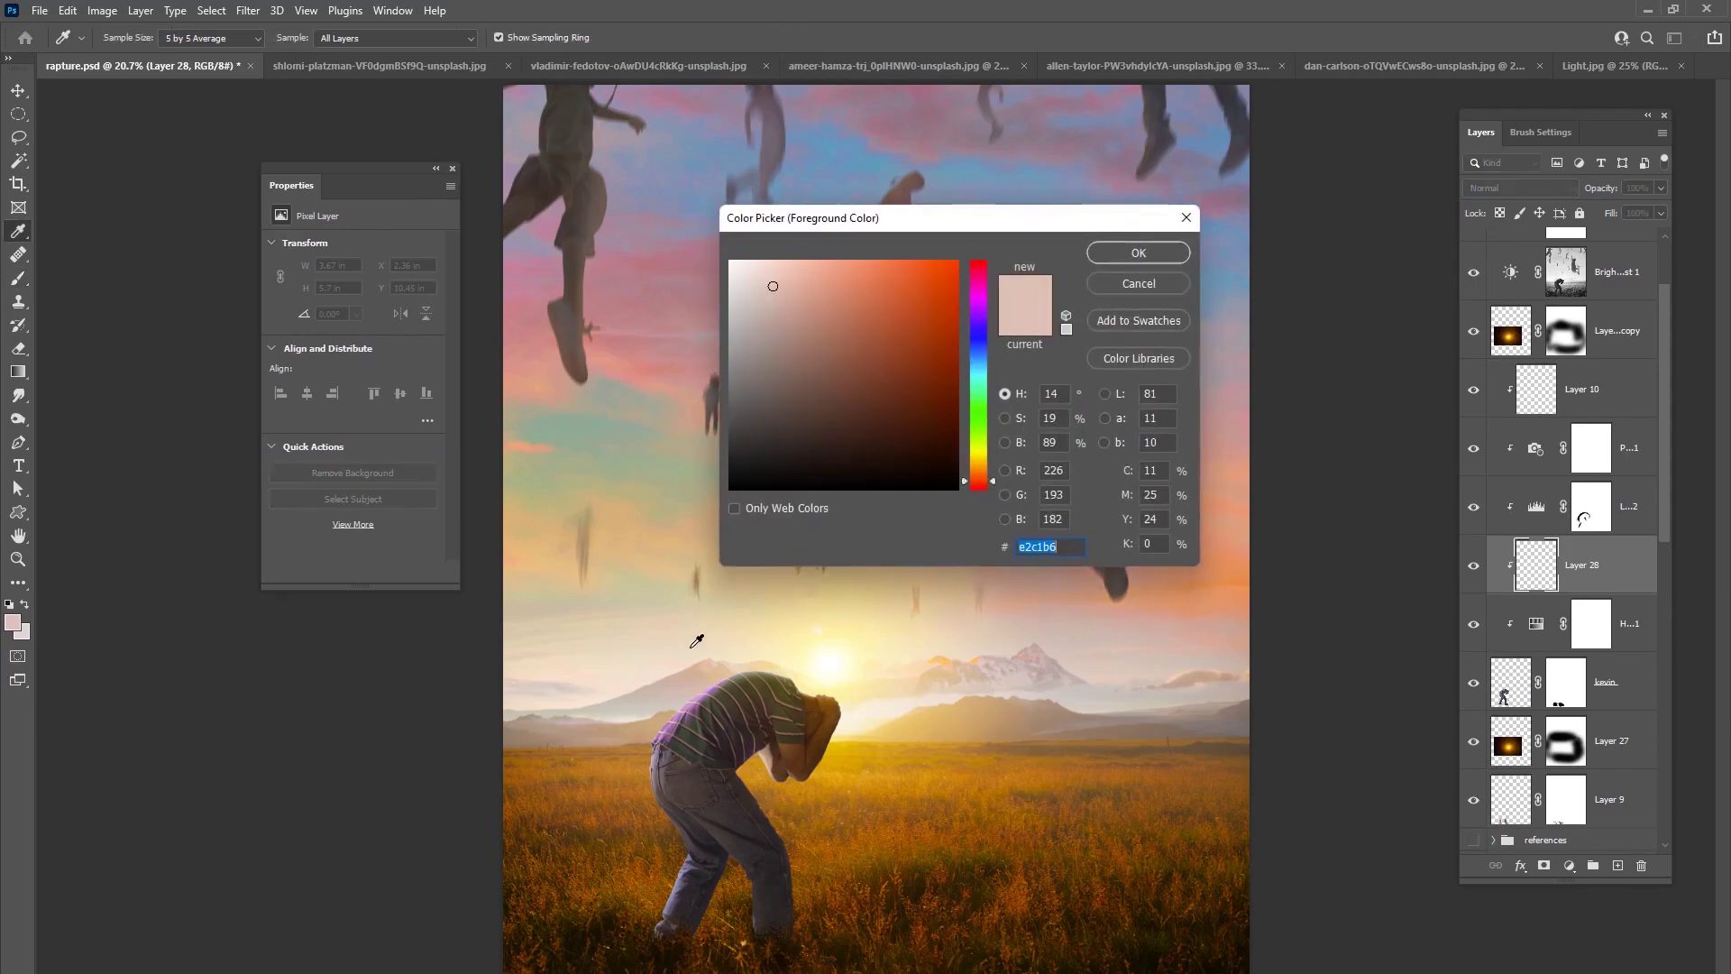
left_click(974, 361)
left_click(1133, 242)
right_click(879, 527)
double_click(1053, 548)
type("369")
key("Return")
mouse_move(726, 692)
left_mouse_down()
mouse_move(763, 663)
mouse_move(696, 710)
mouse_move(657, 696)
mouse_move(674, 724)
mouse_move(721, 681)
left_mouse_up()
- Set the blue paint layer's blend mode to Hue, change the soft brush size to 152 px, and compare the colouring
left_click(1530, 189)
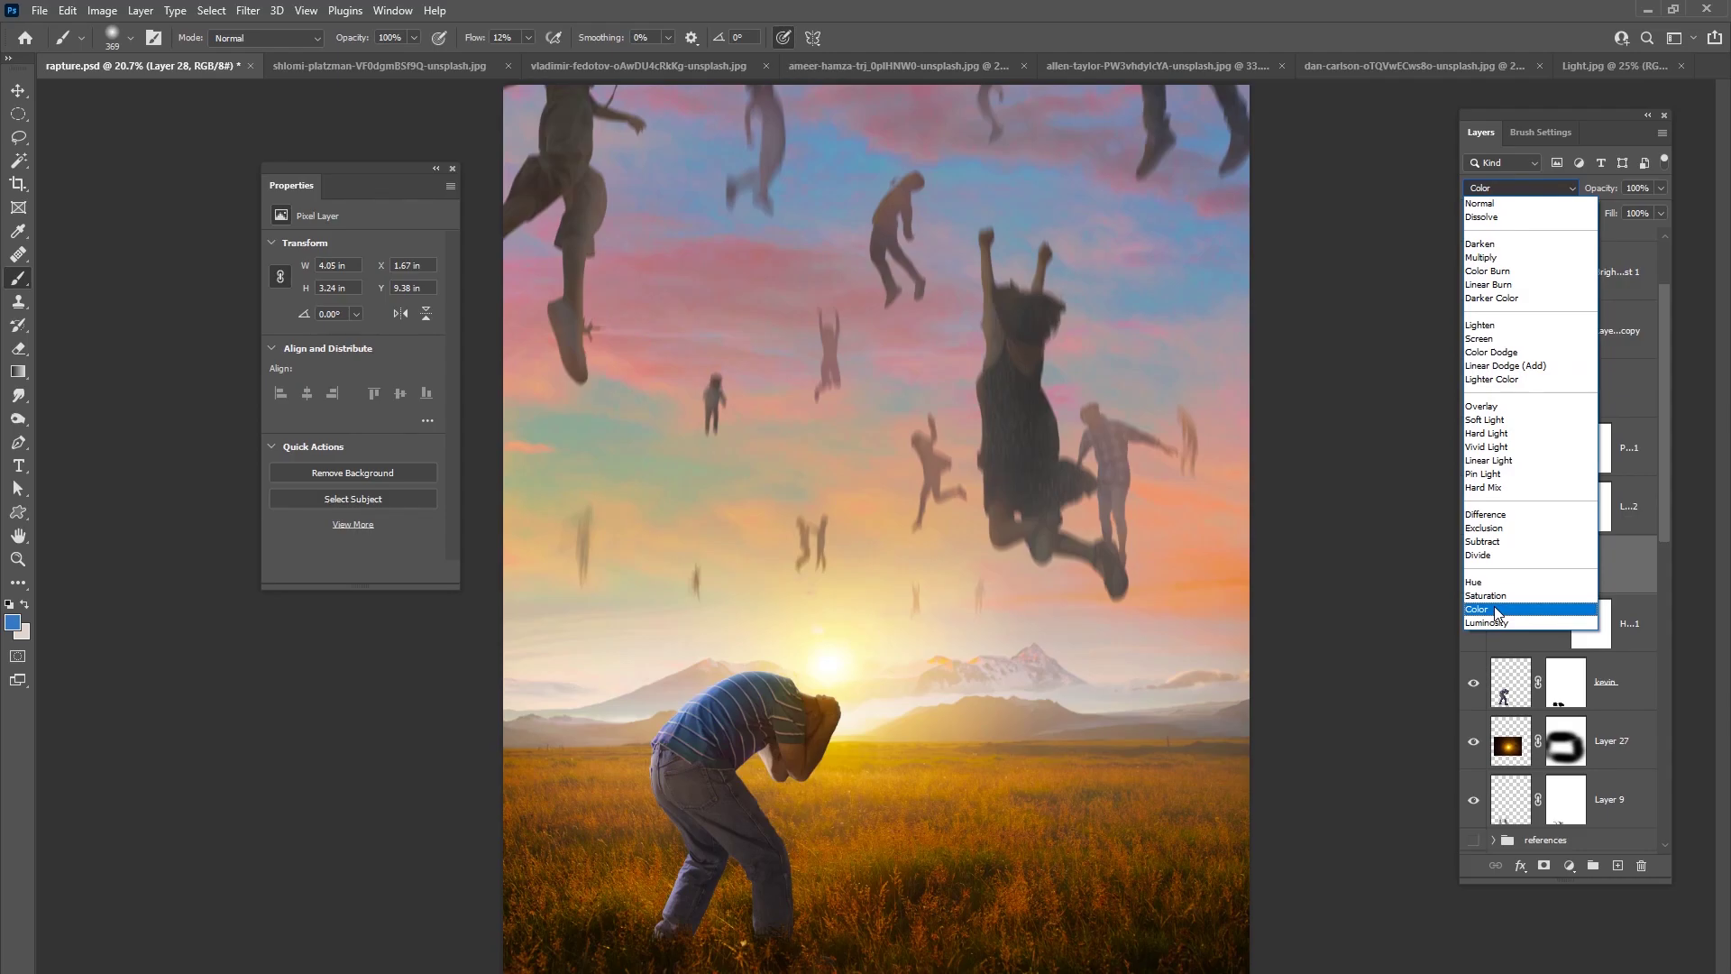
left_click(1479, 581)
right_click(860, 628)
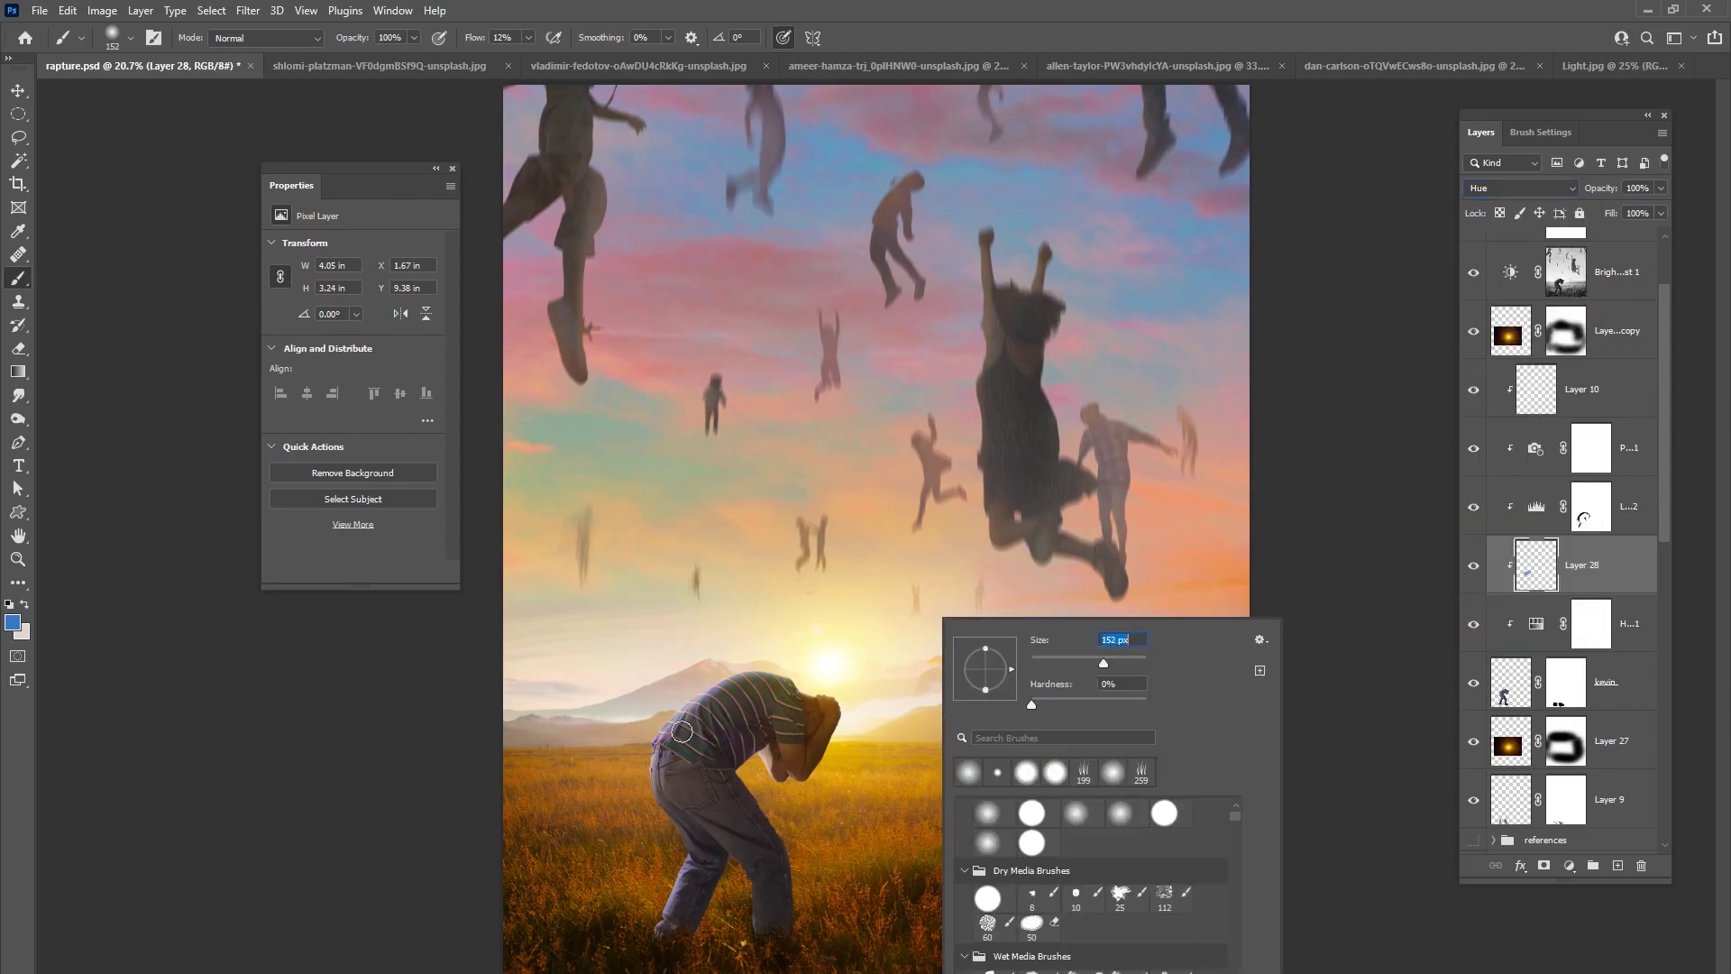
key("Return")
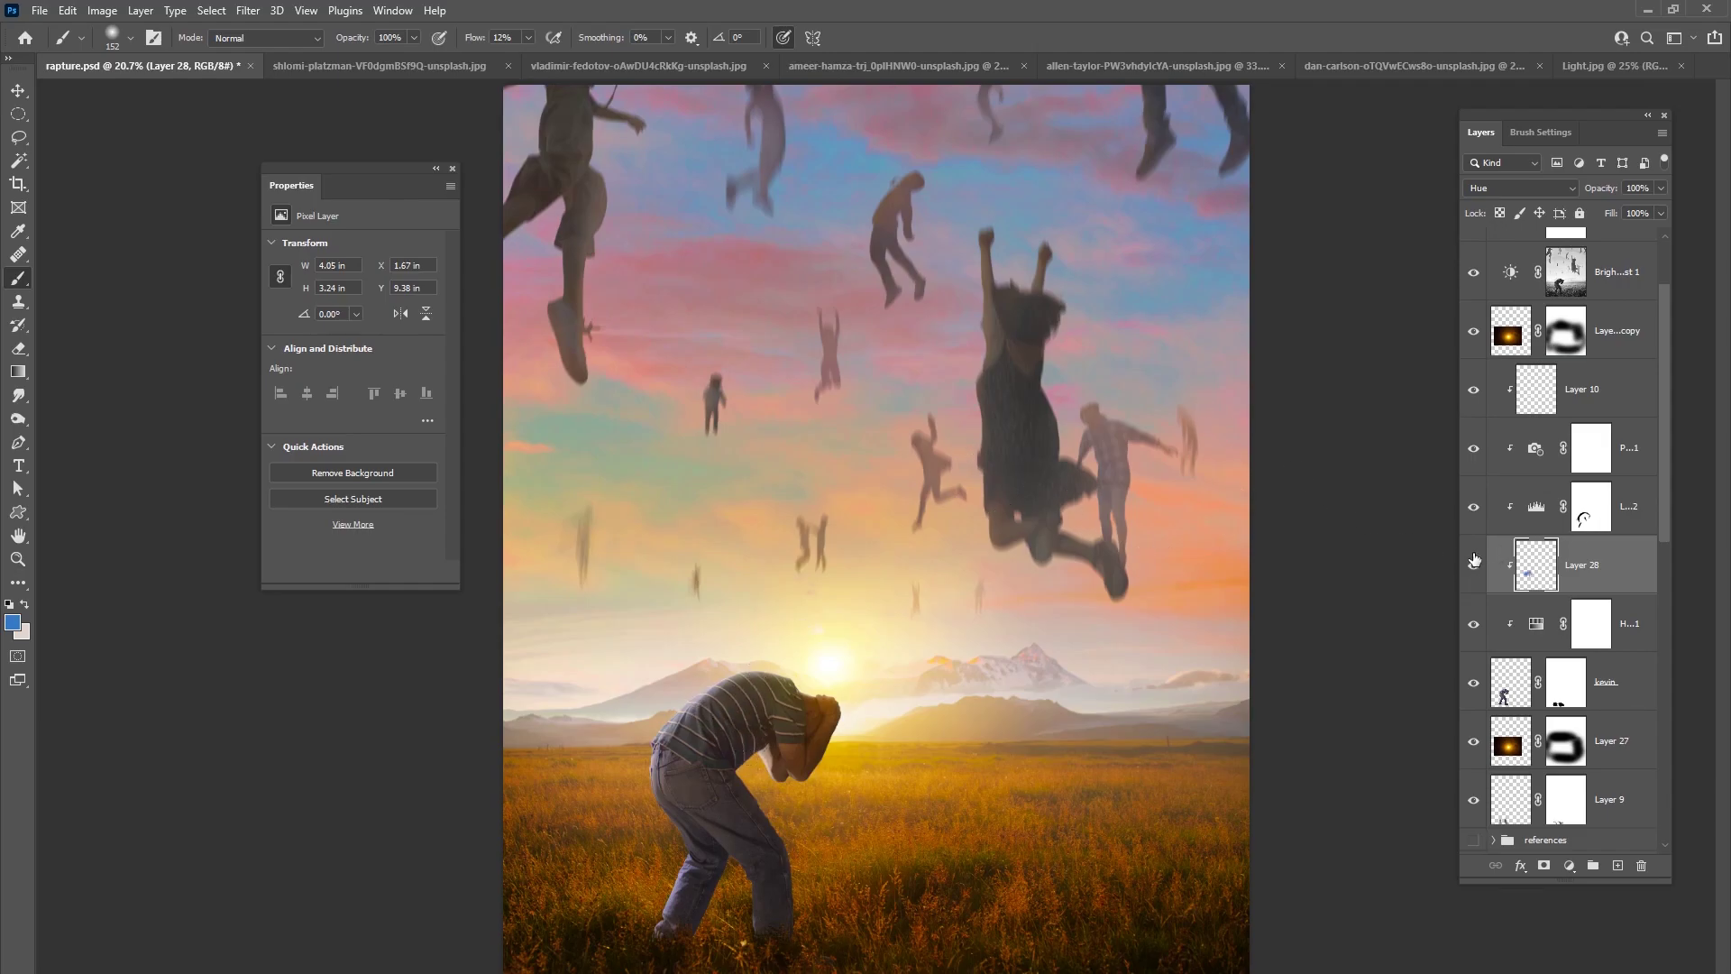
left_click(1473, 507)
left_click(1473, 507)
- Add a clipped Brightness/Contrast adjustment above the man's Hue/Saturation adjustment with Brightness -37 and Contrast 100
left_click(1602, 600)
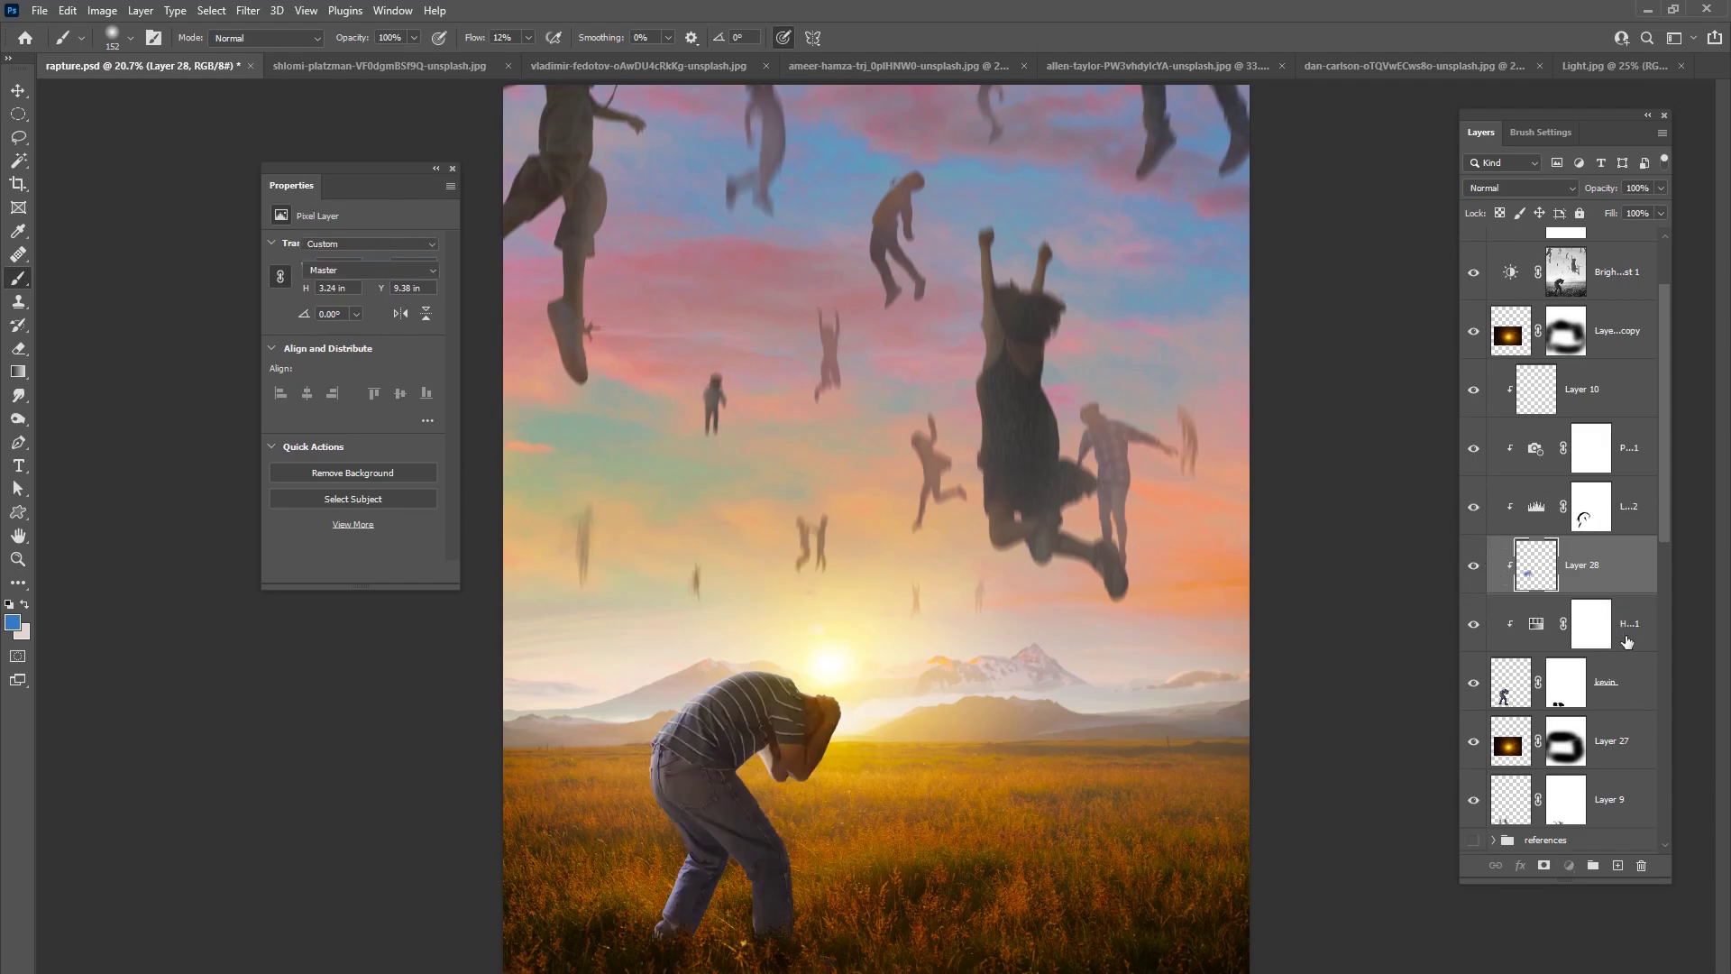
left_click(1569, 866)
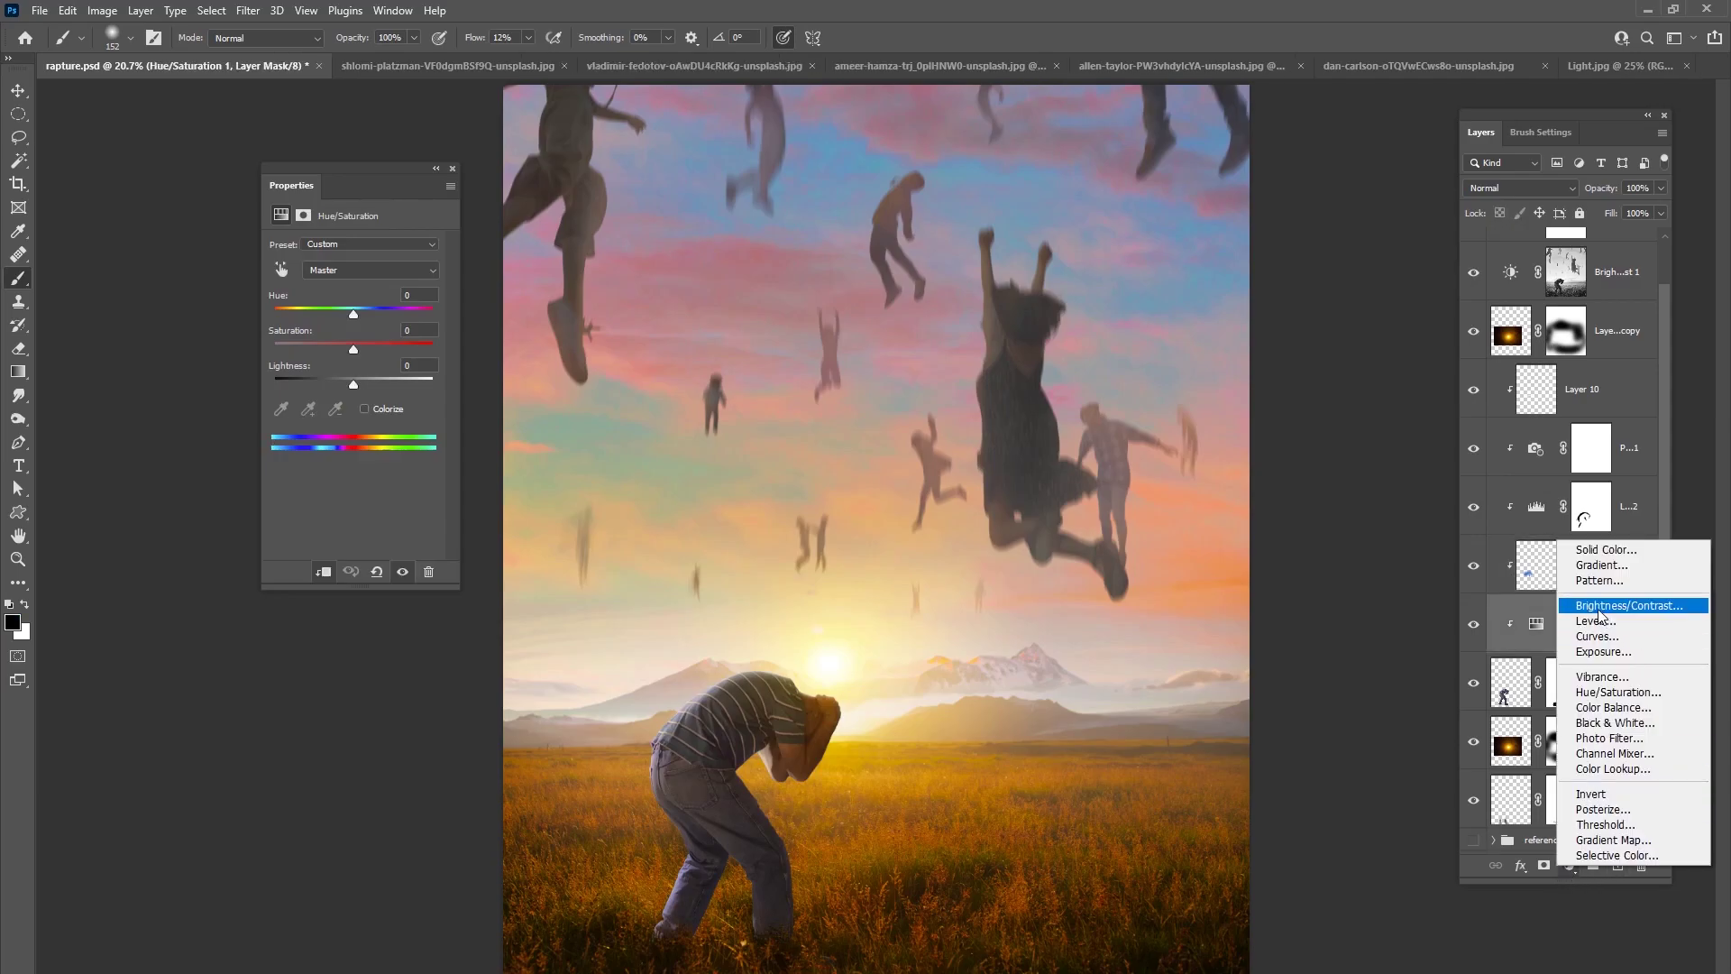
left_click(1609, 605)
left_click_drag(365, 327, 337, 294)
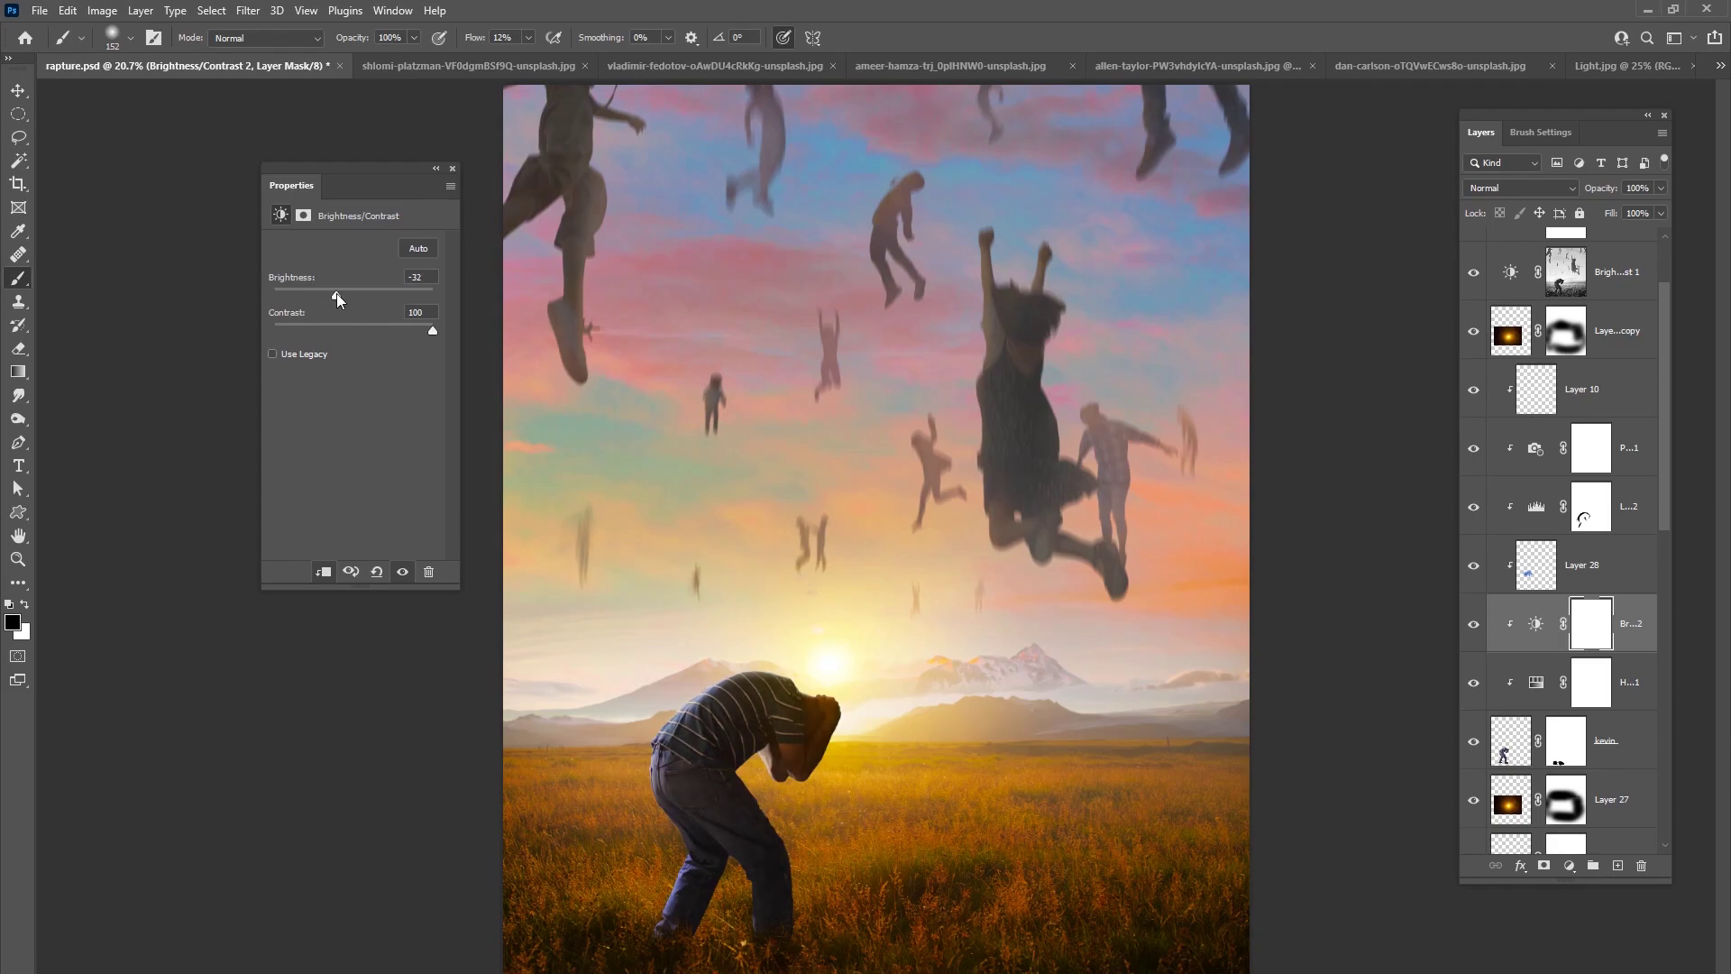
- Add a clipped layer above the man's Brightness/Contrast adjustment and prepare a soft 15 px brush with white (ffffff)
key("ctrl+plus")
key("ctrl+plus")
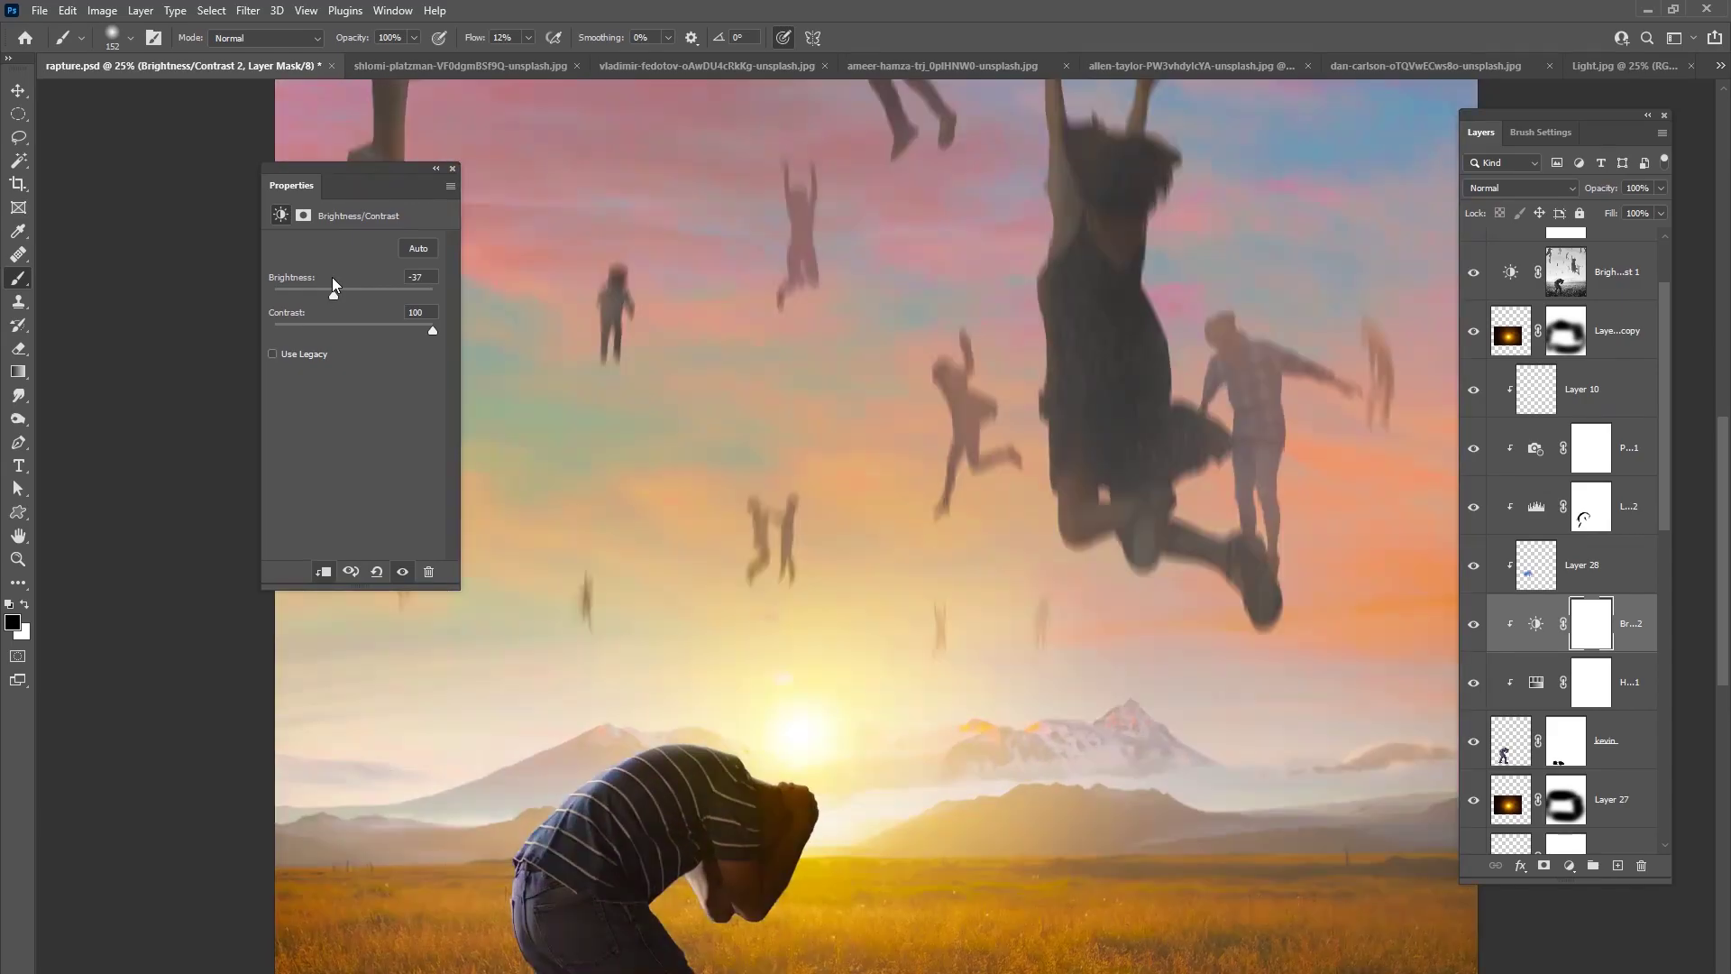
key("ctrl+plus")
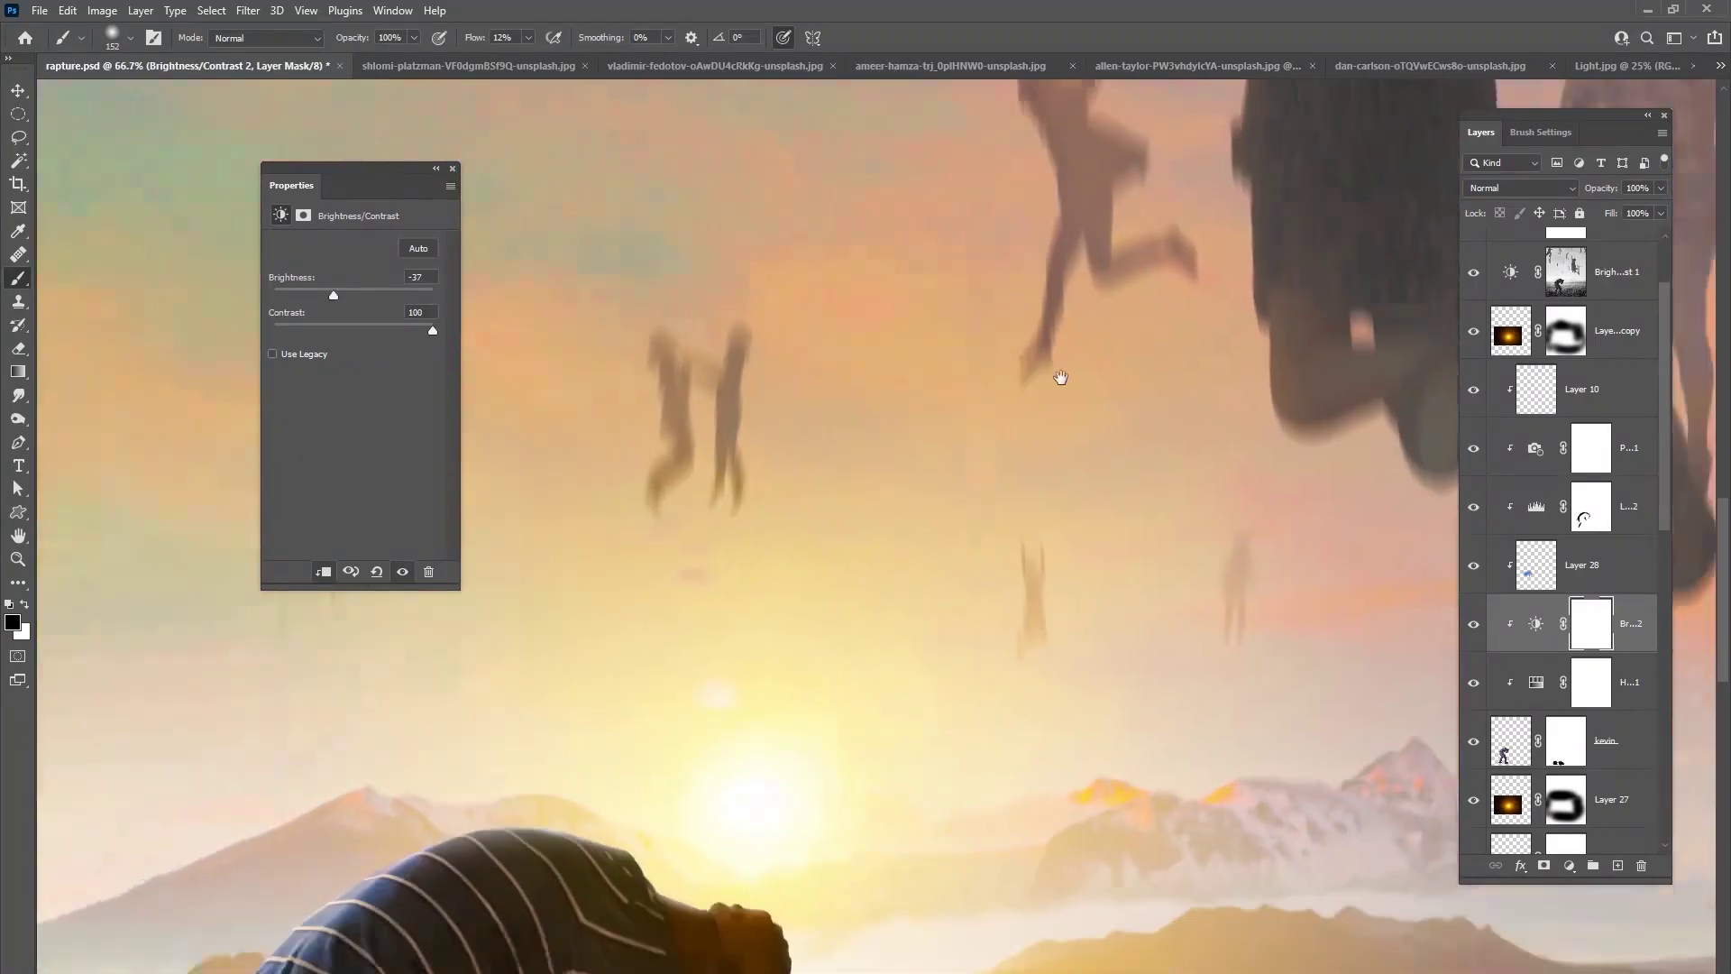
left_click_drag(1061, 377, 1136, 268)
key("ctrl+plus")
key("ctrl+plus")
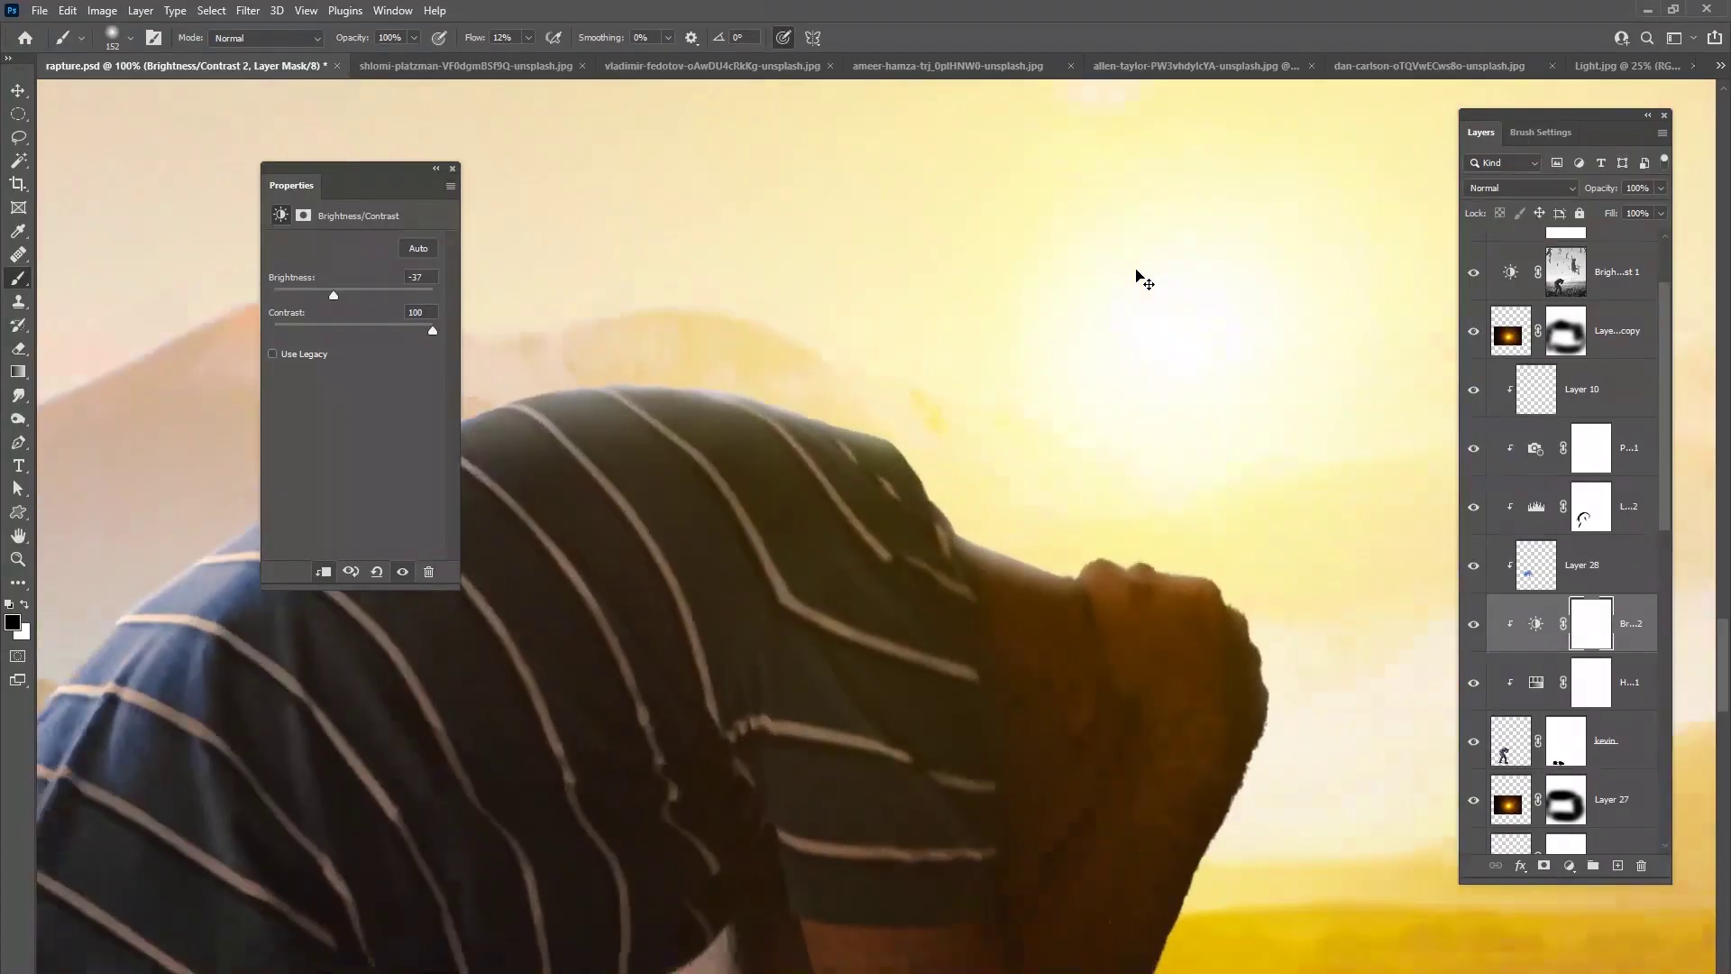
left_click(1617, 865)
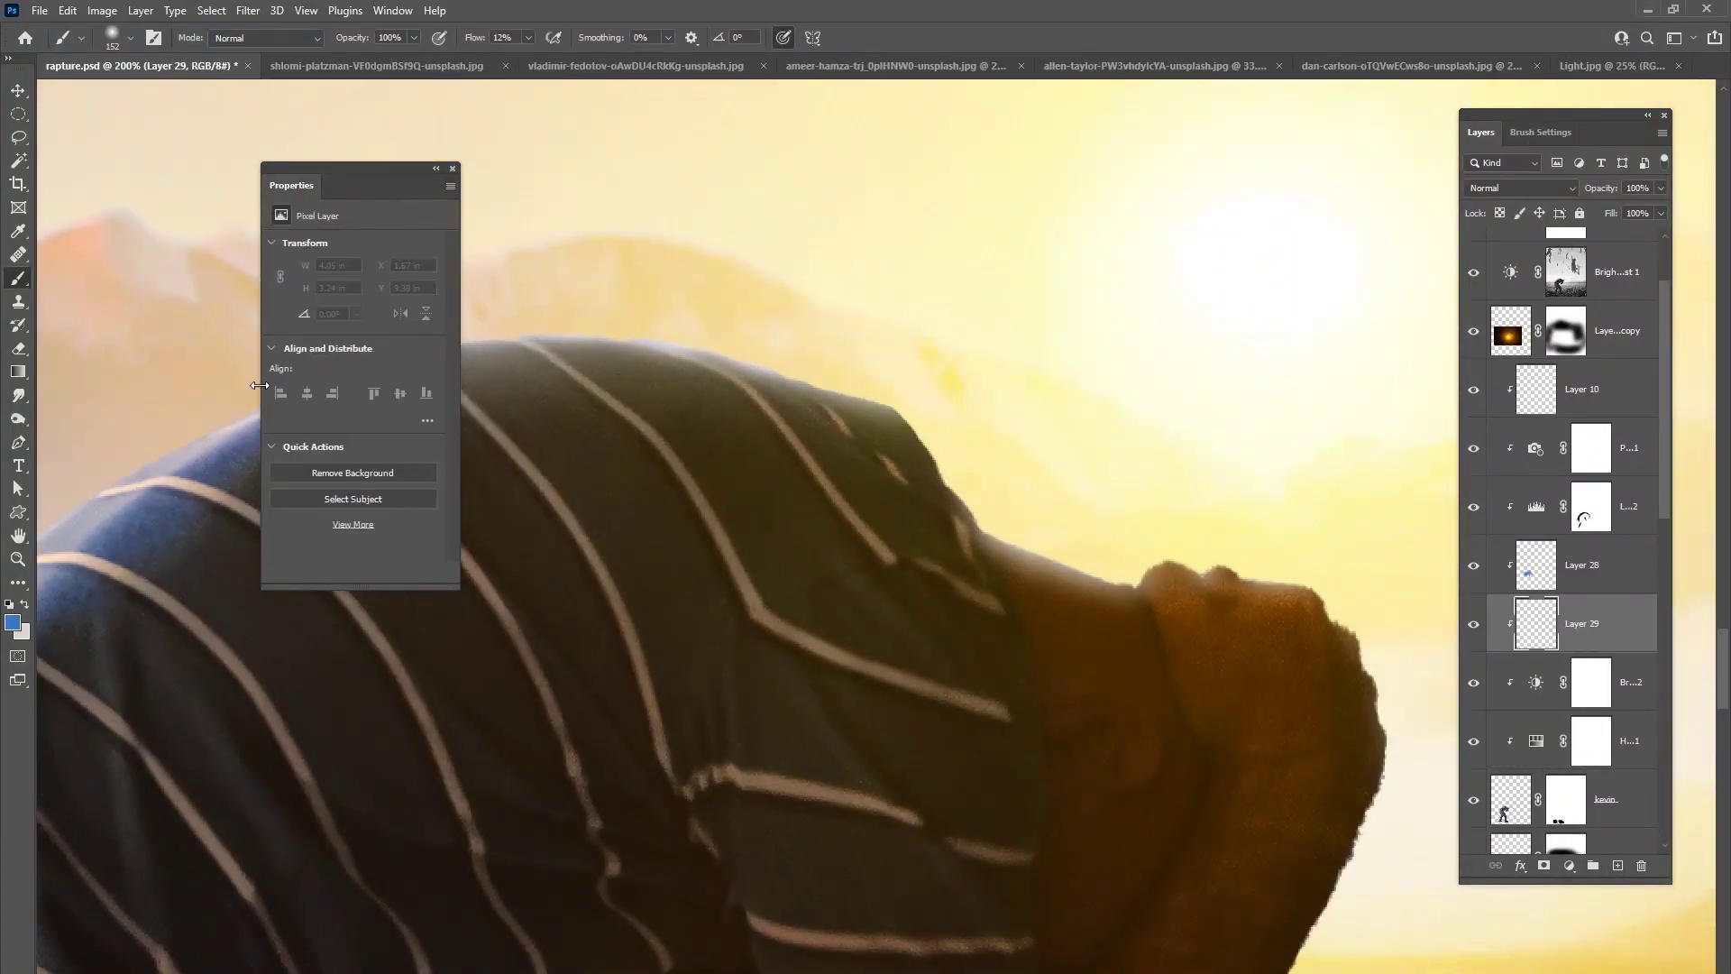
left_click(12, 622)
type("ffffff")
left_click(1166, 259)
key("b")
right_click(1154, 443)
left_click_drag(1273, 495, 1248, 492)
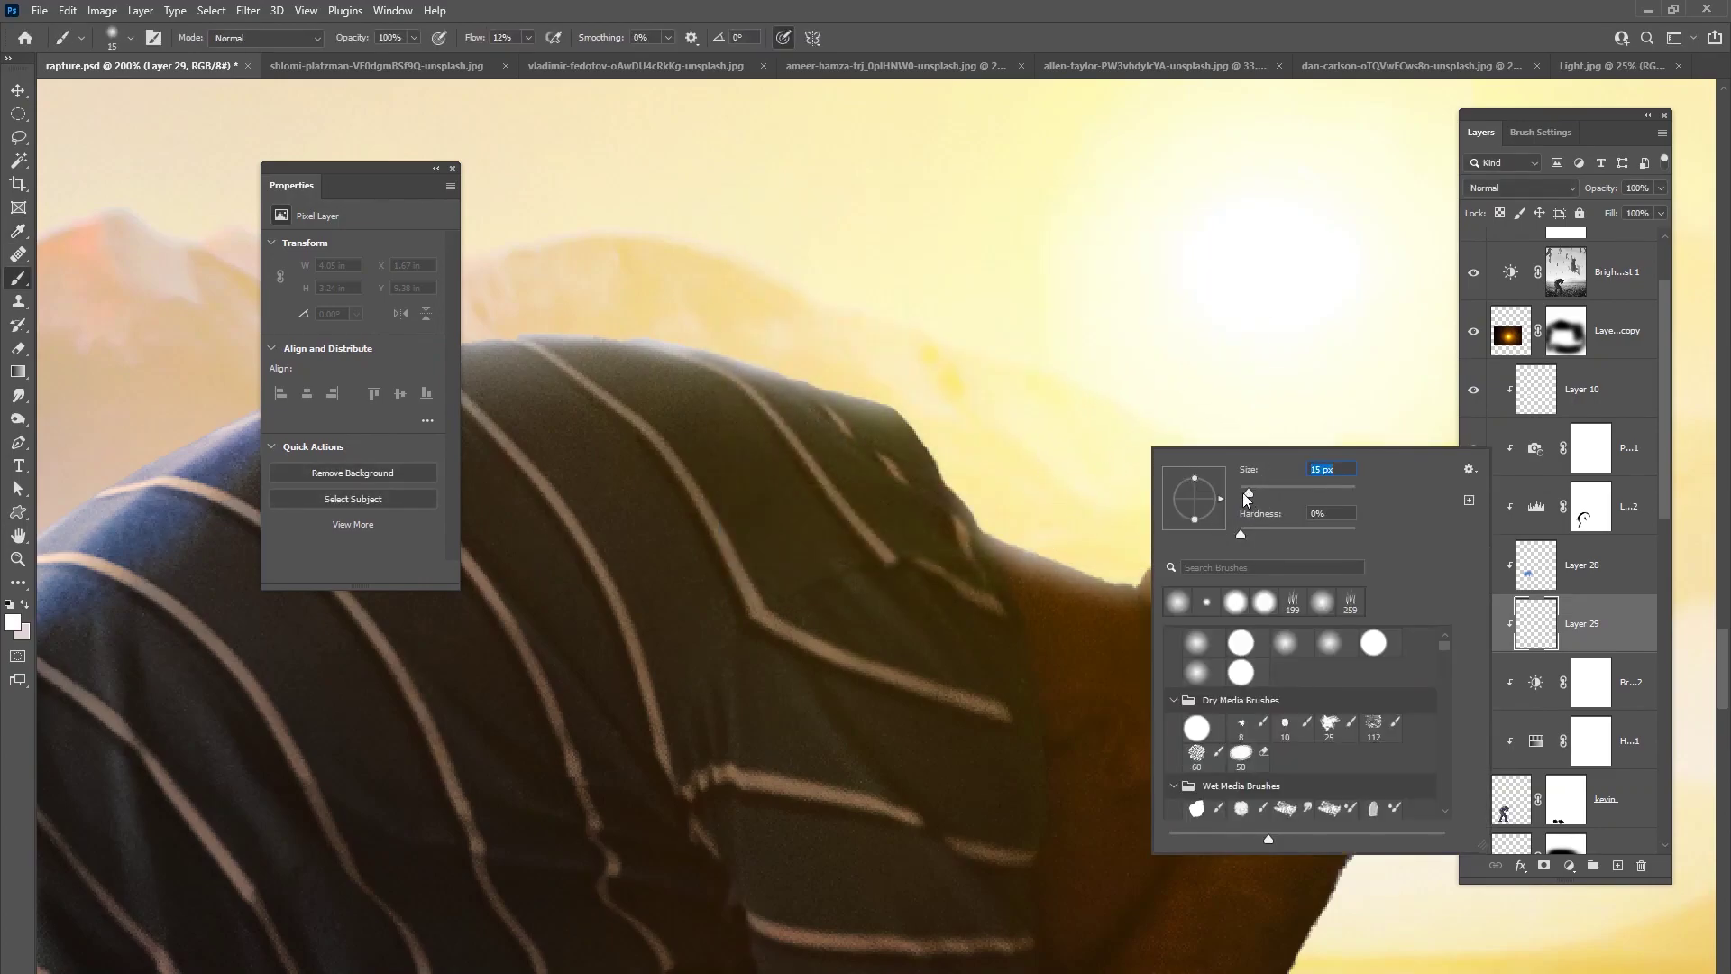
- Paint a thin white rim light along the man's shoulder, neck and hands where they face the sun
left_click(997, 529)
mouse_move(1004, 529)
left_mouse_down()
mouse_move(1113, 582)
mouse_move(1184, 561)
left_mouse_up()
left_click_drag(881, 387, 911, 414)
mouse_move(1110, 557)
left_mouse_down()
mouse_move(995, 451)
mouse_move(1058, 467)
mouse_move(958, 456)
mouse_move(977, 445)
mouse_move(1109, 505)
mouse_move(1076, 471)
mouse_move(893, 463)
mouse_move(947, 452)
mouse_move(855, 445)
left_mouse_up()
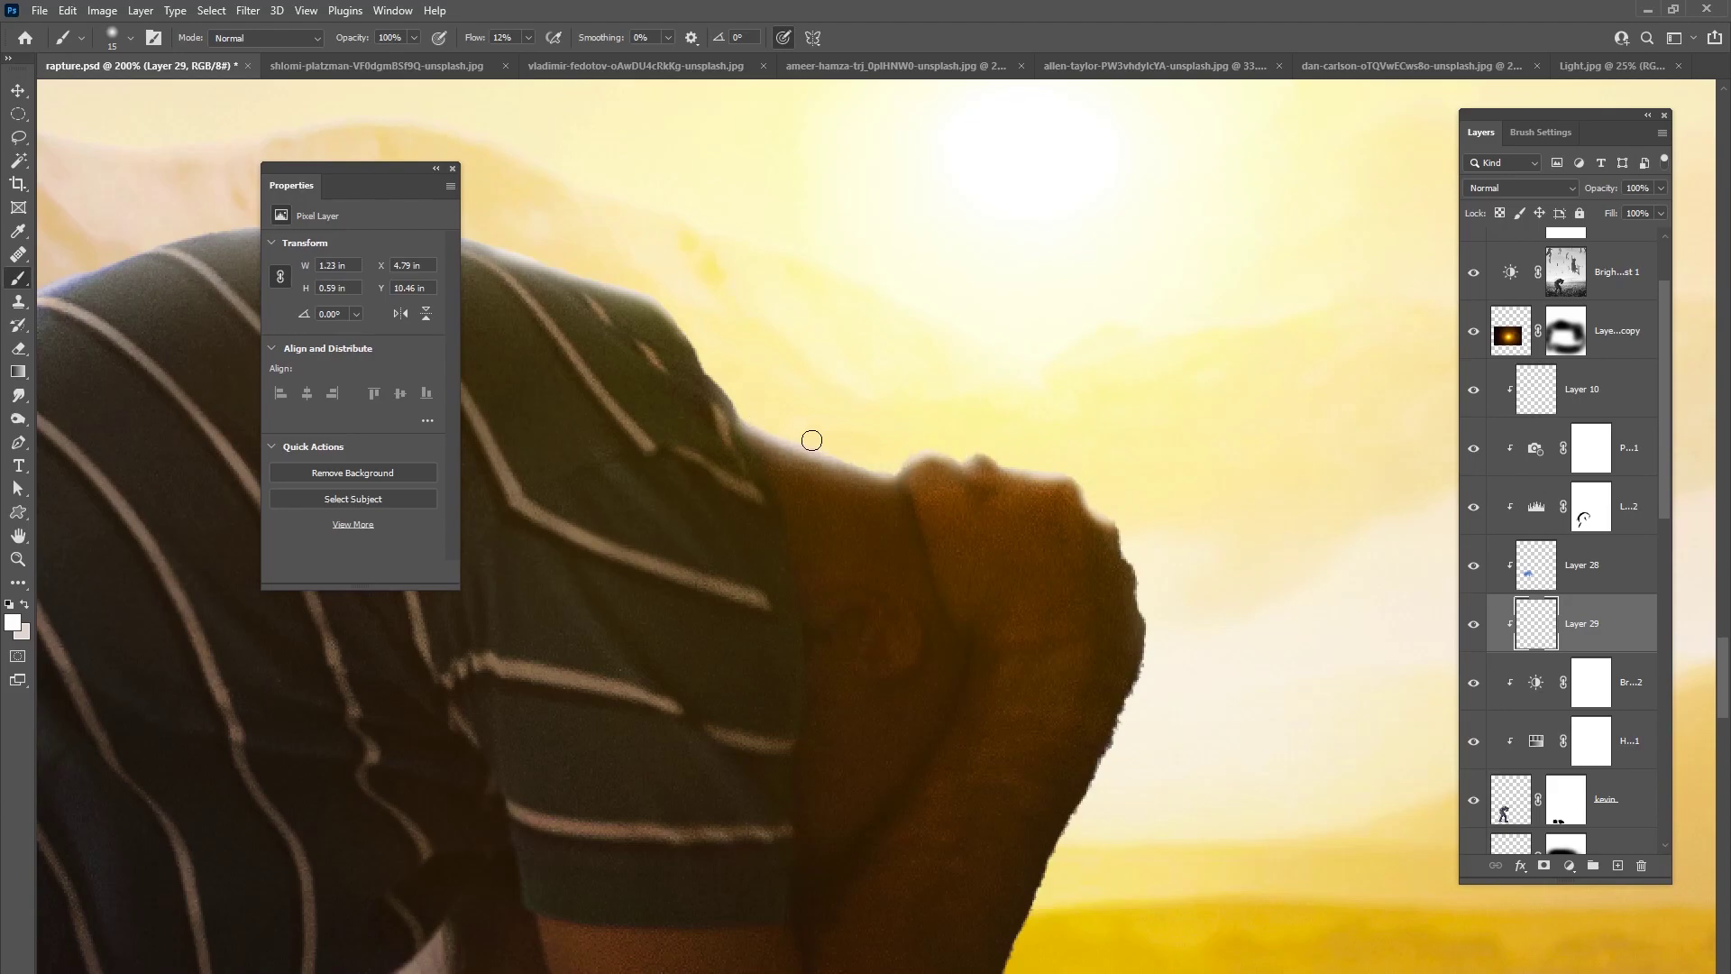
left_click_drag(945, 578, 875, 494)
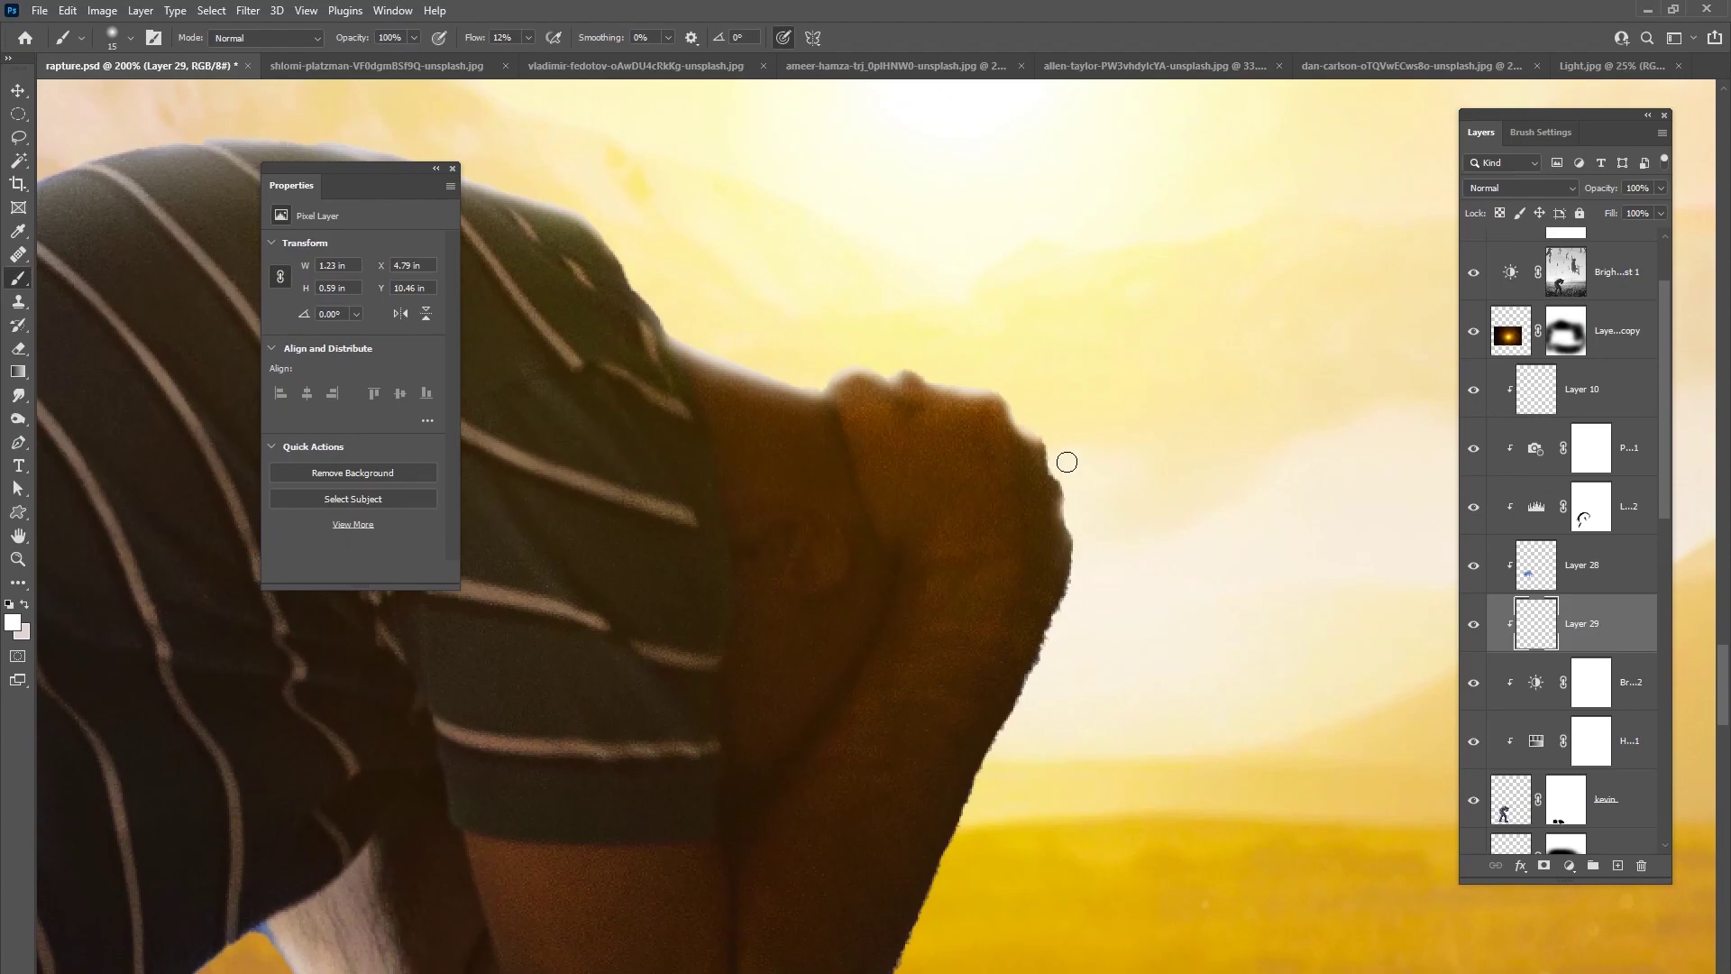
left_click_drag(1056, 449, 1035, 425)
left_click_drag(884, 366, 1020, 484)
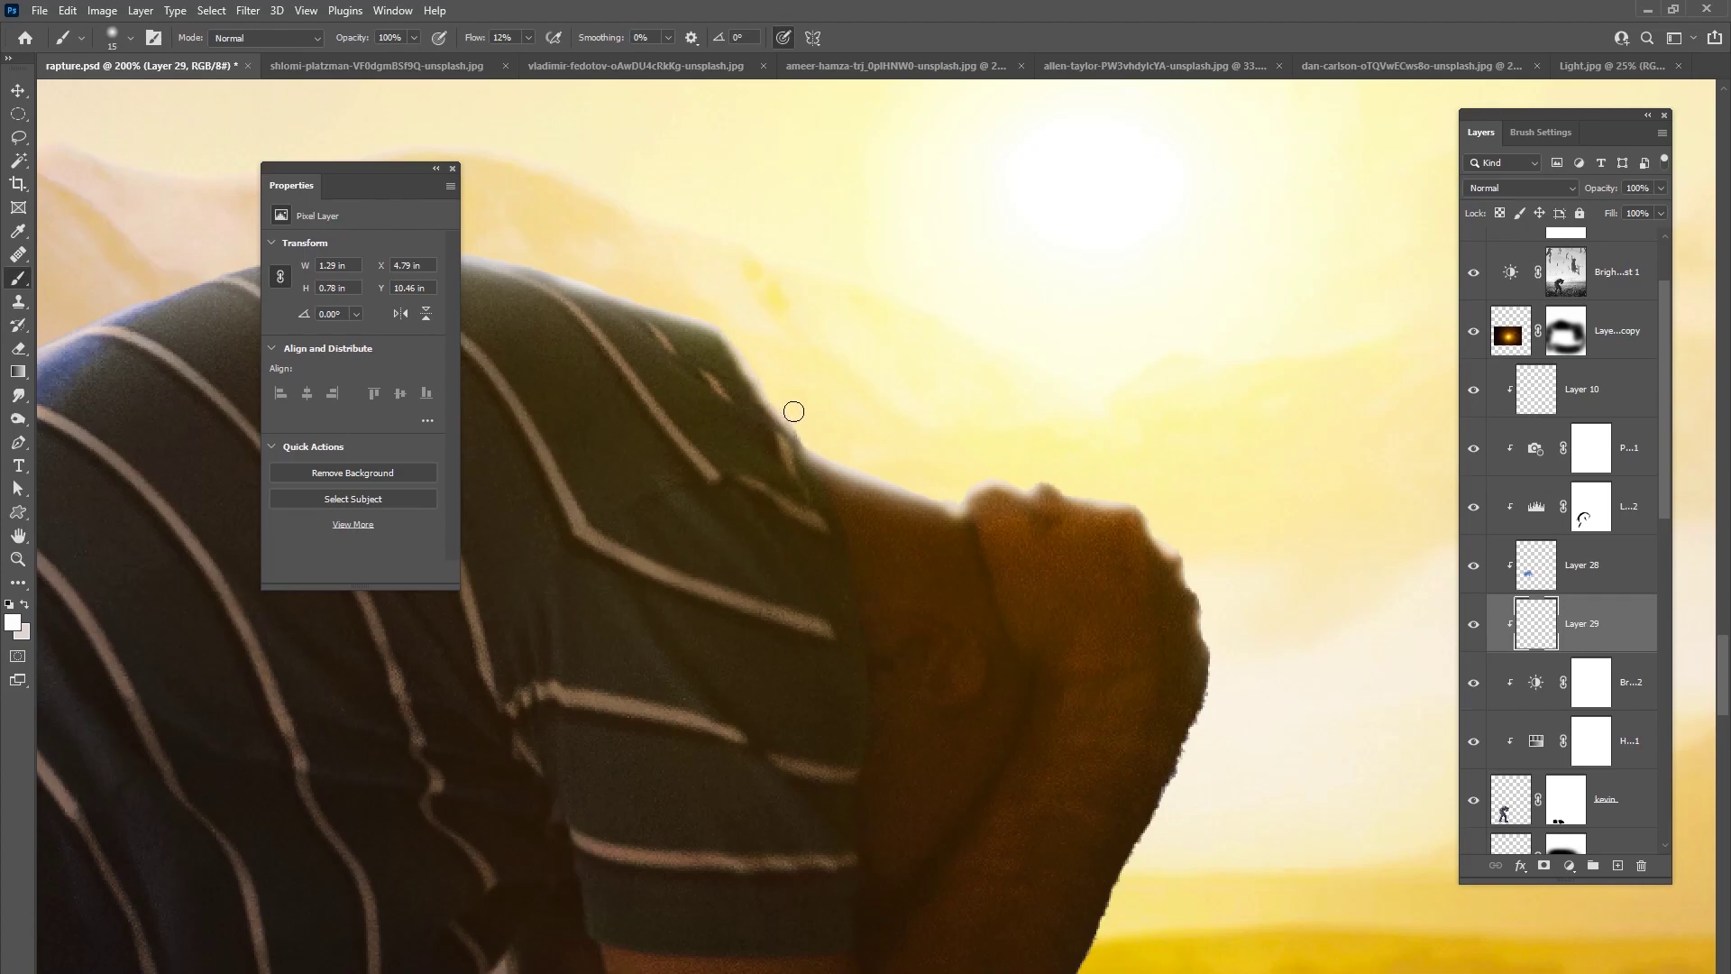
key("ctrl+0")
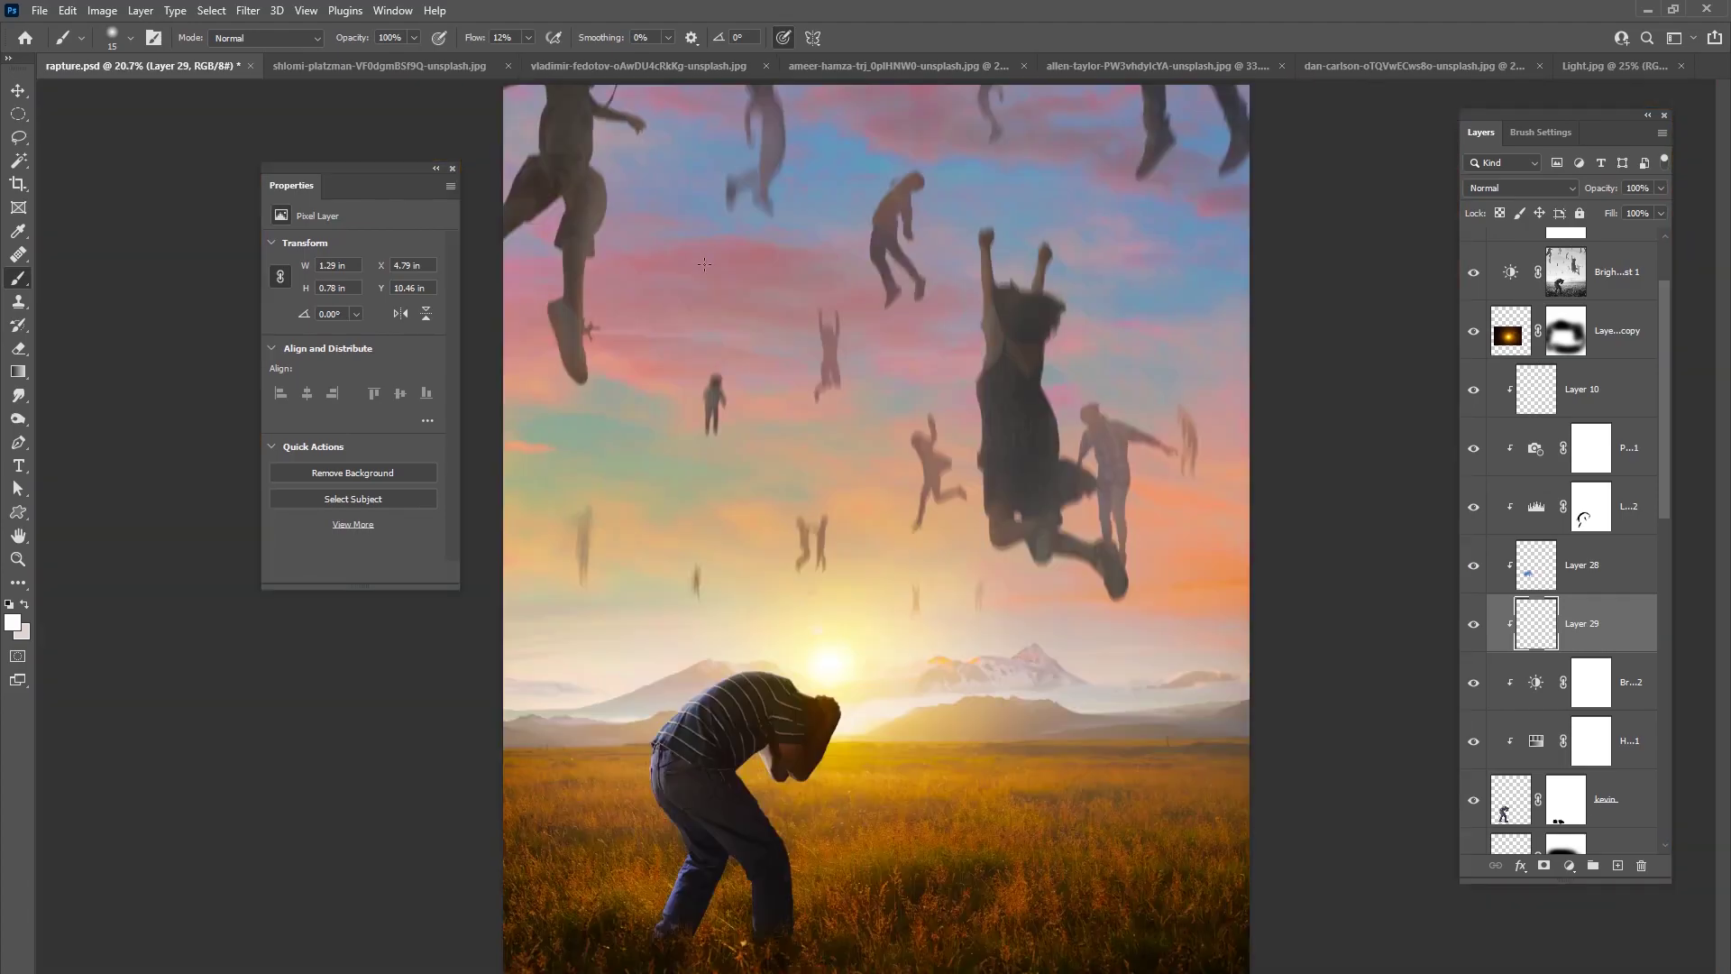
- Extend the white rim light along the edges of the man's lower arms and elbows
scroll(704, 264, "up", 3)
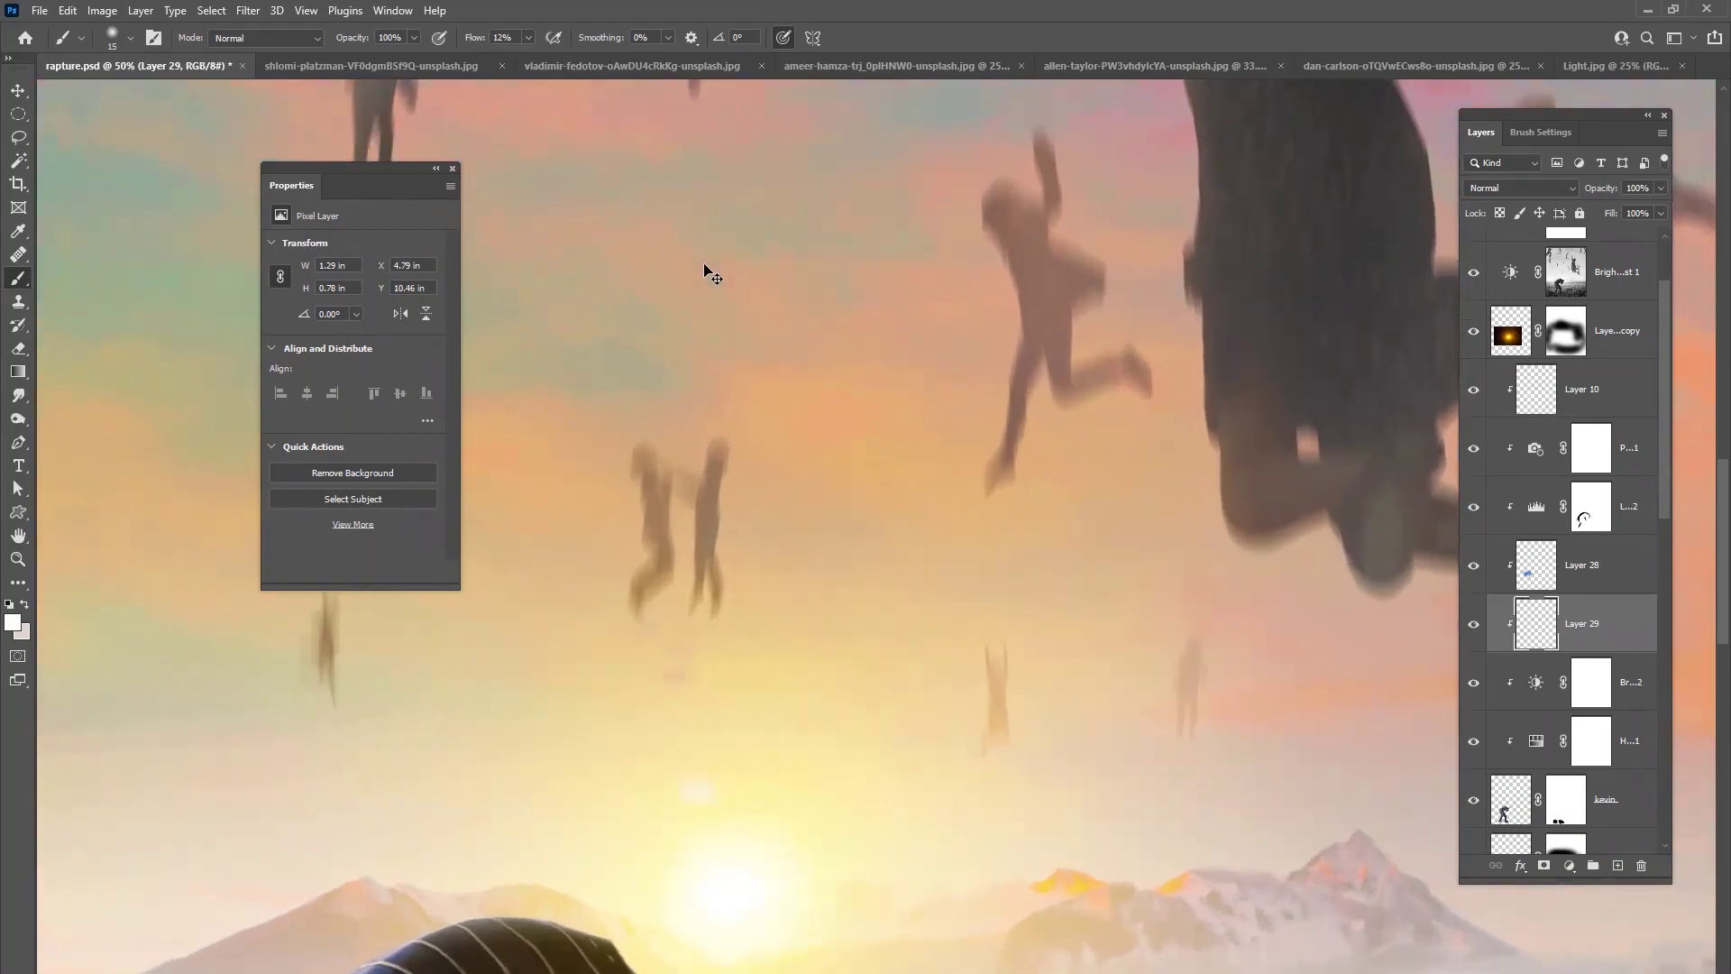
left_click_drag(642, 751, 981, 282)
key("ctrl+plus")
mouse_move(815, 727)
left_mouse_down()
mouse_move(800, 703)
mouse_move(827, 675)
left_mouse_up()
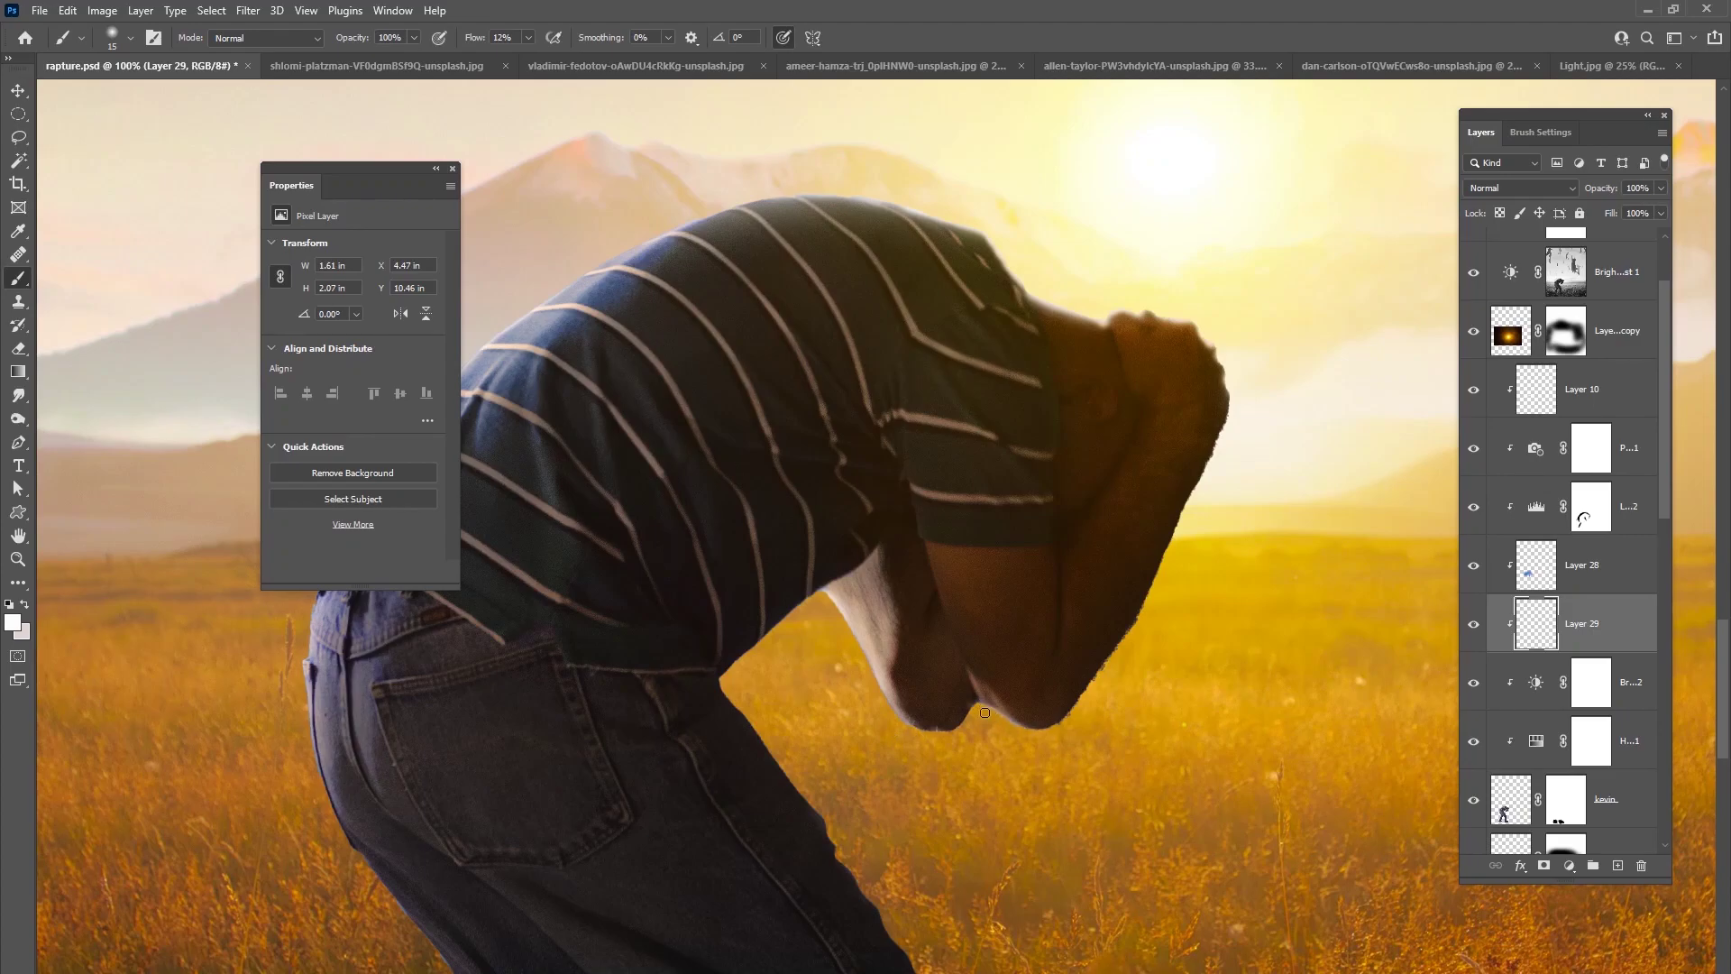
key("ctrl+0")
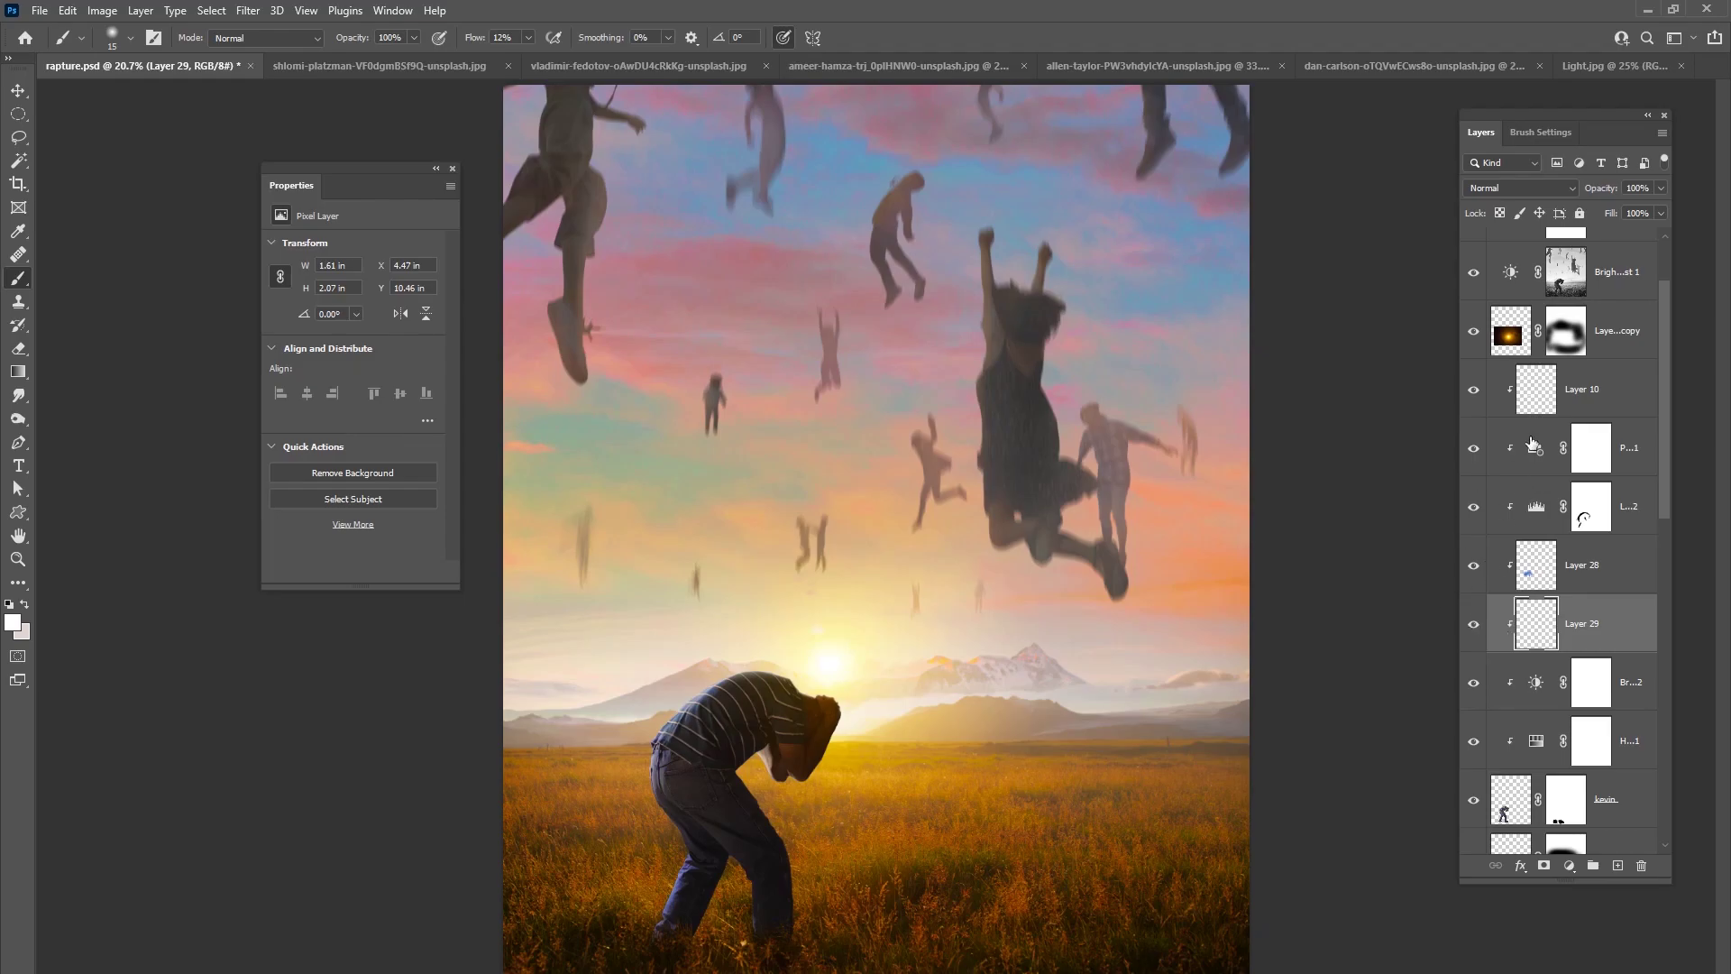
- Toggle the man's Brightness/Contrast adjustment to compare, and lower its opacity to 68%
left_click(1475, 683)
left_click(1474, 683)
left_click(1591, 683)
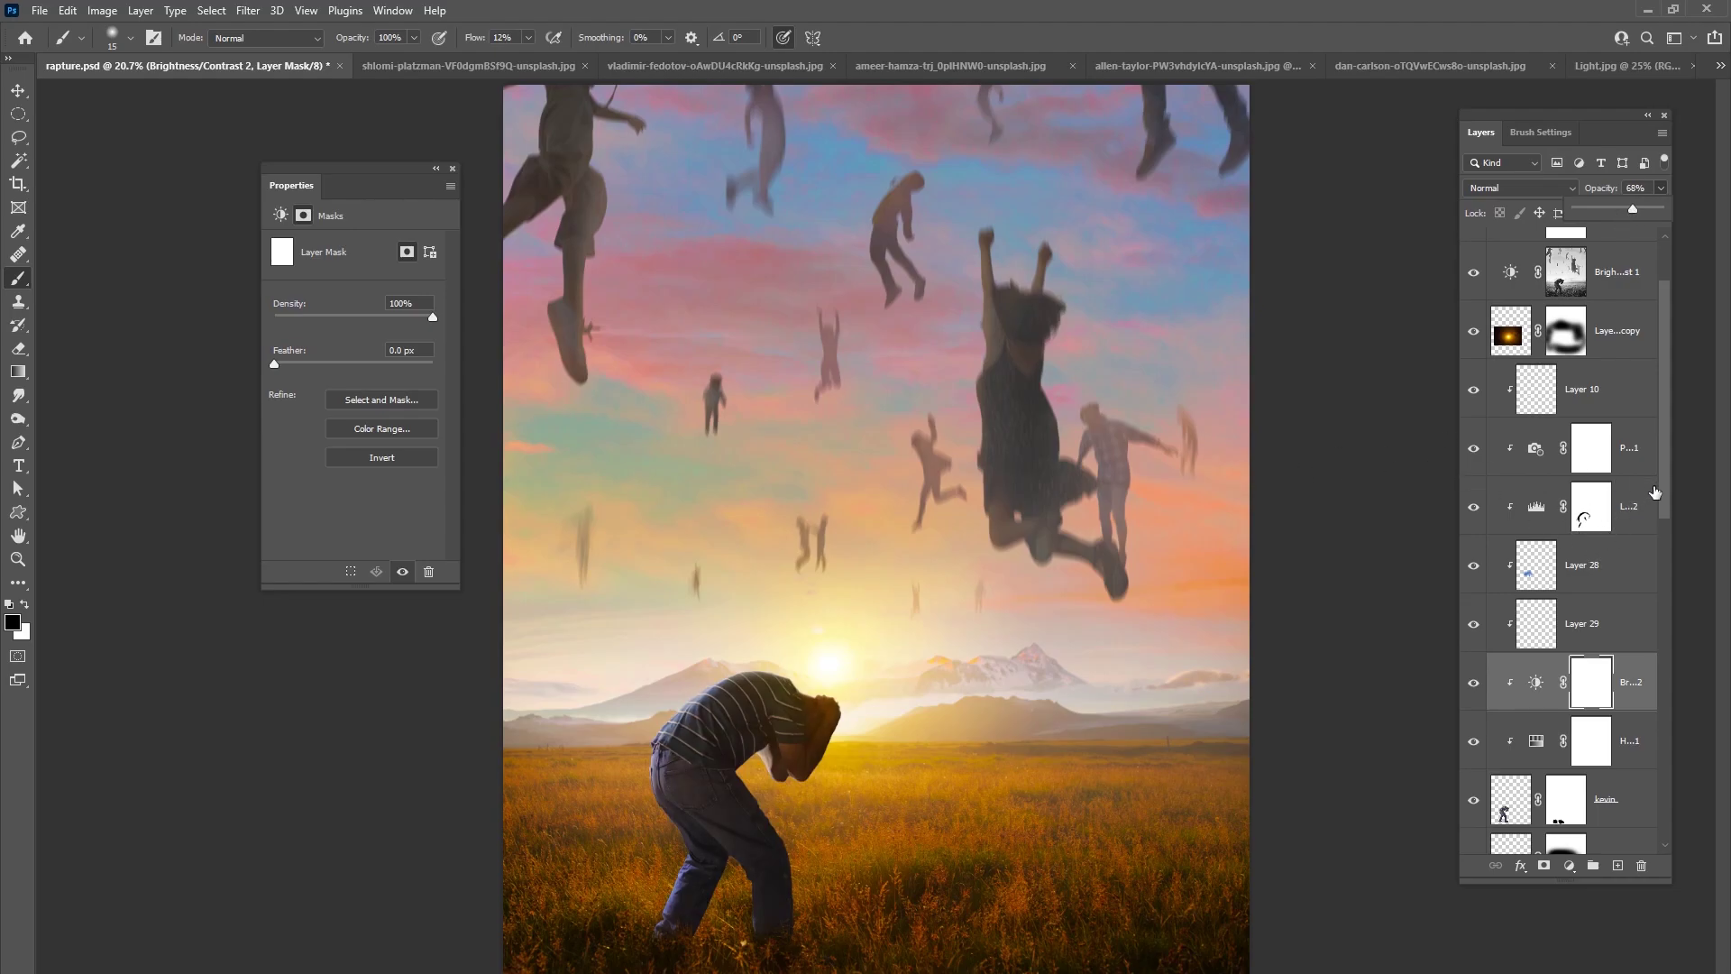
- Add a Gradient Map adjustment at the top of the layer stack using the dark-purple-to-orange gradient preset
scroll(1622, 379, "up", 2)
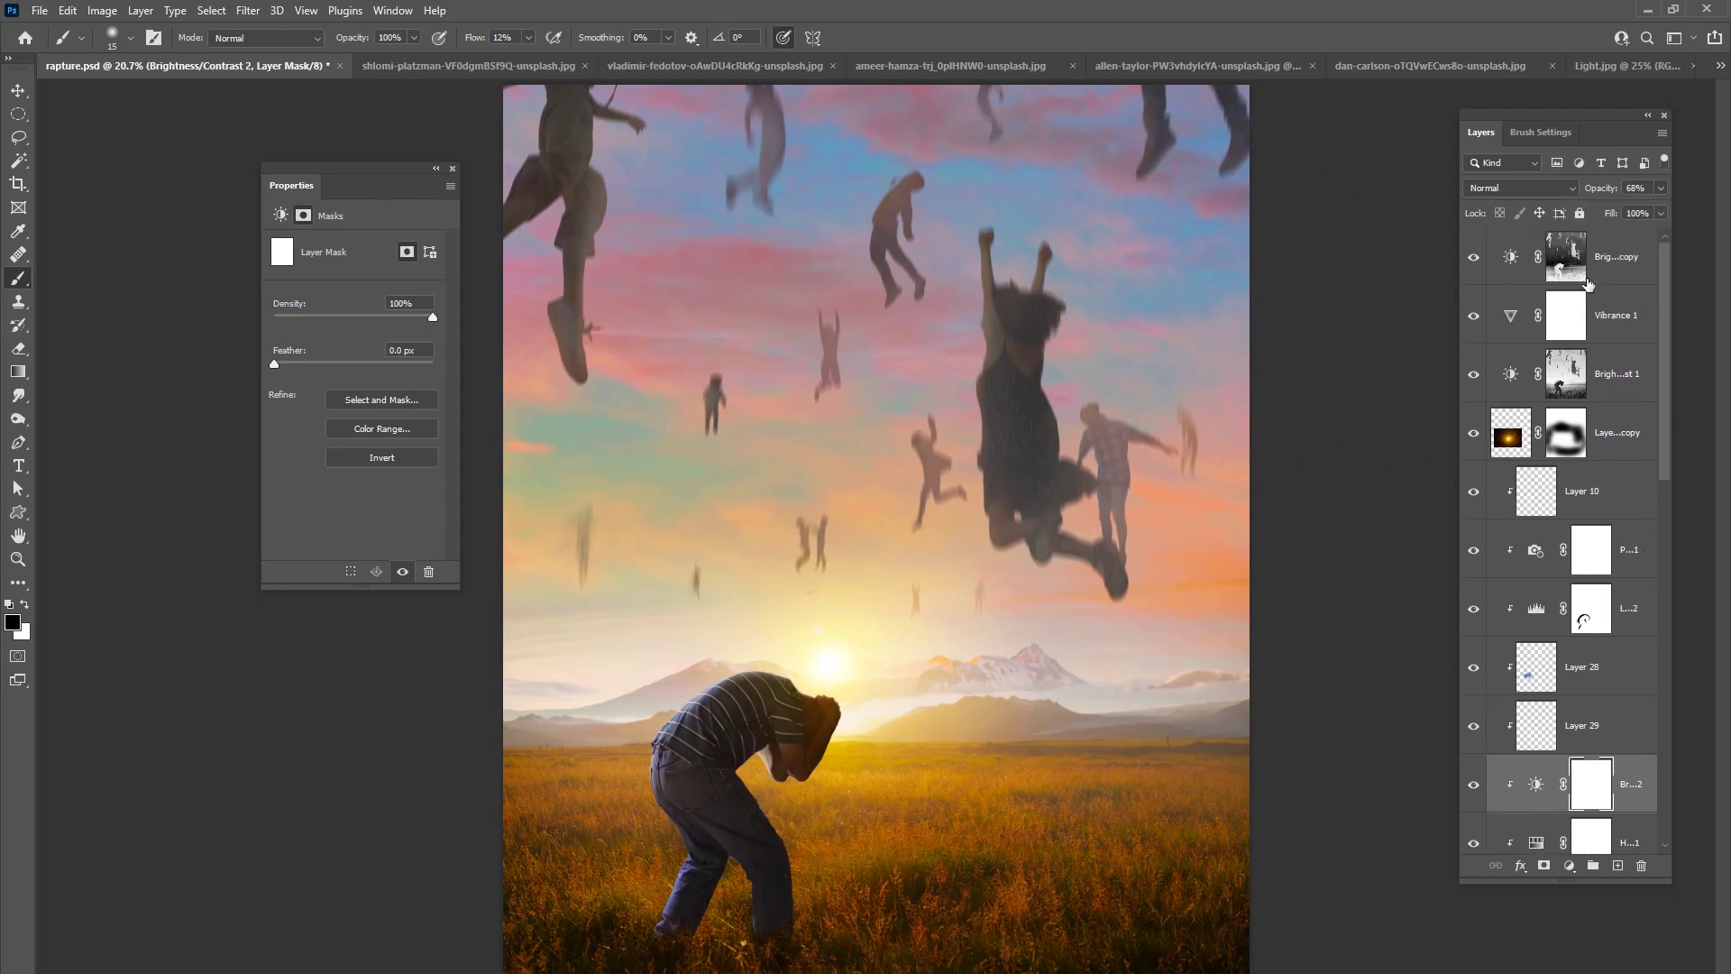
left_click(1587, 275)
left_click(1569, 865)
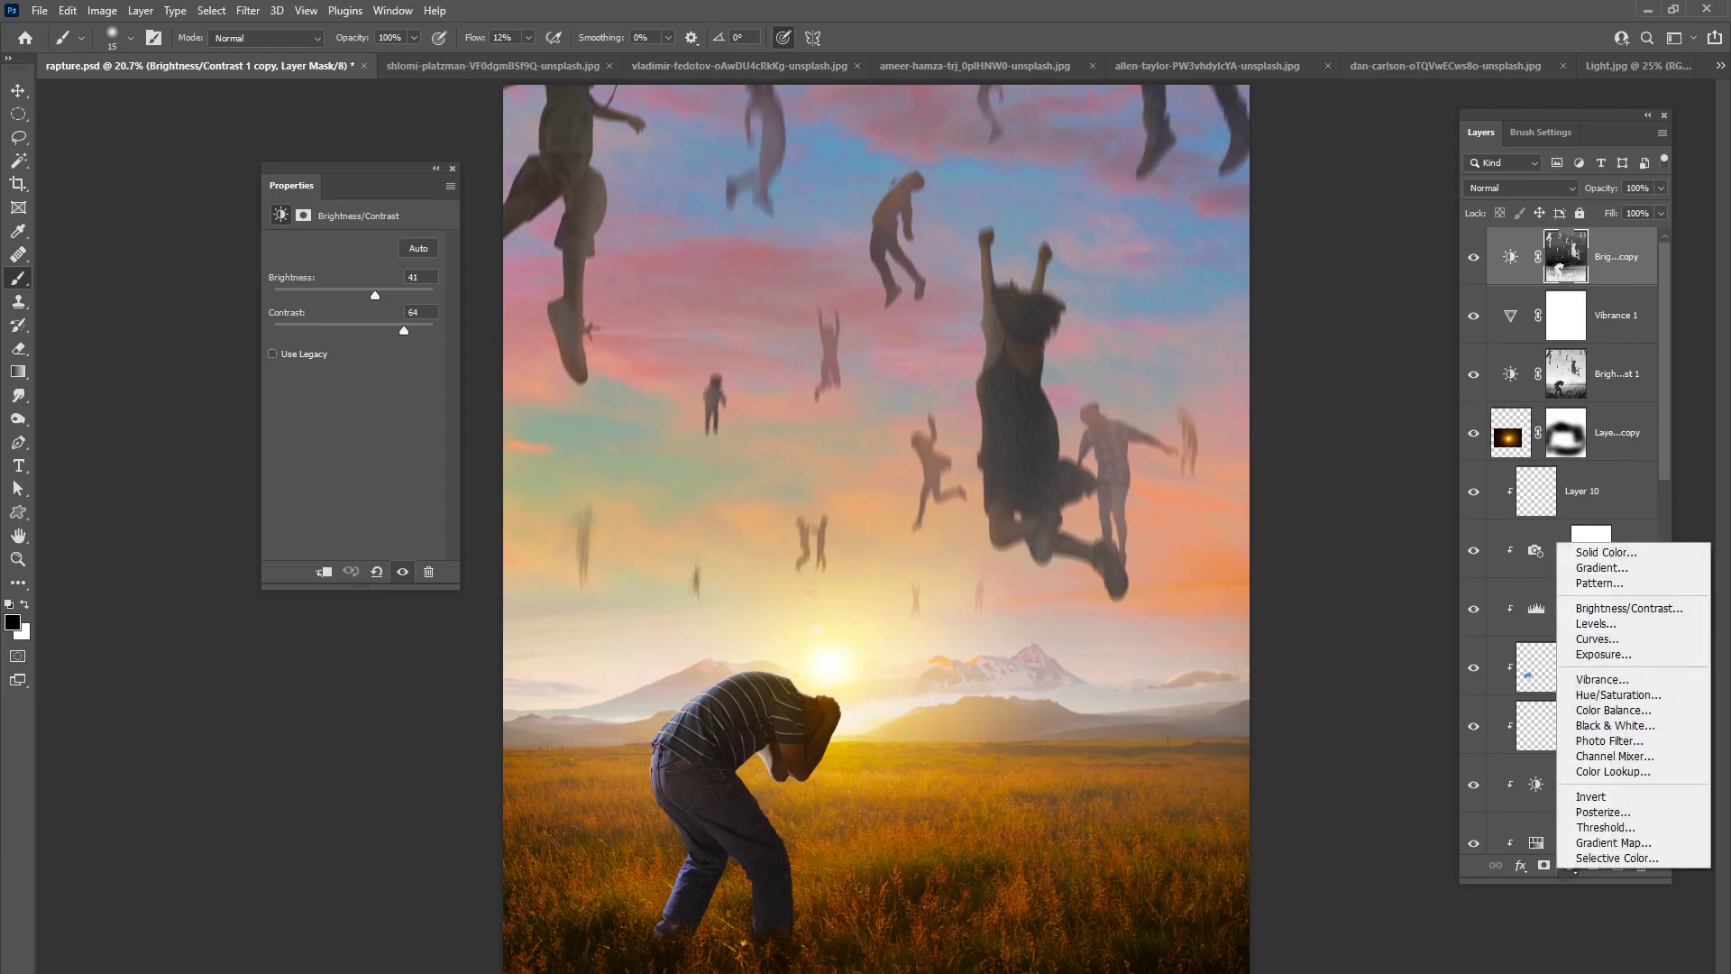
key("Escape")
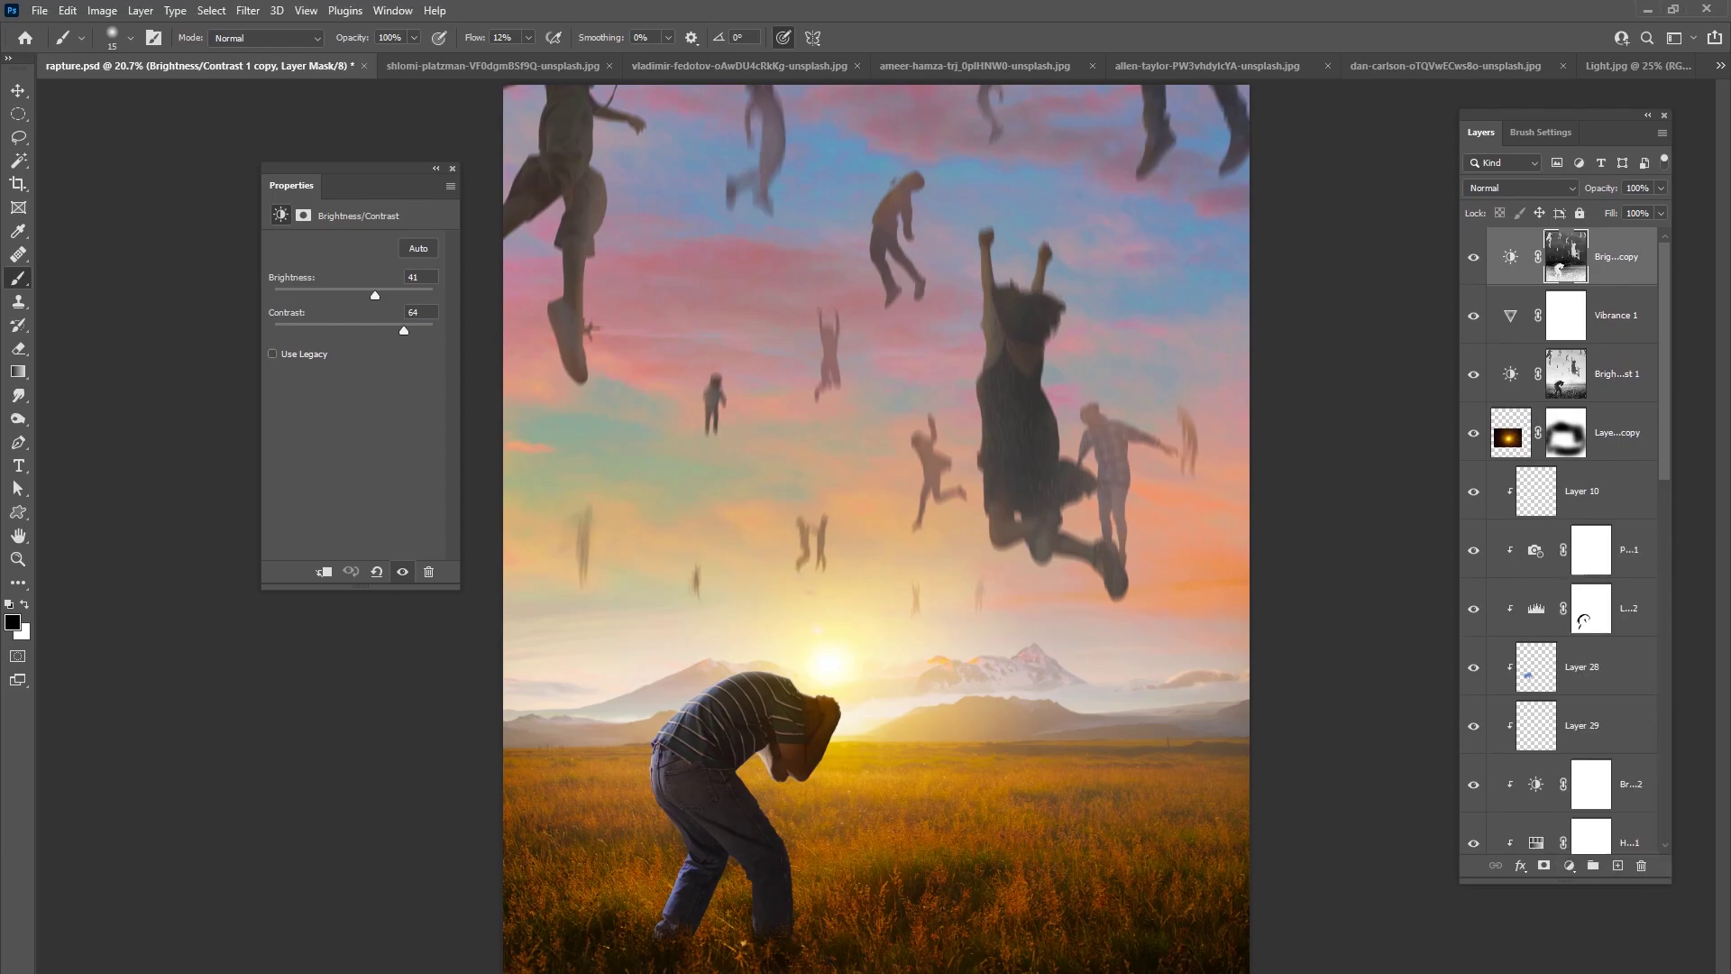
left_click(1569, 865)
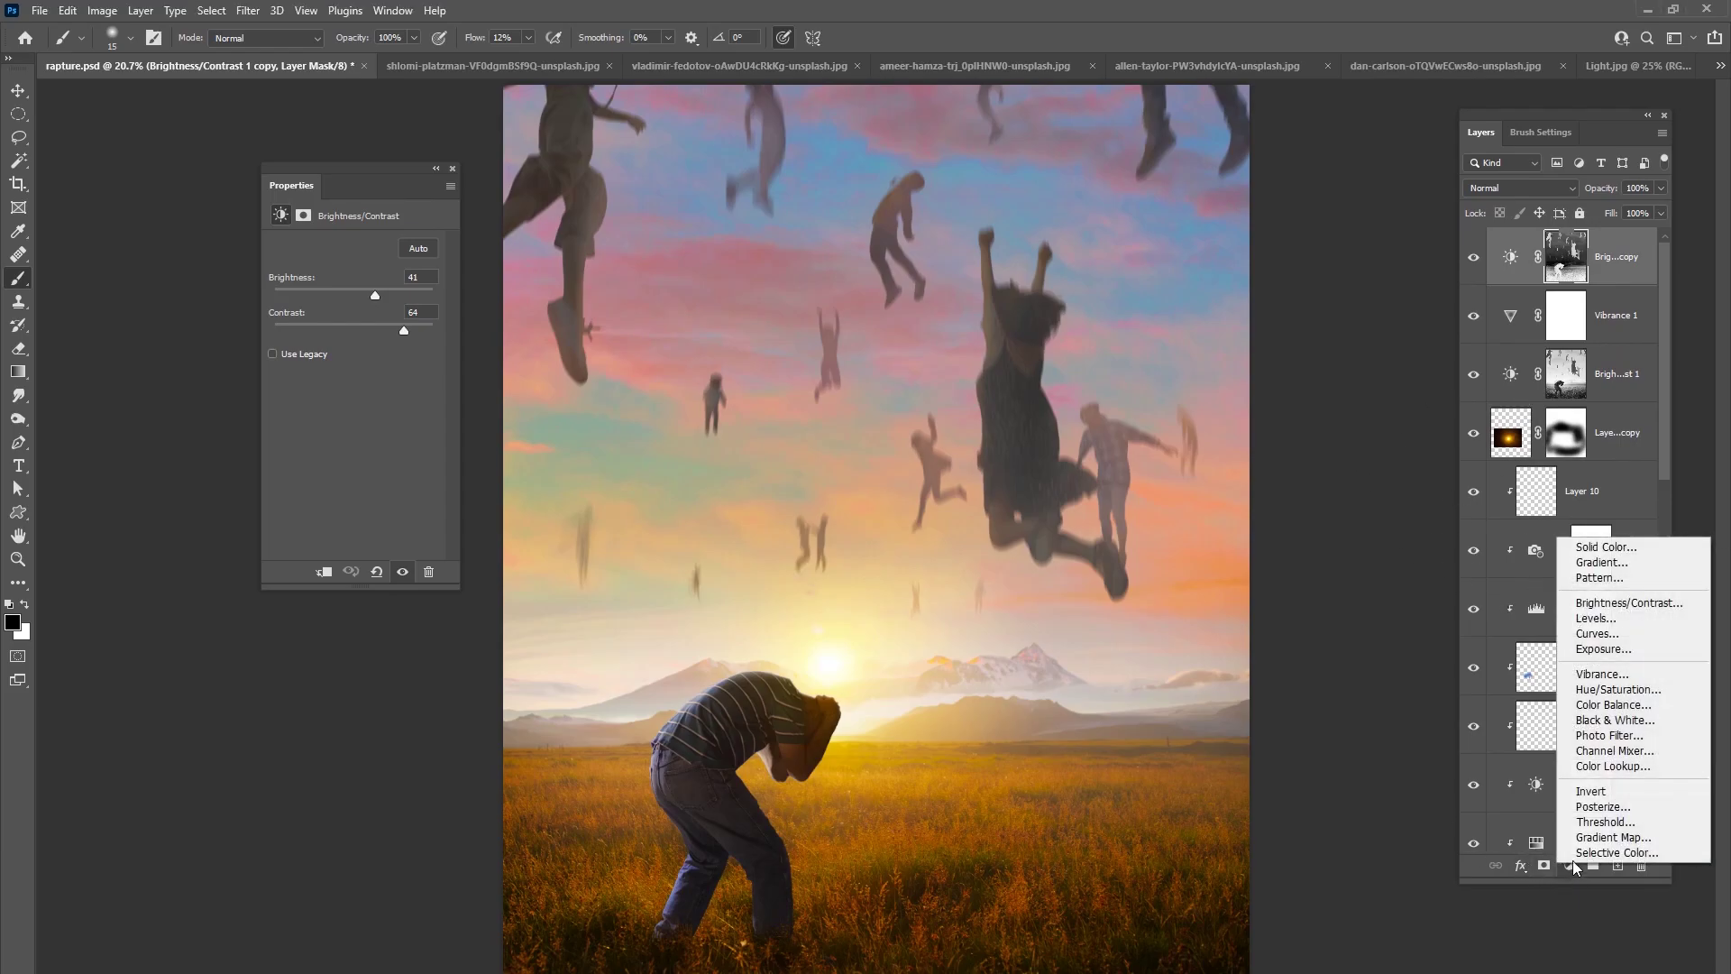
left_click(1600, 837)
left_click(432, 252)
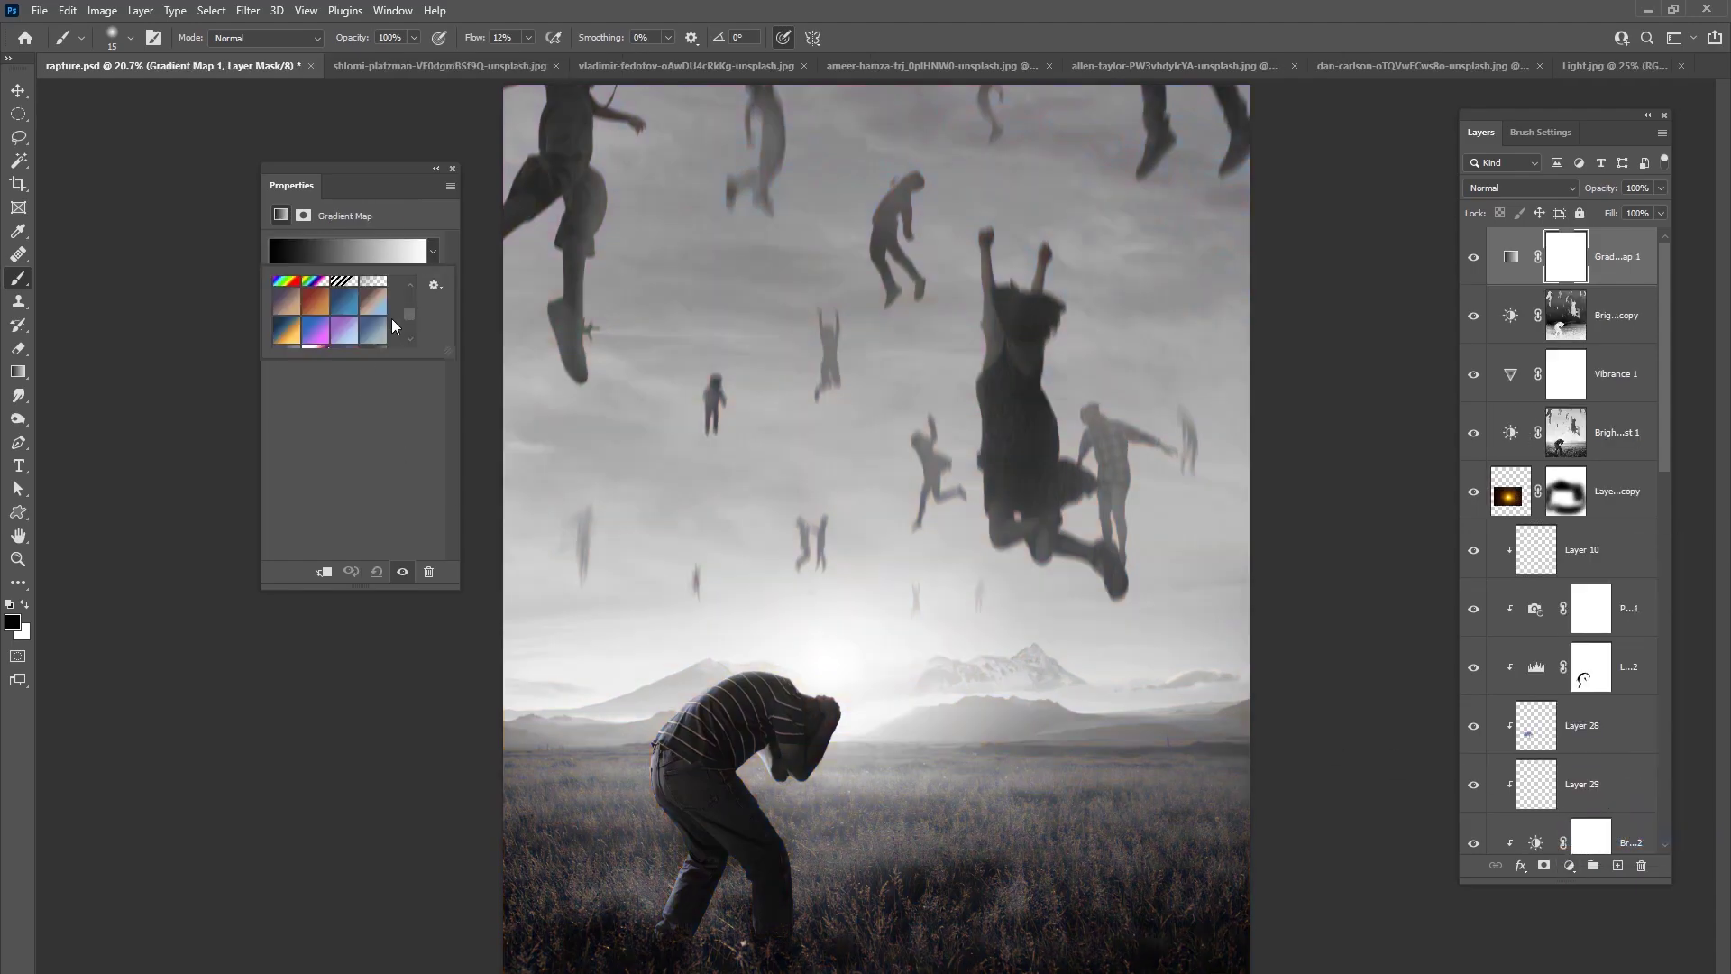
left_click(287, 326)
- Set the Gradient Map's blend mode to Overlay, and toggle the adjustment to compare the colour grade
left_click(1538, 187)
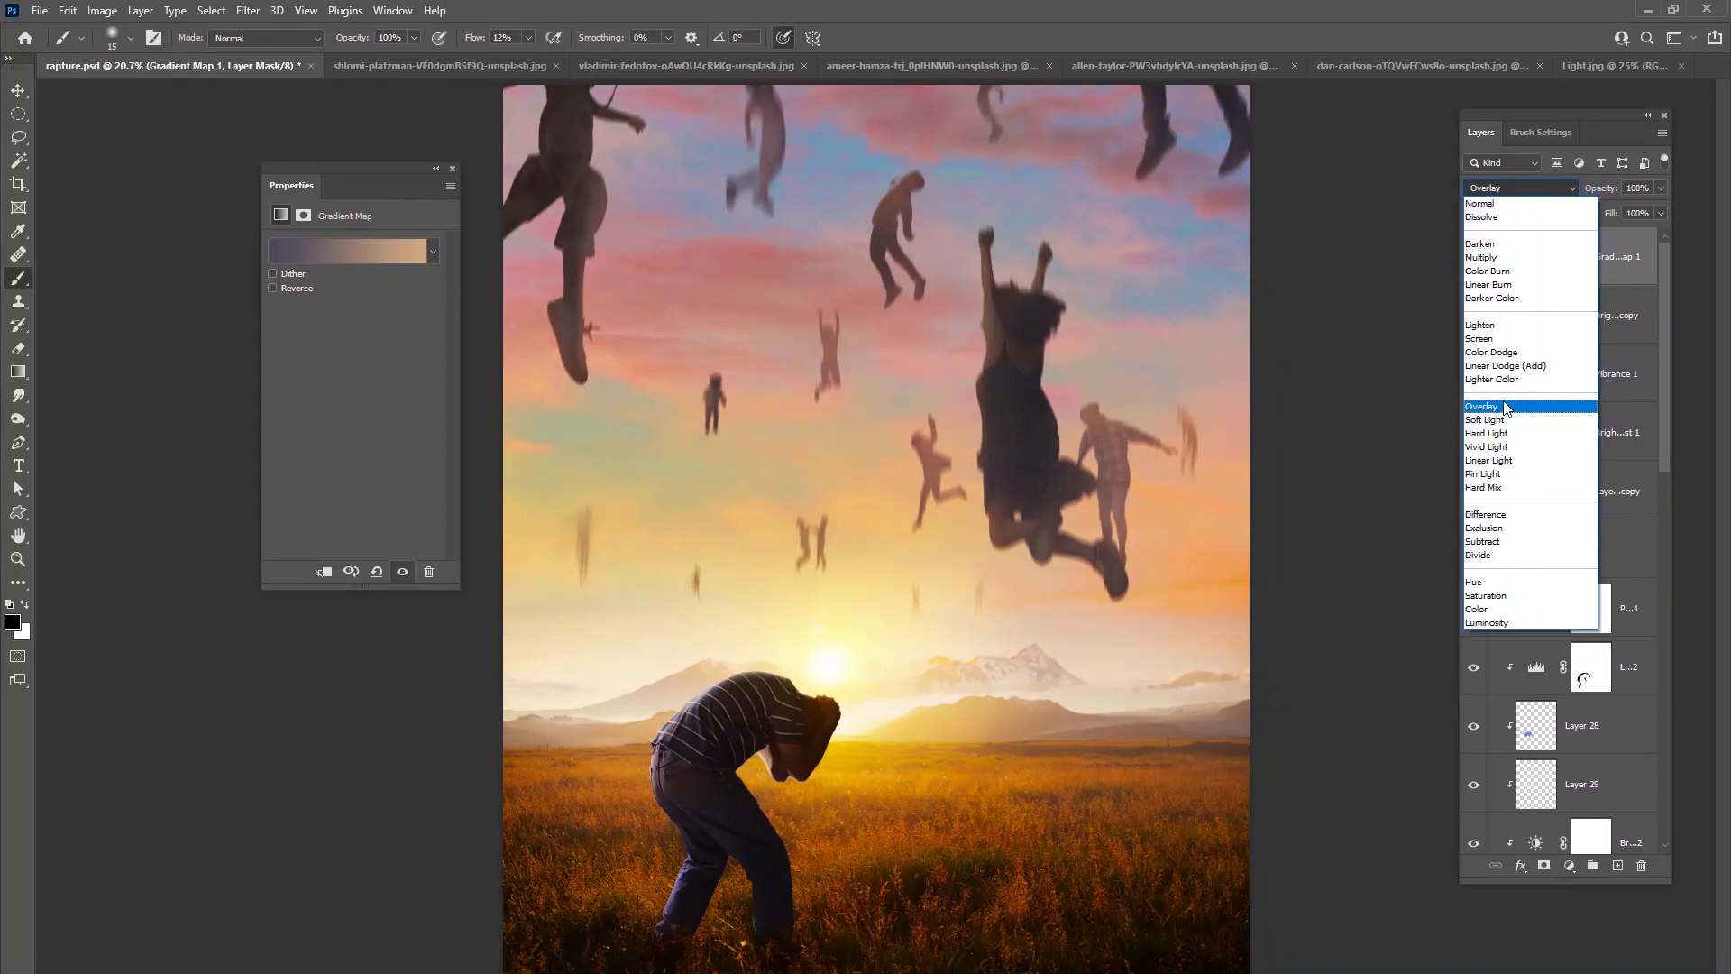
left_click(1505, 407)
left_click(1471, 265)
left_click(1471, 264)
left_click(1471, 264)
left_click(1471, 263)
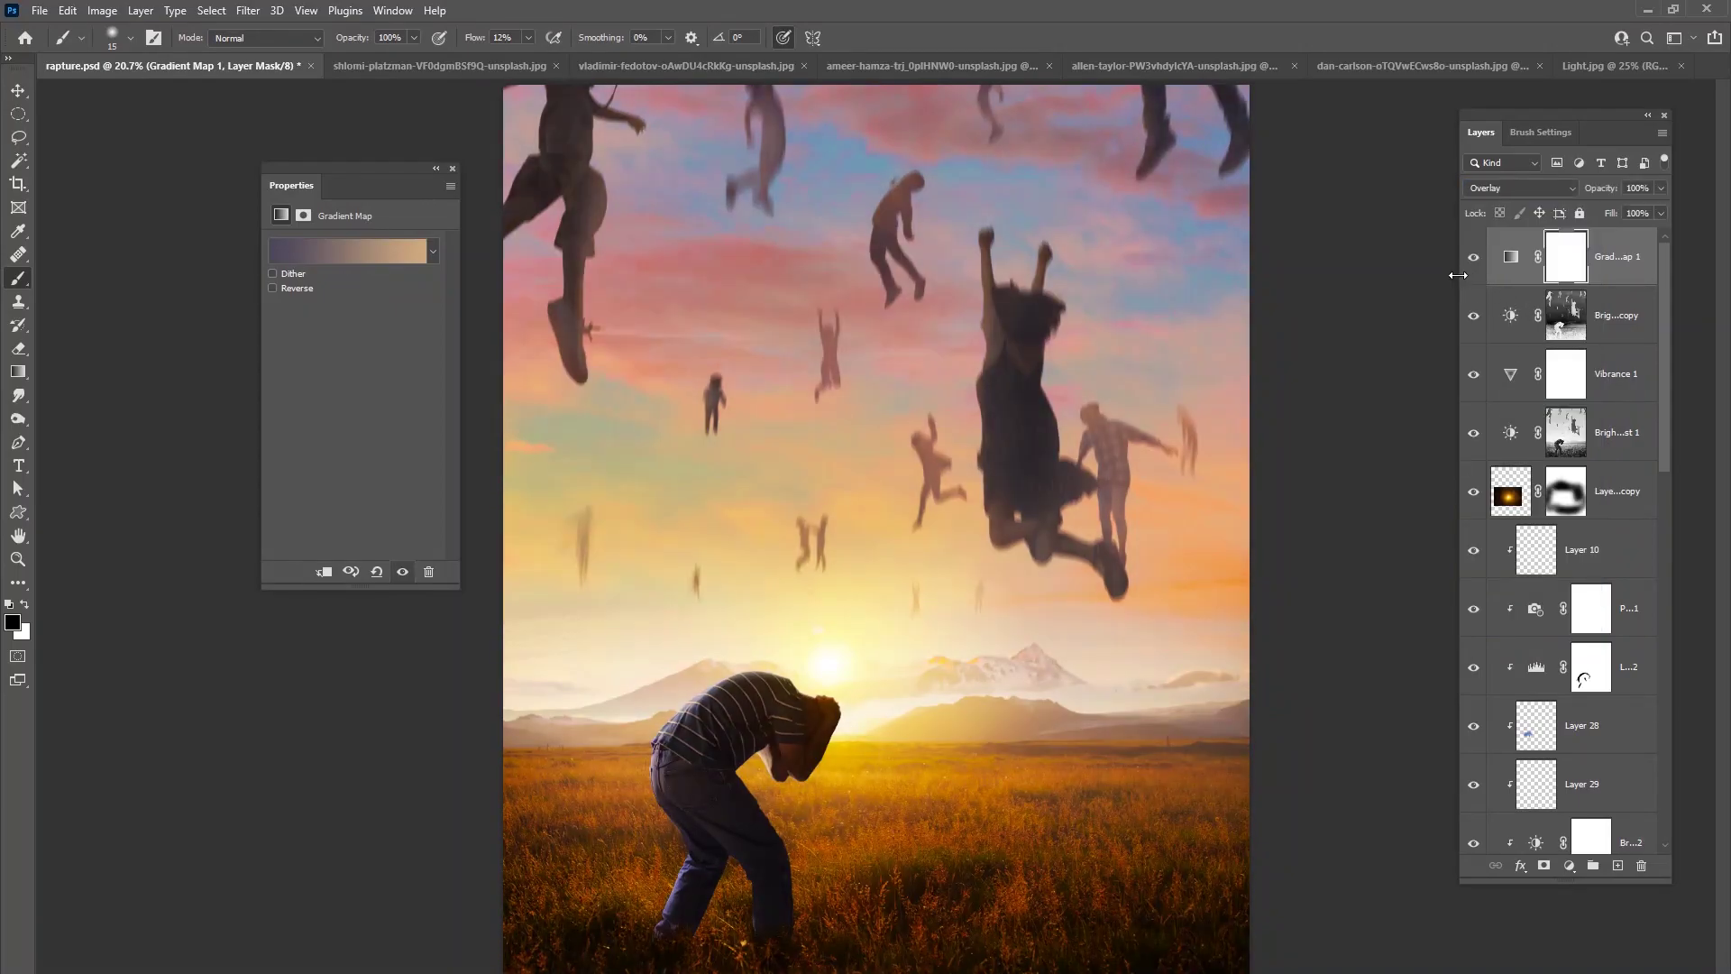
- Add a Selective Color adjustment below the Gradient Map, setting Blacks to Cyan -2, Magenta -2, Yellow -11 and Black -12
left_click(1609, 336)
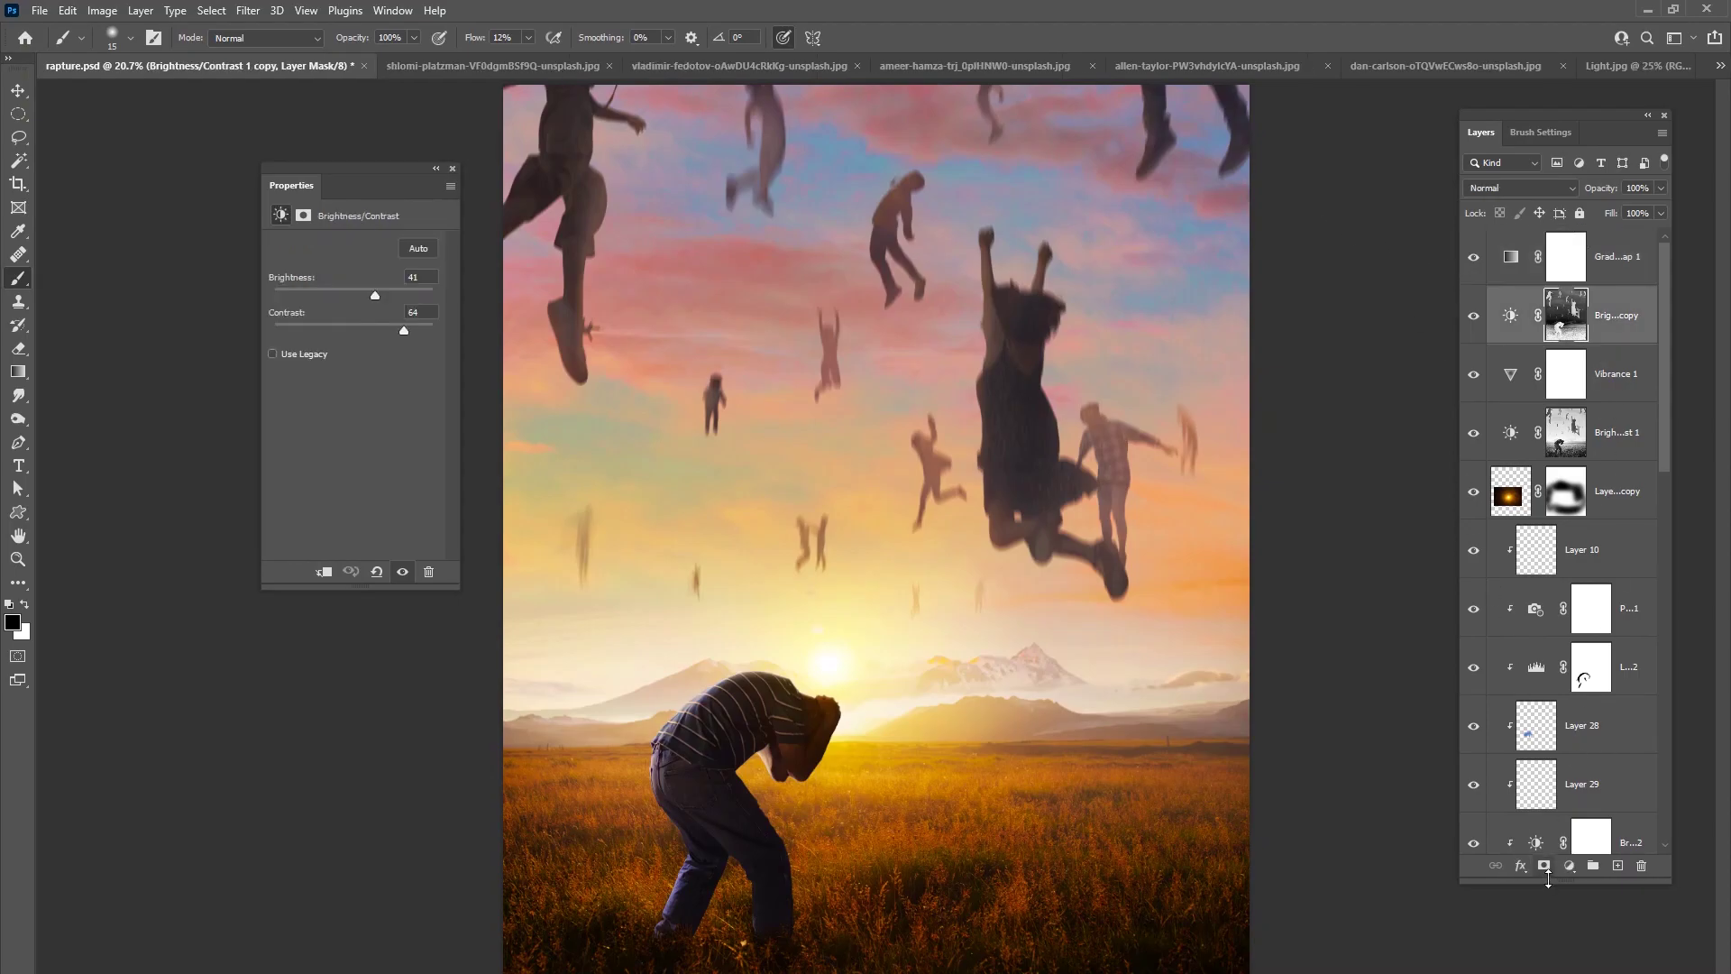
left_click(1568, 865)
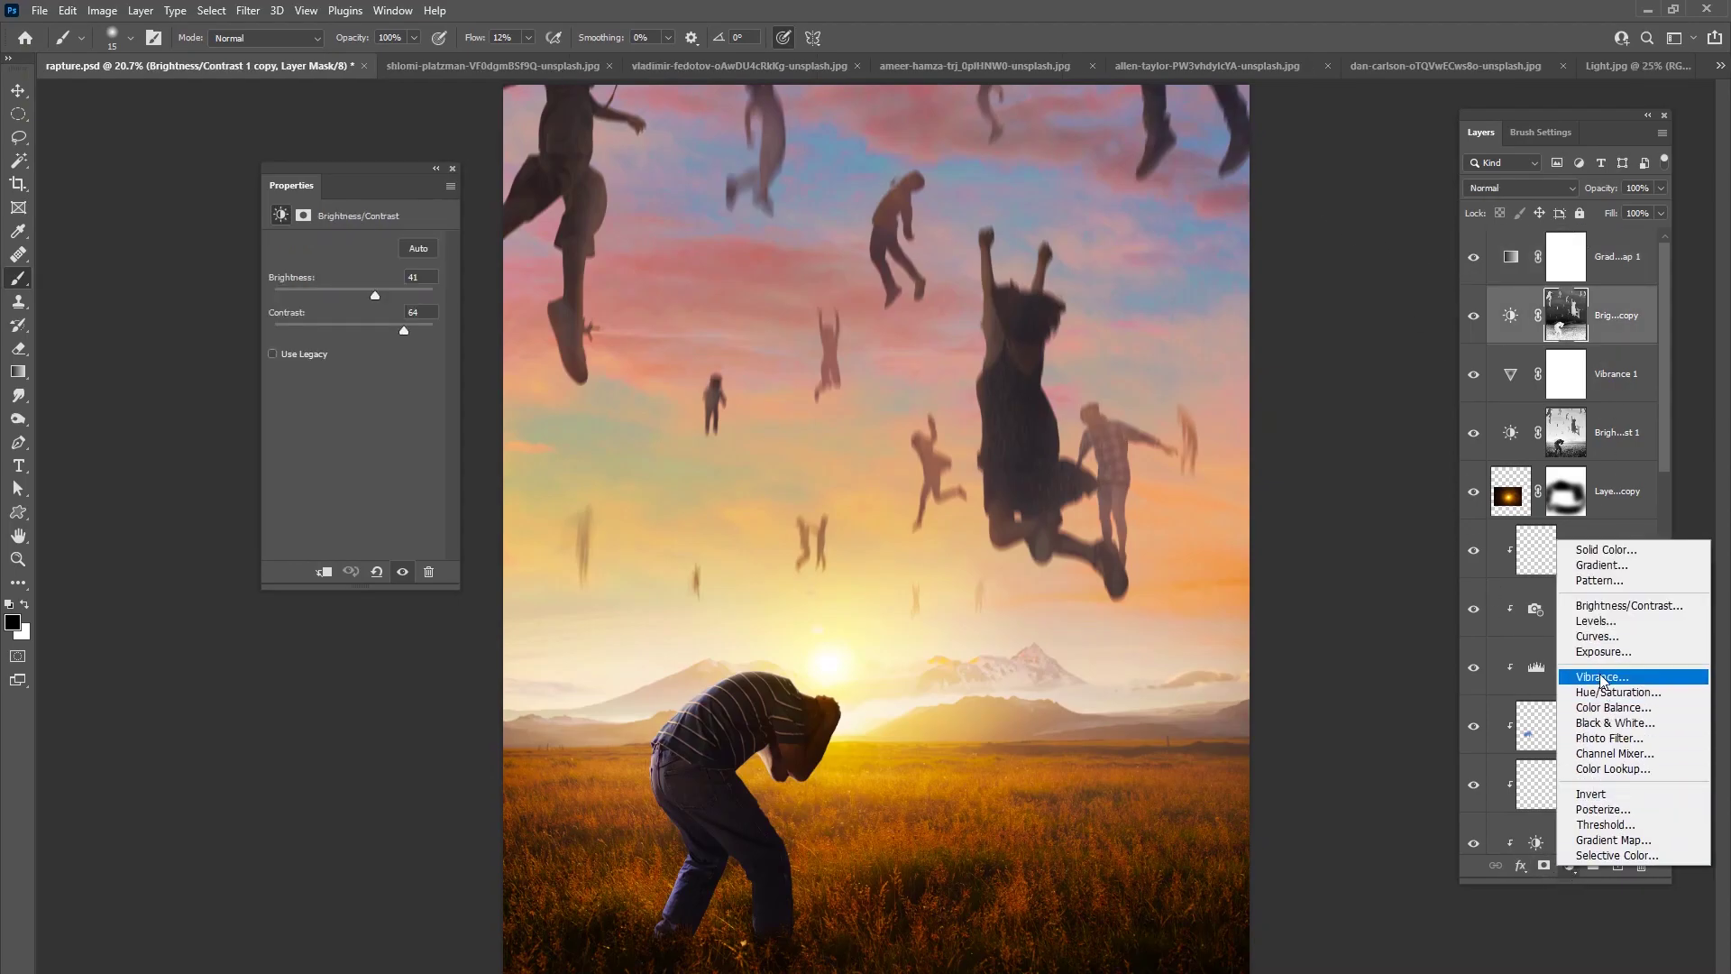
left_click(1588, 855)
left_click(382, 263)
left_click(352, 407)
mouse_move(358, 402)
left_mouse_down()
mouse_move(340, 408)
mouse_move(346, 379)
left_mouse_up()
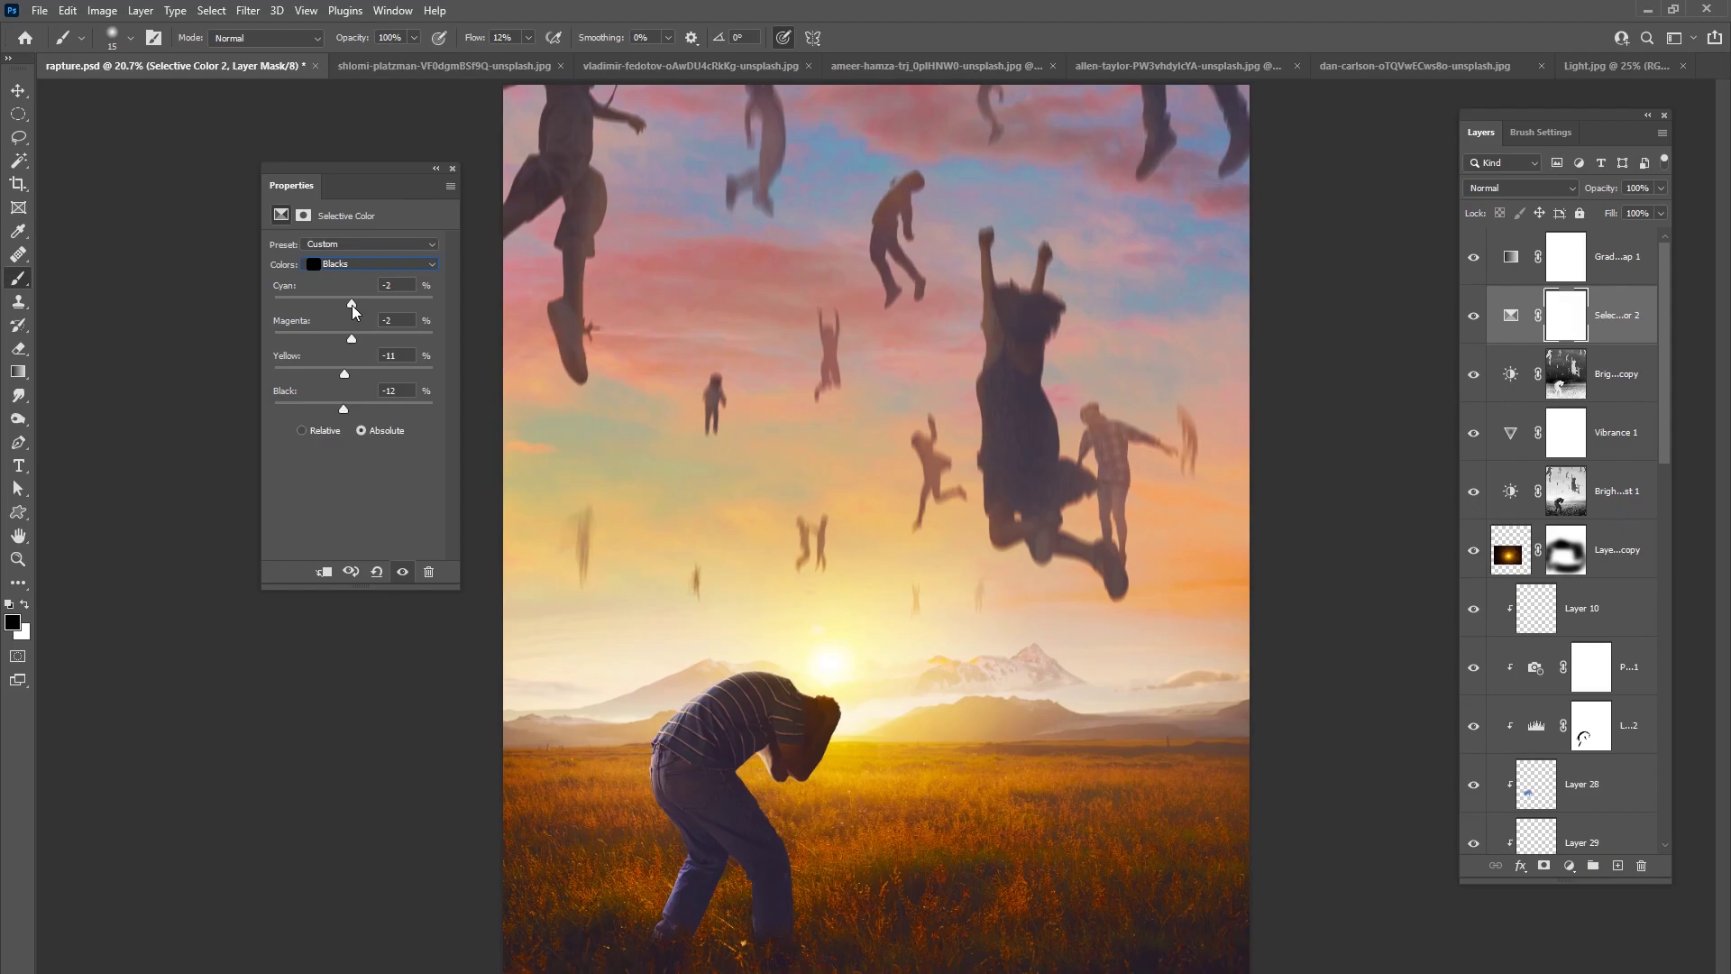
- Set the Selective Color adjustment's Neutrals to Cyan -11 and Magenta +1
left_click(370, 263)
left_click(361, 377)
left_click_drag(352, 303, 351, 339)
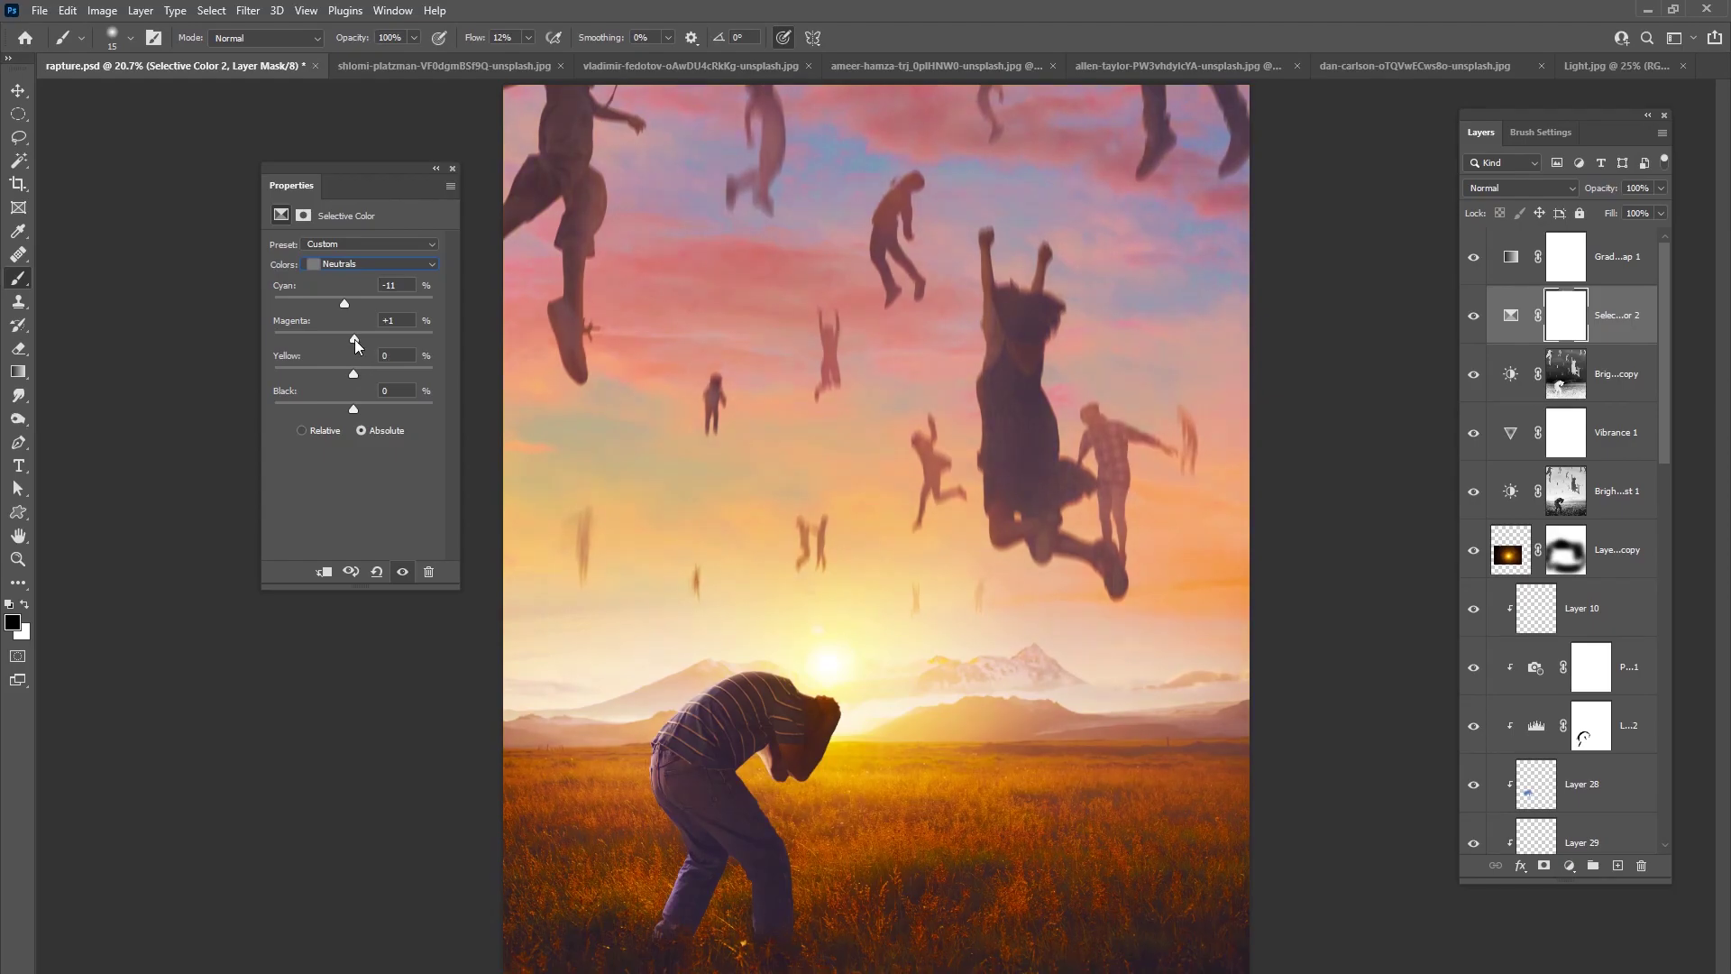
- Set the Selective Color adjustment's Yellows to Cyan -1 and Yellow +14
left_click(369, 264)
left_click(349, 290)
left_click(370, 263)
left_click(342, 278)
mouse_move(354, 298)
left_mouse_down()
mouse_move(389, 309)
mouse_move(356, 312)
left_mouse_up()
- Toggle the visibility of the Gradient Map and both Brightness/Contrast adjustments to compare their effect on the image
left_click(1473, 258)
left_click(1474, 258)
left_click(1474, 375)
left_click(1474, 375)
left_click(1474, 492)
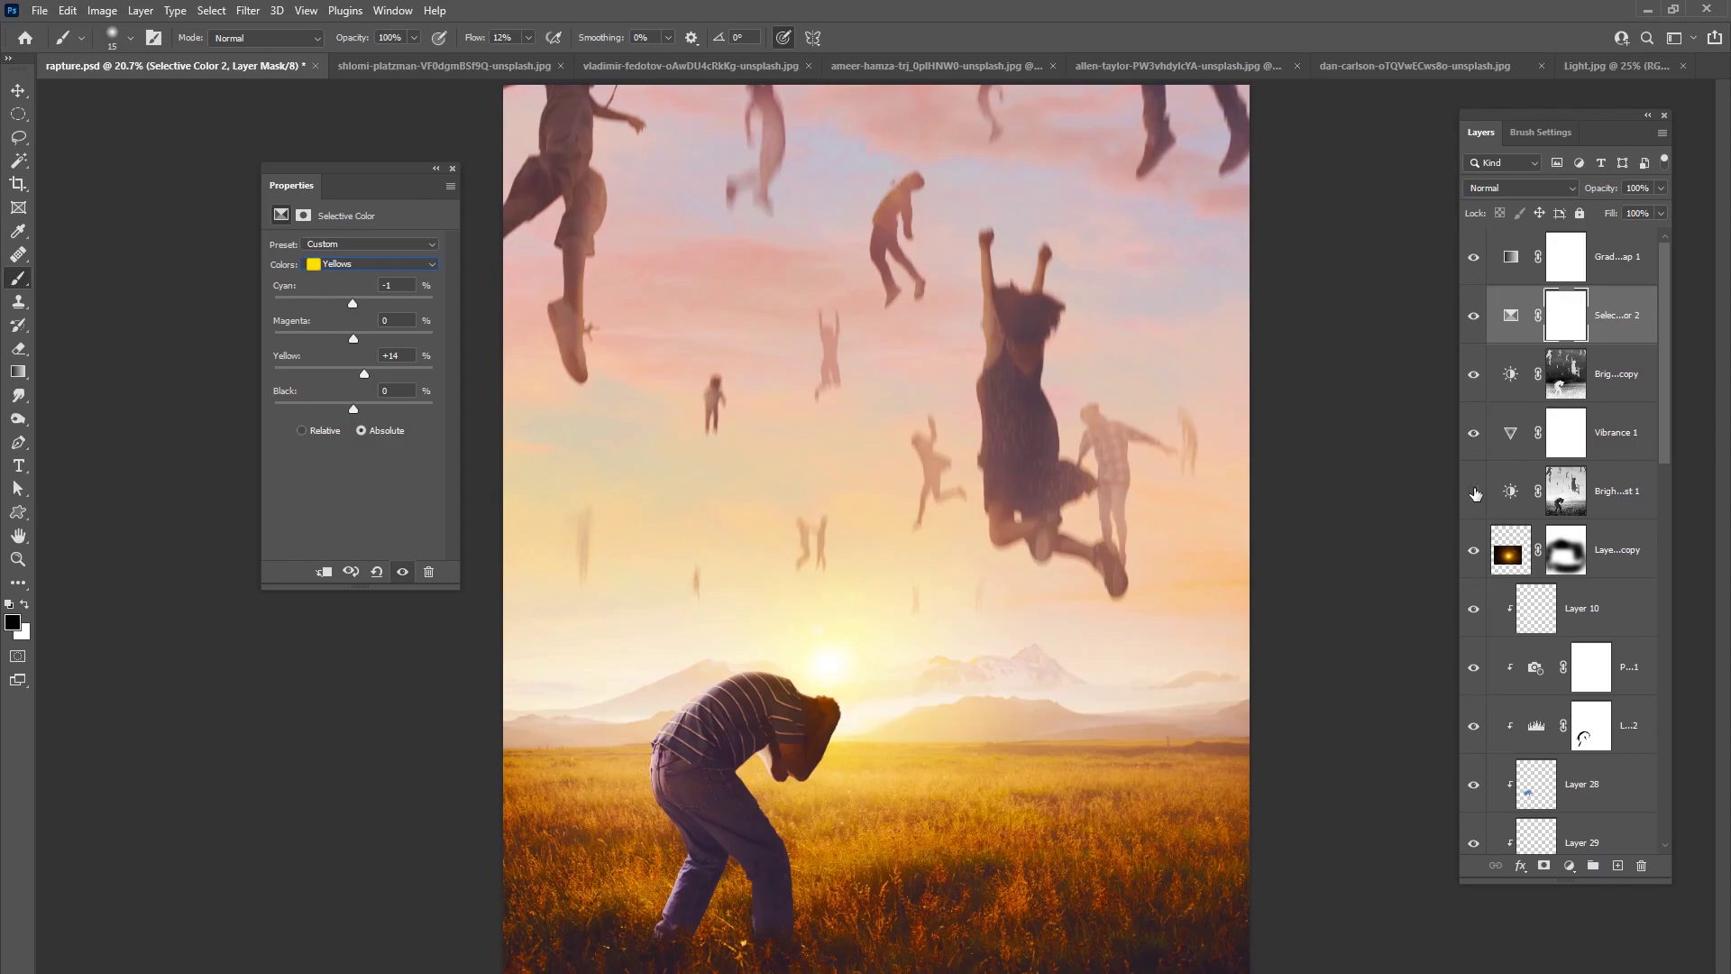
left_click(1474, 491)
left_click(1473, 490)
left_click(1473, 490)
- Set the lower Brightness/Contrast adjustment to Brightness -36 and Contrast 10
left_click(1579, 487)
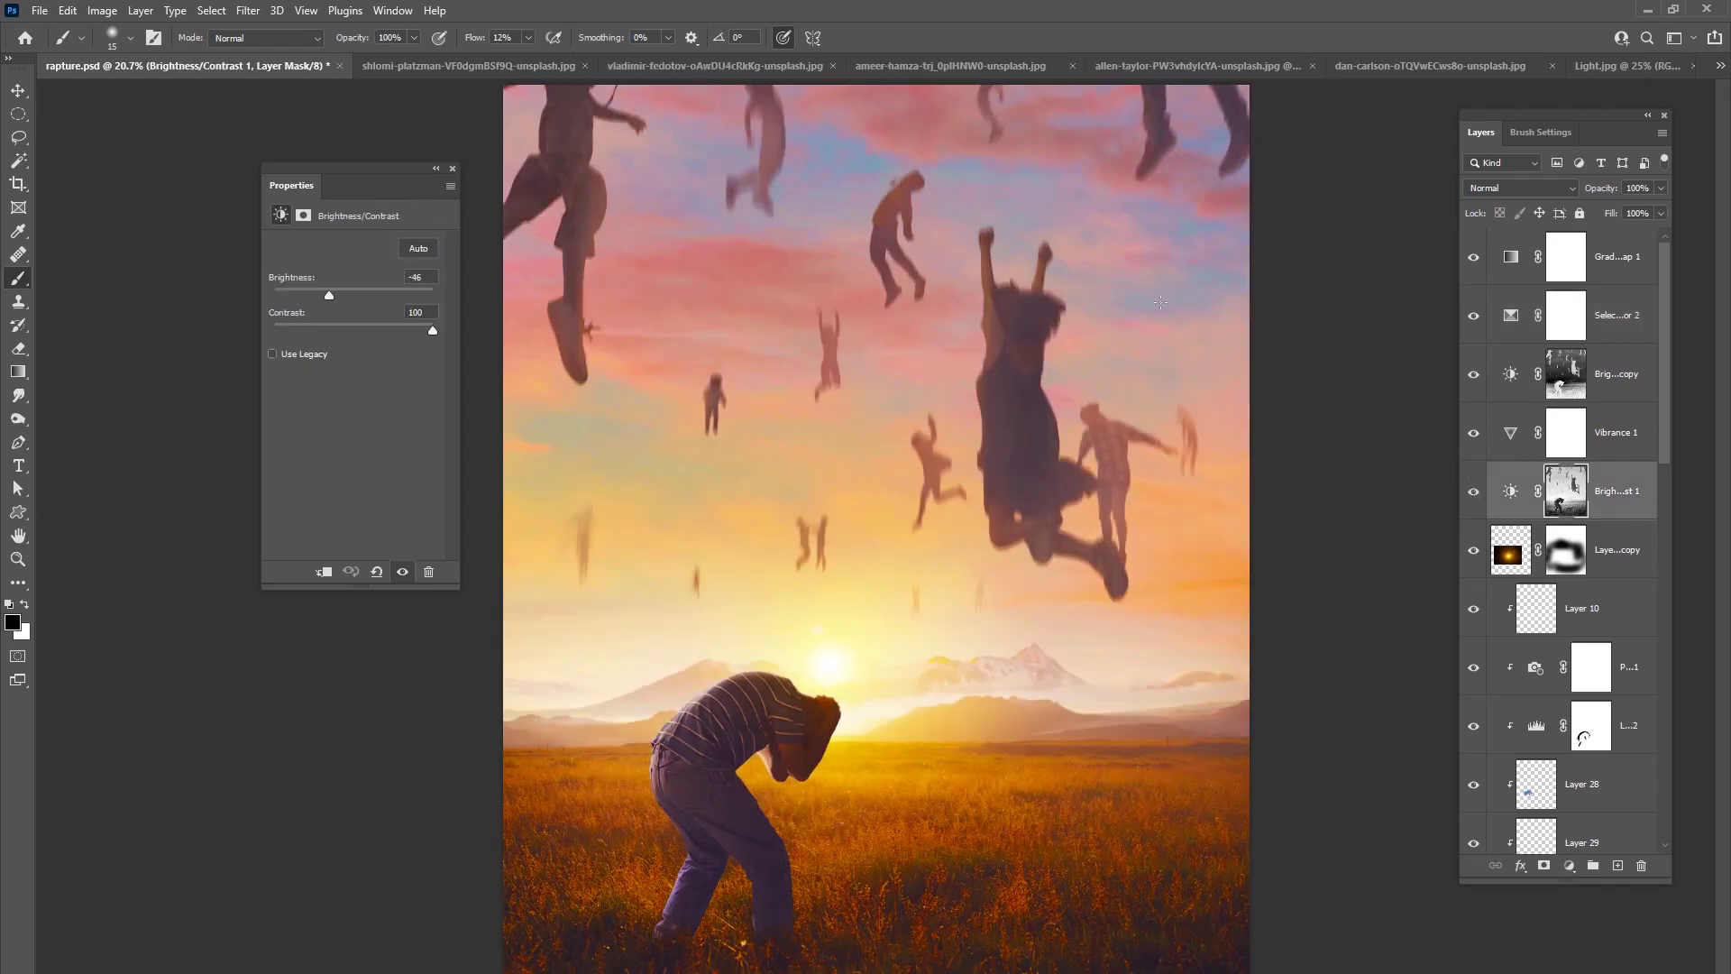
mouse_move(333, 295)
left_mouse_down()
mouse_move(276, 298)
mouse_move(392, 292)
mouse_move(345, 297)
left_mouse_up()
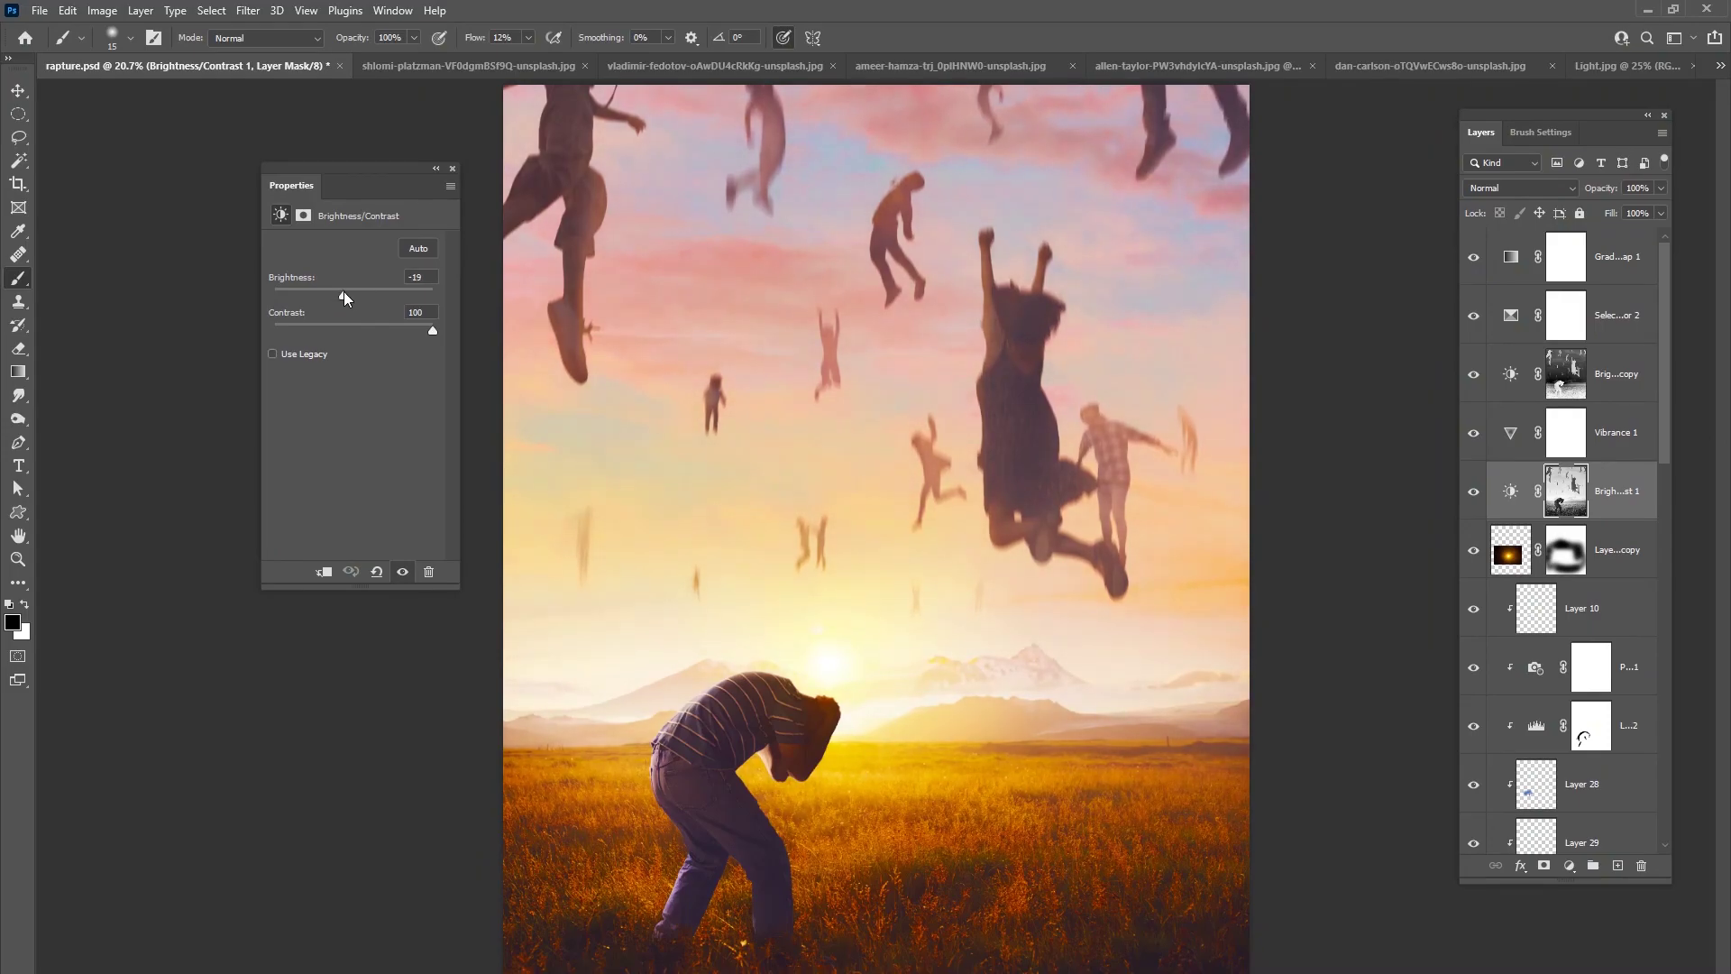
left_click_drag(407, 323, 353, 298)
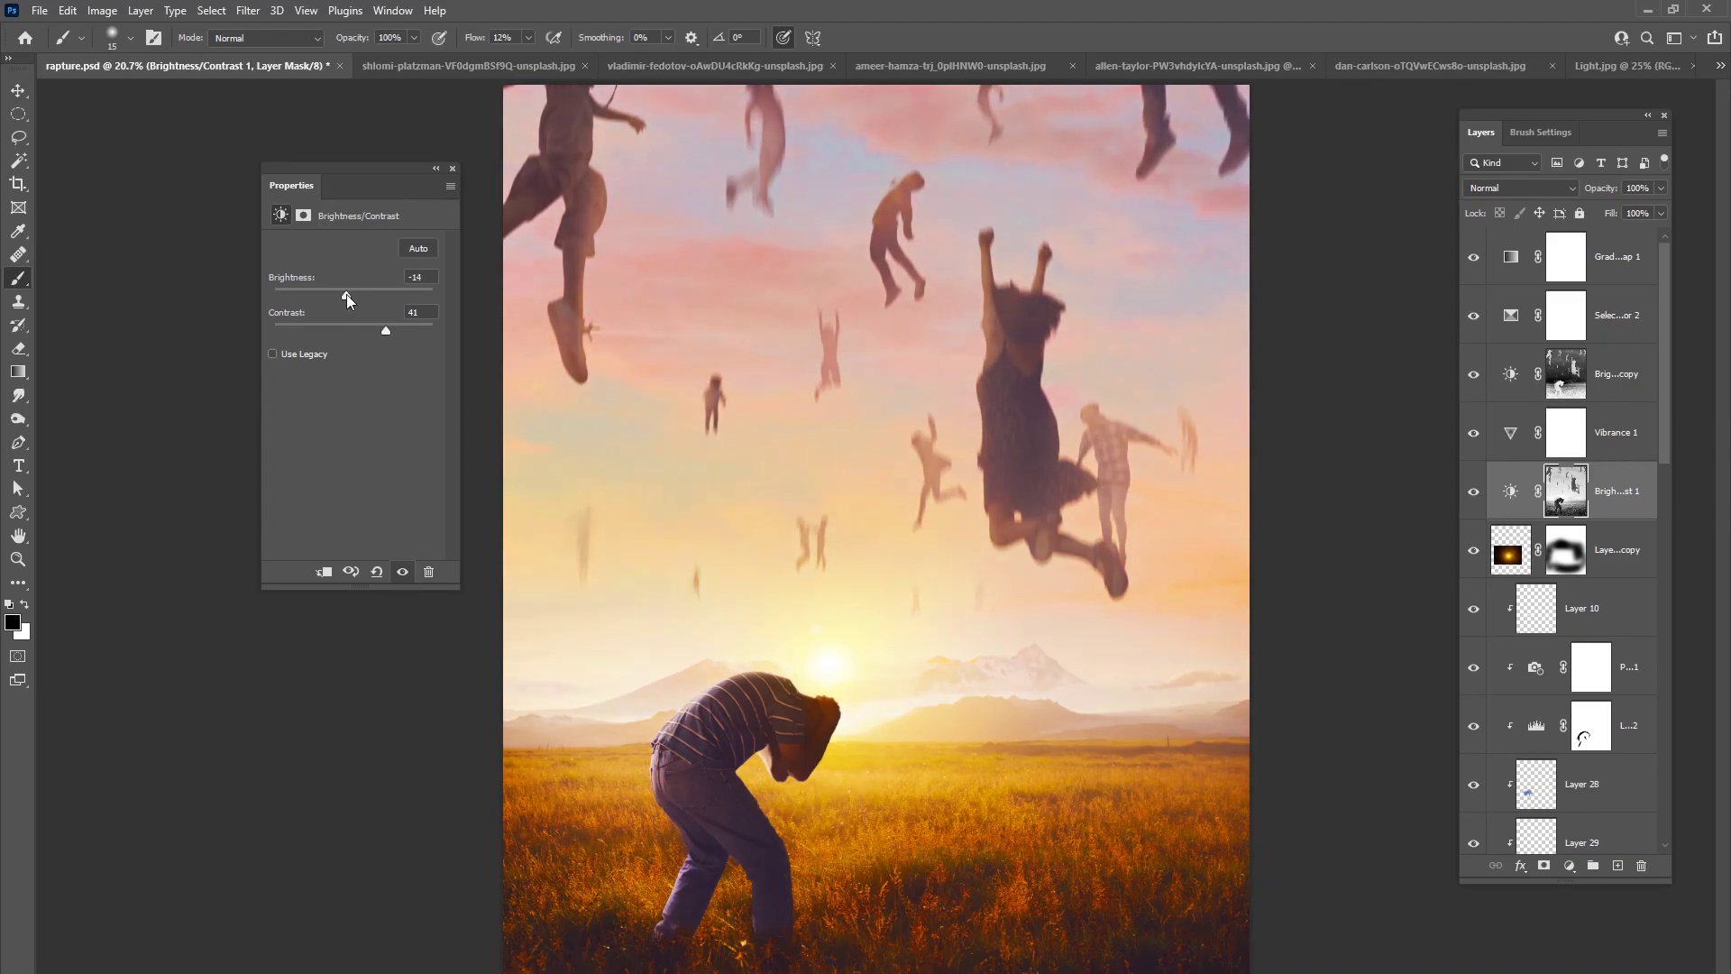
mouse_move(391, 327)
left_mouse_down()
mouse_move(335, 295)
mouse_move(441, 328)
mouse_move(307, 343)
mouse_move(361, 331)
left_mouse_up()
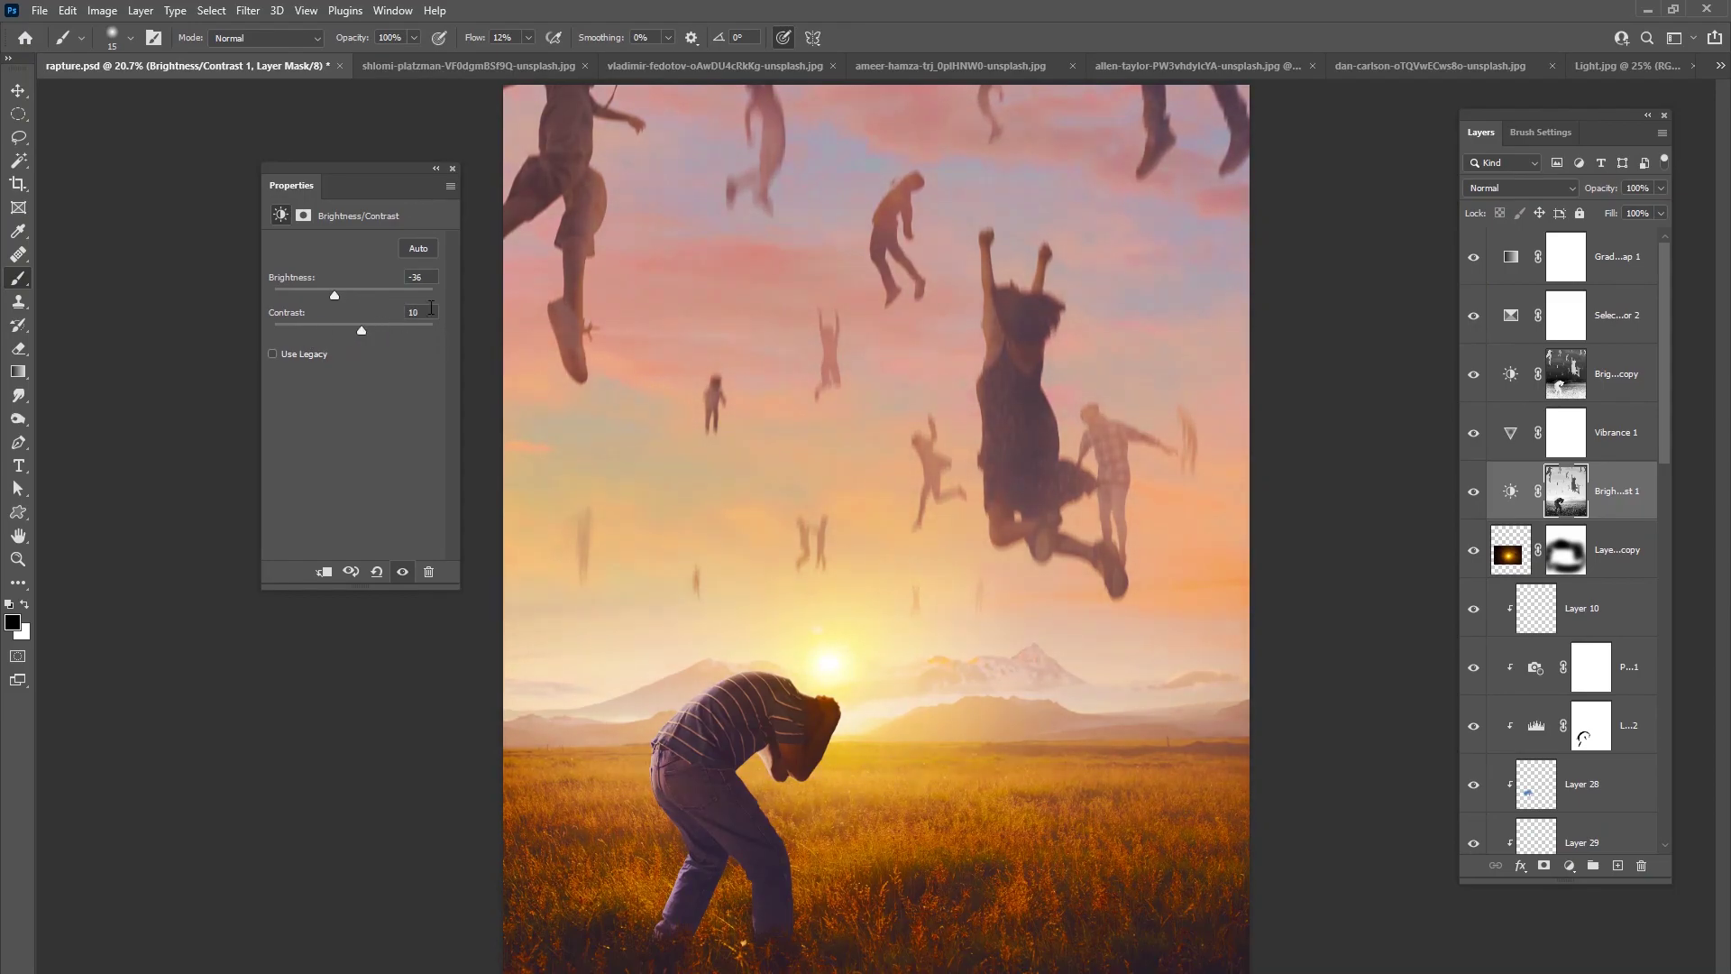
- Toggle the copied Brightness/Contrast adjustment to compare, and lower its opacity to 67%
left_click(1472, 376)
left_click(1472, 376)
left_click(1600, 379)
left_click_drag(1660, 187, 1597, 216)
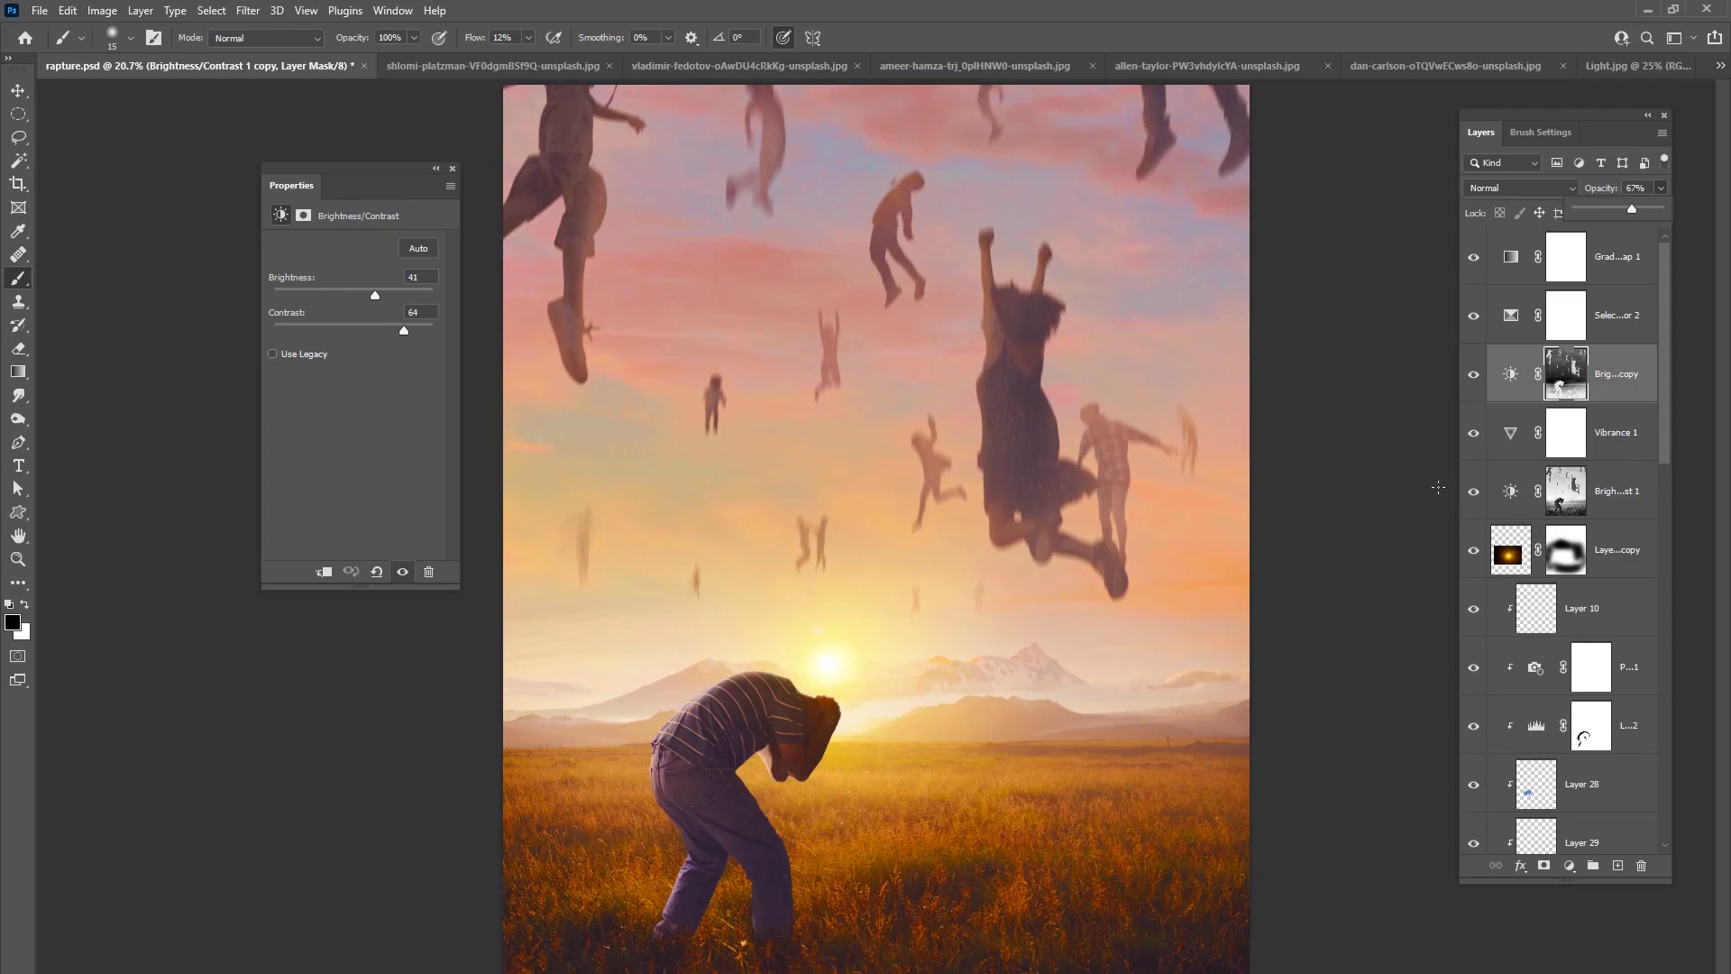
- Toggle the Vibrance adjustment's visibility to compare its effect
scroll(1639, 458, "down", 4)
scroll(1639, 458, "up", 4)
left_click(1473, 433)
left_click(1471, 435)
- Add a clipped Levels adjustment above the people group's existing Levels, with midtones 0.93, white input 243 and white output 230
left_click_drag(1668, 370, 1646, 677)
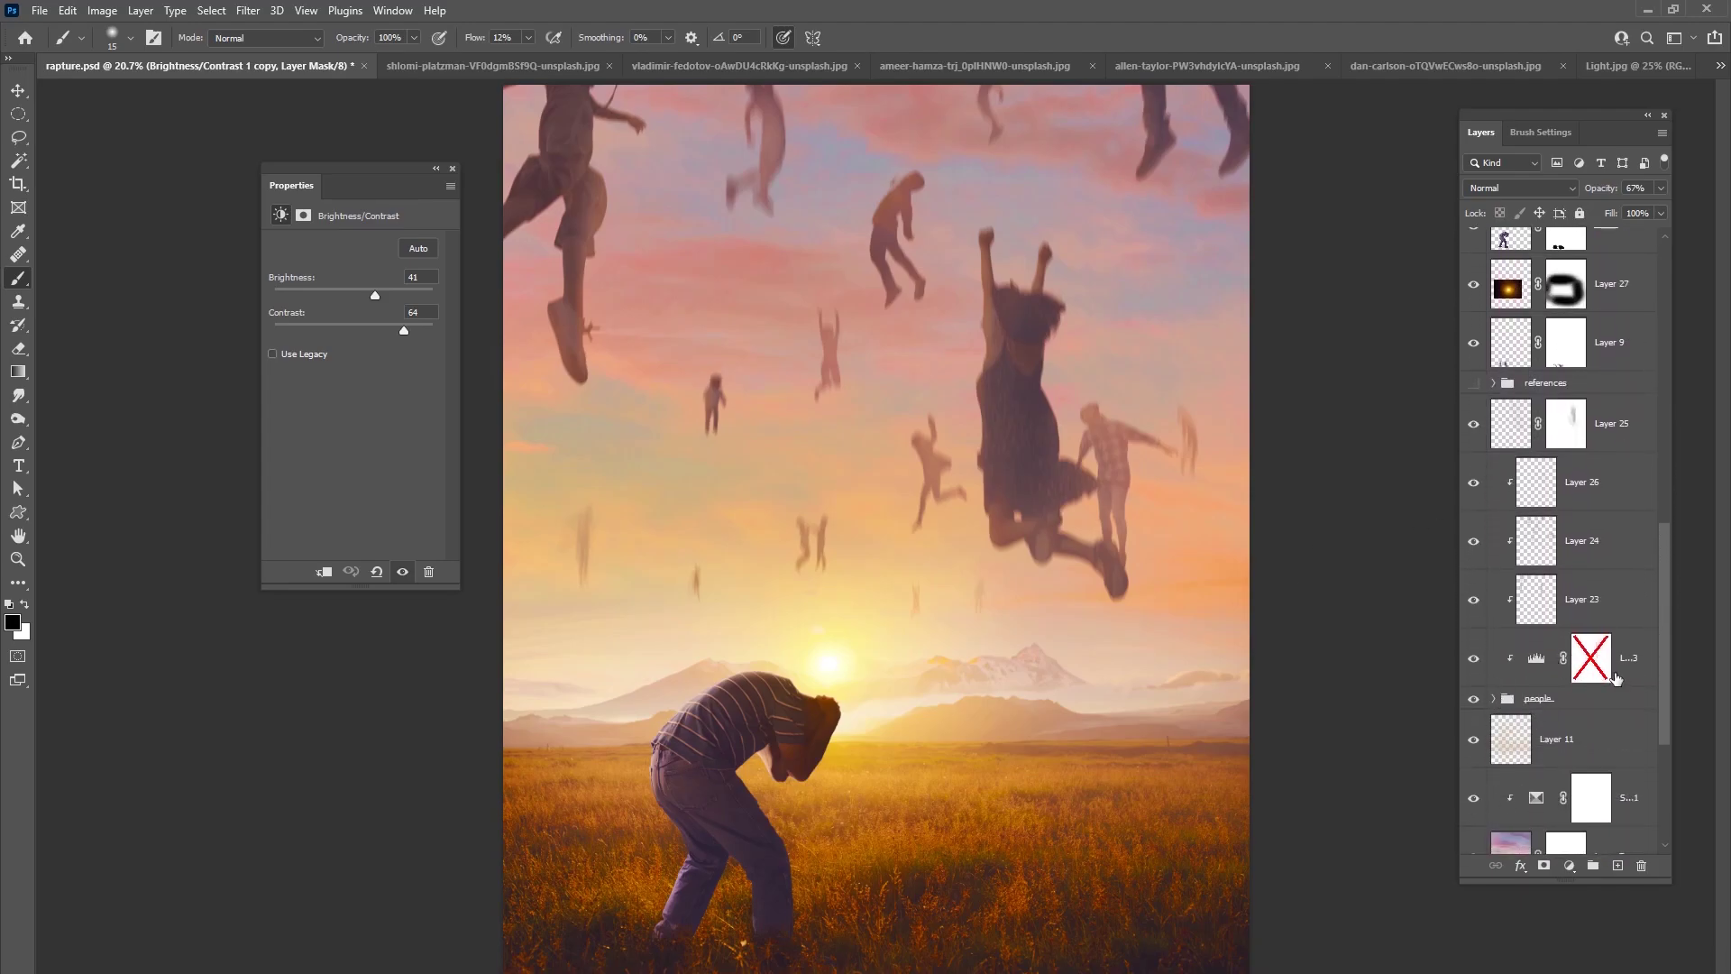
left_click(1638, 676)
left_click(1571, 867)
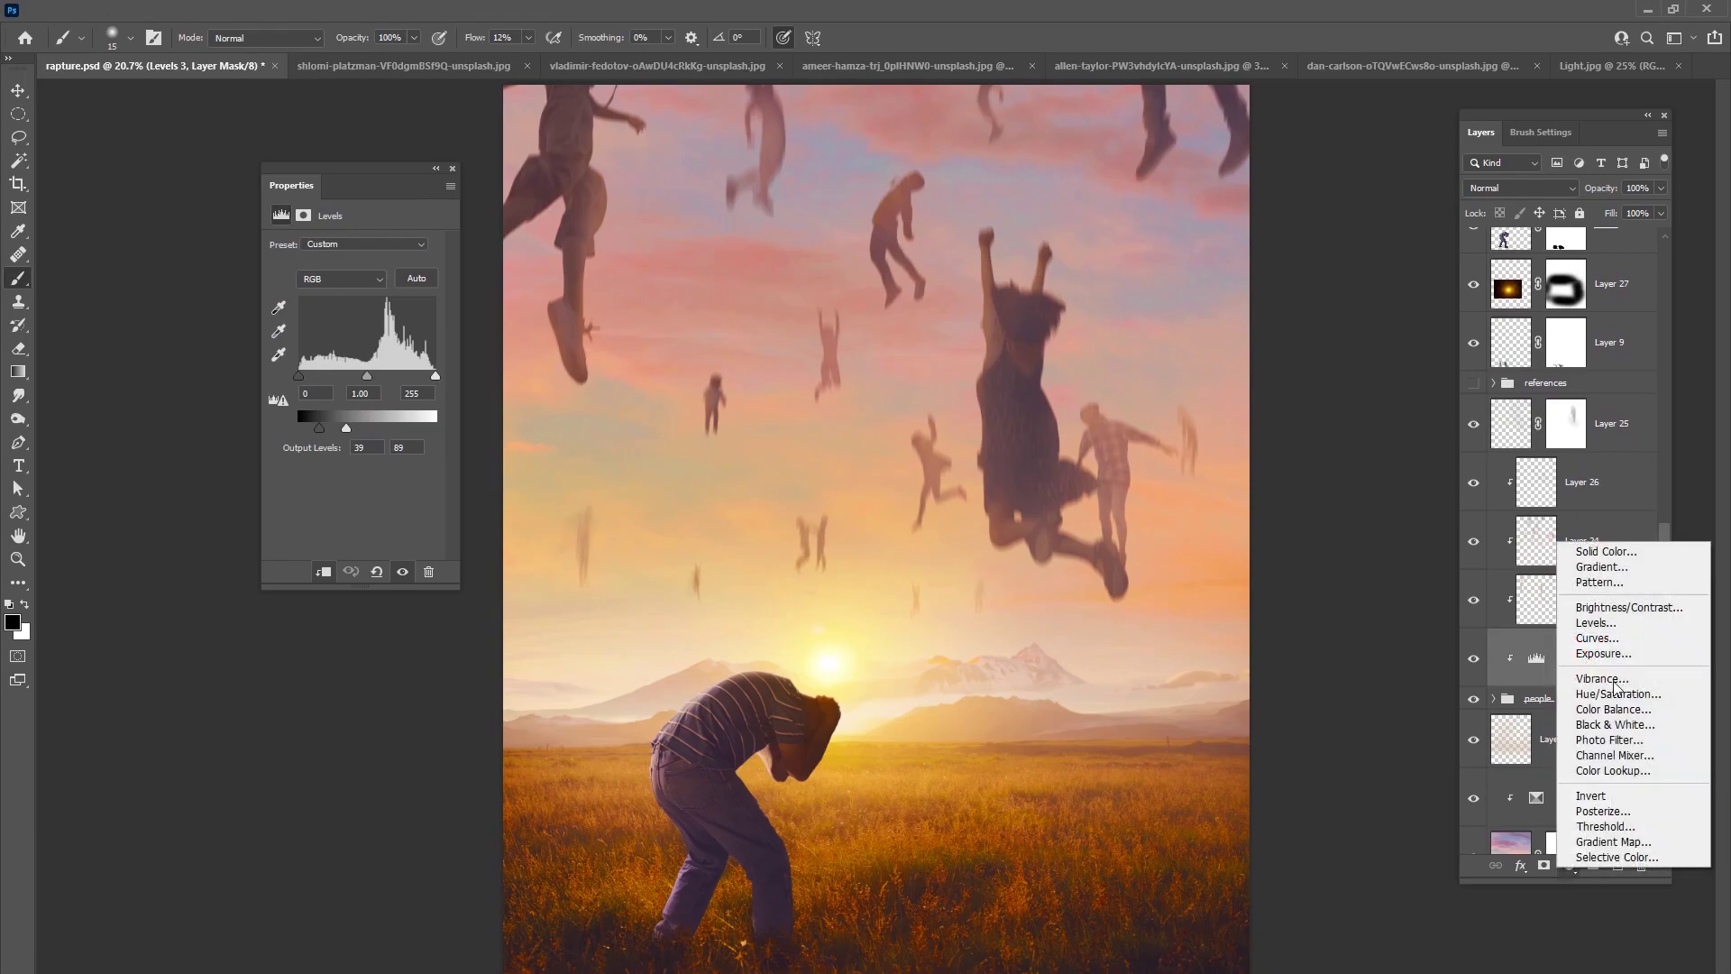
left_click(1591, 621)
left_click_drag(423, 433, 375, 377)
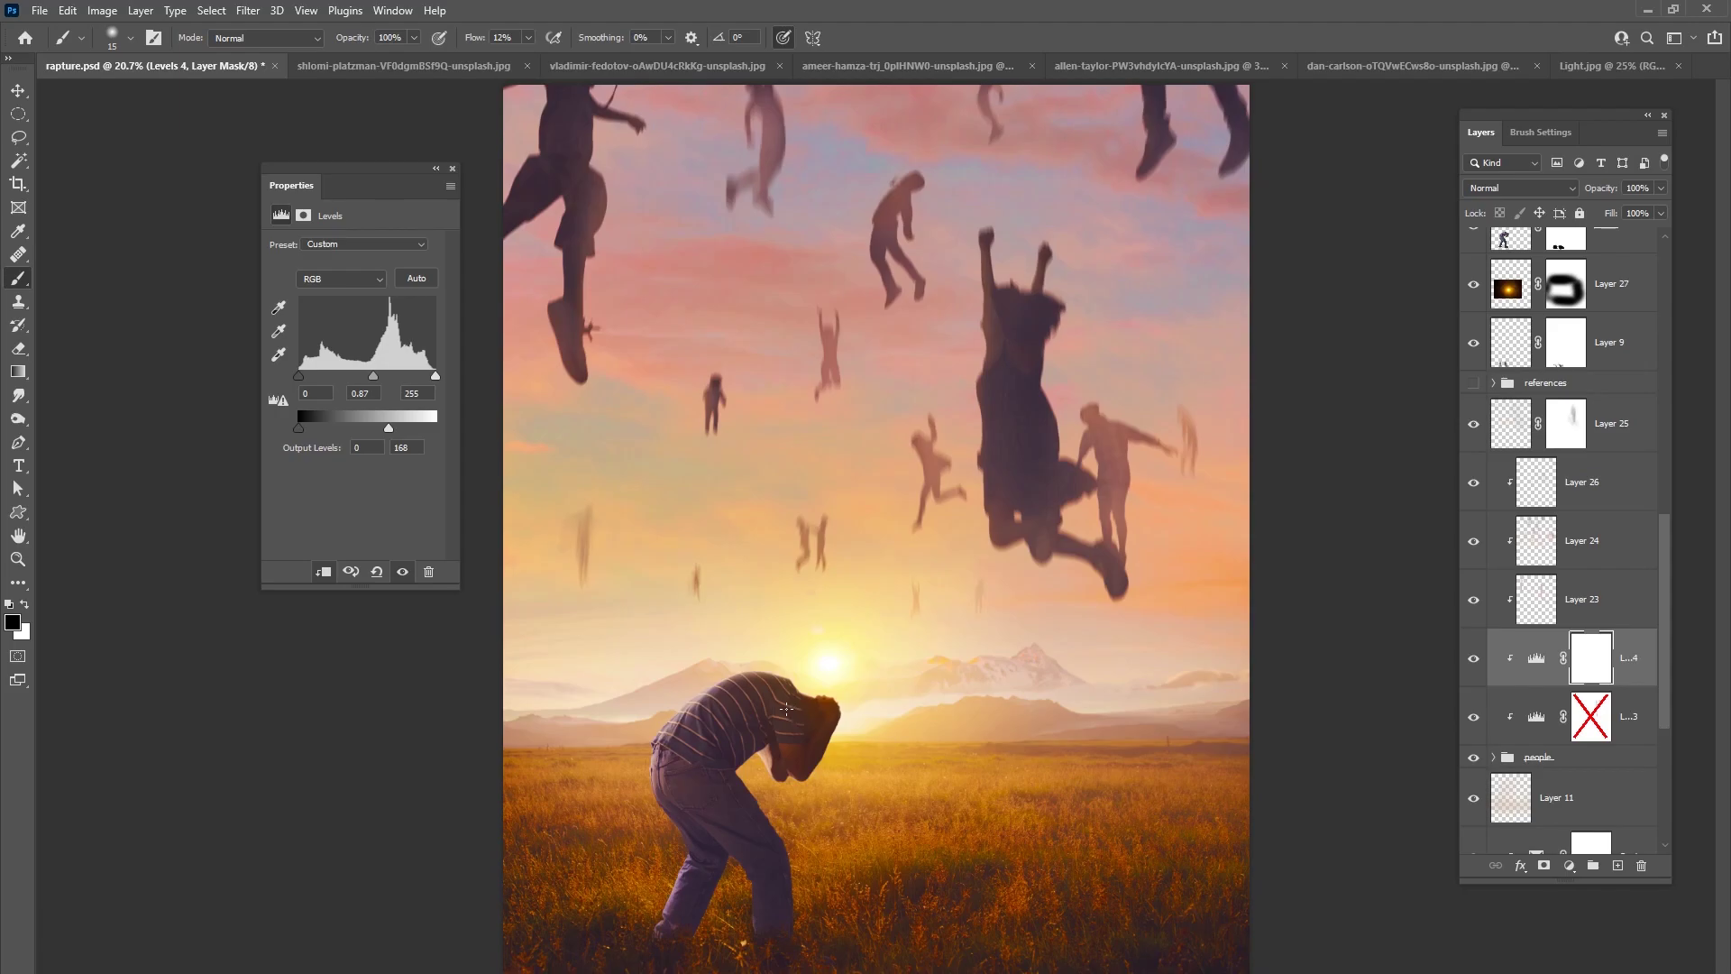
left_click_drag(298, 427, 443, 373)
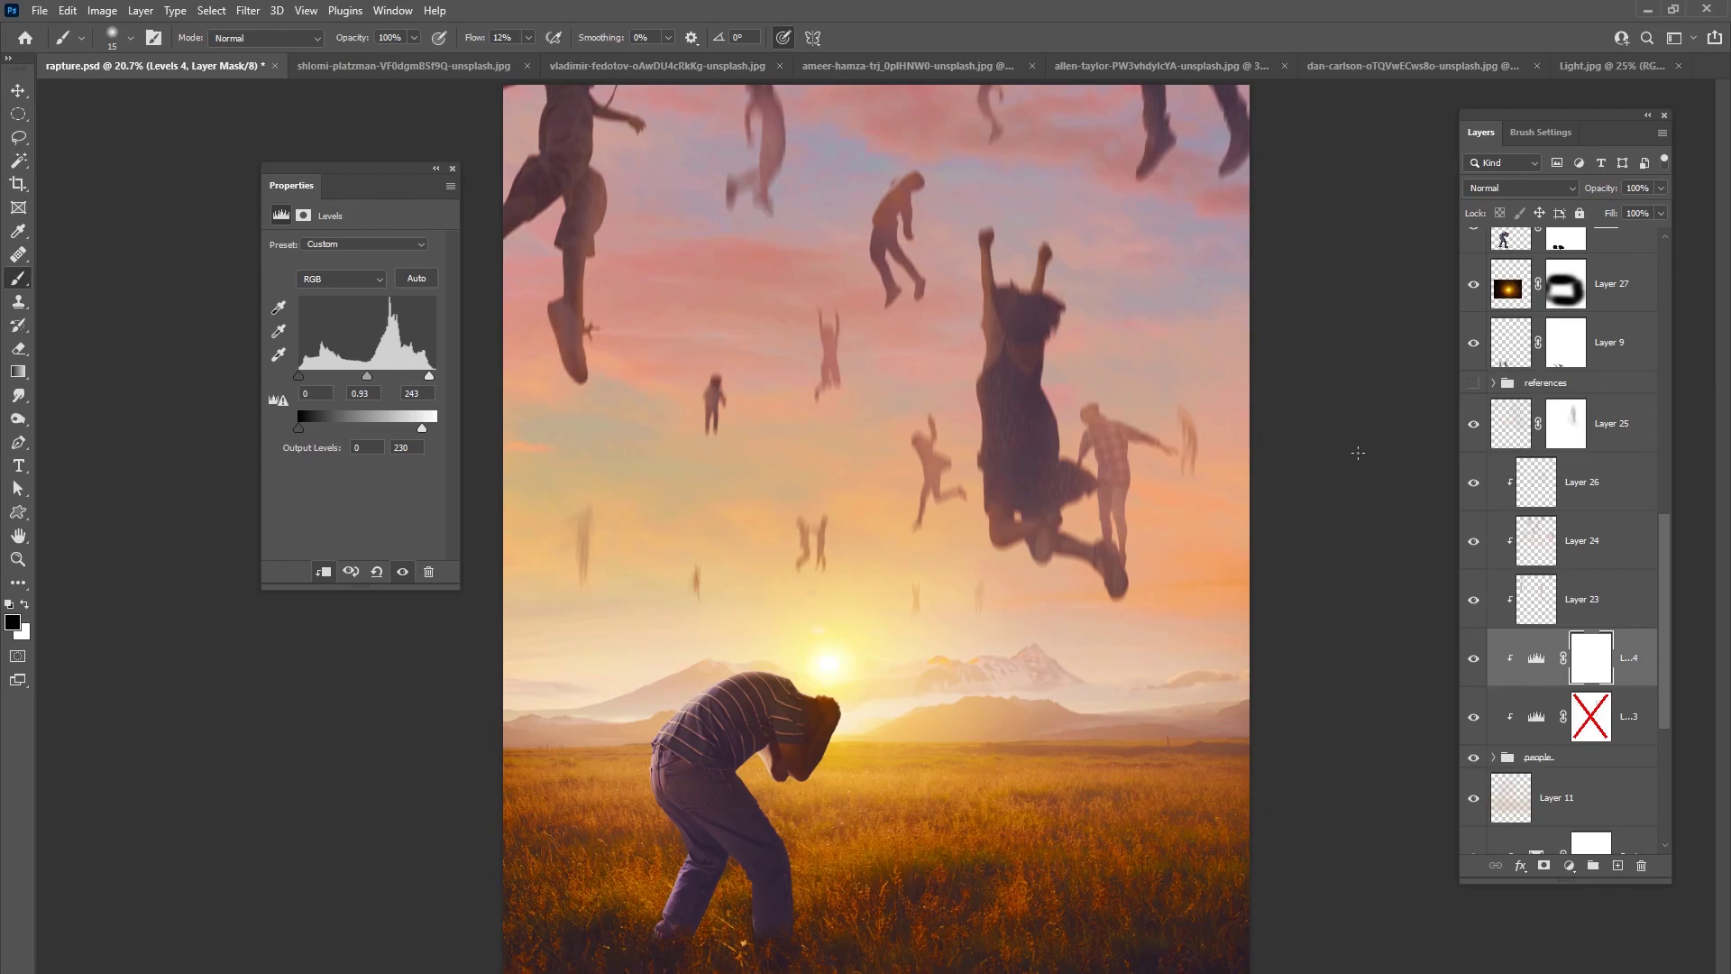
- Toggle the Gradient Map's visibility to compare the image with and without its colour grade
left_click_drag(1657, 518, 1655, 220)
left_click(1473, 257)
left_click(1471, 257)
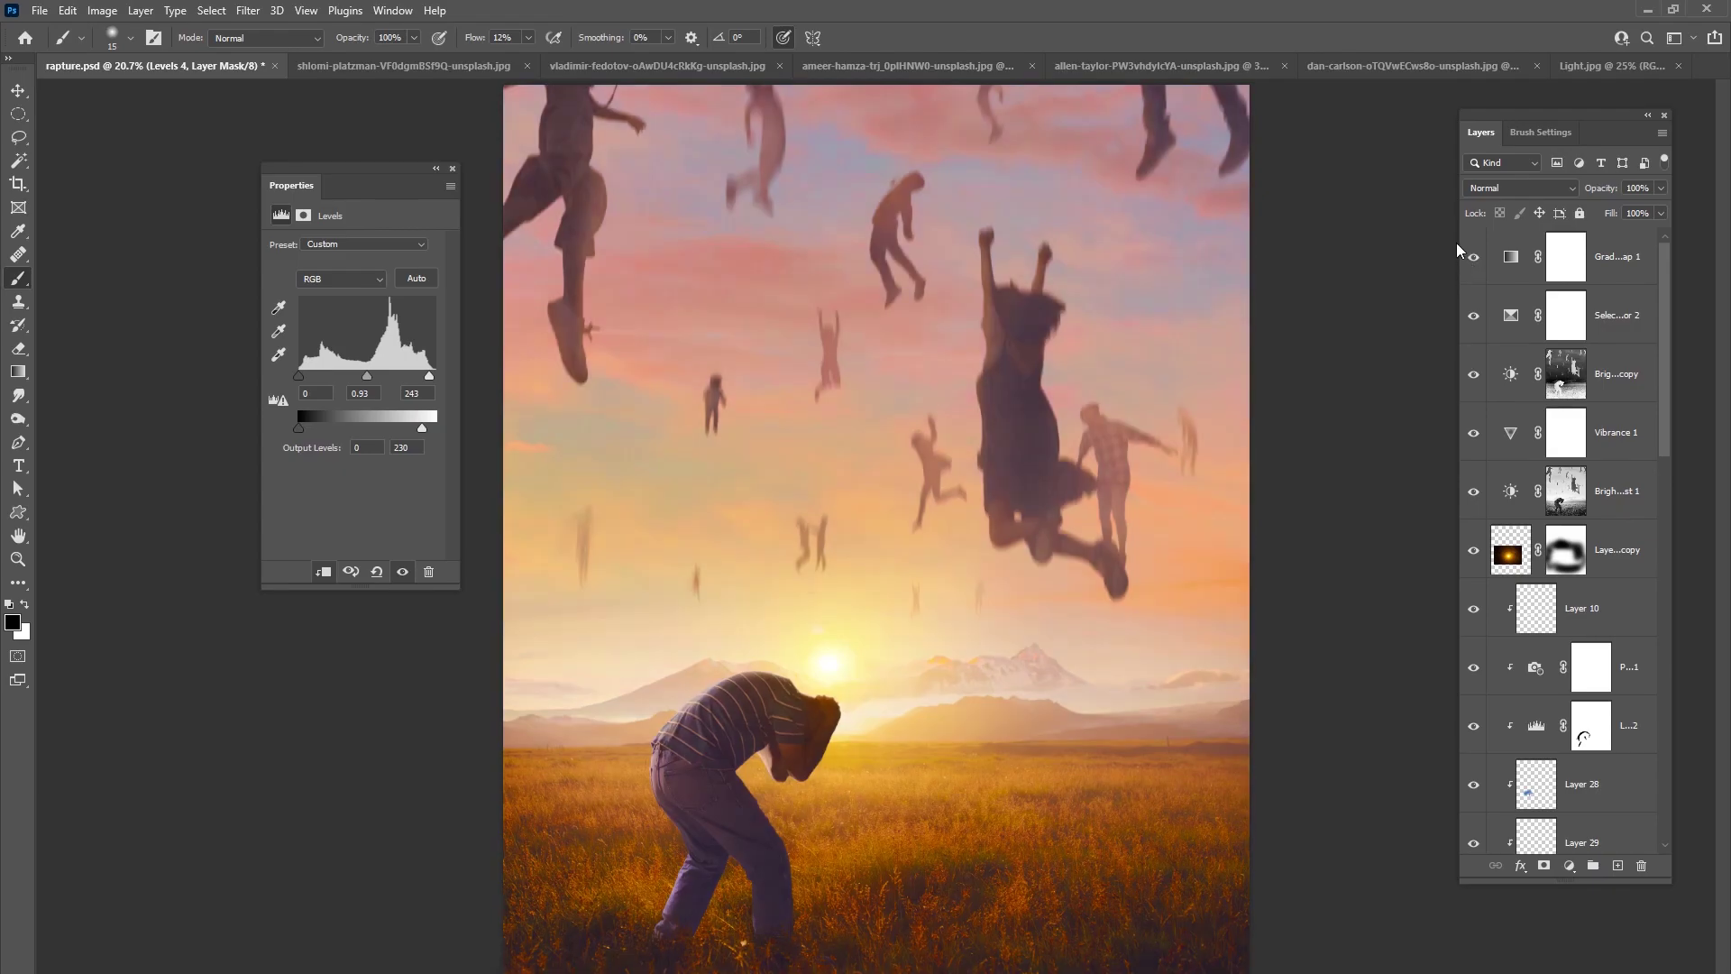